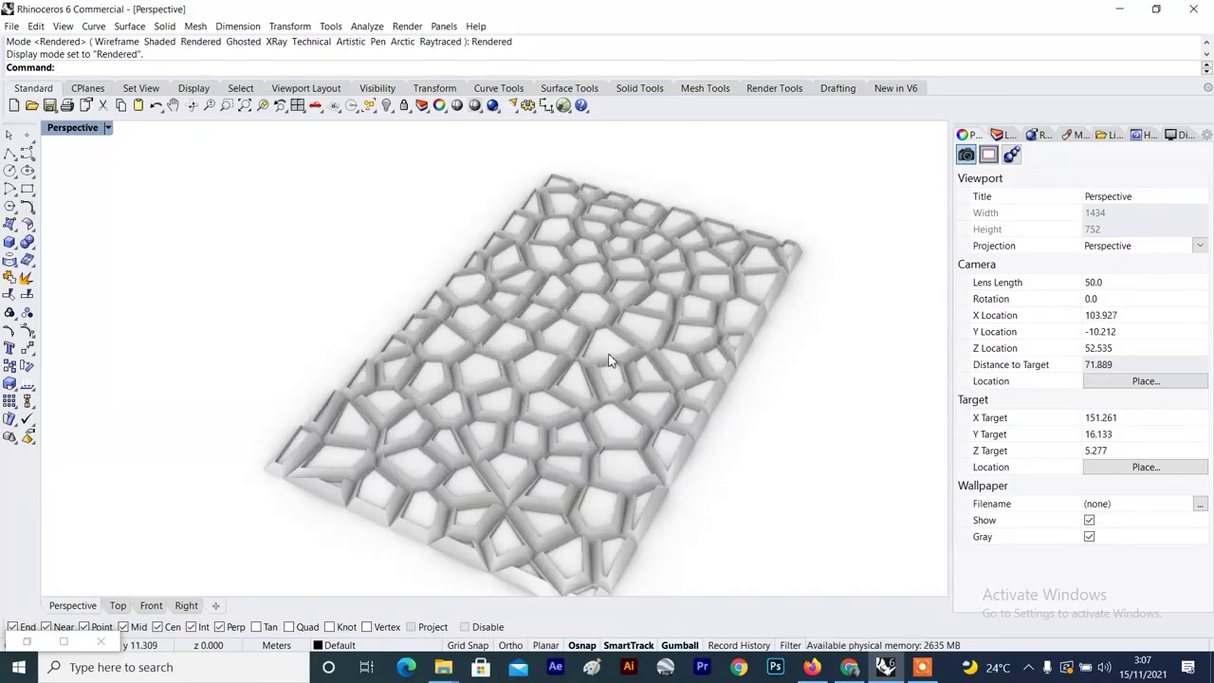
Examine the rendered Voronoi panel from several angles and distances.
{"action": "right_click_drag", "start_coordinate": [611, 361], "coordinate": [697, 347]}
{"action": "scroll", "coordinate": [692, 348], "scroll_direction": "down", "scroll_amount": 6}
{"action": "scroll", "coordinate": [419, 339], "scroll_direction": "up", "scroll_amount": 2}
{"action": "right_click_drag", "start_coordinate": [389, 343], "coordinate": [749, 368]}
{"action": "scroll", "coordinate": [408, 280], "scroll_direction": "up", "scroll_amount": 12}
{"action": "mouse_move", "coordinate": [375, 292]}
{"action": "right_mouse_down"}
{"action": "mouse_move", "coordinate": [669, 313]}
{"action": "mouse_move", "coordinate": [645, 346]}
{"action": "right_mouse_up"}
{"action": "scroll", "coordinate": [662, 323], "scroll_direction": "down", "scroll_amount": 6}
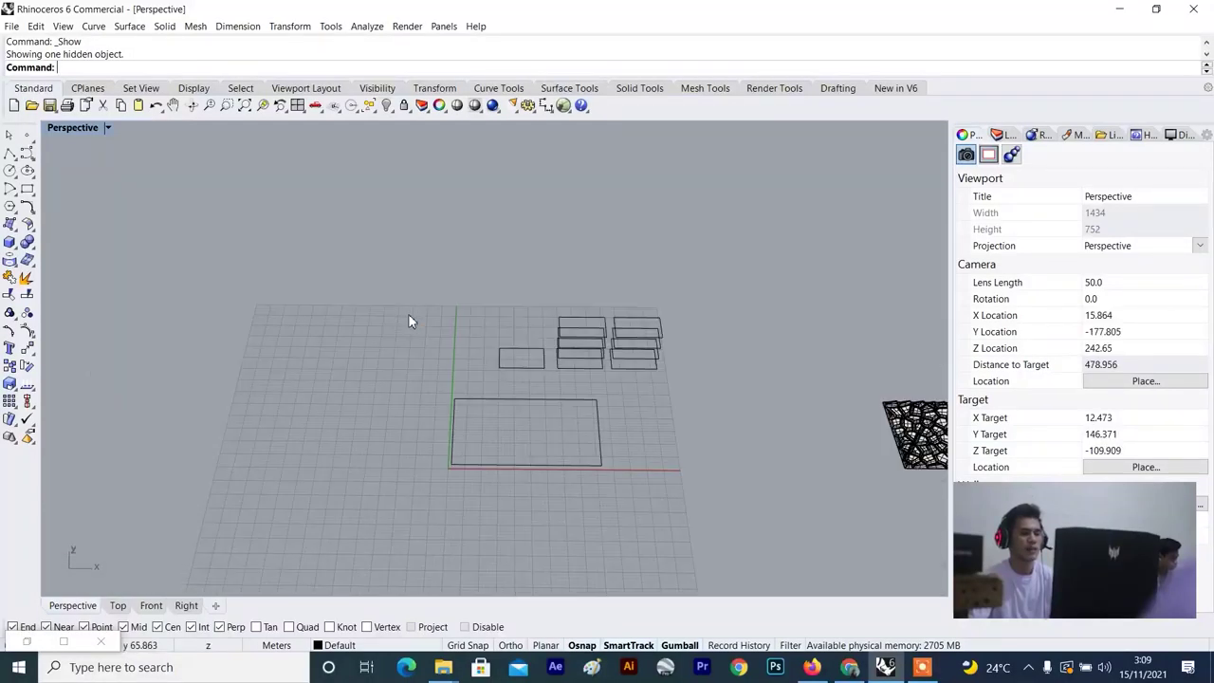
Examine the large rectangle, the small single rectangle and the stacked rectangles in relation to the Voronoi panel.
{"action": "right_click_drag", "start_coordinate": [409, 315], "coordinate": [465, 338]}
{"action": "scroll", "coordinate": [421, 319], "scroll_direction": "up", "scroll_amount": 4}
{"action": "scroll", "coordinate": [421, 319], "scroll_direction": "down", "scroll_amount": 6}
{"action": "scroll", "coordinate": [590, 342], "scroll_direction": "up", "scroll_amount": 4}
{"action": "right_click_drag", "start_coordinate": [590, 349], "coordinate": [434, 368]}
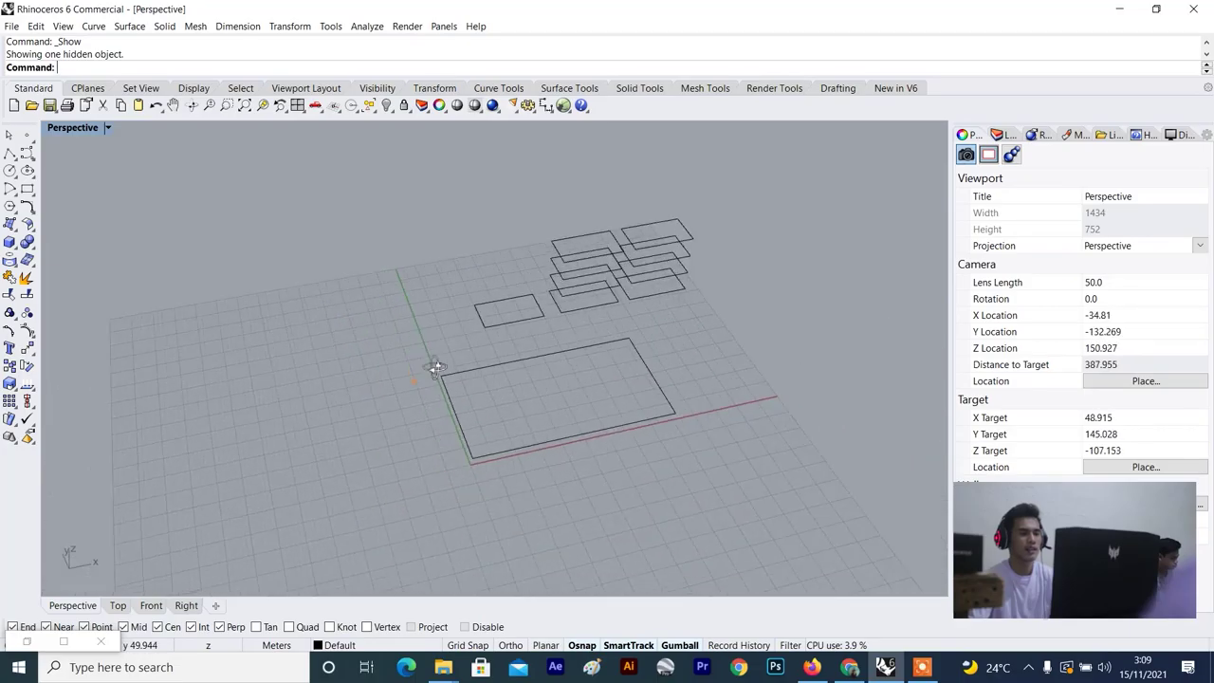
{"action": "scroll", "coordinate": [506, 316], "scroll_direction": "up", "scroll_amount": 2}
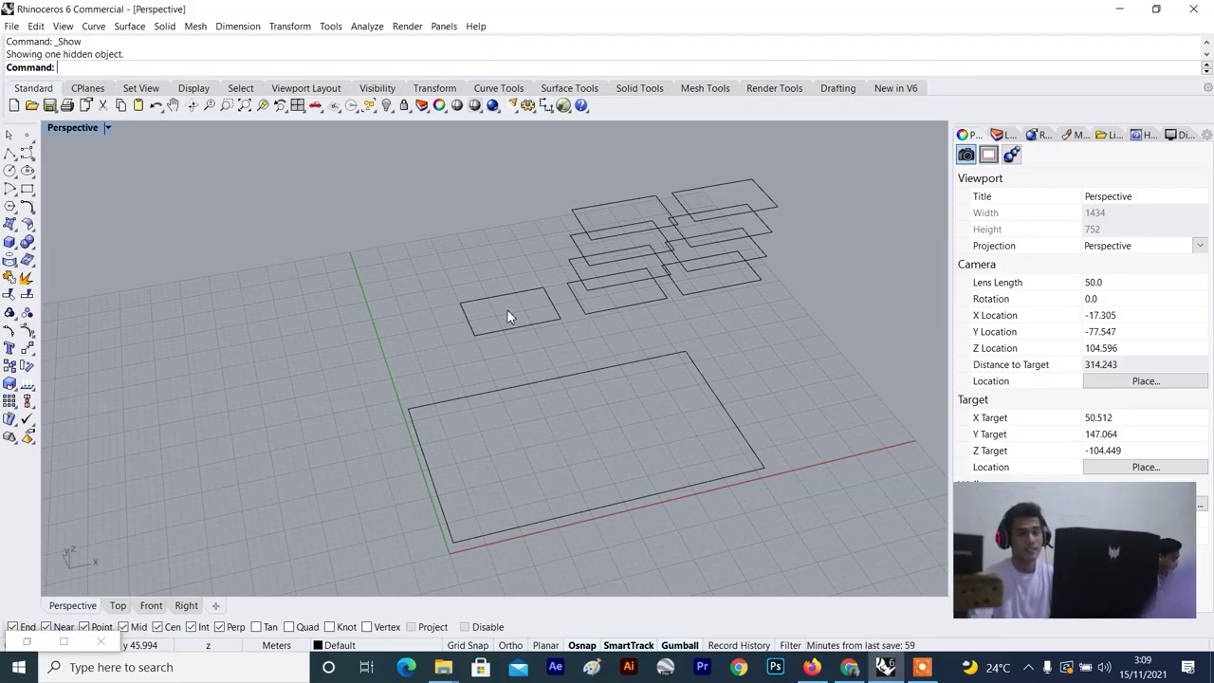
{"action": "scroll", "coordinate": [507, 310], "scroll_direction": "down", "scroll_amount": 6}
{"action": "right_click_drag", "start_coordinate": [507, 310], "coordinate": [553, 319]}
{"action": "scroll", "coordinate": [646, 246], "scroll_direction": "up", "scroll_amount": 6}
{"action": "mouse_move", "coordinate": [550, 251]}
{"action": "right_mouse_down"}
{"action": "mouse_move", "coordinate": [512, 256]}
{"action": "mouse_move", "coordinate": [530, 264]}
{"action": "right_mouse_up"}
{"action": "scroll", "coordinate": [512, 256], "scroll_direction": "down", "scroll_amount": 8}
{"action": "scroll", "coordinate": [483, 281], "scroll_direction": "up", "scroll_amount": 8}
{"action": "scroll", "coordinate": [482, 283], "scroll_direction": "down", "scroll_amount": 8}
{"action": "right_click", "coordinate": [482, 297]}
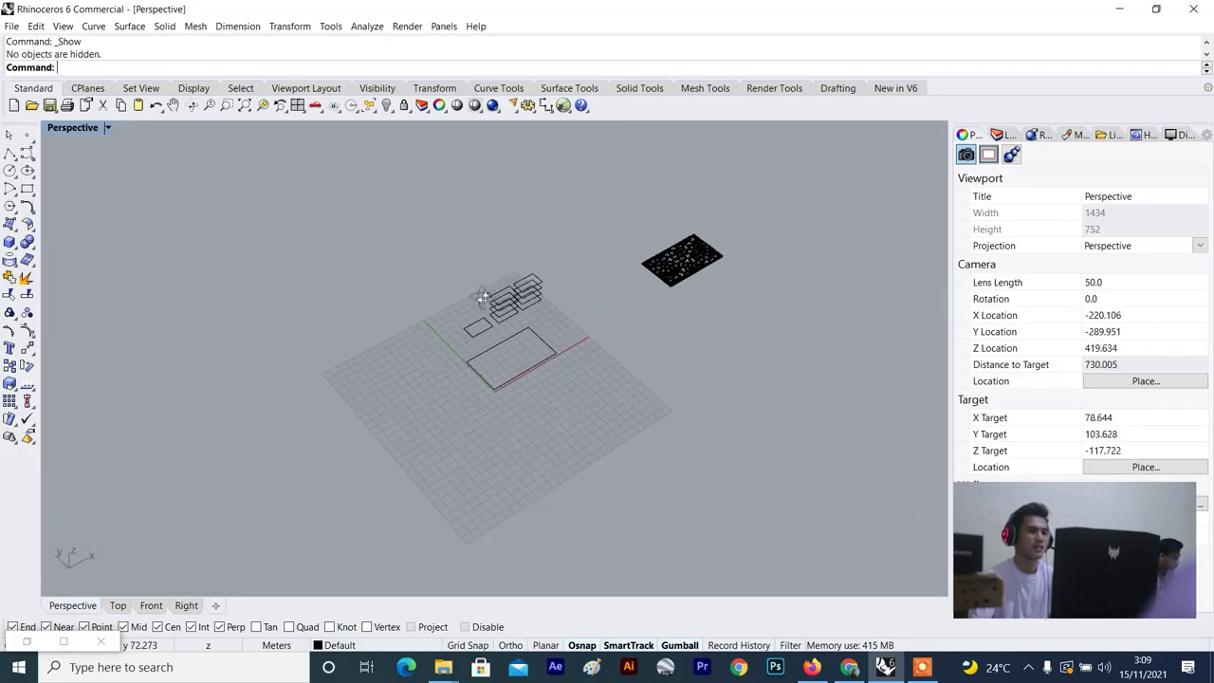
{"action": "scroll", "coordinate": [430, 320], "scroll_direction": "up", "scroll_amount": 6}
{"action": "scroll", "coordinate": [429, 321], "scroll_direction": "down", "scroll_amount": 12}
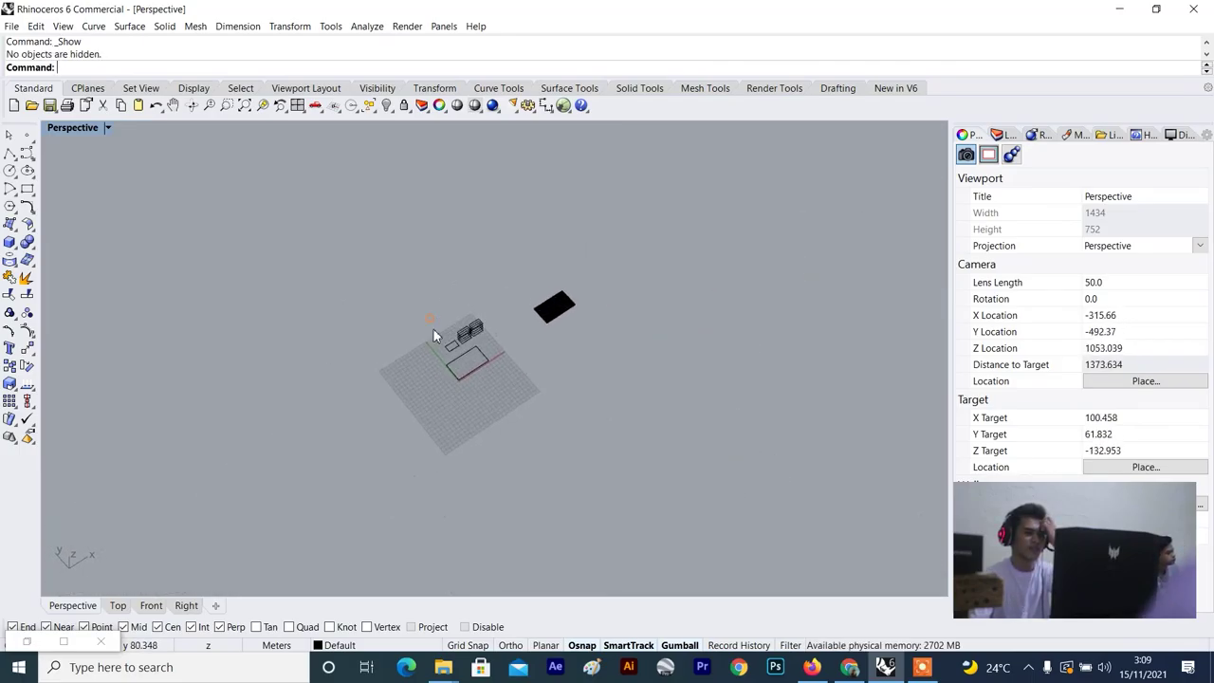
{"action": "scroll", "coordinate": [435, 336], "scroll_direction": "up", "scroll_amount": 12}
{"action": "scroll", "coordinate": [568, 318], "scroll_direction": "down", "scroll_amount": 4}
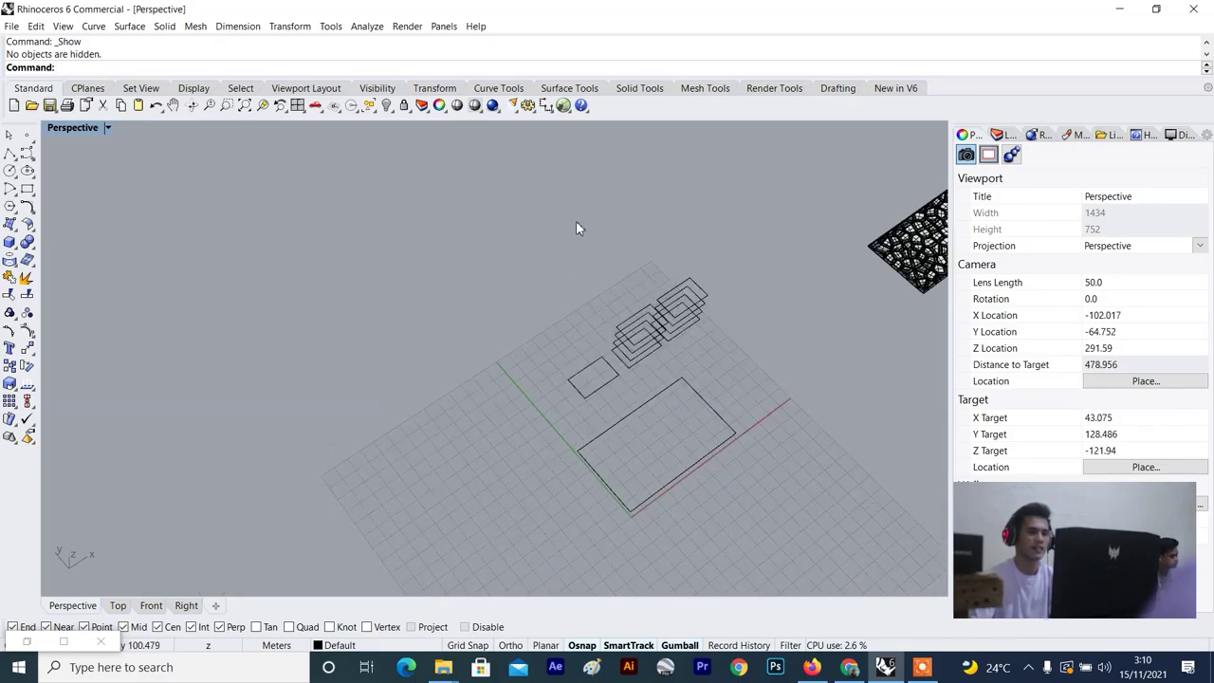
Open Grasshopper and select the group of Curve parameters feeding the tree merge component.
{"action": "left_click", "coordinate": [563, 105]}
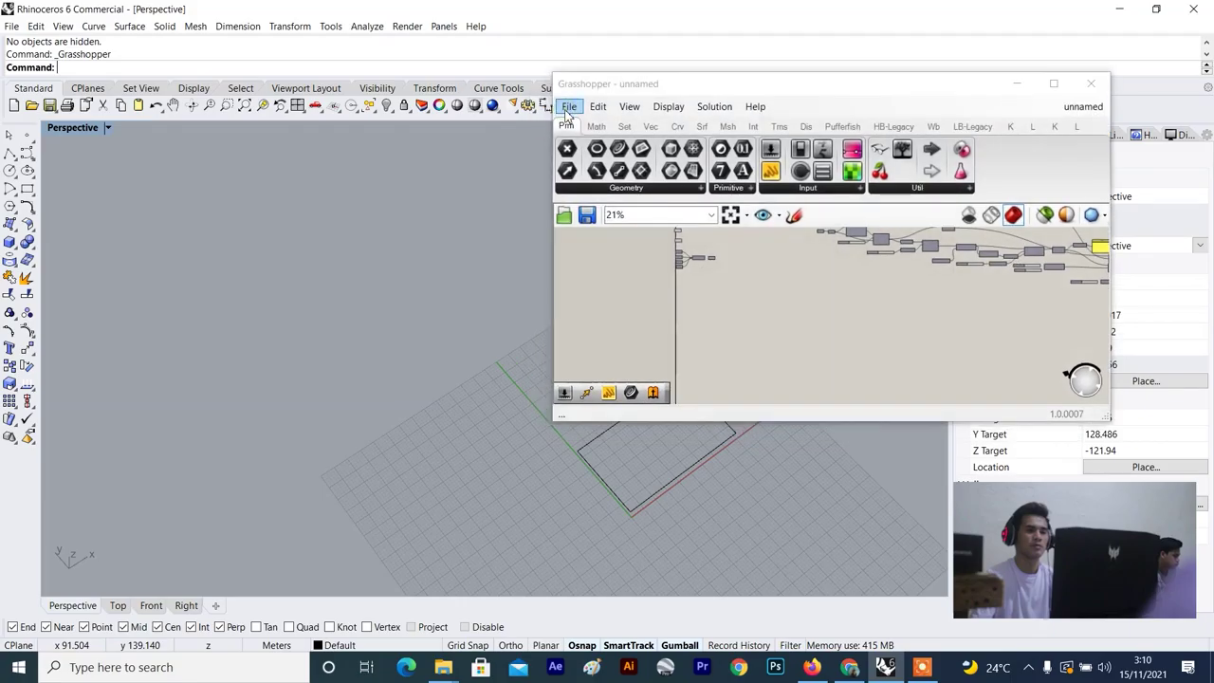
{"action": "scroll", "coordinate": [716, 298], "scroll_direction": "up", "scroll_amount": 5}
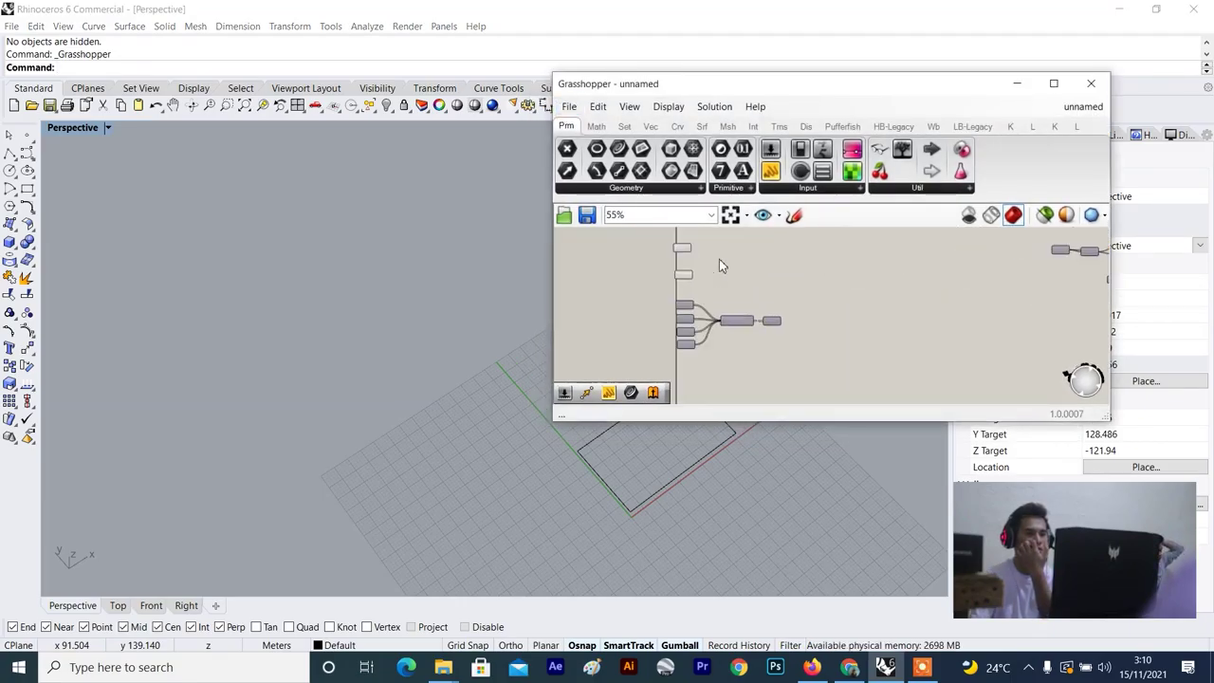
{"action": "scroll", "coordinate": [719, 265], "scroll_direction": "up", "scroll_amount": 3}
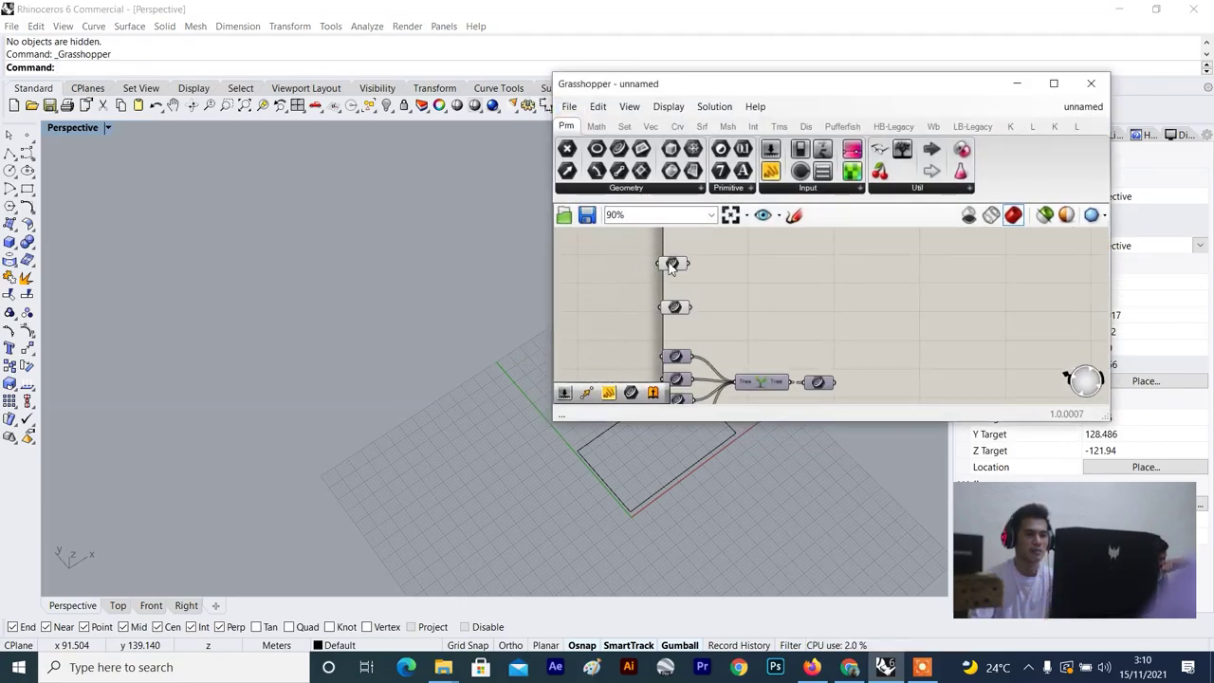
{"action": "left_click", "coordinate": [675, 306]}
{"action": "scroll", "coordinate": [697, 276], "scroll_direction": "down", "scroll_amount": 1}
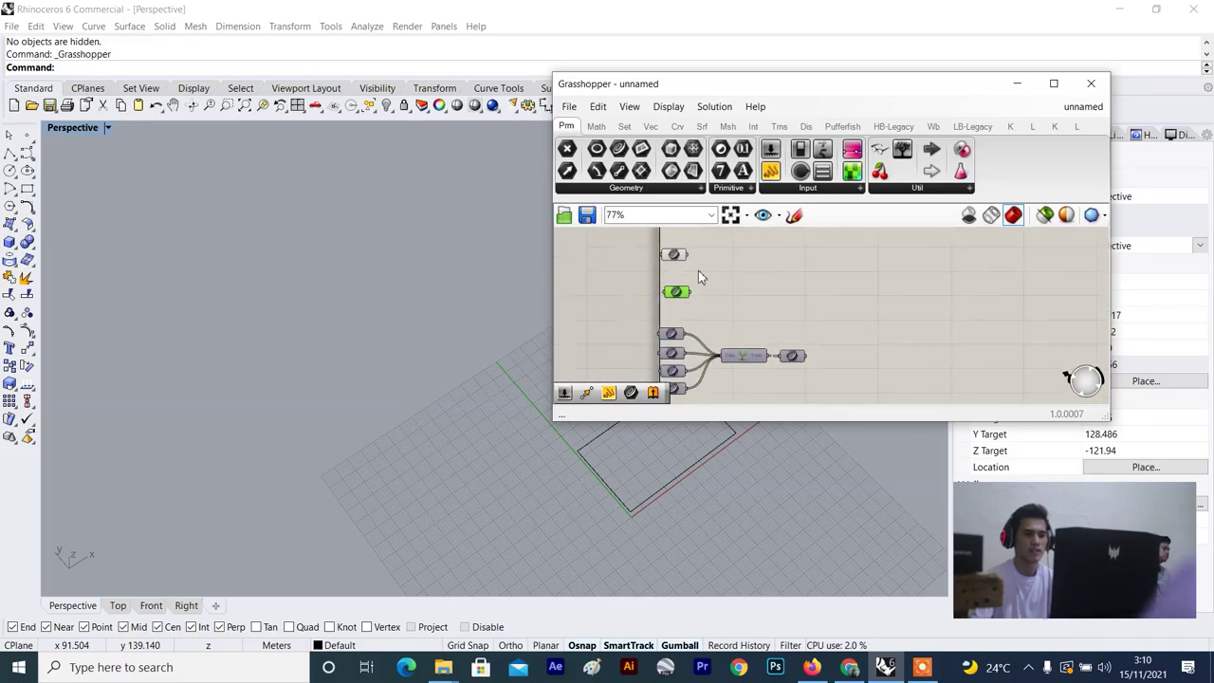
{"action": "left_click_drag", "start_coordinate": [726, 239], "coordinate": [656, 389]}
{"action": "scroll", "coordinate": [759, 278], "scroll_direction": "down", "scroll_amount": 3}
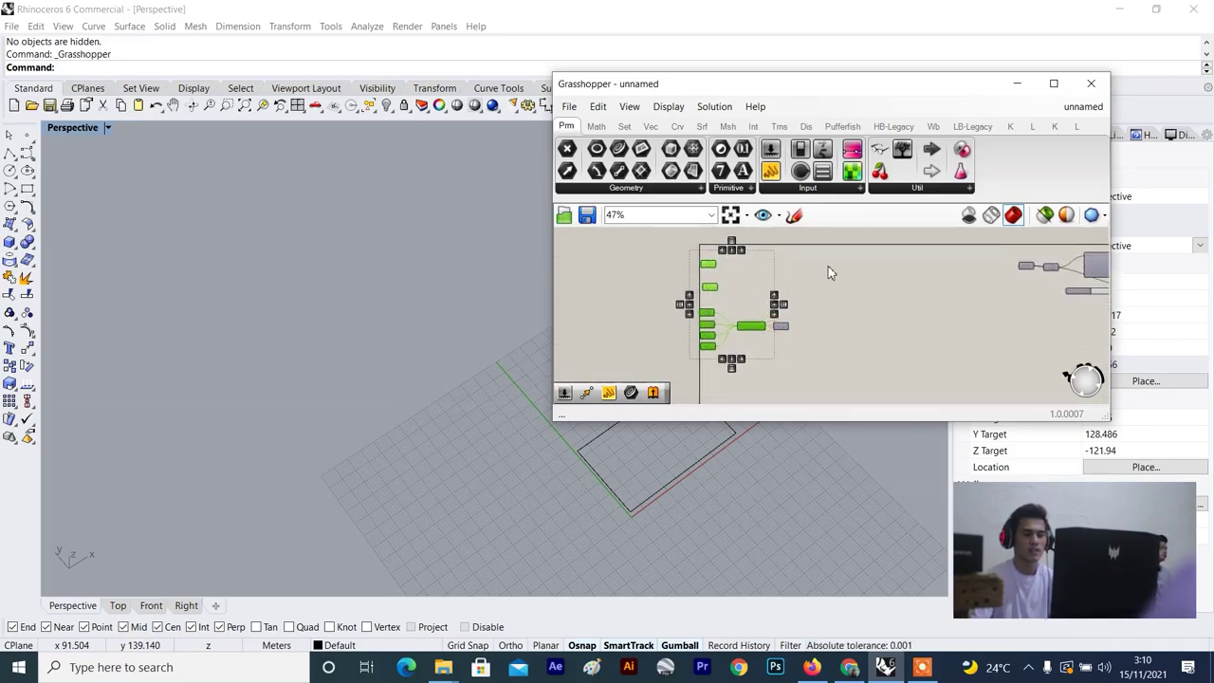
Move the Curve parameters and their merge component out of the frame, to just above its upper edge.
{"action": "left_click", "coordinate": [822, 287]}
{"action": "scroll", "coordinate": [822, 290], "scroll_direction": "down", "scroll_amount": 4}
{"action": "scroll", "coordinate": [822, 289], "scroll_direction": "up", "scroll_amount": 3}
{"action": "left_click_drag", "start_coordinate": [814, 253], "coordinate": [711, 389]}
{"action": "scroll", "coordinate": [772, 328], "scroll_direction": "up", "scroll_amount": 1}
{"action": "scroll", "coordinate": [773, 328], "scroll_direction": "down", "scroll_amount": 3}
{"action": "right_click_drag", "start_coordinate": [773, 328], "coordinate": [773, 347]}
{"action": "scroll", "coordinate": [773, 347], "scroll_direction": "up", "scroll_amount": 2}
{"action": "left_click_drag", "start_coordinate": [770, 345], "coordinate": [779, 270]}
{"action": "left_click", "coordinate": [788, 326]}
{"action": "scroll", "coordinate": [707, 328], "scroll_direction": "up", "scroll_amount": 5}
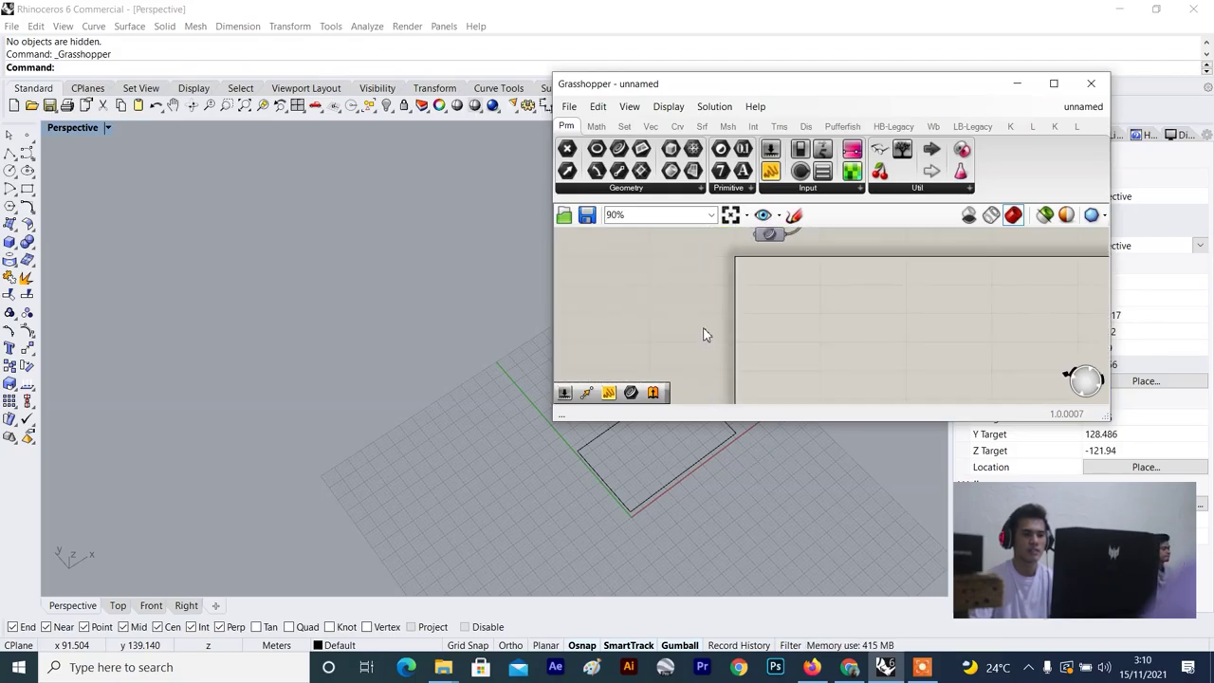
{"action": "scroll", "coordinate": [455, 555], "scroll_direction": "down", "scroll_amount": 7}
{"action": "scroll", "coordinate": [524, 479], "scroll_direction": "up", "scroll_amount": 5}
Select all the Curve parameters with the merge component and its output, and move them back inside the frame's upper corner.
{"action": "right_click_drag", "start_coordinate": [522, 476], "coordinate": [504, 474]}
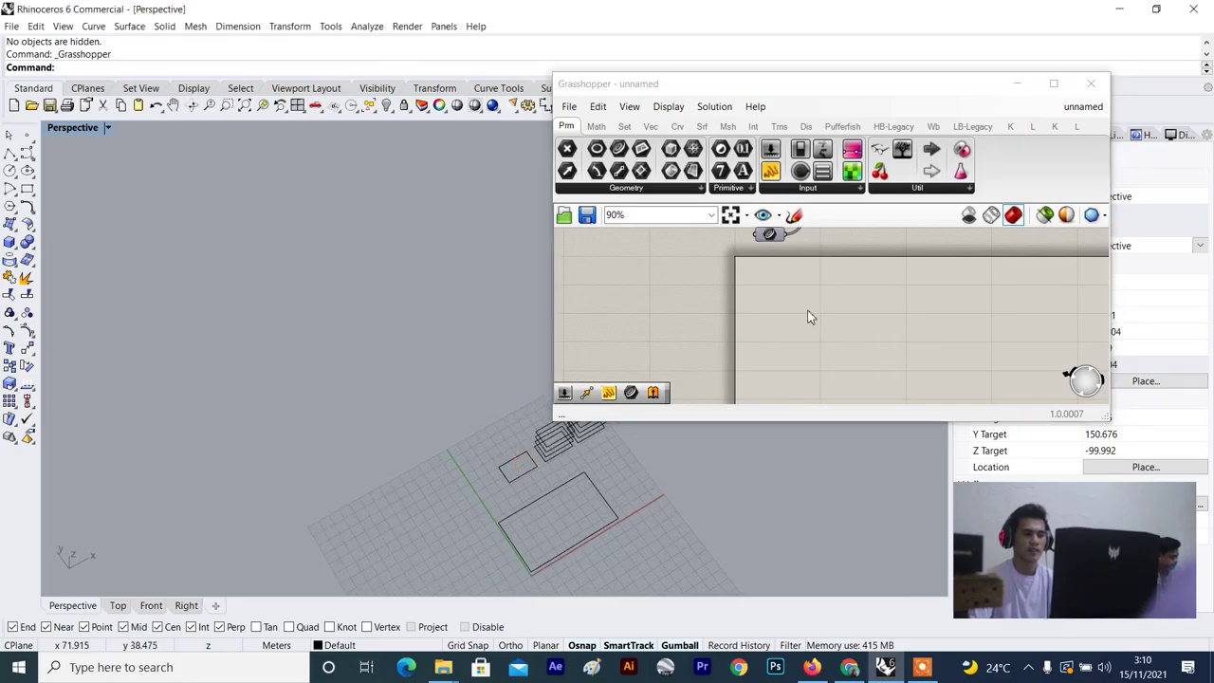
{"action": "scroll", "coordinate": [793, 314], "scroll_direction": "up", "scroll_amount": 3}
{"action": "right_click_drag", "start_coordinate": [775, 327], "coordinate": [827, 331]}
{"action": "scroll", "coordinate": [803, 347], "scroll_direction": "down", "scroll_amount": 4}
{"action": "scroll", "coordinate": [802, 348], "scroll_direction": "down", "scroll_amount": 4}
{"action": "scroll", "coordinate": [816, 313], "scroll_direction": "up", "scroll_amount": 3}
{"action": "left_click_drag", "start_coordinate": [823, 272], "coordinate": [774, 381]}
{"action": "right_click_drag", "start_coordinate": [774, 379], "coordinate": [842, 276]}
{"action": "scroll", "coordinate": [880, 290], "scroll_direction": "down", "scroll_amount": 4}
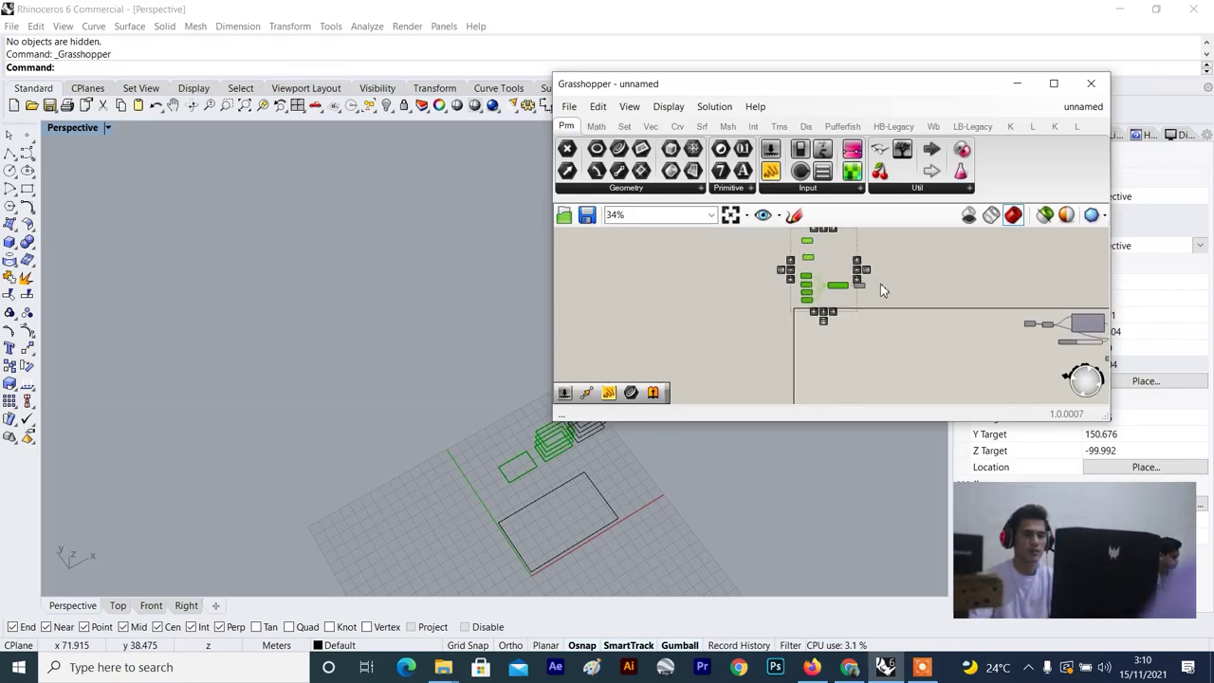
{"action": "scroll", "coordinate": [882, 244], "scroll_direction": "up", "scroll_amount": 2}
{"action": "left_click_drag", "start_coordinate": [884, 244], "coordinate": [793, 370]}
{"action": "right_click_drag", "start_coordinate": [817, 350], "coordinate": [805, 269]}
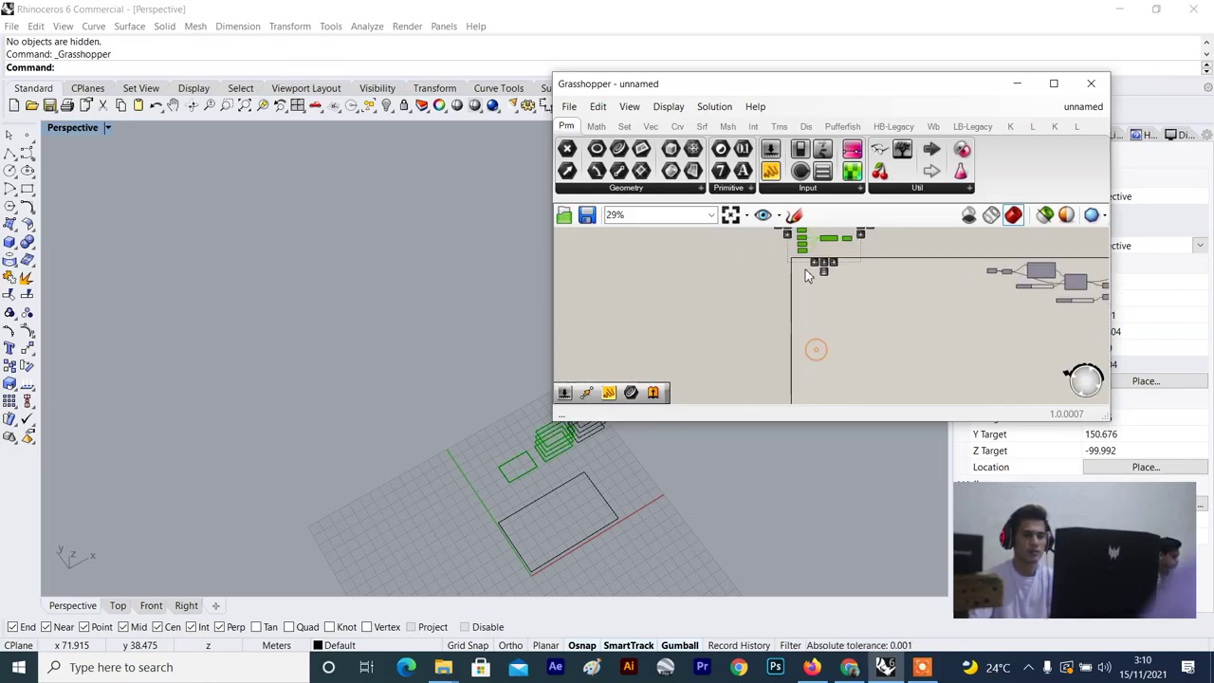
{"action": "left_click_drag", "start_coordinate": [822, 242], "coordinate": [828, 313]}
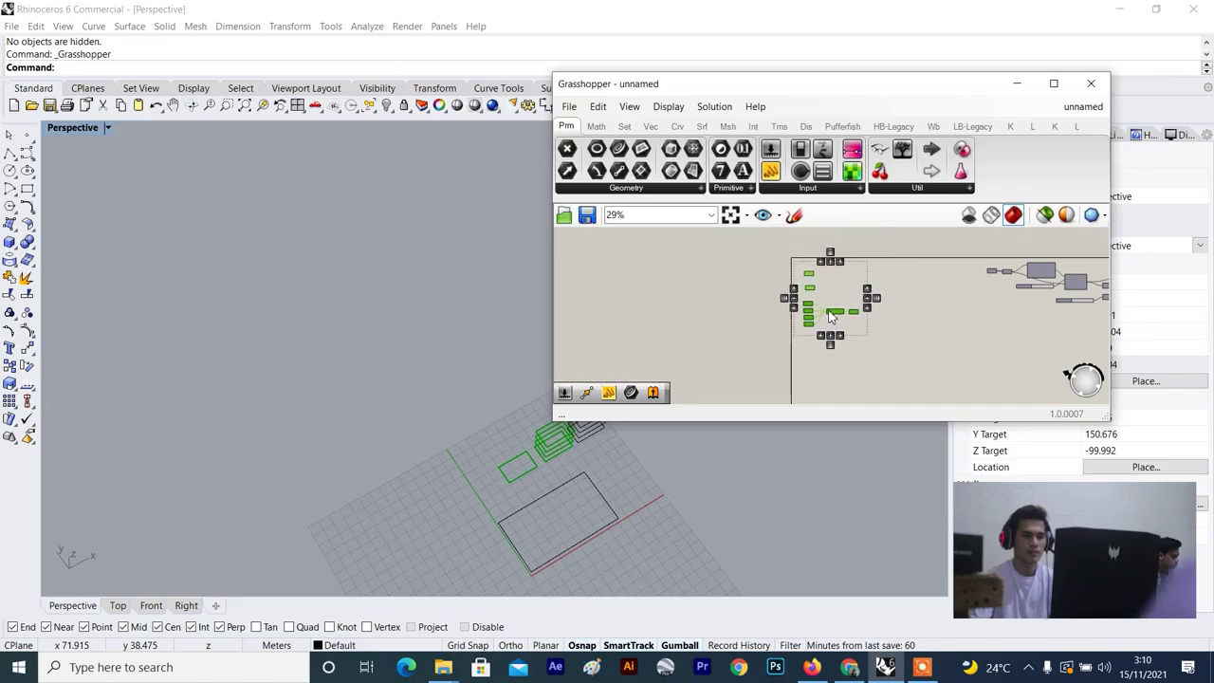
{"action": "left_click", "coordinate": [610, 370]}
Examine the two unconnected Curve parameters alongside the rectangles in the perspective view.
{"action": "scroll", "coordinate": [534, 465], "scroll_direction": "up", "scroll_amount": 4}
{"action": "scroll", "coordinate": [837, 289], "scroll_direction": "up", "scroll_amount": 3}
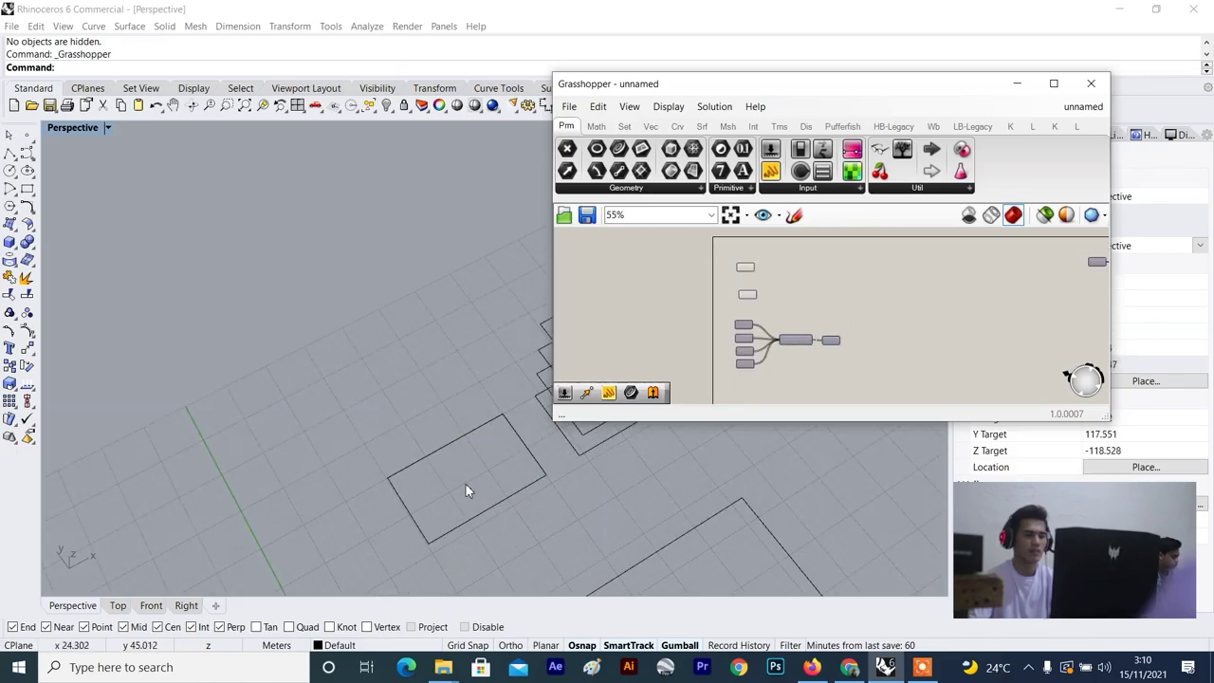
{"action": "scroll", "coordinate": [464, 490], "scroll_direction": "down", "scroll_amount": 6}
{"action": "scroll", "coordinate": [747, 277], "scroll_direction": "up", "scroll_amount": 5}
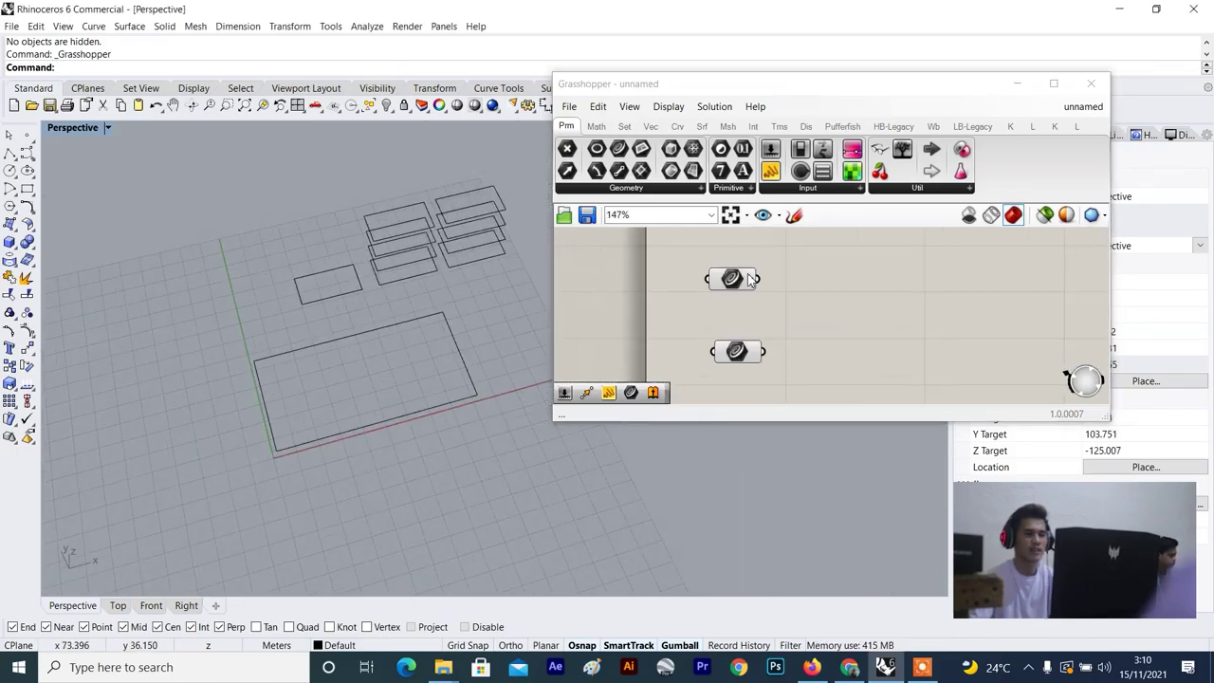
{"action": "right_click", "coordinate": [747, 279]}
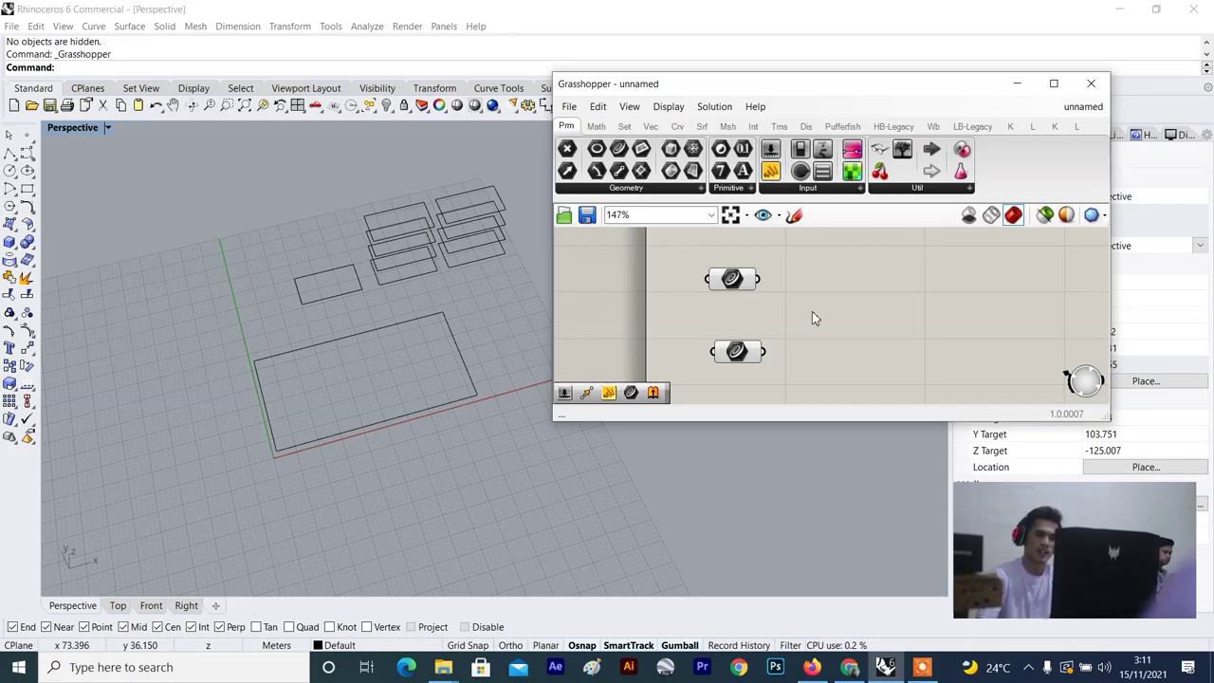
{"action": "scroll", "coordinate": [811, 318], "scroll_direction": "up", "scroll_amount": 1}
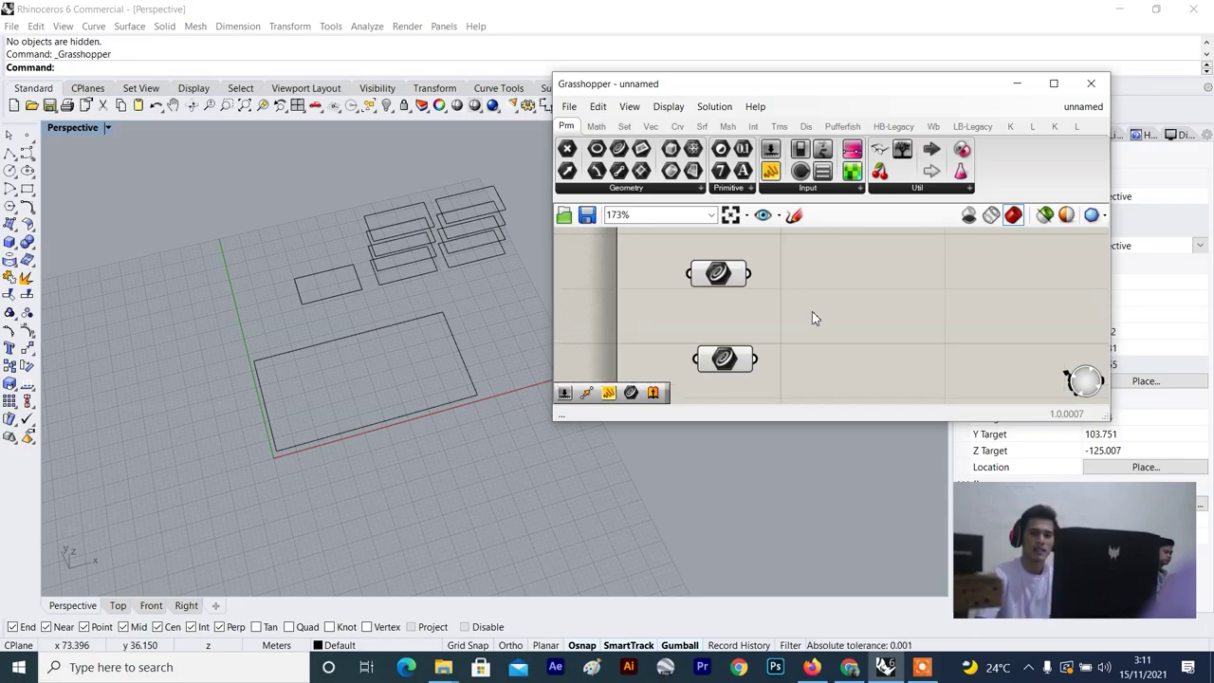
{"action": "scroll", "coordinate": [812, 317], "scroll_direction": "down", "scroll_amount": 3}
{"action": "scroll", "coordinate": [816, 351], "scroll_direction": "up", "scroll_amount": 3}
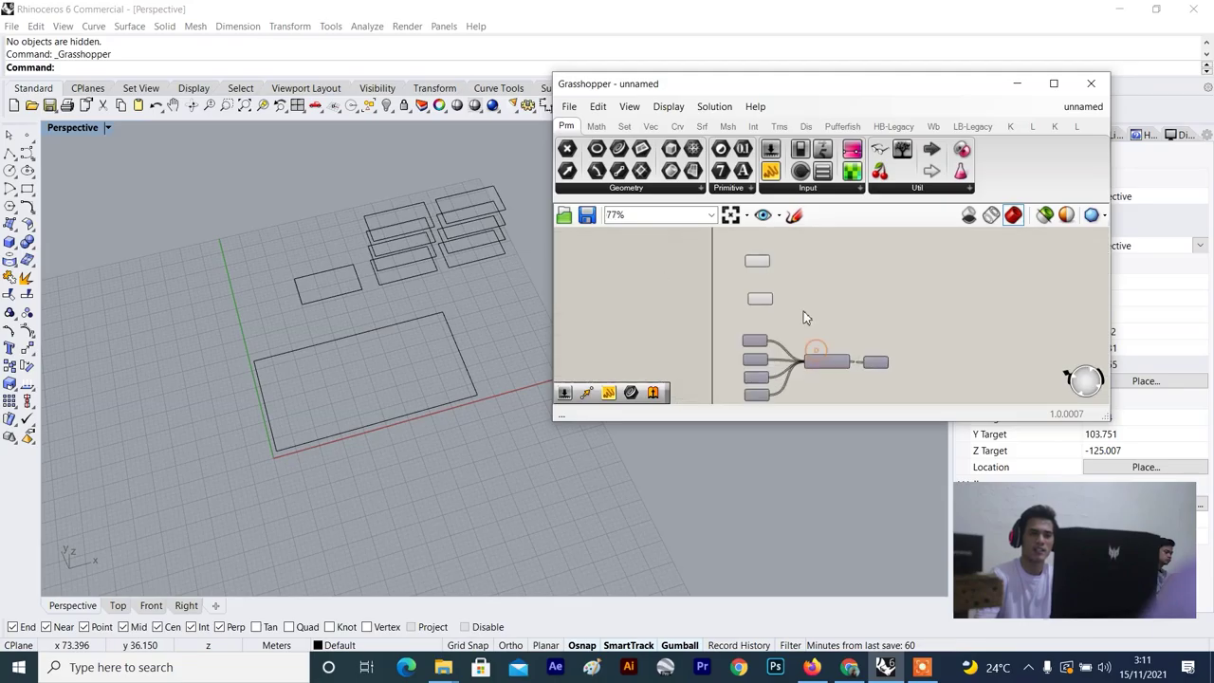
{"action": "scroll", "coordinate": [749, 275], "scroll_direction": "up", "scroll_amount": 4}
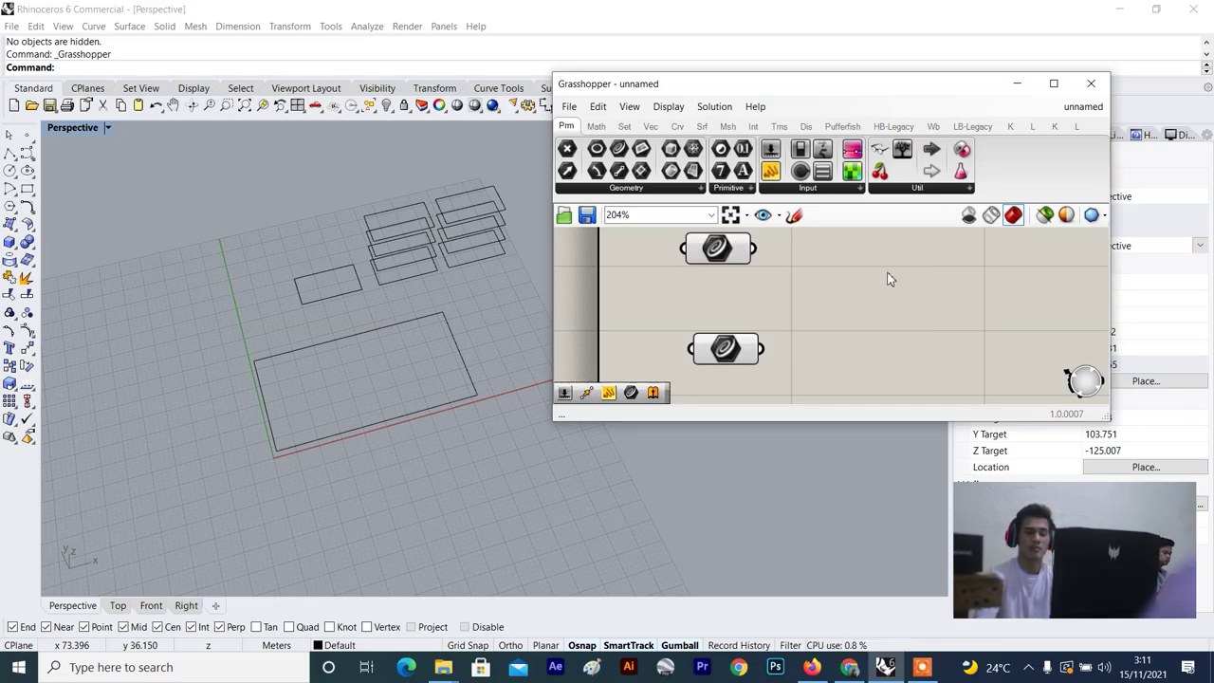
{"action": "scroll", "coordinate": [888, 279], "scroll_direction": "down", "scroll_amount": 4}
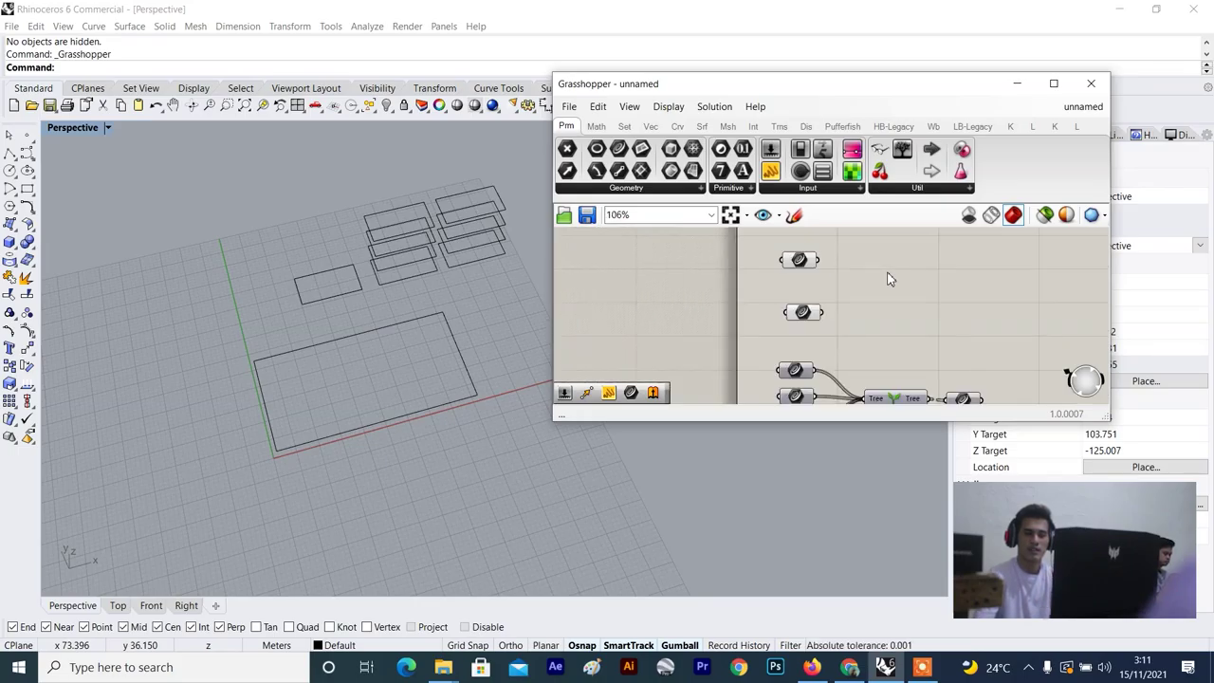
{"action": "scroll", "coordinate": [888, 279], "scroll_direction": "up", "scroll_amount": 4}
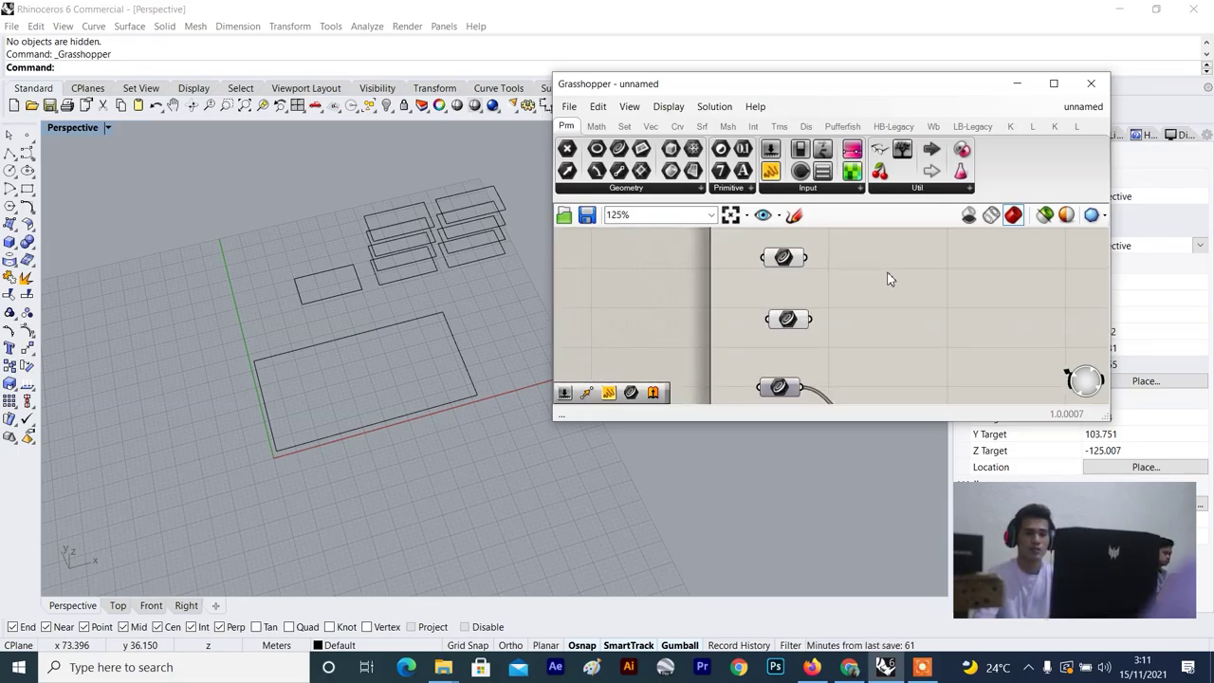
{"action": "scroll", "coordinate": [868, 277], "scroll_direction": "down", "scroll_amount": 4}
{"action": "scroll", "coordinate": [783, 262], "scroll_direction": "up", "scroll_amount": 3}
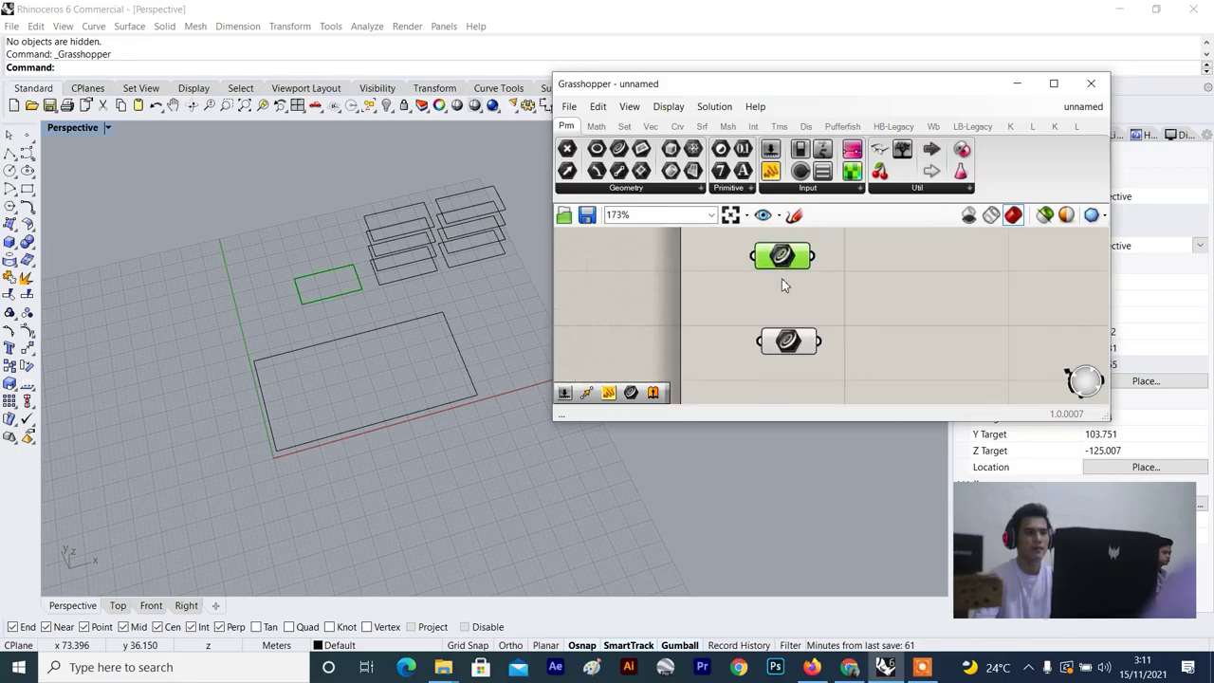
Set the small standalone rectangle as the single referenced curve of the upper unconnected Curve parameter.
{"action": "left_click", "coordinate": [784, 296]}
{"action": "scroll", "coordinate": [783, 258], "scroll_direction": "up", "scroll_amount": 3}
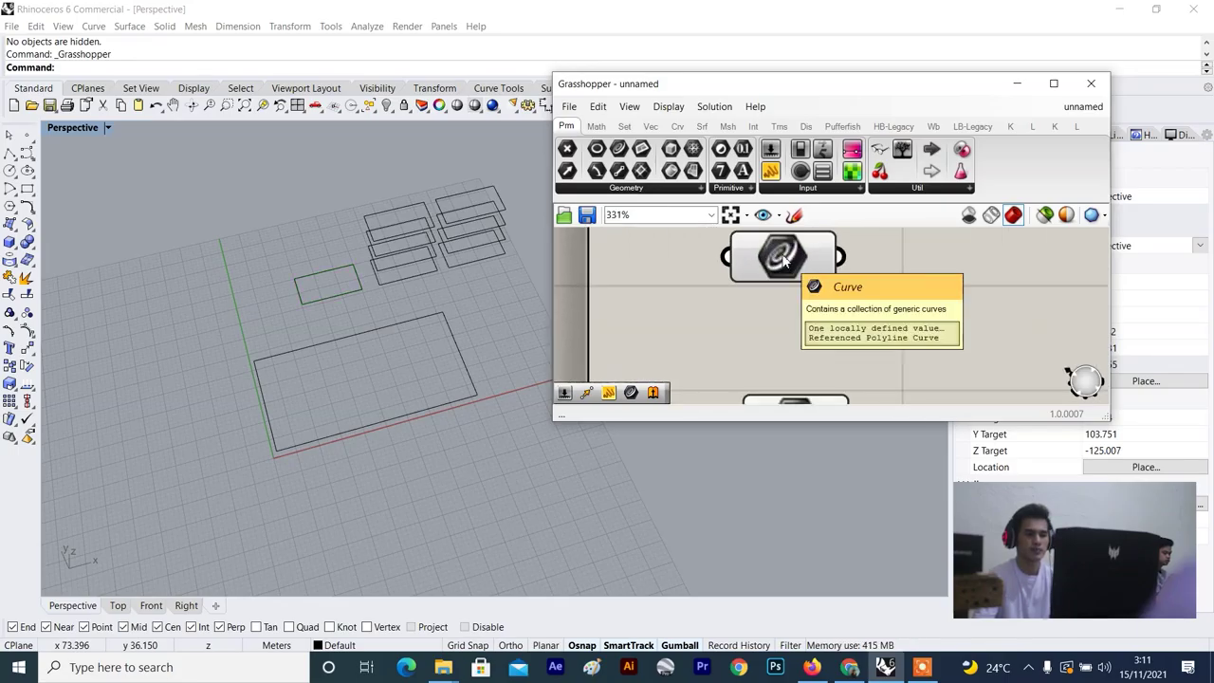
{"action": "right_click", "coordinate": [781, 258]}
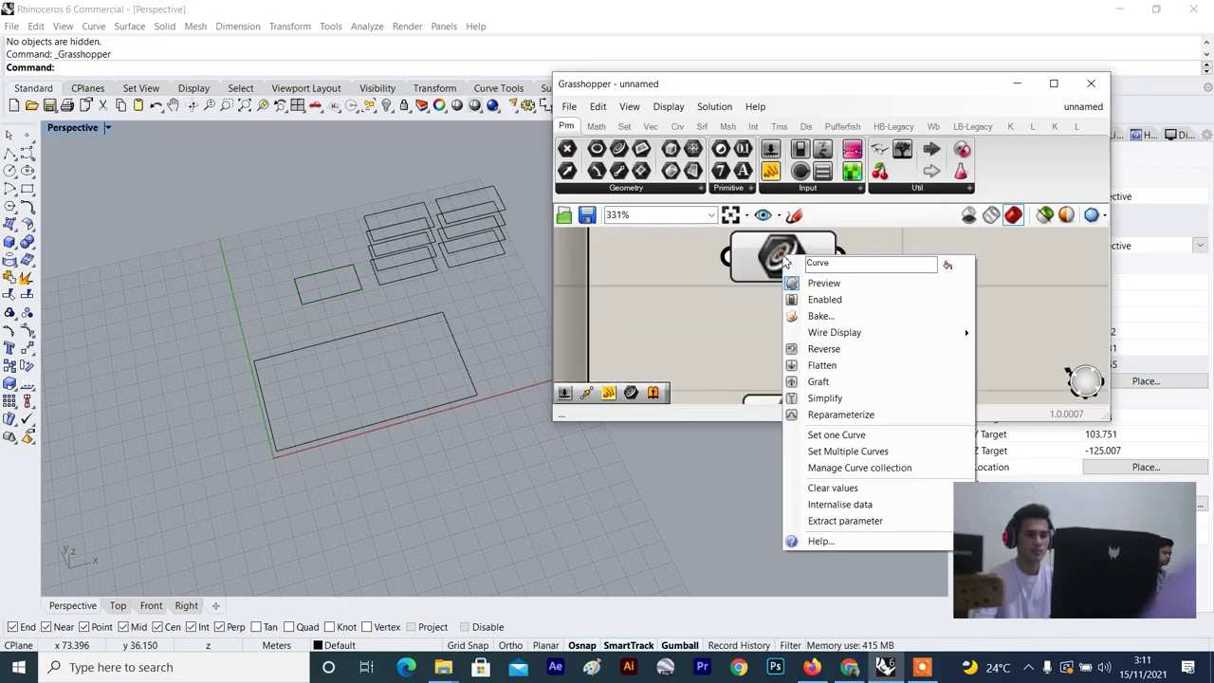
{"action": "left_click", "coordinate": [851, 436]}
{"action": "scroll", "coordinate": [383, 379], "scroll_direction": "up", "scroll_amount": 5}
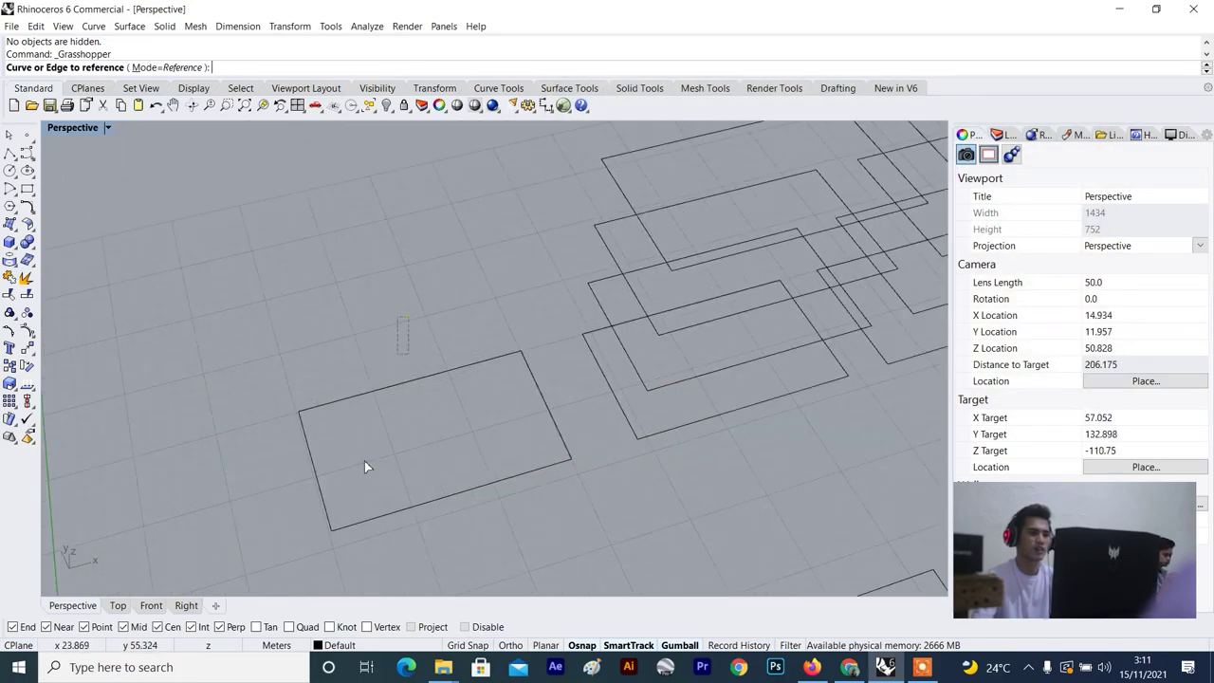
{"action": "left_click_drag", "start_coordinate": [364, 461], "coordinate": [364, 466]}
{"action": "scroll", "coordinate": [817, 266], "scroll_direction": "down", "scroll_amount": 3}
Add a Panel beside the upper Curve parameter and connect the curve's output to it.
{"action": "left_click", "coordinate": [830, 284]}
{"action": "right_click_drag", "start_coordinate": [856, 311], "coordinate": [739, 261]}
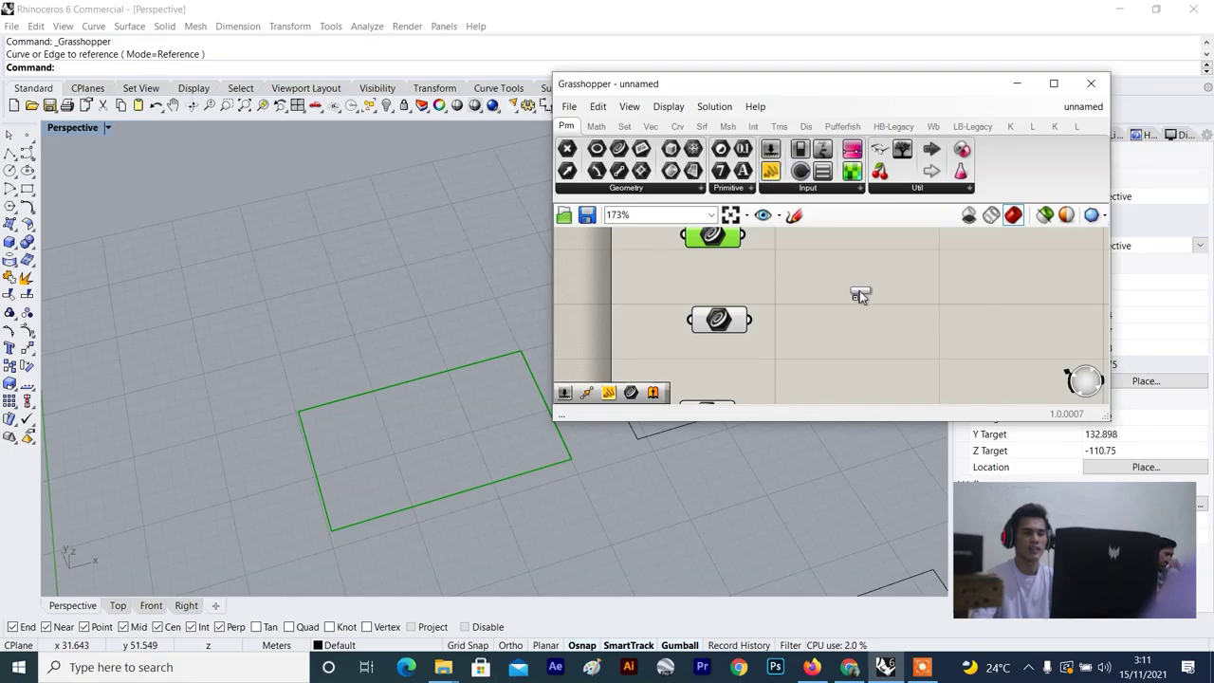
{"action": "left_click", "coordinate": [859, 290]}
{"action": "scroll", "coordinate": [843, 288], "scroll_direction": "down", "scroll_amount": 5}
{"action": "right_click_drag", "start_coordinate": [839, 296], "coordinate": [846, 335]}
{"action": "scroll", "coordinate": [846, 336], "scroll_direction": "up", "scroll_amount": 3}
{"action": "left_click_drag", "start_coordinate": [850, 310], "coordinate": [858, 279]}
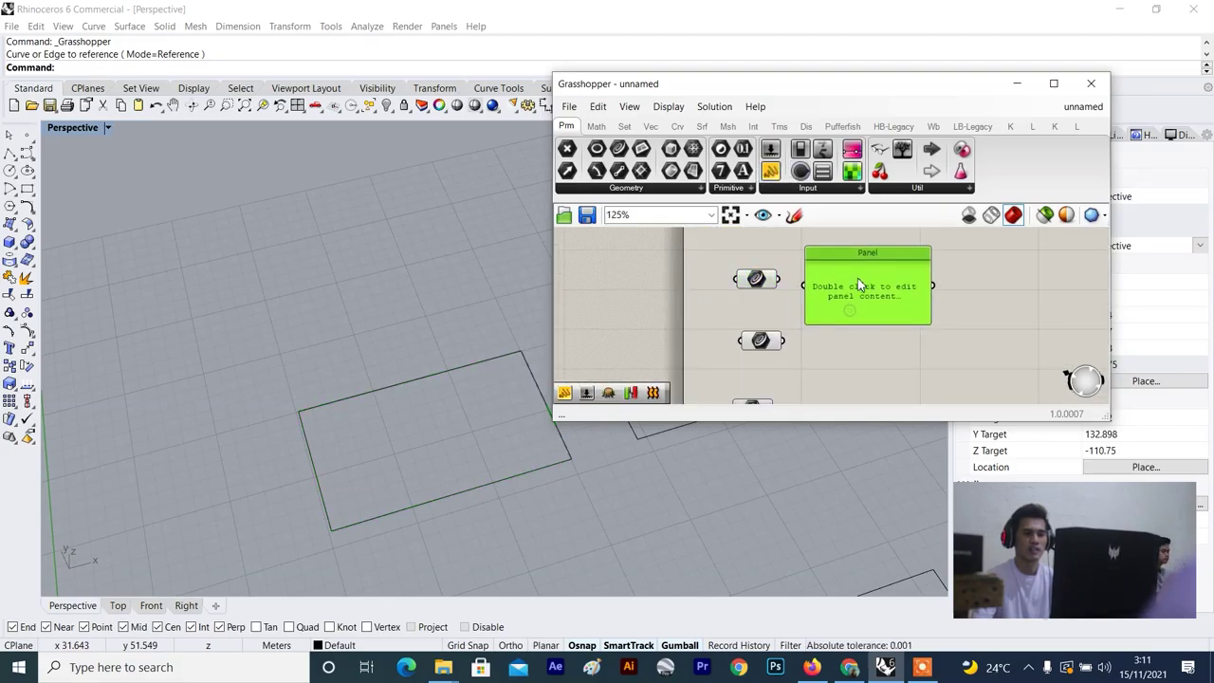
{"action": "scroll", "coordinate": [829, 257], "scroll_direction": "up", "scroll_amount": 2}
{"action": "left_click_drag", "start_coordinate": [768, 294], "coordinate": [794, 298]}
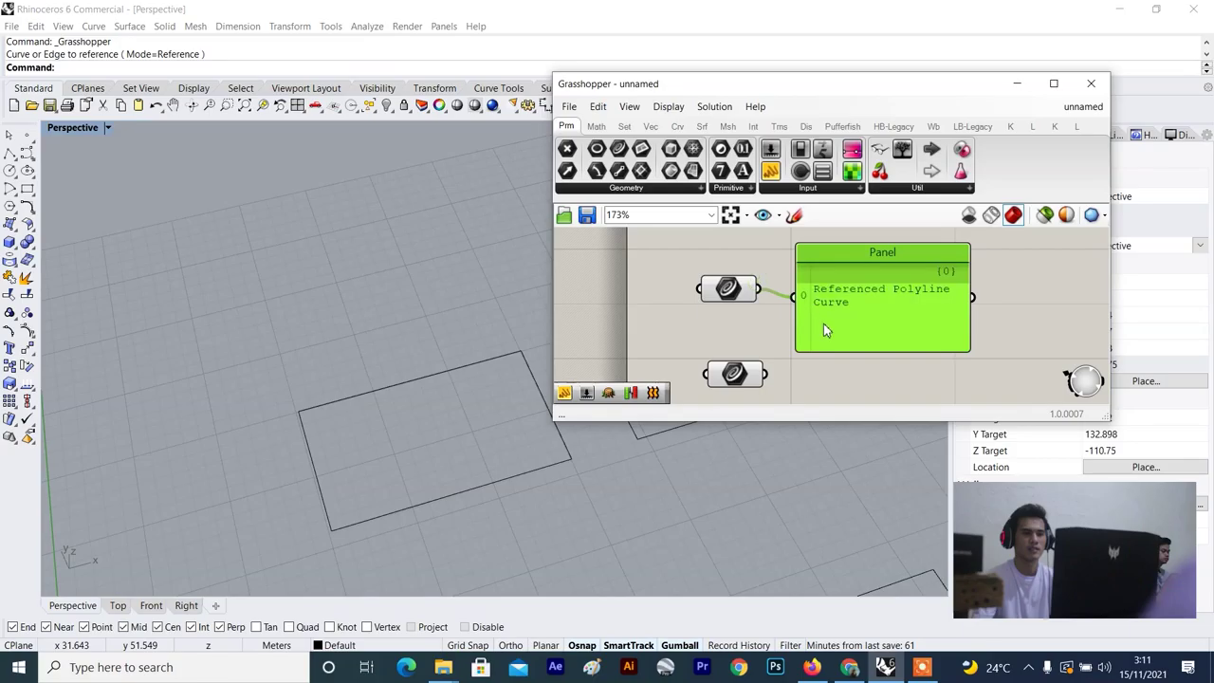
Examine the Panel's output for the curve and highlight the referenced rectangle through its Curve parameter.
{"action": "scroll", "coordinate": [834, 325], "scroll_direction": "down", "scroll_amount": 3}
{"action": "scroll", "coordinate": [862, 327], "scroll_direction": "up", "scroll_amount": 3}
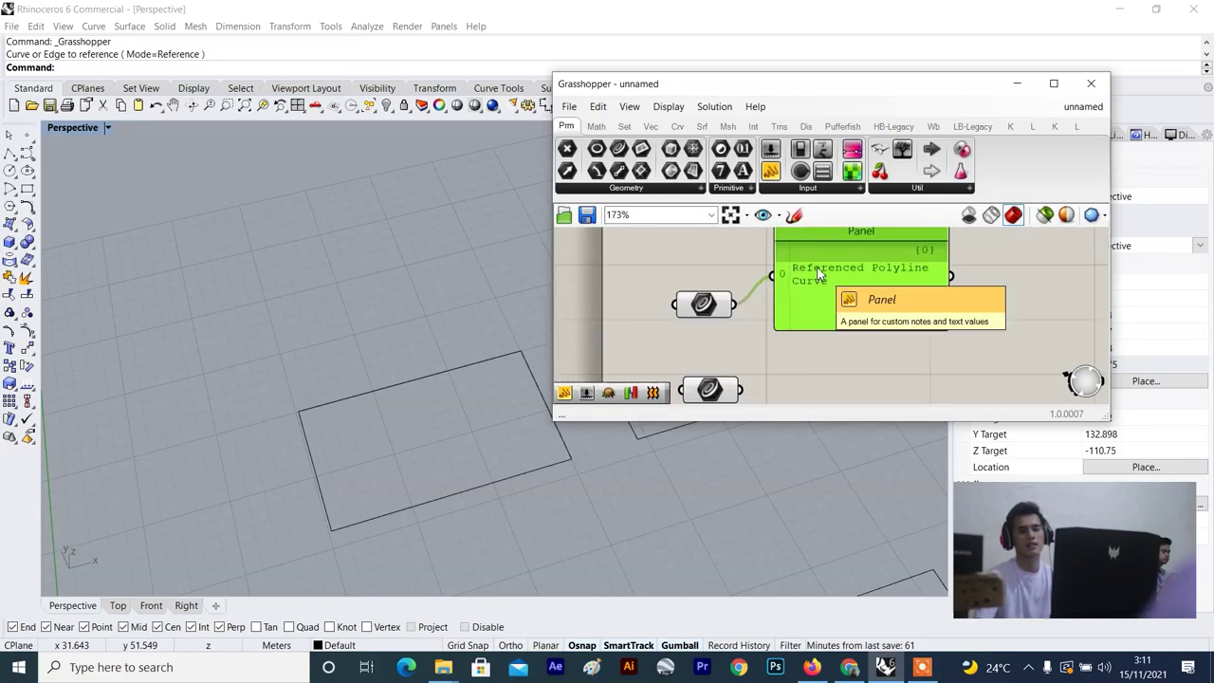
{"action": "scroll", "coordinate": [856, 308], "scroll_direction": "down", "scroll_amount": 3}
{"action": "scroll", "coordinate": [856, 309], "scroll_direction": "up", "scroll_amount": 3}
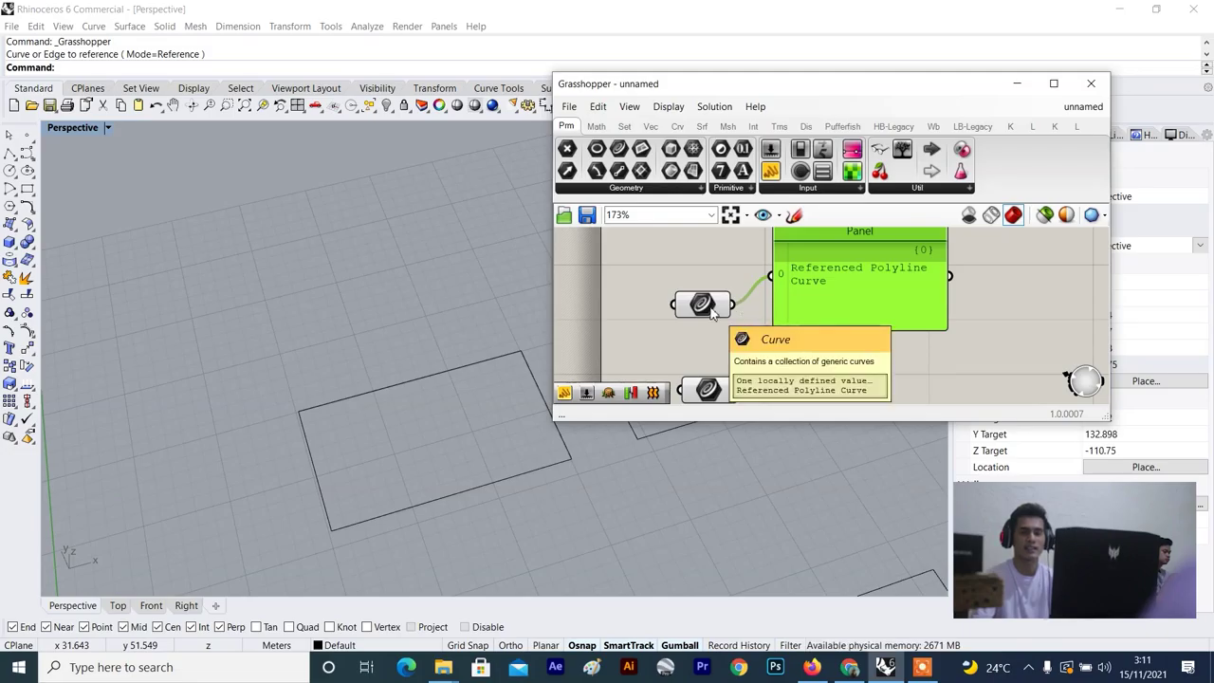
{"action": "scroll", "coordinate": [711, 311], "scroll_direction": "down", "scroll_amount": 3}
{"action": "scroll", "coordinate": [780, 302], "scroll_direction": "up", "scroll_amount": 2}
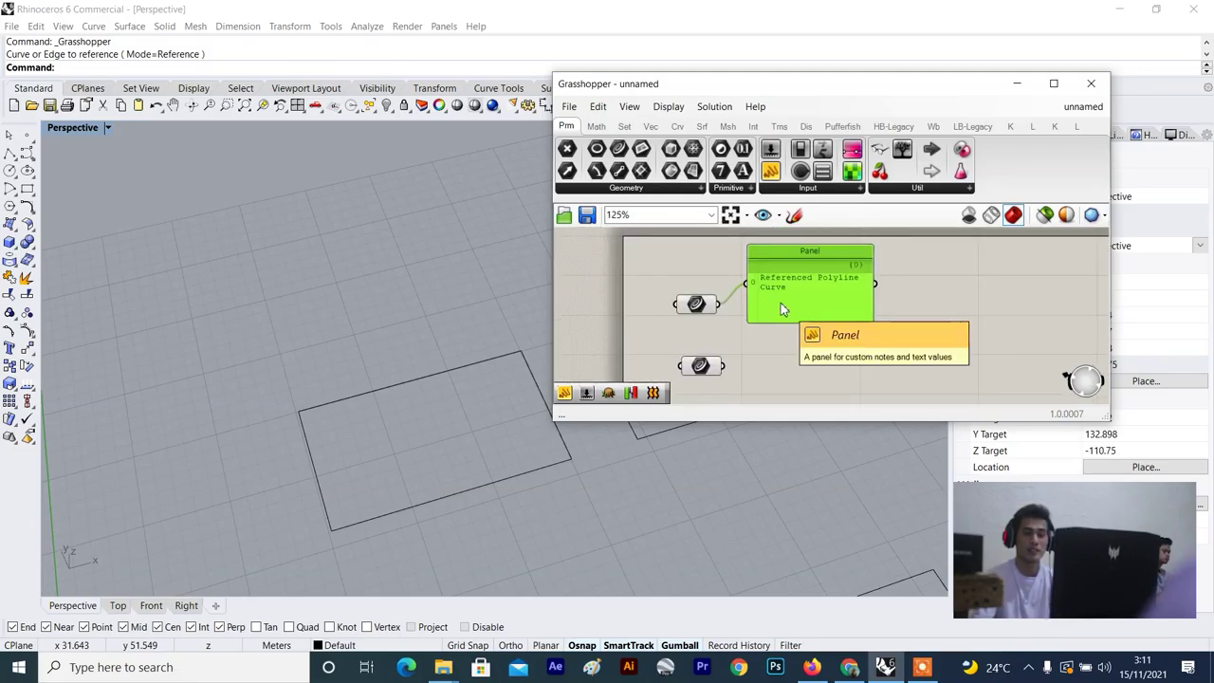
{"action": "scroll", "coordinate": [677, 326], "scroll_direction": "up", "scroll_amount": 1}
{"action": "left_click", "coordinate": [700, 304]}
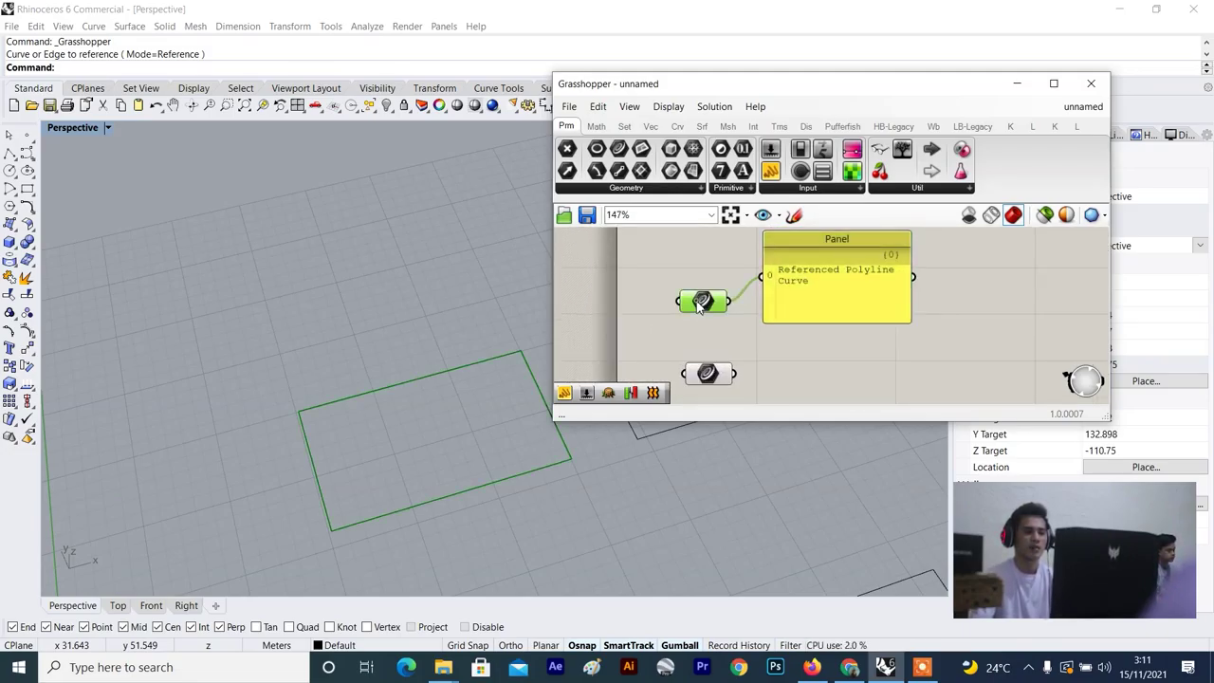
Delete the Panel connected to the upper Curve parameter.
{"action": "scroll", "coordinate": [389, 401], "scroll_direction": "down", "scroll_amount": 3}
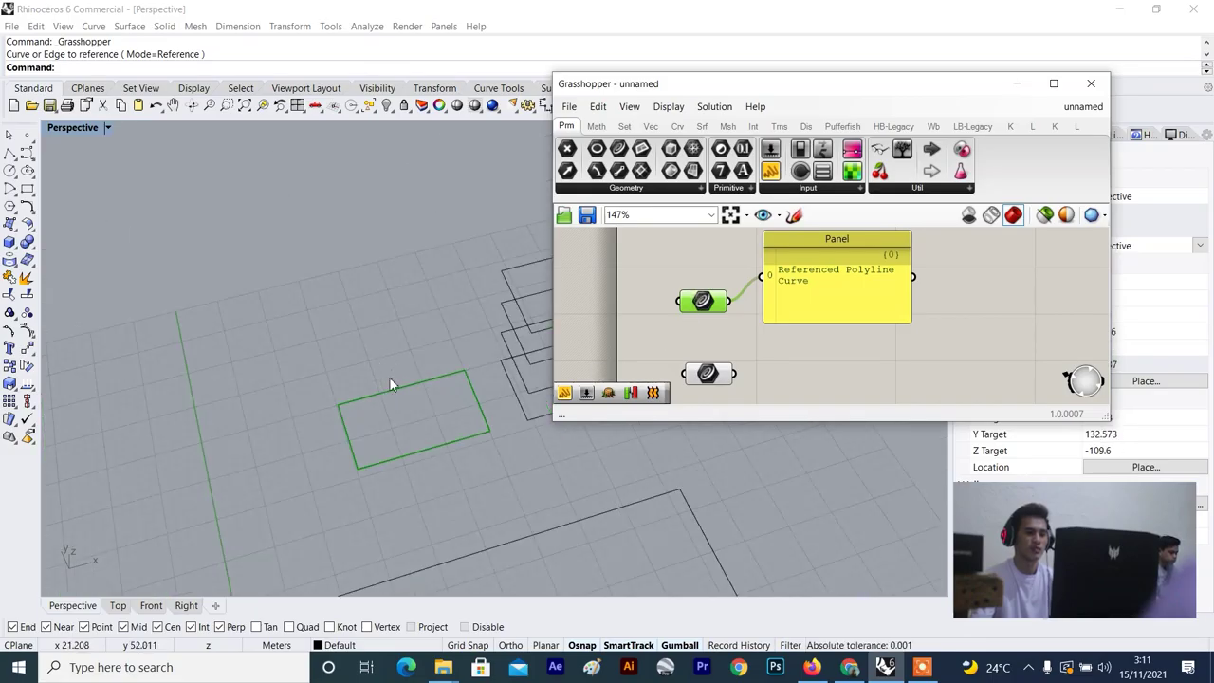
{"action": "right_click_drag", "start_coordinate": [692, 300], "coordinate": [649, 311]}
{"action": "left_click_drag", "start_coordinate": [994, 250], "coordinate": [748, 347]}
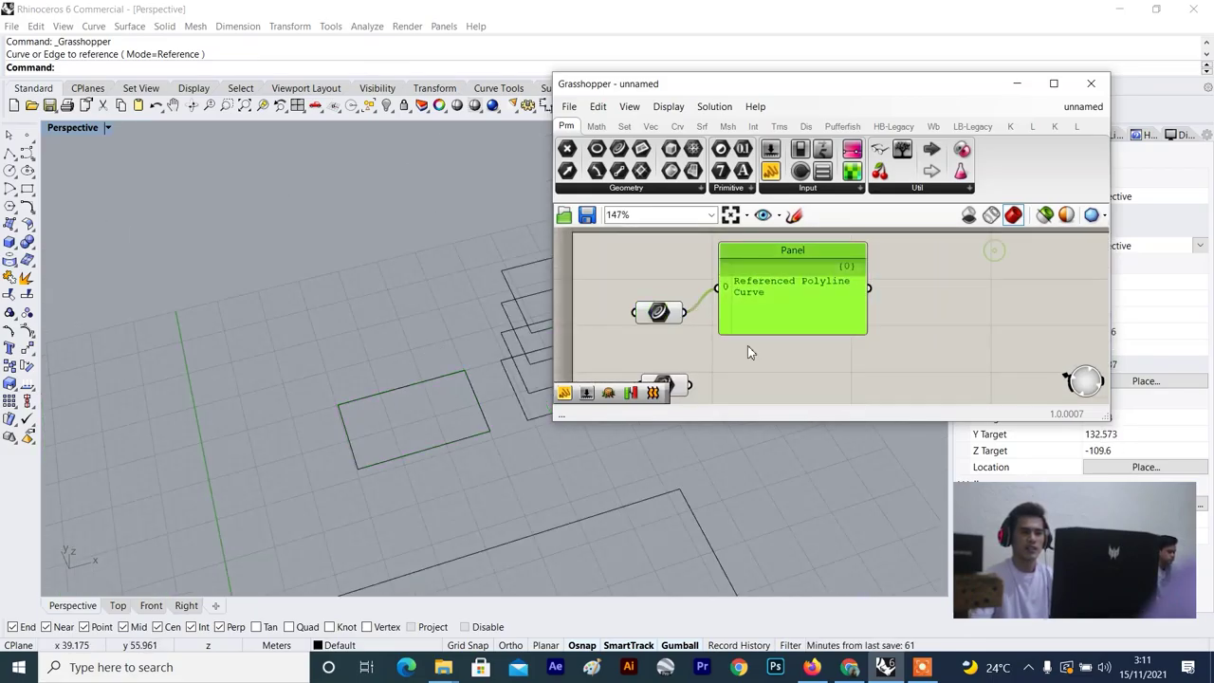
{"action": "key", "text": "Delete"}
Place a new Panel beside the upper unconnected Curve parameter and connect the curve's output to it.
{"action": "scroll", "coordinate": [742, 336], "scroll_direction": "down", "scroll_amount": 5}
{"action": "right_click_drag", "start_coordinate": [743, 336], "coordinate": [758, 291]}
{"action": "scroll", "coordinate": [754, 280], "scroll_direction": "up", "scroll_amount": 4}
{"action": "left_click_drag", "start_coordinate": [800, 312], "coordinate": [799, 310]}
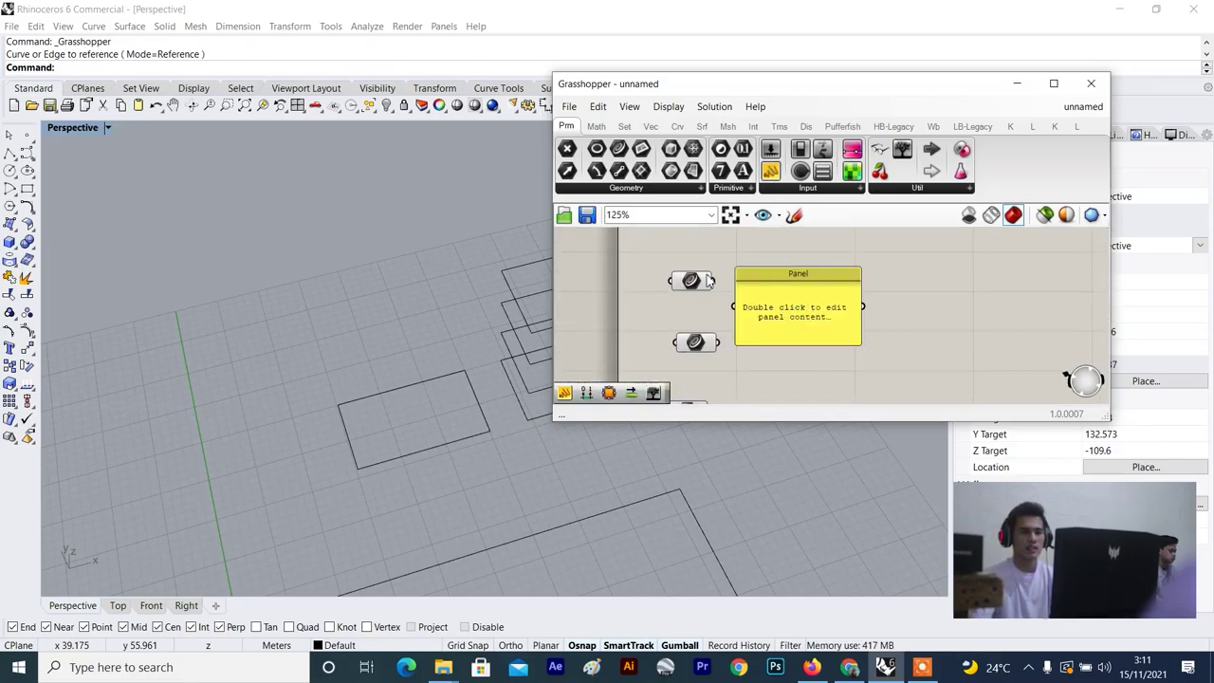
{"action": "left_click", "coordinate": [749, 304]}
{"action": "scroll", "coordinate": [790, 287], "scroll_direction": "down", "scroll_amount": 3}
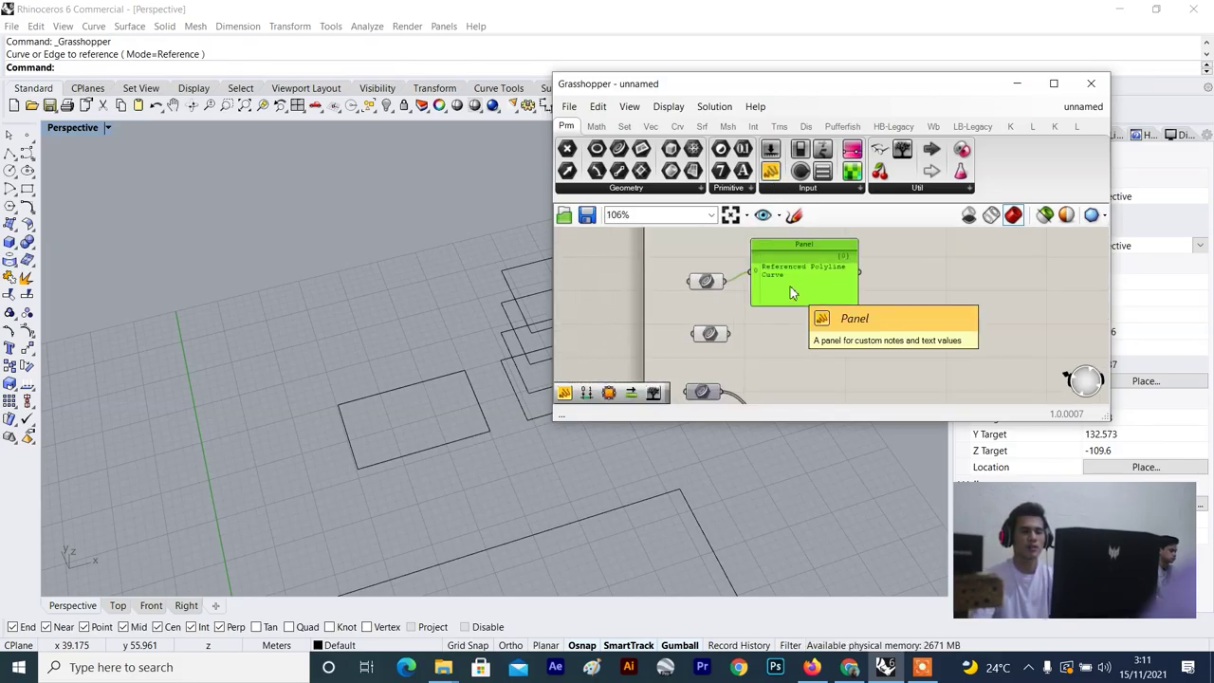
{"action": "scroll", "coordinate": [796, 299], "scroll_direction": "up", "scroll_amount": 2}
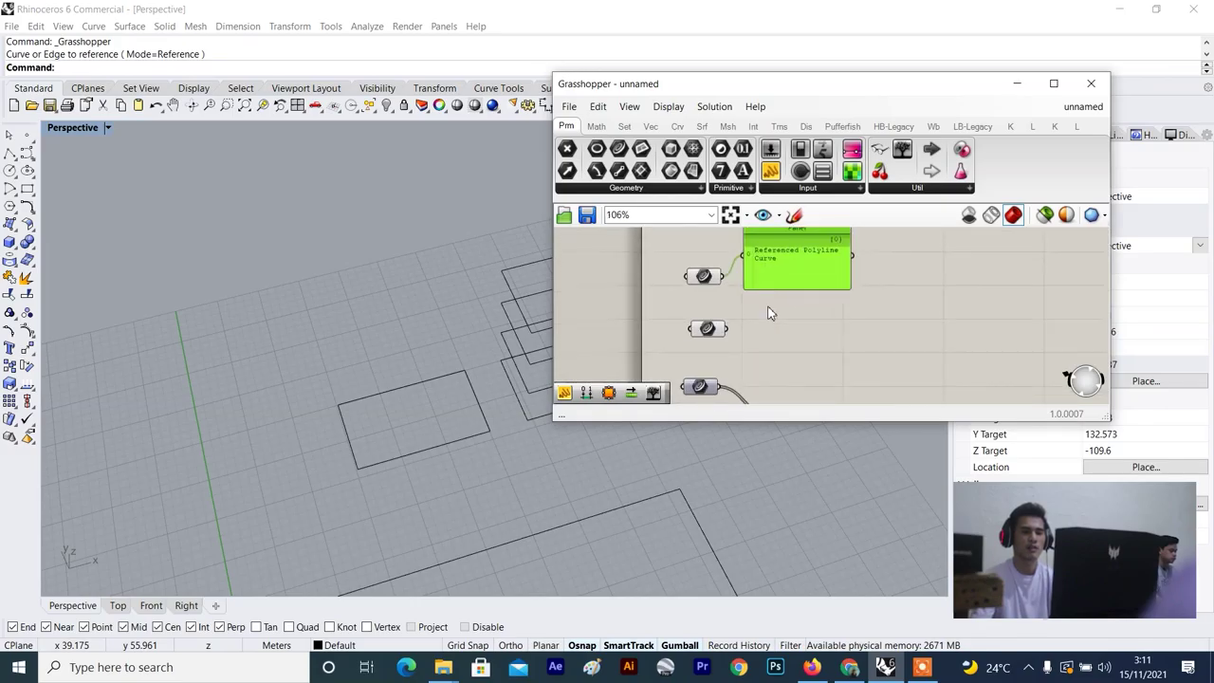
{"action": "scroll", "coordinate": [801, 309], "scroll_direction": "down", "scroll_amount": 2}
{"action": "left_click", "coordinate": [857, 308]}
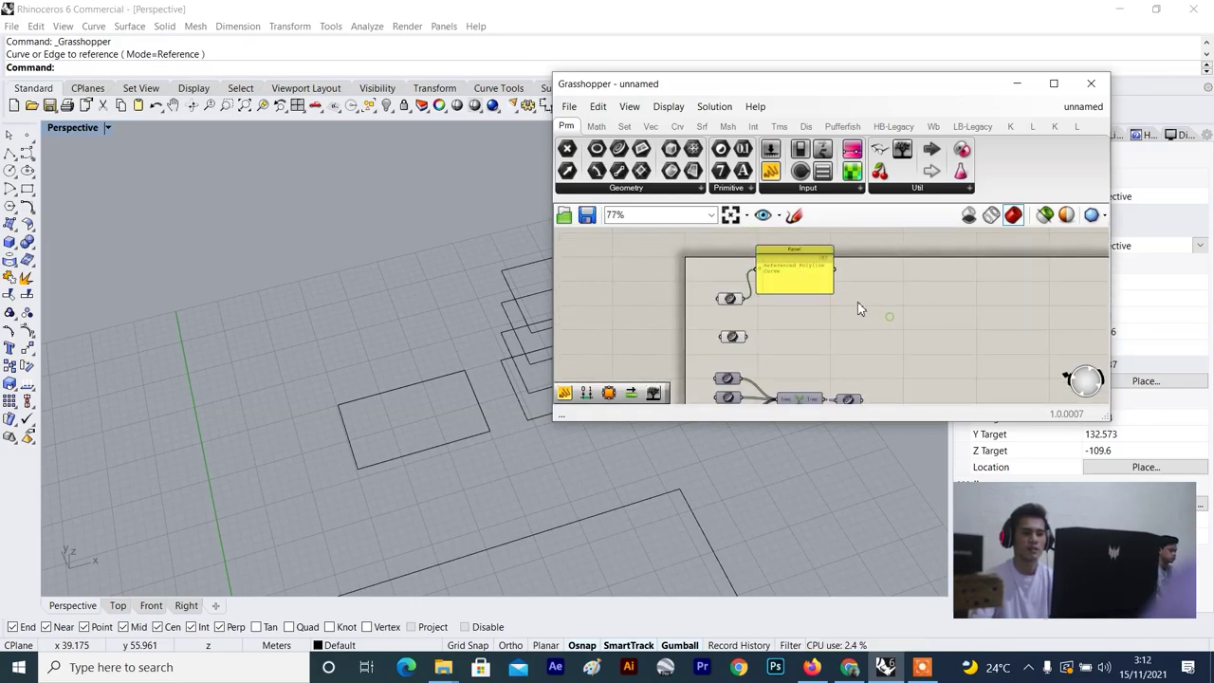
Set the four stacked rectangles of the left column as multiple curves of the second standalone Curve parameter.
{"action": "scroll", "coordinate": [732, 337], "scroll_direction": "up", "scroll_amount": 3}
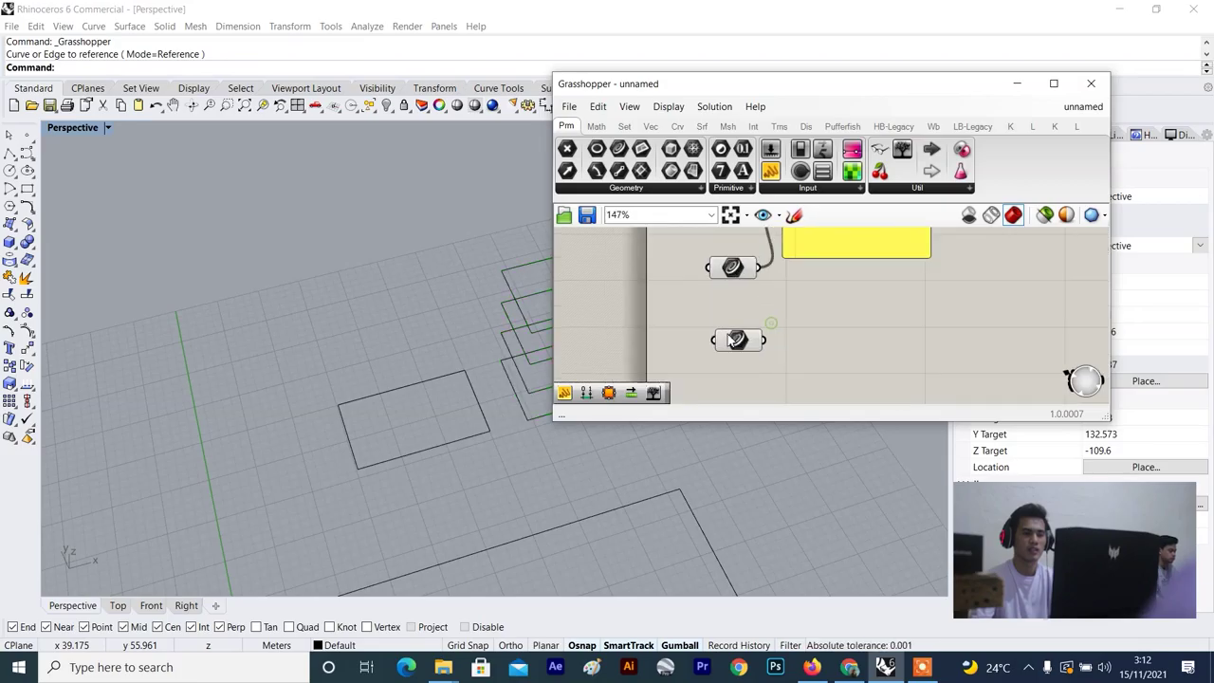
{"action": "right_click", "coordinate": [730, 339]}
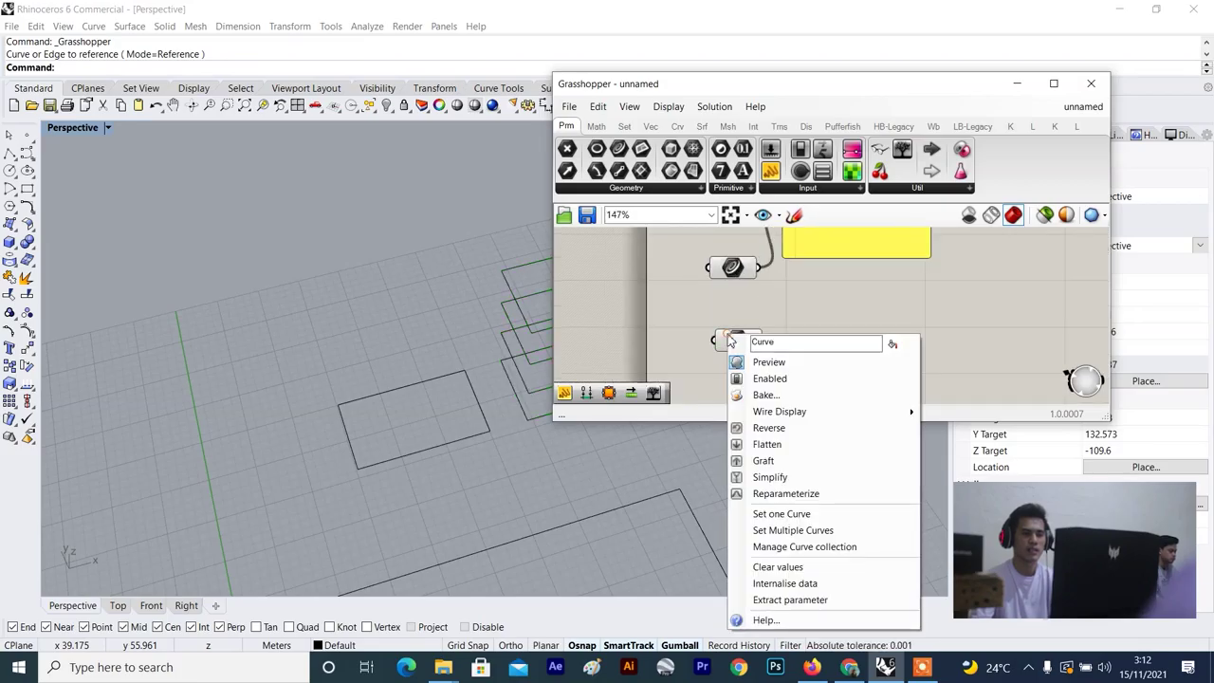
{"action": "left_click", "coordinate": [809, 530]}
{"action": "scroll", "coordinate": [547, 383], "scroll_direction": "up", "scroll_amount": 5}
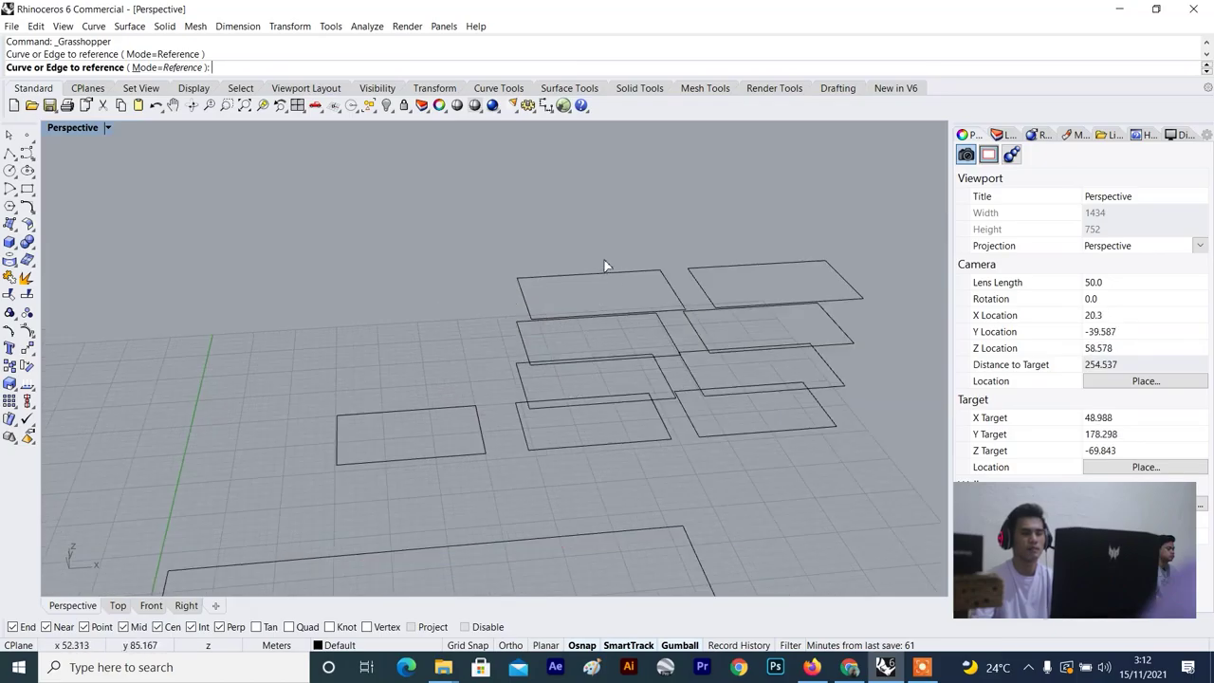
{"action": "left_click_drag", "start_coordinate": [554, 453], "coordinate": [551, 469]}
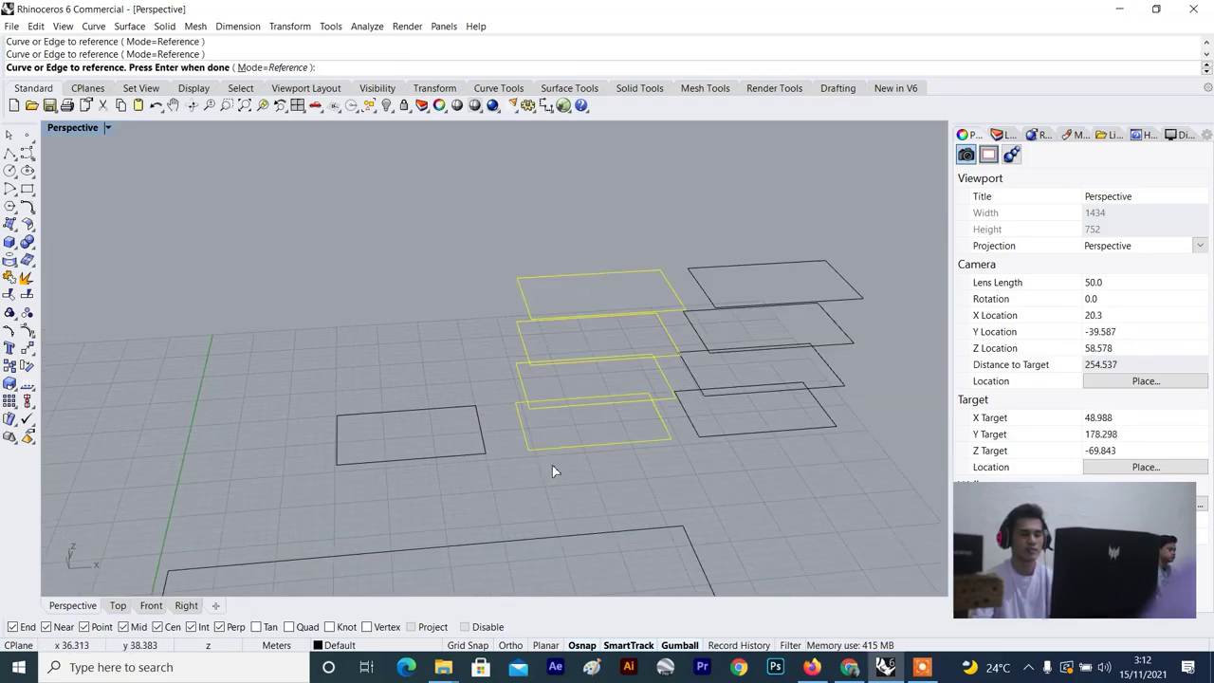
{"action": "key", "text": "Return"}
Add a Panel beside the second standalone Curve parameter and connect the curve's output to it.
{"action": "left_click_drag", "start_coordinate": [769, 171], "coordinate": [865, 304]}
{"action": "scroll", "coordinate": [867, 306], "scroll_direction": "up", "scroll_amount": 3}
{"action": "left_click_drag", "start_coordinate": [787, 321], "coordinate": [790, 316]}
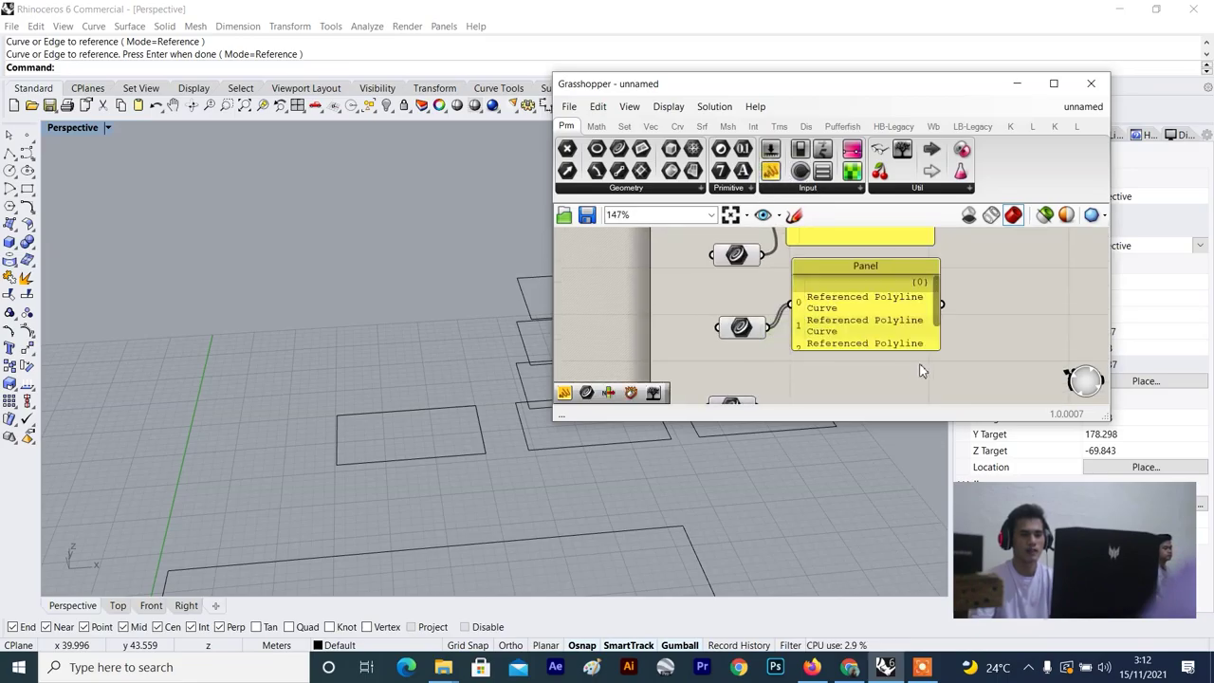
Enlarge the second curve's Panel until all four list entries show, and move it farther from its Curve parameter.
{"action": "mouse_move", "coordinate": [932, 356]}
{"action": "left_mouse_down"}
{"action": "mouse_move", "coordinate": [932, 381]}
{"action": "mouse_move", "coordinate": [921, 349]}
{"action": "mouse_move", "coordinate": [917, 366]}
{"action": "left_mouse_up"}
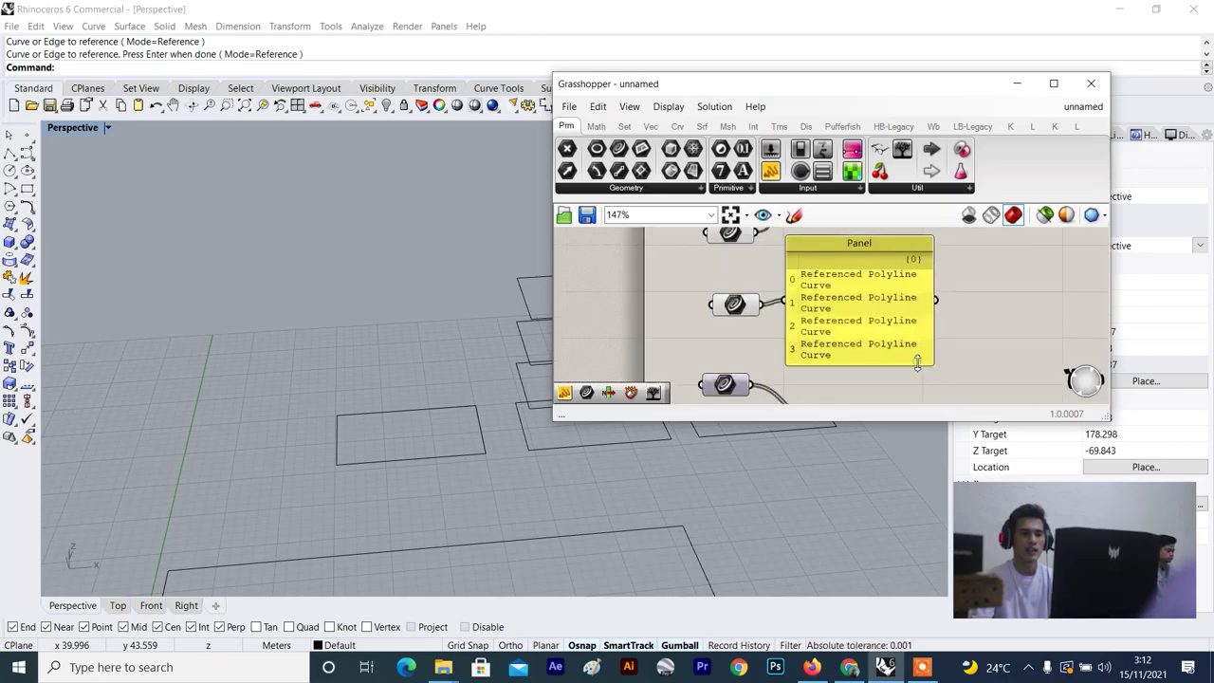
{"action": "scroll", "coordinate": [898, 359], "scroll_direction": "down", "scroll_amount": 3}
{"action": "scroll", "coordinate": [895, 351], "scroll_direction": "up", "scroll_amount": 3}
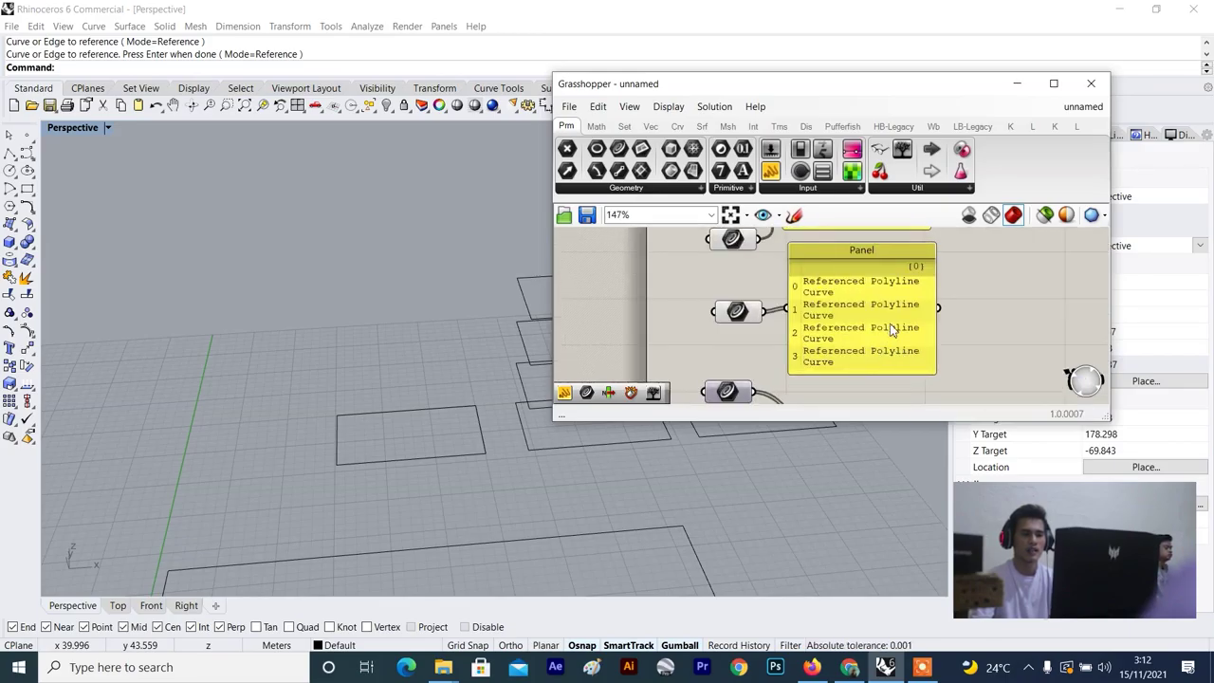
{"action": "scroll", "coordinate": [956, 307], "scroll_direction": "down", "scroll_amount": 6}
{"action": "left_click_drag", "start_coordinate": [936, 316], "coordinate": [992, 284]}
{"action": "left_click", "coordinate": [979, 334]}
Turn the preview on for the four grouped Curve parameters, the Tree component and its output Curve parameter.
{"action": "scroll", "coordinate": [891, 342], "scroll_direction": "up", "scroll_amount": 6}
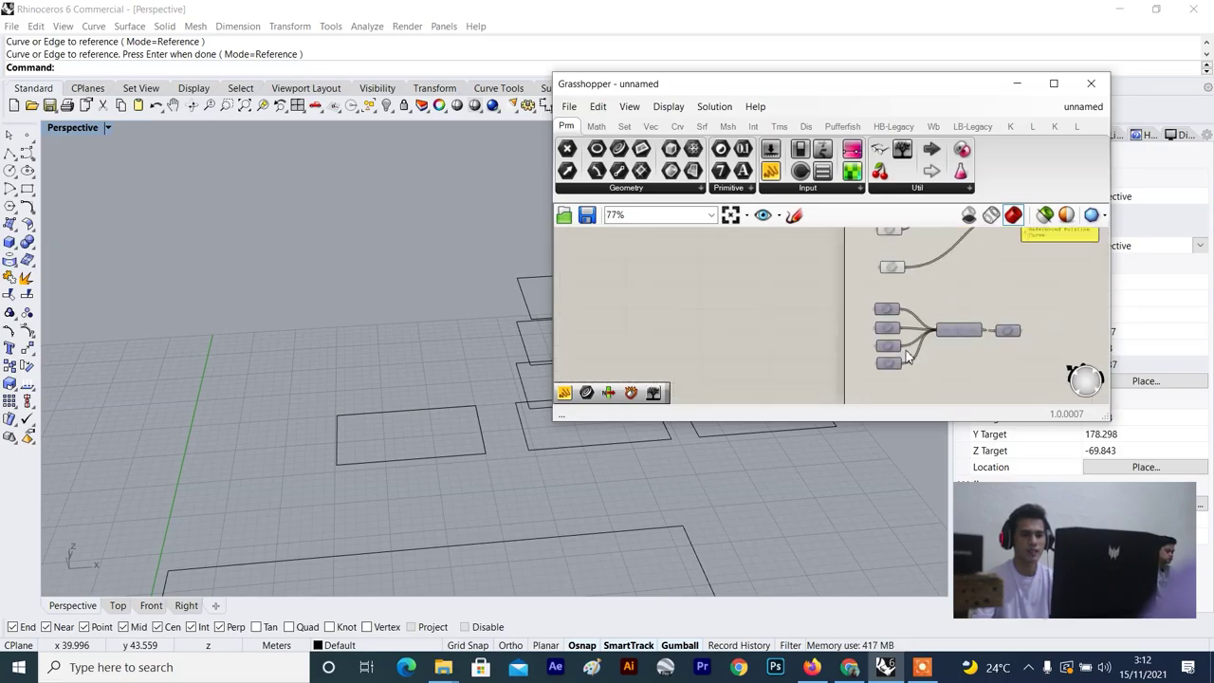
{"action": "scroll", "coordinate": [898, 264], "scroll_direction": "down", "scroll_amount": 2}
{"action": "left_click_drag", "start_coordinate": [916, 256], "coordinate": [872, 389]}
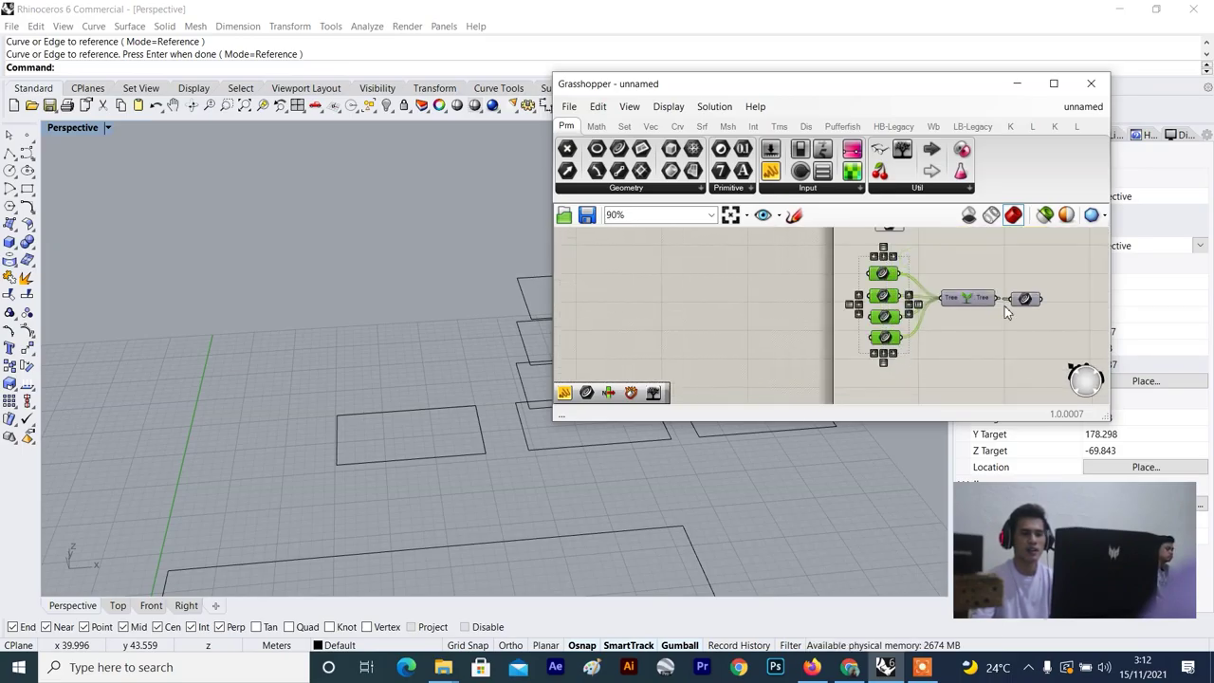
{"action": "left_click_drag", "start_coordinate": [1060, 267], "coordinate": [847, 369]}
{"action": "right_click", "coordinate": [1020, 238]}
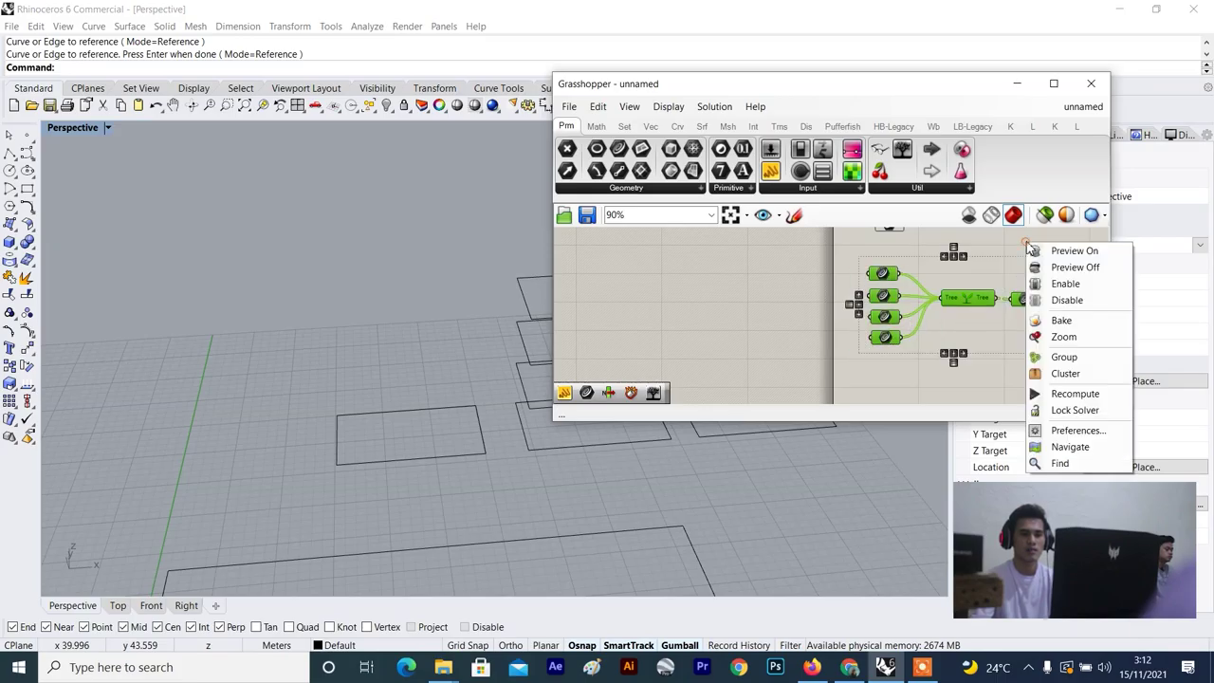
{"action": "left_click", "coordinate": [1059, 249]}
{"action": "left_click", "coordinate": [994, 250]}
{"action": "scroll", "coordinate": [834, 303], "scroll_direction": "up", "scroll_amount": 4}
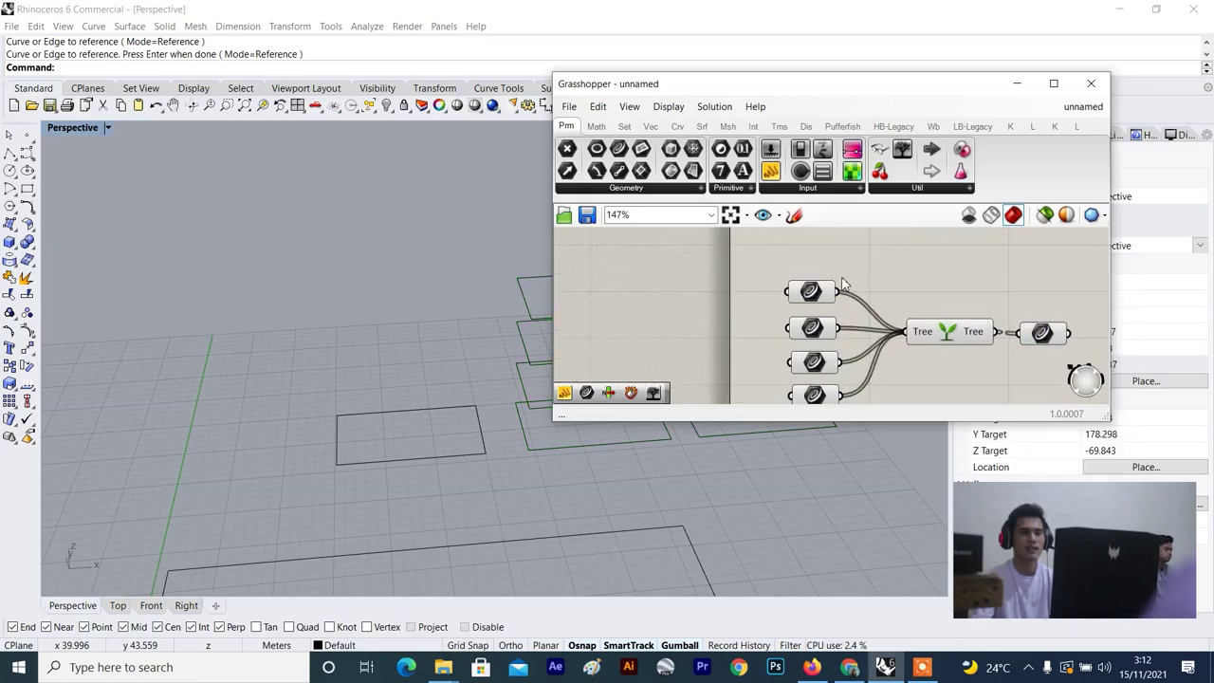
Set the two lowest-level rectangles as multiple curves of the first Curve parameter feeding the Tree component.
{"action": "scroll", "coordinate": [827, 308], "scroll_direction": "up", "scroll_amount": 2}
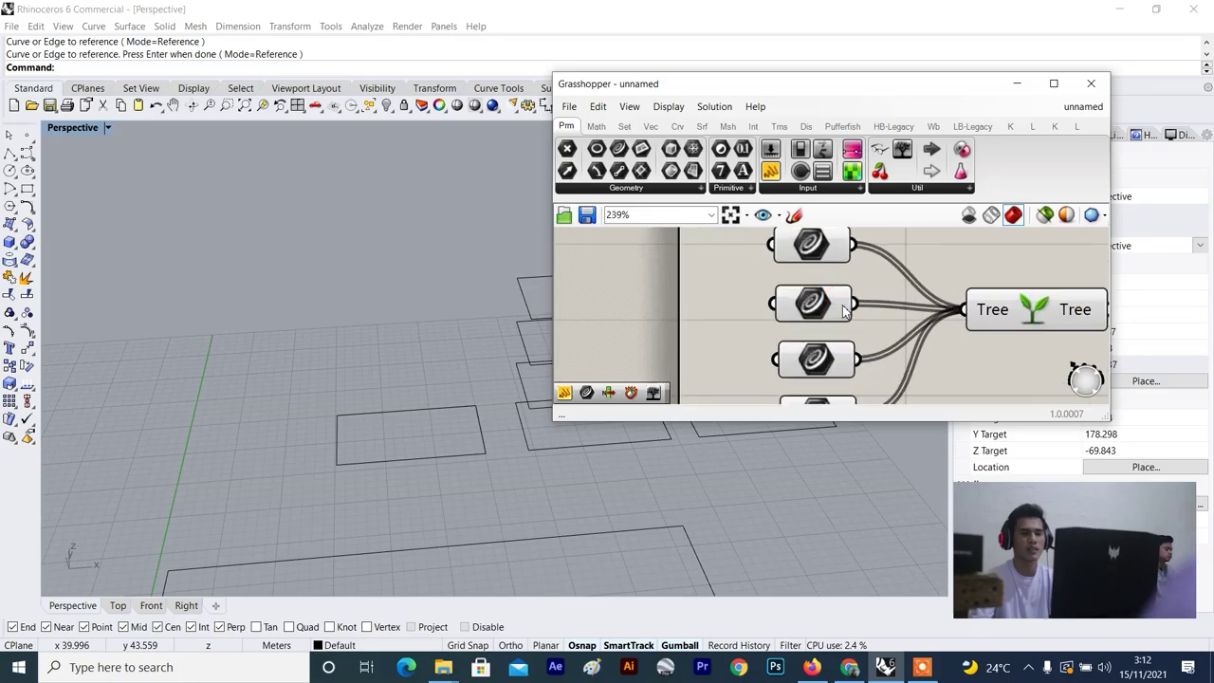
{"action": "right_click", "coordinate": [826, 266]}
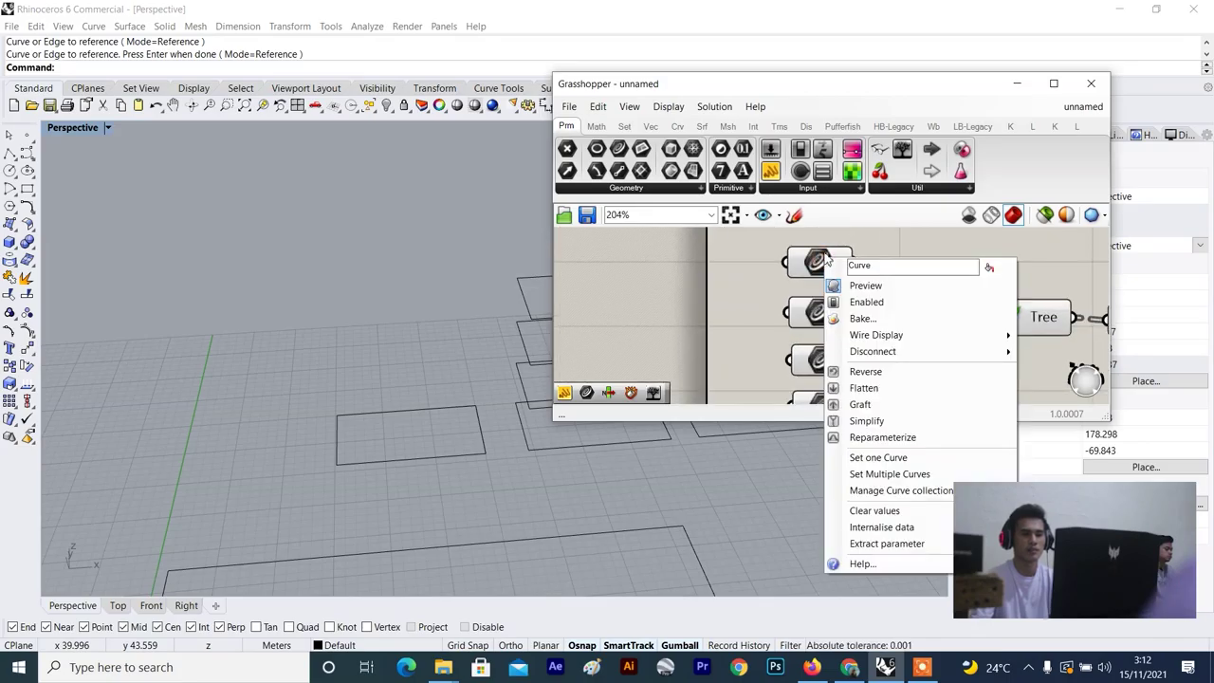
{"action": "left_click", "coordinate": [827, 231]}
{"action": "scroll", "coordinate": [814, 262], "scroll_direction": "up", "scroll_amount": 3}
{"action": "left_click", "coordinate": [814, 261]}
{"action": "right_click", "coordinate": [815, 262]}
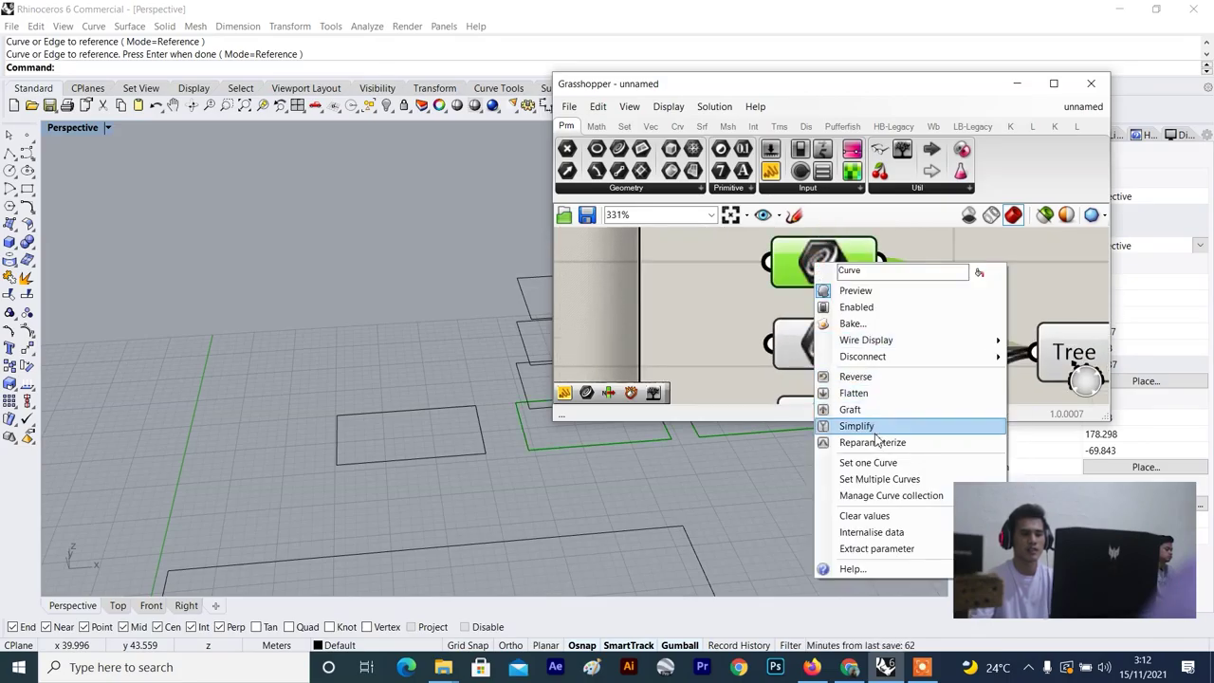
{"action": "left_click", "coordinate": [877, 480]}
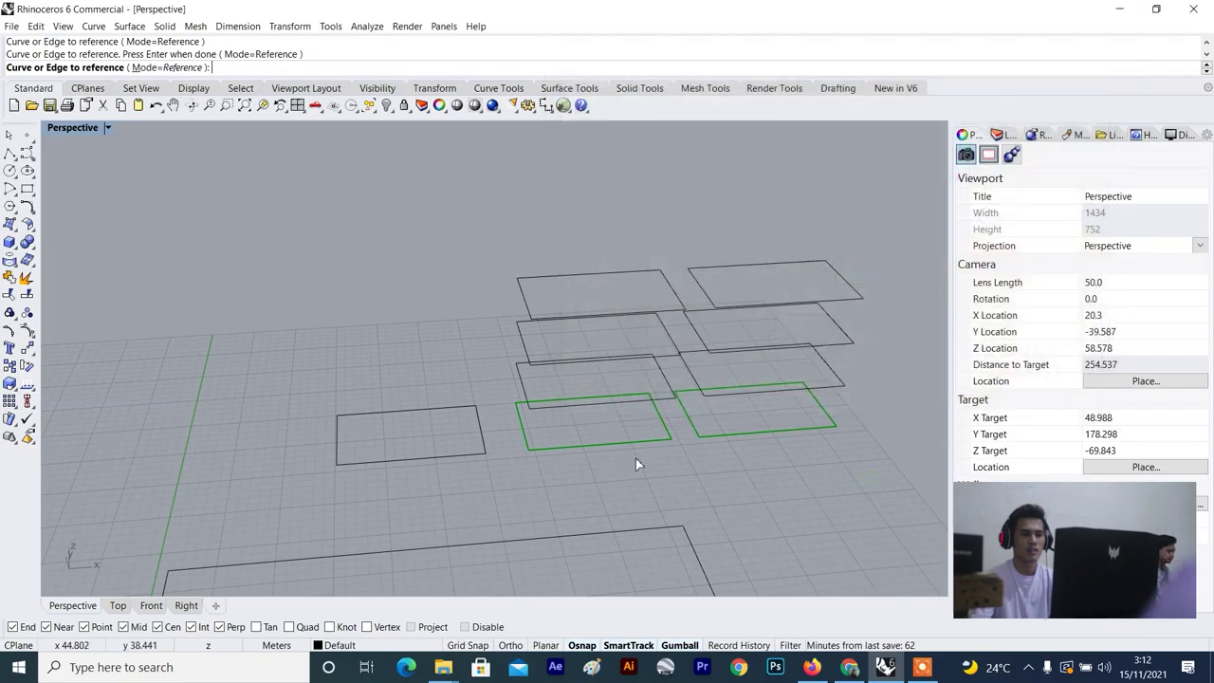
{"action": "left_click", "coordinate": [624, 385]}
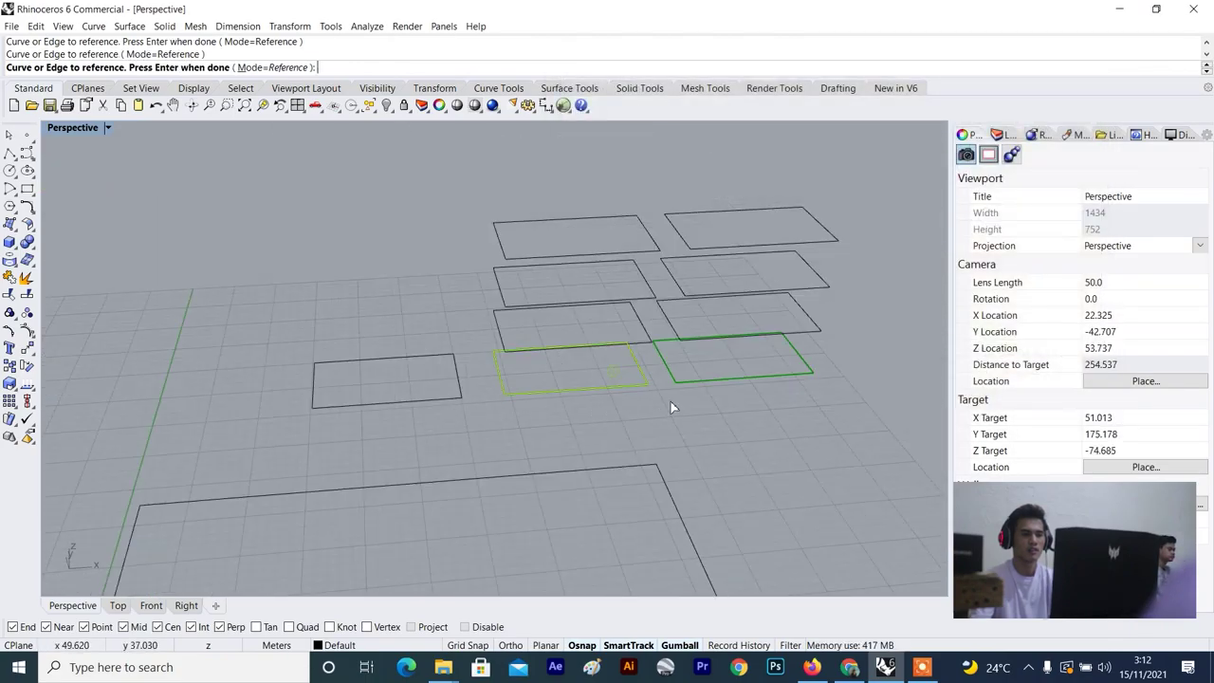
{"action": "left_click", "coordinate": [719, 361]}
{"action": "key", "text": "Return"}
Set the left second-level rectangle as the single curve of the second Curve parameter feeding the Tree component.
{"action": "left_click", "coordinate": [825, 343]}
{"action": "right_click", "coordinate": [832, 346]}
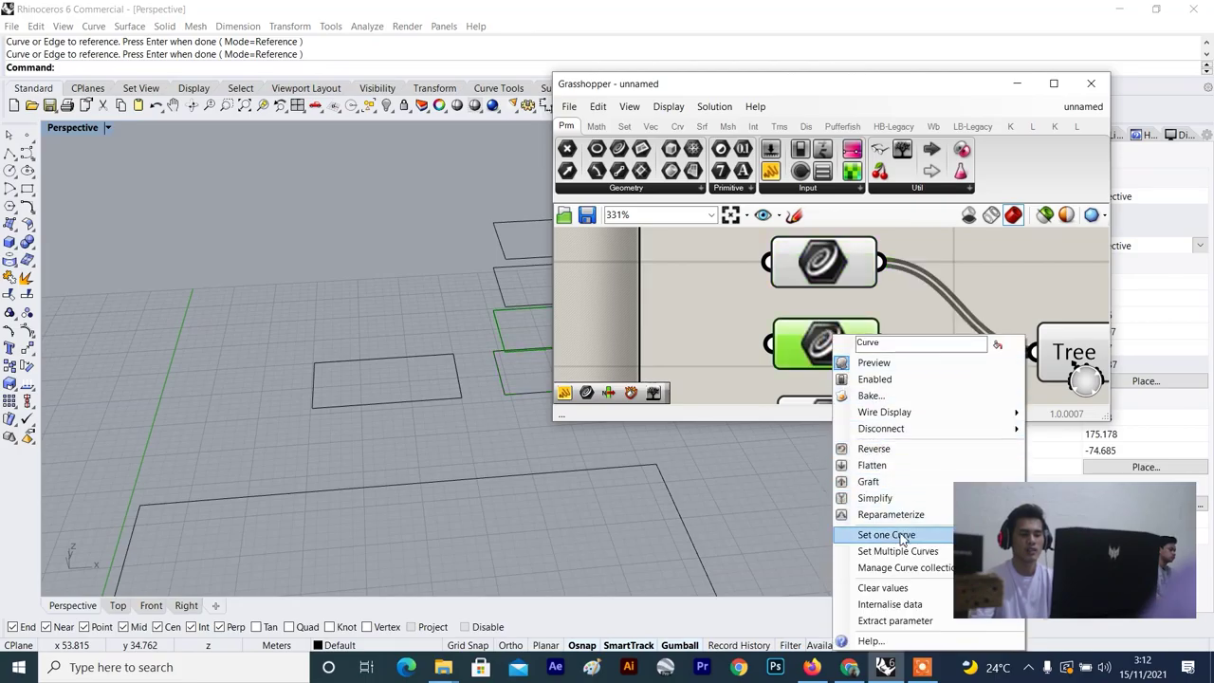
{"action": "left_click", "coordinate": [901, 535]}
{"action": "scroll", "coordinate": [588, 351], "scroll_direction": "up", "scroll_amount": 3}
{"action": "scroll", "coordinate": [569, 372], "scroll_direction": "down", "scroll_amount": 5}
{"action": "scroll", "coordinate": [576, 202], "scroll_direction": "up", "scroll_amount": 2}
{"action": "left_click", "coordinate": [577, 204]}
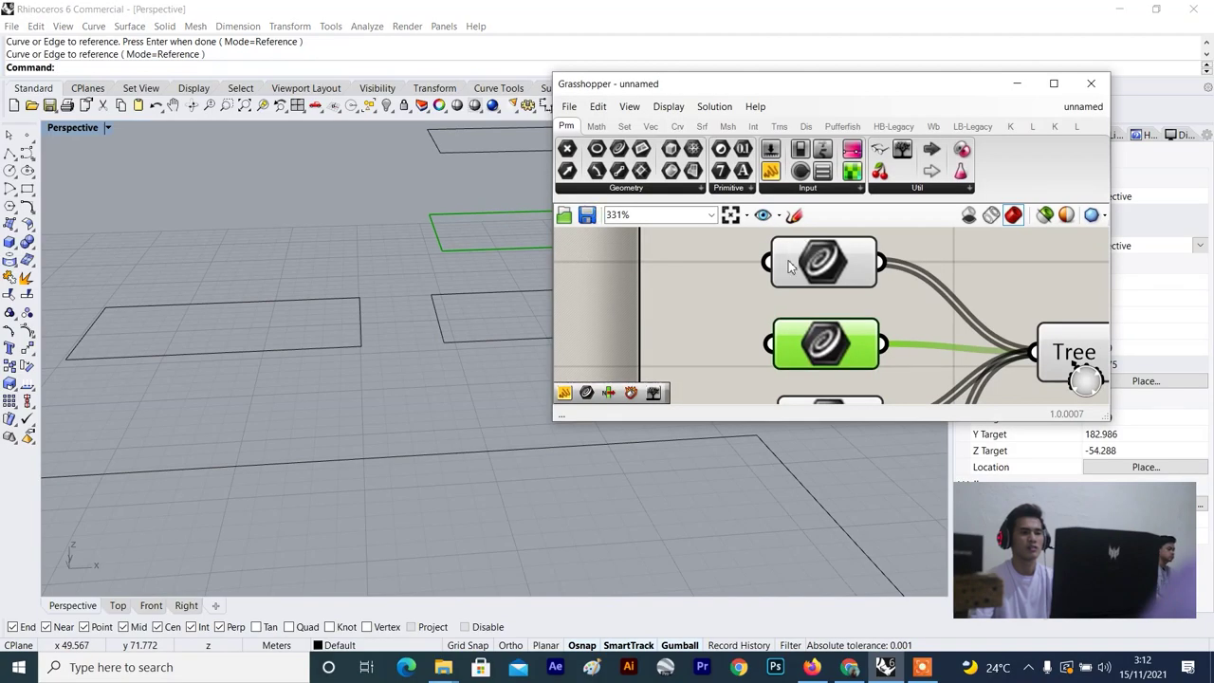
Set both second-level rectangles as multiple curves of the second Curve parameter feeding the Tree component.
{"action": "right_click", "coordinate": [799, 346]}
{"action": "left_click", "coordinate": [871, 546]}
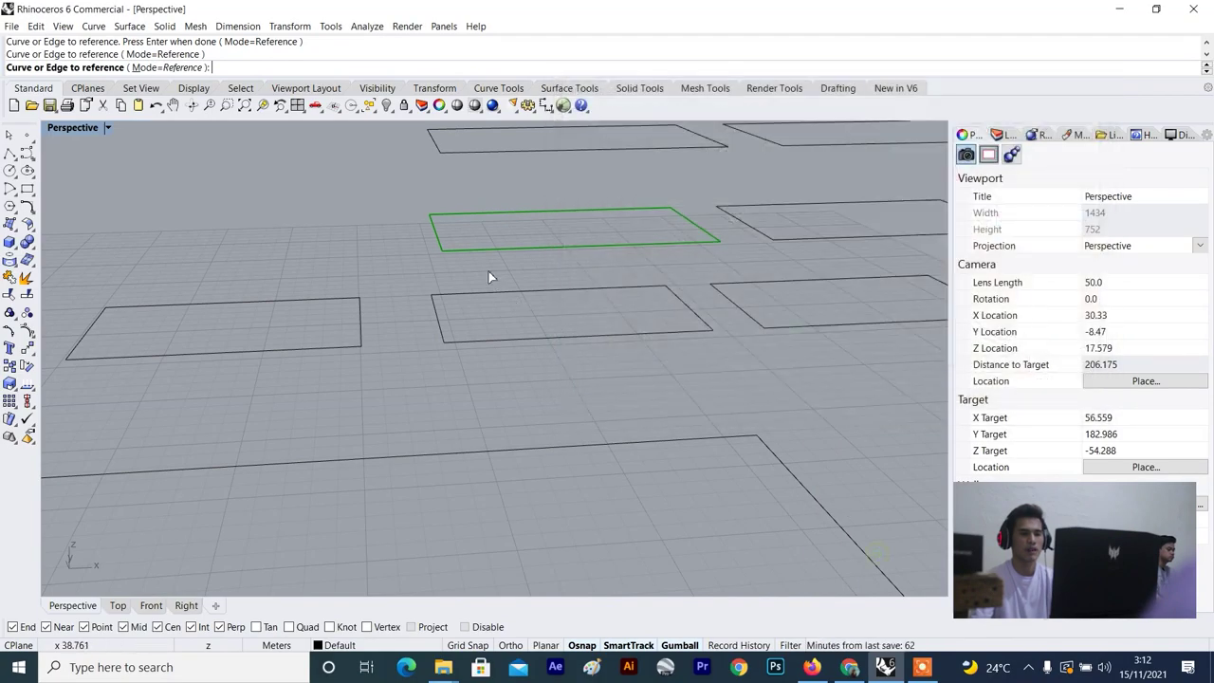
{"action": "left_click", "coordinate": [492, 249]}
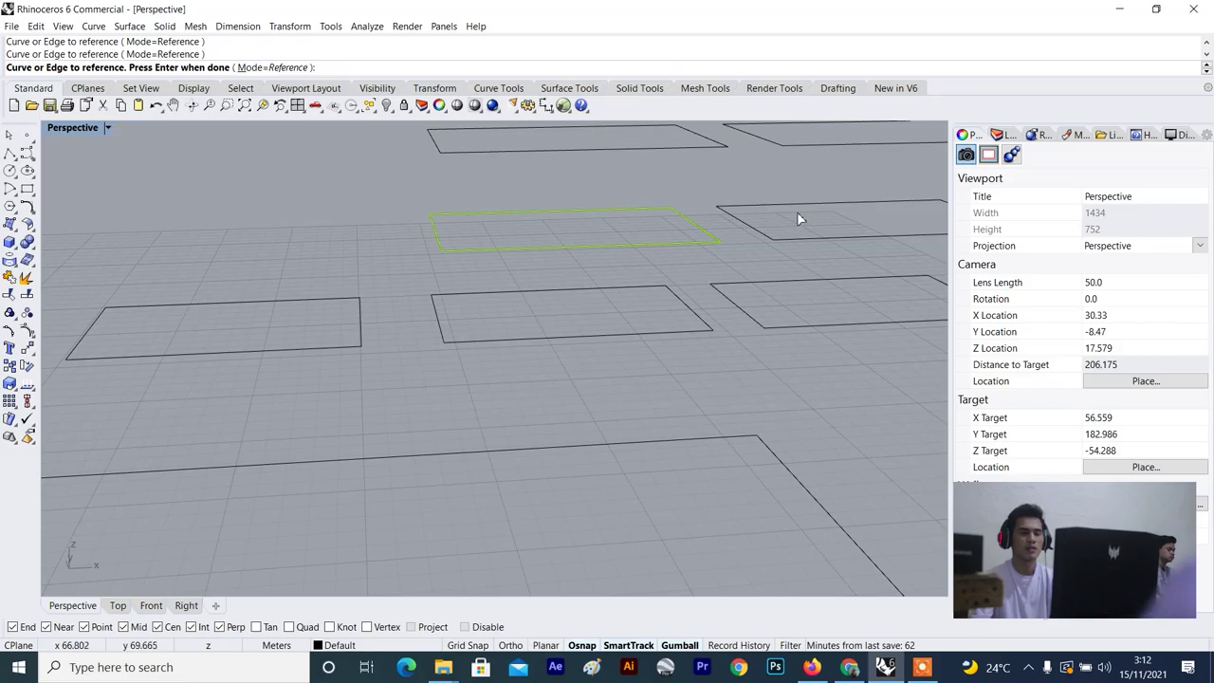
{"action": "left_click", "coordinate": [779, 243]}
{"action": "key", "text": "Return"}
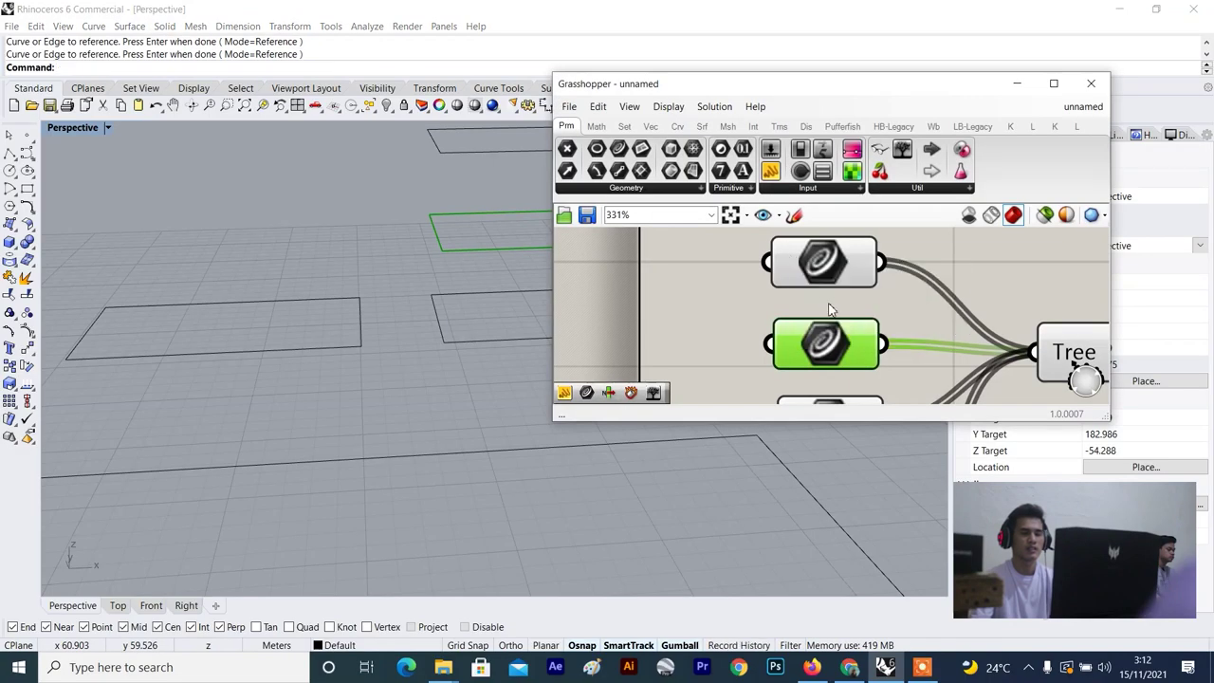
Set both third-level rectangles as multiple curves of the third Curve parameter feeding the Tree component.
{"action": "scroll", "coordinate": [841, 297], "scroll_direction": "up", "scroll_amount": 3}
{"action": "right_click", "coordinate": [847, 338]}
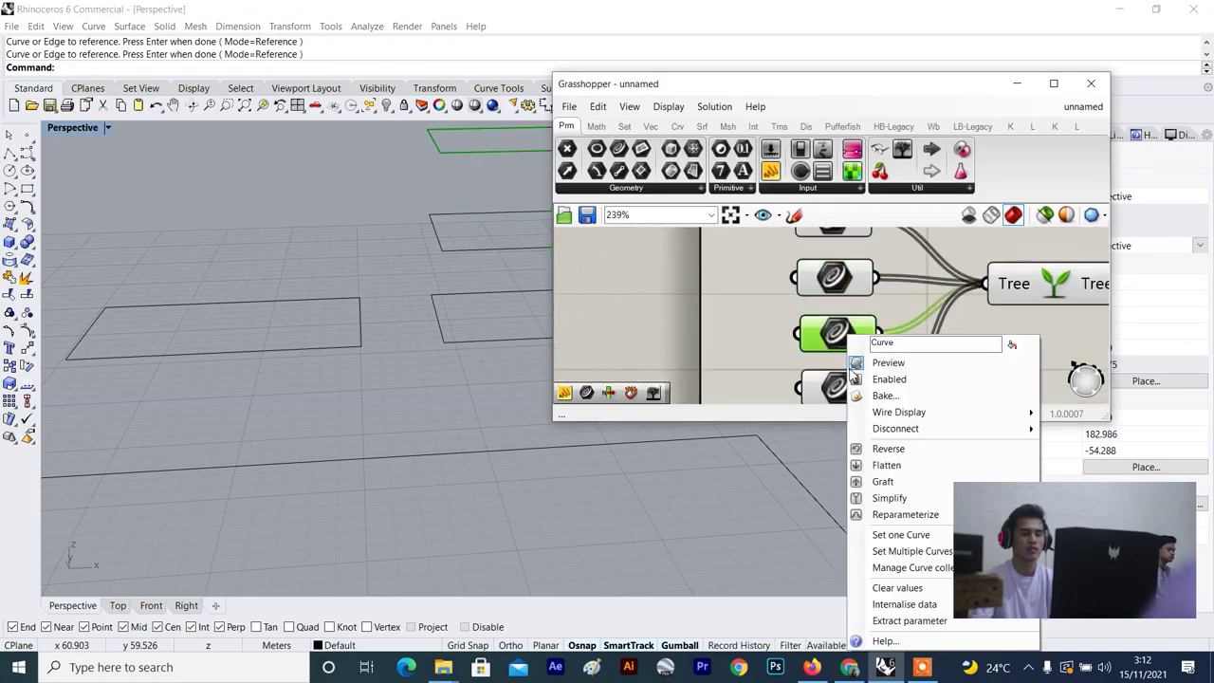
{"action": "left_click", "coordinate": [904, 559]}
{"action": "scroll", "coordinate": [577, 329], "scroll_direction": "down", "scroll_amount": 4}
{"action": "right_click_drag", "start_coordinate": [577, 331], "coordinate": [580, 393]}
{"action": "right_click_drag", "start_coordinate": [599, 463], "coordinate": [602, 425]}
{"action": "scroll", "coordinate": [584, 292], "scroll_direction": "up", "scroll_amount": 4}
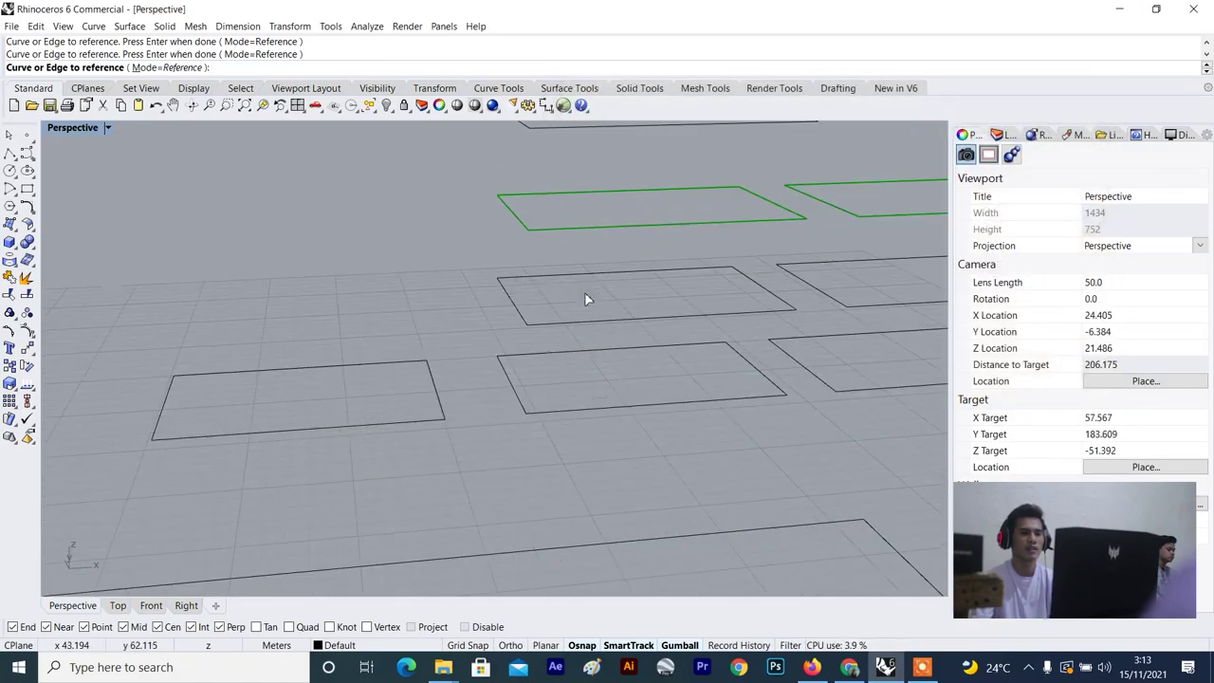
{"action": "left_click", "coordinate": [604, 186]}
{"action": "scroll", "coordinate": [704, 202], "scroll_direction": "up", "scroll_amount": 2}
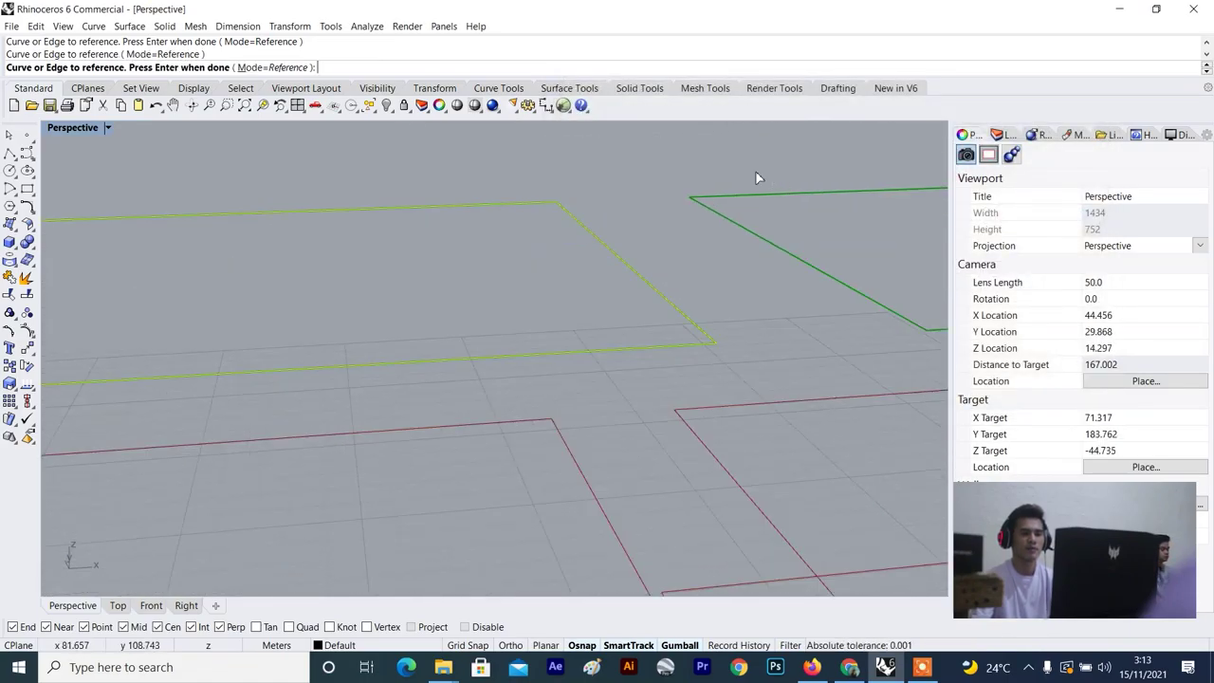
{"action": "left_click", "coordinate": [749, 195]}
{"action": "key", "text": "Return"}
Set the two top-level rectangles as multiple curves of the fourth Curve parameter feeding the Tree component.
{"action": "scroll", "coordinate": [727, 244], "scroll_direction": "down", "scroll_amount": 4}
{"action": "scroll", "coordinate": [776, 316], "scroll_direction": "up", "scroll_amount": 2}
{"action": "left_click", "coordinate": [777, 316]}
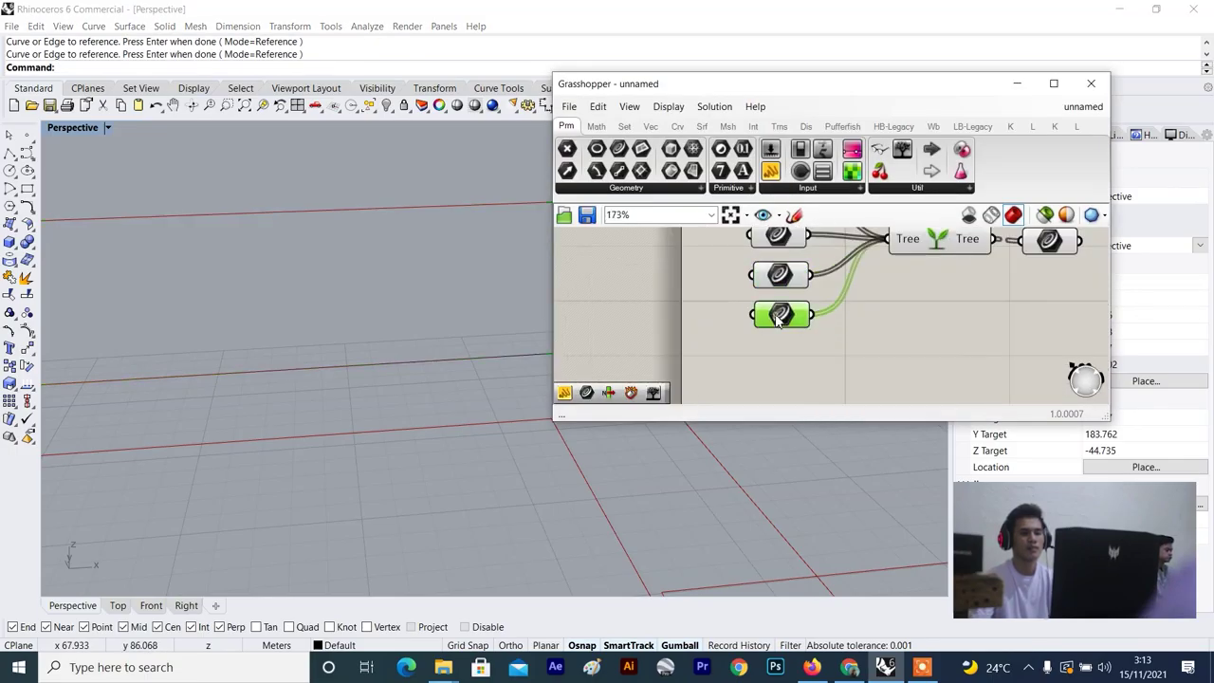
{"action": "right_click", "coordinate": [780, 319]}
{"action": "left_click", "coordinate": [835, 512]}
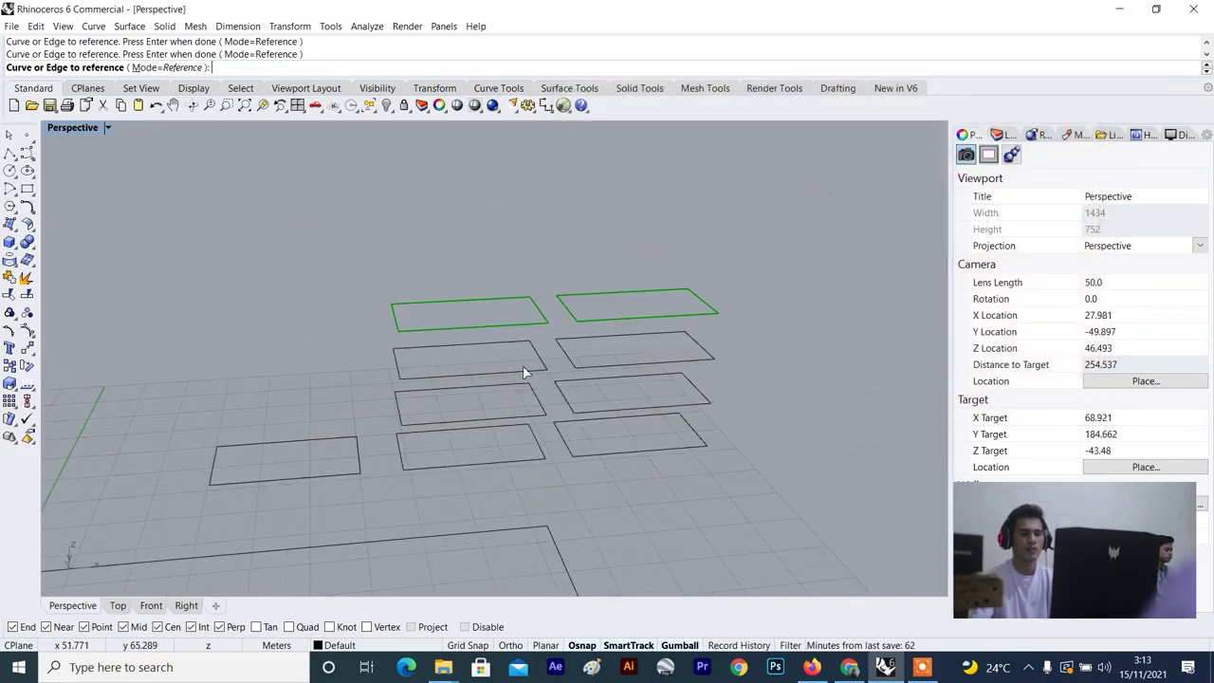
{"action": "scroll", "coordinate": [512, 307], "scroll_direction": "up", "scroll_amount": 3}
{"action": "scroll", "coordinate": [528, 253], "scroll_direction": "down", "scroll_amount": 2}
{"action": "left_click", "coordinate": [534, 252]}
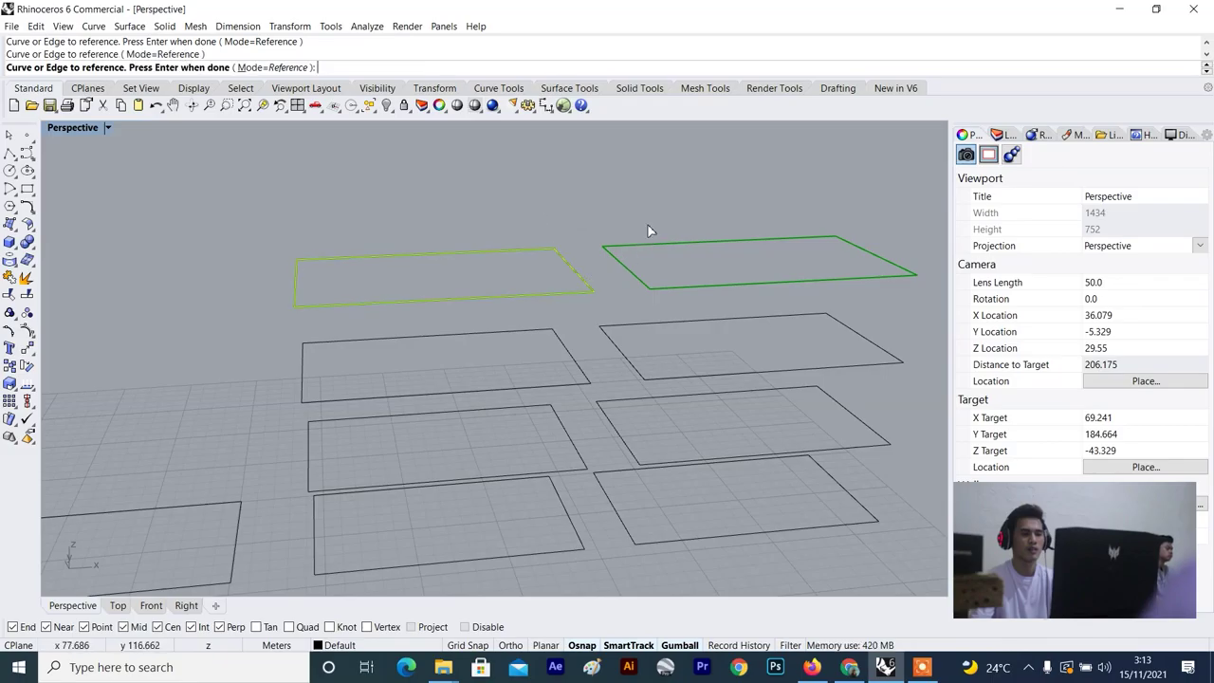
{"action": "left_click", "coordinate": [624, 237]}
{"action": "key", "text": "Return"}
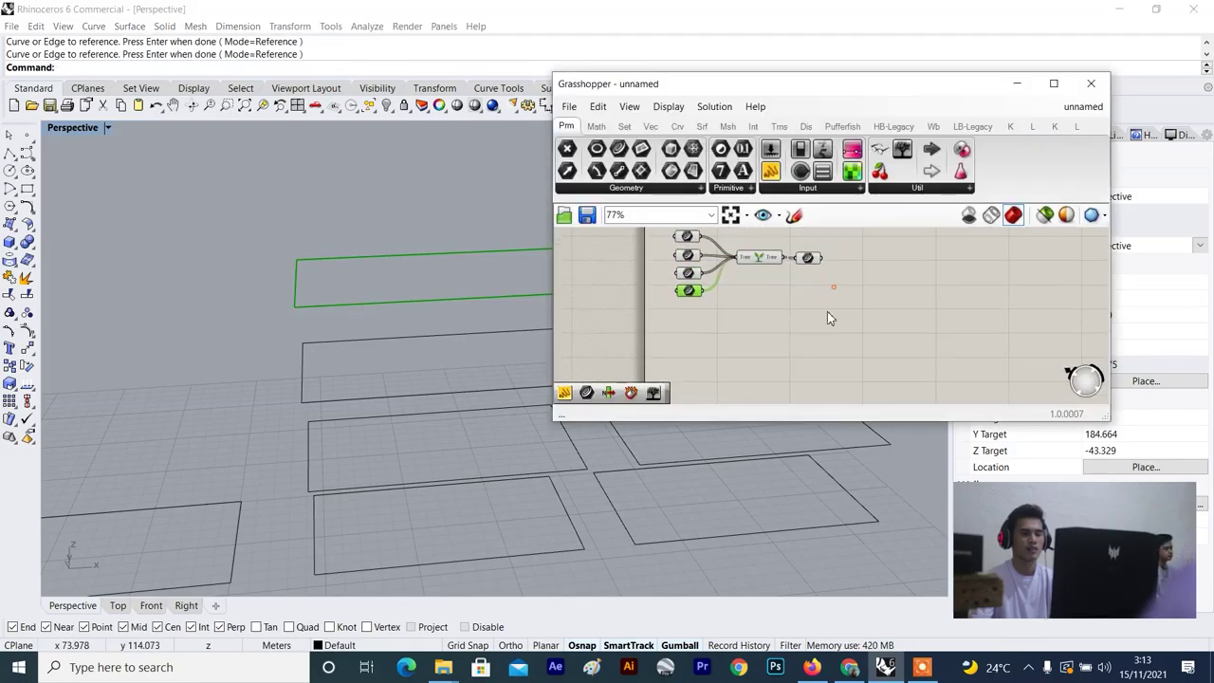
Highlight the rectangles gathered by the Tree component in the perspective view.
{"action": "scroll", "coordinate": [827, 317], "scroll_direction": "up", "scroll_amount": 3}
{"action": "left_click", "coordinate": [832, 239]}
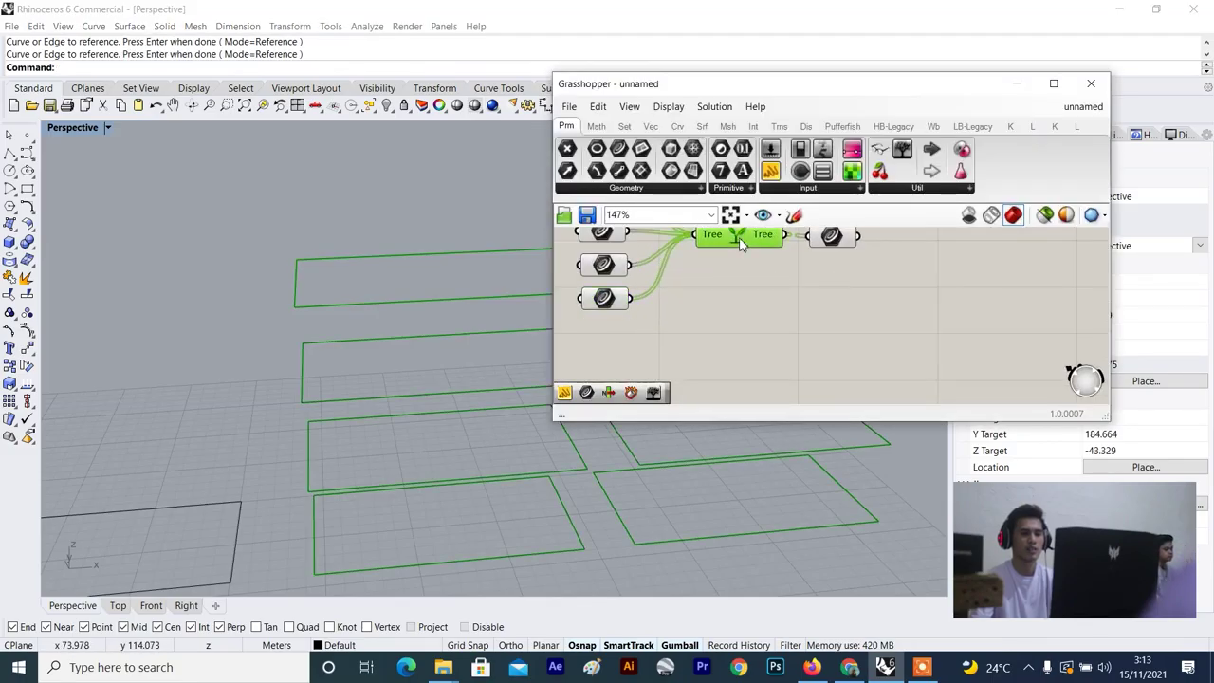
Examine the curve parameters feeding the Tree component and the stacked rectangles in the perspective view.
{"action": "scroll", "coordinate": [571, 298], "scroll_direction": "down", "scroll_amount": 2}
{"action": "right_click_drag", "start_coordinate": [675, 312], "coordinate": [756, 338]}
{"action": "scroll", "coordinate": [766, 292], "scroll_direction": "up", "scroll_amount": 3}
{"action": "left_click", "coordinate": [769, 282]}
{"action": "left_click", "coordinate": [755, 328]}
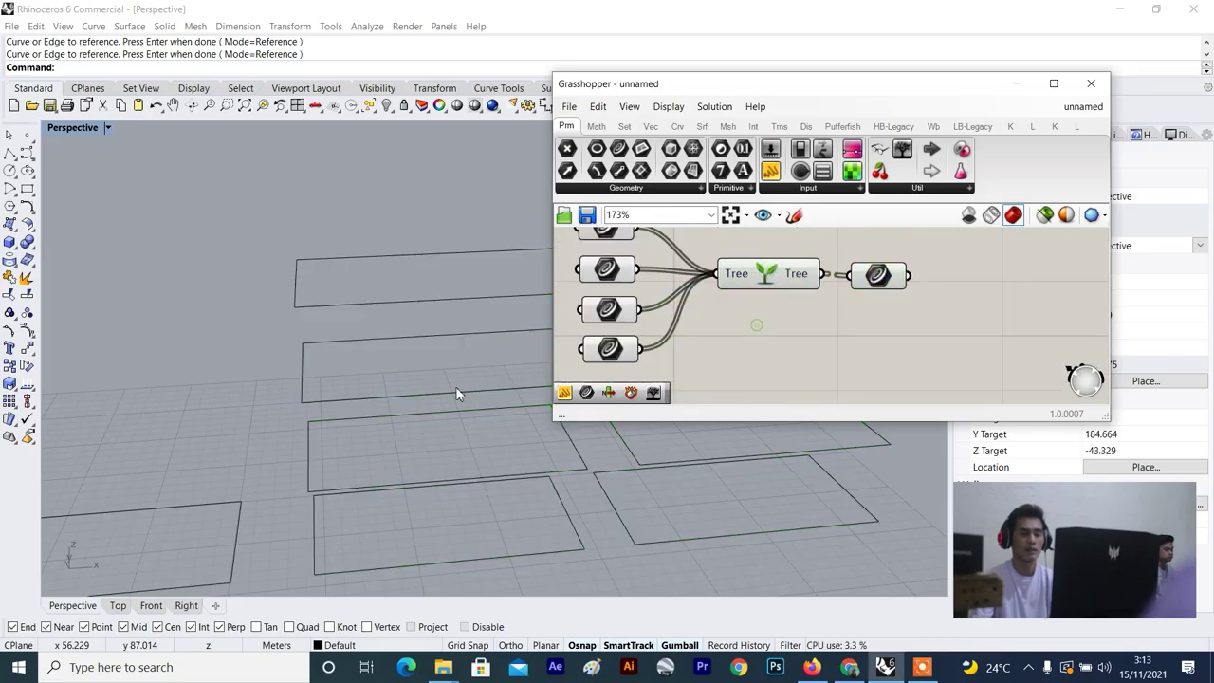
{"action": "scroll", "coordinate": [468, 366], "scroll_direction": "down", "scroll_amount": 5}
{"action": "scroll", "coordinate": [444, 383], "scroll_direction": "up", "scroll_amount": 5}
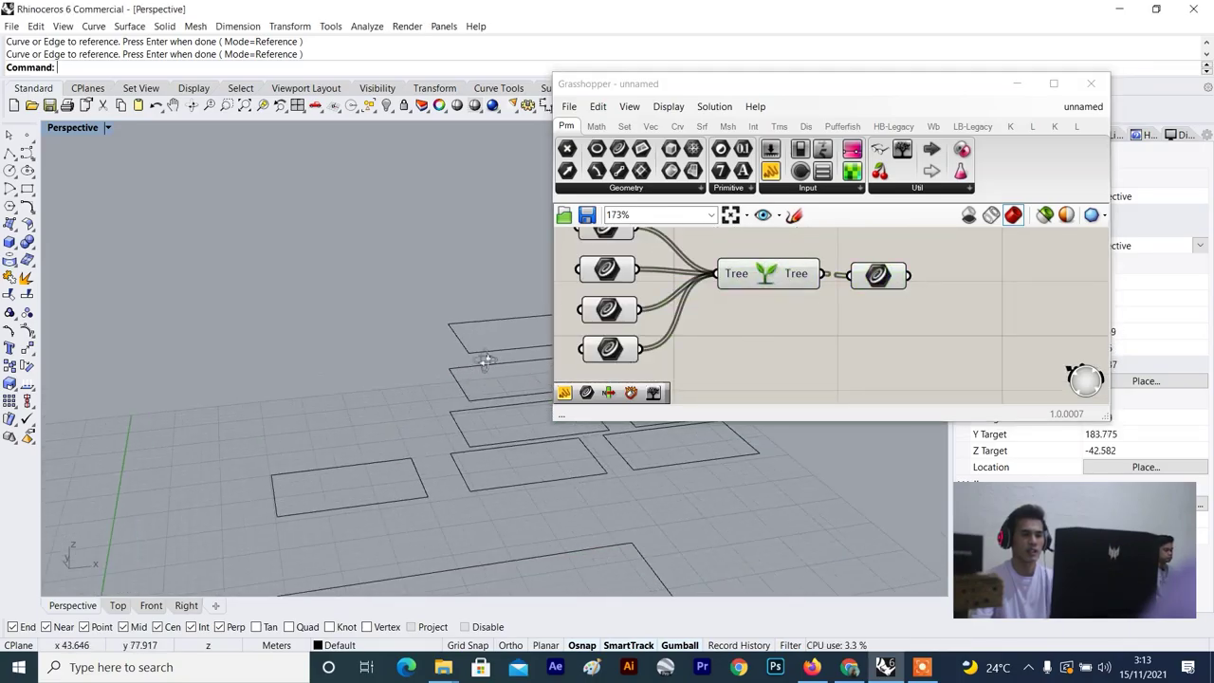
{"action": "scroll", "coordinate": [805, 280], "scroll_direction": "up", "scroll_amount": 1}
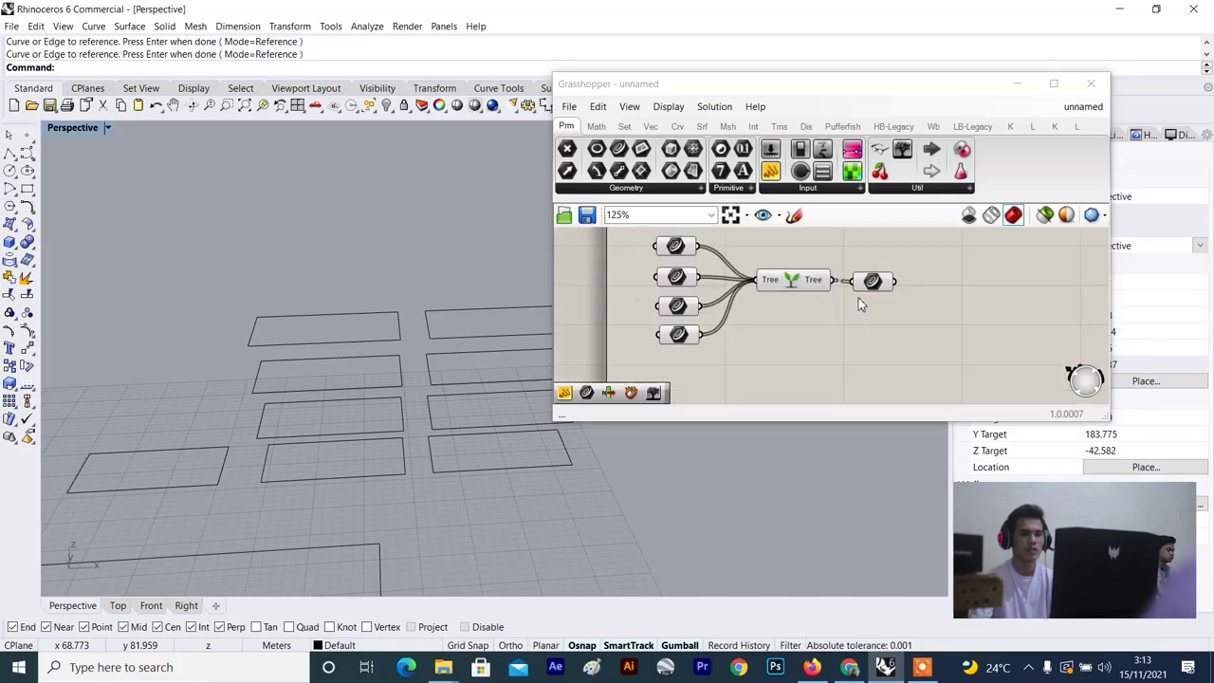
Add a Panel fed by the Curve parameter after the Tree component and lengthen it to list more branches.
{"action": "left_click_drag", "start_coordinate": [967, 315], "coordinate": [969, 313]}
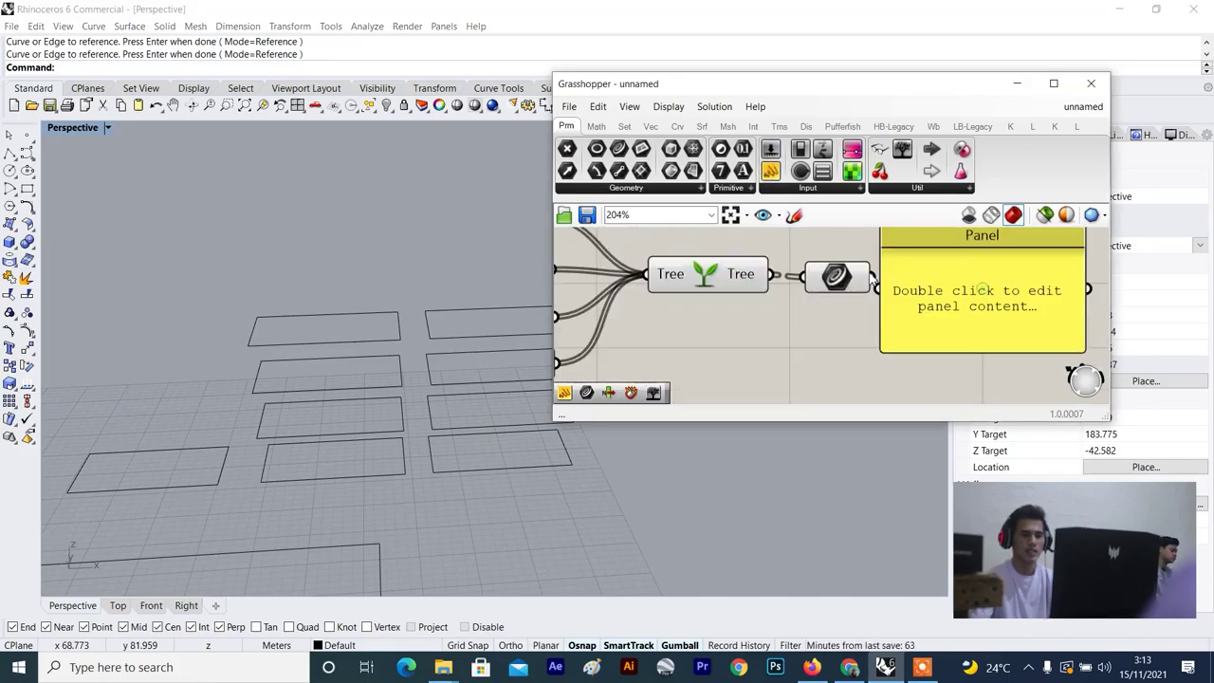
{"action": "scroll", "coordinate": [899, 328], "scroll_direction": "down", "scroll_amount": 4}
{"action": "left_click_drag", "start_coordinate": [895, 297], "coordinate": [963, 322]}
{"action": "scroll", "coordinate": [962, 342], "scroll_direction": "down", "scroll_amount": 1}
{"action": "right_click_drag", "start_coordinate": [961, 342], "coordinate": [913, 308]}
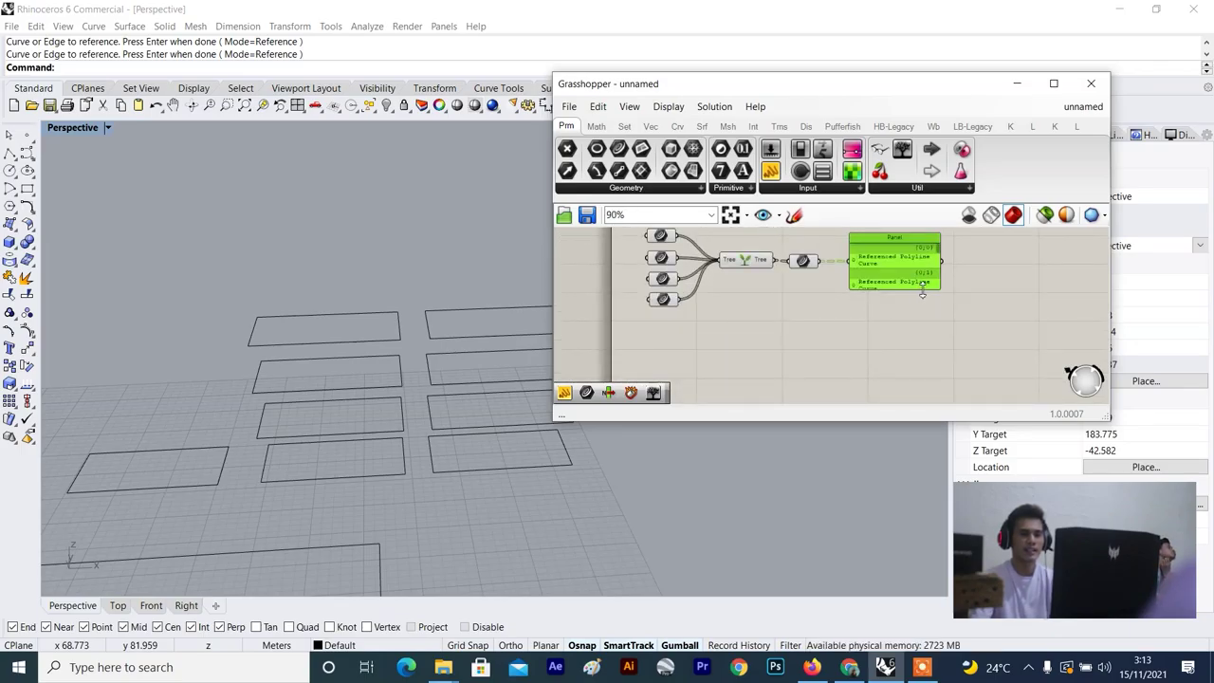
{"action": "left_click_drag", "start_coordinate": [921, 289], "coordinate": [921, 376]}
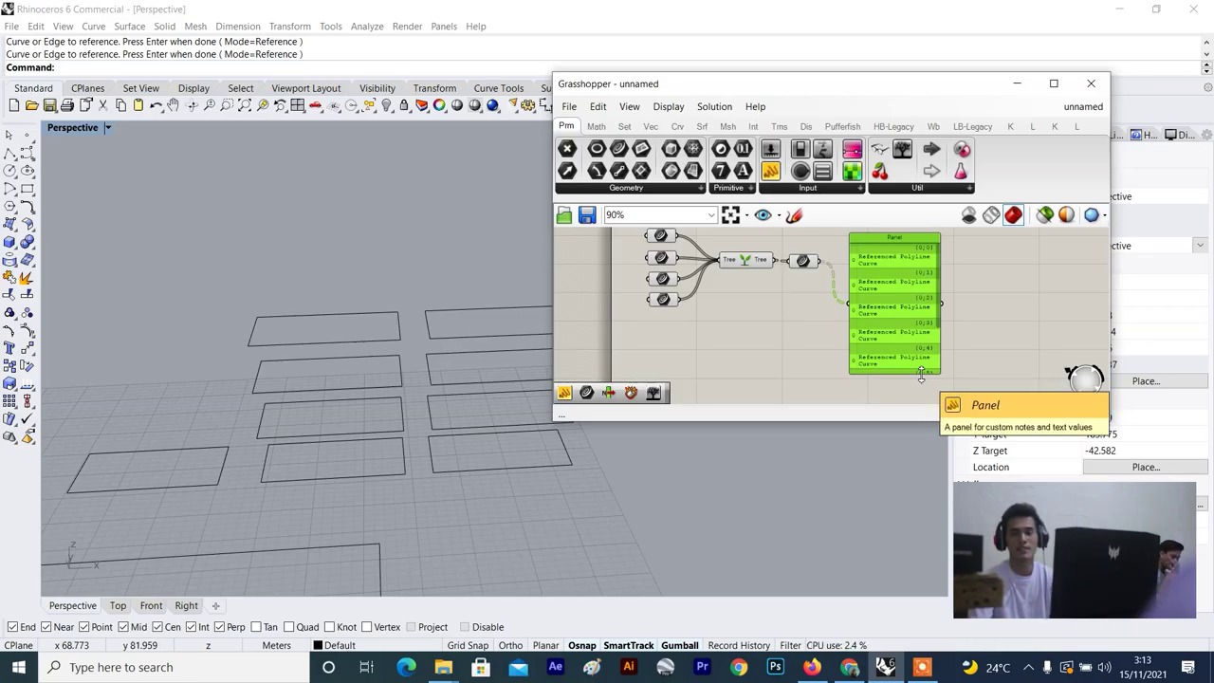
Move the tree data's Panel up beside the single-item and list Panels for comparison.
{"action": "scroll", "coordinate": [899, 324], "scroll_direction": "down", "scroll_amount": 2}
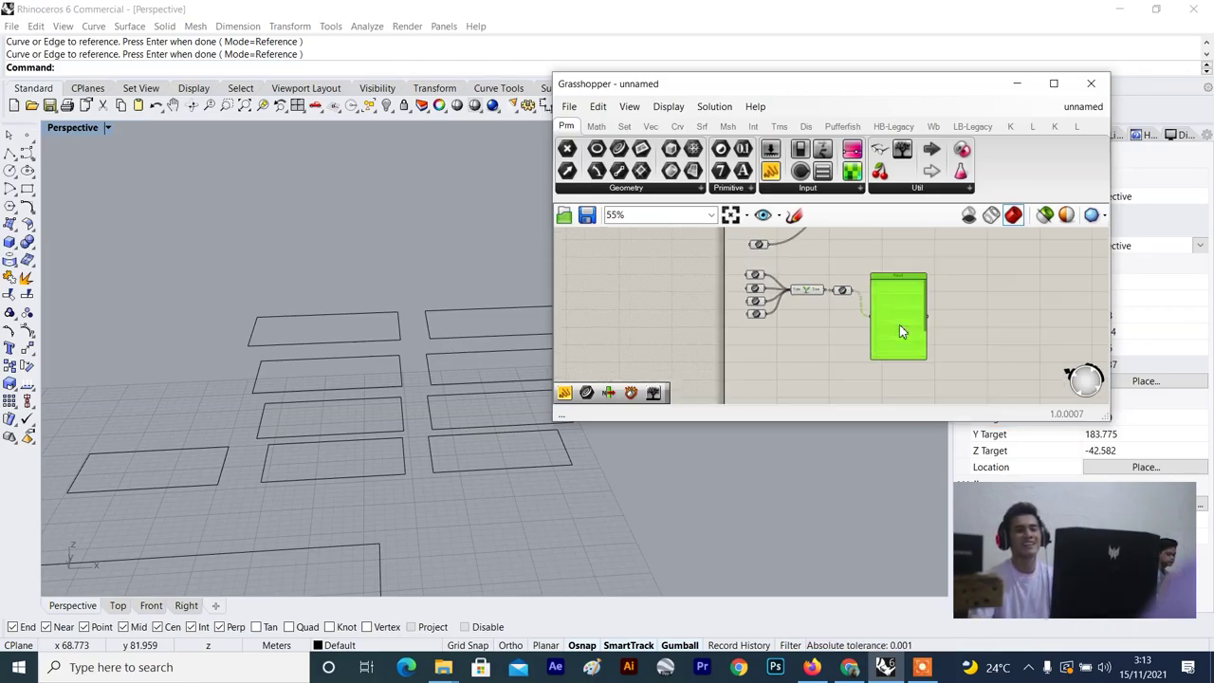
{"action": "scroll", "coordinate": [888, 307], "scroll_direction": "down", "scroll_amount": 2}
{"action": "right_click_drag", "start_coordinate": [888, 309], "coordinate": [877, 369]}
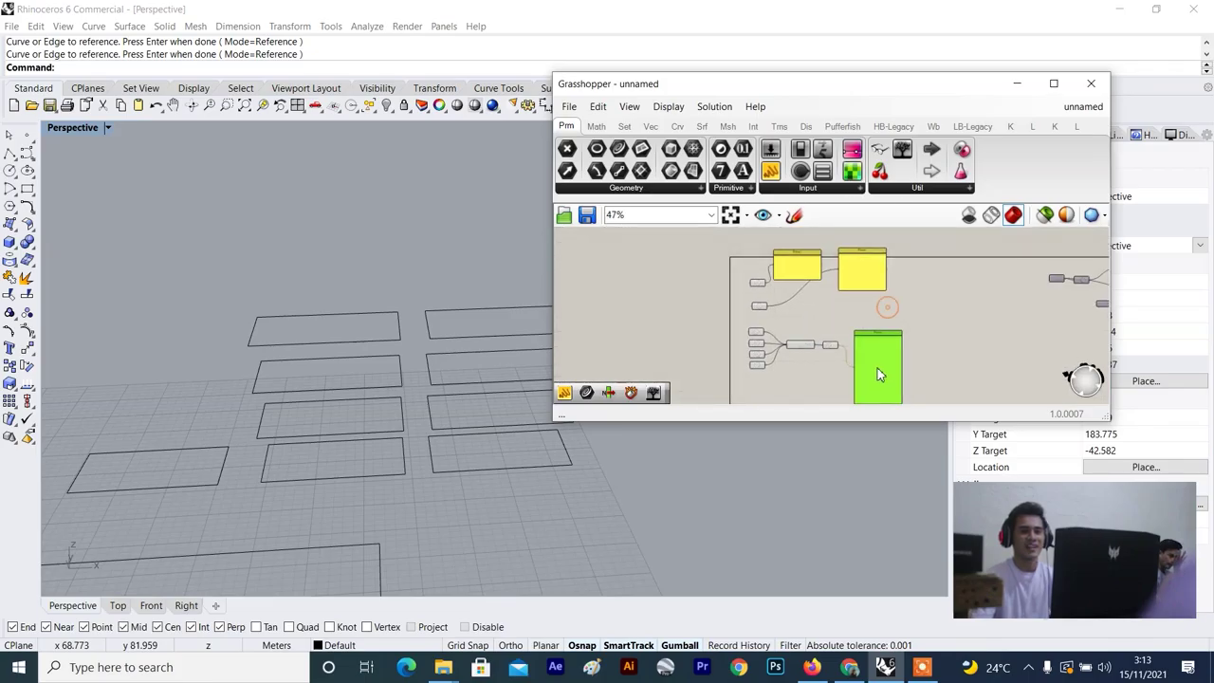
{"action": "left_click_drag", "start_coordinate": [878, 371], "coordinate": [924, 273]}
{"action": "scroll", "coordinate": [925, 273], "scroll_direction": "up", "scroll_amount": 3}
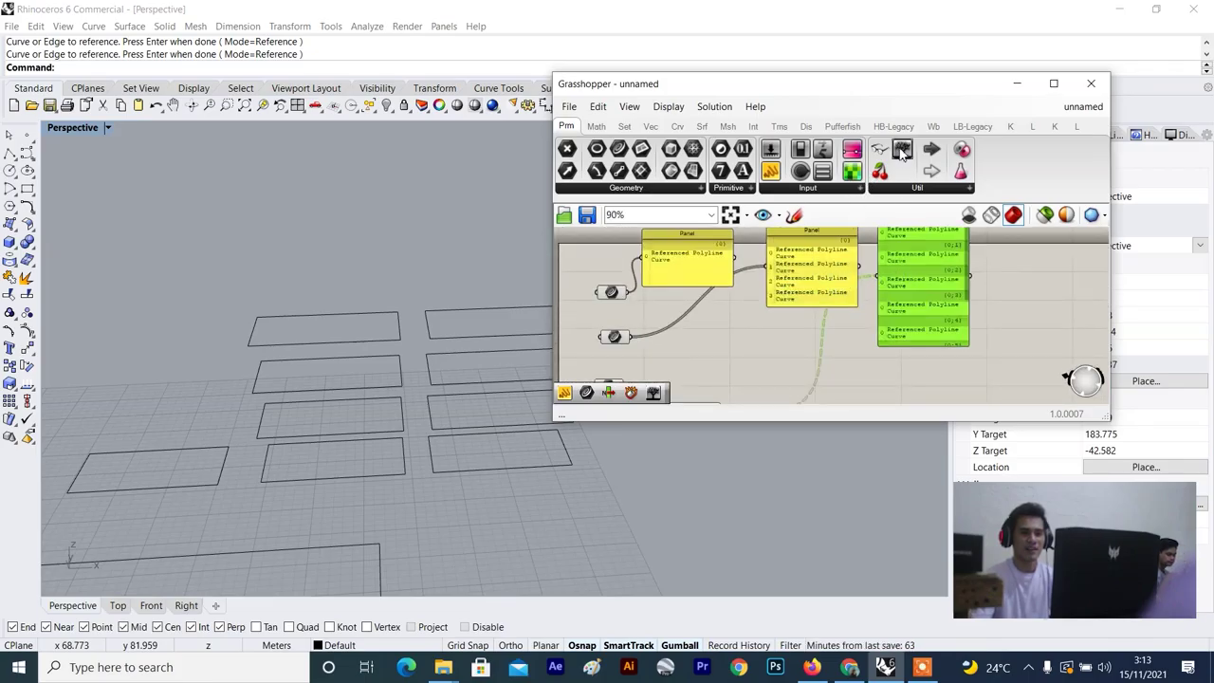
Place a Param Viewer beside the Curve parameter after the Tree component and wire that parameter into it.
{"action": "left_click", "coordinate": [901, 154]}
{"action": "scroll", "coordinate": [894, 239], "scroll_direction": "down", "scroll_amount": 4}
{"action": "scroll", "coordinate": [881, 311], "scroll_direction": "up", "scroll_amount": 4}
{"action": "left_click", "coordinate": [877, 292]}
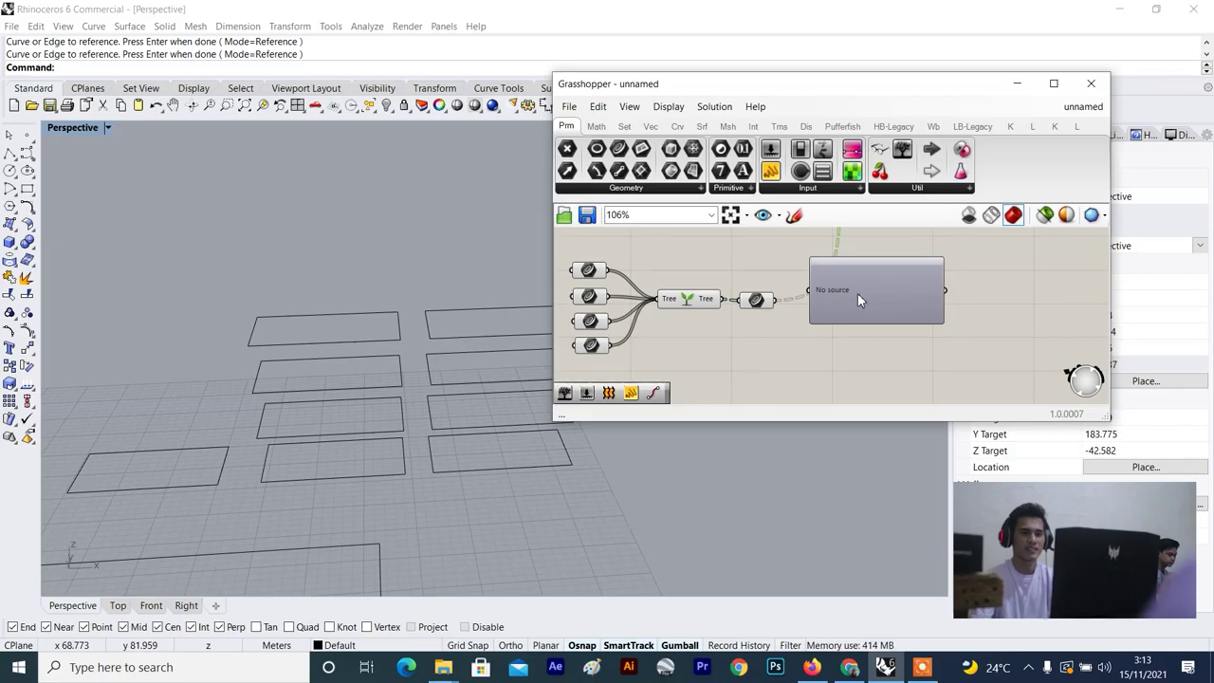
{"action": "scroll", "coordinate": [870, 304], "scroll_direction": "up", "scroll_amount": 2}
{"action": "left_click", "coordinate": [902, 322]}
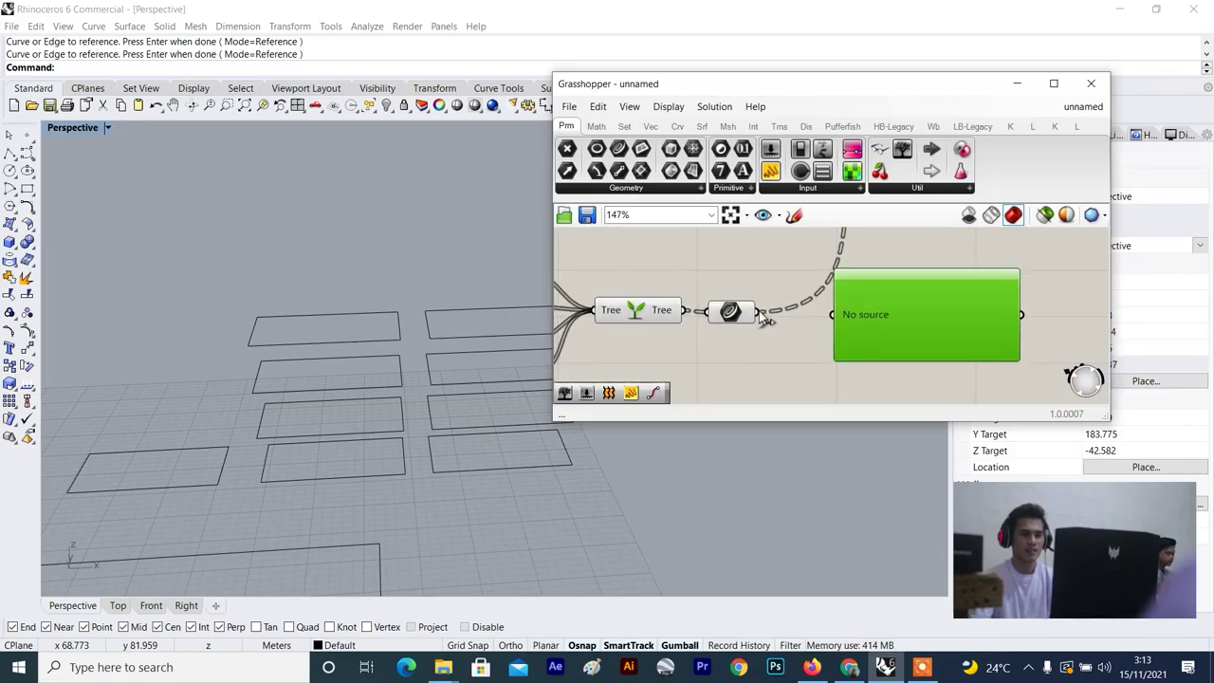
{"action": "left_click_drag", "start_coordinate": [833, 320], "coordinate": [834, 321]}
{"action": "scroll", "coordinate": [848, 332], "scroll_direction": "down", "scroll_amount": 4}
{"action": "scroll", "coordinate": [858, 336], "scroll_direction": "up", "scroll_amount": 3}
{"action": "mouse_move", "coordinate": [871, 318]}
{"action": "right_mouse_down"}
{"action": "mouse_move", "coordinate": [882, 364]}
{"action": "mouse_move", "coordinate": [884, 313]}
{"action": "right_mouse_up"}
{"action": "scroll", "coordinate": [885, 362], "scroll_direction": "down", "scroll_amount": 4}
{"action": "scroll", "coordinate": [878, 324], "scroll_direction": "up", "scroll_amount": 5}
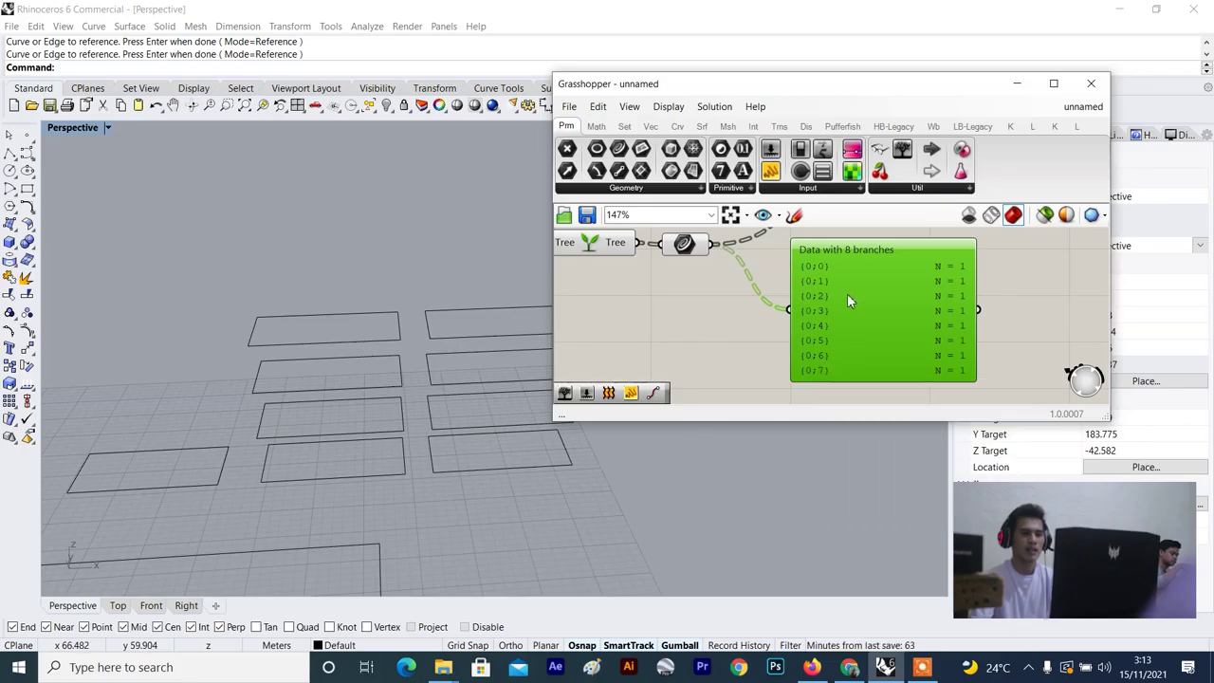
Switch the tree data's Param Viewer to the Draw Tree display and inspect its branch diagram.
{"action": "right_click", "coordinate": [862, 256]}
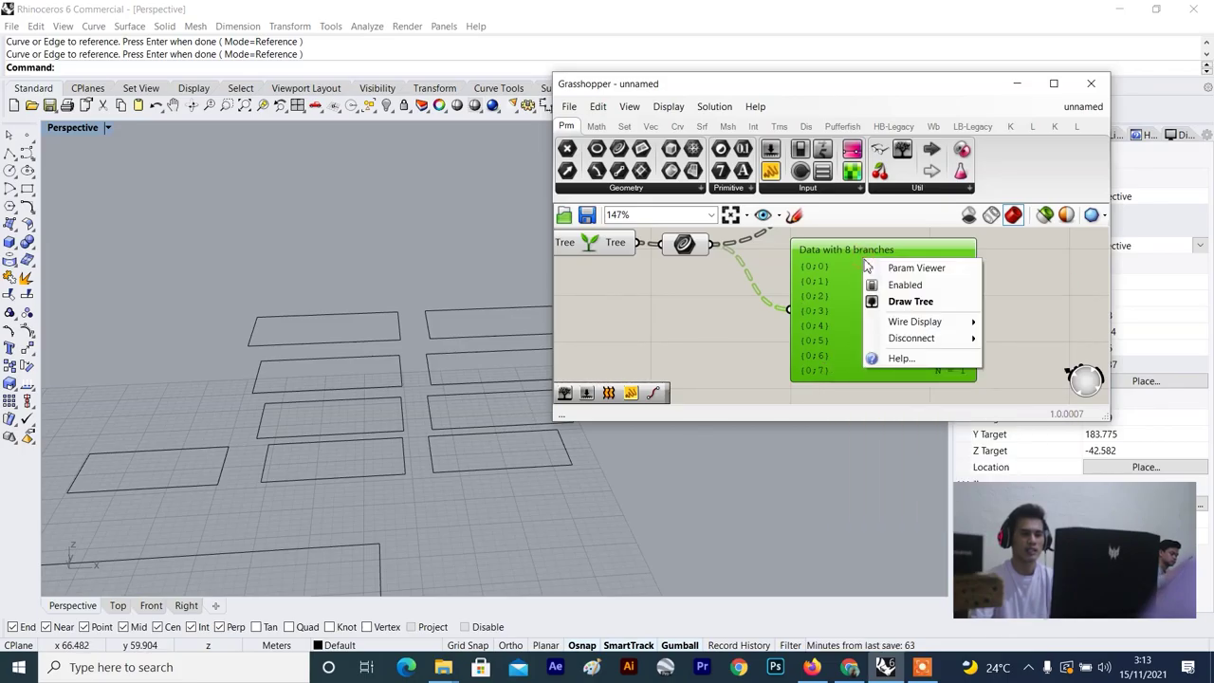
{"action": "left_click", "coordinate": [890, 302]}
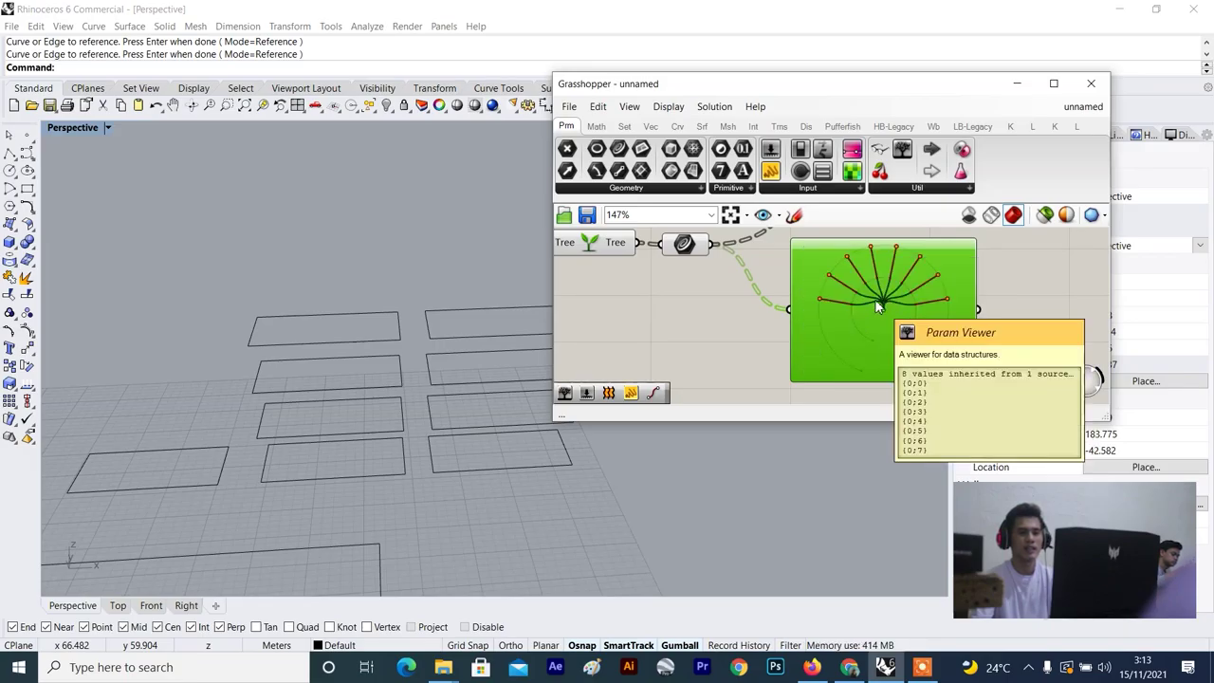
{"action": "scroll", "coordinate": [878, 305], "scroll_direction": "up", "scroll_amount": 3}
{"action": "right_click_drag", "start_coordinate": [781, 330], "coordinate": [783, 343]}
{"action": "scroll", "coordinate": [819, 292], "scroll_direction": "down", "scroll_amount": 2}
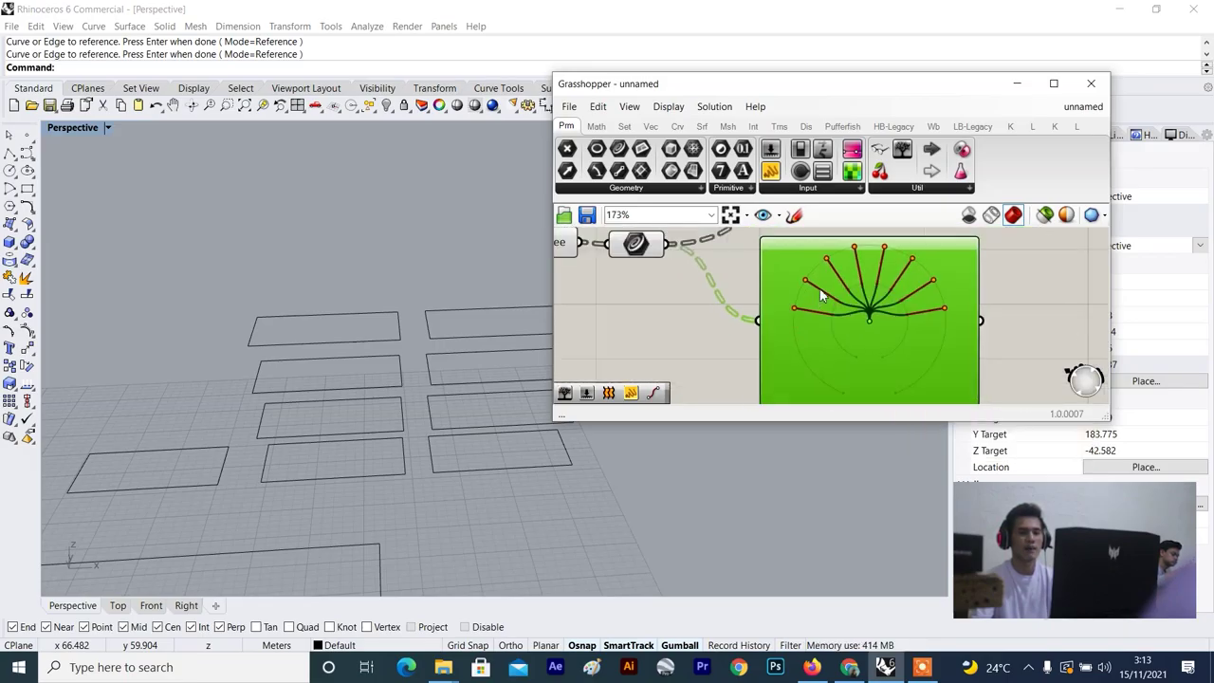
{"action": "scroll", "coordinate": [819, 290], "scroll_direction": "up", "scroll_amount": 3}
{"action": "scroll", "coordinate": [808, 325], "scroll_direction": "down", "scroll_amount": 8}
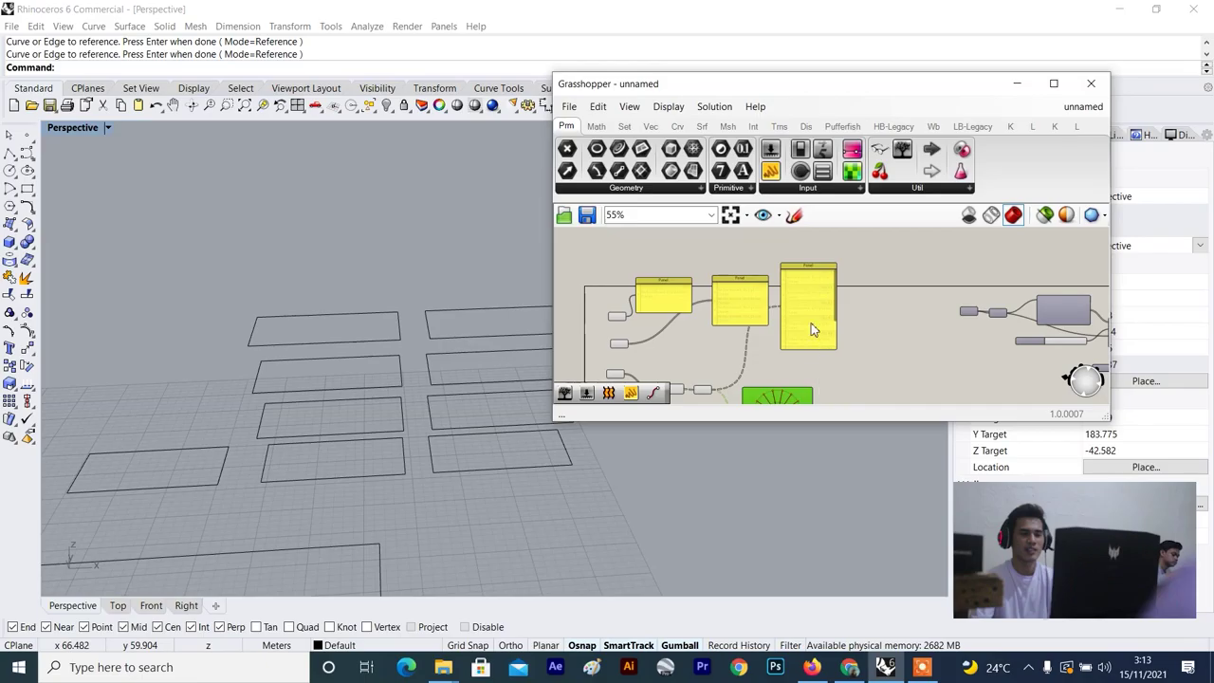
Move the tree data's Panel lower, next to its Param Viewer.
{"action": "left_click_drag", "start_coordinate": [816, 292], "coordinate": [849, 348]}
{"action": "scroll", "coordinate": [832, 351], "scroll_direction": "up", "scroll_amount": 3}
{"action": "scroll", "coordinate": [827, 350], "scroll_direction": "down", "scroll_amount": 4}
{"action": "right_click_drag", "start_coordinate": [814, 370], "coordinate": [819, 298]}
{"action": "scroll", "coordinate": [786, 323], "scroll_direction": "up", "scroll_amount": 3}
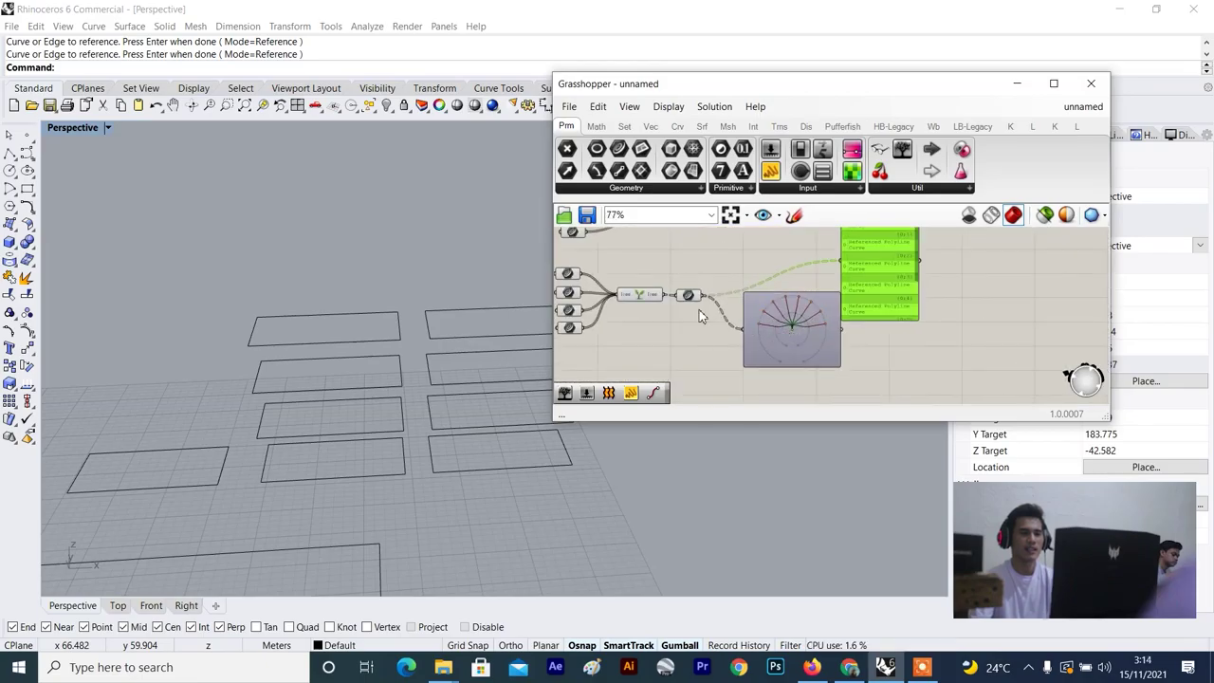
Highlight the rectangles held by the Curve parameter after the Tree component and inspect its branch structure.
{"action": "scroll", "coordinate": [691, 284], "scroll_direction": "up", "scroll_amount": 2}
{"action": "left_click", "coordinate": [691, 287]}
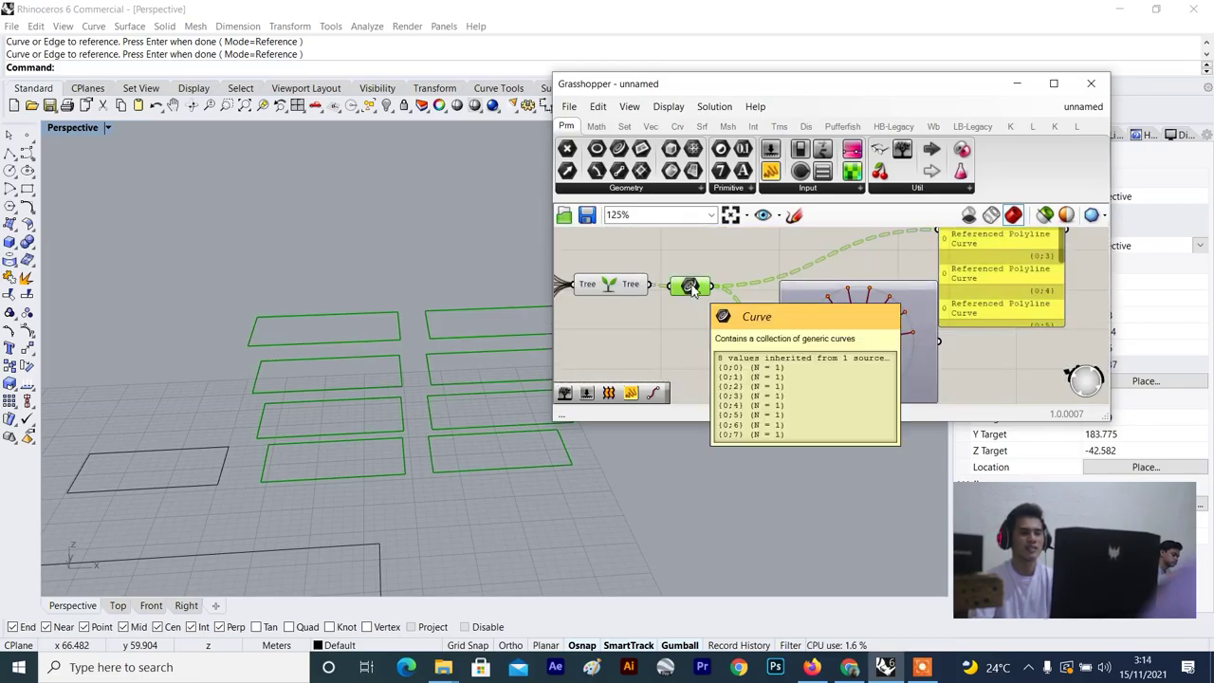
{"action": "scroll", "coordinate": [720, 308], "scroll_direction": "down", "scroll_amount": 2}
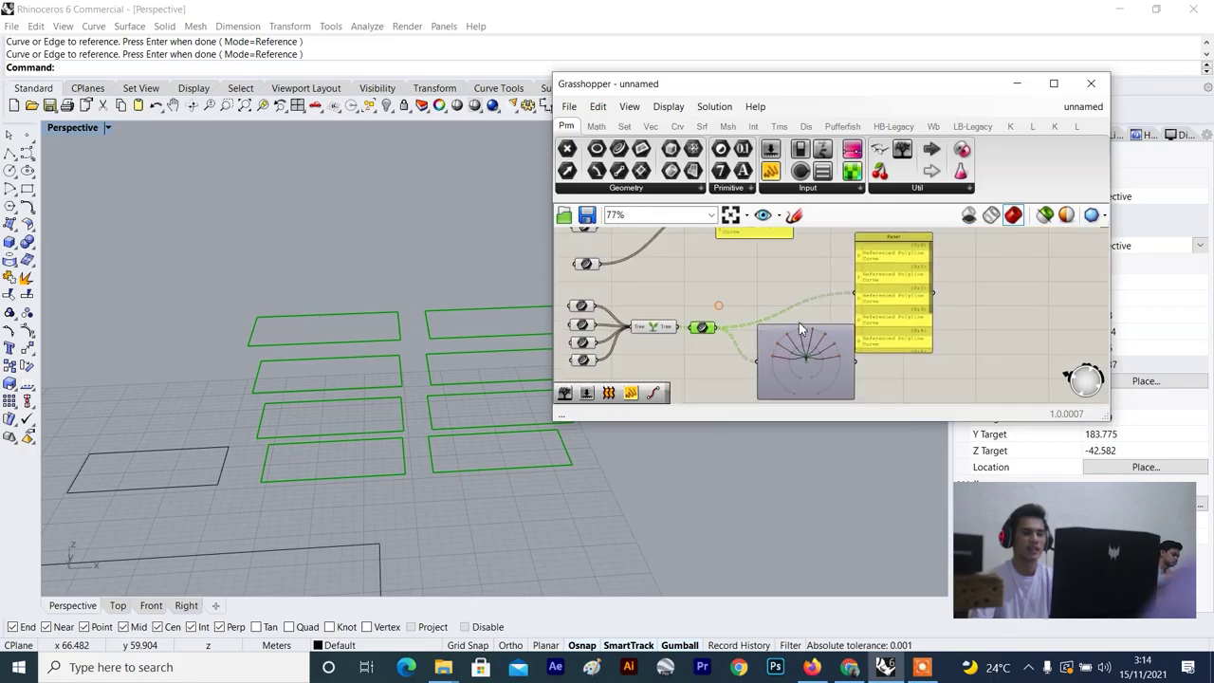
Place a second Param Viewer beside the list Panel and connect the Panel's output to it.
{"action": "right_click_drag", "start_coordinate": [825, 284], "coordinate": [820, 341]}
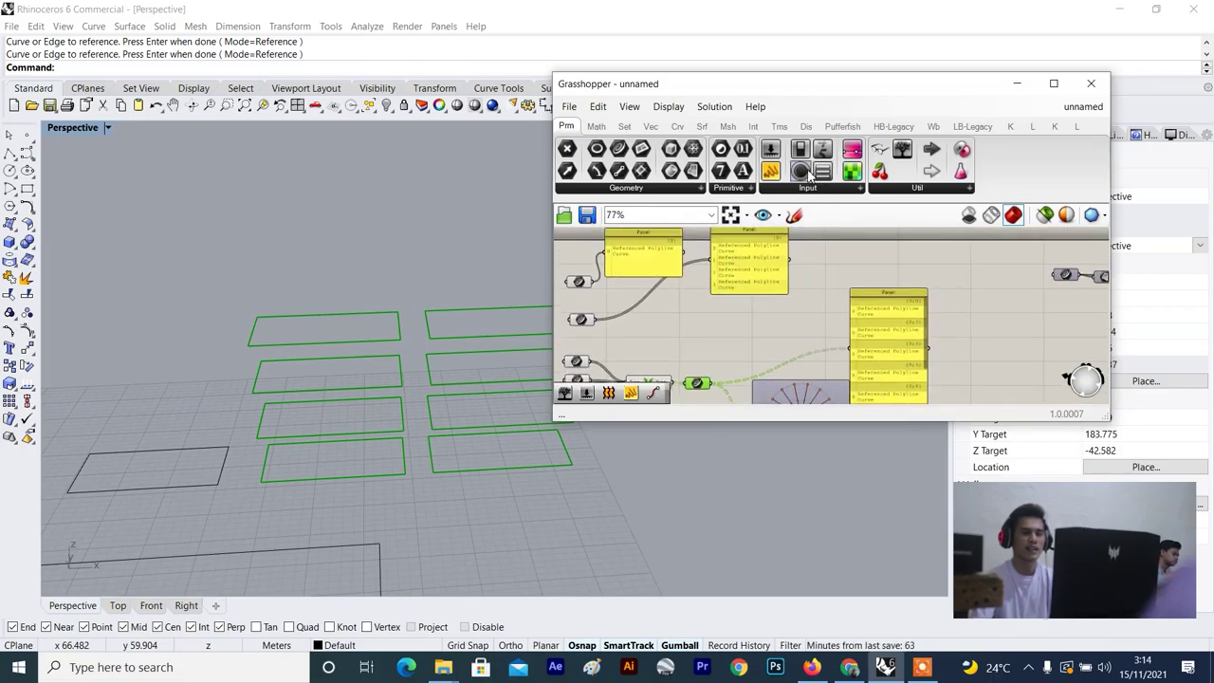
{"action": "right_click", "coordinate": [808, 175]}
{"action": "left_click", "coordinate": [902, 153]}
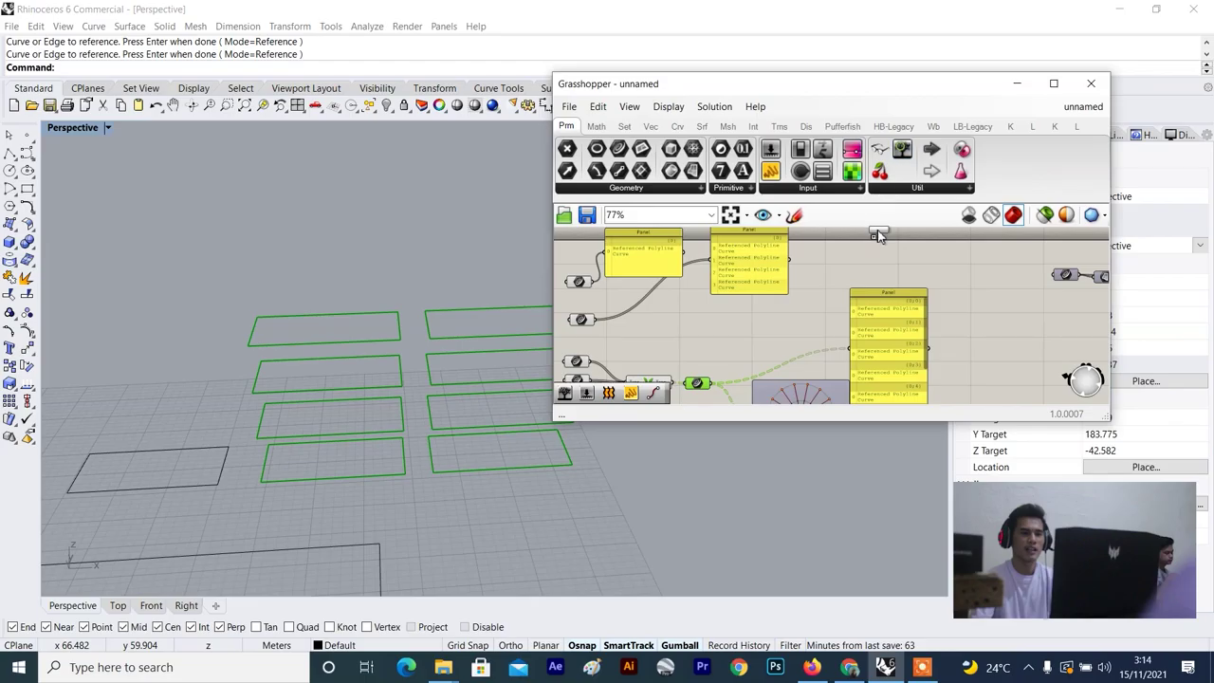
{"action": "left_click", "coordinate": [855, 264]}
{"action": "scroll", "coordinate": [861, 261], "scroll_direction": "up", "scroll_amount": 4}
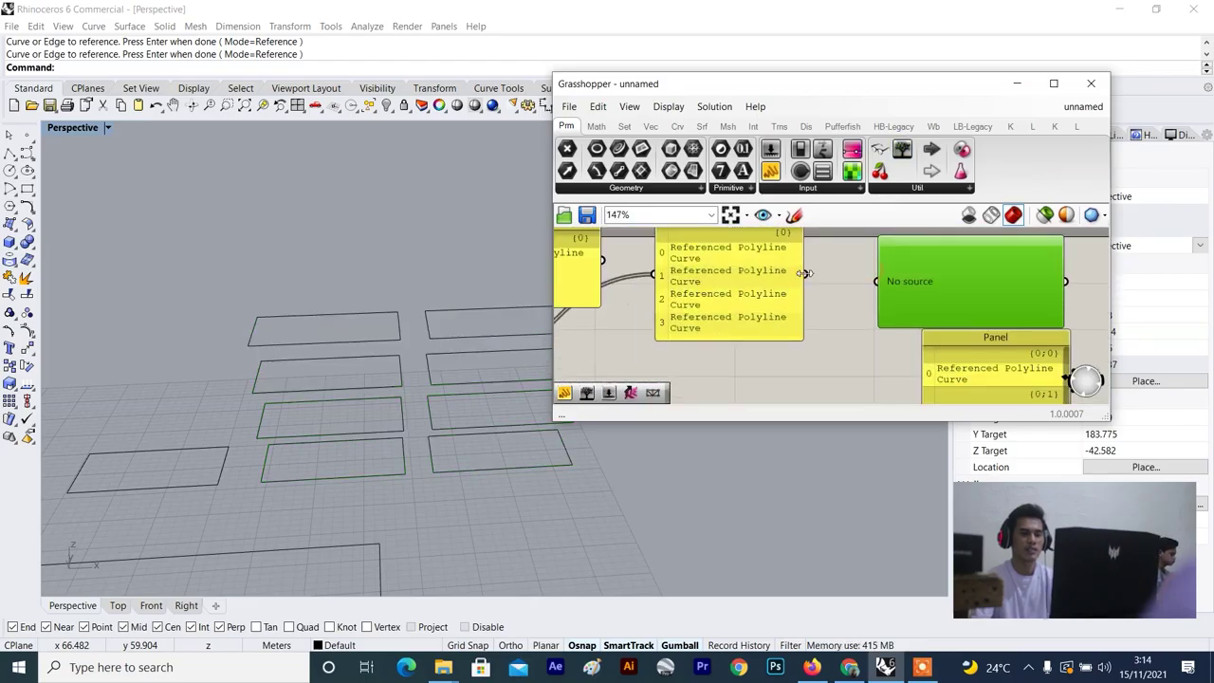
{"action": "left_click_drag", "start_coordinate": [804, 273], "coordinate": [872, 281]}
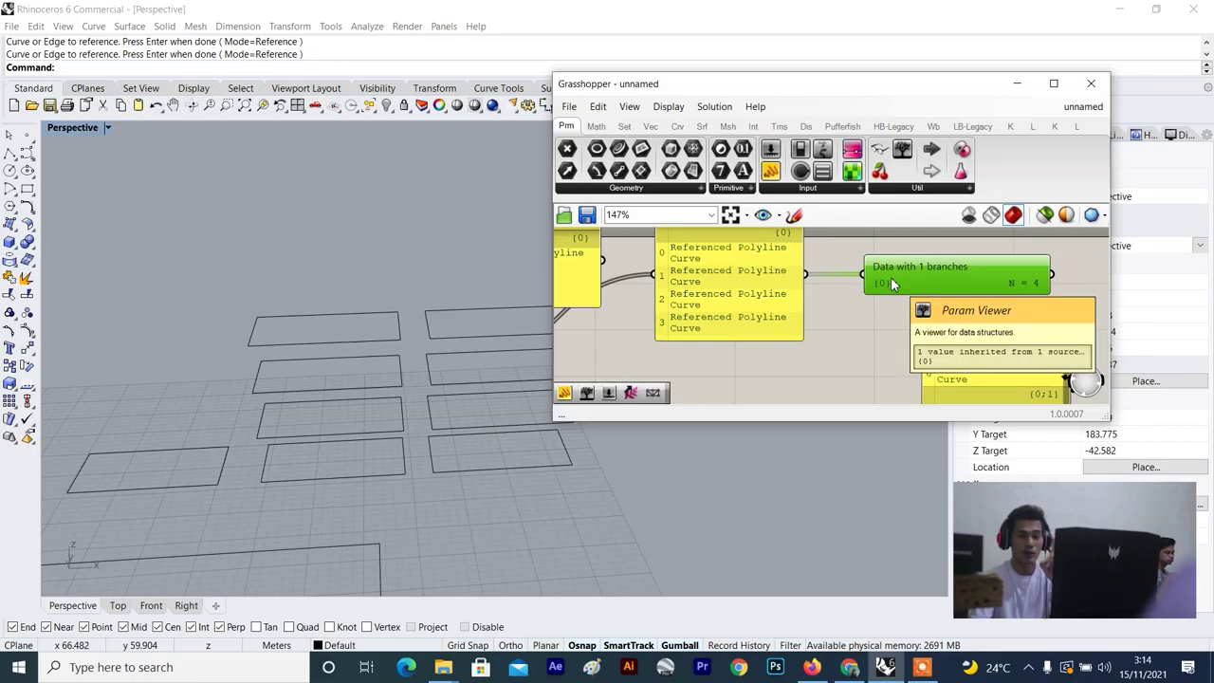
{"action": "scroll", "coordinate": [1013, 281], "scroll_direction": "up", "scroll_amount": 2}
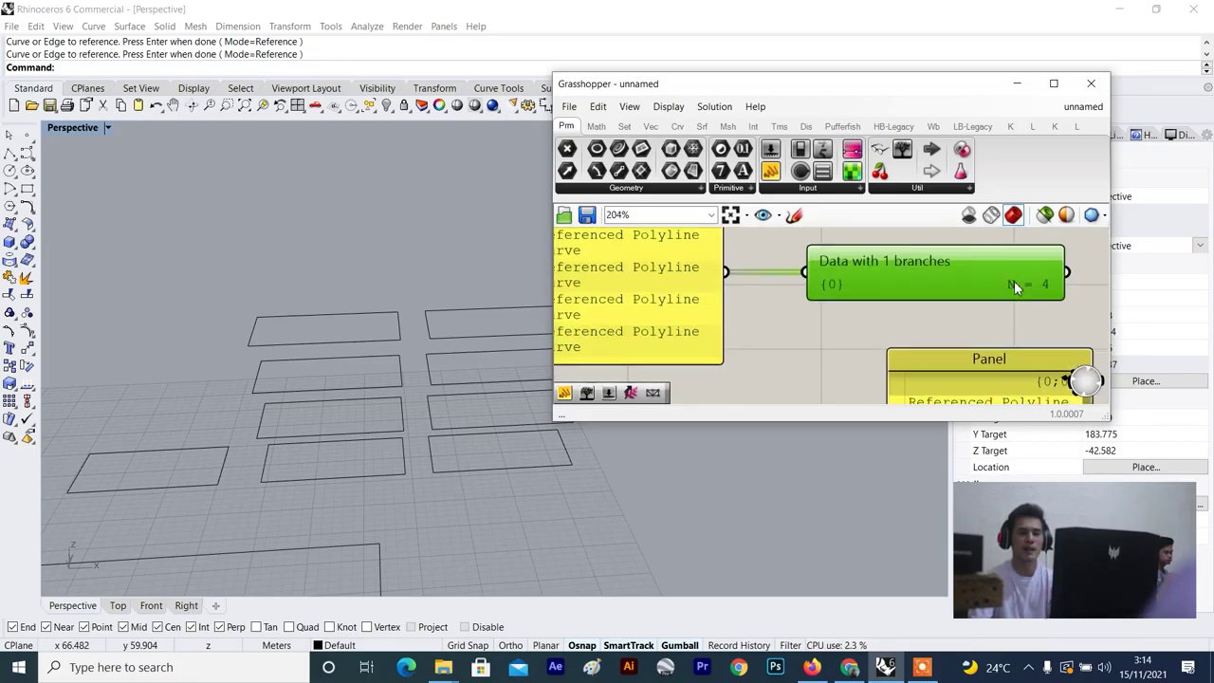
{"action": "right_click_drag", "start_coordinate": [1024, 274], "coordinate": [937, 243]}
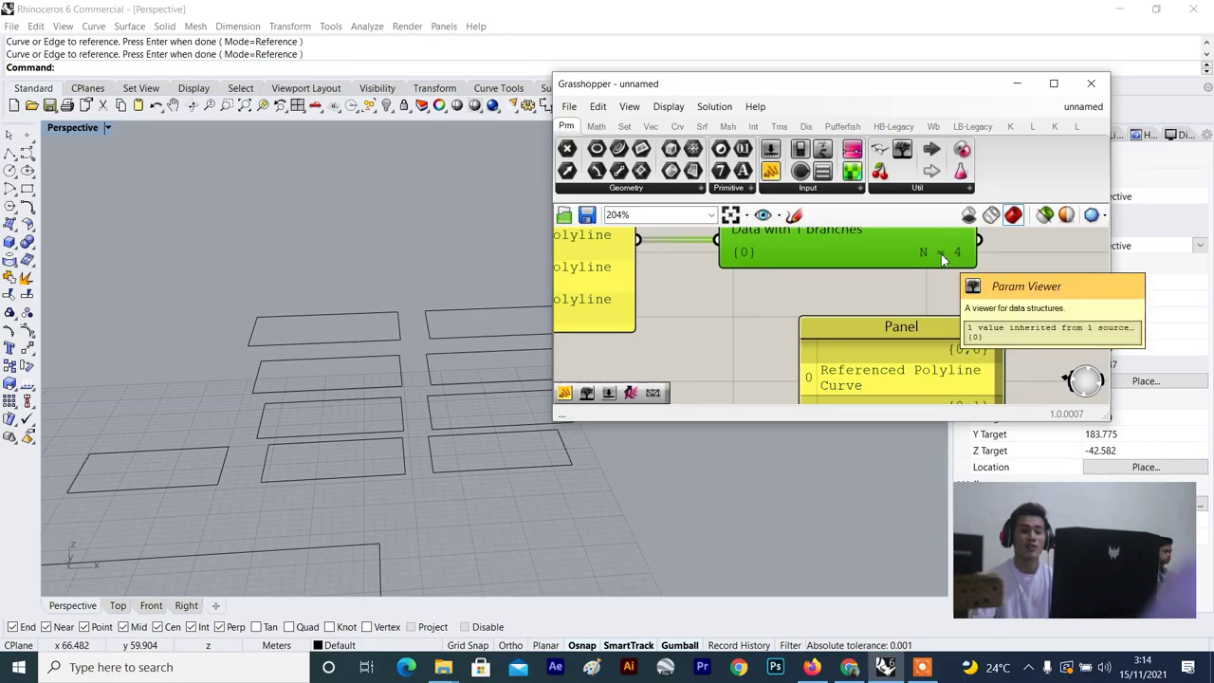
{"action": "scroll", "coordinate": [940, 254], "scroll_direction": "down", "scroll_amount": 1}
{"action": "scroll", "coordinate": [973, 317], "scroll_direction": "down", "scroll_amount": 4}
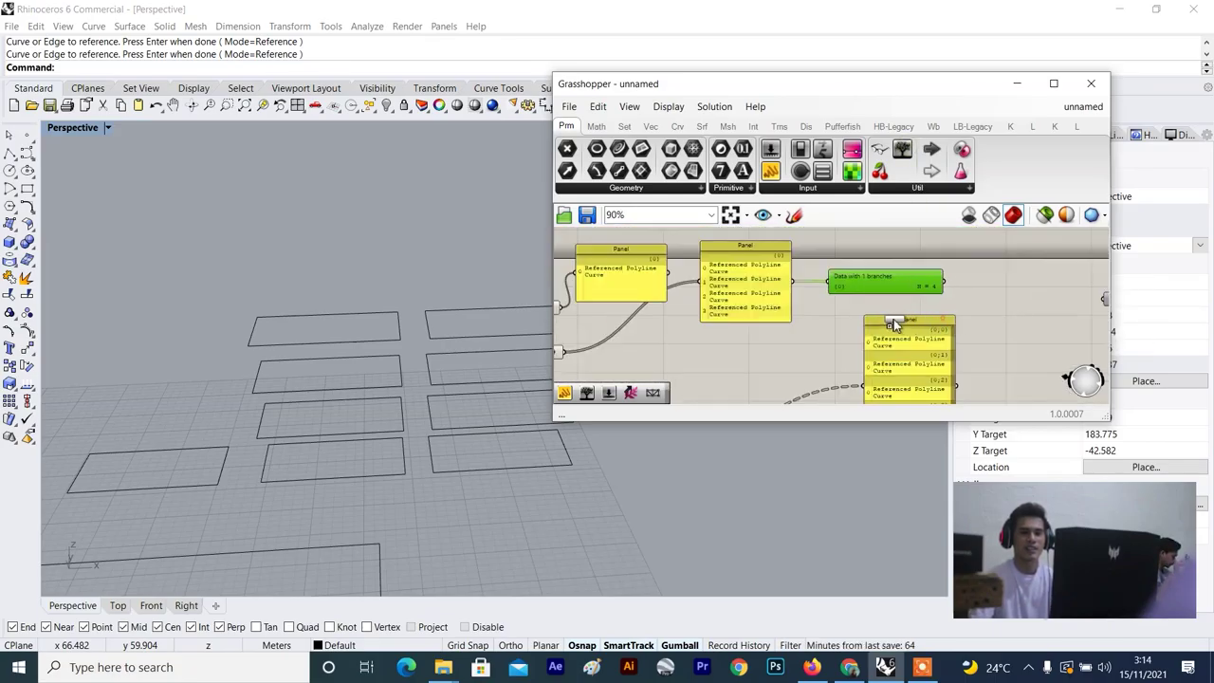
{"action": "scroll", "coordinate": [1000, 280], "scroll_direction": "up", "scroll_amount": 3}
{"action": "left_click", "coordinate": [1030, 303]}
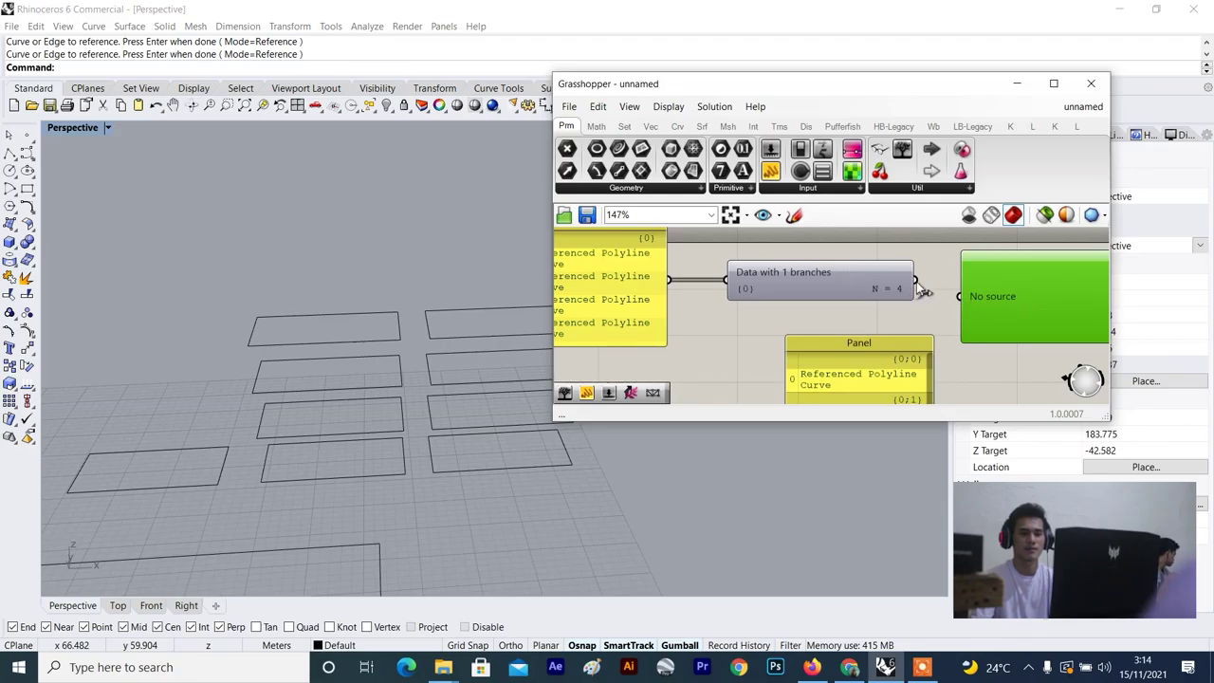
{"action": "left_click_drag", "start_coordinate": [958, 299], "coordinate": [961, 297]}
{"action": "scroll", "coordinate": [996, 293], "scroll_direction": "up", "scroll_amount": 1}
{"action": "scroll", "coordinate": [996, 293], "scroll_direction": "down", "scroll_amount": 2}
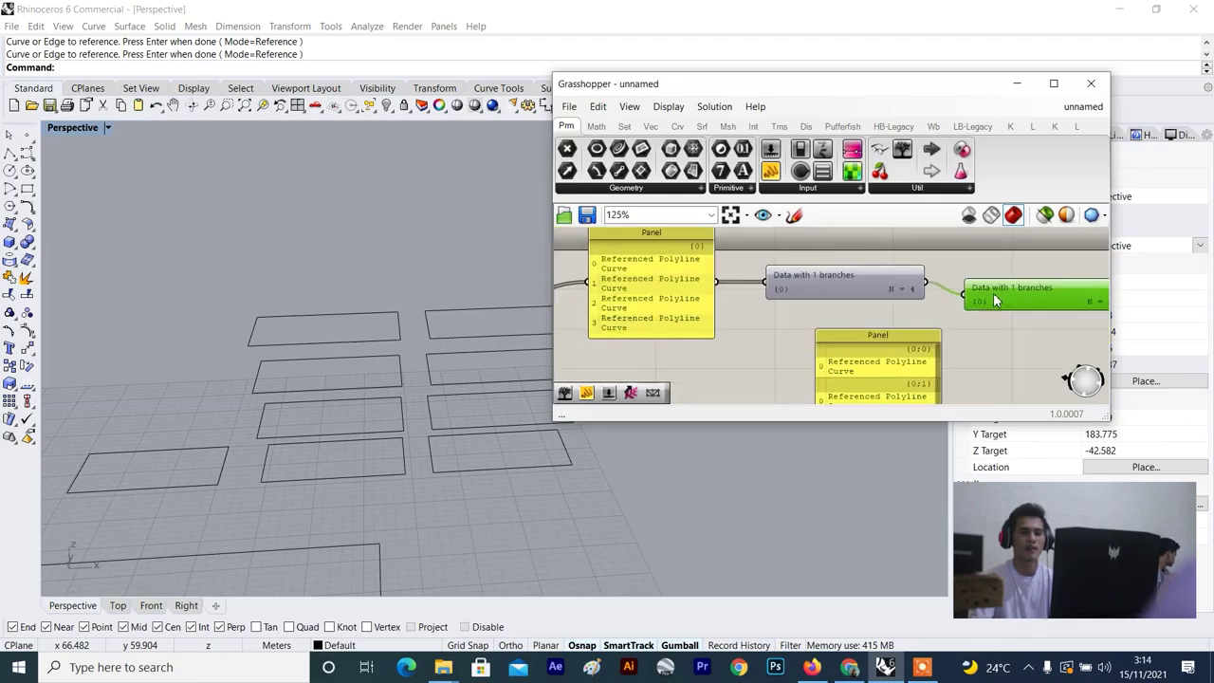
{"action": "key", "text": "Delete"}
Turn on Draw Tree for the list Panel's Param Viewer and inspect its diagram.
{"action": "right_click", "coordinate": [881, 277]}
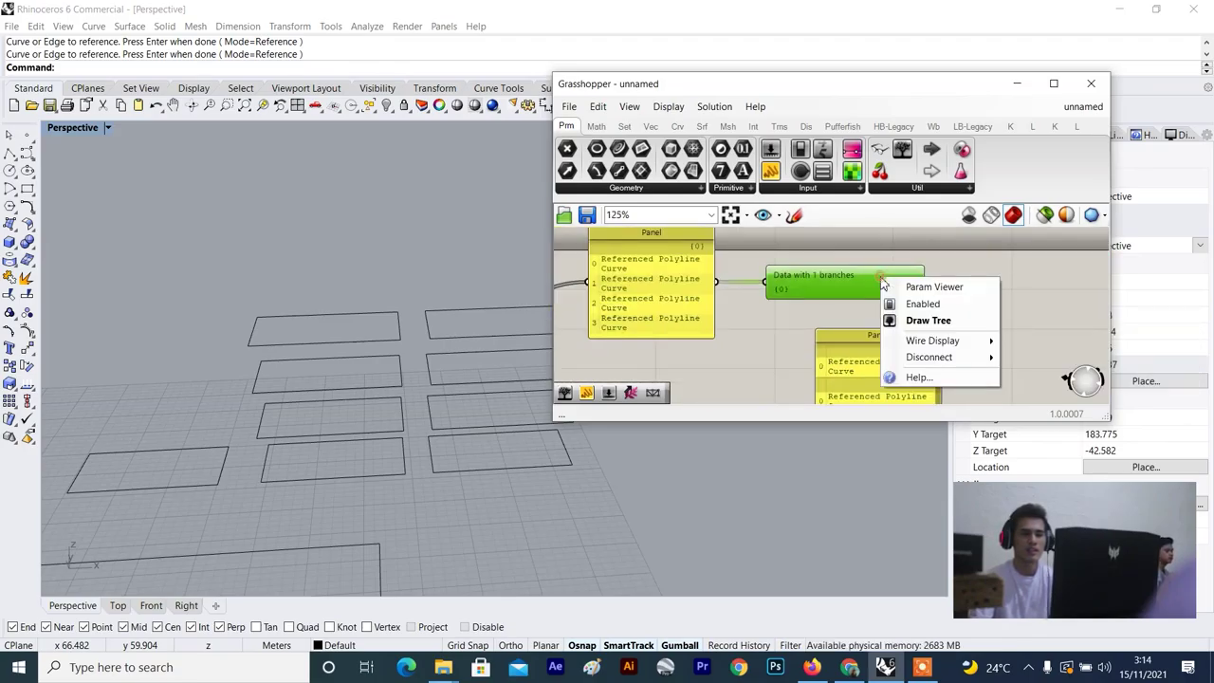
{"action": "left_click", "coordinate": [909, 320]}
{"action": "scroll", "coordinate": [874, 291], "scroll_direction": "up", "scroll_amount": 3}
{"action": "scroll", "coordinate": [838, 270], "scroll_direction": "down", "scroll_amount": 6}
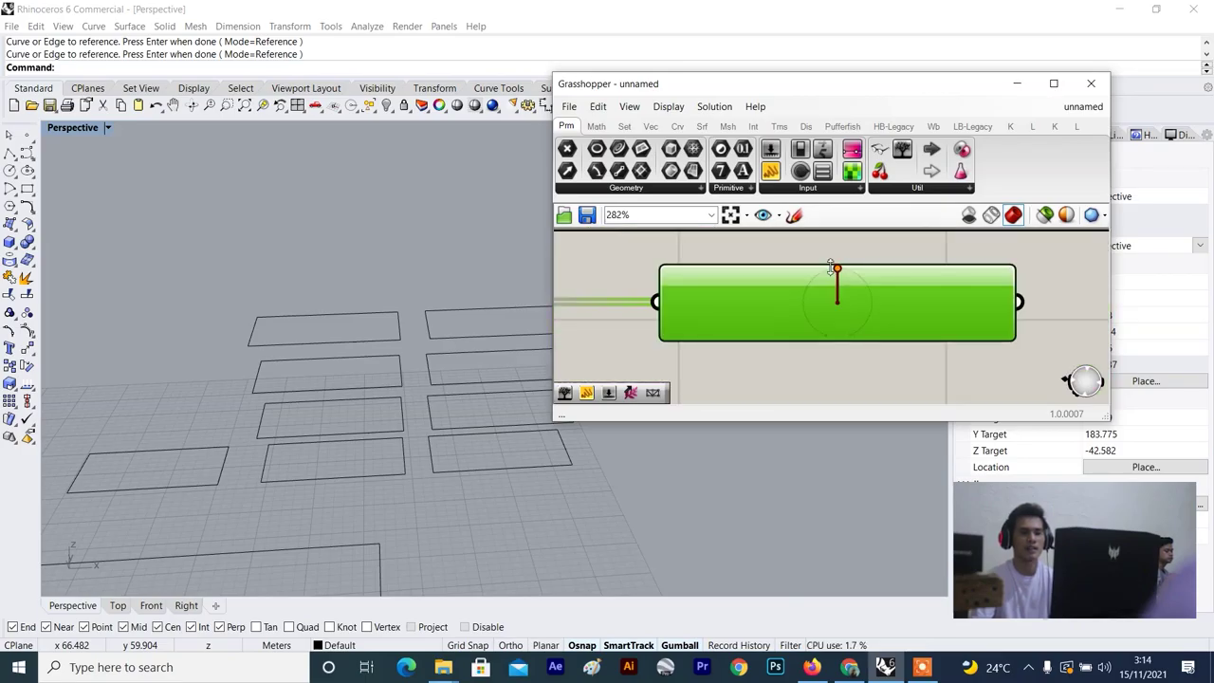
Turn off Draw Tree on the tree data's Param Viewer and examine its branch paths and item counts.
{"action": "scroll", "coordinate": [830, 329], "scroll_direction": "up", "scroll_amount": 5}
{"action": "right_click", "coordinate": [796, 350]}
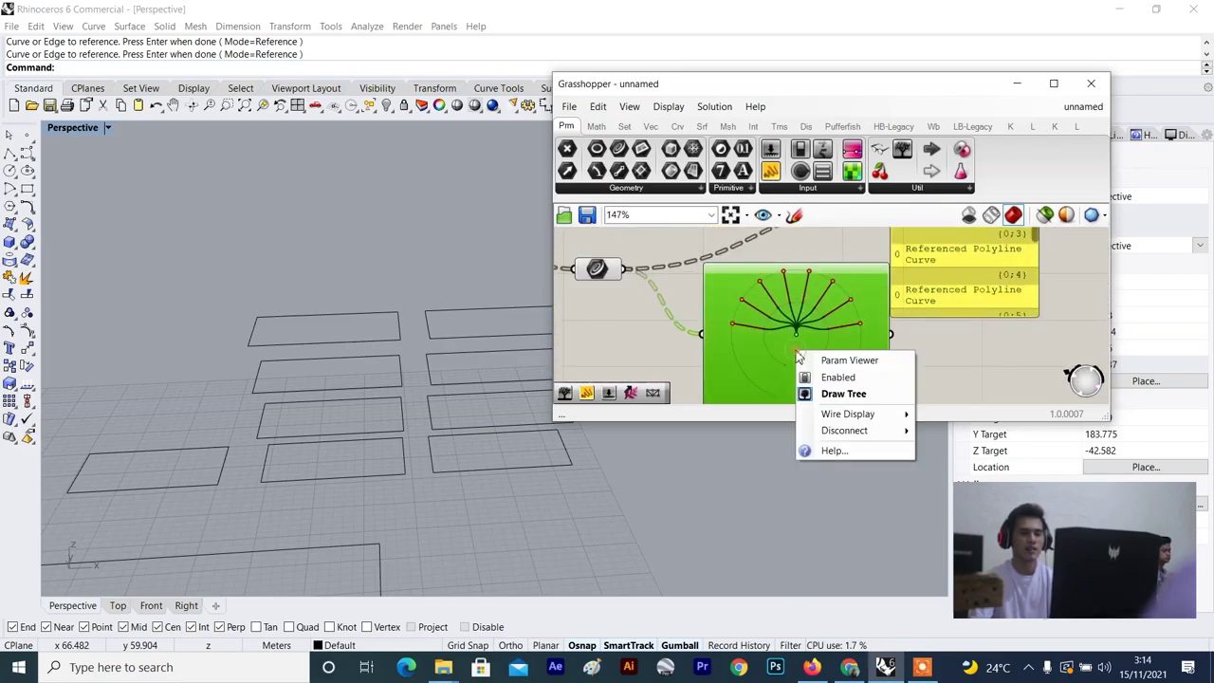
{"action": "left_click", "coordinate": [842, 394]}
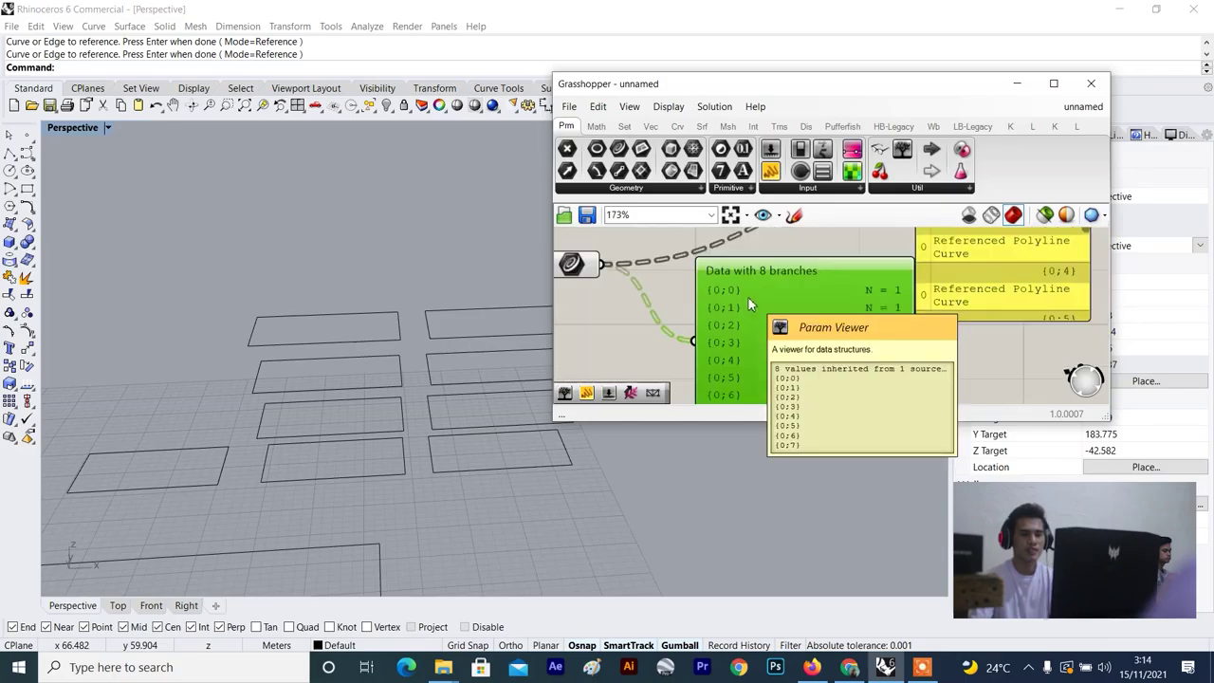
{"action": "scroll", "coordinate": [716, 243], "scroll_direction": "down", "scroll_amount": 1}
{"action": "scroll", "coordinate": [789, 257], "scroll_direction": "up", "scroll_amount": 2}
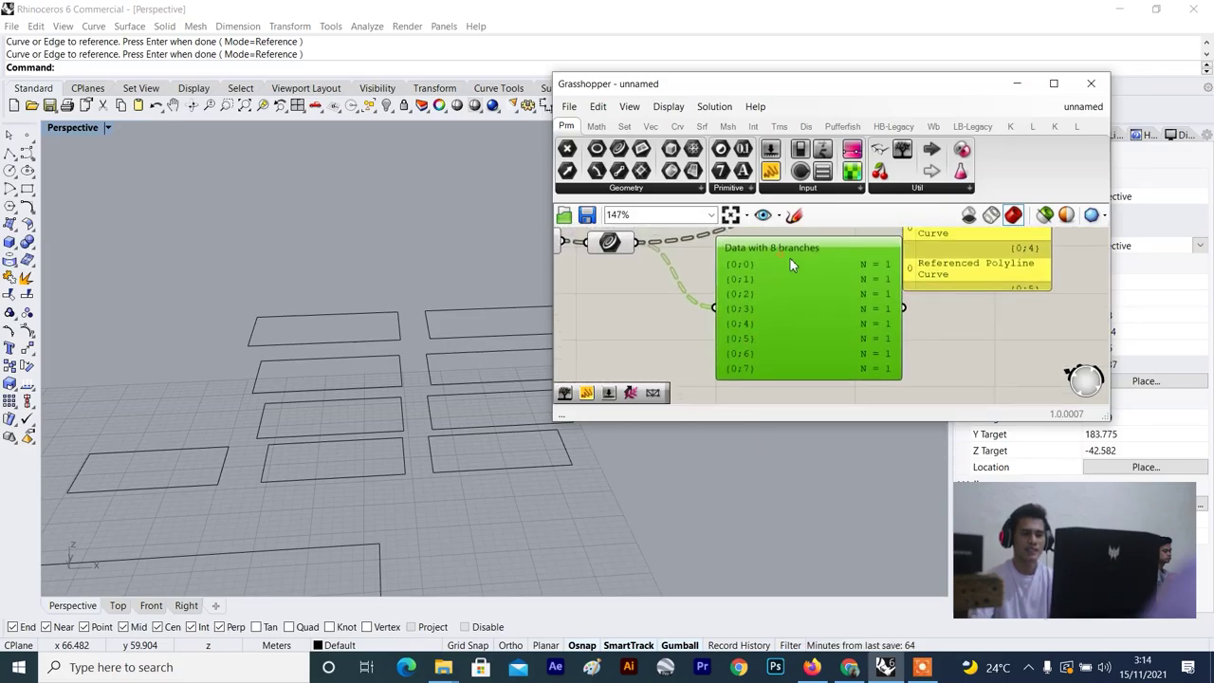
{"action": "scroll", "coordinate": [772, 249], "scroll_direction": "down", "scroll_amount": 2}
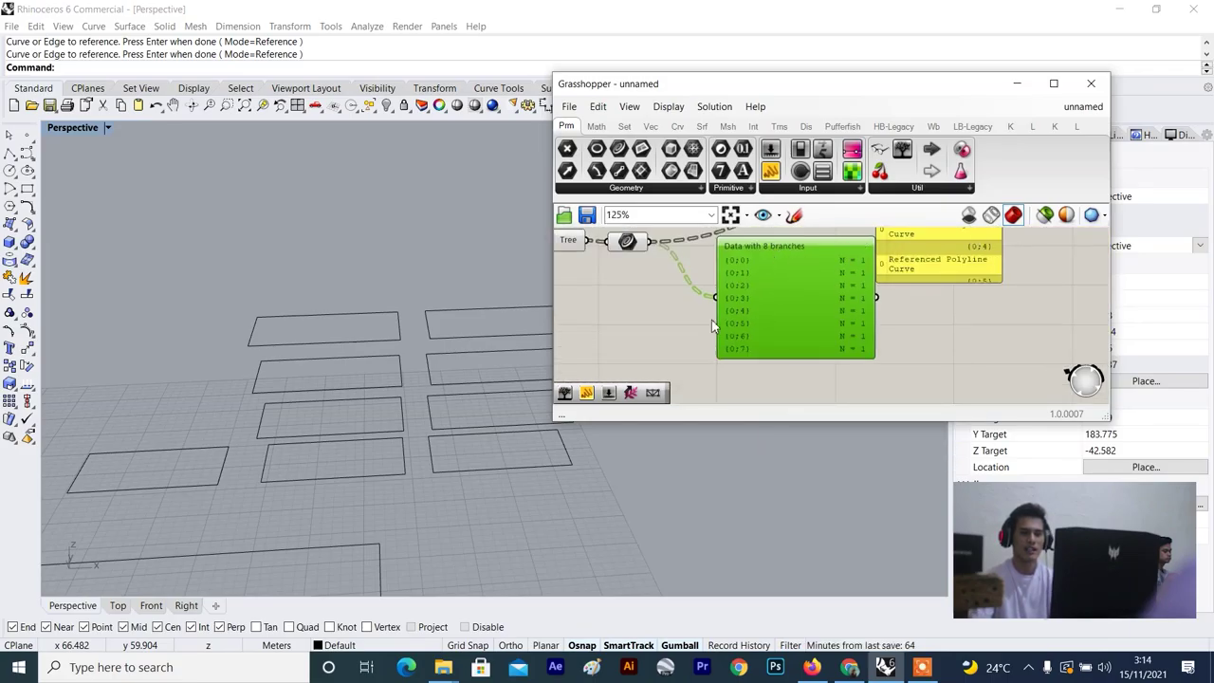
{"action": "scroll", "coordinate": [834, 259], "scroll_direction": "up", "scroll_amount": 2}
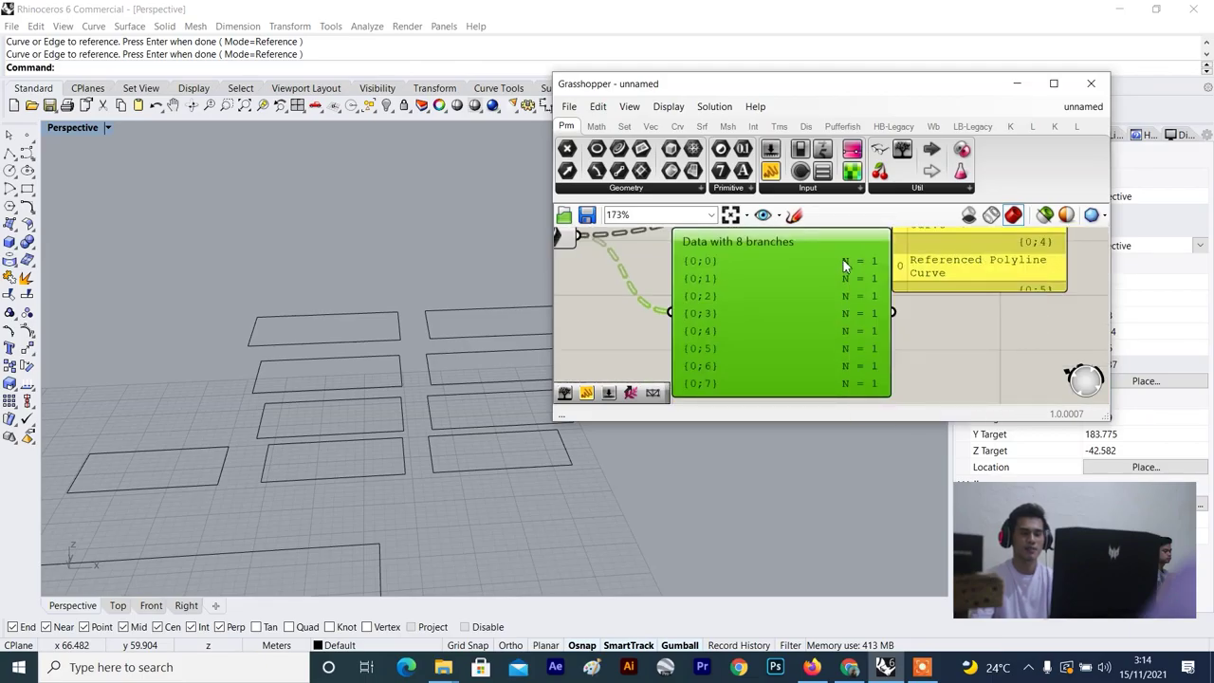
Turn on Draw Tree for the tree data's Param Viewer and inspect its branch diagram.
{"action": "scroll", "coordinate": [847, 287], "scroll_direction": "down", "scroll_amount": 5}
{"action": "scroll", "coordinate": [847, 287], "scroll_direction": "up", "scroll_amount": 2}
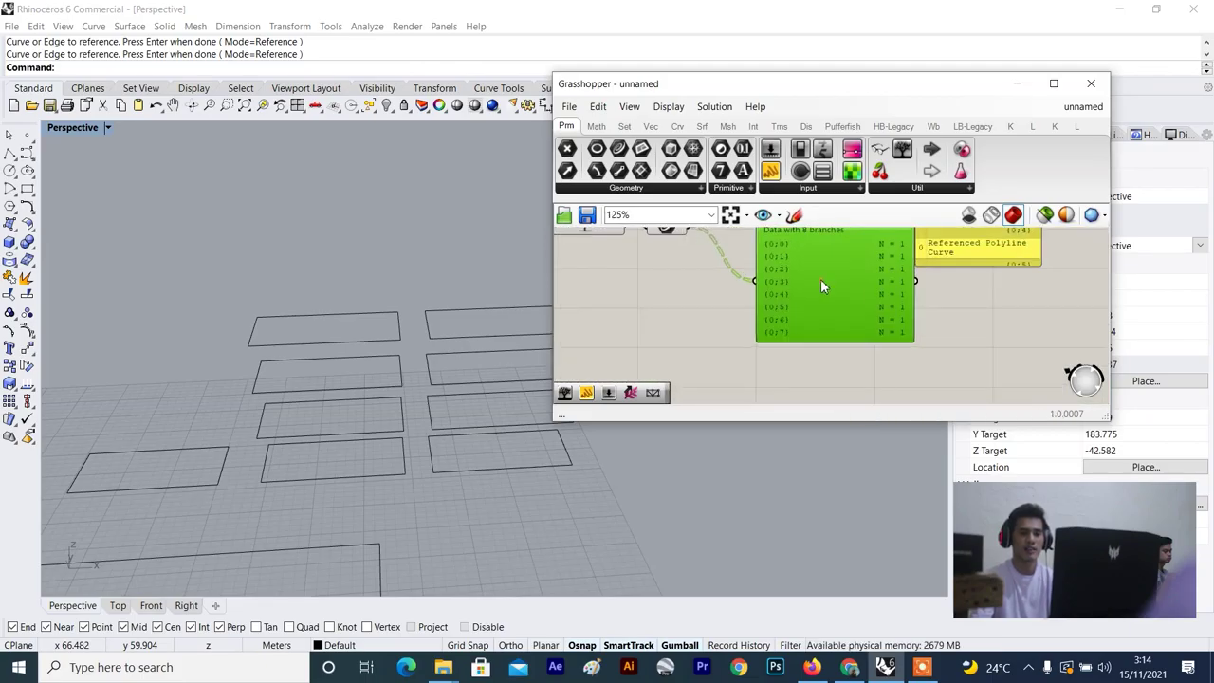
{"action": "right_click", "coordinate": [821, 280]}
{"action": "left_click", "coordinate": [851, 323]}
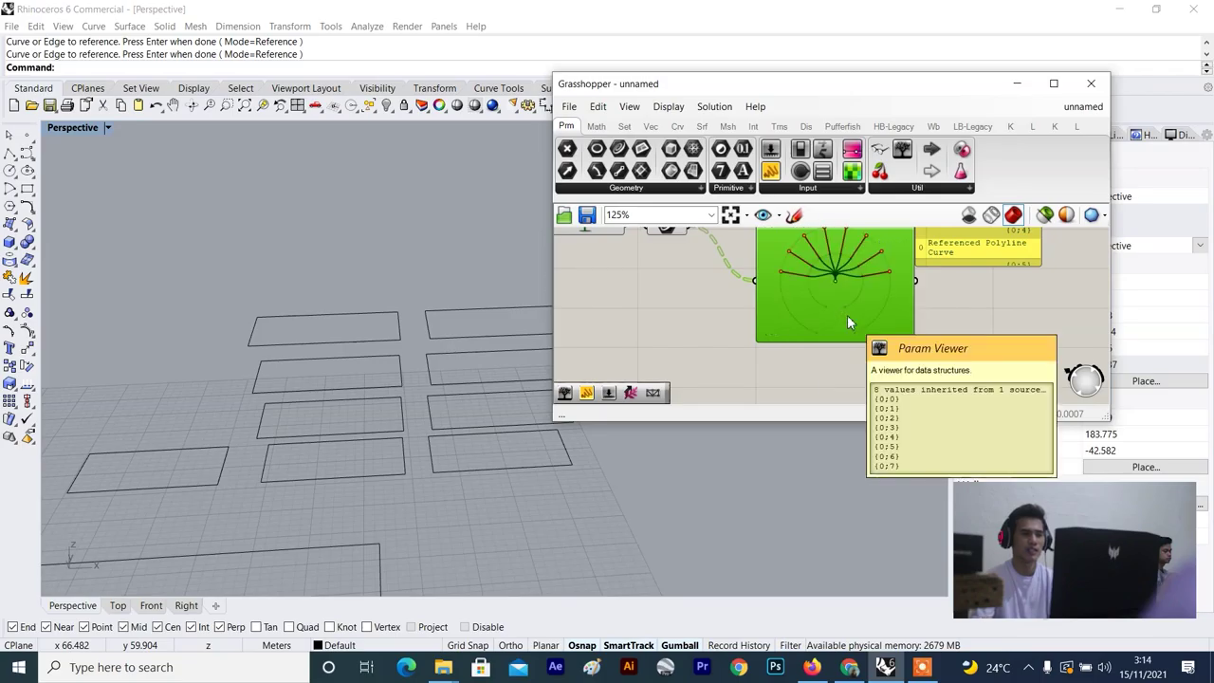
{"action": "scroll", "coordinate": [823, 347], "scroll_direction": "up", "scroll_amount": 4}
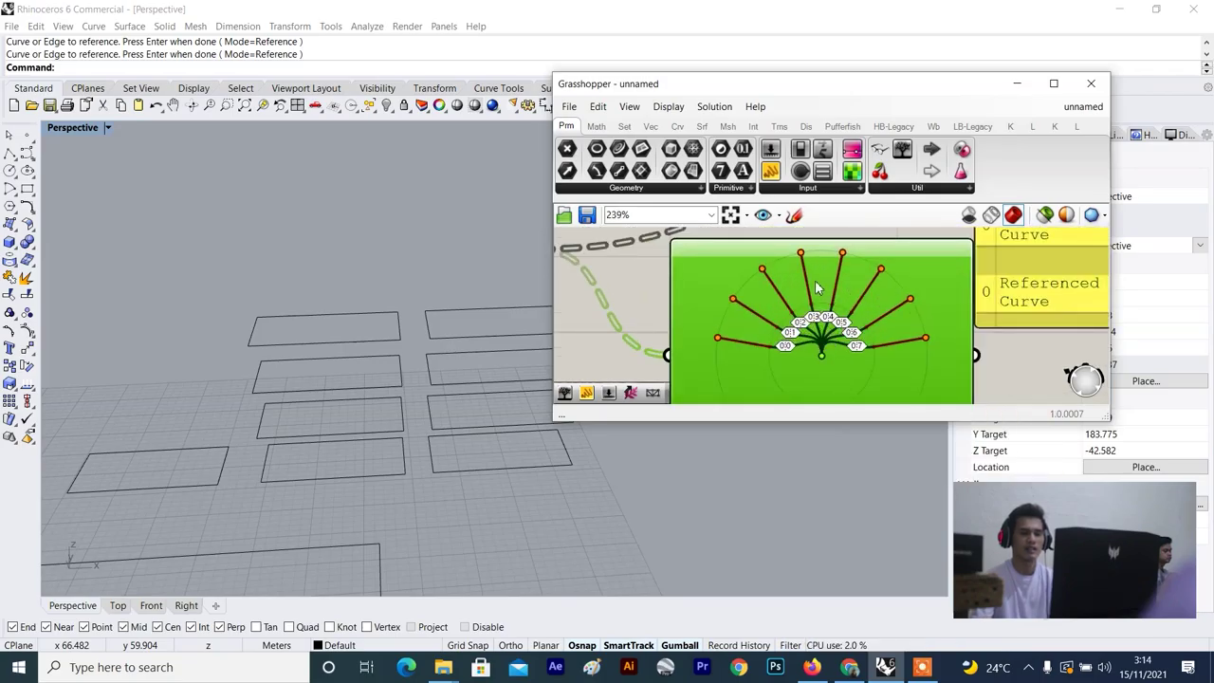
{"action": "scroll", "coordinate": [821, 343], "scroll_direction": "down", "scroll_amount": 10}
{"action": "scroll", "coordinate": [816, 347], "scroll_direction": "up", "scroll_amount": 6}
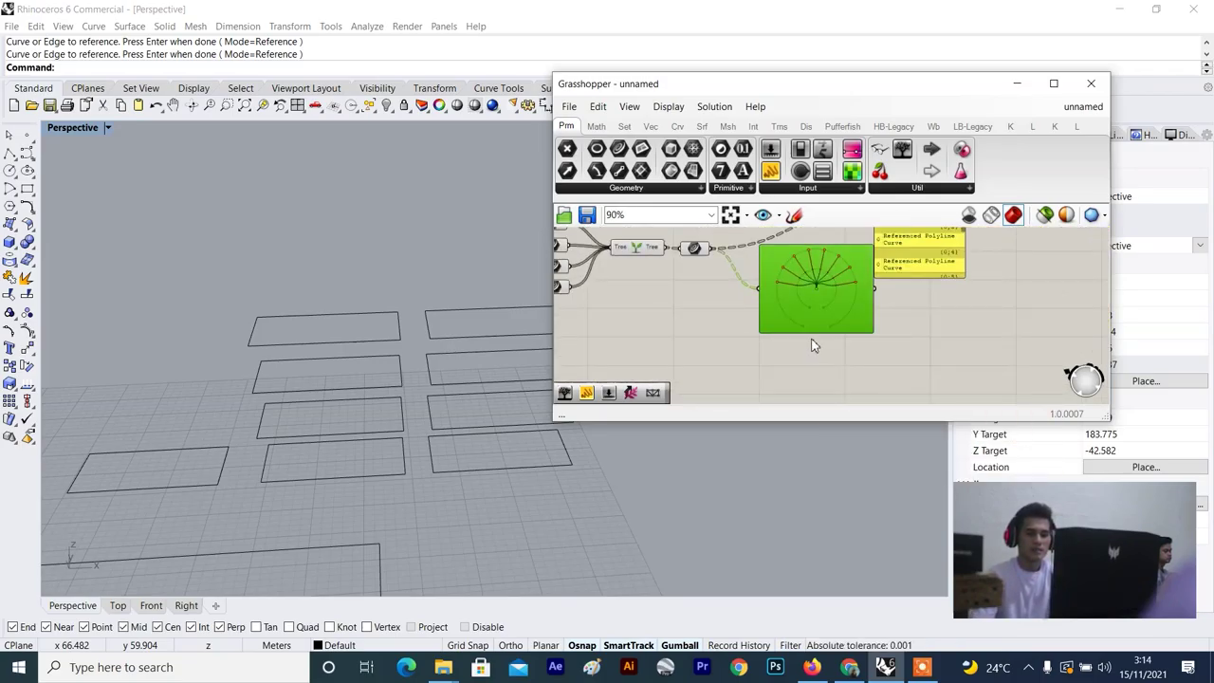
Delete the Param Viewer and the Panel connected to the Curve parameter after the Tree component.
{"action": "scroll", "coordinate": [813, 349], "scroll_direction": "down", "scroll_amount": 3}
{"action": "scroll", "coordinate": [872, 309], "scroll_direction": "up", "scroll_amount": 2}
{"action": "left_click_drag", "start_coordinate": [940, 290], "coordinate": [922, 303]}
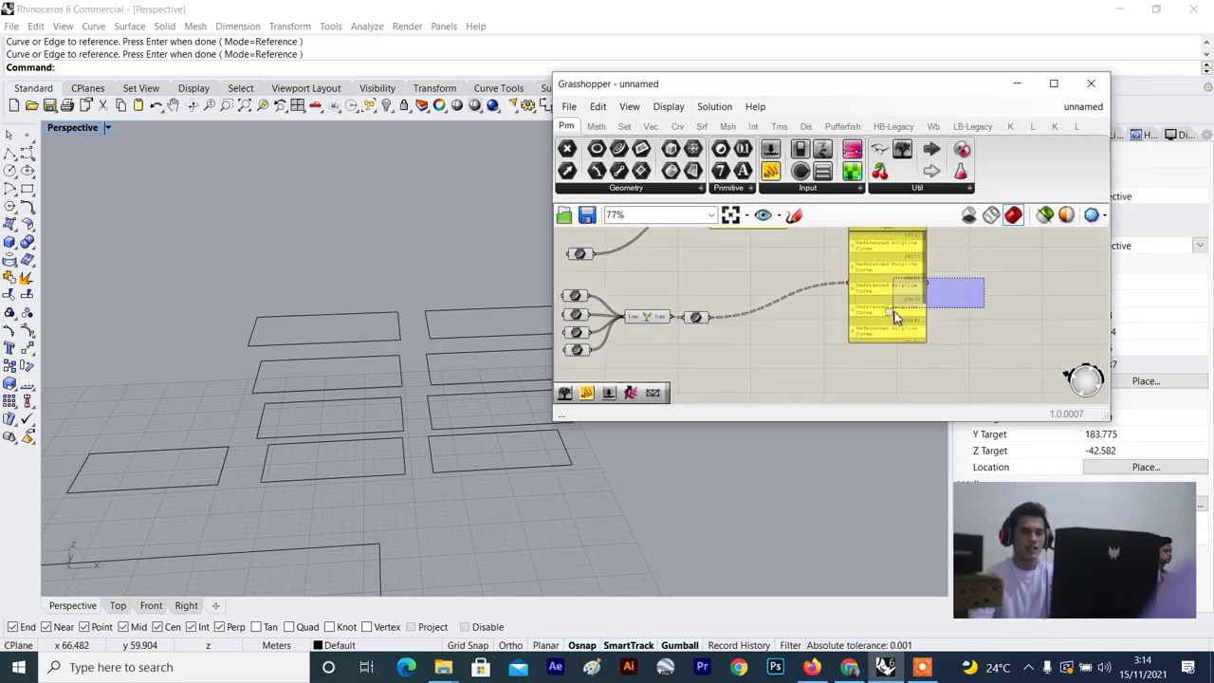
{"action": "key", "text": "Delete"}
{"action": "scroll", "coordinate": [894, 331], "scroll_direction": "down", "scroll_amount": 5}
{"action": "scroll", "coordinate": [766, 328], "scroll_direction": "up", "scroll_amount": 5}
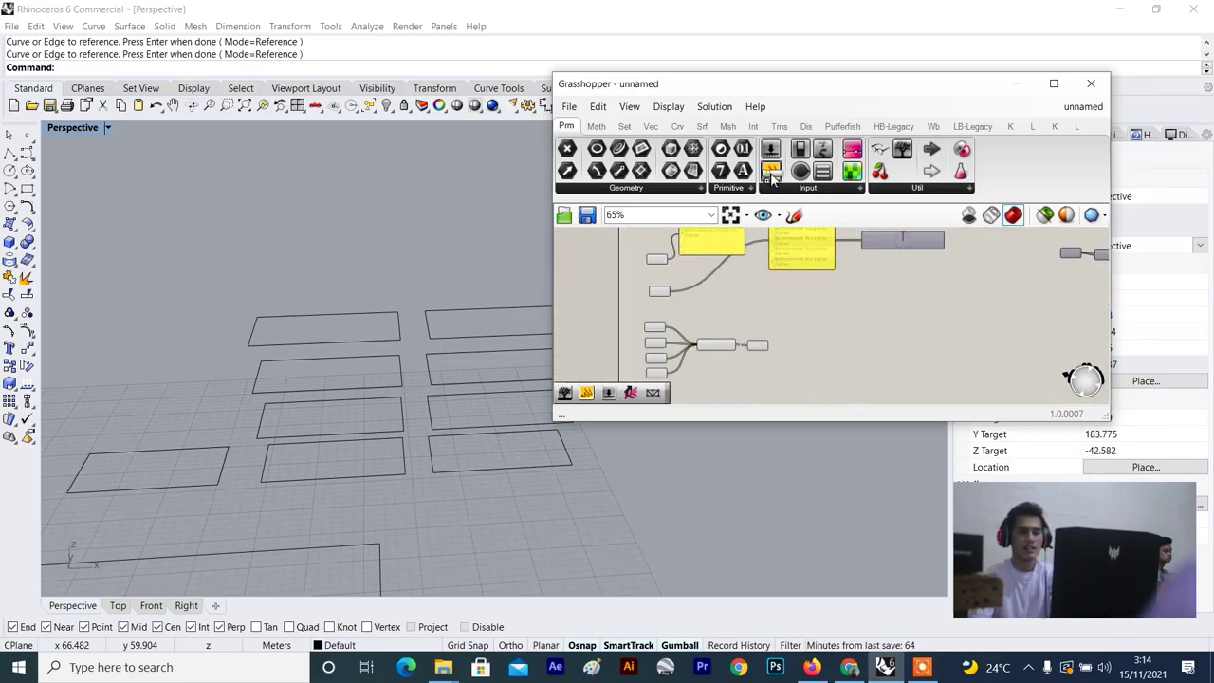
Place a new Panel beside the tree's Curve parameter and connect the parameter's output to it.
{"action": "scroll", "coordinate": [828, 365], "scroll_direction": "up", "scroll_amount": 3}
{"action": "left_click_drag", "start_coordinate": [832, 325], "coordinate": [781, 298]}
{"action": "scroll", "coordinate": [861, 327], "scroll_direction": "down", "scroll_amount": 3}
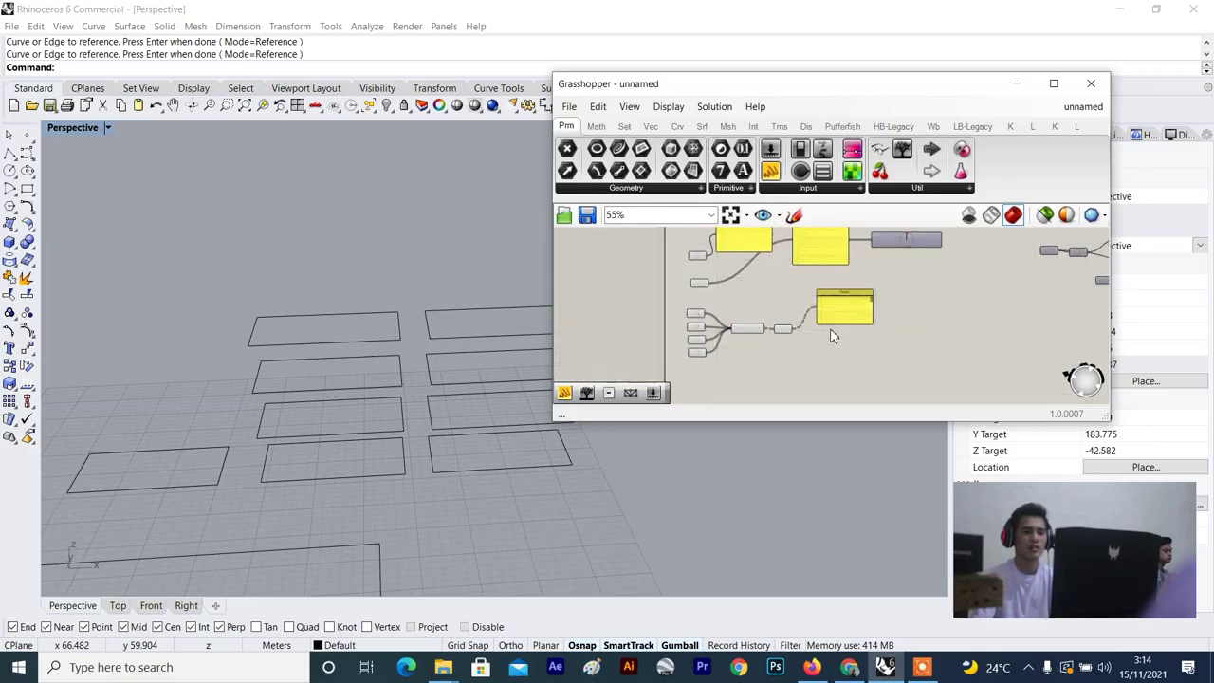
{"action": "scroll", "coordinate": [729, 320], "scroll_direction": "up", "scroll_amount": 2}
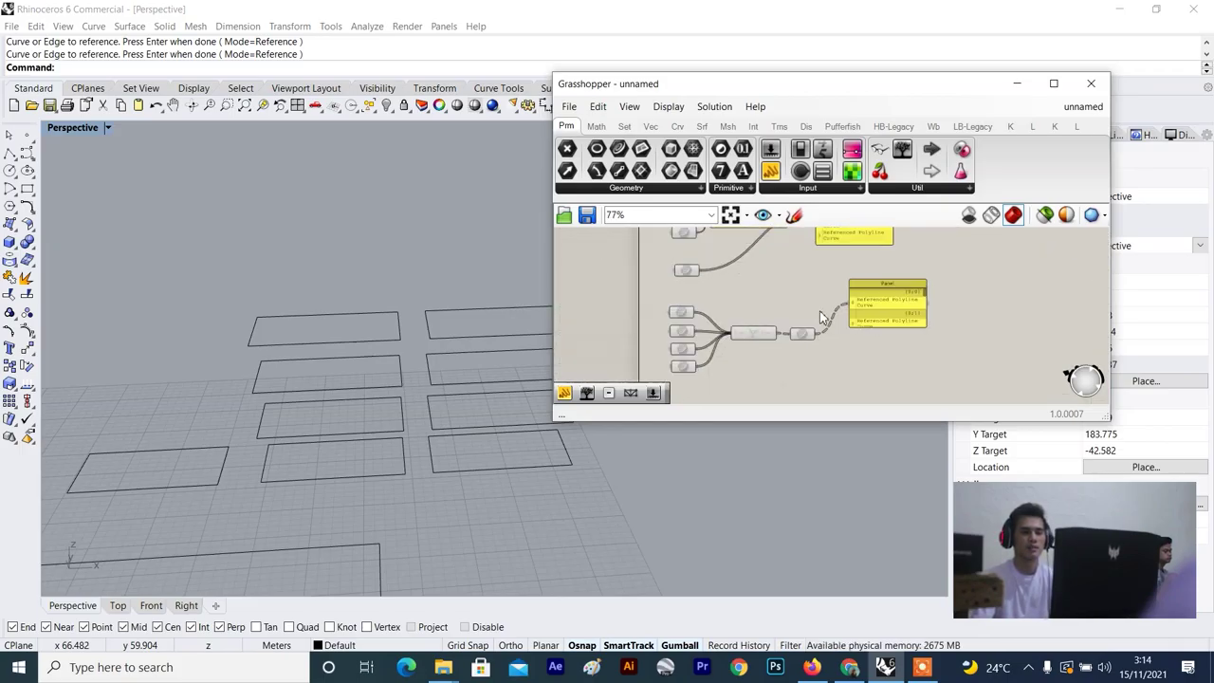
Highlight the four source Curve parameters with the Tree component and align the new Panel with the Curve parameter after it.
{"action": "left_click_drag", "start_coordinate": [828, 292], "coordinate": [683, 367]}
{"action": "scroll", "coordinate": [744, 332], "scroll_direction": "up", "scroll_amount": 2}
{"action": "scroll", "coordinate": [746, 334], "scroll_direction": "up", "scroll_amount": 1}
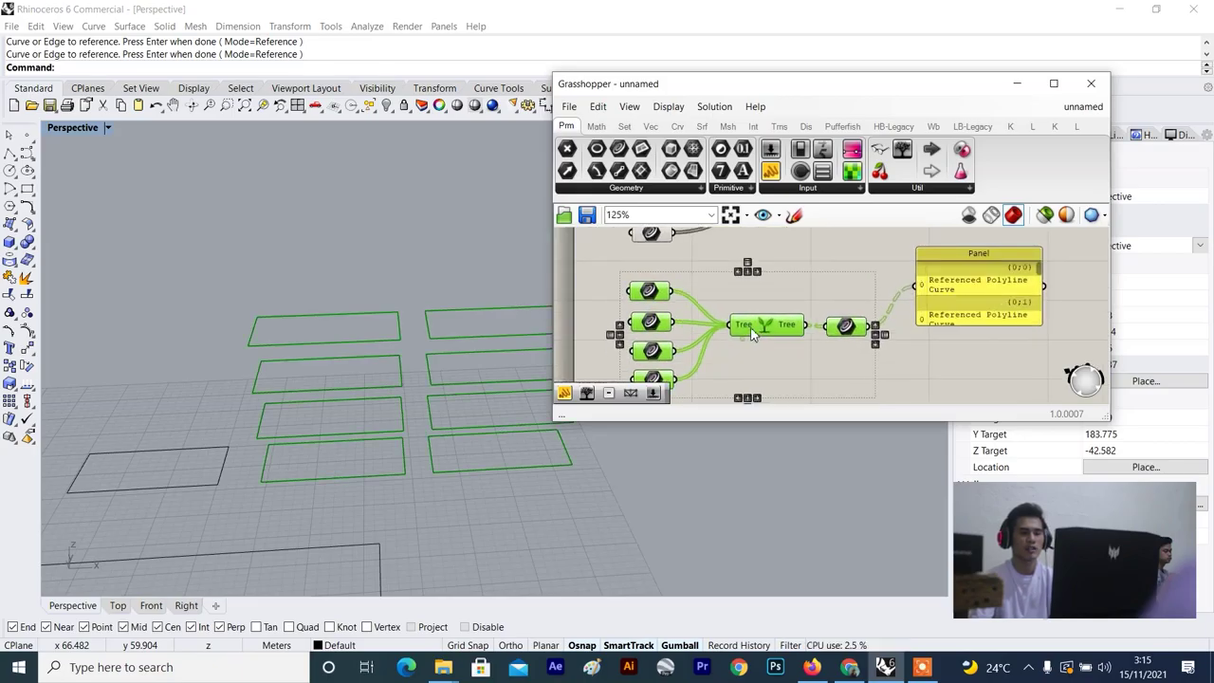
{"action": "left_click", "coordinate": [983, 315]}
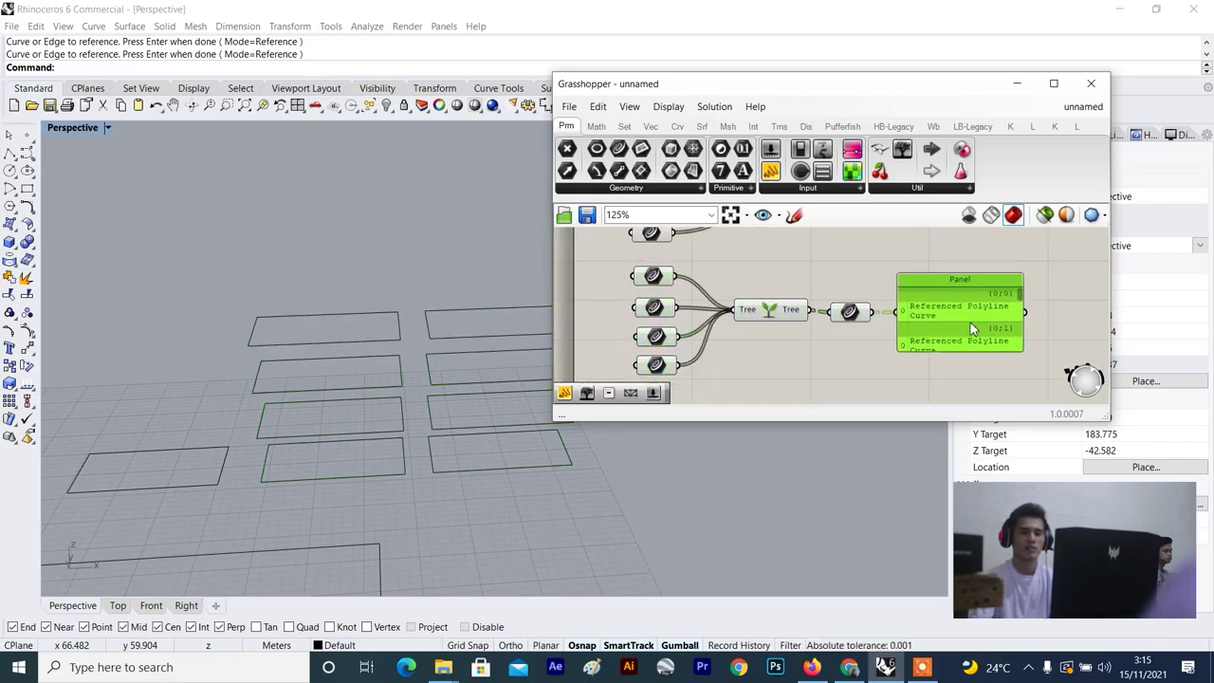
Move the list Panel down to sit just above the tree Panel and delete the list's Param Viewer.
{"action": "scroll", "coordinate": [977, 317], "scroll_direction": "down", "scroll_amount": 2}
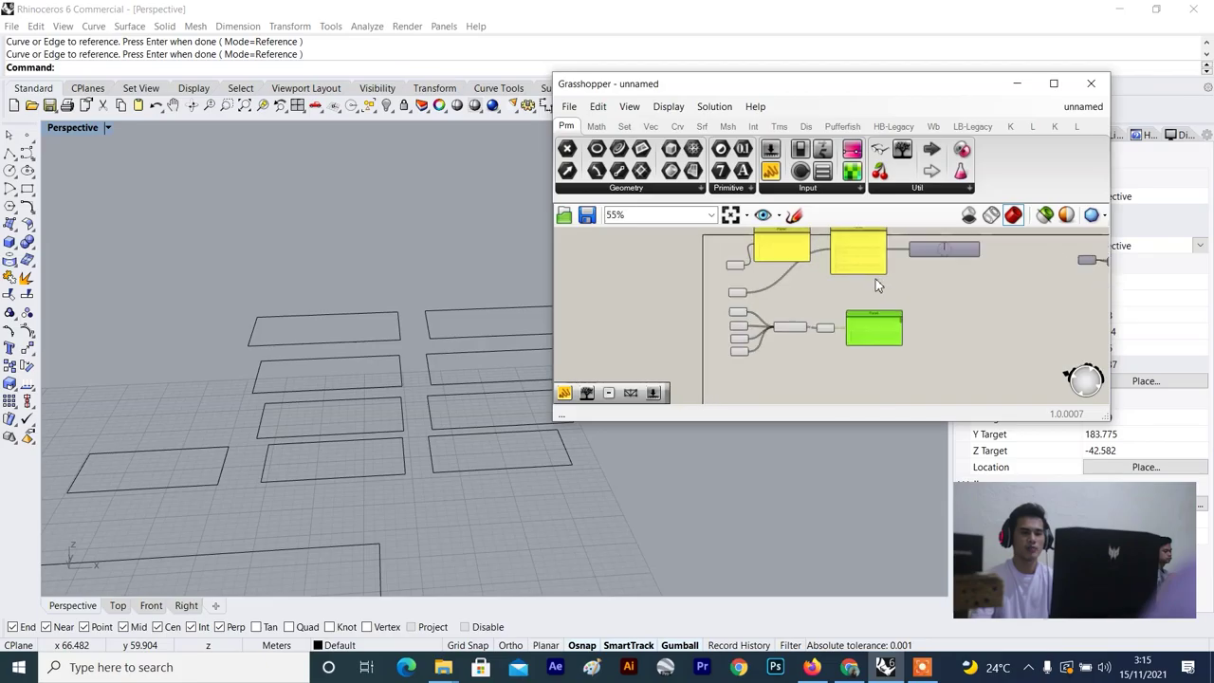
{"action": "left_click_drag", "start_coordinate": [841, 247], "coordinate": [831, 289]}
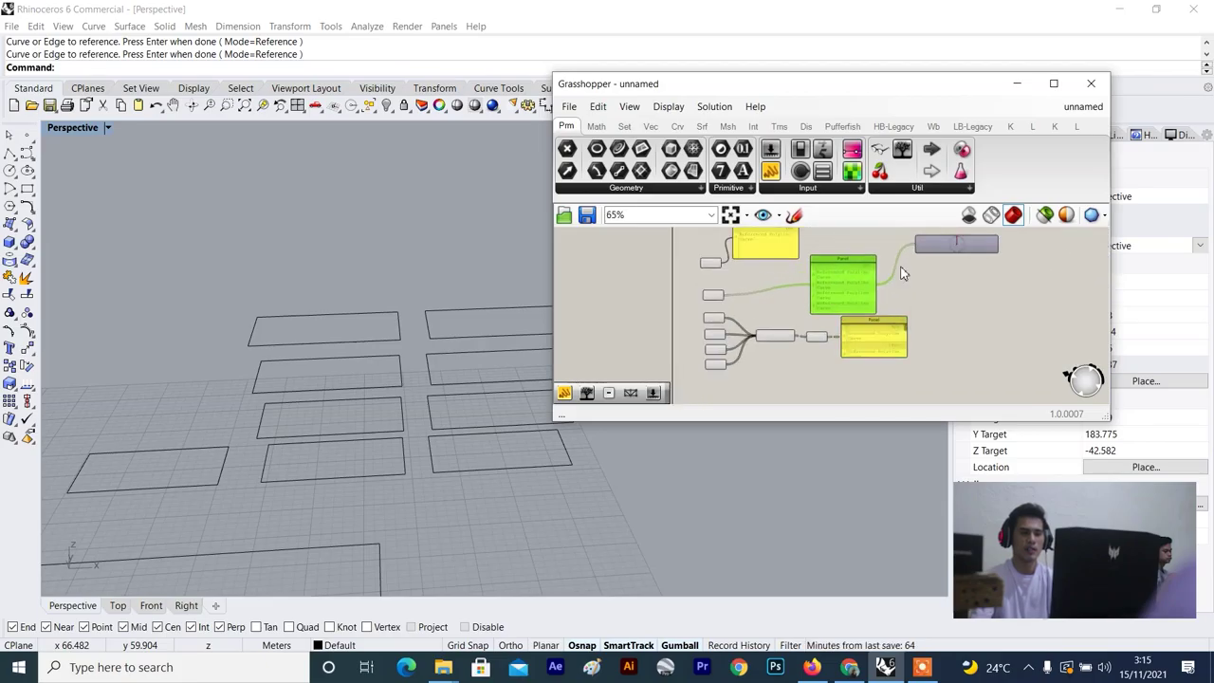
{"action": "scroll", "coordinate": [898, 271], "scroll_direction": "up", "scroll_amount": 2}
{"action": "scroll", "coordinate": [907, 289], "scroll_direction": "down", "scroll_amount": 3}
{"action": "scroll", "coordinate": [957, 262], "scroll_direction": "up", "scroll_amount": 2}
{"action": "left_click_drag", "start_coordinate": [957, 264], "coordinate": [955, 292]}
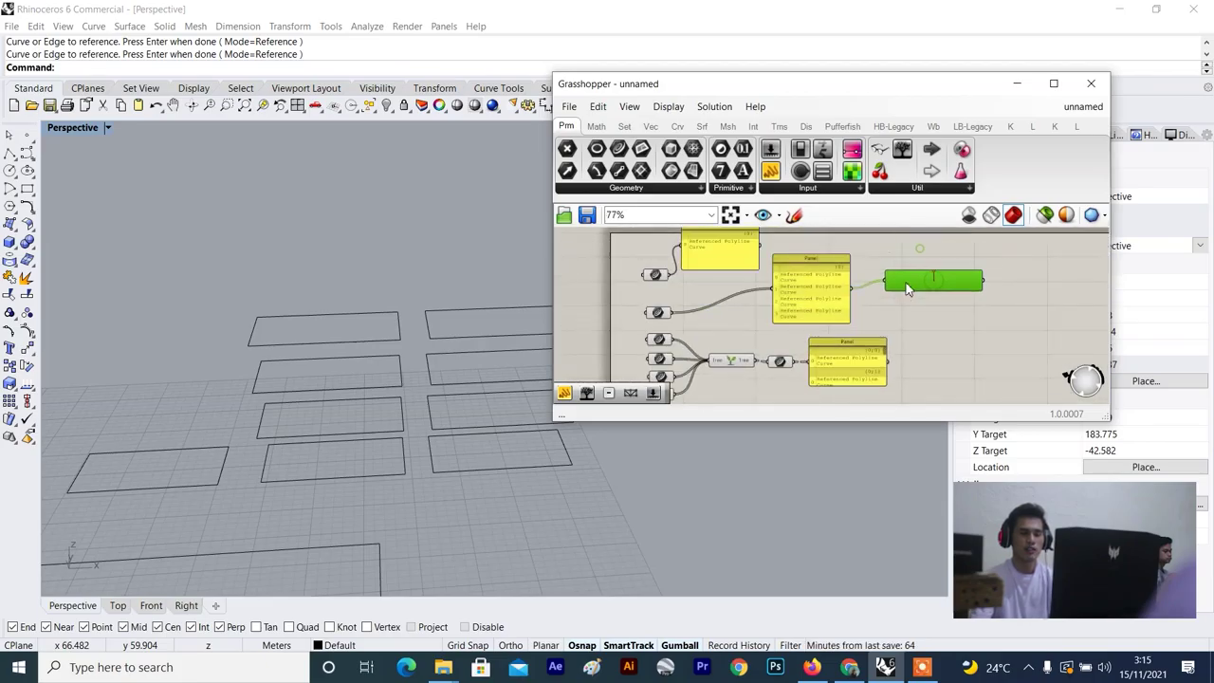
{"action": "scroll", "coordinate": [999, 245], "scroll_direction": "up", "scroll_amount": 3}
{"action": "key", "text": "Delete"}
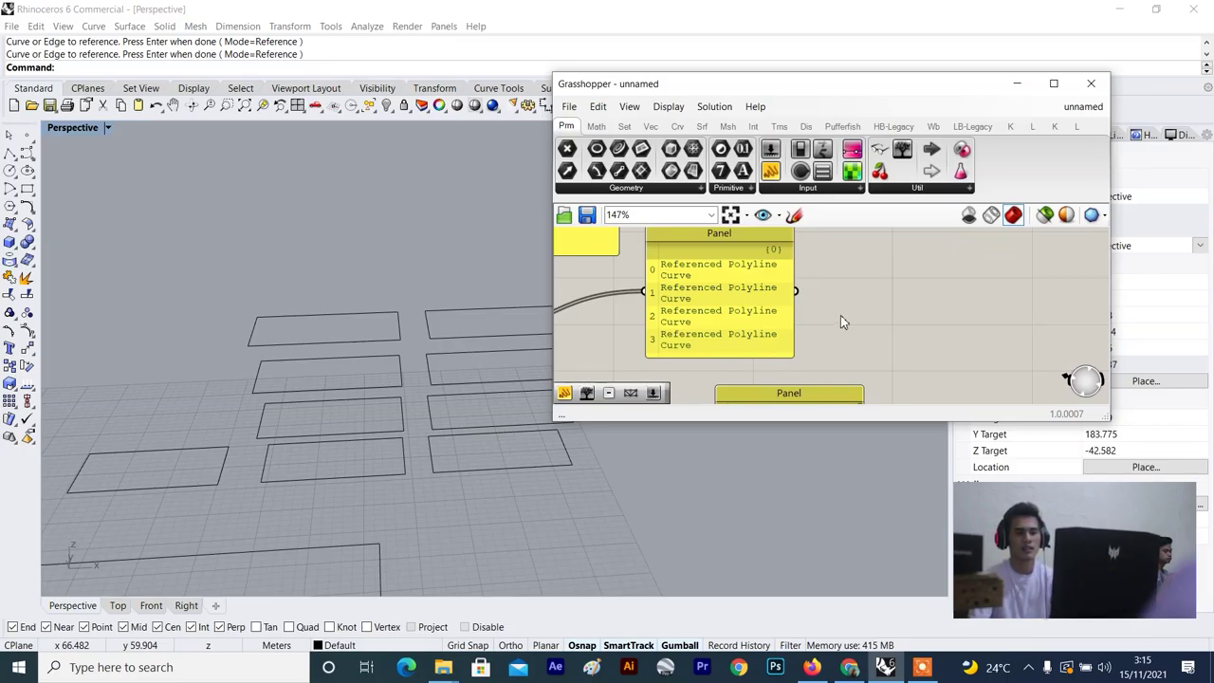
Line up the tree Panel directly beneath the list Panel.
{"action": "scroll", "coordinate": [745, 324], "scroll_direction": "down", "scroll_amount": 3}
{"action": "left_click", "coordinate": [745, 325]}
{"action": "left_click", "coordinate": [864, 323]}
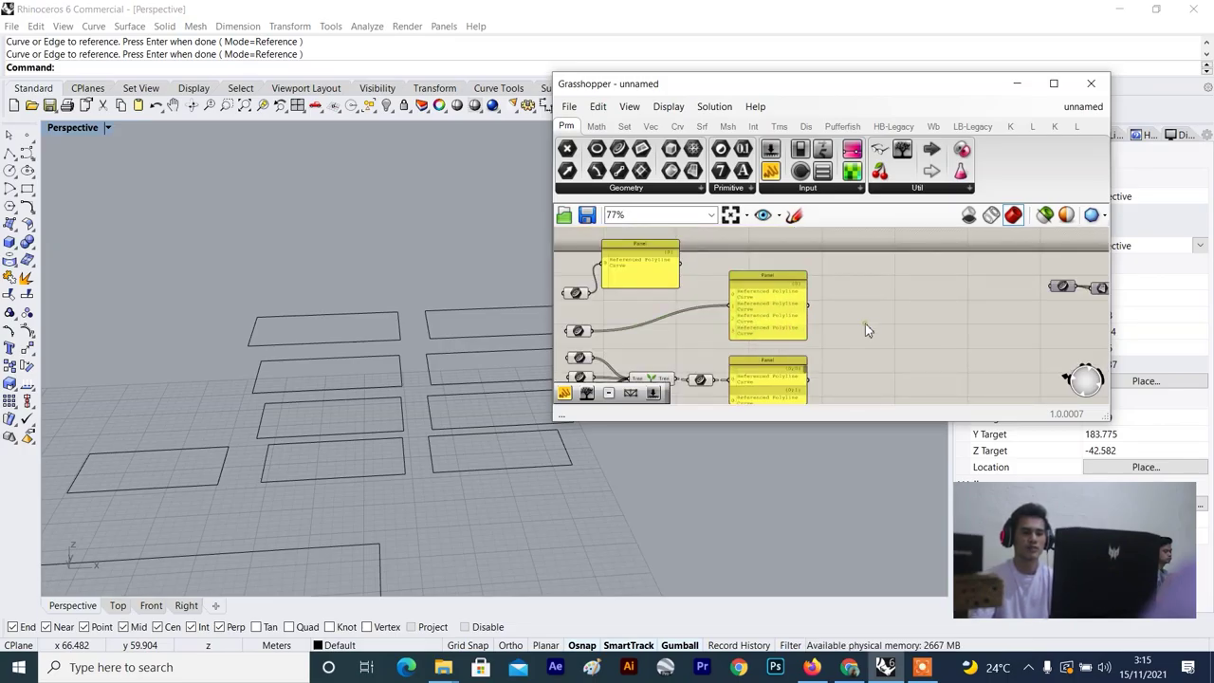
{"action": "scroll", "coordinate": [864, 323], "scroll_direction": "down", "scroll_amount": 2}
{"action": "left_click", "coordinate": [956, 311]}
{"action": "scroll", "coordinate": [952, 315], "scroll_direction": "down", "scroll_amount": 3}
{"action": "right_click_drag", "start_coordinate": [933, 370], "coordinate": [936, 298]}
{"action": "scroll", "coordinate": [924, 329], "scroll_direction": "up", "scroll_amount": 5}
{"action": "scroll", "coordinate": [860, 339], "scroll_direction": "down", "scroll_amount": 2}
{"action": "scroll", "coordinate": [858, 290], "scroll_direction": "up", "scroll_amount": 3}
{"action": "scroll", "coordinate": [305, 390], "scroll_direction": "down", "scroll_amount": 5}
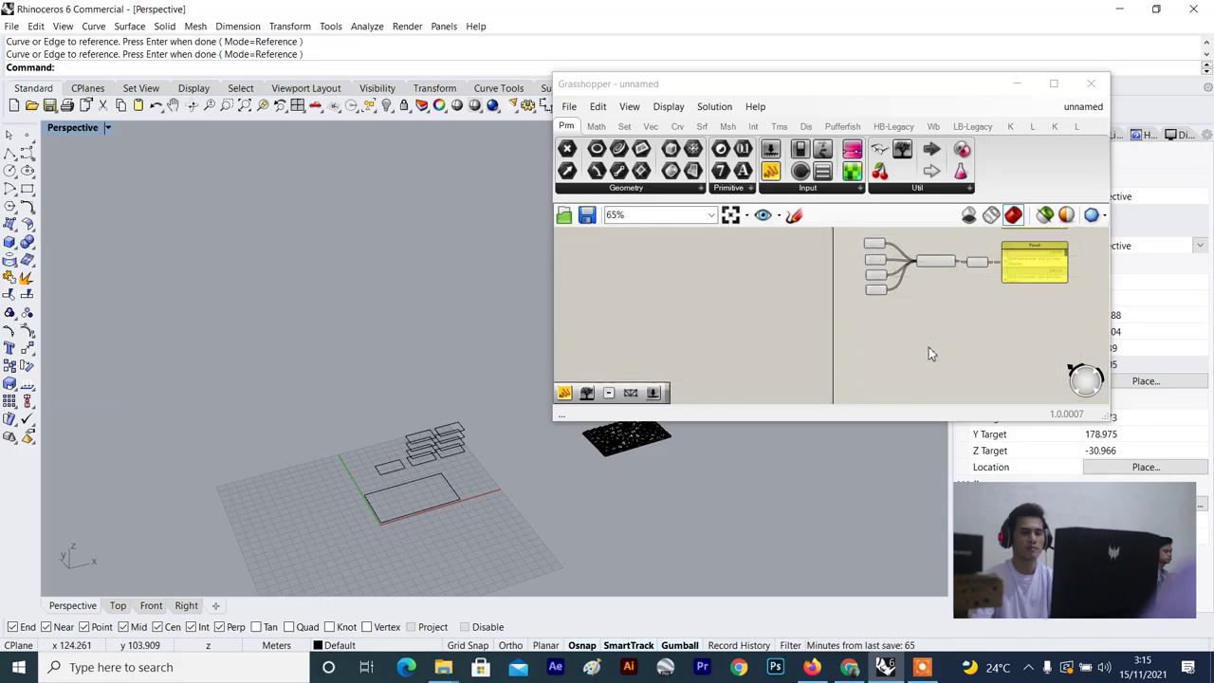
{"action": "scroll", "coordinate": [928, 347], "scroll_direction": "up", "scroll_amount": 1}
{"action": "right_click_drag", "start_coordinate": [904, 289], "coordinate": [878, 337]}
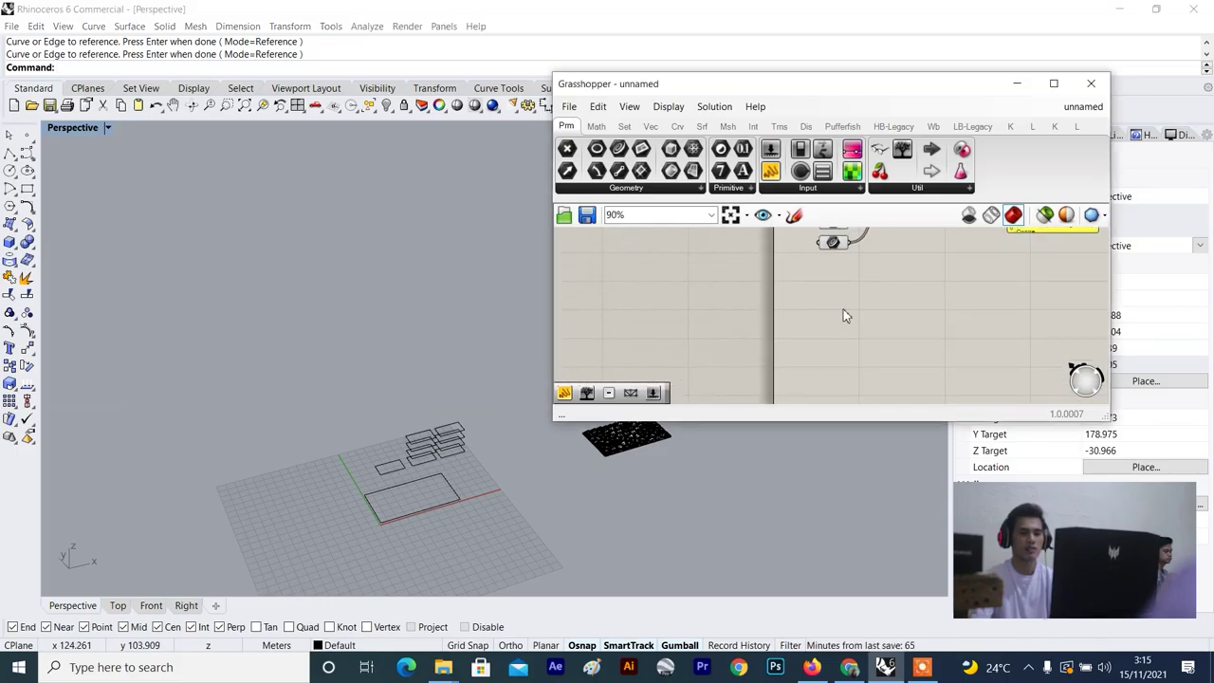
{"action": "scroll", "coordinate": [843, 308], "scroll_direction": "up", "scroll_amount": 4}
{"action": "scroll", "coordinate": [843, 308], "scroll_direction": "down", "scroll_amount": 9}
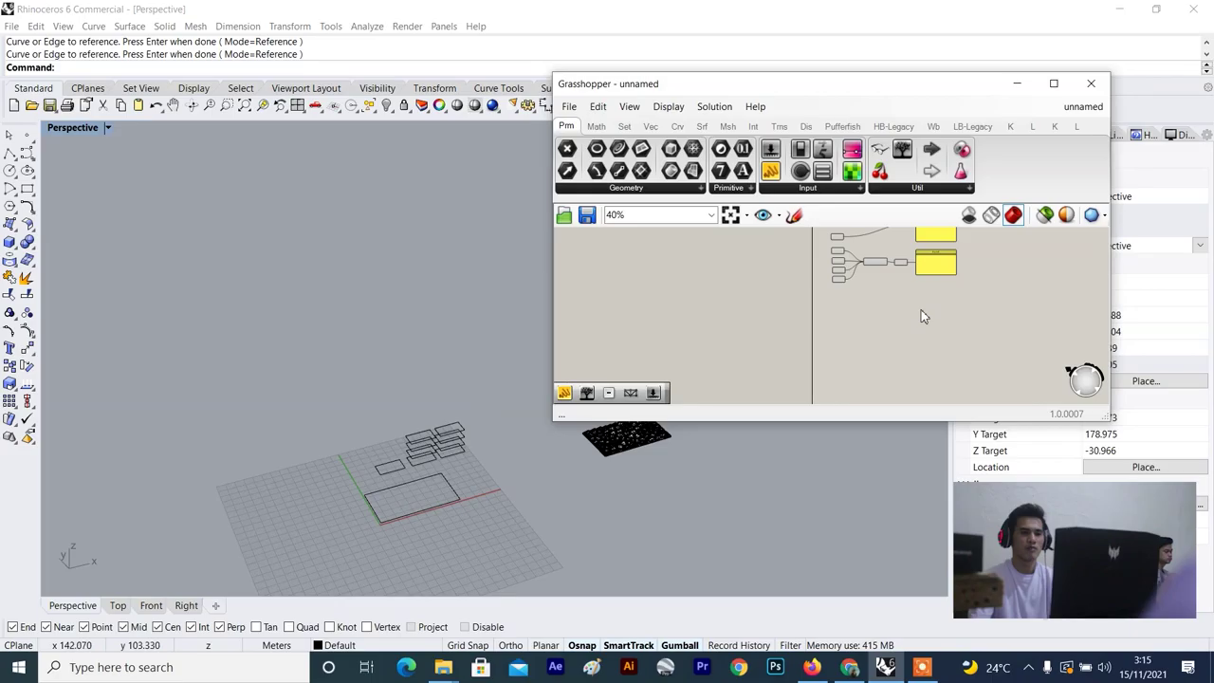
{"action": "scroll", "coordinate": [901, 323], "scroll_direction": "up", "scroll_amount": 7}
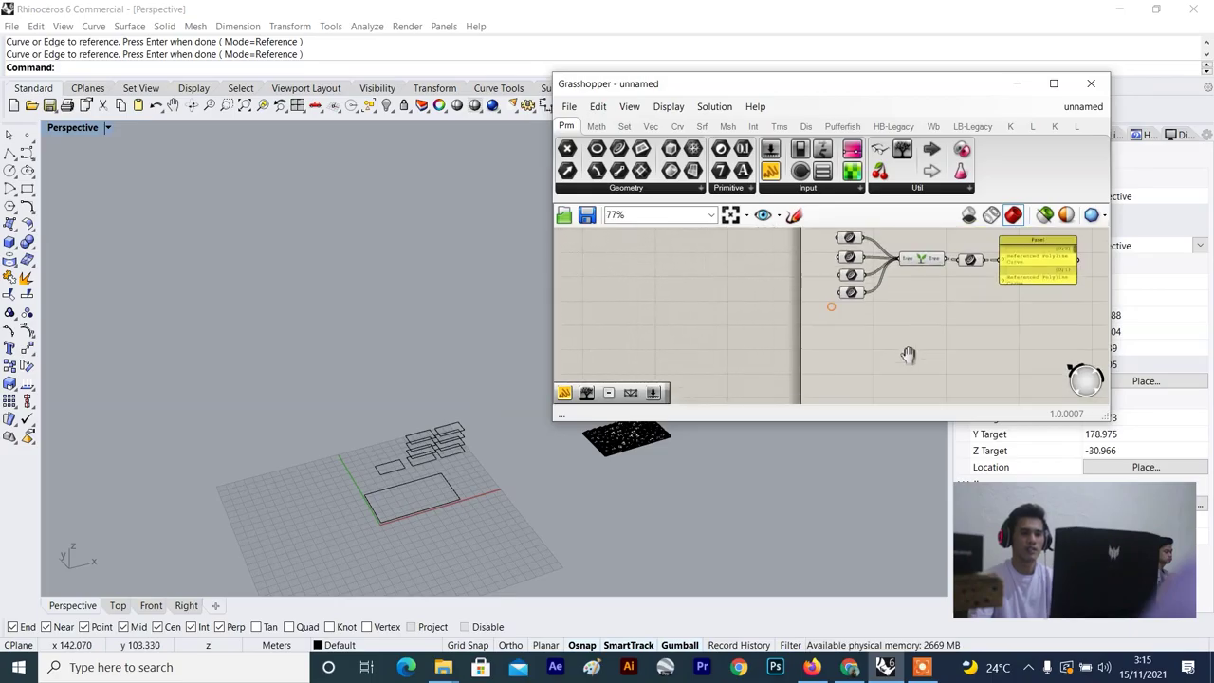
Place a new Curve parameter in the empty canvas area below the tree definition.
{"action": "right_click_drag", "start_coordinate": [881, 349], "coordinate": [889, 314]}
{"action": "scroll", "coordinate": [872, 317], "scroll_direction": "up", "scroll_amount": 3}
{"action": "scroll", "coordinate": [824, 330], "scroll_direction": "down", "scroll_amount": 5}
{"action": "right_click_drag", "start_coordinate": [826, 336], "coordinate": [821, 304]}
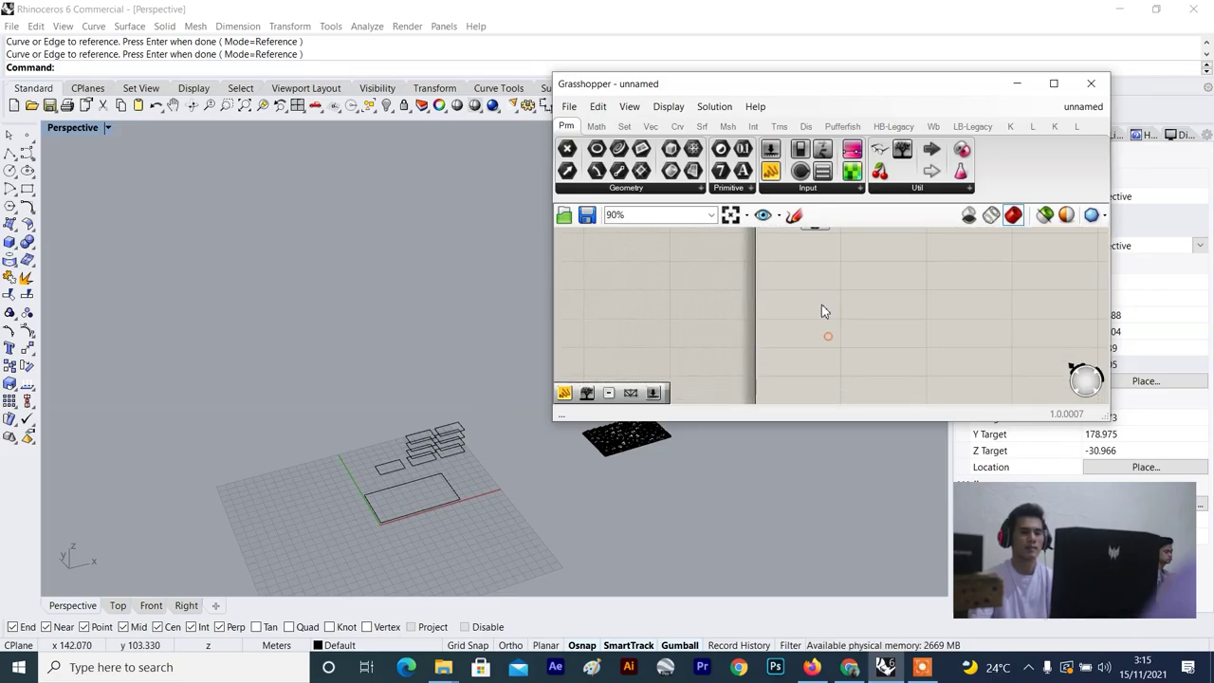
{"action": "scroll", "coordinate": [824, 318], "scroll_direction": "up", "scroll_amount": 3}
{"action": "double_click", "coordinate": [827, 337]}
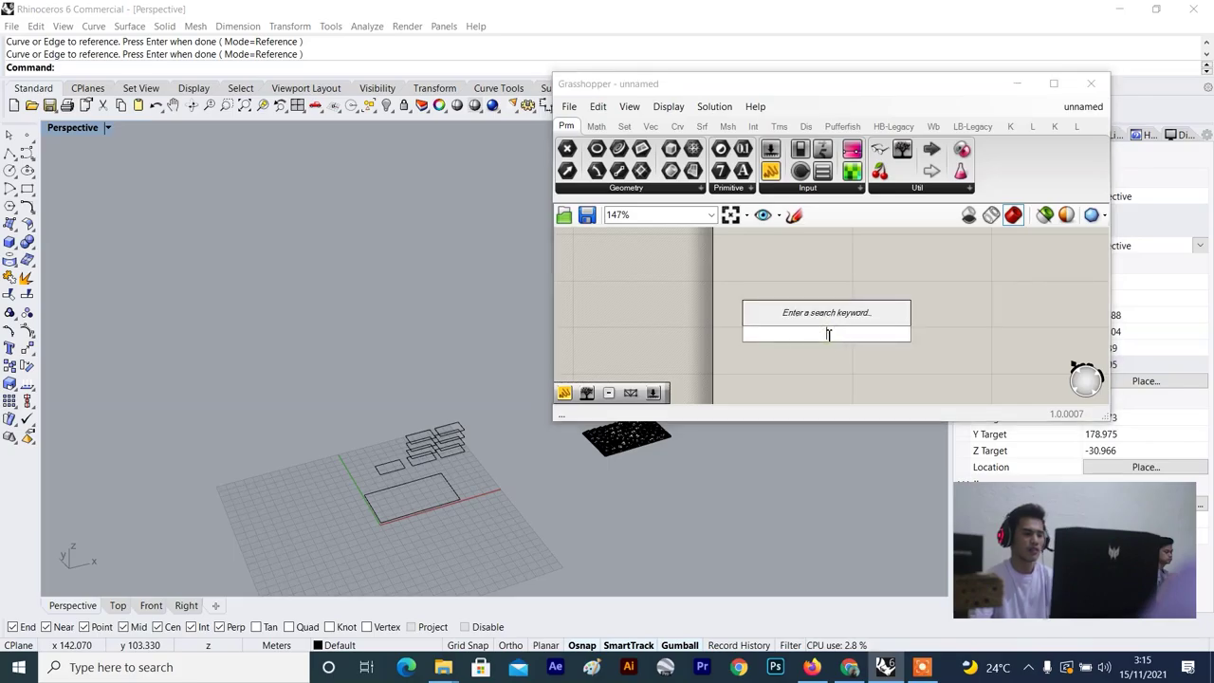
{"action": "type", "text": "curve"}
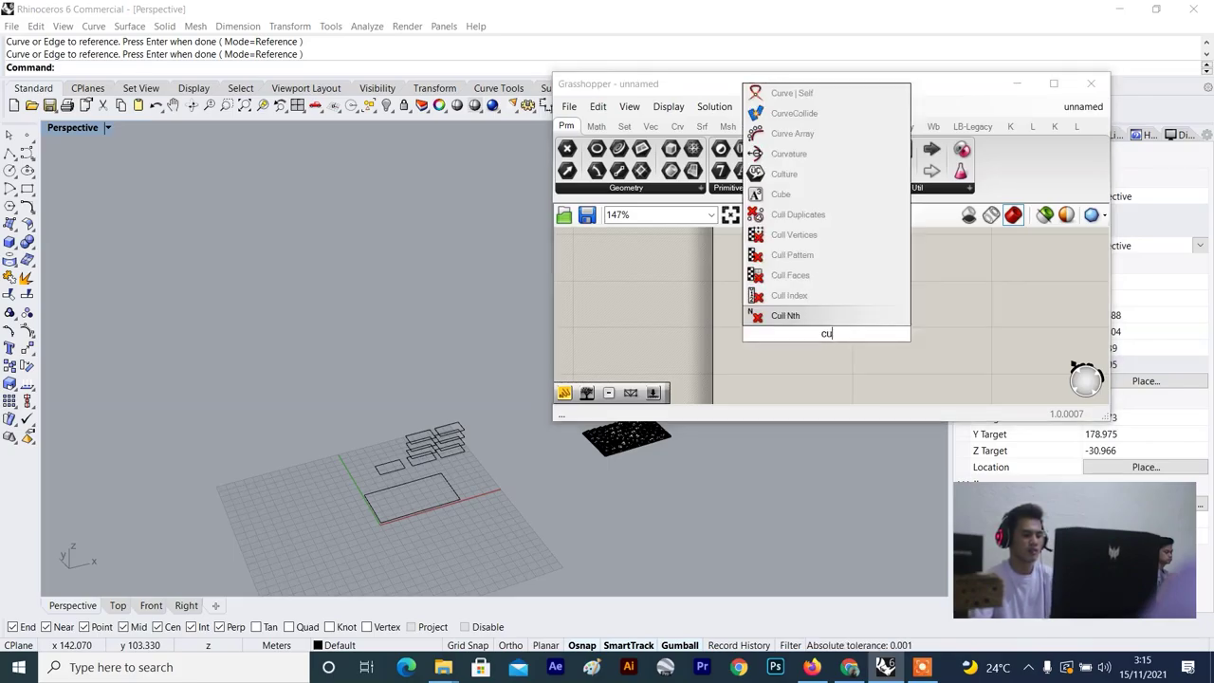
{"action": "left_click", "coordinate": [830, 318]}
Set the new Curve parameter to reference the single rectangle standing apart from the stacked rectangles.
{"action": "scroll", "coordinate": [827, 334], "scroll_direction": "up", "scroll_amount": 3}
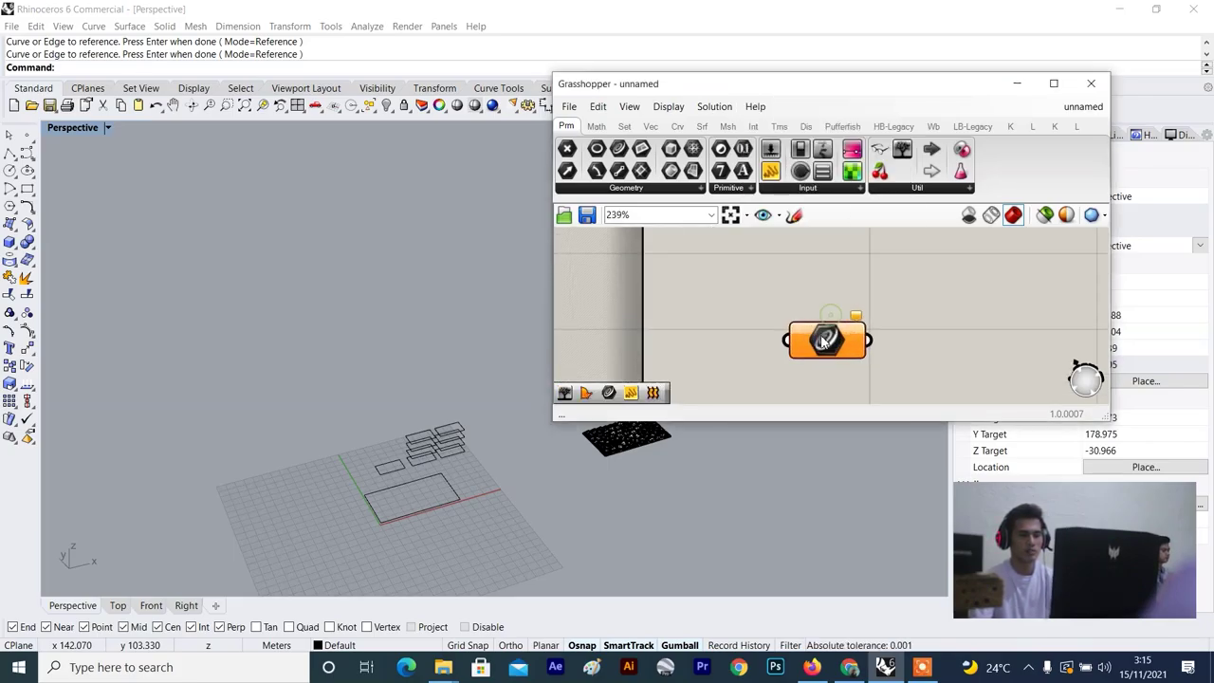
{"action": "right_click", "coordinate": [821, 336]}
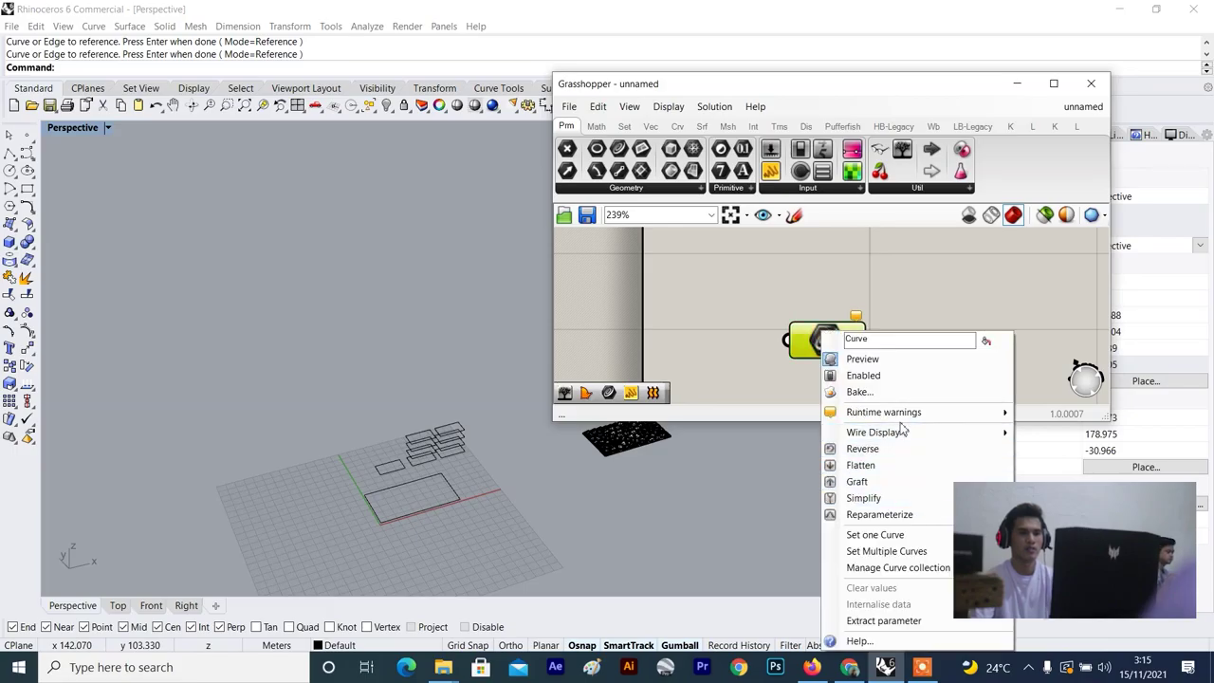
{"action": "left_click", "coordinate": [872, 533]}
{"action": "scroll", "coordinate": [598, 520], "scroll_direction": "up", "scroll_amount": 5}
{"action": "scroll", "coordinate": [626, 398], "scroll_direction": "down", "scroll_amount": 5}
{"action": "scroll", "coordinate": [371, 384], "scroll_direction": "up", "scroll_amount": 3}
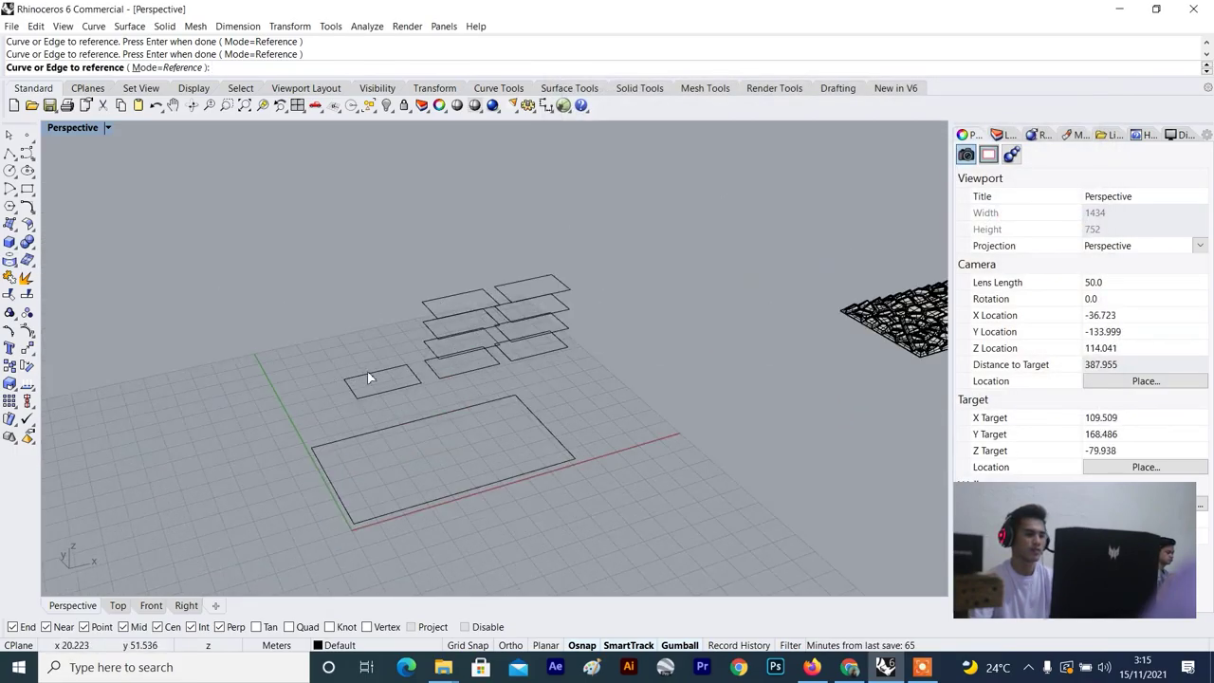
{"action": "left_click", "coordinate": [359, 397]}
{"action": "scroll", "coordinate": [569, 317], "scroll_direction": "down", "scroll_amount": 4}
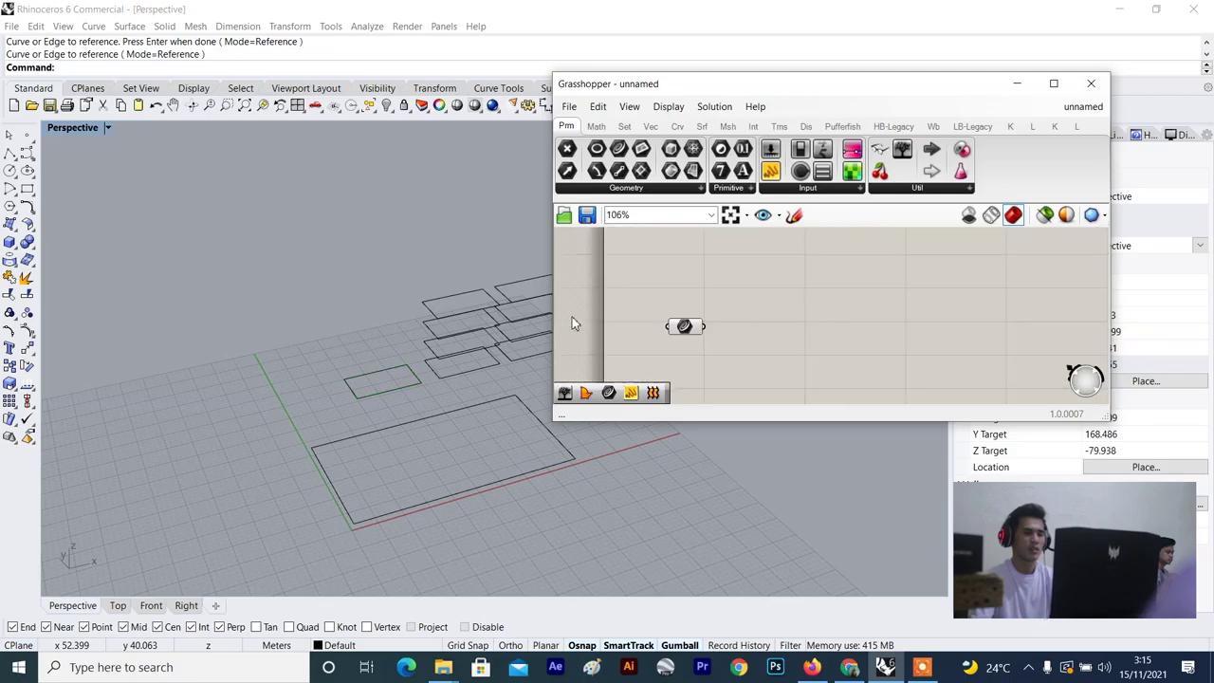
Add a Box Rectangle component beside the new Curve parameter.
{"action": "scroll", "coordinate": [298, 352], "scroll_direction": "down", "scroll_amount": 5}
{"action": "scroll", "coordinate": [720, 347], "scroll_direction": "up", "scroll_amount": 4}
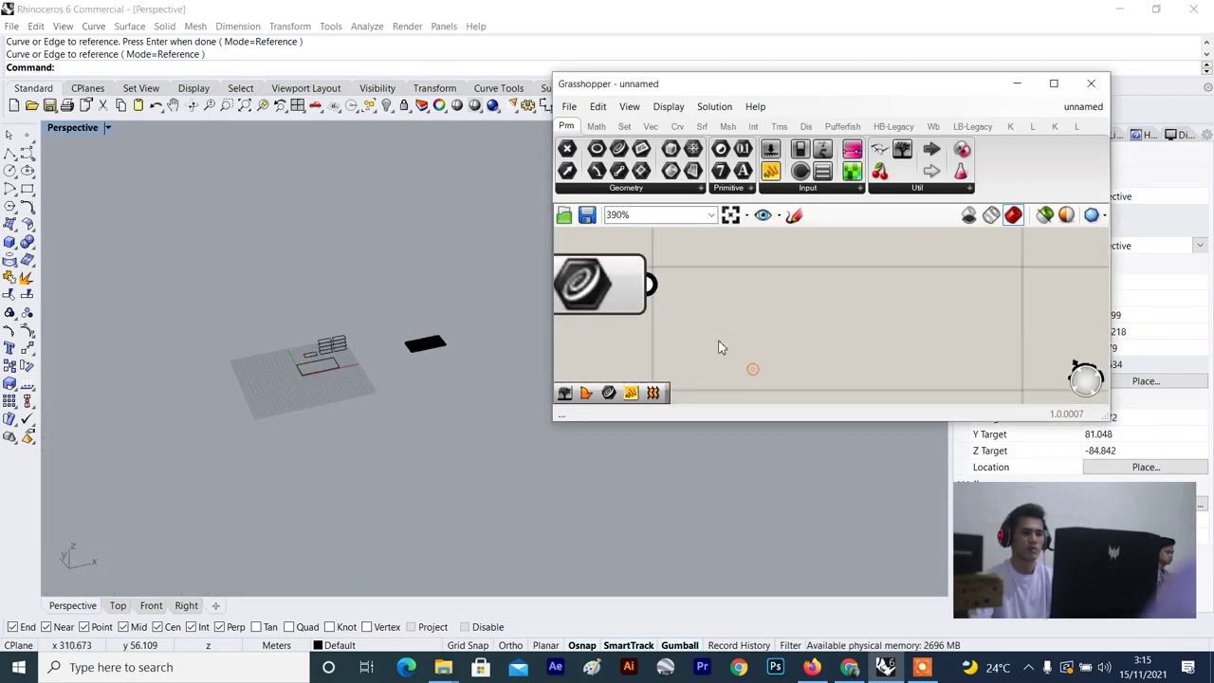
{"action": "scroll", "coordinate": [720, 347], "scroll_direction": "down", "scroll_amount": 2}
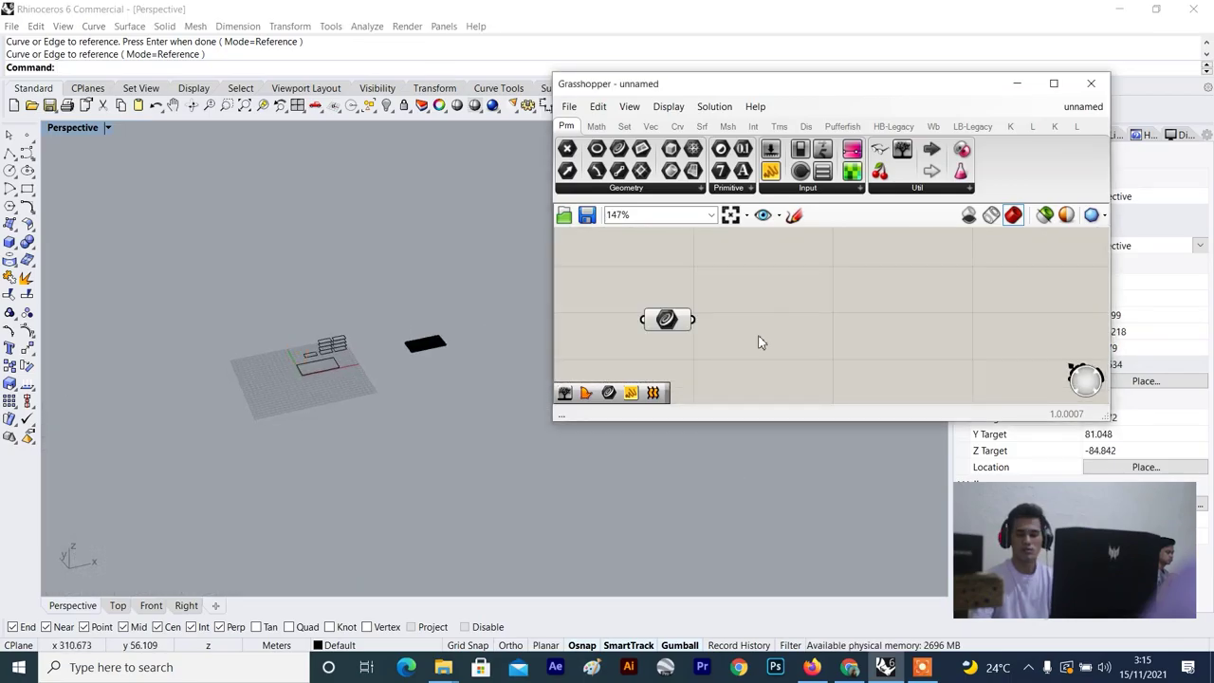
{"action": "double_click", "coordinate": [809, 325]}
{"action": "type", "text": "bo"}
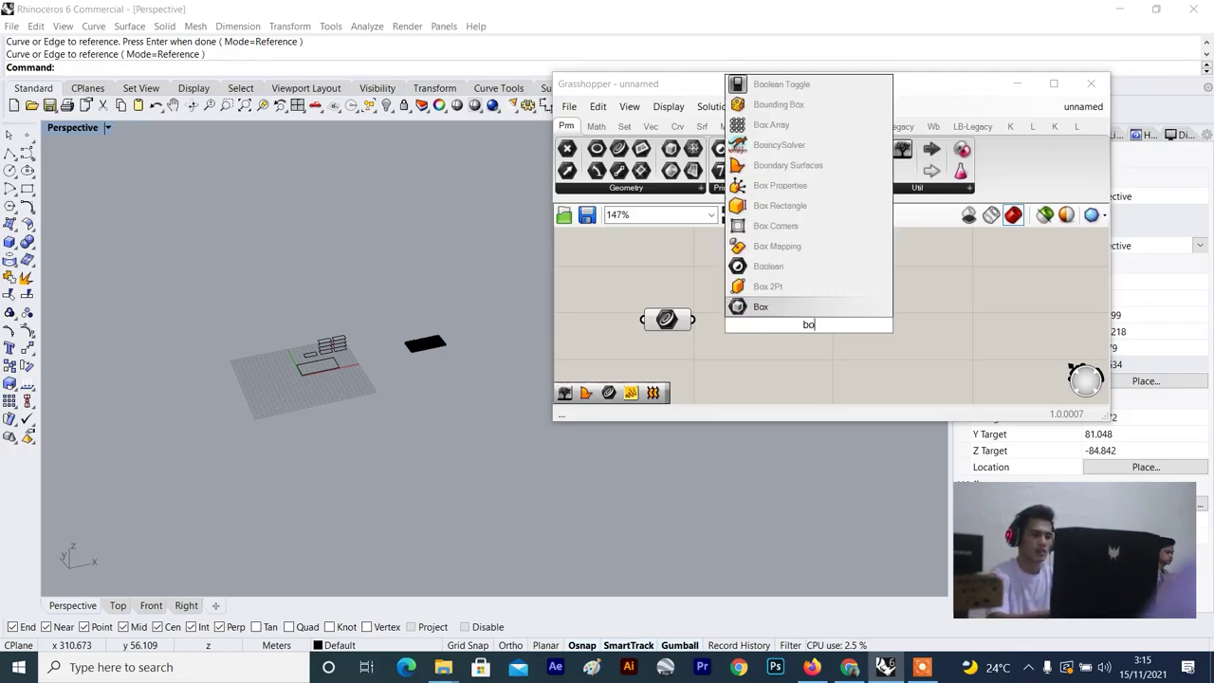
{"action": "left_click", "coordinate": [839, 207]}
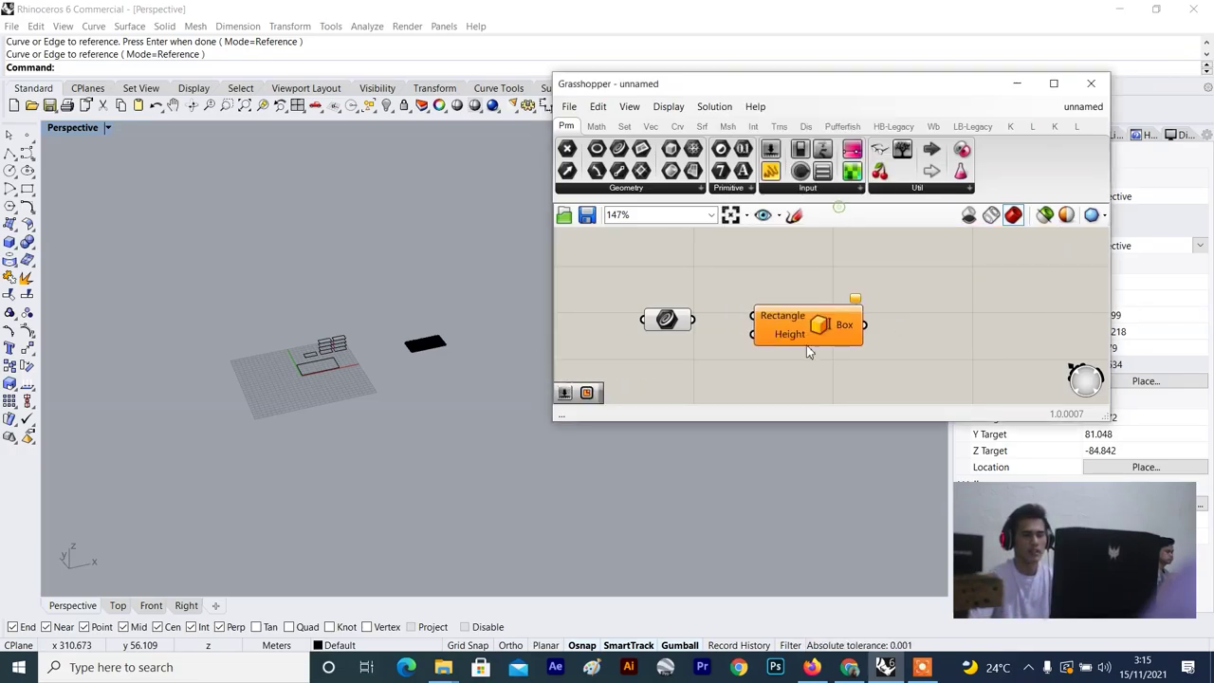
{"action": "scroll", "coordinate": [727, 319], "scroll_direction": "down", "scroll_amount": 3}
{"action": "scroll", "coordinate": [734, 309], "scroll_direction": "up", "scroll_amount": 5}
Connect the Curve parameter's output to the Rectangle input of the Box Rectangle component.
{"action": "left_click", "coordinate": [752, 291]}
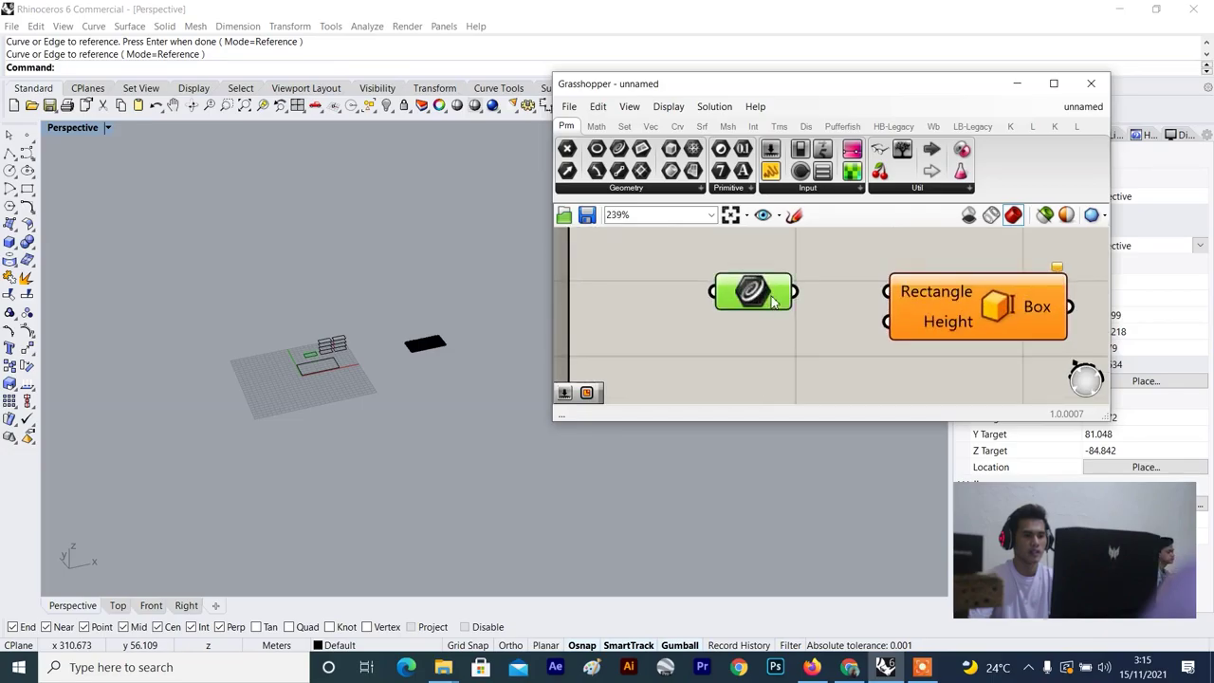
{"action": "left_click_drag", "start_coordinate": [797, 291], "coordinate": [973, 309]}
{"action": "scroll", "coordinate": [954, 322], "scroll_direction": "down", "scroll_amount": 2}
{"action": "scroll", "coordinate": [946, 321], "scroll_direction": "up", "scroll_amount": 2}
{"action": "left_click", "coordinate": [944, 321]}
{"action": "right_click_drag", "start_coordinate": [926, 319], "coordinate": [990, 301]}
{"action": "scroll", "coordinate": [972, 327], "scroll_direction": "down", "scroll_amount": 2}
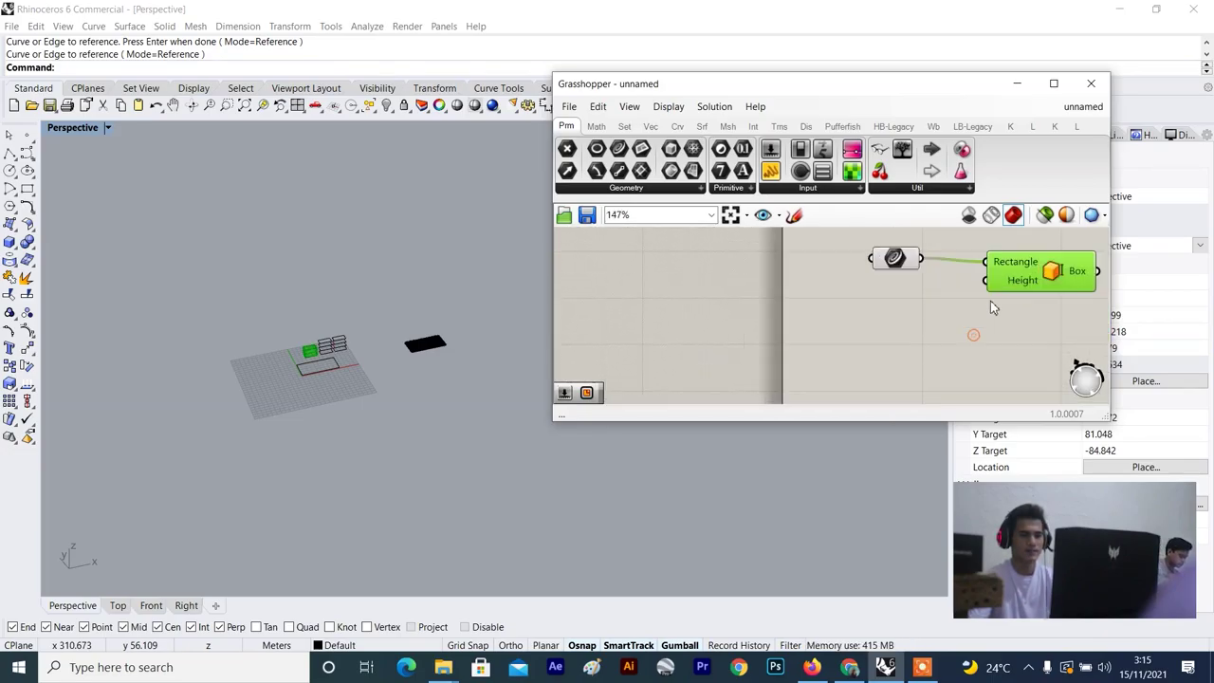
Add a Number Slider with value 2 and connect it to the Box Rectangle component's Height input.
{"action": "left_click_drag", "start_coordinate": [990, 290], "coordinate": [987, 299]}
{"action": "scroll", "coordinate": [924, 306], "scroll_direction": "up", "scroll_amount": 2}
{"action": "left_click", "coordinate": [827, 320]}
{"action": "double_click", "coordinate": [827, 326]}
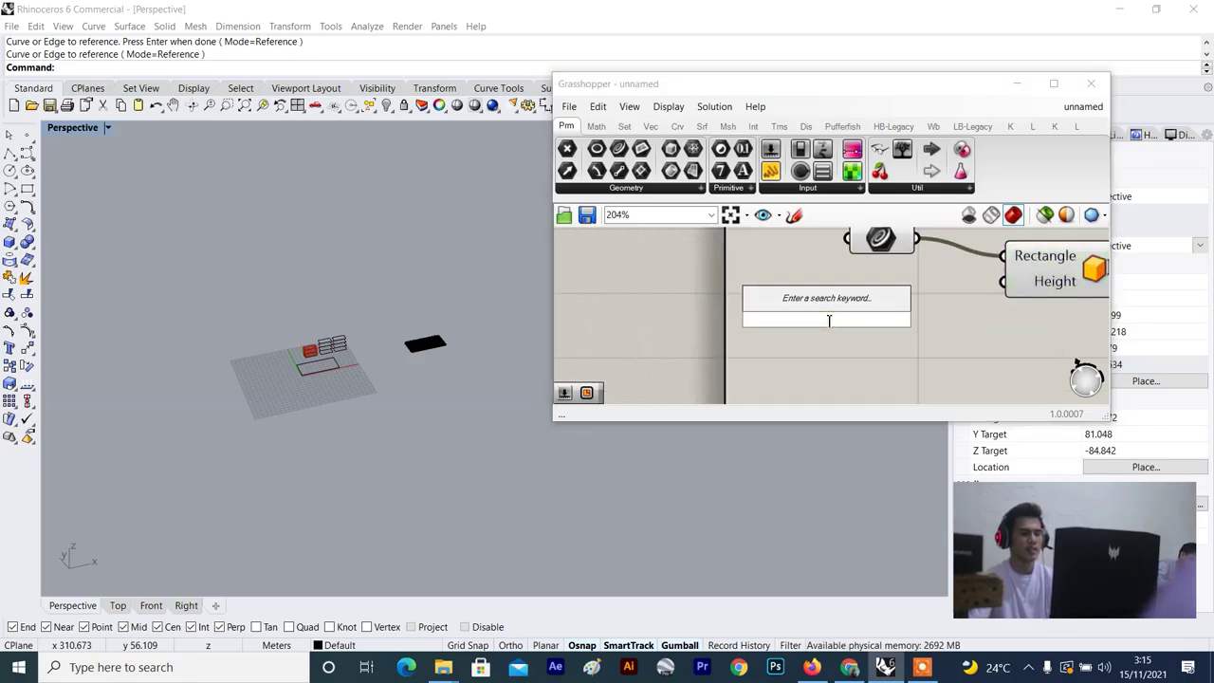
{"action": "type", "text": "2"}
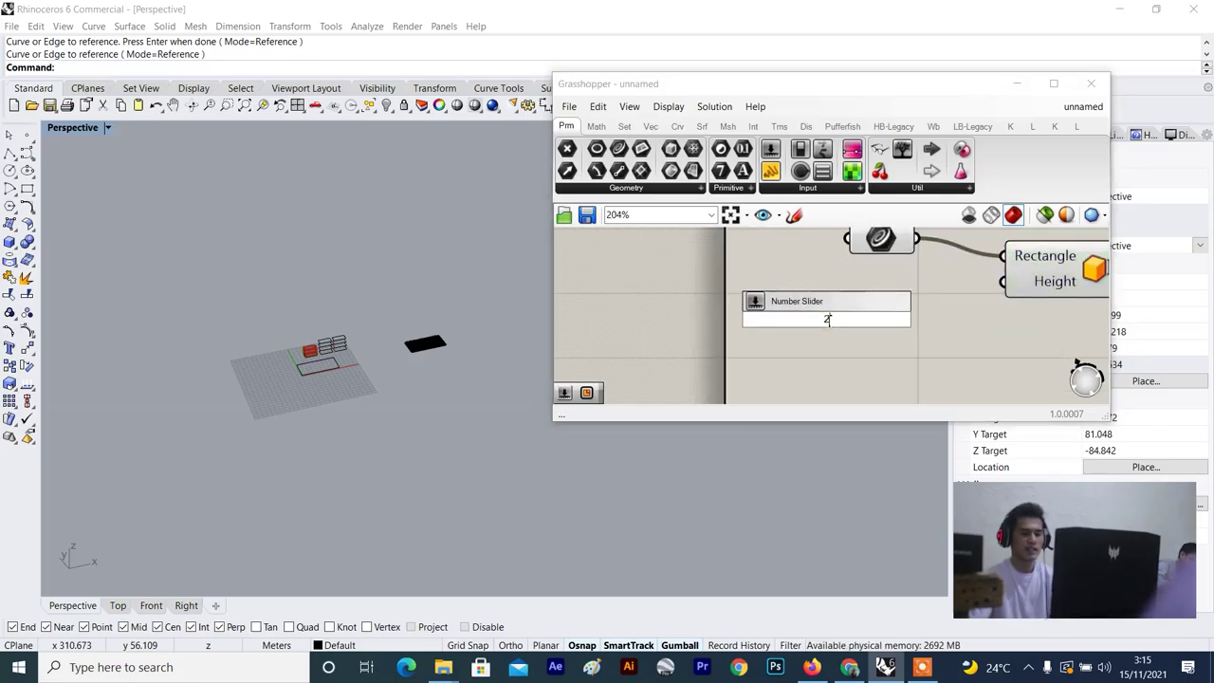
{"action": "key", "text": "Return"}
{"action": "scroll", "coordinate": [906, 310], "scroll_direction": "up", "scroll_amount": 2}
{"action": "left_click_drag", "start_coordinate": [990, 326], "coordinate": [1062, 264]}
{"action": "left_click_drag", "start_coordinate": [931, 329], "coordinate": [948, 299]}
{"action": "scroll", "coordinate": [953, 296], "scroll_direction": "down", "scroll_amount": 3}
Highlight the Box Rectangle component's geometry and inspect the box in the Perspective viewport.
{"action": "left_click", "coordinate": [1031, 280]}
{"action": "scroll", "coordinate": [299, 354], "scroll_direction": "up", "scroll_amount": 12}
{"action": "right_click_drag", "start_coordinate": [323, 339], "coordinate": [306, 368]}
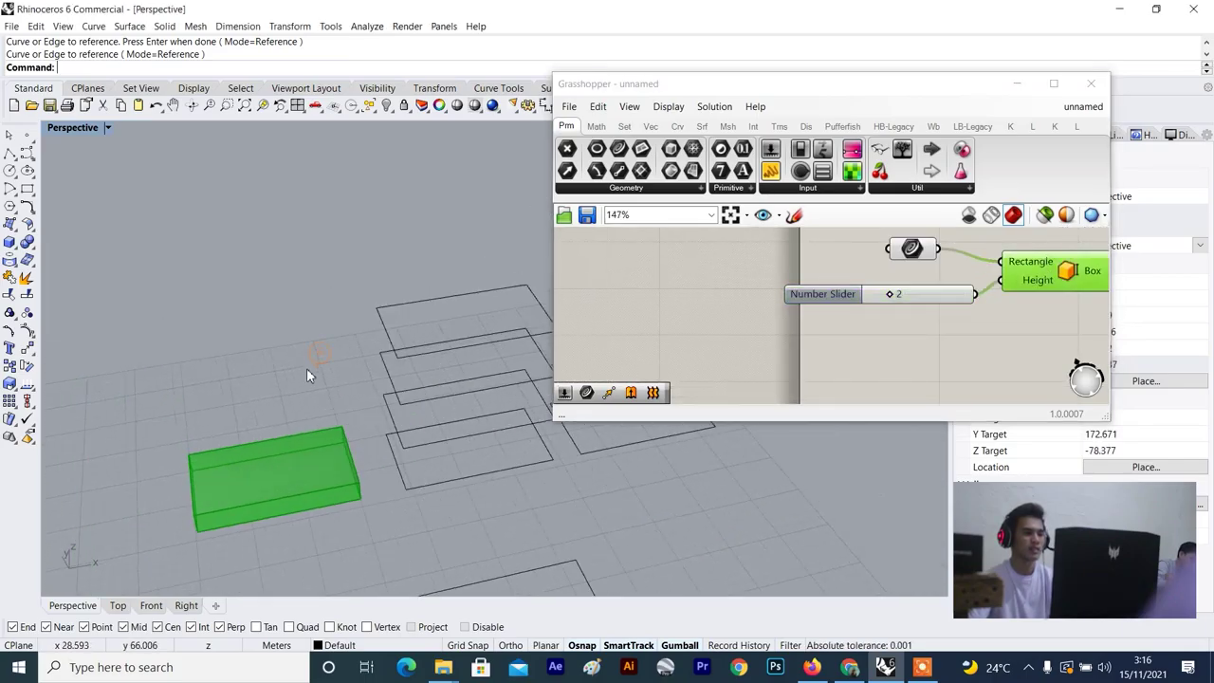
Tidy the placement of the Curve parameter and Box Rectangle component beside the Number Slider on the canvas.
{"action": "scroll", "coordinate": [795, 346], "scroll_direction": "down", "scroll_amount": 4}
{"action": "right_click_drag", "start_coordinate": [931, 325], "coordinate": [848, 322]}
{"action": "scroll", "coordinate": [848, 321], "scroll_direction": "up", "scroll_amount": 2}
{"action": "left_click_drag", "start_coordinate": [799, 266], "coordinate": [715, 344]}
{"action": "left_click_drag", "start_coordinate": [857, 304], "coordinate": [901, 303]}
{"action": "left_click", "coordinate": [937, 317]}
{"action": "scroll", "coordinate": [905, 301], "scroll_direction": "up", "scroll_amount": 2}
{"action": "left_click", "coordinate": [903, 302]}
{"action": "left_click", "coordinate": [953, 326]}
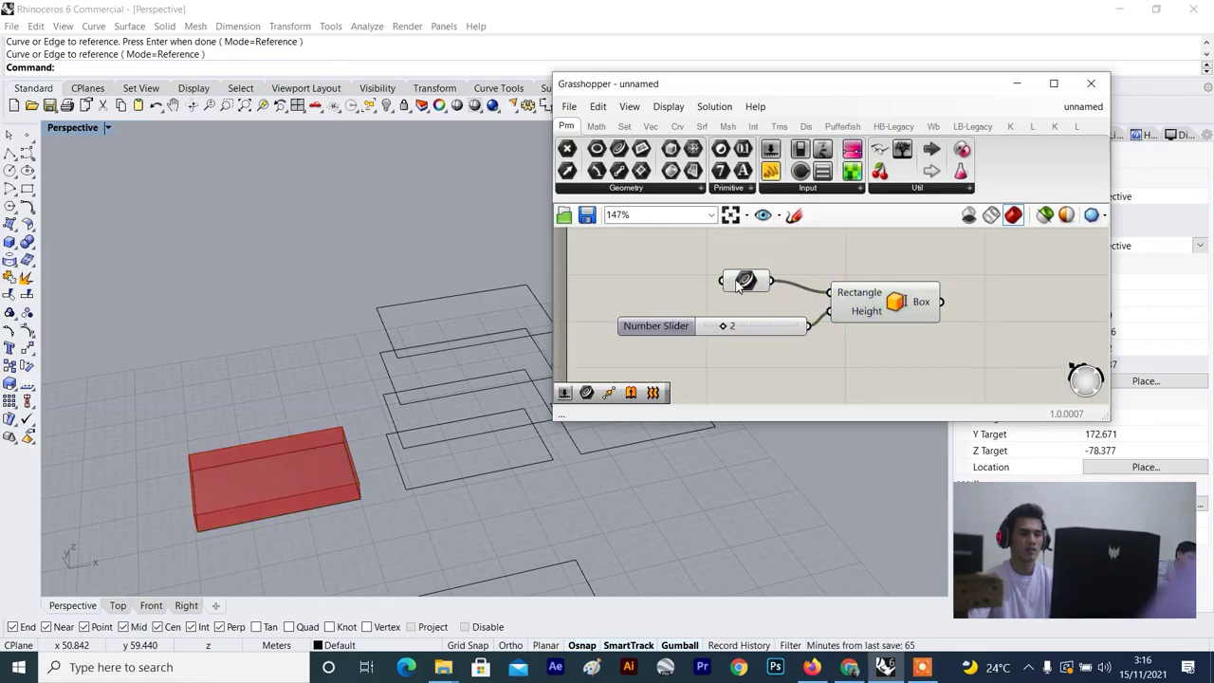
{"action": "left_click_drag", "start_coordinate": [751, 284], "coordinate": [761, 285]}
Inspect the box generated by the Box Rectangle component in the Perspective viewport and highlight its geometry.
{"action": "scroll", "coordinate": [761, 285], "scroll_direction": "down", "scroll_amount": 4}
{"action": "scroll", "coordinate": [951, 305], "scroll_direction": "up", "scroll_amount": 4}
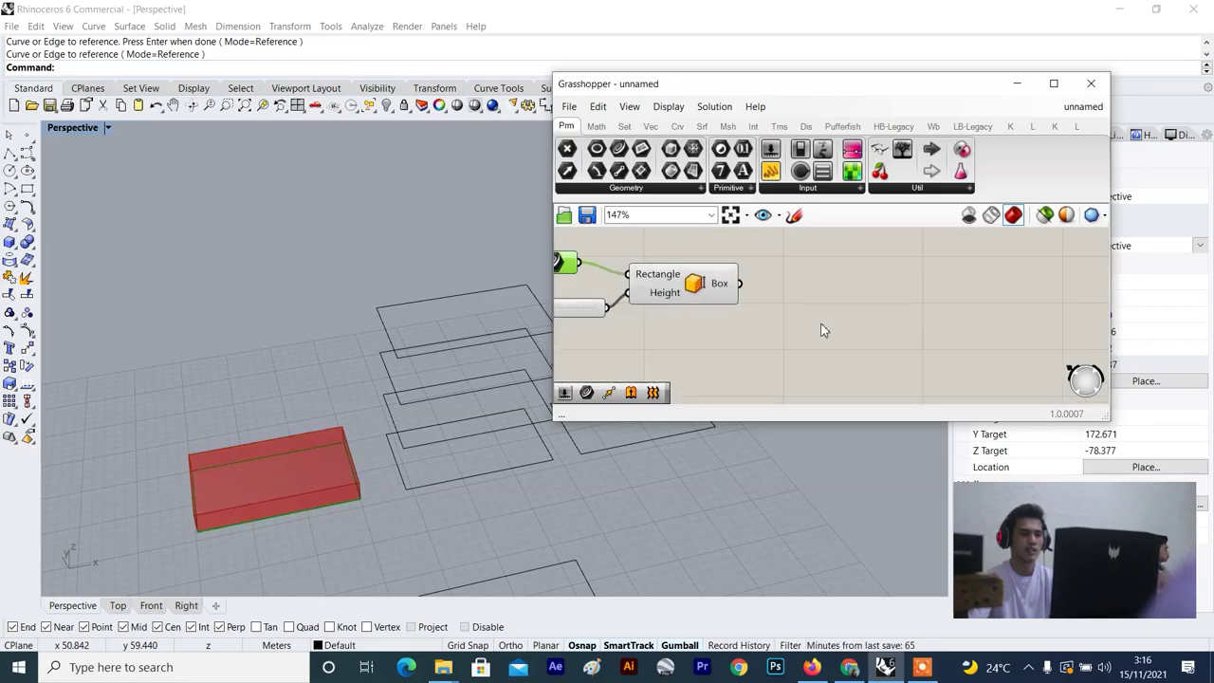
{"action": "scroll", "coordinate": [461, 418], "scroll_direction": "down", "scroll_amount": 8}
{"action": "left_click", "coordinate": [762, 318]}
{"action": "right_click_drag", "start_coordinate": [363, 414], "coordinate": [424, 414]}
{"action": "scroll", "coordinate": [427, 410], "scroll_direction": "up", "scroll_amount": 4}
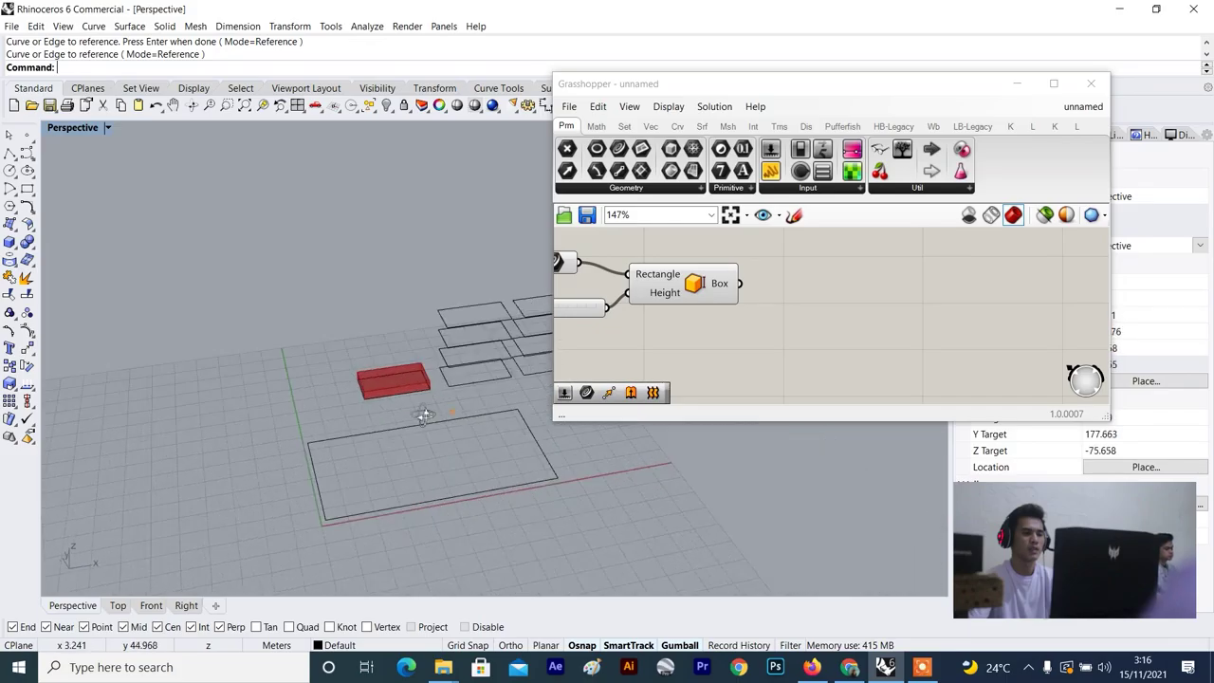
{"action": "scroll", "coordinate": [338, 371], "scroll_direction": "up", "scroll_amount": 2}
{"action": "scroll", "coordinate": [357, 442], "scroll_direction": "down", "scroll_amount": 4}
{"action": "scroll", "coordinate": [380, 379], "scroll_direction": "up", "scroll_amount": 4}
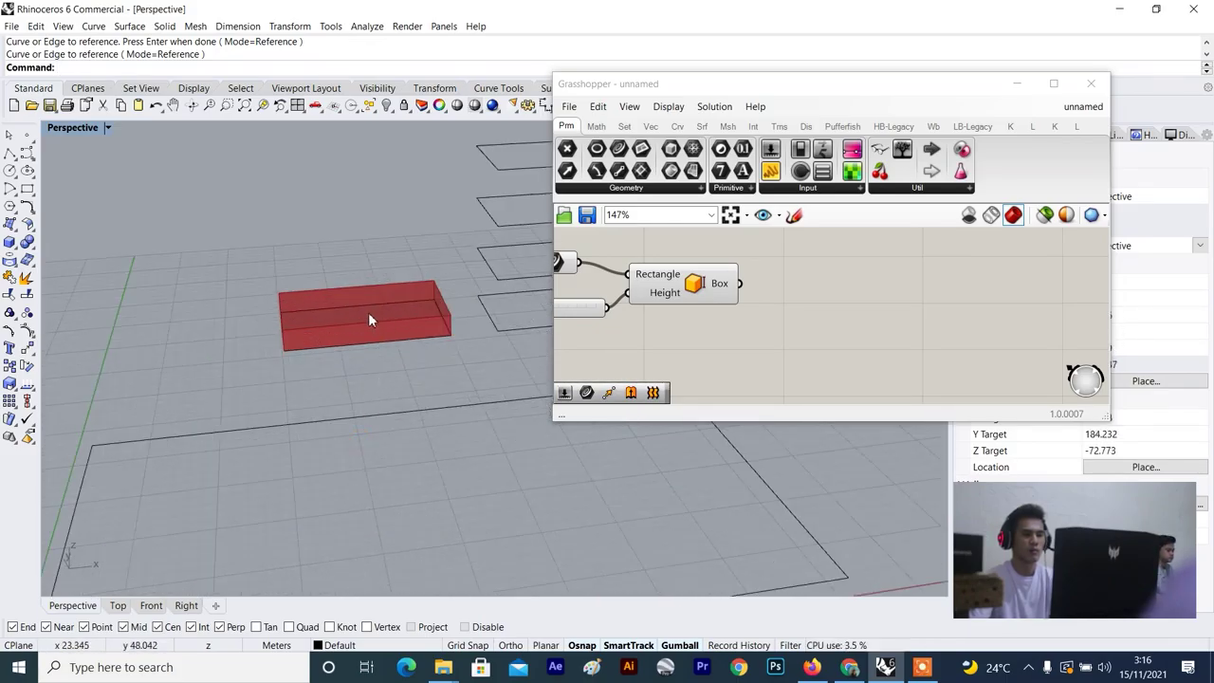
{"action": "left_click", "coordinate": [715, 276]}
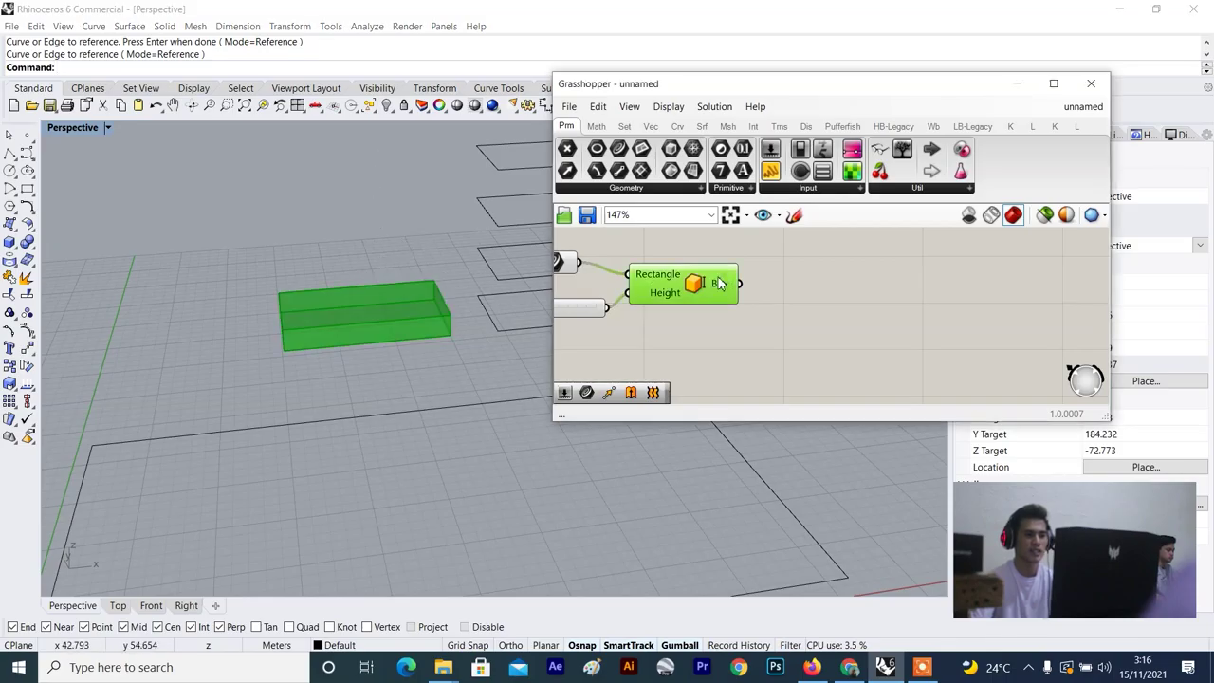
Add a Move component after the Box Rectangle component and connect the Box output to its Geometry input.
{"action": "double_click", "coordinate": [824, 305]}
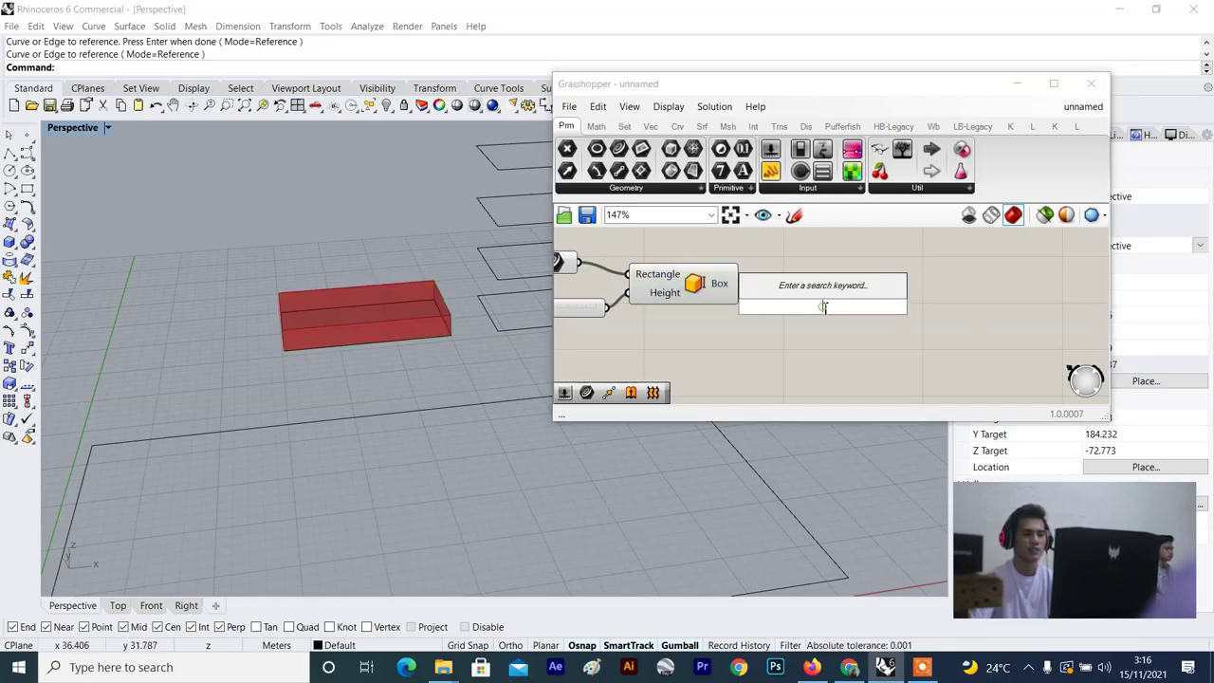
{"action": "type", "text": "move"}
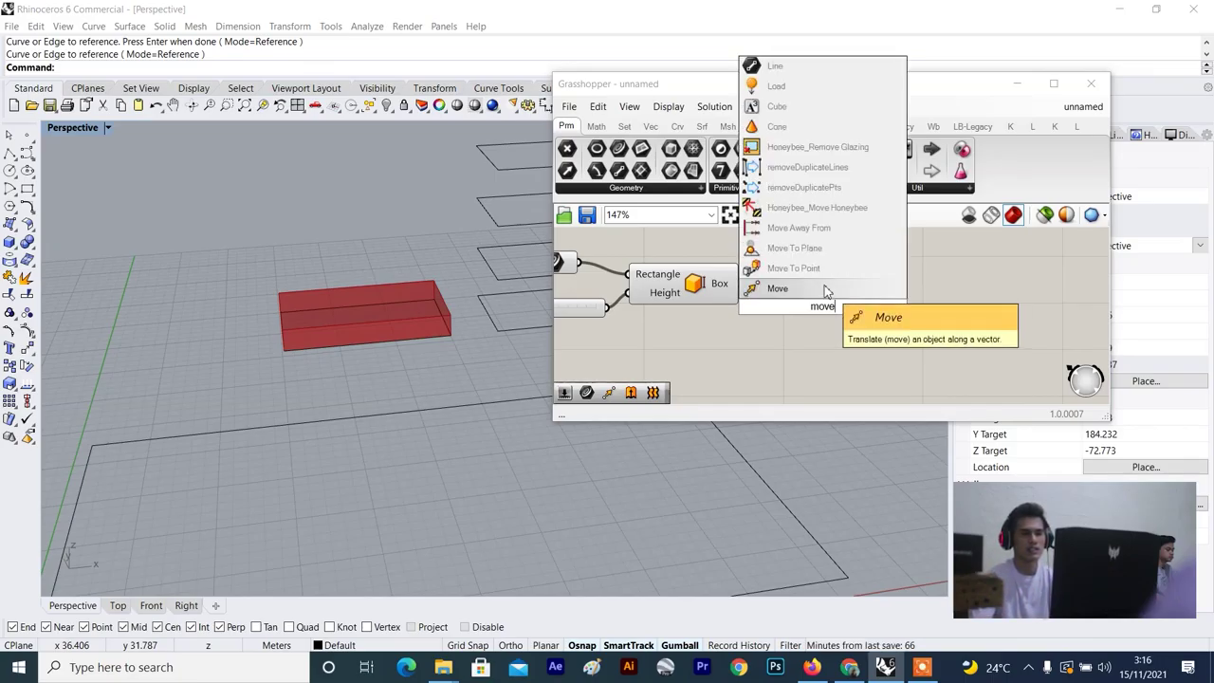
{"action": "left_click", "coordinate": [824, 290]}
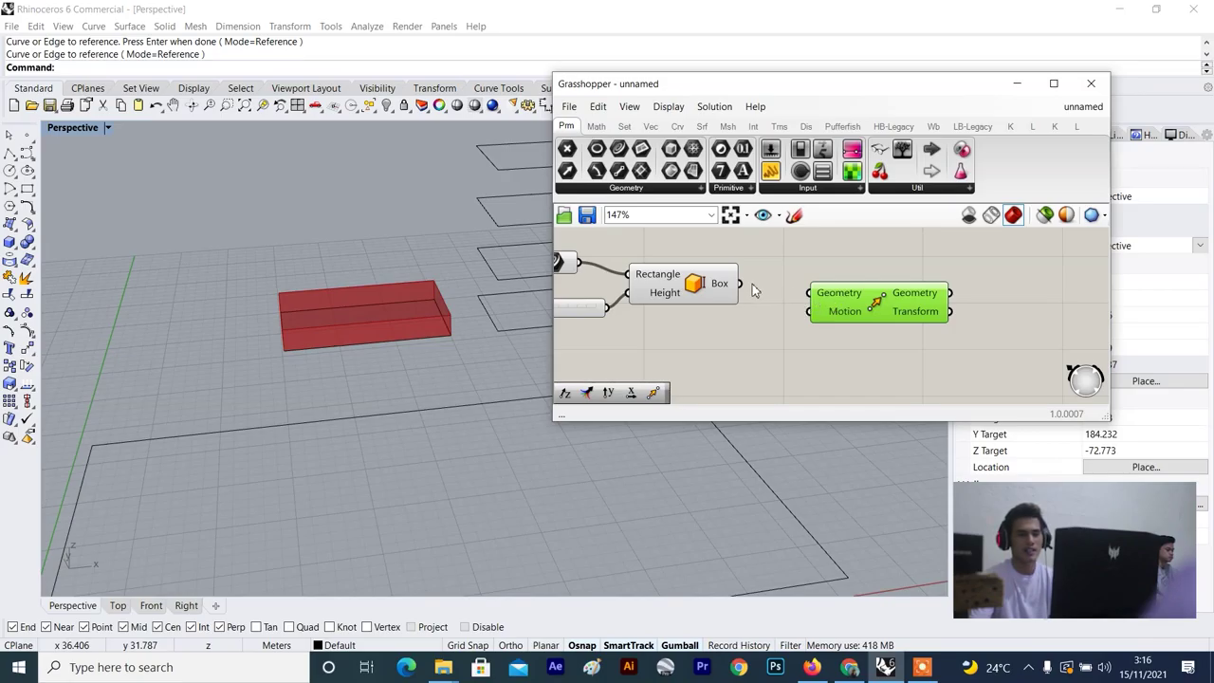
{"action": "scroll", "coordinate": [752, 283], "scroll_direction": "up", "scroll_amount": 2}
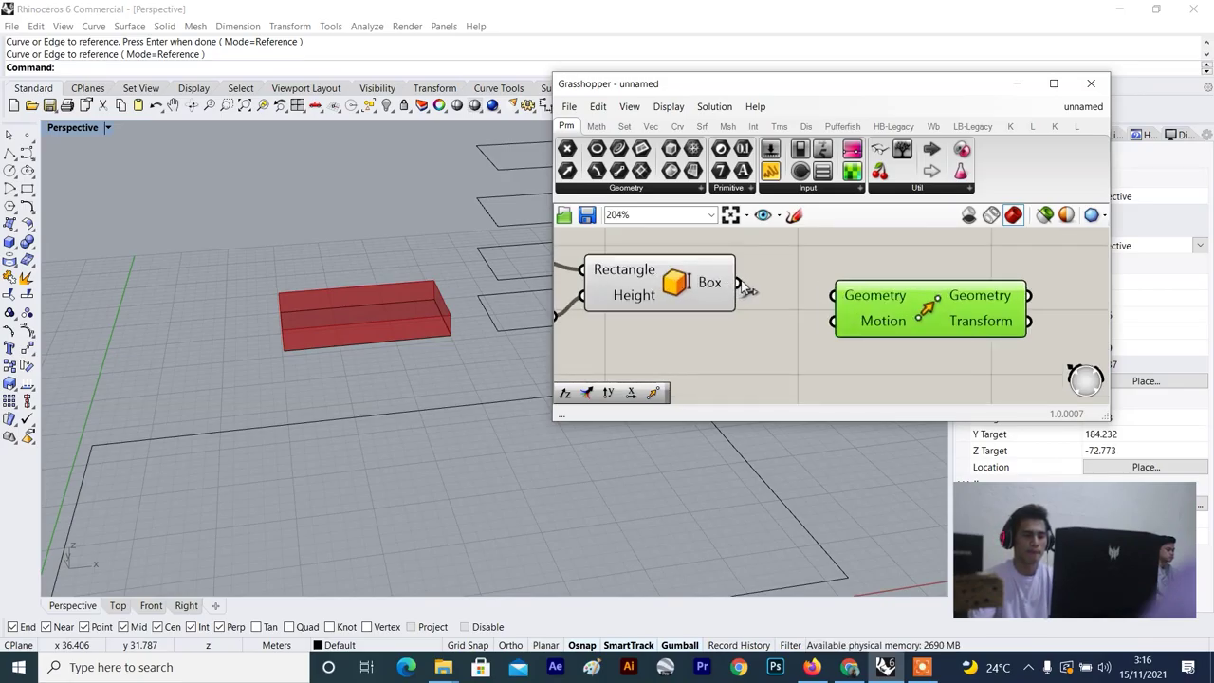
{"action": "left_click_drag", "start_coordinate": [740, 282], "coordinate": [833, 295]}
{"action": "left_click_drag", "start_coordinate": [921, 320], "coordinate": [953, 301]}
{"action": "scroll", "coordinate": [967, 316], "scroll_direction": "down", "scroll_amount": 3}
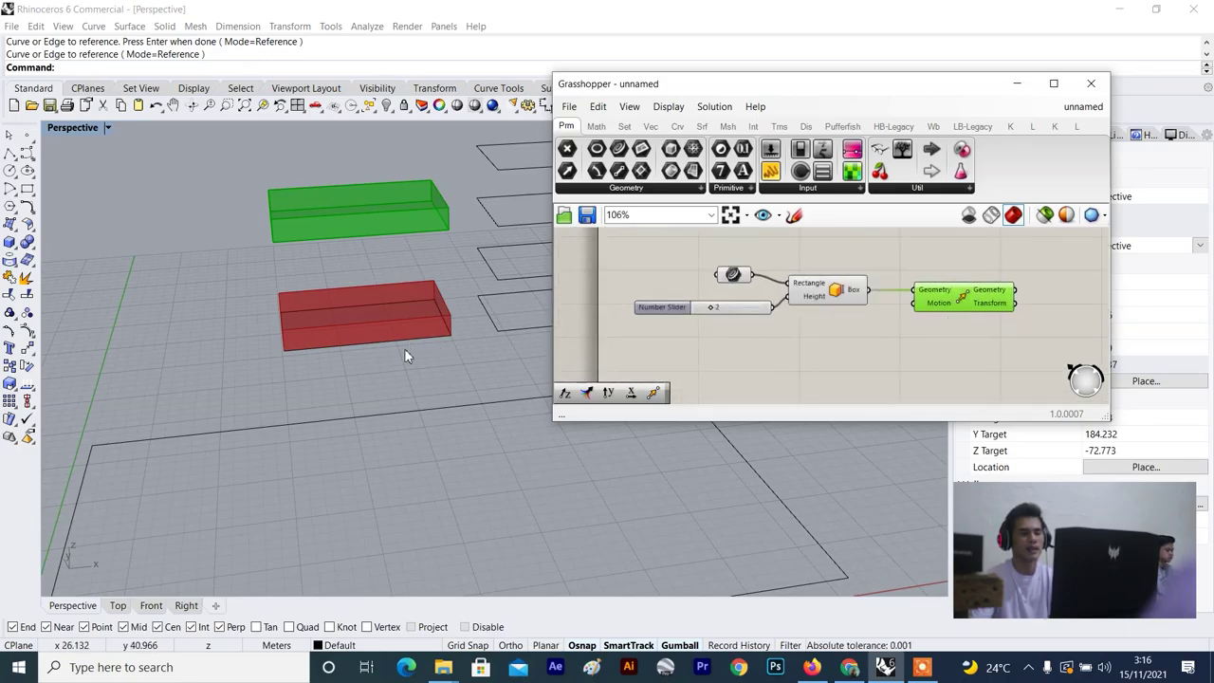
Examine the original box and its moved copy together in the Perspective viewport.
{"action": "scroll", "coordinate": [407, 349], "scroll_direction": "down", "scroll_amount": 3}
{"action": "left_click", "coordinate": [802, 353]}
{"action": "scroll", "coordinate": [802, 353], "scroll_direction": "up", "scroll_amount": 2}
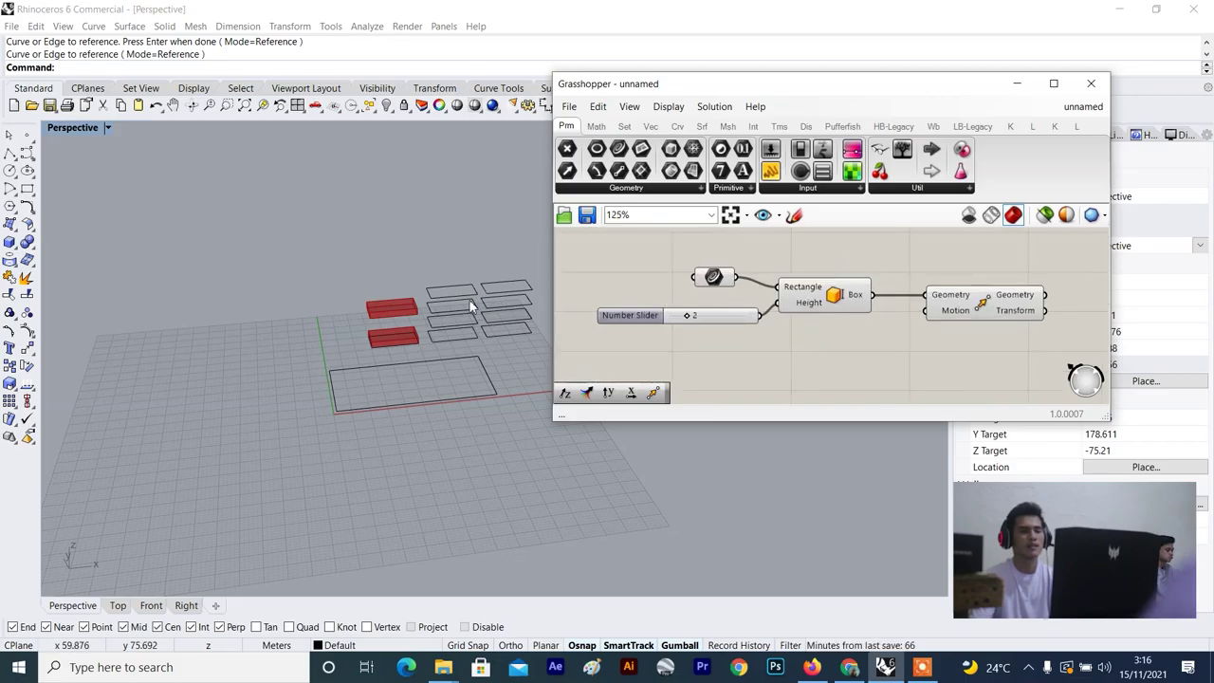
{"action": "scroll", "coordinate": [379, 318], "scroll_direction": "up", "scroll_amount": 5}
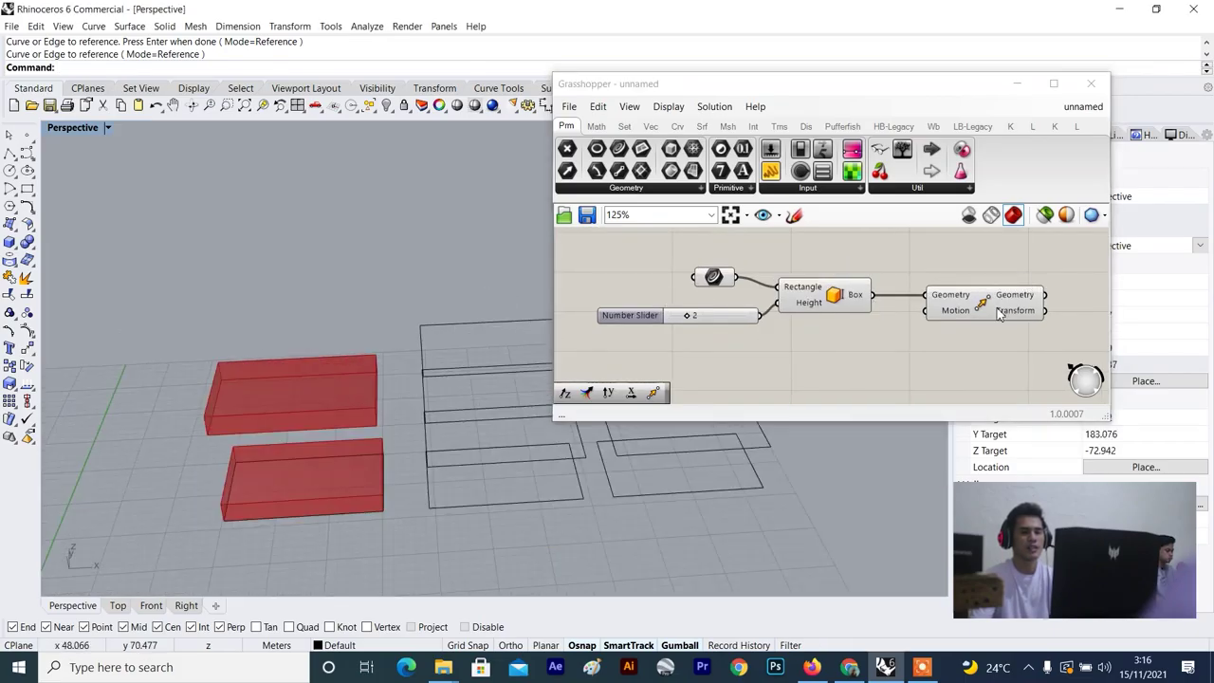
{"action": "scroll", "coordinate": [390, 332], "scroll_direction": "down", "scroll_amount": 4}
{"action": "scroll", "coordinate": [391, 342], "scroll_direction": "up", "scroll_amount": 3}
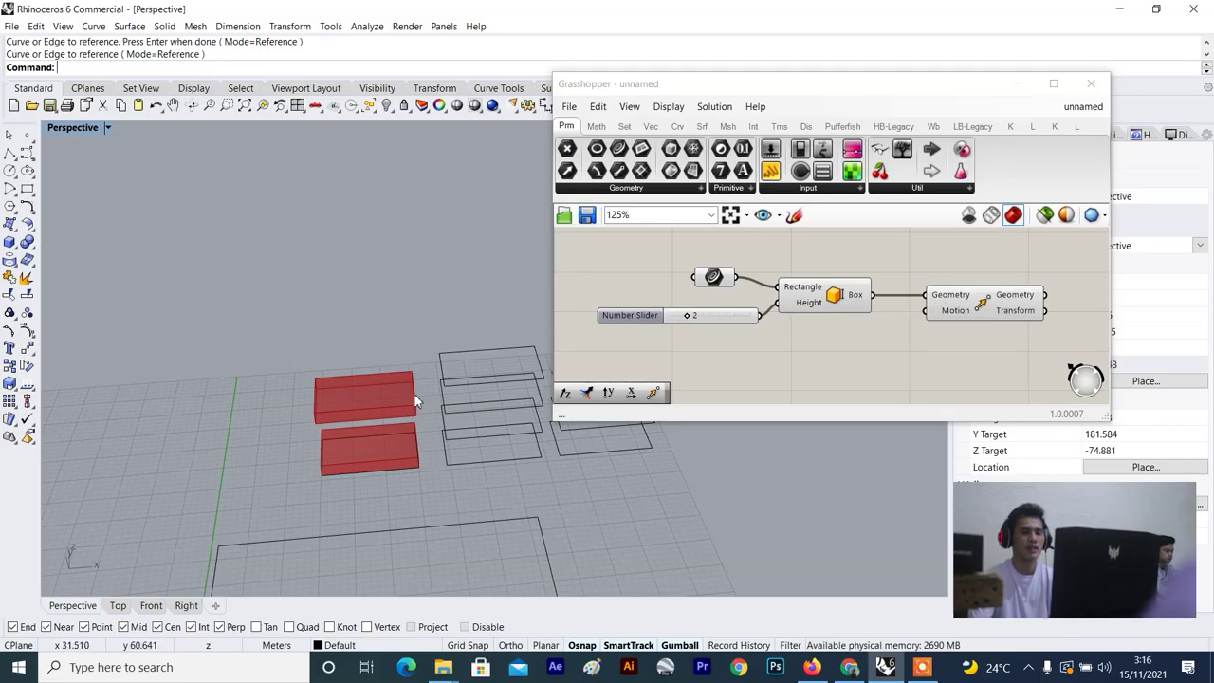
{"action": "scroll", "coordinate": [960, 336], "scroll_direction": "down", "scroll_amount": 2}
{"action": "scroll", "coordinate": [977, 304], "scroll_direction": "up", "scroll_amount": 2}
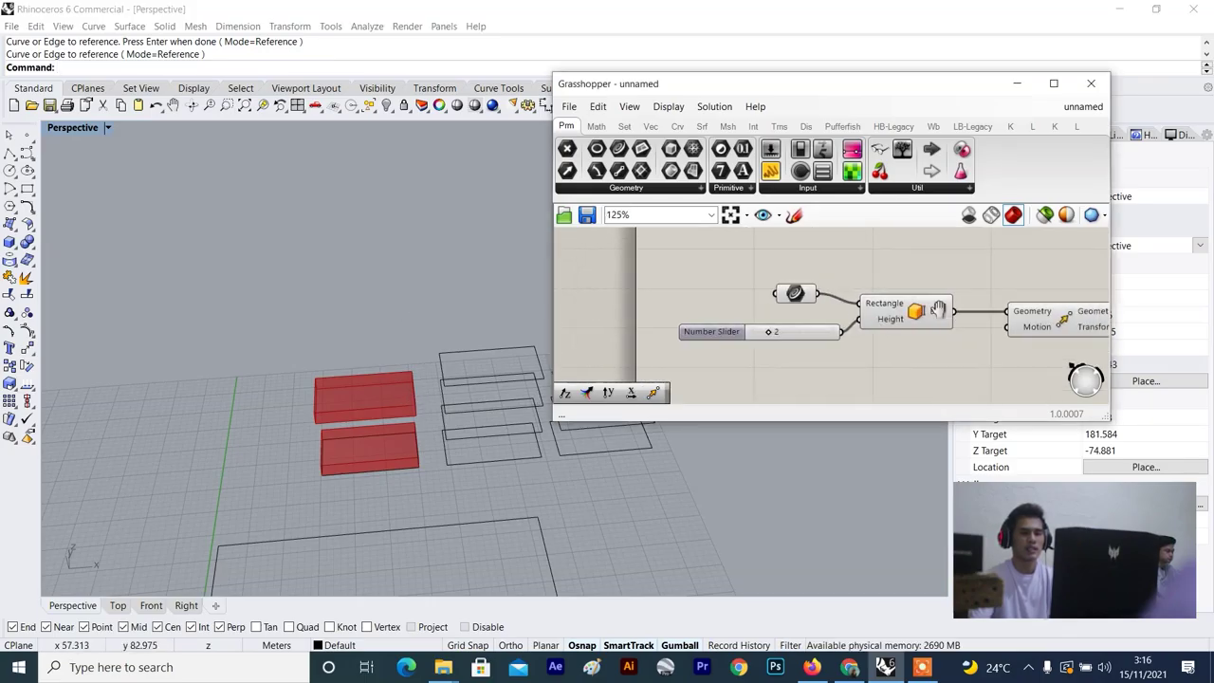
Space the Move component farther from the Box Rectangle component and add a Series component below them.
{"action": "left_click_drag", "start_coordinate": [979, 292], "coordinate": [1047, 292]}
{"action": "scroll", "coordinate": [1014, 304], "scroll_direction": "down", "scroll_amount": 4}
{"action": "scroll", "coordinate": [996, 311], "scroll_direction": "up", "scroll_amount": 2}
{"action": "double_click", "coordinate": [886, 336]}
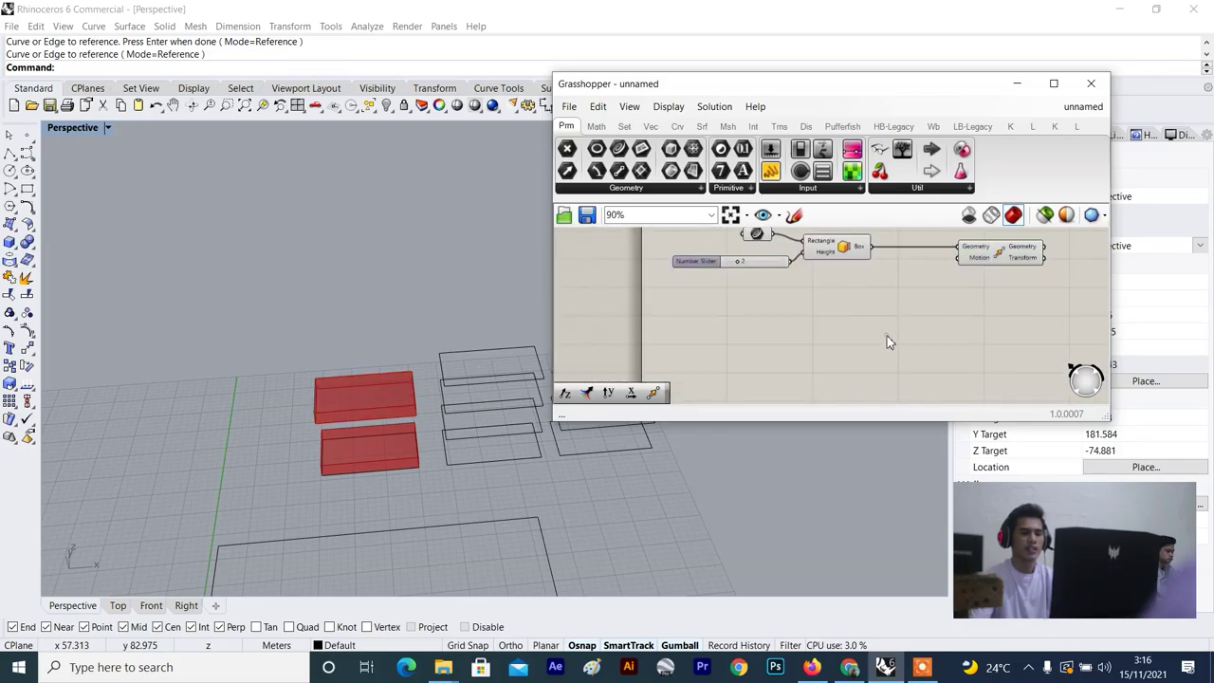
{"action": "type", "text": "sre"}
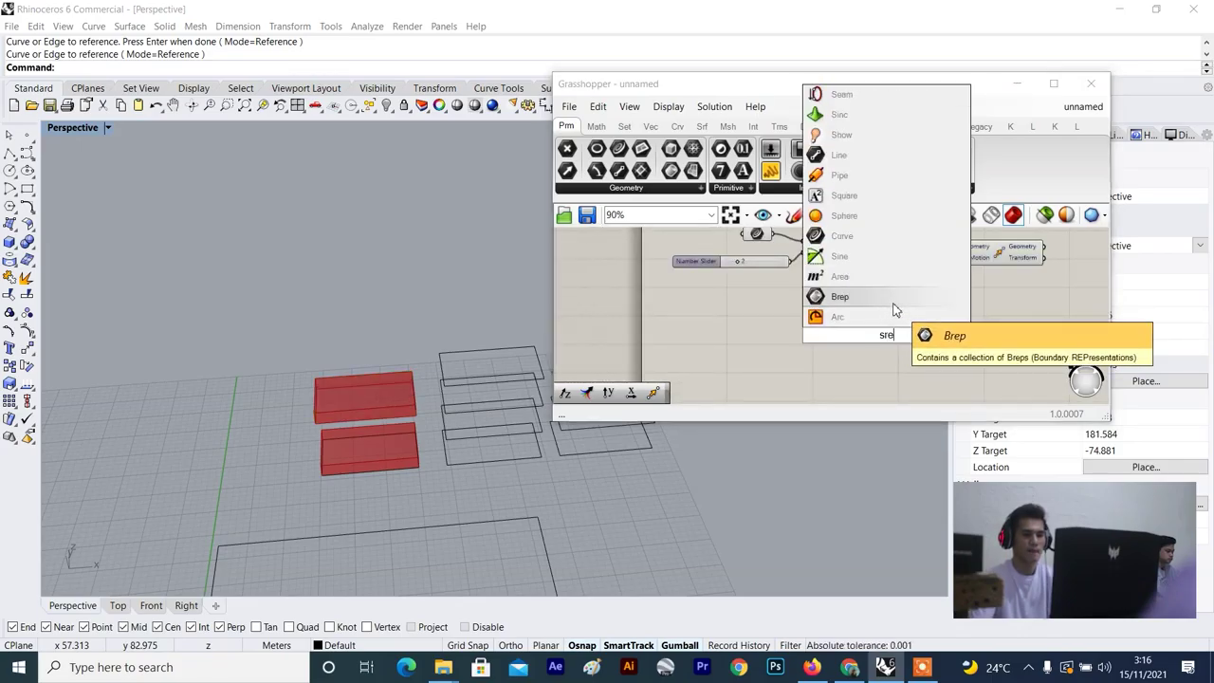
{"action": "key", "text": "BackSpace"}
{"action": "key", "text": "BackSpace"}
{"action": "type", "text": "eri"}
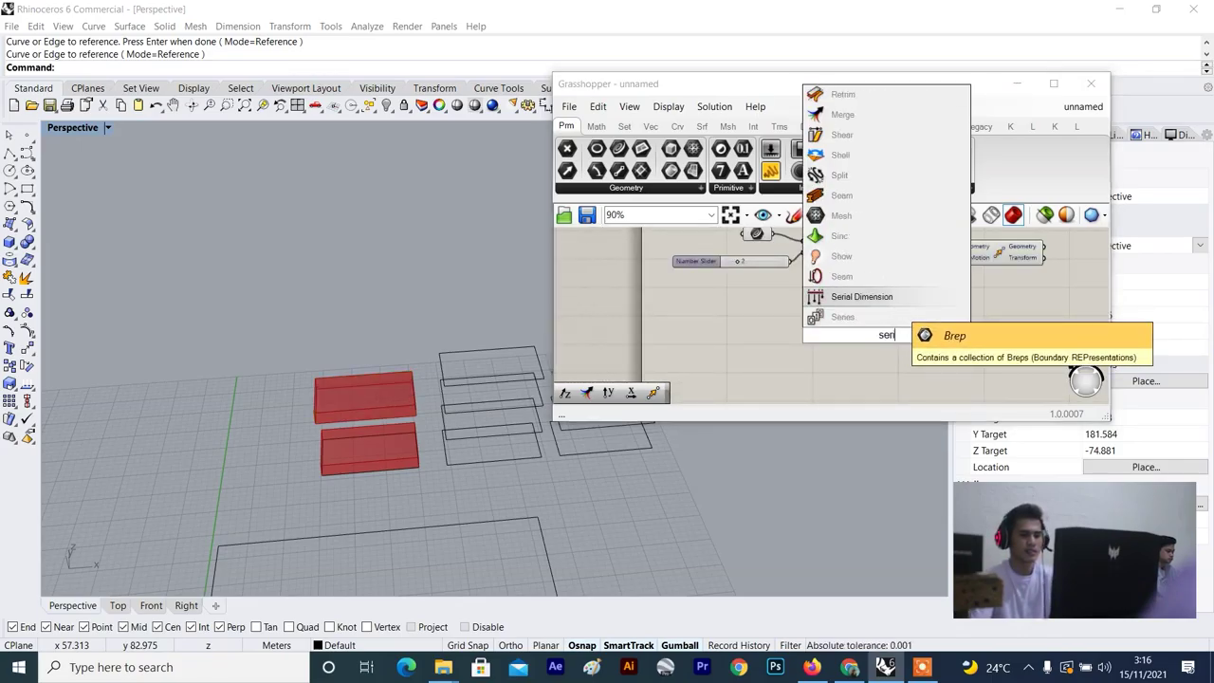
{"action": "left_click", "coordinate": [842, 316]}
{"action": "left_click", "coordinate": [886, 321]}
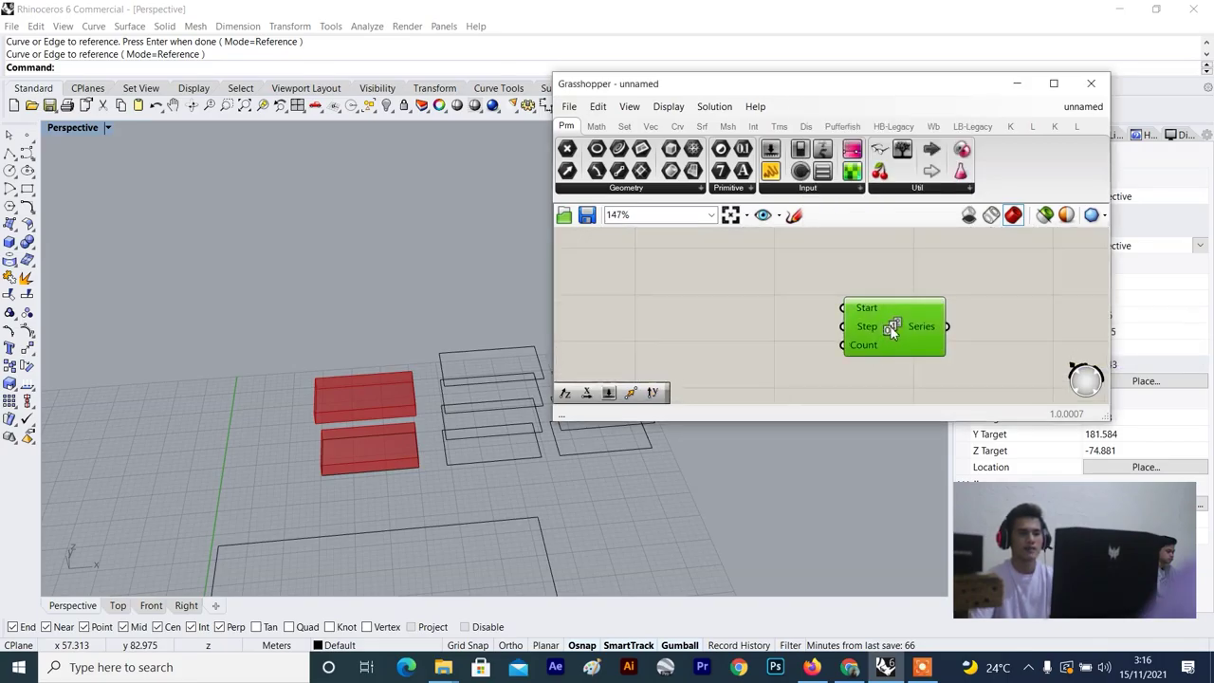
{"action": "scroll", "coordinate": [845, 303], "scroll_direction": "down", "scroll_amount": 3}
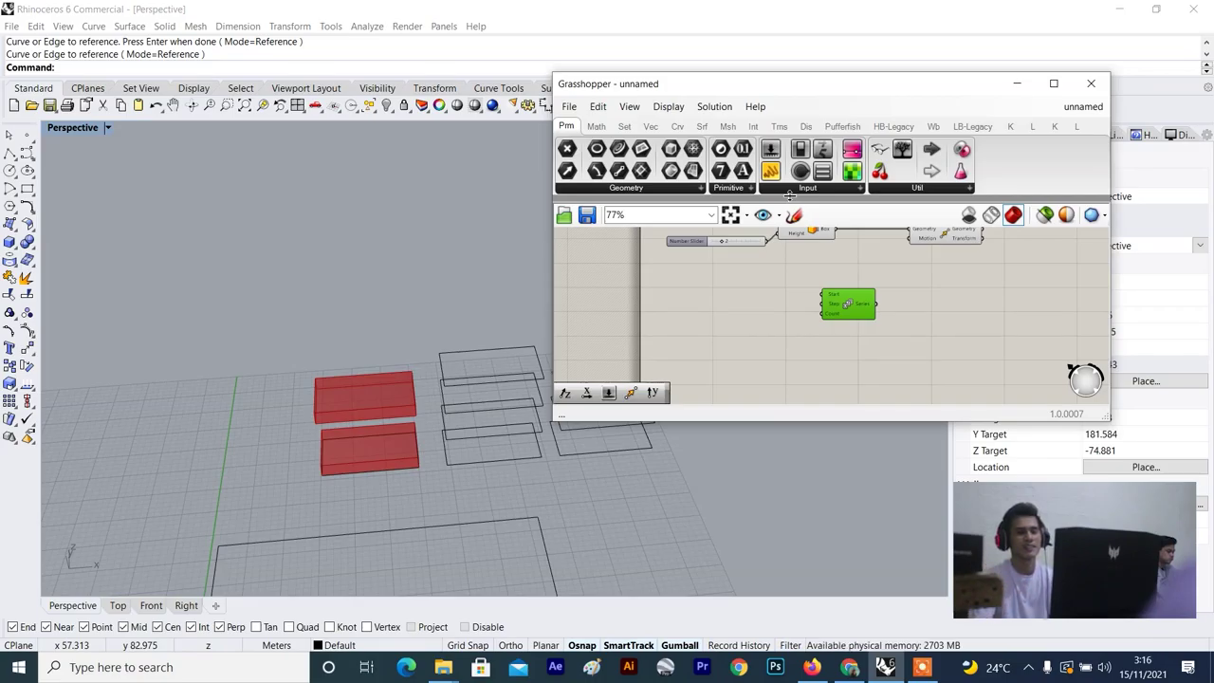
Add a Number Slider with value 1 and connect it to the Series component's Start input.
{"action": "scroll", "coordinate": [886, 329], "scroll_direction": "up", "scroll_amount": 3}
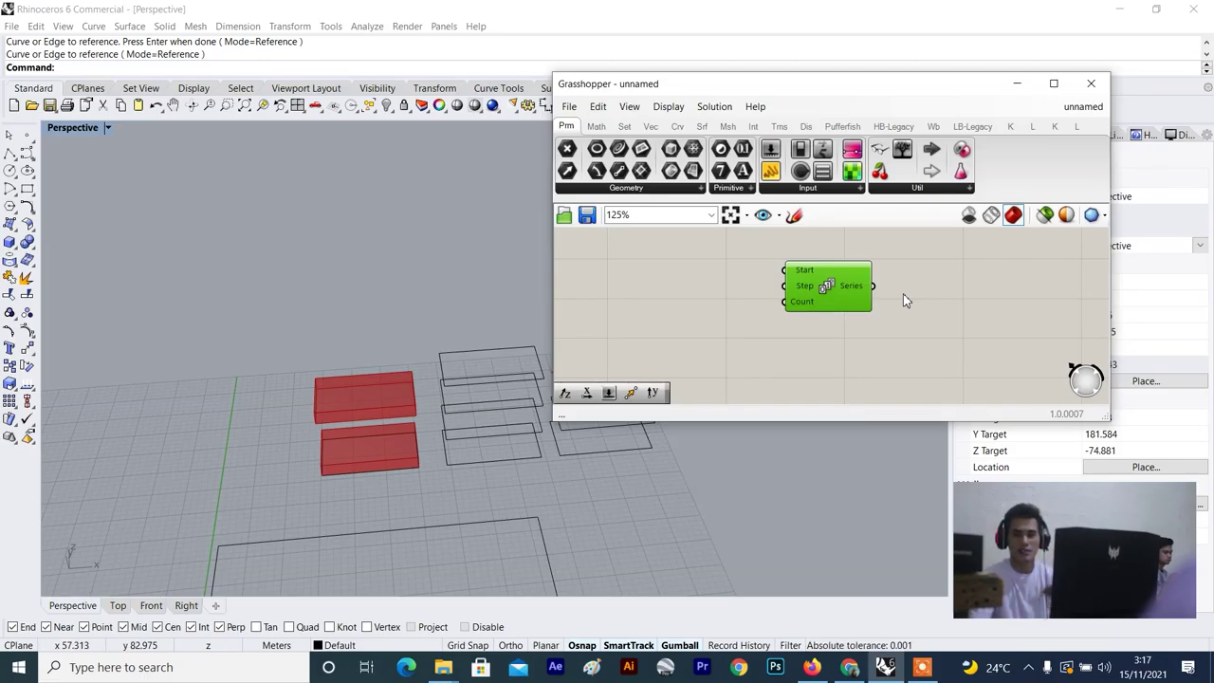
{"action": "scroll", "coordinate": [903, 295], "scroll_direction": "down", "scroll_amount": 3}
{"action": "scroll", "coordinate": [903, 295], "scroll_direction": "up", "scroll_amount": 5}
{"action": "scroll", "coordinate": [791, 300], "scroll_direction": "down", "scroll_amount": 2}
{"action": "right_click_drag", "start_coordinate": [789, 301], "coordinate": [825, 303]}
{"action": "scroll", "coordinate": [664, 303], "scroll_direction": "up", "scroll_amount": 2}
{"action": "right_click_drag", "start_coordinate": [653, 302], "coordinate": [760, 305]}
{"action": "double_click", "coordinate": [760, 301]}
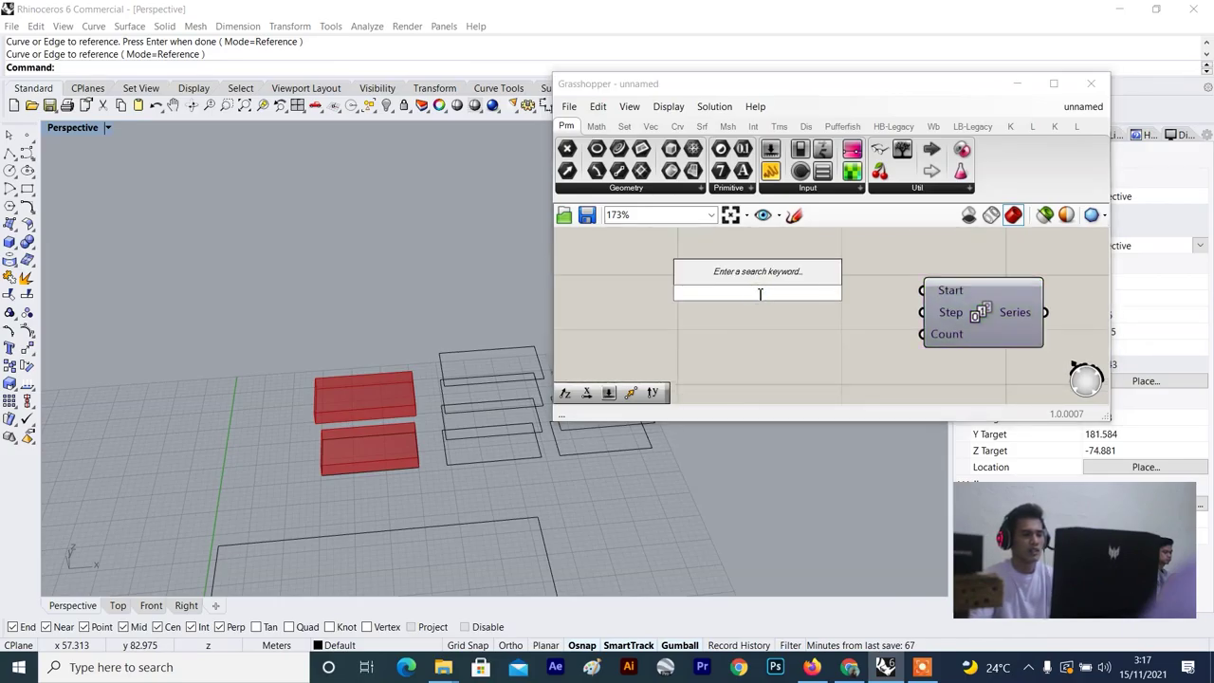
{"action": "type", "text": "1"}
{"action": "key", "text": "Return"}
{"action": "scroll", "coordinate": [791, 300], "scroll_direction": "up", "scroll_amount": 2}
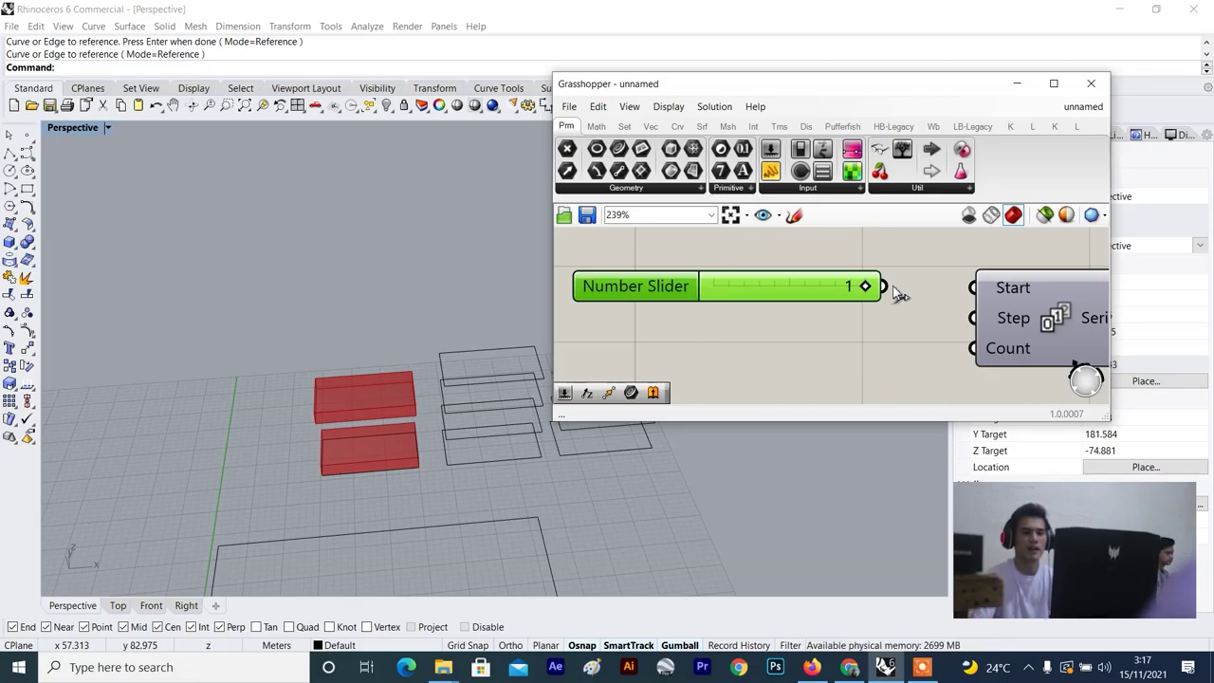
{"action": "left_click_drag", "start_coordinate": [882, 286], "coordinate": [972, 287]}
{"action": "scroll", "coordinate": [883, 343], "scroll_direction": "down", "scroll_amount": 3}
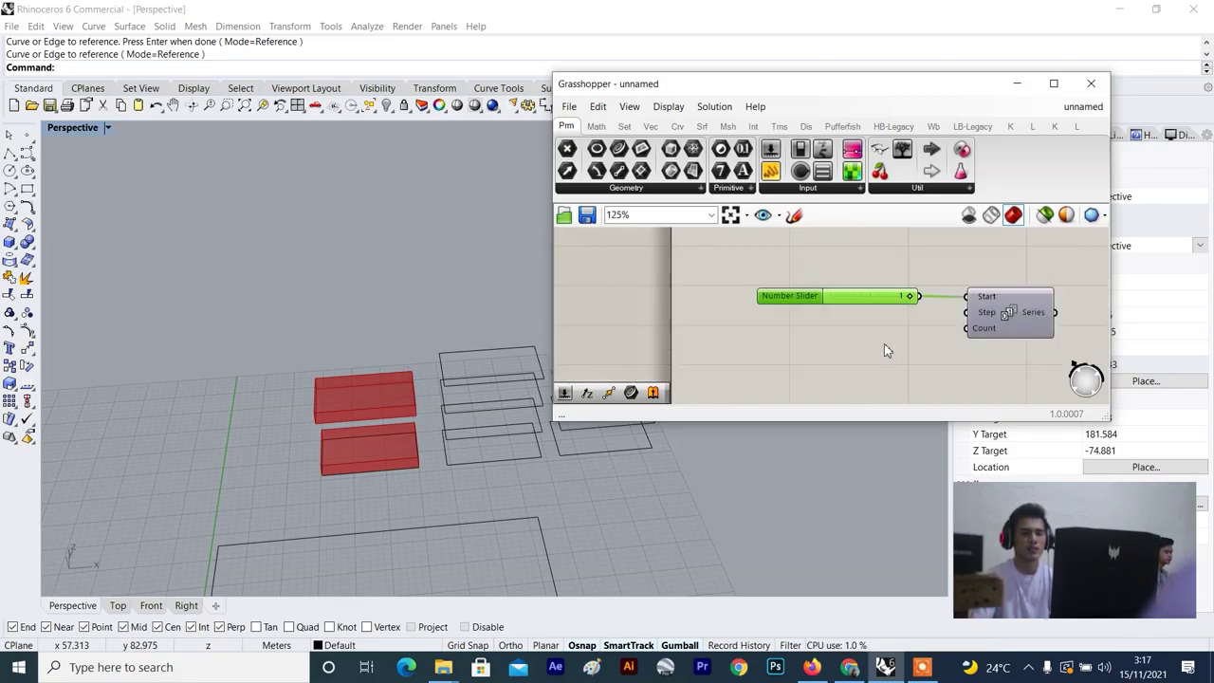
Add a Number Slider with value 5 and connect it to the Series component's Step input.
{"action": "scroll", "coordinate": [821, 318], "scroll_direction": "up", "scroll_amount": 2}
{"action": "double_click", "coordinate": [820, 318]}
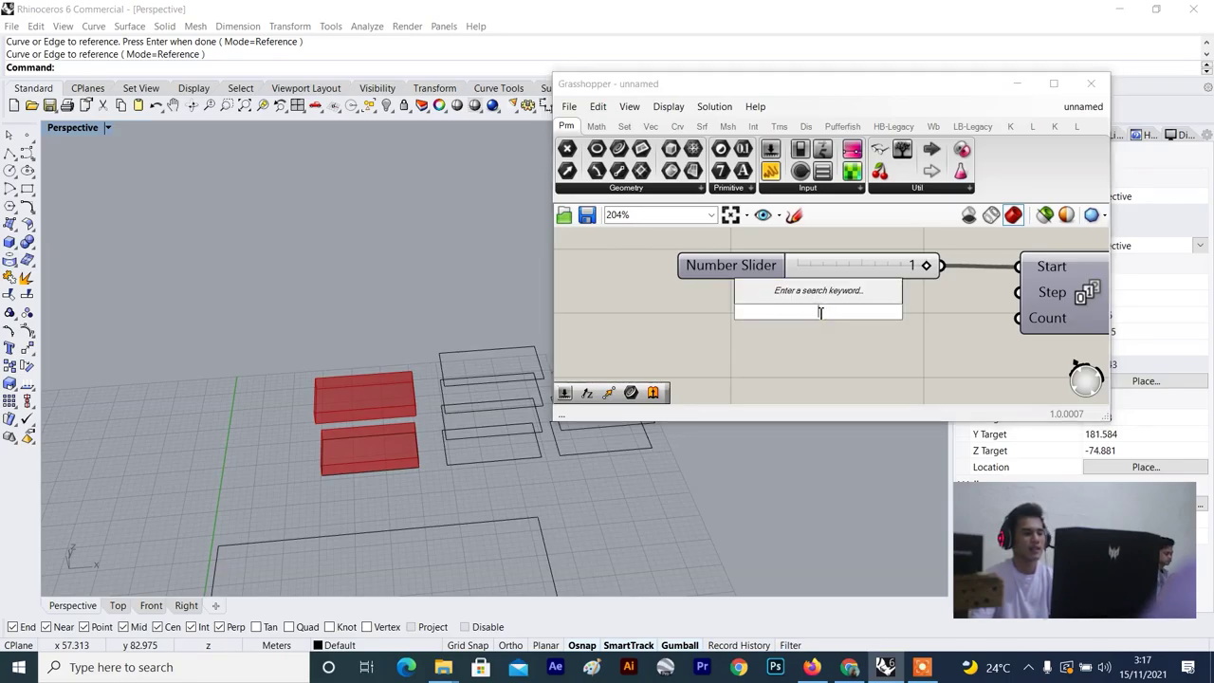
{"action": "type", "text": "2"}
{"action": "key", "text": "BackSpace"}
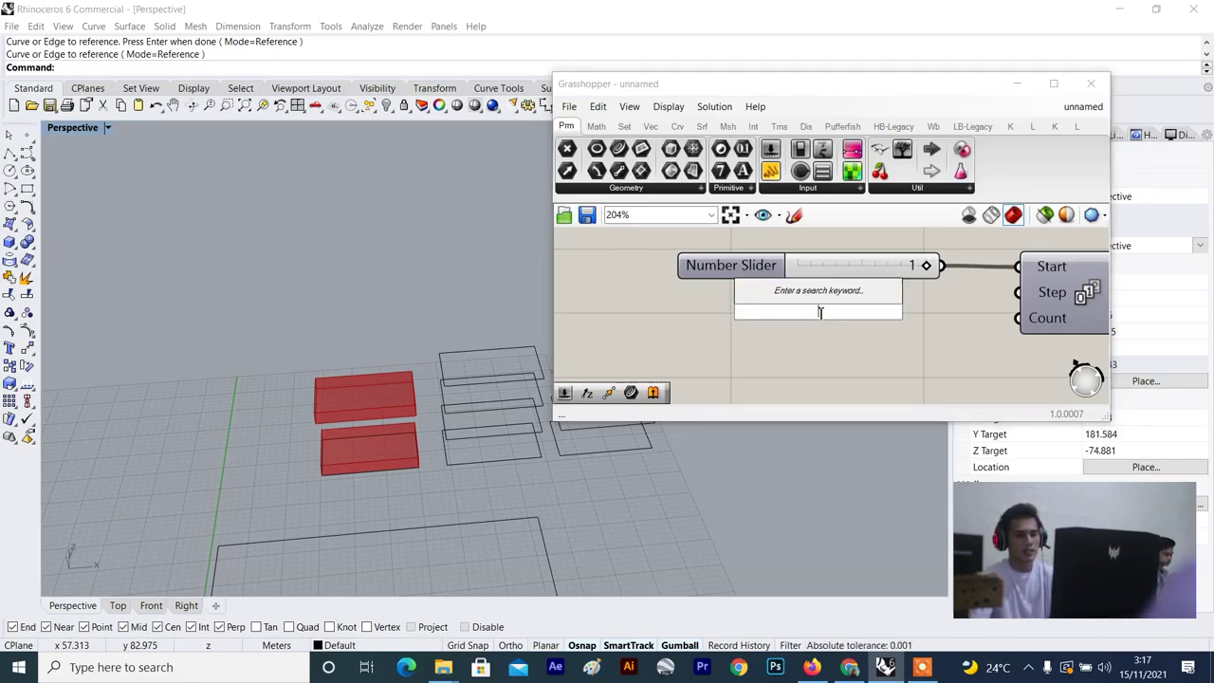
{"action": "type", "text": "5"}
{"action": "key", "text": "Return"}
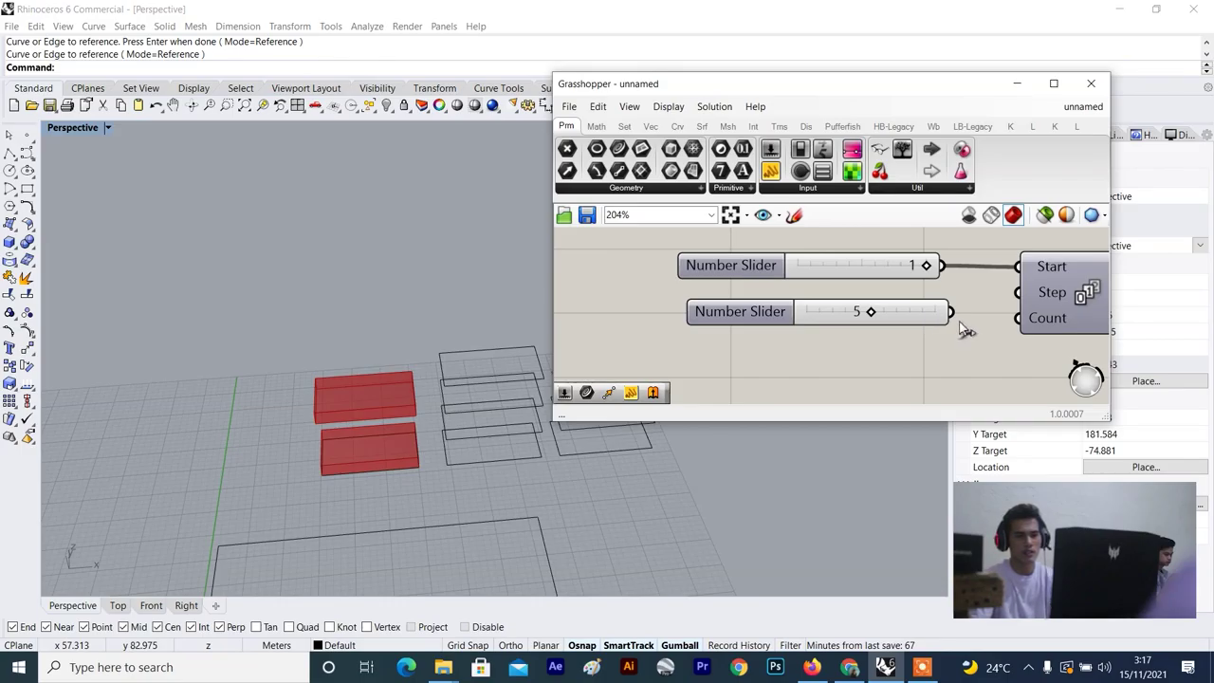
{"action": "left_click_drag", "start_coordinate": [950, 311], "coordinate": [1017, 292]}
{"action": "left_click_drag", "start_coordinate": [910, 314], "coordinate": [905, 308]}
{"action": "left_click", "coordinate": [856, 365]}
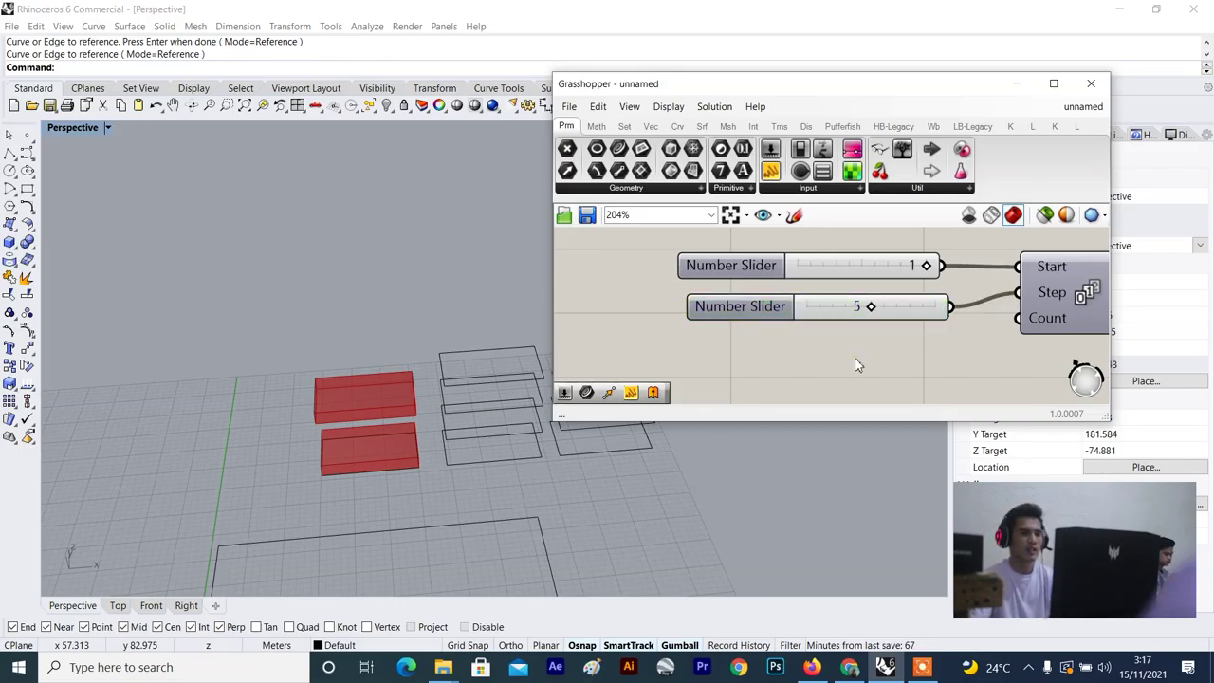
Add another Number Slider with value 5 and connect it to the Series component's Count input.
{"action": "double_click", "coordinate": [856, 365]}
{"action": "type", "text": "5"}
{"action": "key", "text": "Return"}
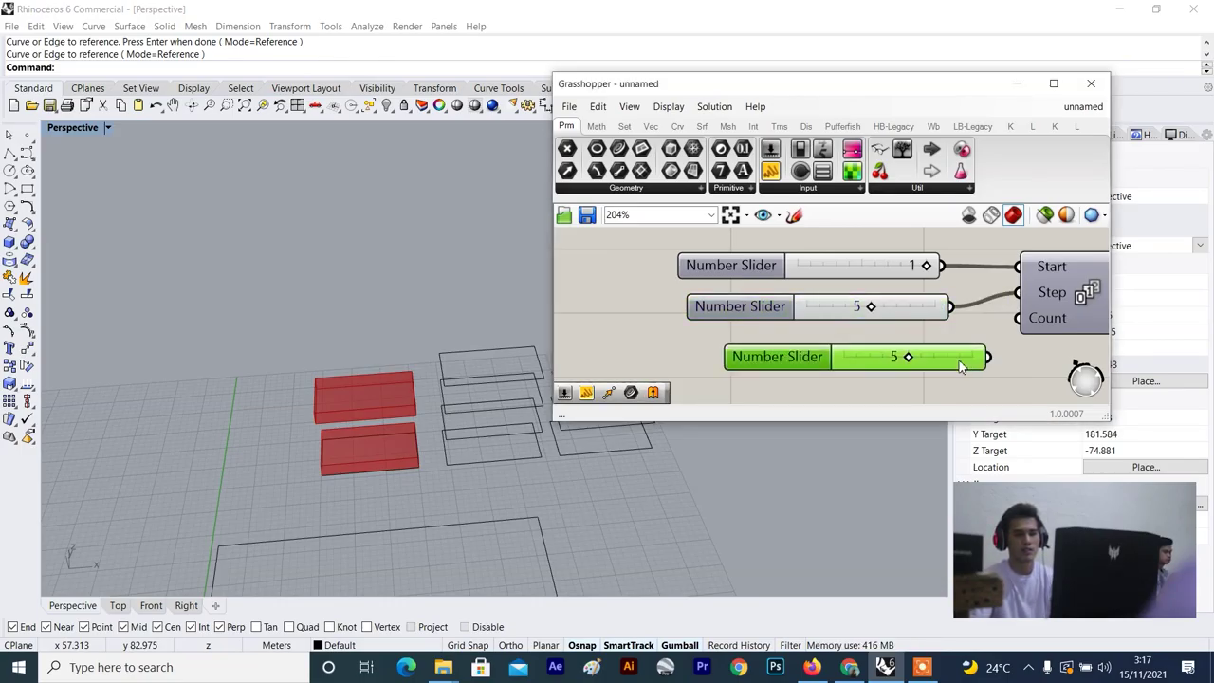
{"action": "left_click_drag", "start_coordinate": [972, 359], "coordinate": [1021, 320]}
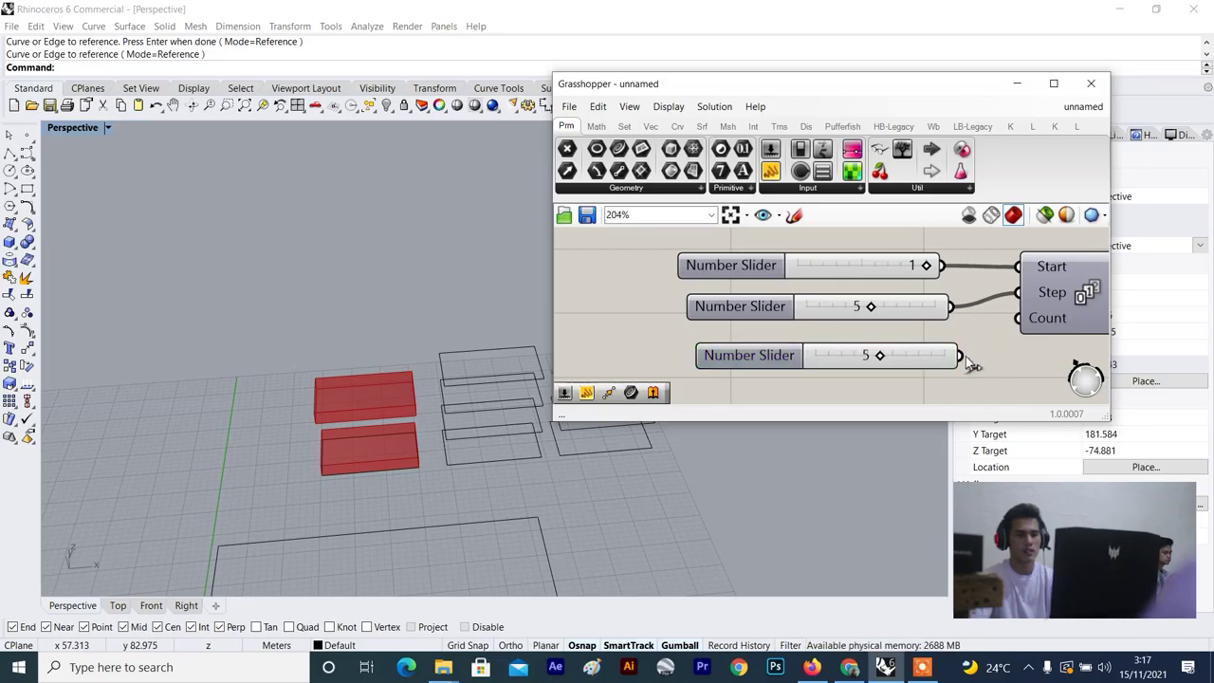
{"action": "left_click_drag", "start_coordinate": [965, 358], "coordinate": [1008, 324]}
{"action": "scroll", "coordinate": [996, 315], "scroll_direction": "down", "scroll_amount": 3}
{"action": "scroll", "coordinate": [977, 325], "scroll_direction": "up", "scroll_amount": 1}
{"action": "left_click", "coordinate": [970, 329]}
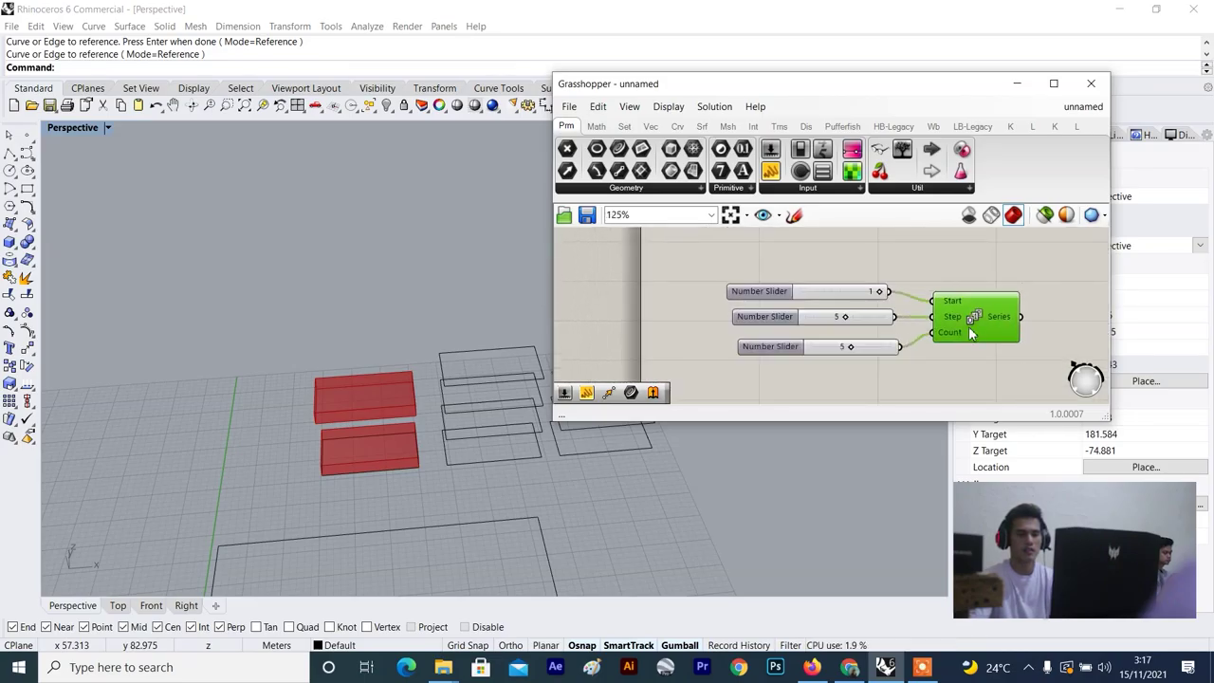
Place a Panel beside the Series component and connect the Series output to it.
{"action": "right_click_drag", "start_coordinate": [970, 331], "coordinate": [827, 283]}
{"action": "left_click_drag", "start_coordinate": [787, 190], "coordinate": [986, 279]}
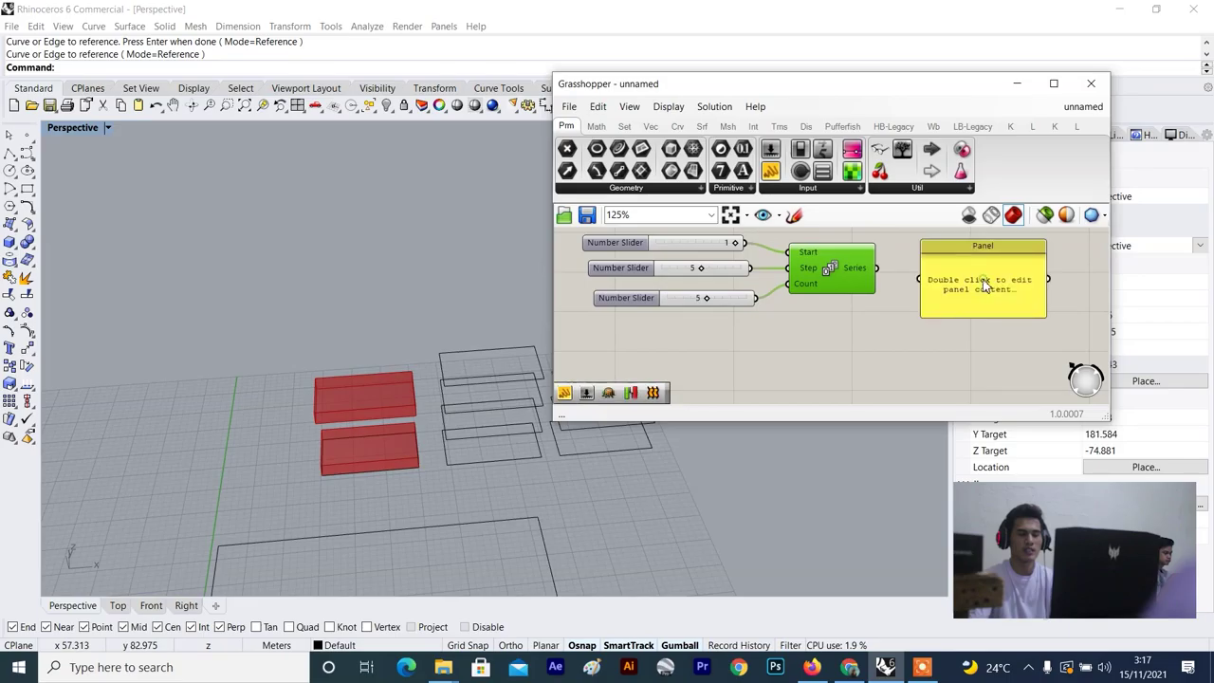
{"action": "scroll", "coordinate": [983, 276], "scroll_direction": "up", "scroll_amount": 2}
{"action": "left_click_drag", "start_coordinate": [844, 269], "coordinate": [894, 287]}
{"action": "scroll", "coordinate": [910, 294], "scroll_direction": "down", "scroll_amount": 3}
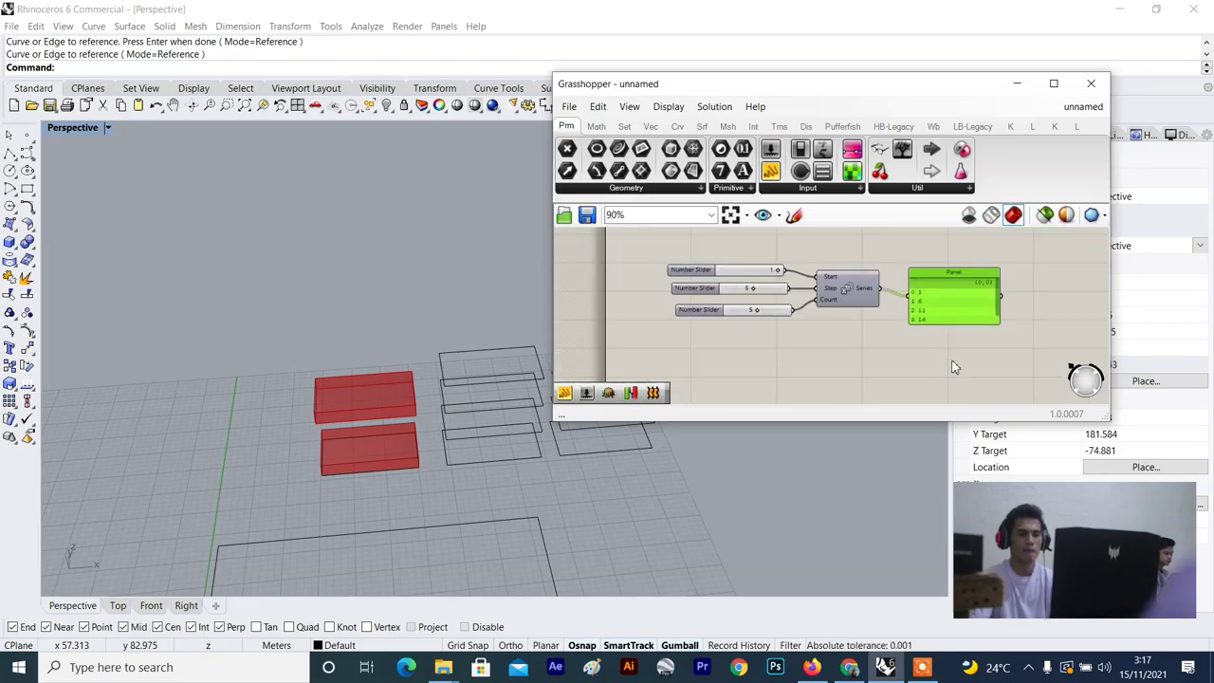
Enlarge the Panel to fit the whole series list and compare its values with the Start, Step and Count sliders.
{"action": "scroll", "coordinate": [957, 314], "scroll_direction": "up", "scroll_amount": 2}
{"action": "left_click_drag", "start_coordinate": [956, 313], "coordinate": [866, 331]}
{"action": "scroll", "coordinate": [645, 322], "scroll_direction": "down", "scroll_amount": 2}
{"action": "scroll", "coordinate": [618, 346], "scroll_direction": "up", "scroll_amount": 2}
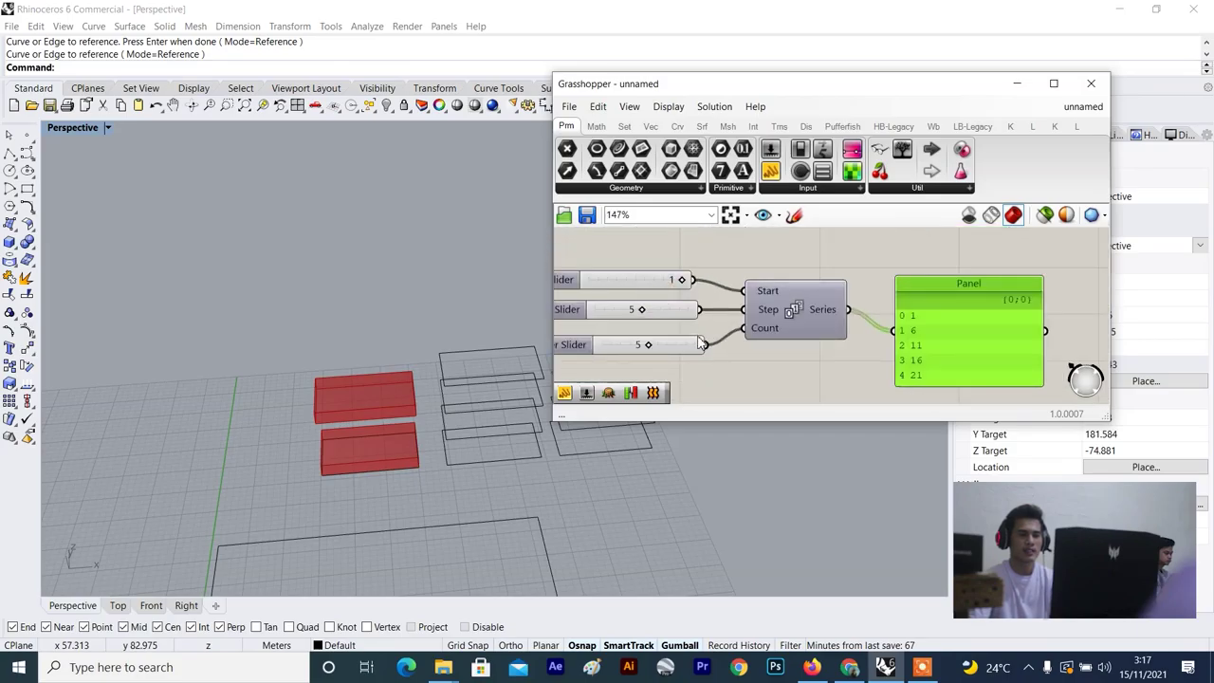
{"action": "scroll", "coordinate": [684, 346], "scroll_direction": "up", "scroll_amount": 2}
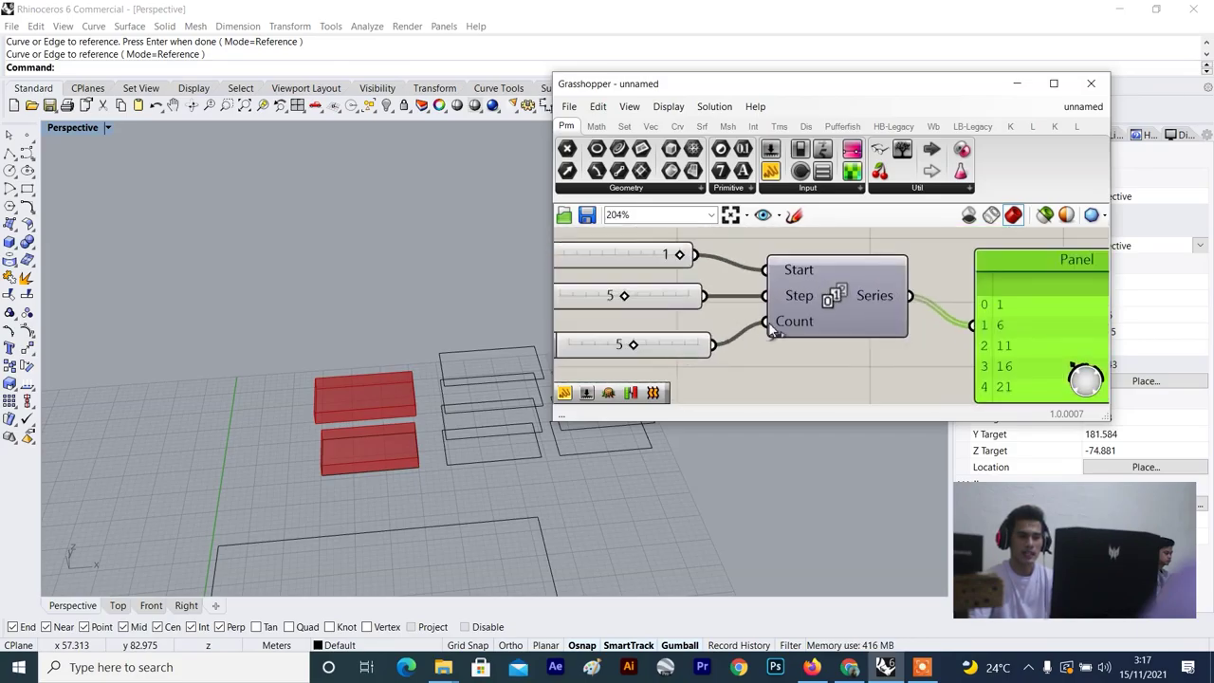
{"action": "scroll", "coordinate": [759, 327], "scroll_direction": "down", "scroll_amount": 2}
{"action": "scroll", "coordinate": [692, 317], "scroll_direction": "up", "scroll_amount": 1}
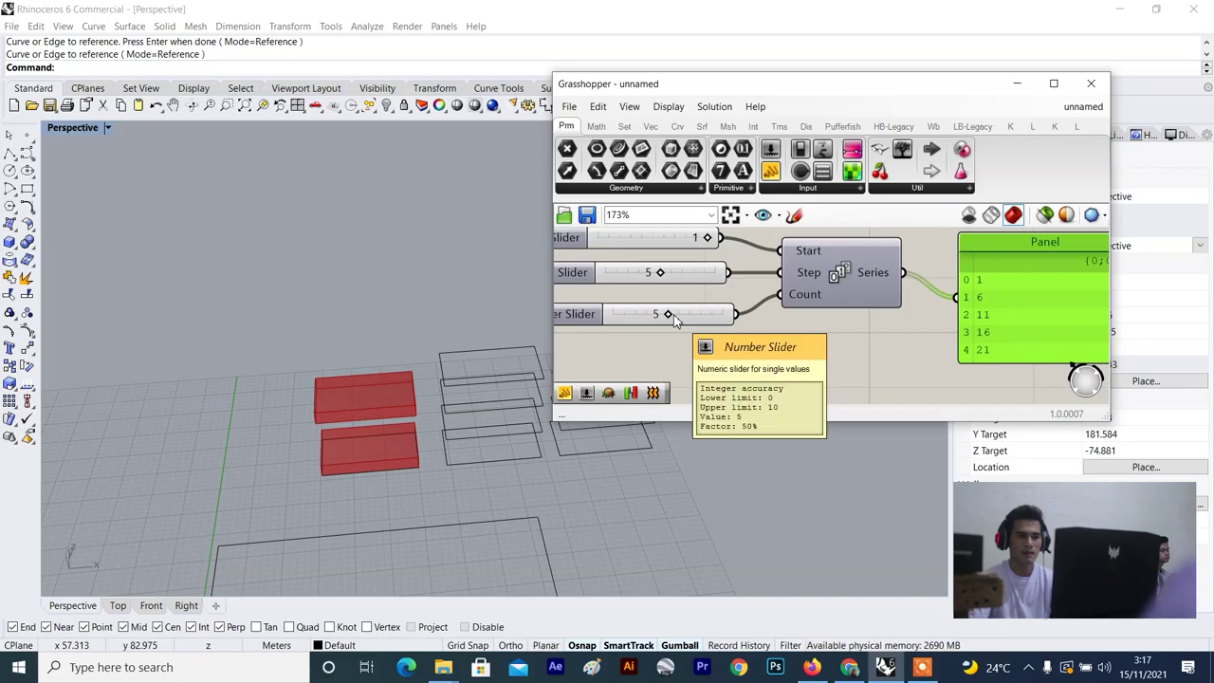
Set the Series component's Count slider to 6 and enlarge the Panel to fit the longer list.
{"action": "scroll", "coordinate": [958, 365], "scroll_direction": "up", "scroll_amount": 1}
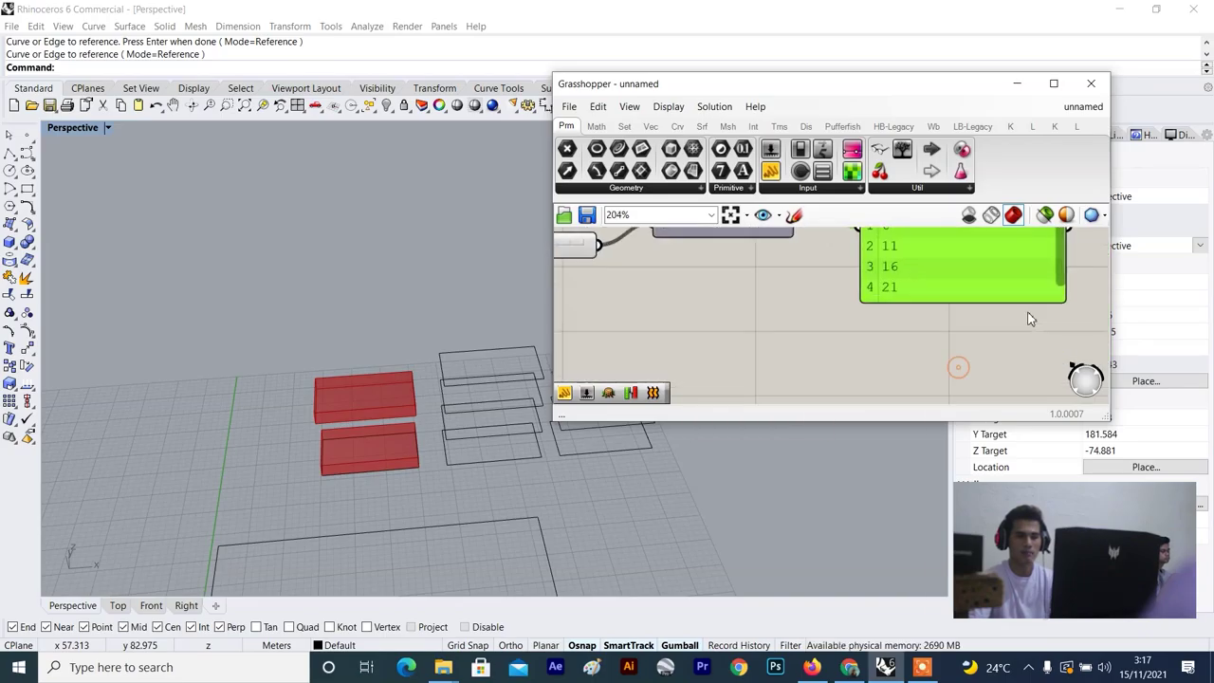
{"action": "left_click_drag", "start_coordinate": [993, 300], "coordinate": [992, 336]}
{"action": "scroll", "coordinate": [845, 303], "scroll_direction": "down", "scroll_amount": 2}
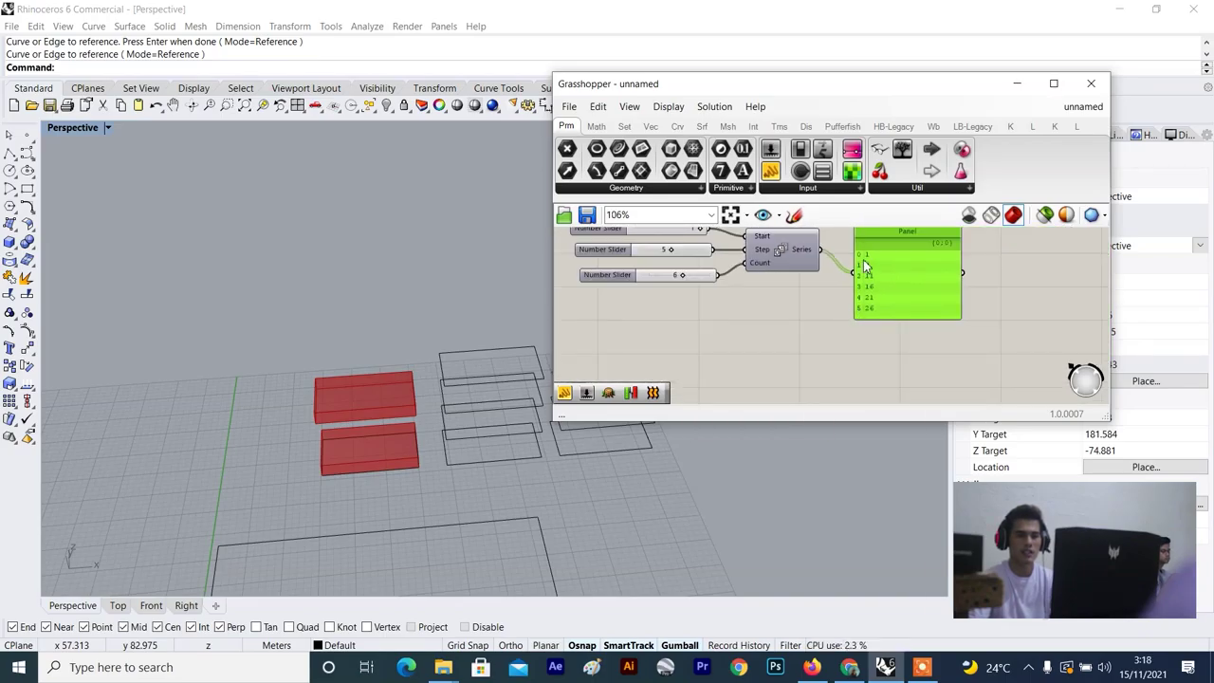
Examine the index numbers and values in the Panel and relate them to the Start, Step and Count sliders.
{"action": "right_click_drag", "start_coordinate": [740, 314], "coordinate": [751, 318]}
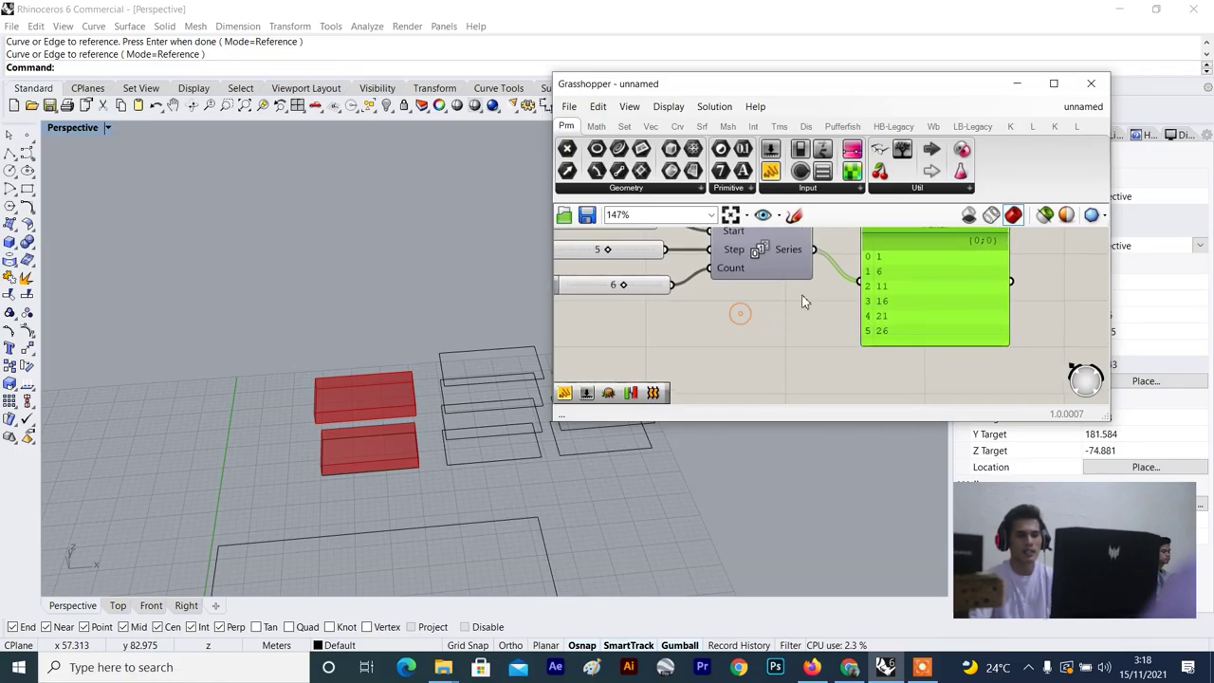
{"action": "right_click_drag", "start_coordinate": [779, 274], "coordinate": [814, 303]}
{"action": "scroll", "coordinate": [913, 292], "scroll_direction": "up", "scroll_amount": 3}
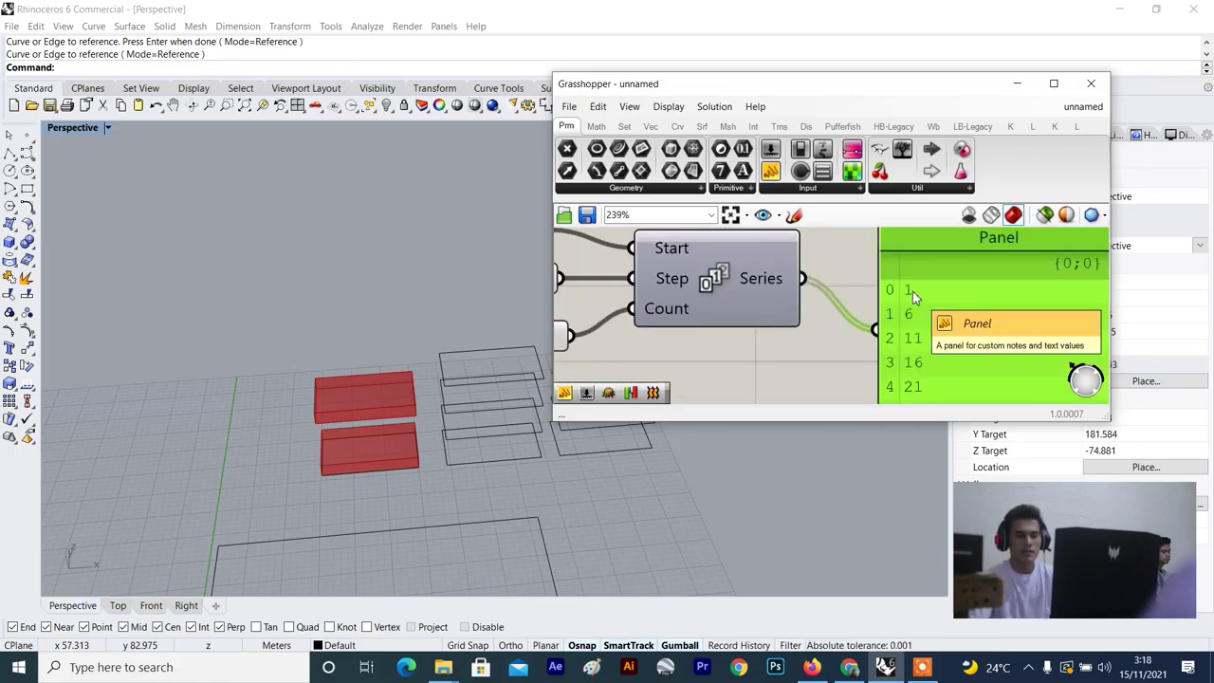
{"action": "scroll", "coordinate": [735, 366], "scroll_direction": "down", "scroll_amount": 4}
{"action": "right_click_drag", "start_coordinate": [734, 365], "coordinate": [762, 354]}
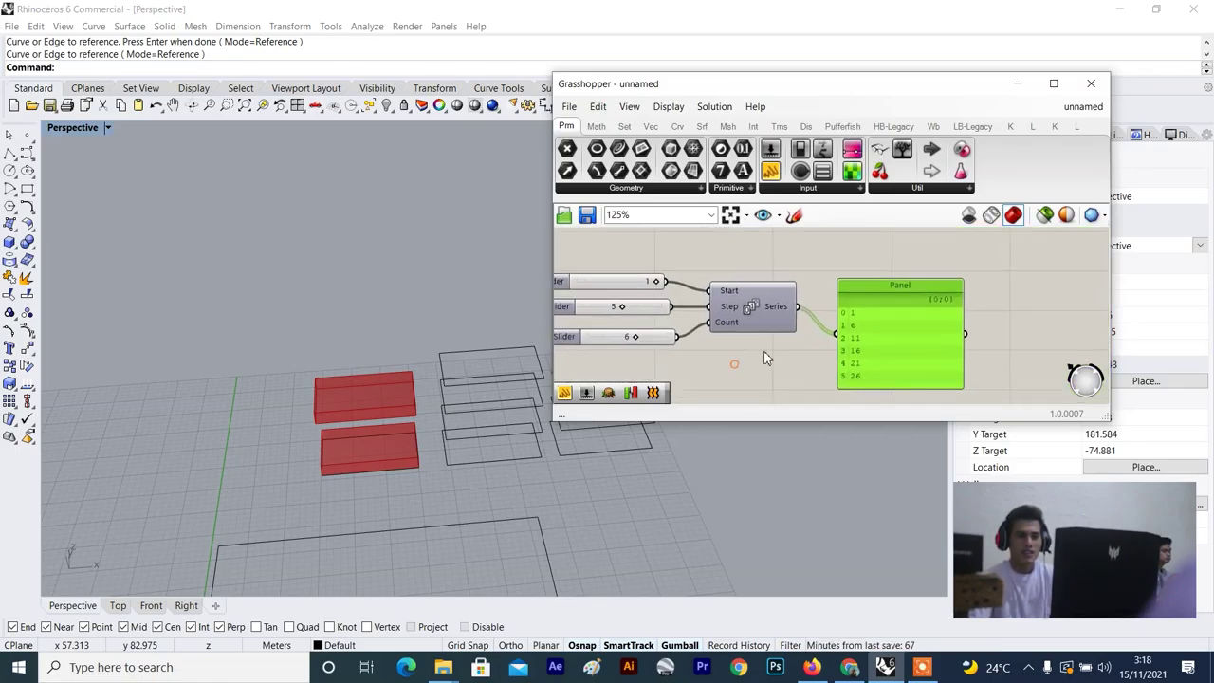
{"action": "scroll", "coordinate": [765, 353], "scroll_direction": "up", "scroll_amount": 3}
{"action": "scroll", "coordinate": [768, 359], "scroll_direction": "down", "scroll_amount": 2}
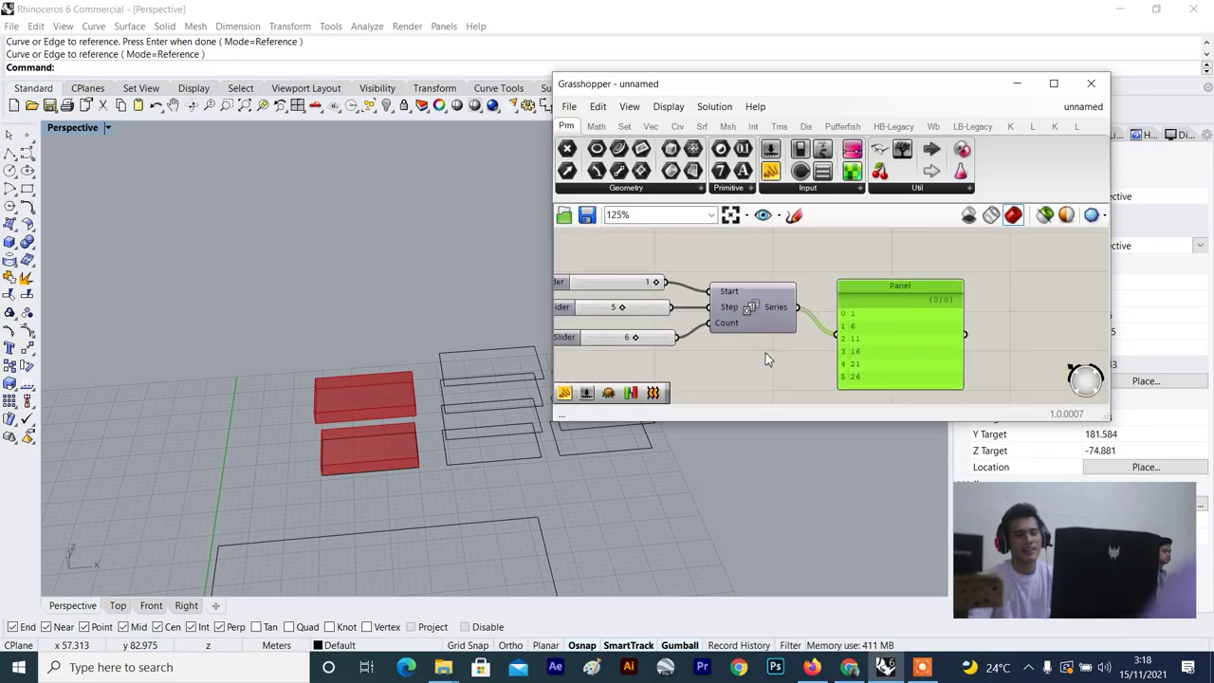
{"action": "scroll", "coordinate": [834, 327], "scroll_direction": "up", "scroll_amount": 2}
{"action": "right_click", "coordinate": [856, 313]}
{"action": "left_click", "coordinate": [906, 321]}
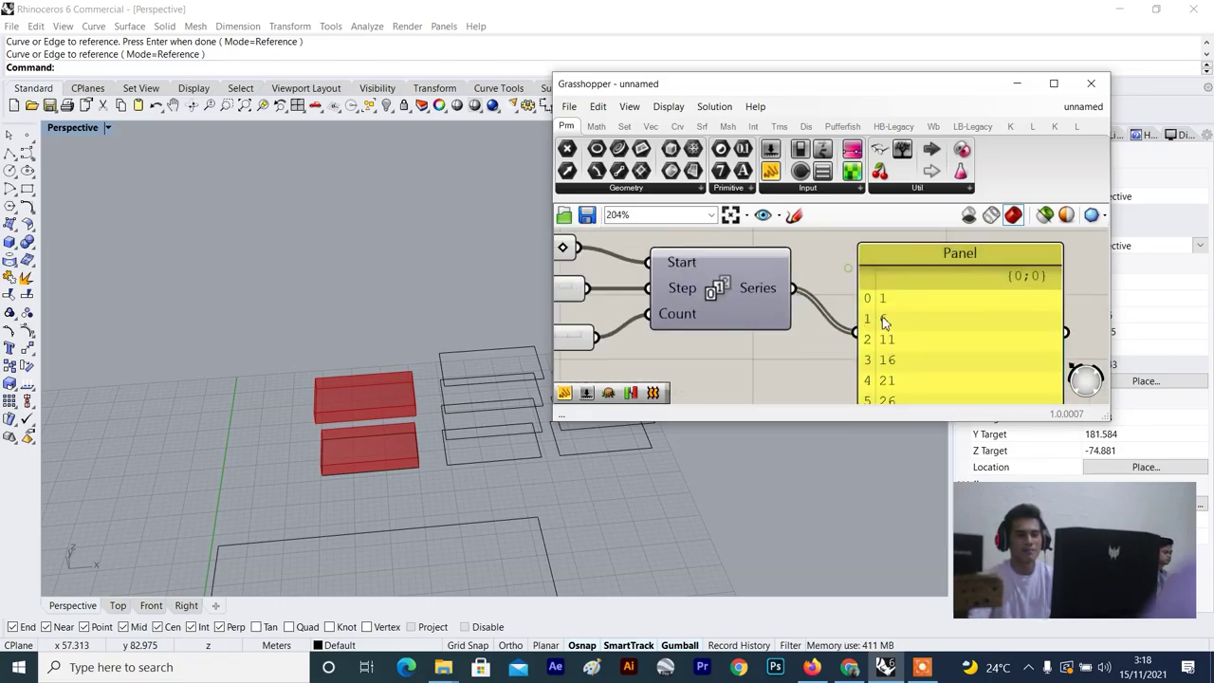
{"action": "scroll", "coordinate": [846, 363], "scroll_direction": "up", "scroll_amount": 1}
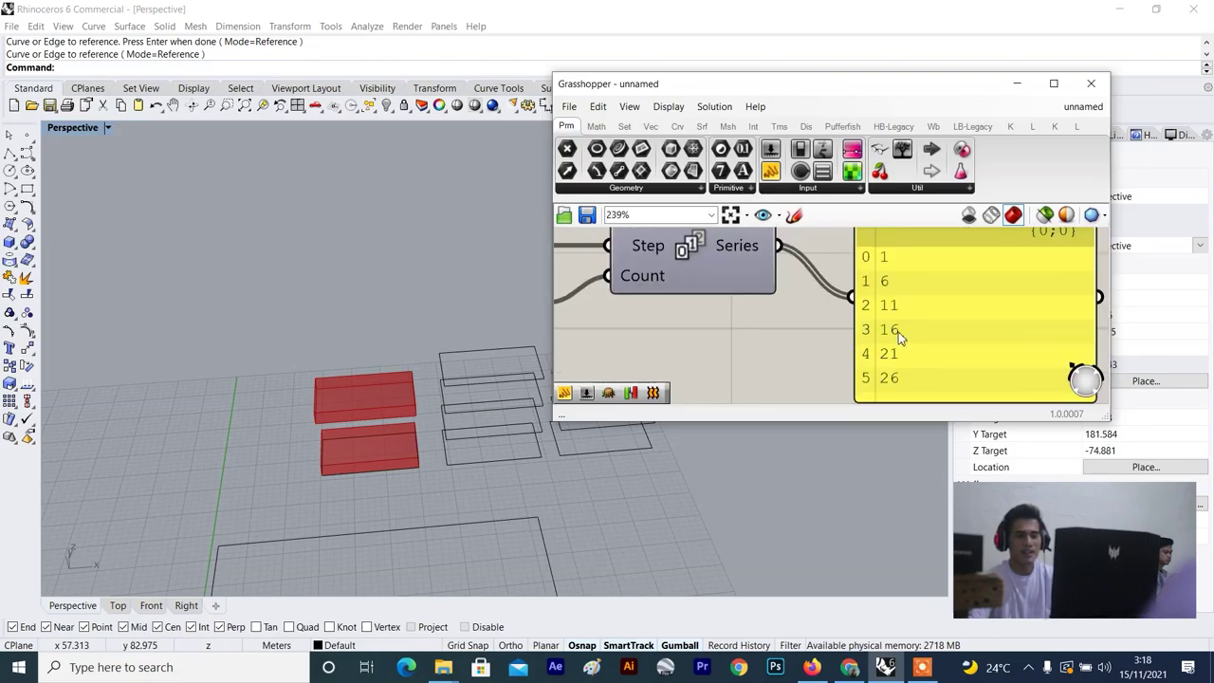
{"action": "scroll", "coordinate": [898, 341], "scroll_direction": "down", "scroll_amount": 4}
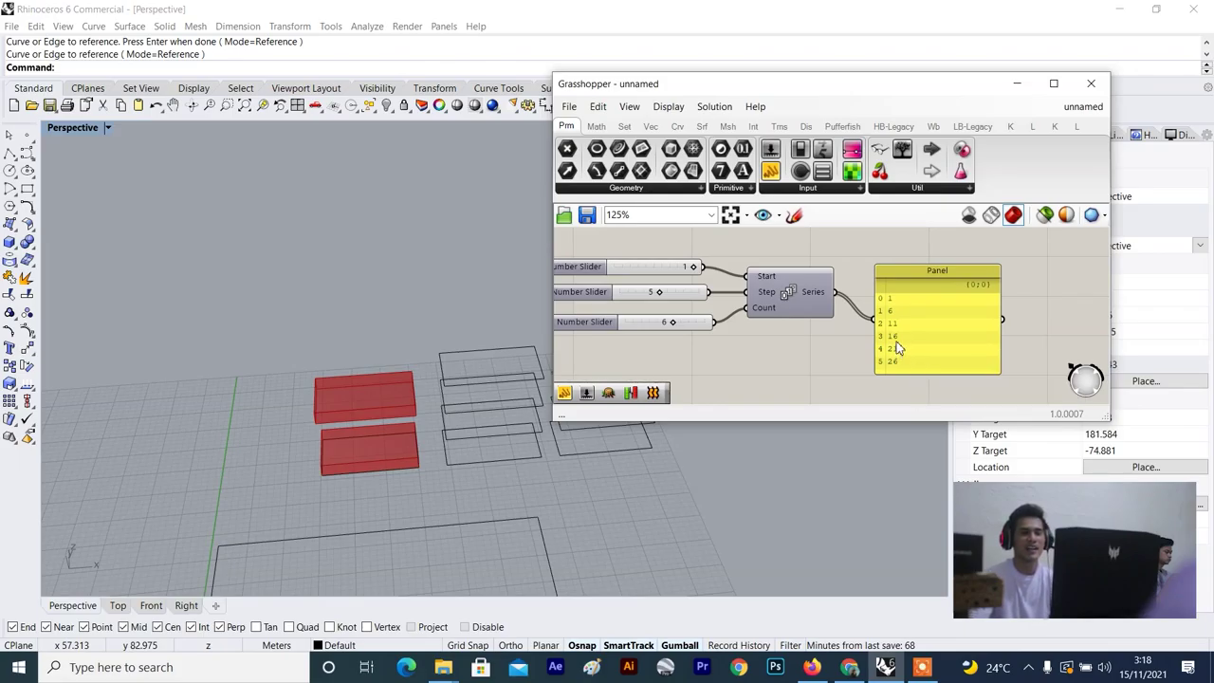
{"action": "scroll", "coordinate": [898, 351], "scroll_direction": "up", "scroll_amount": 2}
{"action": "left_click", "coordinate": [967, 347]}
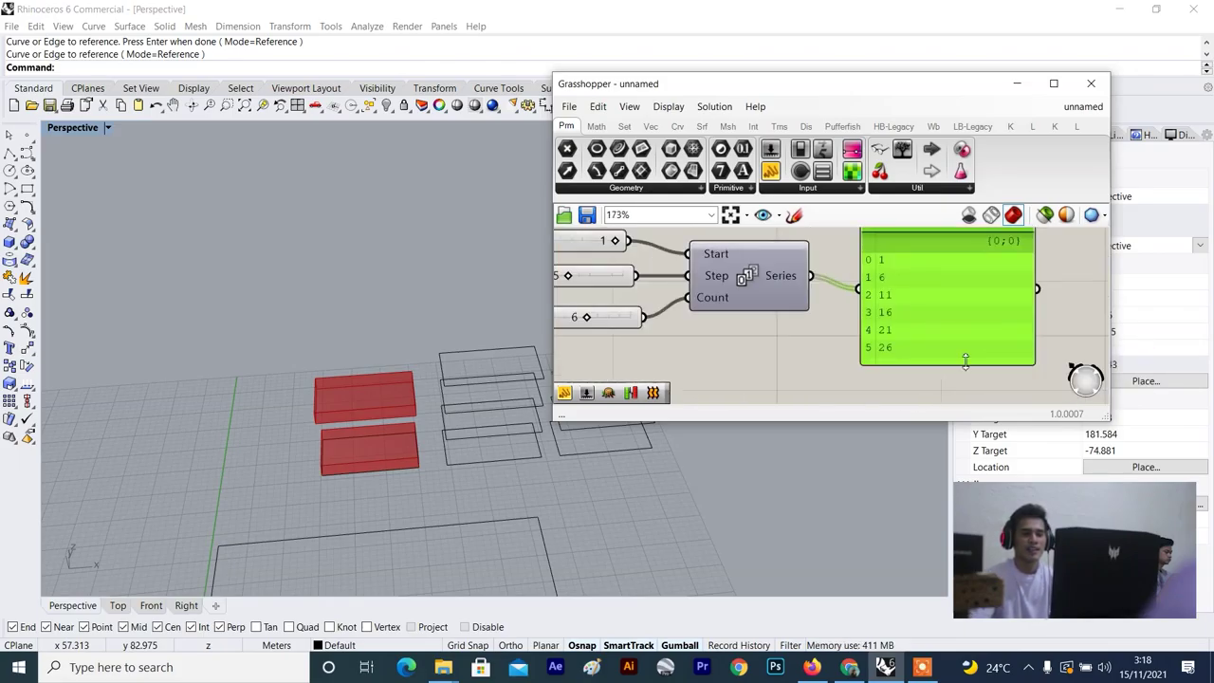
{"action": "scroll", "coordinate": [948, 318], "scroll_direction": "down", "scroll_amount": 3}
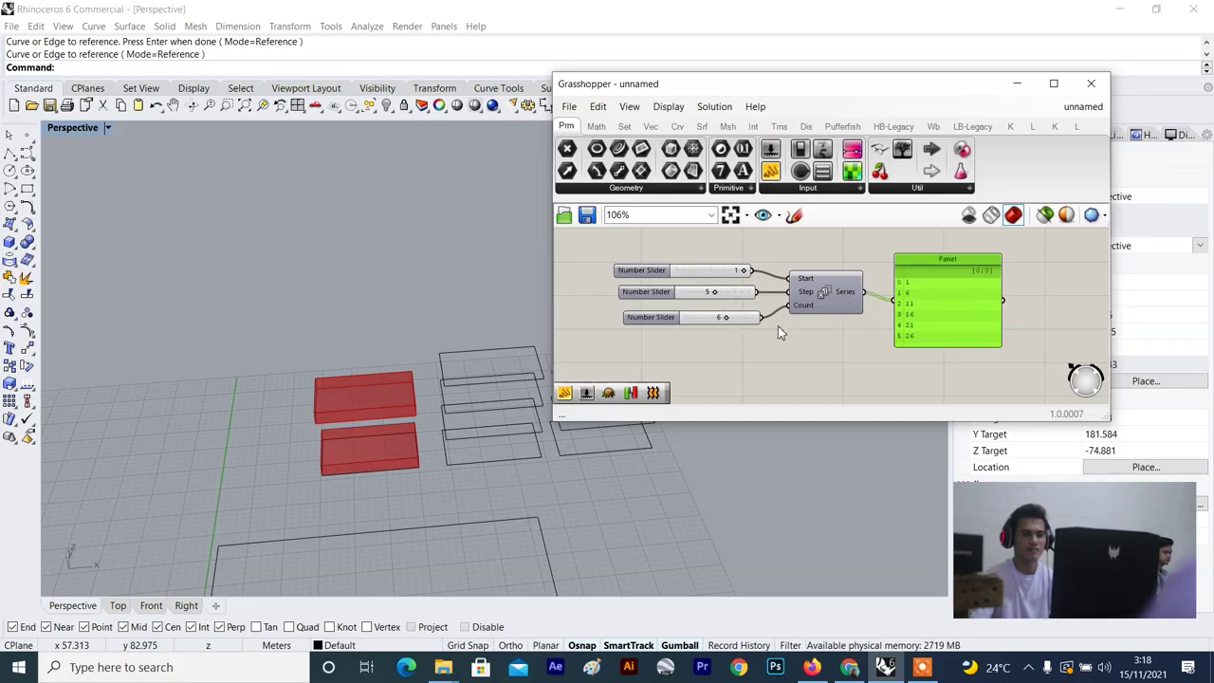
{"action": "scroll", "coordinate": [1037, 297], "scroll_direction": "up", "scroll_amount": 2}
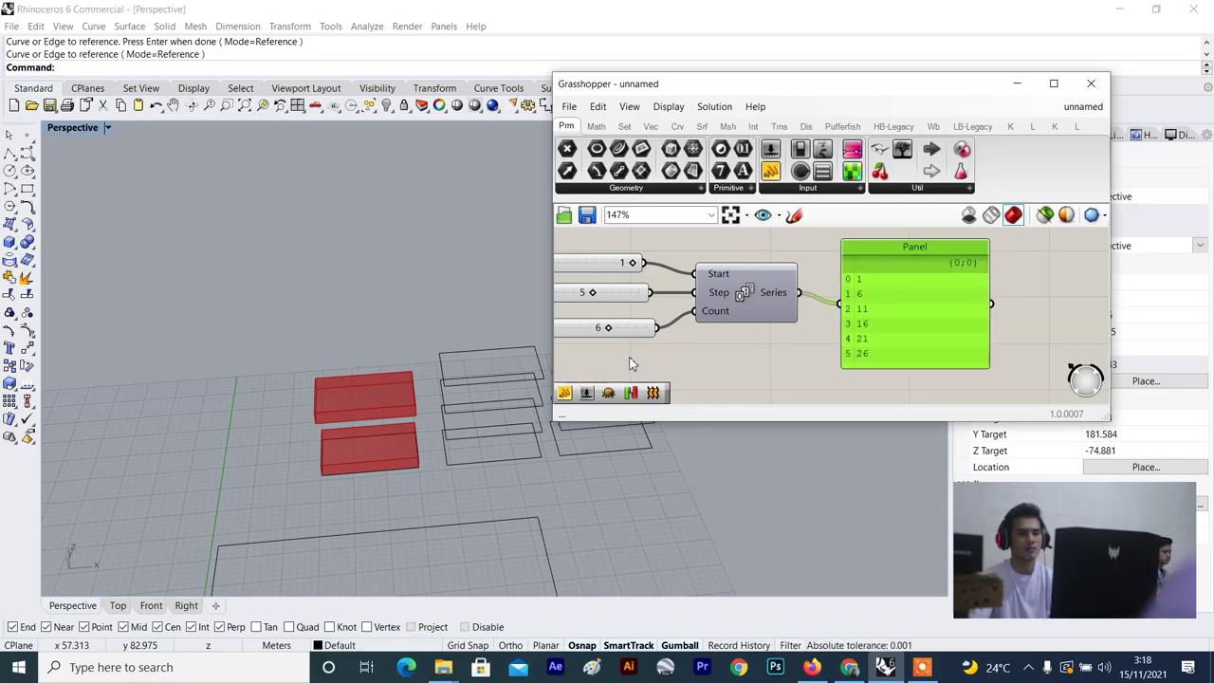
Set the Count slider to 5 and delete the Panel attached to the Series output.
{"action": "scroll", "coordinate": [645, 357], "scroll_direction": "up", "scroll_amount": 4}
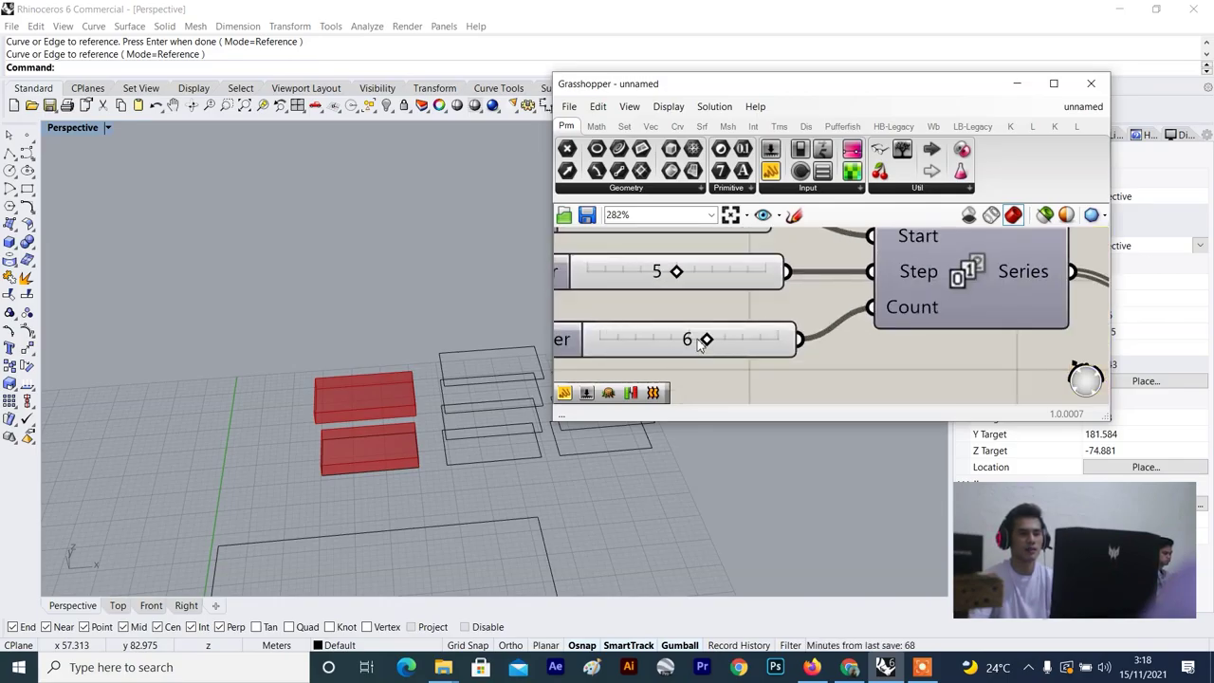
{"action": "left_click_drag", "start_coordinate": [699, 342], "coordinate": [688, 339]}
{"action": "scroll", "coordinate": [949, 327], "scroll_direction": "down", "scroll_amount": 4}
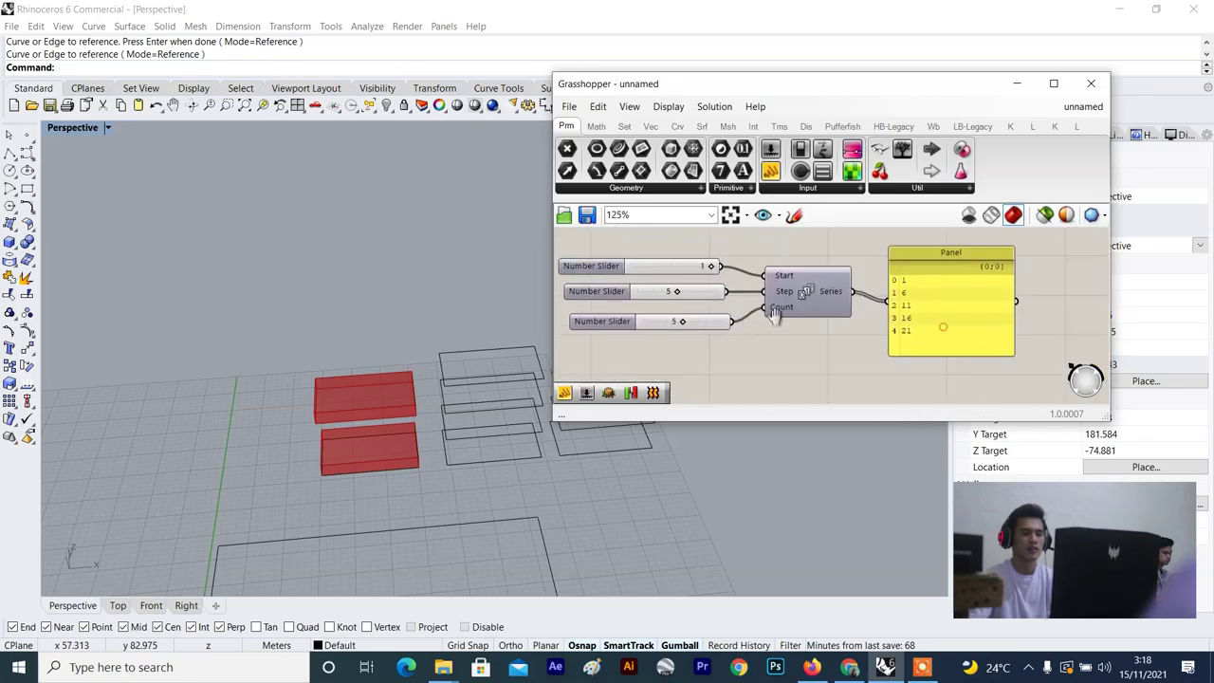
{"action": "left_click", "coordinate": [949, 302]}
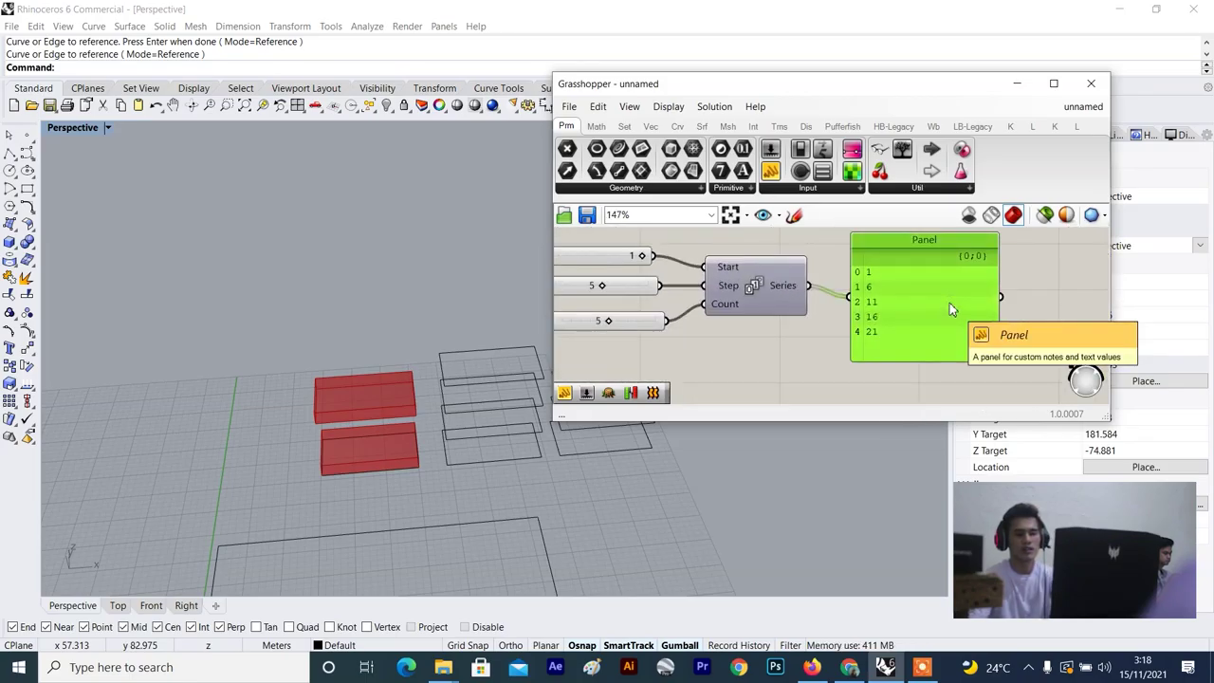
{"action": "key", "text": "Delete"}
Bring the Series component and its three sliders closer to the box definition, and shift the Move component farther from Box.
{"action": "scroll", "coordinate": [949, 302], "scroll_direction": "down", "scroll_amount": 4}
{"action": "right_click_drag", "start_coordinate": [902, 276], "coordinate": [880, 305]}
{"action": "scroll", "coordinate": [882, 303], "scroll_direction": "up", "scroll_amount": 2}
{"action": "left_click_drag", "start_coordinate": [858, 292], "coordinate": [708, 366]}
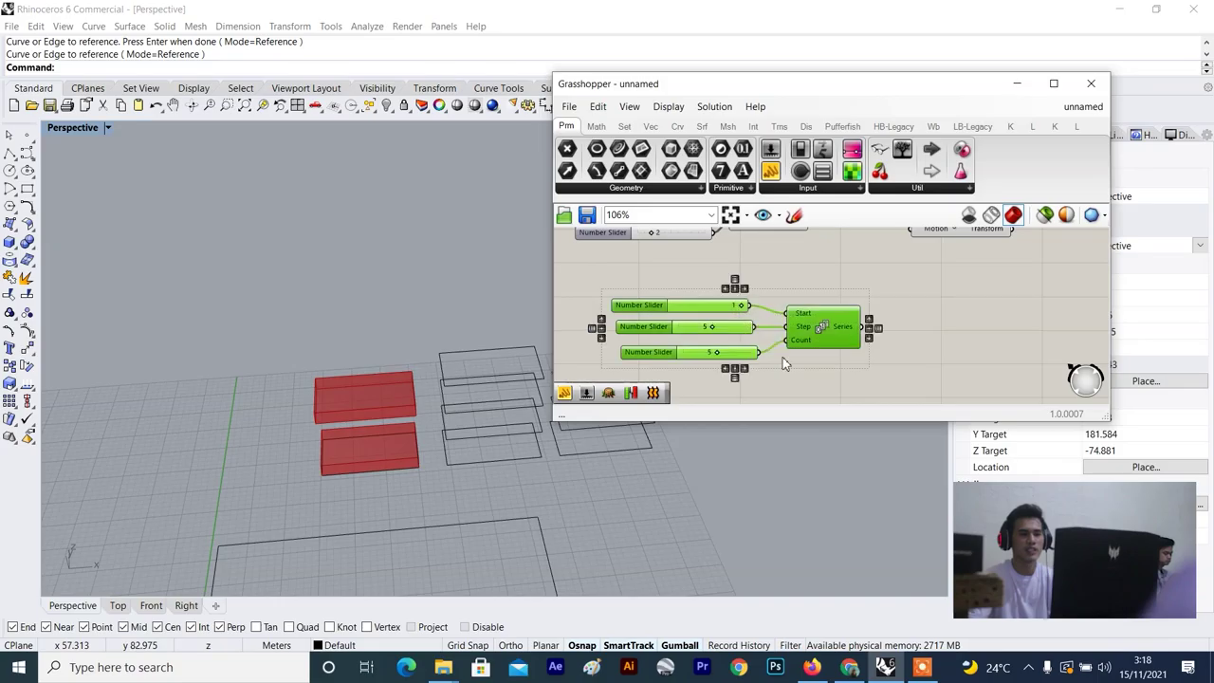
{"action": "left_click_drag", "start_coordinate": [811, 329], "coordinate": [820, 307]}
{"action": "left_click", "coordinate": [977, 275]}
{"action": "scroll", "coordinate": [901, 317], "scroll_direction": "down", "scroll_amount": 5}
{"action": "scroll", "coordinate": [911, 277], "scroll_direction": "up", "scroll_amount": 4}
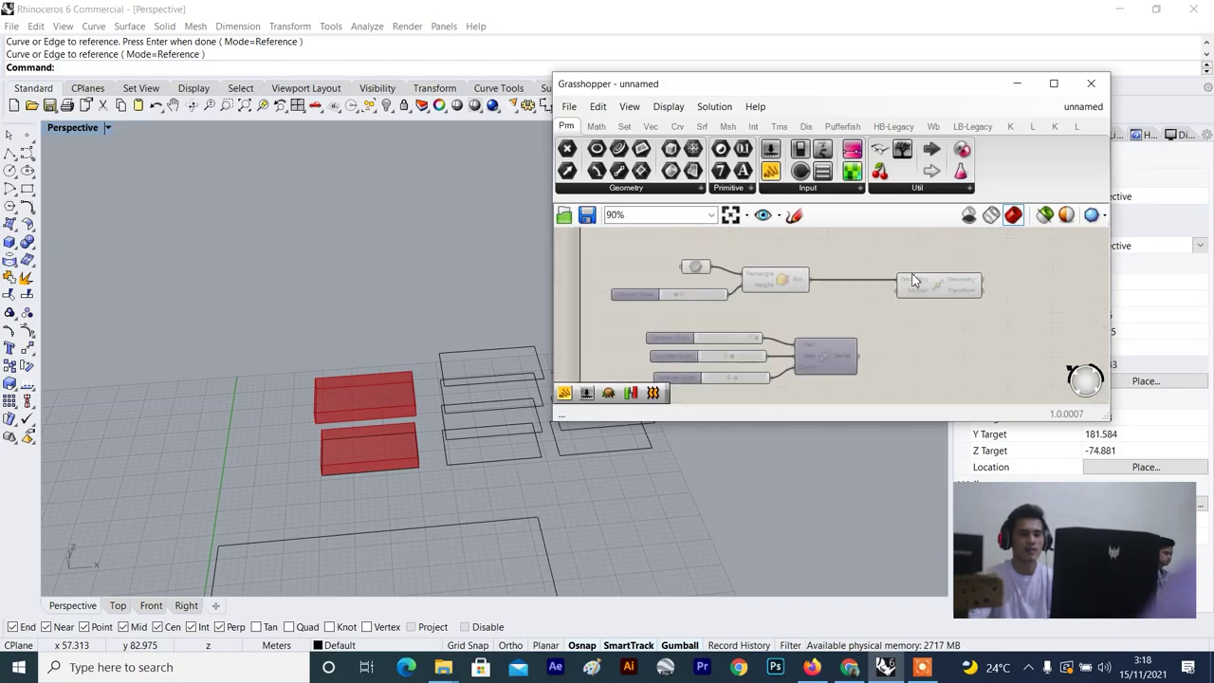
{"action": "left_click_drag", "start_coordinate": [915, 281], "coordinate": [960, 286]}
{"action": "scroll", "coordinate": [926, 310], "scroll_direction": "up", "scroll_amount": 3}
{"action": "left_click", "coordinate": [882, 358]}
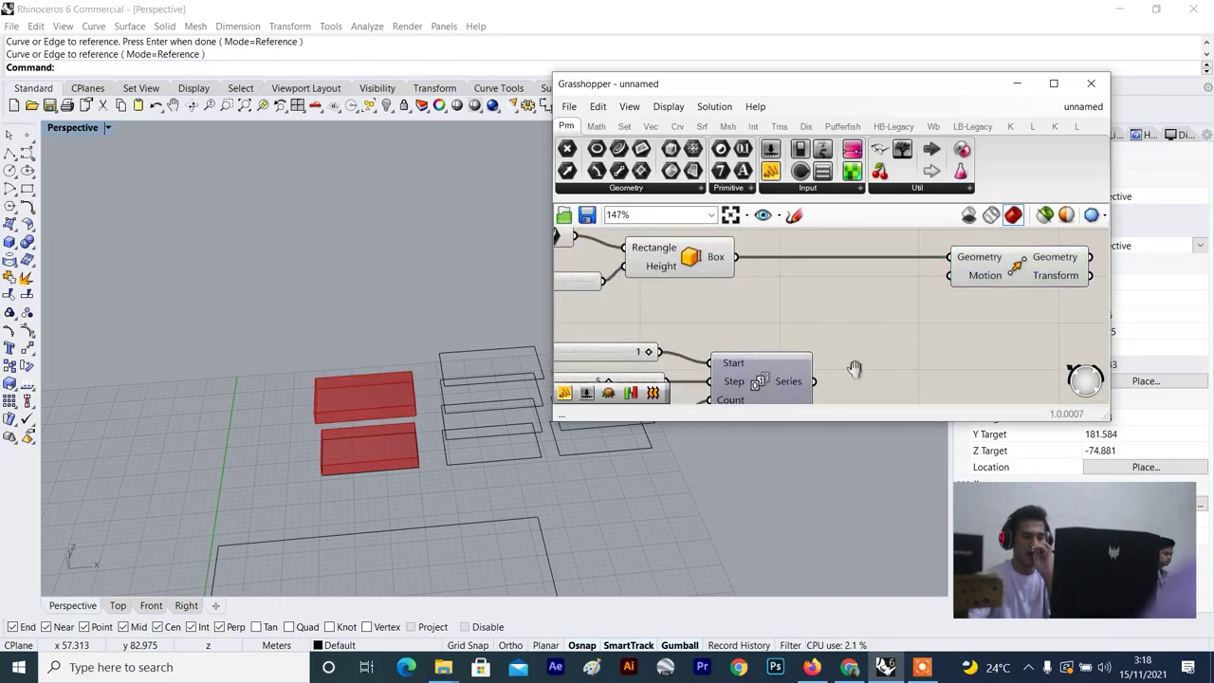
{"action": "right_click_drag", "start_coordinate": [854, 368], "coordinate": [848, 318]}
{"action": "double_click", "coordinate": [889, 322]}
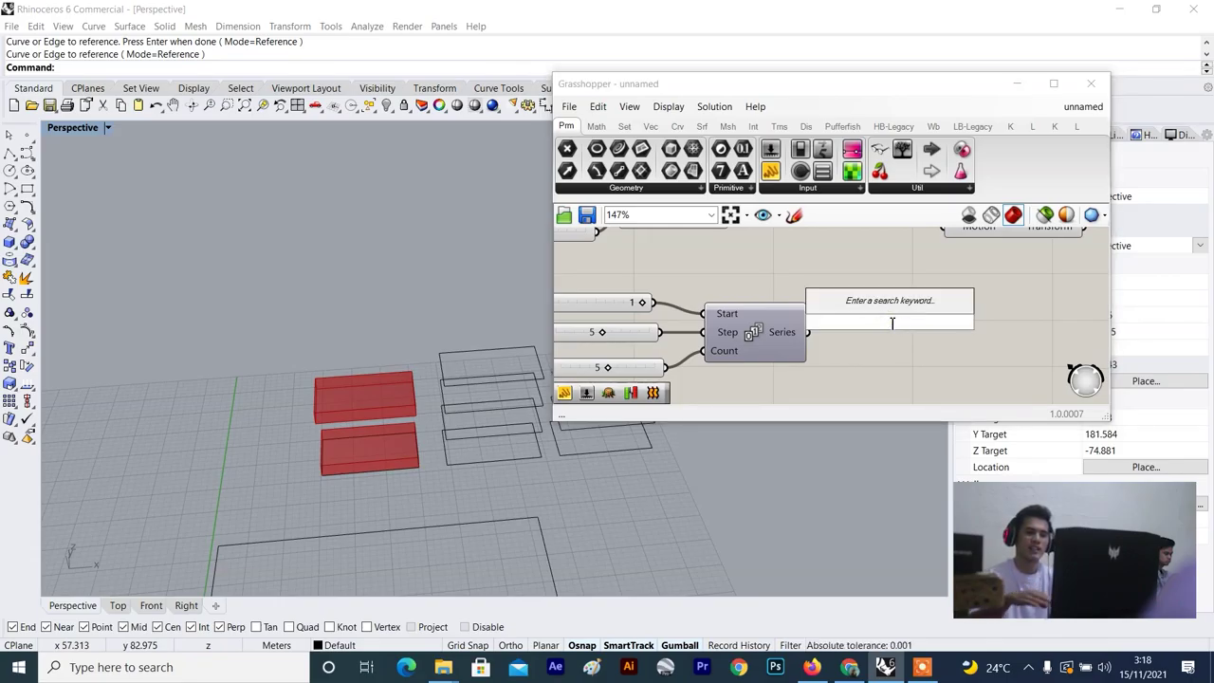
{"action": "left_click", "coordinate": [893, 357]}
Select the Move component and examine which box it highlights in the Perspective viewport.
{"action": "scroll", "coordinate": [900, 332], "scroll_direction": "down", "scroll_amount": 4}
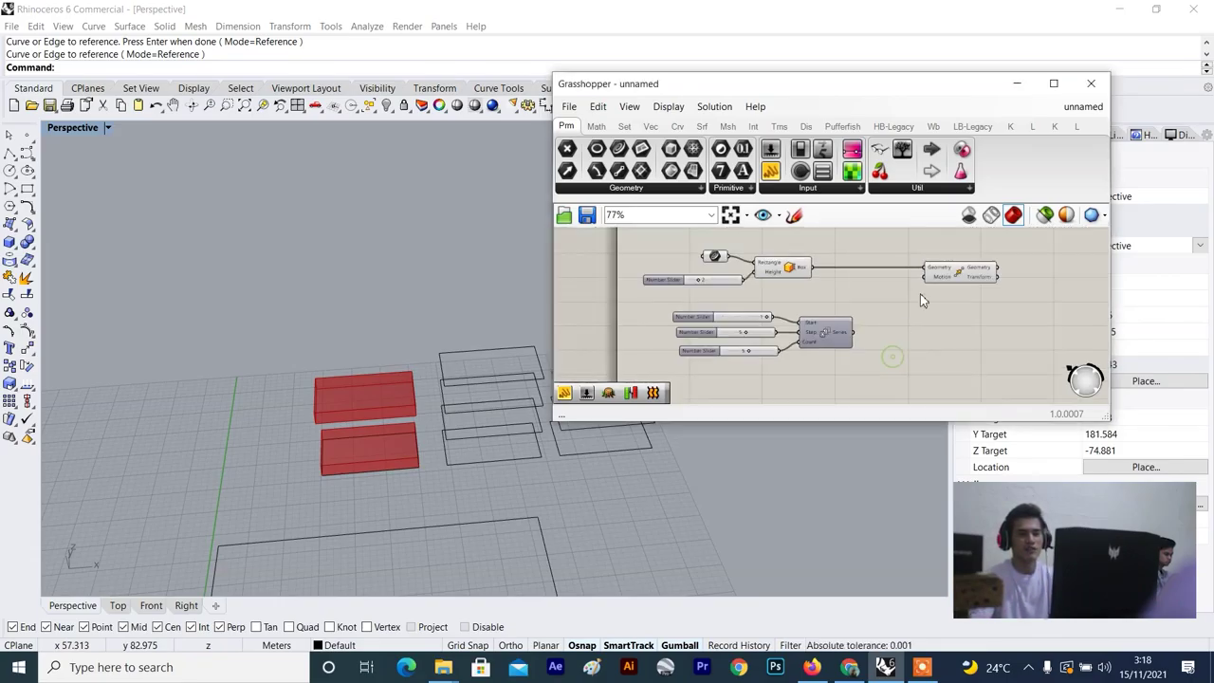
{"action": "scroll", "coordinate": [924, 277], "scroll_direction": "up", "scroll_amount": 3}
{"action": "left_click", "coordinate": [953, 272]}
{"action": "scroll", "coordinate": [317, 453], "scroll_direction": "up", "scroll_amount": 5}
{"action": "scroll", "coordinate": [317, 454], "scroll_direction": "up", "scroll_amount": 6}
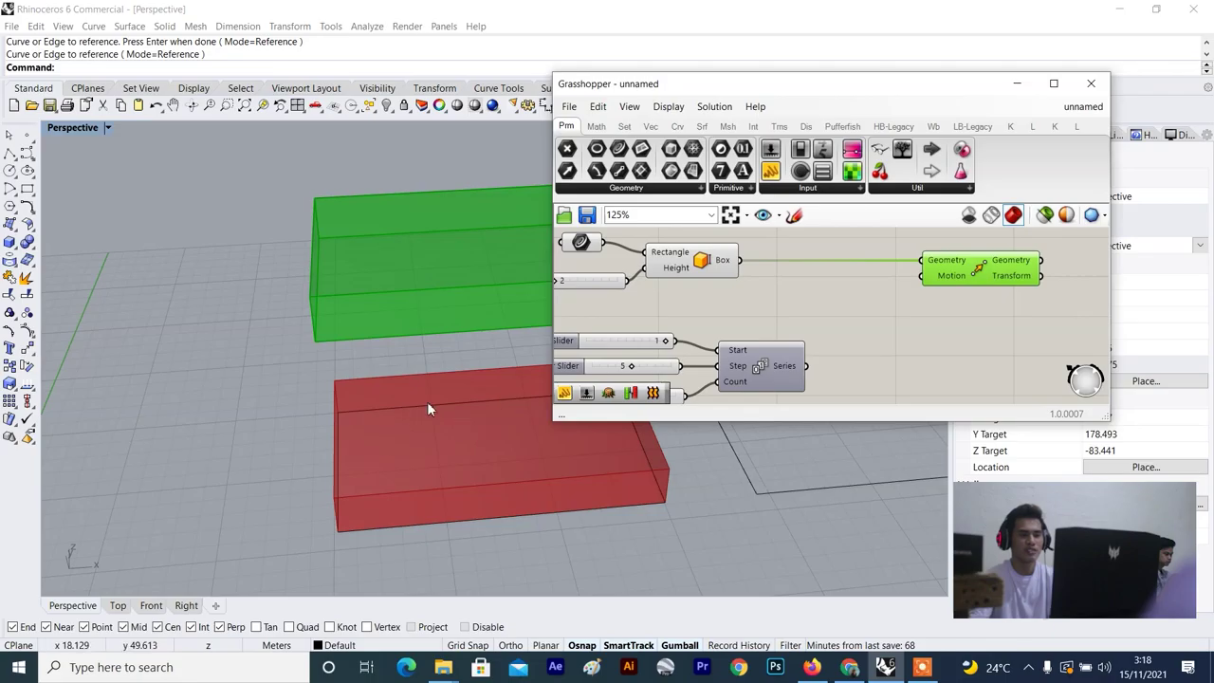
{"action": "scroll", "coordinate": [327, 433], "scroll_direction": "down", "scroll_amount": 14}
{"action": "right_click_drag", "start_coordinate": [332, 432], "coordinate": [355, 426]}
{"action": "scroll", "coordinate": [347, 429], "scroll_direction": "up", "scroll_amount": 6}
{"action": "left_click", "coordinate": [967, 274]}
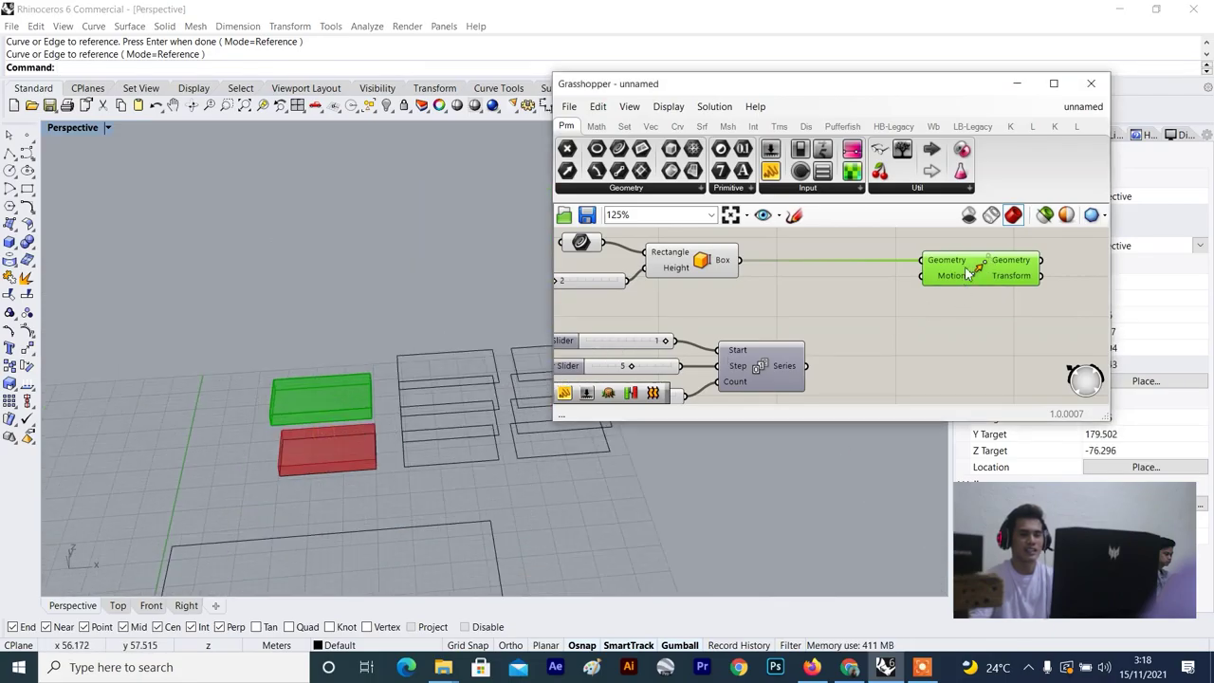
{"action": "left_click", "coordinate": [892, 359]}
{"action": "right_click_drag", "start_coordinate": [892, 357], "coordinate": [833, 300]}
{"action": "scroll", "coordinate": [819, 325], "scroll_direction": "up", "scroll_amount": 1}
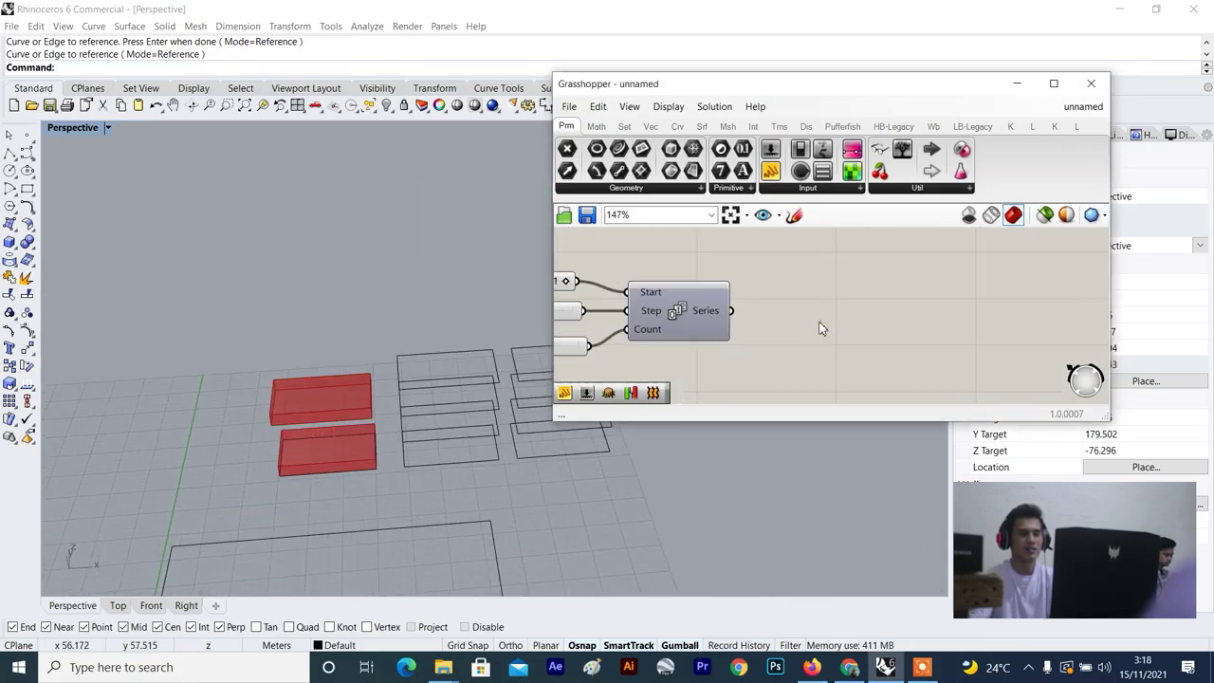
{"action": "double_click", "coordinate": [819, 318]}
{"action": "key", "text": "Escape"}
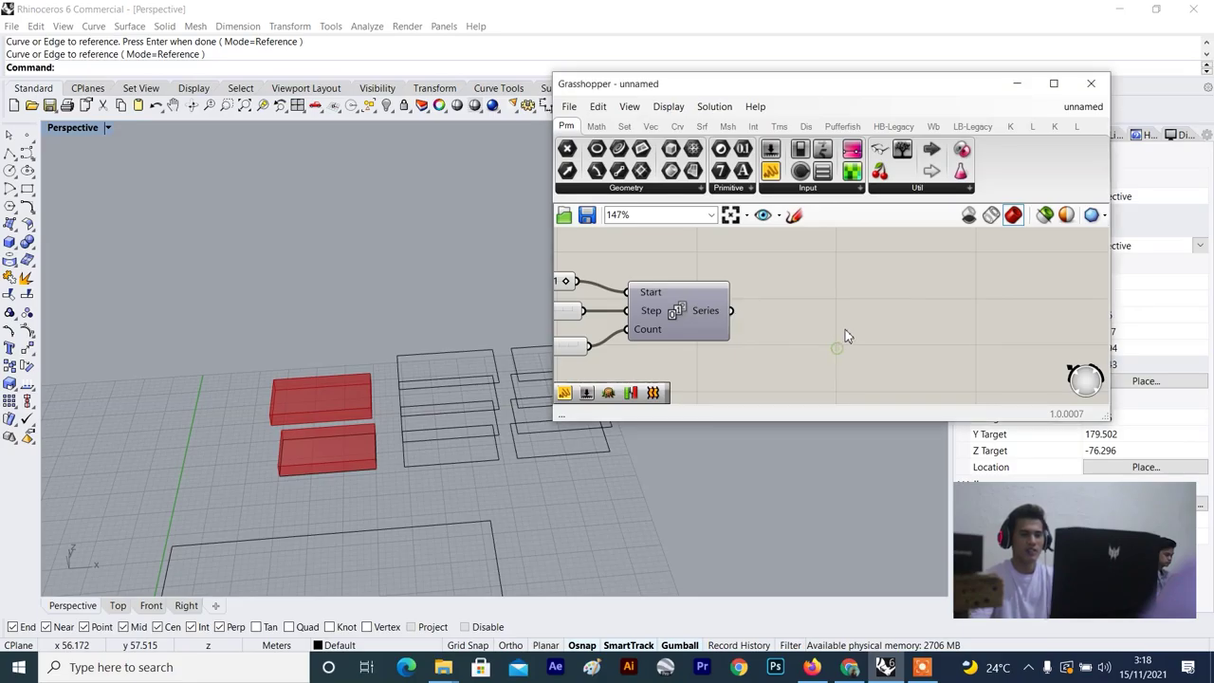
{"action": "scroll", "coordinate": [845, 332], "scroll_direction": "down", "scroll_amount": 1}
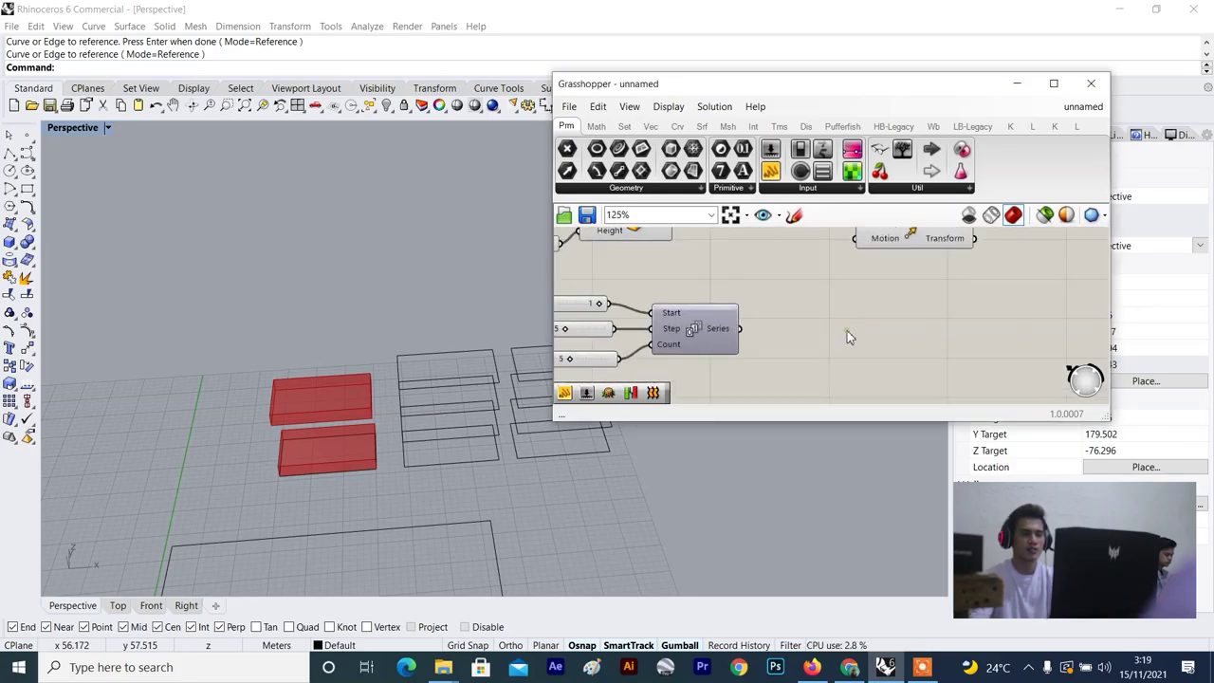
{"action": "double_click", "coordinate": [849, 334]}
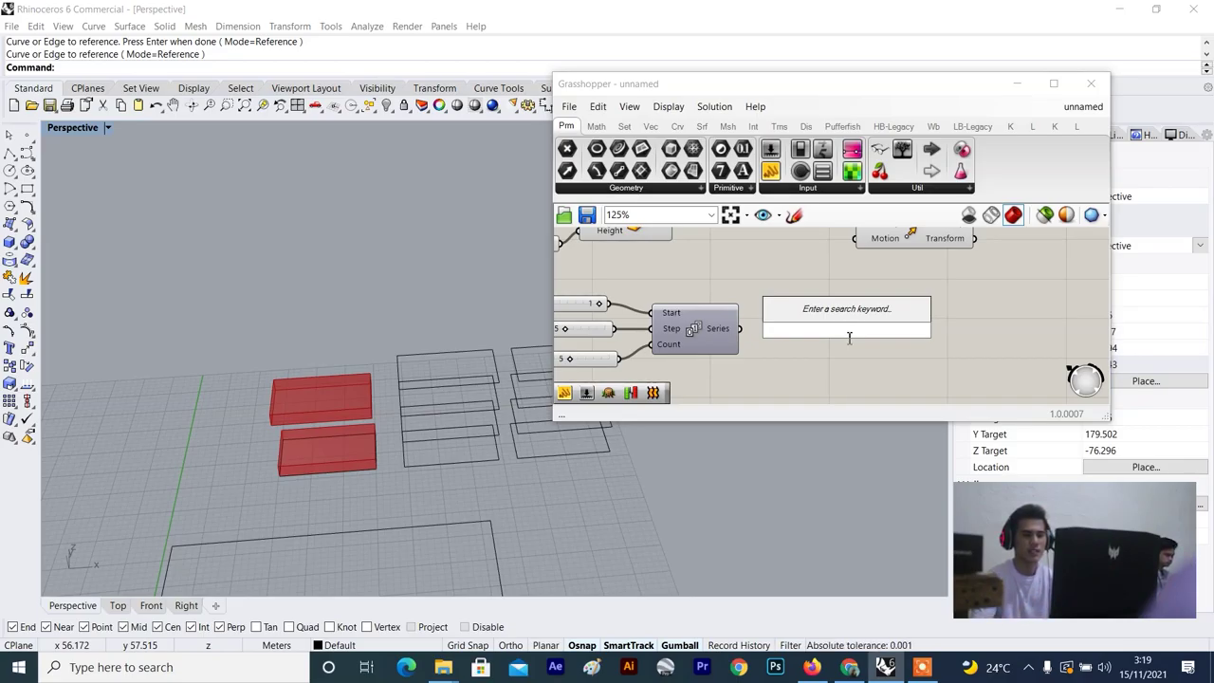
{"action": "left_click", "coordinate": [845, 360]}
{"action": "scroll", "coordinate": [853, 304], "scroll_direction": "up", "scroll_amount": 2}
{"action": "scroll", "coordinate": [875, 271], "scroll_direction": "down", "scroll_amount": 3}
Add a Unit Z component near the Move component's Motion input and line up Move with the Box output.
{"action": "left_click_drag", "start_coordinate": [913, 253], "coordinate": [949, 258]}
{"action": "scroll", "coordinate": [852, 307], "scroll_direction": "up", "scroll_amount": 2}
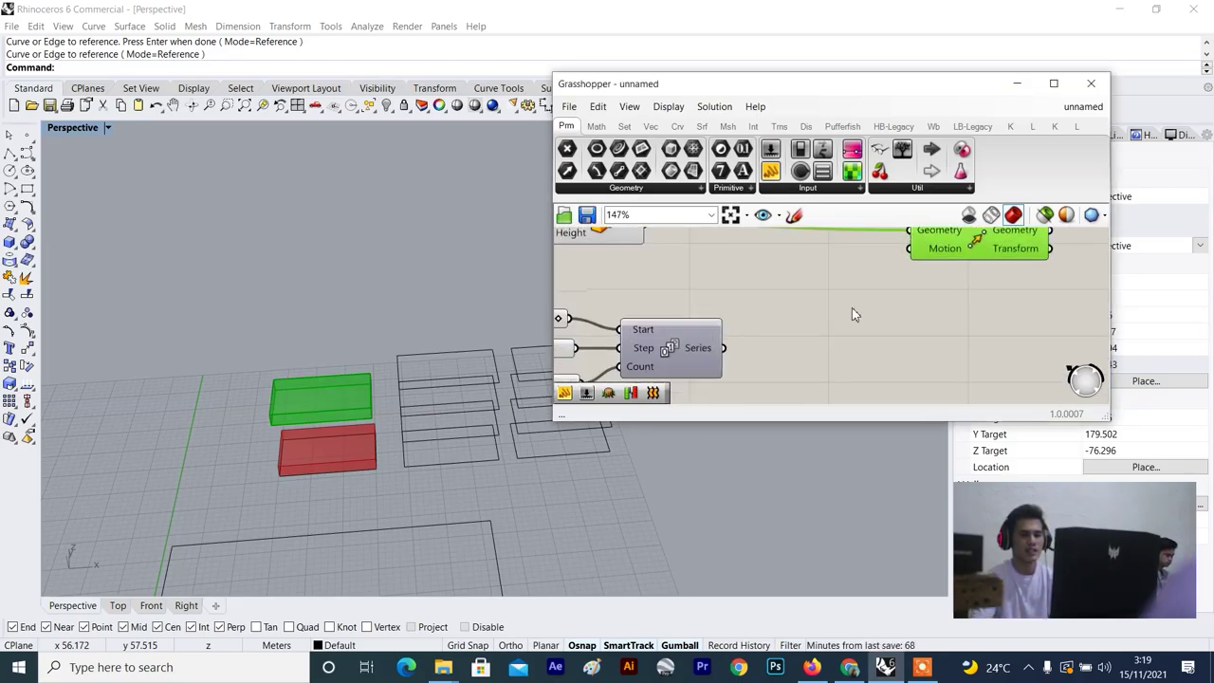
{"action": "double_click", "coordinate": [824, 332]}
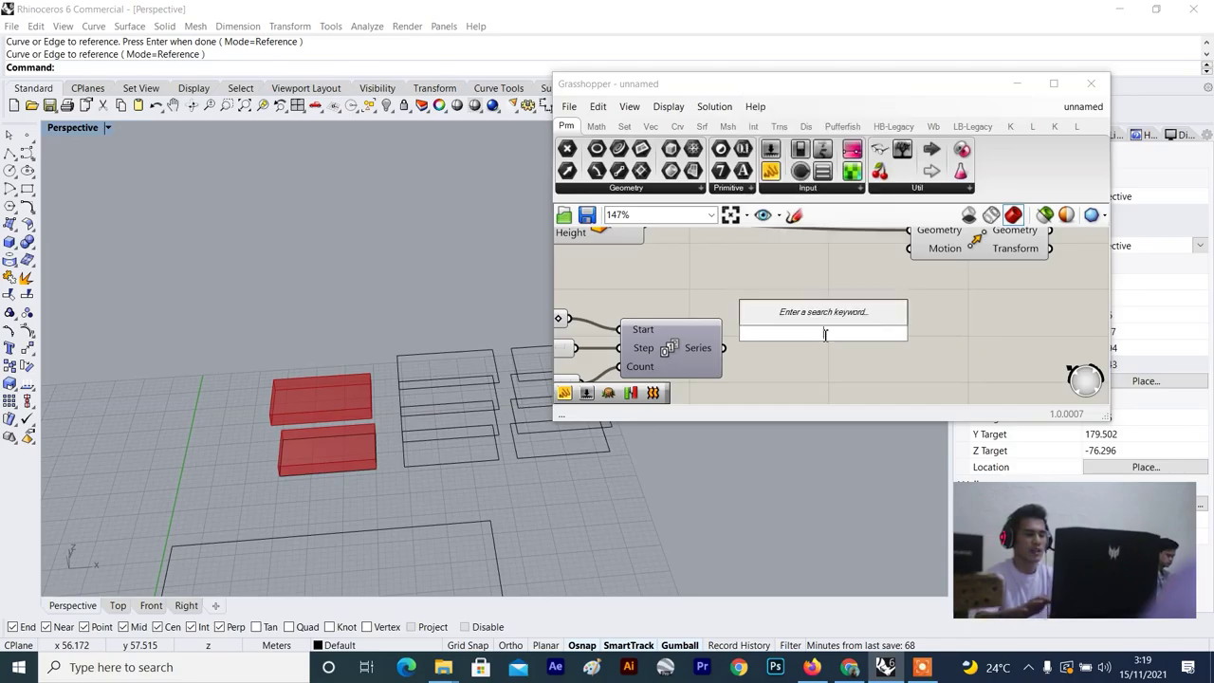
{"action": "type", "text": "z"}
{"action": "key", "text": "Return"}
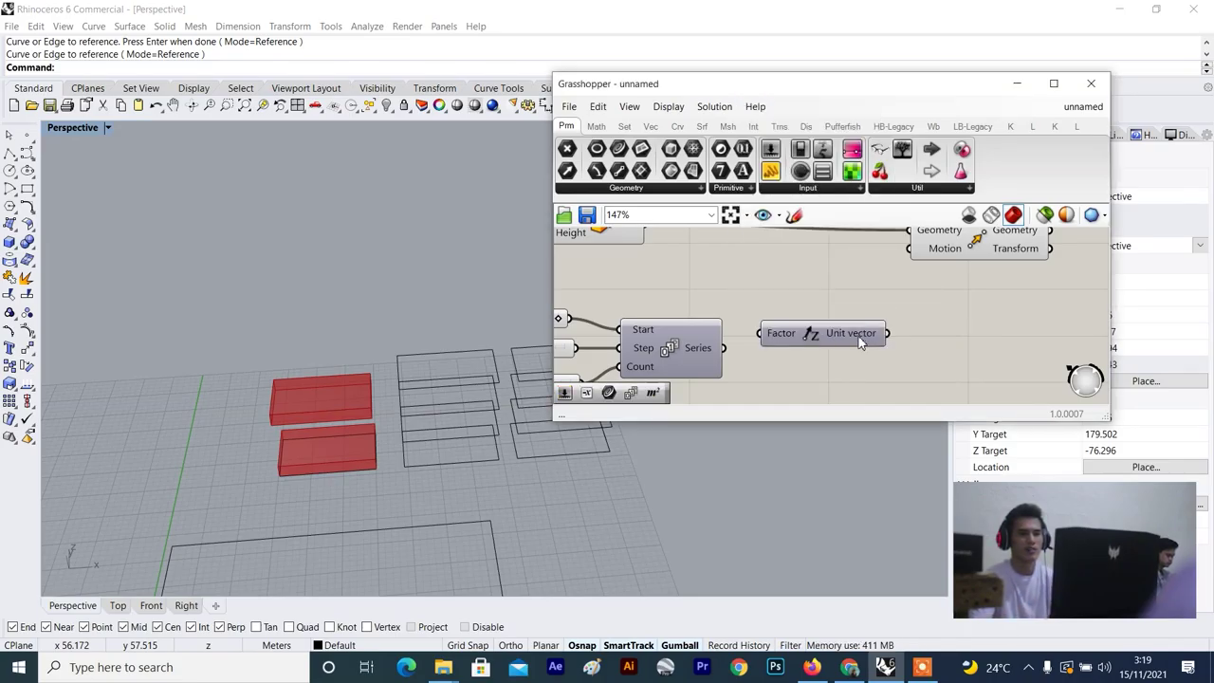
{"action": "left_click_drag", "start_coordinate": [858, 337], "coordinate": [840, 286]}
{"action": "scroll", "coordinate": [842, 285], "scroll_direction": "up", "scroll_amount": 3}
{"action": "scroll", "coordinate": [842, 284], "scroll_direction": "down", "scroll_amount": 4}
{"action": "mouse_move", "coordinate": [842, 308]}
{"action": "right_mouse_down"}
{"action": "mouse_move", "coordinate": [864, 282]}
{"action": "mouse_move", "coordinate": [857, 323]}
{"action": "right_mouse_up"}
{"action": "scroll", "coordinate": [938, 282], "scroll_direction": "up", "scroll_amount": 2}
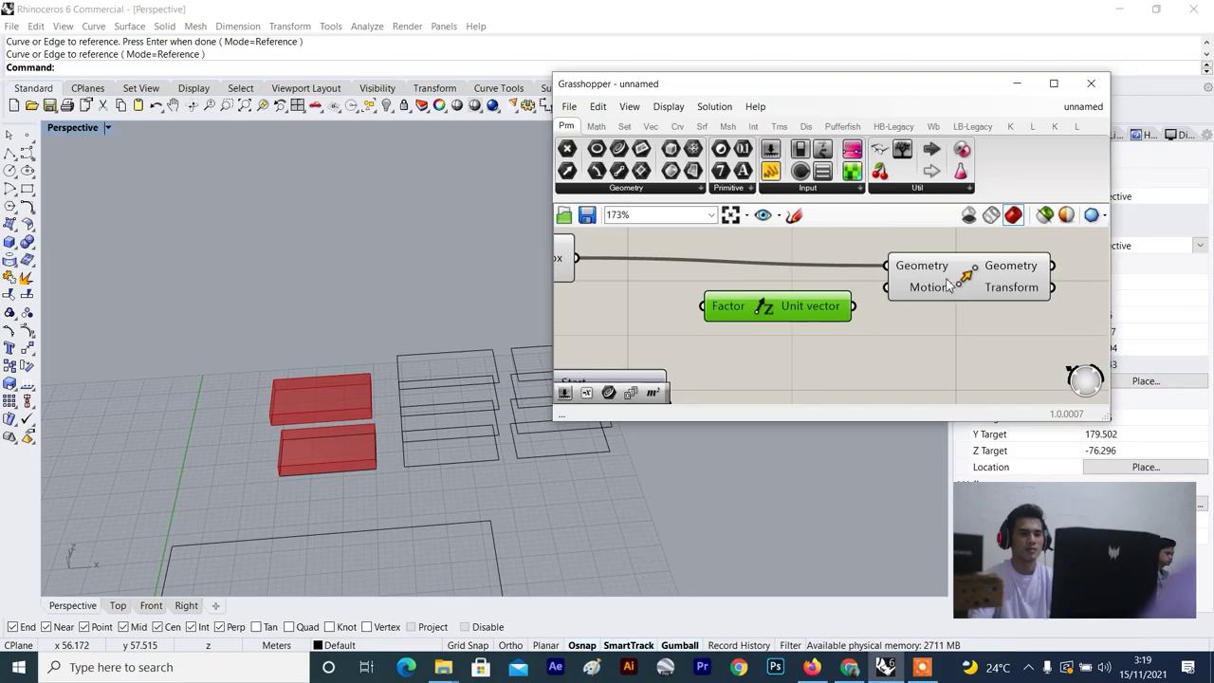
{"action": "left_click_drag", "start_coordinate": [946, 284], "coordinate": [949, 276]}
Examine the boxes and reference rectangles relative to the axes in the Perspective viewport.
{"action": "right_click_drag", "start_coordinate": [518, 426], "coordinate": [352, 459]}
{"action": "scroll", "coordinate": [331, 498], "scroll_direction": "down", "scroll_amount": 8}
{"action": "scroll", "coordinate": [325, 500], "scroll_direction": "up", "scroll_amount": 10}
{"action": "scroll", "coordinate": [351, 459], "scroll_direction": "down", "scroll_amount": 8}
{"action": "left_click", "coordinate": [863, 343]}
{"action": "scroll", "coordinate": [277, 338], "scroll_direction": "down", "scroll_amount": 5}
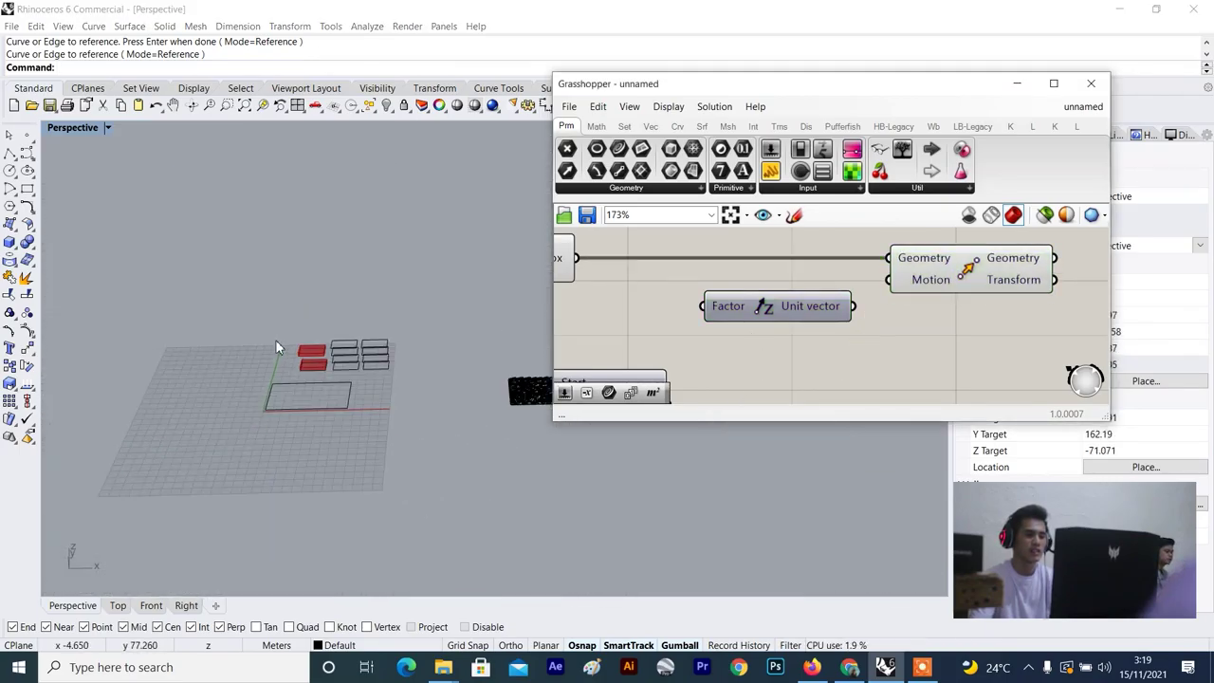
{"action": "right_click_drag", "start_coordinate": [276, 341], "coordinate": [315, 460]}
{"action": "scroll", "coordinate": [299, 472], "scroll_direction": "up", "scroll_amount": 8}
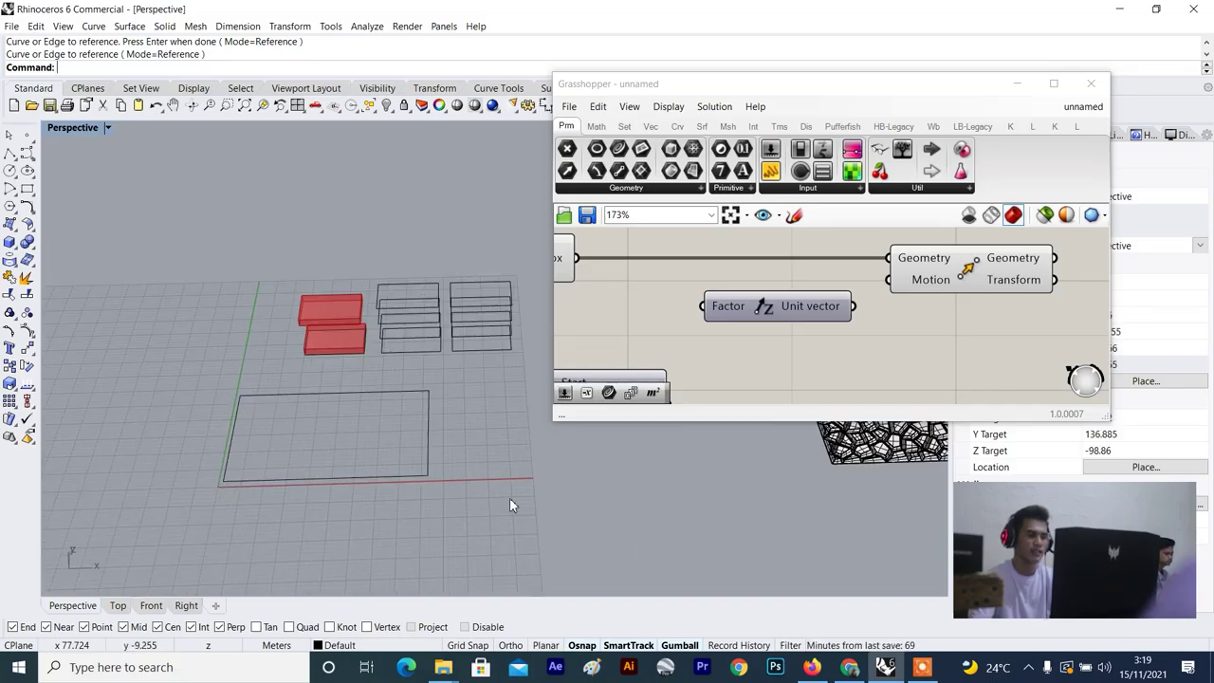
Connect the Unit Z component's Unit vector output to the Move component's Motion input.
{"action": "left_click", "coordinate": [859, 319]}
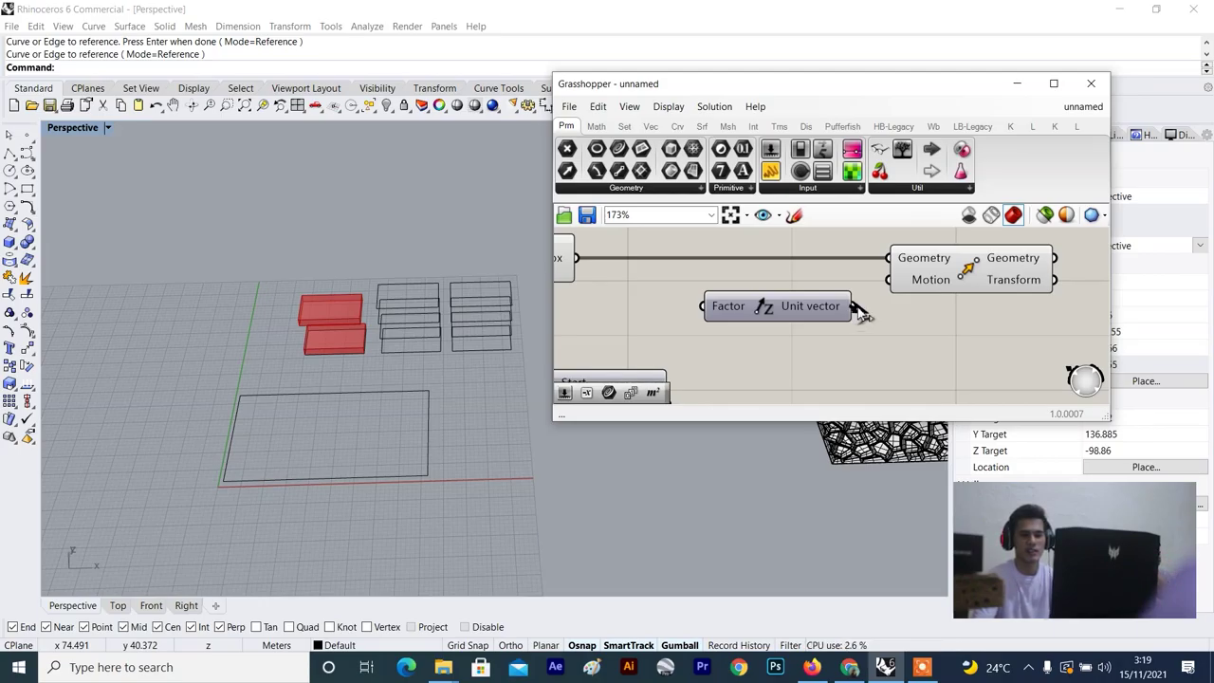
{"action": "left_click_drag", "start_coordinate": [855, 305], "coordinate": [888, 279]}
{"action": "scroll", "coordinate": [884, 314], "scroll_direction": "down", "scroll_amount": 5}
{"action": "scroll", "coordinate": [771, 332], "scroll_direction": "up", "scroll_amount": 3}
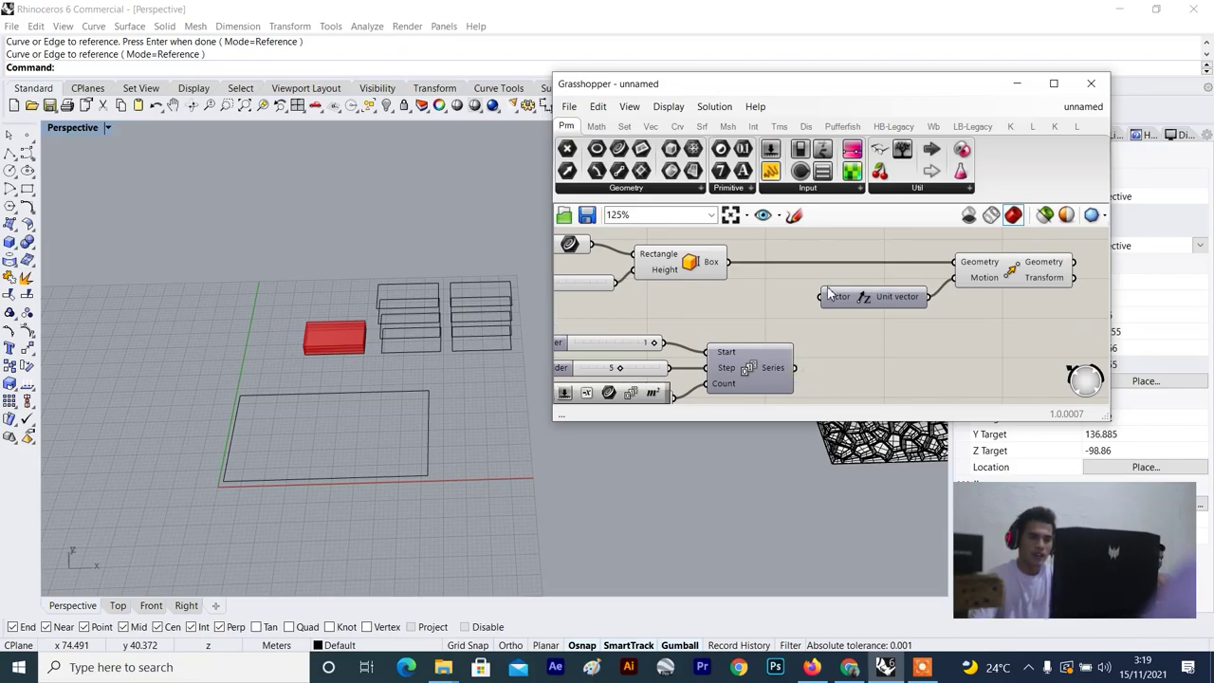
{"action": "scroll", "coordinate": [830, 294], "scroll_direction": "up", "scroll_amount": 3}
{"action": "left_click", "coordinate": [855, 302]}
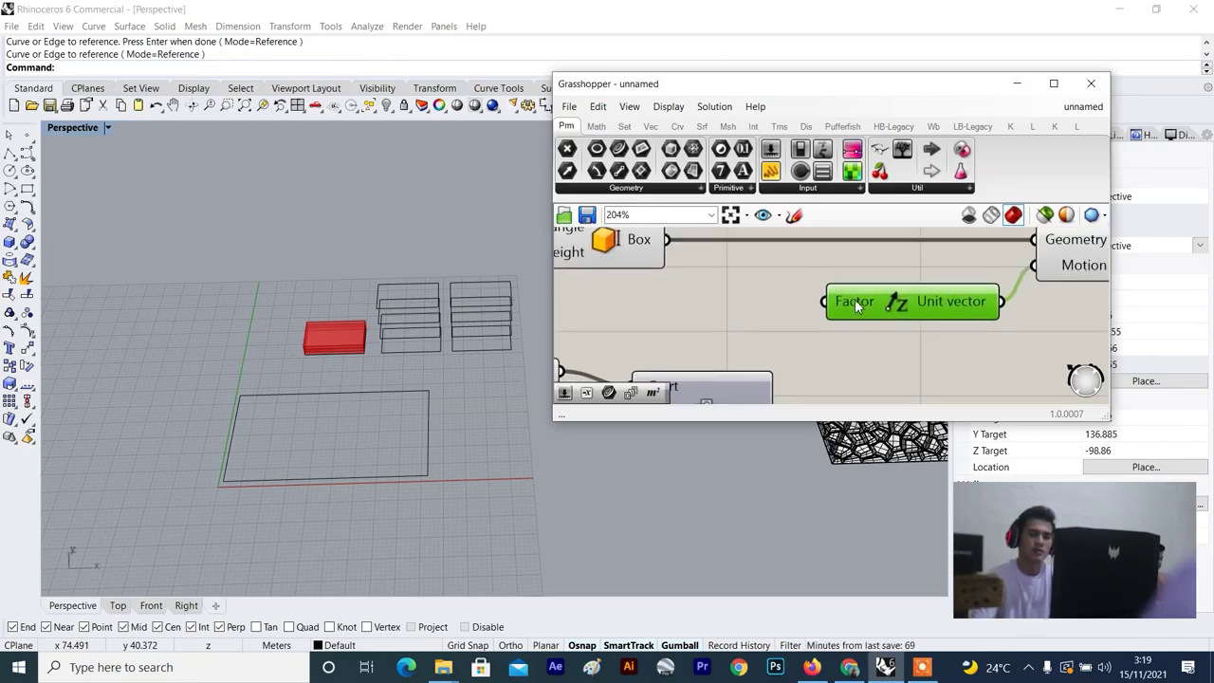
Connect the Series output to the Unit Z component's Factor input and select the Move component to check its boxes.
{"action": "scroll", "coordinate": [854, 299], "scroll_direction": "down", "scroll_amount": 4}
{"action": "scroll", "coordinate": [856, 306], "scroll_direction": "up", "scroll_amount": 3}
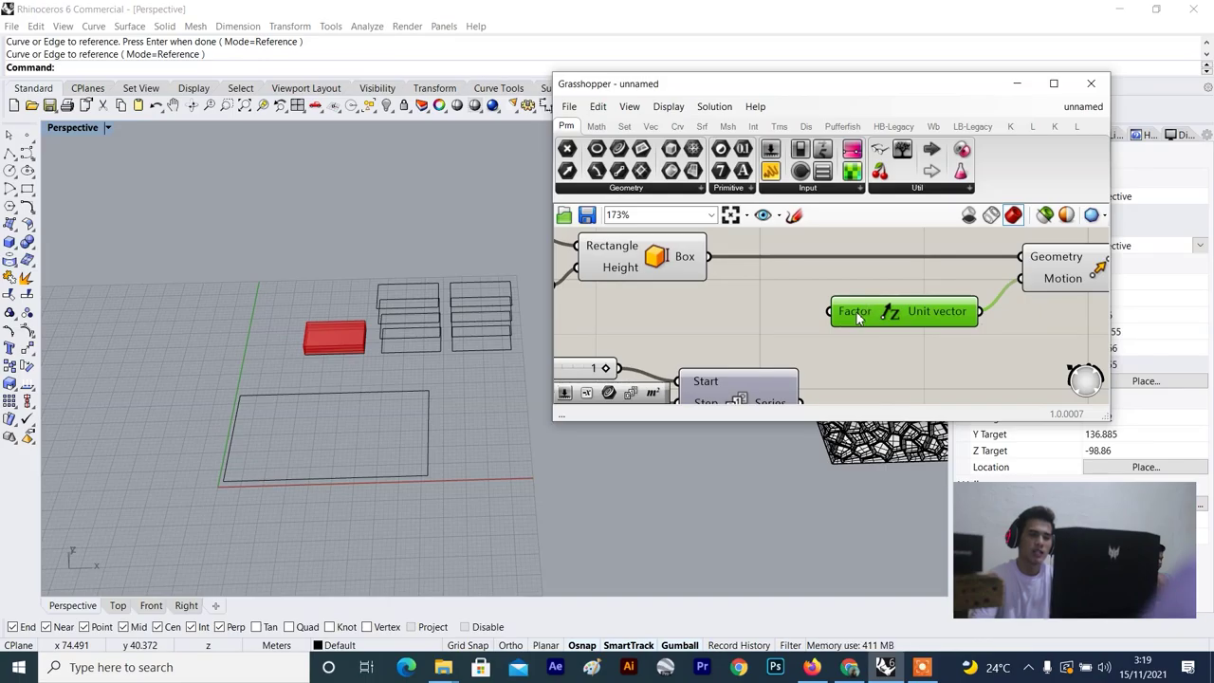
{"action": "scroll", "coordinate": [857, 318], "scroll_direction": "down", "scroll_amount": 2}
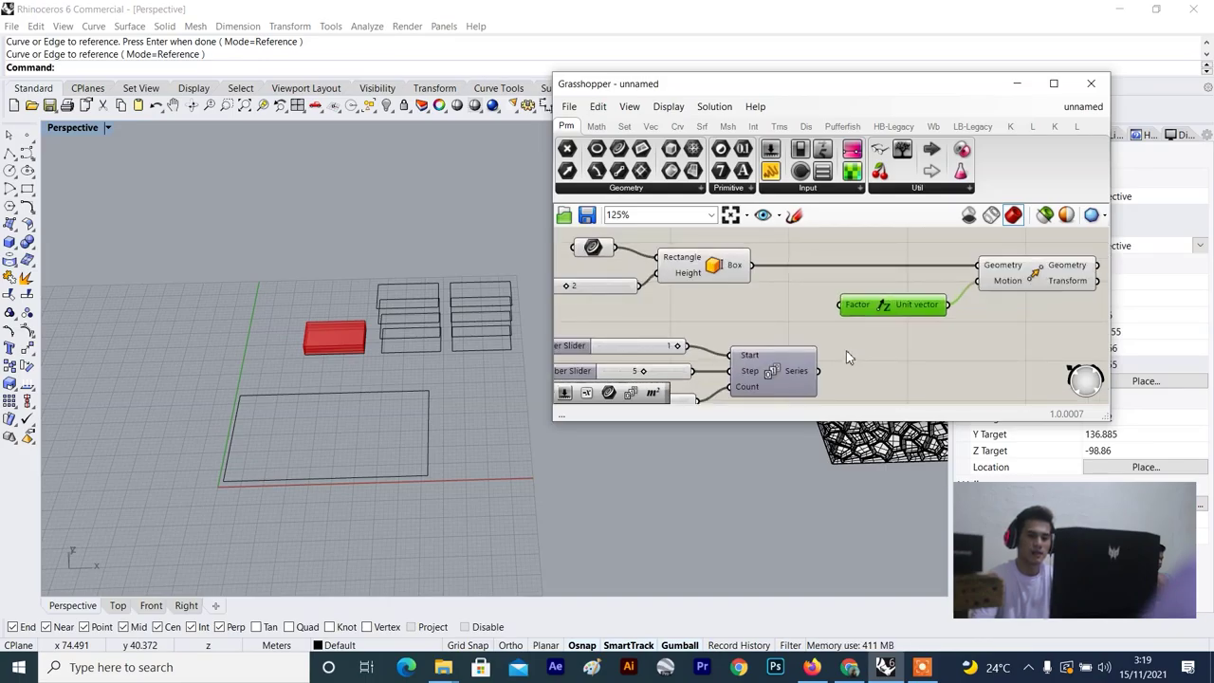
{"action": "scroll", "coordinate": [839, 355], "scroll_direction": "down", "scroll_amount": 2}
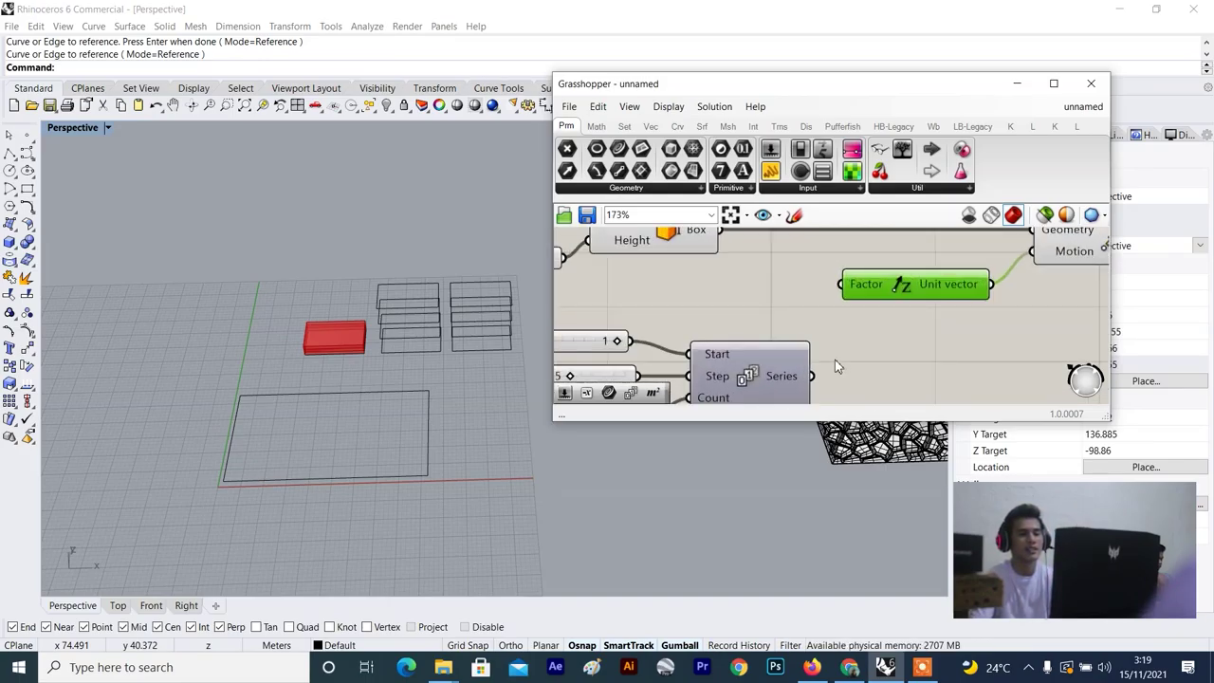
{"action": "scroll", "coordinate": [833, 363], "scroll_direction": "up", "scroll_amount": 3}
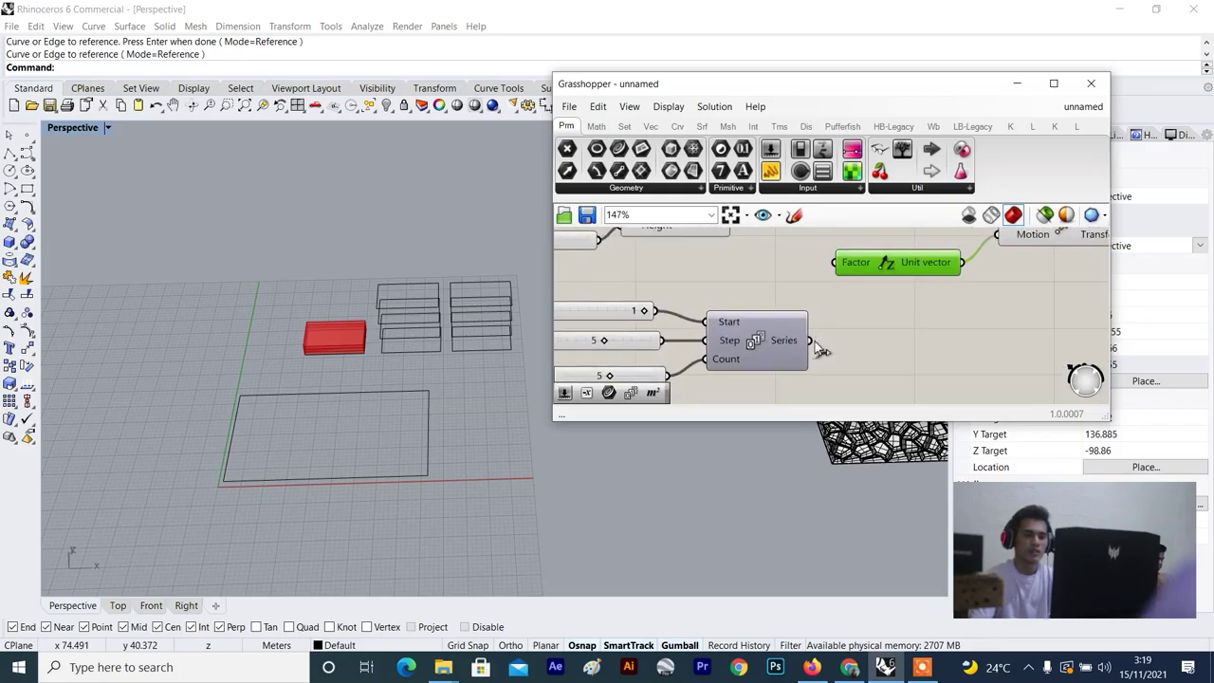
{"action": "left_click_drag", "start_coordinate": [813, 342], "coordinate": [835, 262]}
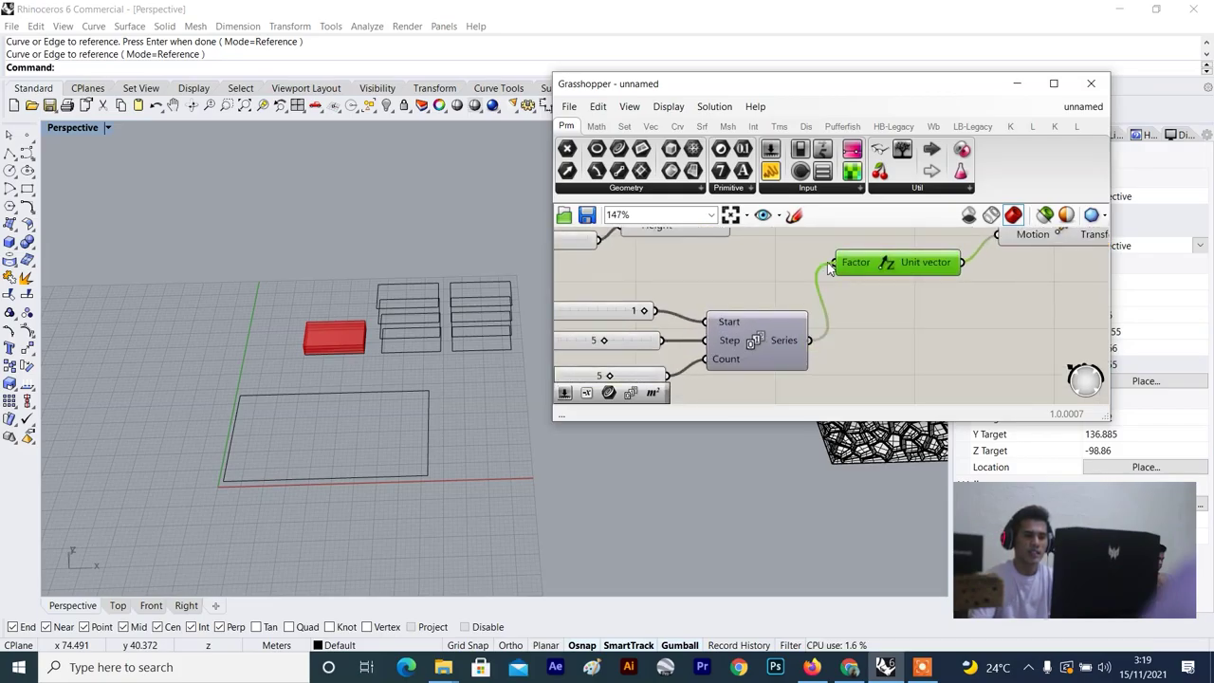
{"action": "left_click", "coordinate": [886, 306]}
{"action": "scroll", "coordinate": [890, 304], "scroll_direction": "down", "scroll_amount": 4}
{"action": "scroll", "coordinate": [951, 265], "scroll_direction": "up", "scroll_amount": 3}
{"action": "left_click", "coordinate": [964, 266]}
{"action": "scroll", "coordinate": [889, 289], "scroll_direction": "down", "scroll_amount": 5}
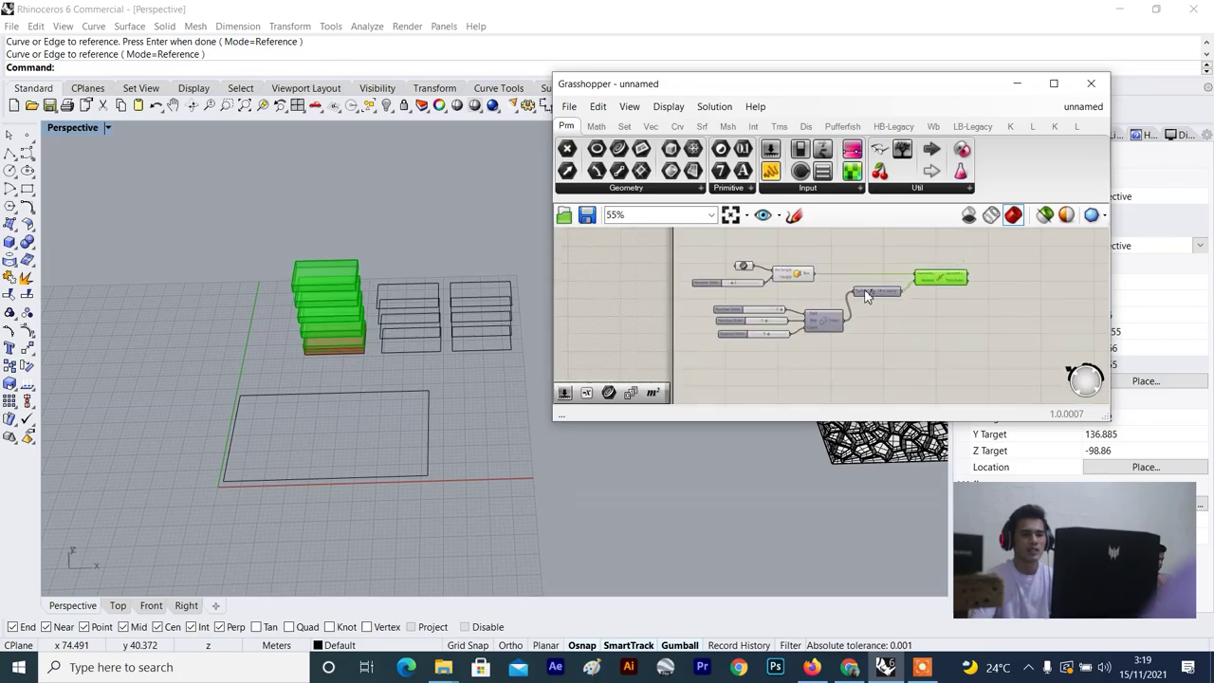
Turn off the preview of the source geometry parameter and the Box component with its height slider.
{"action": "scroll", "coordinate": [864, 290], "scroll_direction": "down", "scroll_amount": 2}
{"action": "scroll", "coordinate": [827, 286], "scroll_direction": "up", "scroll_amount": 3}
{"action": "left_click_drag", "start_coordinate": [869, 233], "coordinate": [706, 291]}
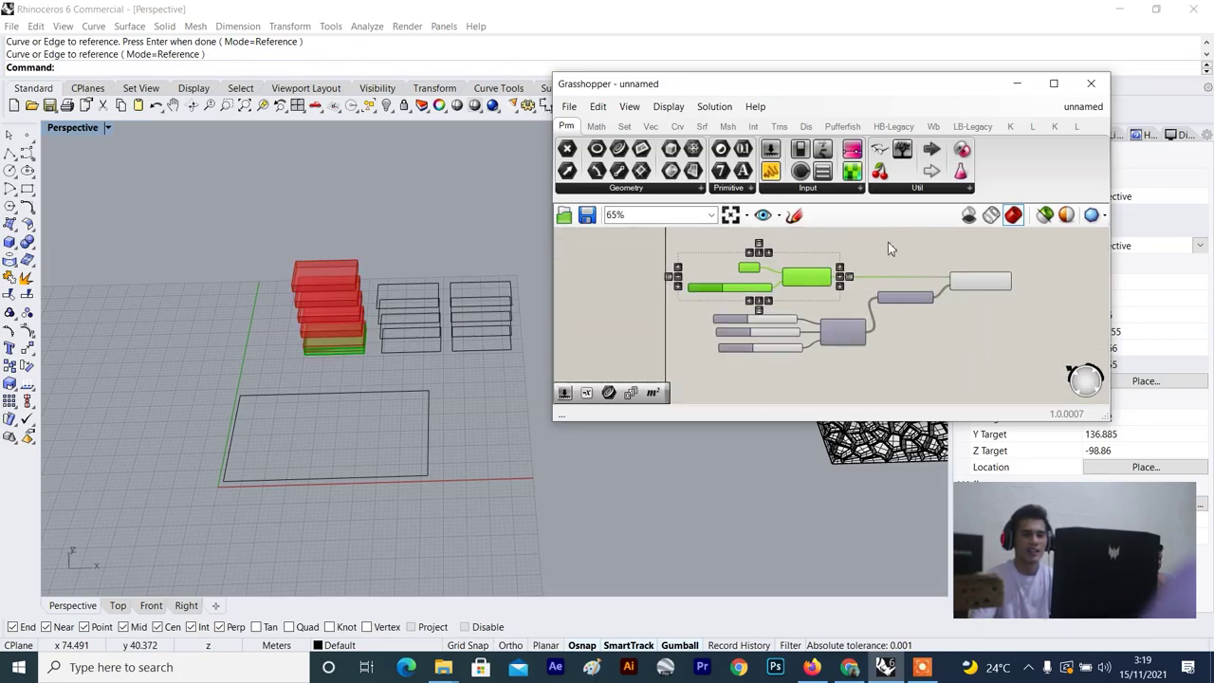
{"action": "right_click", "coordinate": [908, 229]}
{"action": "left_click", "coordinate": [922, 253]}
Examine the stack of moved boxes in the Perspective viewport and the Series component that spaces them.
{"action": "scroll", "coordinate": [418, 373], "scroll_direction": "down", "scroll_amount": 3}
{"action": "right_click_drag", "start_coordinate": [402, 357], "coordinate": [394, 319]}
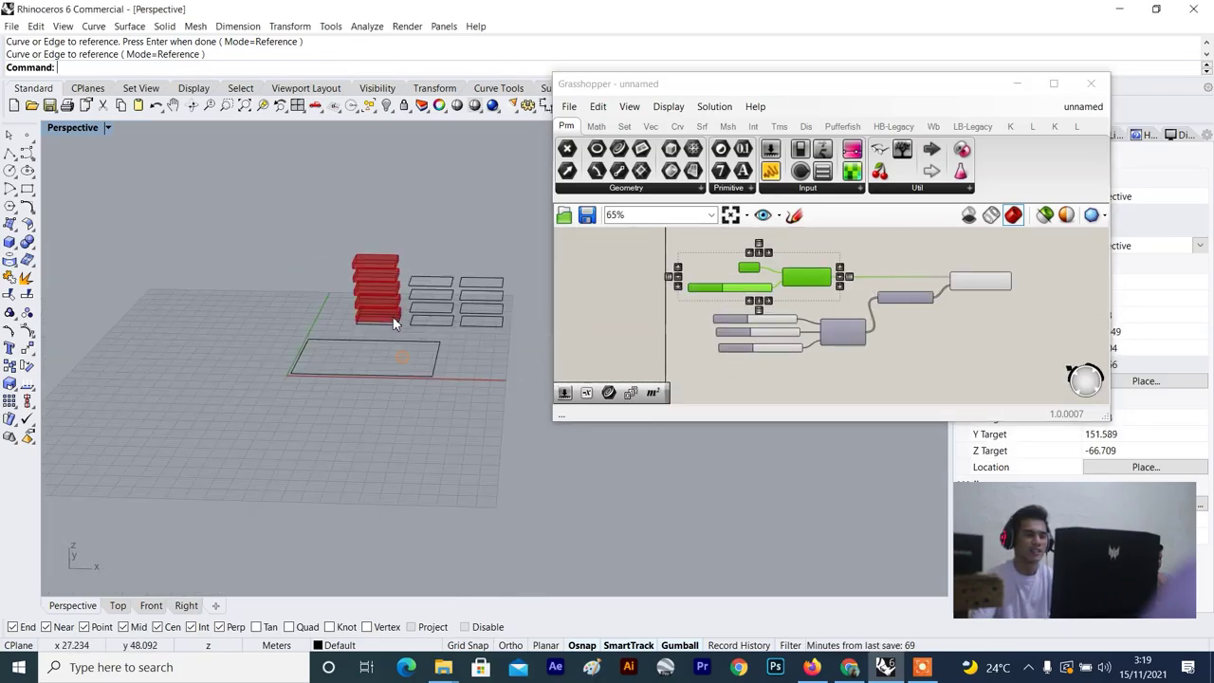
{"action": "scroll", "coordinate": [388, 313], "scroll_direction": "up", "scroll_amount": 3}
{"action": "scroll", "coordinate": [720, 296], "scroll_direction": "up", "scroll_amount": 3}
{"action": "left_click", "coordinate": [922, 315]}
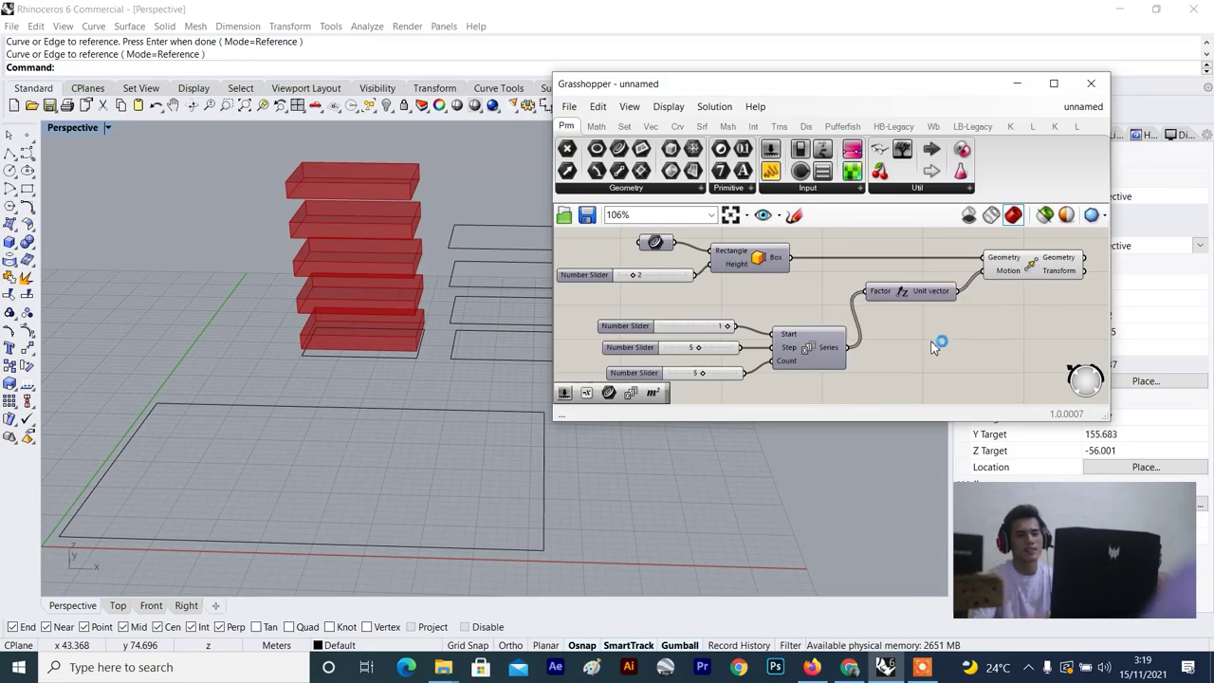
{"action": "scroll", "coordinate": [805, 347], "scroll_direction": "up", "scroll_amount": 3}
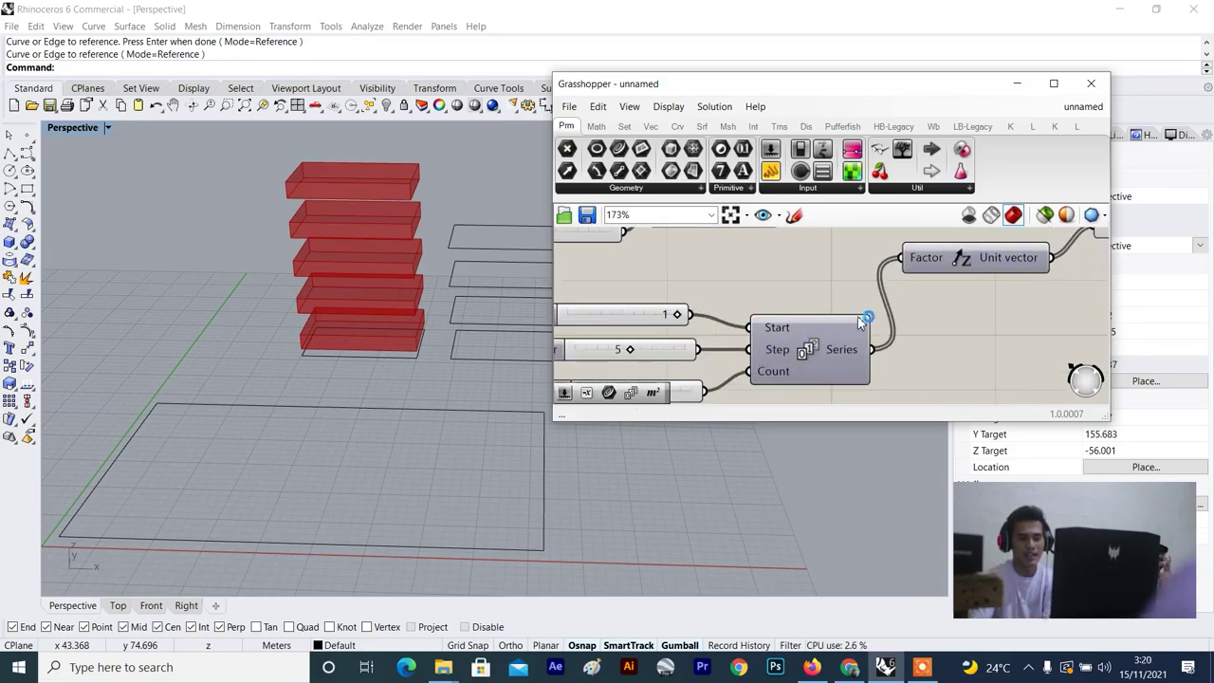
{"action": "scroll", "coordinate": [382, 331], "scroll_direction": "down", "scroll_amount": 5}
{"action": "right_click_drag", "start_coordinate": [382, 331], "coordinate": [417, 303]}
{"action": "scroll", "coordinate": [396, 241], "scroll_direction": "up", "scroll_amount": 8}
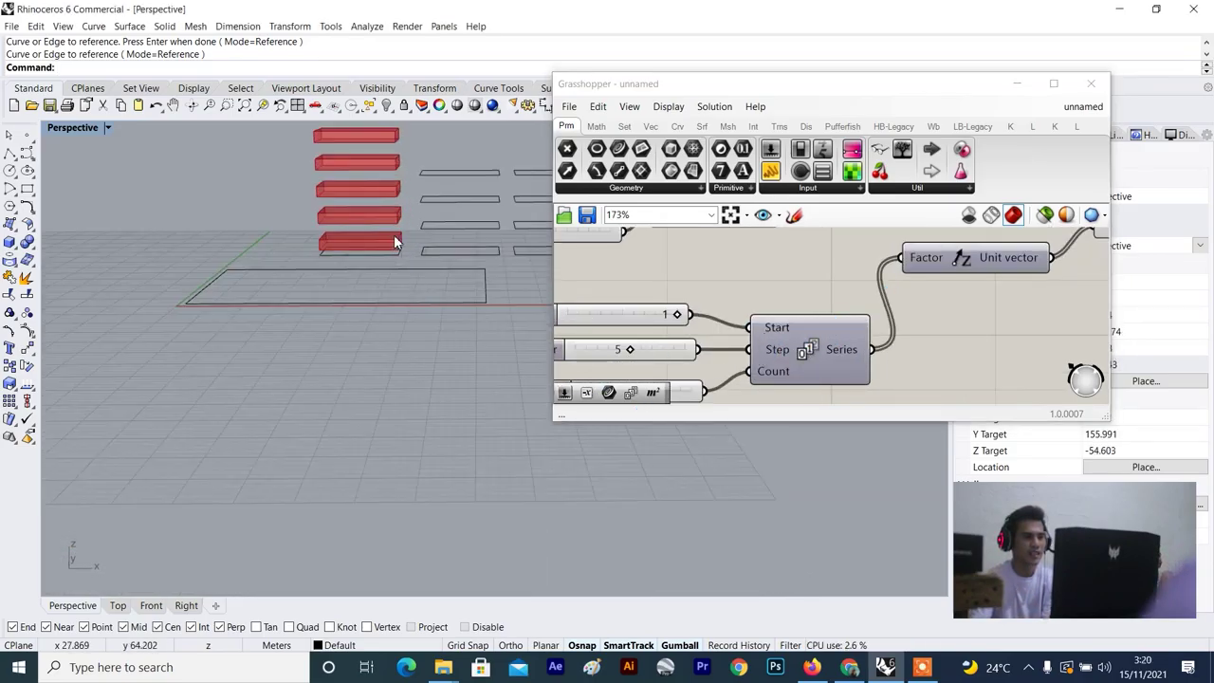
{"action": "scroll", "coordinate": [761, 304], "scroll_direction": "up", "scroll_amount": 2}
Replace the slider feeding the Series Start input with a new number slider set to 2.
{"action": "left_click", "coordinate": [715, 370]}
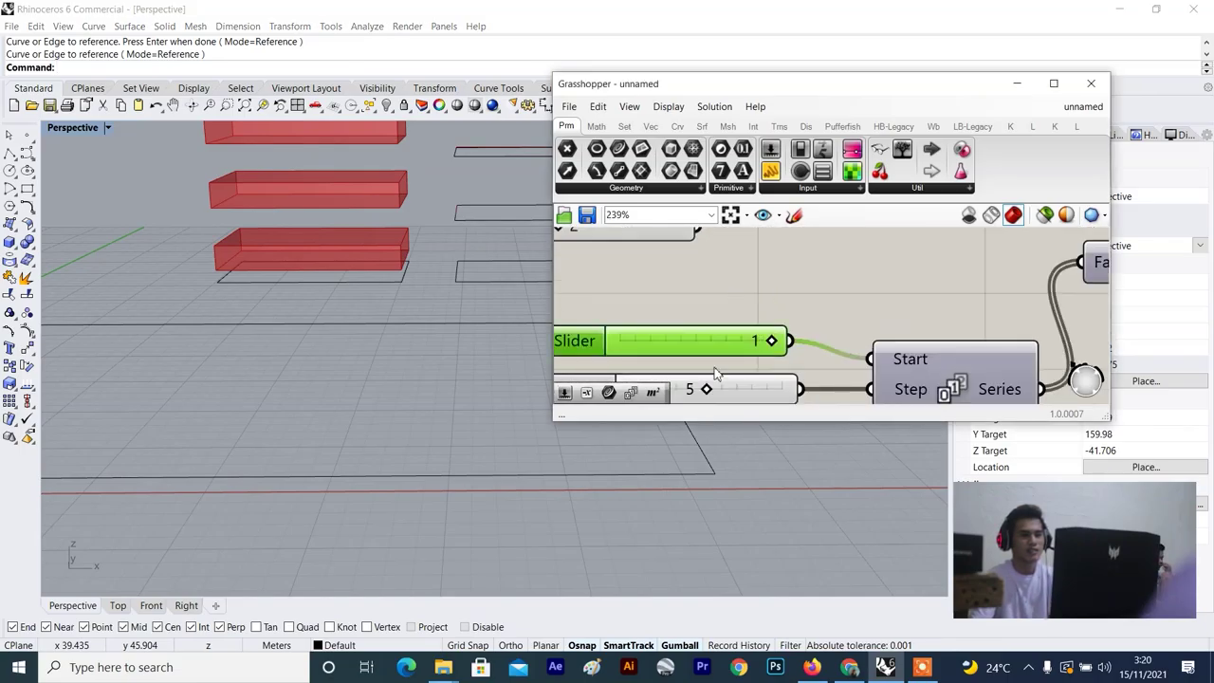
{"action": "key", "text": "Delete"}
{"action": "double_click", "coordinate": [693, 338]}
{"action": "type", "text": "2"}
{"action": "key", "text": "Return"}
{"action": "left_click_drag", "start_coordinate": [808, 346], "coordinate": [869, 358]}
{"action": "scroll", "coordinate": [830, 333], "scroll_direction": "down", "scroll_amount": 2}
{"action": "scroll", "coordinate": [338, 295], "scroll_direction": "down", "scroll_amount": 8}
{"action": "right_click_drag", "start_coordinate": [338, 295], "coordinate": [346, 315]}
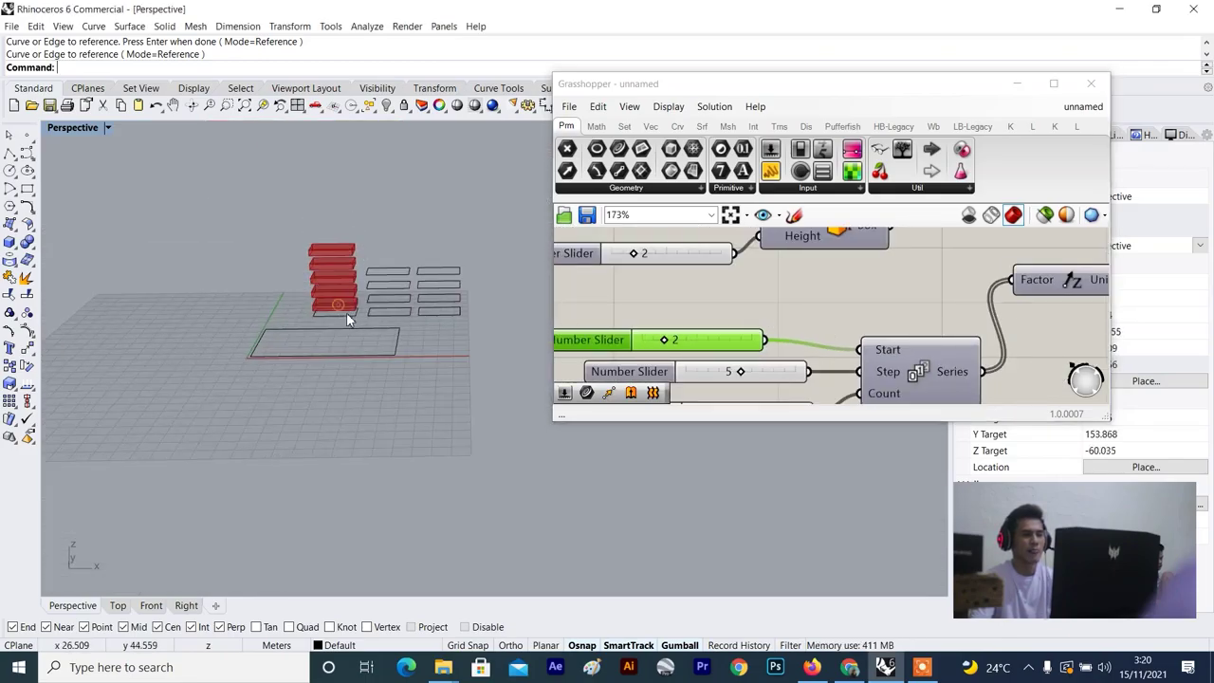
{"action": "scroll", "coordinate": [346, 315], "scroll_direction": "up", "scroll_amount": 7}
{"action": "scroll", "coordinate": [686, 320], "scroll_direction": "up", "scroll_amount": 1}
Add a Panel beside the Series component and connect the Series output to it.
{"action": "right_click_drag", "start_coordinate": [919, 398], "coordinate": [664, 287]}
{"action": "scroll", "coordinate": [891, 323], "scroll_direction": "down", "scroll_amount": 4}
{"action": "left_click_drag", "start_coordinate": [770, 176], "coordinate": [906, 306]}
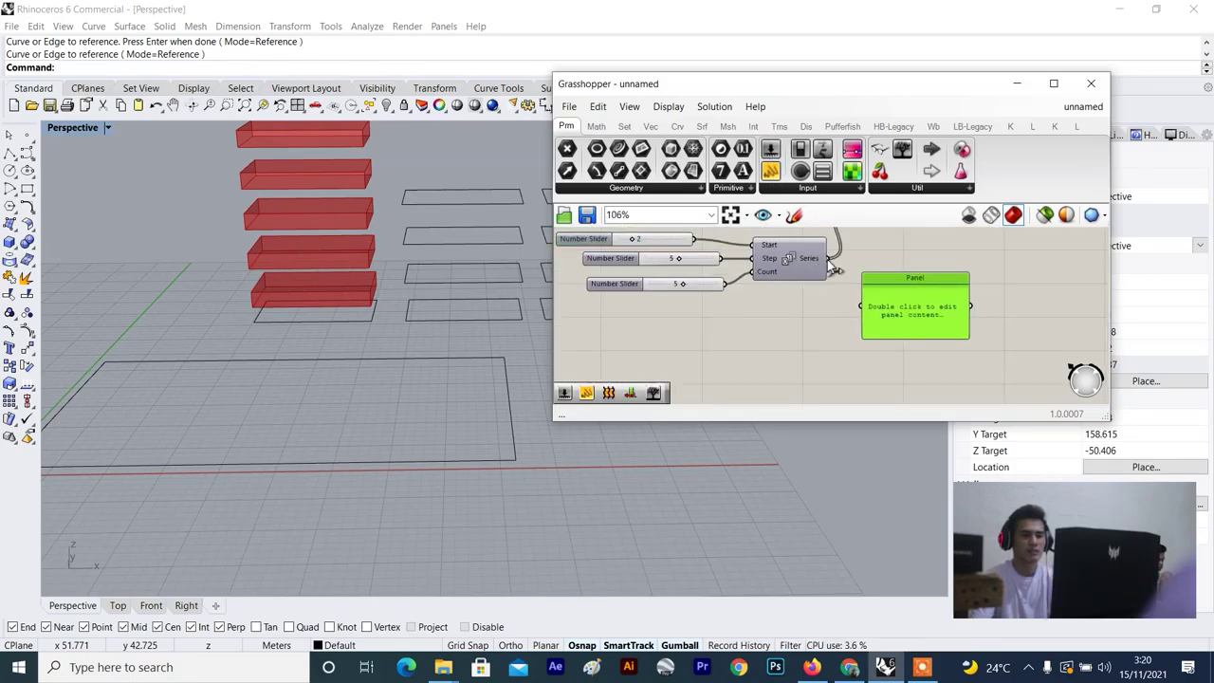
{"action": "left_click_drag", "start_coordinate": [828, 260], "coordinate": [863, 306]}
{"action": "right_click_drag", "start_coordinate": [880, 325], "coordinate": [937, 368]}
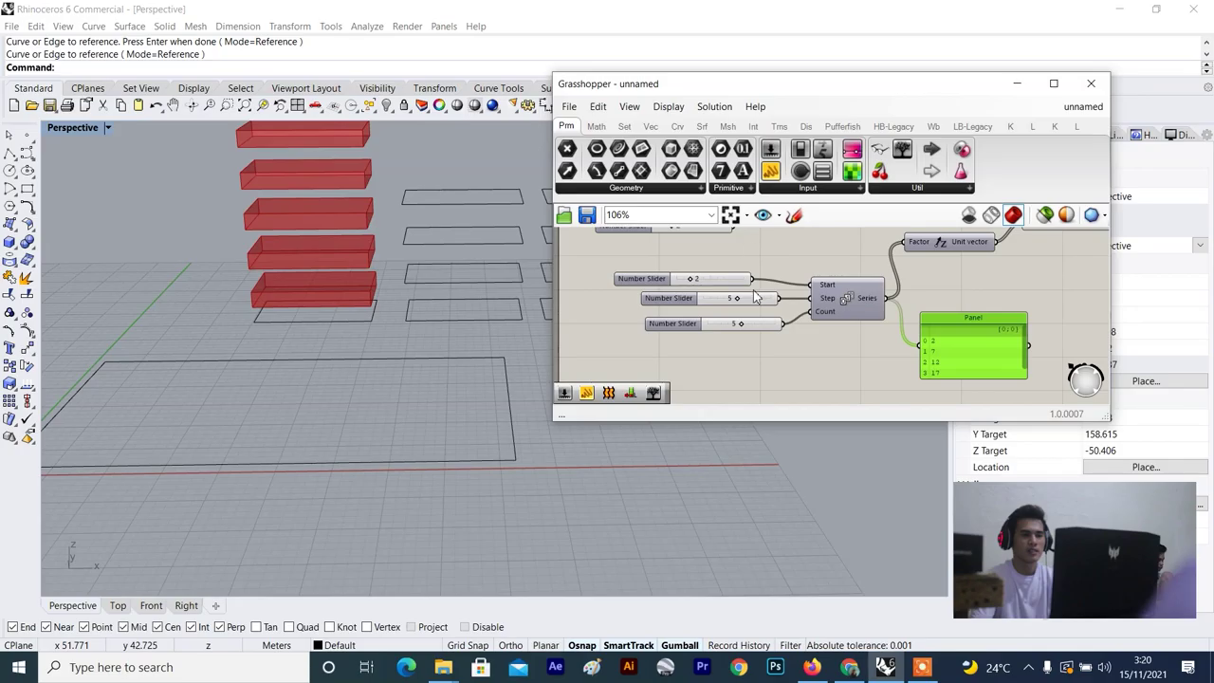
Compare the Series inputs and the Panel's listed values with the stacked boxes in the Perspective viewport.
{"action": "scroll", "coordinate": [754, 275], "scroll_direction": "up", "scroll_amount": 1}
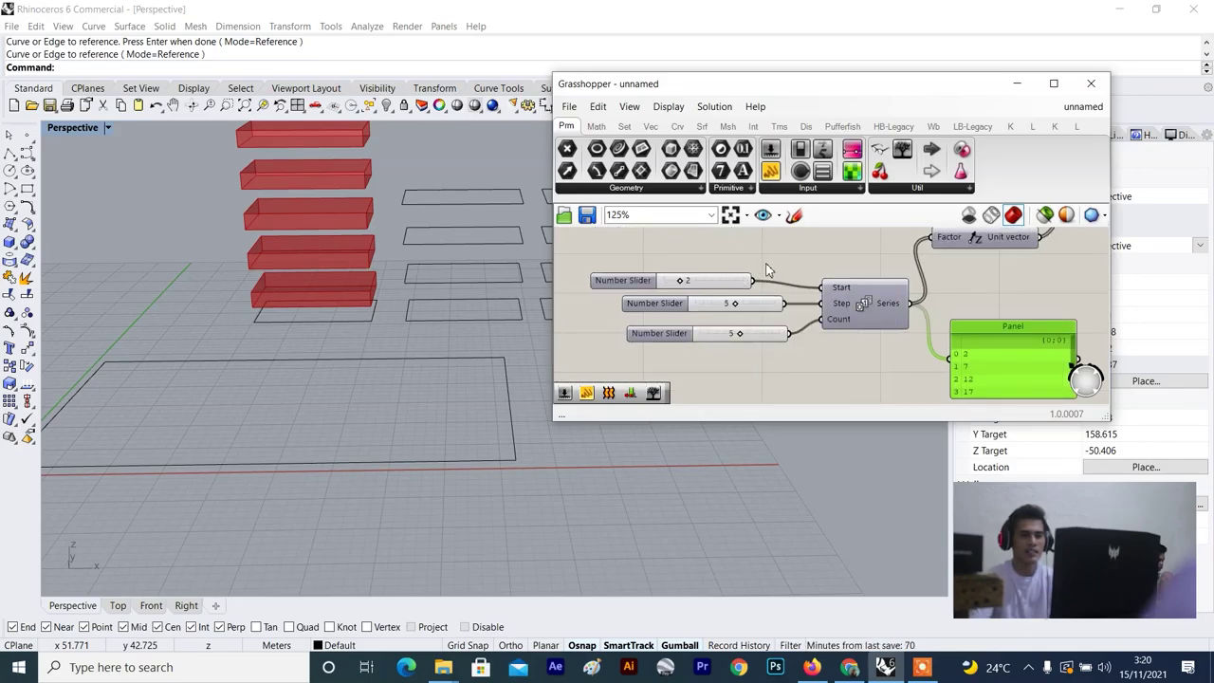
{"action": "scroll", "coordinate": [768, 271], "scroll_direction": "up", "scroll_amount": 1}
{"action": "scroll", "coordinate": [796, 272], "scroll_direction": "down", "scroll_amount": 2}
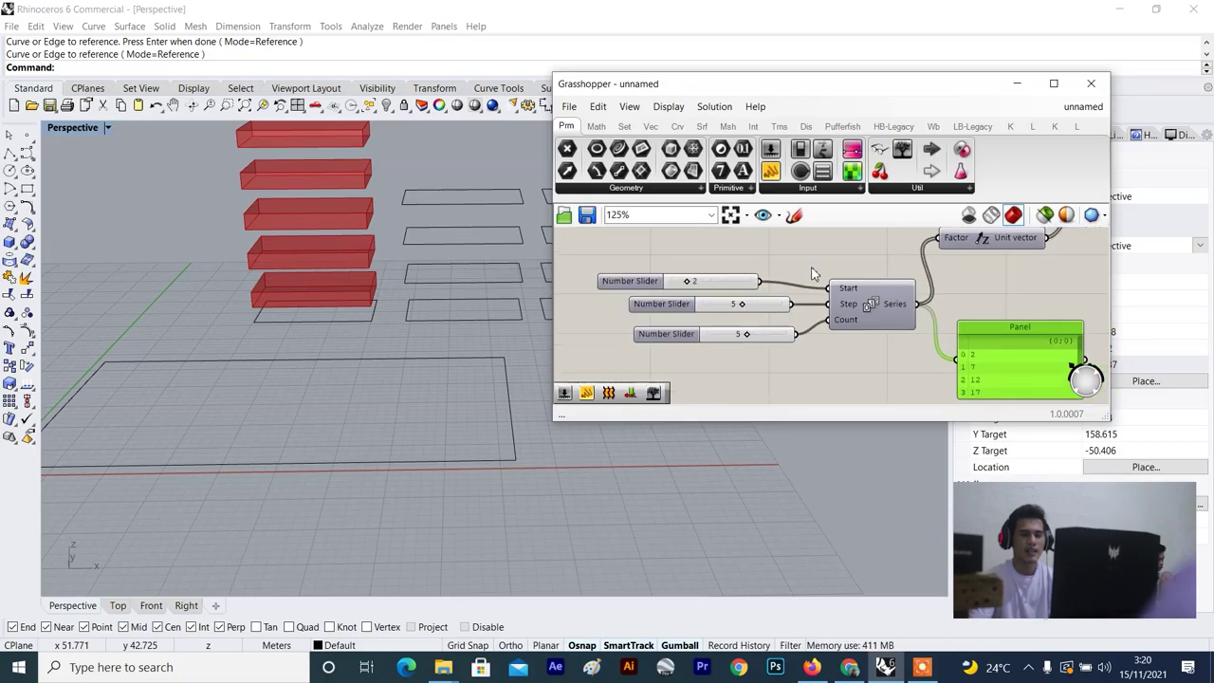
{"action": "right_click_drag", "start_coordinate": [261, 307], "coordinate": [278, 320]}
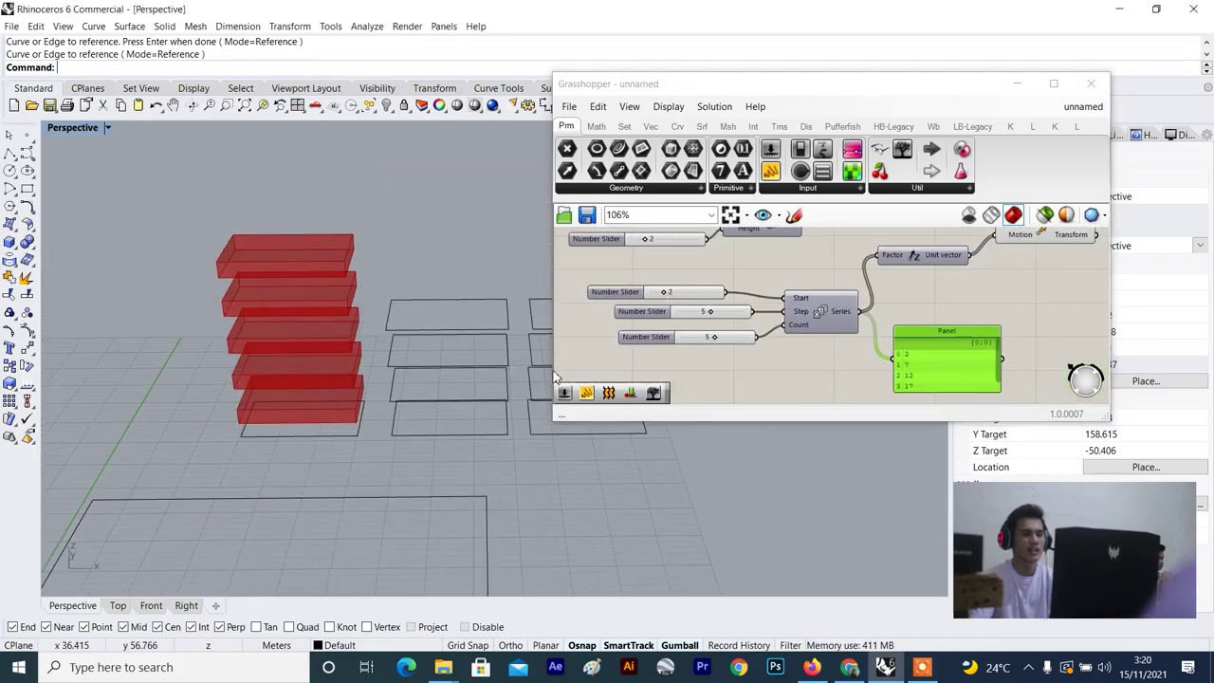
{"action": "scroll", "coordinate": [689, 326], "scroll_direction": "up", "scroll_amount": 1}
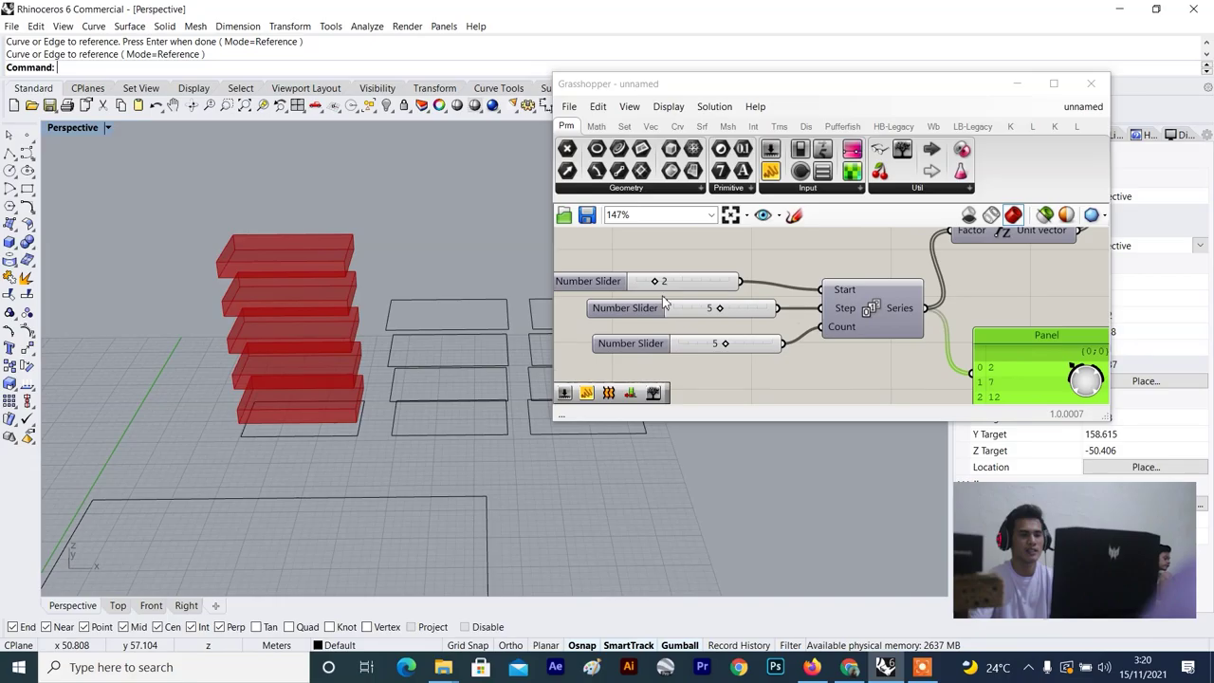
{"action": "scroll", "coordinate": [686, 303], "scroll_direction": "down", "scroll_amount": 1}
{"action": "scroll", "coordinate": [683, 279], "scroll_direction": "up", "scroll_amount": 2}
{"action": "scroll", "coordinate": [683, 275], "scroll_direction": "down", "scroll_amount": 2}
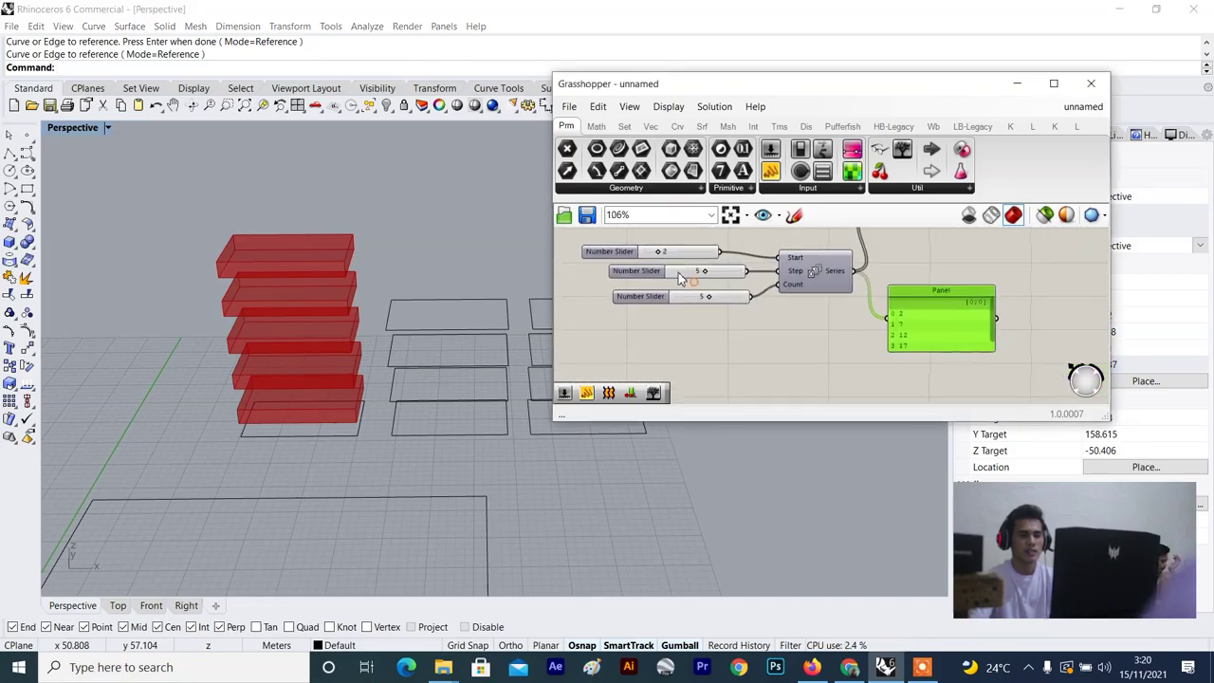
Set the Series Start slider to 0 and inspect how the box stack sits on its base rectangle.
{"action": "scroll", "coordinate": [679, 289], "scroll_direction": "up", "scroll_amount": 2}
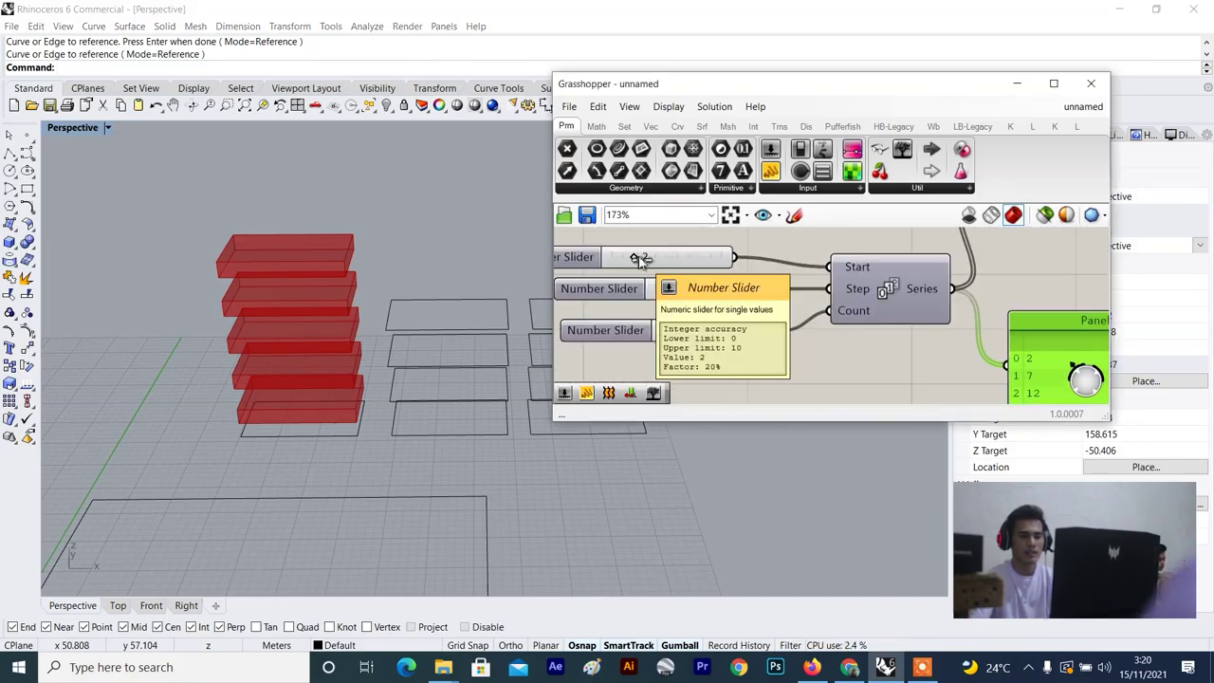
{"action": "left_click_drag", "start_coordinate": [635, 258], "coordinate": [585, 271]}
{"action": "scroll", "coordinate": [145, 507], "scroll_direction": "down", "scroll_amount": 5}
{"action": "right_click_drag", "start_coordinate": [145, 509], "coordinate": [187, 484]}
{"action": "scroll", "coordinate": [187, 484], "scroll_direction": "up", "scroll_amount": 5}
{"action": "scroll", "coordinate": [313, 441], "scroll_direction": "down", "scroll_amount": 5}
{"action": "scroll", "coordinate": [309, 396], "scroll_direction": "up", "scroll_amount": 3}
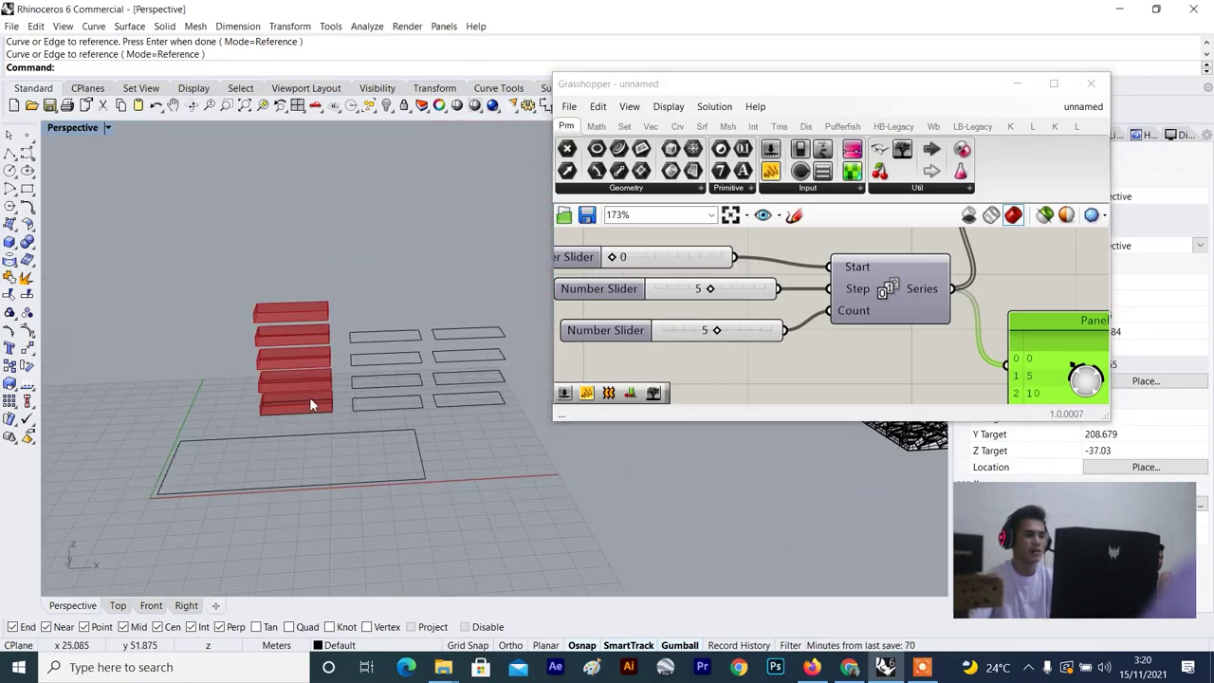
Set the Series Start slider to 2 and inspect the gap between the lowest box and its rectangle.
{"action": "scroll", "coordinate": [612, 268], "scroll_direction": "up", "scroll_amount": 2}
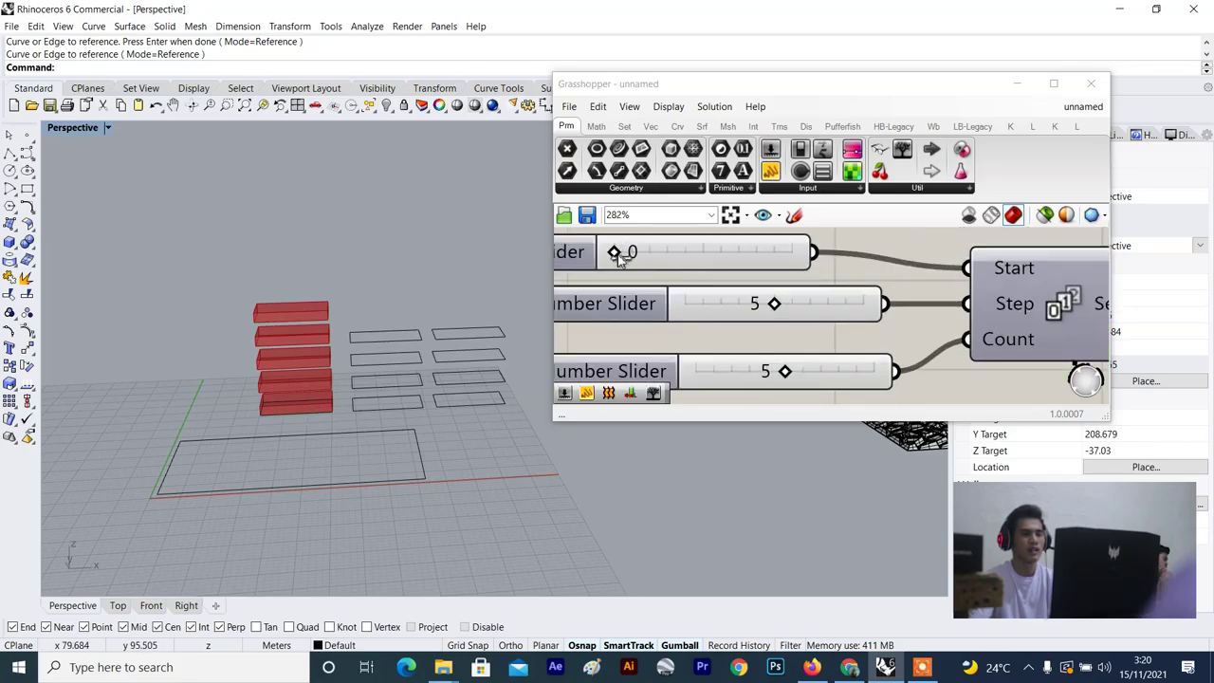
{"action": "left_click_drag", "start_coordinate": [618, 260], "coordinate": [645, 260]}
{"action": "scroll", "coordinate": [633, 263], "scroll_direction": "down", "scroll_amount": 2}
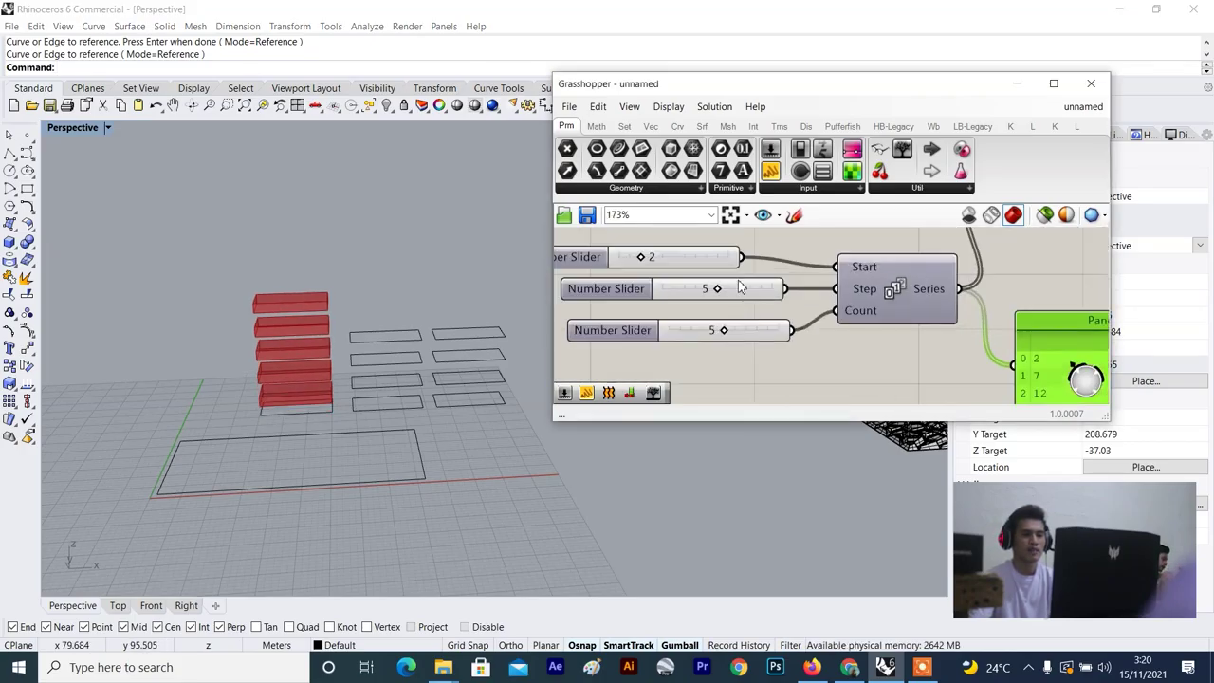
{"action": "scroll", "coordinate": [279, 409], "scroll_direction": "up", "scroll_amount": 5}
{"action": "scroll", "coordinate": [281, 408], "scroll_direction": "down", "scroll_amount": 7}
{"action": "right_click_drag", "start_coordinate": [281, 408], "coordinate": [347, 331]}
{"action": "scroll", "coordinate": [335, 289], "scroll_direction": "up", "scroll_amount": 5}
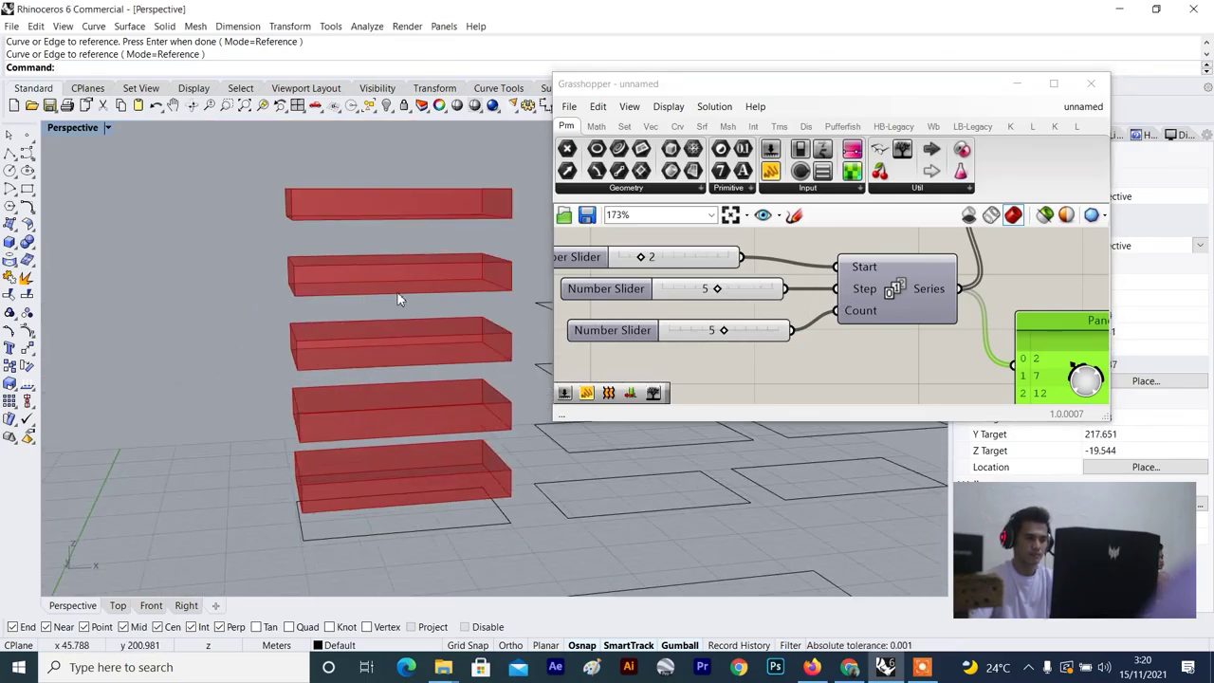
Try out the Series Step slider, leaving it at 5.
{"action": "scroll", "coordinate": [717, 290], "scroll_direction": "up", "scroll_amount": 4}
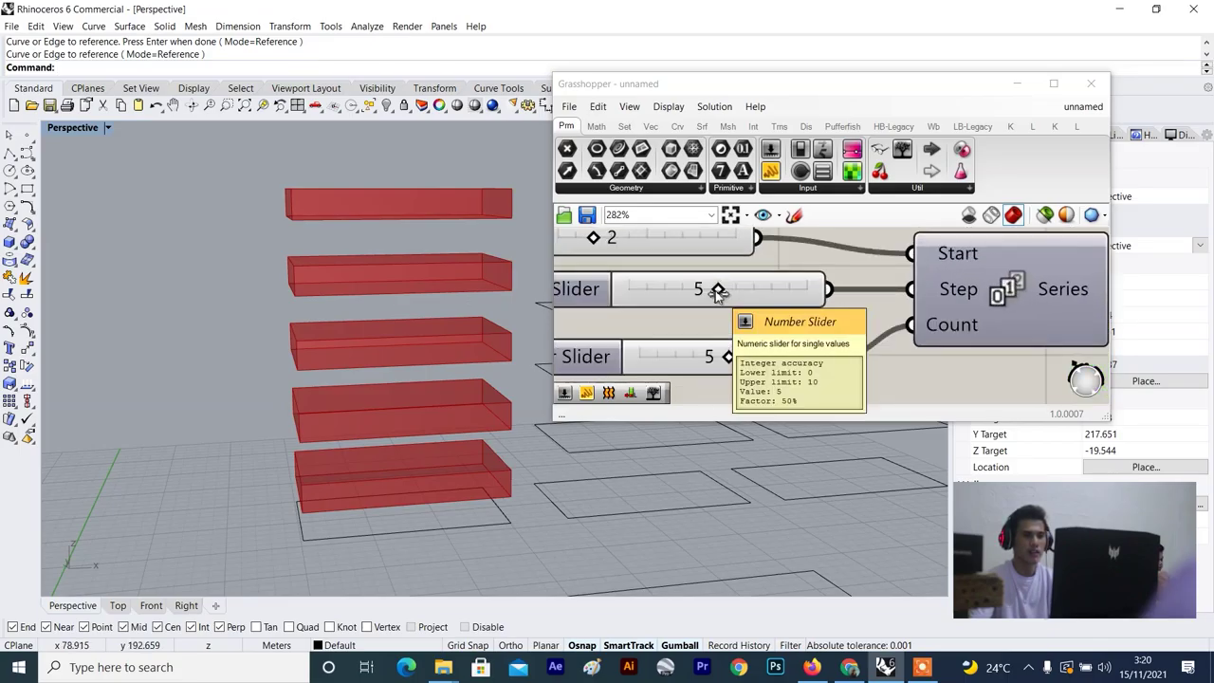
{"action": "mouse_move", "coordinate": [718, 291]}
{"action": "left_mouse_down"}
{"action": "mouse_move", "coordinate": [764, 292]}
{"action": "mouse_move", "coordinate": [724, 300]}
{"action": "left_mouse_up"}
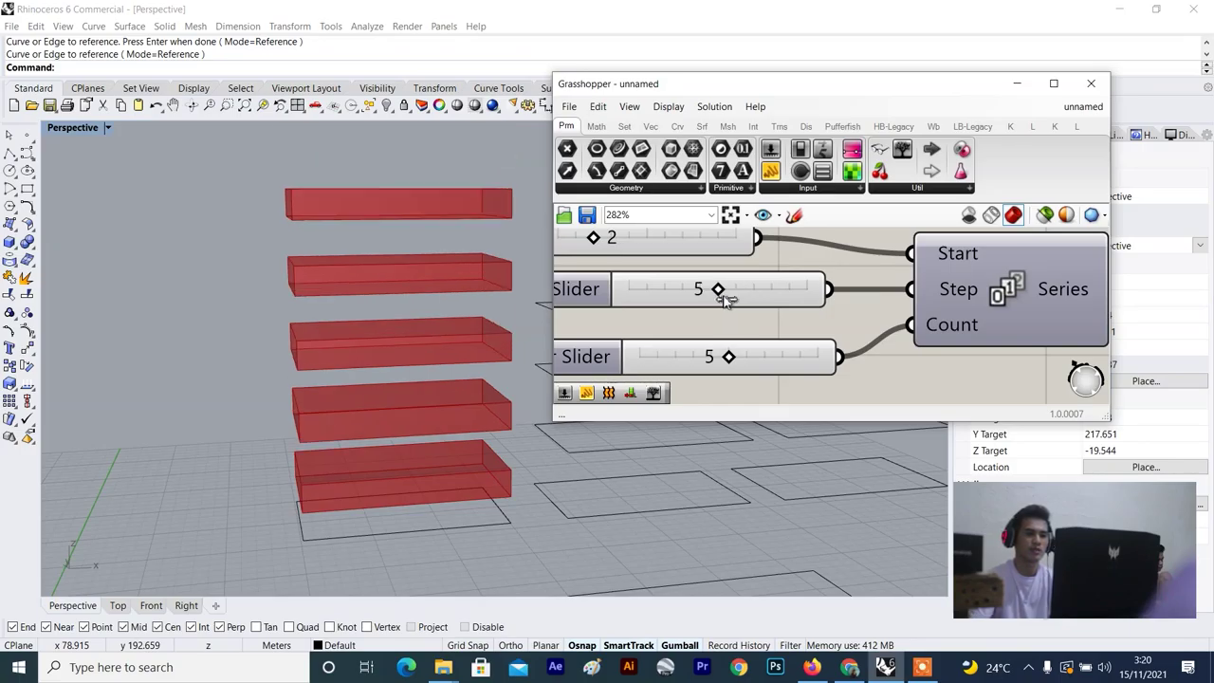
{"action": "scroll", "coordinate": [734, 313], "scroll_direction": "down", "scroll_amount": 6}
Set the Series Count slider to 6 and inspect the taller stack of boxes.
{"action": "scroll", "coordinate": [780, 316], "scroll_direction": "up", "scroll_amount": 5}
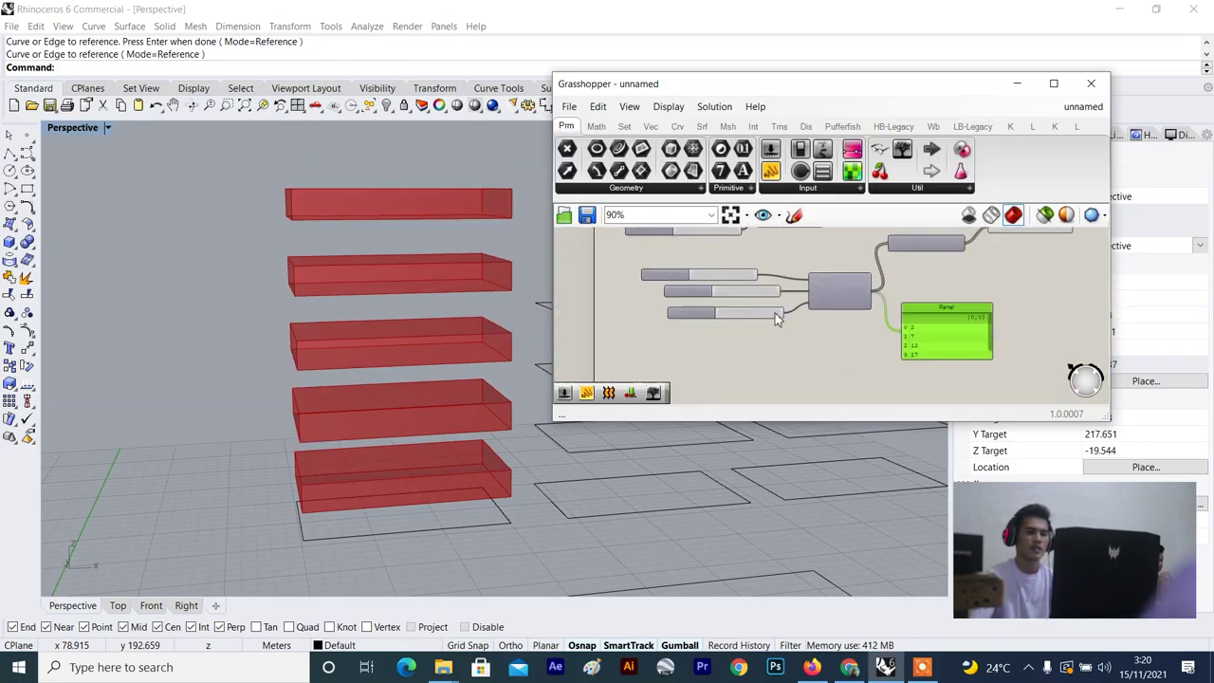
{"action": "scroll", "coordinate": [861, 301], "scroll_direction": "up", "scroll_amount": 1}
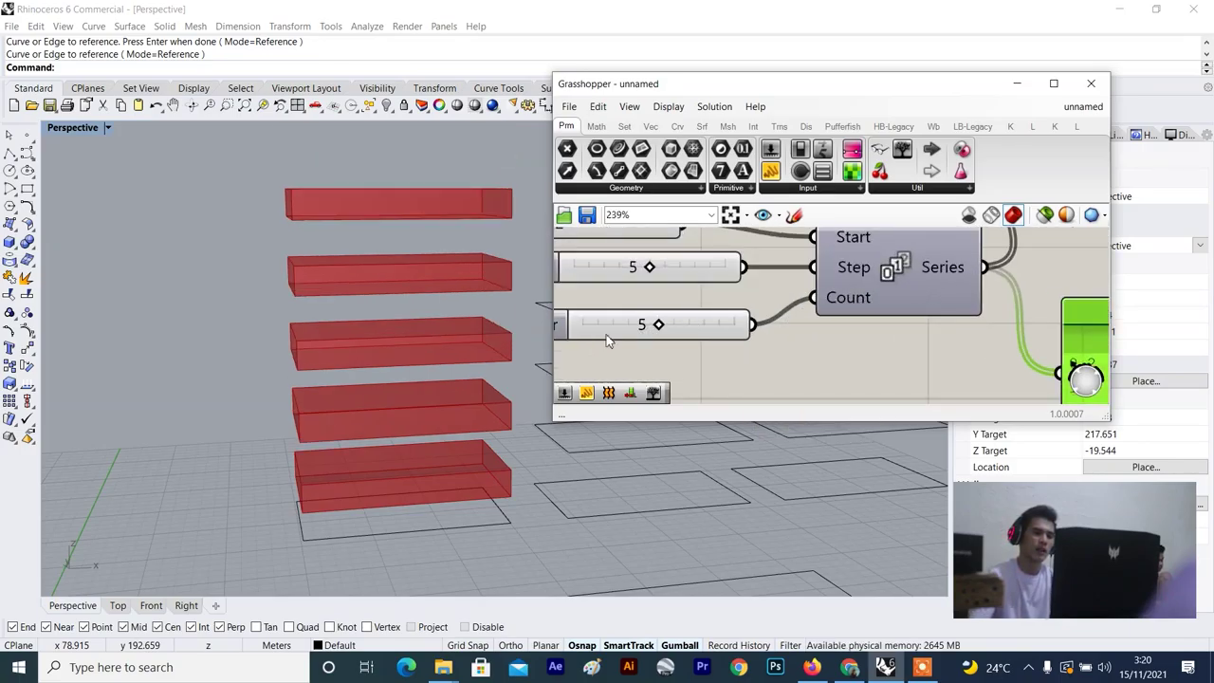
{"action": "left_click_drag", "start_coordinate": [669, 327], "coordinate": [676, 327]}
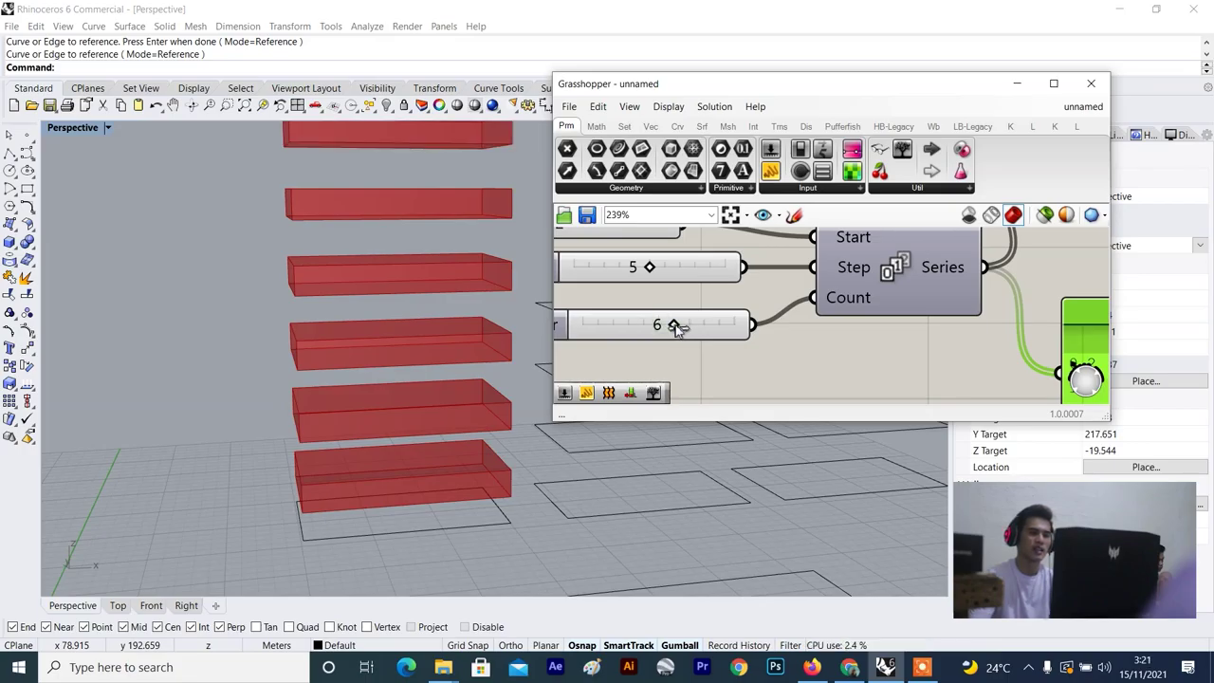
{"action": "scroll", "coordinate": [275, 389], "scroll_direction": "down", "scroll_amount": 3}
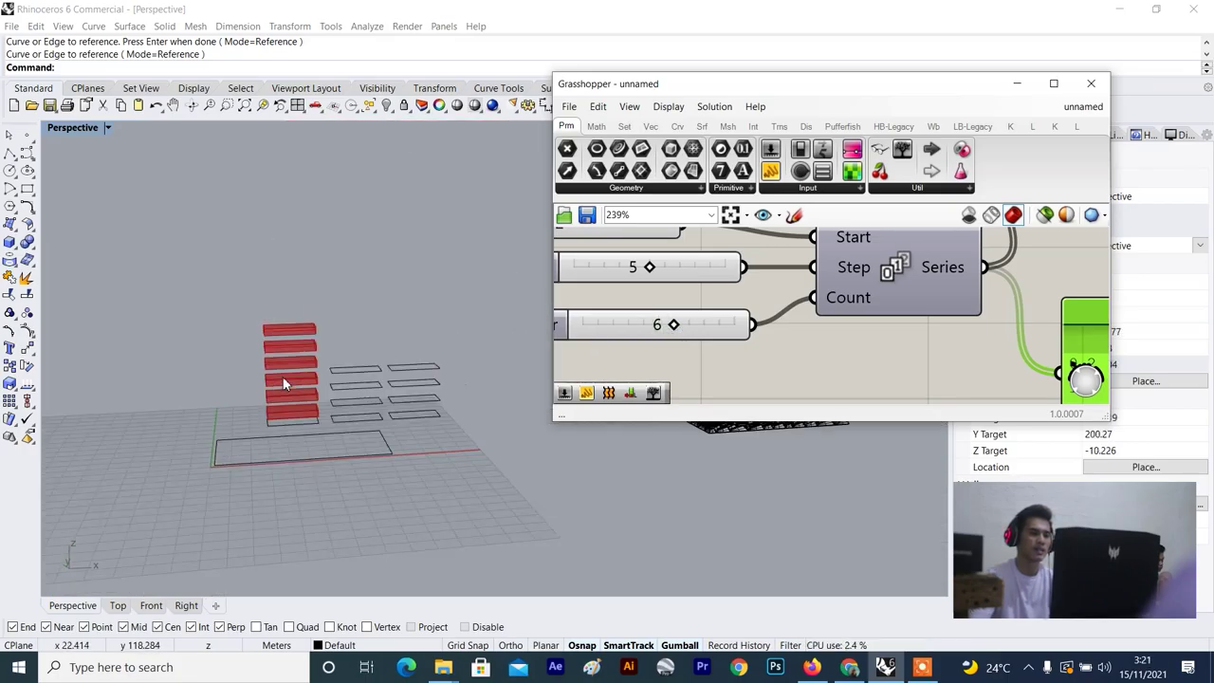
{"action": "scroll", "coordinate": [398, 354], "scroll_direction": "up", "scroll_amount": 2}
{"action": "scroll", "coordinate": [679, 341], "scroll_direction": "up", "scroll_amount": 2}
{"action": "scroll", "coordinate": [670, 321], "scroll_direction": "up", "scroll_amount": 1}
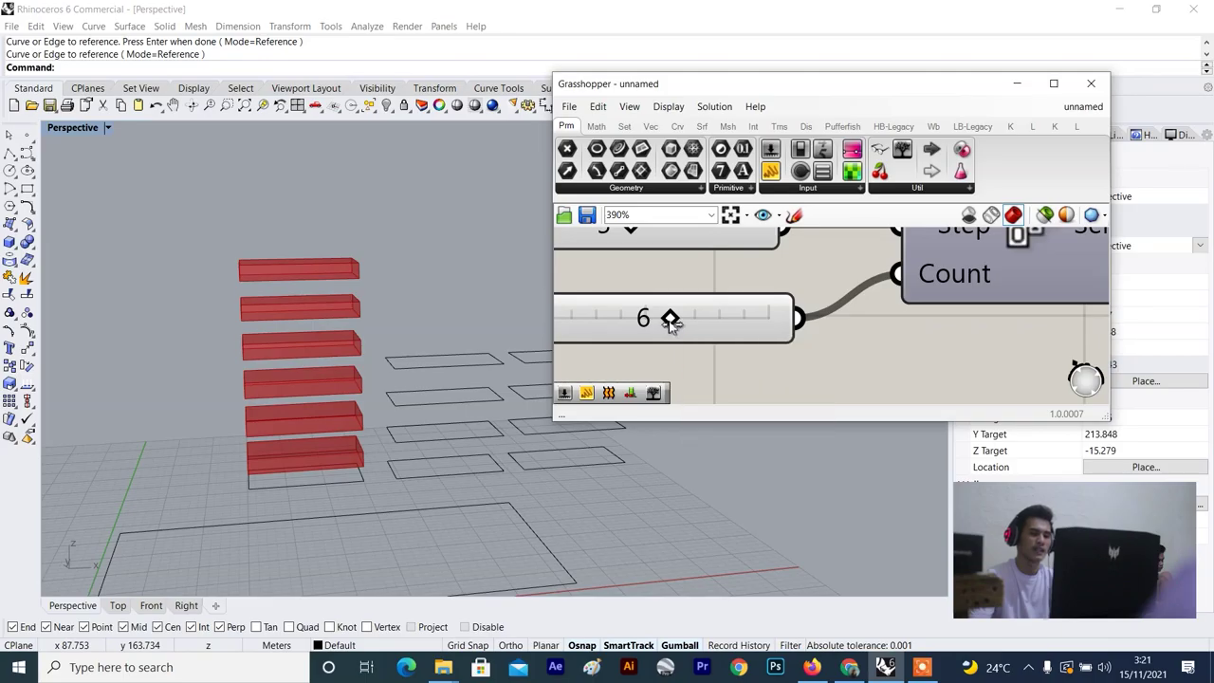
Set the Series Count slider to 5 and look through the Panel's list of Series values.
{"action": "left_click_drag", "start_coordinate": [670, 321], "coordinate": [645, 321]}
{"action": "scroll", "coordinate": [679, 327], "scroll_direction": "down", "scroll_amount": 9}
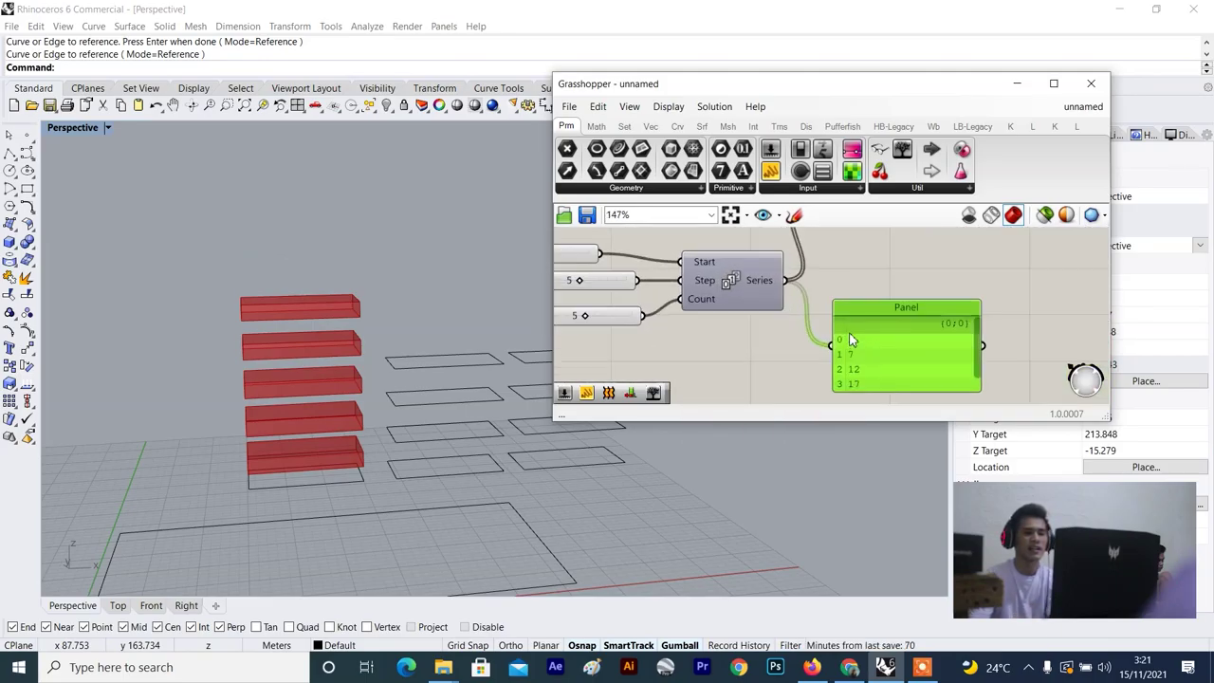
{"action": "scroll", "coordinate": [901, 391], "scroll_direction": "up", "scroll_amount": 3}
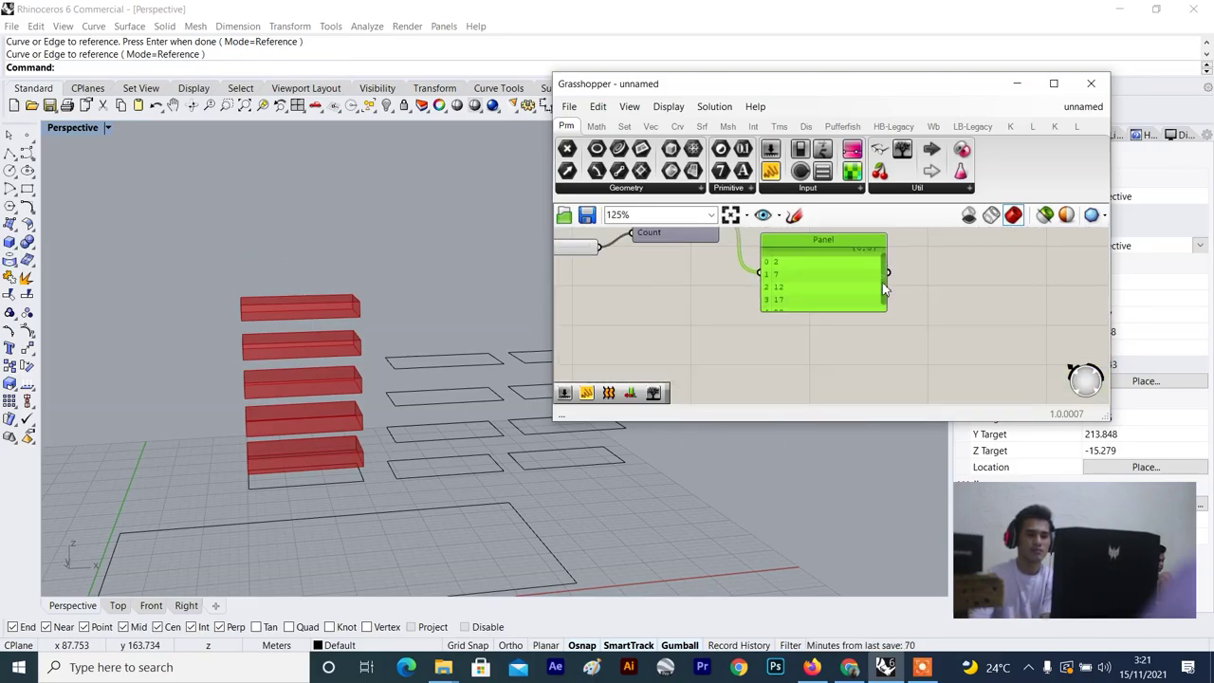
{"action": "scroll", "coordinate": [892, 297], "scroll_direction": "up", "scroll_amount": 3}
{"action": "left_click_drag", "start_coordinate": [877, 328], "coordinate": [868, 293]}
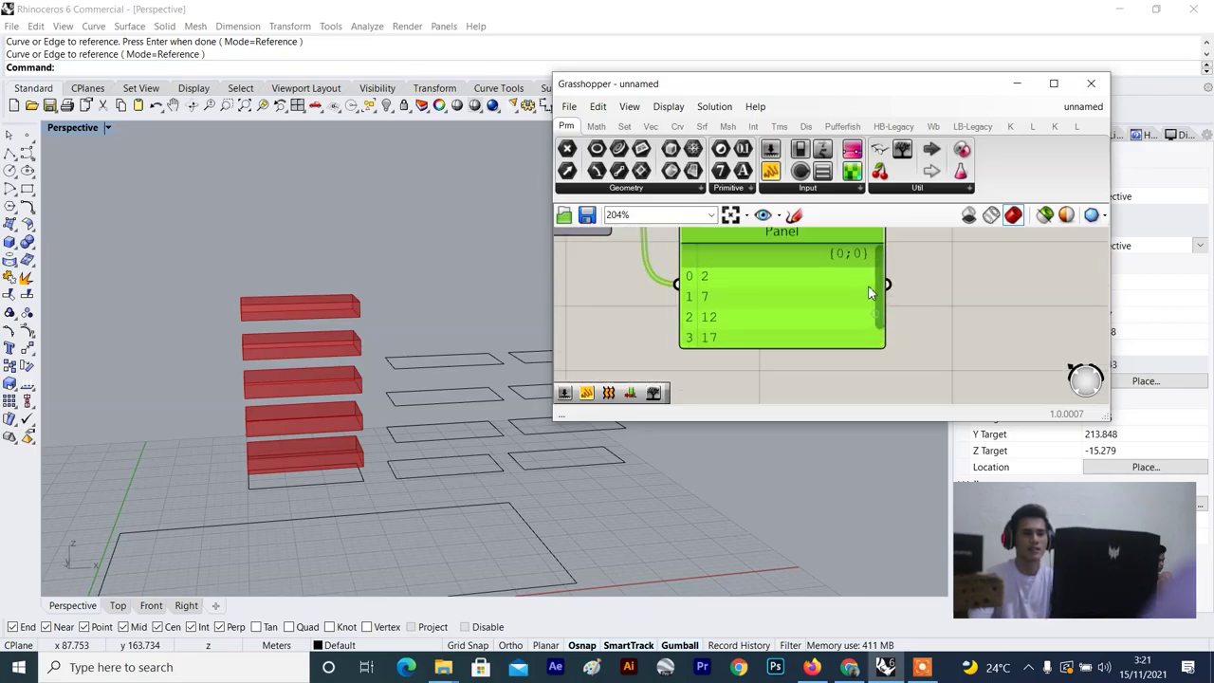
Remove the Panel that lists the Series values.
{"action": "scroll", "coordinate": [874, 302], "scroll_direction": "down", "scroll_amount": 2}
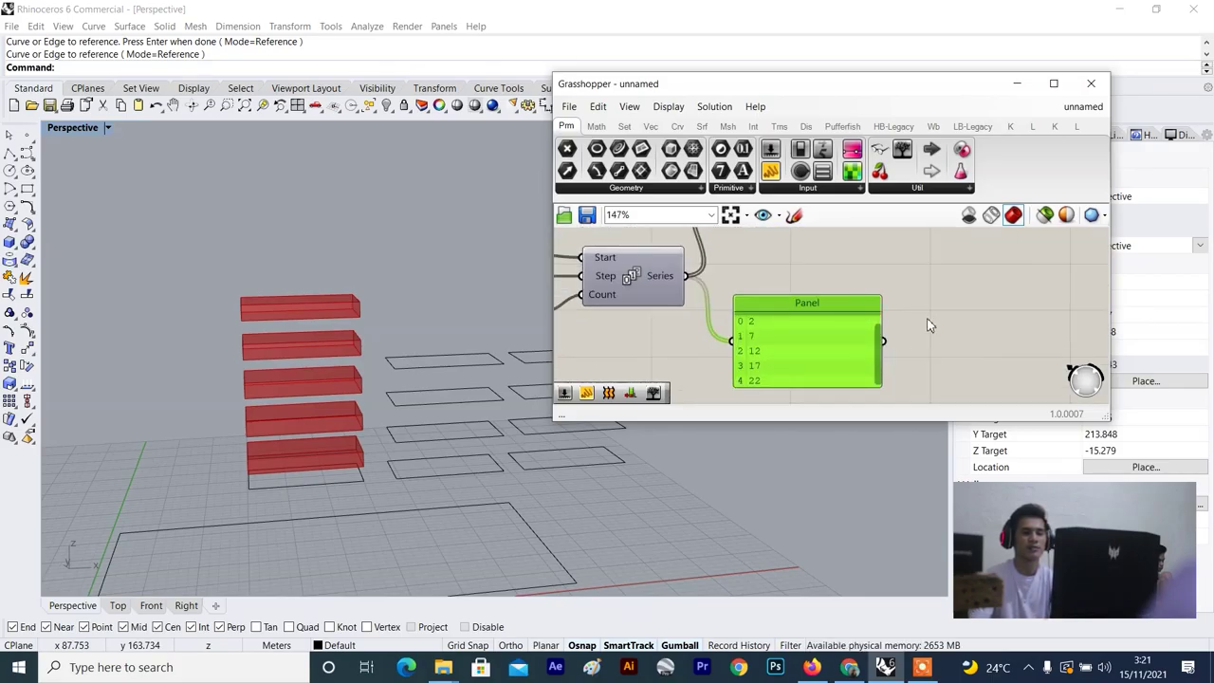
{"action": "scroll", "coordinate": [761, 310], "scroll_direction": "down", "scroll_amount": 4}
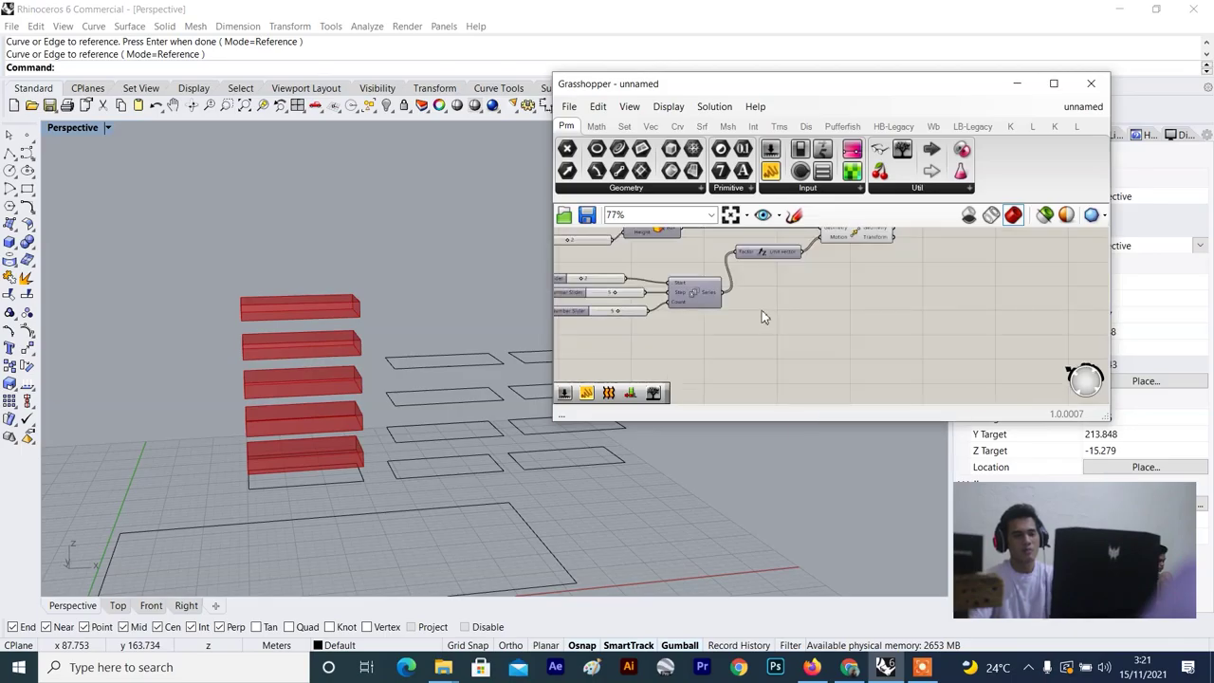
{"action": "scroll", "coordinate": [821, 260], "scroll_direction": "up", "scroll_amount": 2}
{"action": "left_click", "coordinate": [856, 232]}
{"action": "scroll", "coordinate": [803, 302], "scroll_direction": "down", "scroll_amount": 4}
{"action": "left_click", "coordinate": [820, 309]}
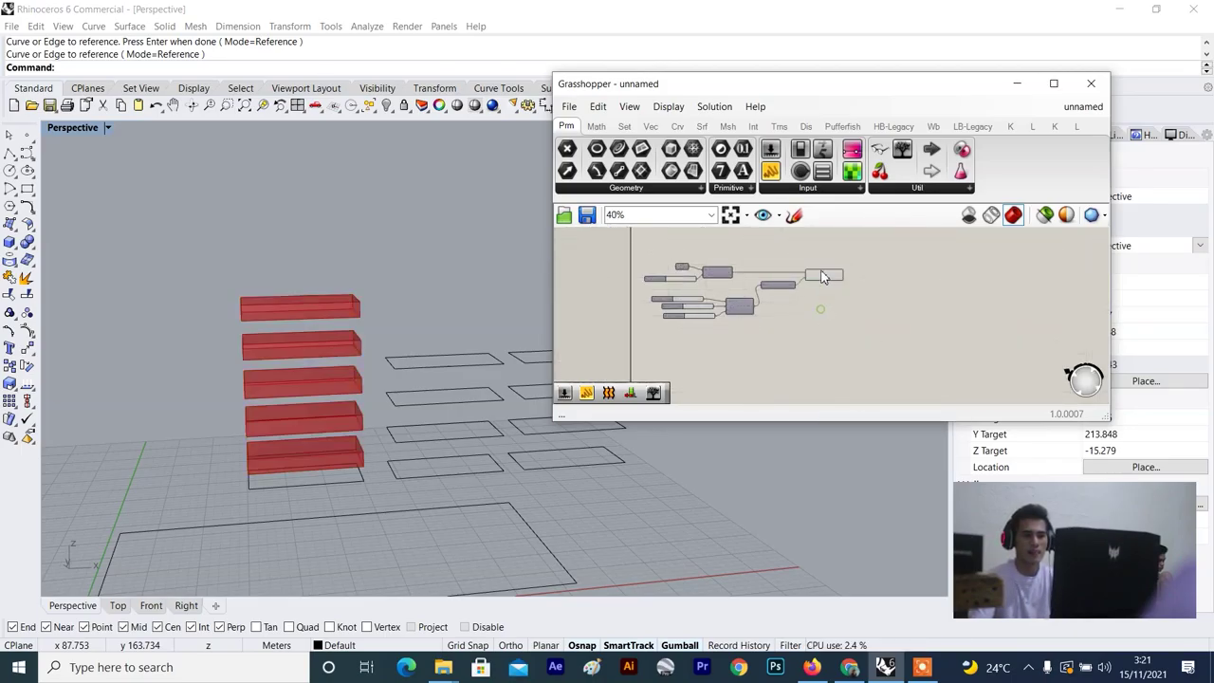
Inspect the Move component's Geometry output and Motion vector values, and highlight its boxes in the viewport.
{"action": "scroll", "coordinate": [825, 265], "scroll_direction": "up", "scroll_amount": 3}
{"action": "scroll", "coordinate": [851, 281], "scroll_direction": "up", "scroll_amount": 3}
{"action": "mouse_move", "coordinate": [850, 282]}
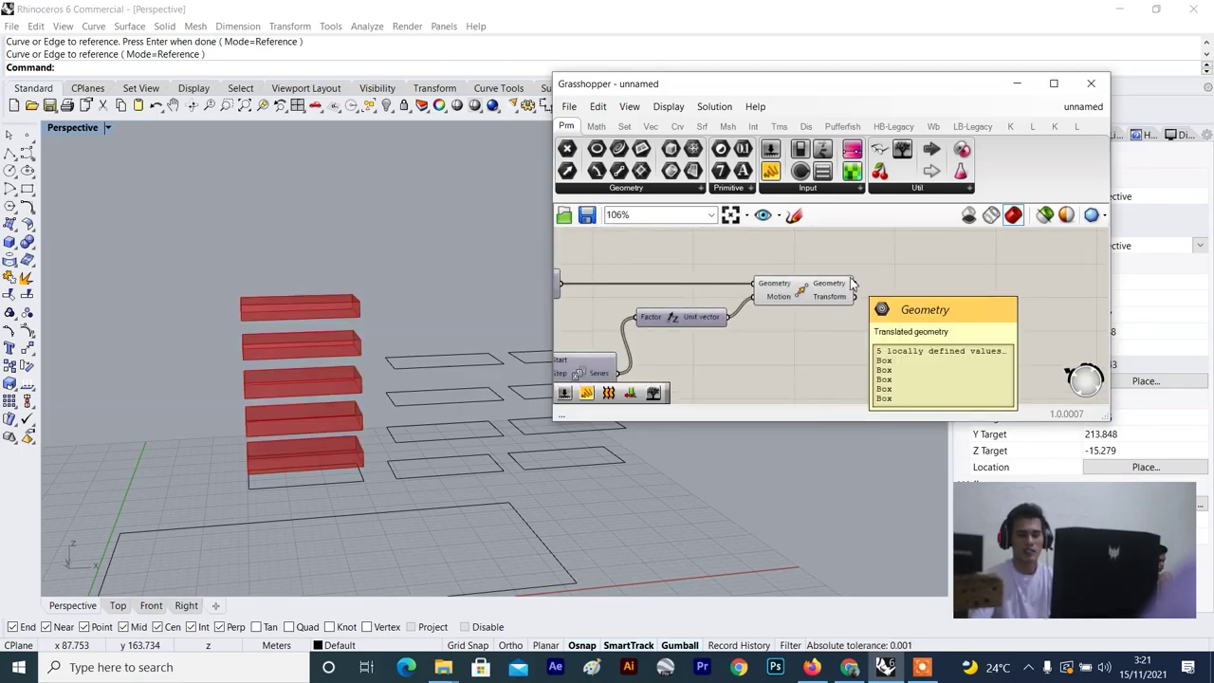
{"action": "scroll", "coordinate": [850, 278], "scroll_direction": "down", "scroll_amount": 4}
{"action": "scroll", "coordinate": [788, 283], "scroll_direction": "up", "scroll_amount": 1}
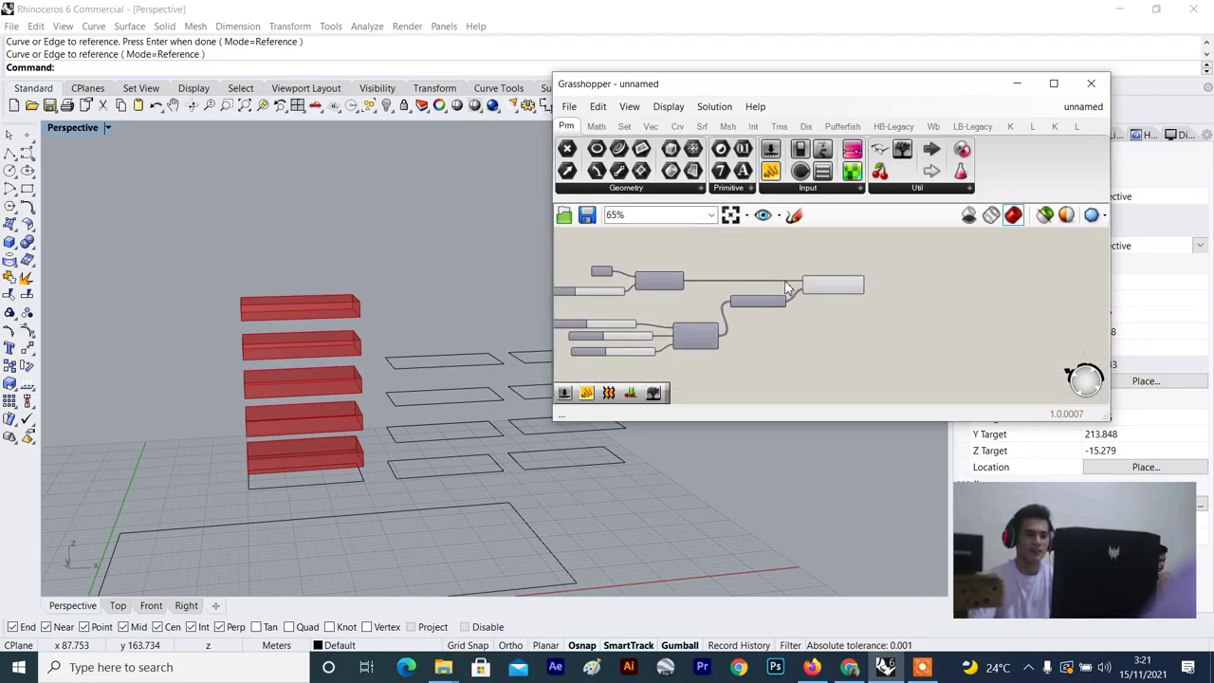
{"action": "scroll", "coordinate": [826, 287], "scroll_direction": "up", "scroll_amount": 3}
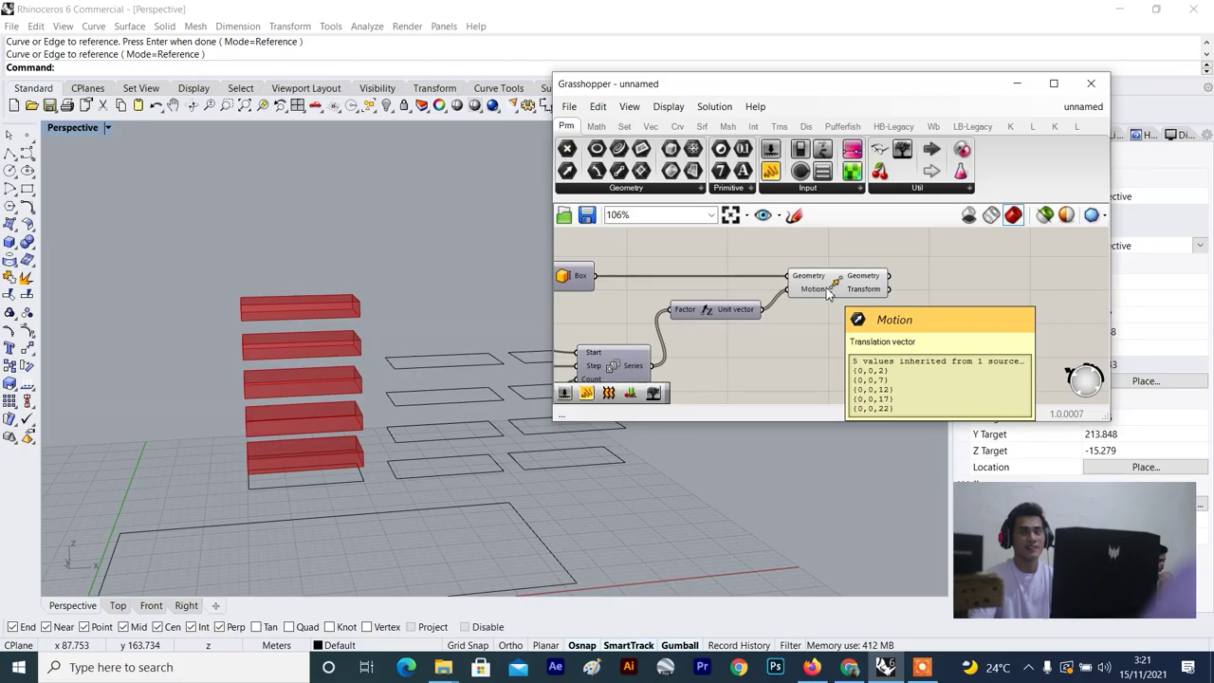
{"action": "left_click", "coordinate": [860, 292]}
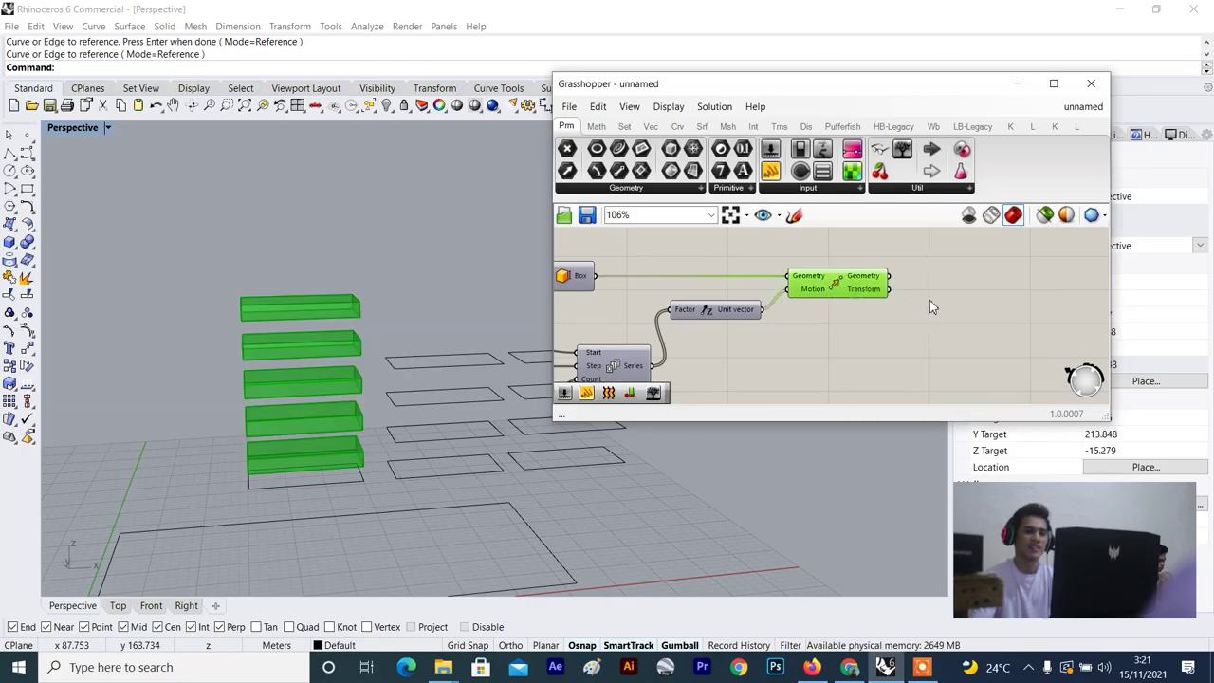
{"action": "left_click", "coordinate": [929, 300]}
Look over the whole definition and highlight the Move component to relate it to the stacked boxes.
{"action": "scroll", "coordinate": [930, 301], "scroll_direction": "down", "scroll_amount": 3}
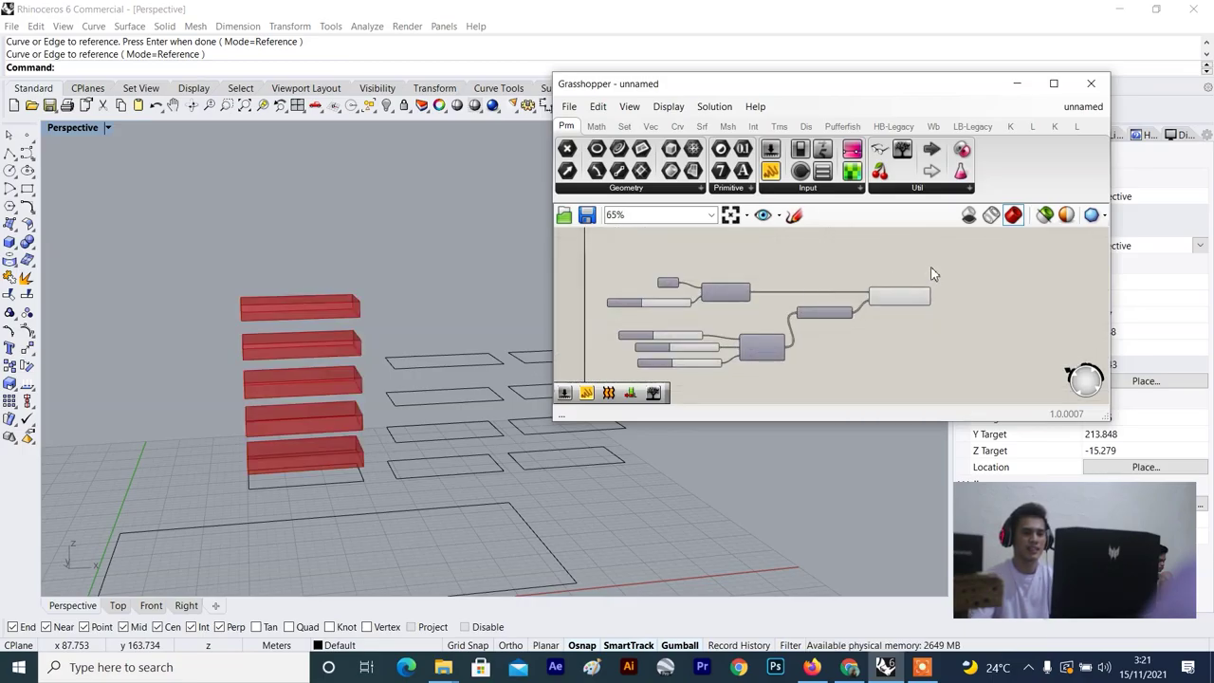
{"action": "left_click_drag", "start_coordinate": [931, 274], "coordinate": [603, 375]}
{"action": "left_click_drag", "start_coordinate": [767, 347], "coordinate": [795, 308]}
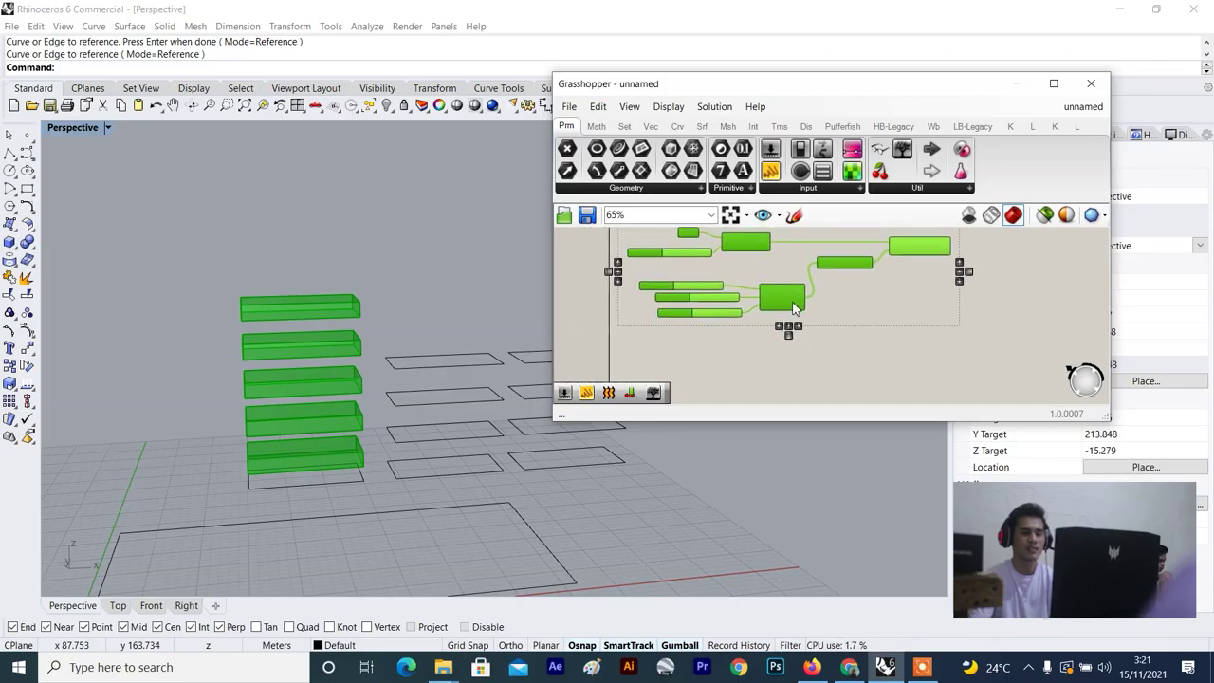
{"action": "left_click", "coordinate": [858, 373]}
{"action": "scroll", "coordinate": [900, 289], "scroll_direction": "up", "scroll_amount": 4}
{"action": "left_click", "coordinate": [906, 265]}
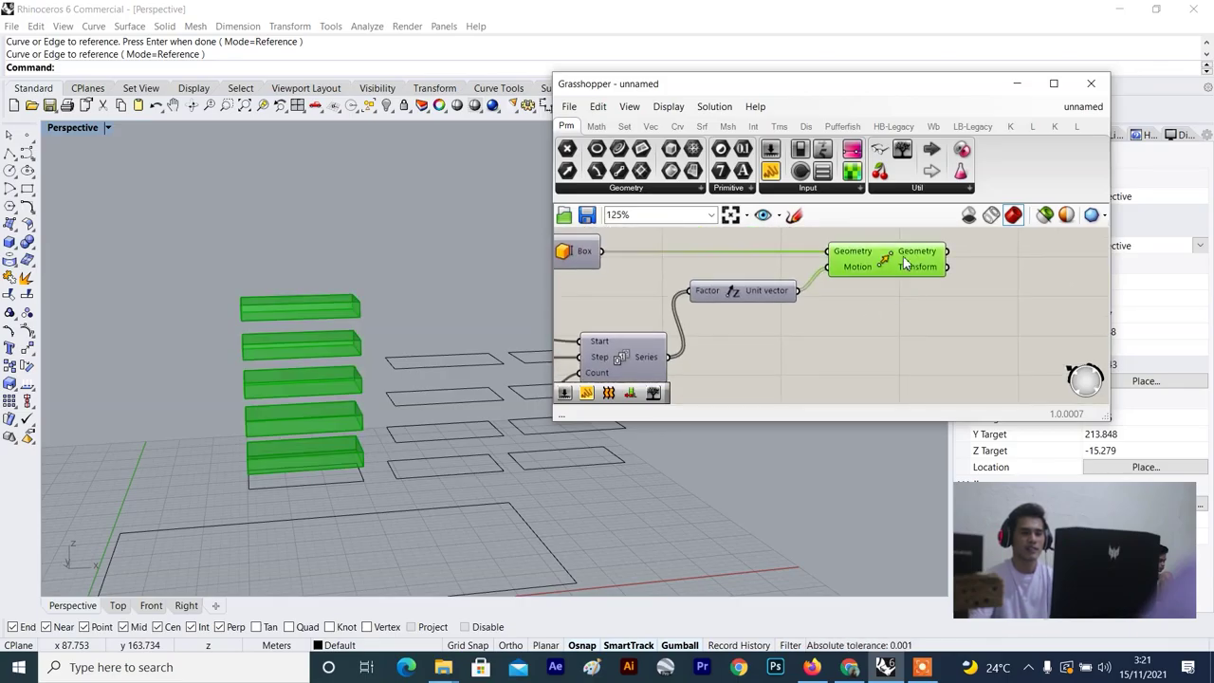
{"action": "left_click", "coordinate": [912, 322]}
{"action": "scroll", "coordinate": [931, 275], "scroll_direction": "down", "scroll_amount": 4}
{"action": "scroll", "coordinate": [934, 273], "scroll_direction": "up", "scroll_amount": 3}
{"action": "right_click_drag", "start_coordinate": [929, 273], "coordinate": [805, 288]}
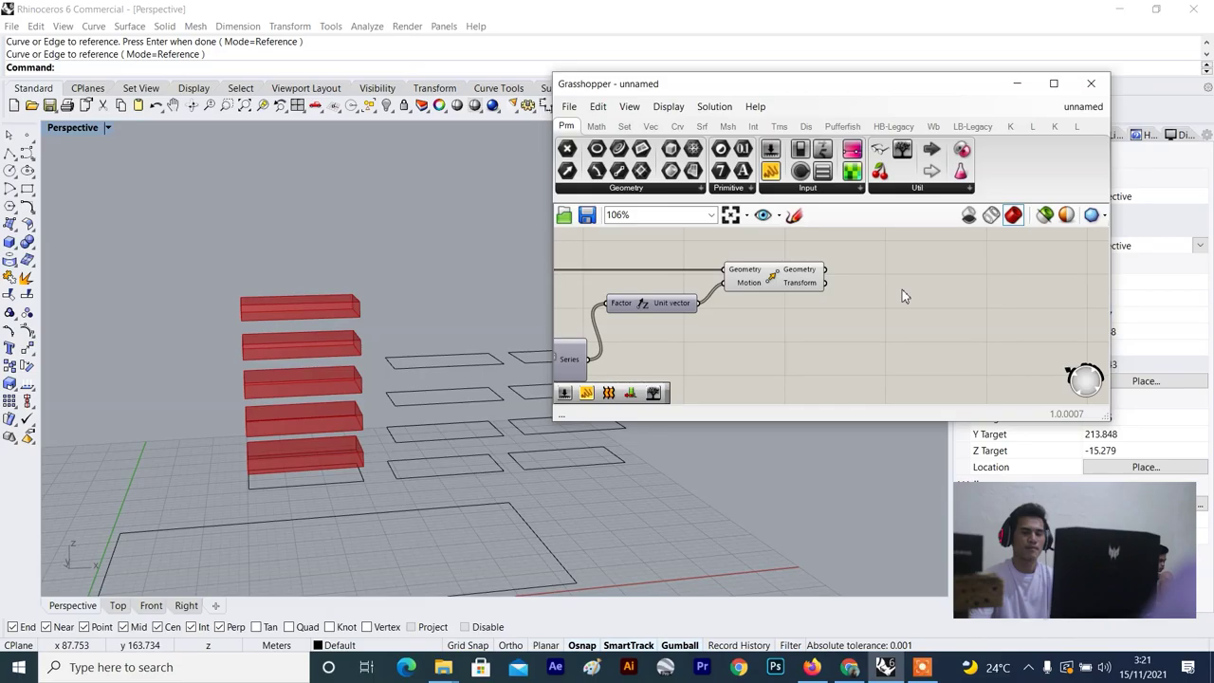
{"action": "left_click", "coordinate": [790, 280]}
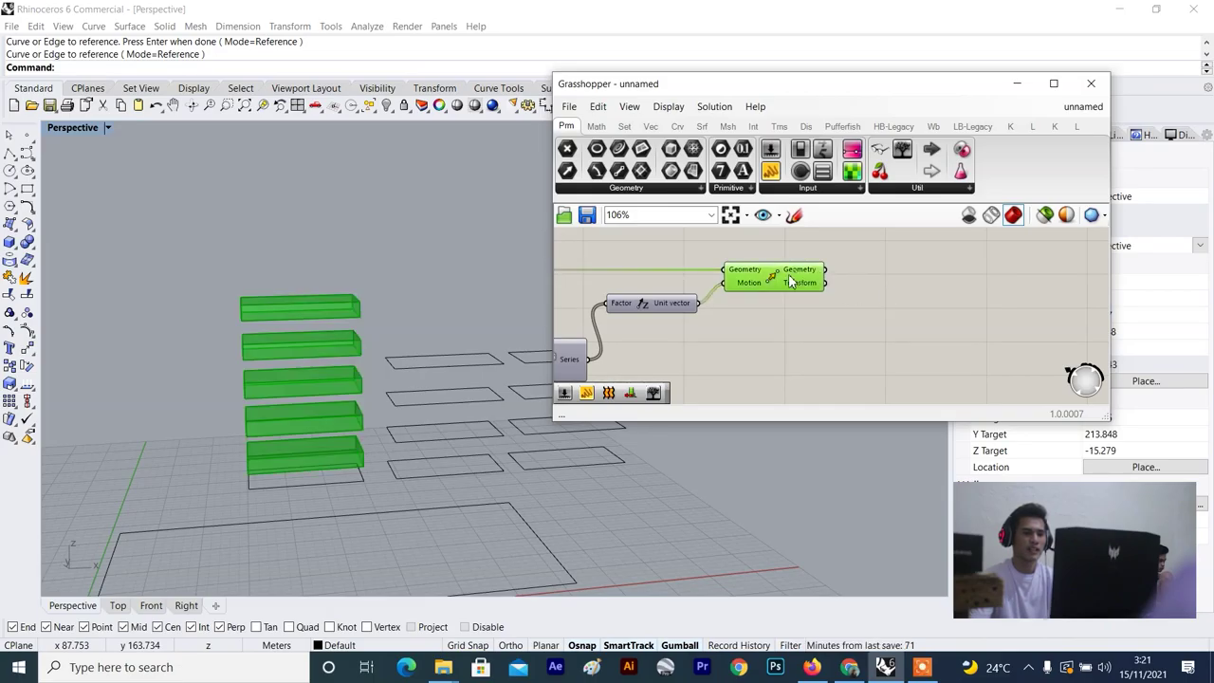
{"action": "left_click", "coordinate": [853, 316]}
{"action": "scroll", "coordinate": [853, 316], "scroll_direction": "down", "scroll_amount": 2}
{"action": "right_click_drag", "start_coordinate": [372, 329], "coordinate": [258, 426]}
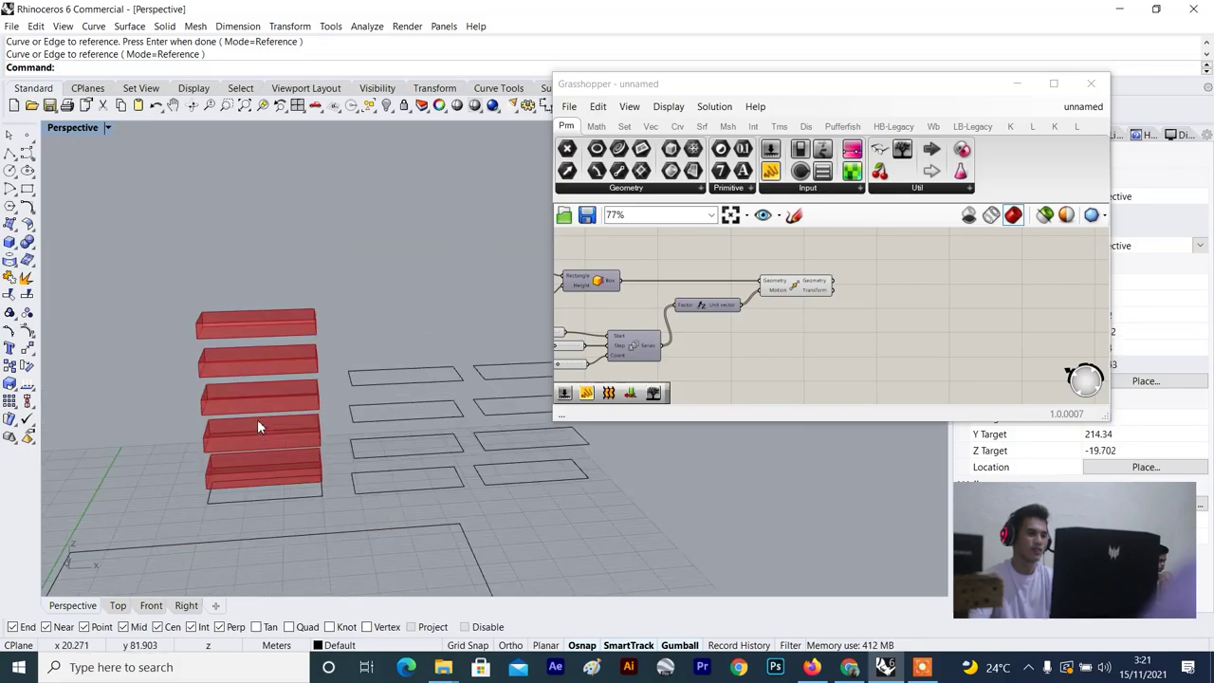
{"action": "left_click", "coordinate": [801, 284]}
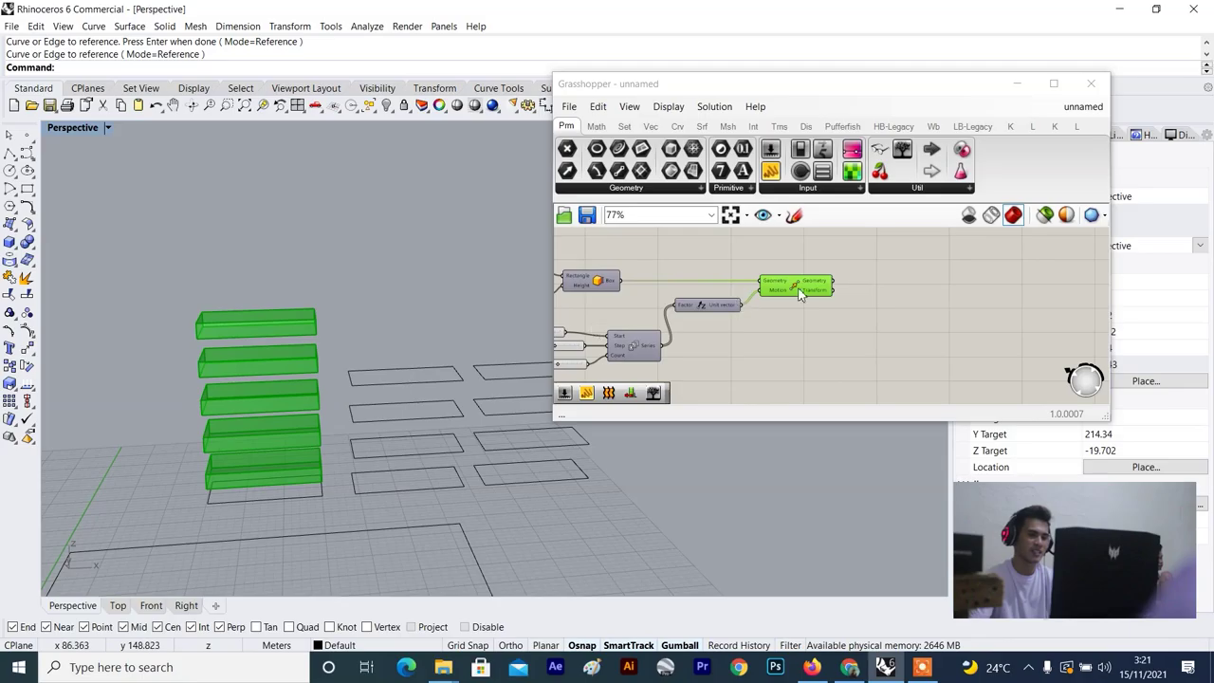
{"action": "left_click", "coordinate": [816, 323]}
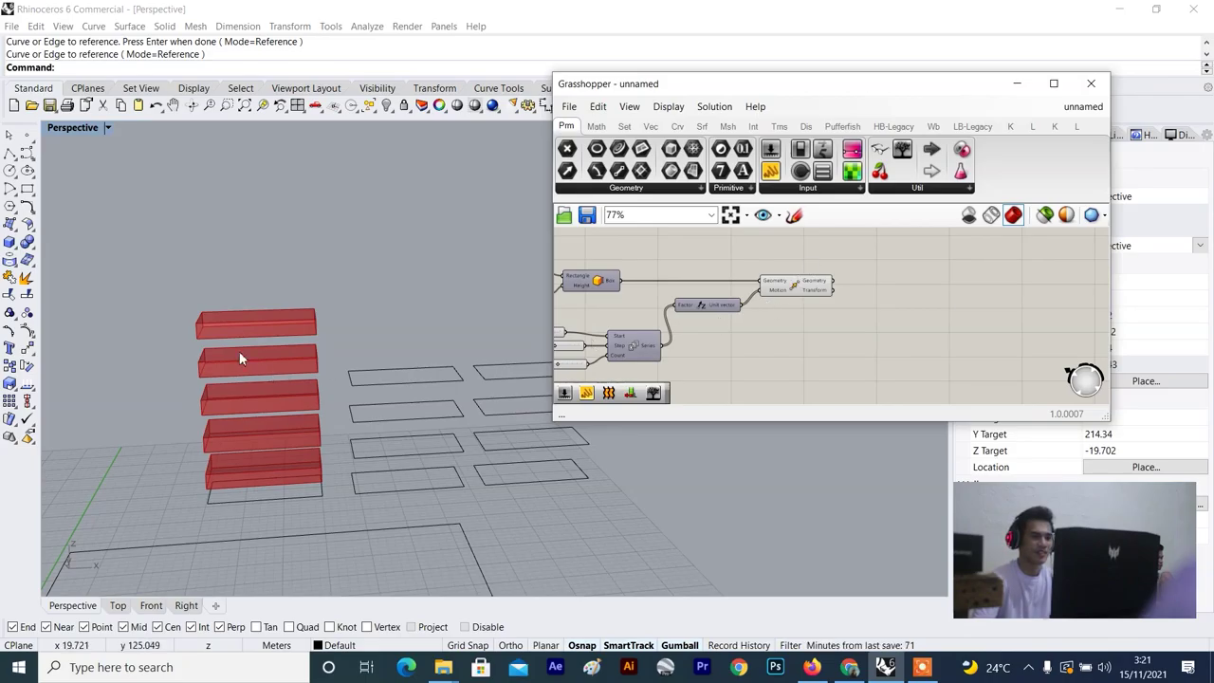
Examine the separate boxes in the stack and compare them with the Move component's output.
{"action": "scroll", "coordinate": [224, 351], "scroll_direction": "up", "scroll_amount": 2}
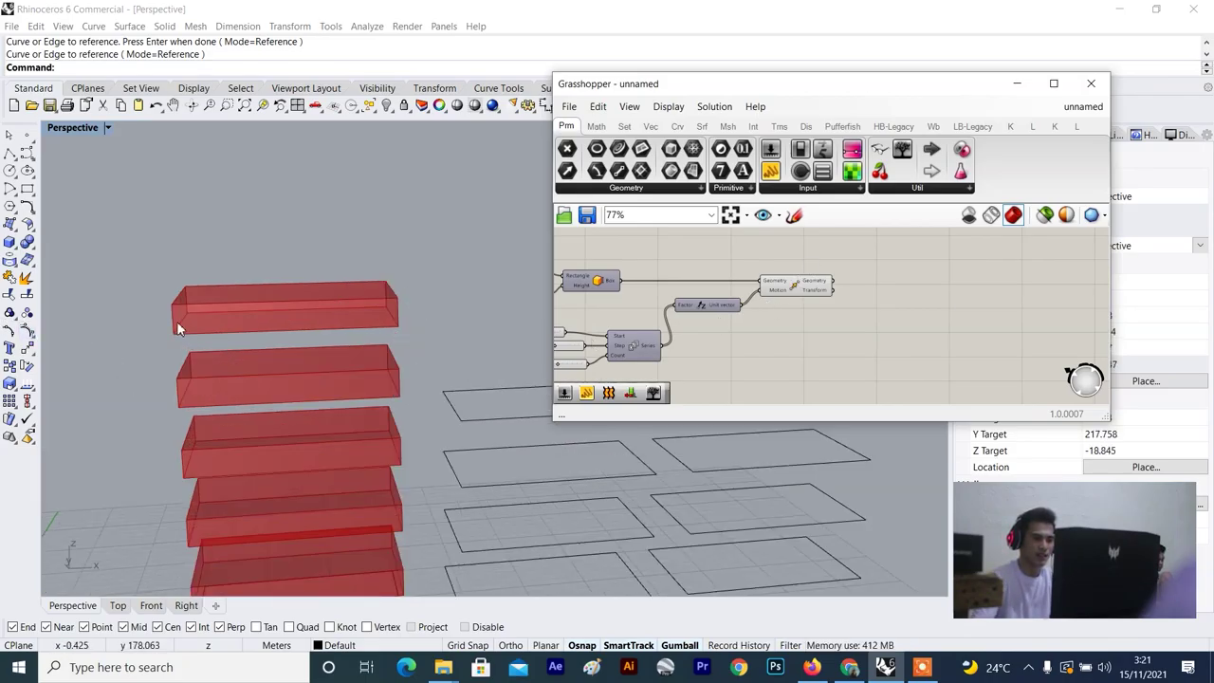
{"action": "scroll", "coordinate": [176, 323], "scroll_direction": "down", "scroll_amount": 3}
{"action": "scroll", "coordinate": [192, 339], "scroll_direction": "up", "scroll_amount": 2}
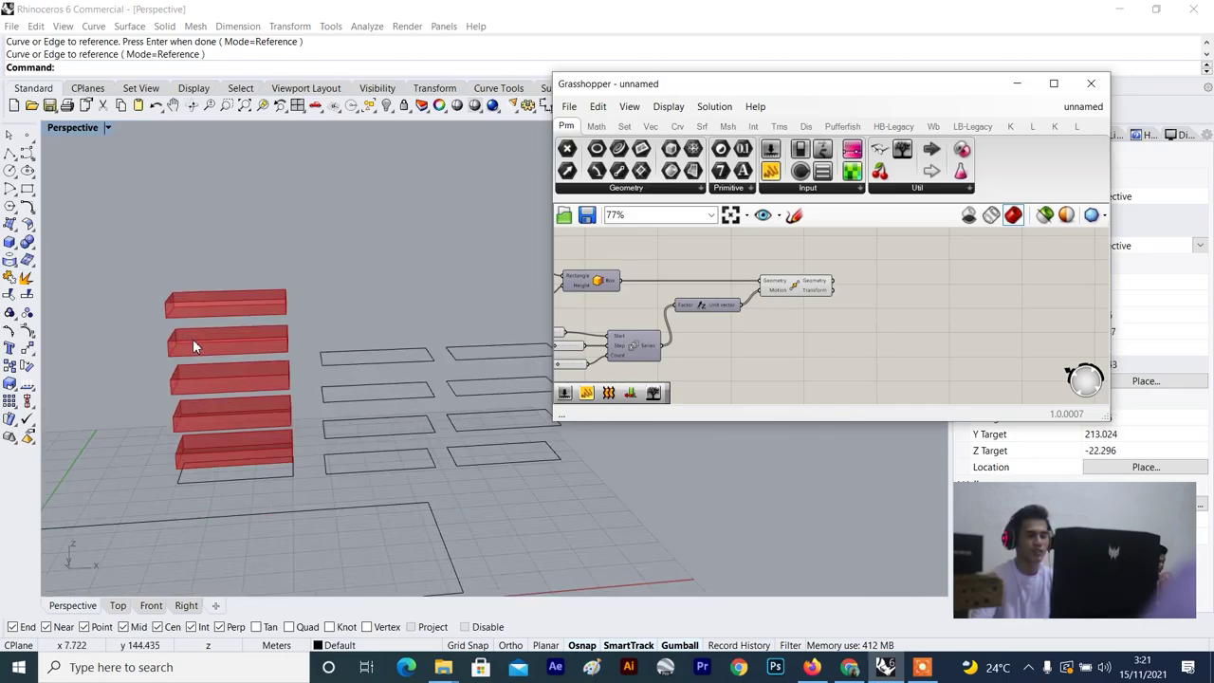
{"action": "left_click", "coordinate": [825, 280]}
{"action": "scroll", "coordinate": [835, 289], "scroll_direction": "up", "scroll_amount": 1}
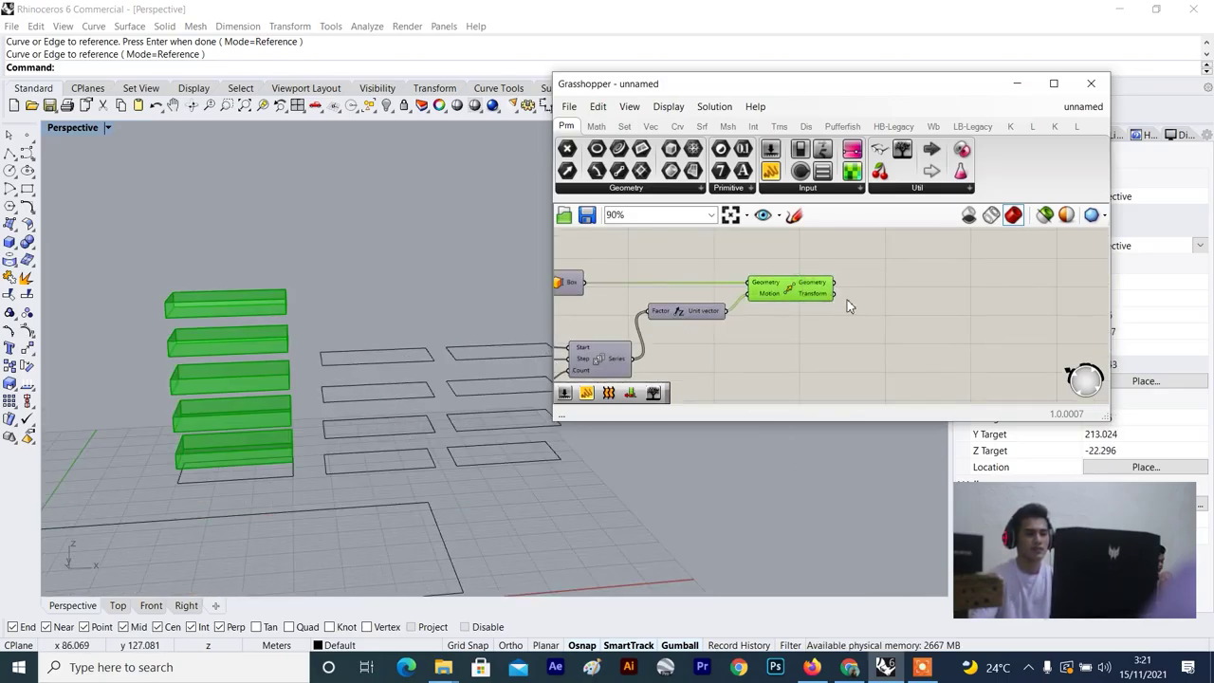
{"action": "left_click", "coordinate": [877, 298]}
{"action": "scroll", "coordinate": [770, 288], "scroll_direction": "up", "scroll_amount": 2}
{"action": "scroll", "coordinate": [944, 297], "scroll_direction": "down", "scroll_amount": 2}
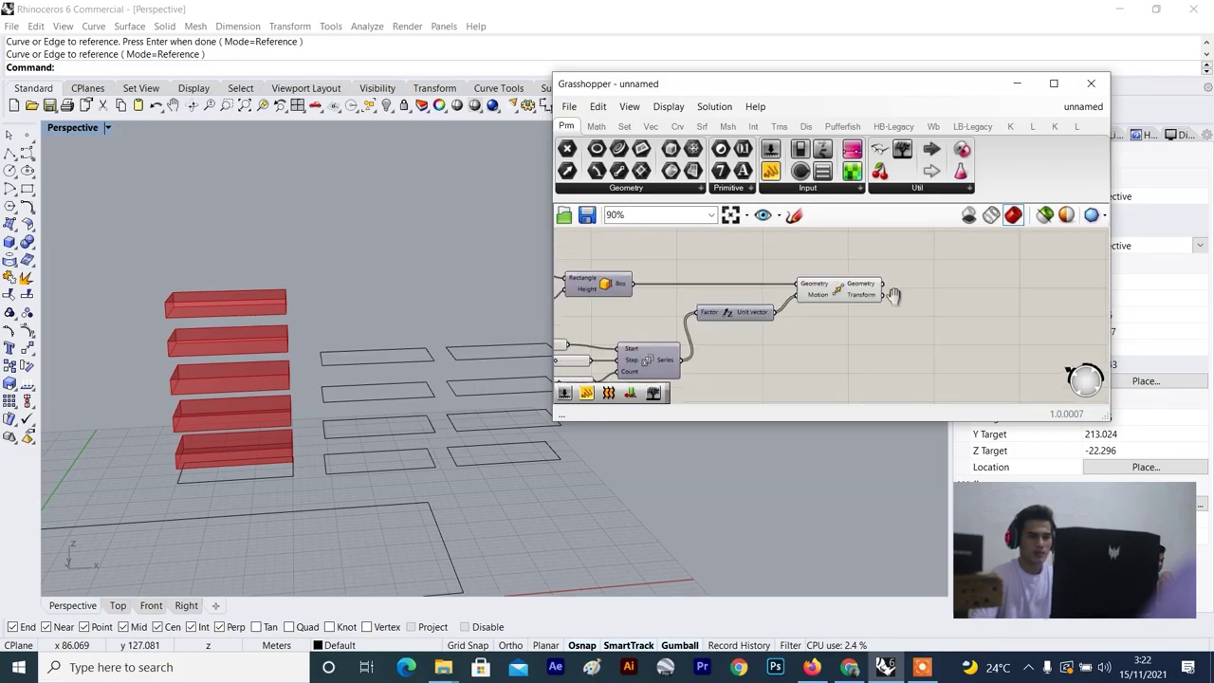
{"action": "right_click_drag", "start_coordinate": [894, 295], "coordinate": [853, 295]}
{"action": "scroll", "coordinate": [844, 294], "scroll_direction": "up", "scroll_amount": 2}
{"action": "left_click", "coordinate": [809, 294]}
{"action": "left_click", "coordinate": [932, 286]}
Examine the faces and corners of the stacked boxes at close range and from other viewing angles.
{"action": "scroll", "coordinate": [329, 371], "scroll_direction": "down", "scroll_amount": 8}
{"action": "right_click_drag", "start_coordinate": [319, 380], "coordinate": [294, 394]}
{"action": "scroll", "coordinate": [306, 353], "scroll_direction": "up", "scroll_amount": 5}
{"action": "scroll", "coordinate": [172, 444], "scroll_direction": "up", "scroll_amount": 8}
{"action": "scroll", "coordinate": [867, 286], "scroll_direction": "down", "scroll_amount": 3}
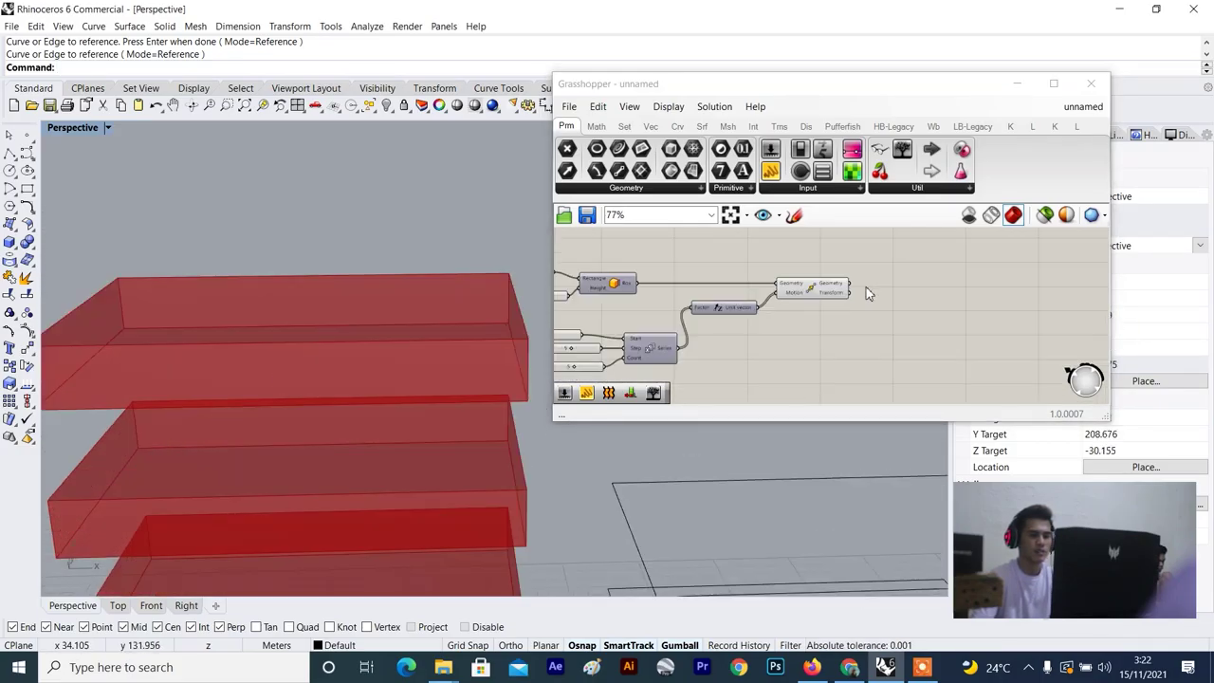
{"action": "right_click_drag", "start_coordinate": [920, 276], "coordinate": [861, 288]}
{"action": "scroll", "coordinate": [865, 294], "scroll_direction": "up", "scroll_amount": 2}
{"action": "scroll", "coordinate": [874, 309], "scroll_direction": "down", "scroll_amount": 3}
{"action": "scroll", "coordinate": [404, 412], "scroll_direction": "down", "scroll_amount": 5}
{"action": "left_click", "coordinate": [402, 411]}
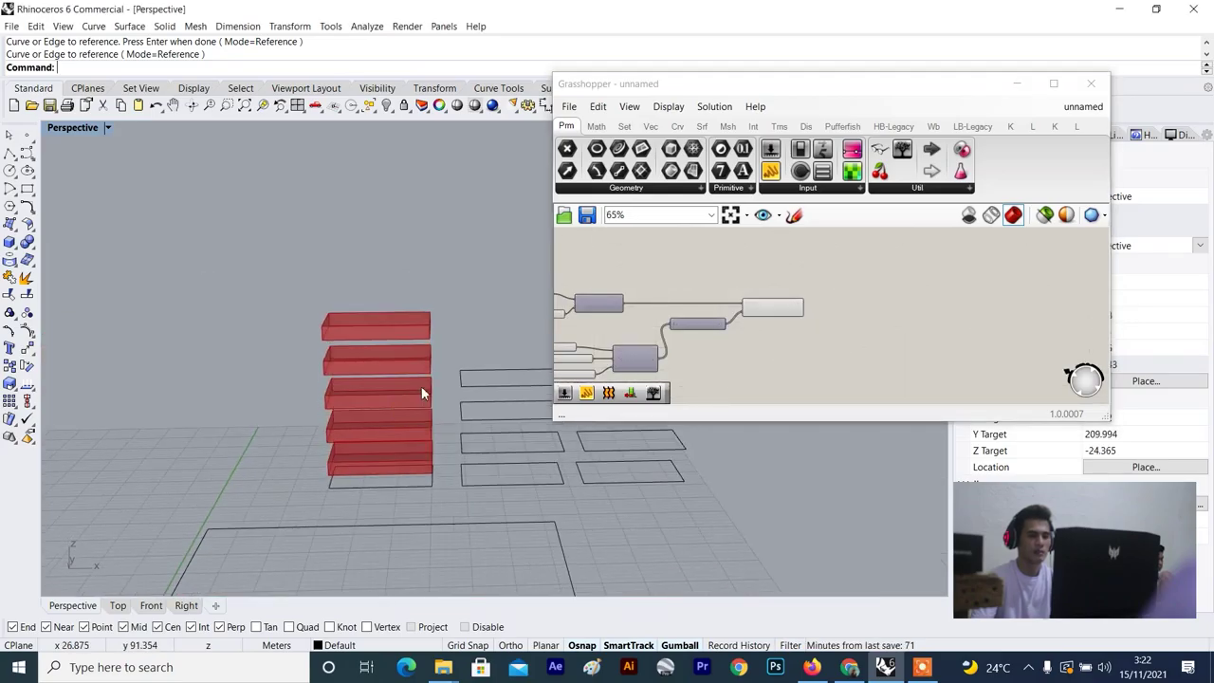
{"action": "scroll", "coordinate": [421, 386], "scroll_direction": "up", "scroll_amount": 2}
{"action": "right_click_drag", "start_coordinate": [381, 380], "coordinate": [390, 394]}
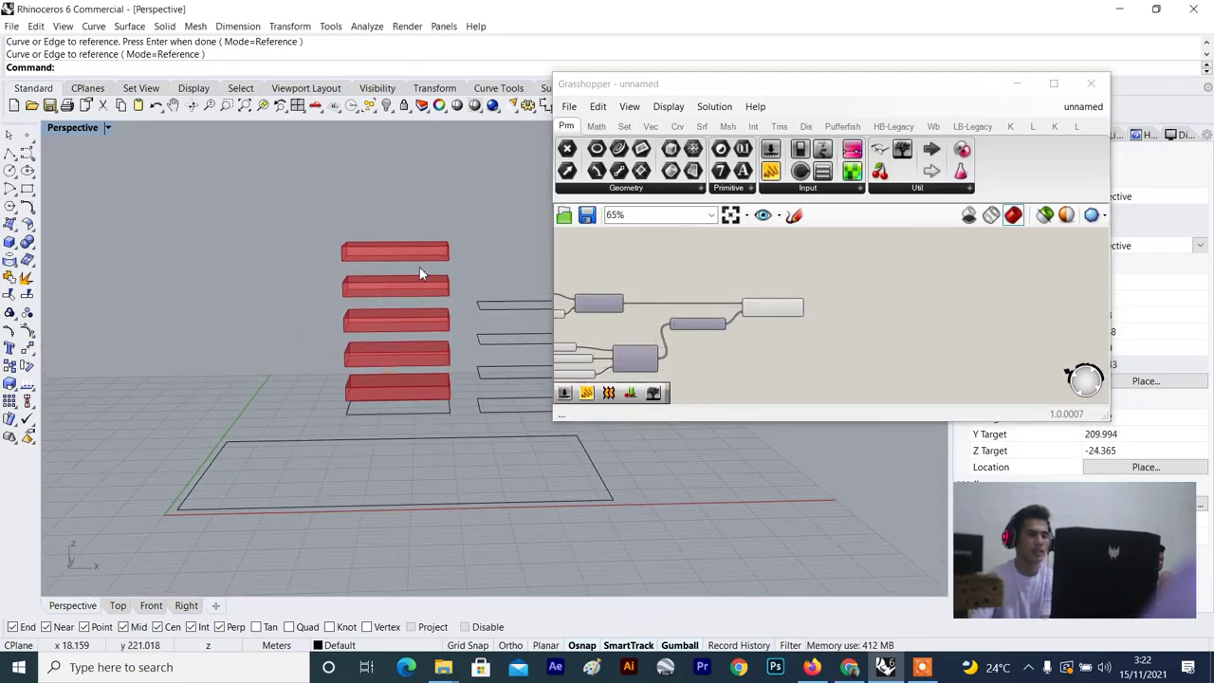
{"action": "scroll", "coordinate": [393, 289], "scroll_direction": "up", "scroll_amount": 2}
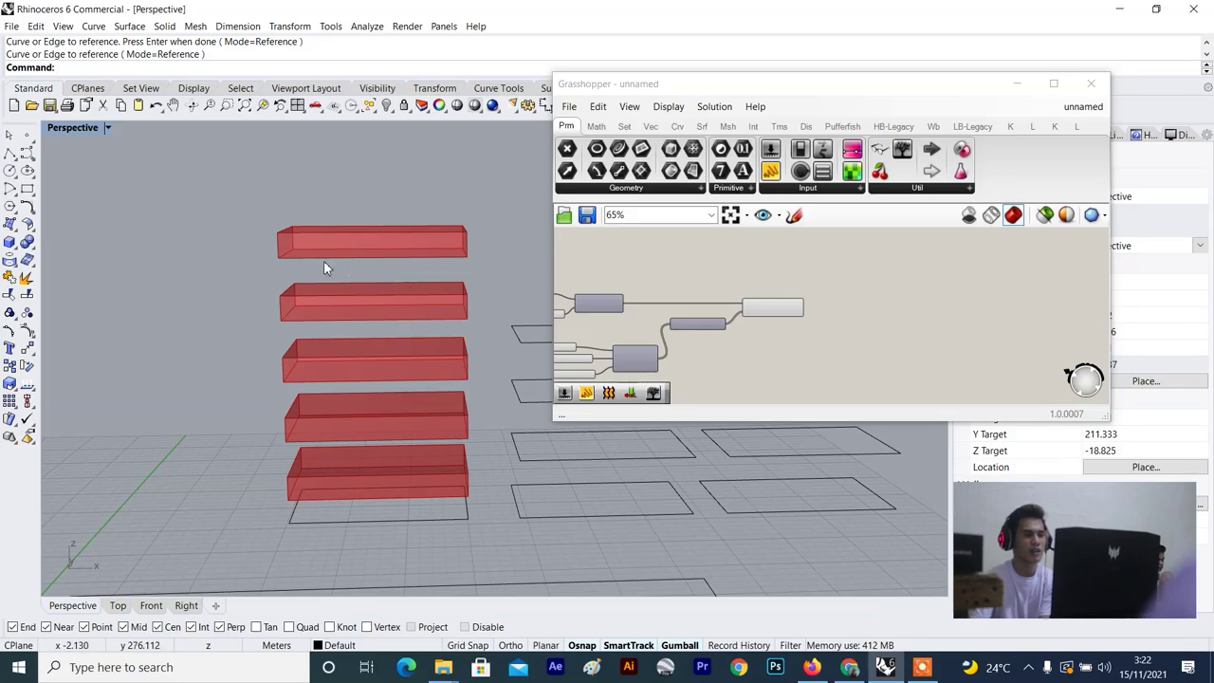
Add a Deconstruct Brep component and connect the Move component's Geometry output to its Brep input.
{"action": "scroll", "coordinate": [902, 305], "scroll_direction": "up", "scroll_amount": 2}
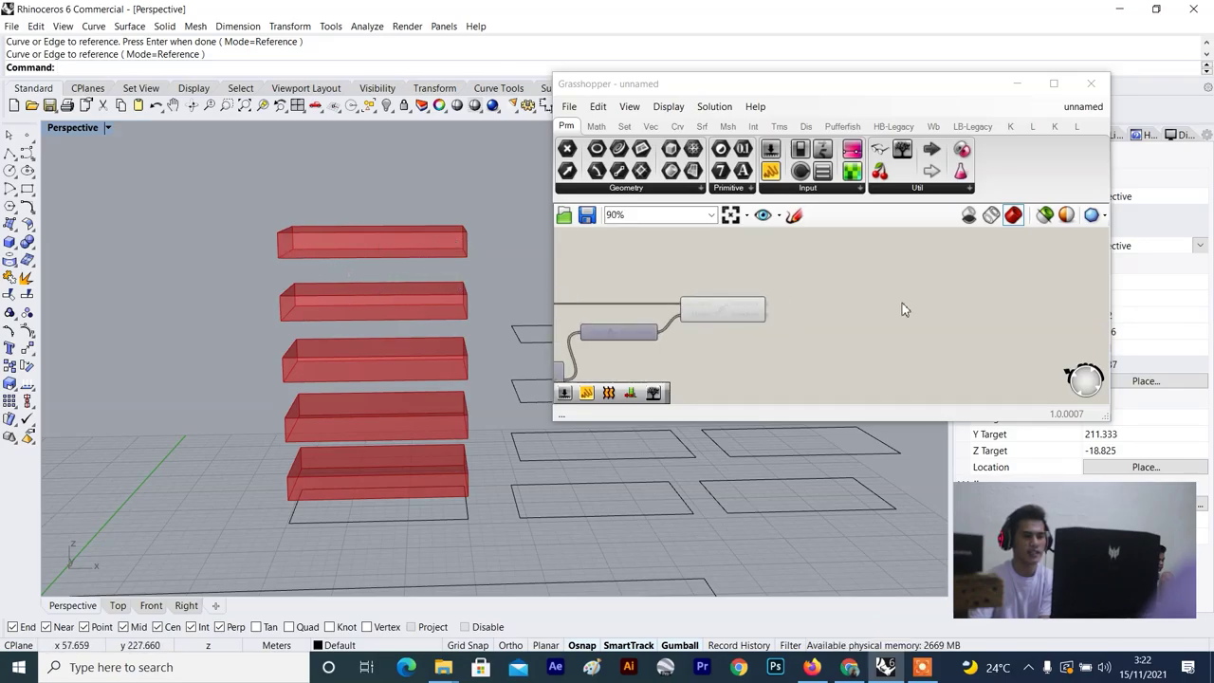
{"action": "scroll", "coordinate": [785, 305], "scroll_direction": "up", "scroll_amount": 1}
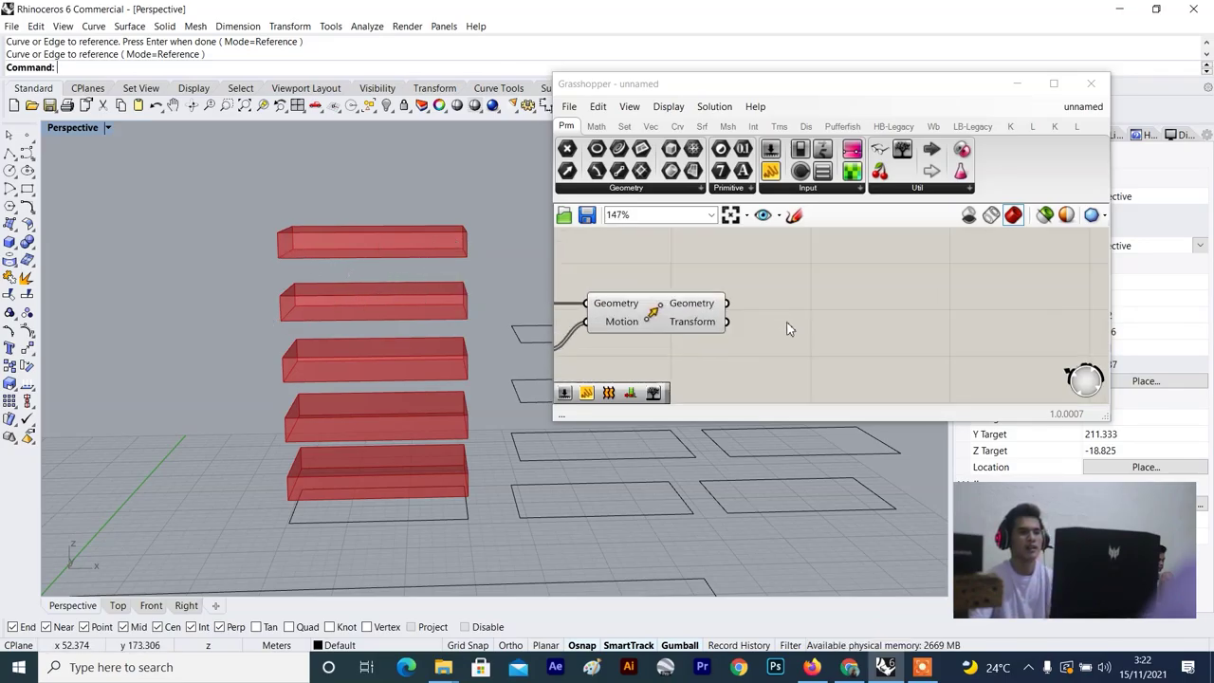
{"action": "double_click", "coordinate": [814, 318]}
{"action": "type", "text": "des"}
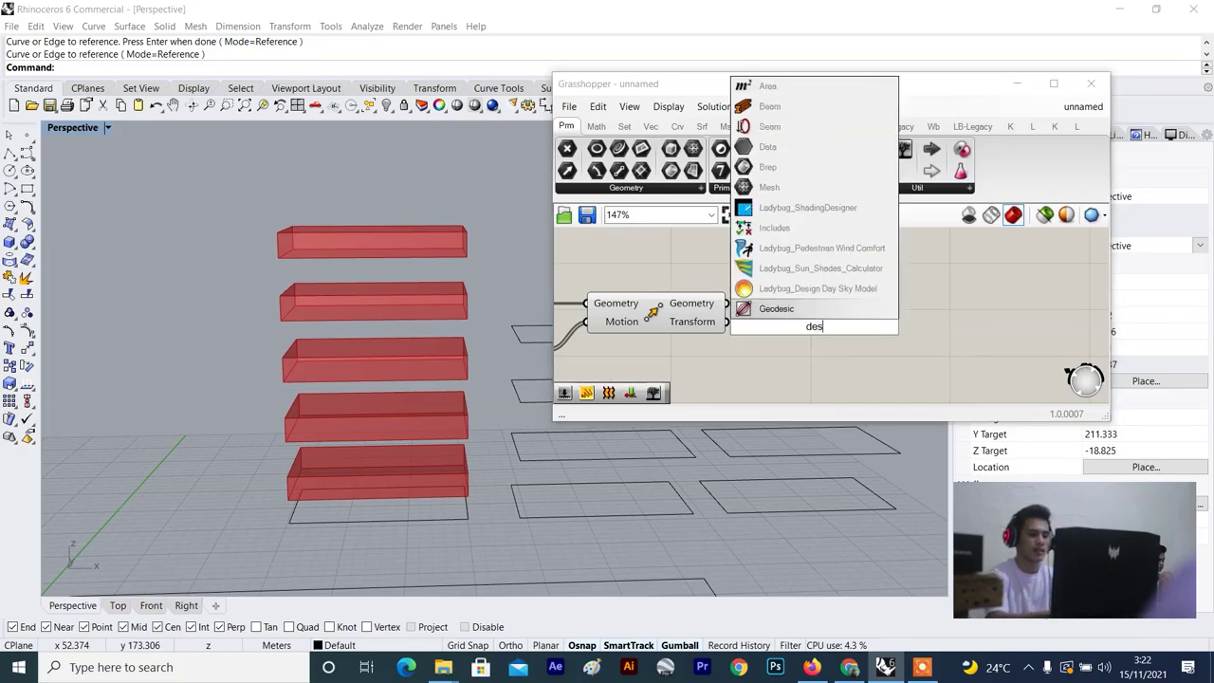
{"action": "key", "text": "BackSpace"}
{"action": "type", "text": "cons"}
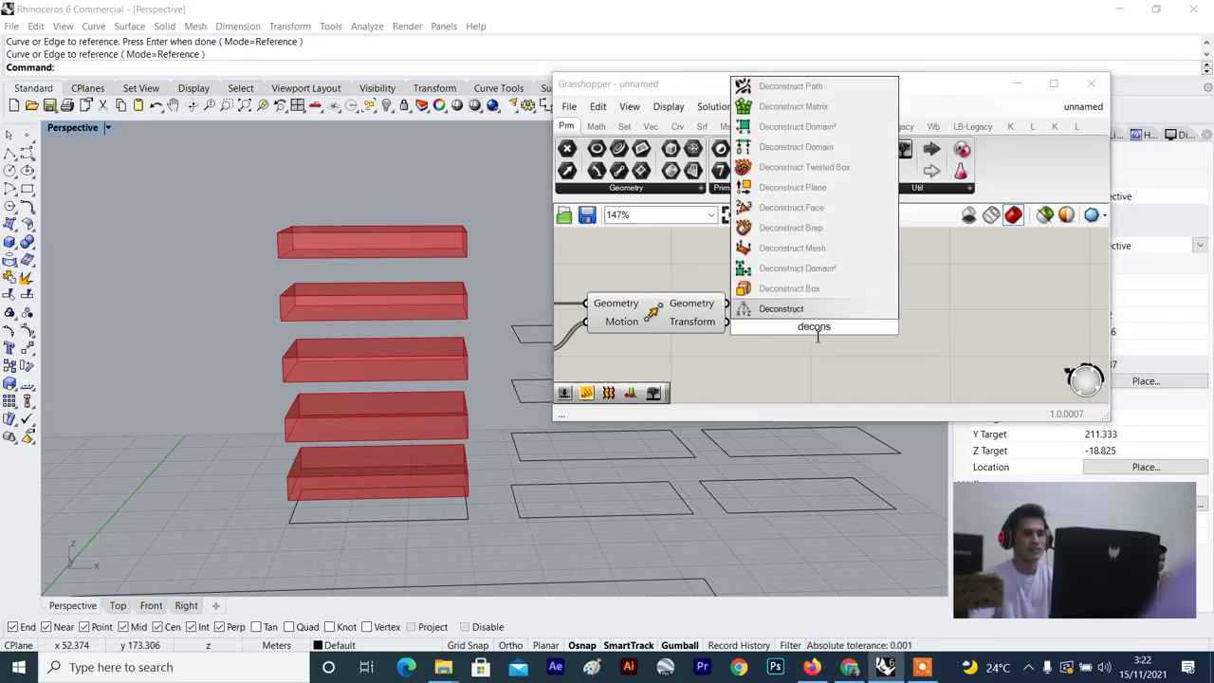
{"action": "left_click", "coordinate": [787, 227]}
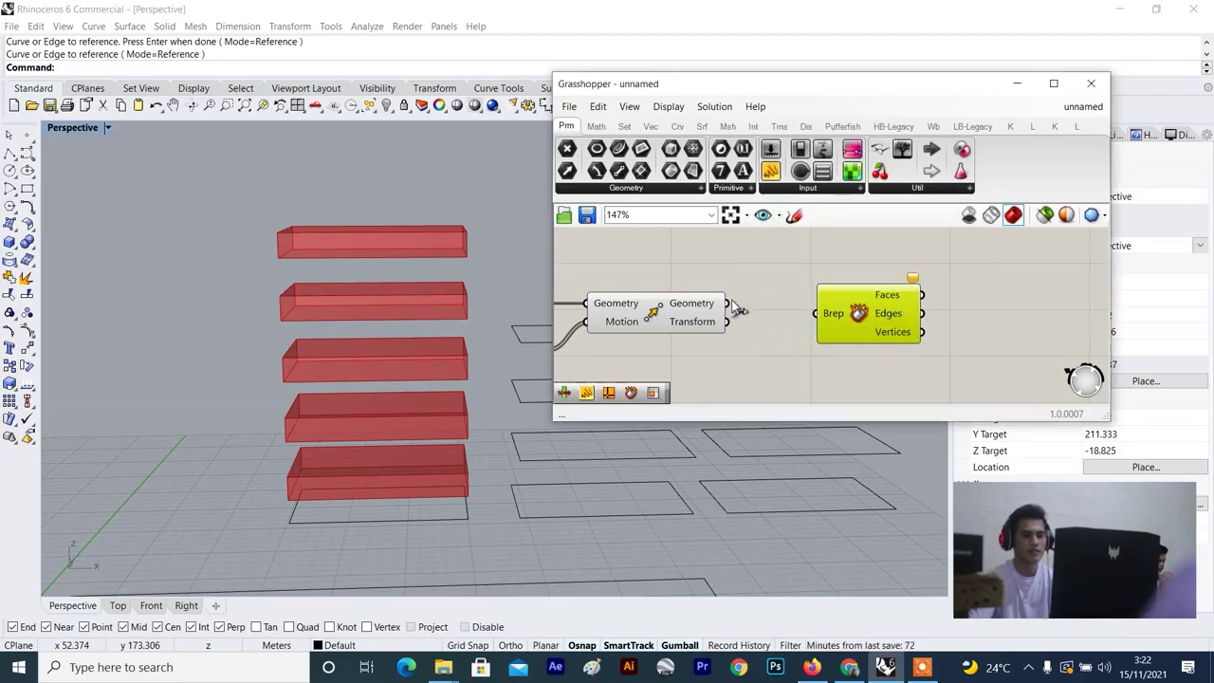
{"action": "left_click_drag", "start_coordinate": [726, 304], "coordinate": [816, 312]}
{"action": "scroll", "coordinate": [823, 322], "scroll_direction": "down", "scroll_amount": 2}
{"action": "scroll", "coordinate": [681, 304], "scroll_direction": "up", "scroll_amount": 1}
Turn off the Move component's preview and place Deconstruct Brep closer beside it.
{"action": "left_click_drag", "start_coordinate": [726, 265], "coordinate": [713, 345]}
{"action": "right_click", "coordinate": [772, 260]}
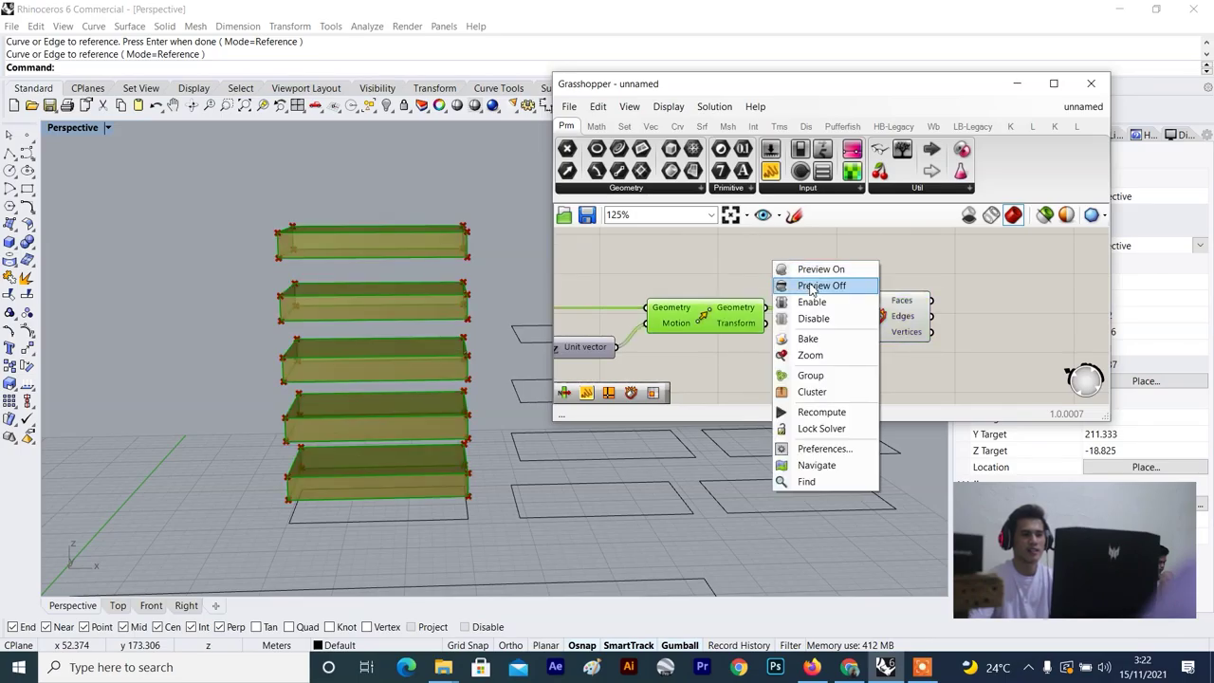
{"action": "left_click", "coordinate": [811, 287]}
{"action": "left_click_drag", "start_coordinate": [944, 277], "coordinate": [884, 332]}
{"action": "right_click_drag", "start_coordinate": [952, 311], "coordinate": [906, 296]}
{"action": "left_click_drag", "start_coordinate": [813, 308], "coordinate": [775, 301]}
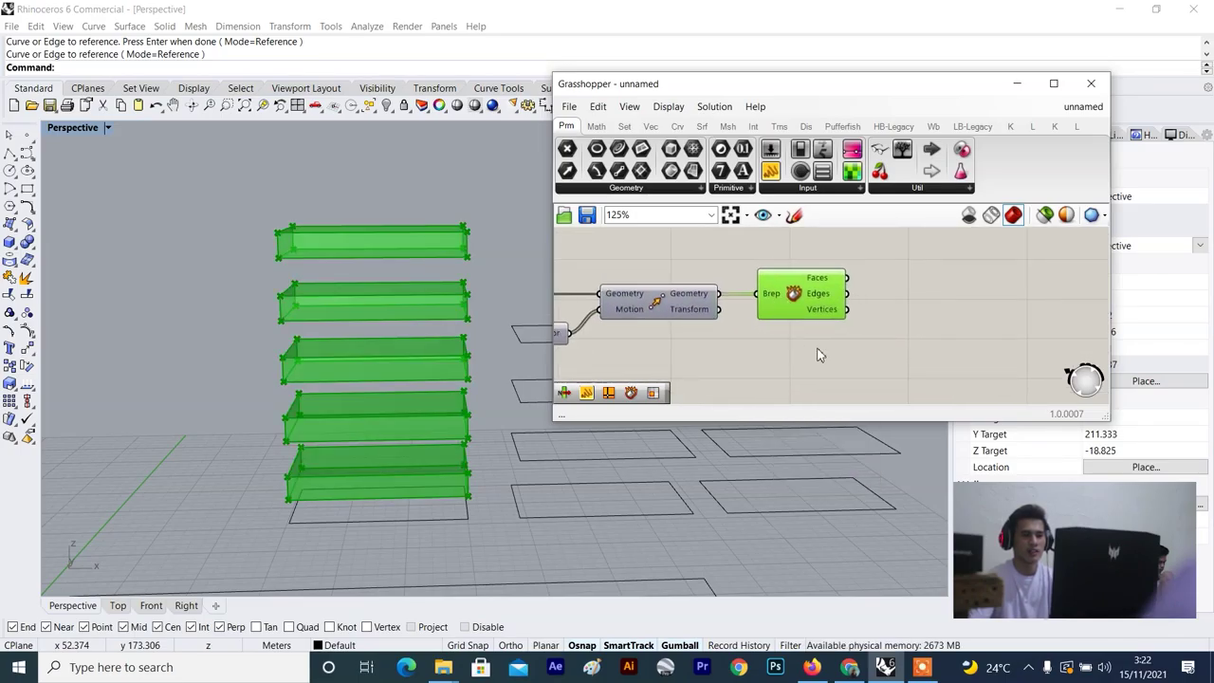
Add a Panel beside Deconstruct Brep and connect the Faces output to it.
{"action": "left_click", "coordinate": [769, 172]}
{"action": "left_click", "coordinate": [1029, 289]}
{"action": "scroll", "coordinate": [942, 285], "scroll_direction": "up", "scroll_amount": 2}
{"action": "left_click_drag", "start_coordinate": [996, 298], "coordinate": [937, 298]}
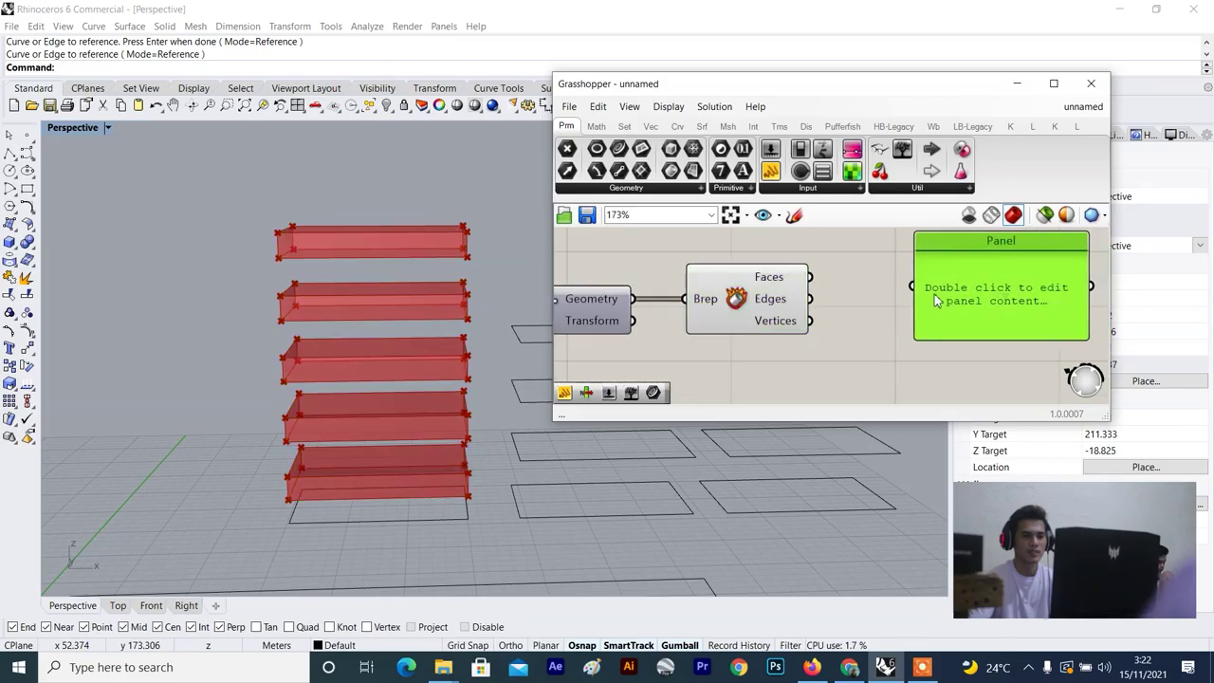
{"action": "scroll", "coordinate": [940, 301], "scroll_direction": "down", "scroll_amount": 2}
{"action": "left_click", "coordinate": [841, 314]}
{"action": "scroll", "coordinate": [839, 308], "scroll_direction": "up", "scroll_amount": 2}
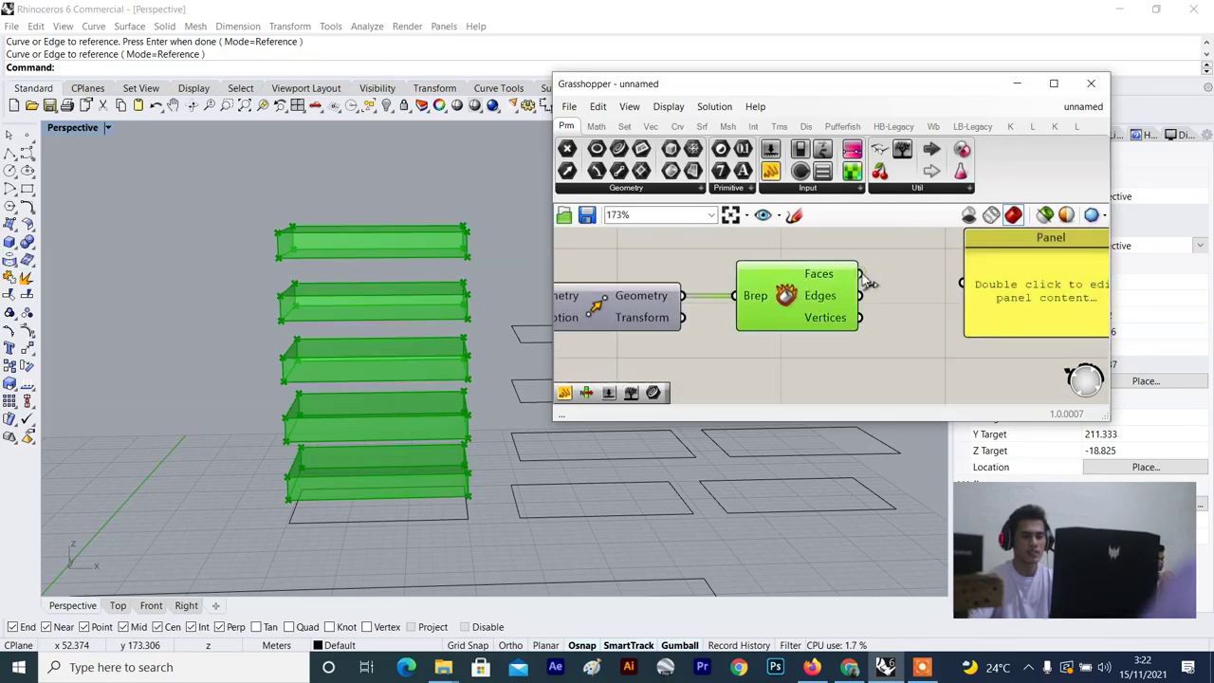
{"action": "left_click_drag", "start_coordinate": [861, 275], "coordinate": [962, 298]}
Stretch the Faces Panel downward so more of its list fits.
{"action": "scroll", "coordinate": [1017, 334], "scroll_direction": "down", "scroll_amount": 4}
{"action": "right_click_drag", "start_coordinate": [1019, 335], "coordinate": [906, 289]}
{"action": "scroll", "coordinate": [910, 288], "scroll_direction": "up", "scroll_amount": 2}
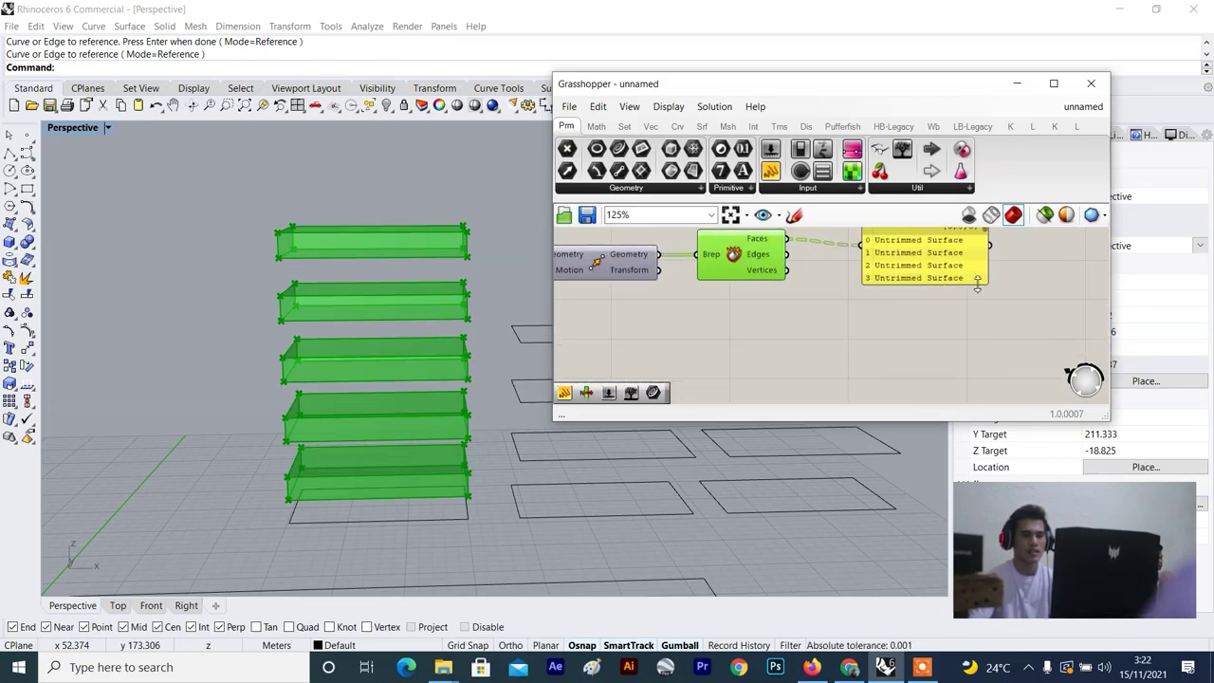
{"action": "left_click_drag", "start_coordinate": [977, 284], "coordinate": [977, 406]}
{"action": "scroll", "coordinate": [922, 329], "scroll_direction": "down", "scroll_amount": 4}
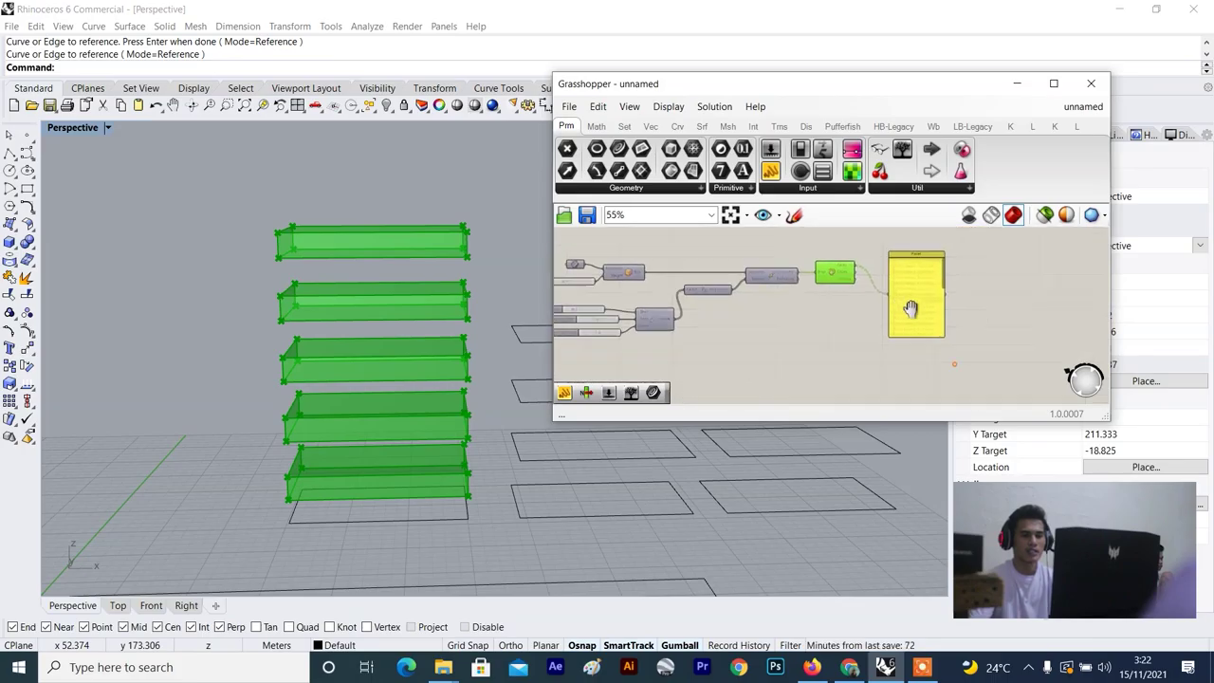
{"action": "scroll", "coordinate": [924, 332], "scroll_direction": "up", "scroll_amount": 3}
{"action": "left_click_drag", "start_coordinate": [943, 327], "coordinate": [943, 403]}
{"action": "scroll", "coordinate": [934, 393], "scroll_direction": "down", "scroll_amount": 3}
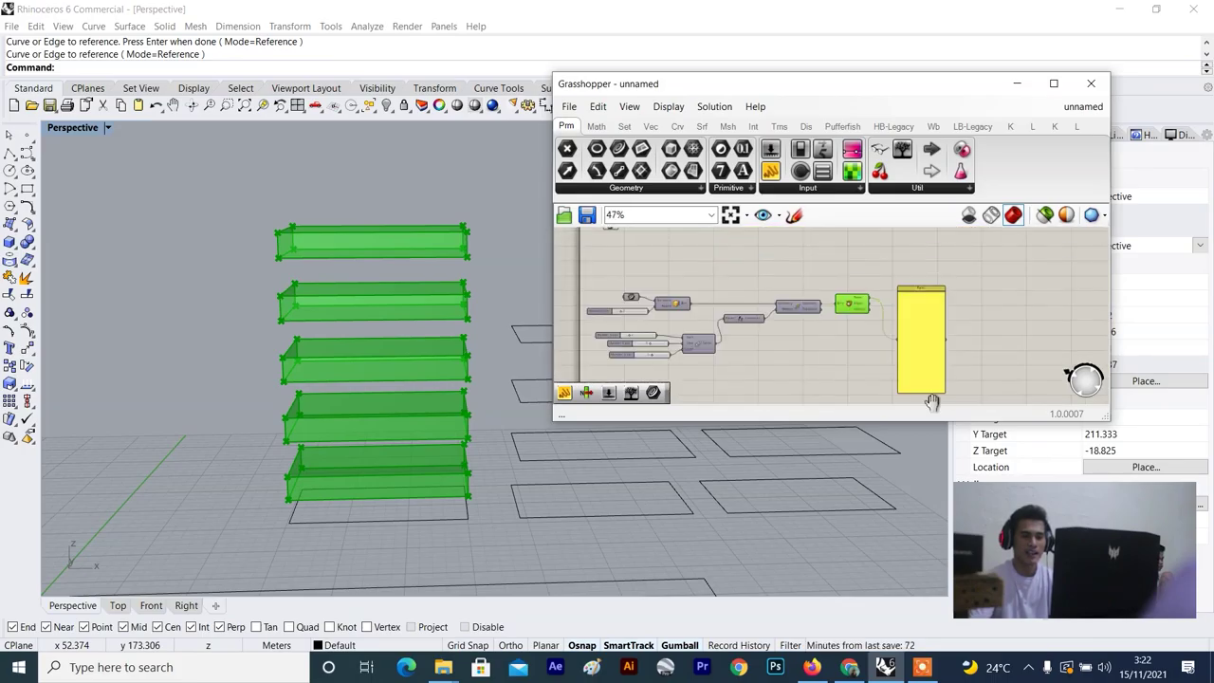
Examine the branches and surface items listed in the Faces Panel beside Deconstruct Brep.
{"action": "scroll", "coordinate": [942, 343], "scroll_direction": "up", "scroll_amount": 3}
{"action": "left_click", "coordinate": [943, 344]}
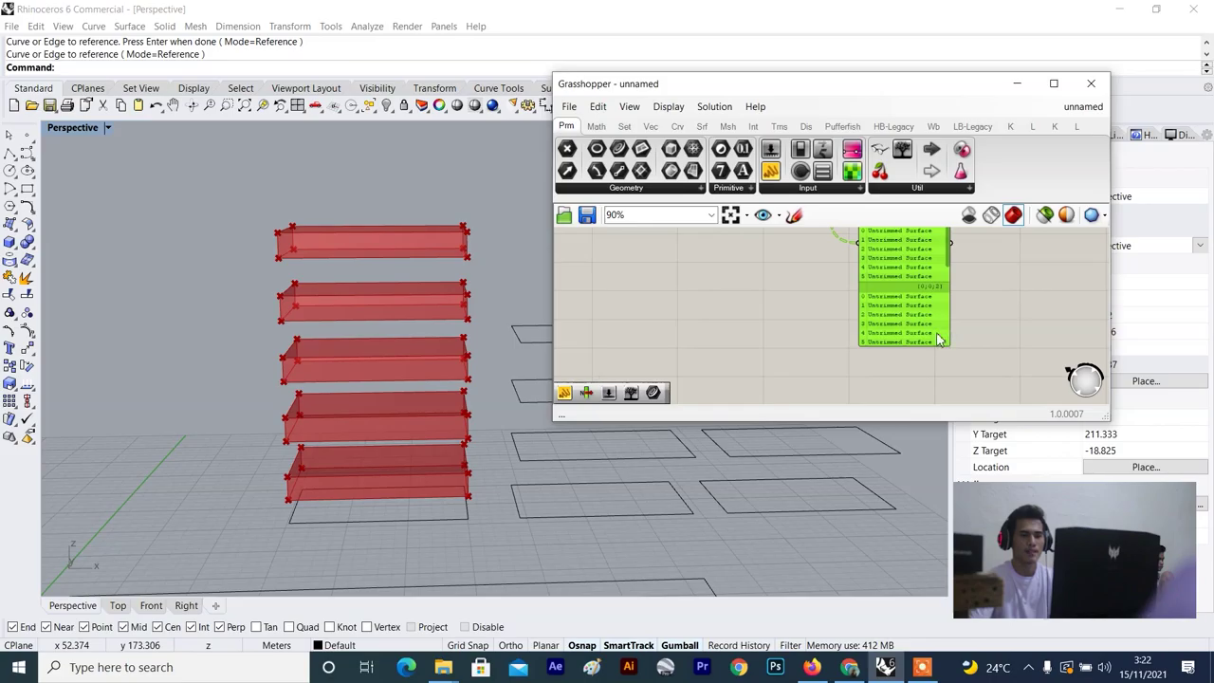
{"action": "scroll", "coordinate": [935, 343], "scroll_direction": "down", "scroll_amount": 3}
{"action": "right_click_drag", "start_coordinate": [921, 320], "coordinate": [913, 351]}
{"action": "scroll", "coordinate": [908, 308], "scroll_direction": "up", "scroll_amount": 2}
{"action": "right_click_drag", "start_coordinate": [904, 236], "coordinate": [904, 243]}
{"action": "scroll", "coordinate": [891, 284], "scroll_direction": "up", "scroll_amount": 3}
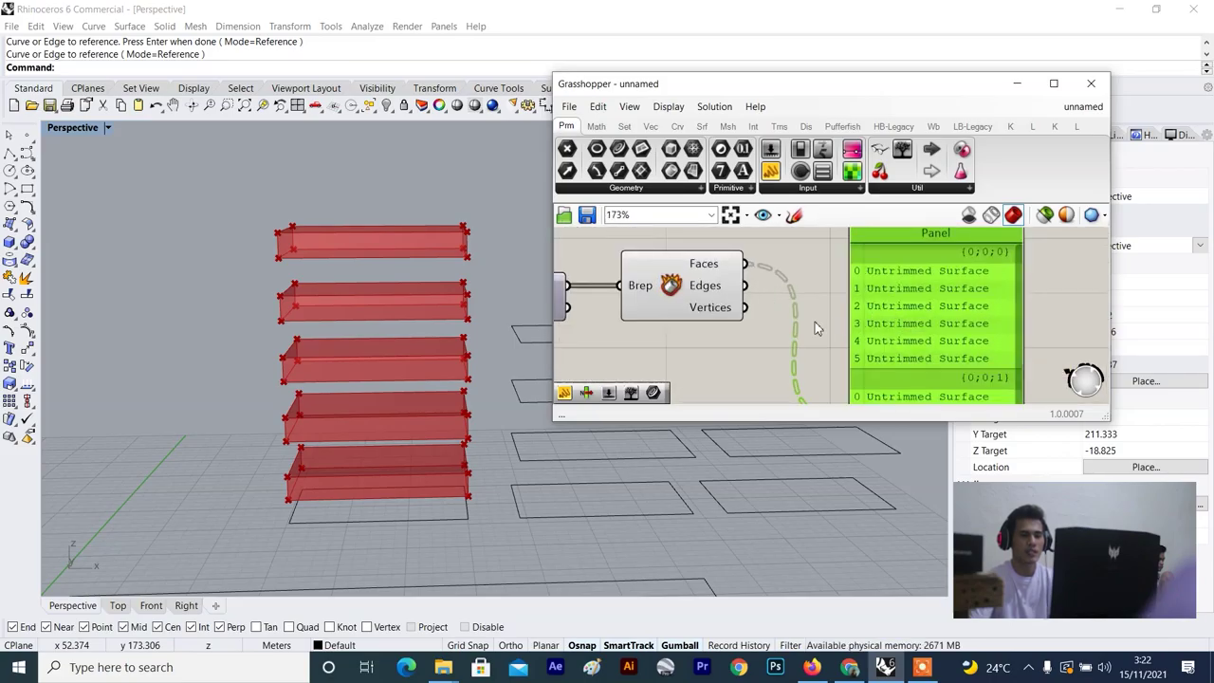
{"action": "scroll", "coordinate": [872, 332], "scroll_direction": "down", "scroll_amount": 1}
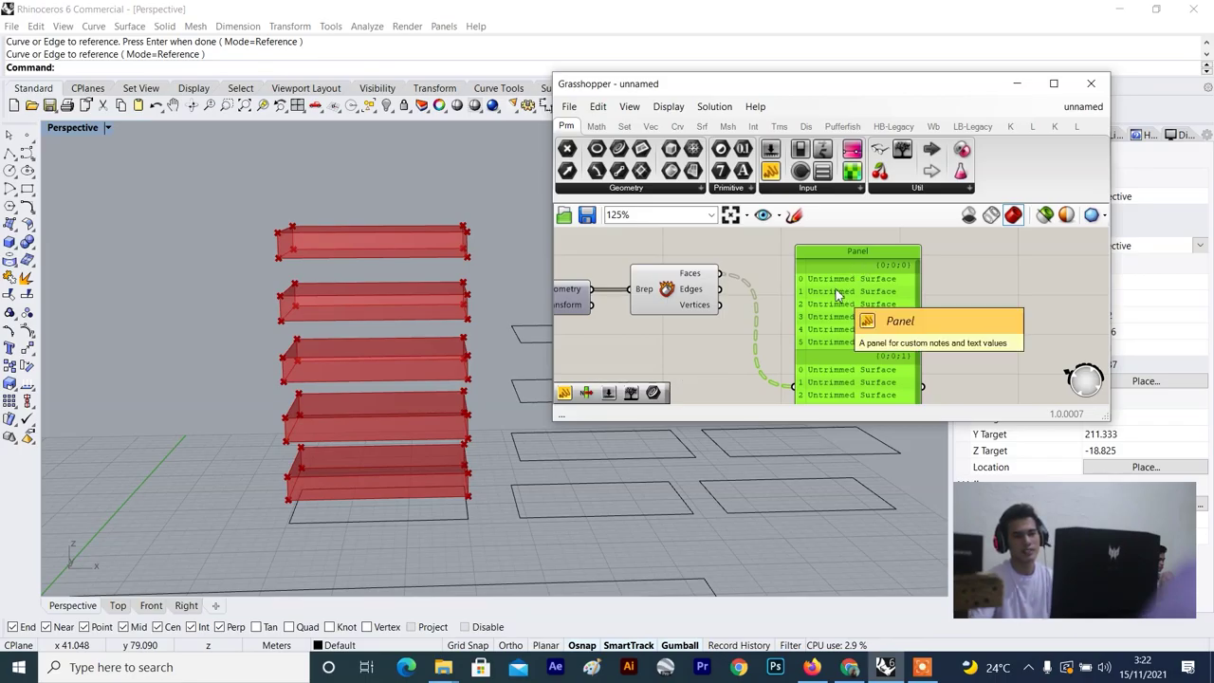
{"action": "scroll", "coordinate": [815, 303], "scroll_direction": "down", "scroll_amount": 2}
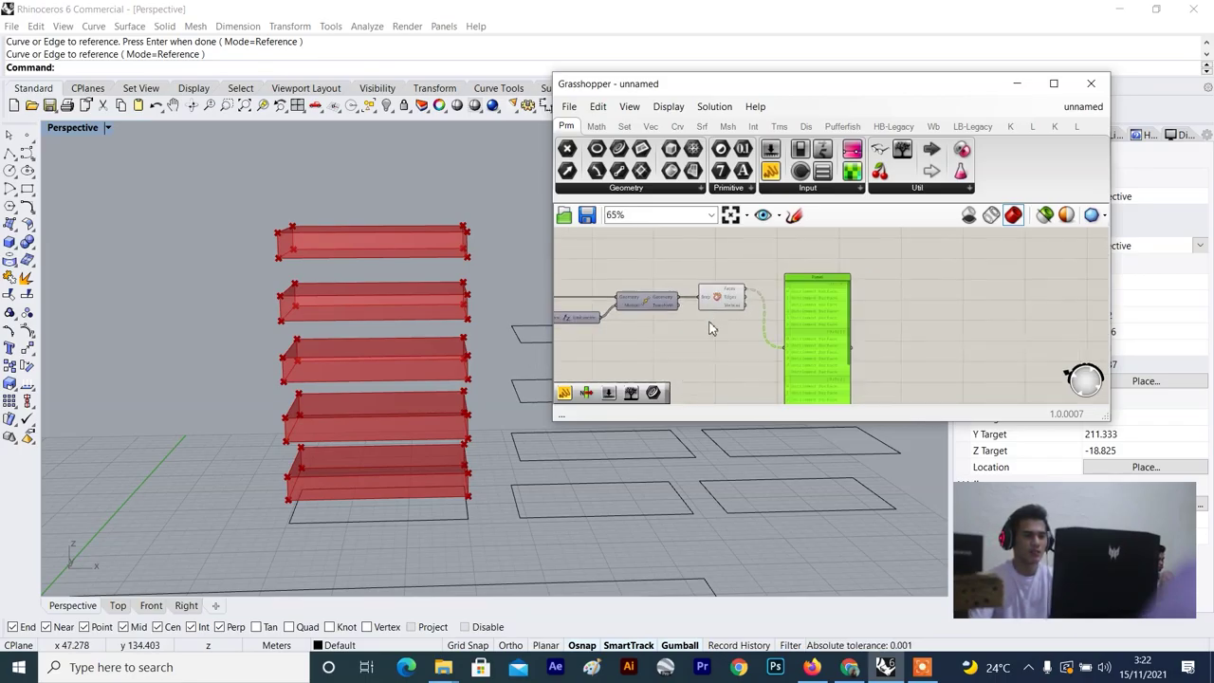
{"action": "scroll", "coordinate": [711, 316], "scroll_direction": "down", "scroll_amount": 1}
{"action": "scroll", "coordinate": [748, 328], "scroll_direction": "up", "scroll_amount": 4}
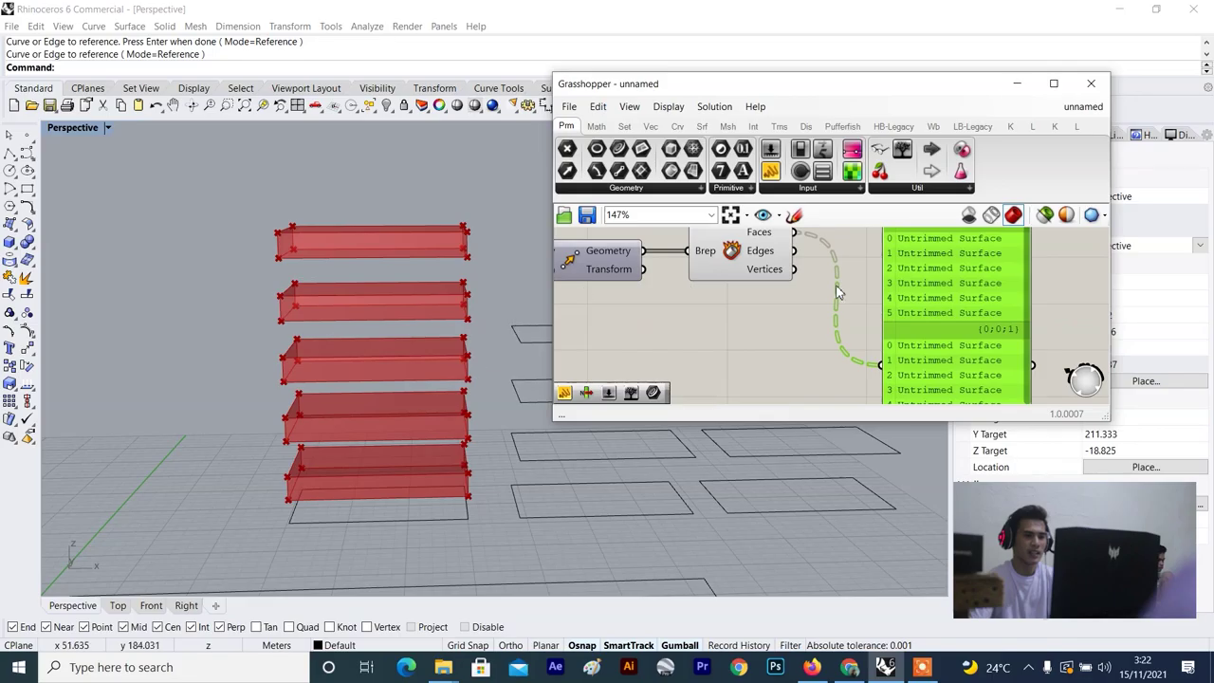
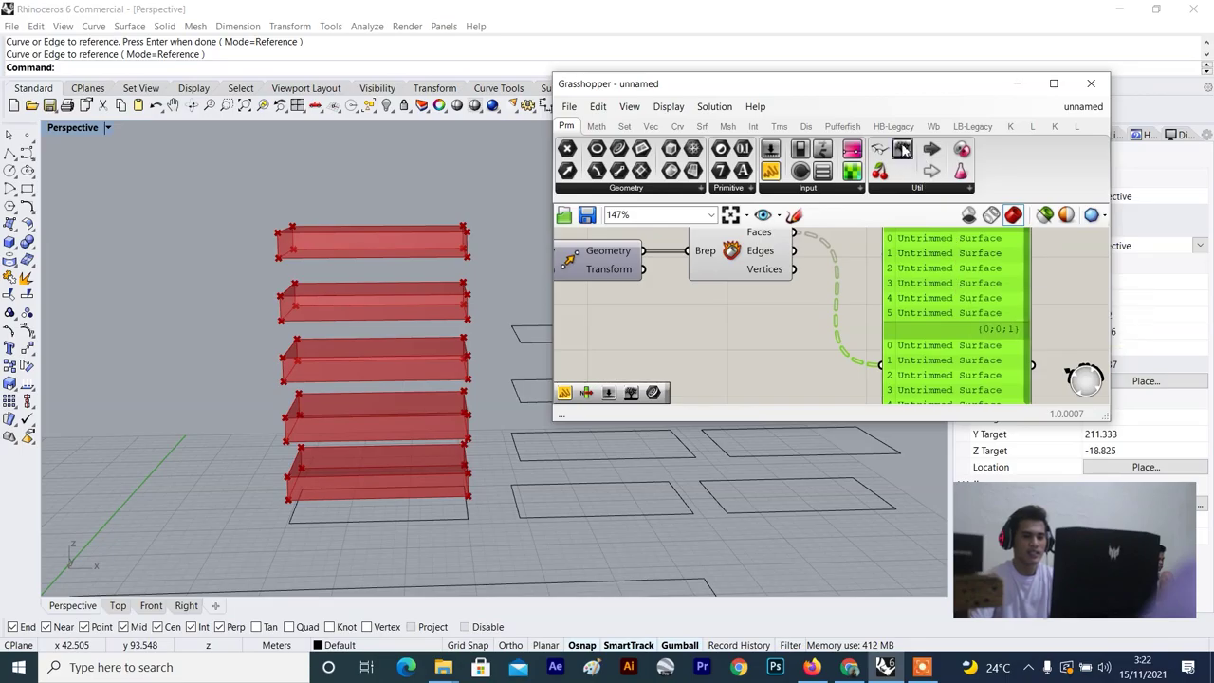
Try placing a Param Viewer next to the Deconstruct Brep component.
{"action": "scroll", "coordinate": [845, 289], "scroll_direction": "down", "scroll_amount": 1}
{"action": "scroll", "coordinate": [844, 288], "scroll_direction": "down", "scroll_amount": 3}
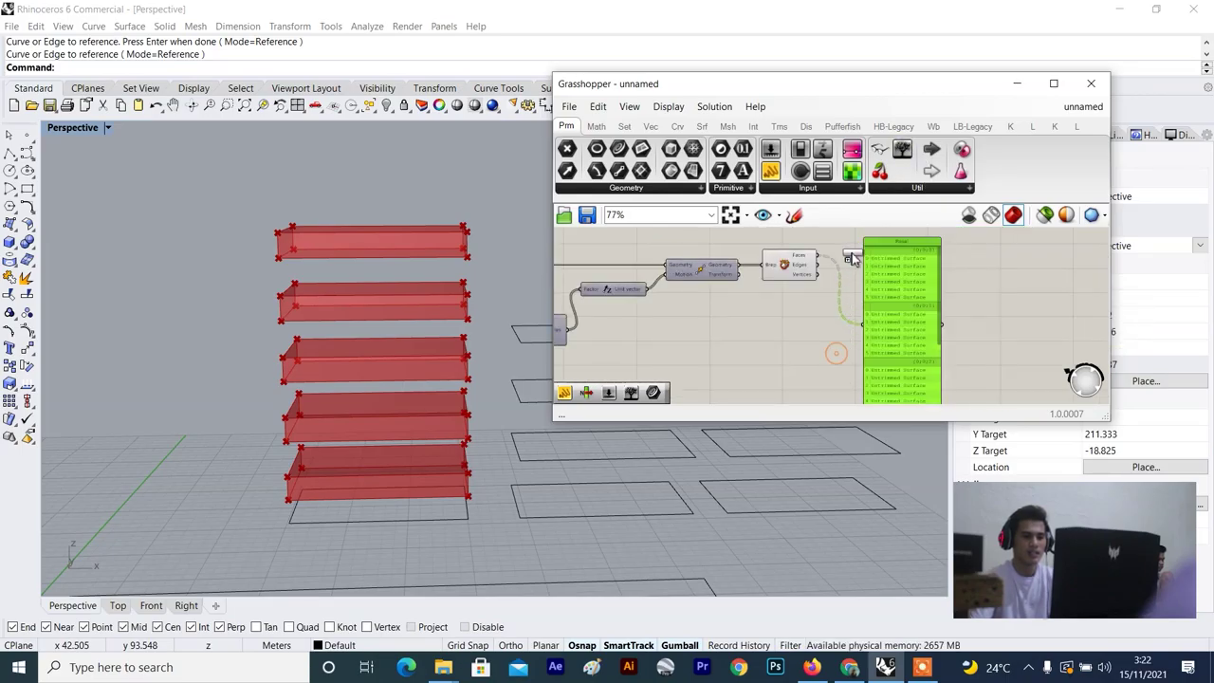
{"action": "left_click", "coordinate": [848, 253]}
{"action": "scroll", "coordinate": [841, 254], "scroll_direction": "up", "scroll_amount": 3}
{"action": "left_click_drag", "start_coordinate": [833, 276], "coordinate": [873, 292]}
{"action": "right_click_drag", "start_coordinate": [357, 412], "coordinate": [427, 427]}
{"action": "scroll", "coordinate": [310, 430], "scroll_direction": "down", "scroll_amount": 5}
{"action": "left_click_drag", "start_coordinate": [899, 283], "coordinate": [756, 275]}
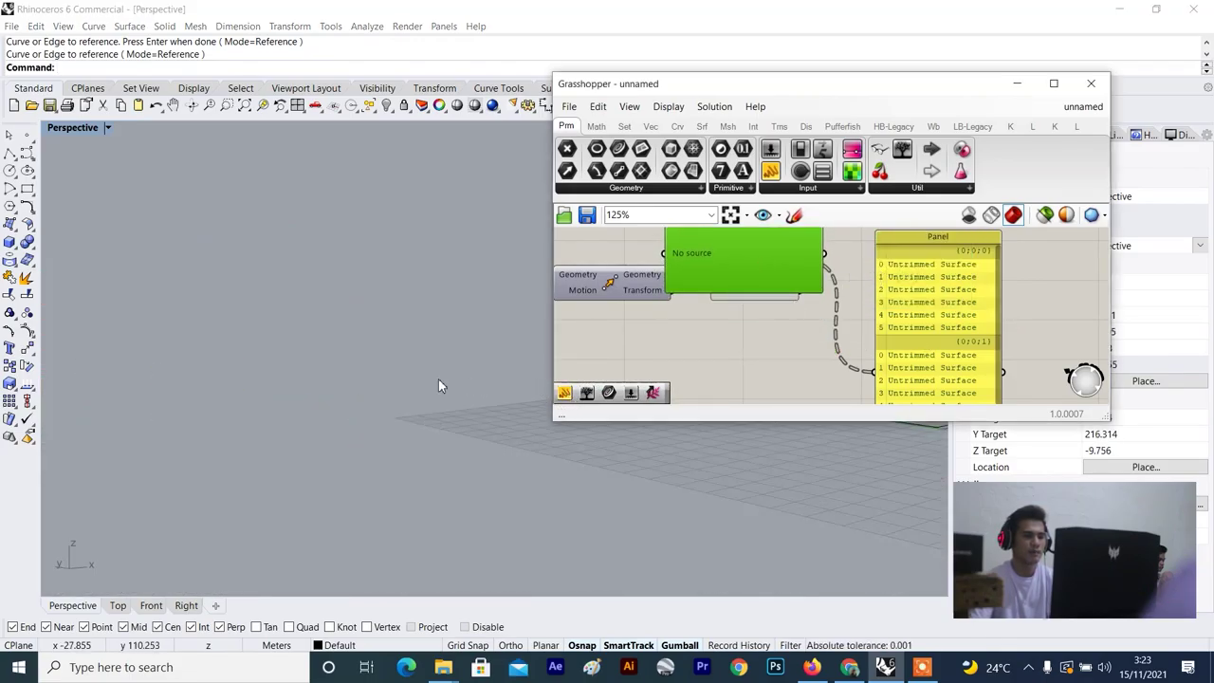
Examine the stack of deconstructed boxes in the Perspective viewport.
{"action": "right_click_drag", "start_coordinate": [438, 385], "coordinate": [379, 396]}
{"action": "scroll", "coordinate": [422, 471], "scroll_direction": "up", "scroll_amount": 6}
{"action": "right_click_drag", "start_coordinate": [422, 474], "coordinate": [330, 448]}
{"action": "scroll", "coordinate": [370, 387], "scroll_direction": "down", "scroll_amount": 8}
{"action": "scroll", "coordinate": [370, 332], "scroll_direction": "up", "scroll_amount": 5}
{"action": "scroll", "coordinate": [339, 427], "scroll_direction": "down", "scroll_amount": 6}
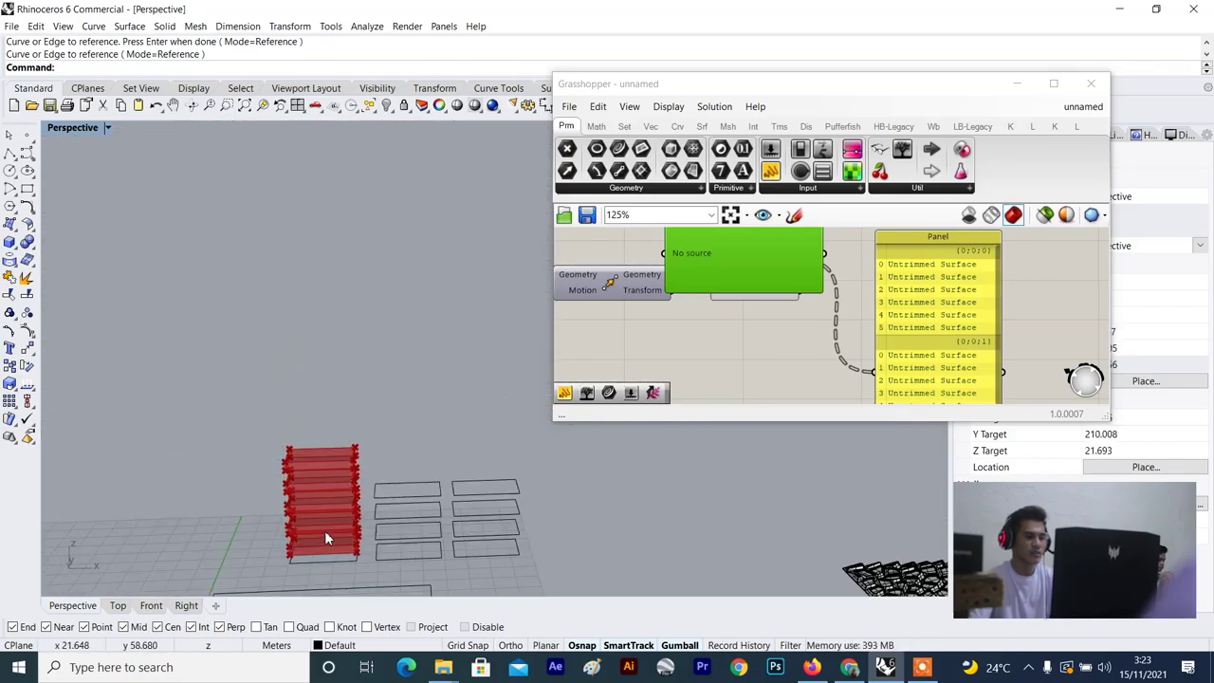
{"action": "scroll", "coordinate": [325, 533], "scroll_direction": "up", "scroll_amount": 8}
{"action": "right_click_drag", "start_coordinate": [347, 552], "coordinate": [352, 533]}
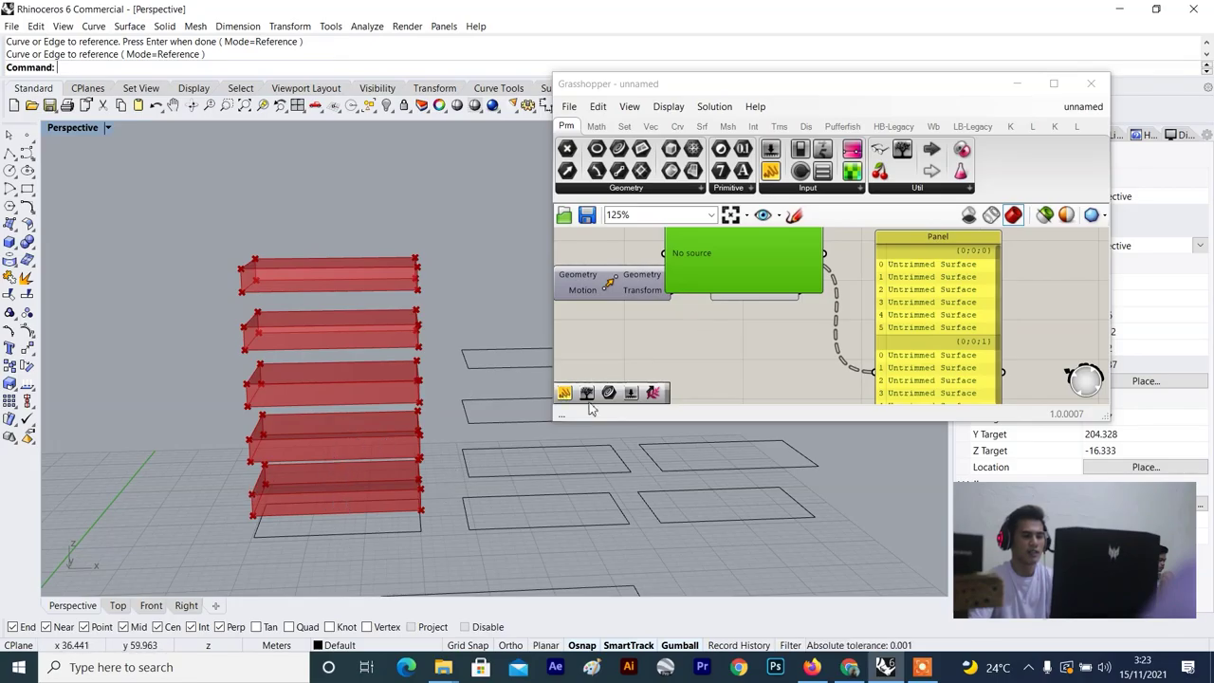
Delete the unconnected Param Viewer and the Faces Panel.
{"action": "left_click", "coordinate": [775, 272]}
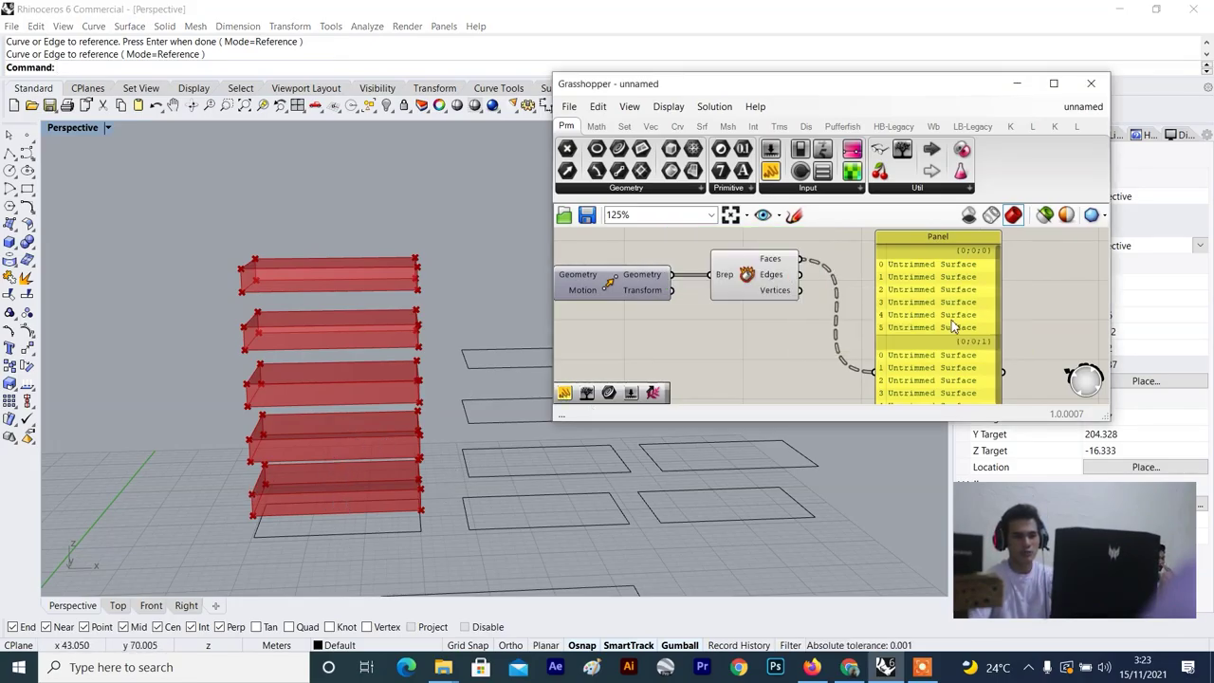
{"action": "left_click", "coordinate": [951, 320]}
{"action": "key", "text": "Delete"}
Select Deconstruct Brep to highlight its output and inspect the highlighted box stack in the Perspective viewport.
{"action": "scroll", "coordinate": [951, 323], "scroll_direction": "down", "scroll_amount": 1}
{"action": "left_click", "coordinate": [787, 286]}
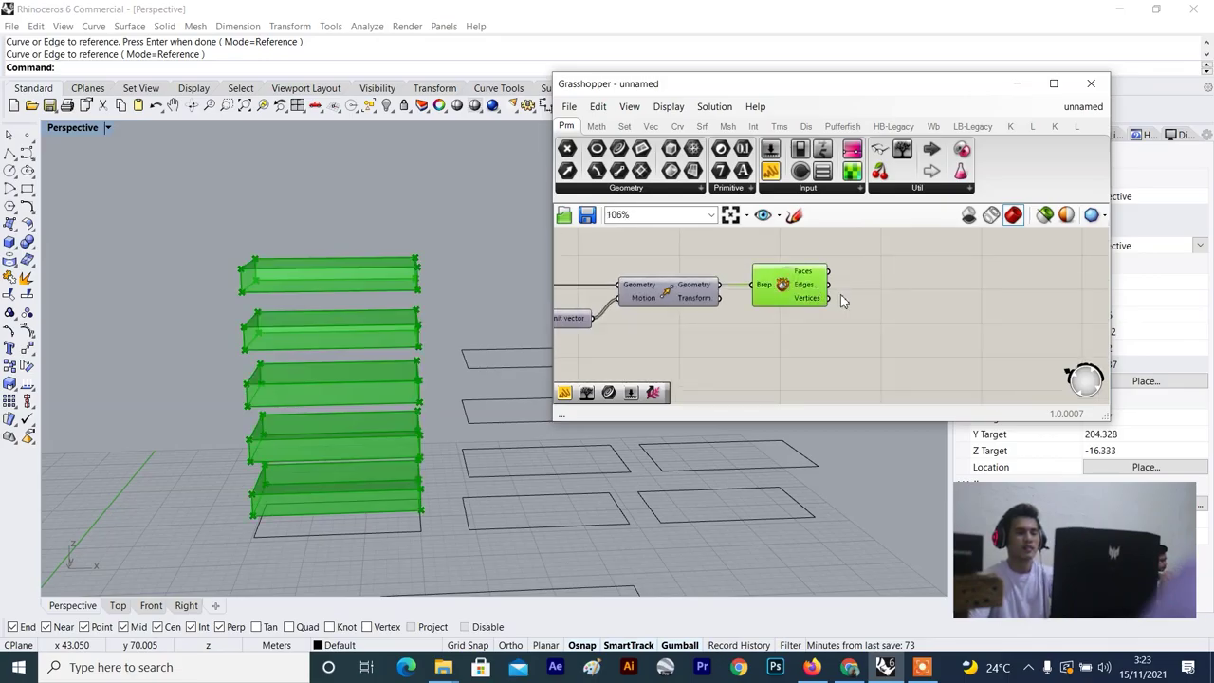
{"action": "scroll", "coordinate": [852, 292], "scroll_direction": "up", "scroll_amount": 2}
{"action": "left_click", "coordinate": [852, 292]}
{"action": "left_click", "coordinate": [773, 284]}
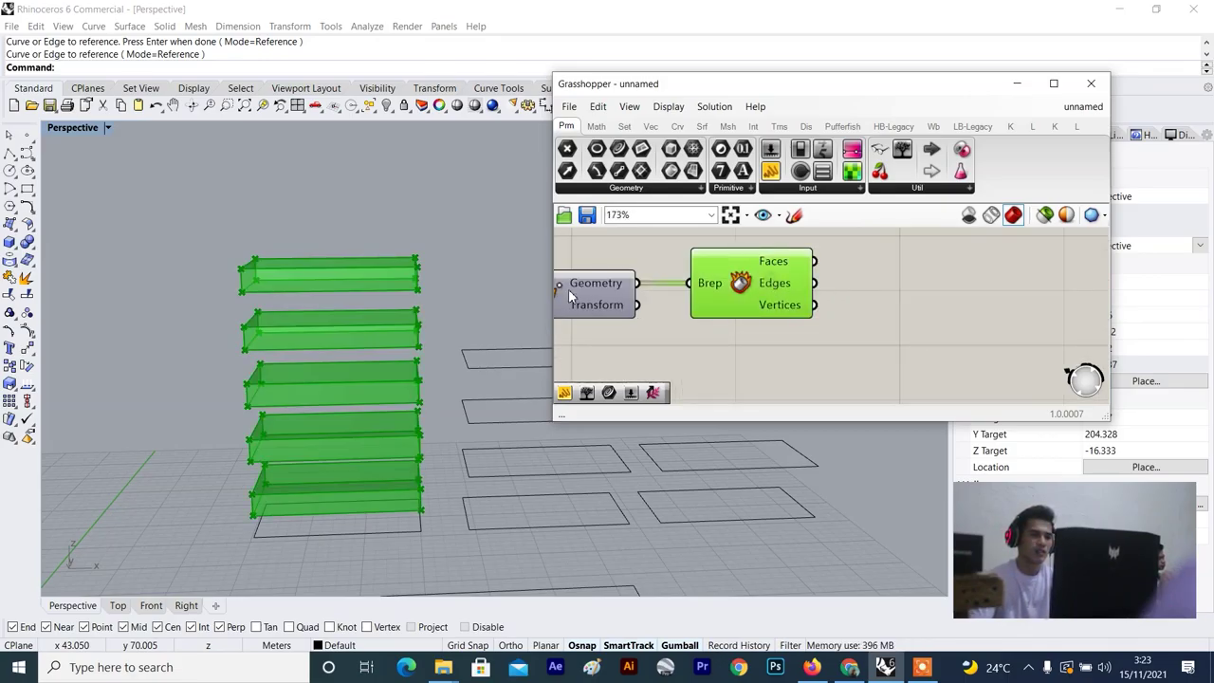
{"action": "scroll", "coordinate": [297, 334], "scroll_direction": "down", "scroll_amount": 8}
{"action": "right_click_drag", "start_coordinate": [298, 334], "coordinate": [319, 382]}
{"action": "scroll", "coordinate": [335, 444], "scroll_direction": "up", "scroll_amount": 8}
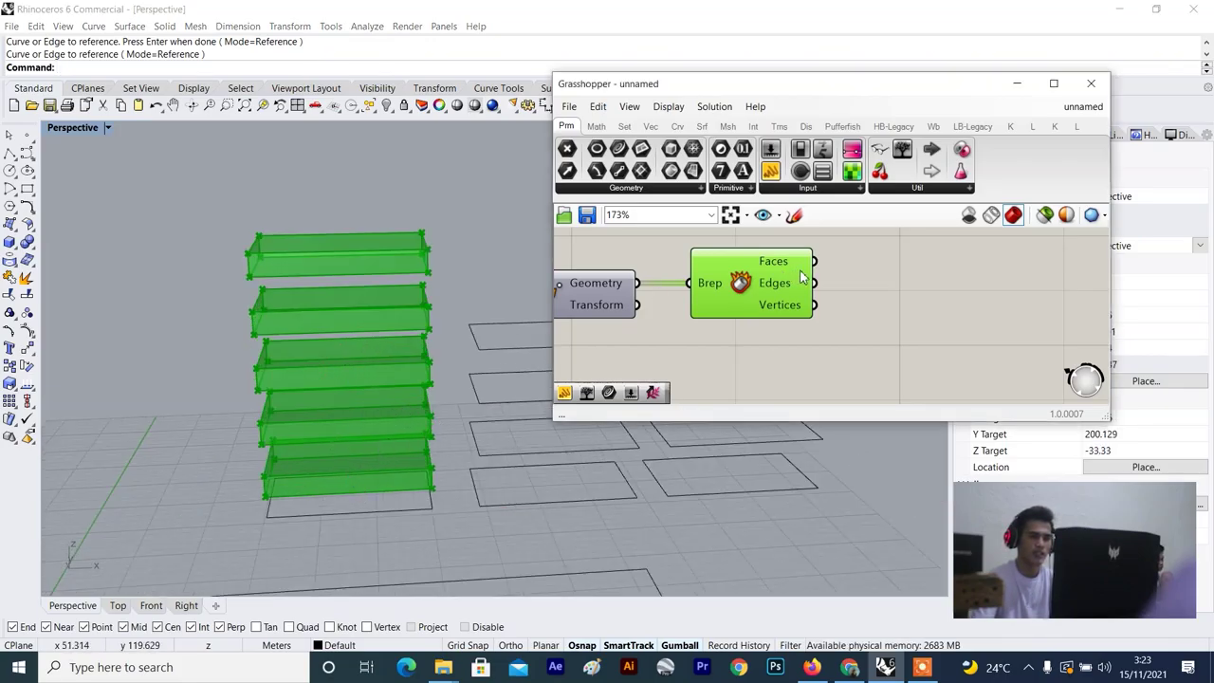
{"action": "left_click", "coordinate": [964, 278]}
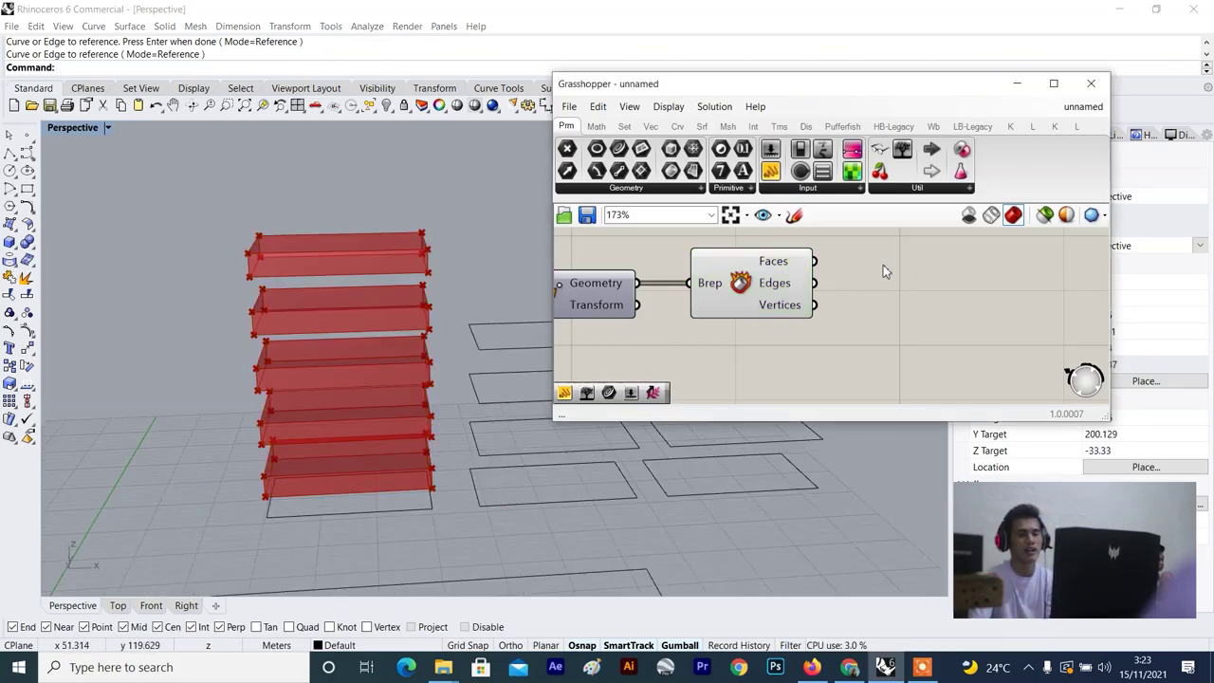
Add a List Item component and place it beside Deconstruct Brep.
{"action": "right_click_drag", "start_coordinate": [883, 265], "coordinate": [764, 302]}
{"action": "scroll", "coordinate": [764, 303], "scroll_direction": "down", "scroll_amount": 2}
{"action": "double_click", "coordinate": [842, 299]}
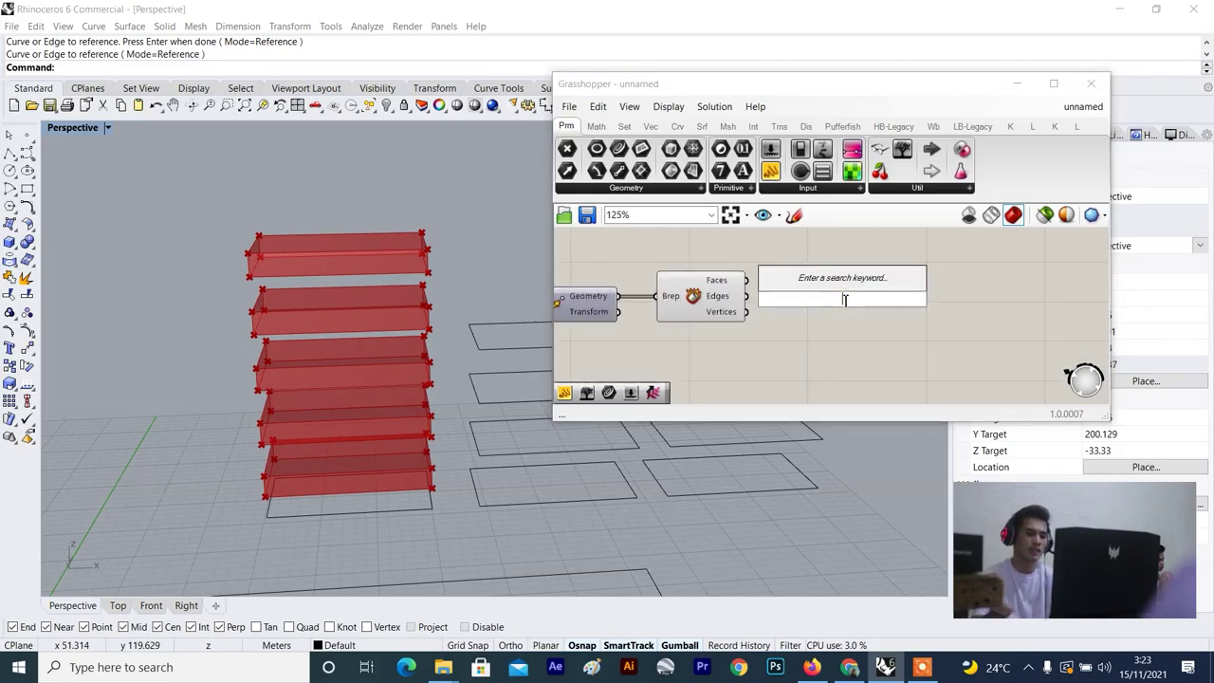
{"action": "type", "text": "list item"}
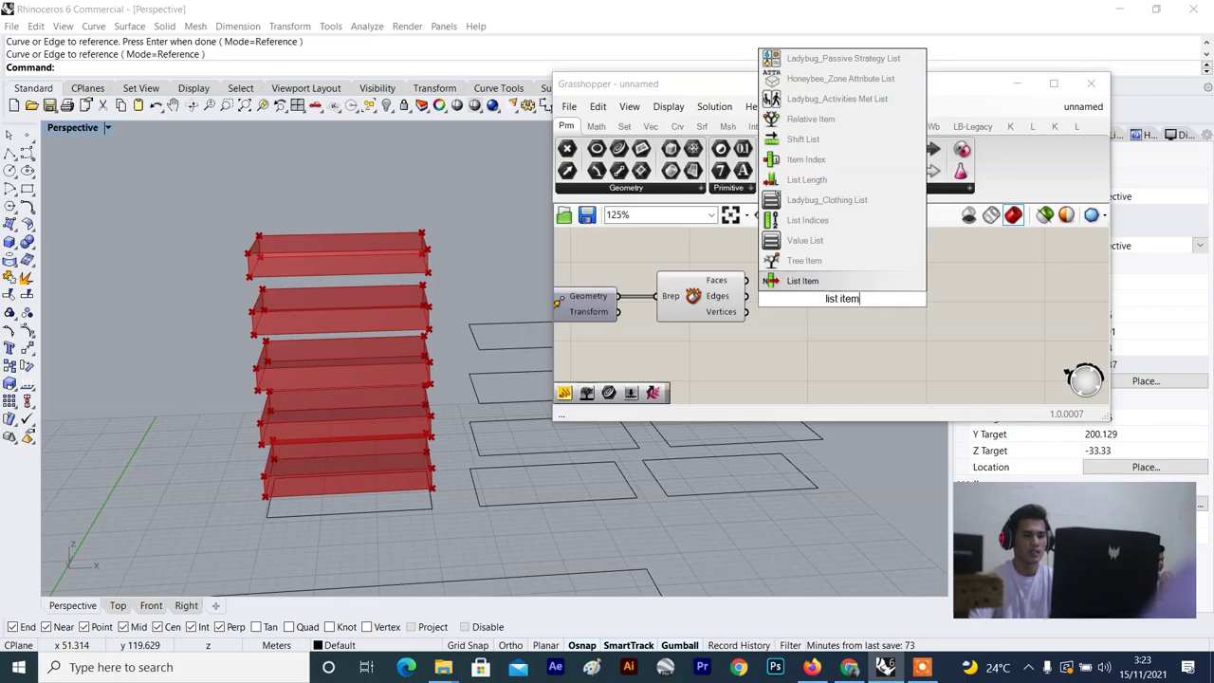
{"action": "left_click", "coordinate": [851, 282]}
{"action": "scroll", "coordinate": [842, 316], "scroll_direction": "up", "scroll_amount": 3}
{"action": "left_click_drag", "start_coordinate": [845, 322], "coordinate": [876, 322]}
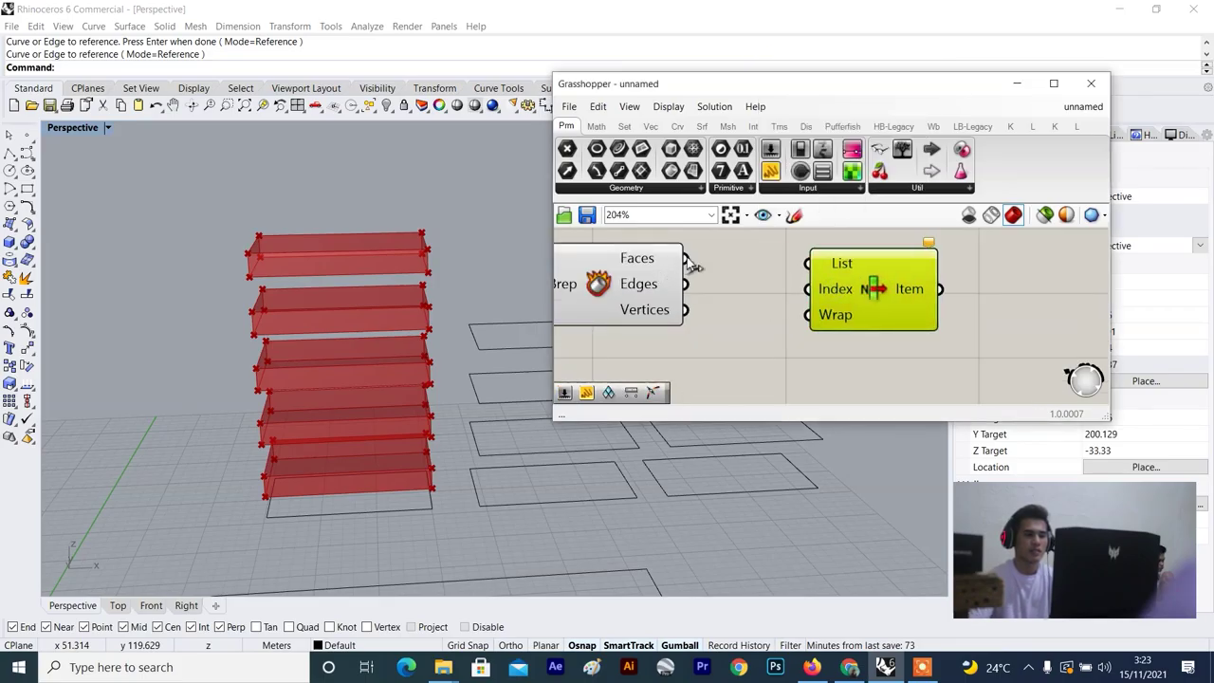
Connect Deconstruct Brep's Faces output to List Item's List input and space the two components apart.
{"action": "left_click", "coordinate": [664, 263]}
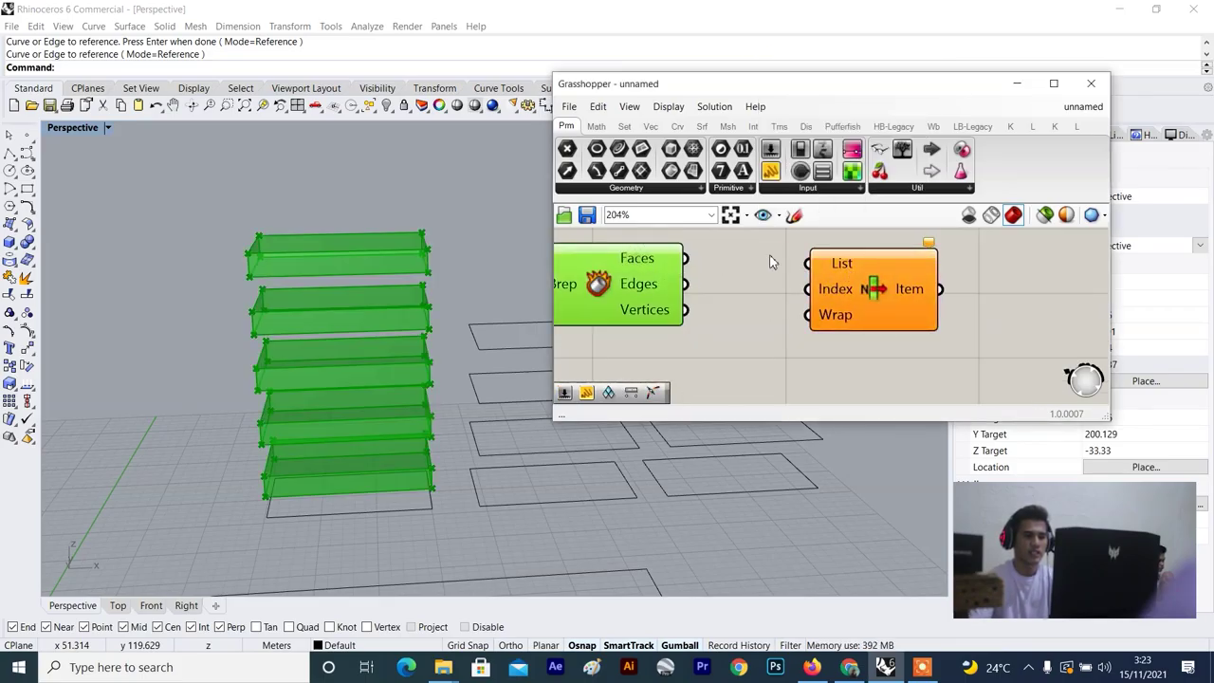
{"action": "left_click_drag", "start_coordinate": [685, 258], "coordinate": [808, 264]}
{"action": "left_click_drag", "start_coordinate": [883, 303], "coordinate": [908, 297]}
Turn off the Deconstruct Brep component's preview.
{"action": "scroll", "coordinate": [907, 295], "scroll_direction": "down", "scroll_amount": 4}
{"action": "scroll", "coordinate": [806, 296], "scroll_direction": "up", "scroll_amount": 1}
{"action": "left_click", "coordinate": [779, 288]}
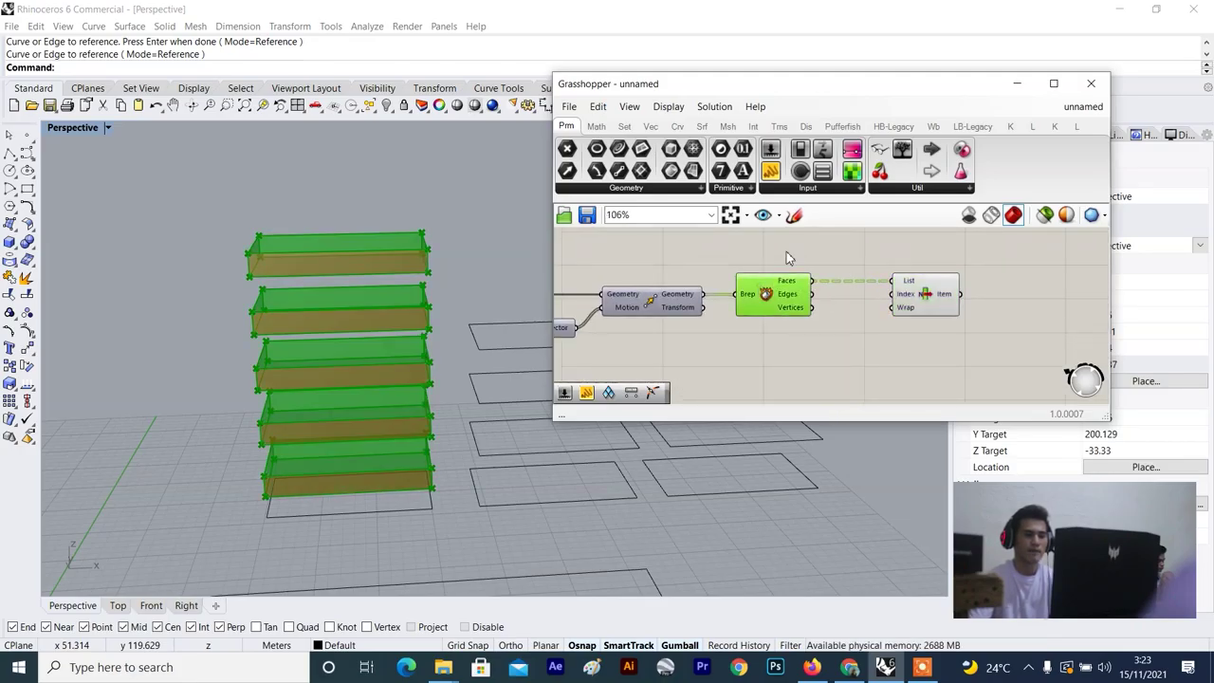
{"action": "right_click", "coordinate": [793, 244]}
{"action": "left_click", "coordinate": [833, 270]}
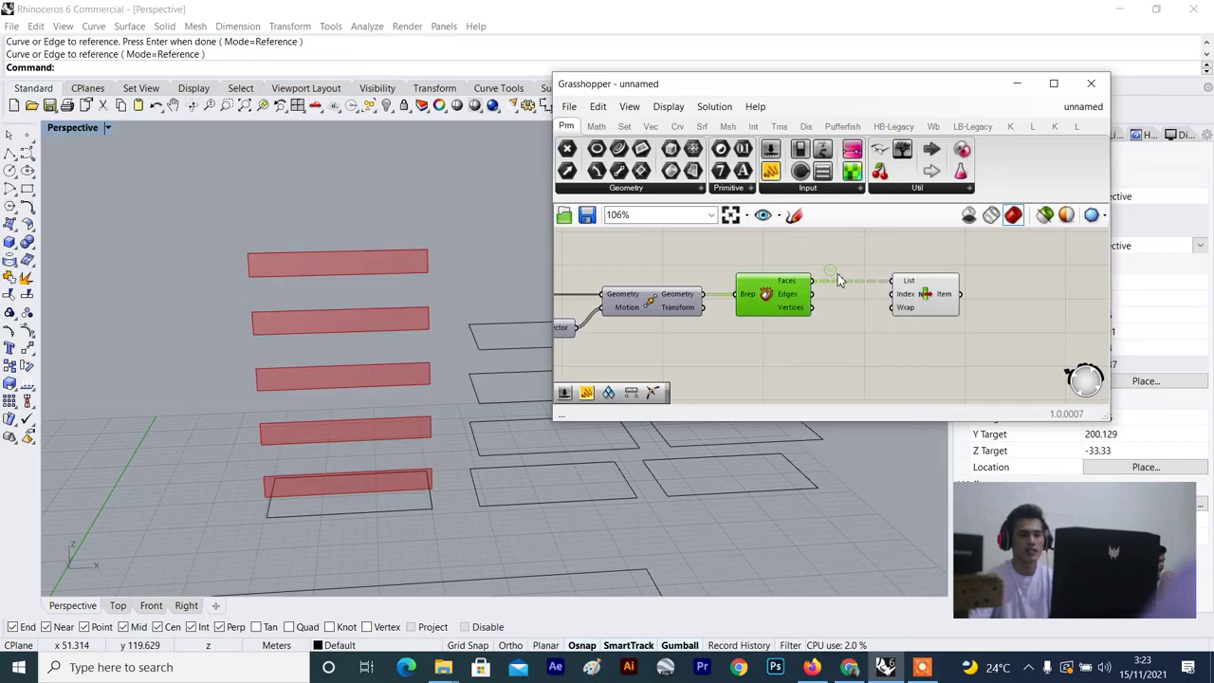
Examine the List Item component's Index and Wrap inputs and the faces it picks from the boxes.
{"action": "scroll", "coordinate": [839, 280], "scroll_direction": "up", "scroll_amount": 1}
{"action": "left_click", "coordinate": [934, 299]}
{"action": "scroll", "coordinate": [926, 309], "scroll_direction": "up", "scroll_amount": 1}
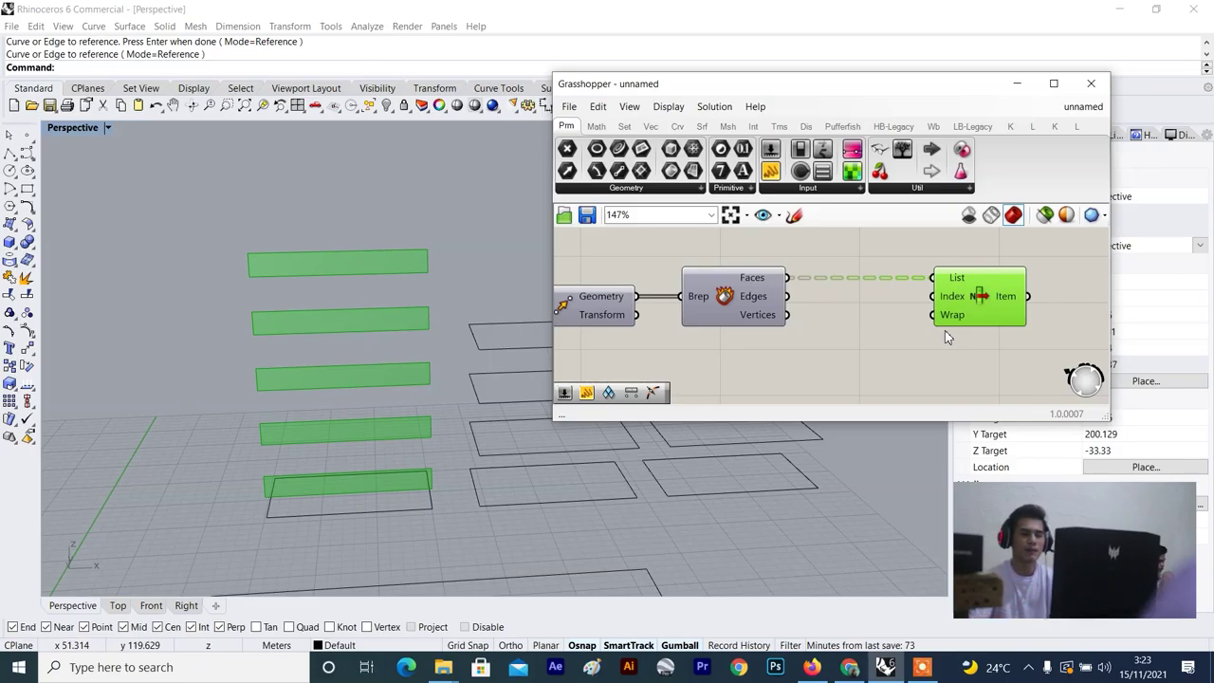
{"action": "left_click", "coordinate": [862, 345]}
{"action": "scroll", "coordinate": [939, 327], "scroll_direction": "up", "scroll_amount": 2}
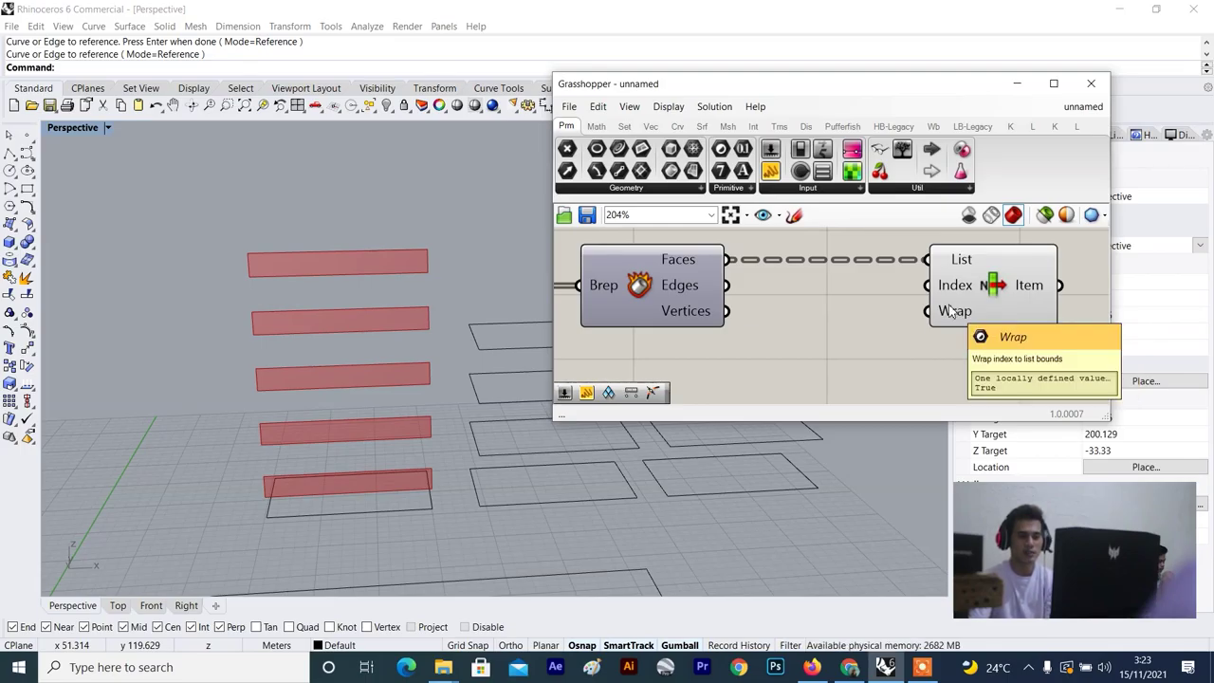
{"action": "scroll", "coordinate": [967, 313], "scroll_direction": "down", "scroll_amount": 2}
{"action": "scroll", "coordinate": [958, 317], "scroll_direction": "up", "scroll_amount": 2}
{"action": "scroll", "coordinate": [813, 357], "scroll_direction": "down", "scroll_amount": 3}
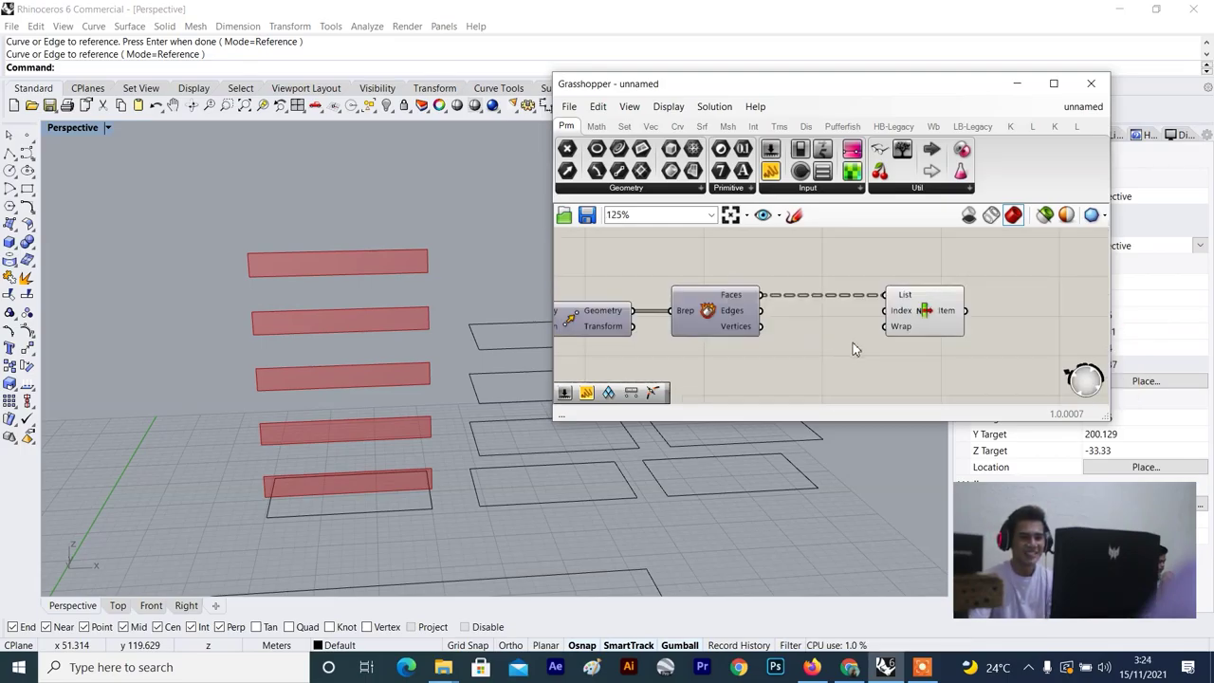
{"action": "mouse_move", "coordinate": [903, 328]}
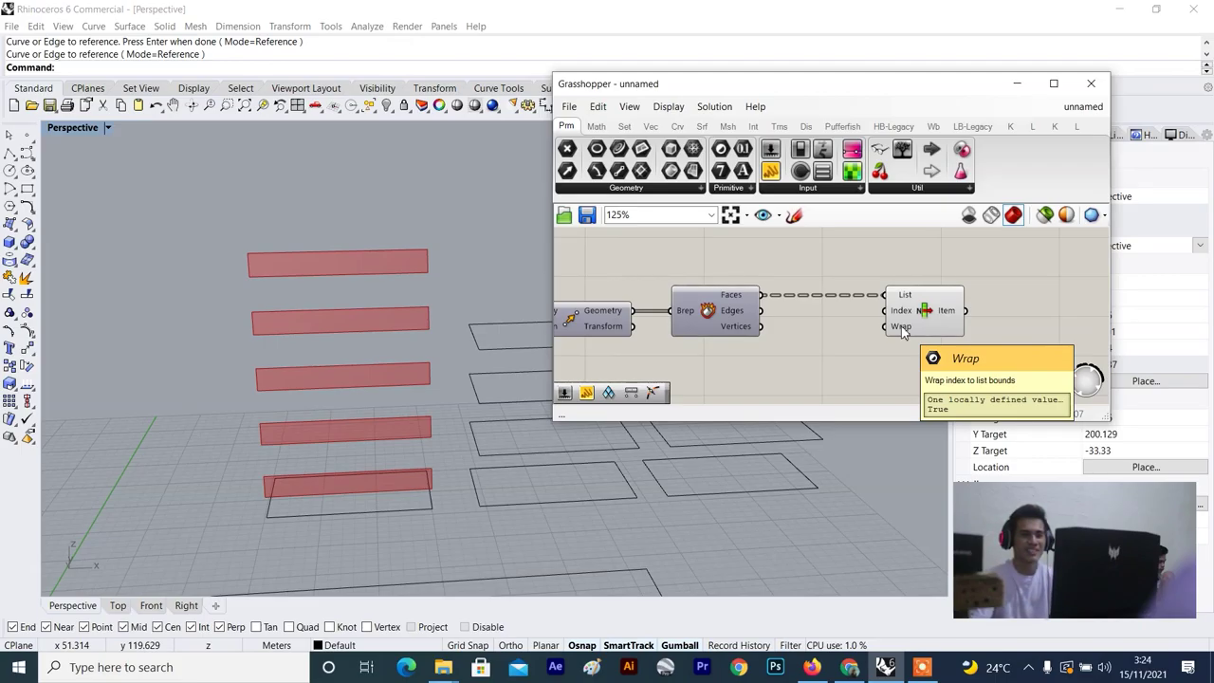
{"action": "scroll", "coordinate": [903, 328], "scroll_direction": "down", "scroll_amount": 1}
{"action": "left_click", "coordinate": [897, 320]}
{"action": "right_click_drag", "start_coordinate": [897, 323], "coordinate": [934, 310]}
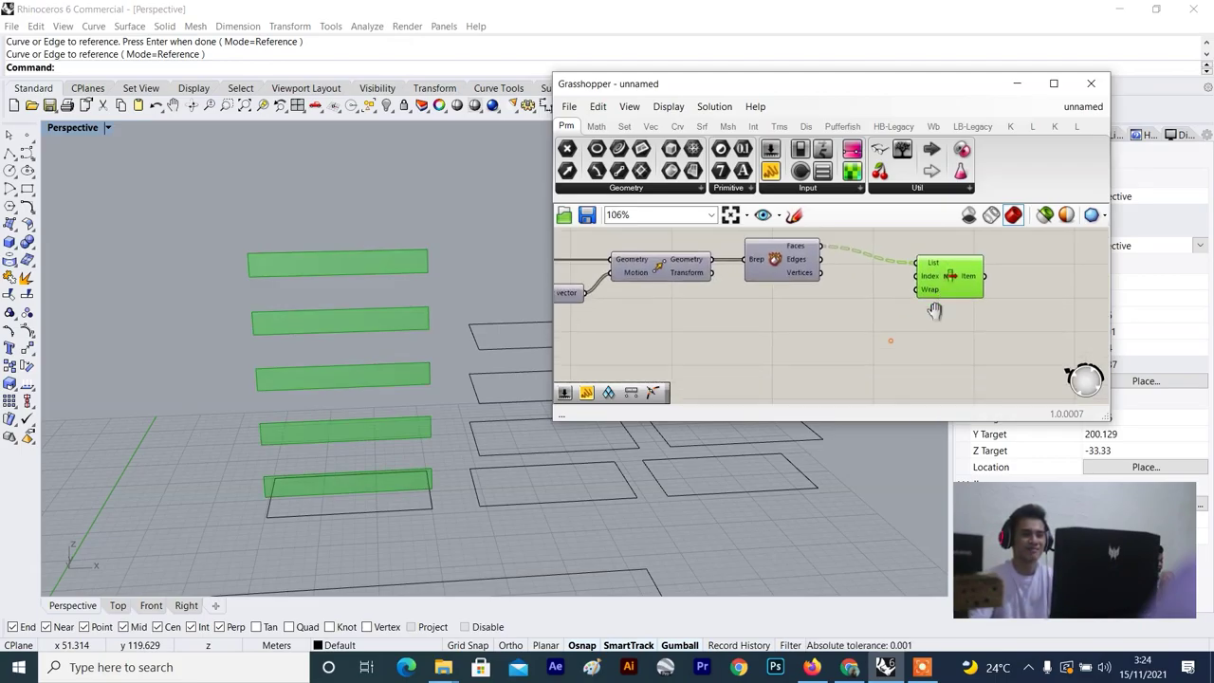
{"action": "scroll", "coordinate": [830, 337], "scroll_direction": "up", "scroll_amount": 2}
{"action": "left_click", "coordinate": [796, 300]}
{"action": "scroll", "coordinate": [801, 311], "scroll_direction": "down", "scroll_amount": 2}
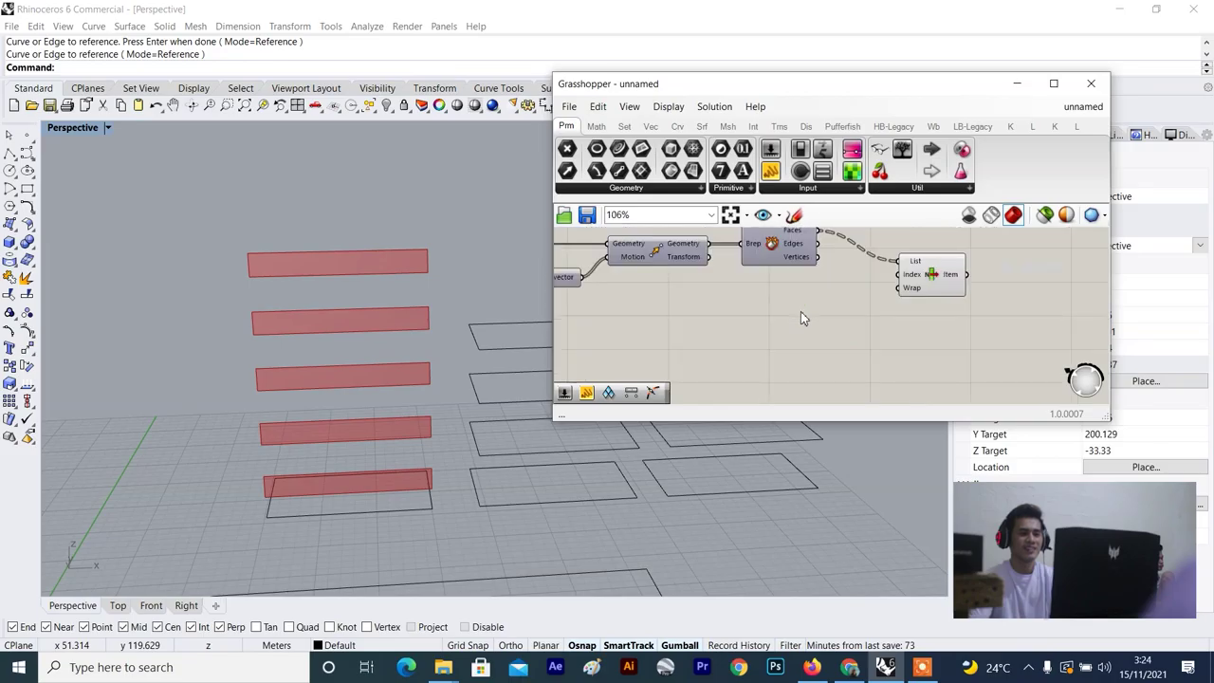
Try adding a number slider with a range of 1 to 6 near the List Item component.
{"action": "scroll", "coordinate": [800, 313], "scroll_direction": "up", "scroll_amount": 2}
{"action": "double_click", "coordinate": [797, 333]}
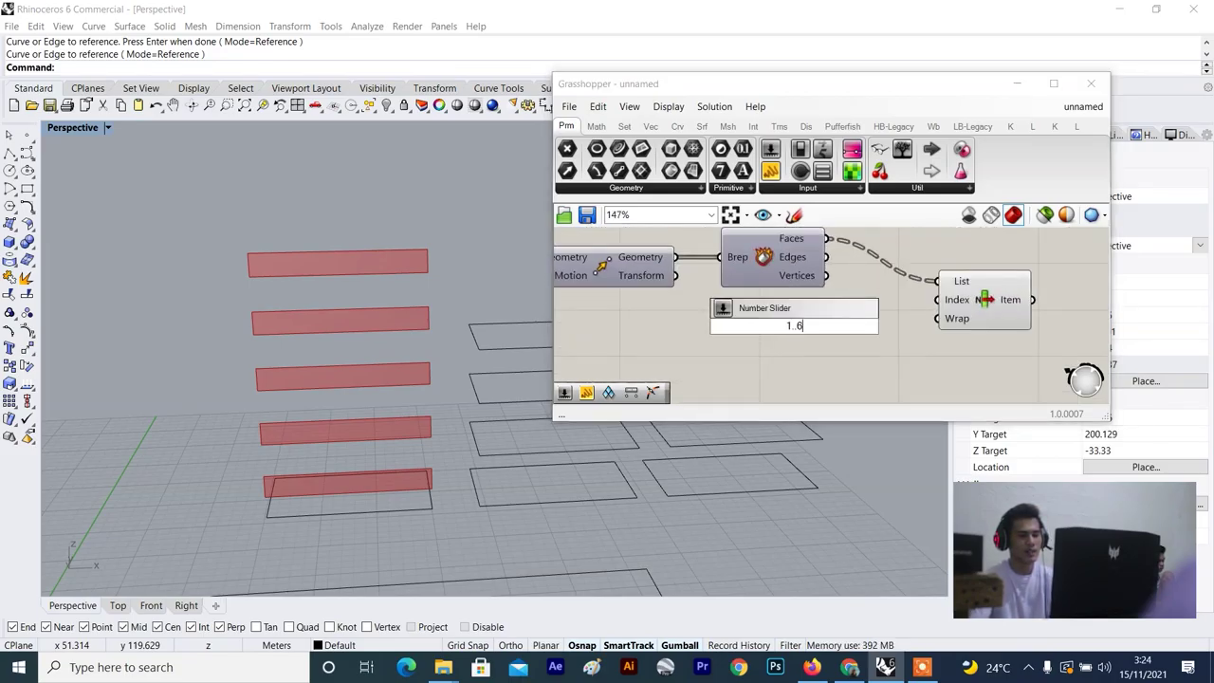
{"action": "key", "text": "Return"}
{"action": "left_click_drag", "start_coordinate": [880, 307], "coordinate": [823, 370]}
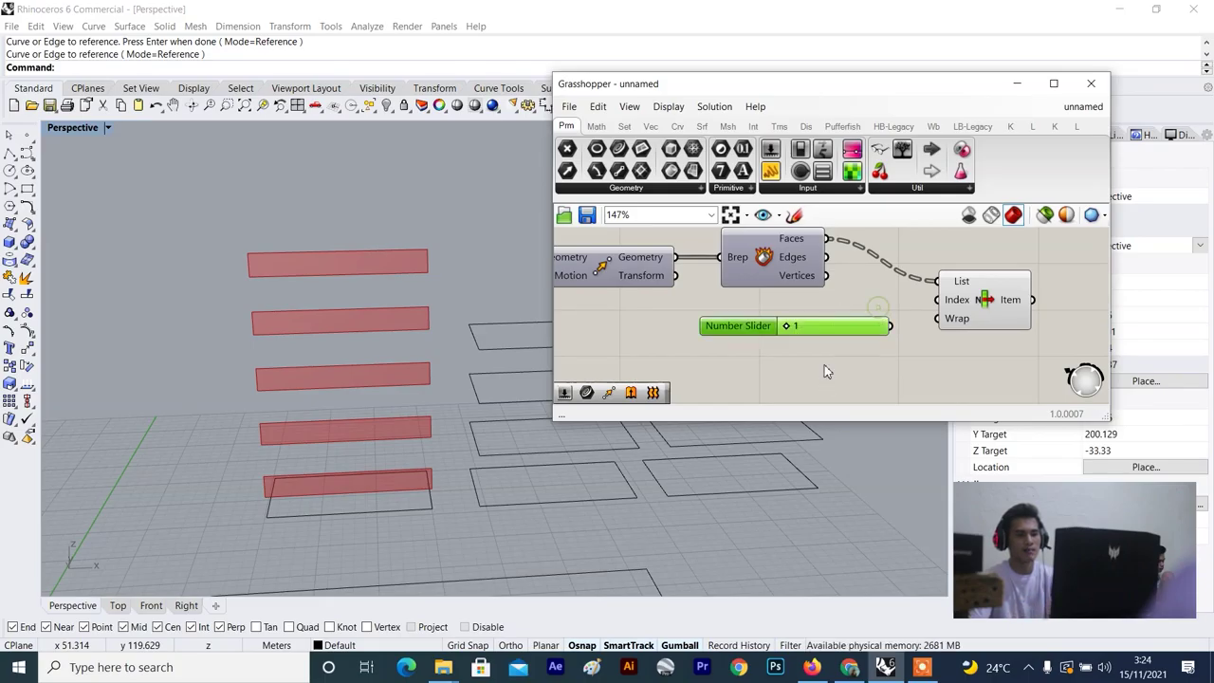
{"action": "key", "text": "Delete"}
{"action": "scroll", "coordinate": [767, 337], "scroll_direction": "up", "scroll_amount": 2}
{"action": "right_click_drag", "start_coordinate": [366, 313], "coordinate": [359, 314]}
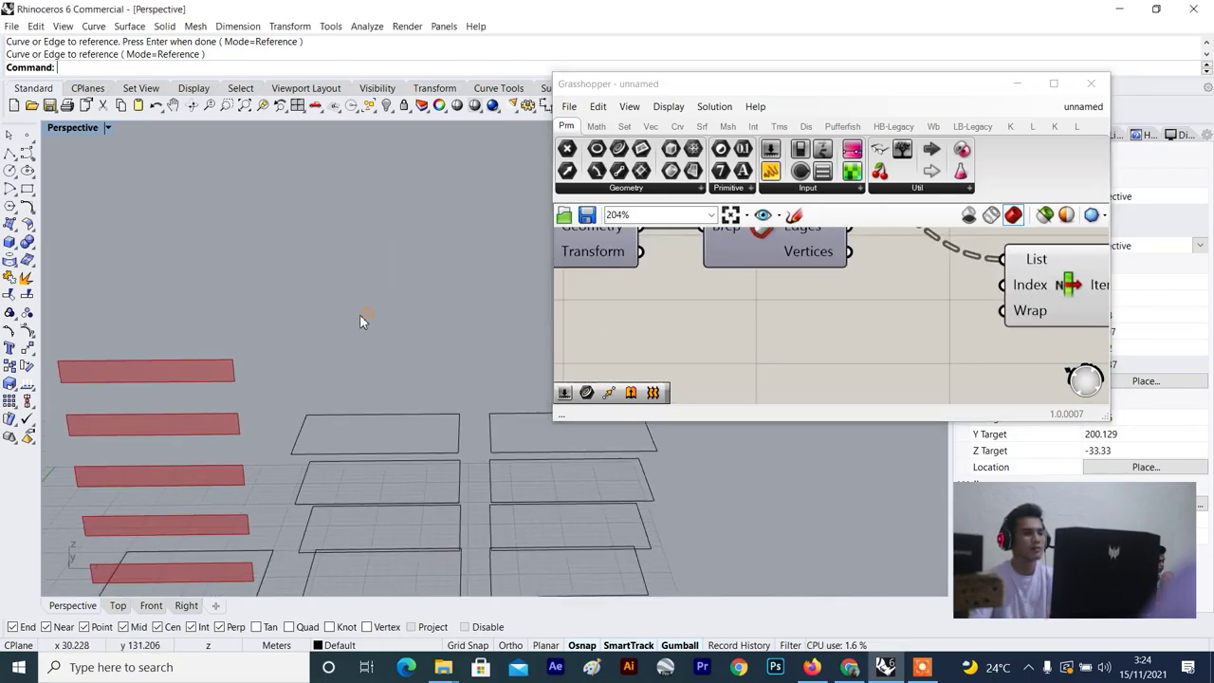
{"action": "scroll", "coordinate": [285, 403], "scroll_direction": "down", "scroll_amount": 3}
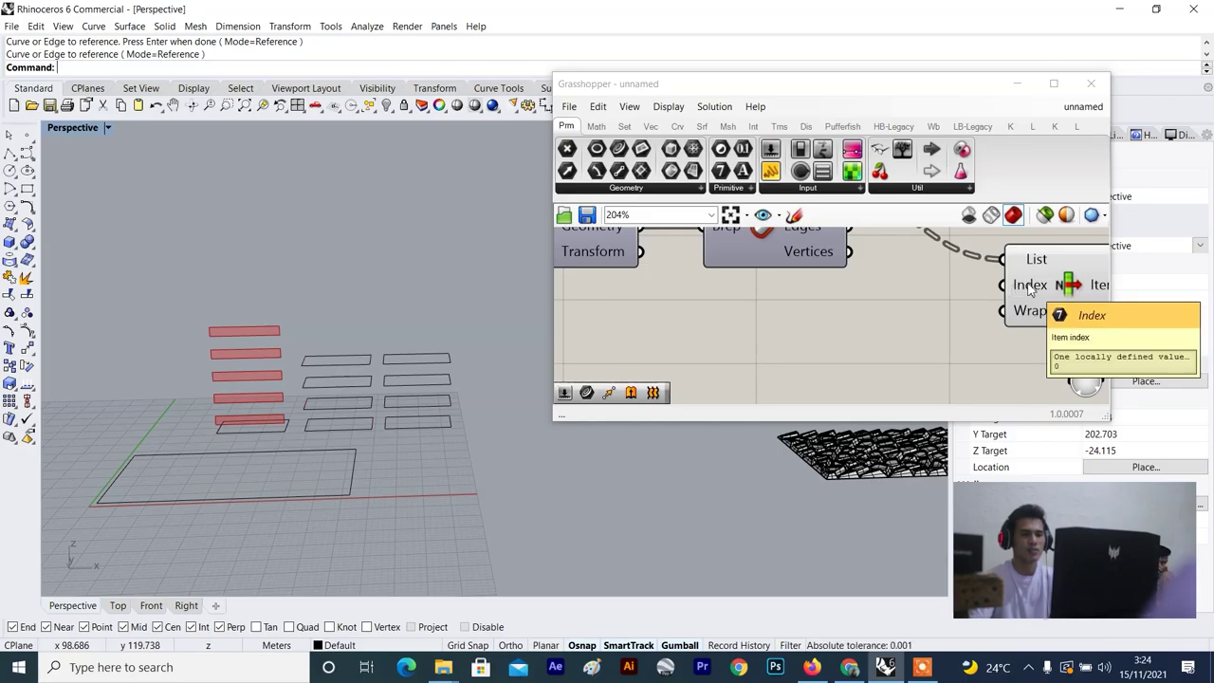
{"action": "scroll", "coordinate": [853, 280], "scroll_direction": "down", "scroll_amount": 3}
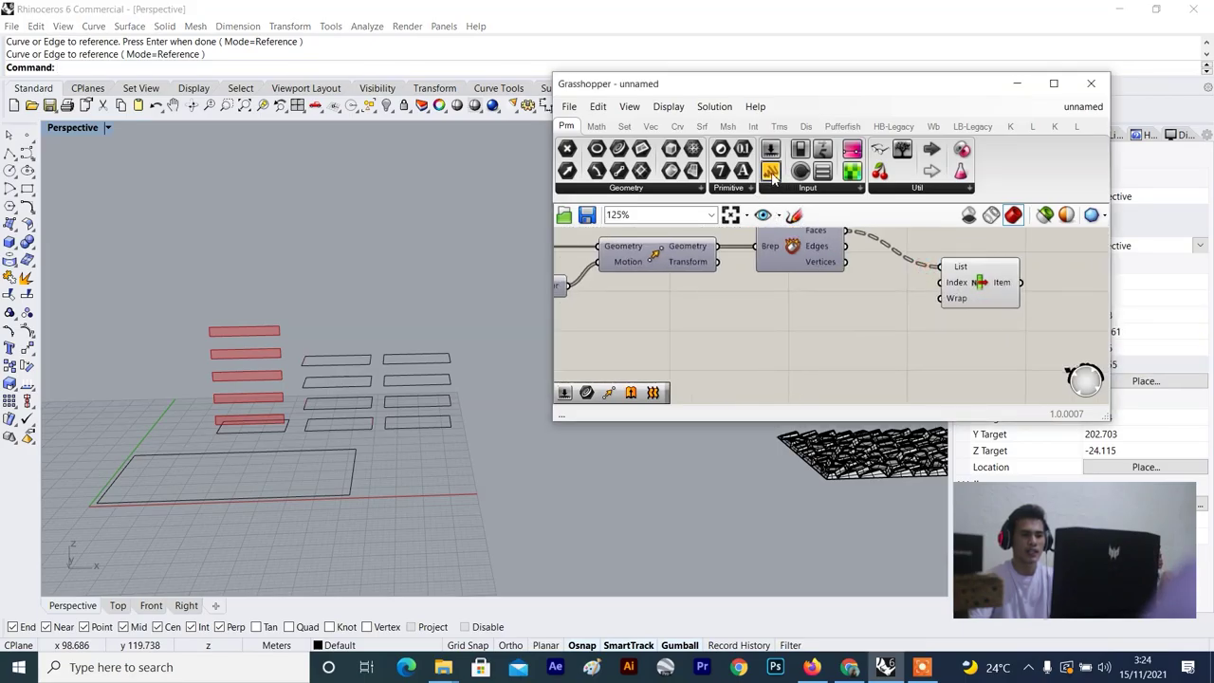
{"action": "right_click", "coordinate": [252, 429]}
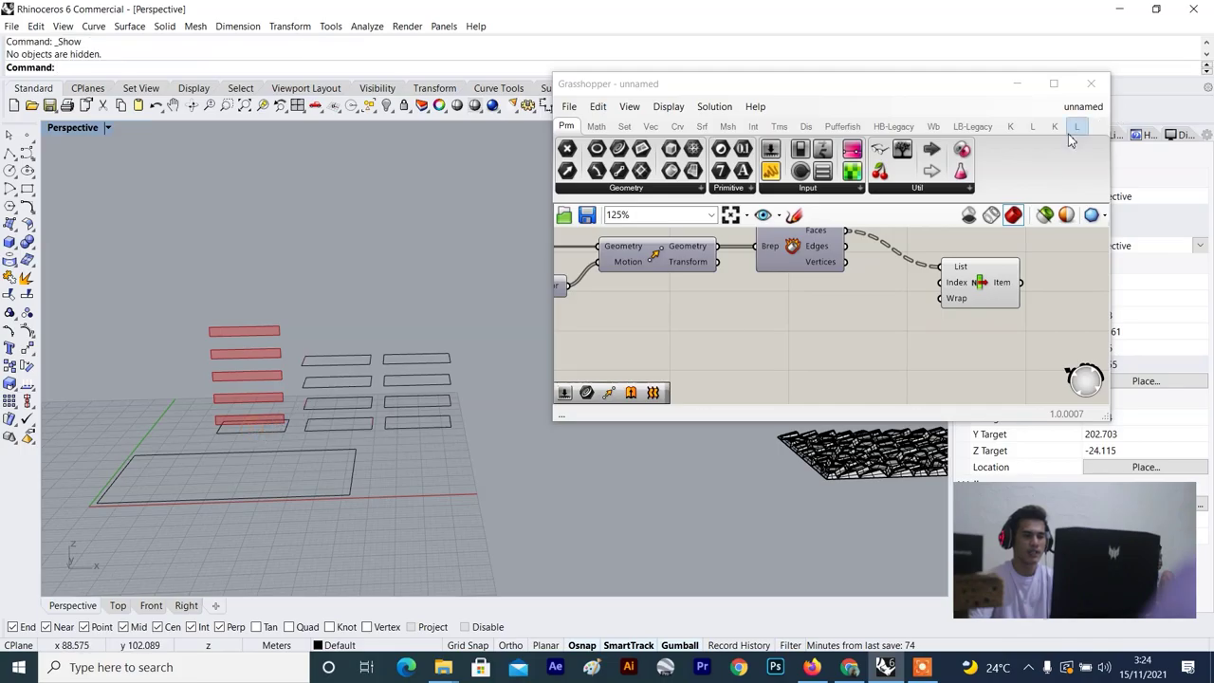
Try connecting the Faces output to a new Panel stretched below Deconstruct Brep.
{"action": "left_click_drag", "start_coordinate": [770, 171], "coordinate": [911, 296]}
{"action": "left_click_drag", "start_coordinate": [846, 233], "coordinate": [847, 294]}
{"action": "left_click_drag", "start_coordinate": [966, 324], "coordinate": [965, 370]}
{"action": "left_click", "coordinate": [882, 327]}
{"action": "key", "text": "Delete"}
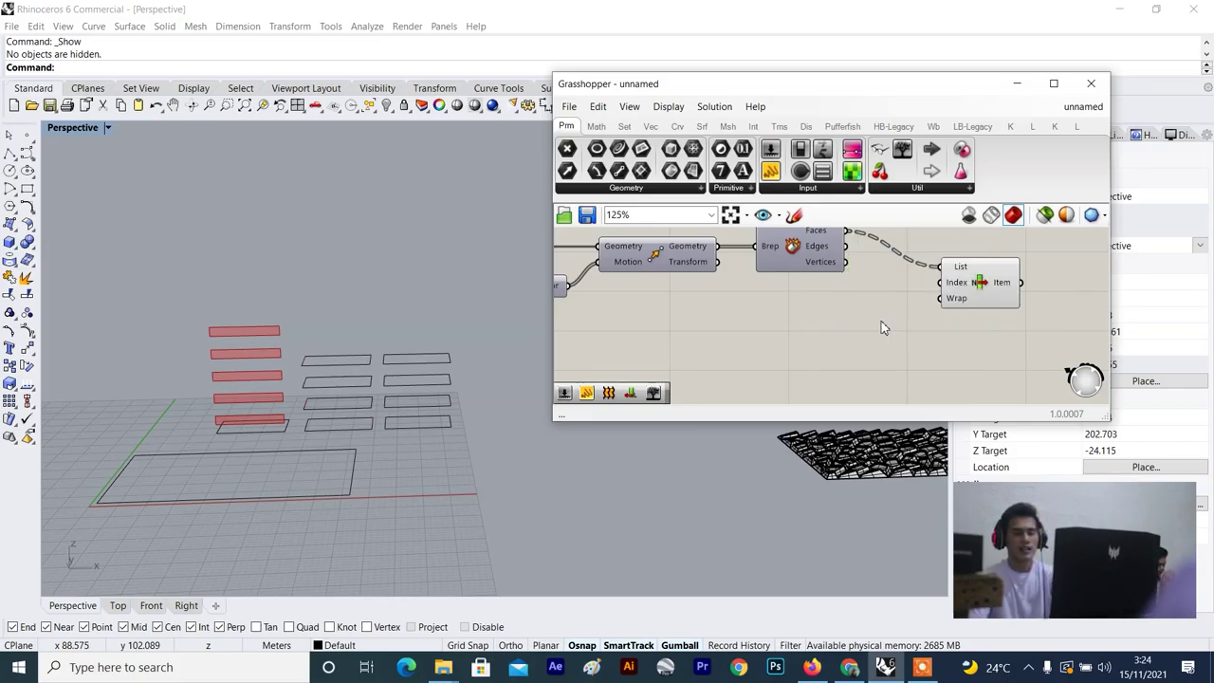
Move the List Item component farther away from Deconstruct Brep.
{"action": "scroll", "coordinate": [883, 324], "scroll_direction": "up", "scroll_amount": 2}
{"action": "left_click_drag", "start_coordinate": [999, 292], "coordinate": [1054, 295]}
{"action": "scroll", "coordinate": [1005, 331], "scroll_direction": "down", "scroll_amount": 1}
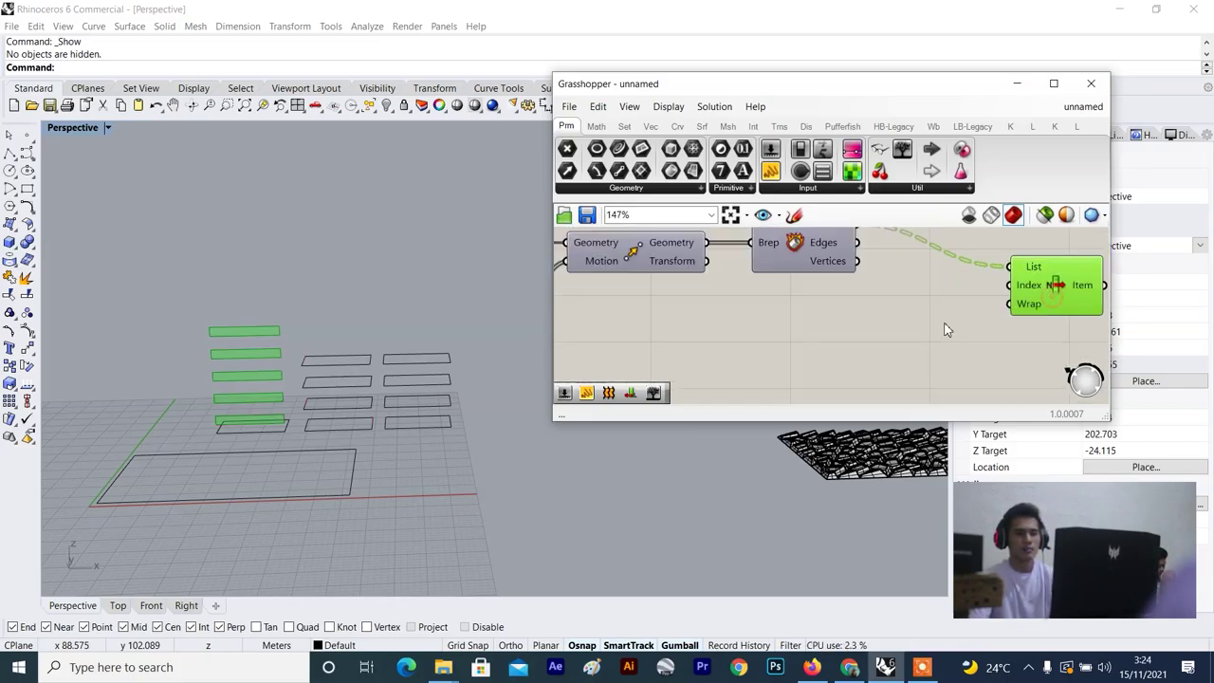
Add a number slider with a range of 0 to 5 below Deconstruct Brep and connect it to List Item's Index input.
{"action": "double_click", "coordinate": [838, 332]}
{"action": "type", "text": "0.5"}
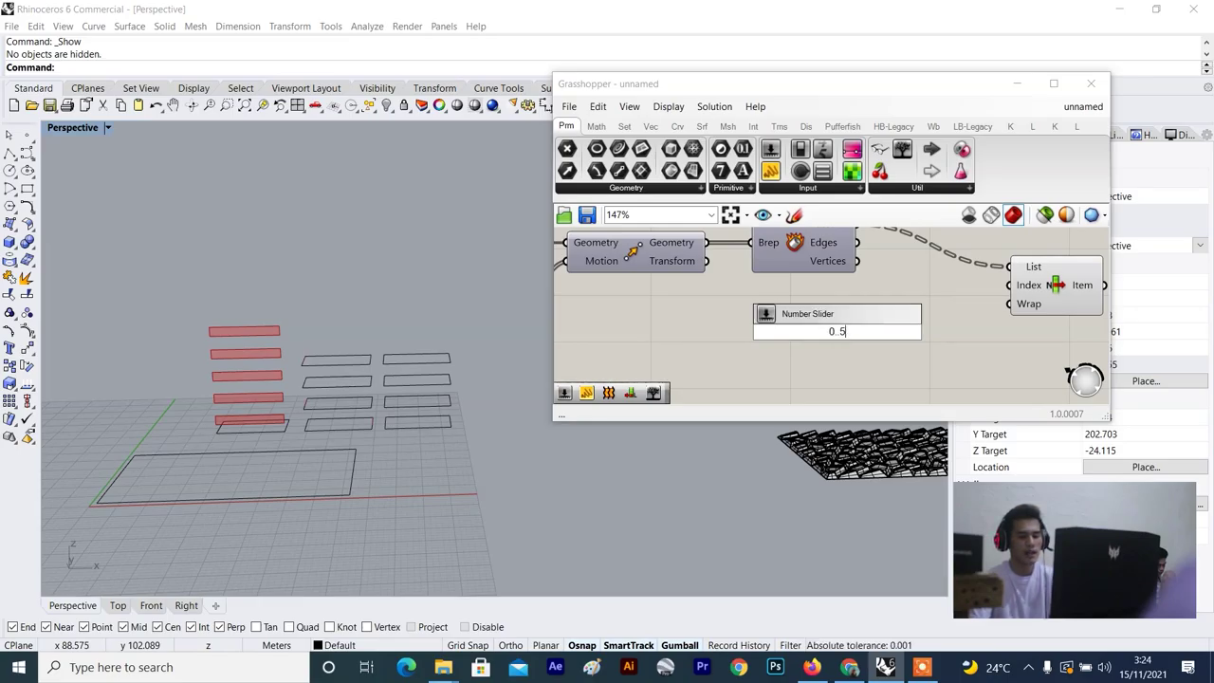
{"action": "key", "text": "Return"}
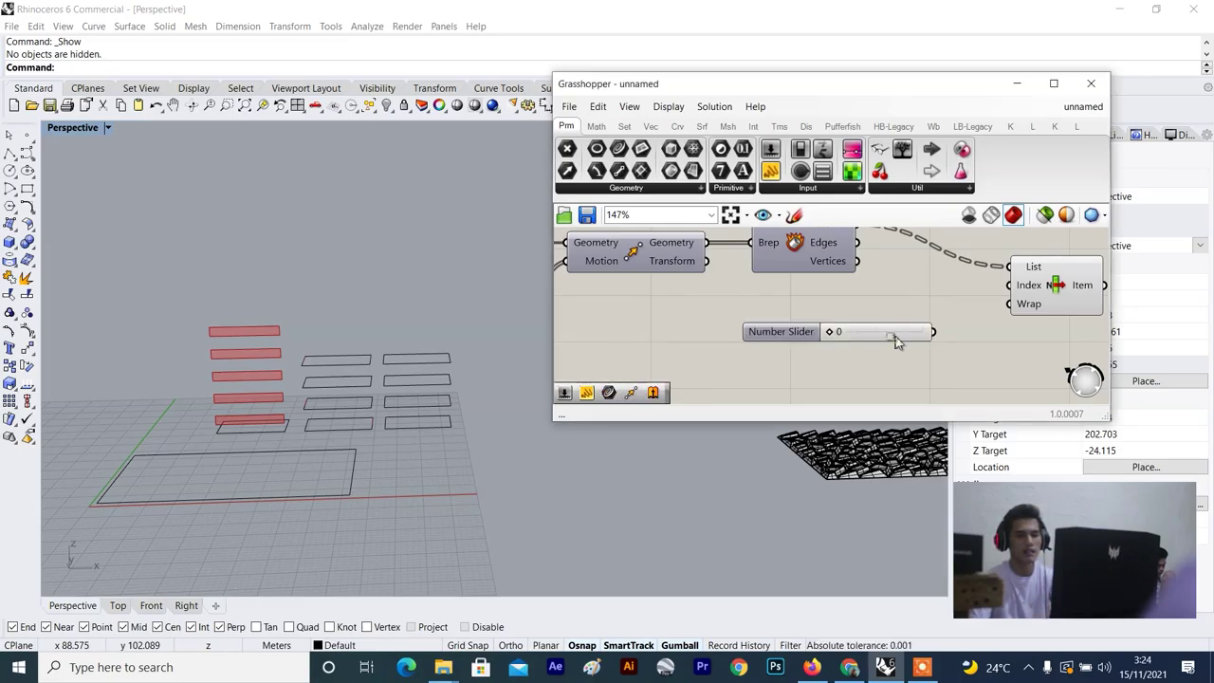
{"action": "left_click_drag", "start_coordinate": [894, 336], "coordinate": [905, 324]}
{"action": "left_click_drag", "start_coordinate": [1055, 289], "coordinate": [1053, 297]}
{"action": "scroll", "coordinate": [937, 322], "scroll_direction": "up", "scroll_amount": 2}
{"action": "left_click_drag", "start_coordinate": [938, 321], "coordinate": [1024, 305]}
{"action": "left_click", "coordinate": [948, 342]}
Set the index slider to 4 and inspect the faces that List Item picks from the stacked boxes.
{"action": "scroll", "coordinate": [672, 335], "scroll_direction": "up", "scroll_amount": 3}
{"action": "scroll", "coordinate": [868, 298], "scroll_direction": "down", "scroll_amount": 3}
{"action": "scroll", "coordinate": [995, 277], "scroll_direction": "up", "scroll_amount": 3}
{"action": "scroll", "coordinate": [831, 323], "scroll_direction": "down", "scroll_amount": 4}
{"action": "right_click_drag", "start_coordinate": [832, 326], "coordinate": [772, 324]}
{"action": "scroll", "coordinate": [773, 328], "scroll_direction": "up", "scroll_amount": 3}
{"action": "left_click_drag", "start_coordinate": [696, 326], "coordinate": [831, 335]}
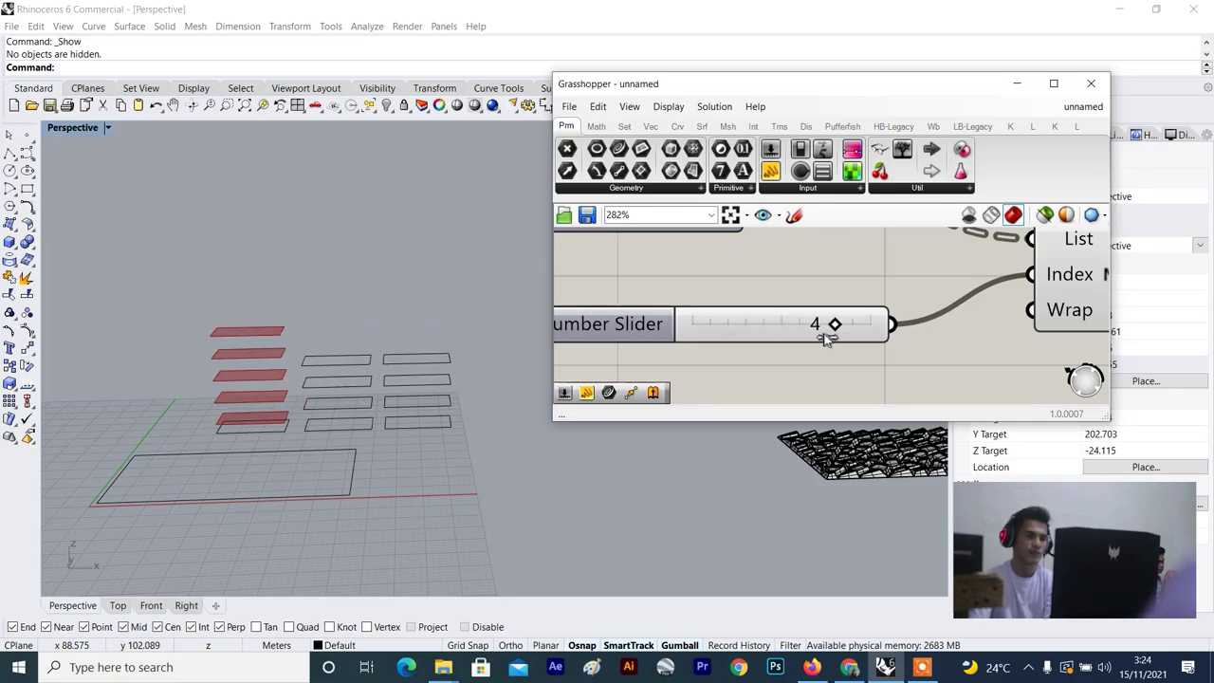
{"action": "right_click_drag", "start_coordinate": [391, 379], "coordinate": [221, 417]}
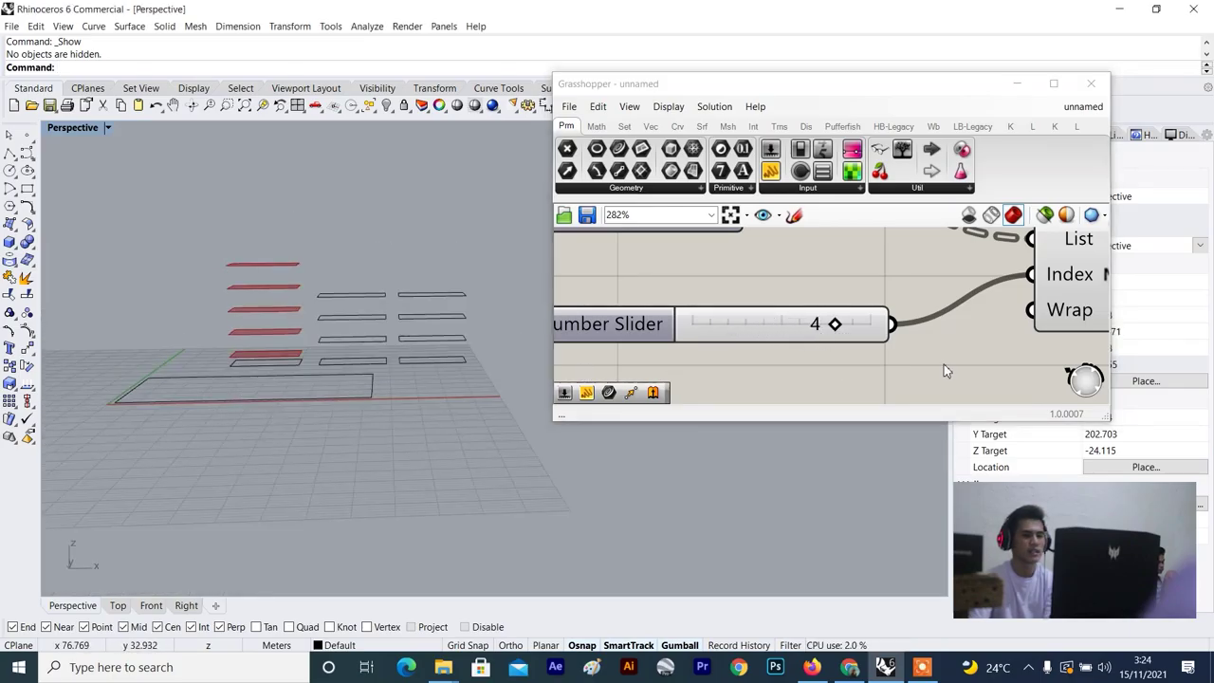
{"action": "left_click", "coordinate": [844, 328]}
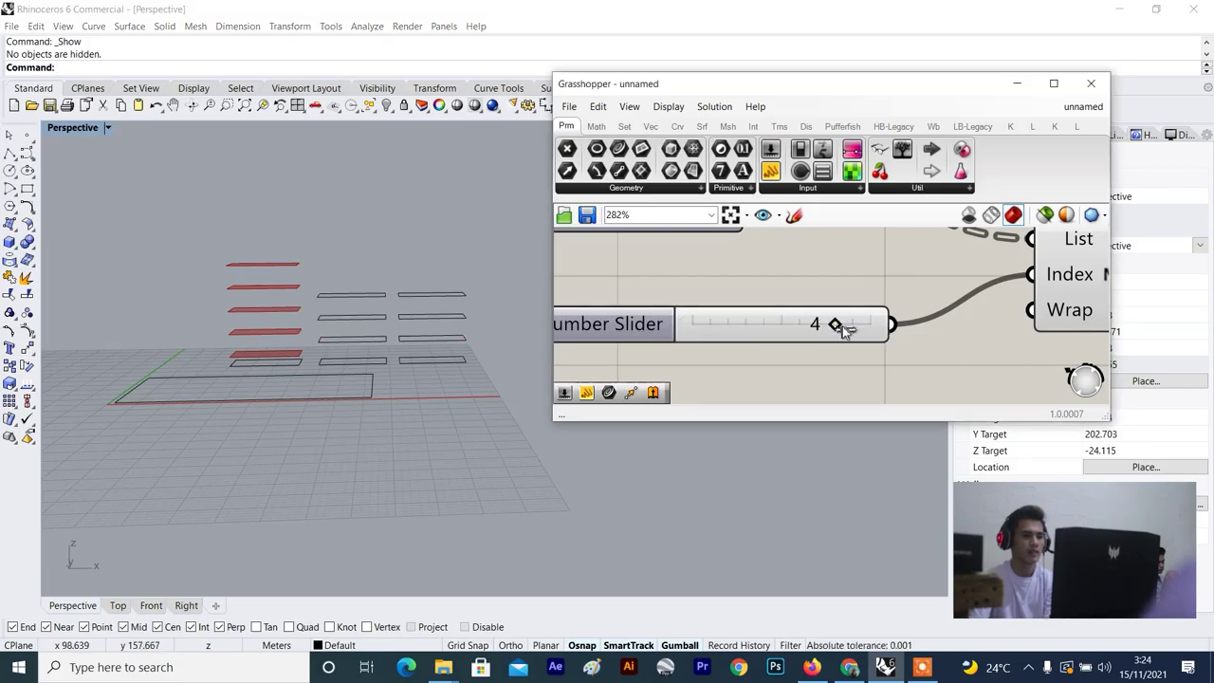
{"action": "mouse_move", "coordinate": [853, 330]}
{"action": "left_mouse_down"}
{"action": "mouse_move", "coordinate": [867, 325]}
{"action": "mouse_move", "coordinate": [845, 328]}
{"action": "left_mouse_up"}
{"action": "scroll", "coordinate": [845, 328], "scroll_direction": "down", "scroll_amount": 3}
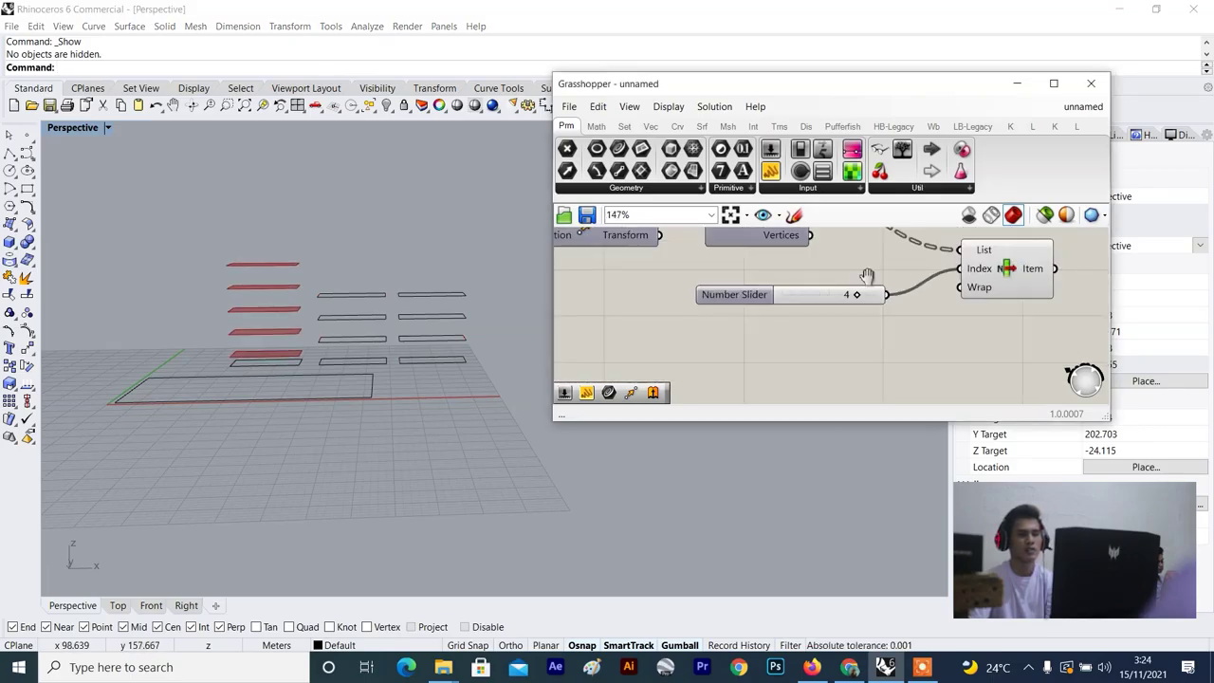
{"action": "left_click", "coordinate": [996, 344]}
{"action": "scroll", "coordinate": [608, 299], "scroll_direction": "down", "scroll_amount": 3}
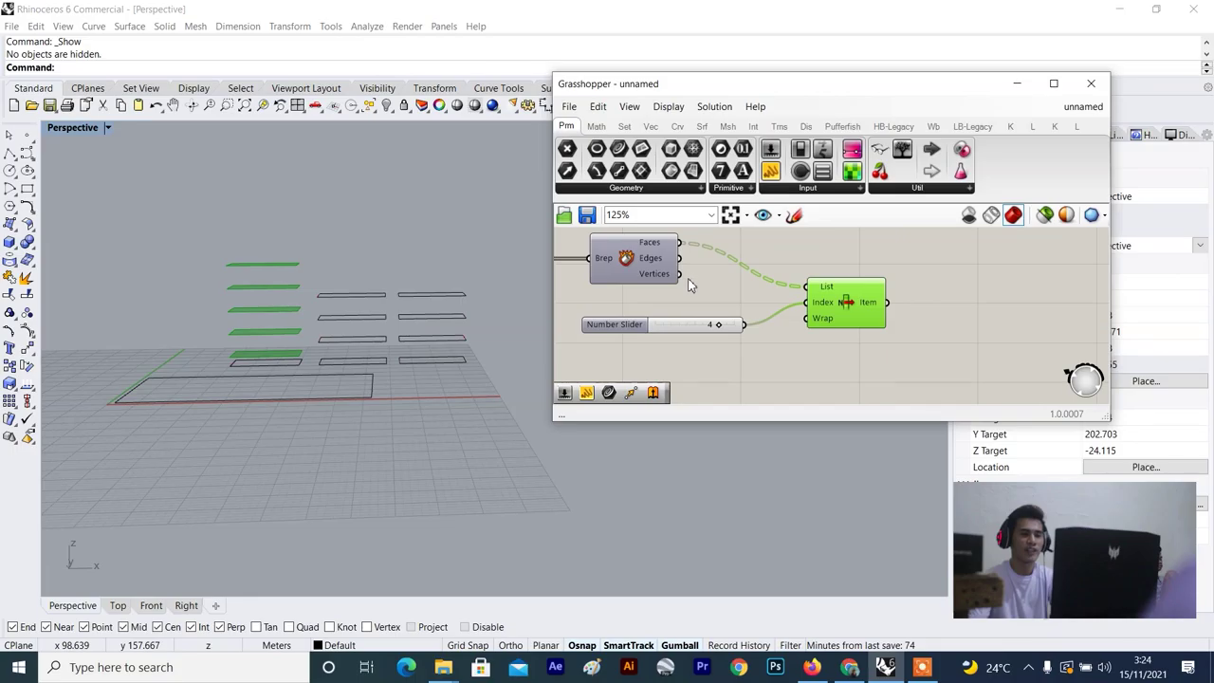
Connect the Faces output to a new Panel beside Deconstruct Brep and stretch the panel taller.
{"action": "left_click", "coordinate": [766, 177]}
{"action": "scroll", "coordinate": [782, 340], "scroll_direction": "down", "scroll_amount": 3}
{"action": "scroll", "coordinate": [798, 272], "scroll_direction": "up", "scroll_amount": 2}
{"action": "left_click", "coordinate": [798, 272]}
{"action": "left_click_drag", "start_coordinate": [691, 292], "coordinate": [742, 273]}
{"action": "left_click_drag", "start_coordinate": [794, 306], "coordinate": [796, 384]}
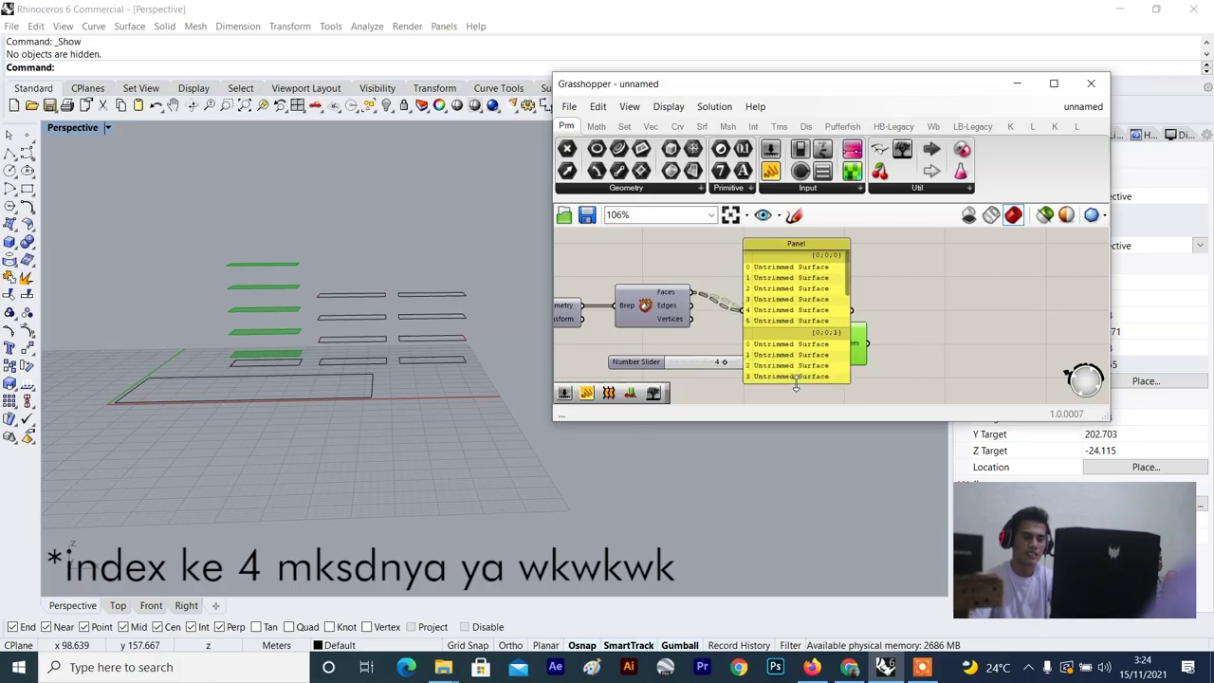
Read the face indices listed in the Panel and delete the panel.
{"action": "left_click", "coordinate": [793, 272]}
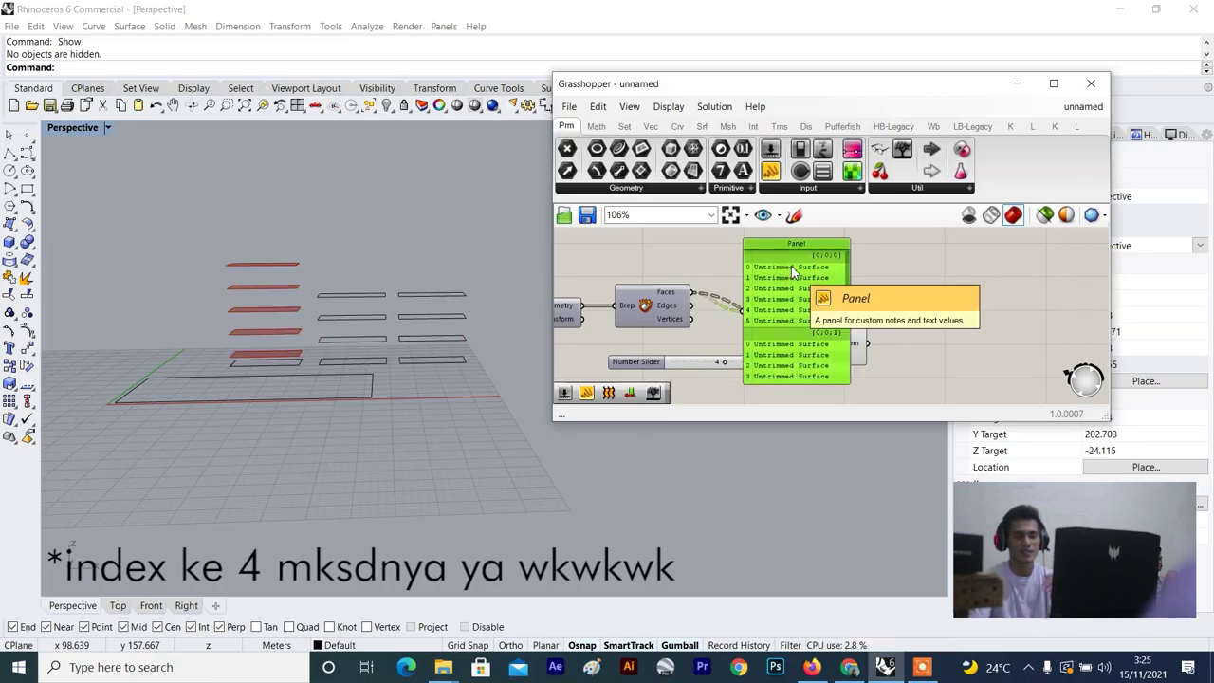
{"action": "scroll", "coordinate": [790, 266], "scroll_direction": "up", "scroll_amount": 2}
{"action": "scroll", "coordinate": [791, 265], "scroll_direction": "down", "scroll_amount": 1}
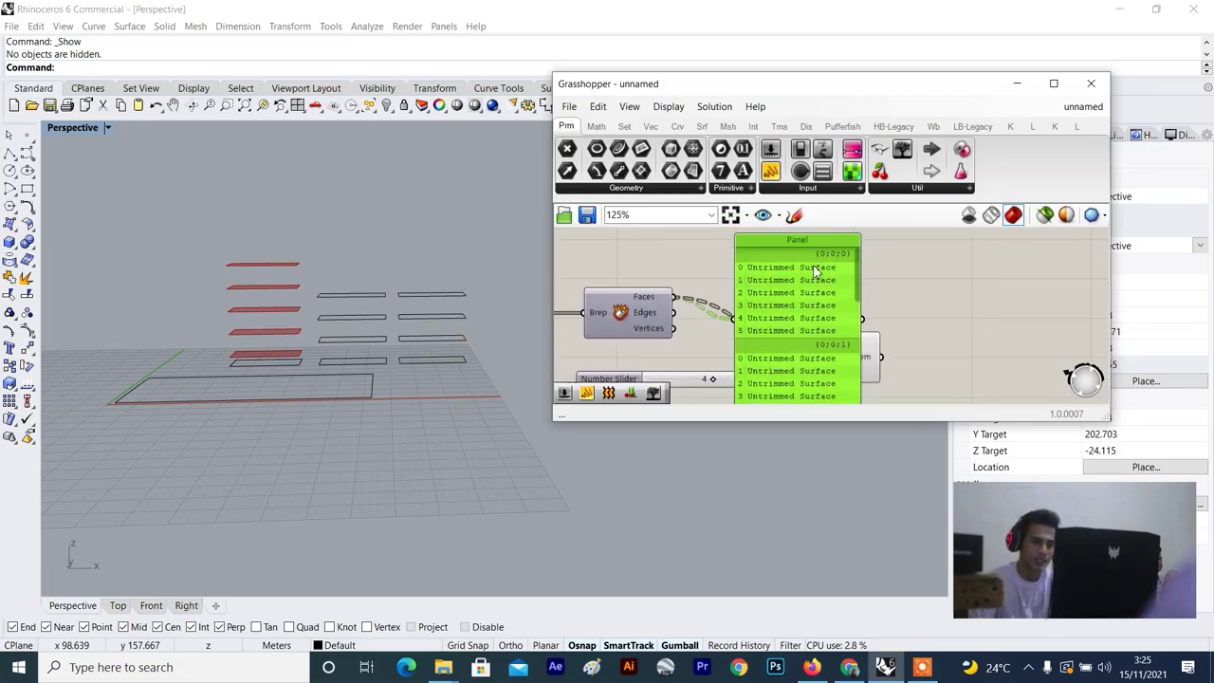
{"action": "left_click_drag", "start_coordinate": [811, 287], "coordinate": [806, 241]}
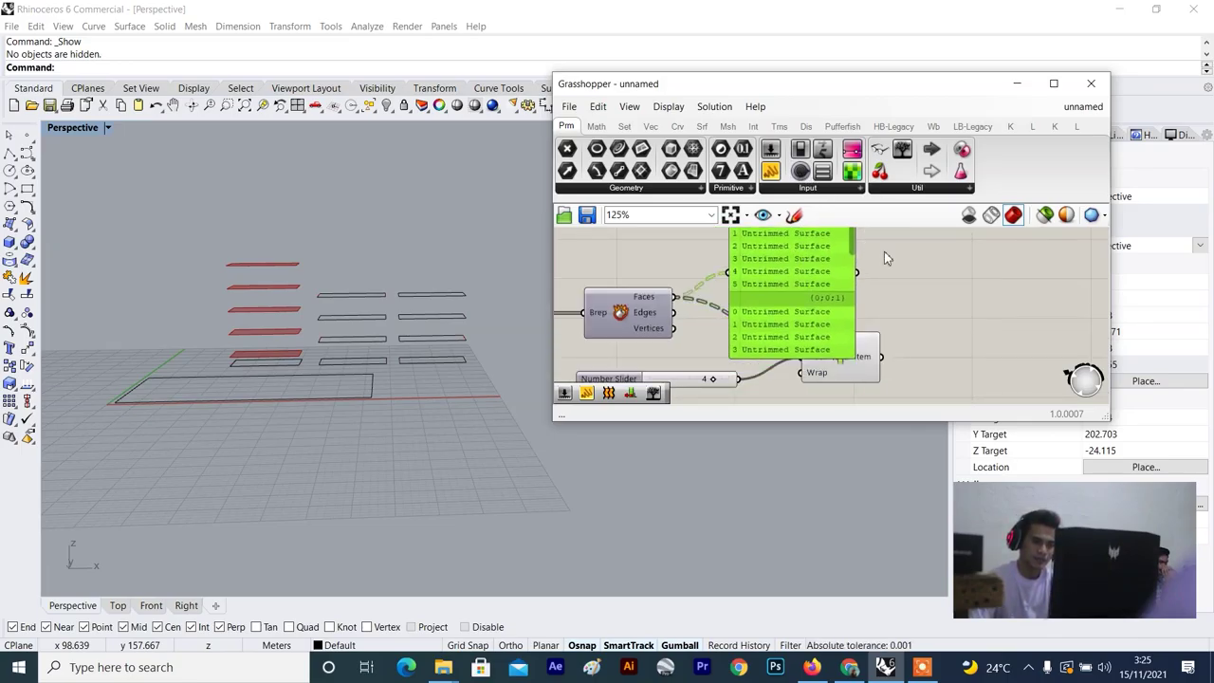
{"action": "key", "text": "Delete"}
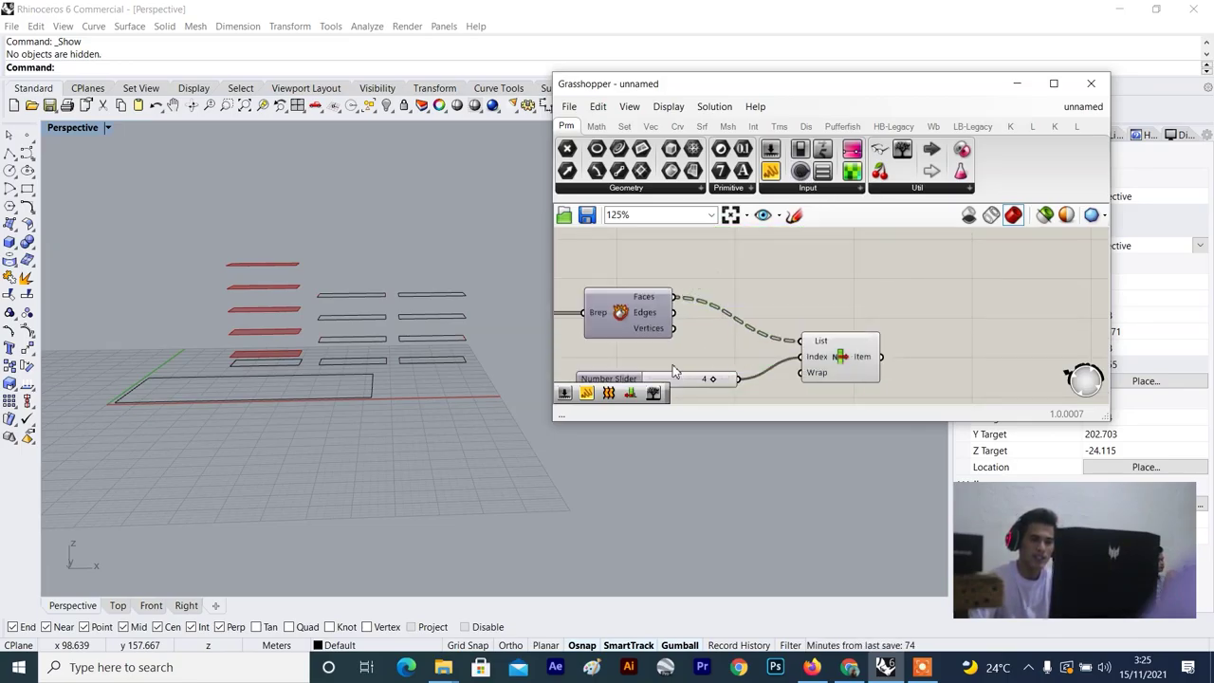
Examine the faces picked by List Item up close in the Perspective viewport.
{"action": "left_click", "coordinate": [824, 359]}
{"action": "scroll", "coordinate": [785, 289], "scroll_direction": "down", "scroll_amount": 3}
{"action": "scroll", "coordinate": [785, 289], "scroll_direction": "up", "scroll_amount": 2}
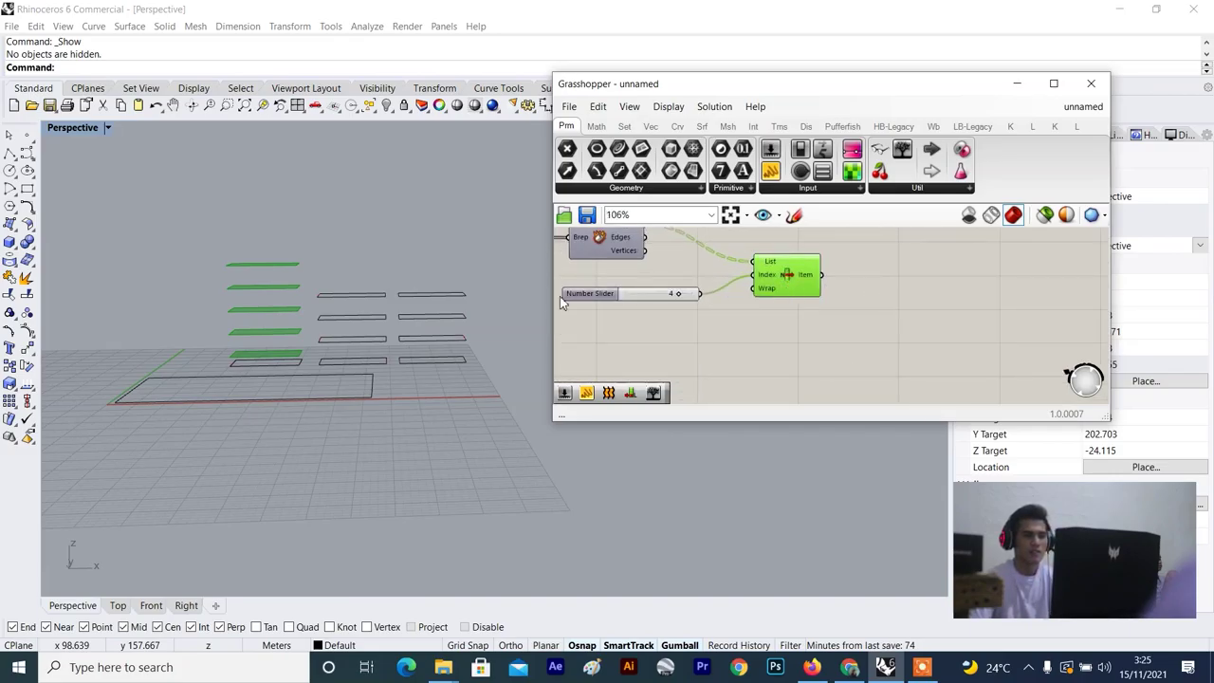
{"action": "left_click", "coordinate": [807, 309]}
{"action": "right_click_drag", "start_coordinate": [254, 327], "coordinate": [234, 360]}
{"action": "scroll", "coordinate": [230, 401], "scroll_direction": "up", "scroll_amount": 7}
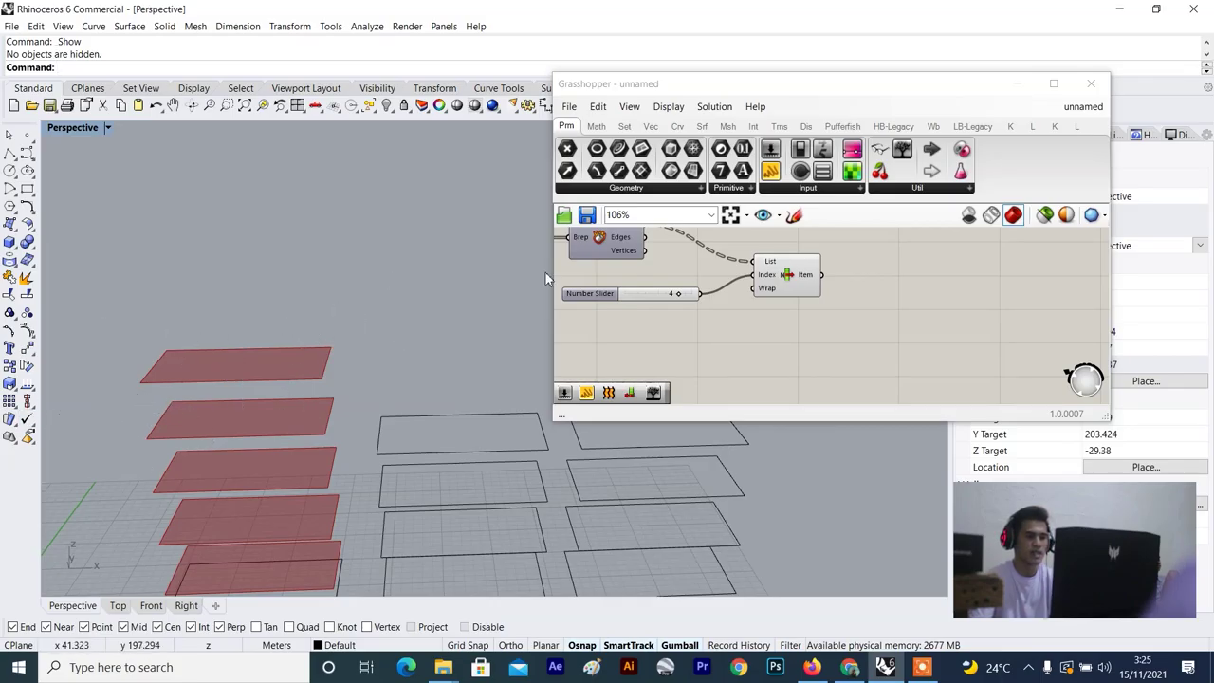
{"action": "scroll", "coordinate": [809, 335], "scroll_direction": "down", "scroll_amount": 2}
{"action": "scroll", "coordinate": [764, 293], "scroll_direction": "up", "scroll_amount": 3}
{"action": "left_click", "coordinate": [764, 293]}
{"action": "left_click", "coordinate": [863, 307]}
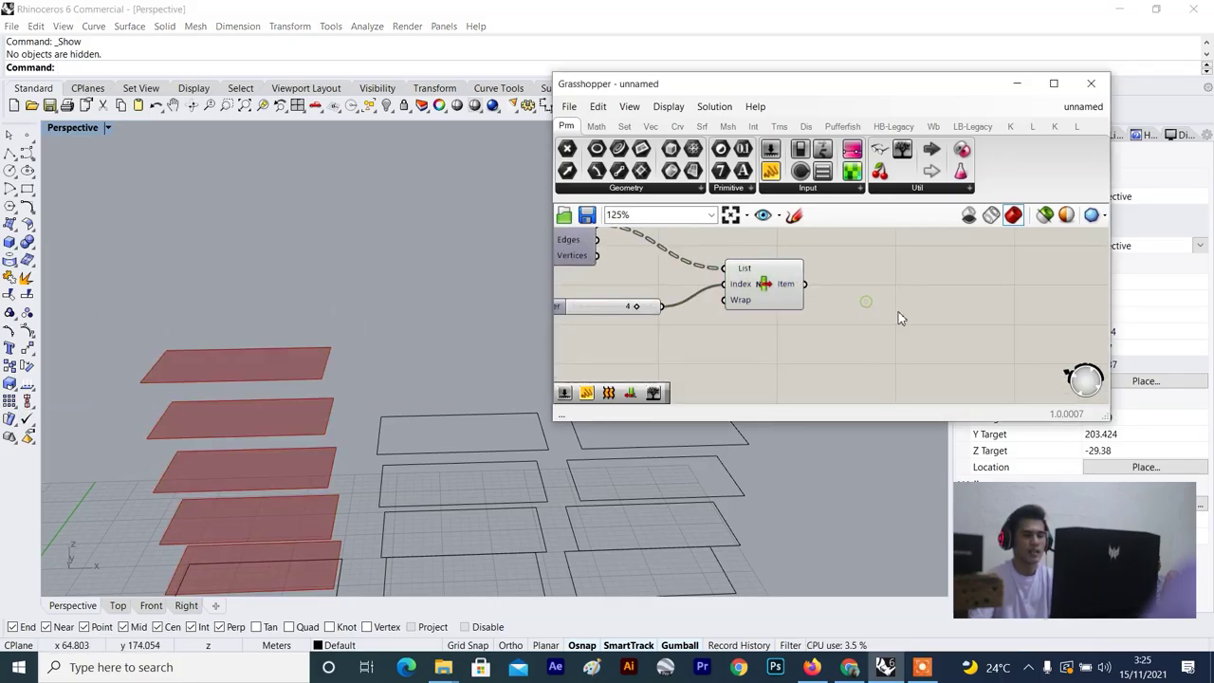
Add a Curve parameter after List Item and connect the Item output to it.
{"action": "double_click", "coordinate": [899, 311]}
{"action": "type", "text": "curve"}
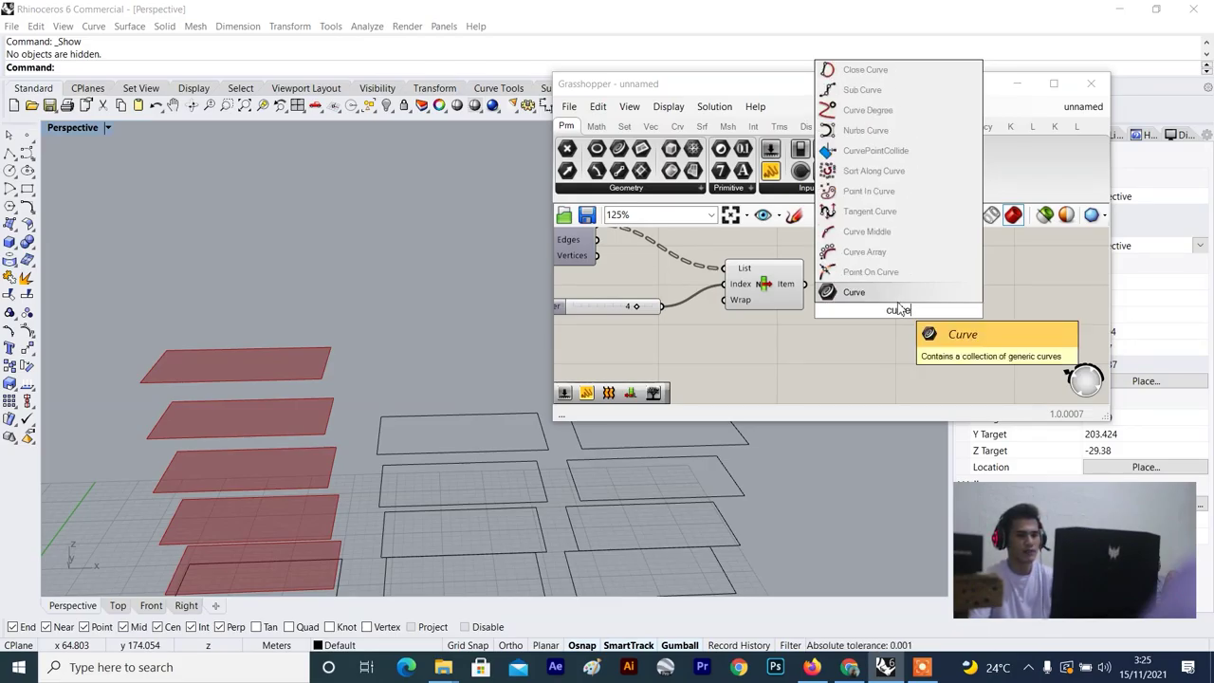
{"action": "key", "text": "Return"}
{"action": "scroll", "coordinate": [897, 294], "scroll_direction": "up", "scroll_amount": 3}
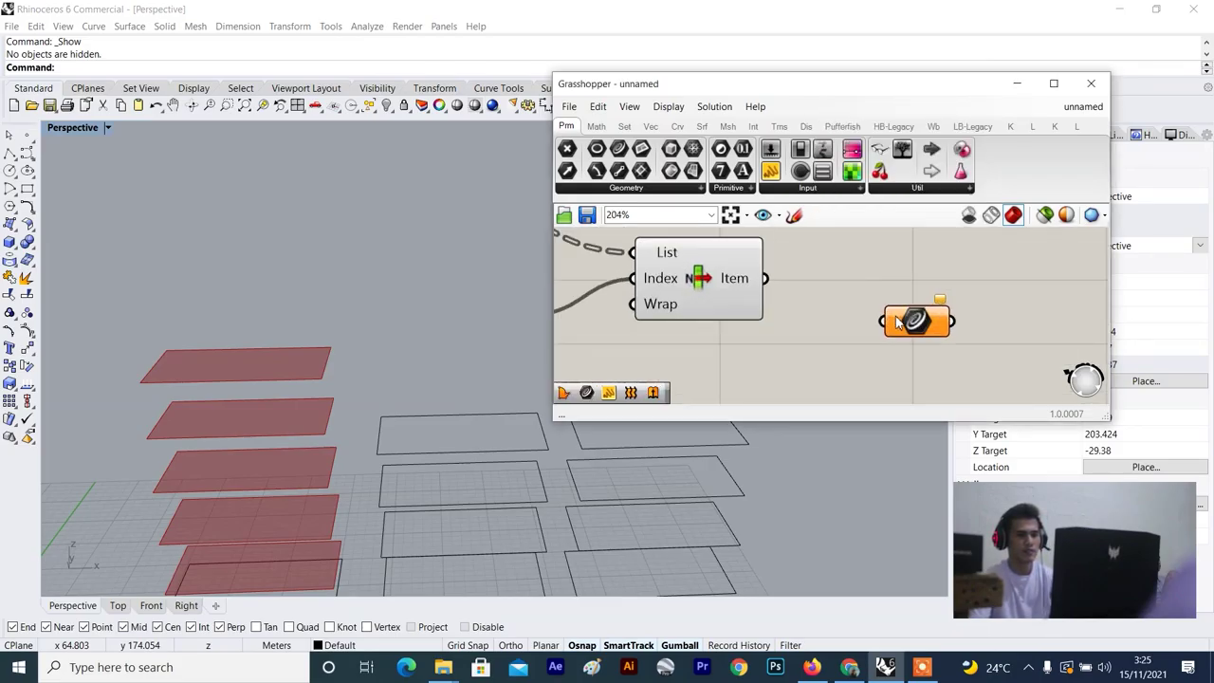
{"action": "left_click_drag", "start_coordinate": [770, 281], "coordinate": [885, 276]}
Turn off the preview of the List Item component.
{"action": "scroll", "coordinate": [859, 322], "scroll_direction": "down", "scroll_amount": 3}
{"action": "left_click", "coordinate": [785, 313]}
{"action": "right_click", "coordinate": [840, 243]}
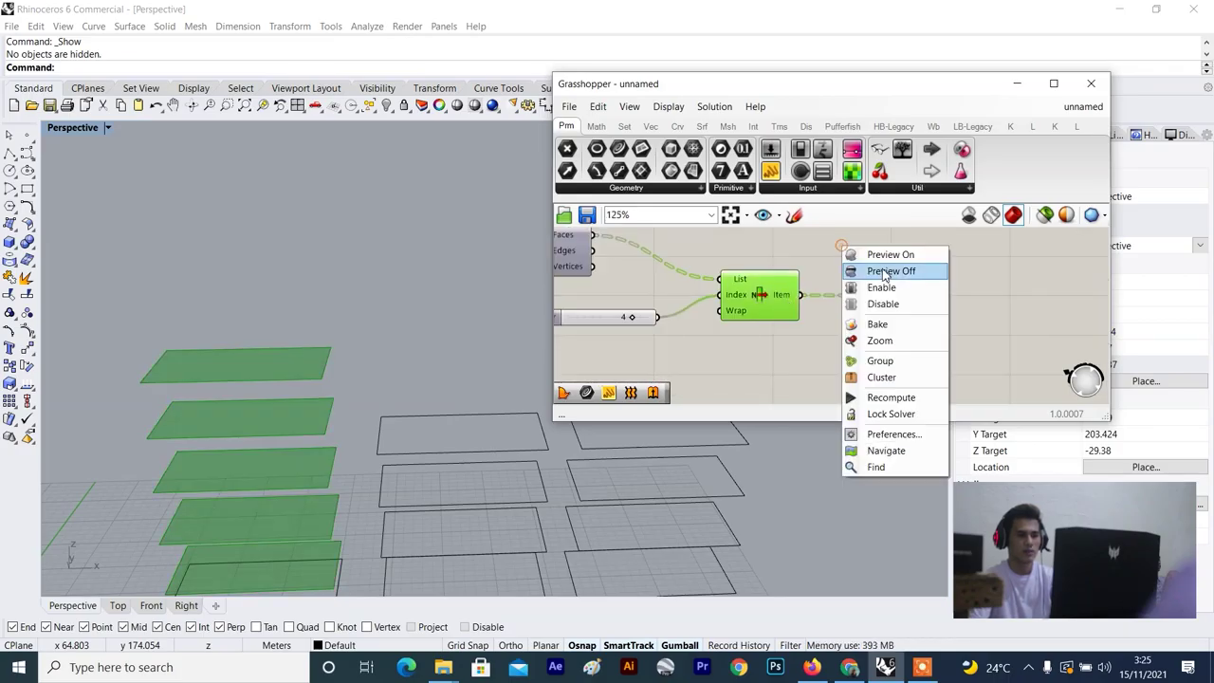
{"action": "left_click", "coordinate": [891, 271]}
Select the number slider and List Item together and move them closer to Deconstruct Brep.
{"action": "scroll", "coordinate": [808, 286], "scroll_direction": "down", "scroll_amount": 3}
{"action": "left_click_drag", "start_coordinate": [827, 243], "coordinate": [706, 313]}
{"action": "left_click_drag", "start_coordinate": [786, 309], "coordinate": [753, 294]}
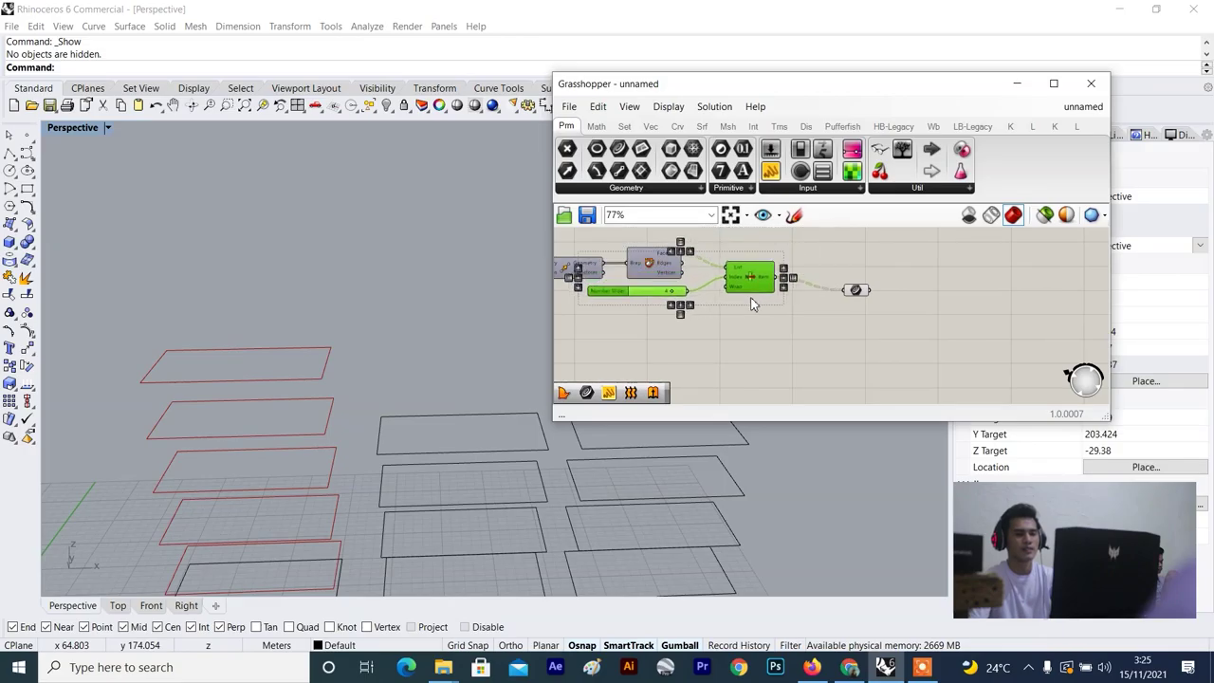
Move the Curve parameter closer to the List Item component's output on the Grasshopper canvas.
{"action": "left_click", "coordinate": [758, 305]}
{"action": "left_click", "coordinate": [856, 290]}
{"action": "left_click", "coordinate": [800, 313]}
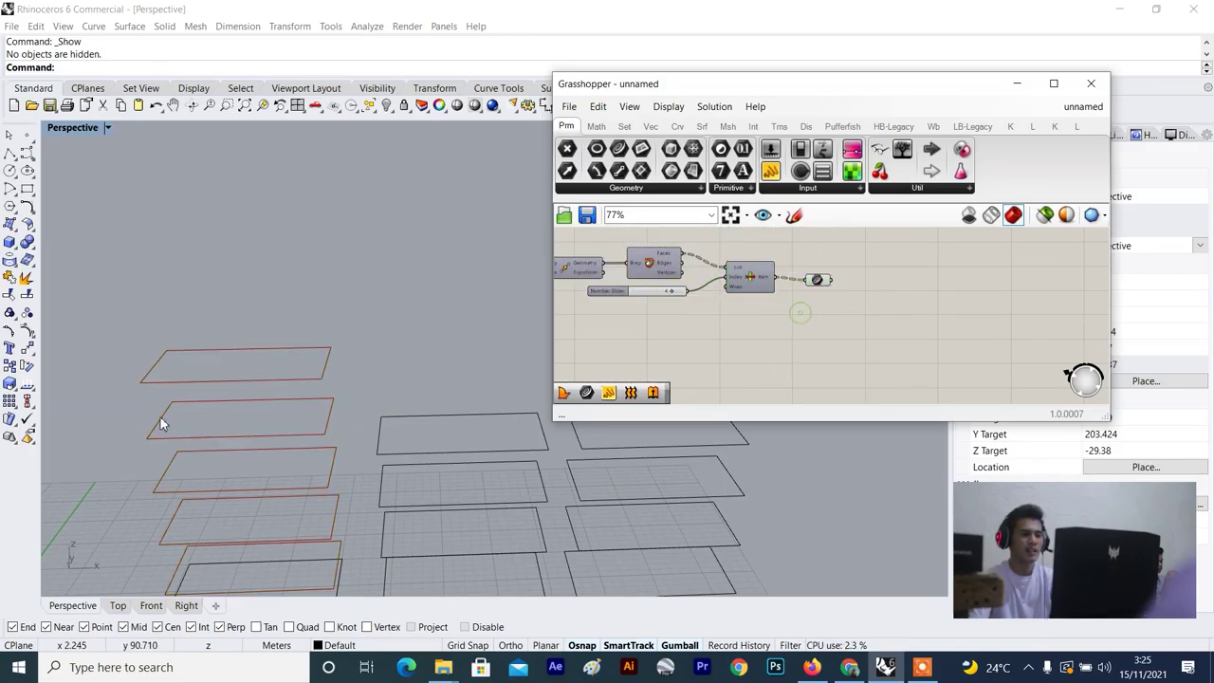
Examine the stacked red floor outlines in the perspective view from several distances and angles.
{"action": "scroll", "coordinate": [183, 449], "scroll_direction": "down", "scroll_amount": 4}
{"action": "scroll", "coordinate": [333, 439], "scroll_direction": "up", "scroll_amount": 5}
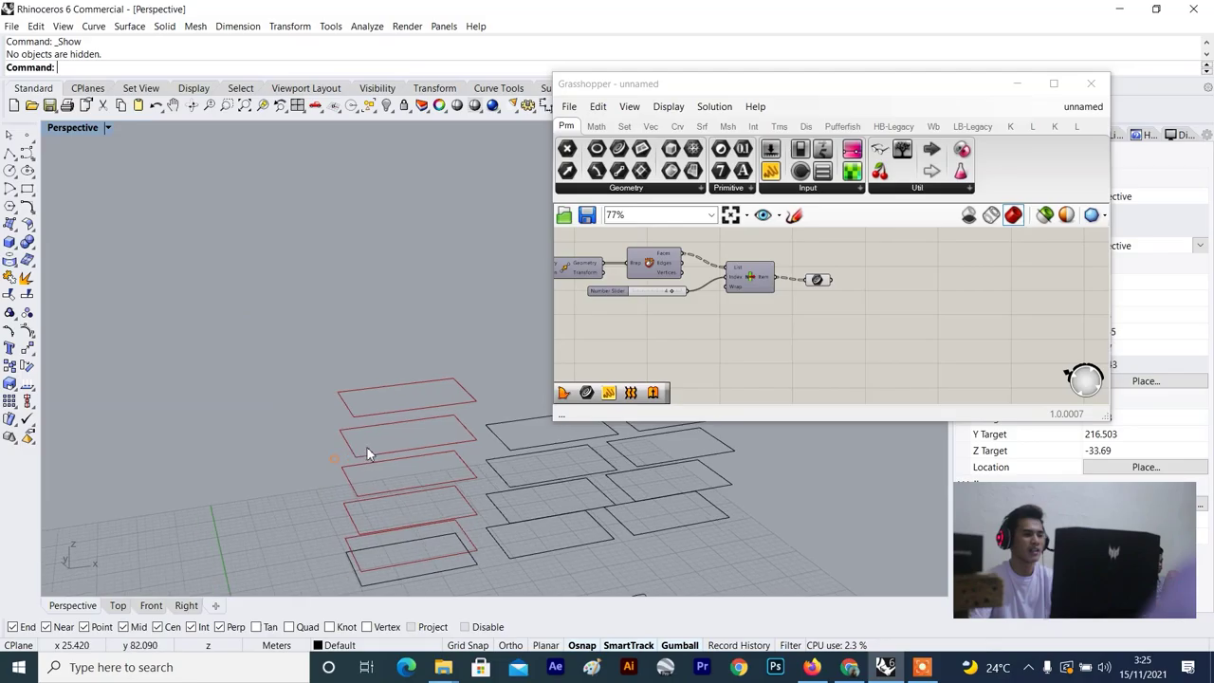
{"action": "right_click_drag", "start_coordinate": [367, 447], "coordinate": [340, 434]}
{"action": "scroll", "coordinate": [368, 476], "scroll_direction": "up", "scroll_amount": 4}
{"action": "scroll", "coordinate": [352, 453], "scroll_direction": "down", "scroll_amount": 6}
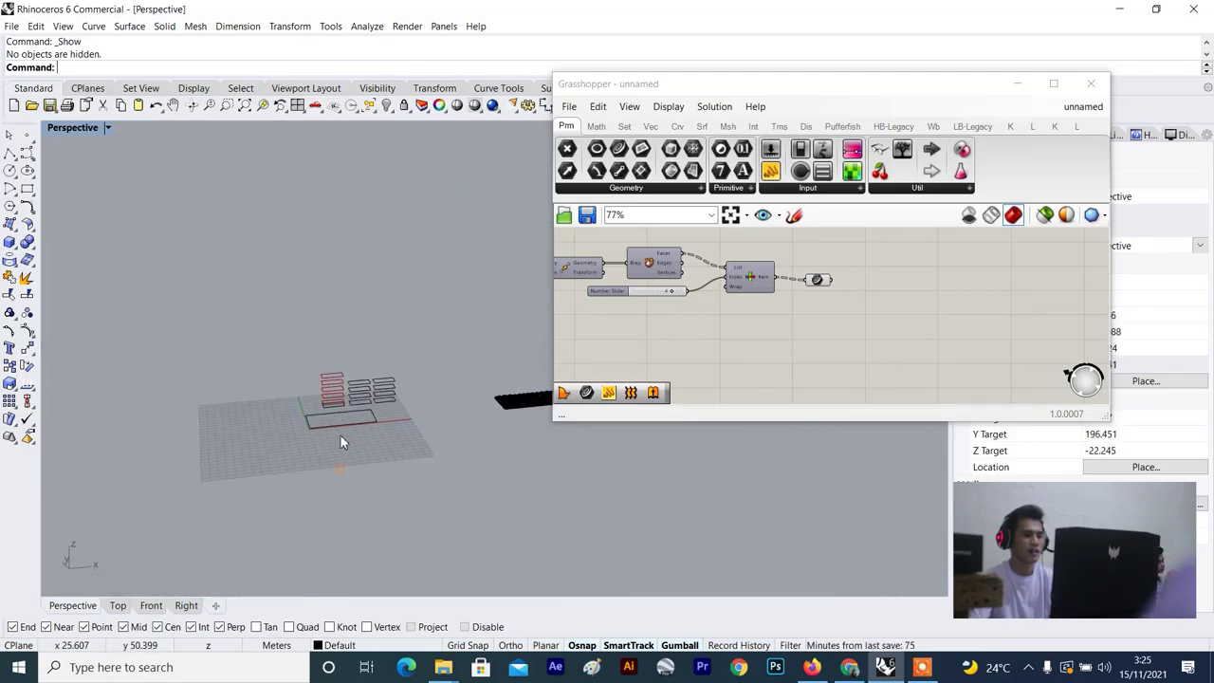
{"action": "scroll", "coordinate": [333, 395], "scroll_direction": "up", "scroll_amount": 7}
{"action": "scroll", "coordinate": [343, 357], "scroll_direction": "up", "scroll_amount": 5}
{"action": "scroll", "coordinate": [343, 355], "scroll_direction": "down", "scroll_amount": 9}
{"action": "right_click_drag", "start_coordinate": [344, 355], "coordinate": [346, 331]}
{"action": "scroll", "coordinate": [345, 327], "scroll_direction": "up", "scroll_amount": 7}
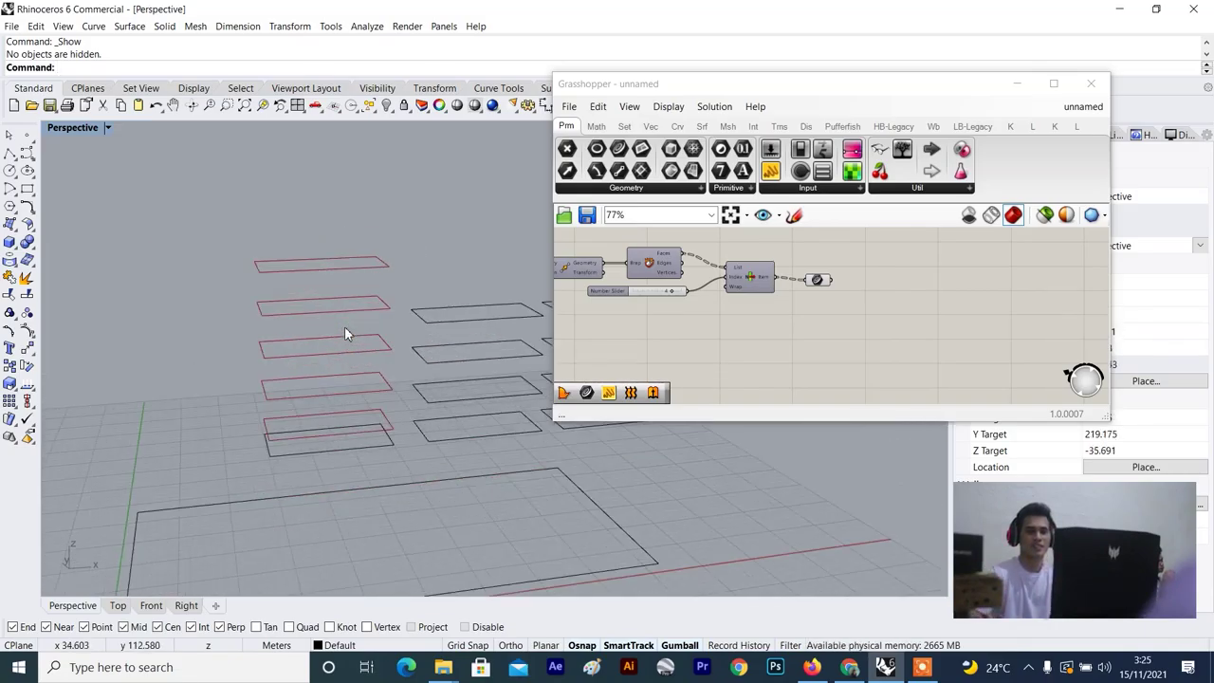
{"action": "scroll", "coordinate": [816, 284], "scroll_direction": "up", "scroll_amount": 3}
Add a Loft component to the canvas beside the Curve parameter.
{"action": "left_click_drag", "start_coordinate": [819, 281], "coordinate": [812, 277]}
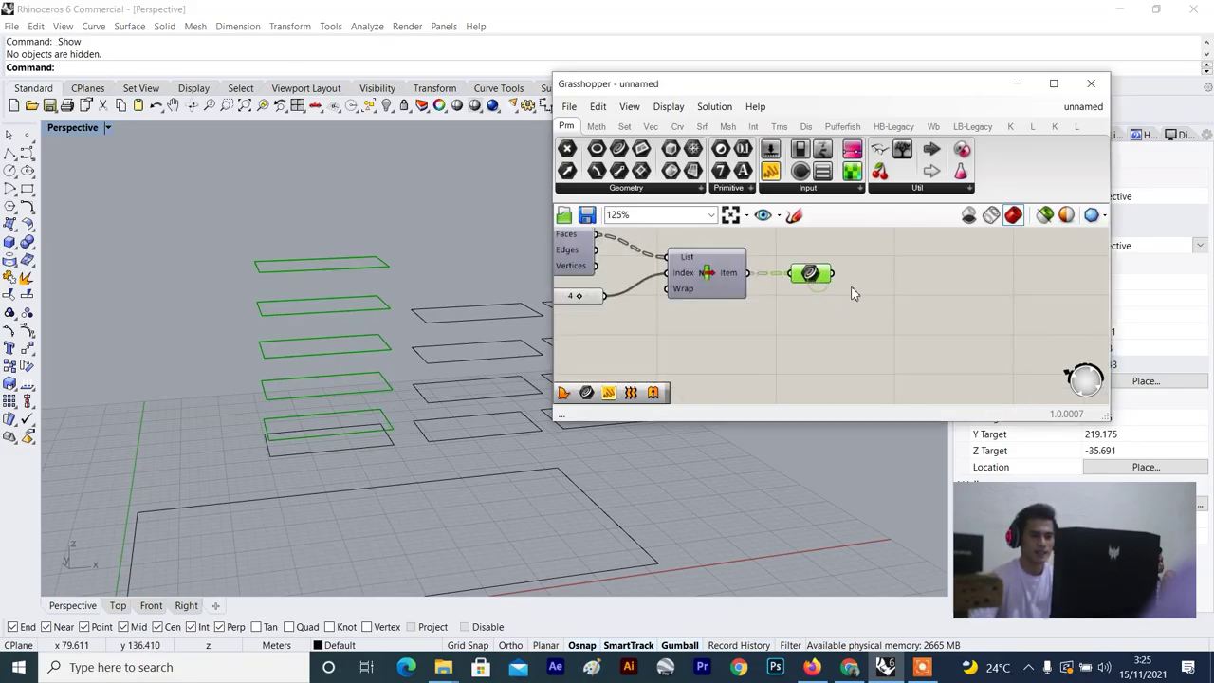
{"action": "scroll", "coordinate": [850, 288], "scroll_direction": "up", "scroll_amount": 3}
{"action": "double_click", "coordinate": [932, 303]}
{"action": "type", "text": "lo"}
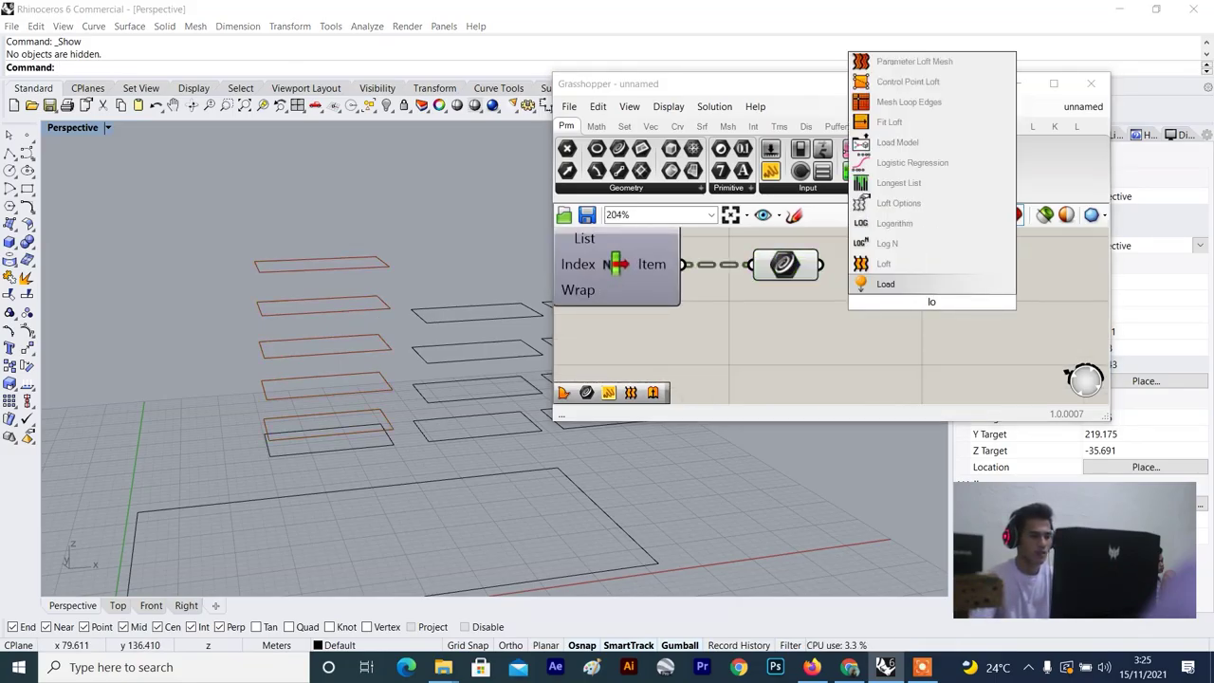
{"action": "type", "text": "ft"}
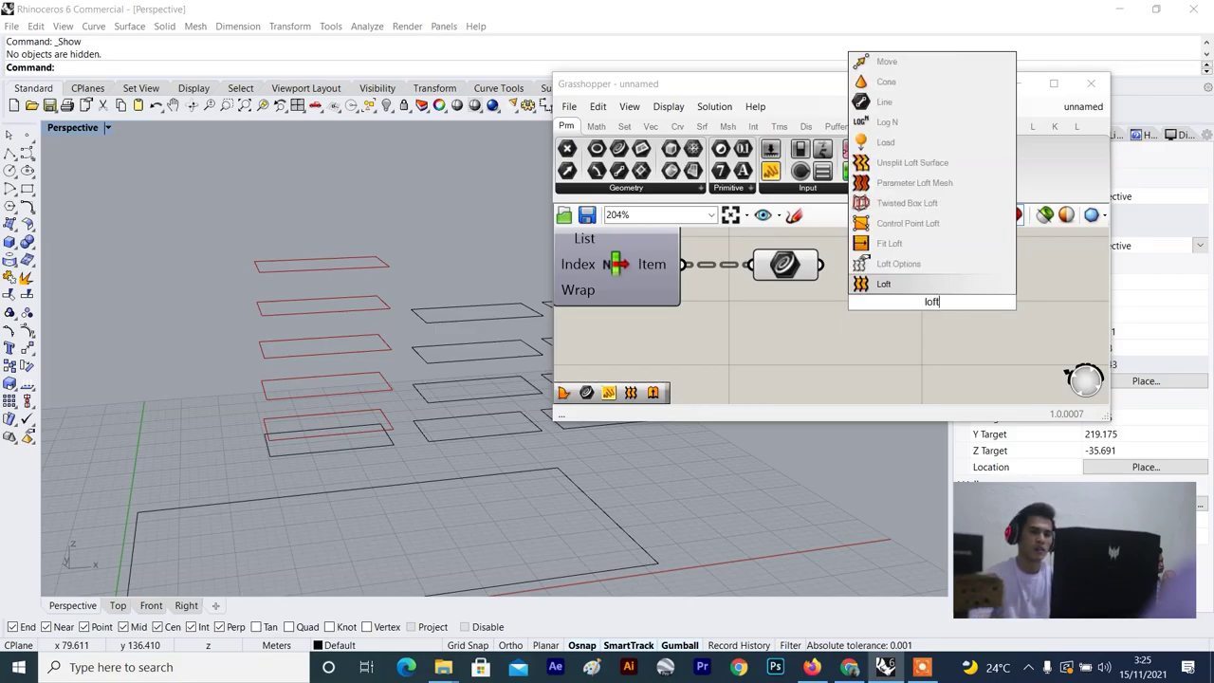
{"action": "left_click", "coordinate": [883, 284]}
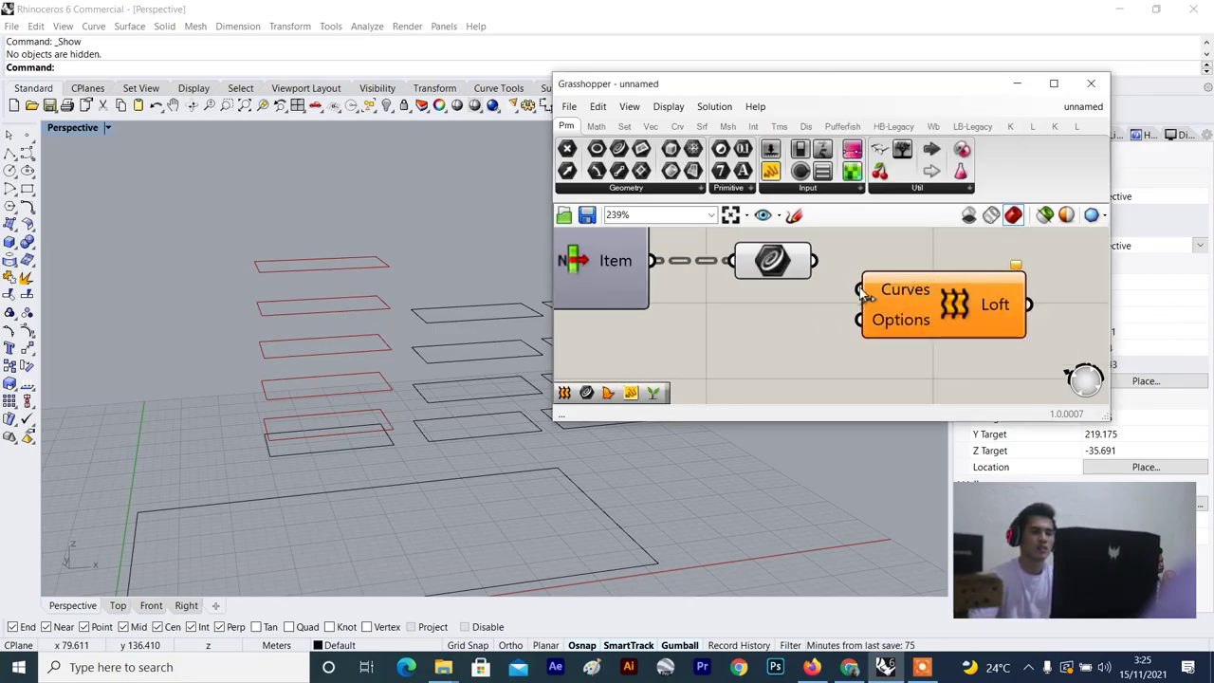
Turn on the preview of the Move component to show the stacked boxes in the viewport.
{"action": "scroll", "coordinate": [868, 284], "scroll_direction": "down", "scroll_amount": 1}
{"action": "scroll", "coordinate": [338, 329], "scroll_direction": "down", "scroll_amount": 5}
{"action": "scroll", "coordinate": [322, 420], "scroll_direction": "up", "scroll_amount": 3}
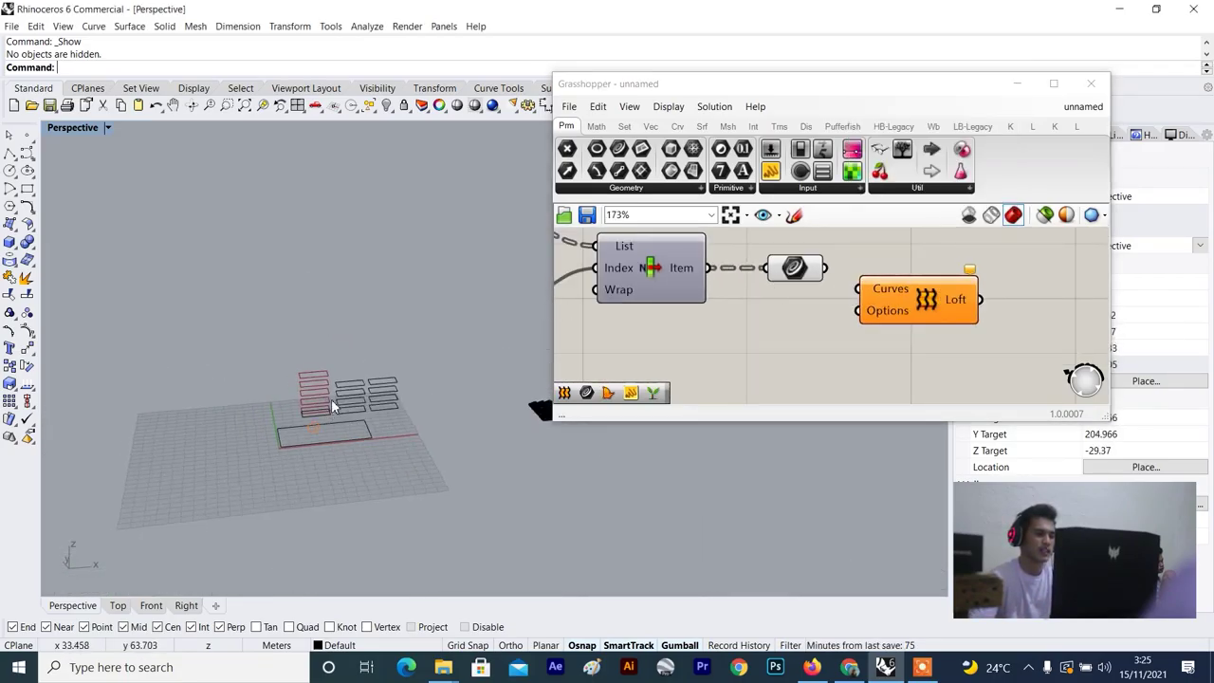
{"action": "scroll", "coordinate": [759, 302], "scroll_direction": "down", "scroll_amount": 9}
{"action": "scroll", "coordinate": [741, 310], "scroll_direction": "up", "scroll_amount": 3}
{"action": "right_click_drag", "start_coordinate": [756, 314], "coordinate": [891, 301]}
{"action": "scroll", "coordinate": [760, 280], "scroll_direction": "up", "scroll_amount": 4}
{"action": "scroll", "coordinate": [678, 313], "scroll_direction": "down", "scroll_amount": 3}
{"action": "scroll", "coordinate": [839, 325], "scroll_direction": "up", "scroll_amount": 2}
{"action": "left_click", "coordinate": [902, 298]}
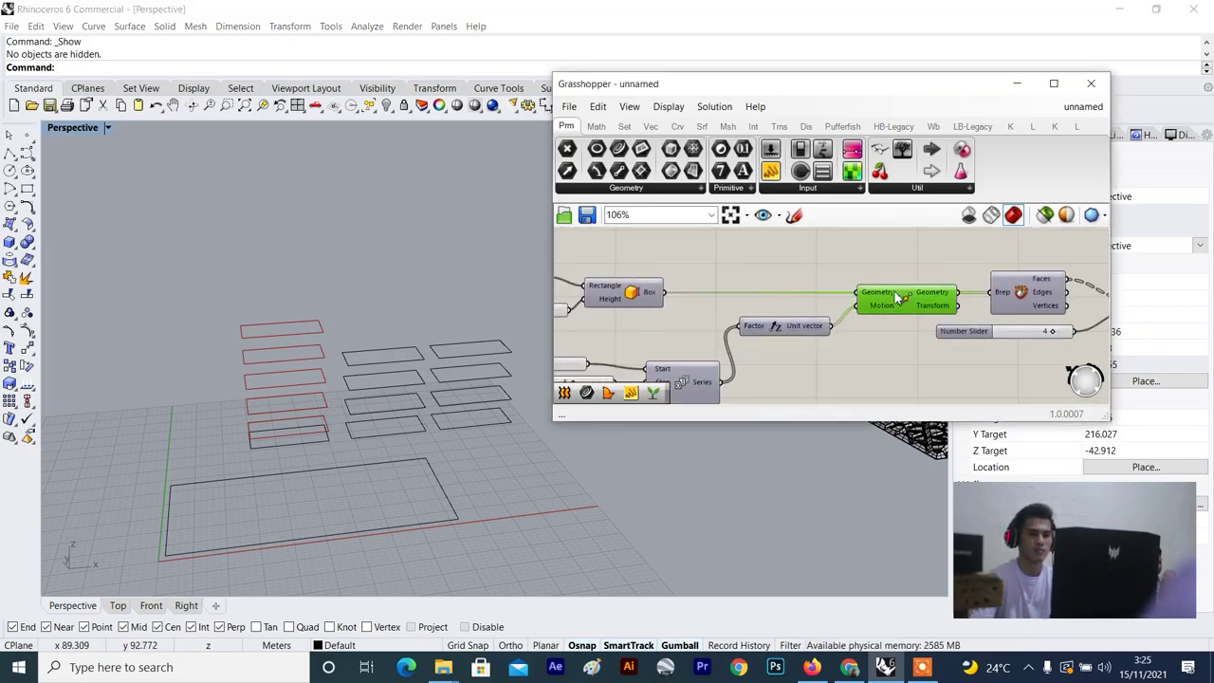
{"action": "middle_click", "coordinate": [860, 238]}
{"action": "left_click", "coordinate": [940, 247]}
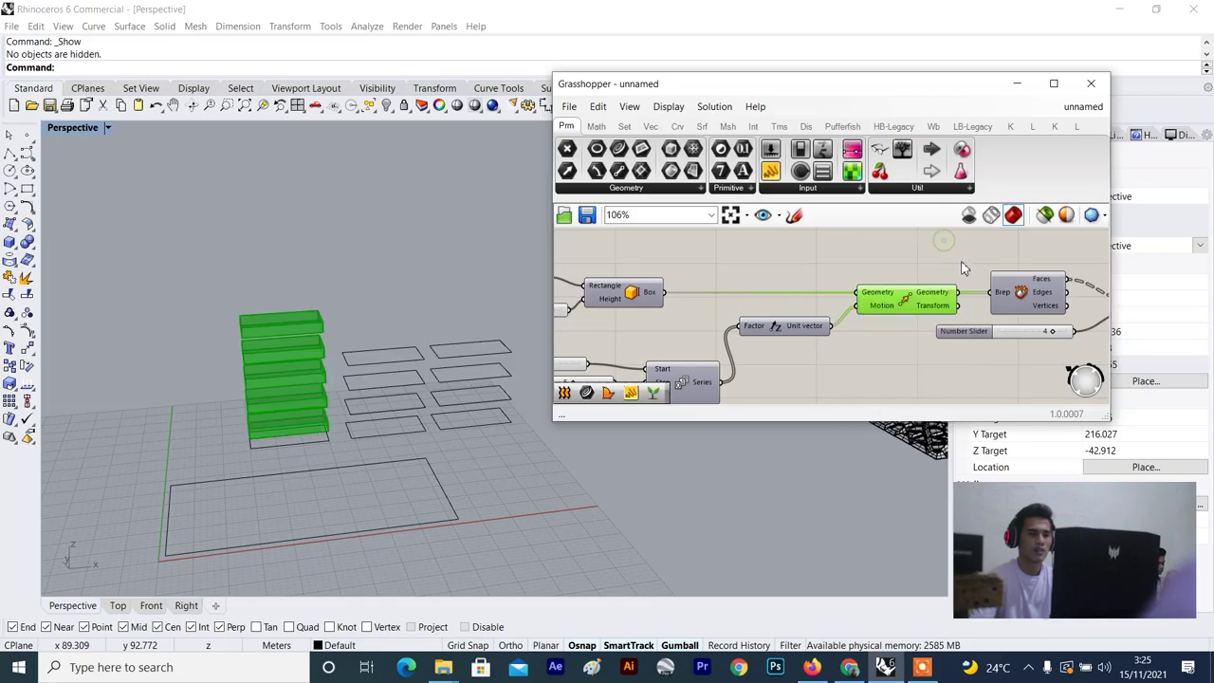
{"action": "left_click", "coordinate": [961, 260]}
Inspect the stacked boxes in the perspective view and turn off the Move component's preview.
{"action": "left_click", "coordinate": [245, 360]}
{"action": "scroll", "coordinate": [246, 327], "scroll_direction": "up", "scroll_amount": 5}
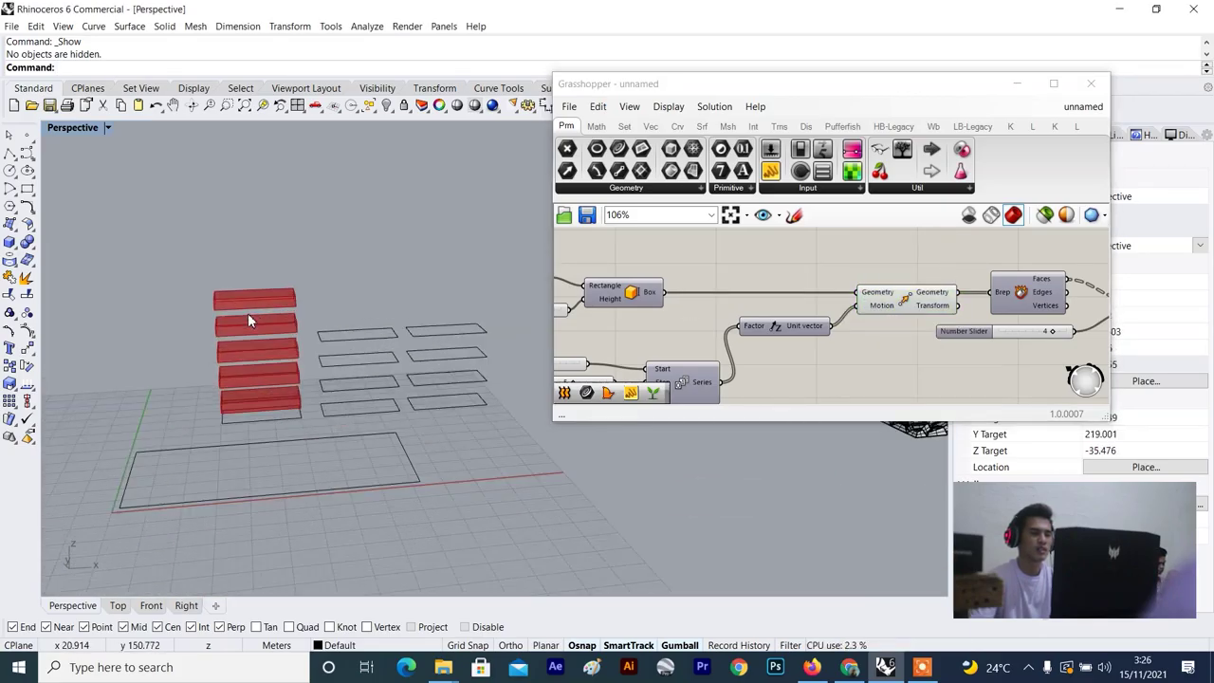
{"action": "scroll", "coordinate": [246, 321], "scroll_direction": "down", "scroll_amount": 5}
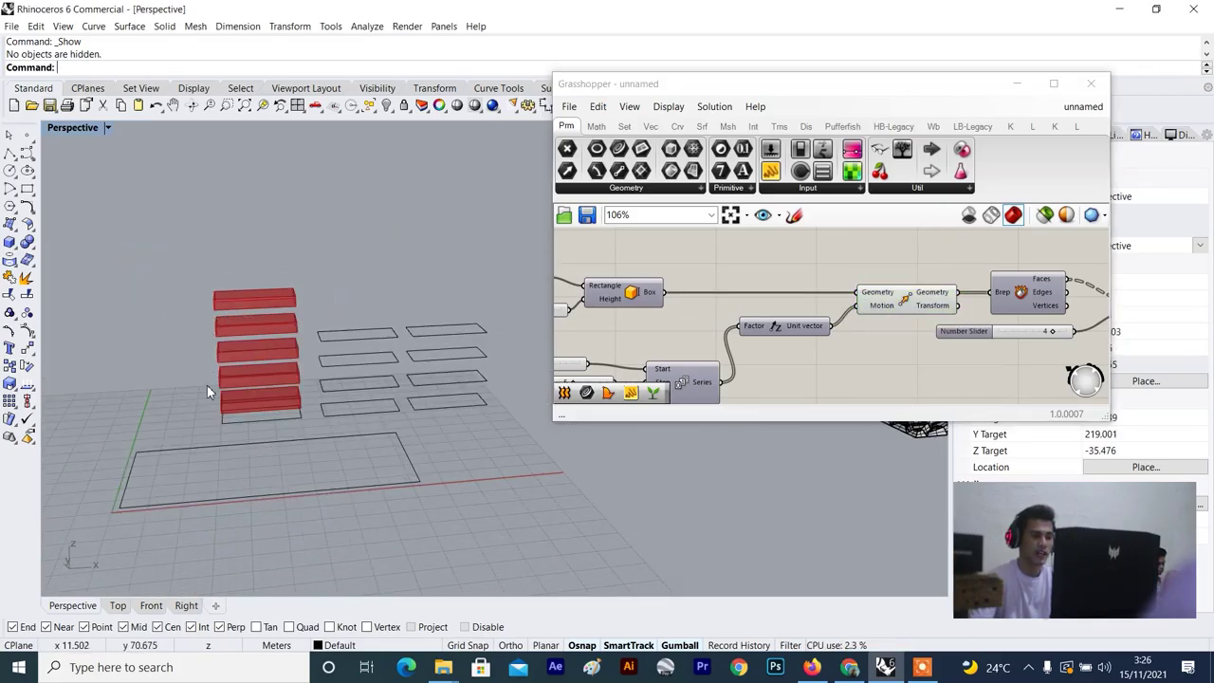
{"action": "scroll", "coordinate": [244, 319], "scroll_direction": "up", "scroll_amount": 2}
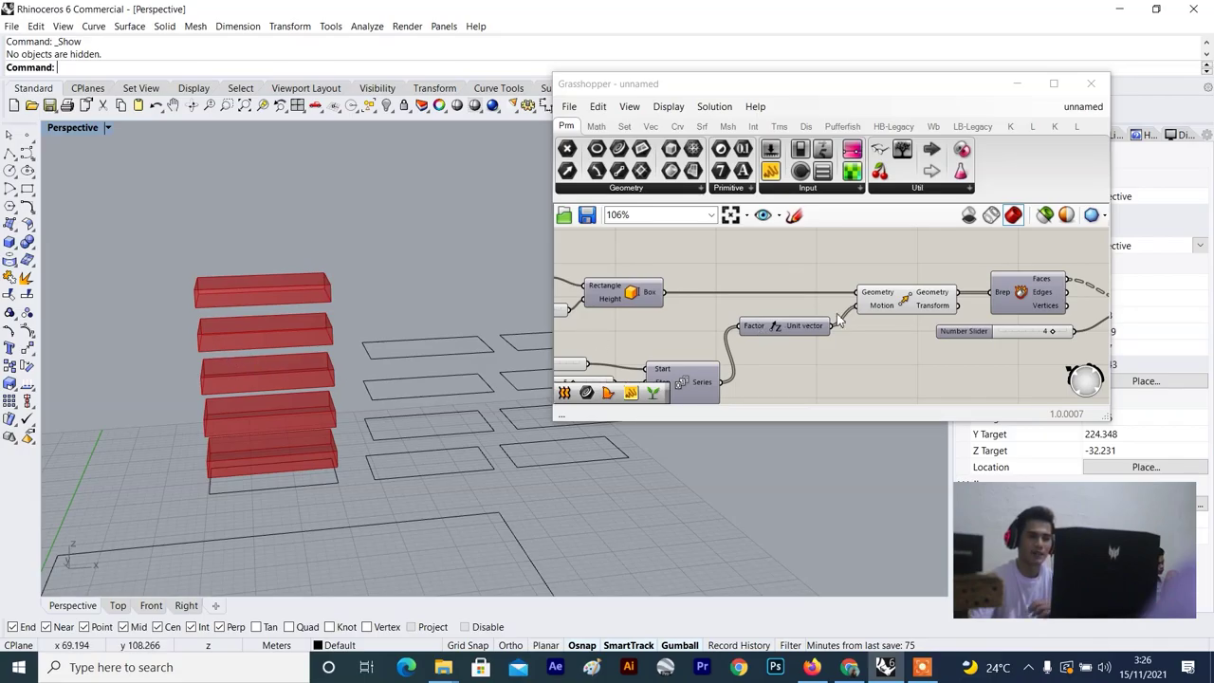
{"action": "scroll", "coordinate": [834, 314], "scroll_direction": "down", "scroll_amount": 4}
{"action": "scroll", "coordinate": [861, 303], "scroll_direction": "up", "scroll_amount": 4}
{"action": "left_click", "coordinate": [806, 304]}
{"action": "right_click", "coordinate": [804, 264]}
{"action": "left_click", "coordinate": [840, 289]}
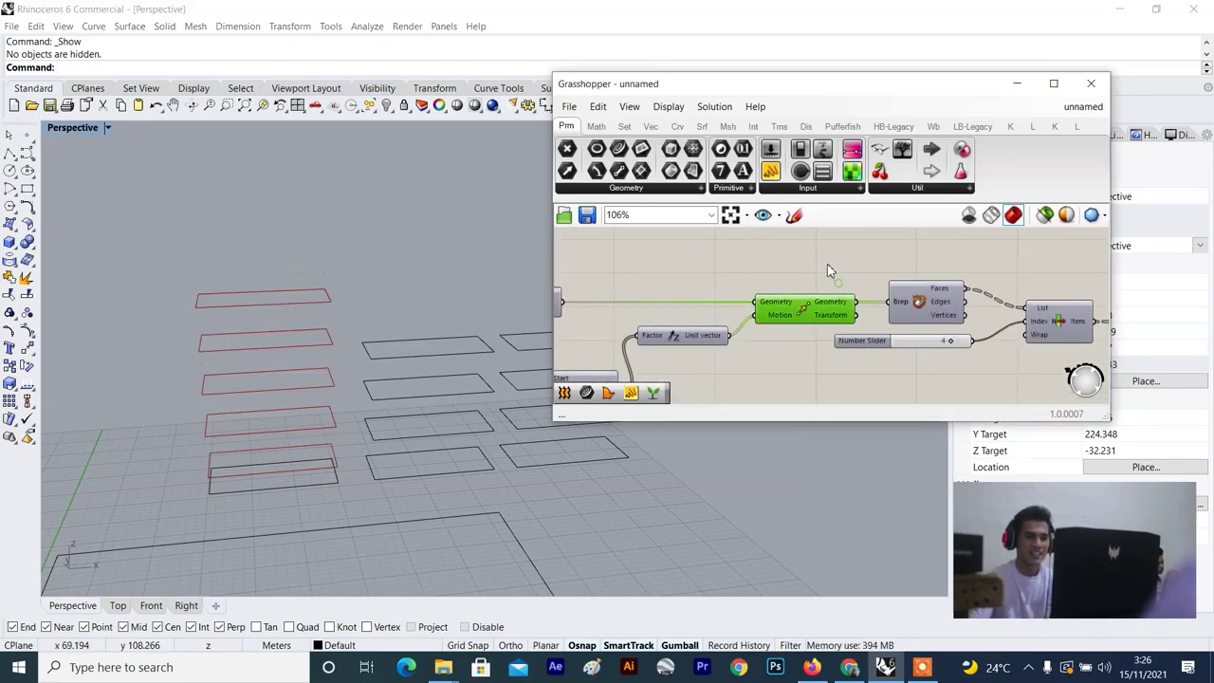
Move the Loft component farther away from the Curve parameter to leave space between them.
{"action": "scroll", "coordinate": [854, 304], "scroll_direction": "down", "scroll_amount": 2}
{"action": "scroll", "coordinate": [972, 316], "scroll_direction": "up", "scroll_amount": 1}
{"action": "left_click", "coordinate": [970, 312]}
{"action": "right_click_drag", "start_coordinate": [1034, 330], "coordinate": [882, 306]}
{"action": "scroll", "coordinate": [882, 309], "scroll_direction": "up", "scroll_amount": 4}
{"action": "left_click_drag", "start_coordinate": [906, 283], "coordinate": [995, 290]}
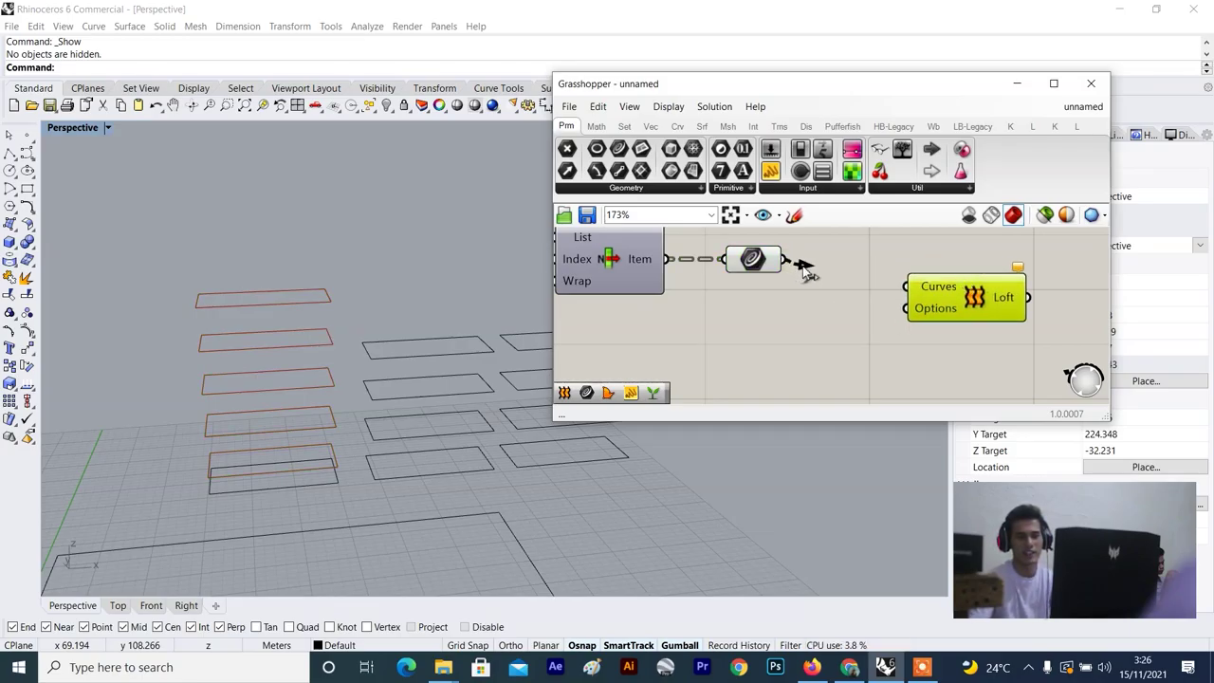
Place a Bifocals component above the existing definition to display name labels over the components.
{"action": "scroll", "coordinate": [846, 286], "scroll_direction": "down", "scroll_amount": 4}
{"action": "scroll", "coordinate": [845, 281], "scroll_direction": "down", "scroll_amount": 4}
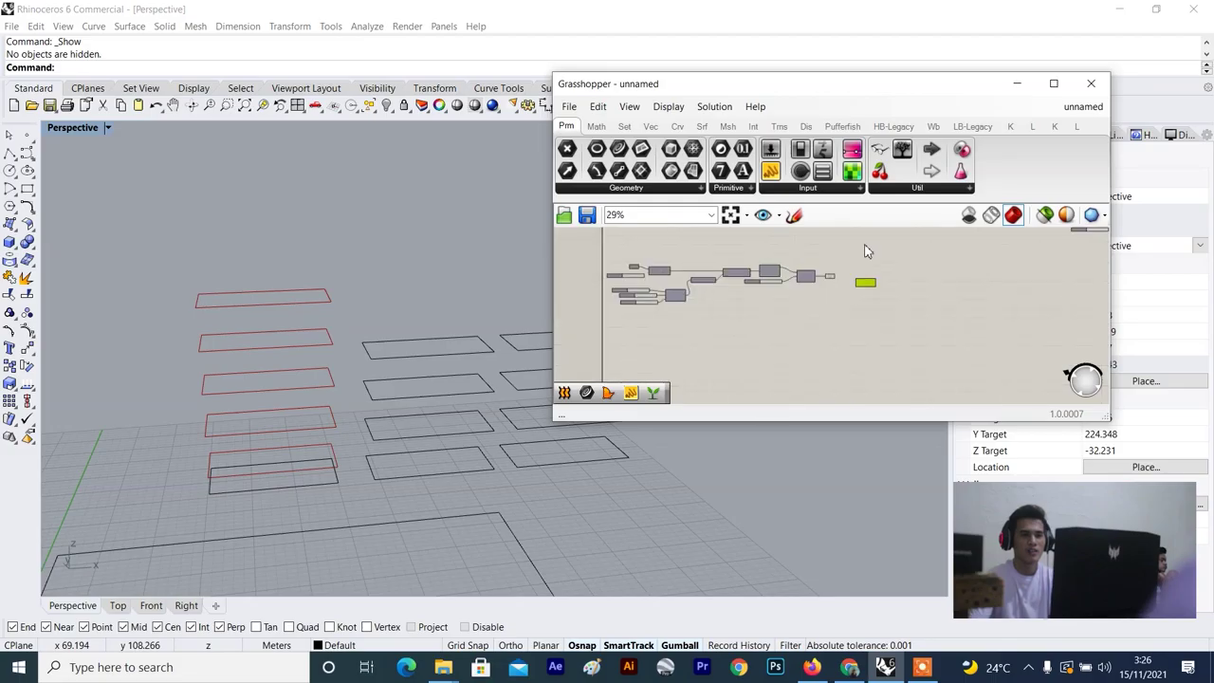
{"action": "right_click_drag", "start_coordinate": [864, 243], "coordinate": [907, 295]}
{"action": "right_click_drag", "start_coordinate": [843, 269], "coordinate": [908, 360]}
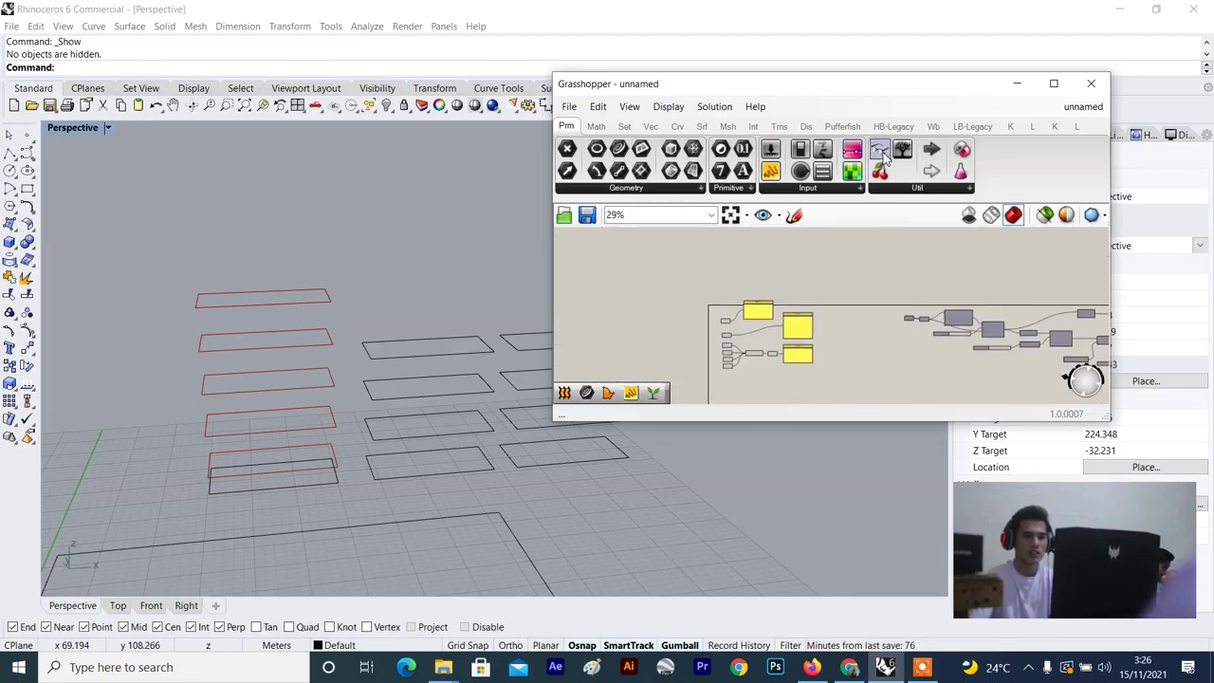
{"action": "scroll", "coordinate": [746, 304], "scroll_direction": "up", "scroll_amount": 2}
{"action": "scroll", "coordinate": [743, 257], "scroll_direction": "up", "scroll_amount": 4}
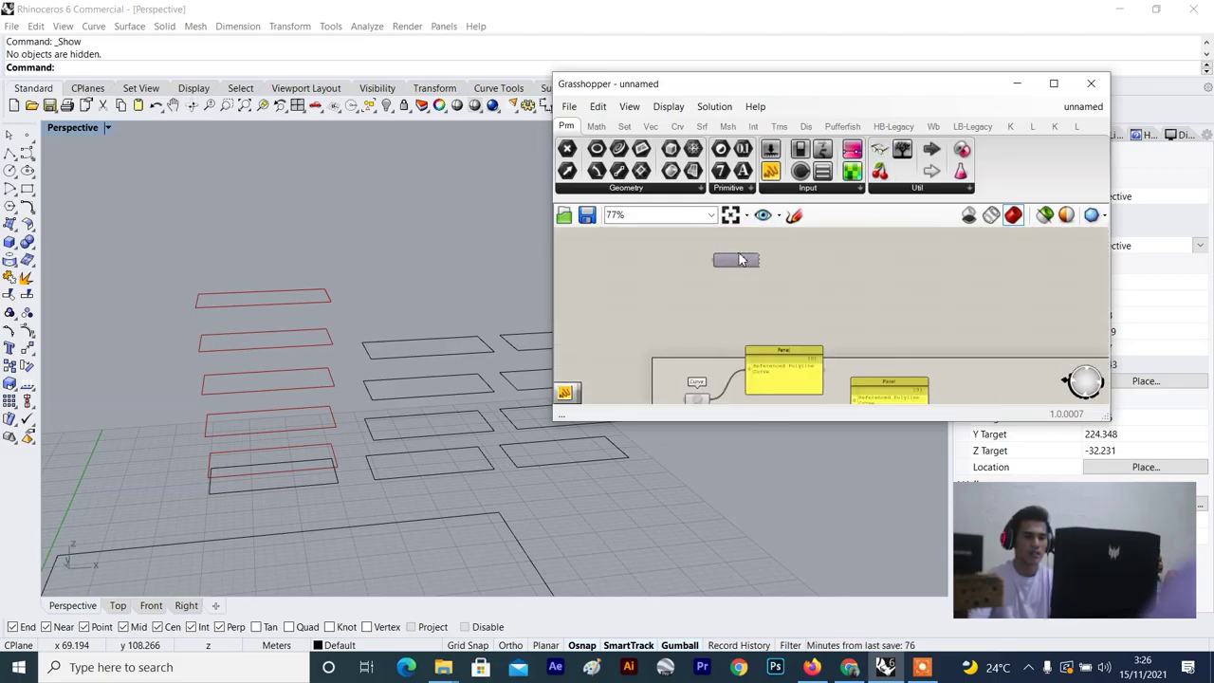
{"action": "left_click_drag", "start_coordinate": [742, 259], "coordinate": [711, 345]}
{"action": "scroll", "coordinate": [714, 347], "scroll_direction": "down", "scroll_amount": 4}
Connect the Curve parameter's output to the Curves input of the Loft component.
{"action": "right_click_drag", "start_coordinate": [735, 352], "coordinate": [720, 193]}
{"action": "scroll", "coordinate": [704, 275], "scroll_direction": "down", "scroll_amount": 4}
{"action": "scroll", "coordinate": [869, 261], "scroll_direction": "up", "scroll_amount": 10}
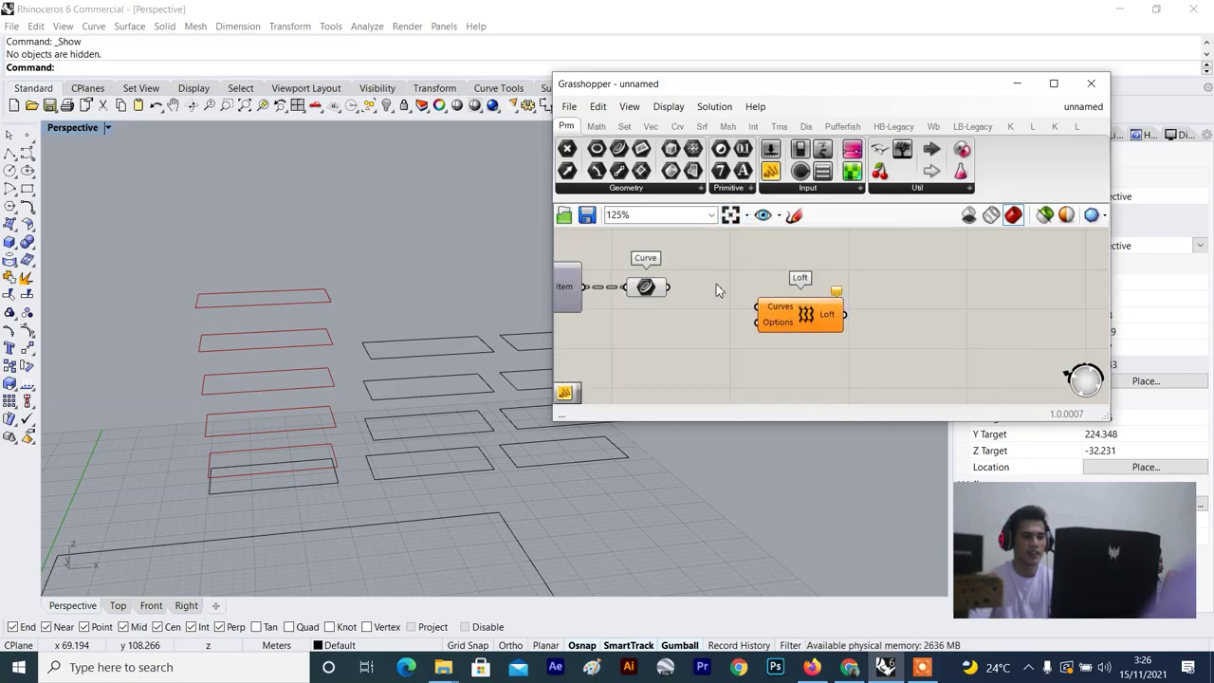
{"action": "scroll", "coordinate": [689, 288], "scroll_direction": "up", "scroll_amount": 2}
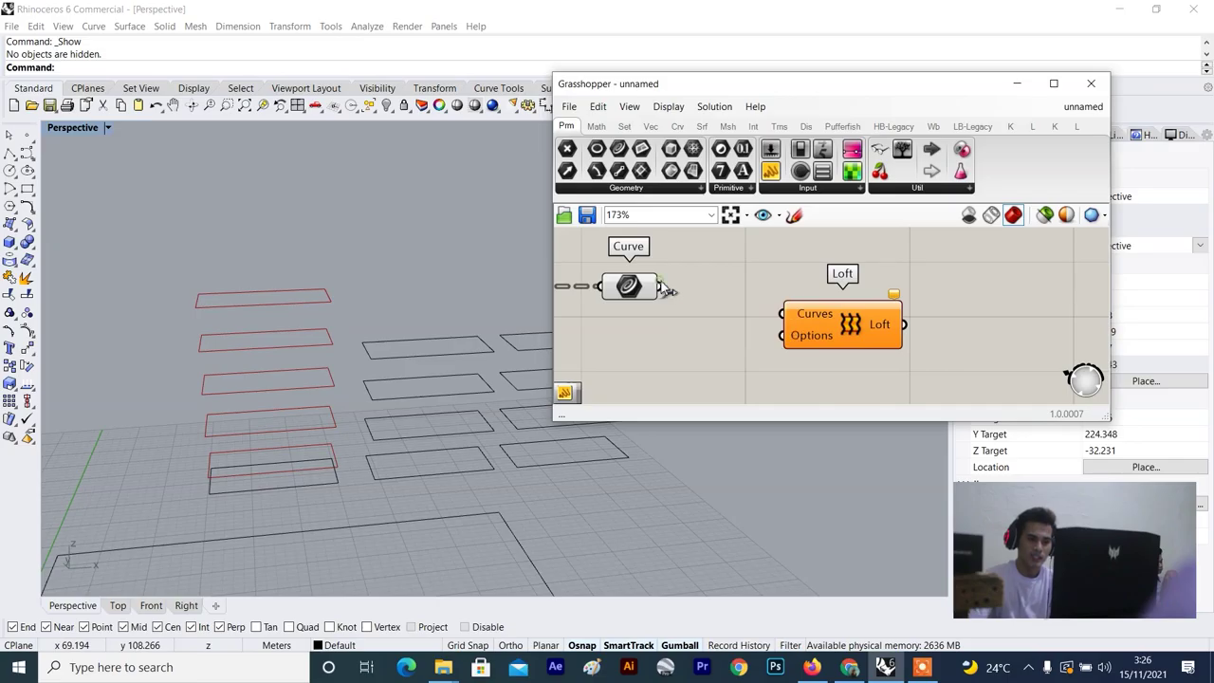
{"action": "left_click_drag", "start_coordinate": [664, 287], "coordinate": [783, 314]}
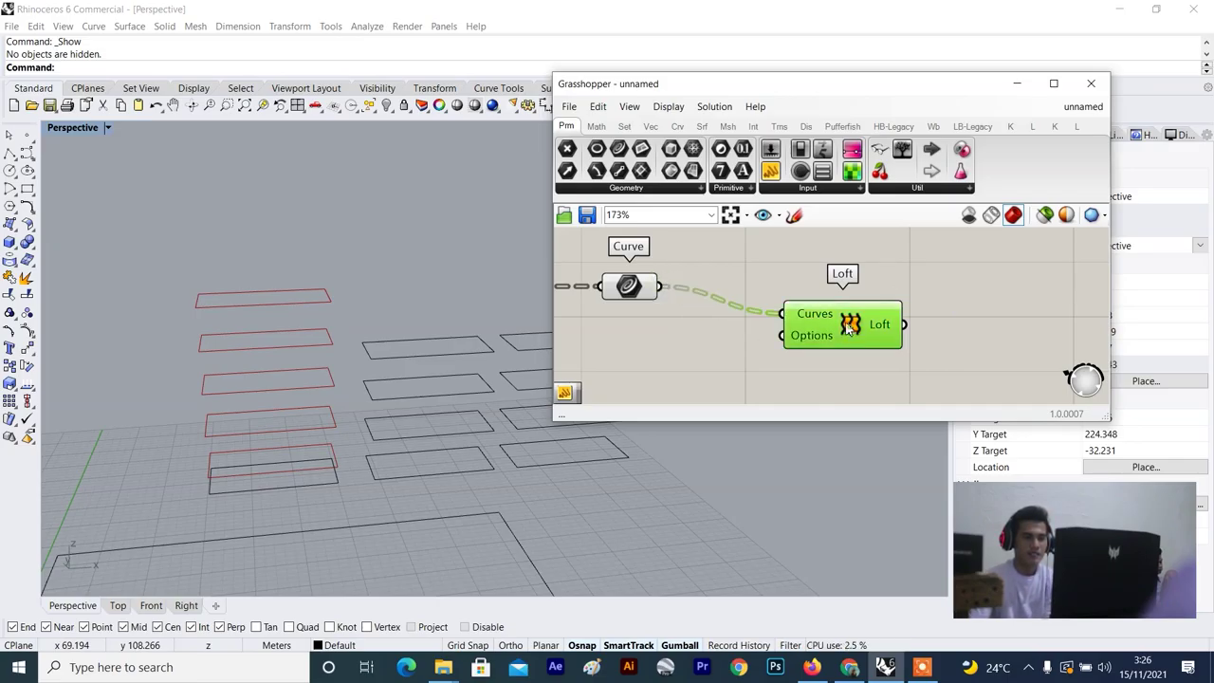
Check the perspective view for a lofted surface between the stacked floor outlines.
{"action": "scroll", "coordinate": [469, 371], "scroll_direction": "down", "scroll_amount": 5}
{"action": "scroll", "coordinate": [425, 393], "scroll_direction": "up", "scroll_amount": 4}
{"action": "scroll", "coordinate": [398, 387], "scroll_direction": "down", "scroll_amount": 4}
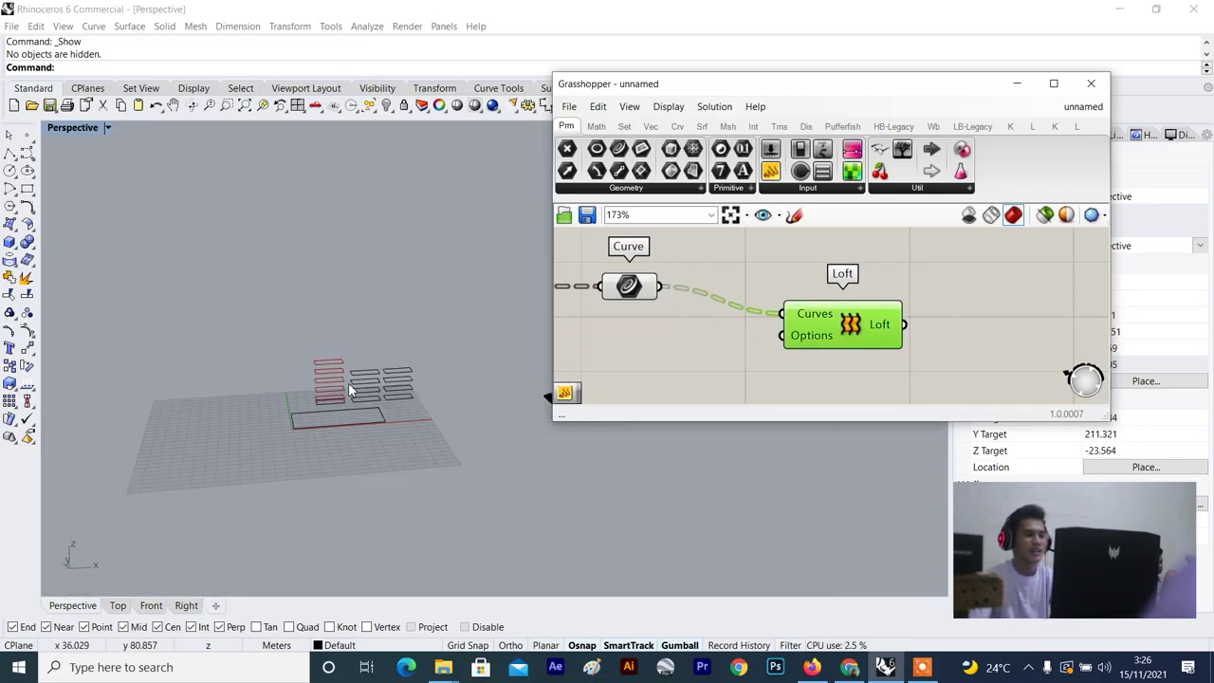
{"action": "scroll", "coordinate": [270, 408], "scroll_direction": "down", "scroll_amount": 2}
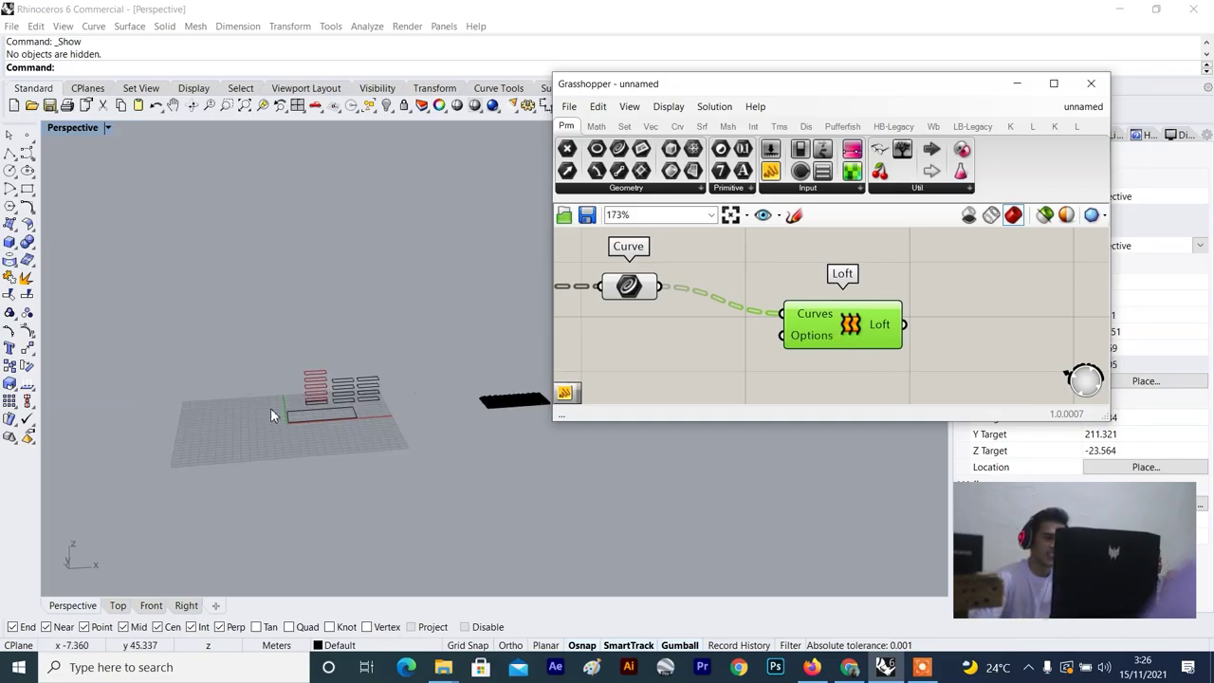
{"action": "scroll", "coordinate": [303, 422], "scroll_direction": "up", "scroll_amount": 4}
{"action": "right_click_drag", "start_coordinate": [270, 408], "coordinate": [324, 402]}
{"action": "scroll", "coordinate": [323, 402], "scroll_direction": "up", "scroll_amount": 5}
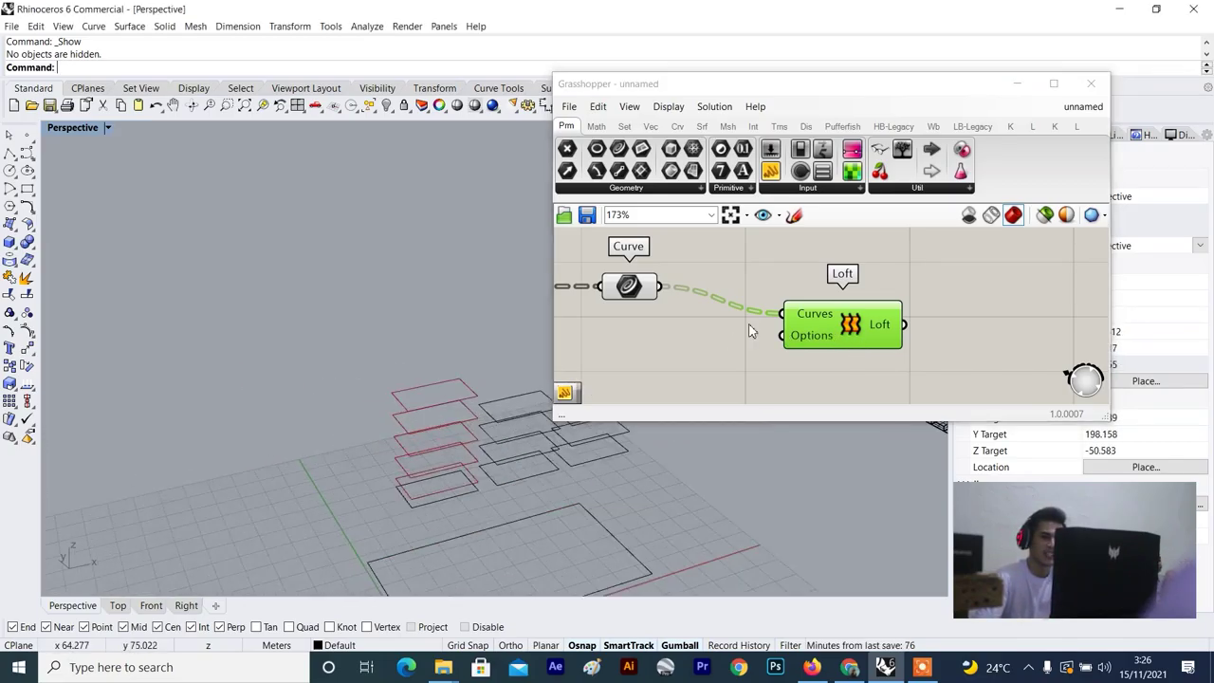
Make room above the Loft component and add a Panel wired to the Curve parameter's output.
{"action": "scroll", "coordinate": [821, 327], "scroll_direction": "down", "scroll_amount": 3}
{"action": "scroll", "coordinate": [815, 351], "scroll_direction": "up", "scroll_amount": 2}
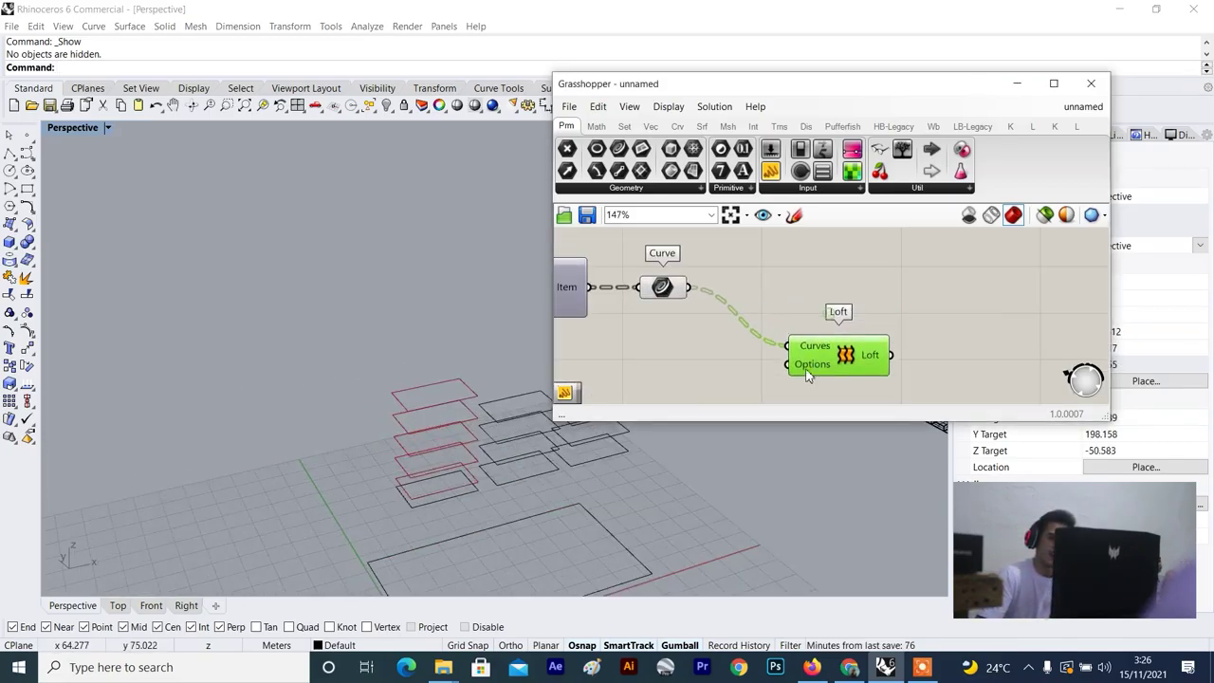
{"action": "left_click", "coordinate": [797, 285]}
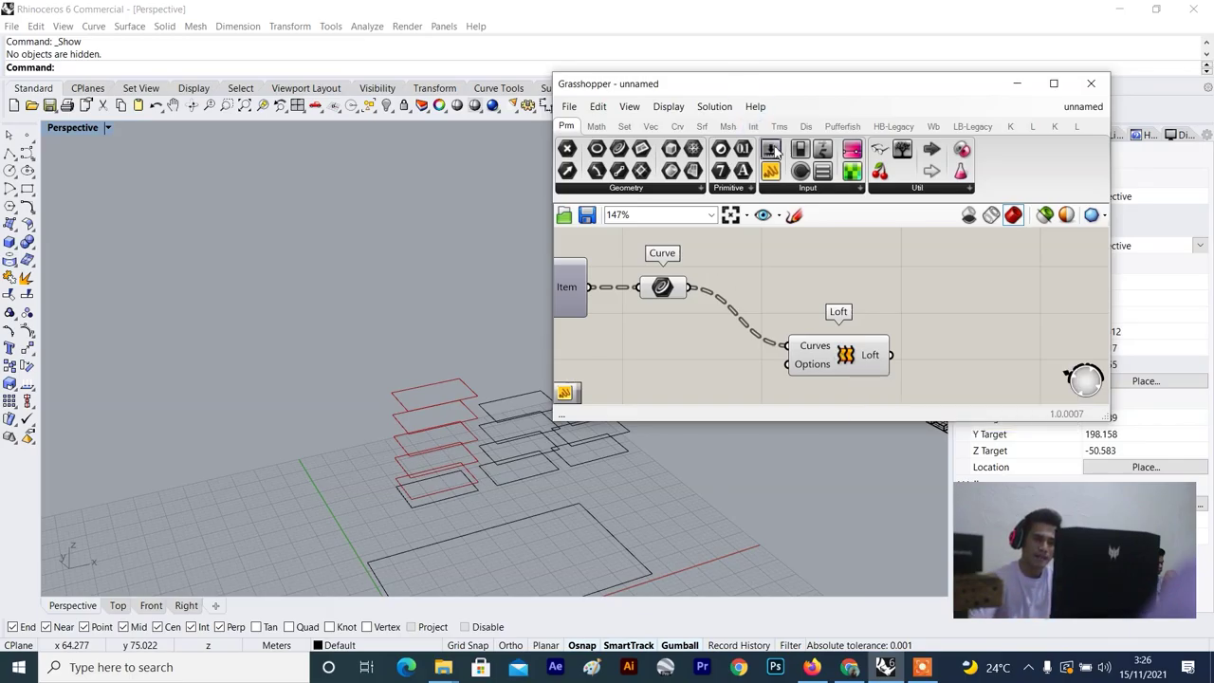
{"action": "left_click_drag", "start_coordinate": [770, 149], "coordinate": [823, 271]}
{"action": "scroll", "coordinate": [834, 317], "scroll_direction": "down", "scroll_amount": 4}
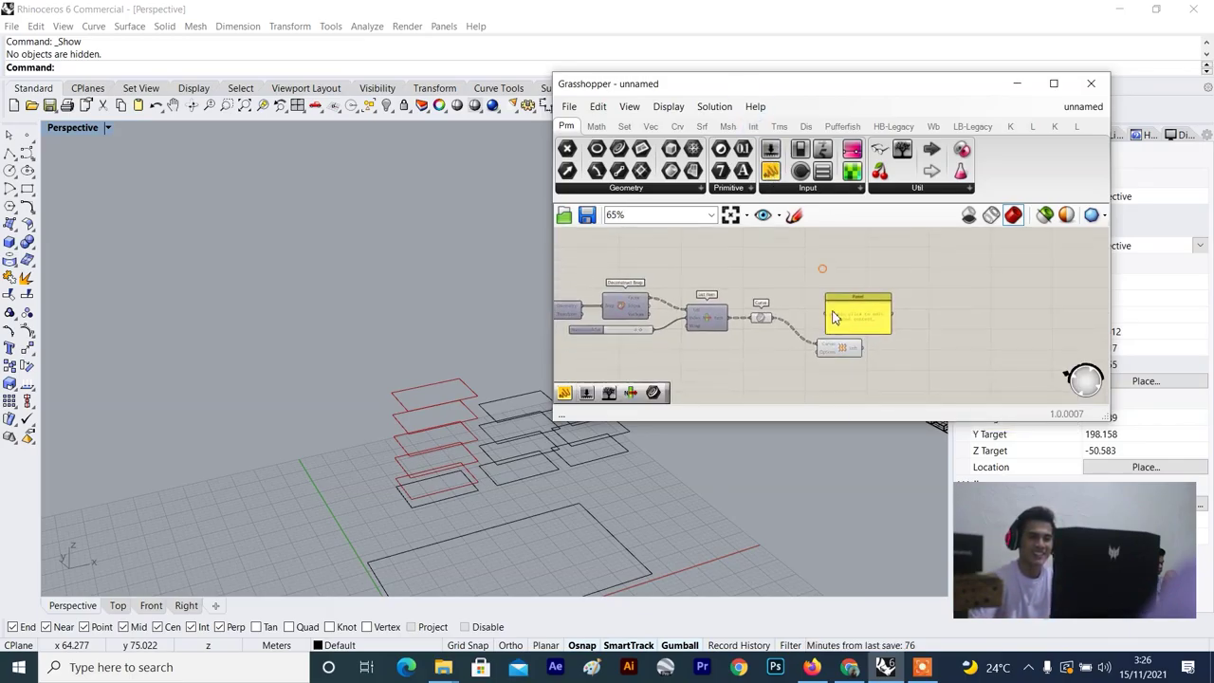
{"action": "left_click_drag", "start_coordinate": [835, 317], "coordinate": [812, 280]}
{"action": "scroll", "coordinate": [807, 280], "scroll_direction": "up", "scroll_amount": 3}
{"action": "left_click_drag", "start_coordinate": [750, 339], "coordinate": [799, 273]}
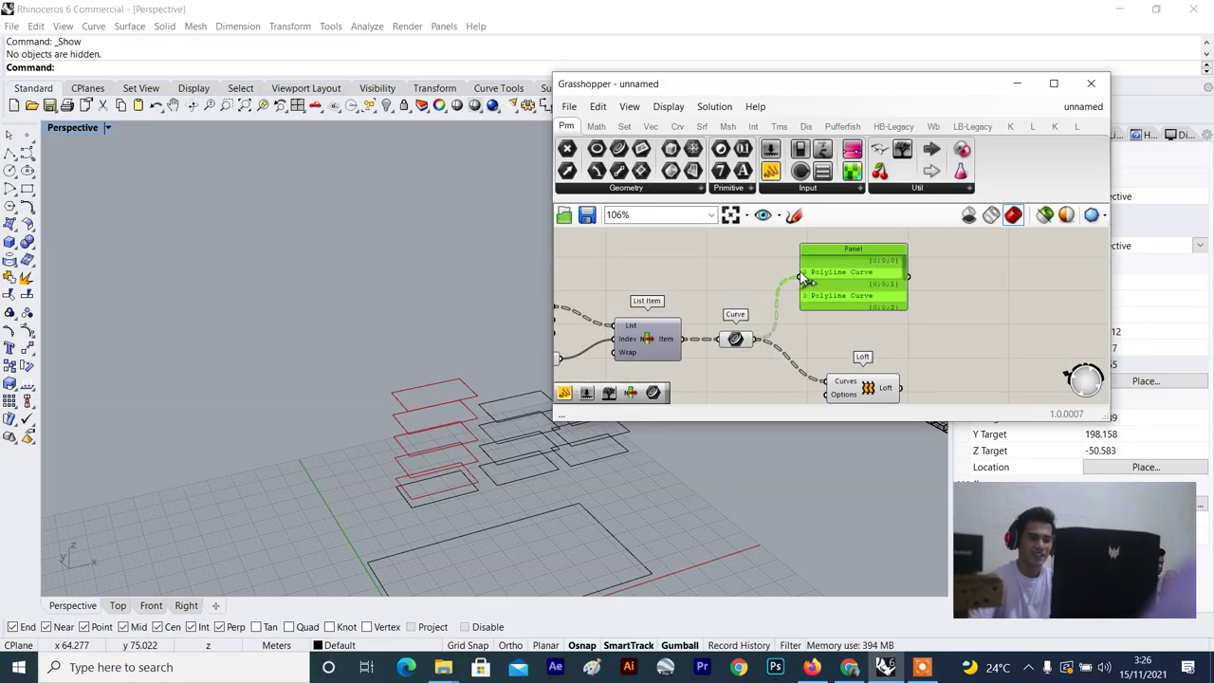
Enlarge the Panel so that all polyline curve entries and their branch paths can be read.
{"action": "scroll", "coordinate": [894, 311], "scroll_direction": "up", "scroll_amount": 3}
{"action": "left_click_drag", "start_coordinate": [908, 311], "coordinate": [893, 379]}
{"action": "scroll", "coordinate": [900, 327], "scroll_direction": "down", "scroll_amount": 5}
{"action": "scroll", "coordinate": [893, 322], "scroll_direction": "up", "scroll_amount": 3}
{"action": "scroll", "coordinate": [893, 380], "scroll_direction": "down", "scroll_amount": 4}
{"action": "scroll", "coordinate": [885, 323], "scroll_direction": "up", "scroll_amount": 3}
{"action": "scroll", "coordinate": [884, 323], "scroll_direction": "down", "scroll_amount": 4}
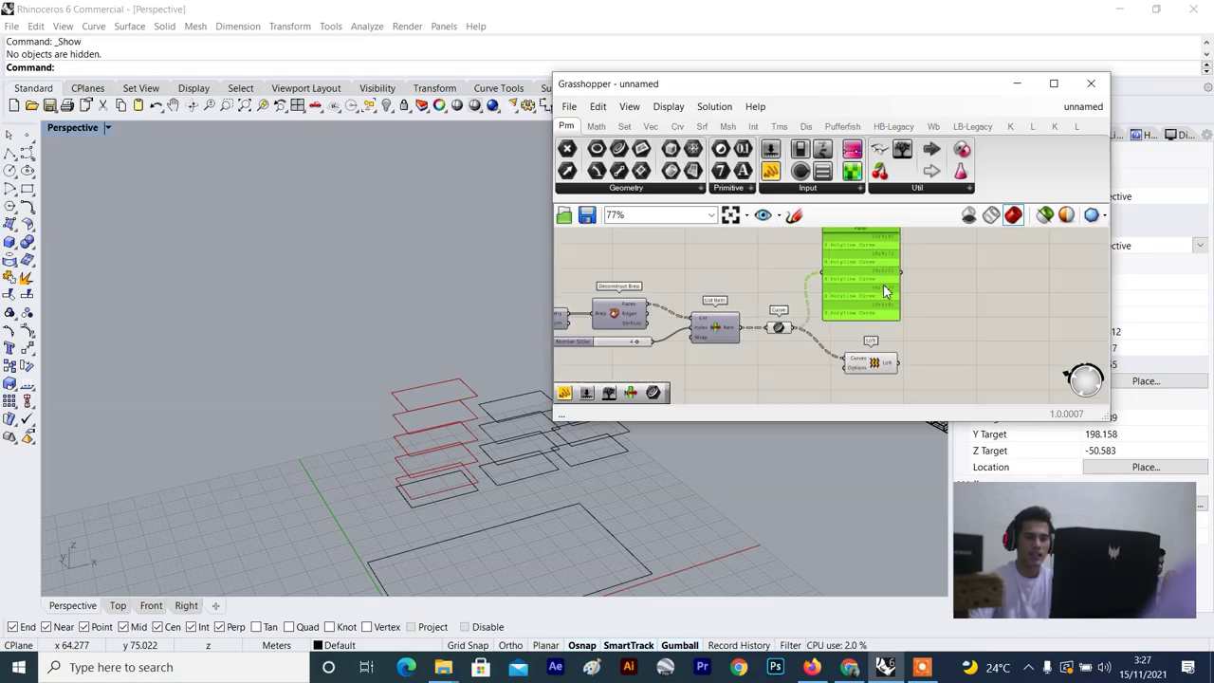
{"action": "scroll", "coordinate": [883, 284], "scroll_direction": "up", "scroll_amount": 5}
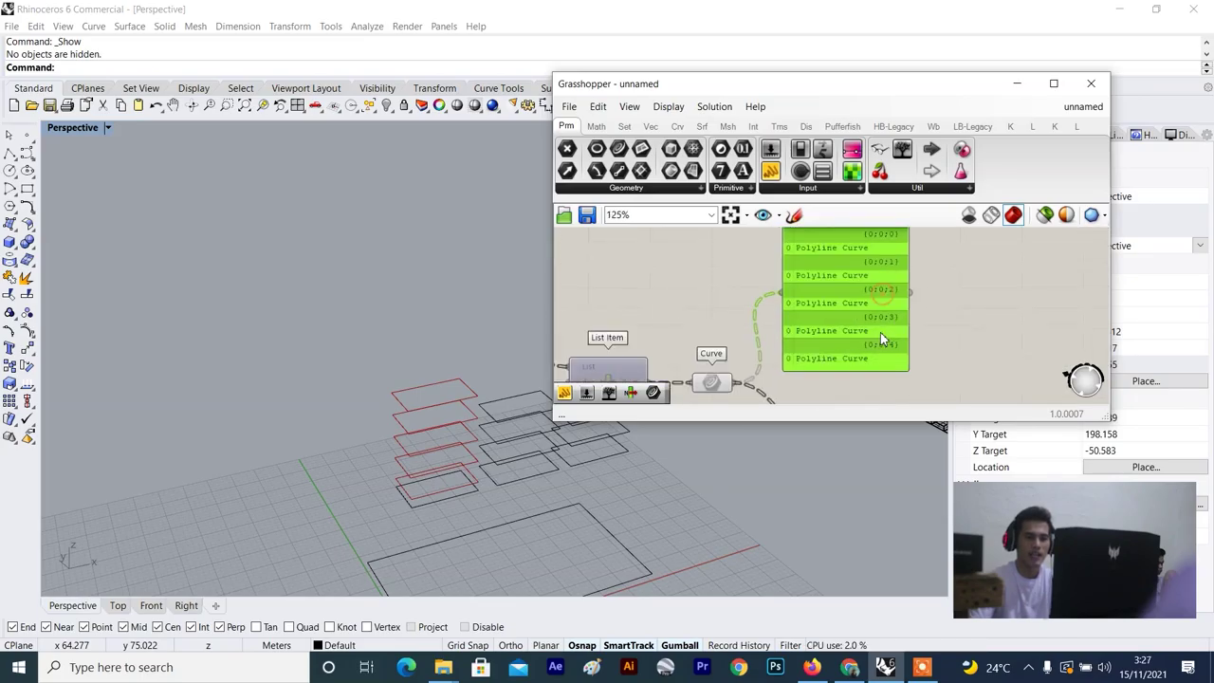
Add a Param Viewer beside the Panel and feed it from the Panel's output to inspect the data branches.
{"action": "left_click", "coordinate": [904, 151]}
{"action": "left_click", "coordinate": [1006, 342]}
{"action": "right_click_drag", "start_coordinate": [987, 355], "coordinate": [878, 354]}
{"action": "left_click_drag", "start_coordinate": [885, 341], "coordinate": [949, 305]}
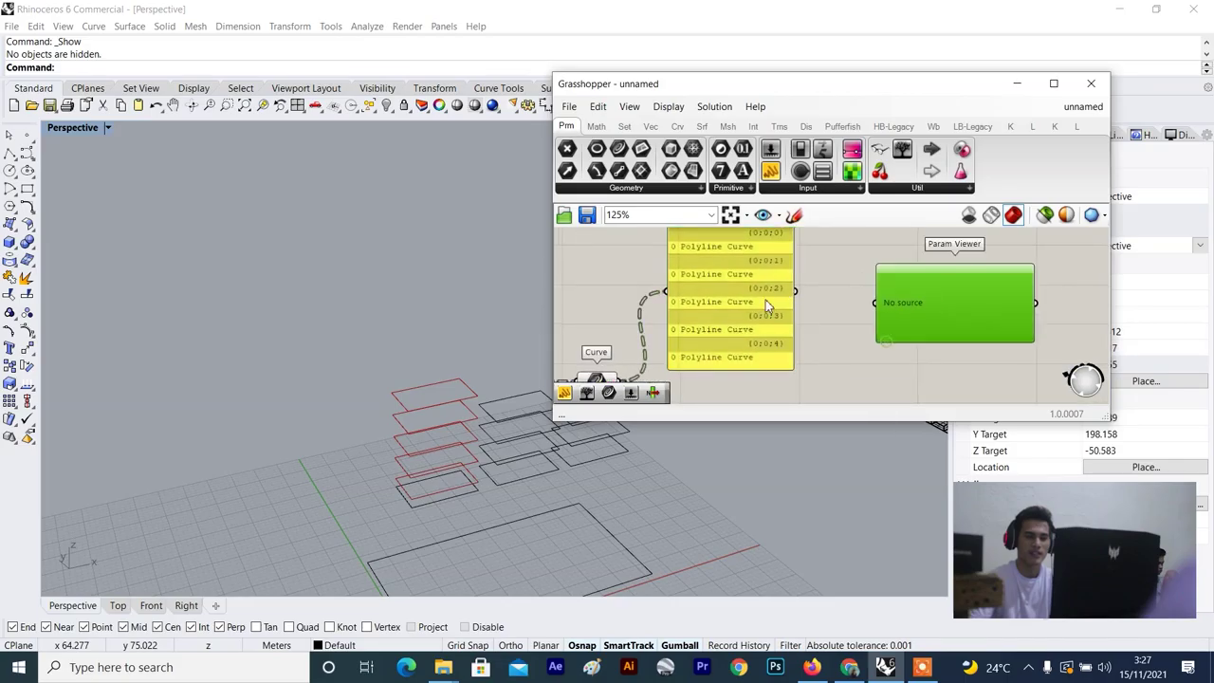
{"action": "left_click_drag", "start_coordinate": [796, 291], "coordinate": [874, 303]}
{"action": "scroll", "coordinate": [849, 273], "scroll_direction": "up", "scroll_amount": 3}
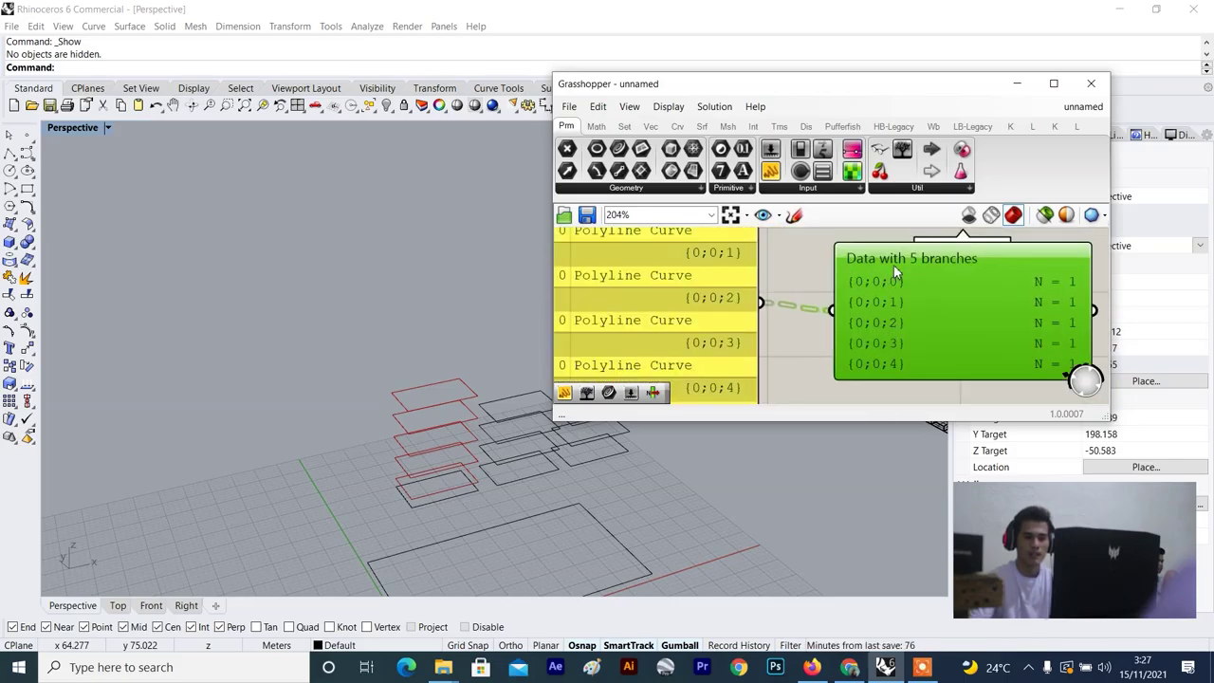
{"action": "scroll", "coordinate": [887, 334], "scroll_direction": "down", "scroll_amount": 3}
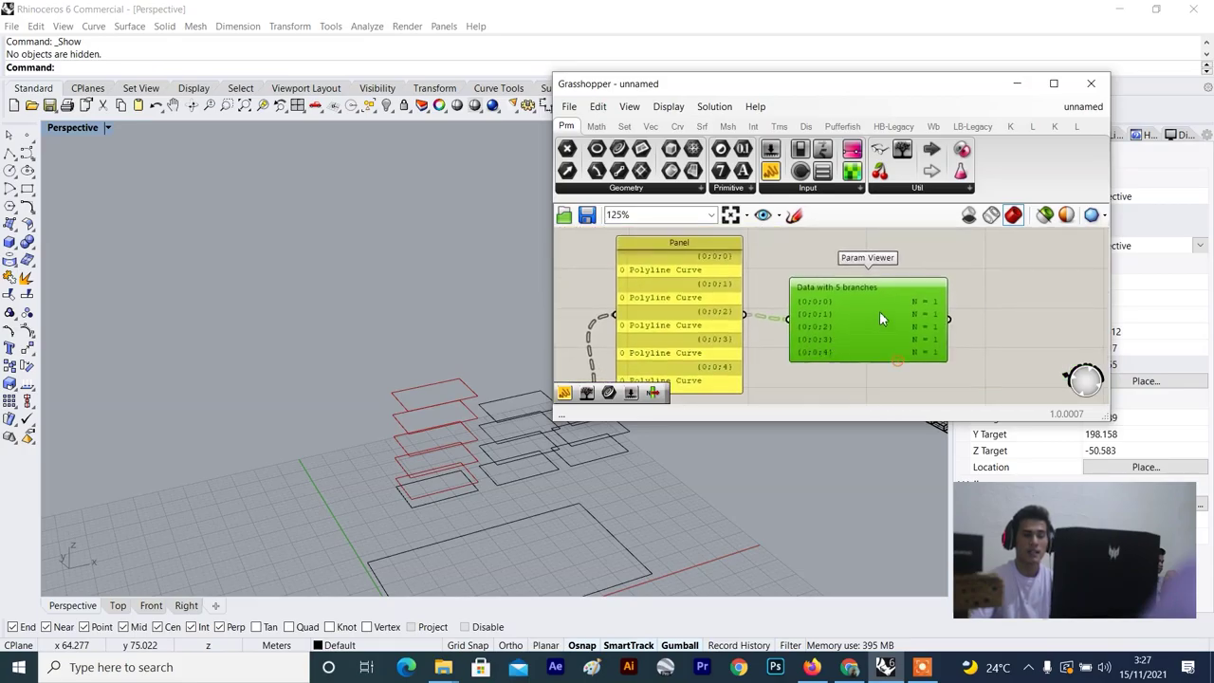
{"action": "scroll", "coordinate": [863, 285], "scroll_direction": "up", "scroll_amount": 3}
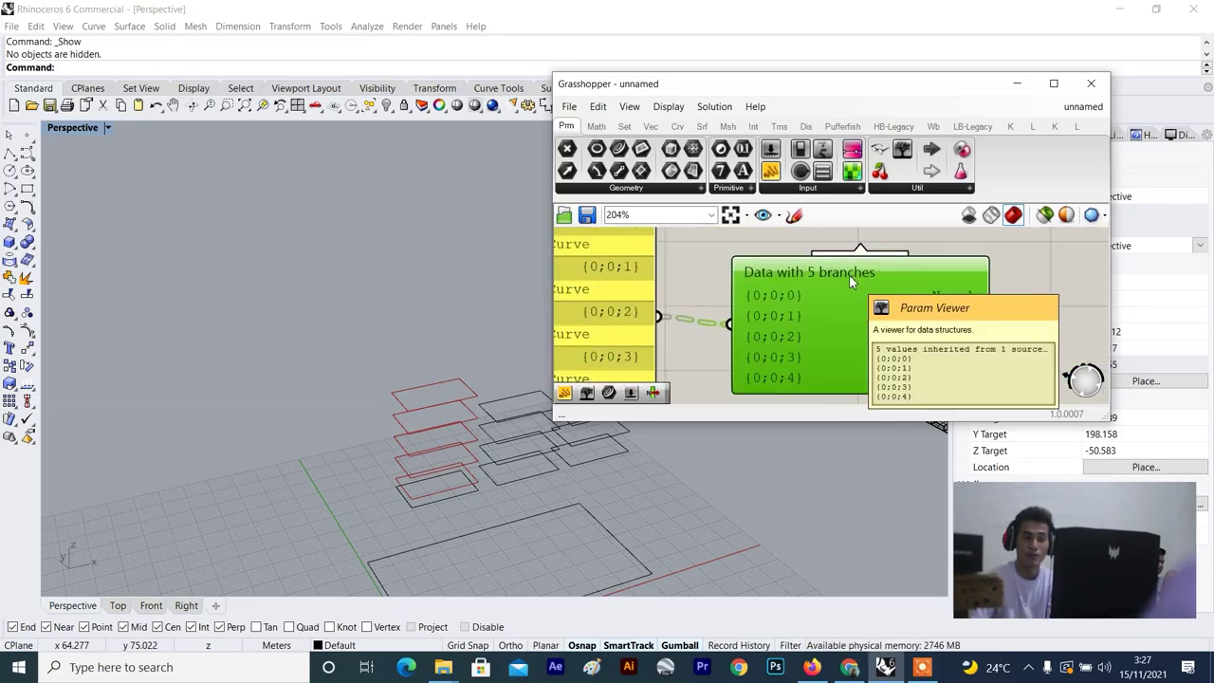
Examine the branch paths and the number of items per branch listed in the Param Viewer.
{"action": "scroll", "coordinate": [848, 274], "scroll_direction": "down", "scroll_amount": 2}
{"action": "scroll", "coordinate": [850, 283], "scroll_direction": "up", "scroll_amount": 1}
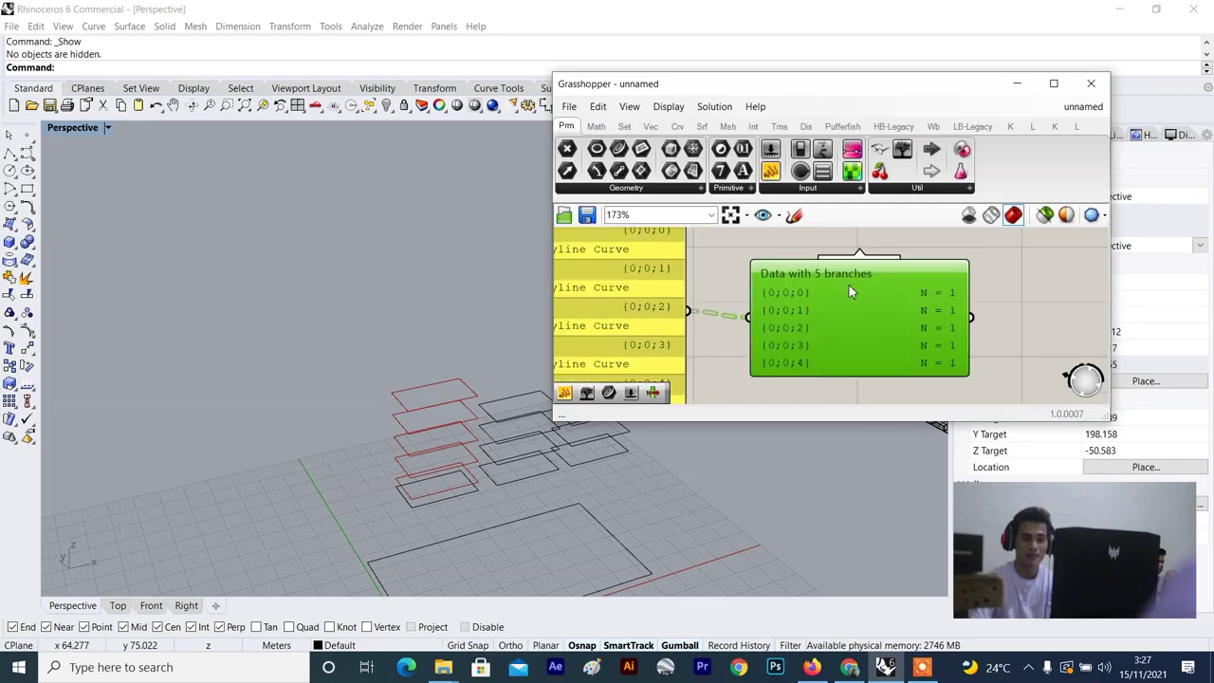
{"action": "right_click_drag", "start_coordinate": [844, 334], "coordinate": [829, 284]}
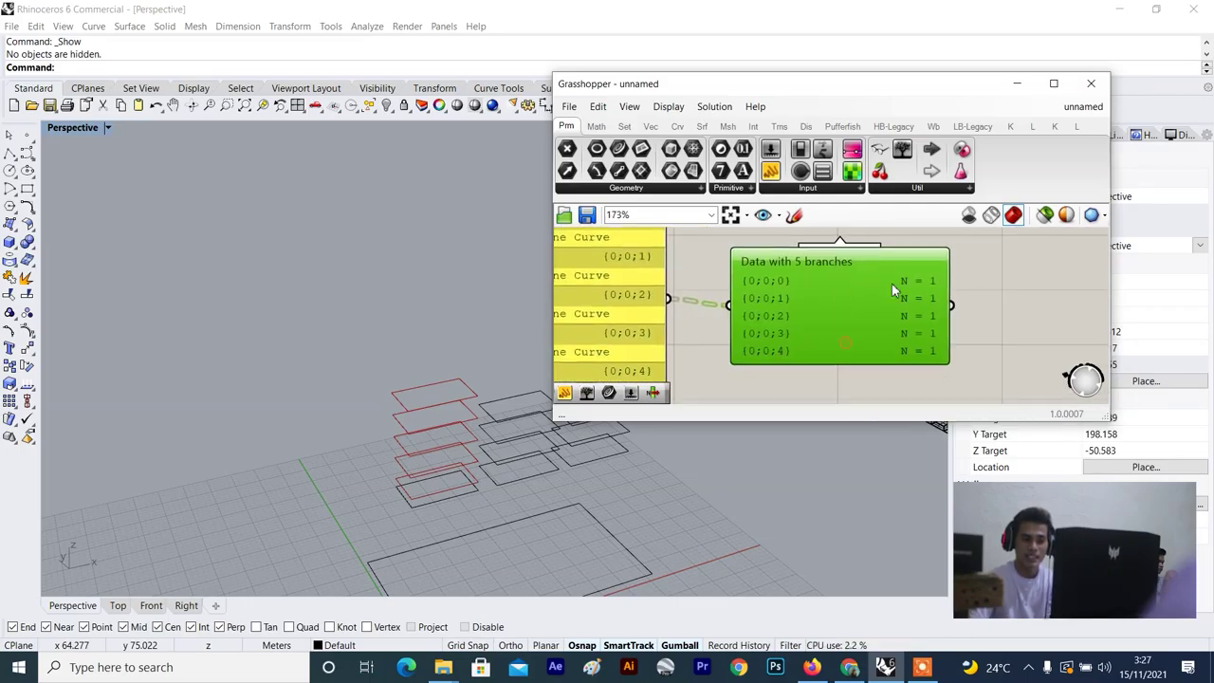
{"action": "scroll", "coordinate": [910, 281], "scroll_direction": "up", "scroll_amount": 5}
{"action": "scroll", "coordinate": [939, 296], "scroll_direction": "down", "scroll_amount": 4}
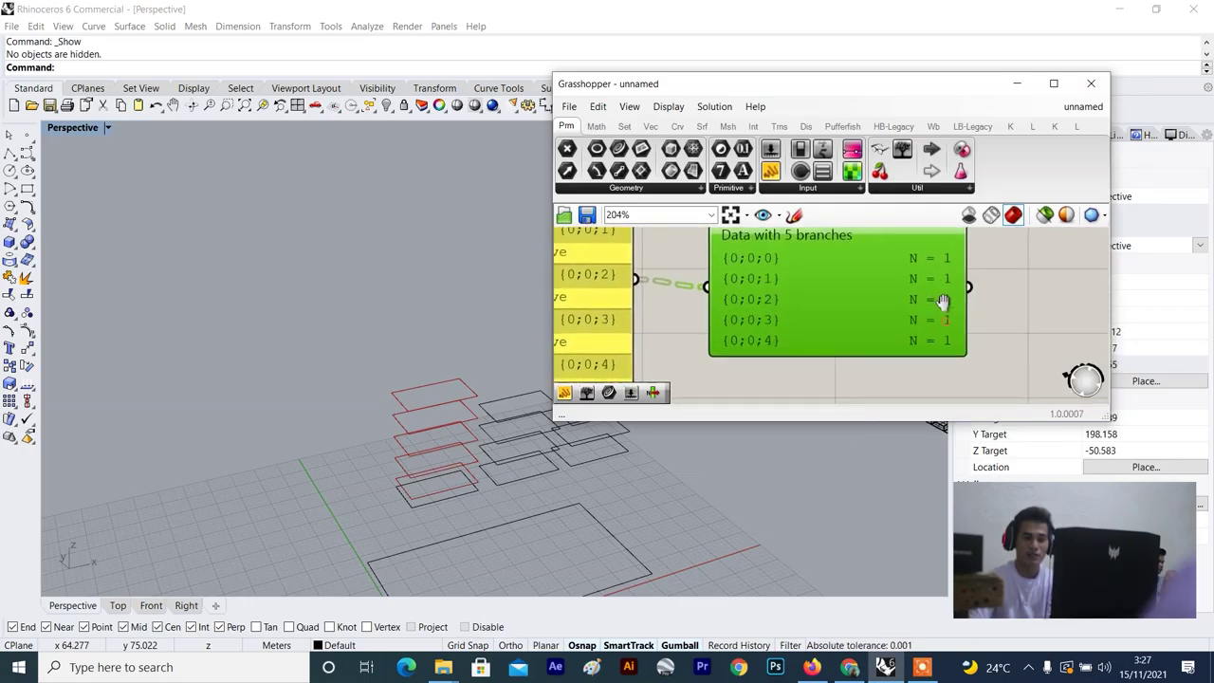
{"action": "scroll", "coordinate": [941, 276], "scroll_direction": "up", "scroll_amount": 1}
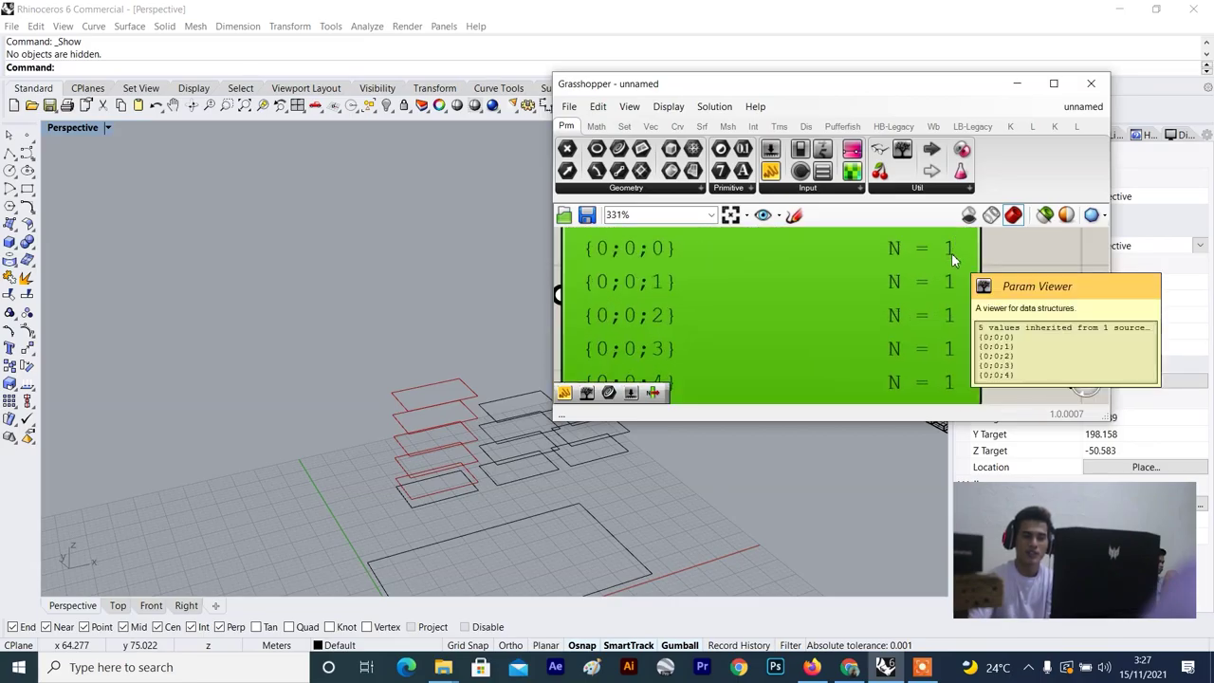
{"action": "scroll", "coordinate": [951, 252], "scroll_direction": "down", "scroll_amount": 2}
{"action": "scroll", "coordinate": [756, 352], "scroll_direction": "down", "scroll_amount": 3}
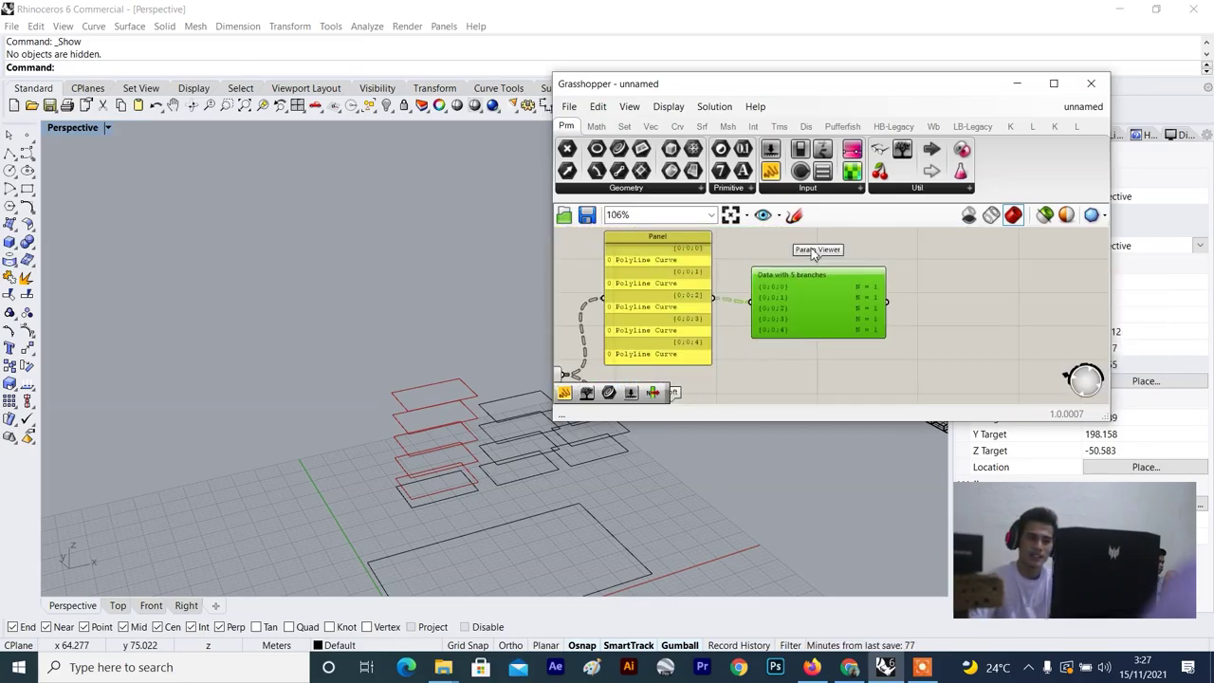
View the Param Viewer's data as a tree diagram, and switch it back to the branch list.
{"action": "scroll", "coordinate": [814, 297], "scroll_direction": "up", "scroll_amount": 3}
{"action": "right_click", "coordinate": [815, 298]}
{"action": "left_click", "coordinate": [853, 342]}
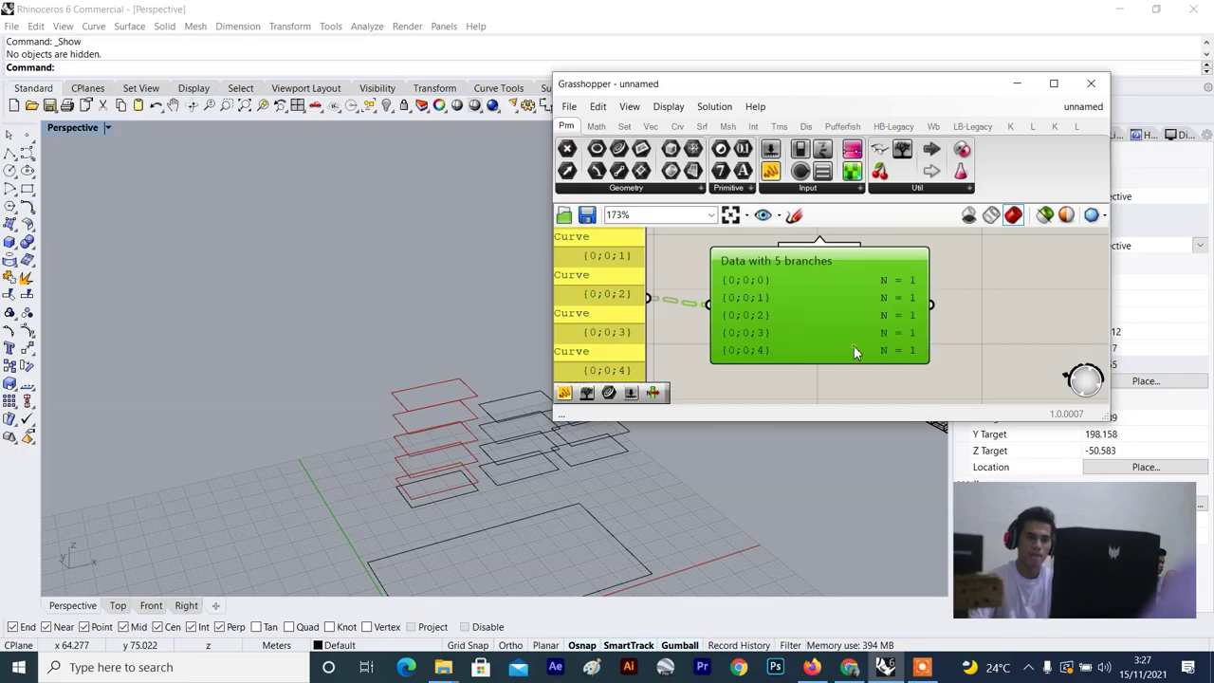
{"action": "scroll", "coordinate": [824, 279], "scroll_direction": "up", "scroll_amount": 2}
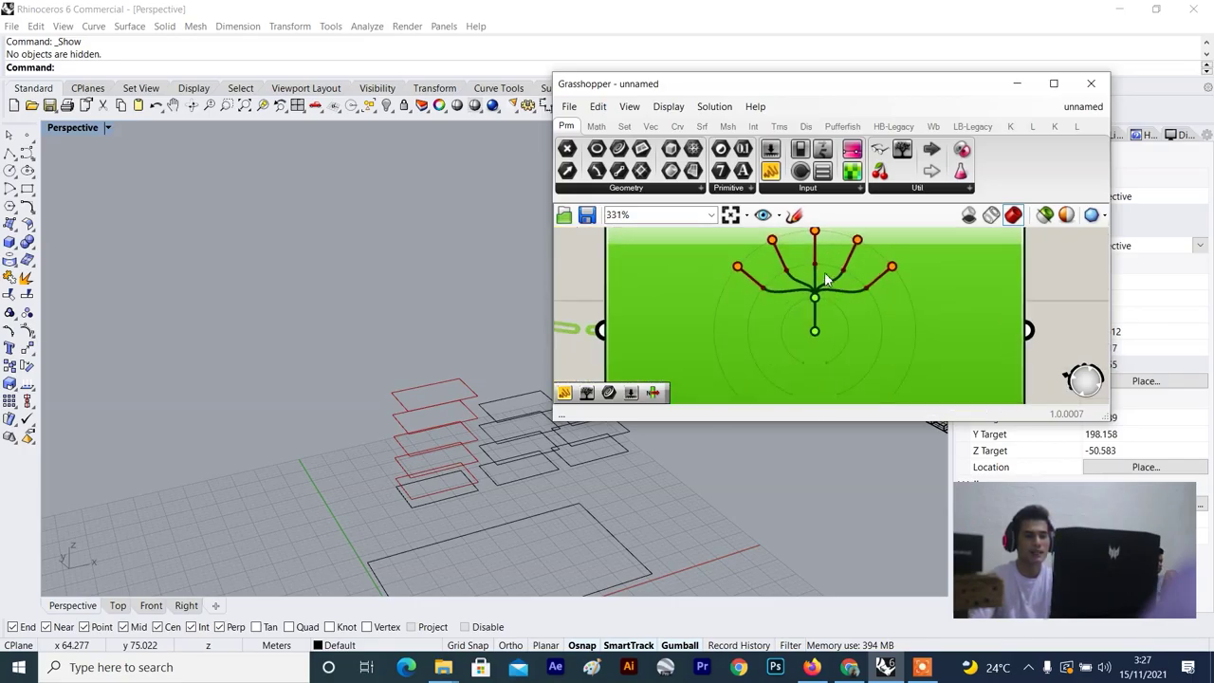
{"action": "scroll", "coordinate": [837, 294], "scroll_direction": "down", "scroll_amount": 3}
{"action": "right_click", "coordinate": [837, 294]}
{"action": "left_click", "coordinate": [889, 343]}
{"action": "scroll", "coordinate": [748, 292], "scroll_direction": "down", "scroll_amount": 4}
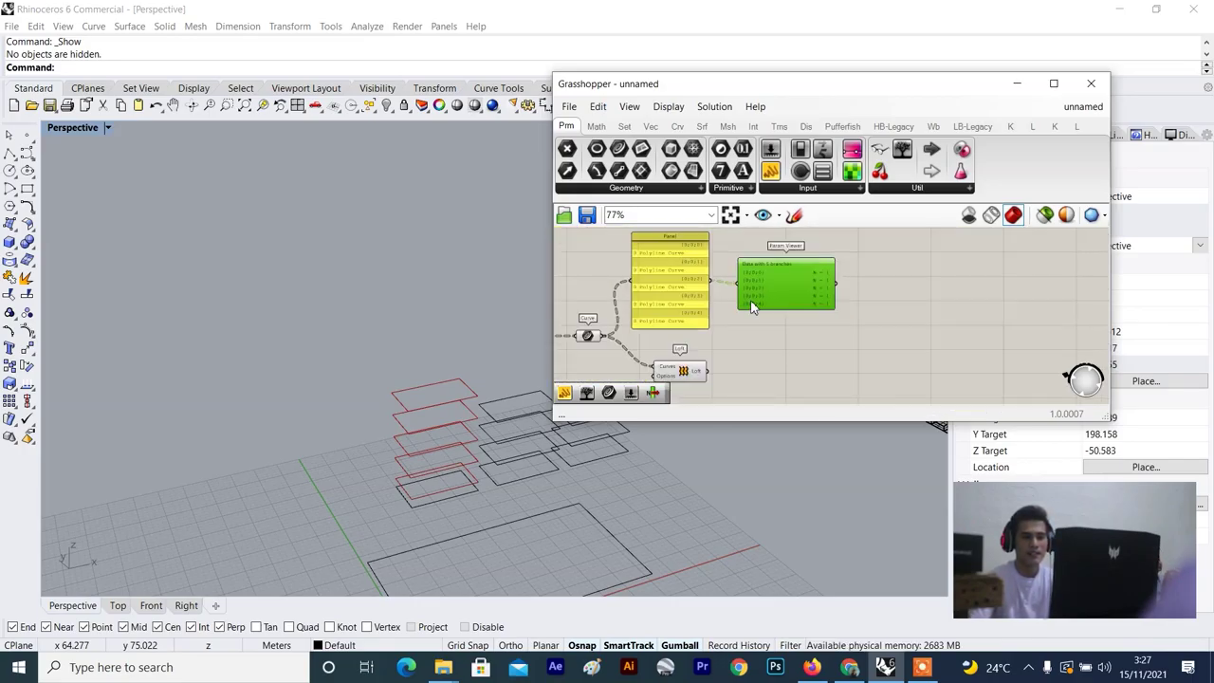
Check how many times the Loft component ran and compare it with the branches in the Param Viewer.
{"action": "right_click_drag", "start_coordinate": [758, 339], "coordinate": [817, 309]}
{"action": "scroll", "coordinate": [778, 343], "scroll_direction": "up", "scroll_amount": 2}
{"action": "left_click", "coordinate": [777, 341]}
{"action": "scroll", "coordinate": [787, 322], "scroll_direction": "up", "scroll_amount": 1}
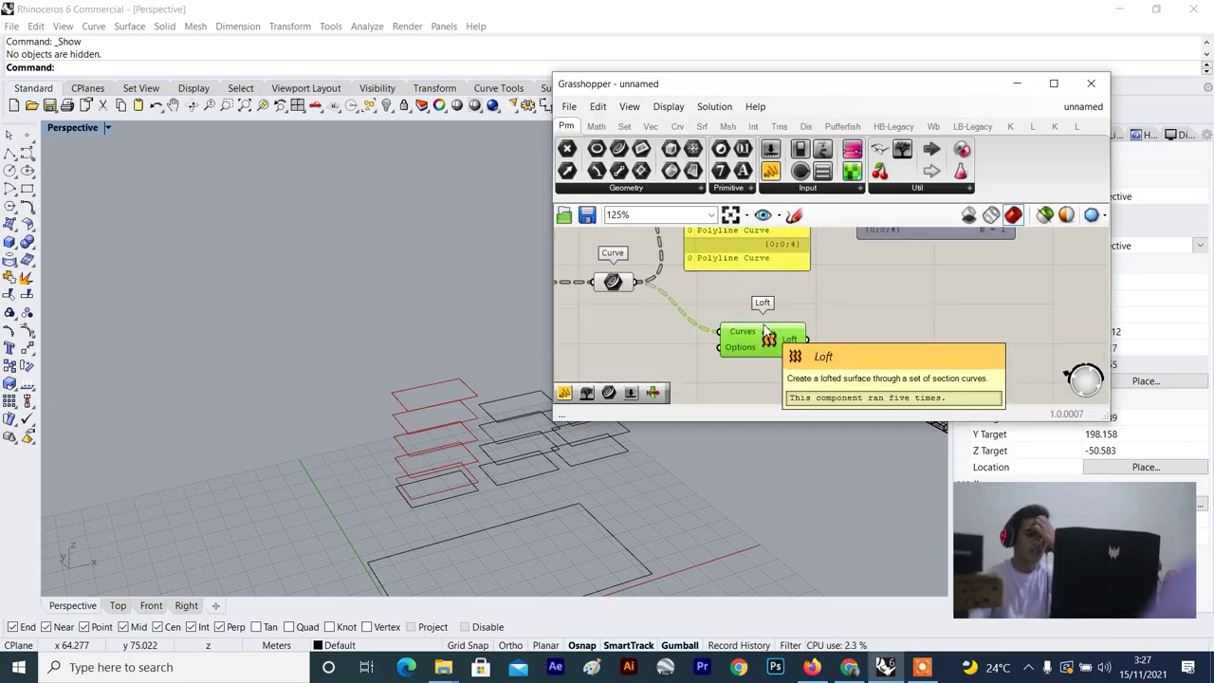
{"action": "scroll", "coordinate": [765, 330], "scroll_direction": "down", "scroll_amount": 3}
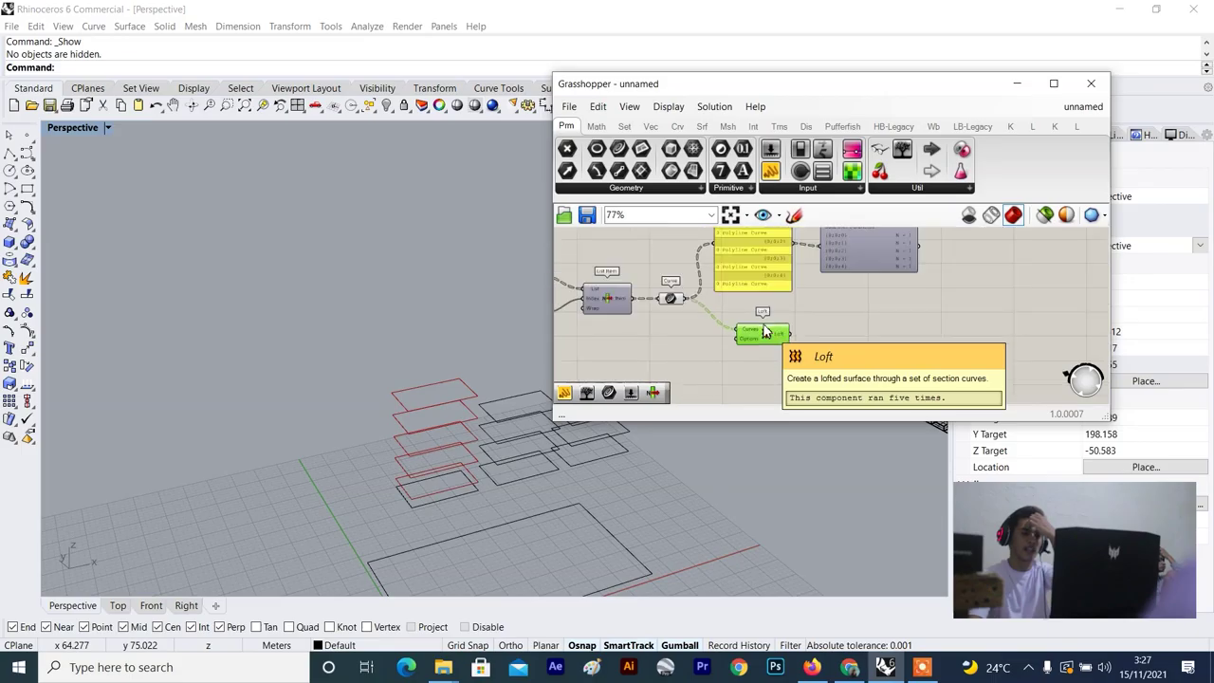
{"action": "scroll", "coordinate": [764, 252], "scroll_direction": "up", "scroll_amount": 2}
{"action": "right_click_drag", "start_coordinate": [765, 253], "coordinate": [772, 314]}
Delete the Param Viewer beside the Panel.
{"action": "left_click_drag", "start_coordinate": [898, 314], "coordinate": [888, 302]}
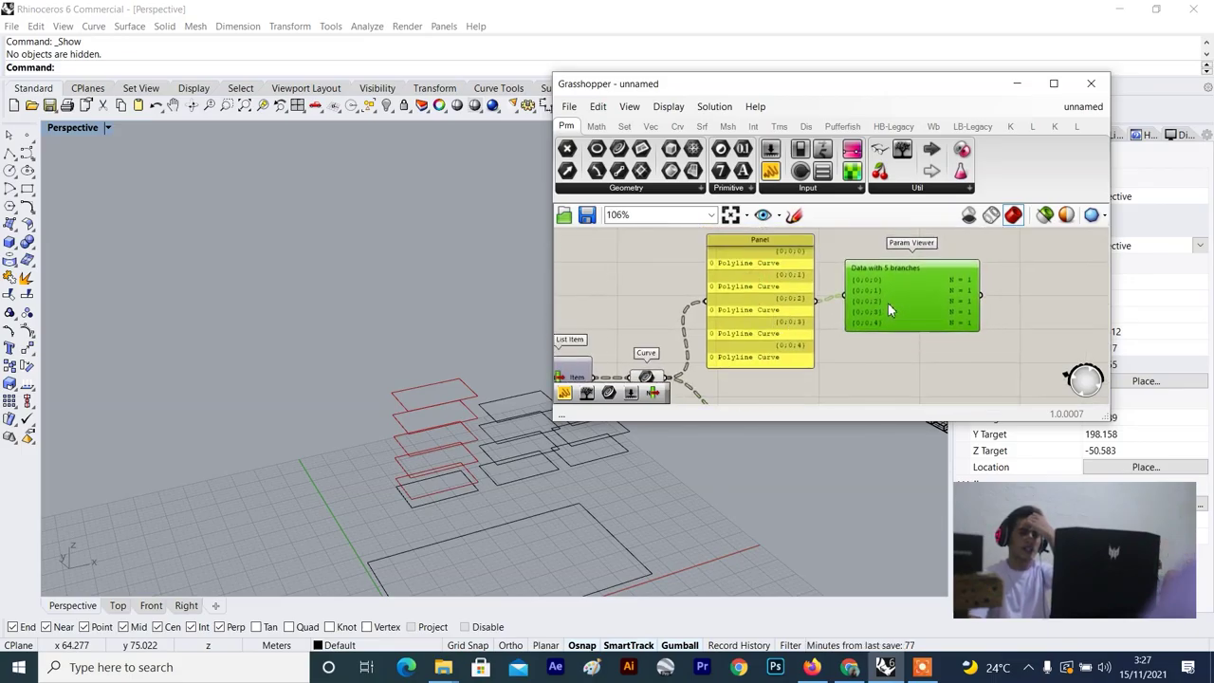
{"action": "mouse_move", "coordinate": [888, 309]}
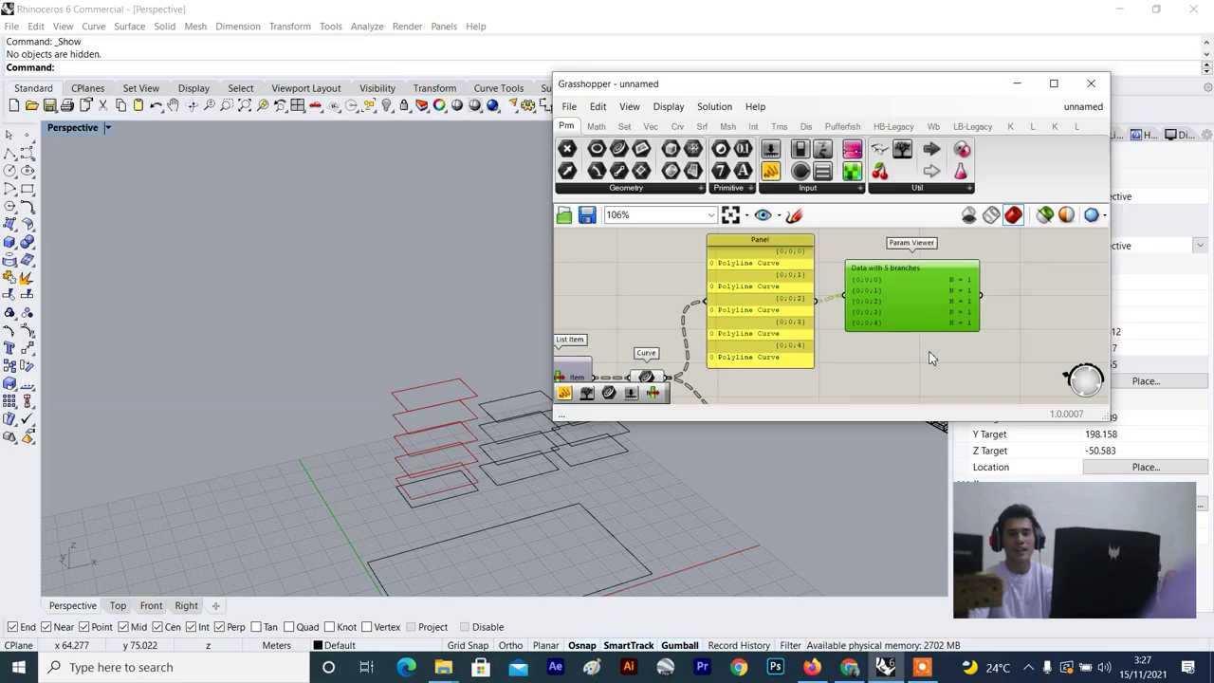
{"action": "scroll", "coordinate": [897, 346], "scroll_direction": "up", "scroll_amount": 2}
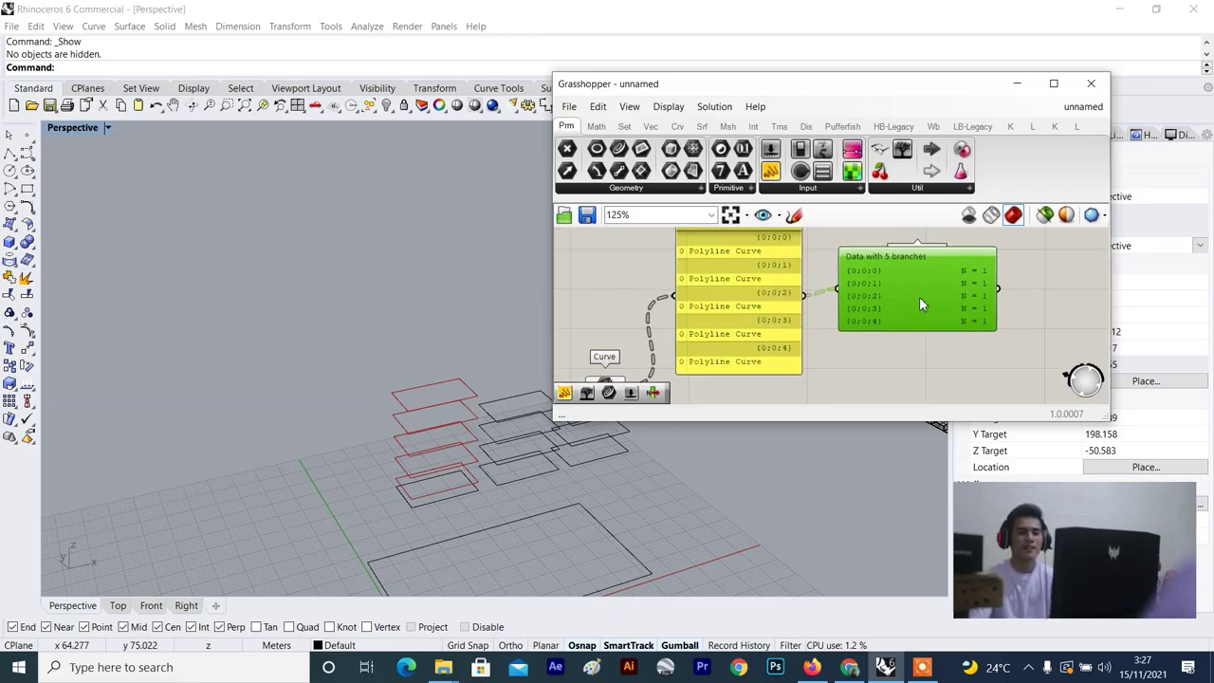
{"action": "key", "text": "Delete"}
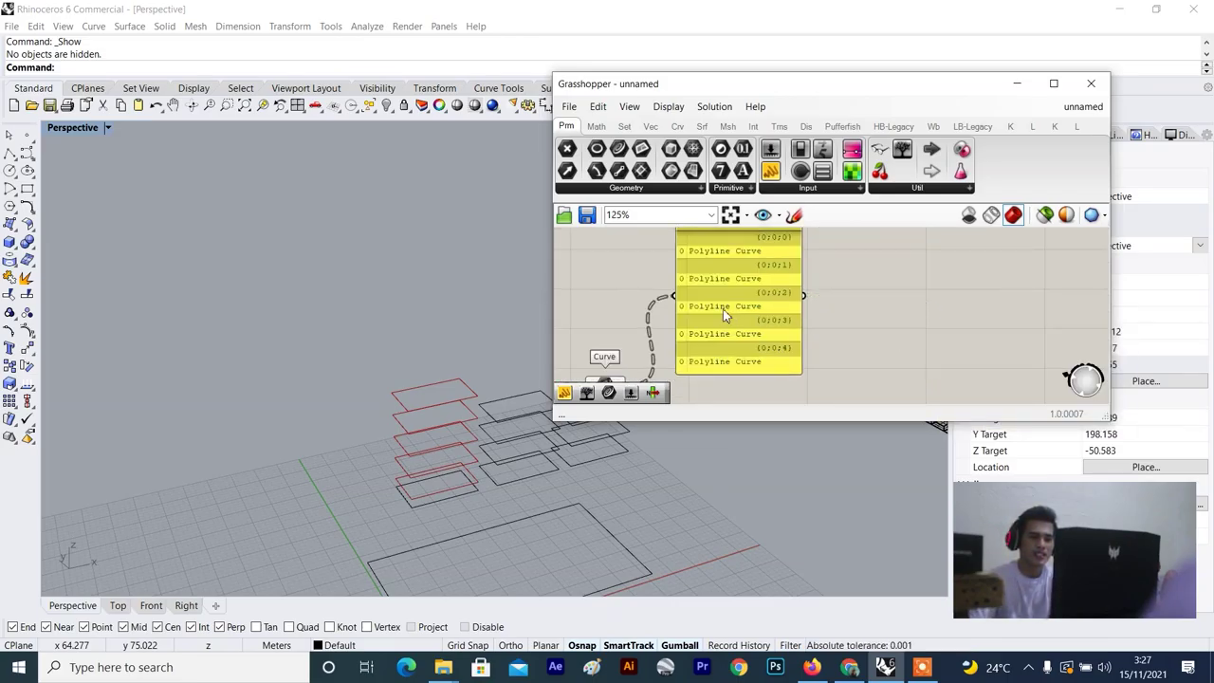
{"action": "scroll", "coordinate": [722, 308], "scroll_direction": "down", "scroll_amount": 3}
{"action": "right_click", "coordinate": [721, 325]}
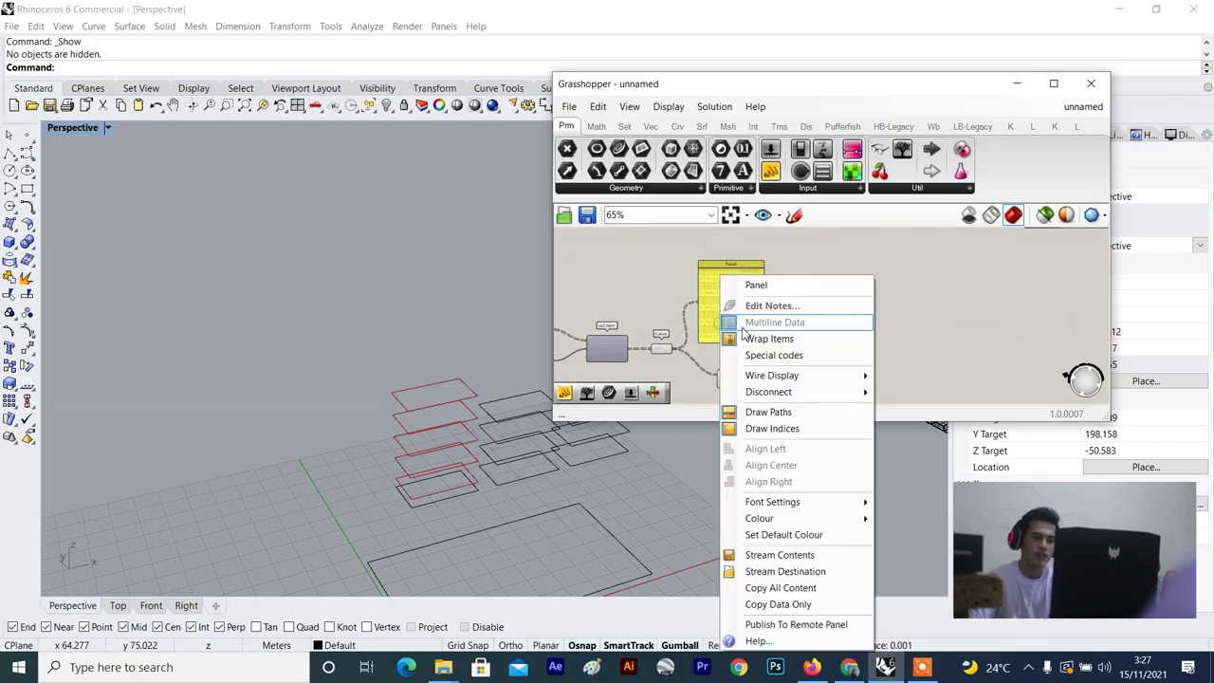
{"action": "left_click", "coordinate": [845, 258]}
{"action": "scroll", "coordinate": [746, 306], "scroll_direction": "up", "scroll_amount": 3}
{"action": "left_click_drag", "start_coordinate": [746, 306], "coordinate": [788, 318]}
{"action": "scroll", "coordinate": [787, 319], "scroll_direction": "up", "scroll_amount": 1}
{"action": "scroll", "coordinate": [732, 331], "scroll_direction": "down", "scroll_amount": 3}
{"action": "right_click_drag", "start_coordinate": [731, 332], "coordinate": [762, 298]}
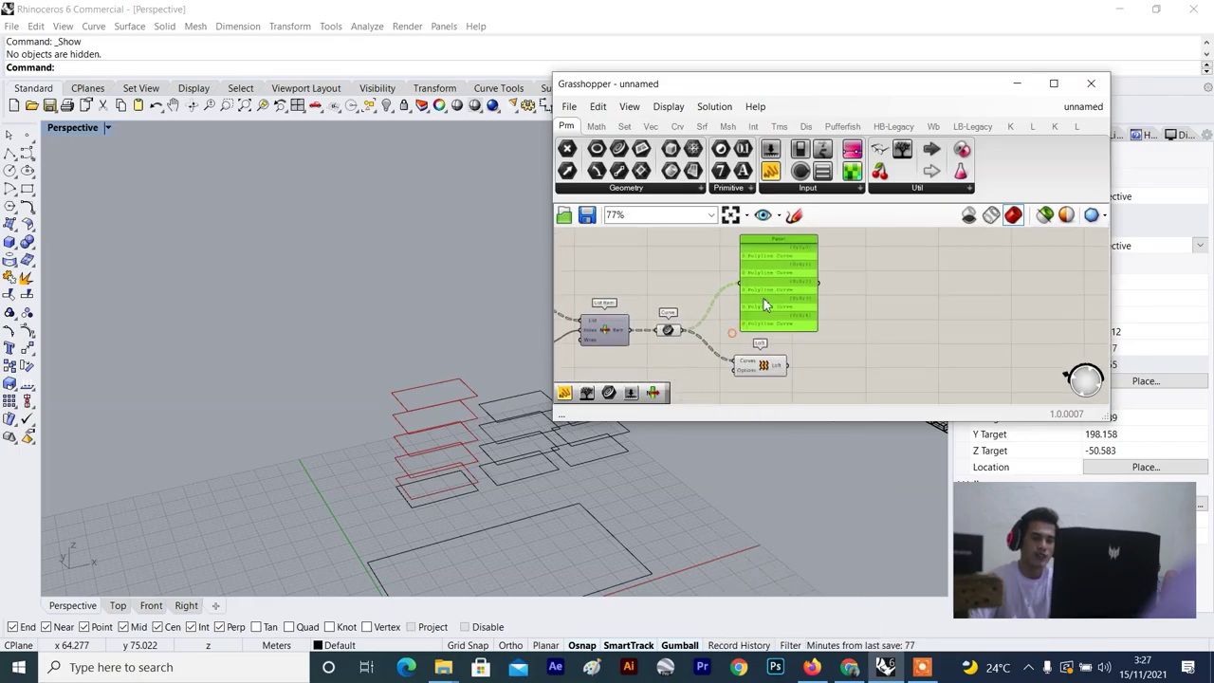
{"action": "scroll", "coordinate": [763, 299], "scroll_direction": "up", "scroll_amount": 3}
Look over the stacked outlines in the perspective view and delete the Panel fed by the Curve parameter.
{"action": "right_click_drag", "start_coordinate": [368, 410], "coordinate": [372, 364]}
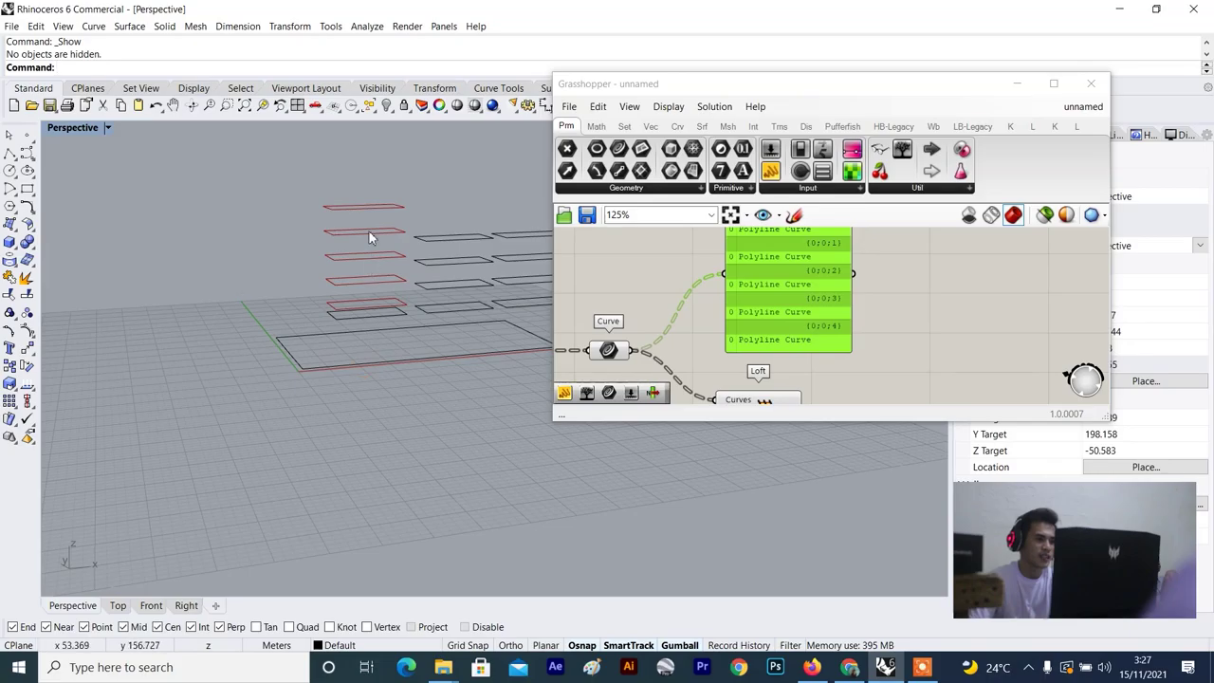
{"action": "scroll", "coordinate": [365, 203], "scroll_direction": "up", "scroll_amount": 5}
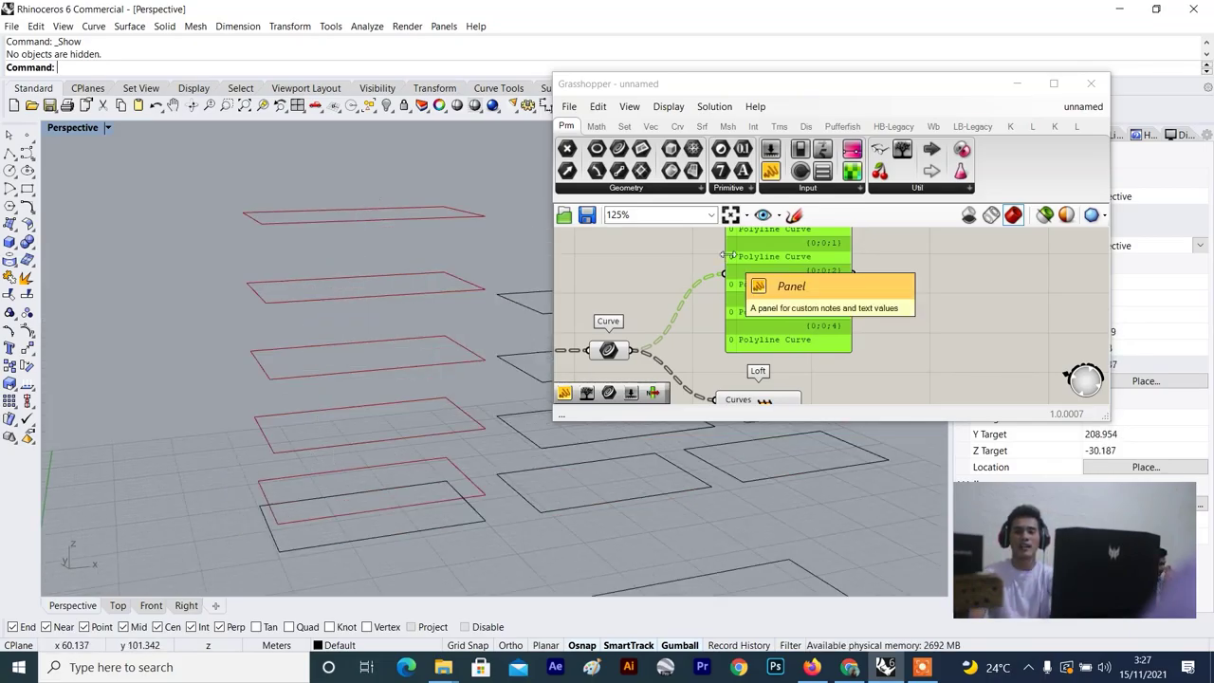
{"action": "left_click_drag", "start_coordinate": [891, 245], "coordinate": [845, 277]}
{"action": "key", "text": "Delete"}
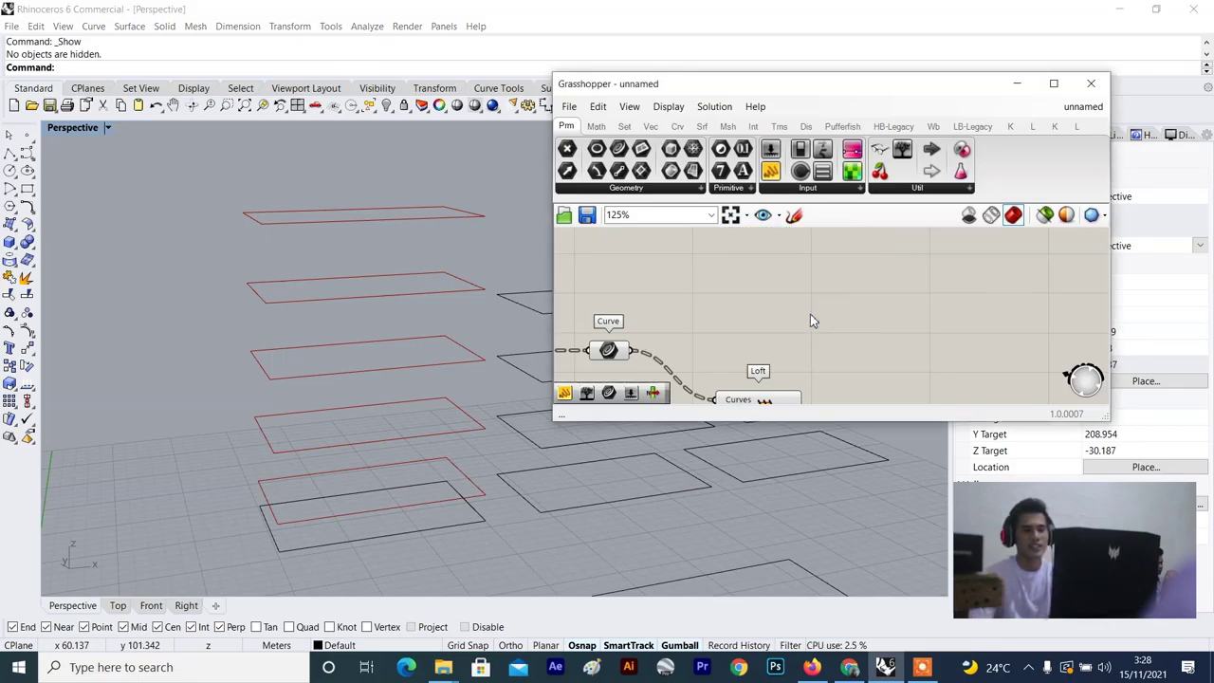
Select the Curve parameter to highlight its floor outlines in the perspective view and check its branch data.
{"action": "scroll", "coordinate": [809, 320], "scroll_direction": "down", "scroll_amount": 4}
{"action": "scroll", "coordinate": [363, 352], "scroll_direction": "down", "scroll_amount": 5}
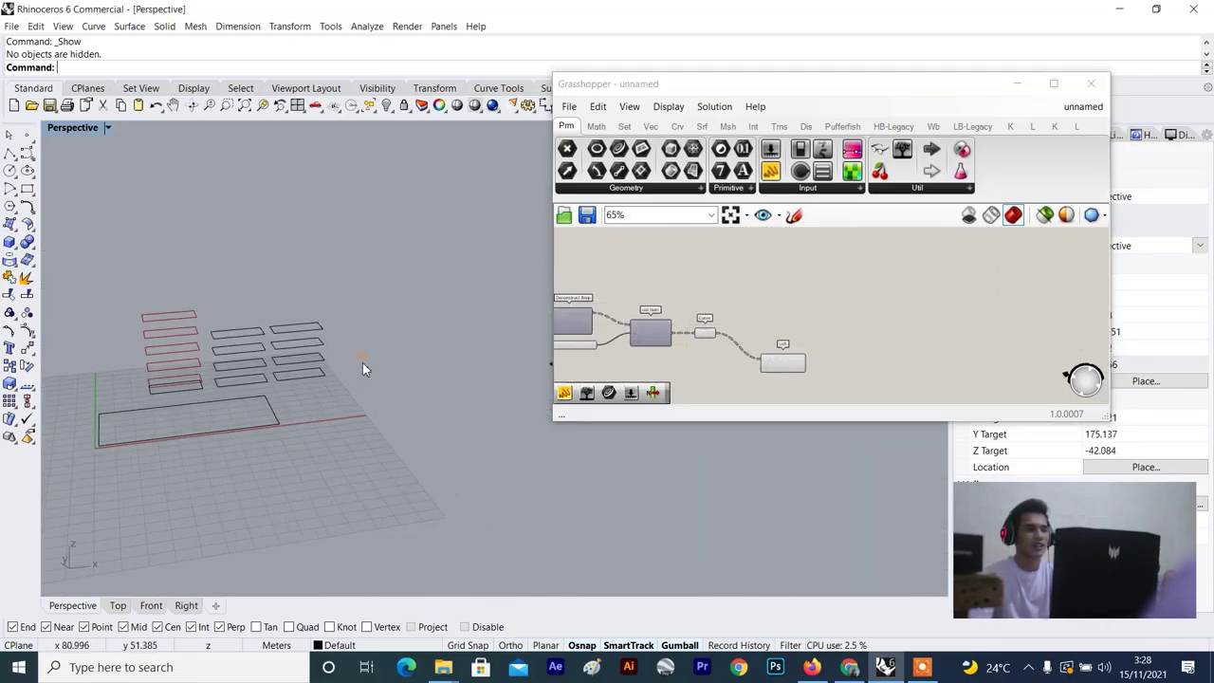
{"action": "scroll", "coordinate": [247, 365], "scroll_direction": "up", "scroll_amount": 5}
{"action": "scroll", "coordinate": [720, 365], "scroll_direction": "up", "scroll_amount": 2}
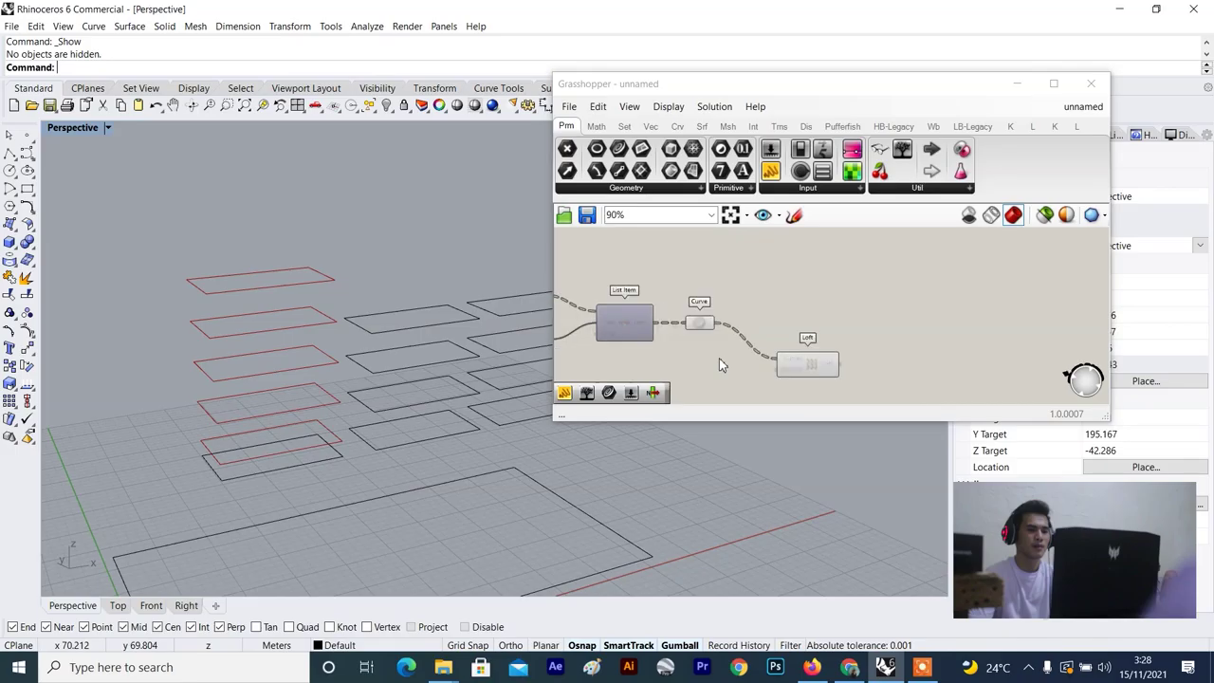
{"action": "left_click", "coordinate": [719, 365]}
{"action": "scroll", "coordinate": [681, 325], "scroll_direction": "up", "scroll_amount": 2}
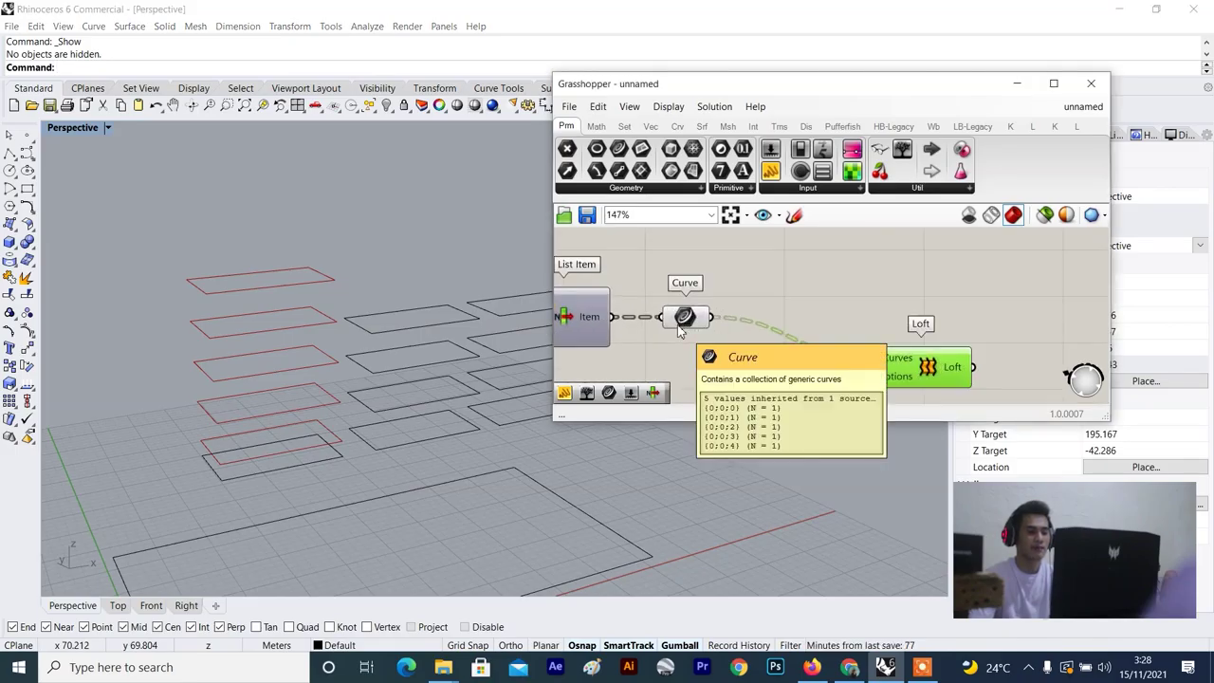
{"action": "left_click", "coordinate": [680, 322]}
{"action": "scroll", "coordinate": [749, 288], "scroll_direction": "up", "scroll_amount": 1}
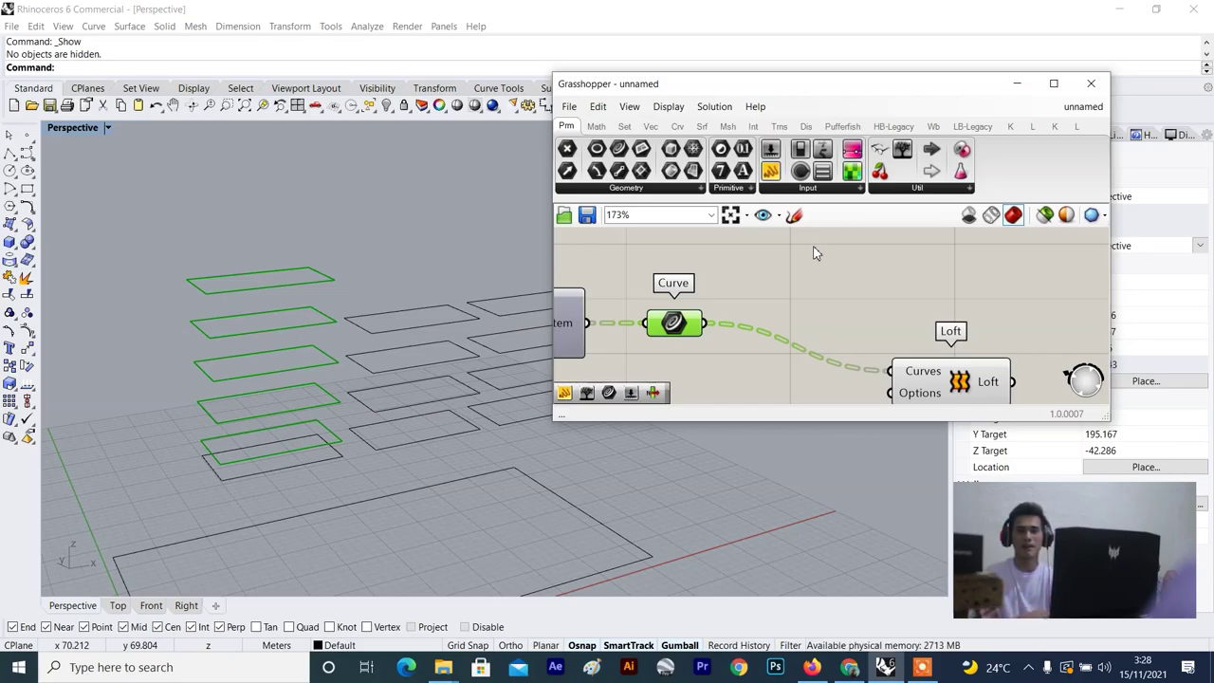
{"action": "scroll", "coordinate": [814, 253], "scroll_direction": "down", "scroll_amount": 2}
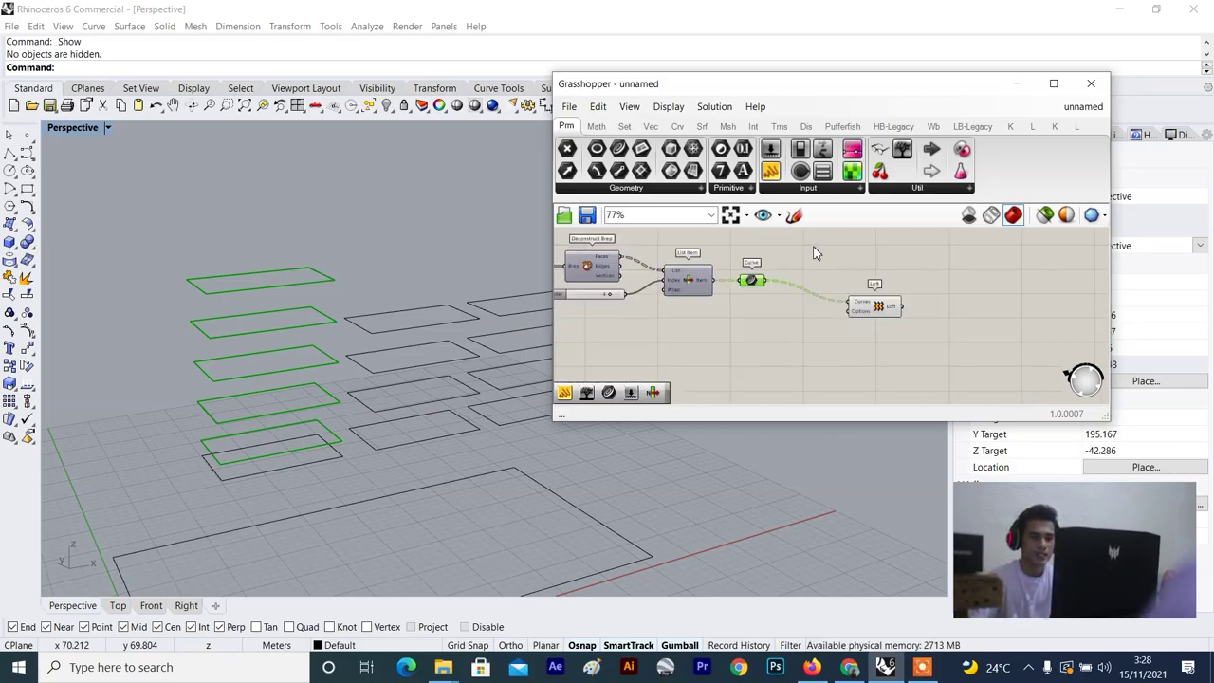
Add a Flatten Tree component above the wire between the Curve parameter and the Loft component.
{"action": "double_click", "coordinate": [844, 275]}
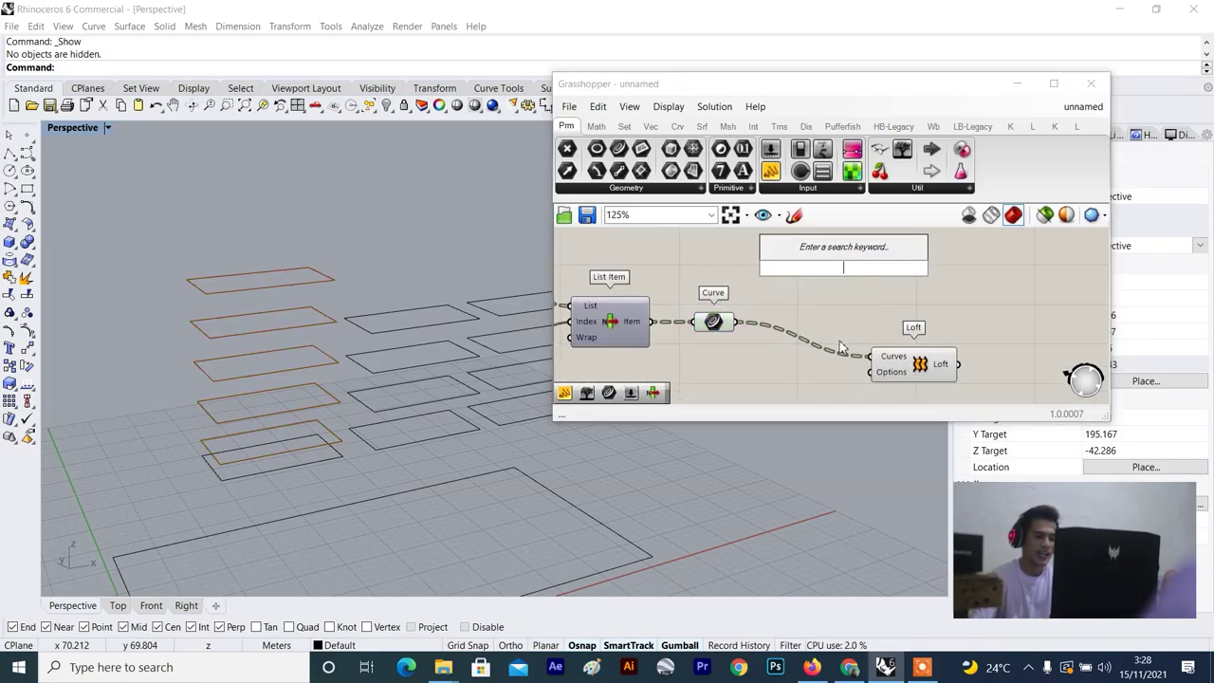
{"action": "type", "text": "fla"}
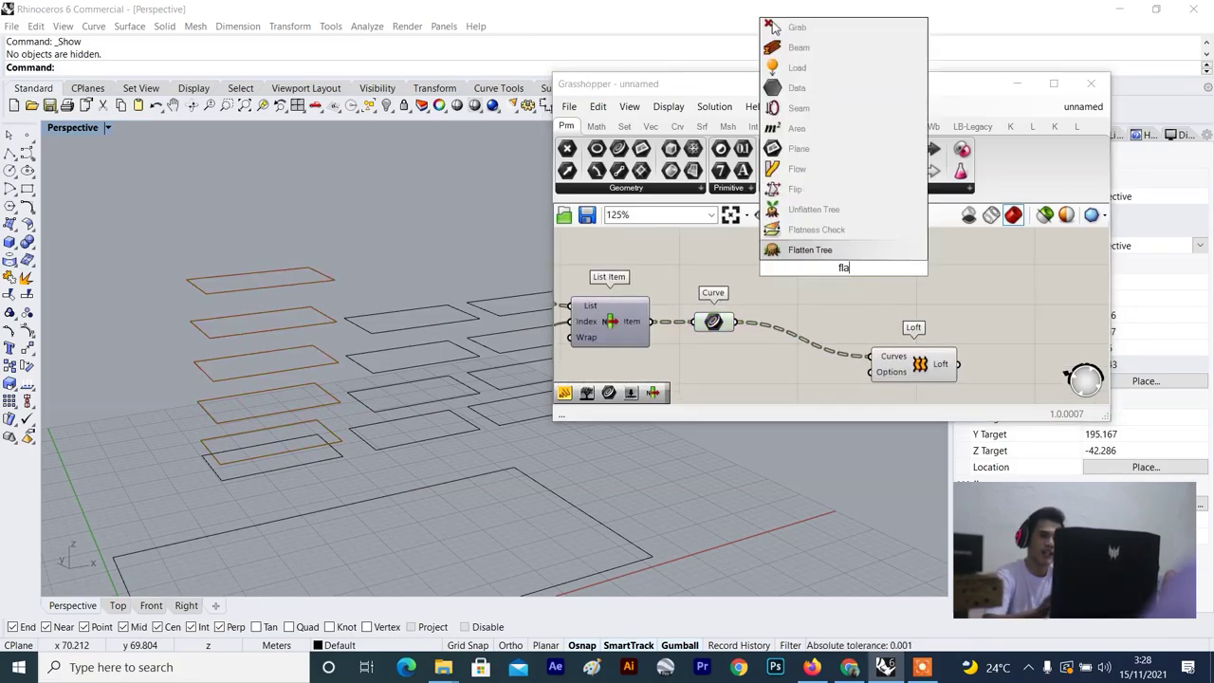
{"action": "left_click", "coordinate": [808, 249]}
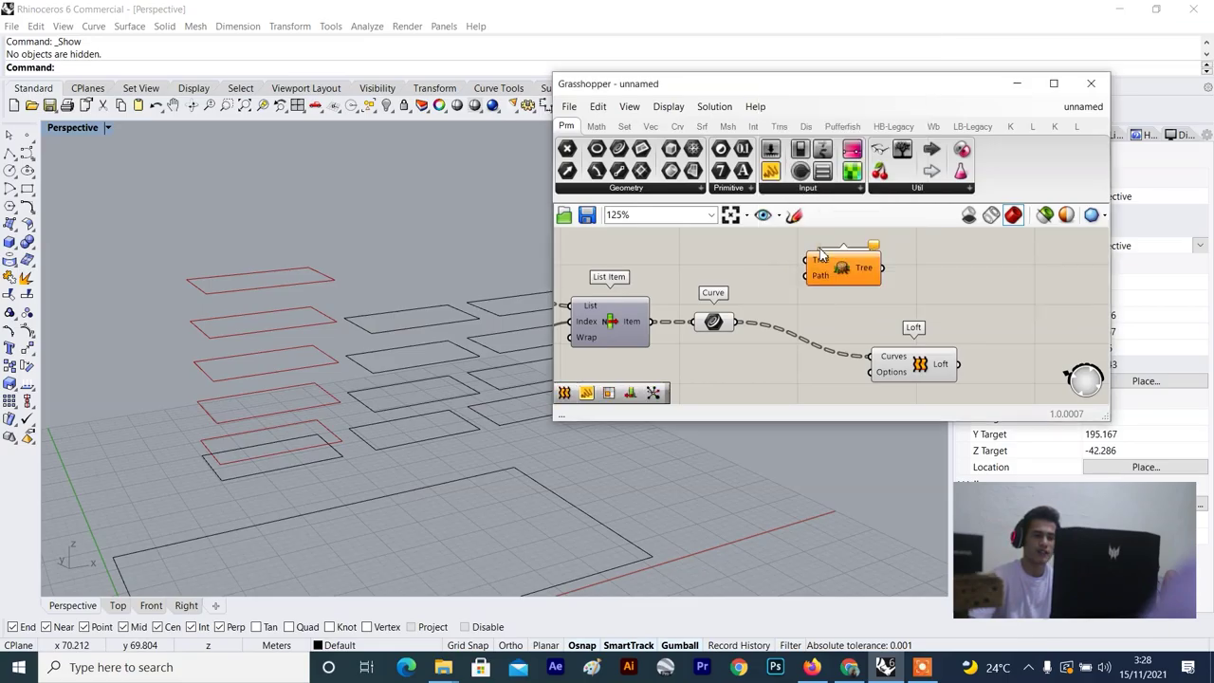
{"action": "left_click", "coordinate": [817, 269]}
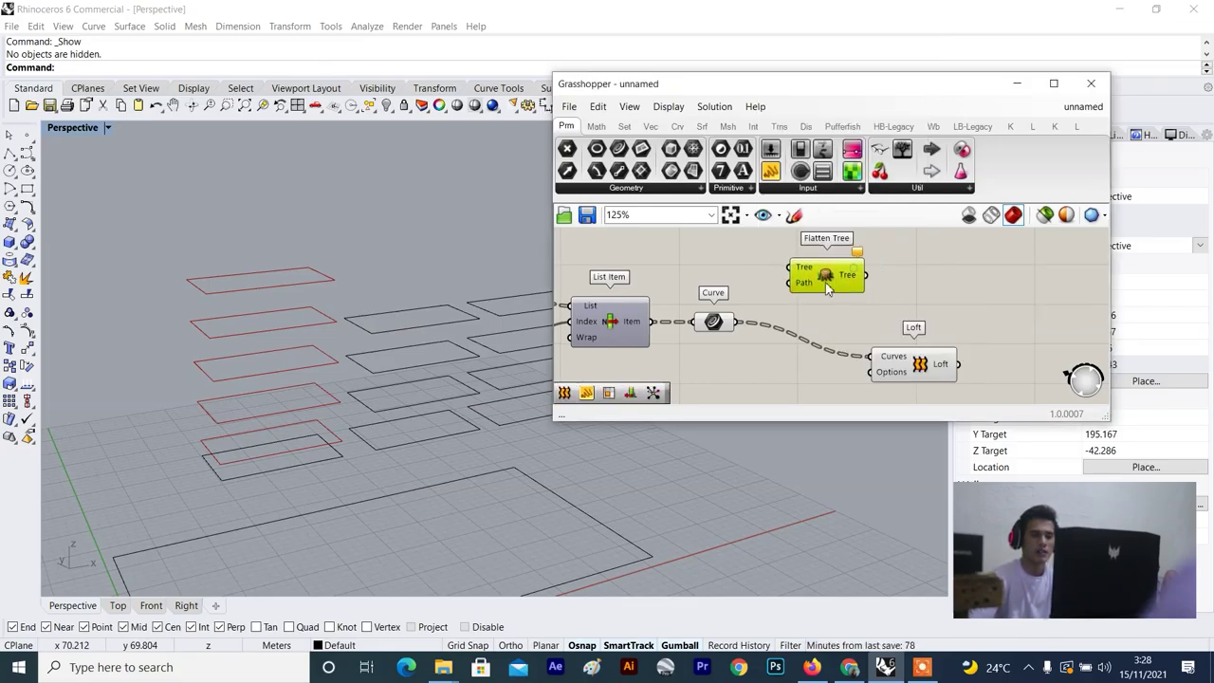
Examine the Flatten Tree component's description, inputs and output.
{"action": "scroll", "coordinate": [823, 273], "scroll_direction": "up", "scroll_amount": 4}
{"action": "scroll", "coordinate": [811, 302], "scroll_direction": "down", "scroll_amount": 4}
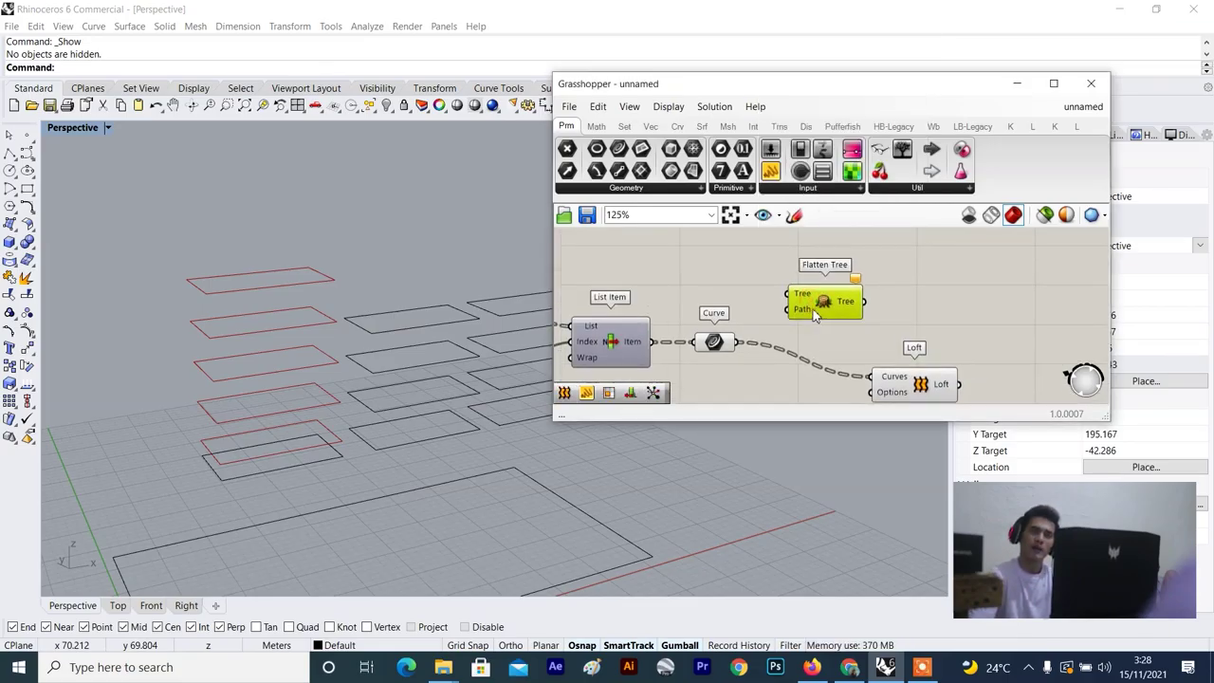
{"action": "scroll", "coordinate": [835, 310], "scroll_direction": "up", "scroll_amount": 1}
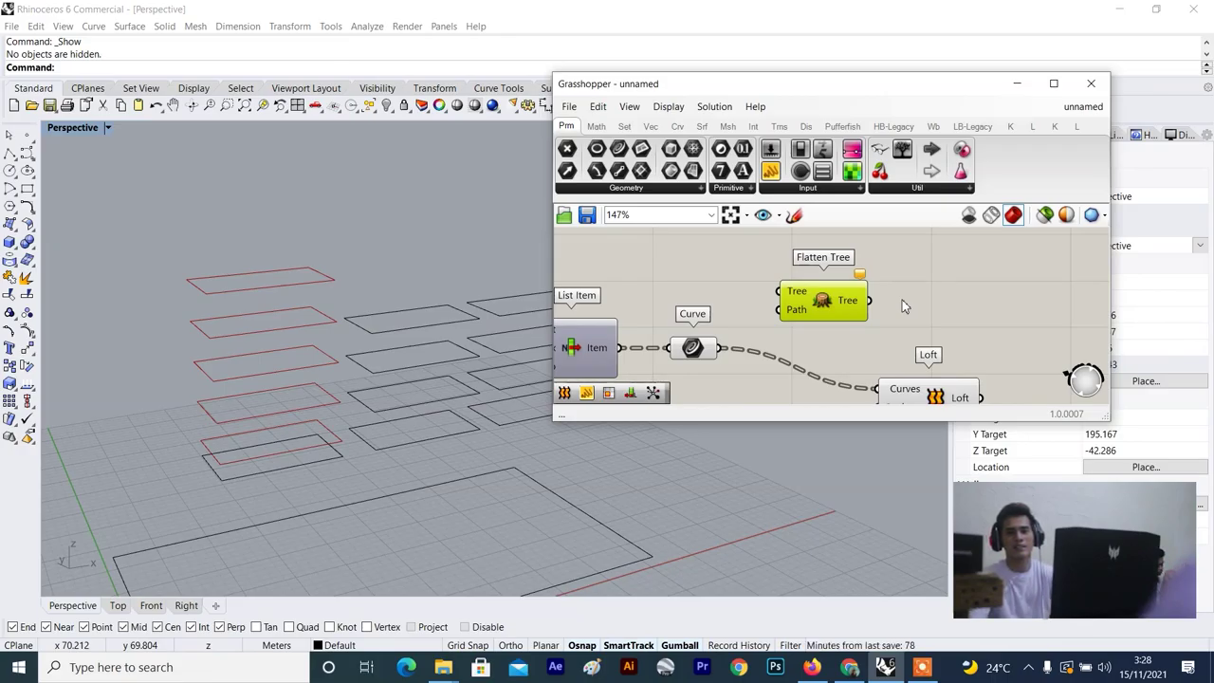
{"action": "scroll", "coordinate": [817, 302], "scroll_direction": "up", "scroll_amount": 6}
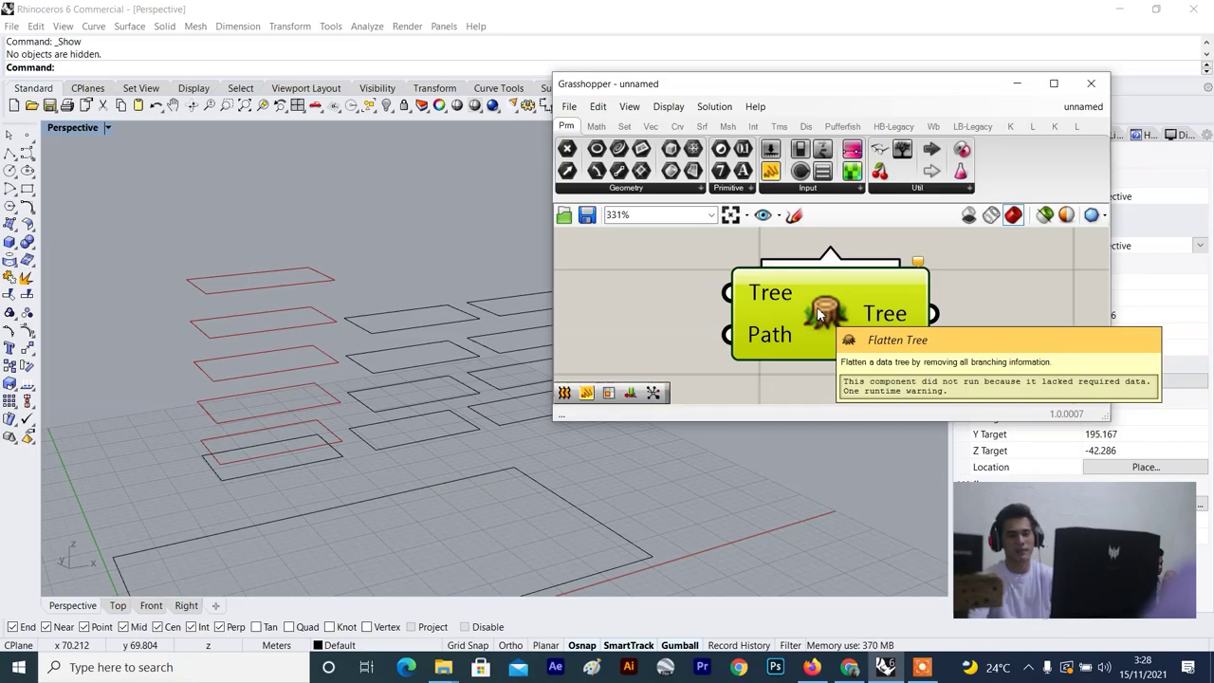
{"action": "scroll", "coordinate": [817, 314], "scroll_direction": "down", "scroll_amount": 2}
{"action": "scroll", "coordinate": [816, 314], "scroll_direction": "up", "scroll_amount": 2}
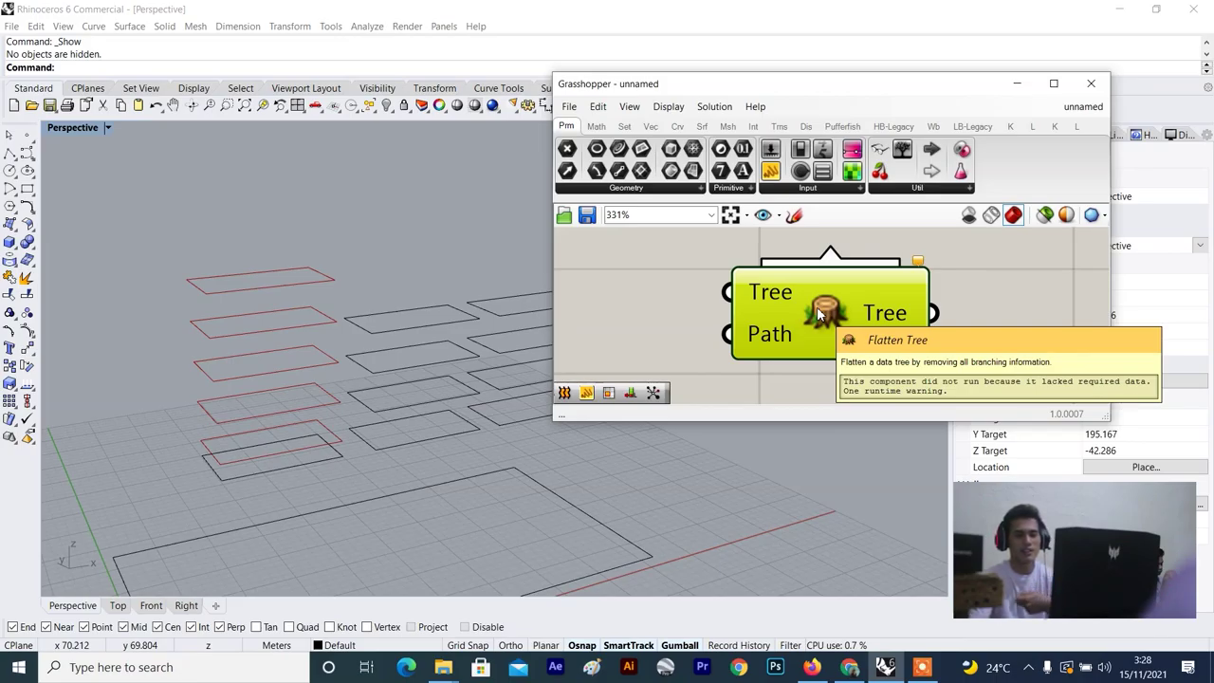
{"action": "scroll", "coordinate": [817, 307], "scroll_direction": "down", "scroll_amount": 1}
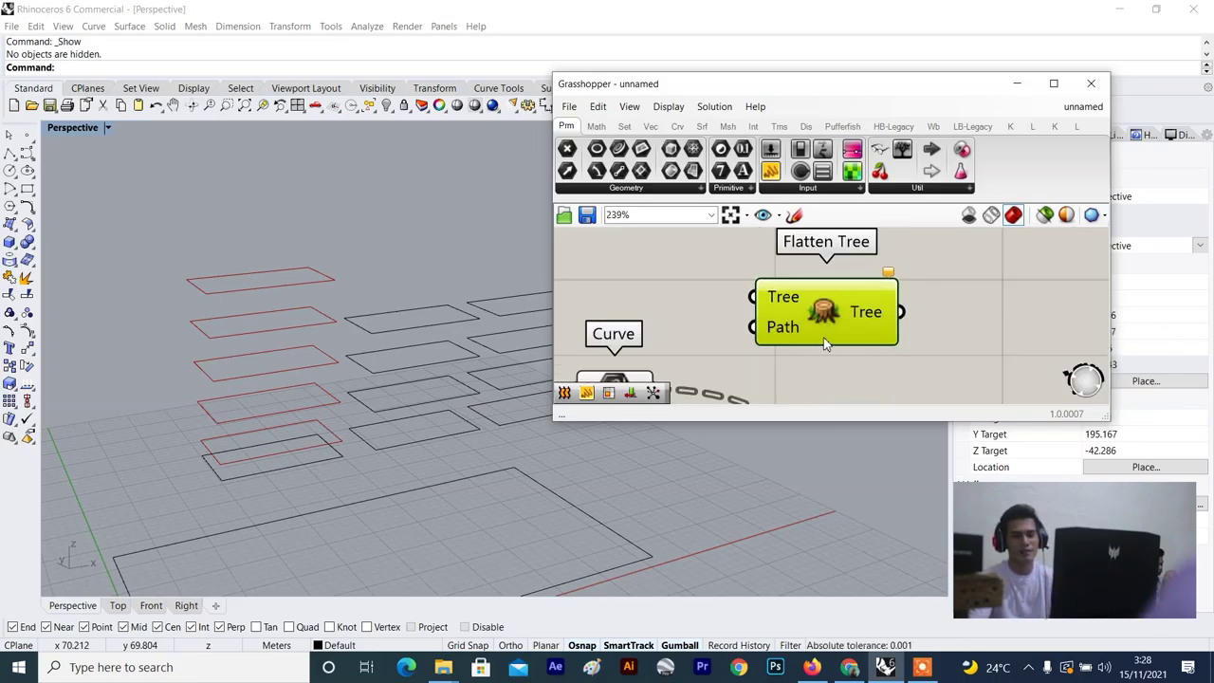
{"action": "scroll", "coordinate": [824, 353], "scroll_direction": "down", "scroll_amount": 3}
{"action": "scroll", "coordinate": [831, 318], "scroll_direction": "up", "scroll_amount": 2}
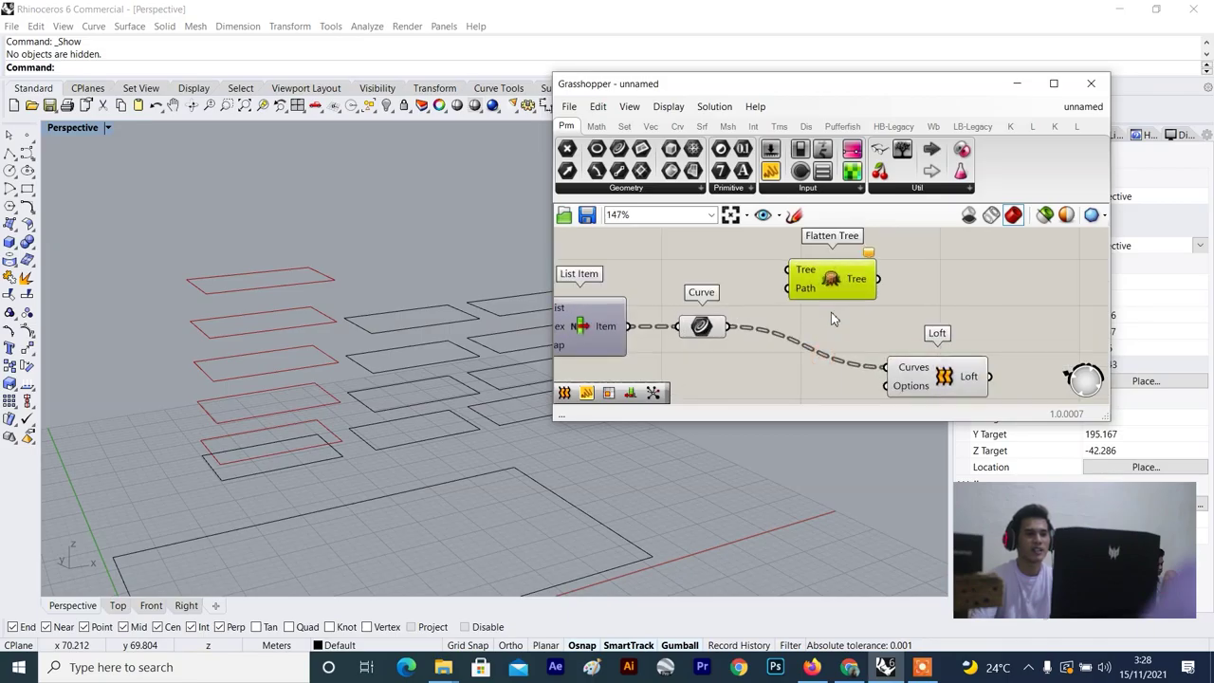
Rearrange the Flatten Tree and Loft components so that Flatten Tree sits between the Curve parameter and Loft.
{"action": "scroll", "coordinate": [809, 357], "scroll_direction": "down", "scroll_amount": 4}
{"action": "left_click_drag", "start_coordinate": [832, 277], "coordinate": [876, 322]}
{"action": "scroll", "coordinate": [912, 368], "scroll_direction": "up", "scroll_amount": 3}
{"action": "left_click_drag", "start_coordinate": [746, 336], "coordinate": [755, 347]}
{"action": "left_click_drag", "start_coordinate": [838, 317], "coordinate": [842, 325]}
{"action": "scroll", "coordinate": [822, 342], "scroll_direction": "down", "scroll_amount": 3}
{"action": "scroll", "coordinate": [796, 351], "scroll_direction": "up", "scroll_amount": 3}
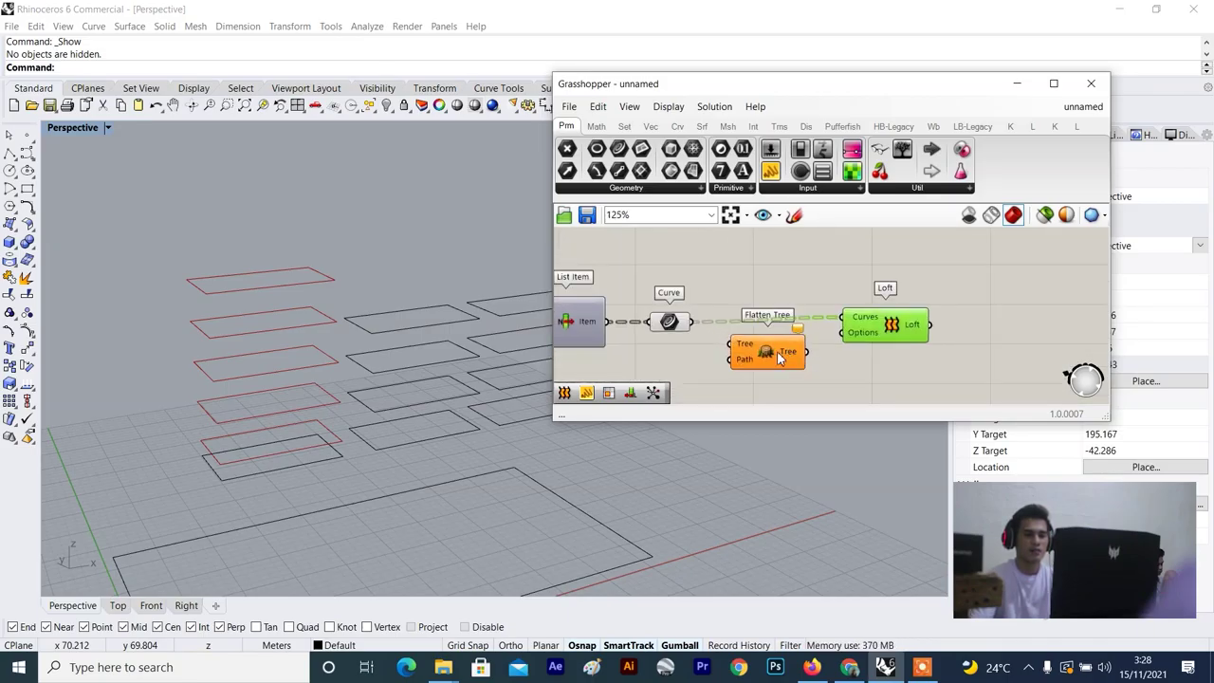
Connect the Curve parameter's output to the Tree input of the Flatten Tree component.
{"action": "scroll", "coordinate": [748, 351], "scroll_direction": "up", "scroll_amount": 2}
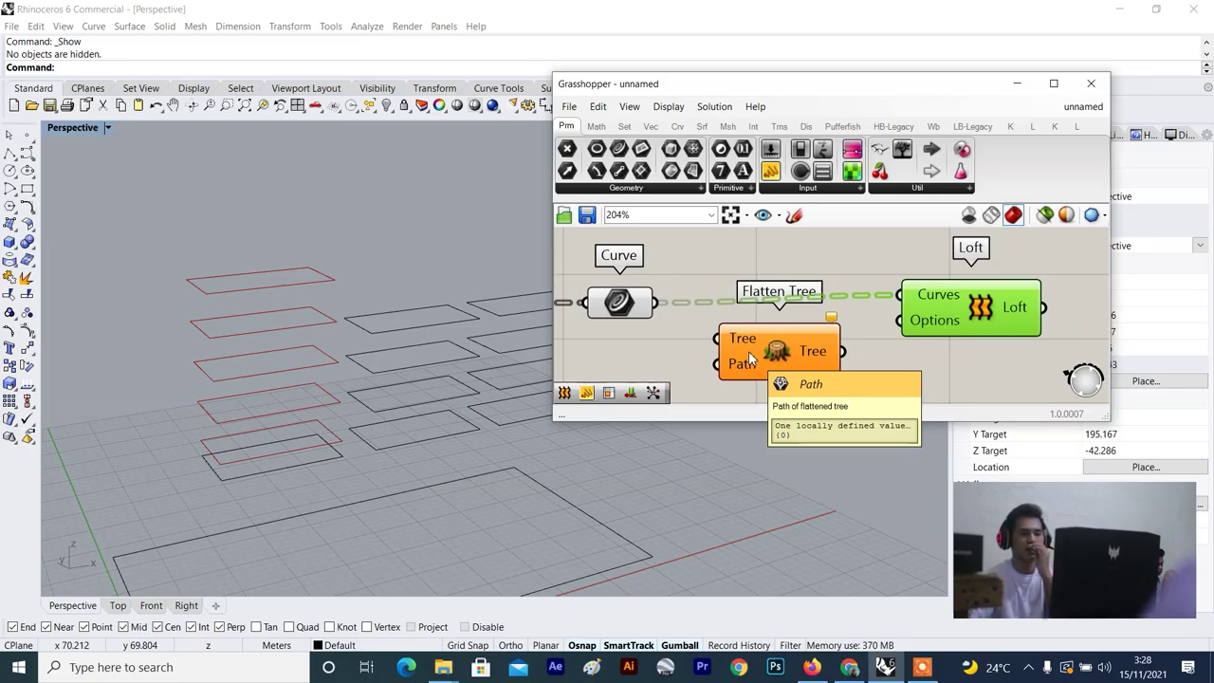
{"action": "scroll", "coordinate": [748, 351], "scroll_direction": "down", "scroll_amount": 2}
{"action": "scroll", "coordinate": [666, 320], "scroll_direction": "up", "scroll_amount": 2}
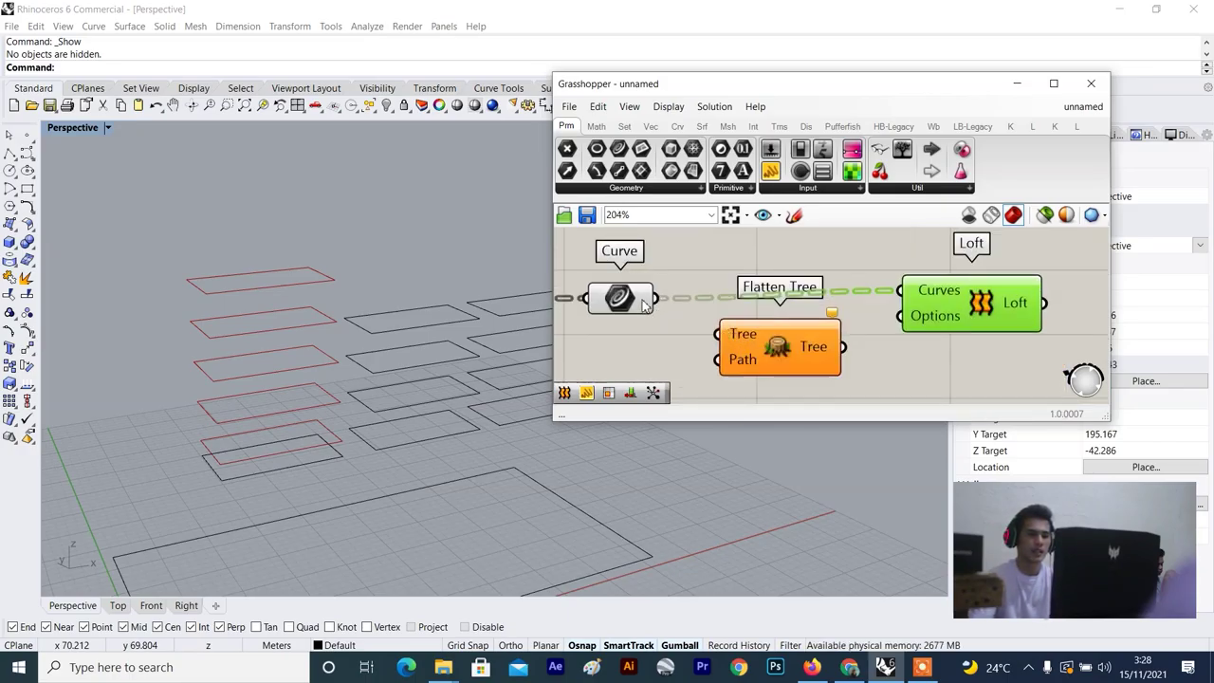
{"action": "scroll", "coordinate": [906, 325], "scroll_direction": "down", "scroll_amount": 3}
{"action": "scroll", "coordinate": [886, 299], "scroll_direction": "up", "scroll_amount": 2}
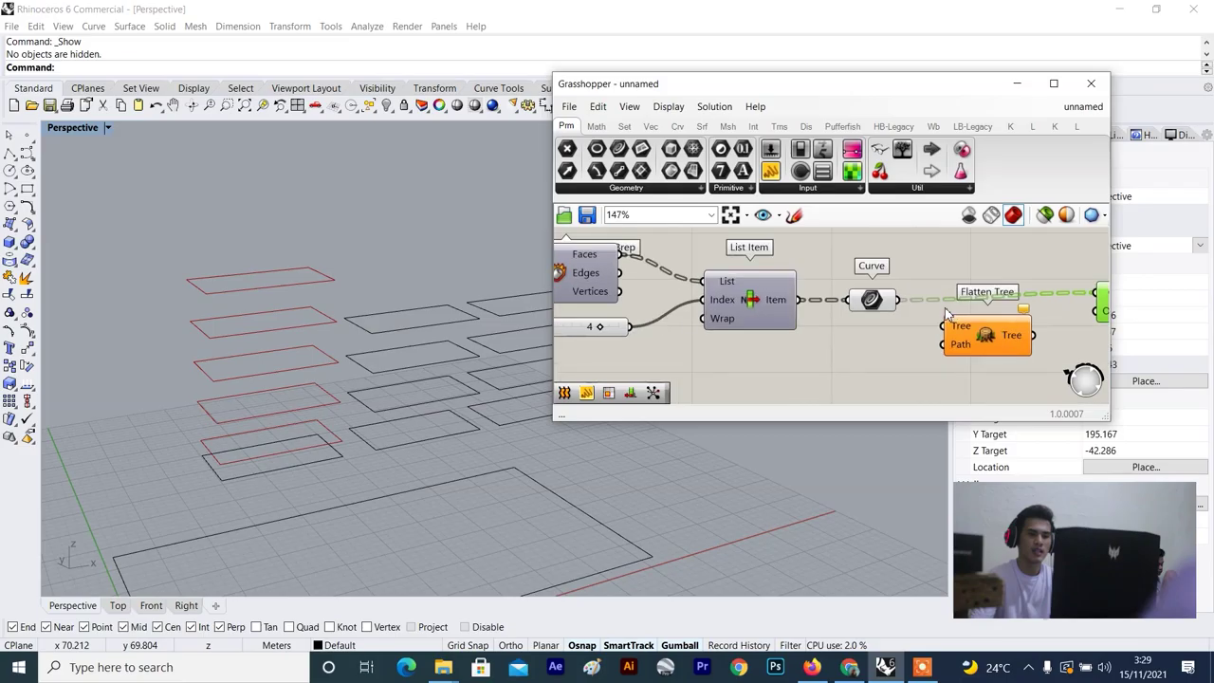
{"action": "scroll", "coordinate": [884, 299], "scroll_direction": "up", "scroll_amount": 2}
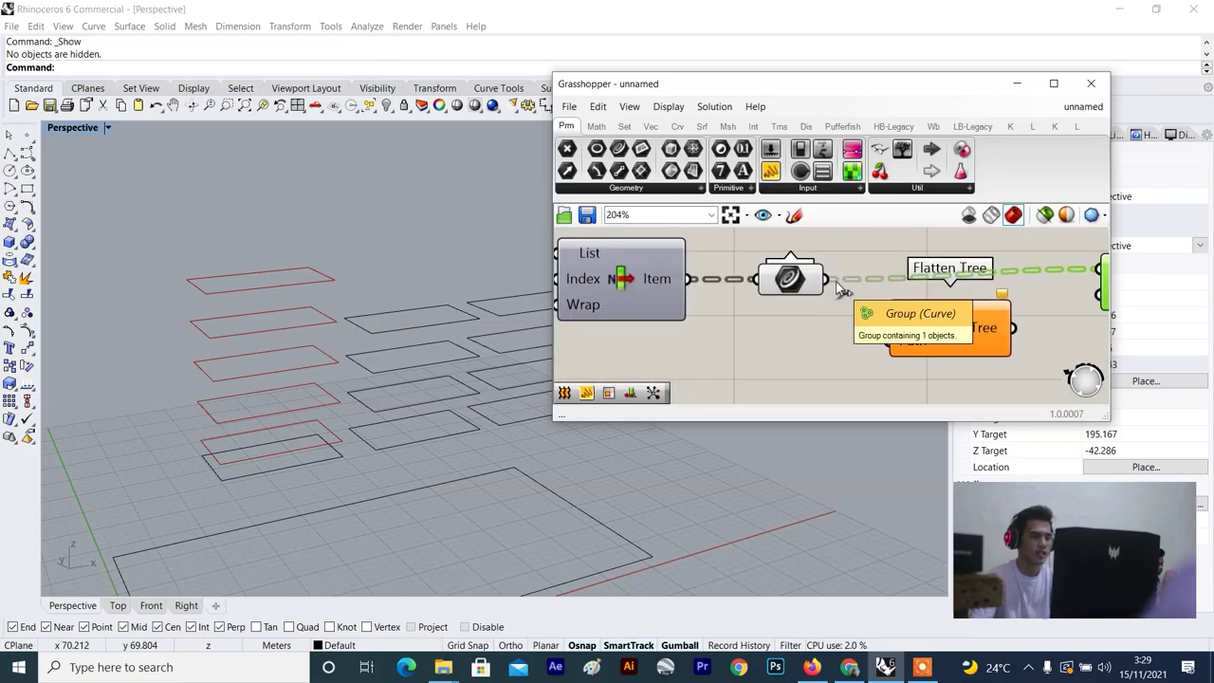
{"action": "scroll", "coordinate": [841, 294], "scroll_direction": "down", "scroll_amount": 3}
{"action": "scroll", "coordinate": [841, 294], "scroll_direction": "up", "scroll_amount": 3}
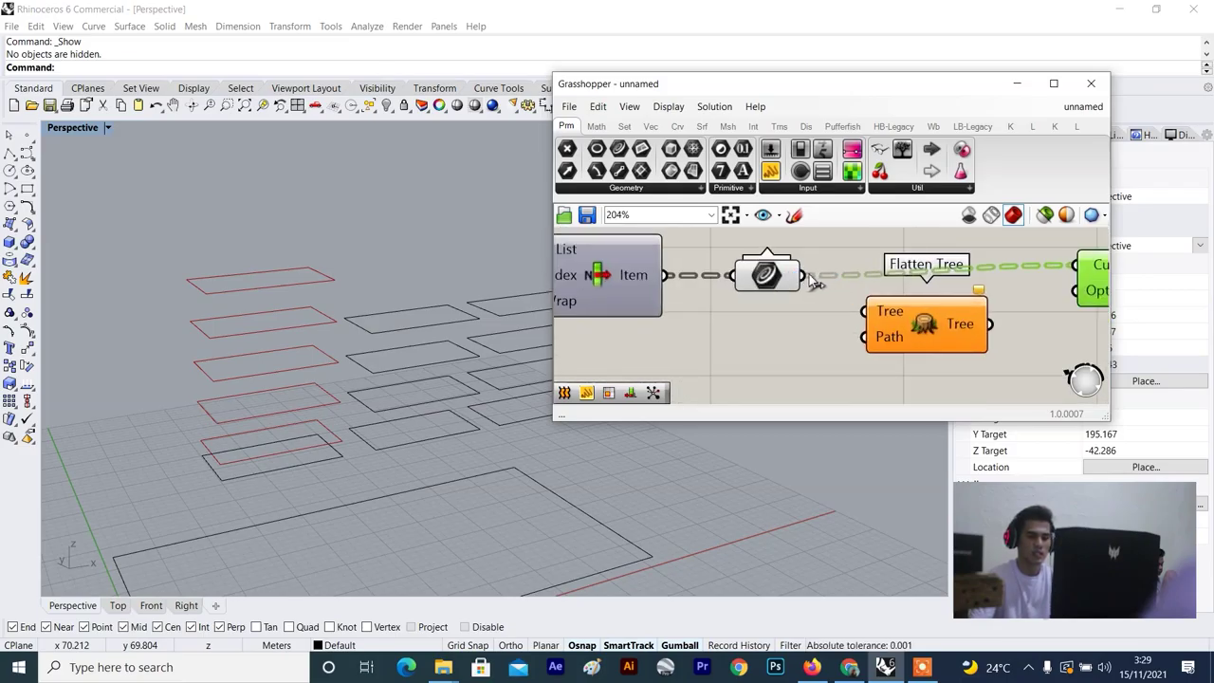
{"action": "left_click_drag", "start_coordinate": [813, 282], "coordinate": [870, 313]}
{"action": "scroll", "coordinate": [939, 351], "scroll_direction": "down", "scroll_amount": 2}
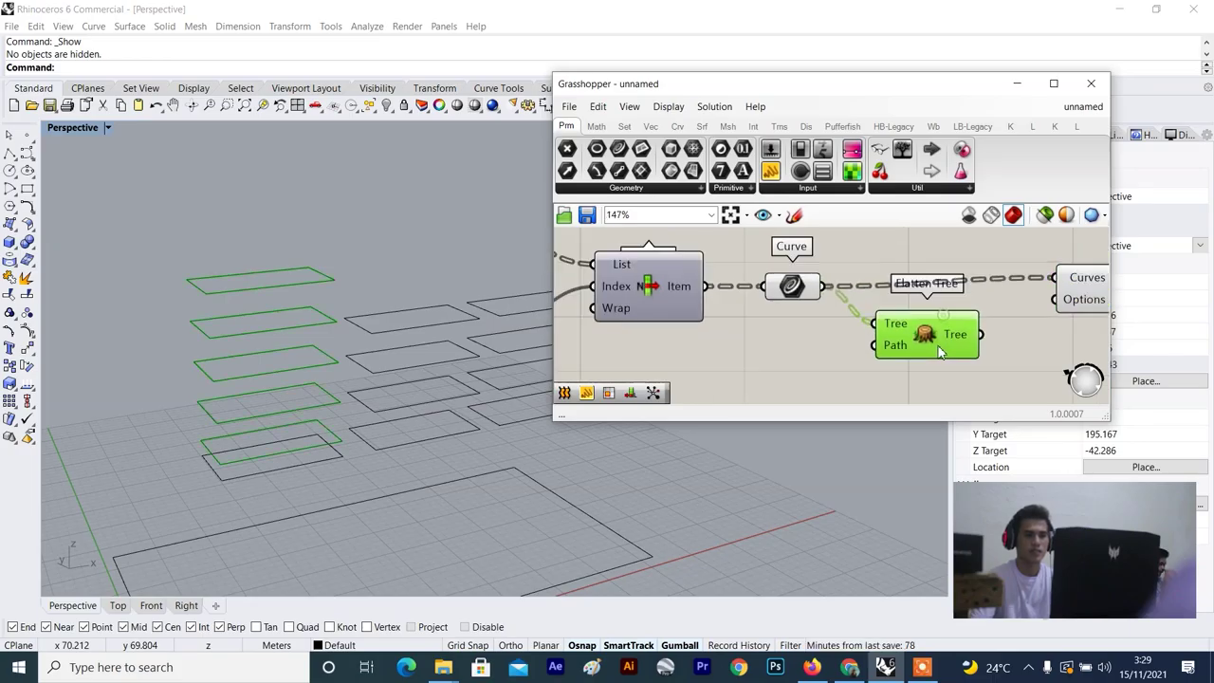
Add two Panels below Flatten Tree and Loft, and feed the Curve parameter's output into the one nearer the Curve.
{"action": "scroll", "coordinate": [939, 351], "scroll_direction": "down", "scroll_amount": 2}
{"action": "left_click_drag", "start_coordinate": [770, 171], "coordinate": [967, 327]}
{"action": "scroll", "coordinate": [958, 322], "scroll_direction": "down", "scroll_amount": 2}
{"action": "left_click_drag", "start_coordinate": [770, 171], "coordinate": [763, 304]}
{"action": "scroll", "coordinate": [910, 291], "scroll_direction": "up", "scroll_amount": 1}
{"action": "scroll", "coordinate": [763, 305], "scroll_direction": "up", "scroll_amount": 1}
{"action": "left_click_drag", "start_coordinate": [787, 258], "coordinate": [715, 339]}
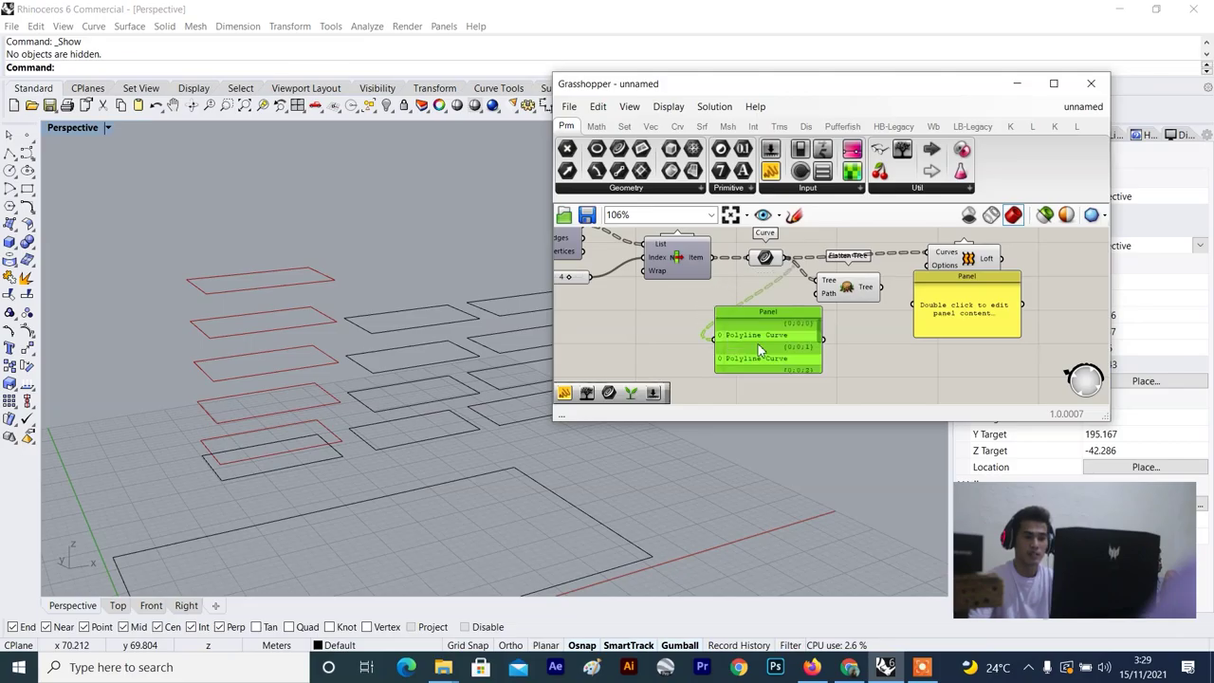
Enlarge the Panel fed by the Curve parameter so that all its branches fit.
{"action": "scroll", "coordinate": [816, 268], "scroll_direction": "down", "scroll_amount": 3}
{"action": "scroll", "coordinate": [804, 334], "scroll_direction": "up", "scroll_amount": 3}
{"action": "left_click", "coordinate": [859, 255]}
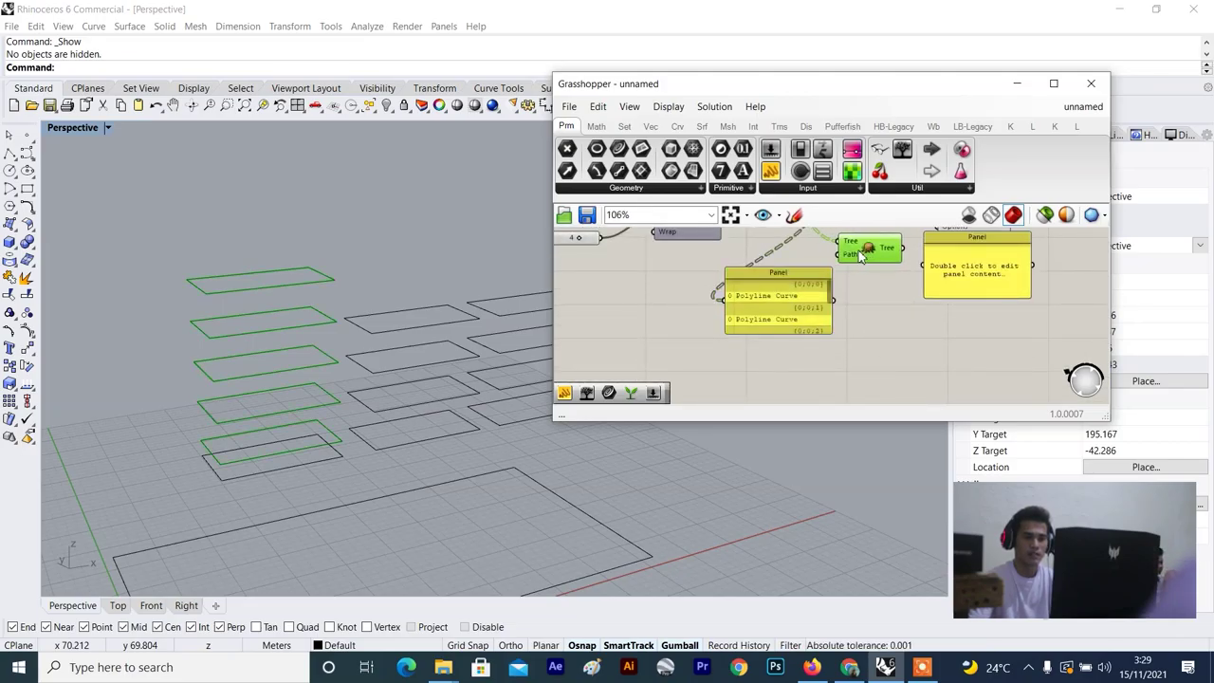
{"action": "left_click_drag", "start_coordinate": [831, 334], "coordinate": [836, 398]}
{"action": "scroll", "coordinate": [975, 301], "scroll_direction": "down", "scroll_amount": 2}
{"action": "scroll", "coordinate": [982, 296], "scroll_direction": "up", "scroll_amount": 2}
Reposition the empty Panel and Flatten Tree, and connect Flatten Tree's Tree output to that Panel.
{"action": "left_click_drag", "start_coordinate": [977, 299], "coordinate": [998, 333]}
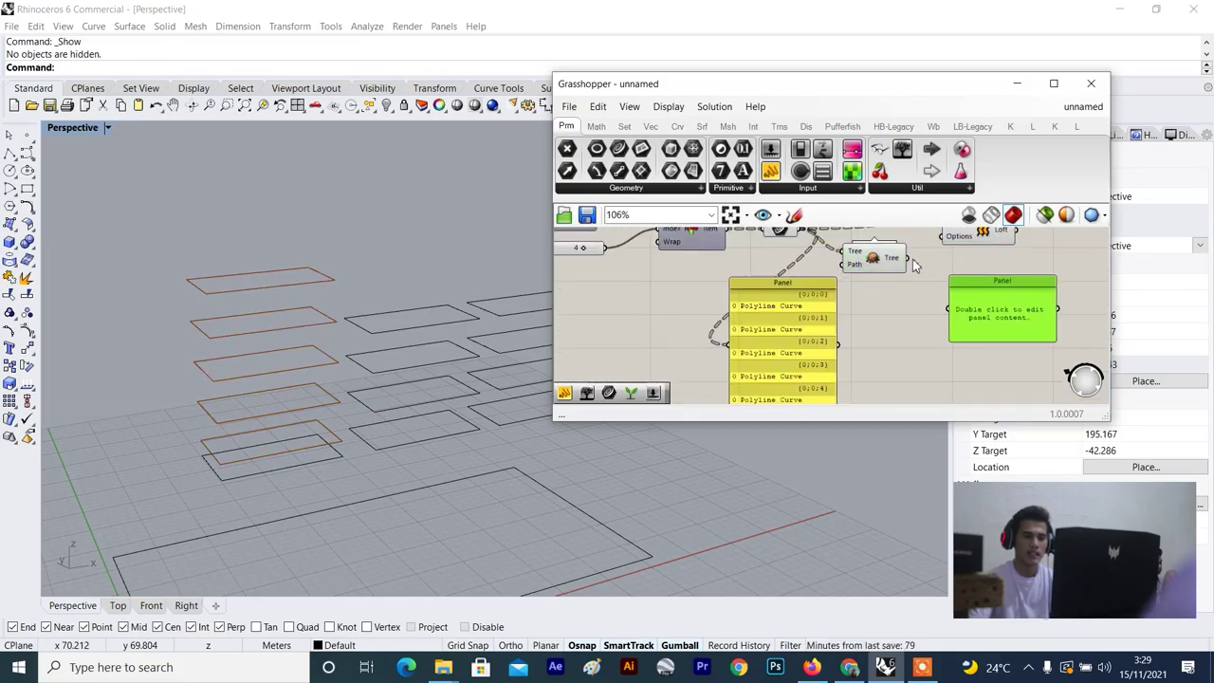
{"action": "left_click_drag", "start_coordinate": [924, 280], "coordinate": [950, 312]}
{"action": "left_click_drag", "start_coordinate": [880, 262], "coordinate": [892, 273]}
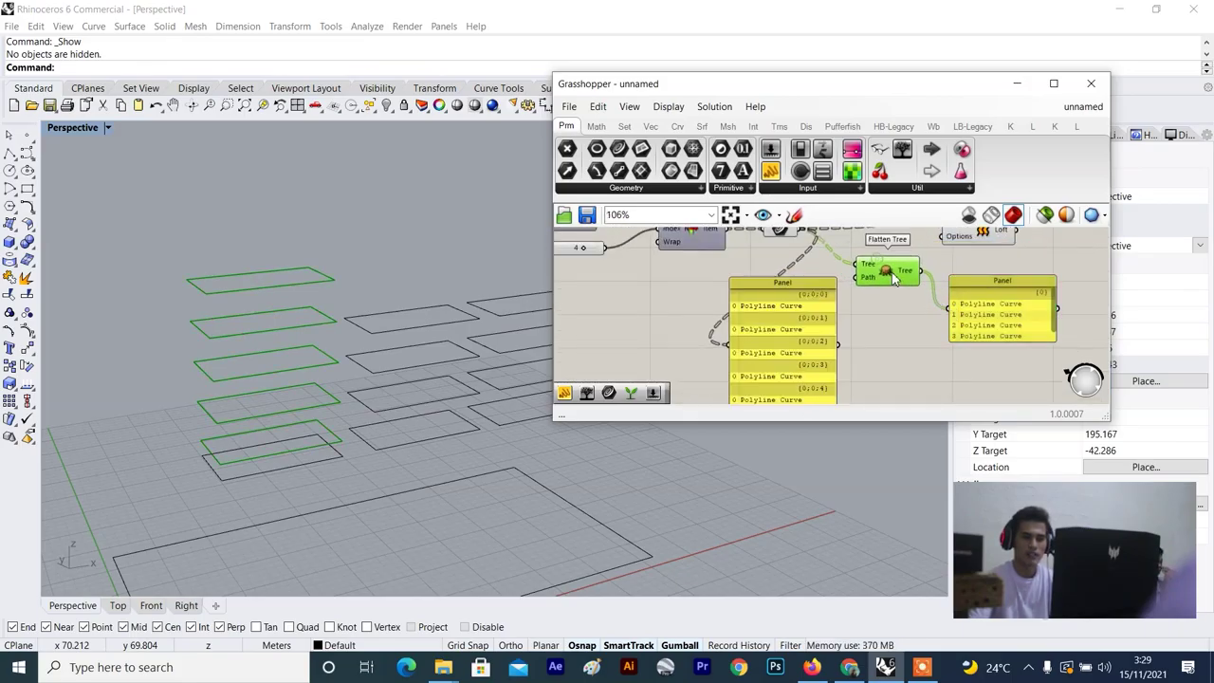
Compare the wires into Flatten Tree and Loft and the curve data listed in the two Panels.
{"action": "scroll", "coordinate": [891, 272], "scroll_direction": "up", "scroll_amount": 3}
{"action": "left_click", "coordinate": [952, 291]}
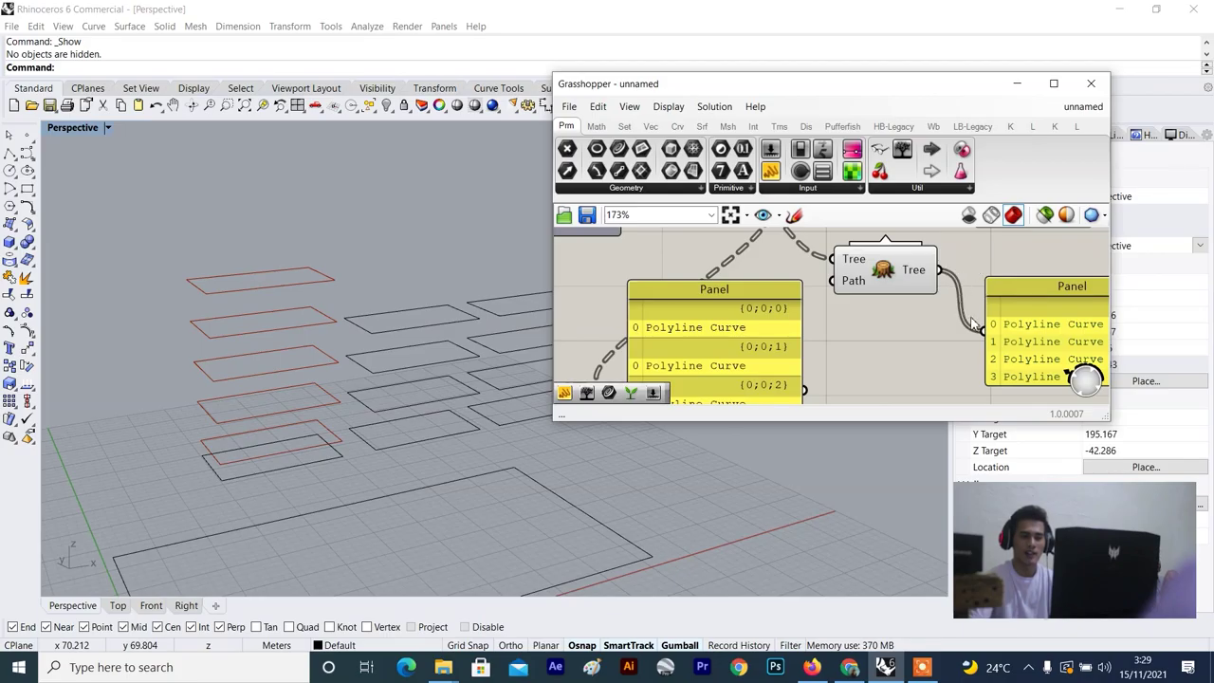
{"action": "scroll", "coordinate": [892, 318], "scroll_direction": "down", "scroll_amount": 3}
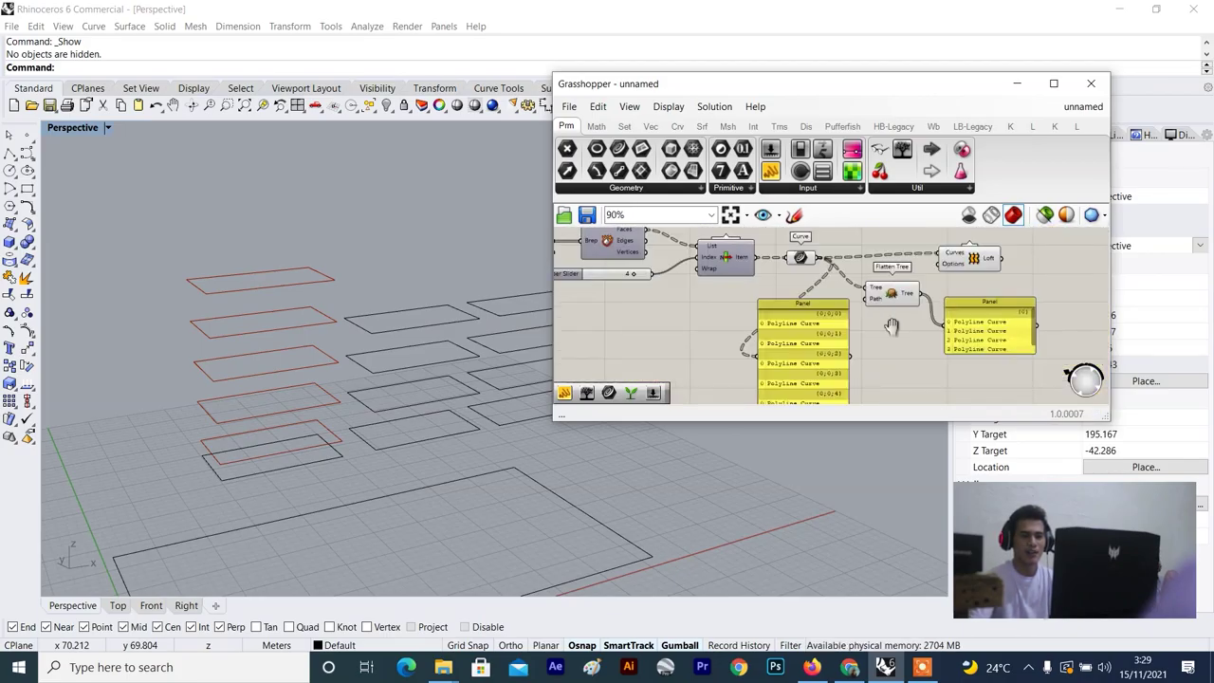
{"action": "scroll", "coordinate": [889, 319], "scroll_direction": "up", "scroll_amount": 2}
{"action": "scroll", "coordinate": [894, 254], "scroll_direction": "up", "scroll_amount": 2}
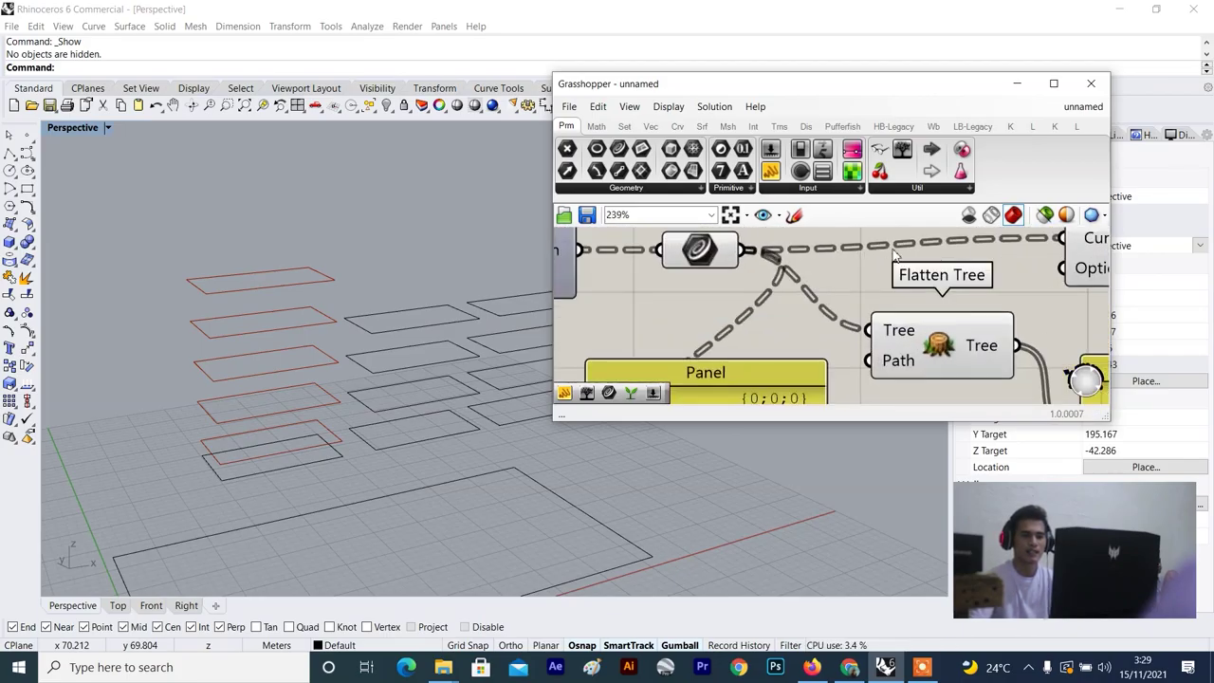
{"action": "scroll", "coordinate": [1041, 274], "scroll_direction": "down", "scroll_amount": 4}
{"action": "left_click", "coordinate": [1033, 299]}
{"action": "scroll", "coordinate": [948, 332], "scroll_direction": "up", "scroll_amount": 3}
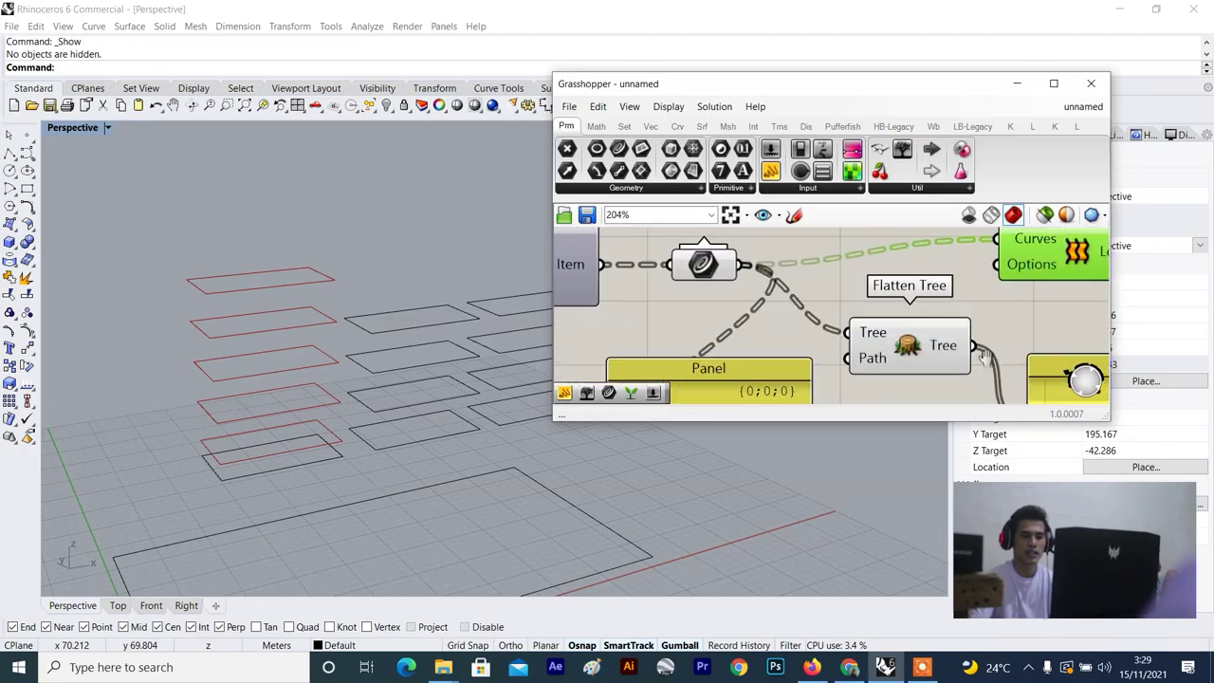
{"action": "scroll", "coordinate": [941, 335], "scroll_direction": "down", "scroll_amount": 2}
{"action": "scroll", "coordinate": [953, 356], "scroll_direction": "up", "scroll_amount": 2}
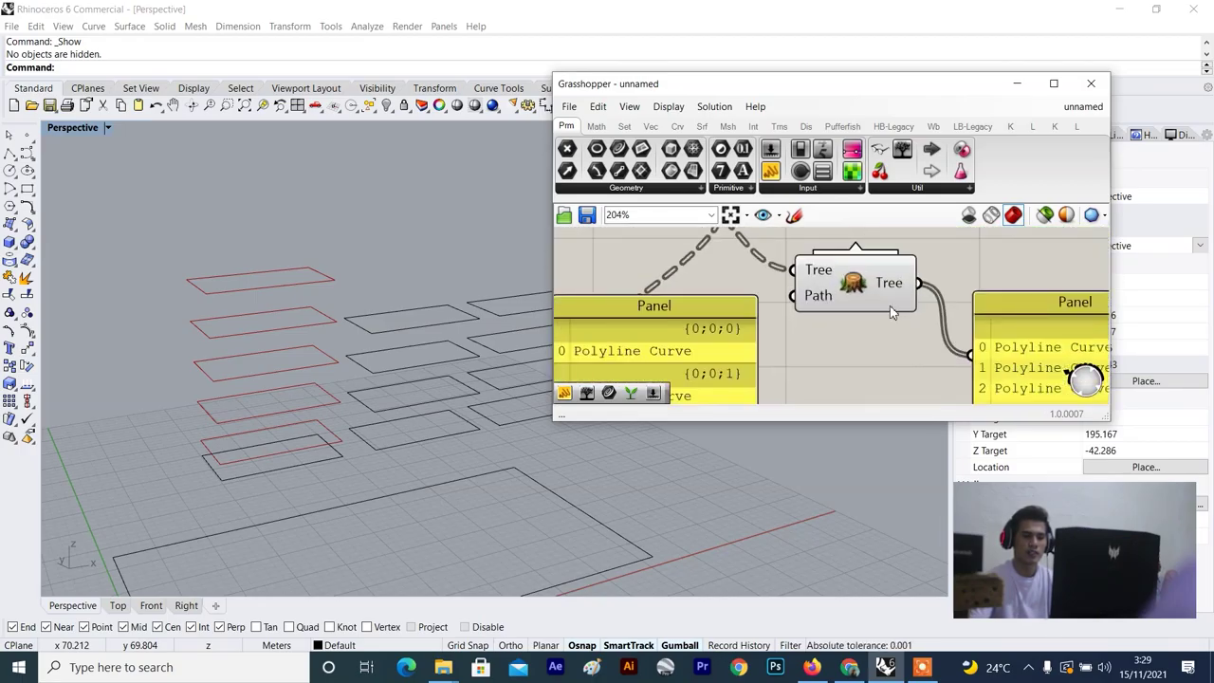
{"action": "scroll", "coordinate": [932, 305], "scroll_direction": "down", "scroll_amount": 3}
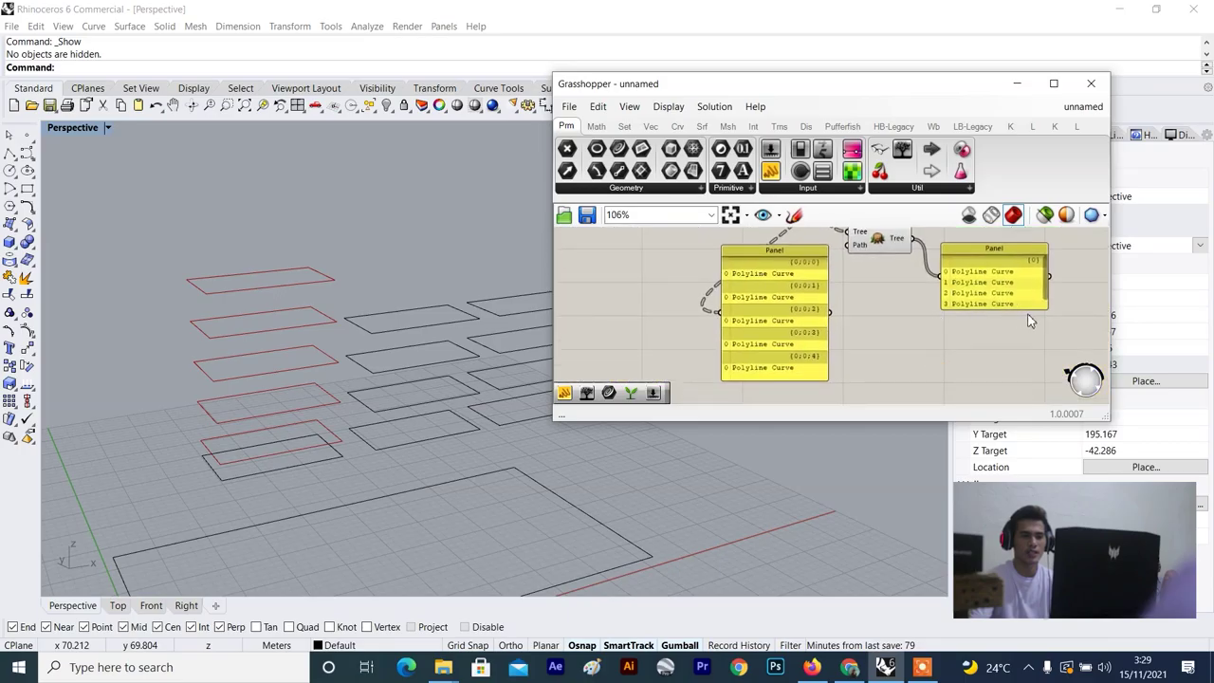
Enlarge the Panel fed by Flatten Tree so that its whole curve list fits.
{"action": "mouse_move", "coordinate": [1032, 311]}
{"action": "left_mouse_down"}
{"action": "mouse_move", "coordinate": [1034, 352]}
{"action": "mouse_move", "coordinate": [1033, 331]}
{"action": "left_mouse_up"}
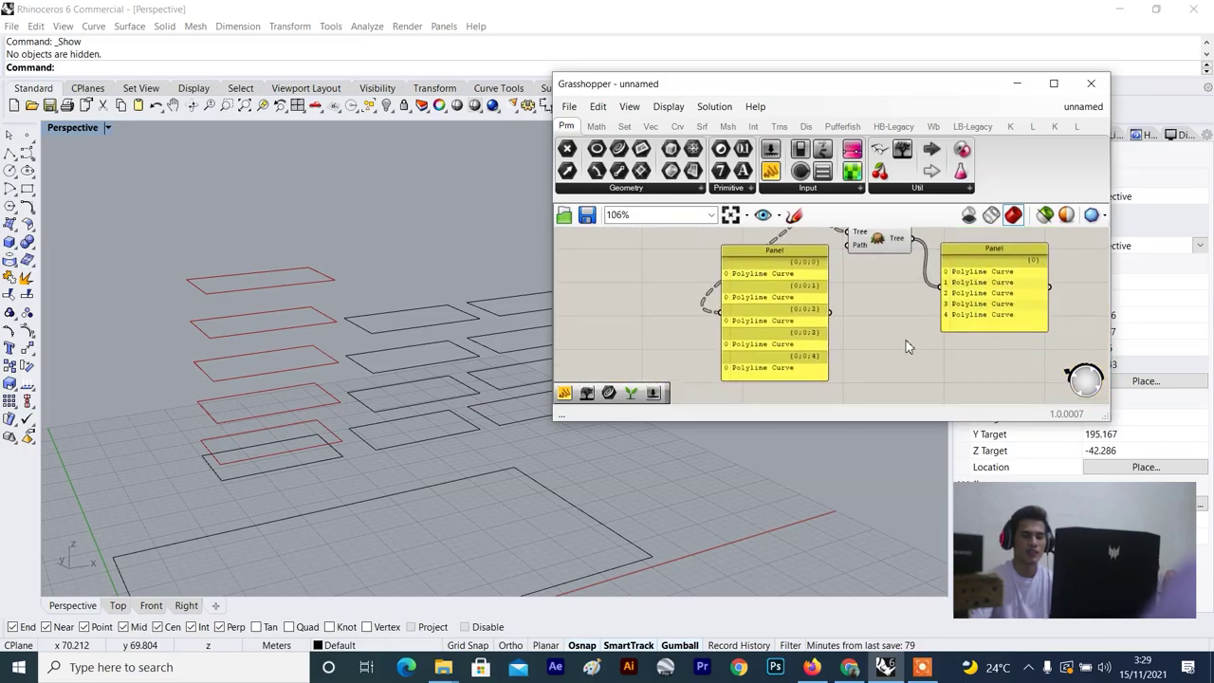
{"action": "scroll", "coordinate": [870, 386], "scroll_direction": "down", "scroll_amount": 2}
{"action": "right_click", "coordinate": [869, 387]}
{"action": "scroll", "coordinate": [869, 379], "scroll_direction": "up", "scroll_amount": 2}
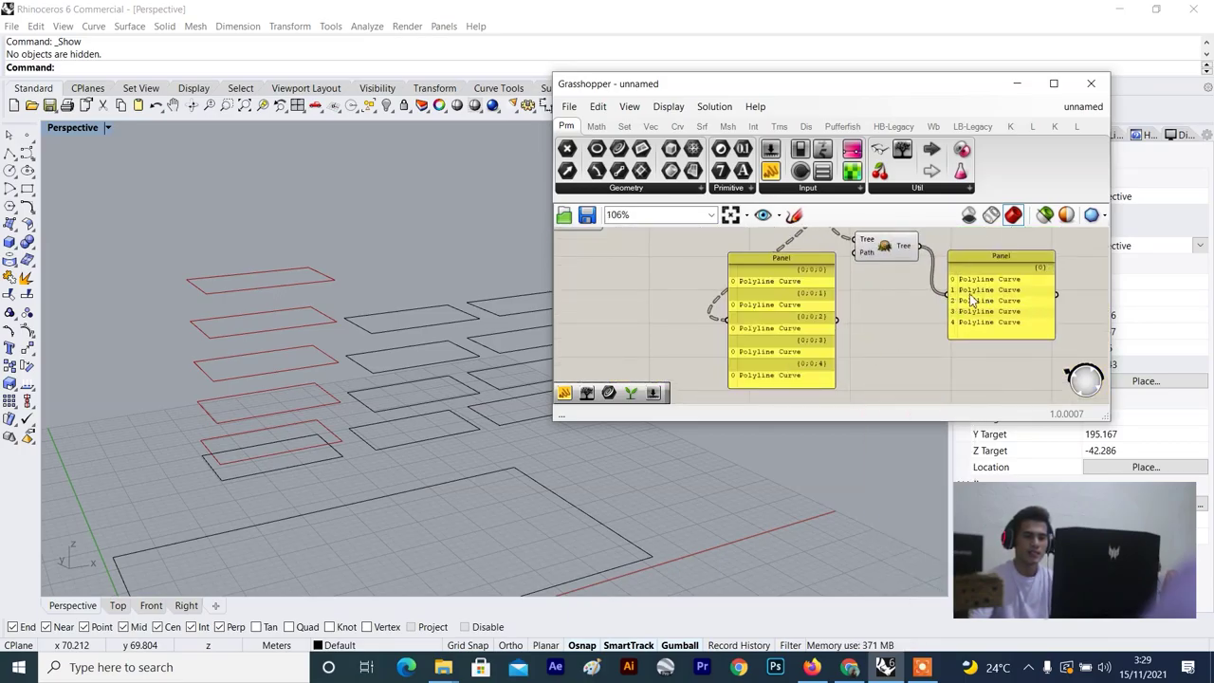
Add two Param Viewer components below the two Panels.
{"action": "left_click_drag", "start_coordinate": [901, 149], "coordinate": [859, 346]}
{"action": "right_click_drag", "start_coordinate": [883, 360], "coordinate": [829, 306]}
{"action": "left_click_drag", "start_coordinate": [829, 306], "coordinate": [868, 348]}
{"action": "scroll", "coordinate": [869, 348], "scroll_direction": "down", "scroll_amount": 3}
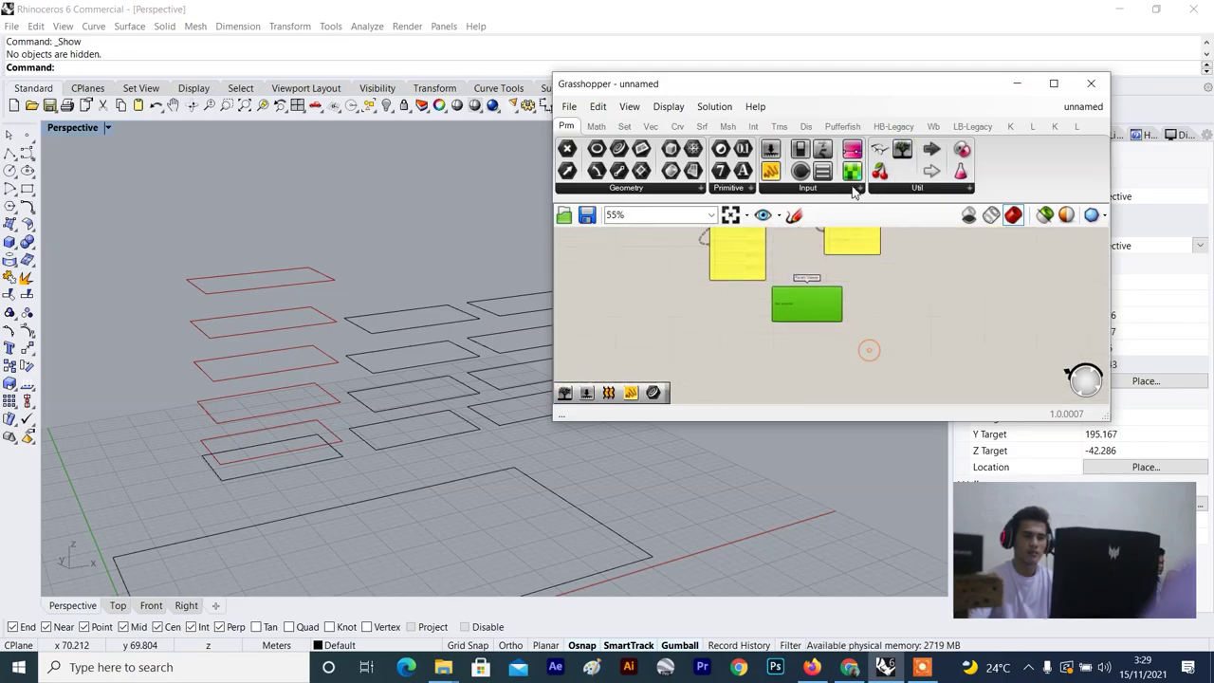
{"action": "left_click_drag", "start_coordinate": [902, 149], "coordinate": [916, 286]}
{"action": "scroll", "coordinate": [961, 357], "scroll_direction": "up", "scroll_amount": 2}
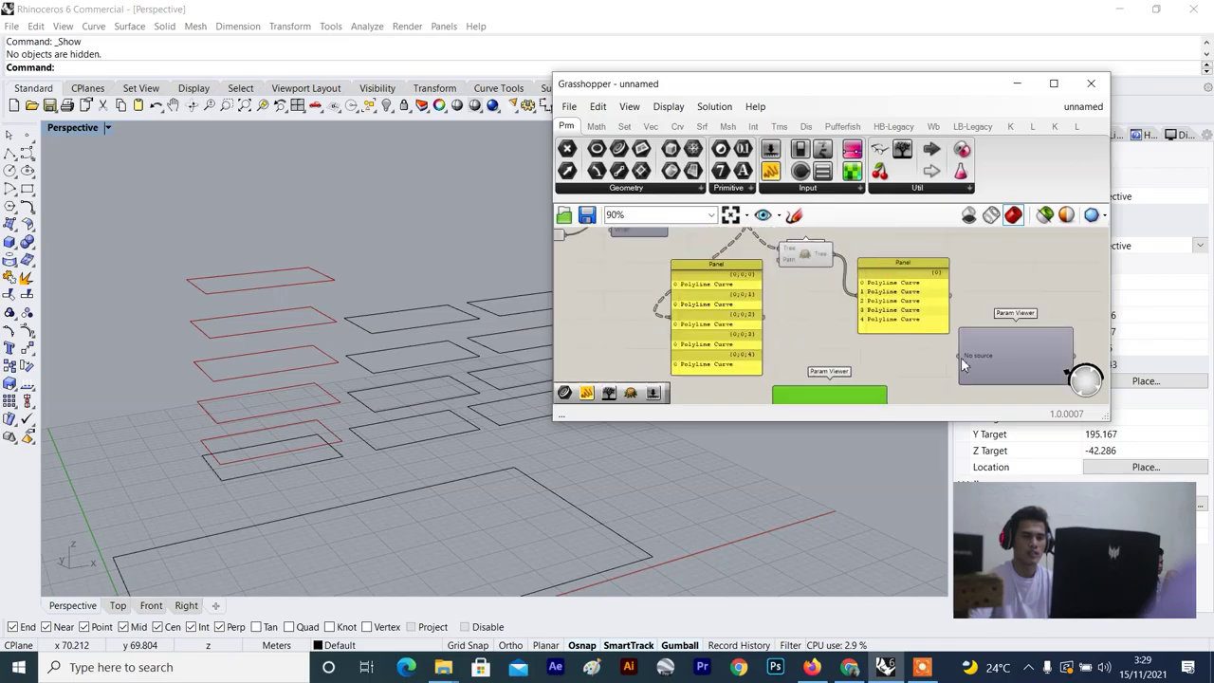
Select the Curve parameter to highlight its outlines and review the branch paths in its Panel.
{"action": "scroll", "coordinate": [857, 271], "scroll_direction": "up", "scroll_amount": 2}
{"action": "scroll", "coordinate": [820, 302], "scroll_direction": "down", "scroll_amount": 6}
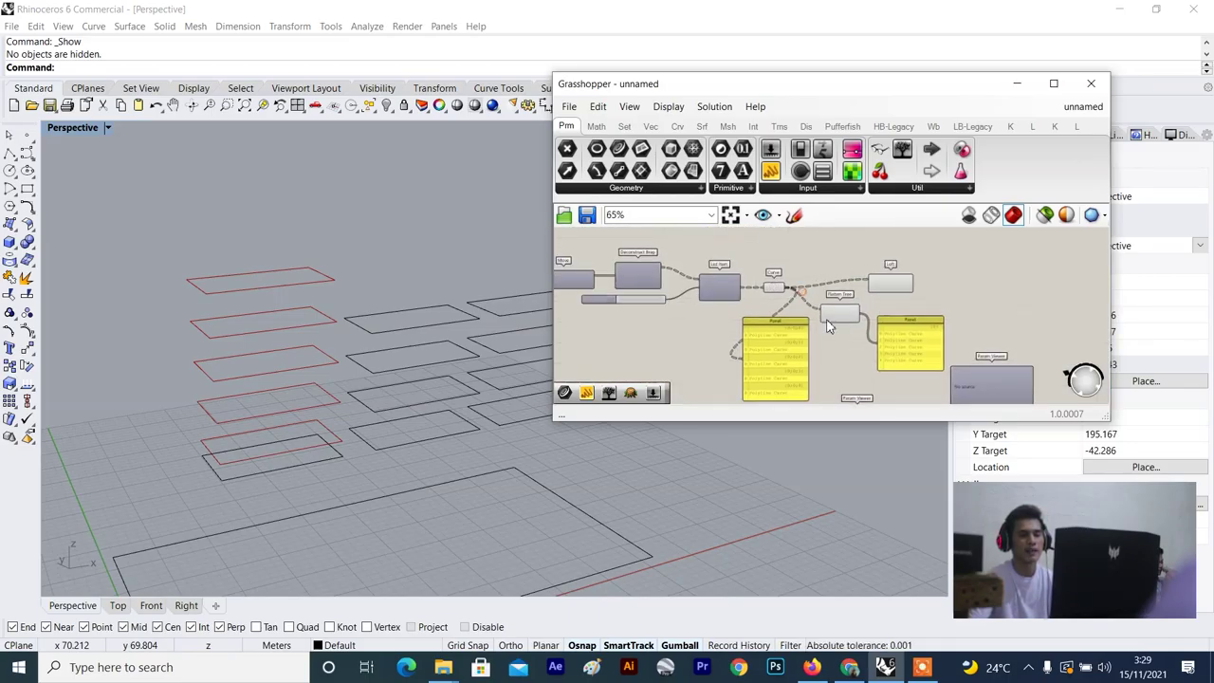
{"action": "scroll", "coordinate": [827, 337], "scroll_direction": "up", "scroll_amount": 6}
{"action": "right_click_drag", "start_coordinate": [823, 328], "coordinate": [809, 284]}
{"action": "scroll", "coordinate": [835, 317], "scroll_direction": "down", "scroll_amount": 3}
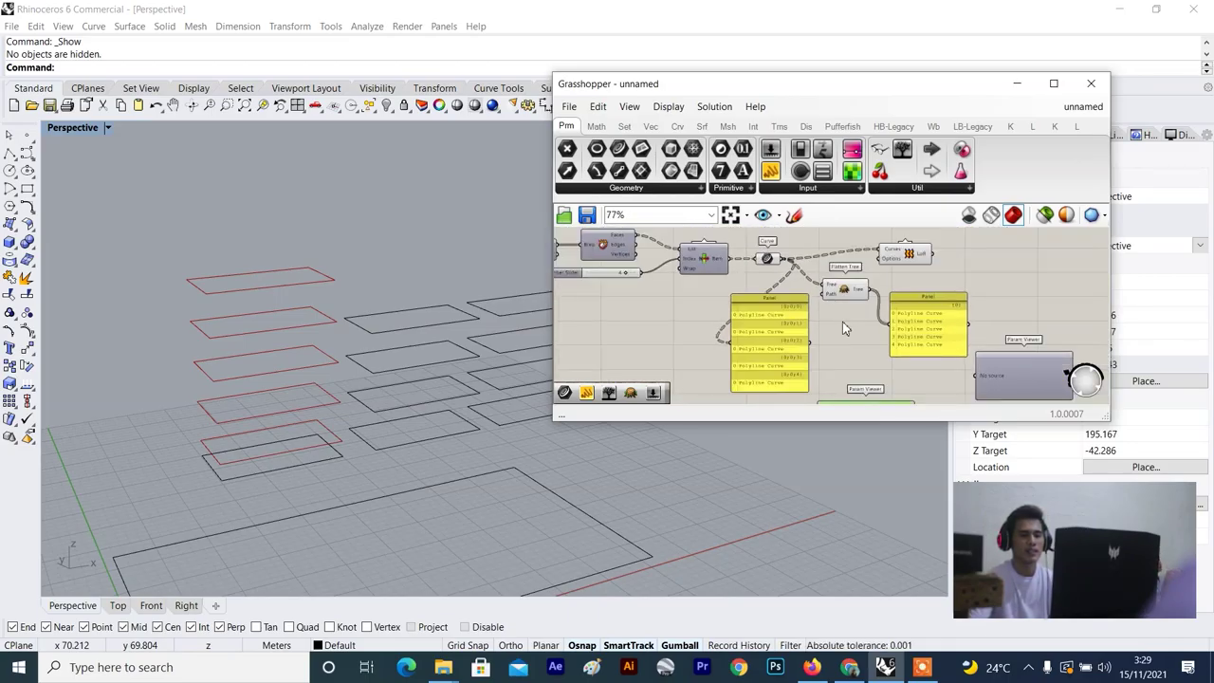
{"action": "scroll", "coordinate": [842, 322], "scroll_direction": "up", "scroll_amount": 2}
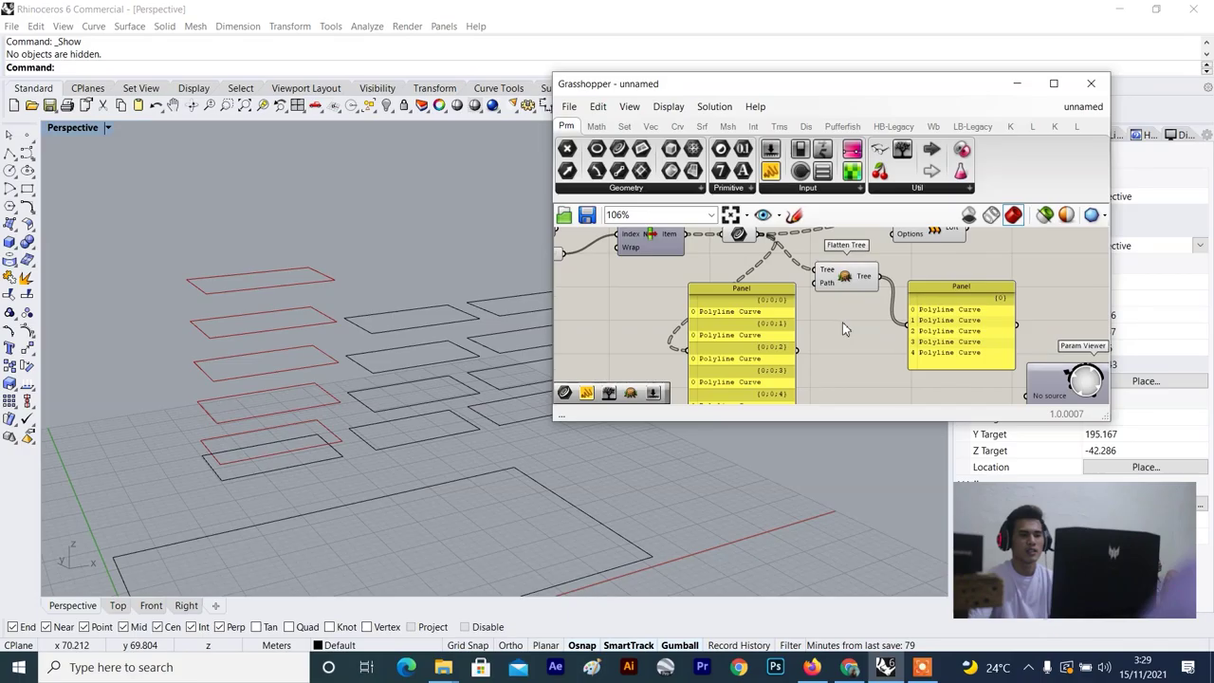
{"action": "left_click", "coordinate": [739, 235]}
{"action": "right_click_drag", "start_coordinate": [756, 347], "coordinate": [750, 319]}
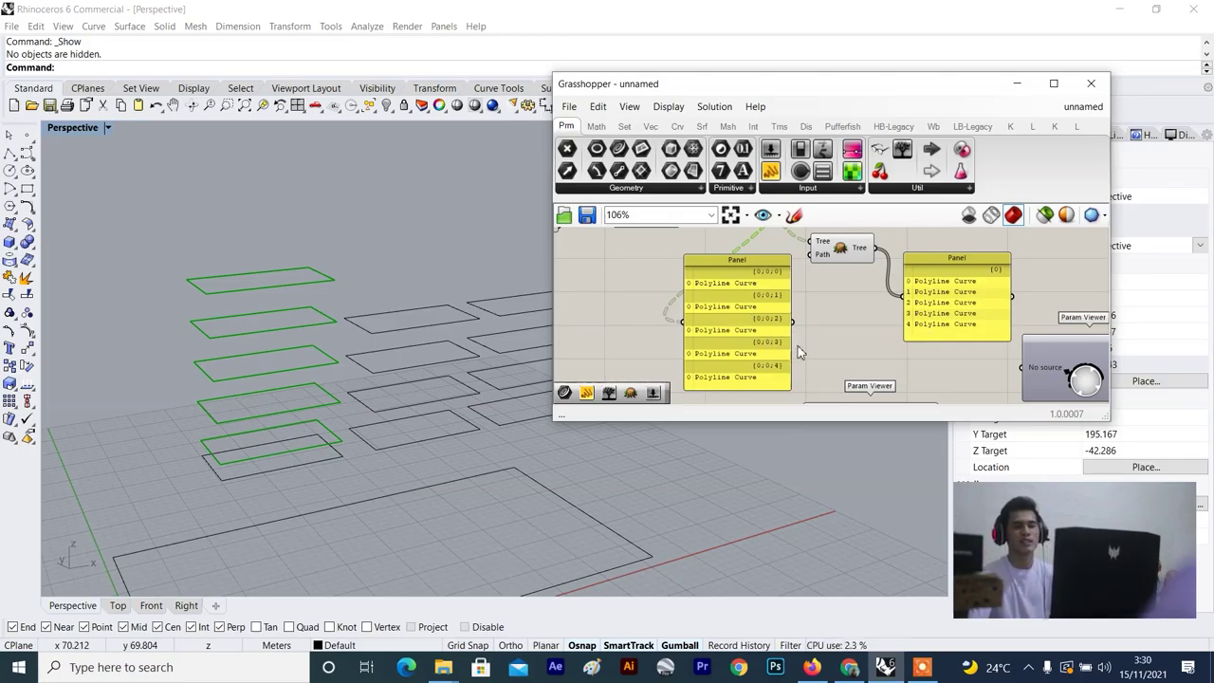
Examine the branch path and item indices in the Panel fed by Flatten Tree.
{"action": "scroll", "coordinate": [978, 307], "scroll_direction": "down", "scroll_amount": 1}
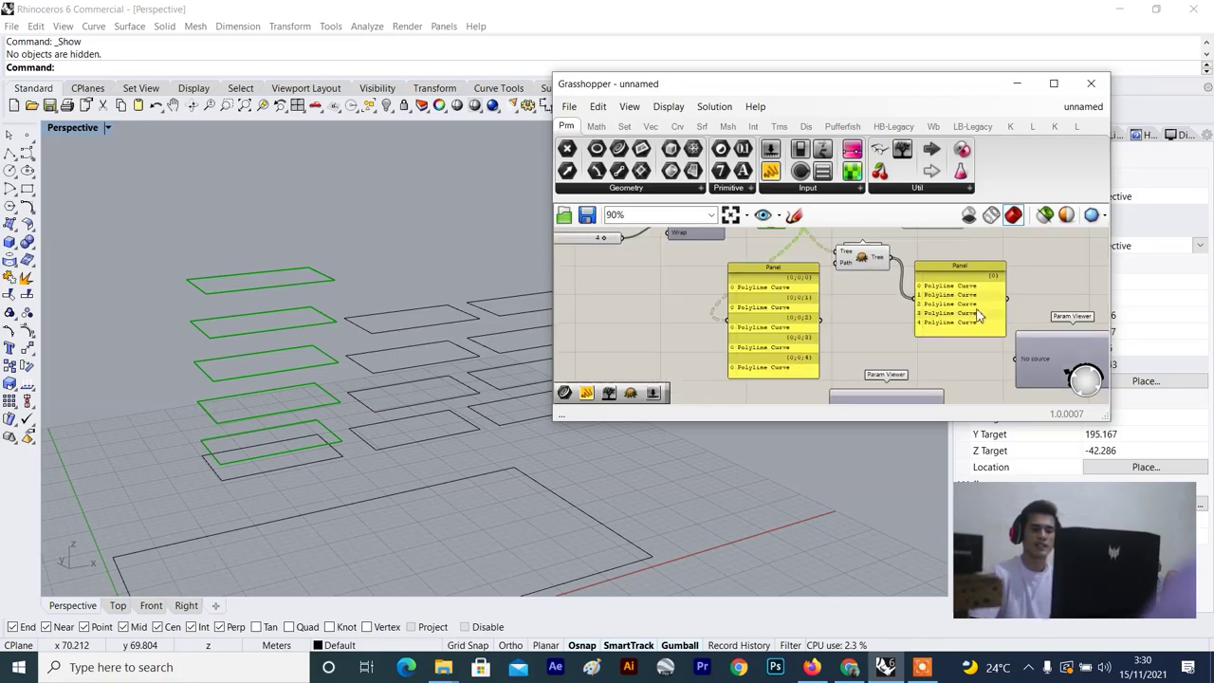
{"action": "right_click_drag", "start_coordinate": [951, 307], "coordinate": [910, 307]}
{"action": "scroll", "coordinate": [911, 307], "scroll_direction": "up", "scroll_amount": 2}
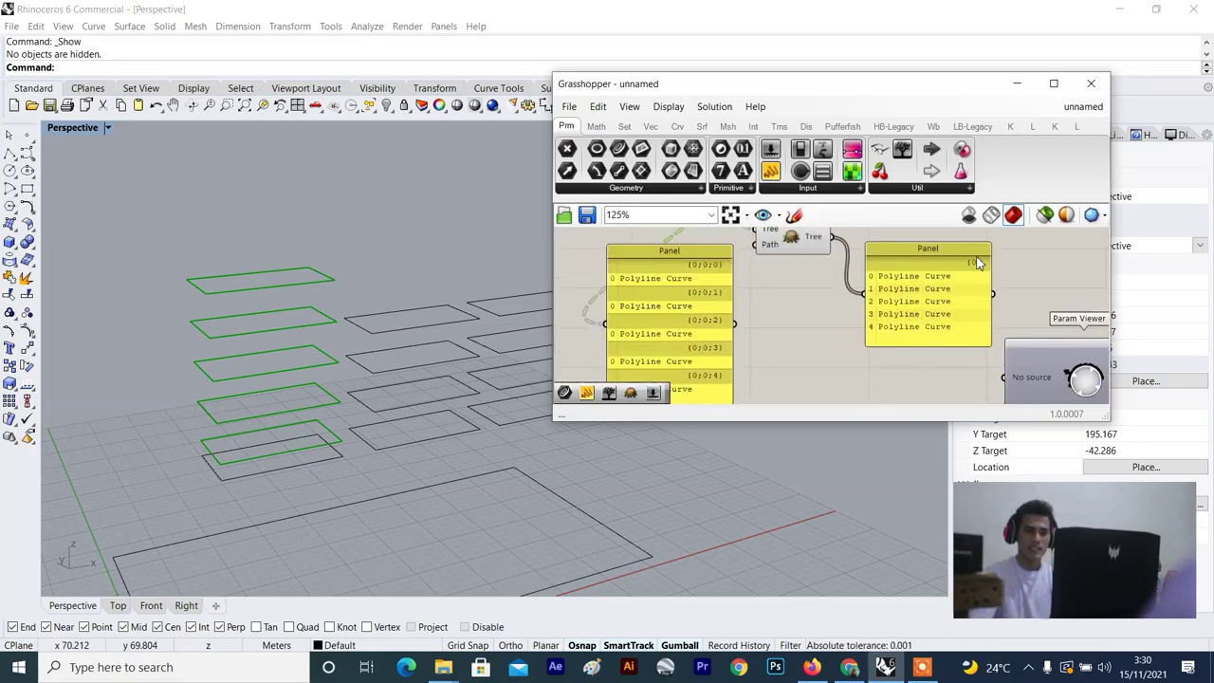
{"action": "scroll", "coordinate": [974, 270], "scroll_direction": "up", "scroll_amount": 3}
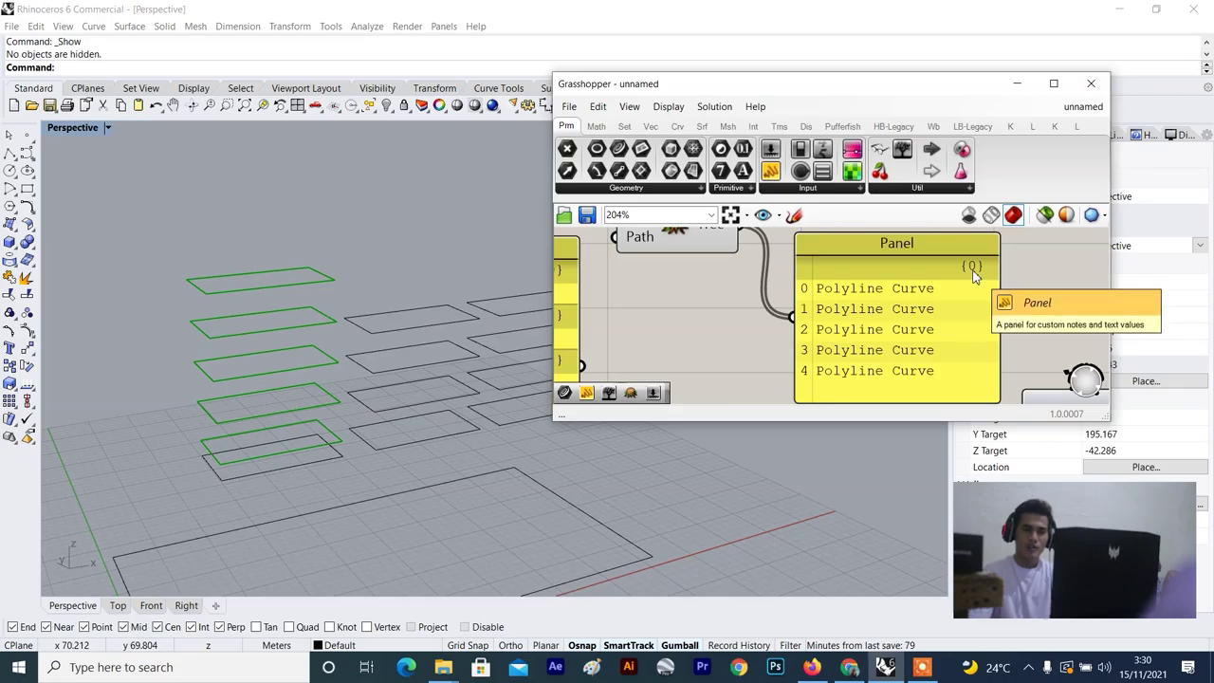
{"action": "scroll", "coordinate": [974, 270], "scroll_direction": "down", "scroll_amount": 5}
{"action": "scroll", "coordinate": [859, 322], "scroll_direction": "up", "scroll_amount": 4}
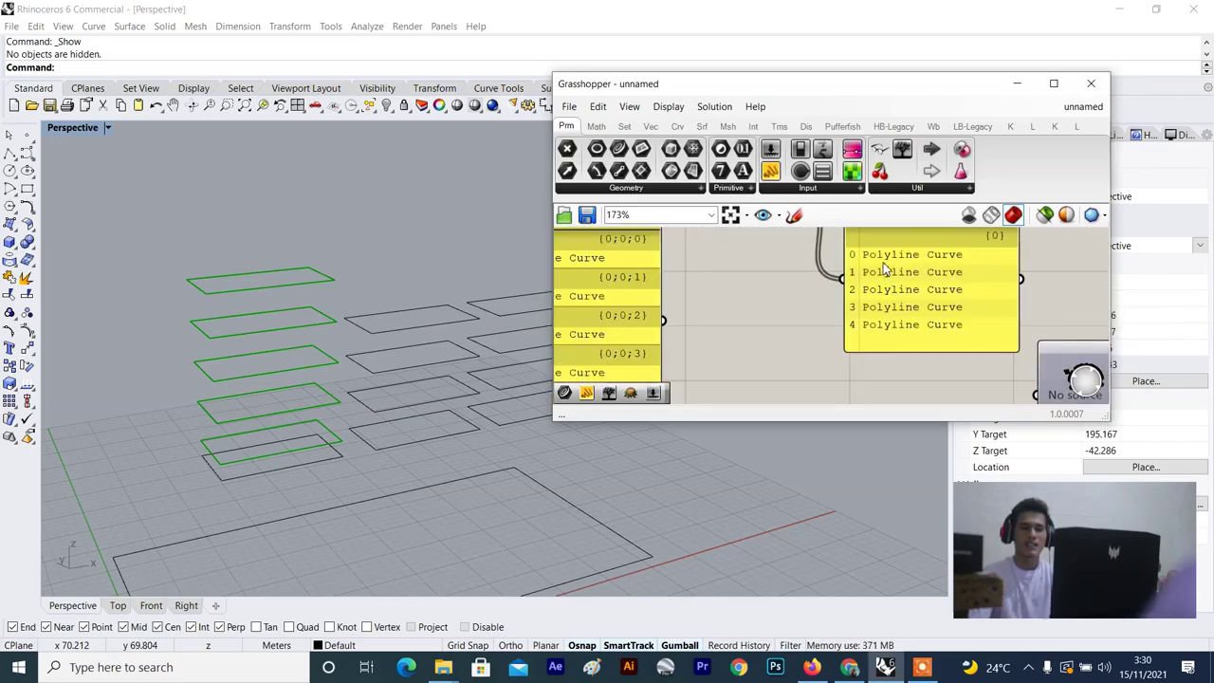
{"action": "scroll", "coordinate": [882, 269], "scroll_direction": "down", "scroll_amount": 3}
{"action": "scroll", "coordinate": [883, 269], "scroll_direction": "up", "scroll_amount": 3}
{"action": "scroll", "coordinate": [949, 302], "scroll_direction": "down", "scroll_amount": 3}
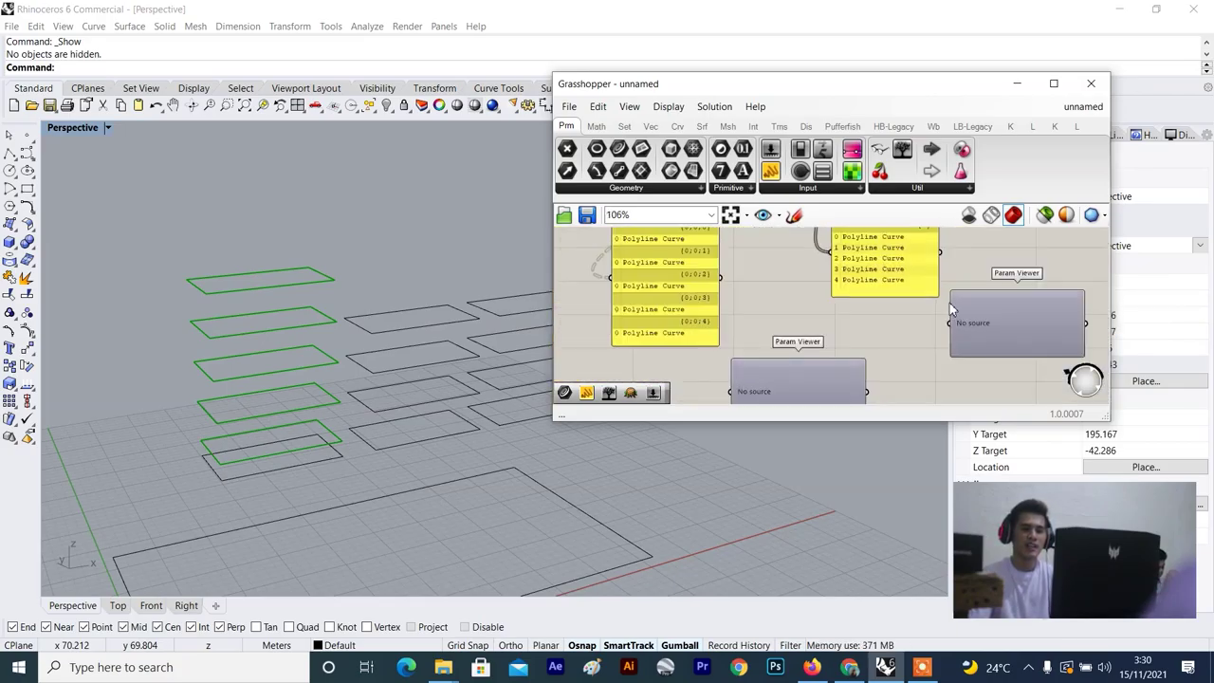
Connect the output of the flattened-data Panel to the Param Viewer beside it.
{"action": "left_click_drag", "start_coordinate": [943, 253], "coordinate": [953, 325]}
{"action": "scroll", "coordinate": [934, 326], "scroll_direction": "down", "scroll_amount": 3}
{"action": "right_click_drag", "start_coordinate": [901, 327], "coordinate": [867, 322]}
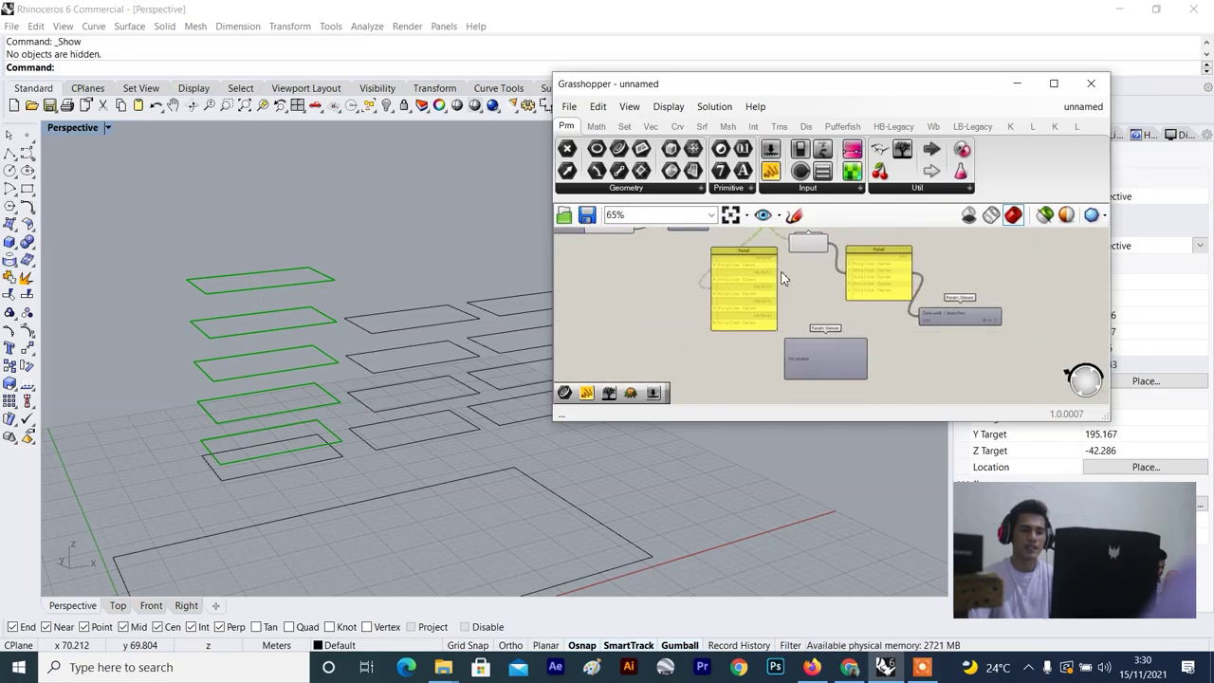
Connect the unflattened curve Panel to the remaining Param Viewer and check the branch paths and item counts it lists.
{"action": "scroll", "coordinate": [777, 286], "scroll_direction": "up", "scroll_amount": 3}
{"action": "right_click_drag", "start_coordinate": [782, 309], "coordinate": [791, 288]}
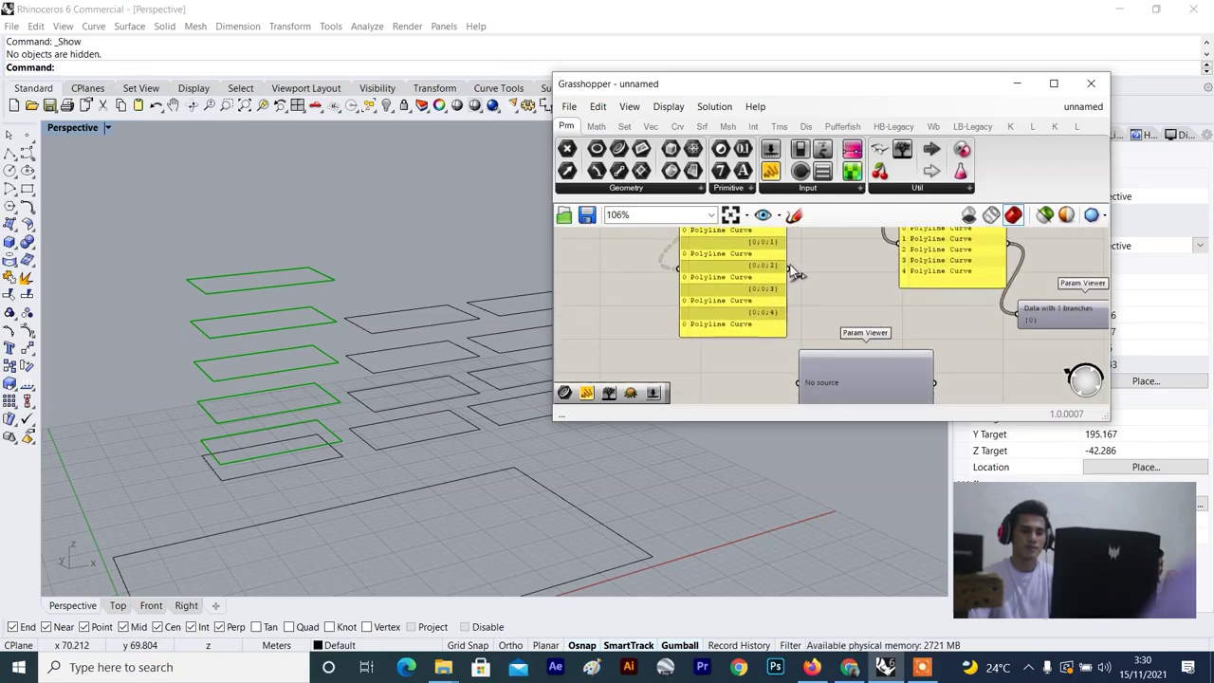
{"action": "left_click_drag", "start_coordinate": [787, 266], "coordinate": [851, 332]}
{"action": "left_click_drag", "start_coordinate": [1041, 327], "coordinate": [989, 351]}
{"action": "scroll", "coordinate": [958, 339], "scroll_direction": "up", "scroll_amount": 3}
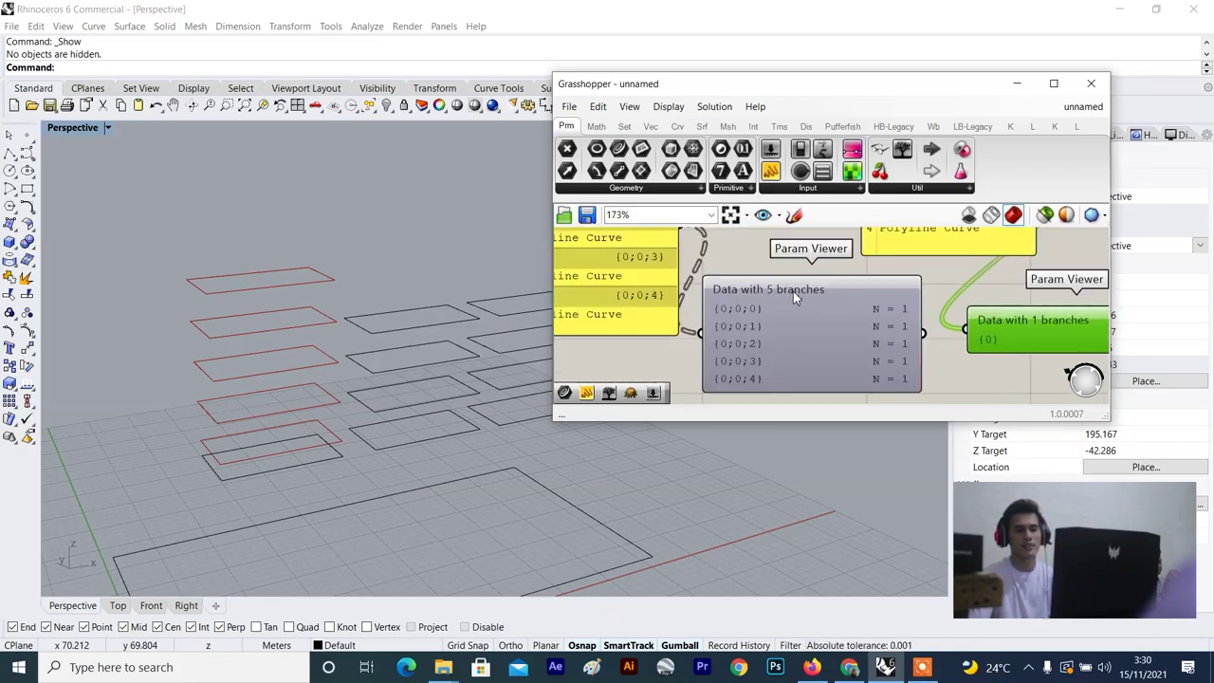
{"action": "mouse_move", "coordinate": [750, 314]}
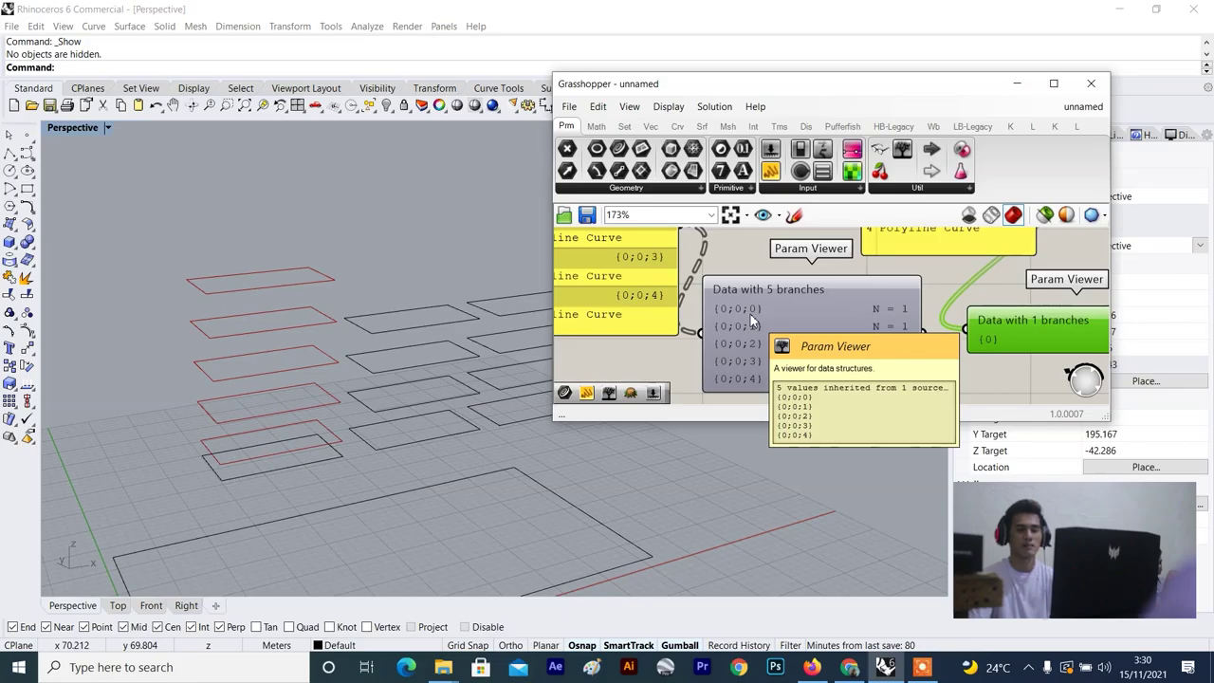
{"action": "scroll", "coordinate": [882, 312], "scroll_direction": "up", "scroll_amount": 1}
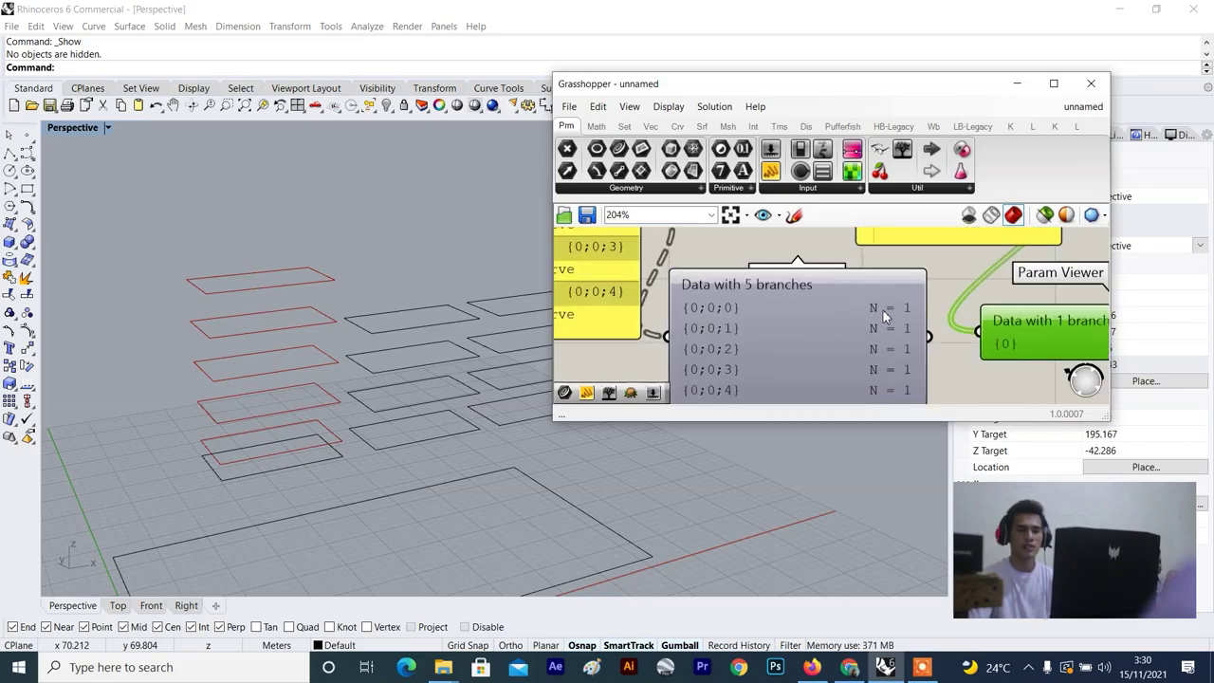
{"action": "mouse_move", "coordinate": [910, 308]}
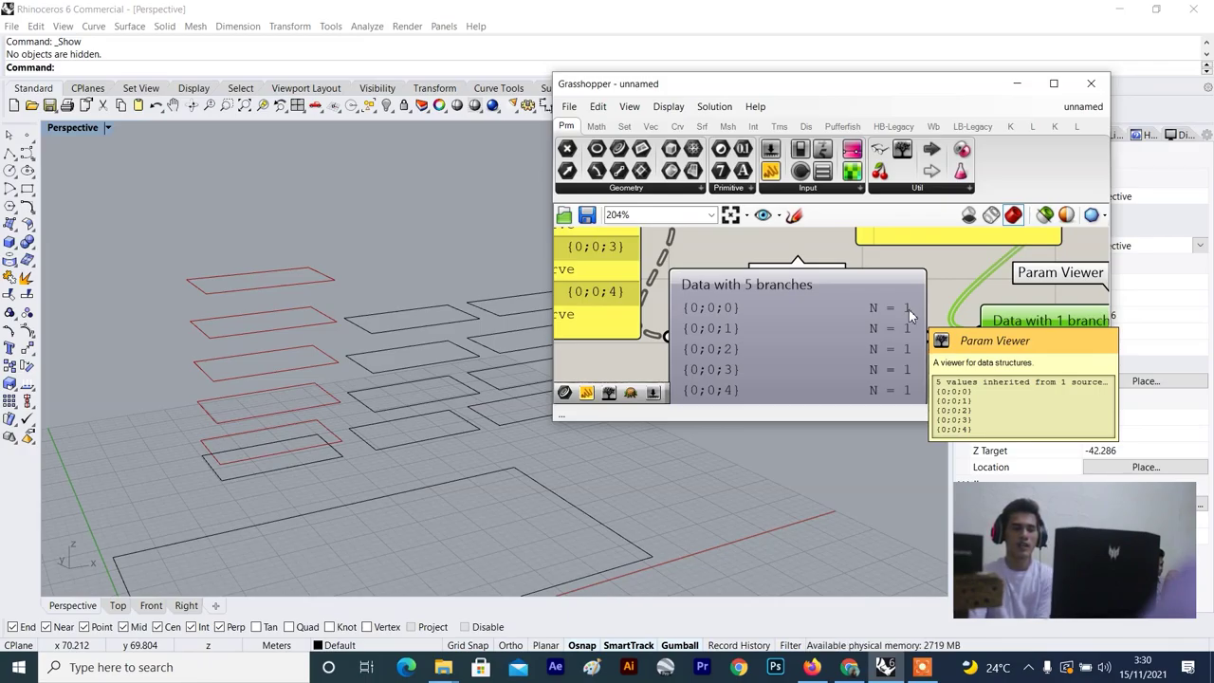
Compare the branch paths and item counts listed in the Param Viewers for the unflattened and flattened curves.
{"action": "scroll", "coordinate": [869, 313], "scroll_direction": "up", "scroll_amount": 1}
{"action": "mouse_move", "coordinate": [869, 313]}
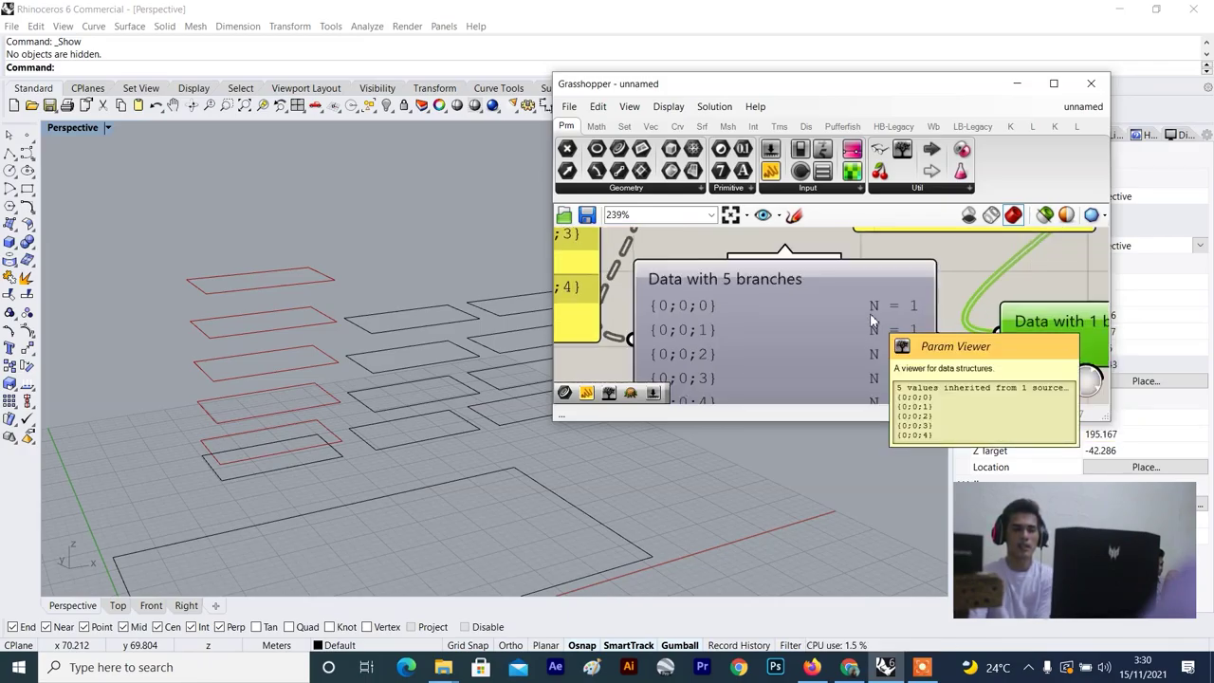
{"action": "scroll", "coordinate": [870, 313], "scroll_direction": "down", "scroll_amount": 5}
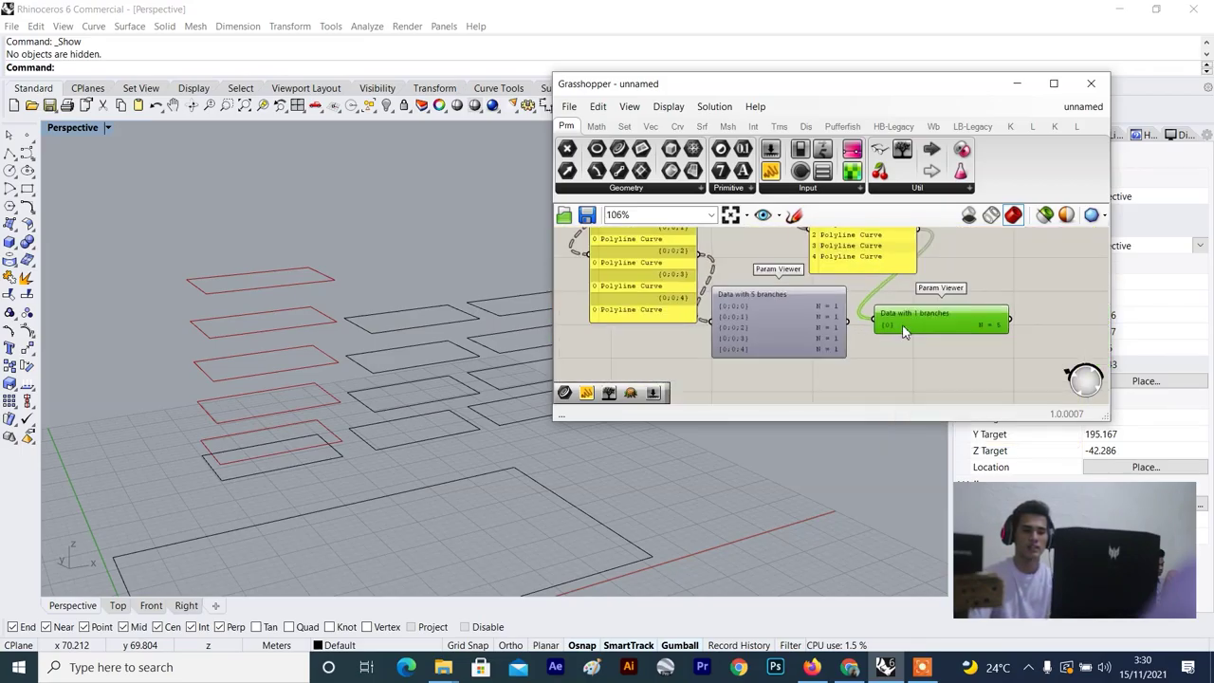
{"action": "scroll", "coordinate": [915, 329], "scroll_direction": "up", "scroll_amount": 4}
{"action": "scroll", "coordinate": [996, 334], "scroll_direction": "down", "scroll_amount": 4}
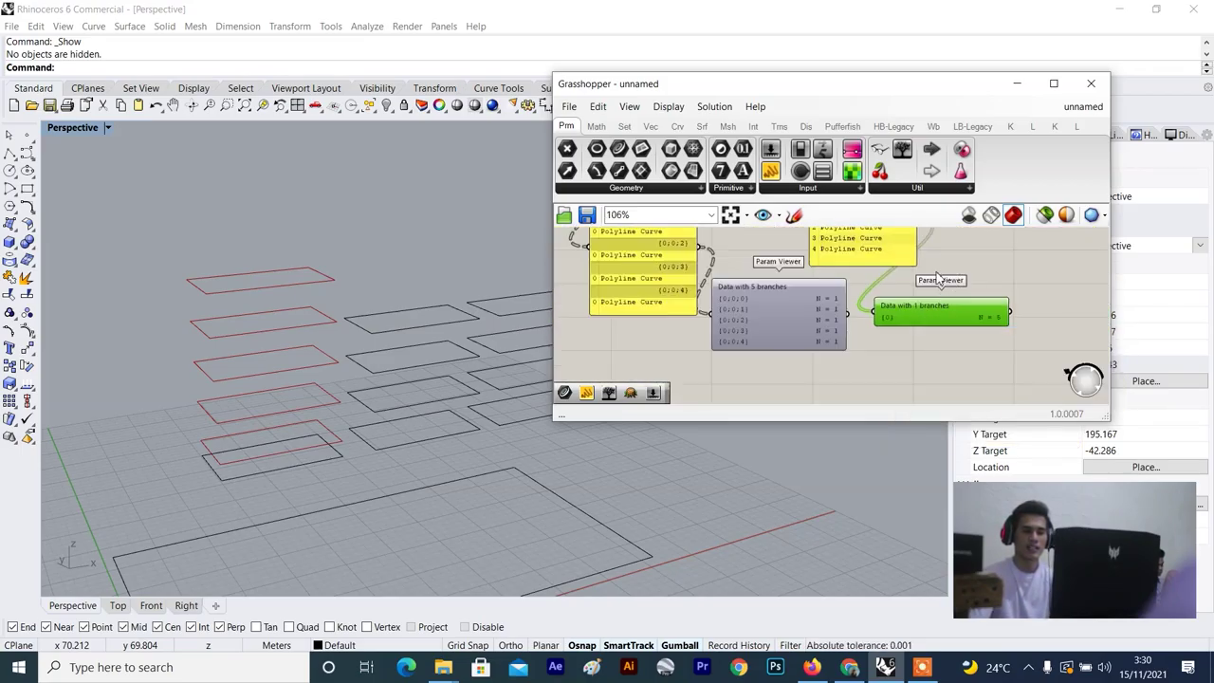
{"action": "scroll", "coordinate": [925, 341], "scroll_direction": "up", "scroll_amount": 4}
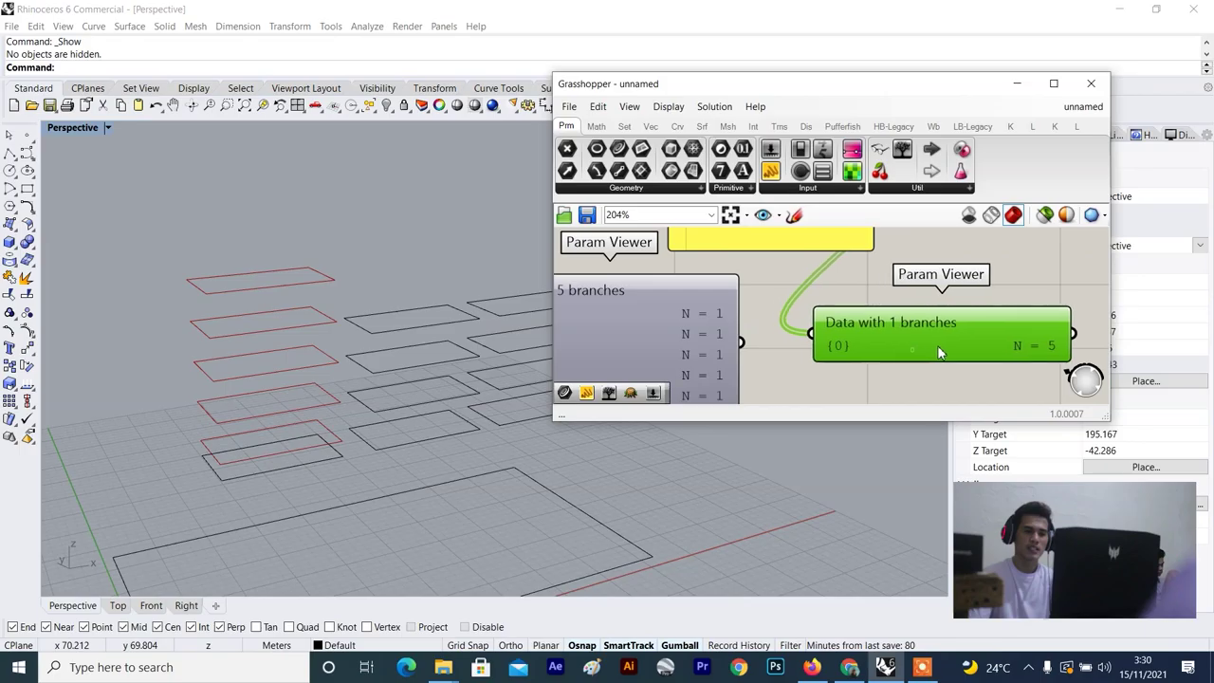
{"action": "scroll", "coordinate": [939, 342], "scroll_direction": "down", "scroll_amount": 3}
{"action": "scroll", "coordinate": [948, 337], "scroll_direction": "up", "scroll_amount": 2}
{"action": "scroll", "coordinate": [960, 320], "scroll_direction": "up", "scroll_amount": 2}
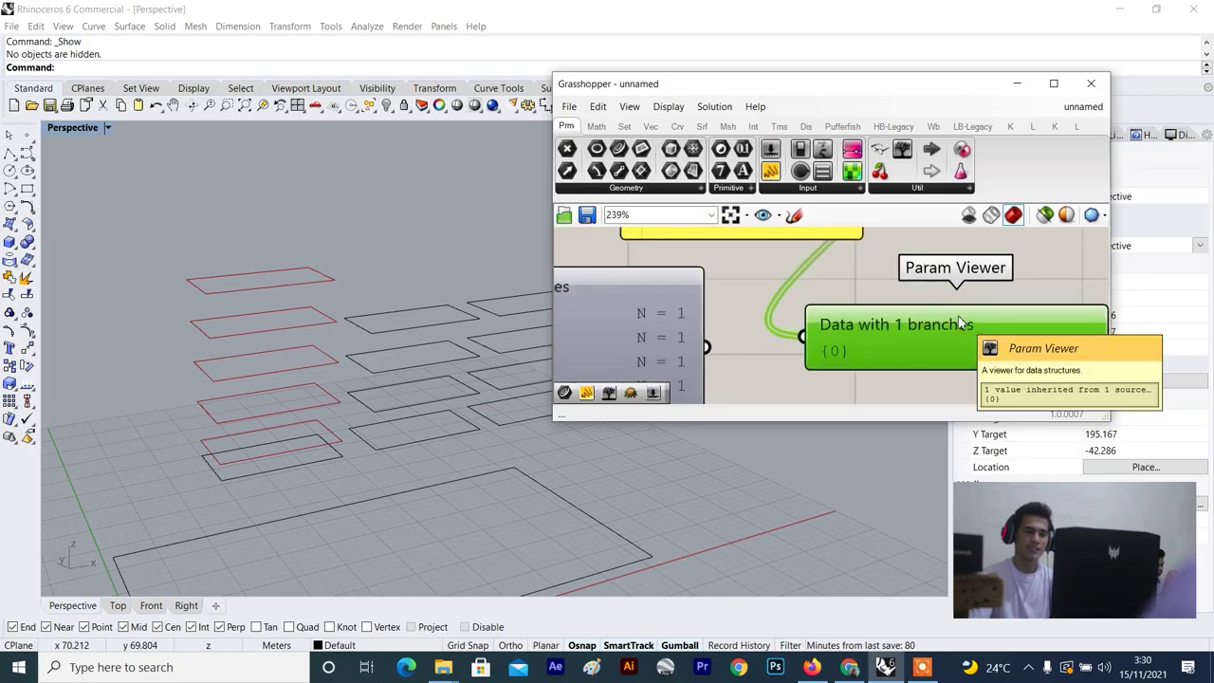
{"action": "scroll", "coordinate": [956, 342], "scroll_direction": "down", "scroll_amount": 2}
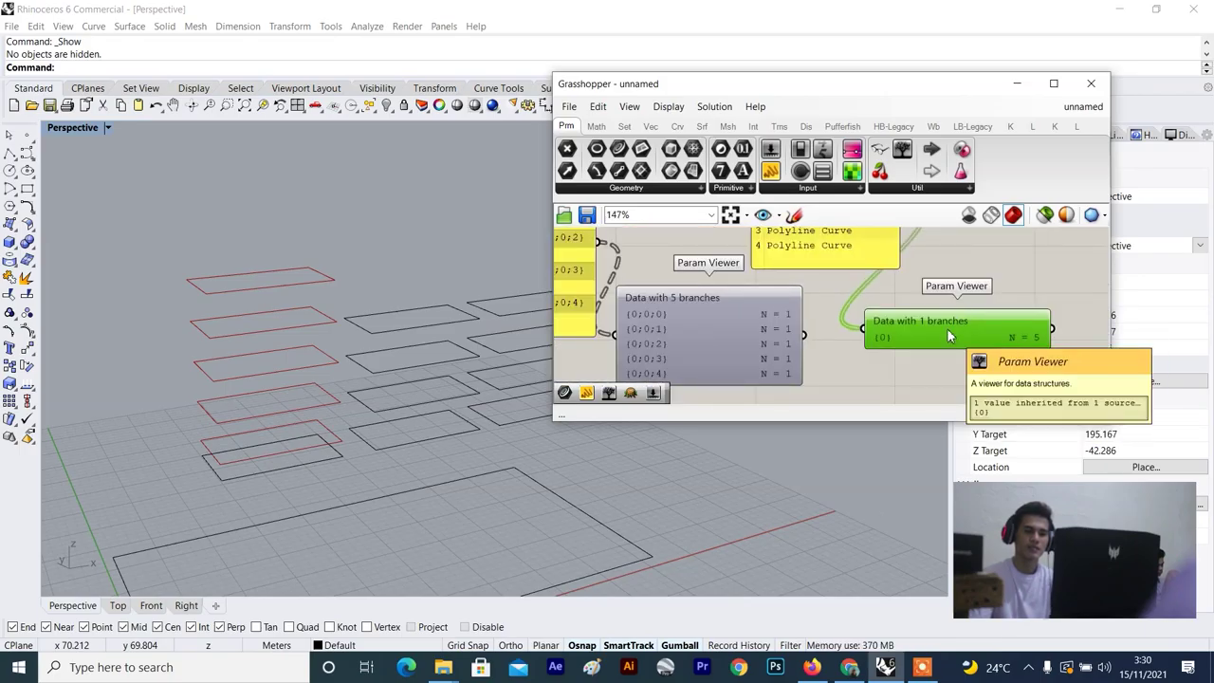
{"action": "scroll", "coordinate": [946, 328], "scroll_direction": "up", "scroll_amount": 1}
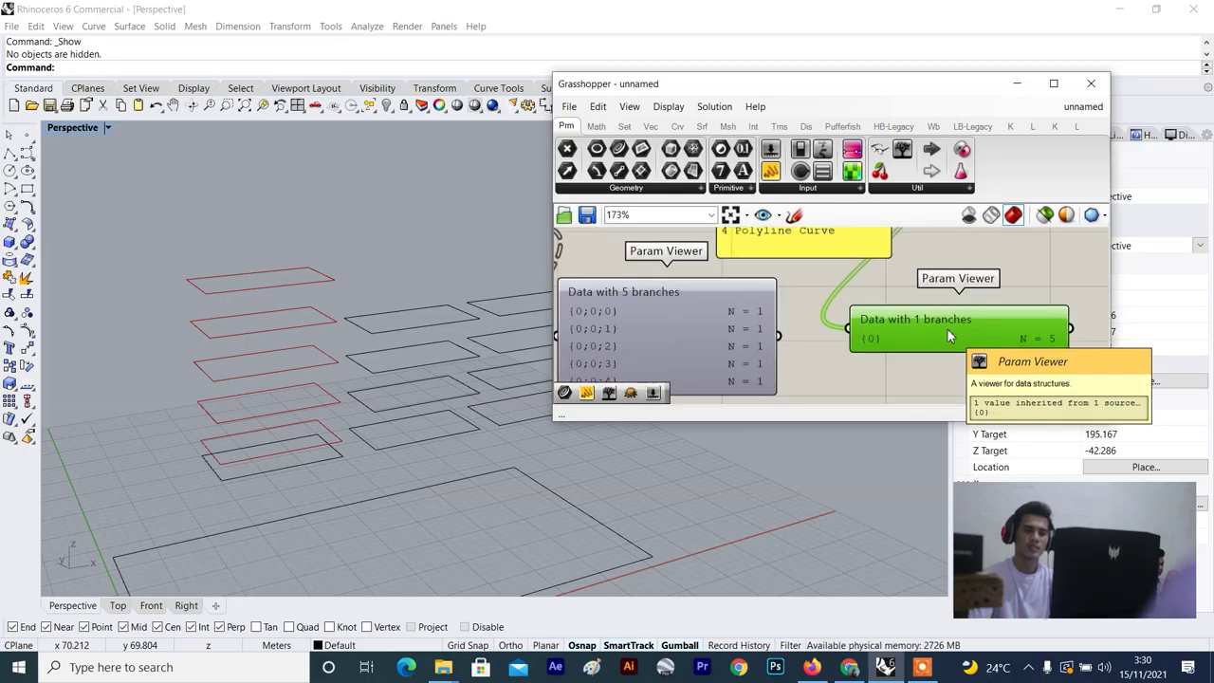
{"action": "scroll", "coordinate": [1036, 339], "scroll_direction": "down", "scroll_amount": 2}
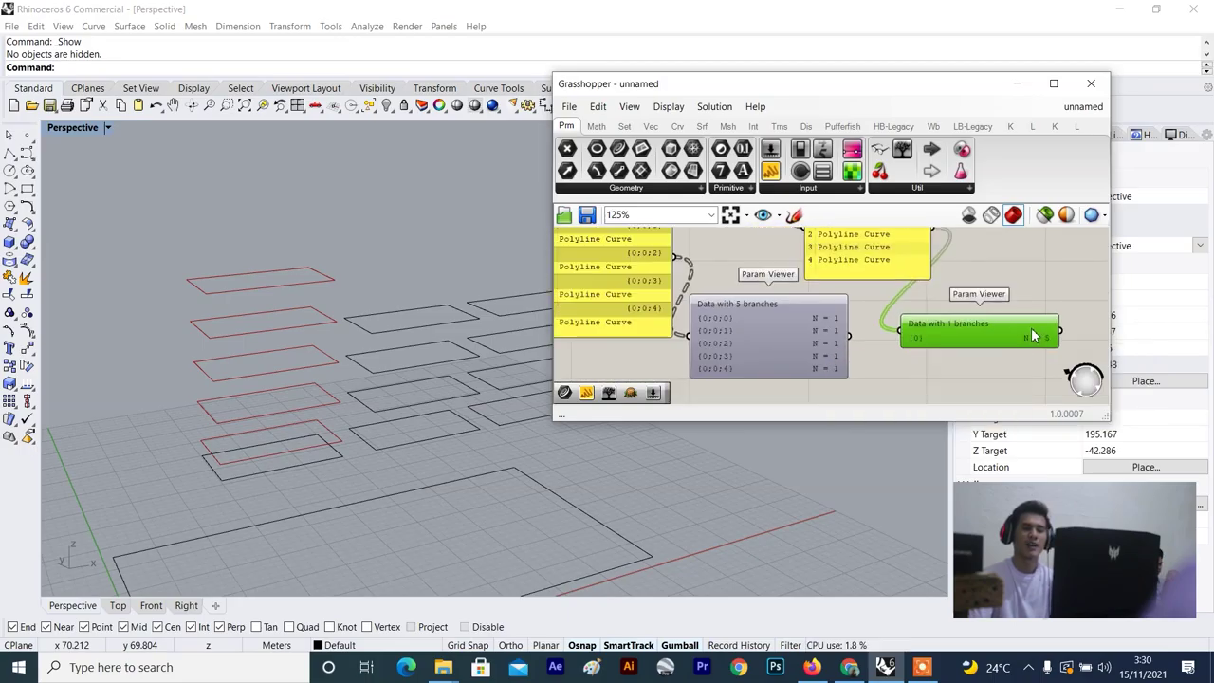
{"action": "scroll", "coordinate": [1013, 327], "scroll_direction": "down", "scroll_amount": 4}
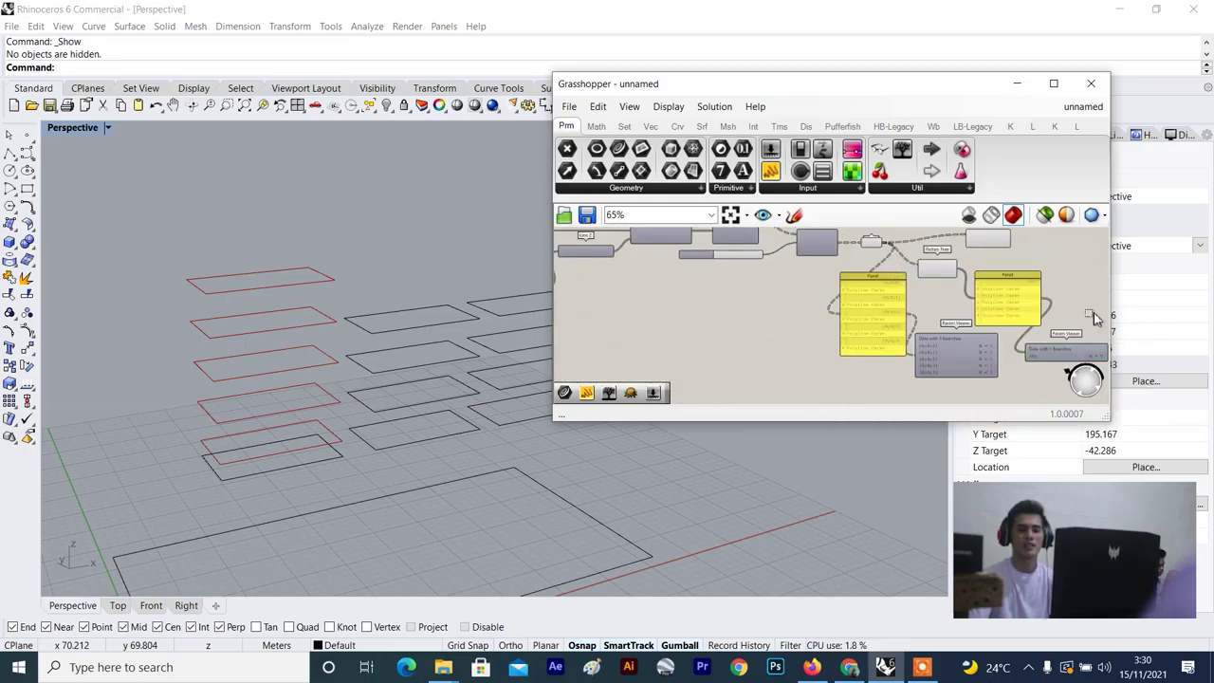
{"action": "left_click_drag", "start_coordinate": [856, 361], "coordinate": [854, 360]}
{"action": "key", "text": "Delete"}
{"action": "scroll", "coordinate": [929, 289], "scroll_direction": "up", "scroll_amount": 3}
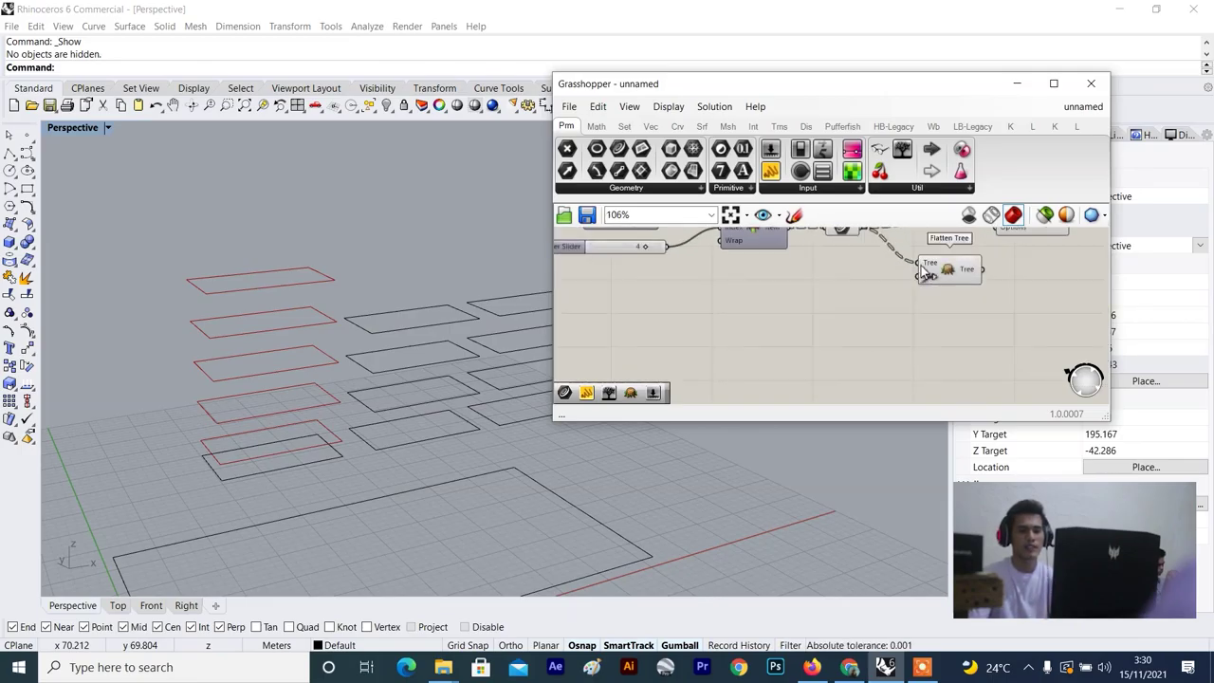
{"action": "key", "text": "ctrl+z"}
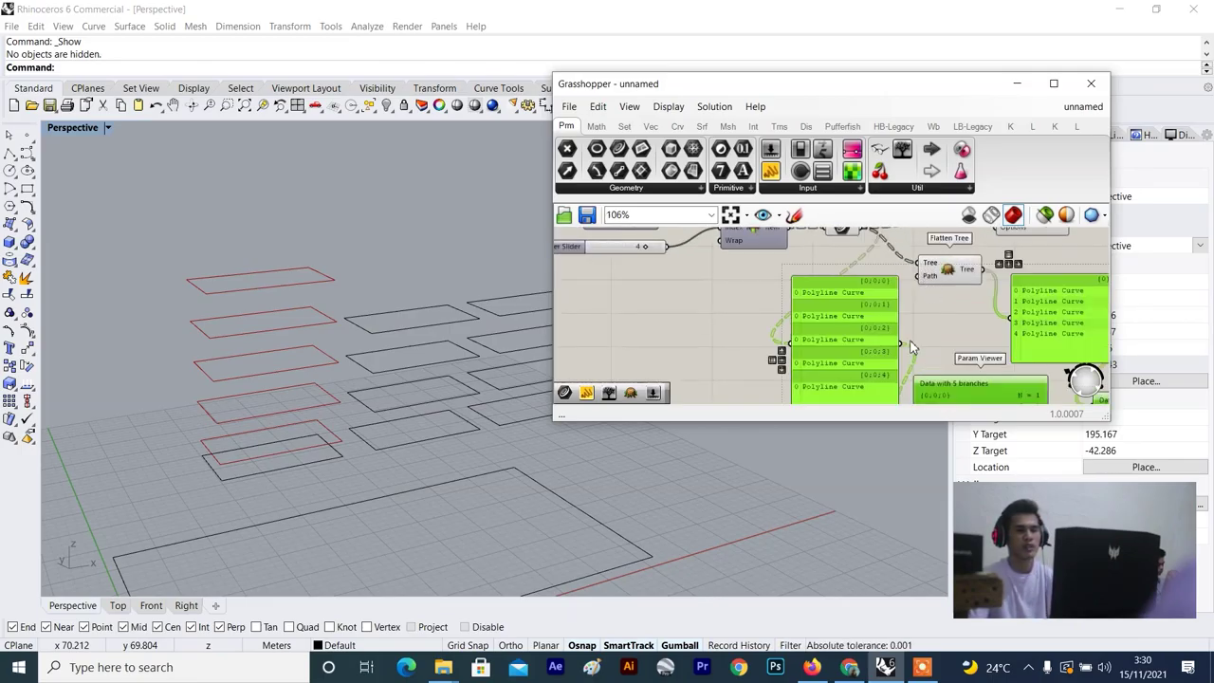
{"action": "left_click", "coordinate": [927, 306]}
Select the Curve parameter and the Flatten Tree component in turn to compare the outlines they highlight.
{"action": "scroll", "coordinate": [927, 306], "scroll_direction": "down", "scroll_amount": 4}
{"action": "right_click_drag", "start_coordinate": [928, 306], "coordinate": [911, 335]}
{"action": "scroll", "coordinate": [857, 302], "scroll_direction": "up", "scroll_amount": 6}
{"action": "left_click", "coordinate": [856, 302]}
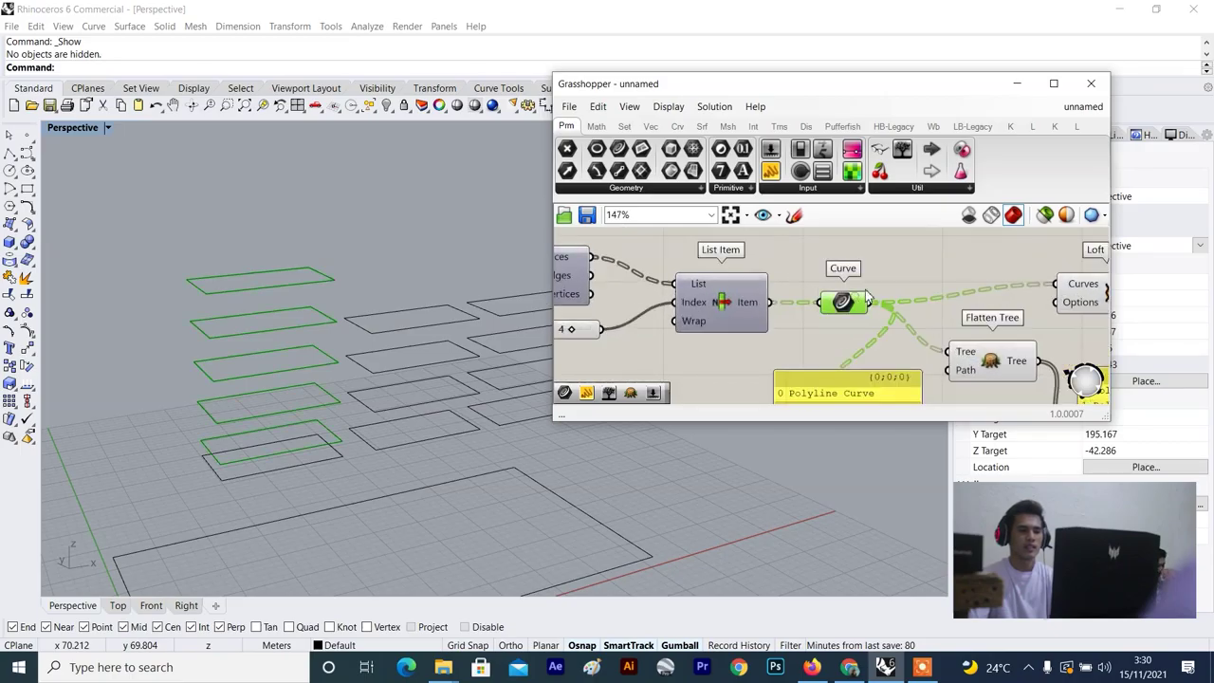
{"action": "left_click", "coordinate": [977, 351]}
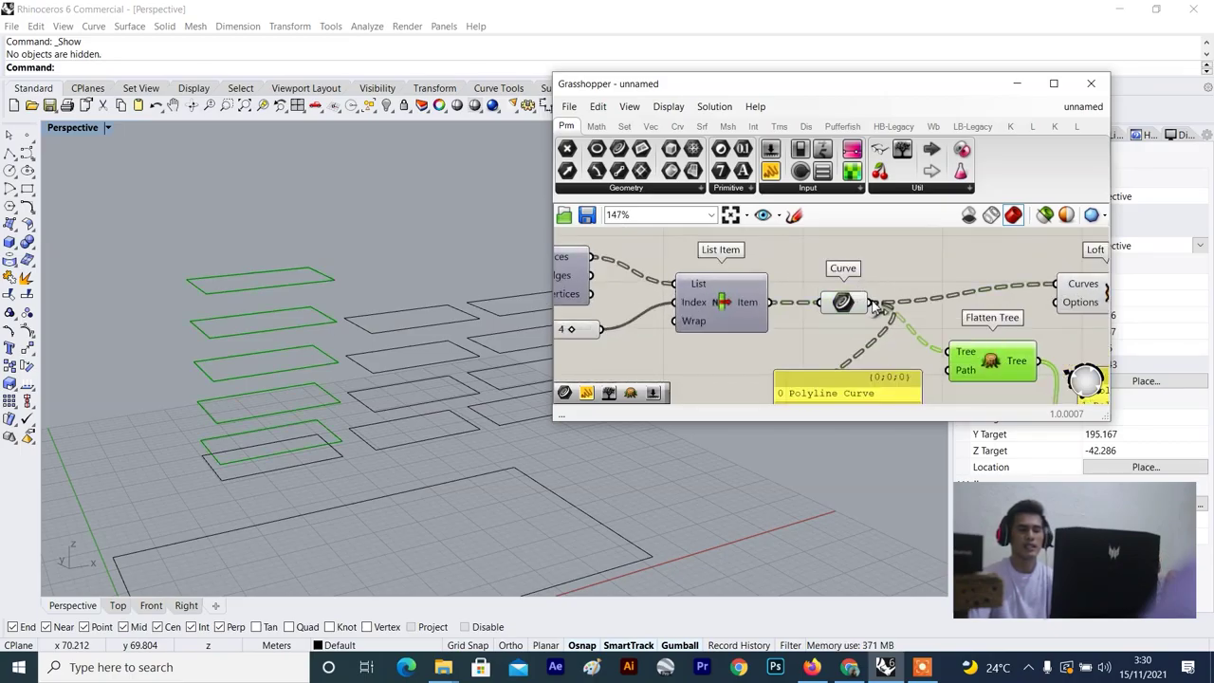
Move the Loft component to free space and connect the Flatten Tree output to its Curves input, replacing the direct curve connection.
{"action": "scroll", "coordinate": [979, 360], "scroll_direction": "down", "scroll_amount": 5}
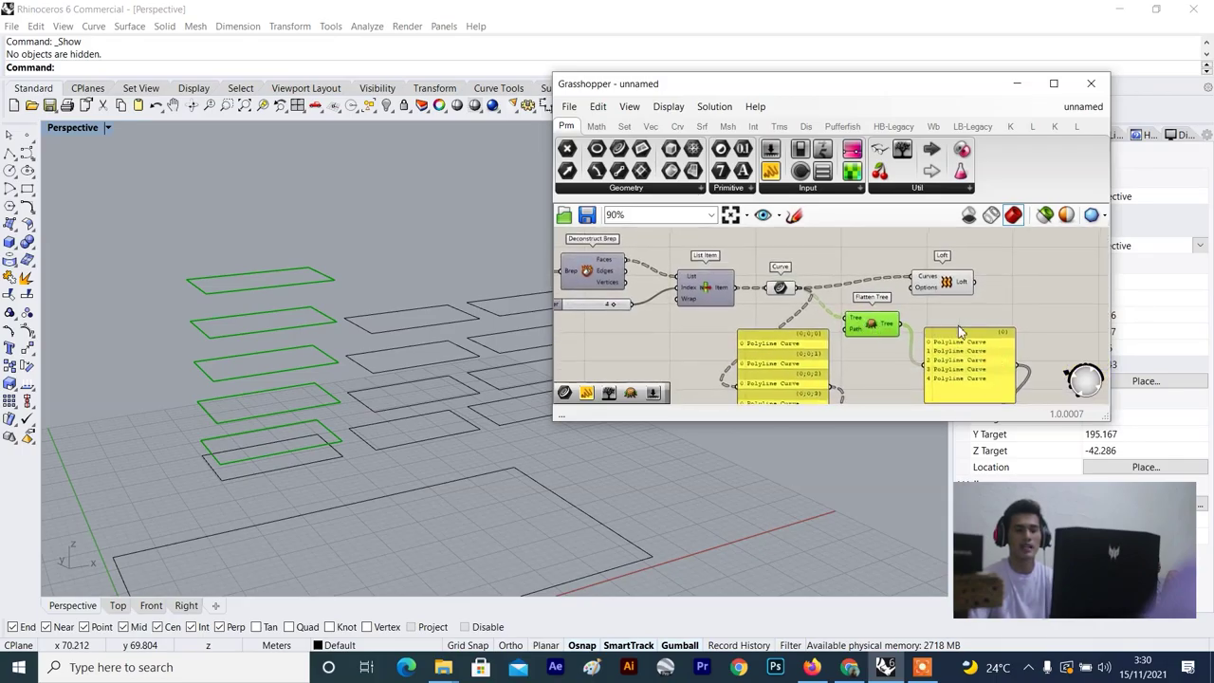
{"action": "scroll", "coordinate": [937, 368], "scroll_direction": "down", "scroll_amount": 2}
{"action": "scroll", "coordinate": [893, 358], "scroll_direction": "up", "scroll_amount": 2}
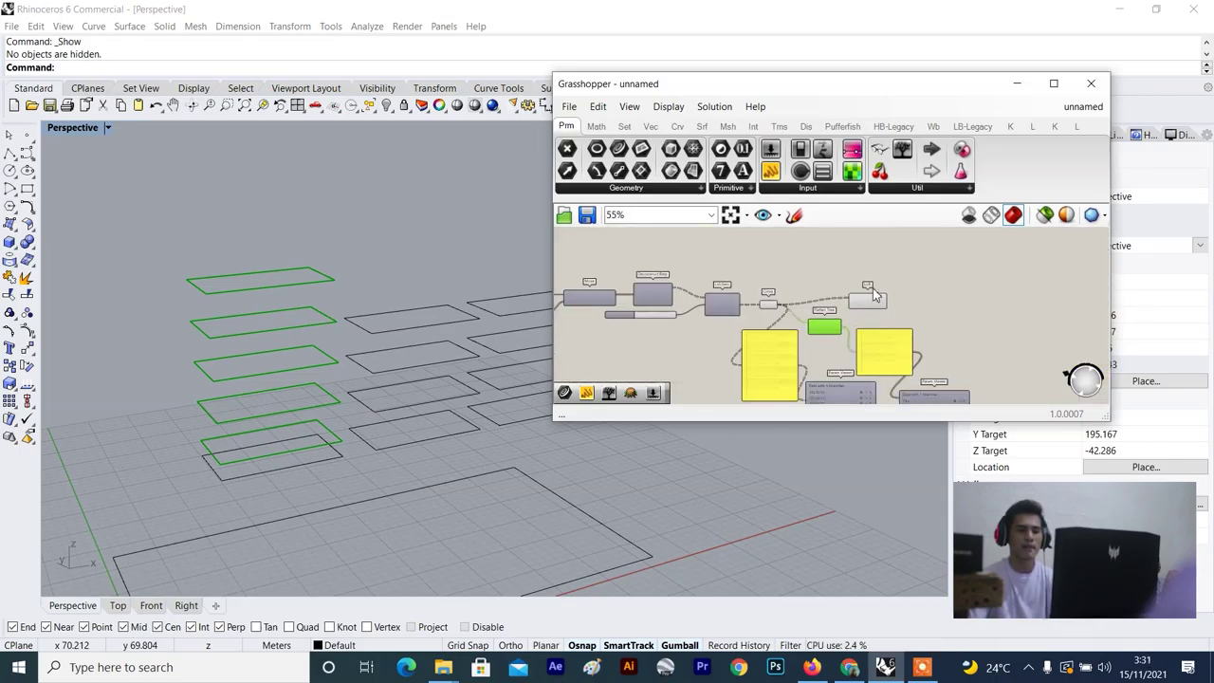
{"action": "left_click_drag", "start_coordinate": [872, 294], "coordinate": [928, 296]}
{"action": "scroll", "coordinate": [927, 296], "scroll_direction": "up", "scroll_amount": 3}
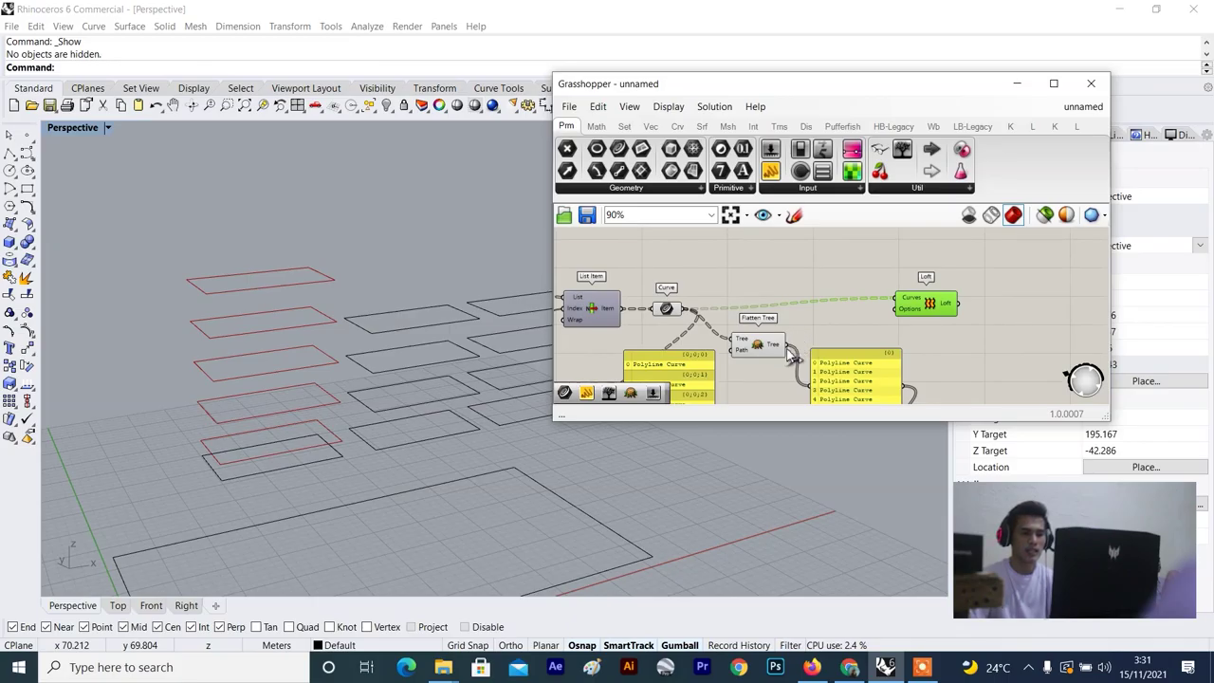
{"action": "left_click_drag", "start_coordinate": [787, 346], "coordinate": [922, 311]}
{"action": "left_click", "coordinate": [993, 309]}
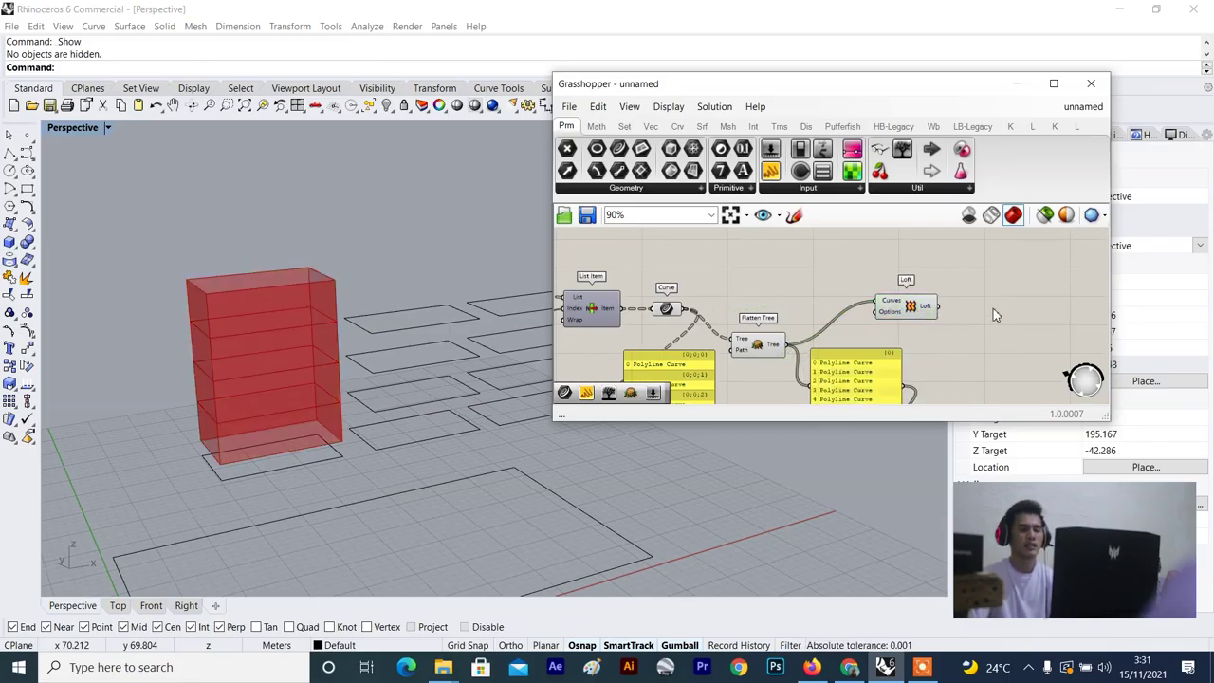
Select Flatten Tree and Loft in turn and inspect the outlines and lofted surface in the Perspective viewport.
{"action": "scroll", "coordinate": [777, 336], "scroll_direction": "up", "scroll_amount": 3}
{"action": "left_click", "coordinate": [731, 343]}
{"action": "scroll", "coordinate": [309, 371], "scroll_direction": "down", "scroll_amount": 5}
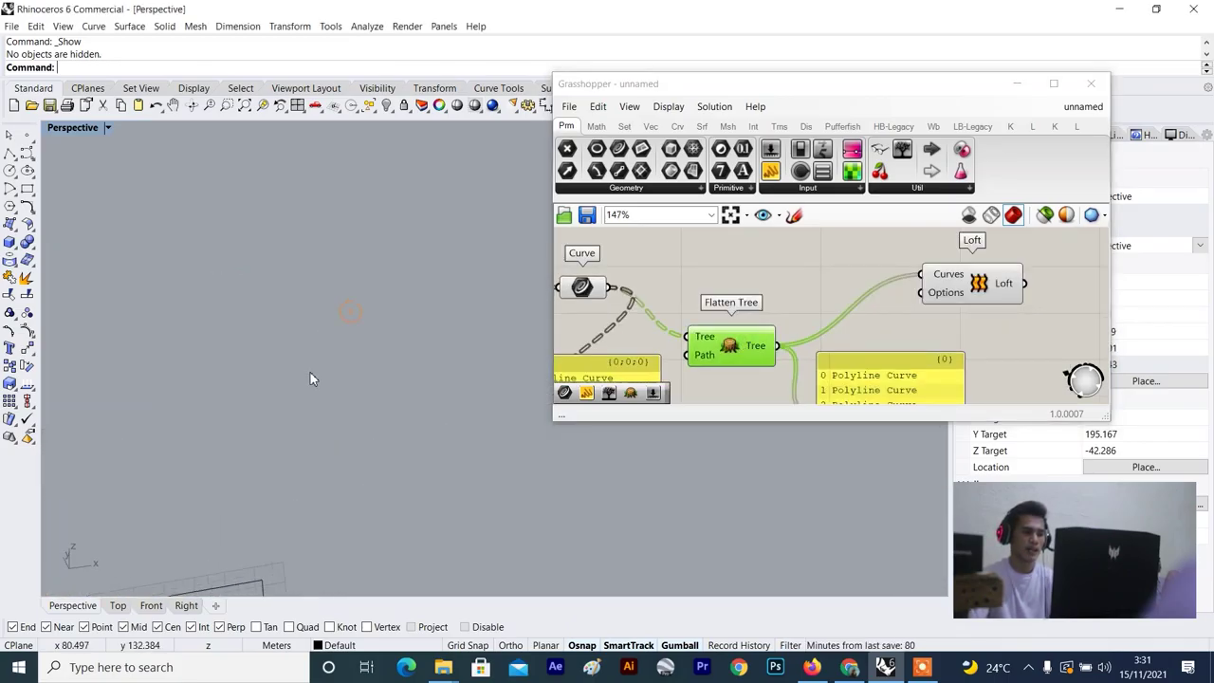
{"action": "mouse_move", "coordinate": [310, 354]}
{"action": "right_mouse_down"}
{"action": "mouse_move", "coordinate": [360, 427]}
{"action": "mouse_move", "coordinate": [294, 360]}
{"action": "right_mouse_up"}
{"action": "scroll", "coordinate": [293, 359], "scroll_direction": "up", "scroll_amount": 6}
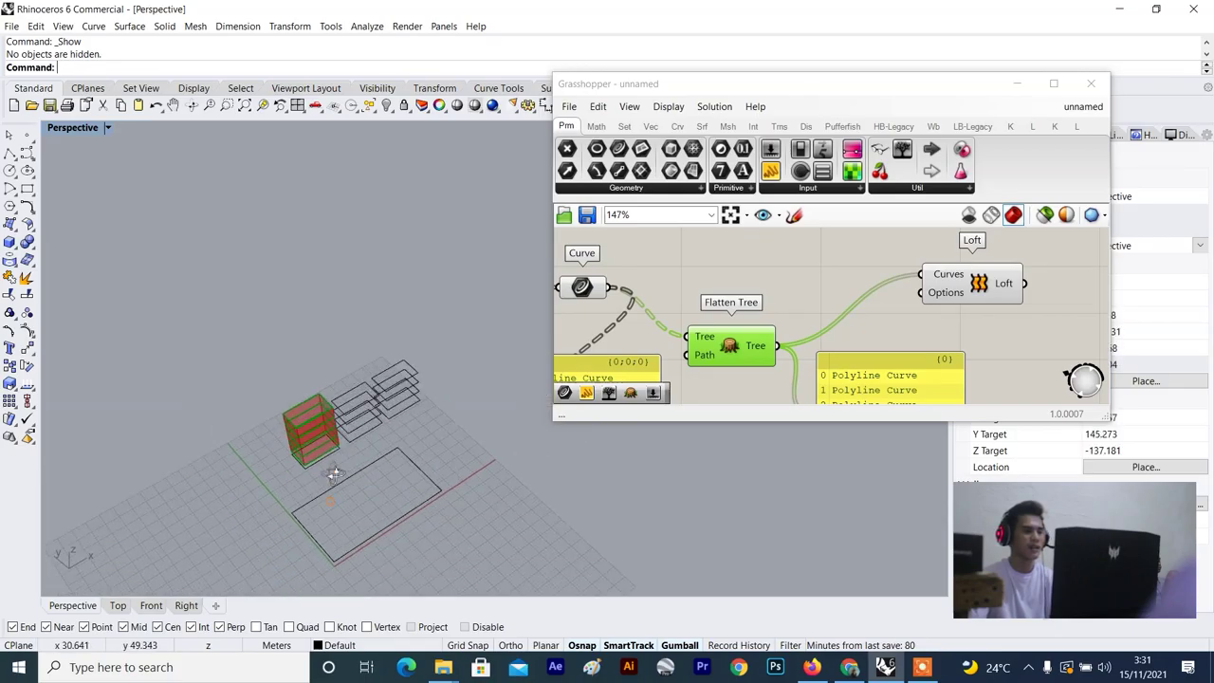
{"action": "scroll", "coordinate": [313, 241], "scroll_direction": "down", "scroll_amount": 4}
{"action": "scroll", "coordinate": [293, 258], "scroll_direction": "up", "scroll_amount": 2}
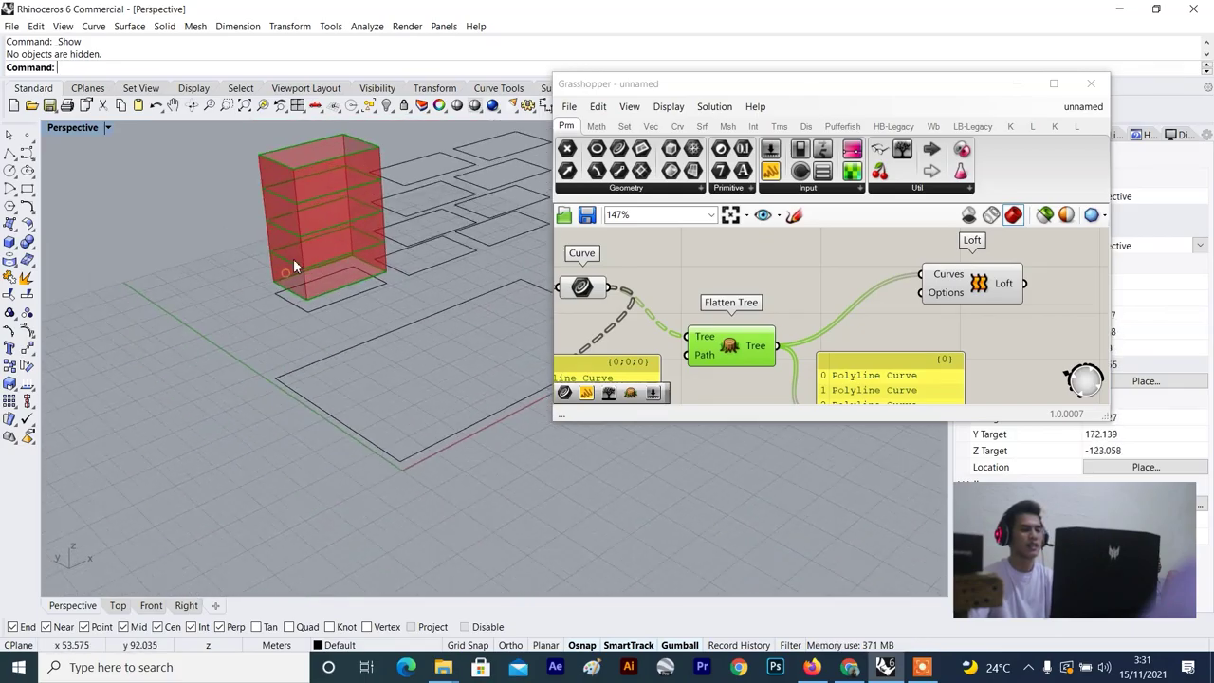
{"action": "left_click", "coordinate": [968, 275]}
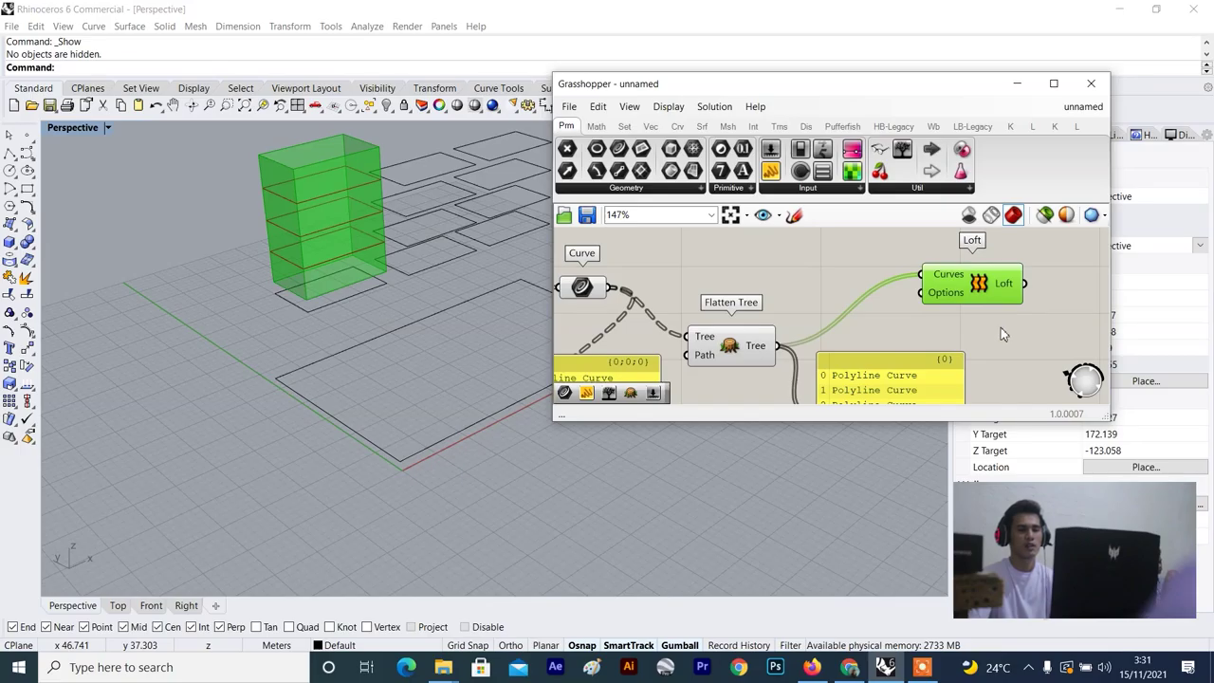
{"action": "left_click", "coordinate": [918, 255]}
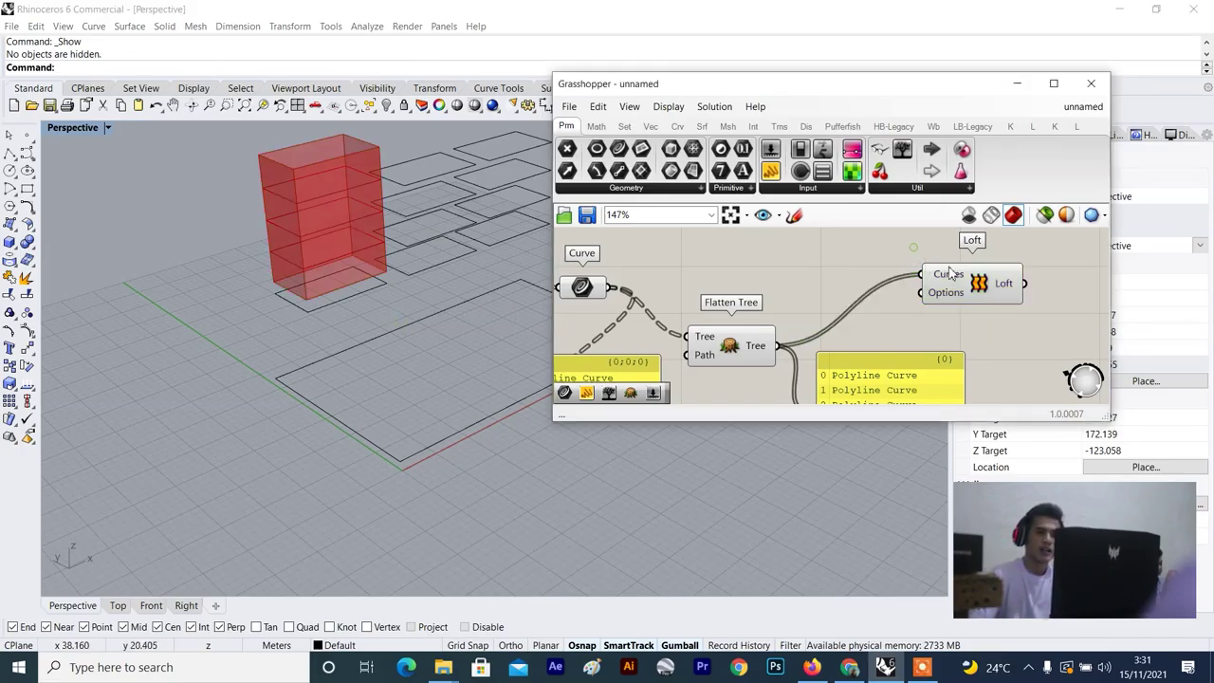
Reposition Loft closer to Flatten Tree and raise Flatten Tree into line with the Curve parameter.
{"action": "left_click_drag", "start_coordinate": [984, 294], "coordinate": [929, 296]}
{"action": "left_click", "coordinate": [978, 310]}
{"action": "scroll", "coordinate": [397, 283], "scroll_direction": "down", "scroll_amount": 4}
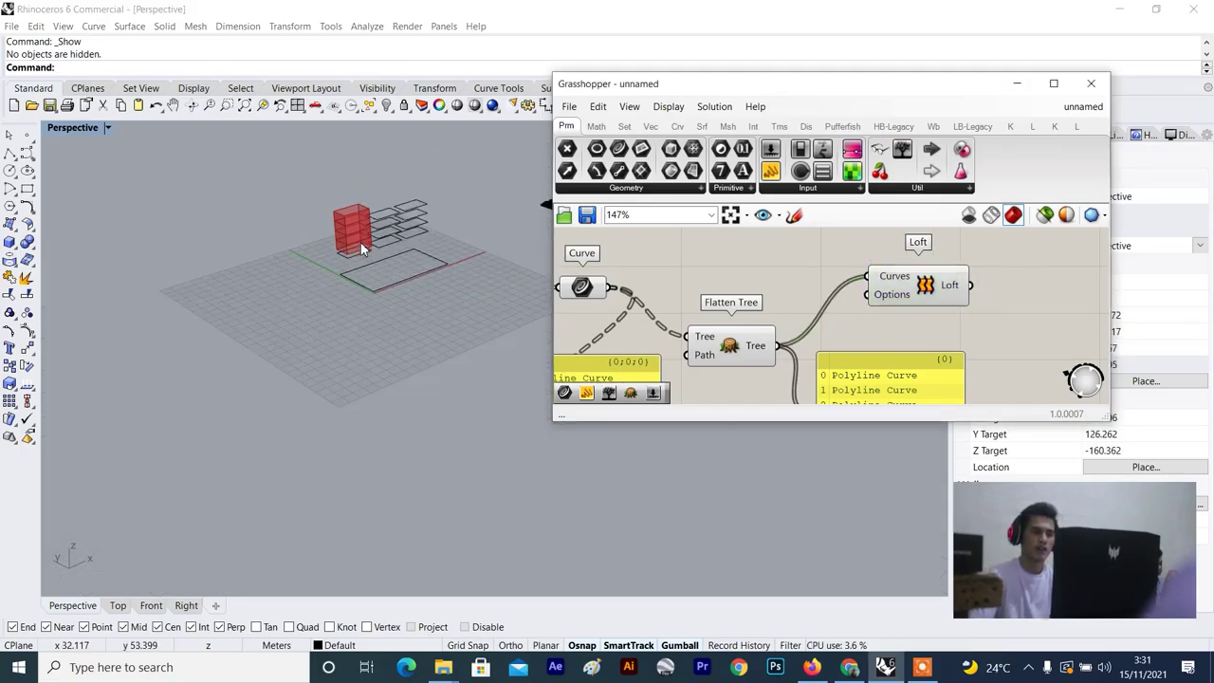
{"action": "scroll", "coordinate": [305, 247], "scroll_direction": "up", "scroll_amount": 2}
{"action": "scroll", "coordinate": [305, 246], "scroll_direction": "up", "scroll_amount": 4}
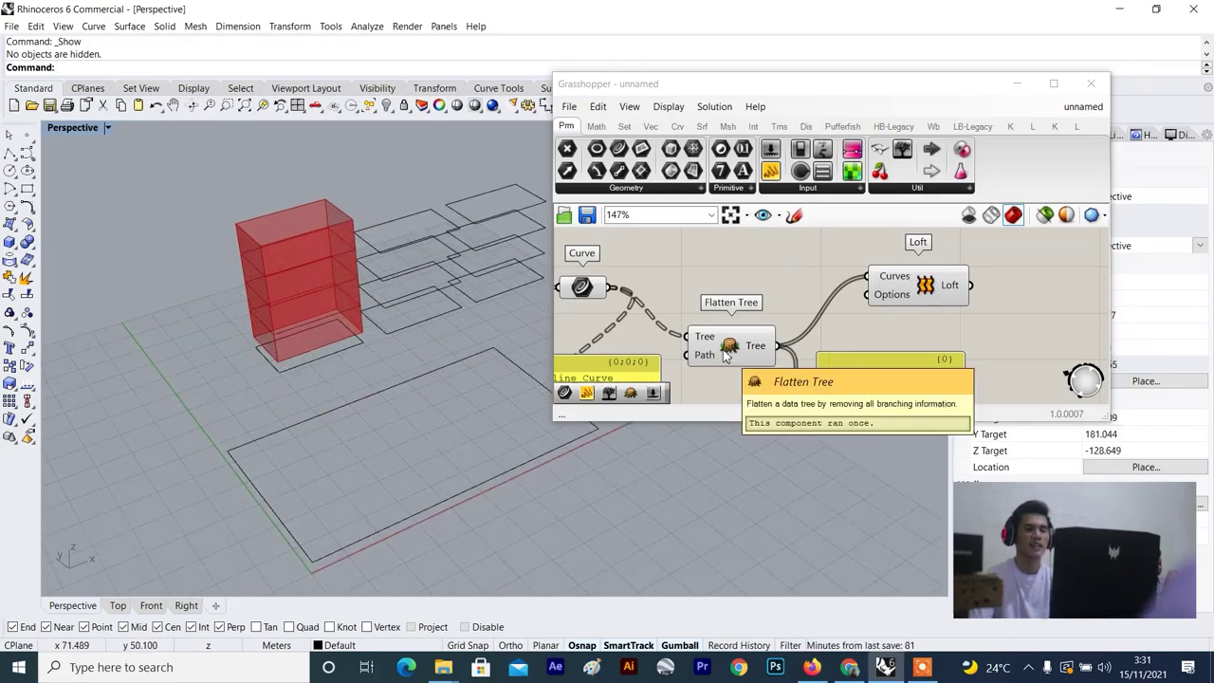
{"action": "left_click_drag", "start_coordinate": [725, 352], "coordinate": [724, 320]}
{"action": "left_click", "coordinate": [811, 265]}
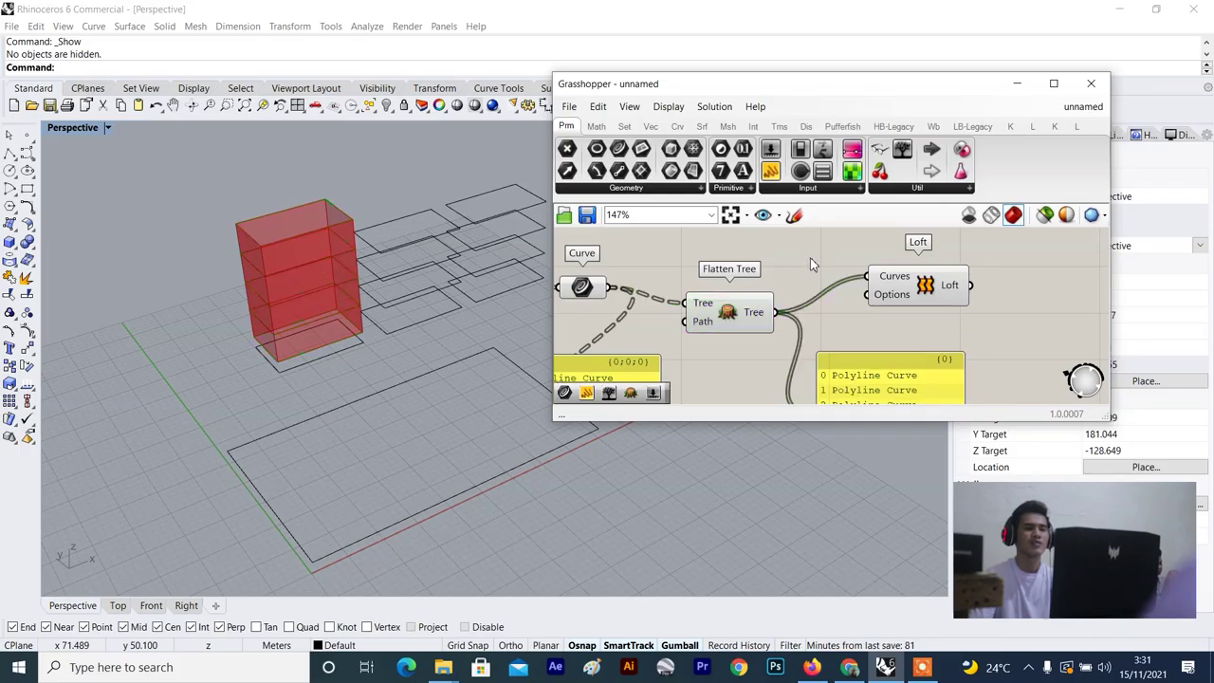
Review the Flatten Tree component's description and its connections to the Curve parameter and Loft.
{"action": "scroll", "coordinate": [1036, 258], "scroll_direction": "down", "scroll_amount": 6}
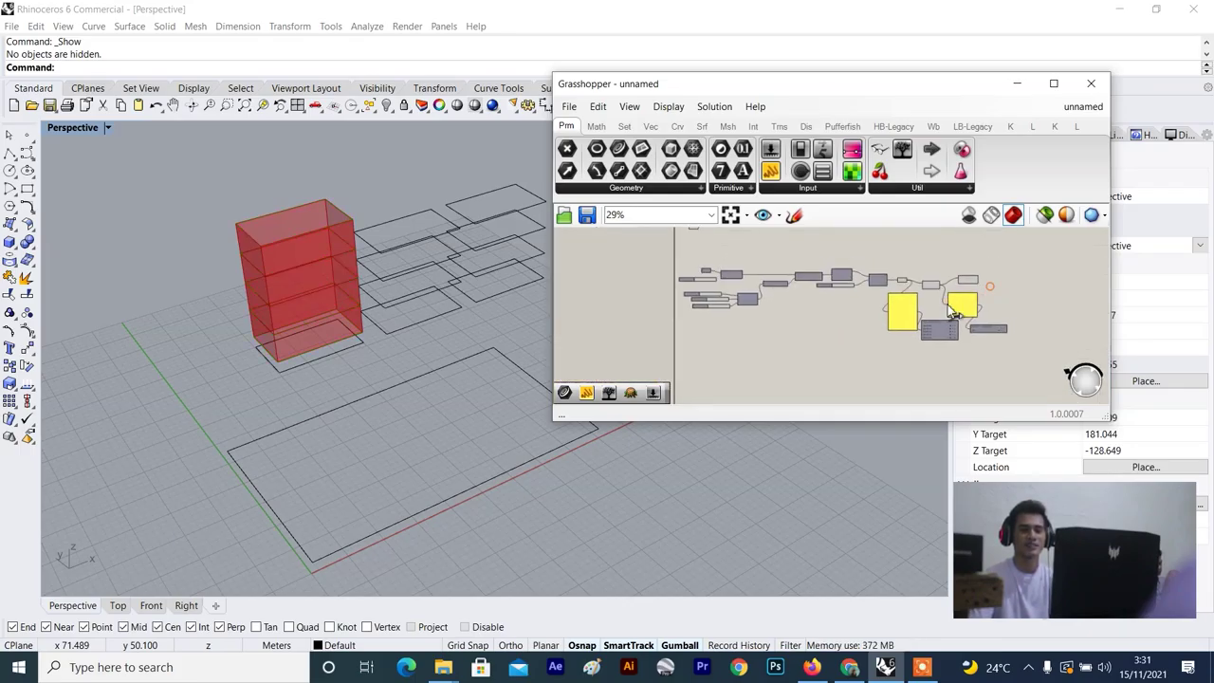
{"action": "scroll", "coordinate": [929, 261], "scroll_direction": "up", "scroll_amount": 2}
{"action": "scroll", "coordinate": [929, 260], "scroll_direction": "up", "scroll_amount": 5}
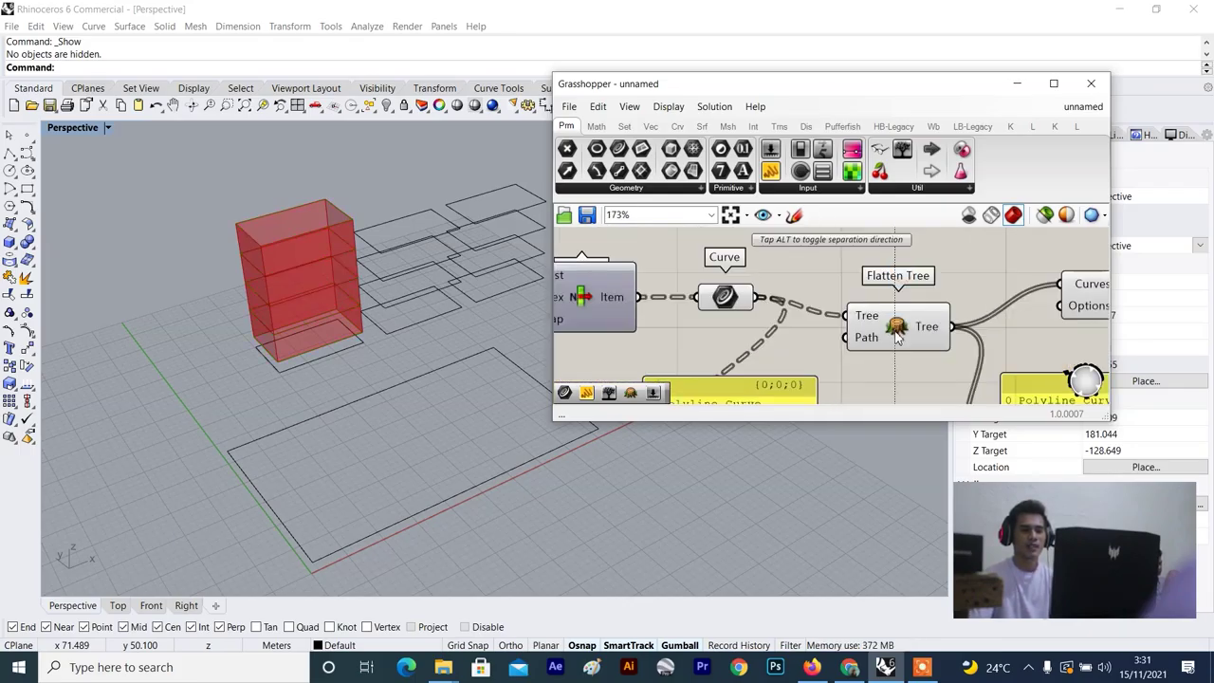
{"action": "scroll", "coordinate": [910, 326], "scroll_direction": "up", "scroll_amount": 2}
{"action": "scroll", "coordinate": [910, 329], "scroll_direction": "down", "scroll_amount": 2}
{"action": "right_click_drag", "start_coordinate": [912, 336], "coordinate": [855, 344]}
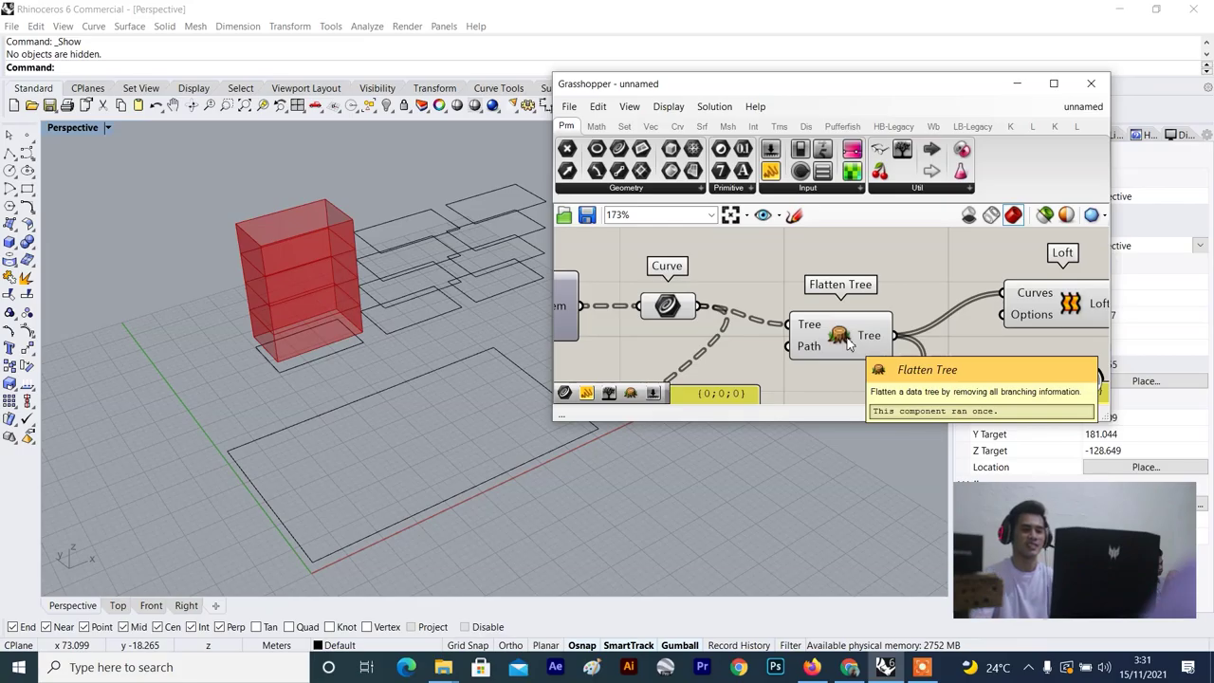
{"action": "scroll", "coordinate": [846, 345], "scroll_direction": "down", "scroll_amount": 5}
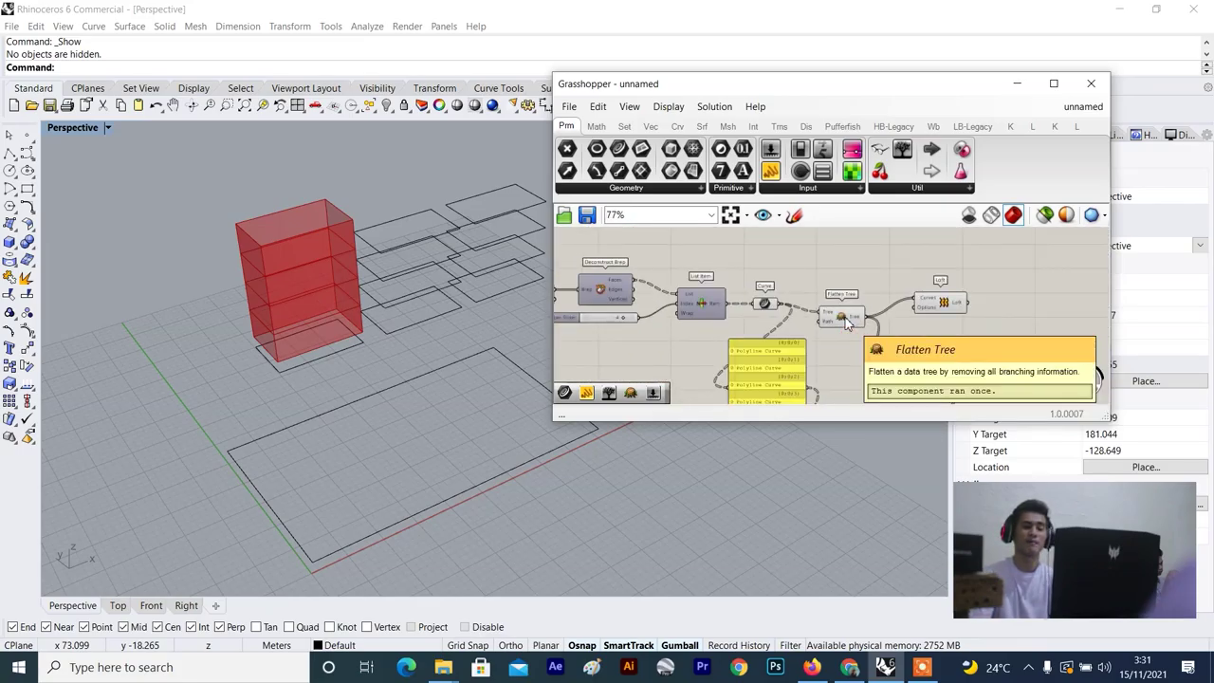
{"action": "scroll", "coordinate": [865, 333], "scroll_direction": "up", "scroll_amount": 3}
{"action": "scroll", "coordinate": [892, 303], "scroll_direction": "up", "scroll_amount": 2}
{"action": "left_click", "coordinate": [916, 281]}
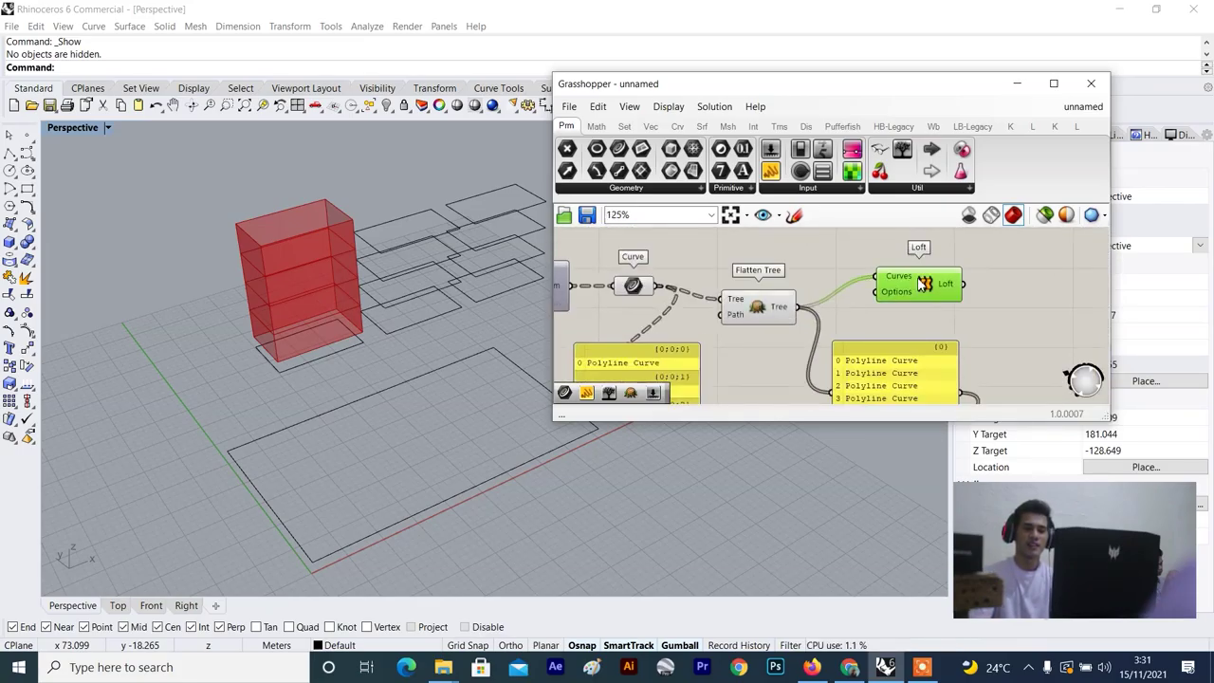
Turn off the preview of all components in the loft definition.
{"action": "scroll", "coordinate": [940, 270], "scroll_direction": "down", "scroll_amount": 7}
{"action": "scroll", "coordinate": [942, 269], "scroll_direction": "up", "scroll_amount": 3}
{"action": "left_click_drag", "start_coordinate": [962, 260], "coordinate": [714, 352]}
{"action": "scroll", "coordinate": [893, 272], "scroll_direction": "up", "scroll_amount": 4}
{"action": "right_click", "coordinate": [893, 271]}
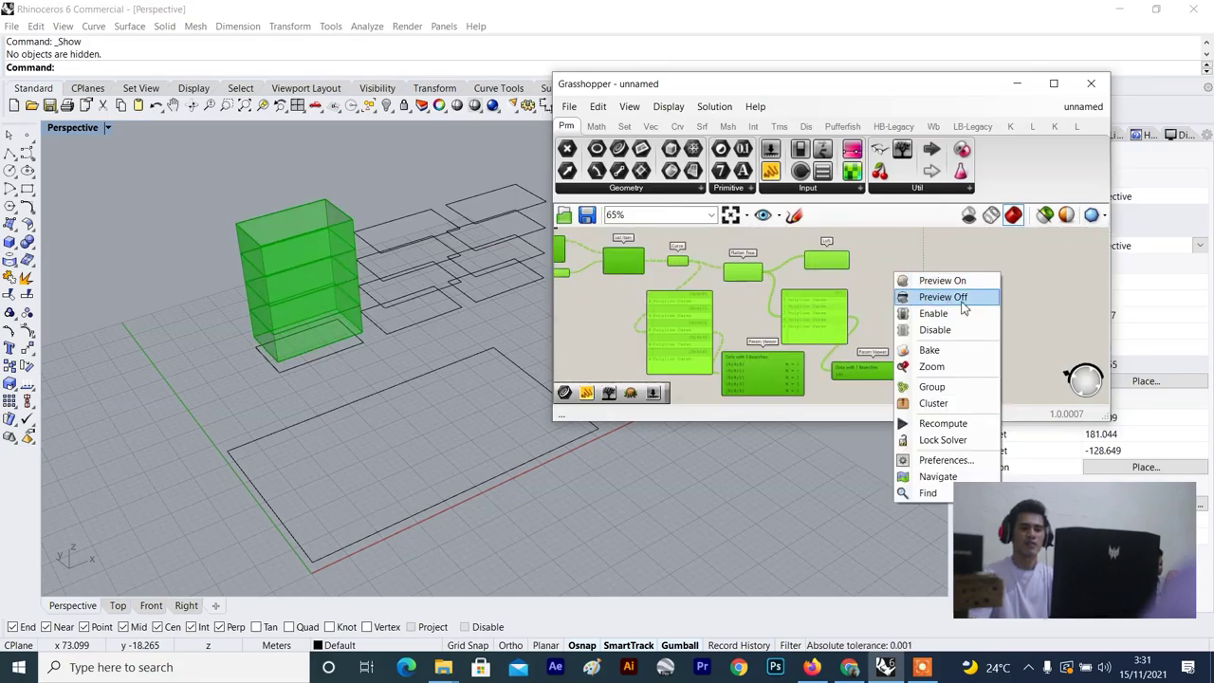
{"action": "left_click", "coordinate": [965, 297]}
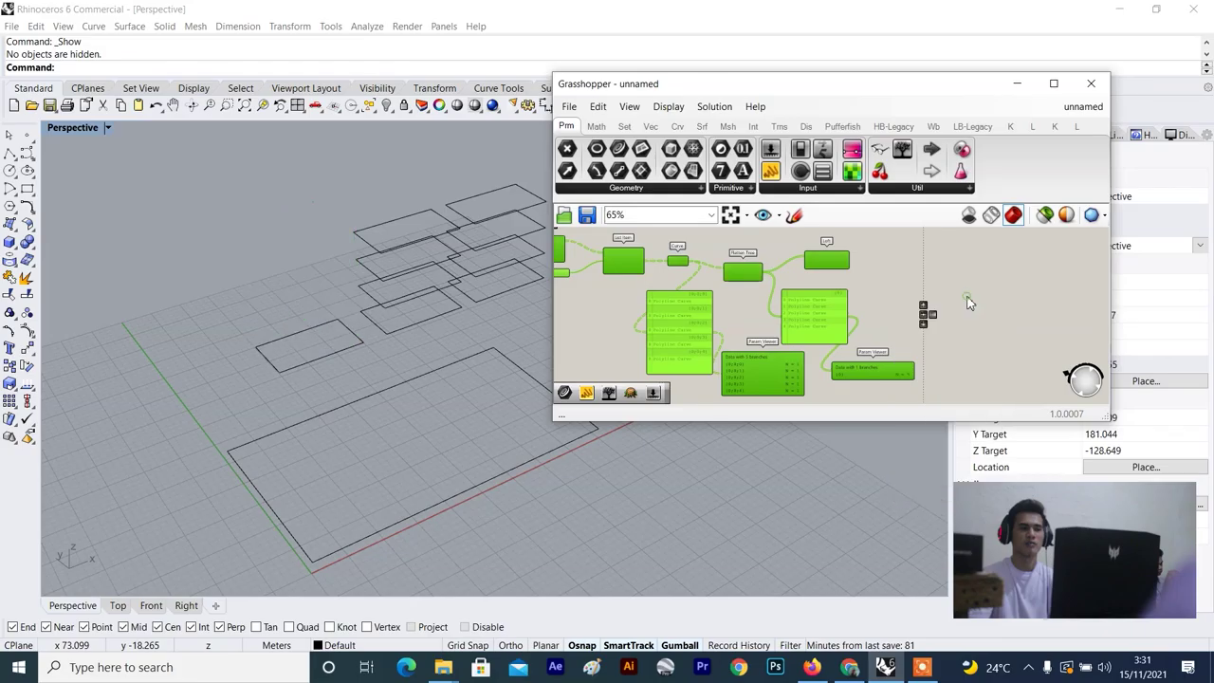
{"action": "scroll", "coordinate": [969, 302], "scroll_direction": "down", "scroll_amount": 5}
{"action": "left_click", "coordinate": [1013, 299]}
Select all components of the finished loft definition and move them clear of the Graft Tree example to free canvas space.
{"action": "scroll", "coordinate": [956, 332], "scroll_direction": "up", "scroll_amount": 2}
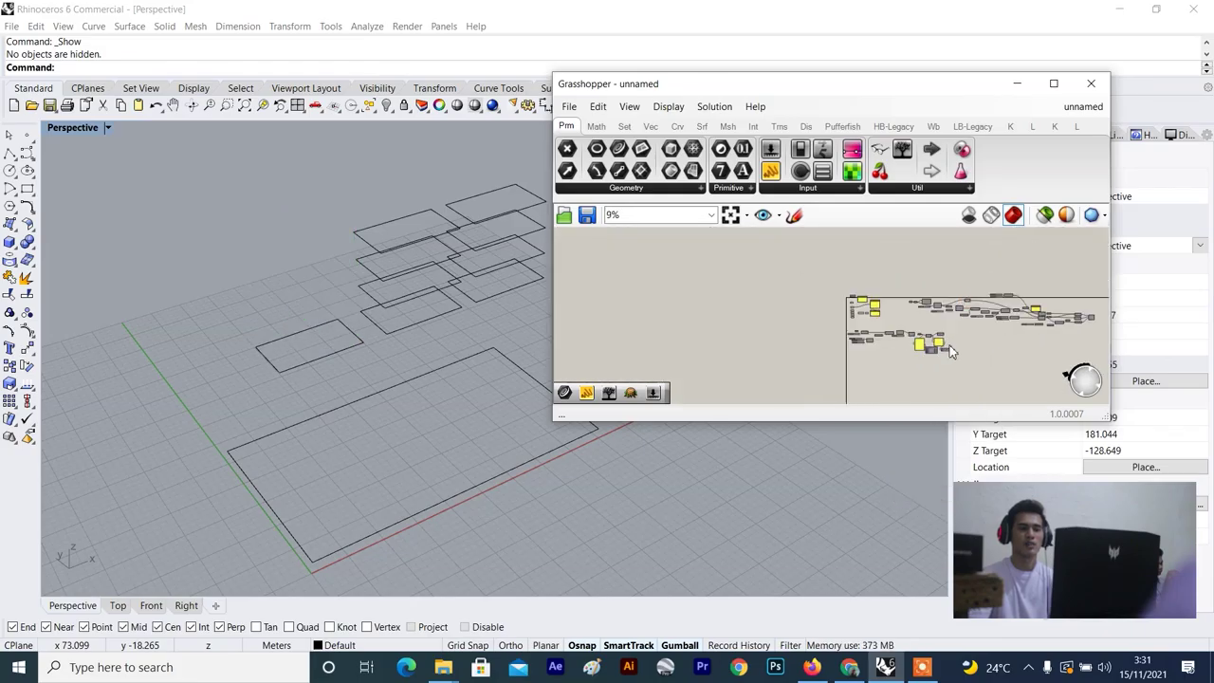
{"action": "scroll", "coordinate": [896, 301], "scroll_direction": "up", "scroll_amount": 2}
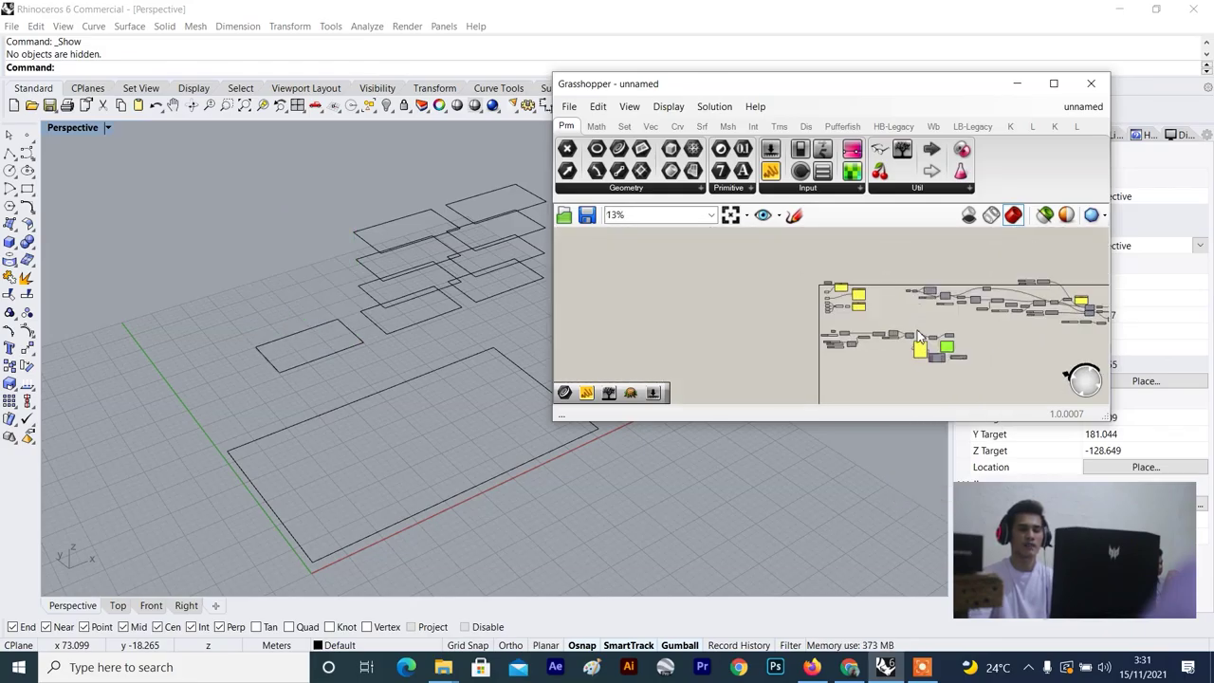
{"action": "left_click_drag", "start_coordinate": [992, 330], "coordinate": [812, 371]}
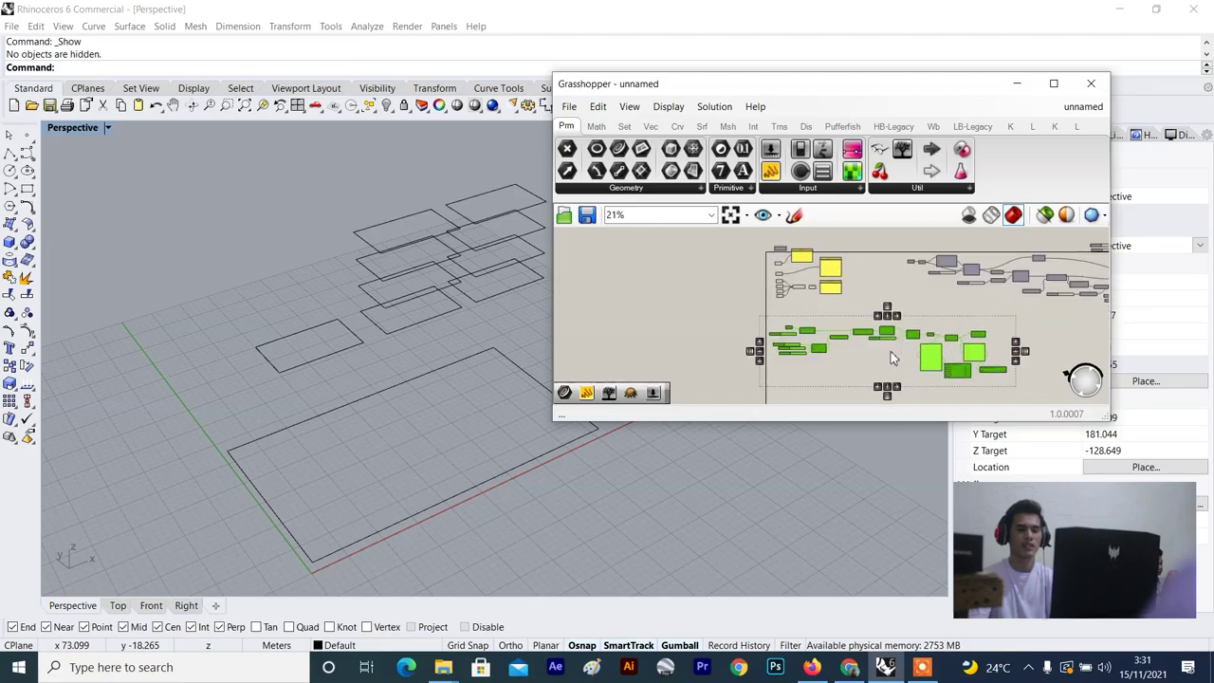
{"action": "scroll", "coordinate": [920, 379], "scroll_direction": "up", "scroll_amount": 1}
{"action": "left_click_drag", "start_coordinate": [920, 387], "coordinate": [922, 289]}
{"action": "scroll", "coordinate": [912, 343], "scroll_direction": "up", "scroll_amount": 8}
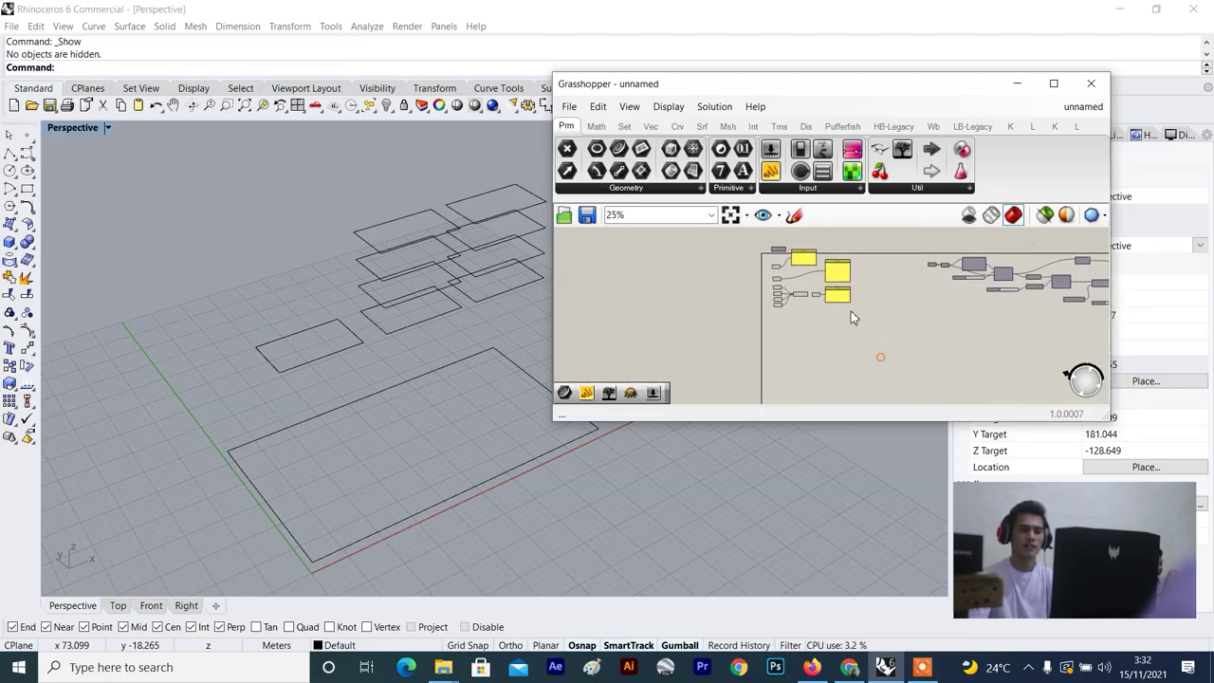
{"action": "scroll", "coordinate": [844, 334], "scroll_direction": "up", "scroll_amount": 3}
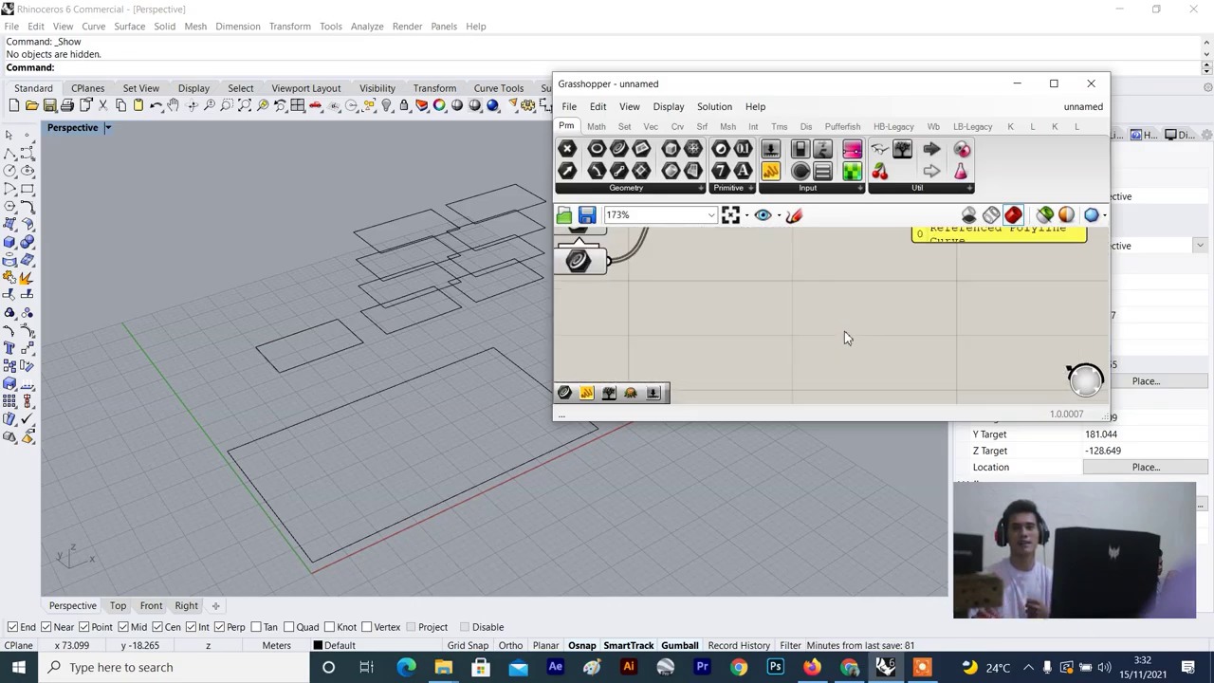
{"action": "scroll", "coordinate": [844, 331], "scroll_direction": "down", "scroll_amount": 3}
{"action": "right_click_drag", "start_coordinate": [844, 331], "coordinate": [834, 362]}
{"action": "scroll", "coordinate": [863, 325], "scroll_direction": "up", "scroll_amount": 3}
{"action": "scroll", "coordinate": [829, 351], "scroll_direction": "down", "scroll_amount": 3}
{"action": "scroll", "coordinate": [833, 354], "scroll_direction": "up", "scroll_amount": 3}
{"action": "scroll", "coordinate": [834, 355], "scroll_direction": "down", "scroll_amount": 4}
{"action": "scroll", "coordinate": [834, 363], "scroll_direction": "up", "scroll_amount": 3}
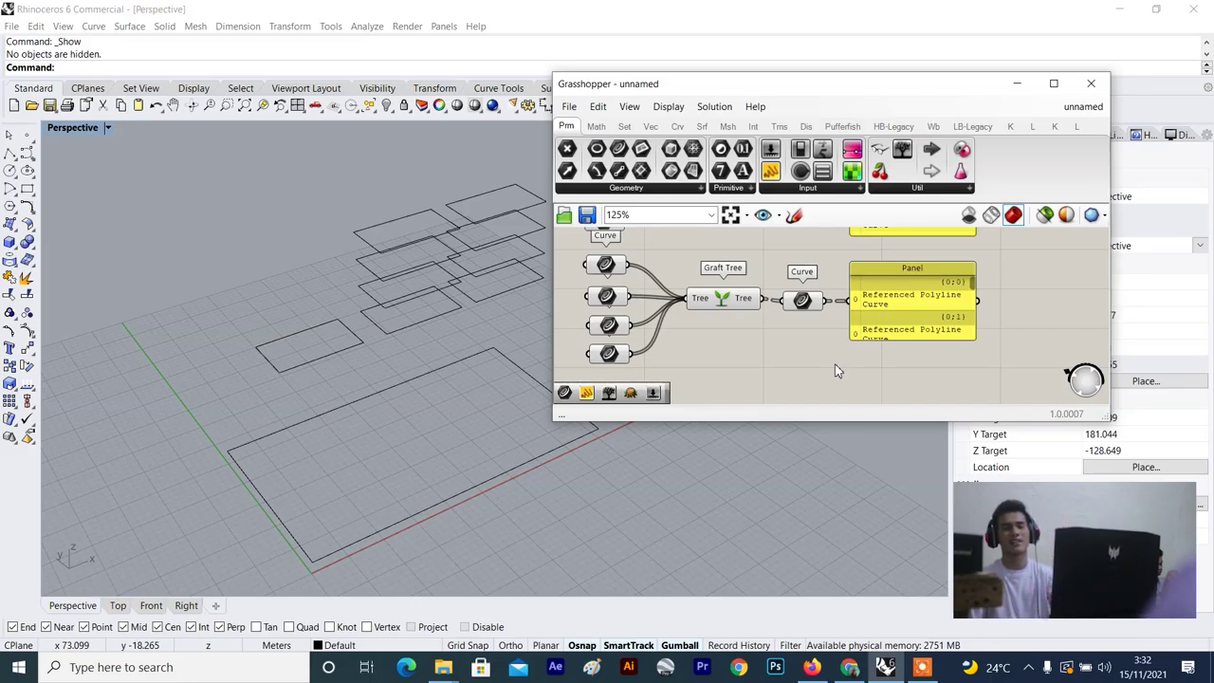
{"action": "scroll", "coordinate": [834, 371], "scroll_direction": "down", "scroll_amount": 2}
{"action": "scroll", "coordinate": [823, 338], "scroll_direction": "up", "scroll_amount": 2}
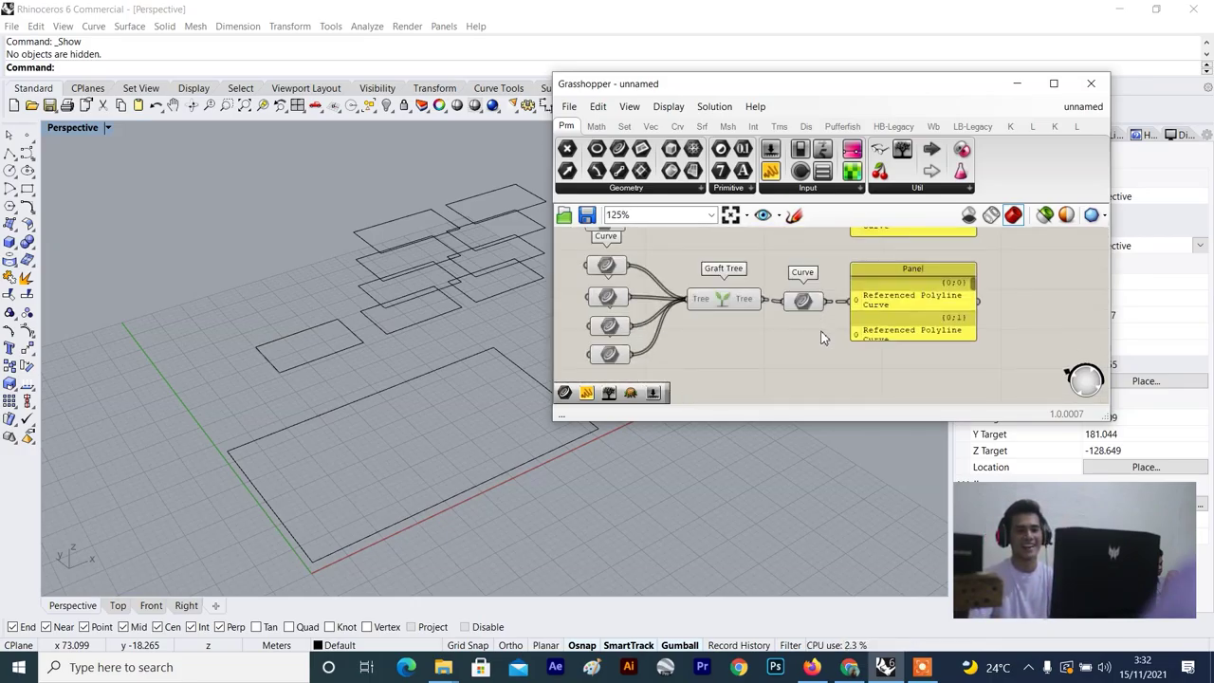
{"action": "scroll", "coordinate": [825, 327], "scroll_direction": "down", "scroll_amount": 2}
{"action": "scroll", "coordinate": [837, 307], "scroll_direction": "up", "scroll_amount": 1}
{"action": "scroll", "coordinate": [994, 258], "scroll_direction": "down", "scroll_amount": 1}
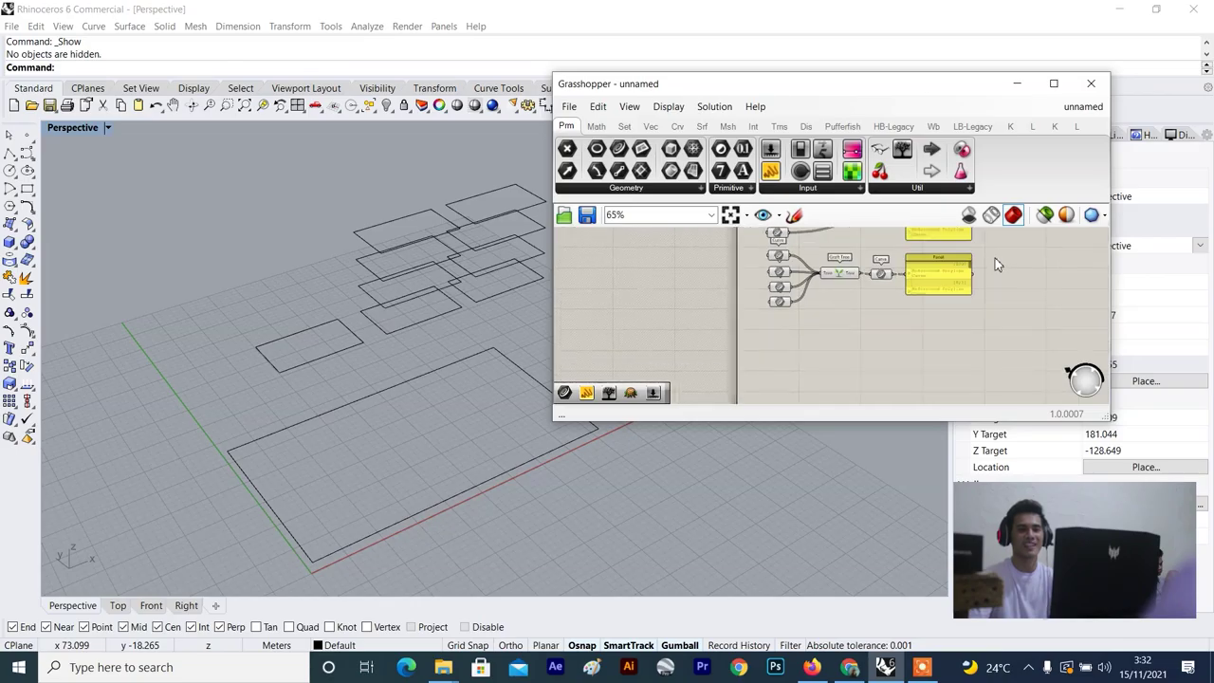
Duplicate the four Curve parameters with their Graft Tree, Curve parameter and panel, and place the copy well below the original.
{"action": "left_click_drag", "start_coordinate": [995, 258], "coordinate": [779, 312]}
{"action": "scroll", "coordinate": [779, 312], "scroll_direction": "down", "scroll_amount": 1}
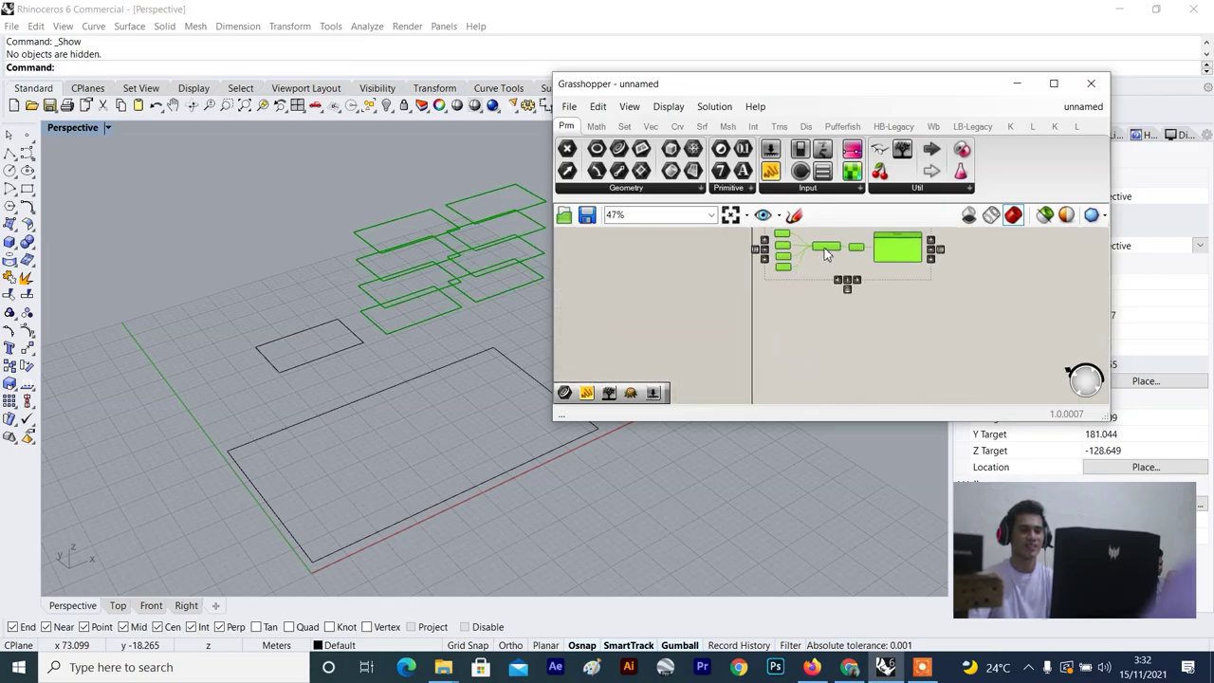
{"action": "left_click_drag", "start_coordinate": [824, 247], "coordinate": [832, 333], "text": "alt"}
{"action": "left_click", "coordinate": [969, 313]}
{"action": "scroll", "coordinate": [955, 316], "scroll_direction": "down", "scroll_amount": 2}
{"action": "right_click_drag", "start_coordinate": [923, 340], "coordinate": [929, 322]}
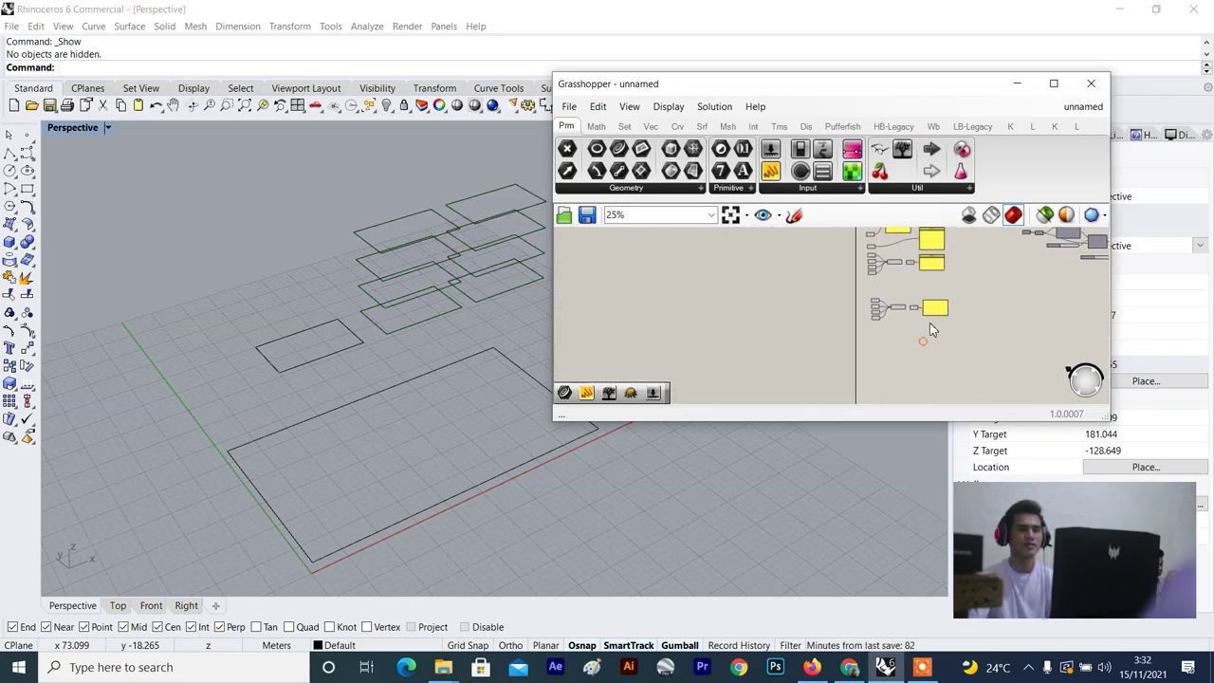
{"action": "scroll", "coordinate": [931, 324], "scroll_direction": "up", "scroll_amount": 2}
{"action": "left_click_drag", "start_coordinate": [991, 279], "coordinate": [824, 344]}
{"action": "scroll", "coordinate": [852, 324], "scroll_direction": "up", "scroll_amount": 2}
{"action": "left_click_drag", "start_coordinate": [899, 278], "coordinate": [896, 355]}
{"action": "left_click", "coordinate": [928, 291]}
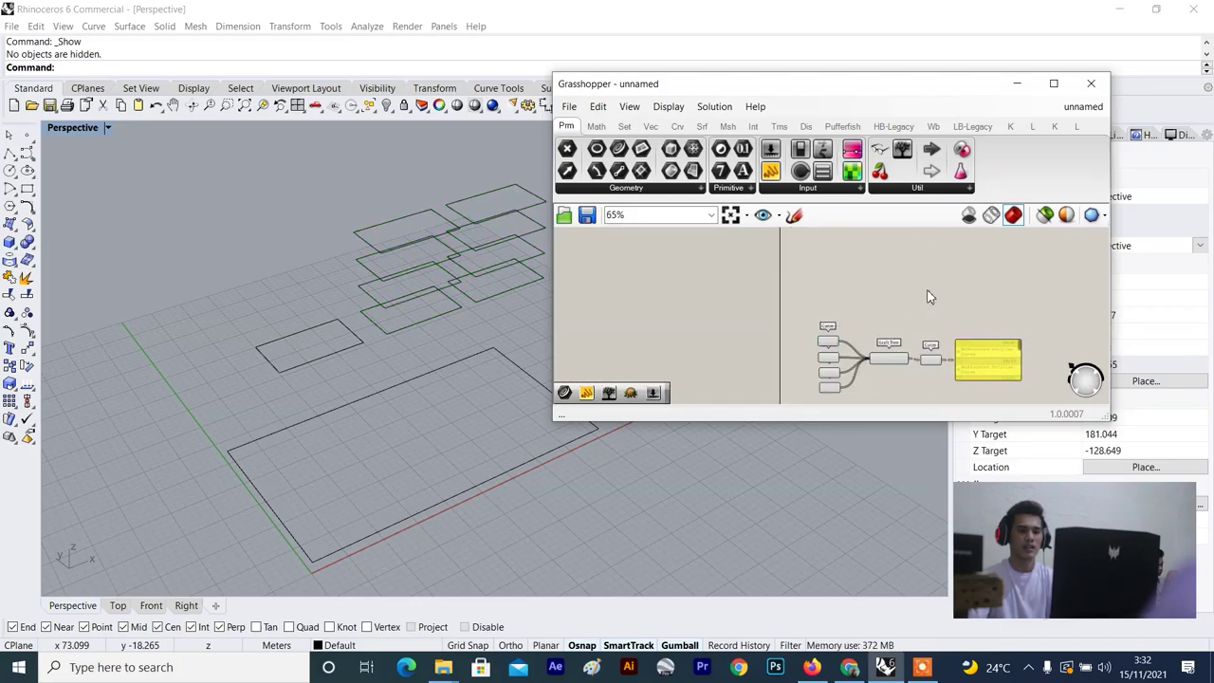
Delete the copied Graft Tree, the Curve parameter after it and the panel, keeping the four input Curve parameters.
{"action": "scroll", "coordinate": [931, 303], "scroll_direction": "up", "scroll_amount": 1}
{"action": "left_click_drag", "start_coordinate": [1027, 271], "coordinate": [881, 365]}
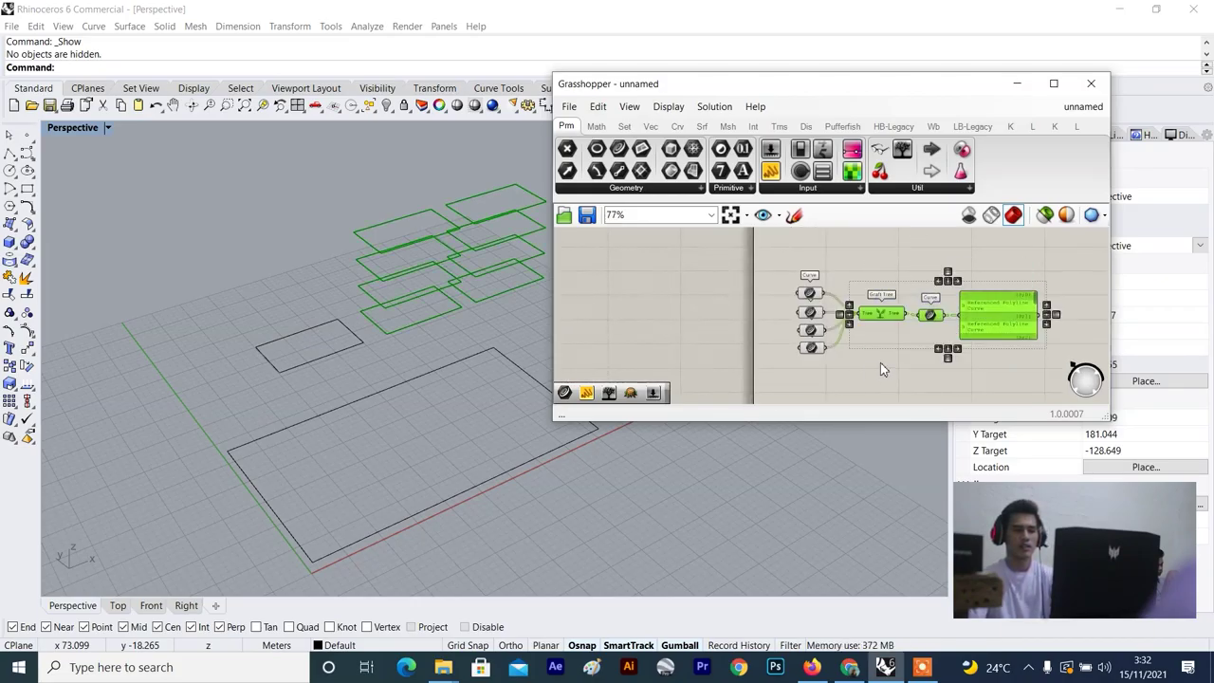
{"action": "key", "text": "Delete"}
{"action": "scroll", "coordinate": [872, 361], "scroll_direction": "up", "scroll_amount": 1}
{"action": "scroll", "coordinate": [787, 284], "scroll_direction": "up", "scroll_amount": 3}
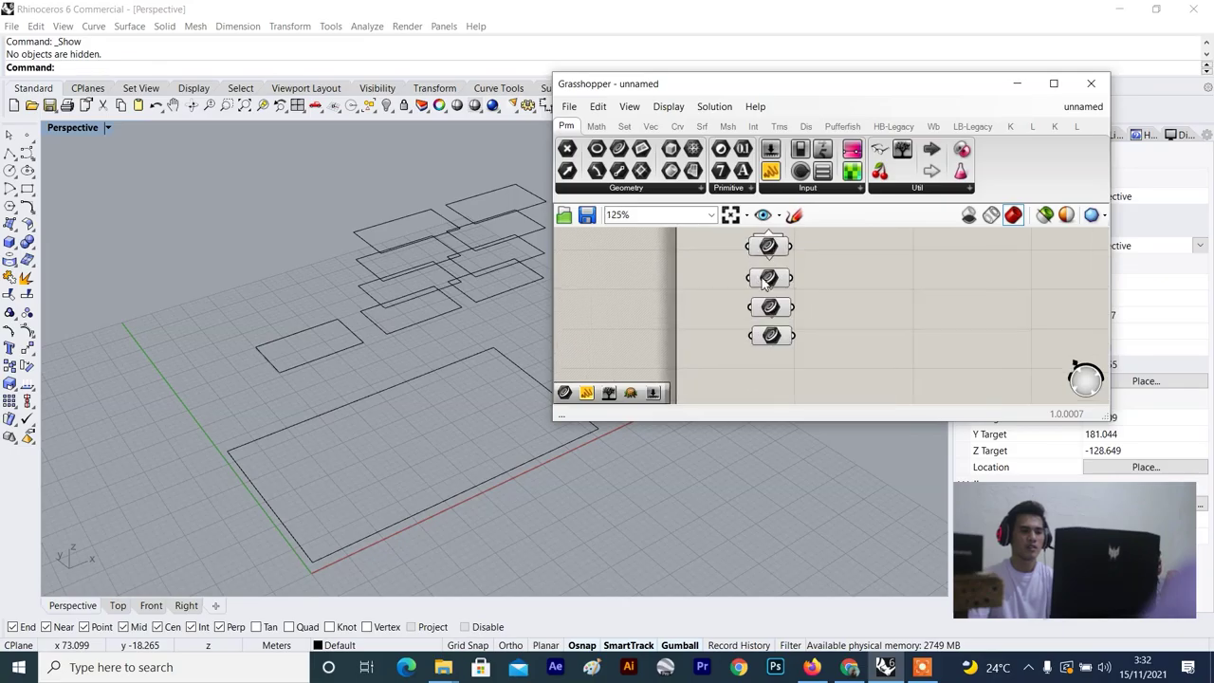
Try to set multiple curves on the first copied Curve parameter, cancel the selection and delete all four copied parameters.
{"action": "left_click", "coordinate": [768, 245]}
{"action": "right_click", "coordinate": [768, 247]}
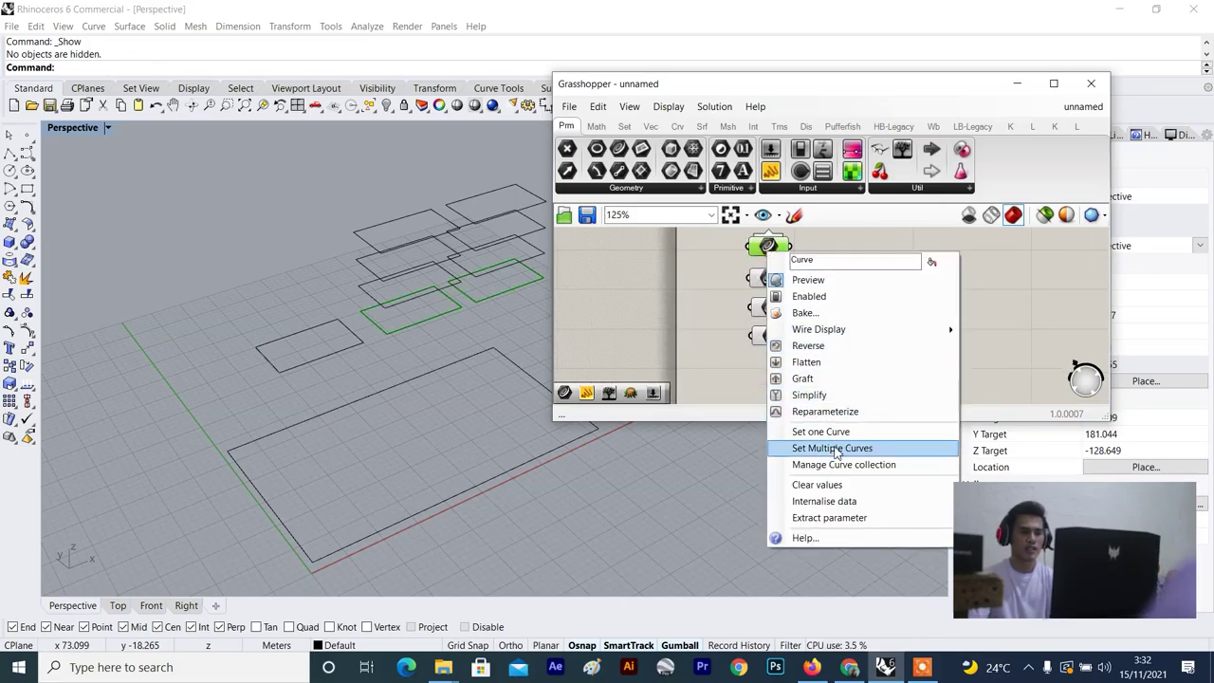
{"action": "left_click", "coordinate": [836, 447]}
{"action": "scroll", "coordinate": [408, 342], "scroll_direction": "up", "scroll_amount": 4}
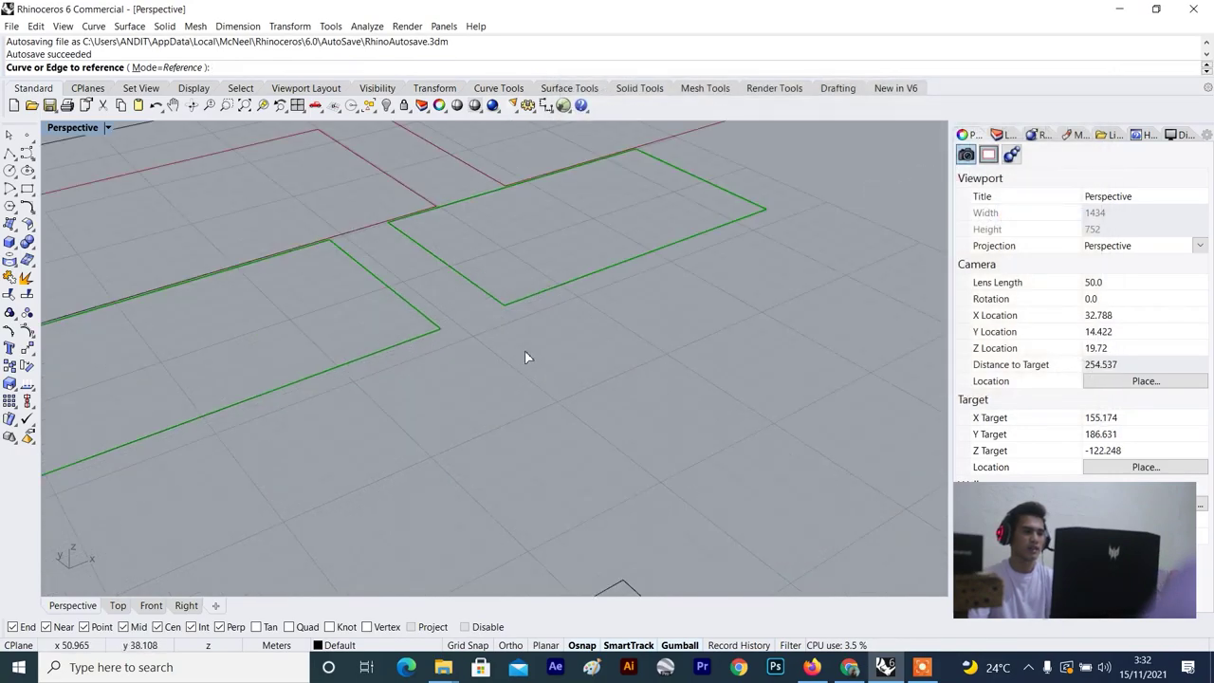
{"action": "left_click", "coordinate": [562, 107]}
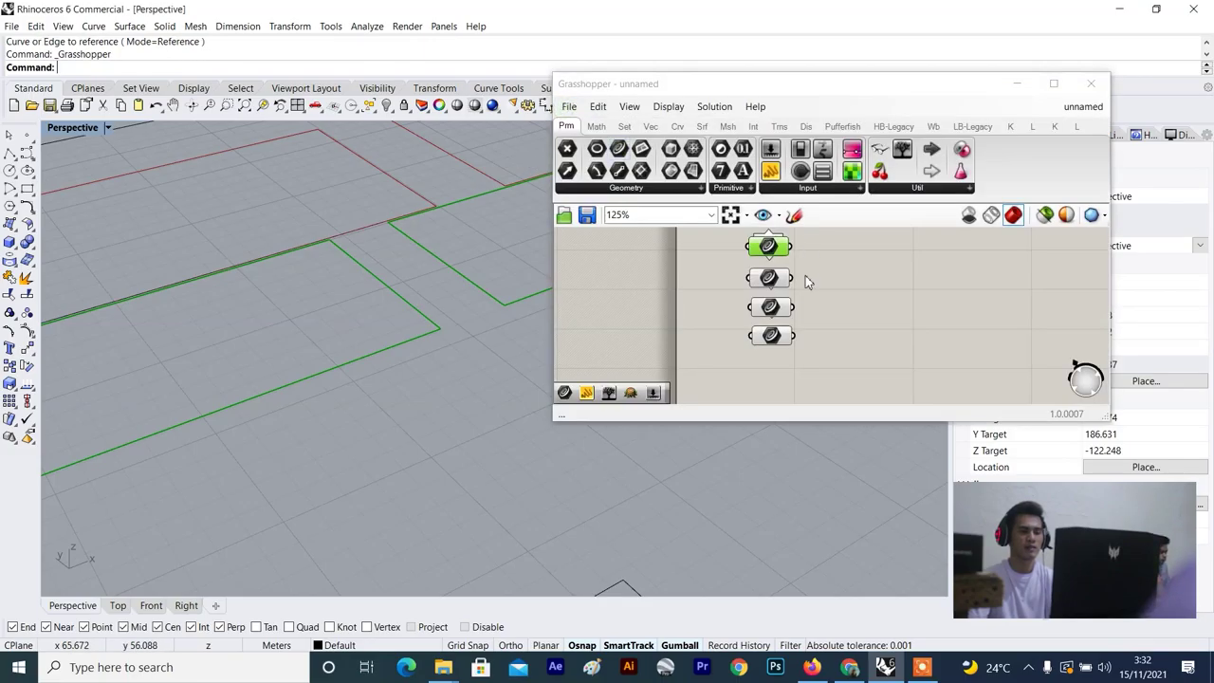
{"action": "left_click_drag", "start_coordinate": [832, 227], "coordinate": [774, 365]}
{"action": "key", "text": "Delete"}
Add a new Curve parameter on the empty canvas area below the Graft Tree example.
{"action": "scroll", "coordinate": [784, 318], "scroll_direction": "up", "scroll_amount": 4}
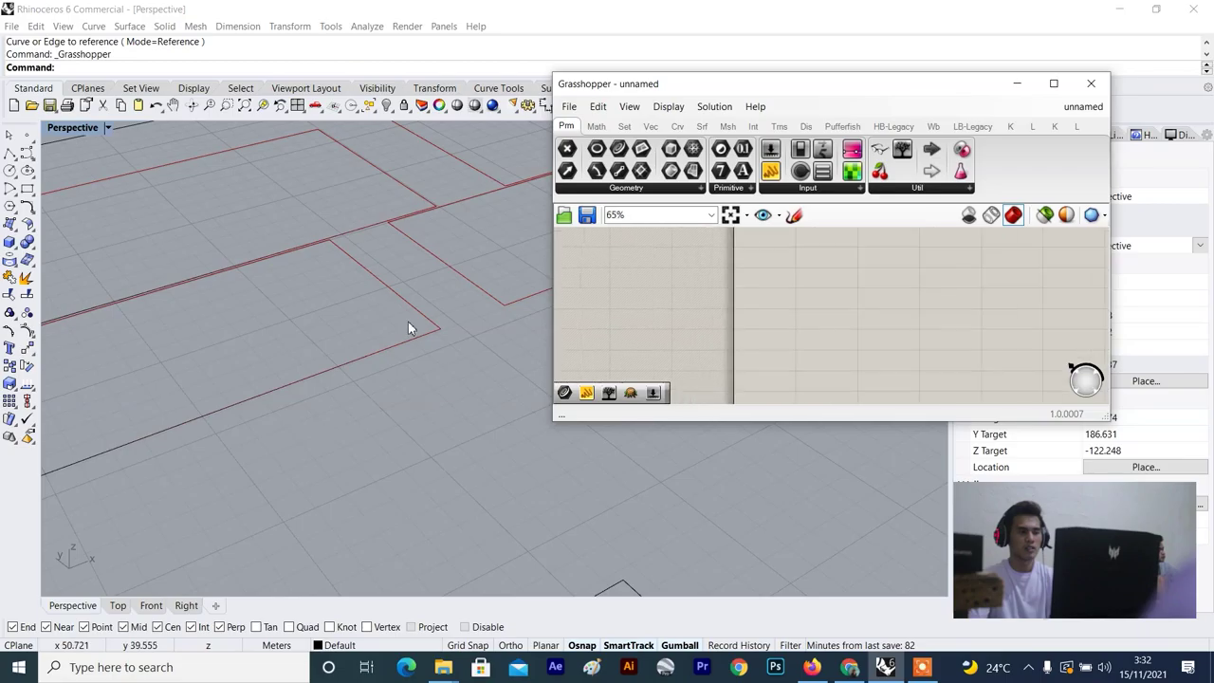
{"action": "scroll", "coordinate": [408, 325], "scroll_direction": "down", "scroll_amount": 5}
{"action": "scroll", "coordinate": [771, 310], "scroll_direction": "up", "scroll_amount": 3}
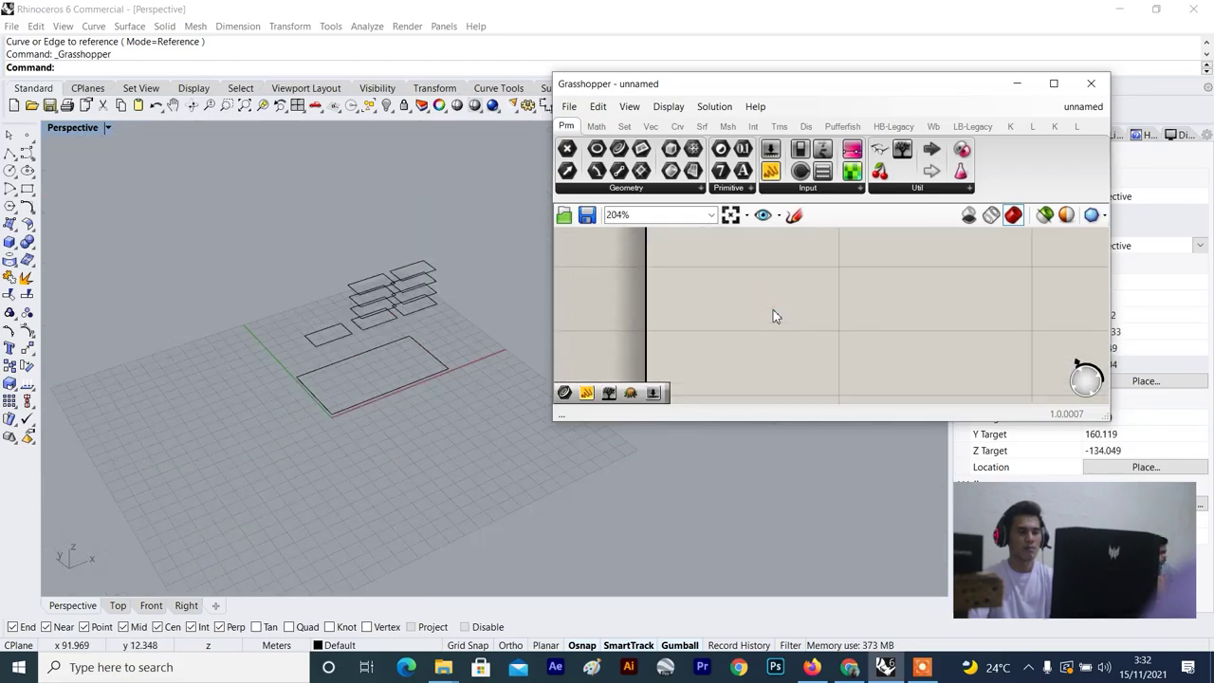
{"action": "double_click", "coordinate": [805, 298]}
{"action": "type", "text": "curve"}
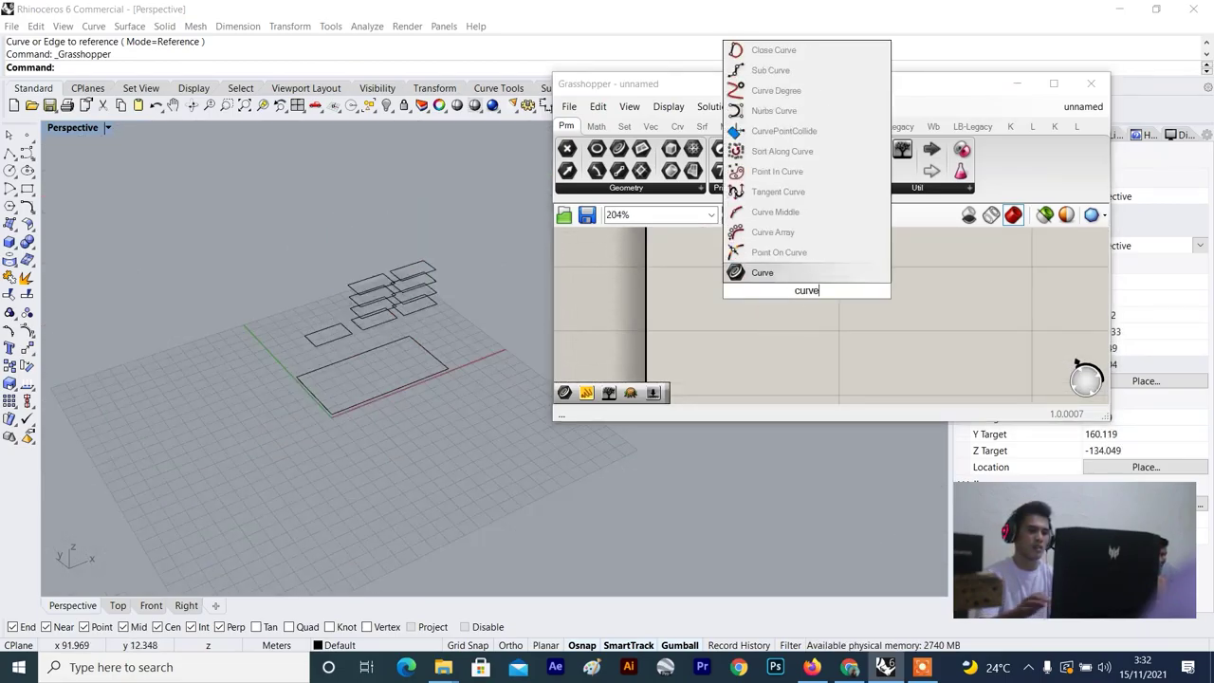
{"action": "left_click", "coordinate": [788, 275]}
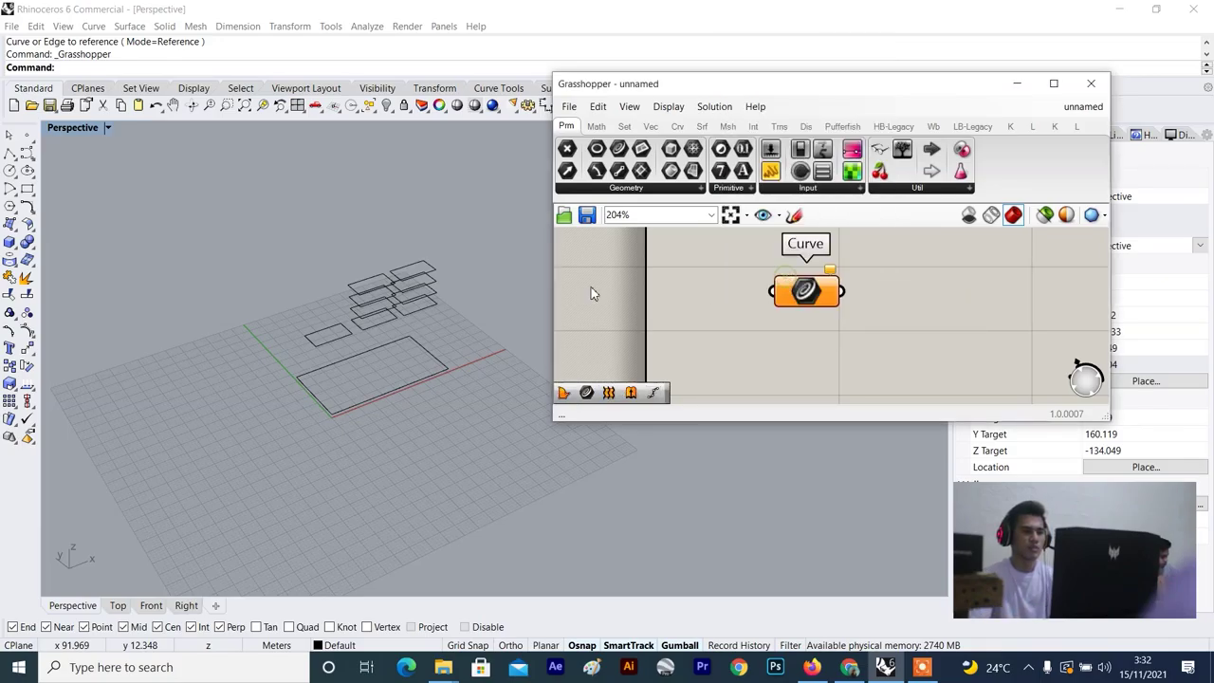
Examine the two stacks of floor outlines in the Perspective viewport alongside the empty Curve parameter.
{"action": "scroll", "coordinate": [352, 302], "scroll_direction": "up", "scroll_amount": 3}
{"action": "right_click_drag", "start_coordinate": [352, 295], "coordinate": [325, 282]}
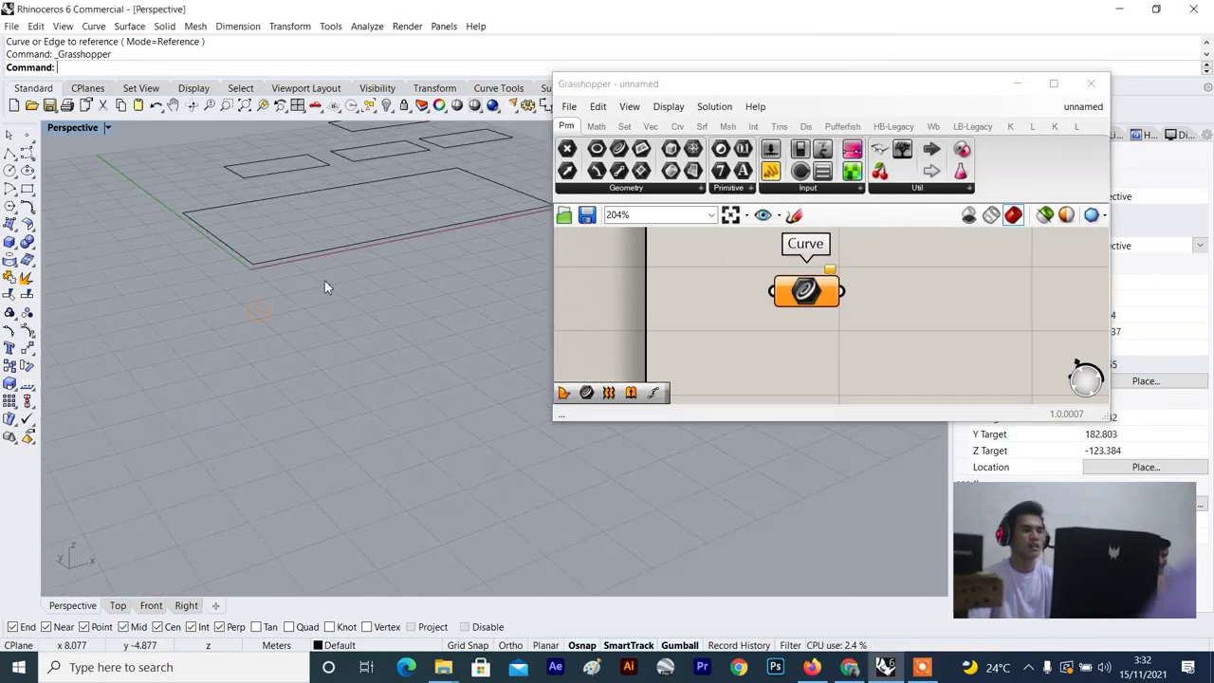
{"action": "scroll", "coordinate": [326, 282], "scroll_direction": "down", "scroll_amount": 8}
{"action": "scroll", "coordinate": [351, 237], "scroll_direction": "up", "scroll_amount": 4}
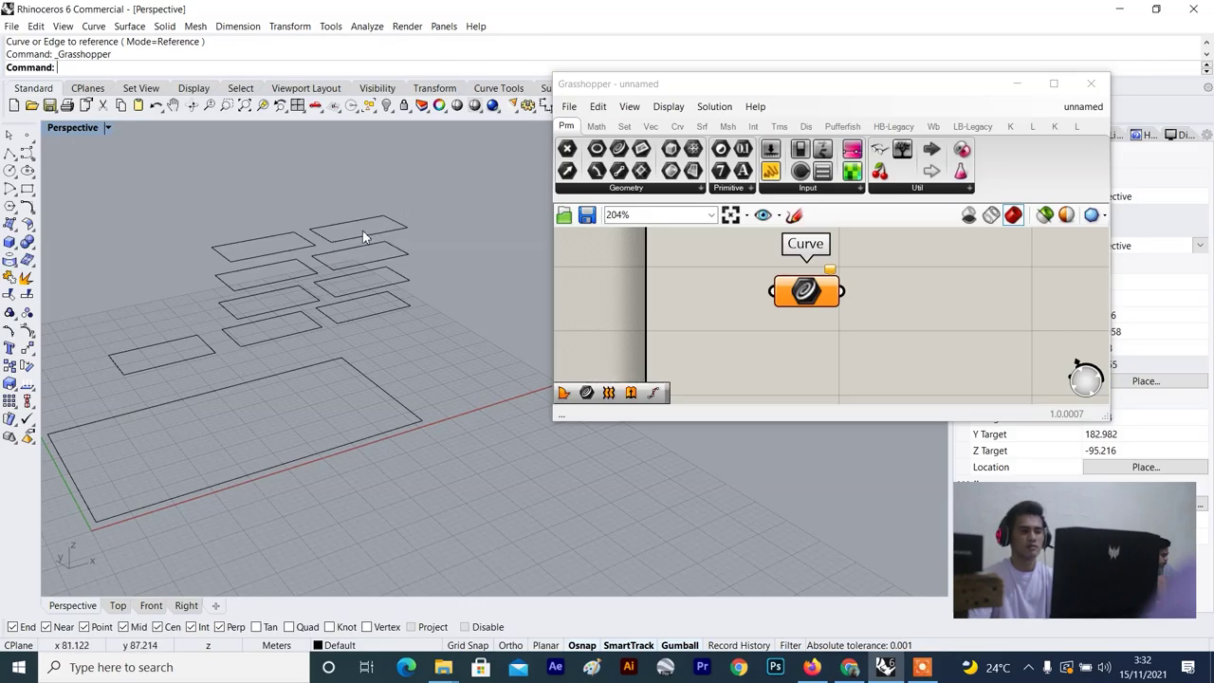
{"action": "scroll", "coordinate": [816, 289], "scroll_direction": "up", "scroll_amount": 2}
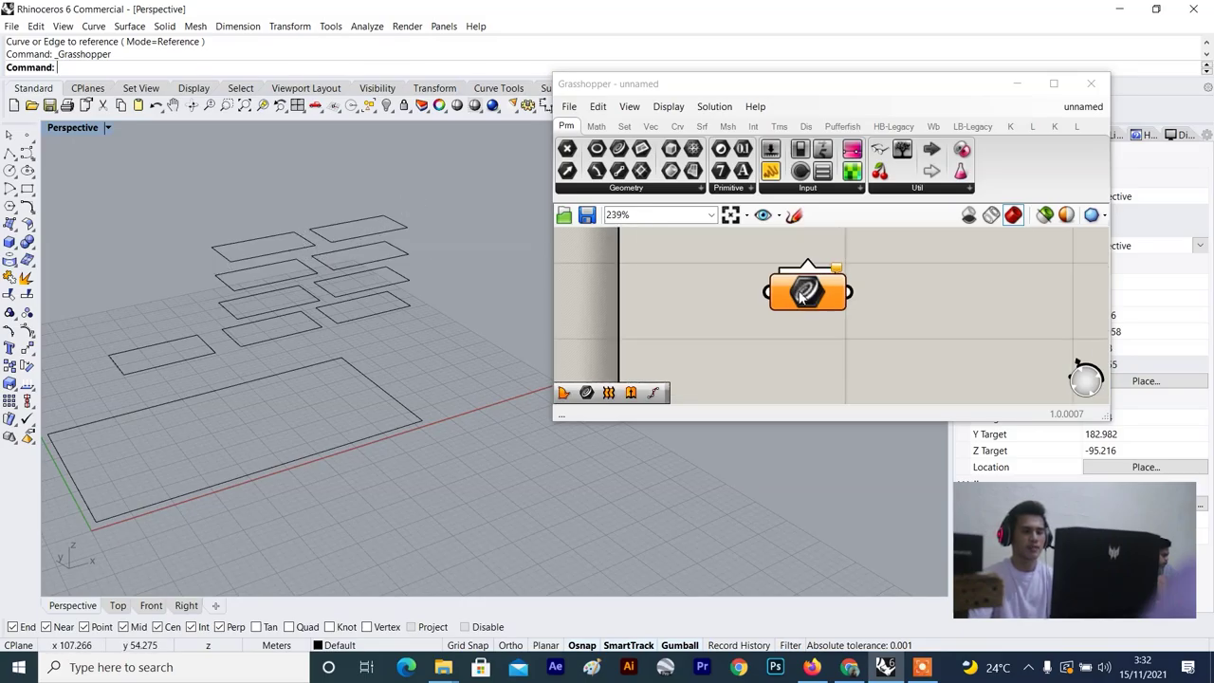
{"action": "scroll", "coordinate": [763, 286], "scroll_direction": "up", "scroll_amount": 1}
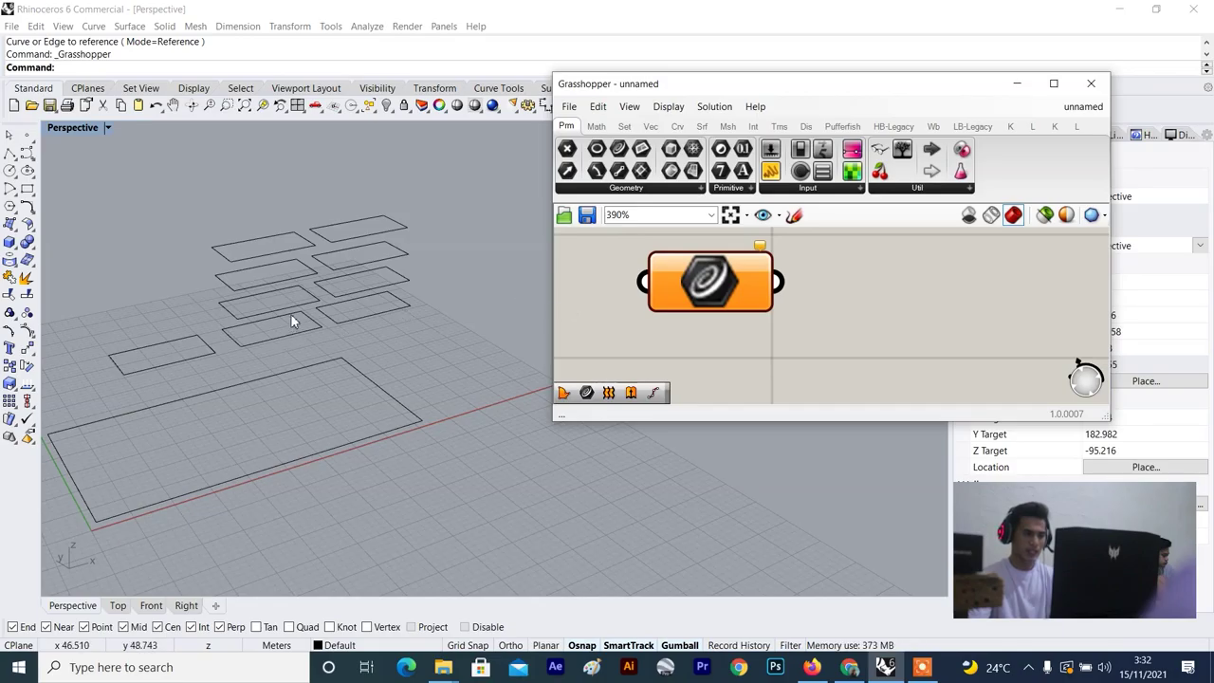
{"action": "scroll", "coordinate": [321, 328], "scroll_direction": "up", "scroll_amount": 2}
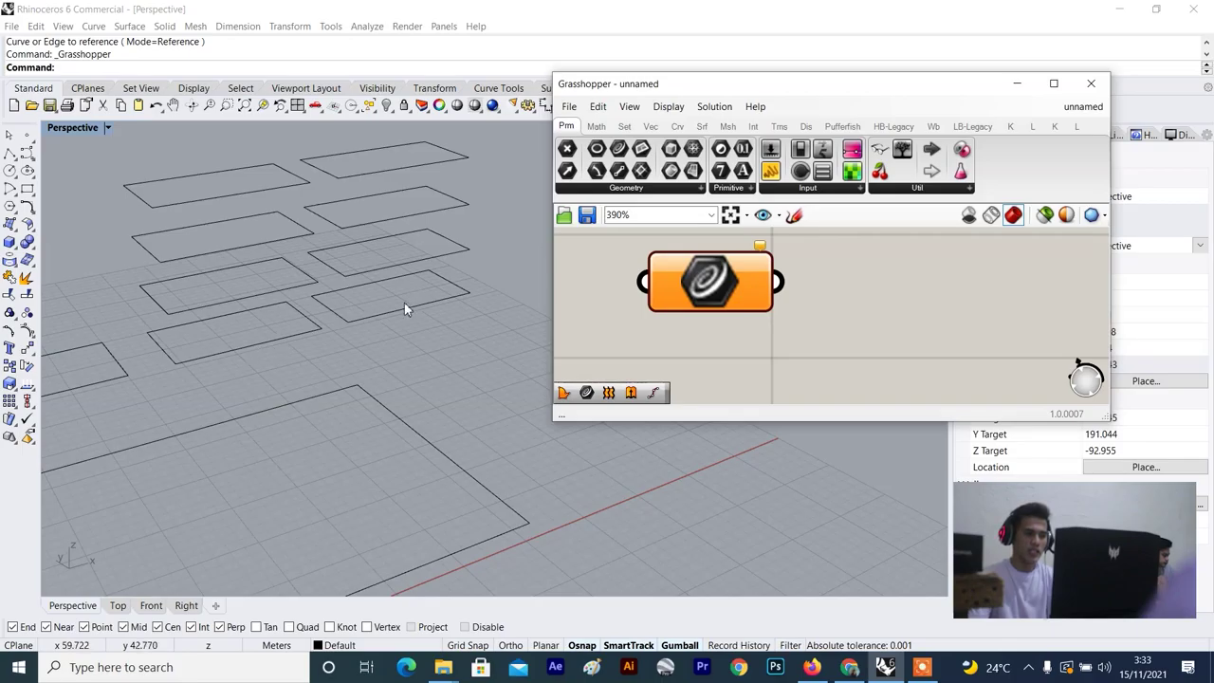
{"action": "scroll", "coordinate": [732, 265], "scroll_direction": "up", "scroll_amount": 1}
Reference the two lowest outlines of the stacked floors as multiple curves in the new Curve parameter.
{"action": "right_click", "coordinate": [730, 279]}
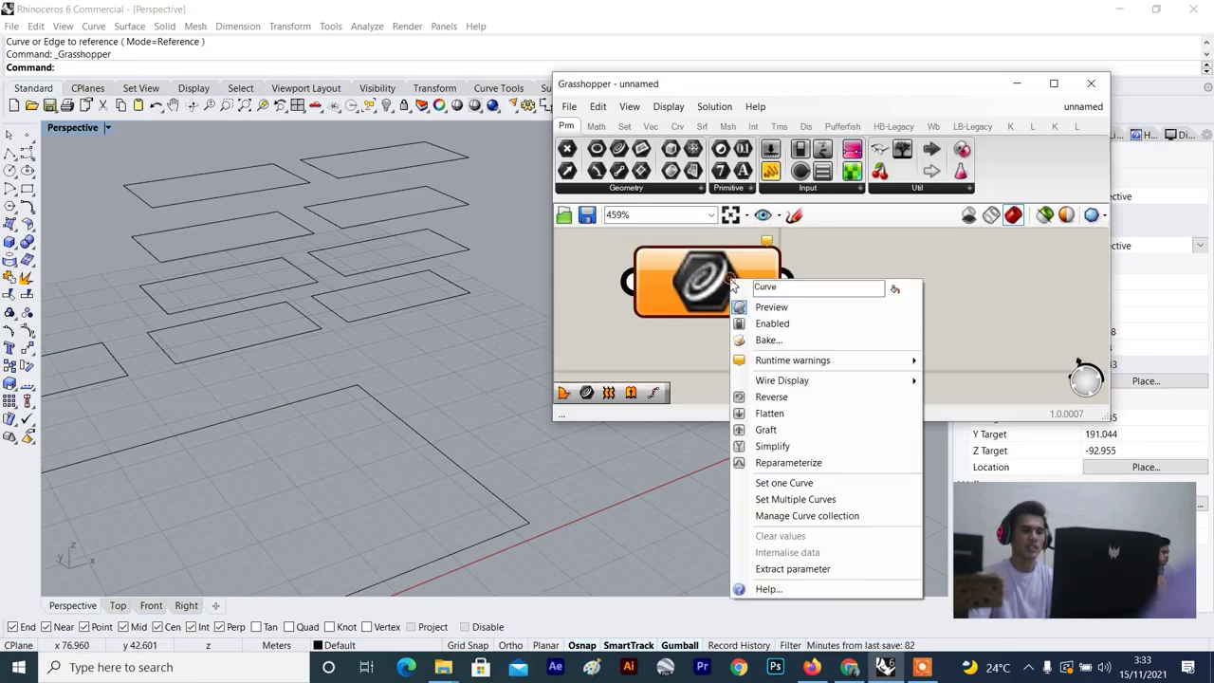
{"action": "left_click", "coordinate": [840, 502]}
{"action": "scroll", "coordinate": [277, 351], "scroll_direction": "up", "scroll_amount": 3}
{"action": "left_click", "coordinate": [281, 329]}
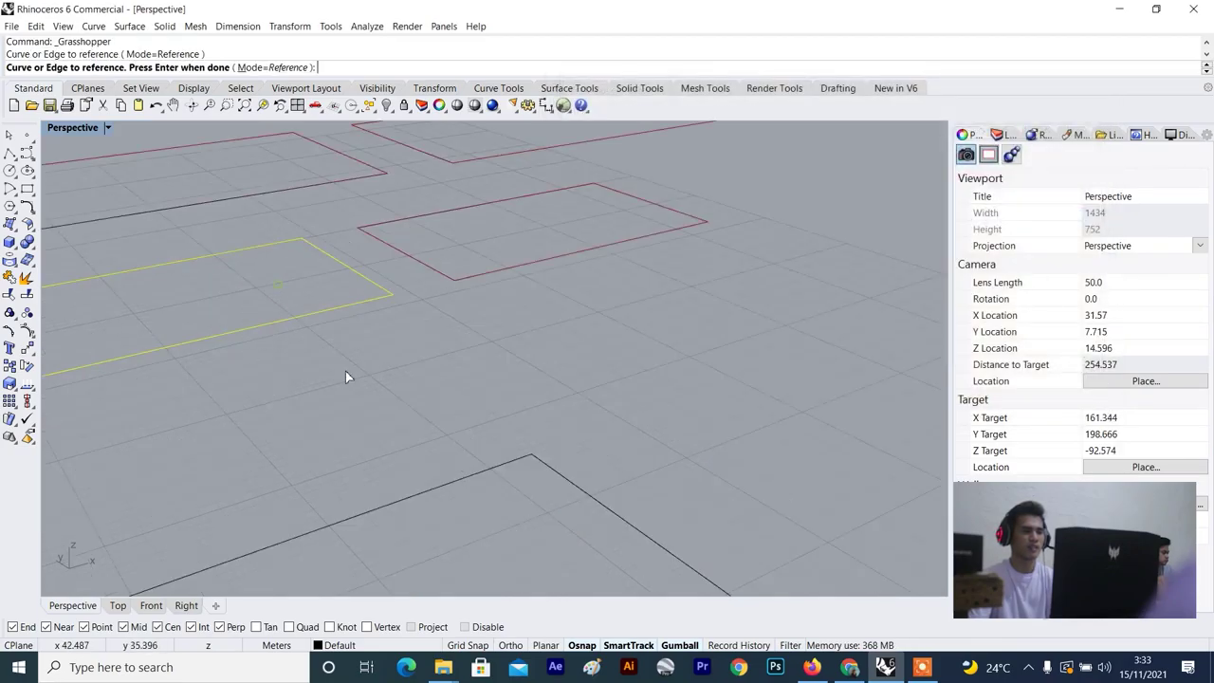
{"action": "left_click", "coordinate": [455, 279]}
{"action": "key", "text": "Return"}
Duplicate the Curve parameter and place the copy directly beneath it.
{"action": "scroll", "coordinate": [789, 260], "scroll_direction": "down", "scroll_amount": 4}
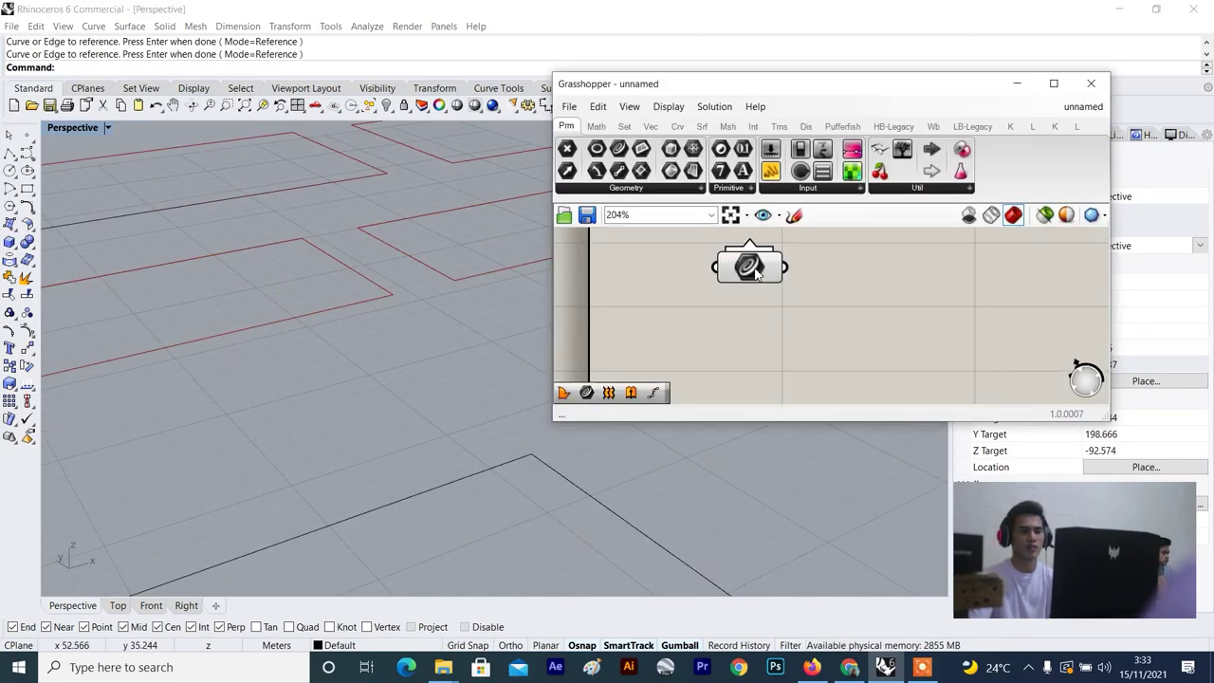
{"action": "left_click_drag", "start_coordinate": [755, 270], "coordinate": [755, 335], "text": "alt"}
{"action": "scroll", "coordinate": [755, 334], "scroll_direction": "up", "scroll_amount": 2}
Set the copied Curve parameter to reference the two second-level floor outlines as multiple curves.
{"action": "right_click", "coordinate": [755, 334]}
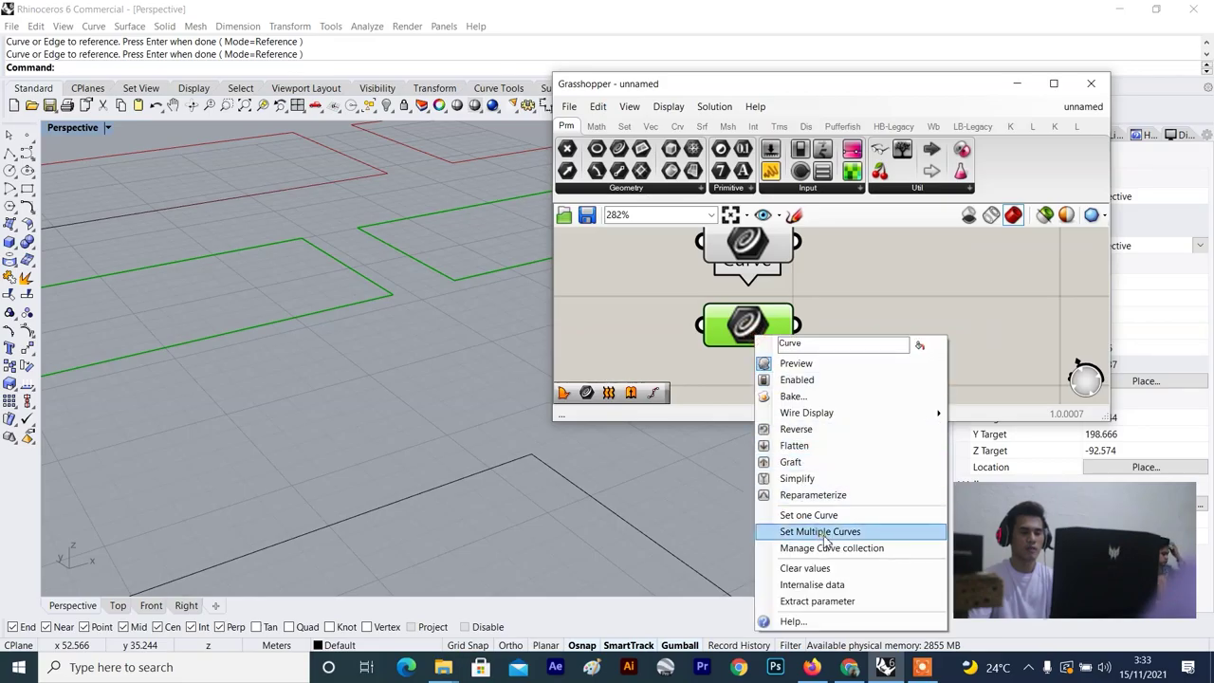
{"action": "left_click", "coordinate": [821, 531]}
{"action": "scroll", "coordinate": [588, 384], "scroll_direction": "up", "scroll_amount": 4}
{"action": "left_click", "coordinate": [380, 314]}
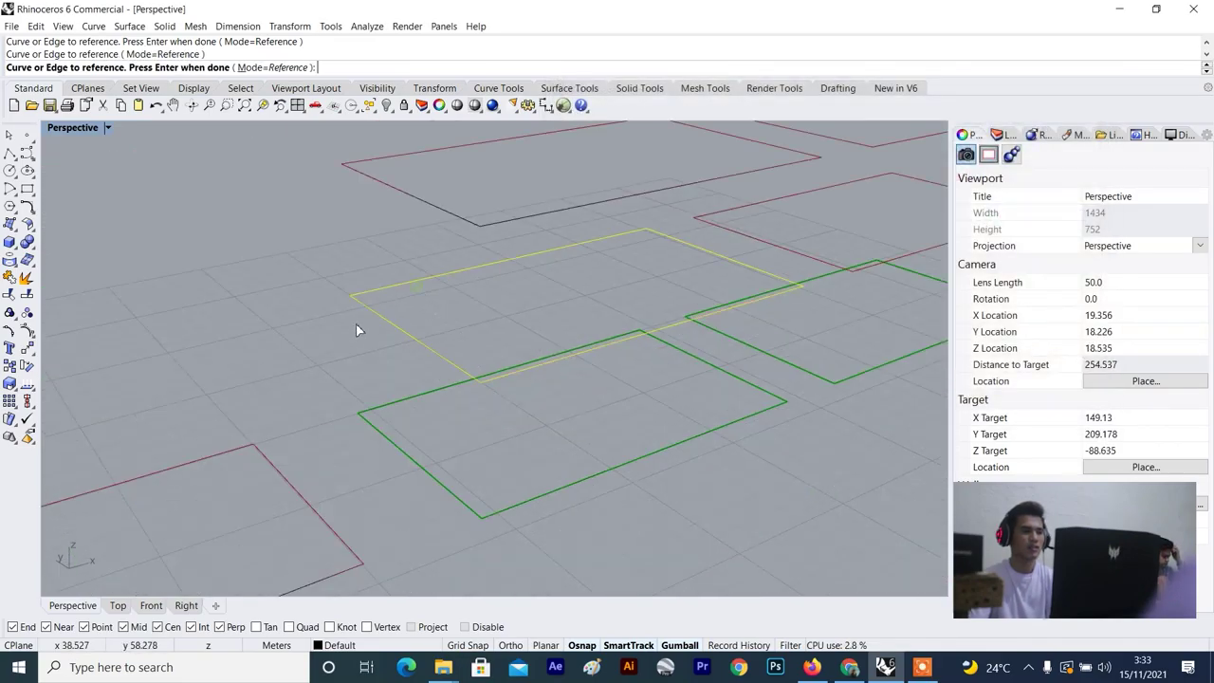
{"action": "right_click_drag", "start_coordinate": [750, 243], "coordinate": [668, 257], "text": "shift"}
{"action": "left_click", "coordinate": [597, 302]}
{"action": "key", "text": "Return"}
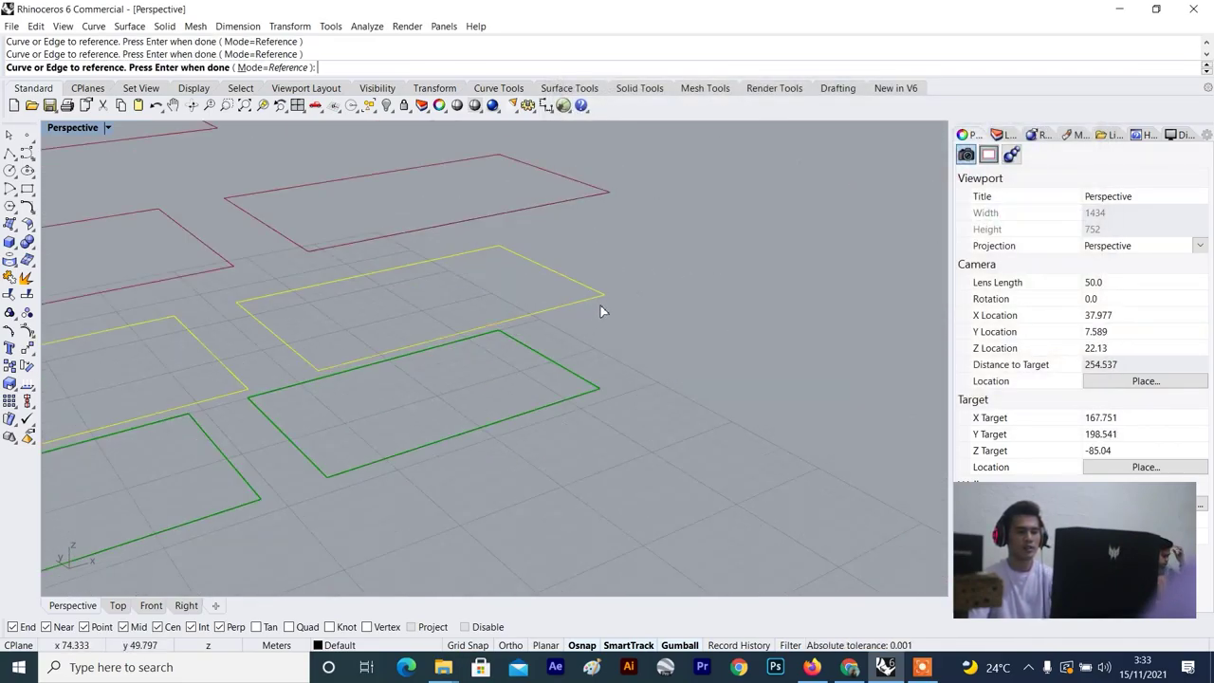
Duplicate the second Curve parameter and align the copy beneath it as the third in the column.
{"action": "left_click_drag", "start_coordinate": [746, 315], "coordinate": [738, 361], "text": "alt"}
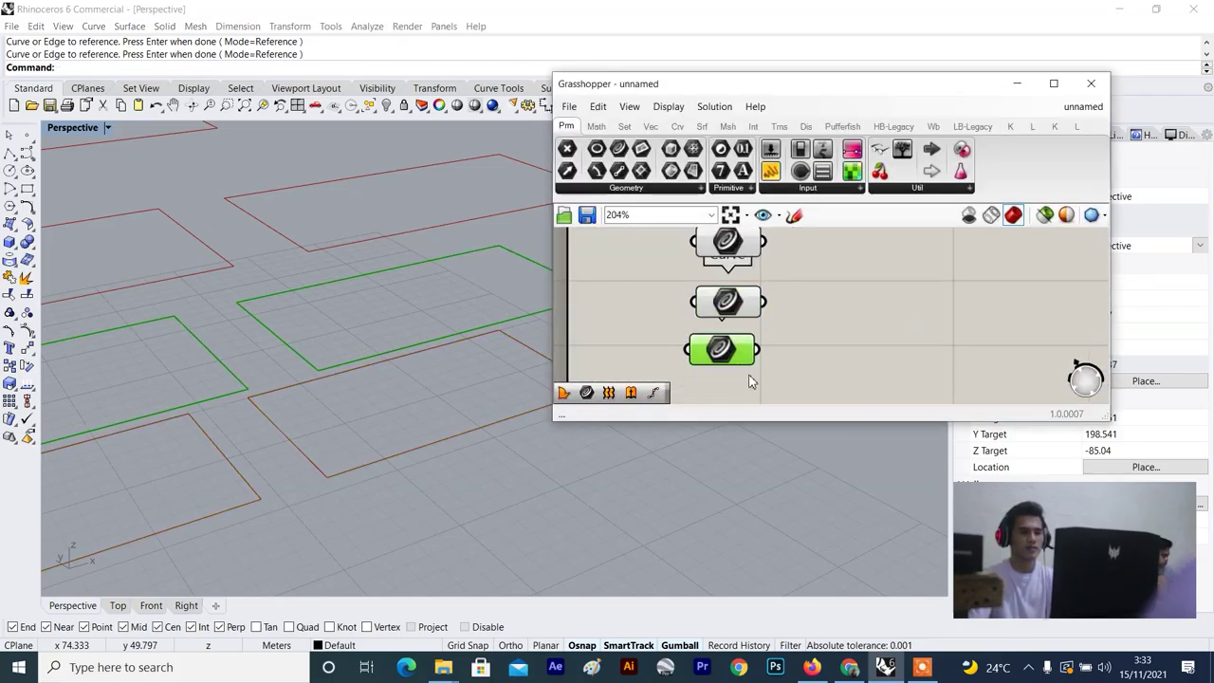
{"action": "scroll", "coordinate": [749, 376], "scroll_direction": "up", "scroll_amount": 2}
{"action": "right_click_drag", "start_coordinate": [748, 374], "coordinate": [780, 352]}
{"action": "left_click_drag", "start_coordinate": [748, 328], "coordinate": [759, 339]}
Set the third Curve parameter to reference the two third-level floor outlines as multiple curves.
{"action": "right_click", "coordinate": [761, 343]}
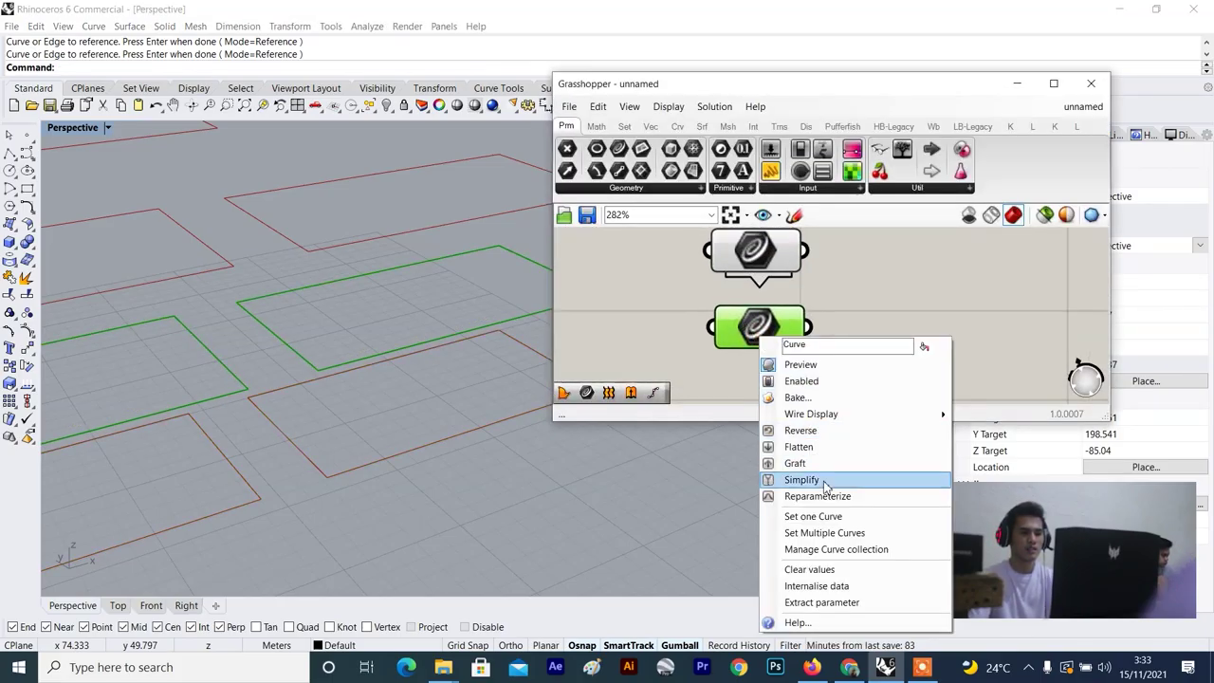
{"action": "left_click", "coordinate": [843, 536]}
{"action": "scroll", "coordinate": [786, 423], "scroll_direction": "down", "scroll_amount": 4}
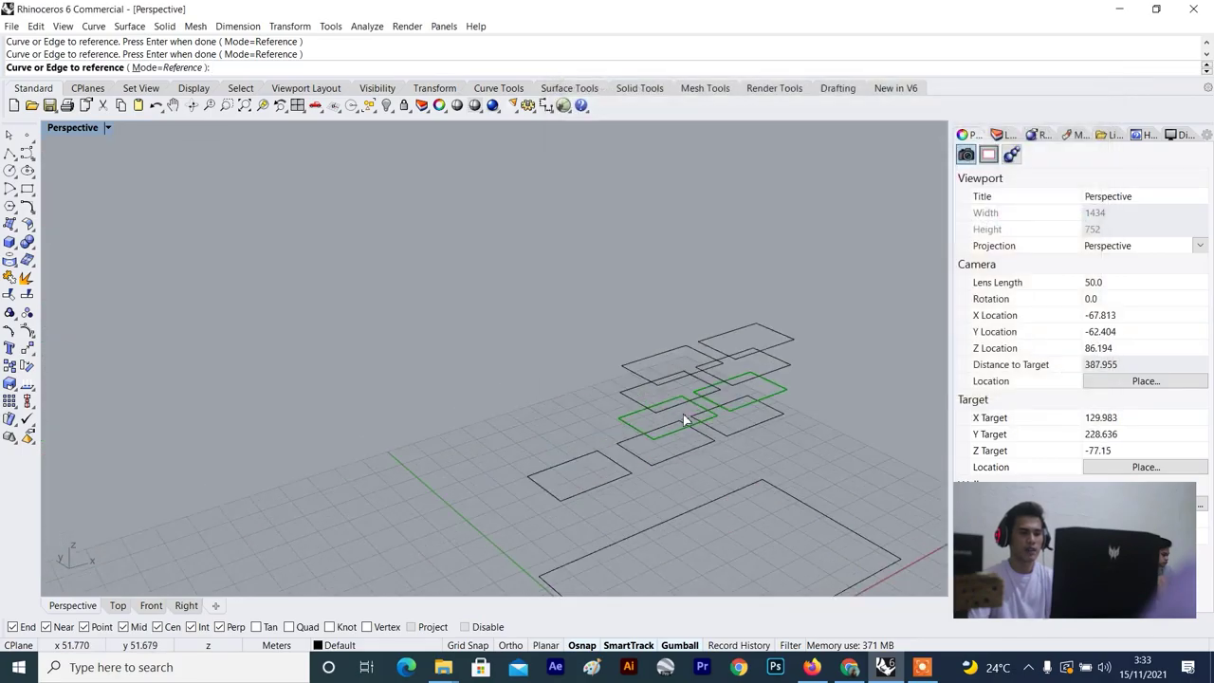
{"action": "scroll", "coordinate": [685, 418], "scroll_direction": "up", "scroll_amount": 4}
{"action": "left_click", "coordinate": [396, 310]}
{"action": "scroll", "coordinate": [658, 279], "scroll_direction": "down", "scroll_amount": 5}
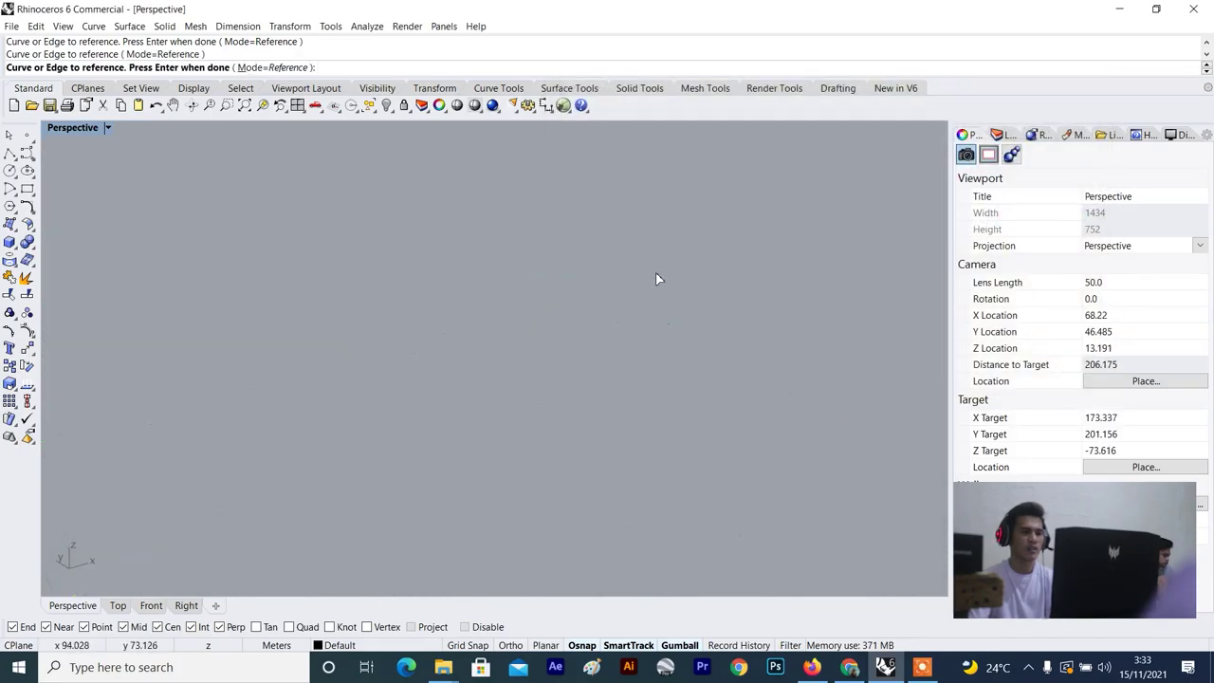
{"action": "scroll", "coordinate": [658, 377], "scroll_direction": "up", "scroll_amount": 5}
{"action": "key", "text": "Return"}
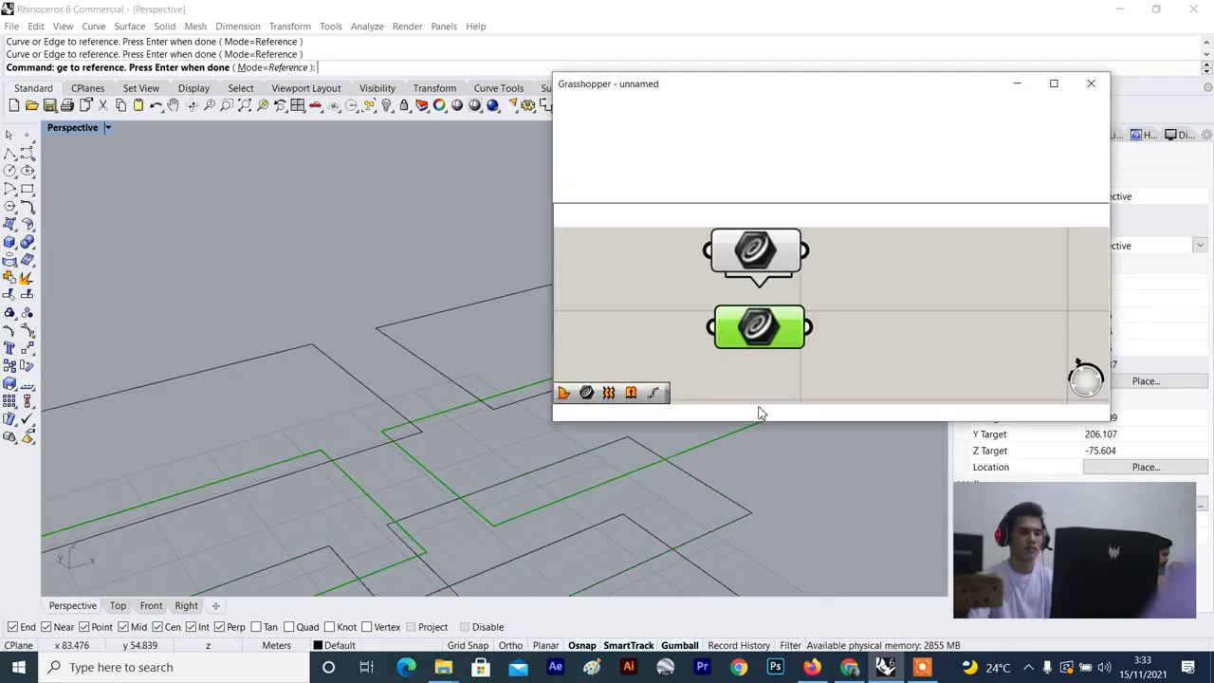
Duplicate the third Curve parameter and place the copy beneath it as the fourth in the column.
{"action": "right_click", "coordinate": [764, 374]}
{"action": "left_click", "coordinate": [831, 342]}
{"action": "right_click_drag", "start_coordinate": [831, 342], "coordinate": [841, 302]}
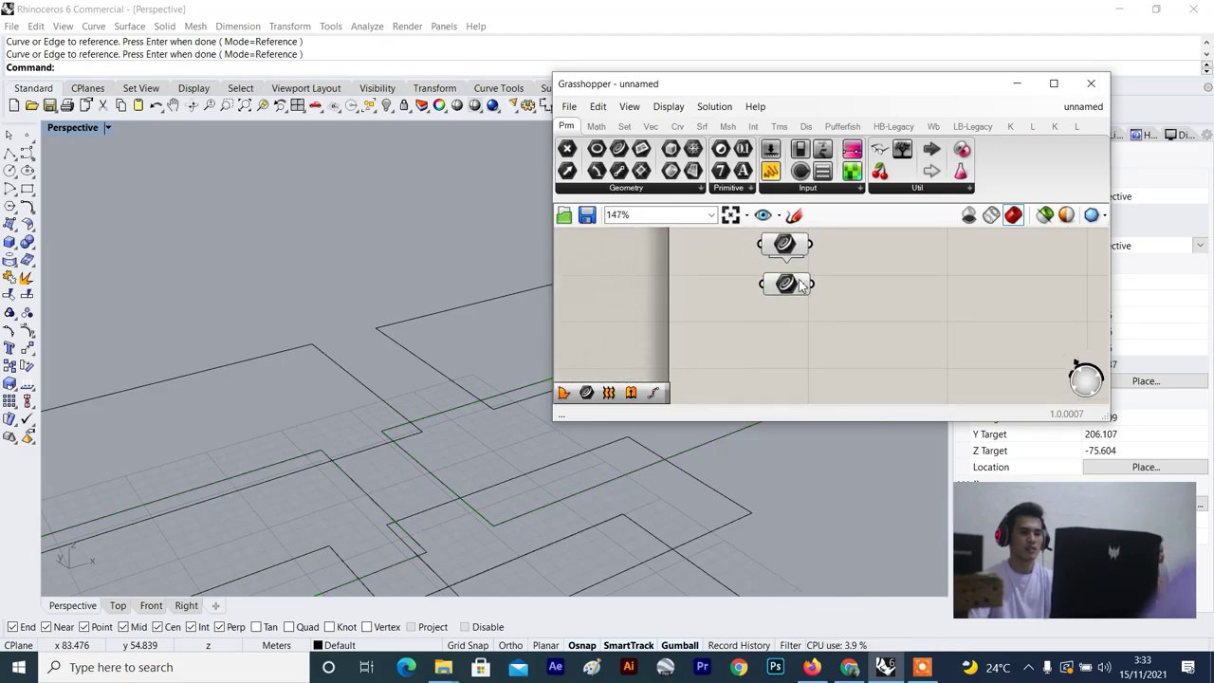
{"action": "left_click_drag", "start_coordinate": [791, 292], "coordinate": [789, 351], "text": "alt"}
Set the fourth Curve parameter to reference the two topmost floor outlines as multiple curves.
{"action": "right_click", "coordinate": [787, 355]}
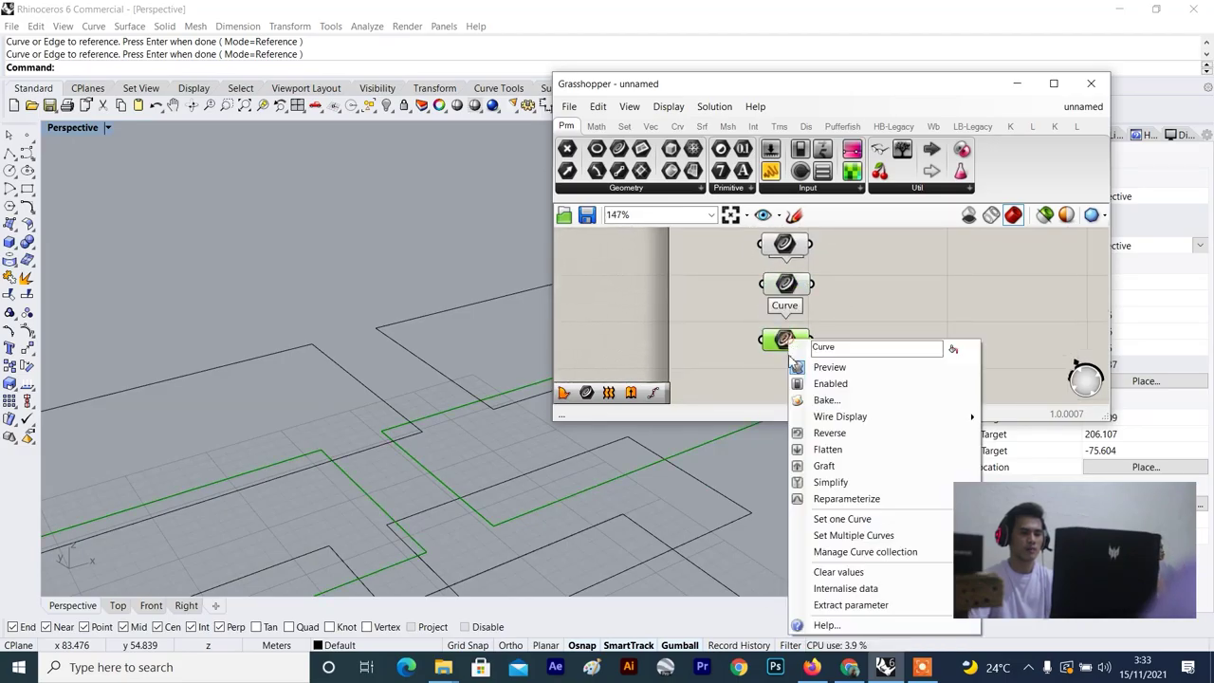
{"action": "left_click", "coordinate": [849, 536]}
{"action": "scroll", "coordinate": [551, 363], "scroll_direction": "down", "scroll_amount": 5}
{"action": "scroll", "coordinate": [537, 272], "scroll_direction": "up", "scroll_amount": 6}
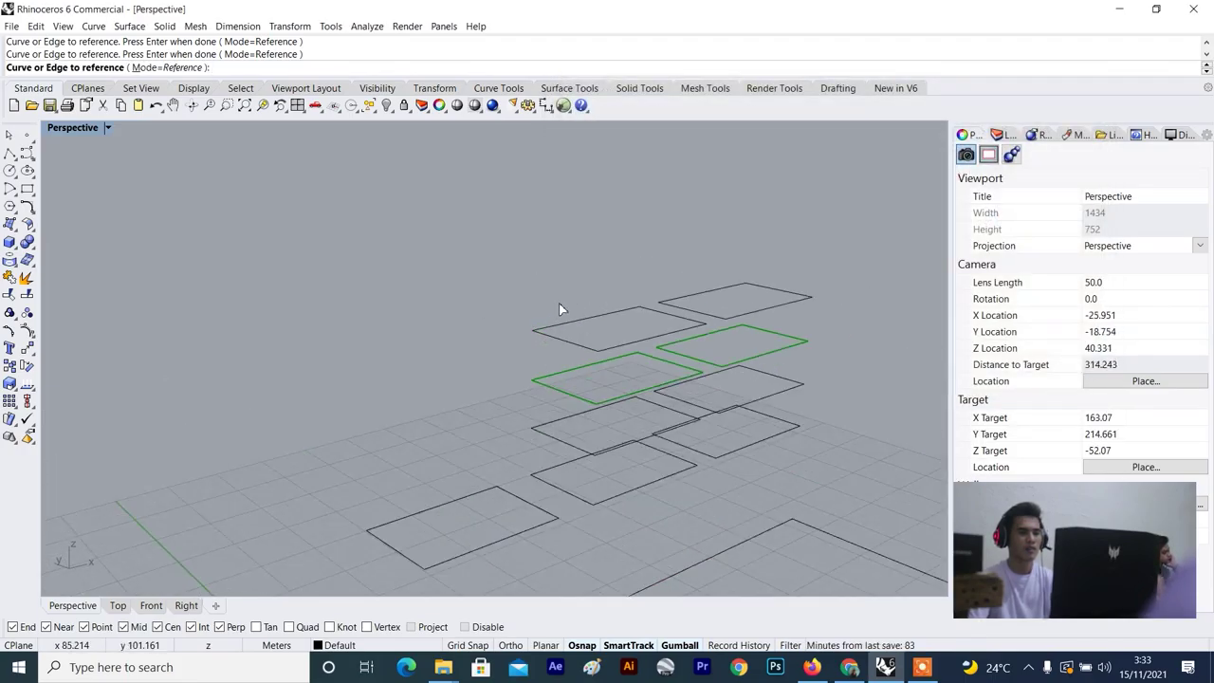
{"action": "left_click", "coordinate": [559, 307]}
{"action": "left_click", "coordinate": [731, 312]}
{"action": "key", "text": "Return"}
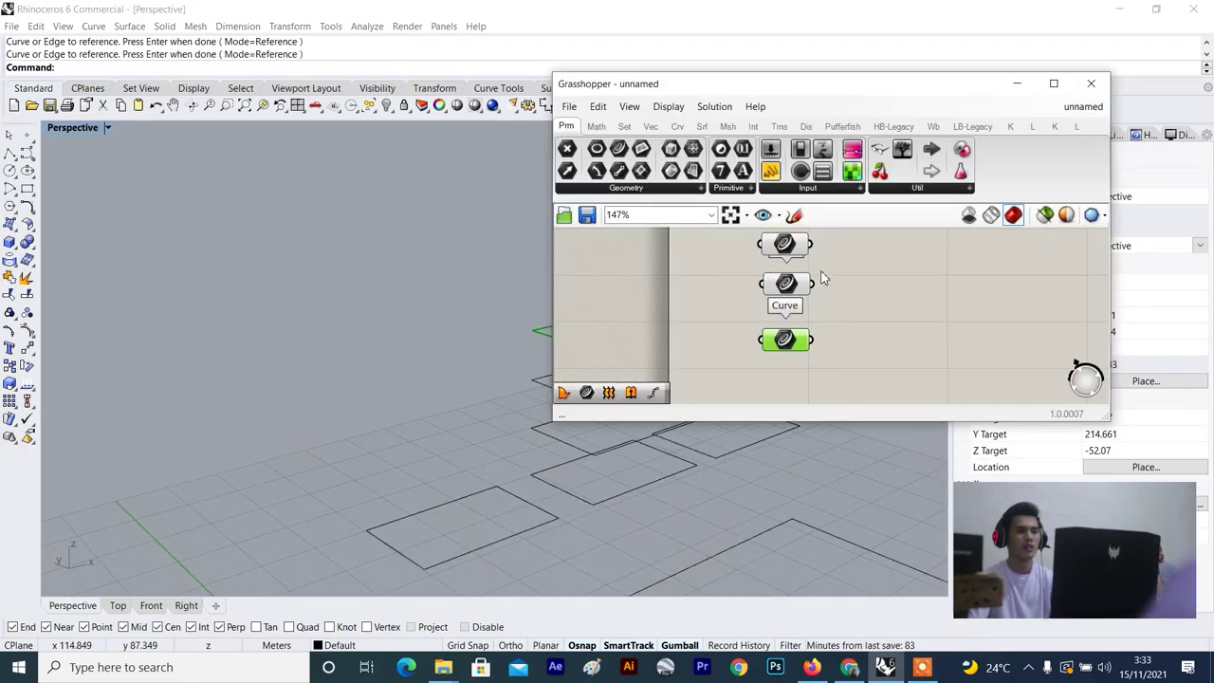
Highlight the first Curve parameter's geometry to examine which pair of floor outlines it references.
{"action": "scroll", "coordinate": [435, 330], "scroll_direction": "down", "scroll_amount": 4}
{"action": "scroll", "coordinate": [705, 296], "scroll_direction": "down", "scroll_amount": 4}
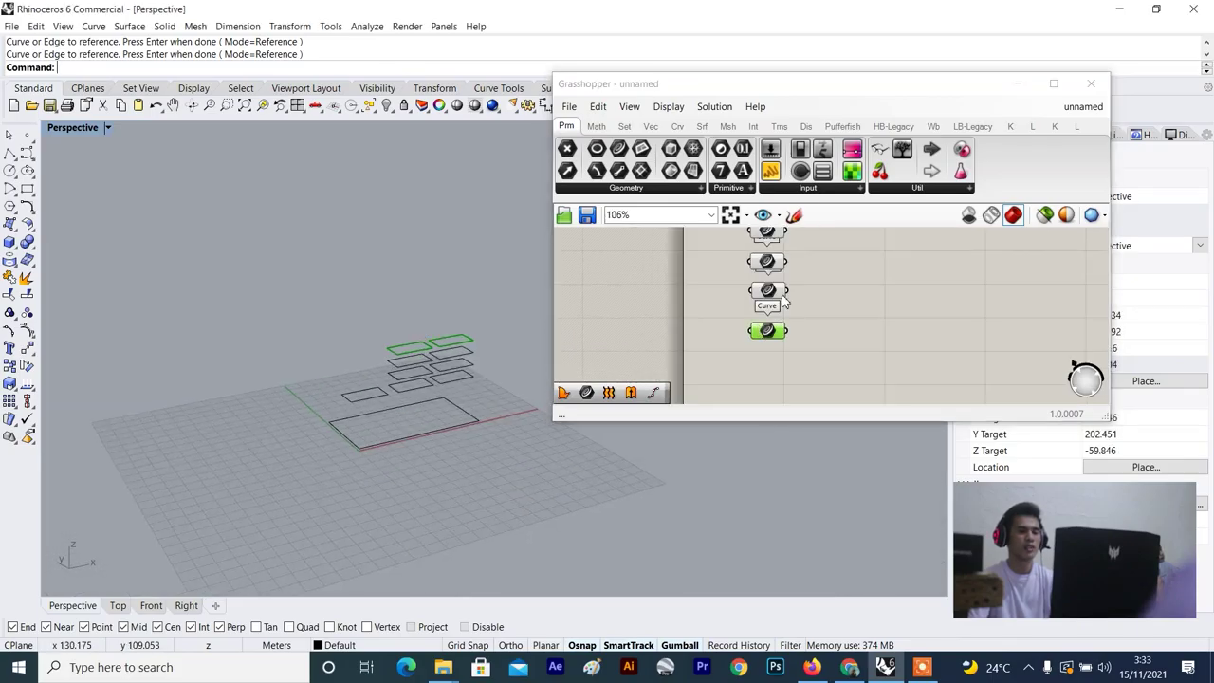
{"action": "scroll", "coordinate": [784, 331], "scroll_direction": "up", "scroll_amount": 1}
{"action": "scroll", "coordinate": [422, 355], "scroll_direction": "up", "scroll_amount": 3}
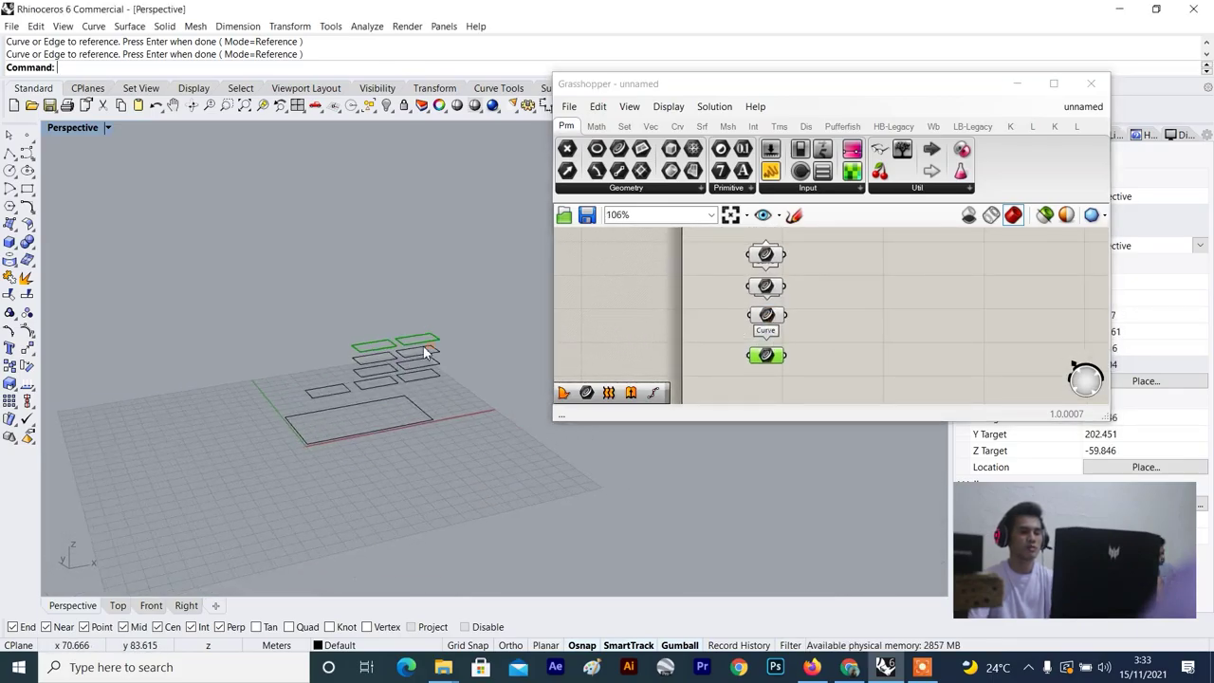
{"action": "left_click", "coordinate": [848, 299]}
{"action": "right_click_drag", "start_coordinate": [848, 298], "coordinate": [837, 322]}
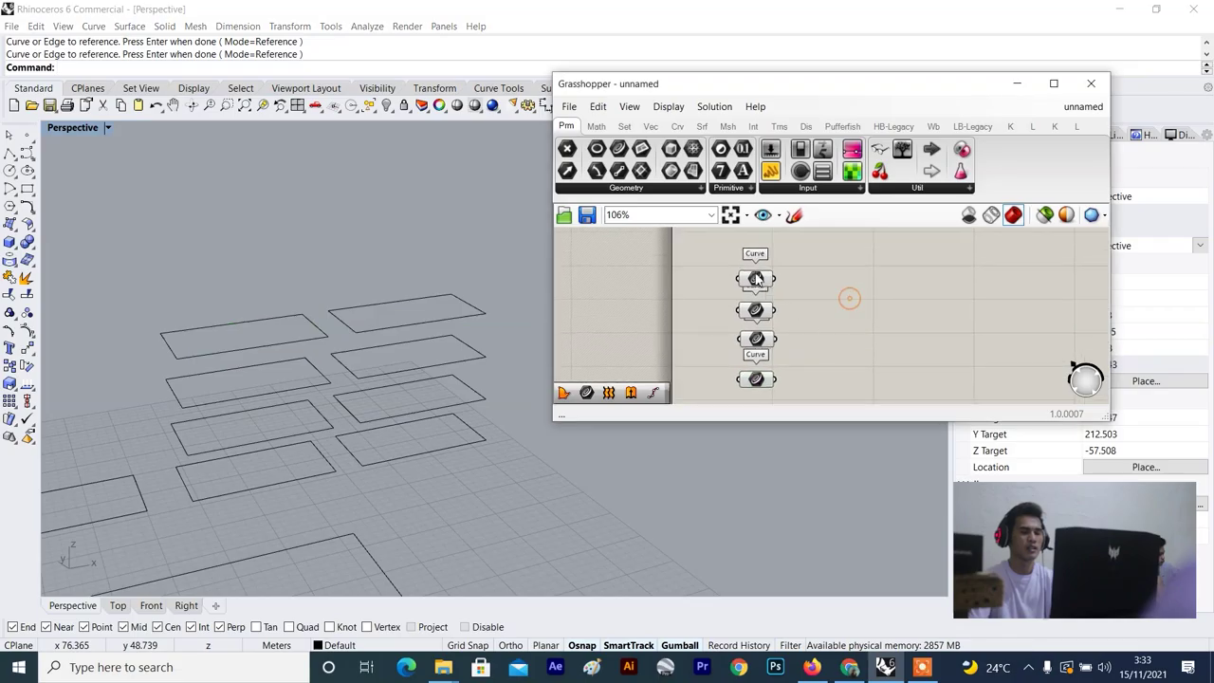
{"action": "left_click", "coordinate": [755, 279]}
{"action": "left_click", "coordinate": [459, 254]}
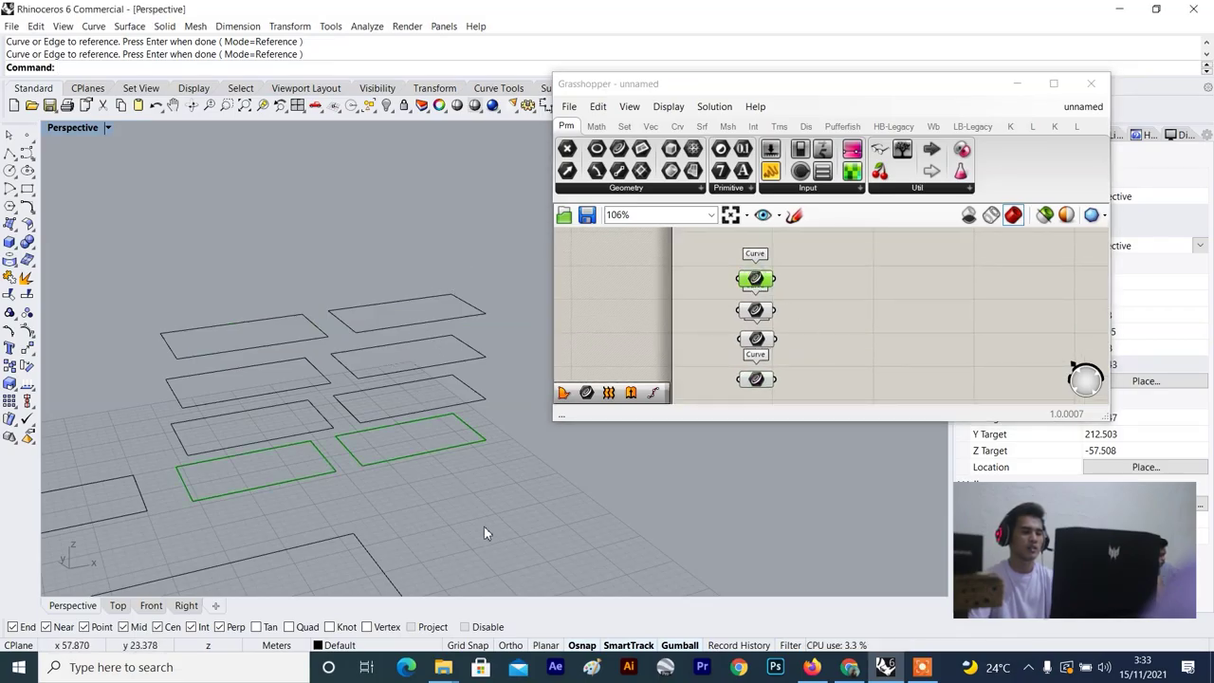
{"action": "left_click", "coordinate": [789, 334]}
{"action": "scroll", "coordinate": [688, 318], "scroll_direction": "up", "scroll_amount": 3}
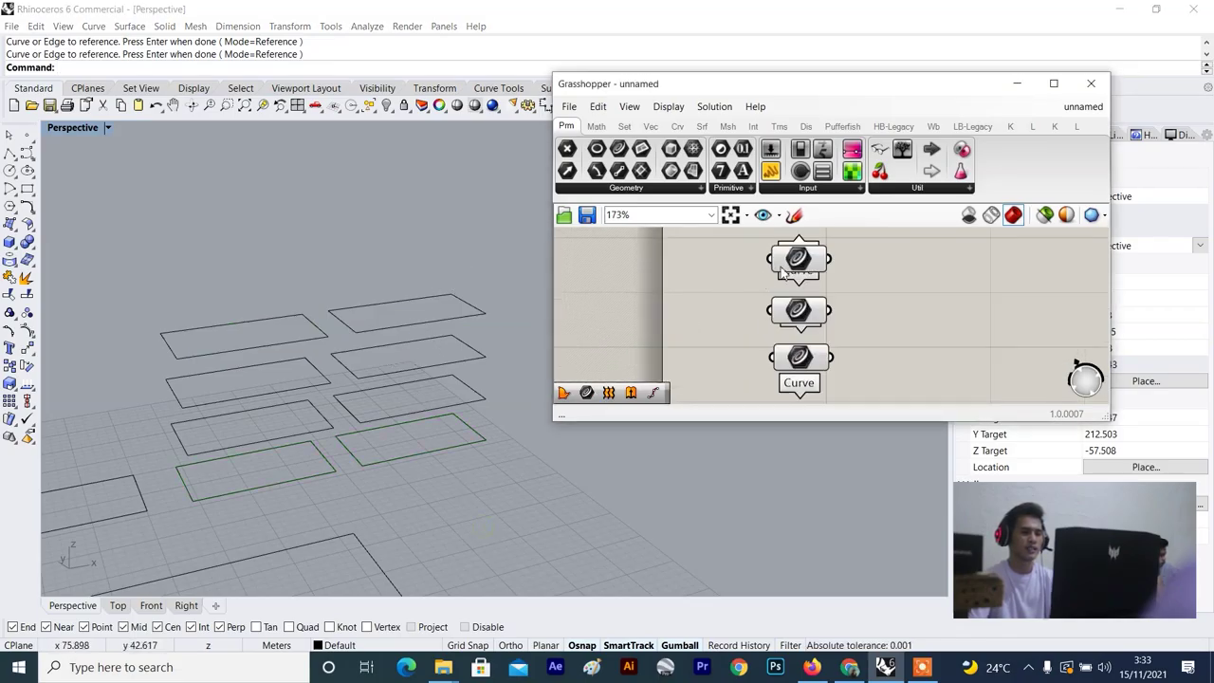
{"action": "left_click", "coordinate": [785, 268]}
{"action": "scroll", "coordinate": [361, 373], "scroll_direction": "down", "scroll_amount": 3}
{"action": "scroll", "coordinate": [356, 395], "scroll_direction": "up", "scroll_amount": 5}
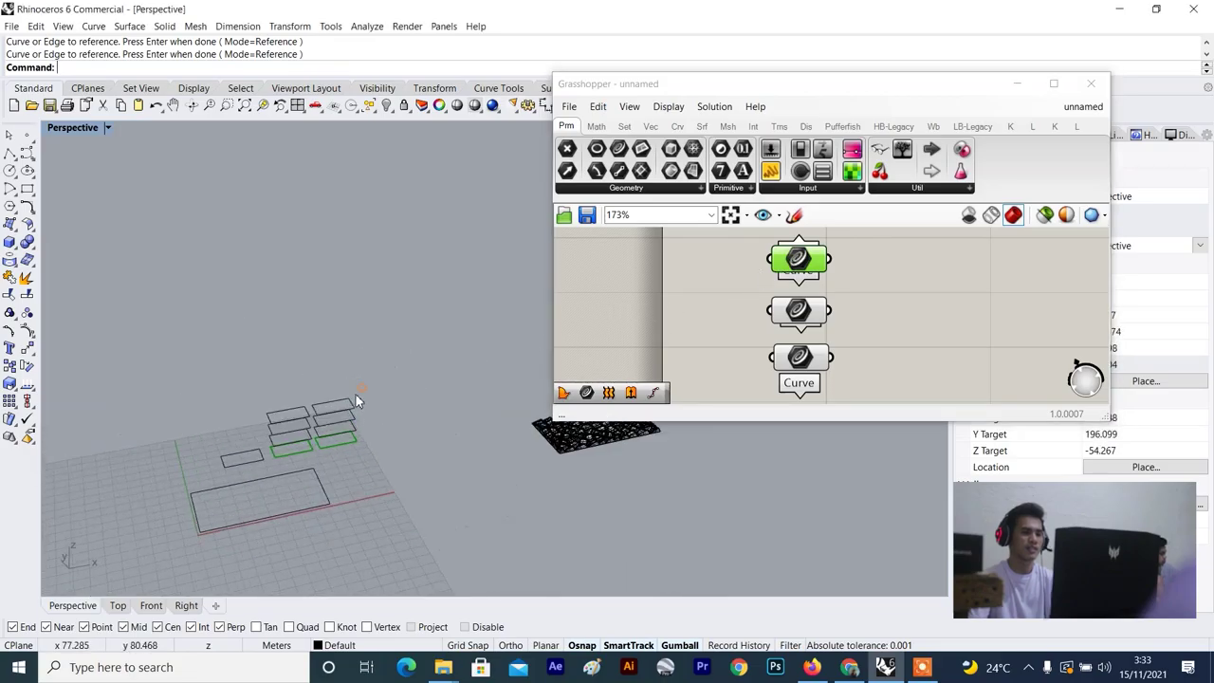
{"action": "scroll", "coordinate": [737, 304], "scroll_direction": "down", "scroll_amount": 2}
{"action": "scroll", "coordinate": [754, 293], "scroll_direction": "up", "scroll_amount": 3}
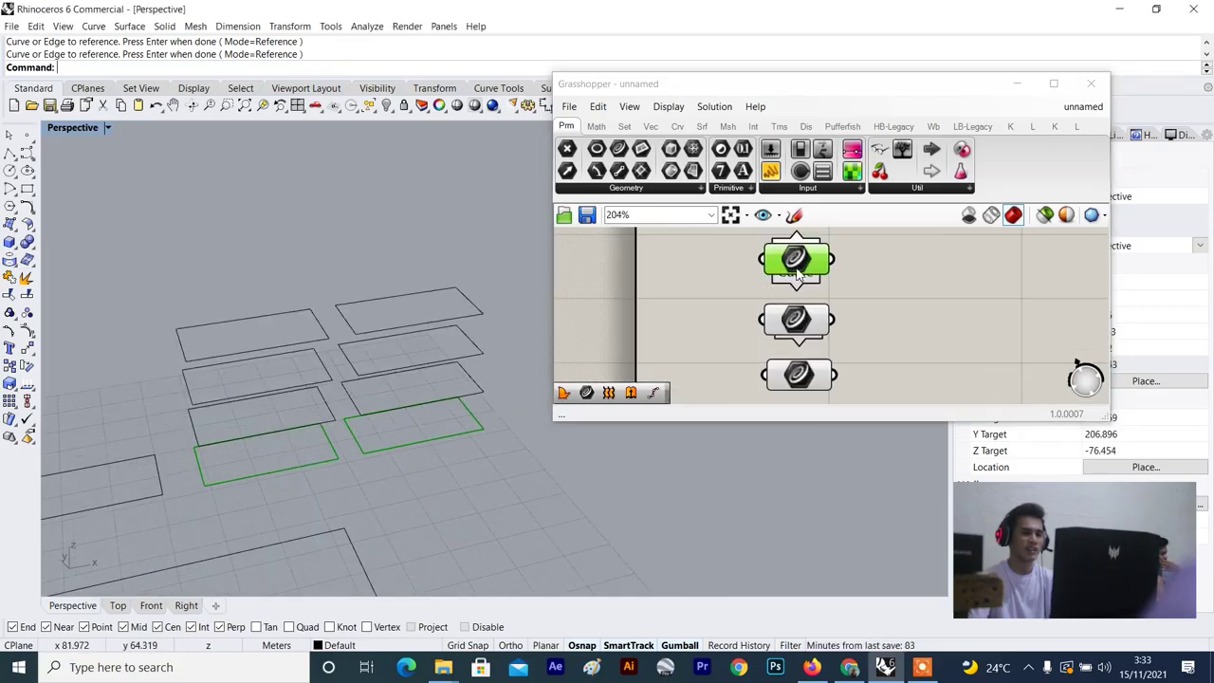
{"action": "left_click", "coordinate": [792, 265]}
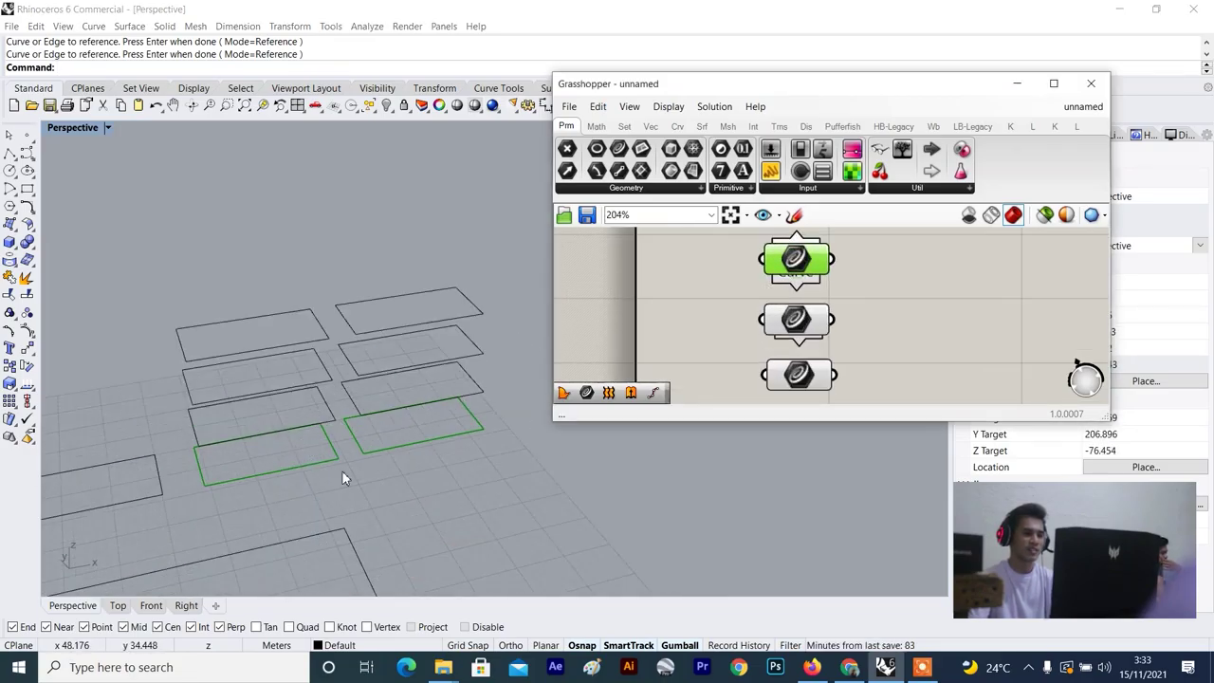
{"action": "left_click", "coordinate": [840, 280]}
{"action": "left_click", "coordinate": [813, 265]}
{"action": "left_click", "coordinate": [900, 265]}
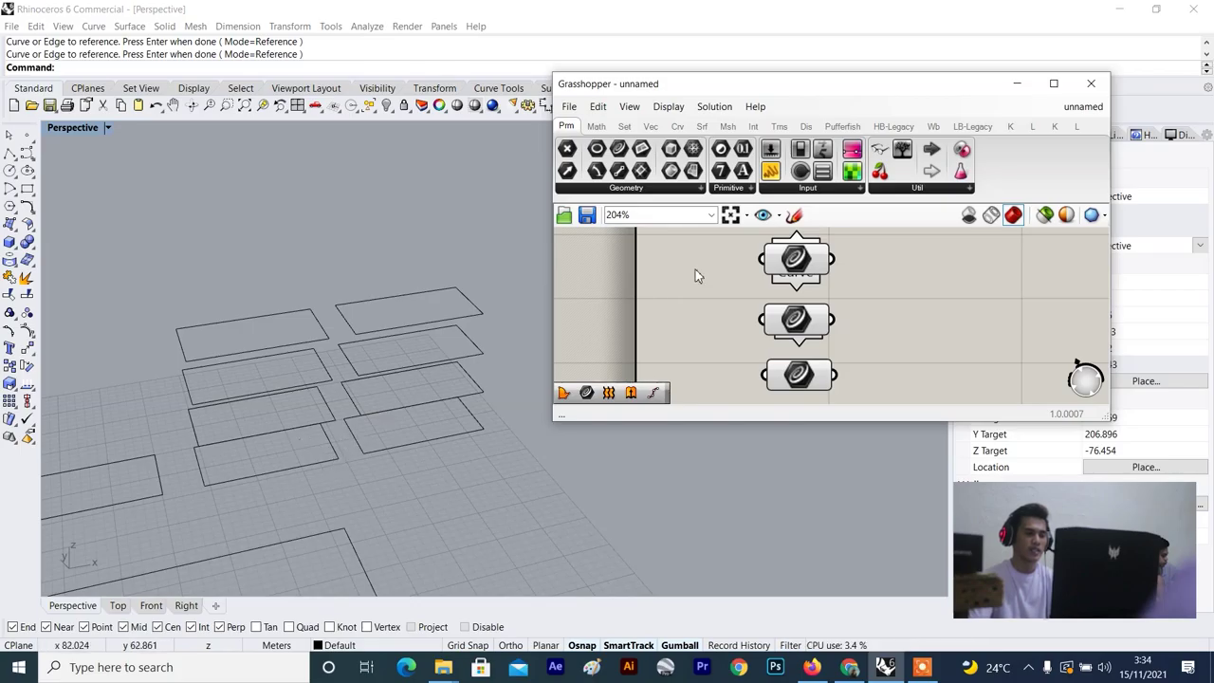
{"action": "left_click", "coordinate": [813, 264]}
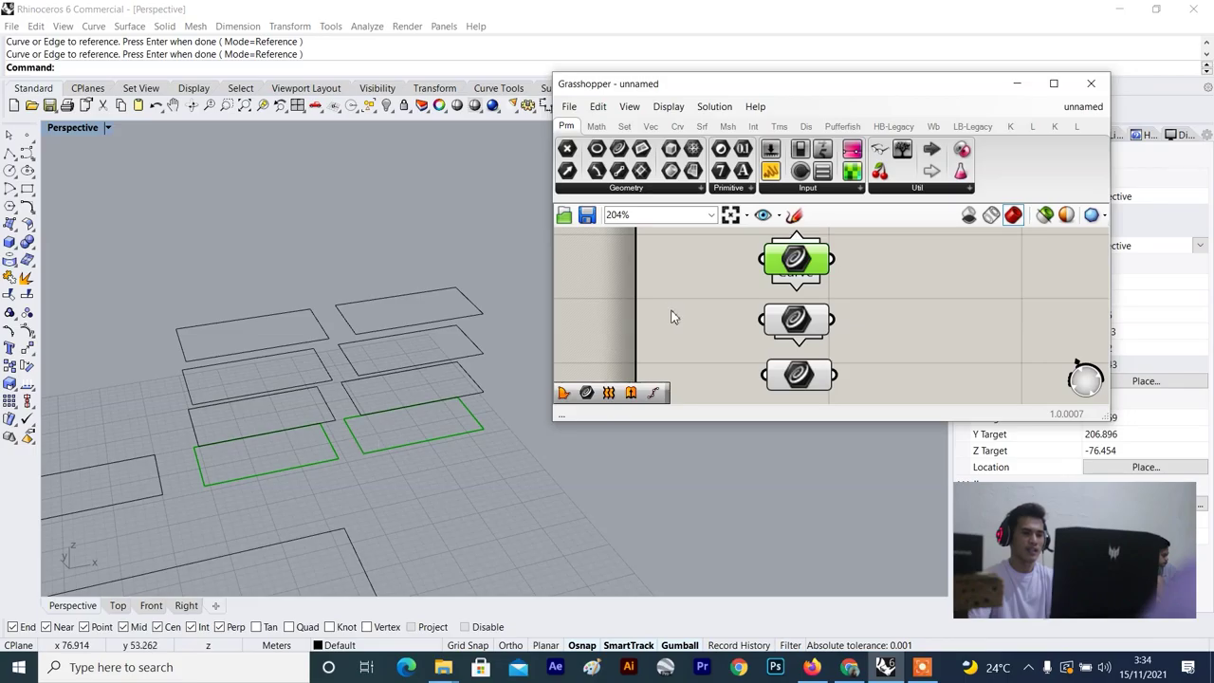
Select the second, third and fourth Curve parameters in turn to check which floor outlines each one references.
{"action": "left_click", "coordinate": [807, 320]}
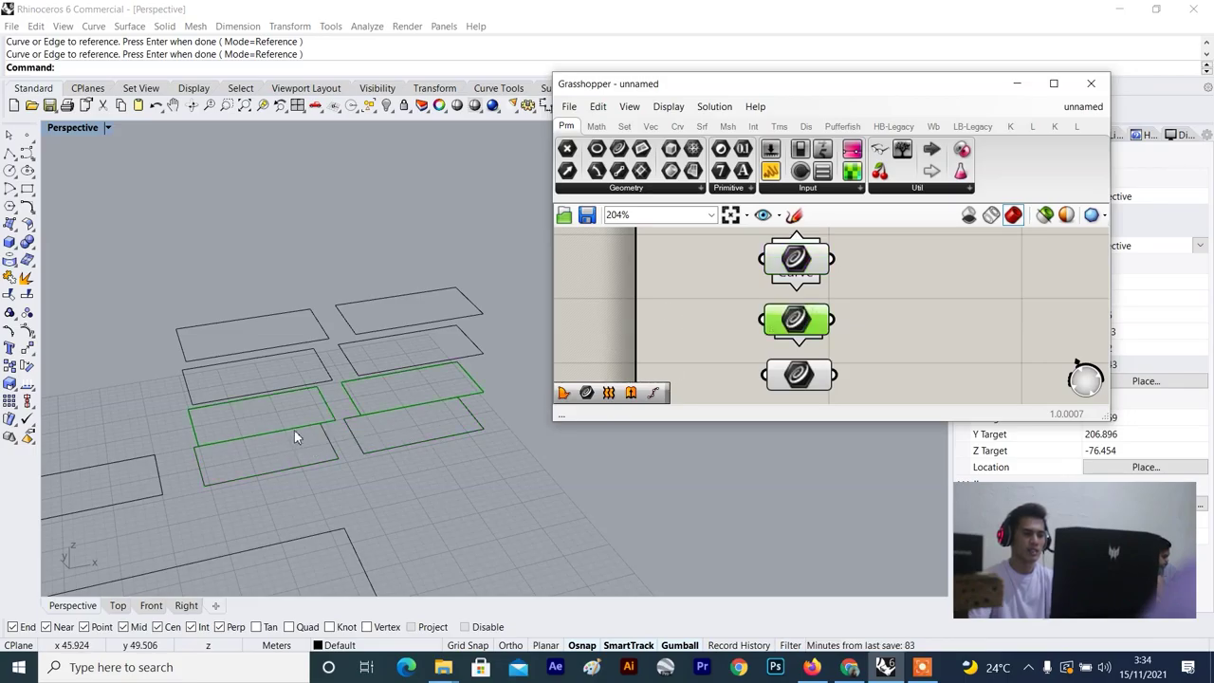
{"action": "scroll", "coordinate": [730, 341], "scroll_direction": "down", "scroll_amount": 2}
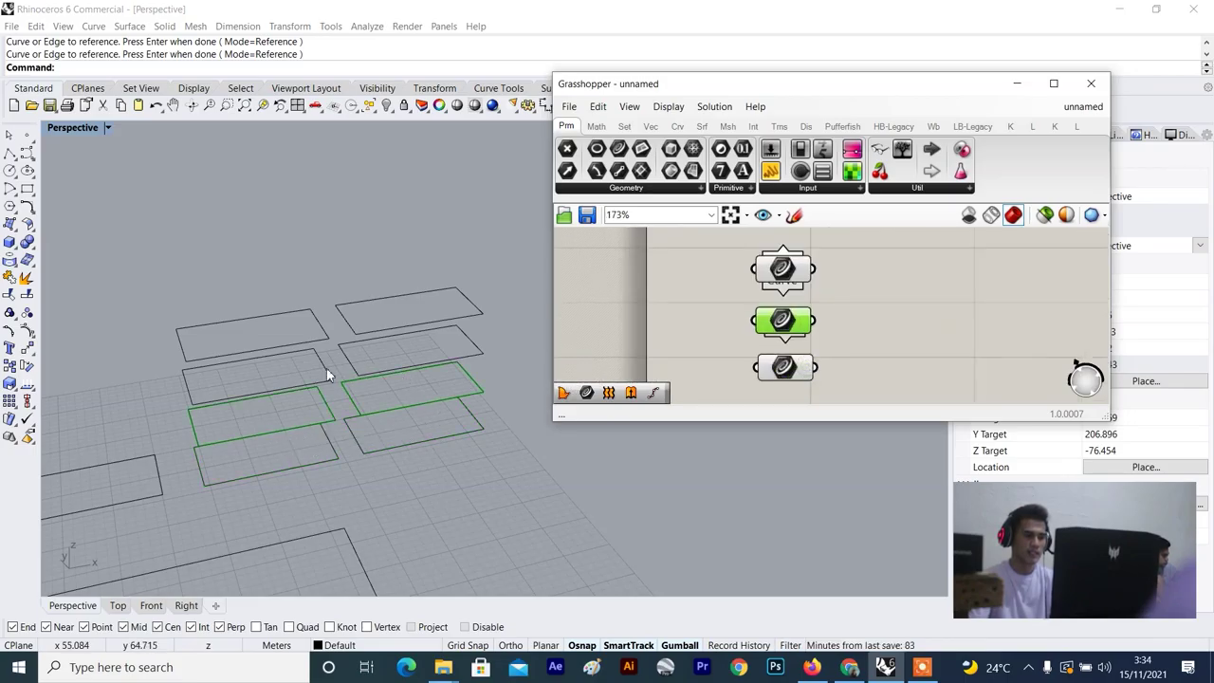
{"action": "left_click", "coordinate": [786, 368]}
{"action": "scroll", "coordinate": [725, 315], "scroll_direction": "down", "scroll_amount": 4}
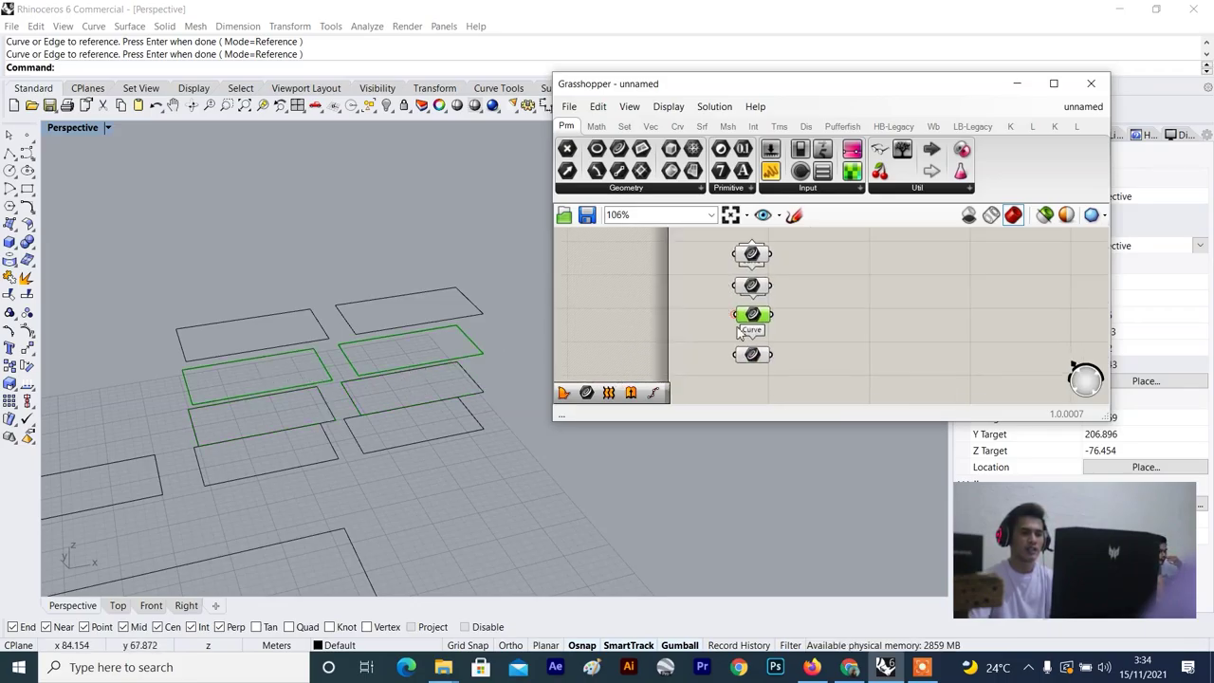
{"action": "scroll", "coordinate": [743, 335], "scroll_direction": "up", "scroll_amount": 7}
{"action": "left_click", "coordinate": [773, 373]}
{"action": "scroll", "coordinate": [770, 368], "scroll_direction": "down", "scroll_amount": 3}
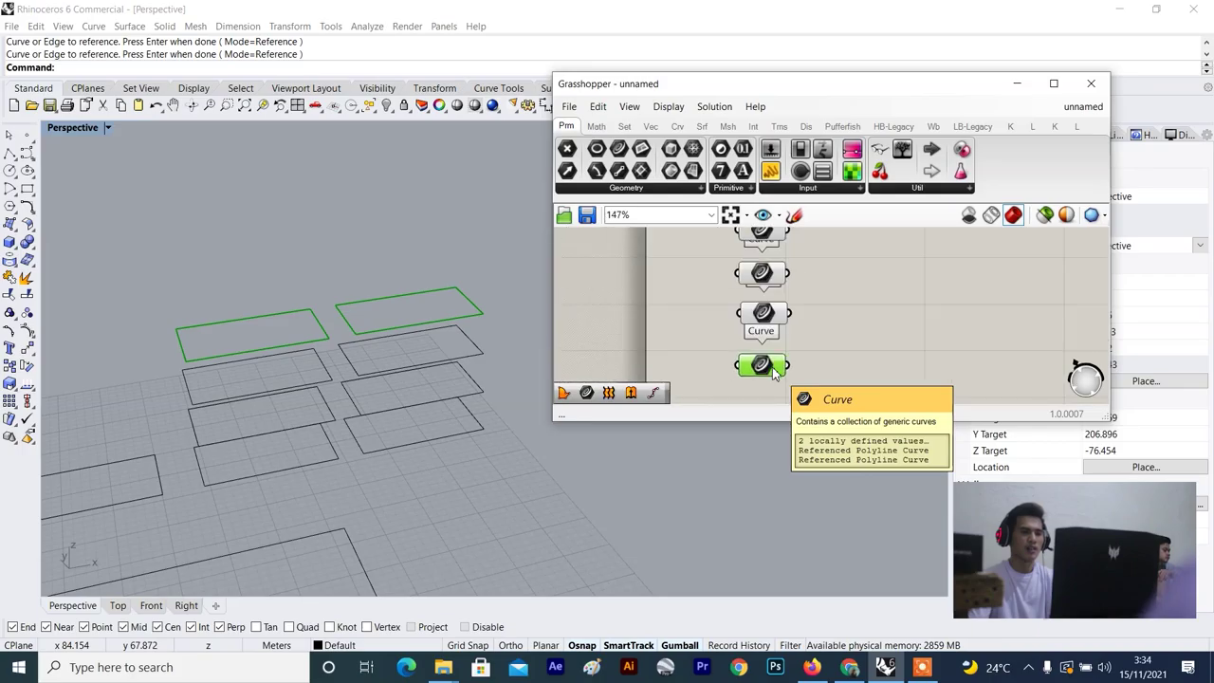
{"action": "scroll", "coordinate": [773, 349], "scroll_direction": "down", "scroll_amount": 2}
{"action": "scroll", "coordinate": [772, 343], "scroll_direction": "up", "scroll_amount": 3}
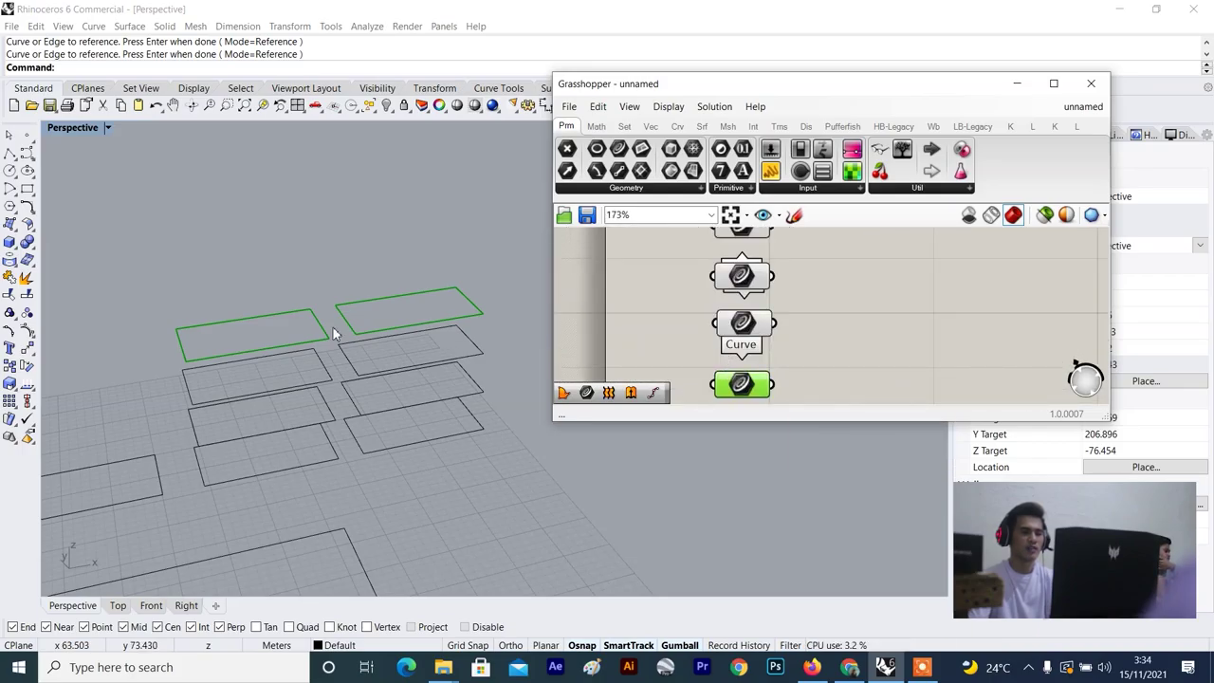
{"action": "scroll", "coordinate": [808, 311], "scroll_direction": "down", "scroll_amount": 2}
{"action": "scroll", "coordinate": [412, 298], "scroll_direction": "up", "scroll_amount": 5}
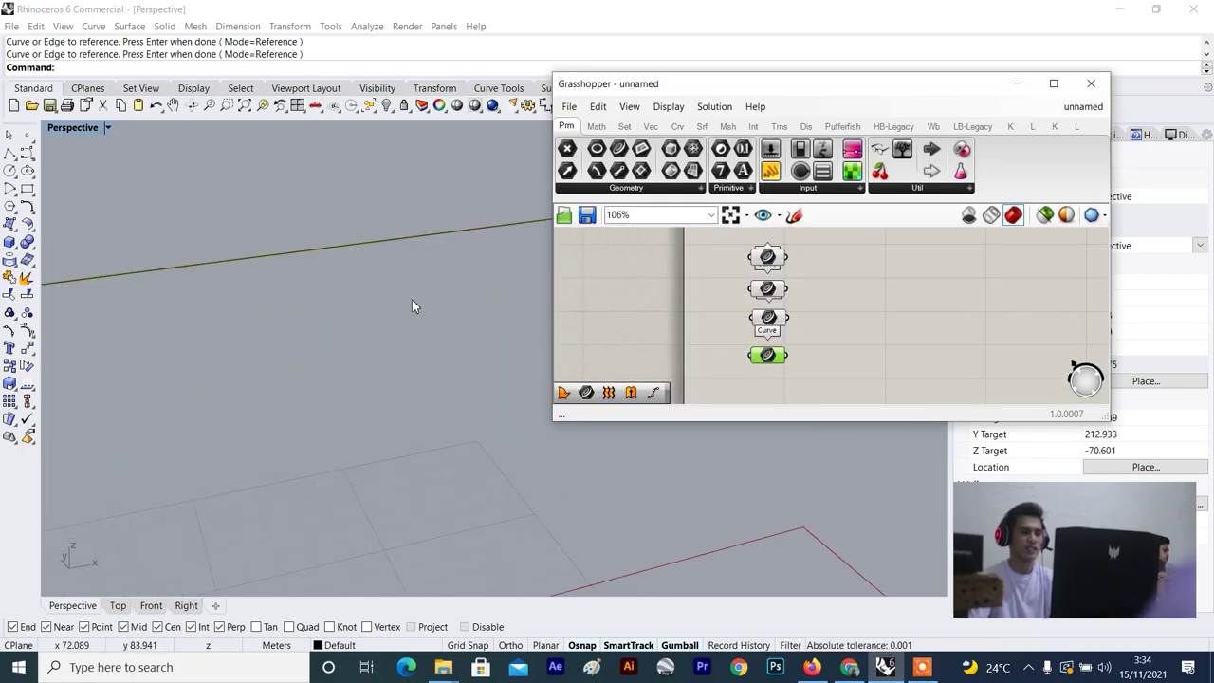
{"action": "scroll", "coordinate": [411, 298], "scroll_direction": "down", "scroll_amount": 5}
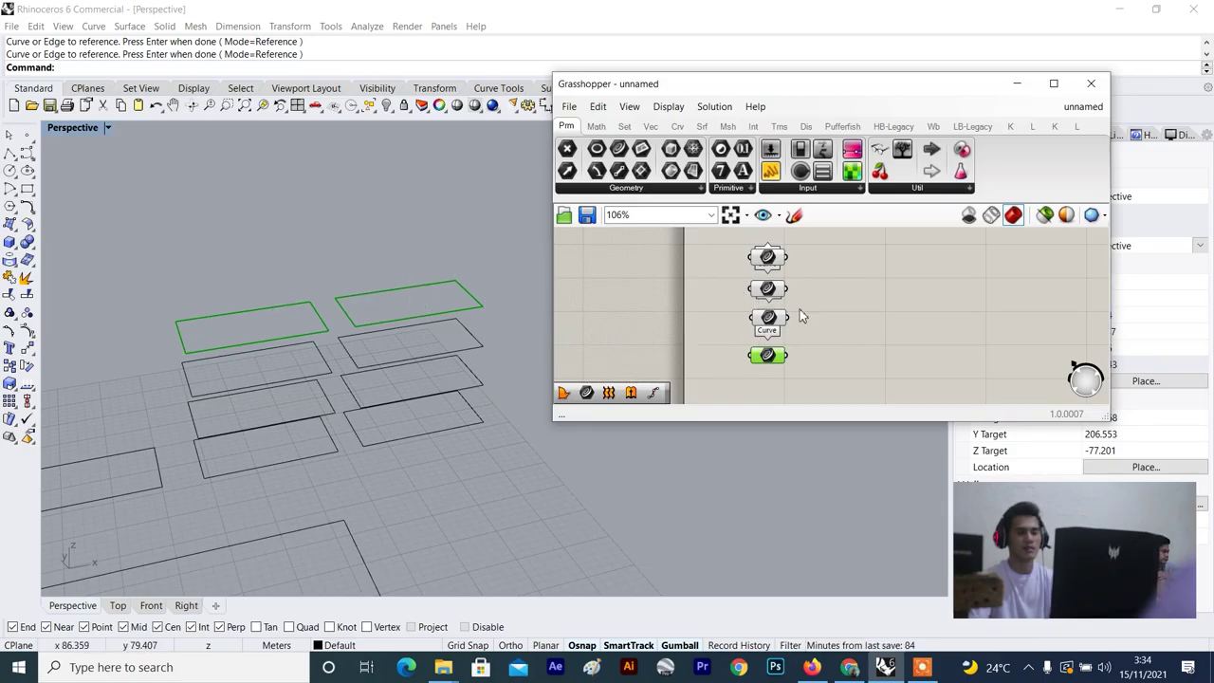
{"action": "scroll", "coordinate": [850, 320], "scroll_direction": "up", "scroll_amount": 2}
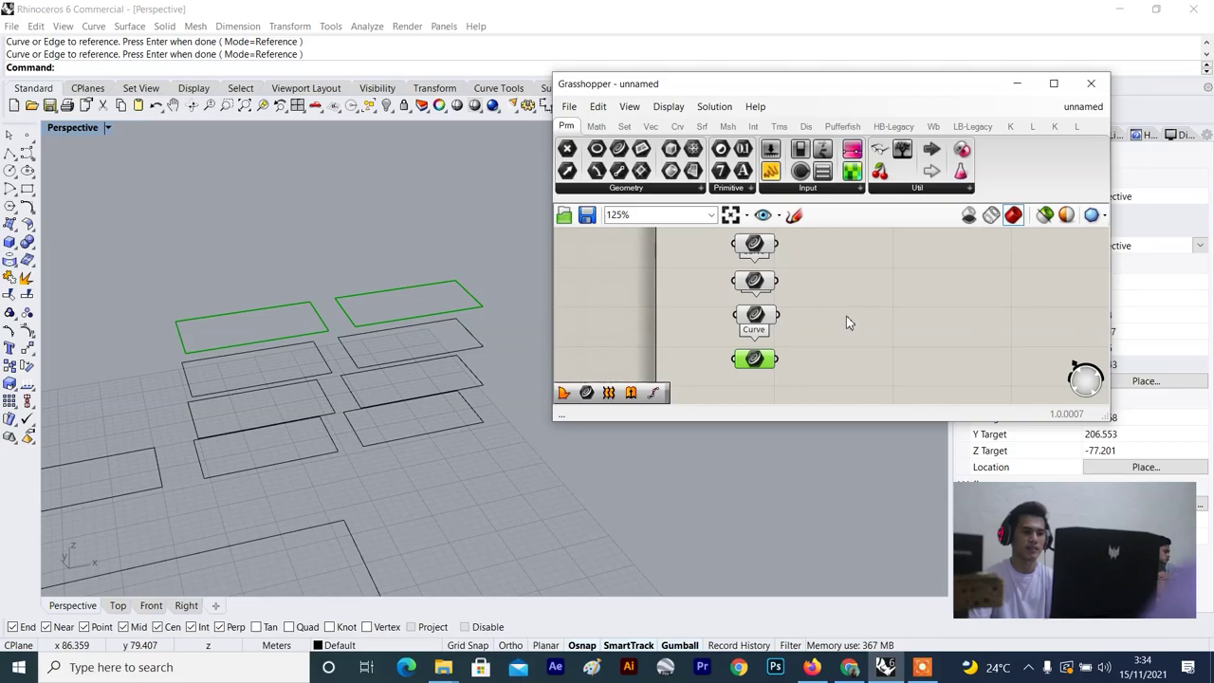
{"action": "scroll", "coordinate": [842, 314], "scroll_direction": "down", "scroll_amount": 4}
{"action": "right_click_drag", "start_coordinate": [841, 314], "coordinate": [781, 322]}
{"action": "scroll", "coordinate": [772, 303], "scroll_direction": "up", "scroll_amount": 5}
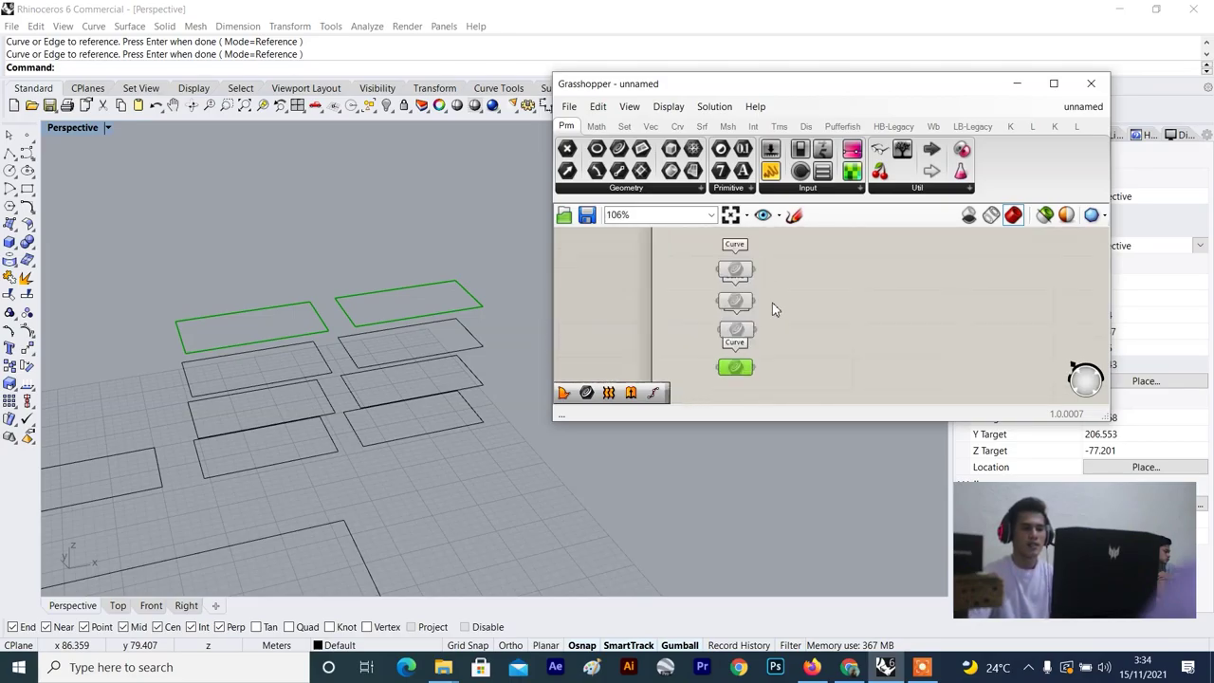
{"action": "left_click", "coordinate": [735, 269]}
{"action": "left_click", "coordinate": [810, 368]}
Add a new empty Curve parameter beside the column of four Curve parameters.
{"action": "scroll", "coordinate": [810, 367], "scroll_direction": "down", "scroll_amount": 3}
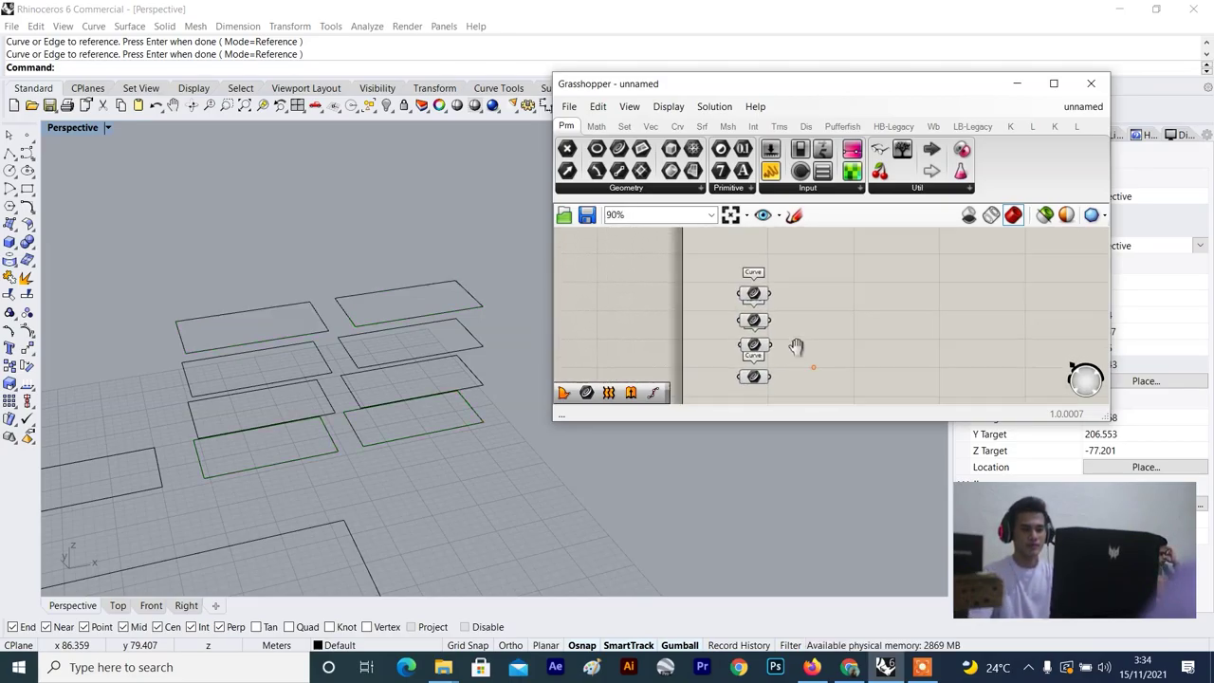
{"action": "double_click", "coordinate": [835, 331]}
{"action": "type", "text": "cy"}
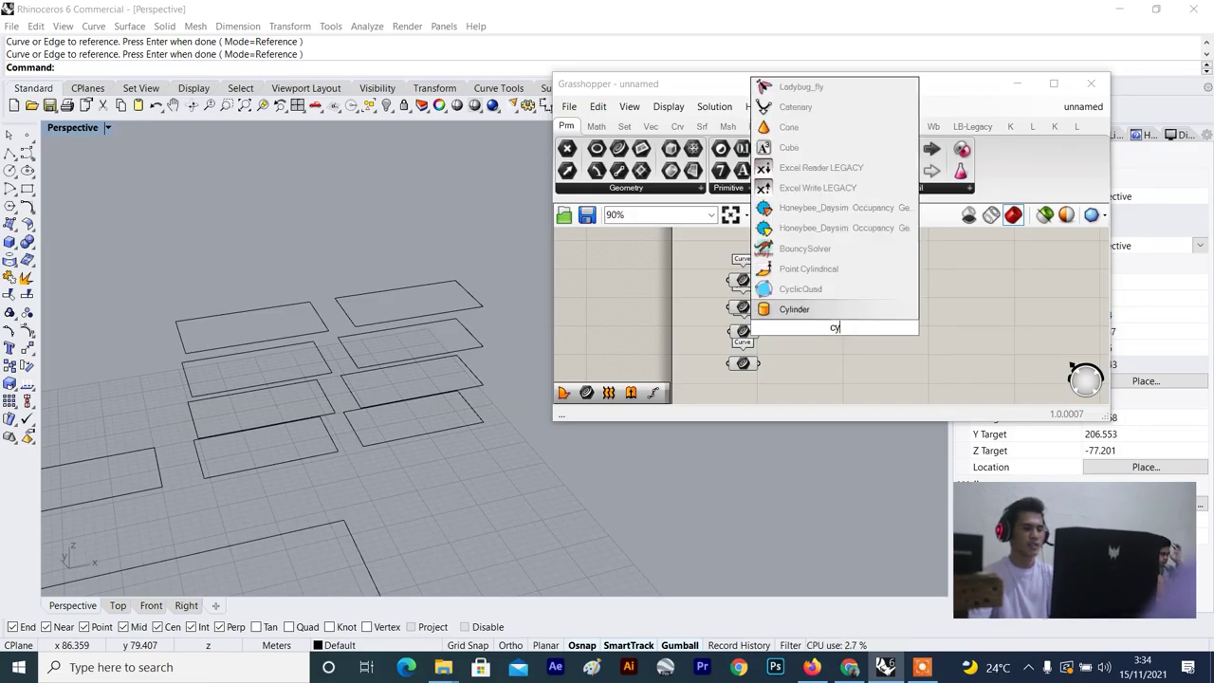
{"action": "key", "text": "BackSpace"}
{"action": "type", "text": "urve"}
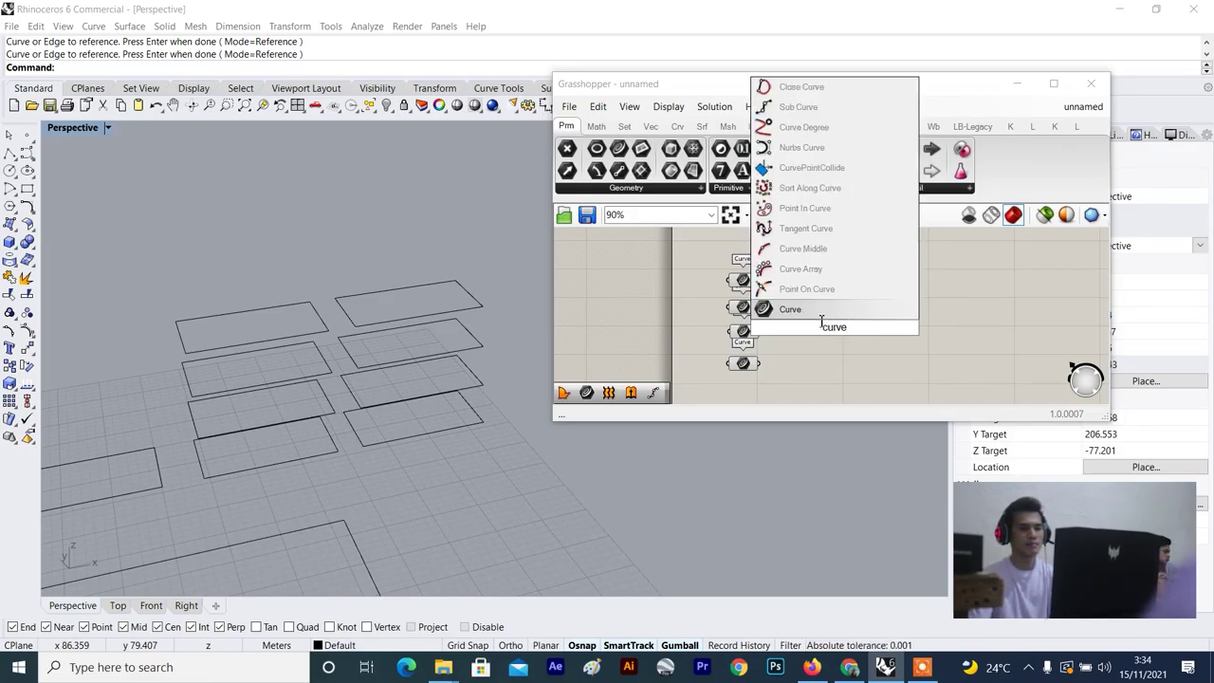
{"action": "key", "text": "Return"}
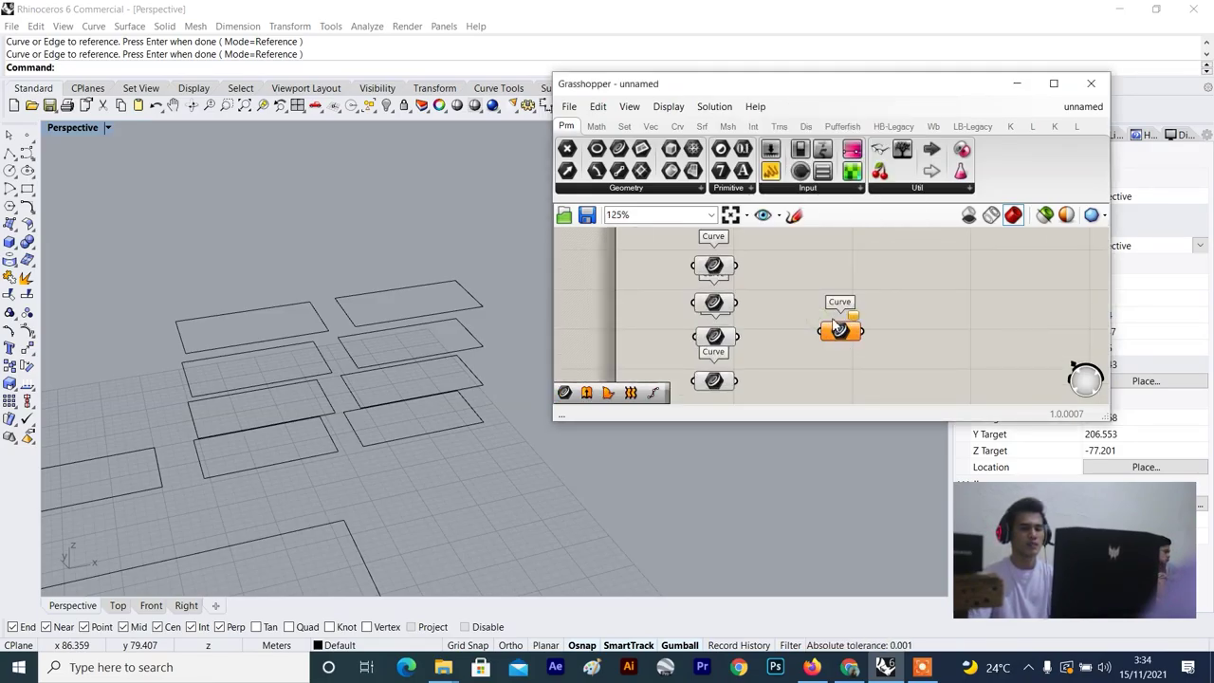
Wire the first Curve parameter's output into the input of the new Curve parameter.
{"action": "scroll", "coordinate": [759, 286], "scroll_direction": "up", "scroll_amount": 3}
{"action": "left_click_drag", "start_coordinate": [732, 263], "coordinate": [814, 327]}
{"action": "left_click", "coordinate": [839, 327]}
{"action": "scroll", "coordinate": [839, 328], "scroll_direction": "up", "scroll_amount": 2}
{"action": "scroll", "coordinate": [813, 329], "scroll_direction": "up", "scroll_amount": 1}
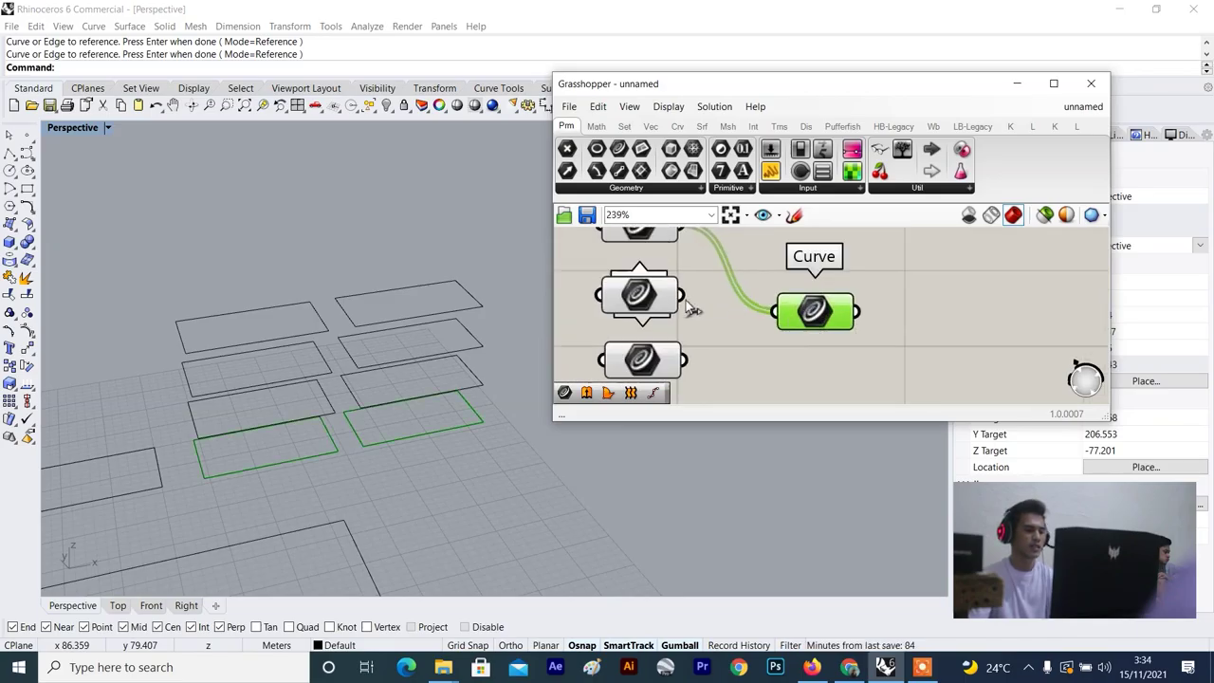
Try wiring the second Curve parameter into the collecting Curve parameter as well and moving that parameter farther from the column.
{"action": "left_click_drag", "start_coordinate": [686, 299], "coordinate": [924, 313]}
{"action": "left_click", "coordinate": [808, 356]}
{"action": "left_click", "coordinate": [898, 341]}
{"action": "scroll", "coordinate": [894, 303], "scroll_direction": "down", "scroll_amount": 2}
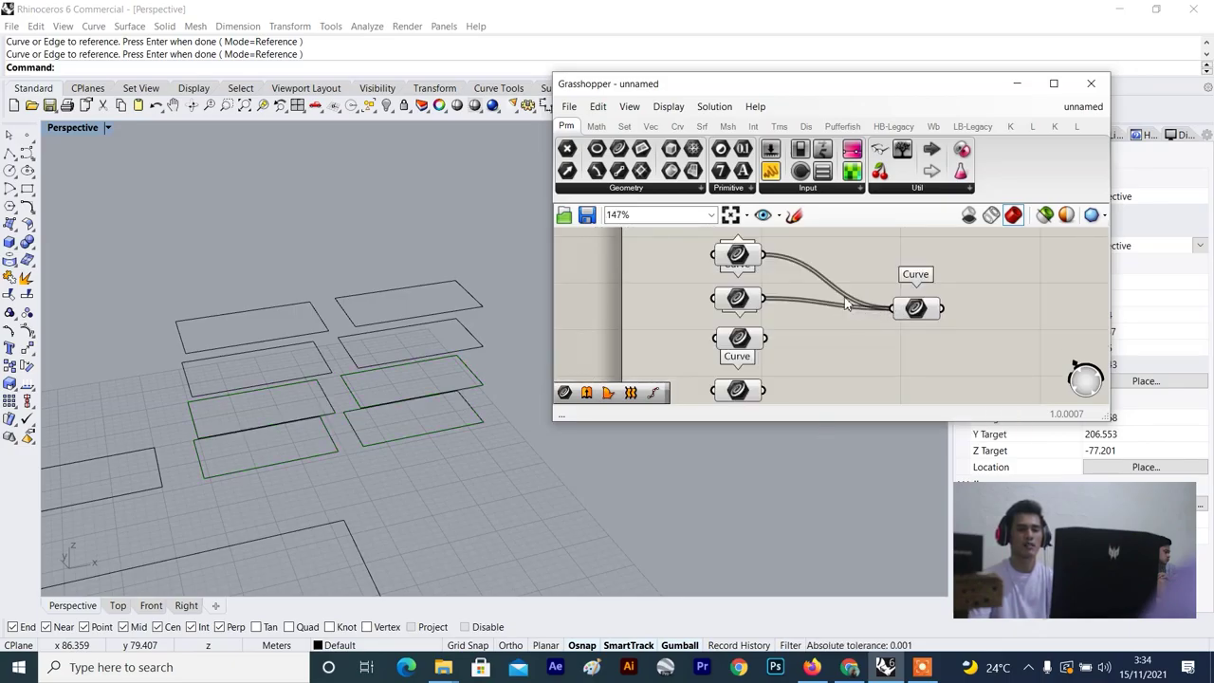
Undo the collecting Curve parameter's move and its connection to the second Curve parameter.
{"action": "key", "text": "ctrl+z"}
{"action": "key", "text": "ctrl+z"}
{"action": "key", "text": "ctrl+z"}
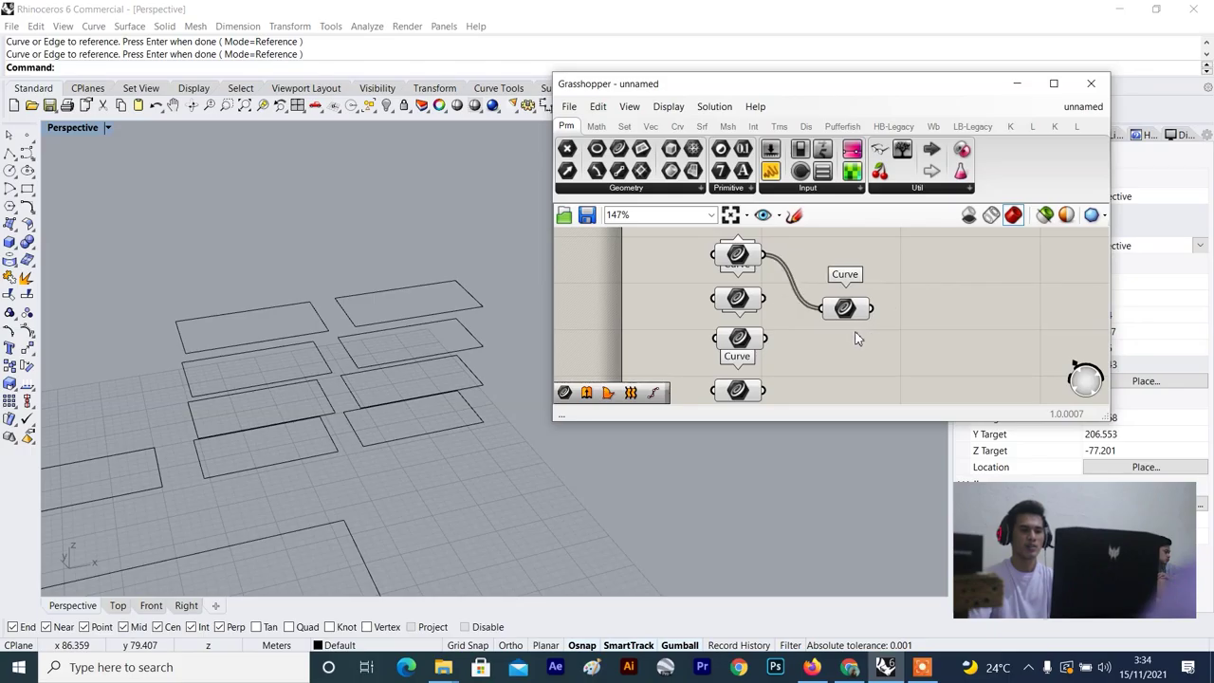
Wire the second Curve parameter into the collecting Curve parameter as an additional source, keeping the first connection.
{"action": "scroll", "coordinate": [813, 336], "scroll_direction": "up", "scroll_amount": 2}
{"action": "left_click_drag", "start_coordinate": [745, 286], "coordinate": [829, 301]}
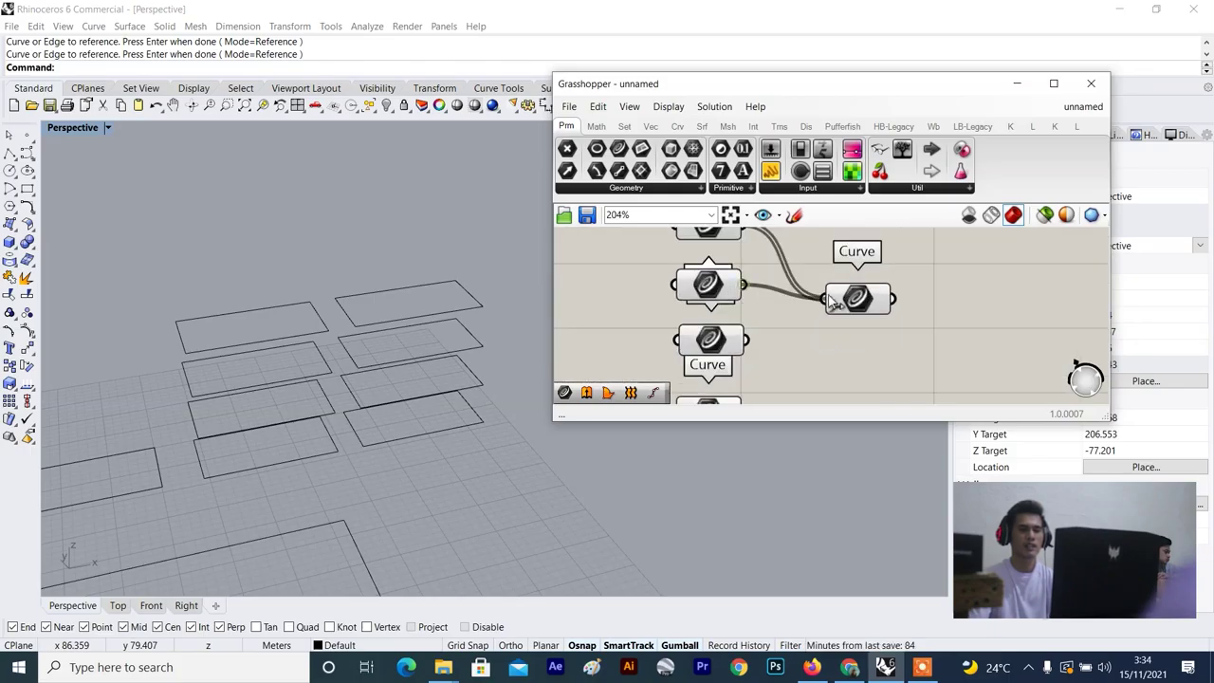
Wire the first Curve parameter back into the collecting Curve parameter as an additional source alongside the second one.
{"action": "scroll", "coordinate": [728, 301], "scroll_direction": "down", "scroll_amount": 2}
{"action": "scroll", "coordinate": [786, 283], "scroll_direction": "up", "scroll_amount": 2}
{"action": "scroll", "coordinate": [784, 277], "scroll_direction": "down", "scroll_amount": 3}
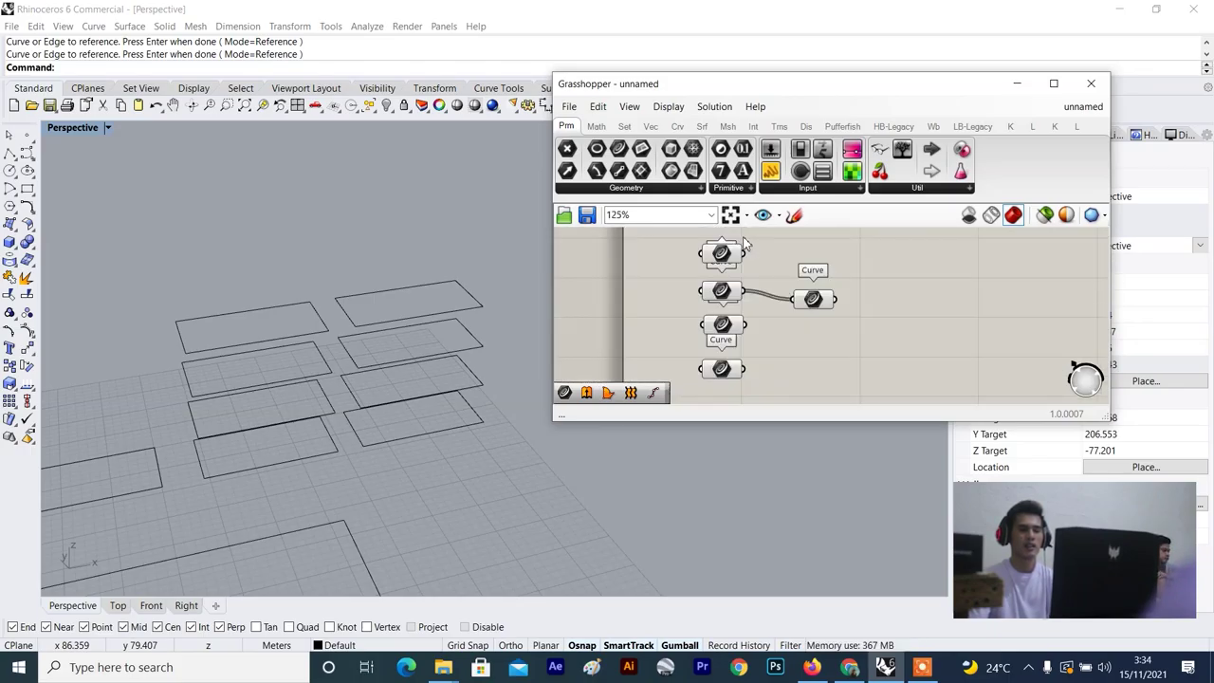
{"action": "scroll", "coordinate": [763, 275], "scroll_direction": "up", "scroll_amount": 2}
{"action": "left_click_drag", "start_coordinate": [745, 259], "coordinate": [810, 324], "text": "shift"}
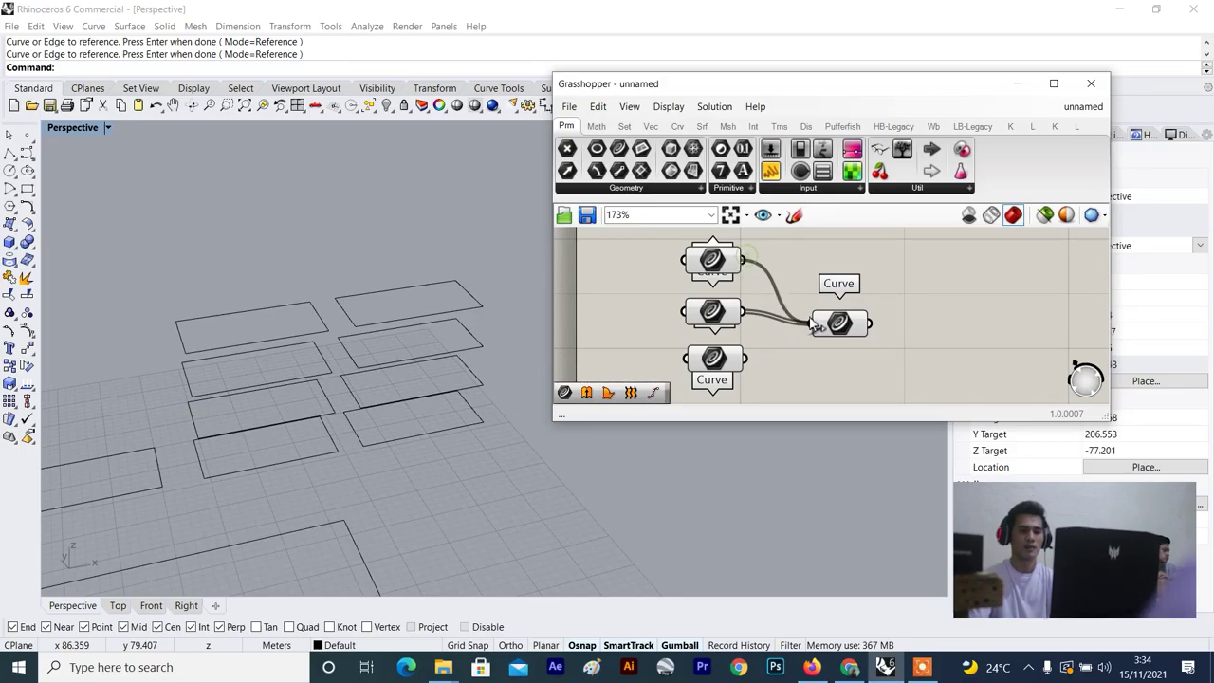
Wire the third and fourth Curve parameters into the collecting Curve parameter as additional sources, keeping the existing connections.
{"action": "scroll", "coordinate": [799, 323], "scroll_direction": "up", "scroll_amount": 2}
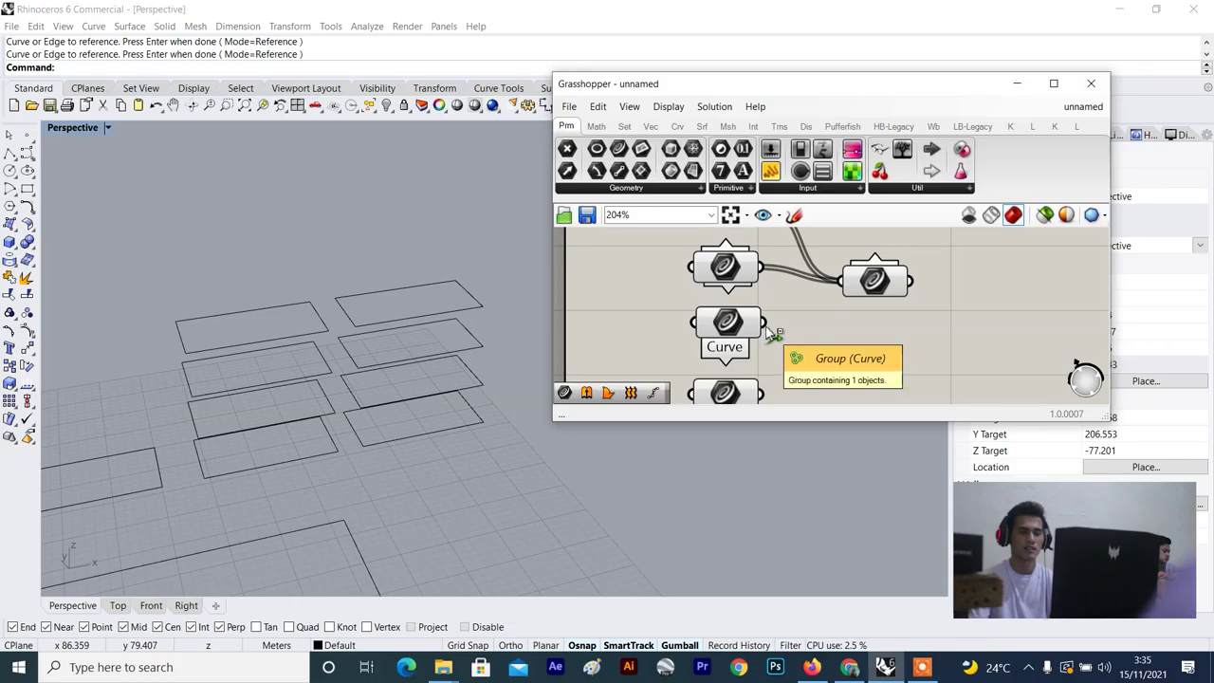
{"action": "left_click_drag", "start_coordinate": [764, 328], "coordinate": [841, 295], "text": "shift"}
{"action": "left_click_drag", "start_coordinate": [772, 399], "coordinate": [841, 280], "text": "shift"}
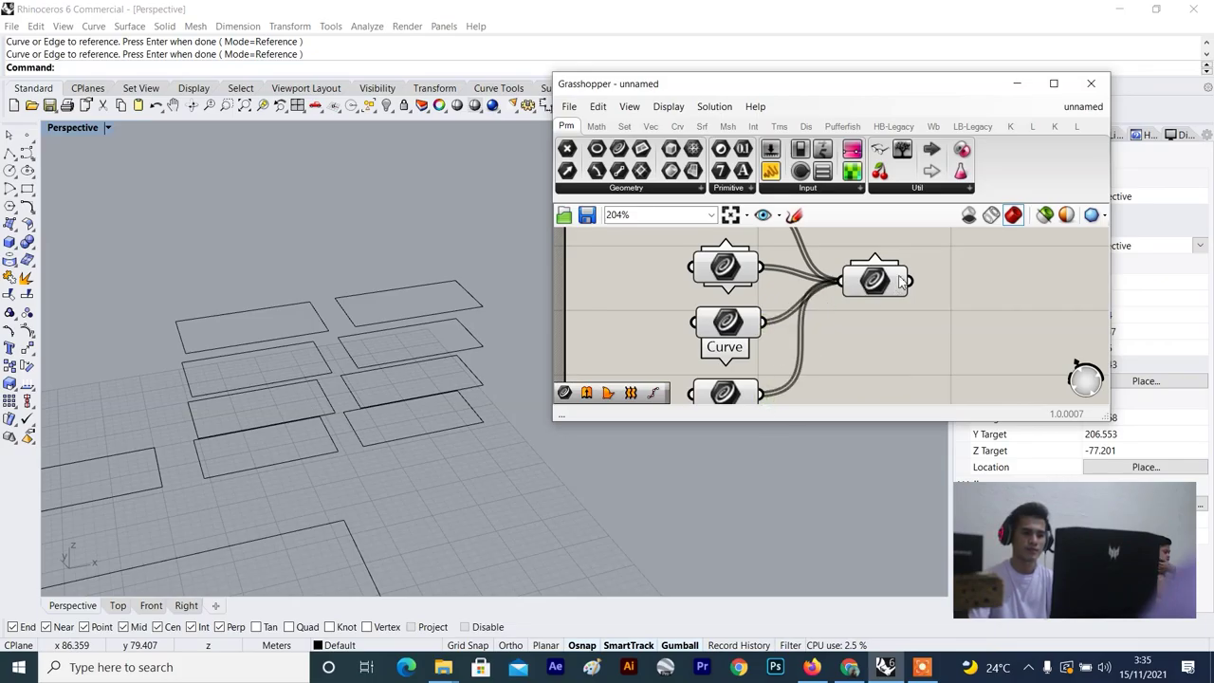
Reposition the collecting Curve parameter so it sits close beside the column of four Curve parameters.
{"action": "left_click", "coordinate": [896, 282]}
{"action": "scroll", "coordinate": [926, 287], "scroll_direction": "down", "scroll_amount": 6}
{"action": "scroll", "coordinate": [981, 292], "scroll_direction": "up", "scroll_amount": 2}
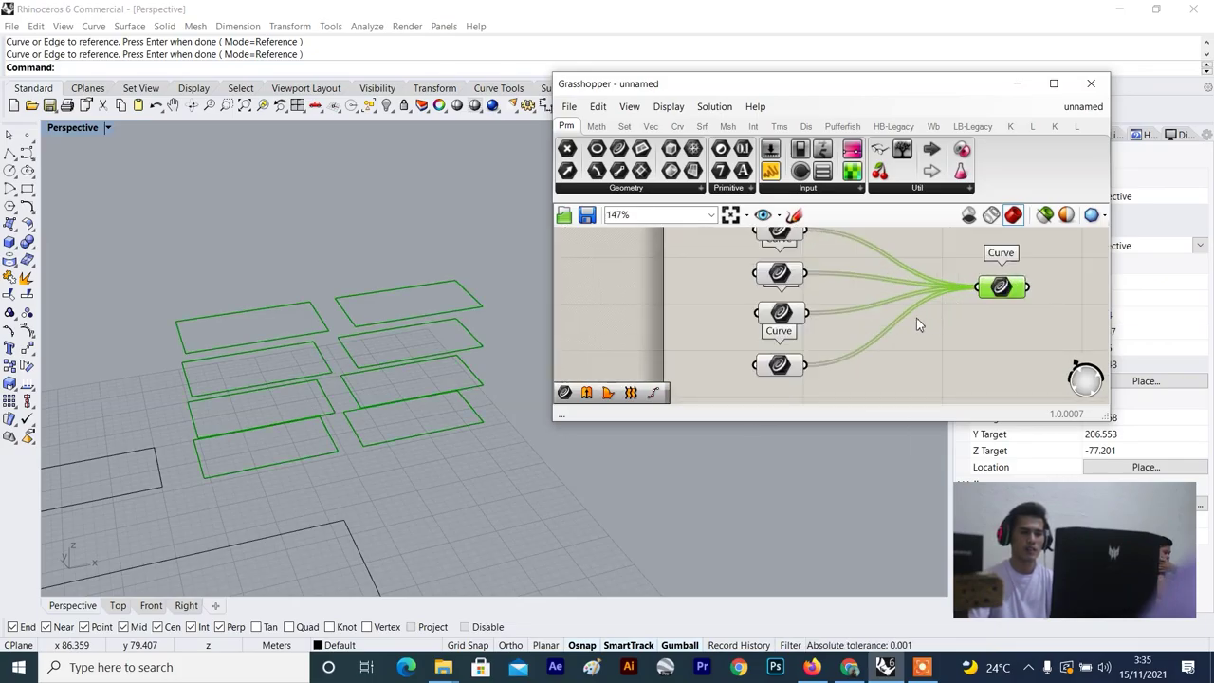
{"action": "left_click_drag", "start_coordinate": [1000, 291], "coordinate": [900, 296]}
{"action": "left_click", "coordinate": [973, 295]}
{"action": "right_click_drag", "start_coordinate": [968, 295], "coordinate": [844, 312]}
{"action": "scroll", "coordinate": [927, 307], "scroll_direction": "up", "scroll_amount": 3}
{"action": "scroll", "coordinate": [934, 317], "scroll_direction": "down", "scroll_amount": 3}
{"action": "scroll", "coordinate": [983, 314], "scroll_direction": "up", "scroll_amount": 2}
{"action": "left_click_drag", "start_coordinate": [982, 313], "coordinate": [990, 318]}
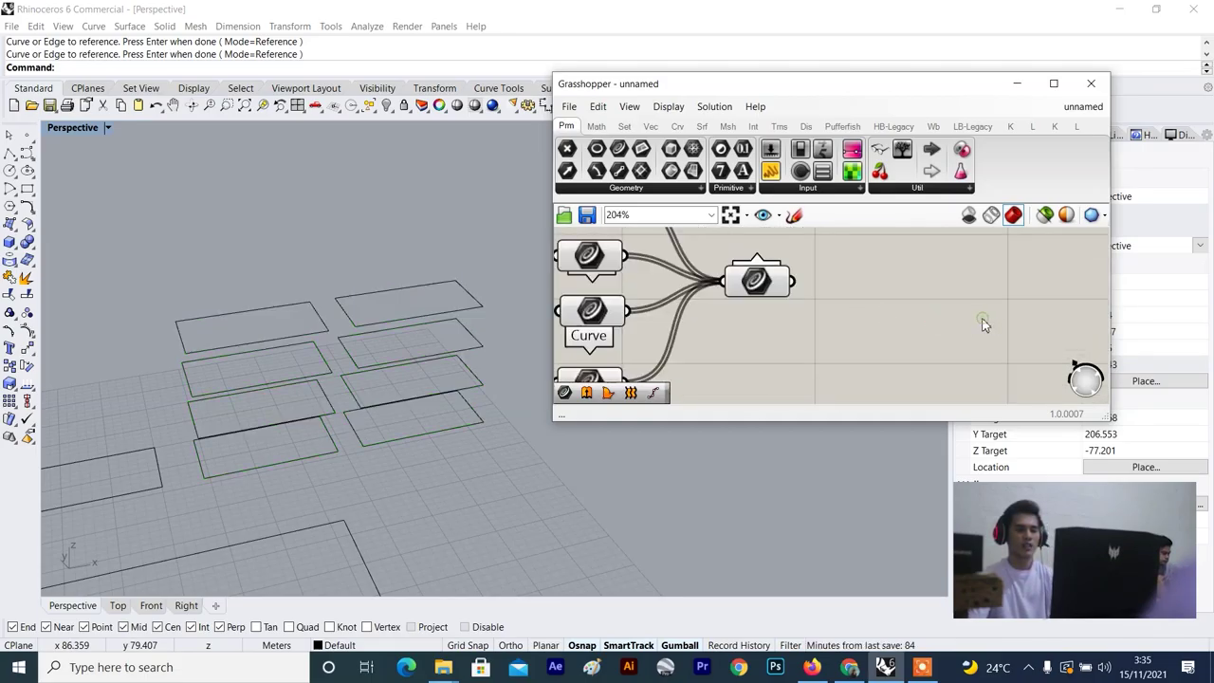
{"action": "double_click", "coordinate": [983, 321]}
{"action": "scroll", "coordinate": [758, 320], "scroll_direction": "down", "scroll_amount": 6}
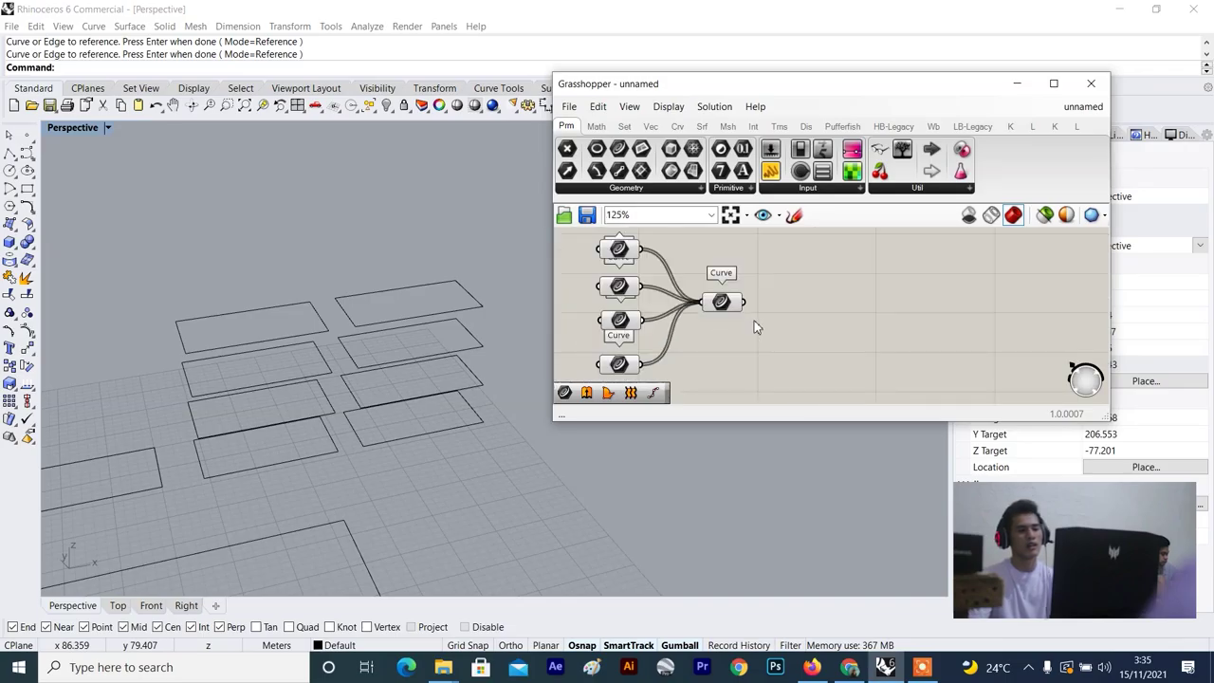
Examine the paired outlines of the four floor levels in the Perspective viewport.
{"action": "scroll", "coordinate": [778, 298], "scroll_direction": "up", "scroll_amount": 3}
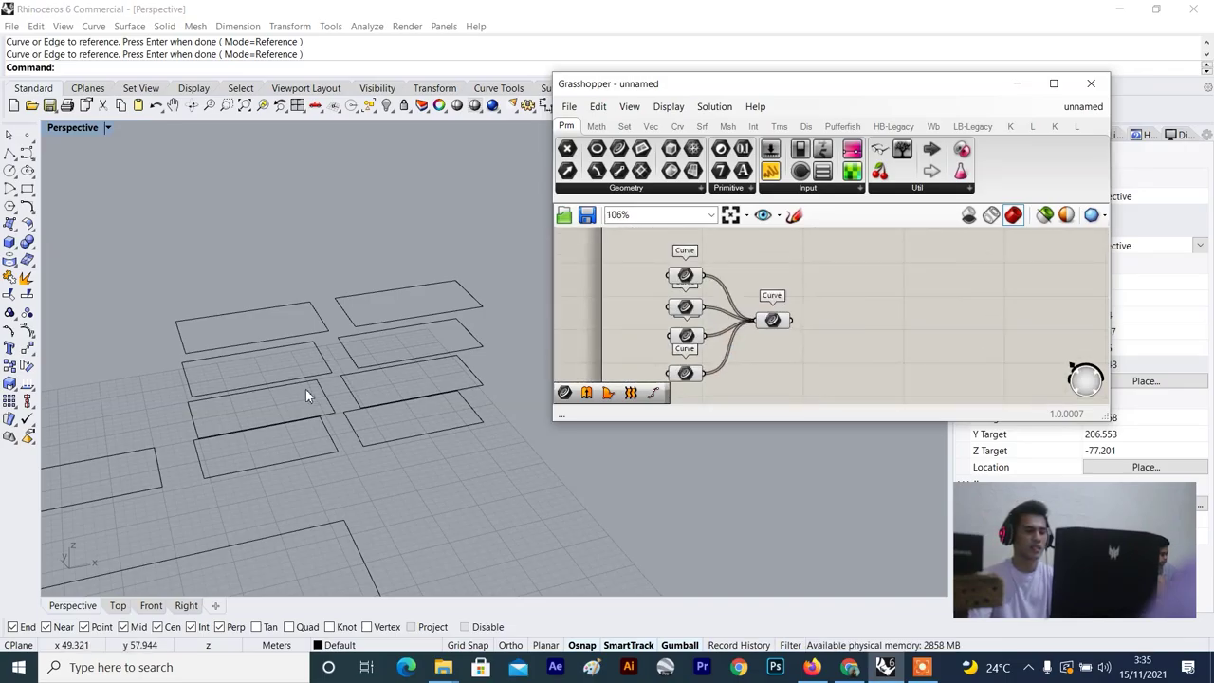
{"action": "scroll", "coordinate": [333, 356], "scroll_direction": "down", "scroll_amount": 7}
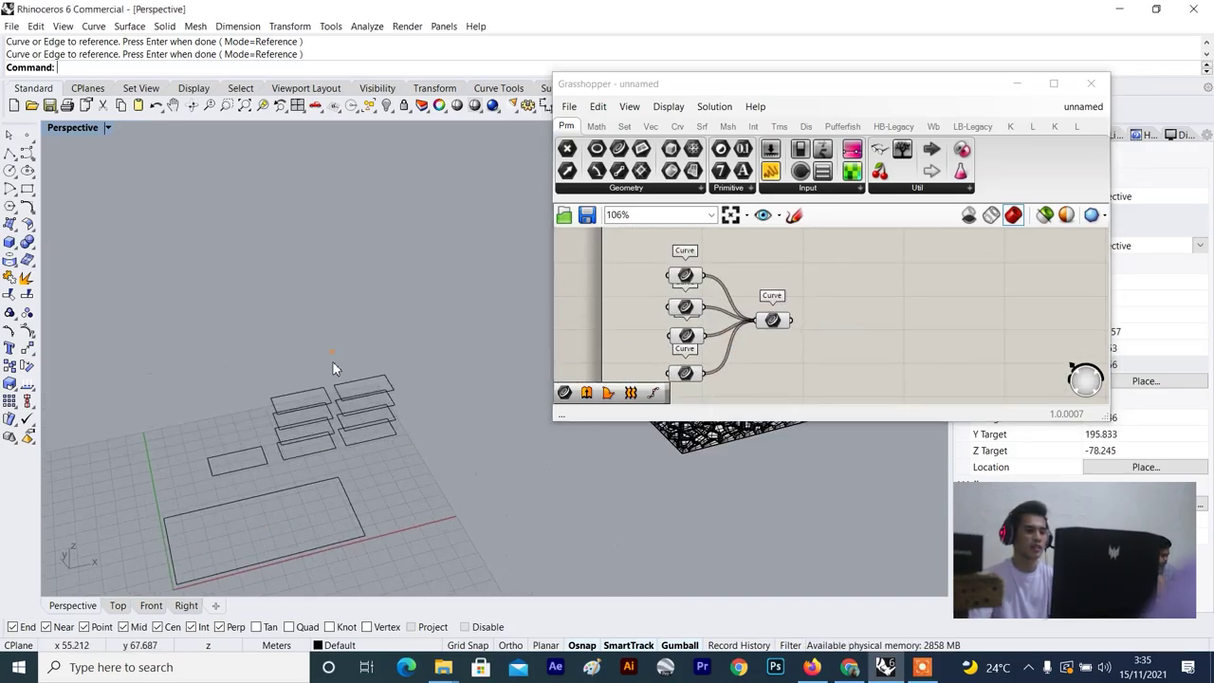
{"action": "scroll", "coordinate": [332, 361], "scroll_direction": "up", "scroll_amount": 7}
{"action": "right_click_drag", "start_coordinate": [331, 363], "coordinate": [320, 387]}
{"action": "scroll", "coordinate": [321, 372], "scroll_direction": "down", "scroll_amount": 7}
{"action": "scroll", "coordinate": [319, 370], "scroll_direction": "down", "scroll_amount": 3}
{"action": "scroll", "coordinate": [321, 373], "scroll_direction": "up", "scroll_amount": 2}
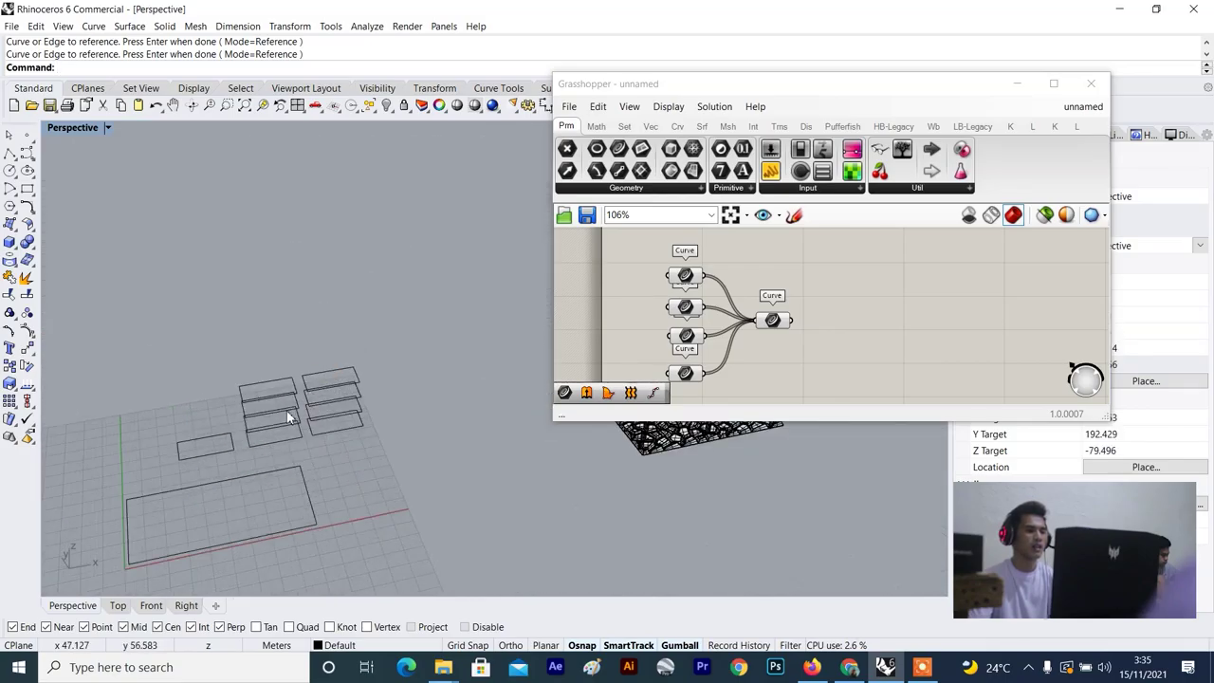
{"action": "scroll", "coordinate": [284, 344], "scroll_direction": "down", "scroll_amount": 1}
{"action": "scroll", "coordinate": [253, 338], "scroll_direction": "up", "scroll_amount": 3}
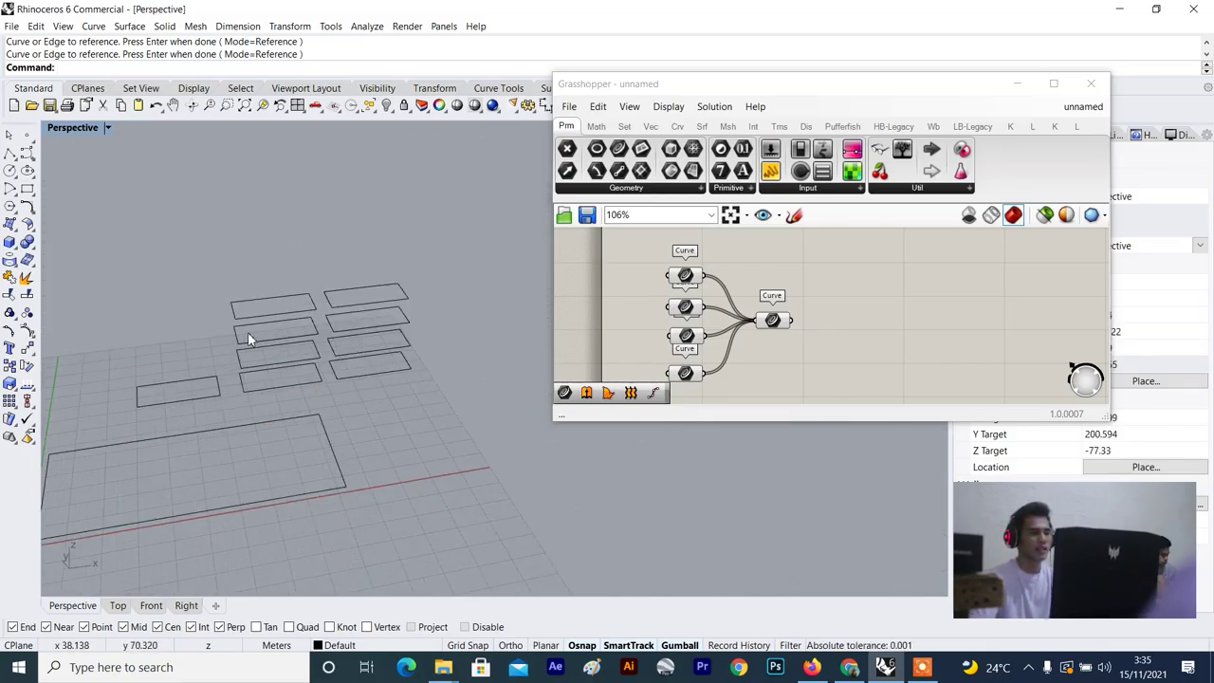
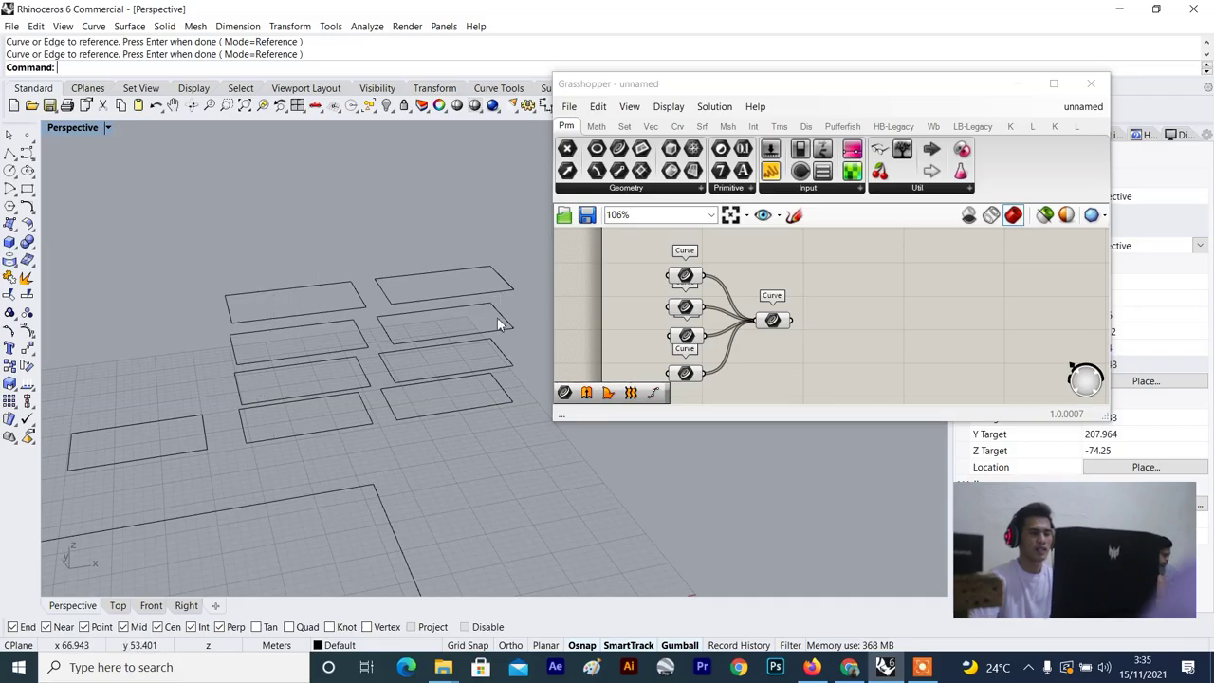
Place a Loft component on the canvas, spaced out beyond the collecting Curve parameter.
{"action": "scroll", "coordinate": [837, 339], "scroll_direction": "up", "scroll_amount": 3}
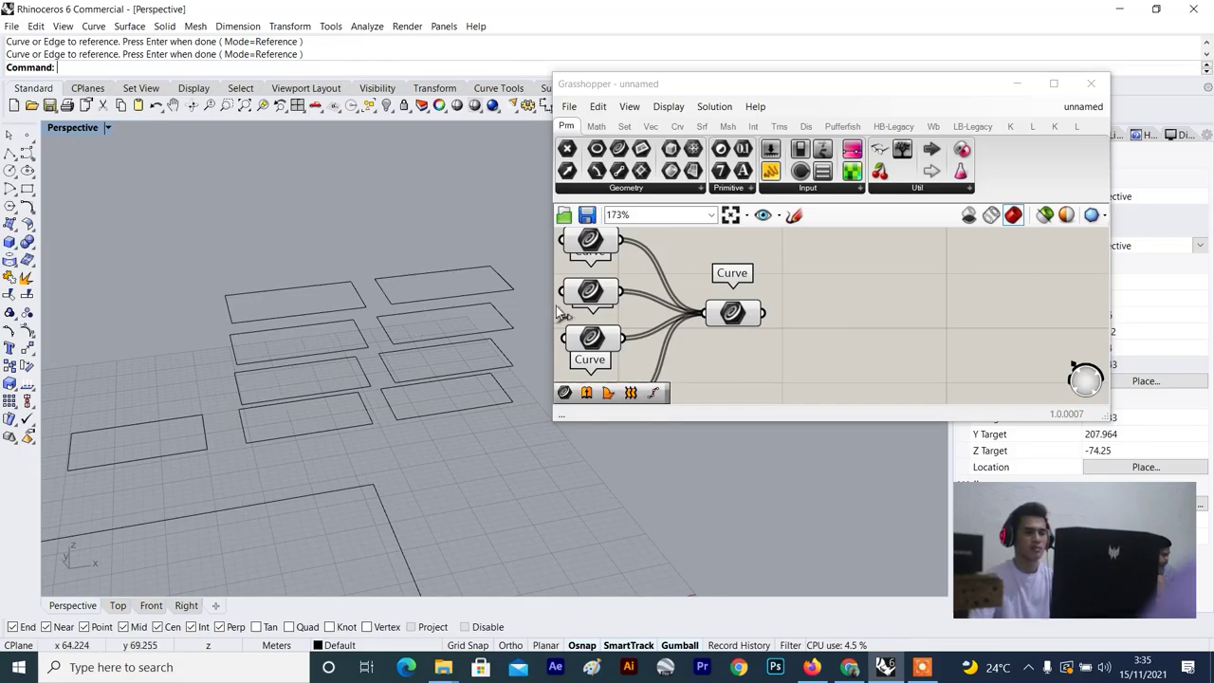
{"action": "scroll", "coordinate": [807, 290], "scroll_direction": "down", "scroll_amount": 3}
{"action": "scroll", "coordinate": [813, 309], "scroll_direction": "up", "scroll_amount": 3}
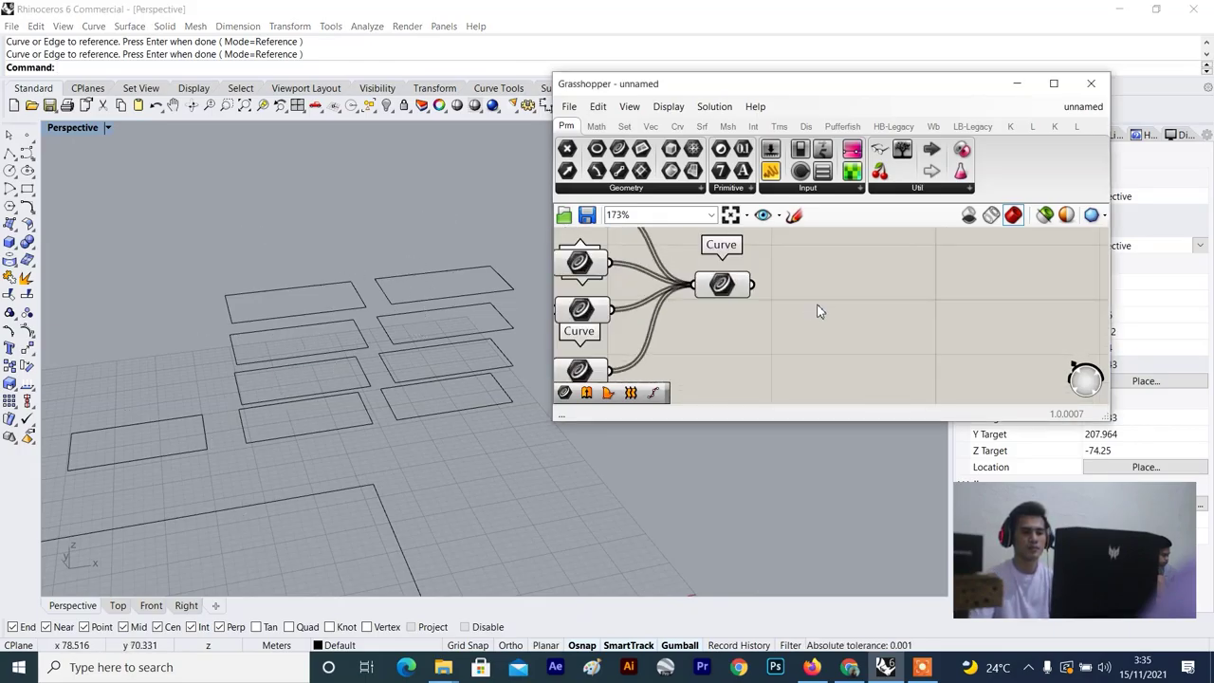
{"action": "double_click", "coordinate": [851, 308]}
{"action": "type", "text": "lo"}
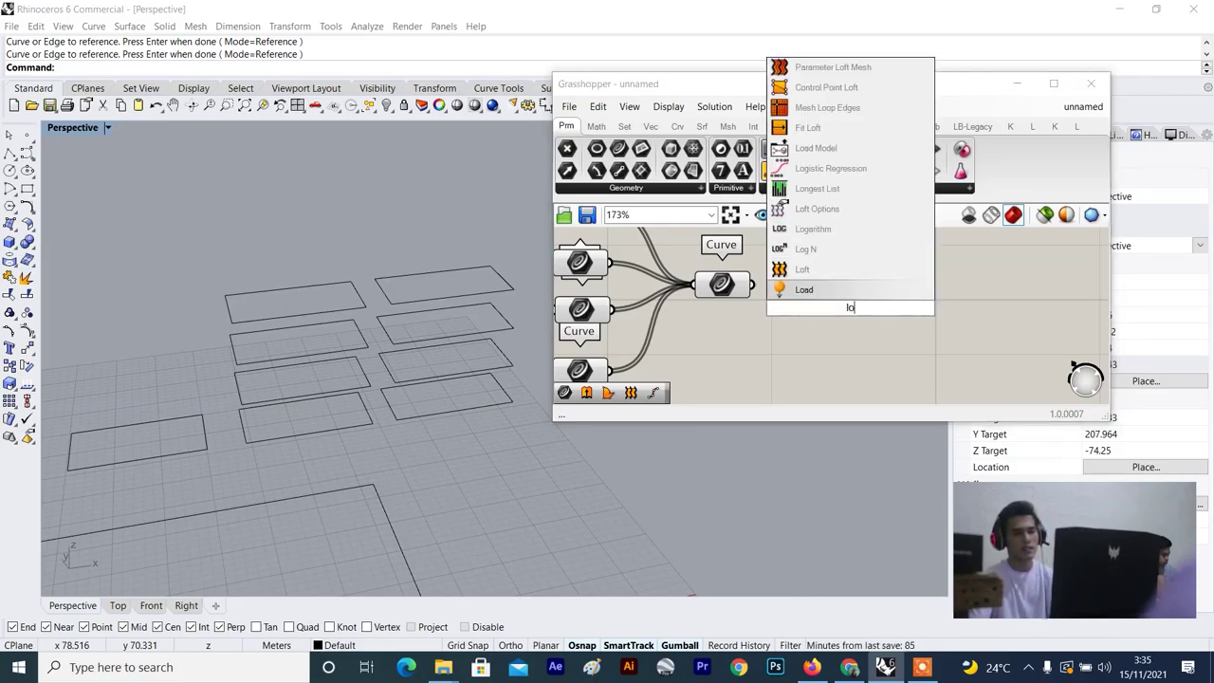
{"action": "left_click", "coordinate": [825, 272]}
{"action": "left_click_drag", "start_coordinate": [816, 303], "coordinate": [893, 301]}
Wire the collecting Curve parameter's output into the Loft component's Curves input.
{"action": "left_click", "coordinate": [720, 285]}
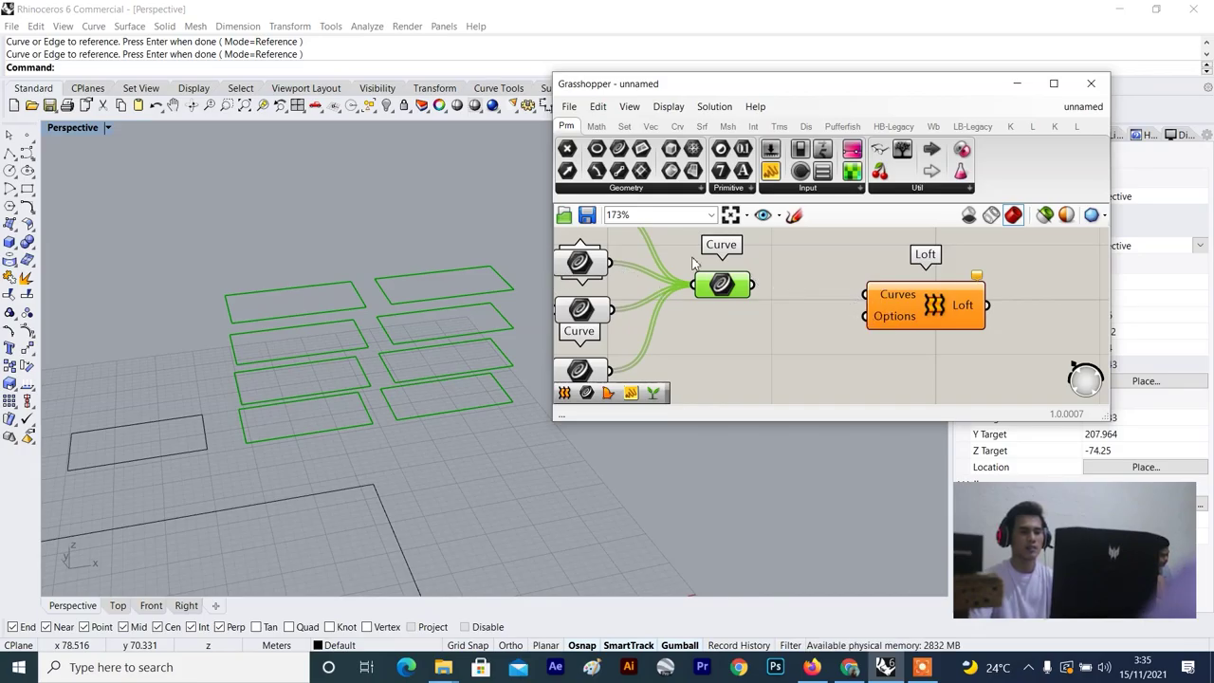
{"action": "left_click", "coordinate": [794, 266]}
{"action": "scroll", "coordinate": [773, 284], "scroll_direction": "down", "scroll_amount": 2}
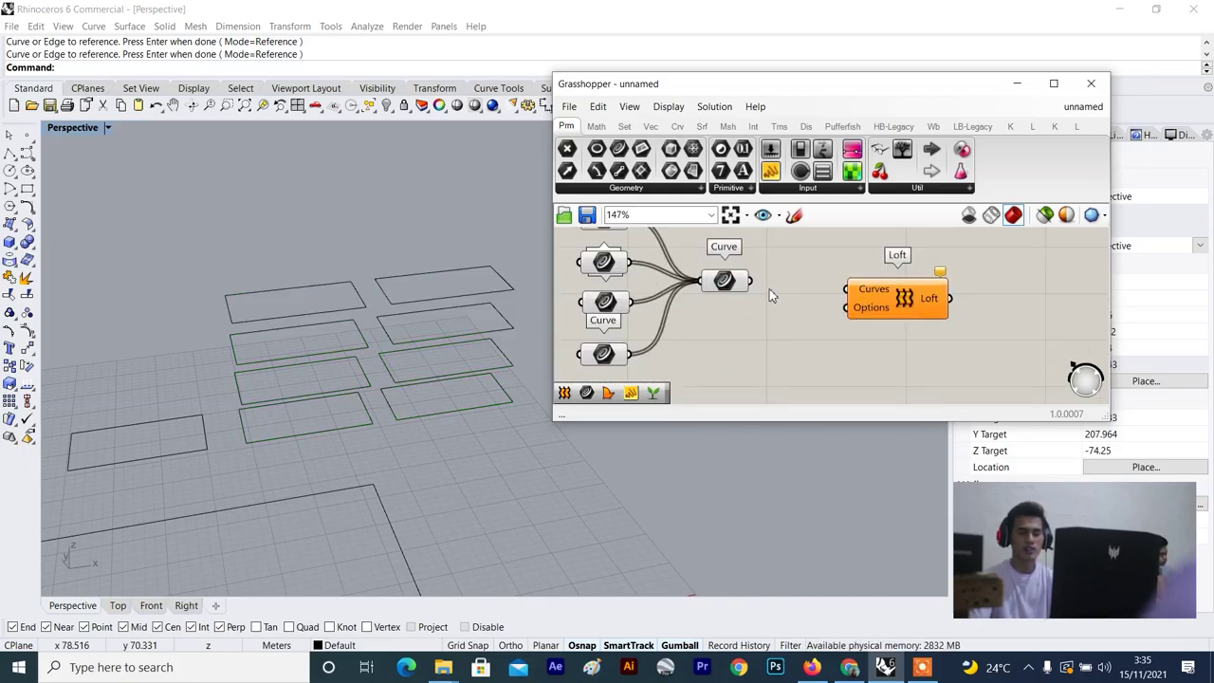
{"action": "left_click_drag", "start_coordinate": [751, 280], "coordinate": [844, 290]}
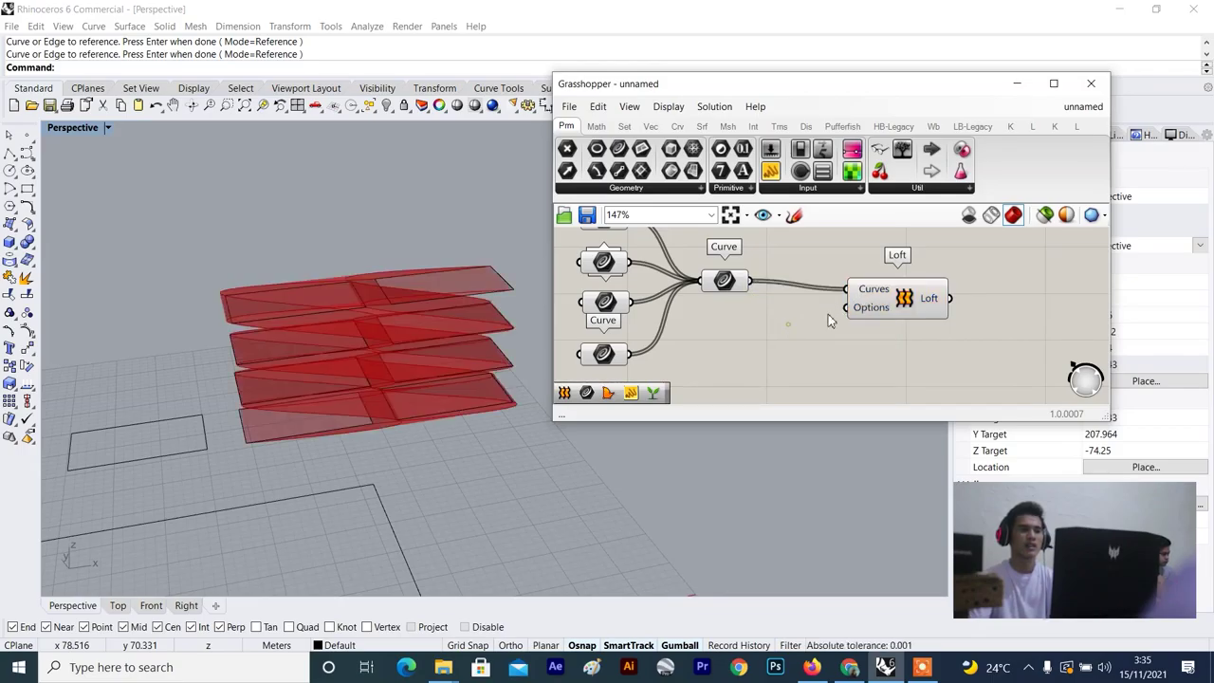
Examine the loft preview in the Perspective viewport from several angles, highlighting the Loft and the collecting Curve parameter in turn.
{"action": "left_click", "coordinate": [928, 312]}
{"action": "scroll", "coordinate": [376, 420], "scroll_direction": "down", "scroll_amount": 5}
{"action": "right_click_drag", "start_coordinate": [377, 420], "coordinate": [300, 305]}
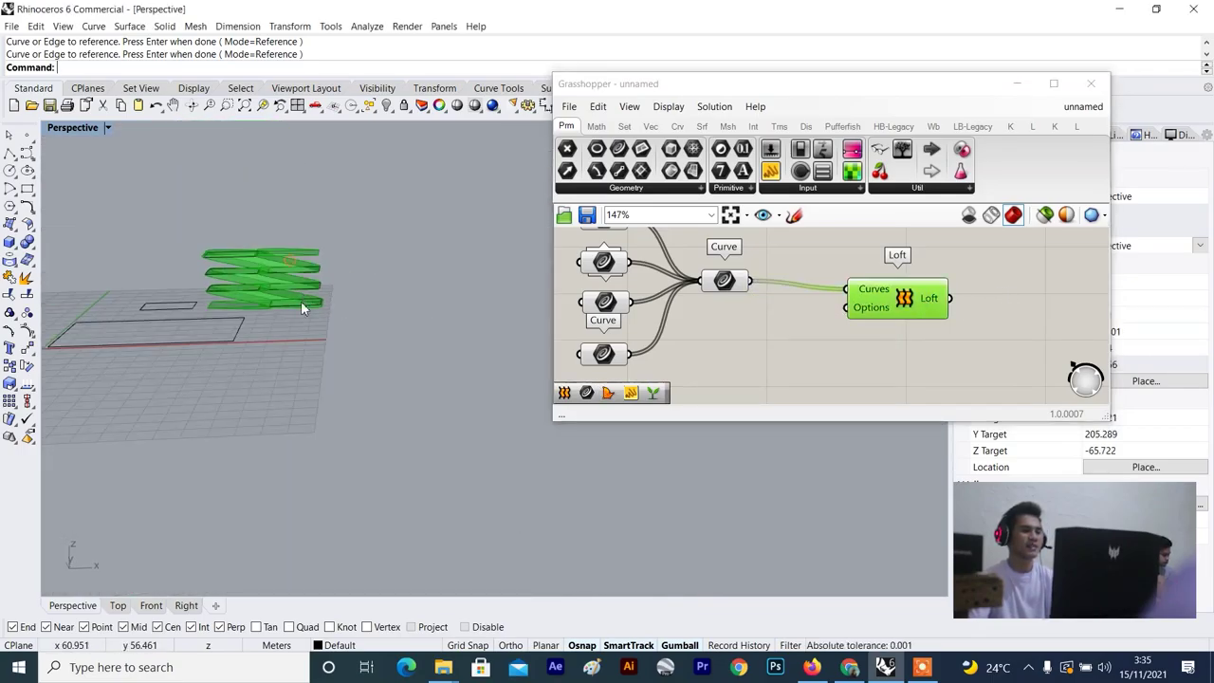
{"action": "scroll", "coordinate": [274, 296], "scroll_direction": "up", "scroll_amount": 4}
{"action": "scroll", "coordinate": [273, 296], "scroll_direction": "up", "scroll_amount": 3}
{"action": "scroll", "coordinate": [284, 303], "scroll_direction": "down", "scroll_amount": 5}
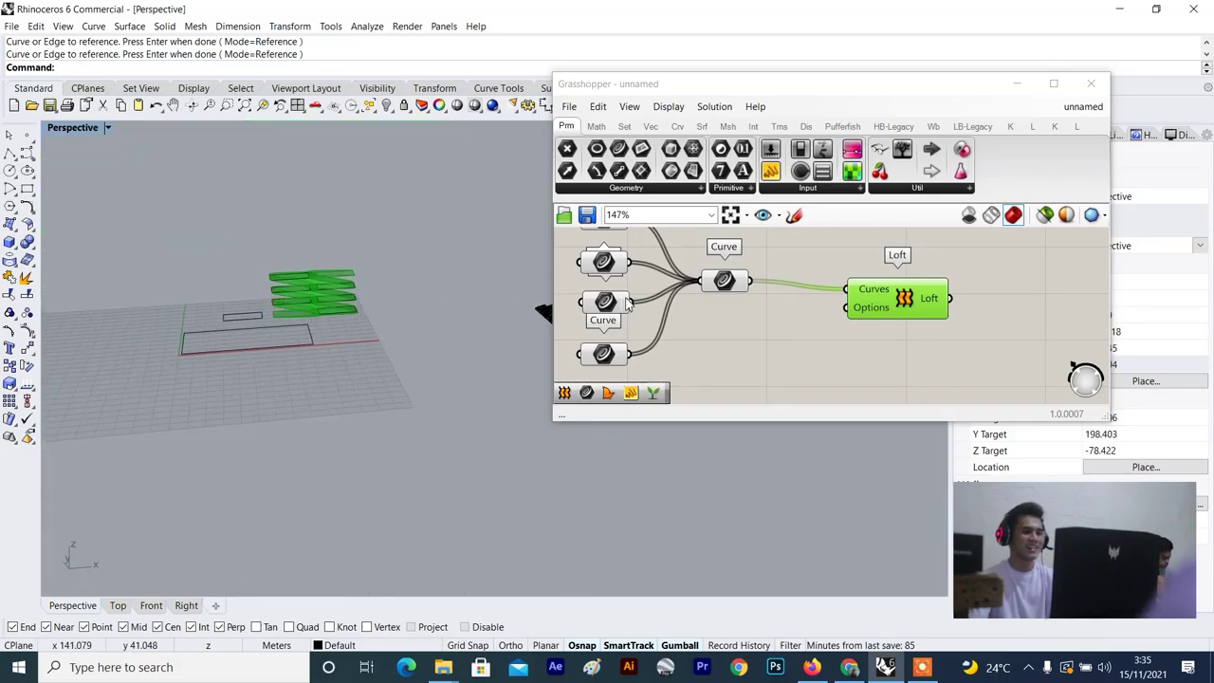
{"action": "scroll", "coordinate": [735, 292], "scroll_direction": "up", "scroll_amount": 2}
{"action": "left_click", "coordinate": [735, 291]}
{"action": "scroll", "coordinate": [680, 297], "scroll_direction": "down", "scroll_amount": 3}
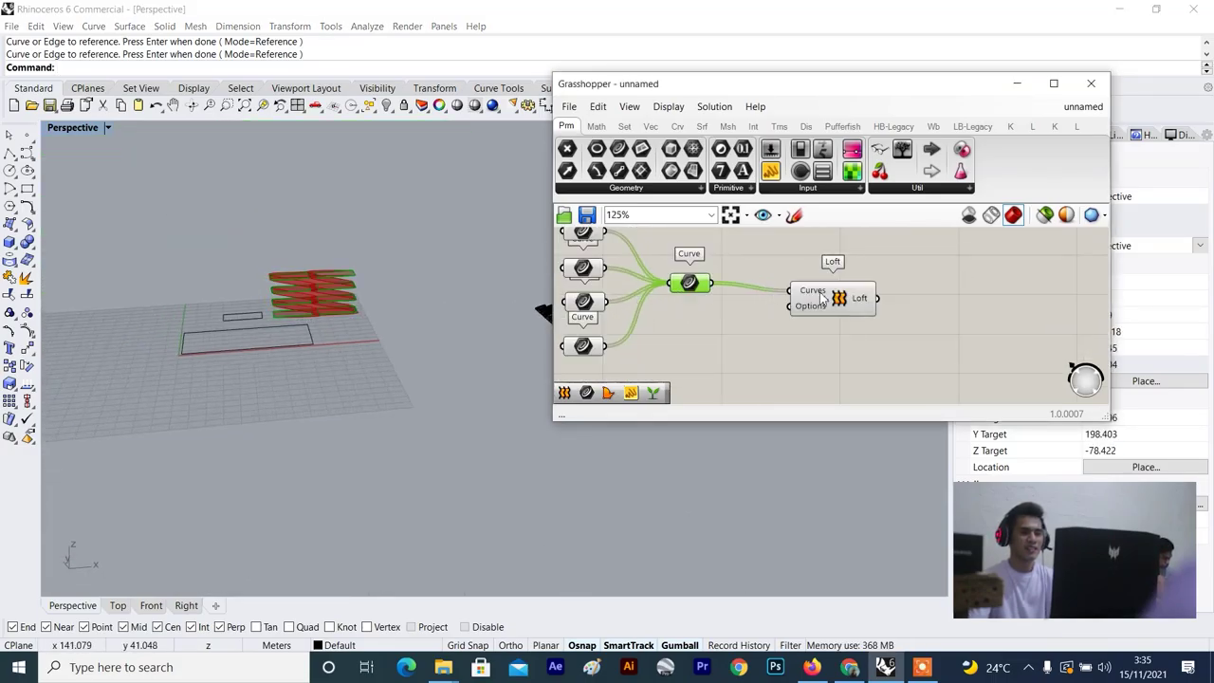
{"action": "left_click", "coordinate": [822, 297]}
{"action": "right_click_drag", "start_coordinate": [336, 324], "coordinate": [332, 353]}
{"action": "scroll", "coordinate": [335, 284], "scroll_direction": "down", "scroll_amount": 2}
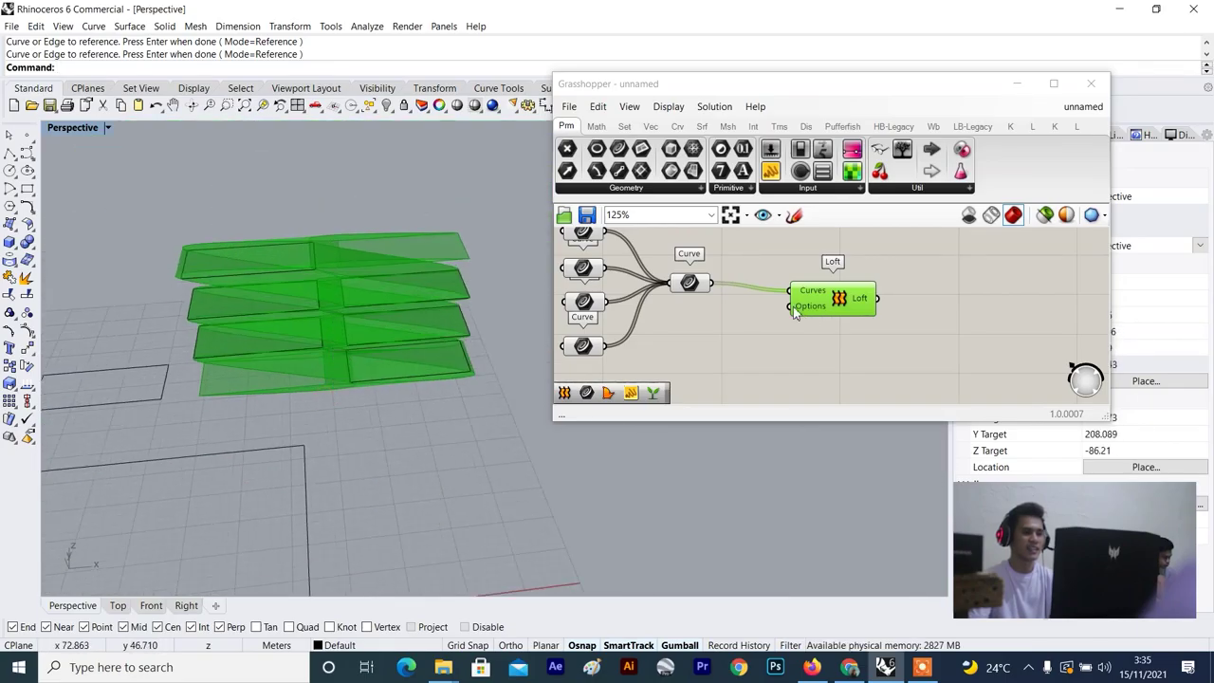
{"action": "left_click", "coordinate": [700, 301]}
{"action": "right_click_drag", "start_coordinate": [654, 270], "coordinate": [664, 287]}
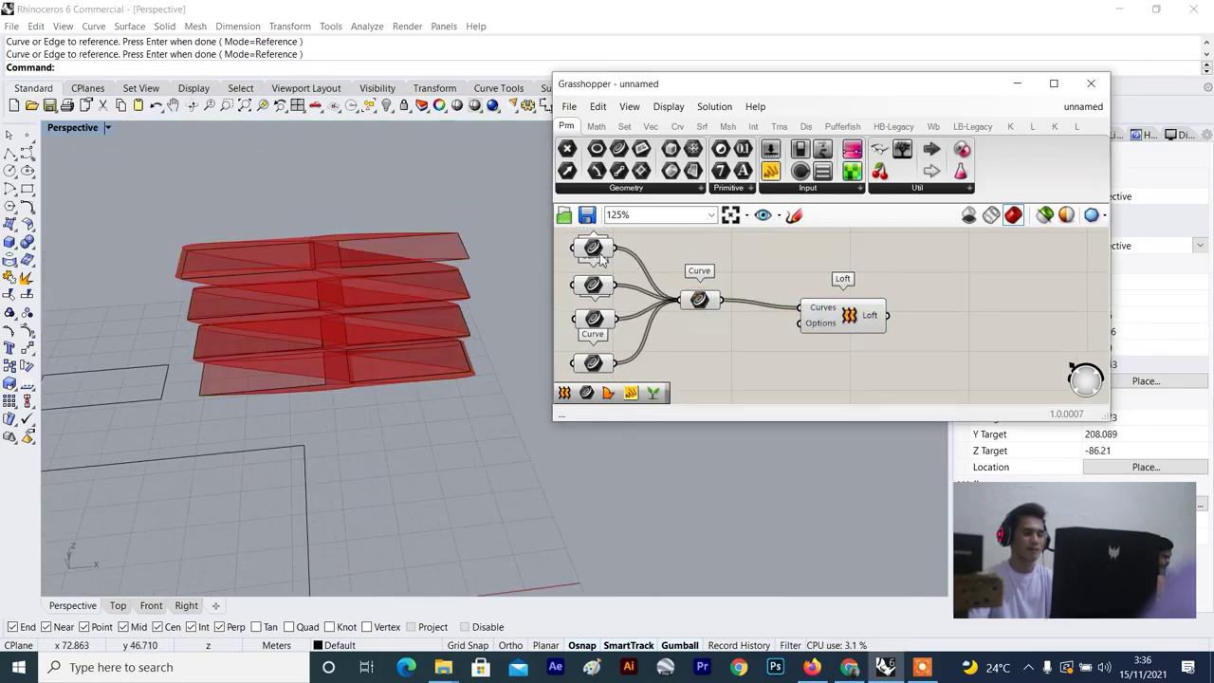
Add a Panel above the Loft component, feed it from the collecting Curve parameter, and enlarge it to show more of the list.
{"action": "left_click_drag", "start_coordinate": [770, 171], "coordinate": [773, 258]}
{"action": "left_click", "coordinate": [832, 313]}
{"action": "left_click_drag", "start_coordinate": [833, 313], "coordinate": [897, 368]}
{"action": "left_click_drag", "start_coordinate": [773, 258], "coordinate": [864, 270]}
{"action": "scroll", "coordinate": [730, 308], "scroll_direction": "up", "scroll_amount": 2}
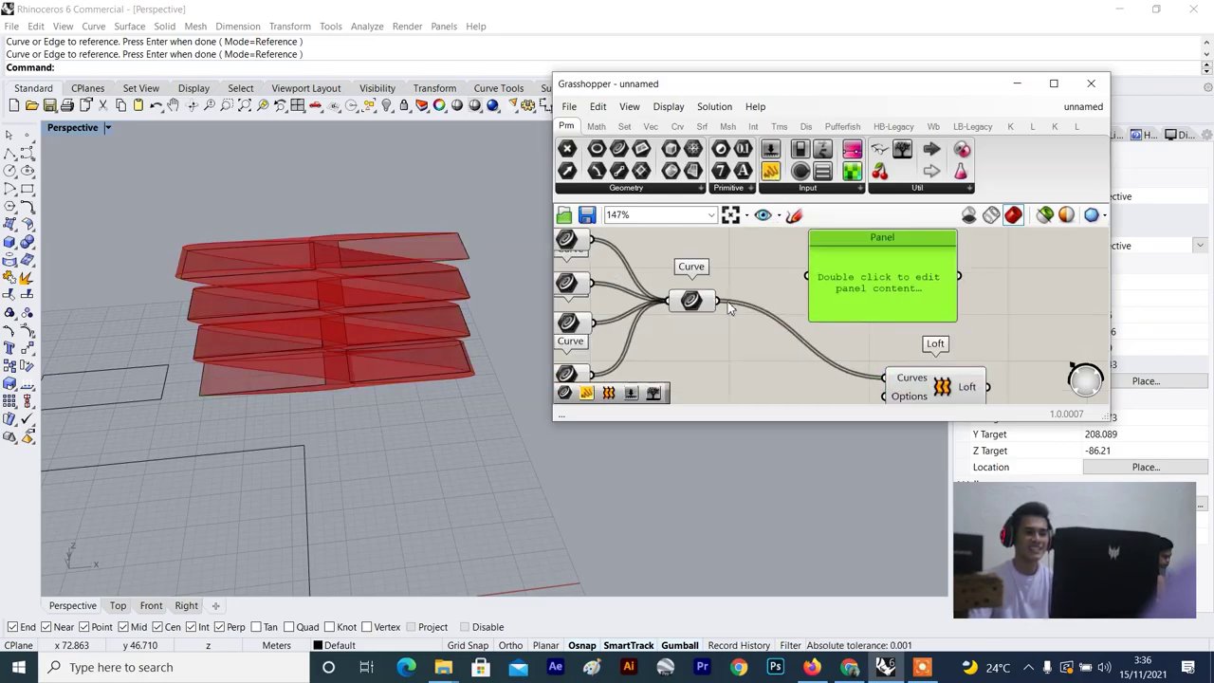
{"action": "left_click_drag", "start_coordinate": [718, 301], "coordinate": [806, 276]}
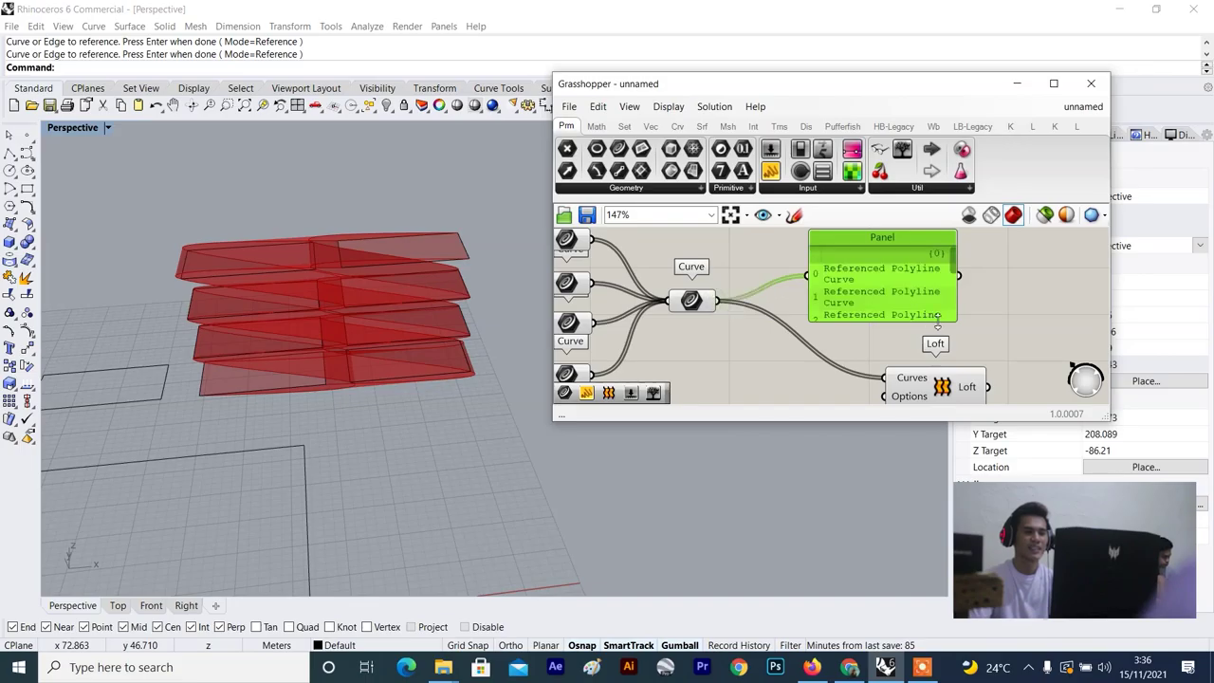
{"action": "left_click_drag", "start_coordinate": [917, 309], "coordinate": [893, 373]}
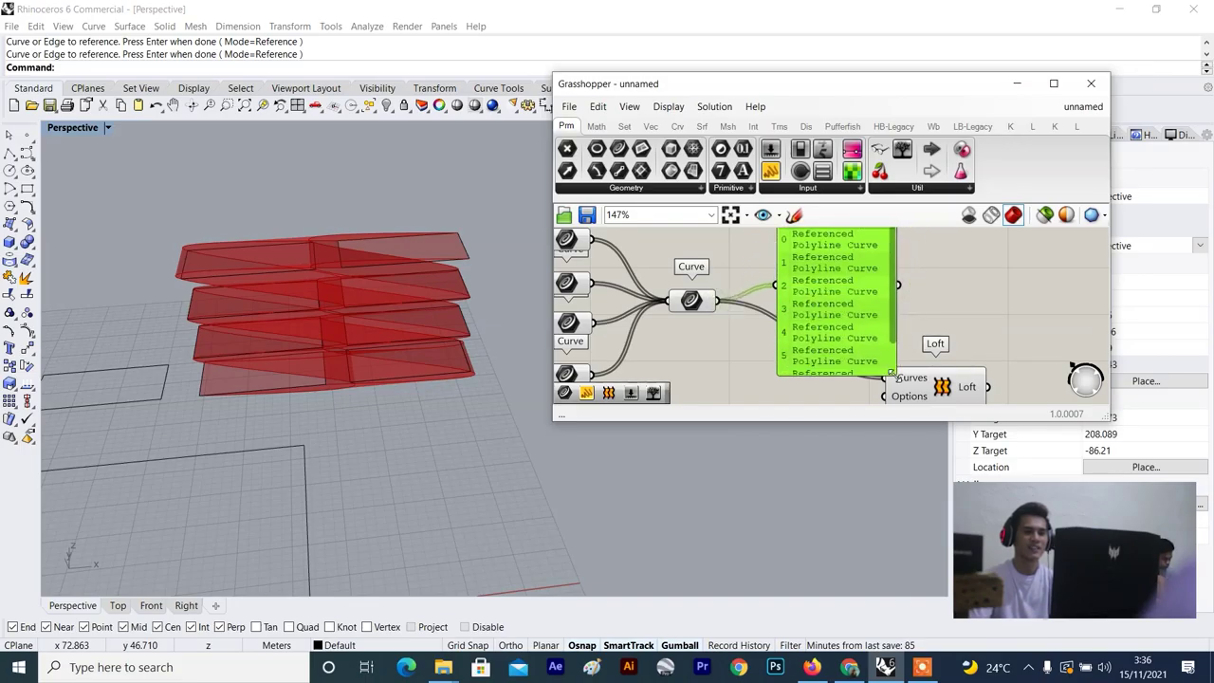
Delete the Loft component from the canvas.
{"action": "scroll", "coordinate": [892, 372], "scroll_direction": "down", "scroll_amount": 2}
{"action": "scroll", "coordinate": [891, 372], "scroll_direction": "down", "scroll_amount": 2}
{"action": "left_click", "coordinate": [868, 342]}
{"action": "left_click", "coordinate": [915, 383]}
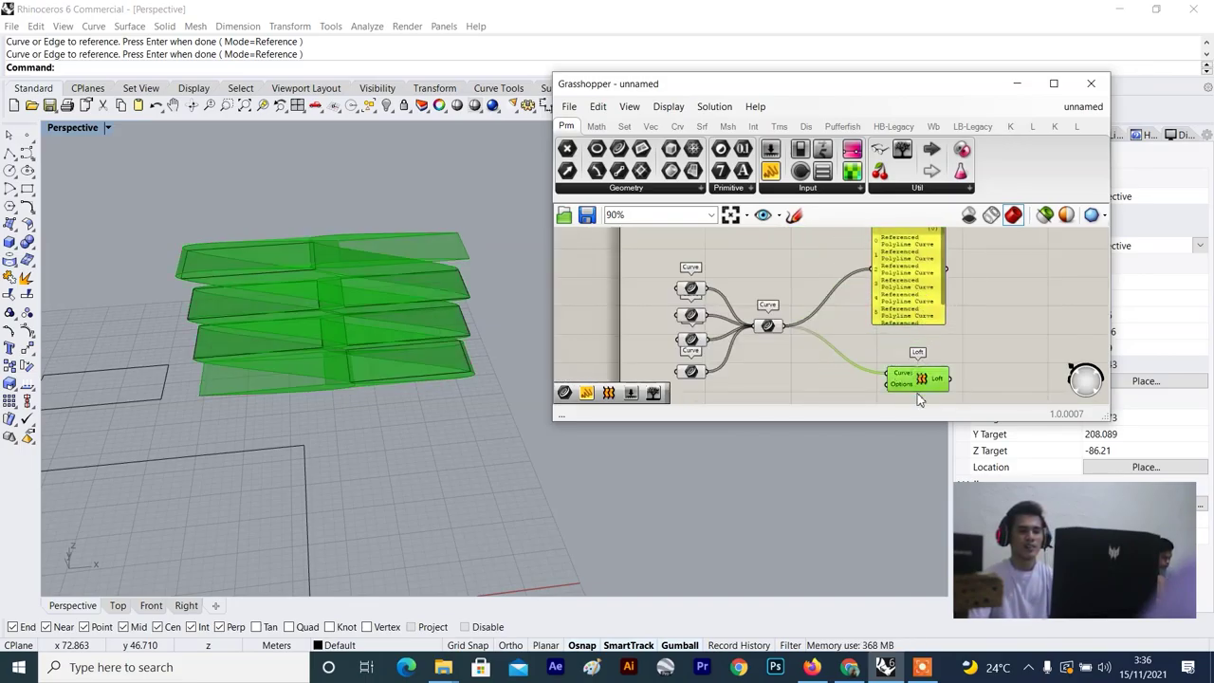
{"action": "key", "text": "Delete"}
Delete the Panel connected to the collecting Curve parameter.
{"action": "scroll", "coordinate": [892, 330], "scroll_direction": "up", "scroll_amount": 1}
{"action": "right_click", "coordinate": [913, 272]}
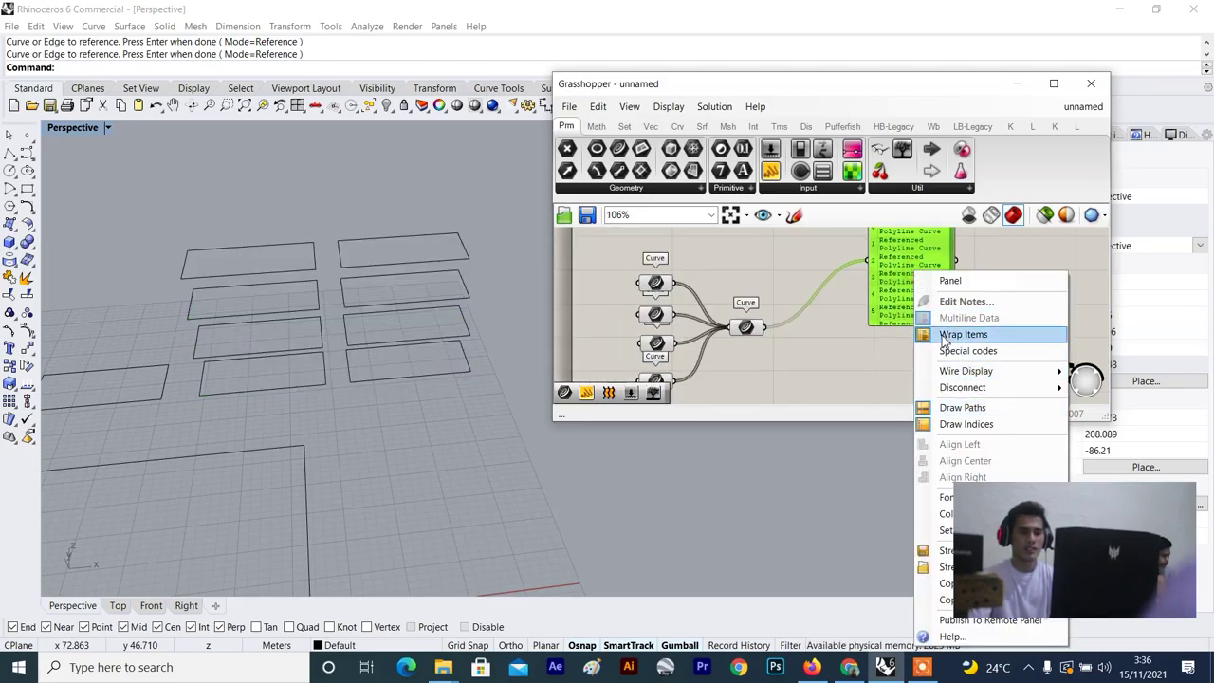
{"action": "left_click", "coordinate": [785, 282]}
{"action": "left_click", "coordinate": [954, 289]}
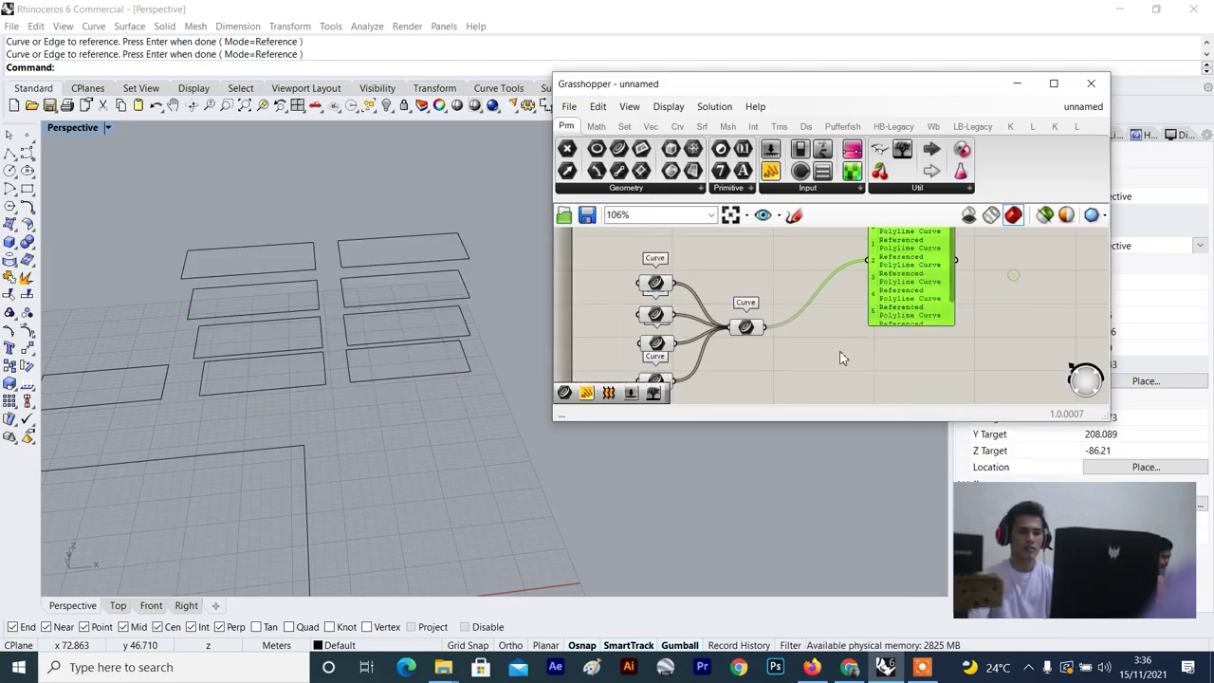
{"action": "key", "text": "Delete"}
Move the collecting Curve parameter farther away from the column of four Curve parameters.
{"action": "scroll", "coordinate": [853, 329], "scroll_direction": "down", "scroll_amount": 3}
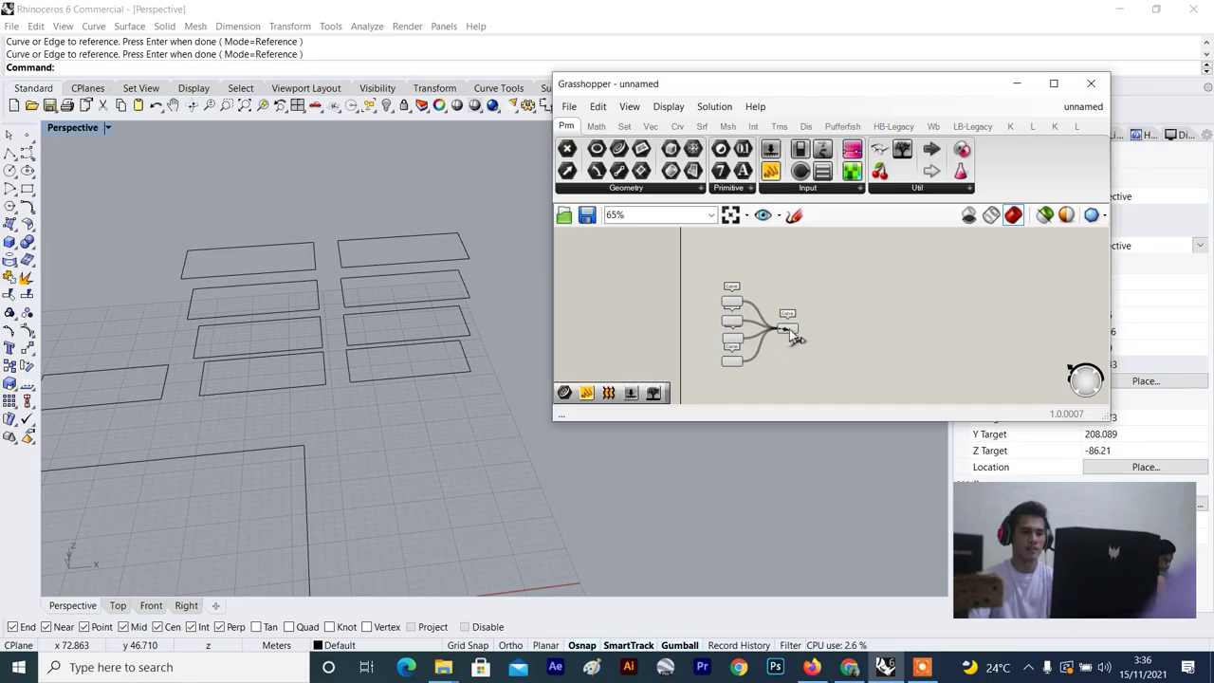
{"action": "left_click_drag", "start_coordinate": [790, 332], "coordinate": [856, 336]}
{"action": "scroll", "coordinate": [781, 309], "scroll_direction": "up", "scroll_amount": 3}
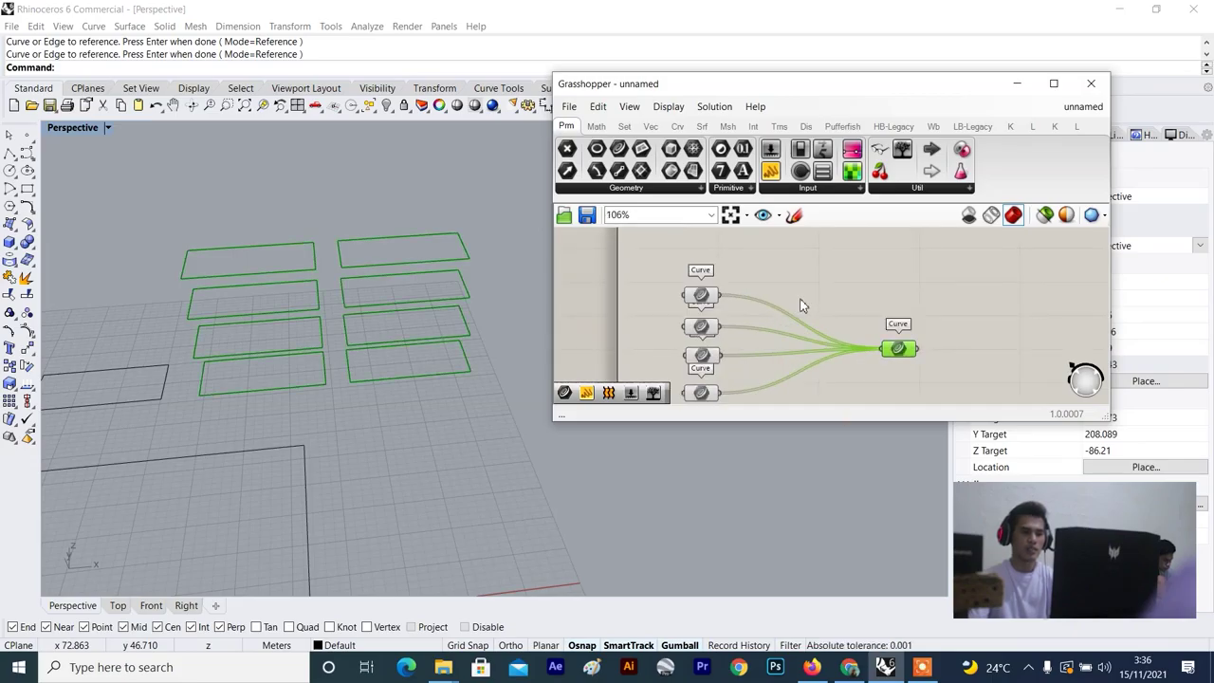
Add a Panel between the column and the collecting Curve parameter and wire the first Curve parameter's output into it.
{"action": "left_click", "coordinate": [799, 300]}
{"action": "left_click_drag", "start_coordinate": [771, 172], "coordinate": [804, 296]}
{"action": "scroll", "coordinate": [801, 291], "scroll_direction": "up", "scroll_amount": 3}
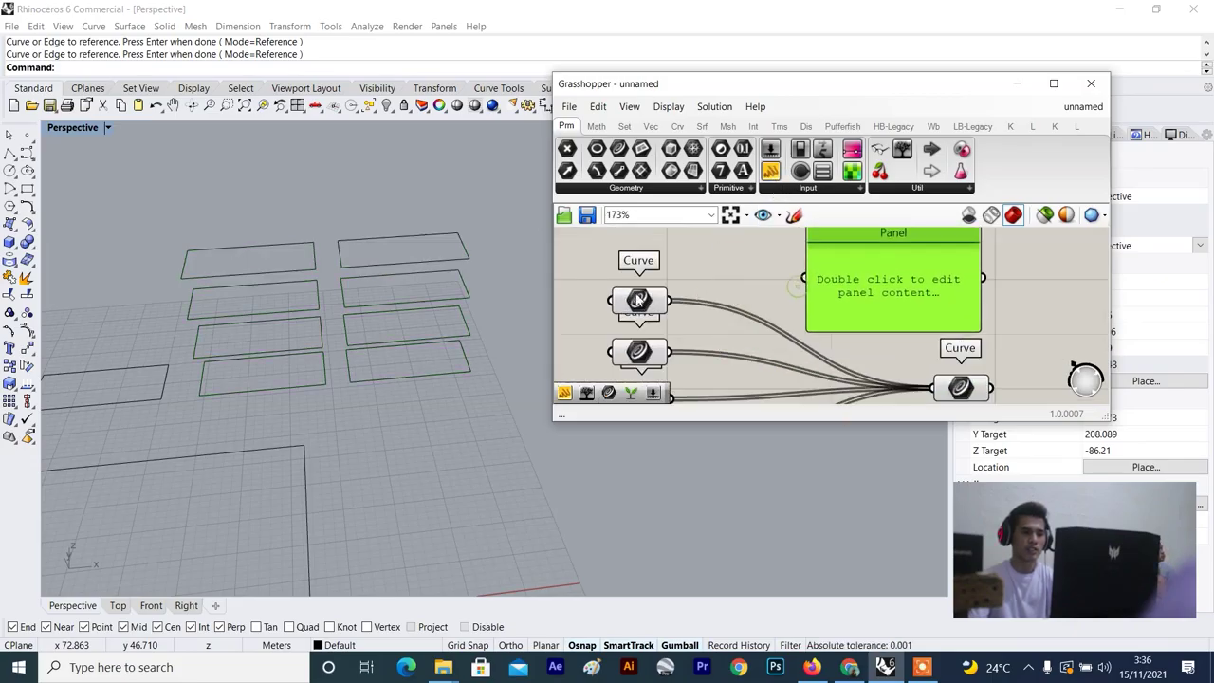
{"action": "left_click_drag", "start_coordinate": [673, 302], "coordinate": [803, 277]}
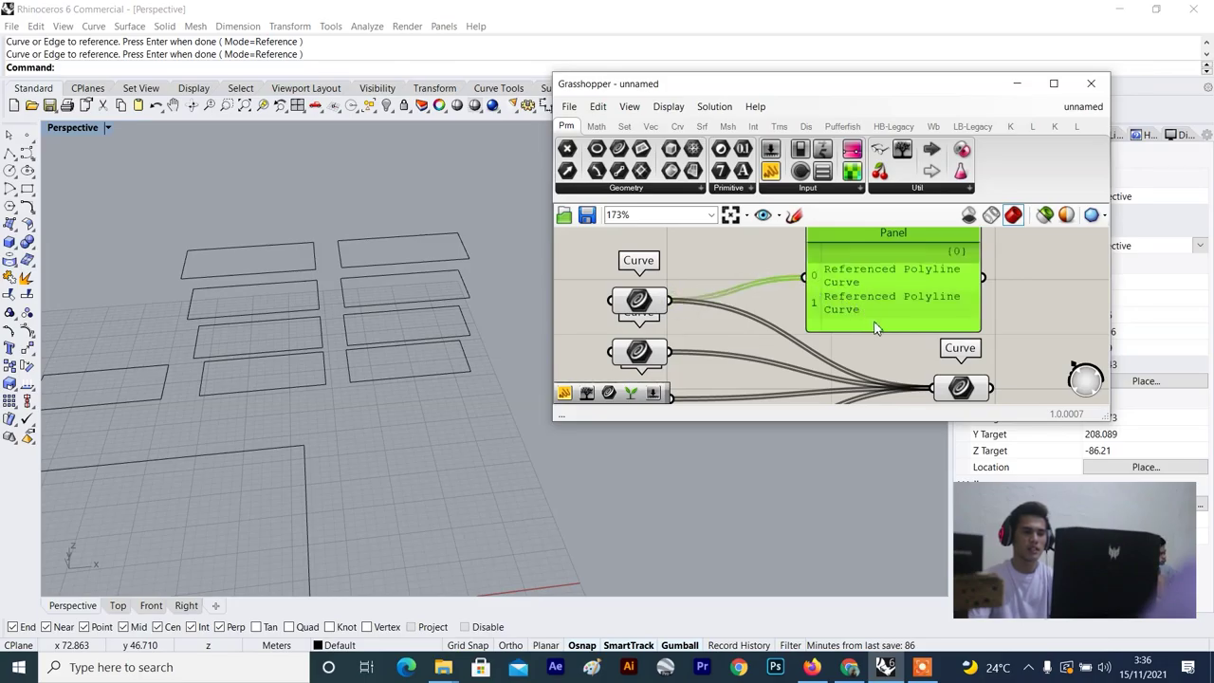
{"action": "scroll", "coordinate": [322, 375], "scroll_direction": "up", "scroll_amount": 3}
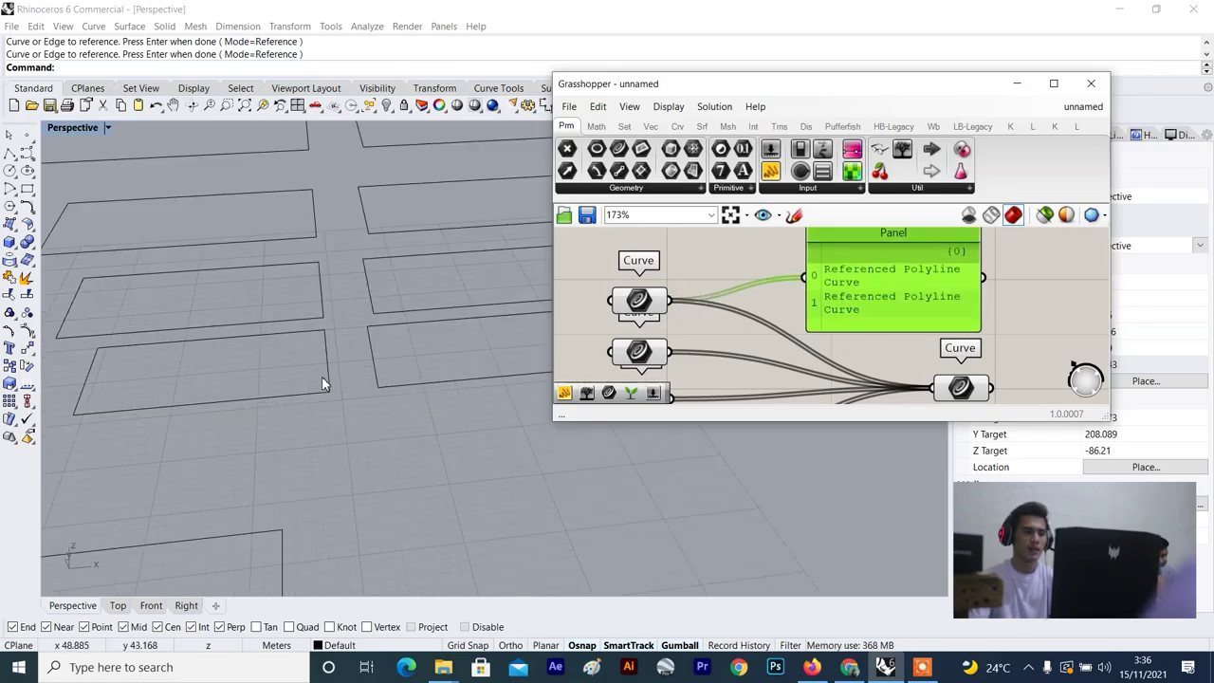
{"action": "scroll", "coordinate": [749, 285], "scroll_direction": "down", "scroll_amount": 3}
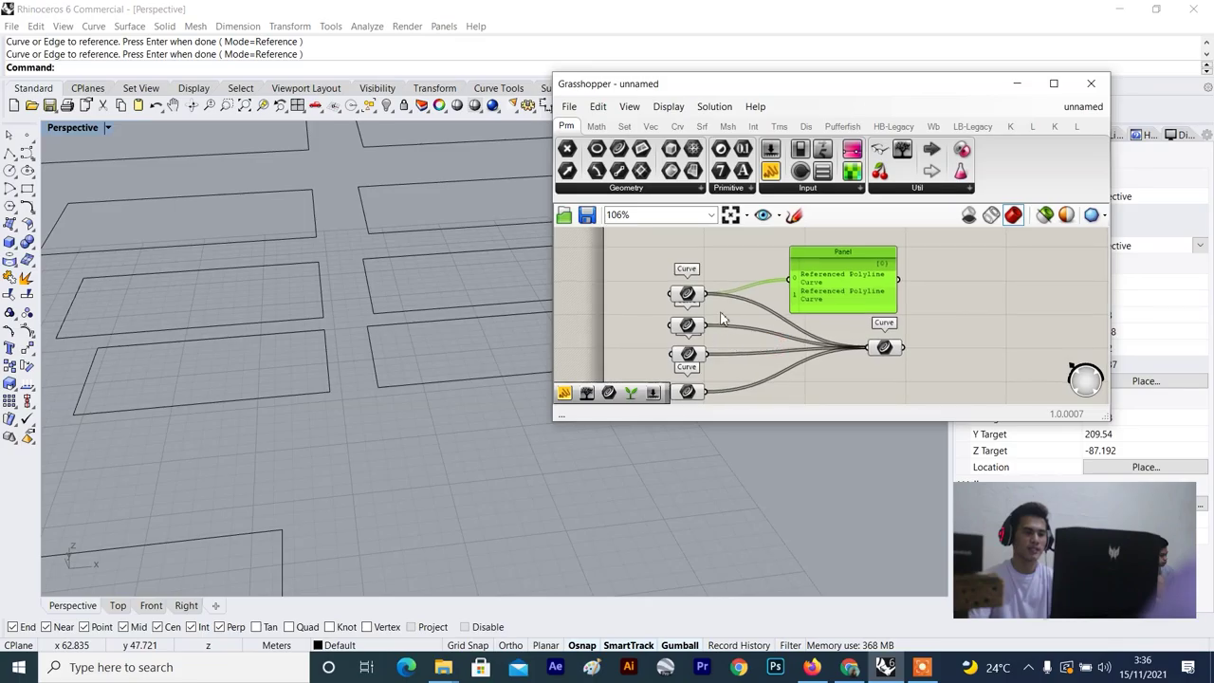
Add a Param Viewer beside the Panel and wire the Panel's output into it.
{"action": "scroll", "coordinate": [848, 274], "scroll_direction": "up", "scroll_amount": 2}
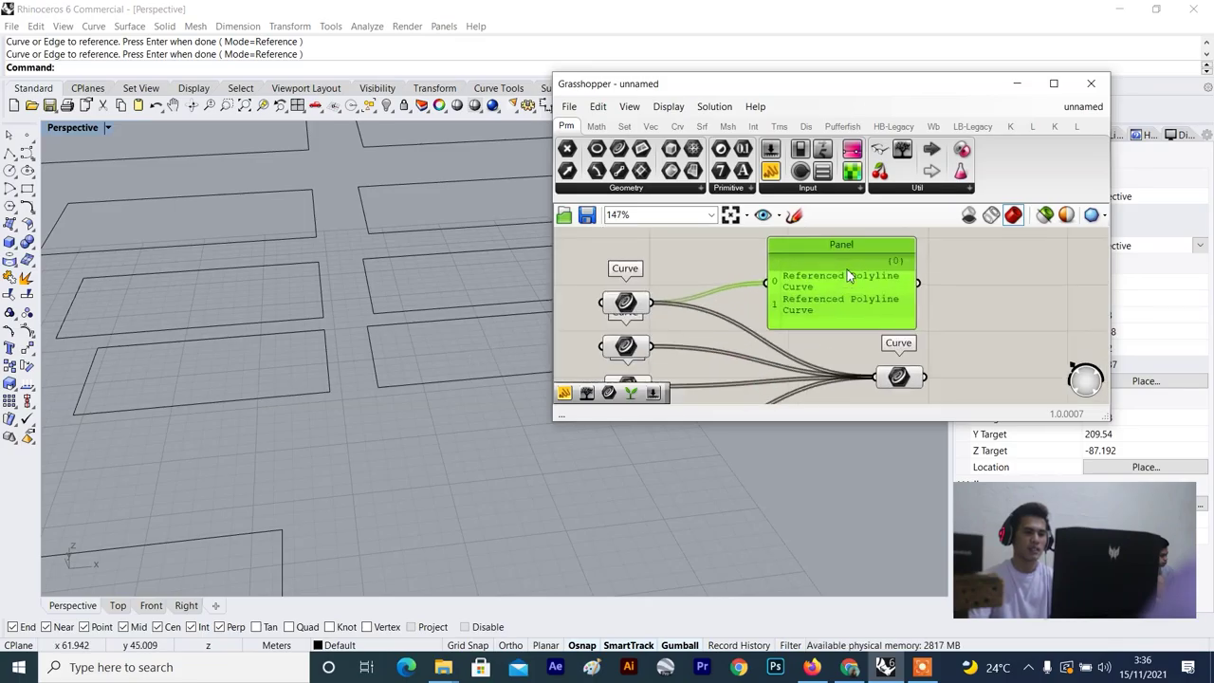
{"action": "left_click_drag", "start_coordinate": [902, 151], "coordinate": [957, 302]}
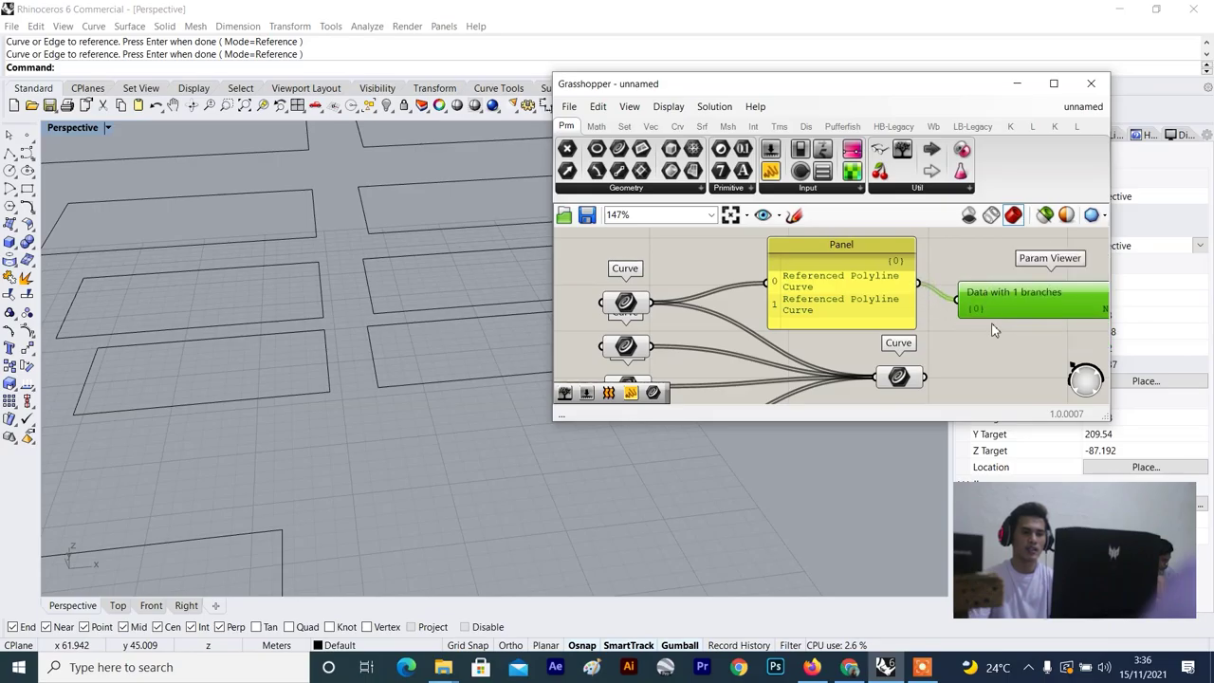
{"action": "scroll", "coordinate": [994, 329], "scroll_direction": "down", "scroll_amount": 1}
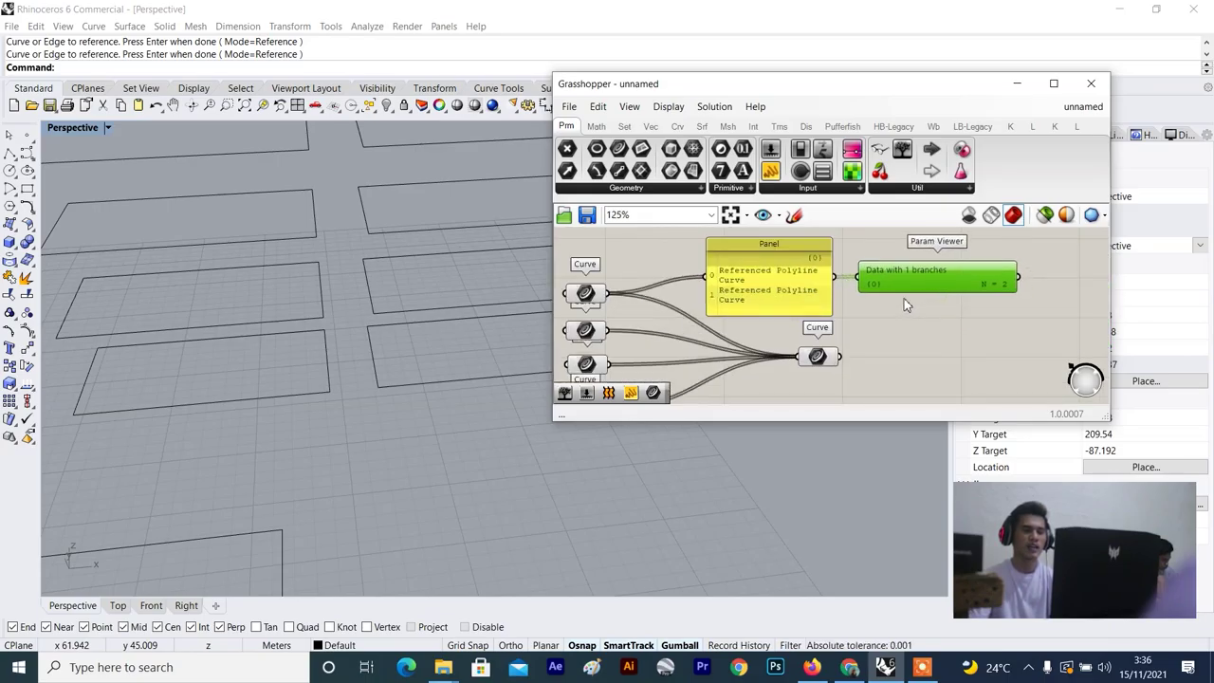
{"action": "scroll", "coordinate": [844, 298], "scroll_direction": "up", "scroll_amount": 1}
{"action": "scroll", "coordinate": [969, 286], "scroll_direction": "down", "scroll_amount": 3}
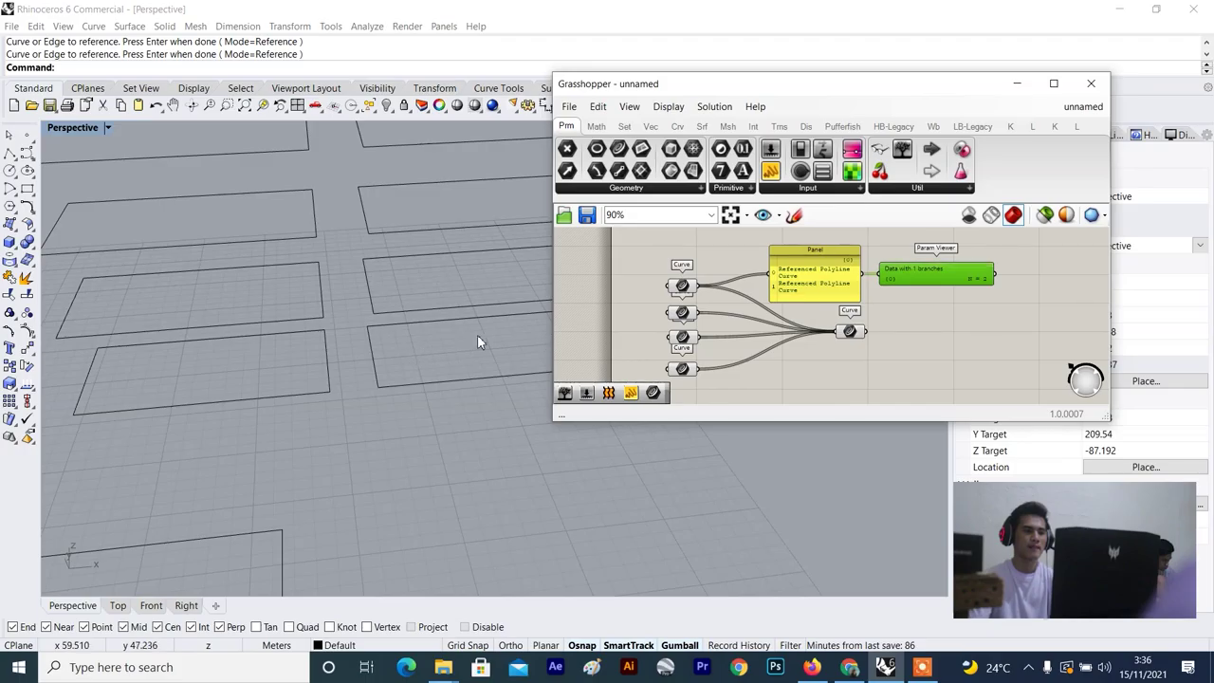
Select the first Curve parameter and compare its Panel entries with the outlines it references in the Perspective viewport.
{"action": "scroll", "coordinate": [681, 287], "scroll_direction": "up", "scroll_amount": 3}
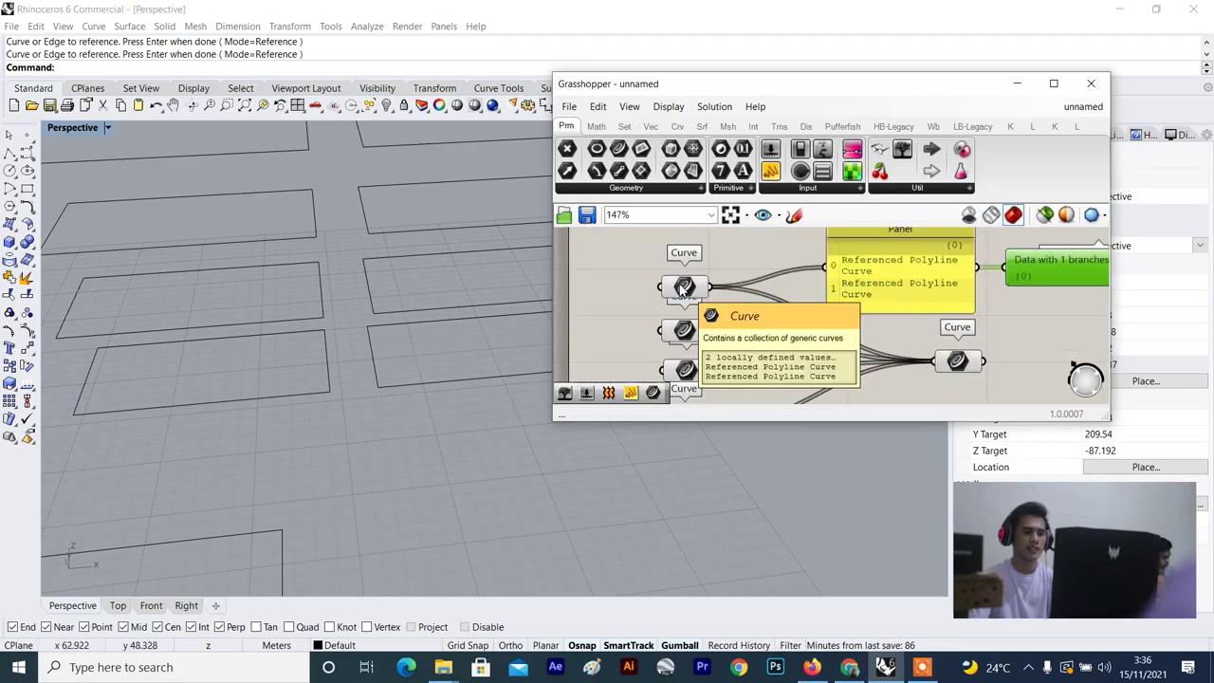
{"action": "left_click", "coordinate": [683, 286]}
{"action": "left_click", "coordinate": [757, 279]}
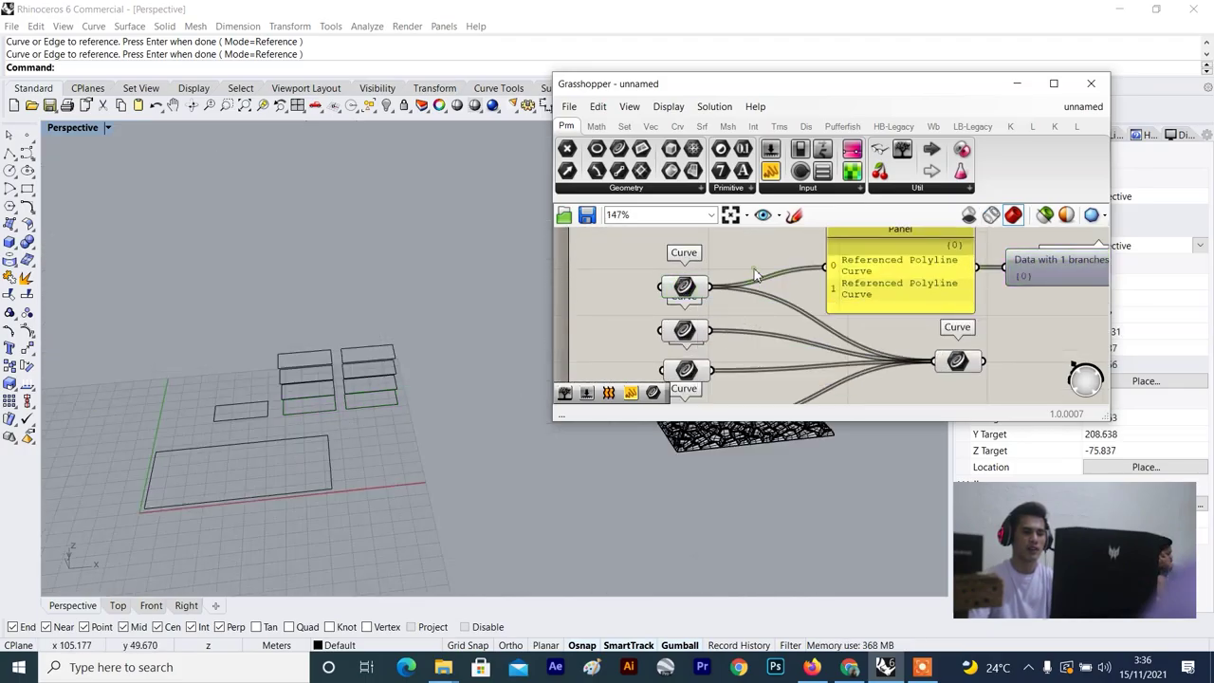
{"action": "scroll", "coordinate": [865, 269], "scroll_direction": "up", "scroll_amount": 2}
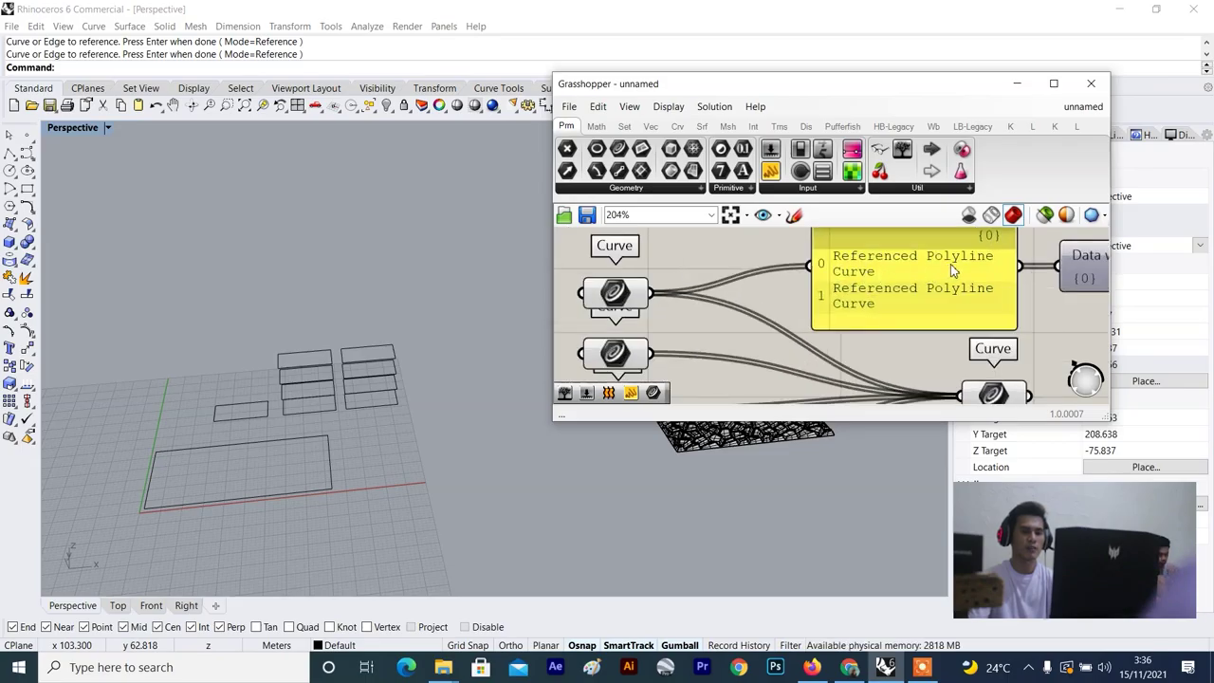
{"action": "scroll", "coordinate": [455, 385], "scroll_direction": "up", "scroll_amount": 5}
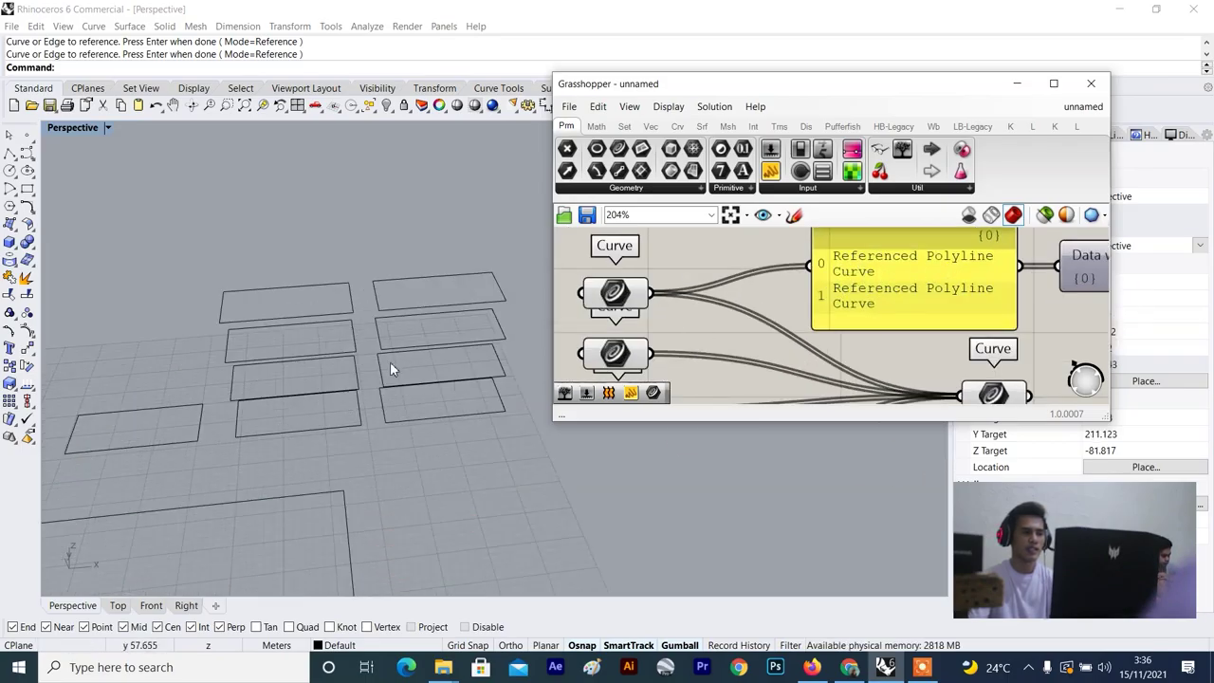
{"action": "scroll", "coordinate": [888, 358], "scroll_direction": "down", "scroll_amount": 5}
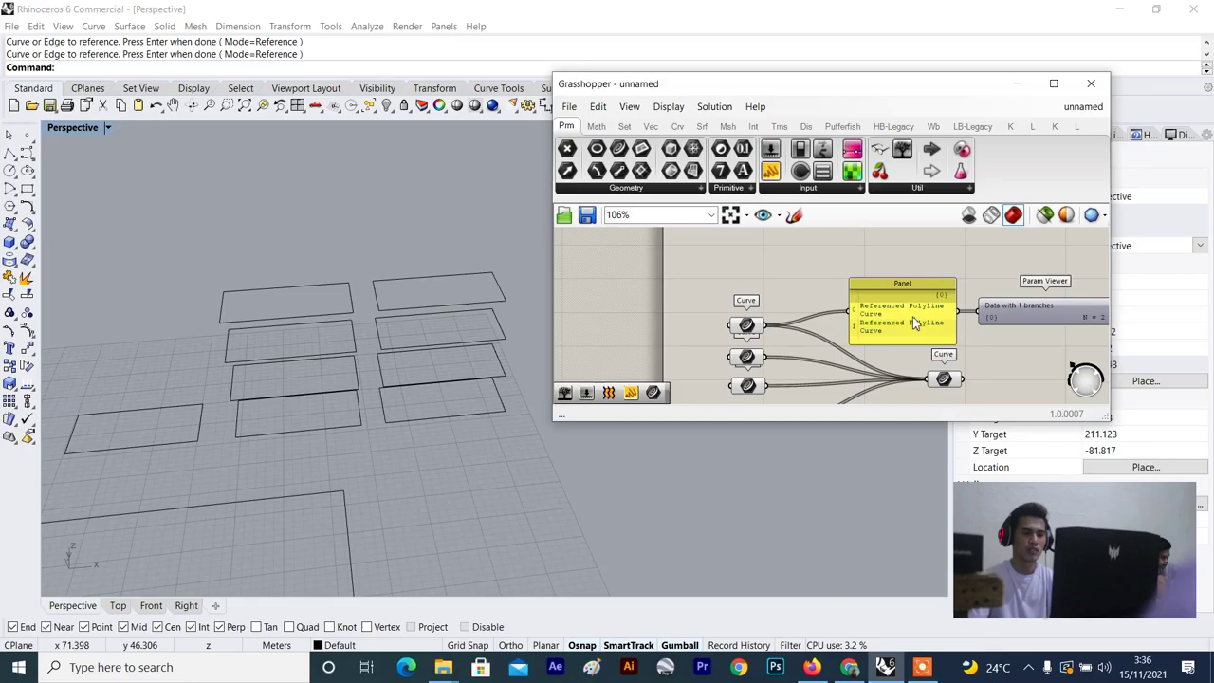
Duplicate the Panel below the collecting Curve parameter and wire the second Curve parameter's output into the copy.
{"action": "left_click_drag", "start_coordinate": [866, 334], "coordinate": [865, 336], "text": "alt"}
{"action": "scroll", "coordinate": [860, 322], "scroll_direction": "up", "scroll_amount": 2}
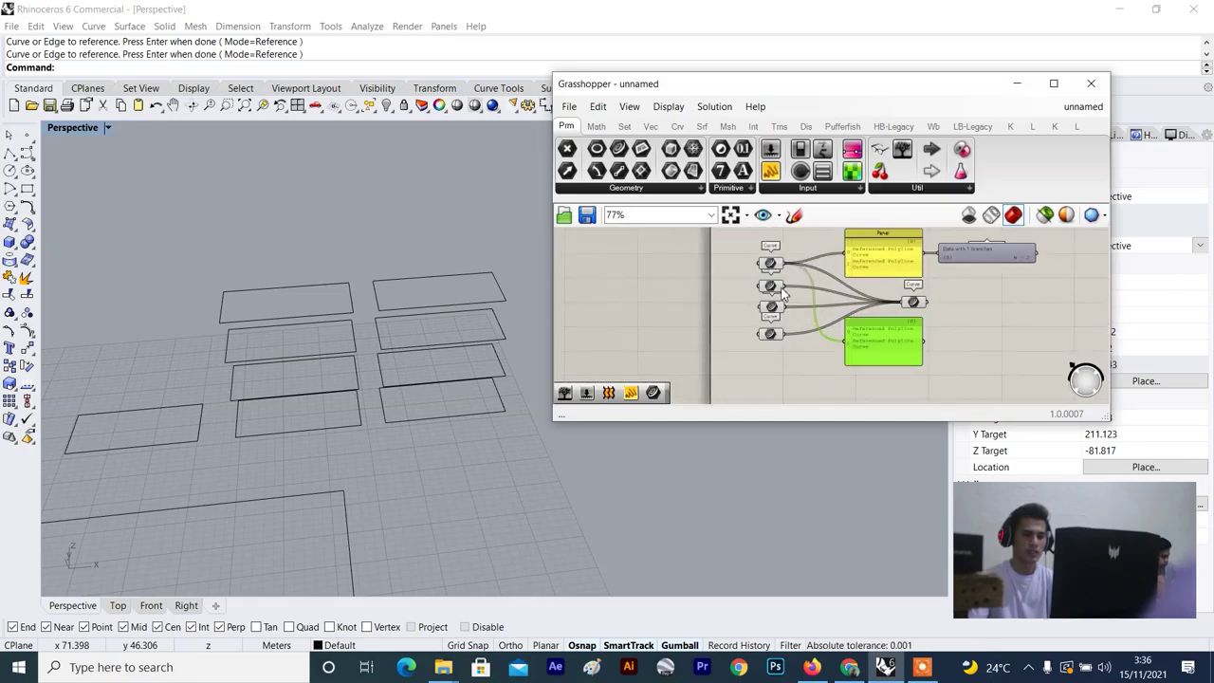
{"action": "left_click_drag", "start_coordinate": [783, 287], "coordinate": [845, 341]}
{"action": "scroll", "coordinate": [861, 348], "scroll_direction": "up", "scroll_amount": 2}
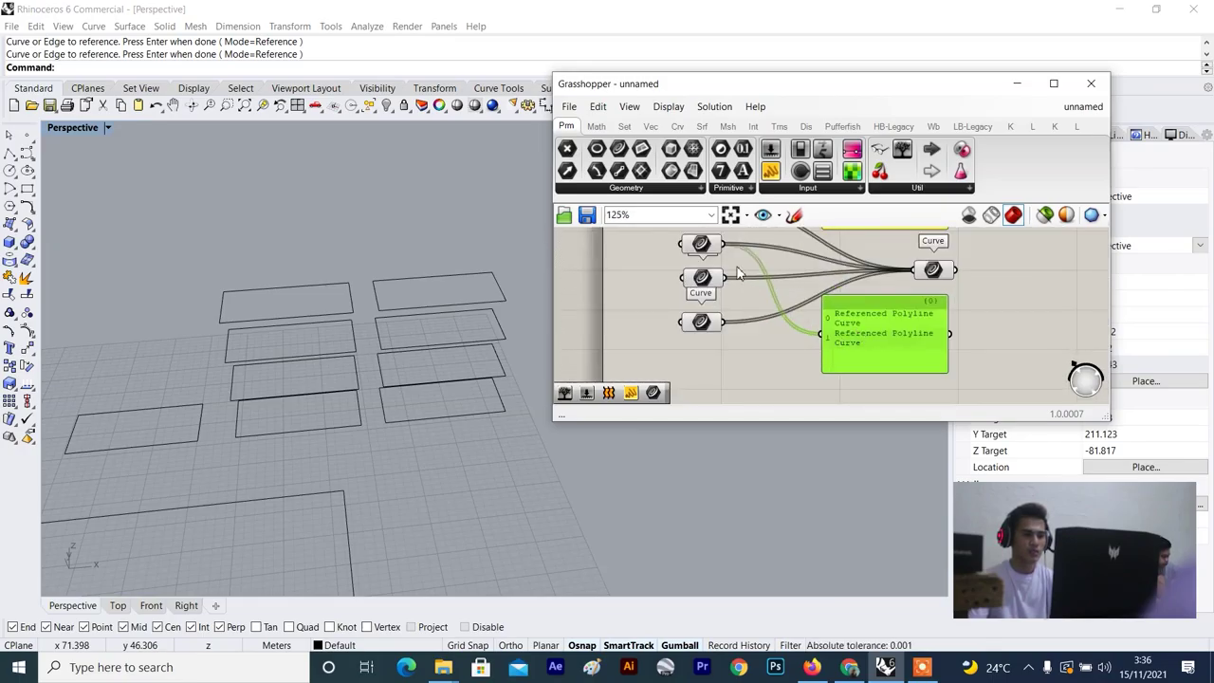
{"action": "scroll", "coordinate": [721, 285], "scroll_direction": "up", "scroll_amount": 2}
Select the second Curve parameter and examine its referenced outlines in the viewport alongside its Panel's item indices and path.
{"action": "left_click", "coordinate": [699, 274]}
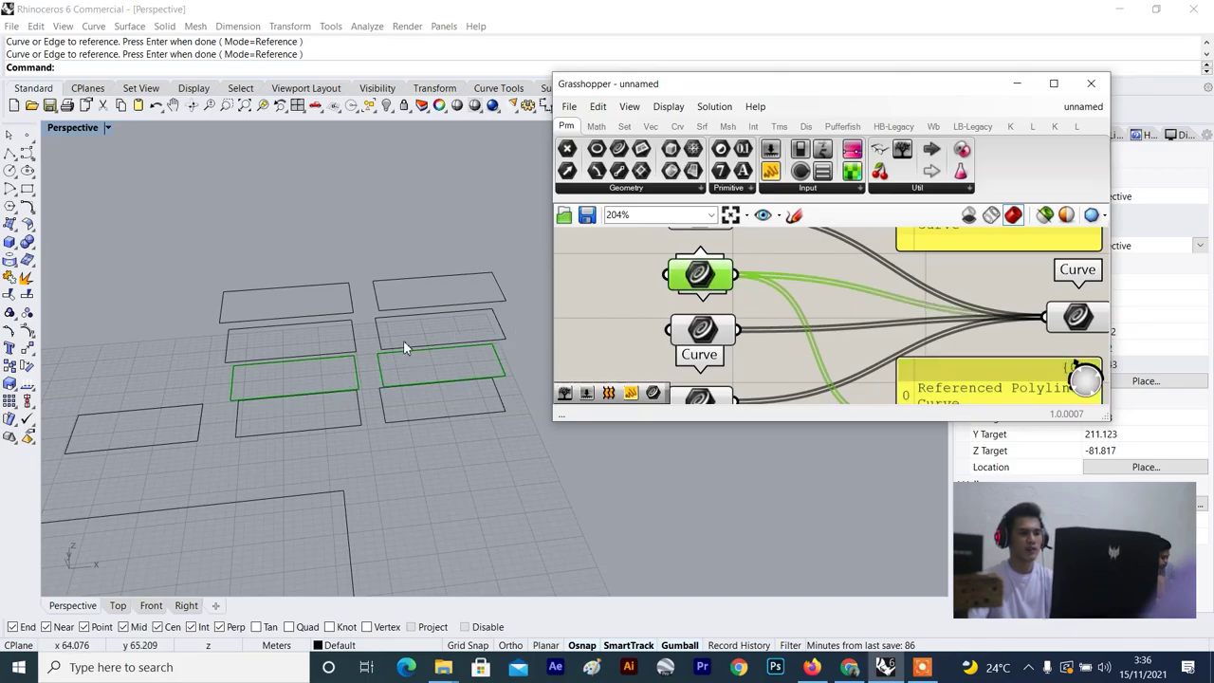
{"action": "scroll", "coordinate": [708, 264], "scroll_direction": "down", "scroll_amount": 3}
{"action": "right_click_drag", "start_coordinate": [320, 407], "coordinate": [370, 392]}
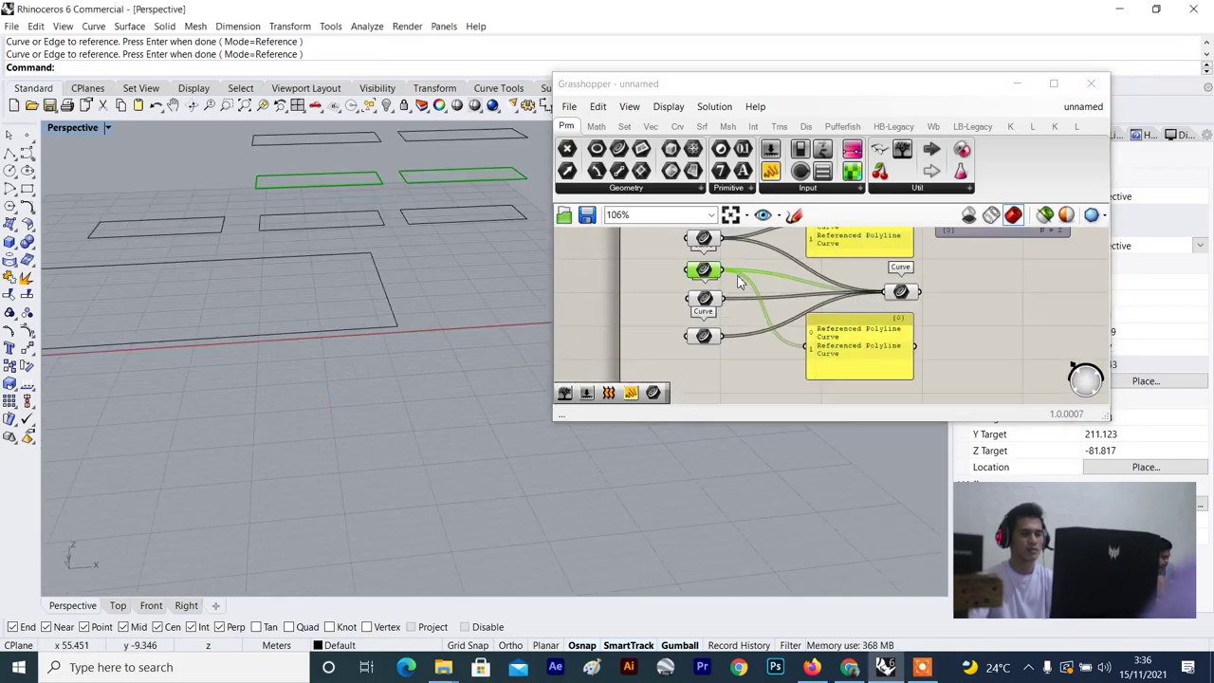
{"action": "right_click_drag", "start_coordinate": [472, 303], "coordinate": [455, 341]}
{"action": "scroll", "coordinate": [837, 309], "scroll_direction": "up", "scroll_amount": 2}
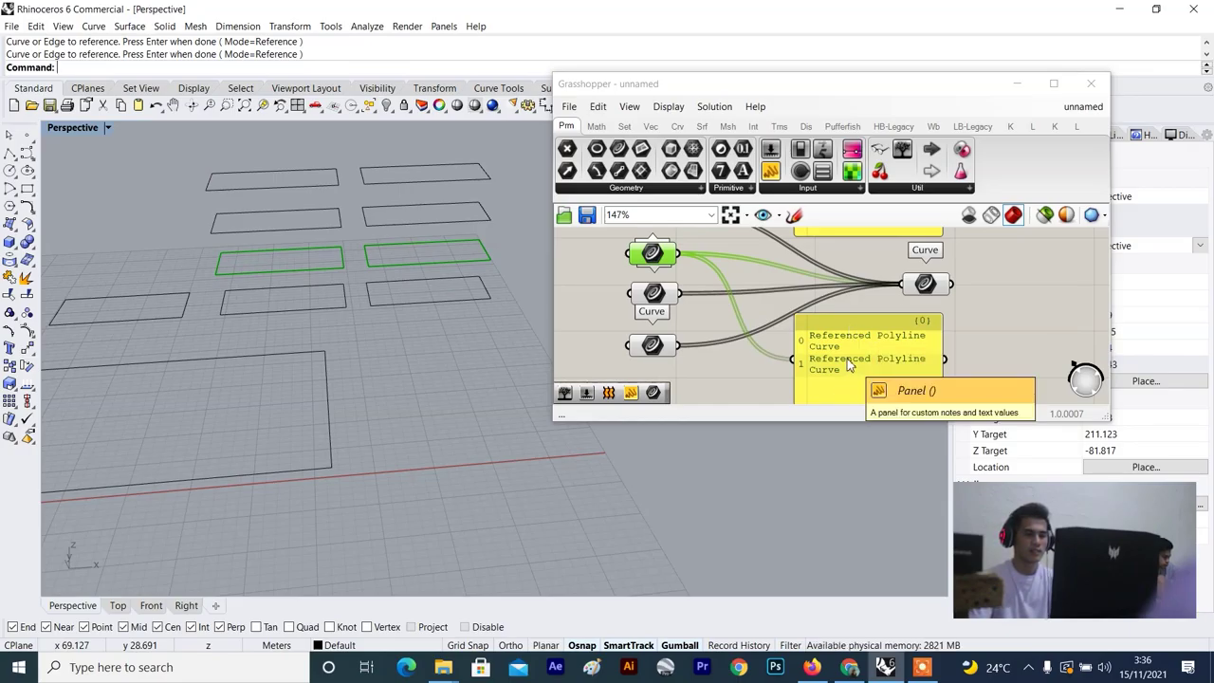
{"action": "scroll", "coordinate": [849, 365], "scroll_direction": "down", "scroll_amount": 2}
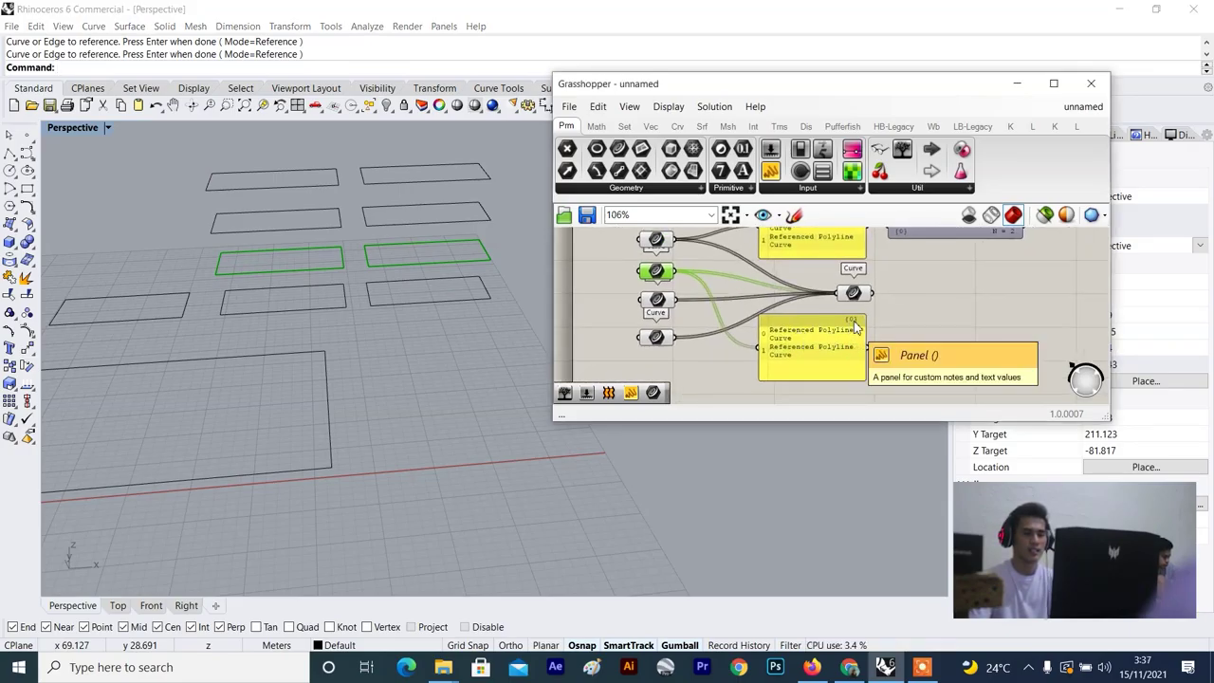
{"action": "scroll", "coordinate": [860, 348], "scroll_direction": "down", "scroll_amount": 2}
{"action": "scroll", "coordinate": [907, 268], "scroll_direction": "up", "scroll_amount": 1}
{"action": "scroll", "coordinate": [896, 313], "scroll_direction": "up", "scroll_amount": 2}
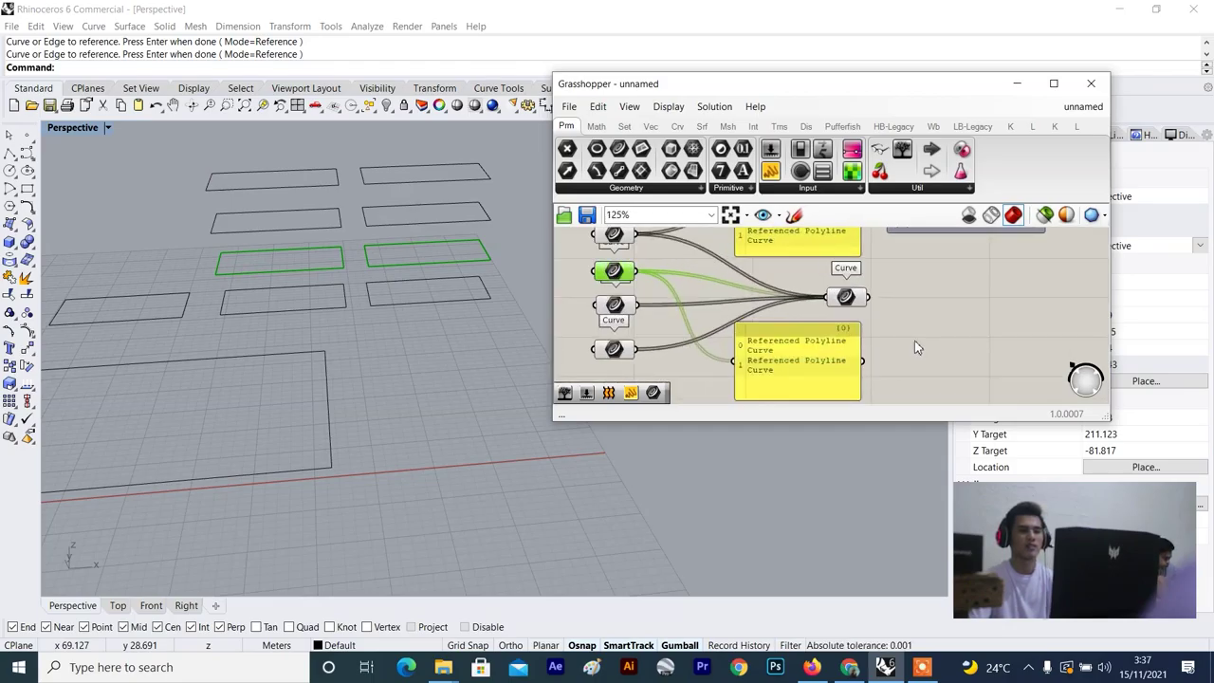
Delete the Panel connected to the second Curve parameter.
{"action": "left_click_drag", "start_coordinate": [914, 341], "coordinate": [814, 405]}
{"action": "key", "text": "Delete"}
{"action": "scroll", "coordinate": [828, 384], "scroll_direction": "down", "scroll_amount": 3}
{"action": "scroll", "coordinate": [833, 324], "scroll_direction": "up", "scroll_amount": 3}
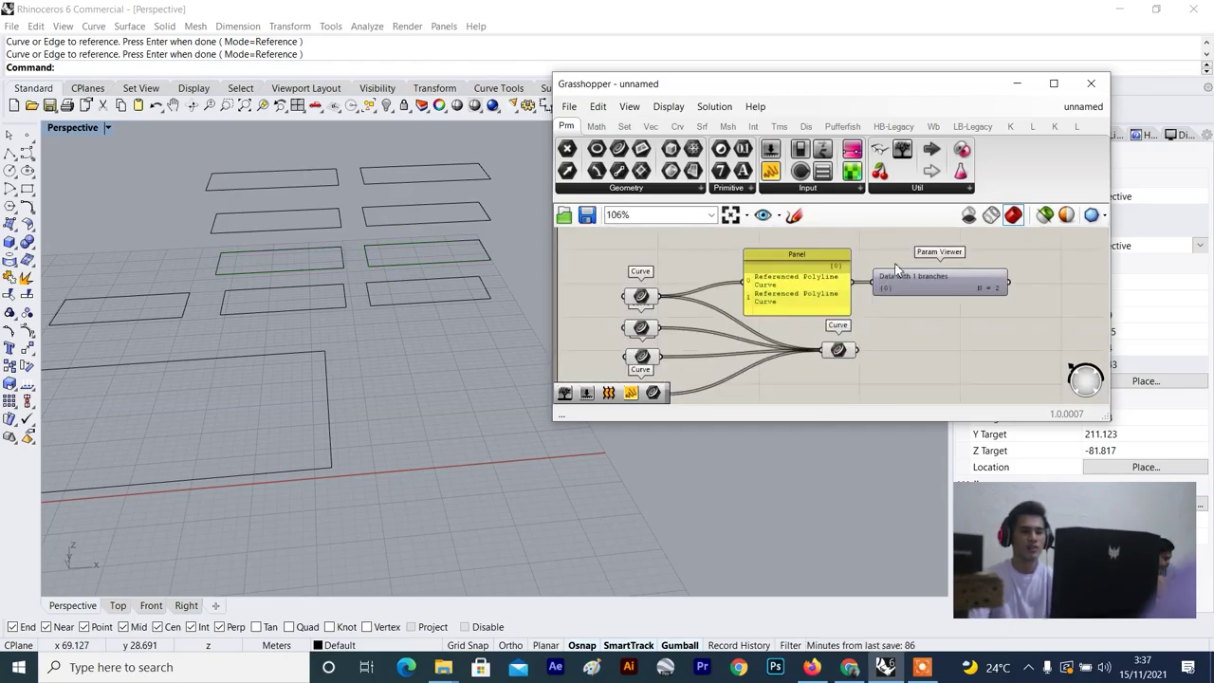
Undo the deletion of the second Curve parameter's Panel and delete the Param Viewer.
{"action": "left_click_drag", "start_coordinate": [915, 247], "coordinate": [808, 287]}
{"action": "left_click", "coordinate": [933, 318]}
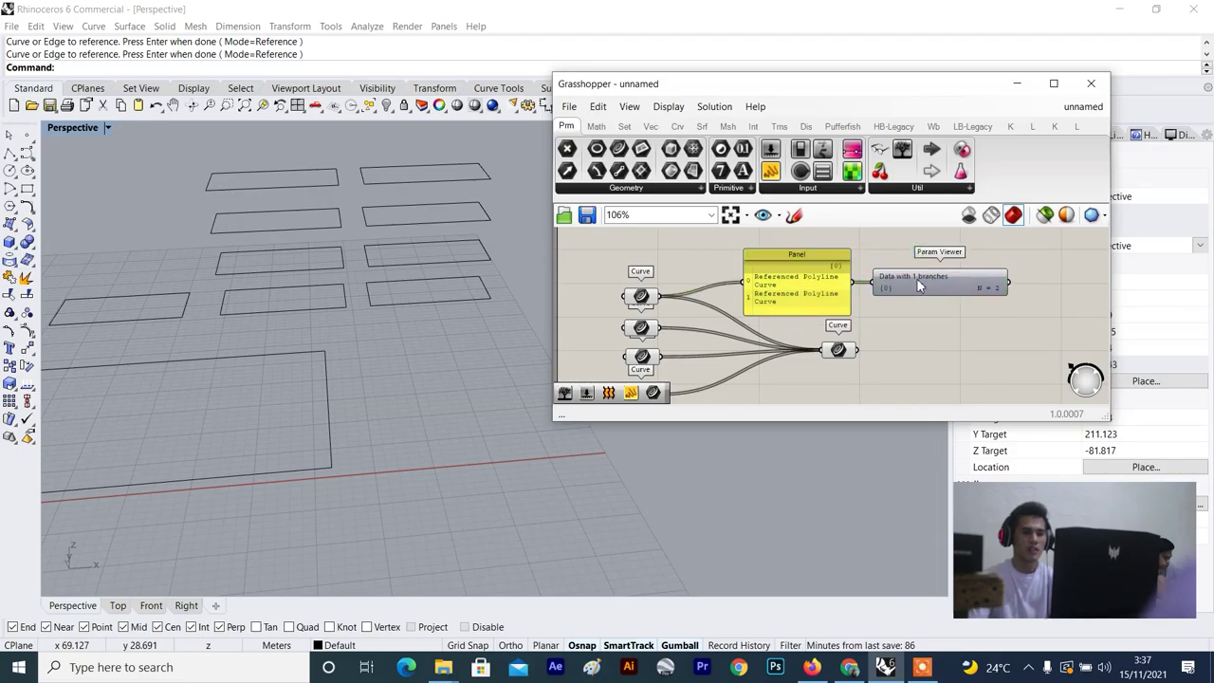
{"action": "key", "text": "ctrl+z"}
{"action": "left_click", "coordinate": [929, 290]}
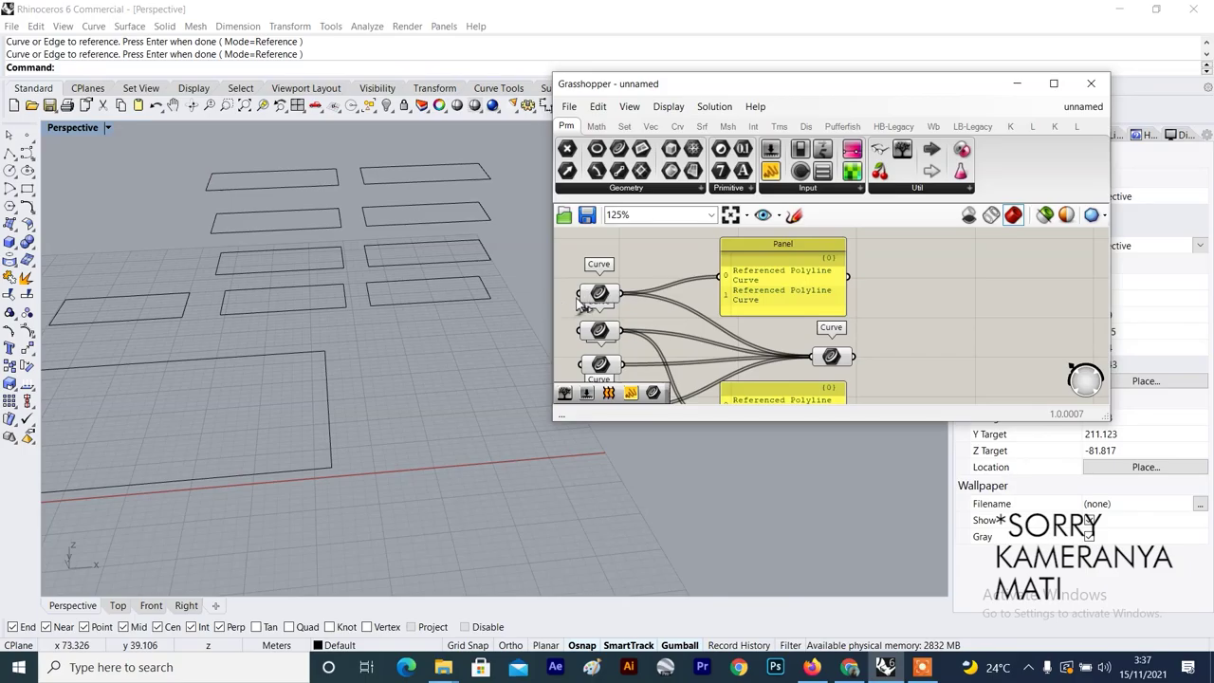
Select each of the four Curve parameters in turn to examine which pair of outlines each one references.
{"action": "left_click", "coordinate": [594, 295]}
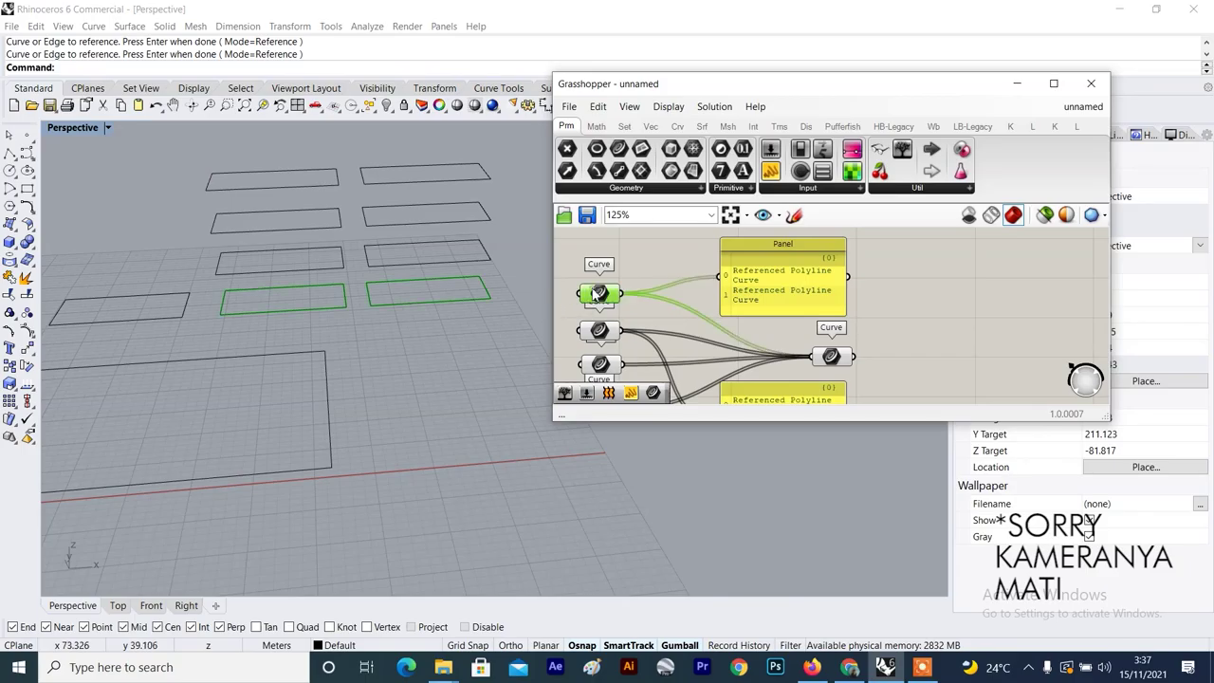
{"action": "scroll", "coordinate": [650, 261], "scroll_direction": "down", "scroll_amount": 3}
{"action": "scroll", "coordinate": [625, 300], "scroll_direction": "up", "scroll_amount": 4}
{"action": "left_click", "coordinate": [625, 301]}
{"action": "scroll", "coordinate": [643, 284], "scroll_direction": "down", "scroll_amount": 3}
{"action": "scroll", "coordinate": [639, 327], "scroll_direction": "up", "scroll_amount": 4}
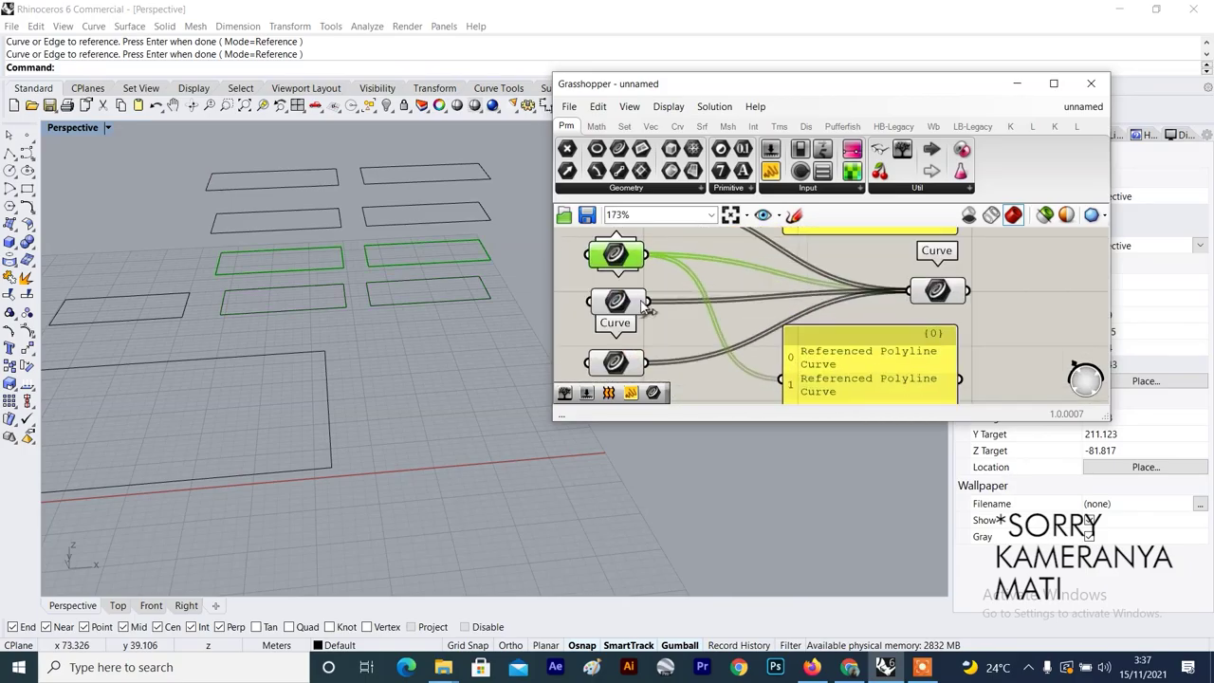
{"action": "left_click", "coordinate": [617, 361]}
{"action": "scroll", "coordinate": [643, 312], "scroll_direction": "down", "scroll_amount": 4}
{"action": "scroll", "coordinate": [641, 301], "scroll_direction": "up", "scroll_amount": 2}
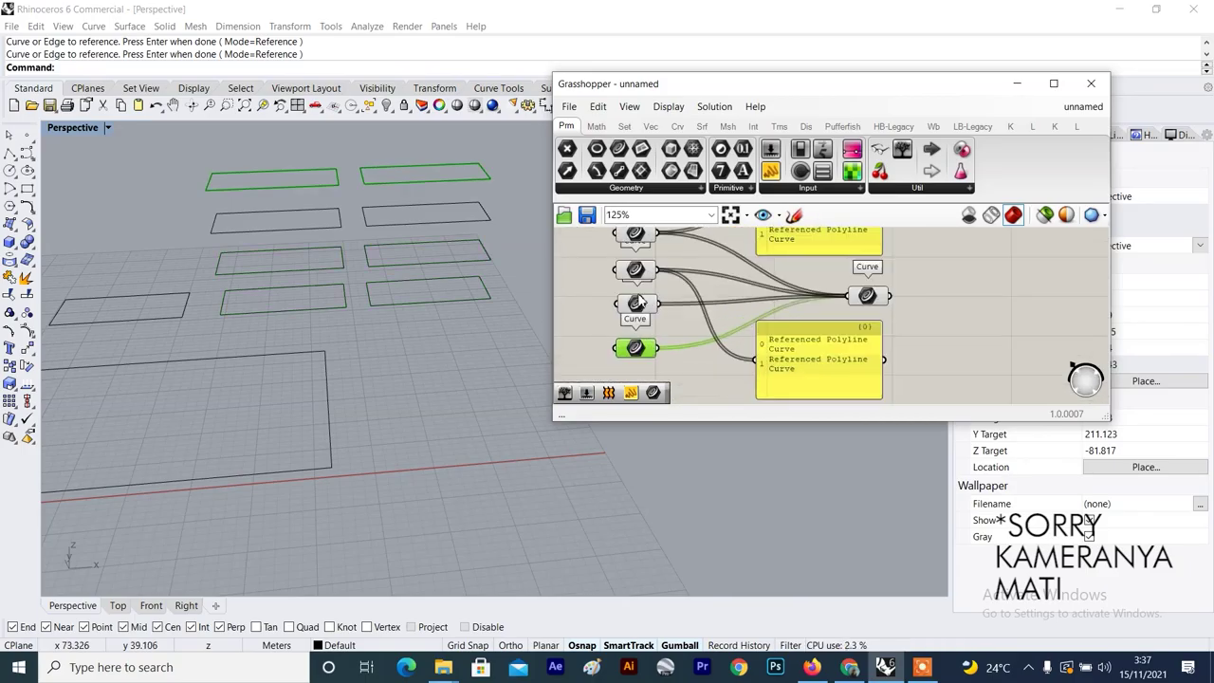
{"action": "left_click", "coordinate": [640, 302]}
{"action": "scroll", "coordinate": [637, 302], "scroll_direction": "down", "scroll_amount": 3}
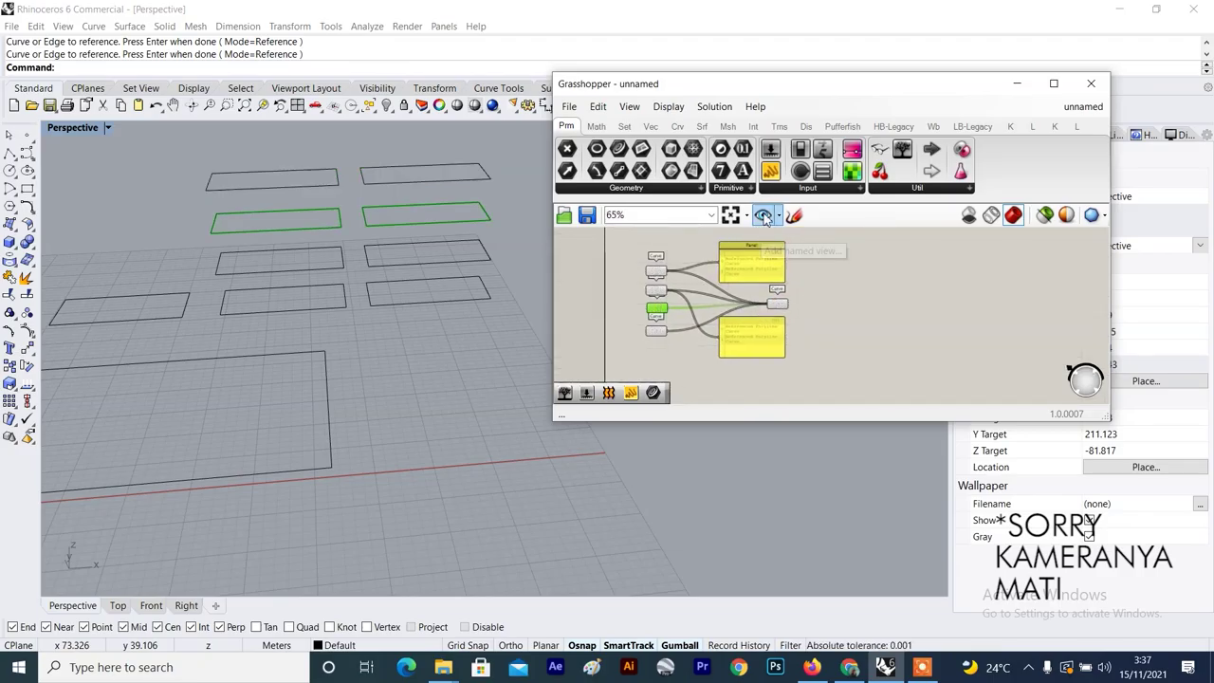
Add a Panel beyond the collecting Curve parameter and wire the collecting parameter's output into it.
{"action": "left_click_drag", "start_coordinate": [770, 170], "coordinate": [879, 294]}
{"action": "scroll", "coordinate": [879, 294], "scroll_direction": "up", "scroll_amount": 3}
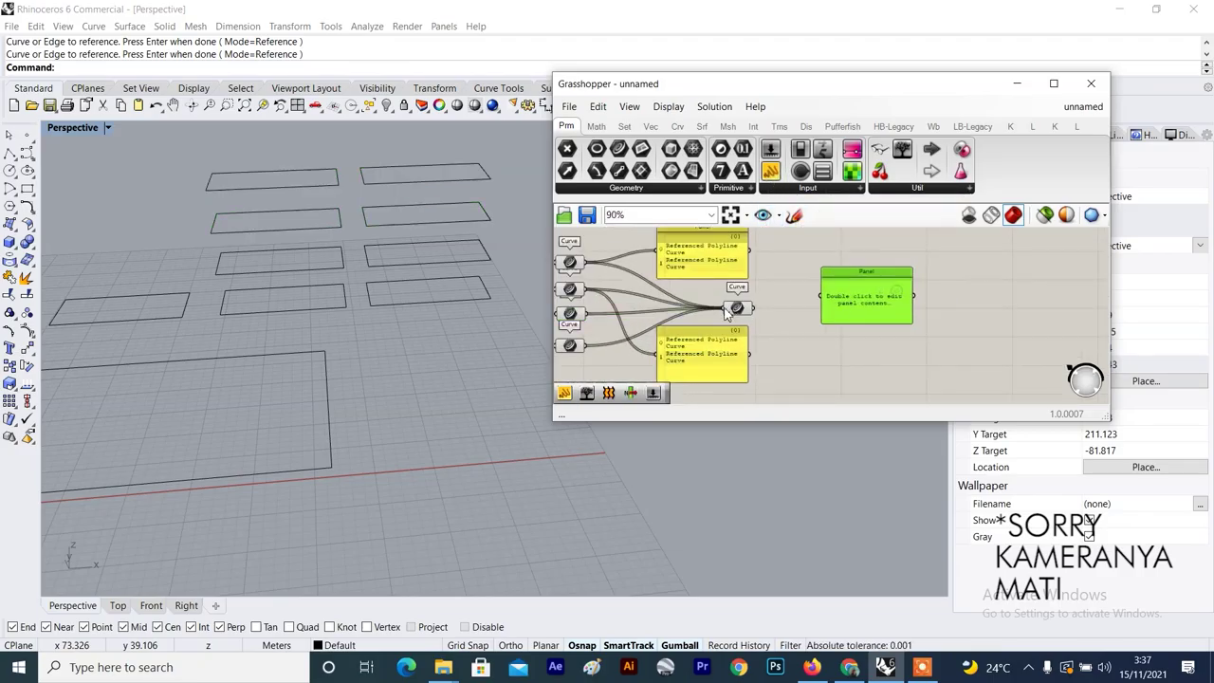
{"action": "left_click_drag", "start_coordinate": [753, 307], "coordinate": [822, 294]}
{"action": "scroll", "coordinate": [897, 339], "scroll_direction": "down", "scroll_amount": 2}
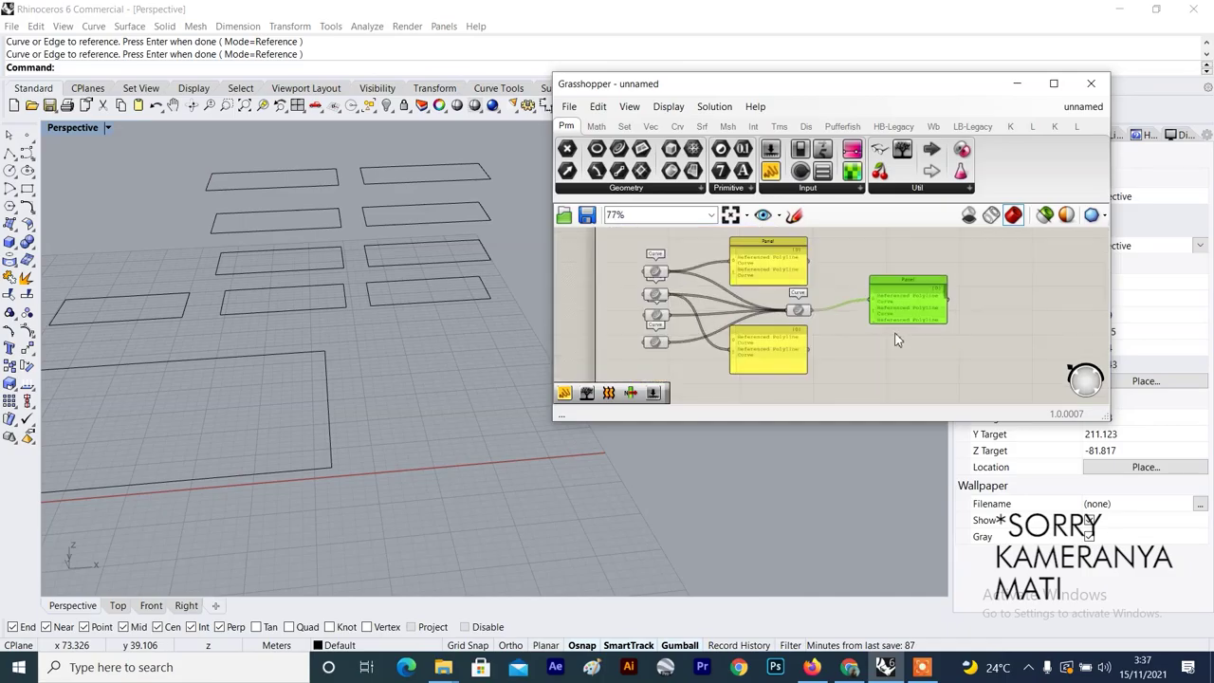
Make the collecting Curve parameter's Panel taller so that more of its list entries fit.
{"action": "scroll", "coordinate": [896, 334], "scroll_direction": "up", "scroll_amount": 2}
{"action": "left_click_drag", "start_coordinate": [936, 322], "coordinate": [927, 407]}
{"action": "scroll", "coordinate": [915, 351], "scroll_direction": "down", "scroll_amount": 4}
{"action": "scroll", "coordinate": [923, 360], "scroll_direction": "up", "scroll_amount": 3}
{"action": "right_click_drag", "start_coordinate": [923, 360], "coordinate": [923, 300]}
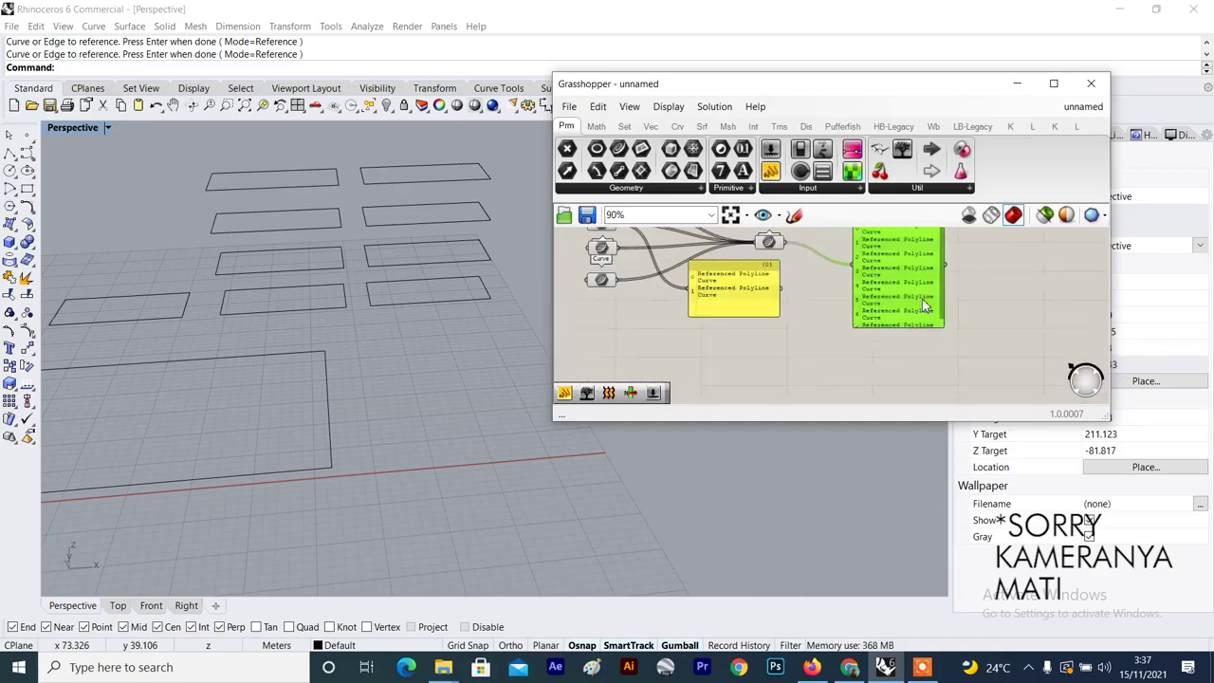
{"action": "right_click_drag", "start_coordinate": [938, 238], "coordinate": [902, 280]}
Add a Param Viewer next to the tall Panel and wire that Panel's output into it.
{"action": "left_click_drag", "start_coordinate": [908, 157], "coordinate": [952, 323]}
{"action": "scroll", "coordinate": [985, 336], "scroll_direction": "up", "scroll_amount": 2}
{"action": "scroll", "coordinate": [981, 314], "scroll_direction": "up", "scroll_amount": 2}
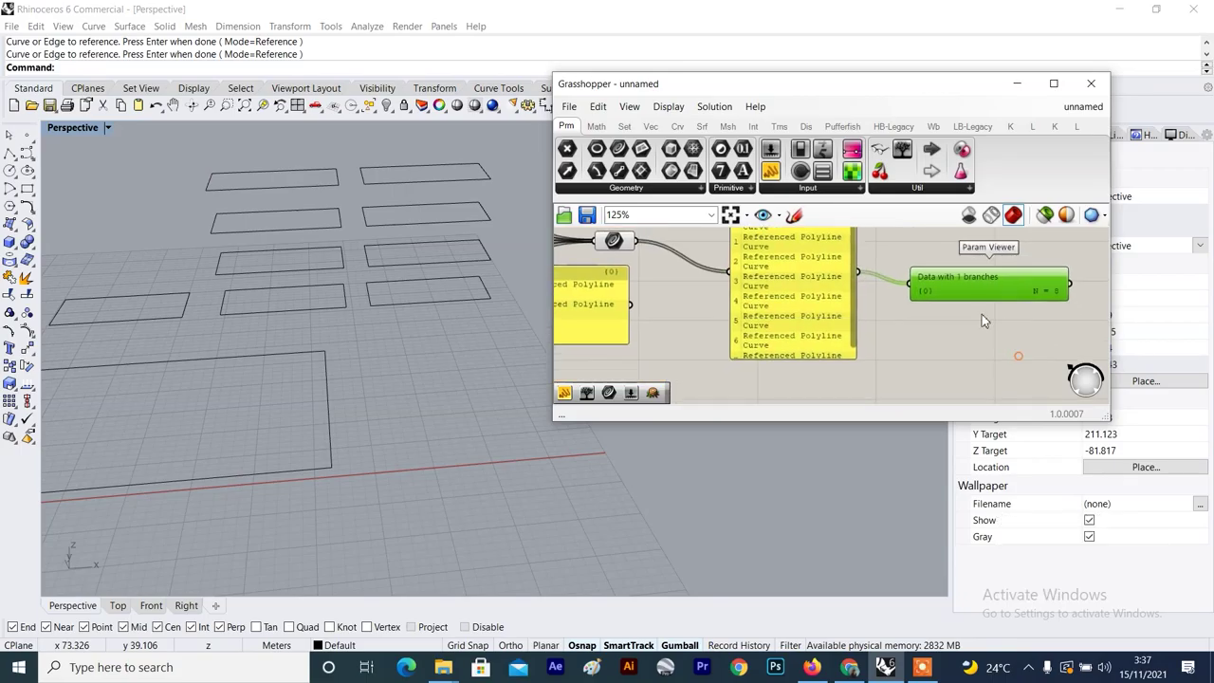
Select the collecting Curve parameter and examine the outlines it gathers from its four sources.
{"action": "scroll", "coordinate": [882, 285], "scroll_direction": "down", "scroll_amount": 4}
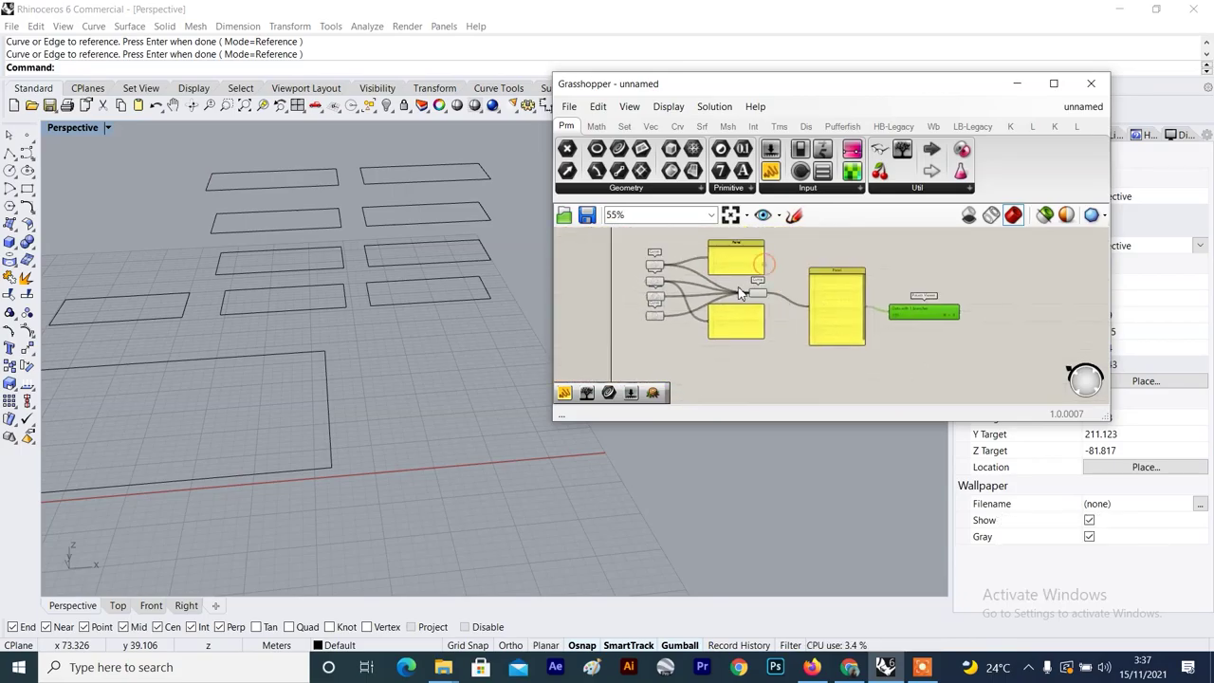
{"action": "scroll", "coordinate": [764, 299], "scroll_direction": "up", "scroll_amount": 3}
{"action": "scroll", "coordinate": [786, 298], "scroll_direction": "down", "scroll_amount": 3}
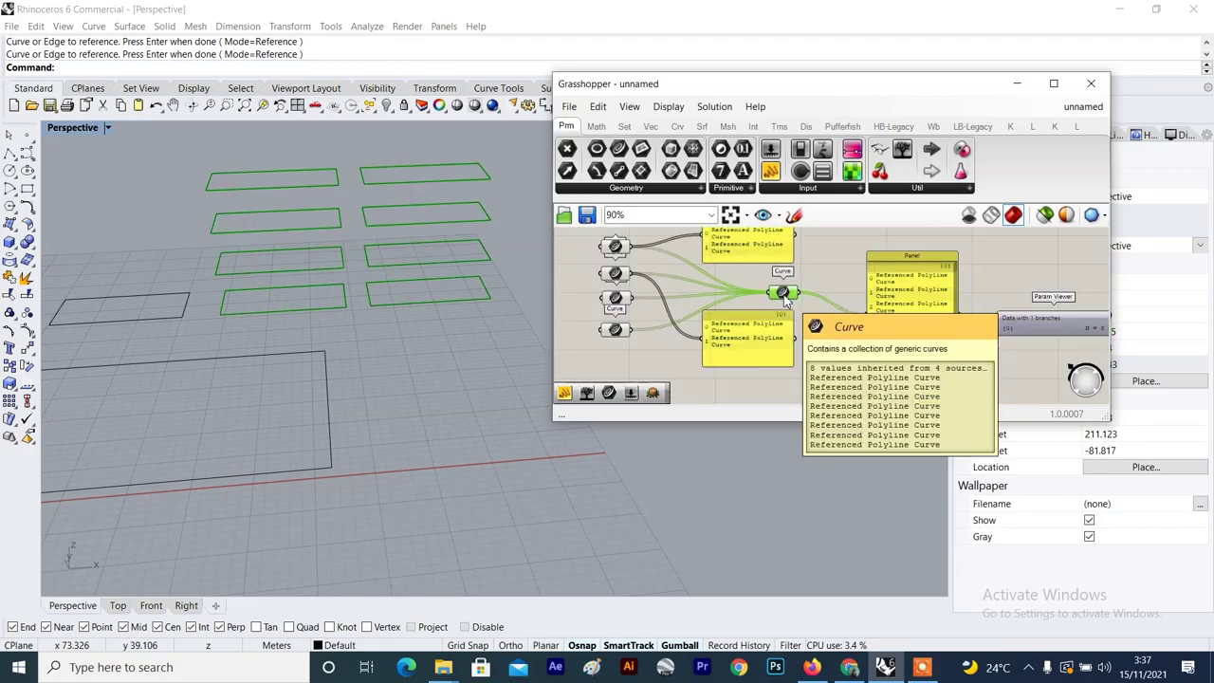
{"action": "scroll", "coordinate": [696, 296], "scroll_direction": "up", "scroll_amount": 3}
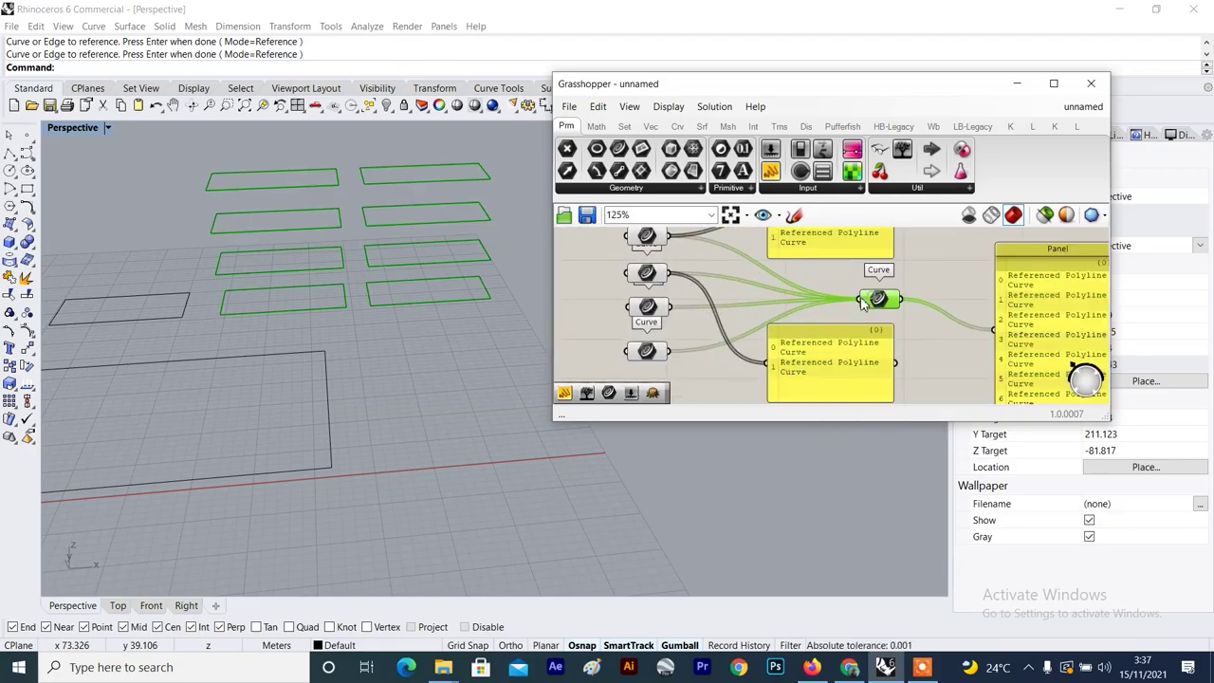
{"action": "scroll", "coordinate": [861, 299], "scroll_direction": "down", "scroll_amount": 2}
{"action": "left_click", "coordinate": [937, 275]}
{"action": "scroll", "coordinate": [935, 279], "scroll_direction": "up", "scroll_amount": 2}
{"action": "scroll", "coordinate": [805, 302], "scroll_direction": "down", "scroll_amount": 3}
{"action": "scroll", "coordinate": [698, 270], "scroll_direction": "up", "scroll_amount": 3}
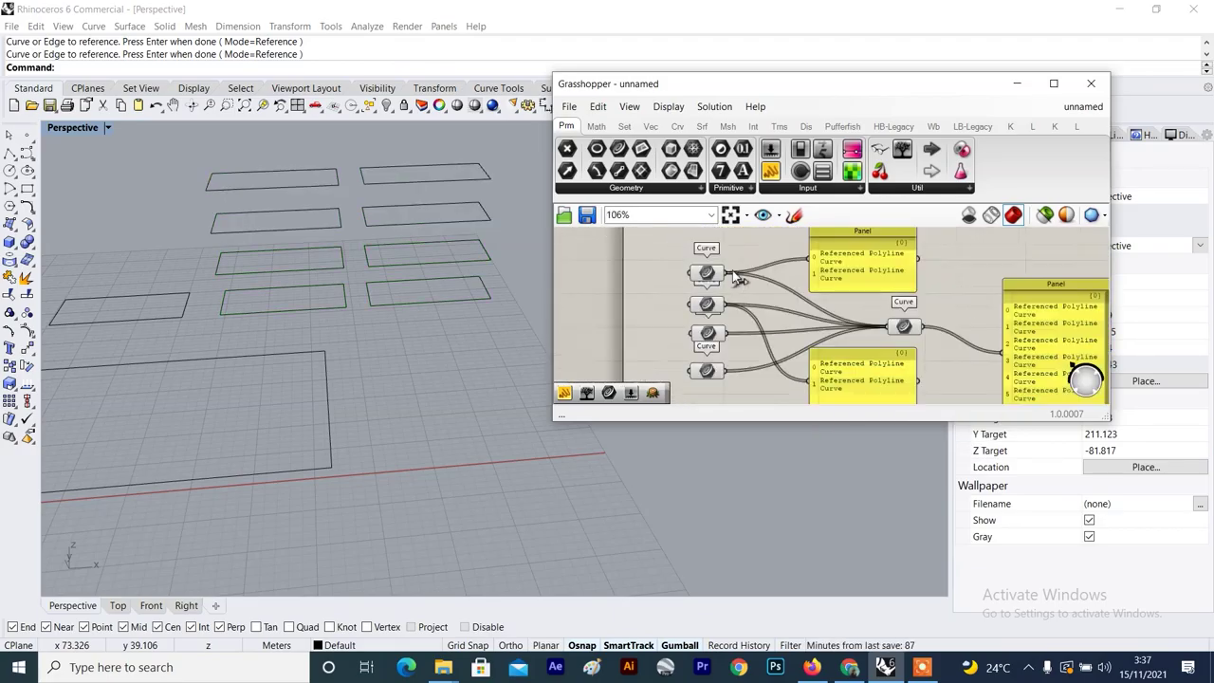
Select the first Curve parameter to check its outlines, and review the collecting parameter's Panel list down to its last entry.
{"action": "left_click", "coordinate": [708, 274]}
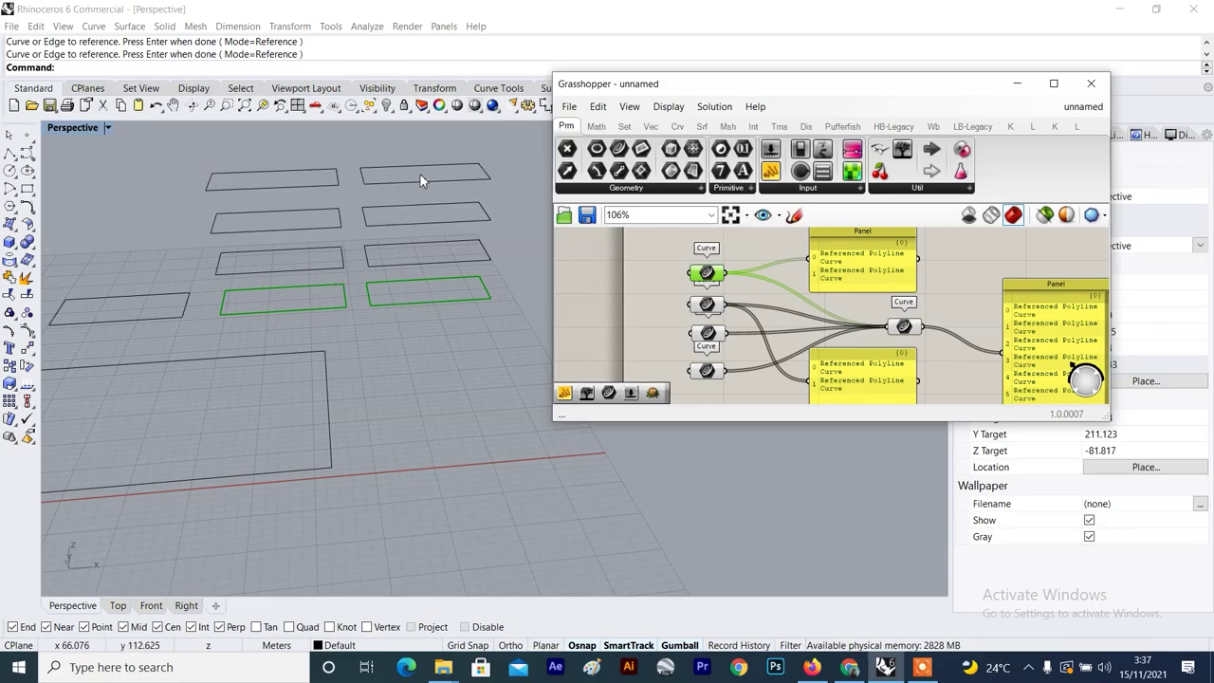
{"action": "scroll", "coordinate": [992, 290], "scroll_direction": "down", "scroll_amount": 3}
{"action": "right_click_drag", "start_coordinate": [990, 290], "coordinate": [891, 261]}
{"action": "scroll", "coordinate": [939, 287], "scroll_direction": "up", "scroll_amount": 3}
{"action": "left_click_drag", "start_coordinate": [971, 316], "coordinate": [971, 351]}
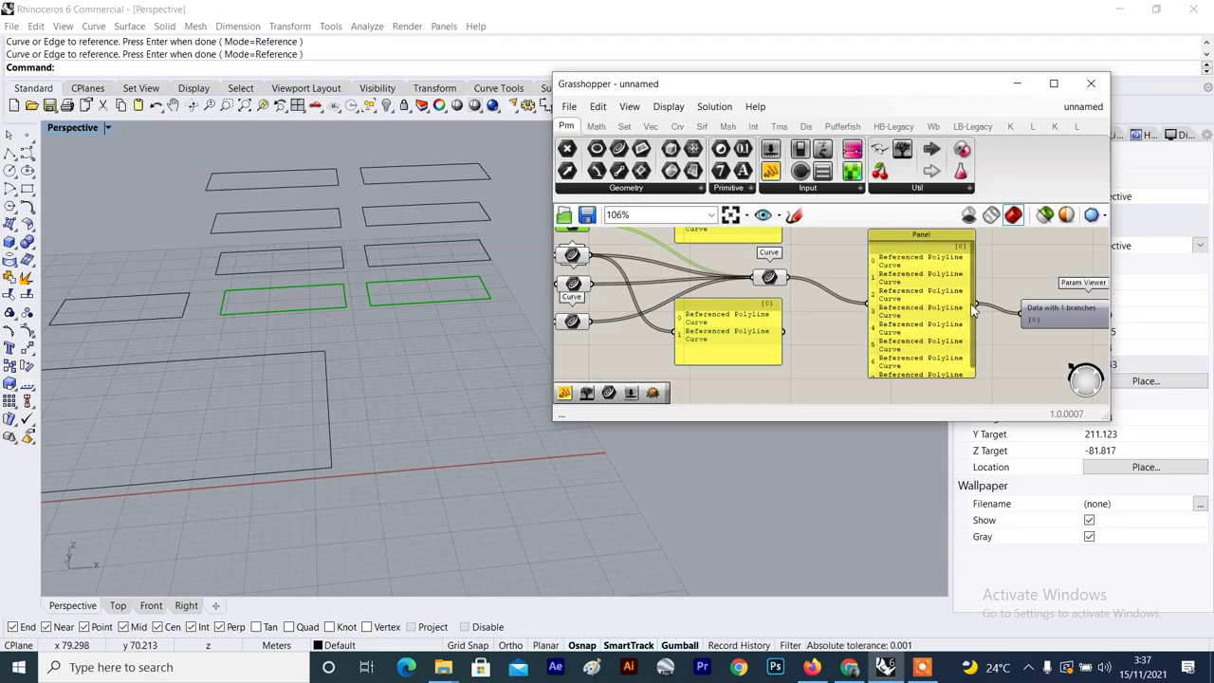
{"action": "scroll", "coordinate": [741, 293], "scroll_direction": "up", "scroll_amount": 3}
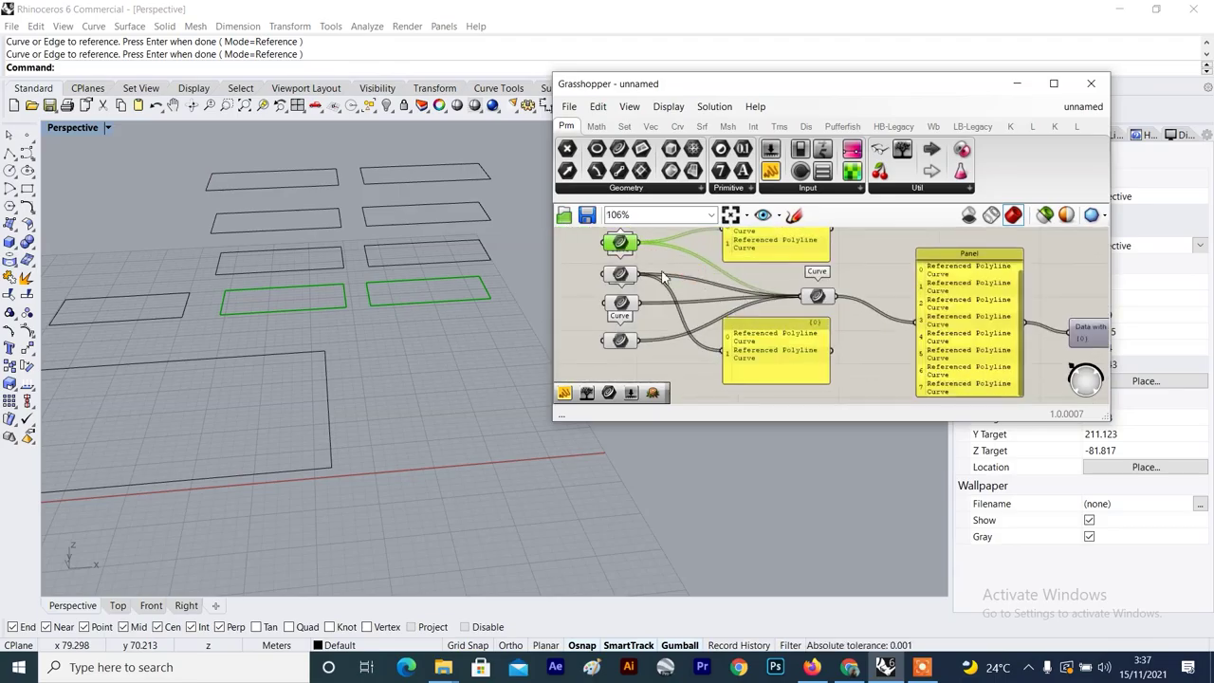
{"action": "right_click_drag", "start_coordinate": [644, 263], "coordinate": [693, 272]}
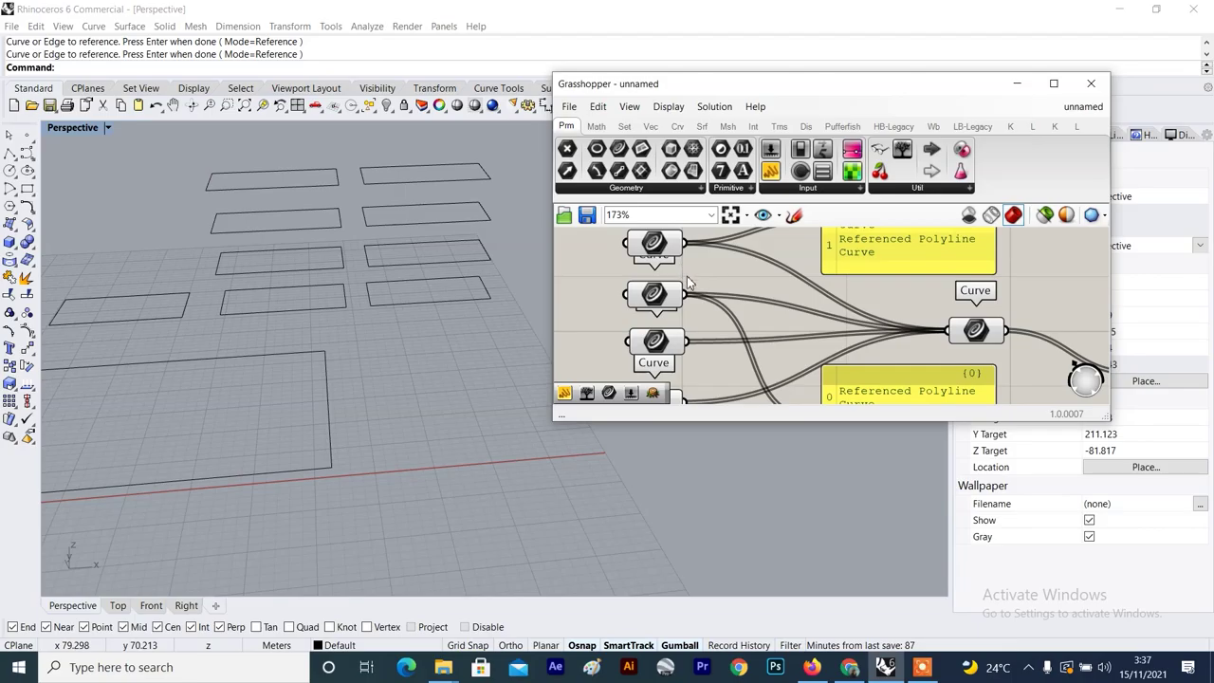
Select the collecting Curve parameter and examine its inherited values and the matching outlines in the viewport.
{"action": "scroll", "coordinate": [689, 282], "scroll_direction": "down", "scroll_amount": 3}
{"action": "scroll", "coordinate": [815, 308], "scroll_direction": "up", "scroll_amount": 2}
{"action": "left_click", "coordinate": [849, 304]}
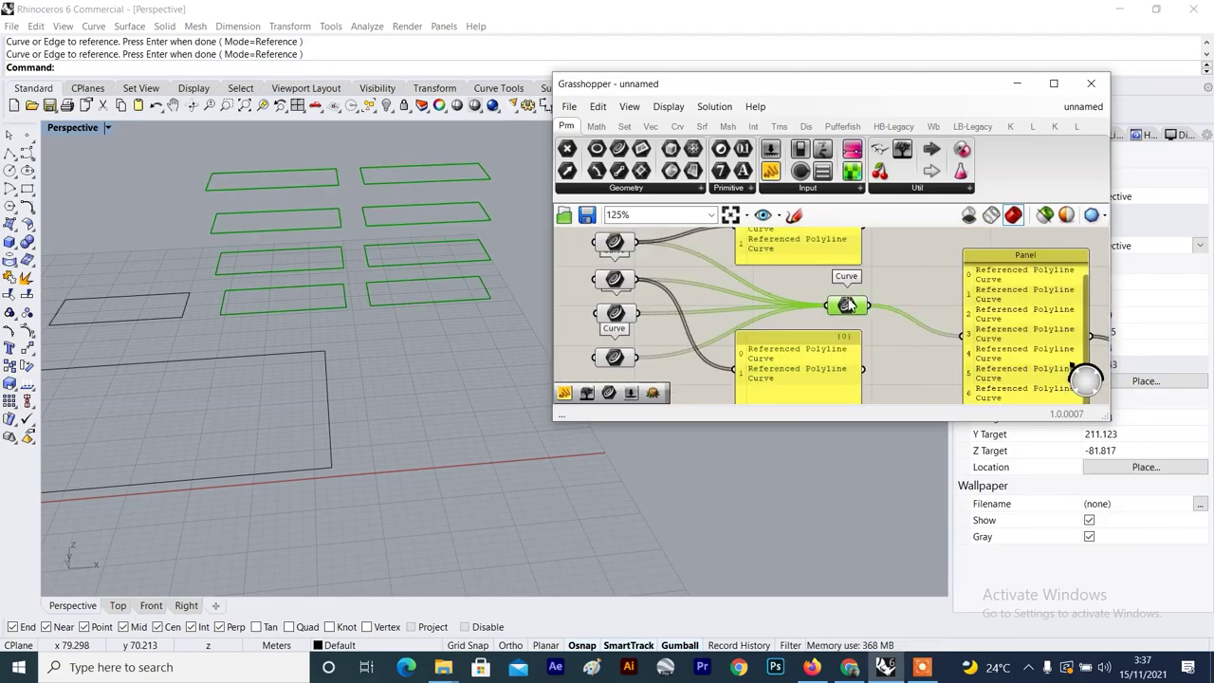
{"action": "mouse_move", "coordinate": [861, 315]}
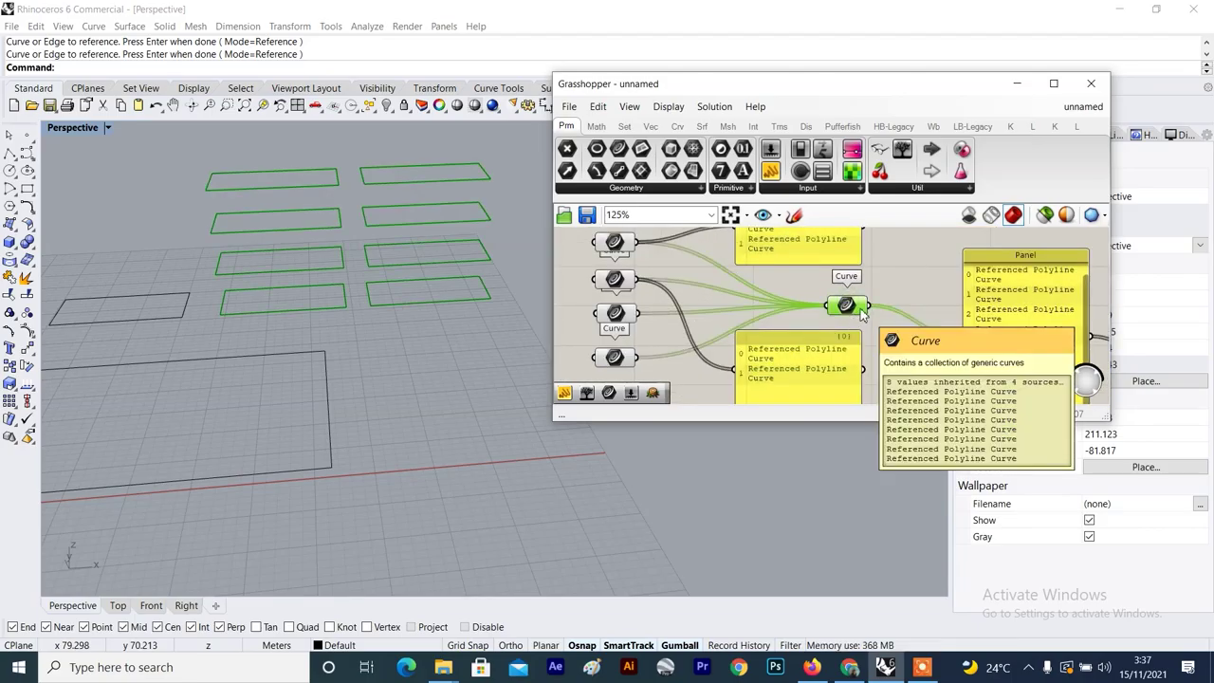
{"action": "scroll", "coordinate": [813, 304], "scroll_direction": "down", "scroll_amount": 3}
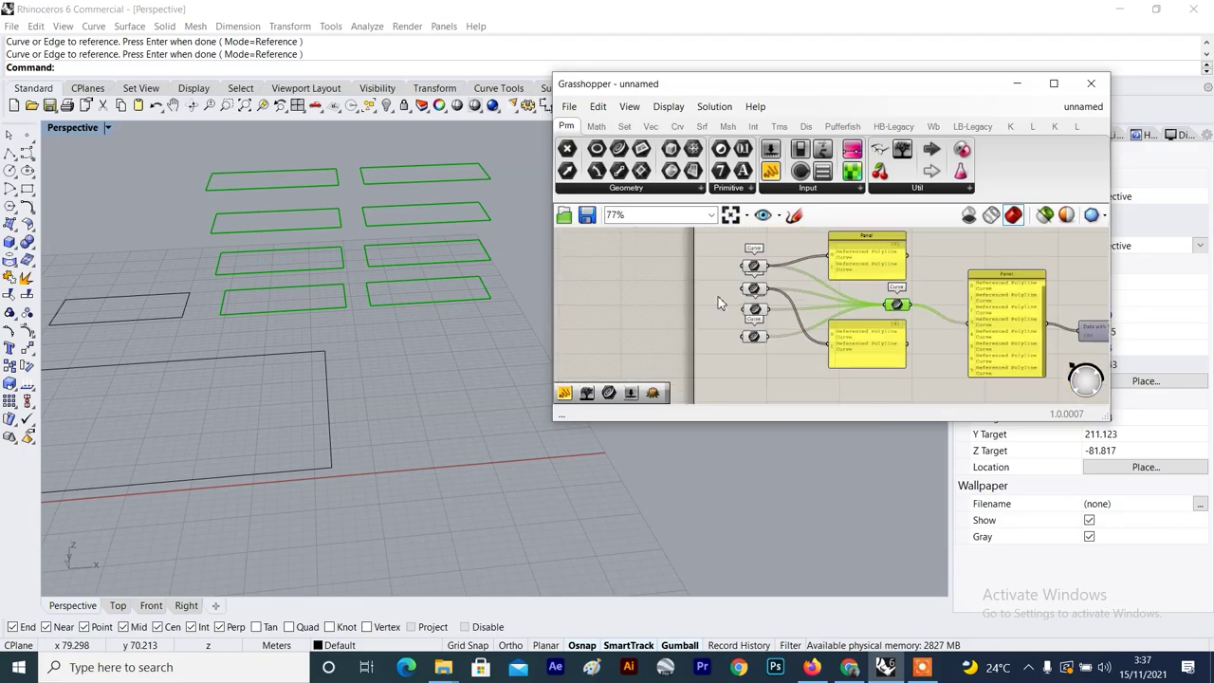
{"action": "left_click", "coordinate": [811, 357]}
{"action": "scroll", "coordinate": [870, 317], "scroll_direction": "up", "scroll_amount": 3}
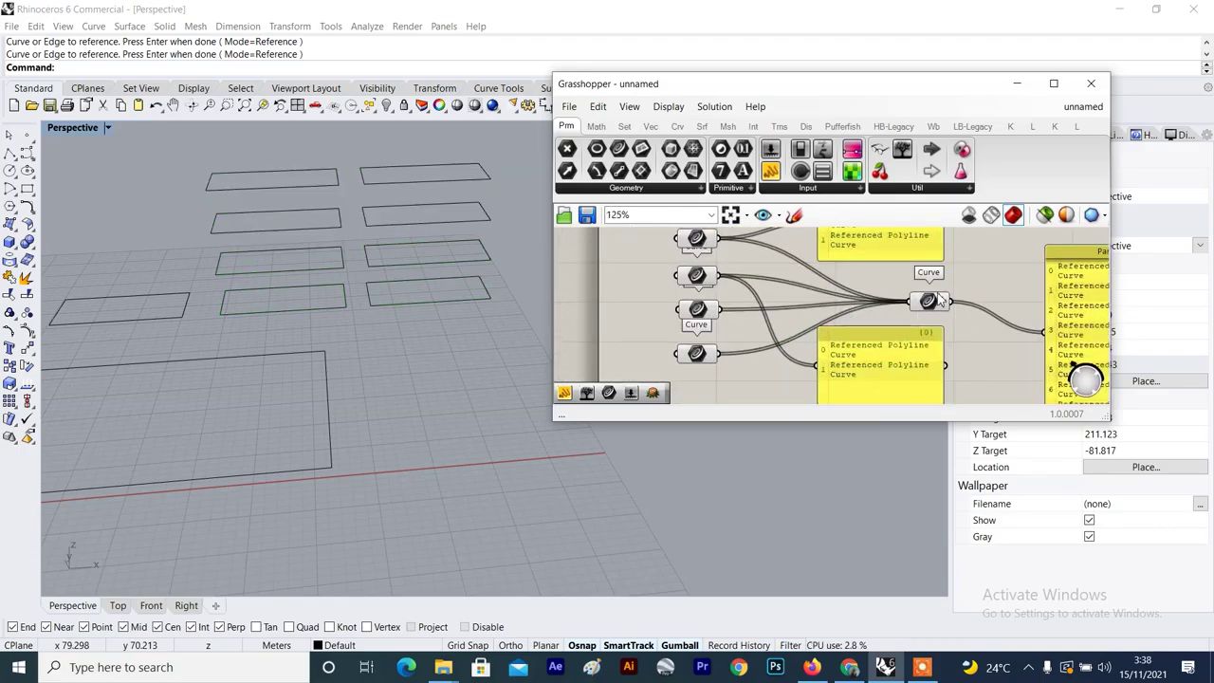
{"action": "left_click", "coordinate": [929, 301]}
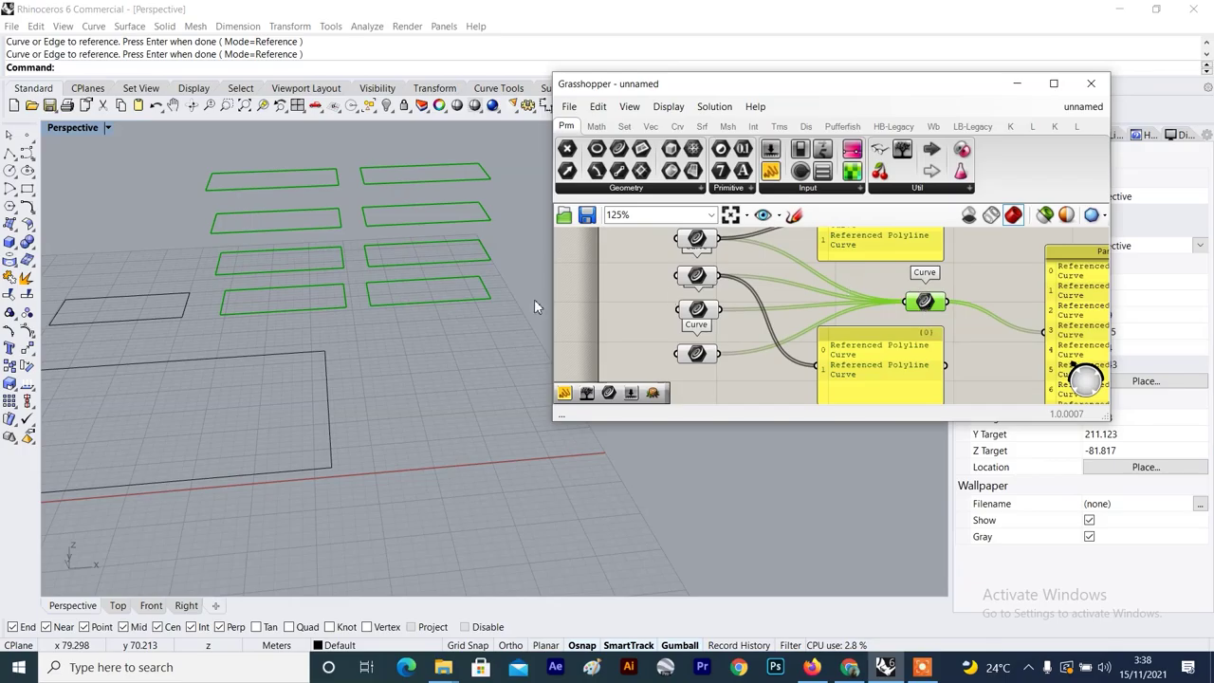
{"action": "left_click", "coordinate": [881, 281]}
{"action": "mouse_move", "coordinate": [930, 301]}
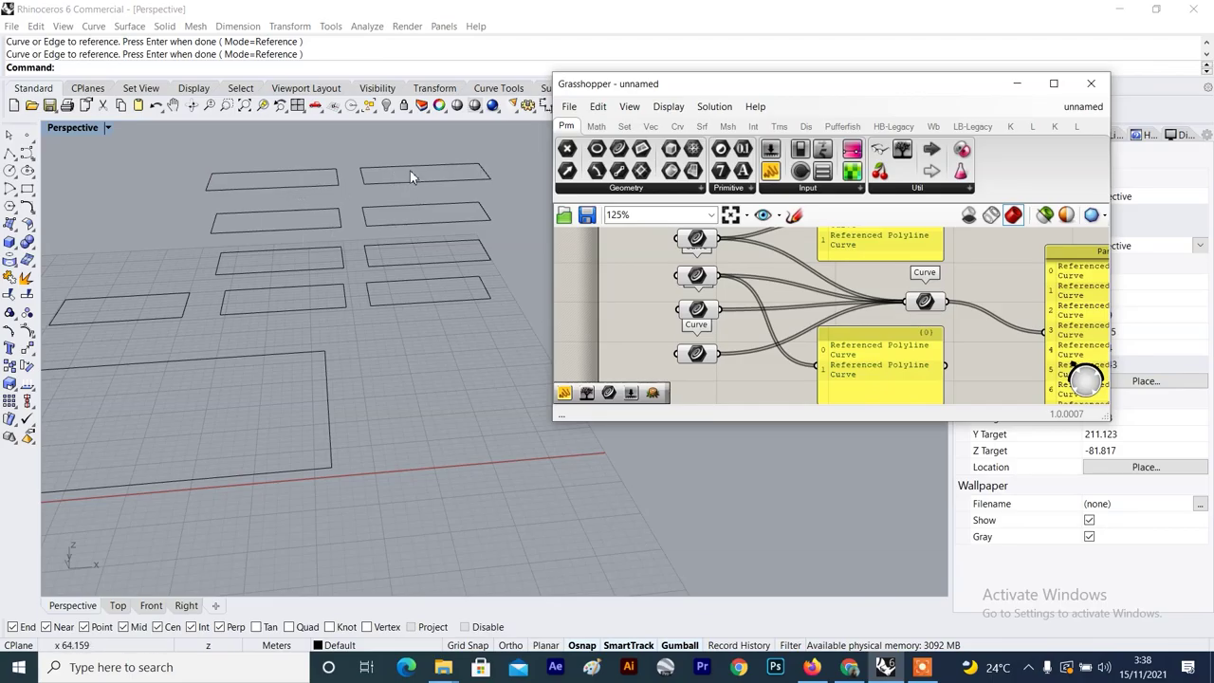
Review the floor outlines, the collecting parameter's Panel list and the data structure reported by the Param Viewer.
{"action": "scroll", "coordinate": [376, 275], "scroll_direction": "down", "scroll_amount": 11}
{"action": "scroll", "coordinate": [376, 275], "scroll_direction": "up", "scroll_amount": 8}
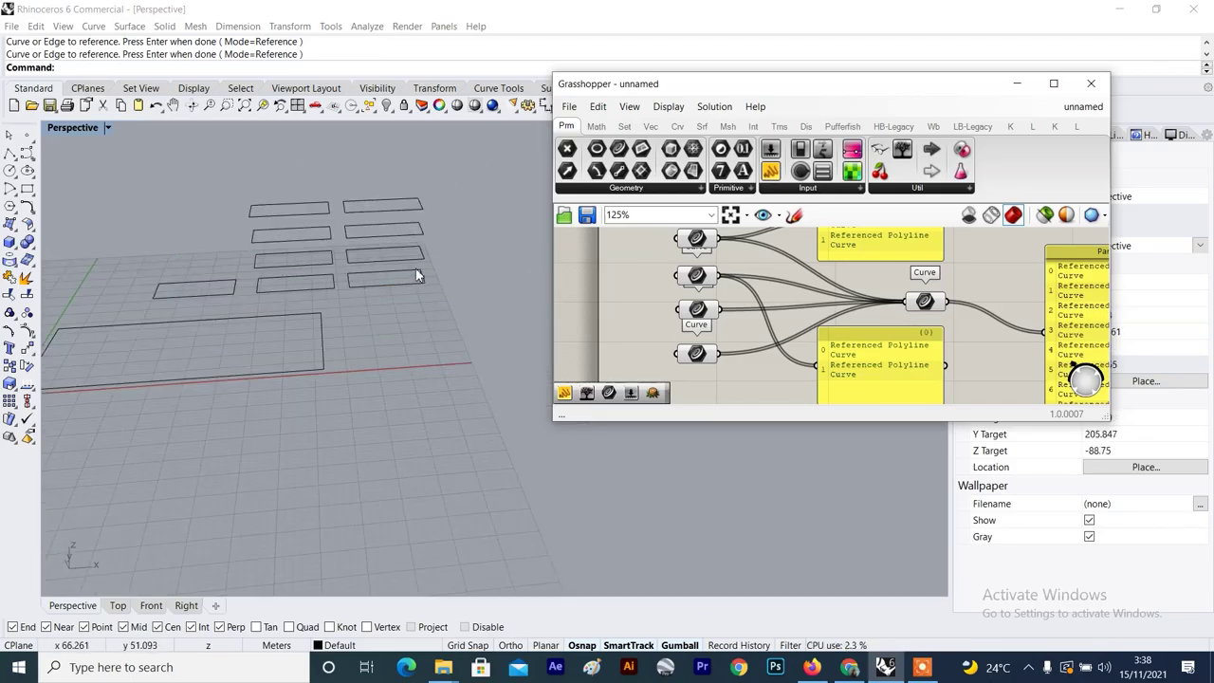
{"action": "scroll", "coordinate": [1023, 273], "scroll_direction": "down", "scroll_amount": 3}
{"action": "right_click_drag", "start_coordinate": [1062, 273], "coordinate": [986, 261]}
{"action": "scroll", "coordinate": [983, 258], "scroll_direction": "up", "scroll_amount": 5}
{"action": "scroll", "coordinate": [935, 266], "scroll_direction": "down", "scroll_amount": 2}
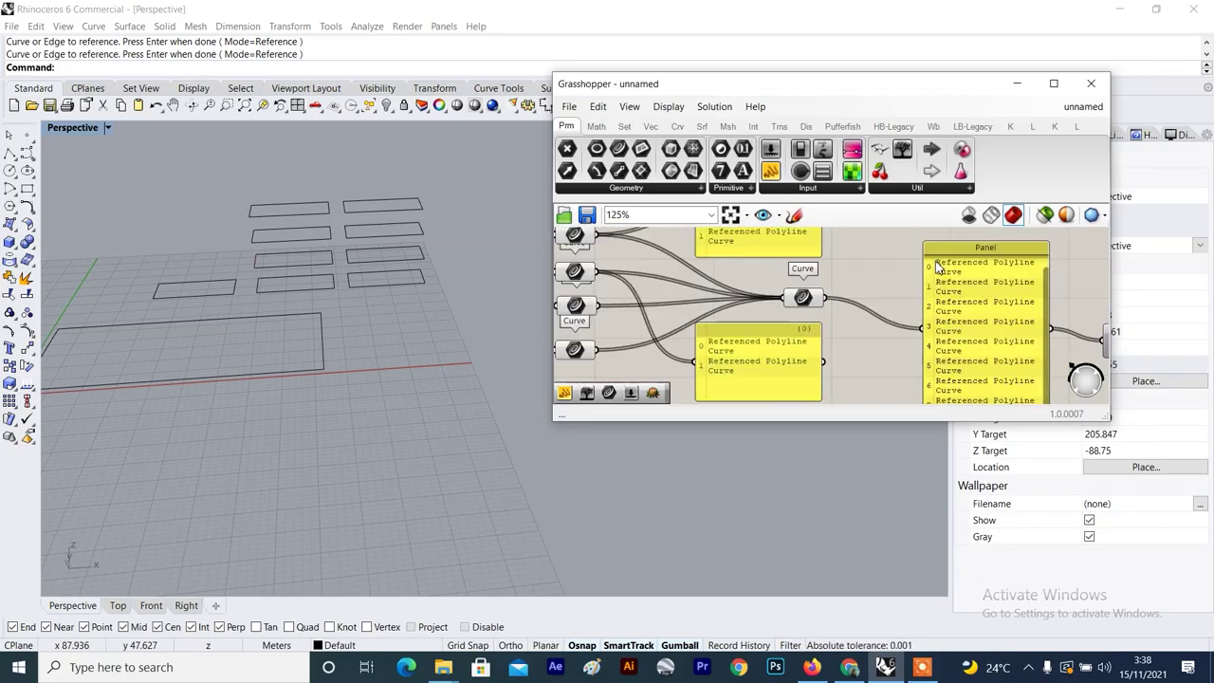
{"action": "scroll", "coordinate": [1058, 258], "scroll_direction": "down", "scroll_amount": 1}
{"action": "scroll", "coordinate": [1065, 261], "scroll_direction": "down", "scroll_amount": 2}
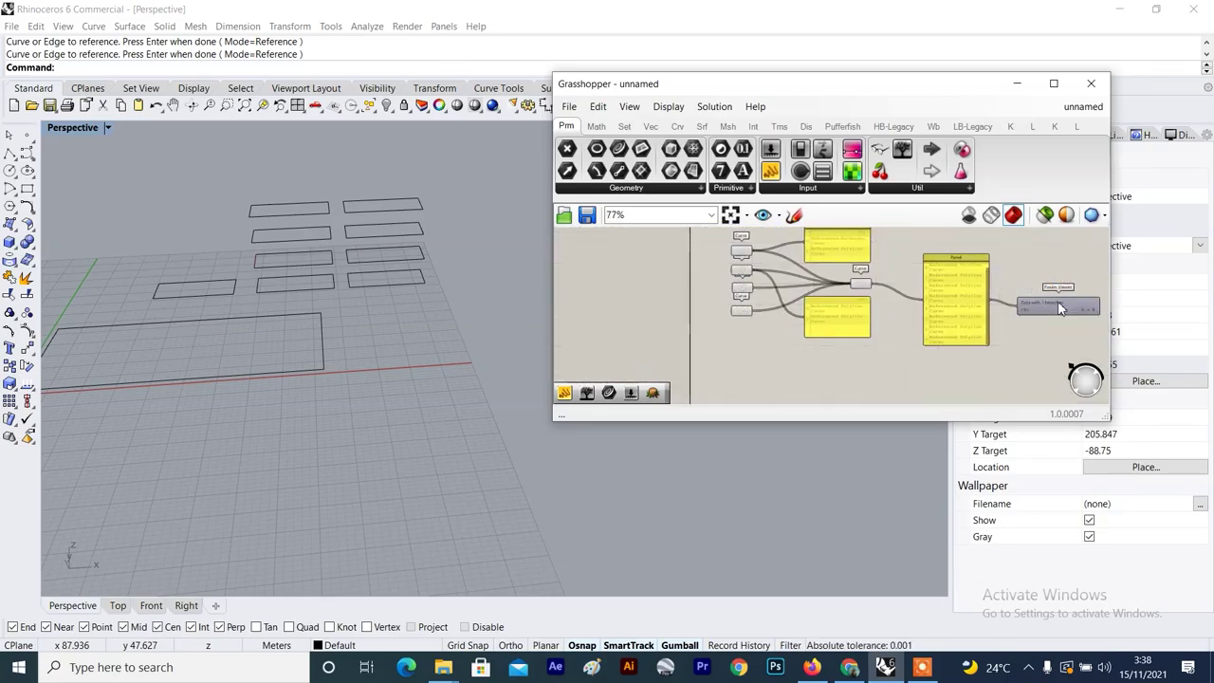
{"action": "scroll", "coordinate": [1060, 308], "scroll_direction": "up", "scroll_amount": 4}
{"action": "scroll", "coordinate": [972, 305], "scroll_direction": "down", "scroll_amount": 5}
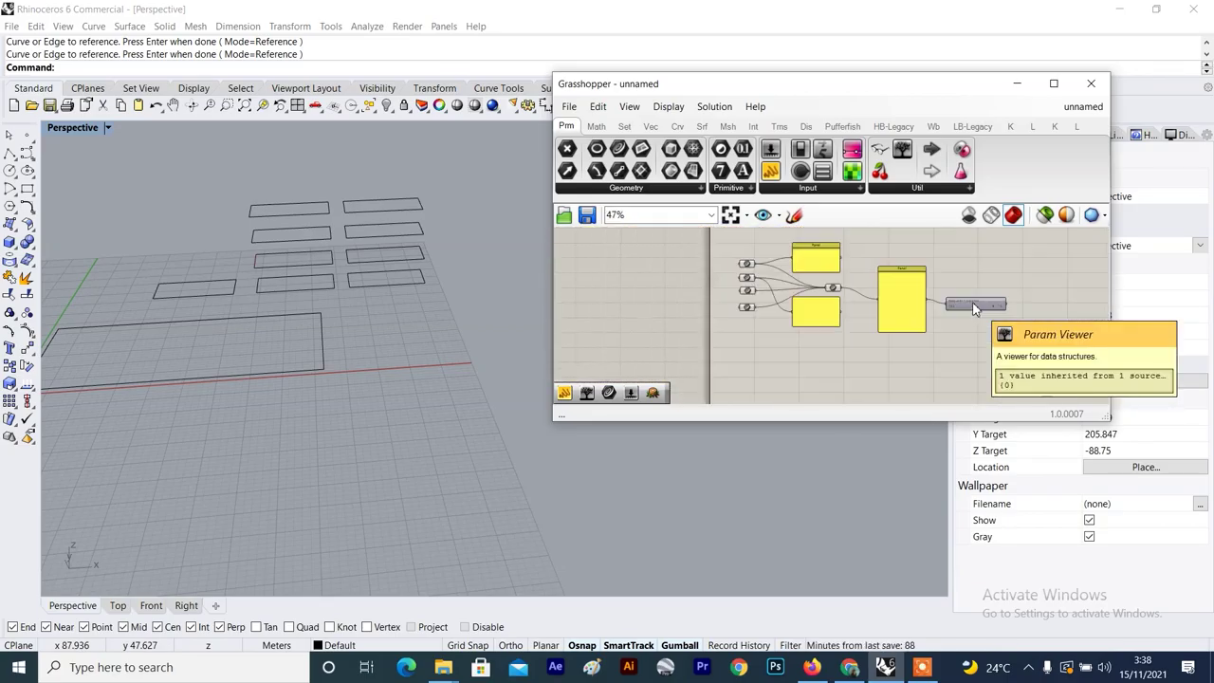
Delete the two Panels attached to the individual Curve parameters.
{"action": "scroll", "coordinate": [846, 303], "scroll_direction": "up", "scroll_amount": 2}
{"action": "left_click", "coordinate": [825, 317]}
{"action": "key", "text": "Delete"}
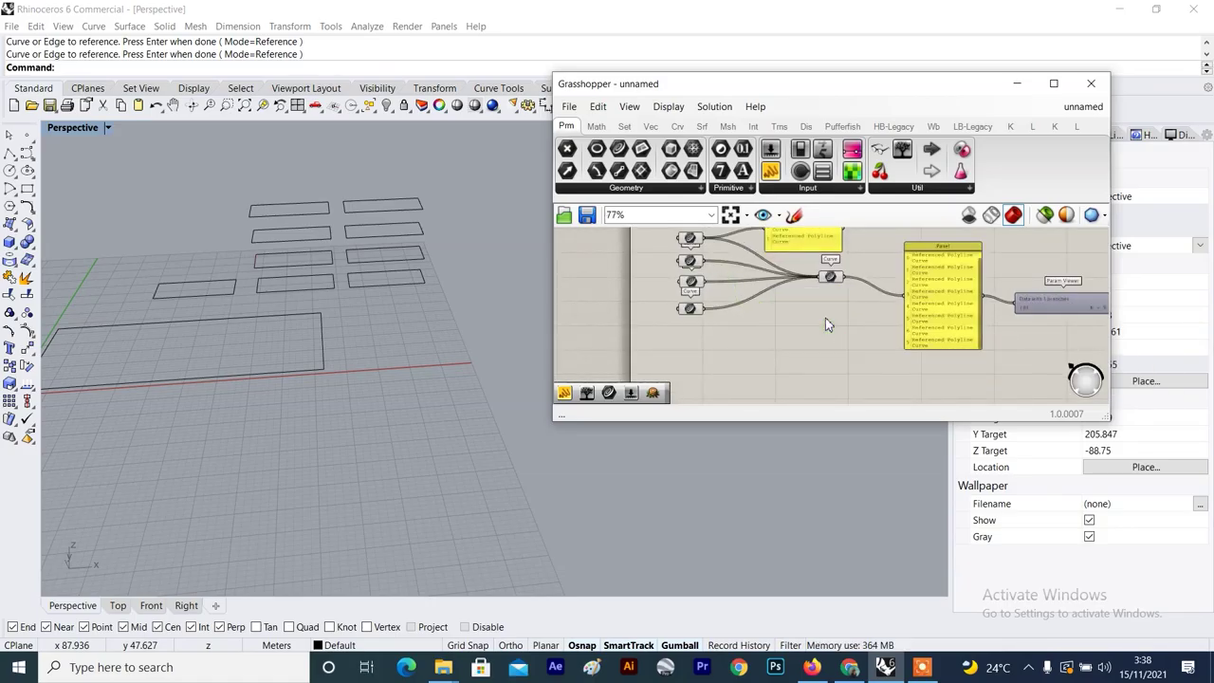
{"action": "right_click_drag", "start_coordinate": [825, 318], "coordinate": [825, 339]}
{"action": "left_click", "coordinate": [792, 244]}
{"action": "key", "text": "Delete"}
Move the collecting parameter's Panel and its Param Viewer together to a spot above the row of Curve parameters.
{"action": "scroll", "coordinate": [864, 292], "scroll_direction": "down", "scroll_amount": 4}
{"action": "scroll", "coordinate": [936, 291], "scroll_direction": "up", "scroll_amount": 2}
{"action": "left_click_drag", "start_coordinate": [999, 273], "coordinate": [888, 324]}
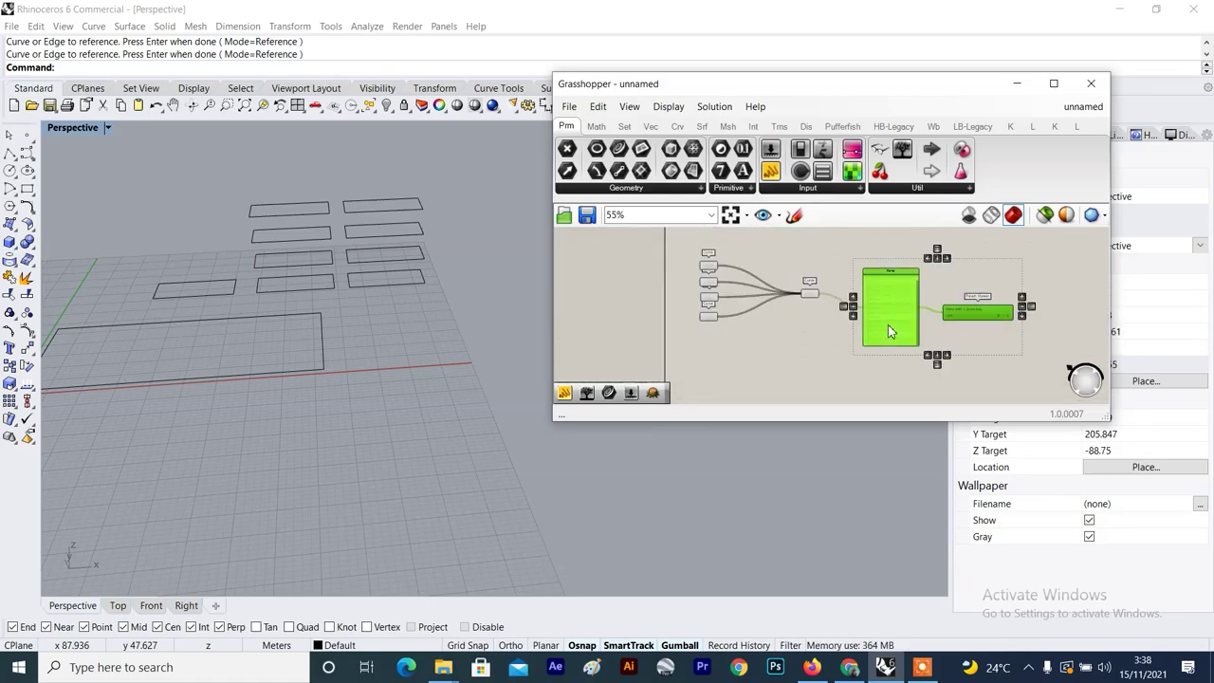
{"action": "right_click_drag", "start_coordinate": [891, 331], "coordinate": [930, 385]}
{"action": "left_click_drag", "start_coordinate": [930, 385], "coordinate": [937, 299]}
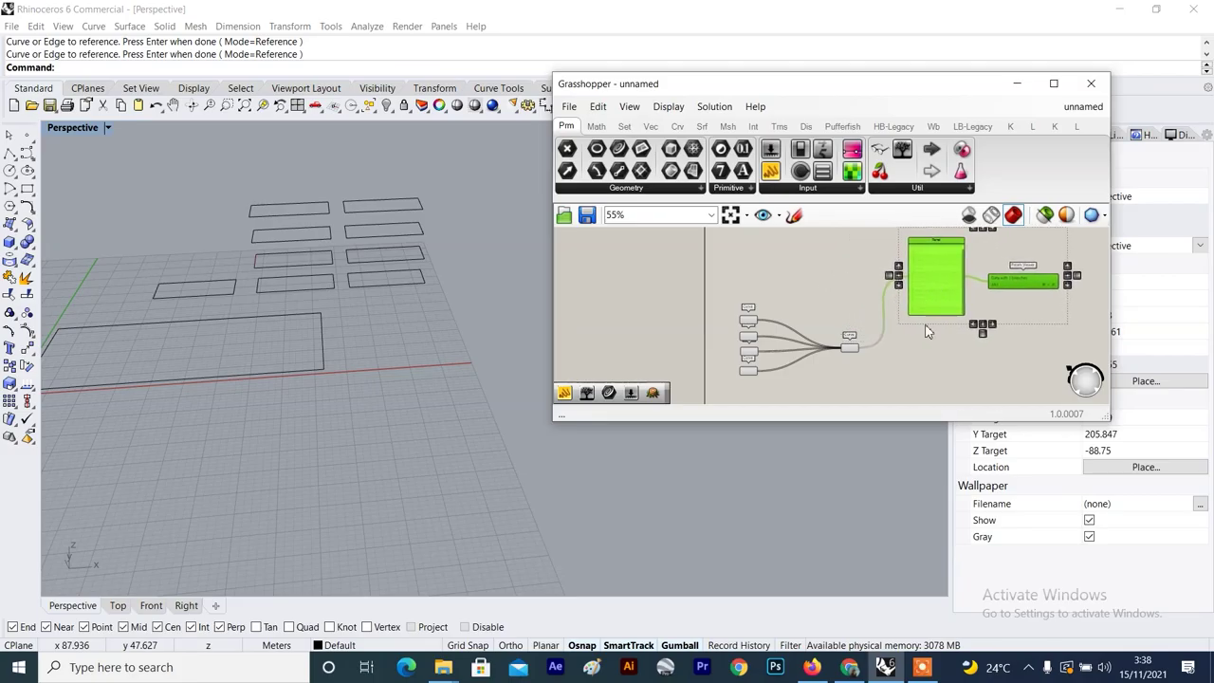
{"action": "left_click", "coordinate": [928, 331]}
Switch the Param Viewer to its graphical tree display and inspect the branch diagram closely.
{"action": "scroll", "coordinate": [915, 304], "scroll_direction": "up", "scroll_amount": 2}
{"action": "left_click", "coordinate": [1039, 264]}
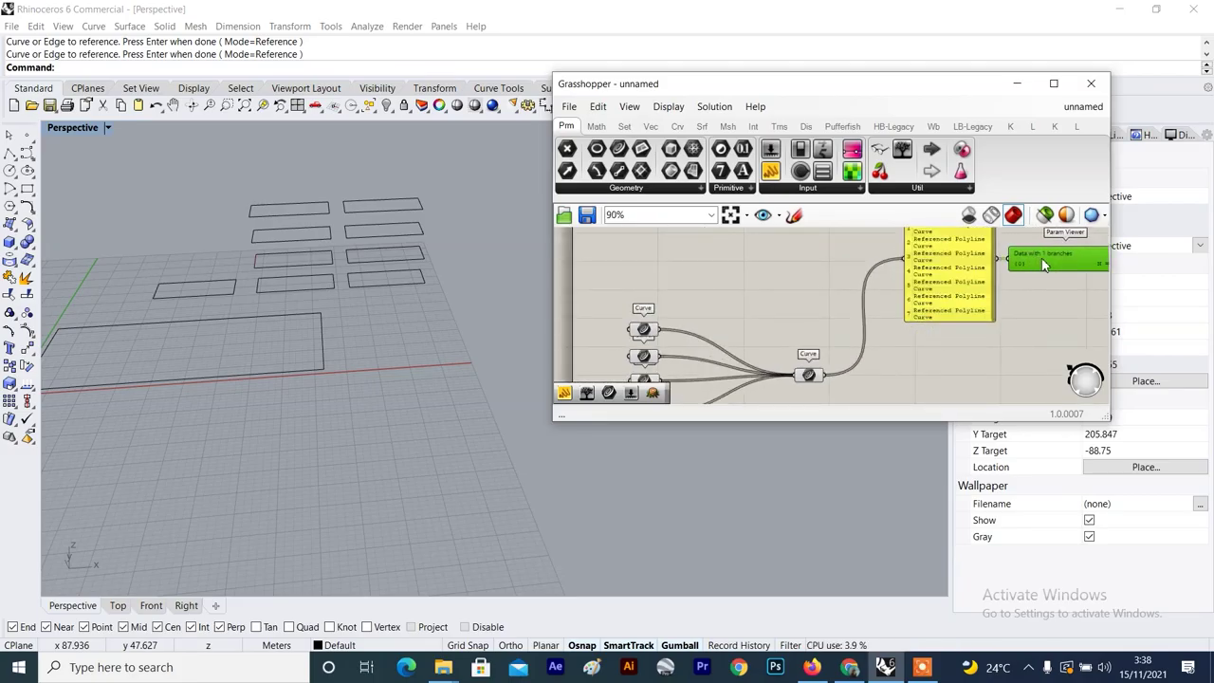
{"action": "scroll", "coordinate": [960, 257], "scroll_direction": "up", "scroll_amount": 3}
{"action": "right_click", "coordinate": [964, 257]}
{"action": "left_click", "coordinate": [986, 300]}
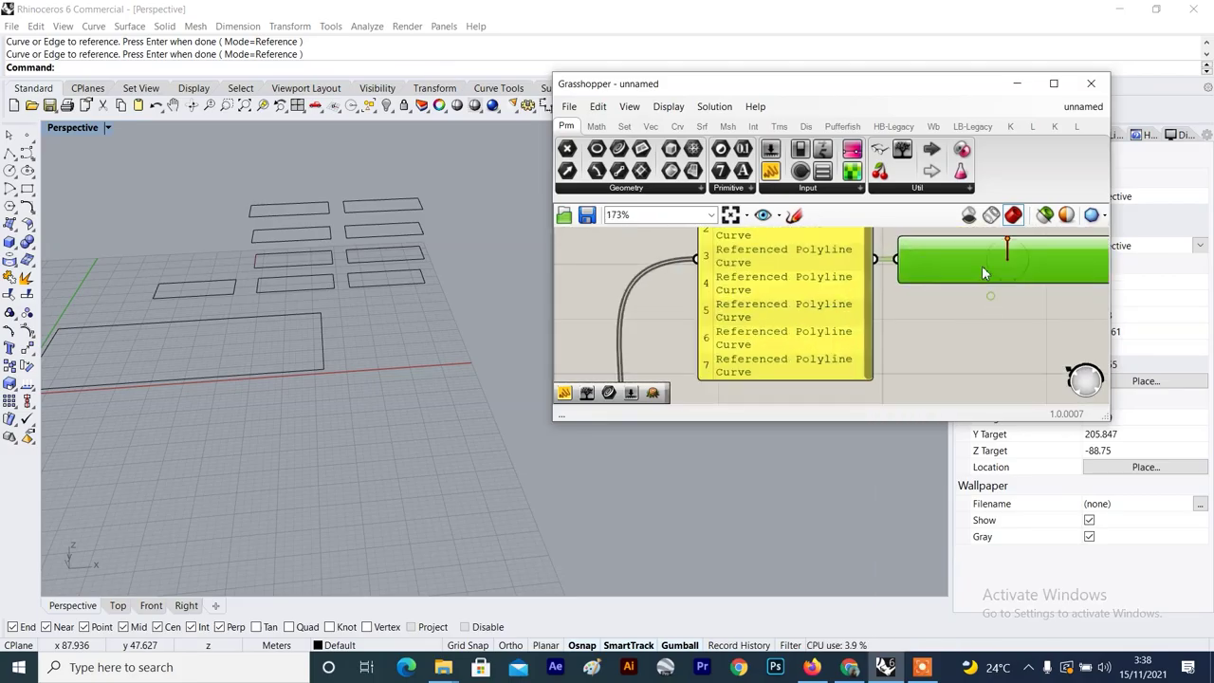
{"action": "scroll", "coordinate": [983, 273], "scroll_direction": "up", "scroll_amount": 4}
{"action": "scroll", "coordinate": [876, 281], "scroll_direction": "down", "scroll_amount": 3}
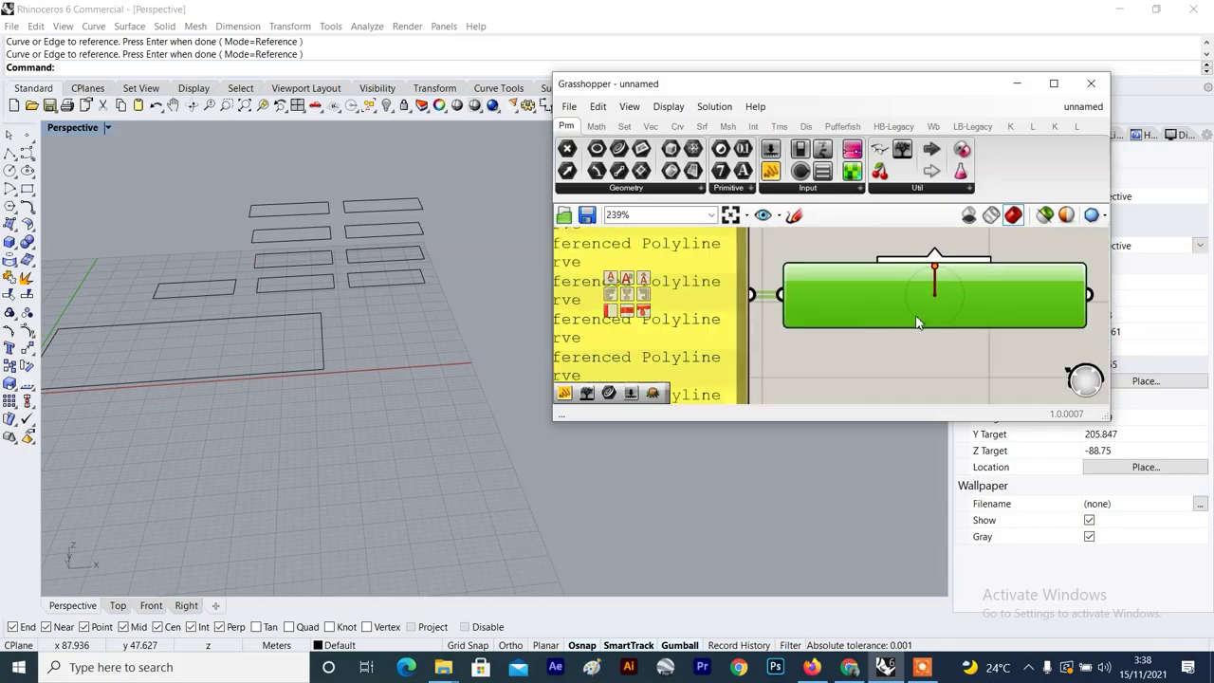
{"action": "right_click_drag", "start_coordinate": [996, 253], "coordinate": [979, 280]}
{"action": "scroll", "coordinate": [980, 281], "scroll_direction": "up", "scroll_amount": 1}
{"action": "left_click", "coordinate": [991, 275]}
{"action": "scroll", "coordinate": [910, 308], "scroll_direction": "up", "scroll_amount": 3}
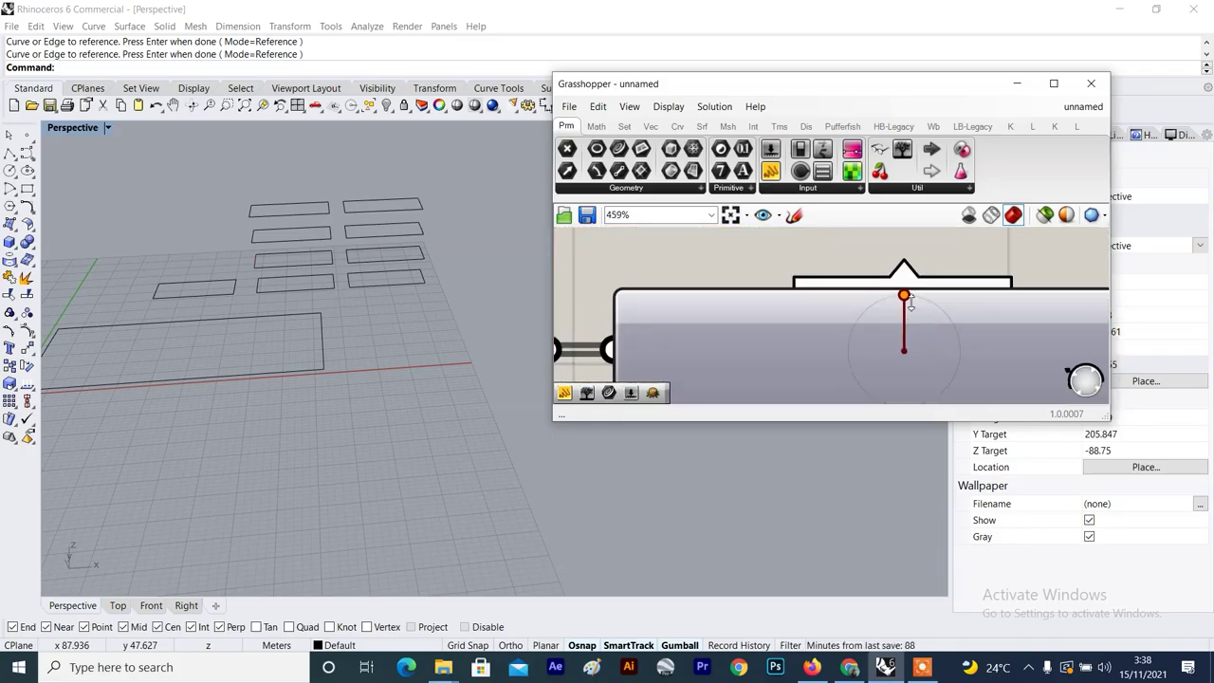
{"action": "scroll", "coordinate": [854, 323], "scroll_direction": "down", "scroll_amount": 6}
Add a Loft component beside the collecting Curve parameter and wire that parameter's output into its Curves input.
{"action": "scroll", "coordinate": [708, 318], "scroll_direction": "up", "scroll_amount": 2}
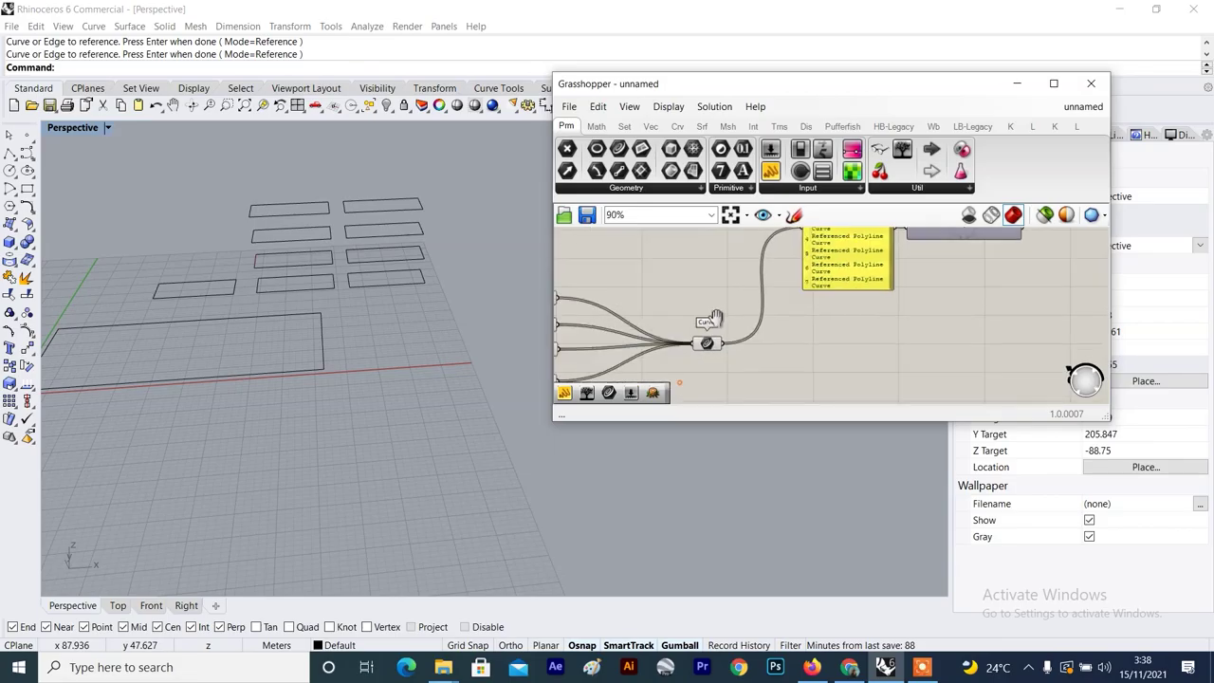
{"action": "left_click_drag", "start_coordinate": [736, 297], "coordinate": [704, 293]}
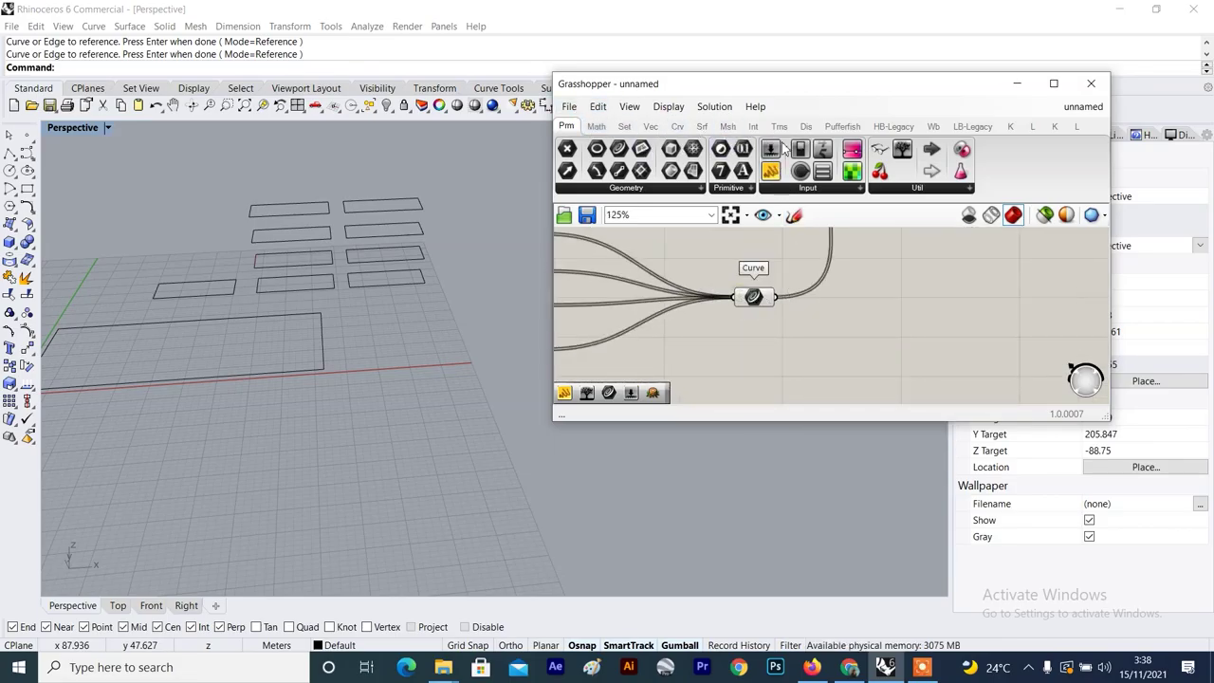
{"action": "double_click", "coordinate": [863, 343]}
{"action": "type", "text": "loft"}
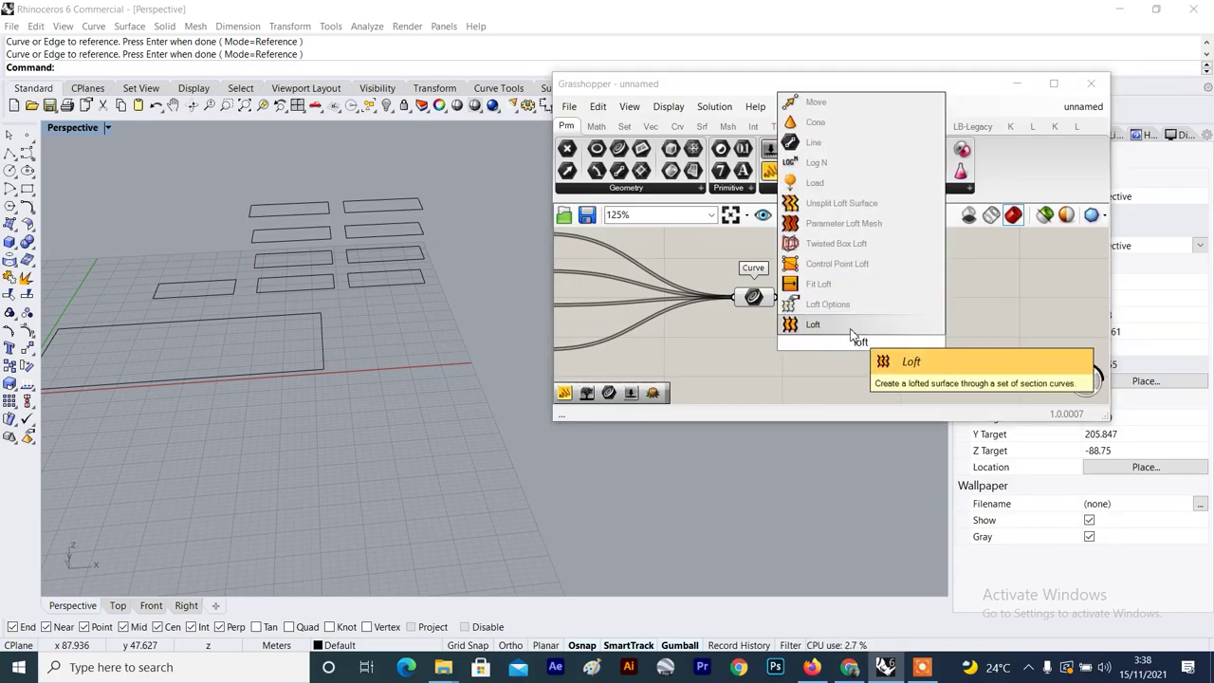
{"action": "left_click", "coordinate": [850, 324]}
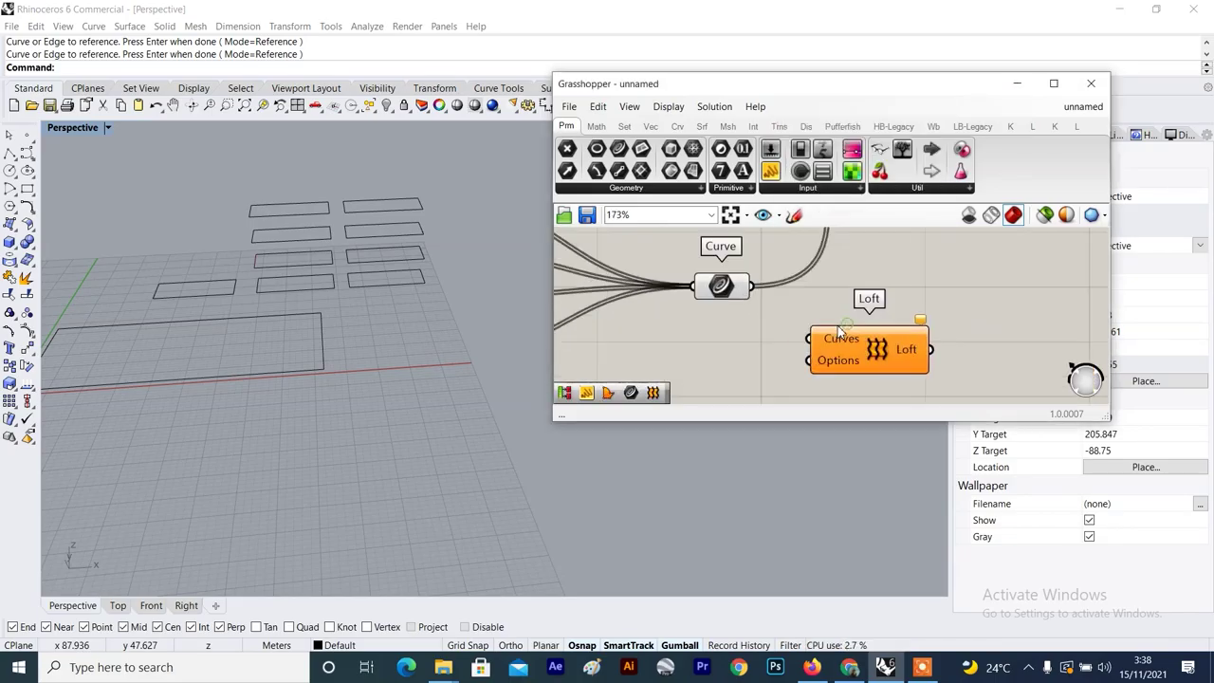
{"action": "scroll", "coordinate": [837, 326], "scroll_direction": "up", "scroll_amount": 2}
{"action": "left_click_drag", "start_coordinate": [750, 286], "coordinate": [817, 301]}
{"action": "left_click", "coordinate": [810, 348]}
Adjust the Loft component's position and shift the Panel slightly away from the collecting Curve parameter.
{"action": "scroll", "coordinate": [818, 342], "scroll_direction": "down", "scroll_amount": 8}
{"action": "scroll", "coordinate": [814, 304], "scroll_direction": "up", "scroll_amount": 4}
{"action": "left_click", "coordinate": [851, 353]}
{"action": "left_click_drag", "start_coordinate": [851, 356], "coordinate": [874, 356]}
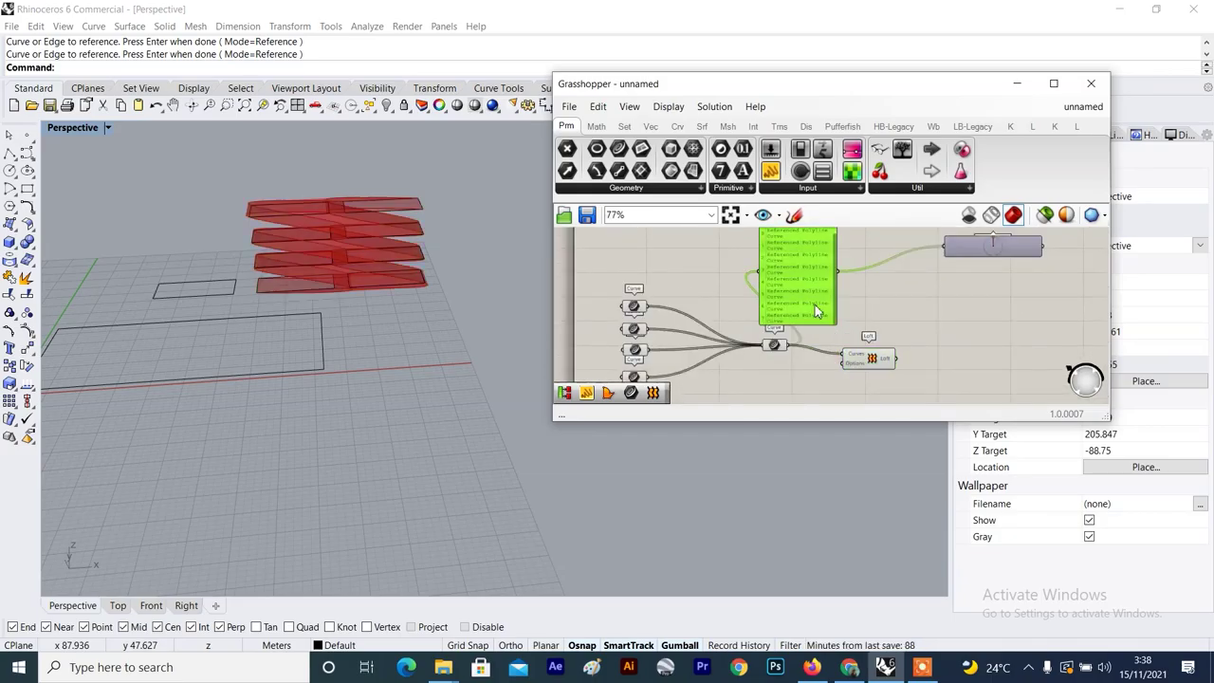
{"action": "left_click_drag", "start_coordinate": [815, 305], "coordinate": [841, 310]}
{"action": "left_click", "coordinate": [911, 320]}
Examine how the lofted surface connects the floor outlines in the Perspective viewport.
{"action": "left_click", "coordinate": [223, 298]}
{"action": "scroll", "coordinate": [288, 325], "scroll_direction": "up", "scroll_amount": 5}
{"action": "scroll", "coordinate": [314, 357], "scroll_direction": "up", "scroll_amount": 5}
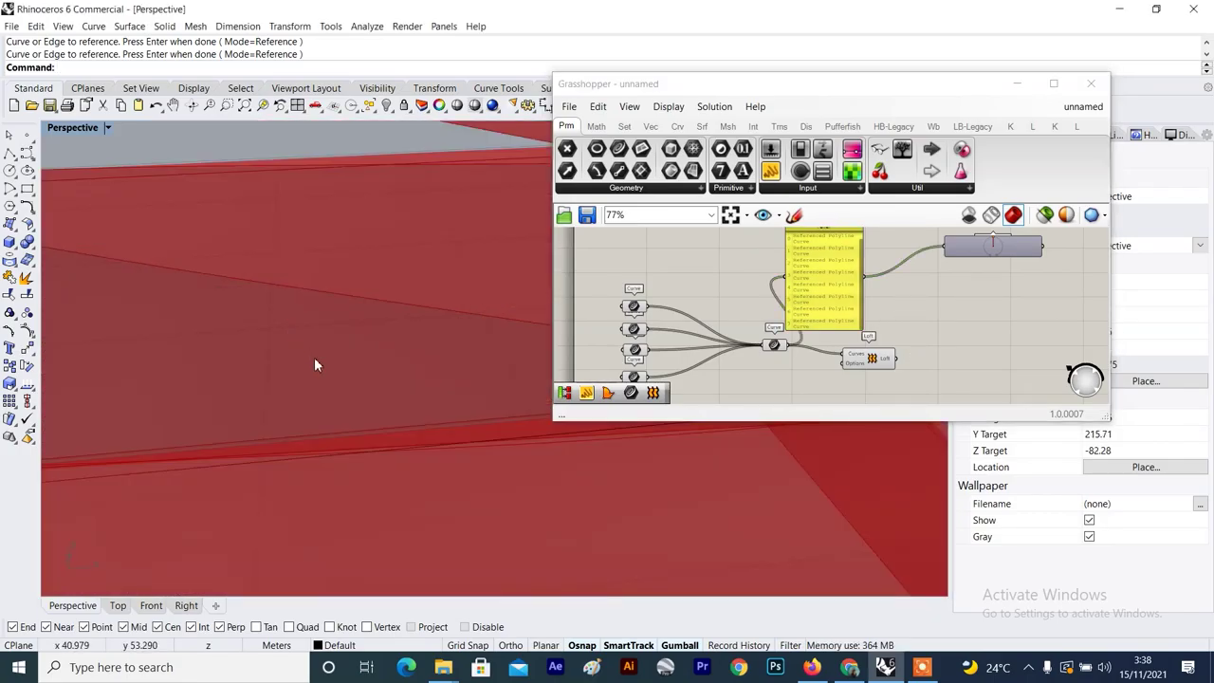
{"action": "scroll", "coordinate": [314, 356], "scroll_direction": "down", "scroll_amount": 8}
{"action": "scroll", "coordinate": [316, 335], "scroll_direction": "up", "scroll_amount": 2}
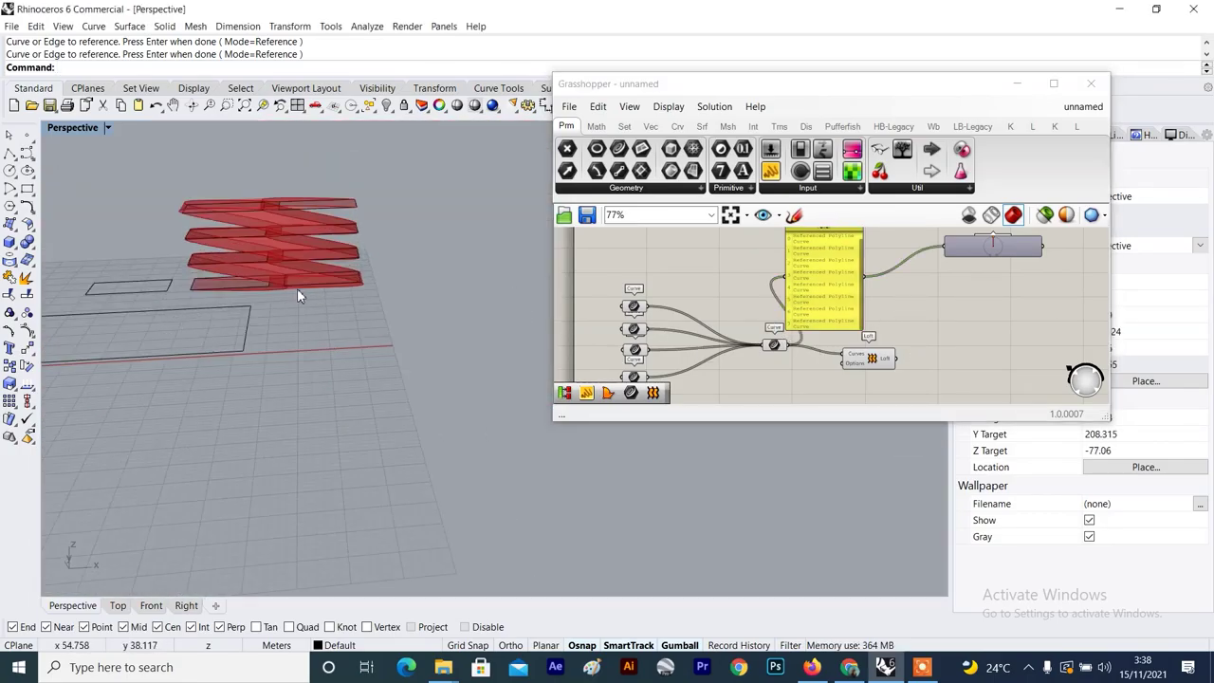
{"action": "scroll", "coordinate": [759, 284], "scroll_direction": "up", "scroll_amount": 2}
{"action": "left_click", "coordinate": [908, 317]}
{"action": "scroll", "coordinate": [933, 303], "scroll_direction": "up", "scroll_amount": 1}
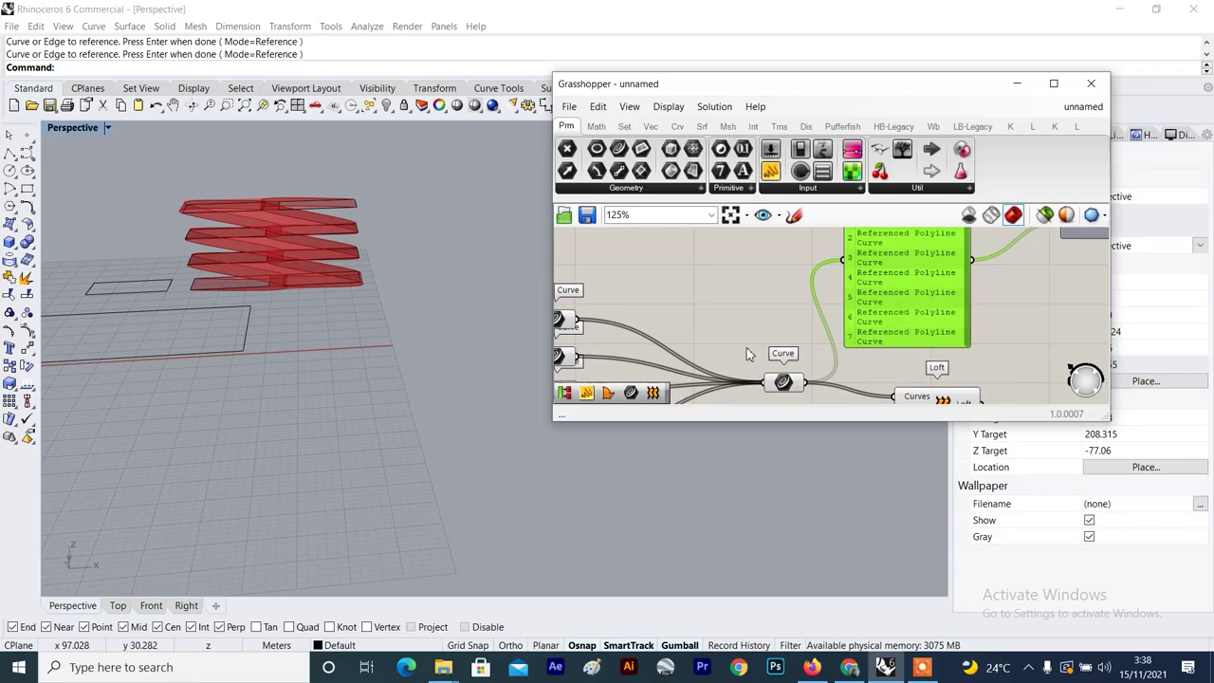
{"action": "right_click_drag", "start_coordinate": [849, 356], "coordinate": [835, 324]}
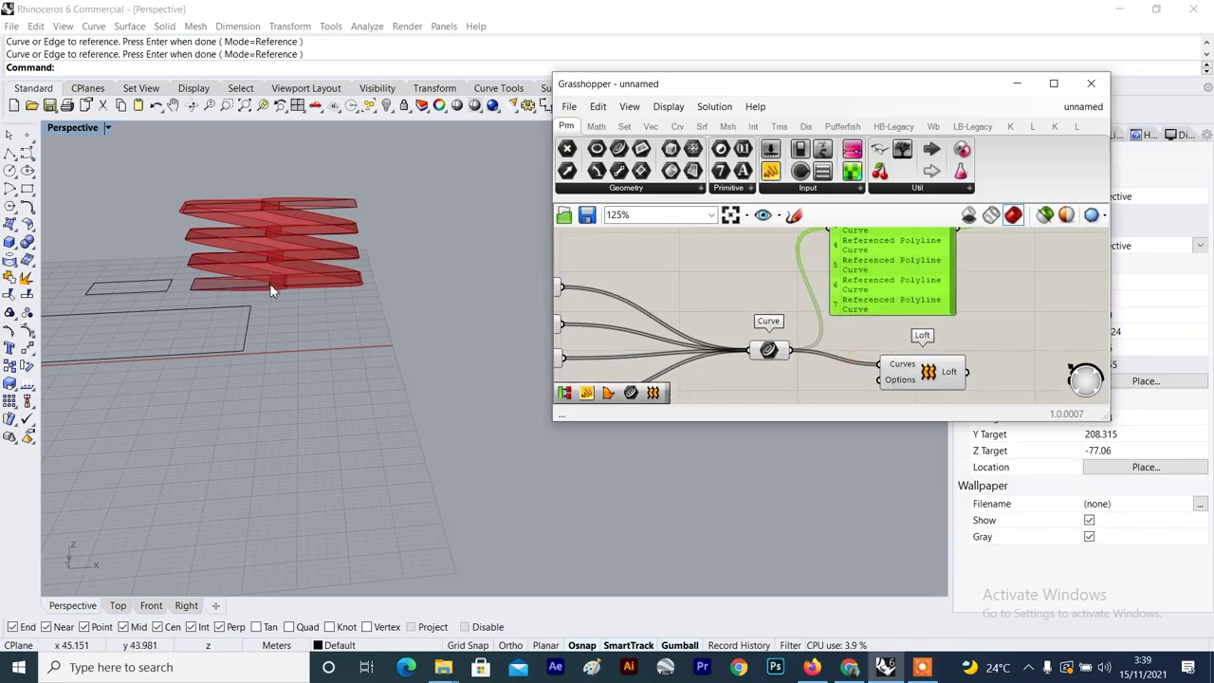
{"action": "scroll", "coordinate": [237, 261], "scroll_direction": "up", "scroll_amount": 3}
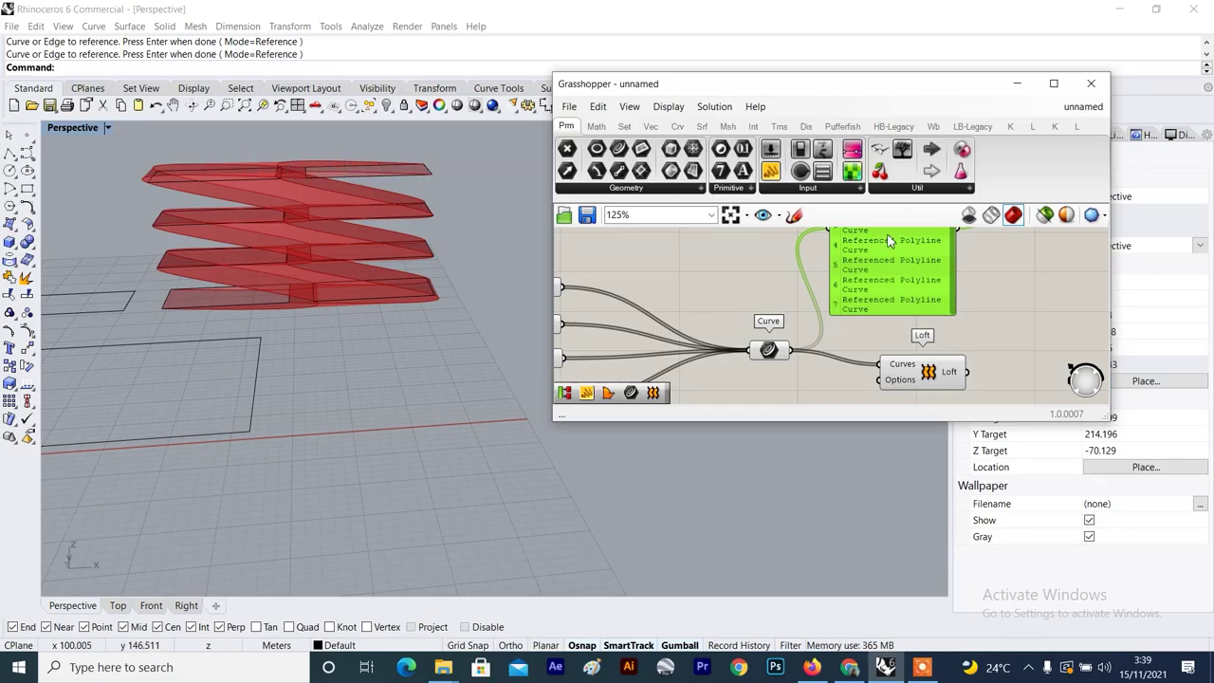
Select the collecting Curve parameter and compare the order of its Panel entries with the lofted outlines.
{"action": "scroll", "coordinate": [843, 304], "scroll_direction": "down", "scroll_amount": 3}
{"action": "scroll", "coordinate": [838, 303], "scroll_direction": "up", "scroll_amount": 3}
{"action": "left_click", "coordinate": [807, 326]}
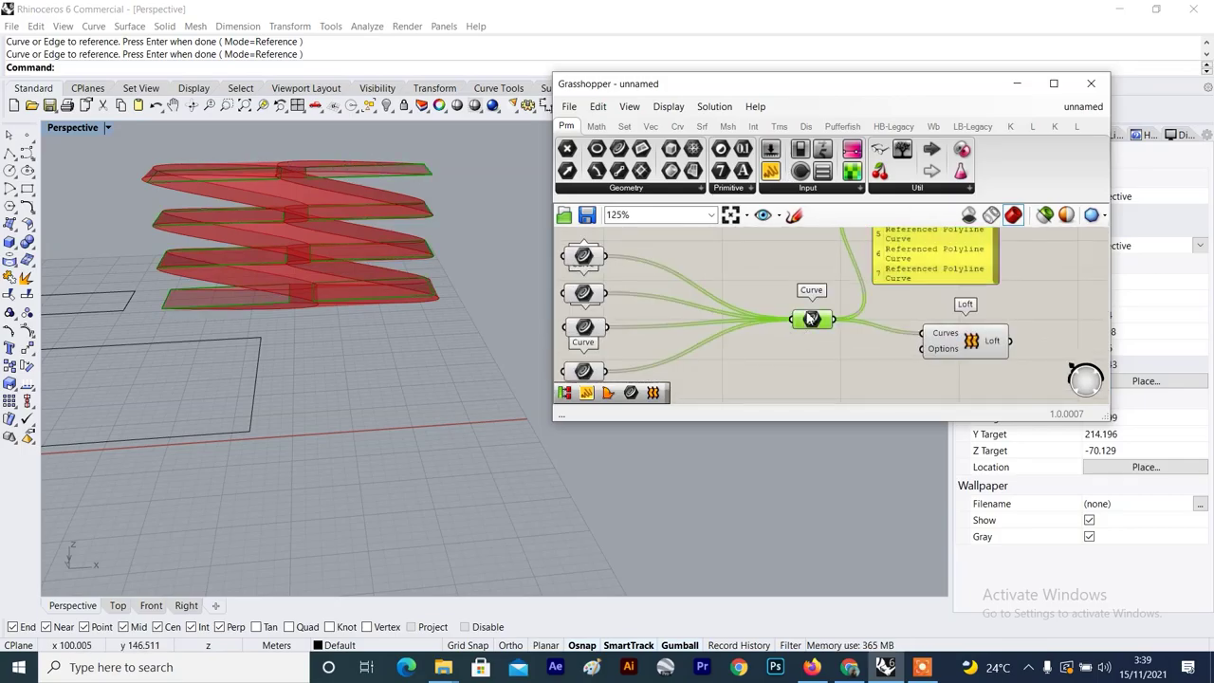
{"action": "right_click_drag", "start_coordinate": [770, 275], "coordinate": [736, 349]}
{"action": "scroll", "coordinate": [872, 300], "scroll_direction": "up", "scroll_amount": 2}
{"action": "scroll", "coordinate": [872, 301], "scroll_direction": "down", "scroll_amount": 3}
{"action": "scroll", "coordinate": [859, 322], "scroll_direction": "up", "scroll_amount": 1}
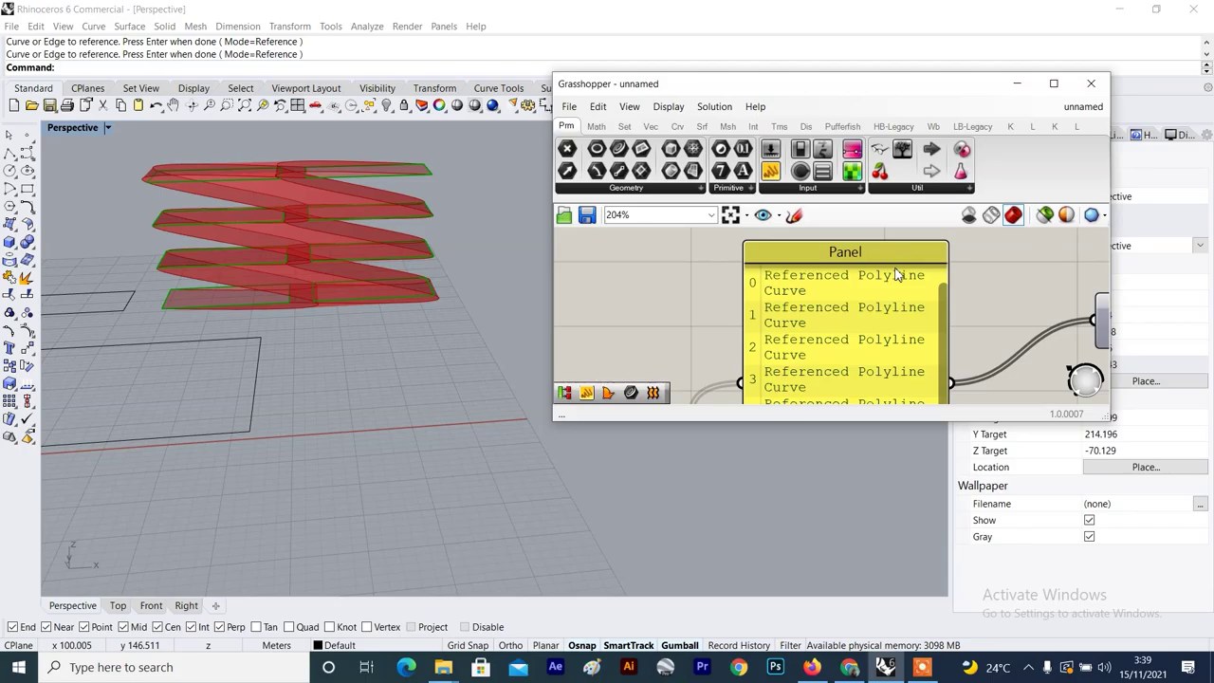
{"action": "scroll", "coordinate": [859, 322], "scroll_direction": "down", "scroll_amount": 1}
{"action": "scroll", "coordinate": [908, 342], "scroll_direction": "up", "scroll_amount": 2}
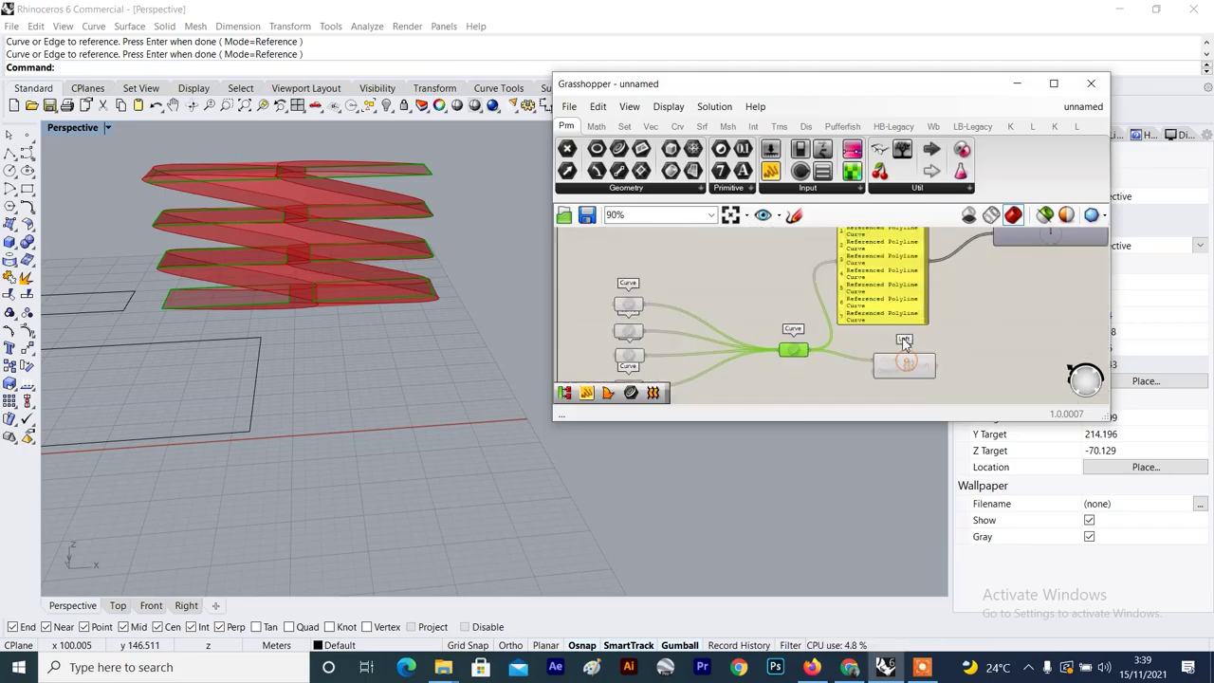
Delete the Loft component from the collecting Curve parameter's output.
{"action": "left_click", "coordinate": [897, 359]}
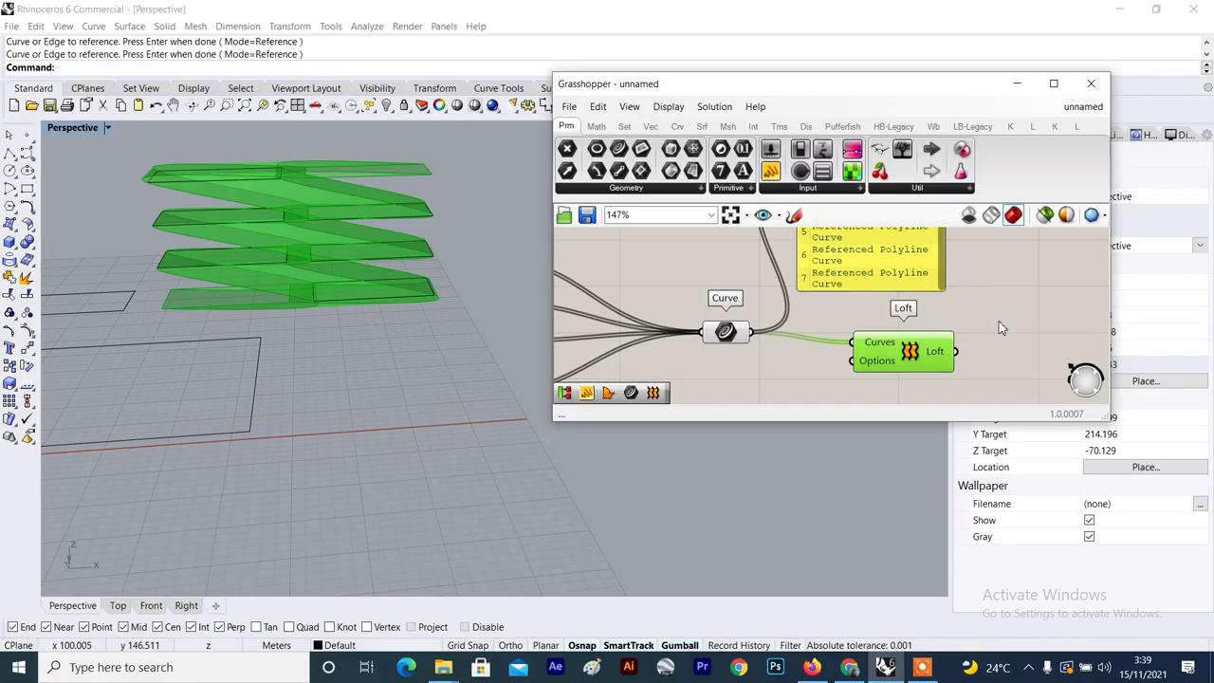
{"action": "scroll", "coordinate": [917, 363], "scroll_direction": "up", "scroll_amount": 1}
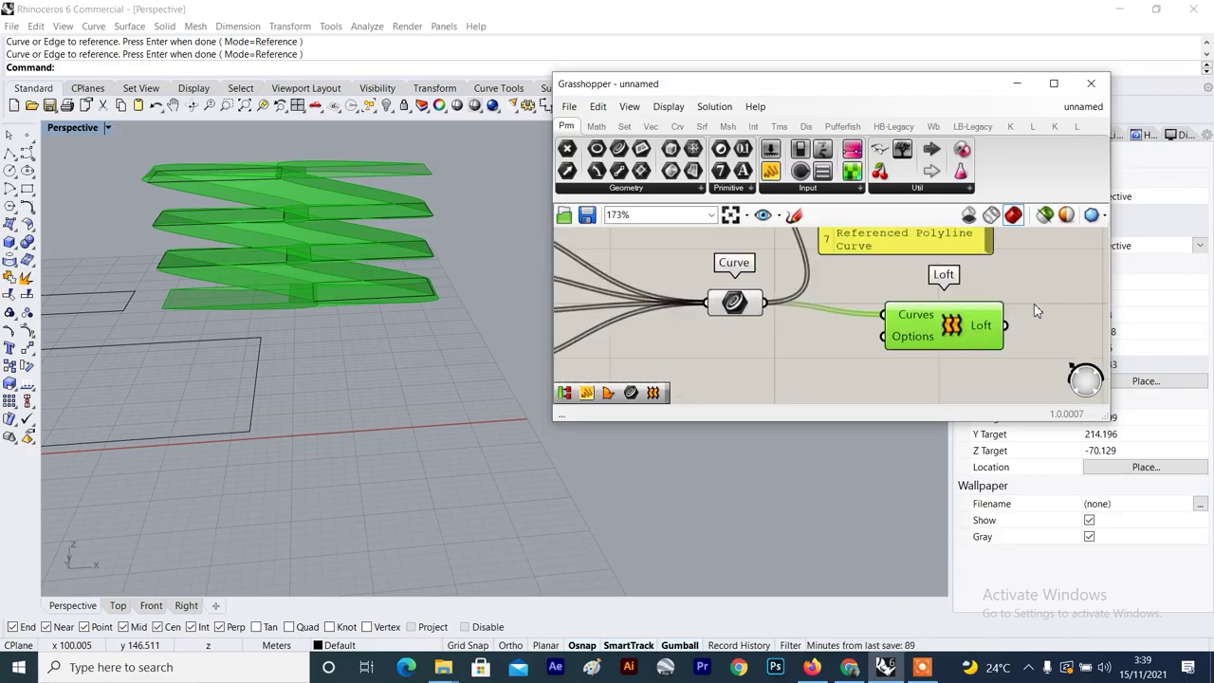
{"action": "left_click_drag", "start_coordinate": [1033, 304], "coordinate": [862, 312]}
{"action": "key", "text": "Delete"}
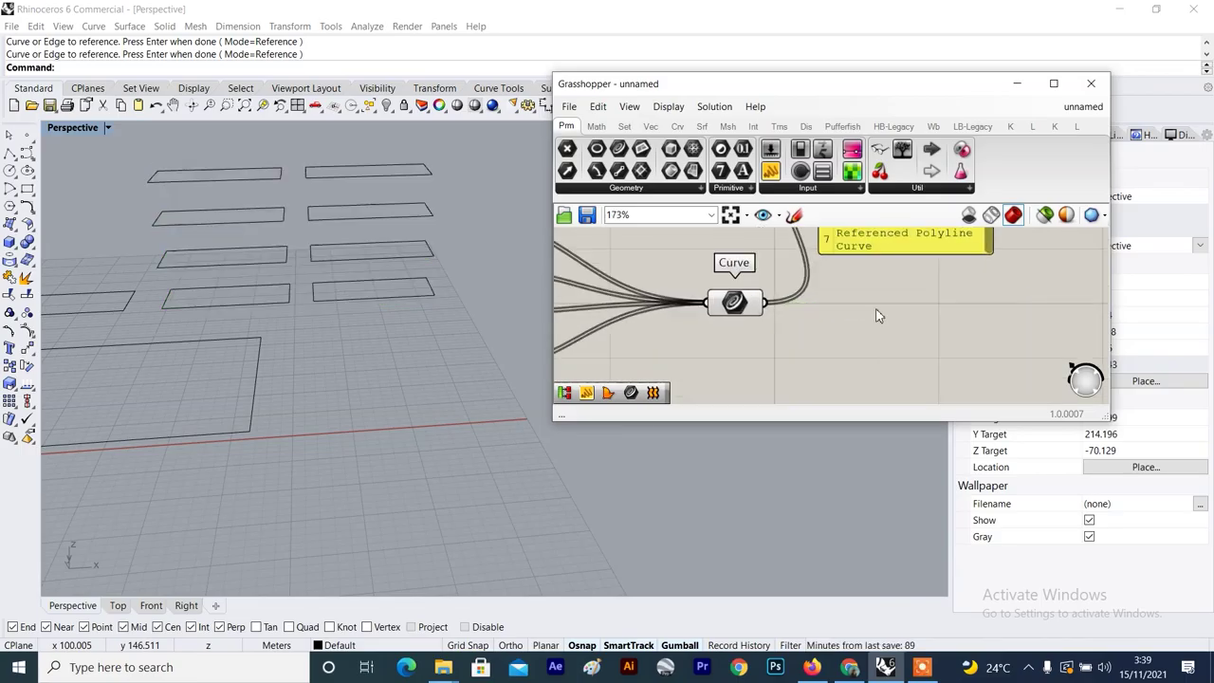
Shift the Panel and Param Viewer as a pair farther up and away from the collecting Curve parameter.
{"action": "scroll", "coordinate": [875, 313], "scroll_direction": "down", "scroll_amount": 6}
{"action": "scroll", "coordinate": [841, 320], "scroll_direction": "up", "scroll_amount": 3}
{"action": "scroll", "coordinate": [832, 318], "scroll_direction": "down", "scroll_amount": 1}
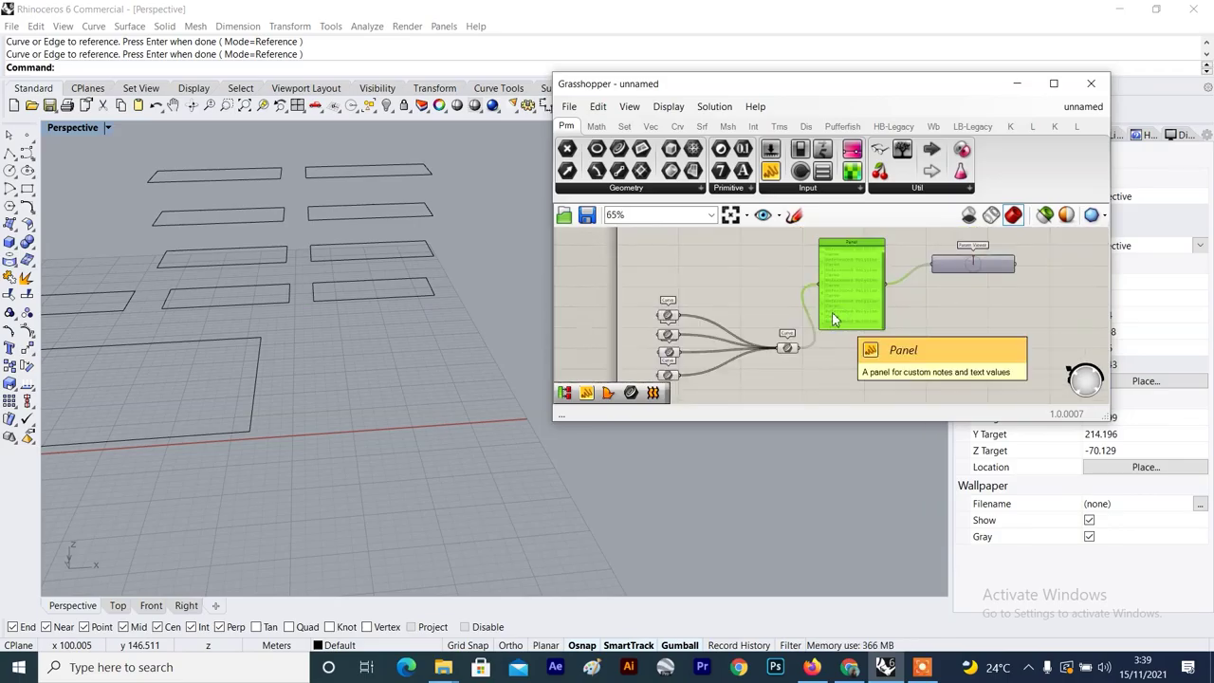
{"action": "left_click", "coordinate": [772, 295]}
{"action": "left_click_drag", "start_coordinate": [1051, 243], "coordinate": [880, 288]}
{"action": "left_click", "coordinate": [874, 337]}
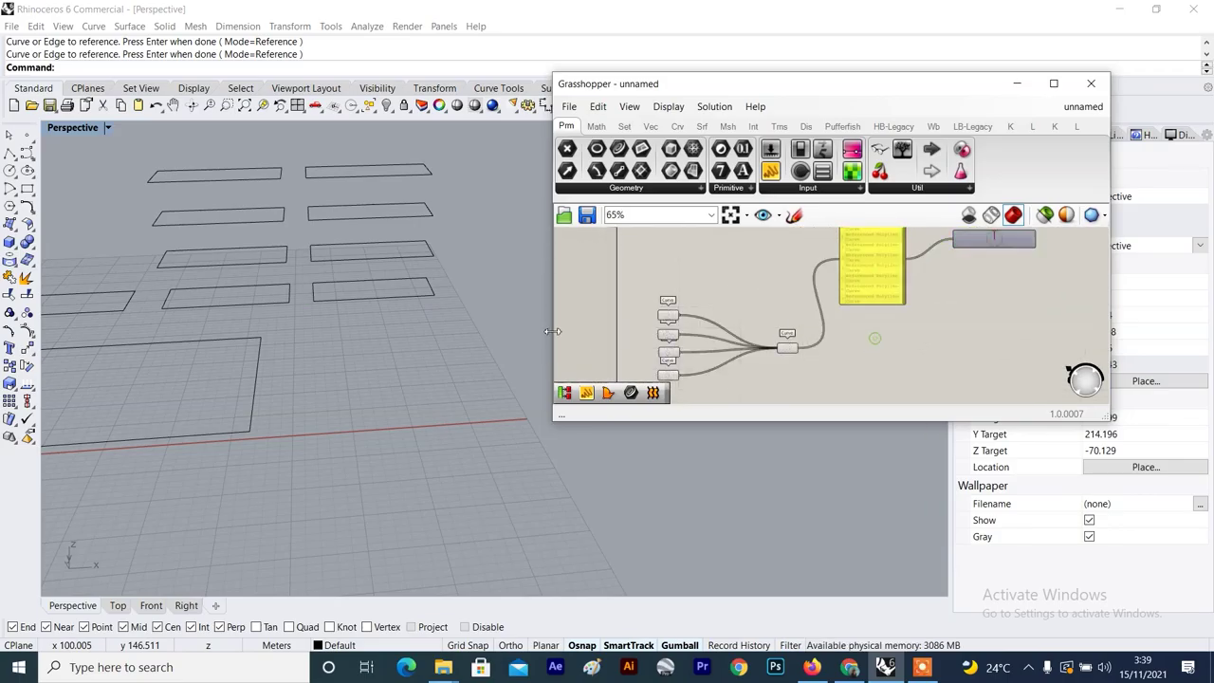
Select the first two floor Curve parameters in turn to check which outlines each one references in the Perspective viewport.
{"action": "scroll", "coordinate": [710, 318], "scroll_direction": "up", "scroll_amount": 4}
{"action": "left_click", "coordinate": [681, 290]}
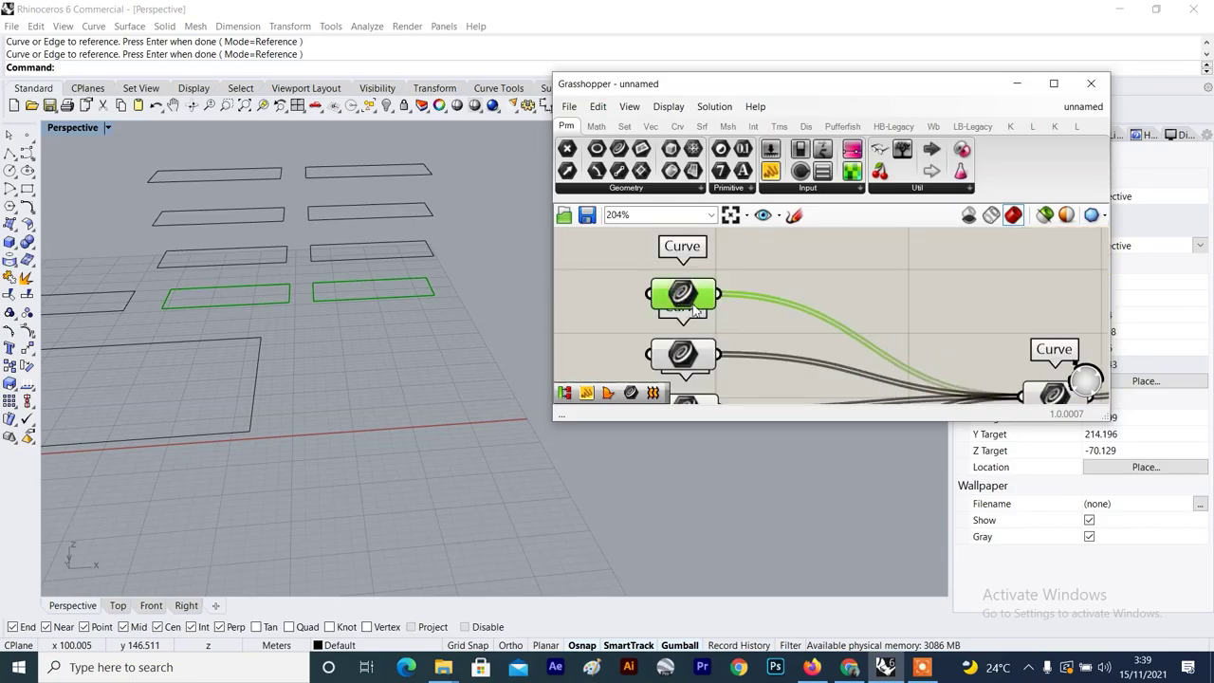
{"action": "scroll", "coordinate": [693, 311], "scroll_direction": "up", "scroll_amount": 3}
{"action": "left_click", "coordinate": [687, 319]}
{"action": "left_click", "coordinate": [318, 327]}
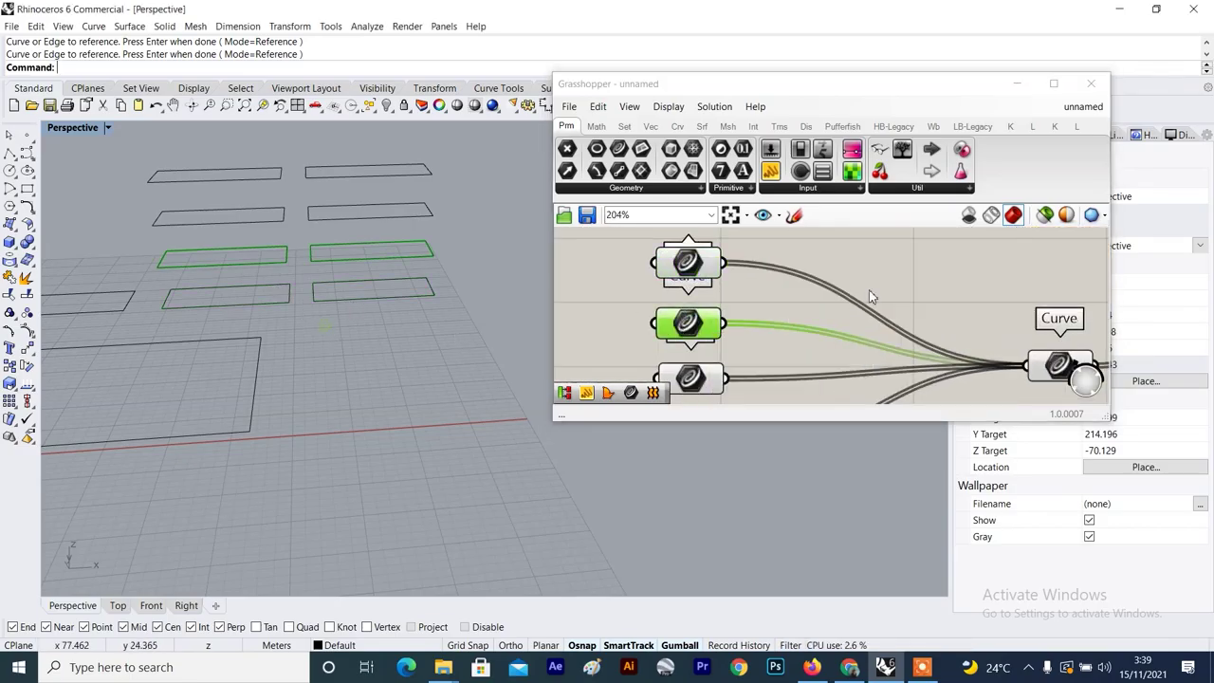
{"action": "left_click", "coordinate": [884, 283]}
{"action": "scroll", "coordinate": [884, 285], "scroll_direction": "down", "scroll_amount": 3}
{"action": "right_click_drag", "start_coordinate": [289, 238], "coordinate": [309, 220]}
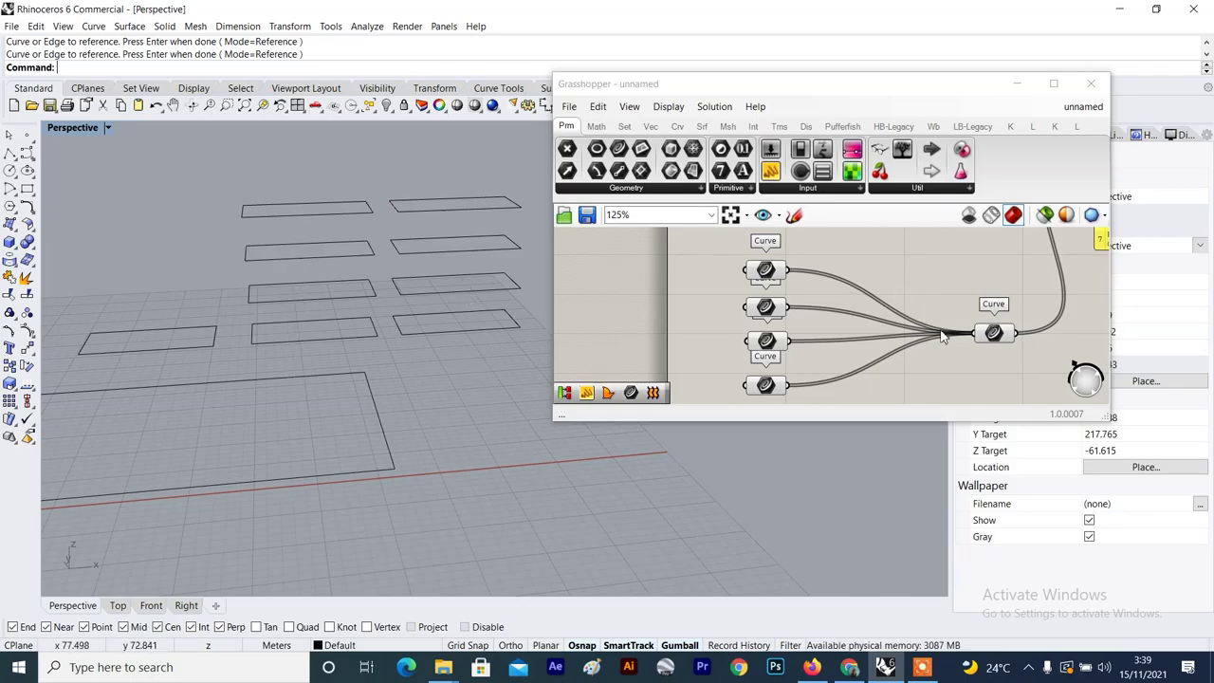
Move the collecting Curve parameter closer to the four floor Curve parameters.
{"action": "right_click_drag", "start_coordinate": [942, 334], "coordinate": [870, 308]}
{"action": "left_click_drag", "start_coordinate": [926, 309], "coordinate": [868, 296]}
{"action": "left_click", "coordinate": [879, 324]}
{"action": "left_click", "coordinate": [860, 335]}
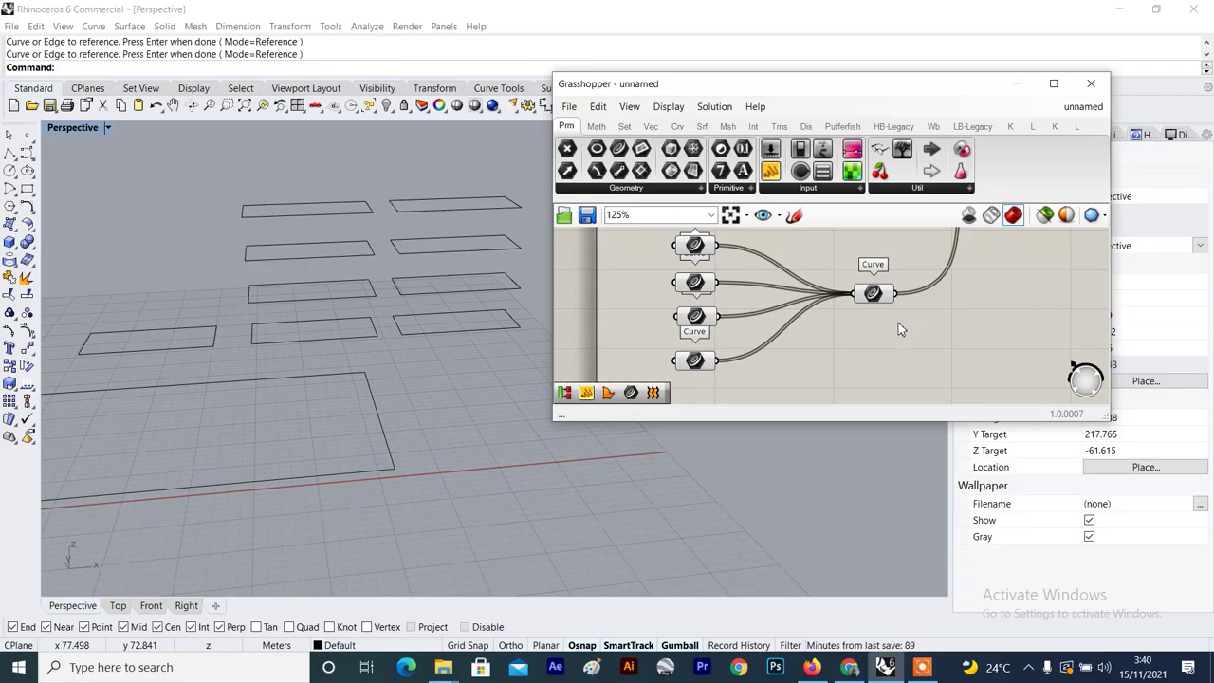
Select the collecting Curve parameter to review which floor outlines it gathers, and deselect it.
{"action": "scroll", "coordinate": [898, 323], "scroll_direction": "up", "scroll_amount": 2}
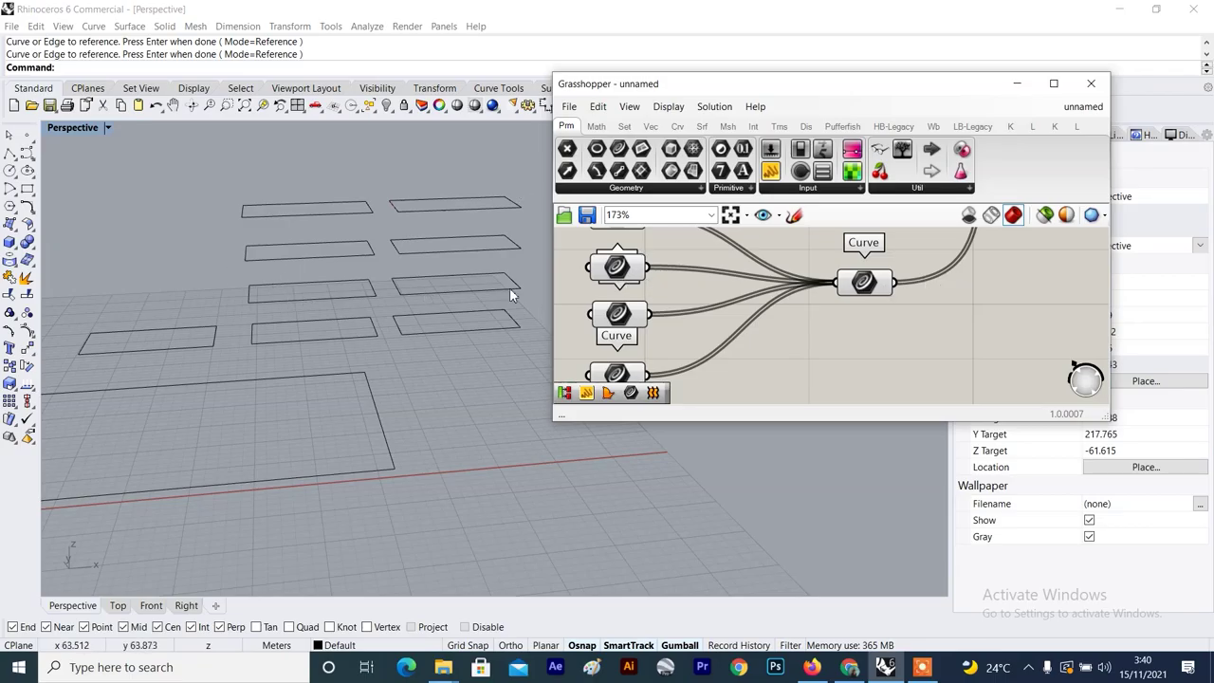
{"action": "scroll", "coordinate": [828, 328], "scroll_direction": "down", "scroll_amount": 3}
{"action": "scroll", "coordinate": [765, 322], "scroll_direction": "up", "scroll_amount": 3}
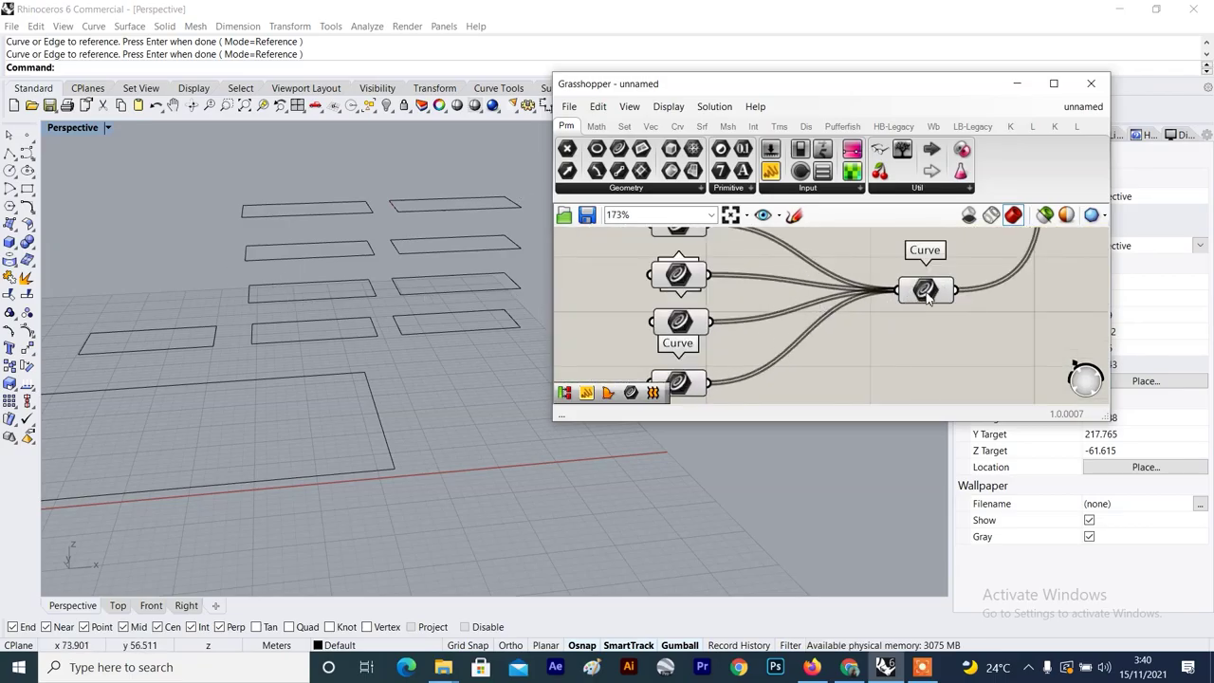
{"action": "left_click", "coordinate": [927, 284]}
{"action": "scroll", "coordinate": [963, 334], "scroll_direction": "down", "scroll_amount": 3}
{"action": "scroll", "coordinate": [858, 289], "scroll_direction": "up", "scroll_amount": 3}
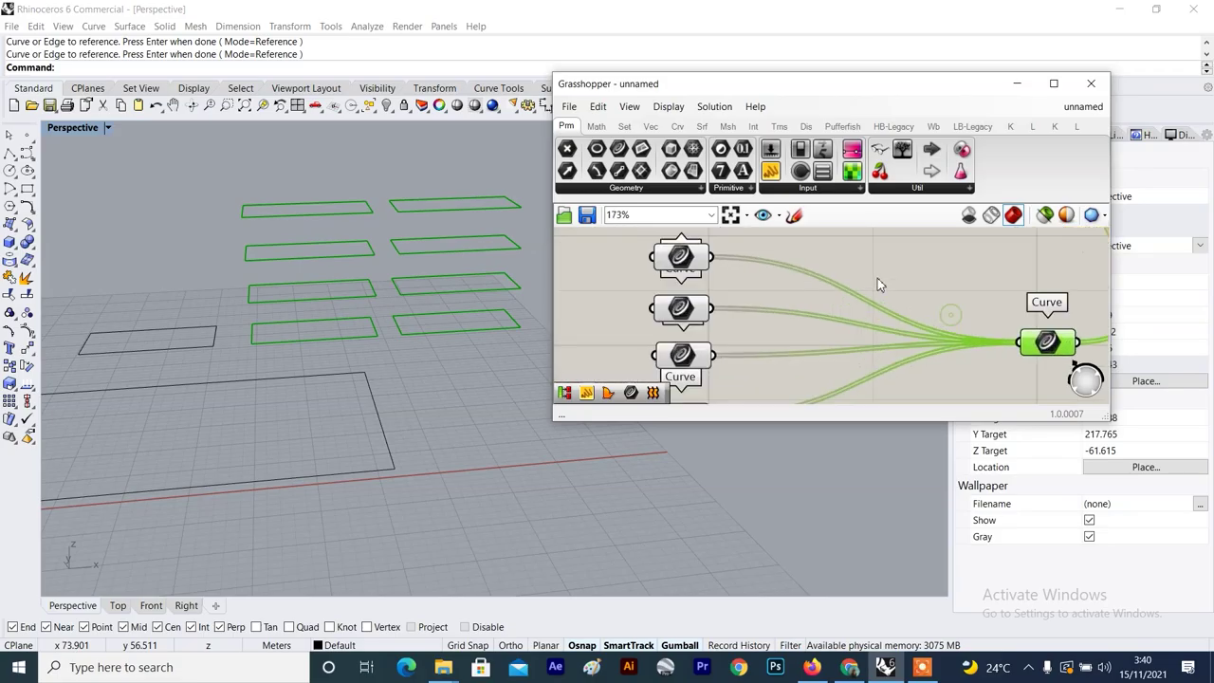
{"action": "left_click", "coordinate": [877, 280]}
Add a Graft Tree component between the first floor Curve parameter and the collecting Curve parameter.
{"action": "double_click", "coordinate": [934, 286]}
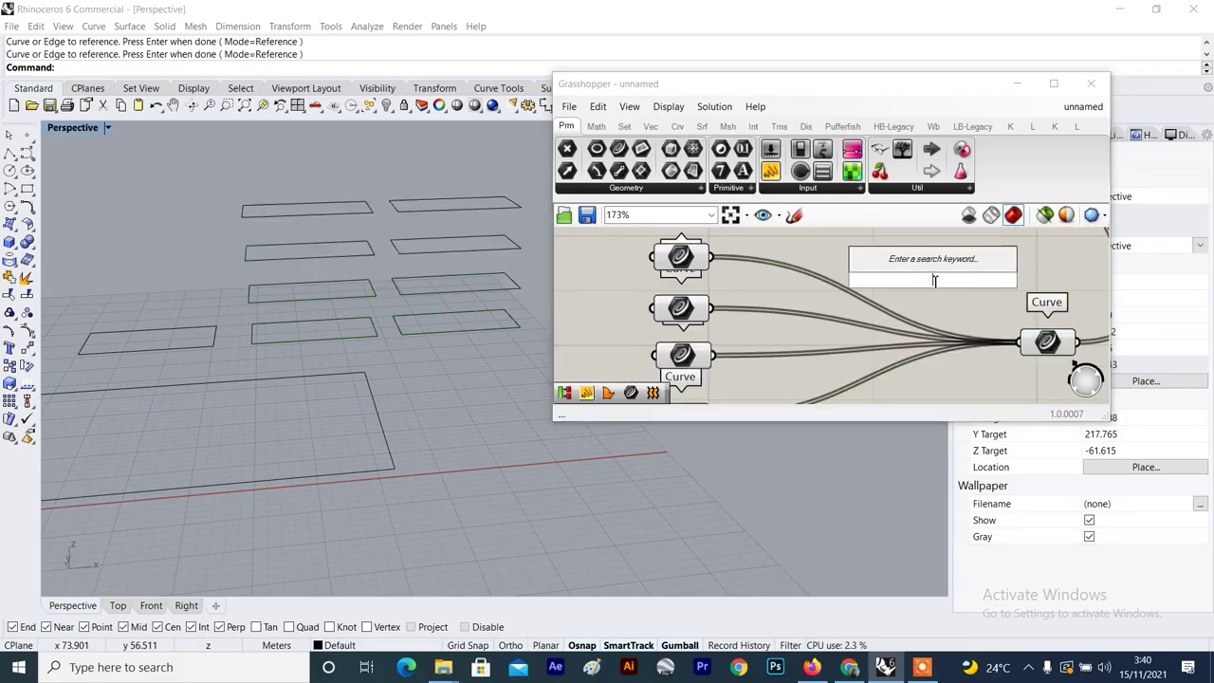
{"action": "type", "text": "graft"}
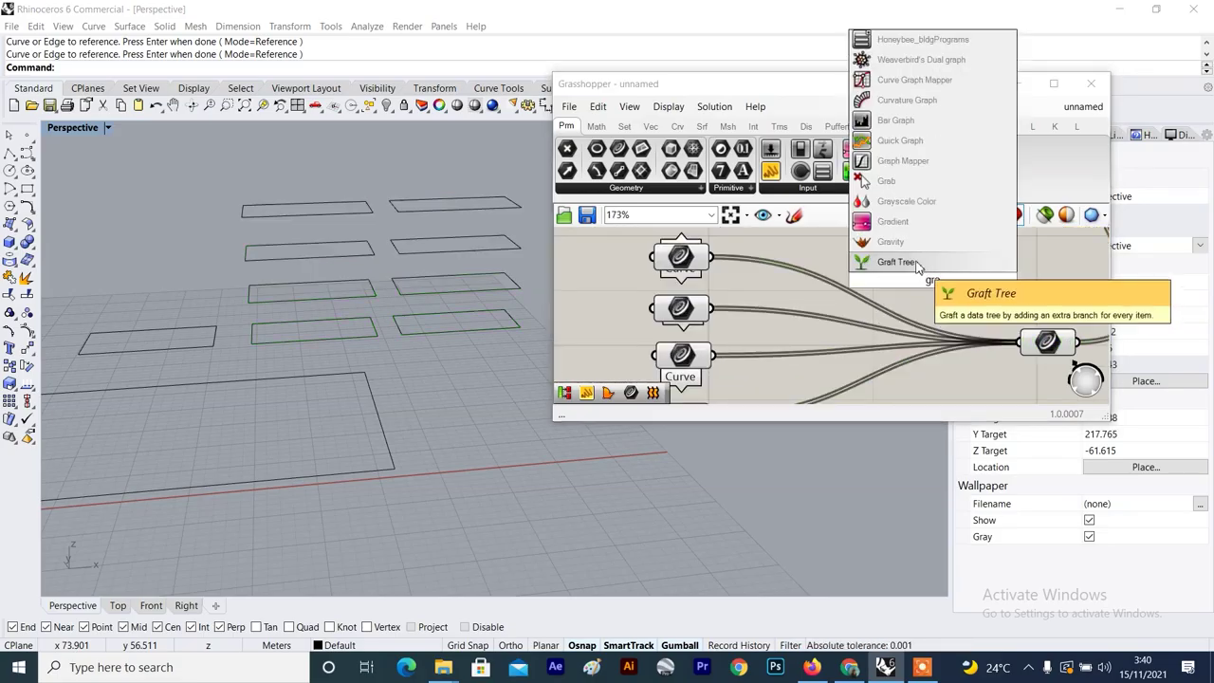
{"action": "left_click", "coordinate": [916, 263]}
{"action": "left_click_drag", "start_coordinate": [918, 279], "coordinate": [845, 275]}
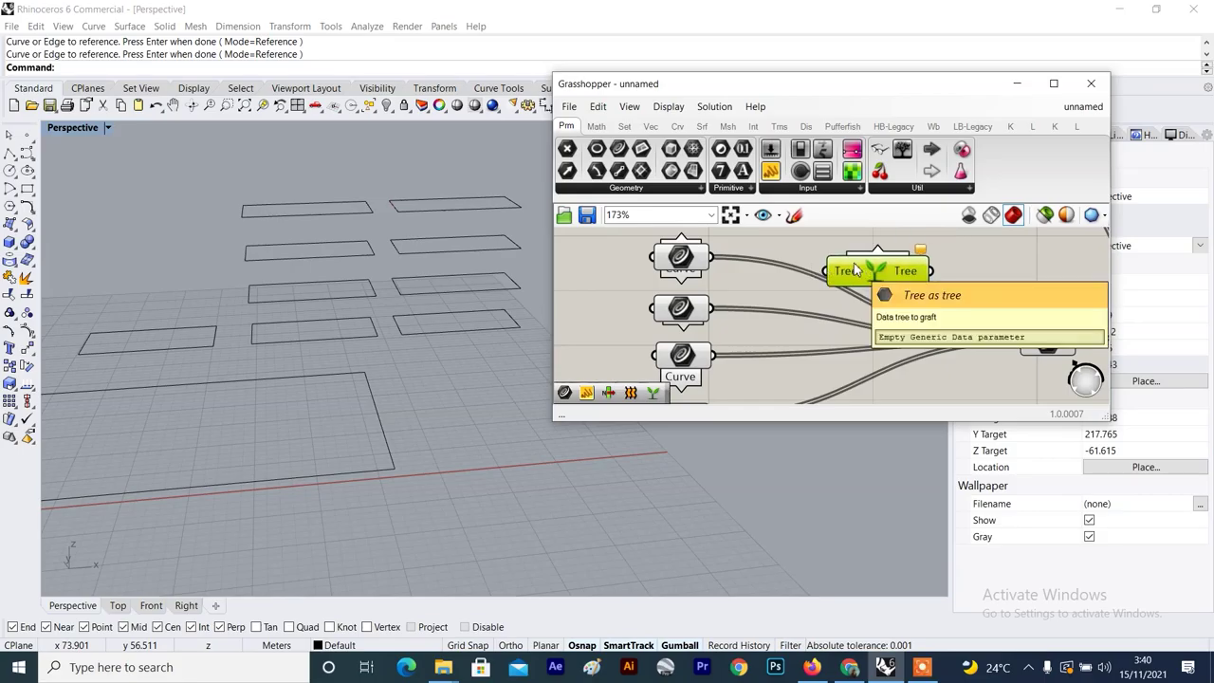
Add a Panel above the first floor Curve parameter and wire that parameter's output into it.
{"action": "scroll", "coordinate": [798, 244], "scroll_direction": "down", "scroll_amount": 3}
{"action": "left_click_drag", "start_coordinate": [769, 170], "coordinate": [863, 310]}
{"action": "scroll", "coordinate": [906, 302], "scroll_direction": "down", "scroll_amount": 4}
{"action": "scroll", "coordinate": [812, 274], "scroll_direction": "up", "scroll_amount": 3}
{"action": "scroll", "coordinate": [838, 337], "scroll_direction": "up", "scroll_amount": 2}
{"action": "left_click_drag", "start_coordinate": [845, 371], "coordinate": [874, 259]}
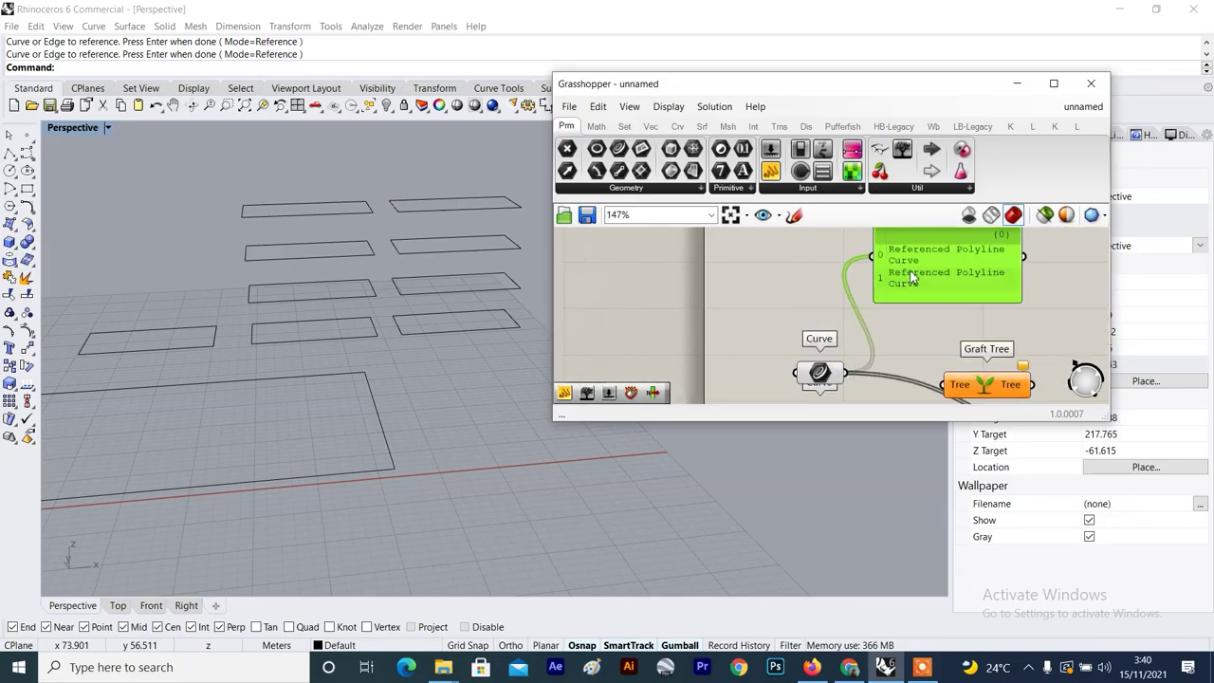
Move the first floor Curve's Panel slightly farther up, away from the Graft Tree component.
{"action": "scroll", "coordinate": [908, 279], "scroll_direction": "down", "scroll_amount": 2}
{"action": "scroll", "coordinate": [917, 289], "scroll_direction": "up", "scroll_amount": 3}
{"action": "left_click_drag", "start_coordinate": [901, 300], "coordinate": [919, 265]}
{"action": "scroll", "coordinate": [907, 303], "scroll_direction": "down", "scroll_amount": 4}
{"action": "right_click_drag", "start_coordinate": [913, 306], "coordinate": [863, 296]}
{"action": "scroll", "coordinate": [860, 291], "scroll_direction": "up", "scroll_amount": 2}
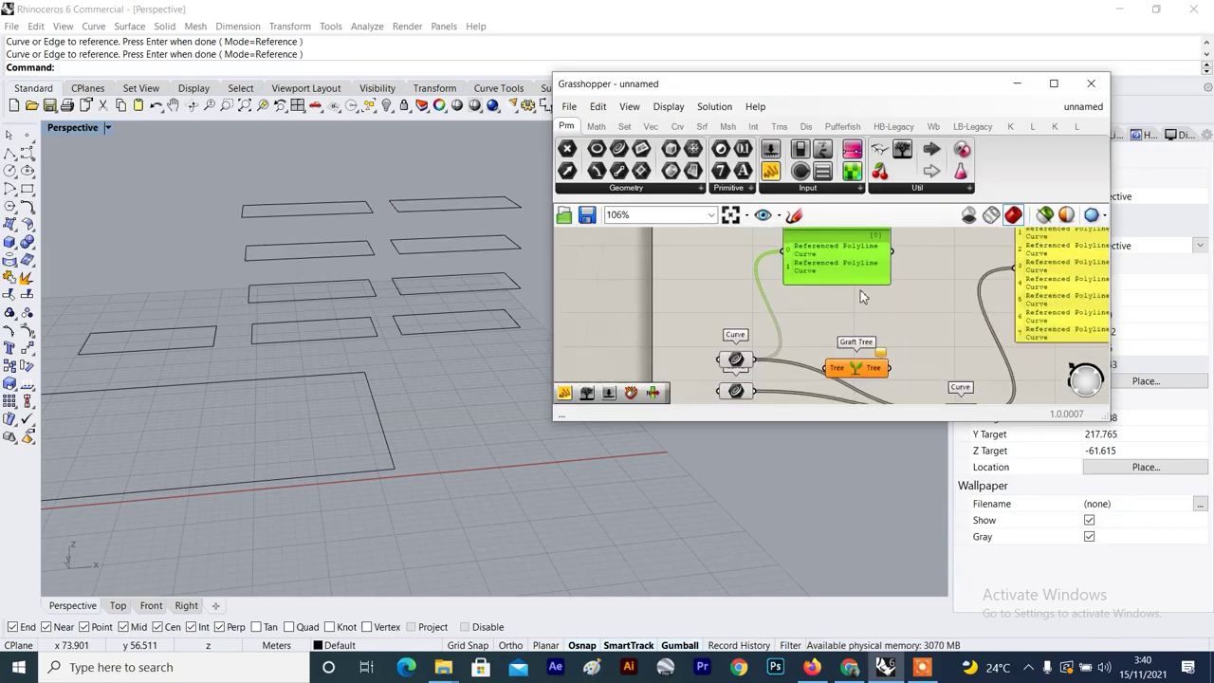
Add a second, empty Panel beside the Graft Tree component.
{"action": "scroll", "coordinate": [846, 295], "scroll_direction": "down", "scroll_amount": 3}
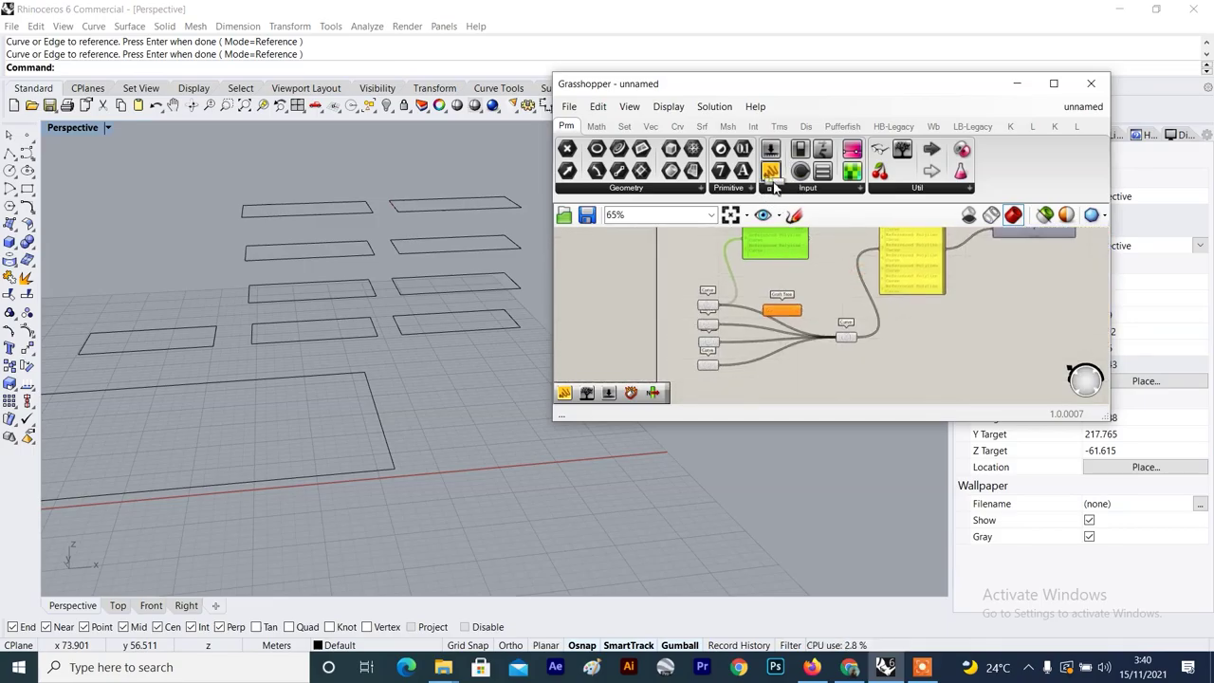
{"action": "left_click_drag", "start_coordinate": [769, 173], "coordinate": [839, 280]}
{"action": "scroll", "coordinate": [840, 280], "scroll_direction": "up", "scroll_amount": 3}
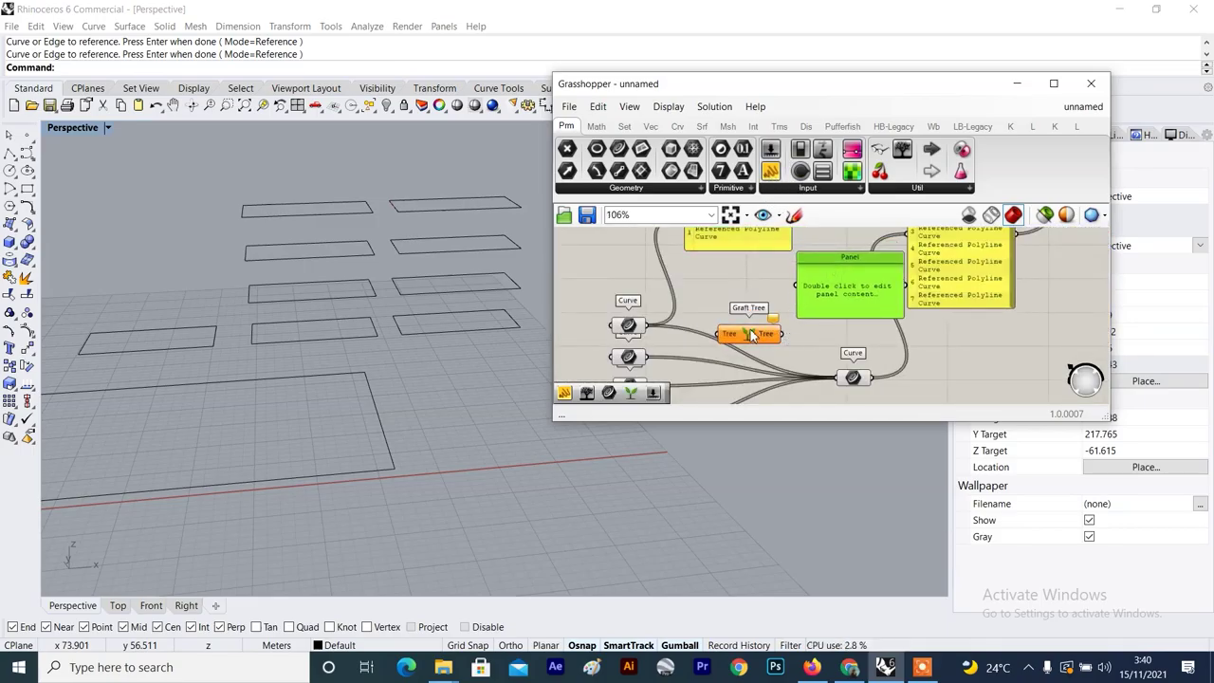
{"action": "scroll", "coordinate": [796, 282], "scroll_direction": "up", "scroll_amount": 2}
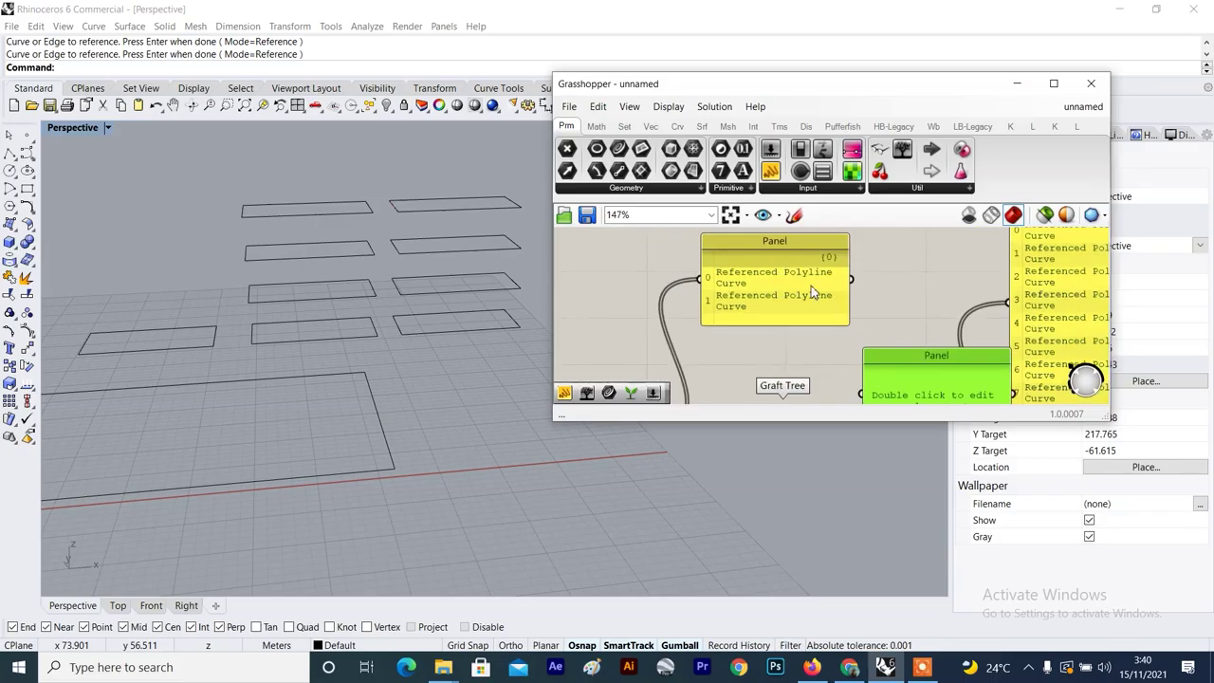
Shift the first floor Curve's Panel aside and add a Param Viewer next to it, wired to the Panel's output.
{"action": "left_click_drag", "start_coordinate": [812, 293], "coordinate": [767, 278]}
{"action": "left_click_drag", "start_coordinate": [902, 150], "coordinate": [876, 241]}
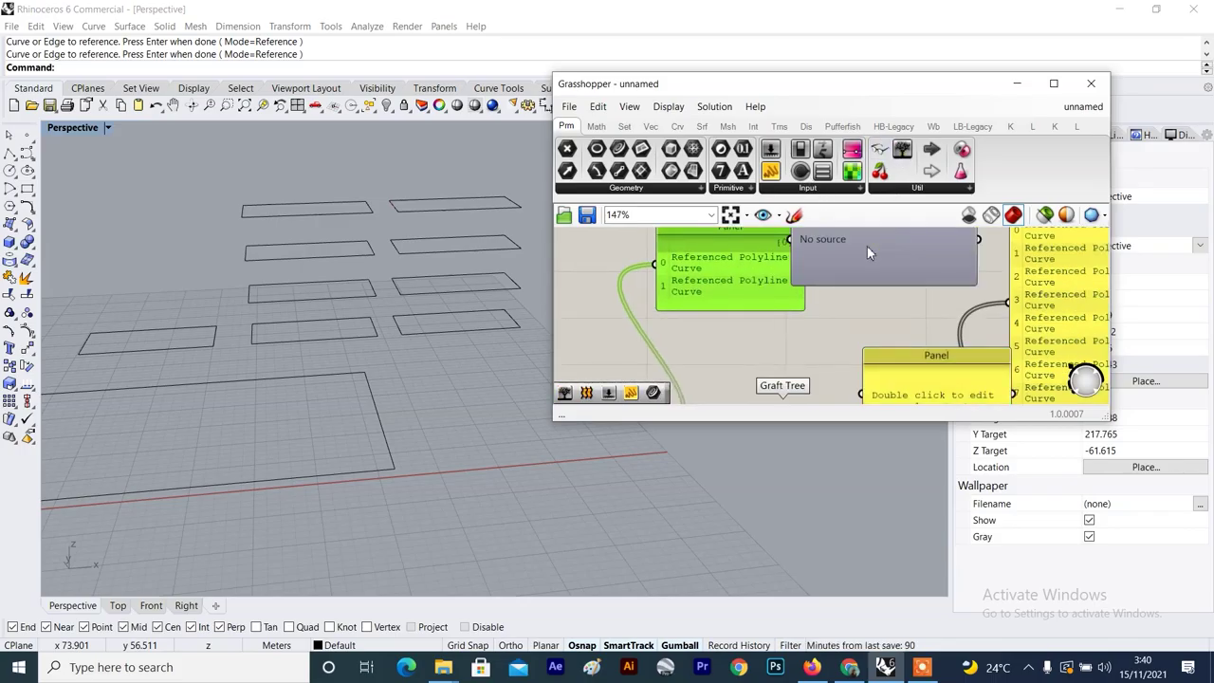
{"action": "left_click_drag", "start_coordinate": [805, 268], "coordinate": [863, 274]}
{"action": "scroll", "coordinate": [877, 278], "scroll_direction": "down", "scroll_amount": 3}
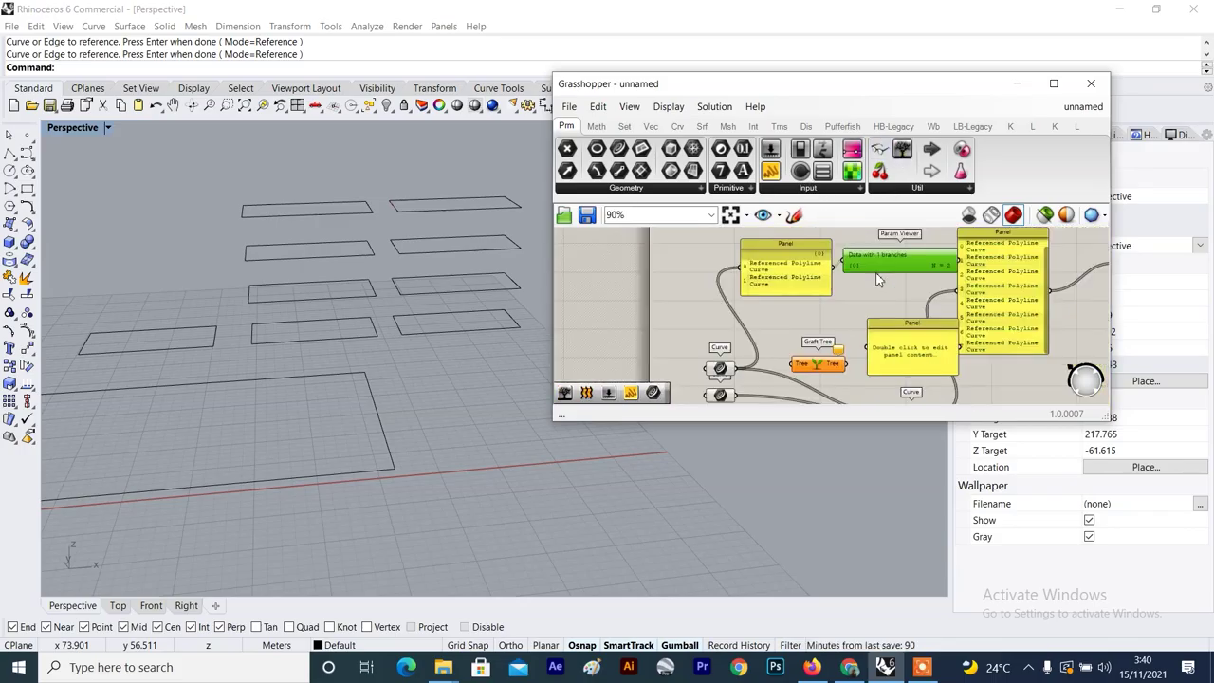
Wire the first floor Curve into Graft Tree and the Graft Tree output into the empty Panel.
{"action": "scroll", "coordinate": [749, 337], "scroll_direction": "up", "scroll_amount": 5}
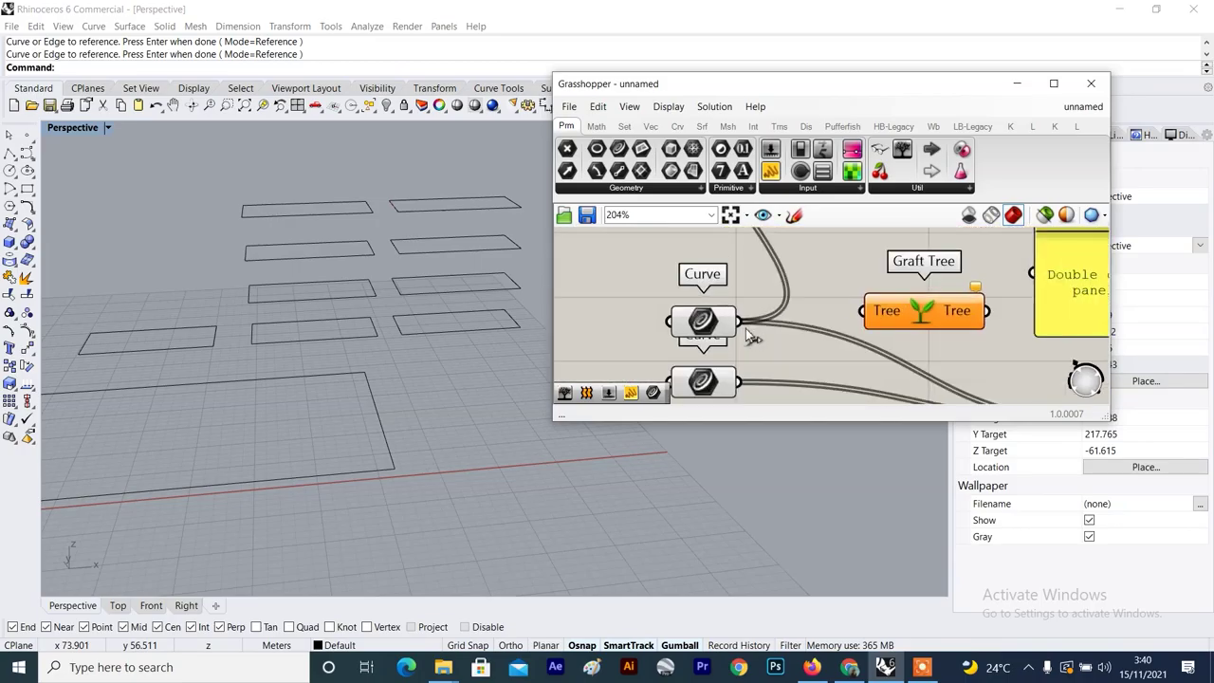
{"action": "left_click_drag", "start_coordinate": [741, 325], "coordinate": [863, 311]}
{"action": "scroll", "coordinate": [961, 322], "scroll_direction": "up", "scroll_amount": 2}
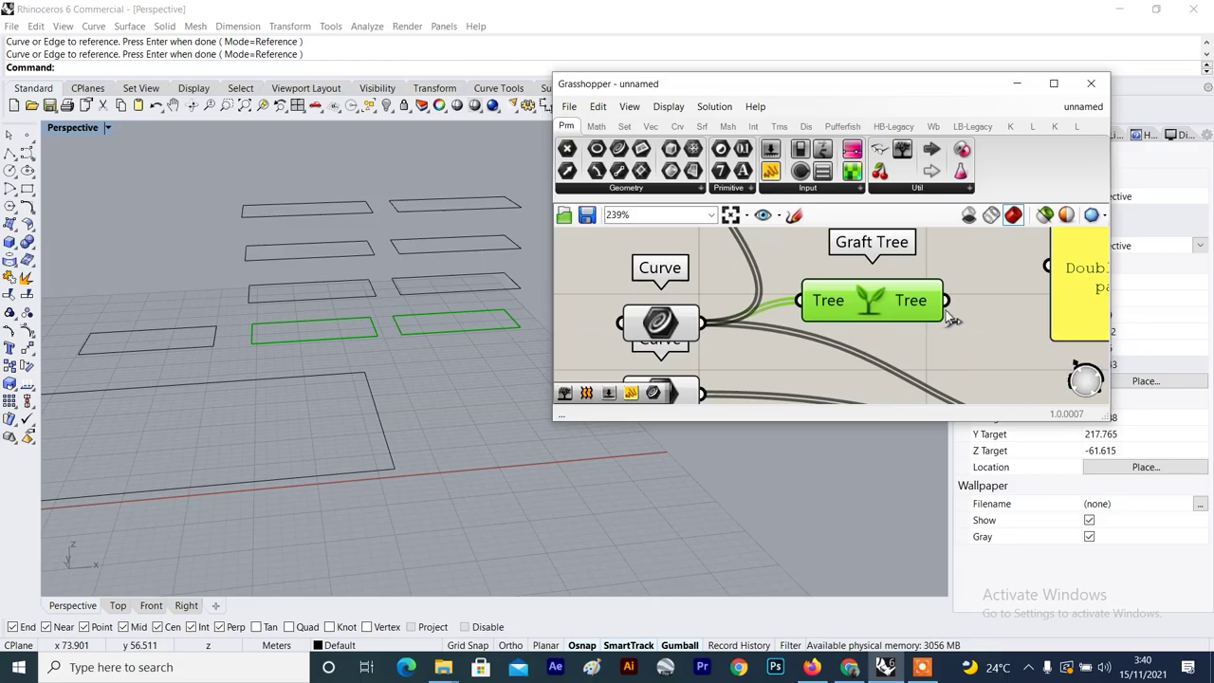
{"action": "left_click_drag", "start_coordinate": [946, 301], "coordinate": [1048, 267]}
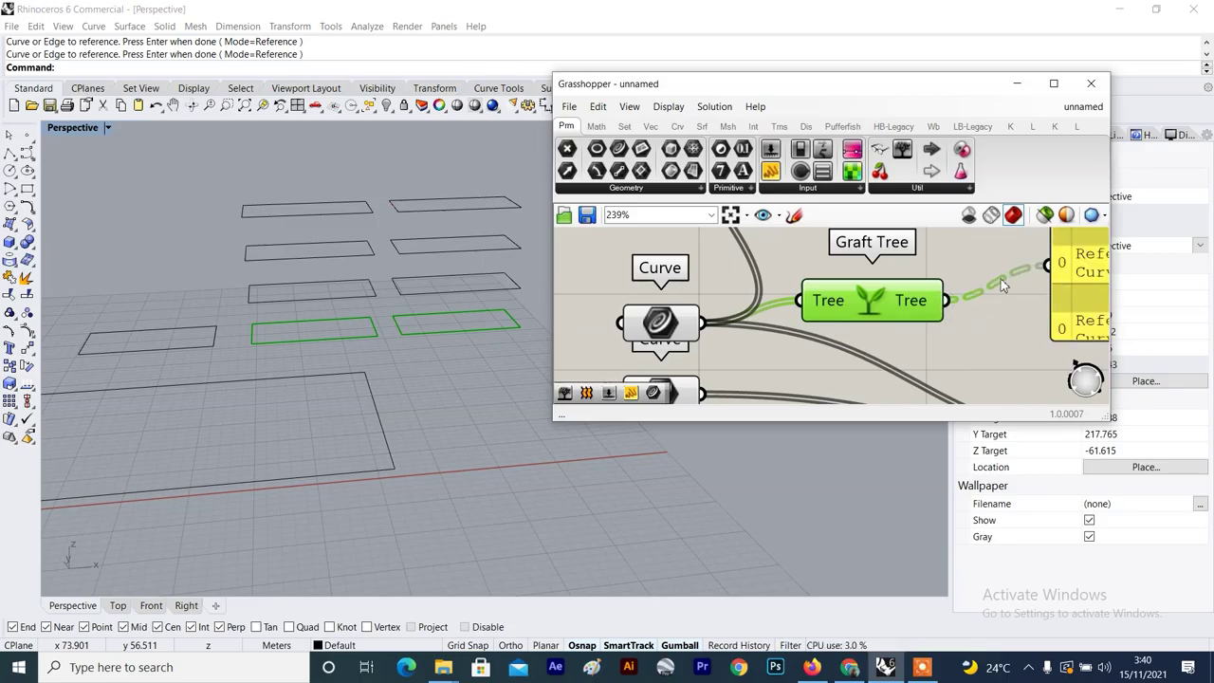
{"action": "left_click", "coordinate": [1000, 278]}
Position the grafted Panel close to Graft Tree and move the collecting Curve's Panel farther away from it.
{"action": "scroll", "coordinate": [990, 277], "scroll_direction": "down", "scroll_amount": 2}
{"action": "scroll", "coordinate": [986, 271], "scroll_direction": "down", "scroll_amount": 2}
{"action": "right_click_drag", "start_coordinate": [1076, 276], "coordinate": [891, 301]}
{"action": "scroll", "coordinate": [920, 302], "scroll_direction": "up", "scroll_amount": 1}
{"action": "left_click_drag", "start_coordinate": [898, 308], "coordinate": [862, 294]}
{"action": "scroll", "coordinate": [862, 295], "scroll_direction": "down", "scroll_amount": 3}
{"action": "scroll", "coordinate": [863, 298], "scroll_direction": "down", "scroll_amount": 1}
{"action": "left_click_drag", "start_coordinate": [933, 275], "coordinate": [987, 285]}
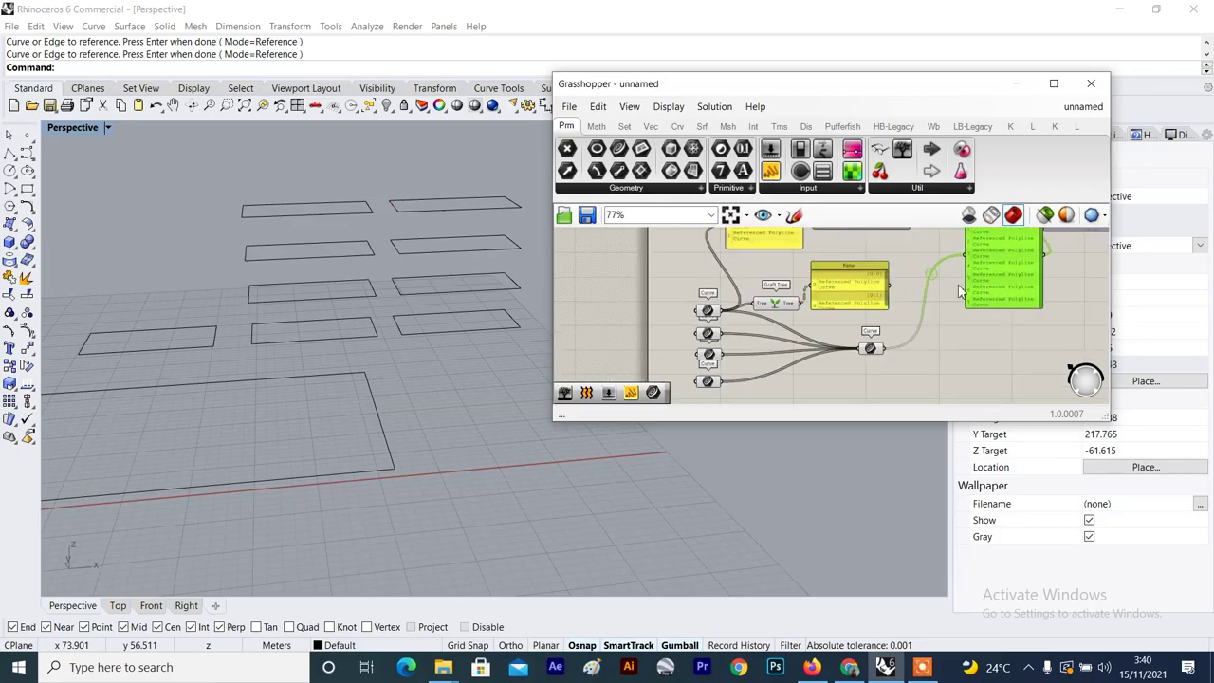
{"action": "scroll", "coordinate": [897, 283], "scroll_direction": "up", "scroll_amount": 3}
{"action": "left_click_drag", "start_coordinate": [840, 300], "coordinate": [846, 280]}
Examine the branch paths in the grafted Panel and compare them with the ungrafted Panel of the first floor Curve.
{"action": "scroll", "coordinate": [843, 282], "scroll_direction": "down", "scroll_amount": 3}
{"action": "right_click_drag", "start_coordinate": [843, 308], "coordinate": [839, 318]}
{"action": "scroll", "coordinate": [840, 318], "scroll_direction": "up", "scroll_amount": 2}
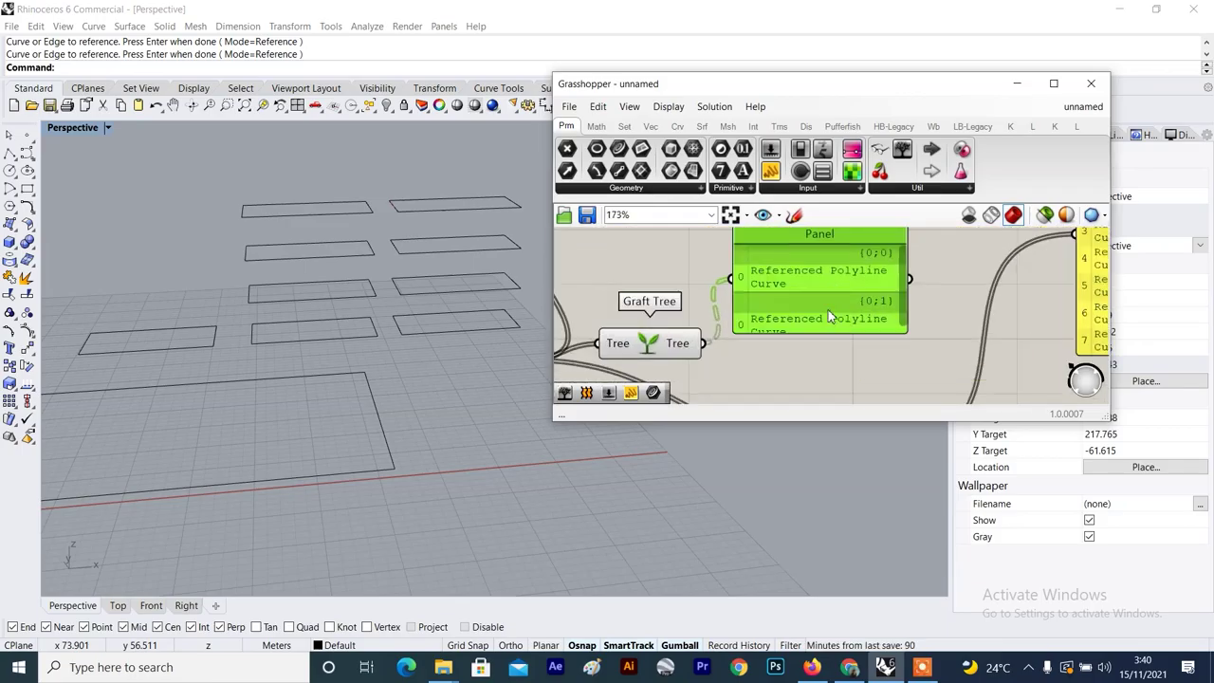
{"action": "scroll", "coordinate": [827, 300], "scroll_direction": "down", "scroll_amount": 1}
{"action": "scroll", "coordinate": [830, 300], "scroll_direction": "up", "scroll_amount": 2}
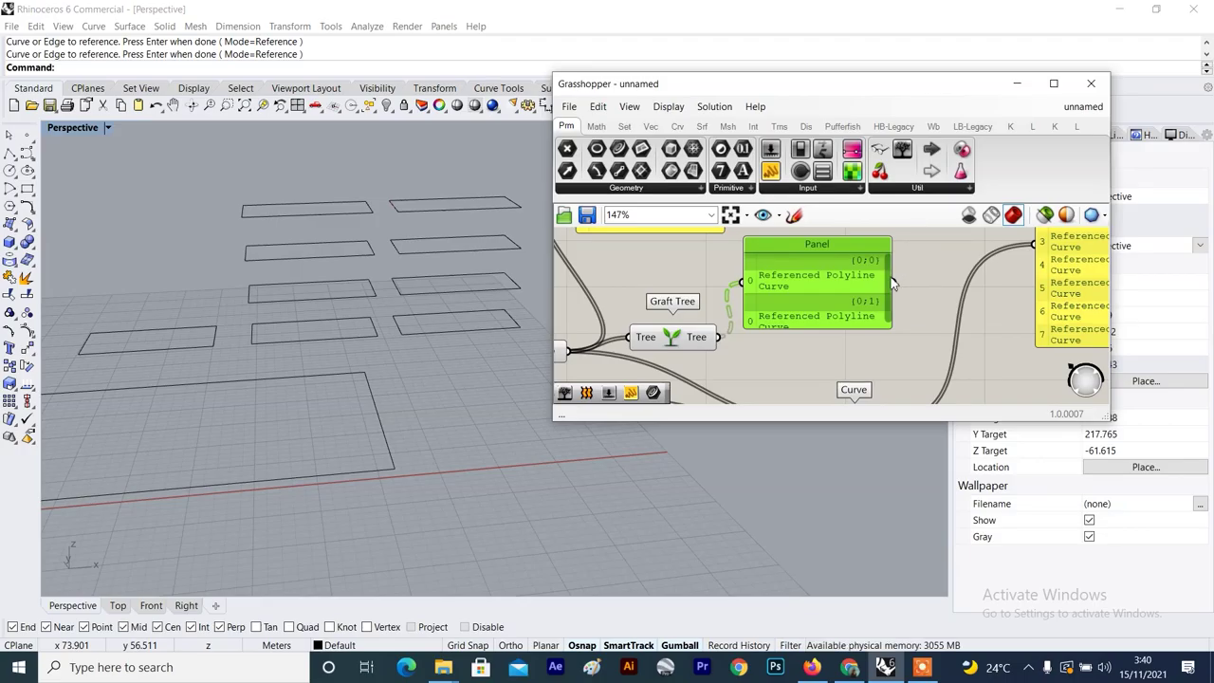
{"action": "scroll", "coordinate": [891, 283], "scroll_direction": "down", "scroll_amount": 2}
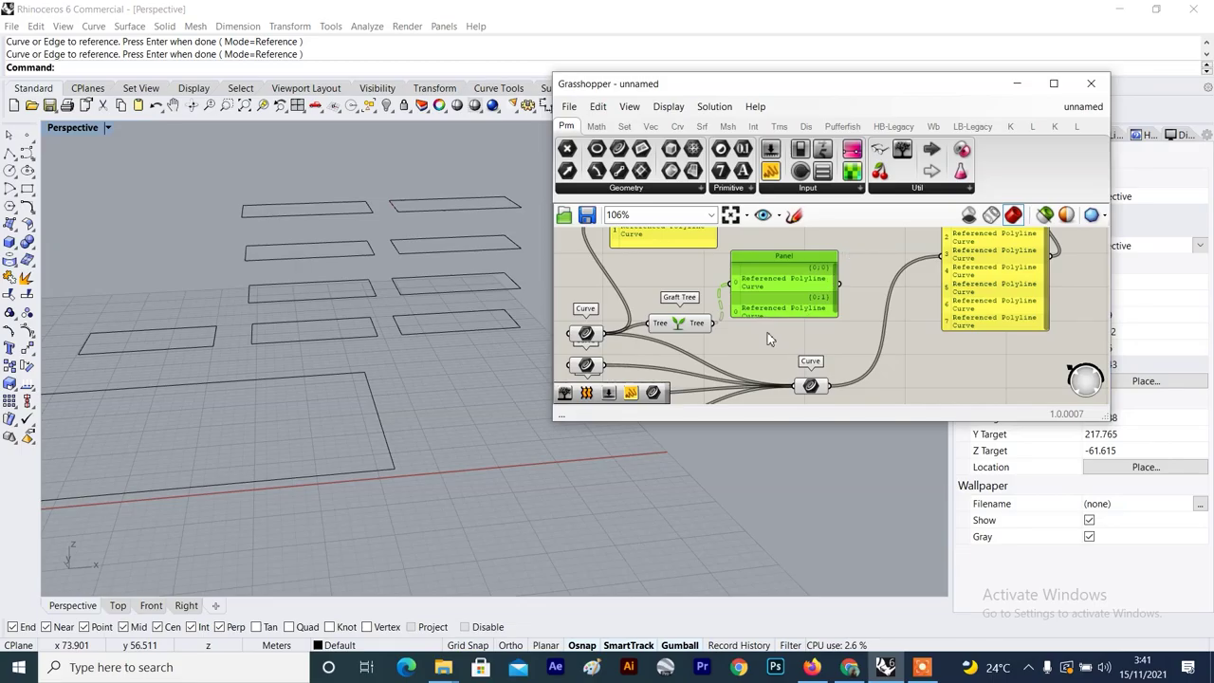
{"action": "scroll", "coordinate": [749, 305], "scroll_direction": "down", "scroll_amount": 1}
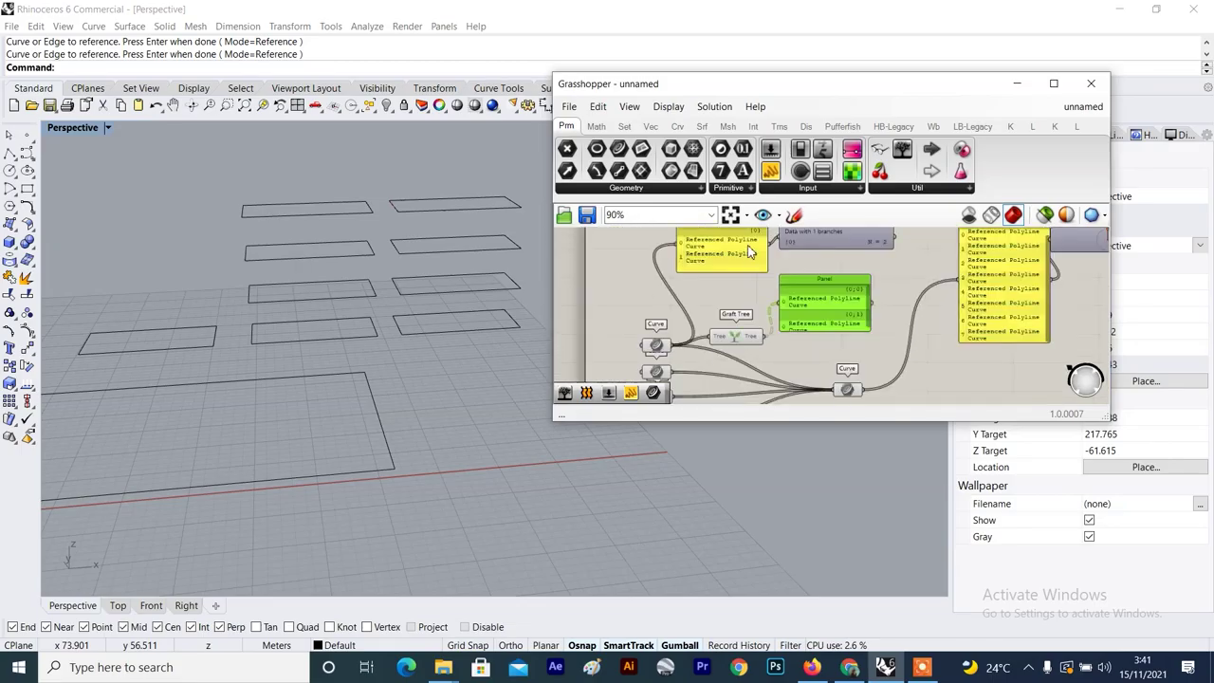
Compare the data paths in the ungrafted curves' panel with those in the panel fed by Graft Tree.
{"action": "scroll", "coordinate": [679, 267], "scroll_direction": "up", "scroll_amount": 1}
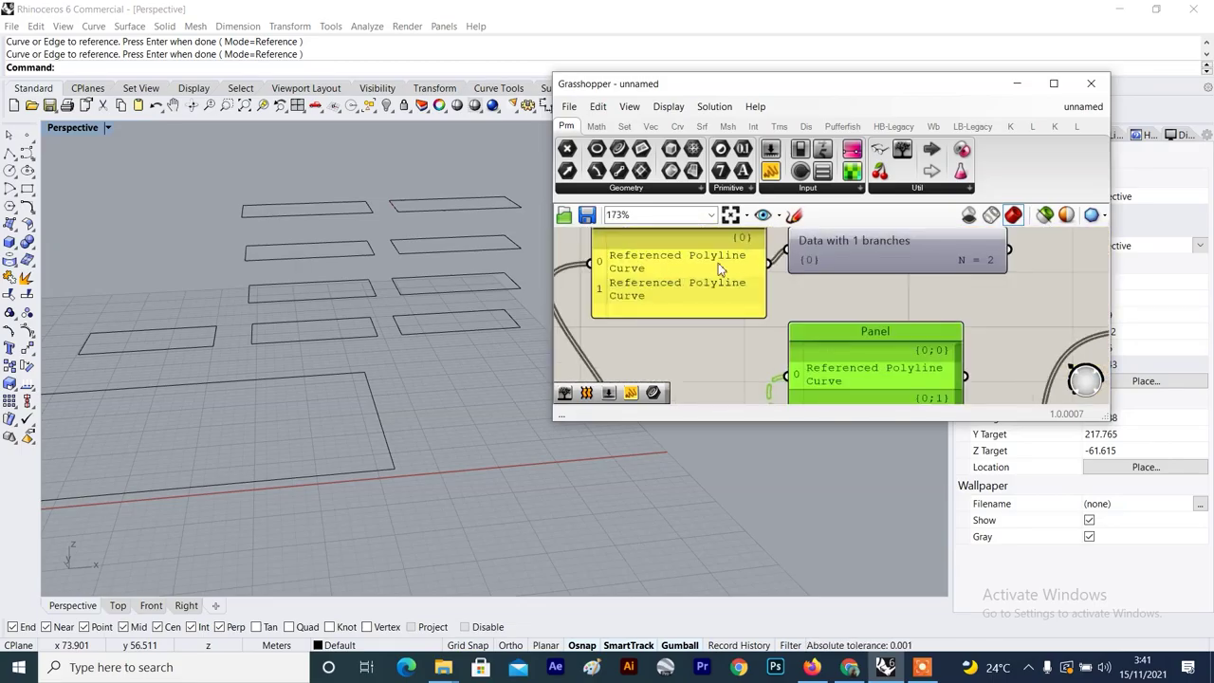
{"action": "scroll", "coordinate": [751, 281], "scroll_direction": "up", "scroll_amount": 3}
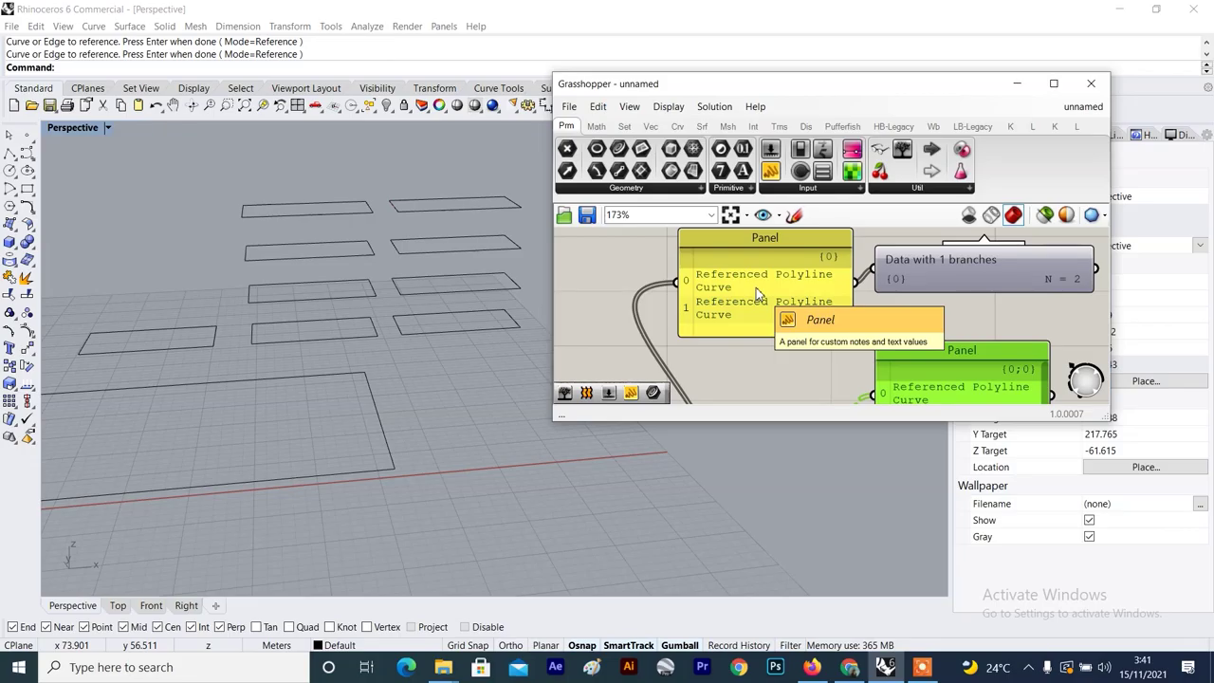
{"action": "scroll", "coordinate": [756, 288], "scroll_direction": "down", "scroll_amount": 1}
{"action": "scroll", "coordinate": [755, 287], "scroll_direction": "down", "scroll_amount": 3}
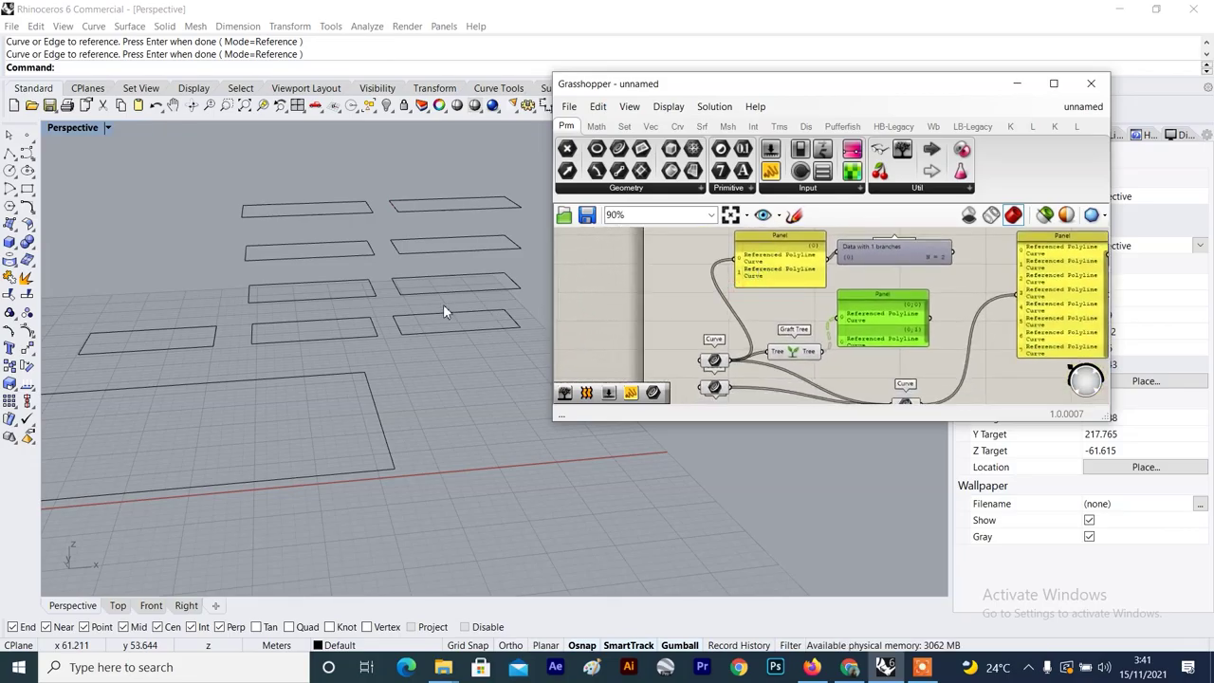
{"action": "scroll", "coordinate": [801, 351], "scroll_direction": "up", "scroll_amount": 2}
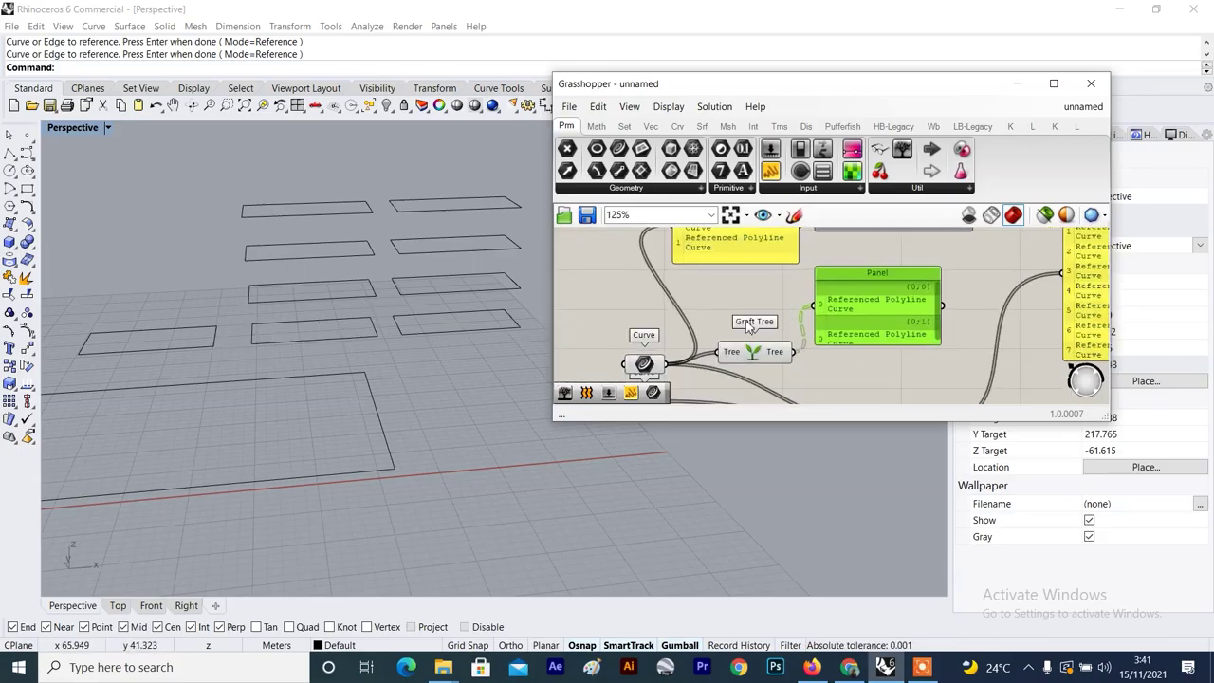
{"action": "mouse_move", "coordinate": [957, 324]}
{"action": "right_mouse_down"}
{"action": "mouse_move", "coordinate": [825, 315]}
{"action": "mouse_move", "coordinate": [826, 328]}
{"action": "mouse_move", "coordinate": [969, 319]}
{"action": "right_mouse_up"}
{"action": "scroll", "coordinate": [814, 314], "scroll_direction": "up", "scroll_amount": 3}
{"action": "scroll", "coordinate": [812, 319], "scroll_direction": "down", "scroll_amount": 2}
{"action": "scroll", "coordinate": [806, 325], "scroll_direction": "up", "scroll_amount": 2}
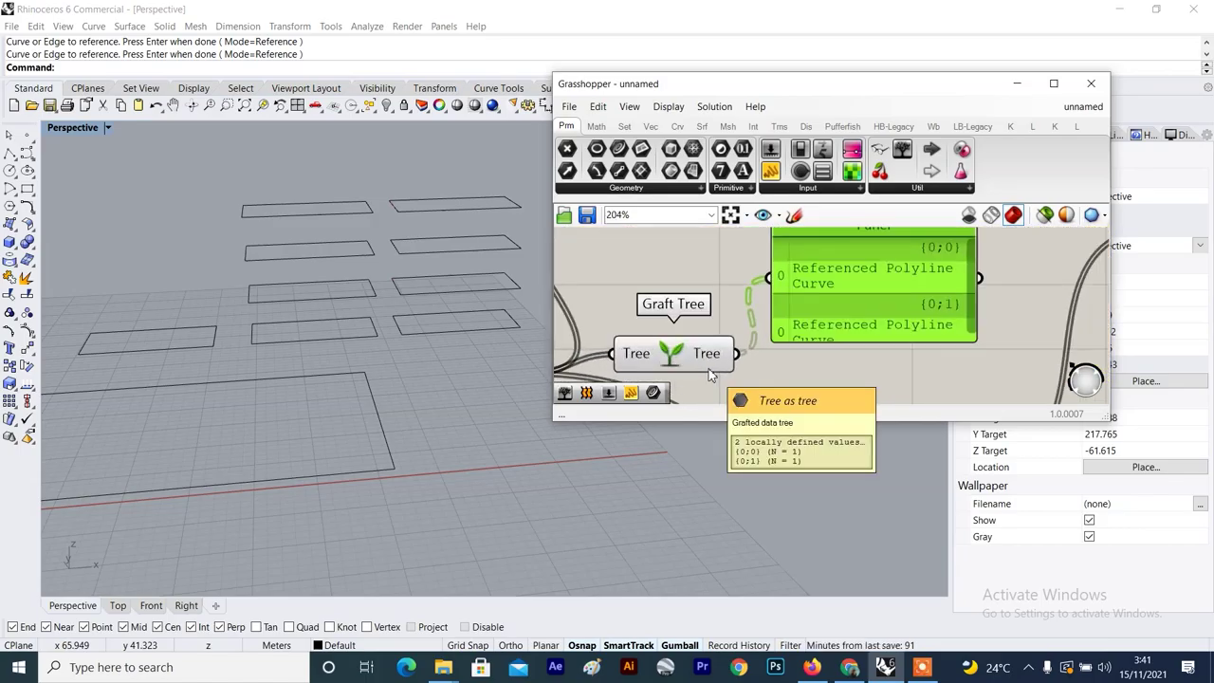
{"action": "scroll", "coordinate": [842, 319], "scroll_direction": "down", "scroll_amount": 3}
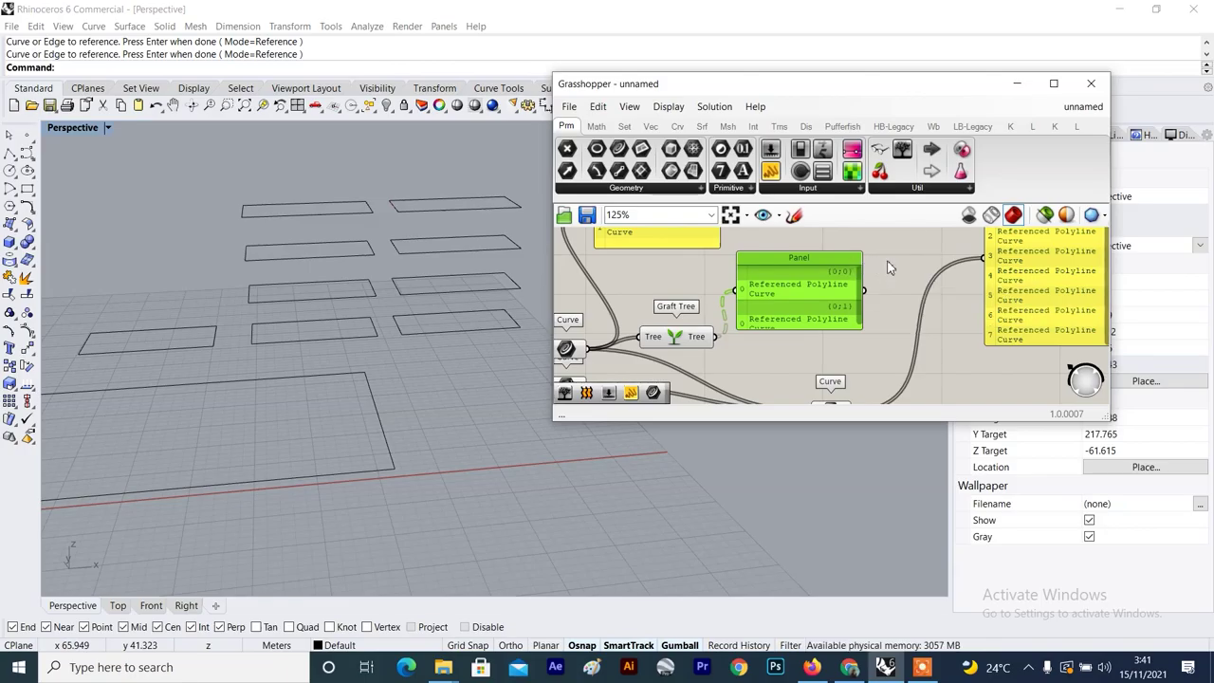
{"action": "scroll", "coordinate": [795, 289], "scroll_direction": "up", "scroll_amount": 3}
{"action": "scroll", "coordinate": [834, 289], "scroll_direction": "down", "scroll_amount": 2}
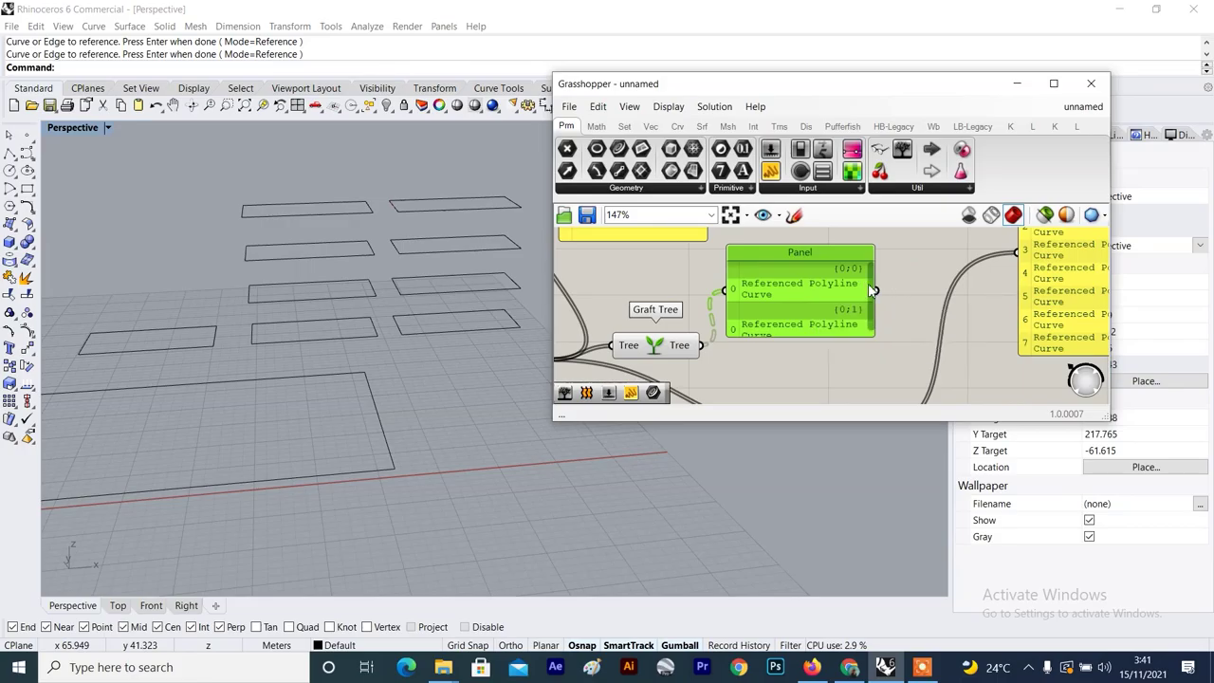
{"action": "mouse_move", "coordinate": [871, 289]}
{"action": "left_mouse_down"}
{"action": "mouse_move", "coordinate": [872, 308]}
{"action": "mouse_move", "coordinate": [874, 292]}
{"action": "left_mouse_up"}
{"action": "left_click_drag", "start_coordinate": [873, 293], "coordinate": [872, 305]}
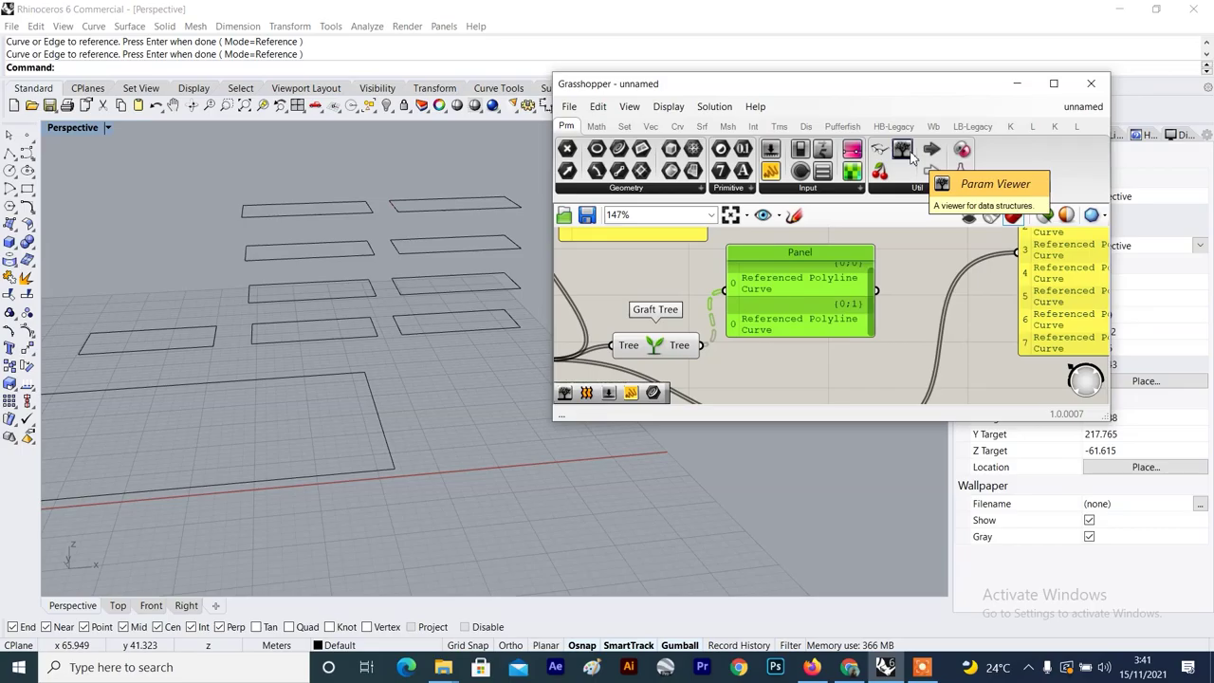
Add a Param Viewer beside the grafted curves' panel and connect the panel's output to it.
{"action": "left_click_drag", "start_coordinate": [902, 150], "coordinate": [998, 306]}
{"action": "left_click_drag", "start_coordinate": [876, 292], "coordinate": [941, 283]}
{"action": "scroll", "coordinate": [947, 280], "scroll_direction": "up", "scroll_amount": 1}
{"action": "right_click_drag", "start_coordinate": [947, 281], "coordinate": [885, 302]}
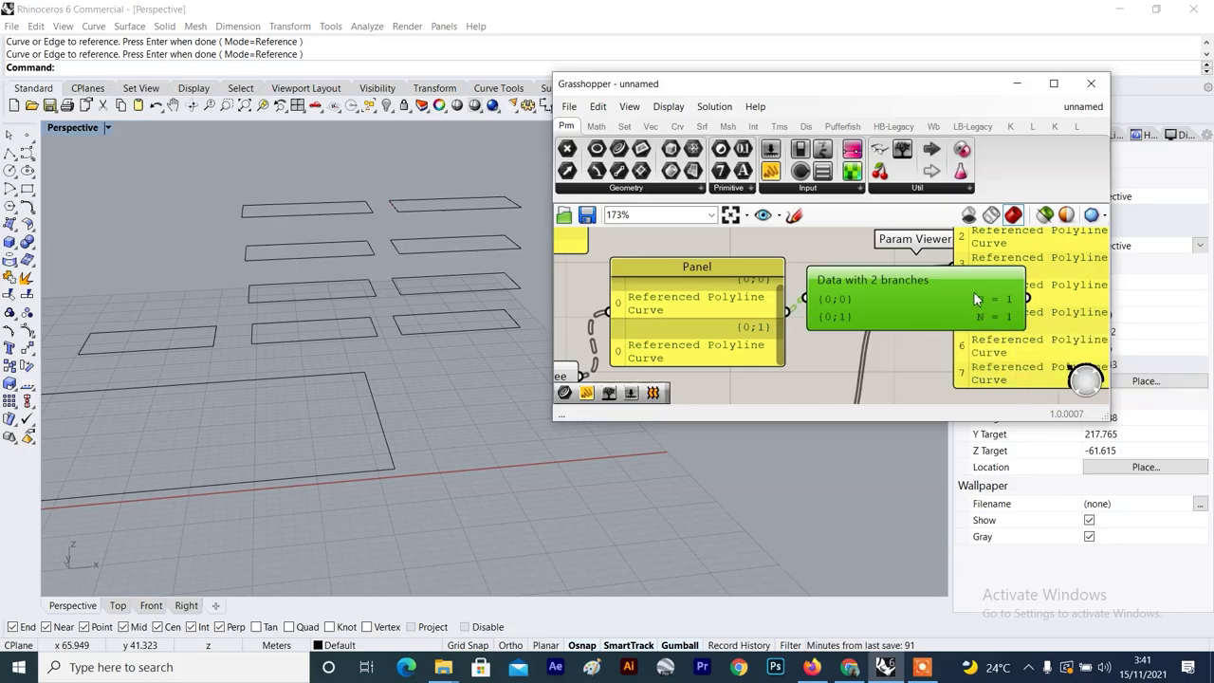
Switch the grafted and ungrafted curves' Param Viewers to Draw Tree, and shift the ungrafted viewer slightly away from its panel.
{"action": "scroll", "coordinate": [948, 292], "scroll_direction": "down", "scroll_amount": 3}
{"action": "scroll", "coordinate": [911, 310], "scroll_direction": "up", "scroll_amount": 4}
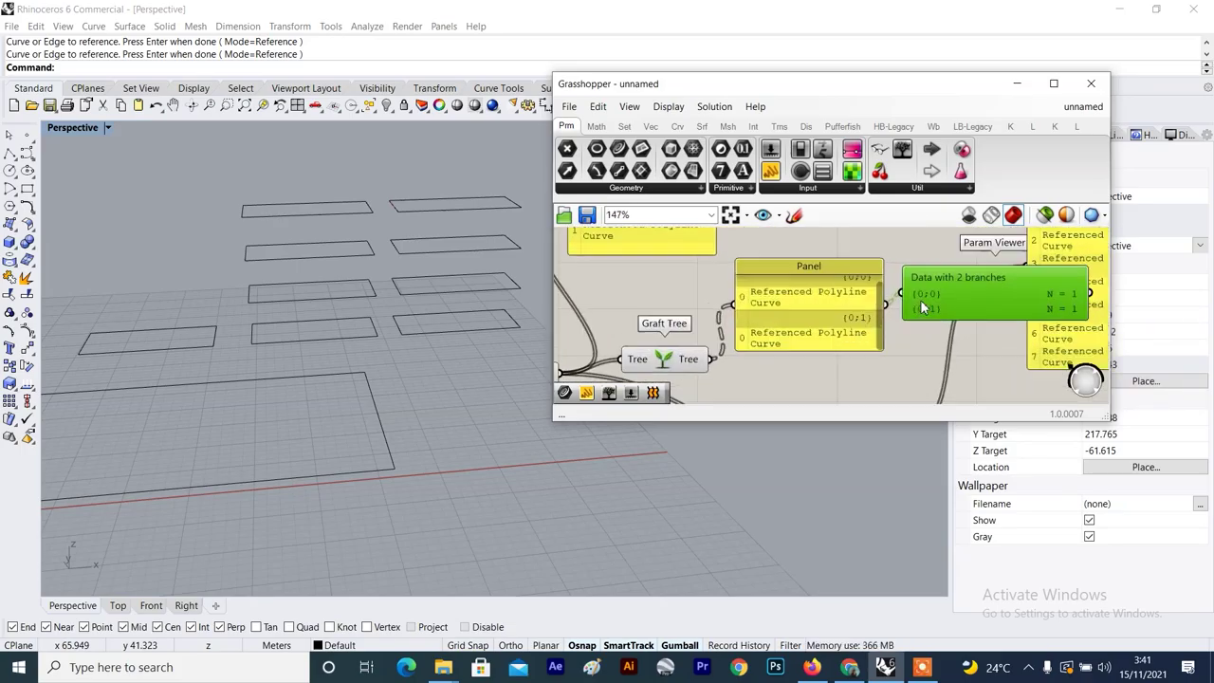
{"action": "right_click", "coordinate": [932, 293]}
{"action": "left_click", "coordinate": [977, 336]}
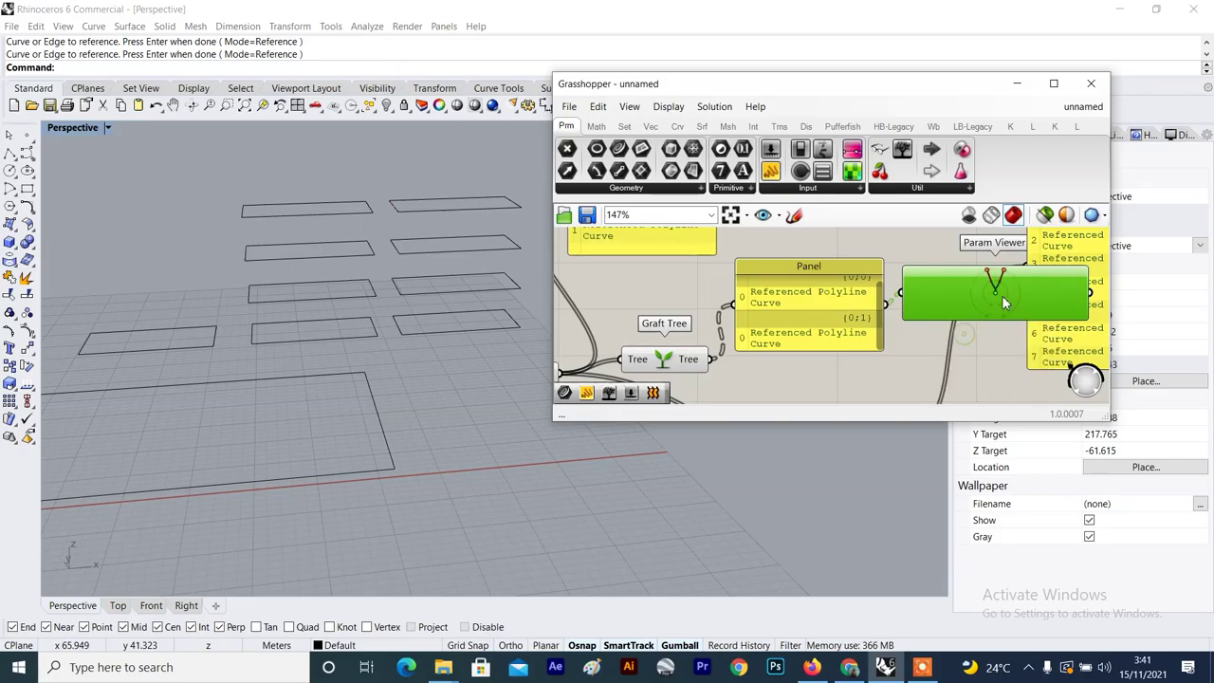
{"action": "scroll", "coordinate": [976, 346], "scroll_direction": "down", "scroll_amount": 3}
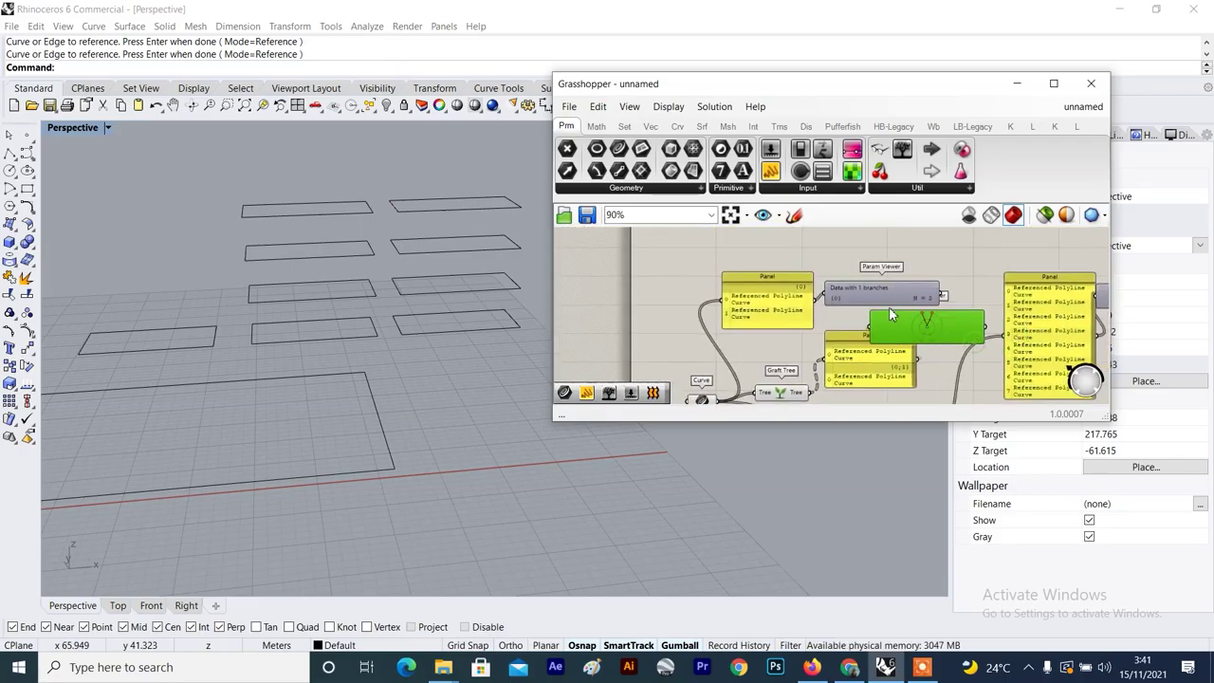
{"action": "scroll", "coordinate": [887, 305], "scroll_direction": "up", "scroll_amount": 3}
{"action": "right_click", "coordinate": [924, 293]}
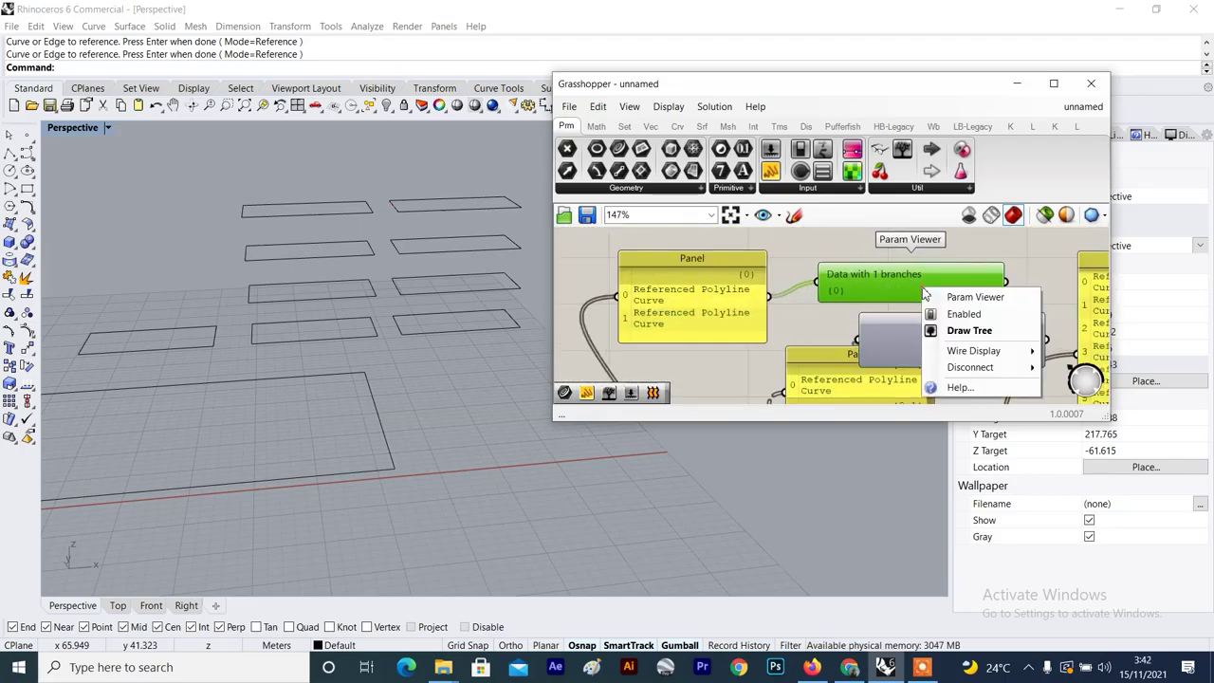
{"action": "left_click", "coordinate": [982, 331]}
{"action": "left_click_drag", "start_coordinate": [956, 291], "coordinate": [984, 296]}
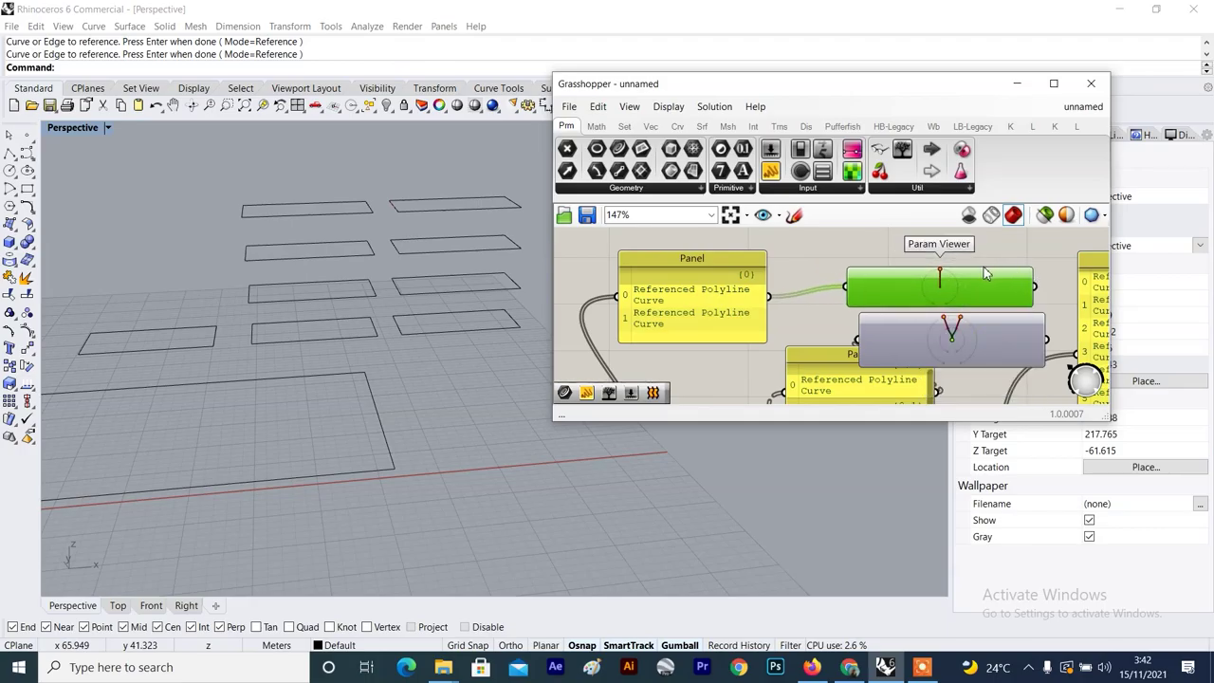
{"action": "scroll", "coordinate": [984, 274], "scroll_direction": "up", "scroll_amount": 3}
{"action": "scroll", "coordinate": [990, 290], "scroll_direction": "down", "scroll_amount": 4}
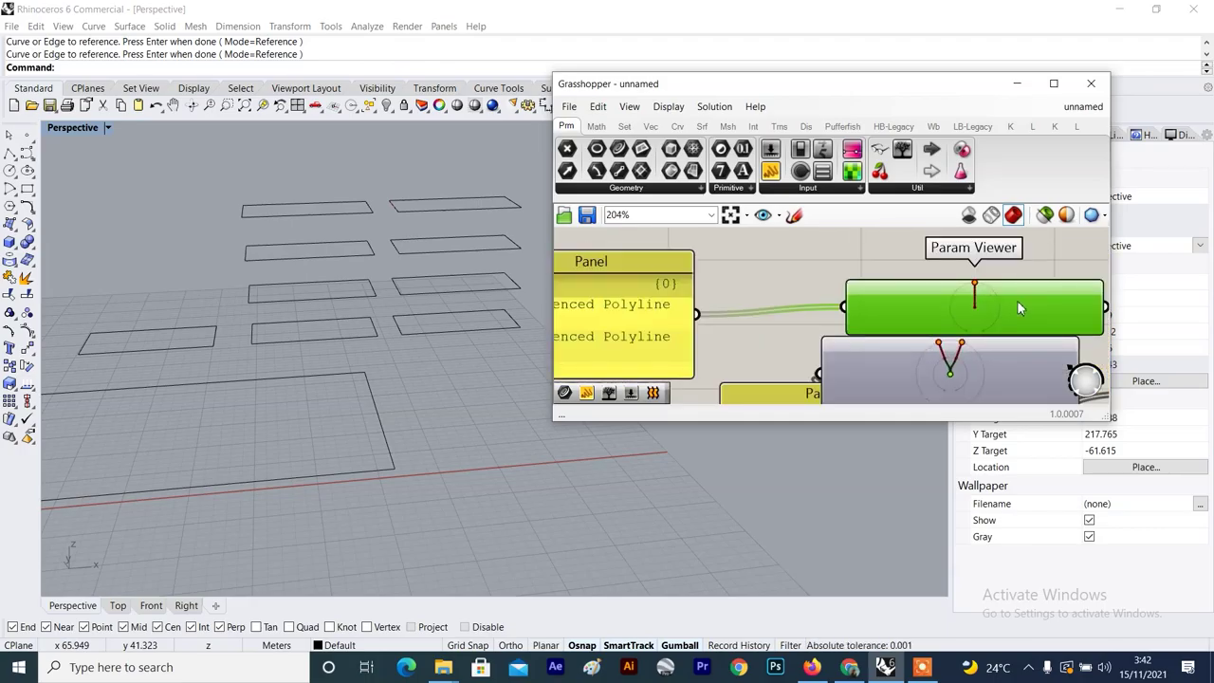
Delete the two panels and two Param Viewers attached to the first Curve parameter and its Graft Tree.
{"action": "scroll", "coordinate": [991, 293], "scroll_direction": "down", "scroll_amount": 2}
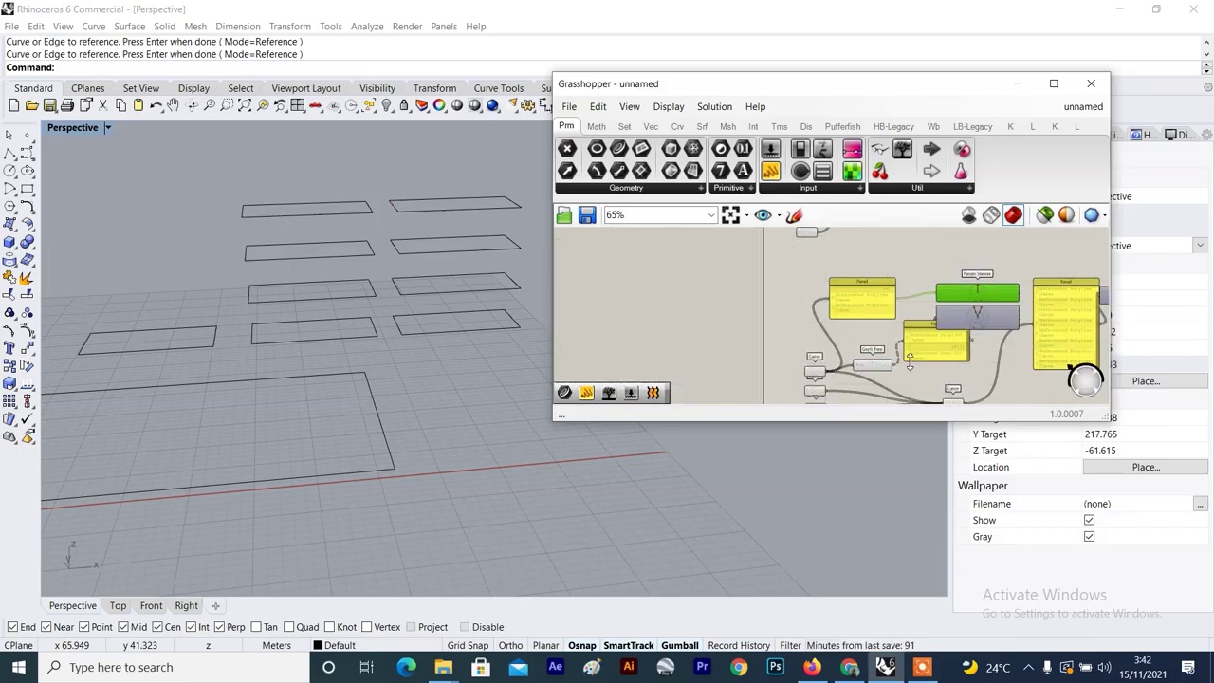
{"action": "scroll", "coordinate": [995, 272], "scroll_direction": "up", "scroll_amount": 1}
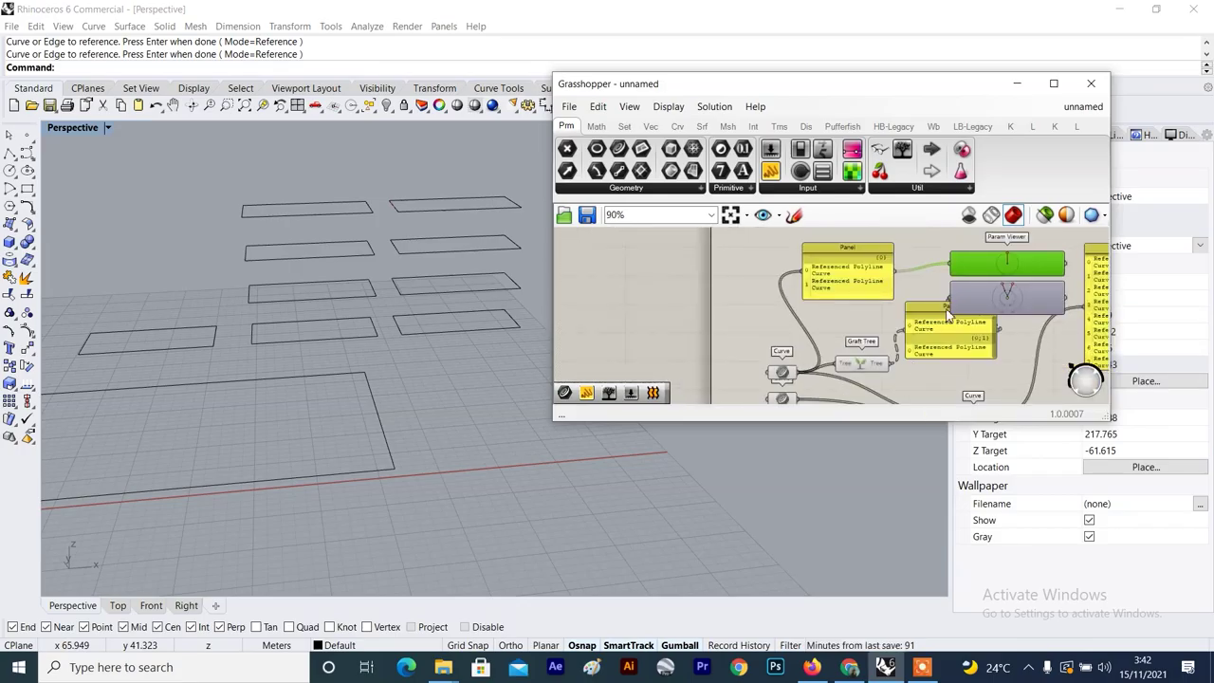
{"action": "scroll", "coordinate": [996, 273], "scroll_direction": "down", "scroll_amount": 2}
{"action": "left_click_drag", "start_coordinate": [1009, 252], "coordinate": [871, 311]}
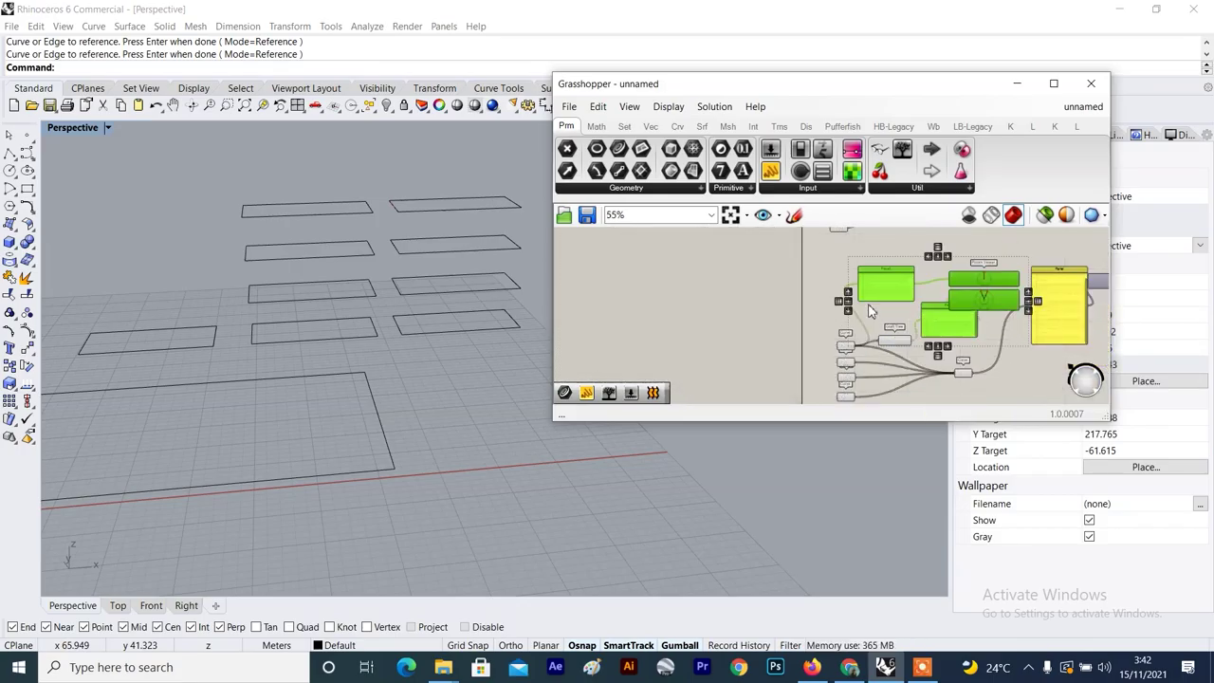
{"action": "scroll", "coordinate": [918, 337], "scroll_direction": "up", "scroll_amount": 2}
Duplicate the Graft Tree component three times, stacking the copies below the original beside the Curve parameters.
{"action": "left_click", "coordinate": [889, 344]}
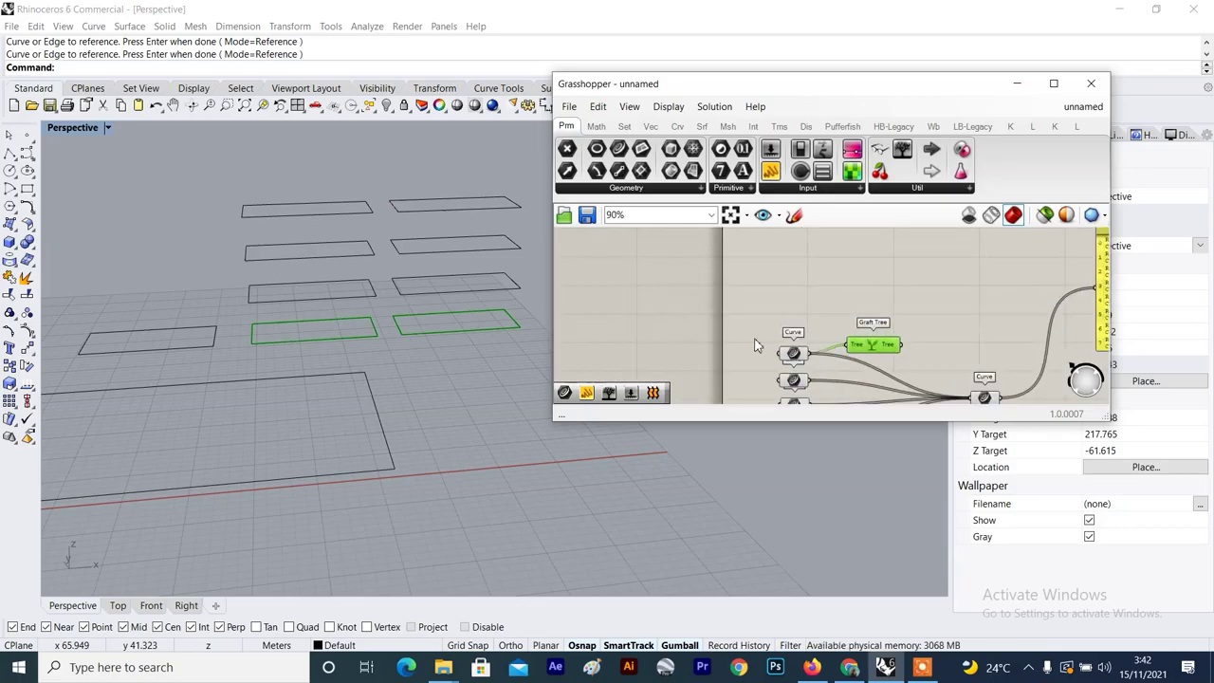
{"action": "scroll", "coordinate": [844, 358], "scroll_direction": "up", "scroll_amount": 2}
{"action": "scroll", "coordinate": [871, 332], "scroll_direction": "down", "scroll_amount": 2}
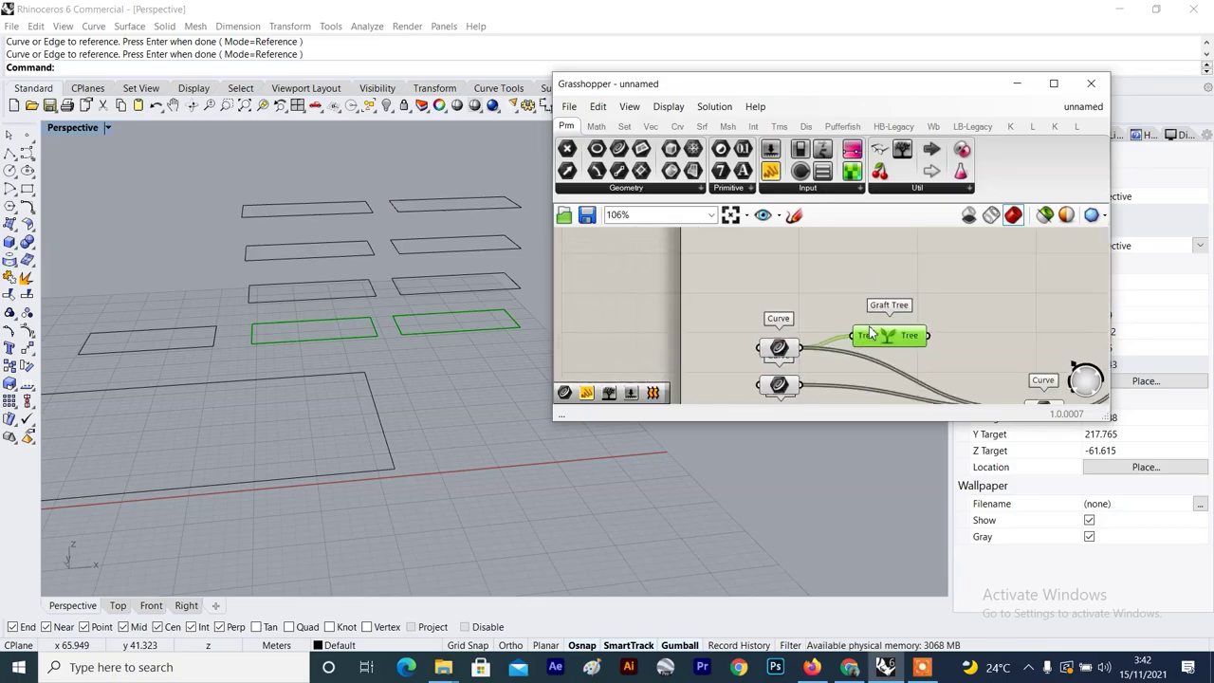
{"action": "scroll", "coordinate": [868, 333], "scroll_direction": "up", "scroll_amount": 2}
{"action": "right_click_drag", "start_coordinate": [868, 355], "coordinate": [872, 285]}
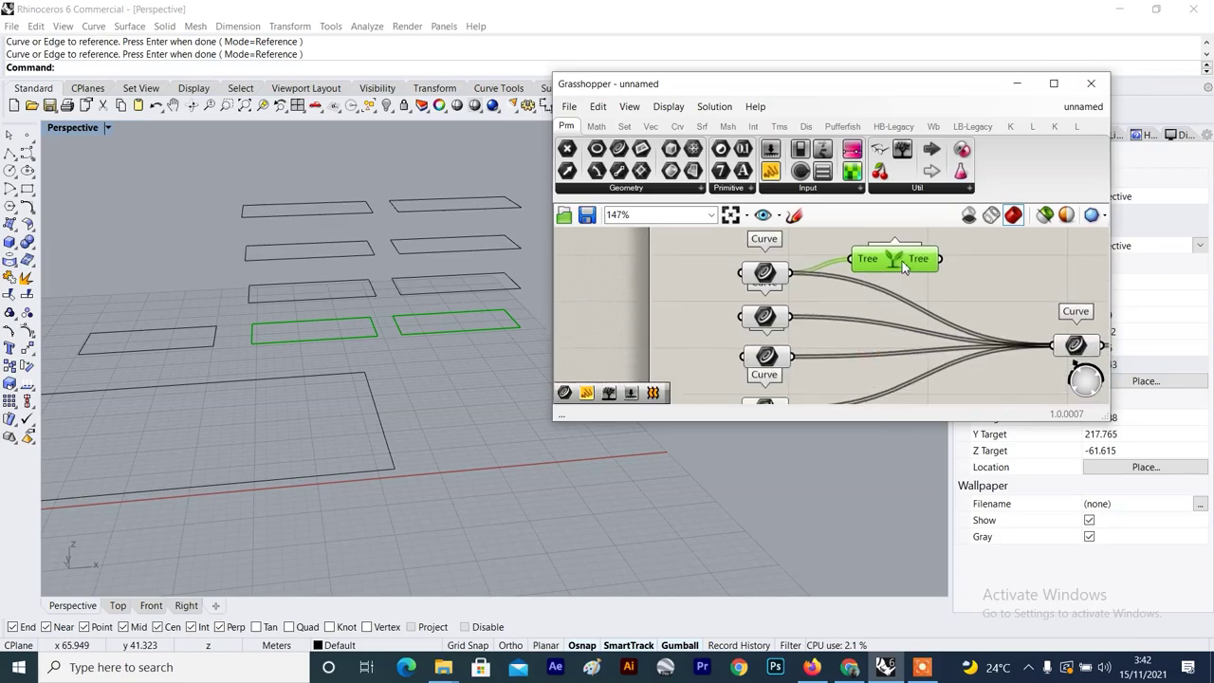
{"action": "left_click_drag", "start_coordinate": [901, 261], "coordinate": [899, 314], "text": "alt"}
{"action": "scroll", "coordinate": [897, 326], "scroll_direction": "down", "scroll_amount": 2}
{"action": "right_click_drag", "start_coordinate": [895, 328], "coordinate": [874, 281]}
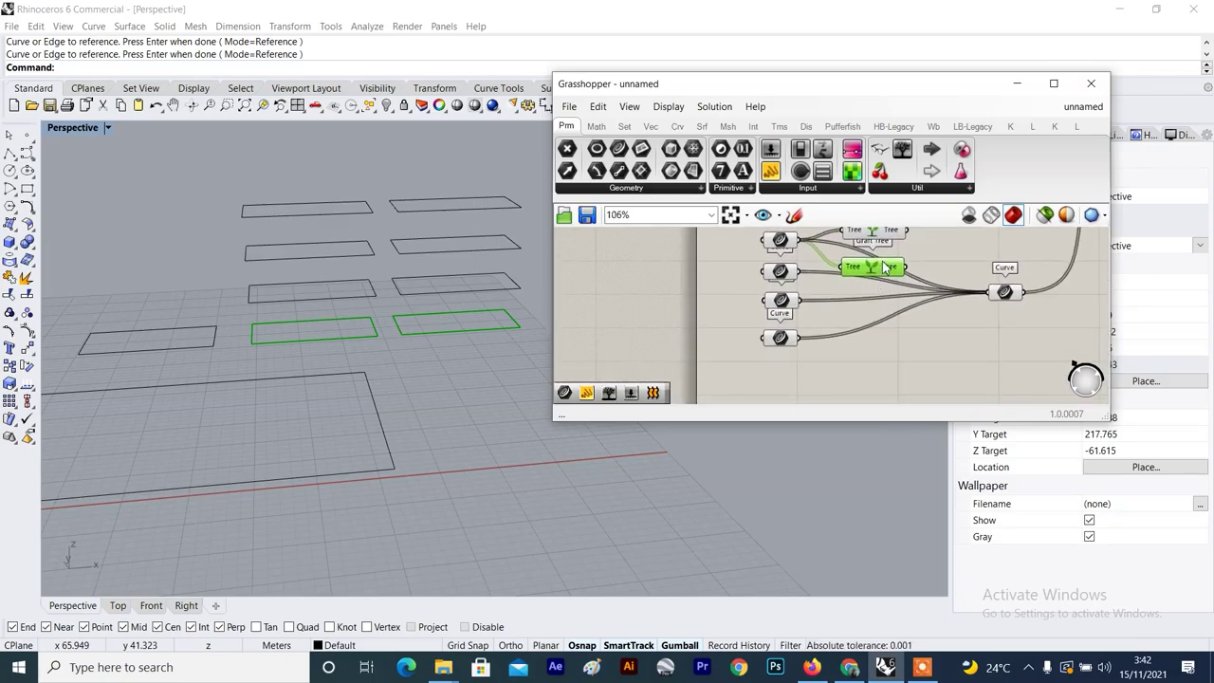
{"action": "left_click_drag", "start_coordinate": [881, 266], "coordinate": [884, 359], "text": "alt"}
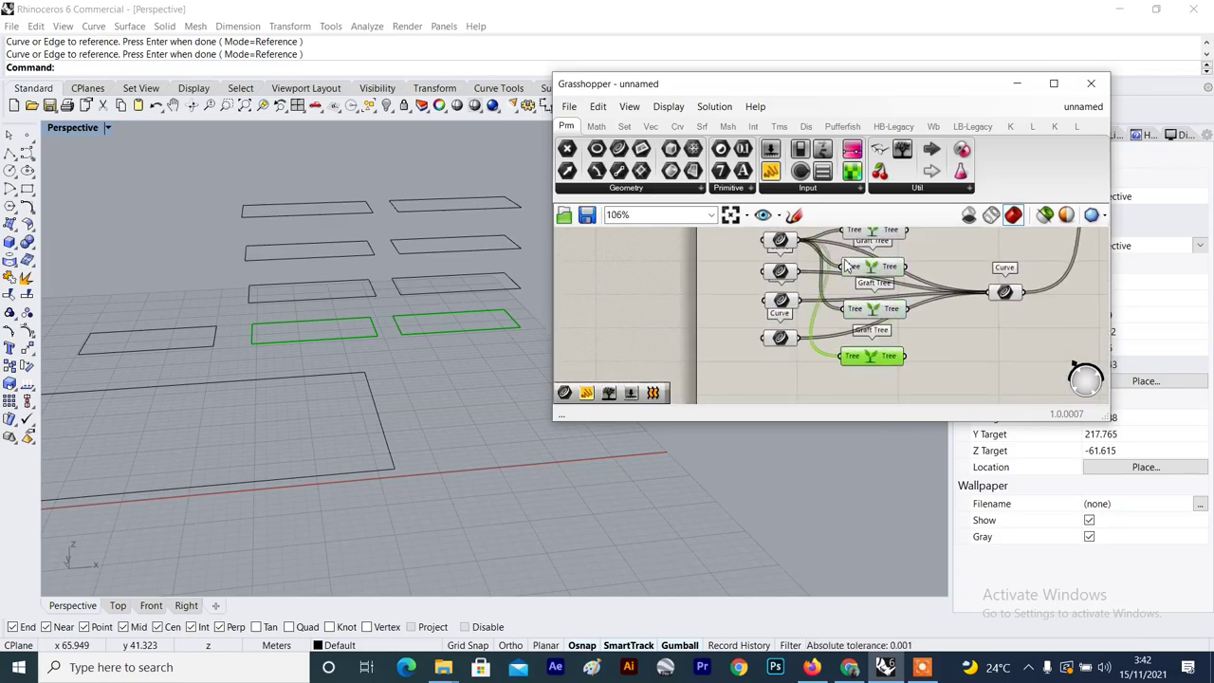
Rewire the Graft Tree copies so the second, third and fourth Curve parameters each feed their own component.
{"action": "right_click_drag", "start_coordinate": [787, 263], "coordinate": [787, 293]}
{"action": "scroll", "coordinate": [787, 293], "scroll_direction": "up", "scroll_amount": 3}
{"action": "scroll", "coordinate": [813, 328], "scroll_direction": "down", "scroll_amount": 1}
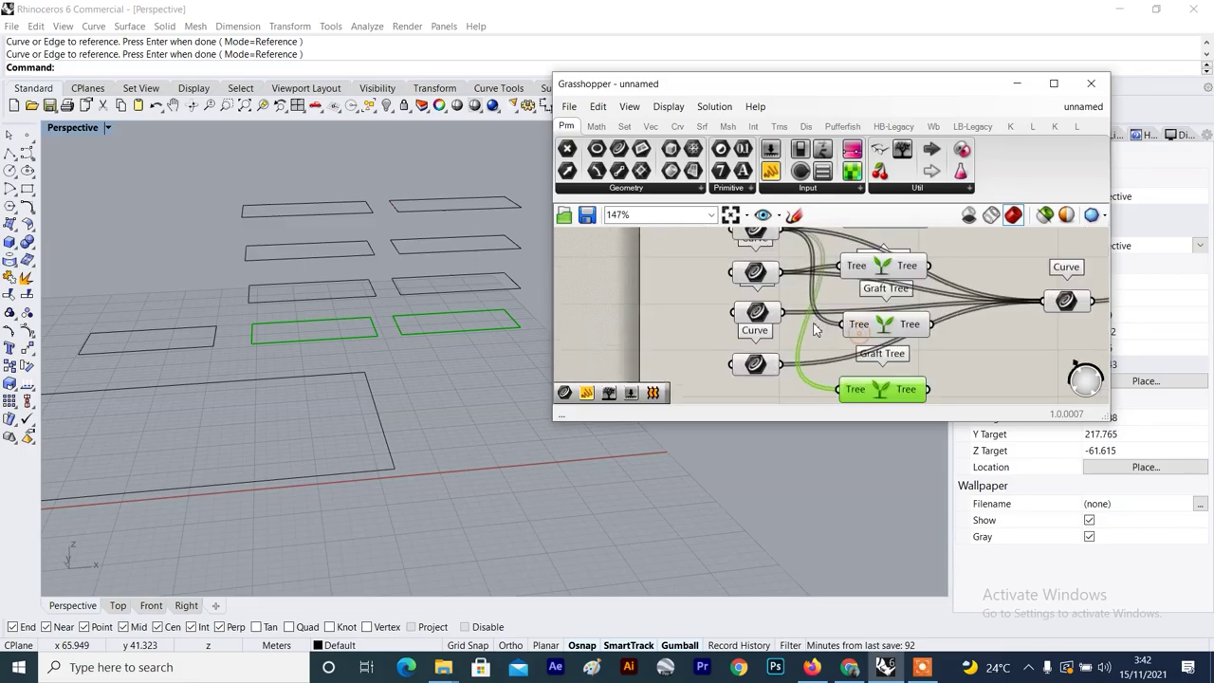
{"action": "left_click_drag", "start_coordinate": [780, 364], "coordinate": [874, 391]}
{"action": "scroll", "coordinate": [875, 391], "scroll_direction": "down", "scroll_amount": 3}
{"action": "scroll", "coordinate": [874, 252], "scroll_direction": "up", "scroll_amount": 2}
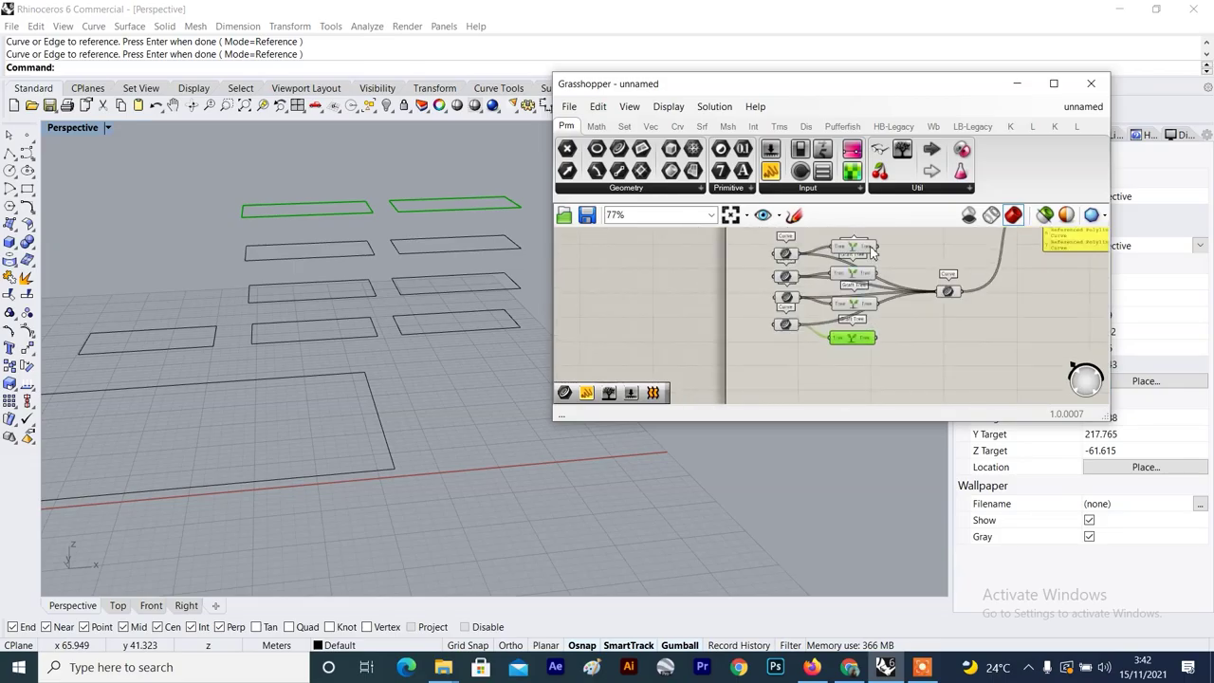
Select all four Graft Tree components and move them together below the combined Curve parameter.
{"action": "left_click", "coordinate": [865, 247]}
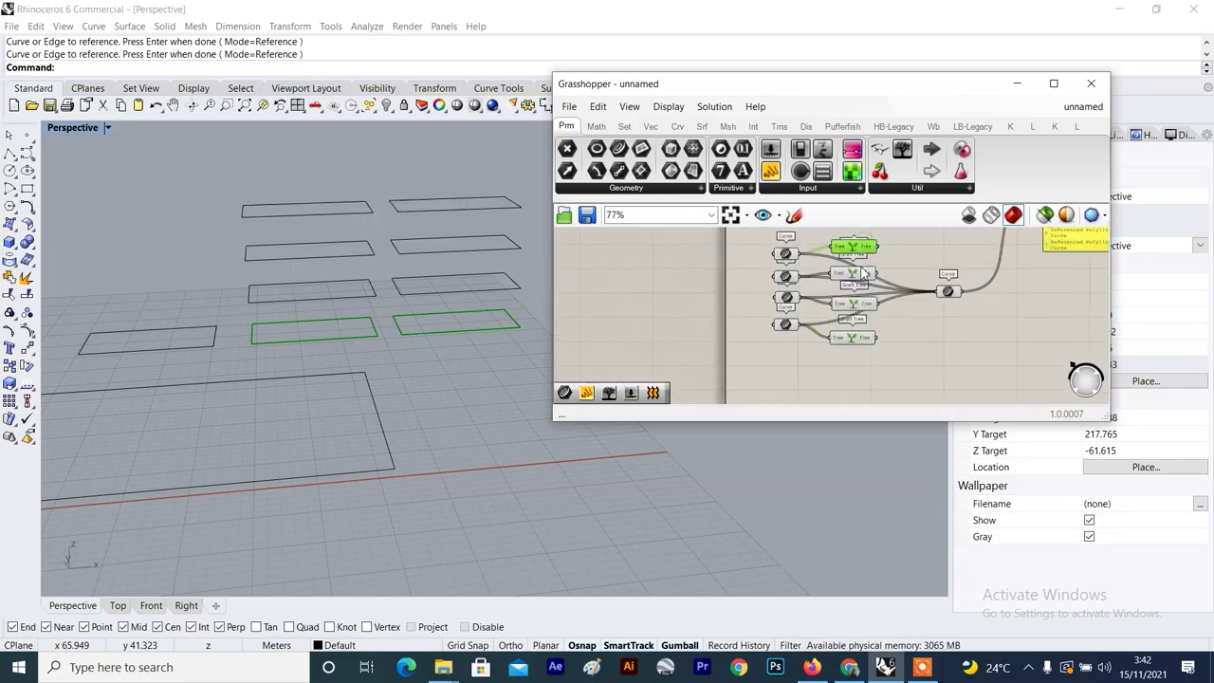
{"action": "left_click", "coordinate": [861, 273], "text": "shift"}
{"action": "left_click", "coordinate": [863, 302], "text": "shift"}
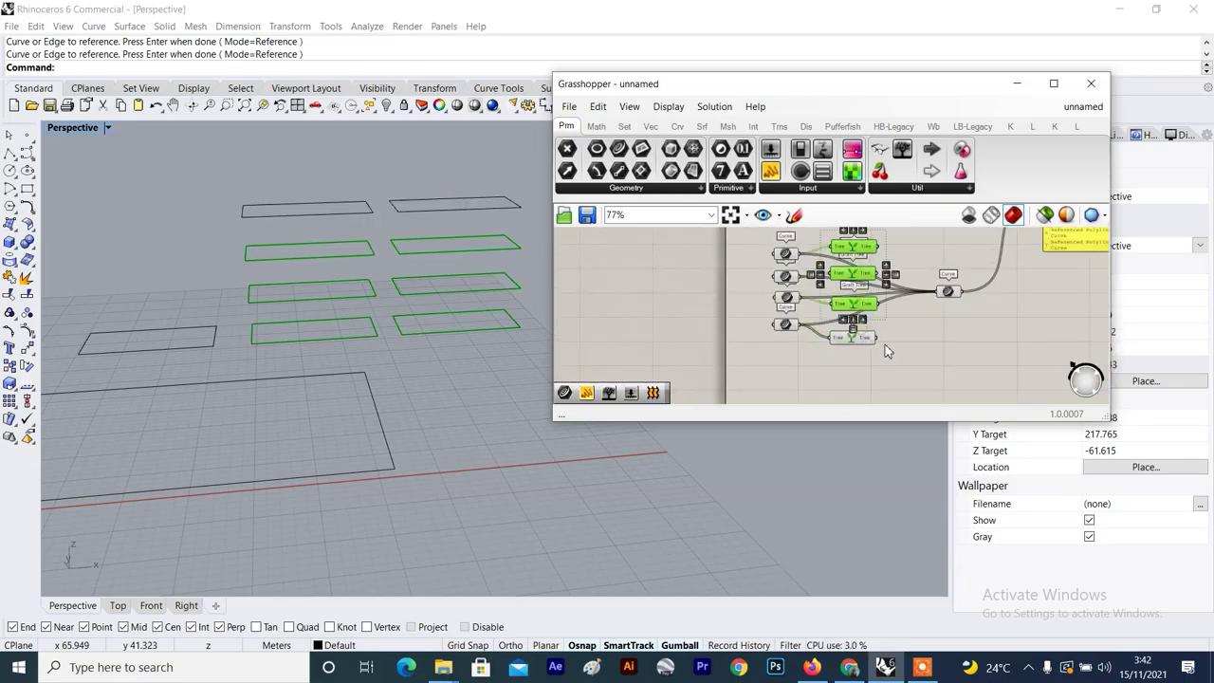
{"action": "right_click_drag", "start_coordinate": [888, 350], "coordinate": [863, 307]}
{"action": "left_click", "coordinate": [847, 334], "text": "shift"}
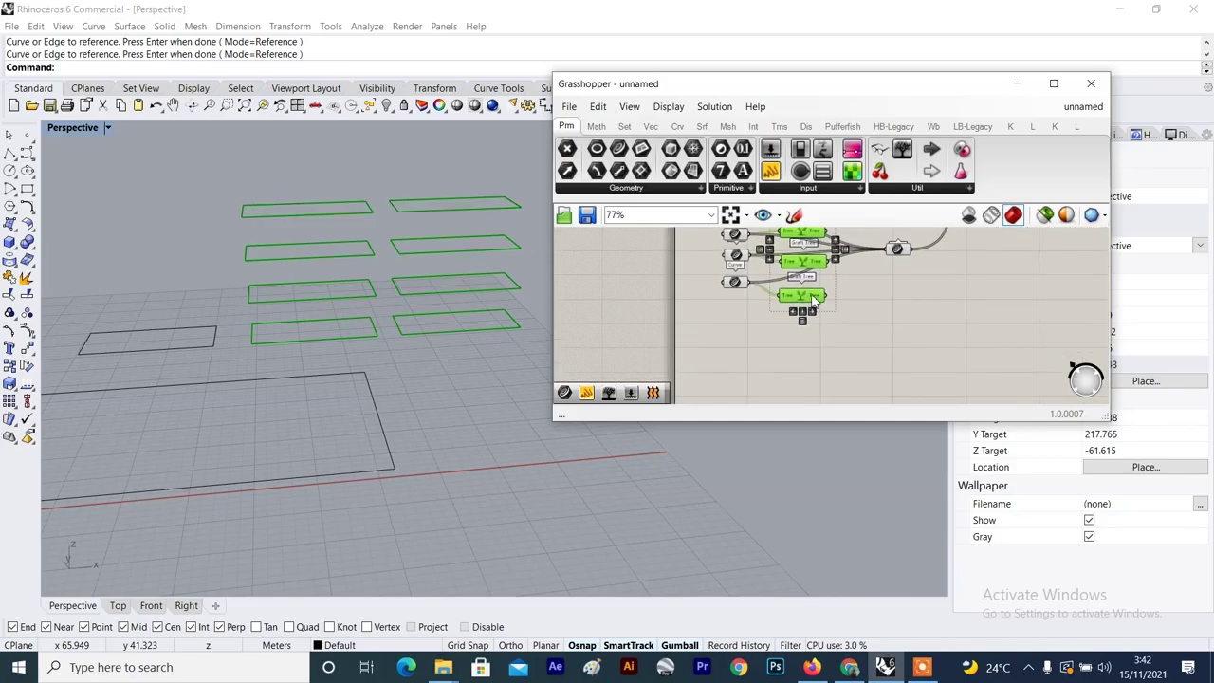
{"action": "left_click_drag", "start_coordinate": [811, 295], "coordinate": [861, 375]}
{"action": "left_click", "coordinate": [965, 287]}
{"action": "scroll", "coordinate": [963, 287], "scroll_direction": "down", "scroll_amount": 2}
{"action": "right_click_drag", "start_coordinate": [955, 293], "coordinate": [839, 330]}
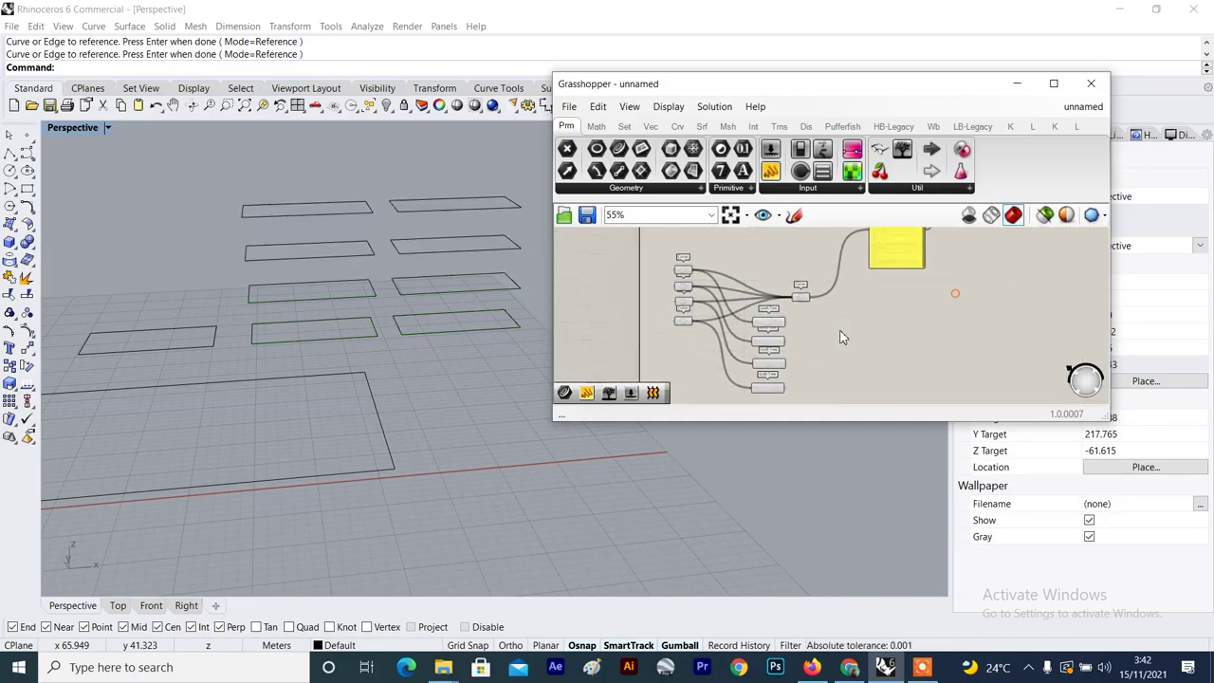
Reposition the combined ungrafted curves' panel and bring its Param Viewer down close beside it.
{"action": "left_click_drag", "start_coordinate": [901, 263], "coordinate": [890, 319]}
{"action": "scroll", "coordinate": [892, 304], "scroll_direction": "up", "scroll_amount": 3}
{"action": "scroll", "coordinate": [891, 305], "scroll_direction": "down", "scroll_amount": 4}
{"action": "right_click_drag", "start_coordinate": [892, 305], "coordinate": [867, 384]}
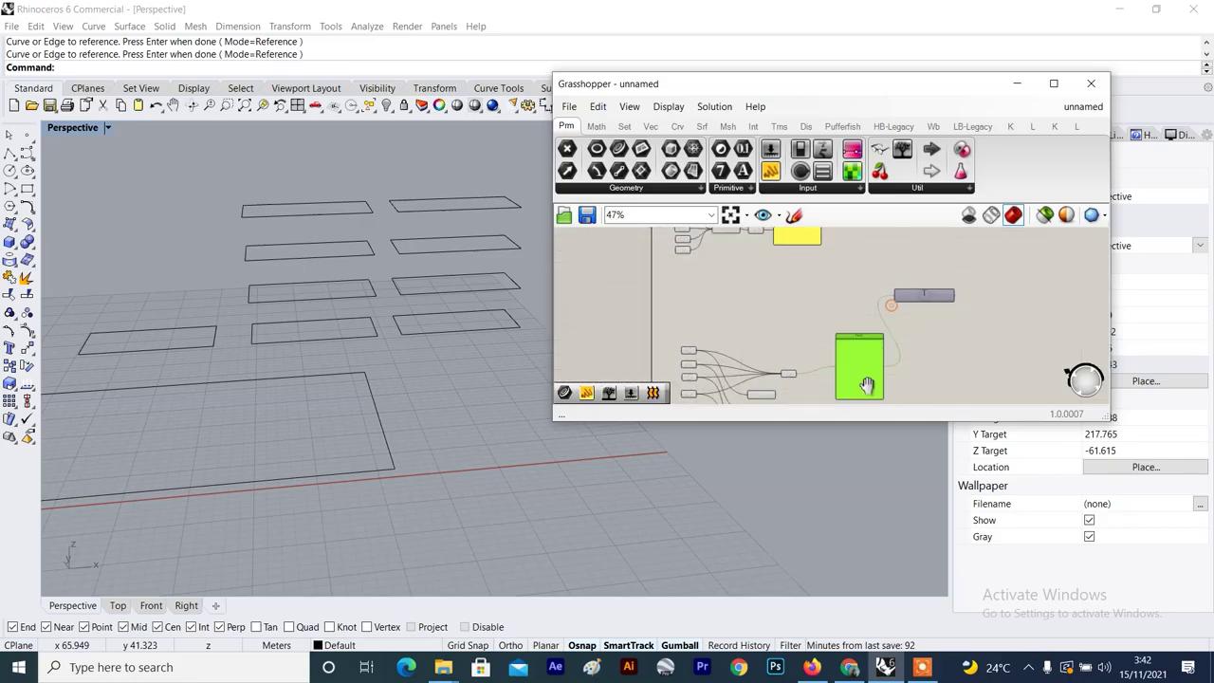
{"action": "left_click_drag", "start_coordinate": [920, 295], "coordinate": [921, 389]}
{"action": "right_click_drag", "start_coordinate": [905, 376], "coordinate": [905, 321]}
{"action": "left_click_drag", "start_coordinate": [911, 337], "coordinate": [872, 286]}
Duplicate the combined Curve parameter beside the Graft Tree components and connect all four grafted outputs to the copy.
{"action": "scroll", "coordinate": [862, 321], "scroll_direction": "up", "scroll_amount": 2}
{"action": "scroll", "coordinate": [744, 337], "scroll_direction": "up", "scroll_amount": 1}
{"action": "right_click_drag", "start_coordinate": [747, 336], "coordinate": [760, 308]}
{"action": "left_click_drag", "start_coordinate": [776, 290], "coordinate": [802, 354], "text": "alt"}
{"action": "scroll", "coordinate": [803, 368], "scroll_direction": "up", "scroll_amount": 2}
{"action": "left_click_drag", "start_coordinate": [738, 309], "coordinate": [778, 350]}
{"action": "right_click_drag", "start_coordinate": [772, 382], "coordinate": [775, 340]}
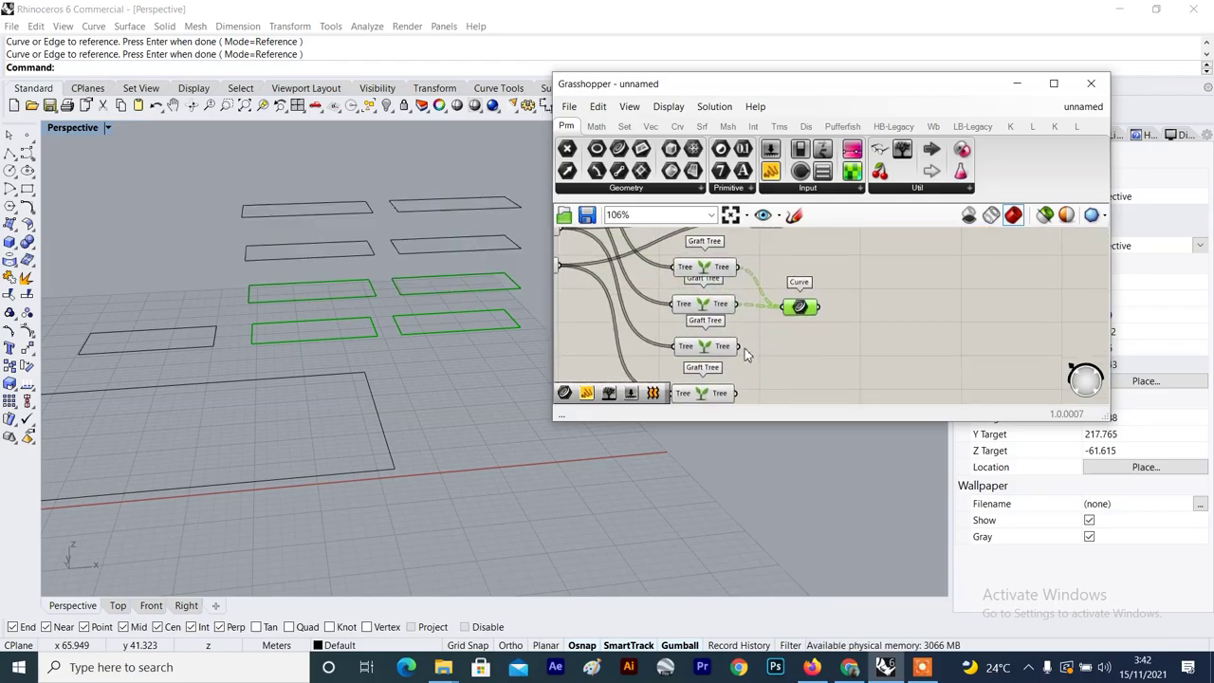
{"action": "left_click_drag", "start_coordinate": [742, 347], "coordinate": [784, 316], "text": "shift"}
{"action": "left_click_drag", "start_coordinate": [747, 396], "coordinate": [784, 315], "text": "shift"}
Add a Panel beside the grafted Curve parameter and connect the parameter's output to it.
{"action": "scroll", "coordinate": [839, 323], "scroll_direction": "down", "scroll_amount": 2}
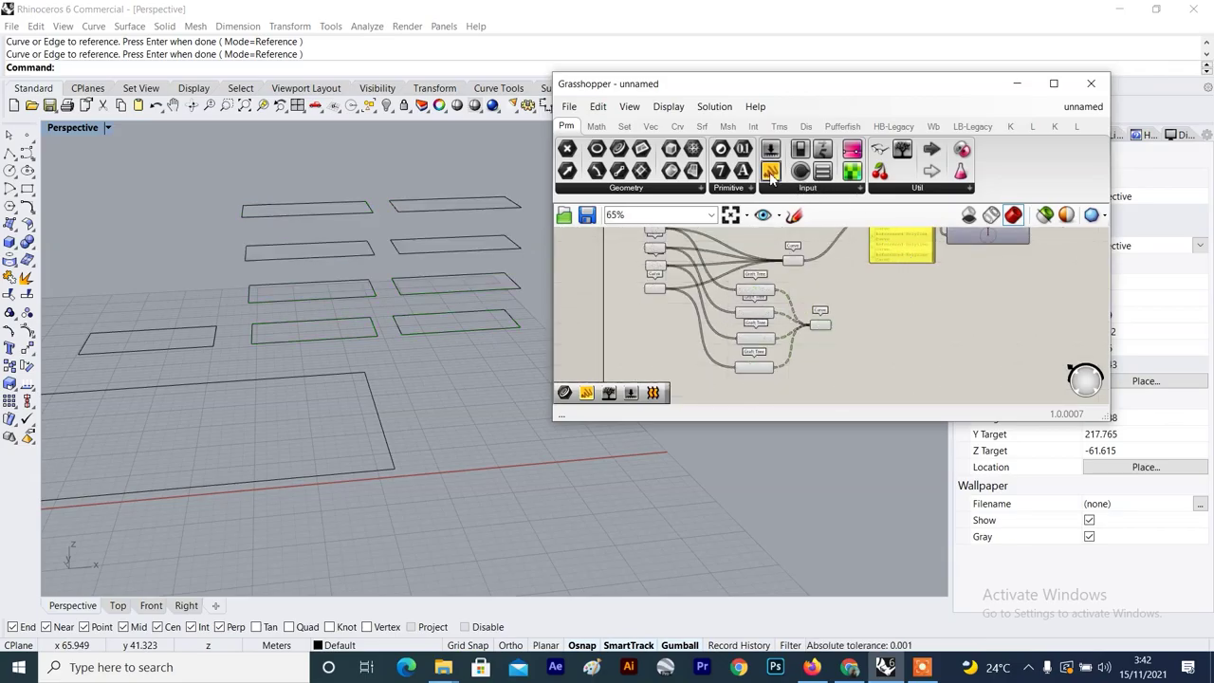
{"action": "left_click_drag", "start_coordinate": [771, 176], "coordinate": [878, 303]}
{"action": "scroll", "coordinate": [834, 322], "scroll_direction": "up", "scroll_amount": 4}
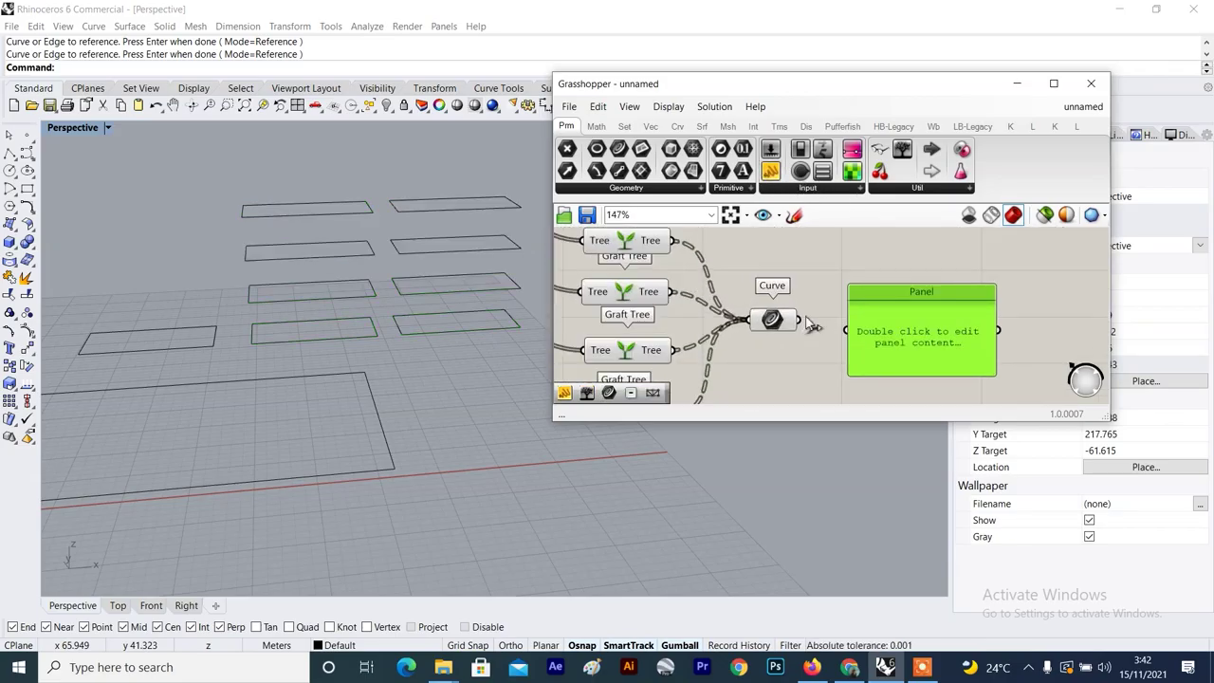
{"action": "left_click_drag", "start_coordinate": [810, 323], "coordinate": [847, 330]}
Move the combined ungrafted curves' panel down, closer to the level of its Curve parameter.
{"action": "scroll", "coordinate": [924, 335], "scroll_direction": "down", "scroll_amount": 2}
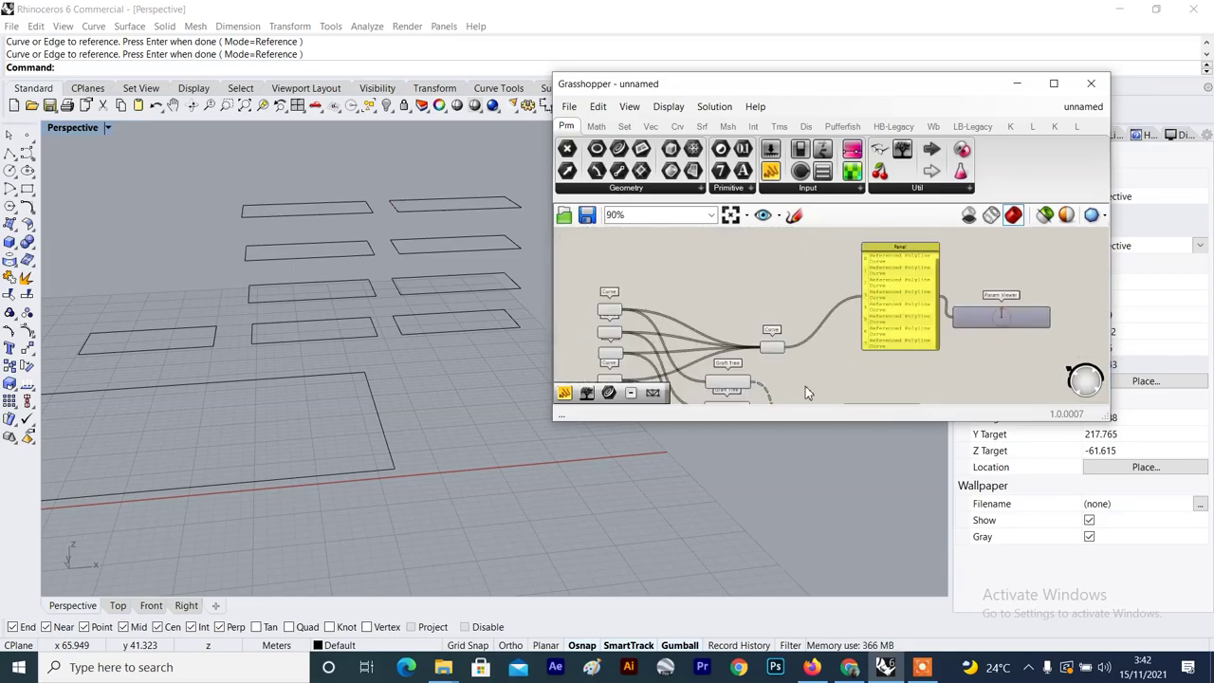
{"action": "scroll", "coordinate": [806, 391], "scroll_direction": "up", "scroll_amount": 2}
{"action": "scroll", "coordinate": [899, 375], "scroll_direction": "down", "scroll_amount": 4}
{"action": "scroll", "coordinate": [949, 266], "scroll_direction": "up", "scroll_amount": 3}
{"action": "left_click", "coordinate": [918, 305]}
{"action": "scroll", "coordinate": [916, 303], "scroll_direction": "down", "scroll_amount": 4}
{"action": "right_click_drag", "start_coordinate": [914, 300], "coordinate": [902, 352]}
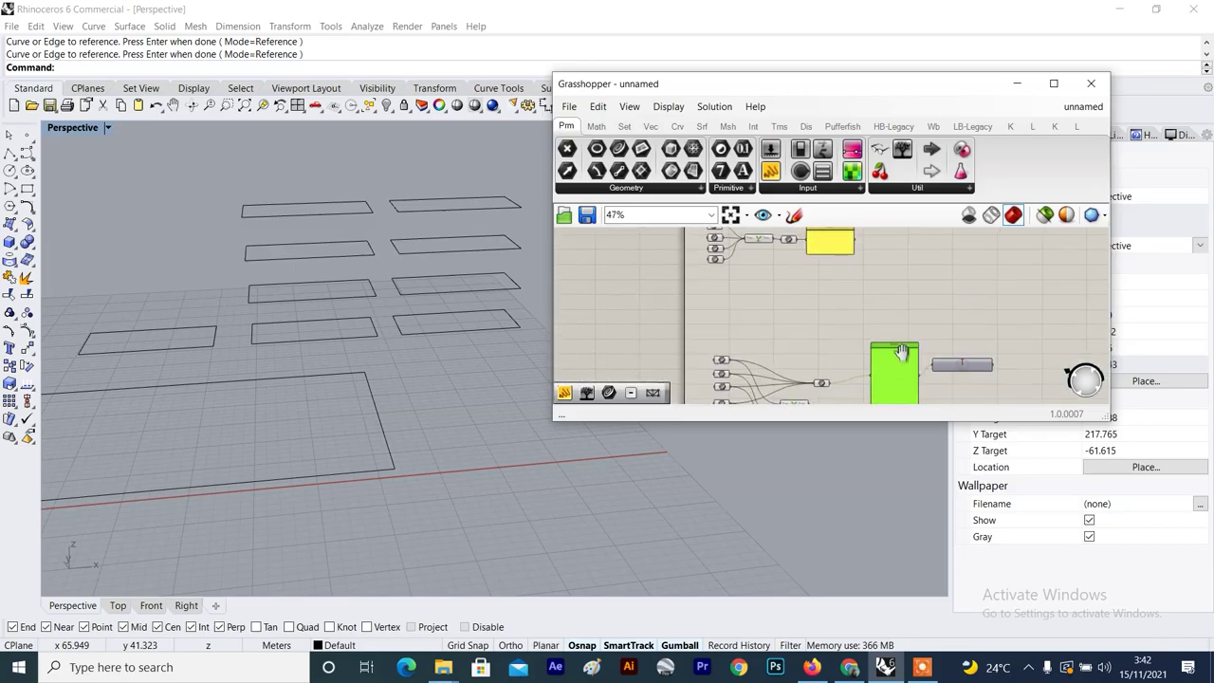
Examine the combined ungrafted curves' panel alongside the Graft Tree components below it.
{"action": "scroll", "coordinate": [900, 353], "scroll_direction": "up", "scroll_amount": 5}
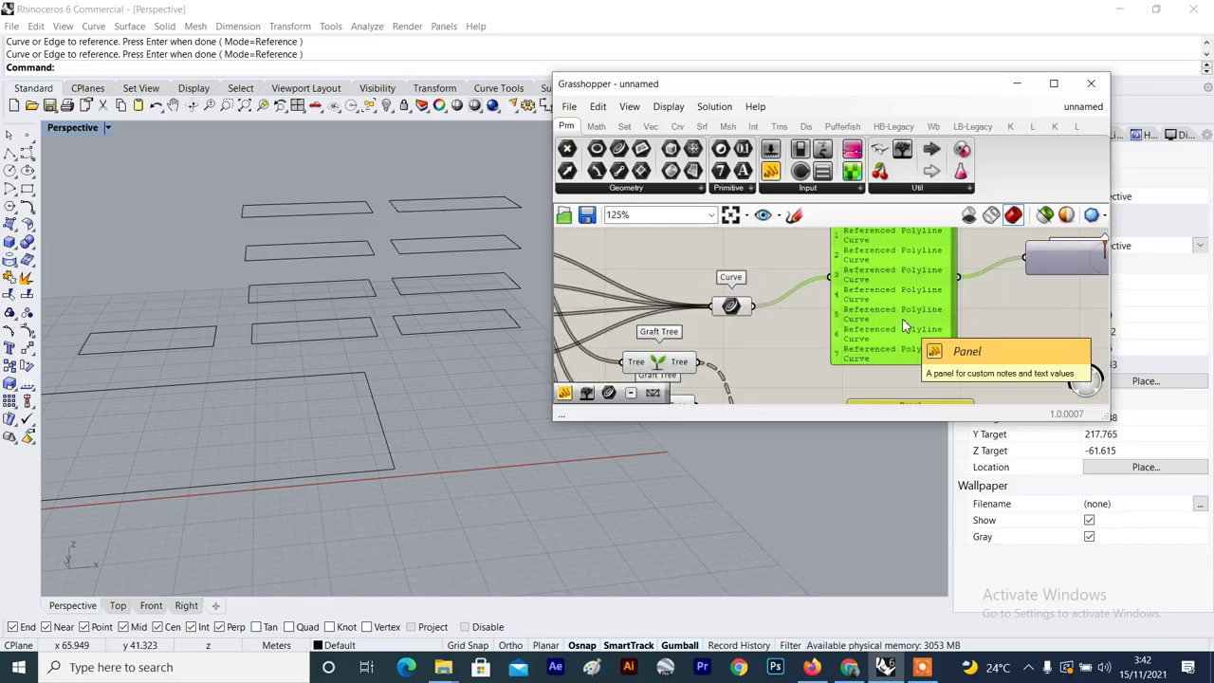
{"action": "scroll", "coordinate": [903, 326], "scroll_direction": "down", "scroll_amount": 5}
{"action": "scroll", "coordinate": [736, 383], "scroll_direction": "up", "scroll_amount": 6}
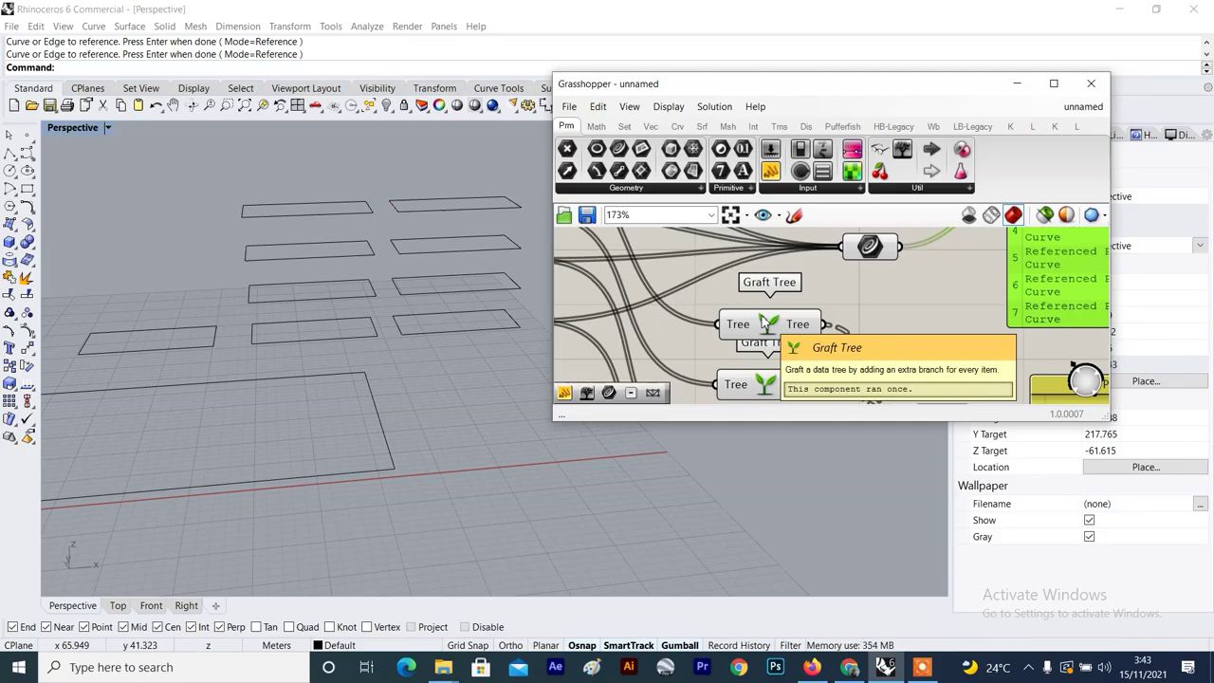
{"action": "scroll", "coordinate": [767, 324], "scroll_direction": "down", "scroll_amount": 5}
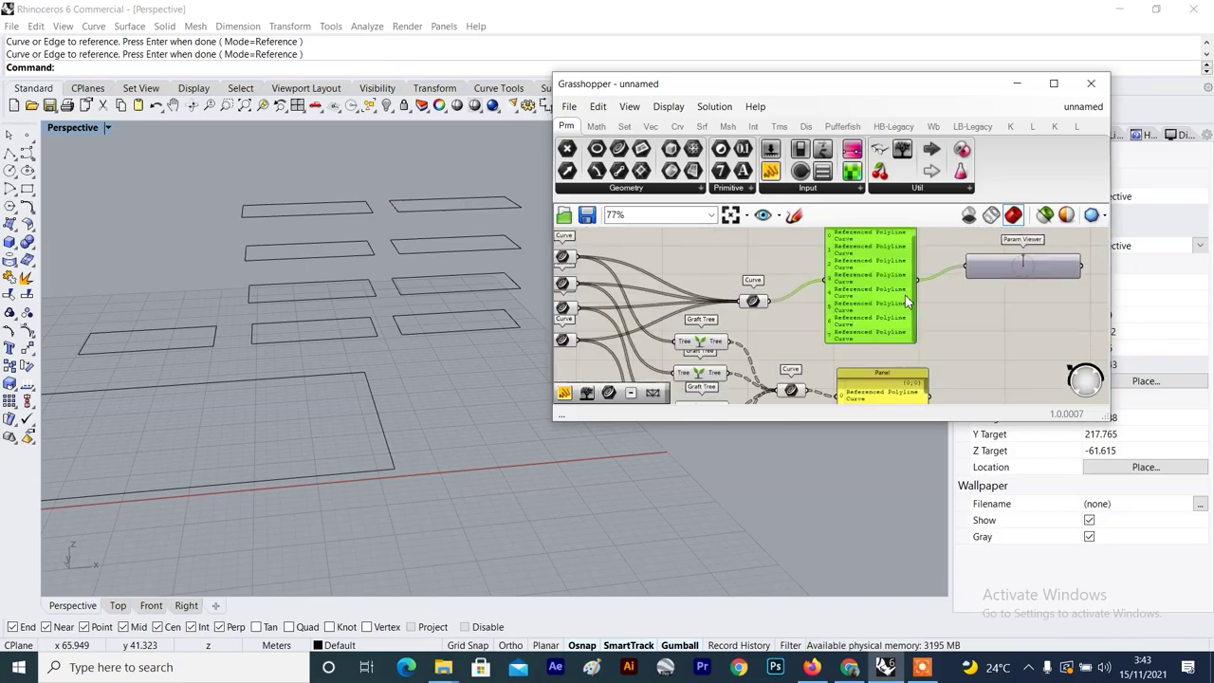
{"action": "scroll", "coordinate": [907, 301], "scroll_direction": "up", "scroll_amount": 3}
{"action": "scroll", "coordinate": [905, 304], "scroll_direction": "down", "scroll_amount": 3}
{"action": "scroll", "coordinate": [912, 285], "scroll_direction": "up", "scroll_amount": 5}
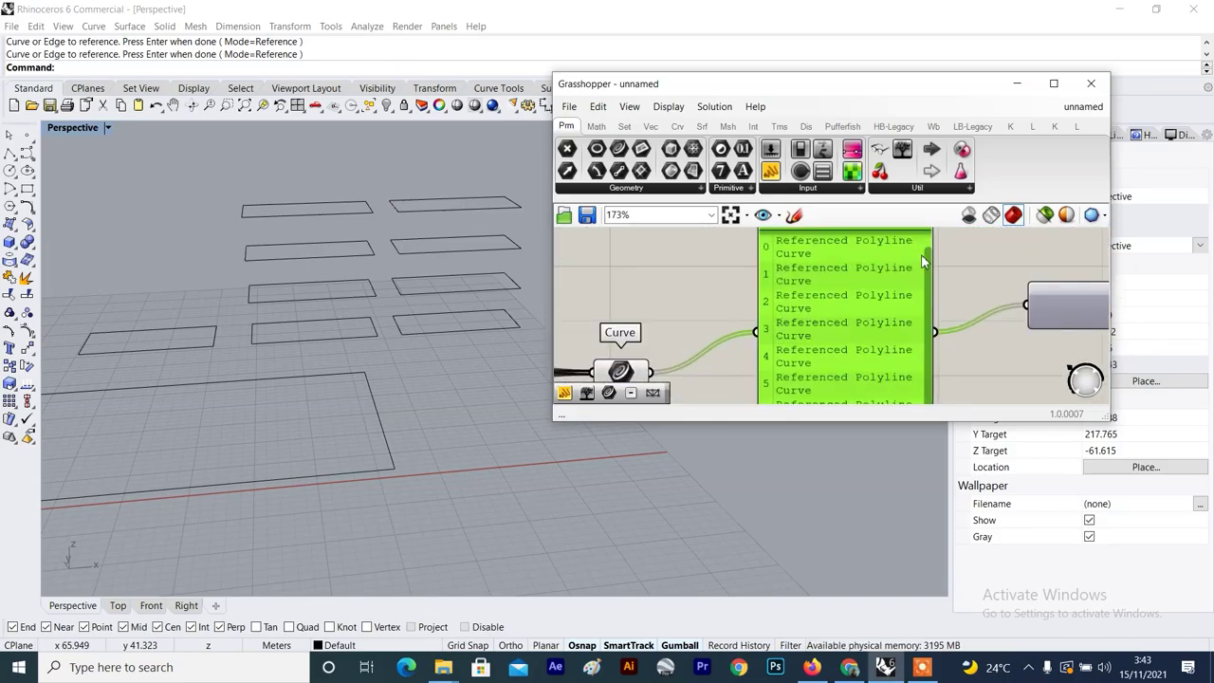
{"action": "scroll", "coordinate": [915, 280], "scroll_direction": "down", "scroll_amount": 4}
{"action": "scroll", "coordinate": [908, 308], "scroll_direction": "up", "scroll_amount": 3}
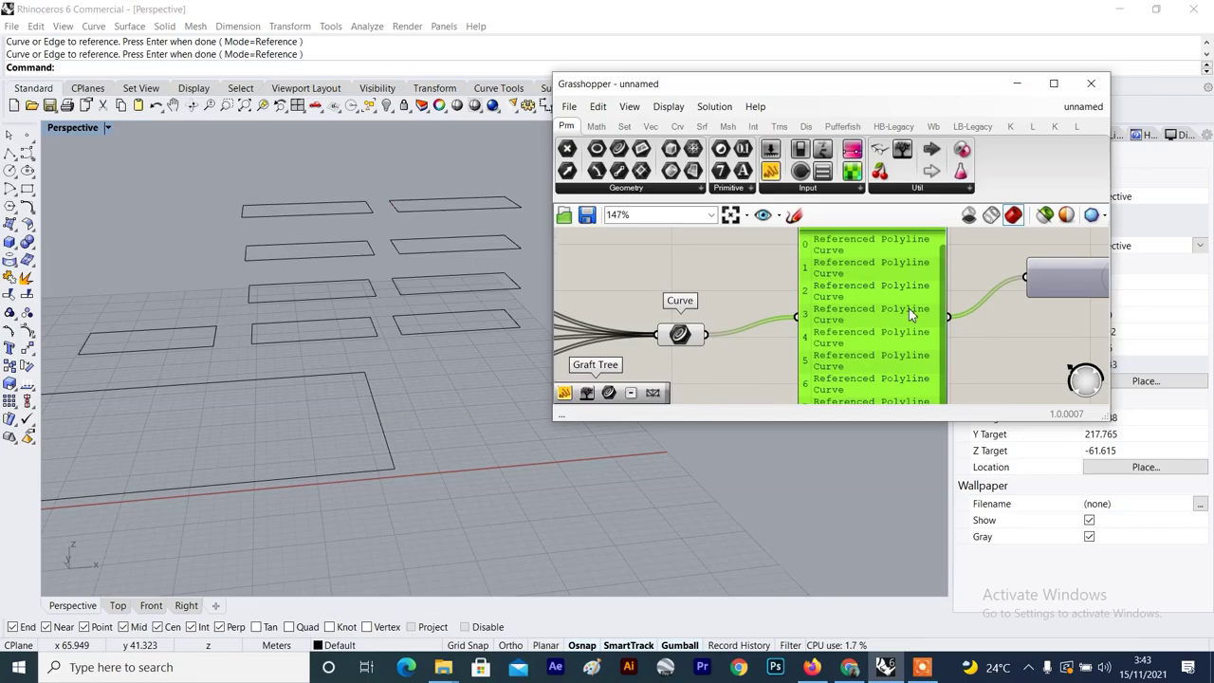
{"action": "scroll", "coordinate": [909, 308], "scroll_direction": "down", "scroll_amount": 3}
Highlight the rectangles held by the combined ungrafted Curve parameter and inspect the branch path and item list in its panel.
{"action": "left_click", "coordinate": [726, 325]}
{"action": "scroll", "coordinate": [764, 319], "scroll_direction": "down", "scroll_amount": 3}
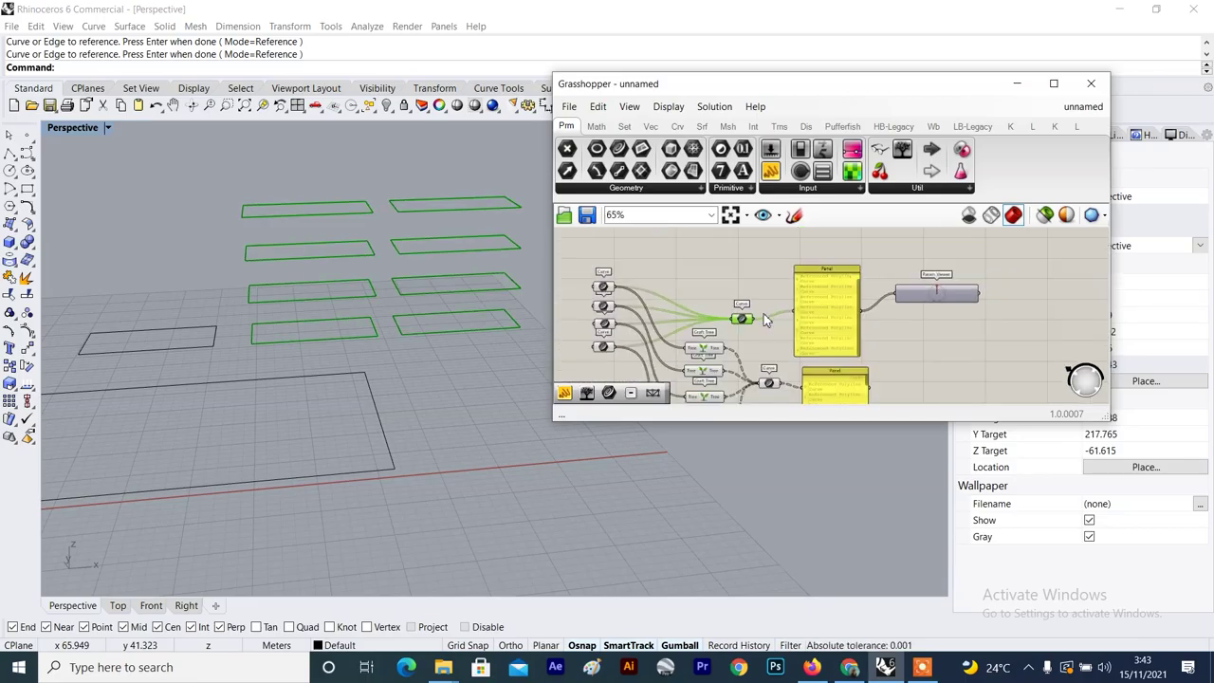
{"action": "scroll", "coordinate": [772, 317], "scroll_direction": "up", "scroll_amount": 2}
{"action": "left_click", "coordinate": [875, 305]}
{"action": "scroll", "coordinate": [892, 294], "scroll_direction": "up", "scroll_amount": 2}
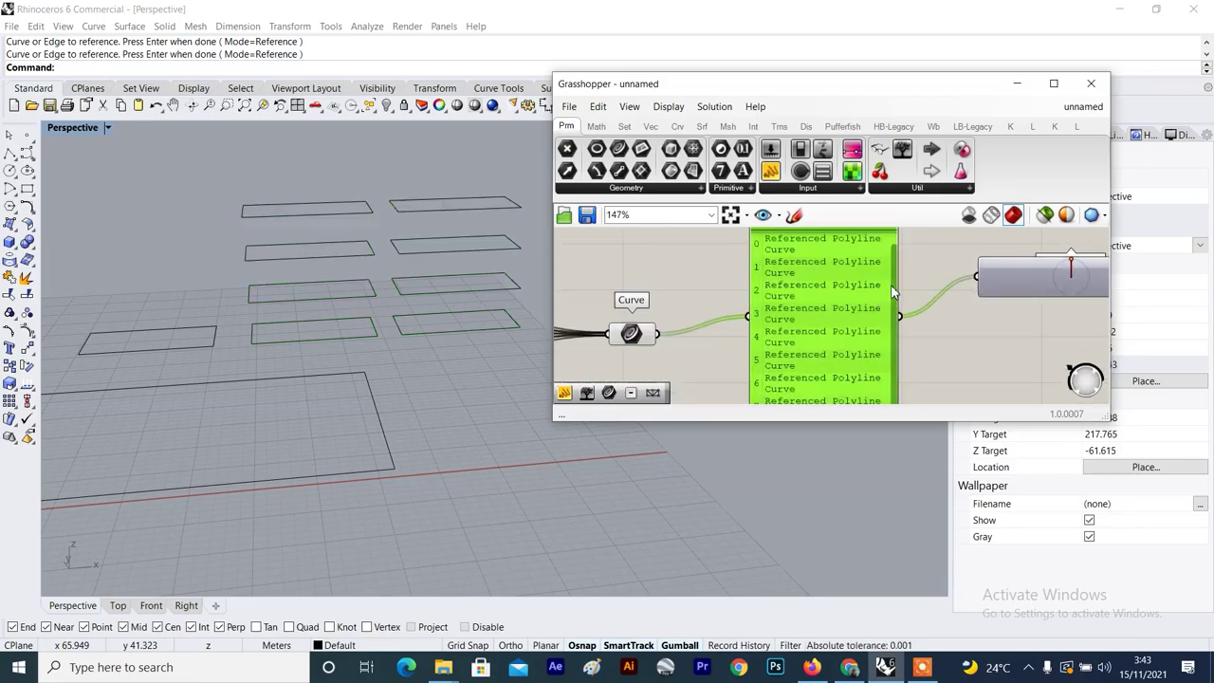
{"action": "scroll", "coordinate": [868, 270], "scroll_direction": "up", "scroll_amount": 6}
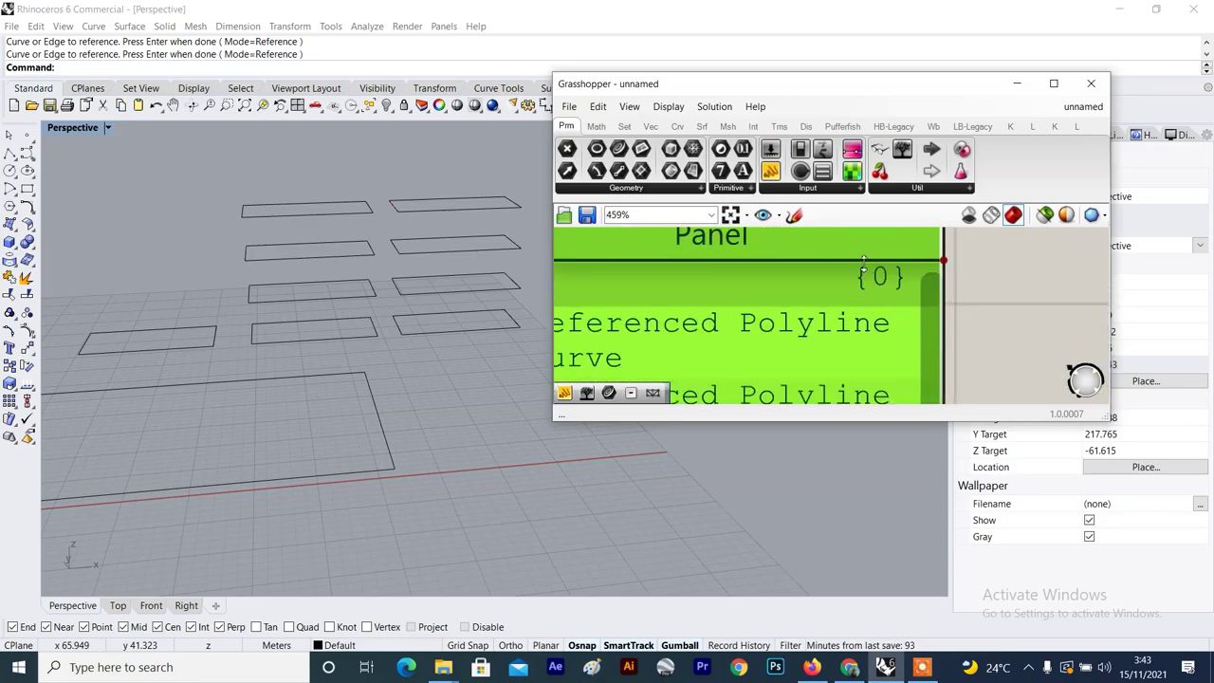
{"action": "scroll", "coordinate": [873, 284], "scroll_direction": "down", "scroll_amount": 7}
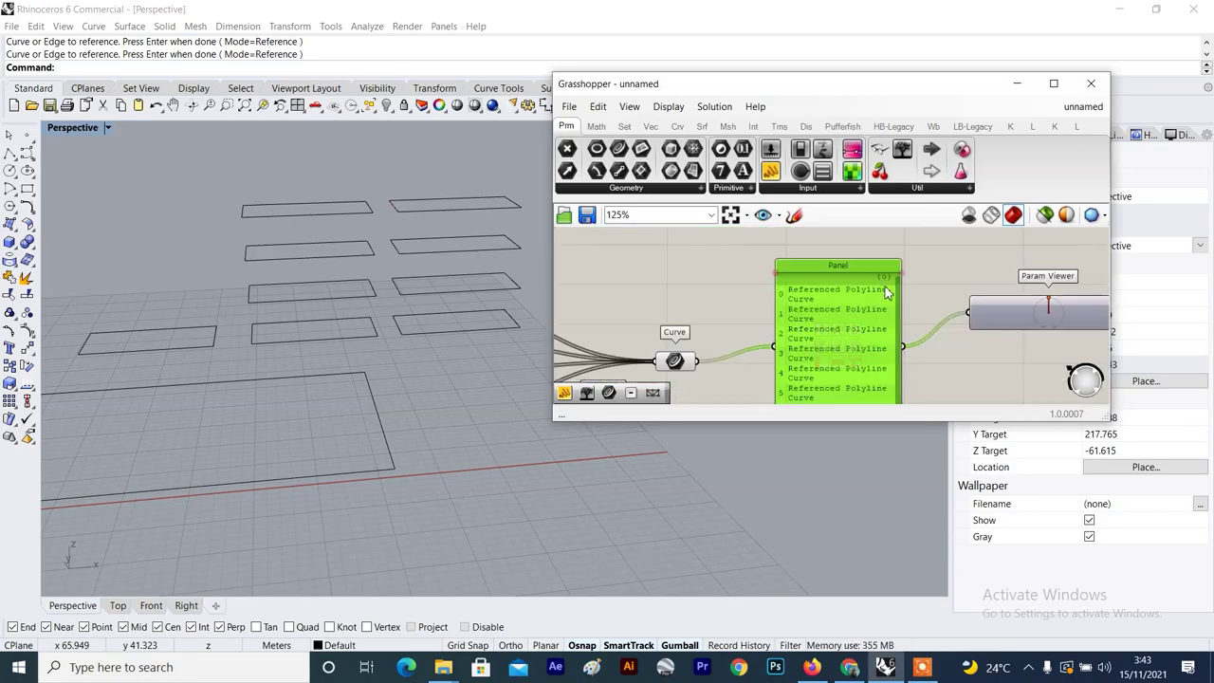
{"action": "scroll", "coordinate": [849, 299], "scroll_direction": "up", "scroll_amount": 1}
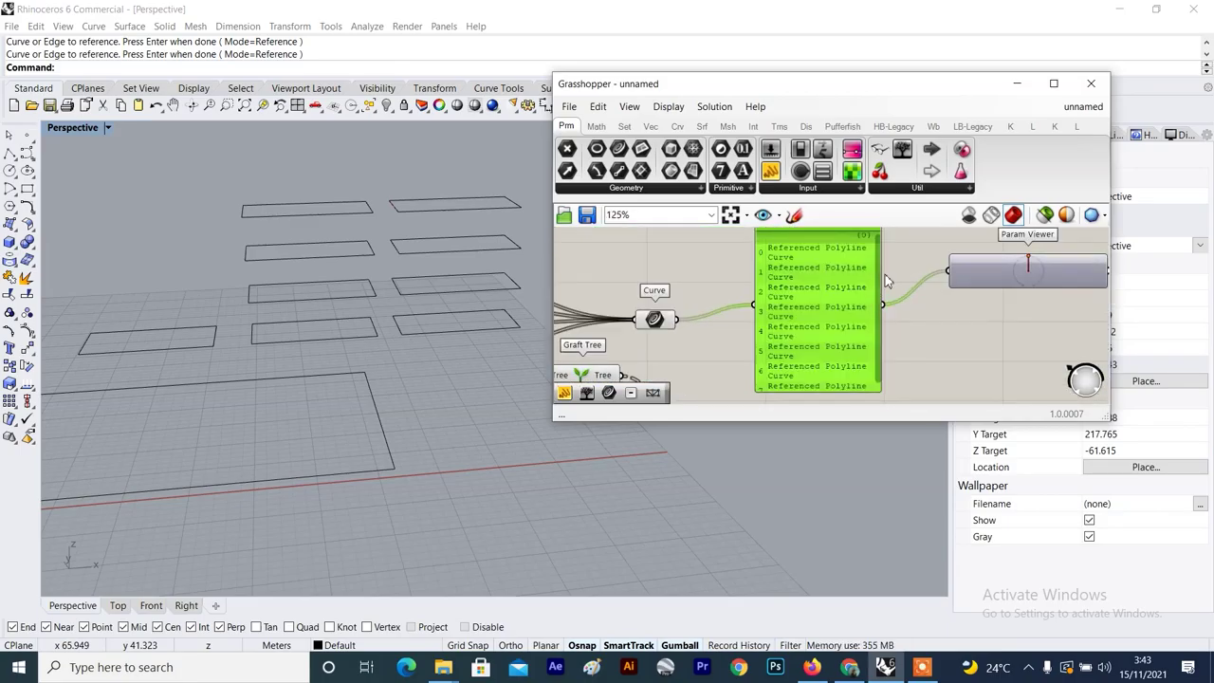
{"action": "mouse_move", "coordinate": [879, 282]}
{"action": "left_mouse_down"}
{"action": "mouse_move", "coordinate": [879, 300]}
{"action": "mouse_move", "coordinate": [881, 278]}
{"action": "left_mouse_up"}
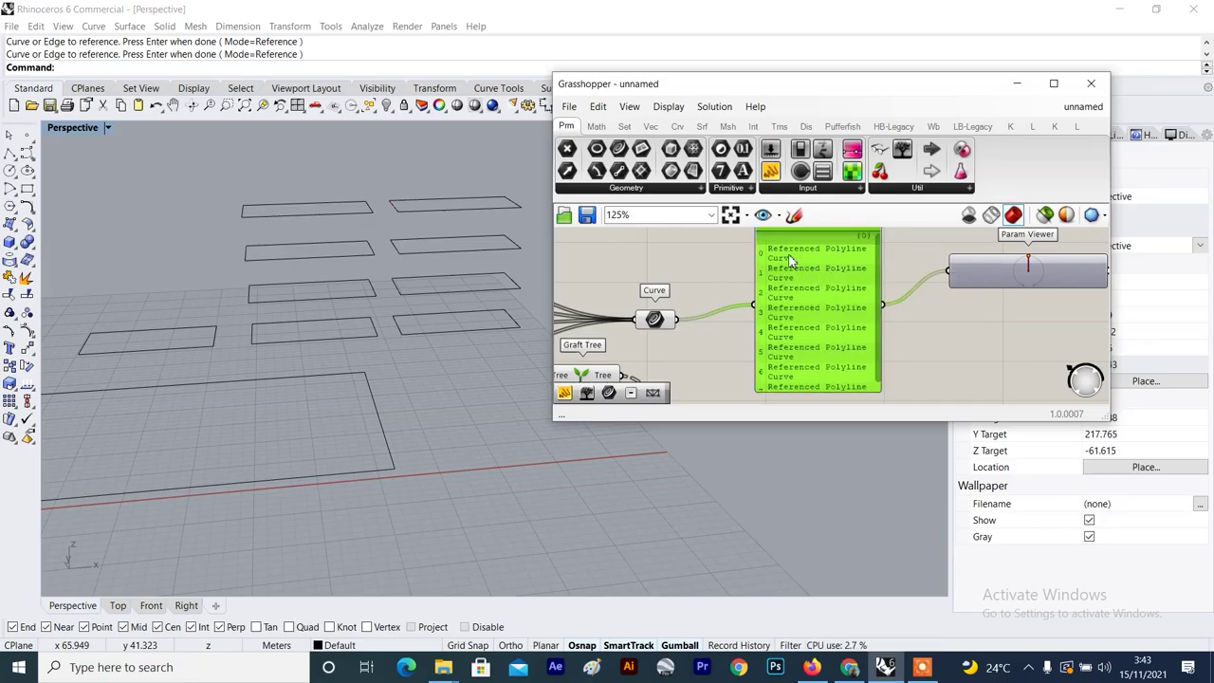
{"action": "left_click_drag", "start_coordinate": [880, 272], "coordinate": [882, 266]}
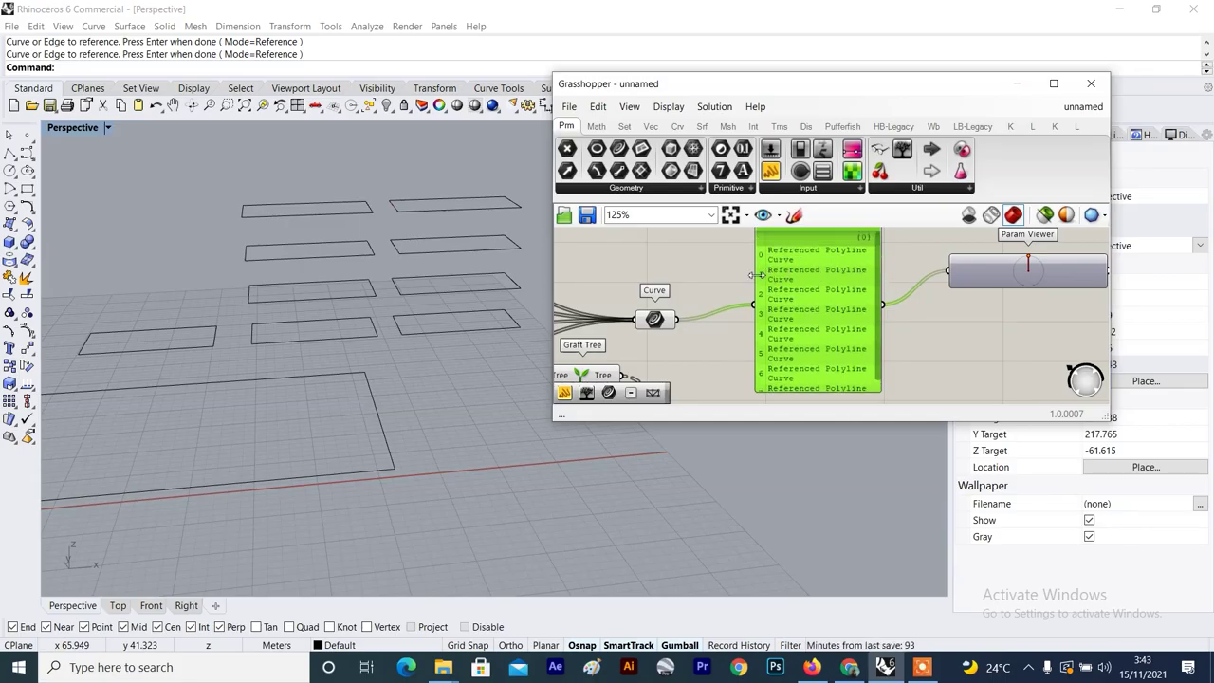
{"action": "scroll", "coordinate": [872, 268], "scroll_direction": "down", "scroll_amount": 3}
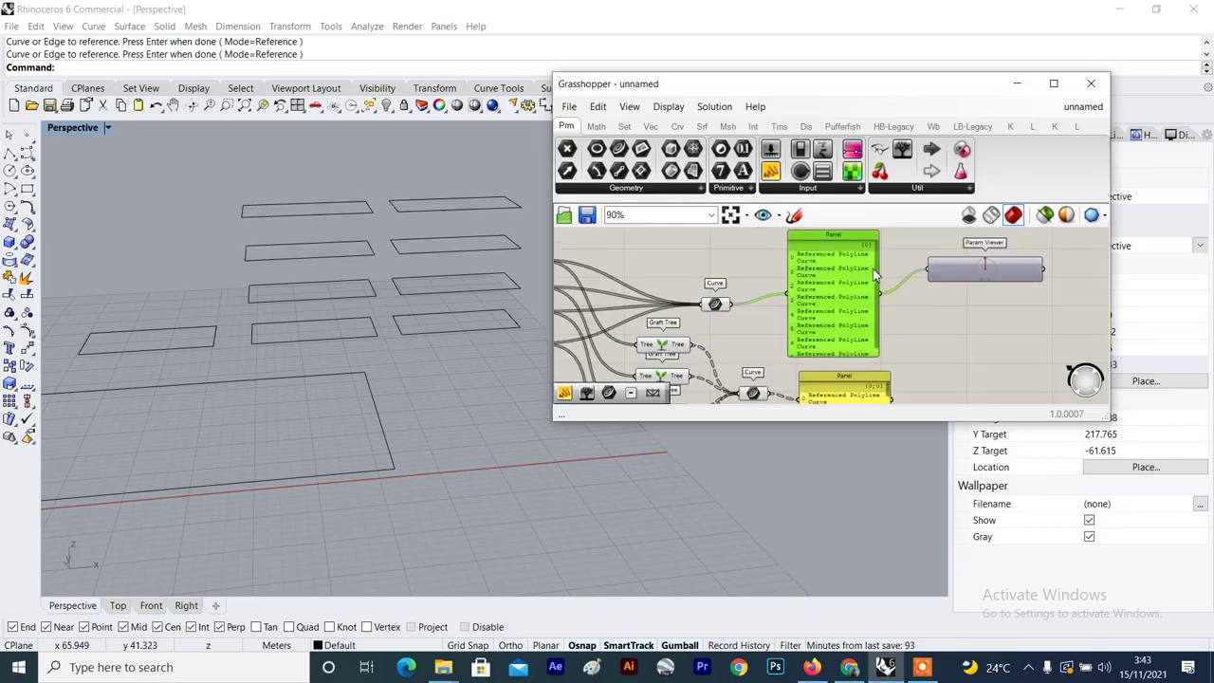
{"action": "scroll", "coordinate": [889, 275], "scroll_direction": "up", "scroll_amount": 1}
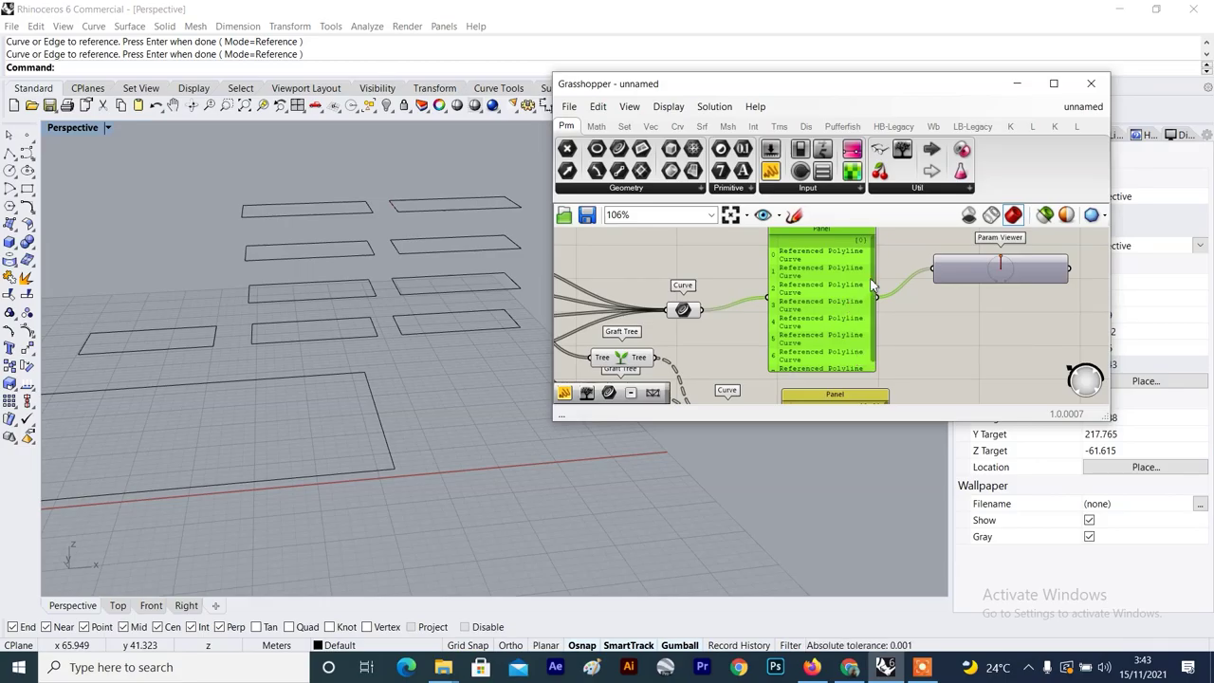
{"action": "scroll", "coordinate": [842, 286], "scroll_direction": "down", "scroll_amount": 4}
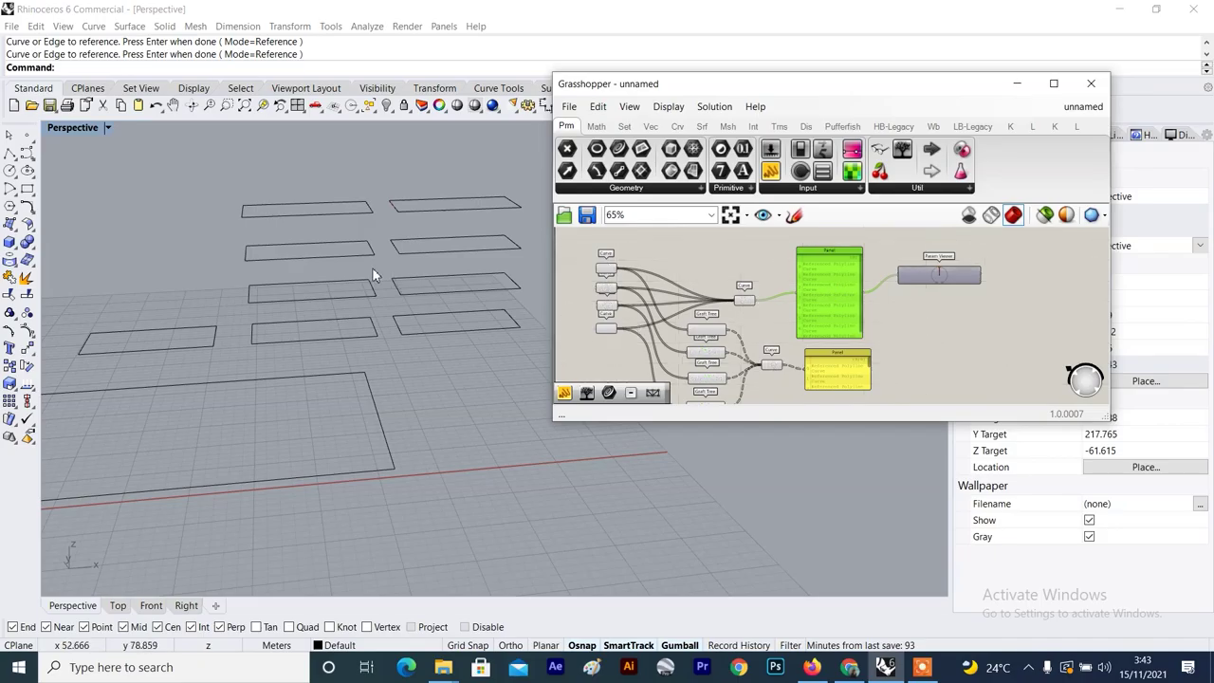
Enlarge the combined grafted curves' panel downward to fit the item lists of both branches.
{"action": "scroll", "coordinate": [853, 313], "scroll_direction": "down", "scroll_amount": 3}
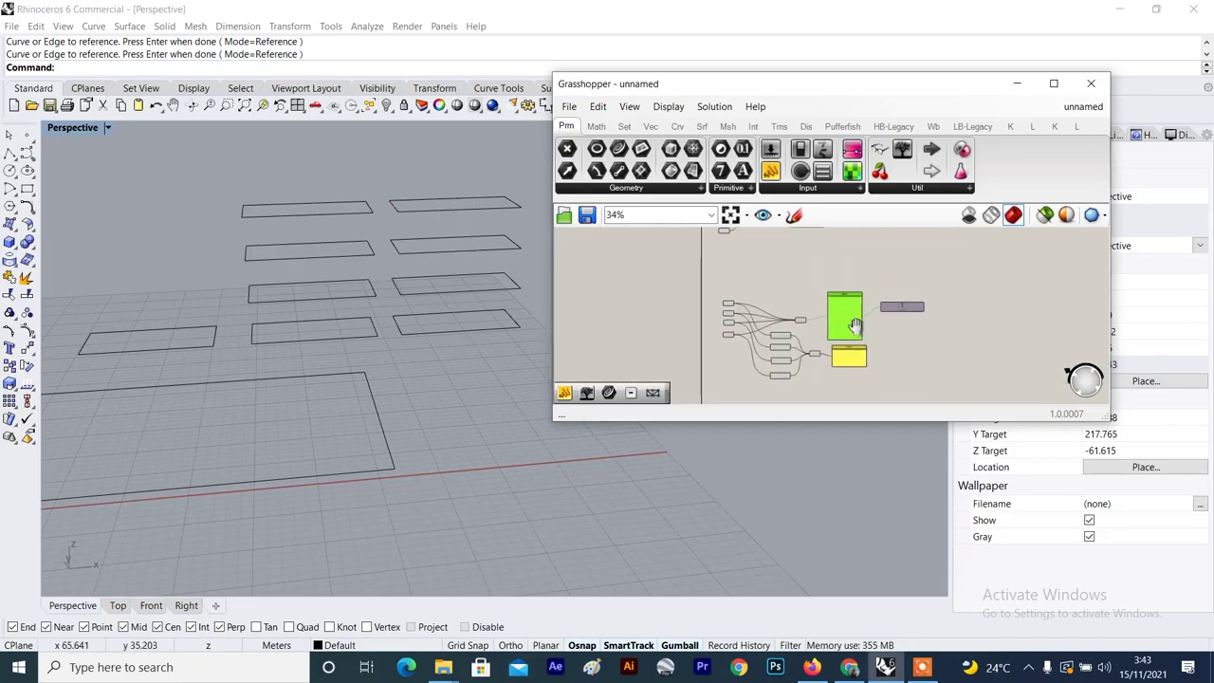
{"action": "scroll", "coordinate": [837, 333], "scroll_direction": "up", "scroll_amount": 5}
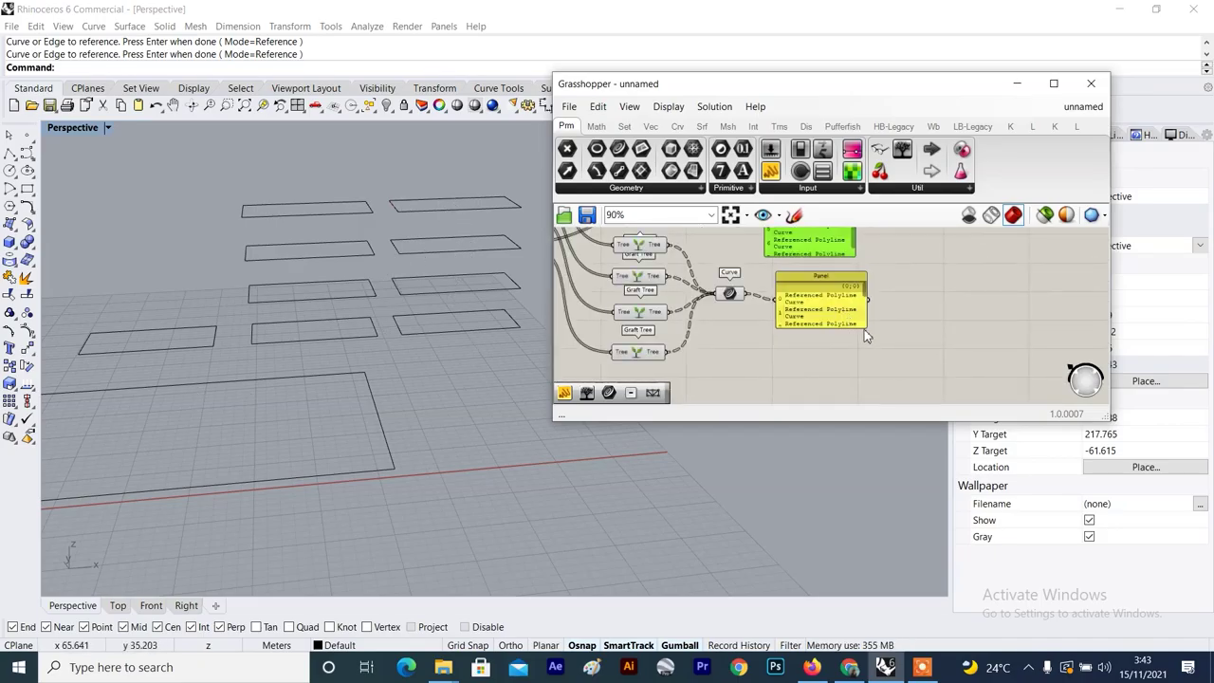
{"action": "left_click_drag", "start_coordinate": [858, 328], "coordinate": [854, 373]}
{"action": "right_click_drag", "start_coordinate": [929, 321], "coordinate": [891, 337]}
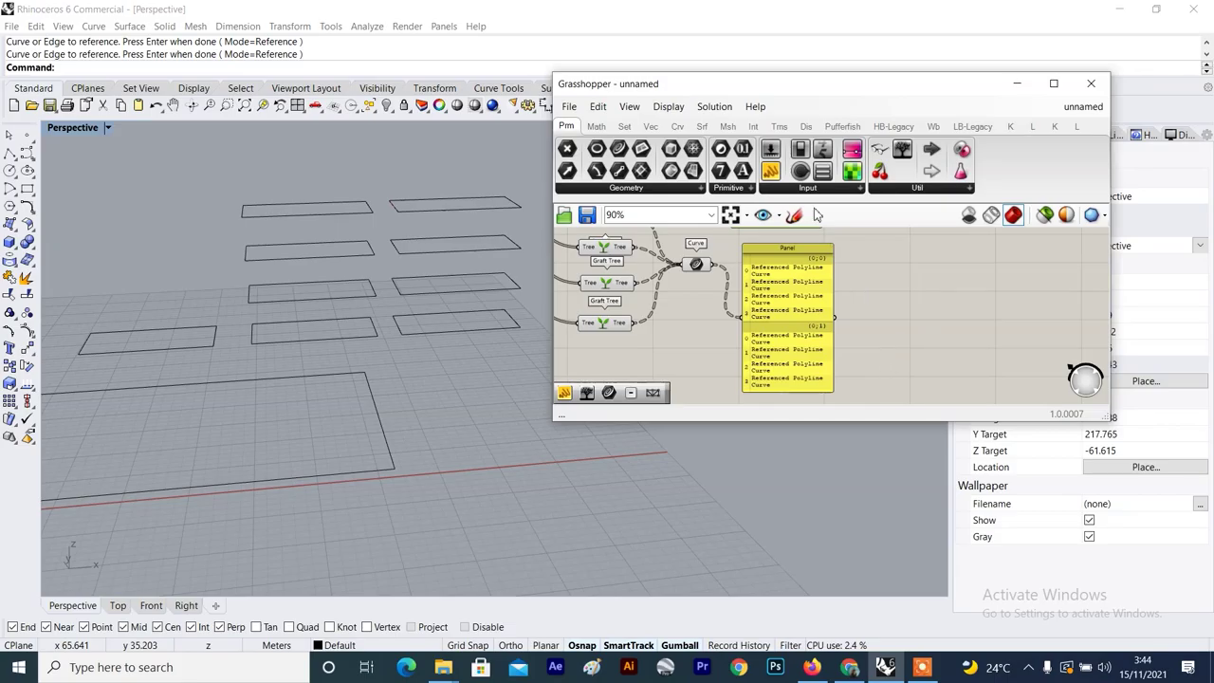
Highlight the rectangles held by the combined grafted Curve parameter and inspect the branch paths and items in its panel.
{"action": "scroll", "coordinate": [695, 268], "scroll_direction": "up", "scroll_amount": 2}
{"action": "left_click", "coordinate": [696, 269]}
{"action": "scroll", "coordinate": [769, 282], "scroll_direction": "down", "scroll_amount": 2}
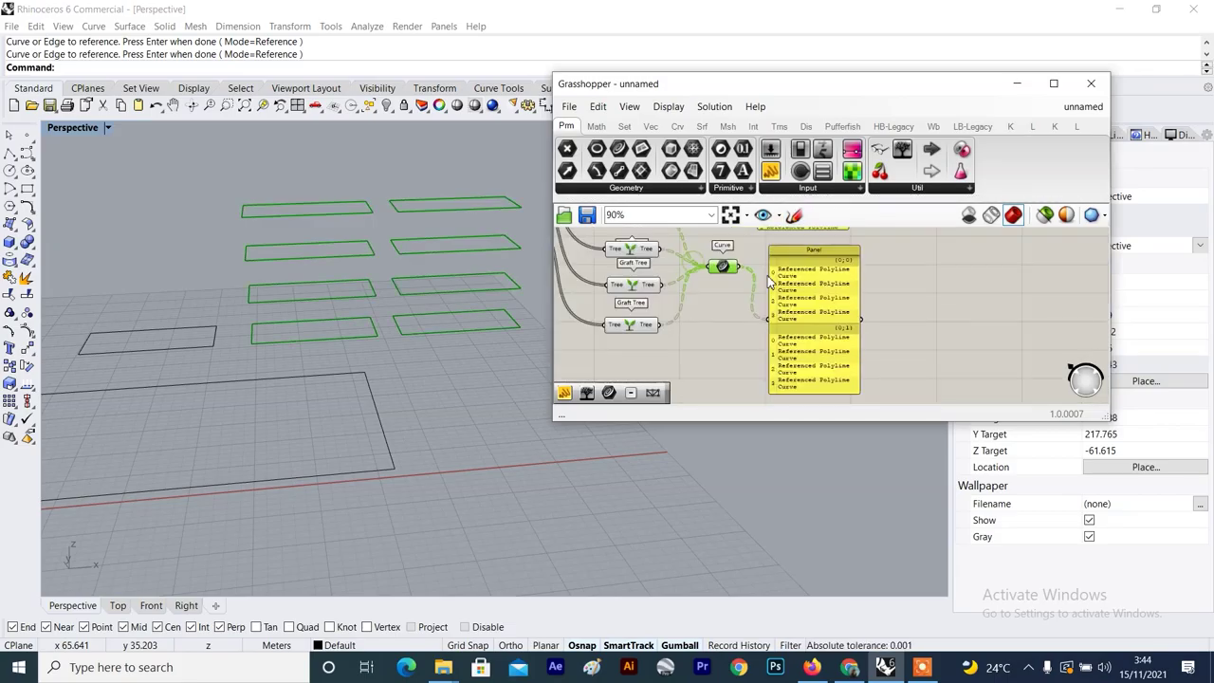
{"action": "scroll", "coordinate": [901, 324], "scroll_direction": "up", "scroll_amount": 1}
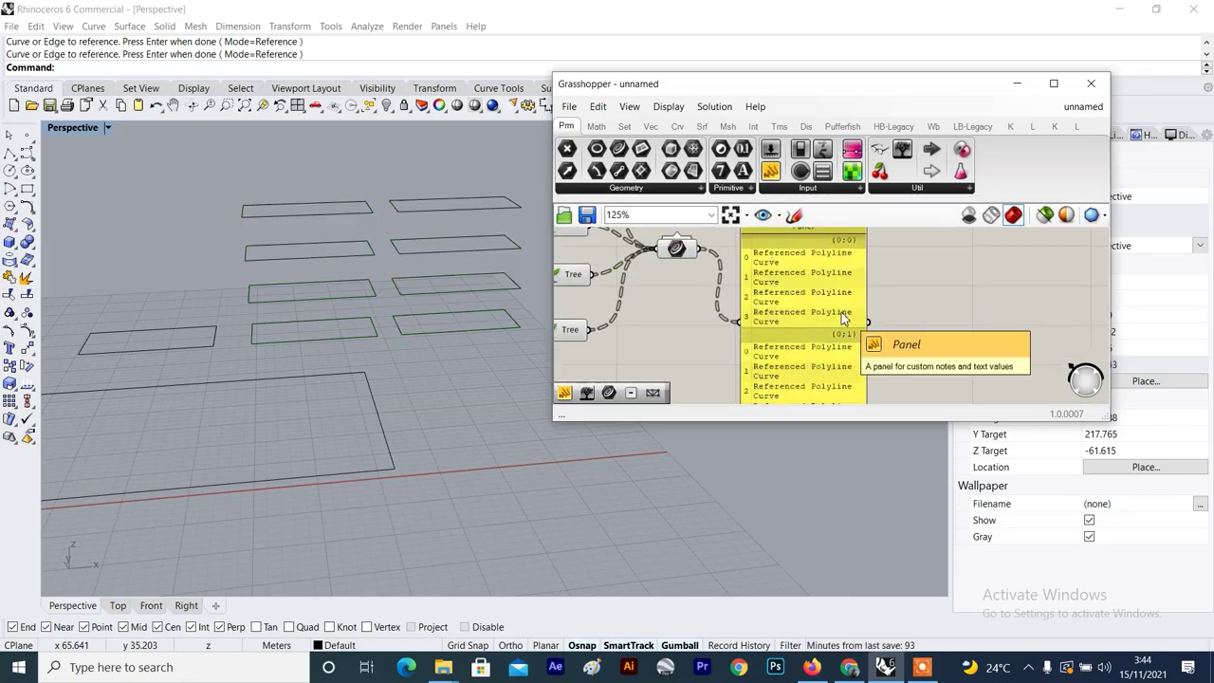
{"action": "left_click", "coordinate": [841, 312]}
{"action": "scroll", "coordinate": [870, 302], "scroll_direction": "up", "scroll_amount": 1}
{"action": "scroll", "coordinate": [868, 299], "scroll_direction": "down", "scroll_amount": 2}
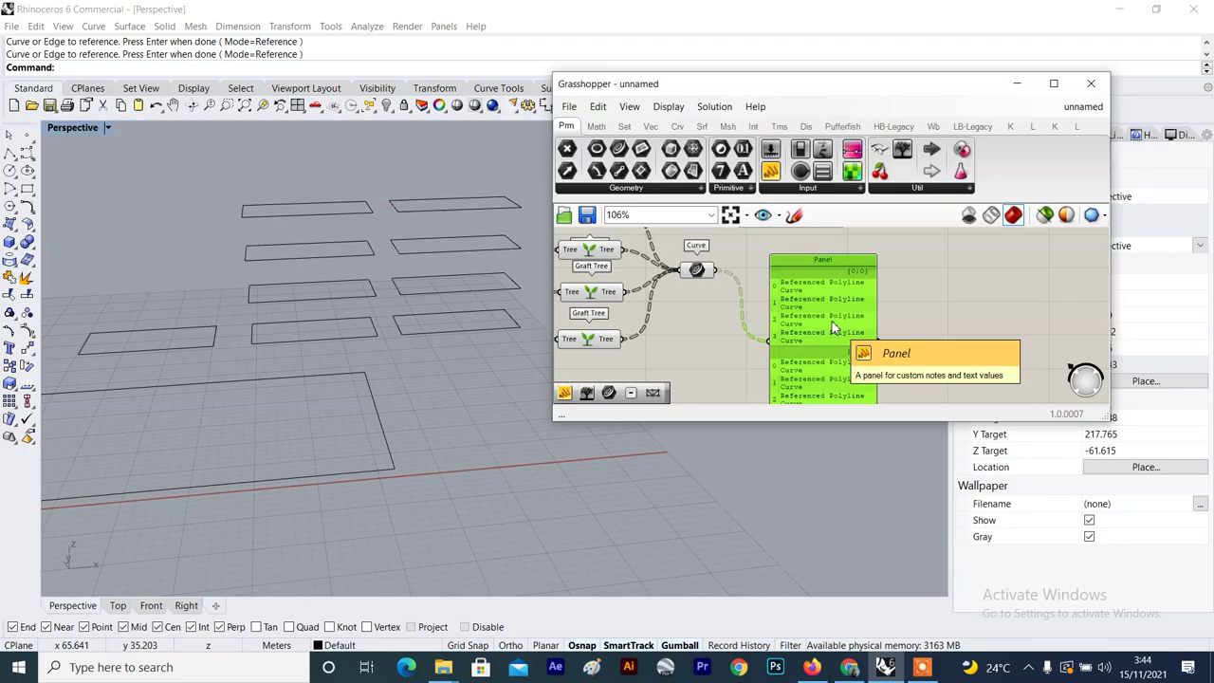
{"action": "scroll", "coordinate": [826, 327], "scroll_direction": "up", "scroll_amount": 2}
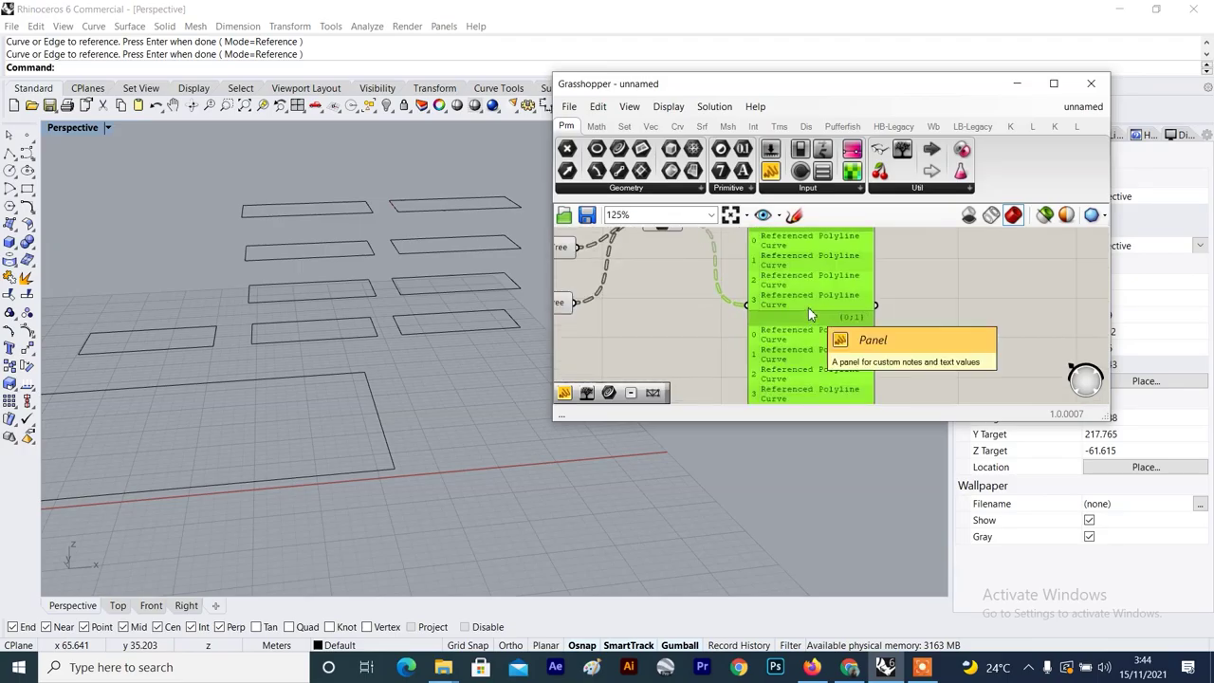
{"action": "scroll", "coordinate": [816, 296], "scroll_direction": "down", "scroll_amount": 2}
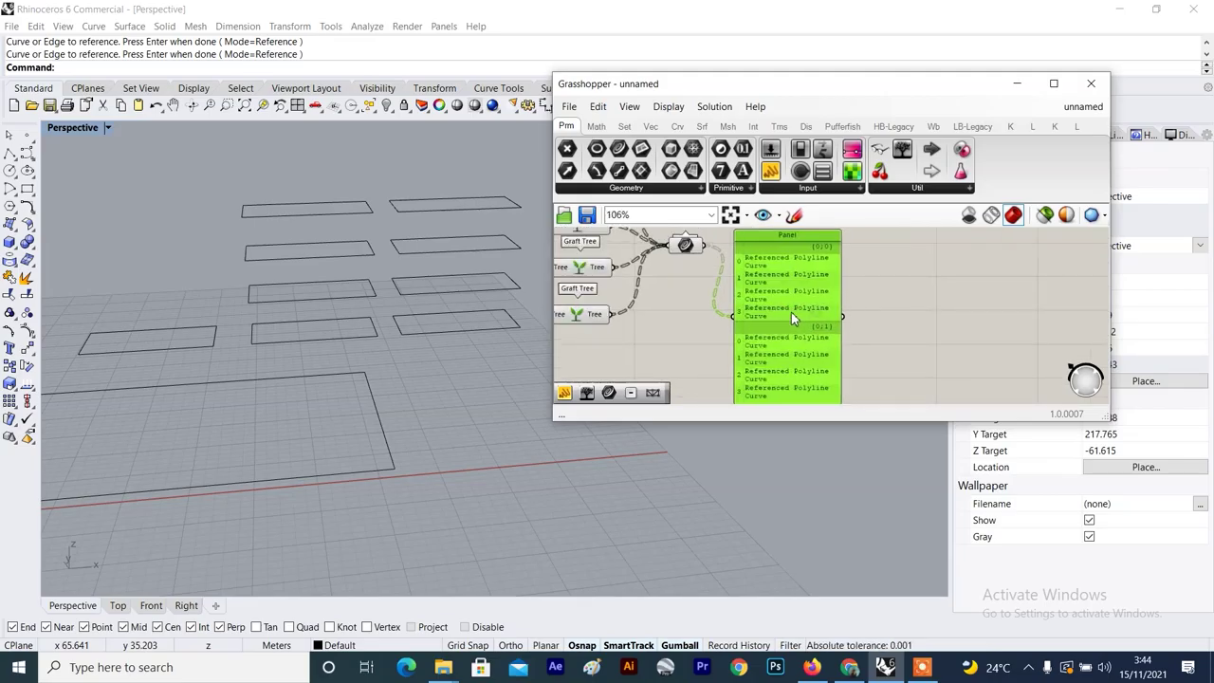
Compare the ungrafted and grafted curves' panels and highlight the grafted Curve parameter's rectangles again.
{"action": "scroll", "coordinate": [791, 312], "scroll_direction": "down", "scroll_amount": 3}
{"action": "scroll", "coordinate": [778, 247], "scroll_direction": "up", "scroll_amount": 2}
{"action": "left_click", "coordinate": [786, 251]}
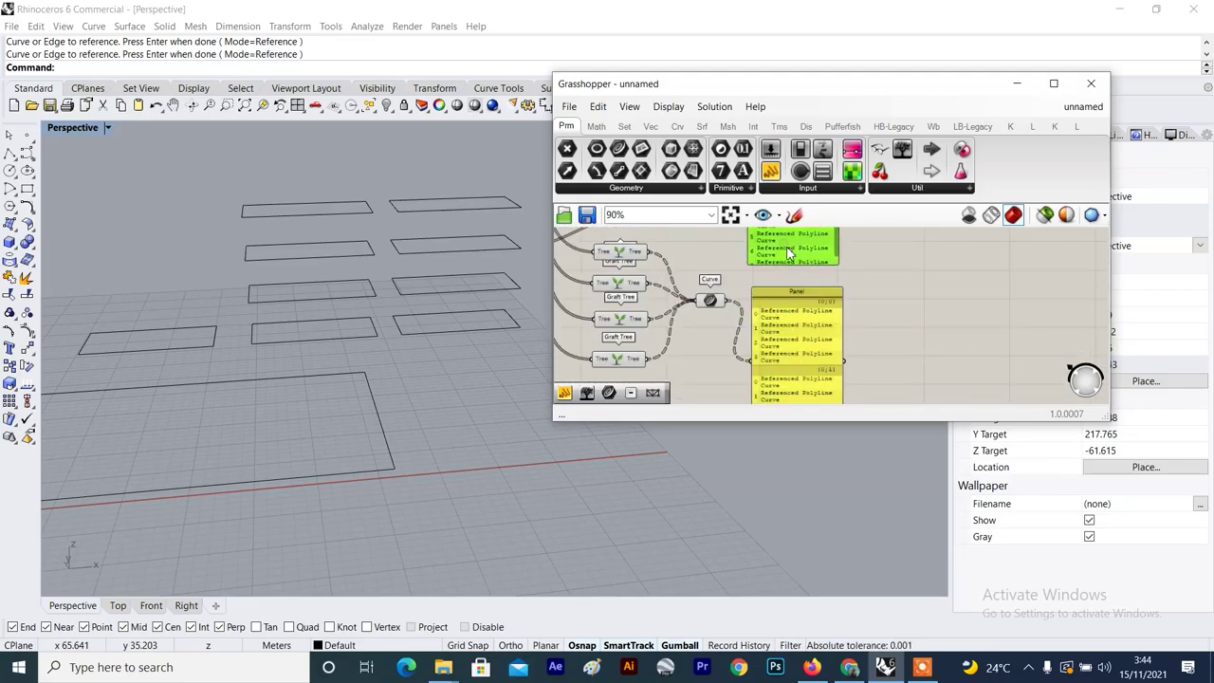
{"action": "scroll", "coordinate": [793, 290], "scroll_direction": "up", "scroll_amount": 2}
{"action": "left_click", "coordinate": [796, 310]}
{"action": "scroll", "coordinate": [795, 310], "scroll_direction": "down", "scroll_amount": 4}
{"action": "right_click_drag", "start_coordinate": [794, 310], "coordinate": [768, 250]}
{"action": "scroll", "coordinate": [768, 250], "scroll_direction": "up", "scroll_amount": 3}
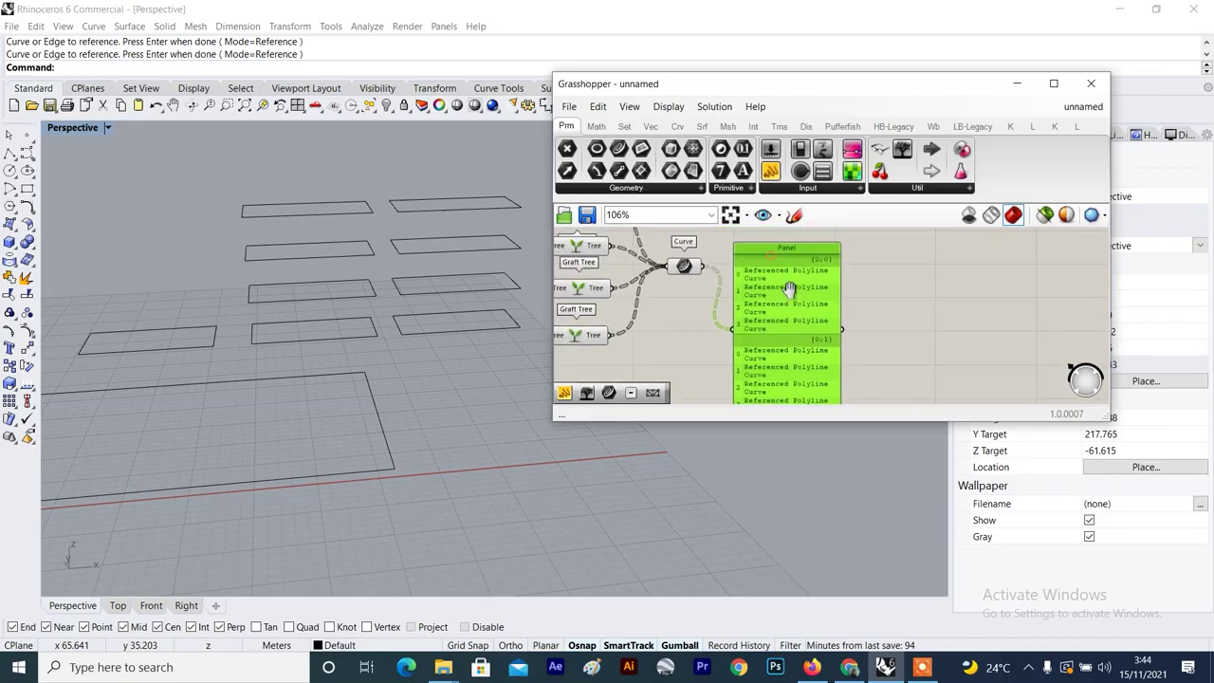
{"action": "left_click", "coordinate": [685, 268]}
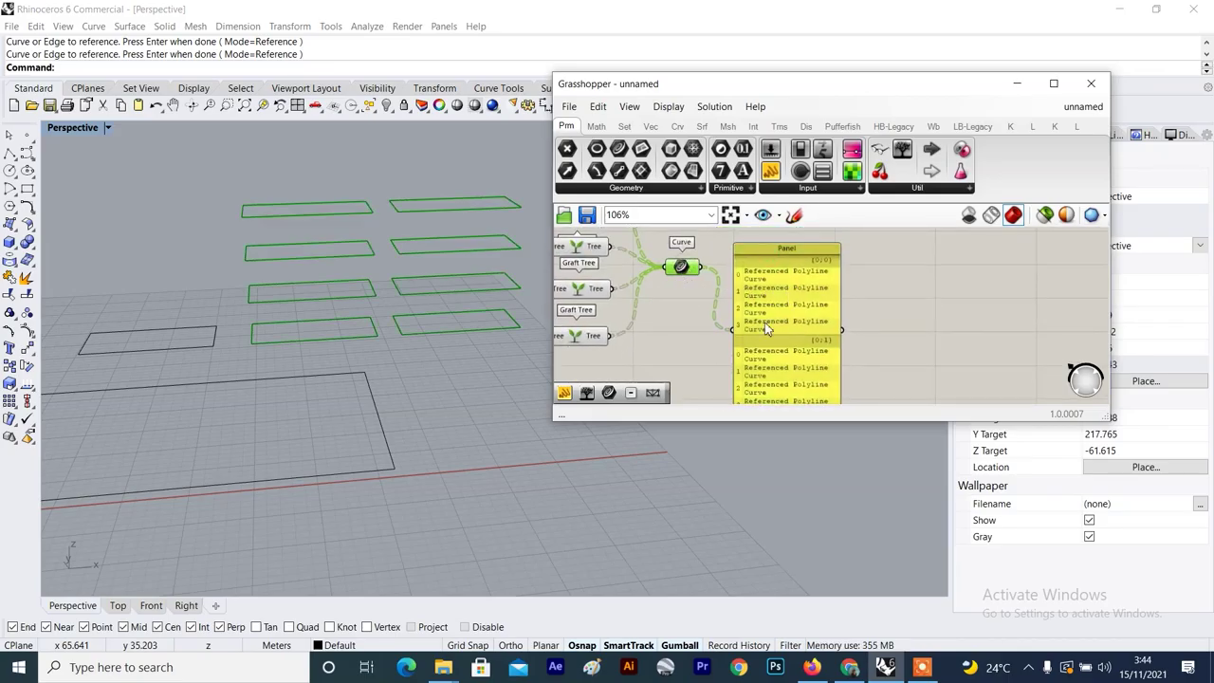
Reposition the combined grafted curves' panel slightly higher beside its Curve parameter.
{"action": "left_click_drag", "start_coordinate": [786, 311], "coordinate": [813, 305]}
{"action": "left_click", "coordinate": [924, 295]}
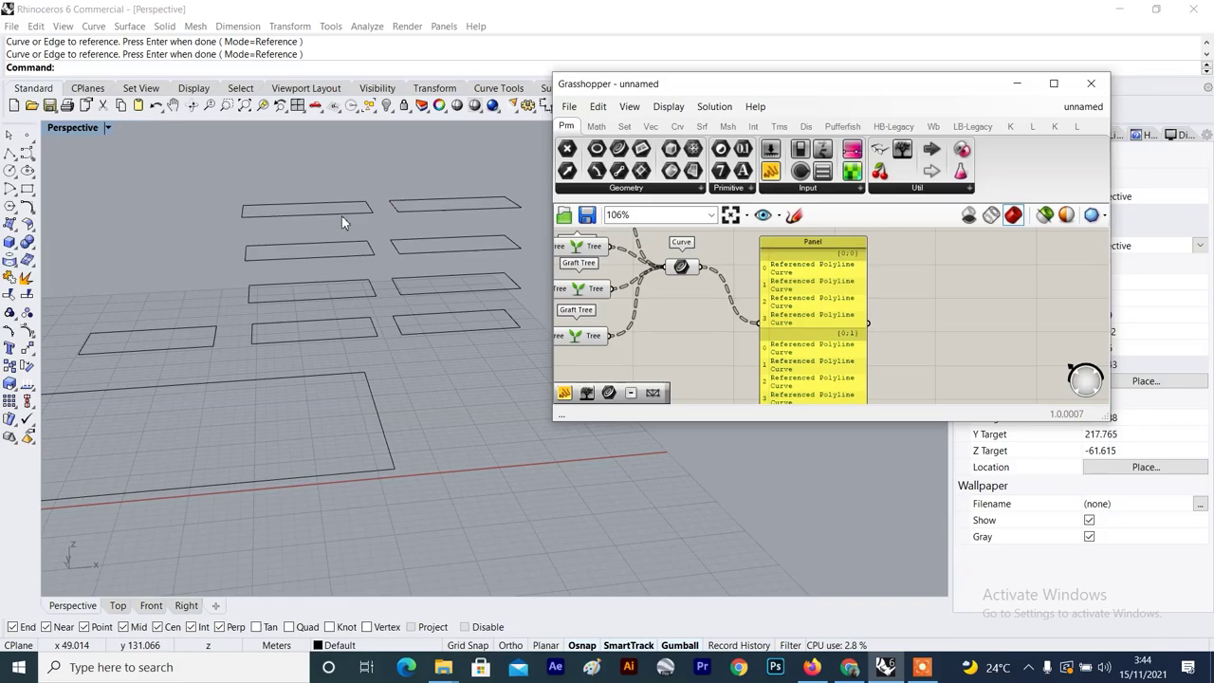
{"action": "left_click", "coordinate": [814, 275]}
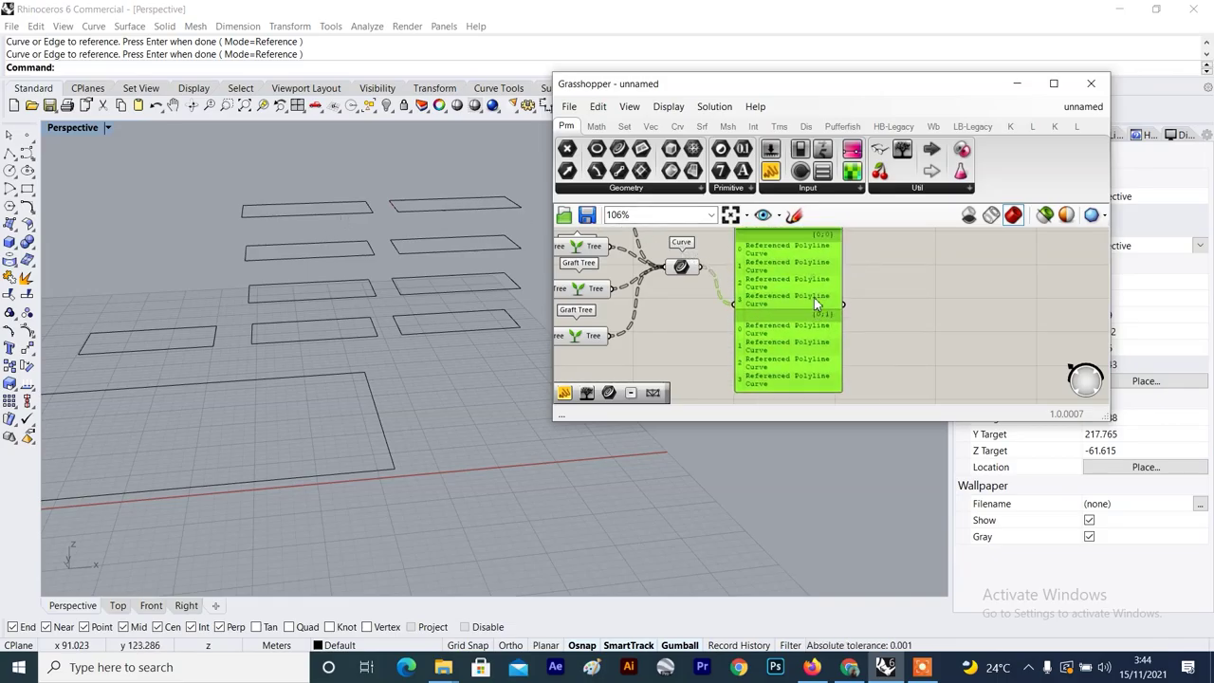
Add a Param Viewer beside the combined grafted curves' panel.
{"action": "scroll", "coordinate": [814, 297], "scroll_direction": "down", "scroll_amount": 4}
{"action": "scroll", "coordinate": [780, 275], "scroll_direction": "up", "scroll_amount": 3}
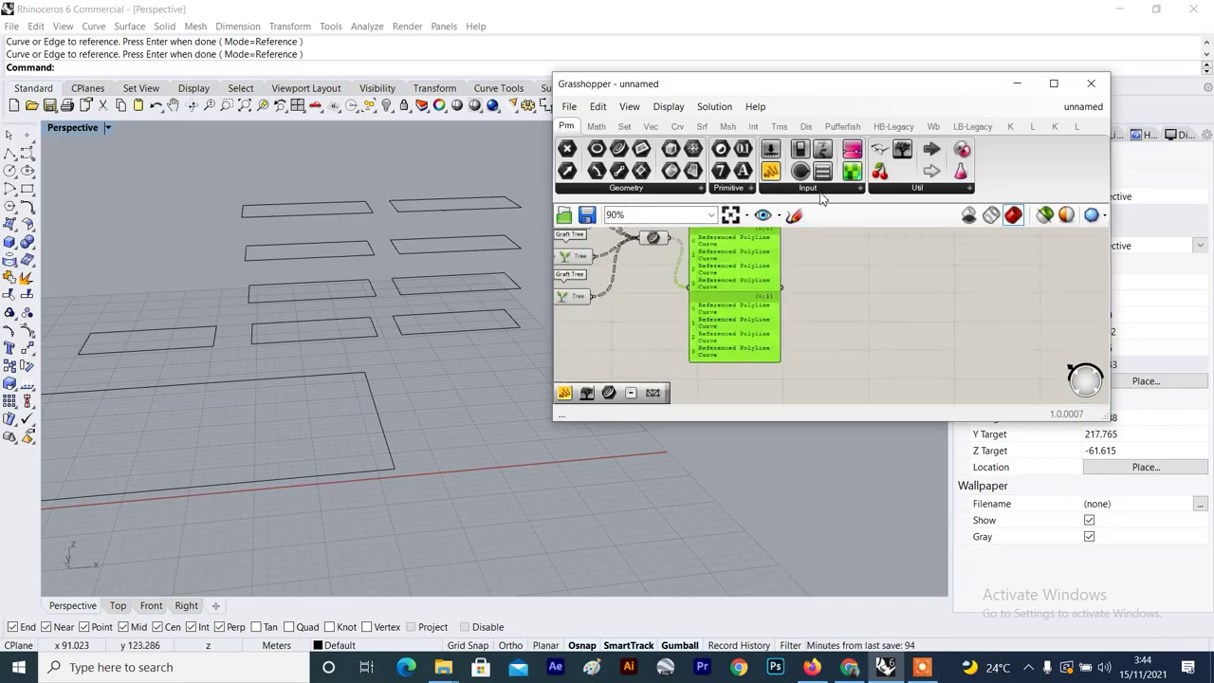
{"action": "left_click_drag", "start_coordinate": [844, 254], "coordinate": [842, 288]}
{"action": "scroll", "coordinate": [842, 285], "scroll_direction": "down", "scroll_amount": 4}
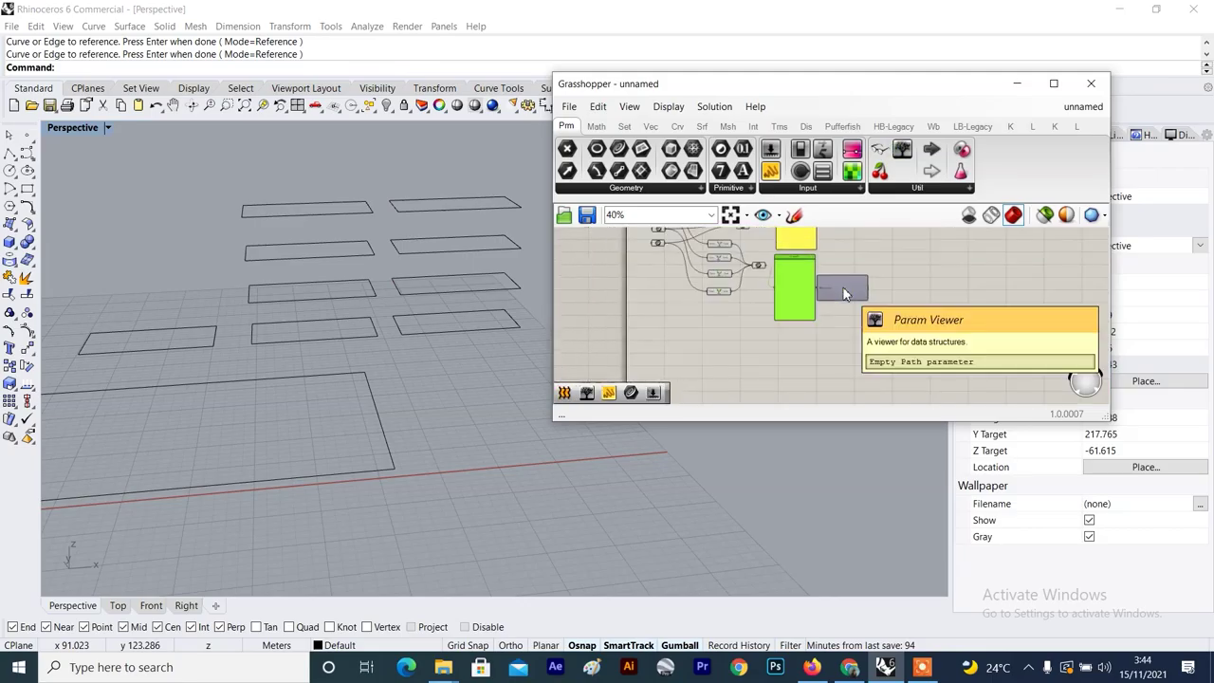
Switch the ungrafted curves' Param Viewer from the tree diagram to the text listing and read its branch data.
{"action": "scroll", "coordinate": [842, 263], "scroll_direction": "up", "scroll_amount": 6}
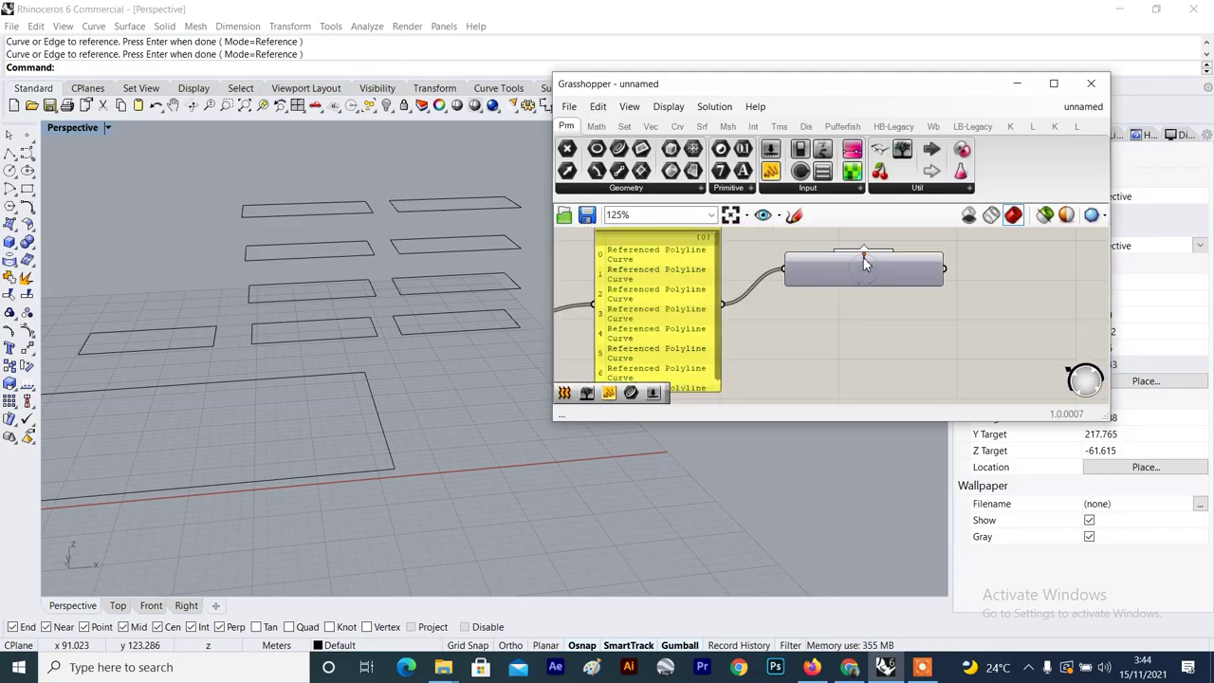
{"action": "right_click", "coordinate": [863, 257]}
{"action": "left_click", "coordinate": [898, 303]}
{"action": "scroll", "coordinate": [796, 266], "scroll_direction": "up", "scroll_amount": 3}
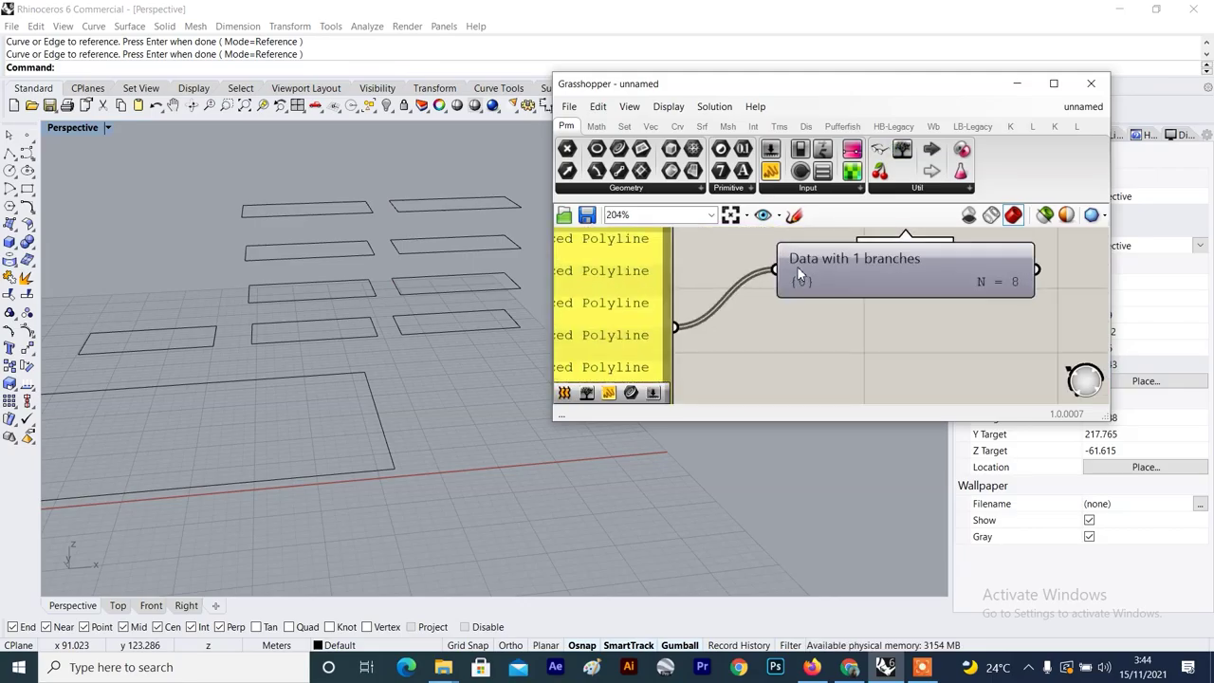
{"action": "scroll", "coordinate": [833, 264], "scroll_direction": "down", "scroll_amount": 2}
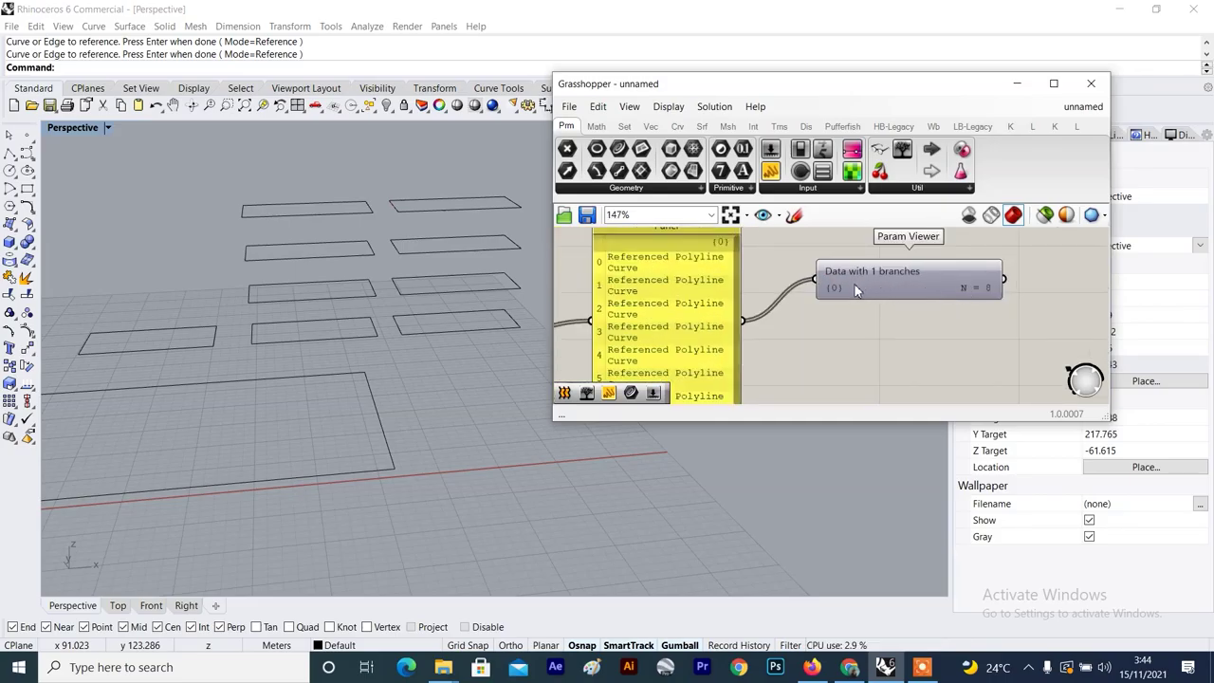
{"action": "scroll", "coordinate": [968, 282], "scroll_direction": "up", "scroll_amount": 4}
{"action": "scroll", "coordinate": [968, 285], "scroll_direction": "down", "scroll_amount": 10}
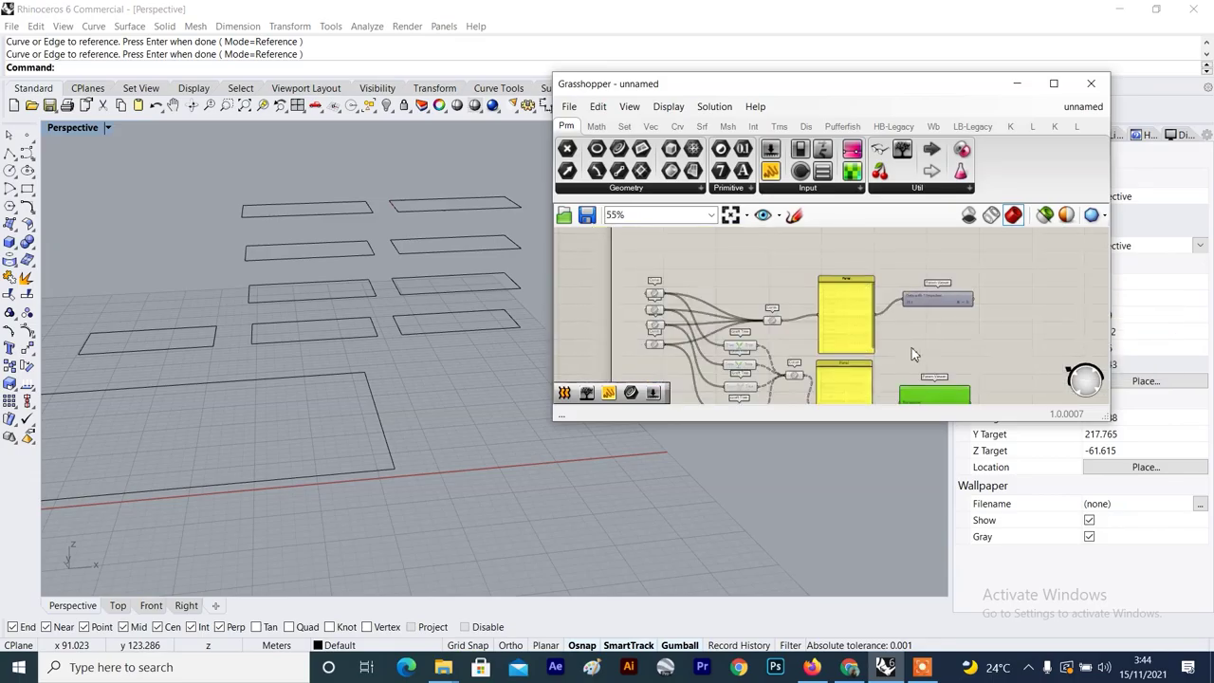
Connect the combined grafted curves' panel output to the new Param Viewer's input.
{"action": "right_click_drag", "start_coordinate": [905, 390], "coordinate": [886, 300]}
{"action": "scroll", "coordinate": [883, 316], "scroll_direction": "up", "scroll_amount": 3}
{"action": "scroll", "coordinate": [880, 319], "scroll_direction": "up", "scroll_amount": 4}
{"action": "left_click_drag", "start_coordinate": [796, 308], "coordinate": [880, 295]}
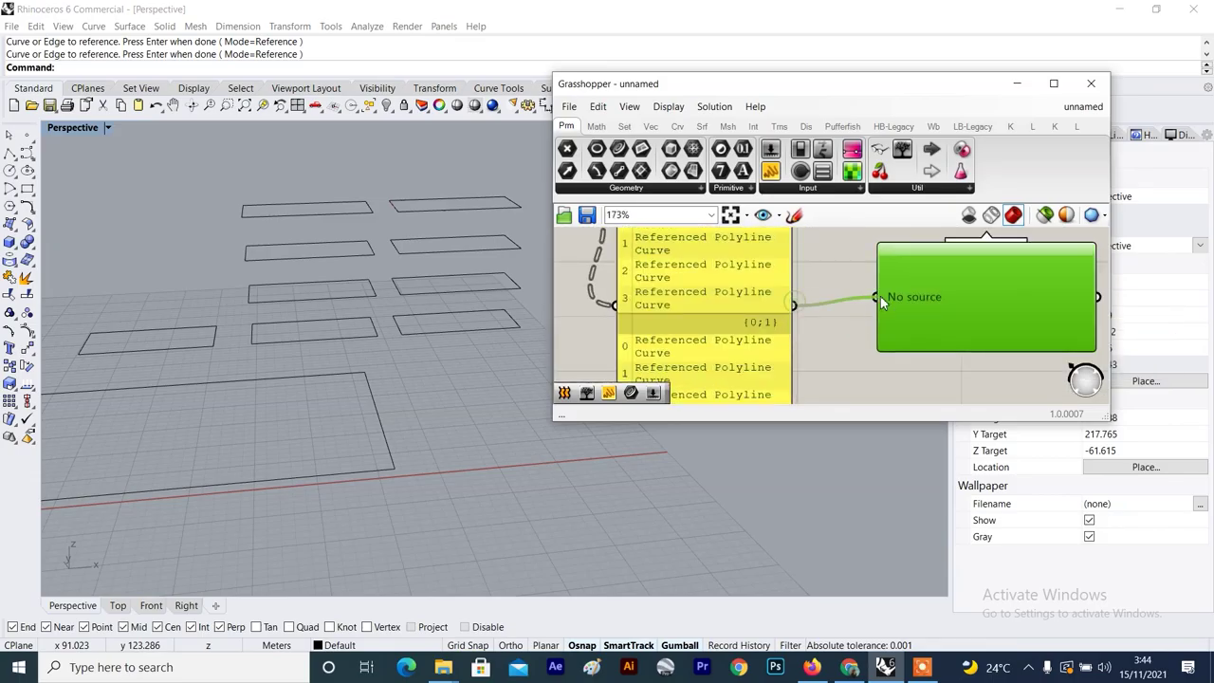
Read the branch paths and item counts in the combined grafted curves' Param Viewer.
{"action": "scroll", "coordinate": [903, 319], "scroll_direction": "down", "scroll_amount": 4}
{"action": "right_click_drag", "start_coordinate": [904, 321], "coordinate": [882, 323]}
{"action": "scroll", "coordinate": [902, 269], "scroll_direction": "up", "scroll_amount": 3}
{"action": "scroll", "coordinate": [899, 271], "scroll_direction": "down", "scroll_amount": 2}
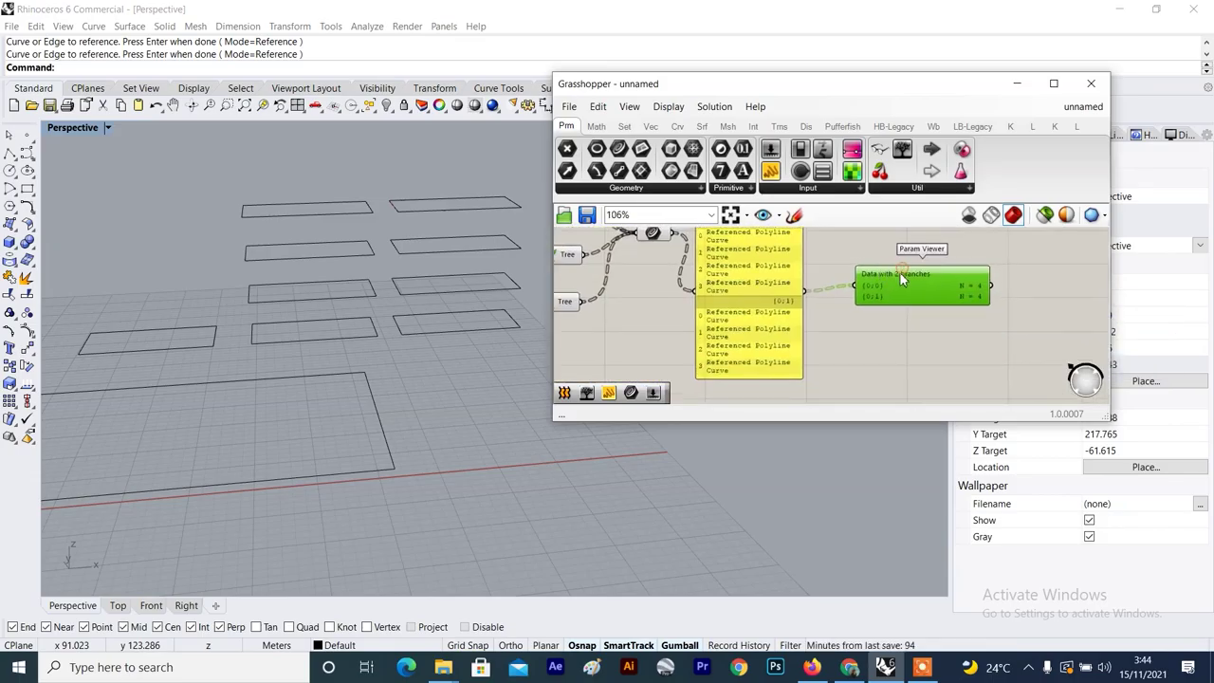
{"action": "scroll", "coordinate": [874, 282], "scroll_direction": "up", "scroll_amount": 3}
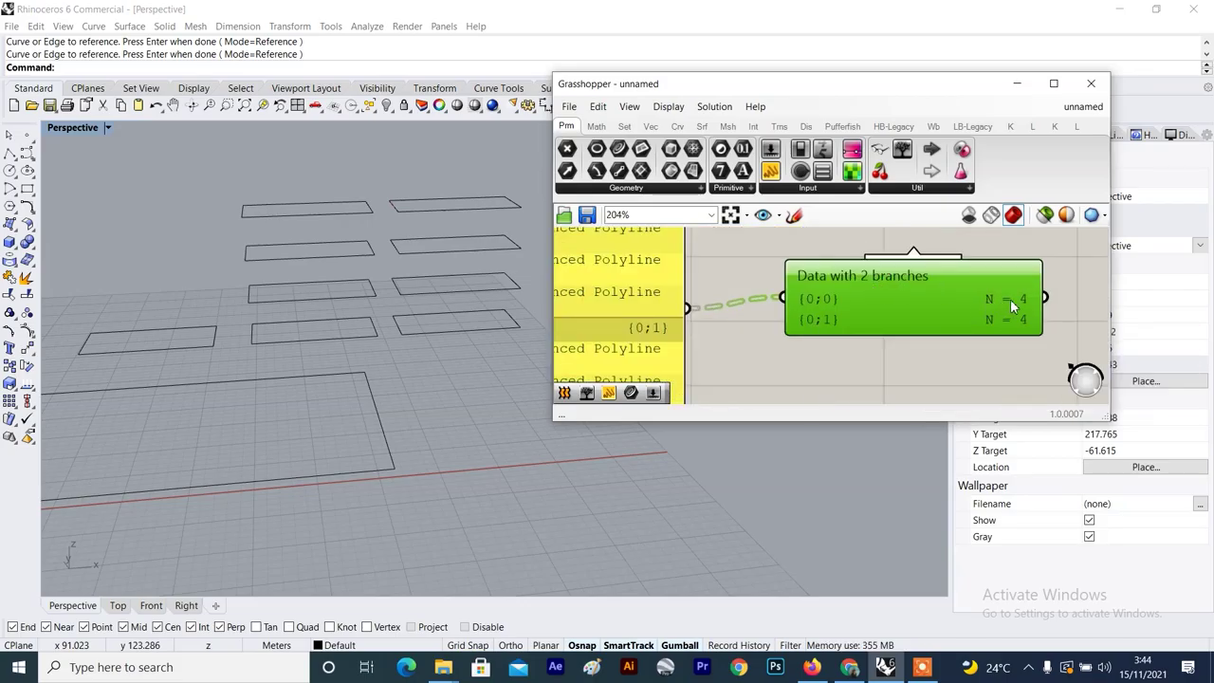
{"action": "mouse_move", "coordinate": [1010, 298]}
{"action": "scroll", "coordinate": [1009, 298], "scroll_direction": "down", "scroll_amount": 3}
{"action": "scroll", "coordinate": [1010, 299], "scroll_direction": "up", "scroll_amount": 3}
{"action": "scroll", "coordinate": [1010, 301], "scroll_direction": "down", "scroll_amount": 3}
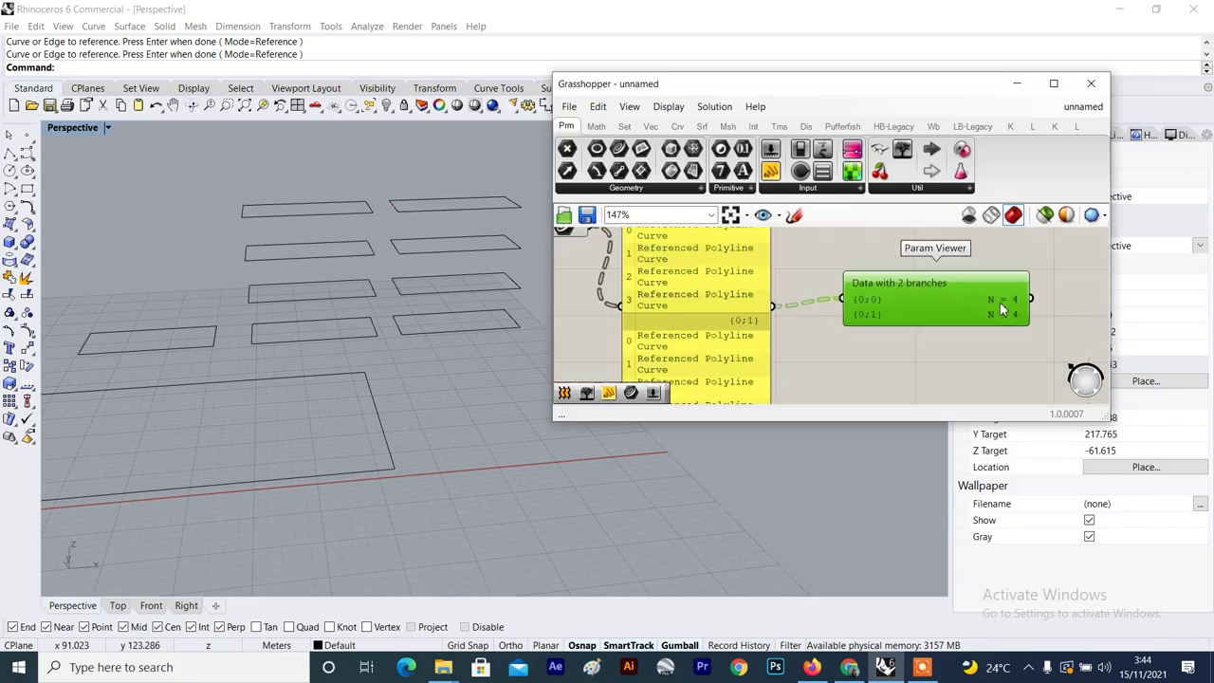
{"action": "scroll", "coordinate": [1000, 301], "scroll_direction": "up", "scroll_amount": 4}
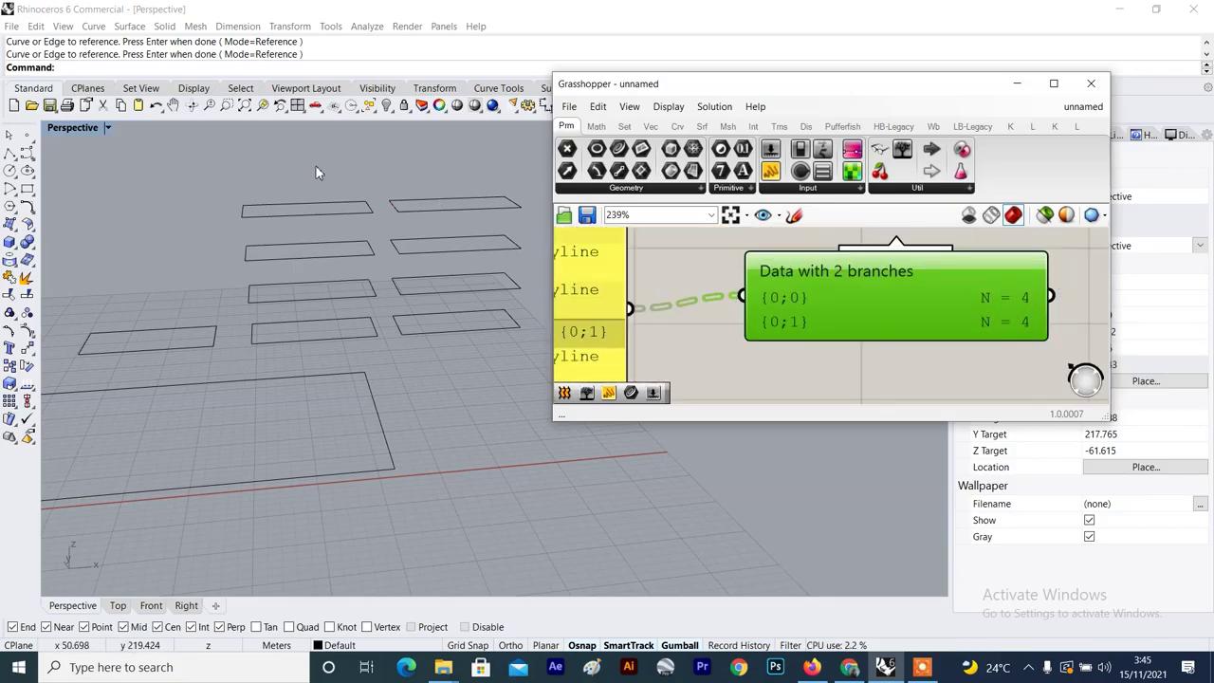
{"action": "scroll", "coordinate": [755, 289], "scroll_direction": "down", "scroll_amount": 2}
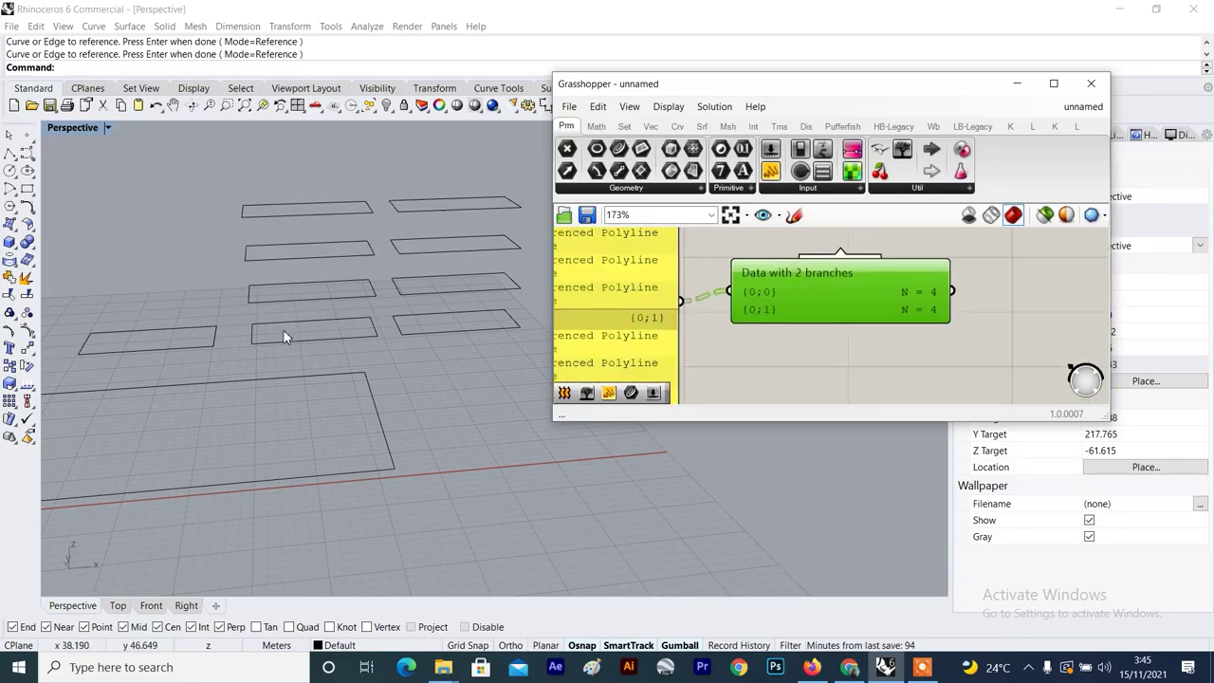
{"action": "scroll", "coordinate": [464, 237], "scroll_direction": "down", "scroll_amount": 4}
{"action": "scroll", "coordinate": [706, 281], "scroll_direction": "down", "scroll_amount": 5}
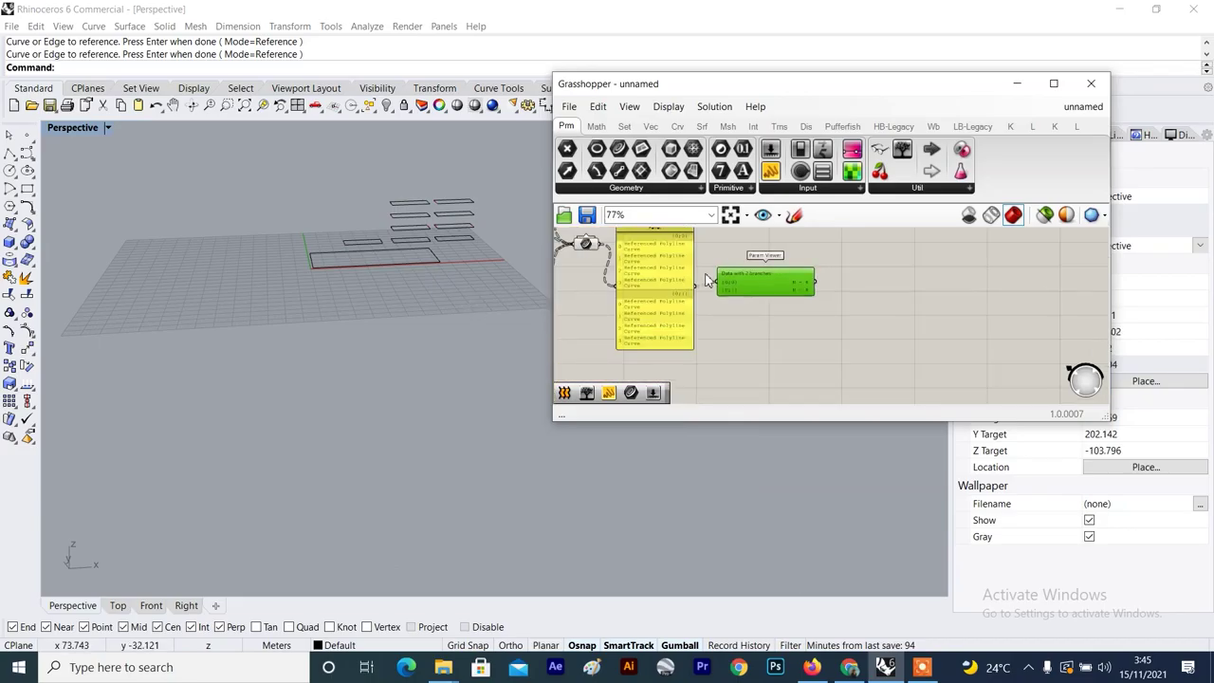
Add a Loft component beside the combined grafted Curve parameter and connect that parameter to its Curves input.
{"action": "scroll", "coordinate": [682, 286], "scroll_direction": "down", "scroll_amount": 2}
{"action": "left_click_drag", "start_coordinate": [681, 286], "coordinate": [727, 259]}
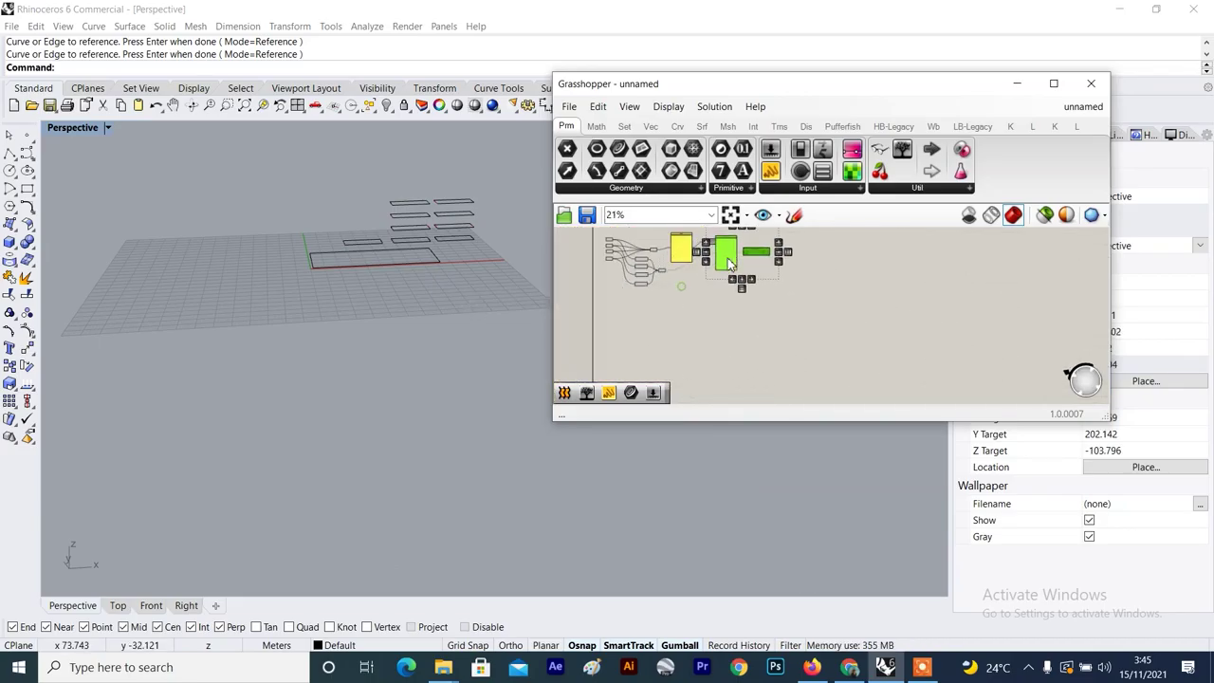
{"action": "scroll", "coordinate": [654, 264], "scroll_direction": "up", "scroll_amount": 2}
{"action": "left_click", "coordinate": [650, 260]}
{"action": "scroll", "coordinate": [681, 287], "scroll_direction": "up", "scroll_amount": 4}
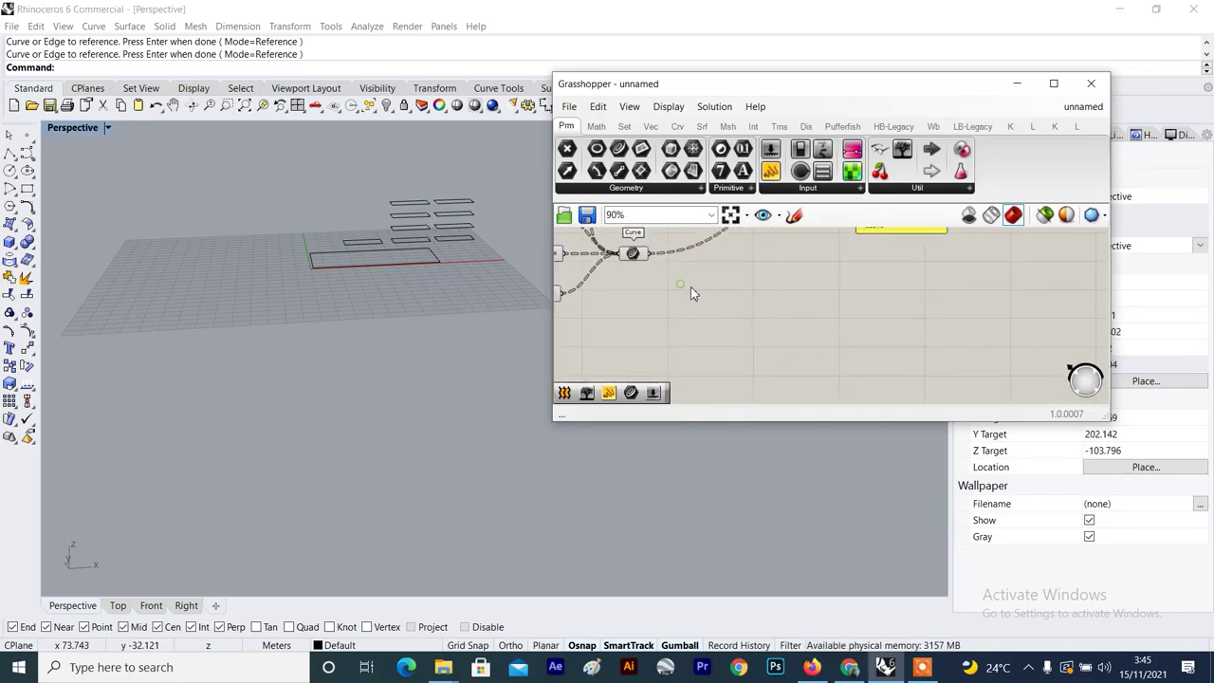
{"action": "double_click", "coordinate": [737, 294]}
{"action": "type", "text": "ft"}
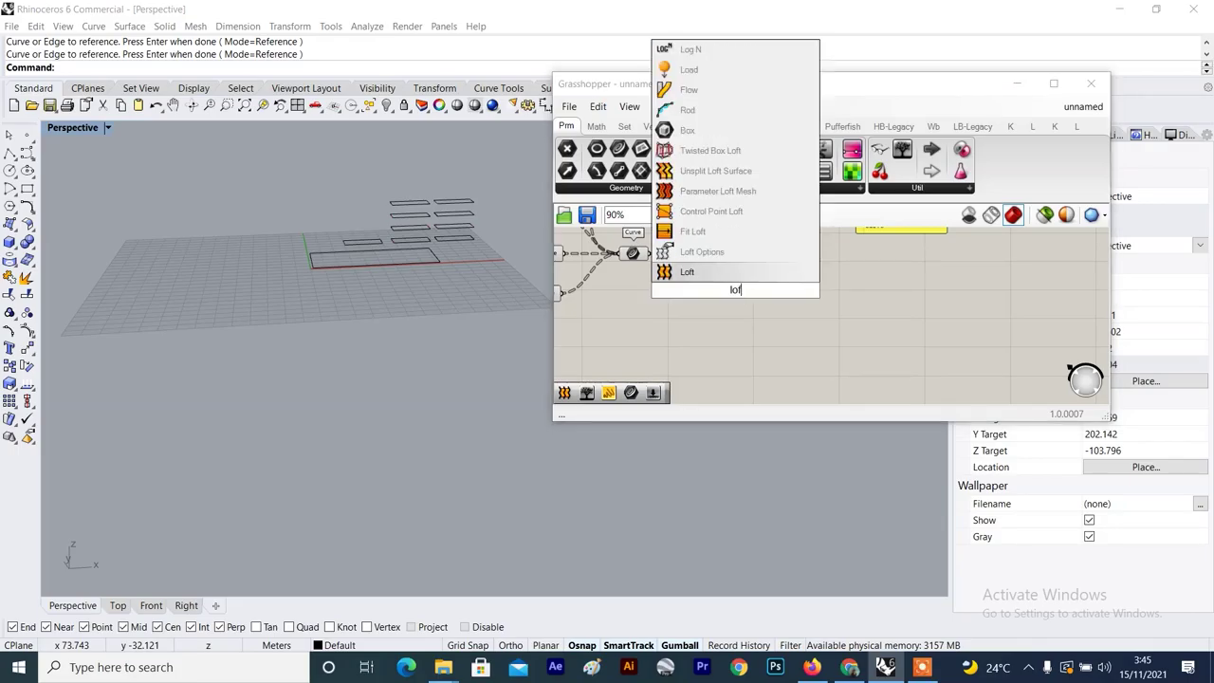
{"action": "left_click", "coordinate": [726, 271]}
{"action": "left_click_drag", "start_coordinate": [731, 296], "coordinate": [718, 284]}
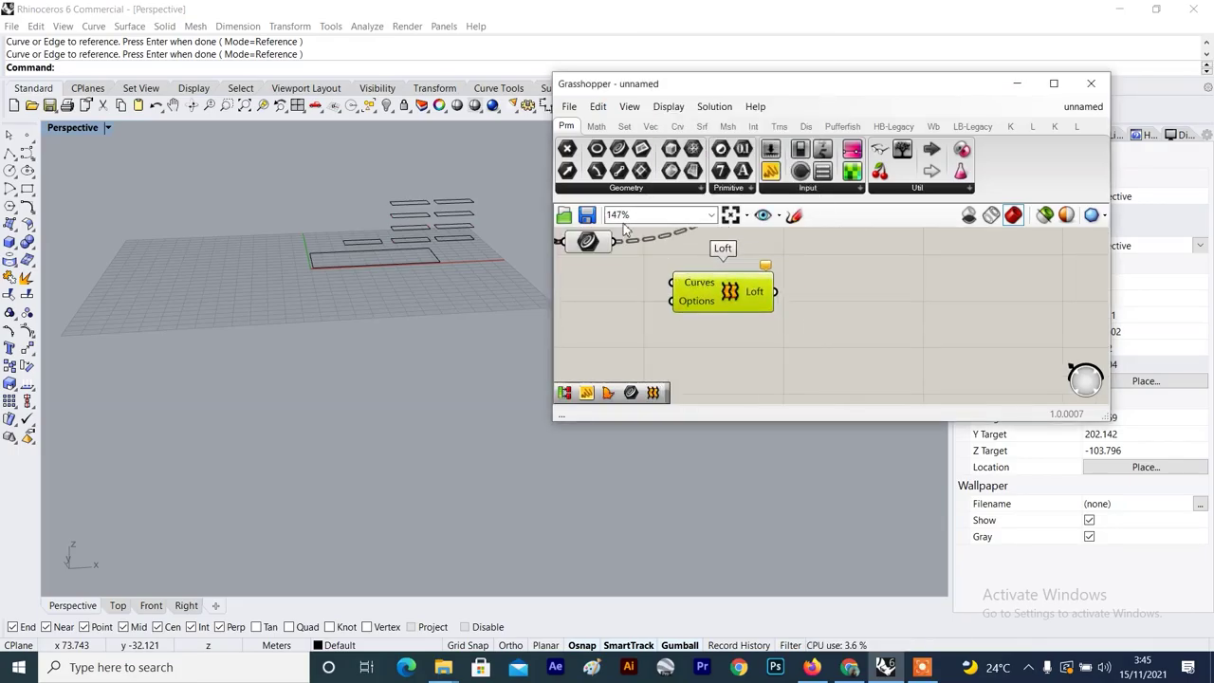
{"action": "left_click_drag", "start_coordinate": [618, 240], "coordinate": [689, 279]}
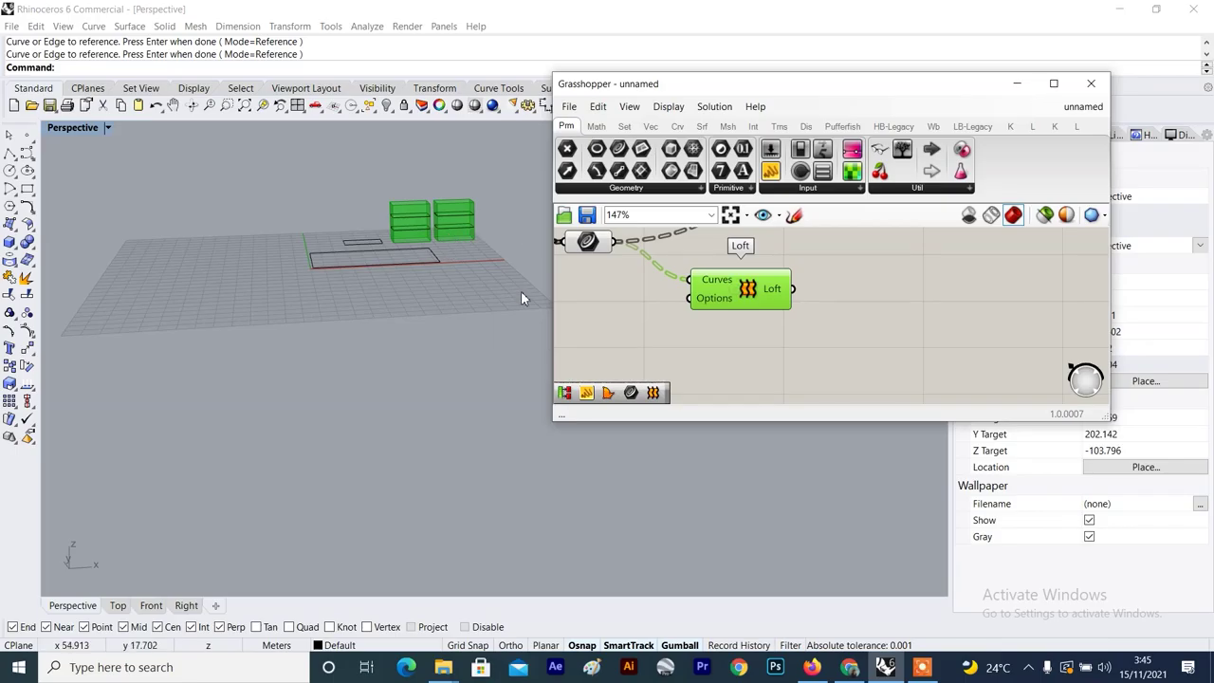
{"action": "left_click", "coordinate": [610, 281]}
Examine the volumes lofted from the grafted curves in the Perspective view.
{"action": "scroll", "coordinate": [370, 269], "scroll_direction": "up", "scroll_amount": 6}
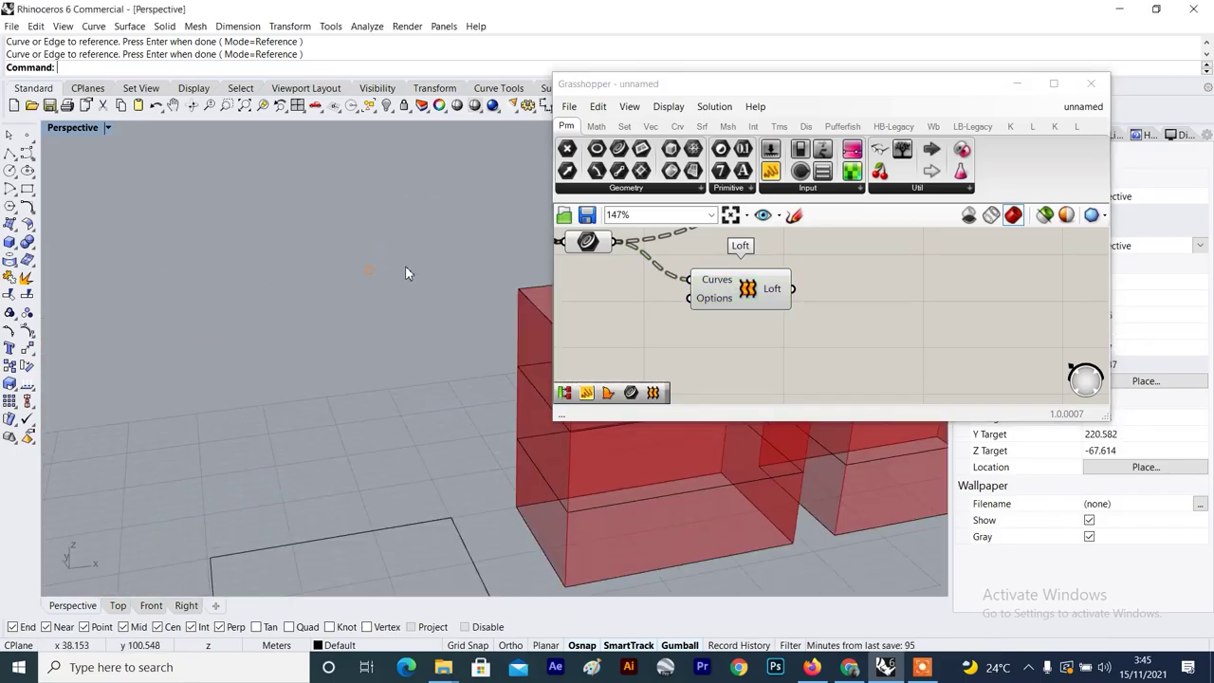
{"action": "scroll", "coordinate": [388, 288], "scroll_direction": "down", "scroll_amount": 5}
{"action": "scroll", "coordinate": [431, 312], "scroll_direction": "up", "scroll_amount": 4}
{"action": "scroll", "coordinate": [432, 322], "scroll_direction": "down", "scroll_amount": 4}
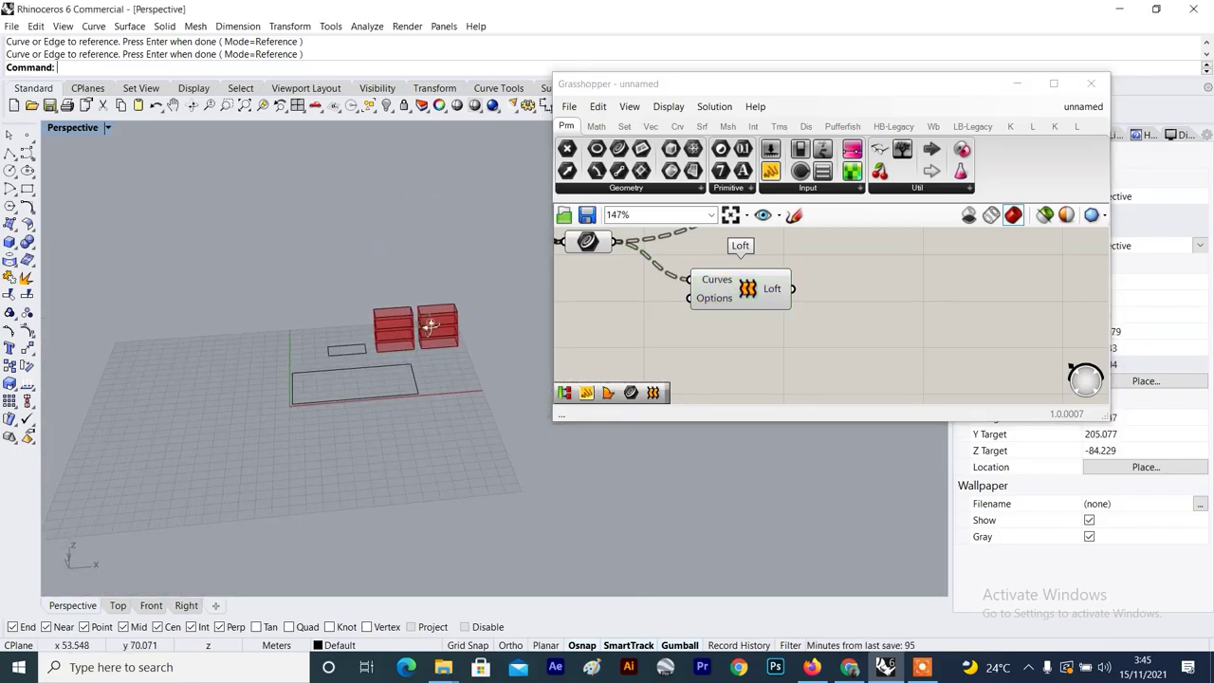
{"action": "scroll", "coordinate": [679, 279], "scroll_direction": "up", "scroll_amount": 3}
{"action": "scroll", "coordinate": [458, 299], "scroll_direction": "up", "scroll_amount": 5}
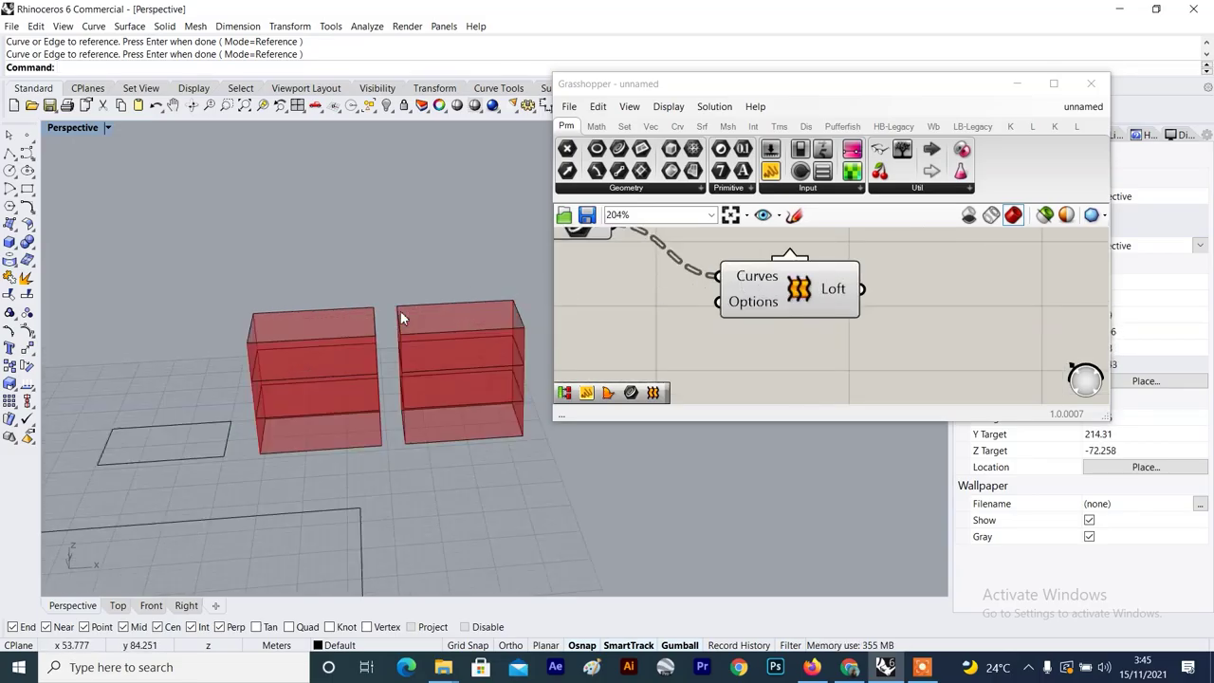
{"action": "scroll", "coordinate": [401, 310], "scroll_direction": "down", "scroll_amount": 4}
{"action": "scroll", "coordinate": [366, 292], "scroll_direction": "up", "scroll_amount": 5}
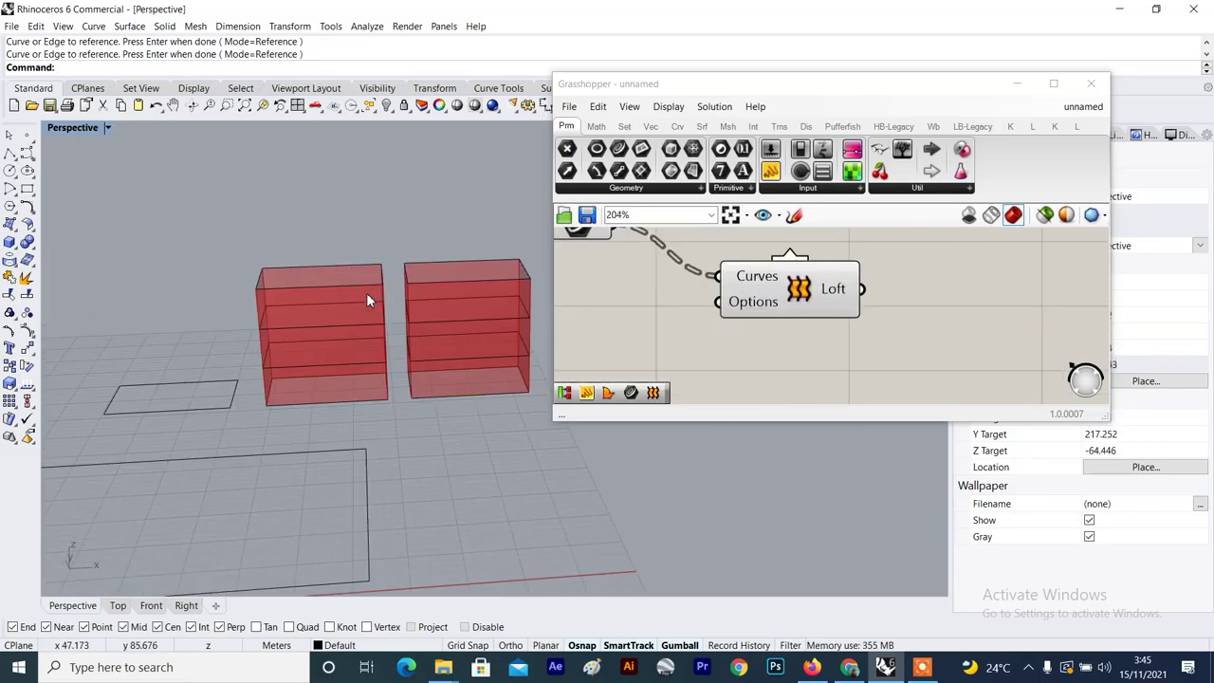
Move the Loft component farther from the combined grafted Curve parameter and read its run information.
{"action": "left_click_drag", "start_coordinate": [766, 296], "coordinate": [835, 296]}
{"action": "scroll", "coordinate": [834, 296], "scroll_direction": "down", "scroll_amount": 2}
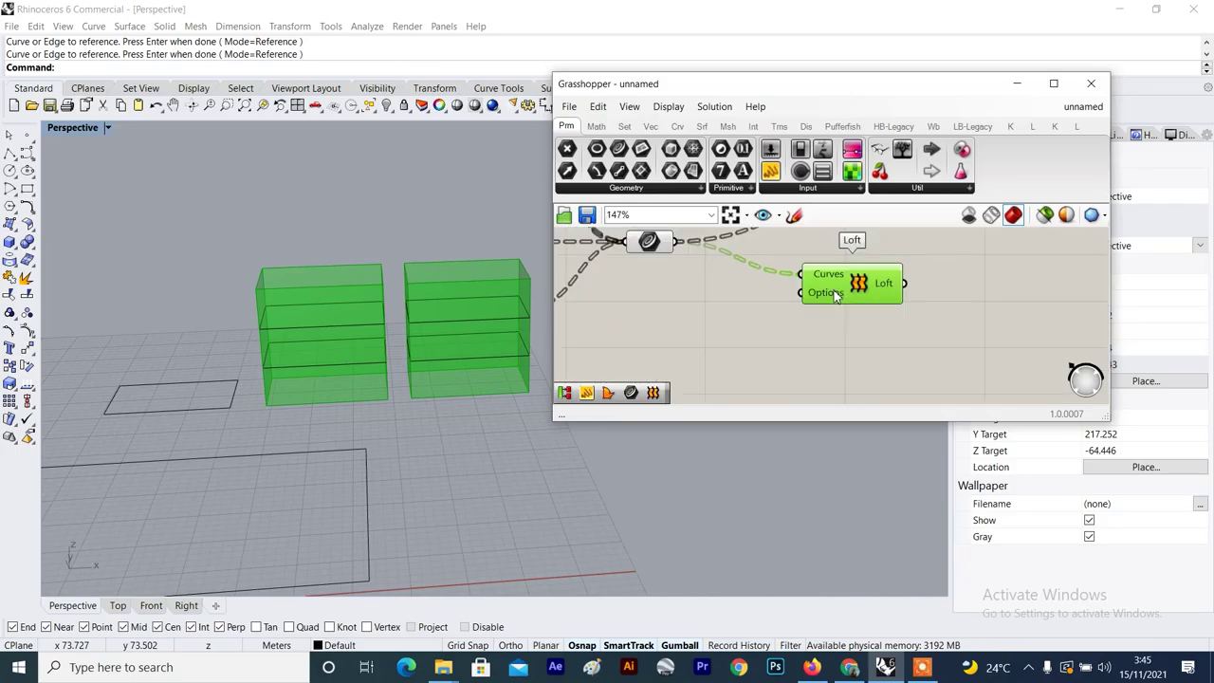
{"action": "scroll", "coordinate": [835, 296], "scroll_direction": "down", "scroll_amount": 5}
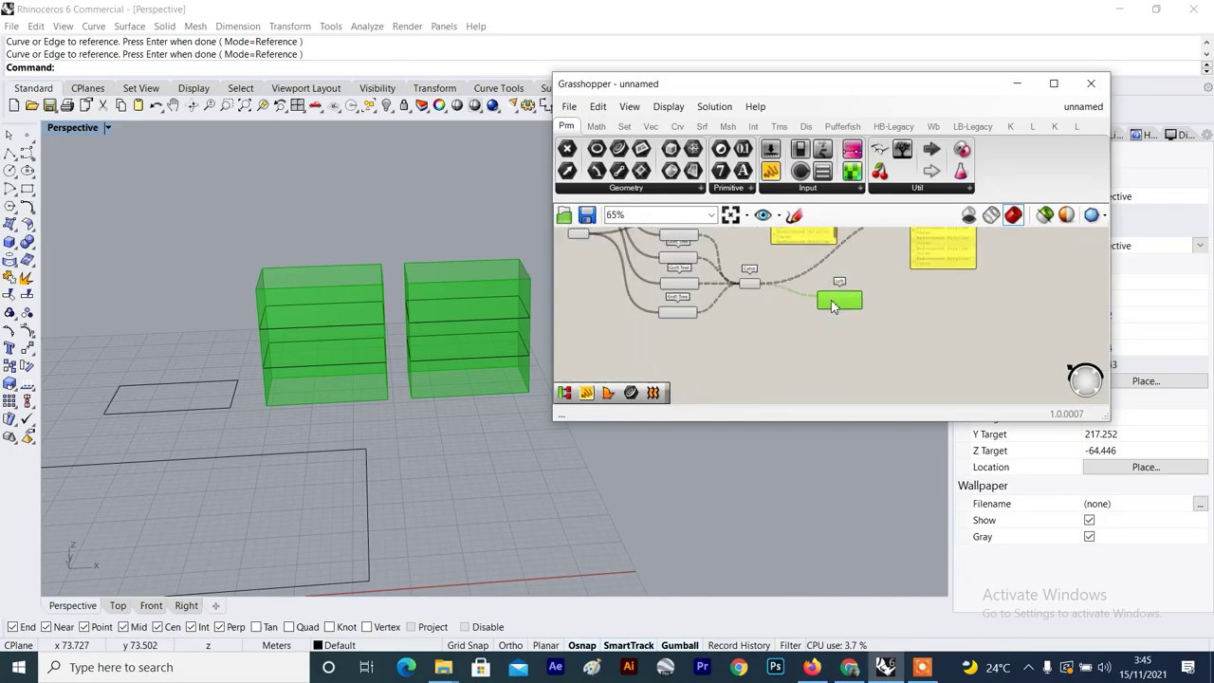
{"action": "scroll", "coordinate": [831, 299], "scroll_direction": "up", "scroll_amount": 9}
{"action": "left_click", "coordinate": [900, 260]}
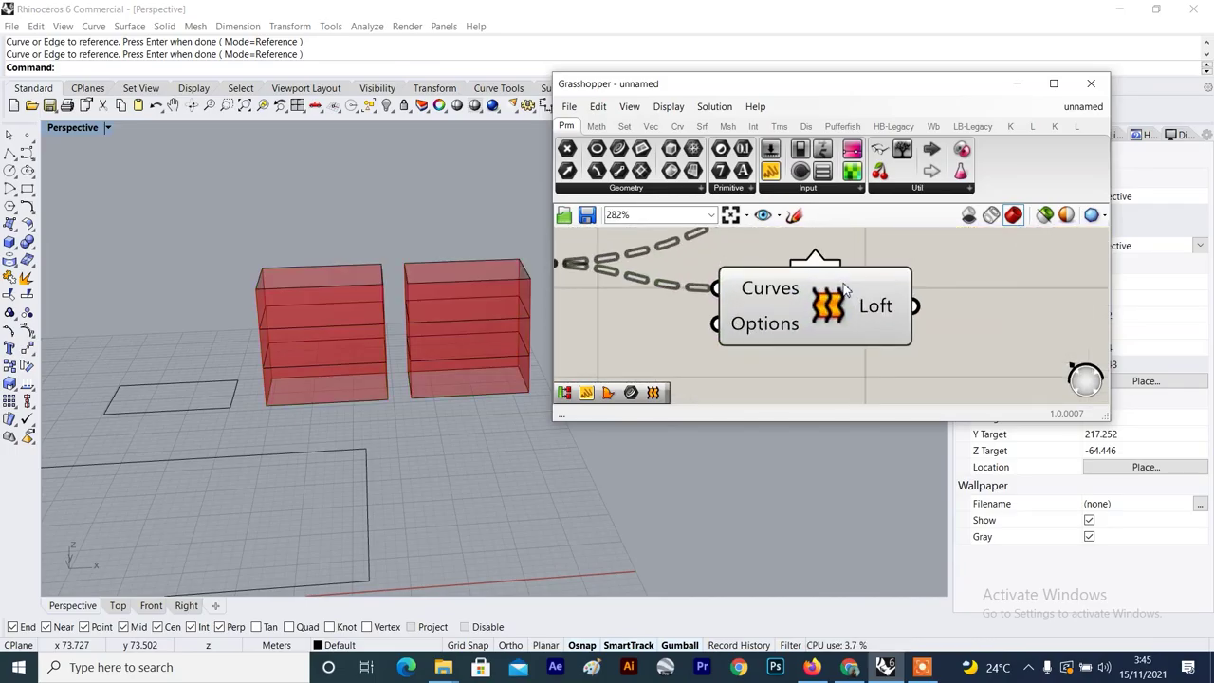
{"action": "left_click", "coordinate": [839, 292]}
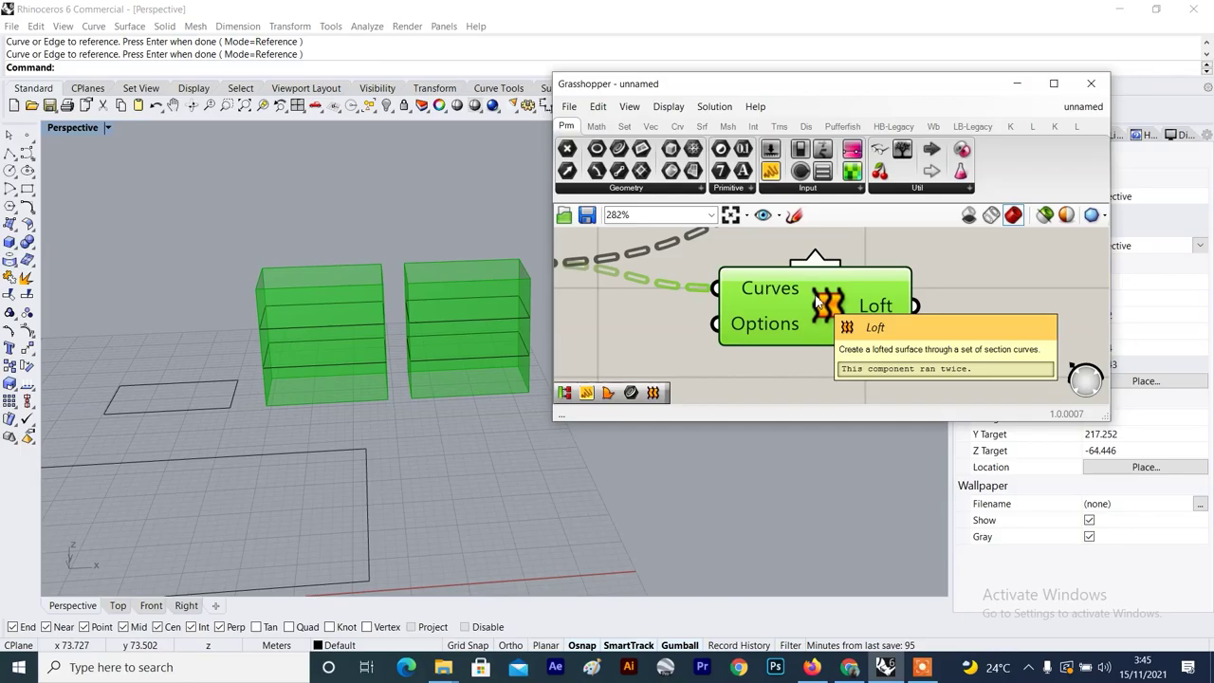
{"action": "scroll", "coordinate": [816, 301], "scroll_direction": "down", "scroll_amount": 6}
{"action": "scroll", "coordinate": [728, 303], "scroll_direction": "up", "scroll_amount": 4}
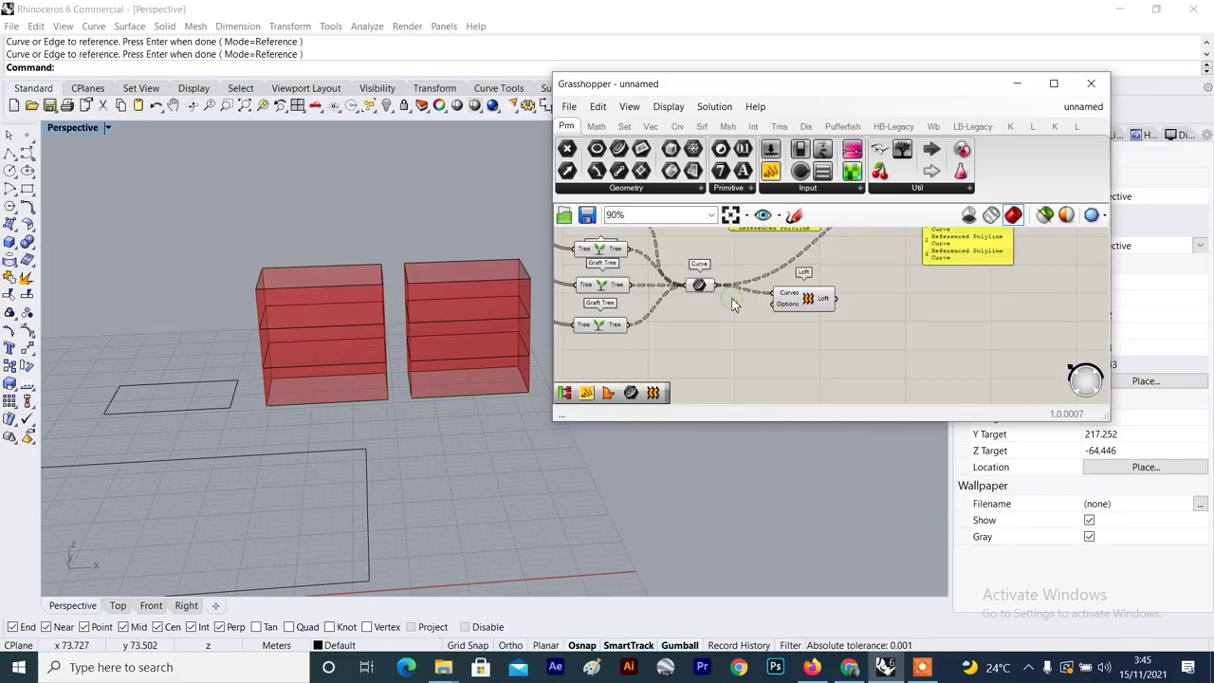
Add a second Loft component beside the combined ungrafted Curve parameter and connect that parameter to its Curves input.
{"action": "scroll", "coordinate": [720, 294], "scroll_direction": "up", "scroll_amount": 4}
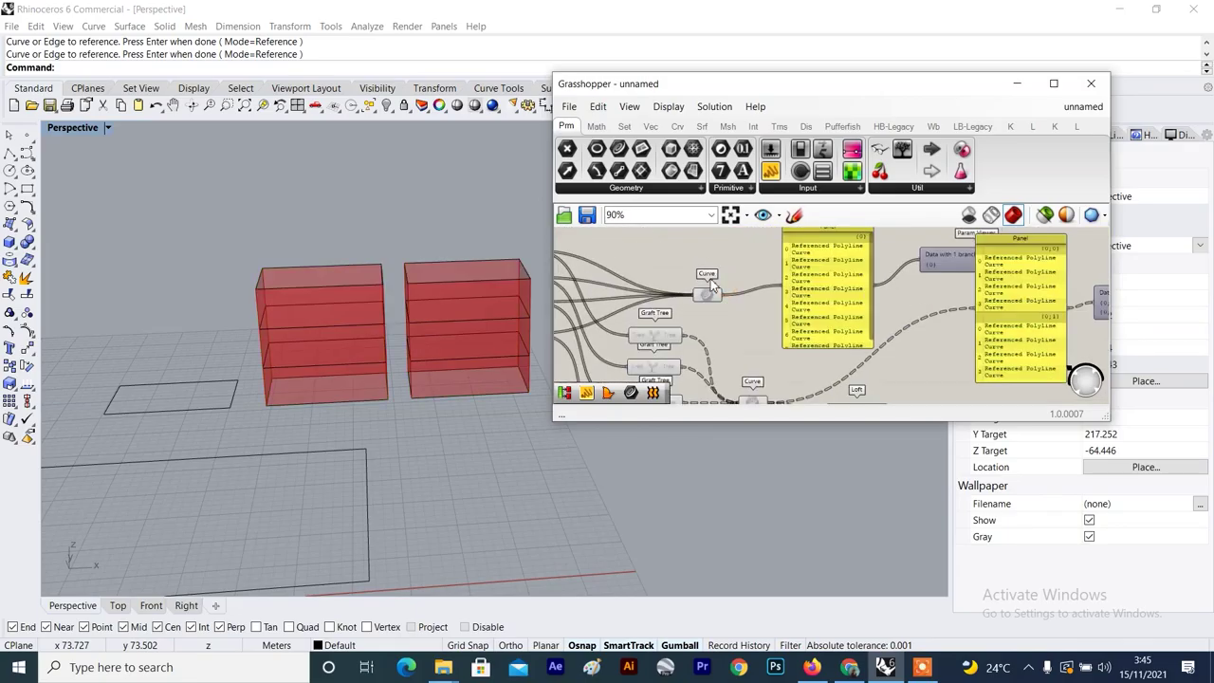
{"action": "left_click", "coordinate": [711, 299]}
{"action": "scroll", "coordinate": [715, 290], "scroll_direction": "down", "scroll_amount": 4}
{"action": "right_click_drag", "start_coordinate": [723, 282], "coordinate": [735, 313]}
{"action": "scroll", "coordinate": [737, 311], "scroll_direction": "up", "scroll_amount": 4}
{"action": "double_click", "coordinate": [780, 272]}
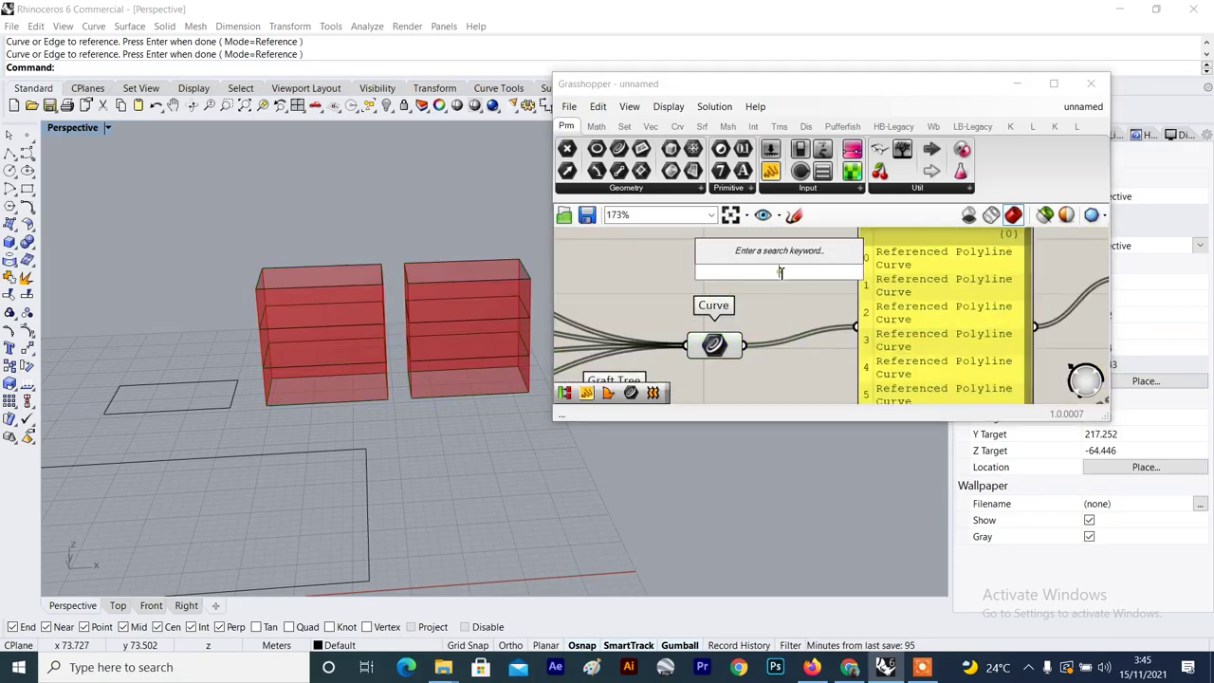
{"action": "type", "text": "lo"}
{"action": "left_click", "coordinate": [757, 233]}
{"action": "left_click_drag", "start_coordinate": [756, 285], "coordinate": [841, 303]}
{"action": "left_click_drag", "start_coordinate": [747, 345], "coordinate": [804, 290]}
{"action": "left_click", "coordinate": [741, 264]}
Turn off the preview of the grafted curves' Loft component.
{"action": "scroll", "coordinate": [741, 264], "scroll_direction": "down", "scroll_amount": 5}
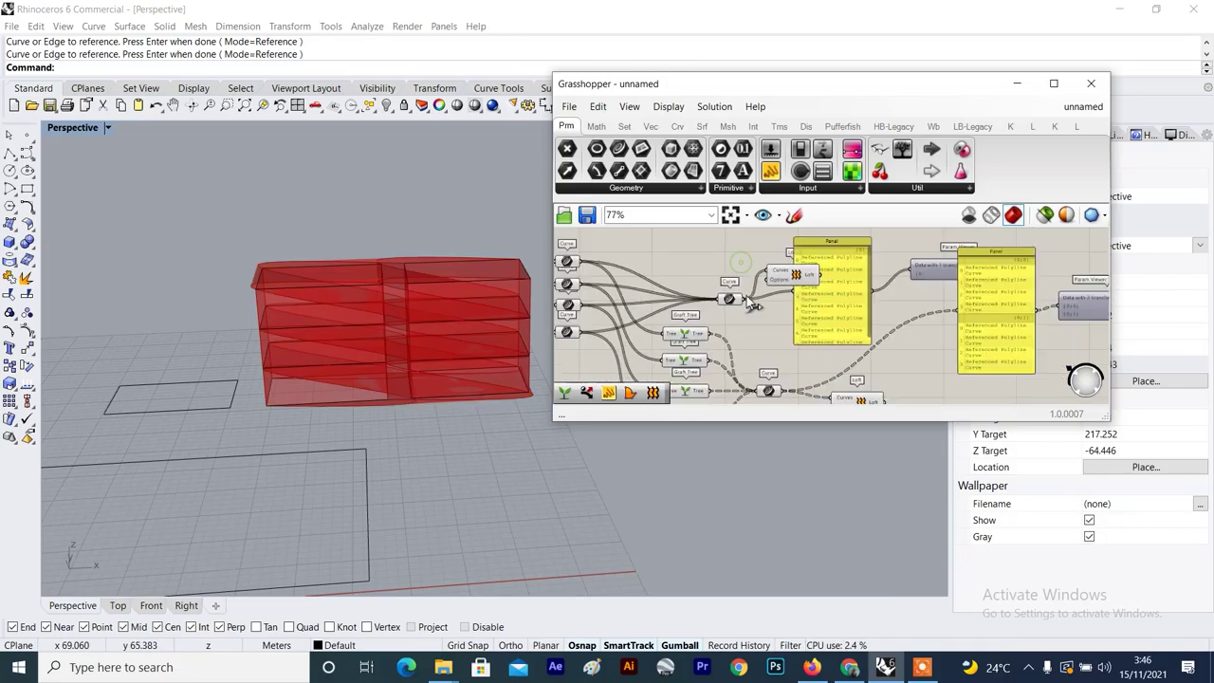
{"action": "right_click_drag", "start_coordinate": [746, 358], "coordinate": [745, 304]}
{"action": "scroll", "coordinate": [927, 362], "scroll_direction": "up", "scroll_amount": 2}
{"action": "left_click", "coordinate": [827, 348]}
{"action": "right_click", "coordinate": [900, 294]}
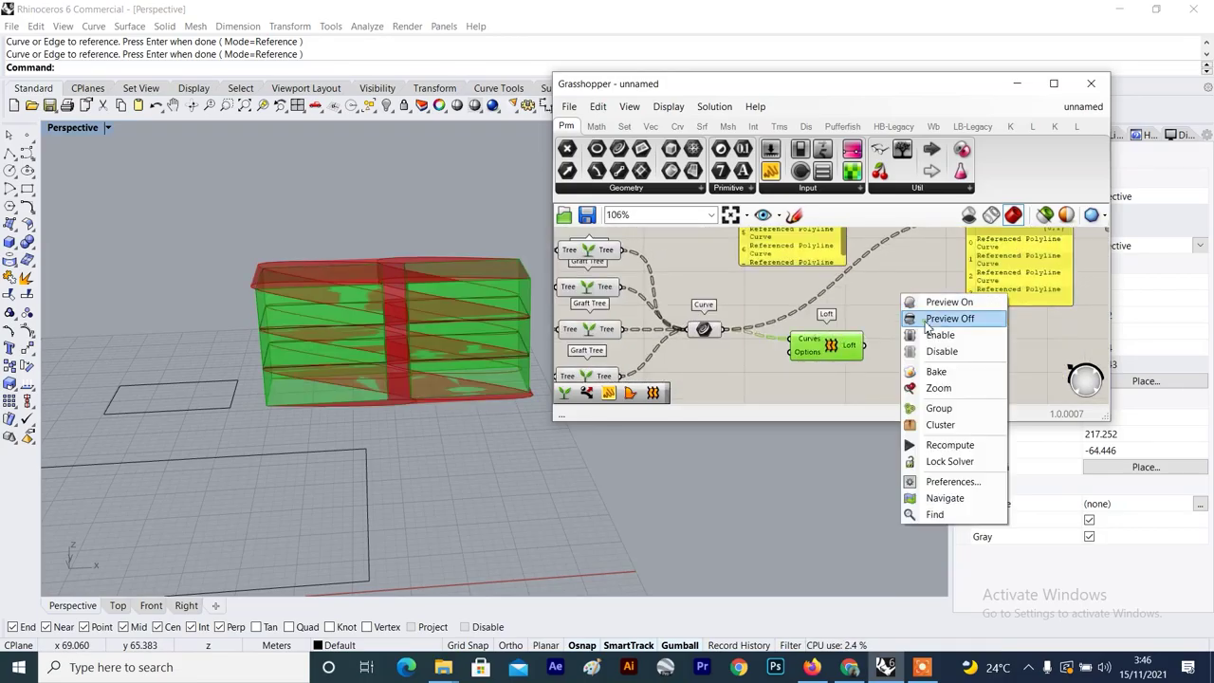
{"action": "left_click", "coordinate": [929, 324]}
Select the ungrafted curves' Loft component and examine how its surface runs through the rectangles in the Perspective view.
{"action": "right_click_drag", "start_coordinate": [872, 294], "coordinate": [894, 395]}
{"action": "scroll", "coordinate": [719, 264], "scroll_direction": "up", "scroll_amount": 4}
{"action": "left_click_drag", "start_coordinate": [780, 286], "coordinate": [766, 286]}
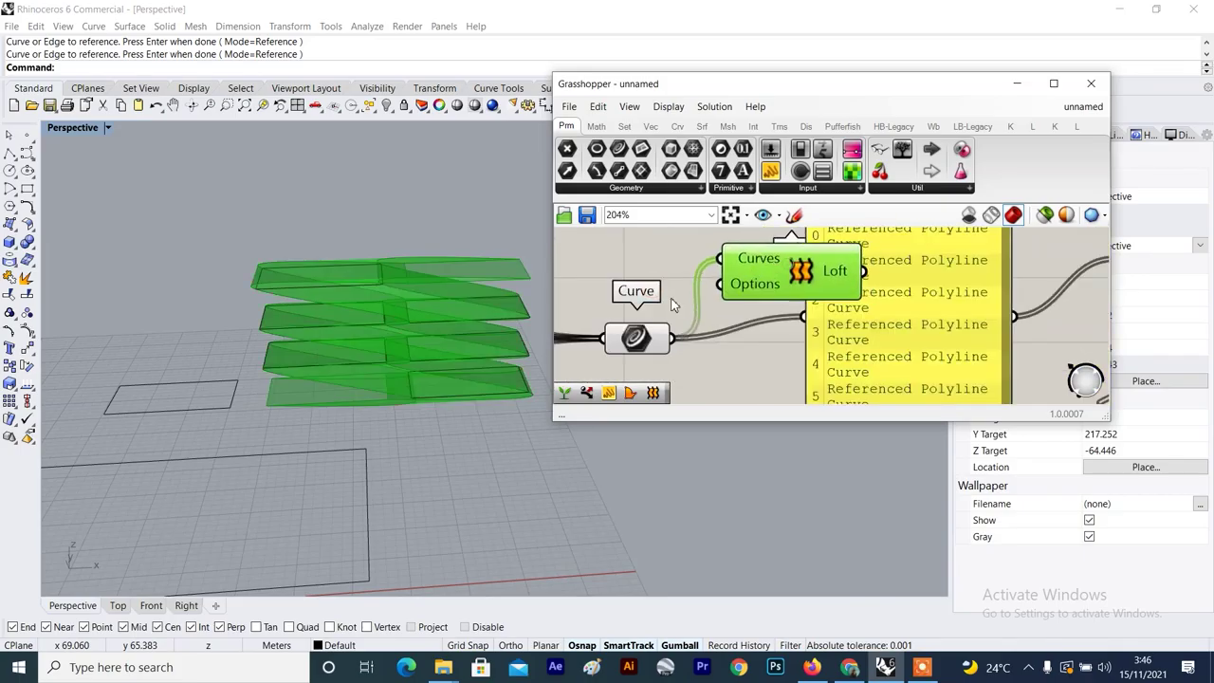
{"action": "right_click", "coordinate": [411, 345]}
{"action": "scroll", "coordinate": [413, 351], "scroll_direction": "down", "scroll_amount": 9}
{"action": "right_click_drag", "start_coordinate": [414, 363], "coordinate": [419, 315]}
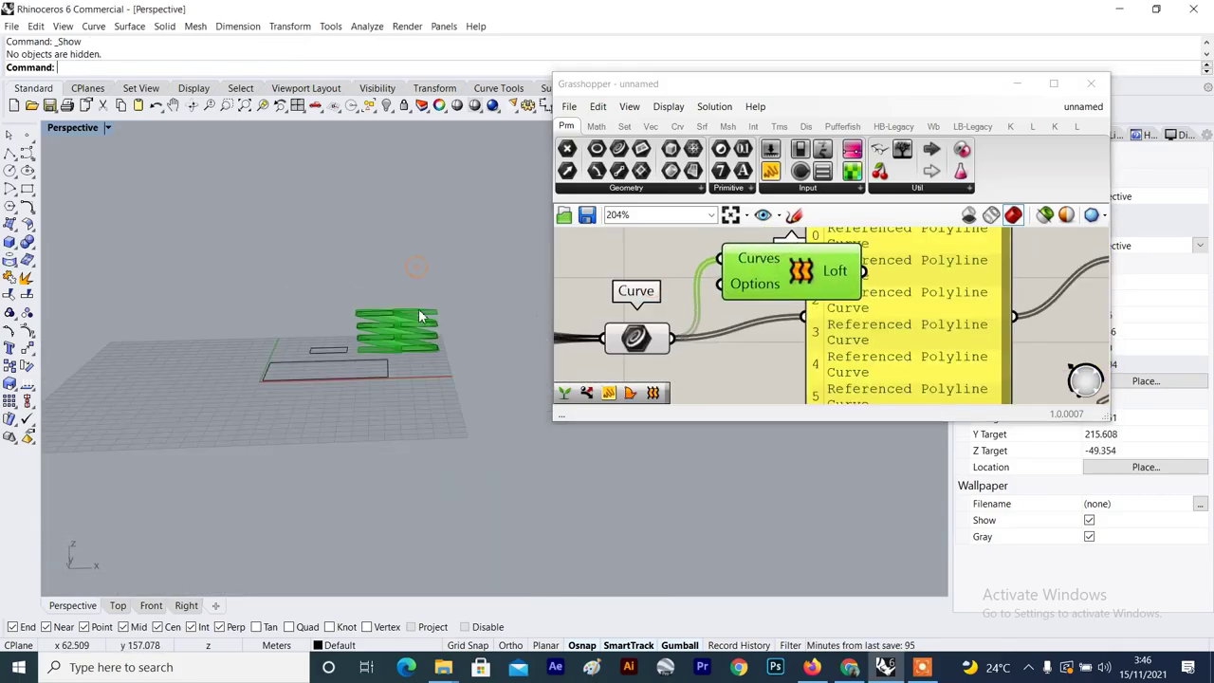
{"action": "scroll", "coordinate": [420, 316], "scroll_direction": "up", "scroll_amount": 3}
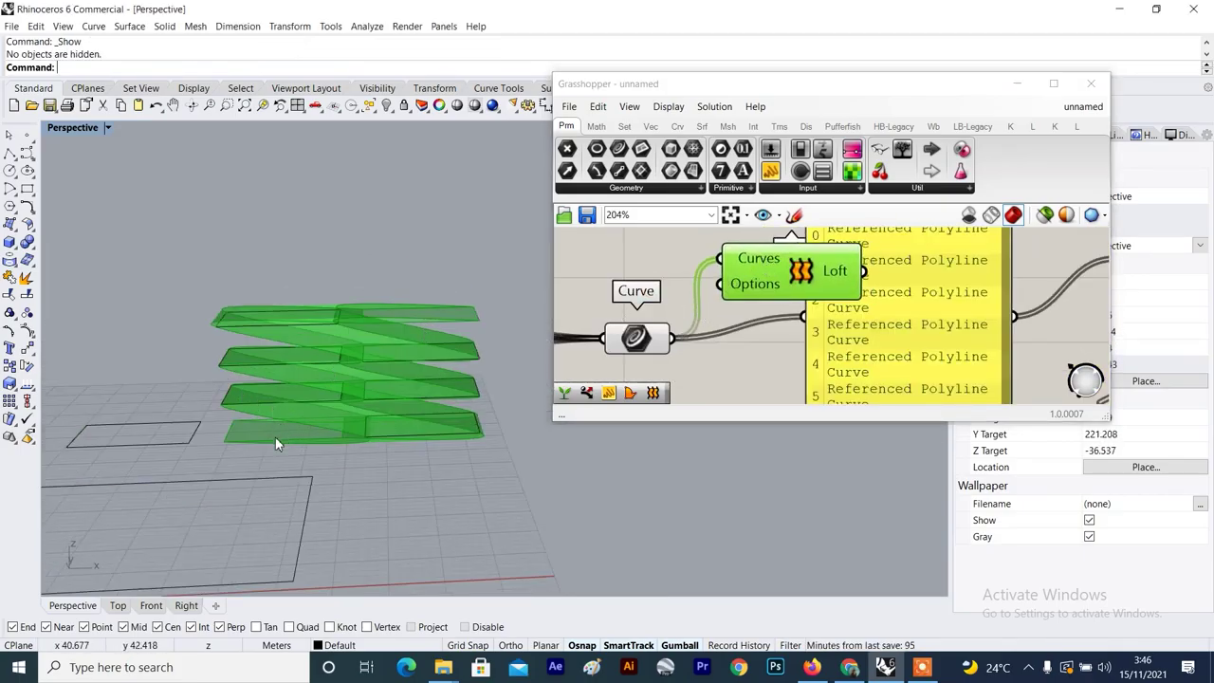
{"action": "left_click", "coordinate": [244, 441]}
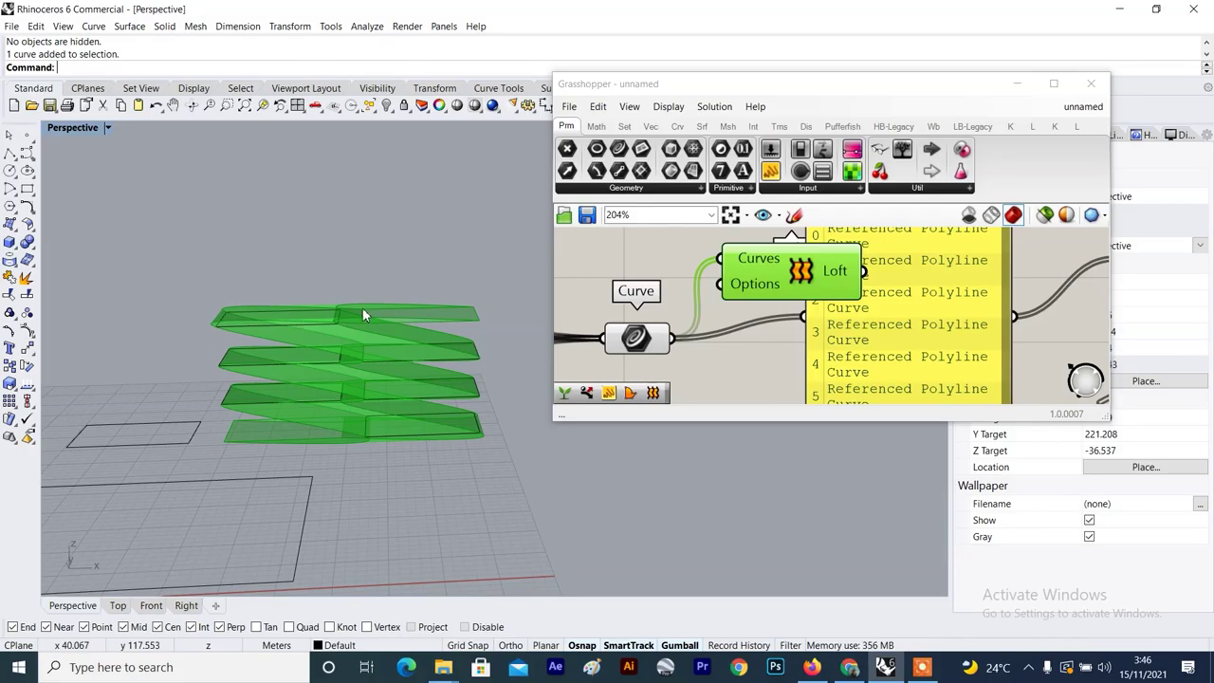
{"action": "scroll", "coordinate": [603, 269], "scroll_direction": "down", "scroll_amount": 4}
{"action": "scroll", "coordinate": [602, 269], "scroll_direction": "up", "scroll_amount": 3}
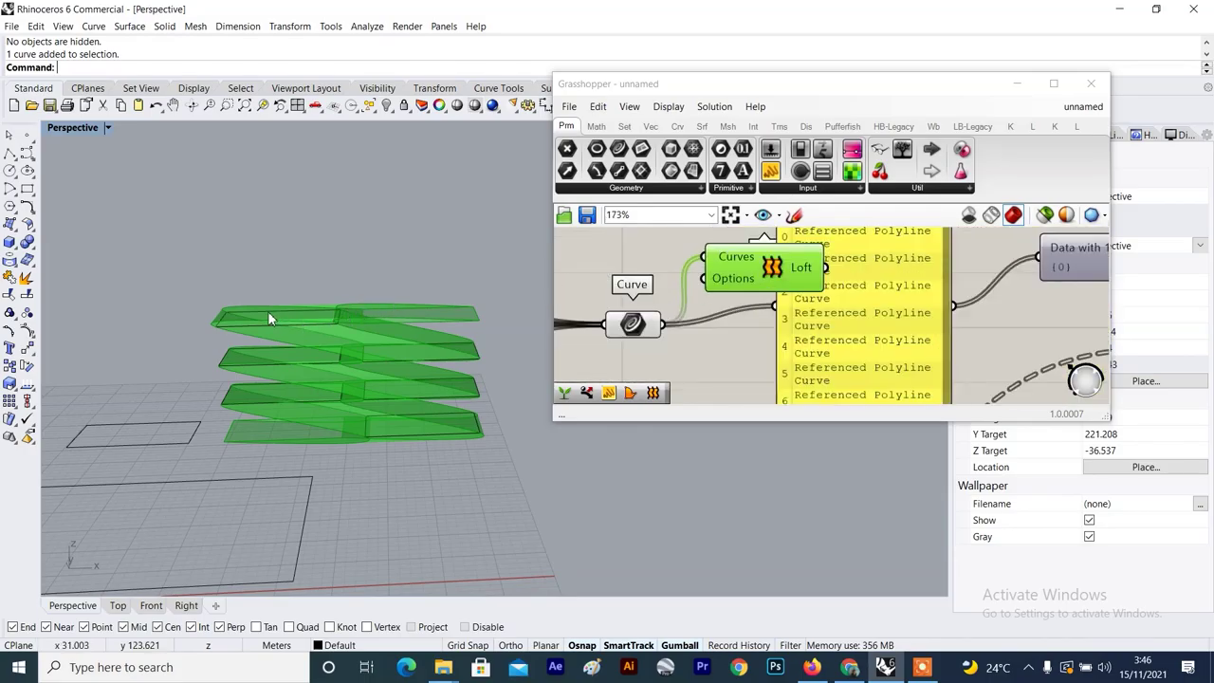
Delete the Loft component connected to the combined ungrafted curves.
{"action": "mouse_move", "coordinate": [744, 280]}
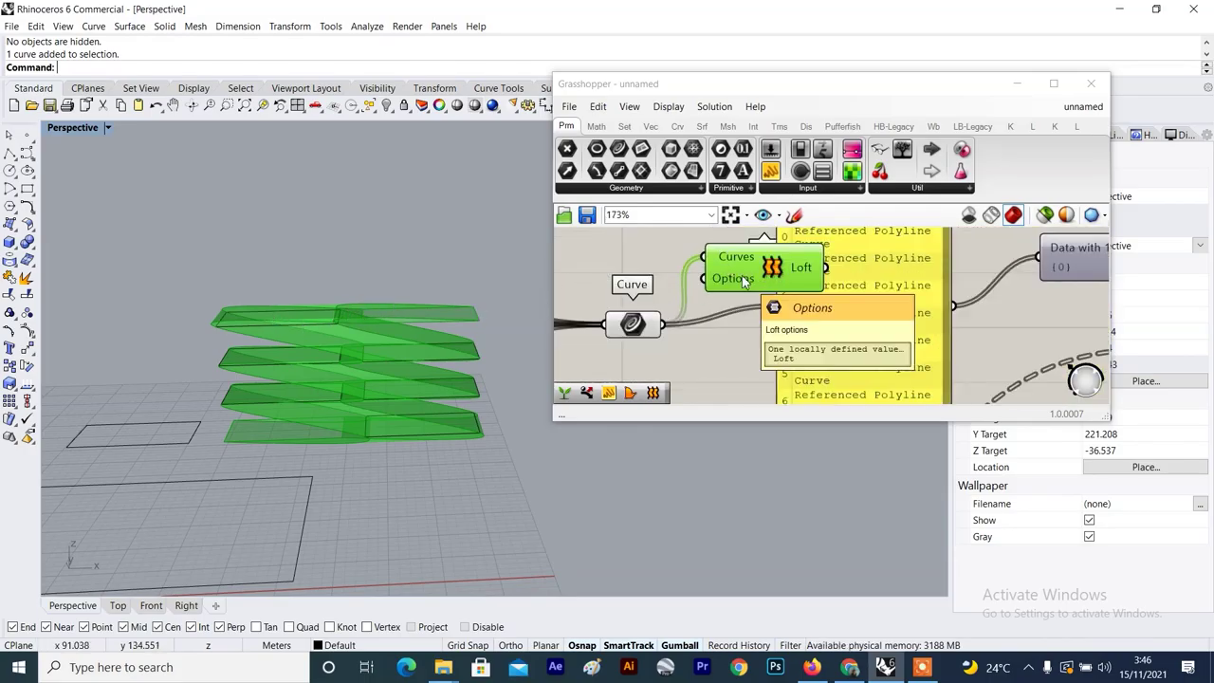
{"action": "key", "text": "Delete"}
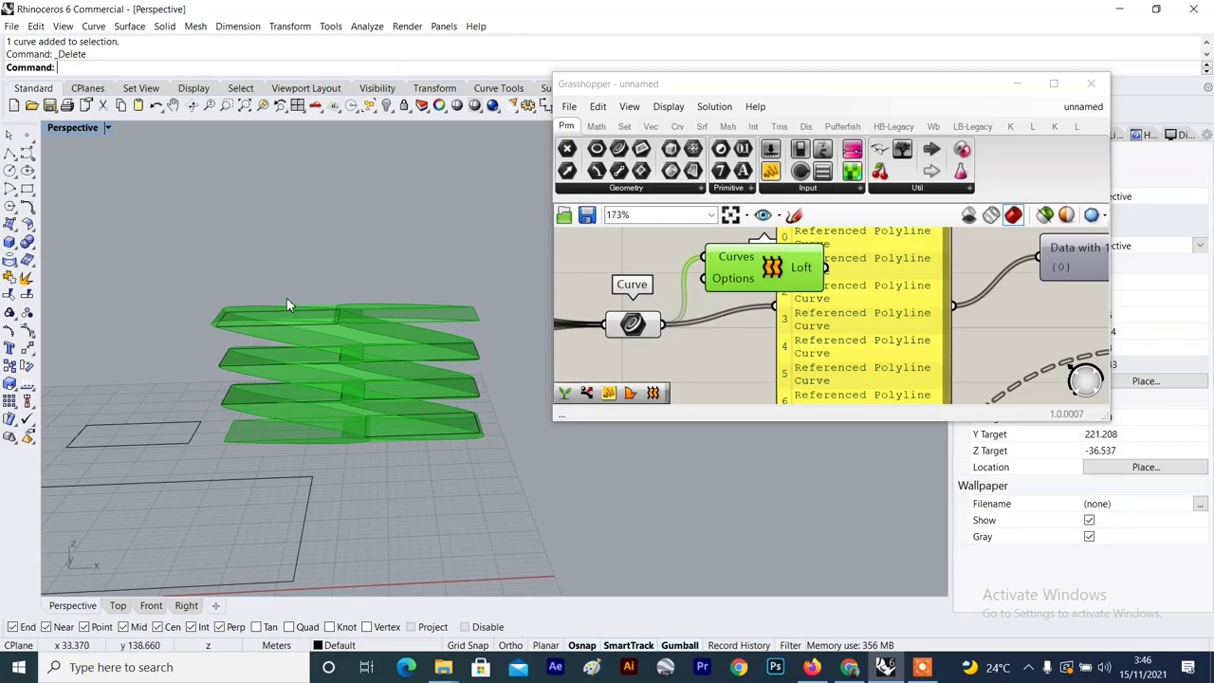
{"action": "key", "text": "Delete"}
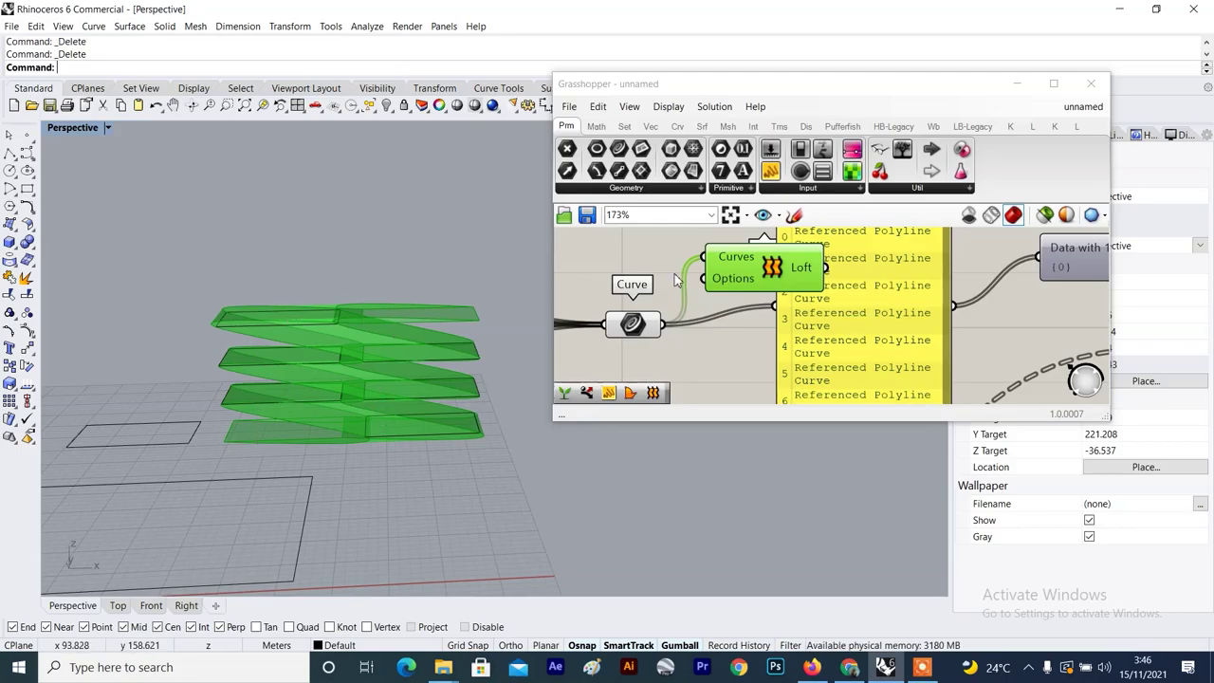
{"action": "scroll", "coordinate": [682, 270], "scroll_direction": "down", "scroll_amount": 3}
{"action": "key", "text": "Delete"}
{"action": "scroll", "coordinate": [664, 268], "scroll_direction": "up", "scroll_amount": 2}
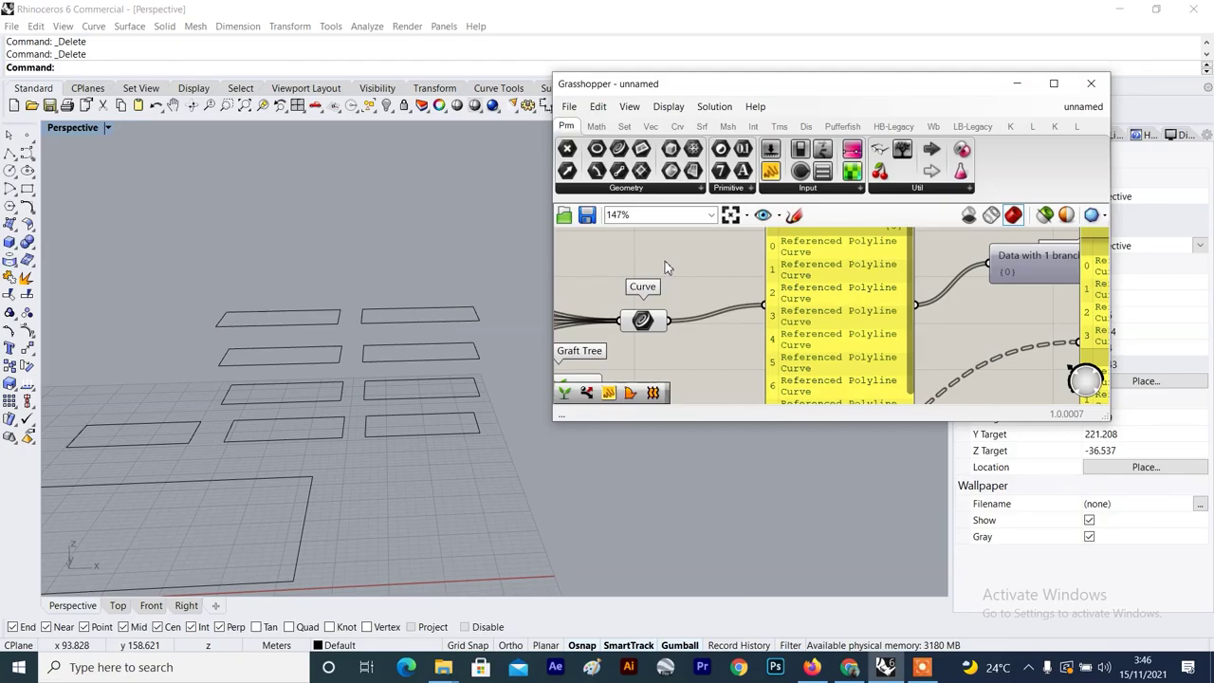
{"action": "key", "text": "ctrl+z"}
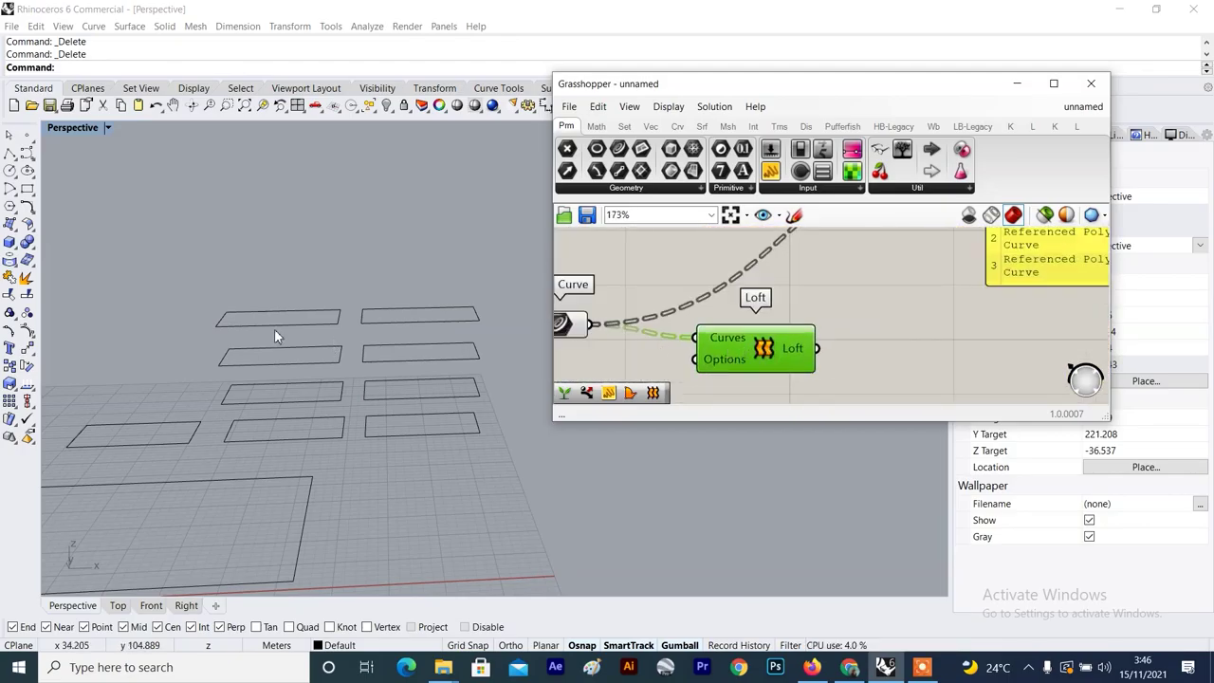
{"action": "left_click", "coordinate": [287, 410]}
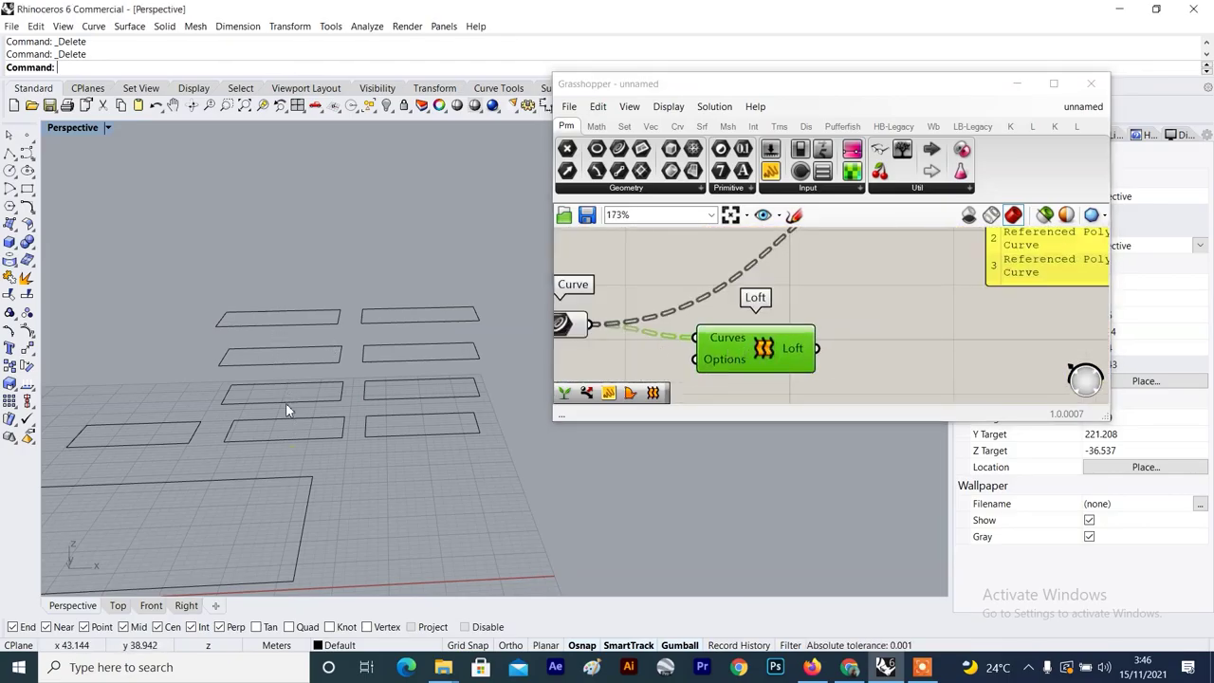
Window-select each stack of four rectangles in the Perspective view to examine the two groups of curves feeding the loft.
{"action": "left_click_drag", "start_coordinate": [359, 257], "coordinate": [259, 443]}
{"action": "left_click", "coordinate": [294, 244]}
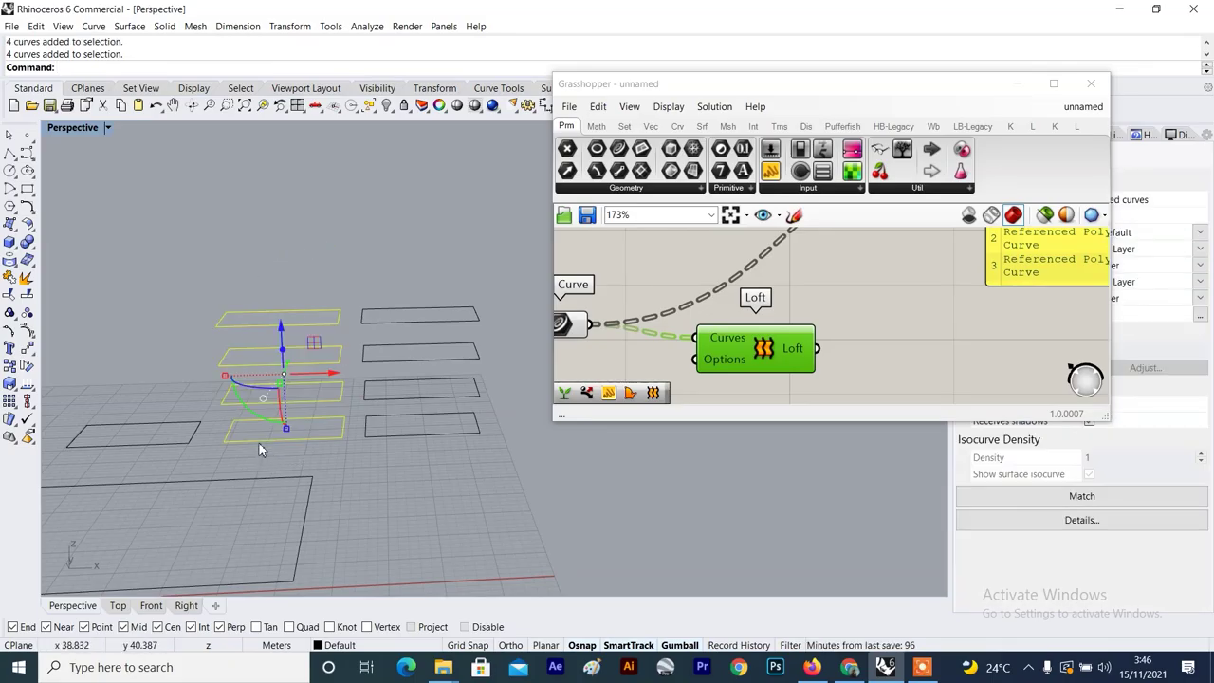
{"action": "left_click", "coordinate": [364, 238]}
{"action": "right_click_drag", "start_coordinate": [364, 238], "coordinate": [422, 354]}
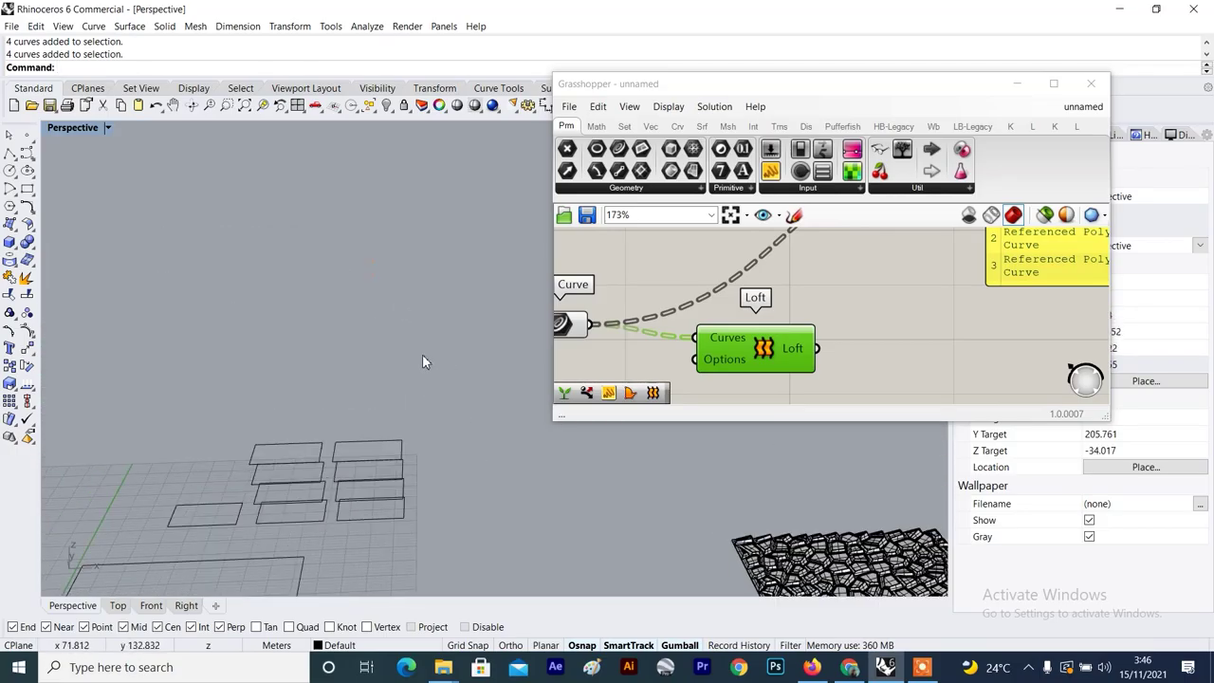
{"action": "left_click_drag", "start_coordinate": [422, 354], "coordinate": [382, 531]}
{"action": "left_click", "coordinate": [429, 318]}
{"action": "scroll", "coordinate": [418, 309], "scroll_direction": "down", "scroll_amount": 8}
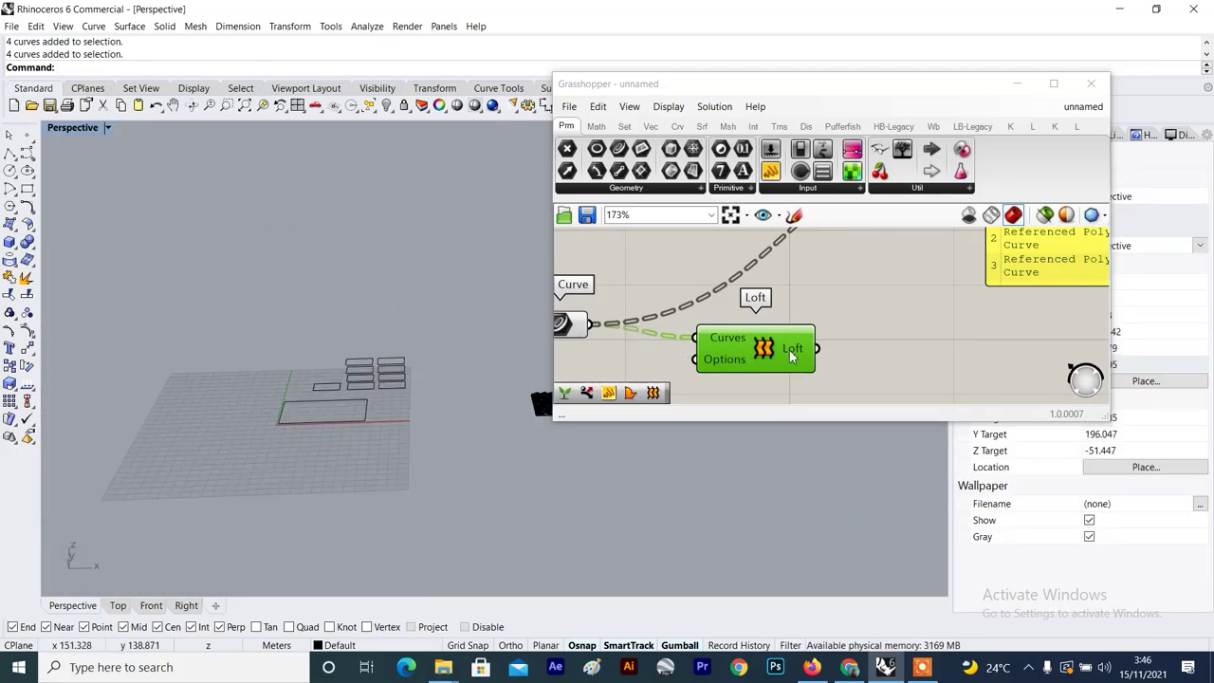
Connect a temporary Panel to the grafted curves' Loft output to read its branches, and delete that Panel.
{"action": "right_click_drag", "start_coordinate": [820, 361], "coordinate": [802, 334]}
{"action": "left_click_drag", "start_coordinate": [778, 176], "coordinate": [927, 315]}
{"action": "left_click_drag", "start_coordinate": [799, 321], "coordinate": [858, 323]}
{"action": "scroll", "coordinate": [921, 333], "scroll_direction": "down", "scroll_amount": 3}
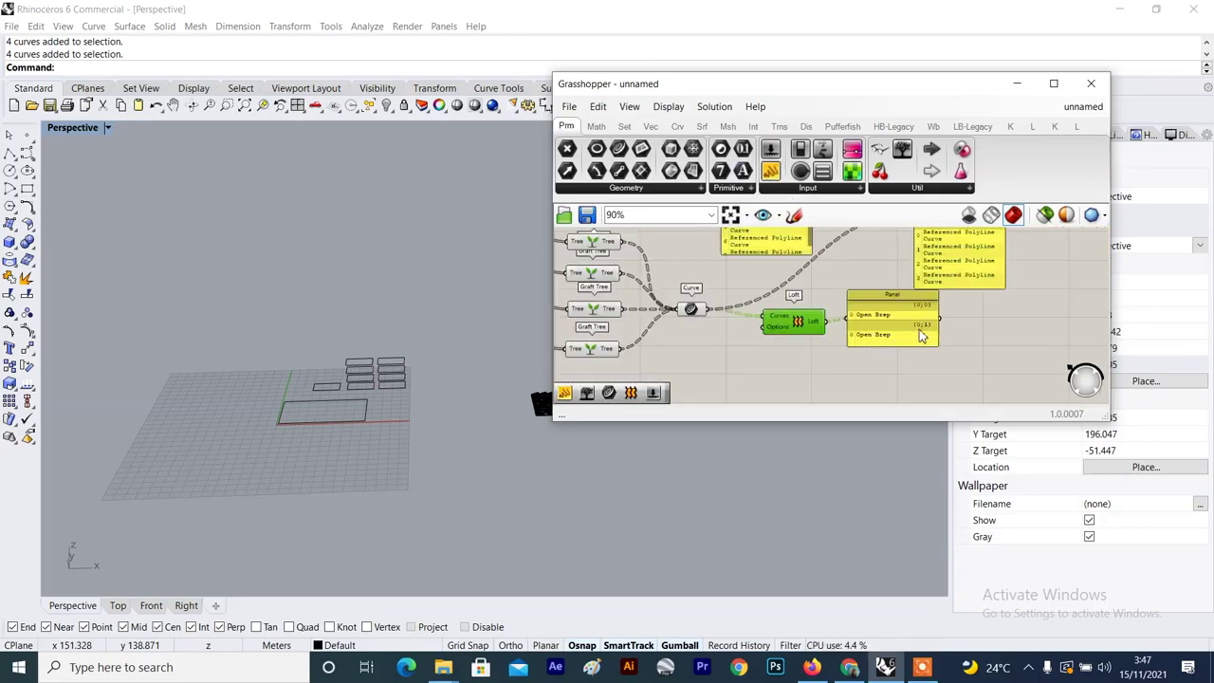
{"action": "left_click", "coordinate": [920, 333]}
{"action": "key", "text": "Delete"}
{"action": "scroll", "coordinate": [855, 333], "scroll_direction": "up", "scroll_amount": 2}
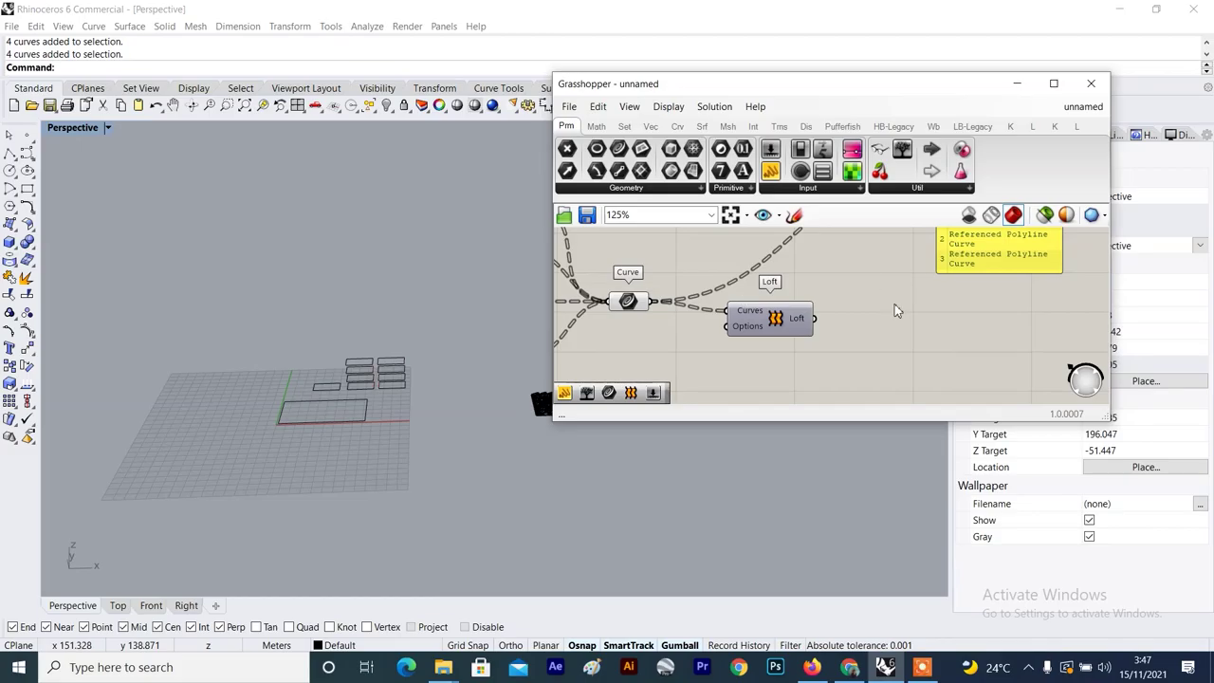
Examine the branch paths and item counts of the grafted curves in the Param Viewer.
{"action": "scroll", "coordinate": [899, 307], "scroll_direction": "down", "scroll_amount": 3}
{"action": "right_click_drag", "start_coordinate": [929, 282], "coordinate": [891, 328]}
{"action": "scroll", "coordinate": [1017, 305], "scroll_direction": "up", "scroll_amount": 4}
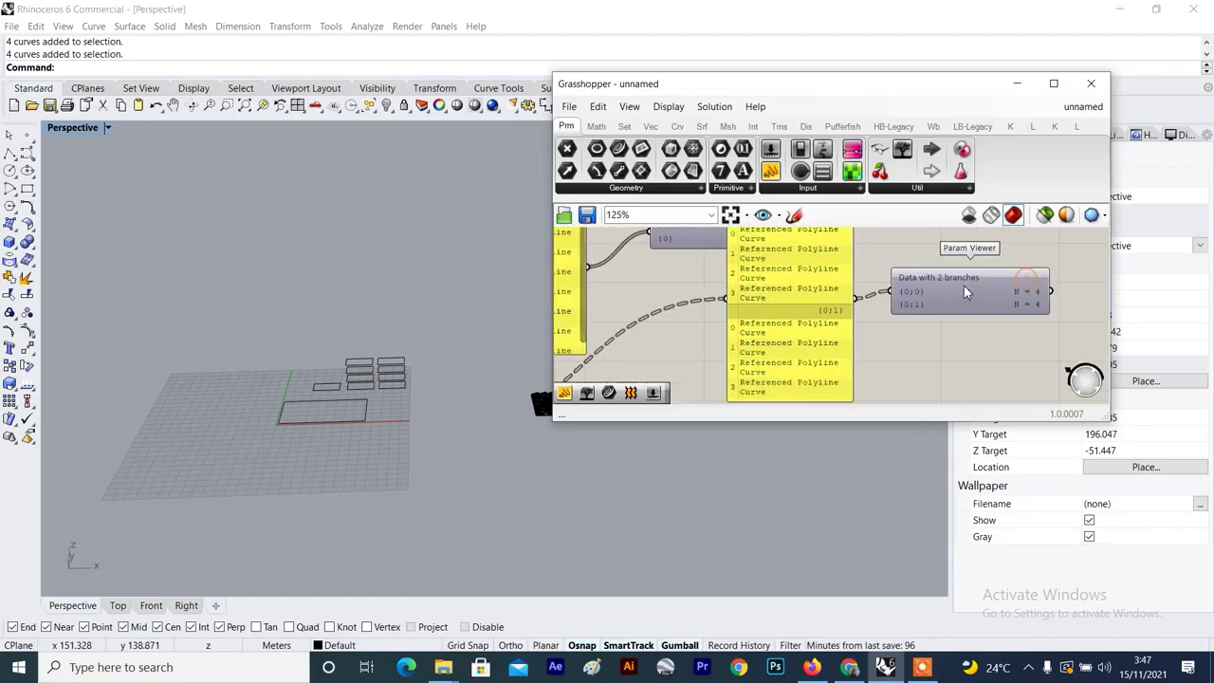
{"action": "scroll", "coordinate": [1017, 305], "scroll_direction": "up", "scroll_amount": 2}
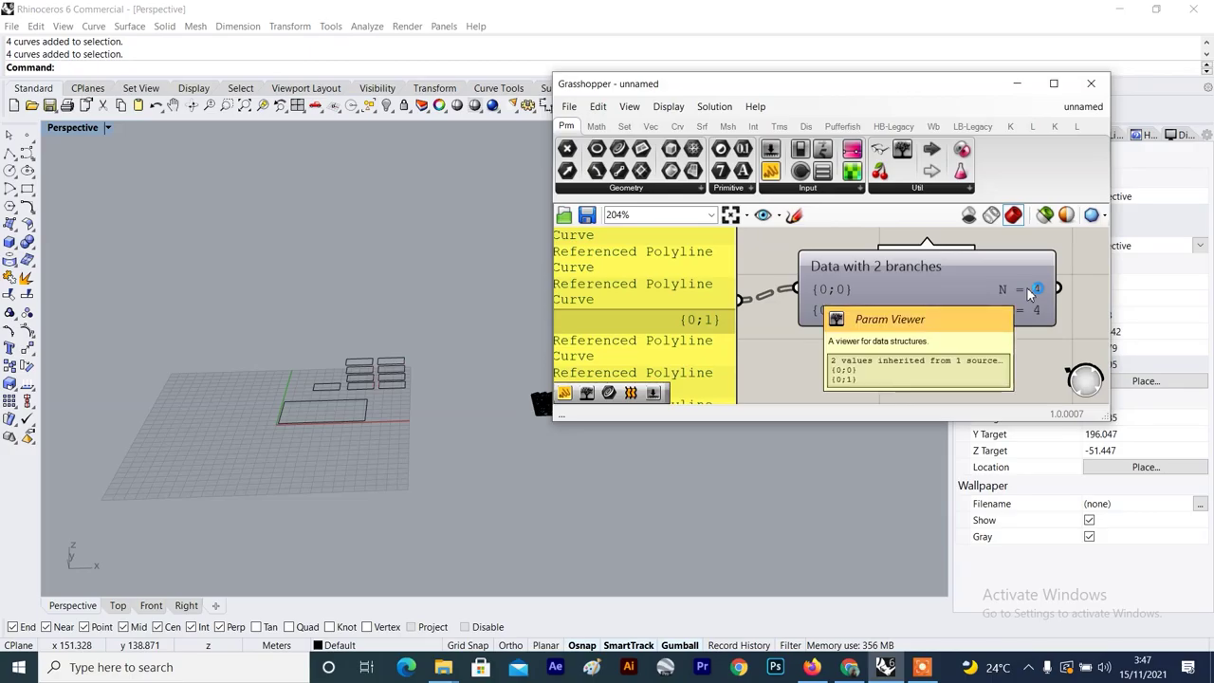
{"action": "scroll", "coordinate": [1028, 294], "scroll_direction": "down", "scroll_amount": 4}
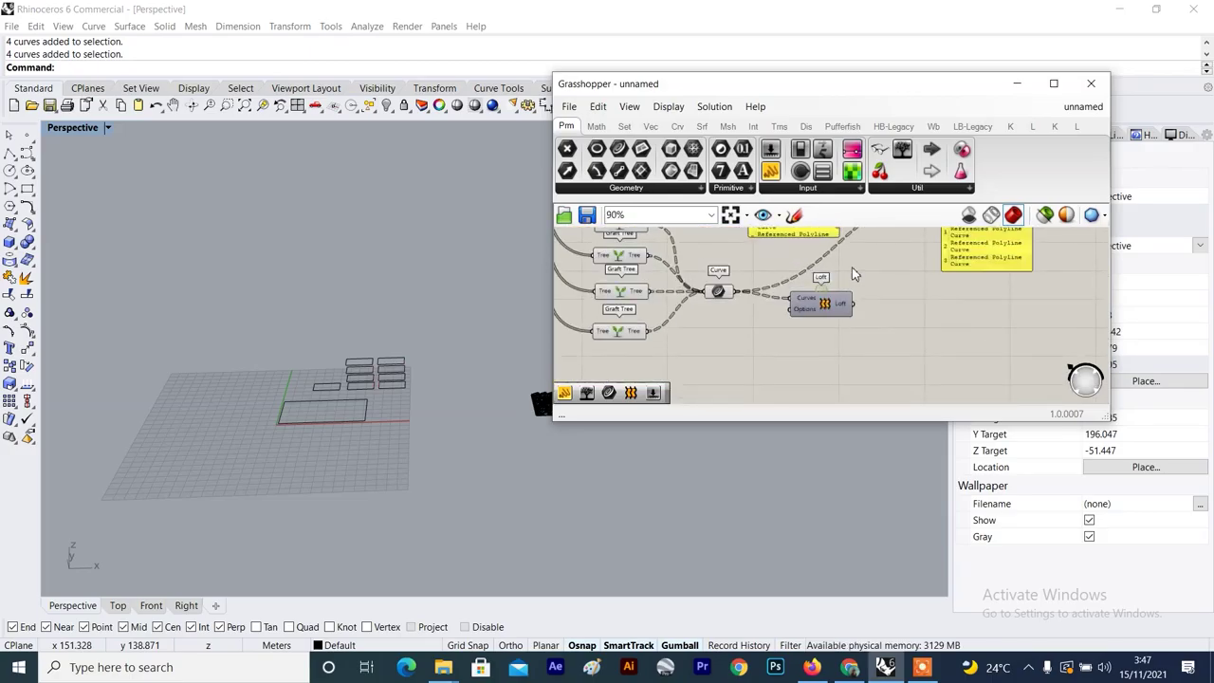
Turn on the preview of the grafted curves' Loft component and view its surfaces in the Perspective view.
{"action": "left_click", "coordinate": [843, 306]}
{"action": "scroll", "coordinate": [853, 304], "scroll_direction": "up", "scroll_amount": 4}
{"action": "right_click", "coordinate": [874, 272]}
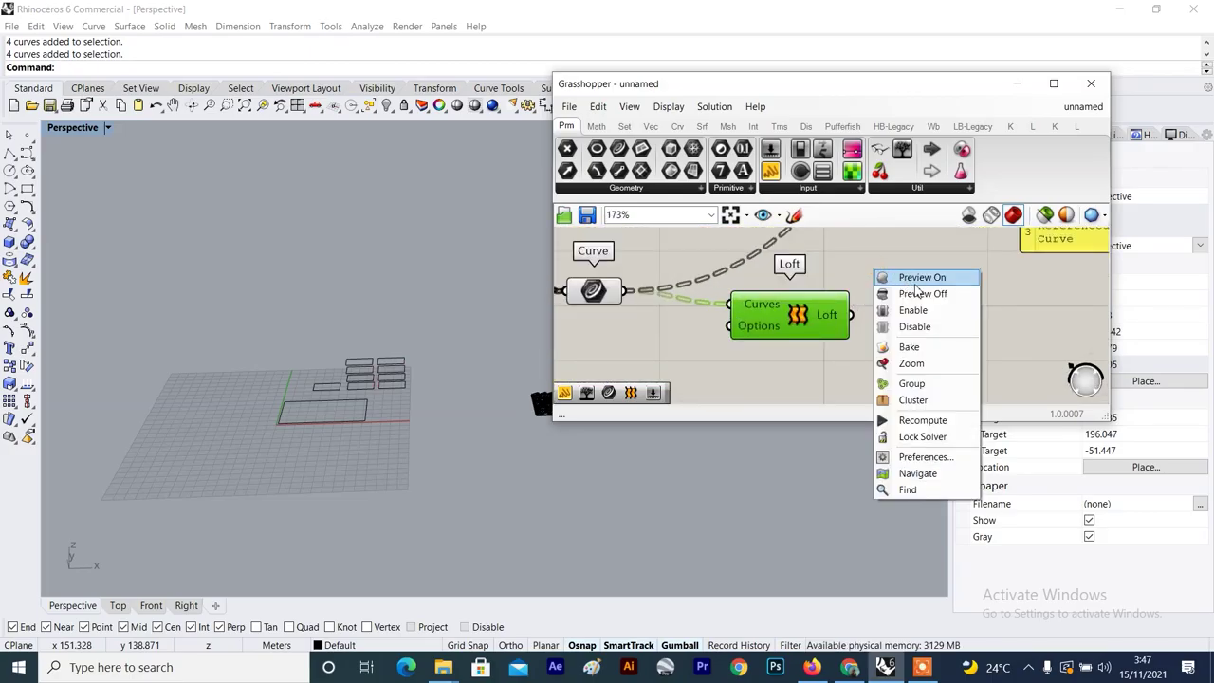
{"action": "left_click", "coordinate": [915, 285]}
{"action": "left_click", "coordinate": [914, 285]}
{"action": "scroll", "coordinate": [297, 369], "scroll_direction": "down", "scroll_amount": 7}
{"action": "right_click_drag", "start_coordinate": [336, 406], "coordinate": [345, 365]}
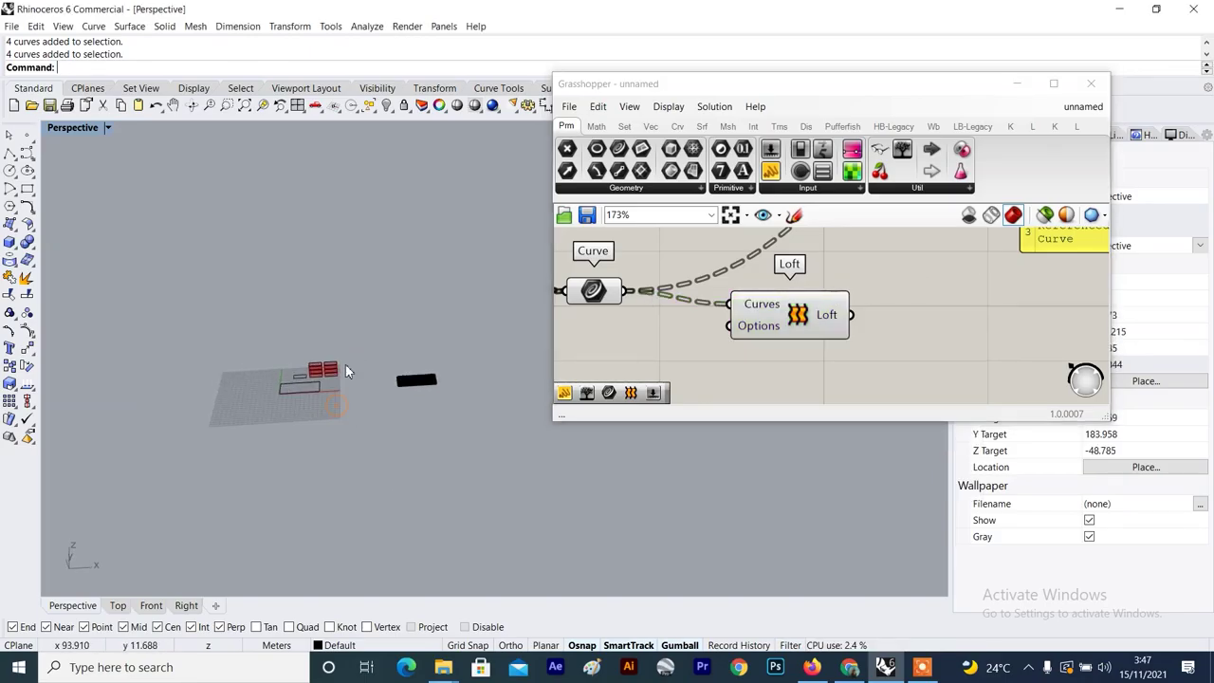
{"action": "scroll", "coordinate": [262, 336], "scroll_direction": "up", "scroll_amount": 3}
{"action": "scroll", "coordinate": [263, 336], "scroll_direction": "down", "scroll_amount": 2}
Examine the Graft Tree components and how they and the ungrafted Curve parameters feed the combined Curve parameters.
{"action": "scroll", "coordinate": [720, 352], "scroll_direction": "down", "scroll_amount": 8}
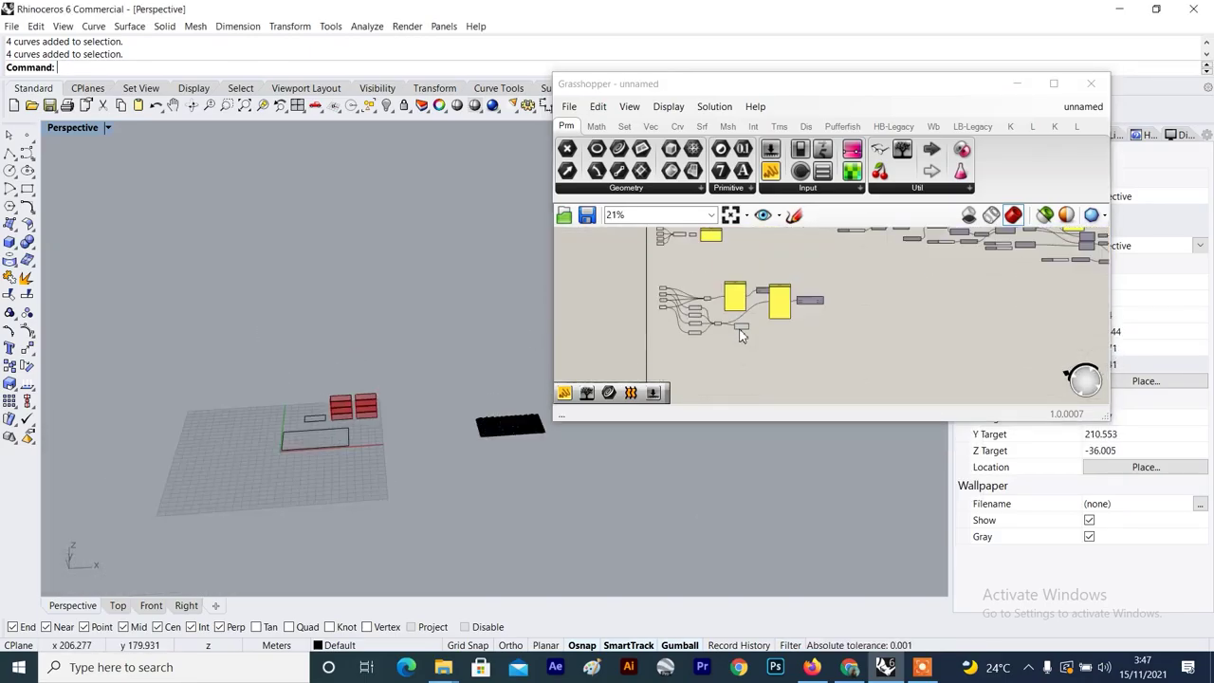
{"action": "scroll", "coordinate": [740, 333], "scroll_direction": "up", "scroll_amount": 6}
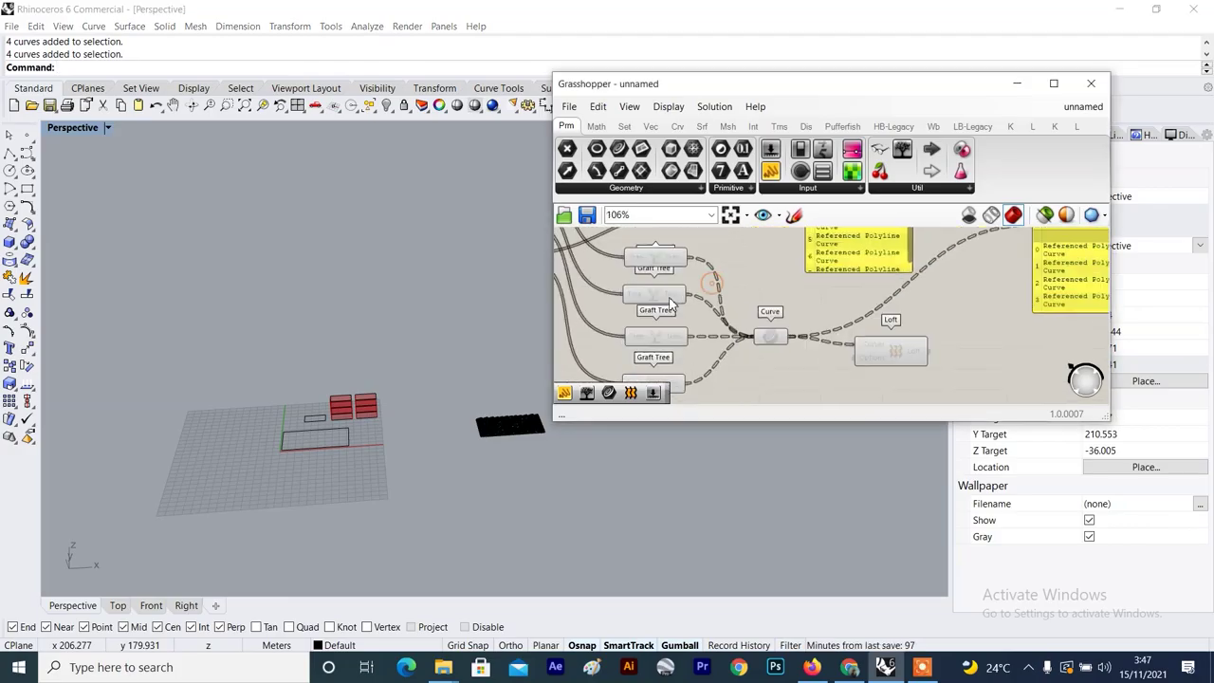
{"action": "scroll", "coordinate": [669, 302], "scroll_direction": "up", "scroll_amount": 1}
{"action": "left_click", "coordinate": [669, 302]}
{"action": "scroll", "coordinate": [750, 294], "scroll_direction": "down", "scroll_amount": 4}
{"action": "scroll", "coordinate": [772, 333], "scroll_direction": "up", "scroll_amount": 3}
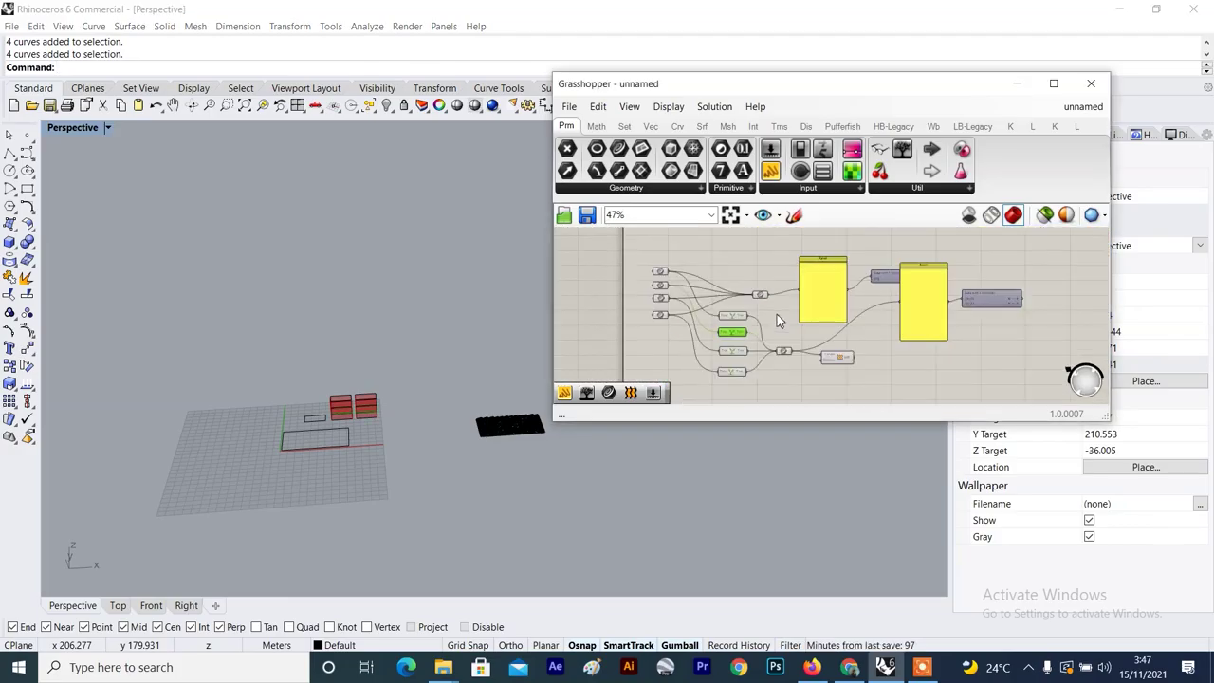
{"action": "scroll", "coordinate": [754, 289], "scroll_direction": "up", "scroll_amount": 1}
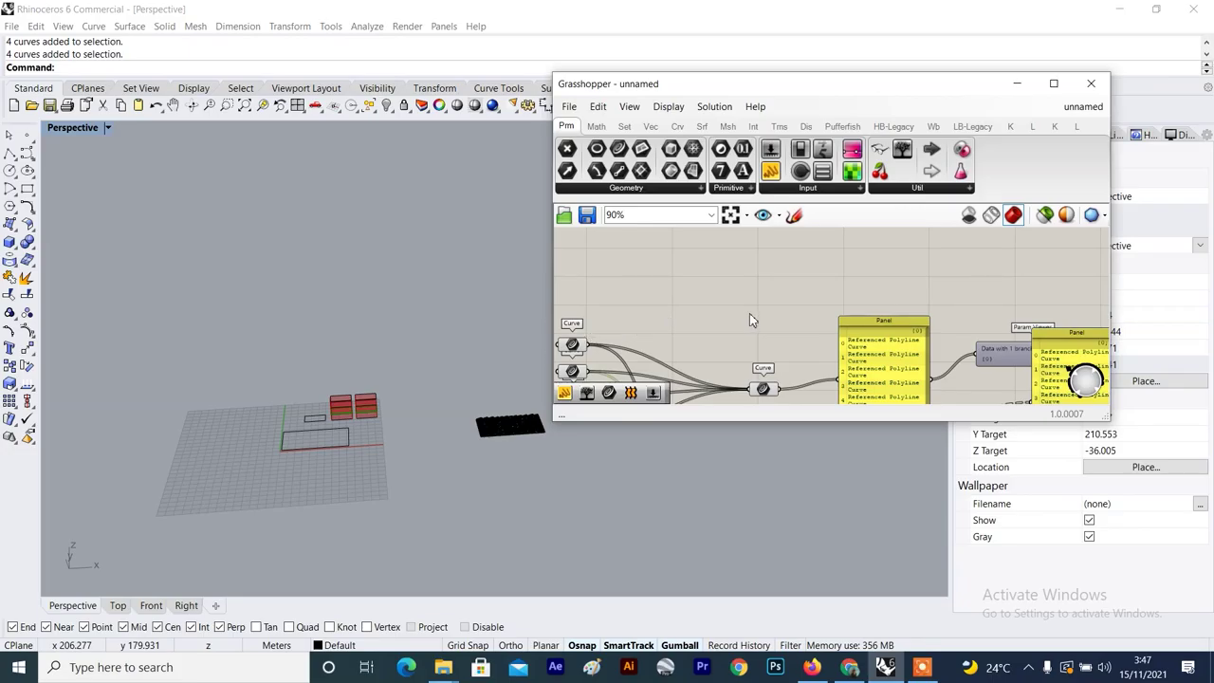
{"action": "scroll", "coordinate": [749, 320], "scroll_direction": "down", "scroll_amount": 1}
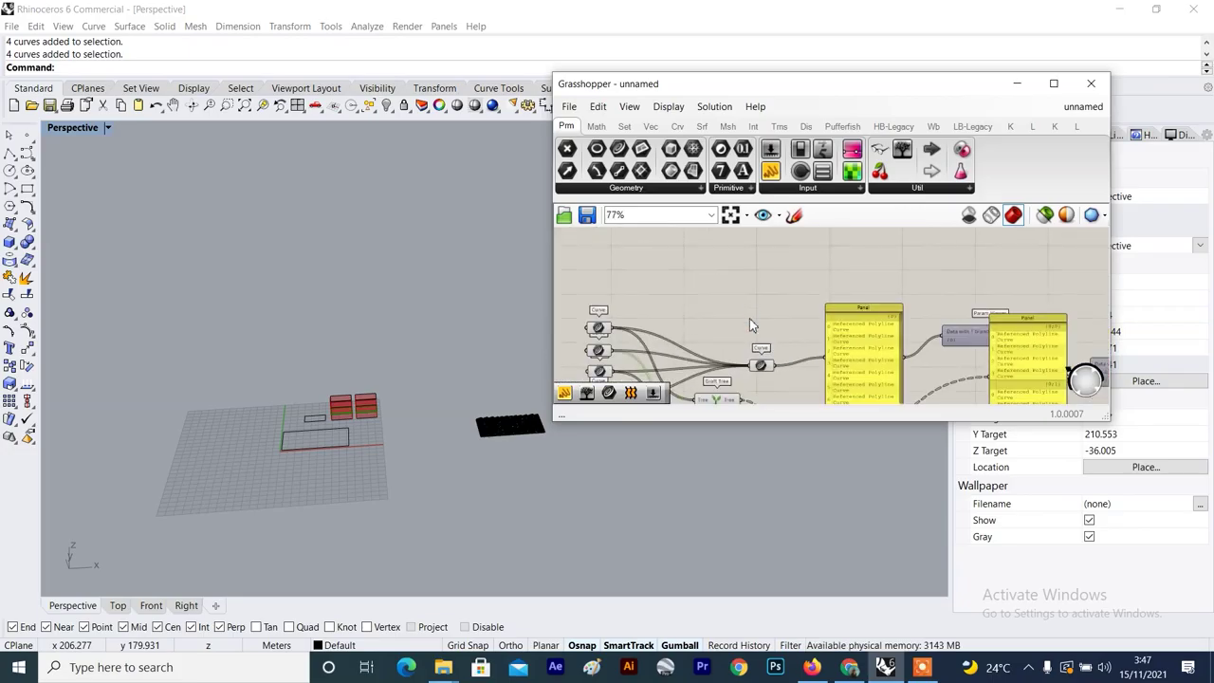
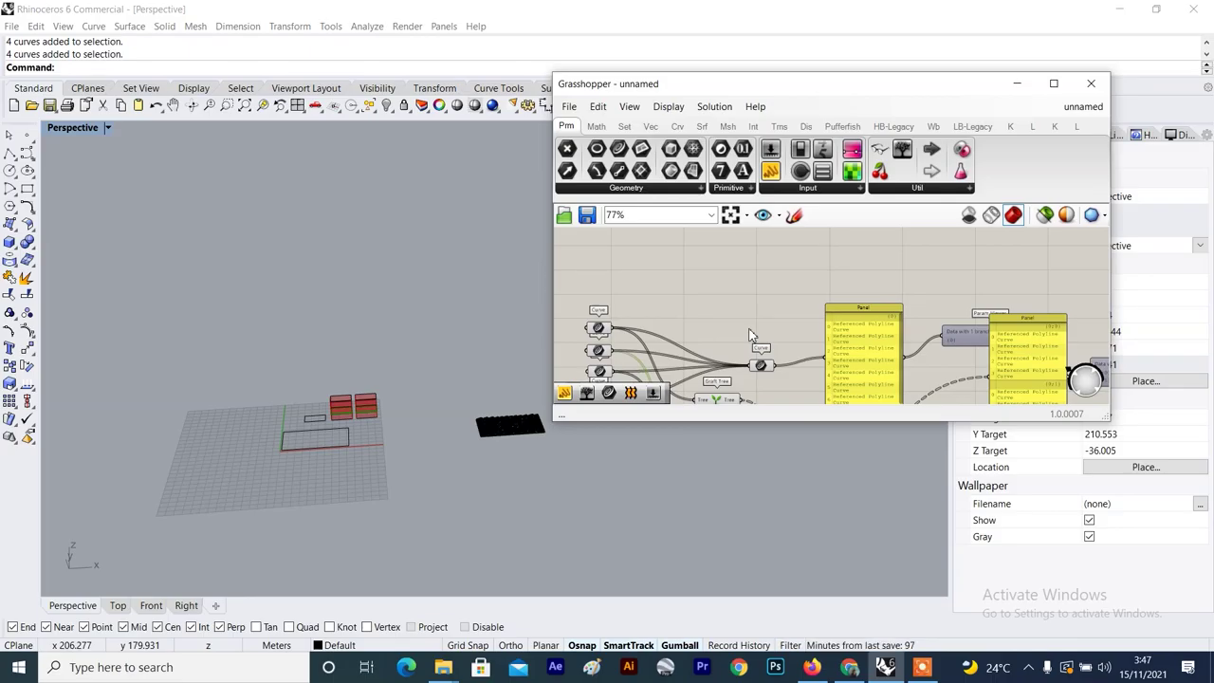
Examine the Flatten Tree component between the Curve parameter and the Loft in the separate definition above.
{"action": "scroll", "coordinate": [749, 335], "scroll_direction": "down", "scroll_amount": 3}
{"action": "right_click_drag", "start_coordinate": [750, 336], "coordinate": [752, 391]}
{"action": "scroll", "coordinate": [745, 336], "scroll_direction": "up", "scroll_amount": 3}
{"action": "right_click_drag", "start_coordinate": [745, 336], "coordinate": [764, 382]}
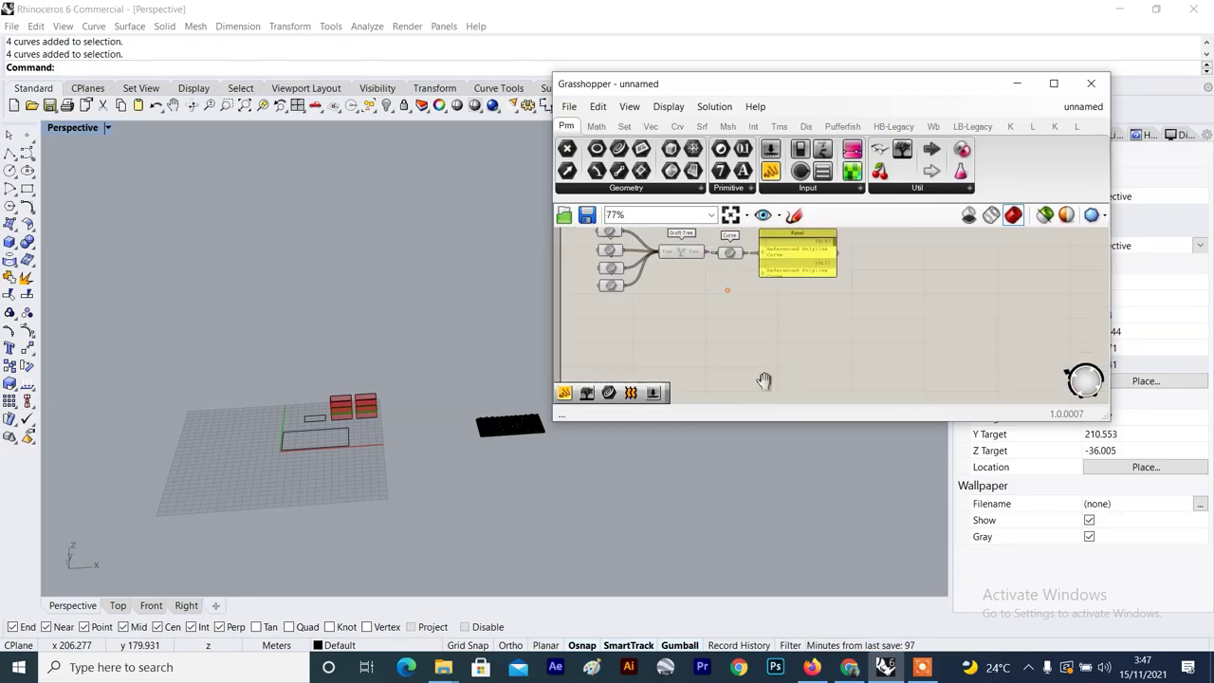
{"action": "scroll", "coordinate": [798, 269], "scroll_direction": "up", "scroll_amount": 1}
{"action": "right_click_drag", "start_coordinate": [798, 269], "coordinate": [699, 384]}
{"action": "scroll", "coordinate": [831, 335], "scroll_direction": "down", "scroll_amount": 4}
{"action": "right_click_drag", "start_coordinate": [958, 321], "coordinate": [905, 371]}
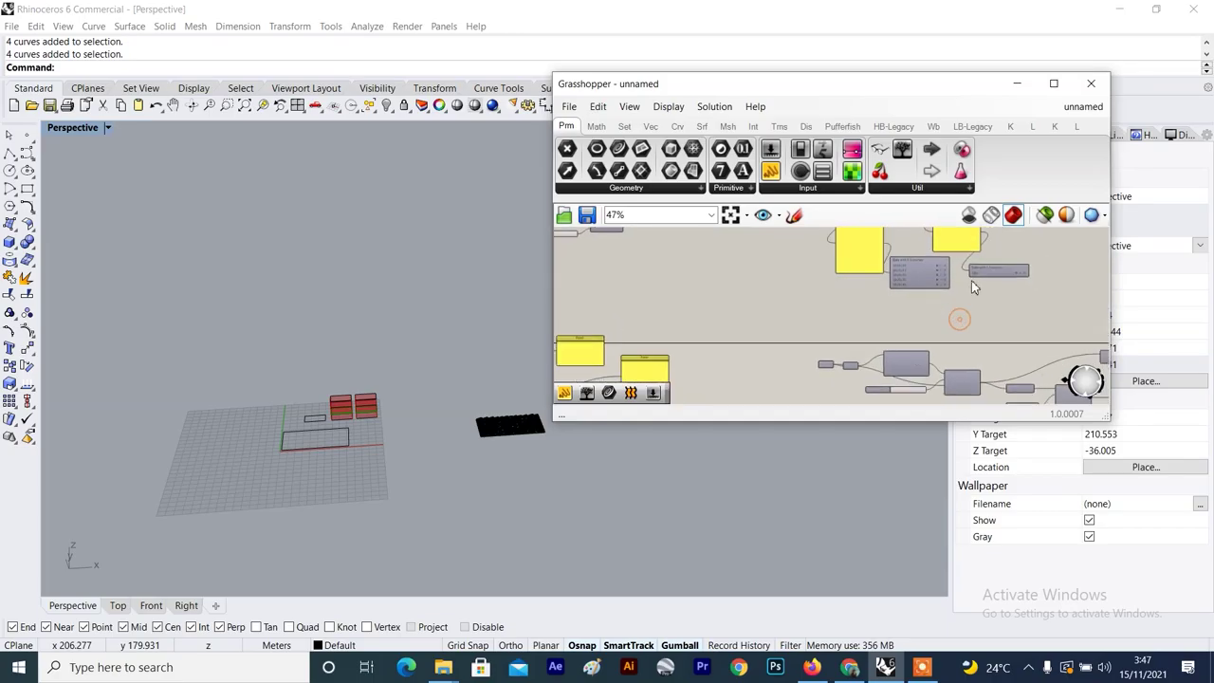
{"action": "scroll", "coordinate": [973, 278], "scroll_direction": "up", "scroll_amount": 3}
{"action": "right_click_drag", "start_coordinate": [979, 272], "coordinate": [971, 398]}
{"action": "scroll", "coordinate": [867, 261], "scroll_direction": "up", "scroll_amount": 3}
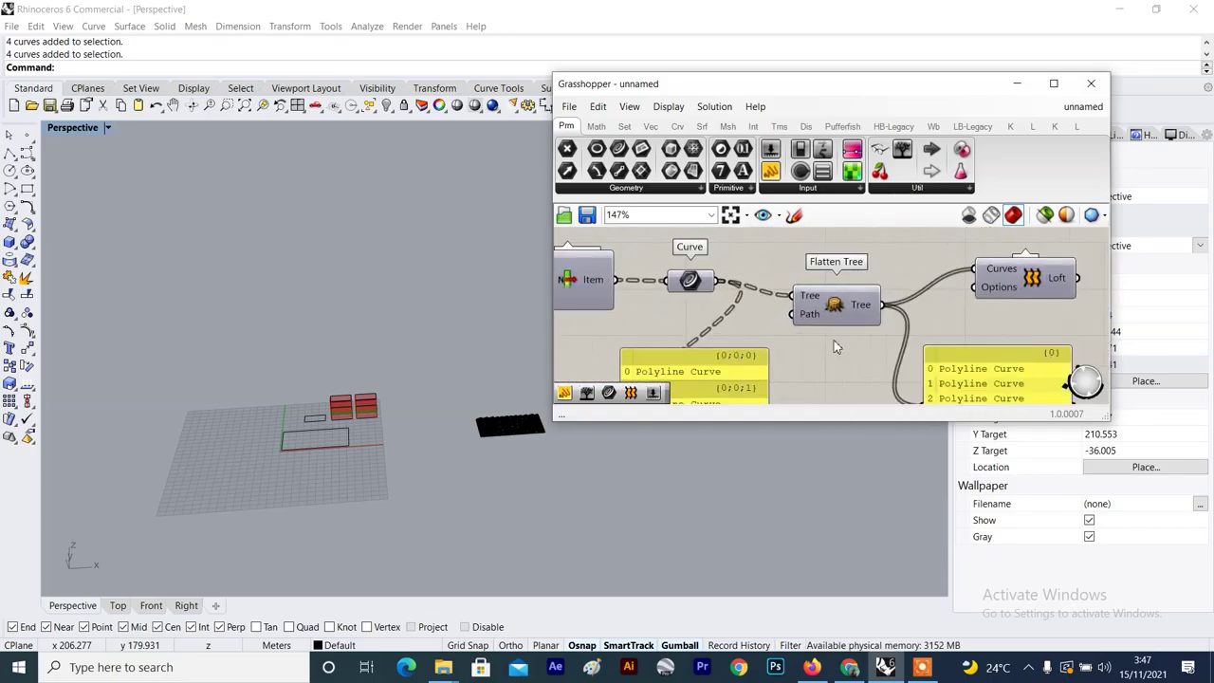
{"action": "scroll", "coordinate": [859, 308], "scroll_direction": "up", "scroll_amount": 2}
{"action": "scroll", "coordinate": [859, 307], "scroll_direction": "down", "scroll_amount": 1}
{"action": "right_click_drag", "start_coordinate": [859, 307], "coordinate": [847, 356]}
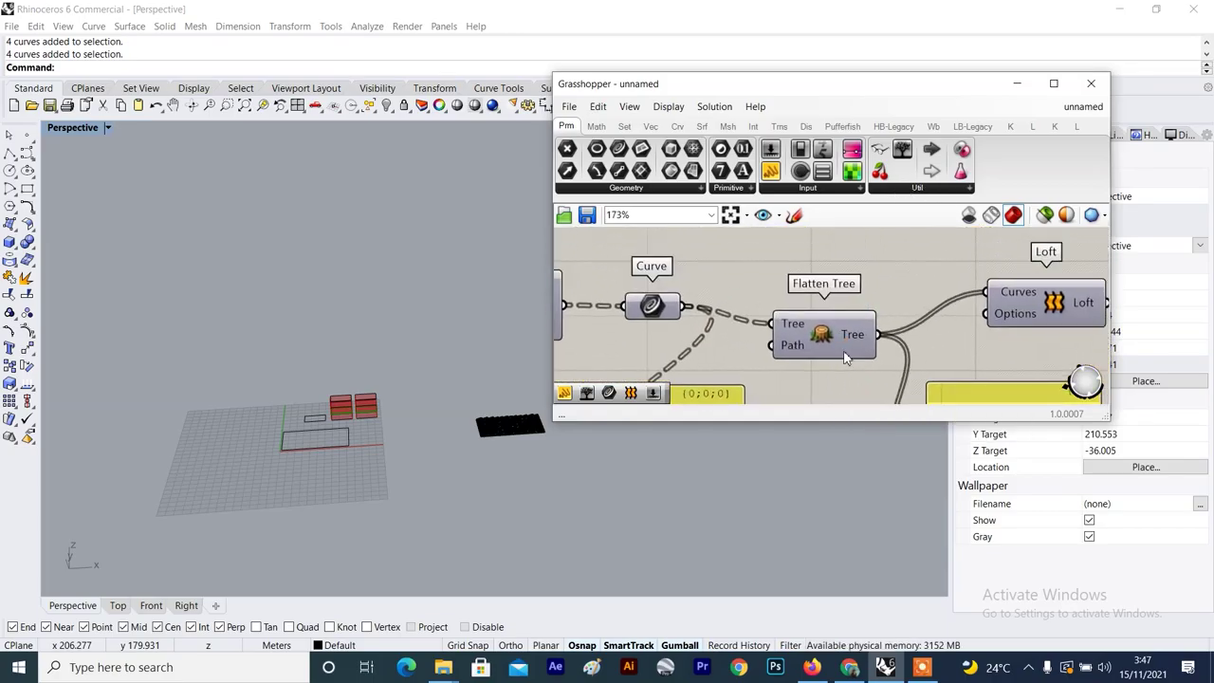
{"action": "scroll", "coordinate": [839, 343], "scroll_direction": "up", "scroll_amount": 2}
{"action": "scroll", "coordinate": [856, 310], "scroll_direction": "down", "scroll_amount": 3}
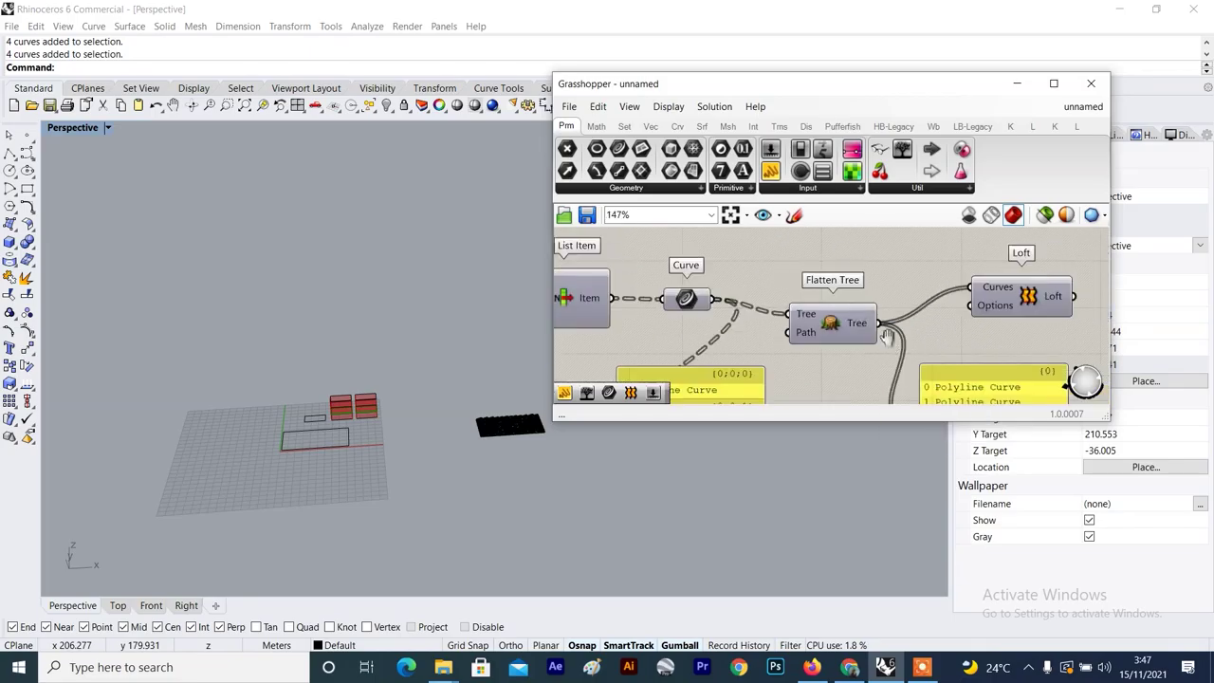
{"action": "right_click_drag", "start_coordinate": [887, 336], "coordinate": [851, 273]}
Select all components of the grafting comparison and turn off their preview.
{"action": "scroll", "coordinate": [854, 274], "scroll_direction": "down", "scroll_amount": 12}
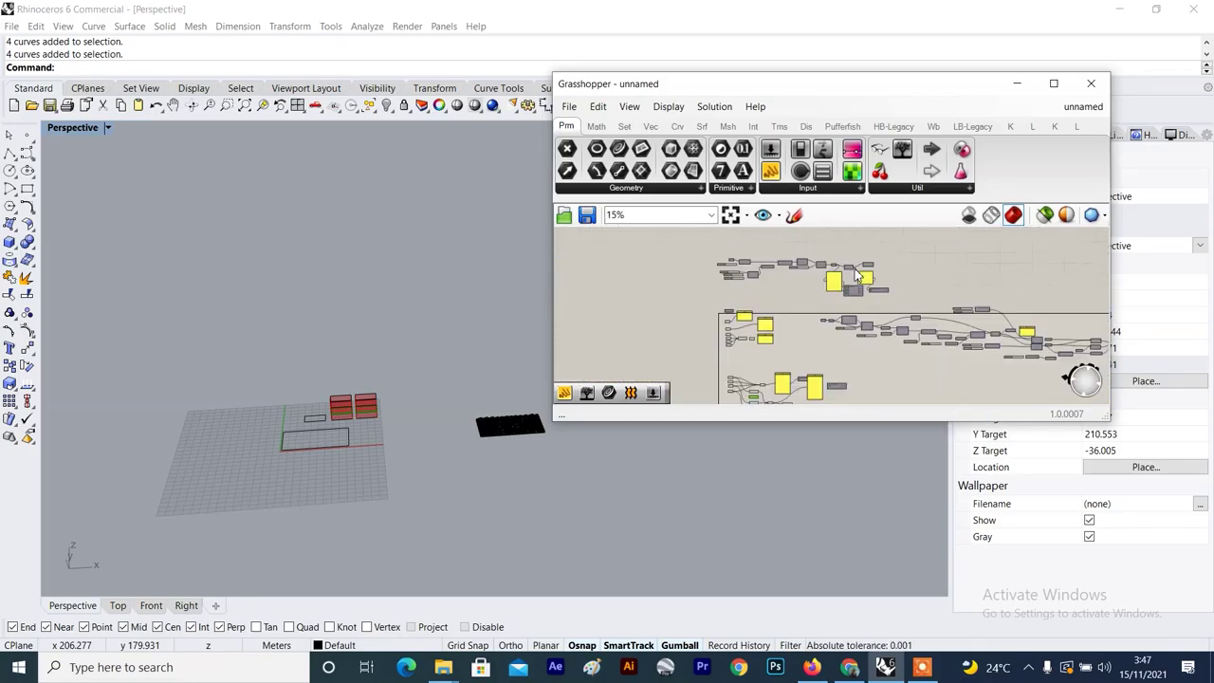
{"action": "scroll", "coordinate": [847, 329], "scroll_direction": "up", "scroll_amount": 2}
{"action": "left_click_drag", "start_coordinate": [920, 276], "coordinate": [674, 363]}
{"action": "scroll", "coordinate": [718, 305], "scroll_direction": "up", "scroll_amount": 3}
{"action": "scroll", "coordinate": [718, 305], "scroll_direction": "up", "scroll_amount": 1}
{"action": "right_click", "coordinate": [731, 260]}
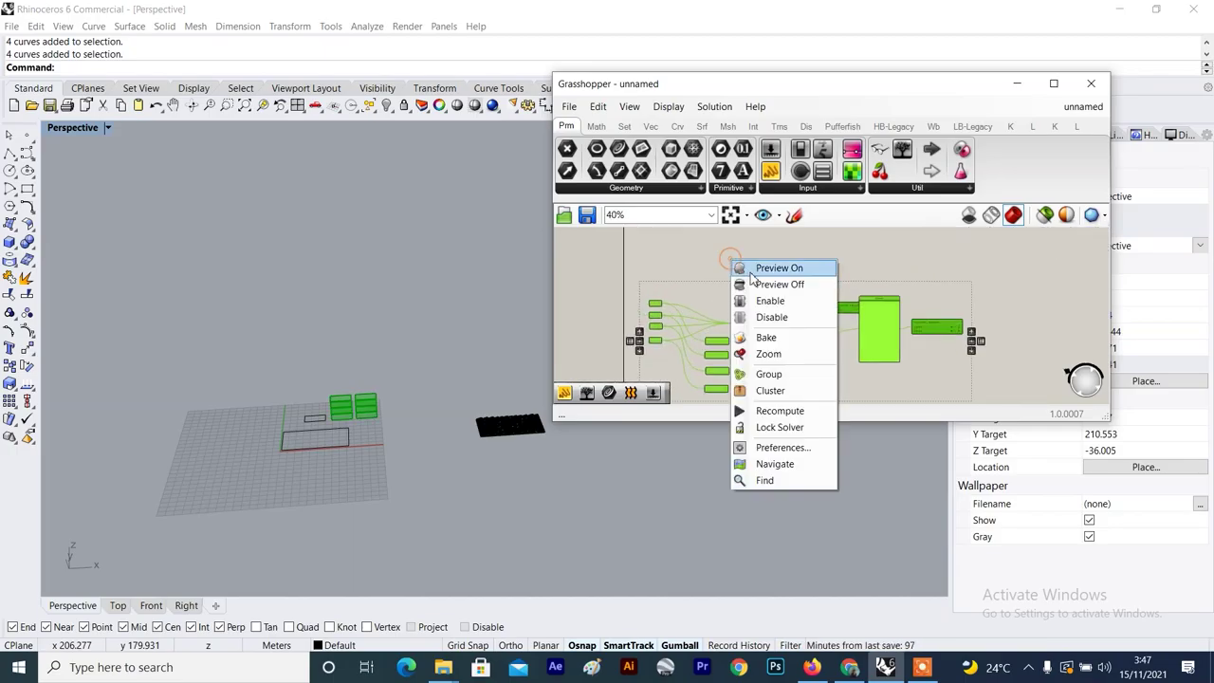
{"action": "left_click", "coordinate": [761, 284]}
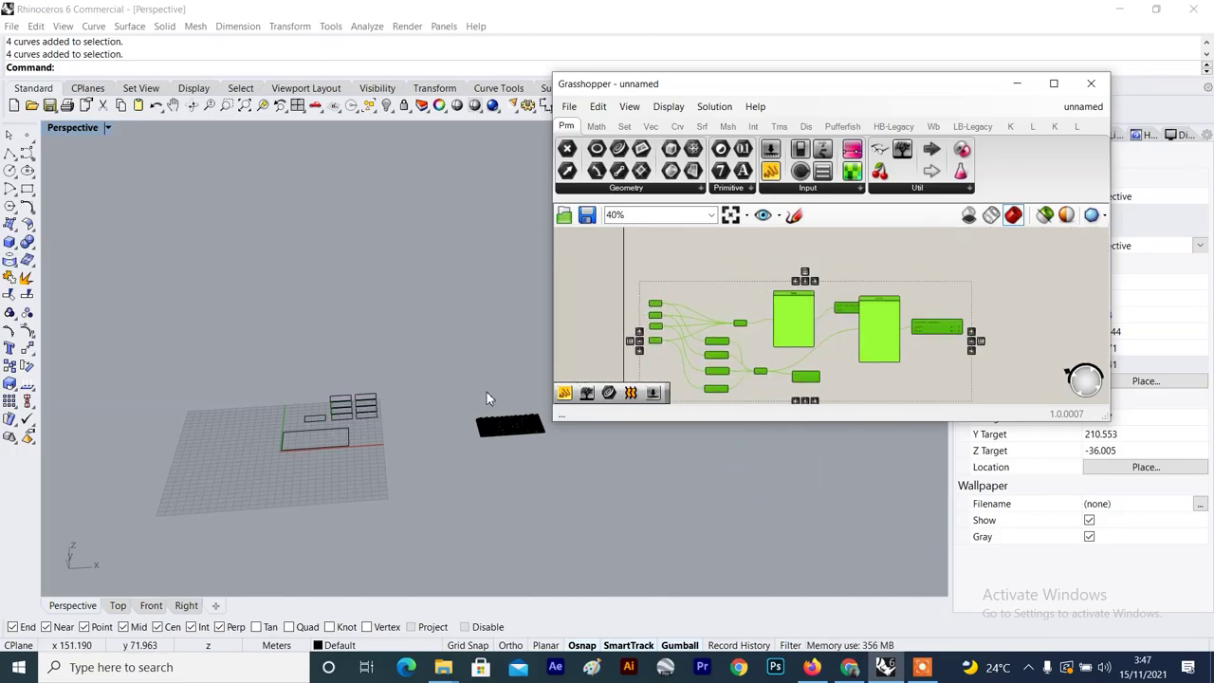
Minimize the Grasshopper window and set the Perspective viewport's display mode to Rendered.
{"action": "scroll", "coordinate": [486, 392], "scroll_direction": "up", "scroll_amount": 5}
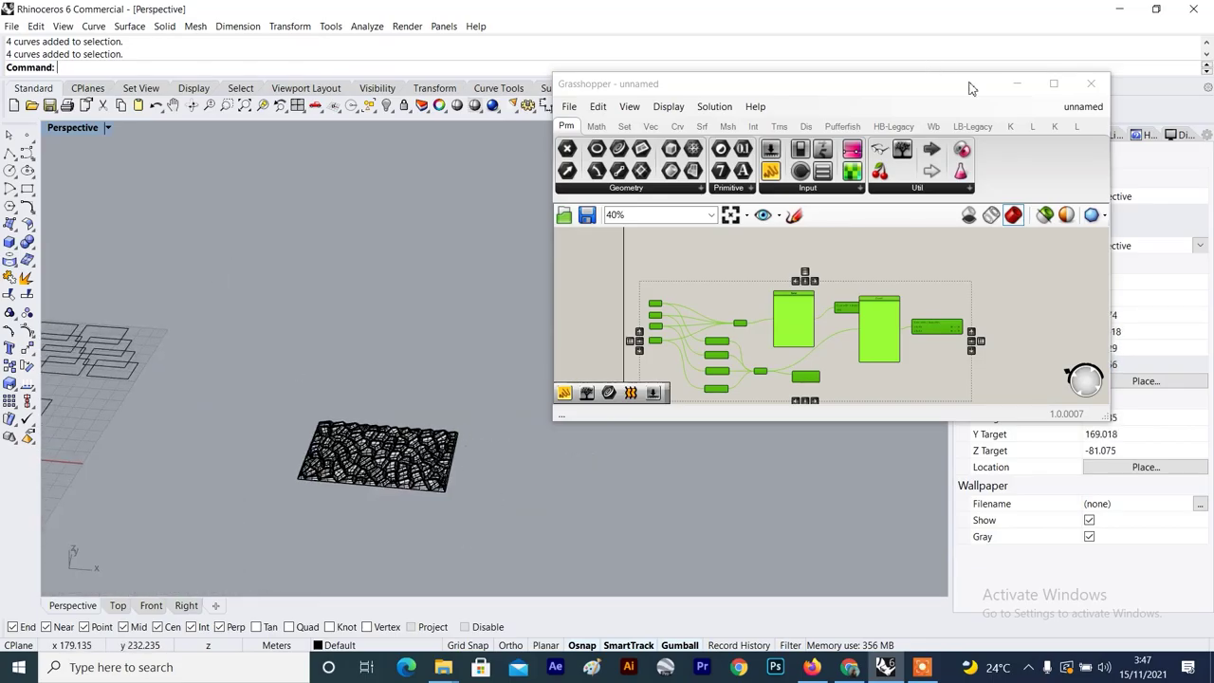
{"action": "left_click", "coordinate": [1016, 83]}
{"action": "left_click", "coordinate": [62, 25]}
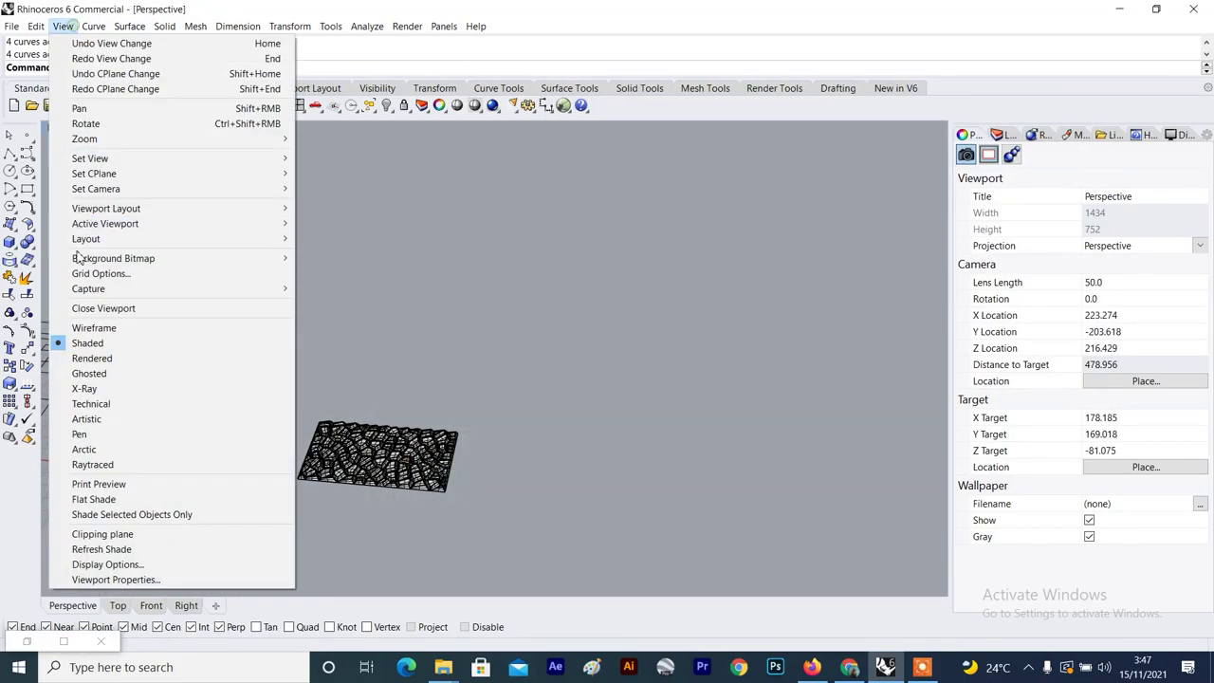
{"action": "left_click", "coordinate": [80, 357]}
{"action": "scroll", "coordinate": [352, 242], "scroll_direction": "down", "scroll_amount": 6}
{"action": "right_click_drag", "start_coordinate": [352, 242], "coordinate": [464, 352]}
{"action": "scroll", "coordinate": [485, 452], "scroll_direction": "up", "scroll_amount": 4}
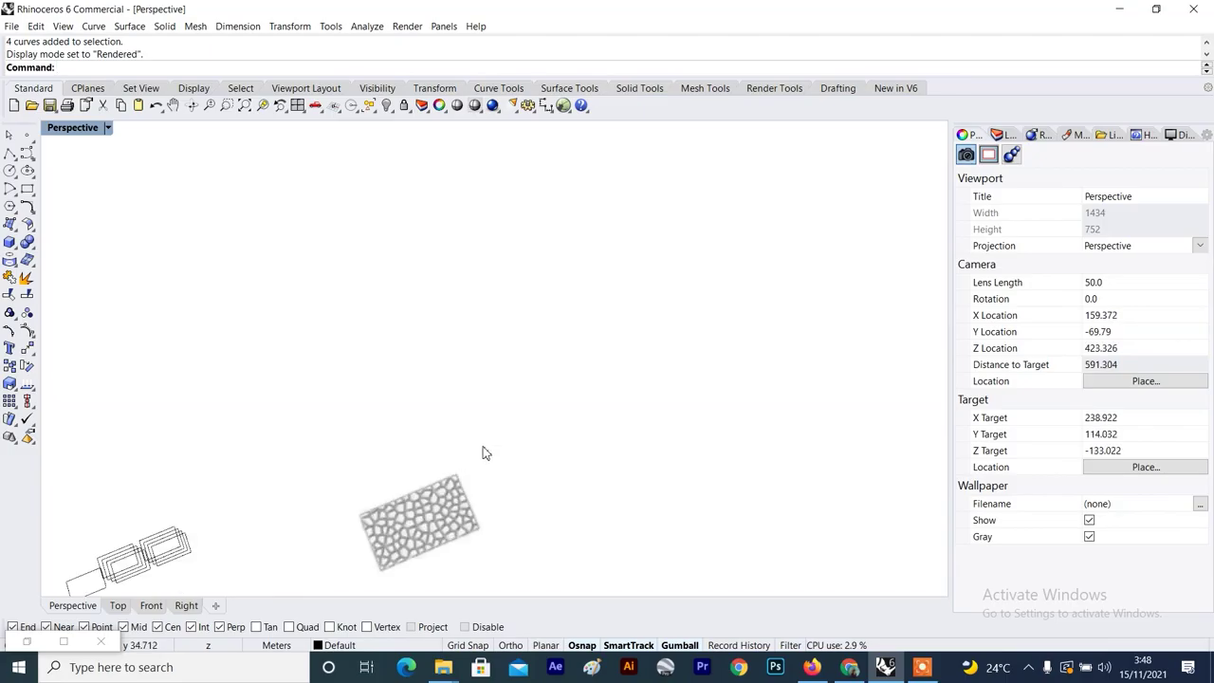
Examine the rendered Voronoi-patterned panel from several angles and distances in the Perspective view.
{"action": "right_click_drag", "start_coordinate": [485, 453], "coordinate": [604, 430]}
{"action": "scroll", "coordinate": [574, 328], "scroll_direction": "up", "scroll_amount": 6}
{"action": "right_click_drag", "start_coordinate": [574, 327], "coordinate": [595, 312]}
{"action": "scroll", "coordinate": [587, 303], "scroll_direction": "up", "scroll_amount": 3}
{"action": "scroll", "coordinate": [589, 302], "scroll_direction": "down", "scroll_amount": 2}
{"action": "scroll", "coordinate": [600, 371], "scroll_direction": "up", "scroll_amount": 4}
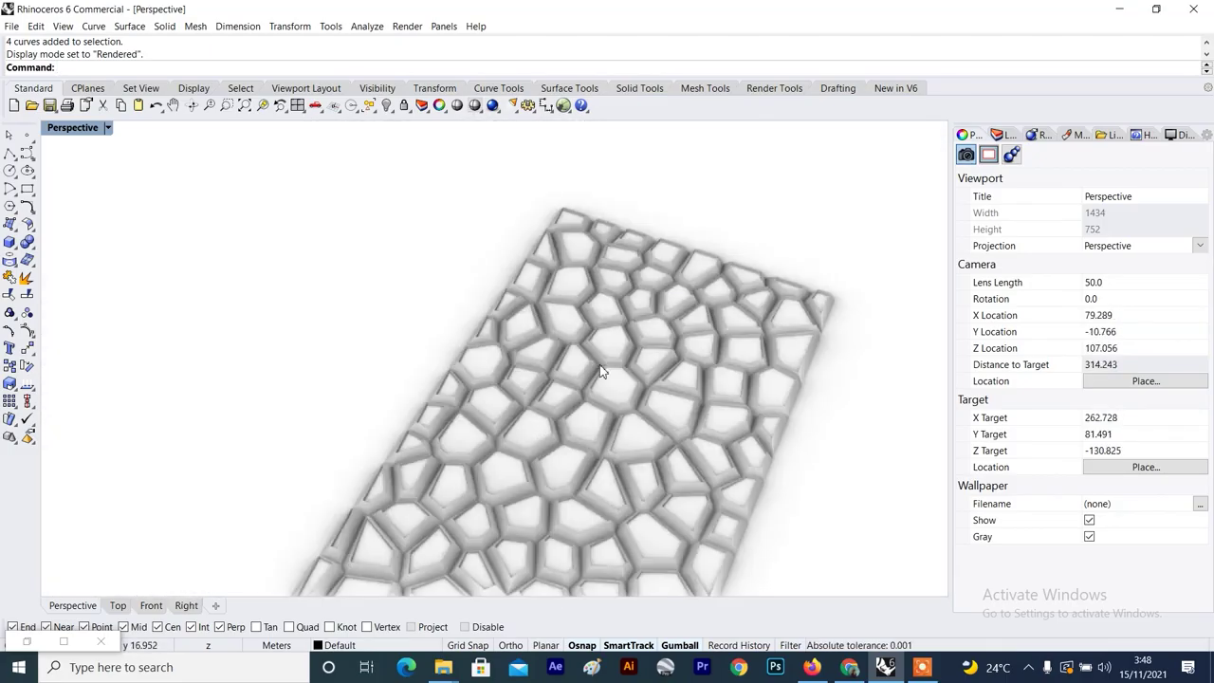
{"action": "scroll", "coordinate": [576, 354], "scroll_direction": "down", "scroll_amount": 2}
{"action": "right_click_drag", "start_coordinate": [575, 359], "coordinate": [609, 360]}
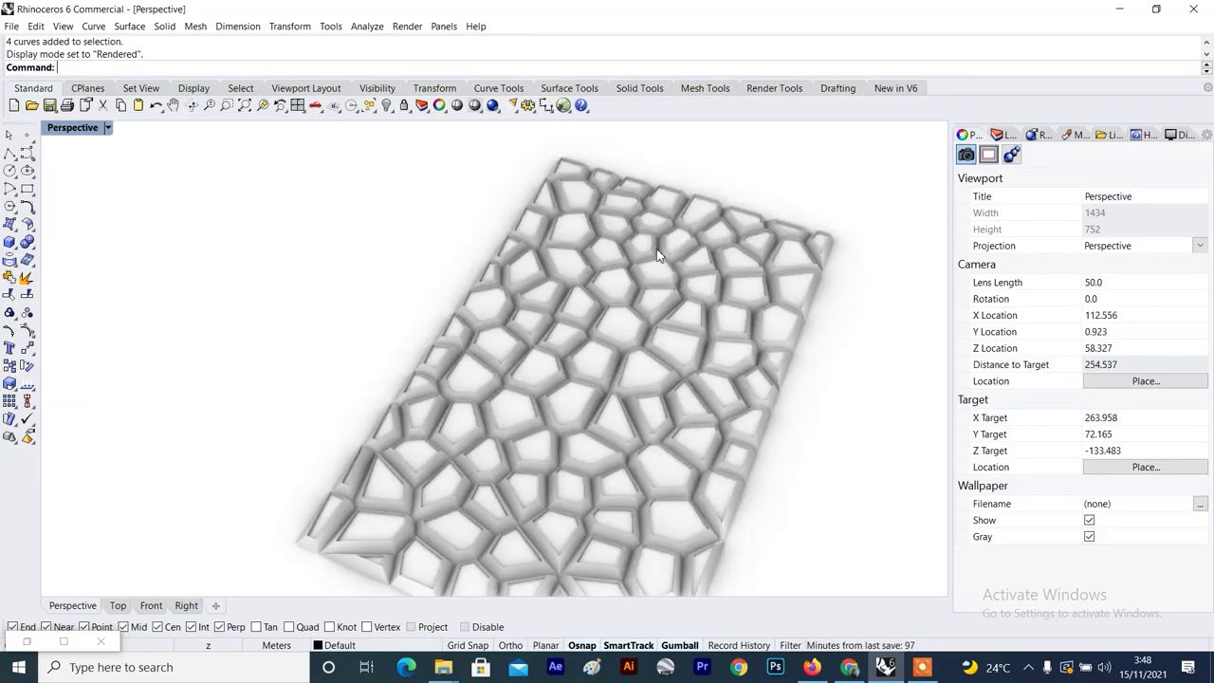
{"action": "scroll", "coordinate": [503, 357], "scroll_direction": "down", "scroll_amount": 4}
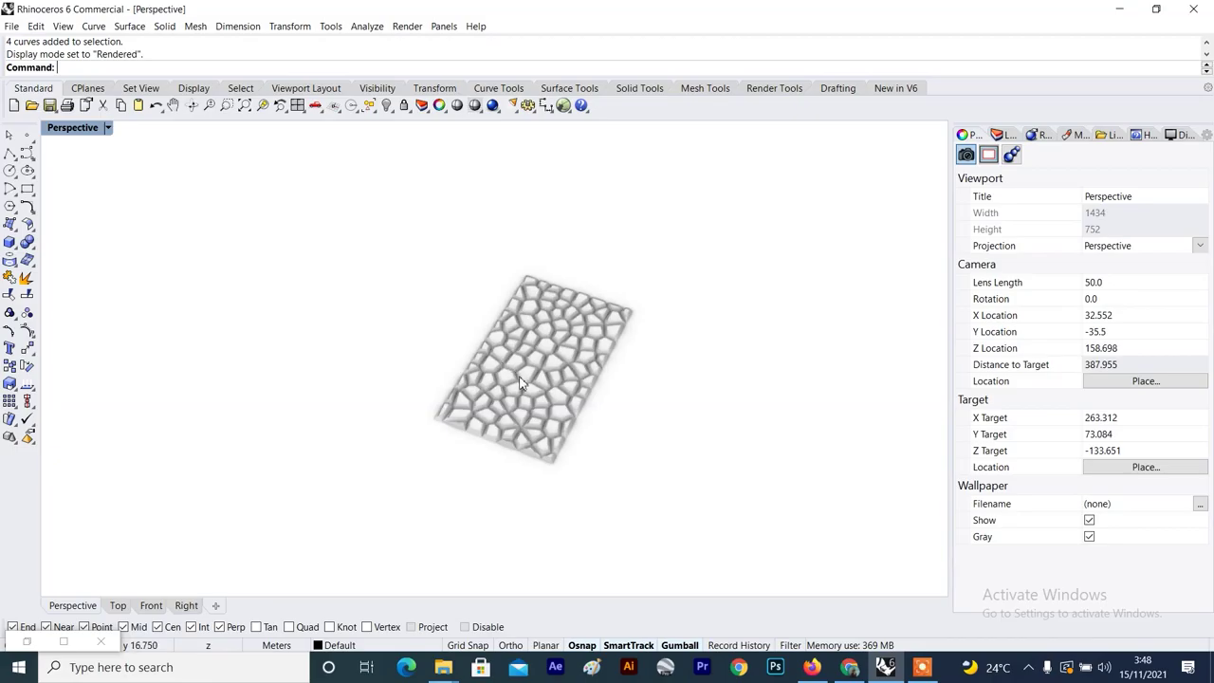
{"action": "scroll", "coordinate": [519, 376], "scroll_direction": "up", "scroll_amount": 4}
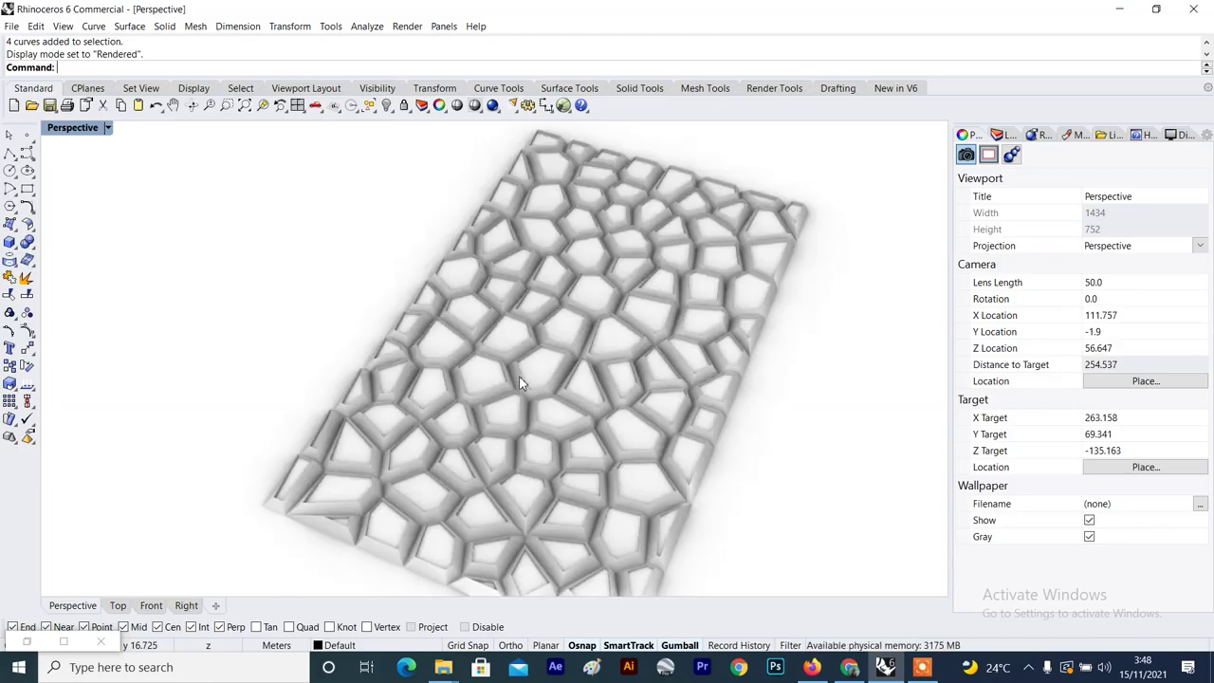
{"action": "scroll", "coordinate": [519, 383], "scroll_direction": "down", "scroll_amount": 4}
{"action": "scroll", "coordinate": [519, 383], "scroll_direction": "up", "scroll_amount": 4}
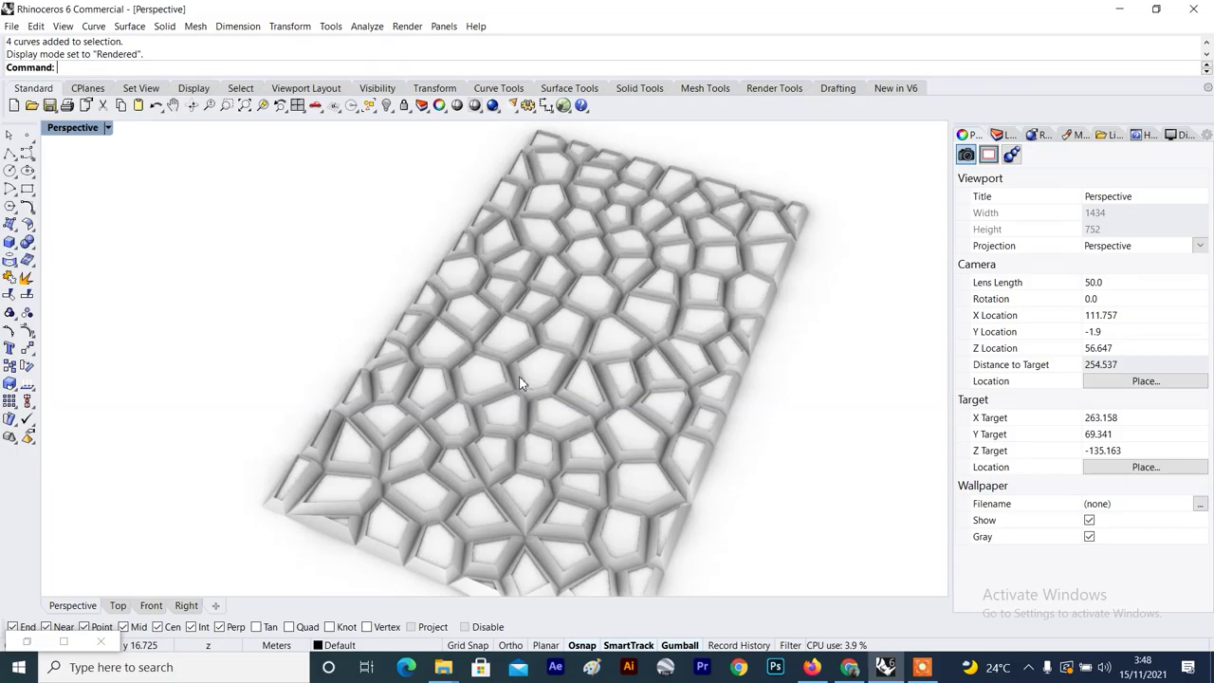
{"action": "scroll", "coordinate": [557, 349], "scroll_direction": "down", "scroll_amount": 4}
{"action": "scroll", "coordinate": [556, 342], "scroll_direction": "up", "scroll_amount": 4}
{"action": "scroll", "coordinate": [557, 343], "scroll_direction": "down", "scroll_amount": 4}
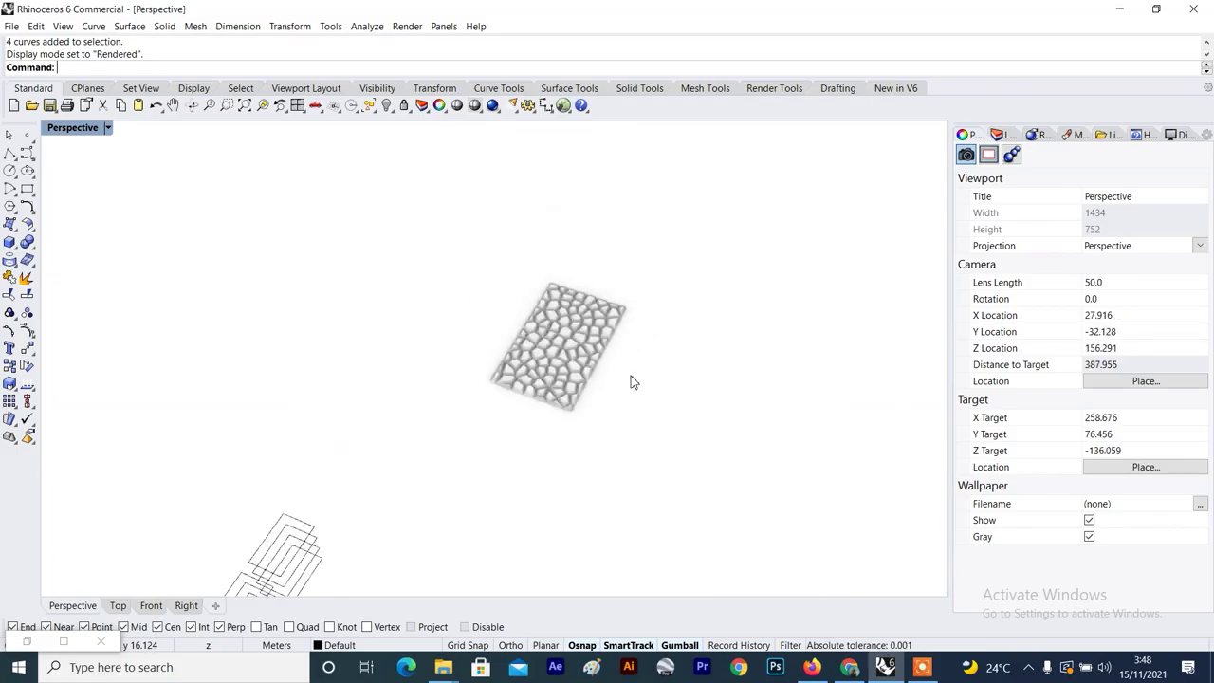
{"action": "scroll", "coordinate": [634, 382], "scroll_direction": "down", "scroll_amount": 4}
{"action": "scroll", "coordinate": [634, 382], "scroll_direction": "up", "scroll_amount": 8}
{"action": "scroll", "coordinate": [674, 345], "scroll_direction": "down", "scroll_amount": 8}
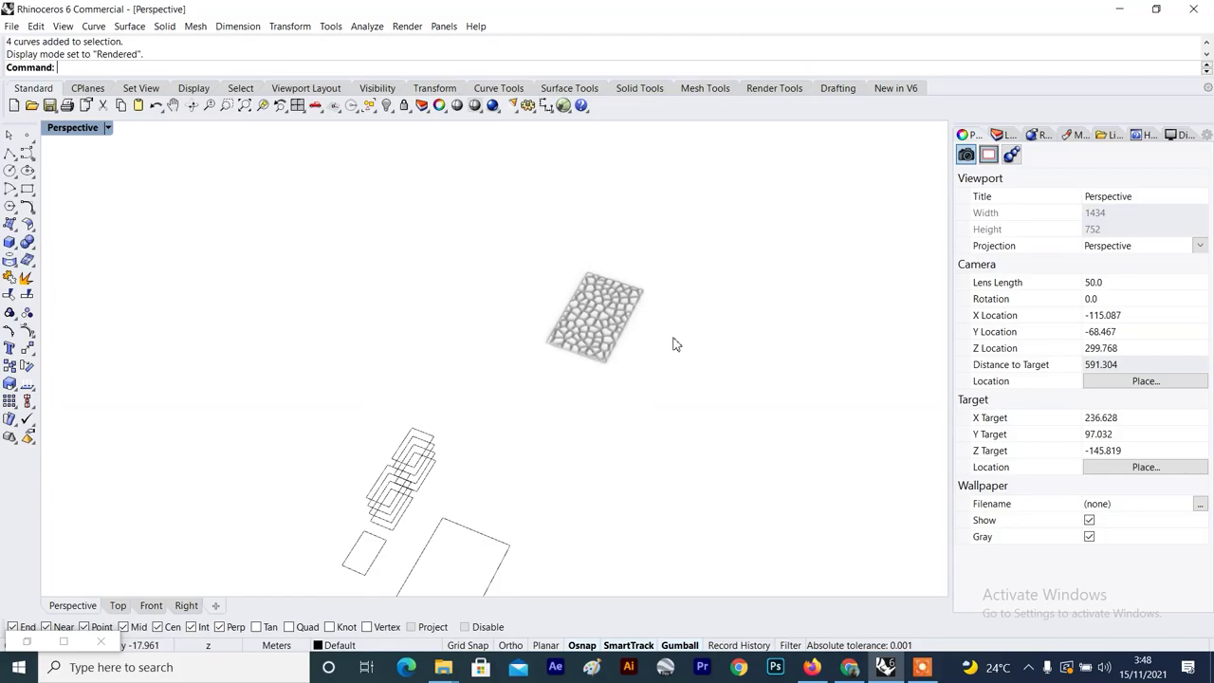
{"action": "right_click_drag", "start_coordinate": [673, 339], "coordinate": [610, 352]}
{"action": "scroll", "coordinate": [611, 351], "scroll_direction": "down", "scroll_amount": 8}
{"action": "scroll", "coordinate": [380, 463], "scroll_direction": "up", "scroll_amount": 6}
{"action": "scroll", "coordinate": [854, 248], "scroll_direction": "up", "scroll_amount": 9}
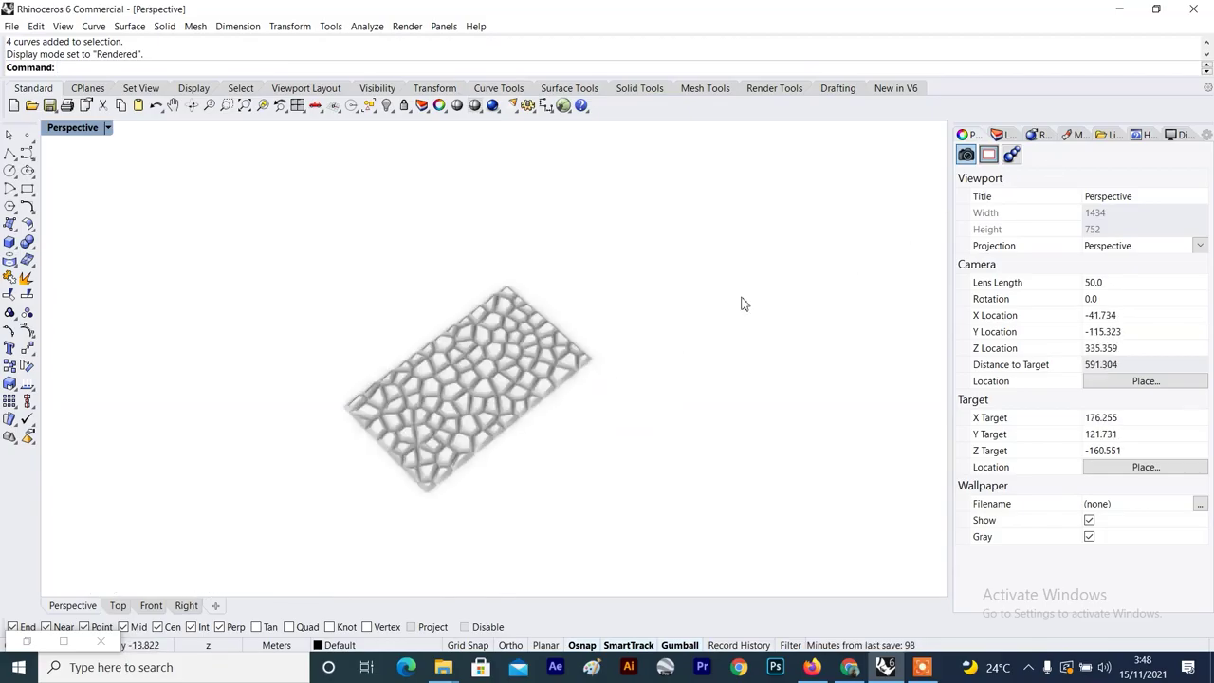
Examine the Voronoi-patterned panel from different distances in the shaded Perspective view.
{"action": "scroll", "coordinate": [526, 383], "scroll_direction": "up", "scroll_amount": 5}
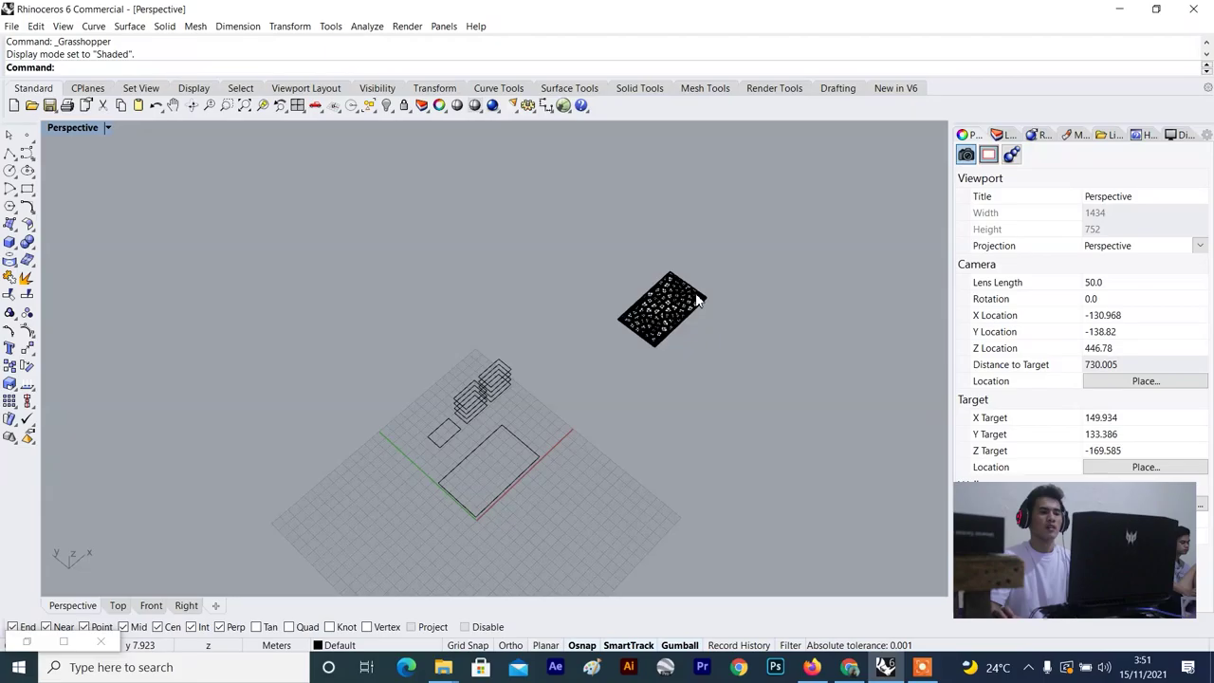
{"action": "right_click_drag", "start_coordinate": [697, 292], "coordinate": [663, 329]}
{"action": "scroll", "coordinate": [633, 424], "scroll_direction": "up", "scroll_amount": 3}
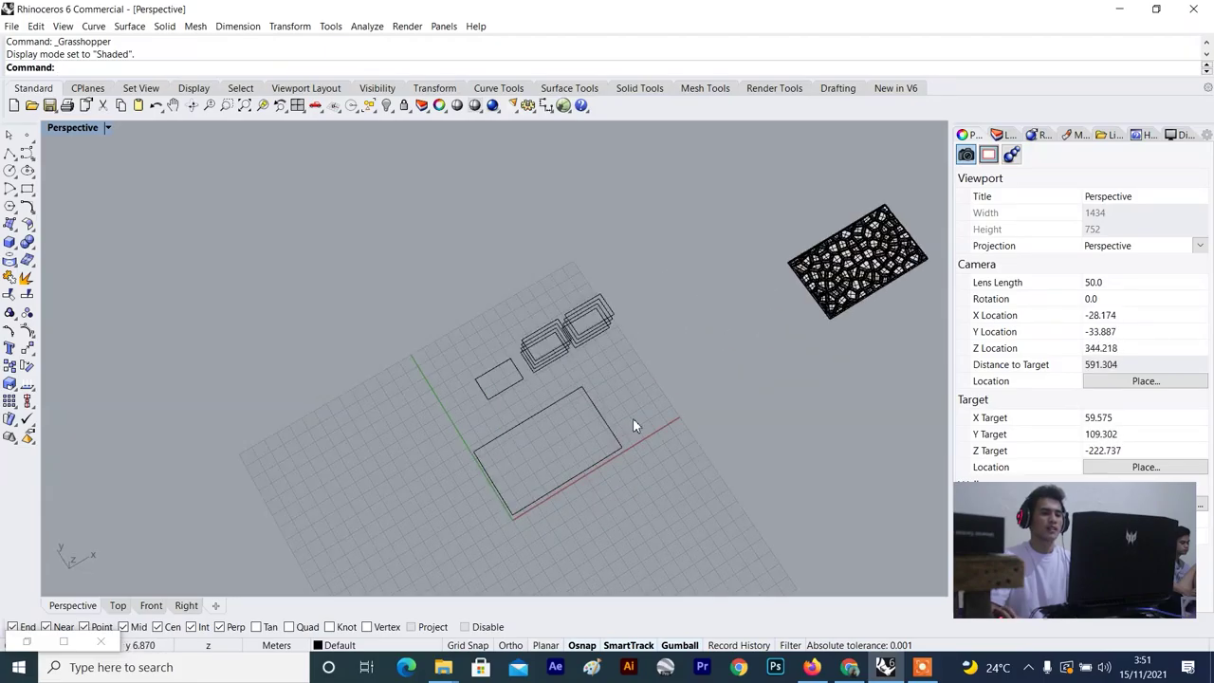
{"action": "scroll", "coordinate": [850, 257], "scroll_direction": "up", "scroll_amount": 3}
{"action": "scroll", "coordinate": [813, 275], "scroll_direction": "down", "scroll_amount": 3}
{"action": "scroll", "coordinate": [840, 290], "scroll_direction": "up", "scroll_amount": 3}
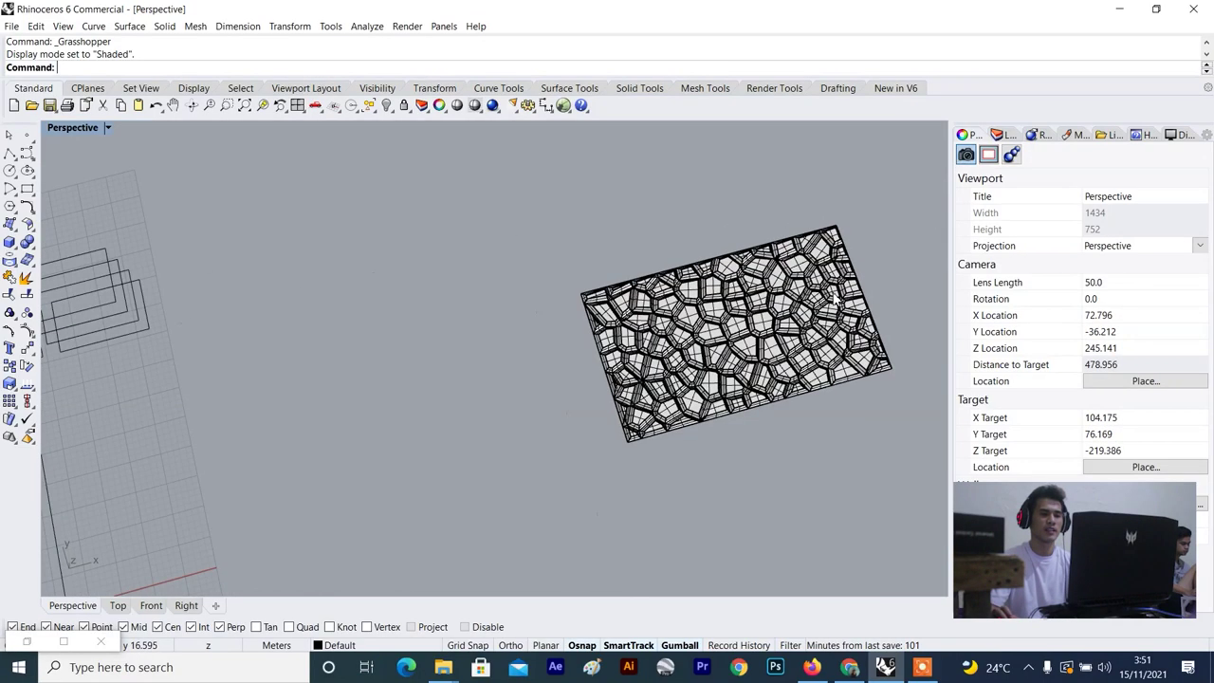
{"action": "scroll", "coordinate": [840, 288], "scroll_direction": "up", "scroll_amount": 4}
{"action": "scroll", "coordinate": [645, 298], "scroll_direction": "down", "scroll_amount": 8}
{"action": "scroll", "coordinate": [649, 302], "scroll_direction": "up", "scroll_amount": 4}
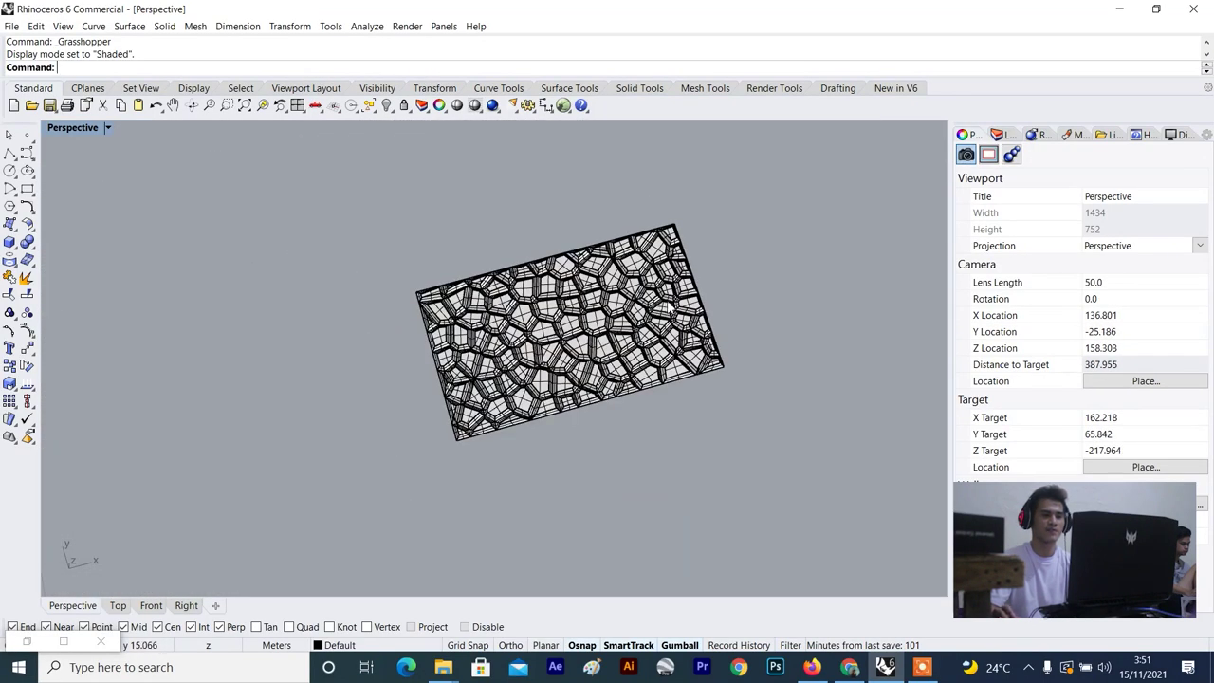
Set the Perspective viewport's display mode to Rendered.
{"action": "right_click_drag", "start_coordinate": [667, 301], "coordinate": [697, 277]}
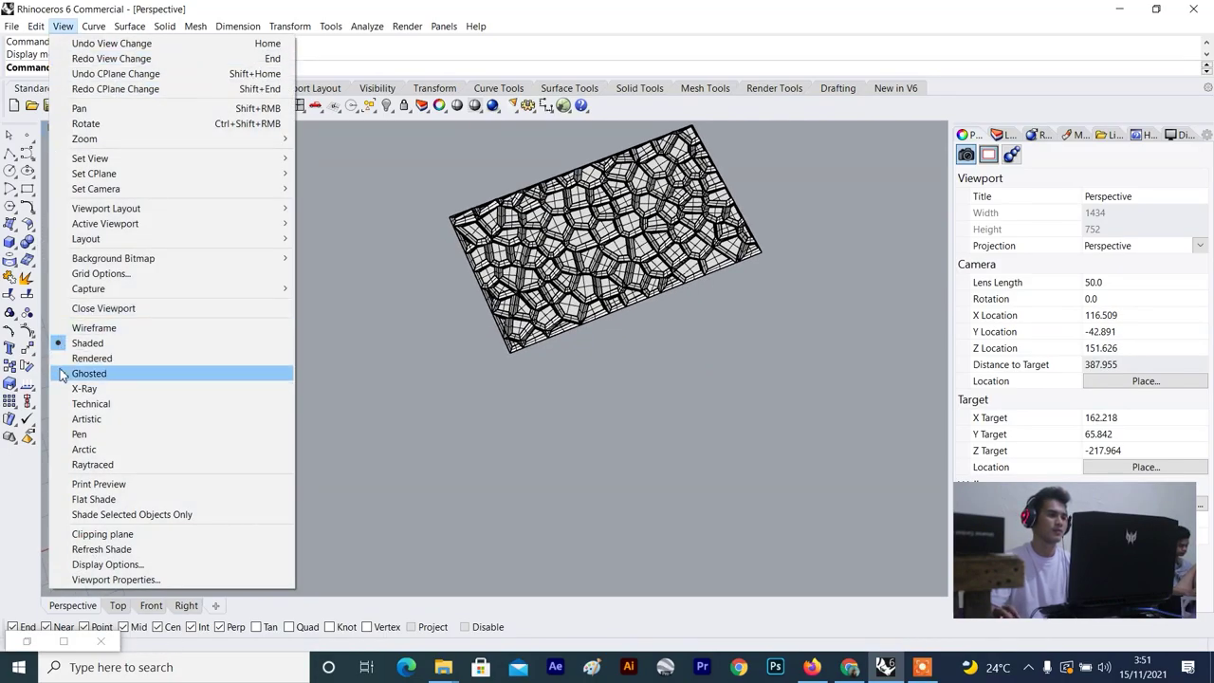
{"action": "left_click", "coordinate": [92, 358]}
{"action": "scroll", "coordinate": [399, 300], "scroll_direction": "down", "scroll_amount": 3}
{"action": "right_click_drag", "start_coordinate": [399, 300], "coordinate": [611, 374]}
Examine the rendered panel's Voronoi cell pattern from above, both close up and as a whole.
{"action": "scroll", "coordinate": [551, 313], "scroll_direction": "up", "scroll_amount": 8}
{"action": "scroll", "coordinate": [625, 365], "scroll_direction": "down", "scroll_amount": 4}
{"action": "scroll", "coordinate": [646, 376], "scroll_direction": "up", "scroll_amount": 4}
{"action": "scroll", "coordinate": [643, 379], "scroll_direction": "down", "scroll_amount": 6}
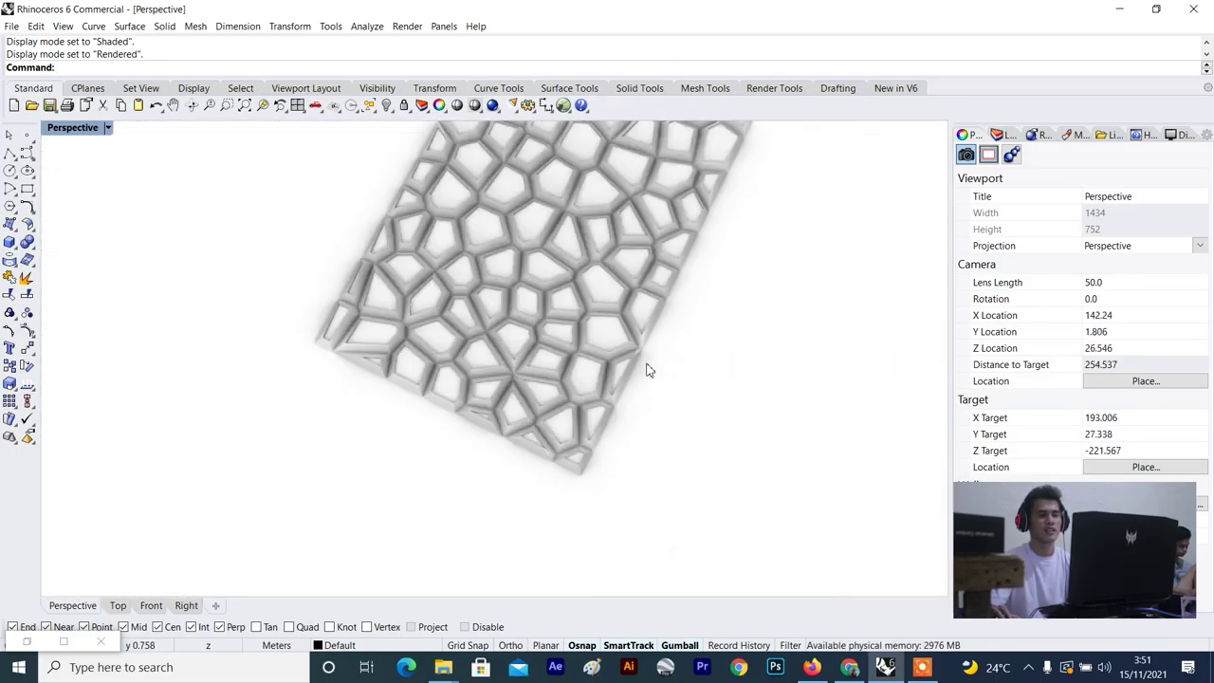
{"action": "scroll", "coordinate": [678, 360], "scroll_direction": "up", "scroll_amount": 3}
{"action": "scroll", "coordinate": [671, 354], "scroll_direction": "down", "scroll_amount": 3}
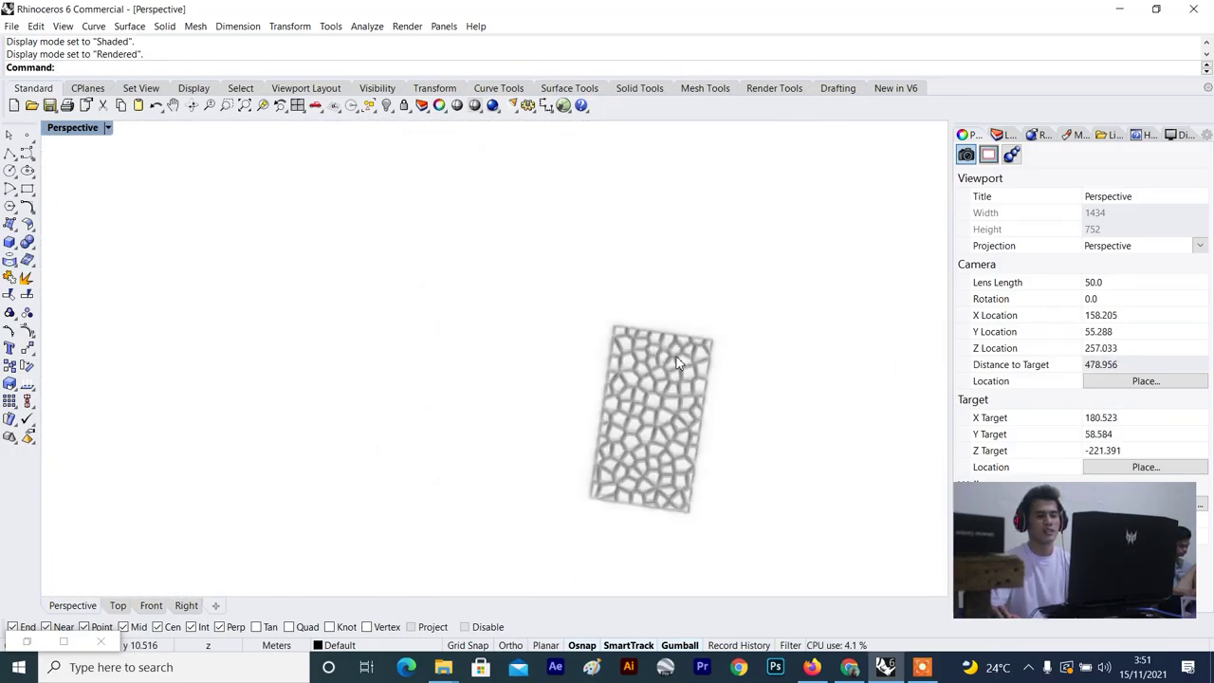
{"action": "scroll", "coordinate": [682, 405], "scroll_direction": "up", "scroll_amount": 5}
{"action": "scroll", "coordinate": [685, 407], "scroll_direction": "down", "scroll_amount": 5}
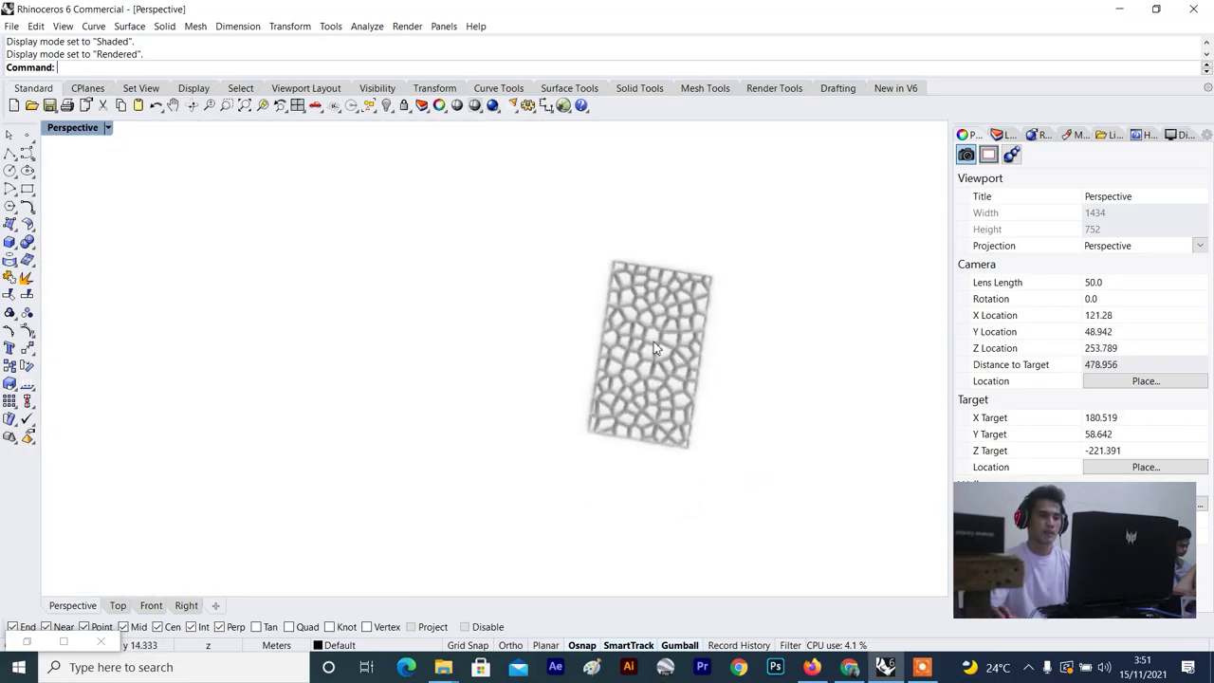
{"action": "scroll", "coordinate": [653, 341], "scroll_direction": "up", "scroll_amount": 5}
{"action": "scroll", "coordinate": [653, 341], "scroll_direction": "down", "scroll_amount": 5}
{"action": "scroll", "coordinate": [662, 365], "scroll_direction": "up", "scroll_amount": 5}
{"action": "scroll", "coordinate": [662, 361], "scroll_direction": "down", "scroll_amount": 2}
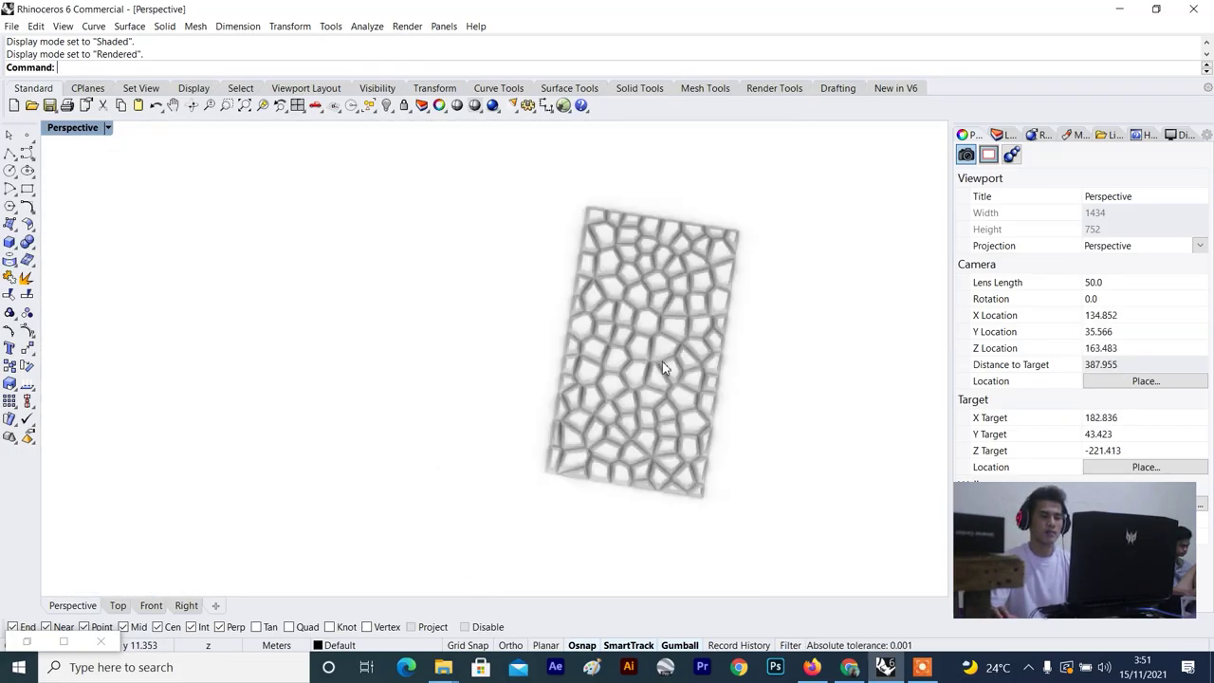
{"action": "right_click_drag", "start_coordinate": [704, 337], "coordinate": [706, 327]}
{"action": "right_click_drag", "start_coordinate": [712, 197], "coordinate": [702, 211]}
{"action": "scroll", "coordinate": [705, 319], "scroll_direction": "up", "scroll_amount": 5}
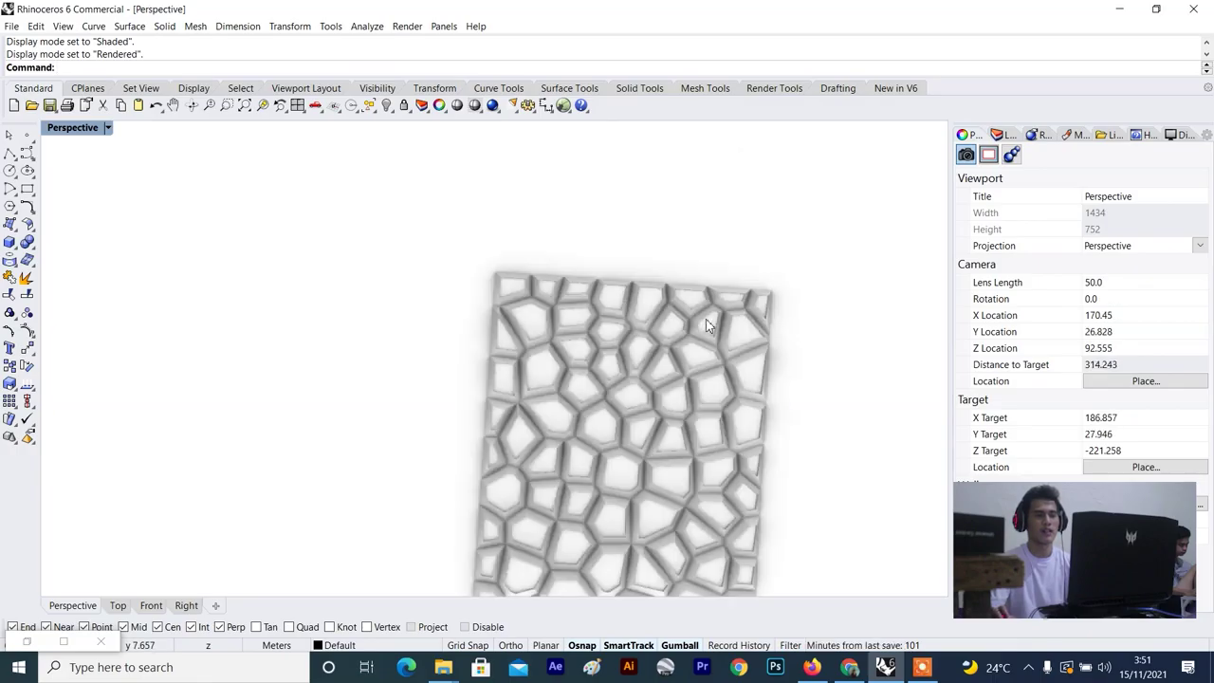
{"action": "right_click_drag", "start_coordinate": [706, 318], "coordinate": [711, 295]}
{"action": "scroll", "coordinate": [710, 295], "scroll_direction": "down", "scroll_amount": 5}
{"action": "scroll", "coordinate": [710, 297], "scroll_direction": "up", "scroll_amount": 5}
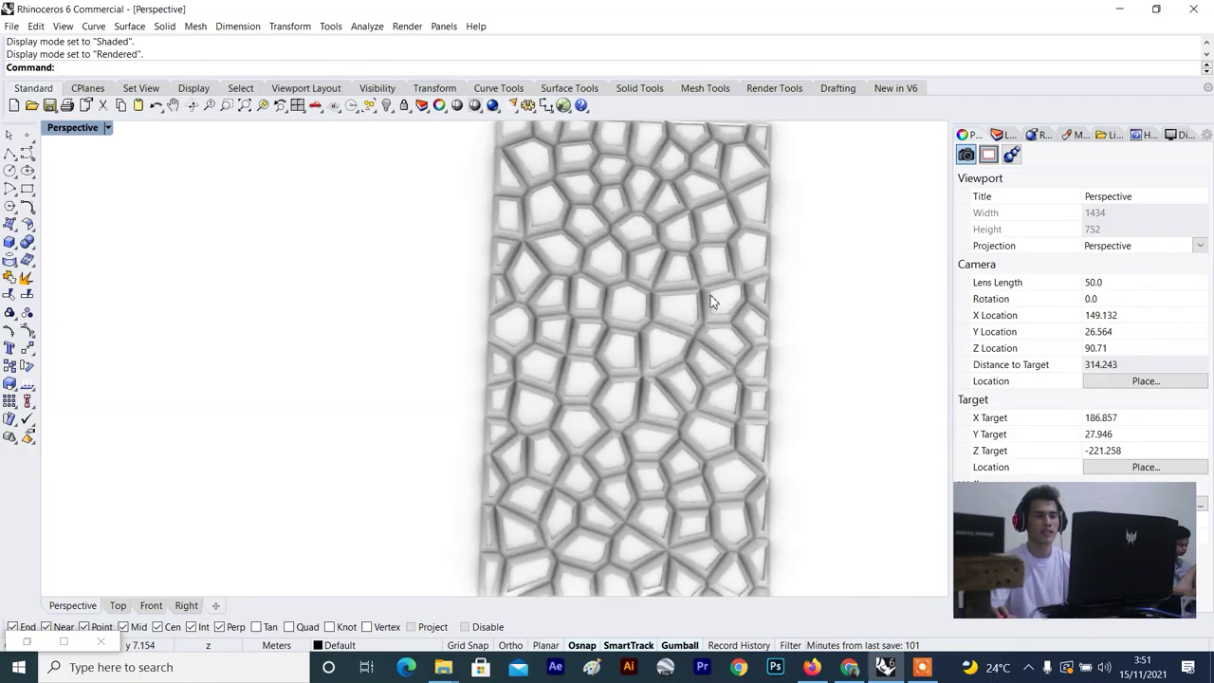
{"action": "scroll", "coordinate": [710, 297], "scroll_direction": "down", "scroll_amount": 5}
{"action": "scroll", "coordinate": [710, 297], "scroll_direction": "up", "scroll_amount": 5}
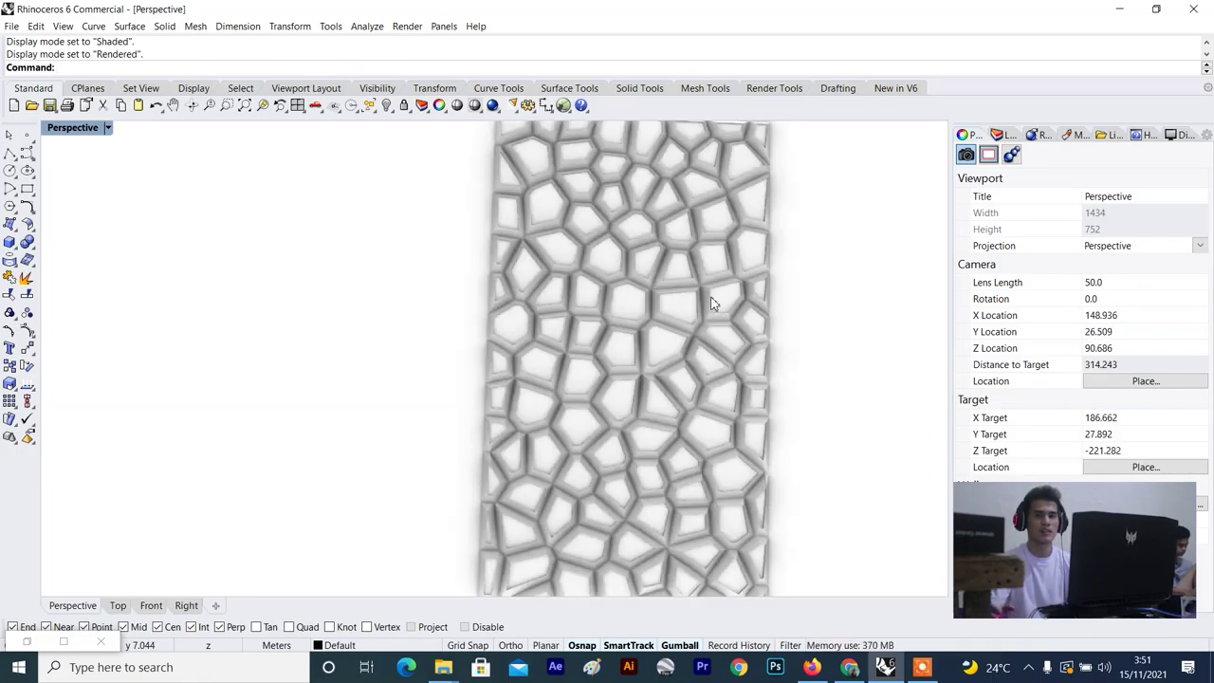
{"action": "scroll", "coordinate": [713, 304], "scroll_direction": "down", "scroll_amount": 5}
{"action": "scroll", "coordinate": [690, 311], "scroll_direction": "up", "scroll_amount": 5}
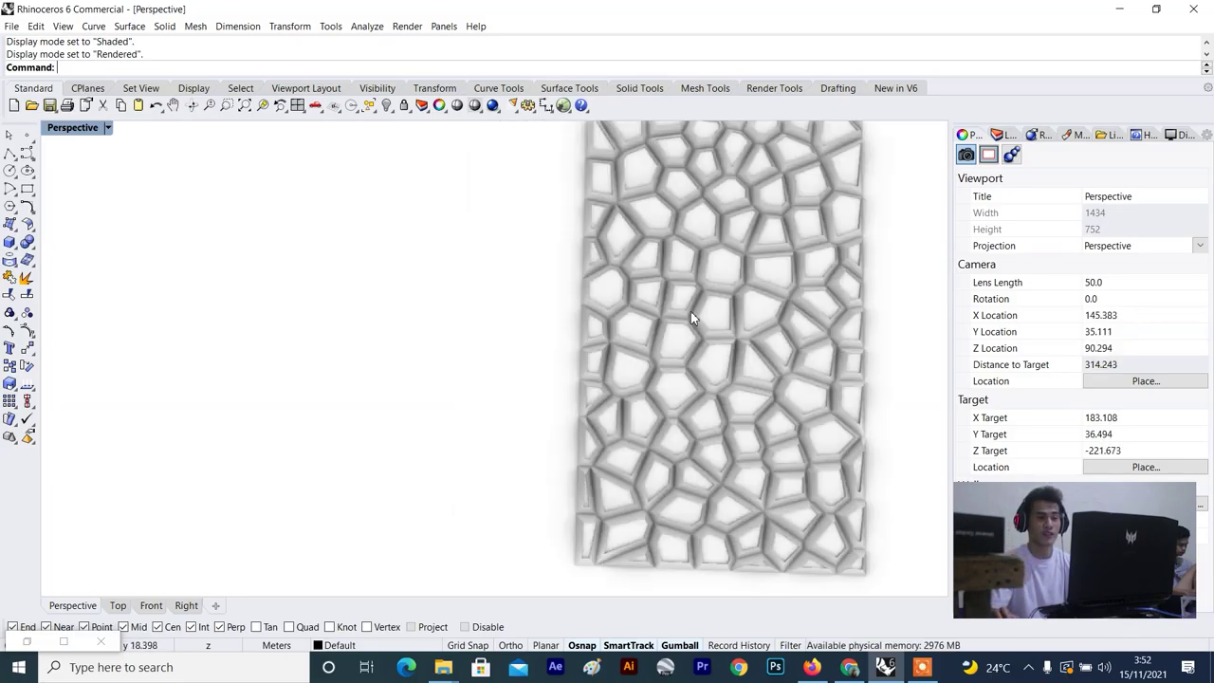
{"action": "scroll", "coordinate": [709, 307], "scroll_direction": "down", "scroll_amount": 5}
{"action": "scroll", "coordinate": [756, 305], "scroll_direction": "up", "scroll_amount": 5}
{"action": "scroll", "coordinate": [756, 305], "scroll_direction": "down", "scroll_amount": 5}
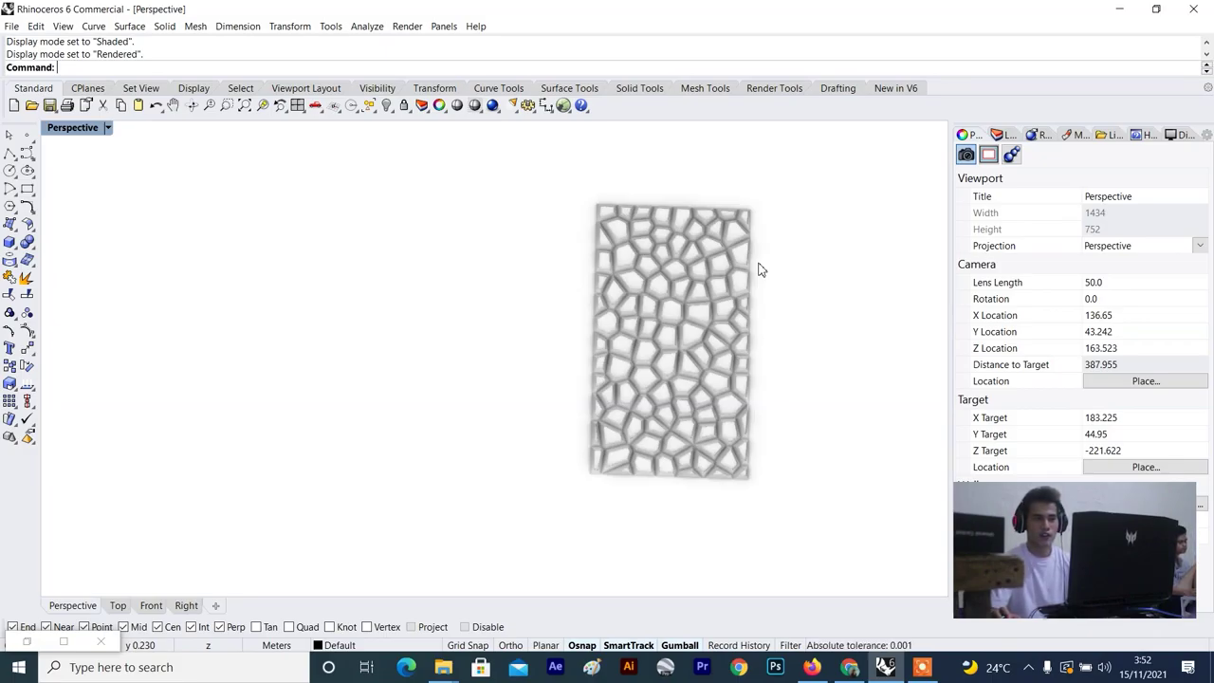
{"action": "scroll", "coordinate": [759, 270], "scroll_direction": "down", "scroll_amount": 5}
{"action": "scroll", "coordinate": [758, 270], "scroll_direction": "up", "scroll_amount": 5}
{"action": "scroll", "coordinate": [736, 271], "scroll_direction": "down", "scroll_amount": 5}
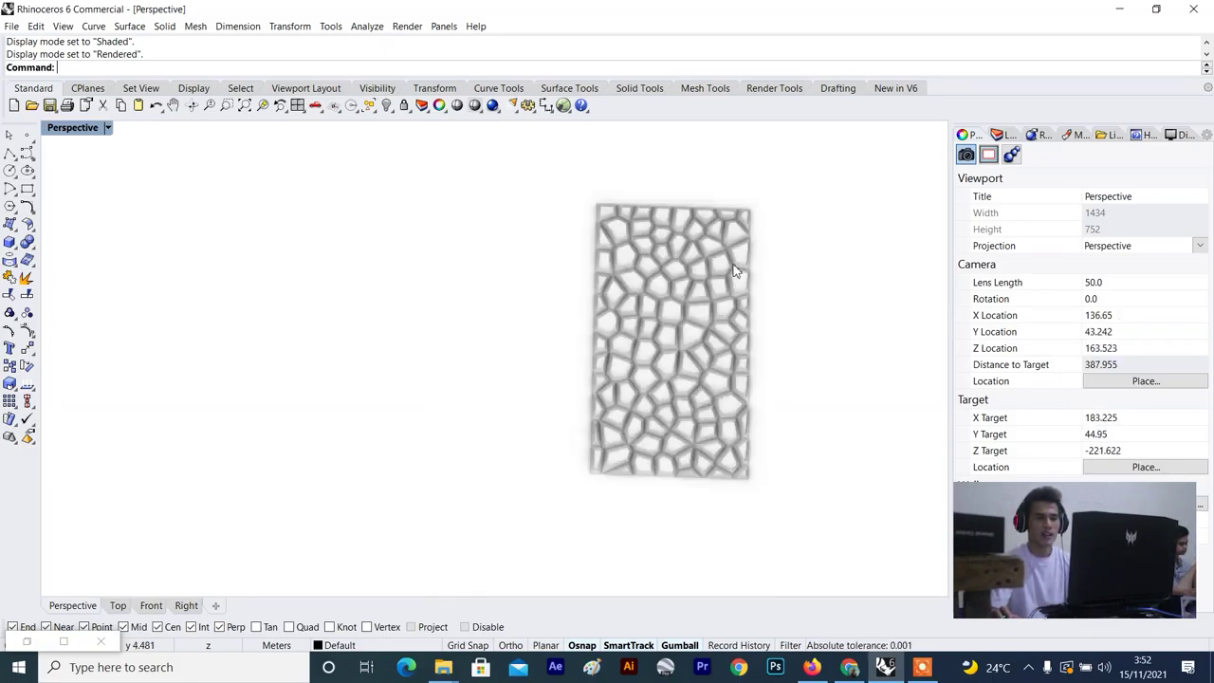
{"action": "scroll", "coordinate": [706, 271], "scroll_direction": "up", "scroll_amount": 5}
{"action": "scroll", "coordinate": [706, 271], "scroll_direction": "down", "scroll_amount": 5}
{"action": "scroll", "coordinate": [655, 274], "scroll_direction": "up", "scroll_amount": 5}
{"action": "scroll", "coordinate": [657, 274], "scroll_direction": "down", "scroll_amount": 5}
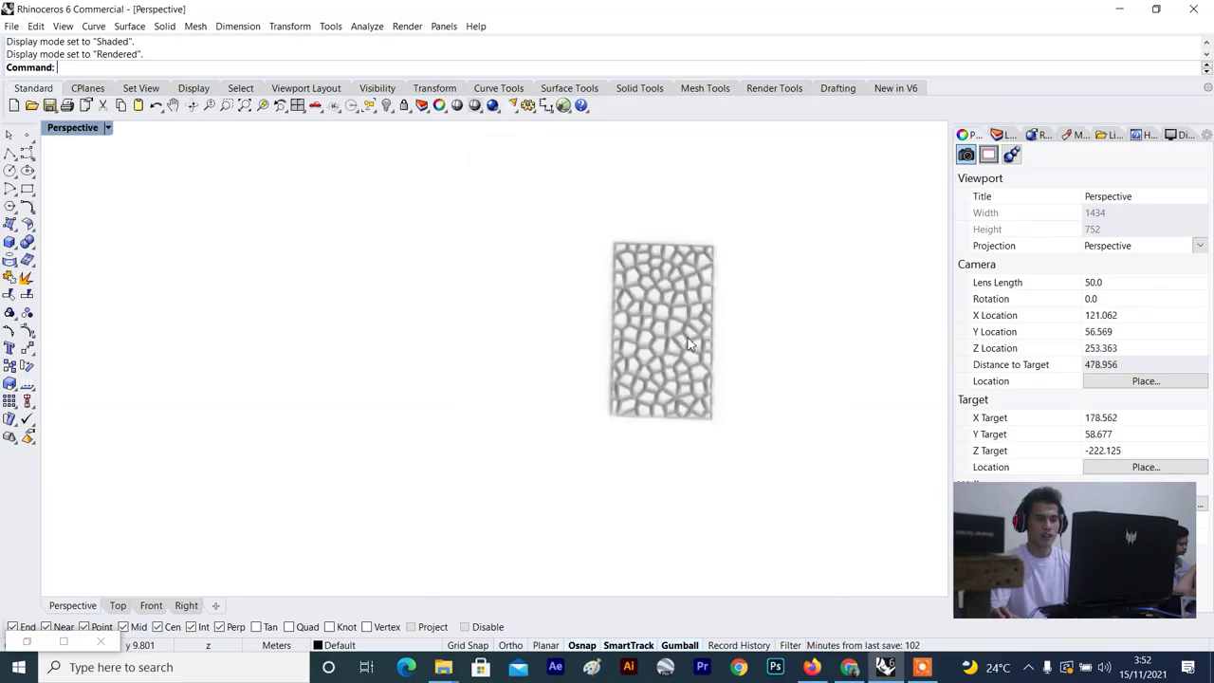
{"action": "scroll", "coordinate": [689, 347], "scroll_direction": "up", "scroll_amount": 5}
{"action": "scroll", "coordinate": [689, 347], "scroll_direction": "down", "scroll_amount": 5}
{"action": "scroll", "coordinate": [649, 204], "scroll_direction": "up", "scroll_amount": 5}
{"action": "scroll", "coordinate": [611, 211], "scroll_direction": "down", "scroll_amount": 5}
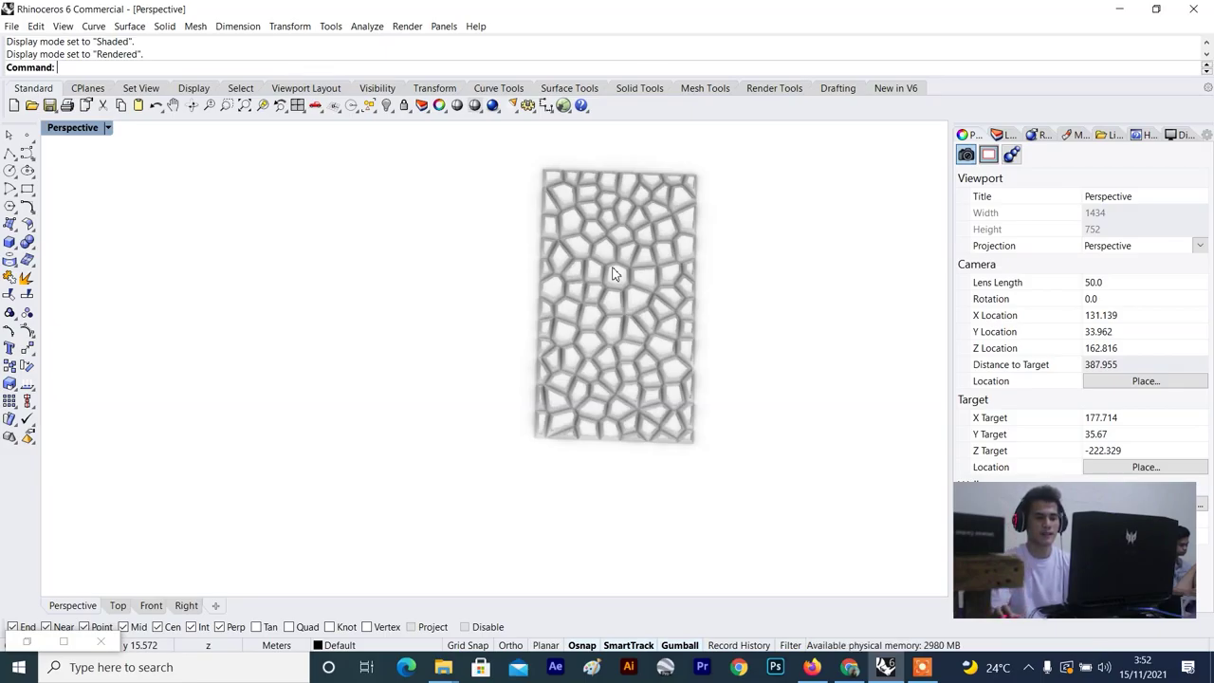
Examine the rendered panel from oblique angles and from far enough away to include the separate rectangle curves.
{"action": "scroll", "coordinate": [613, 274], "scroll_direction": "up", "scroll_amount": 2}
{"action": "scroll", "coordinate": [613, 274], "scroll_direction": "down", "scroll_amount": 10}
{"action": "right_click_drag", "start_coordinate": [613, 274], "coordinate": [489, 284]}
{"action": "scroll", "coordinate": [618, 201], "scroll_direction": "up", "scroll_amount": 6}
{"action": "scroll", "coordinate": [488, 289], "scroll_direction": "up", "scroll_amount": 6}
{"action": "scroll", "coordinate": [594, 298], "scroll_direction": "down", "scroll_amount": 8}
{"action": "scroll", "coordinate": [589, 298], "scroll_direction": "up", "scroll_amount": 6}
{"action": "right_click_drag", "start_coordinate": [589, 298], "coordinate": [582, 290]}
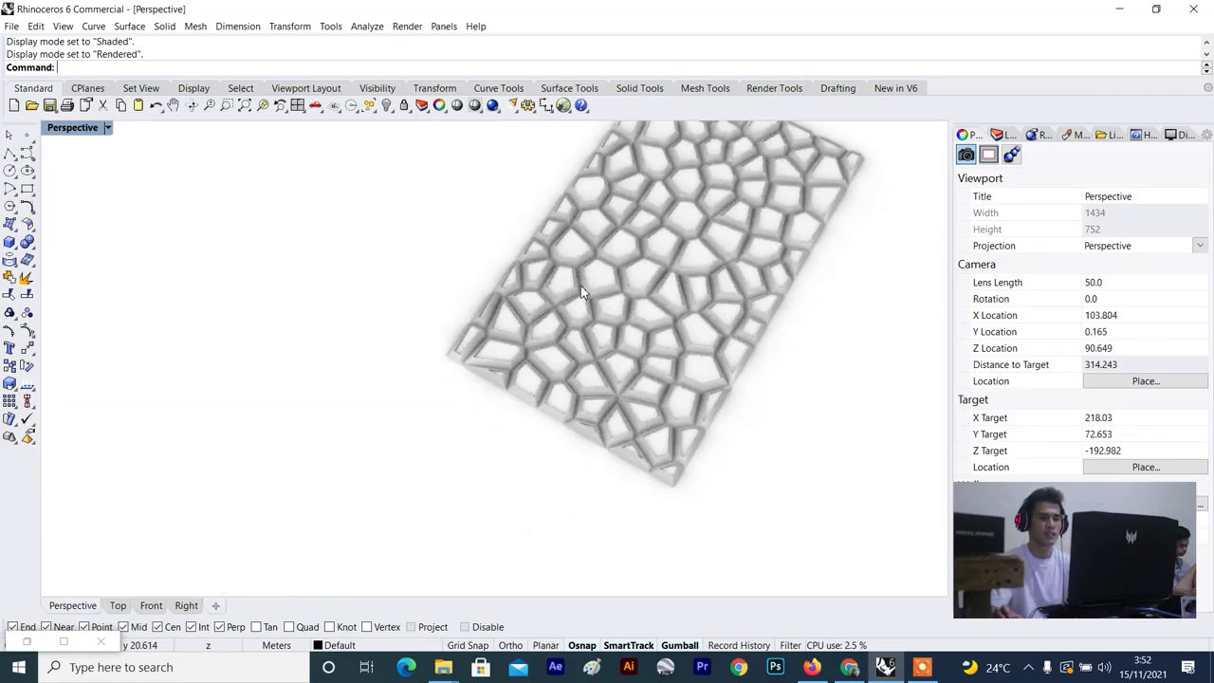
{"action": "right_click_drag", "start_coordinate": [631, 259], "coordinate": [624, 207]}
{"action": "scroll", "coordinate": [620, 273], "scroll_direction": "down", "scroll_amount": 6}
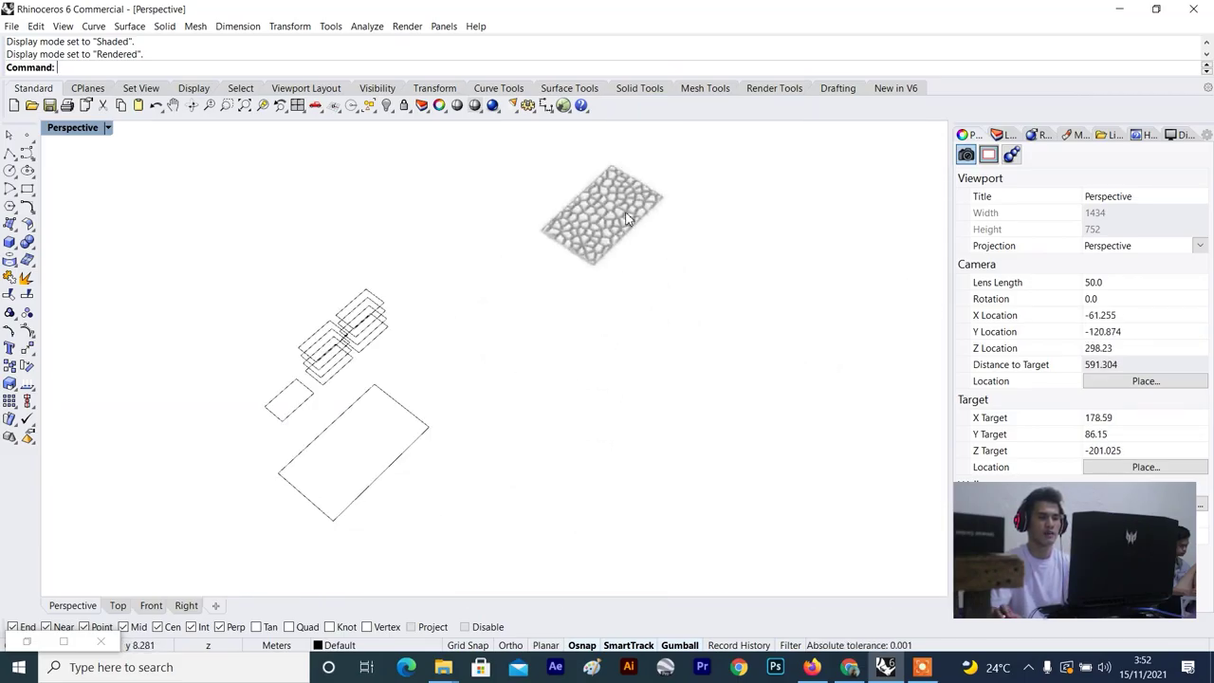
{"action": "scroll", "coordinate": [622, 206], "scroll_direction": "up", "scroll_amount": 6}
{"action": "scroll", "coordinate": [622, 206], "scroll_direction": "down", "scroll_amount": 6}
{"action": "right_click_drag", "start_coordinate": [616, 262], "coordinate": [582, 190]}
{"action": "scroll", "coordinate": [580, 208], "scroll_direction": "down", "scroll_amount": 4}
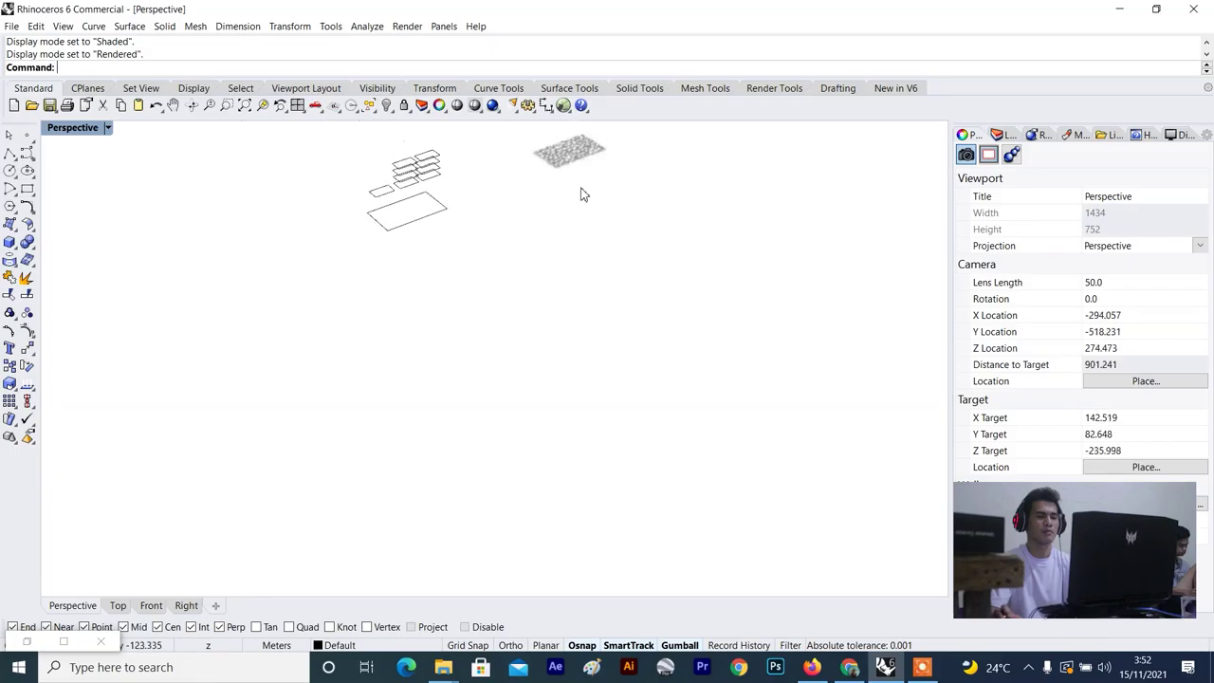
Examine the panel's thickness and sloped cell edges from low side angles in the Perspective view.
{"action": "scroll", "coordinate": [574, 165], "scroll_direction": "up", "scroll_amount": 6}
{"action": "scroll", "coordinate": [559, 175], "scroll_direction": "up", "scroll_amount": 6}
{"action": "scroll", "coordinate": [545, 161], "scroll_direction": "down", "scroll_amount": 4}
{"action": "right_click_drag", "start_coordinate": [524, 218], "coordinate": [508, 244]}
{"action": "scroll", "coordinate": [464, 324], "scroll_direction": "up", "scroll_amount": 4}
{"action": "right_click_drag", "start_coordinate": [464, 319], "coordinate": [417, 233]}
{"action": "scroll", "coordinate": [441, 277], "scroll_direction": "up", "scroll_amount": 2}
{"action": "scroll", "coordinate": [444, 278], "scroll_direction": "down", "scroll_amount": 2}
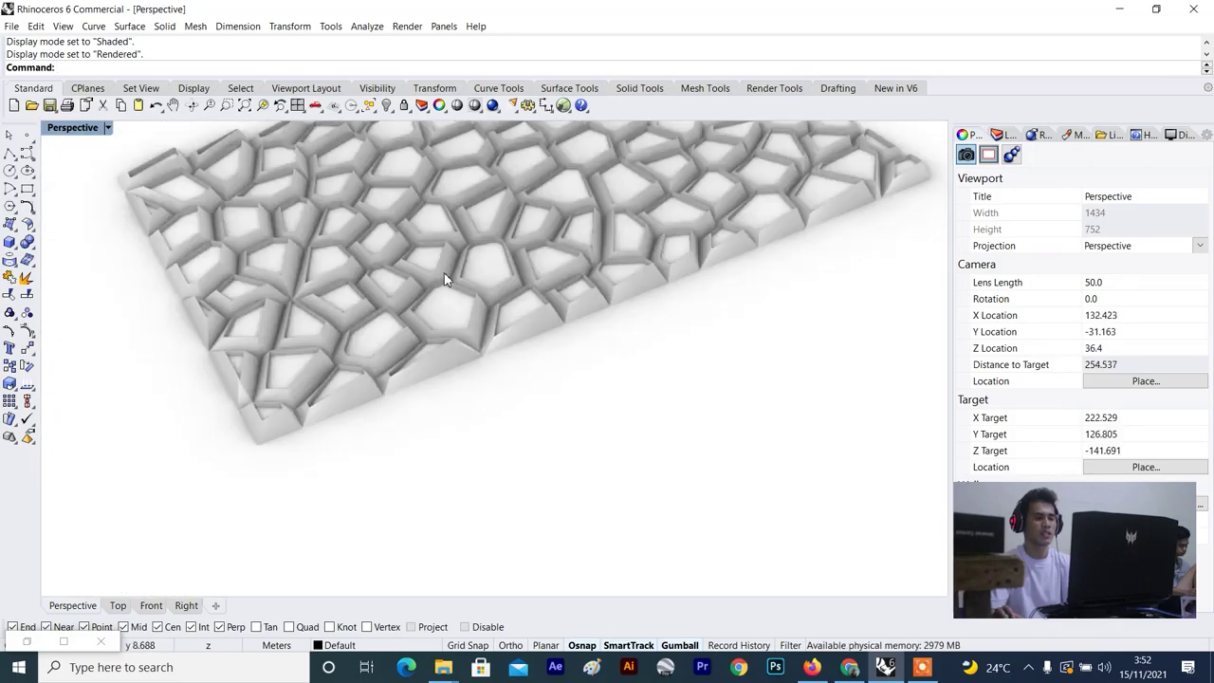
{"action": "right_click_drag", "start_coordinate": [428, 293], "coordinate": [424, 296]}
{"action": "scroll", "coordinate": [445, 249], "scroll_direction": "down", "scroll_amount": 6}
{"action": "right_click_drag", "start_coordinate": [446, 249], "coordinate": [456, 216]}
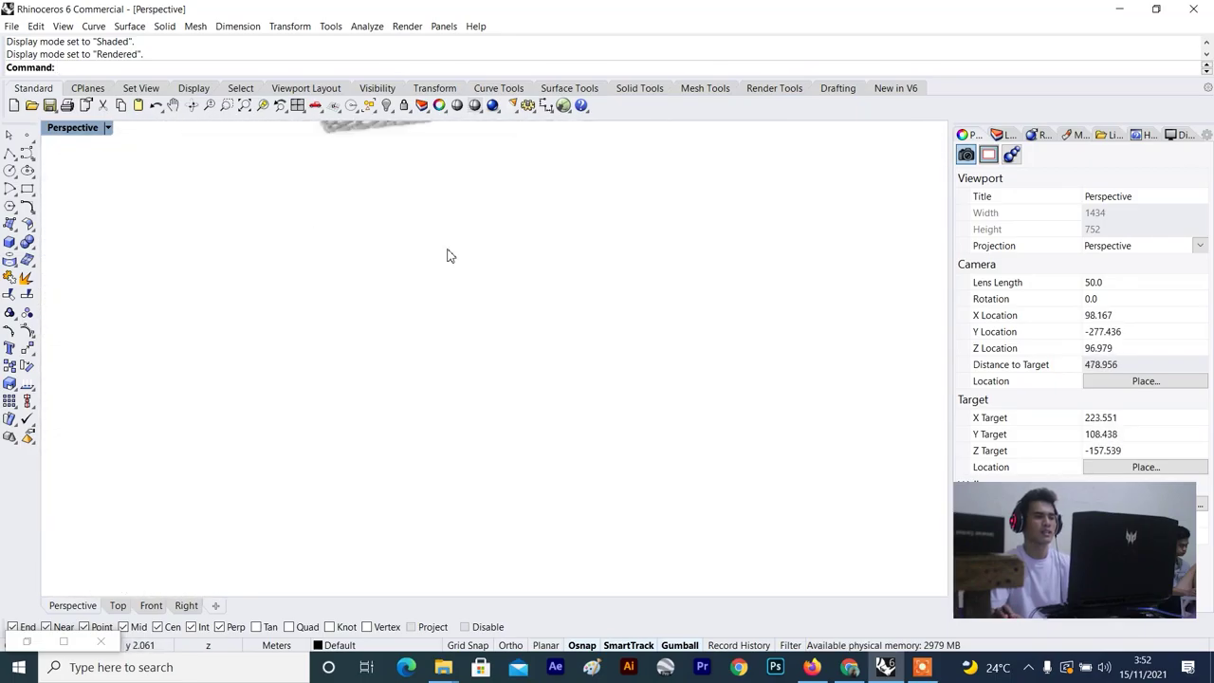
{"action": "scroll", "coordinate": [446, 250], "scroll_direction": "down", "scroll_amount": 11}
{"action": "scroll", "coordinate": [425, 203], "scroll_direction": "up", "scroll_amount": 5}
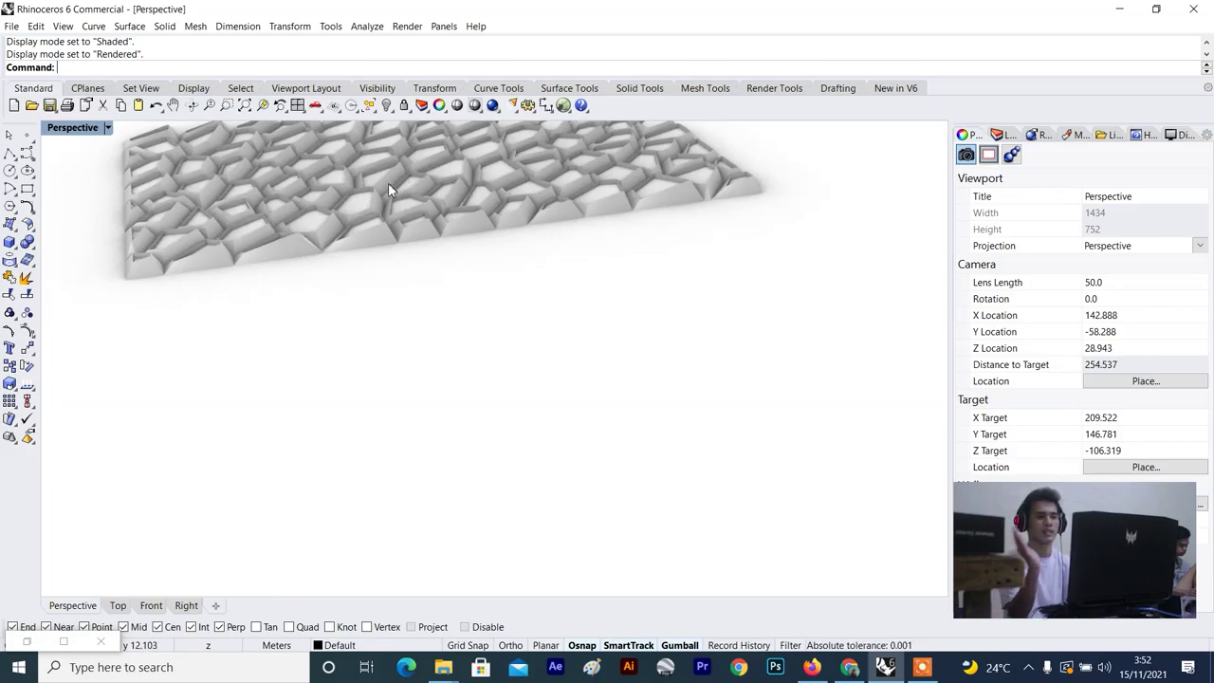
{"action": "scroll", "coordinate": [388, 180], "scroll_direction": "down", "scroll_amount": 5}
{"action": "scroll", "coordinate": [379, 190], "scroll_direction": "up", "scroll_amount": 6}
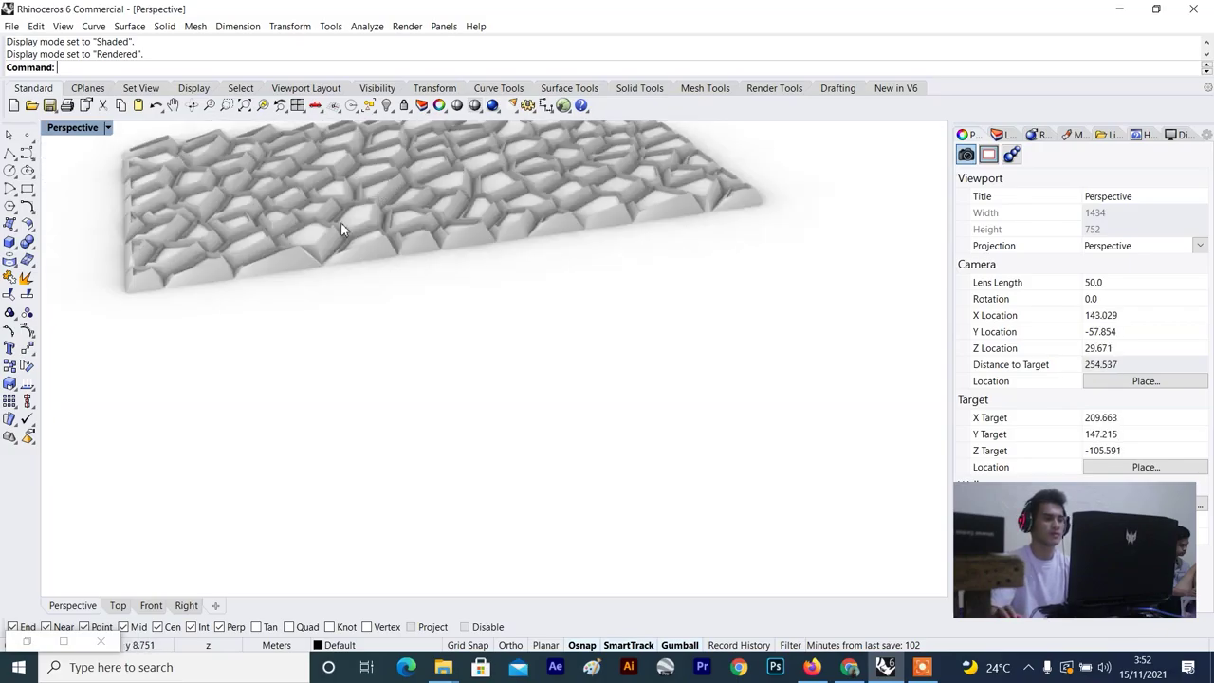
{"action": "scroll", "coordinate": [366, 254], "scroll_direction": "down", "scroll_amount": 5}
{"action": "scroll", "coordinate": [378, 197], "scroll_direction": "up", "scroll_amount": 5}
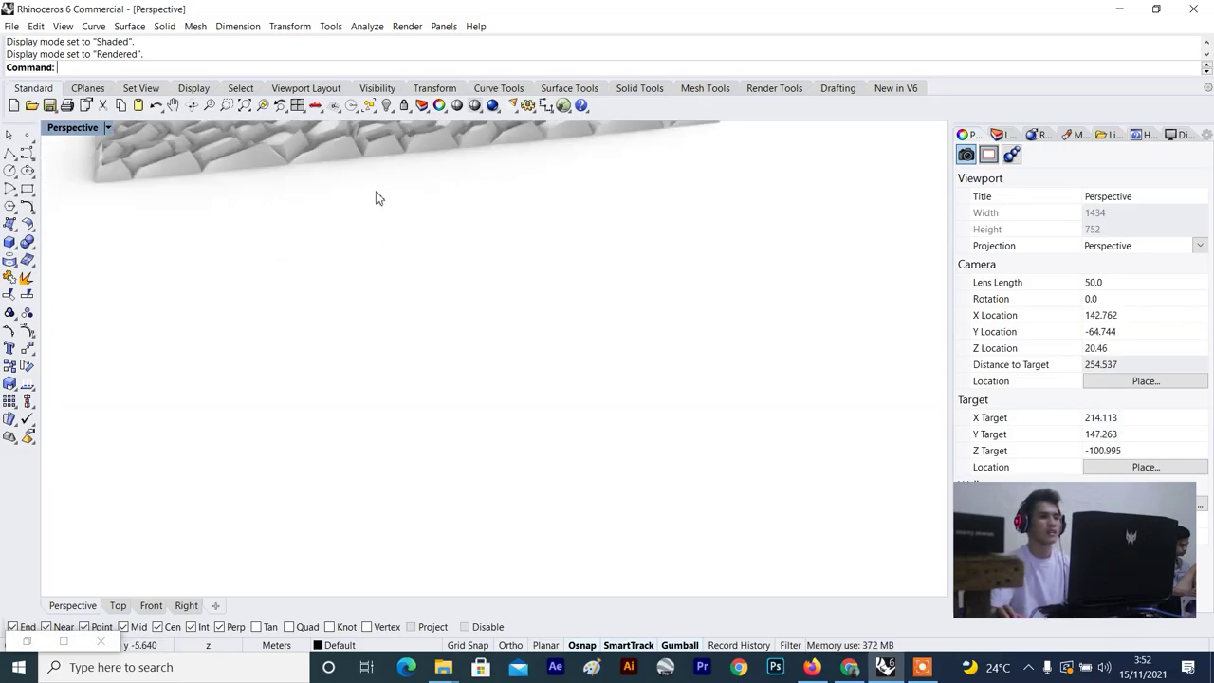
{"action": "scroll", "coordinate": [373, 212], "scroll_direction": "down", "scroll_amount": 4}
{"action": "scroll", "coordinate": [387, 175], "scroll_direction": "up", "scroll_amount": 4}
{"action": "scroll", "coordinate": [293, 282], "scroll_direction": "down", "scroll_amount": 6}
Examine the whole panel from above and the tapered walls of individual Voronoi cells up close.
{"action": "right_click_drag", "start_coordinate": [293, 283], "coordinate": [580, 426]}
{"action": "scroll", "coordinate": [288, 260], "scroll_direction": "up", "scroll_amount": 4}
{"action": "scroll", "coordinate": [461, 295], "scroll_direction": "down", "scroll_amount": 6}
{"action": "scroll", "coordinate": [639, 485], "scroll_direction": "up", "scroll_amount": 6}
{"action": "right_click_drag", "start_coordinate": [641, 490], "coordinate": [647, 502]}
{"action": "scroll", "coordinate": [764, 482], "scroll_direction": "up", "scroll_amount": 5}
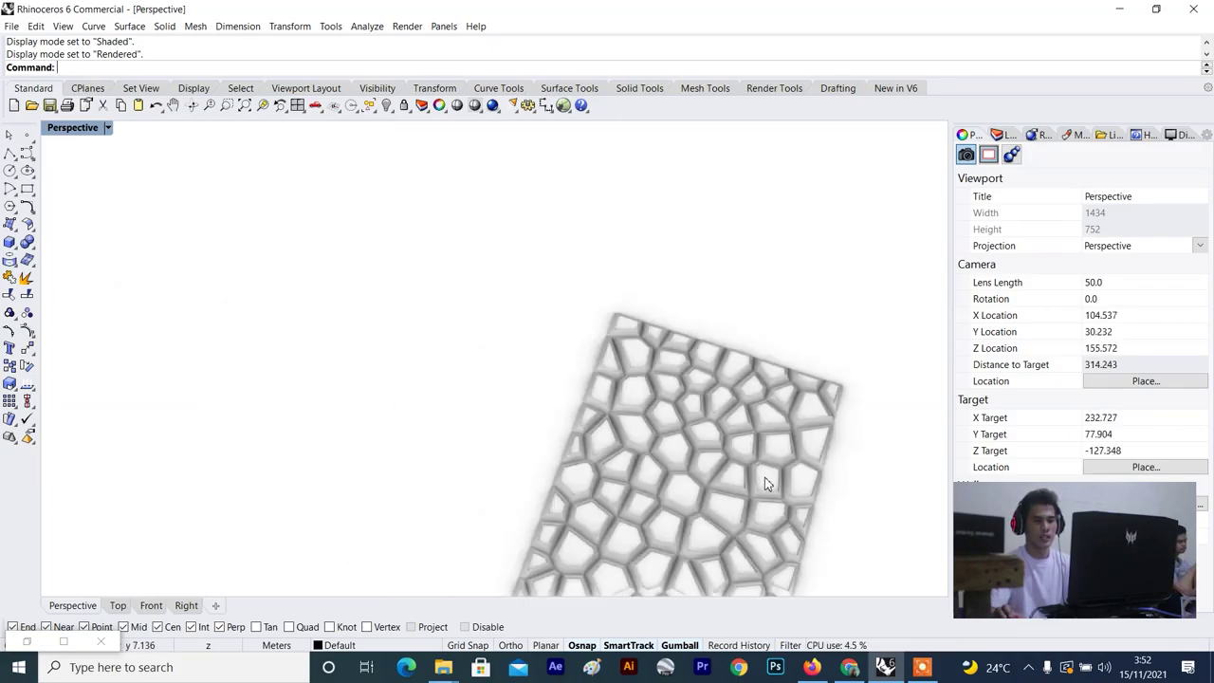
{"action": "scroll", "coordinate": [689, 412], "scroll_direction": "down", "scroll_amount": 5}
{"action": "right_click_drag", "start_coordinate": [685, 397], "coordinate": [651, 268]}
{"action": "scroll", "coordinate": [651, 265], "scroll_direction": "up", "scroll_amount": 6}
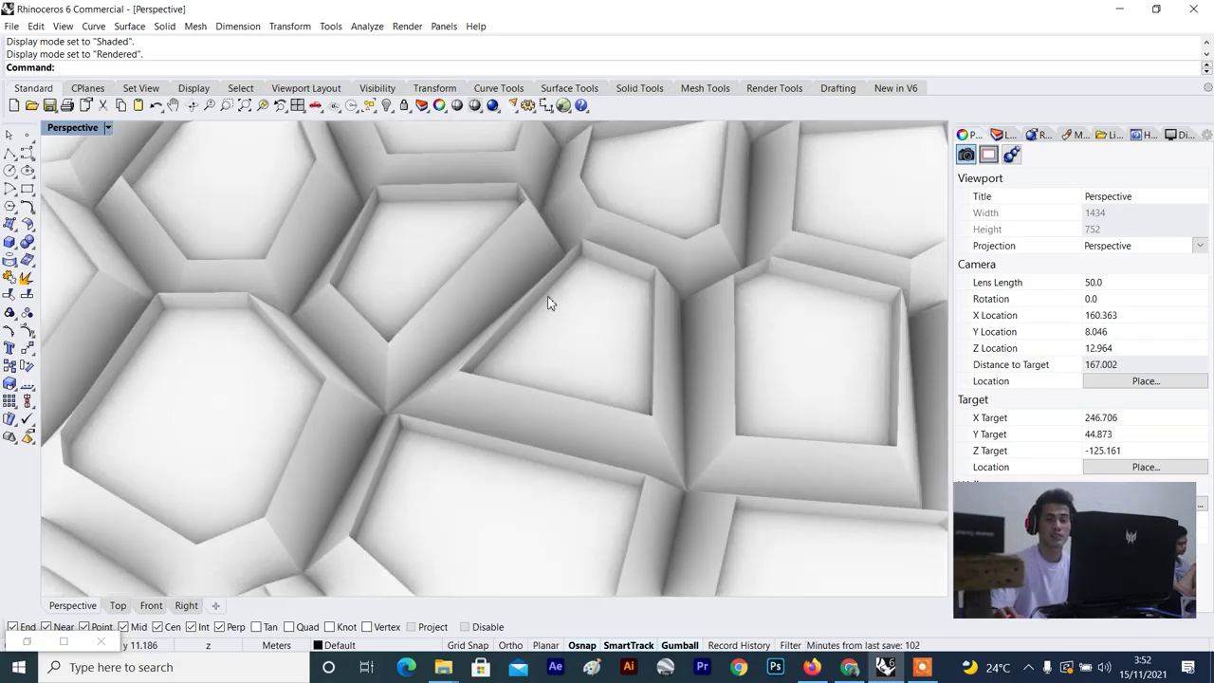
Set the Perspective viewport's display mode back to Shaded.
{"action": "scroll", "coordinate": [548, 302], "scroll_direction": "down", "scroll_amount": 10}
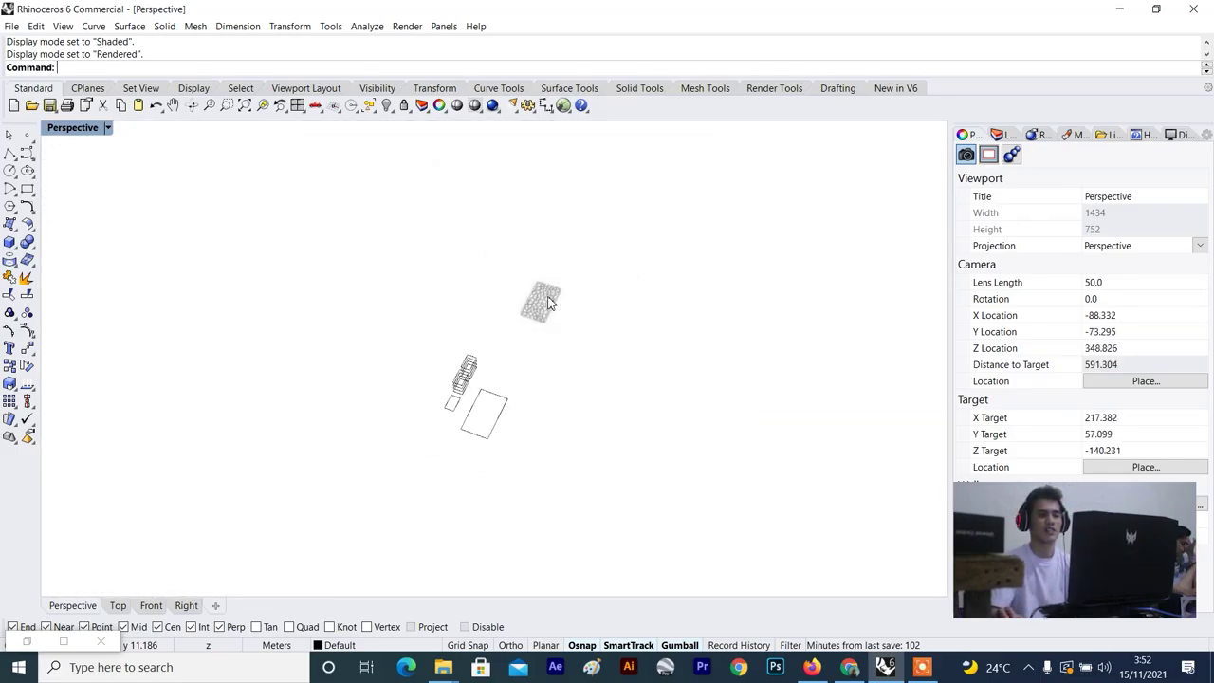
{"action": "right_click_drag", "start_coordinate": [533, 308], "coordinate": [414, 398]}
{"action": "scroll", "coordinate": [410, 404], "scroll_direction": "up", "scroll_amount": 3}
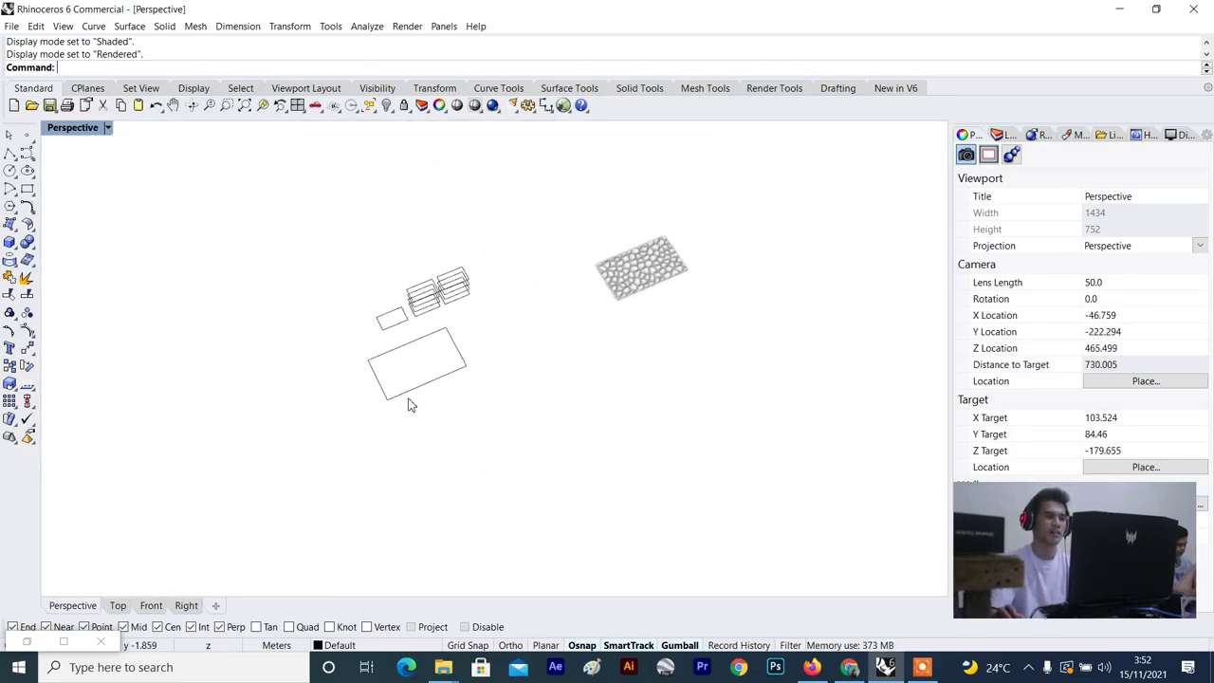
{"action": "left_click", "coordinate": [62, 25]}
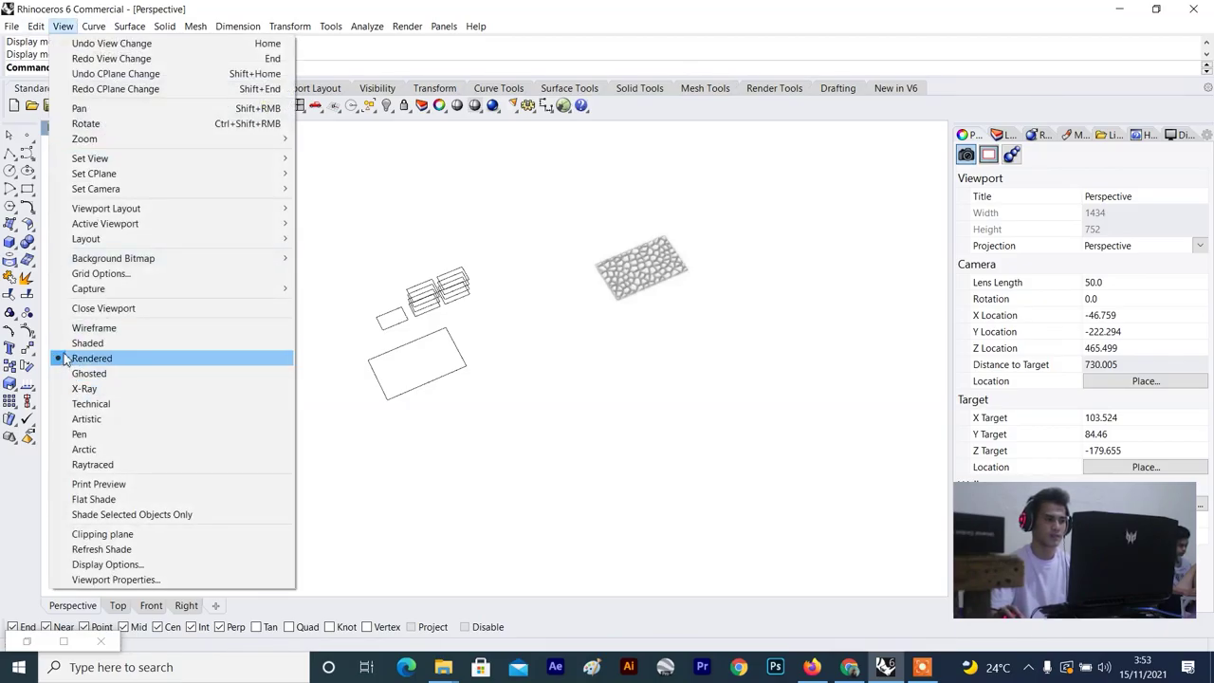
{"action": "left_click", "coordinate": [76, 343]}
{"action": "scroll", "coordinate": [360, 353], "scroll_direction": "up", "scroll_amount": 3}
{"action": "scroll", "coordinate": [363, 348], "scroll_direction": "up", "scroll_amount": 2}
{"action": "scroll", "coordinate": [626, 216], "scroll_direction": "down", "scroll_amount": 6}
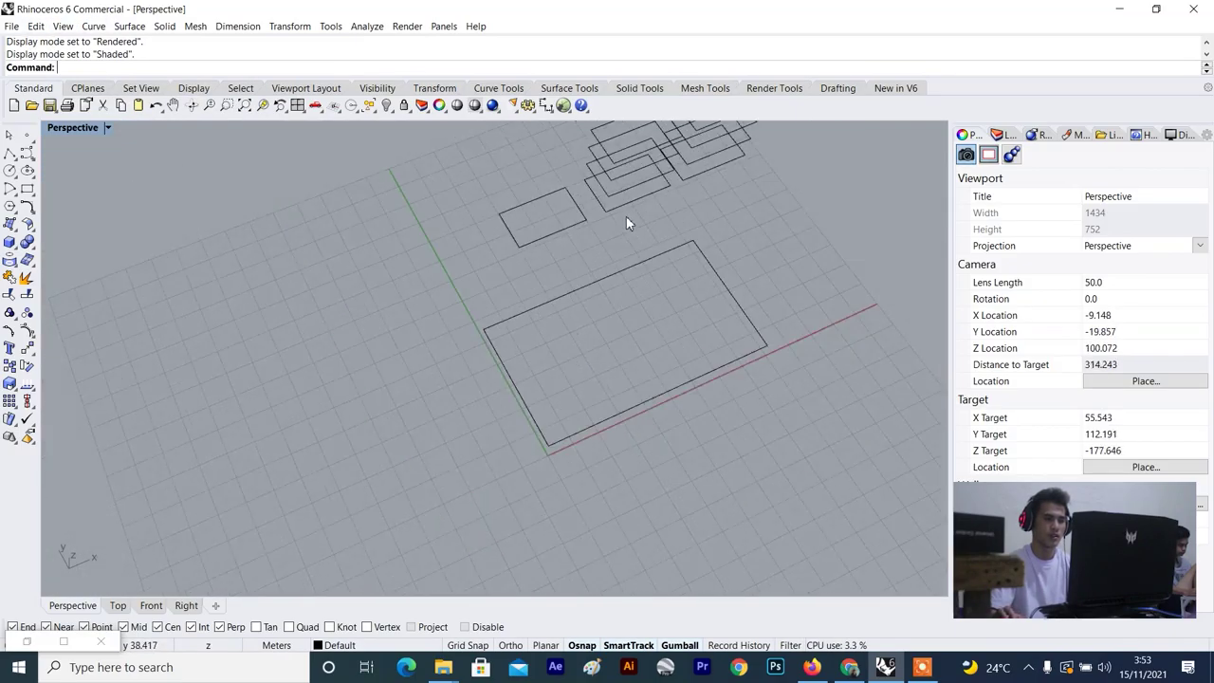
Reopen the Grasshopper window and deselect the grafting-comparison components.
{"action": "left_click", "coordinate": [563, 106]}
{"action": "scroll", "coordinate": [816, 238], "scroll_direction": "down", "scroll_amount": 5}
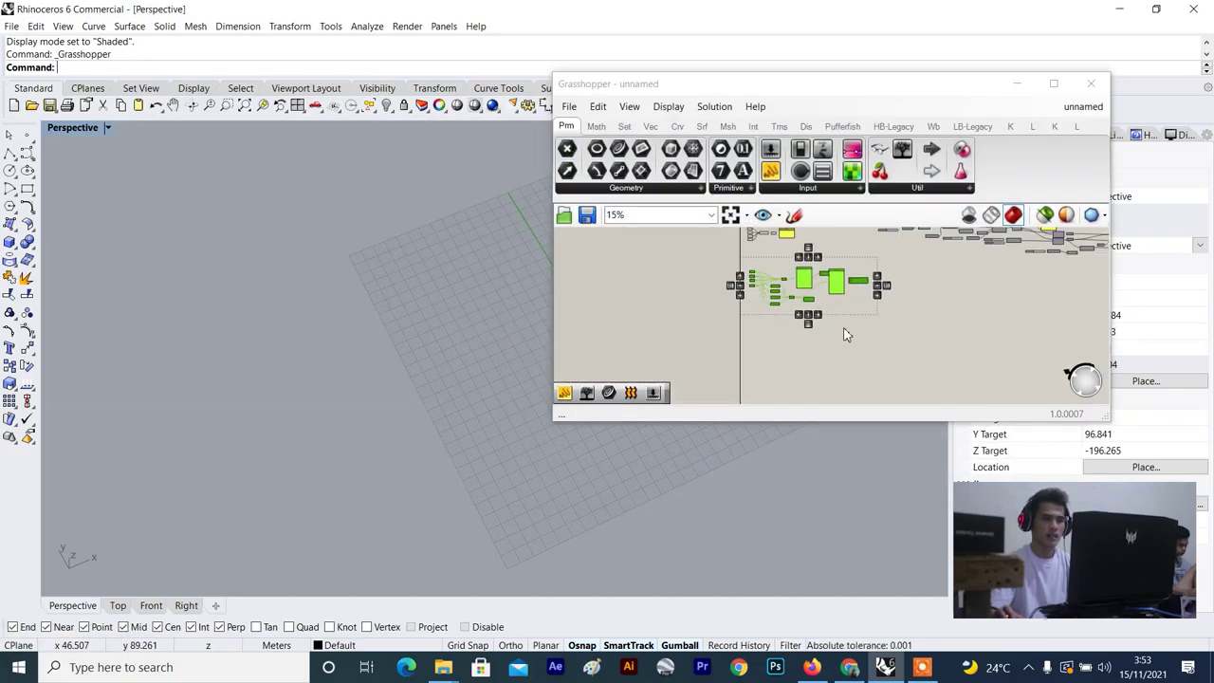
{"action": "left_click", "coordinate": [989, 318]}
Look over the existing definitions on the Grasshopper canvas and find an empty area beside them.
{"action": "right_click_drag", "start_coordinate": [987, 318], "coordinate": [890, 364]}
{"action": "right_click_drag", "start_coordinate": [879, 299], "coordinate": [848, 345]}
{"action": "scroll", "coordinate": [849, 345], "scroll_direction": "up", "scroll_amount": 3}
{"action": "scroll", "coordinate": [685, 312], "scroll_direction": "up", "scroll_amount": 4}
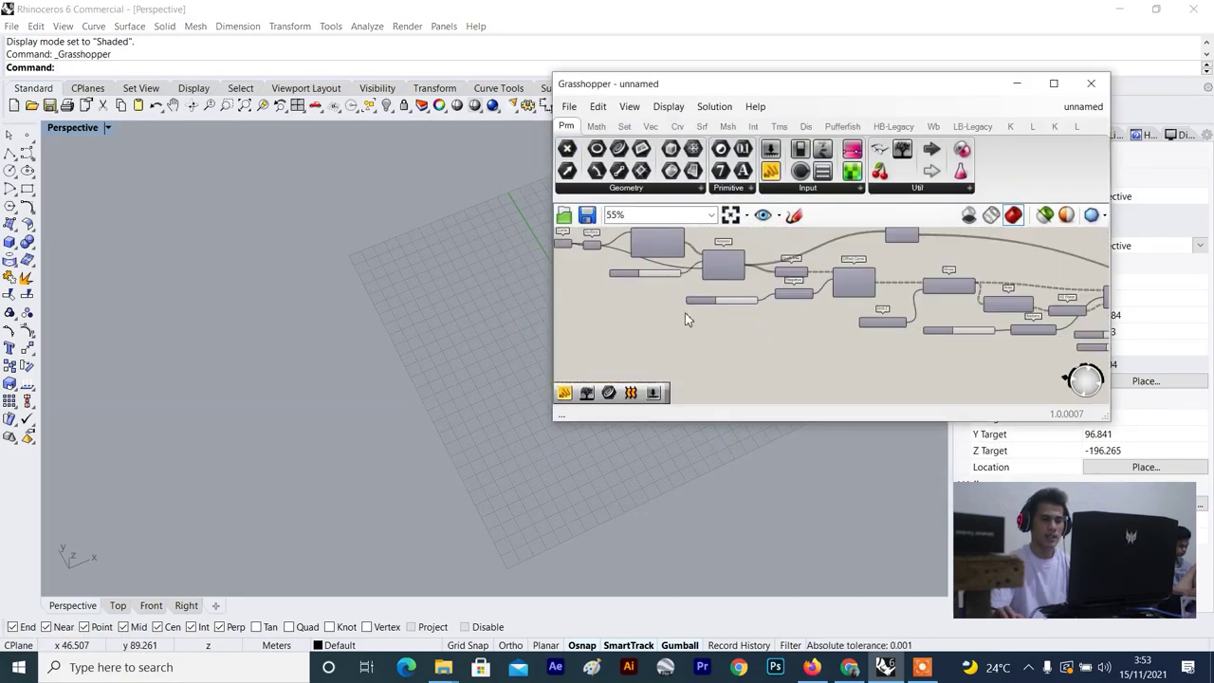
{"action": "scroll", "coordinate": [687, 313], "scroll_direction": "down", "scroll_amount": 8}
{"action": "right_click_drag", "start_coordinate": [703, 344], "coordinate": [697, 276]}
{"action": "scroll", "coordinate": [733, 308], "scroll_direction": "up", "scroll_amount": 10}
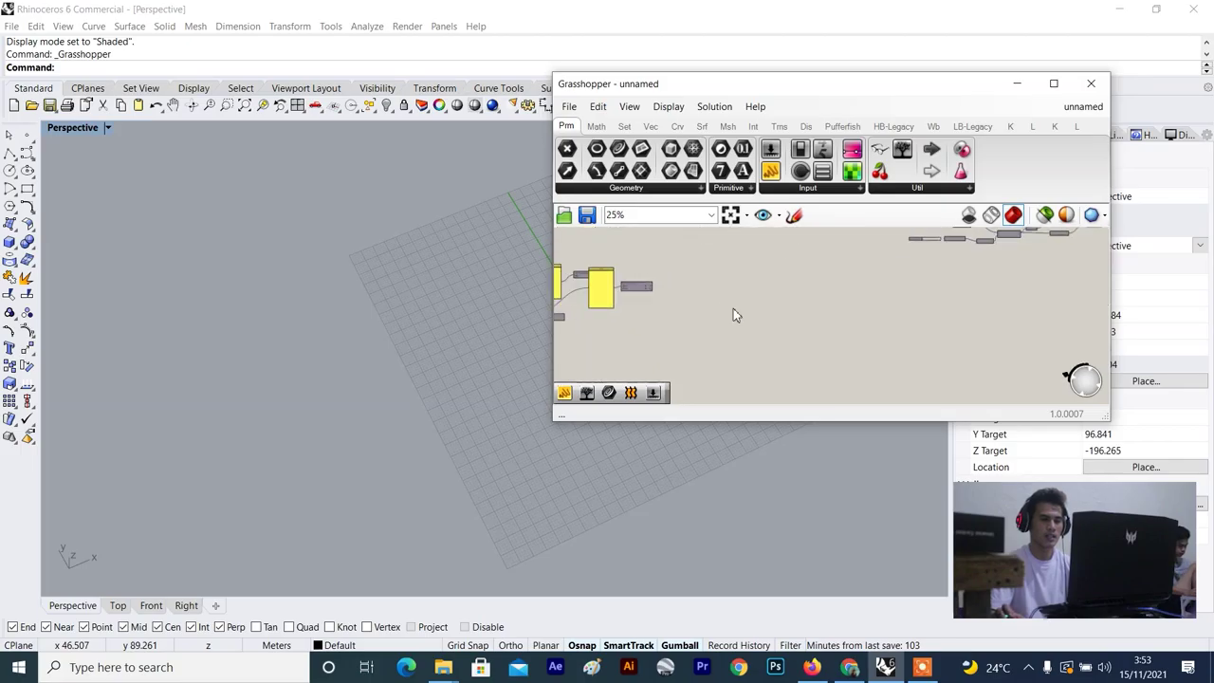
{"action": "scroll", "coordinate": [707, 313], "scroll_direction": "up", "scroll_amount": 4}
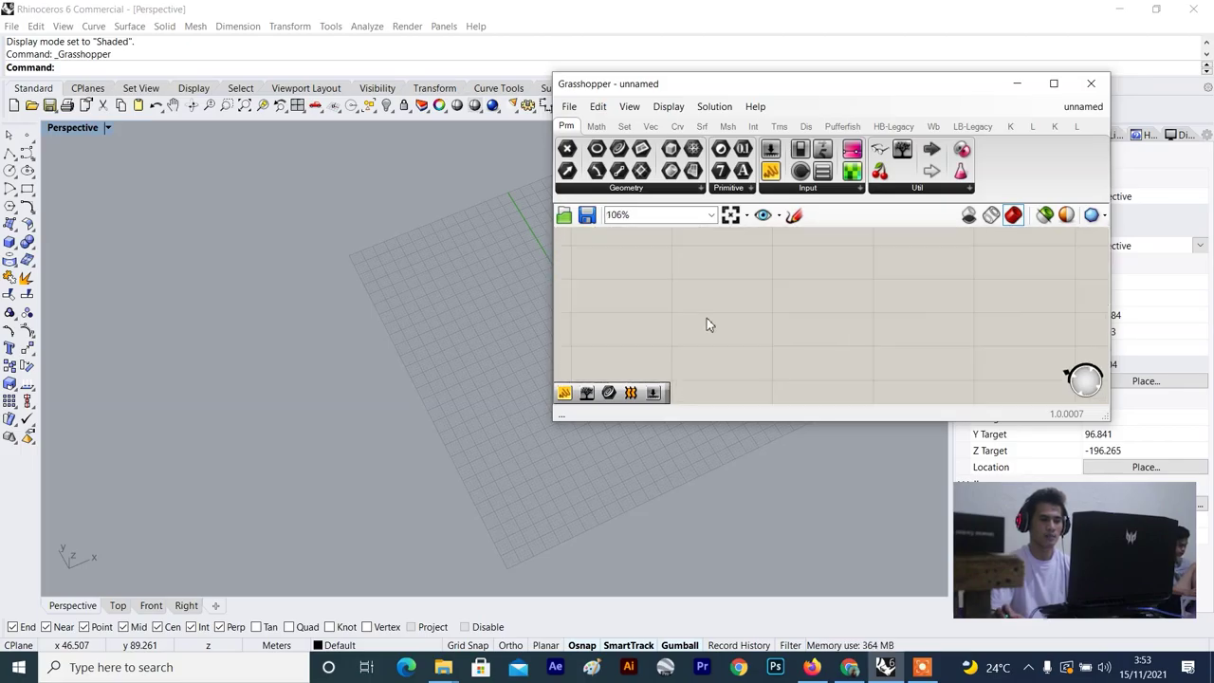
Place a Curve parameter on the empty area of the Grasshopper canvas.
{"action": "scroll", "coordinate": [387, 333], "scroll_direction": "down", "scroll_amount": 3}
{"action": "scroll", "coordinate": [436, 327], "scroll_direction": "up", "scroll_amount": 3}
{"action": "scroll", "coordinate": [437, 324], "scroll_direction": "up", "scroll_amount": 3}
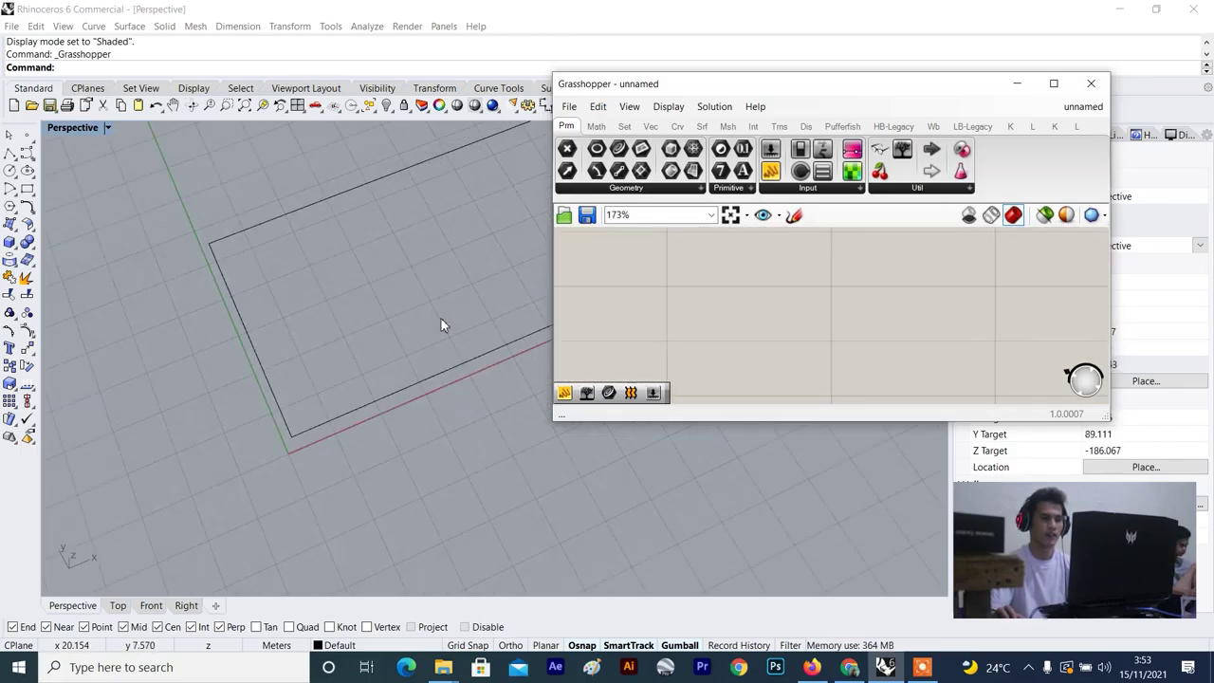
{"action": "scroll", "coordinate": [440, 317], "scroll_direction": "down", "scroll_amount": 3}
{"action": "scroll", "coordinate": [496, 256], "scroll_direction": "up", "scroll_amount": 2}
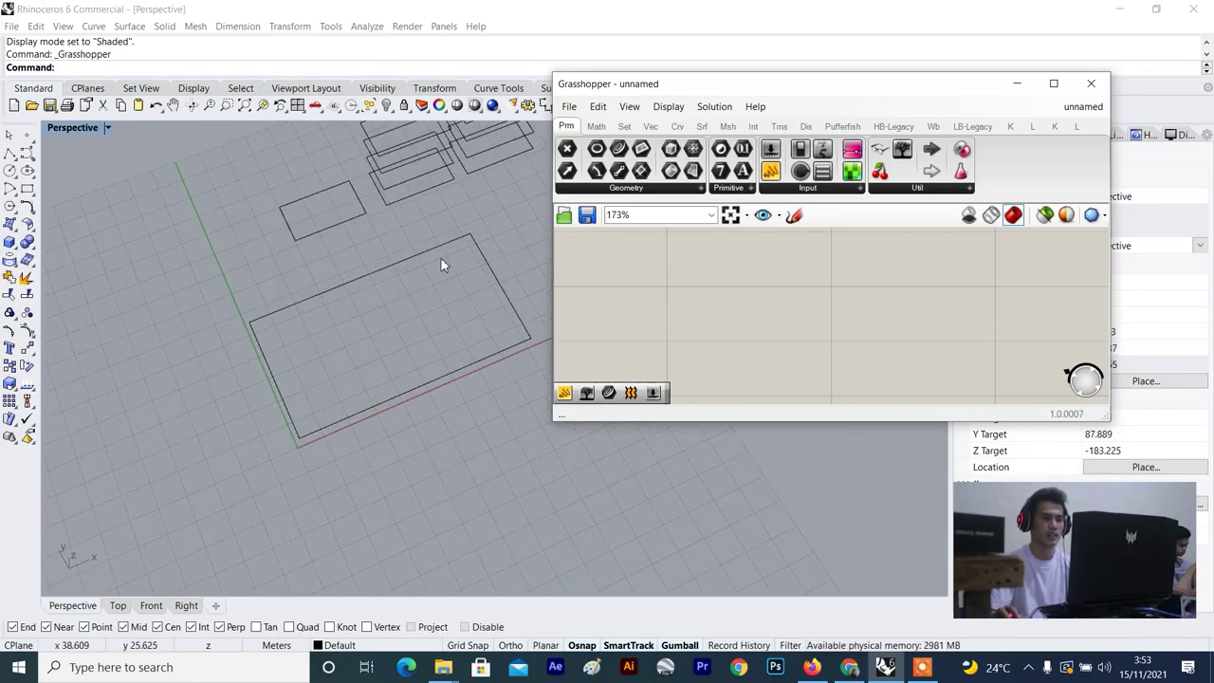
{"action": "scroll", "coordinate": [711, 311], "scroll_direction": "up", "scroll_amount": 2}
{"action": "double_click", "coordinate": [727, 314]}
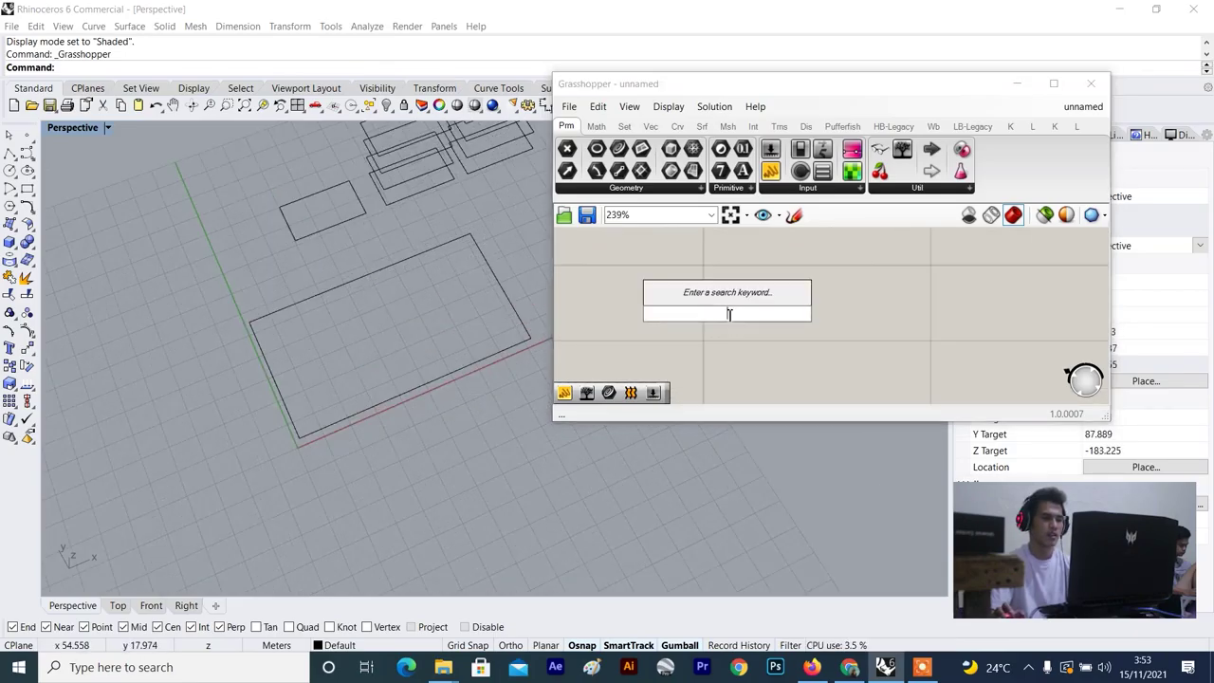
{"action": "type", "text": "curve"}
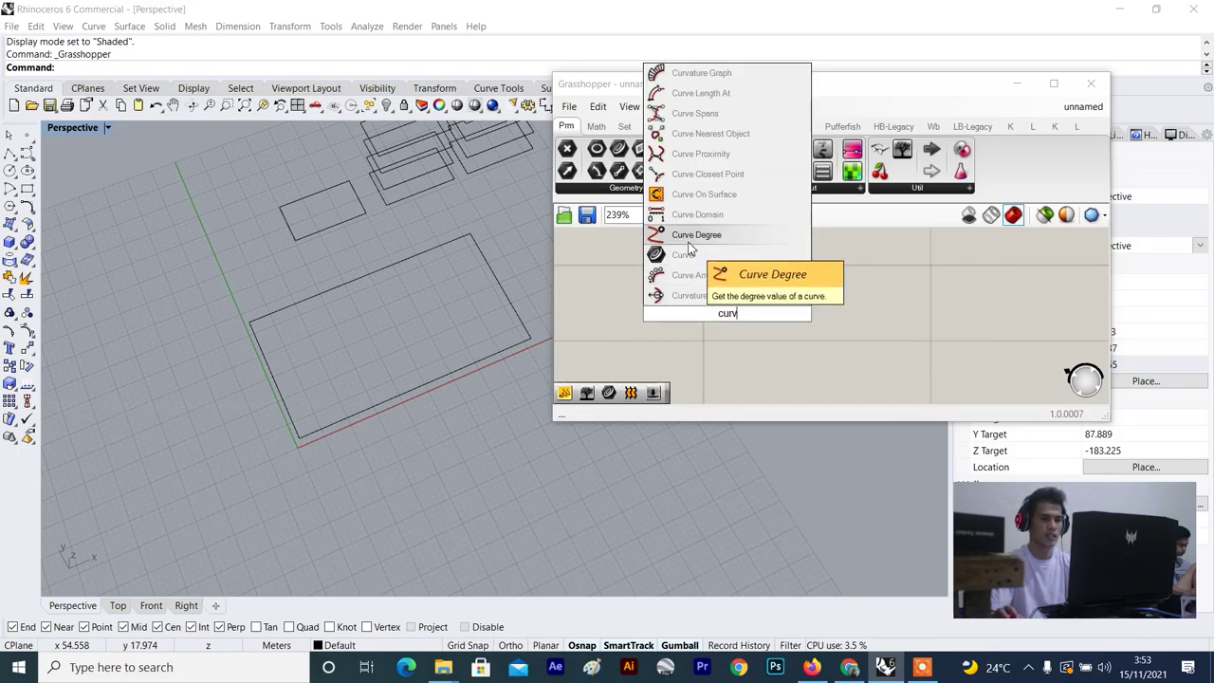
{"action": "left_click", "coordinate": [690, 262]}
Reference the large rectangle beside the origin as the Curve parameter's single curve.
{"action": "scroll", "coordinate": [695, 293], "scroll_direction": "up", "scroll_amount": 3}
{"action": "right_click", "coordinate": [722, 328]}
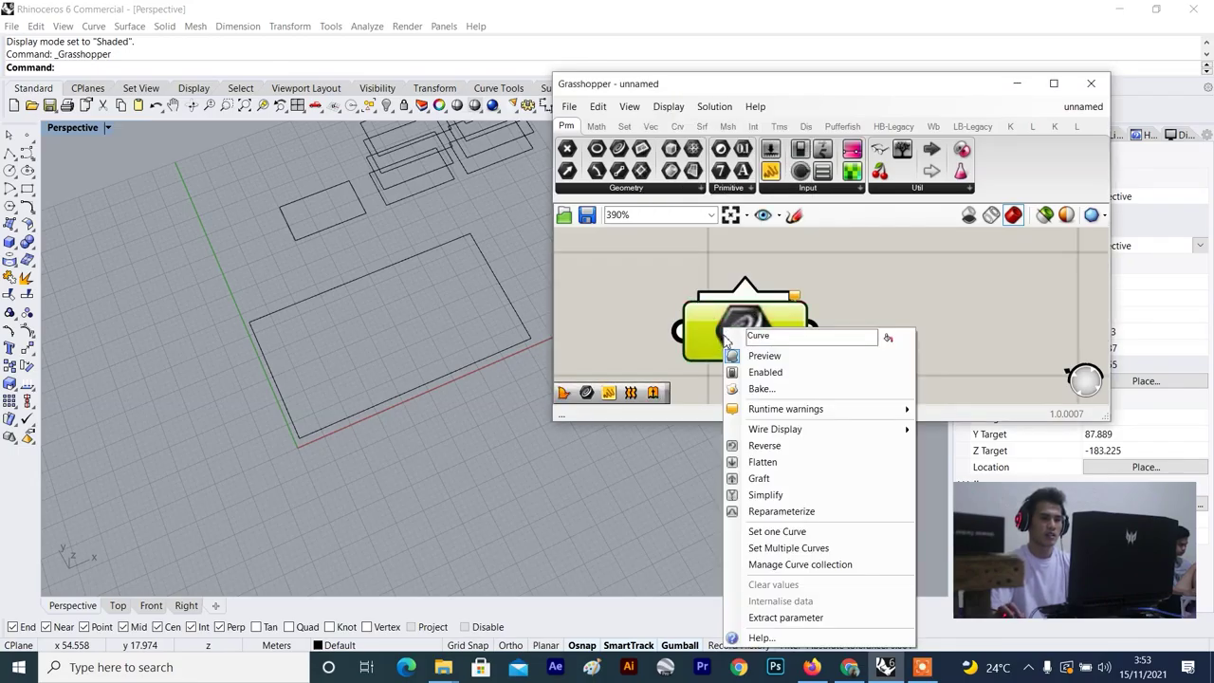
{"action": "left_click", "coordinate": [821, 533]}
{"action": "left_click", "coordinate": [513, 306]}
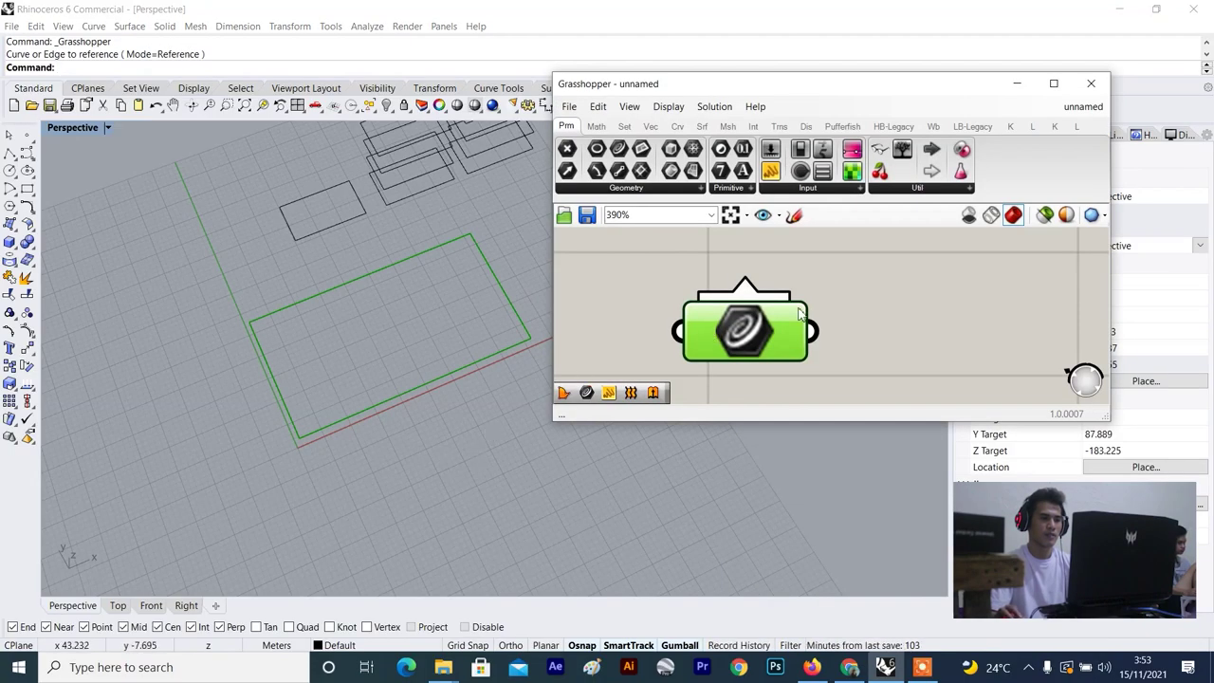
Add a Surface parameter and feed the referenced Curve into it.
{"action": "double_click", "coordinate": [870, 346]}
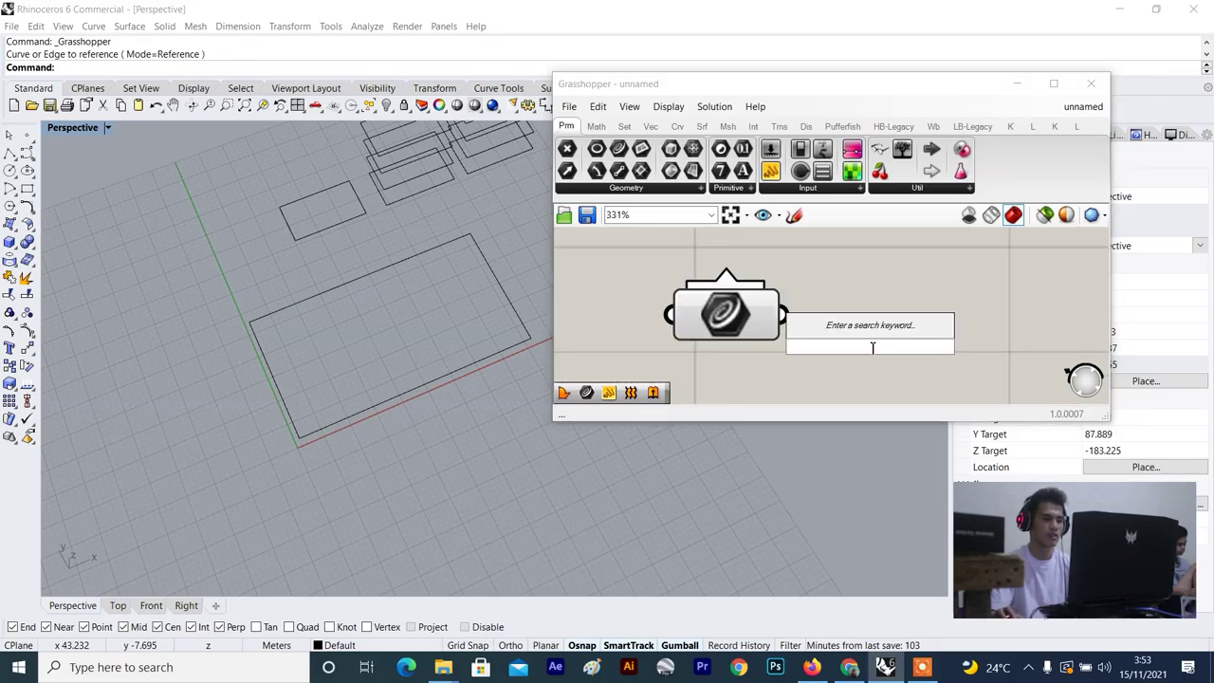
{"action": "type", "text": "surf"}
{"action": "key", "text": "Return"}
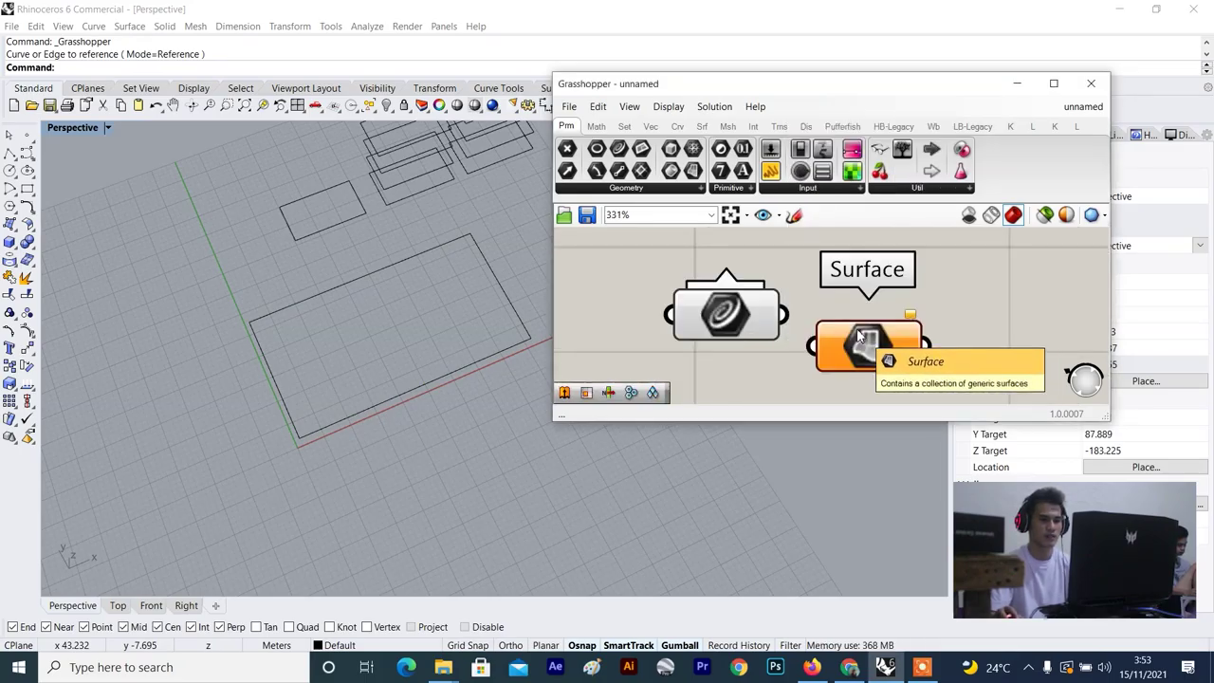
{"action": "left_click_drag", "start_coordinate": [786, 316], "coordinate": [812, 347]}
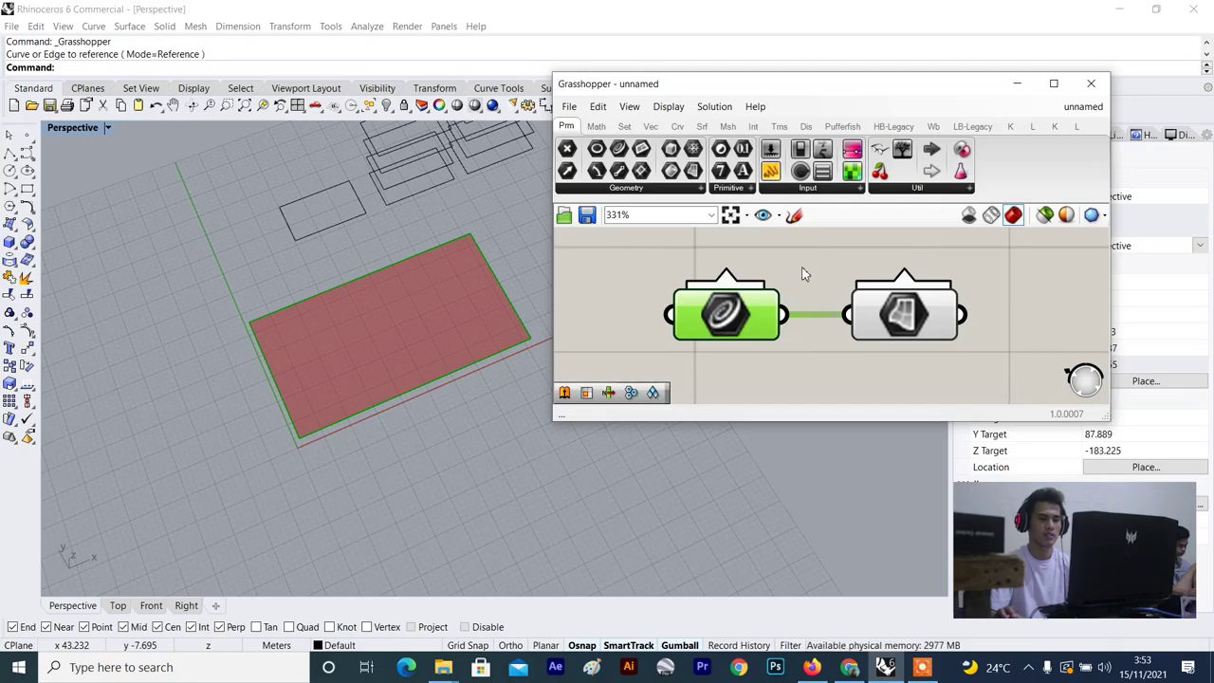
{"action": "scroll", "coordinate": [802, 275], "scroll_direction": "down", "scroll_amount": 3}
{"action": "left_click", "coordinate": [899, 306]}
Add the planar Voronoi component to the canvas, spaced well apart from the Surface parameter.
{"action": "scroll", "coordinate": [881, 379], "scroll_direction": "up", "scroll_amount": 2}
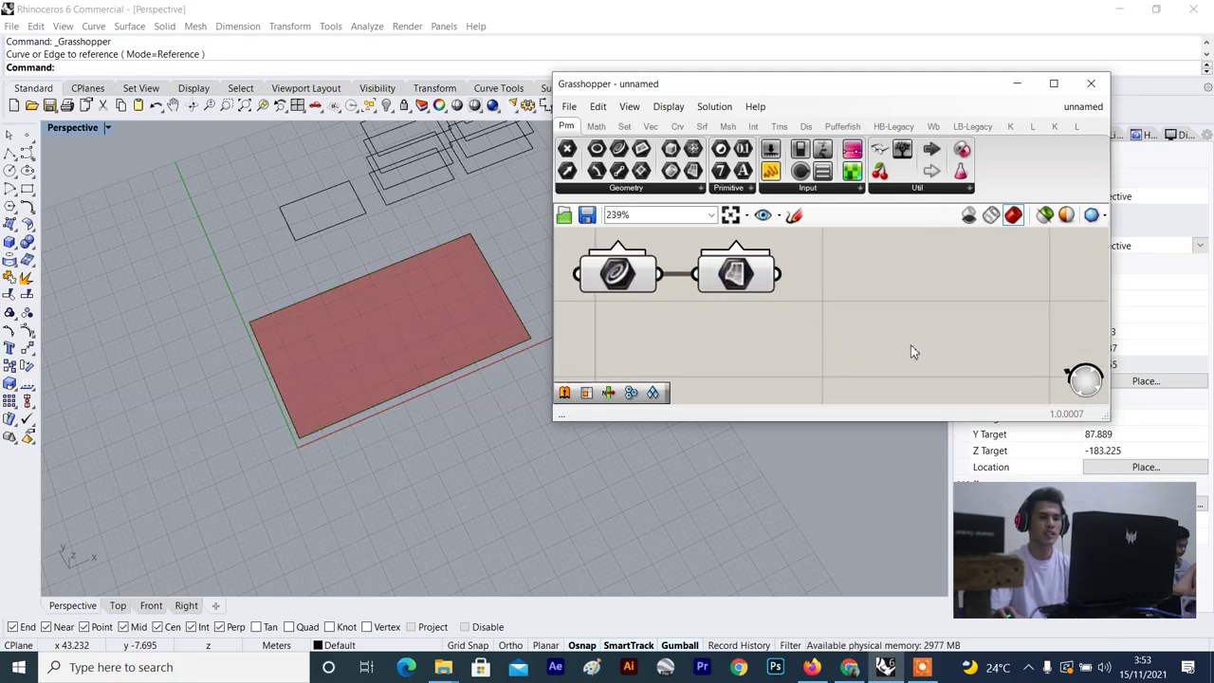
{"action": "double_click", "coordinate": [910, 344]}
{"action": "type", "text": "vo"}
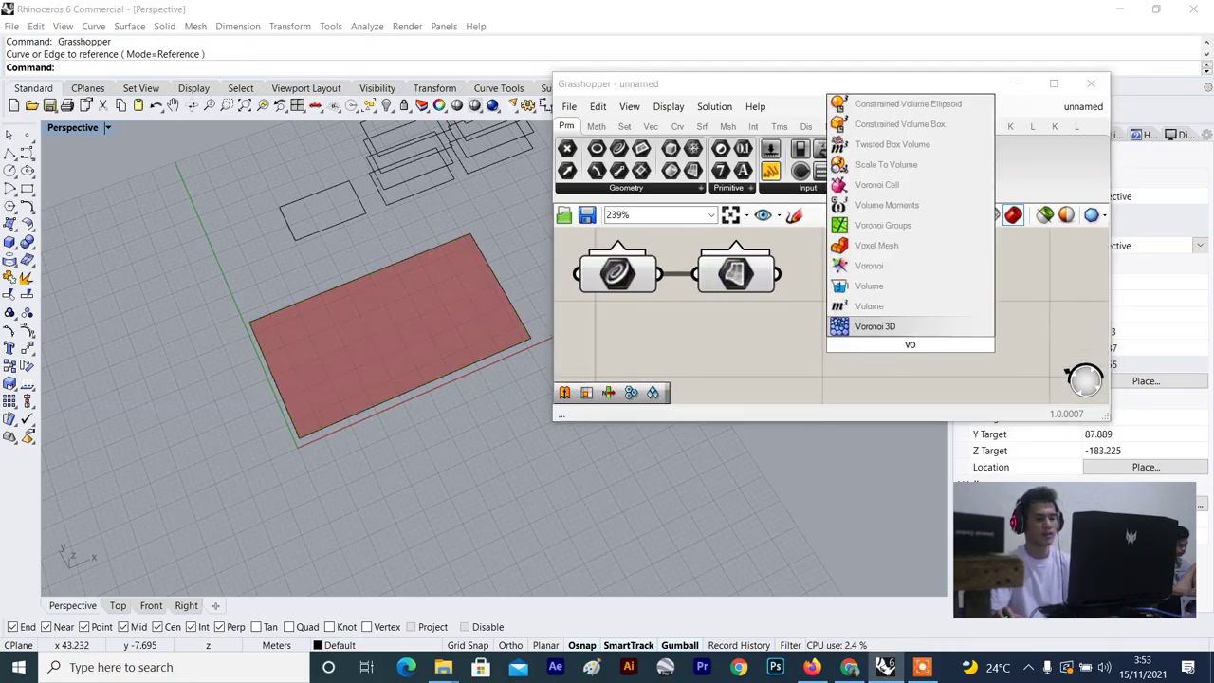
{"action": "type", "text": "ro"}
{"action": "left_click", "coordinate": [901, 326]}
{"action": "scroll", "coordinate": [900, 328], "scroll_direction": "down", "scroll_amount": 4}
{"action": "left_click_drag", "start_coordinate": [900, 328], "coordinate": [943, 343]}
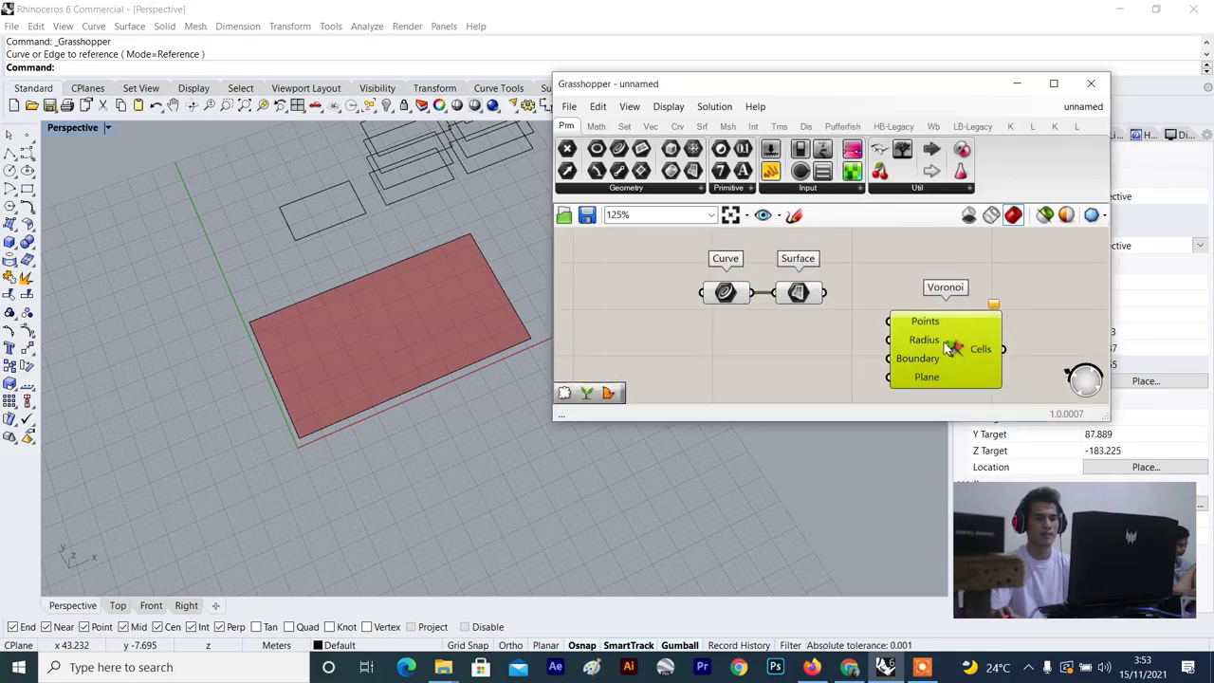
Examine the Voronoi component's Points, Radius, Boundary and Plane inputs and its description.
{"action": "scroll", "coordinate": [925, 322], "scroll_direction": "up", "scroll_amount": 4}
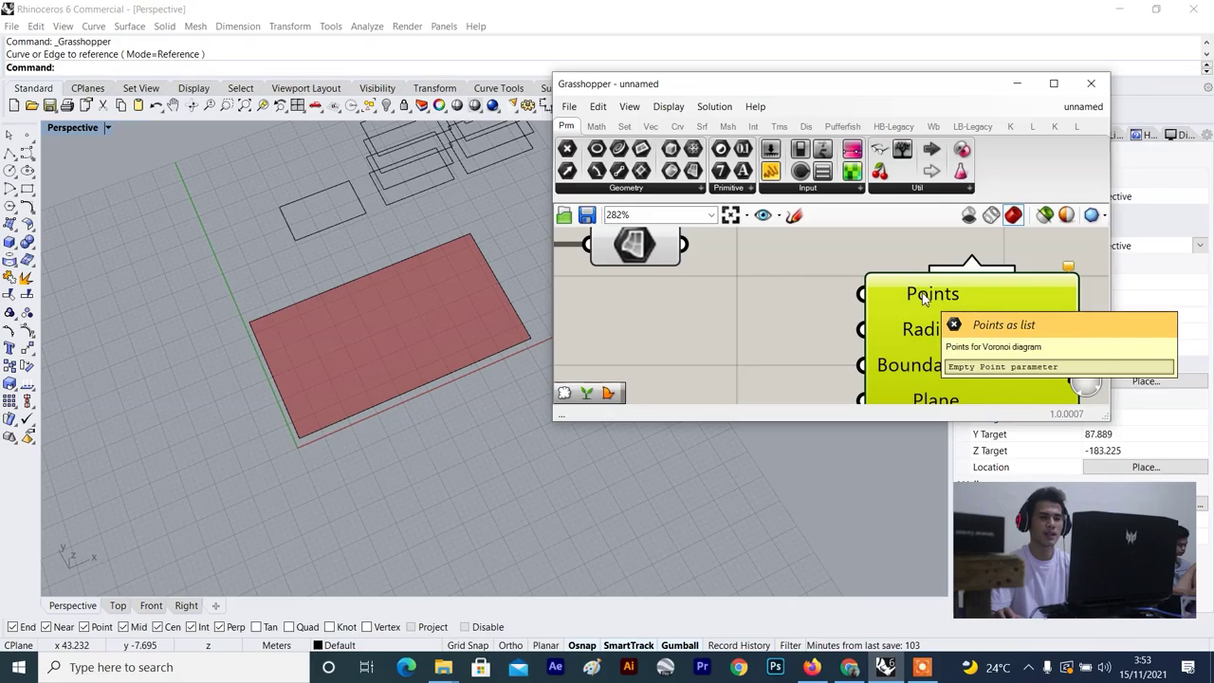
{"action": "scroll", "coordinate": [925, 297], "scroll_direction": "down", "scroll_amount": 3}
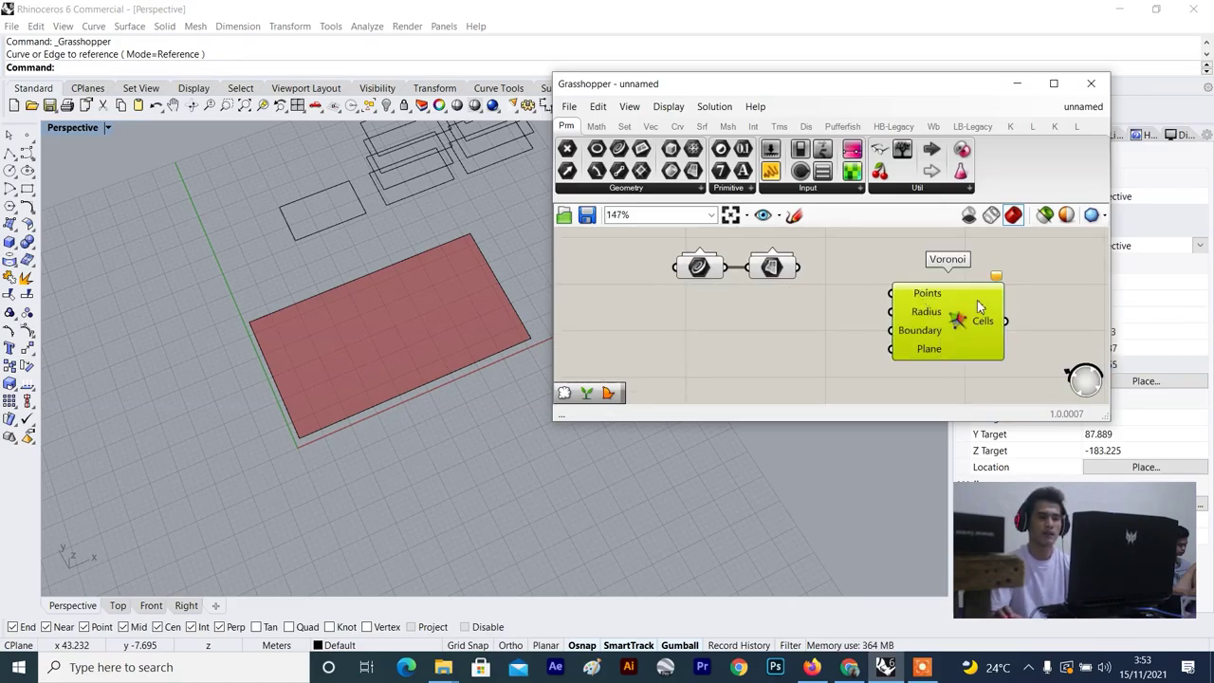
{"action": "scroll", "coordinate": [949, 324], "scroll_direction": "up", "scroll_amount": 2}
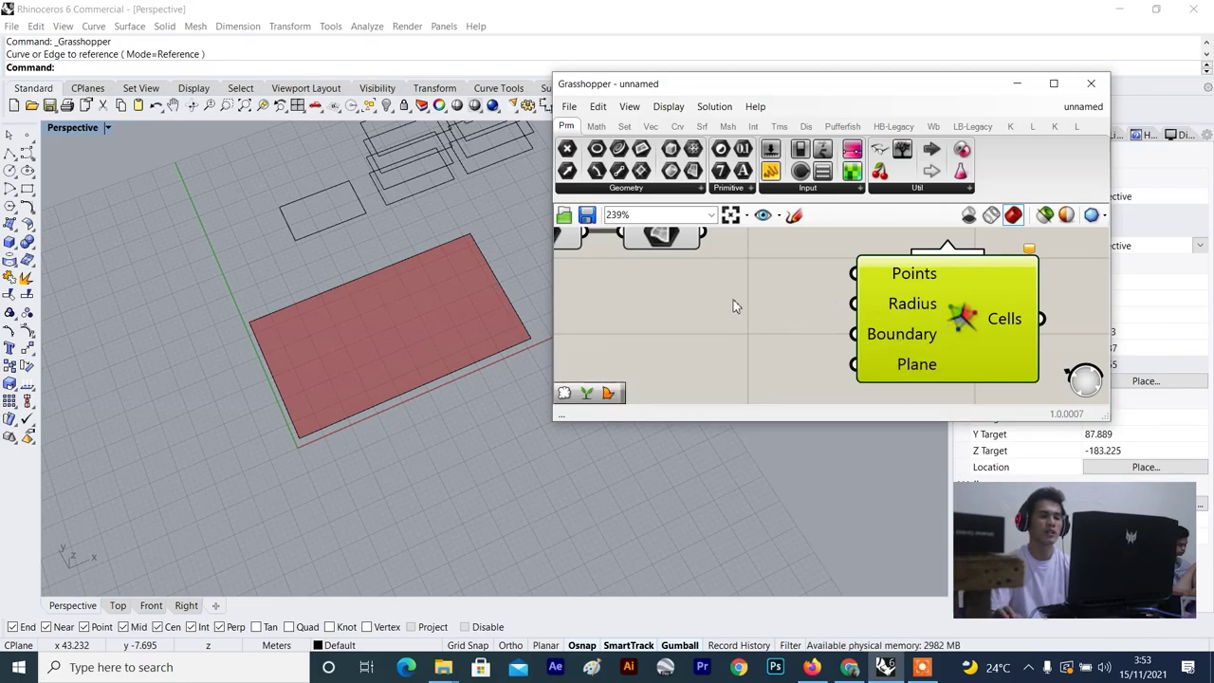
{"action": "scroll", "coordinate": [759, 307], "scroll_direction": "down", "scroll_amount": 2}
{"action": "mouse_move", "coordinate": [868, 306]}
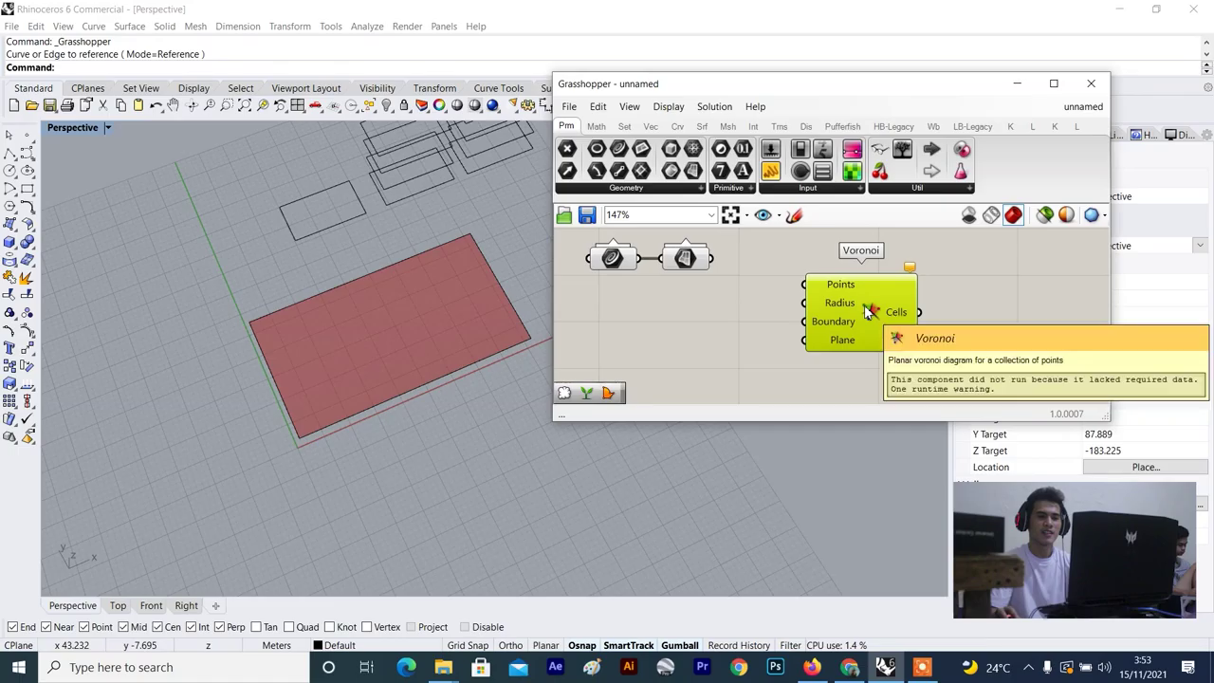
{"action": "scroll", "coordinate": [868, 309], "scroll_direction": "up", "scroll_amount": 2}
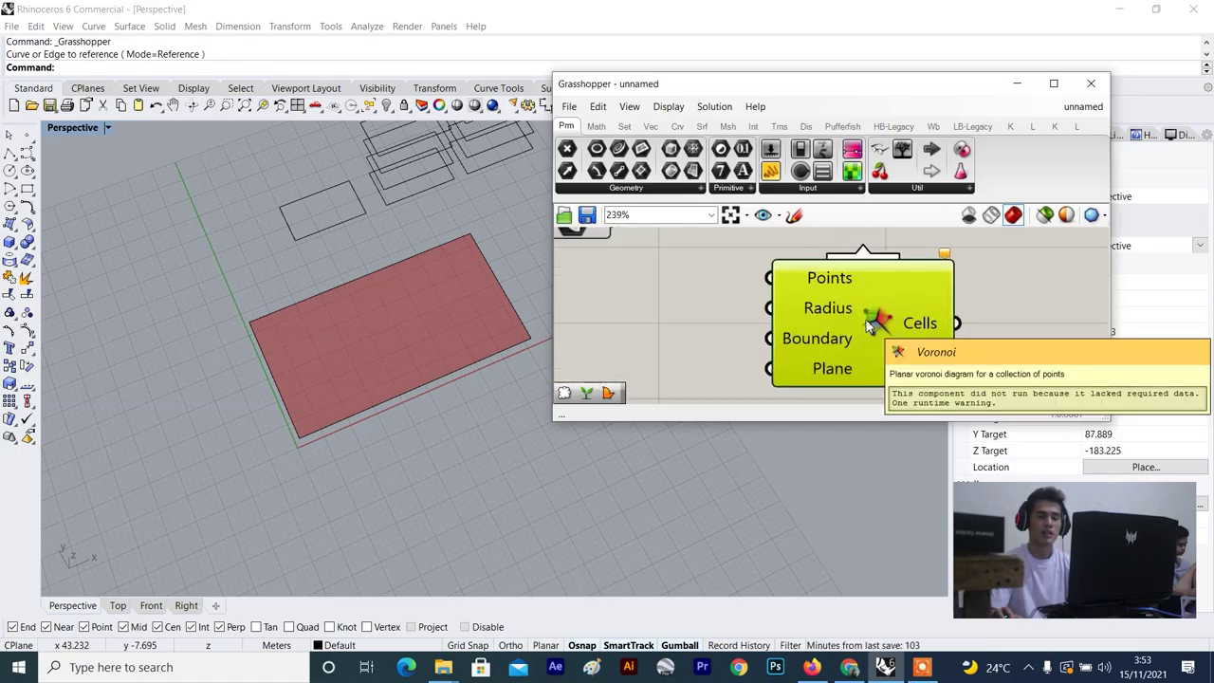
{"action": "scroll", "coordinate": [868, 326], "scroll_direction": "down", "scroll_amount": 2}
Try feeding the Surface directly into the Voronoi component's Points input and inspect the data it receives.
{"action": "left_click", "coordinate": [697, 262]}
{"action": "scroll", "coordinate": [712, 262], "scroll_direction": "up", "scroll_amount": 2}
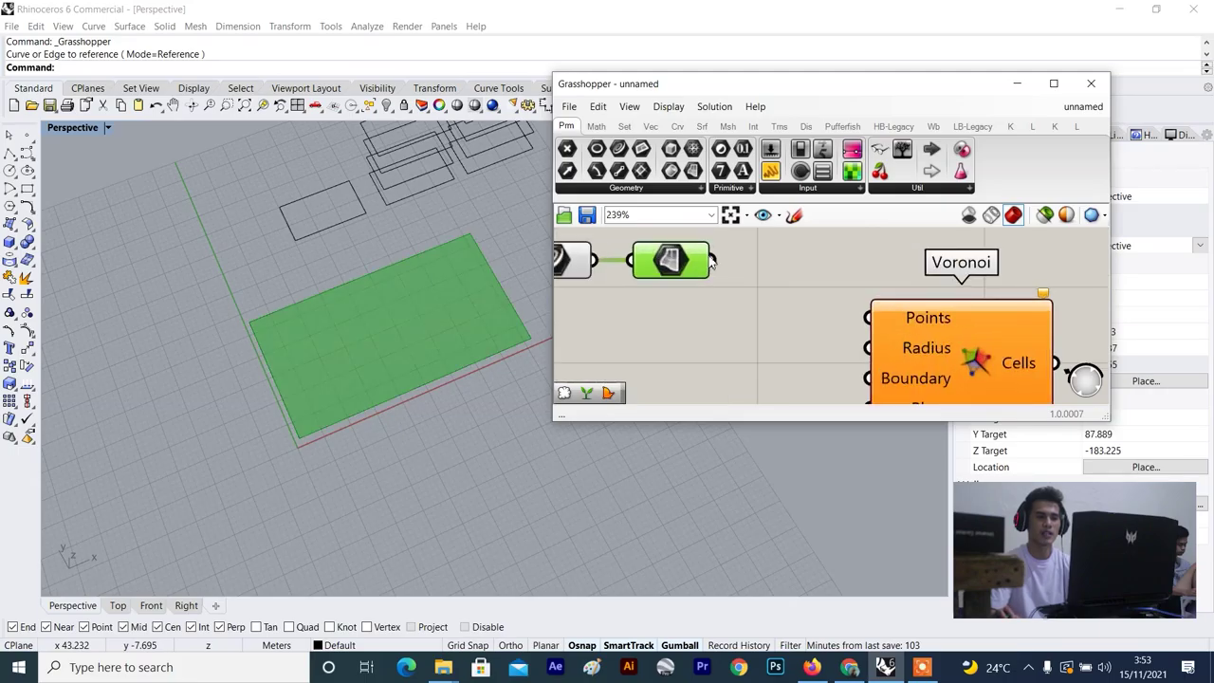
{"action": "left_click_drag", "start_coordinate": [713, 262], "coordinate": [877, 316]}
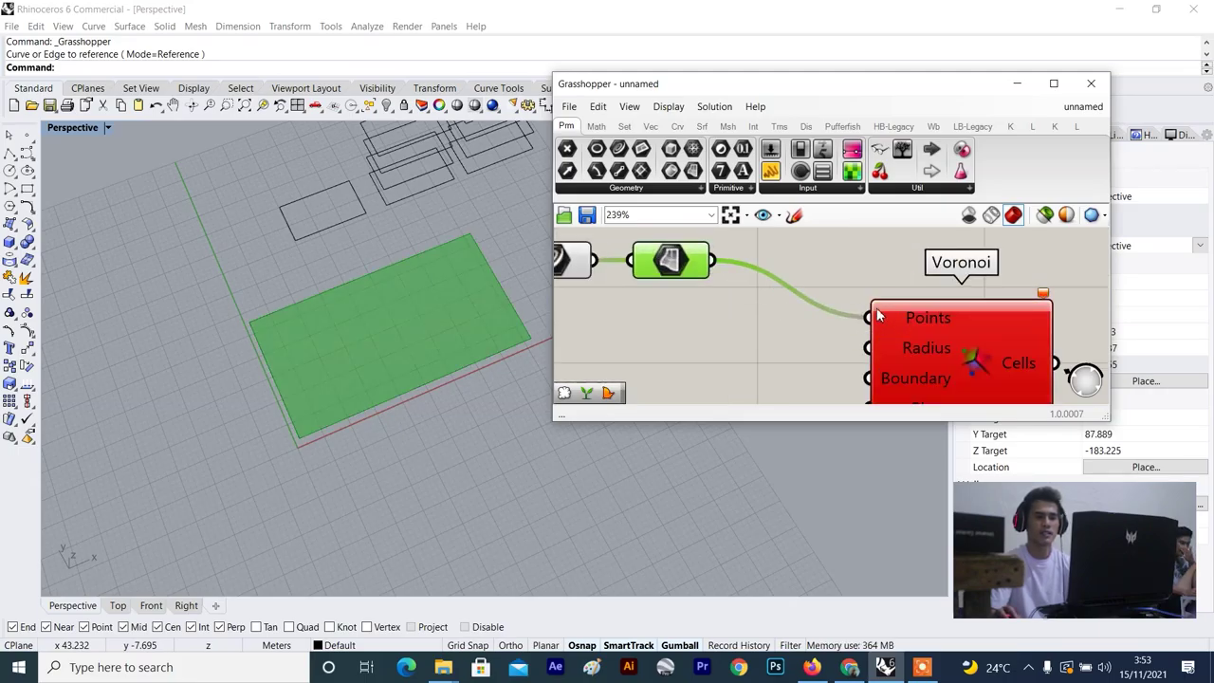
{"action": "scroll", "coordinate": [905, 317], "scroll_direction": "up", "scroll_amount": 1}
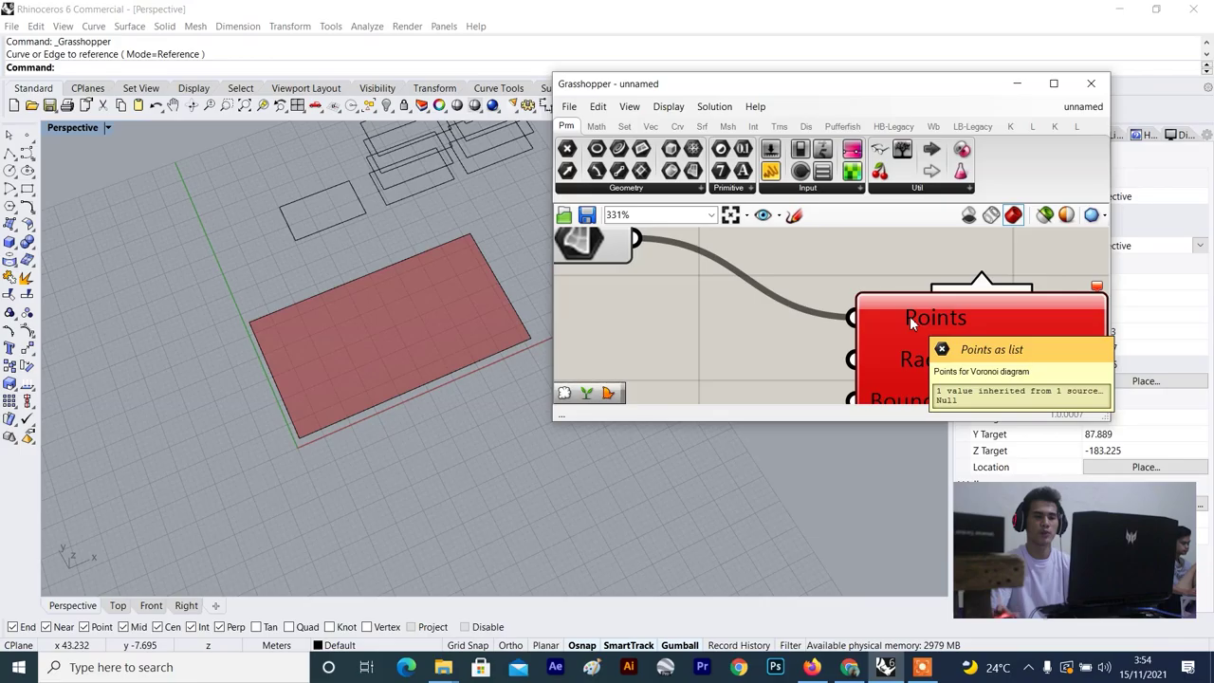
{"action": "scroll", "coordinate": [909, 316], "scroll_direction": "down", "scroll_amount": 2}
{"action": "left_click", "coordinate": [980, 327]}
Add a Populate Geometry component and arrange it between the Surface and Voronoi components.
{"action": "scroll", "coordinate": [824, 326], "scroll_direction": "up", "scroll_amount": 1}
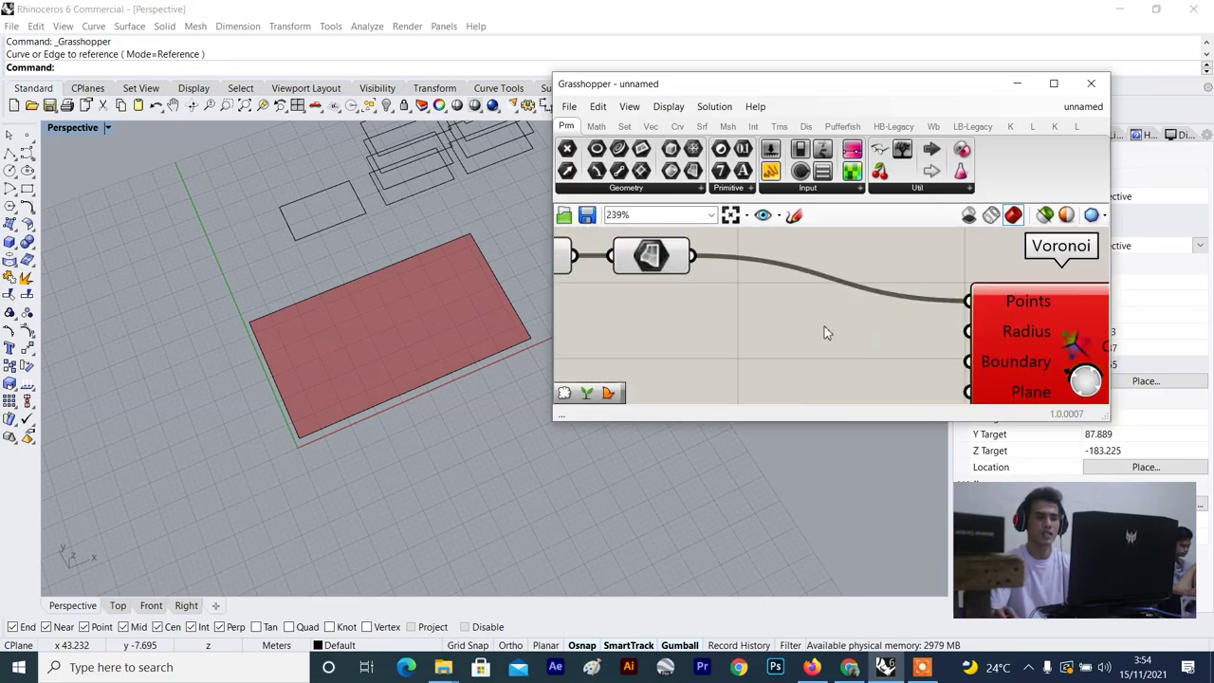
{"action": "double_click", "coordinate": [824, 326]}
{"action": "type", "text": "popula"}
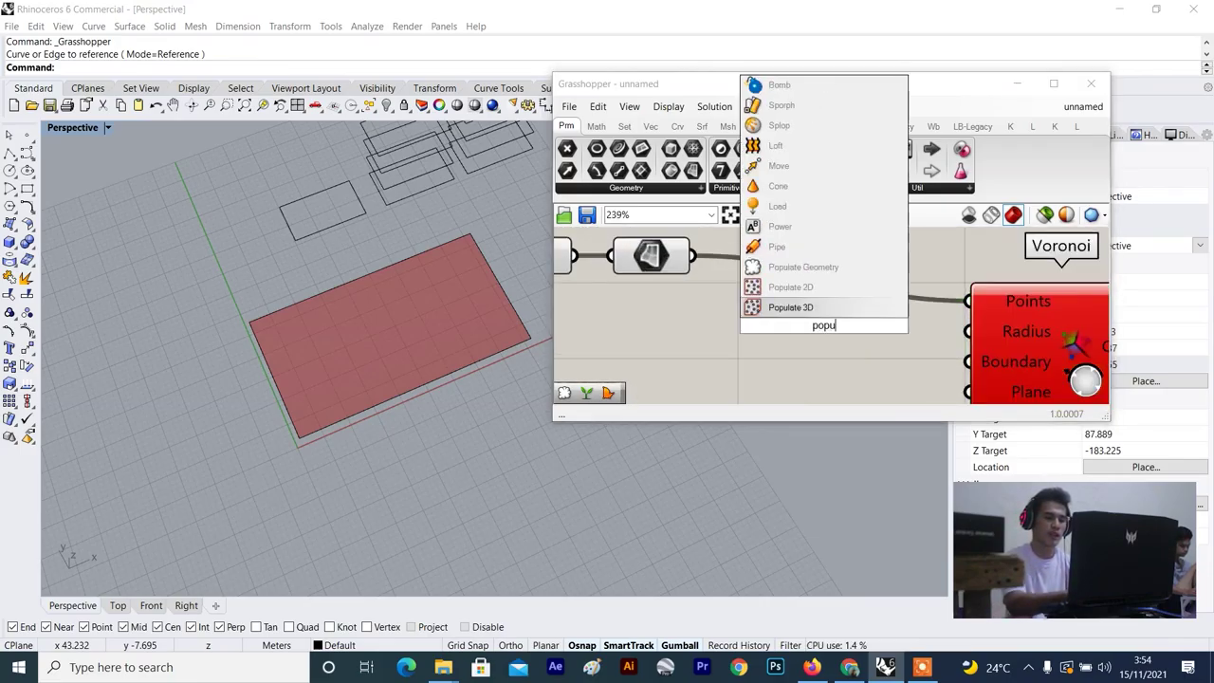
{"action": "left_click", "coordinate": [804, 267]}
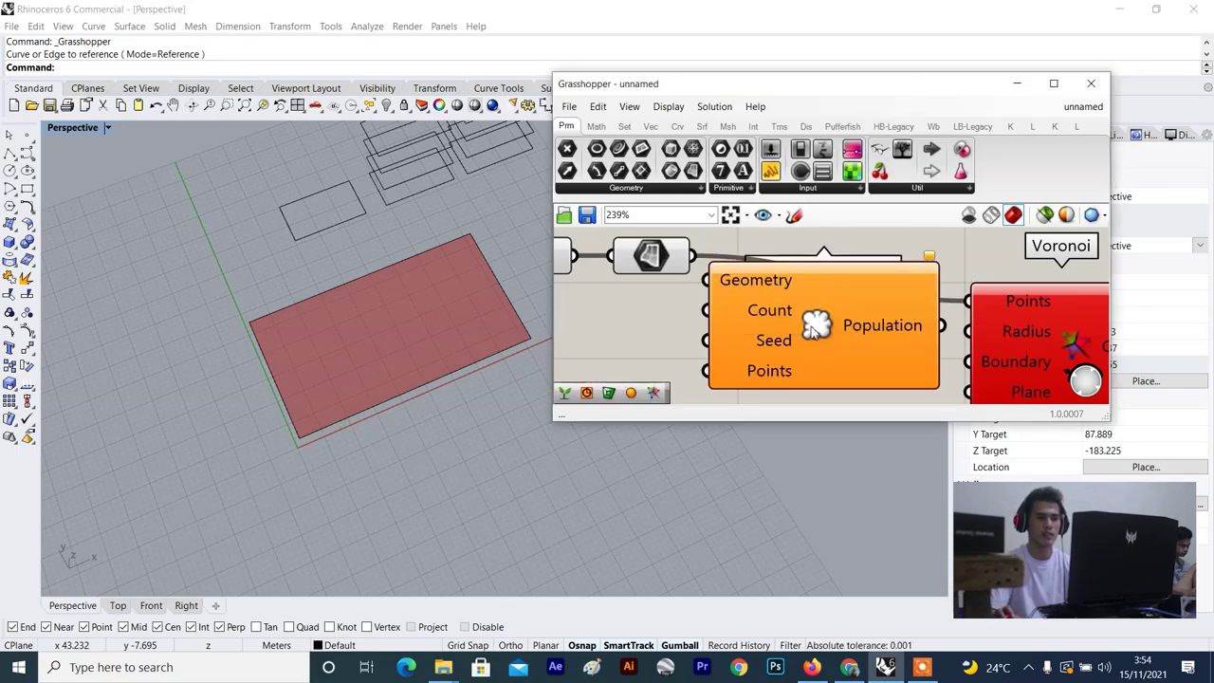
{"action": "scroll", "coordinate": [941, 353], "scroll_direction": "down", "scroll_amount": 2}
{"action": "left_click_drag", "start_coordinate": [942, 352], "coordinate": [1022, 349]}
{"action": "left_click_drag", "start_coordinate": [812, 333], "coordinate": [862, 336]}
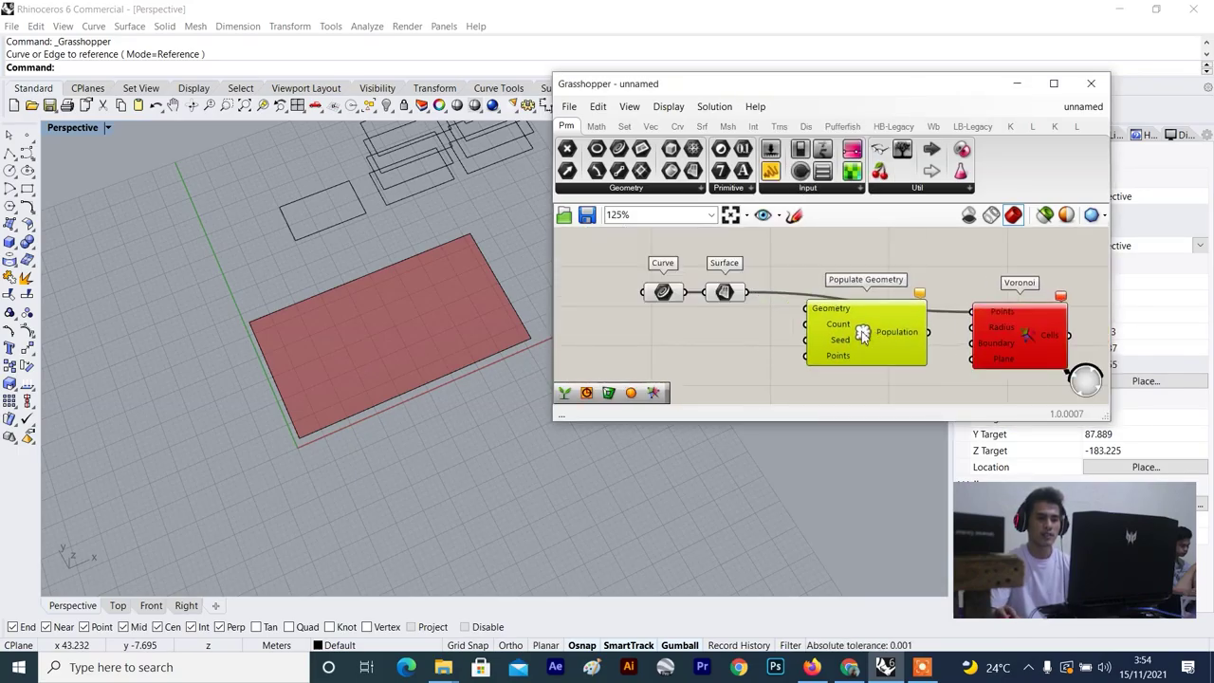
Feed the Surface into Populate Geometry's Geometry input and check the points scattered over the rectangle.
{"action": "scroll", "coordinate": [736, 328], "scroll_direction": "up", "scroll_amount": 1}
{"action": "left_click_drag", "start_coordinate": [768, 289], "coordinate": [840, 317]}
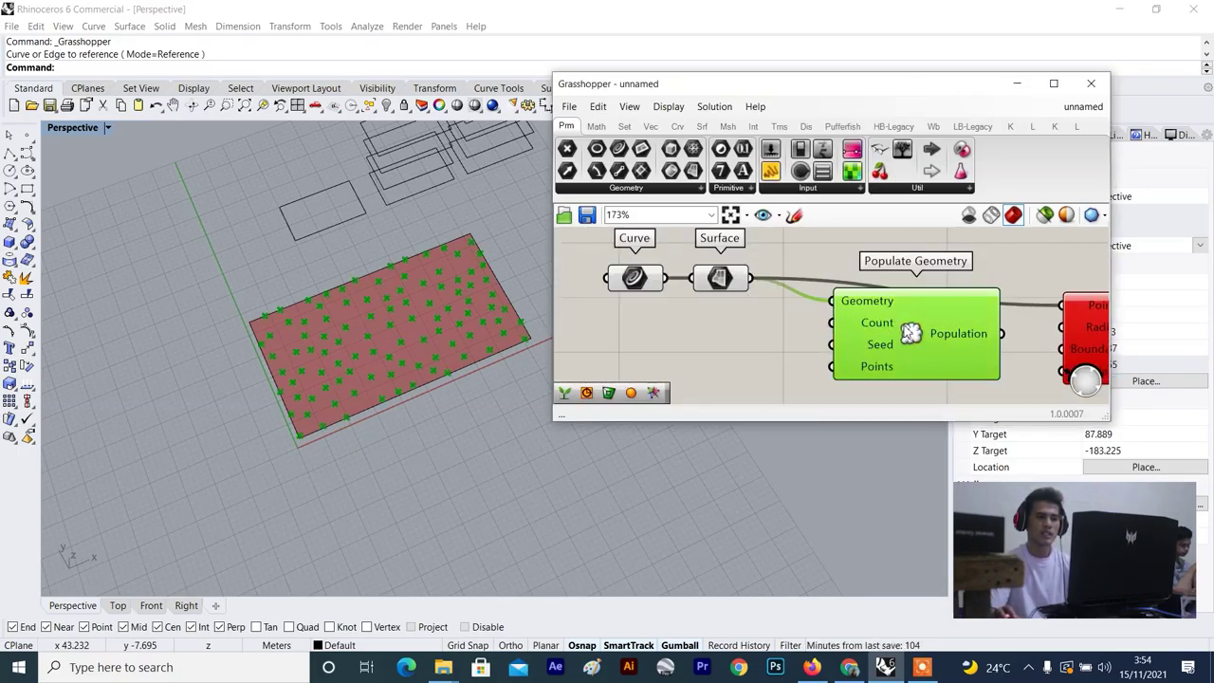
{"action": "left_click_drag", "start_coordinate": [909, 332], "coordinate": [887, 326]}
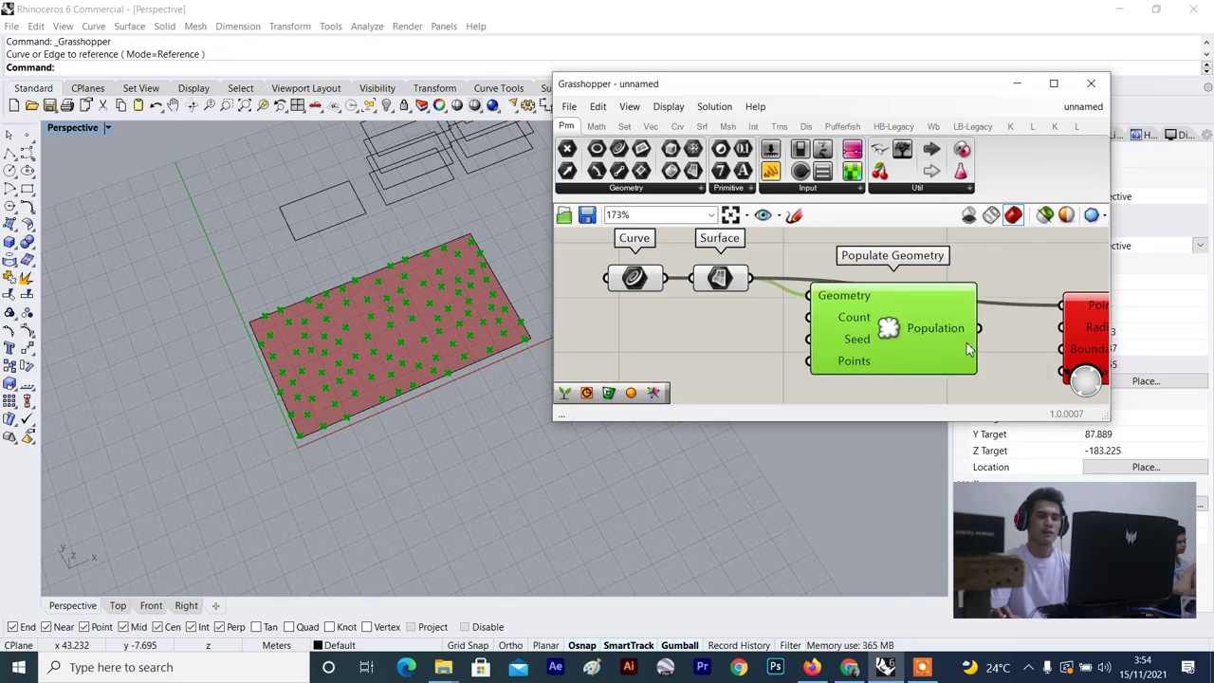
{"action": "right_click_drag", "start_coordinate": [966, 342], "coordinate": [937, 351]}
{"action": "right_click_drag", "start_coordinate": [249, 400], "coordinate": [240, 379]}
{"action": "right_click_drag", "start_coordinate": [316, 248], "coordinate": [316, 274]}
{"action": "scroll", "coordinate": [334, 311], "scroll_direction": "up", "scroll_amount": 4}
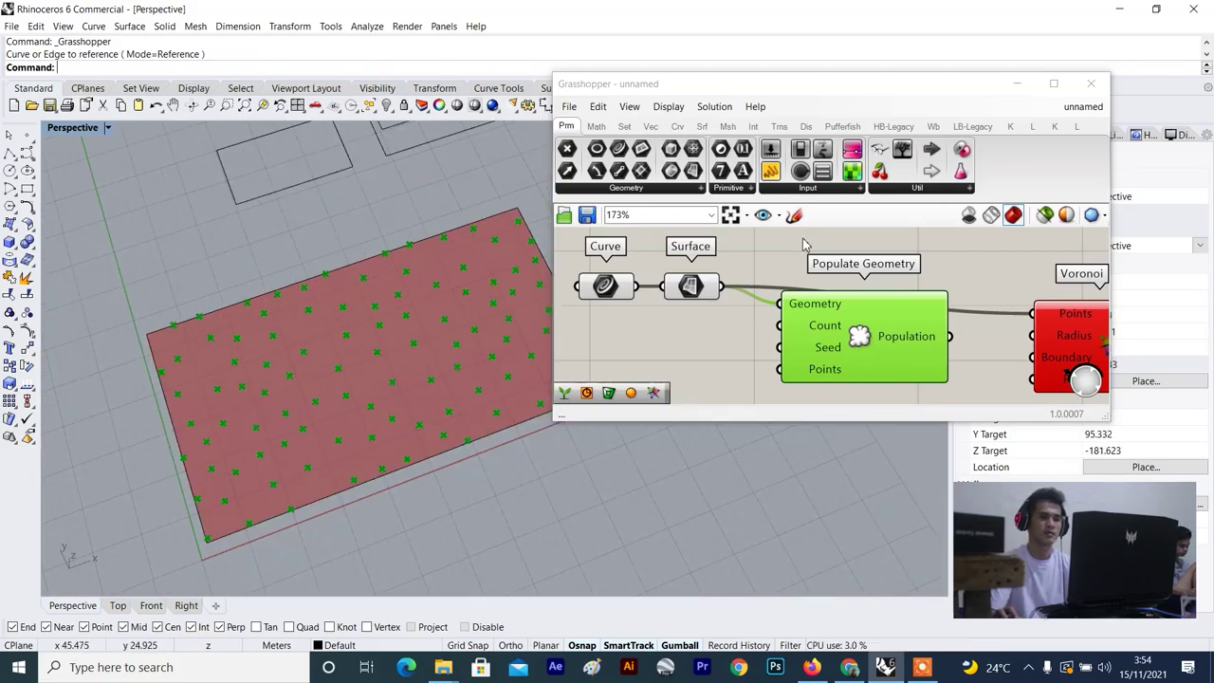
{"action": "left_click", "coordinate": [984, 257]}
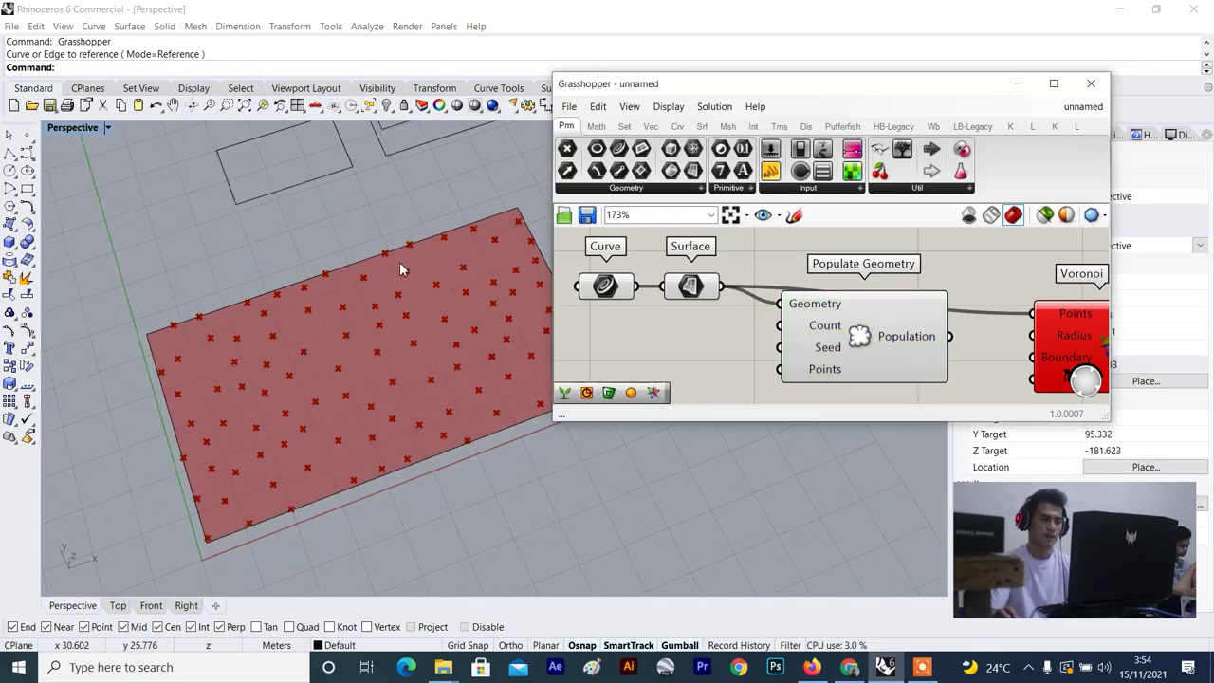
Replace the Surface feeding Voronoi's Points input with Populate Geometry's Population output and align the two components.
{"action": "scroll", "coordinate": [828, 325], "scroll_direction": "down", "scroll_amount": 3}
{"action": "scroll", "coordinate": [967, 315], "scroll_direction": "up", "scroll_amount": 3}
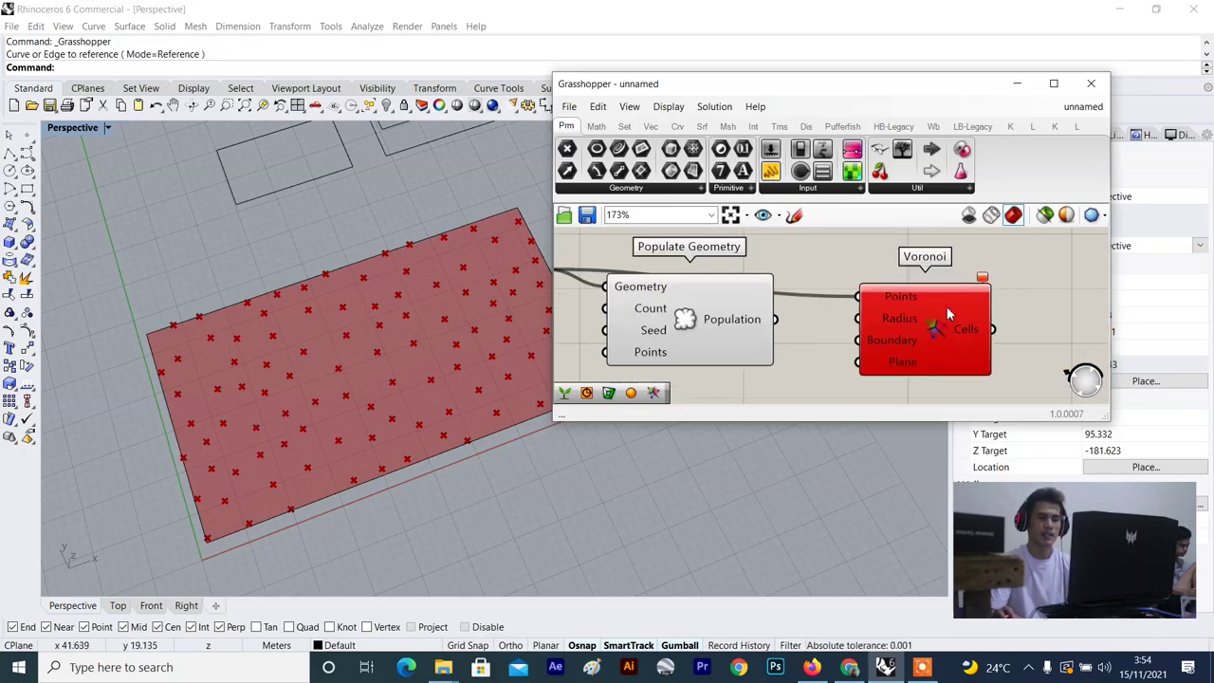
{"action": "left_click_drag", "start_coordinate": [947, 303], "coordinate": [949, 325]}
{"action": "right_click_drag", "start_coordinate": [913, 330], "coordinate": [911, 309]}
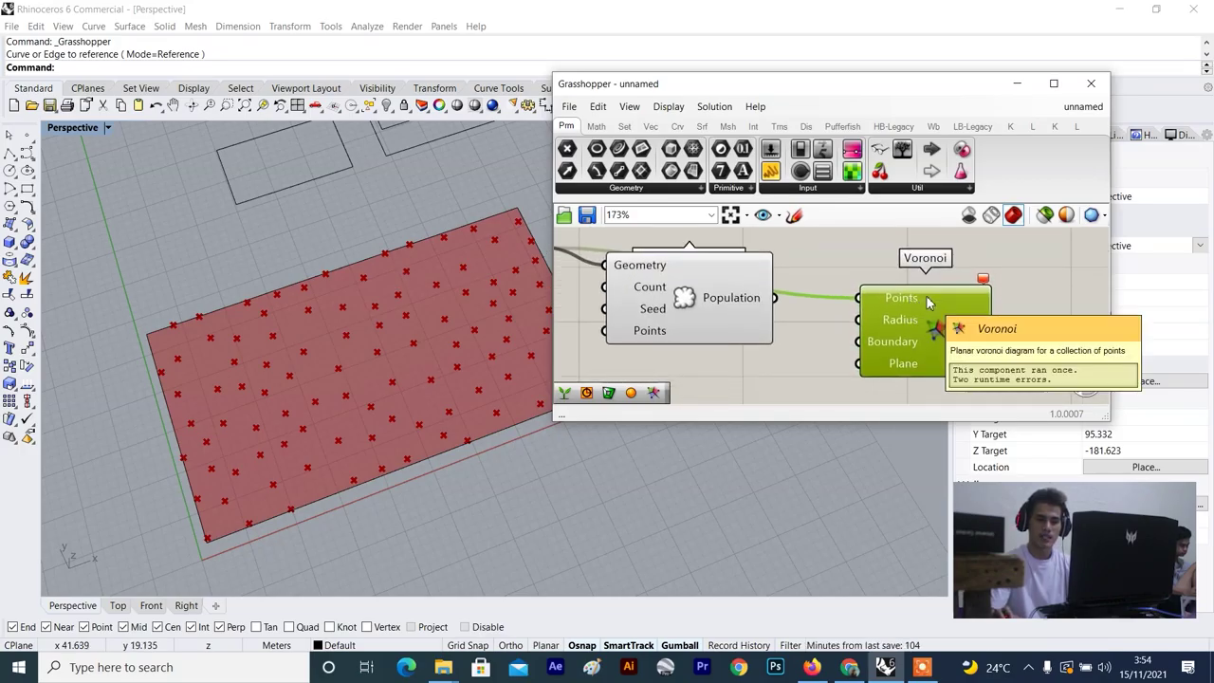
{"action": "scroll", "coordinate": [927, 302], "scroll_direction": "down", "scroll_amount": 3}
{"action": "scroll", "coordinate": [907, 302], "scroll_direction": "up", "scroll_amount": 2}
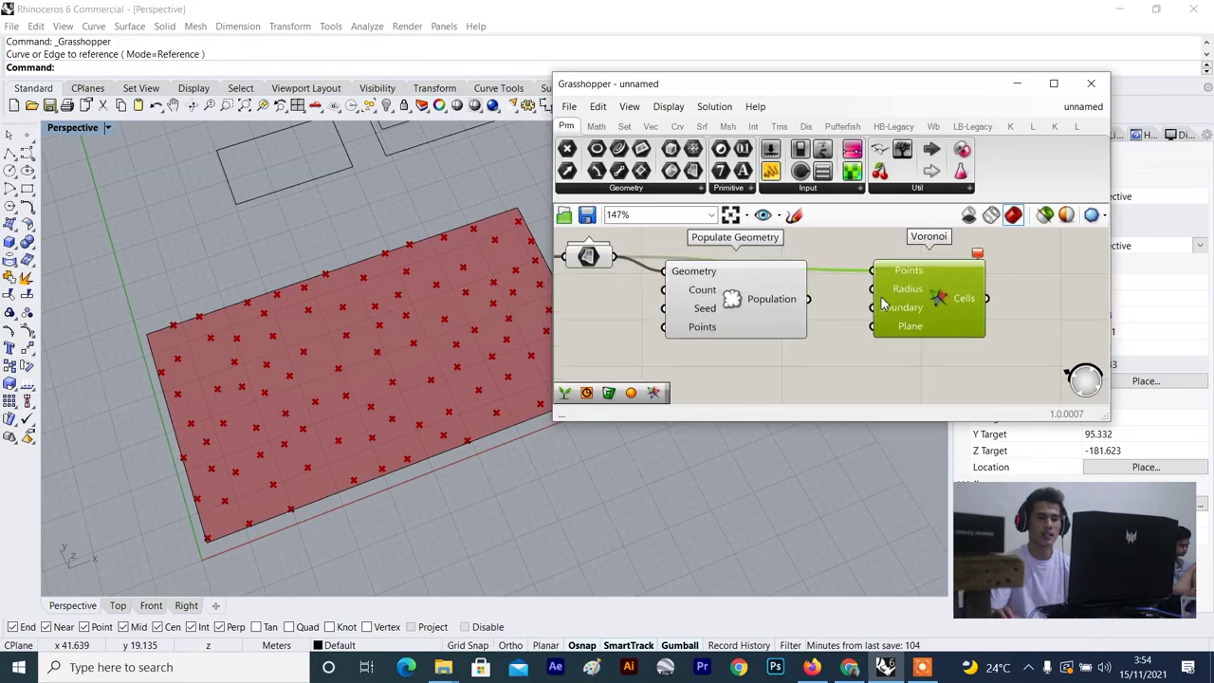
{"action": "scroll", "coordinate": [852, 305], "scroll_direction": "up", "scroll_amount": 2}
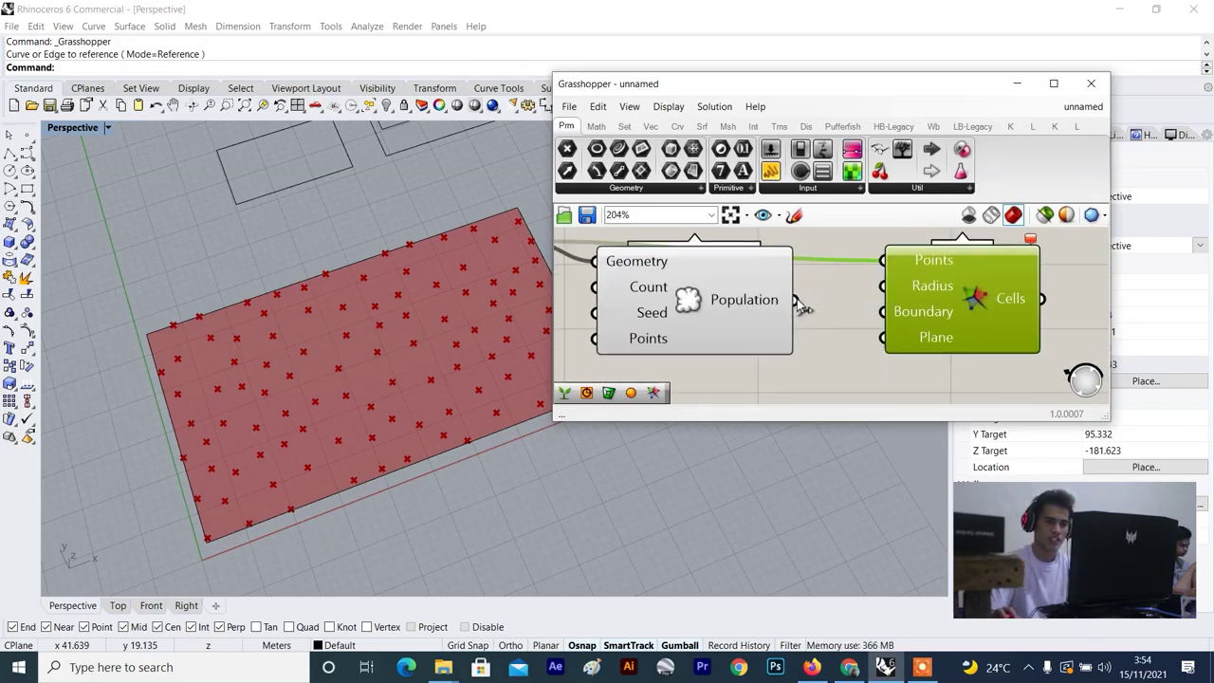
{"action": "left_click_drag", "start_coordinate": [796, 301], "coordinate": [882, 260]}
{"action": "left_click_drag", "start_coordinate": [736, 329], "coordinate": [760, 290]}
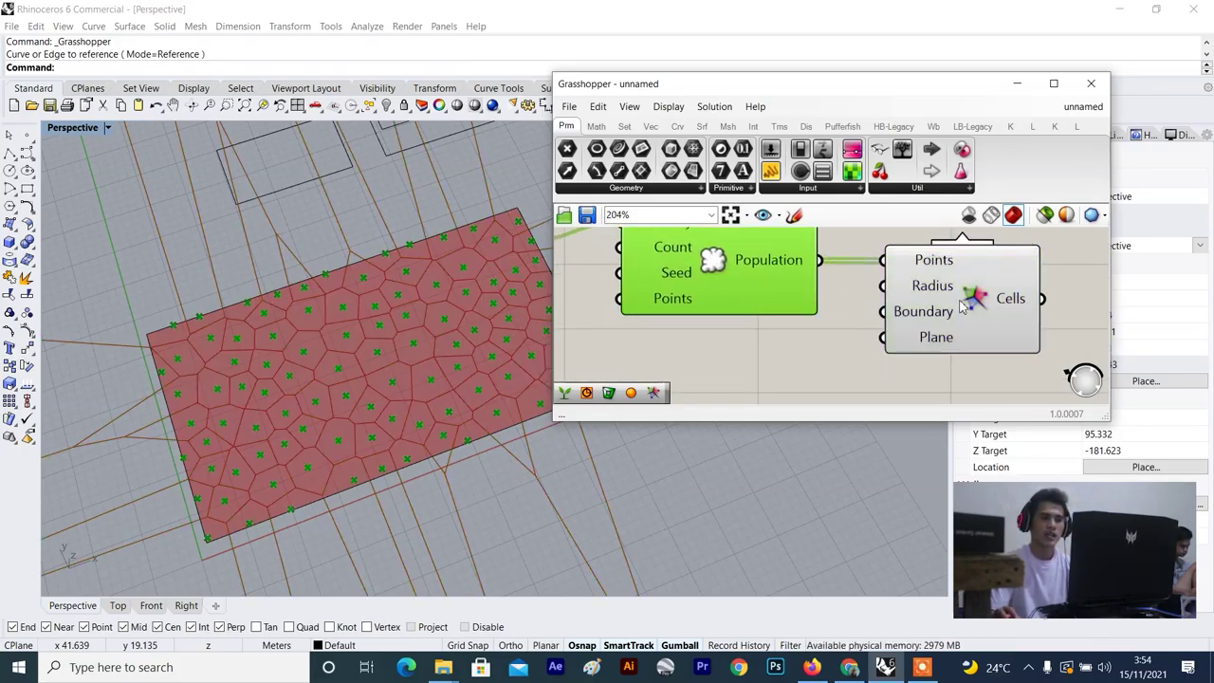
Examine the Voronoi cells in the Perspective viewport, highlighting them to see how far they extend beyond the rectangle.
{"action": "scroll", "coordinate": [258, 375], "scroll_direction": "down", "scroll_amount": 4}
{"action": "left_click", "coordinate": [651, 356]}
{"action": "scroll", "coordinate": [289, 392], "scroll_direction": "up", "scroll_amount": 3}
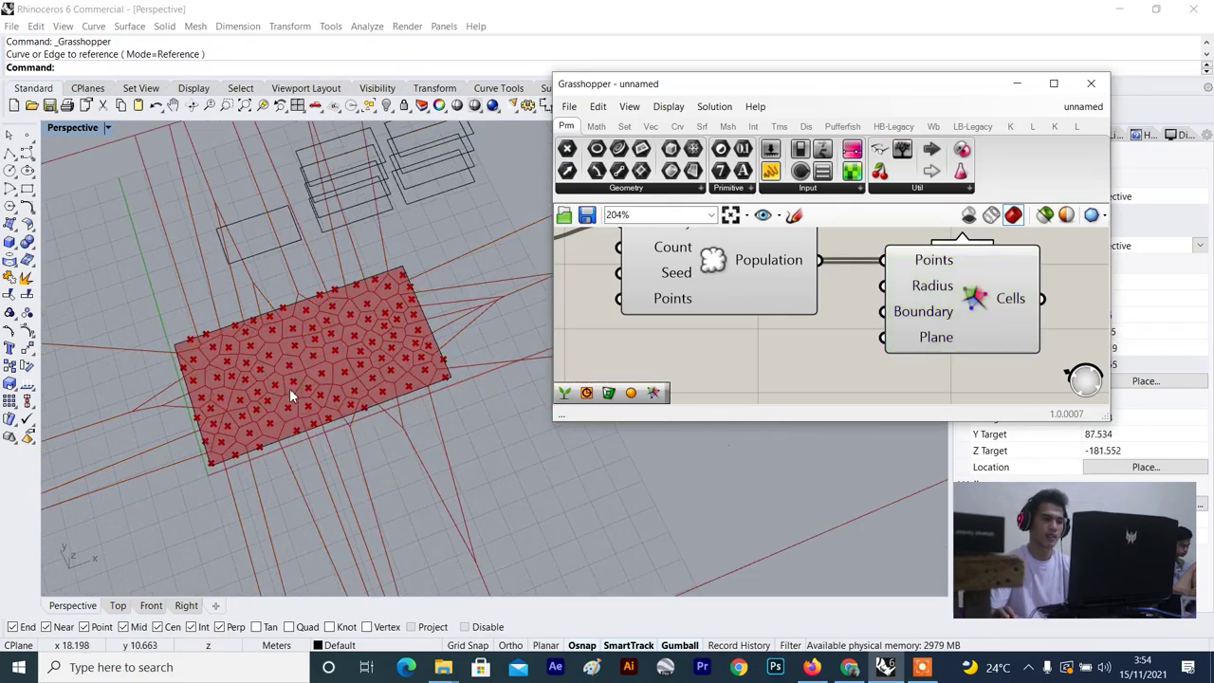
{"action": "left_click", "coordinate": [937, 349]}
{"action": "scroll", "coordinate": [328, 372], "scroll_direction": "up", "scroll_amount": 4}
{"action": "scroll", "coordinate": [332, 380], "scroll_direction": "down", "scroll_amount": 5}
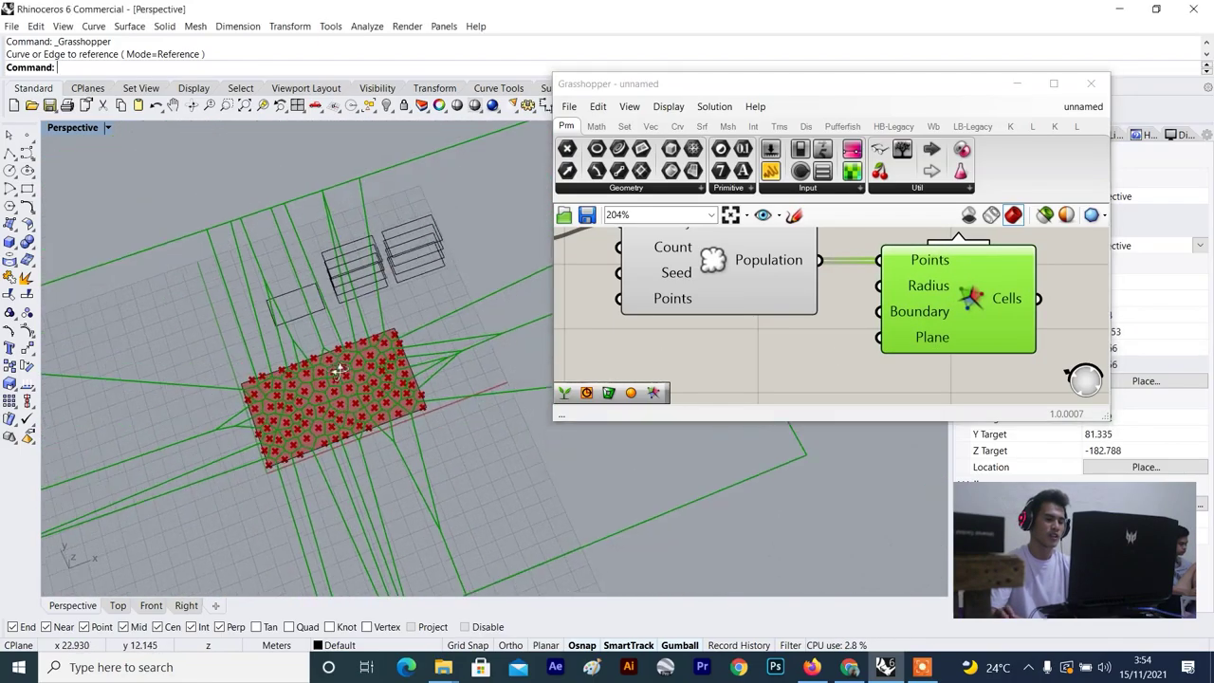
Inspect the Voronoi cells inside the red rectangle and the cell lines running beyond its edges.
{"action": "scroll", "coordinate": [349, 399], "scroll_direction": "up", "scroll_amount": 4}
{"action": "scroll", "coordinate": [354, 383], "scroll_direction": "down", "scroll_amount": 4}
{"action": "scroll", "coordinate": [298, 418], "scroll_direction": "up", "scroll_amount": 7}
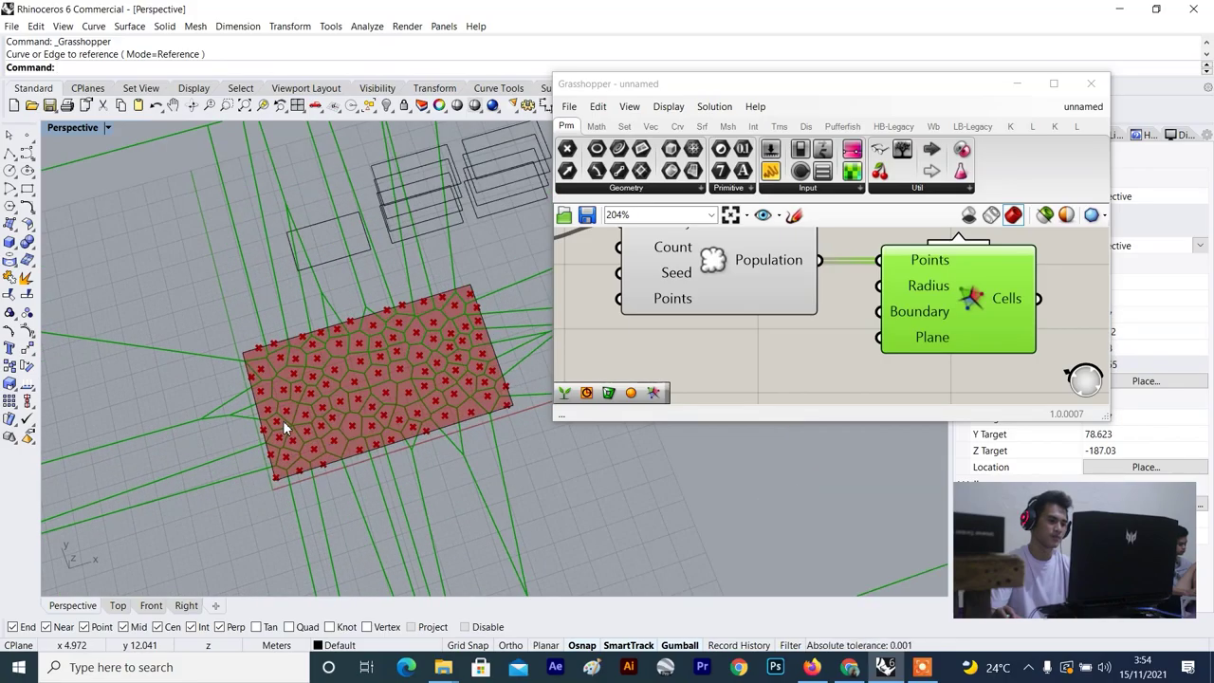
{"action": "scroll", "coordinate": [322, 393], "scroll_direction": "down", "scroll_amount": 4}
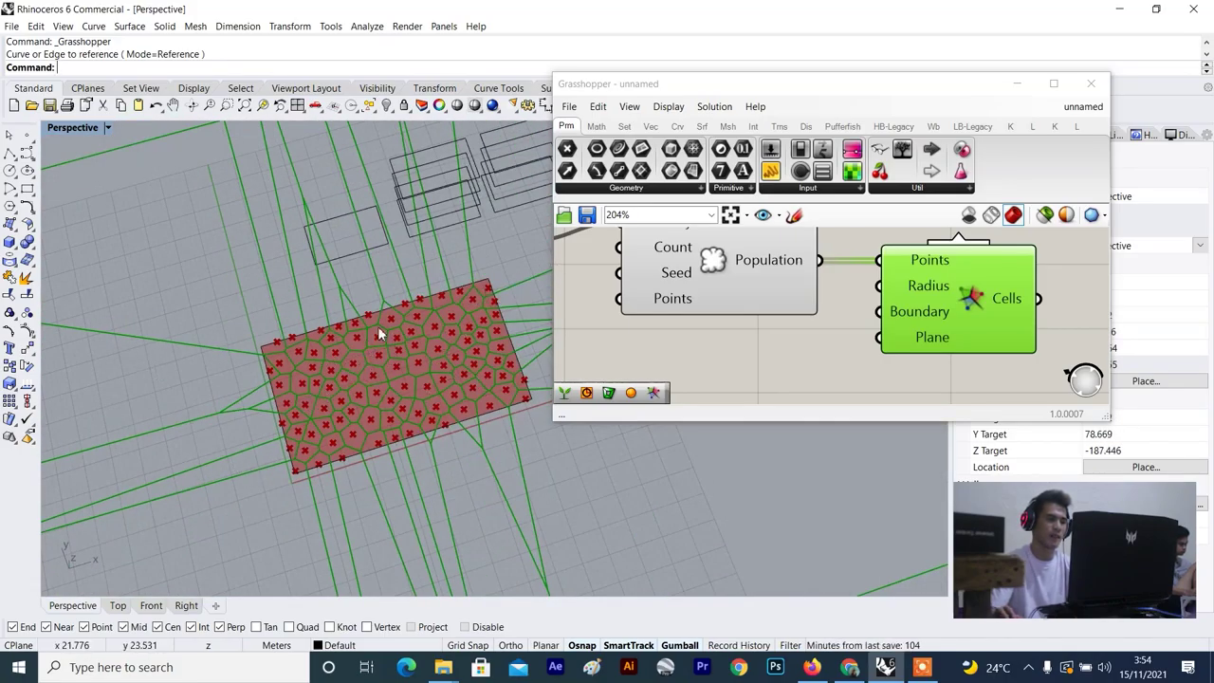
{"action": "scroll", "coordinate": [384, 327], "scroll_direction": "up", "scroll_amount": 5}
{"action": "scroll", "coordinate": [970, 332], "scroll_direction": "down", "scroll_amount": 4}
Move the Voronoi component farther from Populate Geometry and review the inputs of both components.
{"action": "left_click_drag", "start_coordinate": [953, 335], "coordinate": [1006, 338]}
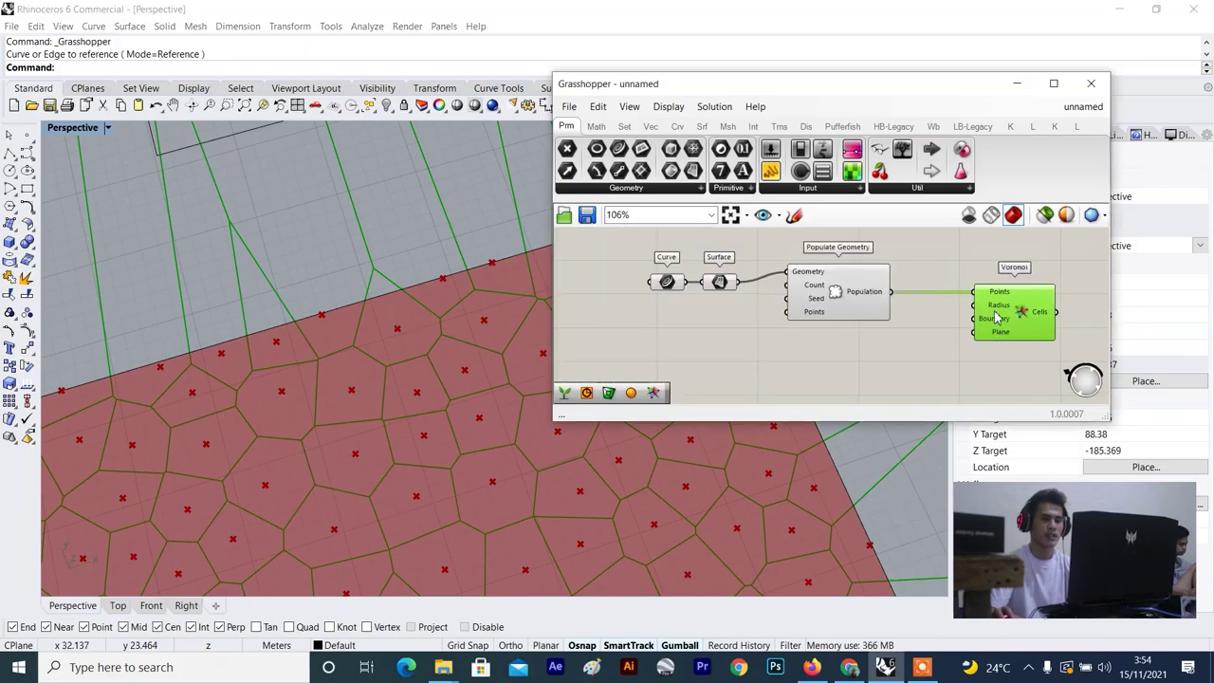
{"action": "scroll", "coordinate": [996, 312], "scroll_direction": "up", "scroll_amount": 3}
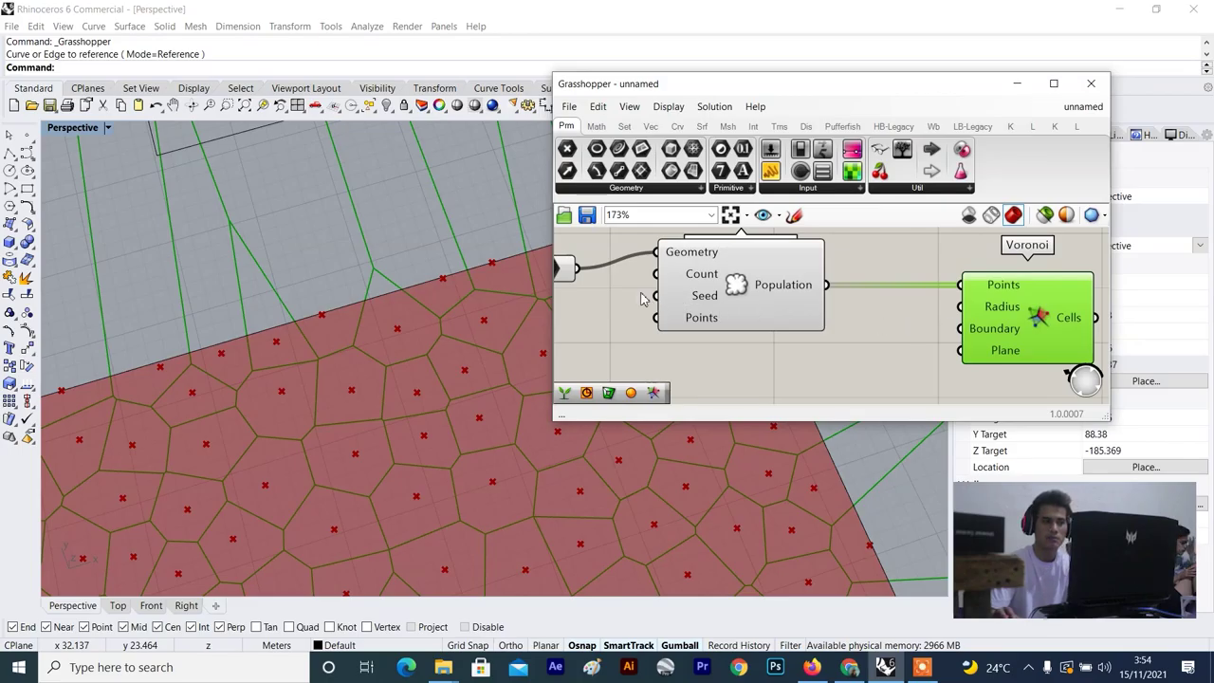
{"action": "scroll", "coordinate": [649, 291], "scroll_direction": "down", "scroll_amount": 3}
{"action": "scroll", "coordinate": [626, 277], "scroll_direction": "up", "scroll_amount": 3}
{"action": "scroll", "coordinate": [612, 282], "scroll_direction": "down", "scroll_amount": 1}
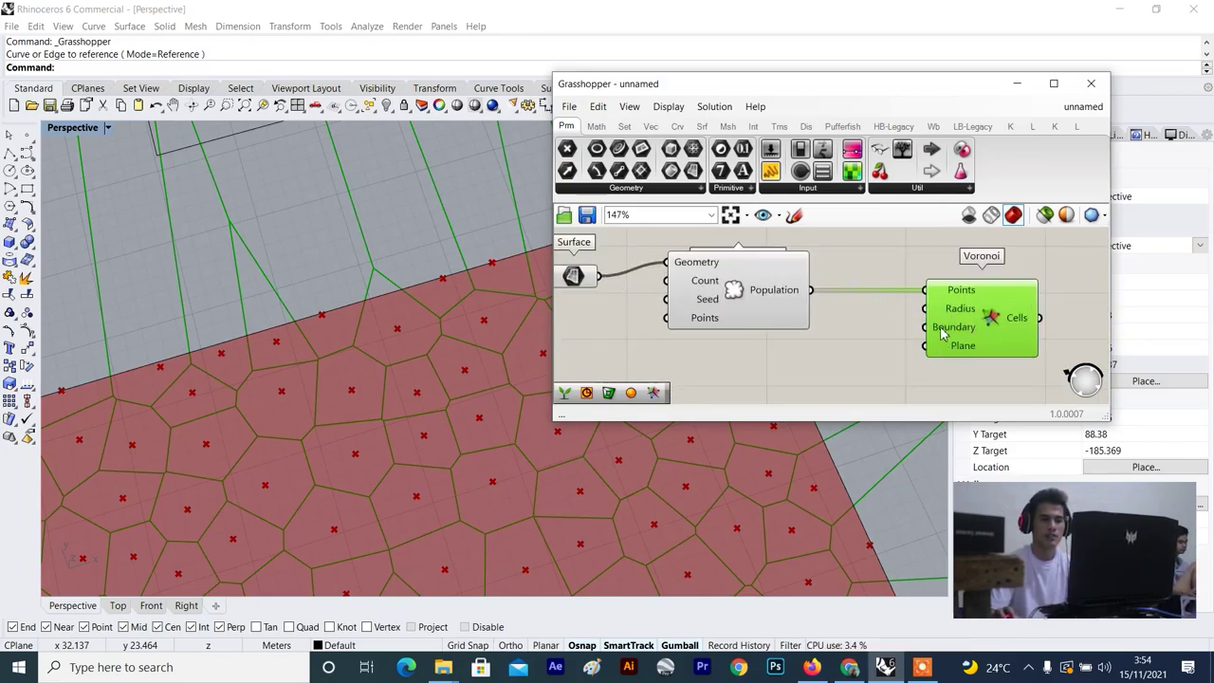
{"action": "scroll", "coordinate": [834, 284], "scroll_direction": "down", "scroll_amount": 1}
Highlight Populate Geometry's points and examine how they sit within the Voronoi cells on the rectangle.
{"action": "left_click", "coordinate": [770, 306]}
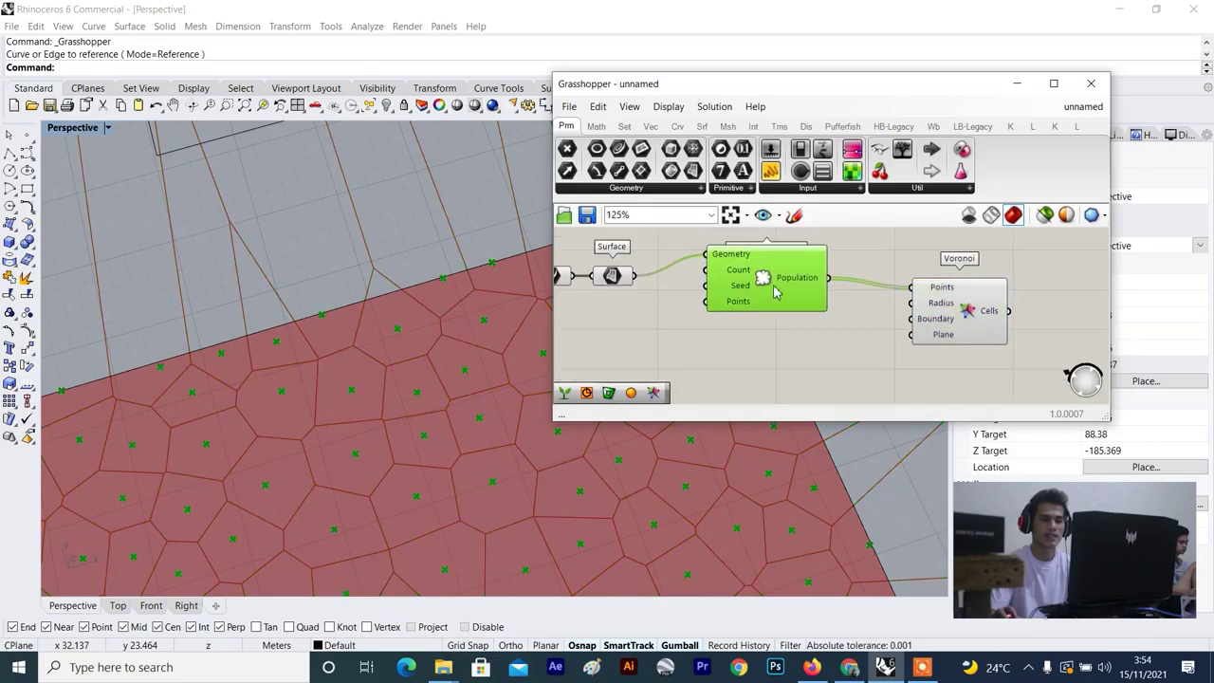
{"action": "scroll", "coordinate": [773, 292], "scroll_direction": "down", "scroll_amount": 2}
{"action": "scroll", "coordinate": [482, 359], "scroll_direction": "down", "scroll_amount": 10}
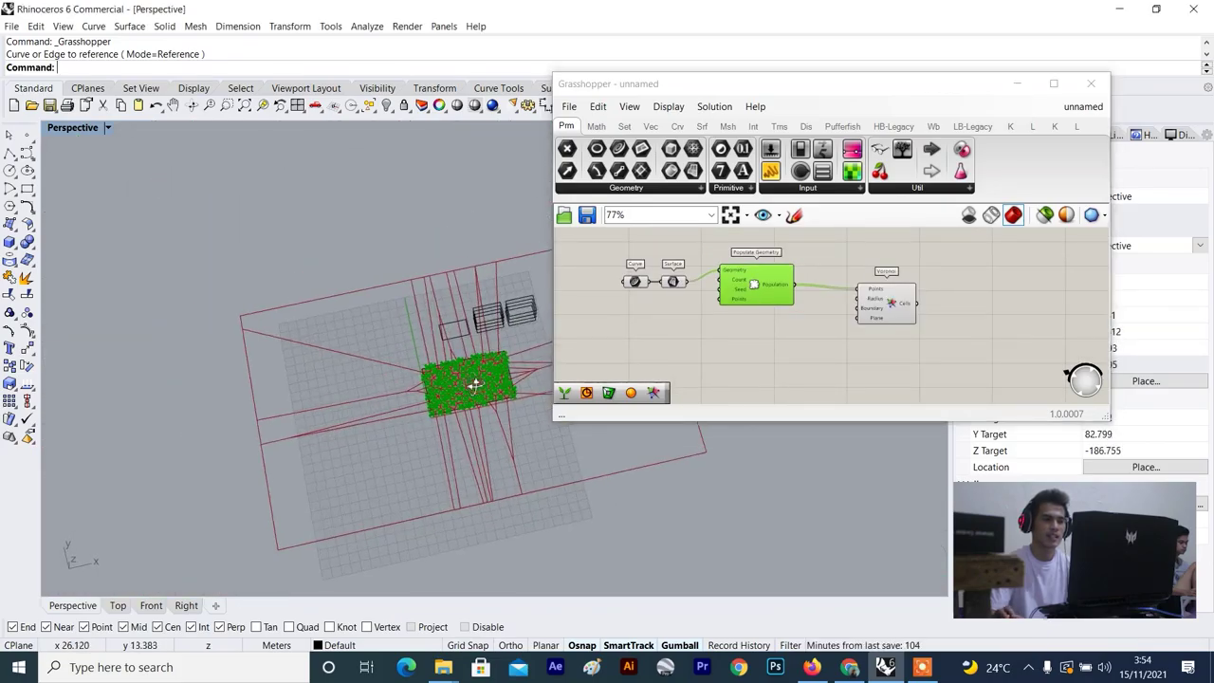
{"action": "scroll", "coordinate": [474, 385], "scroll_direction": "up", "scroll_amount": 8}
{"action": "scroll", "coordinate": [358, 325], "scroll_direction": "down", "scroll_amount": 3}
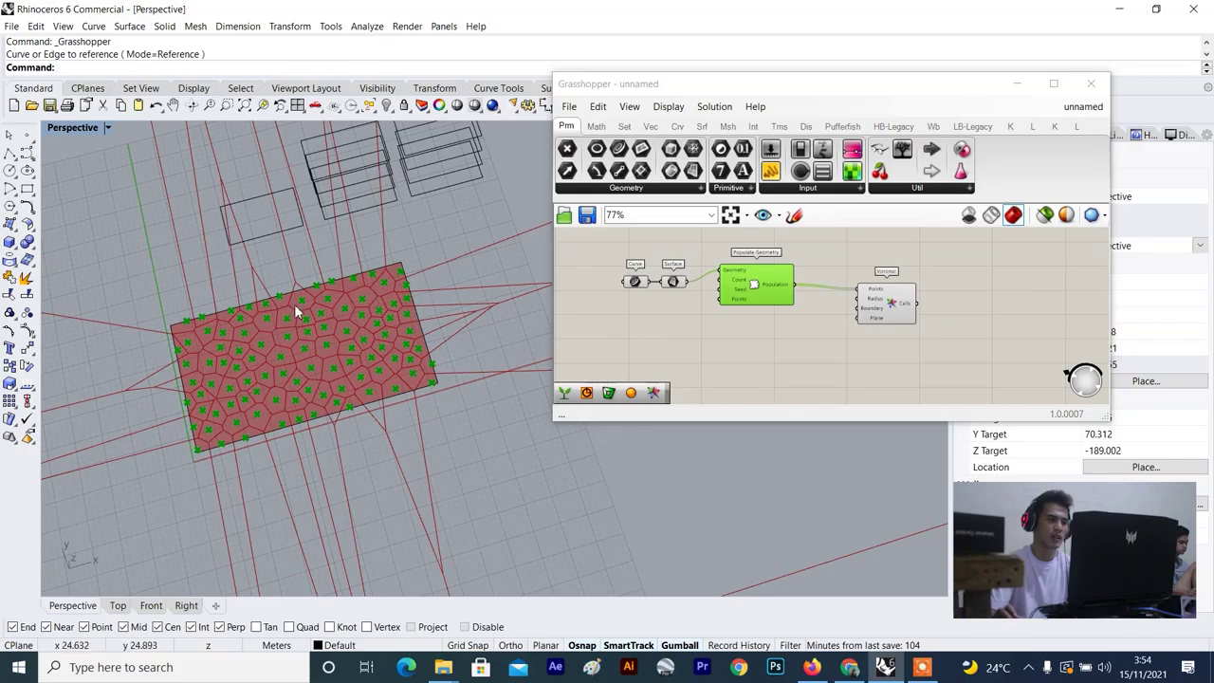
{"action": "scroll", "coordinate": [370, 289], "scroll_direction": "up", "scroll_amount": 6}
{"action": "scroll", "coordinate": [721, 294], "scroll_direction": "down", "scroll_amount": 2}
{"action": "scroll", "coordinate": [892, 308], "scroll_direction": "up", "scroll_amount": 4}
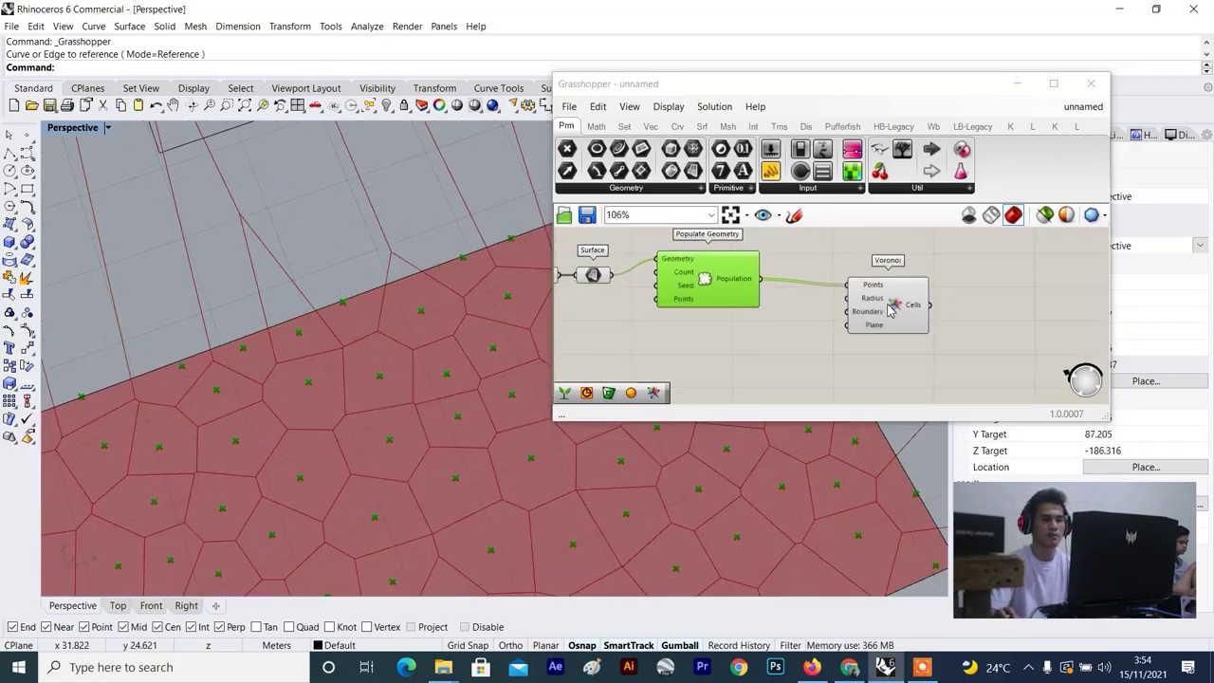
Feed the Curve parameter into Voronoi's Boundary input to limit the cells to the rectangle and check them in the viewport.
{"action": "left_click_drag", "start_coordinate": [741, 304], "coordinate": [752, 305]}
{"action": "left_click_drag", "start_coordinate": [882, 316], "coordinate": [874, 307]}
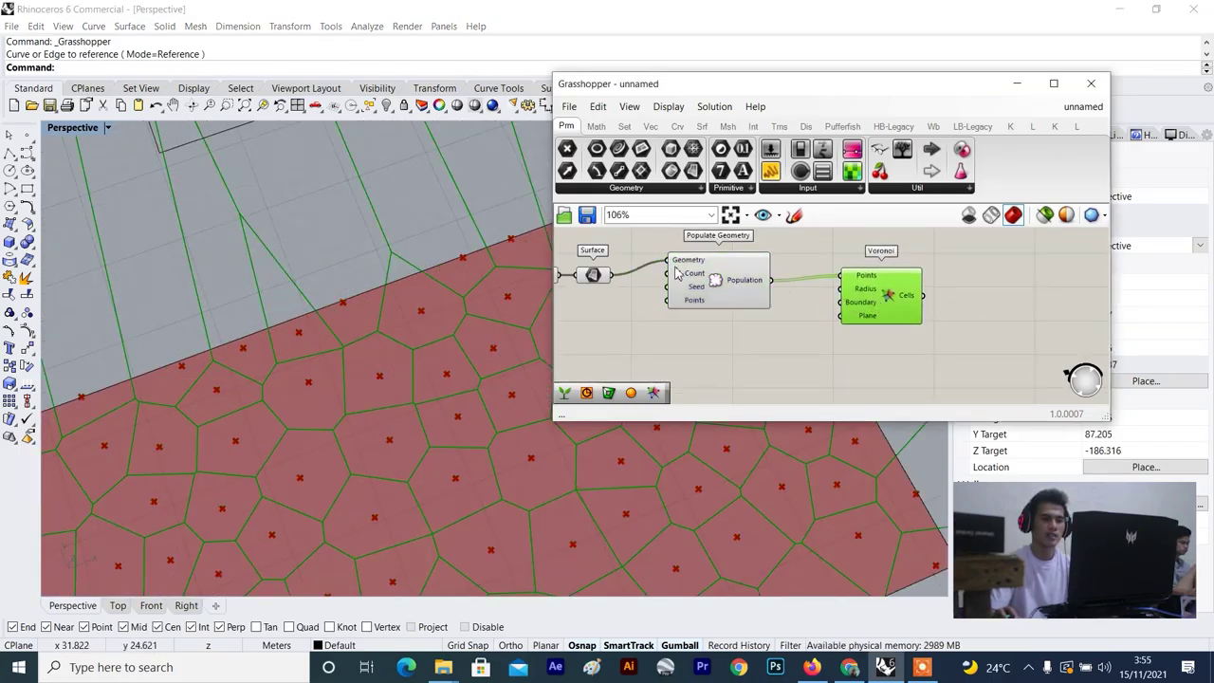
{"action": "right_click_drag", "start_coordinate": [606, 282], "coordinate": [651, 284]}
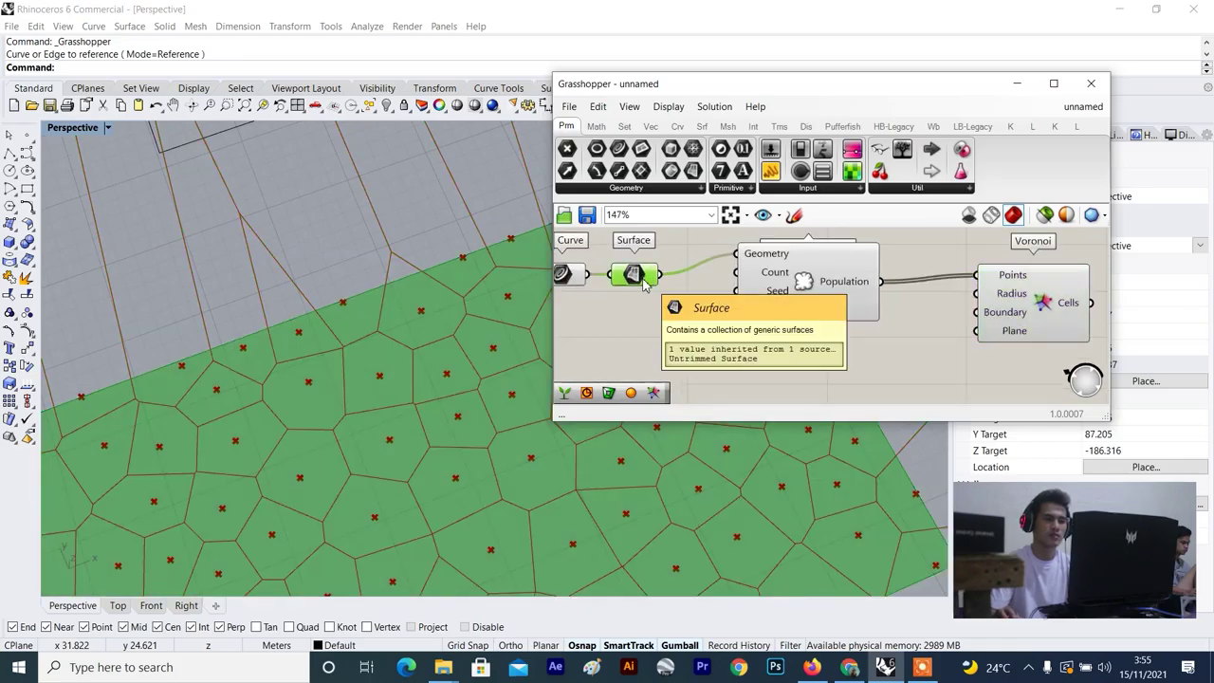
{"action": "right_click_drag", "start_coordinate": [579, 290], "coordinate": [633, 283]}
{"action": "left_click", "coordinate": [626, 267]}
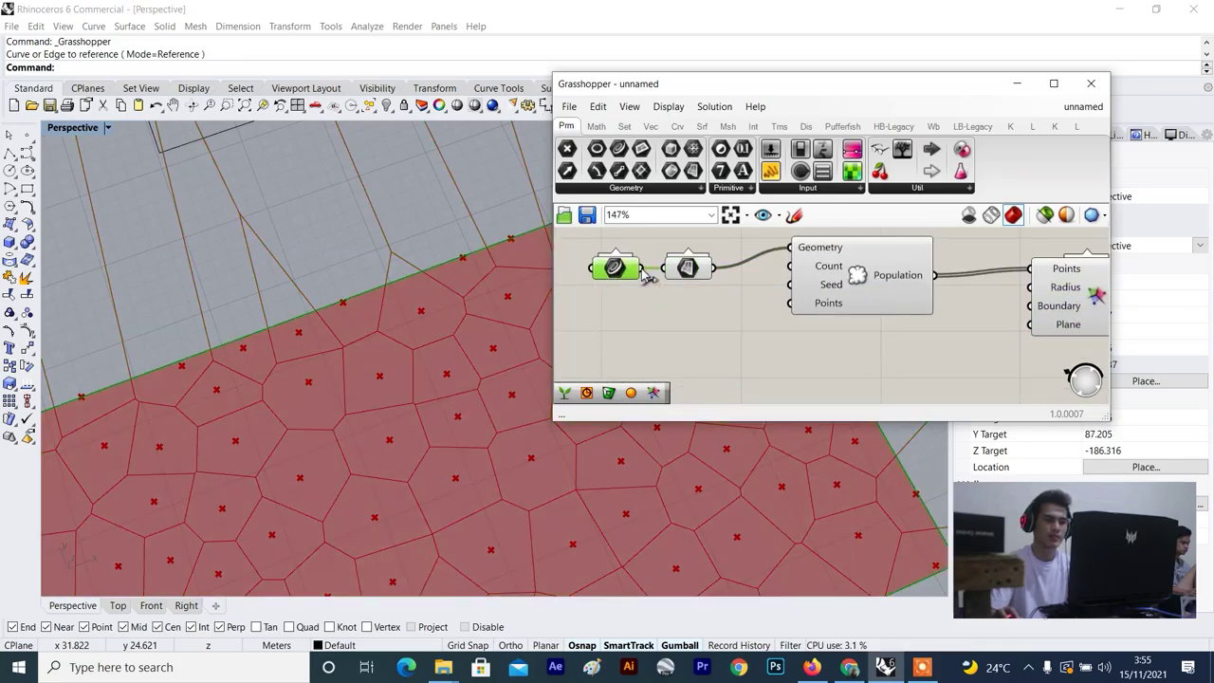
{"action": "scroll", "coordinate": [645, 274], "scroll_direction": "down", "scroll_amount": 2}
{"action": "left_click_drag", "start_coordinate": [639, 269], "coordinate": [954, 335]}
{"action": "scroll", "coordinate": [392, 402], "scroll_direction": "down", "scroll_amount": 12}
{"action": "left_click", "coordinate": [807, 385]}
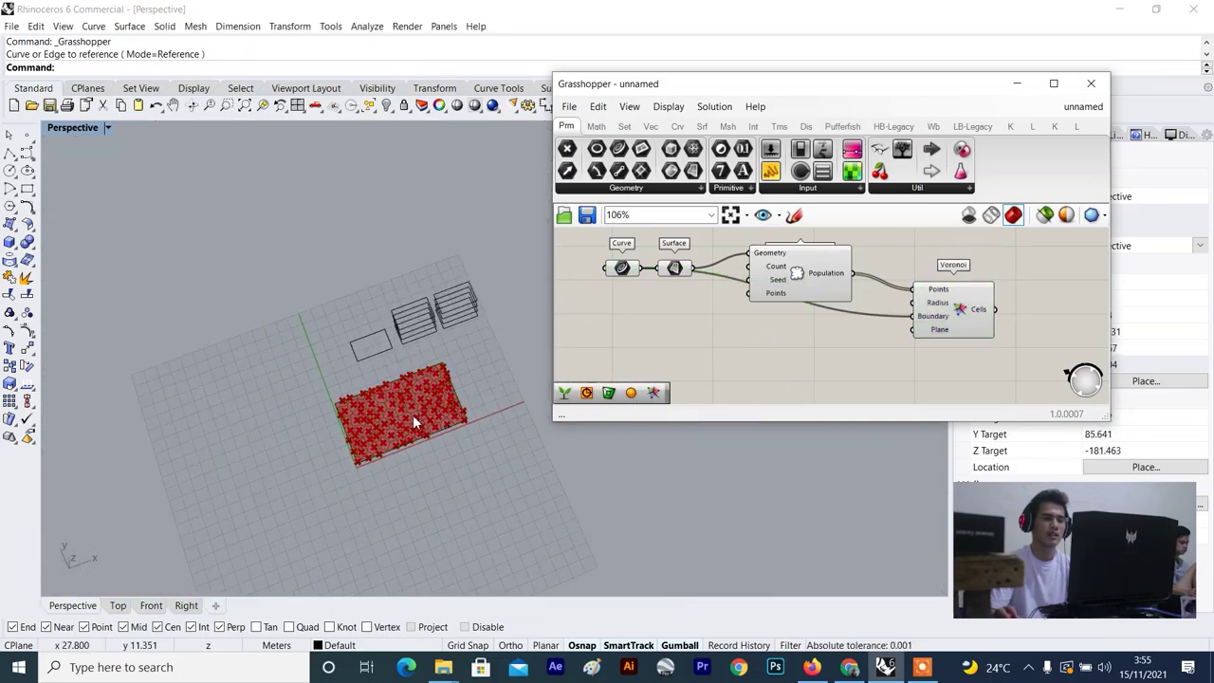
{"action": "scroll", "coordinate": [378, 372], "scroll_direction": "up", "scroll_amount": 4}
{"action": "scroll", "coordinate": [420, 373], "scroll_direction": "down", "scroll_amount": 2}
Hide the preview of Populate Geometry's points and move the Voronoi component farther away from it.
{"action": "left_click", "coordinate": [622, 269]}
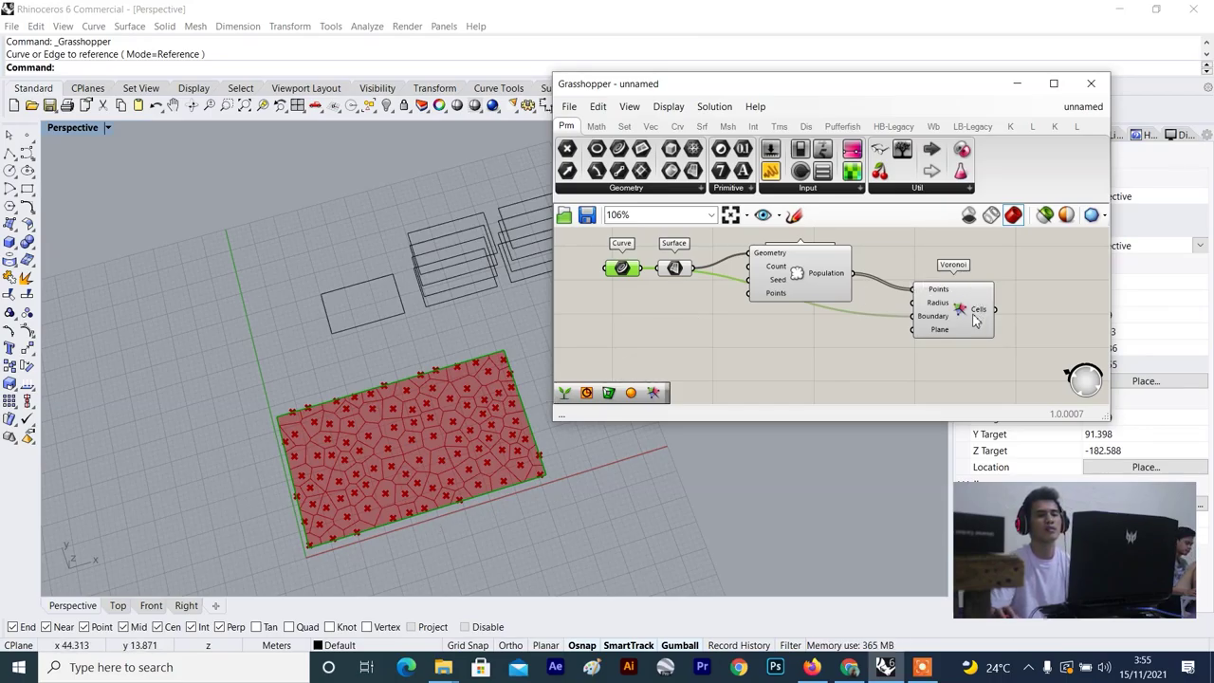
{"action": "left_click_drag", "start_coordinate": [969, 304], "coordinate": [961, 306]}
{"action": "left_click", "coordinate": [794, 274]}
{"action": "right_click", "coordinate": [859, 246]}
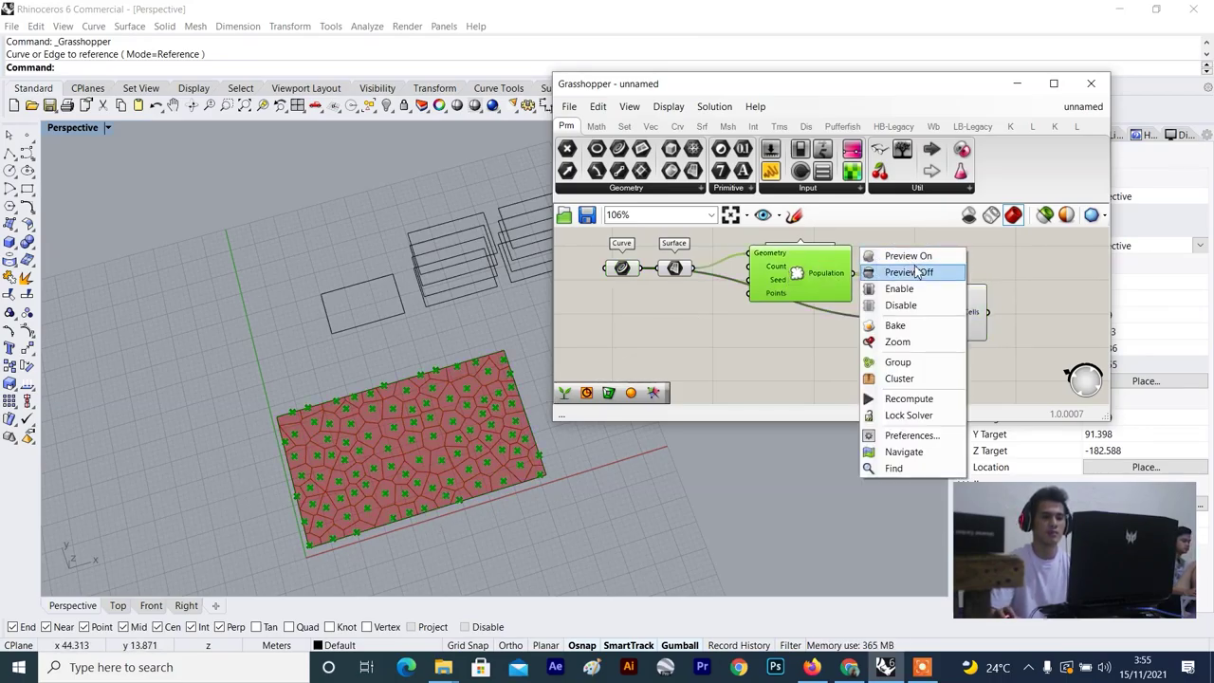
{"action": "left_click", "coordinate": [916, 270]}
{"action": "left_click", "coordinate": [916, 269]}
{"action": "left_click_drag", "start_coordinate": [947, 332], "coordinate": [1012, 337]}
{"action": "left_click", "coordinate": [804, 339]}
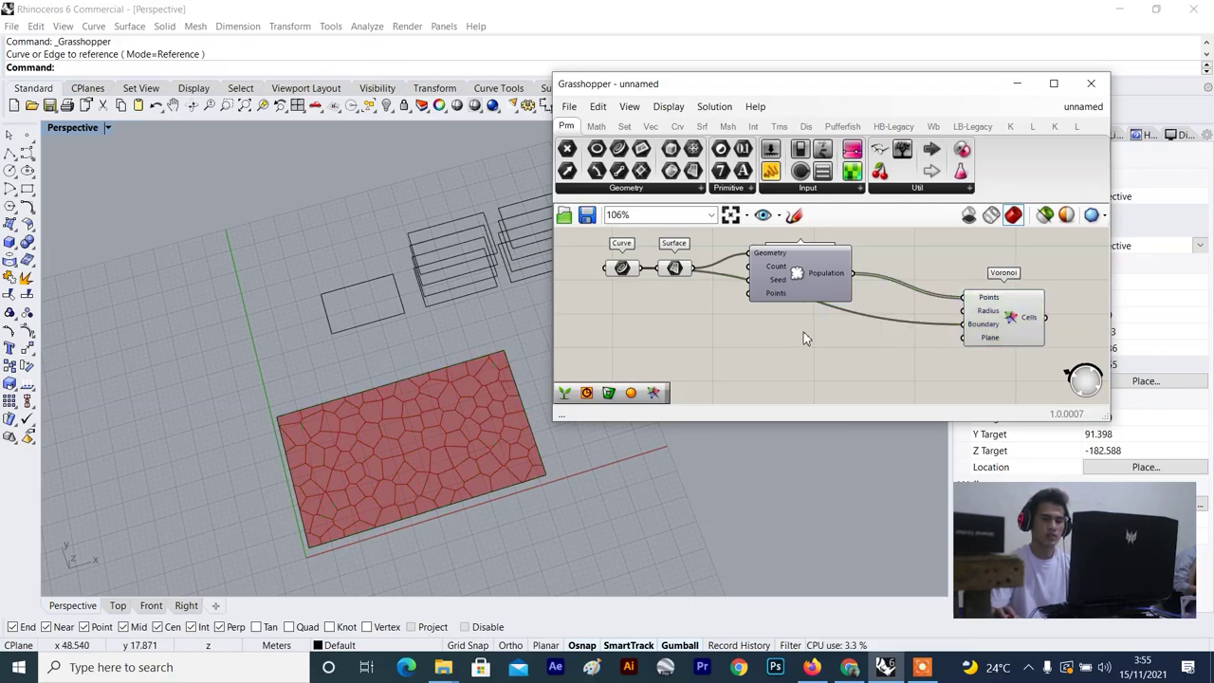
Add a number slider with the value 4 below Populate Geometry and connect it to Voronoi's Radius input.
{"action": "scroll", "coordinate": [801, 339], "scroll_direction": "up", "scroll_amount": 1}
{"action": "double_click", "coordinate": [798, 343]}
{"action": "type", "text": "4"}
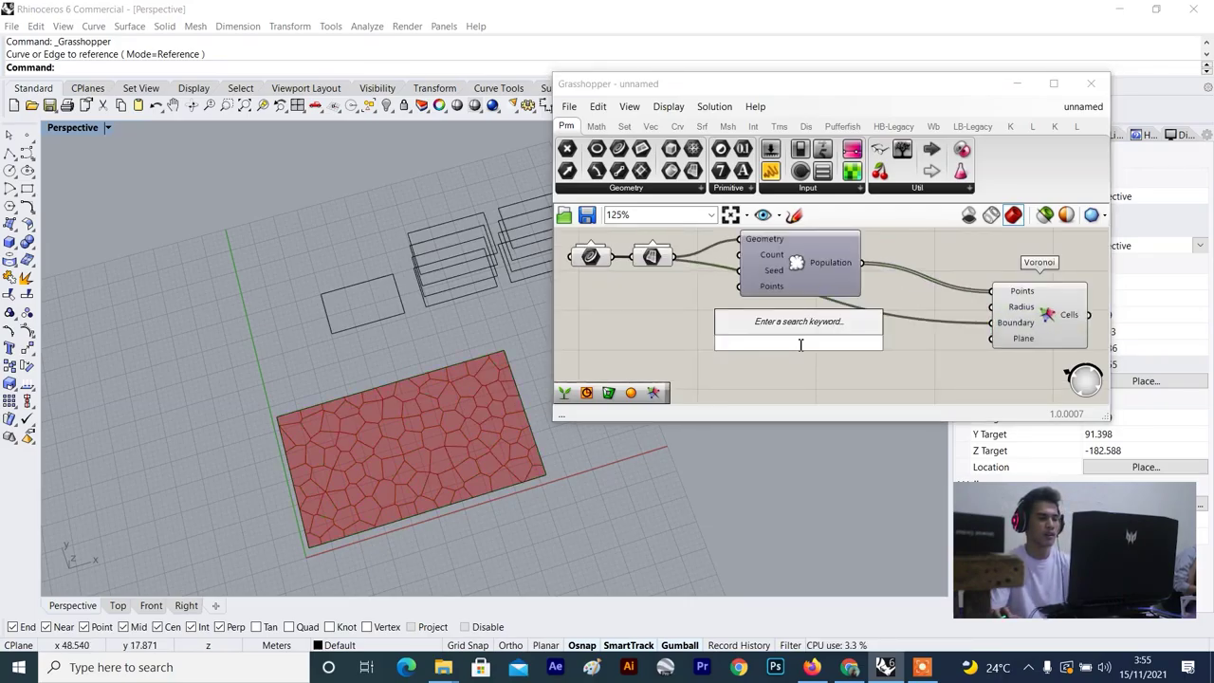
{"action": "key", "text": "Return"}
{"action": "scroll", "coordinate": [854, 343], "scroll_direction": "up", "scroll_amount": 2}
{"action": "left_click_drag", "start_coordinate": [867, 342], "coordinate": [1024, 292]}
{"action": "scroll", "coordinate": [816, 351], "scroll_direction": "up", "scroll_amount": 2}
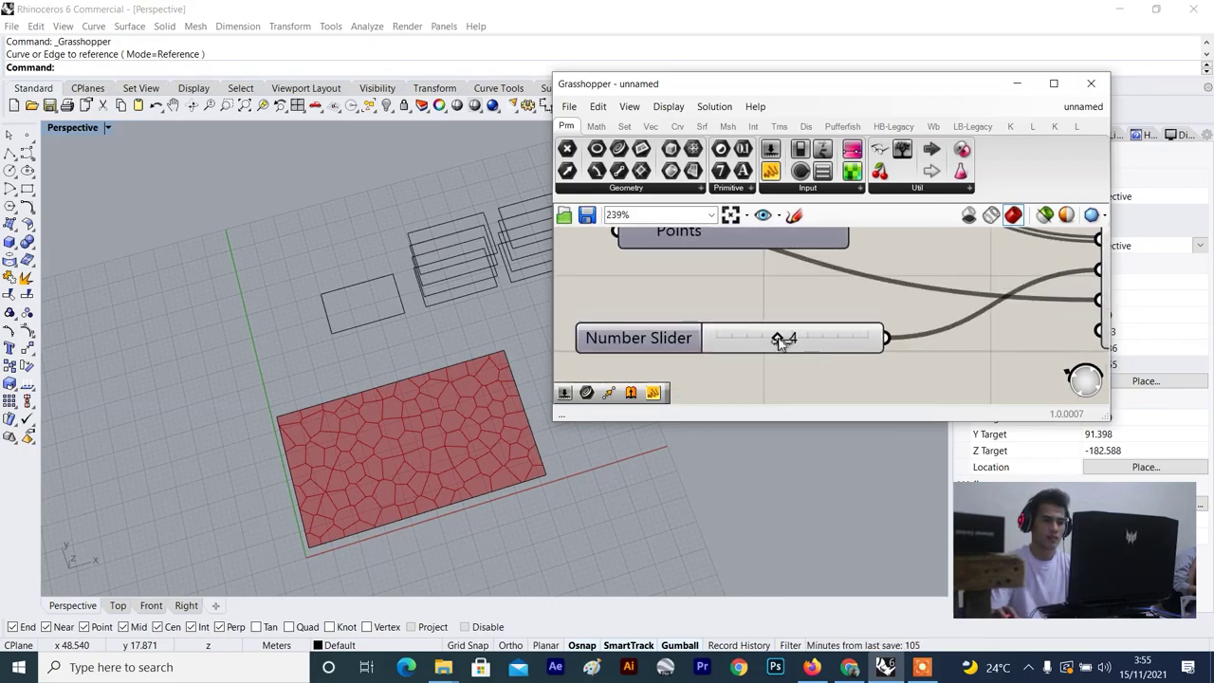
Test the Voronoi radius slider at 2 and 3 and return it to 4.
{"action": "left_click_drag", "start_coordinate": [796, 343], "coordinate": [751, 341]}
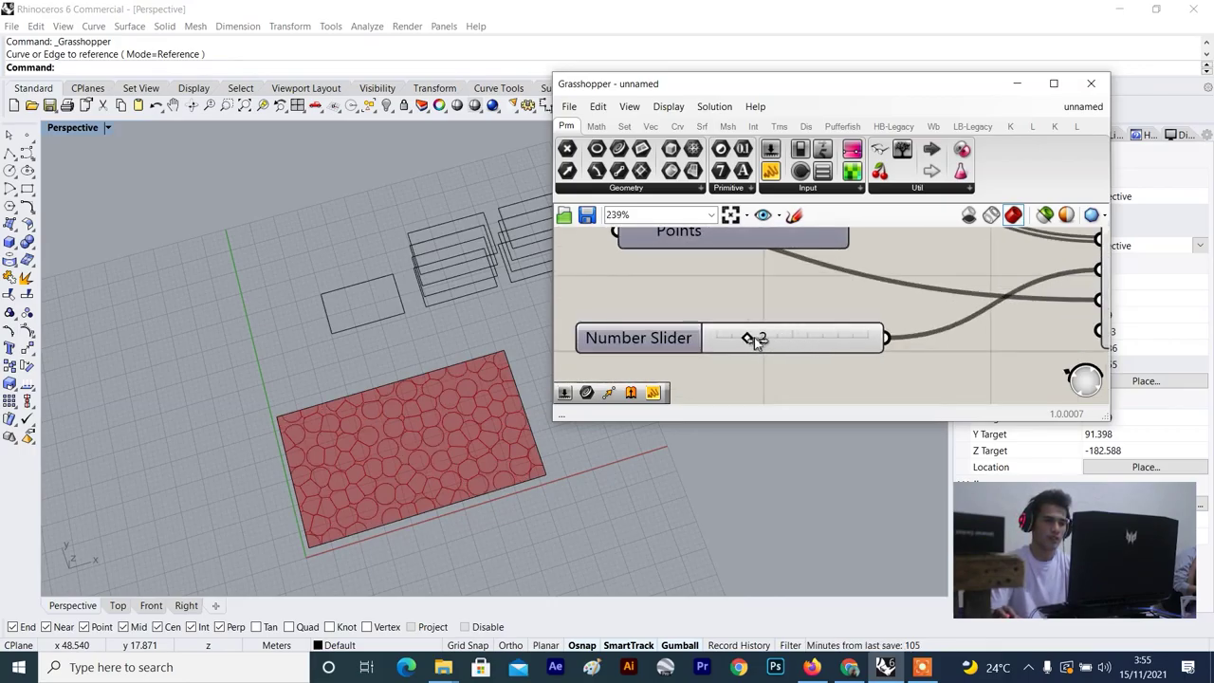
{"action": "left_click_drag", "start_coordinate": [758, 343], "coordinate": [773, 347]}
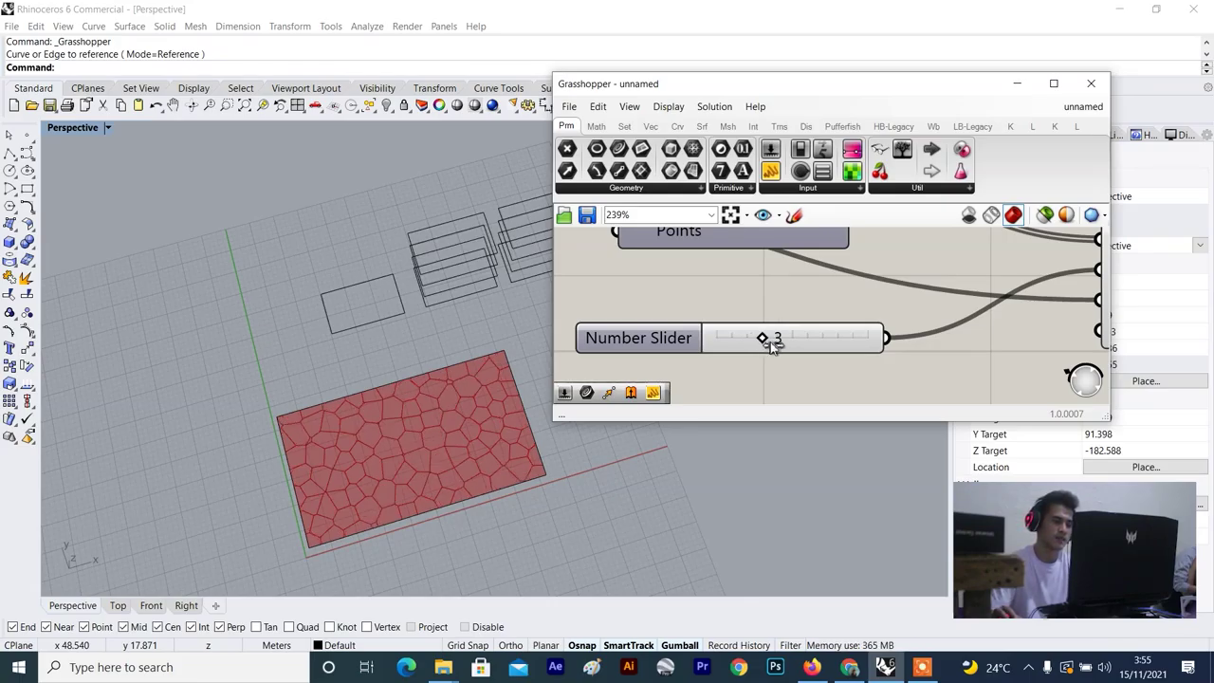
{"action": "scroll", "coordinate": [679, 337], "scroll_direction": "down", "scroll_amount": 3}
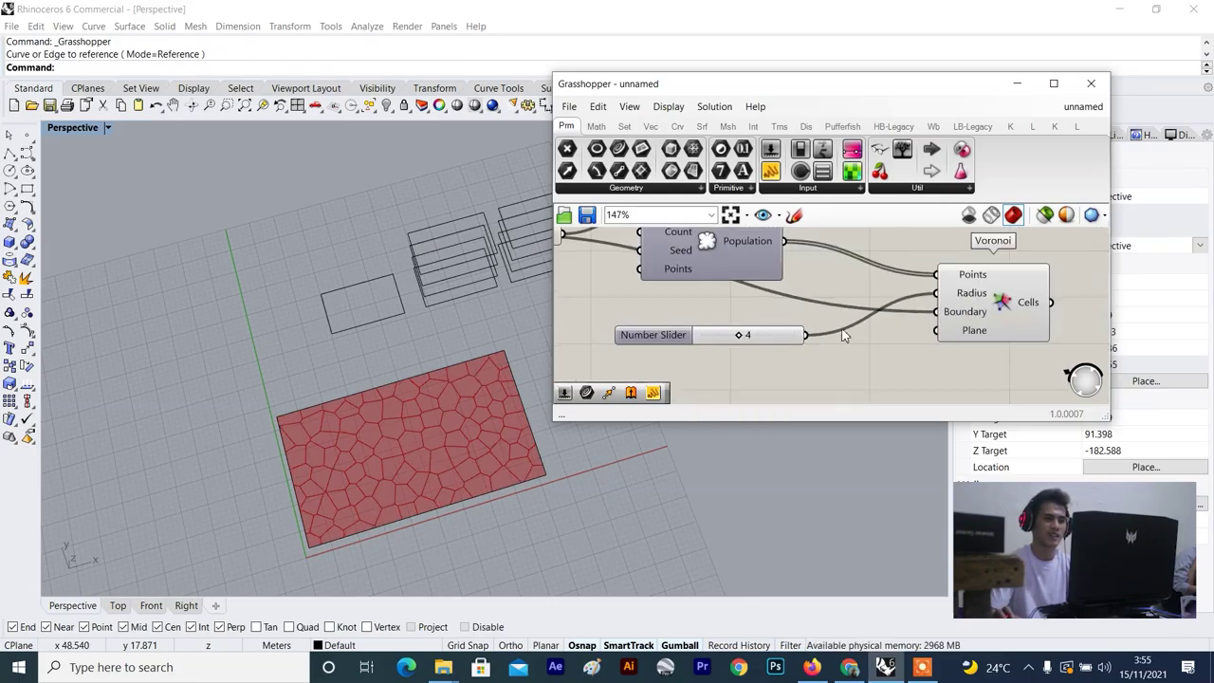
Highlight the Voronoi component to examine its trimmed cells in the viewport and inspect its Cells output.
{"action": "scroll", "coordinate": [966, 322], "scroll_direction": "up", "scroll_amount": 1}
{"action": "scroll", "coordinate": [967, 325], "scroll_direction": "down", "scroll_amount": 4}
{"action": "scroll", "coordinate": [973, 327], "scroll_direction": "up", "scroll_amount": 2}
{"action": "left_click", "coordinate": [971, 316]}
{"action": "right_click_drag", "start_coordinate": [966, 313], "coordinate": [872, 321]}
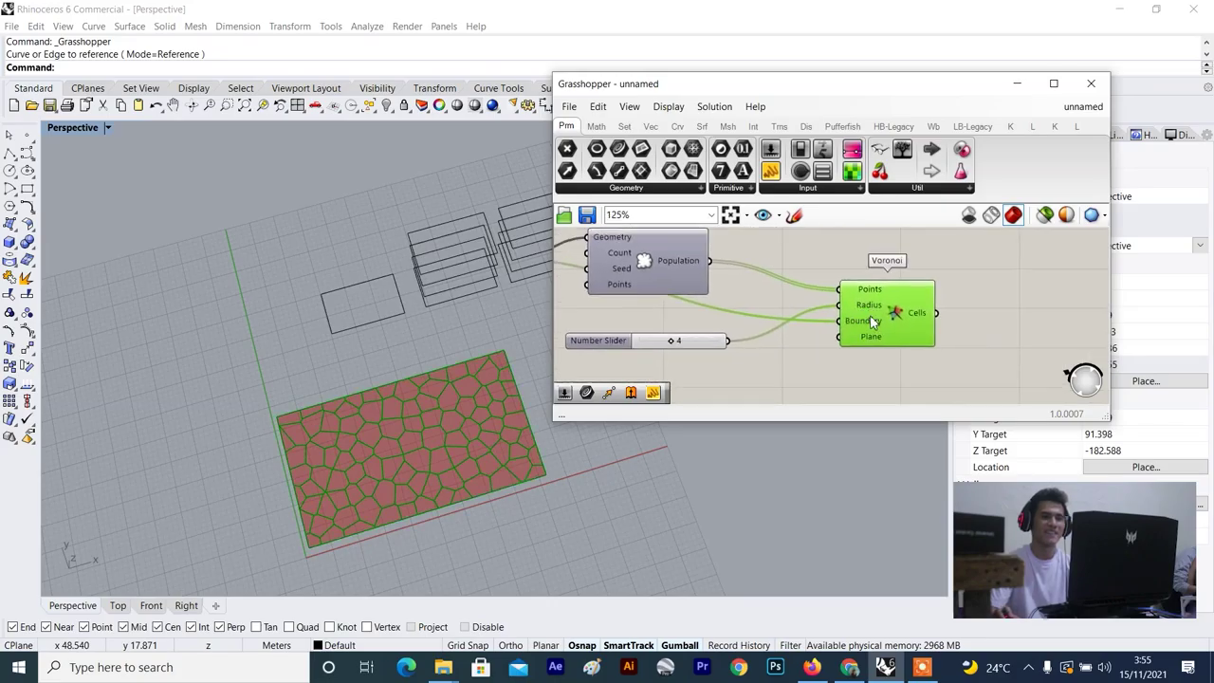
{"action": "scroll", "coordinate": [874, 320], "scroll_direction": "down", "scroll_amount": 4}
{"action": "left_click", "coordinate": [958, 313]}
{"action": "scroll", "coordinate": [910, 325], "scroll_direction": "up", "scroll_amount": 4}
{"action": "scroll", "coordinate": [908, 301], "scroll_direction": "up", "scroll_amount": 2}
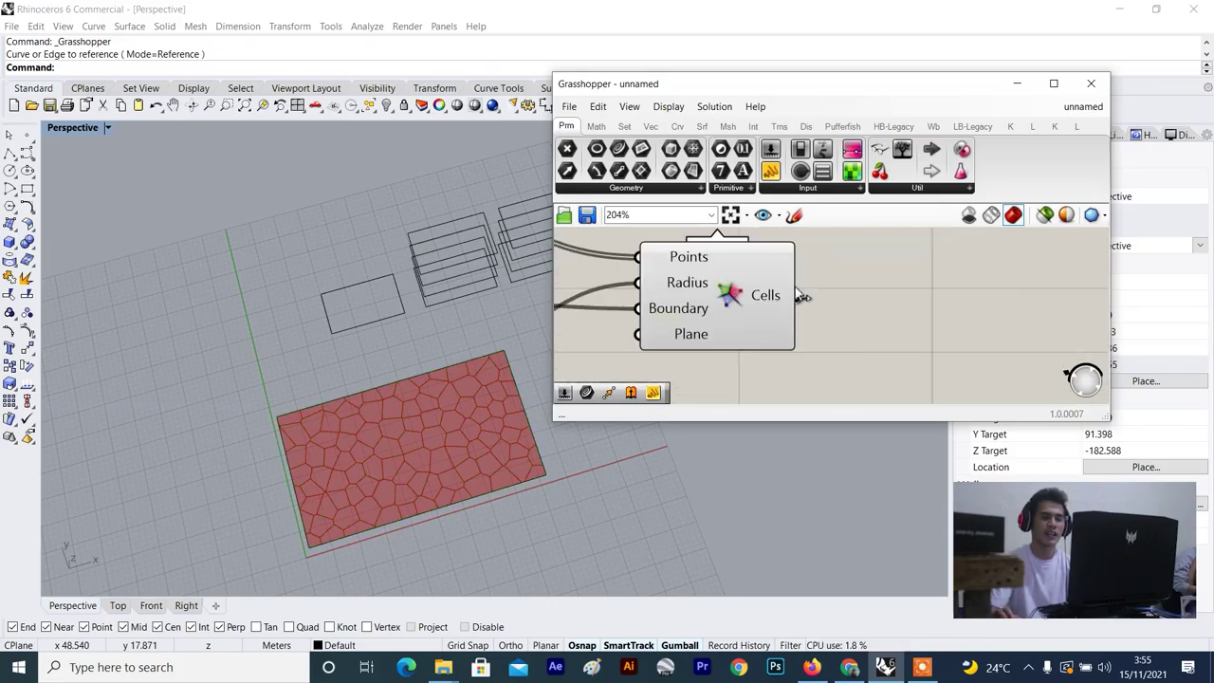
{"action": "scroll", "coordinate": [826, 307], "scroll_direction": "down", "scroll_amount": 3}
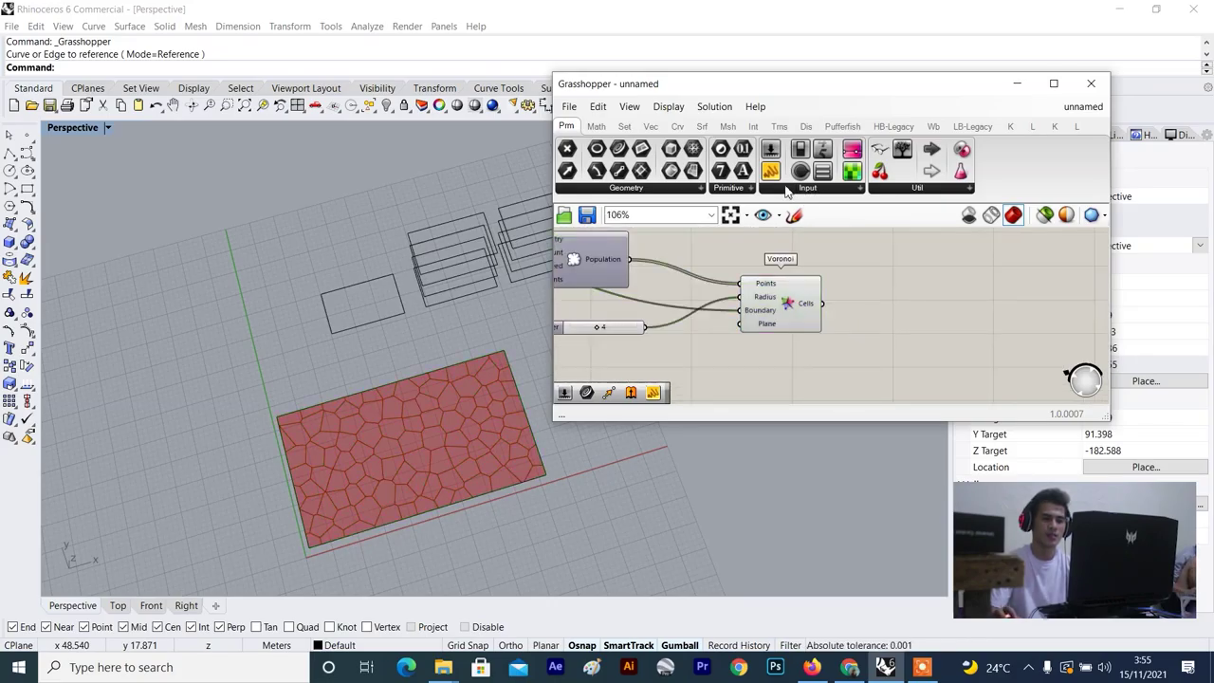
Add an empty Panel to the canvas above and beyond the Voronoi component.
{"action": "left_click_drag", "start_coordinate": [775, 181], "coordinate": [960, 282]}
{"action": "right_click_drag", "start_coordinate": [953, 316], "coordinate": [951, 401]}
{"action": "left_click_drag", "start_coordinate": [943, 363], "coordinate": [897, 315]}
Compare the flat Voronoi cells with the finished 3D Voronoi panel elsewhere in the Perspective viewport.
{"action": "scroll", "coordinate": [329, 446], "scroll_direction": "down", "scroll_amount": 7}
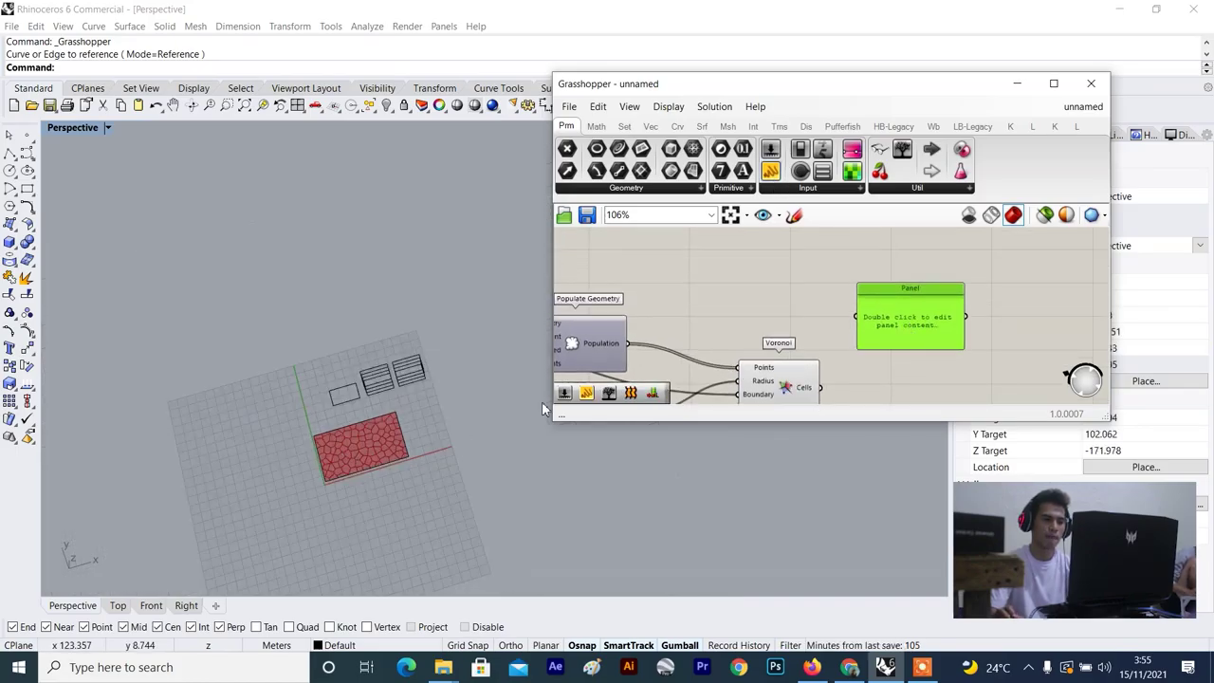
{"action": "scroll", "coordinate": [541, 401], "scroll_direction": "up", "scroll_amount": 6}
{"action": "right_click_drag", "start_coordinate": [279, 465], "coordinate": [294, 448]}
{"action": "scroll", "coordinate": [292, 449], "scroll_direction": "down", "scroll_amount": 7}
{"action": "scroll", "coordinate": [413, 405], "scroll_direction": "up", "scroll_amount": 10}
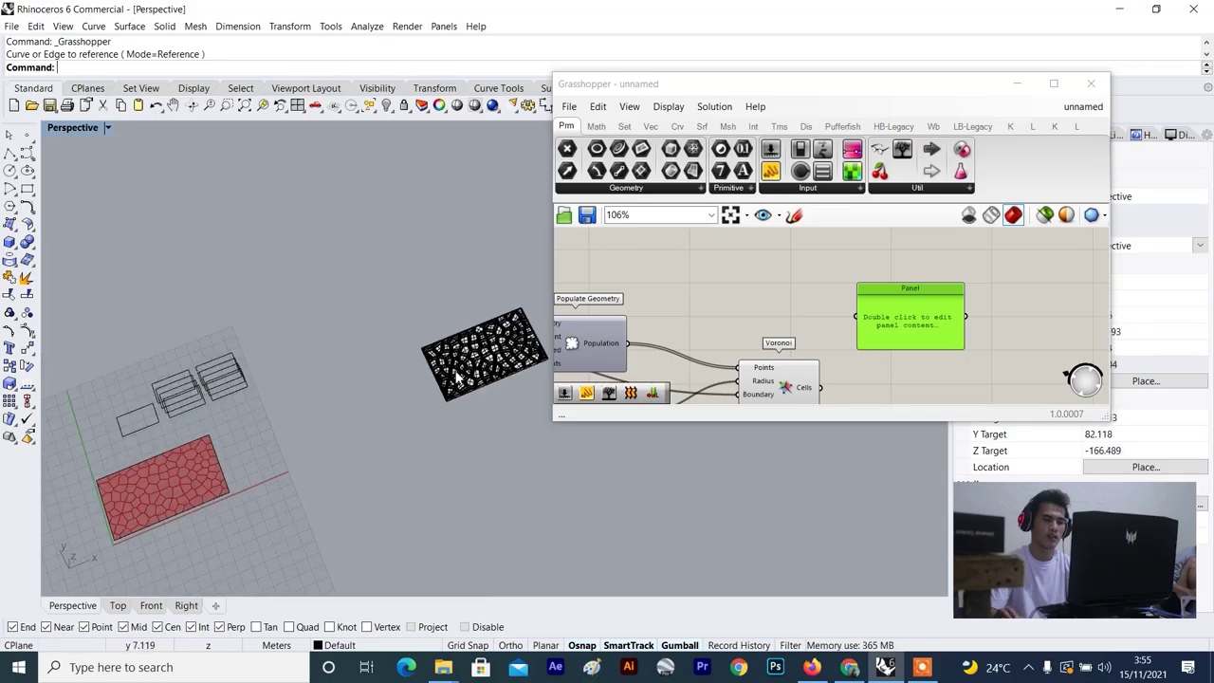
{"action": "scroll", "coordinate": [207, 440], "scroll_direction": "down", "scroll_amount": 11}
{"action": "scroll", "coordinate": [206, 450], "scroll_direction": "up", "scroll_amount": 6}
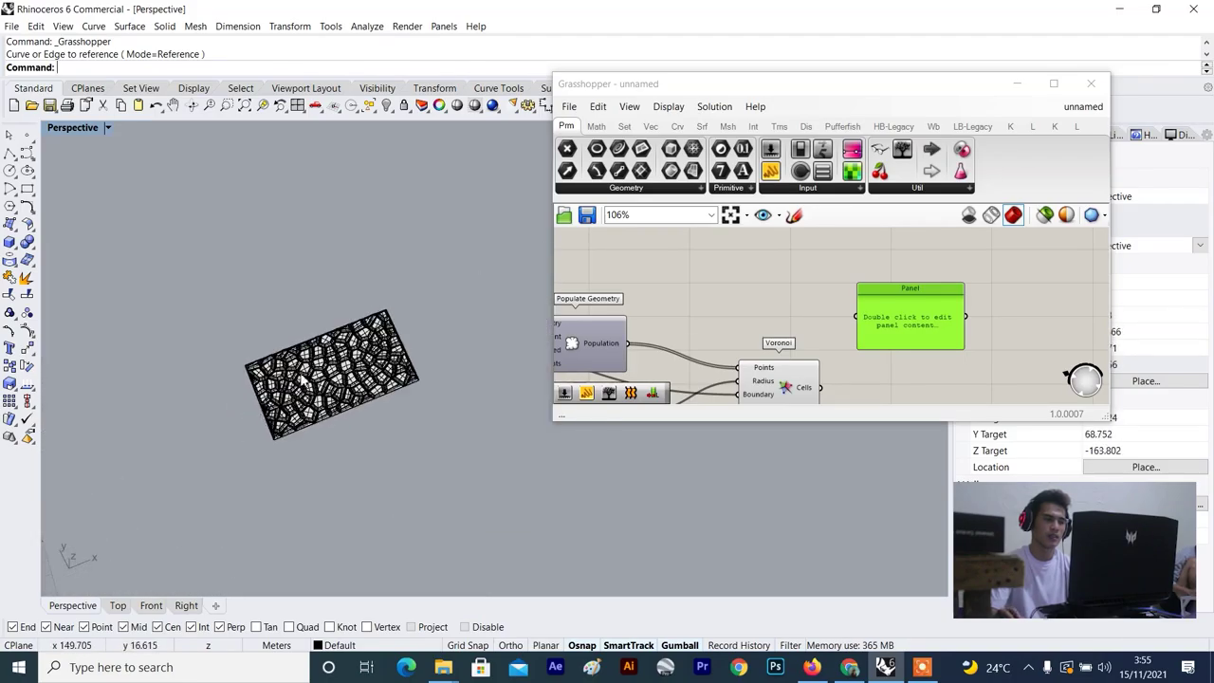
{"action": "scroll", "coordinate": [325, 368], "scroll_direction": "down", "scroll_amount": 2}
{"action": "scroll", "coordinate": [332, 371], "scroll_direction": "down", "scroll_amount": 8}
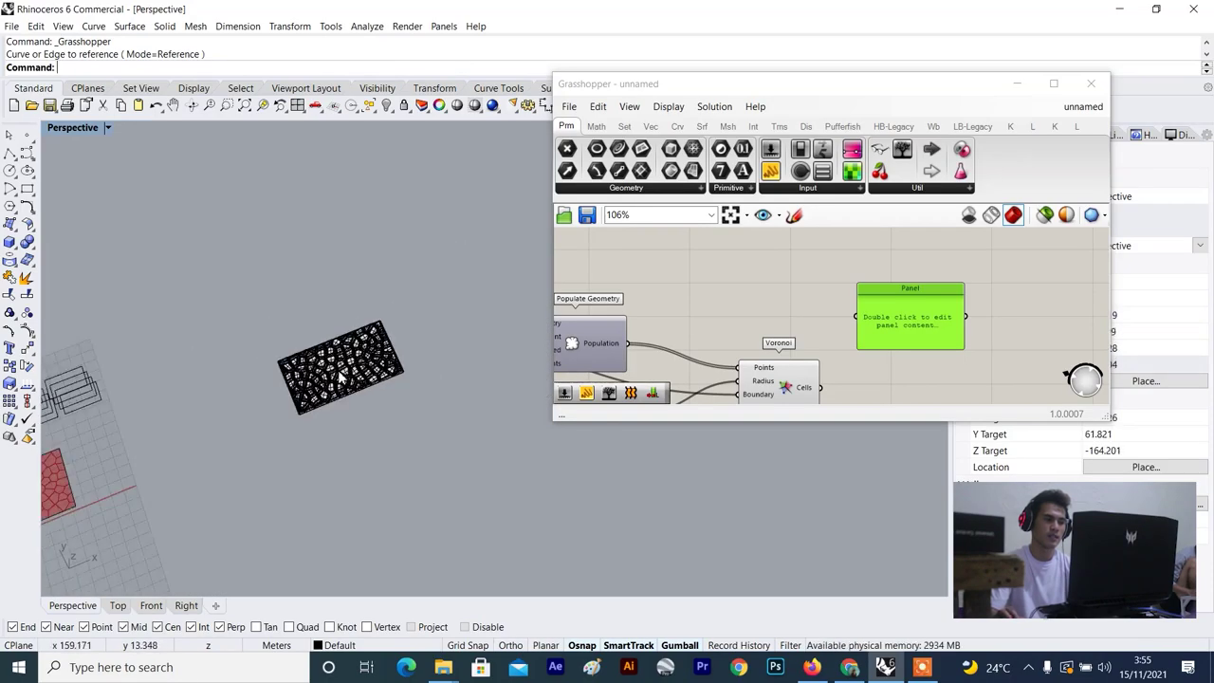
Examine the finished 3D panel's frame and raised cell edges from an oblique angle.
{"action": "scroll", "coordinate": [371, 349], "scroll_direction": "up", "scroll_amount": 8}
{"action": "right_click_drag", "start_coordinate": [359, 355], "coordinate": [378, 325]}
{"action": "scroll", "coordinate": [375, 325], "scroll_direction": "up", "scroll_amount": 8}
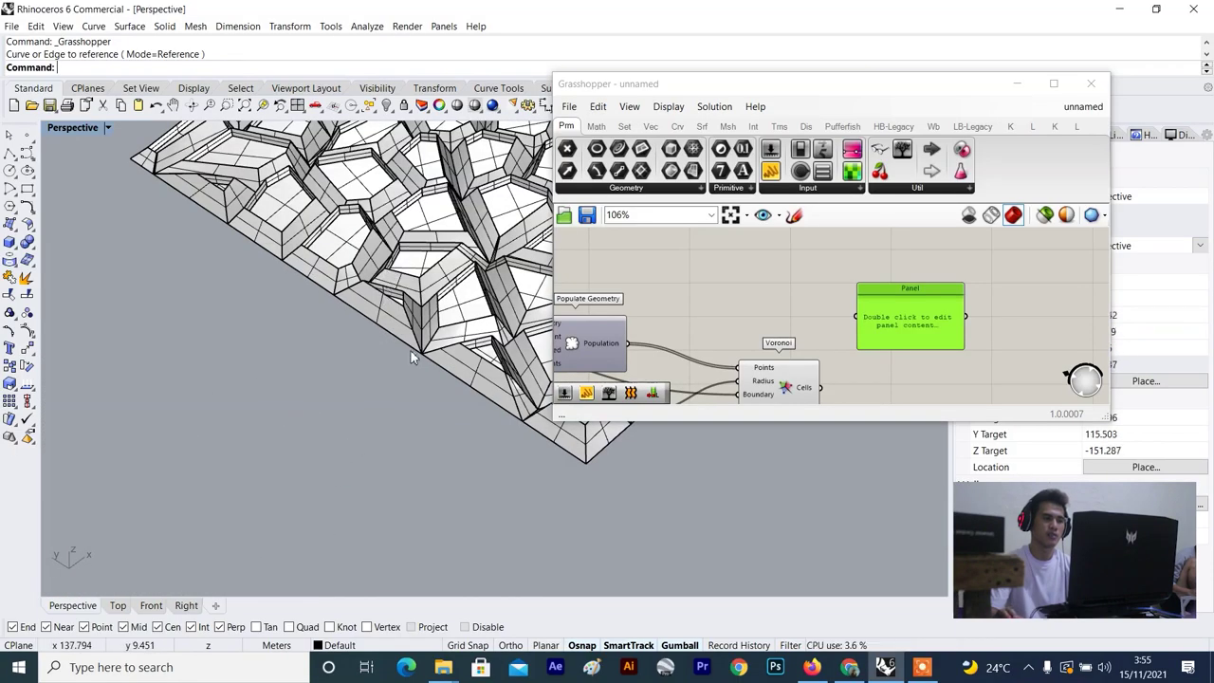
{"action": "scroll", "coordinate": [417, 347], "scroll_direction": "down", "scroll_amount": 7}
{"action": "scroll", "coordinate": [296, 400], "scroll_direction": "up", "scroll_amount": 4}
{"action": "right_click_drag", "start_coordinate": [353, 419], "coordinate": [209, 425]}
{"action": "scroll", "coordinate": [275, 400], "scroll_direction": "up", "scroll_amount": 8}
{"action": "scroll", "coordinate": [228, 417], "scroll_direction": "down", "scroll_amount": 9}
{"action": "scroll", "coordinate": [175, 410], "scroll_direction": "up", "scroll_amount": 6}
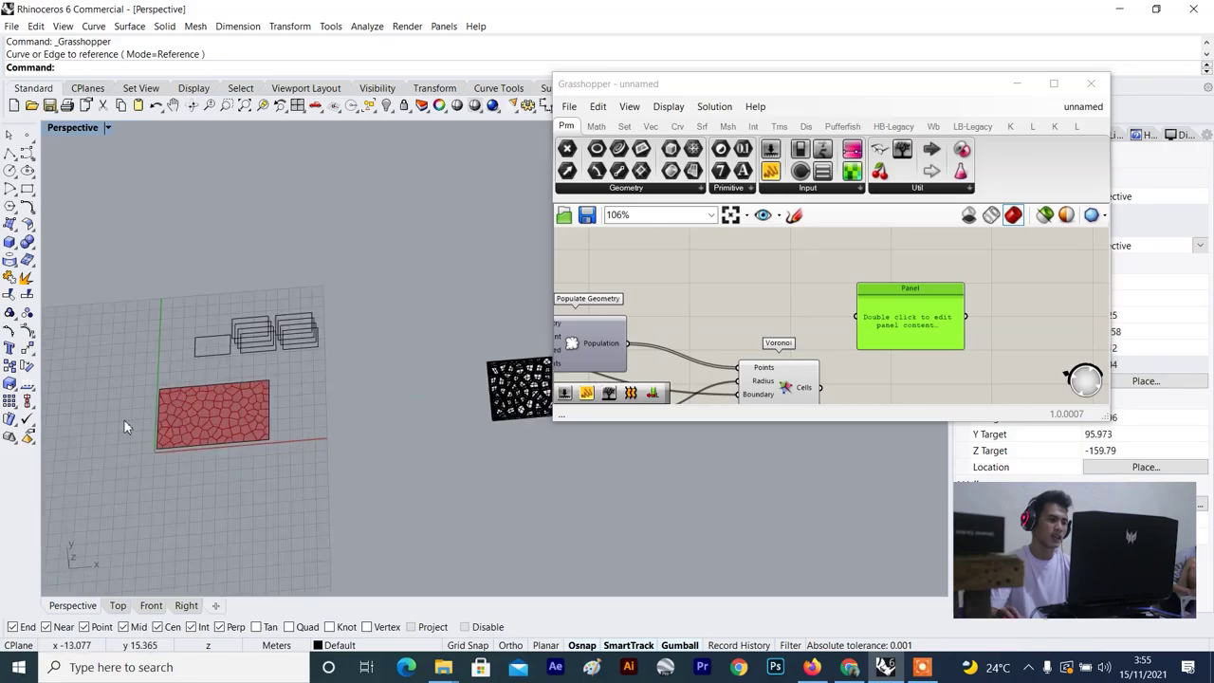
Examine the flat Voronoi cells on the red rectangle up close and as a whole.
{"action": "scroll", "coordinate": [271, 395], "scroll_direction": "down", "scroll_amount": 3}
{"action": "scroll", "coordinate": [315, 379], "scroll_direction": "up", "scroll_amount": 3}
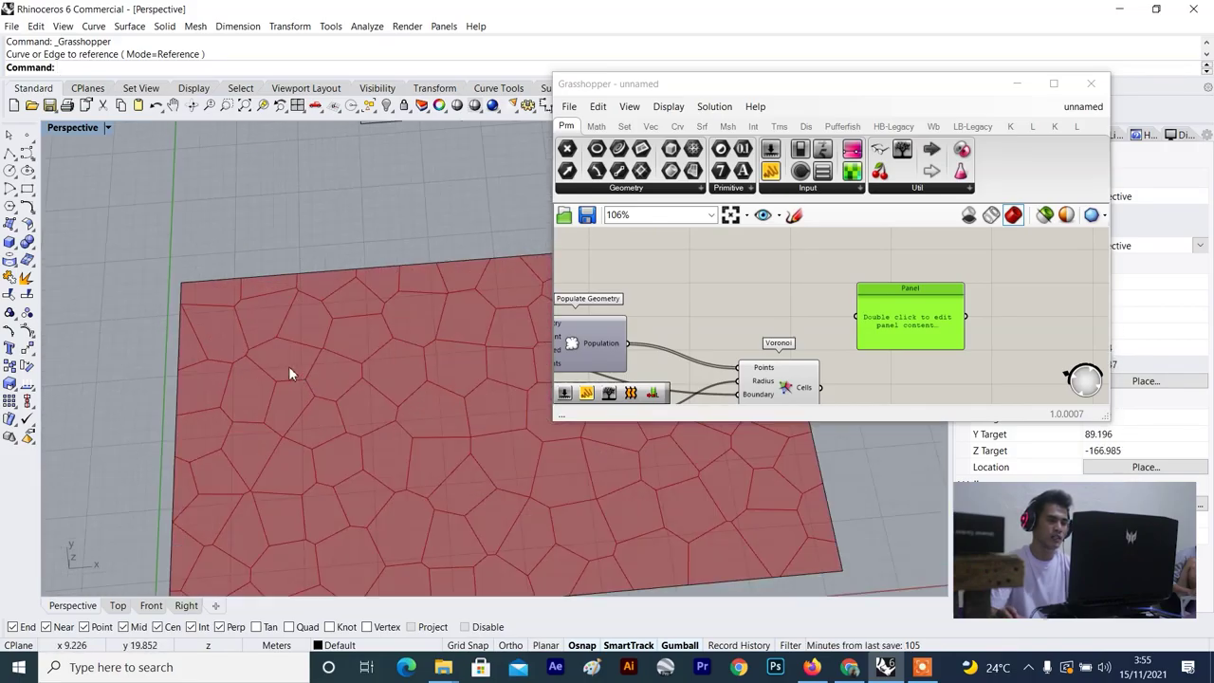
{"action": "scroll", "coordinate": [229, 370], "scroll_direction": "down", "scroll_amount": 5}
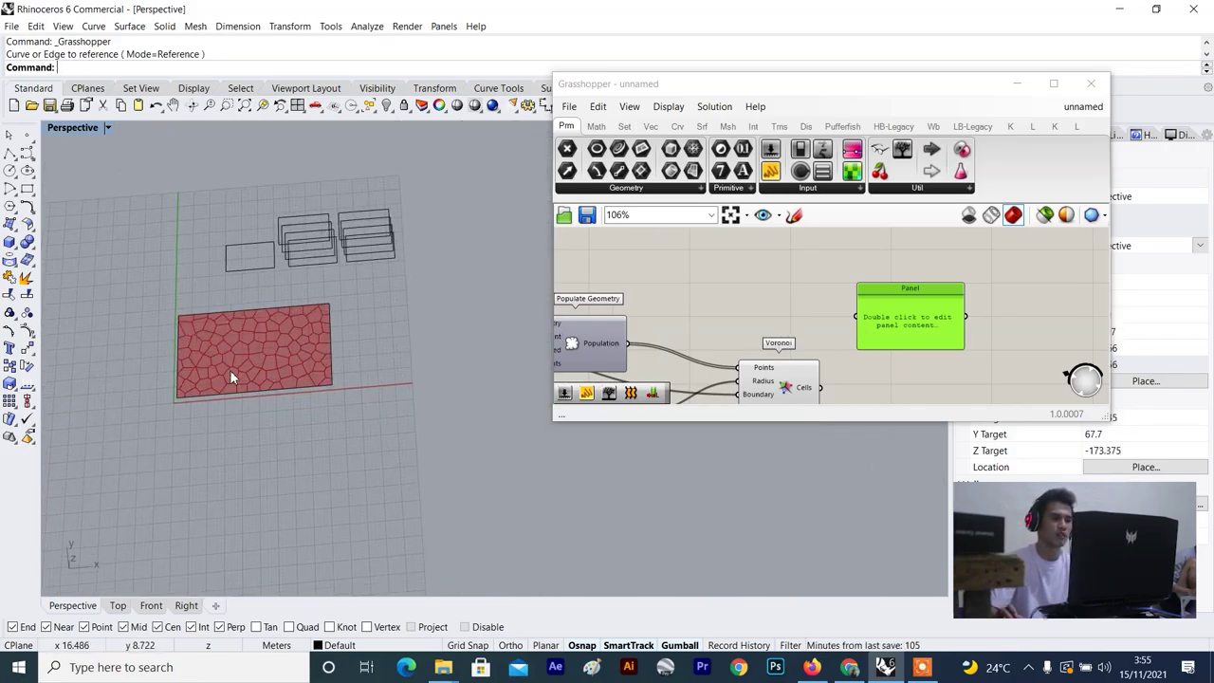
{"action": "scroll", "coordinate": [257, 348], "scroll_direction": "up", "scroll_amount": 5}
{"action": "scroll", "coordinate": [286, 322], "scroll_direction": "down", "scroll_amount": 1}
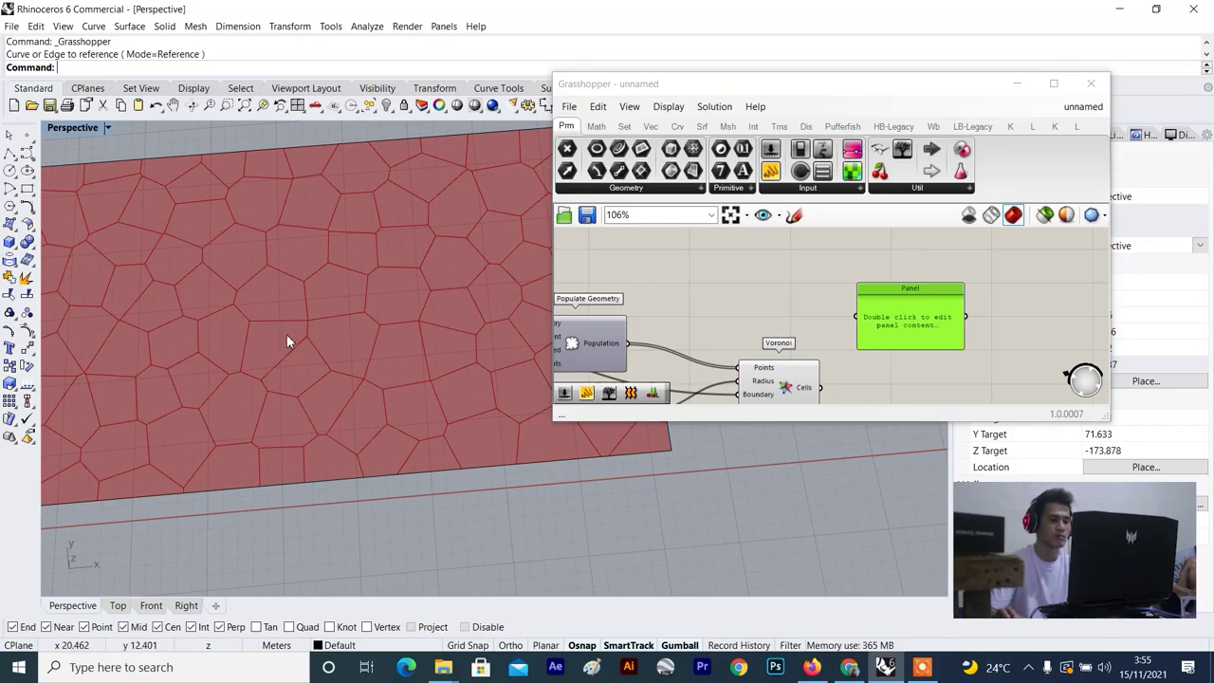
{"action": "scroll", "coordinate": [302, 312], "scroll_direction": "down", "scroll_amount": 3}
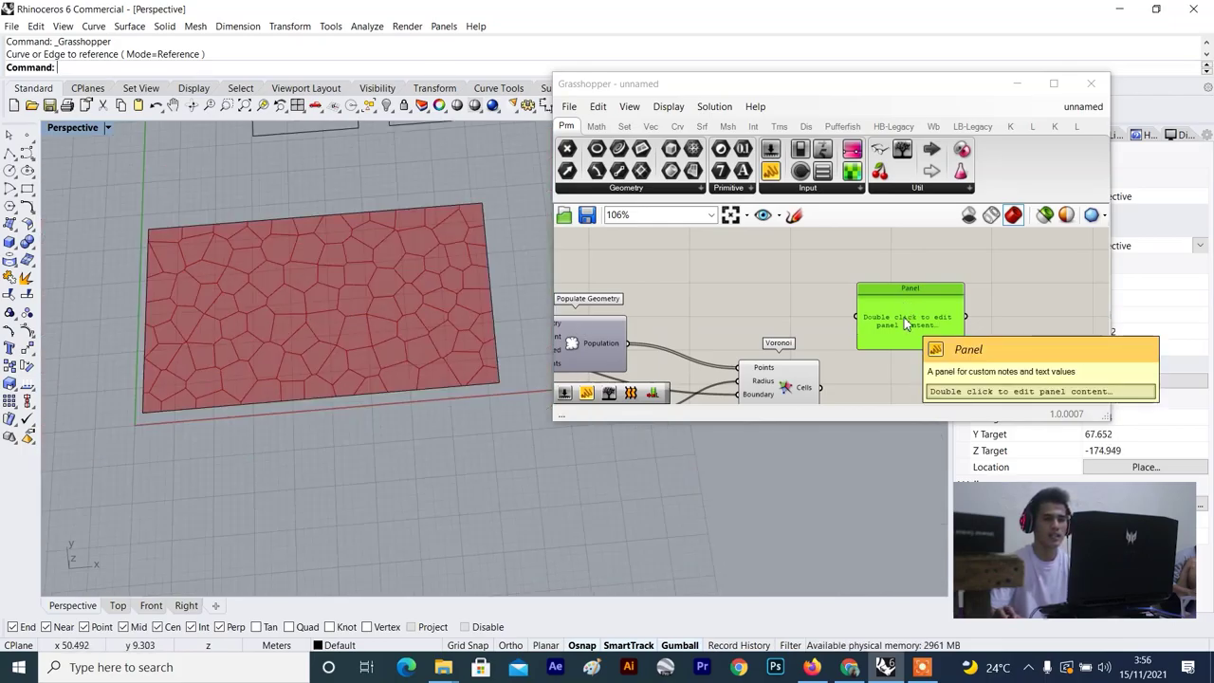
Add an Offset Curve component beyond the Voronoi component and move it further along the canvas, clear of the Panel.
{"action": "right_click_drag", "start_coordinate": [904, 316], "coordinate": [882, 283]}
{"action": "double_click", "coordinate": [886, 367]}
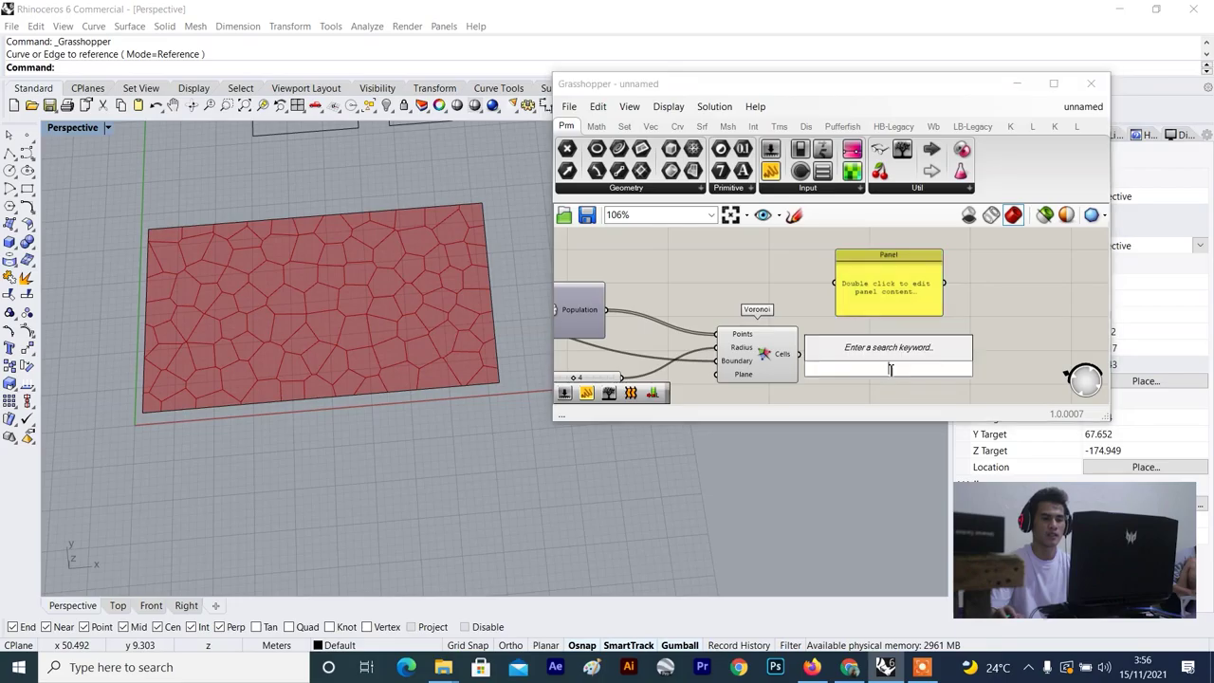
{"action": "type", "text": "offs"}
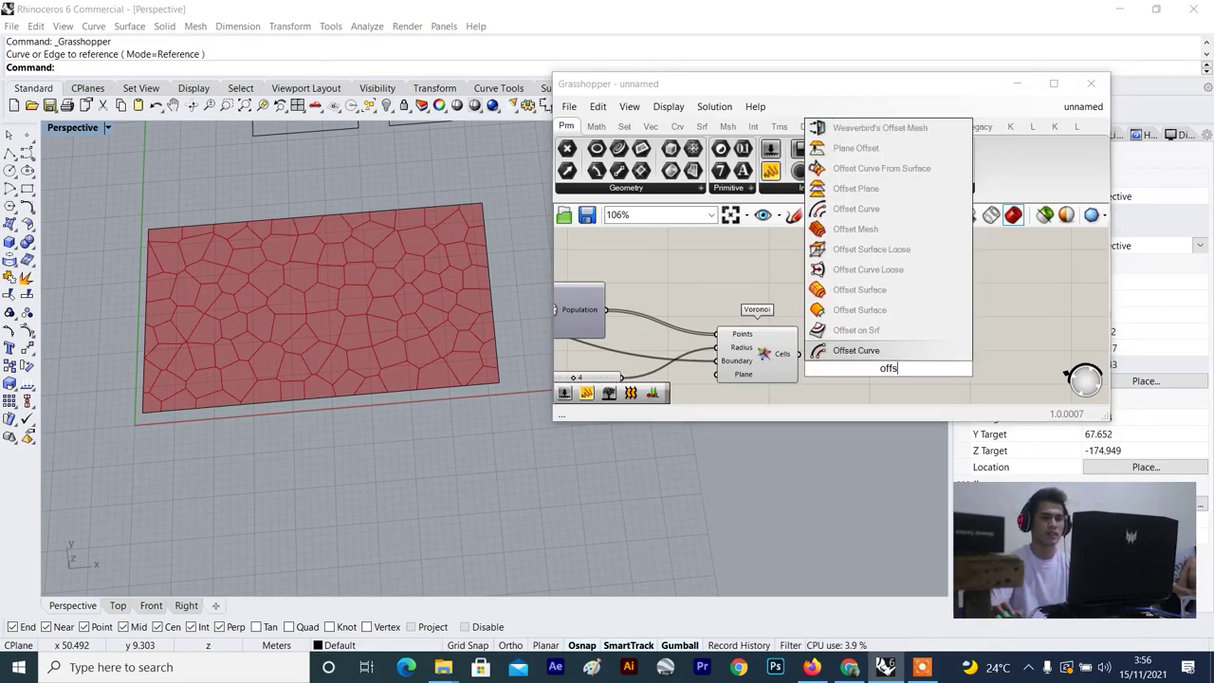
{"action": "left_click", "coordinate": [882, 353]}
{"action": "left_click_drag", "start_coordinate": [883, 354], "coordinate": [975, 355]}
{"action": "scroll", "coordinate": [973, 352], "scroll_direction": "down", "scroll_amount": 3}
{"action": "scroll", "coordinate": [896, 334], "scroll_direction": "up", "scroll_amount": 5}
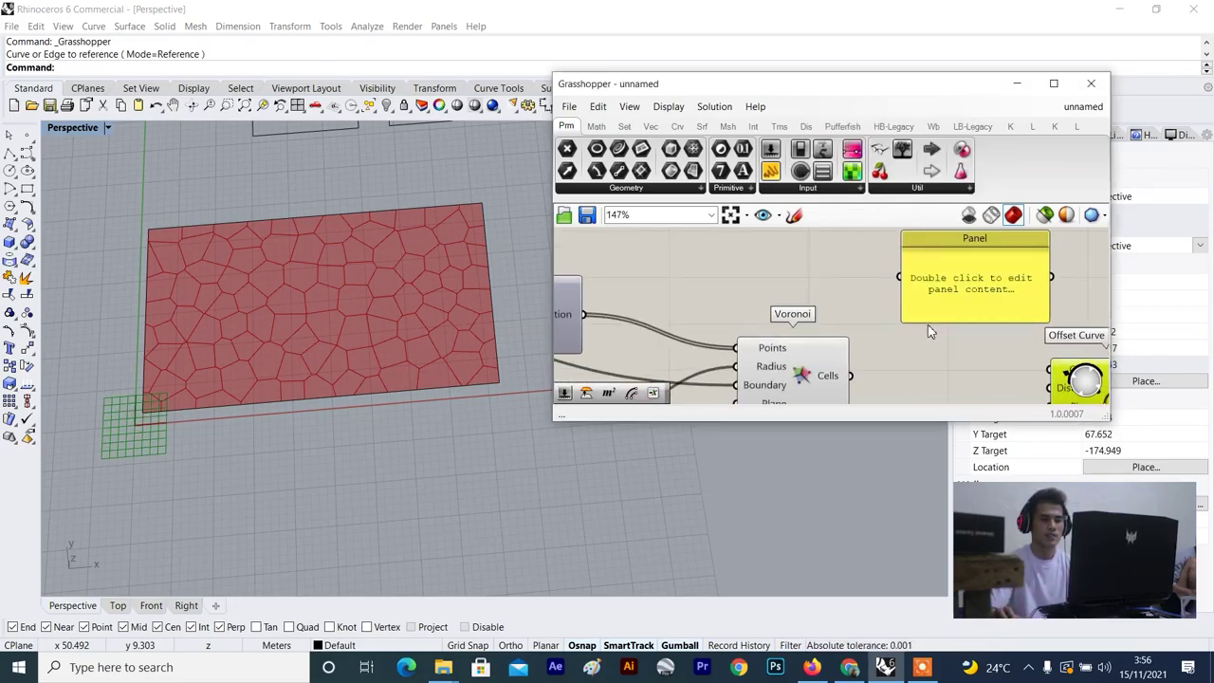
{"action": "scroll", "coordinate": [923, 342], "scroll_direction": "down", "scroll_amount": 4}
{"action": "right_click_drag", "start_coordinate": [921, 345], "coordinate": [785, 335]}
{"action": "left_click_drag", "start_coordinate": [884, 353], "coordinate": [952, 354]}
{"action": "scroll", "coordinate": [798, 299], "scroll_direction": "up", "scroll_amount": 2}
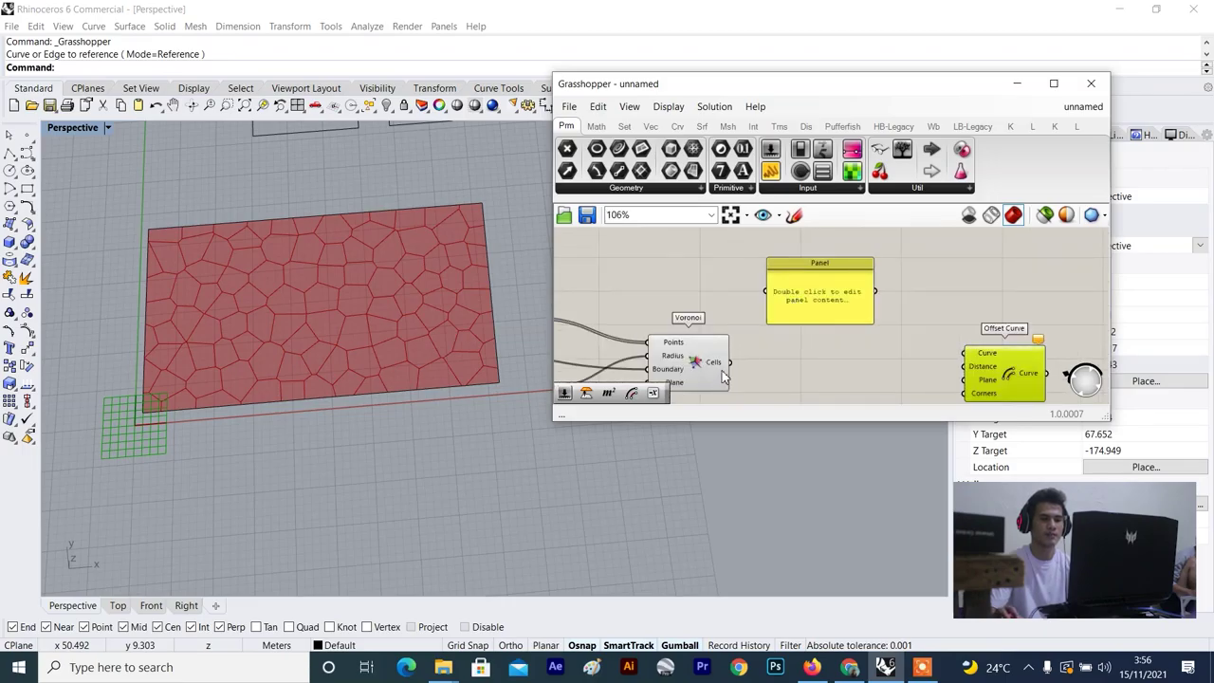
Feed the Voronoi Cells output into the Panel, enlarge it to read the curve list, and delete the Panel.
{"action": "left_click_drag", "start_coordinate": [730, 364], "coordinate": [766, 291]}
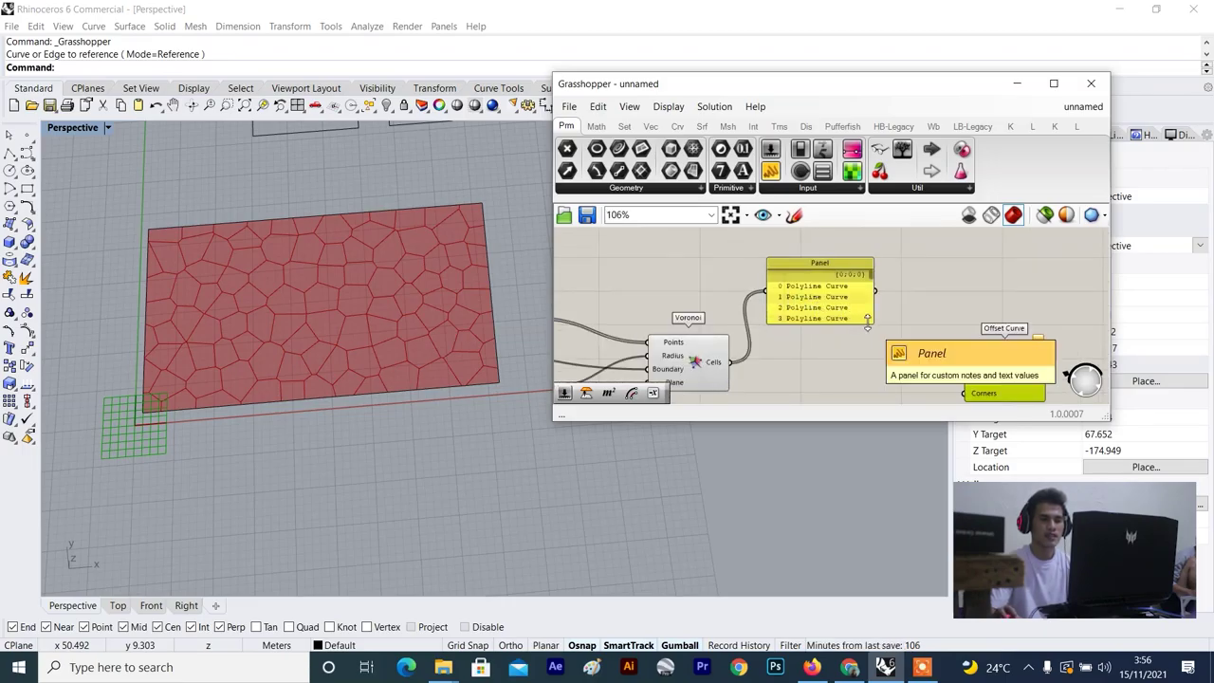
{"action": "left_click_drag", "start_coordinate": [861, 324], "coordinate": [854, 387]}
{"action": "scroll", "coordinate": [854, 386], "scroll_direction": "down", "scroll_amount": 2}
{"action": "right_click_drag", "start_coordinate": [854, 387], "coordinate": [843, 324]}
{"action": "scroll", "coordinate": [843, 324], "scroll_direction": "up", "scroll_amount": 3}
{"action": "left_click_drag", "start_coordinate": [842, 324], "coordinate": [841, 409]}
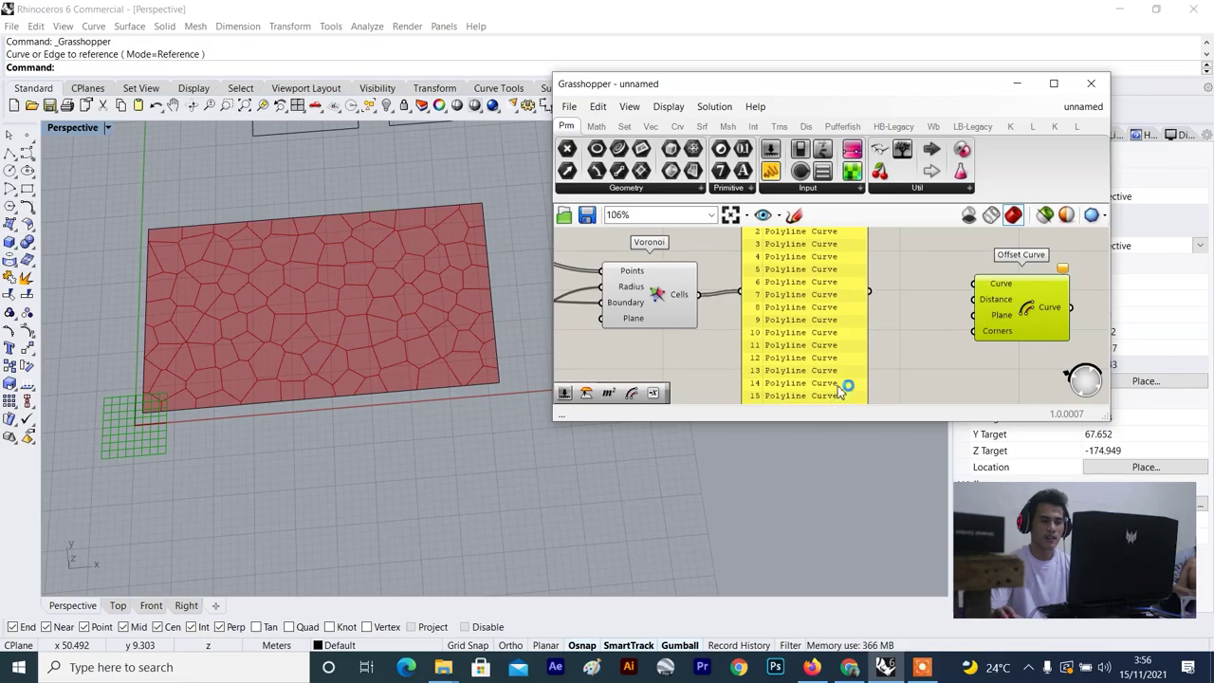
{"action": "scroll", "coordinate": [834, 389], "scroll_direction": "down", "scroll_amount": 5}
{"action": "right_click_drag", "start_coordinate": [834, 388], "coordinate": [829, 314]}
{"action": "left_click_drag", "start_coordinate": [840, 316], "coordinate": [835, 376]}
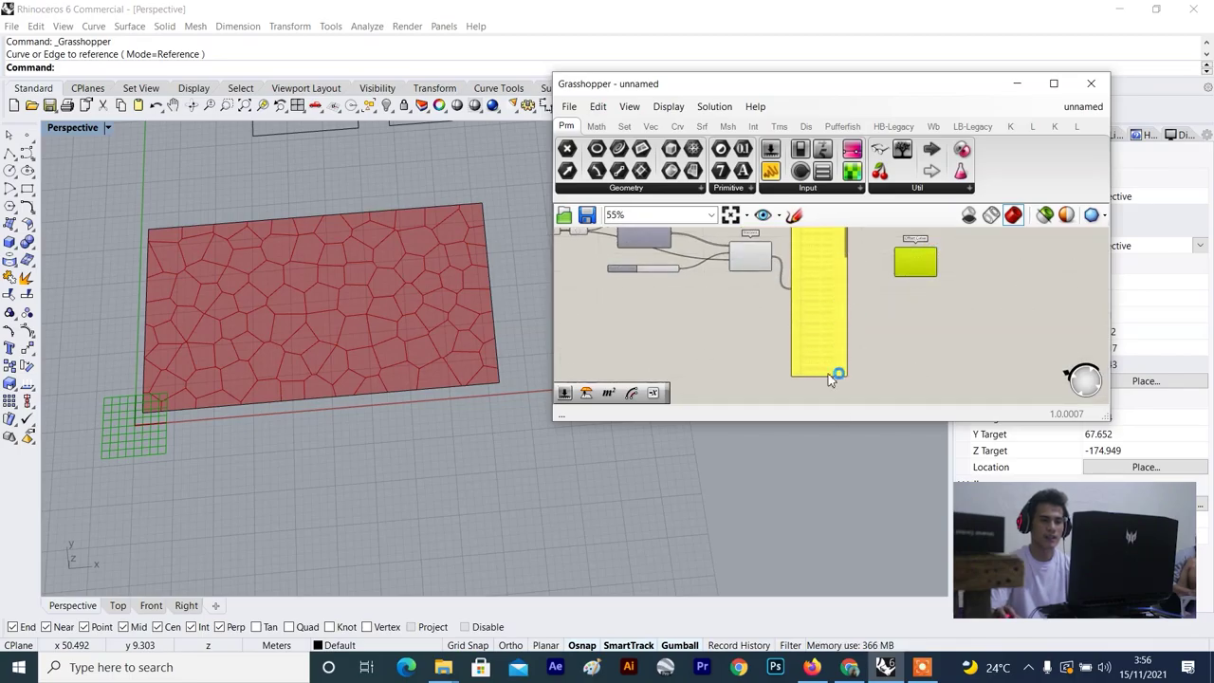
{"action": "scroll", "coordinate": [839, 360], "scroll_direction": "up", "scroll_amount": 2}
{"action": "scroll", "coordinate": [835, 344], "scroll_direction": "down", "scroll_amount": 4}
{"action": "scroll", "coordinate": [834, 344], "scroll_direction": "up", "scroll_amount": 8}
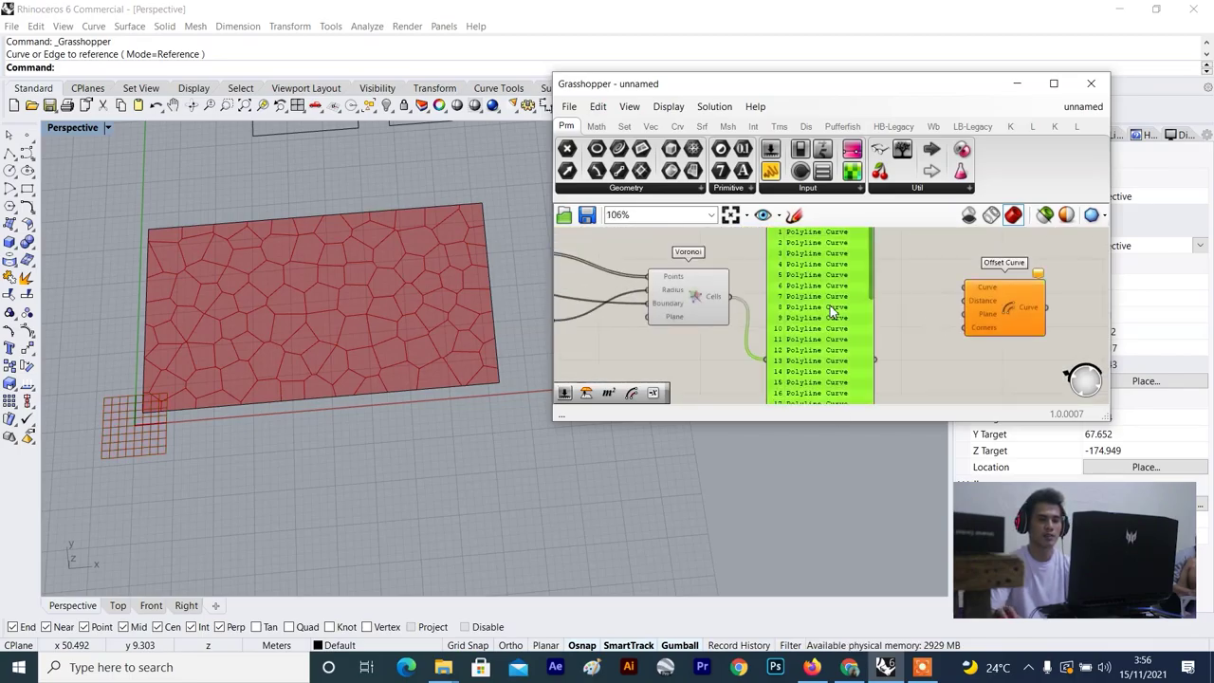
{"action": "key", "text": "Delete"}
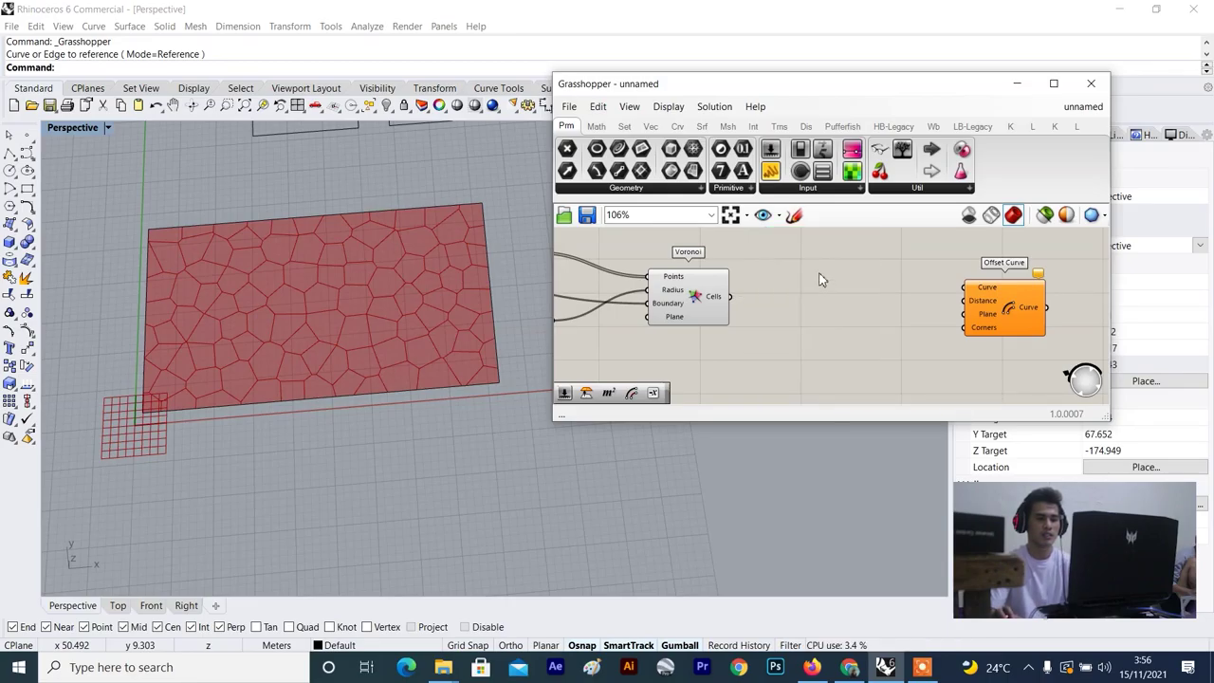
Add a List Length component beside the Voronoi component and feed it the Cells output.
{"action": "scroll", "coordinate": [821, 274], "scroll_direction": "up", "scroll_amount": 2}
{"action": "double_click", "coordinate": [822, 272]}
{"action": "type", "text": "li"}
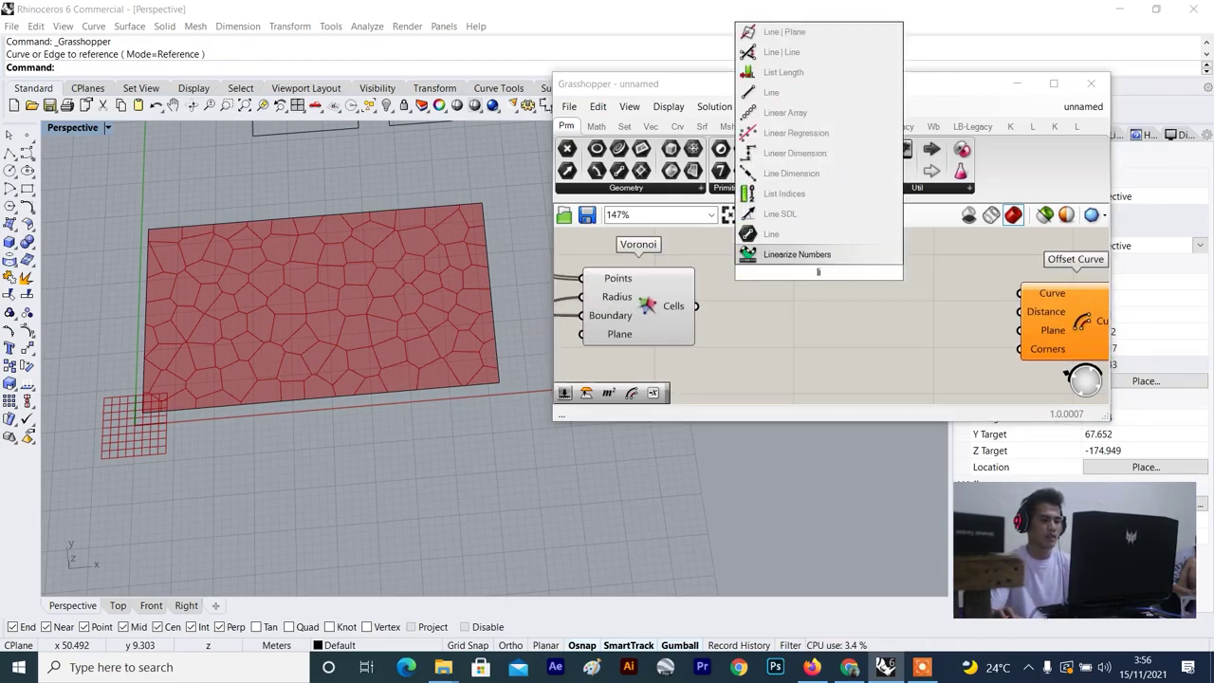
{"action": "type", "text": "st"}
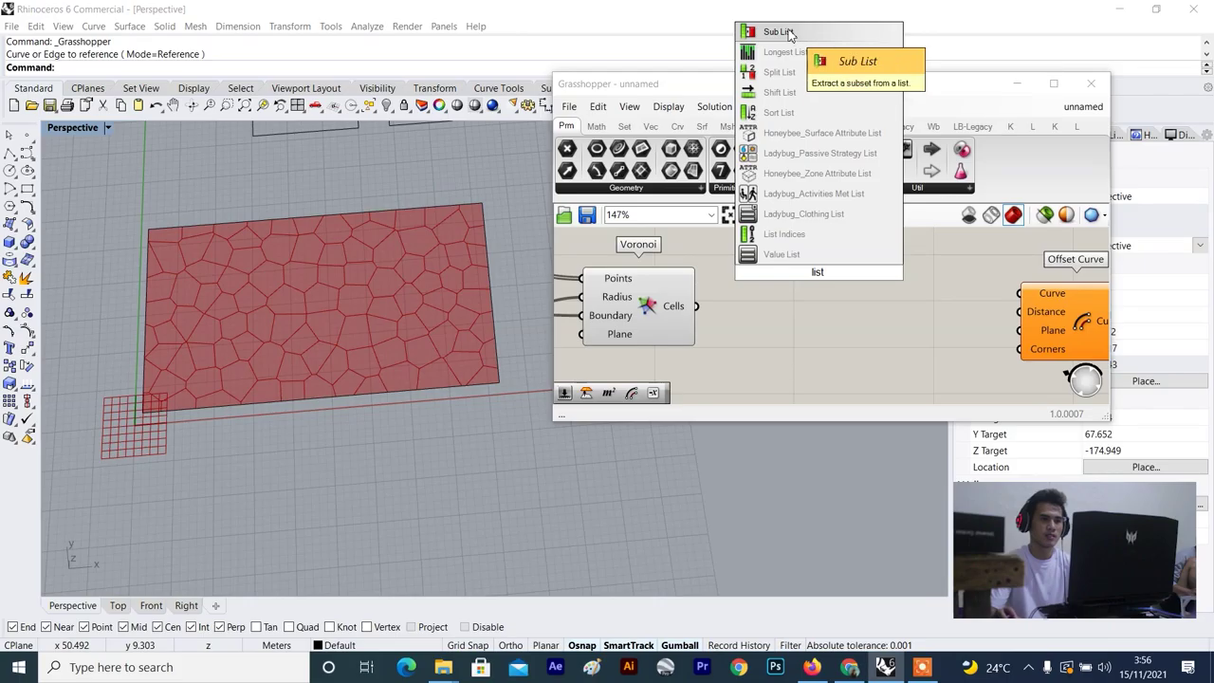
{"action": "type", "text": " l"}
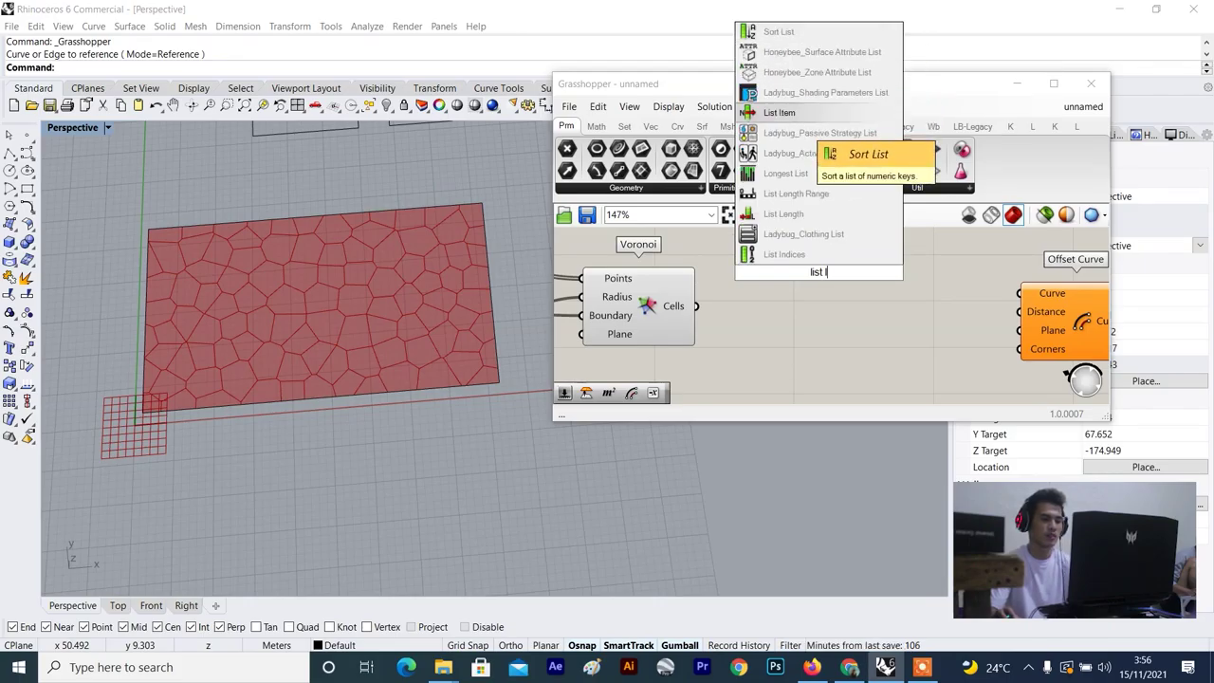
{"action": "type", "text": "en"}
{"action": "left_click", "coordinate": [785, 234]}
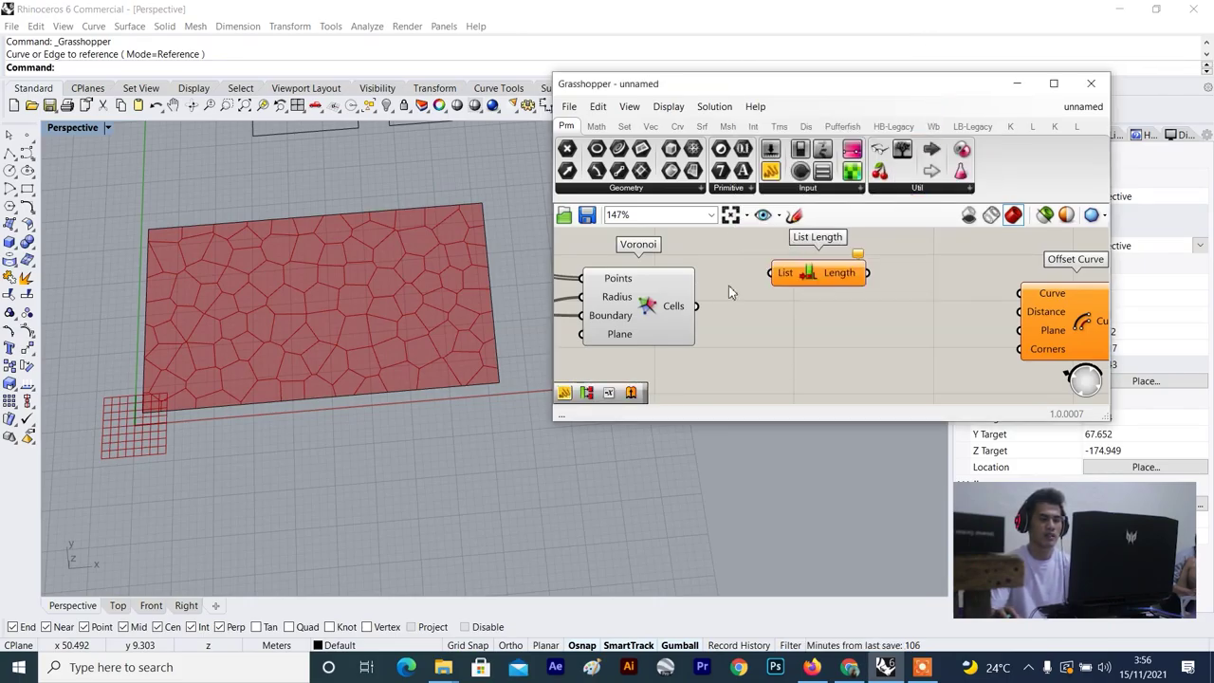
{"action": "left_click_drag", "start_coordinate": [703, 310], "coordinate": [773, 273]}
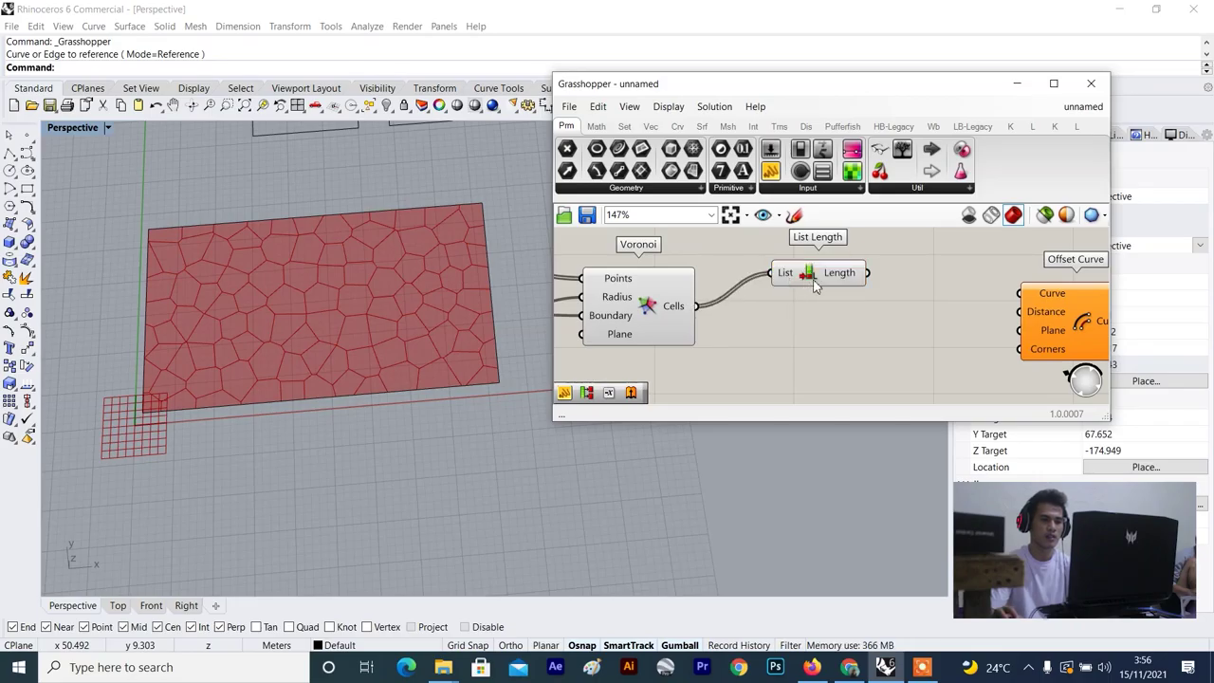
Read the List Length result in a new Panel and delete that Panel.
{"action": "left_click_drag", "start_coordinate": [775, 178], "coordinate": [890, 275]}
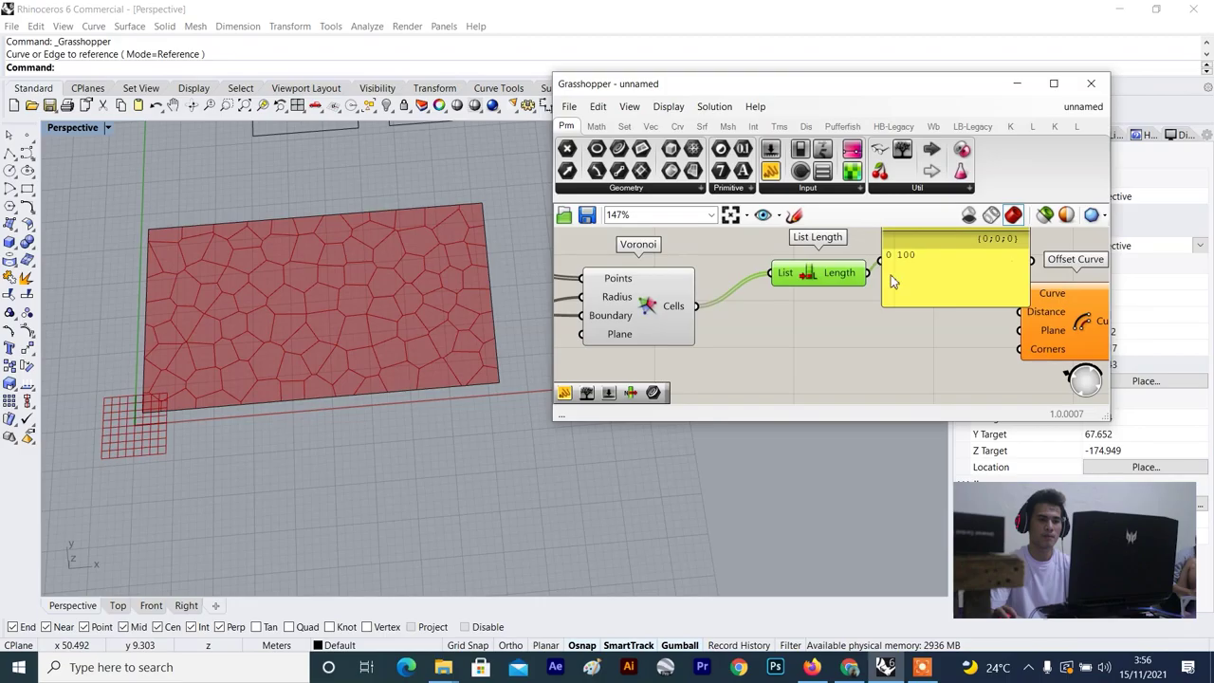
{"action": "left_click_drag", "start_coordinate": [922, 327], "coordinate": [807, 254]}
{"action": "left_click", "coordinate": [899, 326]}
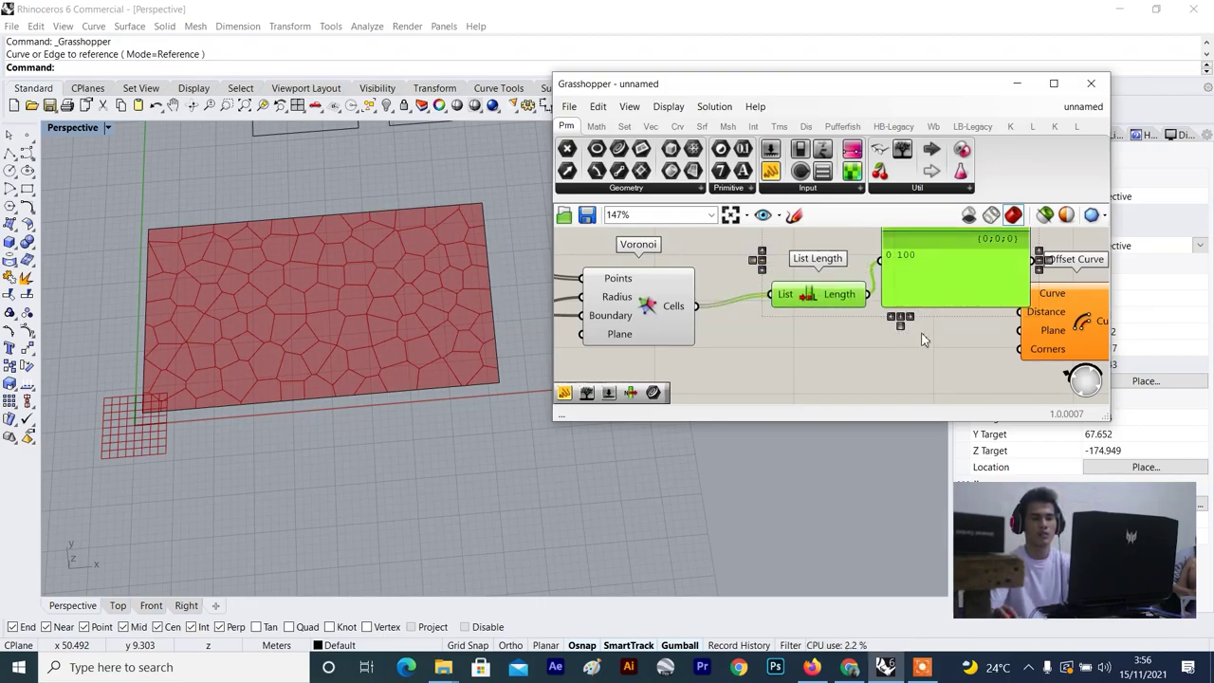
{"action": "key", "text": "Delete"}
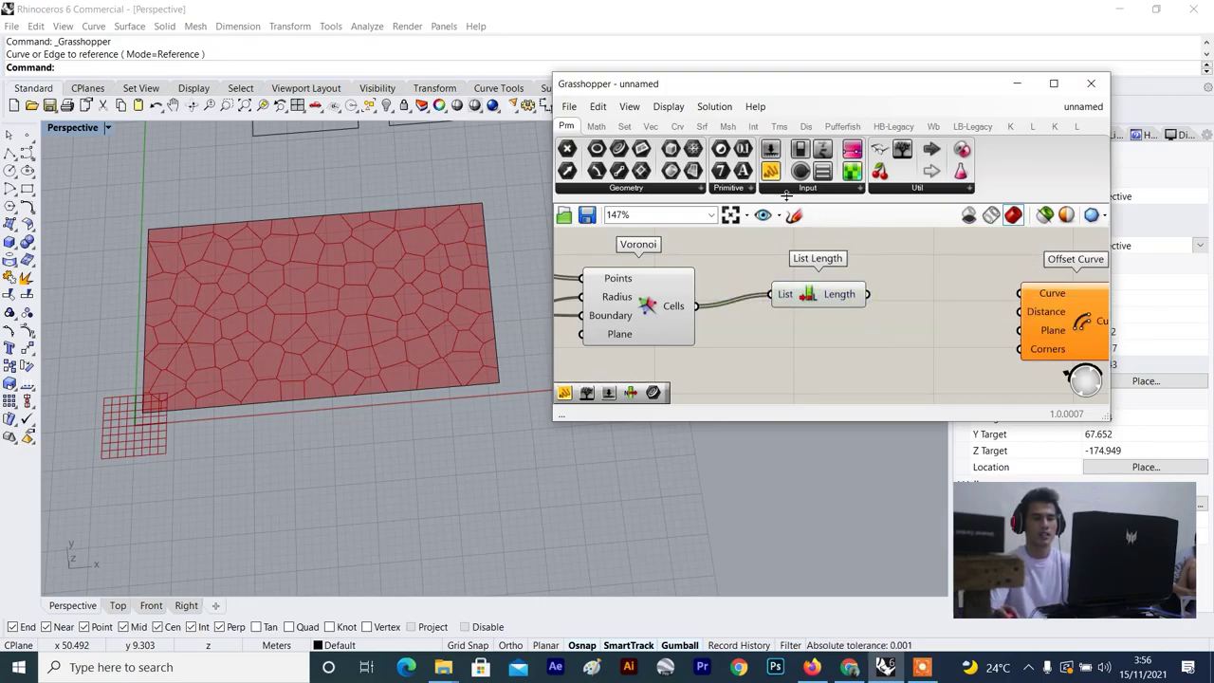
Feed the Voronoi Cells output into another Panel and delete it together with the List Length component.
{"action": "left_click_drag", "start_coordinate": [785, 194], "coordinate": [956, 282]}
{"action": "left_click_drag", "start_coordinate": [695, 307], "coordinate": [886, 282]}
{"action": "left_click_drag", "start_coordinate": [816, 294], "coordinate": [811, 313]}
{"action": "left_click_drag", "start_coordinate": [957, 355], "coordinate": [700, 238]}
{"action": "key", "text": "Delete"}
Highlight the Voronoi cells in the viewport and move the Offset Curve component closer to the Voronoi component.
{"action": "scroll", "coordinate": [816, 256], "scroll_direction": "down", "scroll_amount": 2}
{"action": "scroll", "coordinate": [782, 288], "scroll_direction": "up", "scroll_amount": 1}
{"action": "left_click", "coordinate": [690, 284]}
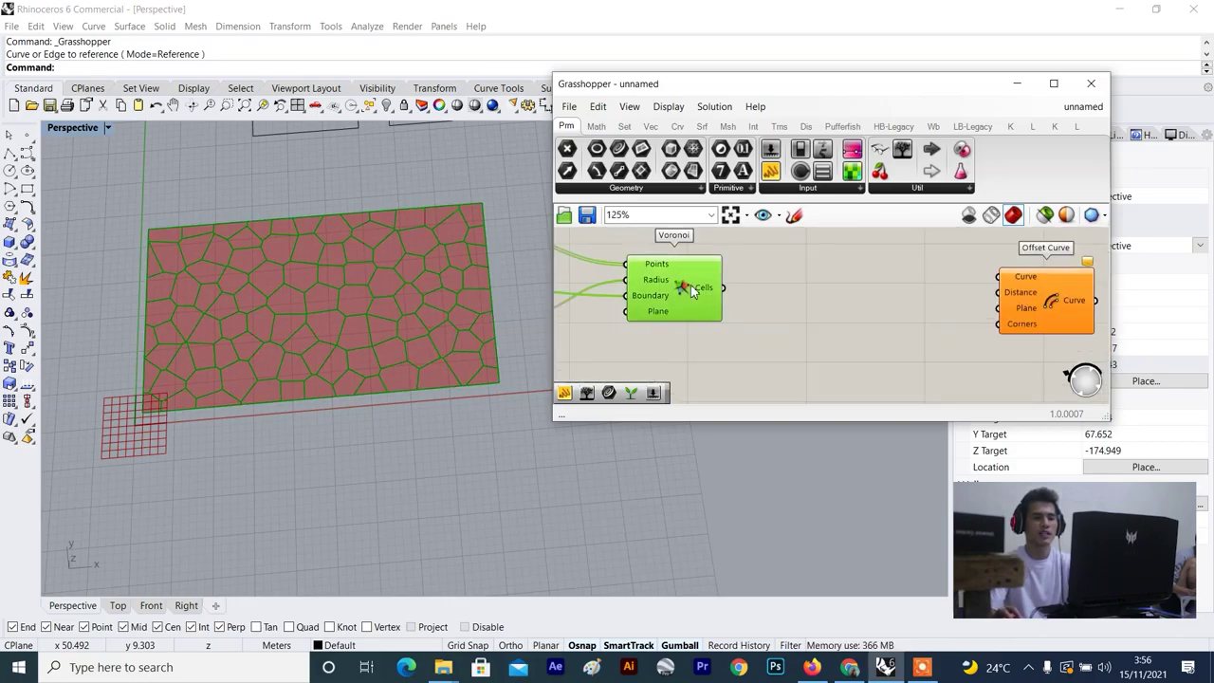
{"action": "scroll", "coordinate": [874, 287], "scroll_direction": "down", "scroll_amount": 2}
{"action": "scroll", "coordinate": [873, 299], "scroll_direction": "up", "scroll_amount": 2}
{"action": "left_click_drag", "start_coordinate": [1020, 311], "coordinate": [982, 309]}
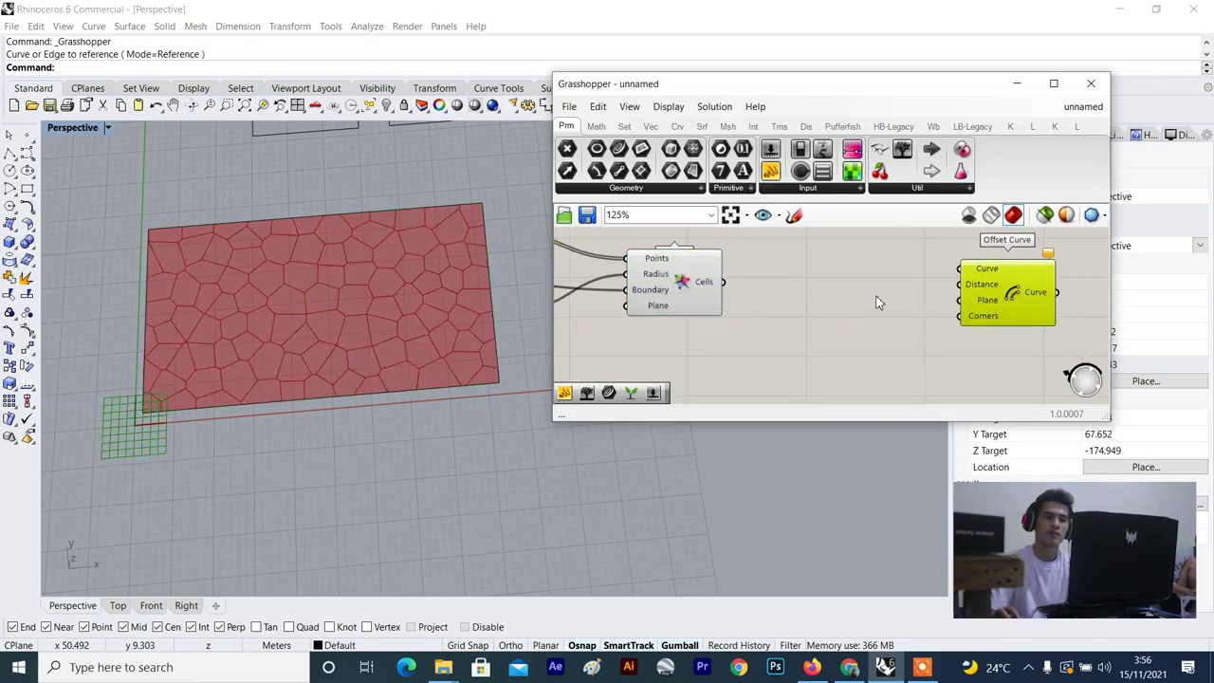
{"action": "scroll", "coordinate": [824, 294], "scroll_direction": "up", "scroll_amount": 1}
{"action": "double_click", "coordinate": [794, 286]}
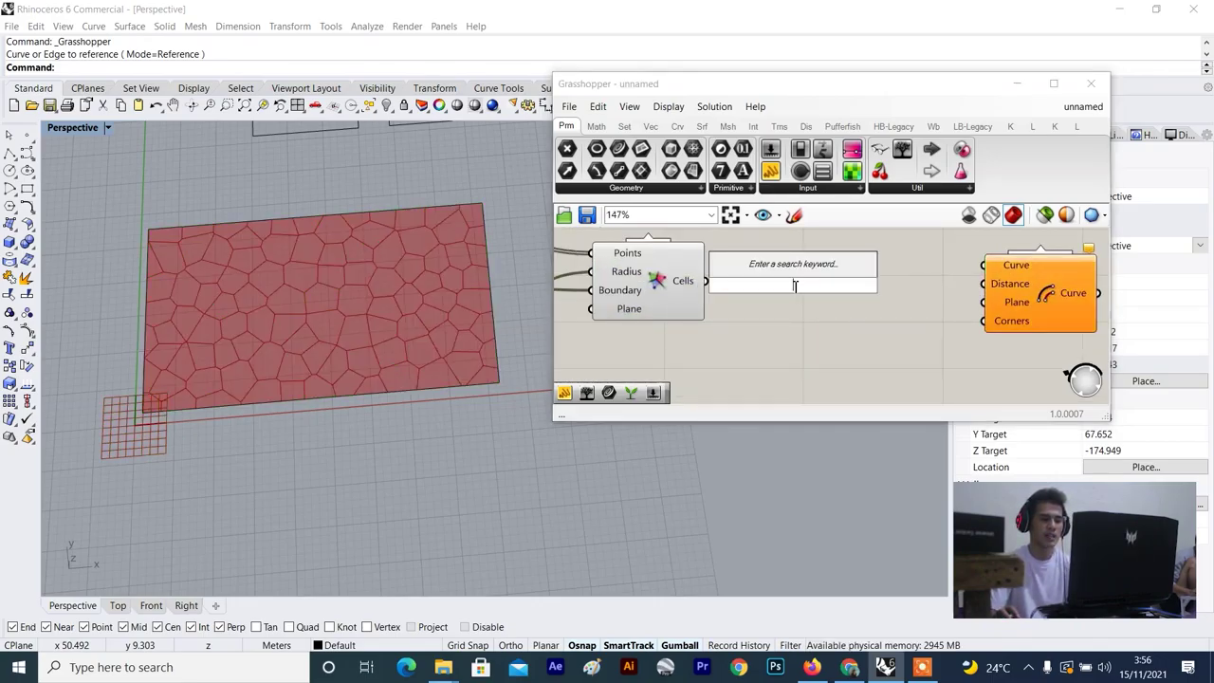
{"action": "type", "text": "off"}
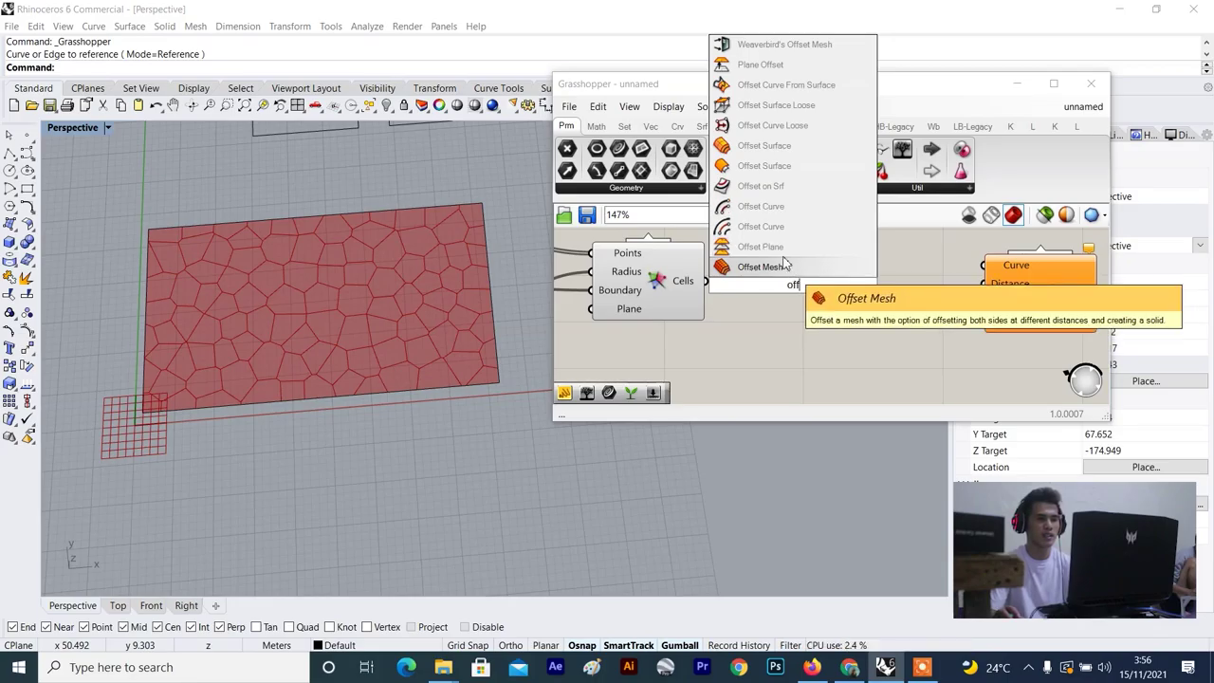
{"action": "left_click", "coordinate": [832, 330]}
Examine individual Voronoi cell outlines and the whole cell pattern in the Perspective viewport.
{"action": "scroll", "coordinate": [423, 277], "scroll_direction": "up", "scroll_amount": 5}
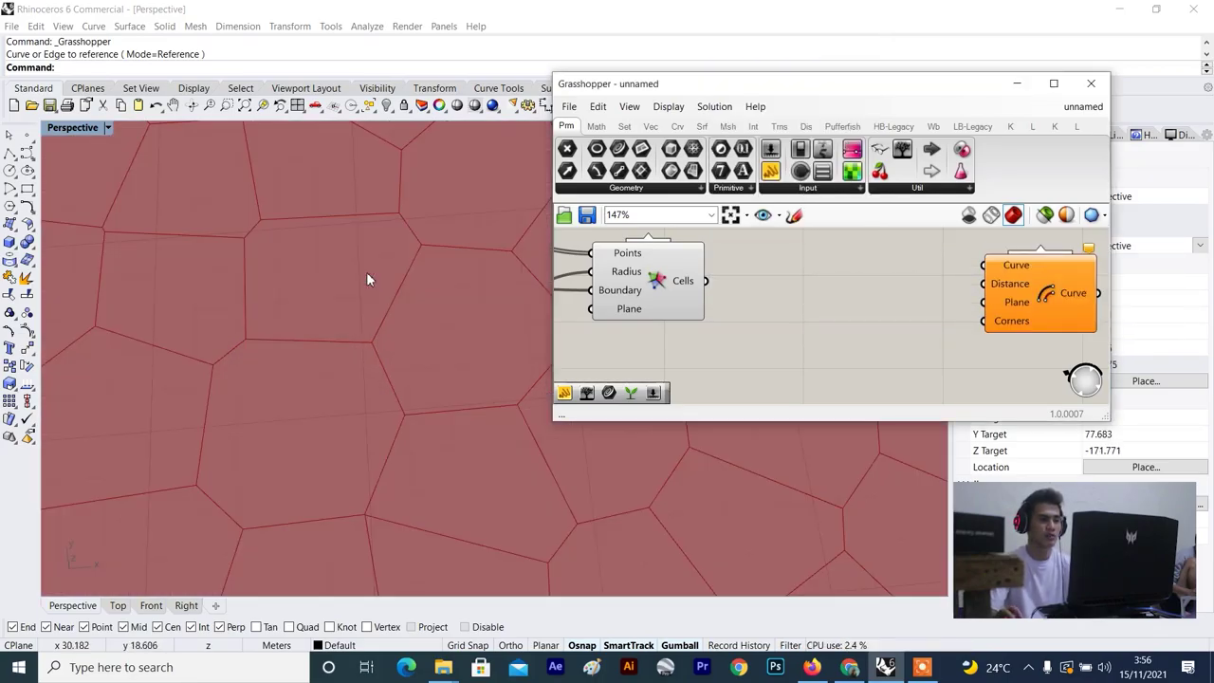
{"action": "scroll", "coordinate": [350, 288], "scroll_direction": "down", "scroll_amount": 6}
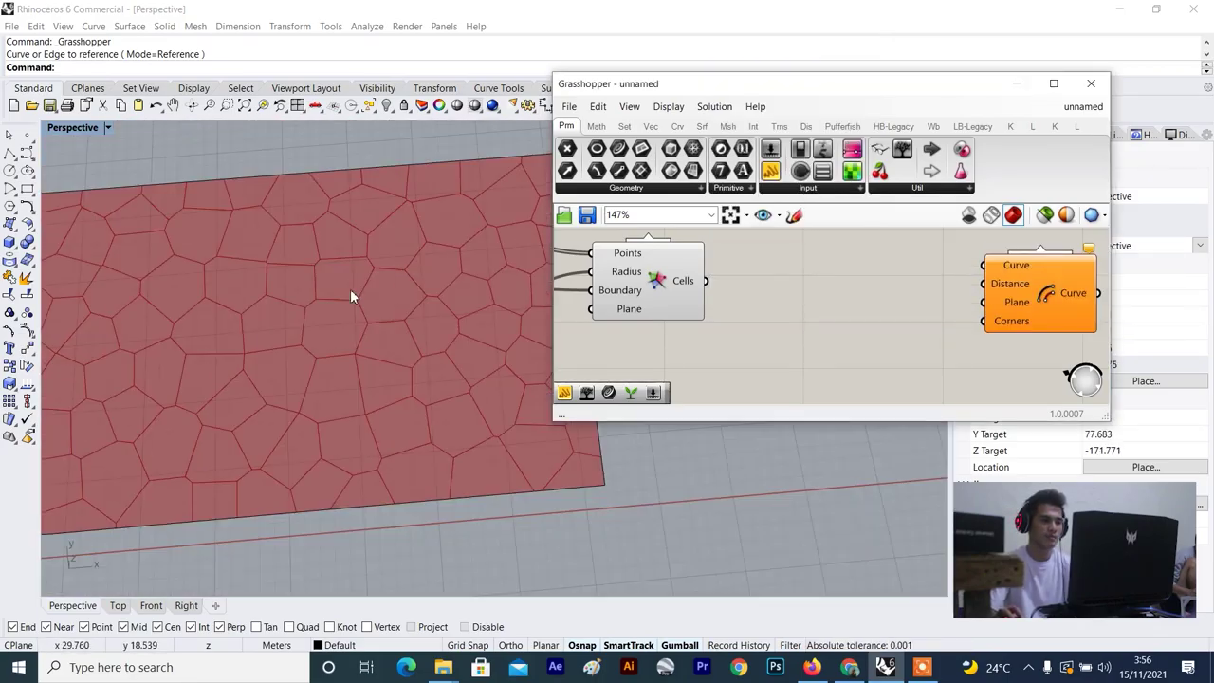
{"action": "scroll", "coordinate": [292, 307], "scroll_direction": "up", "scroll_amount": 5}
{"action": "scroll", "coordinate": [263, 311], "scroll_direction": "down", "scroll_amount": 2}
{"action": "scroll", "coordinate": [266, 306], "scroll_direction": "up", "scroll_amount": 5}
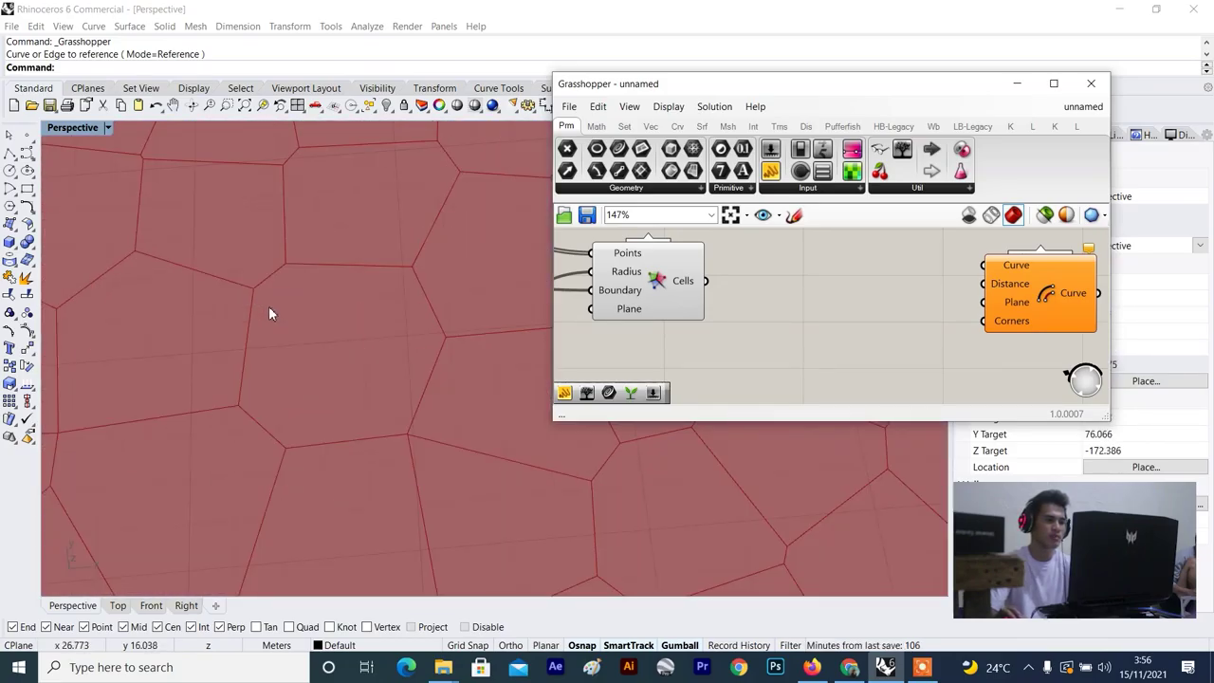
{"action": "right_click_drag", "start_coordinate": [268, 305], "coordinate": [308, 370]}
{"action": "scroll", "coordinate": [344, 304], "scroll_direction": "down", "scroll_amount": 7}
{"action": "scroll", "coordinate": [323, 420], "scroll_direction": "down", "scroll_amount": 2}
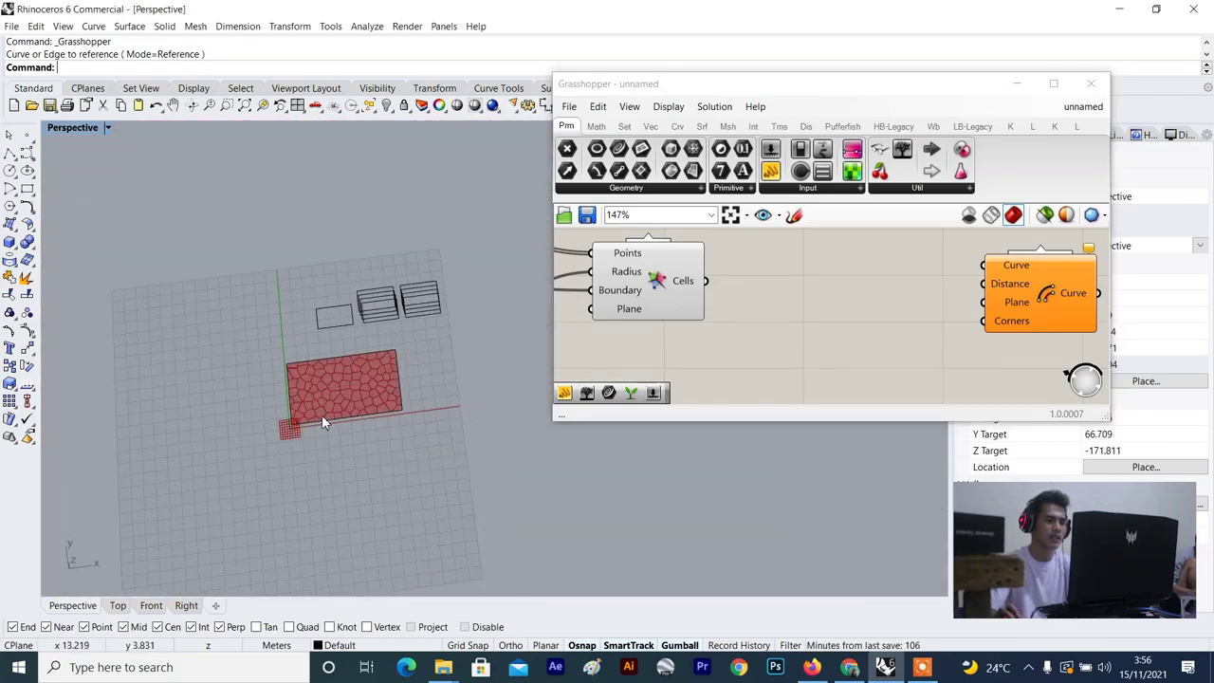
{"action": "scroll", "coordinate": [336, 355], "scroll_direction": "up", "scroll_amount": 5}
{"action": "scroll", "coordinate": [212, 386], "scroll_direction": "down", "scroll_amount": 5}
{"action": "scroll", "coordinate": [191, 387], "scroll_direction": "up", "scroll_amount": 4}
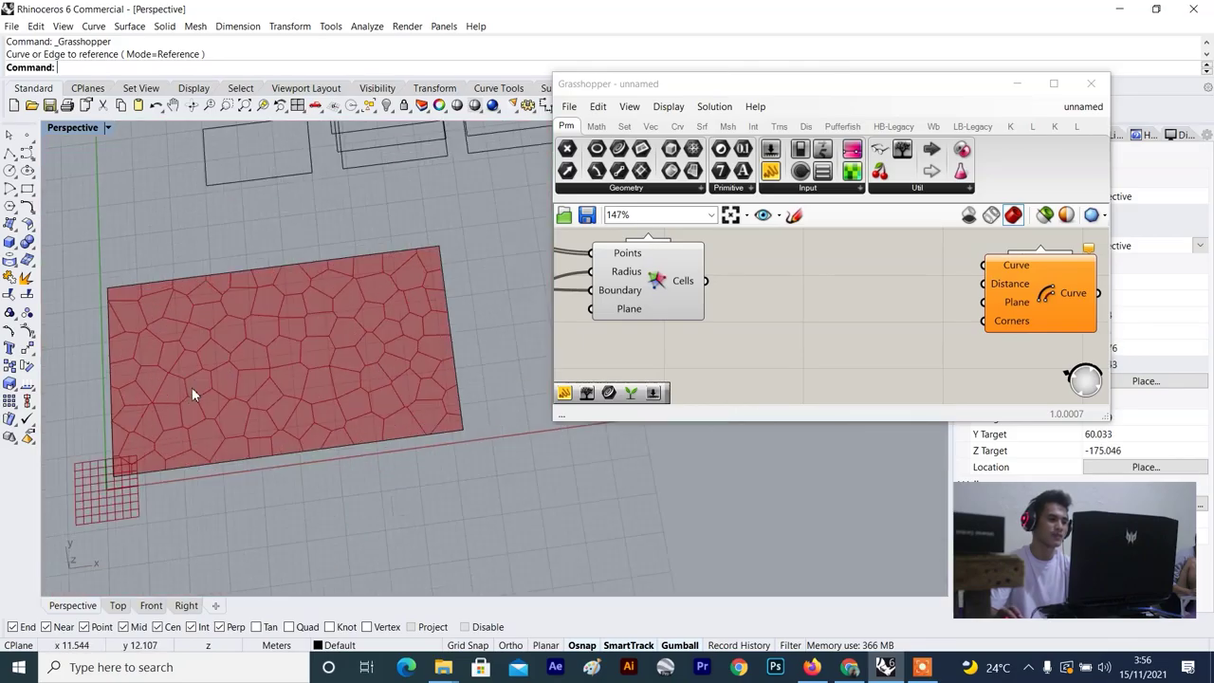
{"action": "scroll", "coordinate": [205, 378], "scroll_direction": "down", "scroll_amount": 4}
{"action": "scroll", "coordinate": [808, 301], "scroll_direction": "down", "scroll_amount": 3}
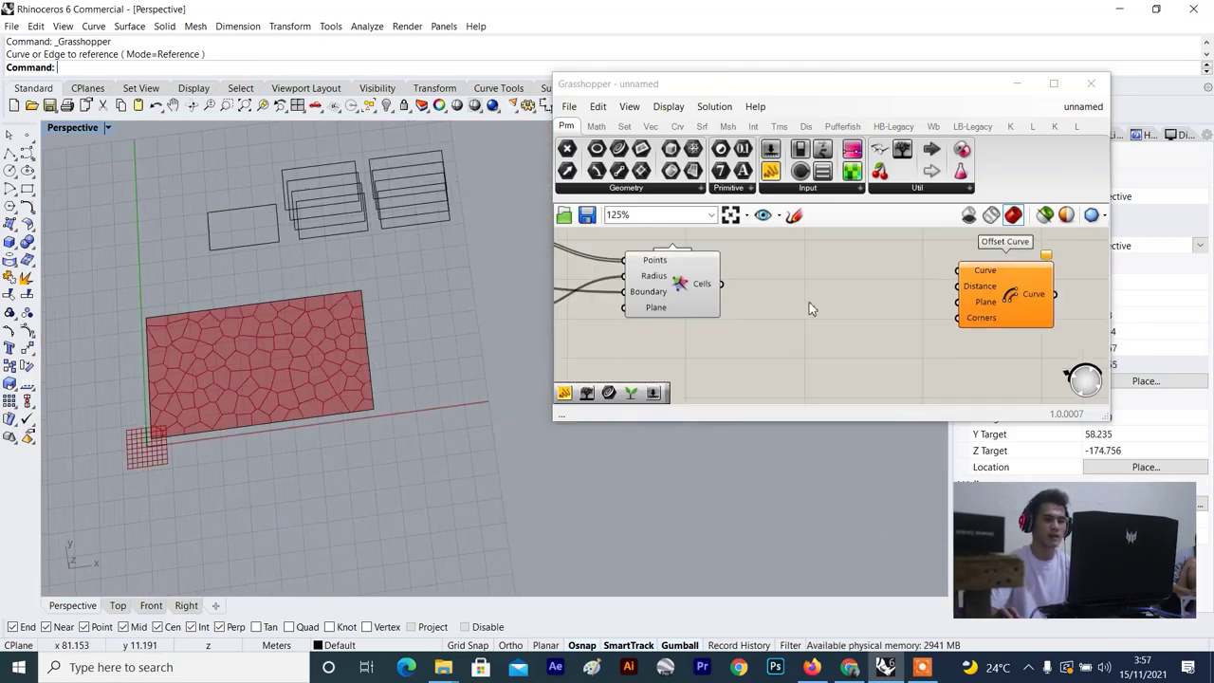
Add a Graft Tree component between the Voronoi and Offset Curve components.
{"action": "right_click_drag", "start_coordinate": [806, 302], "coordinate": [787, 306]}
{"action": "scroll", "coordinate": [786, 307], "scroll_direction": "up", "scroll_amount": 3}
{"action": "double_click", "coordinate": [787, 306]}
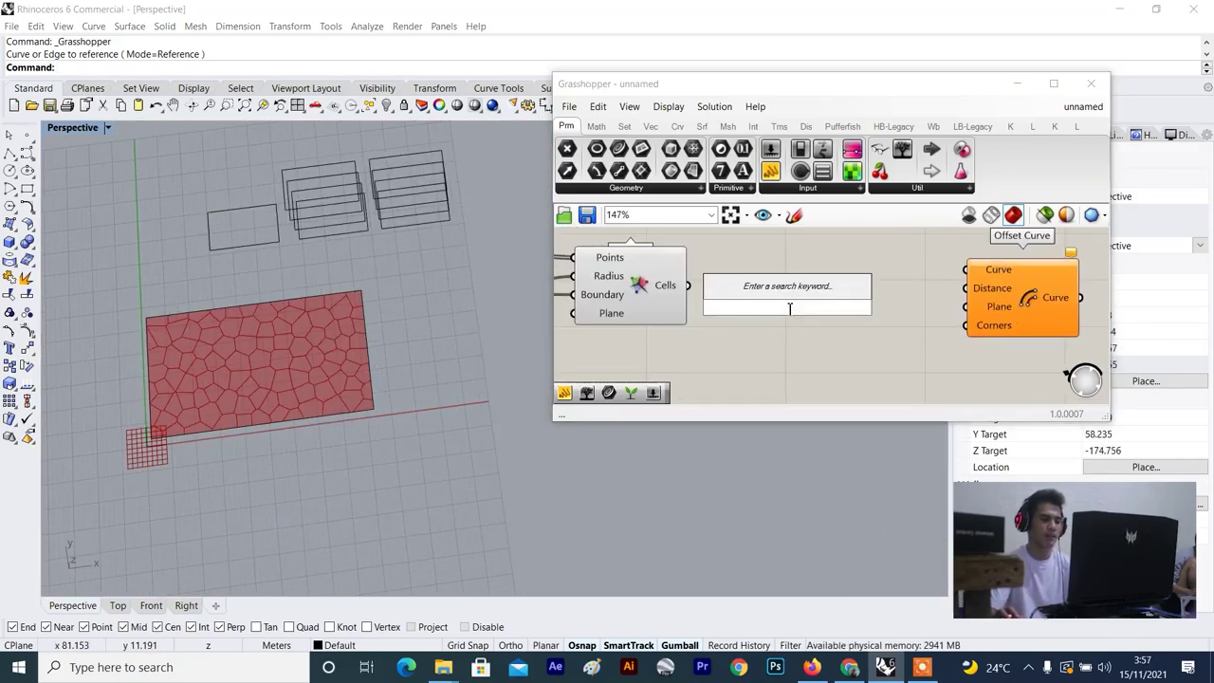
{"action": "type", "text": "f"}
{"action": "key", "text": "BackSpace"}
{"action": "type", "text": "gra"}
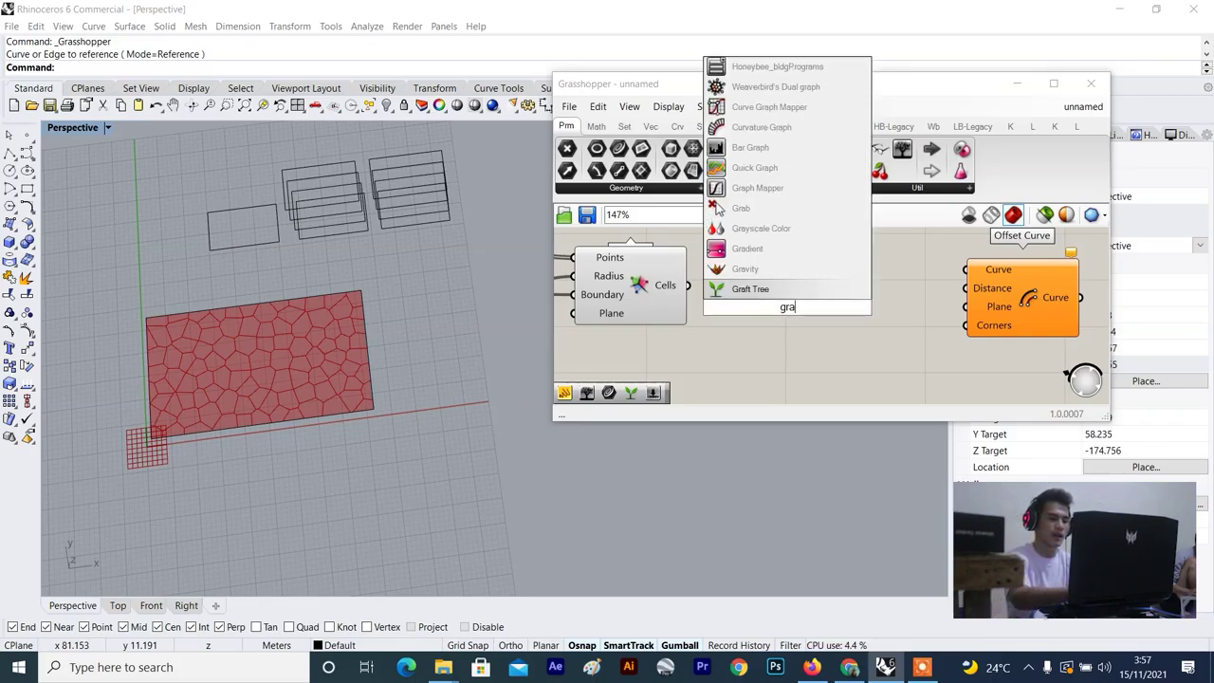
{"action": "type", "text": "ft"}
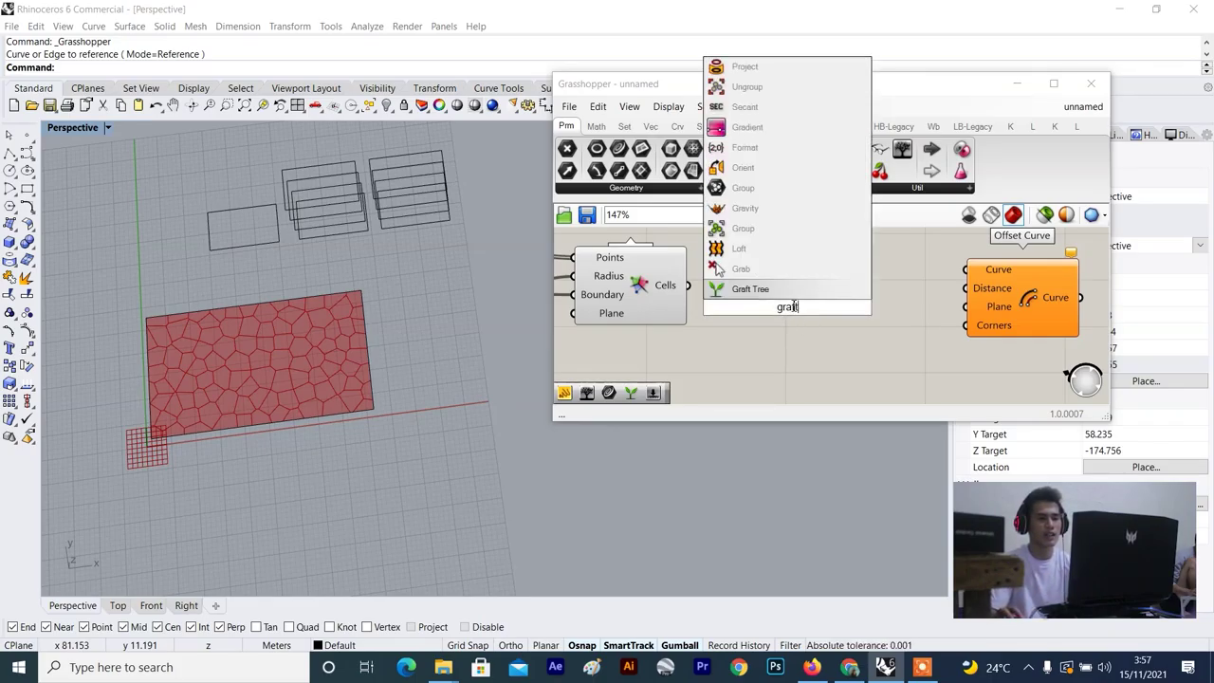
{"action": "key", "text": "Return"}
{"action": "left_click_drag", "start_coordinate": [791, 287], "coordinate": [768, 255]}
Connect the Voronoi Cells output to the Graft Tree input.
{"action": "scroll", "coordinate": [685, 289], "scroll_direction": "up", "scroll_amount": 3}
{"action": "left_click_drag", "start_coordinate": [679, 287], "coordinate": [777, 295]}
{"action": "left_click", "coordinate": [856, 269]}
{"action": "scroll", "coordinate": [856, 272], "scroll_direction": "down", "scroll_amount": 3}
{"action": "scroll", "coordinate": [812, 275], "scroll_direction": "up", "scroll_amount": 2}
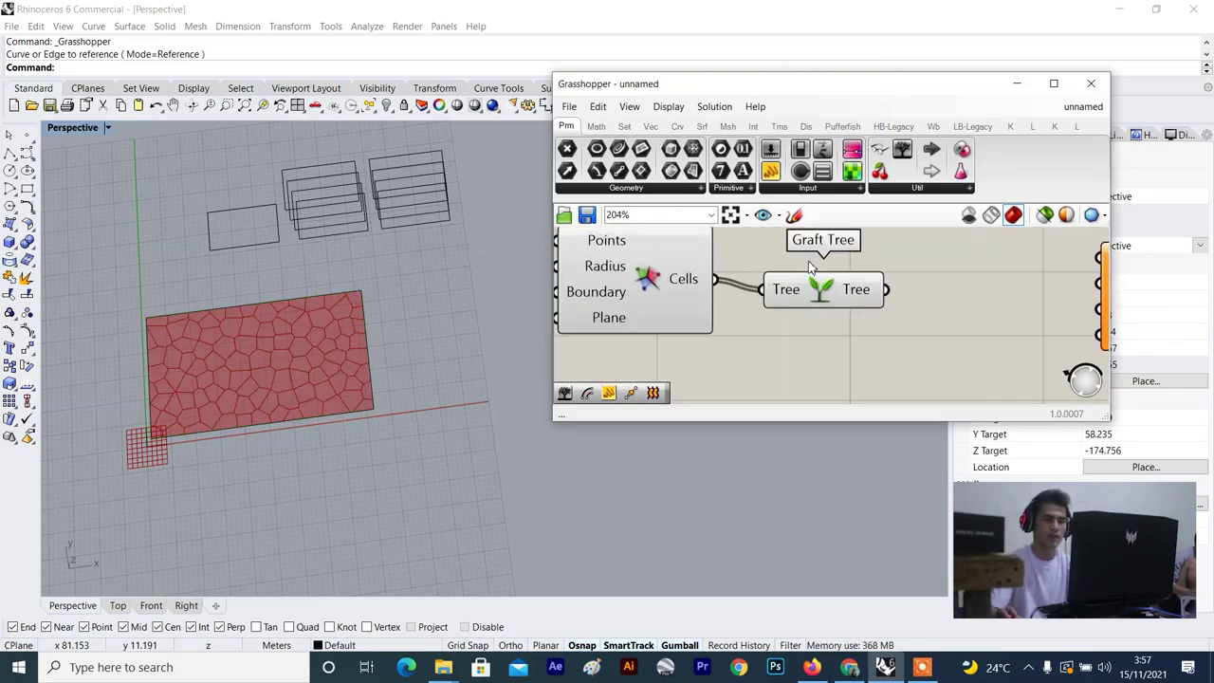
Add a Panel after Graft Tree, feed it the grafted Tree output, and inspect its branches.
{"action": "left_click", "coordinate": [968, 272]}
{"action": "left_click_drag", "start_coordinate": [939, 279], "coordinate": [1014, 317]}
{"action": "scroll", "coordinate": [995, 312], "scroll_direction": "down", "scroll_amount": 3}
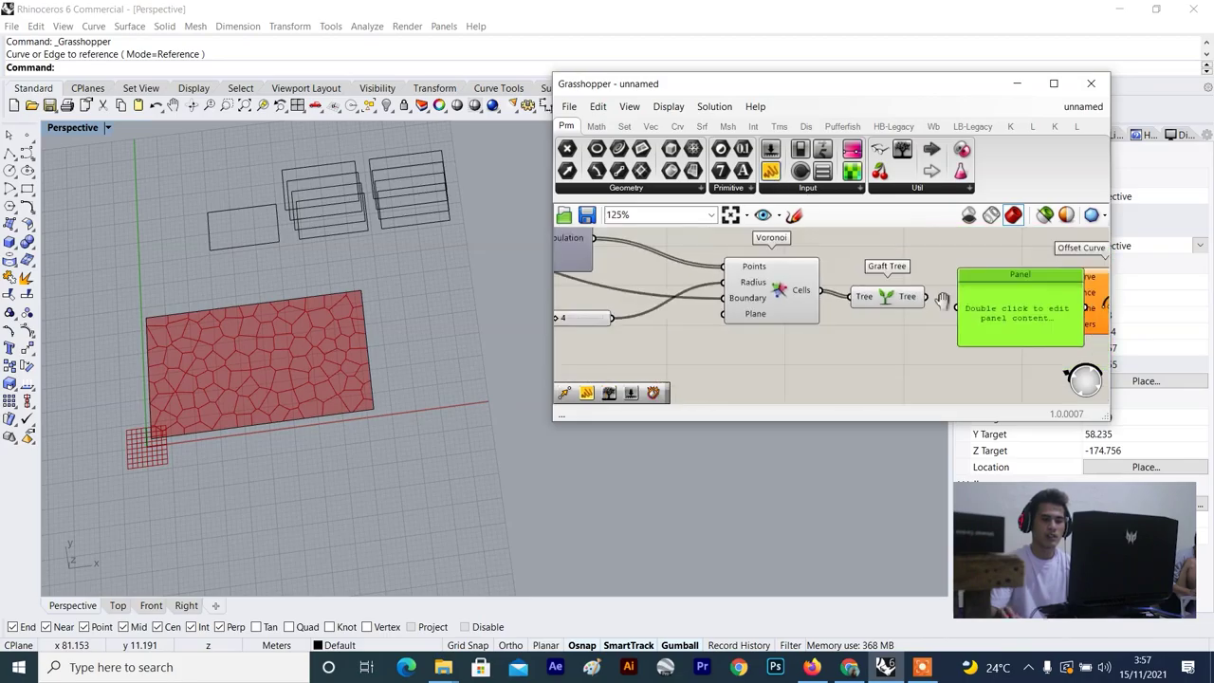
{"action": "right_click_drag", "start_coordinate": [940, 298], "coordinate": [839, 299]}
{"action": "scroll", "coordinate": [837, 305], "scroll_direction": "up", "scroll_amount": 2}
{"action": "left_click_drag", "start_coordinate": [821, 296], "coordinate": [864, 321]}
{"action": "scroll", "coordinate": [952, 293], "scroll_direction": "up", "scroll_amount": 2}
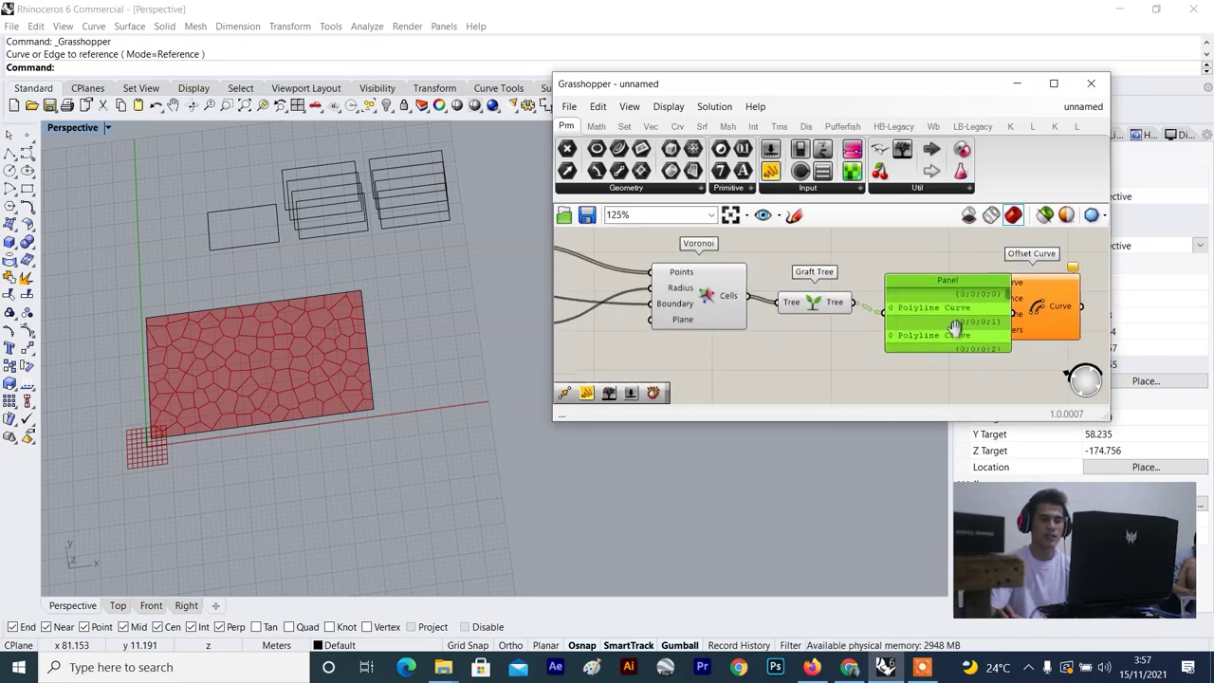
{"action": "scroll", "coordinate": [981, 256], "scroll_direction": "down", "scroll_amount": 2}
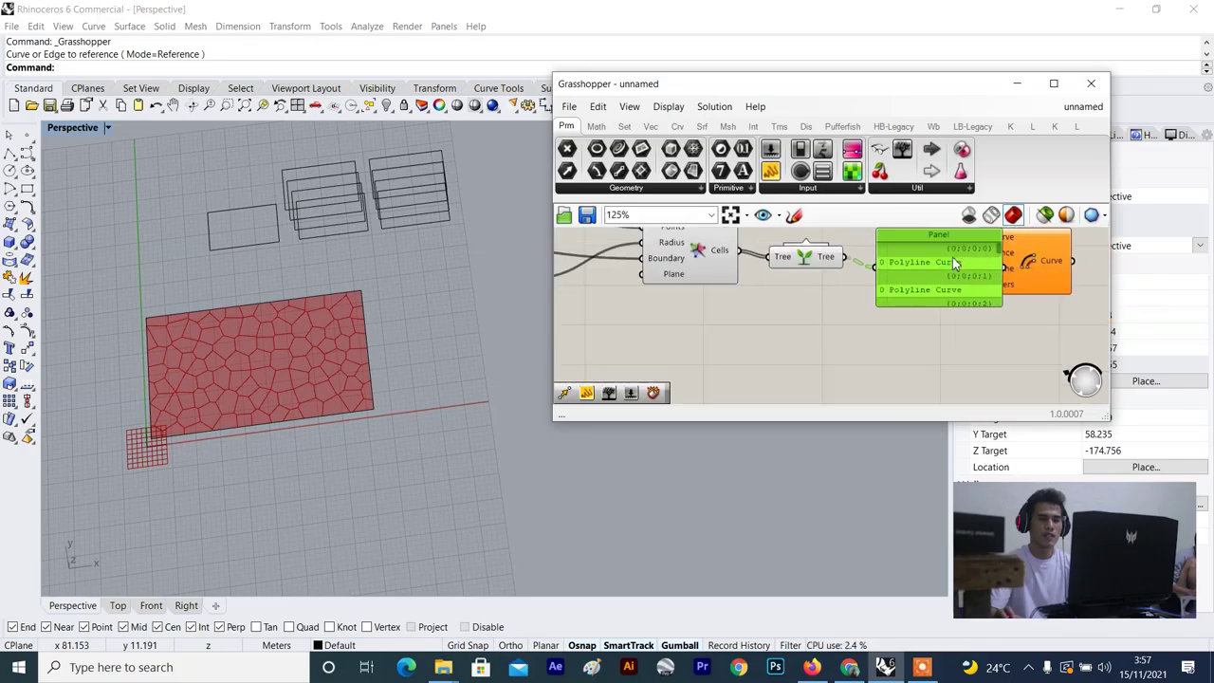
{"action": "scroll", "coordinate": [952, 257], "scroll_direction": "up", "scroll_amount": 2}
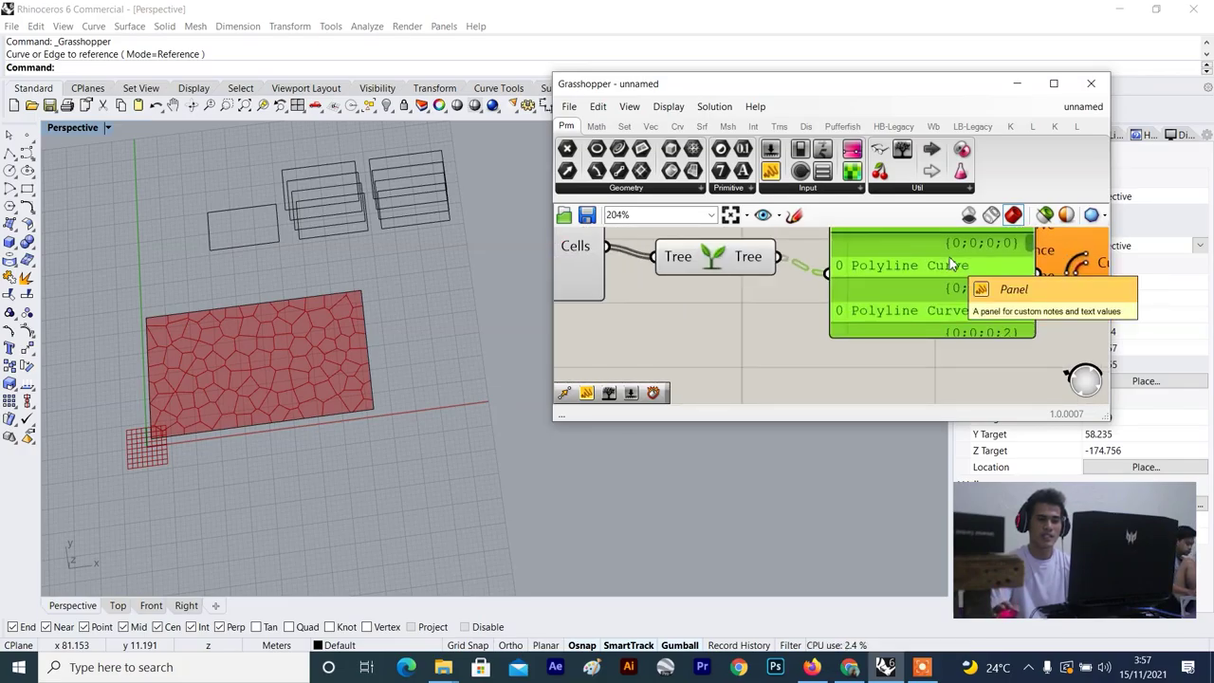
Review the grafted branches against the Voronoi cells and delete the Panel after Graft Tree.
{"action": "scroll", "coordinate": [949, 266], "scroll_direction": "up", "scroll_amount": 1}
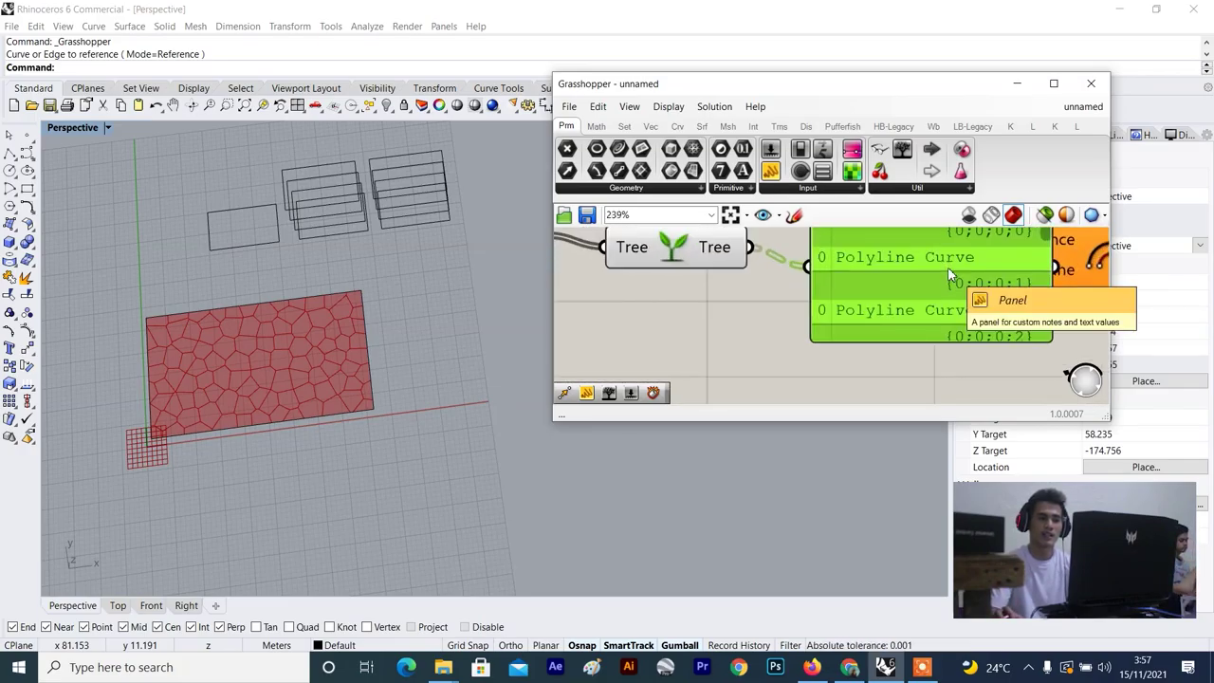
{"action": "scroll", "coordinate": [947, 266], "scroll_direction": "down", "scroll_amount": 3}
{"action": "scroll", "coordinate": [926, 297], "scroll_direction": "up", "scroll_amount": 3}
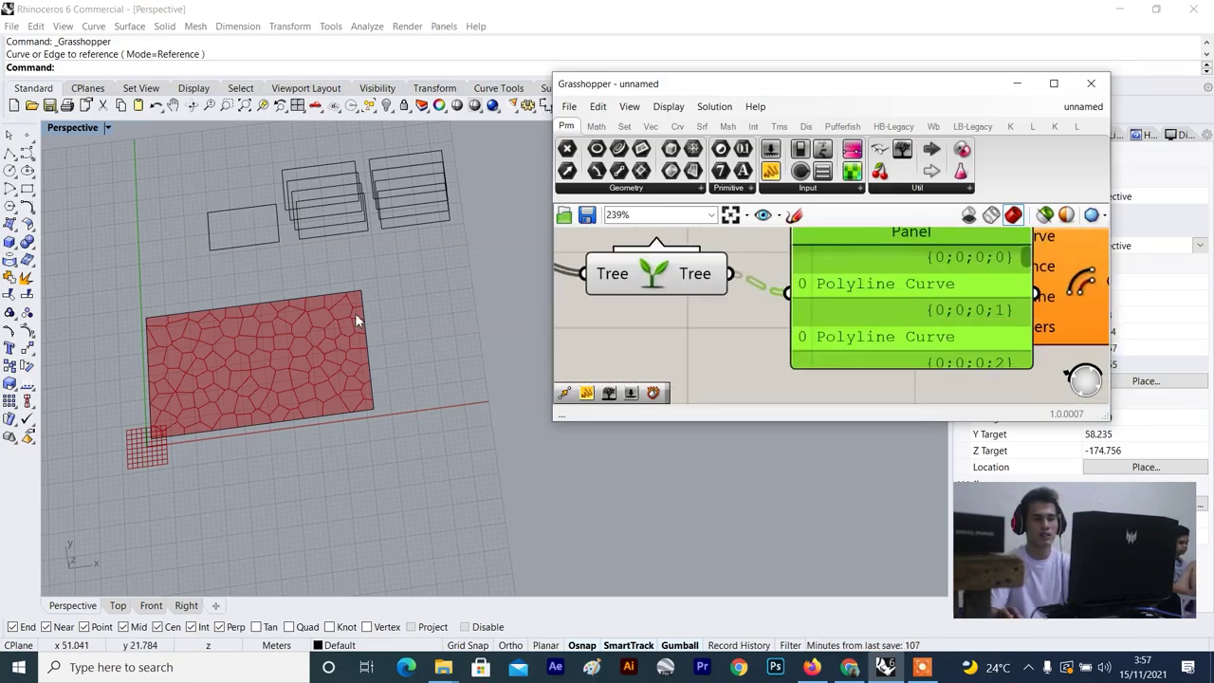
{"action": "scroll", "coordinate": [271, 341], "scroll_direction": "up", "scroll_amount": 2}
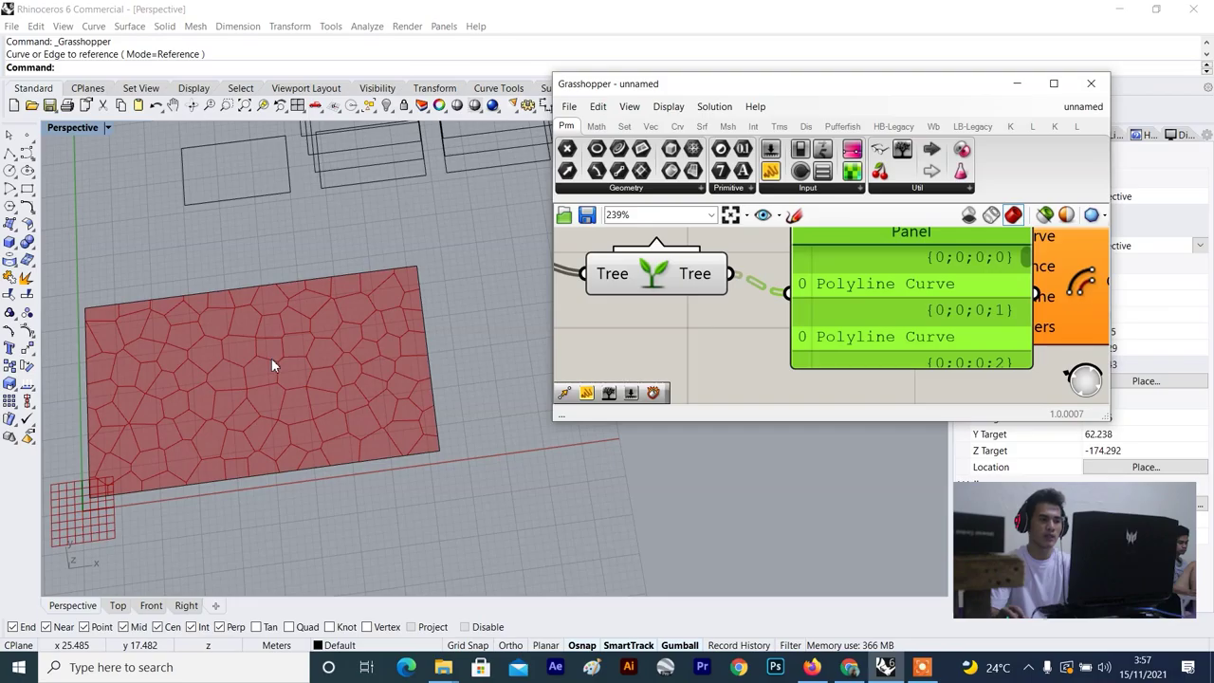
{"action": "scroll", "coordinate": [931, 337], "scroll_direction": "down", "scroll_amount": 3}
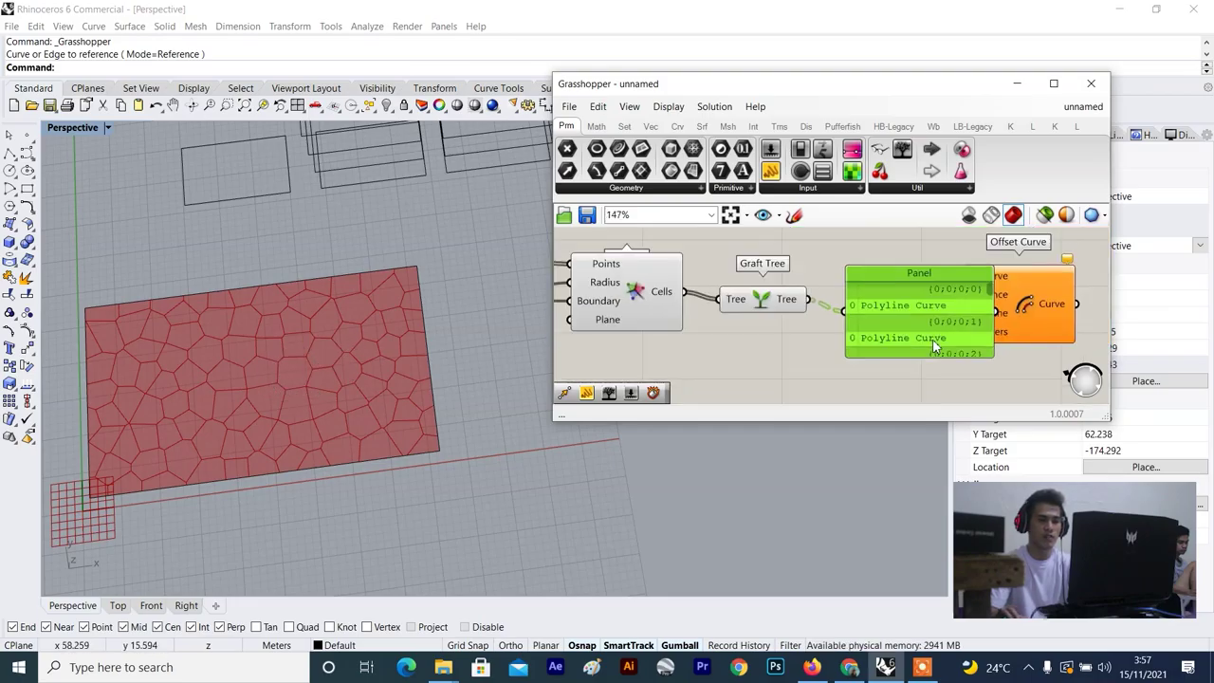
{"action": "key", "text": "Delete"}
Connect the Graft Tree output to the Curve input of Offset Curve and reposition the Offset Curve component.
{"action": "scroll", "coordinate": [901, 327], "scroll_direction": "up", "scroll_amount": 1}
{"action": "left_click_drag", "start_coordinate": [986, 325], "coordinate": [937, 337]}
{"action": "scroll", "coordinate": [936, 340], "scroll_direction": "up", "scroll_amount": 2}
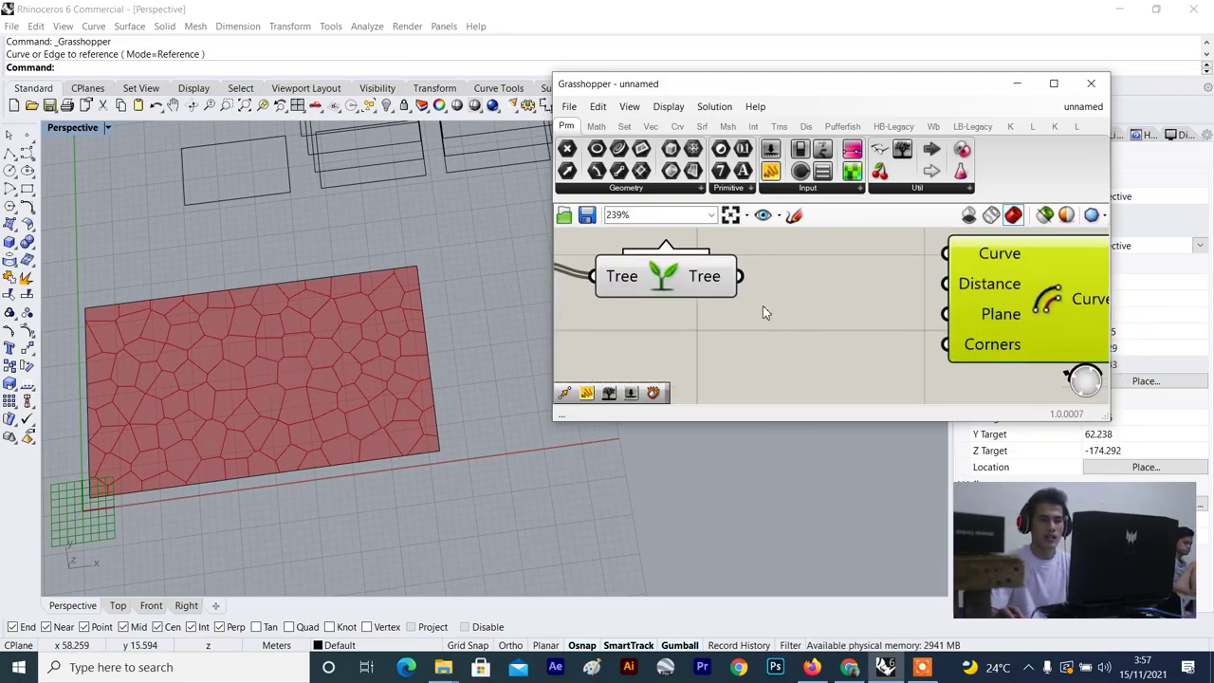
{"action": "left_click_drag", "start_coordinate": [756, 288], "coordinate": [946, 256]}
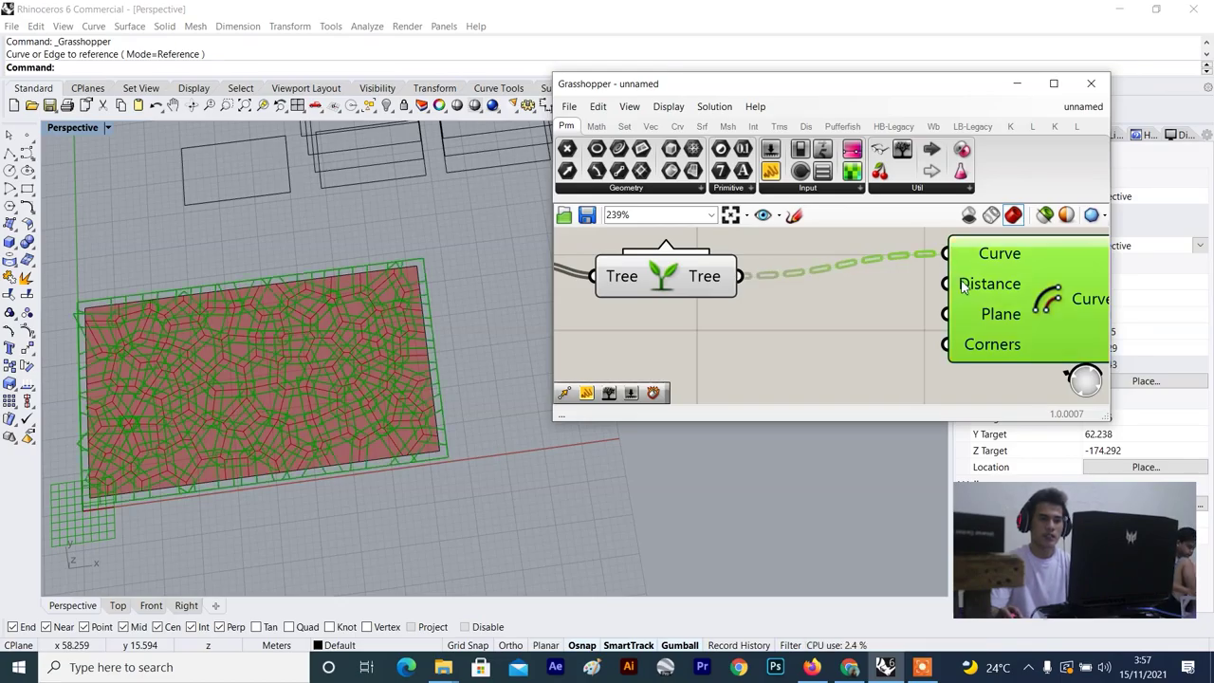
{"action": "scroll", "coordinate": [967, 284], "scroll_direction": "down", "scroll_amount": 4}
{"action": "left_click_drag", "start_coordinate": [972, 318], "coordinate": [958, 345]}
Examine the default offset outlines around the Voronoi cells in the Perspective viewport.
{"action": "left_click", "coordinate": [831, 347]}
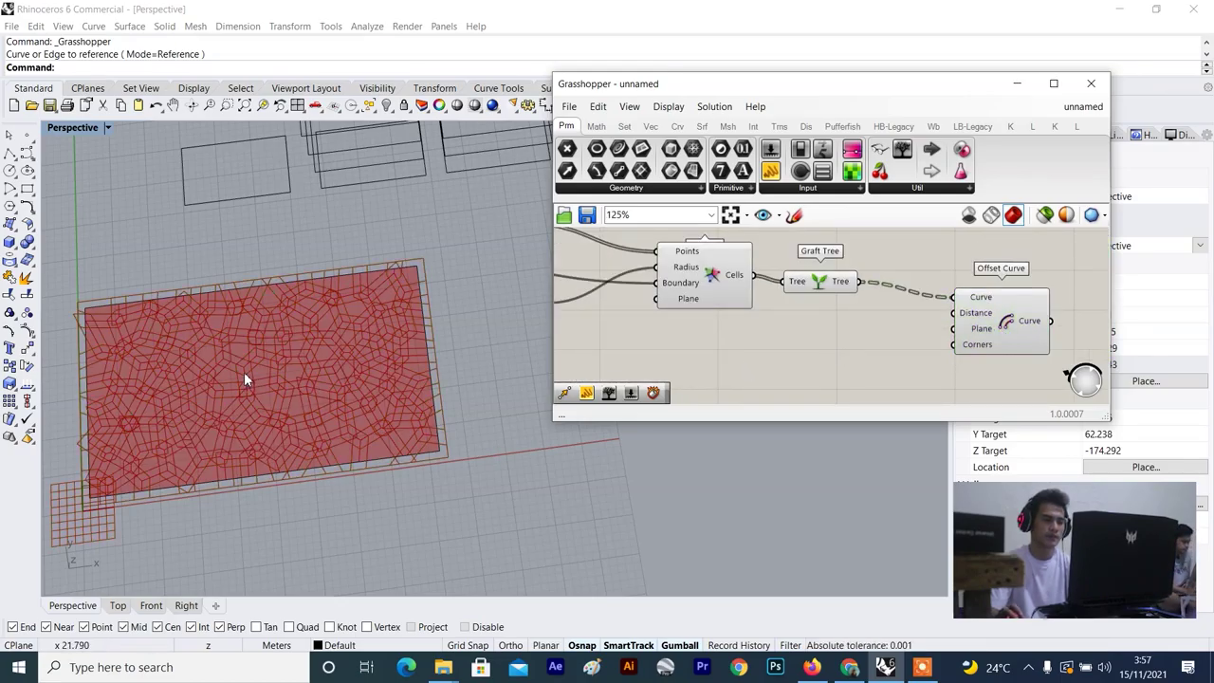
{"action": "right_click_drag", "start_coordinate": [244, 372], "coordinate": [347, 370]}
{"action": "scroll", "coordinate": [357, 366], "scroll_direction": "up", "scroll_amount": 3}
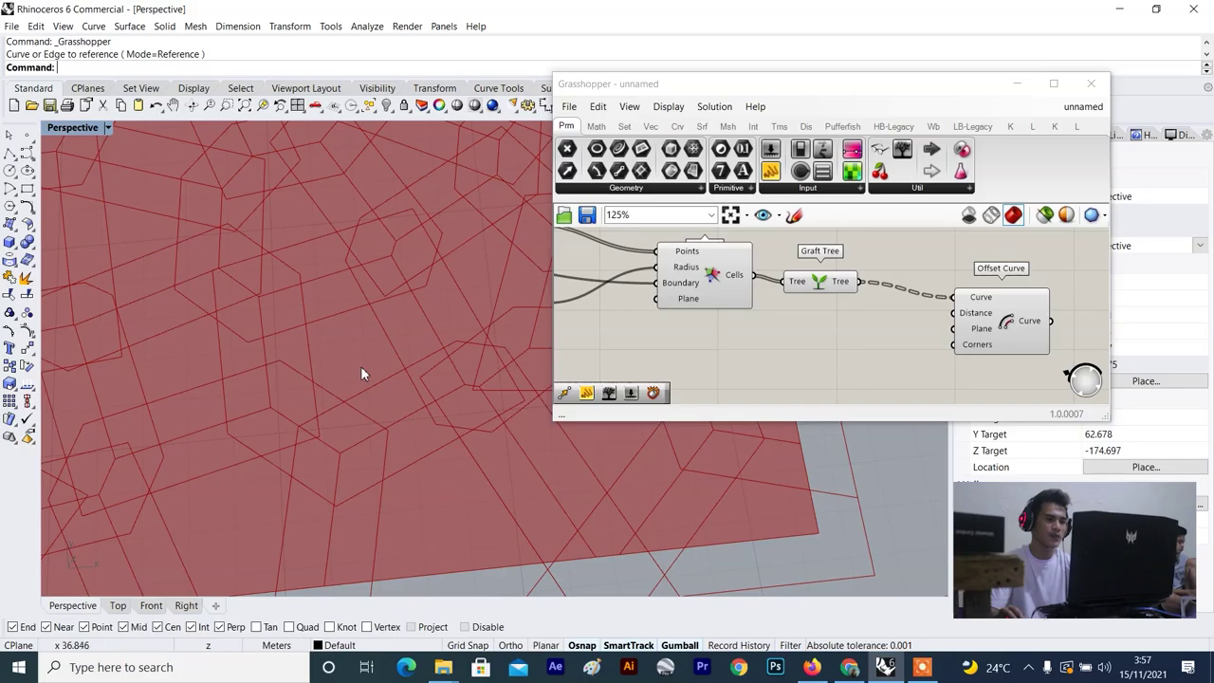
{"action": "scroll", "coordinate": [370, 328], "scroll_direction": "down", "scroll_amount": 1}
{"action": "scroll", "coordinate": [370, 327], "scroll_direction": "down", "scroll_amount": 3}
{"action": "left_click", "coordinate": [1004, 325]}
{"action": "scroll", "coordinate": [875, 366], "scroll_direction": "up", "scroll_amount": 2}
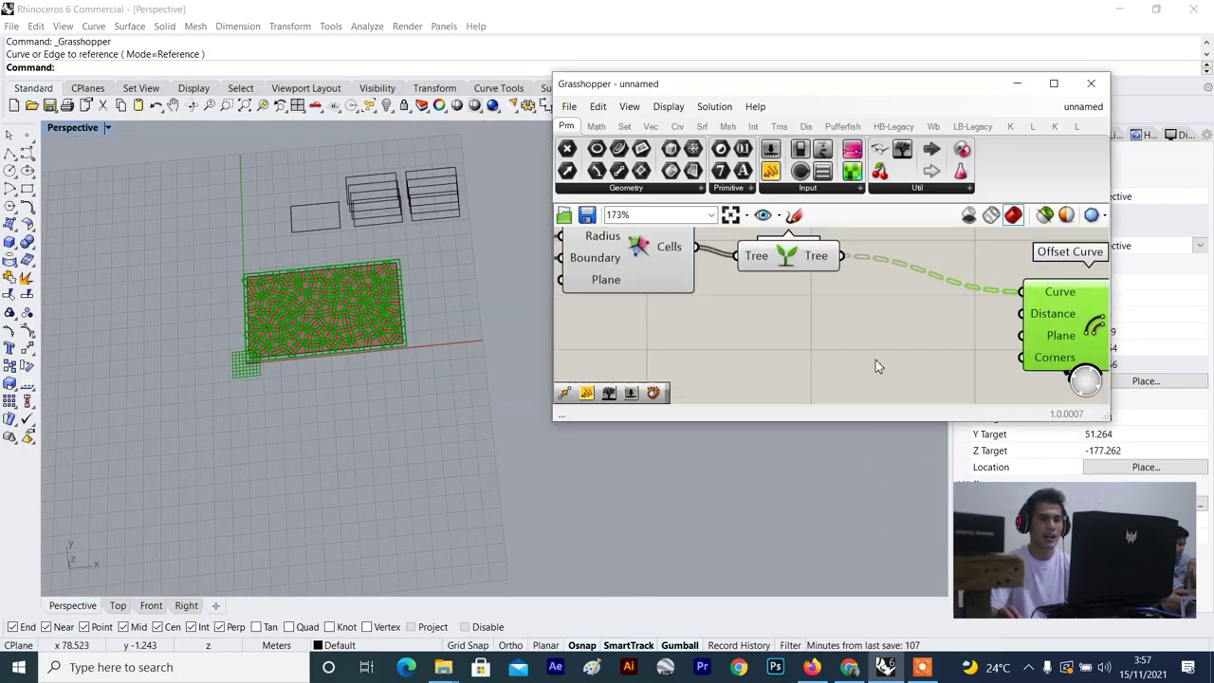
Add a Negative component below Graft Tree, ahead of Offset Curve.
{"action": "double_click", "coordinate": [781, 347]}
{"action": "type", "text": "0"}
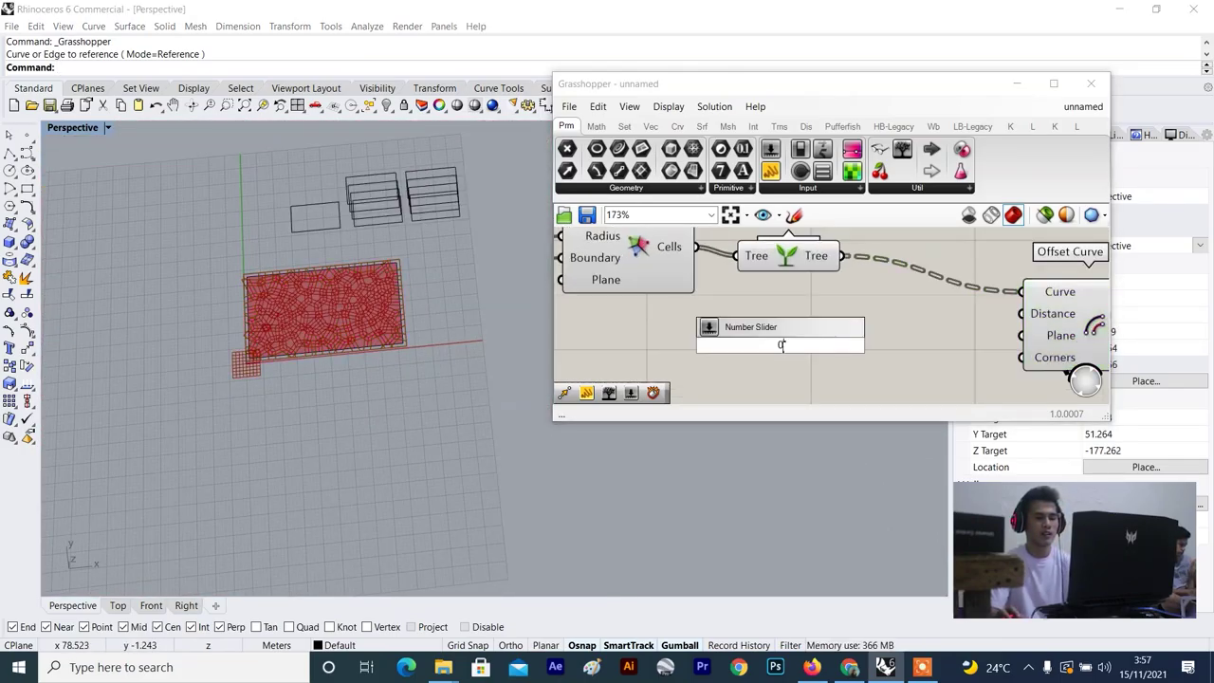
{"action": "key", "text": "BackSpace"}
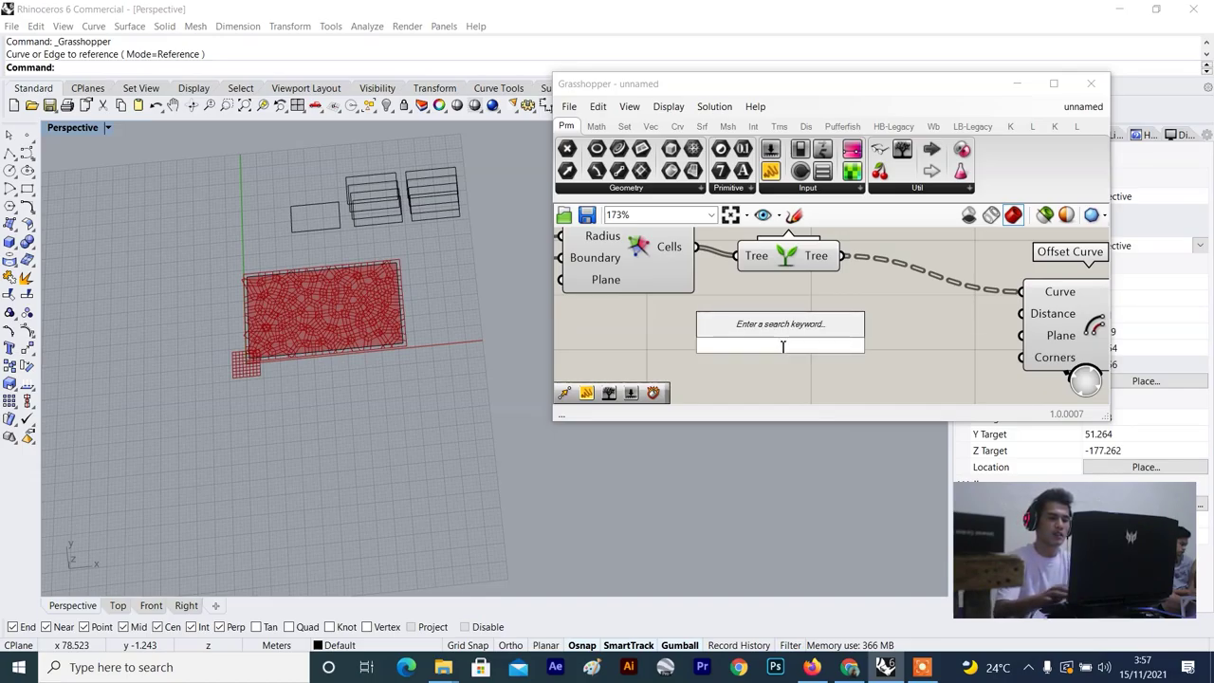
{"action": "type", "text": "negt"}
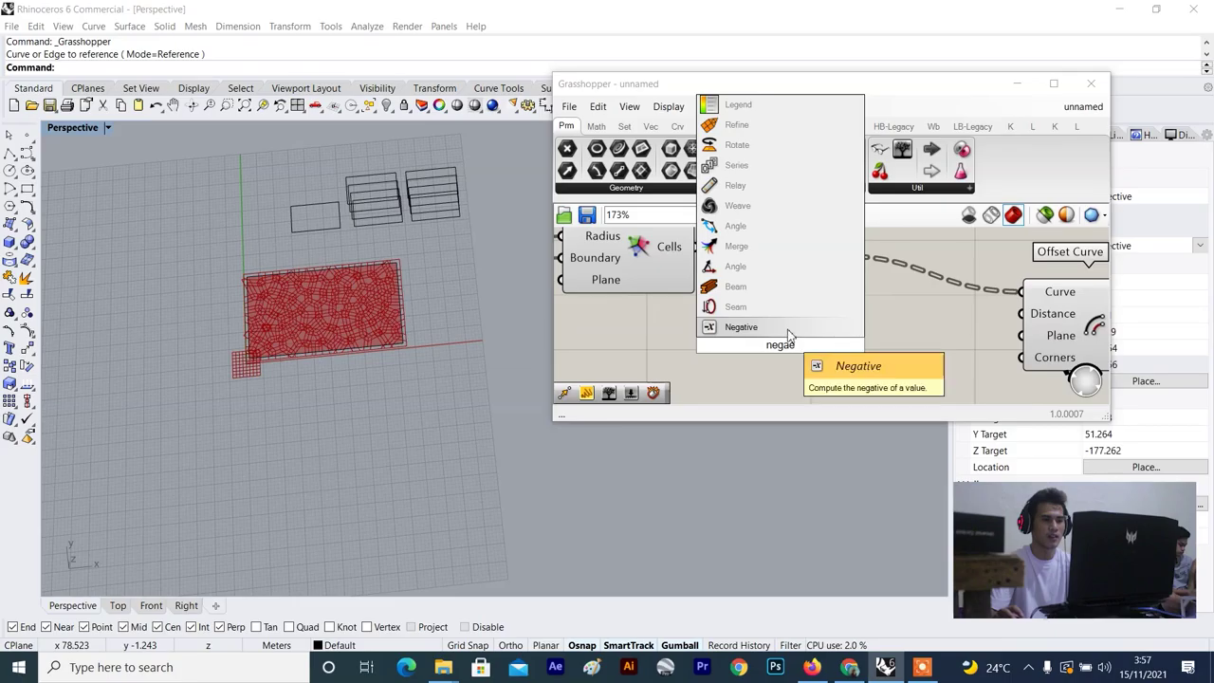
{"action": "left_click", "coordinate": [793, 328]}
{"action": "left_click_drag", "start_coordinate": [793, 341], "coordinate": [887, 390]}
{"action": "scroll", "coordinate": [897, 353], "scroll_direction": "down", "scroll_amount": 3}
{"action": "scroll", "coordinate": [891, 356], "scroll_direction": "up", "scroll_amount": 2}
Add a Number Slider with the value 0.6 and connect it to the Distance input of Offset Curve.
{"action": "double_click", "coordinate": [800, 346]}
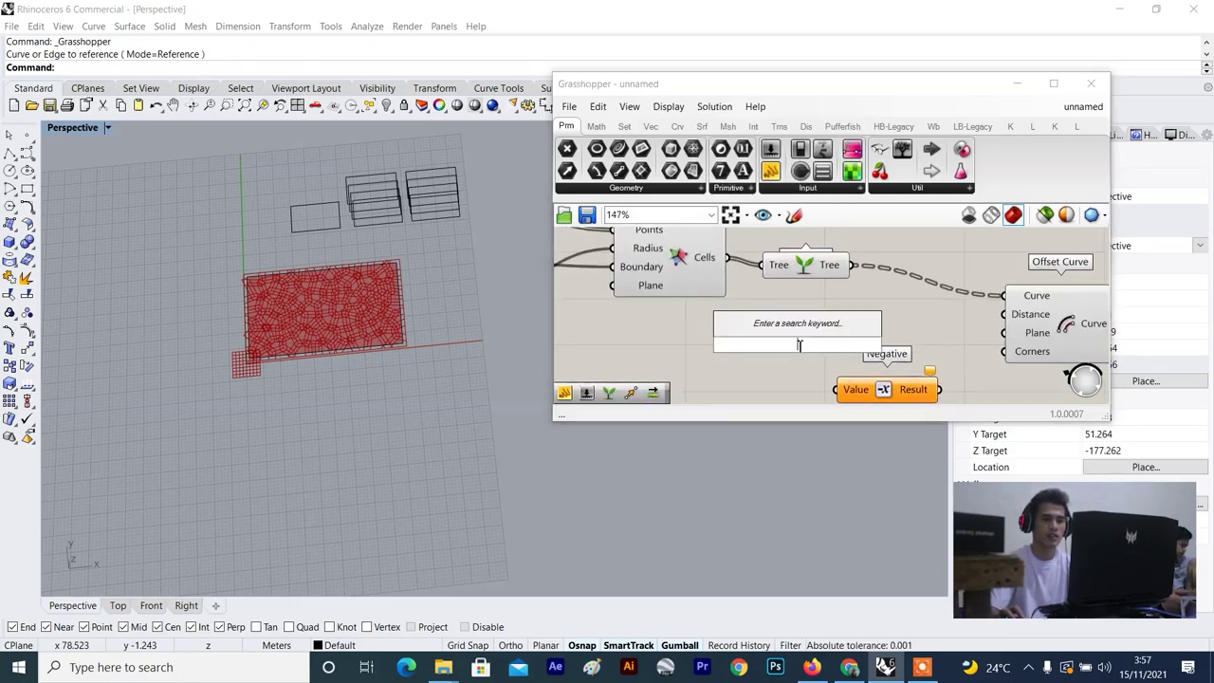
{"action": "type", "text": "0.6"}
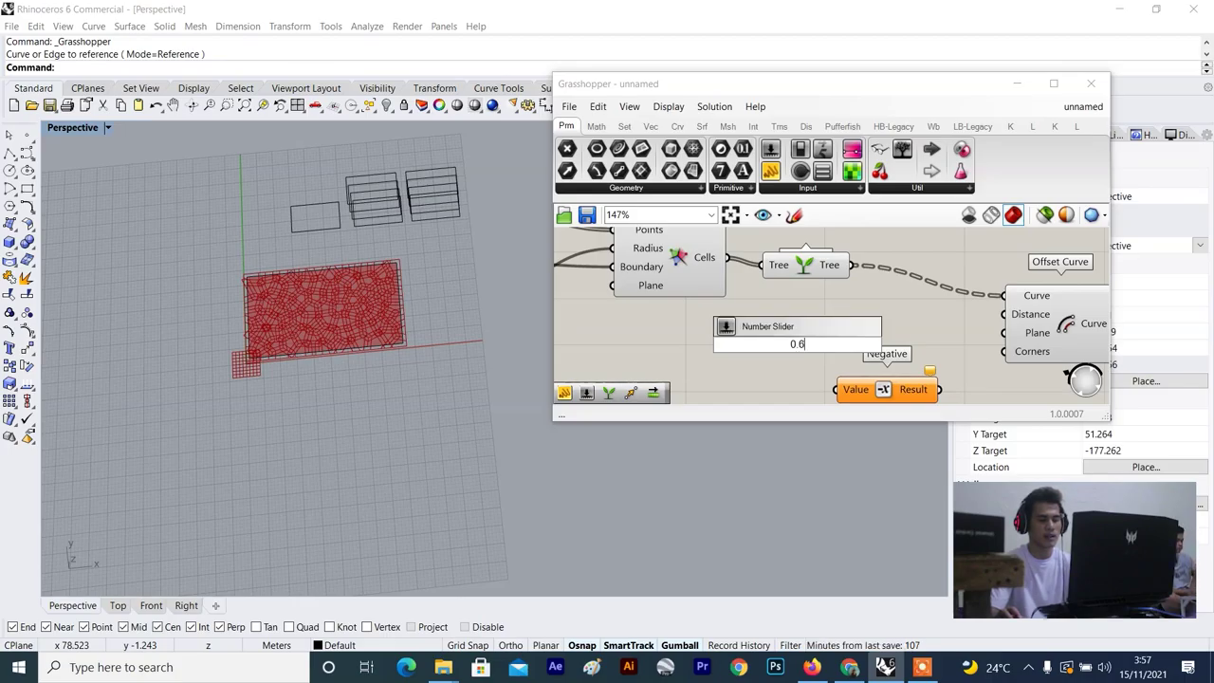
{"action": "key", "text": "Return"}
{"action": "scroll", "coordinate": [882, 349], "scroll_direction": "up", "scroll_amount": 2}
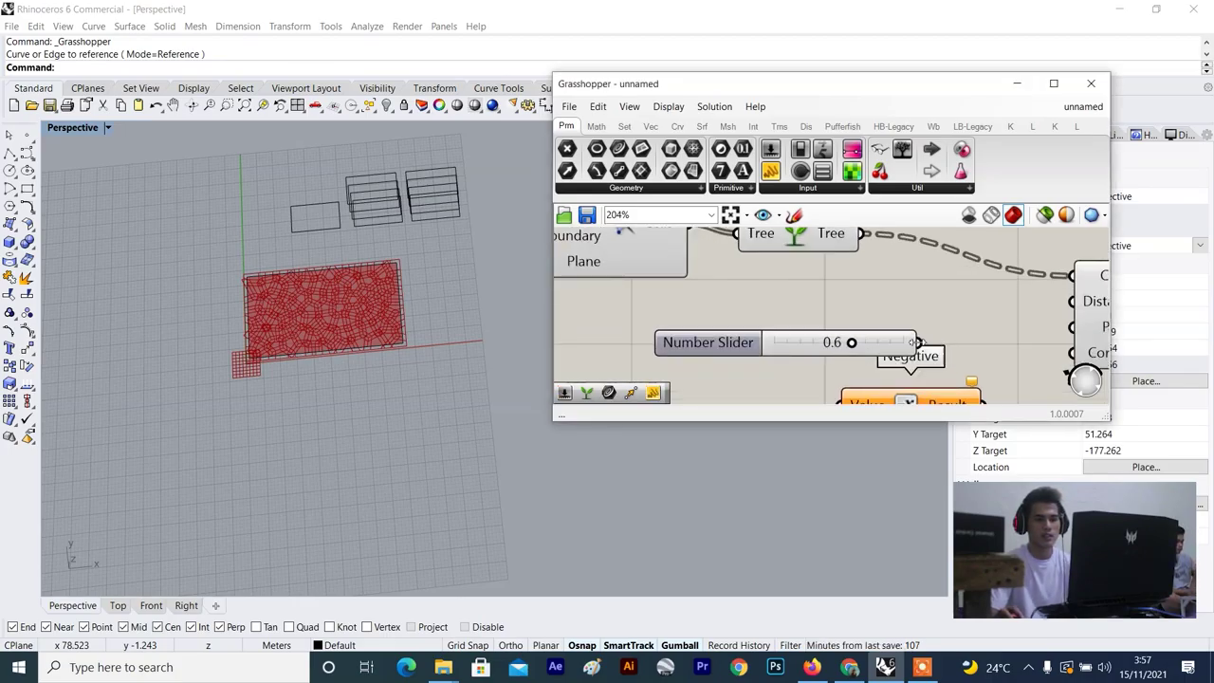
{"action": "scroll", "coordinate": [882, 348], "scroll_direction": "down", "scroll_amount": 1}
{"action": "left_click_drag", "start_coordinate": [877, 343], "coordinate": [996, 312]}
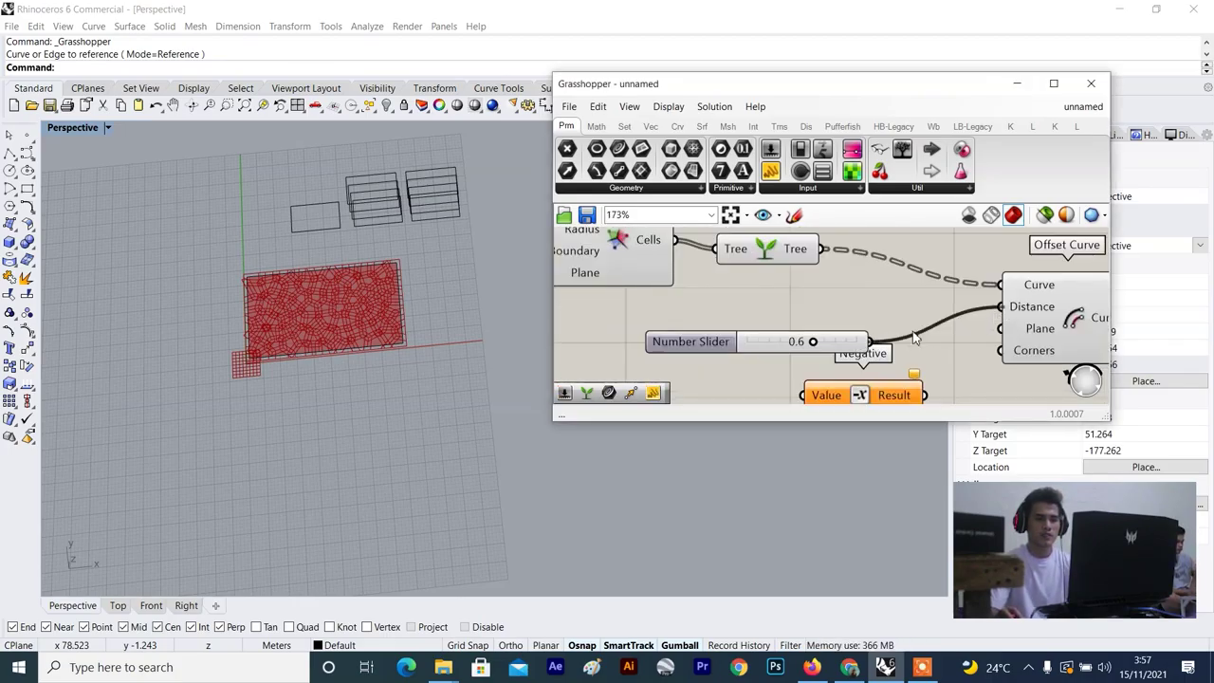
{"action": "left_click_drag", "start_coordinate": [841, 341], "coordinate": [860, 333]}
Compare the offset curves at distance 0.6 with the original Voronoi cells in the viewport.
{"action": "left_click", "coordinate": [1024, 329]}
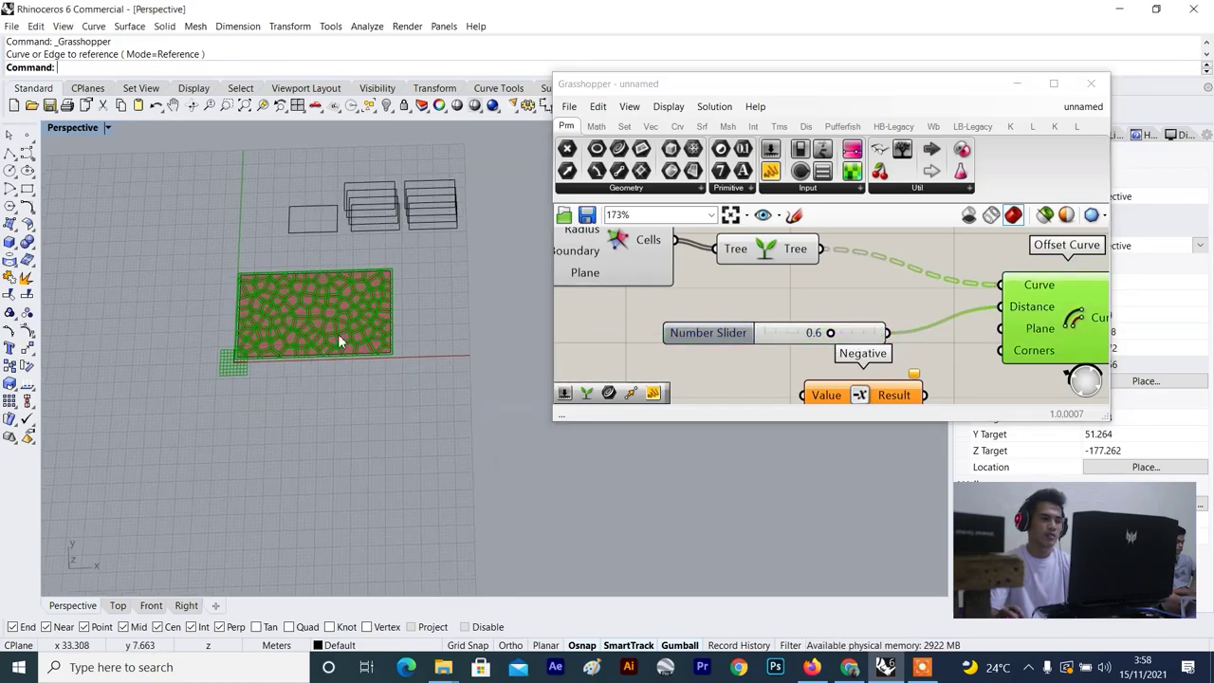
{"action": "scroll", "coordinate": [338, 333], "scroll_direction": "up", "scroll_amount": 10}
{"action": "scroll", "coordinate": [338, 333], "scroll_direction": "down", "scroll_amount": 6}
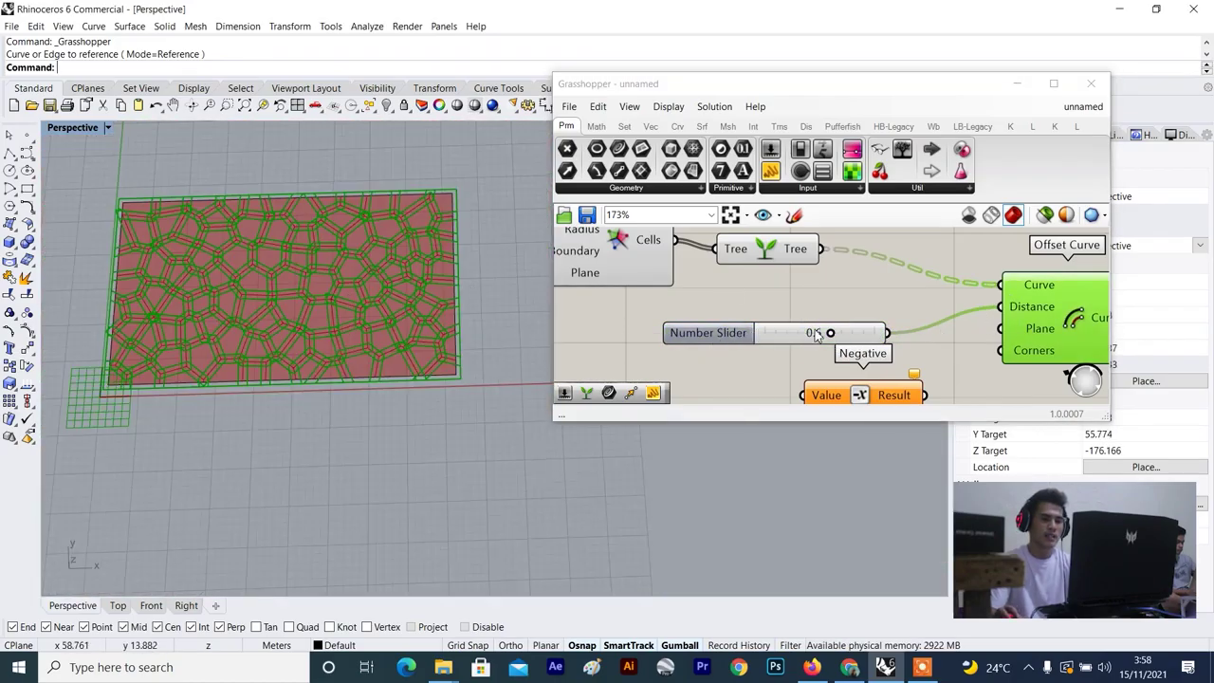
{"action": "left_click_drag", "start_coordinate": [845, 336], "coordinate": [898, 318]}
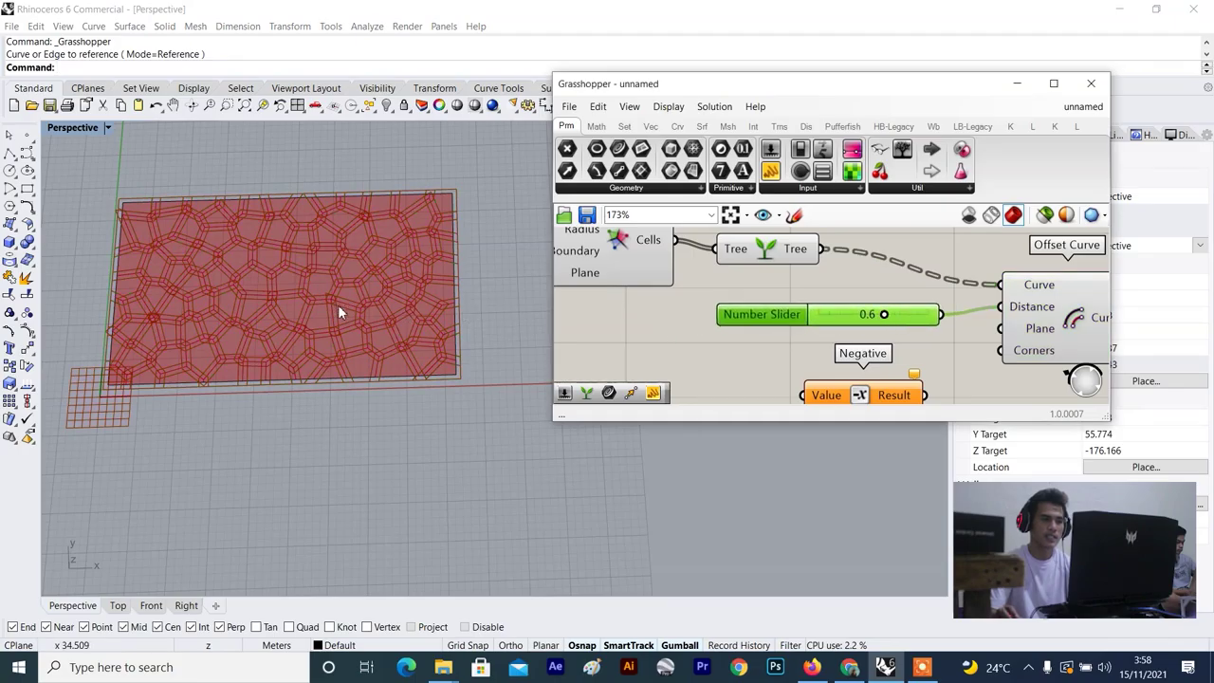
{"action": "left_click", "coordinate": [612, 273]}
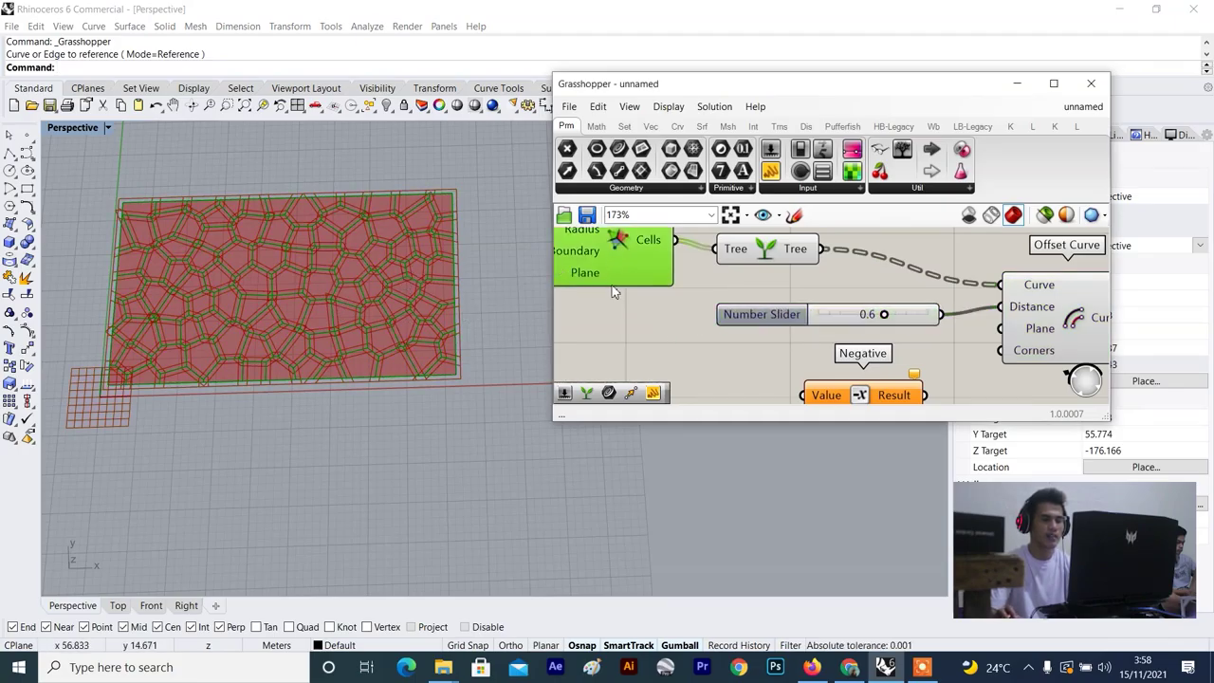
{"action": "scroll", "coordinate": [767, 336], "scroll_direction": "down", "scroll_amount": 2}
{"action": "scroll", "coordinate": [794, 351], "scroll_direction": "up", "scroll_amount": 2}
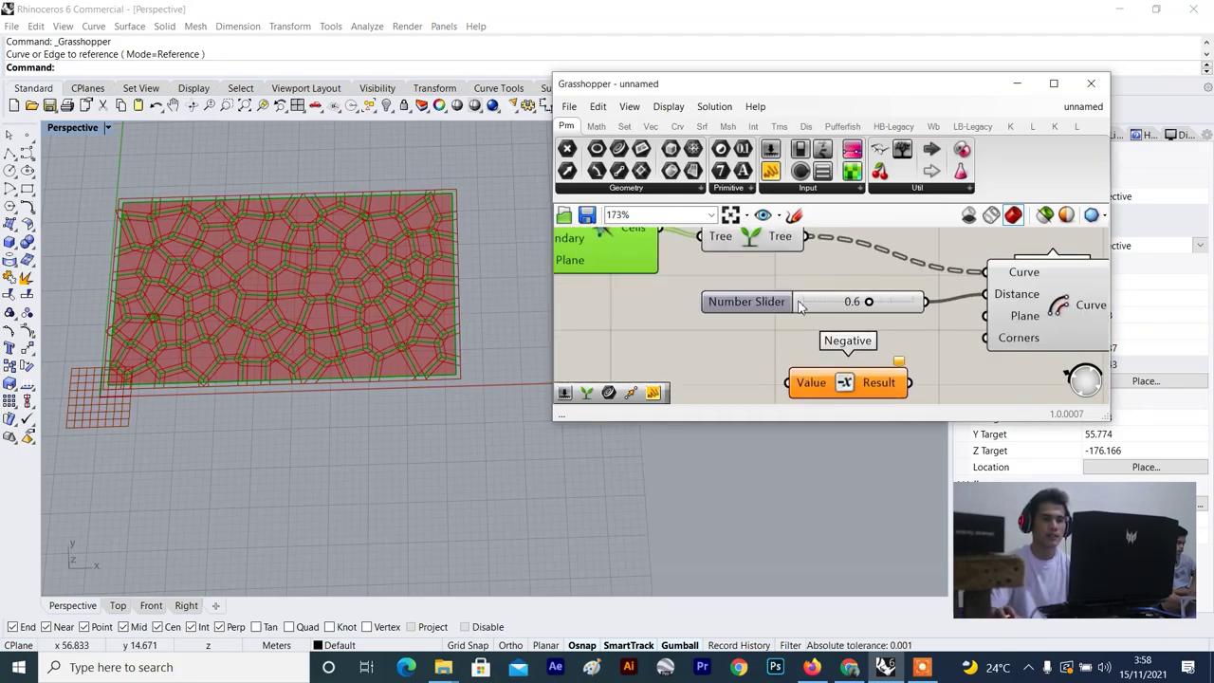
Route the 0.6 slider through the Negative component and connect its Result to the Distance input of Offset Curve.
{"action": "left_click_drag", "start_coordinate": [801, 303], "coordinate": [615, 329]}
{"action": "left_click_drag", "start_coordinate": [825, 368], "coordinate": [816, 342]}
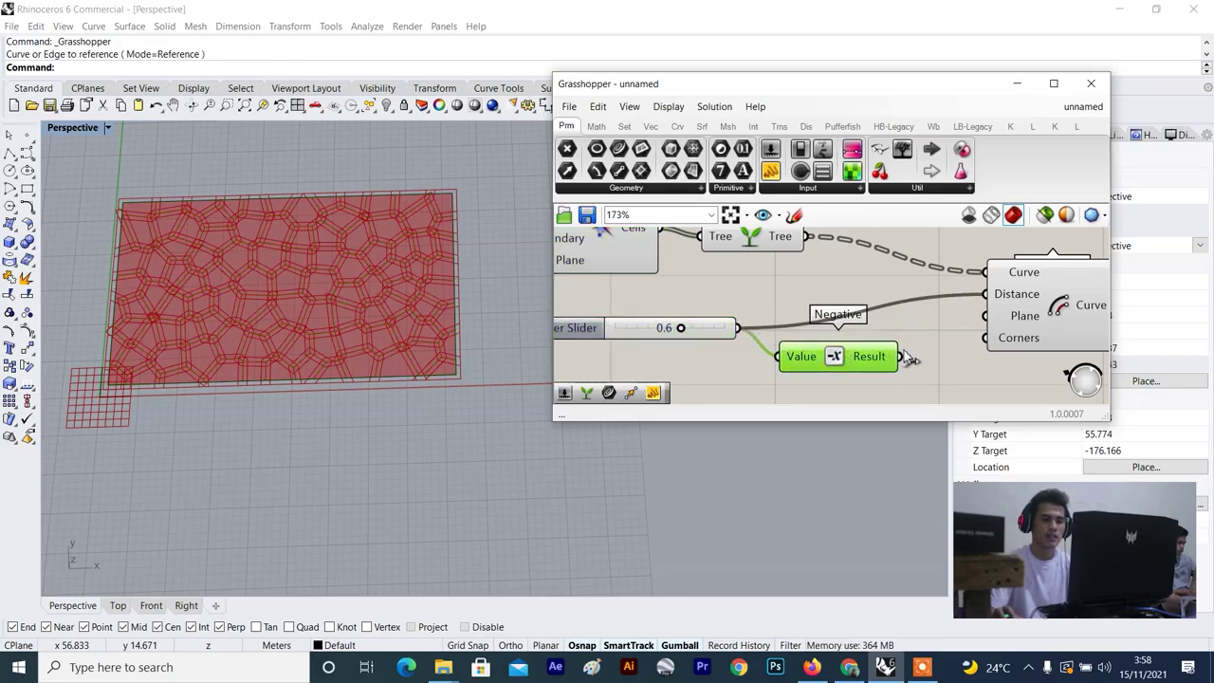
{"action": "left_click_drag", "start_coordinate": [886, 357], "coordinate": [890, 304]}
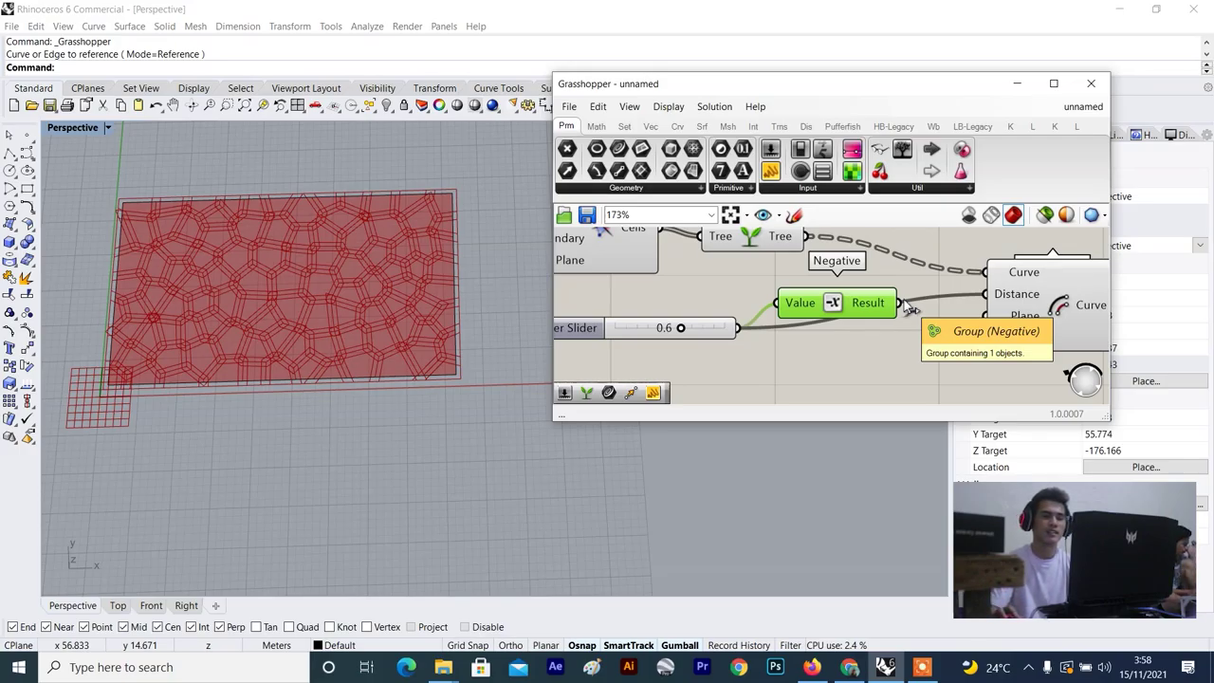
{"action": "left_click_drag", "start_coordinate": [903, 303], "coordinate": [998, 304]}
{"action": "left_click_drag", "start_coordinate": [846, 315], "coordinate": [854, 315]}
{"action": "left_click_drag", "start_coordinate": [1026, 328], "coordinate": [1015, 326]}
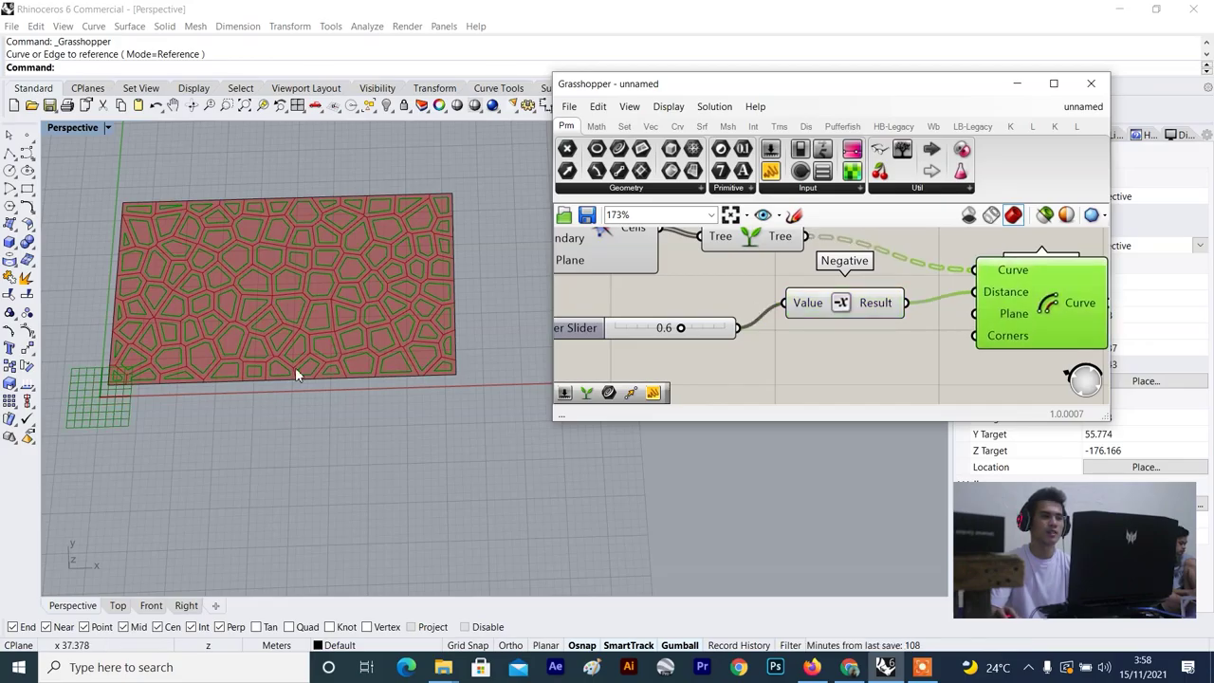
Inspect the inward-offset cells in the viewport and highlight the referenced Curve and Surface components.
{"action": "scroll", "coordinate": [295, 366], "scroll_direction": "down", "scroll_amount": 8}
{"action": "right_click_drag", "start_coordinate": [295, 367], "coordinate": [313, 358]}
{"action": "scroll", "coordinate": [304, 353], "scroll_direction": "up", "scroll_amount": 8}
{"action": "scroll", "coordinate": [774, 301], "scroll_direction": "down", "scroll_amount": 4}
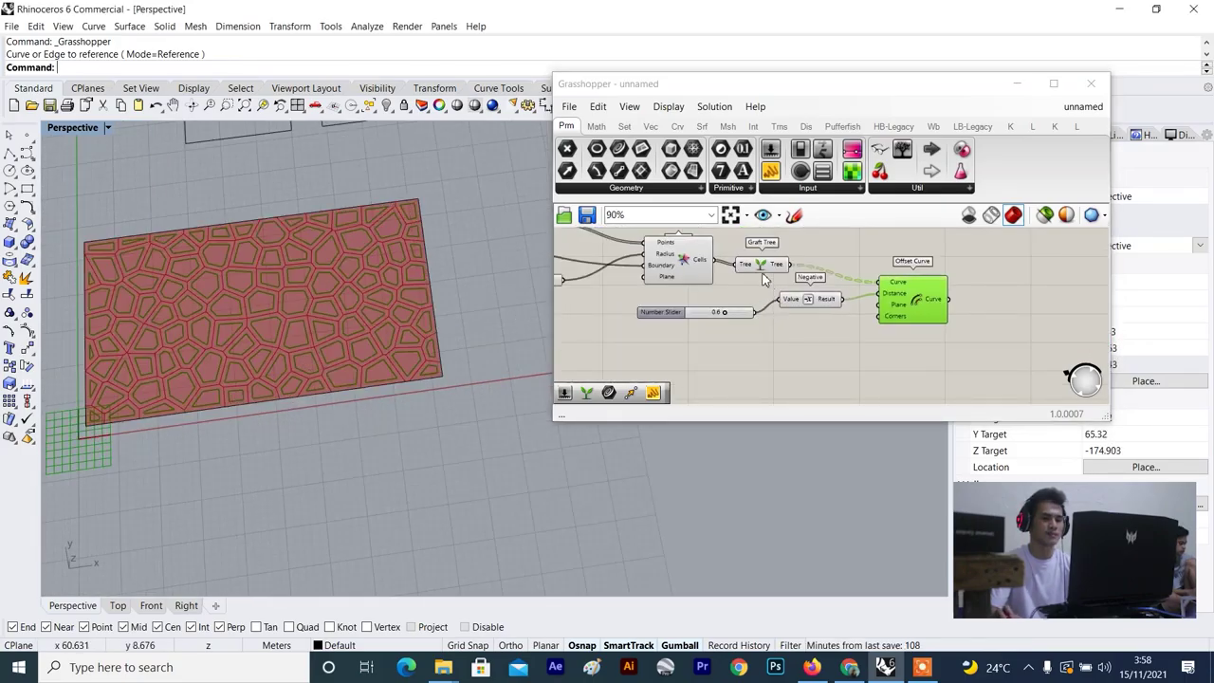
{"action": "scroll", "coordinate": [713, 287], "scroll_direction": "down", "scroll_amount": 2}
{"action": "scroll", "coordinate": [738, 284], "scroll_direction": "up", "scroll_amount": 2}
{"action": "right_click_drag", "start_coordinate": [718, 286], "coordinate": [850, 312]}
{"action": "left_click", "coordinate": [731, 281]}
{"action": "scroll", "coordinate": [689, 302], "scroll_direction": "down", "scroll_amount": 4}
{"action": "scroll", "coordinate": [744, 280], "scroll_direction": "up", "scroll_amount": 4}
{"action": "left_click_drag", "start_coordinate": [781, 234], "coordinate": [671, 302]}
{"action": "scroll", "coordinate": [760, 316], "scroll_direction": "down", "scroll_amount": 2}
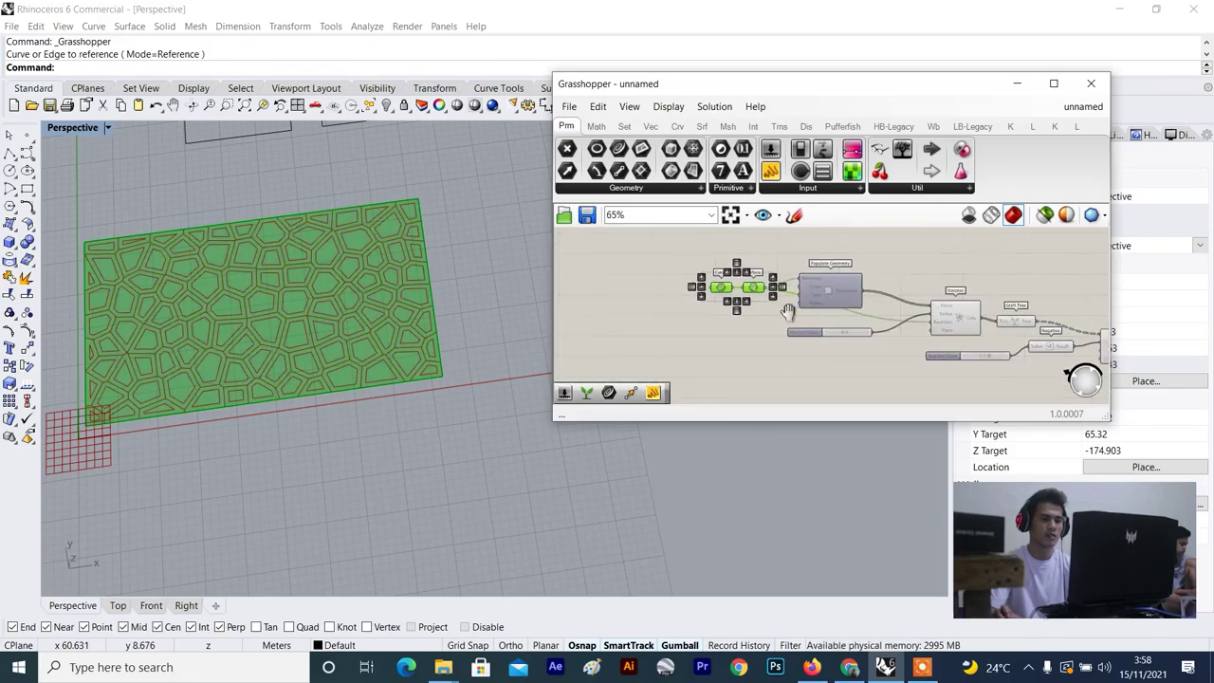
Highlight the Voronoi, Graft Tree and Offset Curve components in turn to compare their previewed geometry.
{"action": "left_click", "coordinate": [963, 311]}
{"action": "scroll", "coordinate": [945, 303], "scroll_direction": "down", "scroll_amount": 4}
{"action": "right_click_drag", "start_coordinate": [947, 305], "coordinate": [768, 308]}
{"action": "scroll", "coordinate": [777, 310], "scroll_direction": "up", "scroll_amount": 4}
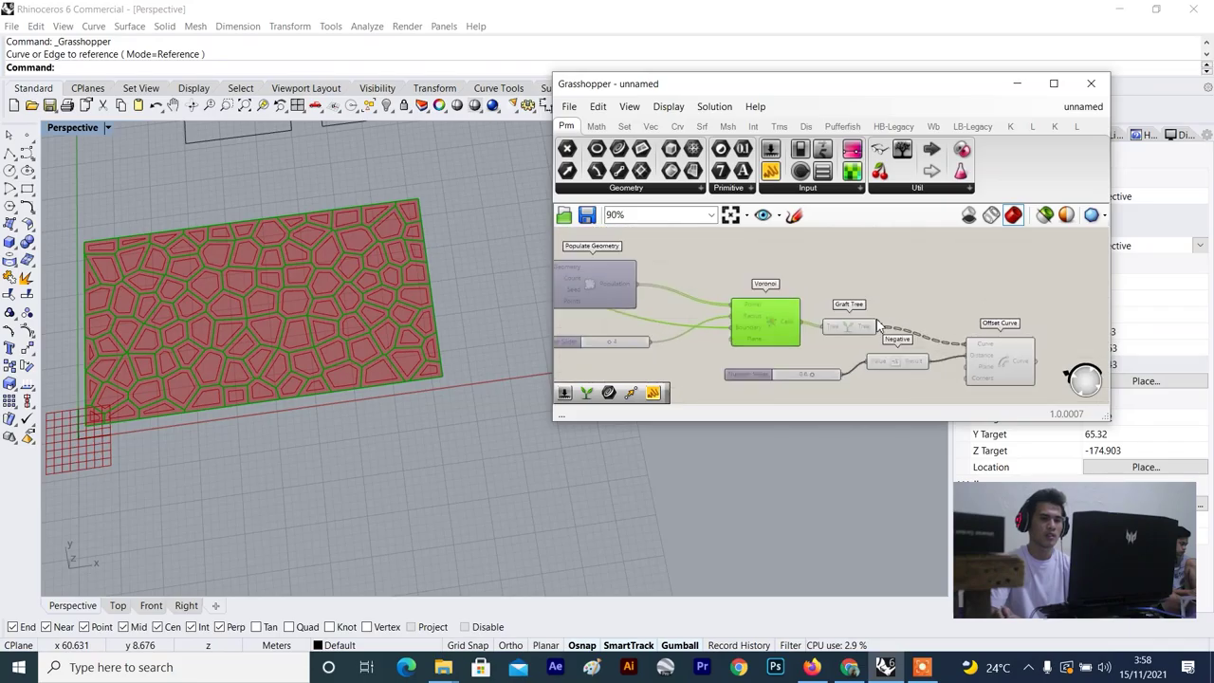
{"action": "left_click", "coordinate": [861, 325]}
{"action": "right_click_drag", "start_coordinate": [861, 325], "coordinate": [833, 312]}
{"action": "left_click", "coordinate": [976, 347]}
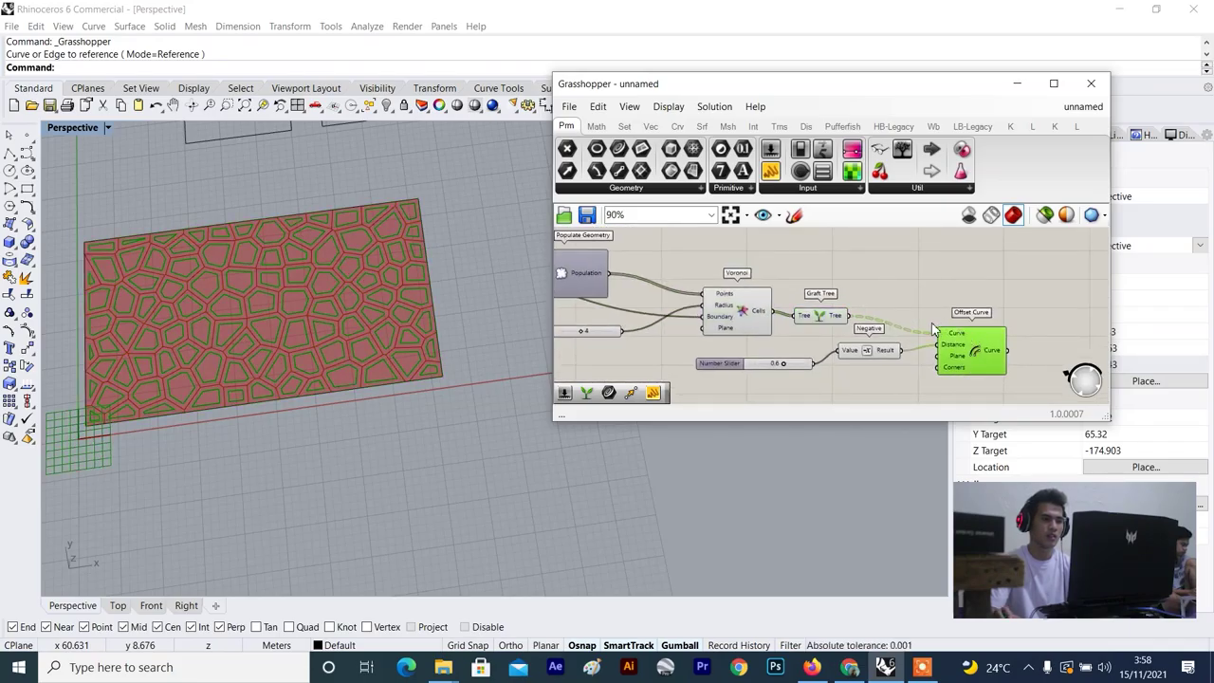
{"action": "scroll", "coordinate": [960, 341], "scroll_direction": "up", "scroll_amount": 1}
{"action": "right_click", "coordinate": [967, 343]}
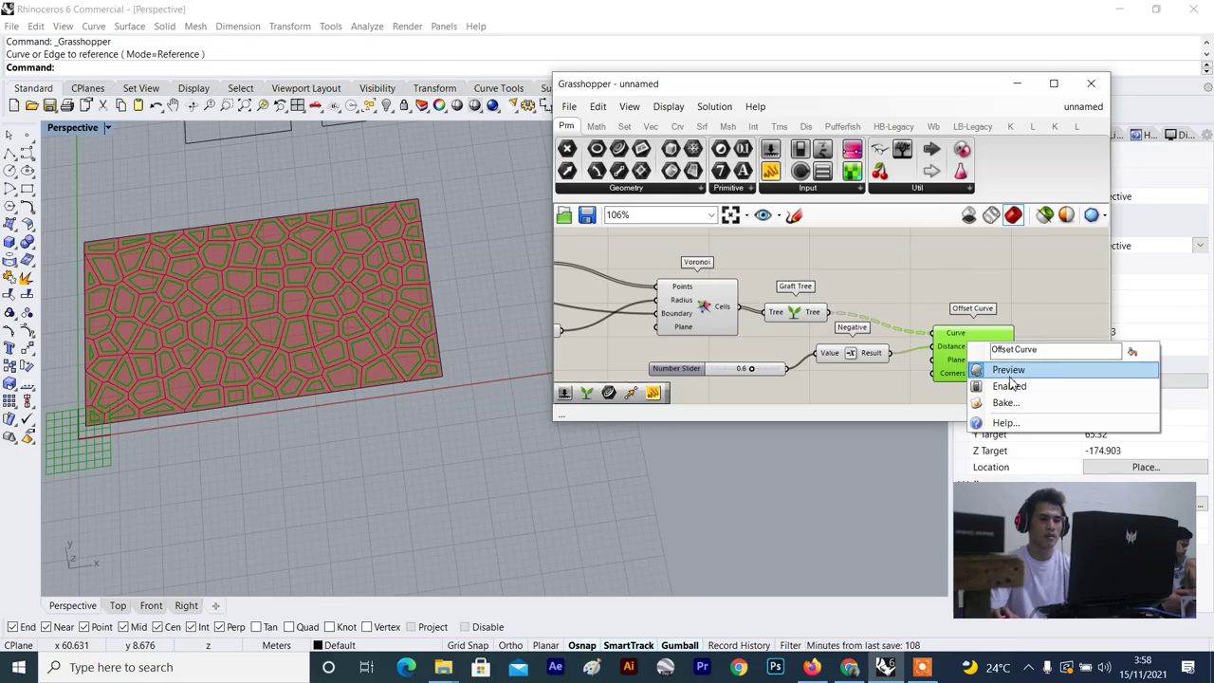
{"action": "left_click", "coordinate": [912, 288]}
{"action": "scroll", "coordinate": [911, 285], "scroll_direction": "down", "scroll_amount": 3}
{"action": "scroll", "coordinate": [920, 338], "scroll_direction": "up", "scroll_amount": 3}
{"action": "left_click", "coordinate": [968, 321]}
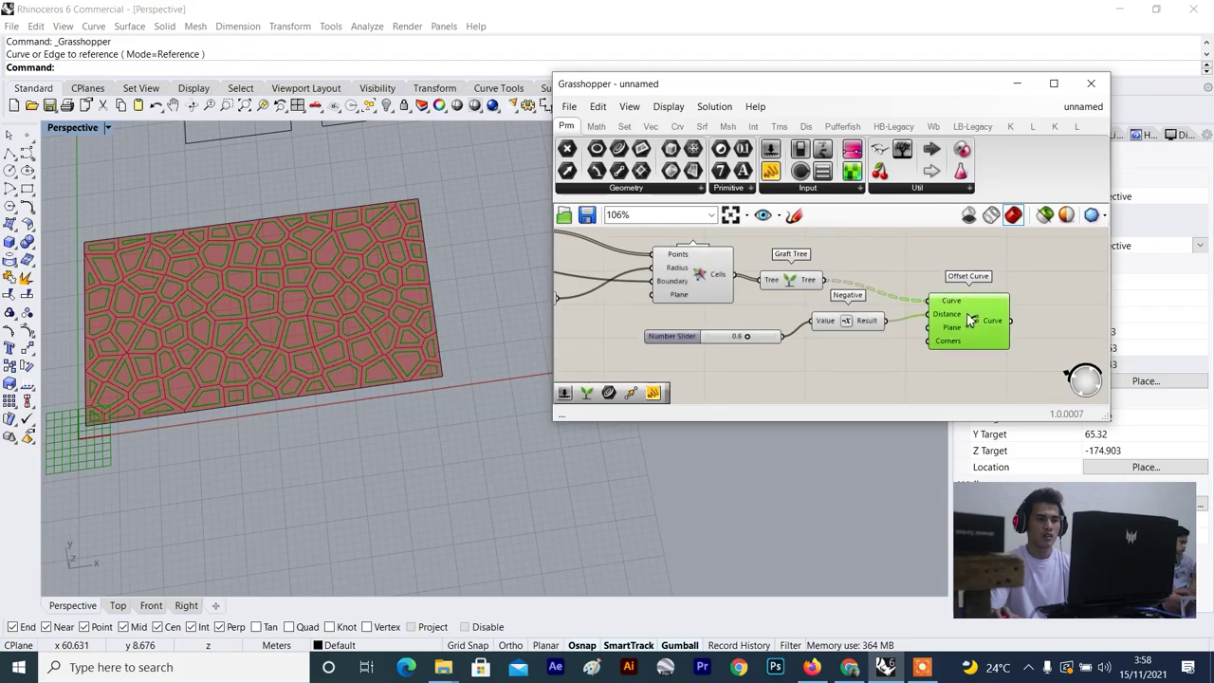
{"action": "right_click", "coordinate": [933, 241]}
{"action": "left_click", "coordinate": [865, 265]}
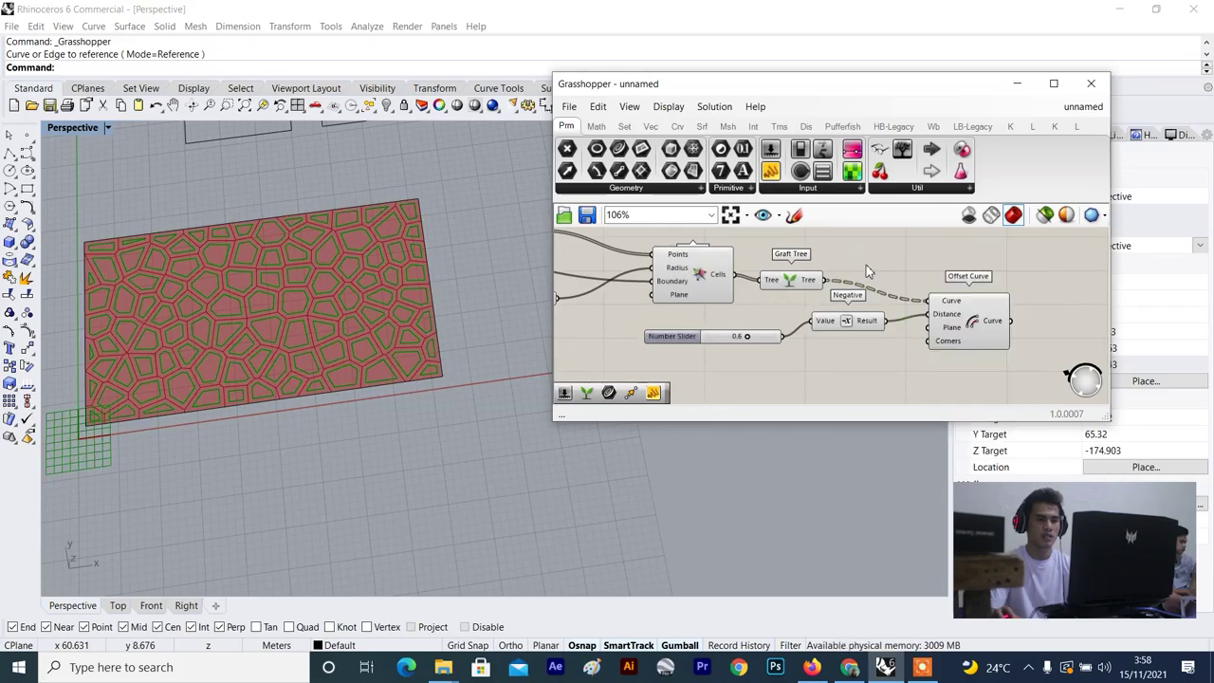
{"action": "scroll", "coordinate": [858, 284], "scroll_direction": "down", "scroll_amount": 2}
{"action": "left_click", "coordinate": [924, 317]}
{"action": "scroll", "coordinate": [925, 318], "scroll_direction": "up", "scroll_amount": 3}
{"action": "right_click", "coordinate": [1053, 243]}
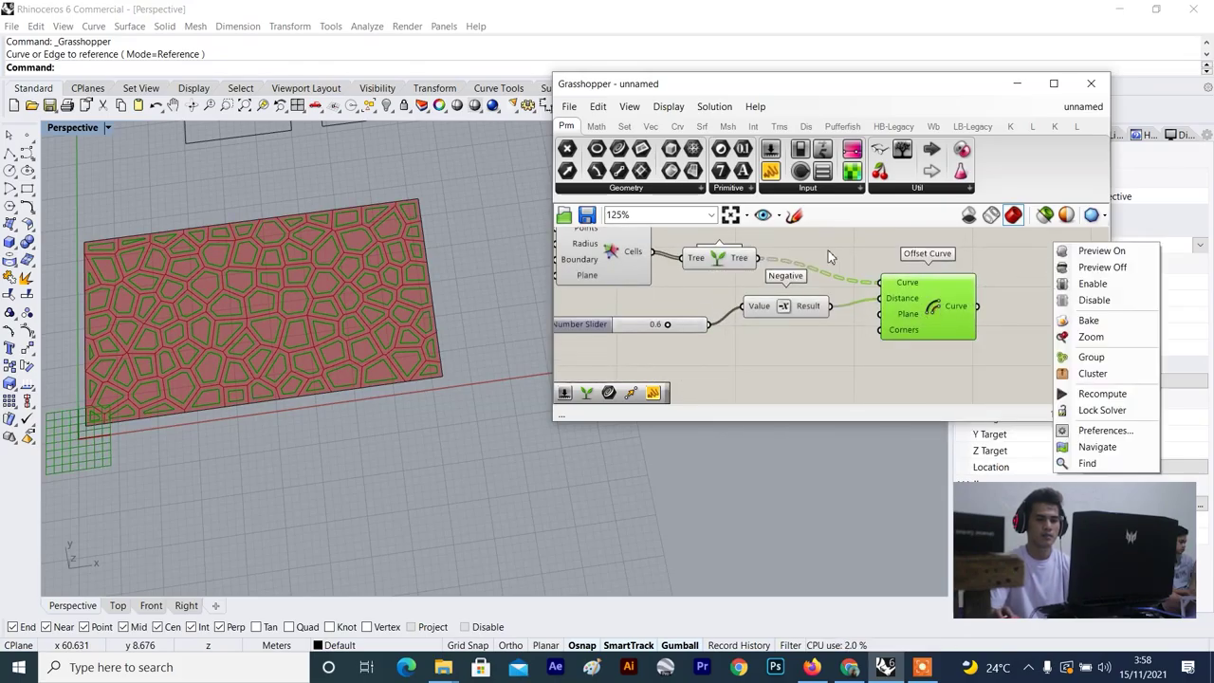
{"action": "left_click", "coordinate": [830, 262]}
Turn off the preview of the Voronoi, Graft Tree, Negative and offset-distance slider components together.
{"action": "scroll", "coordinate": [834, 296], "scroll_direction": "down", "scroll_amount": 3}
{"action": "right_click_drag", "start_coordinate": [841, 317], "coordinate": [858, 332]}
{"action": "left_click_drag", "start_coordinate": [865, 245], "coordinate": [750, 319]}
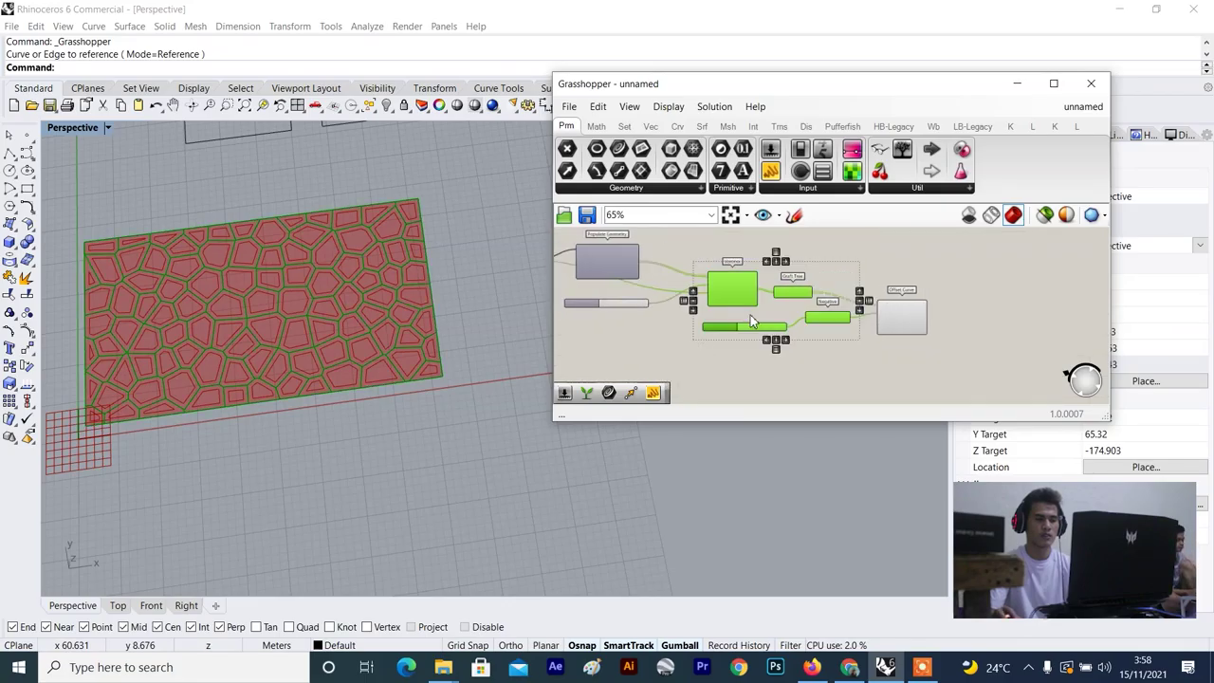
{"action": "right_click", "coordinate": [943, 249]}
{"action": "left_click", "coordinate": [986, 272]}
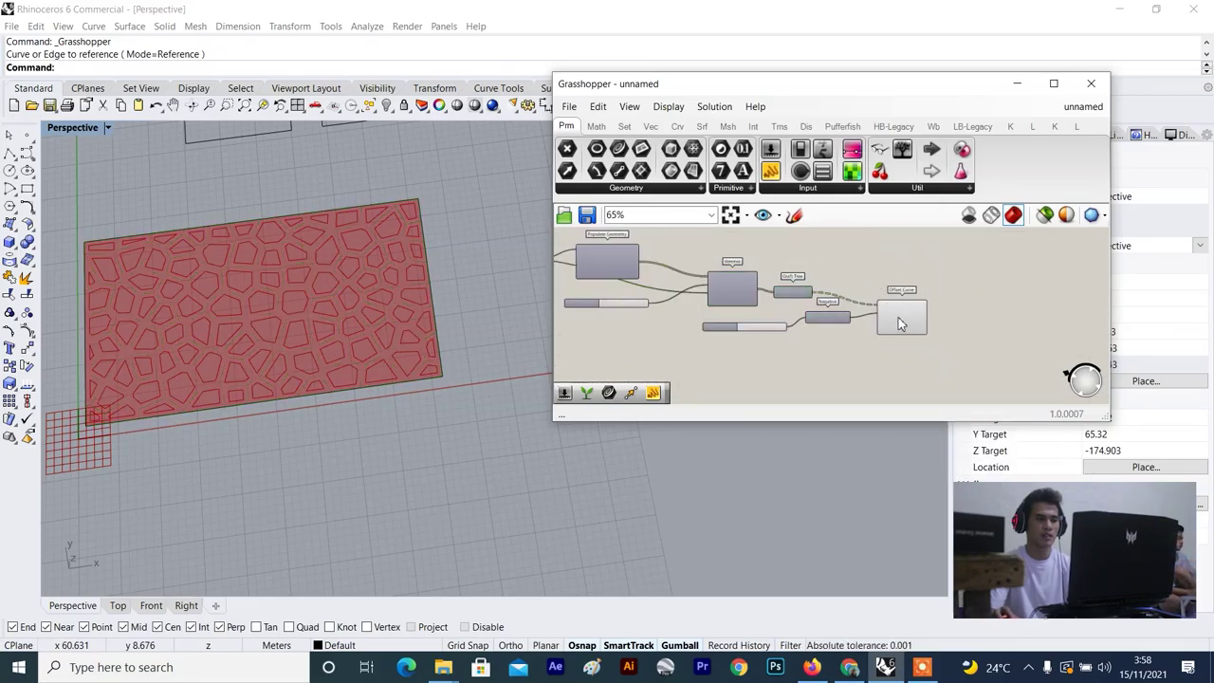
{"action": "left_click", "coordinate": [901, 324]}
{"action": "left_click", "coordinate": [681, 261]}
{"action": "right_click_drag", "start_coordinate": [680, 267], "coordinate": [745, 279]}
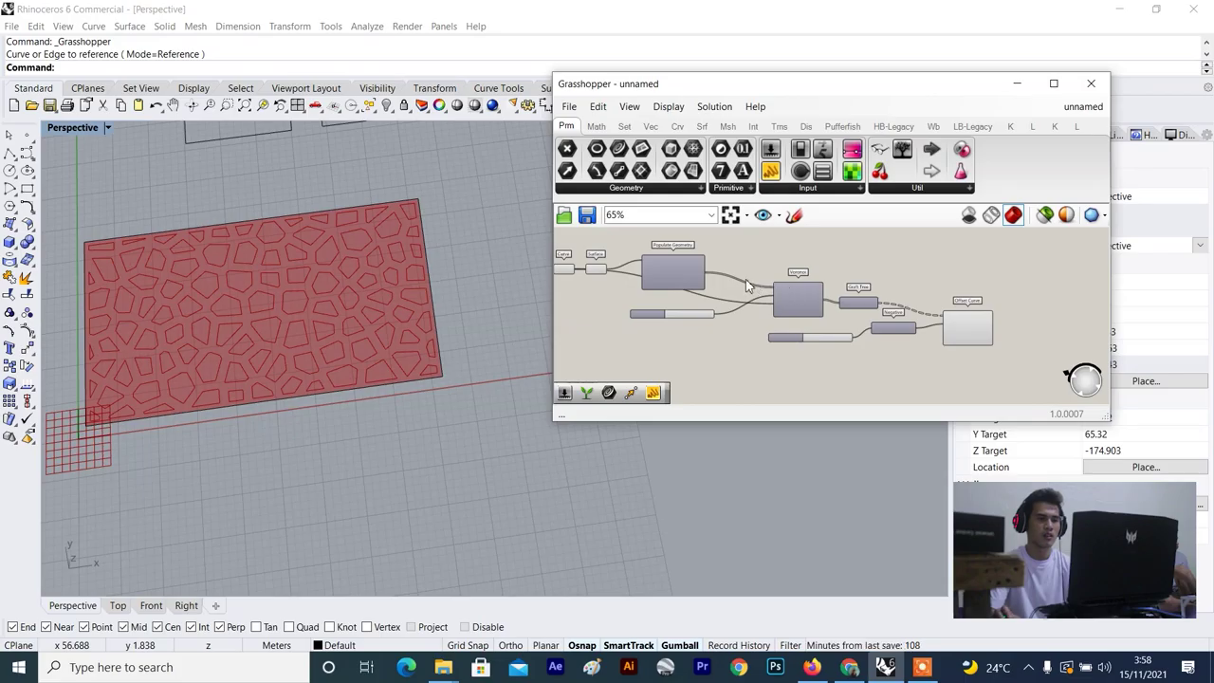
Turn off the preview of the Voronoi component.
{"action": "scroll", "coordinate": [743, 277], "scroll_direction": "up", "scroll_amount": 1}
{"action": "left_click", "coordinate": [812, 291]}
{"action": "right_click", "coordinate": [882, 238]}
{"action": "left_click", "coordinate": [927, 263]}
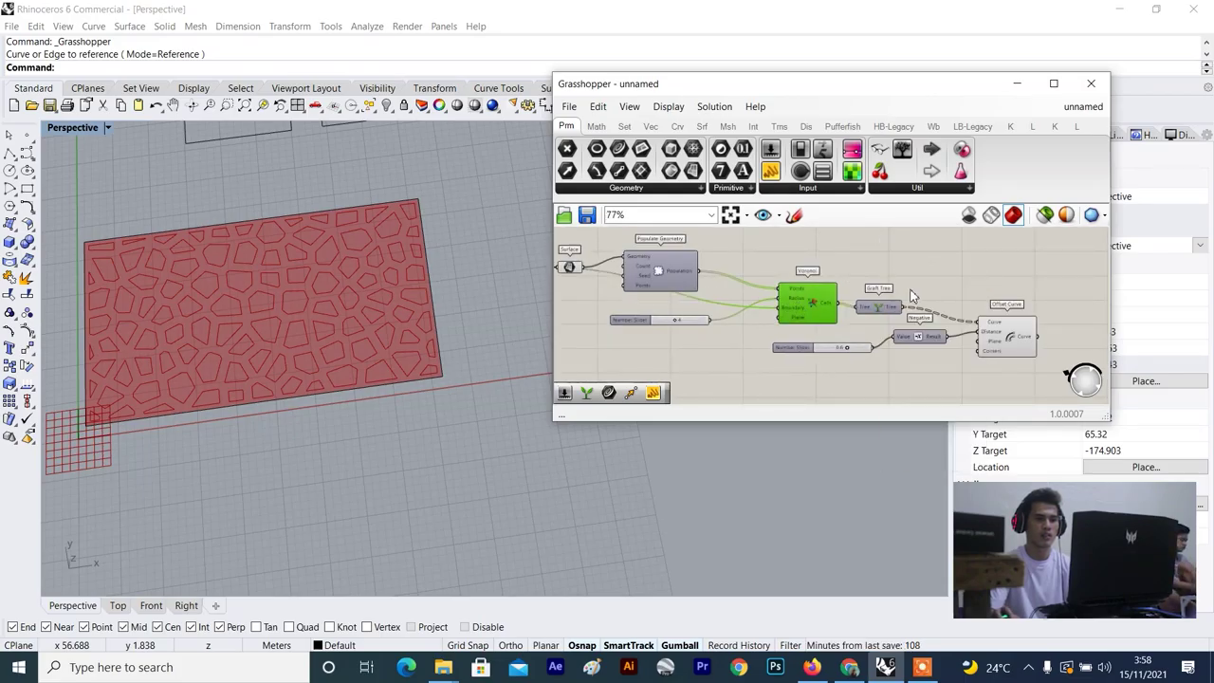
Highlight the Graft Tree and Offset Curve components in turn and inspect the original and offset cells in the viewport.
{"action": "left_click", "coordinate": [877, 306]}
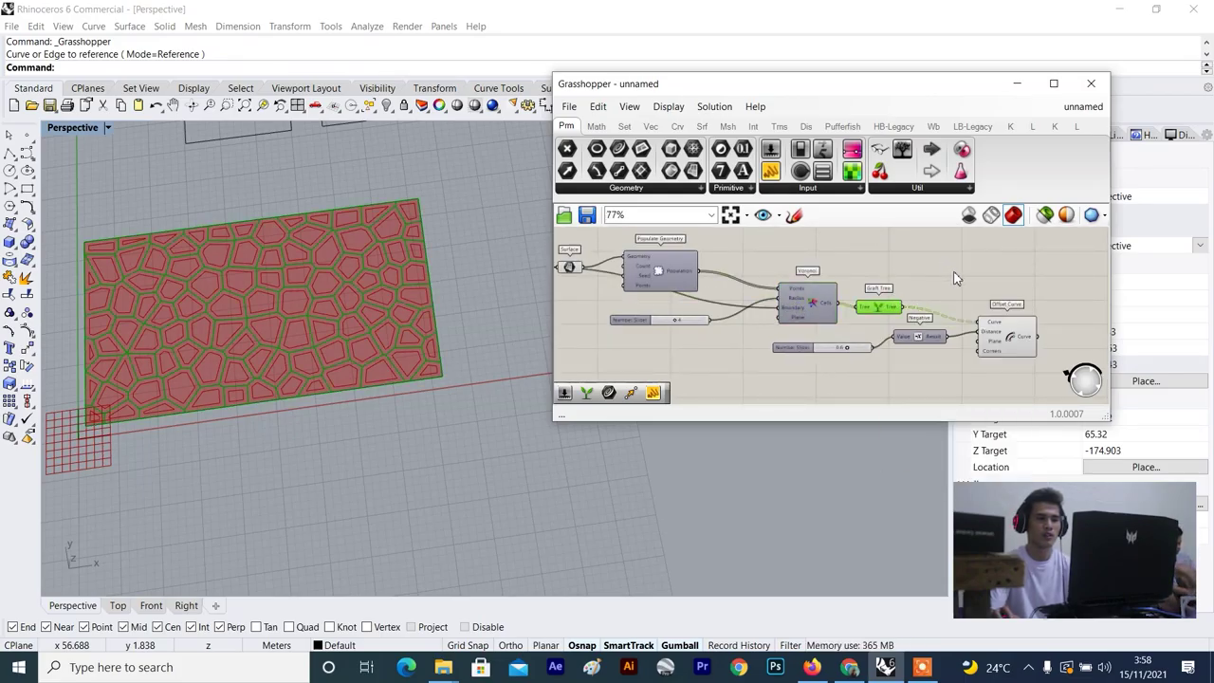
{"action": "left_click", "coordinate": [1001, 327]}
{"action": "scroll", "coordinate": [907, 311], "scroll_direction": "down", "scroll_amount": 3}
{"action": "right_click_drag", "start_coordinate": [989, 333], "coordinate": [926, 324]}
{"action": "scroll", "coordinate": [926, 324], "scroll_direction": "up", "scroll_amount": 4}
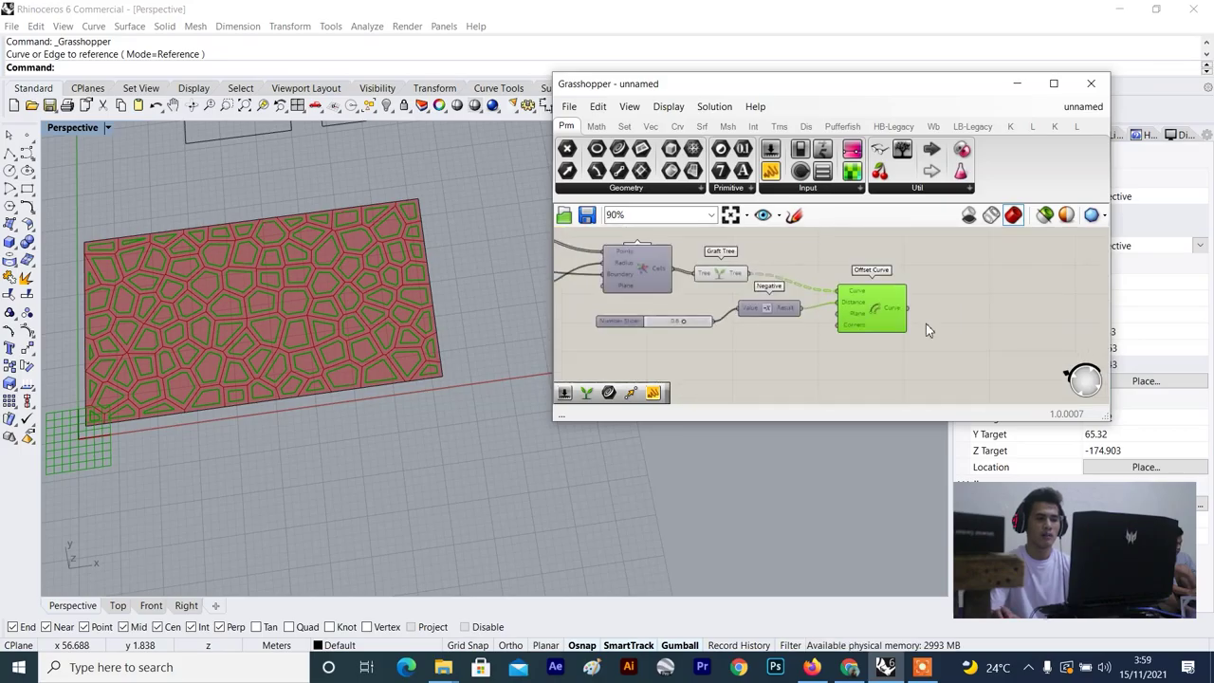
{"action": "left_click", "coordinate": [929, 327]}
{"action": "scroll", "coordinate": [341, 384], "scroll_direction": "down", "scroll_amount": 8}
{"action": "right_click_drag", "start_coordinate": [341, 384], "coordinate": [339, 270]}
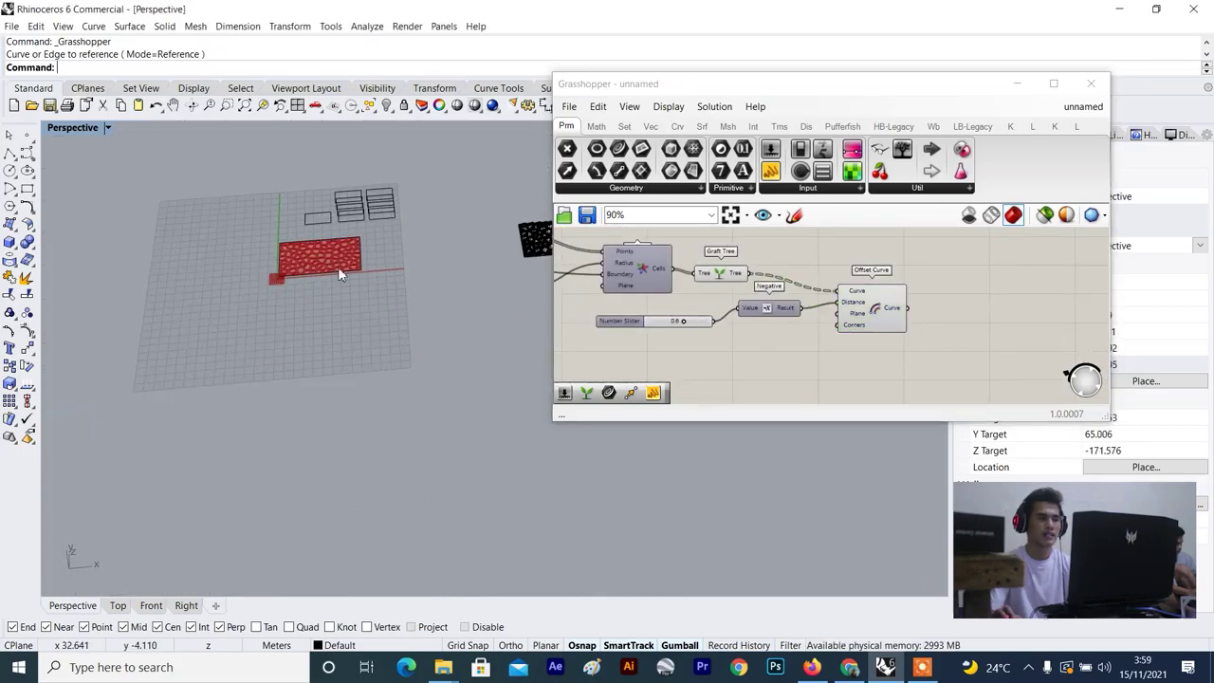
{"action": "scroll", "coordinate": [339, 269], "scroll_direction": "up", "scroll_amount": 8}
{"action": "scroll", "coordinate": [338, 266], "scroll_direction": "down", "scroll_amount": 5}
{"action": "scroll", "coordinate": [337, 265], "scroll_direction": "up", "scroll_amount": 5}
Move the Offset Curve component farther away from Graft Tree to make room between them.
{"action": "left_click", "coordinate": [852, 309]}
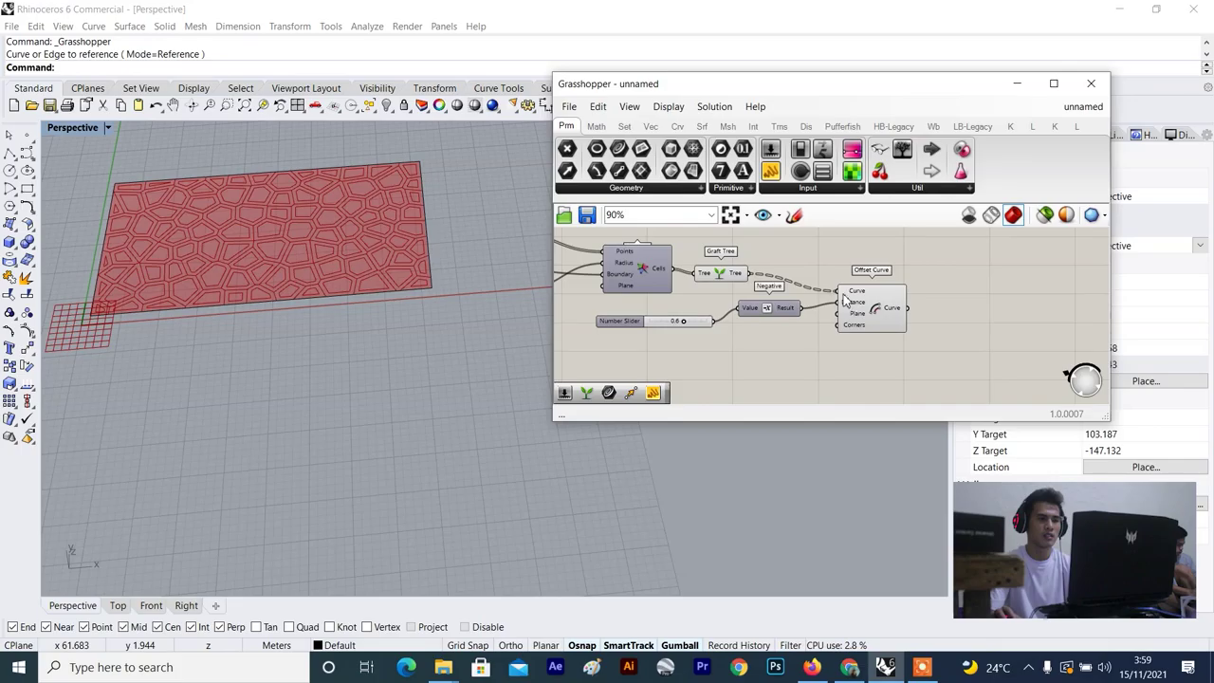
{"action": "left_click_drag", "start_coordinate": [853, 309], "coordinate": [925, 311]}
{"action": "left_click", "coordinate": [720, 273]}
{"action": "scroll", "coordinate": [788, 261], "scroll_direction": "up", "scroll_amount": 2}
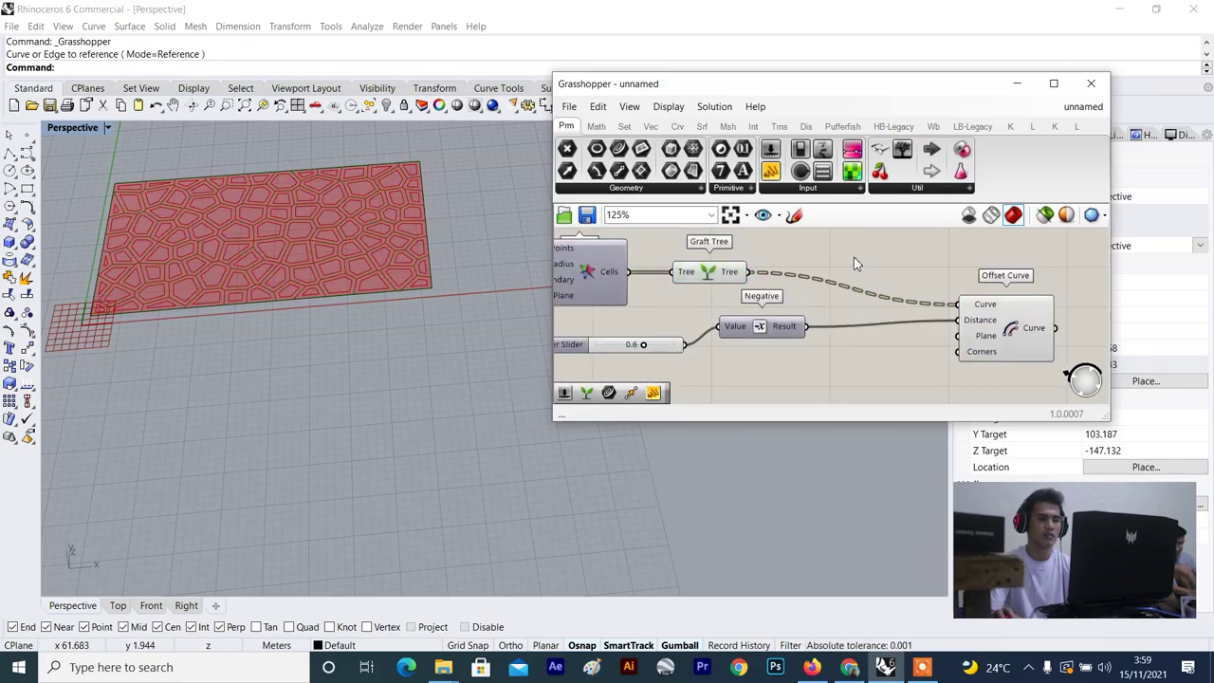
Add an Area component fed by the Graft Tree output and connect its Centroid to the Plane input of Offset Curve.
{"action": "double_click", "coordinate": [853, 257]}
{"action": "type", "text": "area"}
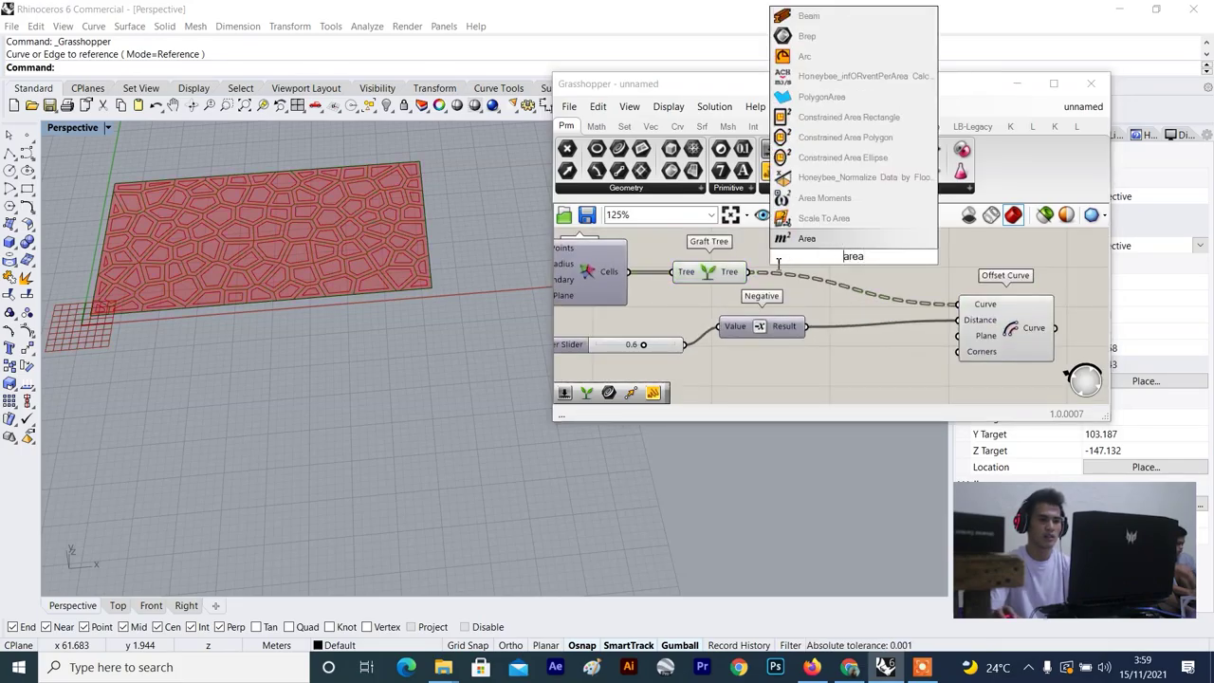
{"action": "key", "text": "Return"}
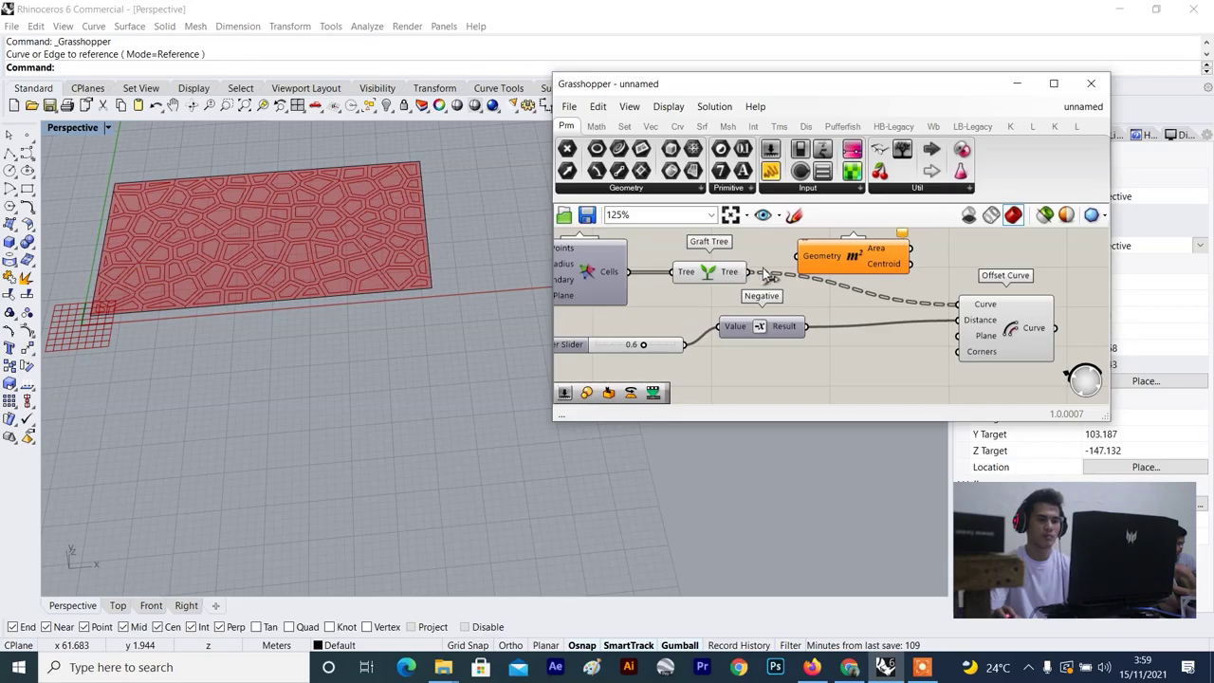
{"action": "left_click_drag", "start_coordinate": [768, 274], "coordinate": [797, 257]}
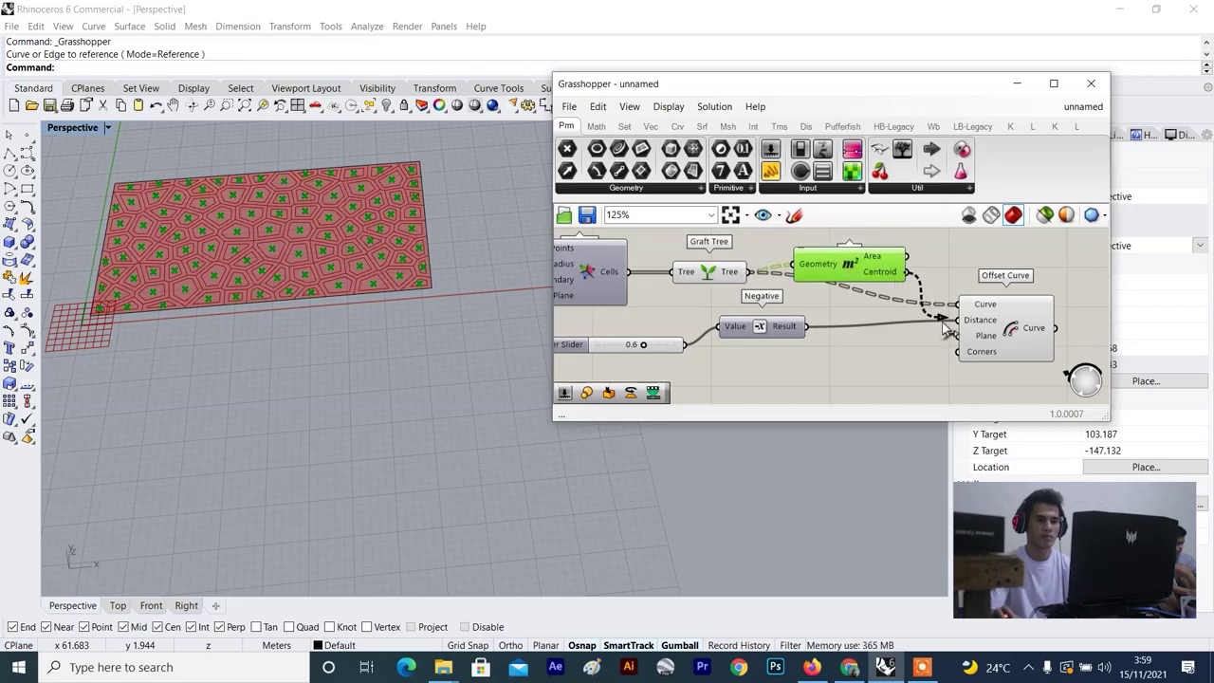
{"action": "left_click_drag", "start_coordinate": [957, 335], "coordinate": [953, 336]}
Turn off the preview of the Area component and reposition it beside Graft Tree.
{"action": "left_click_drag", "start_coordinate": [864, 270], "coordinate": [864, 289]}
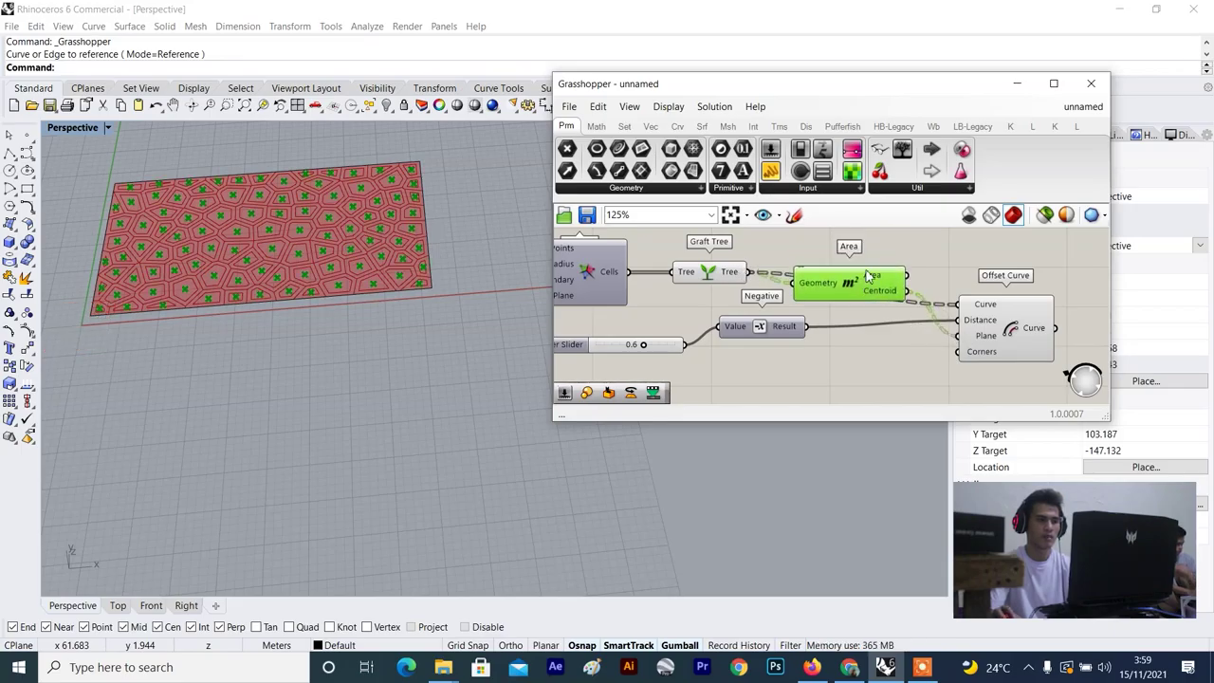
{"action": "right_click", "coordinate": [895, 239]}
{"action": "left_click", "coordinate": [950, 265]}
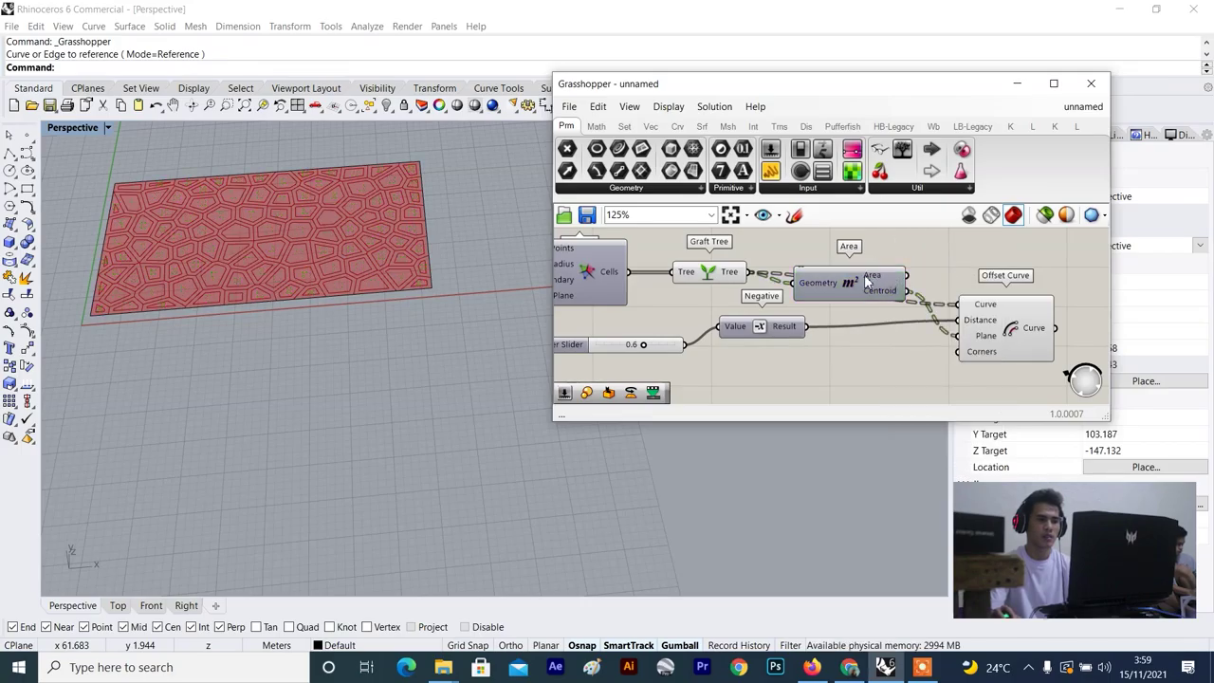
{"action": "left_click_drag", "start_coordinate": [864, 282], "coordinate": [865, 261]}
{"action": "left_click", "coordinate": [998, 241]}
Add a Move component and place it beyond the Offset Curve component.
{"action": "left_click", "coordinate": [995, 320]}
{"action": "scroll", "coordinate": [995, 321], "scroll_direction": "down", "scroll_amount": 3}
{"action": "right_click_drag", "start_coordinate": [926, 318], "coordinate": [782, 299]}
{"action": "scroll", "coordinate": [896, 333], "scroll_direction": "up", "scroll_amount": 3}
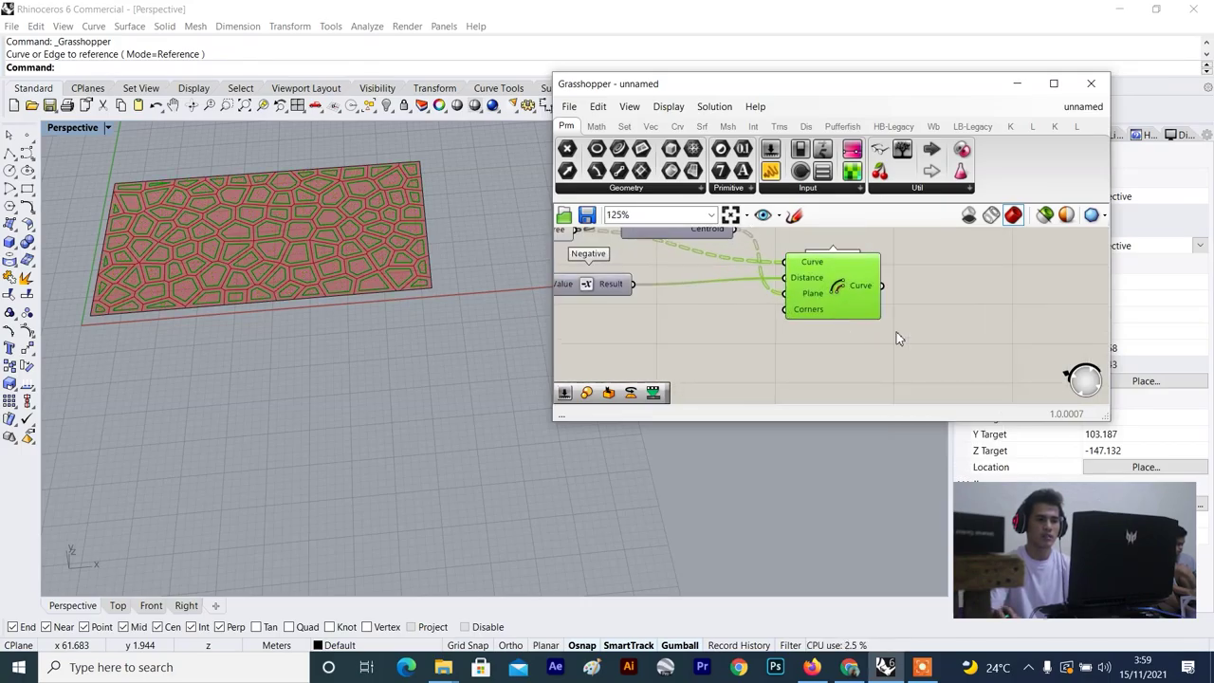
{"action": "left_click", "coordinate": [896, 331]}
{"action": "double_click", "coordinate": [893, 329]}
{"action": "type", "text": "mo"}
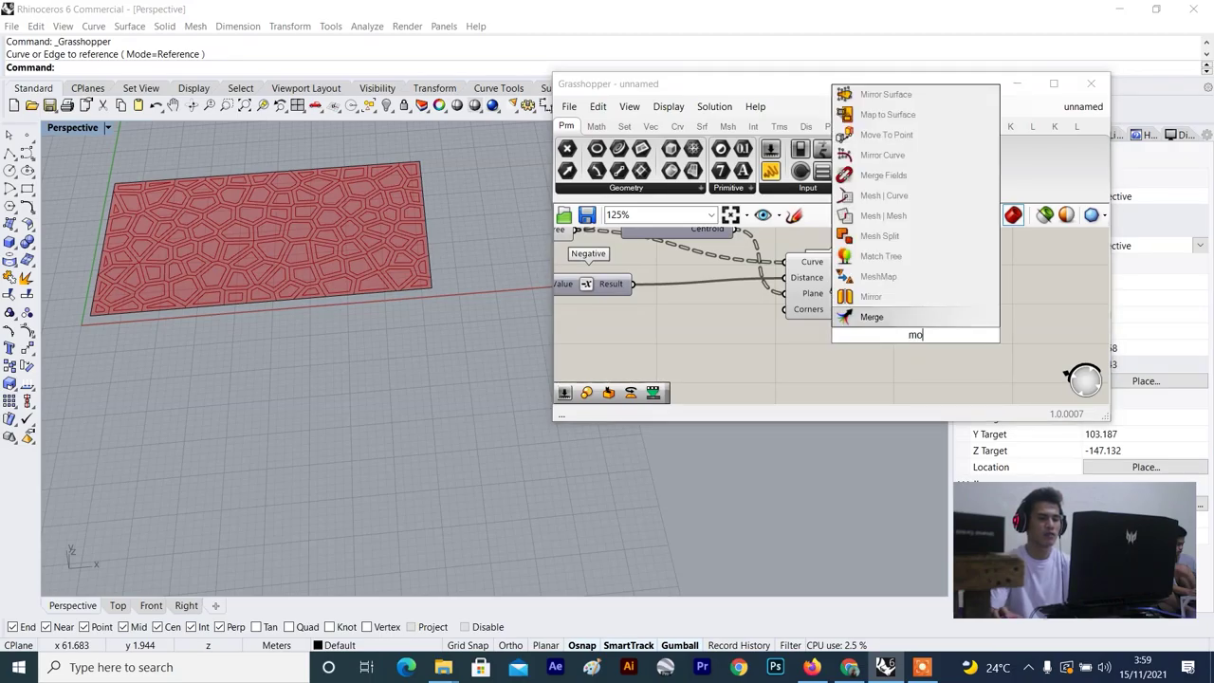
{"action": "left_click", "coordinate": [903, 263]}
{"action": "left_click_drag", "start_coordinate": [898, 332], "coordinate": [986, 312]}
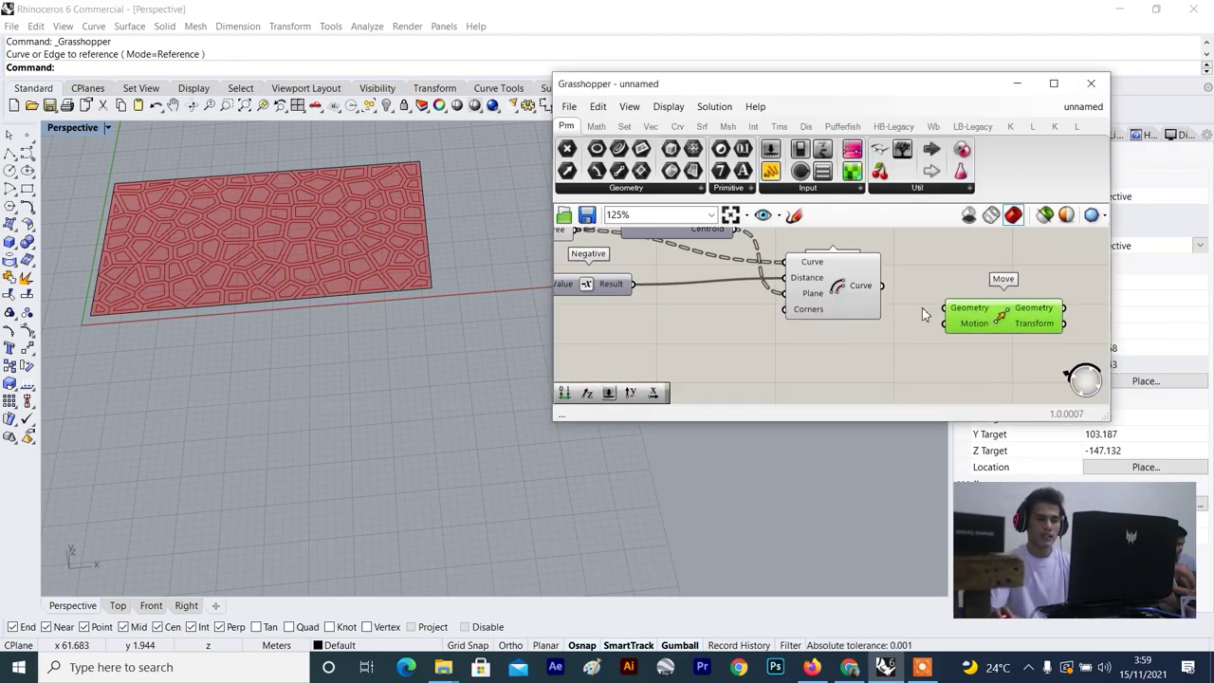
Connect the Curve output of Offset Curve to the Geometry input of Move and turn off the preview of Offset Curve.
{"action": "left_click", "coordinate": [837, 298]}
{"action": "right_click", "coordinate": [925, 257]}
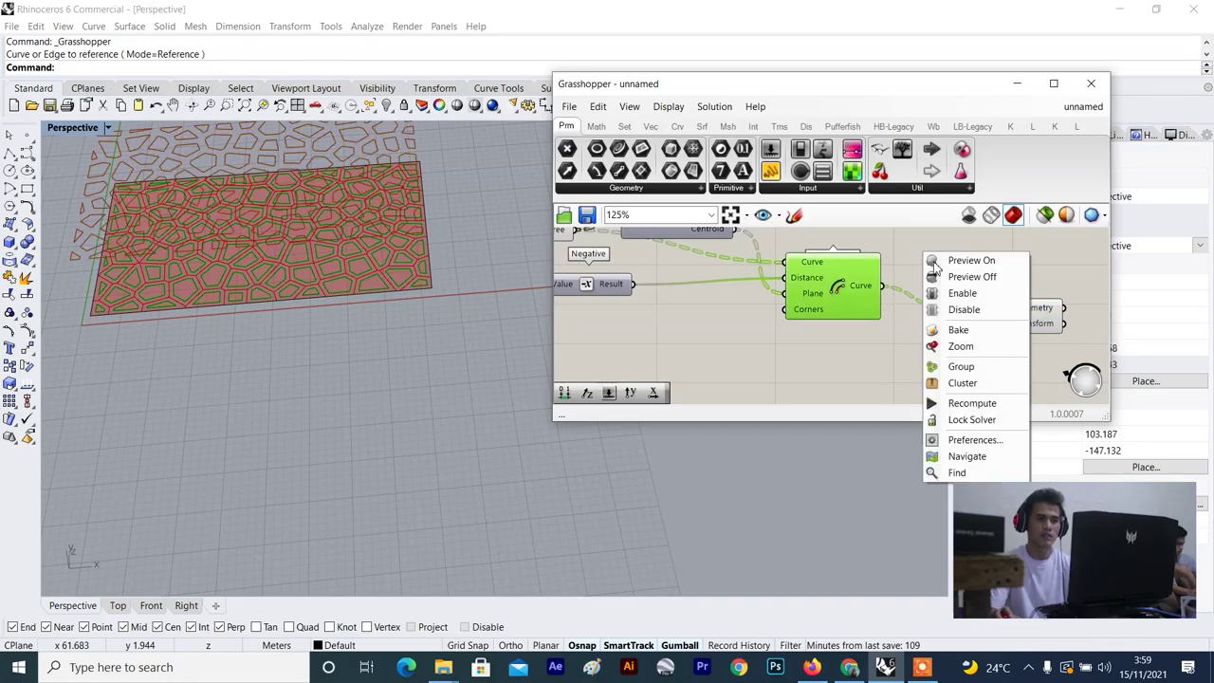
{"action": "left_click", "coordinate": [952, 277]}
{"action": "scroll", "coordinate": [970, 312], "scroll_direction": "down", "scroll_amount": 3}
{"action": "left_click", "coordinate": [970, 317]}
Add a Unit Z component below Offset Curve and connect its Unit vector to the Motion input of Move.
{"action": "scroll", "coordinate": [875, 364], "scroll_direction": "up", "scroll_amount": 2}
{"action": "double_click", "coordinate": [874, 364]}
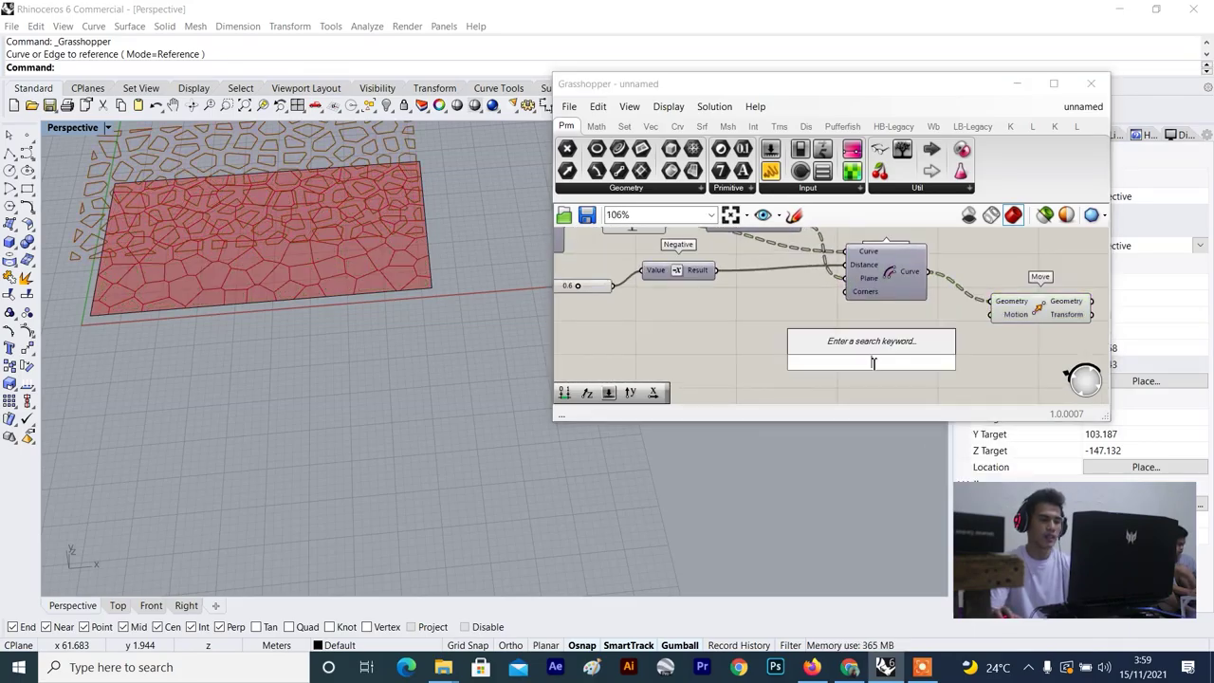
{"action": "type", "text": "z"}
{"action": "key", "text": "Return"}
{"action": "scroll", "coordinate": [918, 368], "scroll_direction": "up", "scroll_amount": 2}
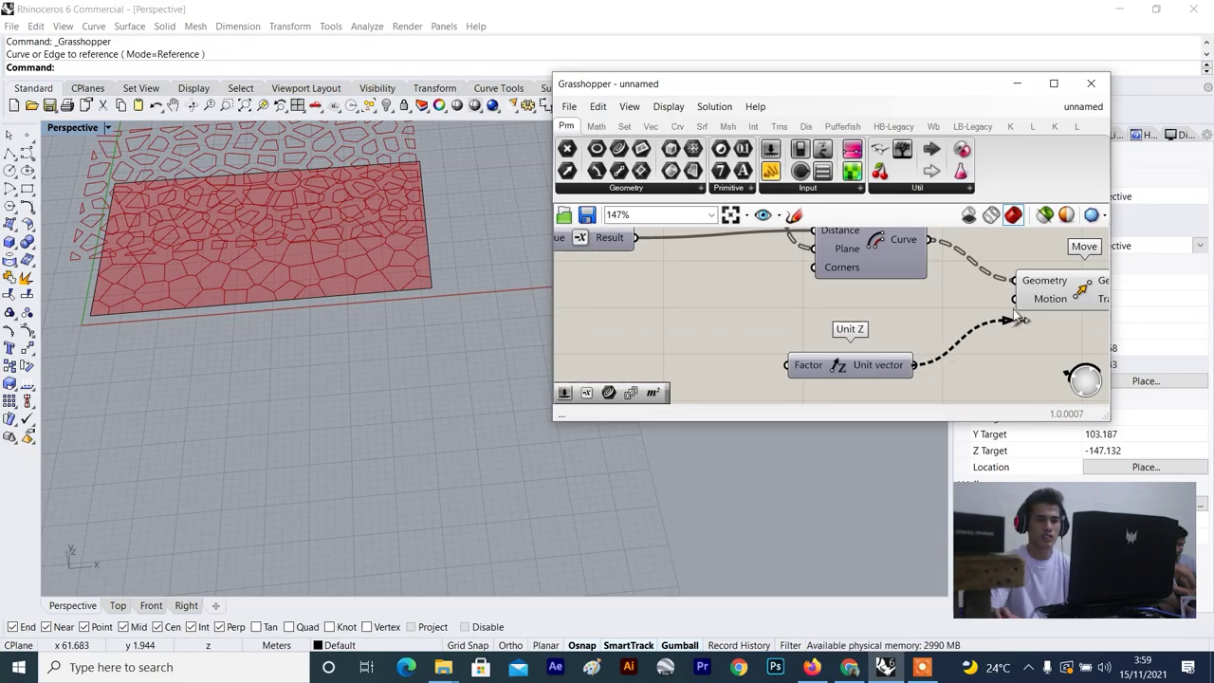
{"action": "left_click_drag", "start_coordinate": [1020, 320], "coordinate": [1014, 299]}
{"action": "left_click_drag", "start_coordinate": [854, 365], "coordinate": [881, 319]}
Add a number slider set to 2 and connect it to the Factor input of Unit Z.
{"action": "scroll", "coordinate": [398, 332], "scroll_direction": "down", "scroll_amount": 3}
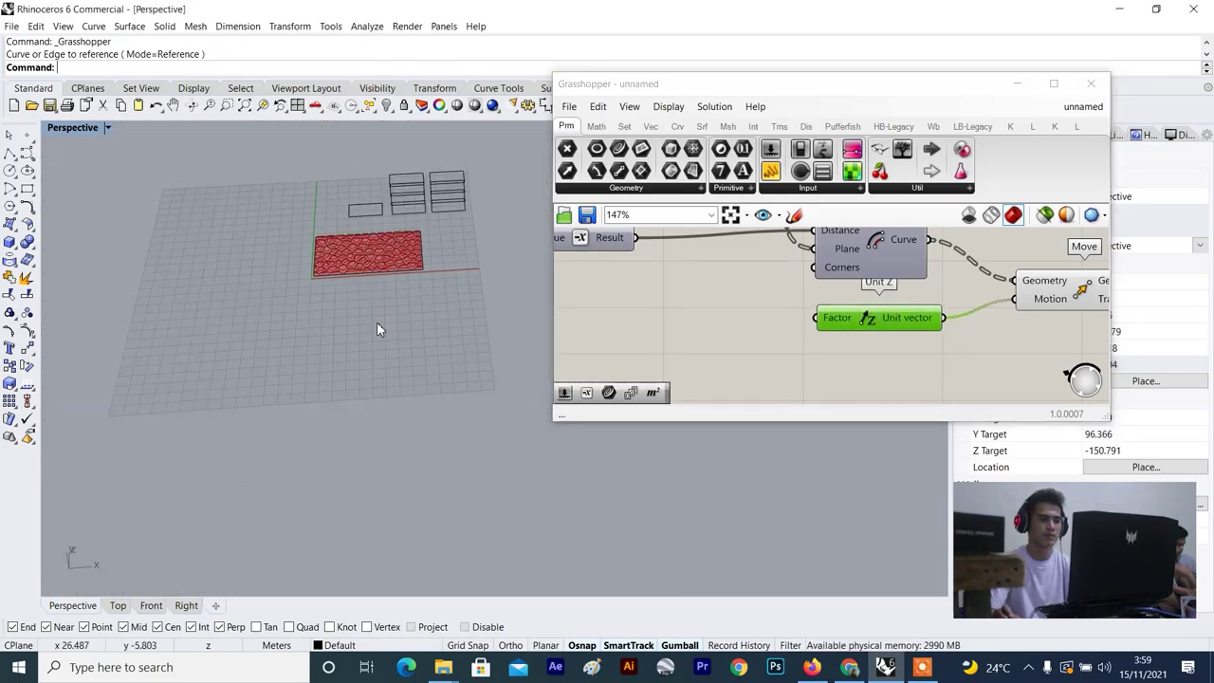
{"action": "scroll", "coordinate": [360, 239], "scroll_direction": "up", "scroll_amount": 6}
{"action": "right_click_drag", "start_coordinate": [358, 235], "coordinate": [448, 327]}
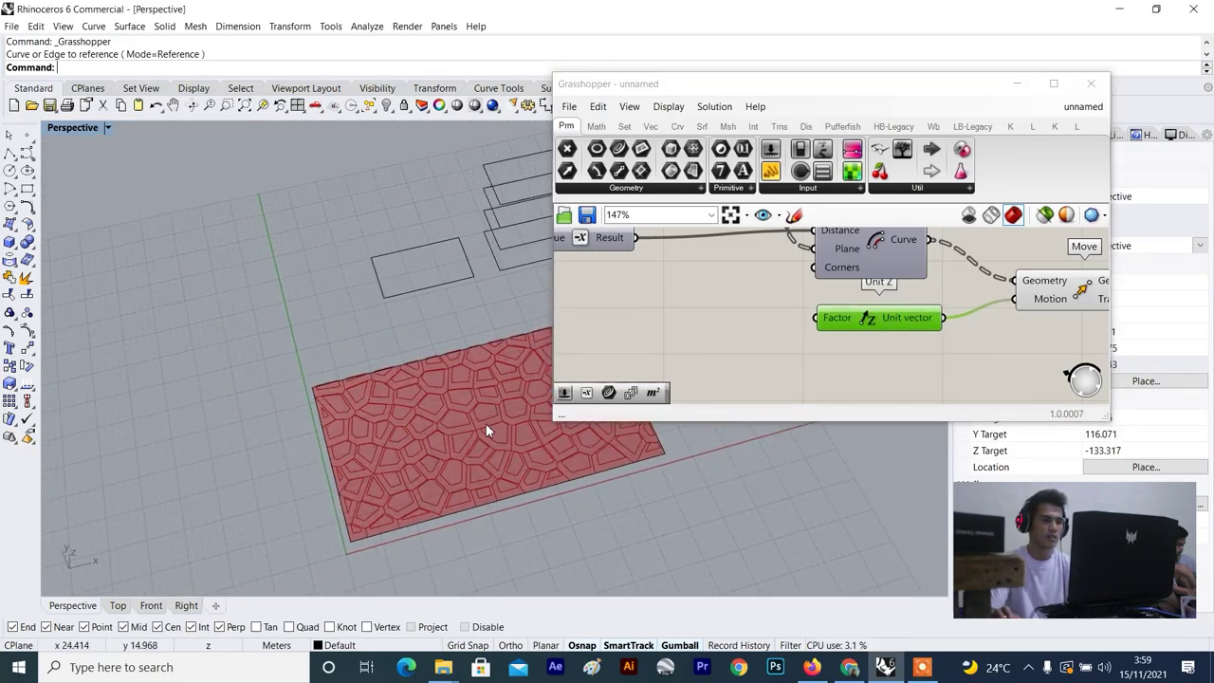
{"action": "right_click_drag", "start_coordinate": [485, 431], "coordinate": [385, 469]}
{"action": "double_click", "coordinate": [743, 310]}
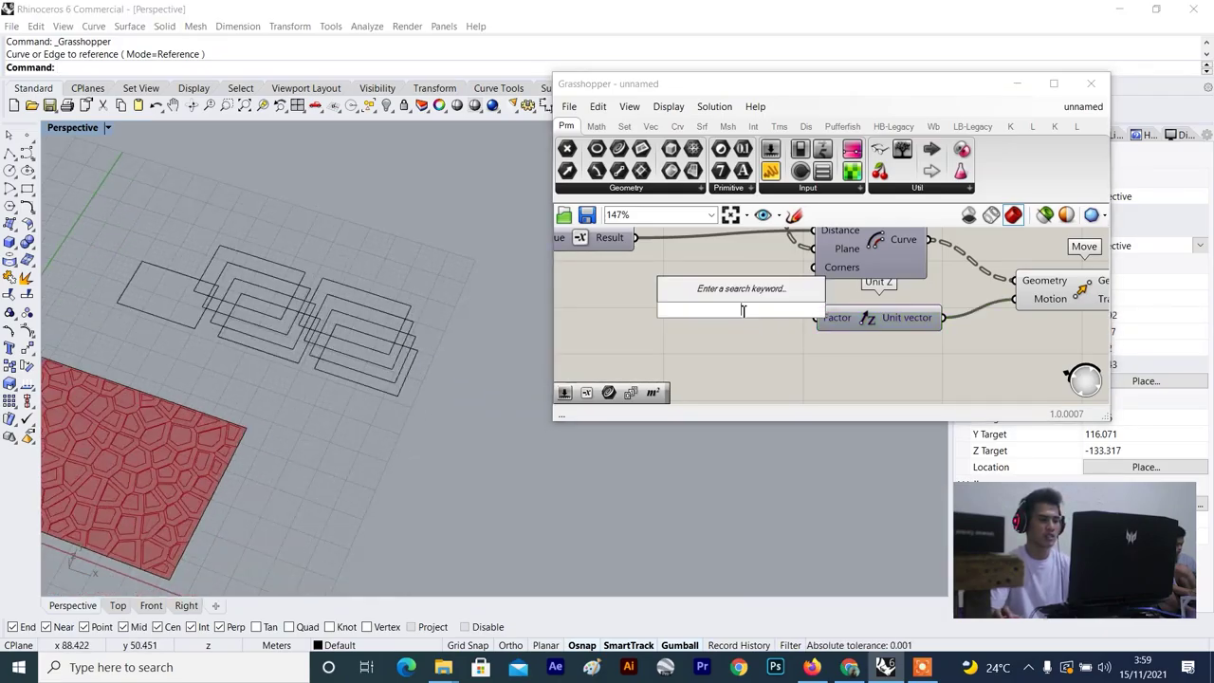
{"action": "type", "text": "2"}
{"action": "key", "text": "Return"}
{"action": "mouse_move", "coordinate": [799, 315]}
{"action": "left_mouse_down"}
{"action": "mouse_move", "coordinate": [745, 334]}
{"action": "mouse_move", "coordinate": [818, 319]}
{"action": "left_mouse_up"}
{"action": "scroll", "coordinate": [358, 406], "scroll_direction": "down", "scroll_amount": 10}
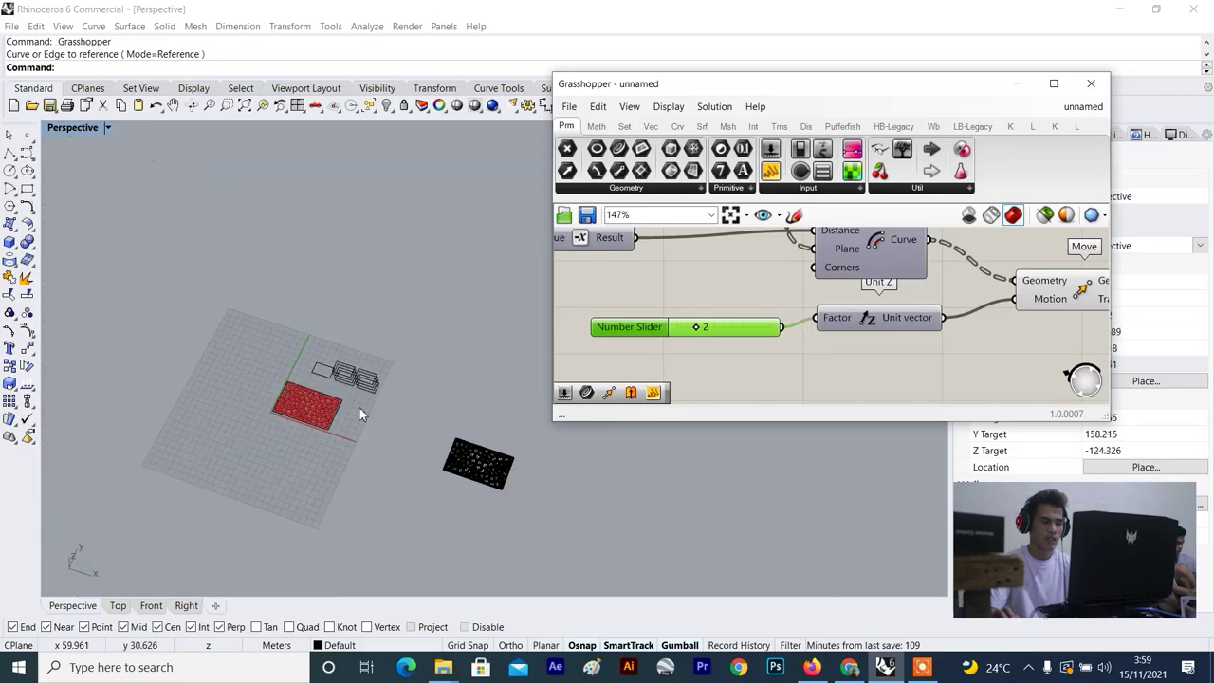
Set the number slider feeding the Unit Z factor to 1.
{"action": "right_click_drag", "start_coordinate": [359, 406], "coordinate": [394, 386]}
{"action": "scroll", "coordinate": [396, 423], "scroll_direction": "up", "scroll_amount": 9}
{"action": "scroll", "coordinate": [379, 471], "scroll_direction": "up", "scroll_amount": 9}
{"action": "scroll", "coordinate": [380, 471], "scroll_direction": "down", "scroll_amount": 15}
{"action": "scroll", "coordinate": [393, 386], "scroll_direction": "up", "scroll_amount": 10}
{"action": "scroll", "coordinate": [392, 379], "scroll_direction": "down", "scroll_amount": 6}
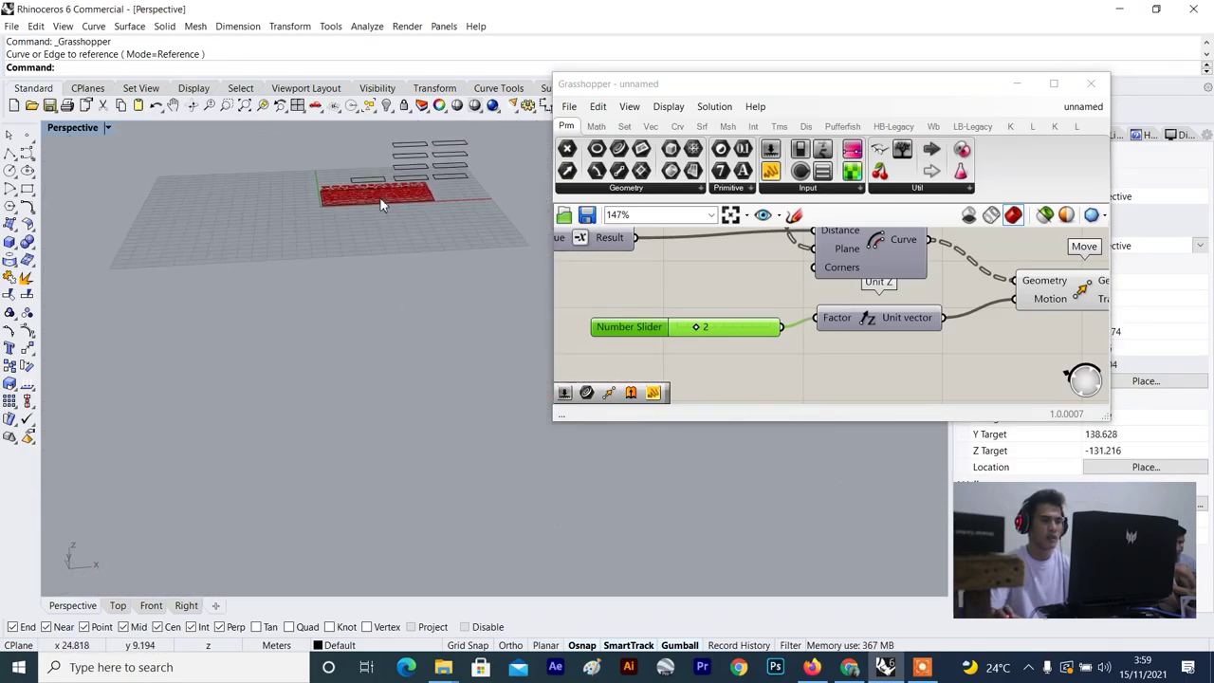
{"action": "scroll", "coordinate": [302, 300], "scroll_direction": "up", "scroll_amount": 4}
{"action": "scroll", "coordinate": [582, 335], "scroll_direction": "up", "scroll_amount": 2}
{"action": "right_click_drag", "start_coordinate": [263, 299], "coordinate": [292, 269]}
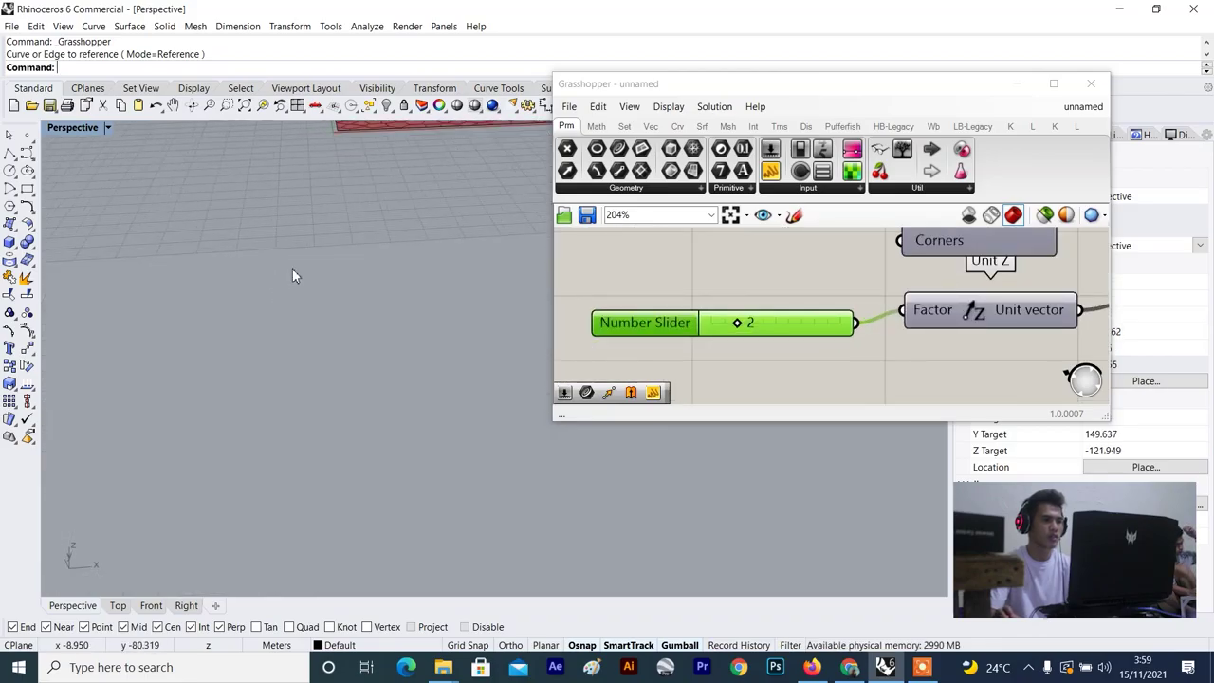
{"action": "scroll", "coordinate": [349, 187], "scroll_direction": "up", "scroll_amount": 3}
{"action": "right_click_drag", "start_coordinate": [354, 198], "coordinate": [378, 185]}
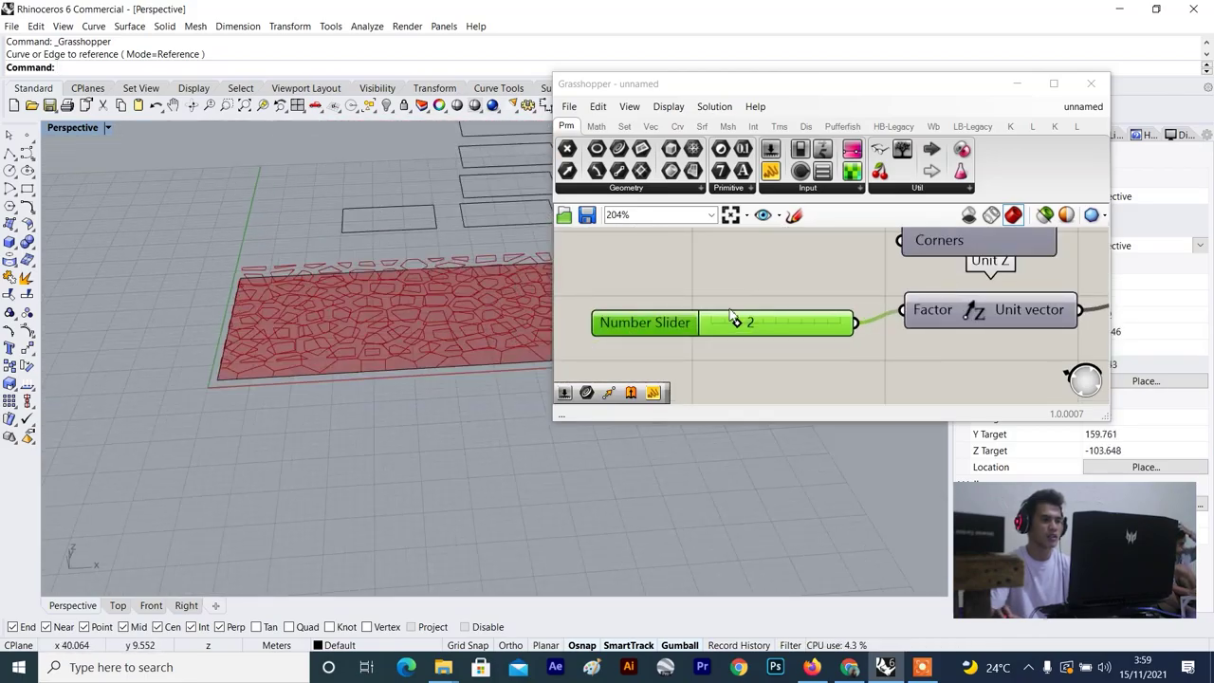
{"action": "scroll", "coordinate": [735, 332], "scroll_direction": "up", "scroll_amount": 2}
{"action": "left_click_drag", "start_coordinate": [755, 328], "coordinate": [737, 328]}
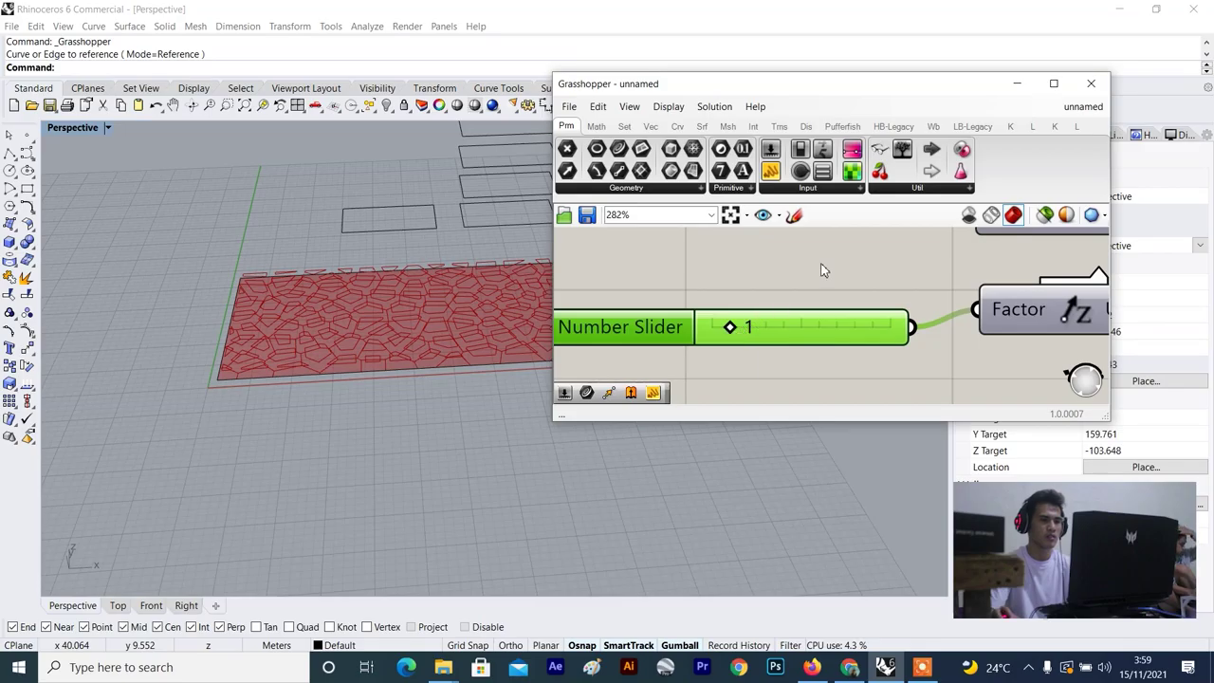
Examine the Move and Offset Curve components and the geometry each one previews in the viewport.
{"action": "scroll", "coordinate": [823, 271], "scroll_direction": "down", "scroll_amount": 5}
{"action": "scroll", "coordinate": [850, 344], "scroll_direction": "up", "scroll_amount": 3}
{"action": "left_click", "coordinate": [904, 316]}
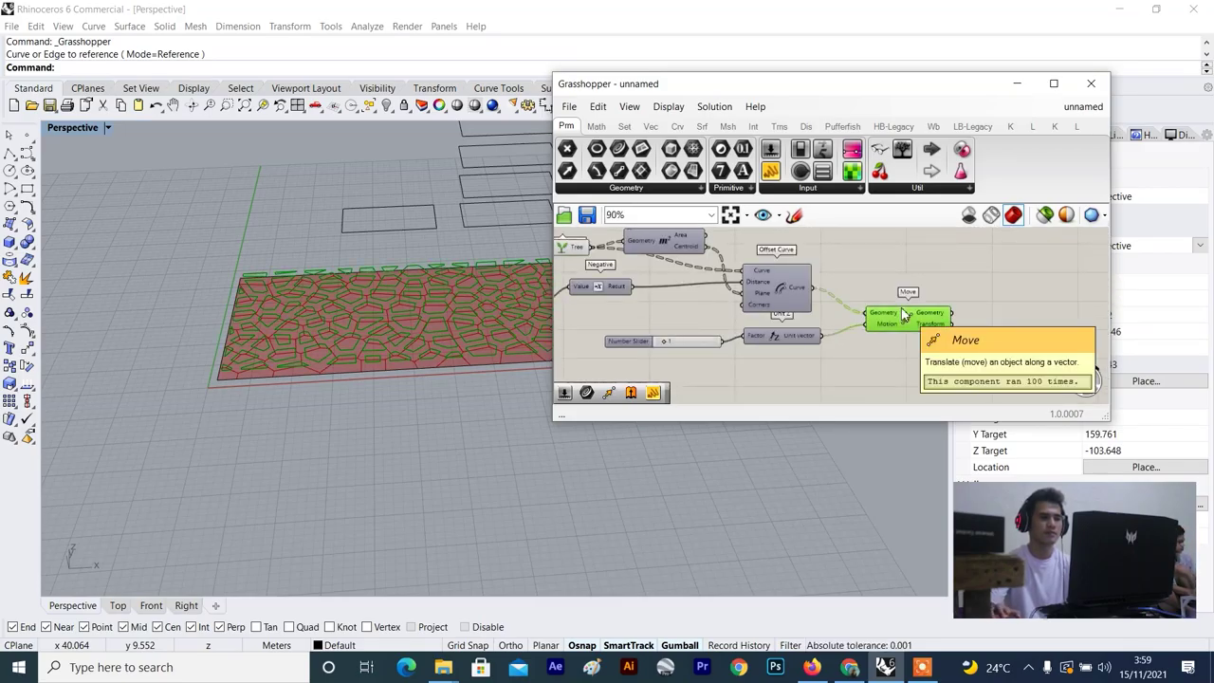
{"action": "scroll", "coordinate": [849, 298], "scroll_direction": "down", "scroll_amount": 4}
{"action": "scroll", "coordinate": [848, 299], "scroll_direction": "up", "scroll_amount": 2}
{"action": "left_click", "coordinate": [834, 277]}
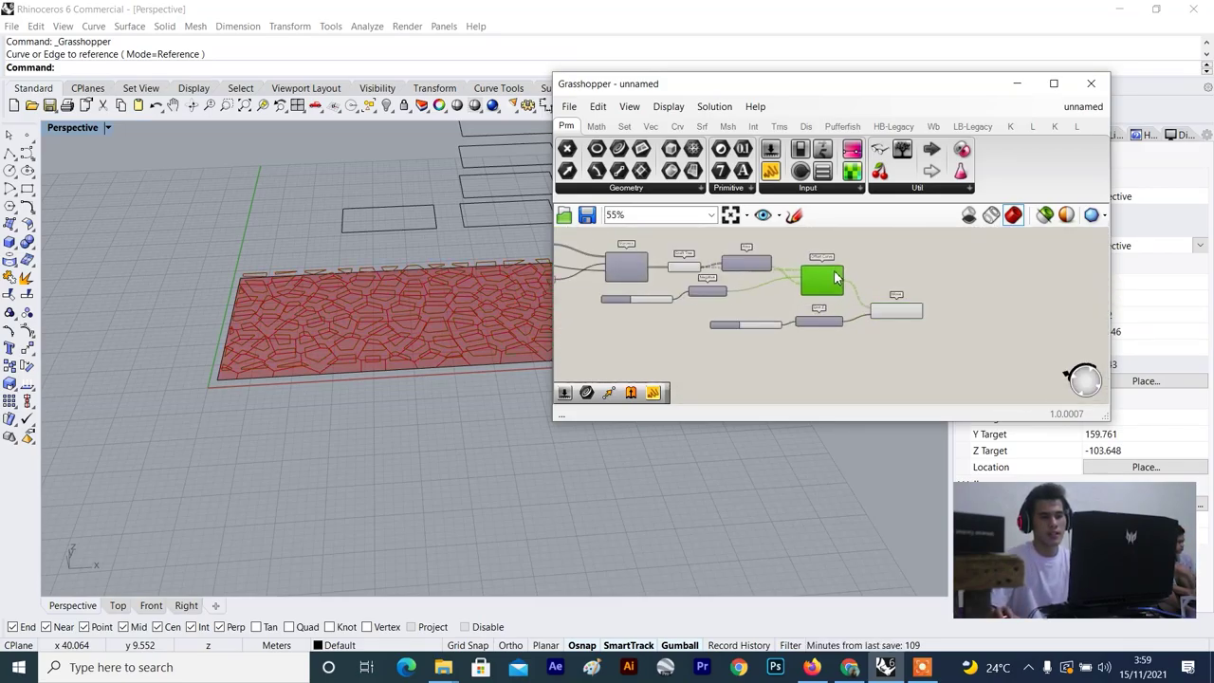
{"action": "scroll", "coordinate": [866, 304], "scroll_direction": "up", "scroll_amount": 4}
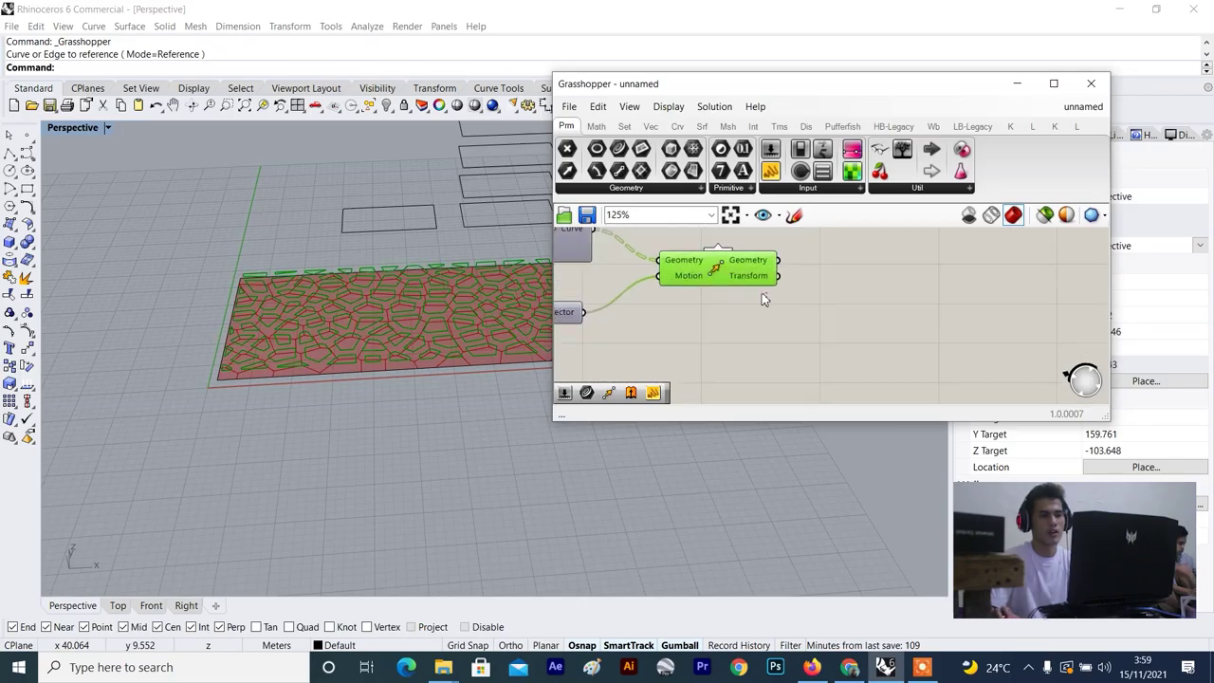
{"action": "scroll", "coordinate": [766, 299], "scroll_direction": "down", "scroll_amount": 3}
Reposition the Area component slightly lower on the canvas, closer to the Offset Curve component's inputs.
{"action": "left_click", "coordinate": [800, 300]}
{"action": "scroll", "coordinate": [805, 319], "scroll_direction": "down", "scroll_amount": 3}
{"action": "scroll", "coordinate": [730, 295], "scroll_direction": "up", "scroll_amount": 4}
{"action": "left_click", "coordinate": [680, 277]}
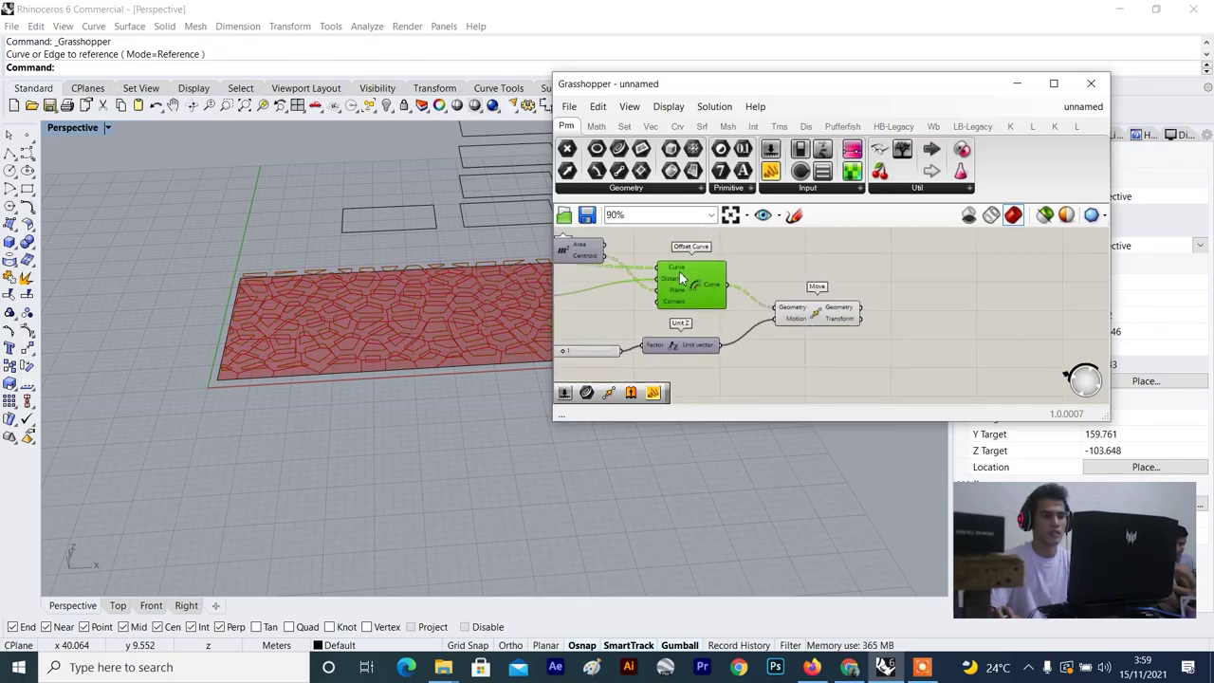
{"action": "left_click_drag", "start_coordinate": [563, 254], "coordinate": [589, 284]}
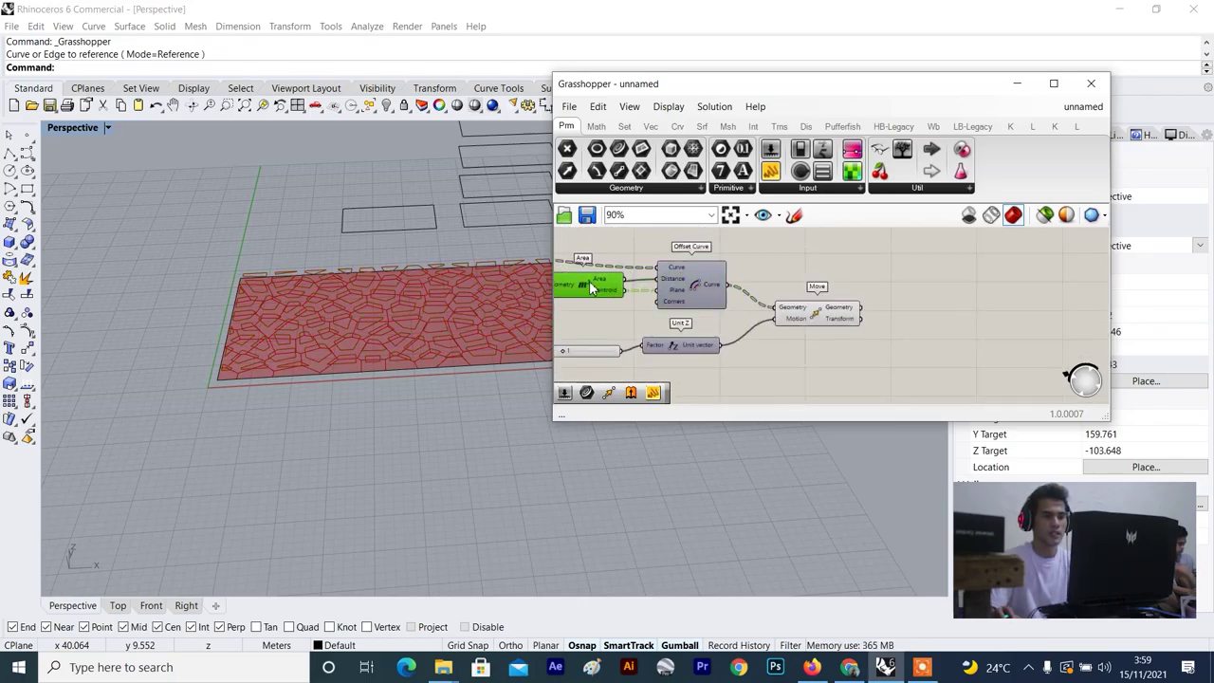
{"action": "right_click", "coordinate": [887, 321]}
Add a Rotate component to the Grasshopper canvas after the Move component.
{"action": "scroll", "coordinate": [376, 321], "scroll_direction": "down", "scroll_amount": 6}
{"action": "right_click_drag", "start_coordinate": [431, 372], "coordinate": [434, 328]}
{"action": "scroll", "coordinate": [413, 263], "scroll_direction": "up", "scroll_amount": 4}
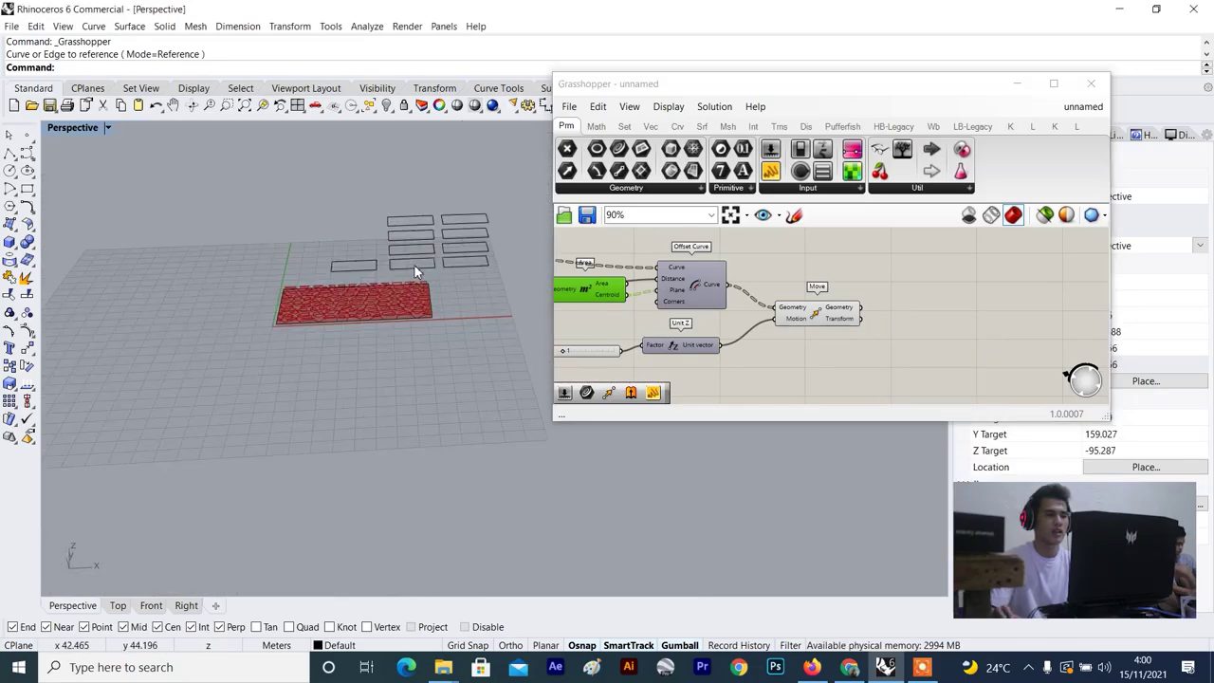
{"action": "scroll", "coordinate": [414, 259], "scroll_direction": "up", "scroll_amount": 10}
{"action": "scroll", "coordinate": [617, 319], "scroll_direction": "down", "scroll_amount": 3}
{"action": "scroll", "coordinate": [434, 330], "scroll_direction": "down", "scroll_amount": 8}
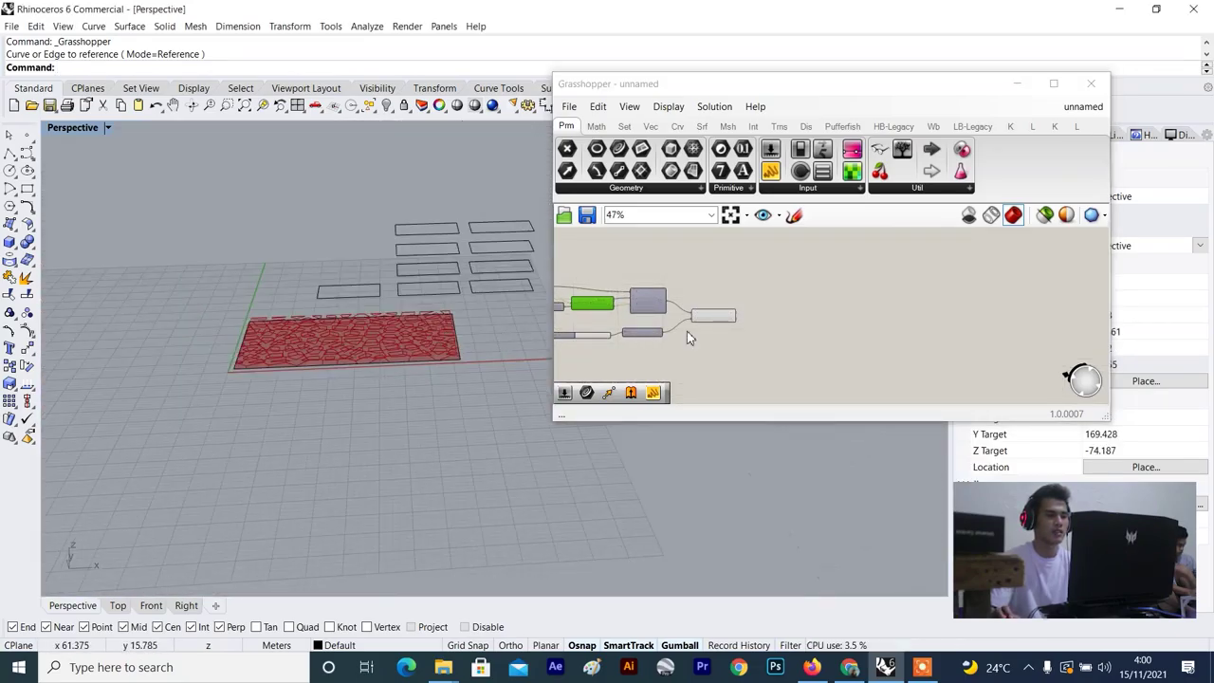
{"action": "scroll", "coordinate": [687, 331], "scroll_direction": "up", "scroll_amount": 4}
{"action": "left_click", "coordinate": [701, 302]}
{"action": "double_click", "coordinate": [873, 325]}
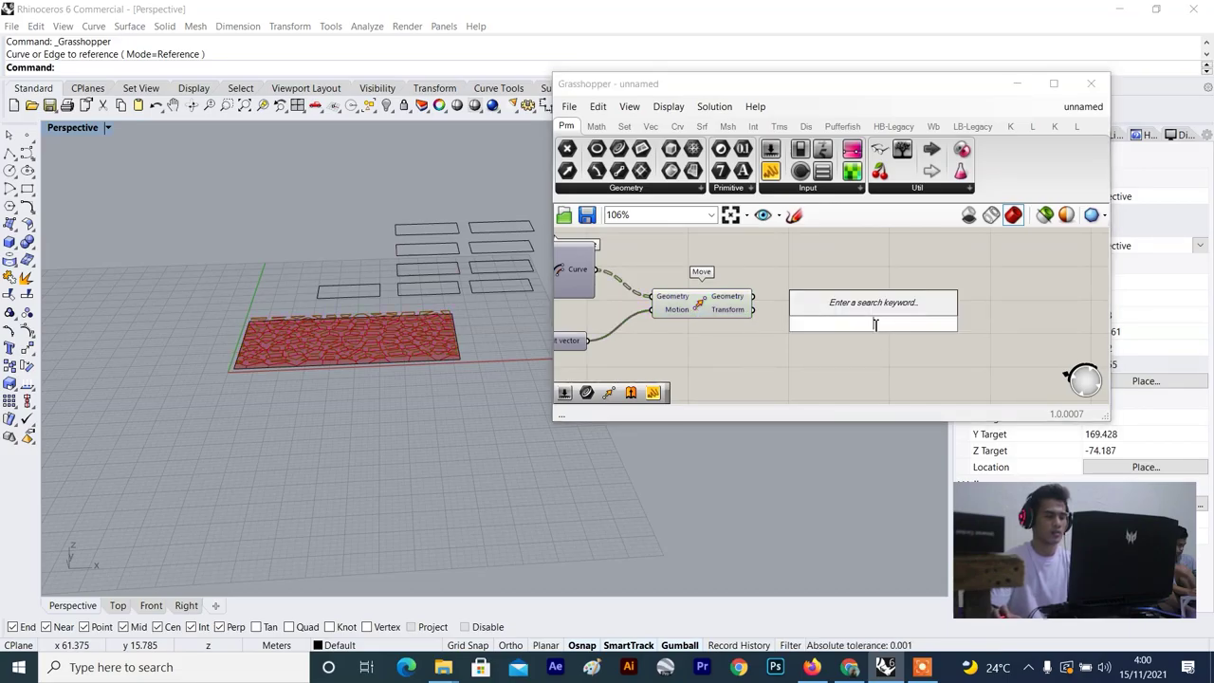
{"action": "type", "text": "ro"}
{"action": "left_click", "coordinate": [853, 292]}
{"action": "scroll", "coordinate": [843, 343], "scroll_direction": "up", "scroll_amount": 3}
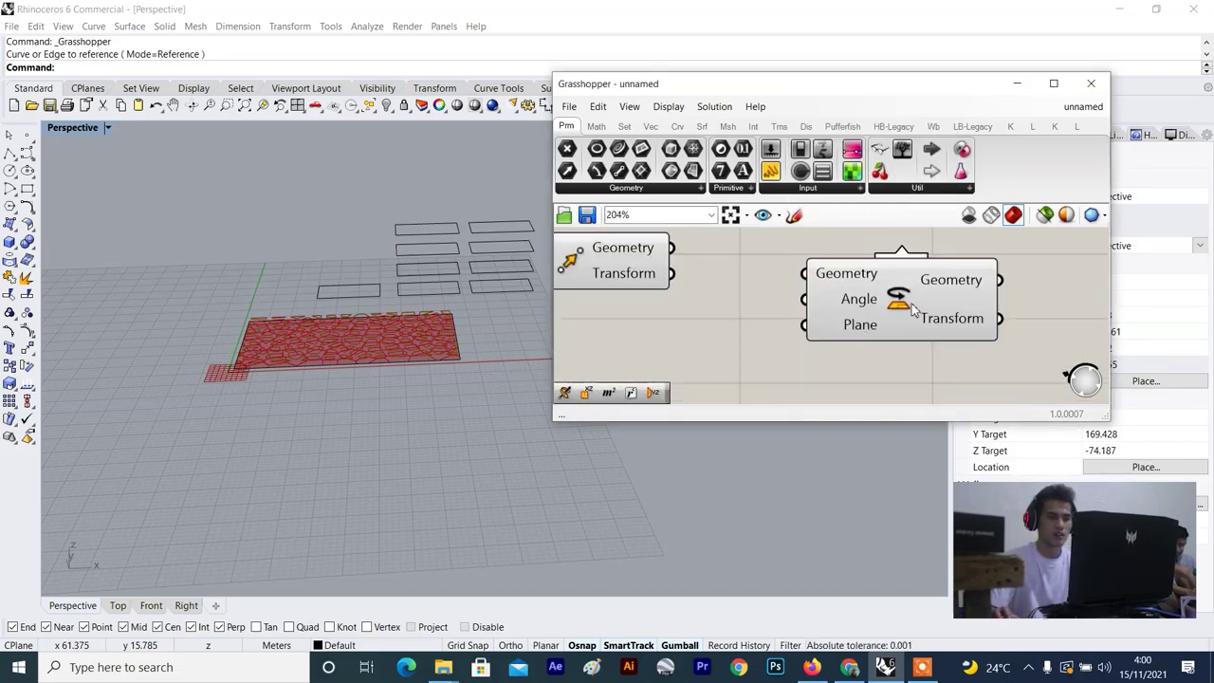
Position the Rotate component beyond Move and connect Move's Geometry output to Rotate's Geometry input.
{"action": "left_click", "coordinate": [673, 269]}
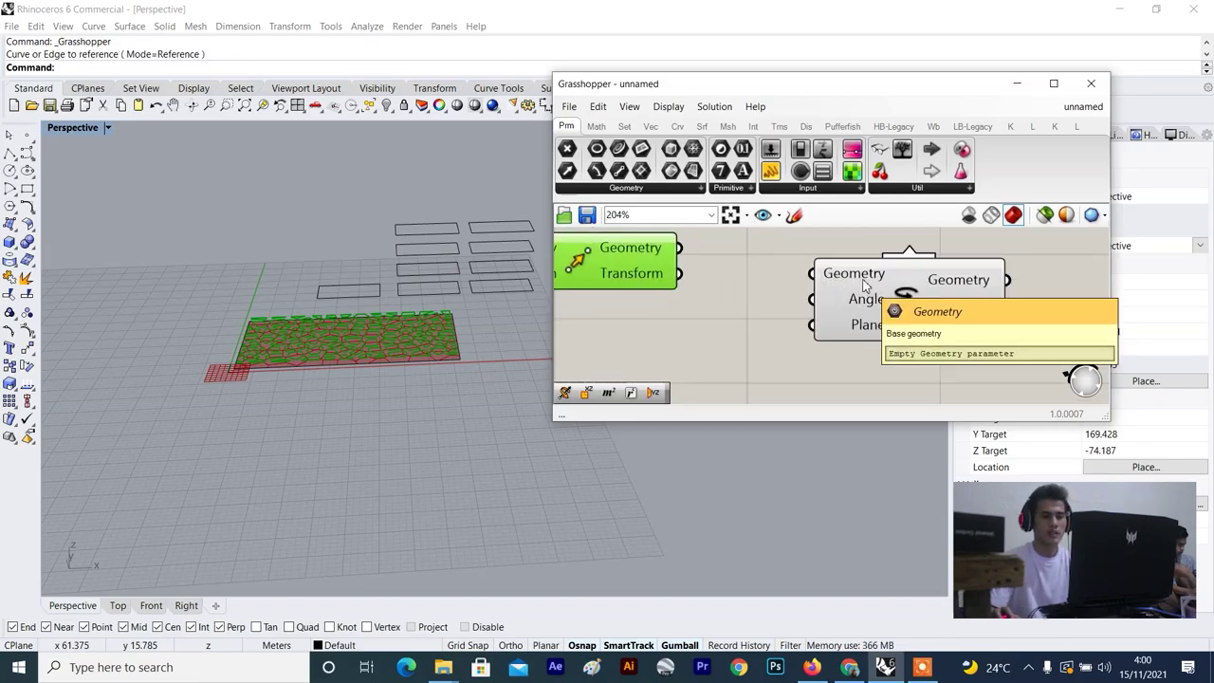
{"action": "scroll", "coordinate": [844, 314], "scroll_direction": "down", "scroll_amount": 3}
{"action": "scroll", "coordinate": [856, 318], "scroll_direction": "up", "scroll_amount": 3}
{"action": "left_click_drag", "start_coordinate": [900, 286], "coordinate": [891, 293]}
{"action": "scroll", "coordinate": [834, 308], "scroll_direction": "down", "scroll_amount": 3}
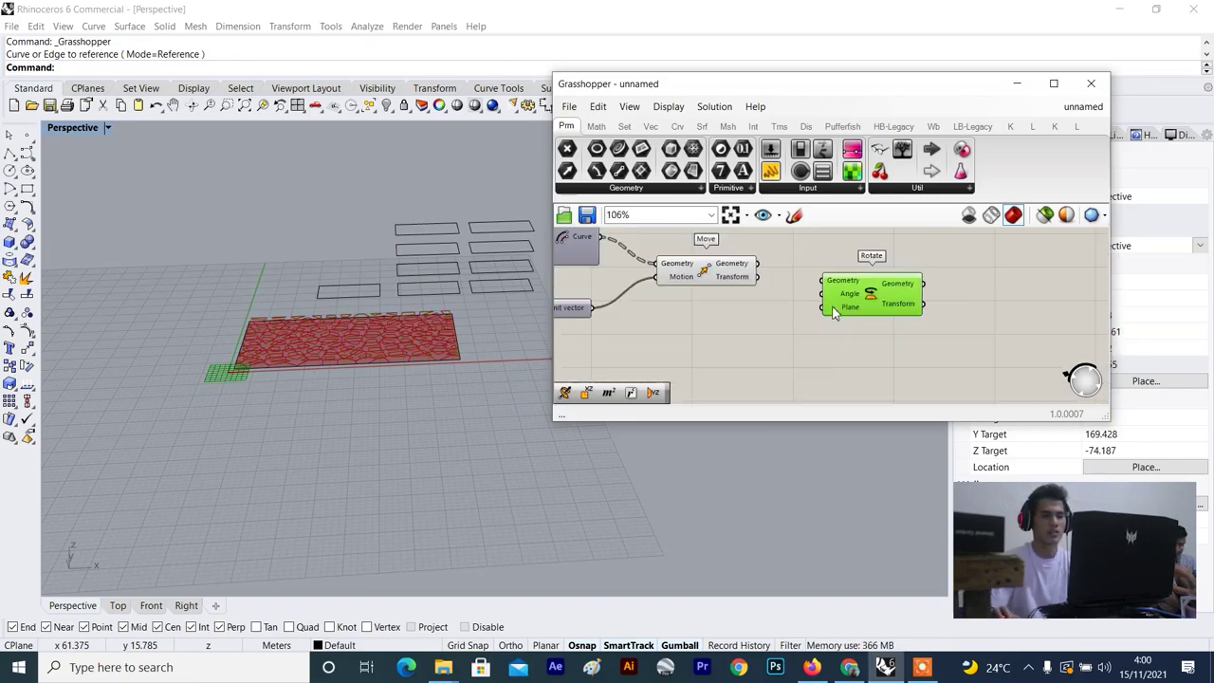
{"action": "right_click_drag", "start_coordinate": [781, 301], "coordinate": [838, 303]}
{"action": "scroll", "coordinate": [831, 298], "scroll_direction": "up", "scroll_amount": 2}
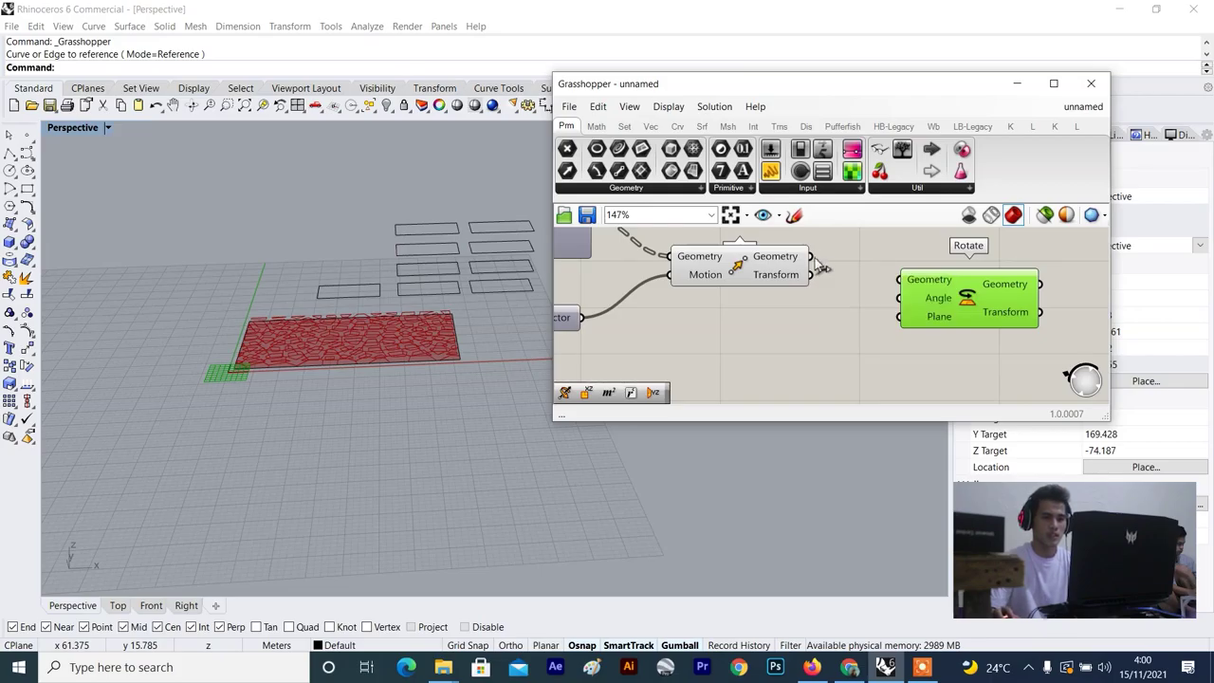
{"action": "left_click_drag", "start_coordinate": [880, 278], "coordinate": [983, 297]}
{"action": "left_click", "coordinate": [725, 280]}
Examine the rotated cell curves in the viewport alongside the Rotate component's Angle and Plane inputs.
{"action": "scroll", "coordinate": [734, 286], "scroll_direction": "down", "scroll_amount": 4}
{"action": "scroll", "coordinate": [820, 305], "scroll_direction": "up", "scroll_amount": 2}
{"action": "right_click_drag", "start_coordinate": [735, 288], "coordinate": [874, 331]}
{"action": "scroll", "coordinate": [820, 305], "scroll_direction": "down", "scroll_amount": 3}
{"action": "scroll", "coordinate": [891, 327], "scroll_direction": "up", "scroll_amount": 3}
{"action": "right_click_drag", "start_coordinate": [1069, 341], "coordinate": [1024, 317]}
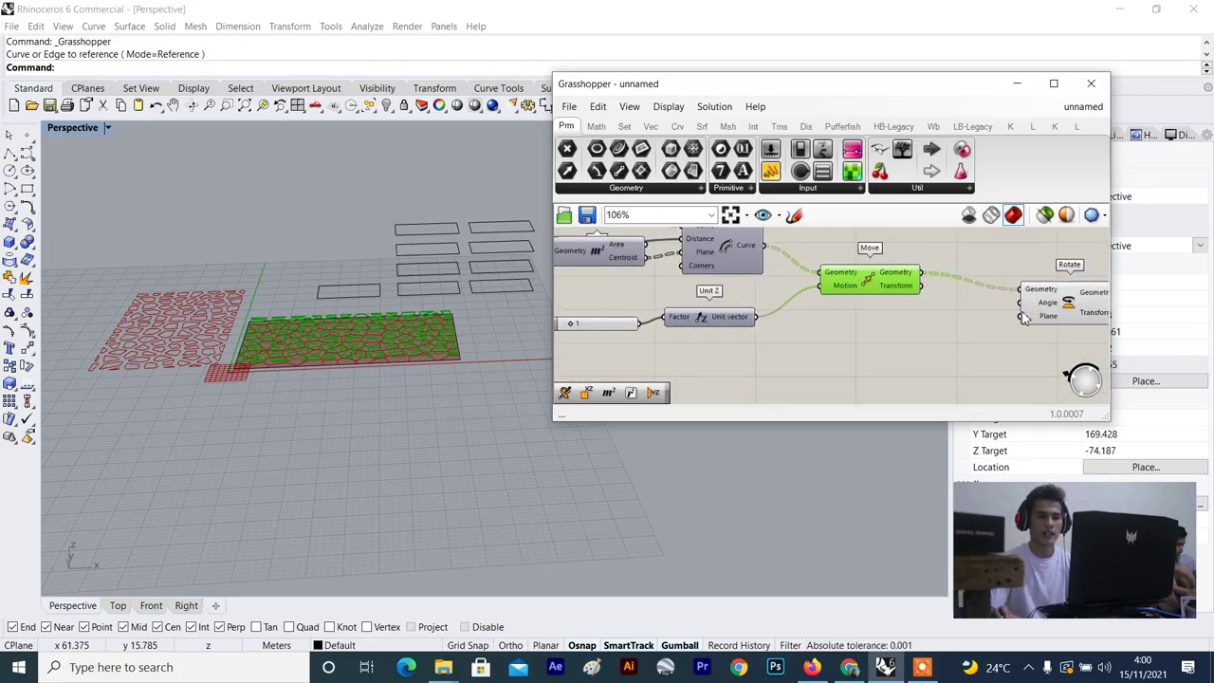
{"action": "scroll", "coordinate": [918, 343], "scroll_direction": "down", "scroll_amount": 2}
{"action": "scroll", "coordinate": [742, 291], "scroll_direction": "up", "scroll_amount": 2}
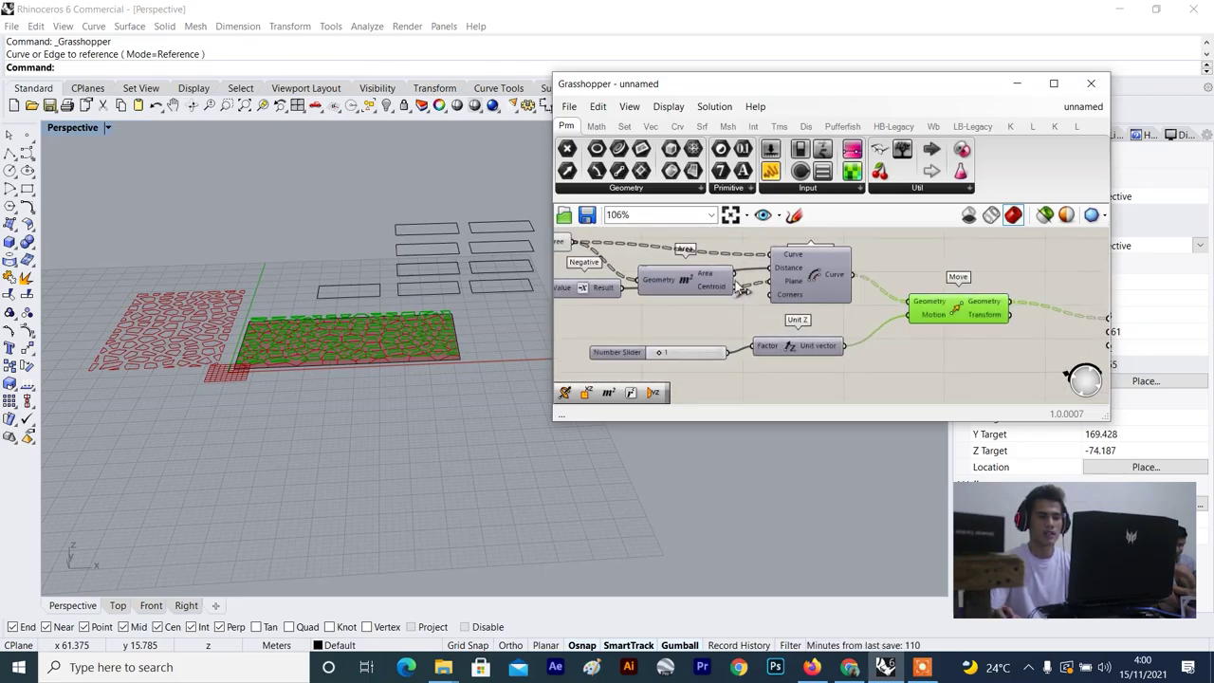
{"action": "scroll", "coordinate": [520, 311], "scroll_direction": "down", "scroll_amount": 5}
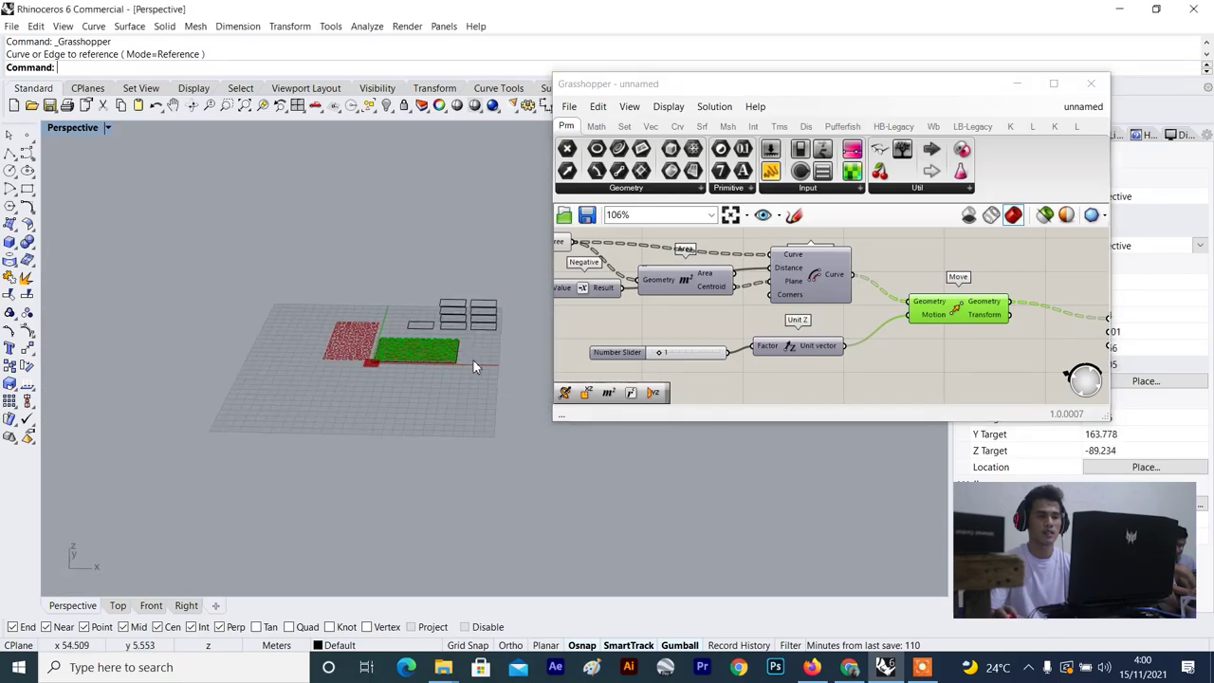
{"action": "left_click", "coordinate": [945, 357]}
{"action": "scroll", "coordinate": [944, 357], "scroll_direction": "down", "scroll_amount": 3}
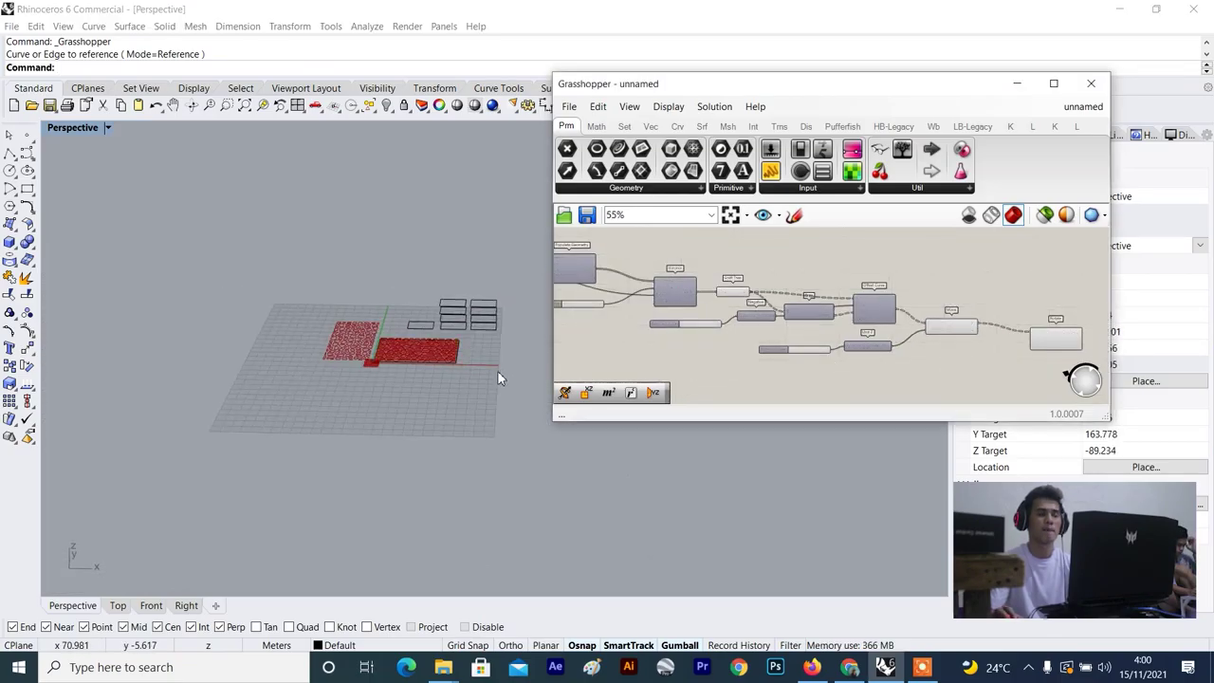
{"action": "scroll", "coordinate": [368, 378], "scroll_direction": "up", "scroll_amount": 10}
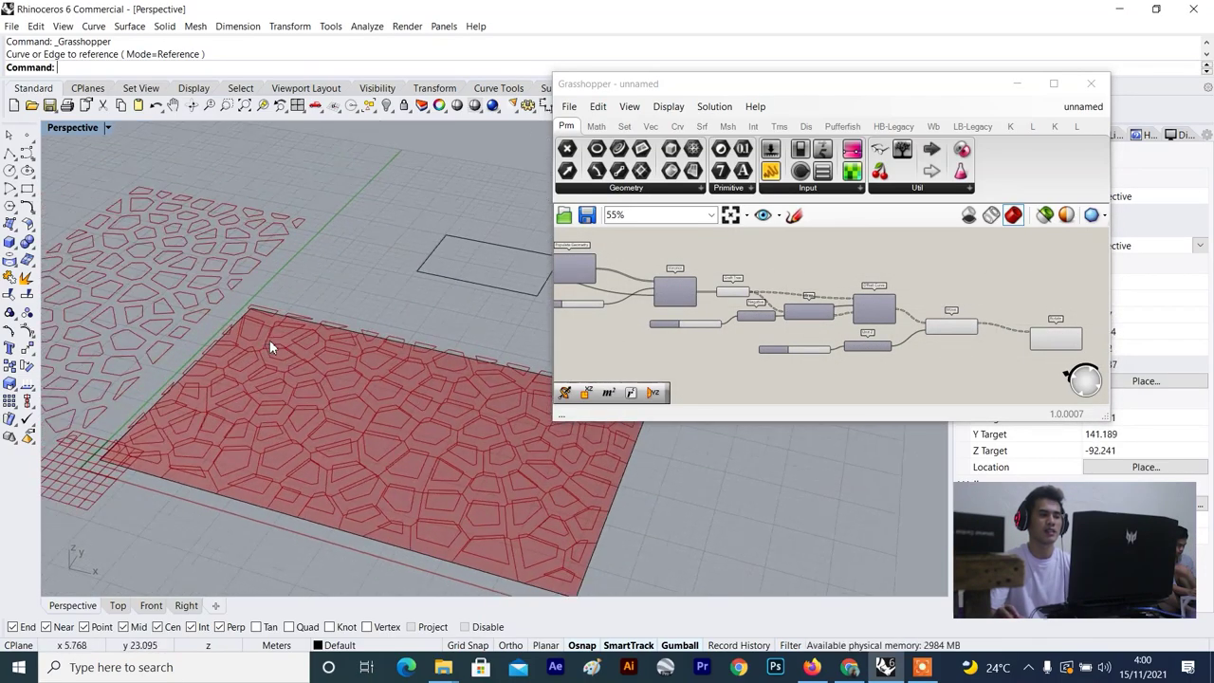
{"action": "scroll", "coordinate": [1030, 327], "scroll_direction": "up", "scroll_amount": 2}
{"action": "left_click", "coordinate": [970, 349]}
{"action": "scroll", "coordinate": [916, 327], "scroll_direction": "up", "scroll_amount": 3}
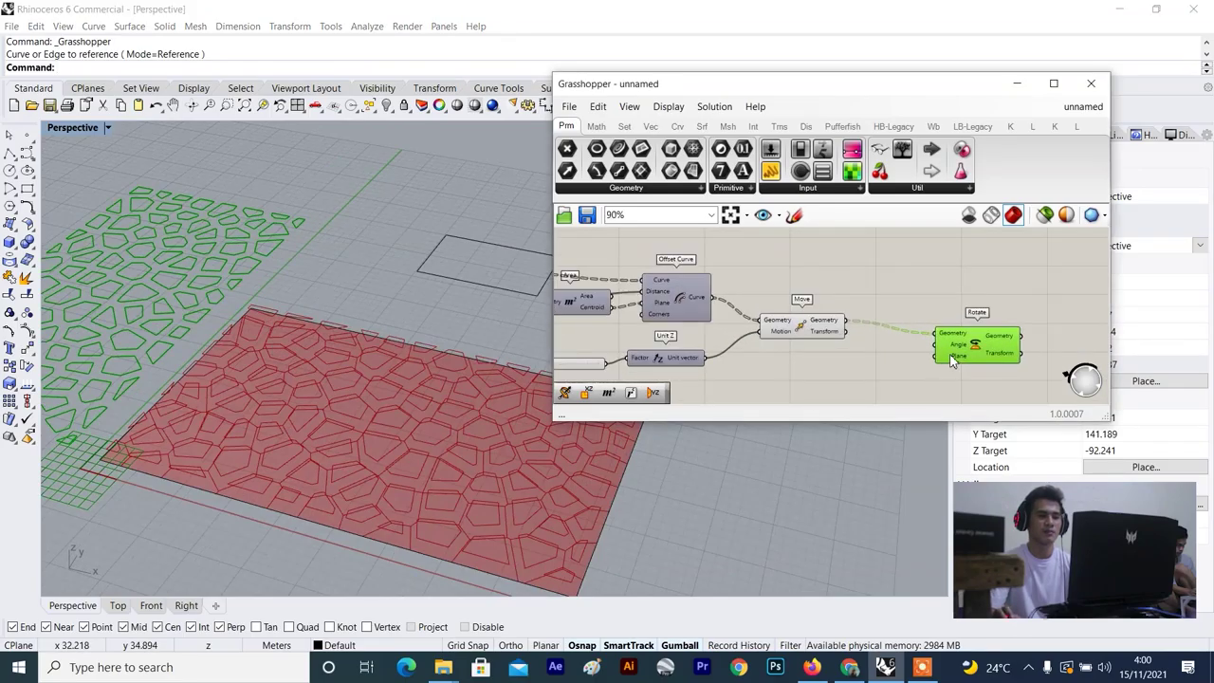
{"action": "scroll", "coordinate": [882, 322], "scroll_direction": "down", "scroll_amount": 2}
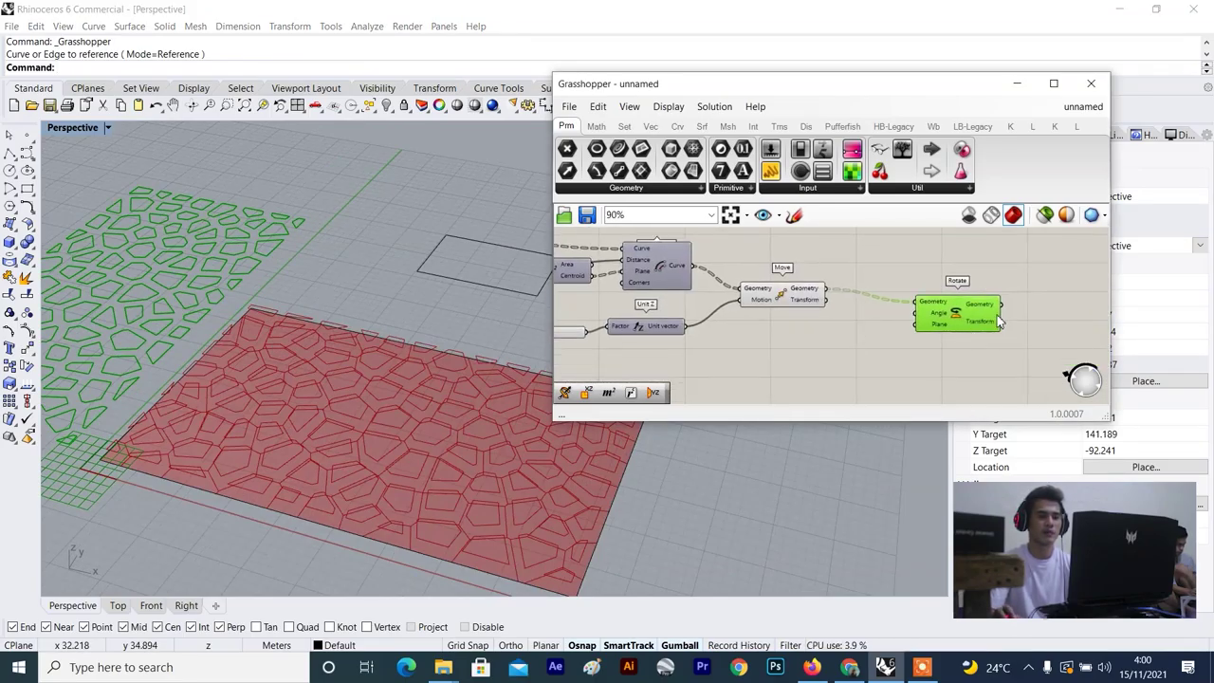
{"action": "scroll", "coordinate": [828, 370], "scroll_direction": "up", "scroll_amount": 1}
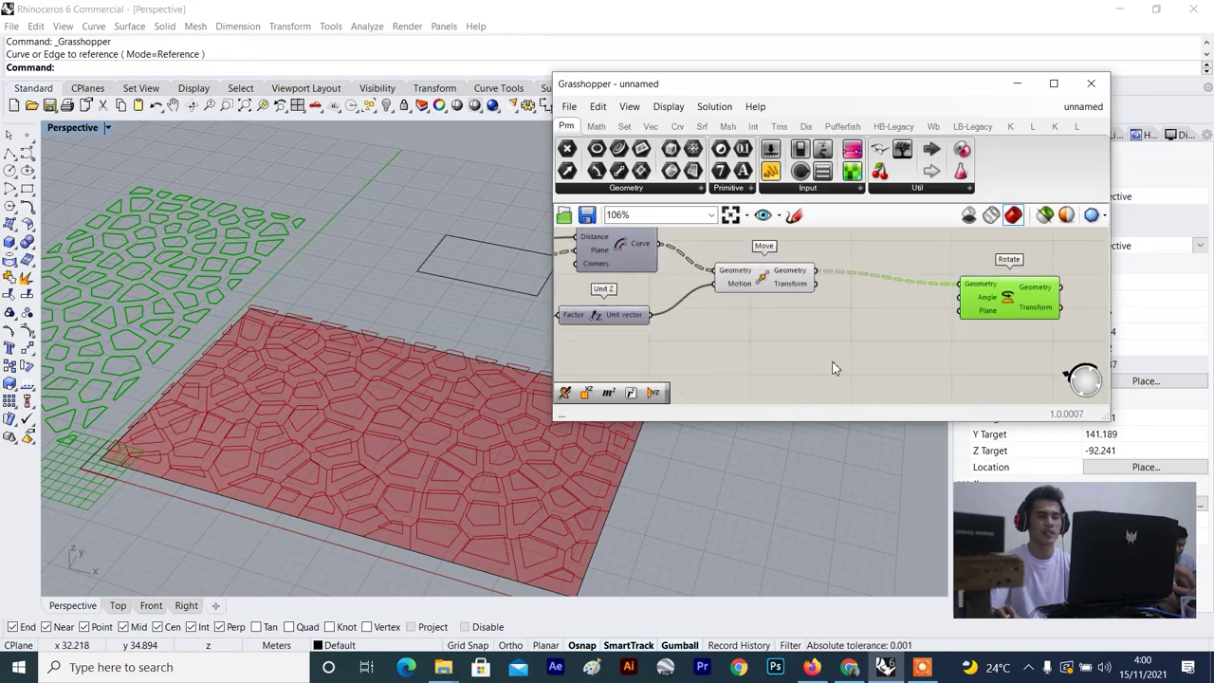
Set the Perspective viewport's display mode to Shaded and view the rotated curves at a low angle.
{"action": "scroll", "coordinate": [732, 392], "scroll_direction": "down", "scroll_amount": 2}
{"action": "scroll", "coordinate": [339, 410], "scroll_direction": "down", "scroll_amount": 8}
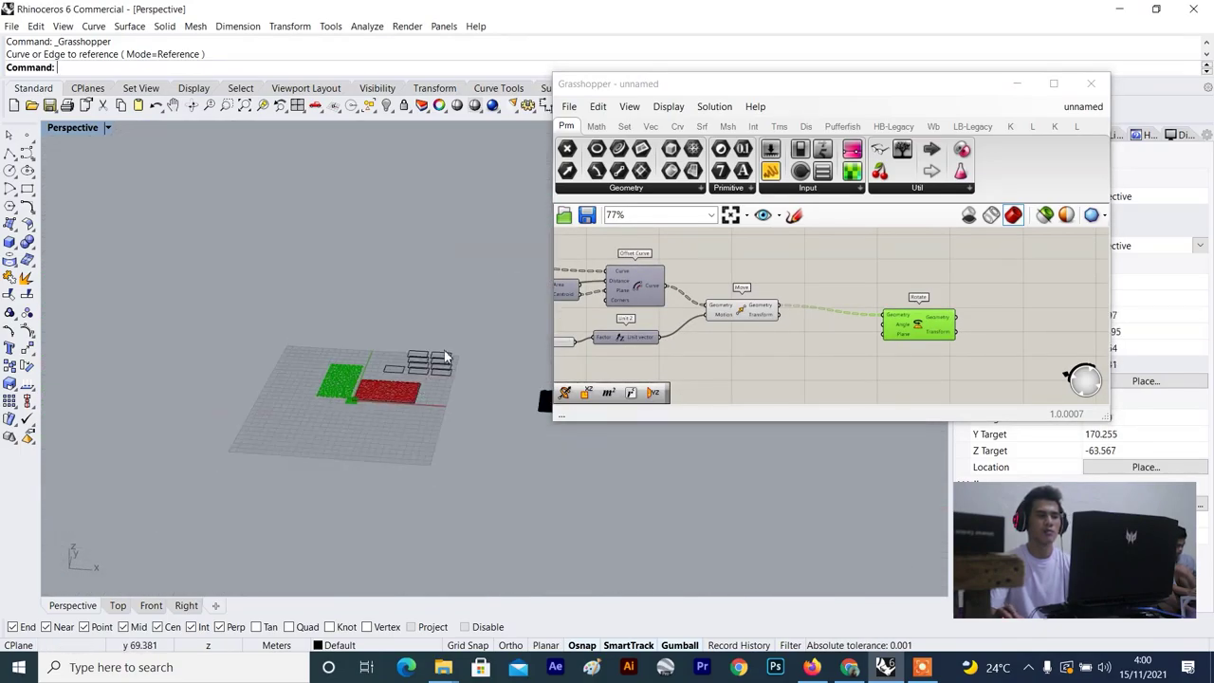
{"action": "scroll", "coordinate": [450, 338], "scroll_direction": "up", "scroll_amount": 6}
{"action": "mouse_move", "coordinate": [433, 366]}
{"action": "right_mouse_down"}
{"action": "mouse_move", "coordinate": [455, 332]}
{"action": "mouse_move", "coordinate": [439, 360]}
{"action": "mouse_move", "coordinate": [409, 304]}
{"action": "mouse_move", "coordinate": [409, 366]}
{"action": "right_mouse_up"}
{"action": "scroll", "coordinate": [455, 331], "scroll_direction": "up", "scroll_amount": 8}
{"action": "scroll", "coordinate": [433, 360], "scroll_direction": "down", "scroll_amount": 7}
{"action": "key", "text": "ctrl+alt+s"}
{"action": "scroll", "coordinate": [420, 325], "scroll_direction": "up", "scroll_amount": 3}
{"action": "scroll", "coordinate": [409, 304], "scroll_direction": "up", "scroll_amount": 6}
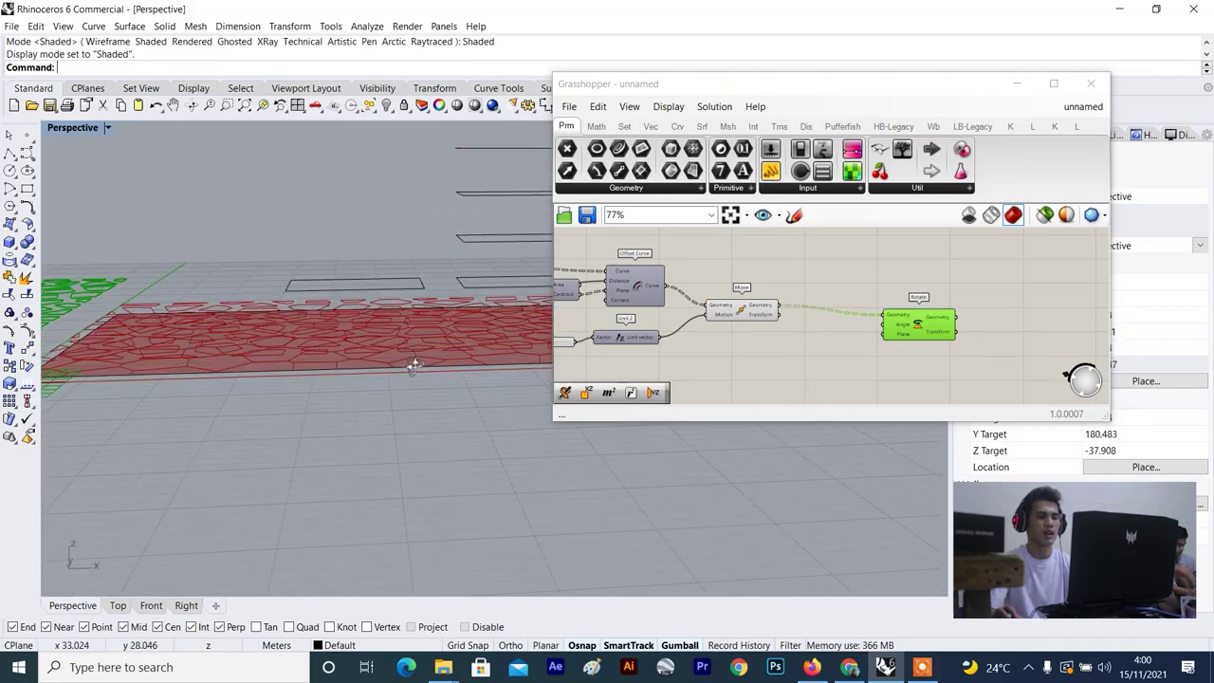
{"action": "right_click_drag", "start_coordinate": [294, 358], "coordinate": [393, 357]}
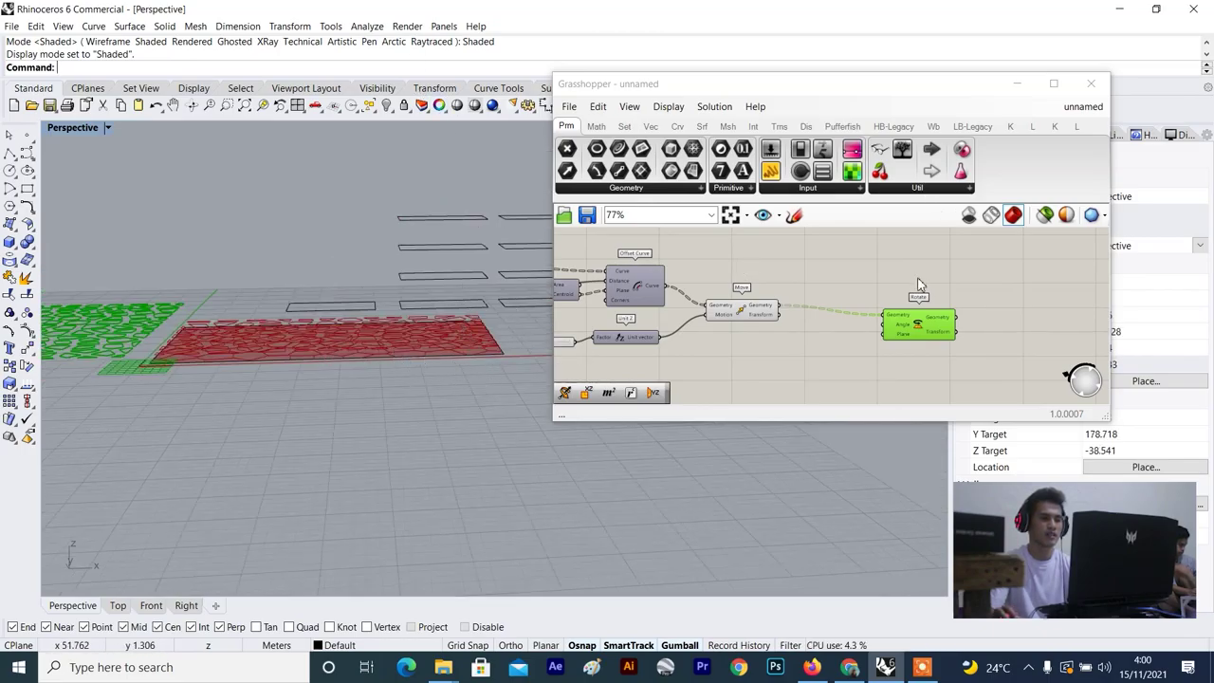
{"action": "left_click", "coordinate": [933, 336]}
{"action": "scroll", "coordinate": [819, 353], "scroll_direction": "up", "scroll_amount": 3}
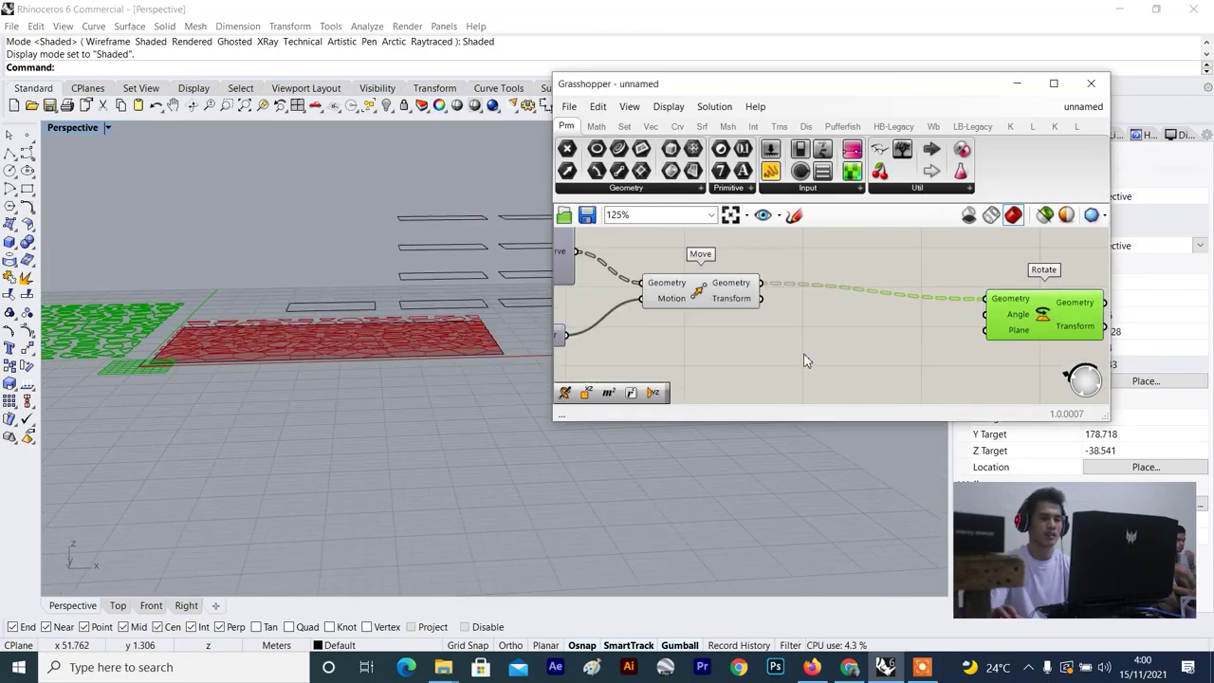
{"action": "double_click", "coordinate": [805, 353]}
{"action": "scroll", "coordinate": [850, 366], "scroll_direction": "up", "scroll_amount": 2}
{"action": "double_click", "coordinate": [844, 351]}
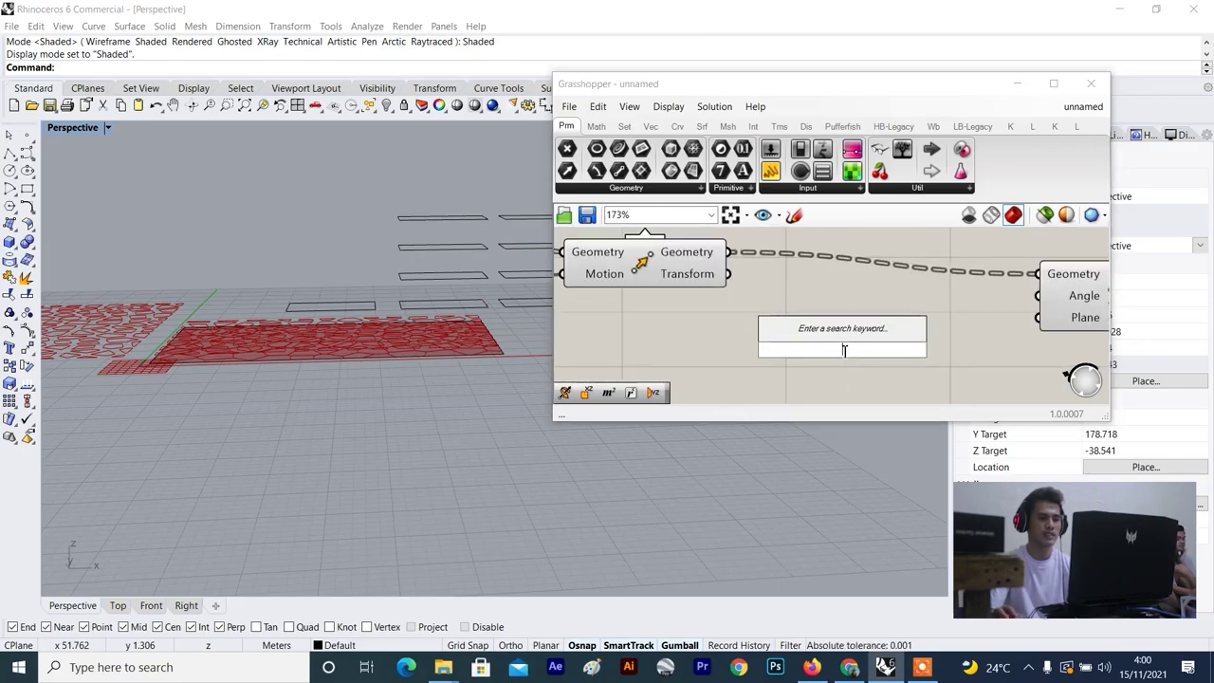
{"action": "type", "text": "yz"}
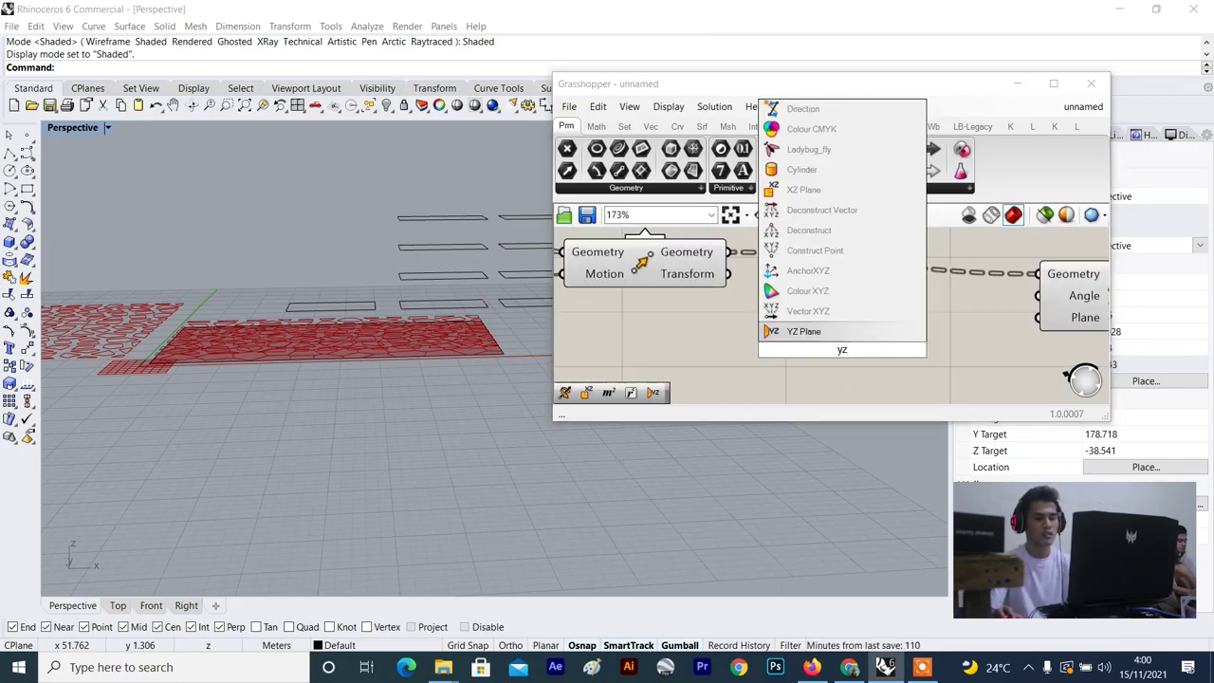
{"action": "key", "text": "Return"}
{"action": "left_click", "coordinate": [844, 351]}
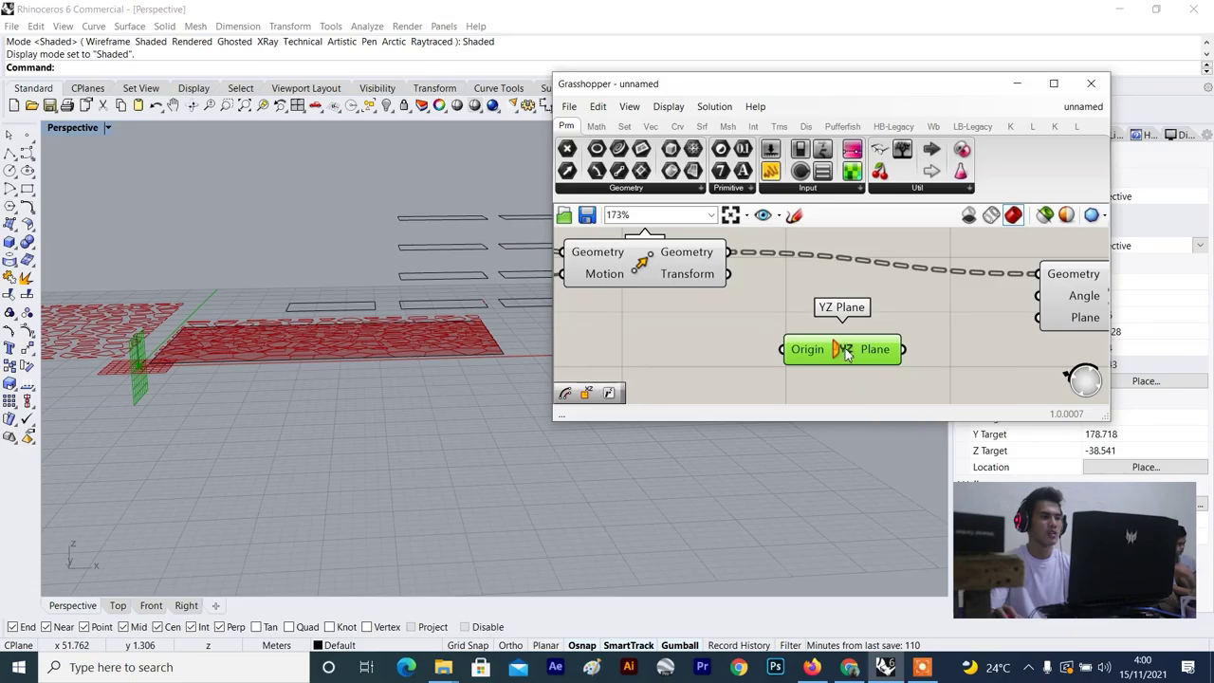
{"action": "key", "text": "Delete"}
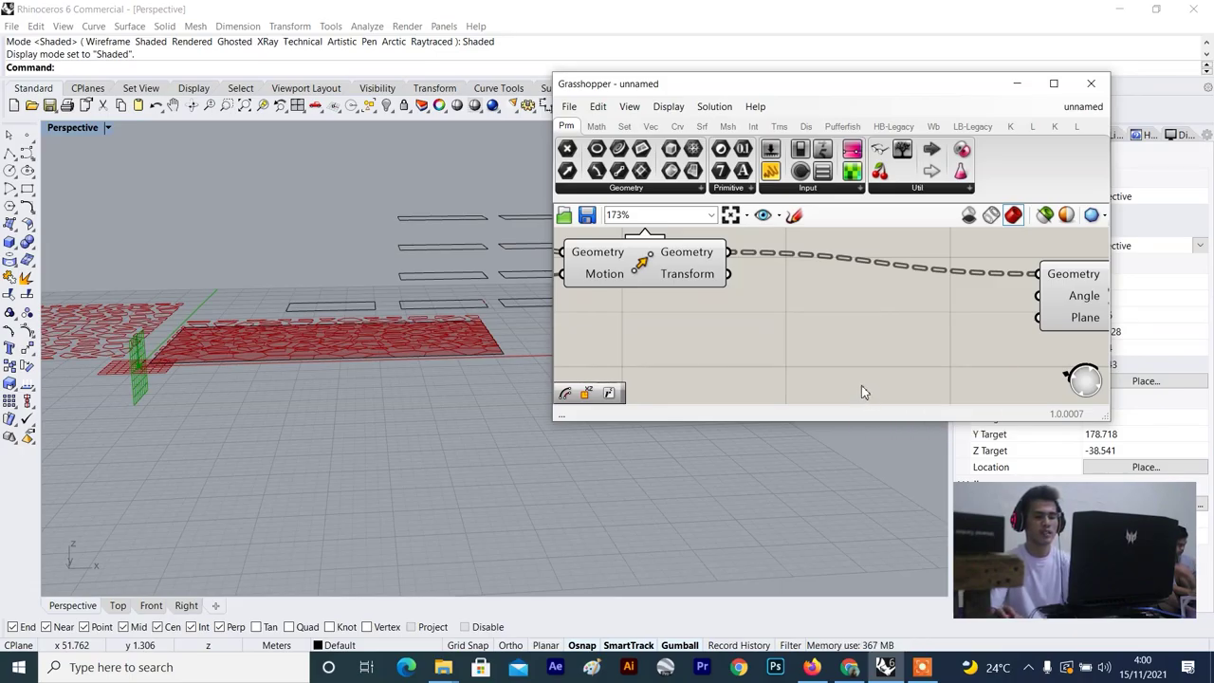
Add an XZ Plane component between the Move and Rotate components.
{"action": "double_click", "coordinate": [858, 371]}
{"action": "type", "text": "x"}
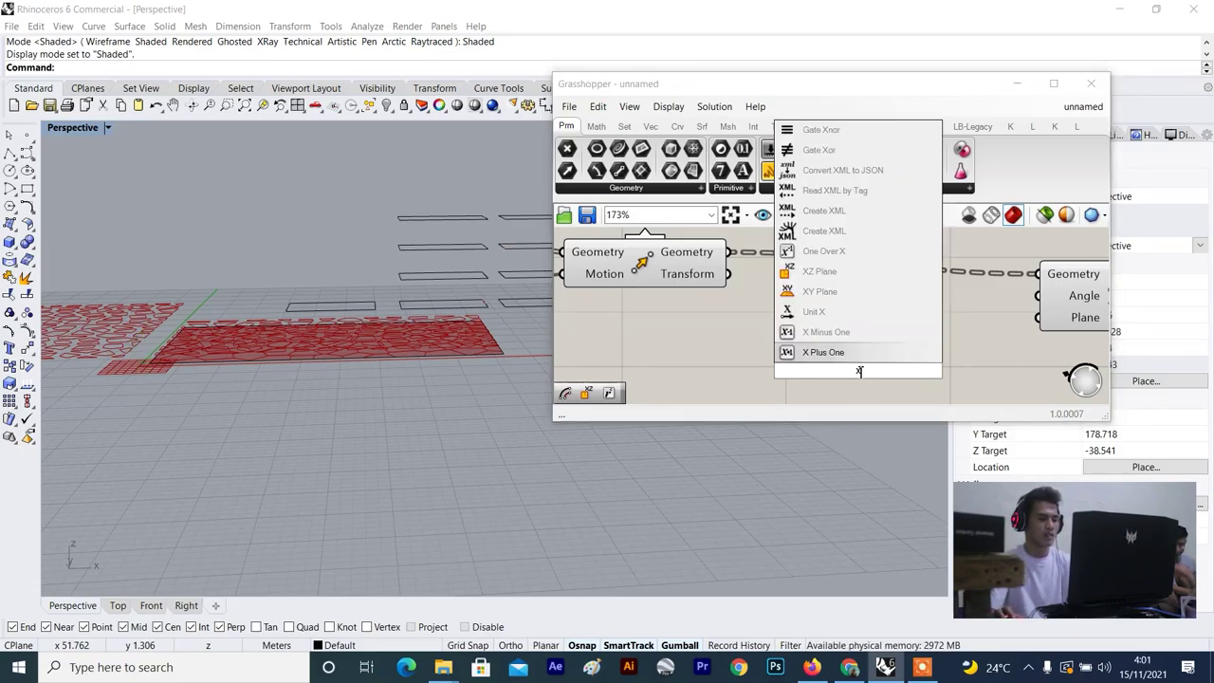
{"action": "type", "text": "z"}
{"action": "key", "text": "Return"}
{"action": "left_click", "coordinate": [858, 366]}
Connect the XZ Plane component's Plane output to Rotate's Plane input and reposition the XZ Plane component.
{"action": "scroll", "coordinate": [929, 365], "scroll_direction": "up", "scroll_amount": 2}
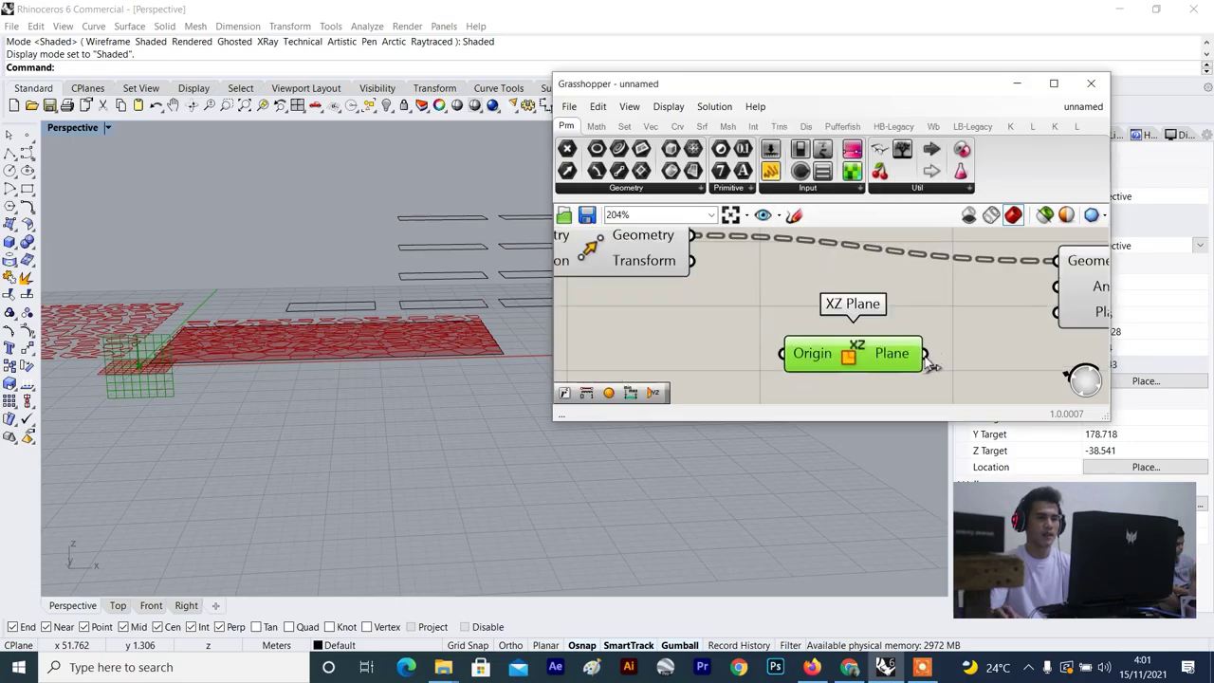
{"action": "scroll", "coordinate": [956, 341], "scroll_direction": "down", "scroll_amount": 3}
{"action": "left_click_drag", "start_coordinate": [986, 315], "coordinate": [1041, 321]}
{"action": "scroll", "coordinate": [977, 338], "scroll_direction": "up", "scroll_amount": 3}
{"action": "left_click_drag", "start_coordinate": [850, 360], "coordinate": [886, 332]}
Connect the Area component's Centroid output to the XZ Plane component's Origin input.
{"action": "scroll", "coordinate": [889, 327], "scroll_direction": "down", "scroll_amount": 4}
{"action": "right_click_drag", "start_coordinate": [770, 324], "coordinate": [862, 297]}
{"action": "right_click_drag", "start_coordinate": [769, 301], "coordinate": [817, 307]}
{"action": "scroll", "coordinate": [817, 308], "scroll_direction": "up", "scroll_amount": 1}
{"action": "right_click_drag", "start_coordinate": [635, 237], "coordinate": [719, 270]}
{"action": "left_click", "coordinate": [672, 274]}
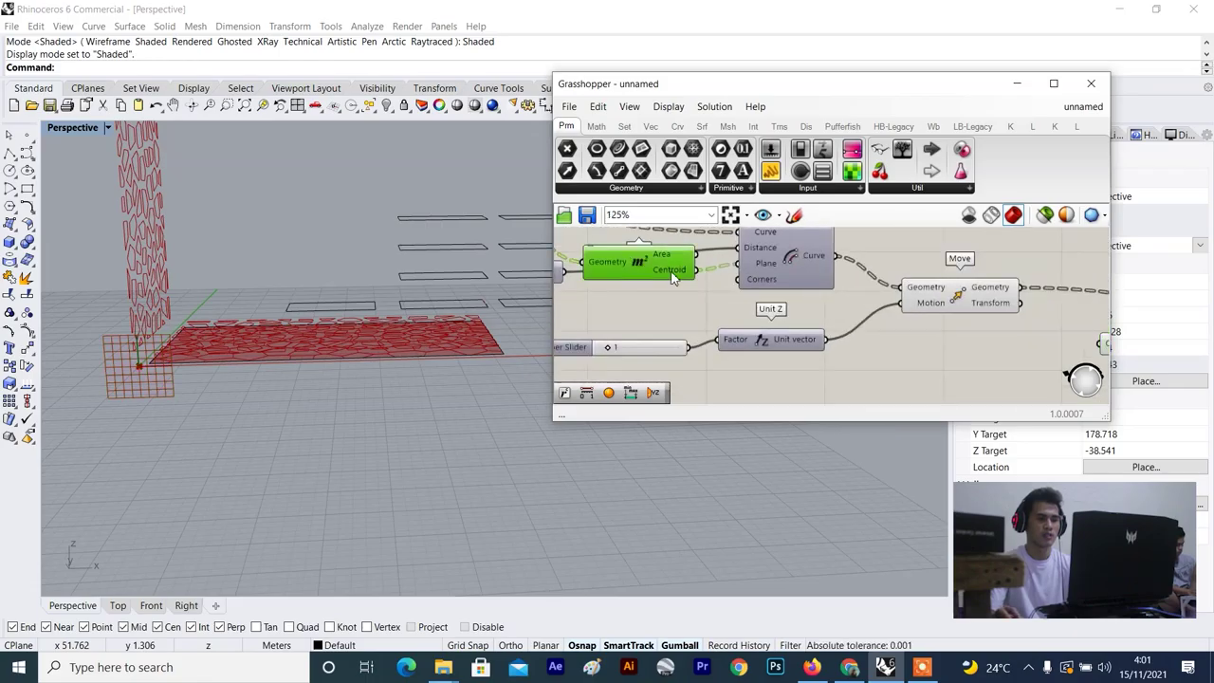
{"action": "left_click_drag", "start_coordinate": [699, 273], "coordinate": [912, 322]}
{"action": "scroll", "coordinate": [945, 327], "scroll_direction": "down", "scroll_amount": 2}
{"action": "scroll", "coordinate": [955, 328], "scroll_direction": "up", "scroll_amount": 2}
{"action": "left_click", "coordinate": [959, 327]}
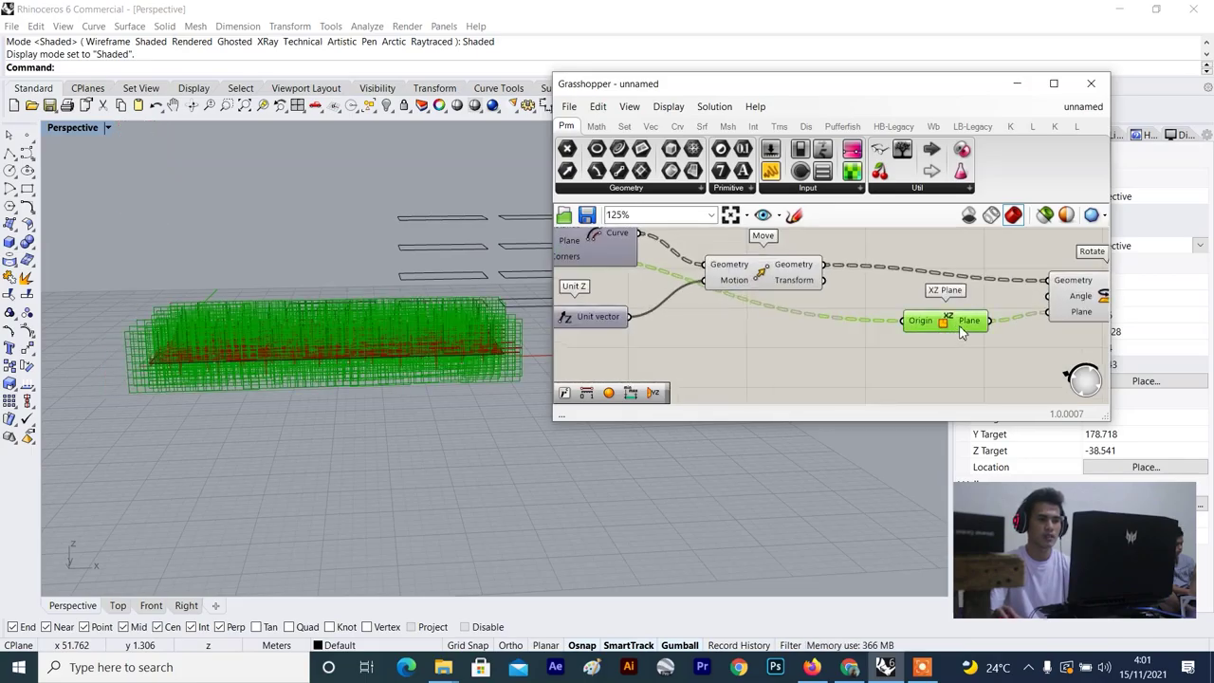
Turn off the XZ Plane component's preview so its plane grids are hidden in the viewport.
{"action": "right_click", "coordinate": [986, 306]}
{"action": "left_click", "coordinate": [911, 372]}
{"action": "scroll", "coordinate": [914, 329], "scroll_direction": "up", "scroll_amount": 3}
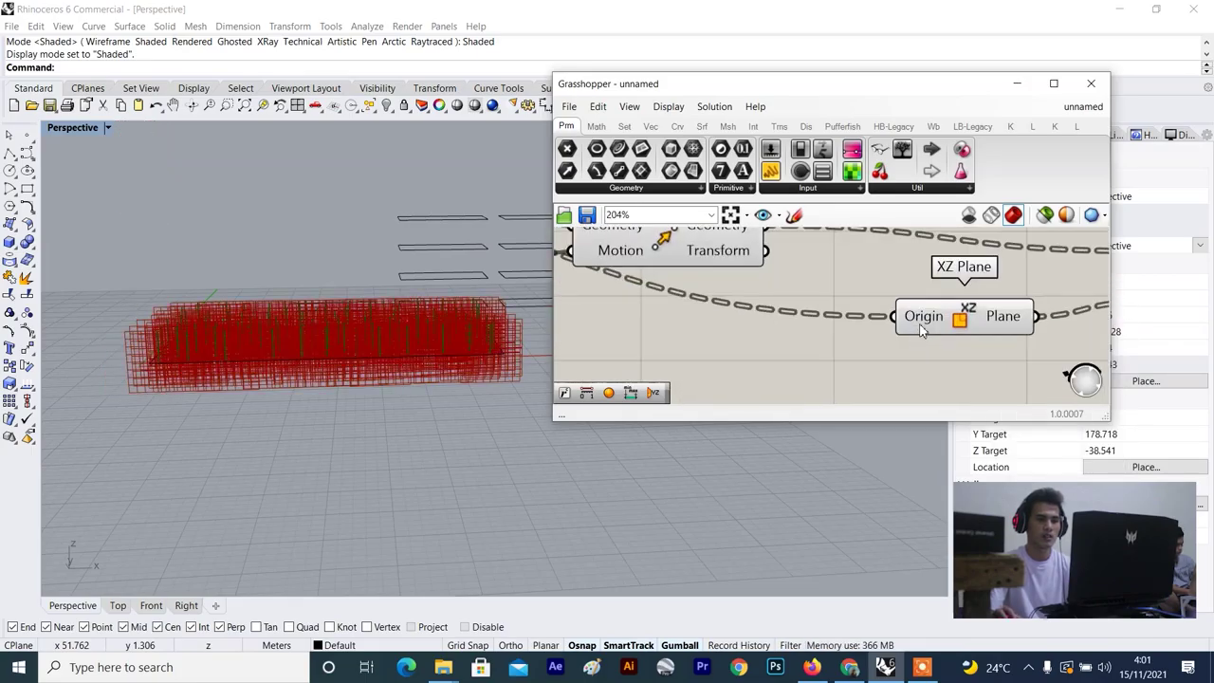
{"action": "left_click", "coordinate": [922, 327]}
{"action": "right_click", "coordinate": [874, 357]}
{"action": "left_click", "coordinate": [931, 384]}
{"action": "left_click", "coordinate": [834, 346]}
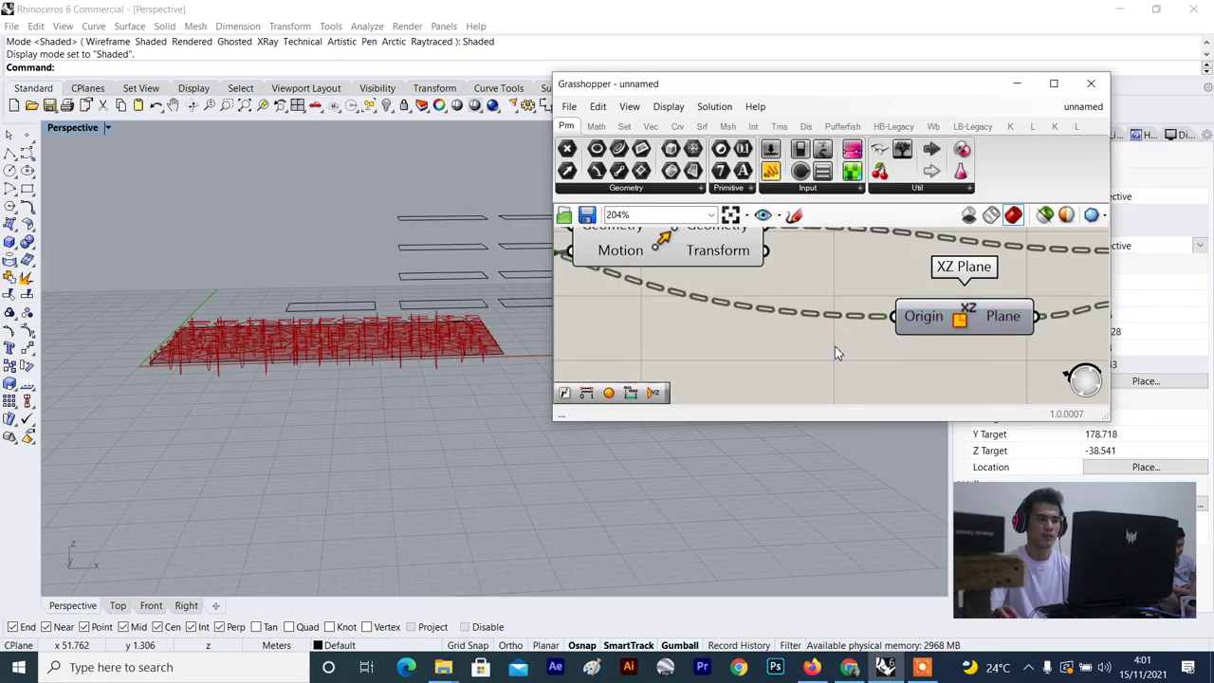
Examine the rotated cell curves in the Perspective viewport with the Rotate component highlighted.
{"action": "scroll", "coordinate": [417, 365], "scroll_direction": "down", "scroll_amount": 3}
{"action": "right_click_drag", "start_coordinate": [409, 362], "coordinate": [422, 405]}
{"action": "scroll", "coordinate": [422, 405], "scroll_direction": "up", "scroll_amount": 6}
{"action": "scroll", "coordinate": [424, 410], "scroll_direction": "down", "scroll_amount": 4}
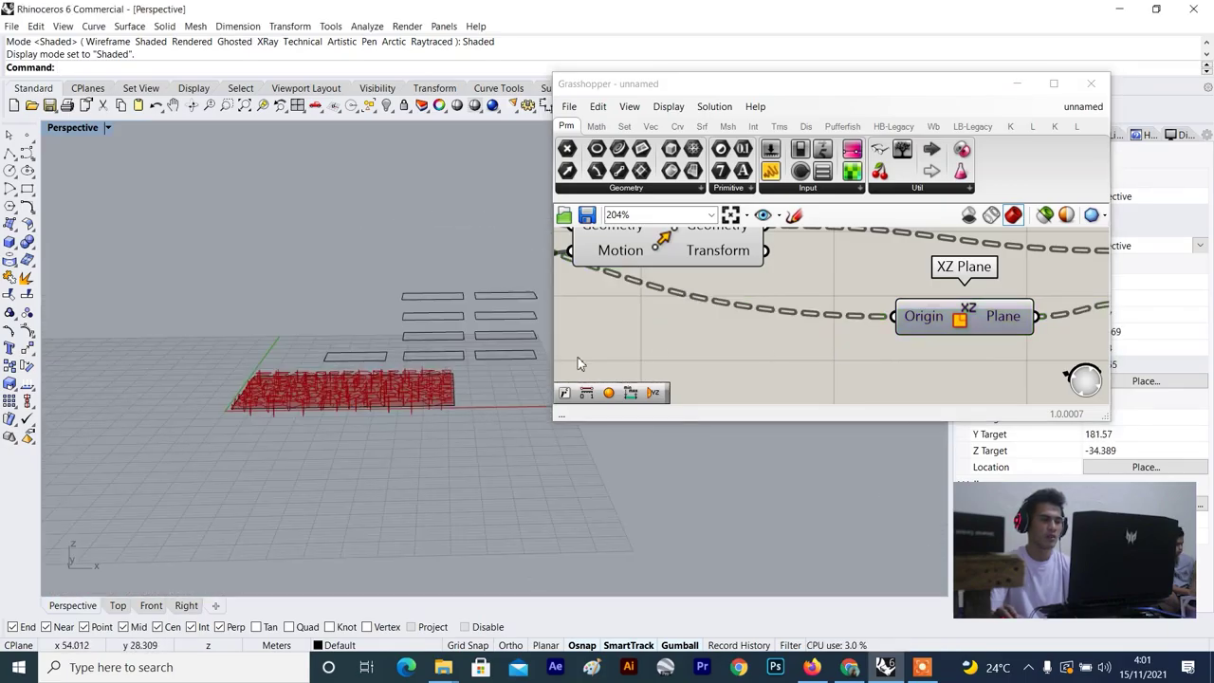
{"action": "scroll", "coordinate": [888, 287], "scroll_direction": "down", "scroll_amount": 3}
{"action": "left_click", "coordinate": [888, 287]}
{"action": "scroll", "coordinate": [924, 313], "scroll_direction": "up", "scroll_amount": 2}
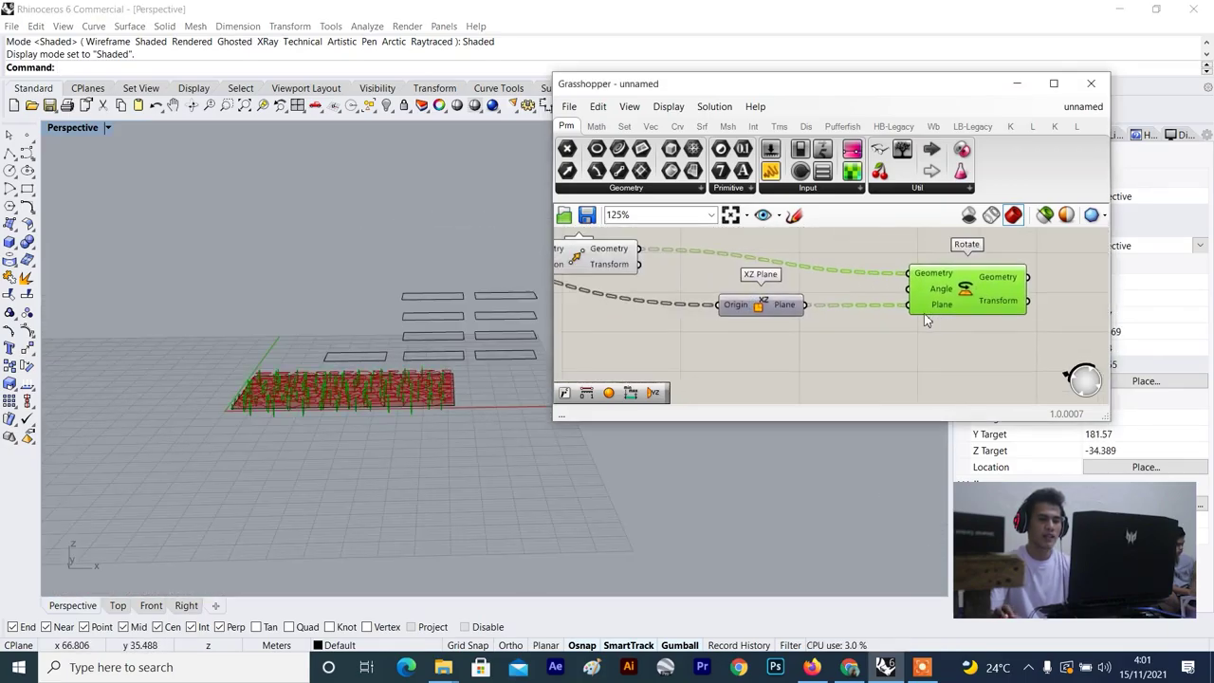
{"action": "right_click_drag", "start_coordinate": [226, 319], "coordinate": [365, 328]}
Add a Radians component below XZ Plane and connect its Radians output to Rotate's Angle input.
{"action": "double_click", "coordinate": [734, 325]}
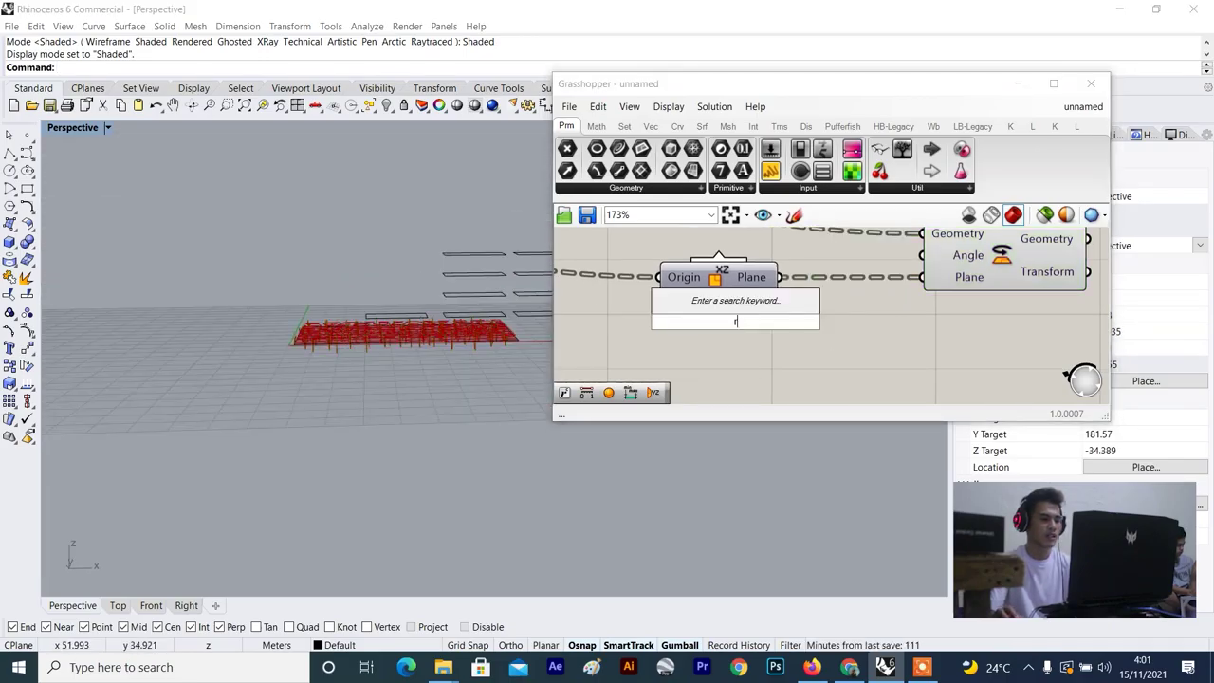
{"action": "type", "text": "rad"}
{"action": "left_click", "coordinate": [721, 304]}
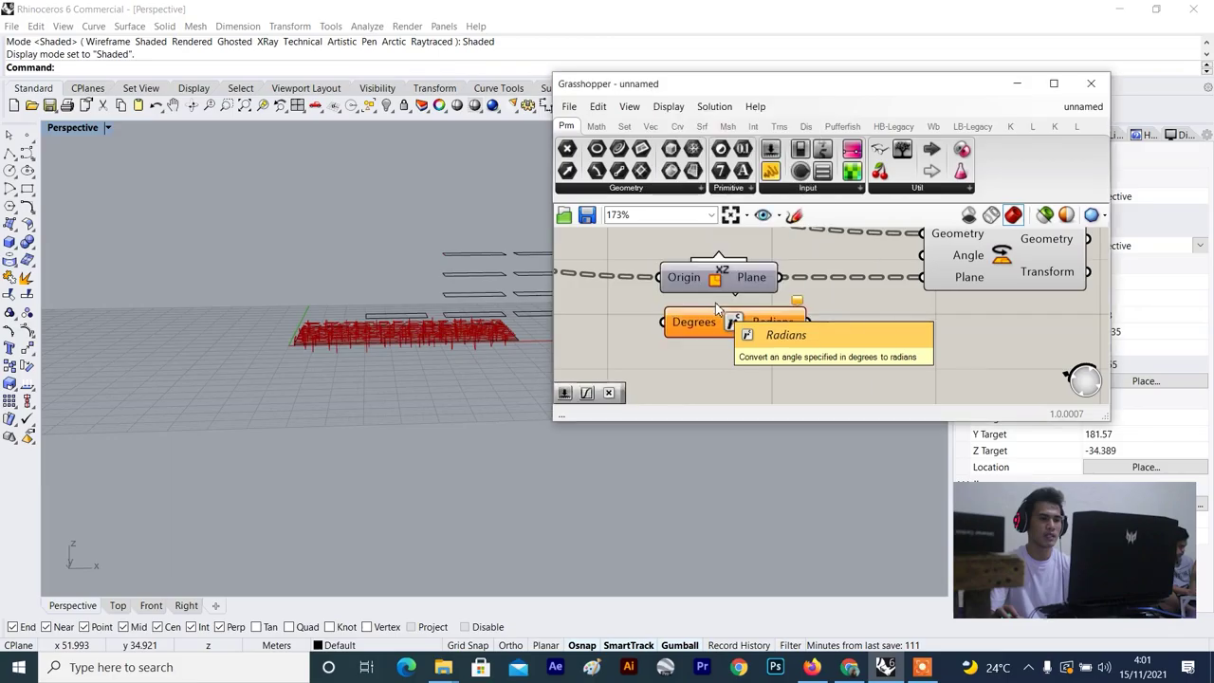
{"action": "scroll", "coordinate": [739, 308], "scroll_direction": "up", "scroll_amount": 2}
{"action": "scroll", "coordinate": [839, 329], "scroll_direction": "down", "scroll_amount": 2}
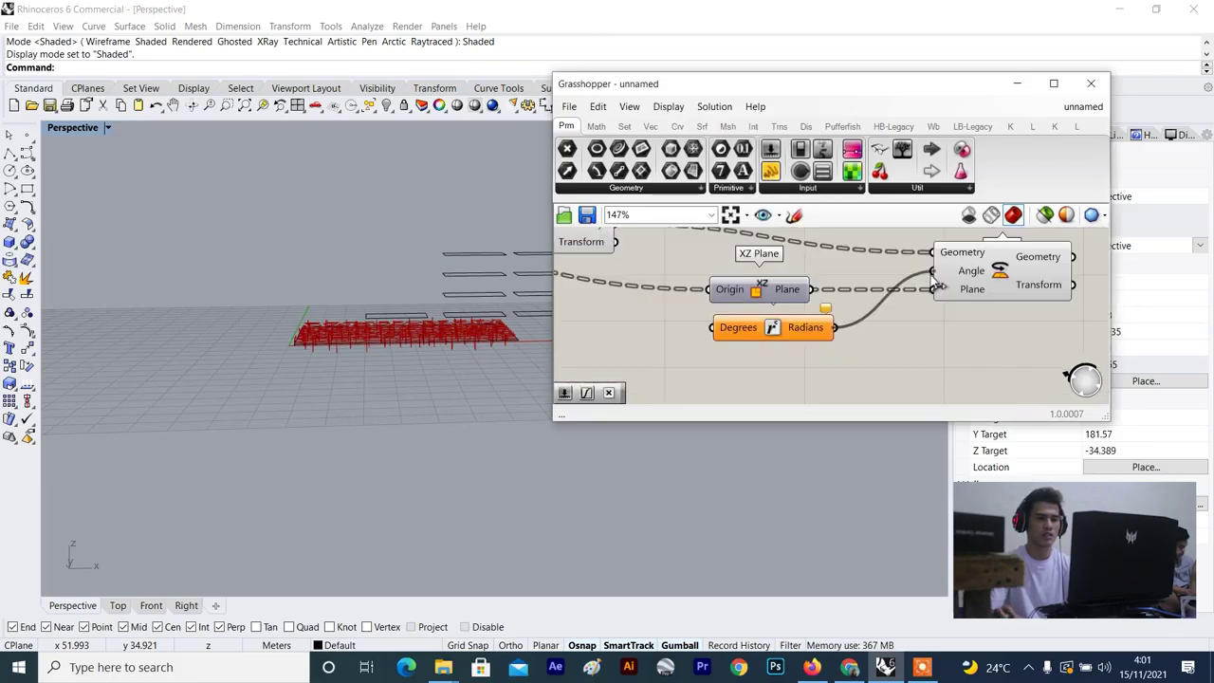
{"action": "left_click_drag", "start_coordinate": [838, 328], "coordinate": [939, 272]}
{"action": "scroll", "coordinate": [675, 353], "scroll_direction": "up", "scroll_amount": 1}
Add a number slider with value 15, connect it to the Radians component's Degrees input and align it beside that component.
{"action": "double_click", "coordinate": [675, 352]}
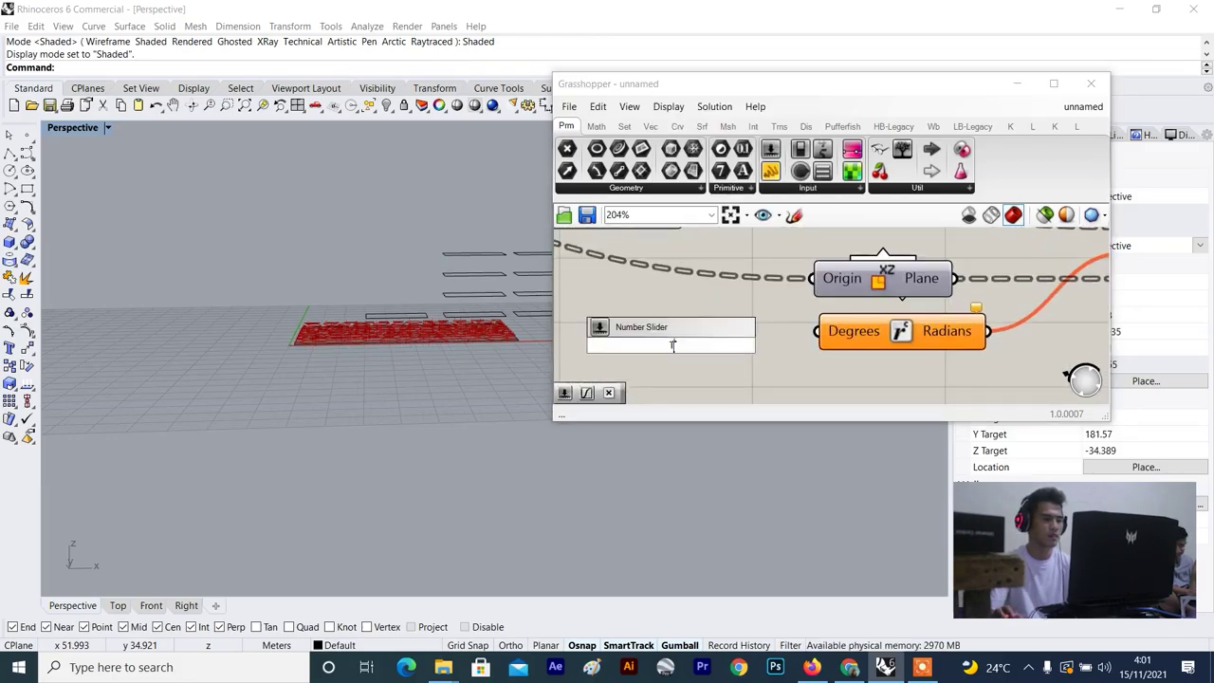
{"action": "type", "text": "15"}
{"action": "key", "text": "Return"}
{"action": "scroll", "coordinate": [764, 343], "scroll_direction": "up", "scroll_amount": 2}
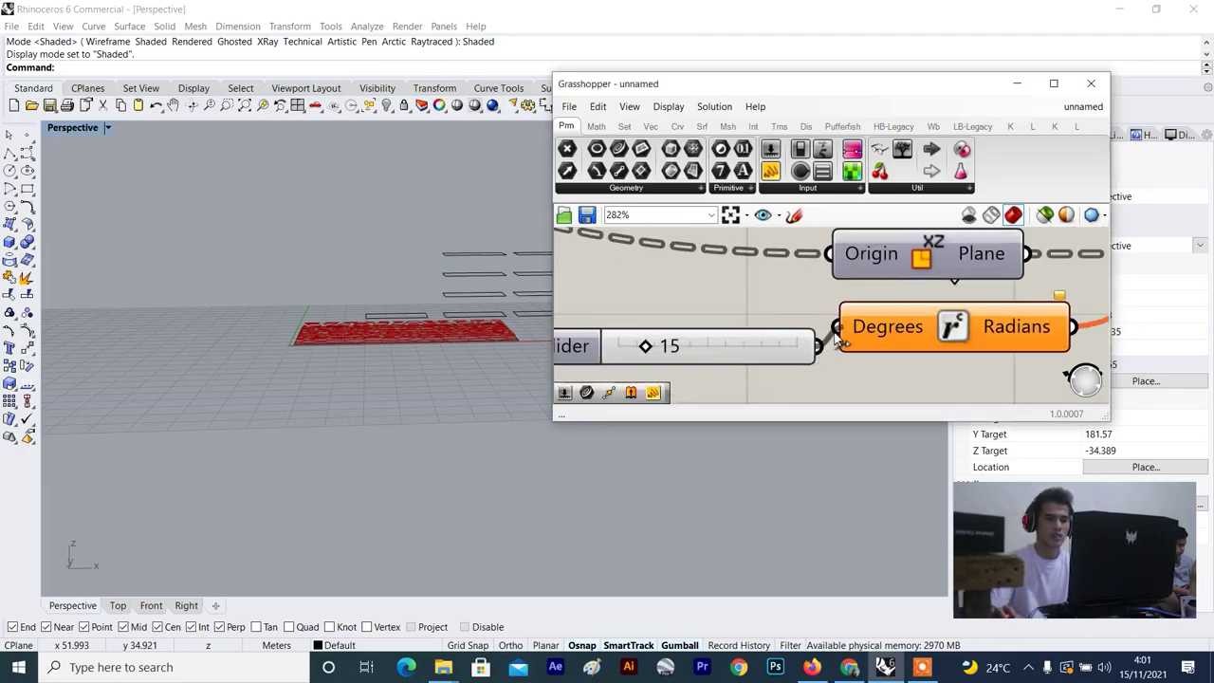
{"action": "left_click_drag", "start_coordinate": [836, 336], "coordinate": [836, 331]}
{"action": "left_click_drag", "start_coordinate": [773, 346], "coordinate": [749, 326]}
Compare the curves from the Move and Rotate components by highlighting each one at a low viewing angle.
{"action": "scroll", "coordinate": [747, 326], "scroll_direction": "down", "scroll_amount": 4}
{"action": "right_click_drag", "start_coordinate": [804, 332], "coordinate": [737, 332]}
{"action": "left_click", "coordinate": [987, 276]}
{"action": "scroll", "coordinate": [441, 358], "scroll_direction": "up", "scroll_amount": 6}
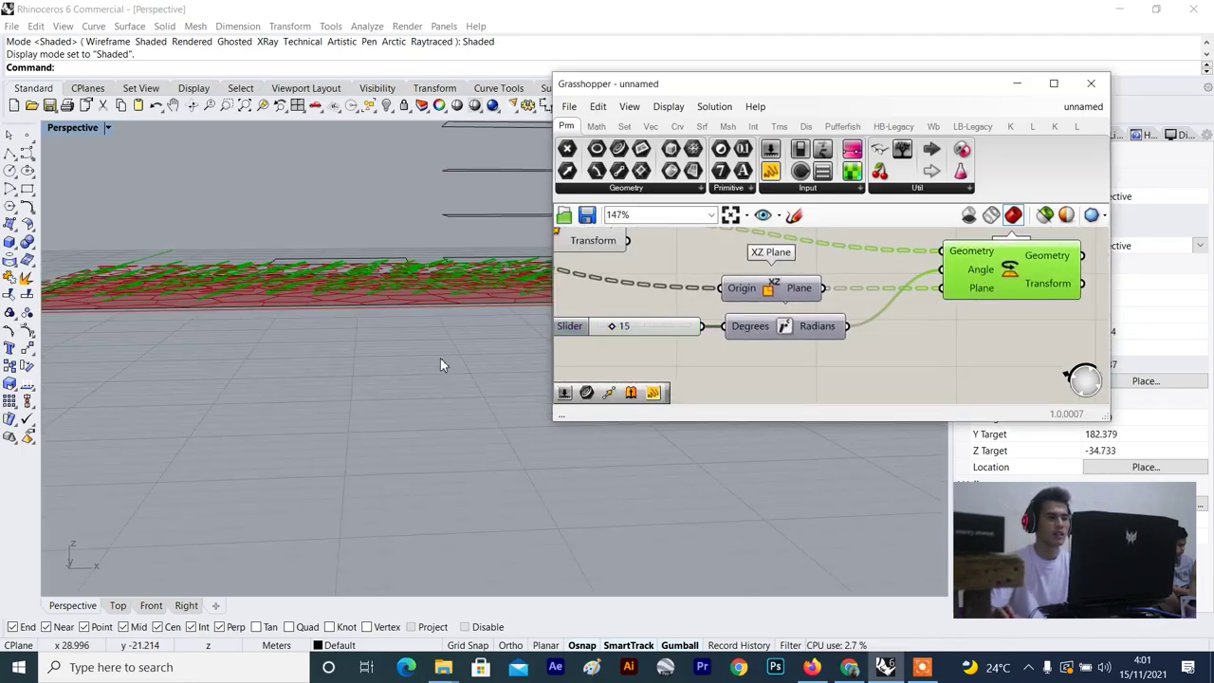
{"action": "scroll", "coordinate": [804, 276], "scroll_direction": "down", "scroll_amount": 4}
{"action": "right_click_drag", "start_coordinate": [805, 298], "coordinate": [843, 352]}
{"action": "scroll", "coordinate": [726, 309], "scroll_direction": "up", "scroll_amount": 4}
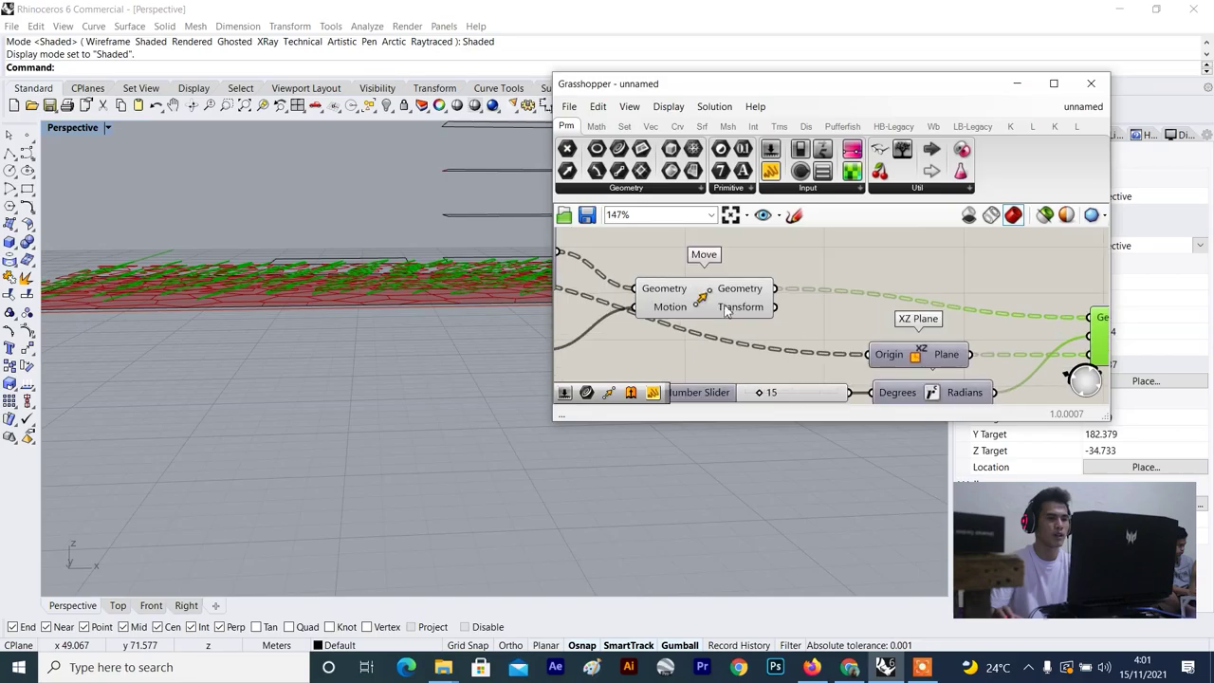
{"action": "left_click", "coordinate": [711, 304]}
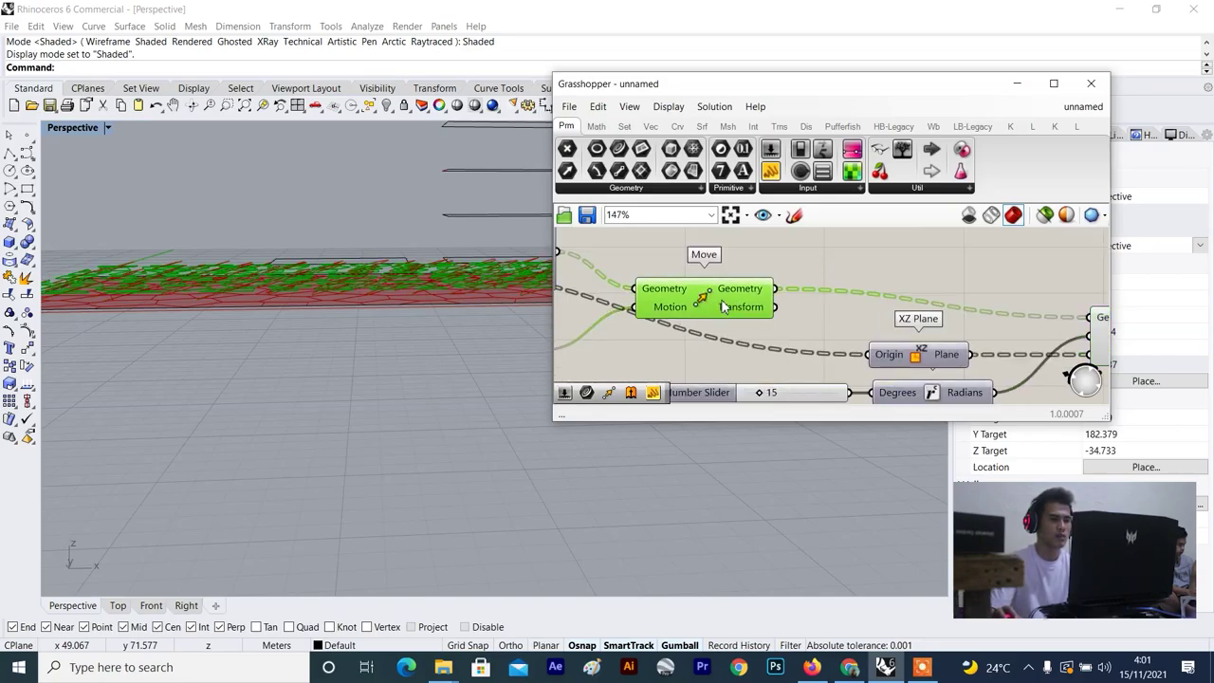
{"action": "scroll", "coordinate": [803, 284], "scroll_direction": "down", "scroll_amount": 2}
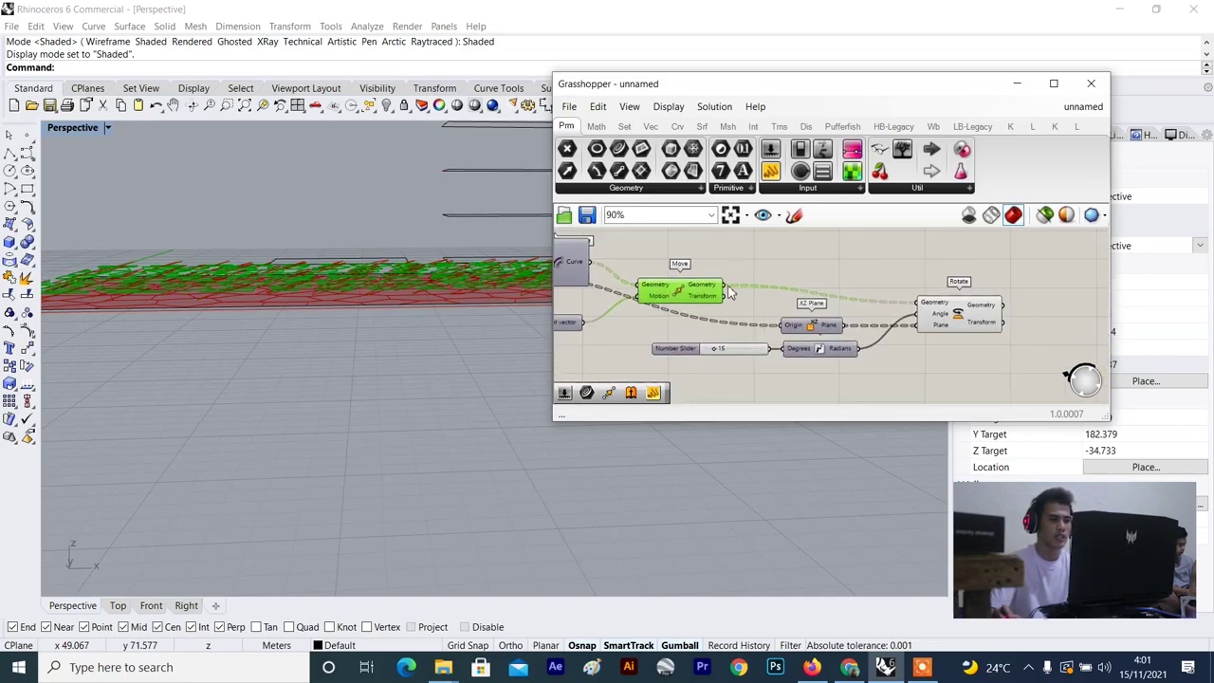
{"action": "left_click", "coordinate": [962, 316]}
{"action": "left_click", "coordinate": [662, 292]}
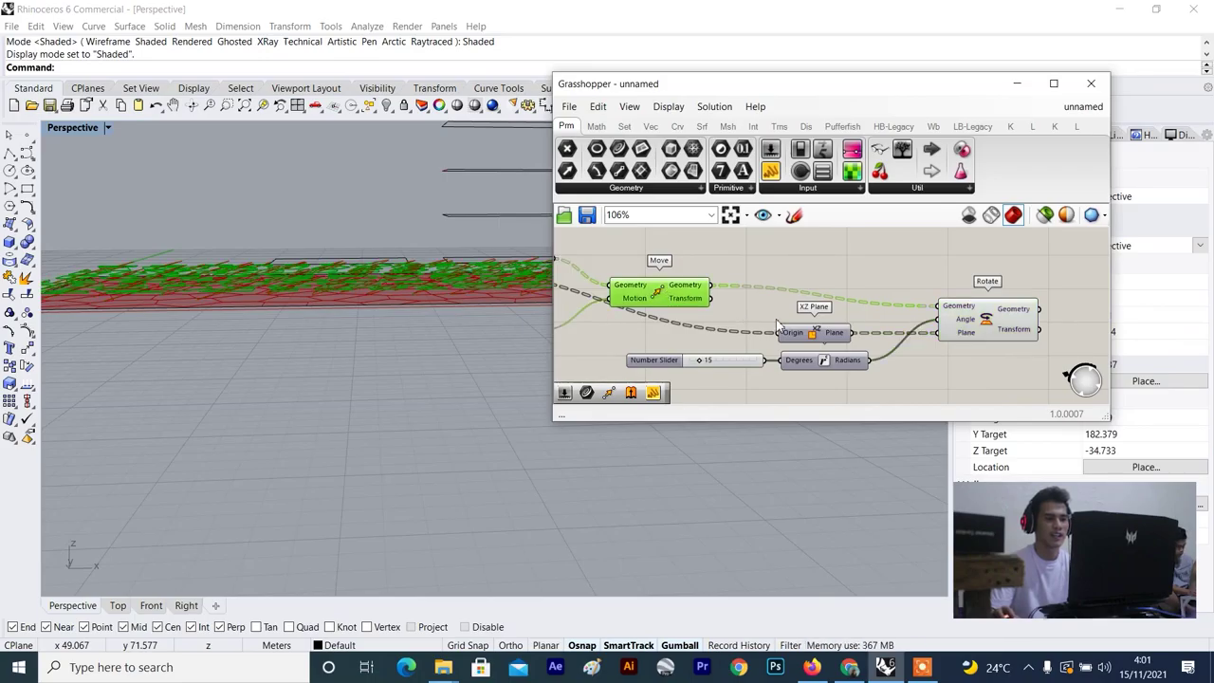
{"action": "left_click", "coordinate": [984, 315]}
Turn off the previews of the Offset, Move, XZ Plane and Radians components that feed Rotate.
{"action": "scroll", "coordinate": [946, 310], "scroll_direction": "down", "scroll_amount": 3}
{"action": "left_click_drag", "start_coordinate": [886, 266], "coordinate": [737, 358]}
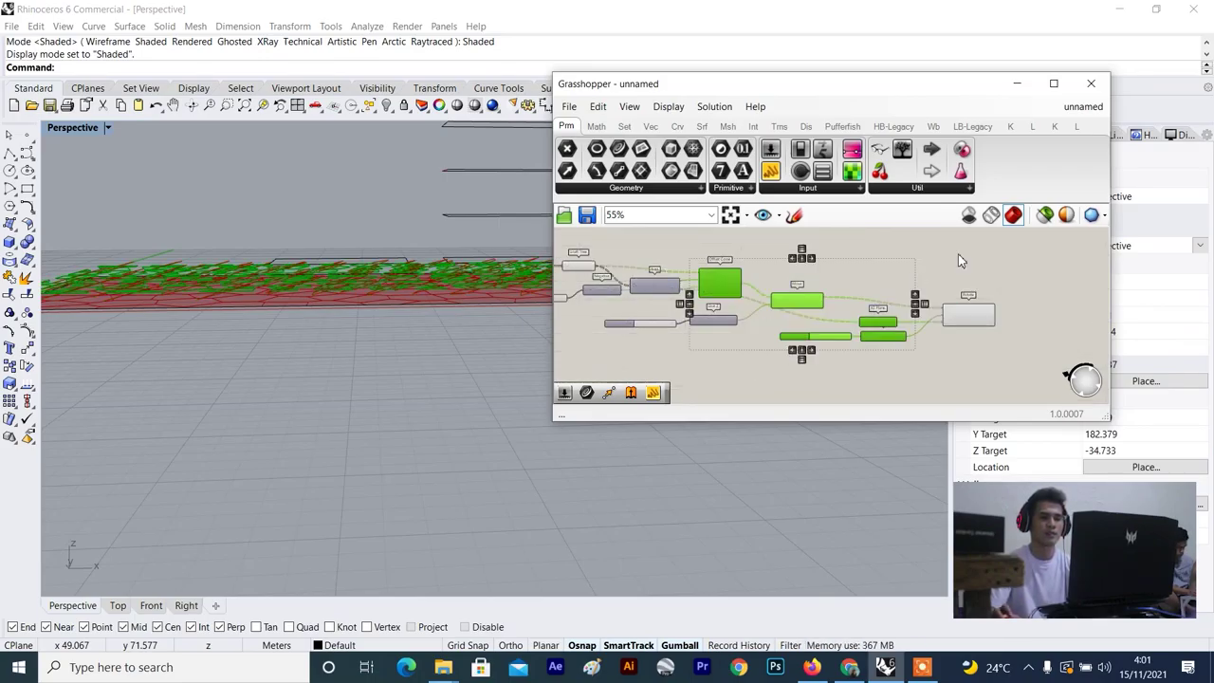
{"action": "right_click", "coordinate": [965, 250]}
{"action": "left_click", "coordinate": [1012, 274]}
{"action": "scroll", "coordinate": [902, 262], "scroll_direction": "down", "scroll_amount": 2}
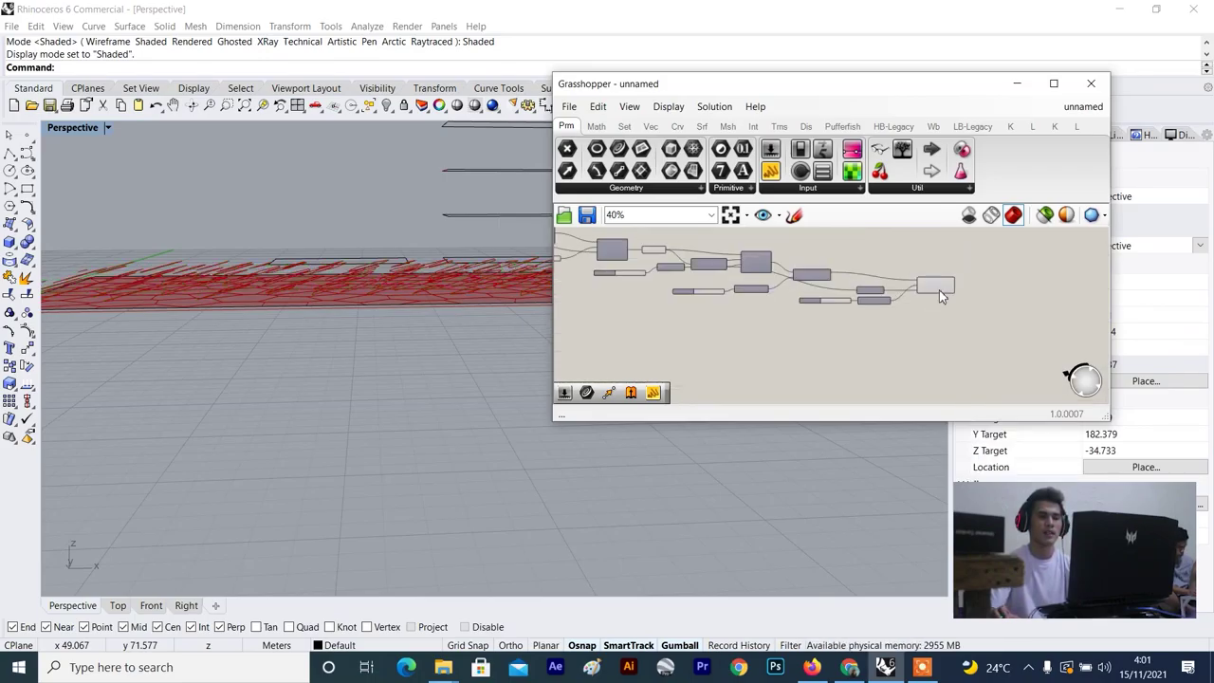
Highlight the Rotate component's output briefly and inspect the tilted cells on the panel from above.
{"action": "left_click", "coordinate": [934, 285]}
{"action": "left_click", "coordinate": [878, 316]}
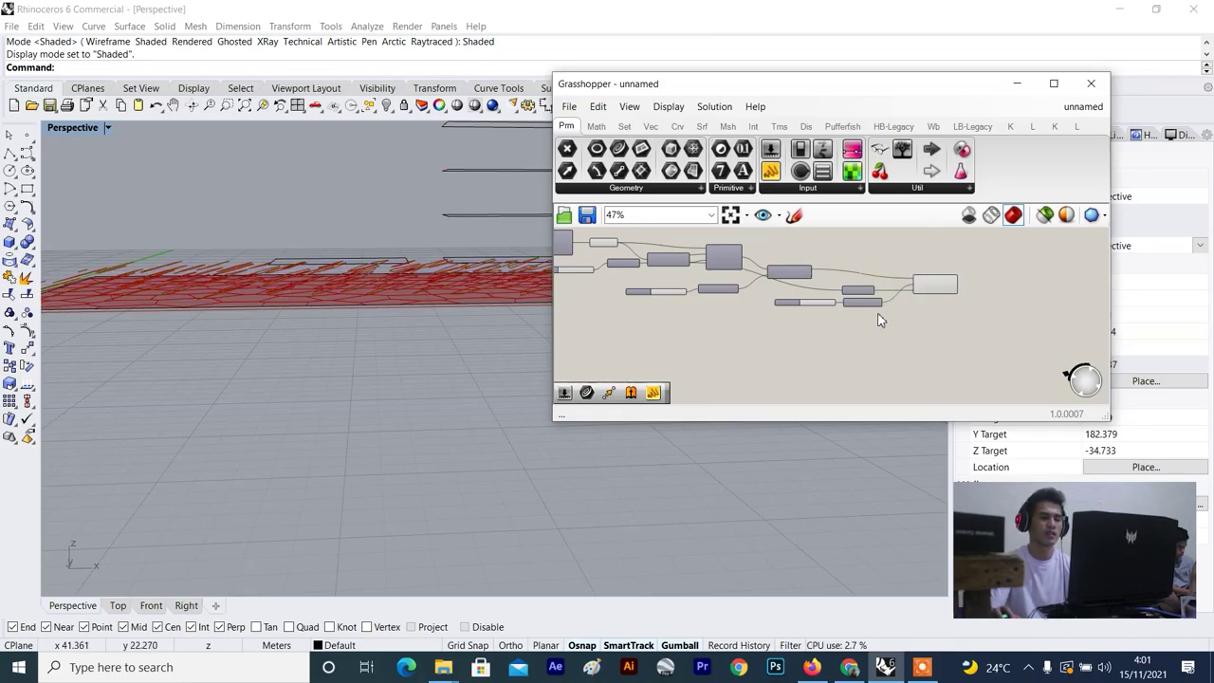
{"action": "scroll", "coordinate": [203, 296], "scroll_direction": "down", "scroll_amount": 5}
{"action": "right_click_drag", "start_coordinate": [203, 298], "coordinate": [304, 502]}
{"action": "scroll", "coordinate": [368, 332], "scroll_direction": "up", "scroll_amount": 8}
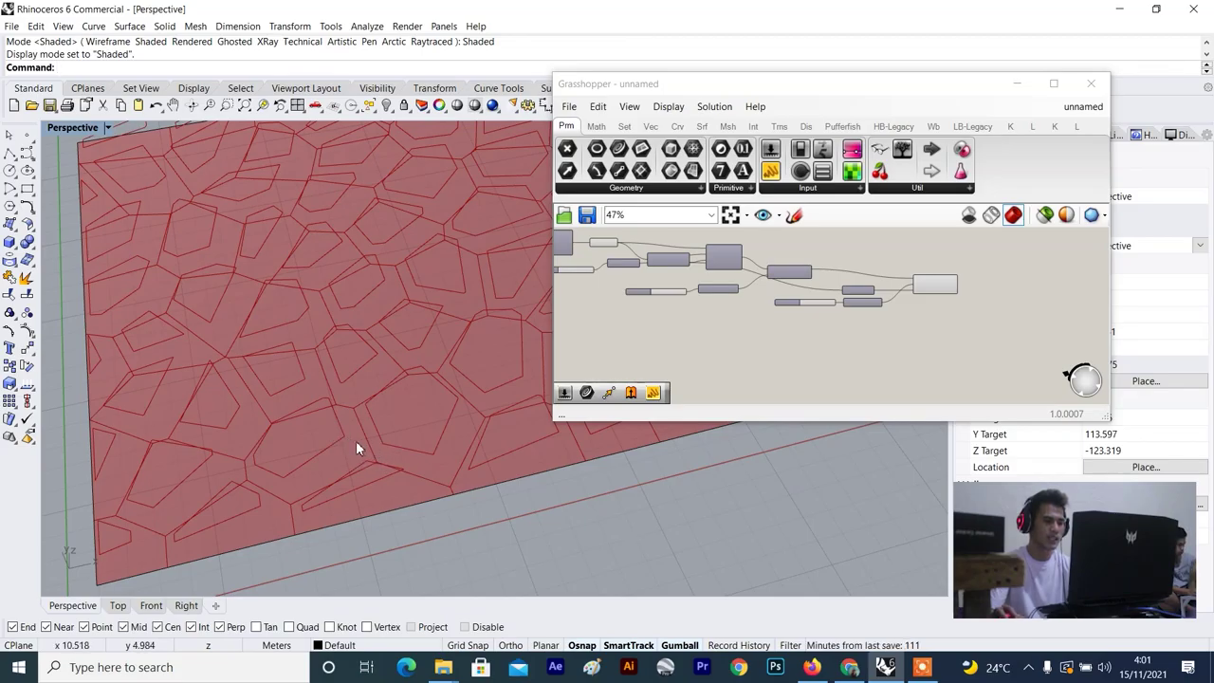
Examine how the existing definition continues from Rotate through Flatten Tree, List Length, Construct Domain and Sub List.
{"action": "scroll", "coordinate": [786, 334], "scroll_direction": "up", "scroll_amount": 5}
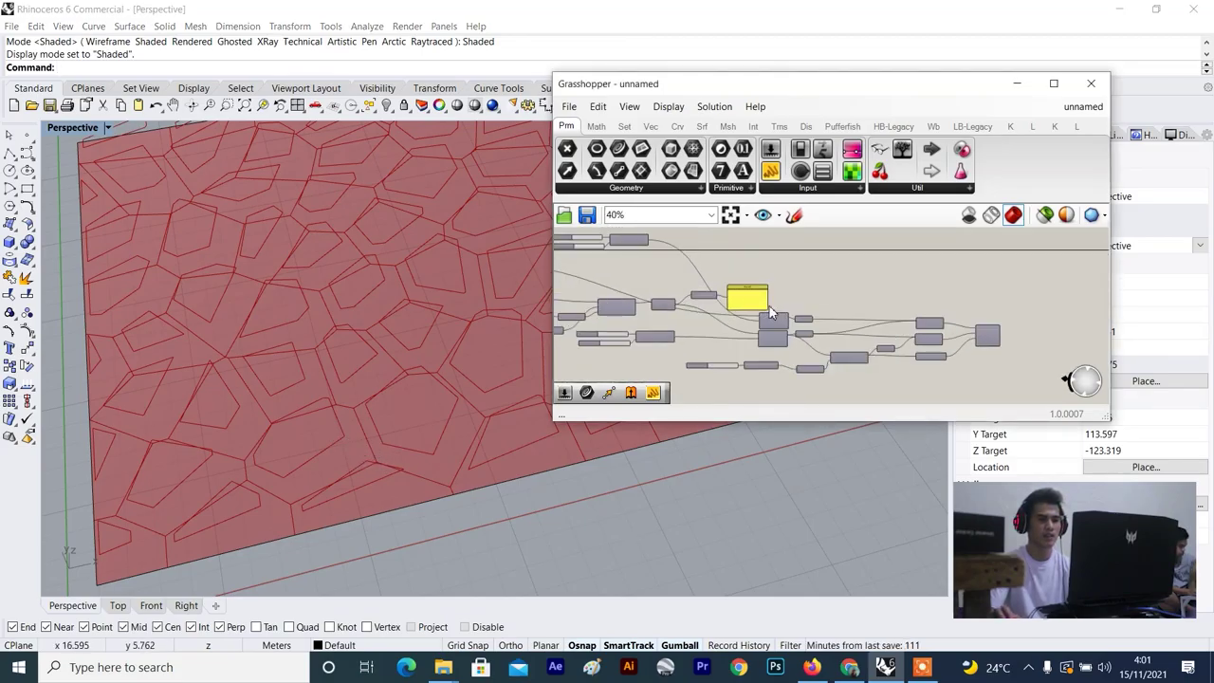
{"action": "scroll", "coordinate": [757, 309], "scroll_direction": "down", "scroll_amount": 3}
{"action": "right_click_drag", "start_coordinate": [702, 339], "coordinate": [736, 320]}
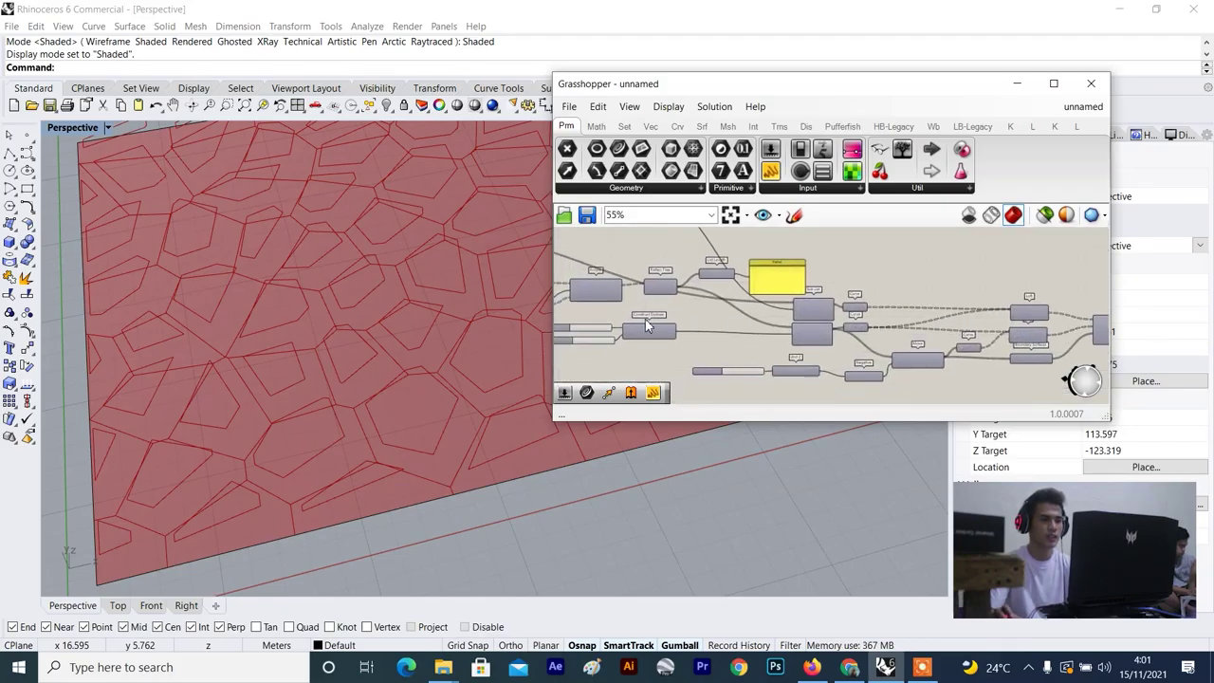
{"action": "right_click_drag", "start_coordinate": [639, 308], "coordinate": [710, 308]}
{"action": "scroll", "coordinate": [709, 308], "scroll_direction": "up", "scroll_amount": 4}
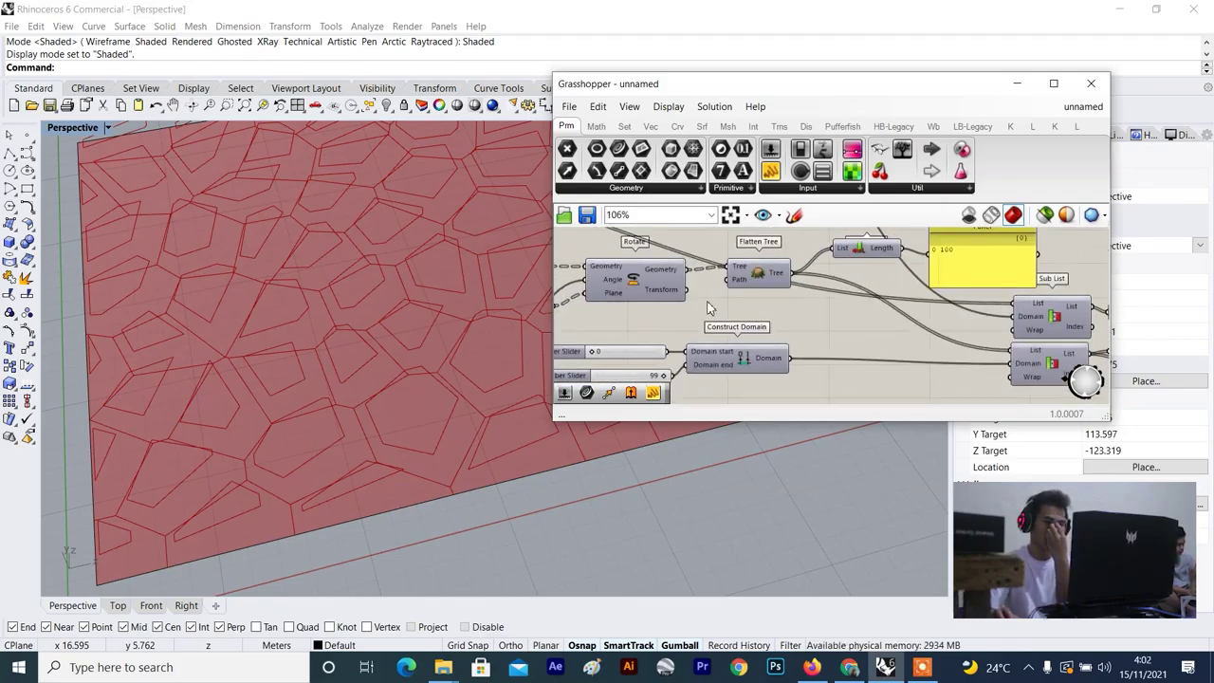
{"action": "left_click", "coordinate": [745, 275]}
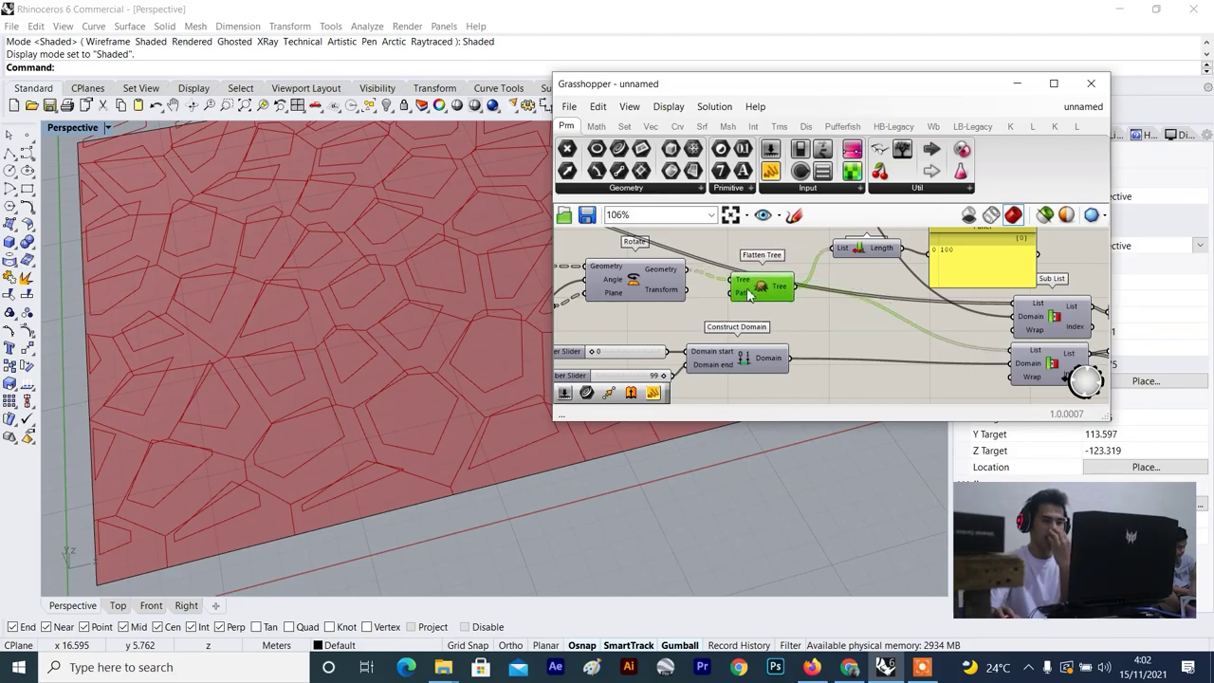
{"action": "scroll", "coordinate": [796, 328], "scroll_direction": "down", "scroll_amount": 1}
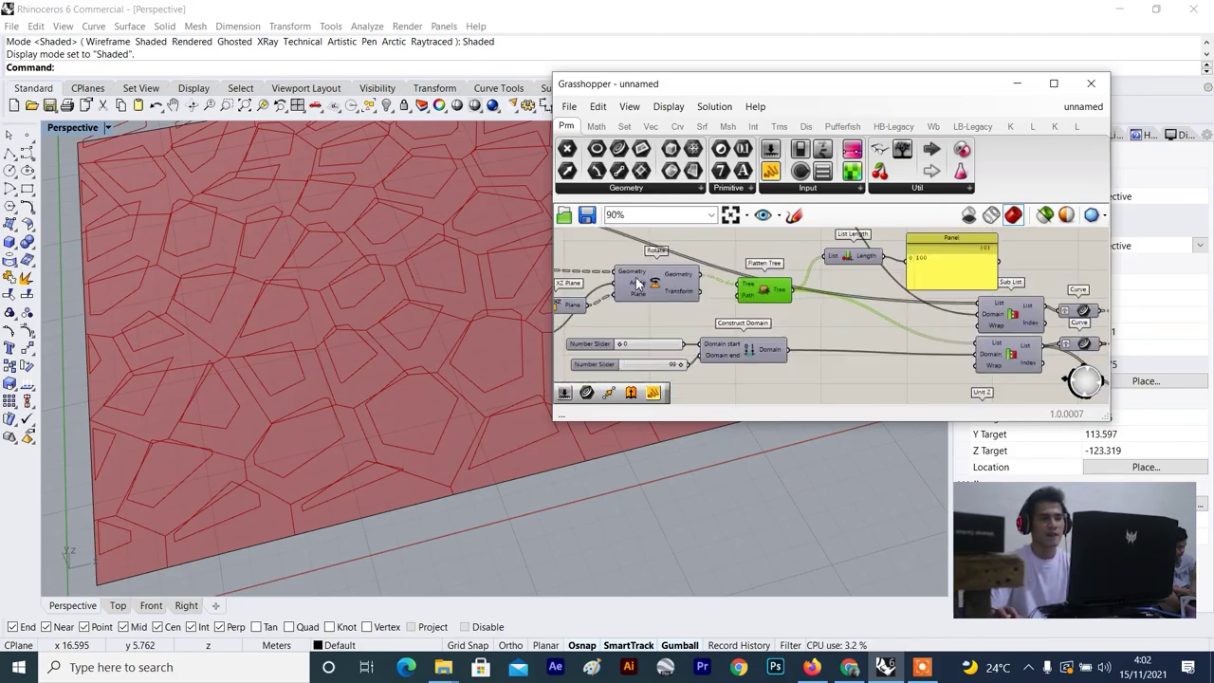
{"action": "scroll", "coordinate": [742, 296], "scroll_direction": "down", "scroll_amount": 2}
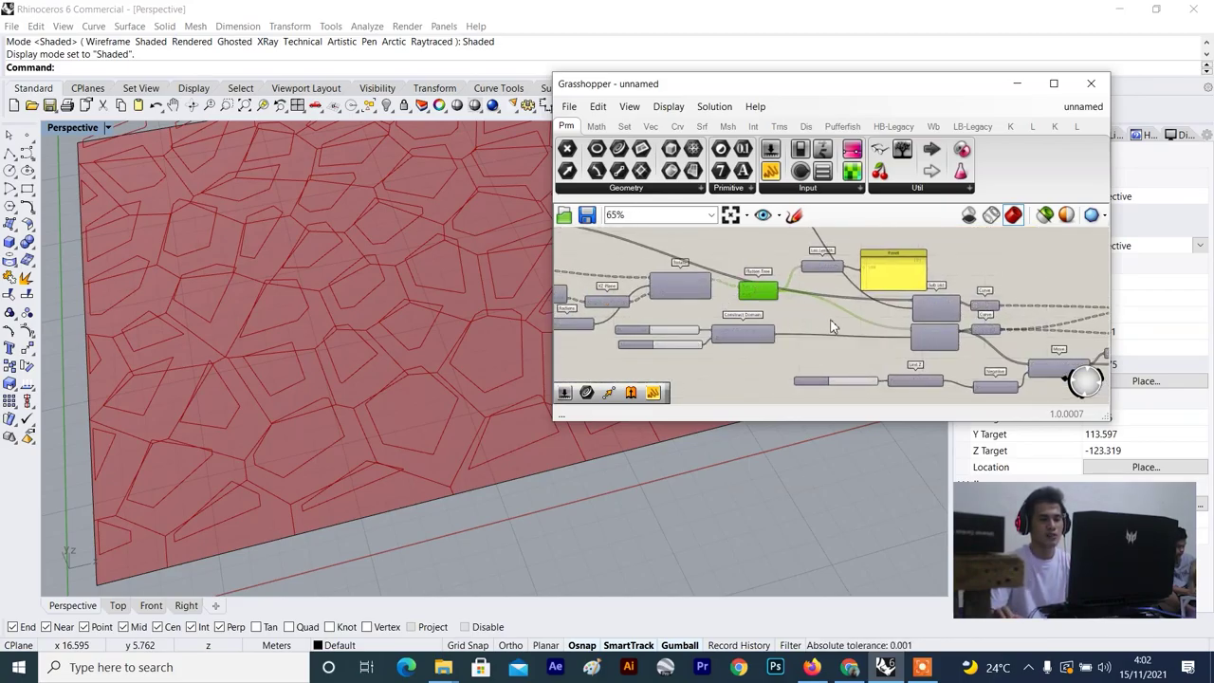
{"action": "scroll", "coordinate": [924, 326], "scroll_direction": "up", "scroll_amount": 3}
{"action": "scroll", "coordinate": [943, 303], "scroll_direction": "down", "scroll_amount": 9}
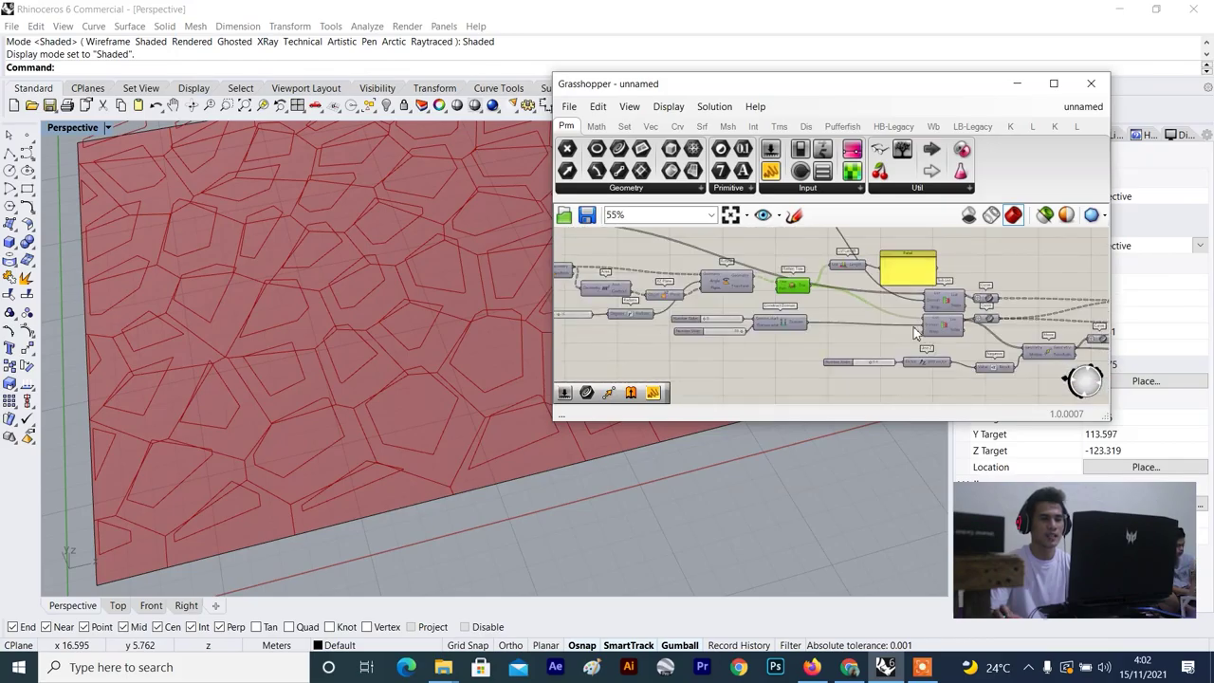
{"action": "right_click_drag", "start_coordinate": [921, 343], "coordinate": [862, 257]}
{"action": "scroll", "coordinate": [458, 409], "scroll_direction": "down", "scroll_amount": 10}
Compare the Rotate component's tilted cell curves with the base Voronoi outlines near the panel's corner in the Perspective viewport.
{"action": "right_click_drag", "start_coordinate": [441, 430], "coordinate": [418, 401]}
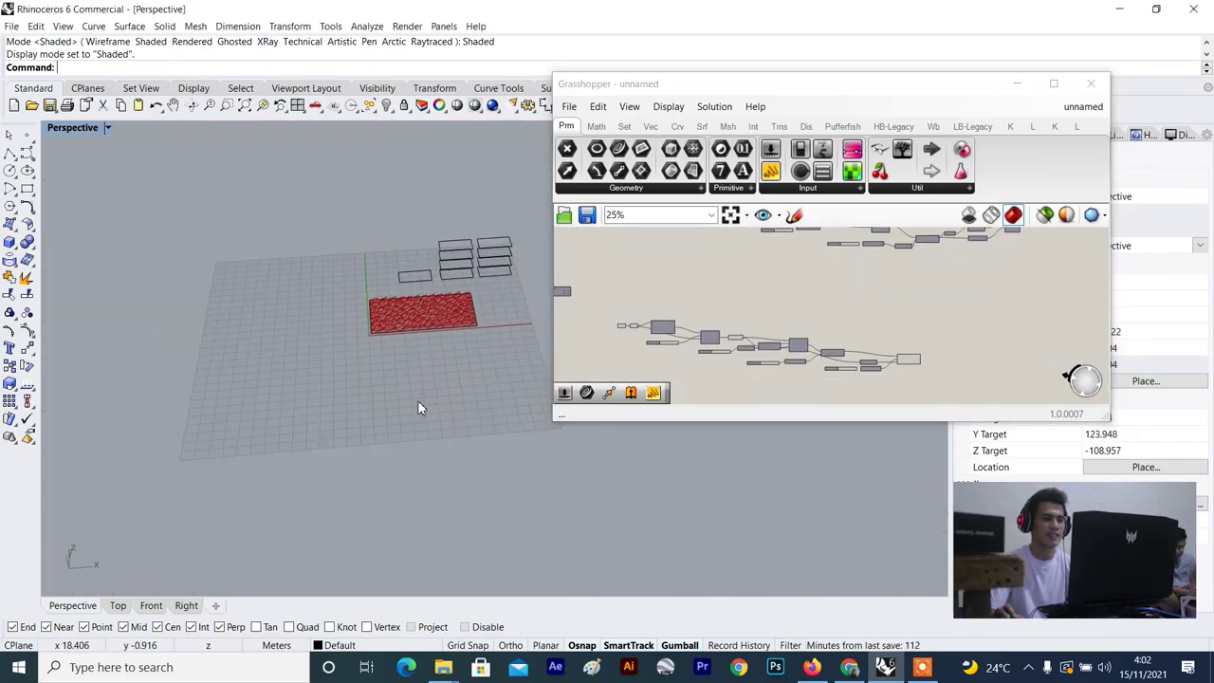
{"action": "scroll", "coordinate": [398, 308], "scroll_direction": "up", "scroll_amount": 6}
{"action": "scroll", "coordinate": [388, 308], "scroll_direction": "up", "scroll_amount": 3}
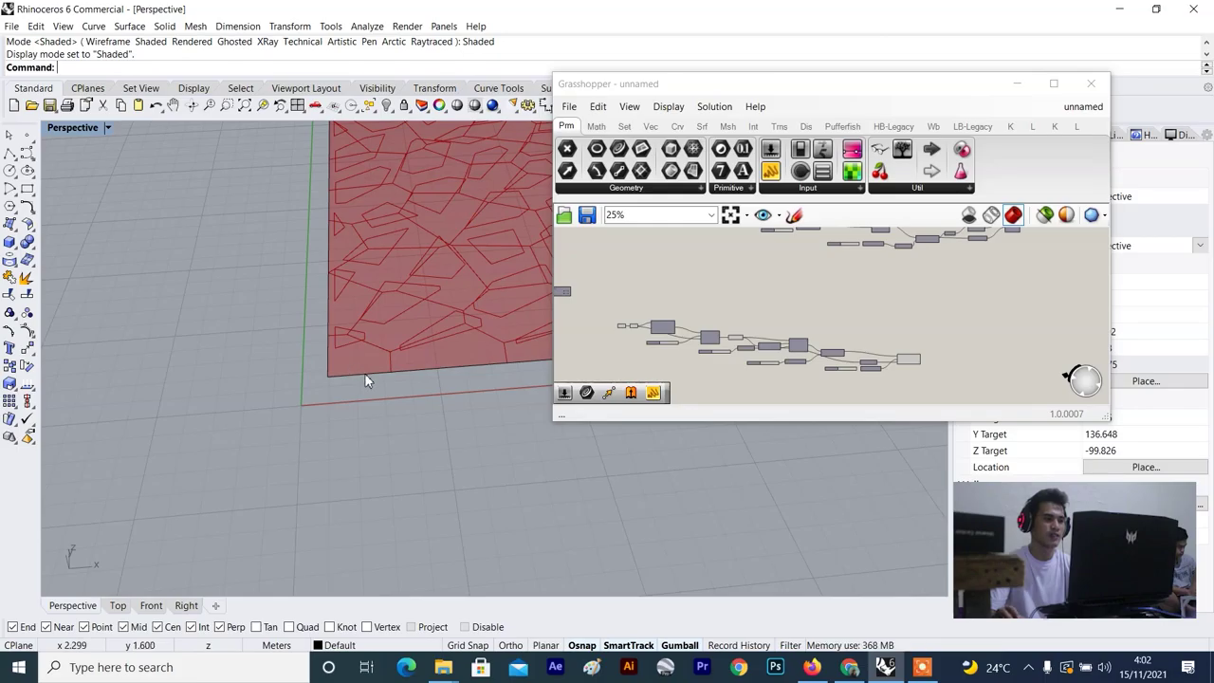
{"action": "scroll", "coordinate": [393, 350], "scroll_direction": "up", "scroll_amount": 3}
{"action": "scroll", "coordinate": [400, 359], "scroll_direction": "down", "scroll_amount": 3}
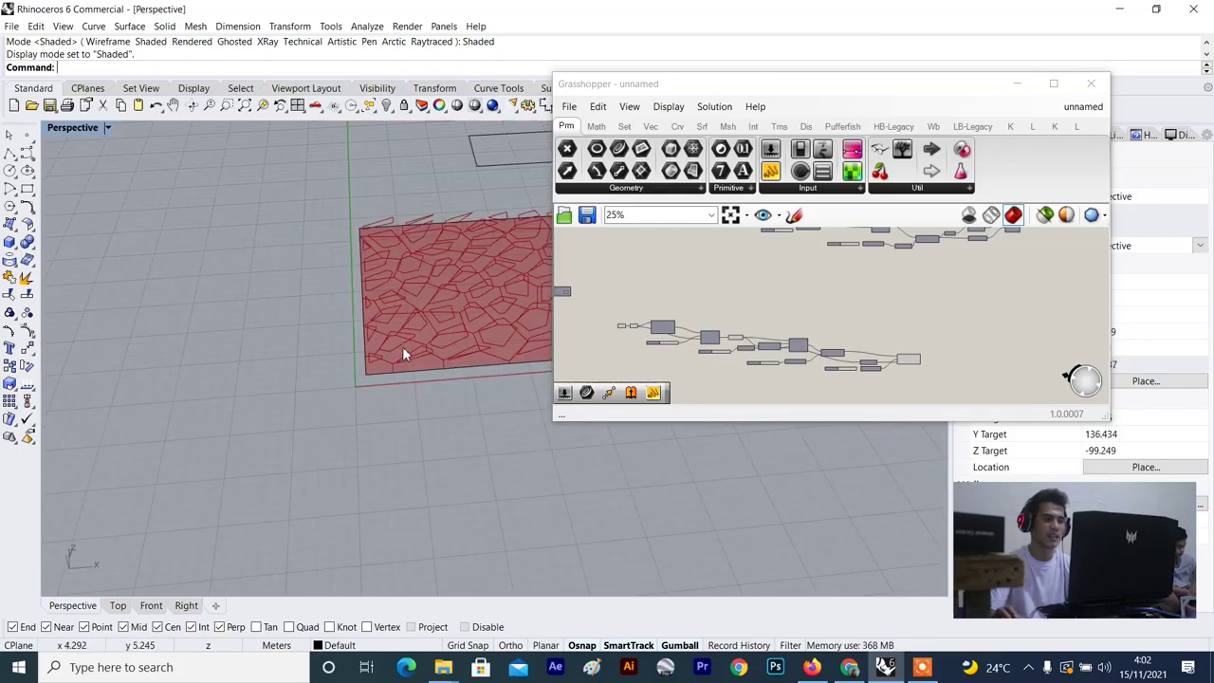
{"action": "scroll", "coordinate": [402, 346], "scroll_direction": "up", "scroll_amount": 1}
{"action": "scroll", "coordinate": [867, 359], "scroll_direction": "up", "scroll_amount": 3}
{"action": "left_click", "coordinate": [861, 355]}
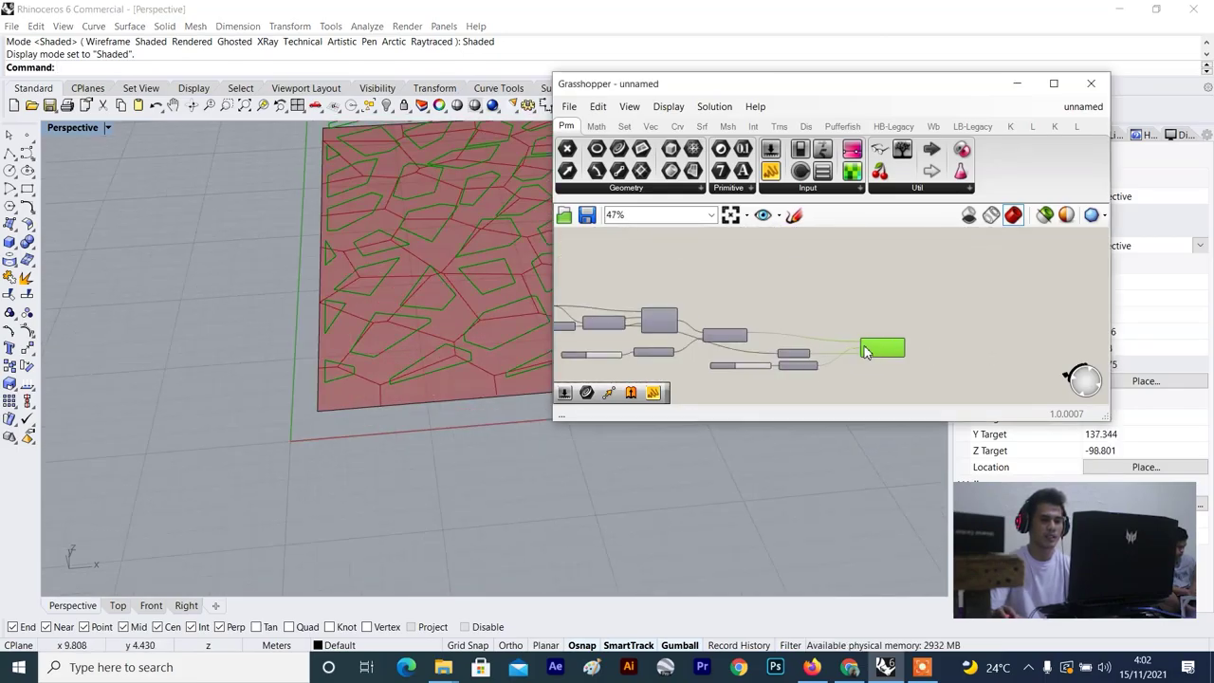
{"action": "scroll", "coordinate": [853, 351], "scroll_direction": "up", "scroll_amount": 2}
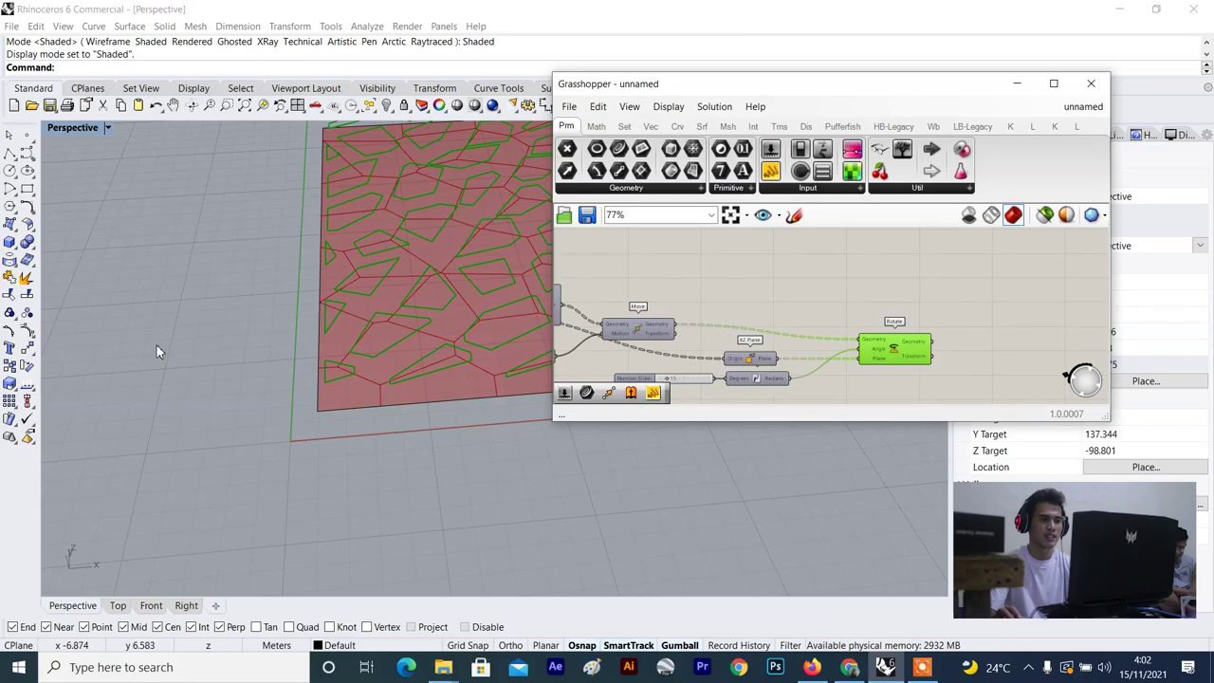
{"action": "left_click", "coordinate": [904, 328]}
{"action": "scroll", "coordinate": [408, 357], "scroll_direction": "down", "scroll_amount": 4}
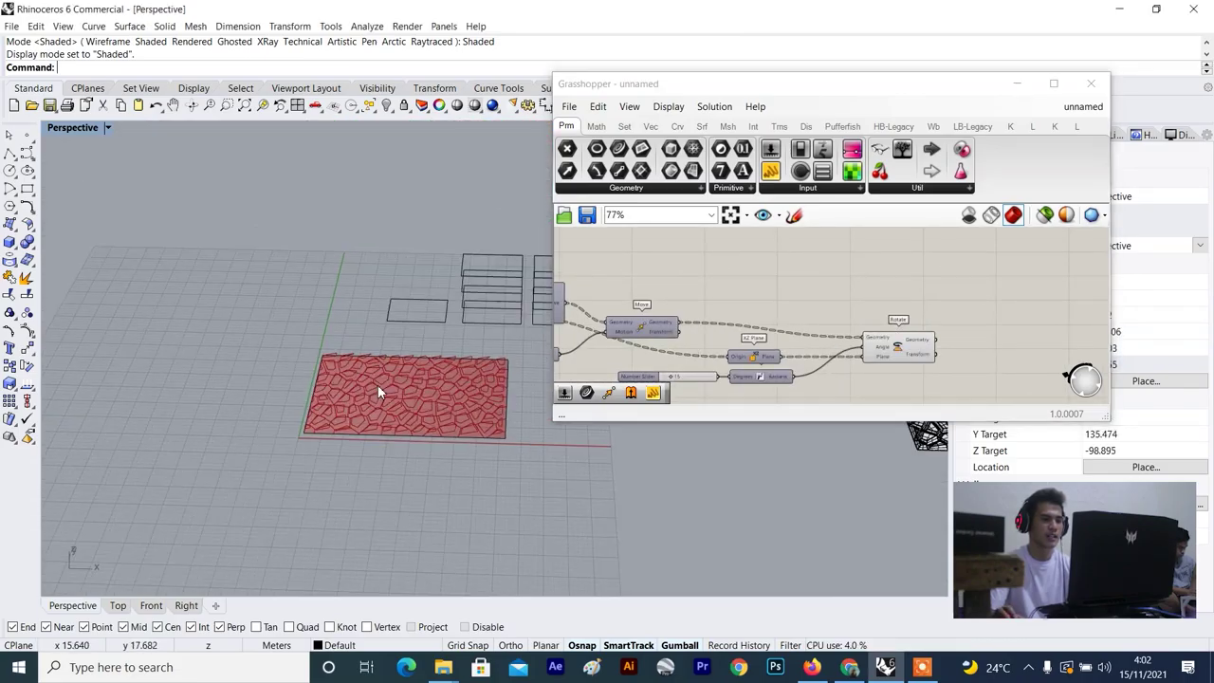
{"action": "scroll", "coordinate": [350, 415], "scroll_direction": "up", "scroll_amount": 3}
{"action": "scroll", "coordinate": [305, 432], "scroll_direction": "up", "scroll_amount": 3}
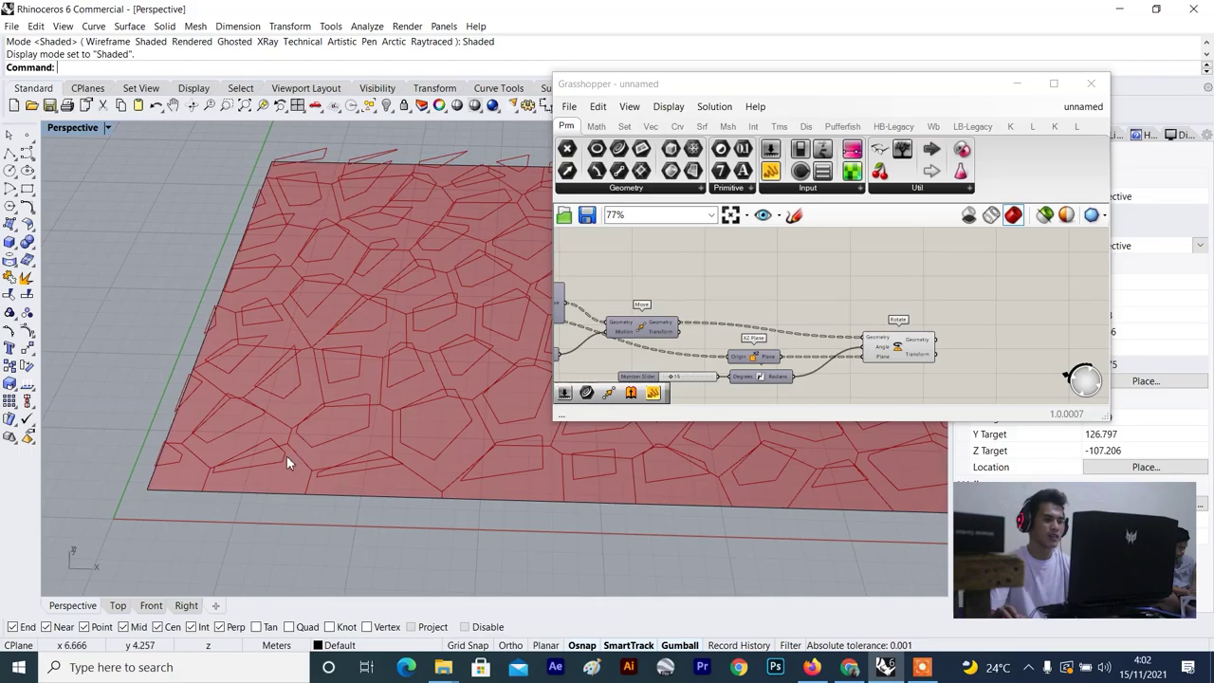
{"action": "scroll", "coordinate": [256, 477], "scroll_direction": "up", "scroll_amount": 3}
{"action": "scroll", "coordinate": [264, 473], "scroll_direction": "down", "scroll_amount": 4}
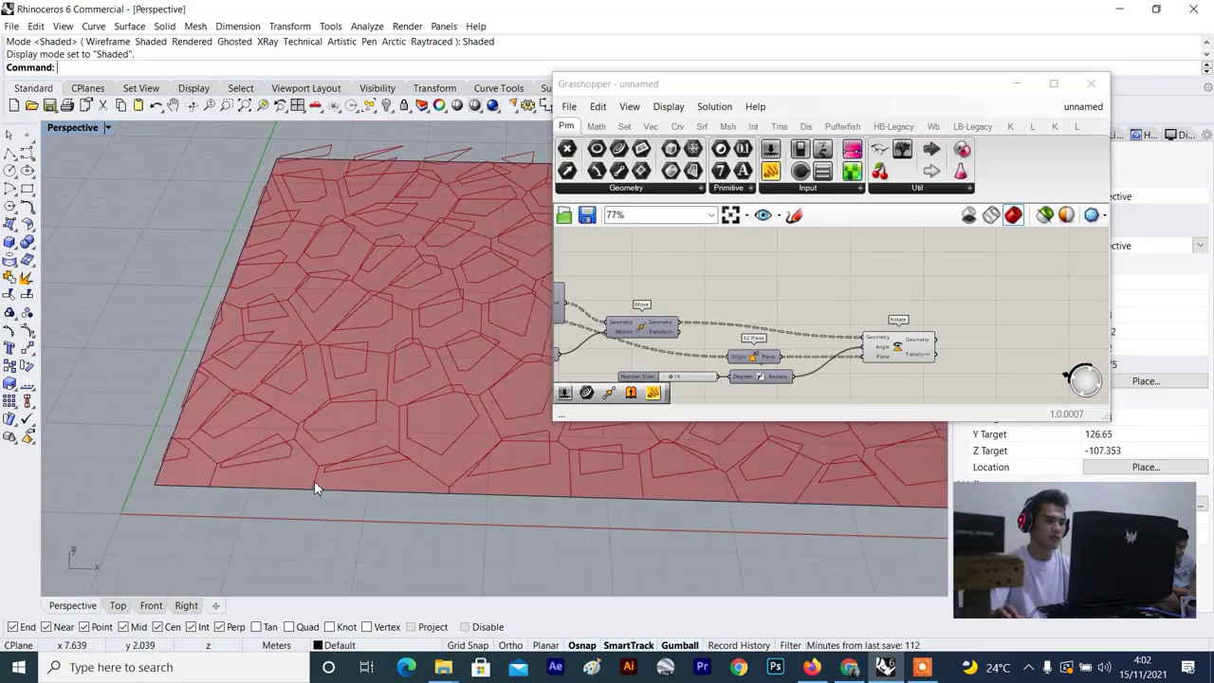
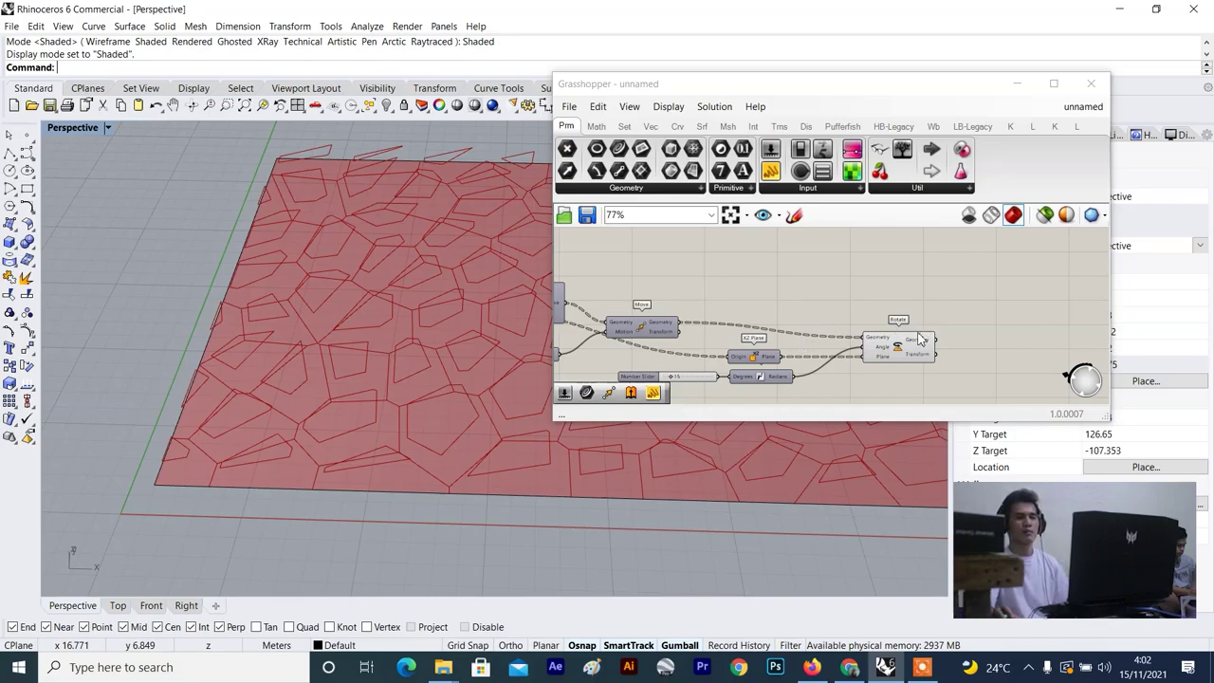
Highlight the Rotate component's output and check the rotated cell curves against the base Voronoi outlines.
{"action": "scroll", "coordinate": [918, 339], "scroll_direction": "up", "scroll_amount": 3}
{"action": "left_click", "coordinate": [908, 348]}
{"action": "mouse_move", "coordinate": [908, 348]}
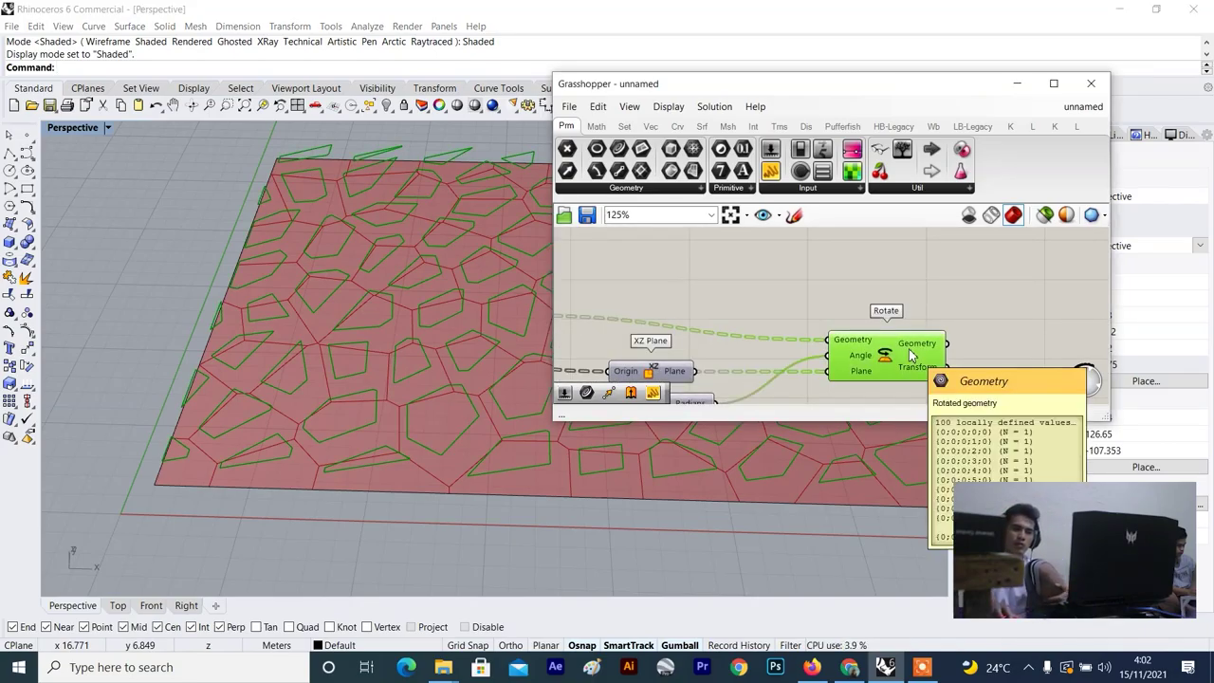
{"action": "left_click", "coordinate": [987, 286]}
{"action": "scroll", "coordinate": [987, 286], "scroll_direction": "down", "scroll_amount": 2}
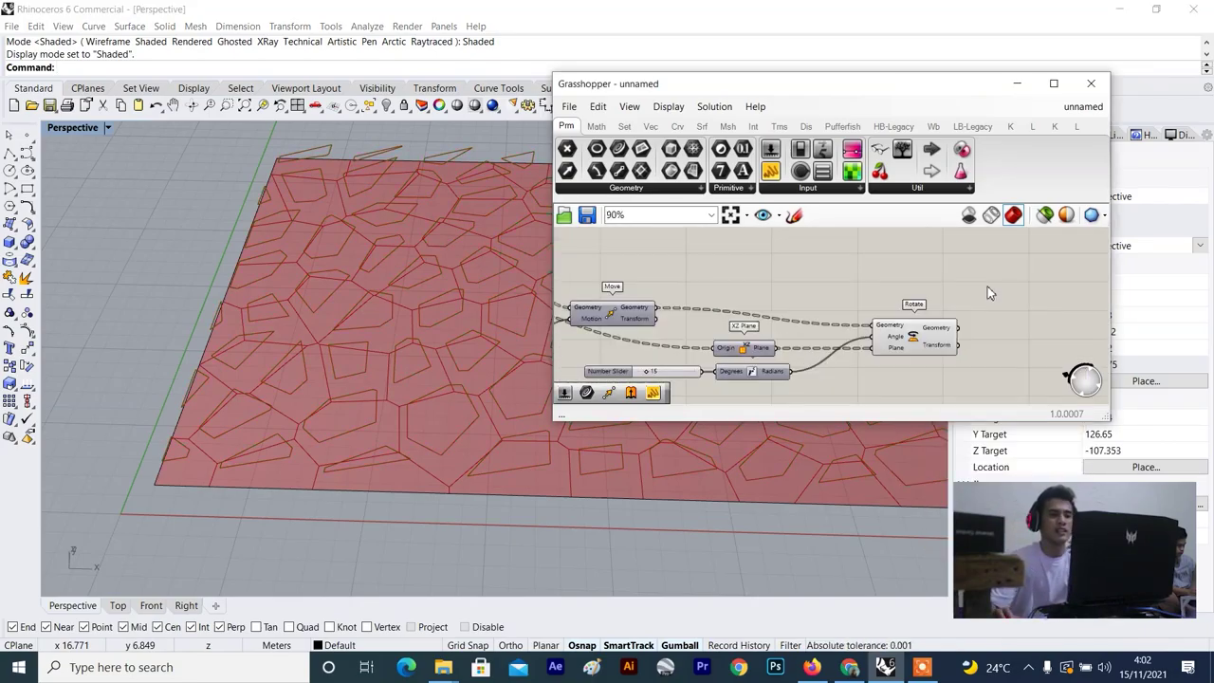
{"action": "scroll", "coordinate": [886, 309], "scroll_direction": "down", "scroll_amount": 4}
{"action": "scroll", "coordinate": [911, 322], "scroll_direction": "up", "scroll_amount": 4}
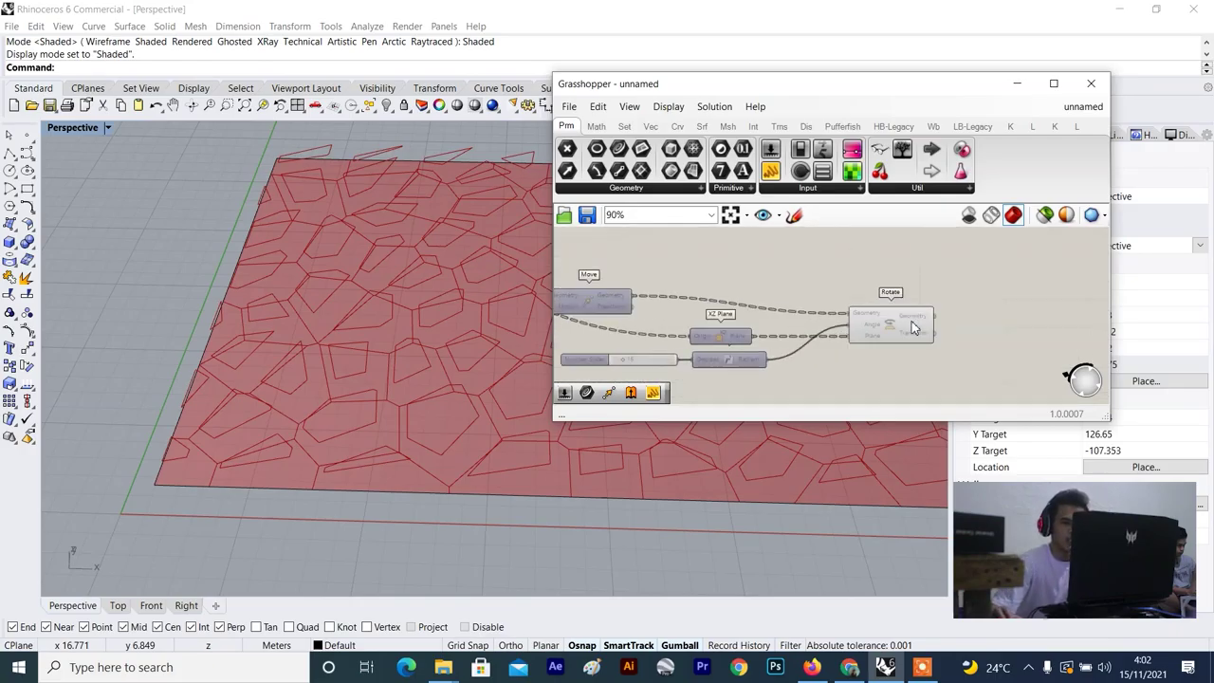
{"action": "left_click", "coordinate": [912, 327]}
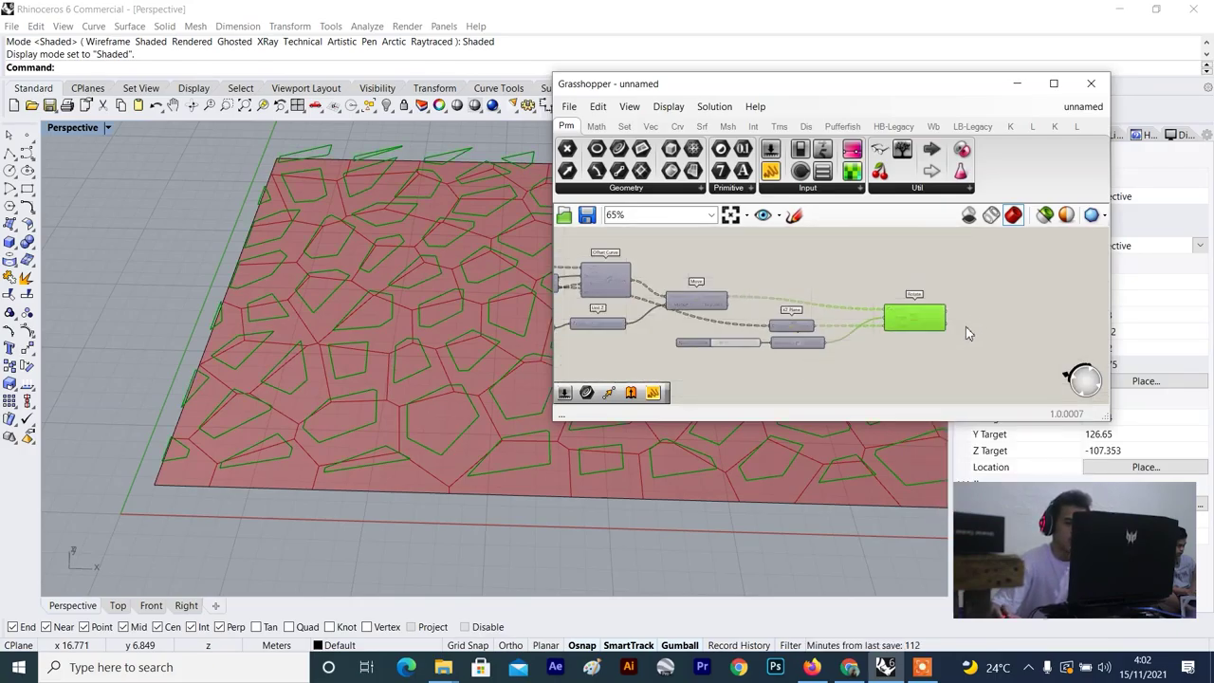
{"action": "scroll", "coordinate": [966, 326], "scroll_direction": "up", "scroll_amount": 2}
{"action": "left_click", "coordinate": [893, 339]}
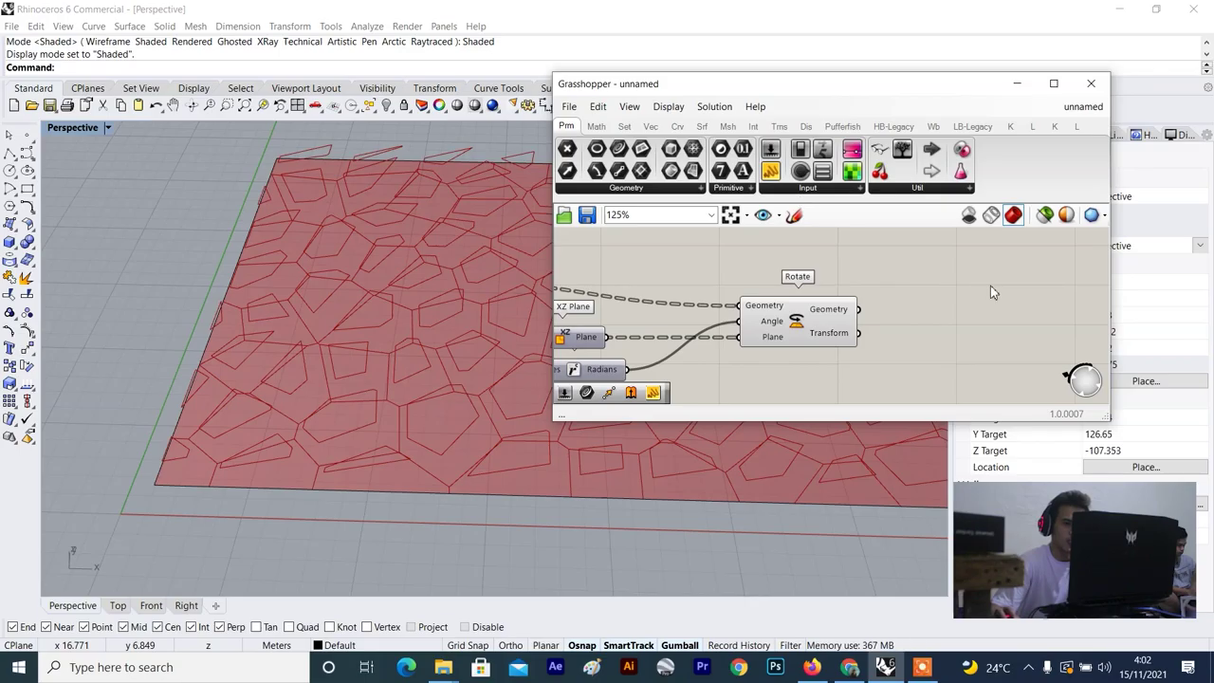
Add a Panel wired to Rotate's Geometry output and enlarge it to list more of the curve branches.
{"action": "left_click_drag", "start_coordinate": [770, 171], "coordinate": [992, 288]}
{"action": "left_click_drag", "start_coordinate": [858, 309], "coordinate": [934, 305]}
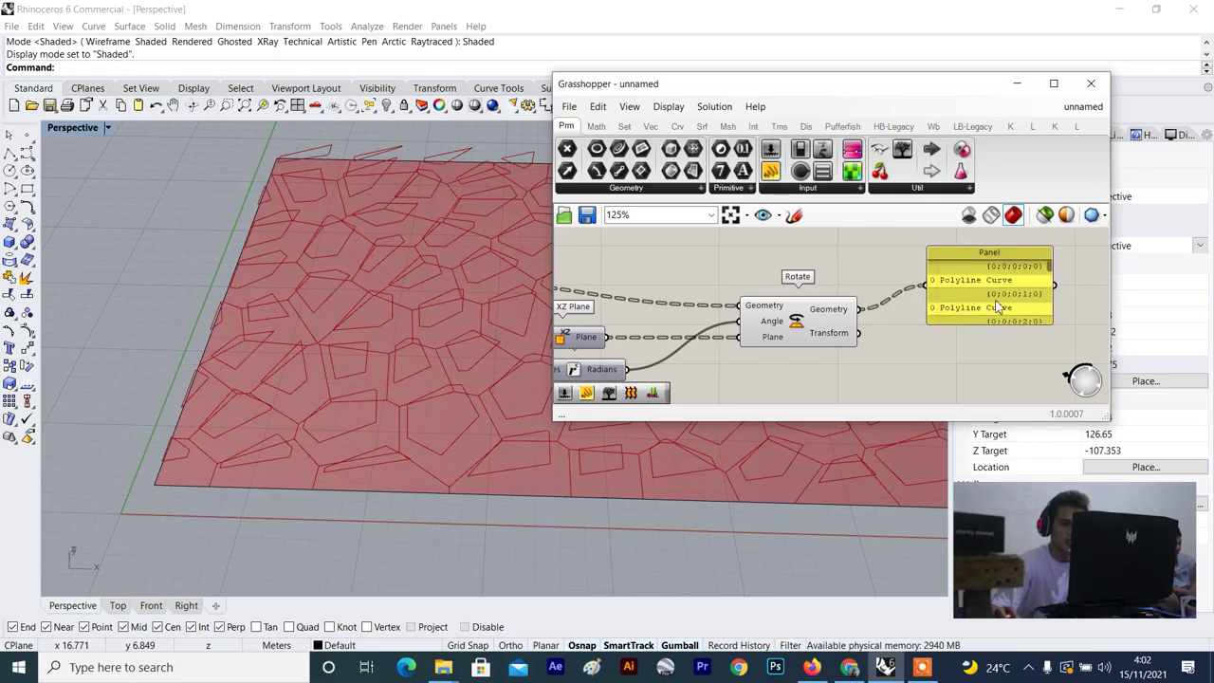
{"action": "scroll", "coordinate": [992, 307], "scroll_direction": "down", "scroll_amount": 2}
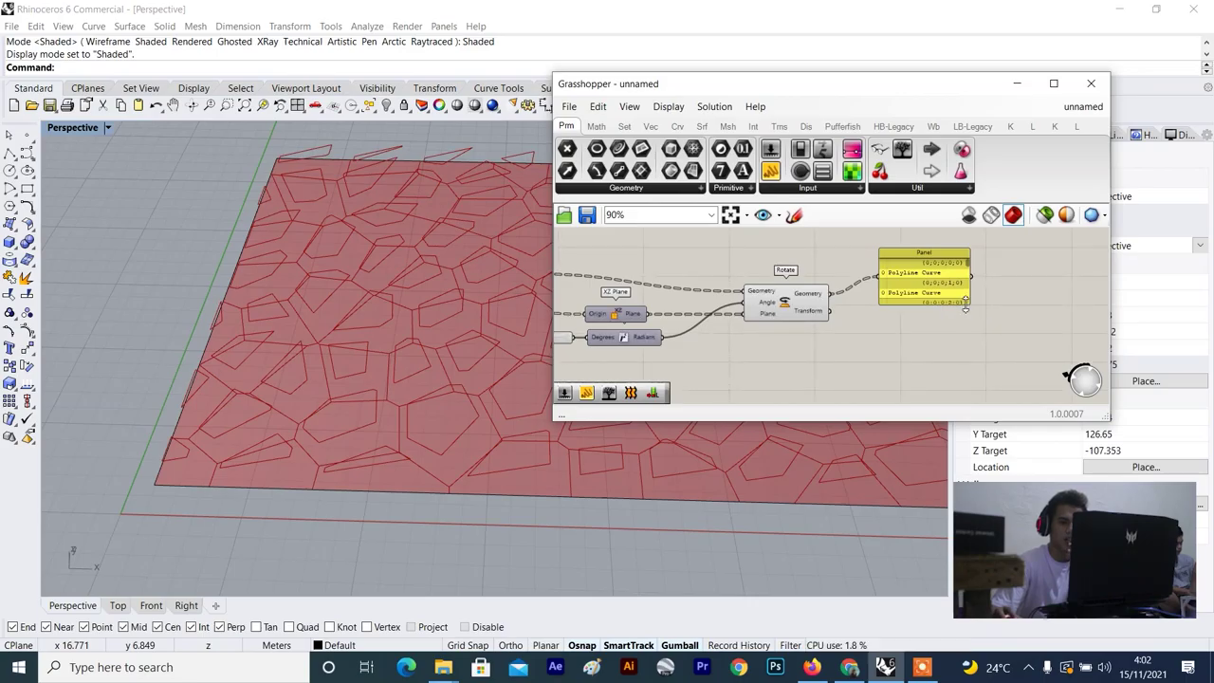
{"action": "left_click_drag", "start_coordinate": [963, 312], "coordinate": [958, 375]}
{"action": "scroll", "coordinate": [958, 376], "scroll_direction": "down", "scroll_amount": 2}
{"action": "right_click_drag", "start_coordinate": [958, 375], "coordinate": [917, 326]}
{"action": "scroll", "coordinate": [917, 327], "scroll_direction": "up", "scroll_amount": 2}
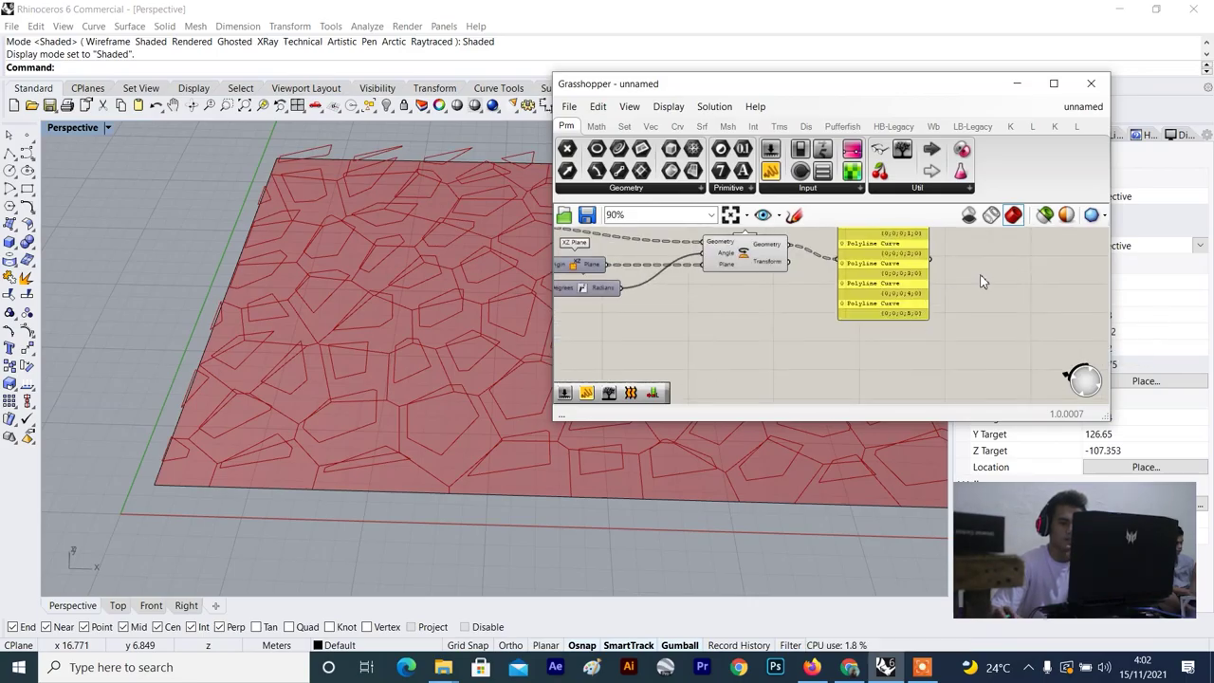
Examine the Panel's polyline curve branches alongside the whole Voronoi panel in the Perspective viewport.
{"action": "left_click", "coordinate": [915, 299]}
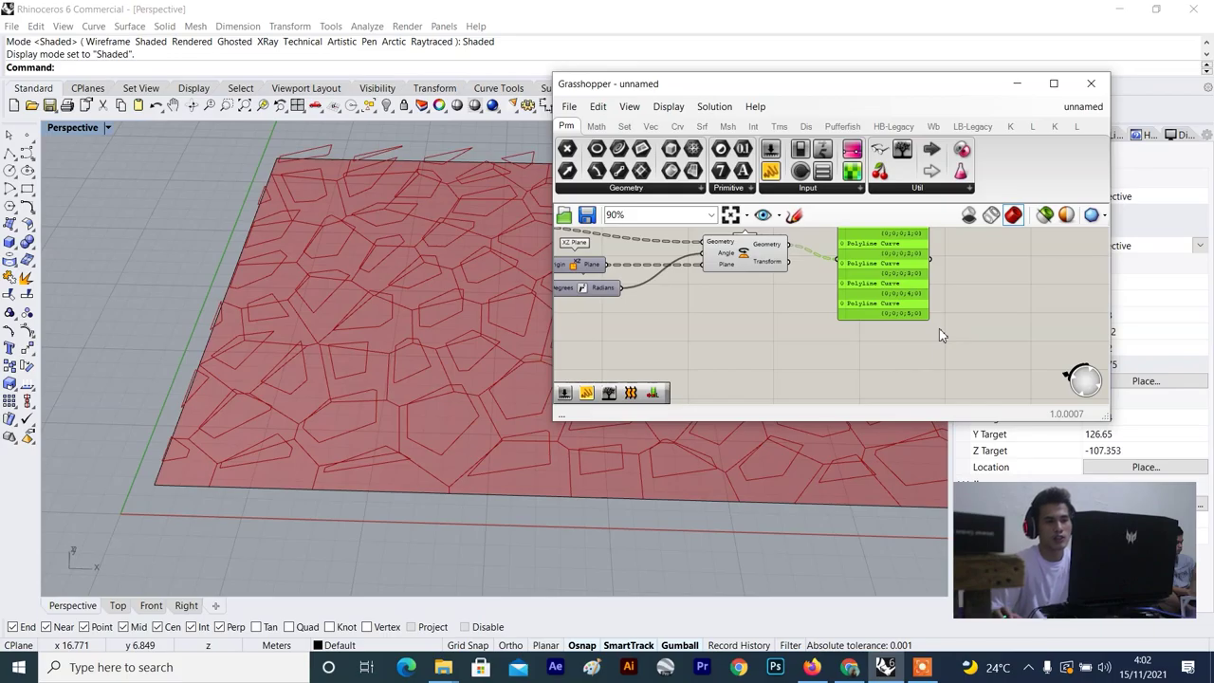
{"action": "left_click", "coordinate": [939, 328]}
{"action": "scroll", "coordinate": [873, 308], "scroll_direction": "up", "scroll_amount": 2}
{"action": "scroll", "coordinate": [488, 366], "scroll_direction": "down", "scroll_amount": 5}
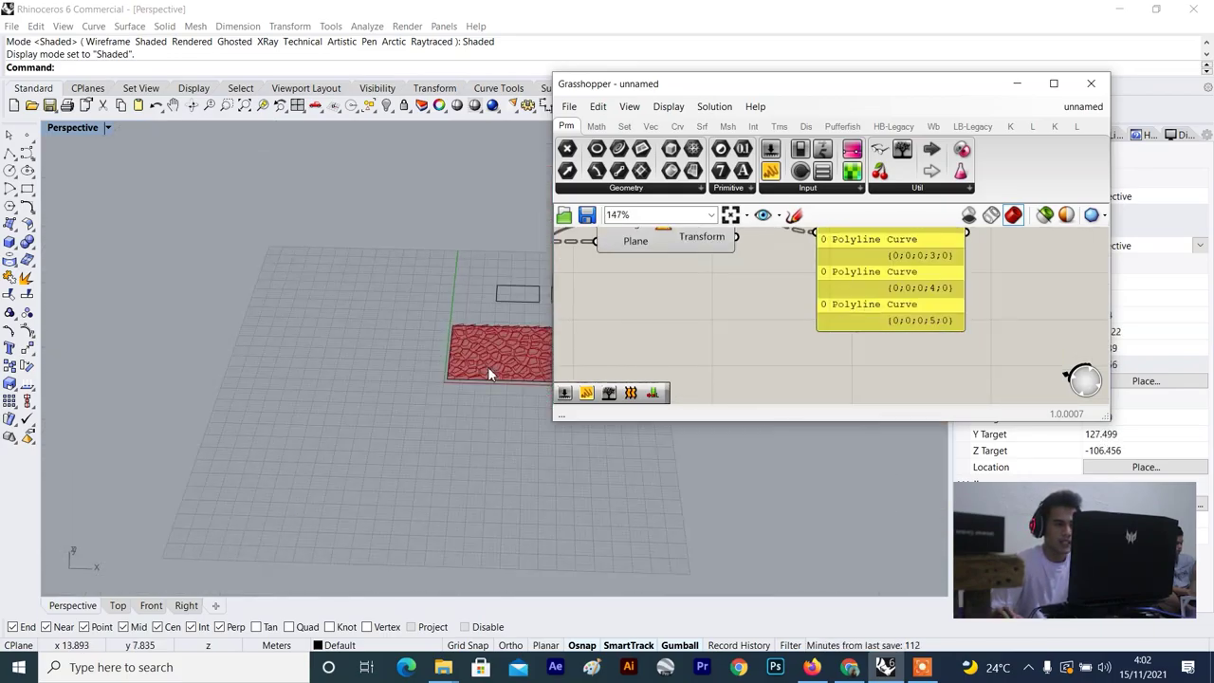
{"action": "scroll", "coordinate": [469, 384], "scroll_direction": "up", "scroll_amount": 4}
{"action": "scroll", "coordinate": [438, 402], "scroll_direction": "down", "scroll_amount": 6}
{"action": "scroll", "coordinate": [420, 466], "scroll_direction": "up", "scroll_amount": 6}
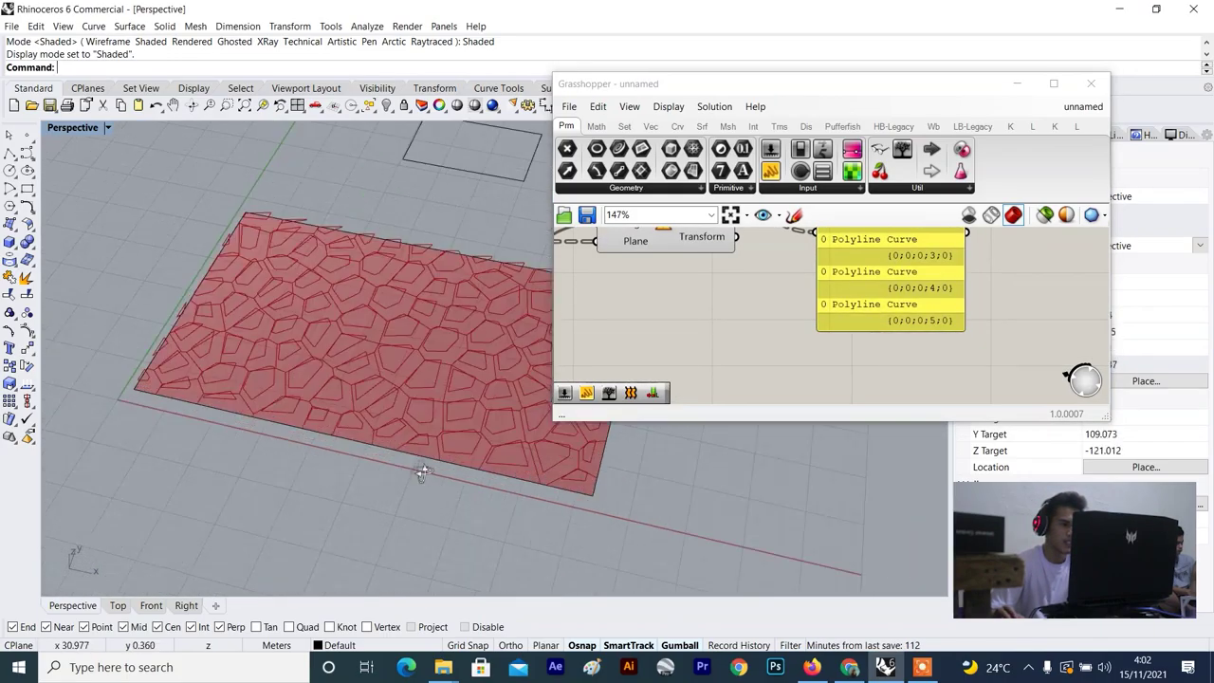
{"action": "right_click_drag", "start_coordinate": [420, 472], "coordinate": [398, 476]}
{"action": "scroll", "coordinate": [894, 318], "scroll_direction": "down", "scroll_amount": 2}
Highlight Rotate's curves and inspect the individual cells along the panel's front edge and origin corner.
{"action": "left_click", "coordinate": [735, 258]}
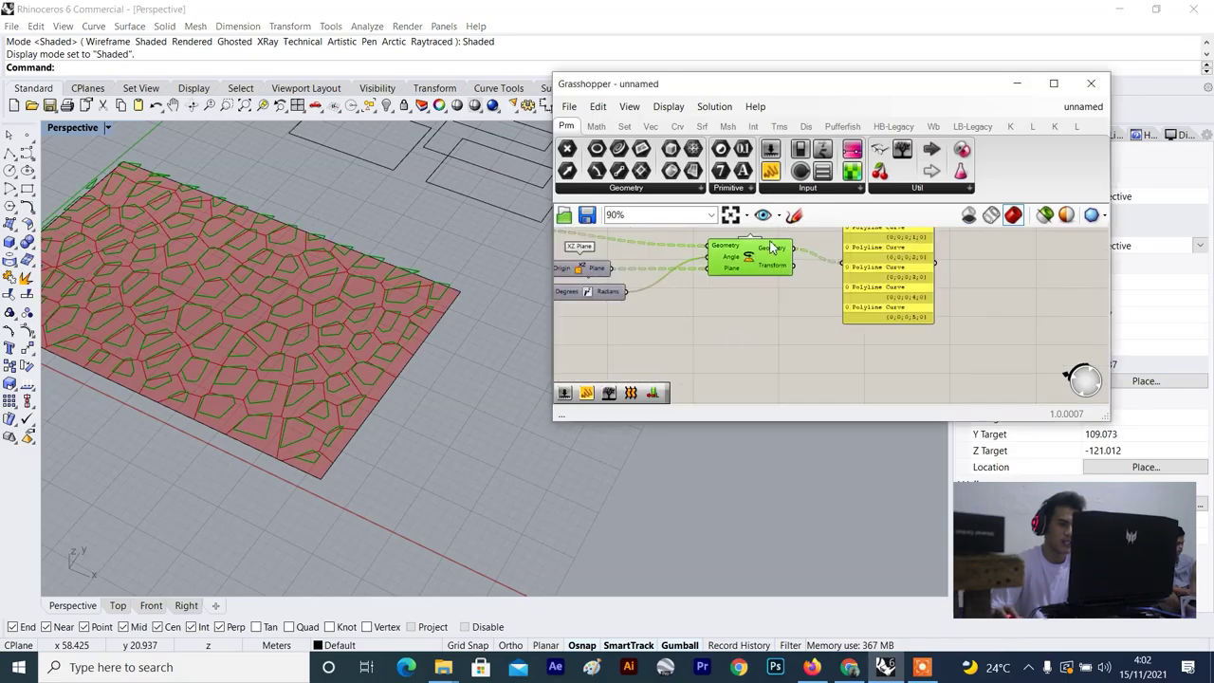
{"action": "scroll", "coordinate": [332, 397], "scroll_direction": "down", "scroll_amount": 4}
{"action": "scroll", "coordinate": [334, 415], "scroll_direction": "up", "scroll_amount": 3}
{"action": "scroll", "coordinate": [336, 409], "scroll_direction": "up", "scroll_amount": 3}
{"action": "right_click_drag", "start_coordinate": [336, 409], "coordinate": [380, 408]}
{"action": "scroll", "coordinate": [156, 342], "scroll_direction": "up", "scroll_amount": 2}
{"action": "scroll", "coordinate": [160, 364], "scroll_direction": "down", "scroll_amount": 3}
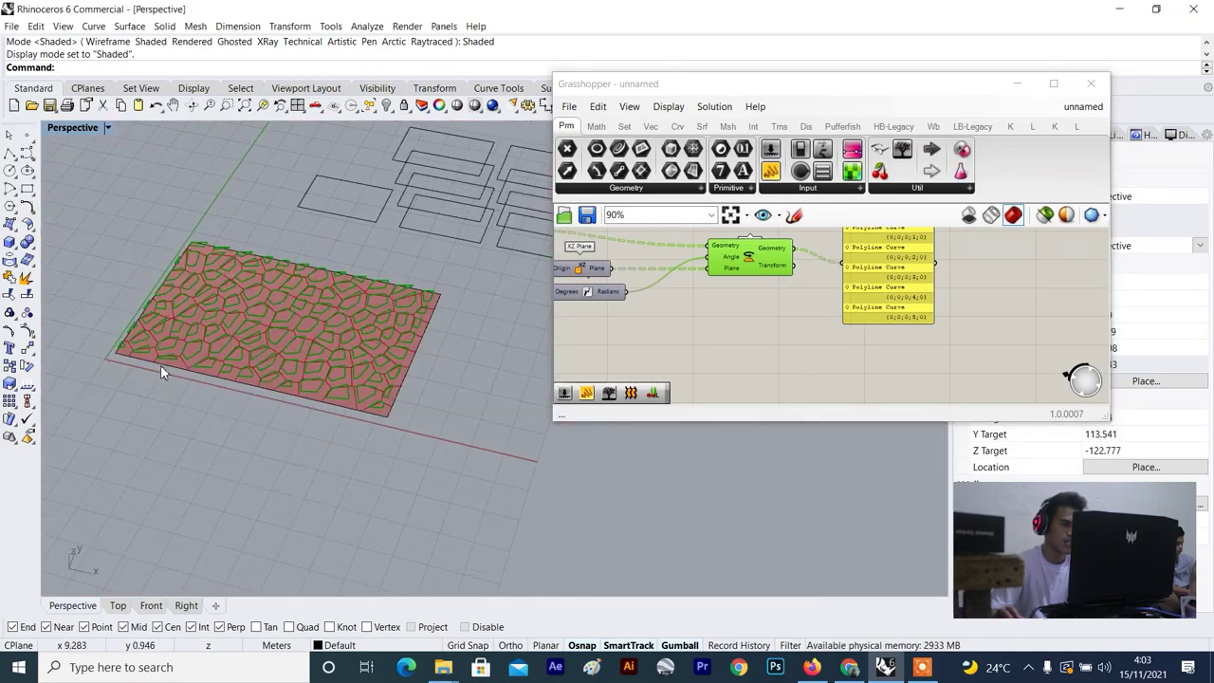
{"action": "scroll", "coordinate": [117, 343], "scroll_direction": "up", "scroll_amount": 2}
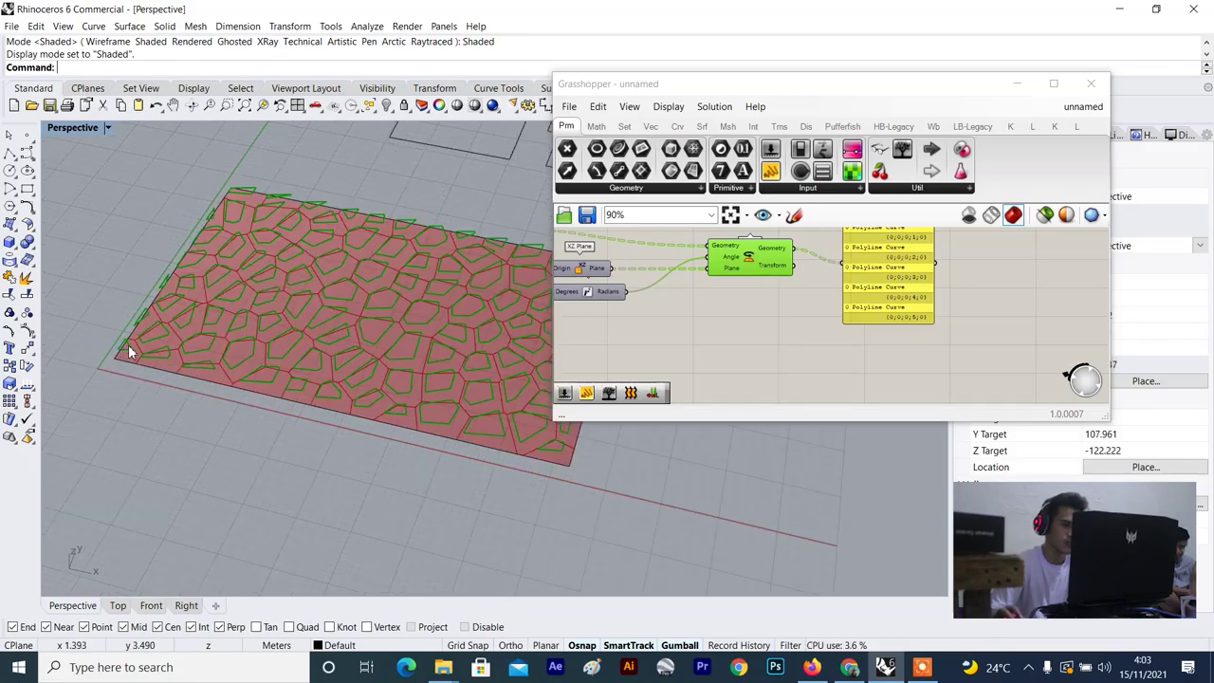
{"action": "scroll", "coordinate": [128, 351], "scroll_direction": "up", "scroll_amount": 2}
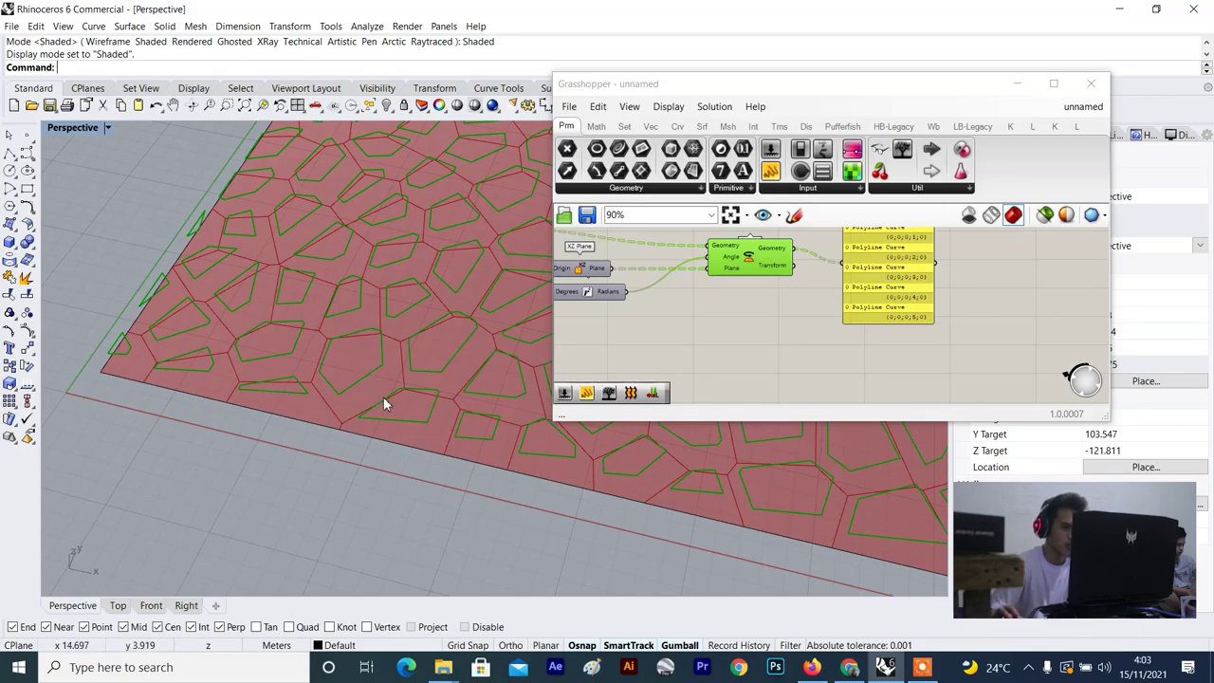
Compare the Panel's separate data branches with the highlighted cells produced by the Rotate component.
{"action": "left_click", "coordinate": [912, 371]}
{"action": "scroll", "coordinate": [892, 299], "scroll_direction": "up", "scroll_amount": 1}
{"action": "left_click", "coordinate": [889, 300]}
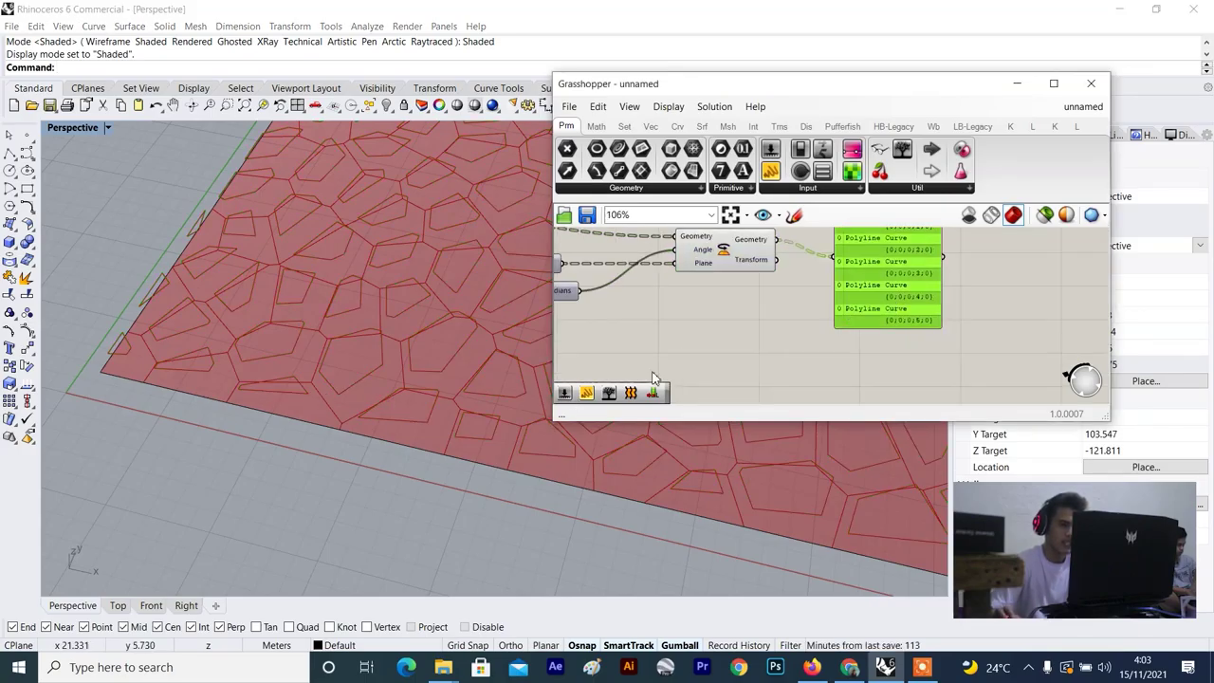
{"action": "scroll", "coordinate": [510, 406], "scroll_direction": "down", "scroll_amount": 4}
{"action": "scroll", "coordinate": [986, 309], "scroll_direction": "up", "scroll_amount": 1}
{"action": "left_click", "coordinate": [675, 245]}
{"action": "scroll", "coordinate": [443, 358], "scroll_direction": "up", "scroll_amount": 2}
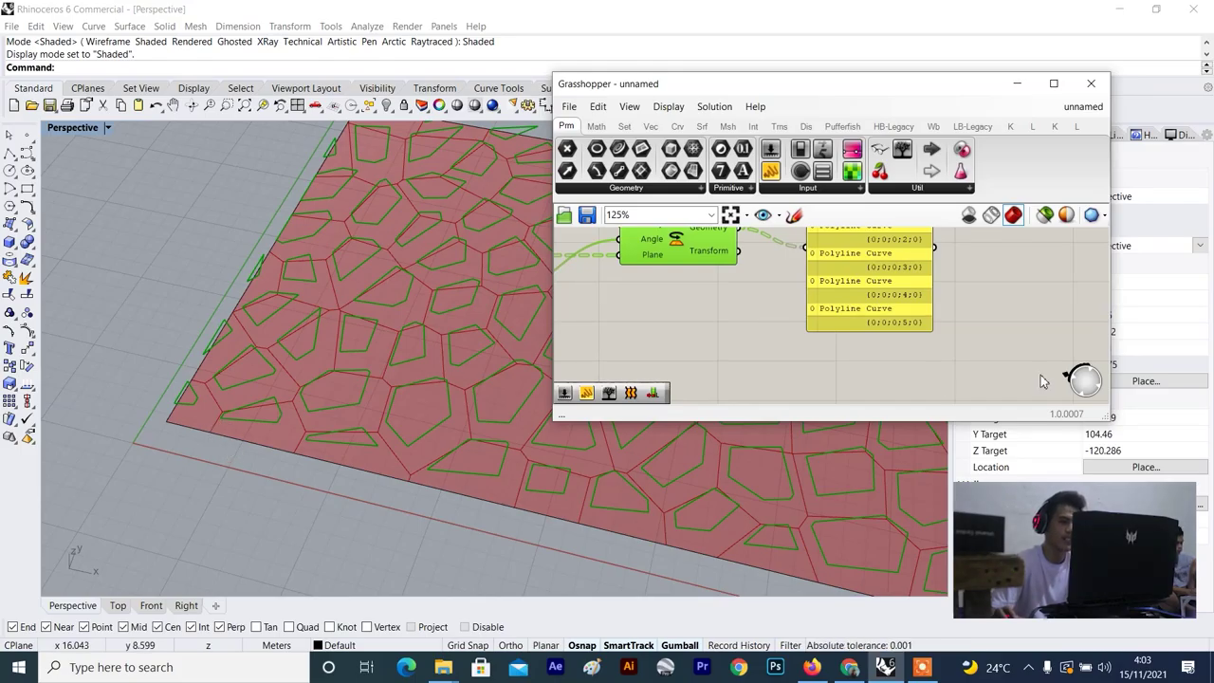
{"action": "scroll", "coordinate": [991, 351], "scroll_direction": "down", "scroll_amount": 3}
{"action": "scroll", "coordinate": [1002, 352], "scroll_direction": "up", "scroll_amount": 2}
{"action": "scroll", "coordinate": [1042, 296], "scroll_direction": "down", "scroll_amount": 2}
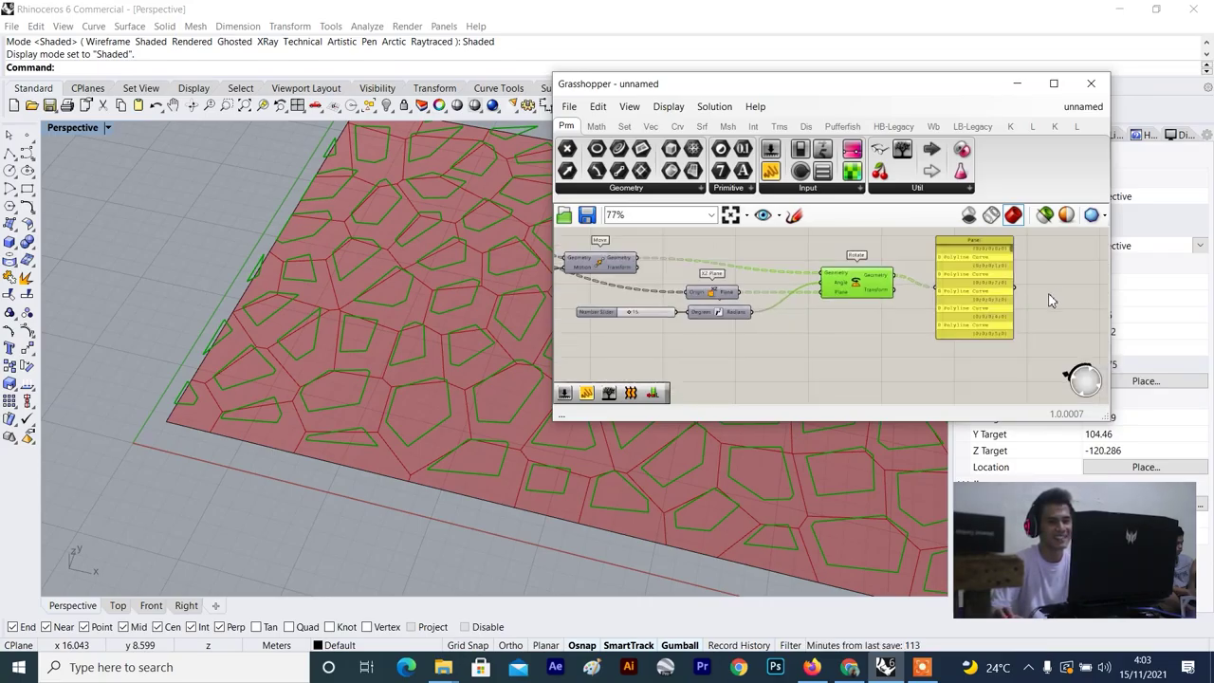
Delete the Panel attached to Rotate's Geometry output.
{"action": "scroll", "coordinate": [1043, 296], "scroll_direction": "up", "scroll_amount": 2}
{"action": "left_click_drag", "start_coordinate": [1059, 256], "coordinate": [918, 372]}
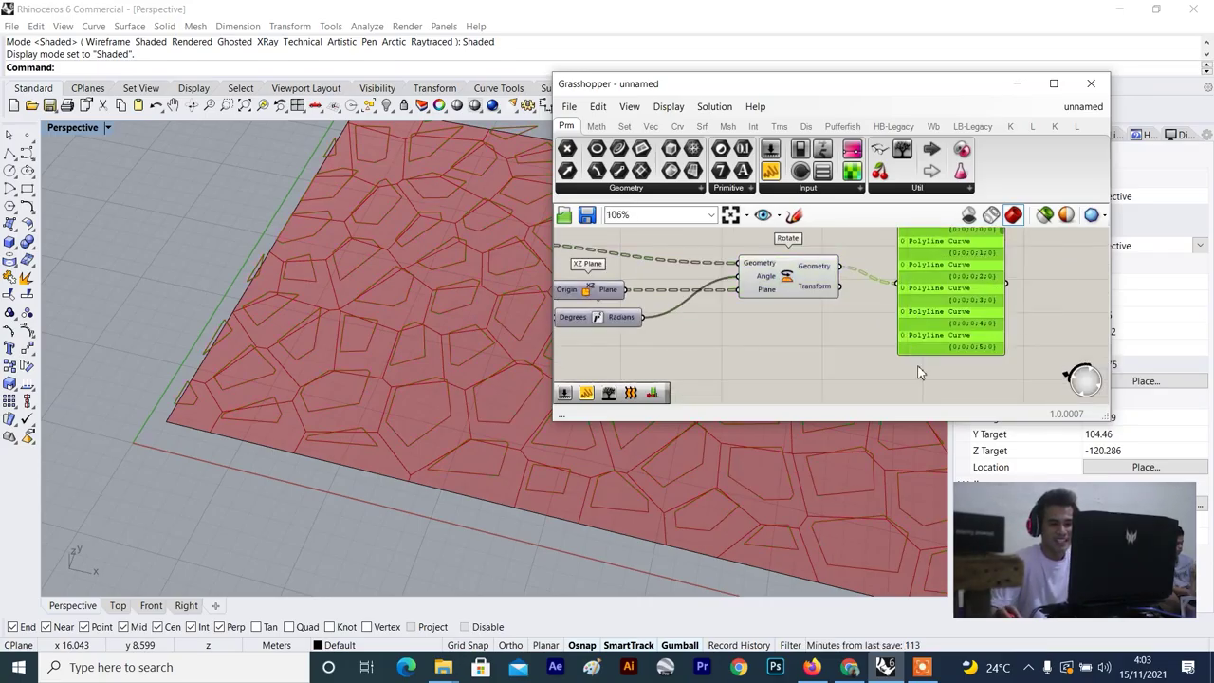
{"action": "key", "text": "Delete"}
Add a Flatten Tree component beside Rotate and connect Rotate's Geometry output to its Tree input.
{"action": "left_click", "coordinate": [766, 269]}
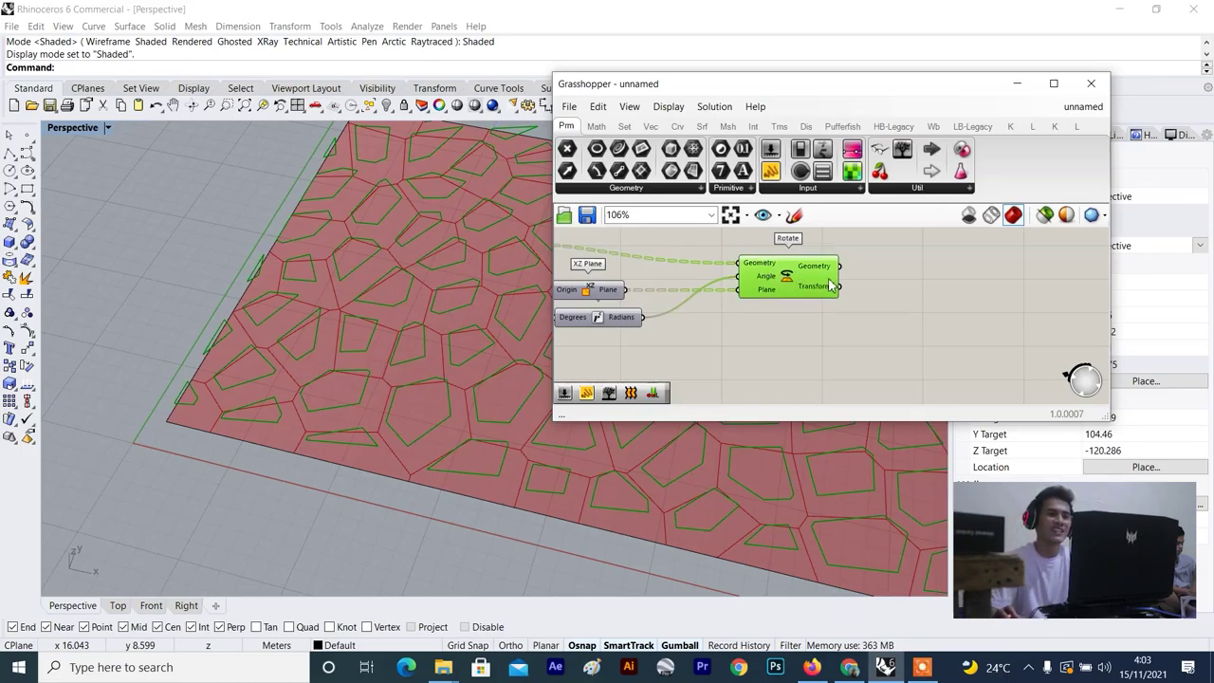
{"action": "scroll", "coordinate": [938, 328], "scroll_direction": "up", "scroll_amount": 2}
{"action": "double_click", "coordinate": [910, 304]}
{"action": "type", "text": "fla"}
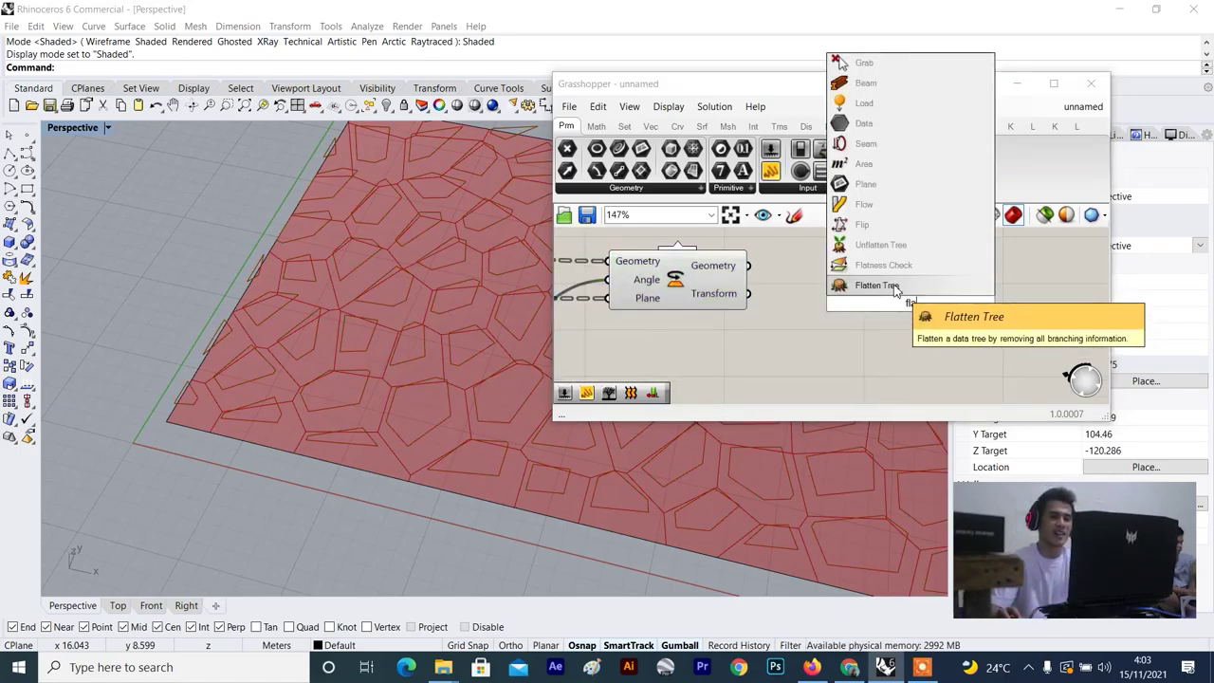
{"action": "left_click", "coordinate": [895, 287]}
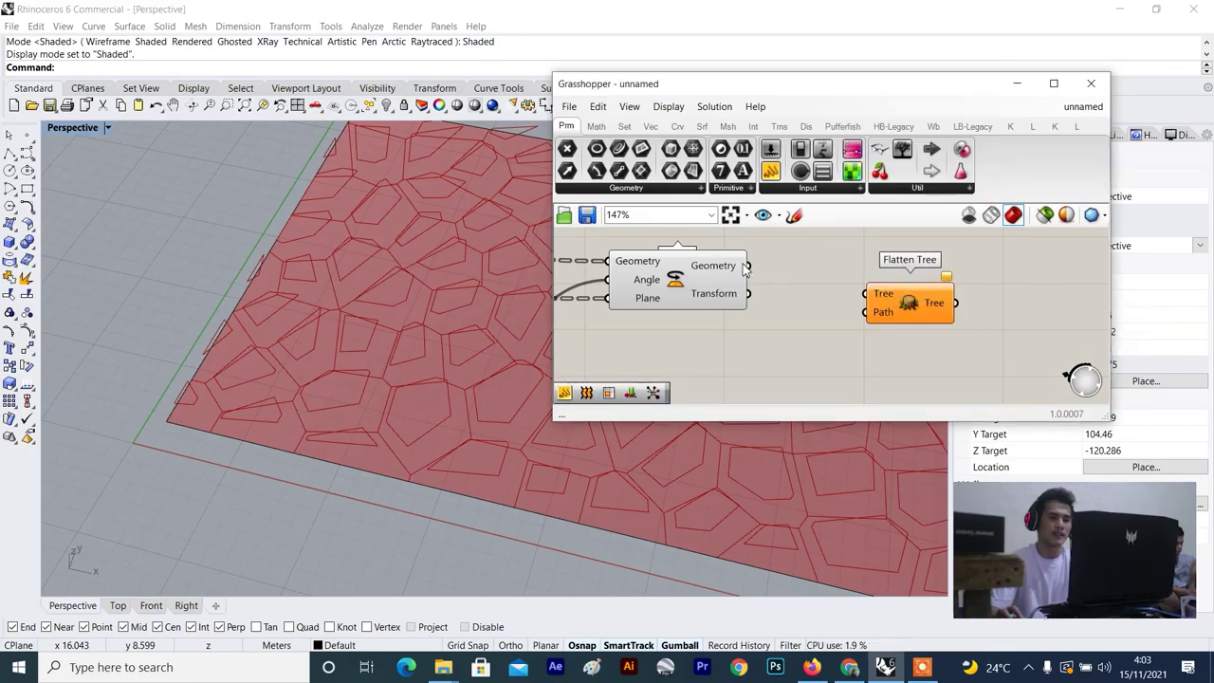
{"action": "left_click_drag", "start_coordinate": [858, 292], "coordinate": [832, 279]}
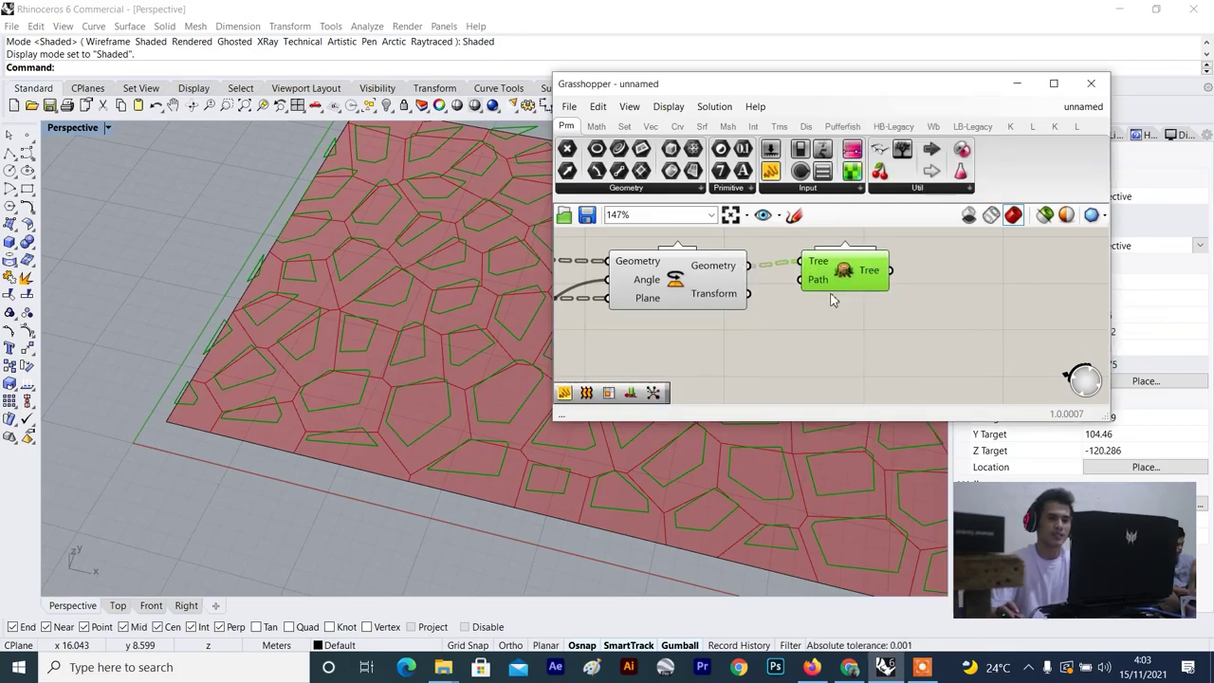
Check Flatten Tree's output in a temporary Panel and delete that Panel.
{"action": "left_click_drag", "start_coordinate": [1022, 301], "coordinate": [1021, 300]}
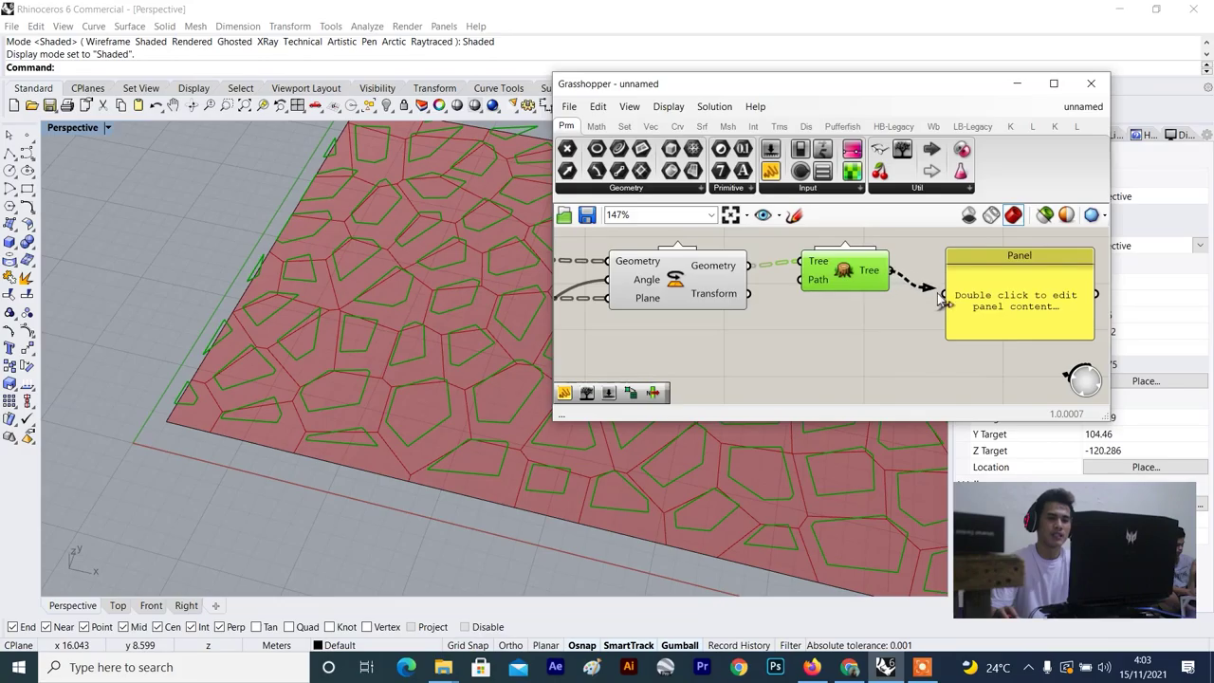
{"action": "left_click_drag", "start_coordinate": [944, 299], "coordinate": [945, 295]}
{"action": "right_click_drag", "start_coordinate": [1001, 320], "coordinate": [802, 317]}
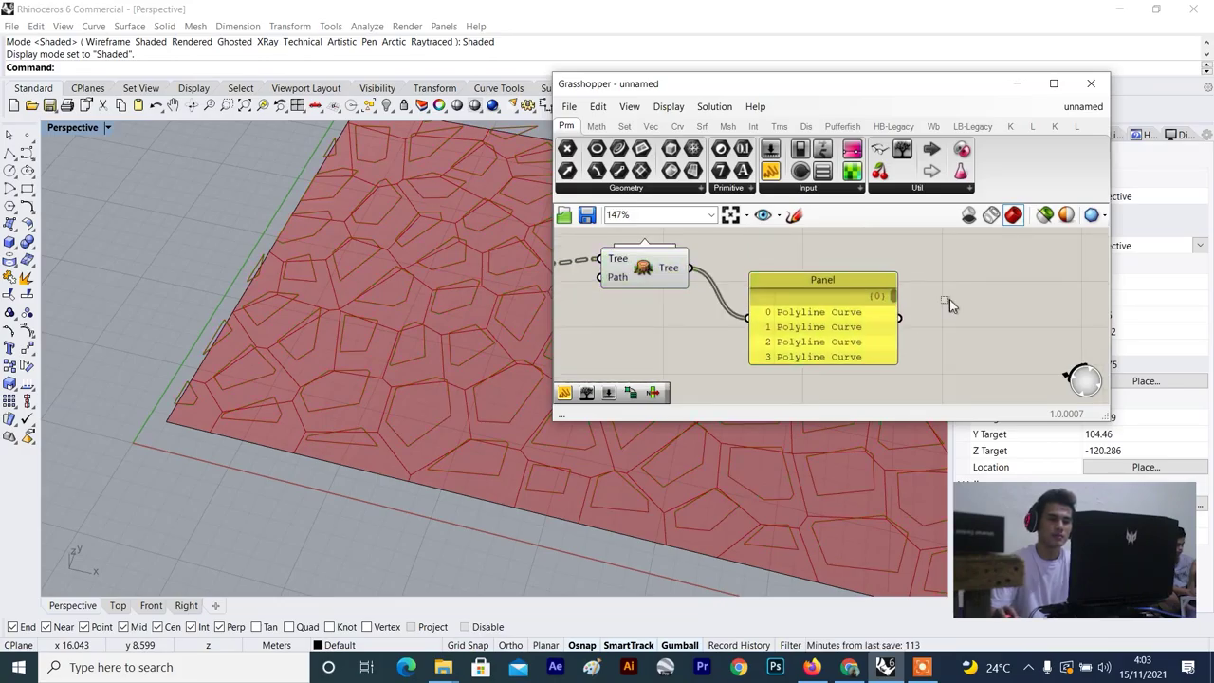
{"action": "left_click", "coordinate": [836, 341]}
{"action": "key", "text": "Delete"}
Add a List Length component and connect Flatten Tree's output to its List input.
{"action": "double_click", "coordinate": [838, 276]}
{"action": "type", "text": "list"}
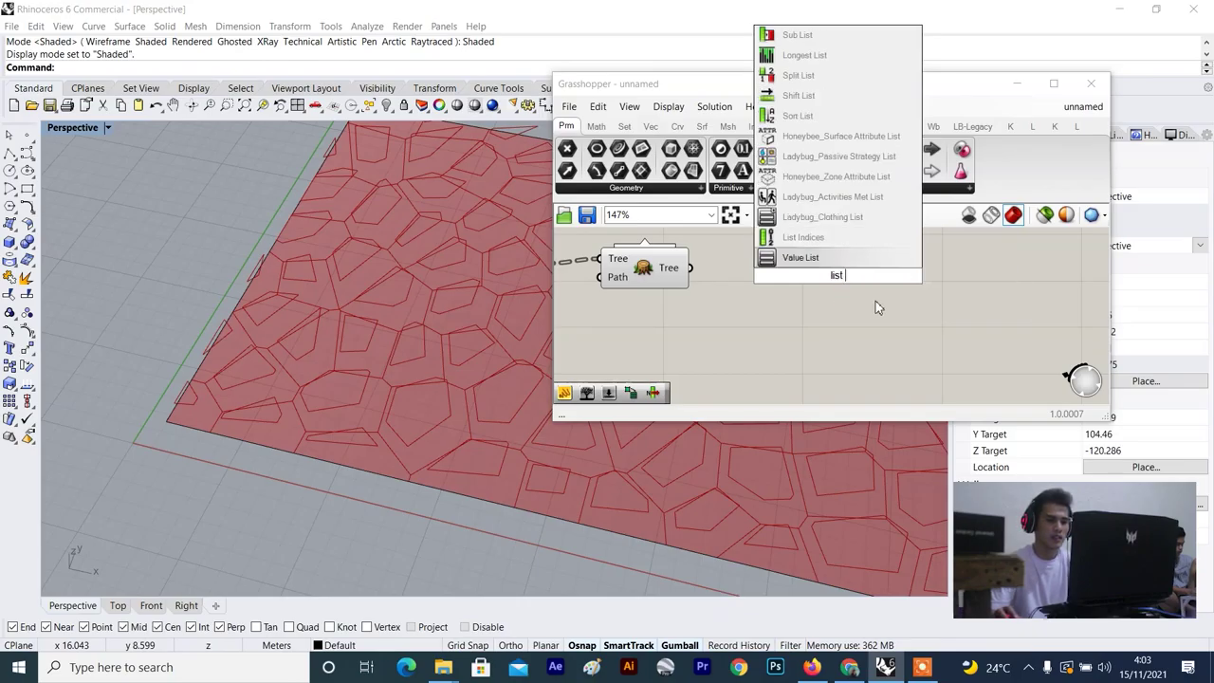
{"action": "type", "text": " leng"}
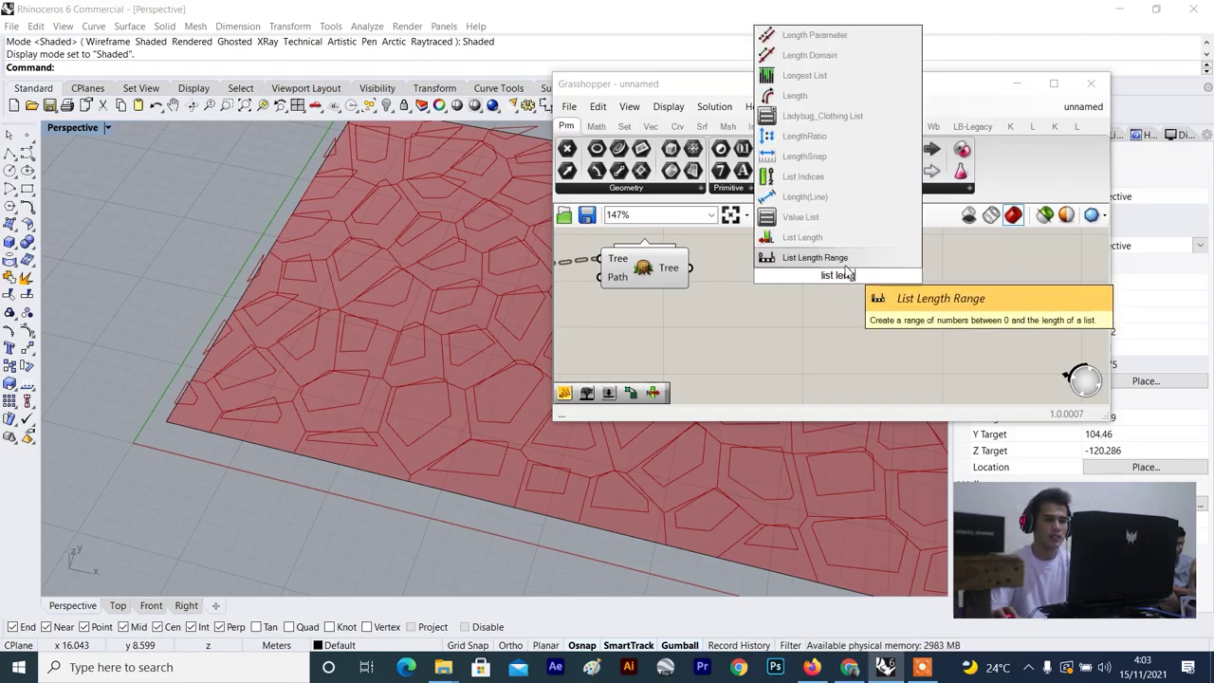
{"action": "left_click", "coordinate": [834, 239]}
{"action": "left_click_drag", "start_coordinate": [692, 270], "coordinate": [767, 268]}
Add a Panel for List Length's output and delete both the Panel and the List Length component.
{"action": "left_click_drag", "start_coordinate": [774, 175], "coordinate": [965, 286]}
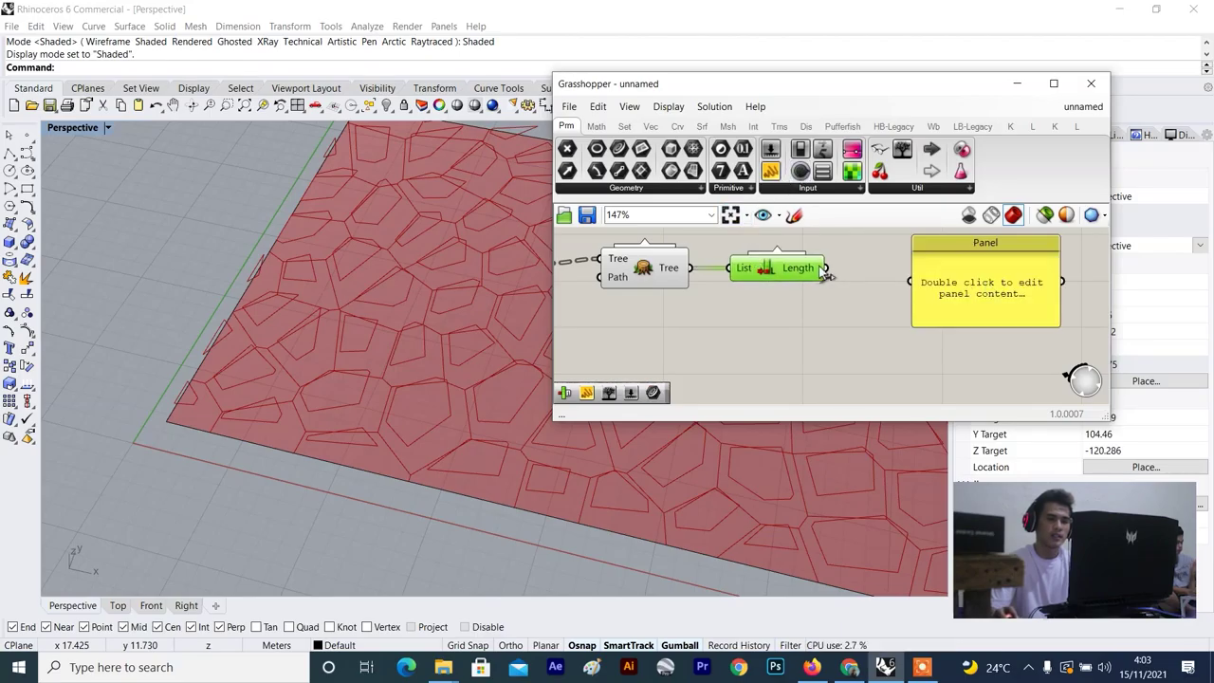
{"action": "scroll", "coordinate": [961, 300], "scroll_direction": "down", "scroll_amount": 3}
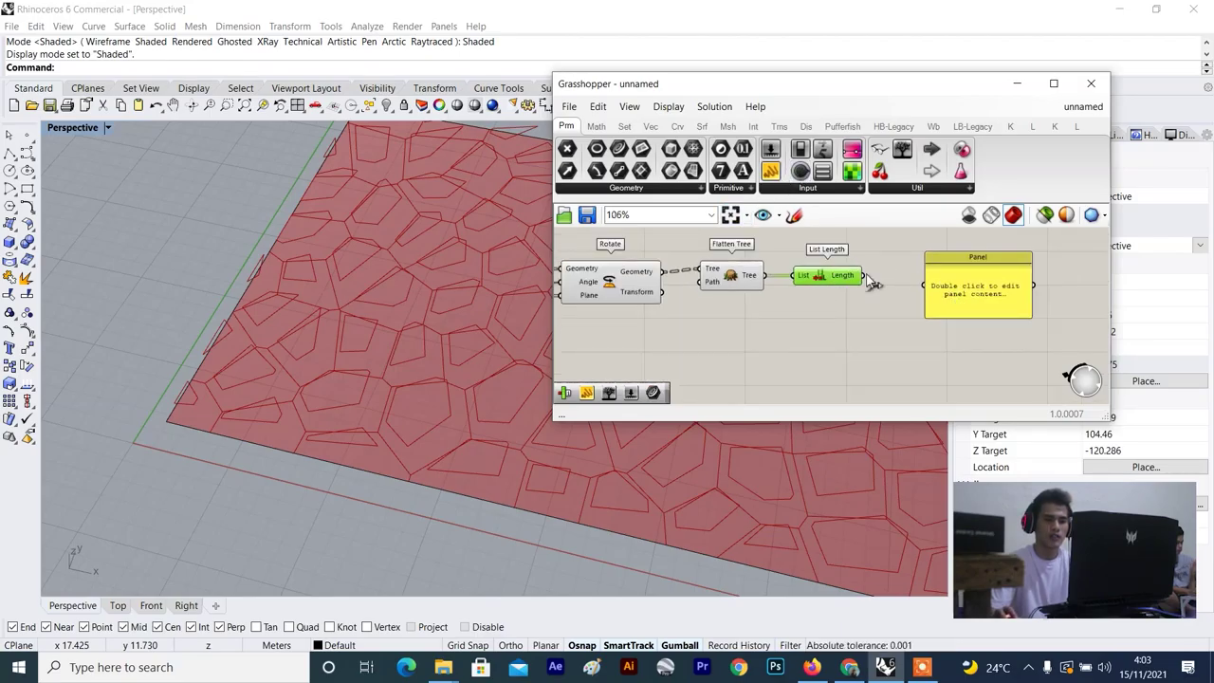
{"action": "left_click_drag", "start_coordinate": [958, 294], "coordinate": [960, 296]}
{"action": "left_click_drag", "start_coordinate": [1046, 266], "coordinate": [830, 356]}
{"action": "key", "text": "Delete"}
Examine the existing definition from Flatten Tree to Sub List, tracing the upper Sub List's input wires back to their sources.
{"action": "scroll", "coordinate": [828, 333], "scroll_direction": "down", "scroll_amount": 2}
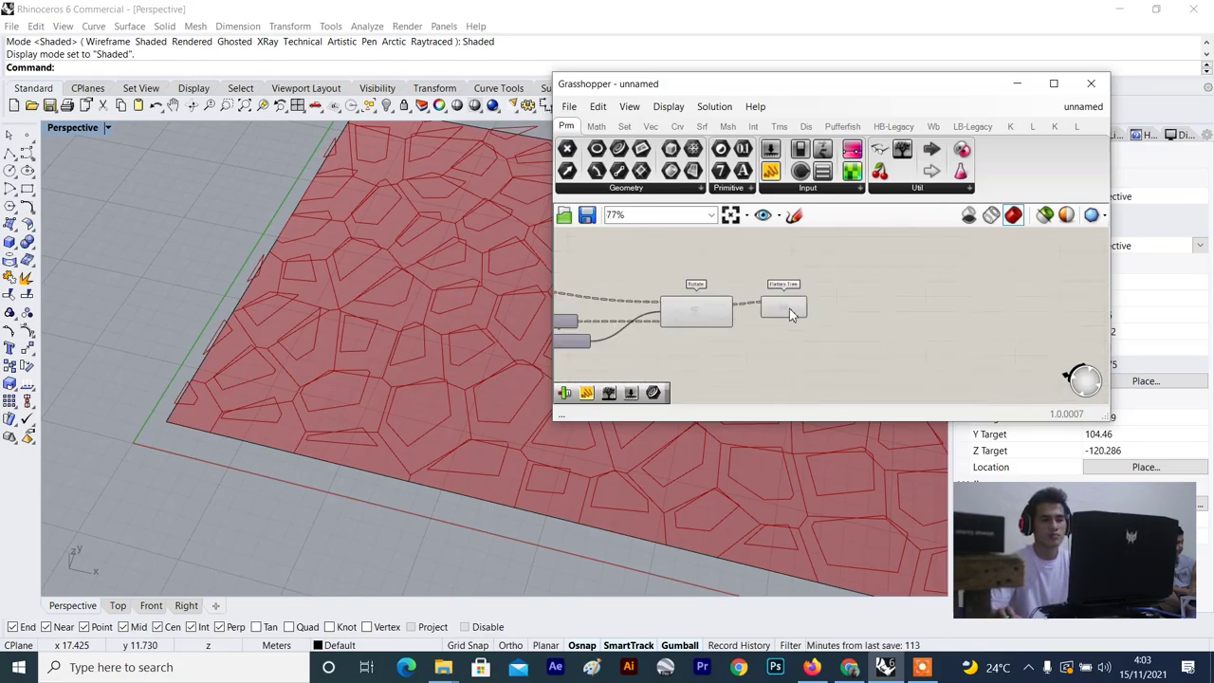
{"action": "left_click", "coordinate": [794, 288]}
{"action": "left_click", "coordinate": [833, 294]}
{"action": "scroll", "coordinate": [833, 296], "scroll_direction": "down", "scroll_amount": 10}
{"action": "right_click_drag", "start_coordinate": [834, 298], "coordinate": [782, 379]}
{"action": "scroll", "coordinate": [732, 306], "scroll_direction": "up", "scroll_amount": 8}
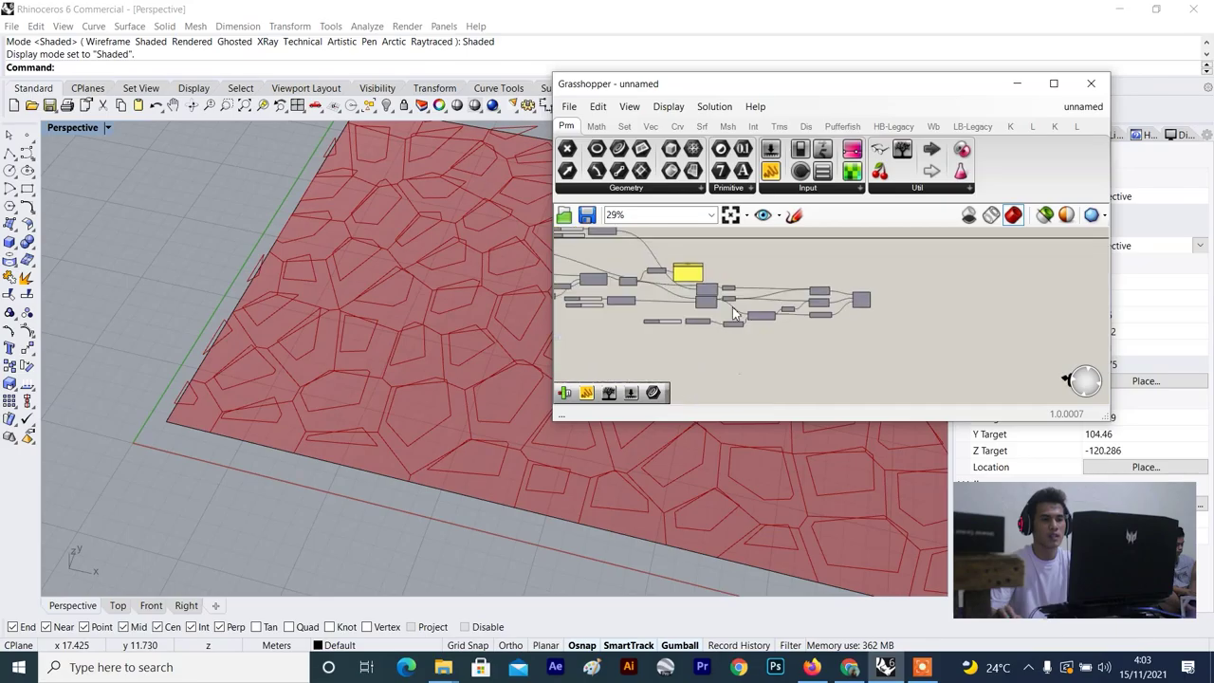
{"action": "scroll", "coordinate": [742, 304], "scroll_direction": "up", "scroll_amount": 3}
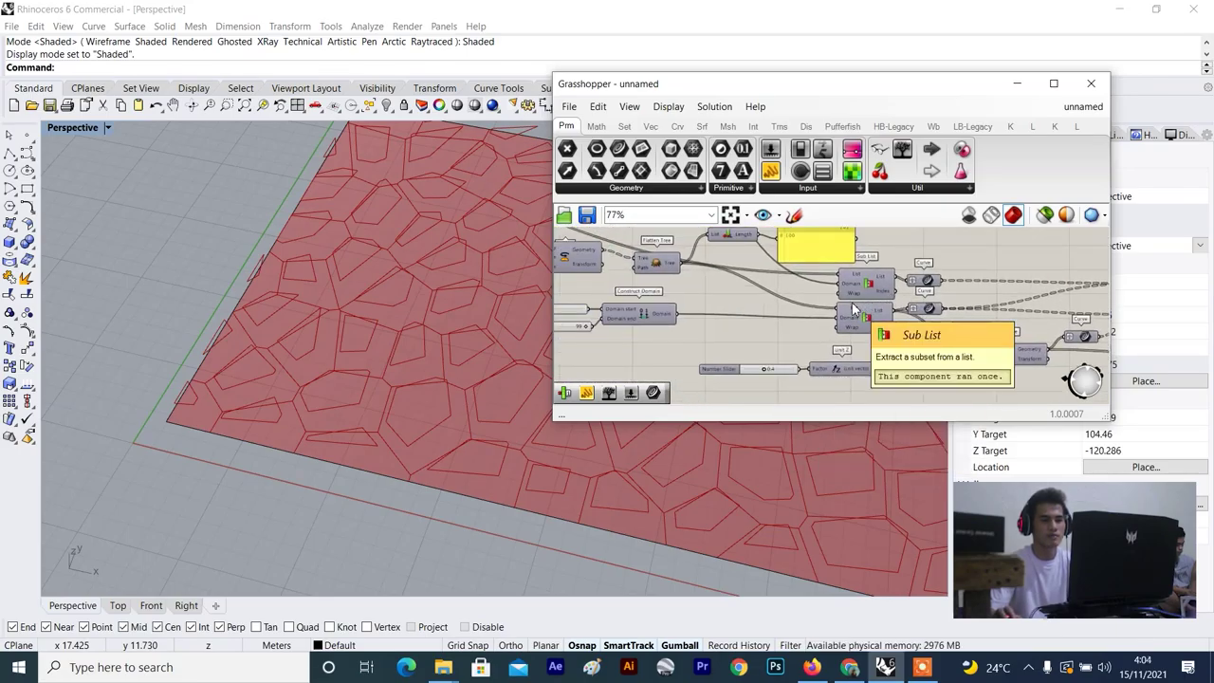
{"action": "left_click_drag", "start_coordinate": [857, 287], "coordinate": [868, 277]}
{"action": "scroll", "coordinate": [878, 326], "scroll_direction": "down", "scroll_amount": 4}
{"action": "right_click_drag", "start_coordinate": [880, 324], "coordinate": [986, 368]}
{"action": "scroll", "coordinate": [856, 314], "scroll_direction": "up", "scroll_amount": 3}
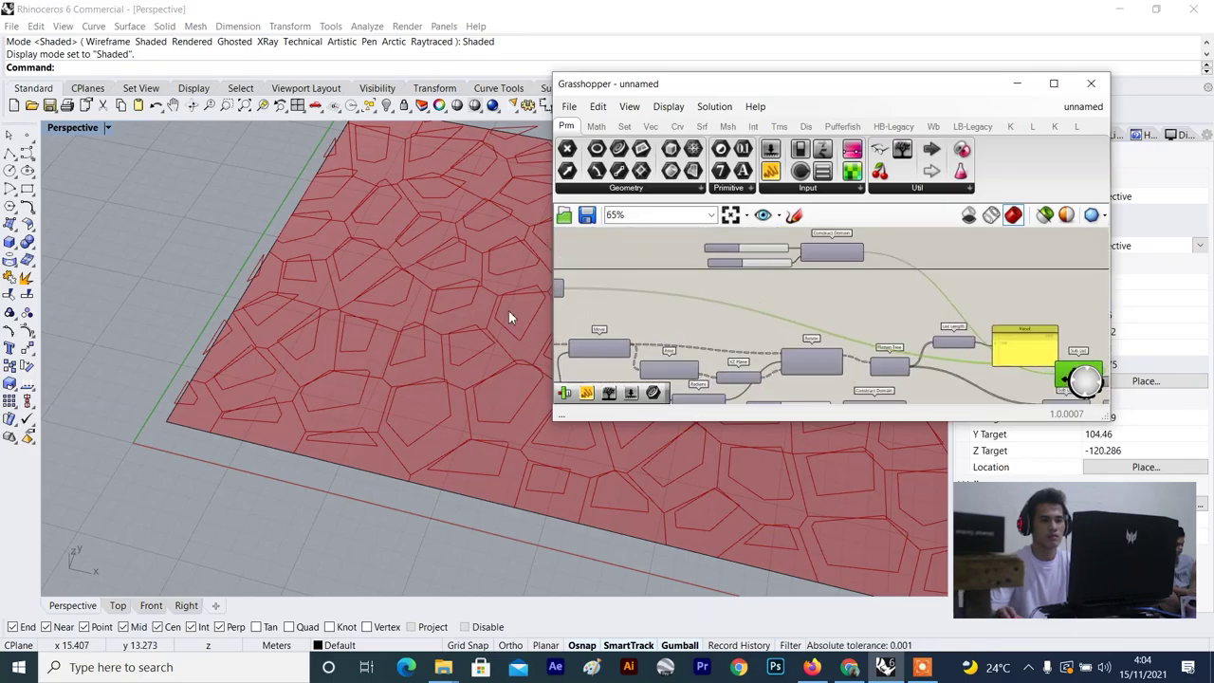
{"action": "right_click_drag", "start_coordinate": [508, 311], "coordinate": [751, 312]}
{"action": "scroll", "coordinate": [803, 313], "scroll_direction": "down", "scroll_amount": 4}
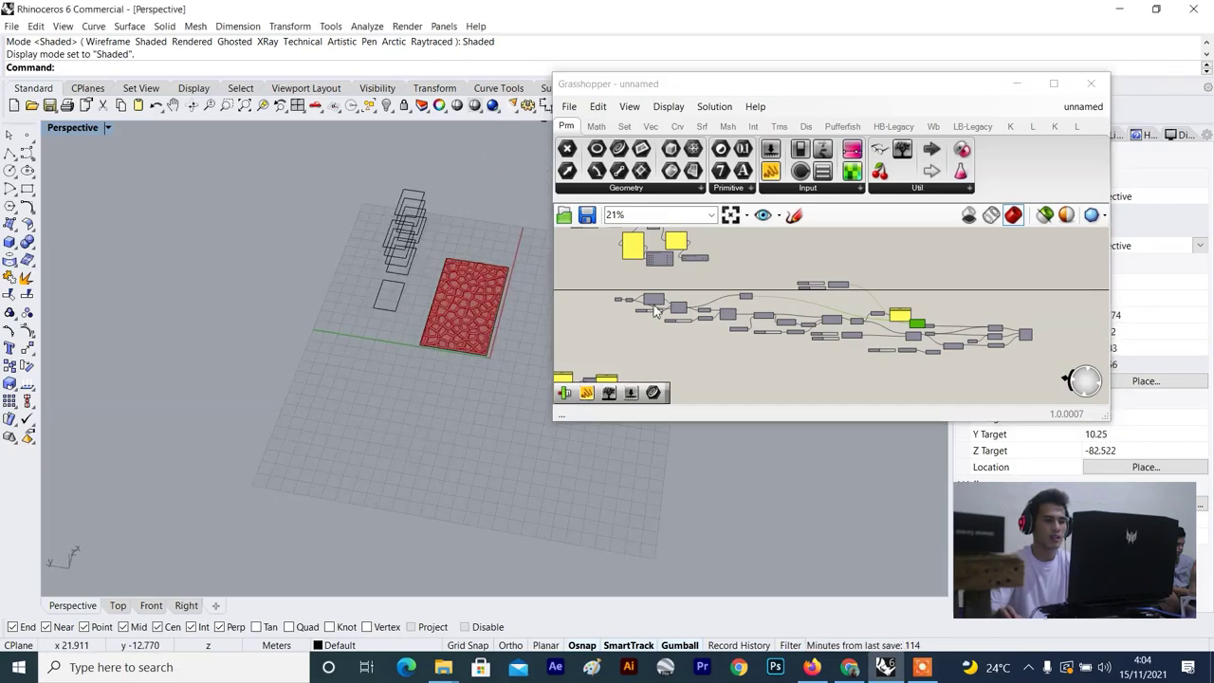
Examine the existing definition's Flatten Tree and upper Sub List components and how they are wired.
{"action": "scroll", "coordinate": [837, 303], "scroll_direction": "up", "scroll_amount": 3}
{"action": "right_click_drag", "start_coordinate": [816, 276], "coordinate": [878, 280]}
{"action": "scroll", "coordinate": [878, 281], "scroll_direction": "up", "scroll_amount": 5}
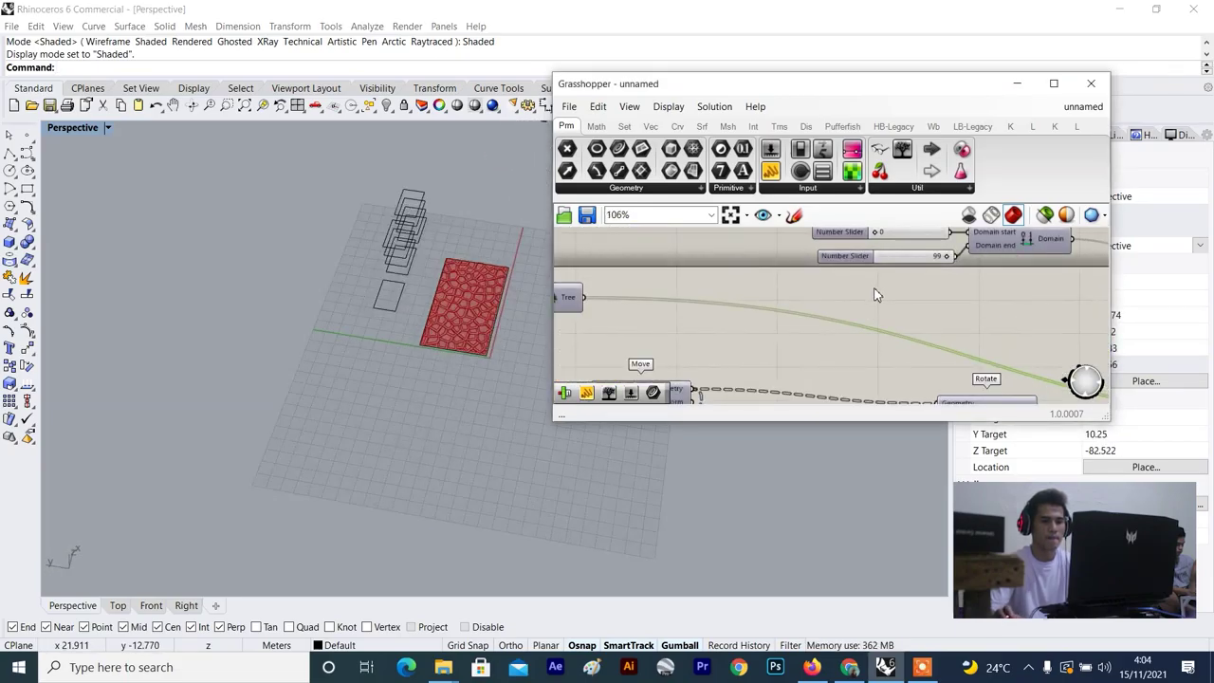
{"action": "scroll", "coordinate": [874, 292], "scroll_direction": "down", "scroll_amount": 4}
{"action": "right_click_drag", "start_coordinate": [806, 308], "coordinate": [847, 339]}
{"action": "right_click_drag", "start_coordinate": [755, 336], "coordinate": [754, 328]}
{"action": "scroll", "coordinate": [797, 327], "scroll_direction": "up", "scroll_amount": 2}
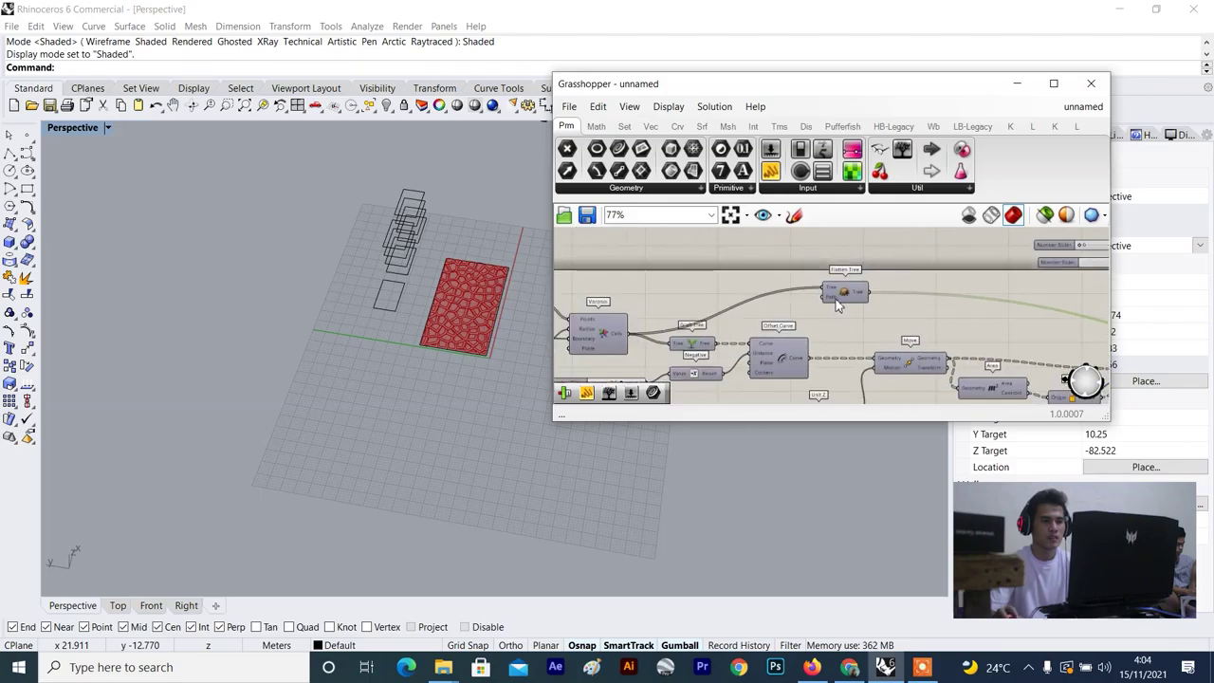
{"action": "left_click", "coordinate": [837, 303]}
{"action": "scroll", "coordinate": [875, 314], "scroll_direction": "down", "scroll_amount": 5}
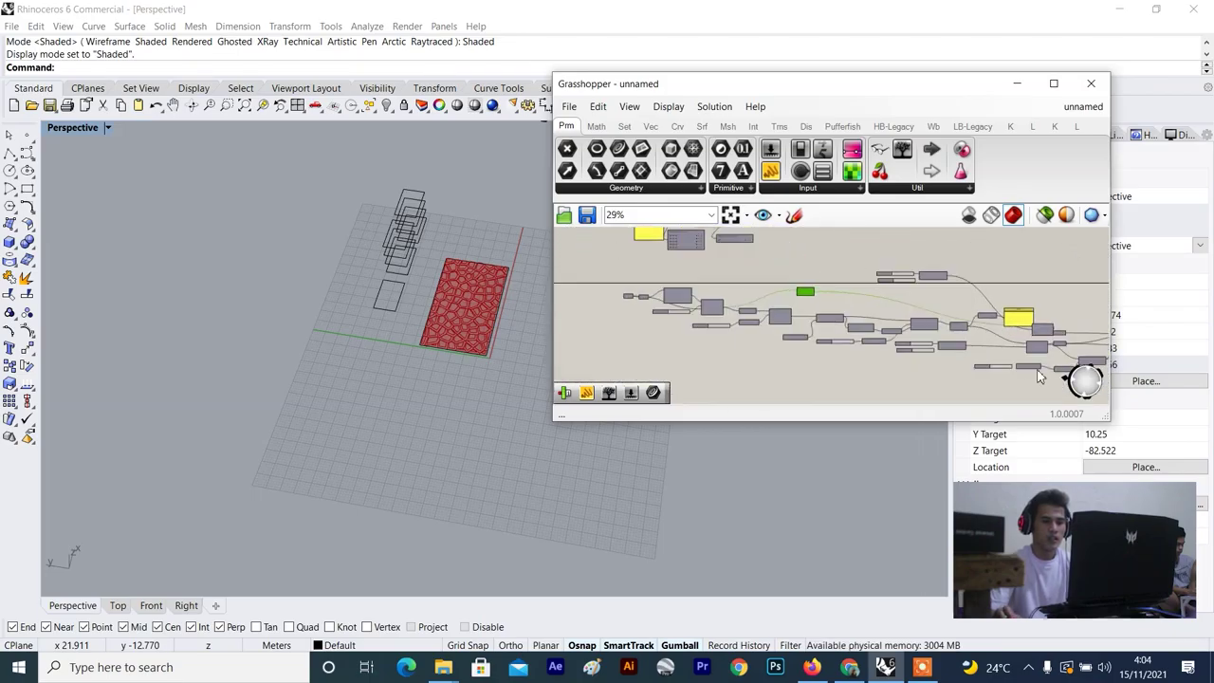
{"action": "scroll", "coordinate": [787, 305], "scroll_direction": "up", "scroll_amount": 6}
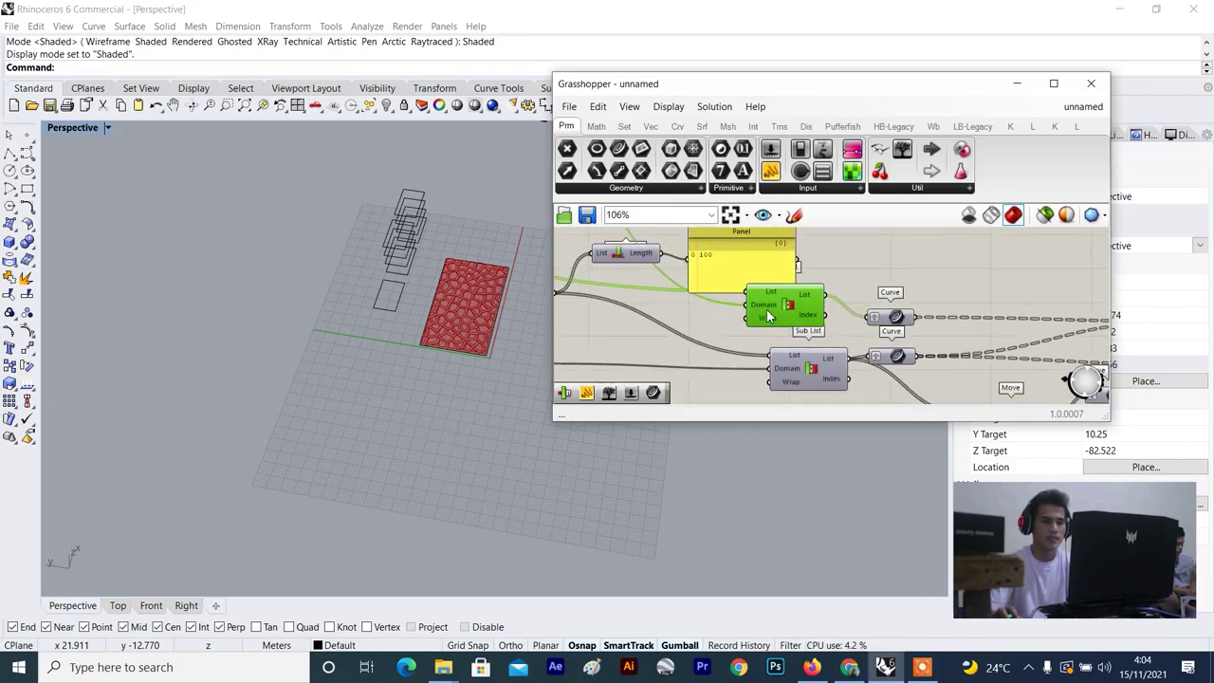
{"action": "scroll", "coordinate": [782, 311], "scroll_direction": "down", "scroll_amount": 10}
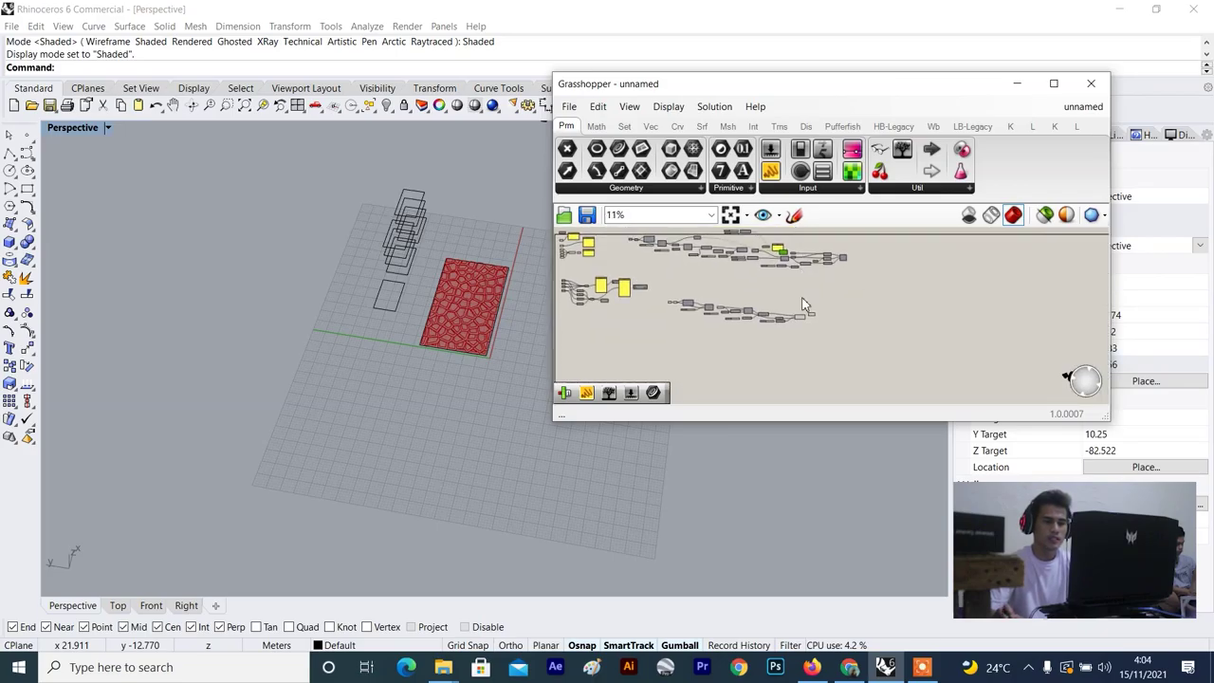
{"action": "scroll", "coordinate": [801, 306], "scroll_direction": "up", "scroll_amount": 9}
Select the new definition's Flatten Tree component and inspect its rotated cell curves in the Perspective viewport.
{"action": "left_click", "coordinate": [857, 291]}
{"action": "scroll", "coordinate": [857, 291], "scroll_direction": "down", "scroll_amount": 1}
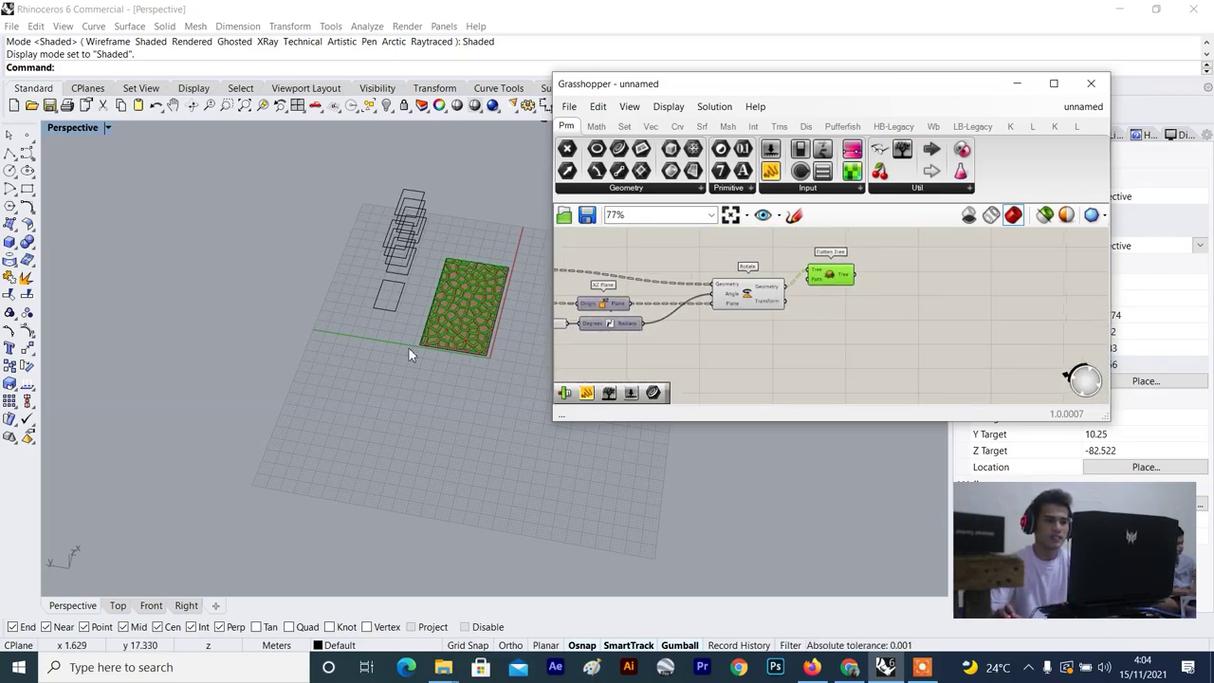
{"action": "right_click_drag", "start_coordinate": [409, 348], "coordinate": [368, 315]}
{"action": "scroll", "coordinate": [414, 298], "scroll_direction": "up", "scroll_amount": 6}
{"action": "scroll", "coordinate": [569, 295], "scroll_direction": "up", "scroll_amount": 1}
{"action": "right_click_drag", "start_coordinate": [443, 330], "coordinate": [322, 311]}
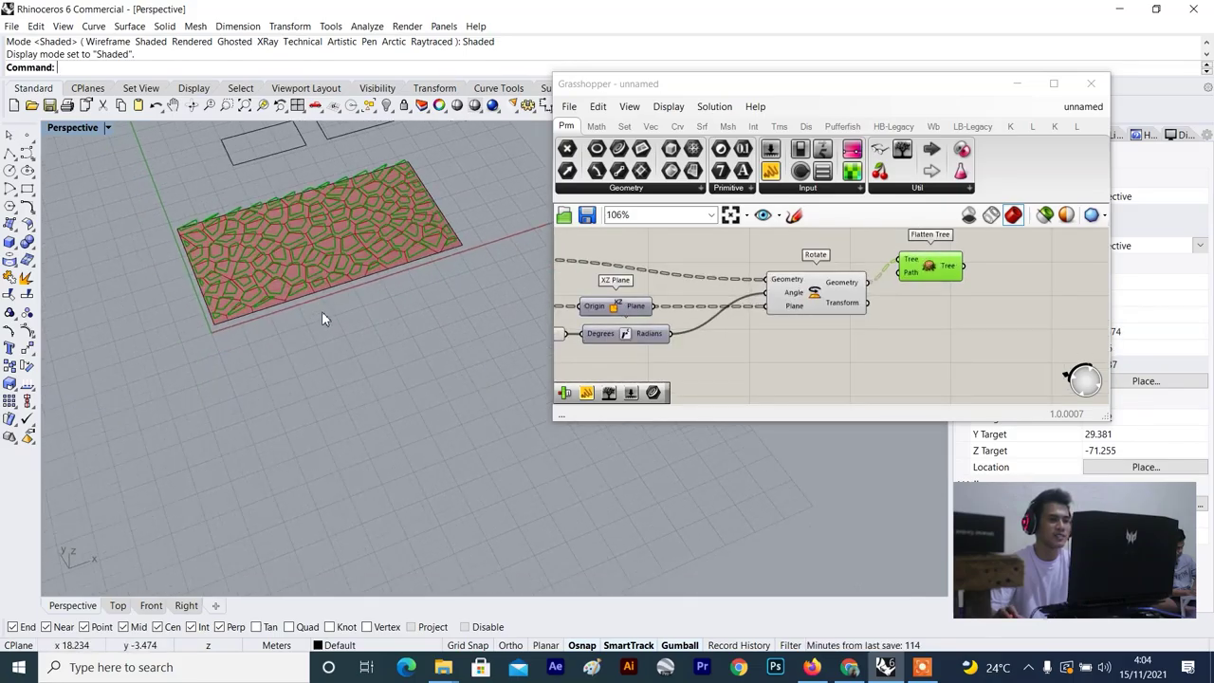
{"action": "scroll", "coordinate": [321, 319], "scroll_direction": "up", "scroll_amount": 5}
{"action": "scroll", "coordinate": [290, 297], "scroll_direction": "down", "scroll_amount": 5}
{"action": "scroll", "coordinate": [901, 321], "scroll_direction": "up", "scroll_amount": 3}
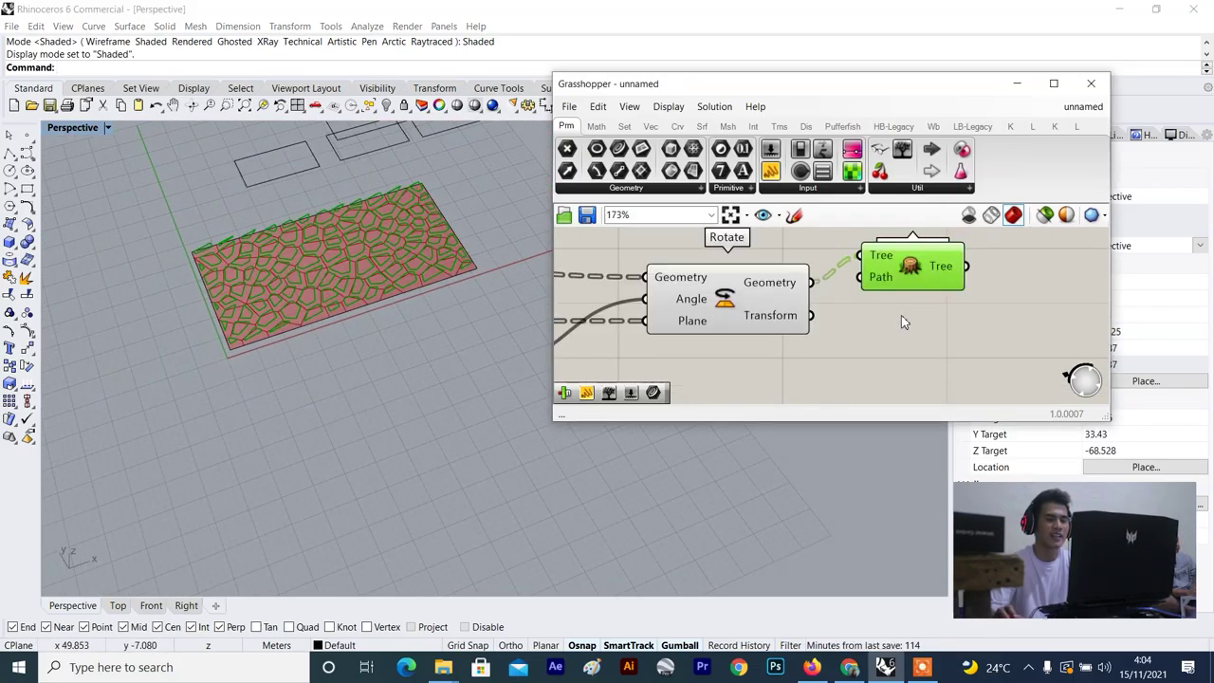
Reposition the Flatten Tree component closer to Rotate, roughly level with its Geometry output.
{"action": "scroll", "coordinate": [901, 315], "scroll_direction": "down", "scroll_amount": 2}
{"action": "right_click_drag", "start_coordinate": [901, 315], "coordinate": [900, 328]}
{"action": "left_click_drag", "start_coordinate": [922, 303], "coordinate": [910, 326]}
{"action": "scroll", "coordinate": [310, 323], "scroll_direction": "up", "scroll_amount": 3}
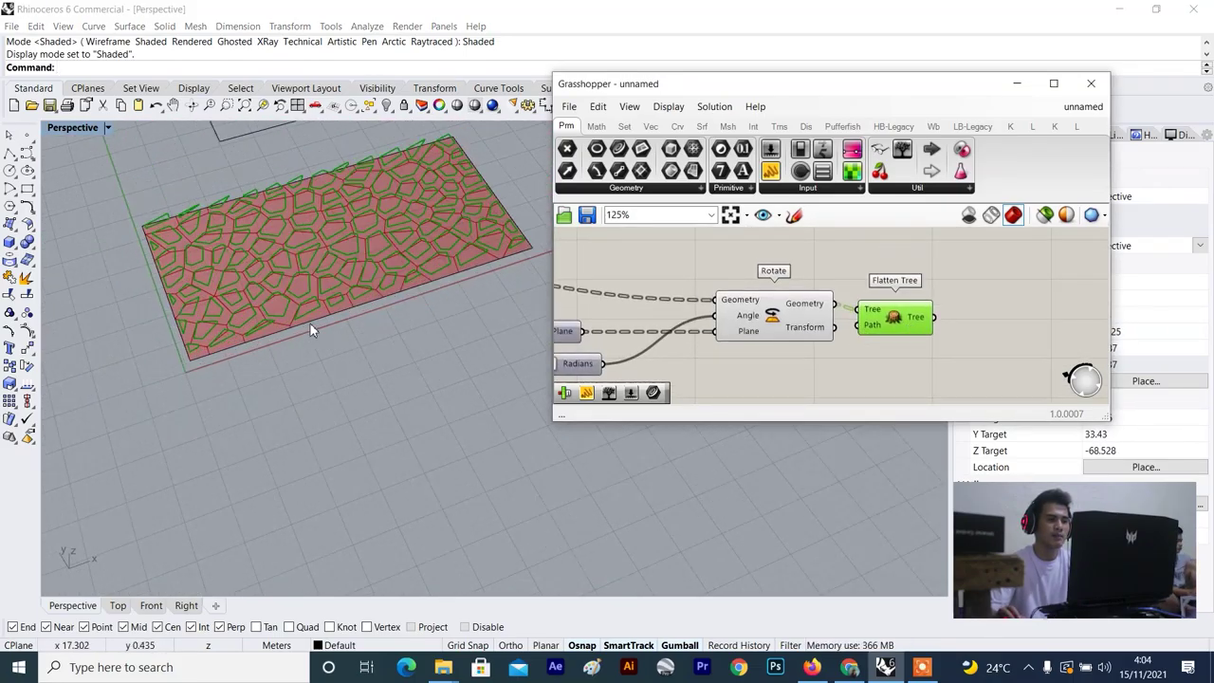
{"action": "scroll", "coordinate": [310, 329], "scroll_direction": "up", "scroll_amount": 4}
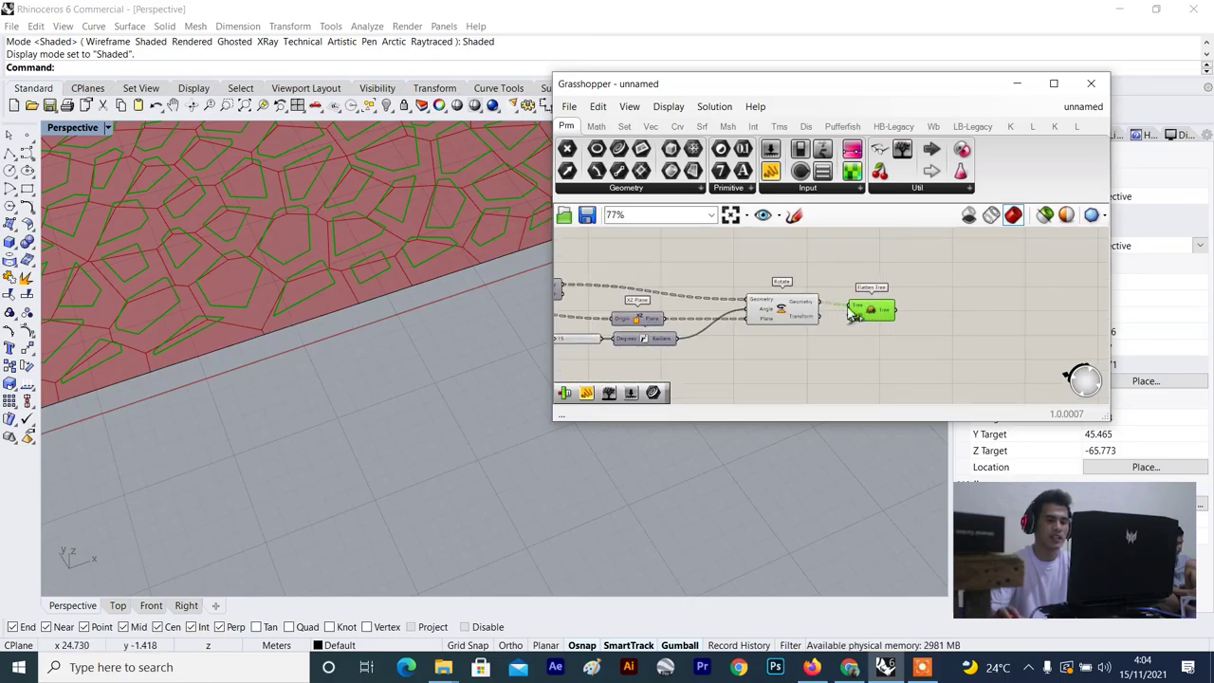
Examine the Voronoi and Graft Tree components, comparing their cell curves in the viewport and the grafted data tree.
{"action": "scroll", "coordinate": [853, 309], "scroll_direction": "down", "scroll_amount": 4}
{"action": "right_click_drag", "start_coordinate": [901, 327], "coordinate": [740, 301]}
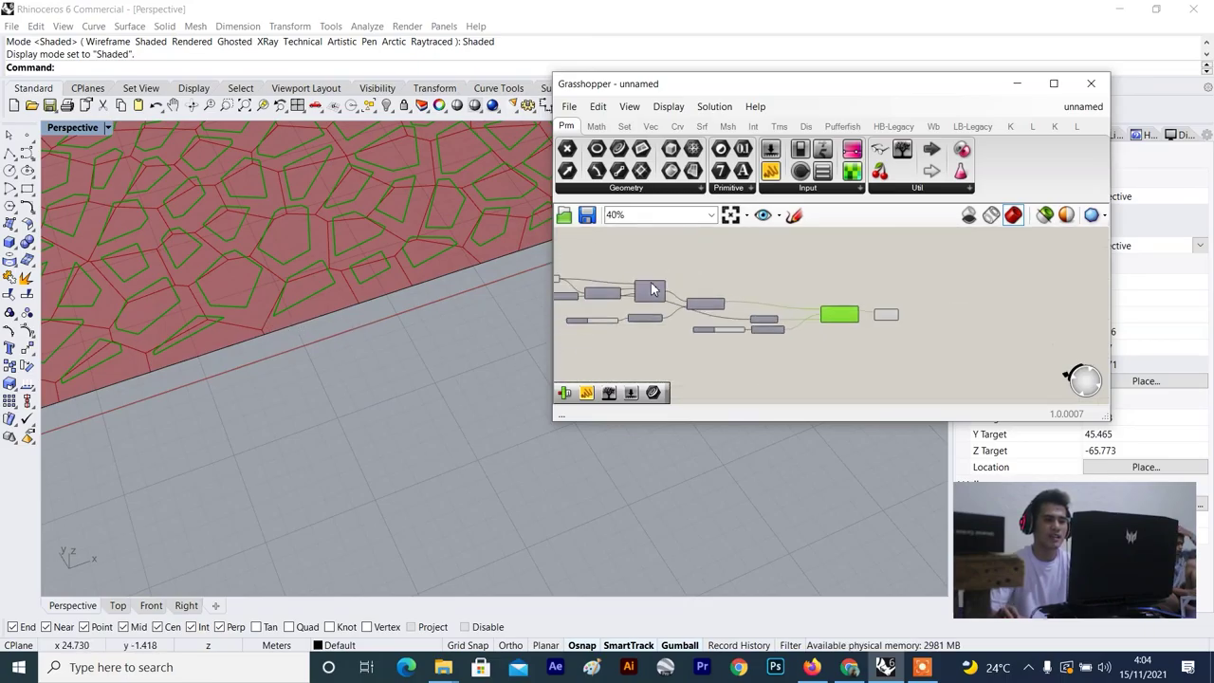
{"action": "scroll", "coordinate": [740, 301], "scroll_direction": "up", "scroll_amount": 4}
{"action": "scroll", "coordinate": [739, 301], "scroll_direction": "up", "scroll_amount": 1}
{"action": "left_click", "coordinate": [737, 296]}
{"action": "left_click", "coordinate": [615, 294]}
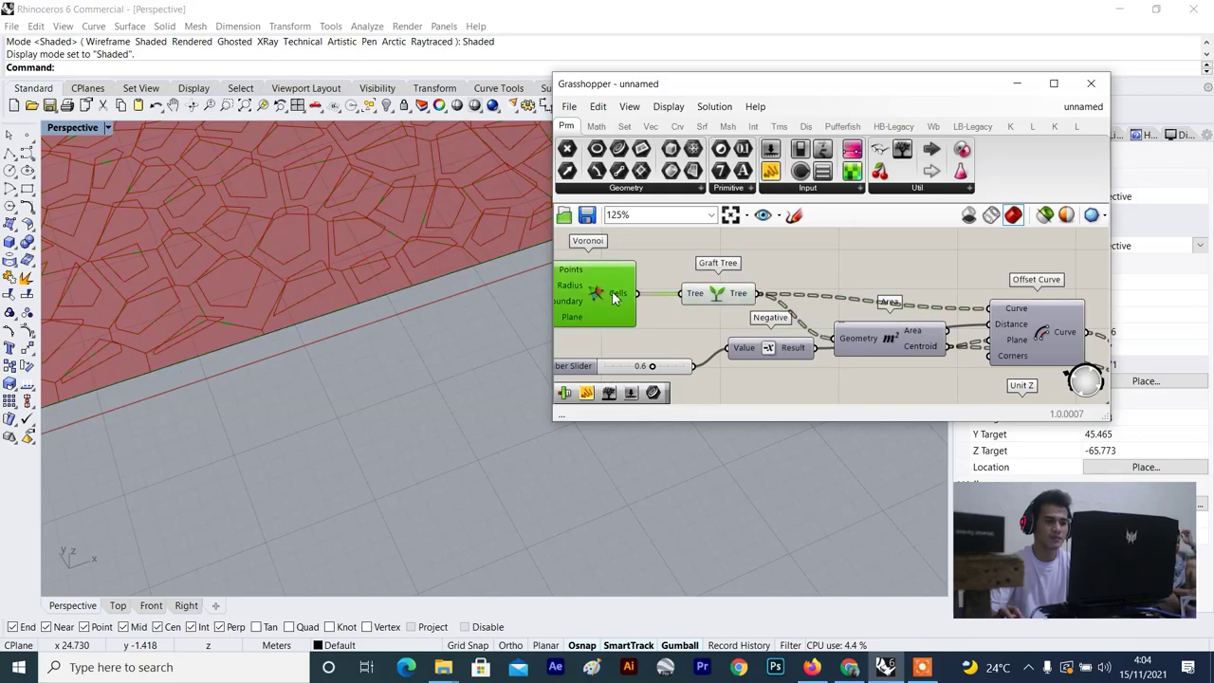
{"action": "left_click", "coordinate": [738, 296]}
{"action": "scroll", "coordinate": [738, 295], "scroll_direction": "down", "scroll_amount": 4}
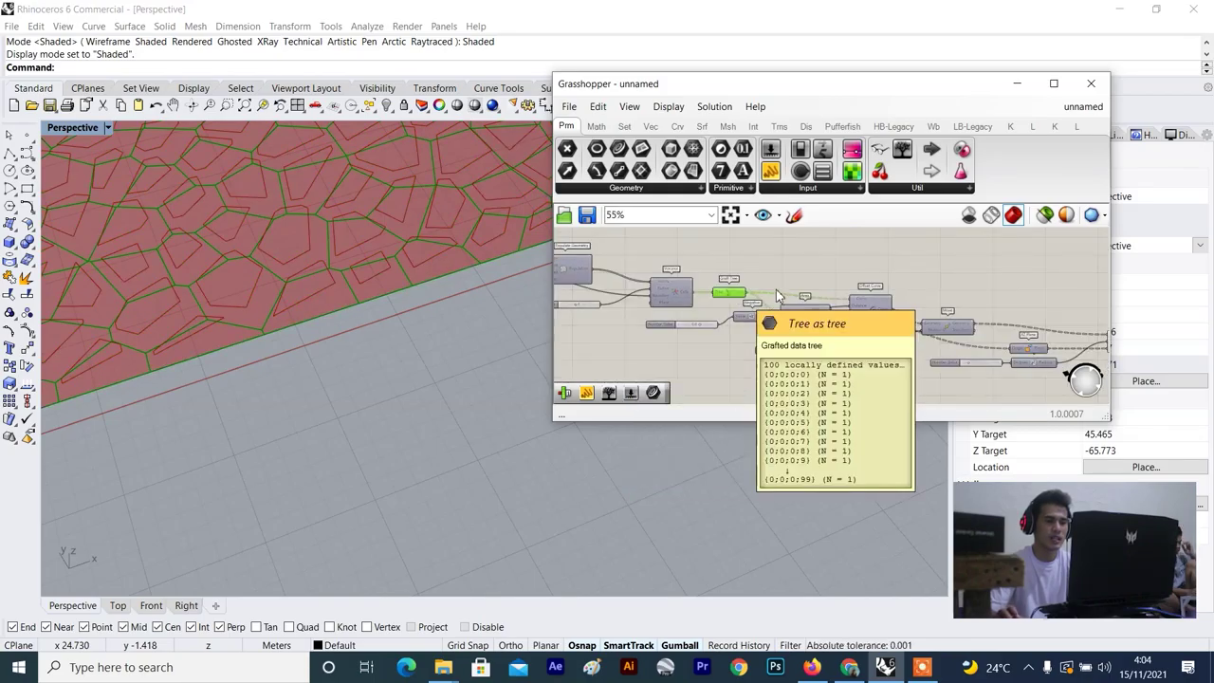
{"action": "scroll", "coordinate": [921, 284], "scroll_direction": "up", "scroll_amount": 2}
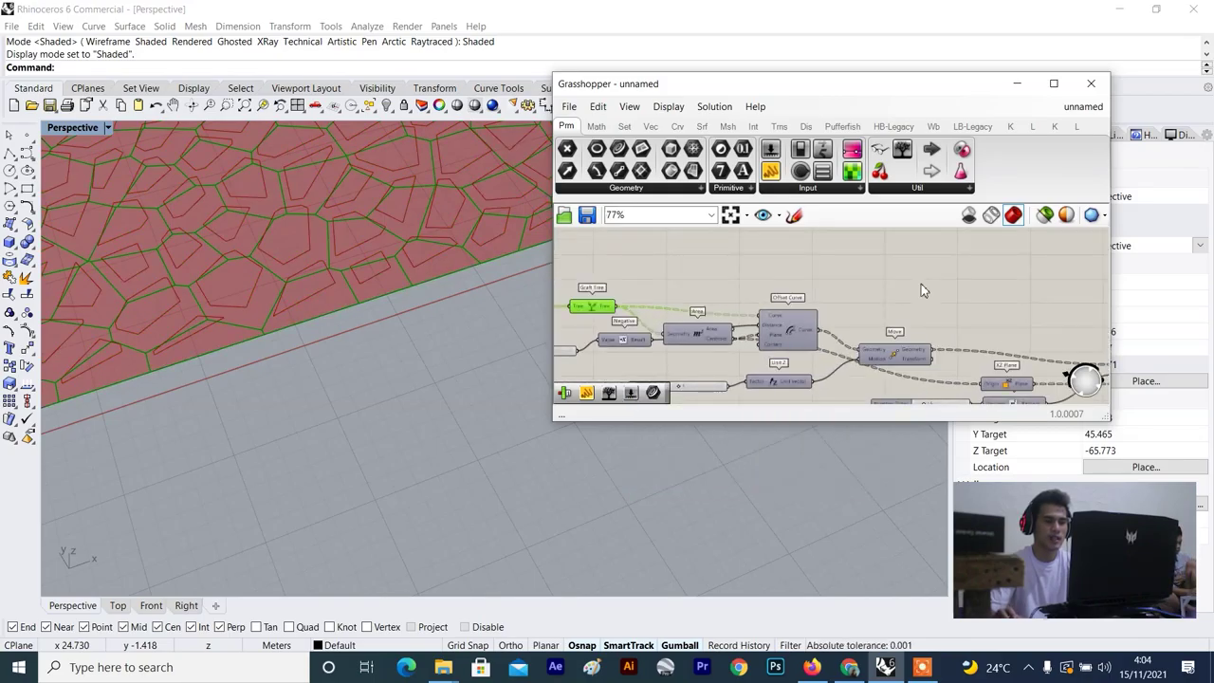
{"action": "scroll", "coordinate": [920, 283], "scroll_direction": "down", "scroll_amount": 3}
{"action": "scroll", "coordinate": [919, 303], "scroll_direction": "up", "scroll_amount": 3}
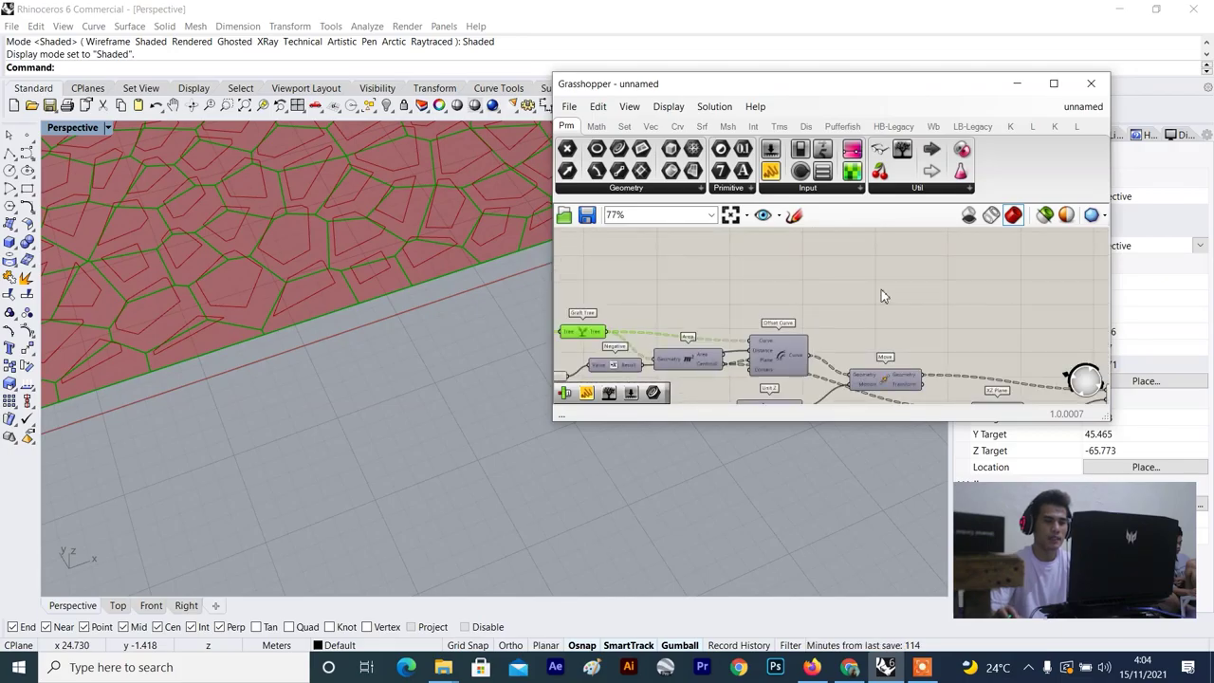
Check Voronoi's Cells output in a temporary Panel and delete that Panel.
{"action": "right_click_drag", "start_coordinate": [848, 285], "coordinate": [894, 291]}
{"action": "scroll", "coordinate": [623, 315], "scroll_direction": "up", "scroll_amount": 1}
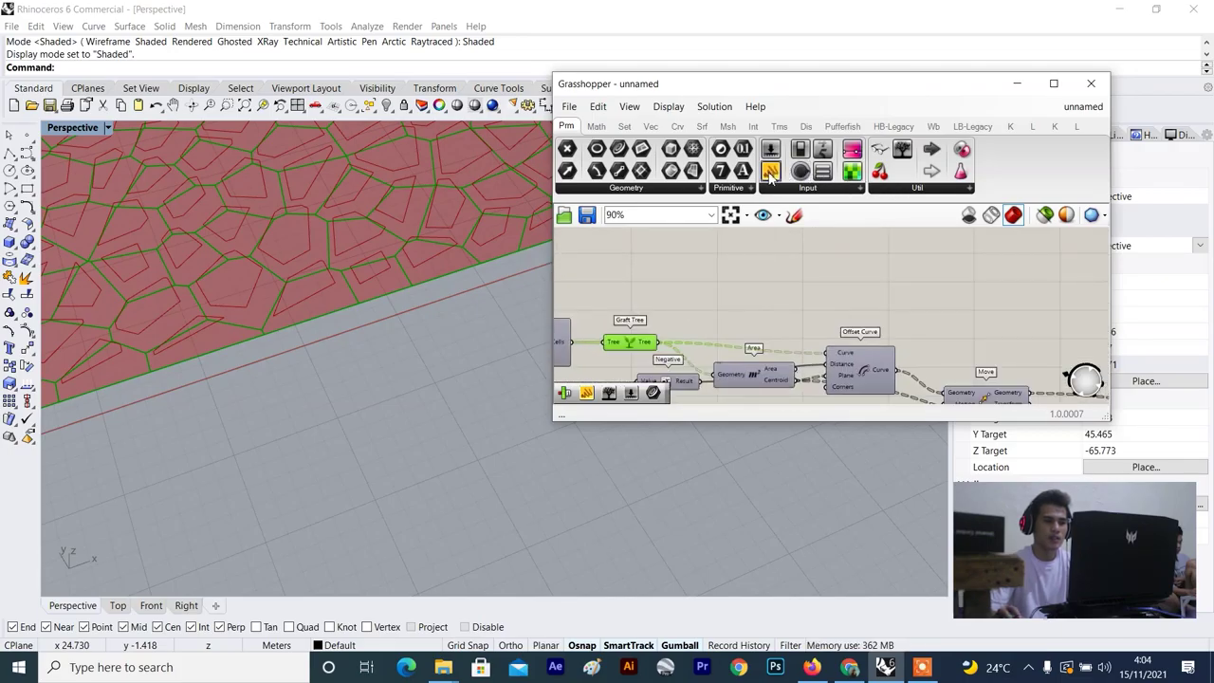
{"action": "left_click_drag", "start_coordinate": [757, 246], "coordinate": [756, 248]}
{"action": "right_click_drag", "start_coordinate": [659, 305], "coordinate": [717, 325]}
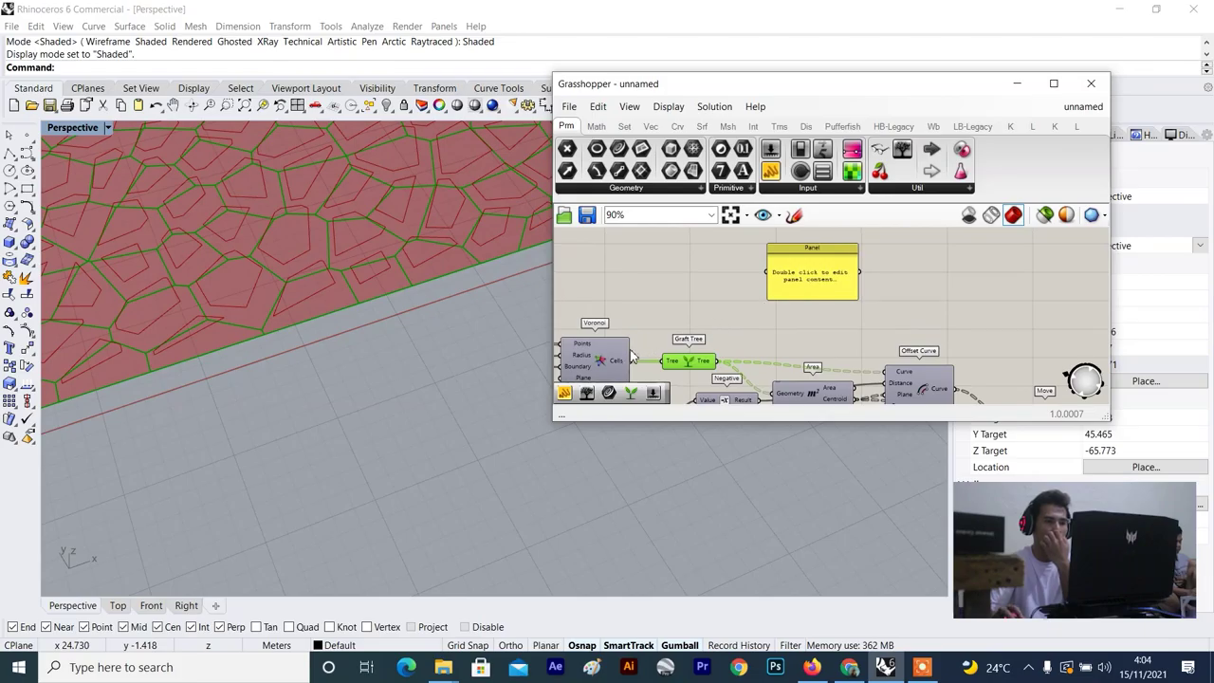
{"action": "left_click_drag", "start_coordinate": [628, 362], "coordinate": [766, 272]}
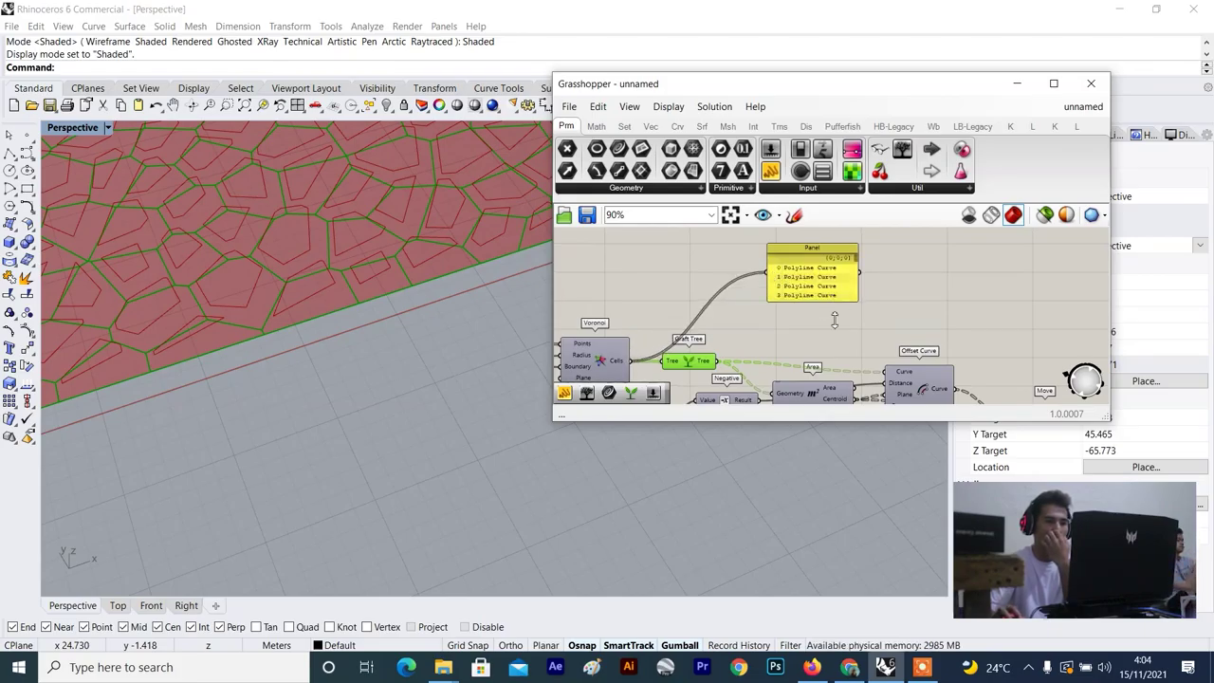
{"action": "mouse_move", "coordinate": [841, 301]}
{"action": "left_mouse_down"}
{"action": "mouse_move", "coordinate": [830, 375]}
{"action": "mouse_move", "coordinate": [838, 319]}
{"action": "left_mouse_up"}
{"action": "left_click_drag", "start_coordinate": [943, 250], "coordinate": [811, 311]}
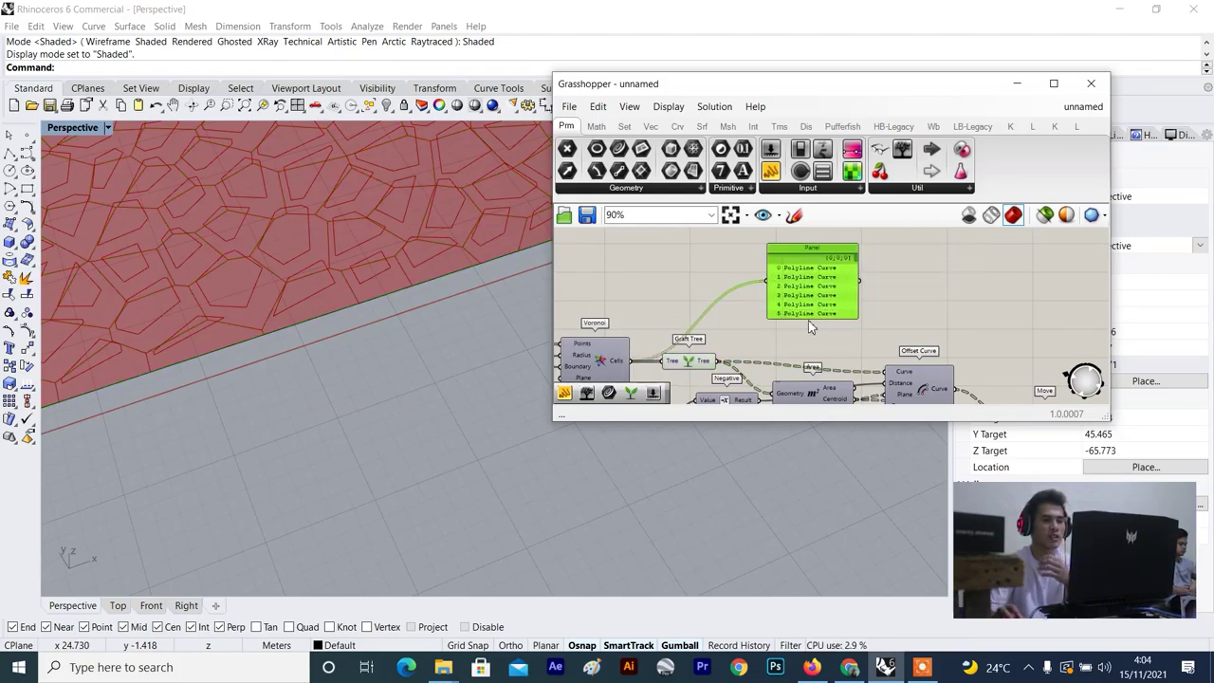
{"action": "key", "text": "Delete"}
Add a Curve parameter after Flatten Tree and connect Flatten Tree's output to it.
{"action": "scroll", "coordinate": [821, 321], "scroll_direction": "down", "scroll_amount": 4}
{"action": "right_click_drag", "start_coordinate": [825, 320], "coordinate": [774, 297]}
{"action": "scroll", "coordinate": [981, 328], "scroll_direction": "up", "scroll_amount": 3}
{"action": "right_click_drag", "start_coordinate": [987, 304], "coordinate": [913, 316]}
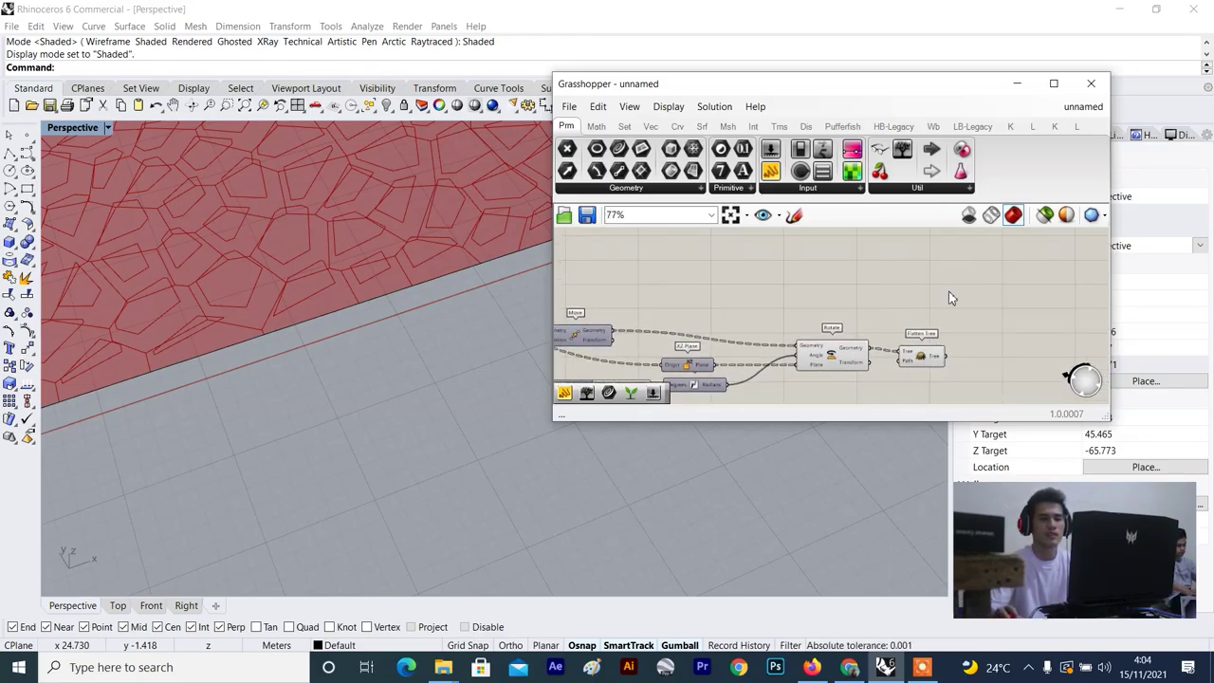
{"action": "right_click_drag", "start_coordinate": [957, 268], "coordinate": [951, 276]}
{"action": "scroll", "coordinate": [961, 365], "scroll_direction": "up", "scroll_amount": 3}
{"action": "double_click", "coordinate": [966, 345]}
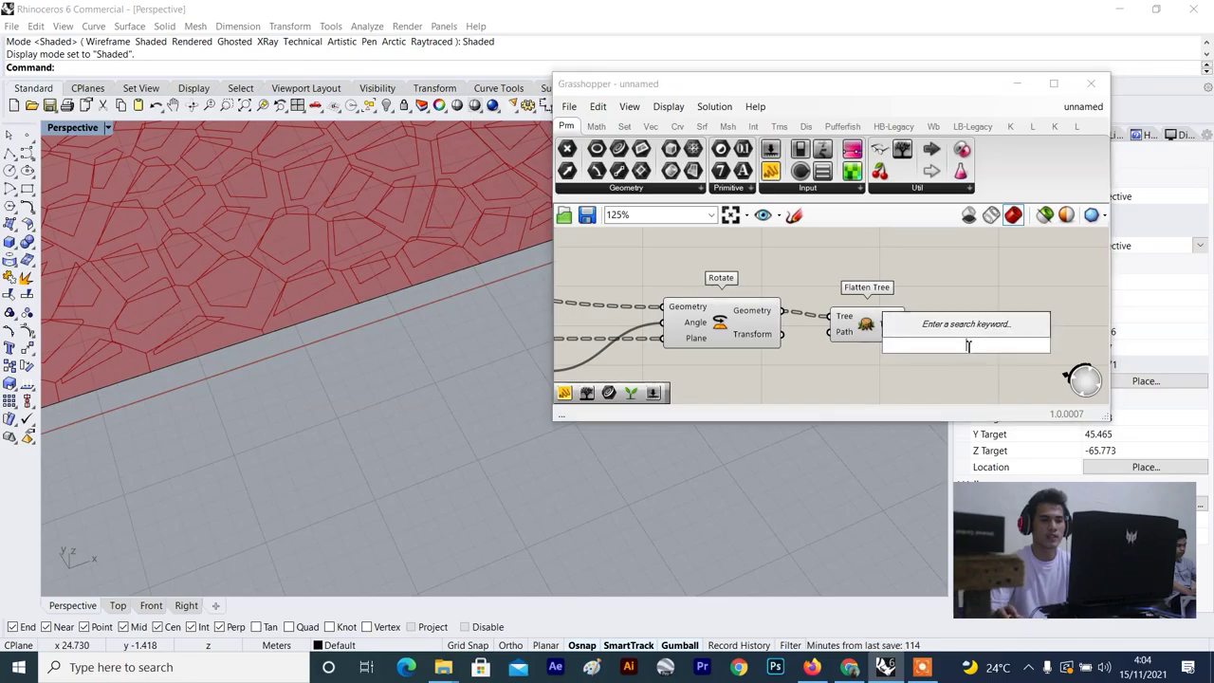
{"action": "type", "text": "cy"}
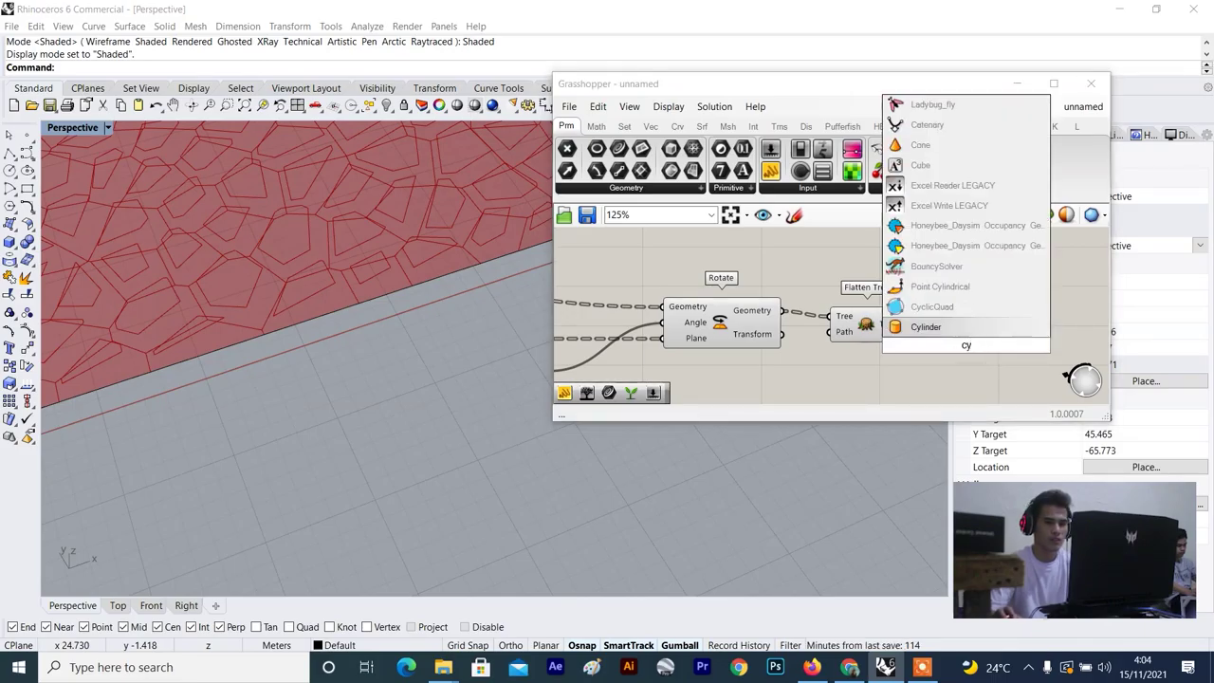
{"action": "type", "text": "ur"}
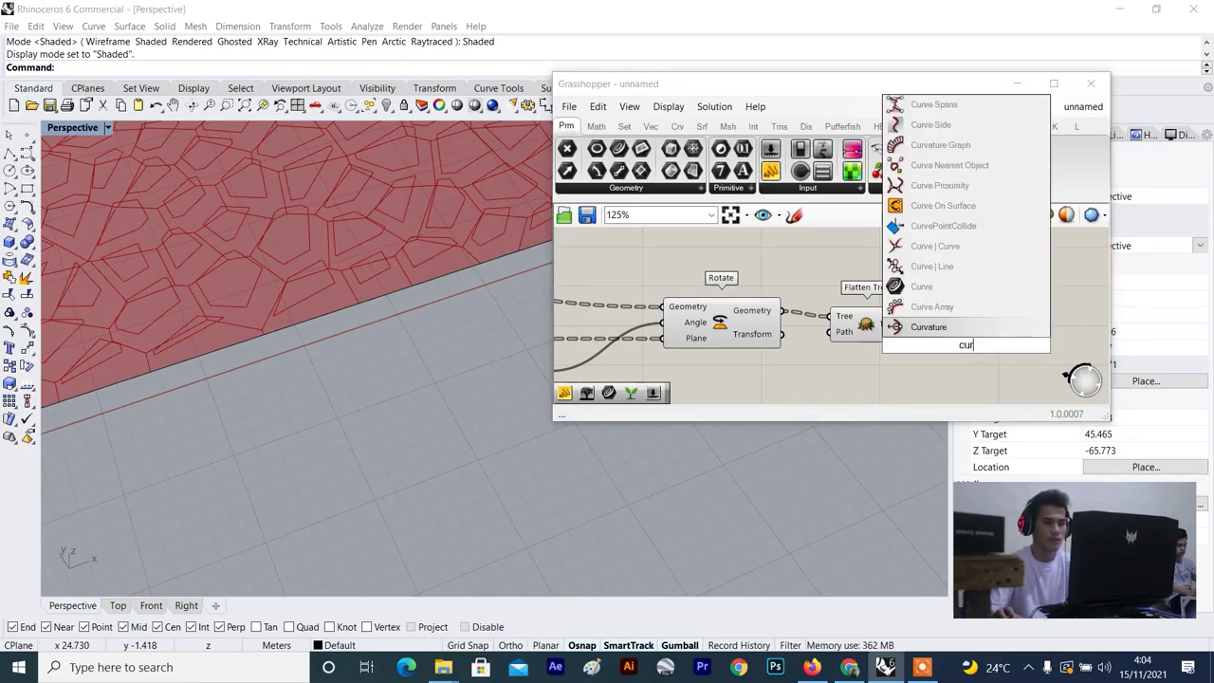
{"action": "left_click", "coordinate": [921, 286]}
{"action": "scroll", "coordinate": [901, 322], "scroll_direction": "up", "scroll_amount": 4}
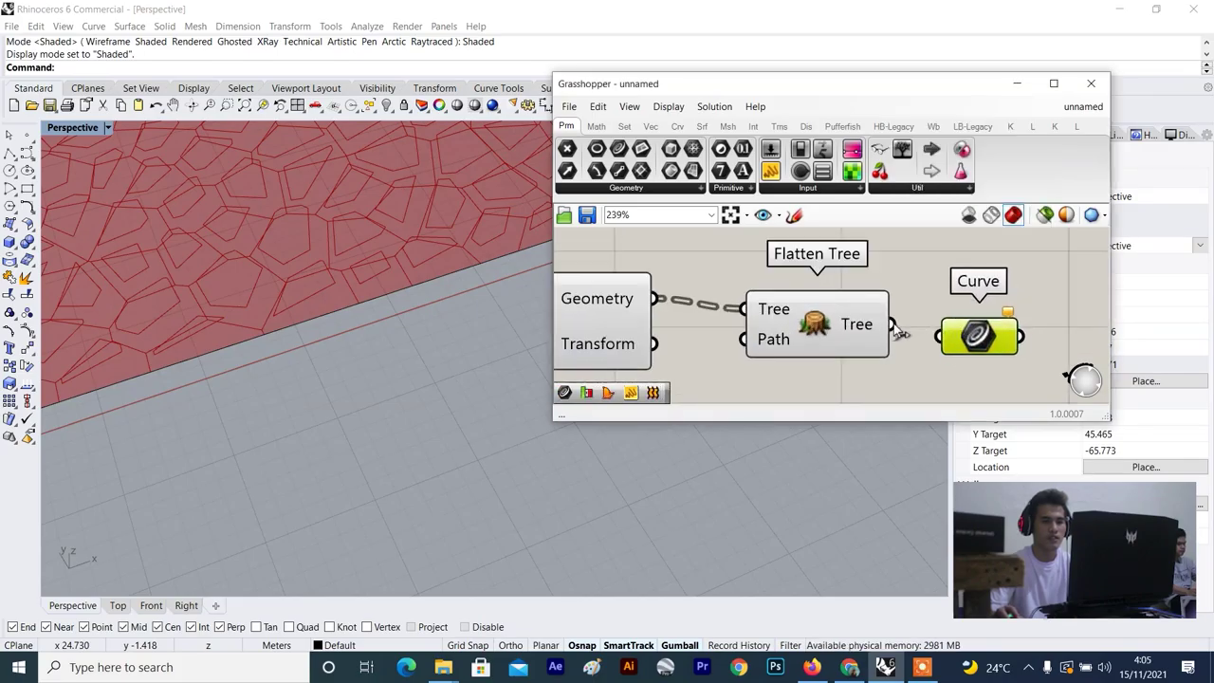
{"action": "scroll", "coordinate": [938, 327], "scroll_direction": "down", "scroll_amount": 6}
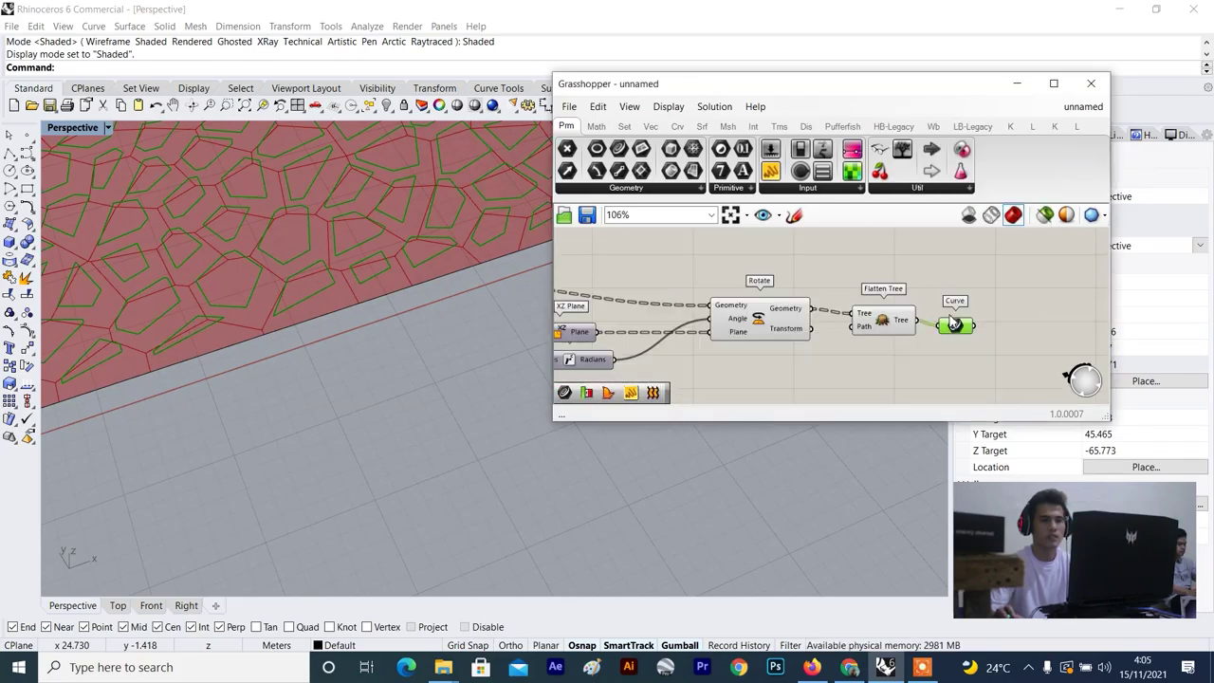
Add a second Curve parameter above Graft Tree and connect Voronoi's Cells output to it.
{"action": "scroll", "coordinate": [766, 323], "scroll_direction": "up", "scroll_amount": 6}
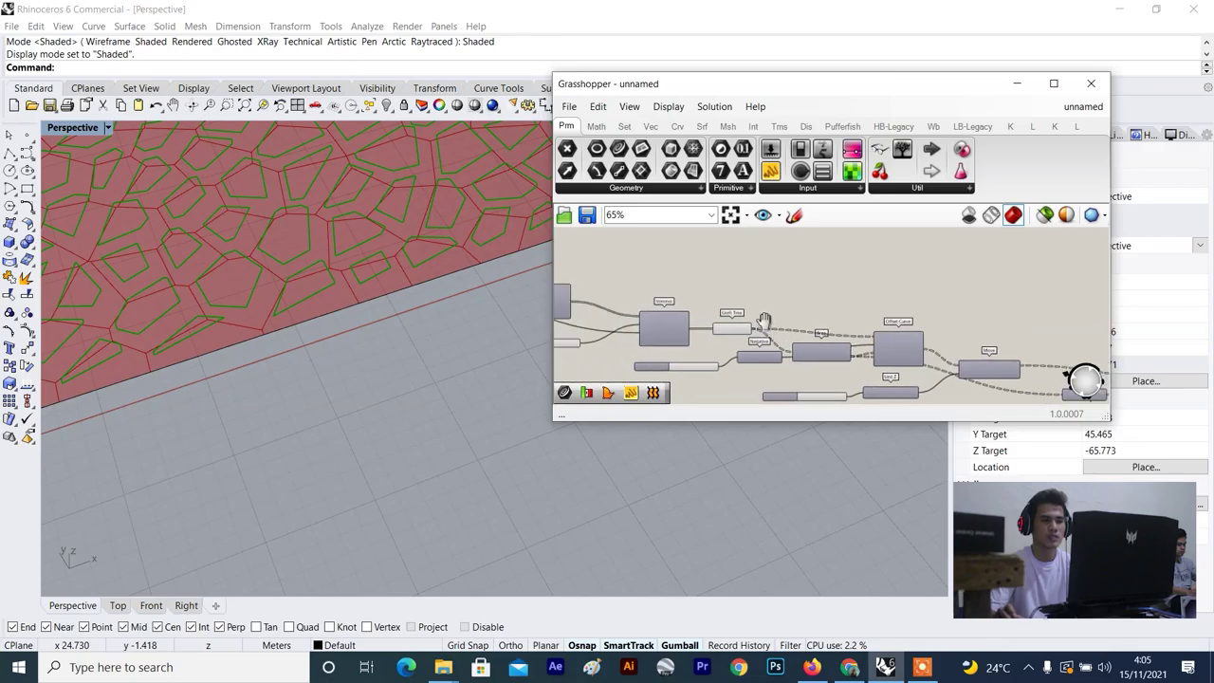
{"action": "double_click", "coordinate": [944, 280]}
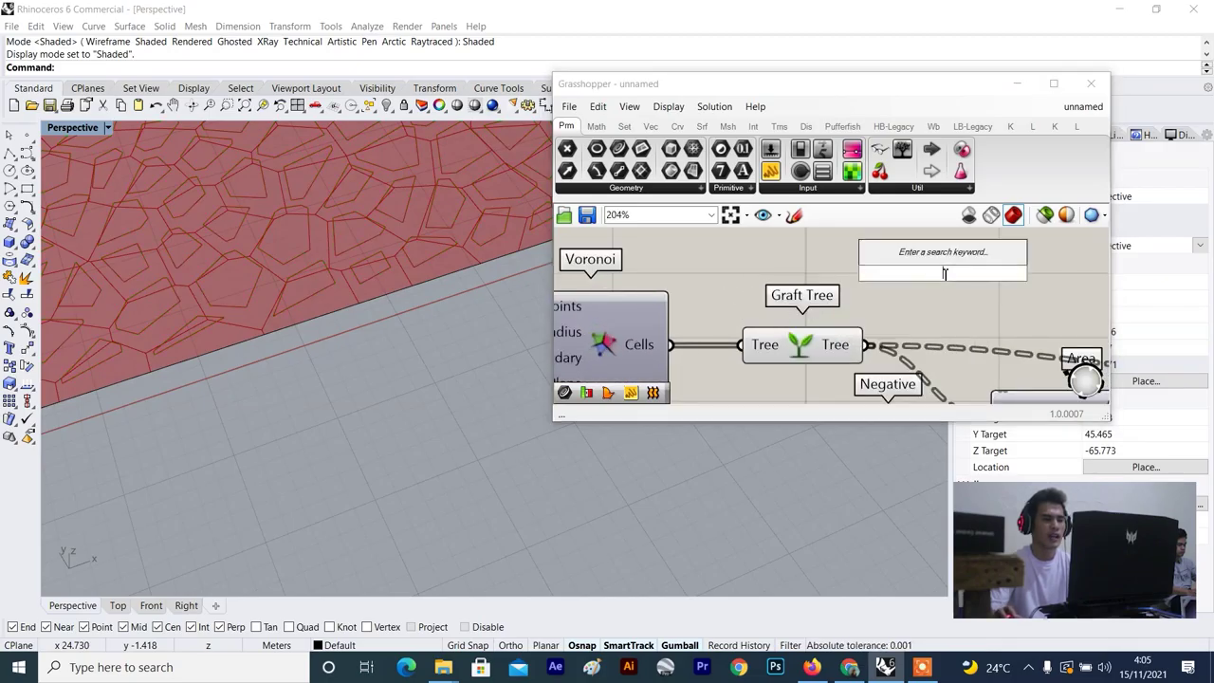
{"action": "type", "text": "curve"}
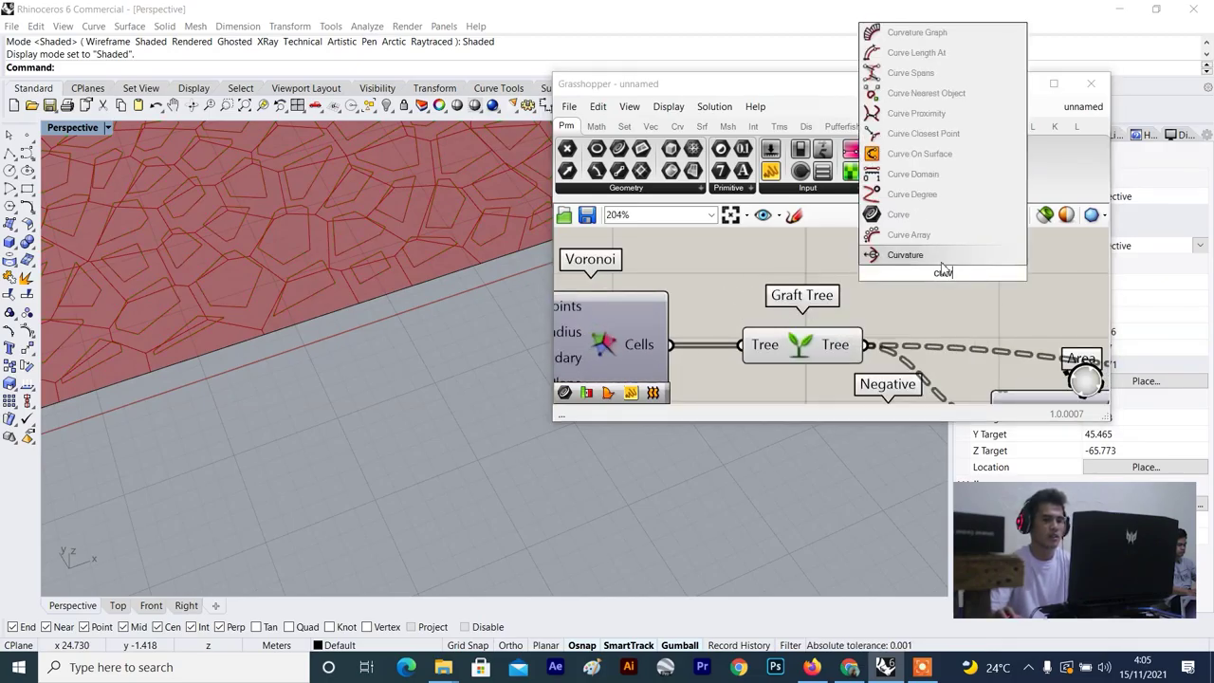
{"action": "left_click", "coordinate": [924, 218]}
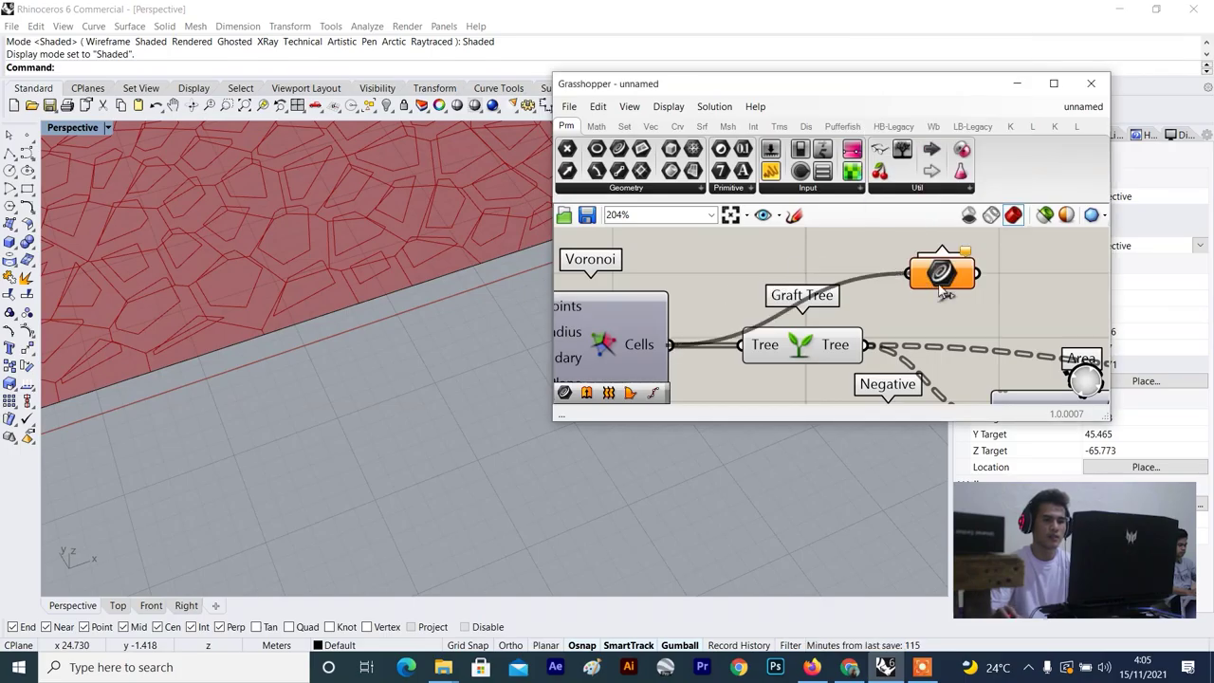
{"action": "left_click_drag", "start_coordinate": [675, 358], "coordinate": [908, 273]}
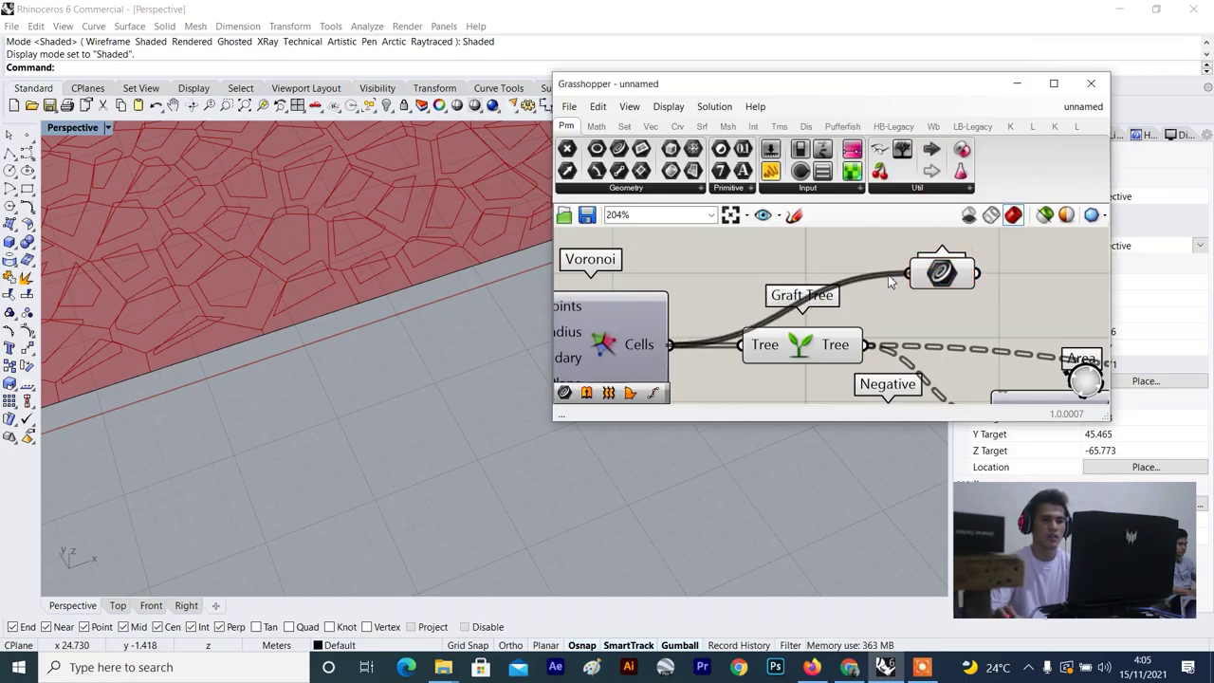
{"action": "scroll", "coordinate": [888, 274], "scroll_direction": "down", "scroll_amount": 5}
{"action": "scroll", "coordinate": [796, 306], "scroll_direction": "down", "scroll_amount": 3}
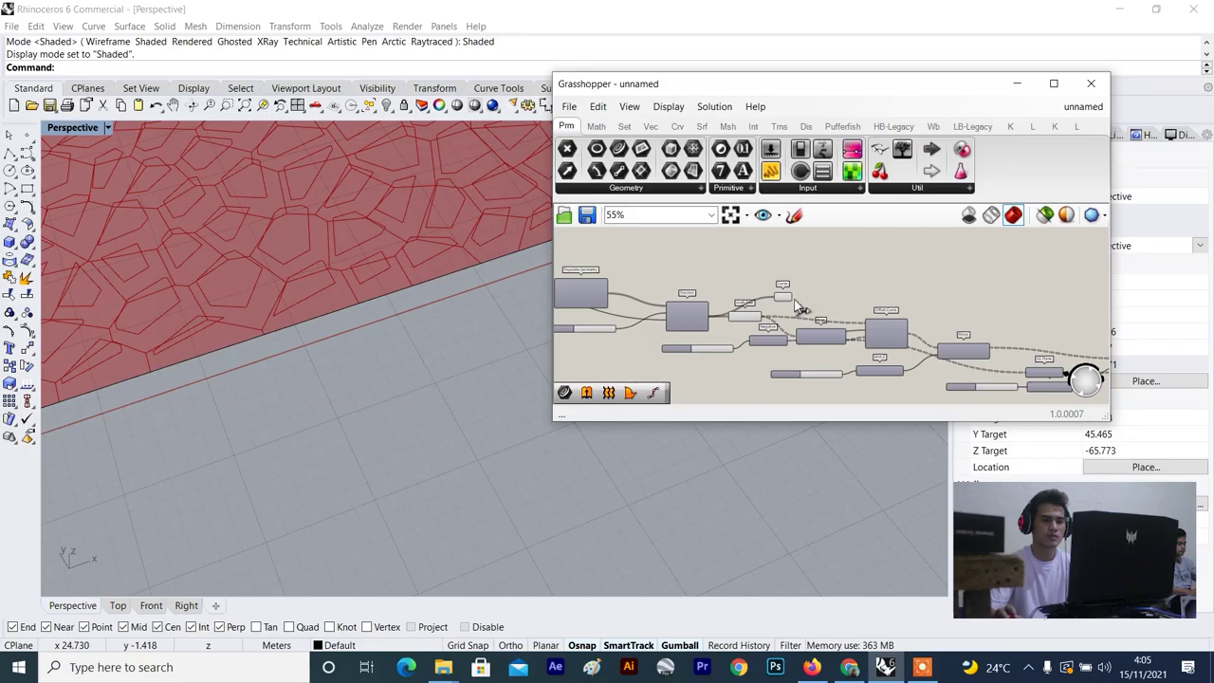
Move the Voronoi Curve parameter to the end of the definition, above the Curve parameter fed by Flatten Tree.
{"action": "left_click_drag", "start_coordinate": [788, 299], "coordinate": [1135, 295]}
{"action": "right_click_drag", "start_coordinate": [1038, 307], "coordinate": [723, 307]}
{"action": "scroll", "coordinate": [808, 298], "scroll_direction": "up", "scroll_amount": 2}
{"action": "left_click_drag", "start_coordinate": [823, 285], "coordinate": [981, 353]}
{"action": "scroll", "coordinate": [989, 383], "scroll_direction": "up", "scroll_amount": 4}
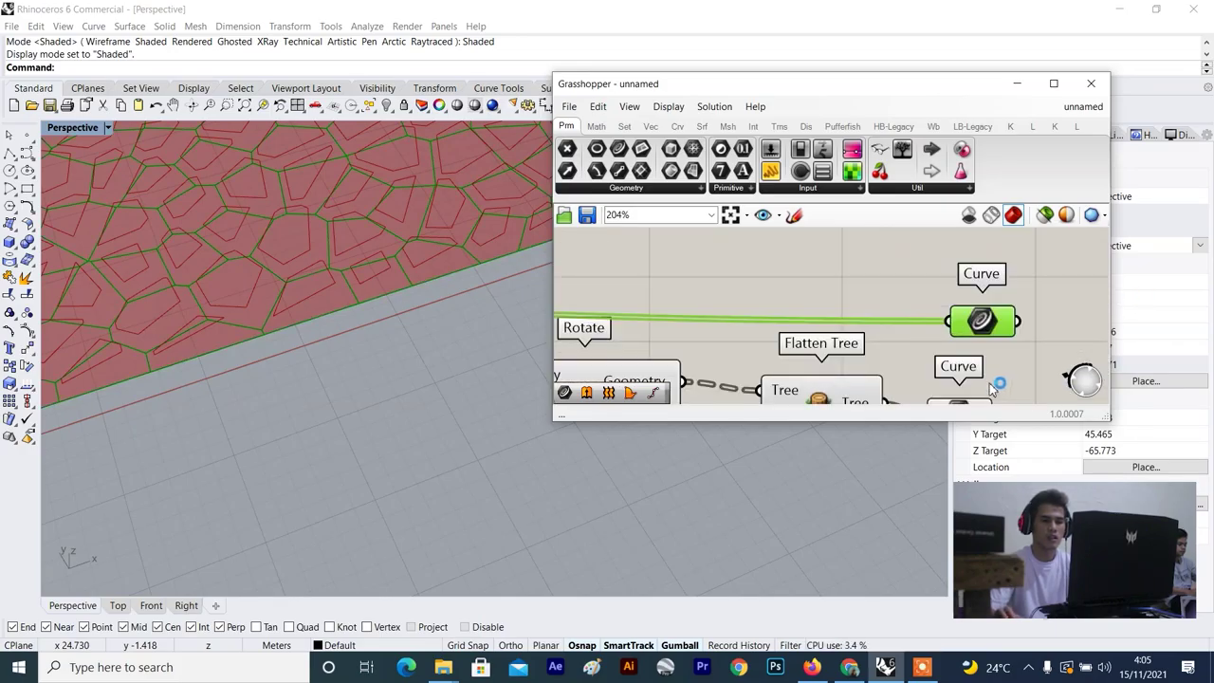
Add a Panel to each Curve parameter's output and adjust the upper Curve parameter's position.
{"action": "scroll", "coordinate": [977, 322], "scroll_direction": "down", "scroll_amount": 3}
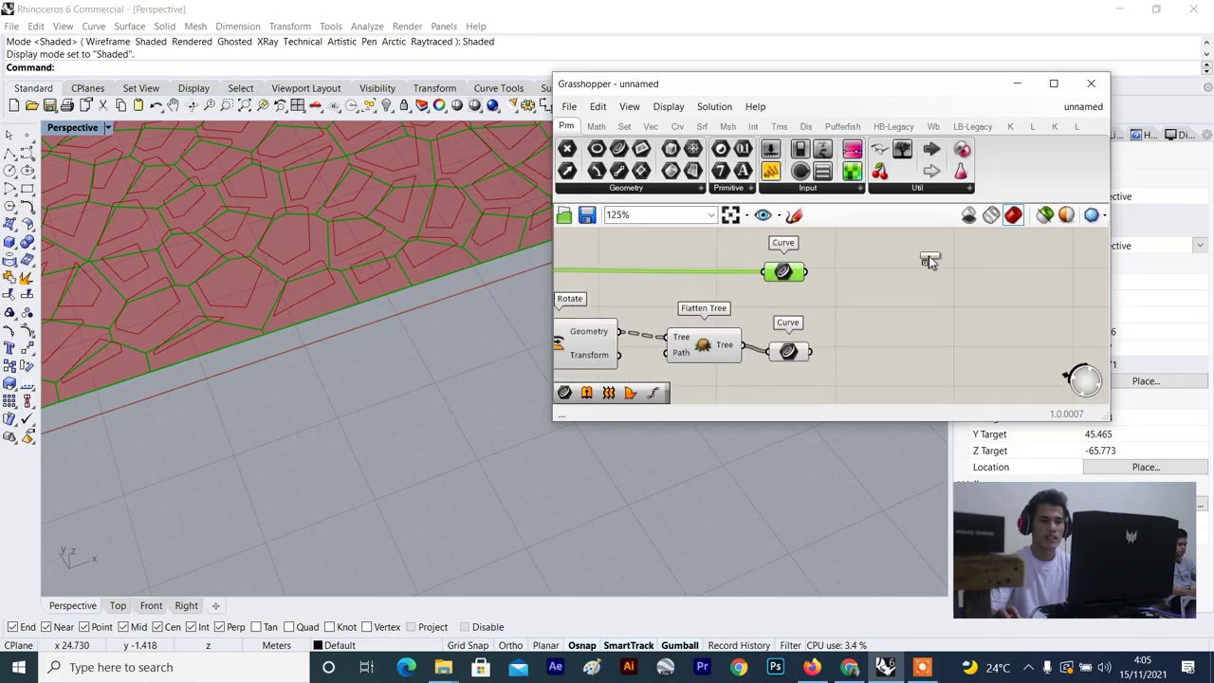
{"action": "left_click_drag", "start_coordinate": [928, 258], "coordinate": [859, 247]}
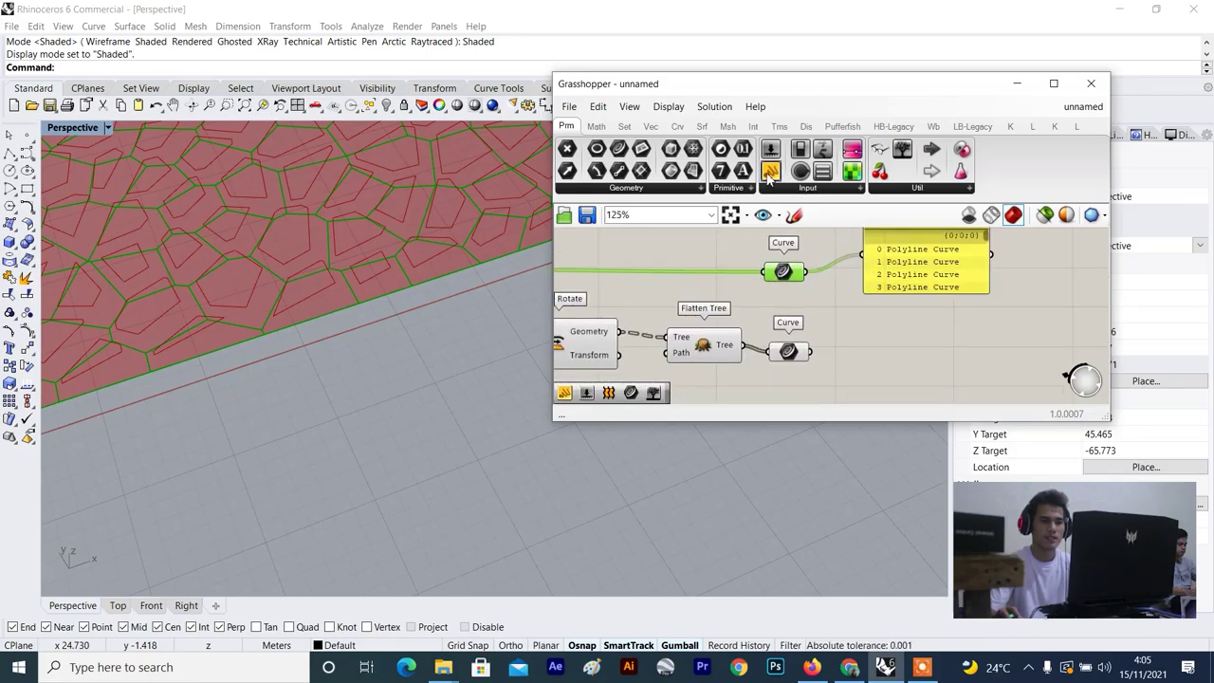
{"action": "left_click_drag", "start_coordinate": [944, 370], "coordinate": [942, 368]}
{"action": "mouse_move", "coordinate": [821, 356]}
{"action": "left_mouse_down"}
{"action": "mouse_move", "coordinate": [882, 367]}
{"action": "mouse_move", "coordinate": [815, 346]}
{"action": "left_mouse_up"}
{"action": "left_click_drag", "start_coordinate": [789, 275], "coordinate": [801, 276]}
{"action": "scroll", "coordinate": [802, 278], "scroll_direction": "down", "scroll_amount": 3}
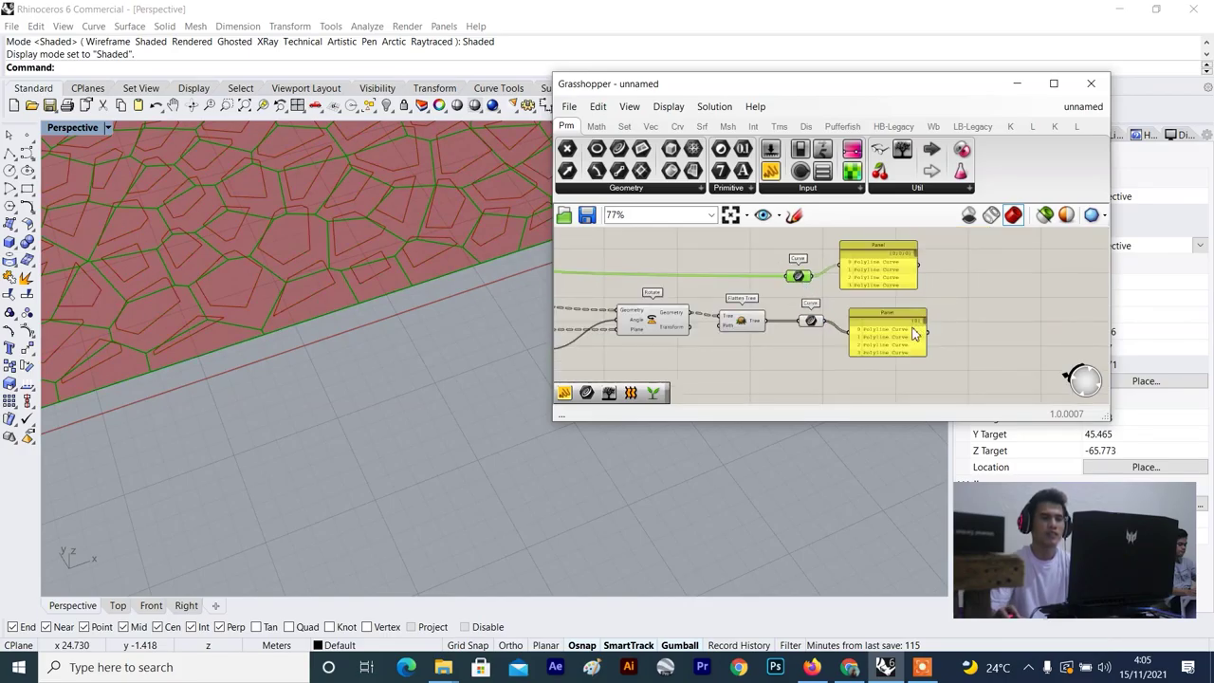
Move both Panels farther away from the two Curve parameters.
{"action": "left_click_drag", "start_coordinate": [946, 274], "coordinate": [1016, 332]}
{"action": "left_click", "coordinate": [918, 363]}
{"action": "scroll", "coordinate": [816, 320], "scroll_direction": "up", "scroll_amount": 4}
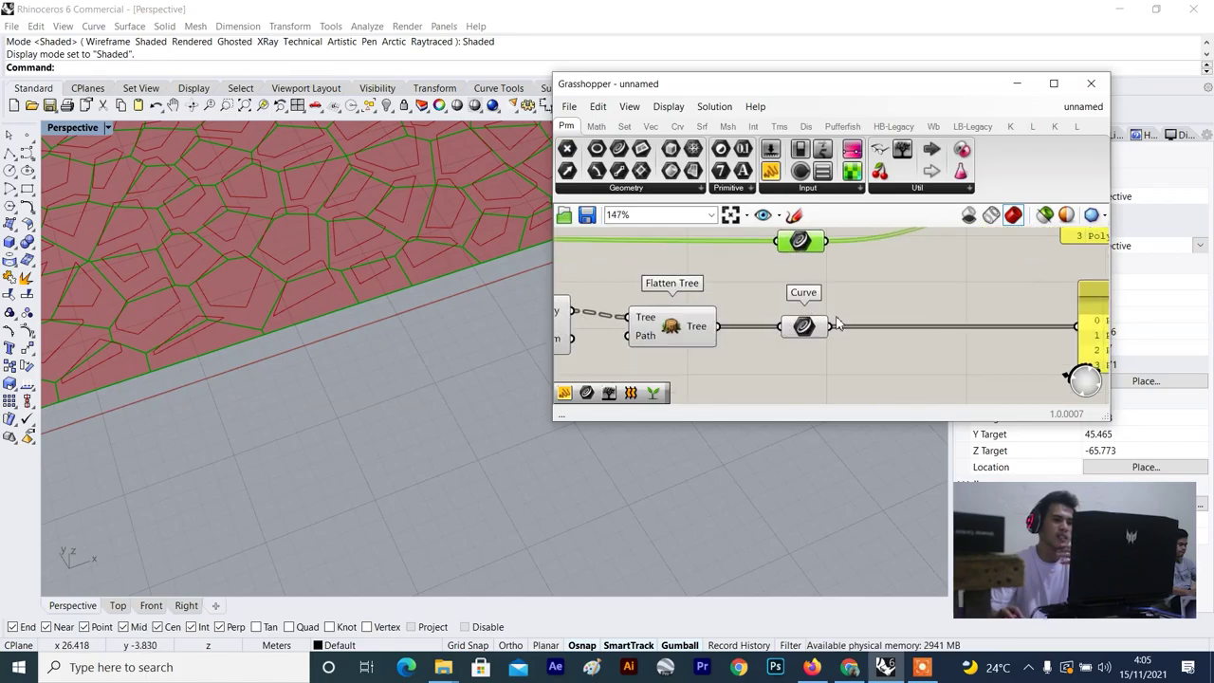
Examine the original Voronoi cells, and with the lower Curve parameter selected the rotated curves, in the Perspective viewport.
{"action": "scroll", "coordinate": [325, 358], "scroll_direction": "down", "scroll_amount": 6}
{"action": "right_click_drag", "start_coordinate": [325, 364], "coordinate": [343, 256]}
{"action": "scroll", "coordinate": [342, 256], "scroll_direction": "up", "scroll_amount": 4}
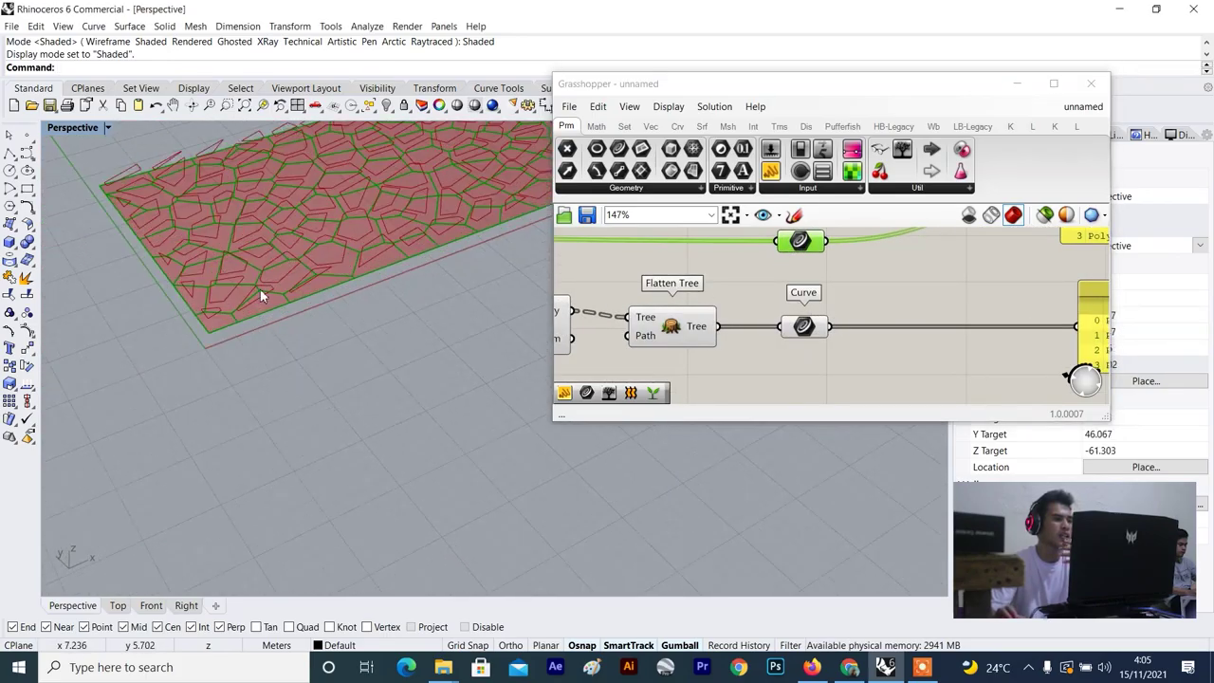
{"action": "right_click_drag", "start_coordinate": [260, 288], "coordinate": [254, 313]}
{"action": "scroll", "coordinate": [253, 321], "scroll_direction": "up", "scroll_amount": 3}
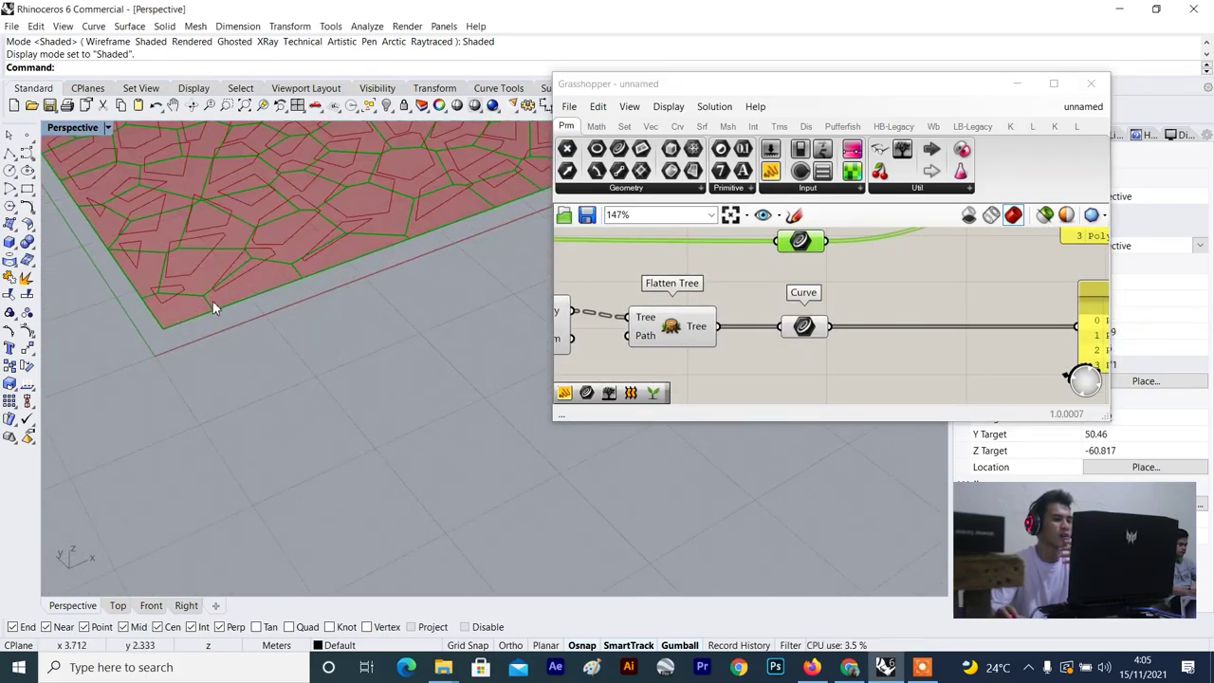
{"action": "left_click", "coordinate": [820, 326]}
{"action": "scroll", "coordinate": [317, 309], "scroll_direction": "down", "scroll_amount": 8}
{"action": "scroll", "coordinate": [315, 309], "scroll_direction": "up", "scroll_amount": 5}
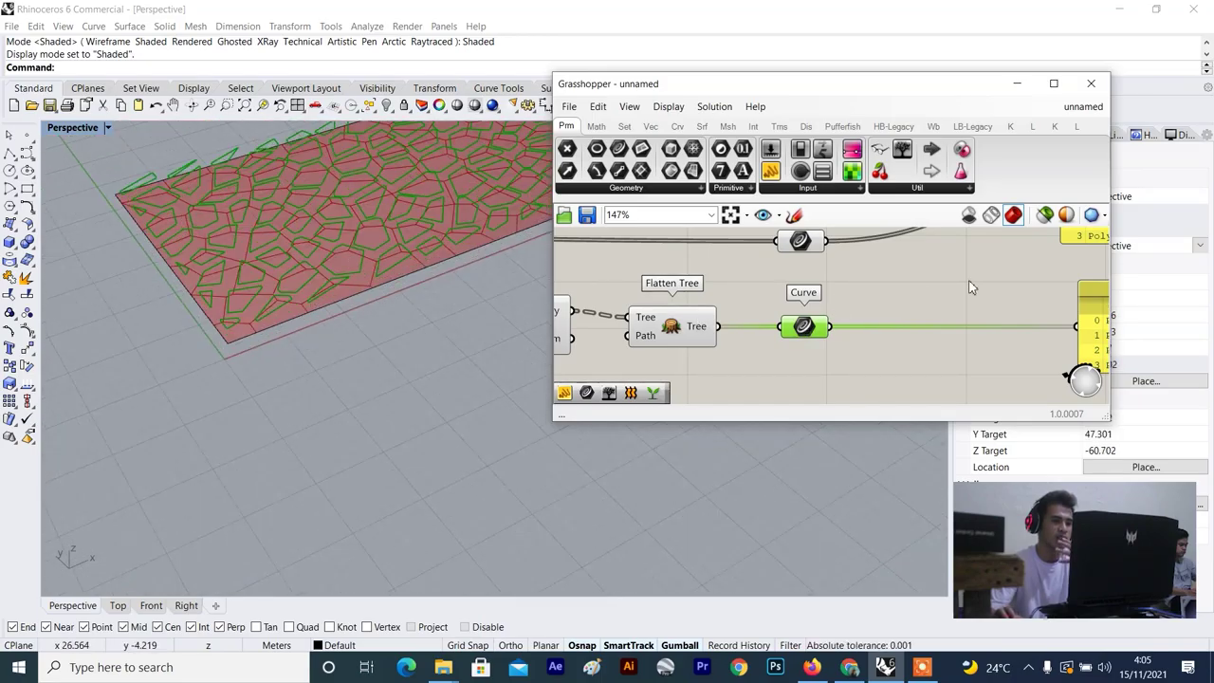
{"action": "scroll", "coordinate": [970, 287], "scroll_direction": "down", "scroll_amount": 3}
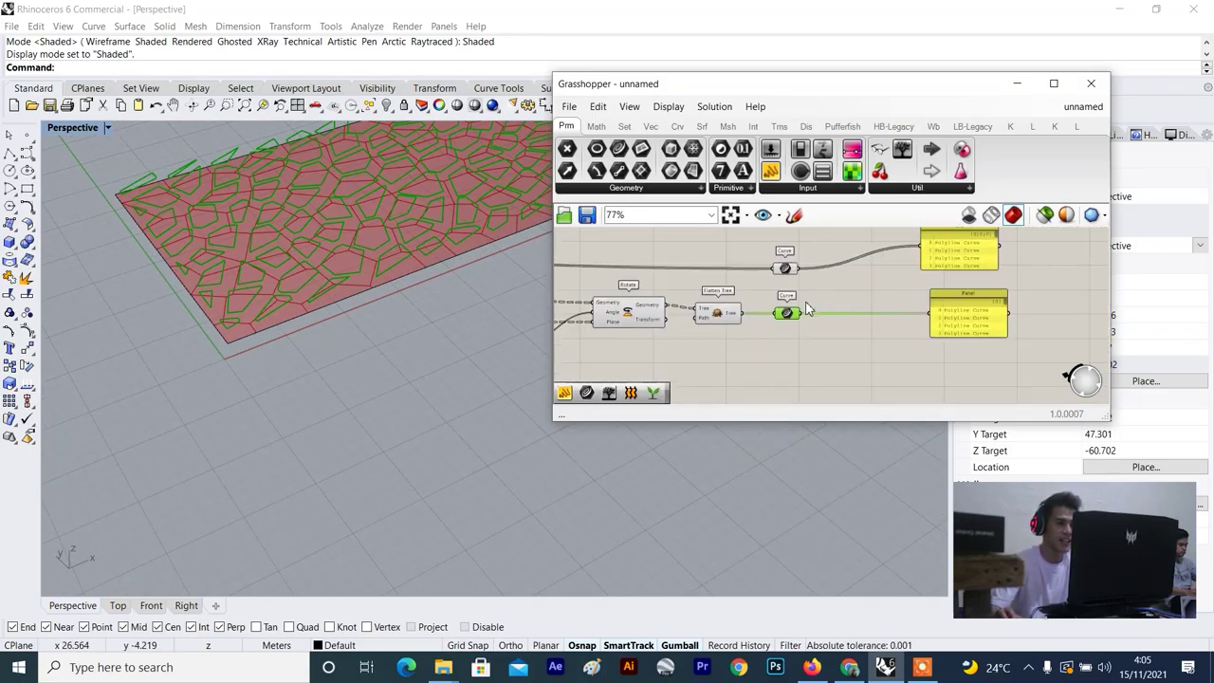
{"action": "scroll", "coordinate": [285, 358], "scroll_direction": "down", "scroll_amount": 5}
{"action": "scroll", "coordinate": [306, 308], "scroll_direction": "up", "scroll_amount": 4}
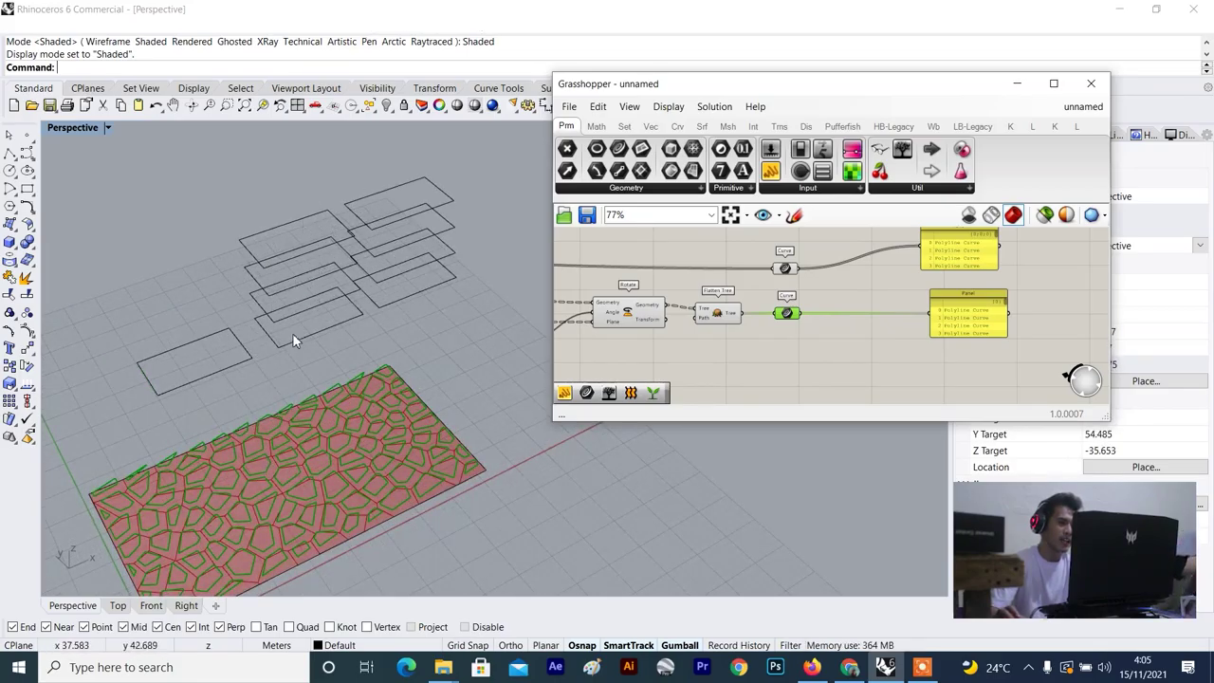
{"action": "right_click_drag", "start_coordinate": [293, 333], "coordinate": [282, 154]}
{"action": "right_click_drag", "start_coordinate": [359, 186], "coordinate": [385, 198]}
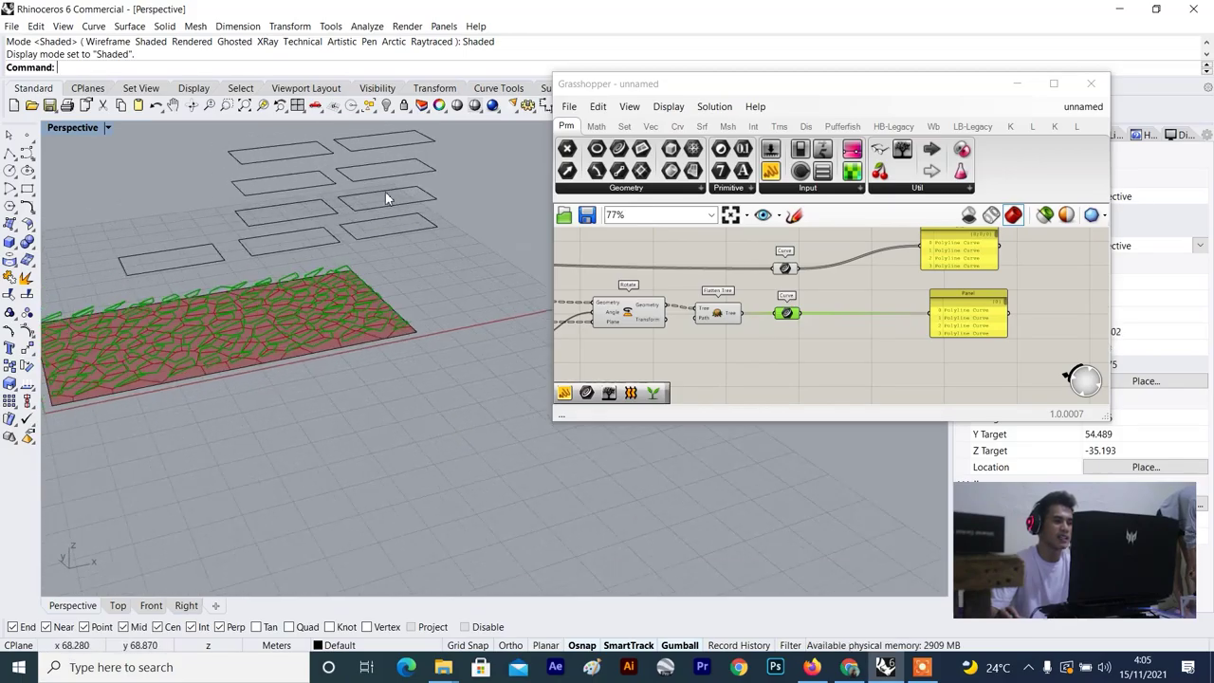
{"action": "right_click_drag", "start_coordinate": [378, 250], "coordinate": [405, 379]}
{"action": "scroll", "coordinate": [405, 444], "scroll_direction": "up", "scroll_amount": 10}
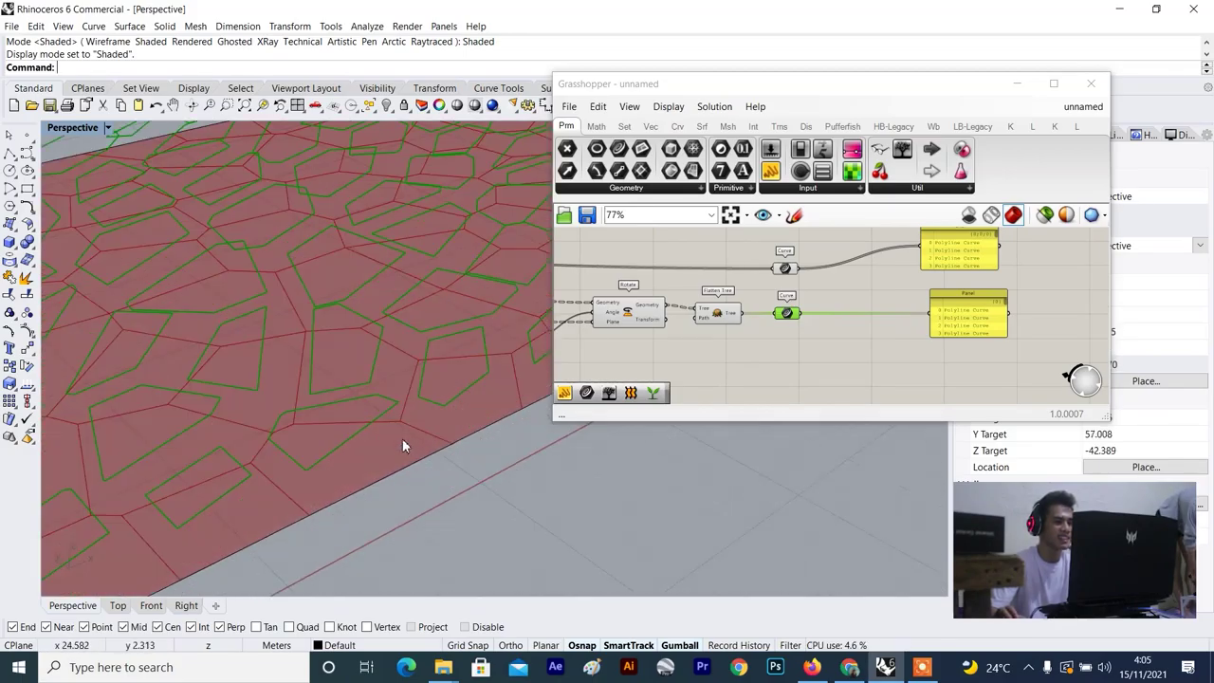
{"action": "scroll", "coordinate": [388, 317], "scroll_direction": "down", "scroll_amount": 10}
{"action": "right_click_drag", "start_coordinate": [388, 318], "coordinate": [398, 414]}
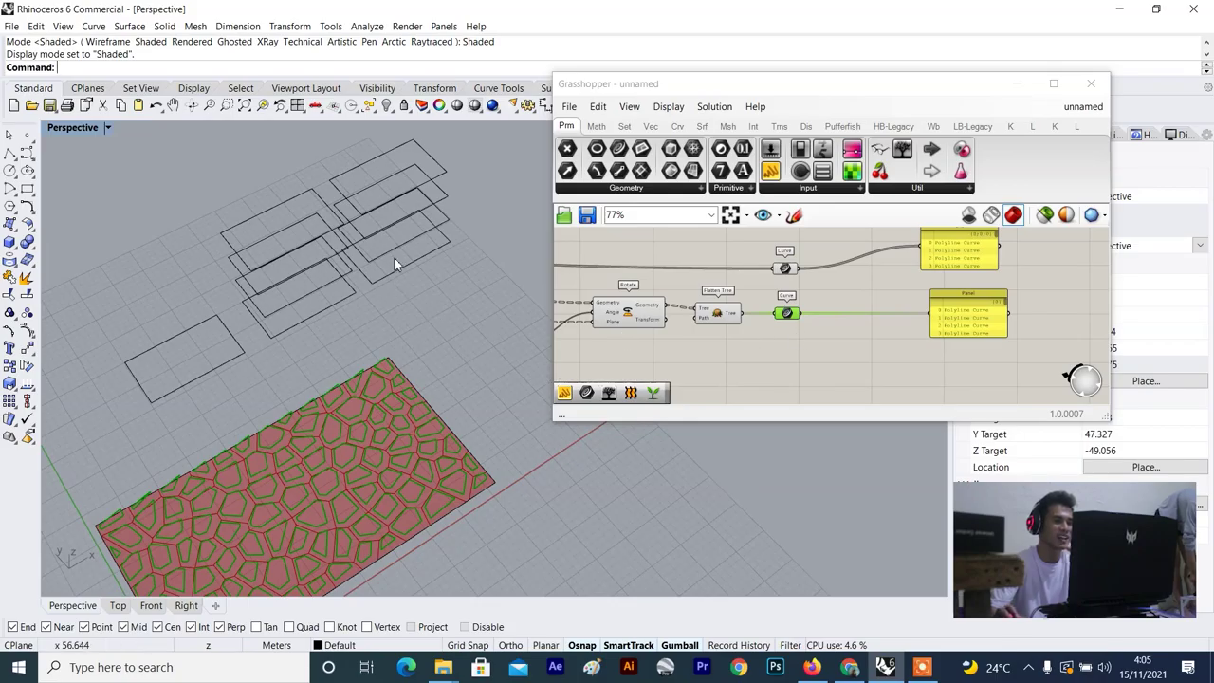
{"action": "scroll", "coordinate": [340, 409], "scroll_direction": "up", "scroll_amount": 6}
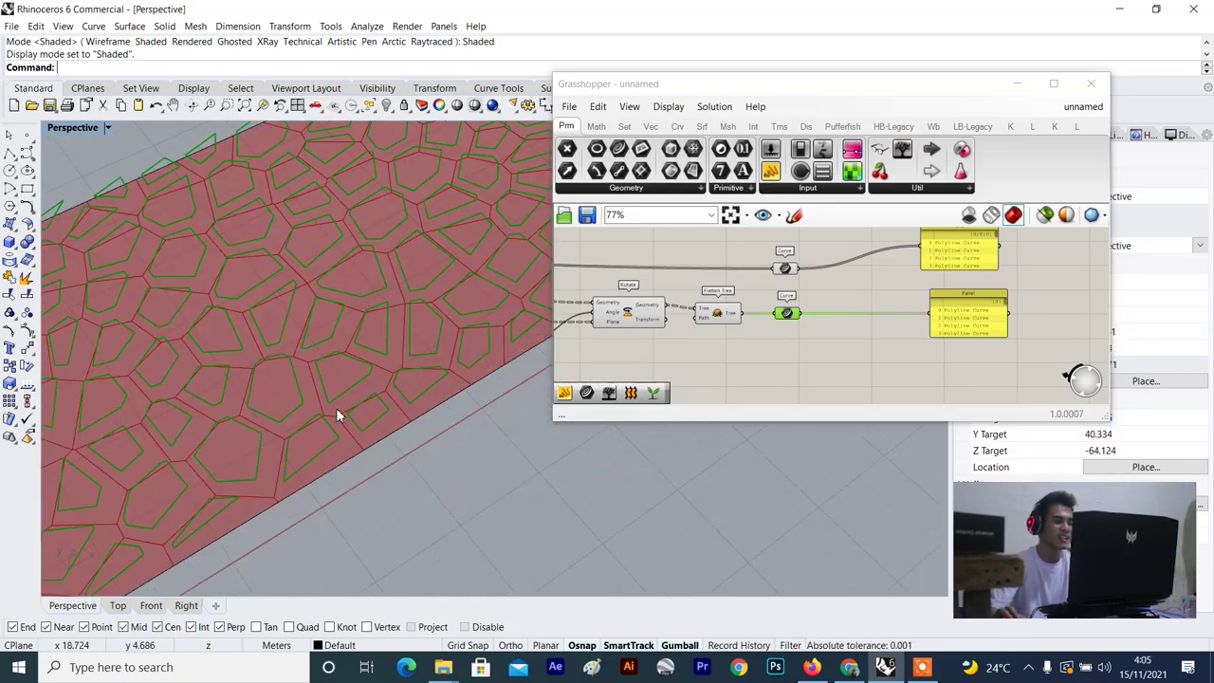
{"action": "scroll", "coordinate": [336, 407], "scroll_direction": "down", "scroll_amount": 6}
{"action": "scroll", "coordinate": [806, 266], "scroll_direction": "up", "scroll_amount": 5}
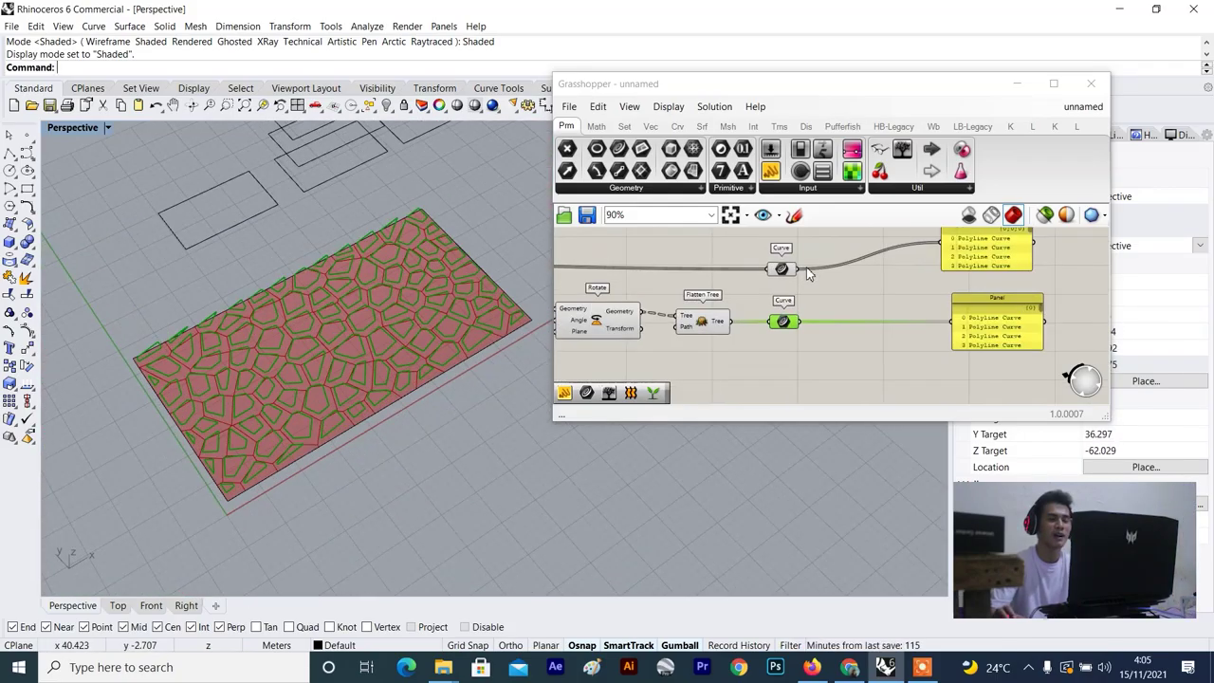
Bring the two Curve parameters closer together and delete both Panels.
{"action": "left_click", "coordinate": [769, 285]}
{"action": "left_click", "coordinate": [773, 340]}
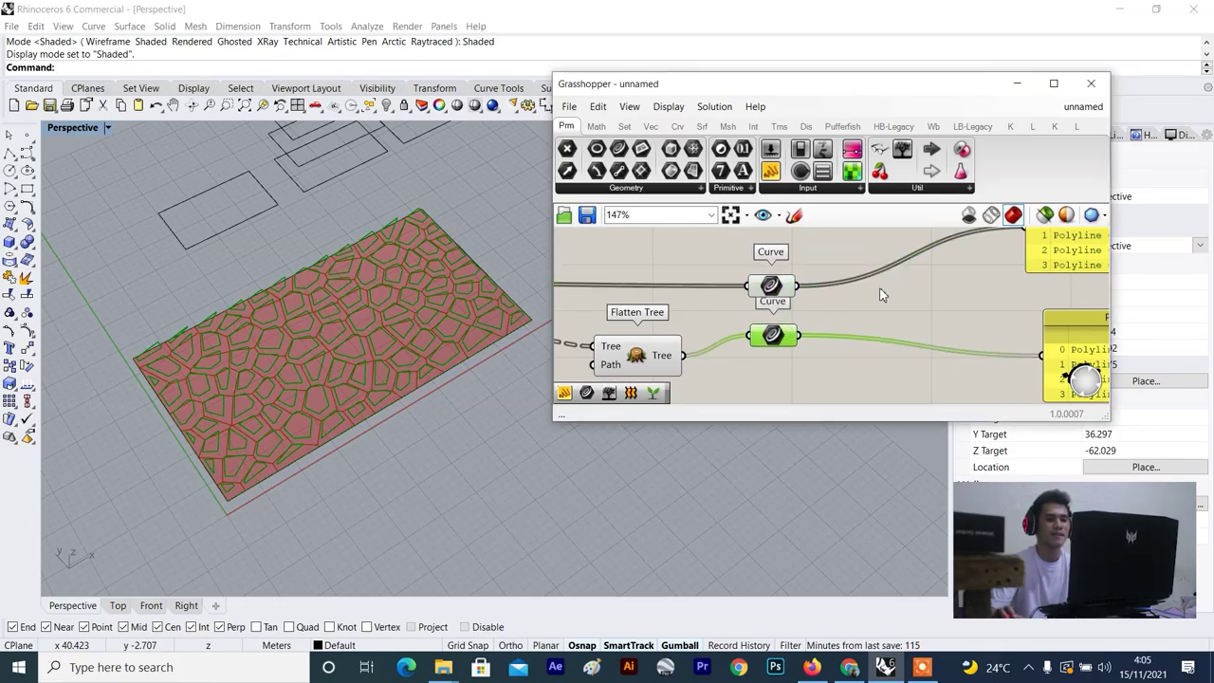
{"action": "scroll", "coordinate": [881, 293], "scroll_direction": "down", "scroll_amount": 4}
{"action": "scroll", "coordinate": [895, 290], "scroll_direction": "up", "scroll_amount": 2}
{"action": "left_click_drag", "start_coordinate": [1032, 254], "coordinate": [928, 365]}
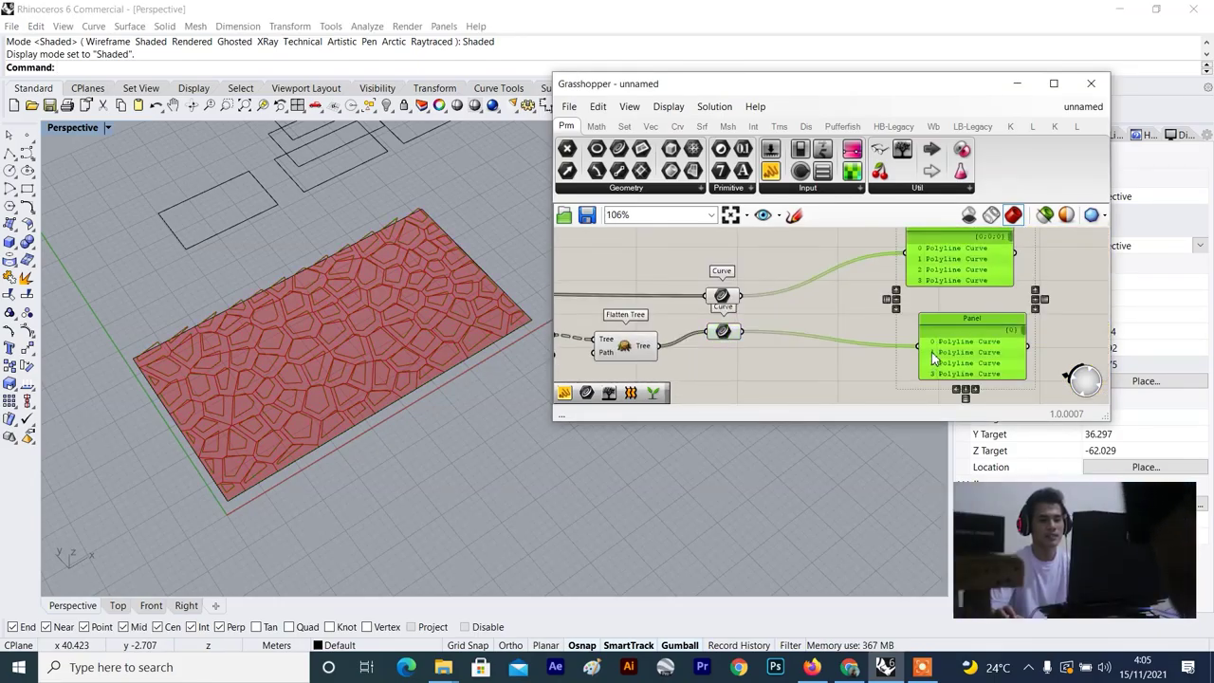
{"action": "key", "text": "Delete"}
Select the upper and lower Curve parameters in turn to compare the original cells with the rotated curves.
{"action": "scroll", "coordinate": [738, 344], "scroll_direction": "up", "scroll_amount": 3}
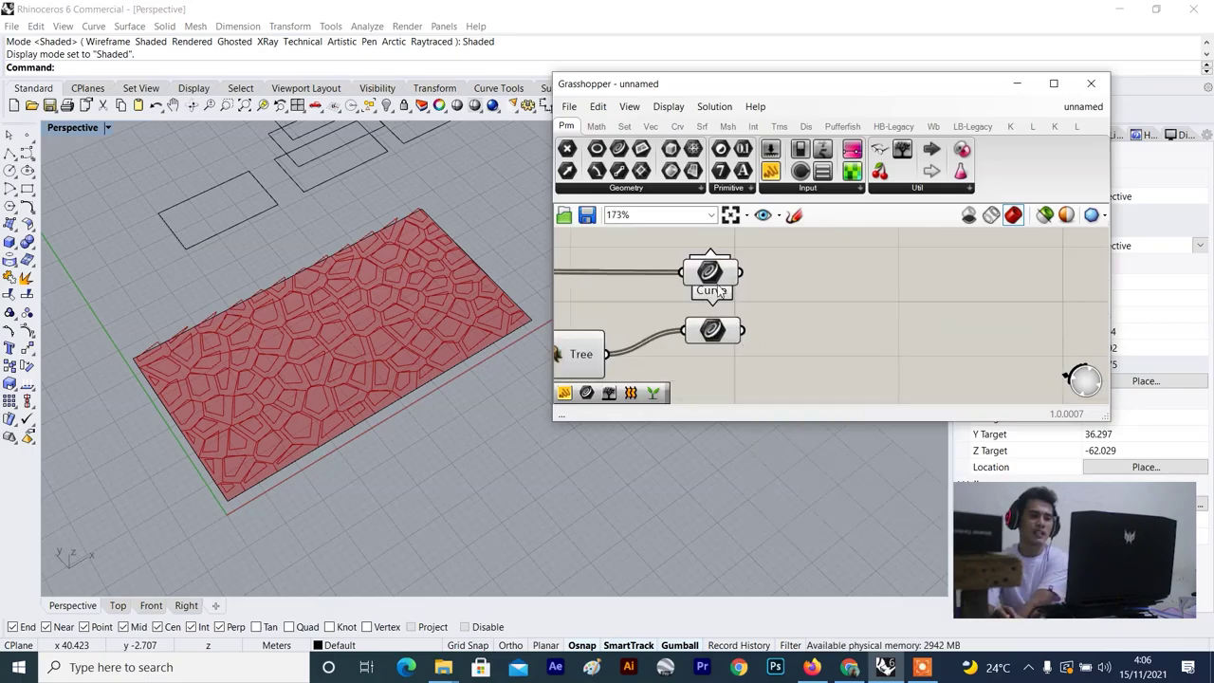
{"action": "left_click", "coordinate": [711, 272]}
{"action": "left_click", "coordinate": [713, 328]}
{"action": "scroll", "coordinate": [759, 311], "scroll_direction": "up", "scroll_amount": 1}
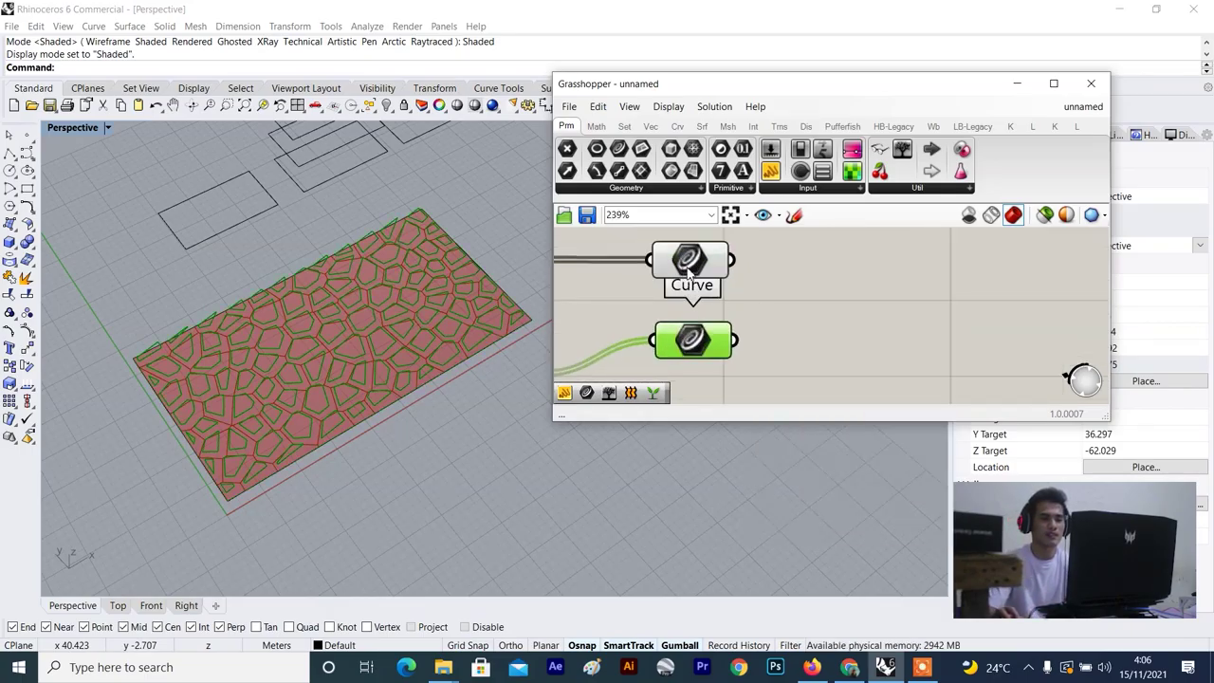
{"action": "left_click", "coordinate": [826, 300]}
{"action": "scroll", "coordinate": [824, 321], "scroll_direction": "down", "scroll_amount": 1}
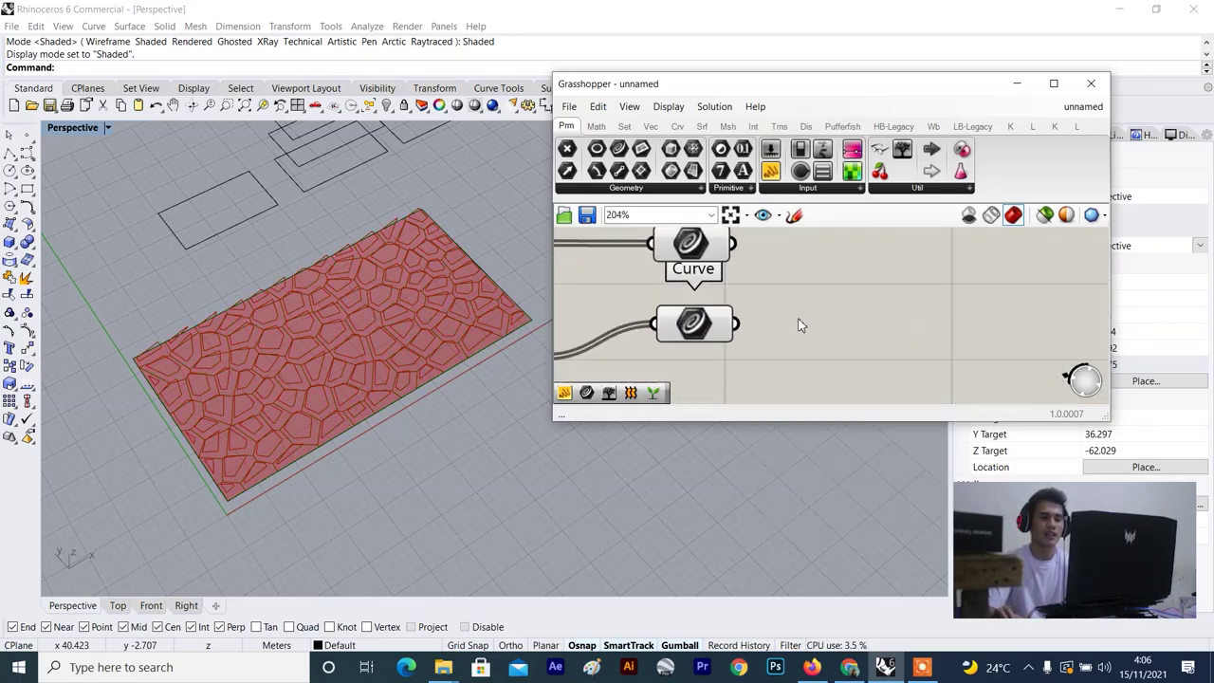
{"action": "scroll", "coordinate": [799, 325], "scroll_direction": "down", "scroll_amount": 1}
Add a Graft Tree component and connect the lower Curve parameter's output to its Tree input.
{"action": "double_click", "coordinate": [850, 329]}
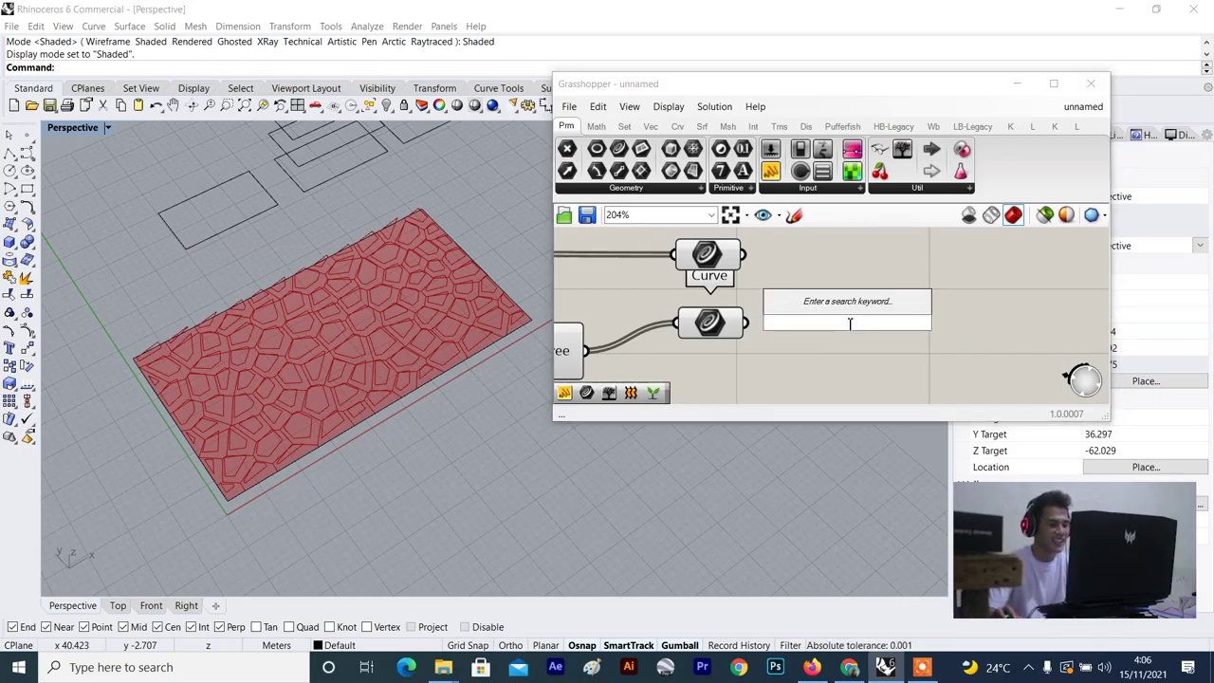
{"action": "type", "text": "graa"}
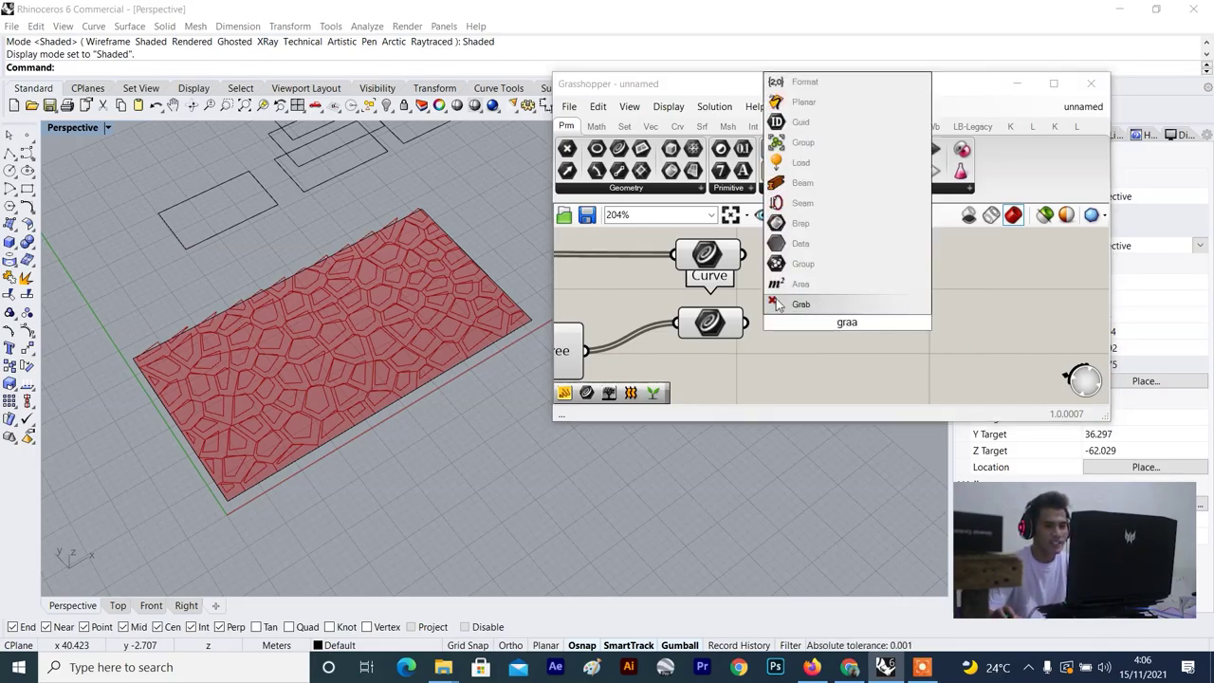
{"action": "key", "text": "BackSpace"}
{"action": "type", "text": "ft"}
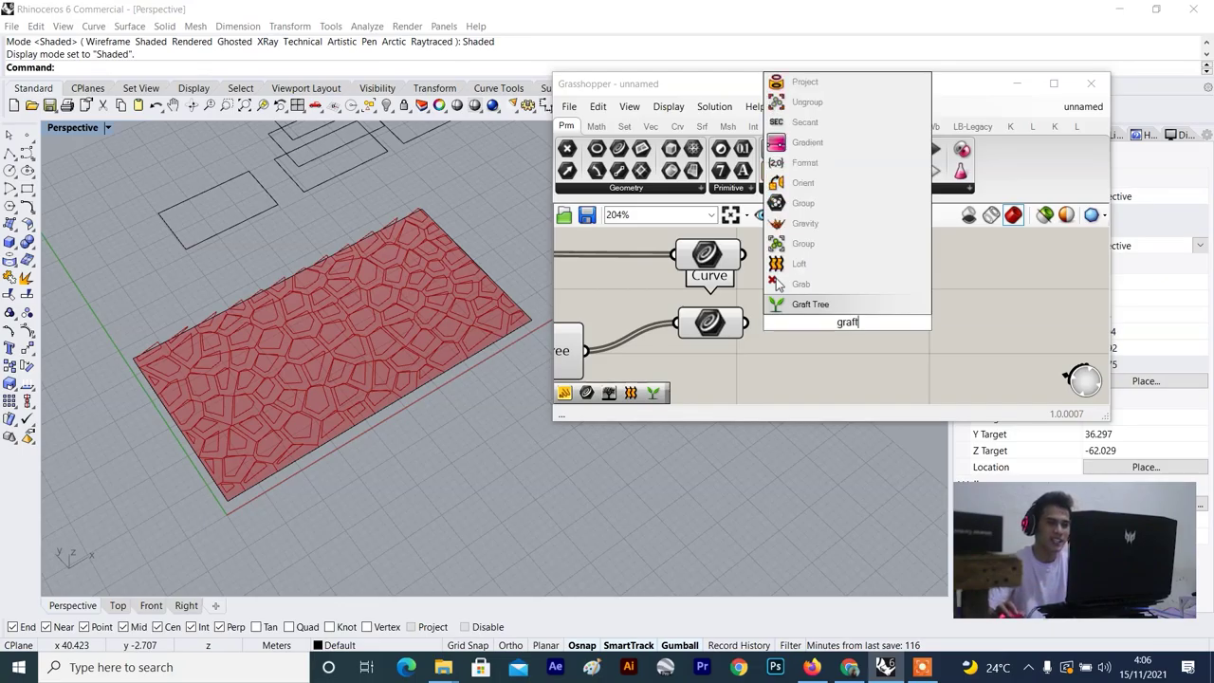
{"action": "key", "text": "Return"}
{"action": "scroll", "coordinate": [795, 327], "scroll_direction": "up", "scroll_amount": 3}
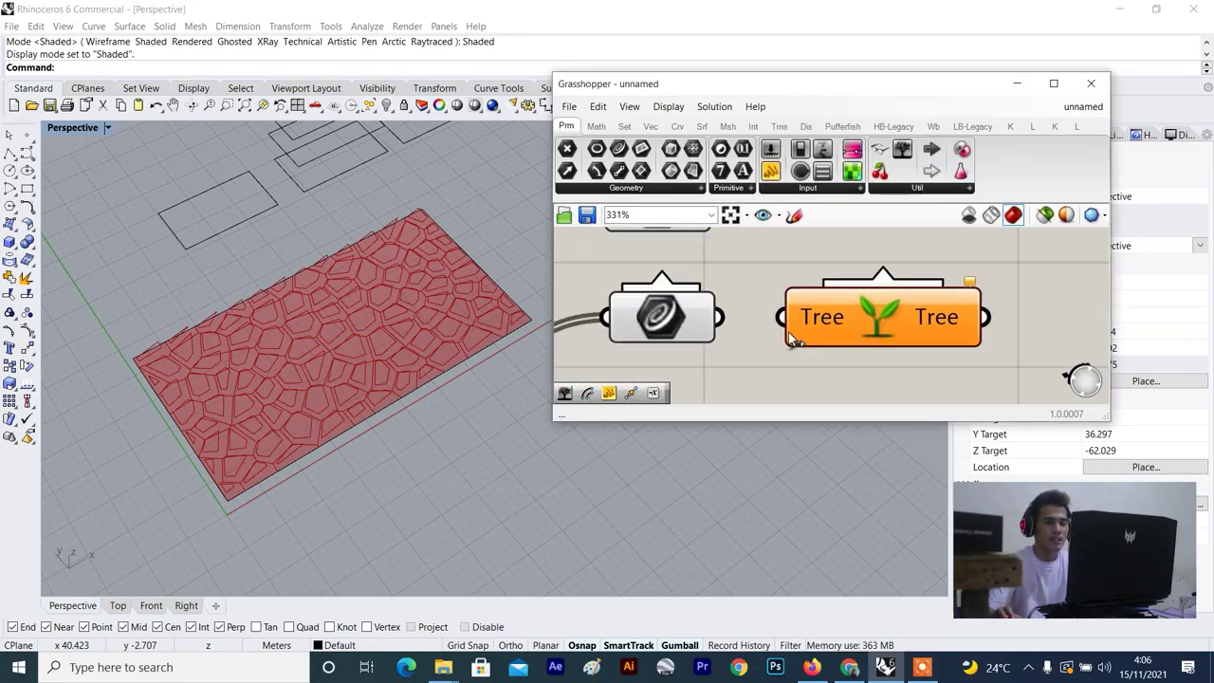
{"action": "scroll", "coordinate": [791, 321], "scroll_direction": "down", "scroll_amount": 4}
{"action": "left_click_drag", "start_coordinate": [825, 319], "coordinate": [837, 310]}
{"action": "scroll", "coordinate": [770, 306], "scroll_direction": "up", "scroll_amount": 3}
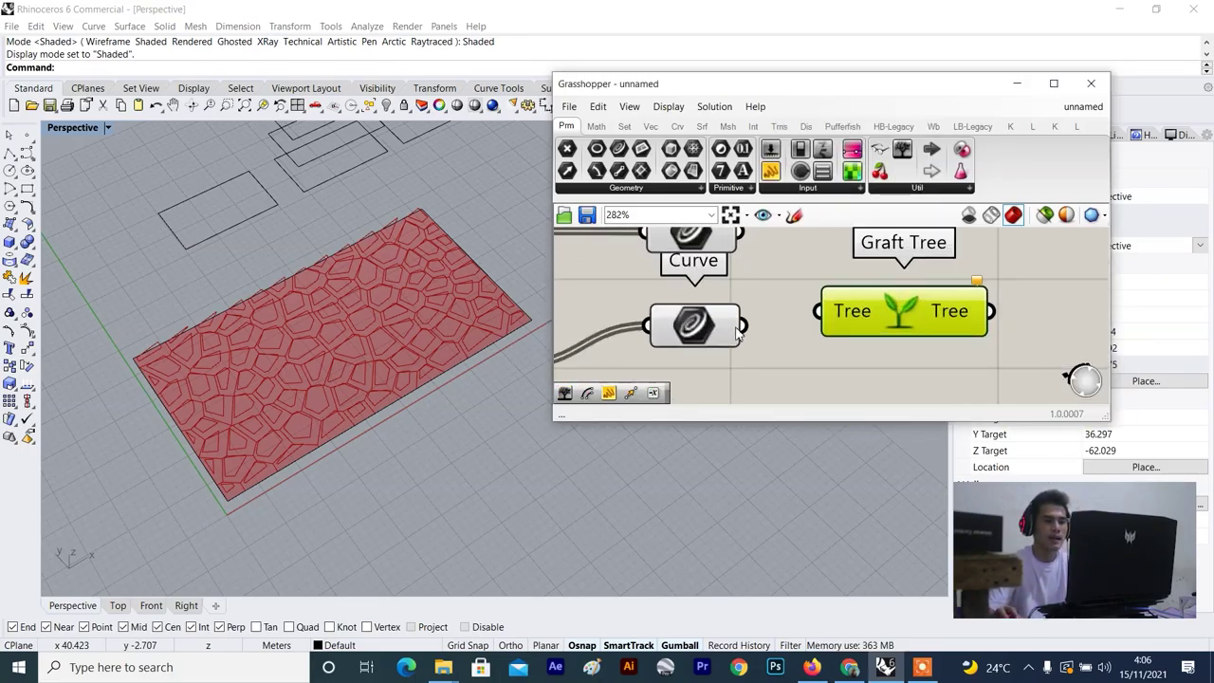
{"action": "left_click_drag", "start_coordinate": [746, 327], "coordinate": [817, 311]}
{"action": "scroll", "coordinate": [868, 380], "scroll_direction": "down", "scroll_amount": 3}
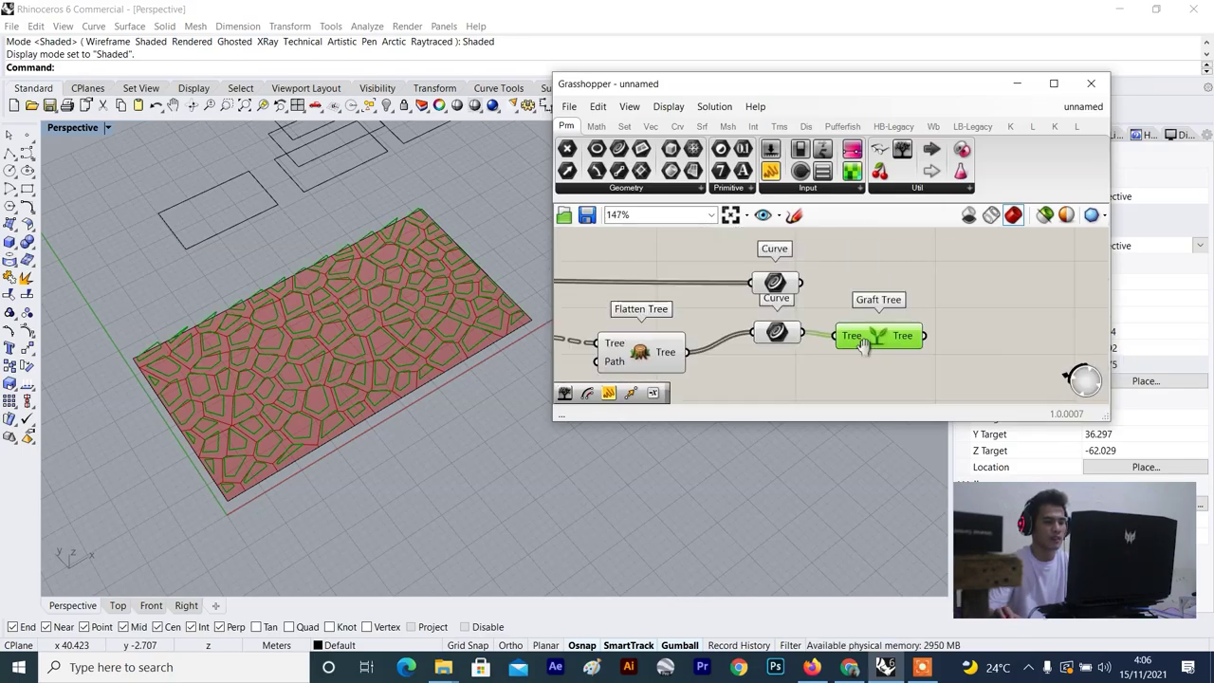
Duplicate the Graft Tree above the first one and feed it from the upper Curve parameter instead.
{"action": "left_click_drag", "start_coordinate": [867, 380], "coordinate": [869, 312], "text": "alt"}
{"action": "scroll", "coordinate": [735, 346], "scroll_direction": "up", "scroll_amount": 1}
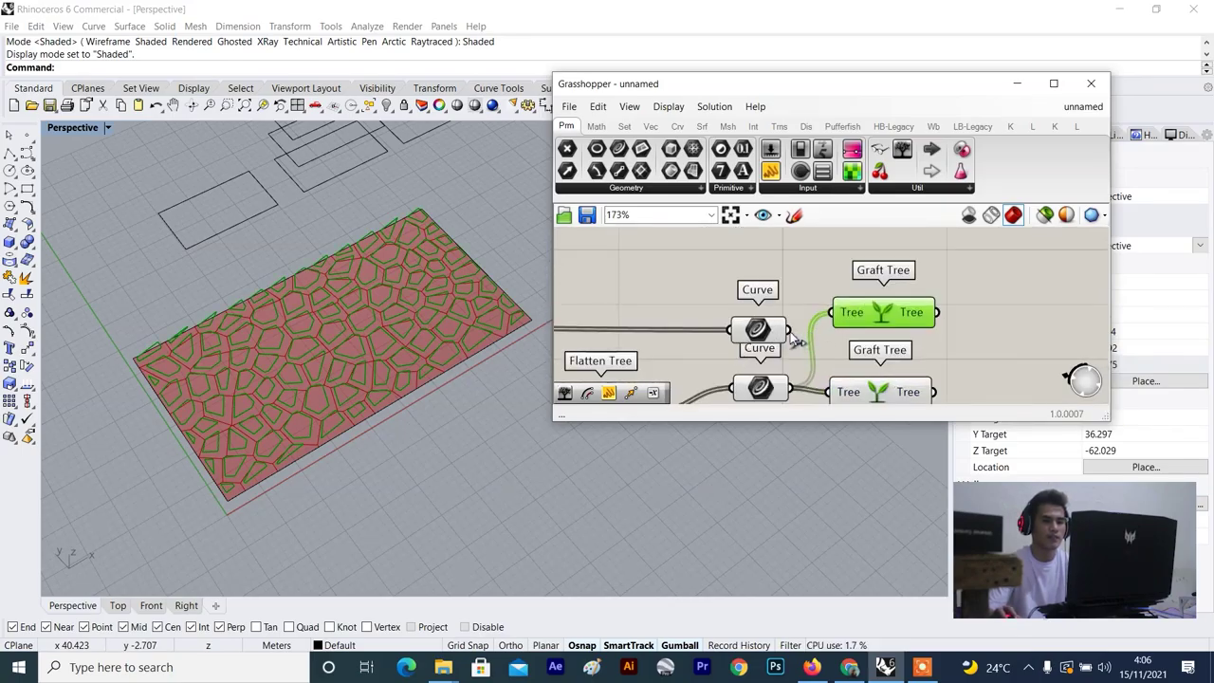
{"action": "scroll", "coordinate": [832, 322], "scroll_direction": "down", "scroll_amount": 2}
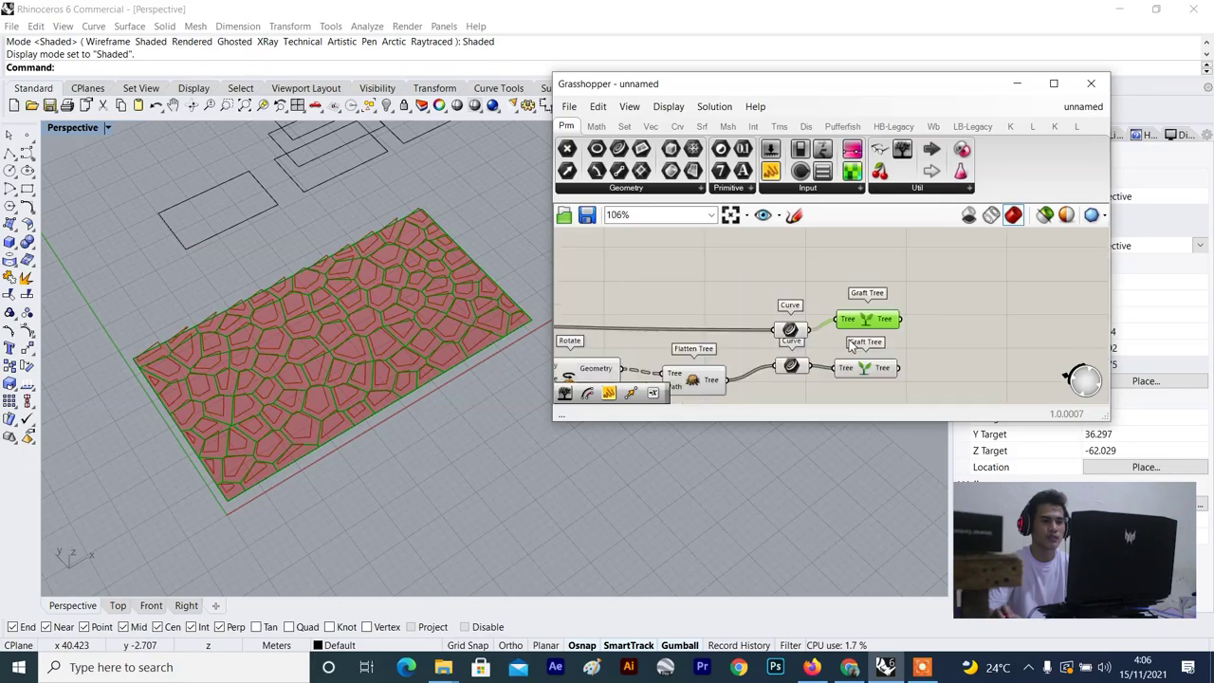
Add a Curve parameter after the Graft Trees and connect both Graft Tree outputs to it.
{"action": "double_click", "coordinate": [929, 324]}
{"action": "type", "text": "curv"}
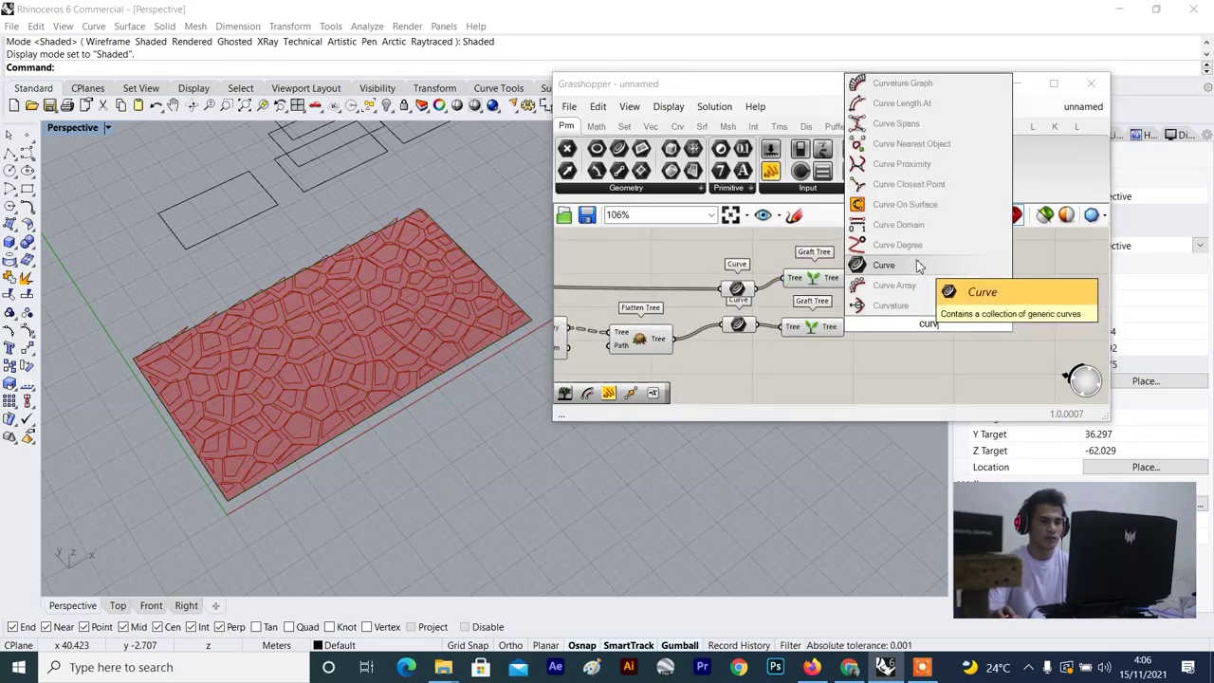
{"action": "left_click", "coordinate": [917, 263]}
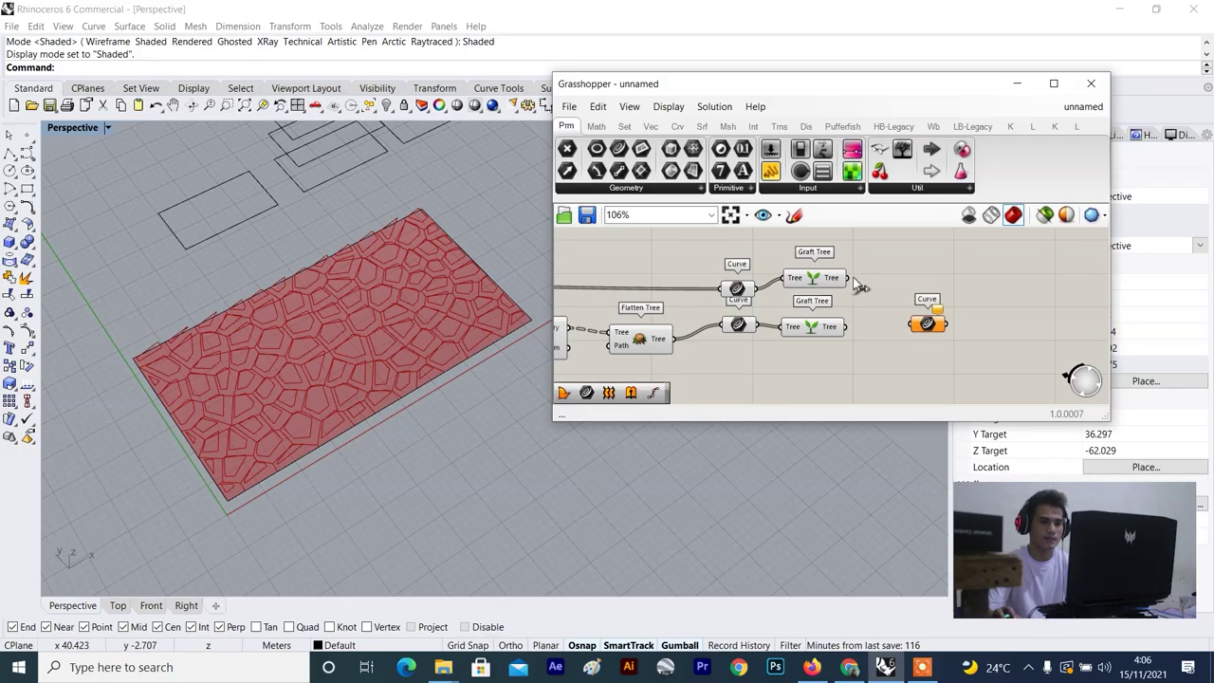
{"action": "left_click_drag", "start_coordinate": [918, 328], "coordinate": [887, 303]}
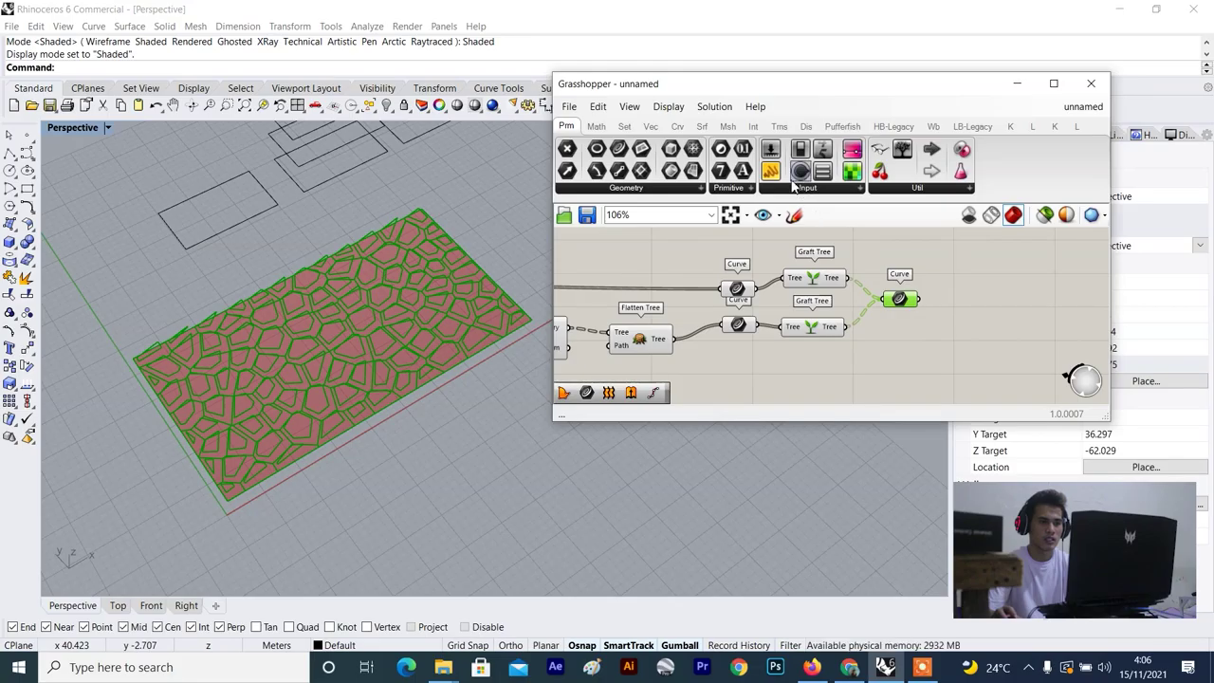
Check the merged Curve parameter's data in a temporary Panel and delete that Panel.
{"action": "scroll", "coordinate": [938, 299], "scroll_direction": "up", "scroll_amount": 1}
{"action": "left_click_drag", "start_coordinate": [1021, 301], "coordinate": [924, 366]}
{"action": "scroll", "coordinate": [873, 319], "scroll_direction": "down", "scroll_amount": 1}
{"action": "left_click_drag", "start_coordinate": [1066, 267], "coordinate": [900, 327]}
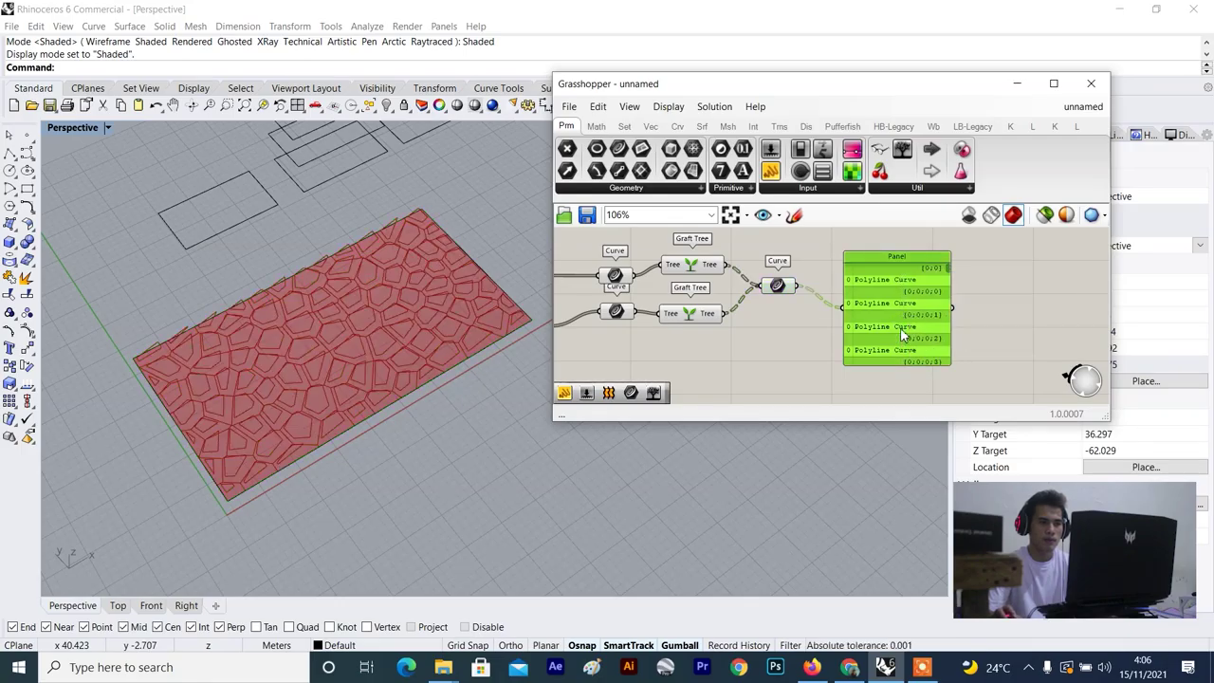
{"action": "key", "text": "Delete"}
Add a Param Viewer beside the merged Curve parameter and connect the curve output to it.
{"action": "left_click", "coordinate": [777, 286]}
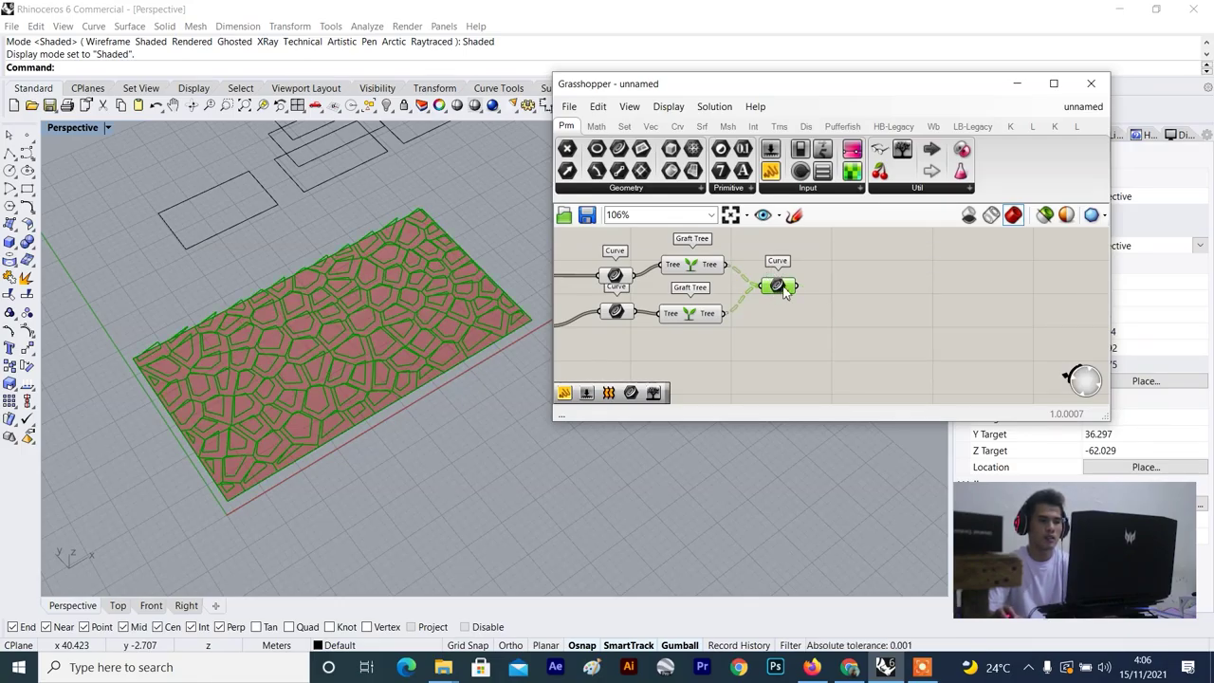
{"action": "scroll", "coordinate": [777, 286], "scroll_direction": "up", "scroll_amount": 3}
{"action": "left_click_drag", "start_coordinate": [902, 152], "coordinate": [904, 269]}
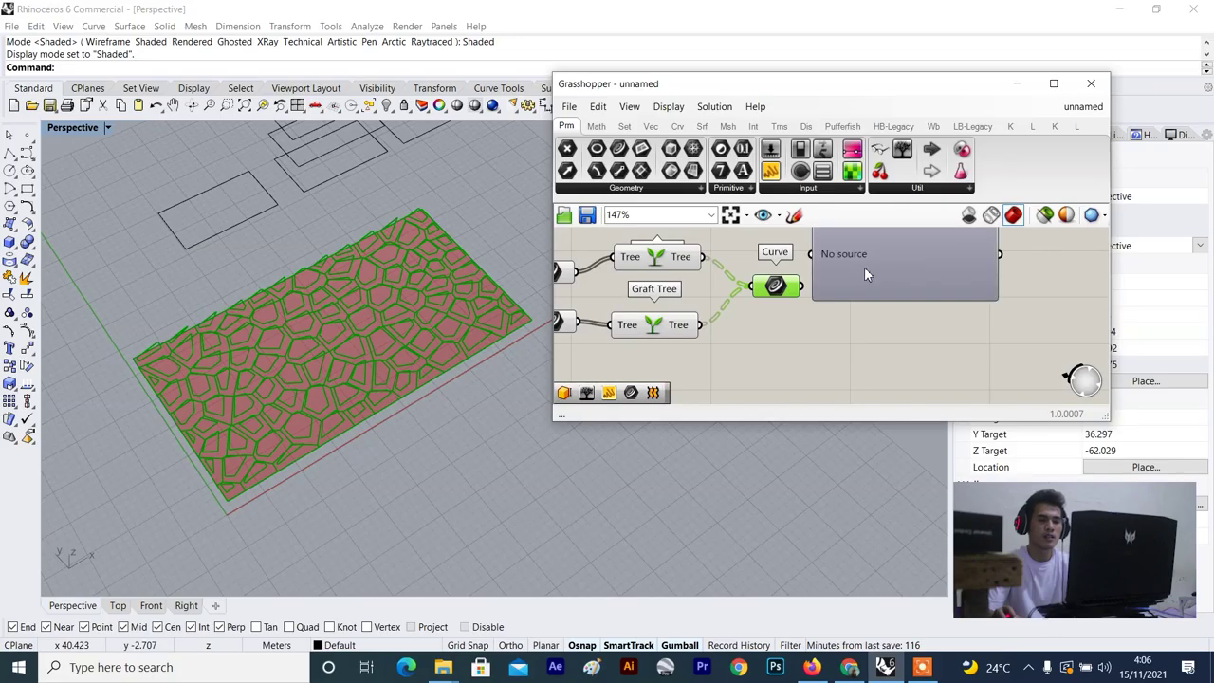
{"action": "scroll", "coordinate": [801, 296], "scroll_direction": "up", "scroll_amount": 2}
{"action": "left_click_drag", "start_coordinate": [827, 267], "coordinate": [833, 273]}
{"action": "scroll", "coordinate": [842, 285], "scroll_direction": "down", "scroll_amount": 2}
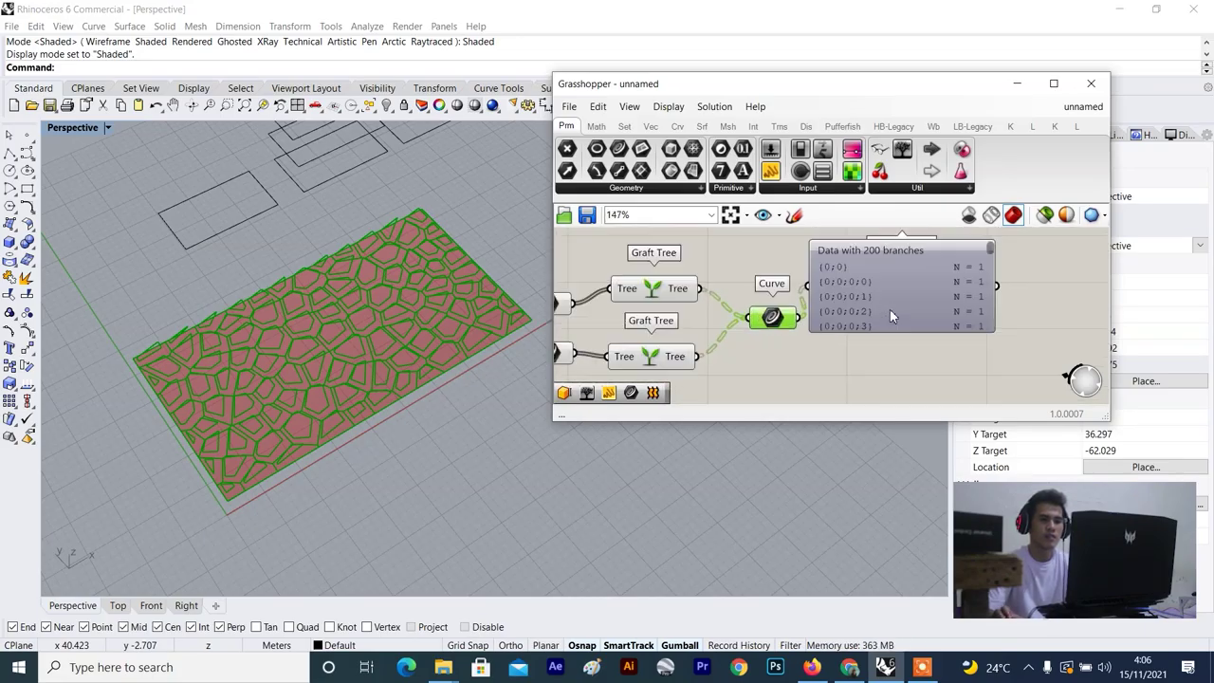
Examine the Param Viewer's branch structure as a tree diagram and delete the viewer.
{"action": "right_click", "coordinate": [890, 309]}
{"action": "left_click", "coordinate": [924, 352]}
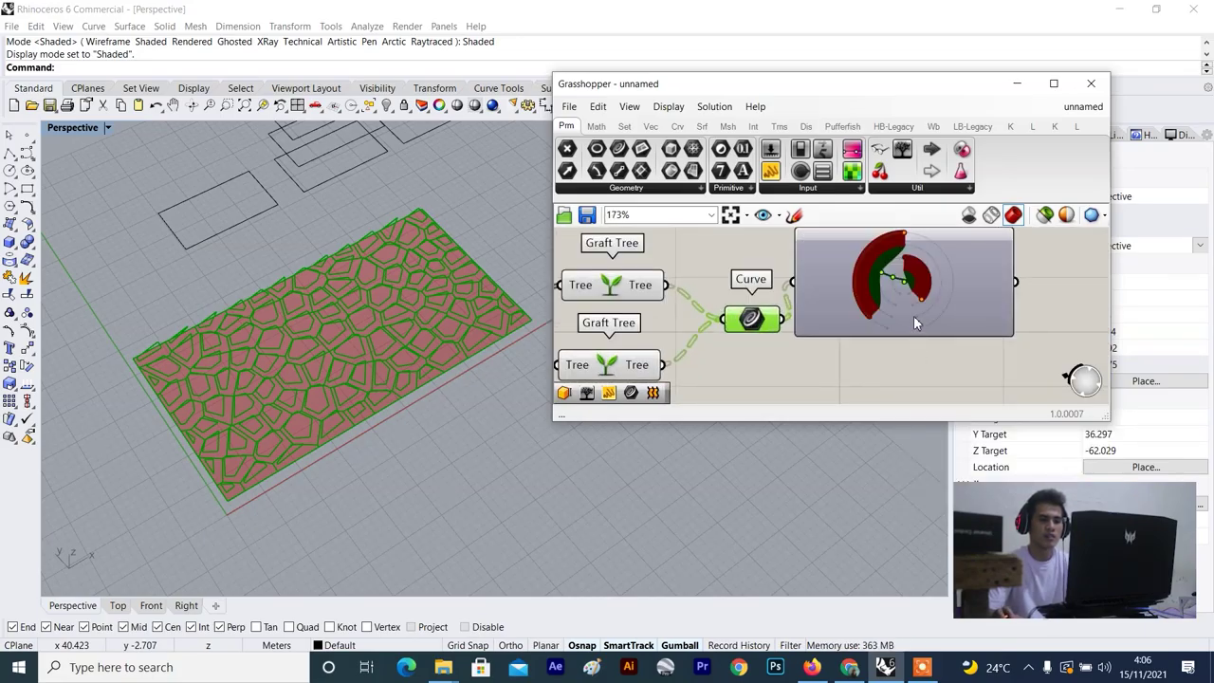
{"action": "scroll", "coordinate": [861, 275], "scroll_direction": "up", "scroll_amount": 6}
{"action": "scroll", "coordinate": [793, 281], "scroll_direction": "up", "scroll_amount": 4}
{"action": "scroll", "coordinate": [793, 282], "scroll_direction": "down", "scroll_amount": 5}
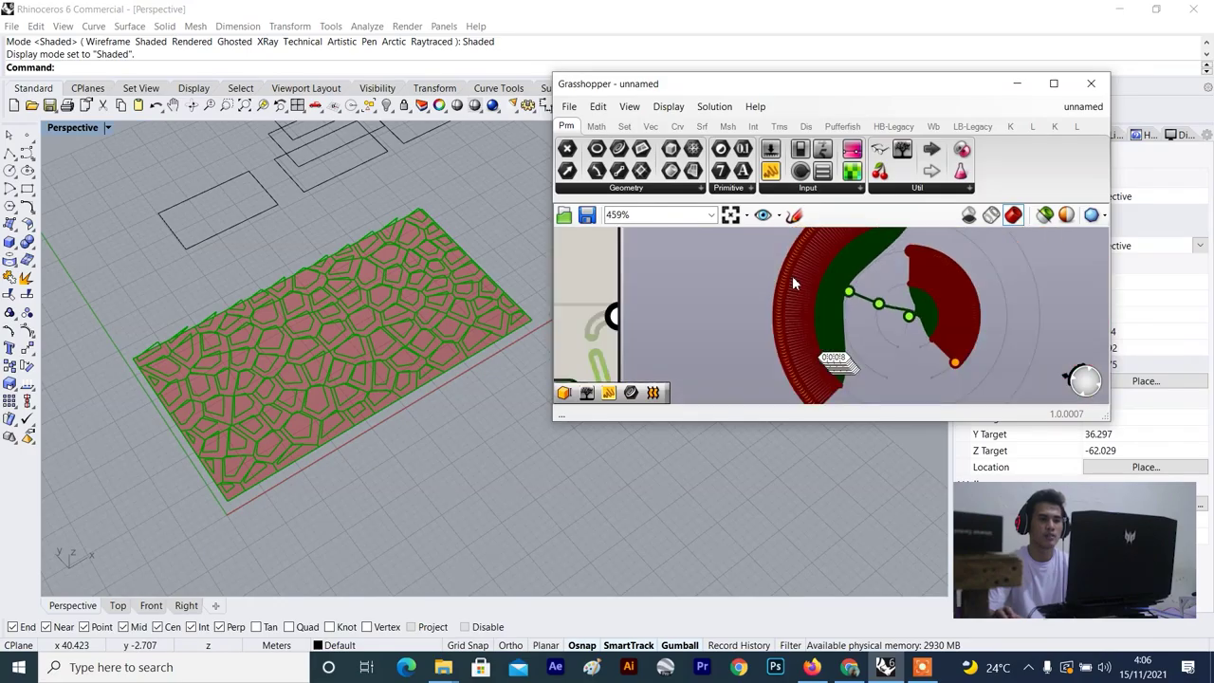
{"action": "scroll", "coordinate": [793, 282], "scroll_direction": "up", "scroll_amount": 4}
{"action": "scroll", "coordinate": [793, 282], "scroll_direction": "down", "scroll_amount": 3}
{"action": "scroll", "coordinate": [1005, 274], "scroll_direction": "down", "scroll_amount": 3}
{"action": "left_click_drag", "start_coordinate": [1030, 263], "coordinate": [853, 341]}
{"action": "key", "text": "Delete"}
Add a Loft component after the merged Curve parameter.
{"action": "double_click", "coordinate": [830, 361]}
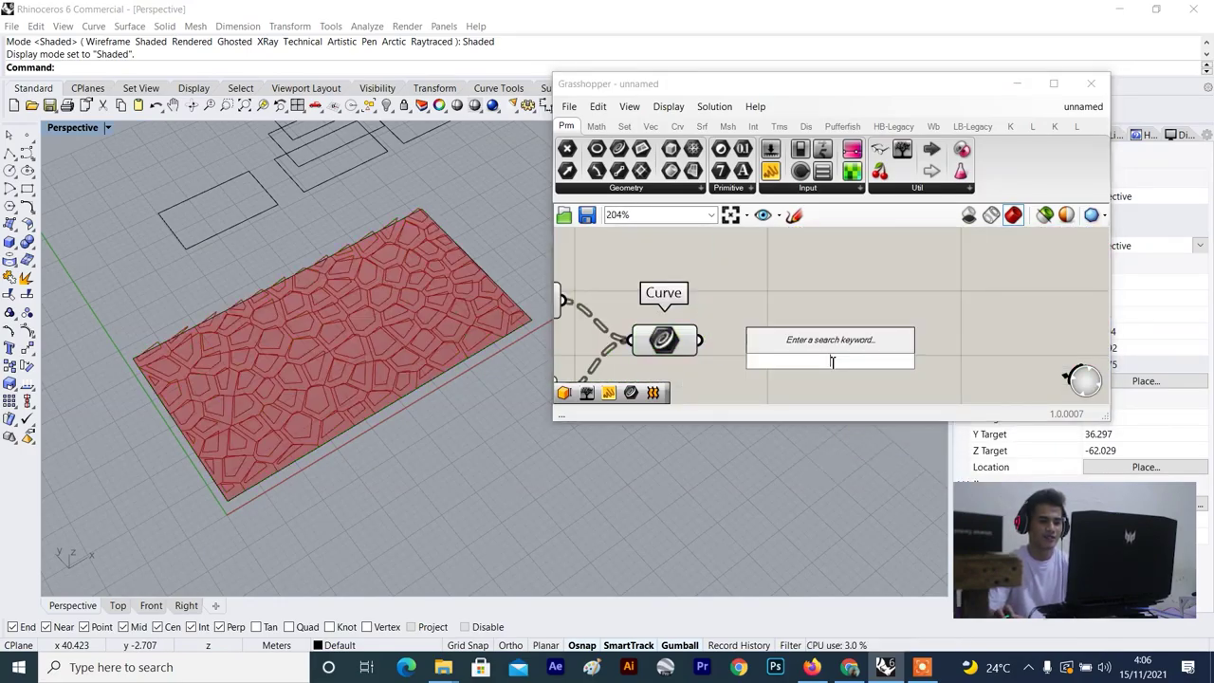
{"action": "type", "text": "loft"}
{"action": "left_click", "coordinate": [749, 342]}
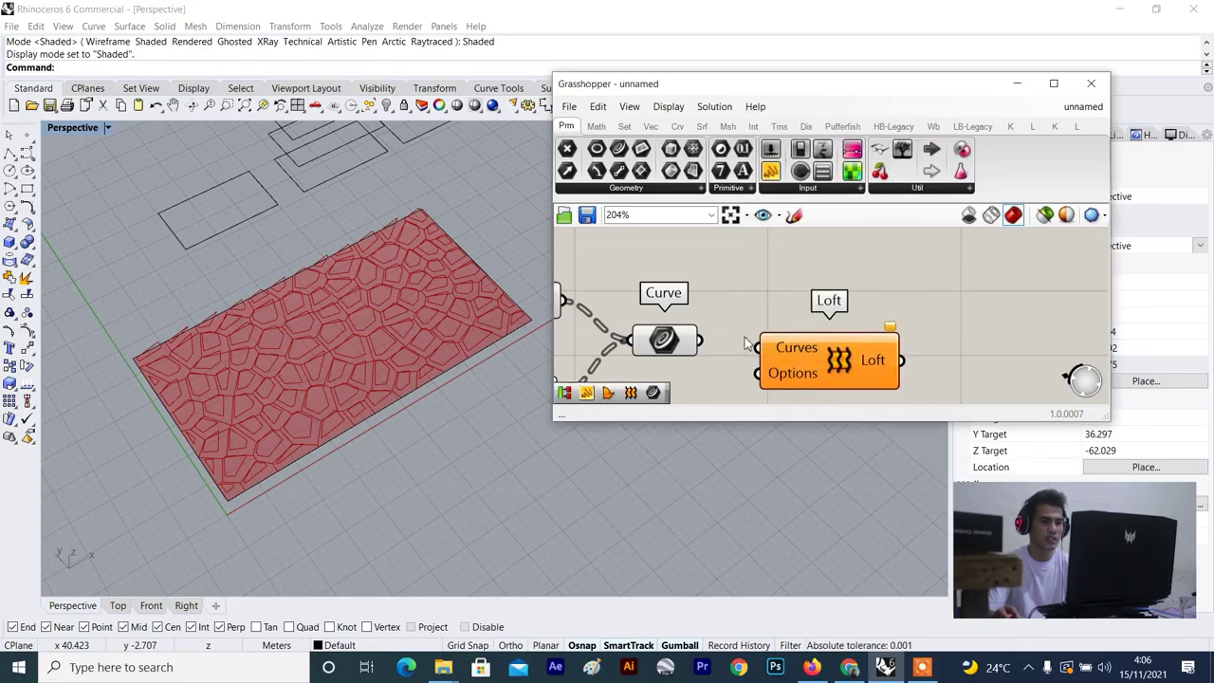
Connect the merged Curve parameter to the Loft's Curves input, and delete the Loft component.
{"action": "left_click_drag", "start_coordinate": [769, 349], "coordinate": [768, 348]}
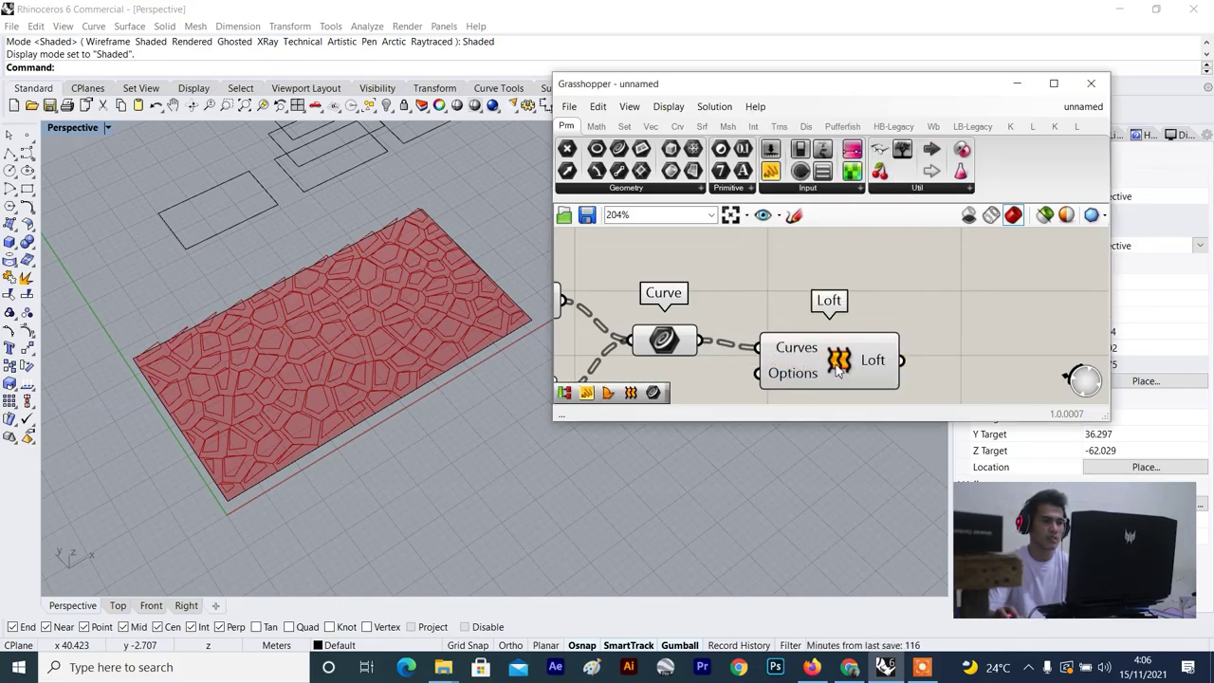
{"action": "scroll", "coordinate": [821, 365], "scroll_direction": "down", "scroll_amount": 3}
{"action": "key", "text": "Delete"}
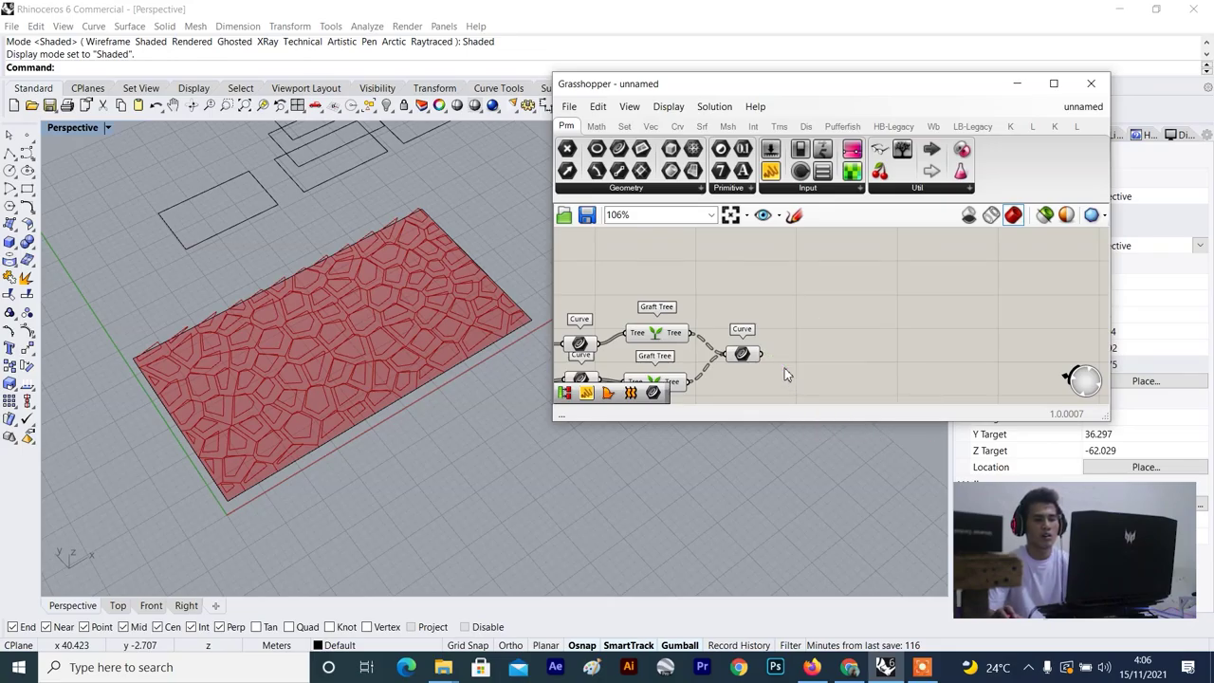
Delete the merged Curve parameter and both Graft Tree components.
{"action": "left_click", "coordinate": [751, 357]}
{"action": "key", "text": "Delete"}
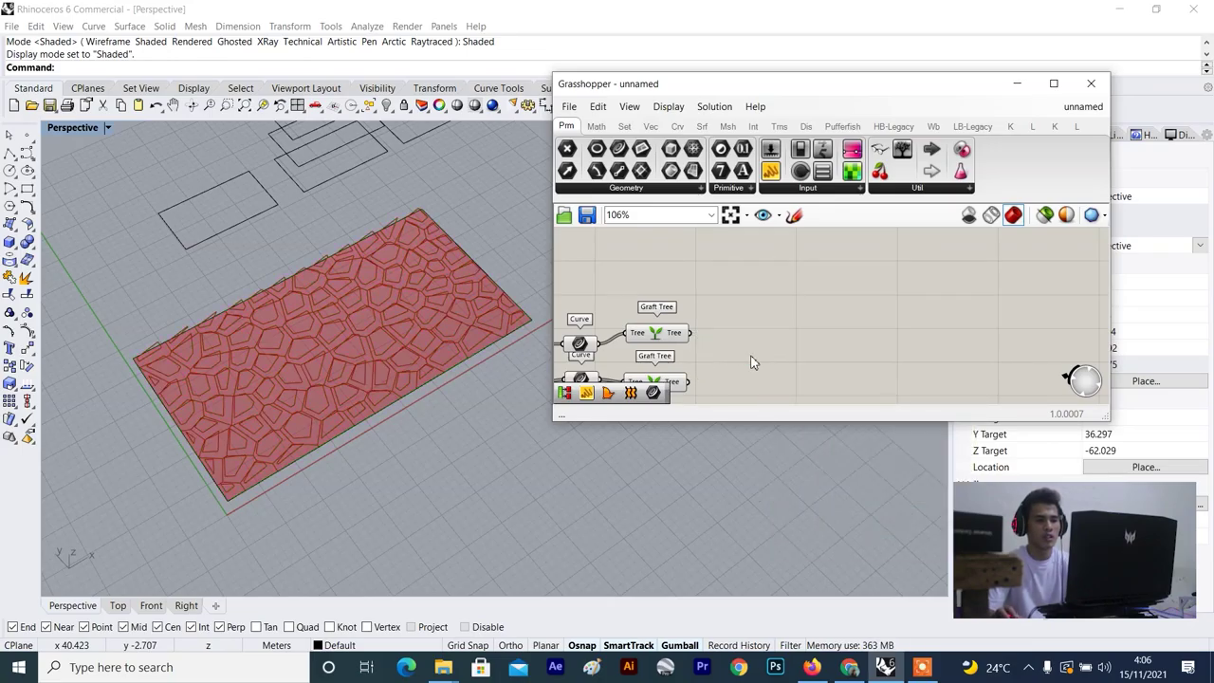
{"action": "scroll", "coordinate": [751, 357], "scroll_direction": "down", "scroll_amount": 1}
{"action": "right_click_drag", "start_coordinate": [751, 356], "coordinate": [802, 318]}
{"action": "scroll", "coordinate": [801, 318], "scroll_direction": "up", "scroll_amount": 1}
{"action": "left_click_drag", "start_coordinate": [788, 267], "coordinate": [717, 376]}
{"action": "key", "text": "Delete"}
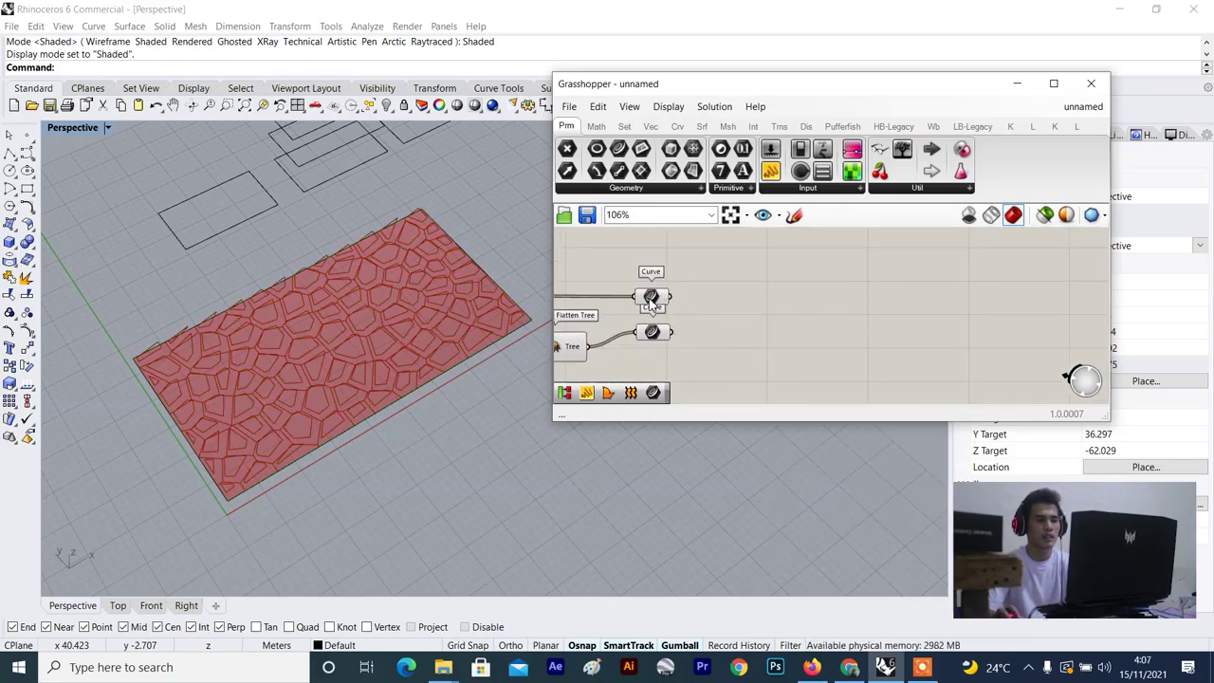
Space out the two remaining Curve parameters and set the lower one, fed by Flatten Tree, to Graft.
{"action": "left_click_drag", "start_coordinate": [652, 304], "coordinate": [759, 314]}
{"action": "scroll", "coordinate": [674, 346], "scroll_direction": "up", "scroll_amount": 2}
{"action": "left_click_drag", "start_coordinate": [645, 328], "coordinate": [873, 336]}
{"action": "scroll", "coordinate": [871, 333], "scroll_direction": "up", "scroll_amount": 2}
{"action": "right_click", "coordinate": [845, 335]}
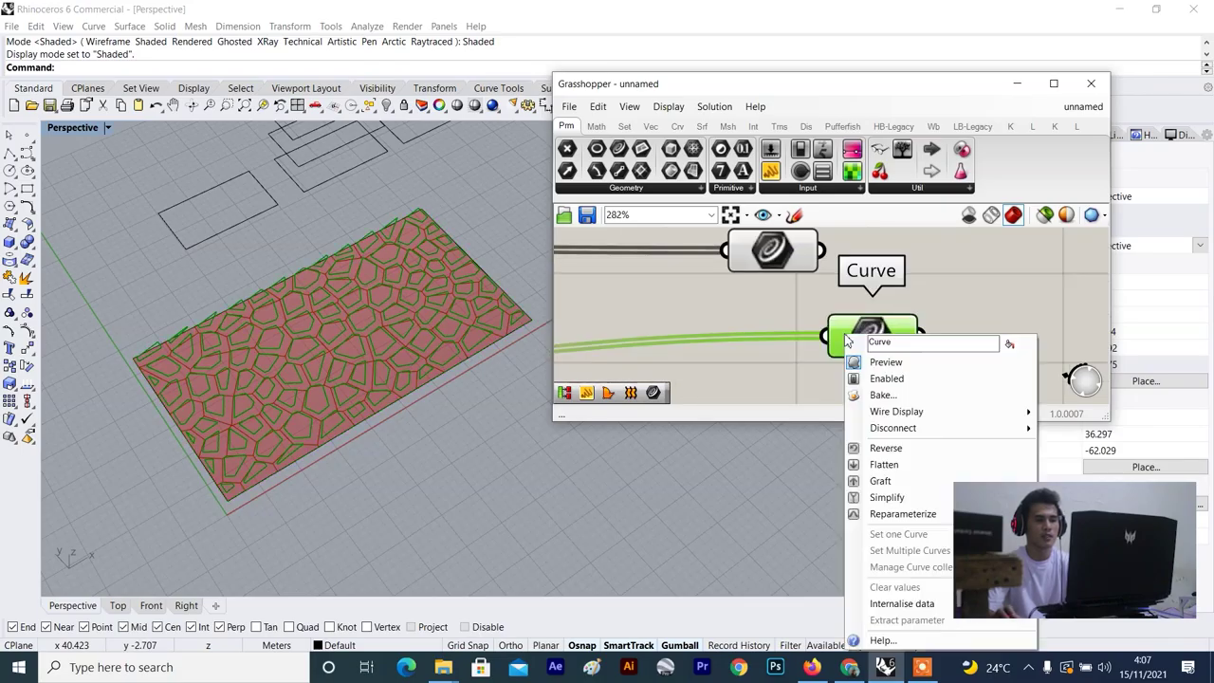
{"action": "left_click", "coordinate": [880, 480]}
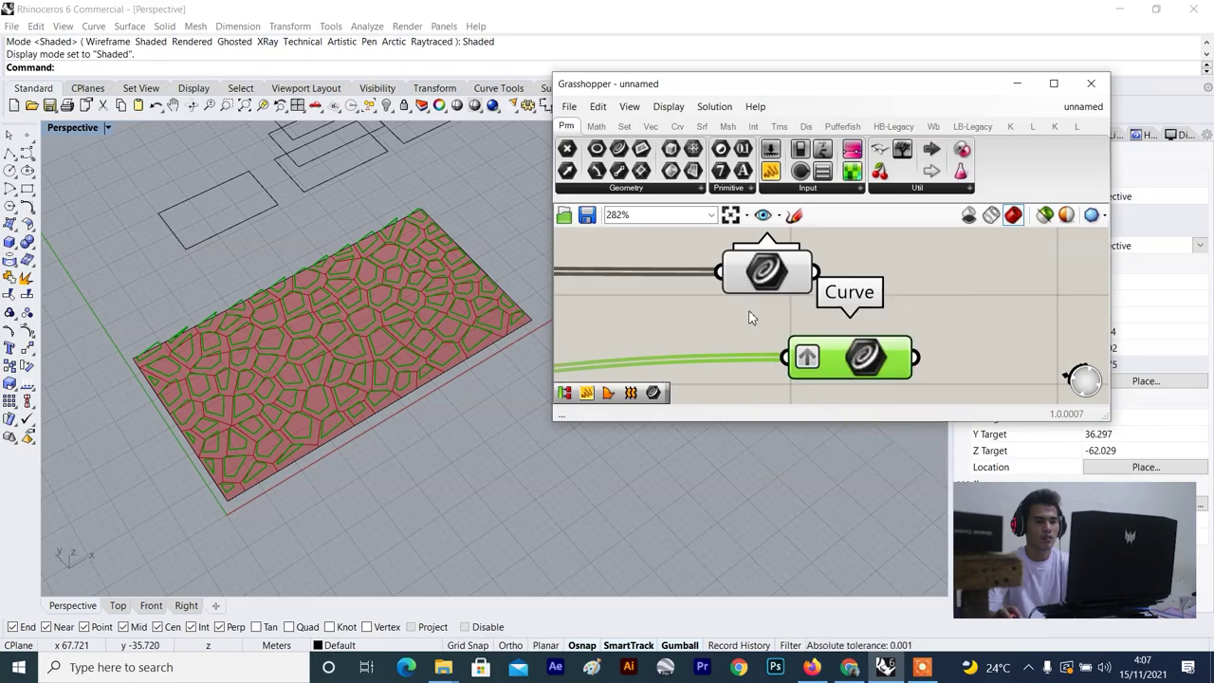
Set the upper Curve parameter to Graft and move it into line above the lower grafted one.
{"action": "left_click", "coordinate": [920, 266]}
{"action": "right_click", "coordinate": [732, 275]}
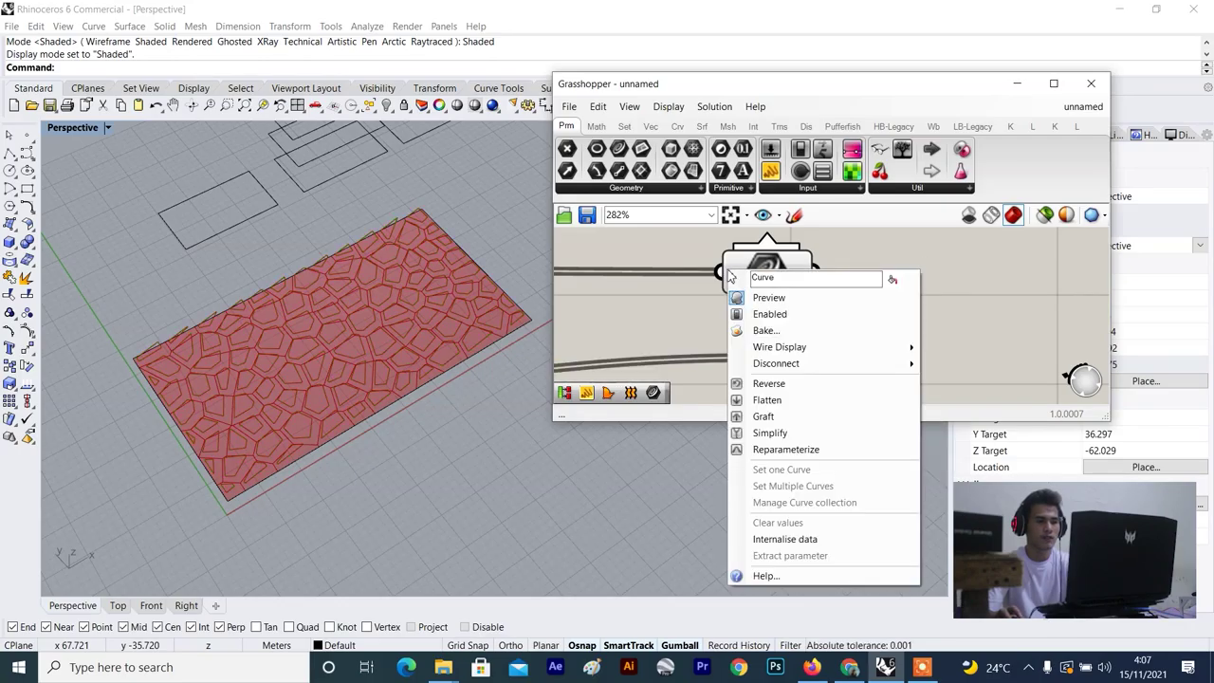
{"action": "left_click", "coordinate": [667, 317]}
{"action": "left_click", "coordinate": [761, 274]}
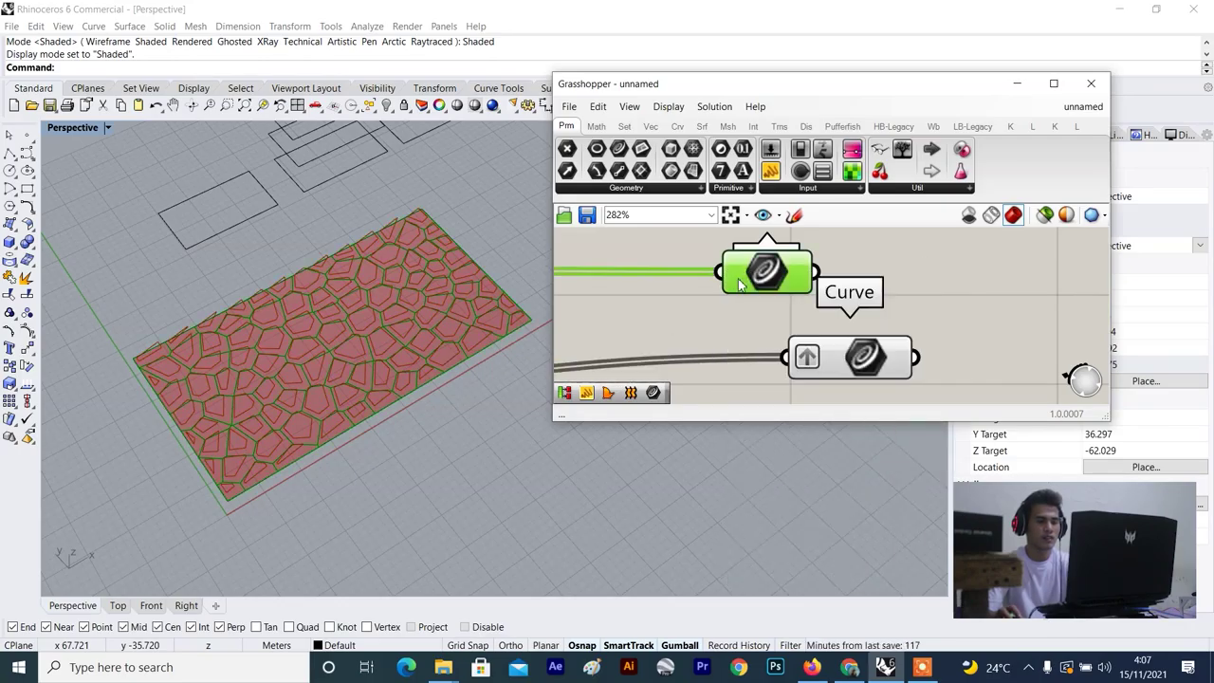
{"action": "right_click", "coordinate": [739, 284]}
{"action": "left_click", "coordinate": [773, 428]}
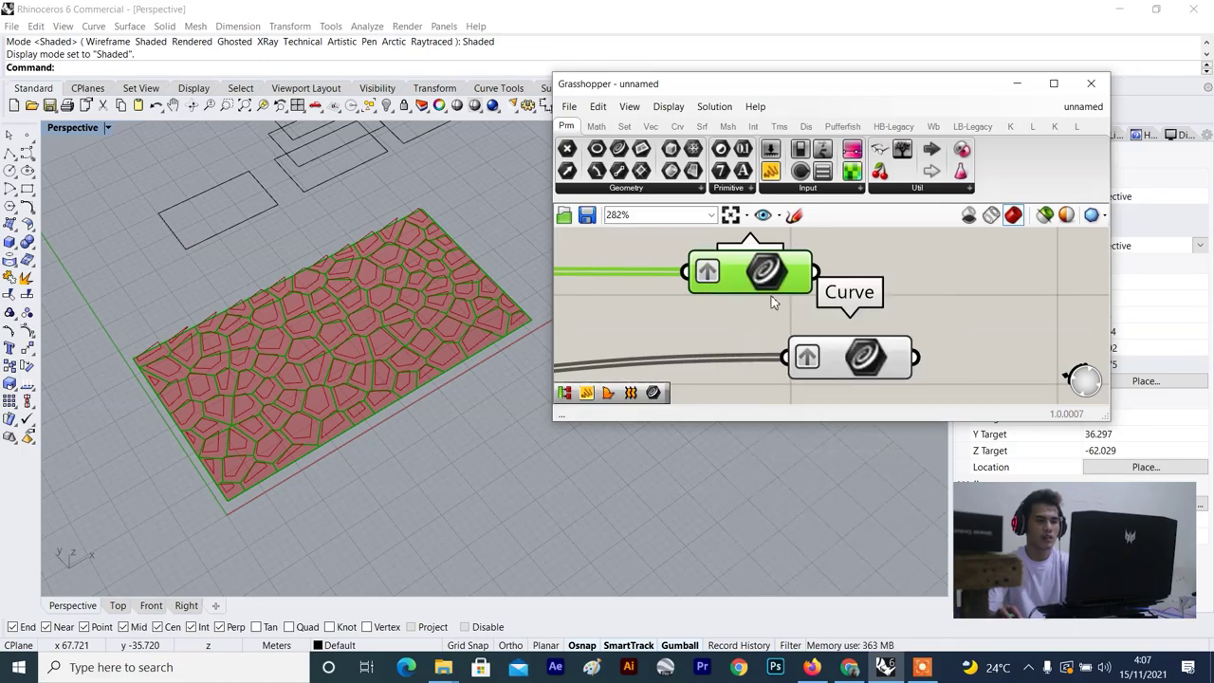
{"action": "left_click_drag", "start_coordinate": [771, 273], "coordinate": [829, 273]}
Add a Loft component after the two grafted Curve parameters.
{"action": "scroll", "coordinate": [891, 303], "scroll_direction": "down", "scroll_amount": 2}
{"action": "right_click_drag", "start_coordinate": [1038, 332], "coordinate": [905, 348]}
{"action": "scroll", "coordinate": [905, 349], "scroll_direction": "up", "scroll_amount": 2}
{"action": "double_click", "coordinate": [910, 343]}
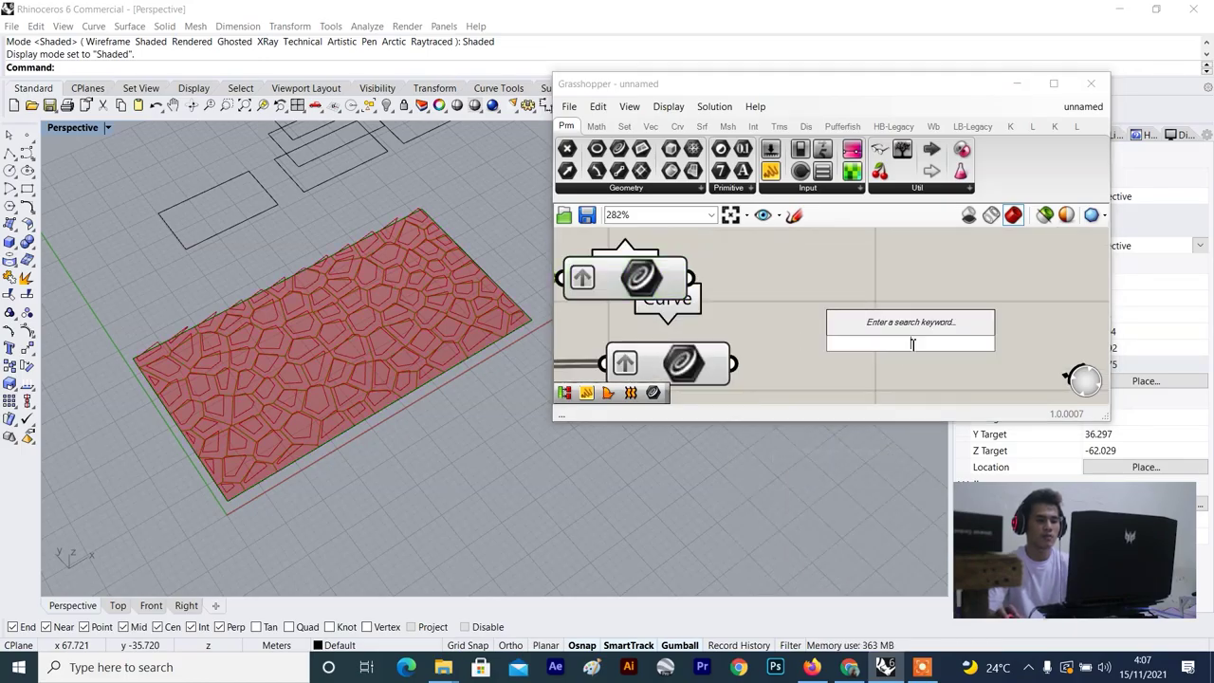
{"action": "type", "text": "loft"}
{"action": "key", "text": "Return"}
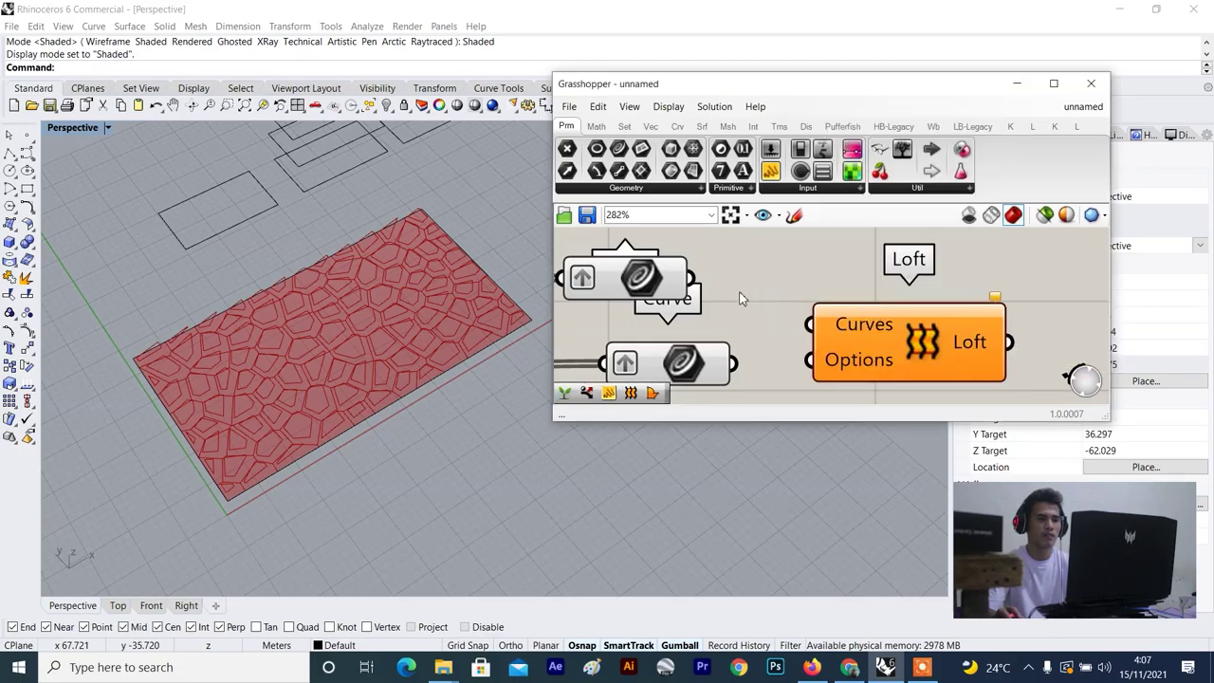
Connect both grafted Curve parameters to the Loft's Curves input and give the Loft component more clearance.
{"action": "left_click", "coordinate": [642, 296]}
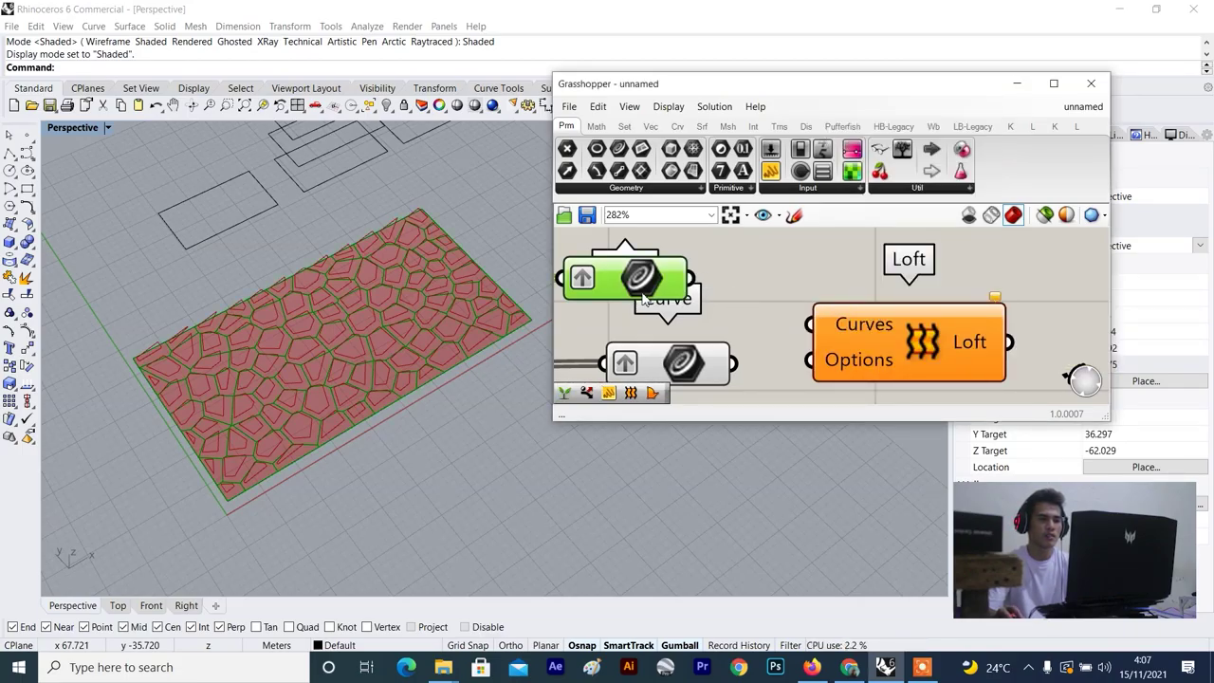
{"action": "left_click_drag", "start_coordinate": [797, 320], "coordinate": [807, 325]}
{"action": "left_click_drag", "start_coordinate": [854, 341], "coordinate": [930, 317]}
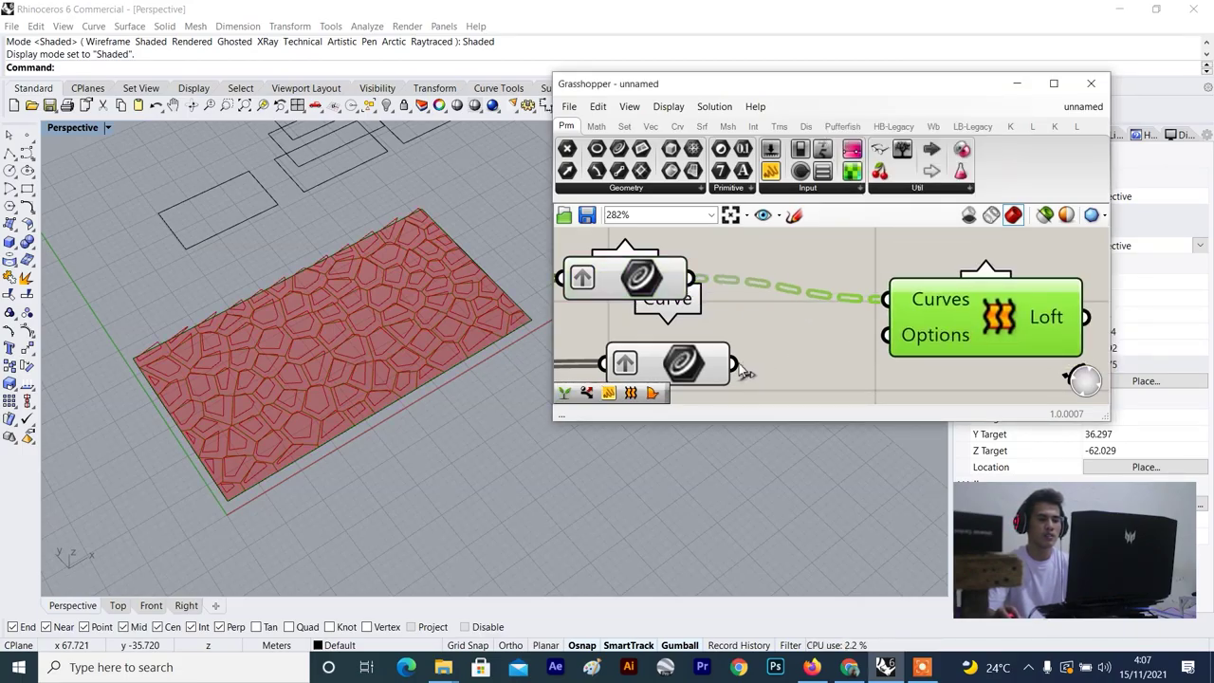
{"action": "left_click_drag", "start_coordinate": [738, 363], "coordinate": [906, 303], "text": "shift"}
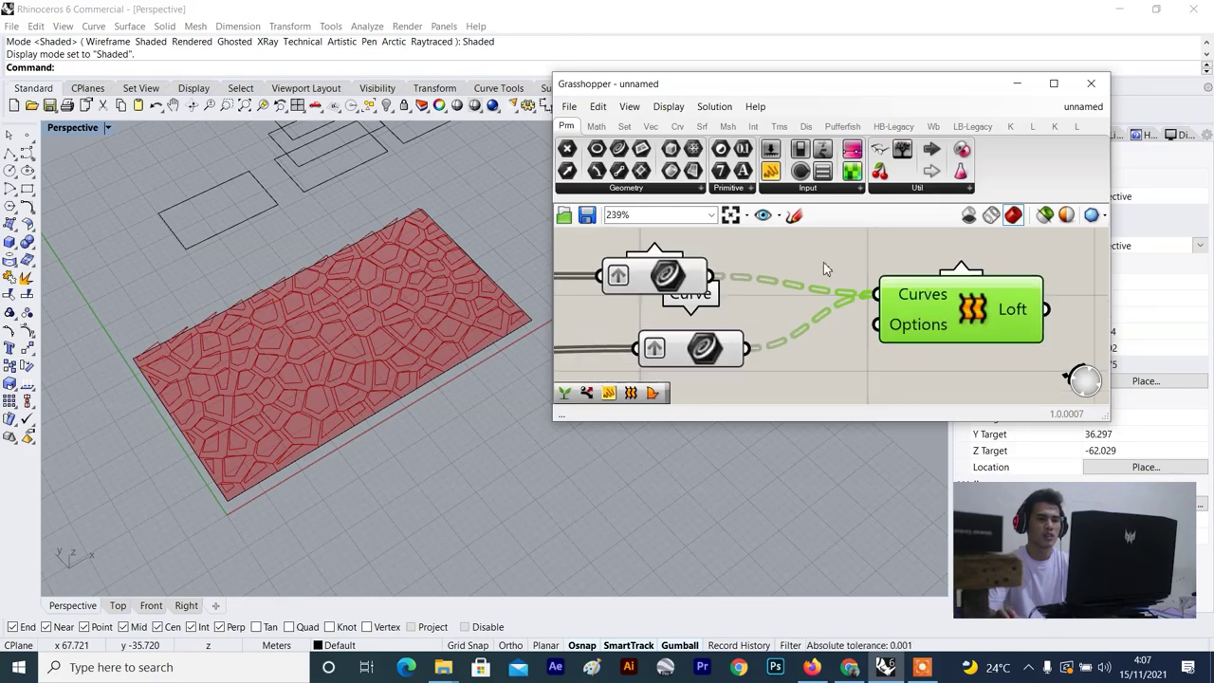
Examine the earlier definition's grafted Curve, Loft and Flatten Tree wiring as a reference for the new loft.
{"action": "scroll", "coordinate": [882, 309], "scroll_direction": "down", "scroll_amount": 6}
{"action": "scroll", "coordinate": [786, 327], "scroll_direction": "down", "scroll_amount": 7}
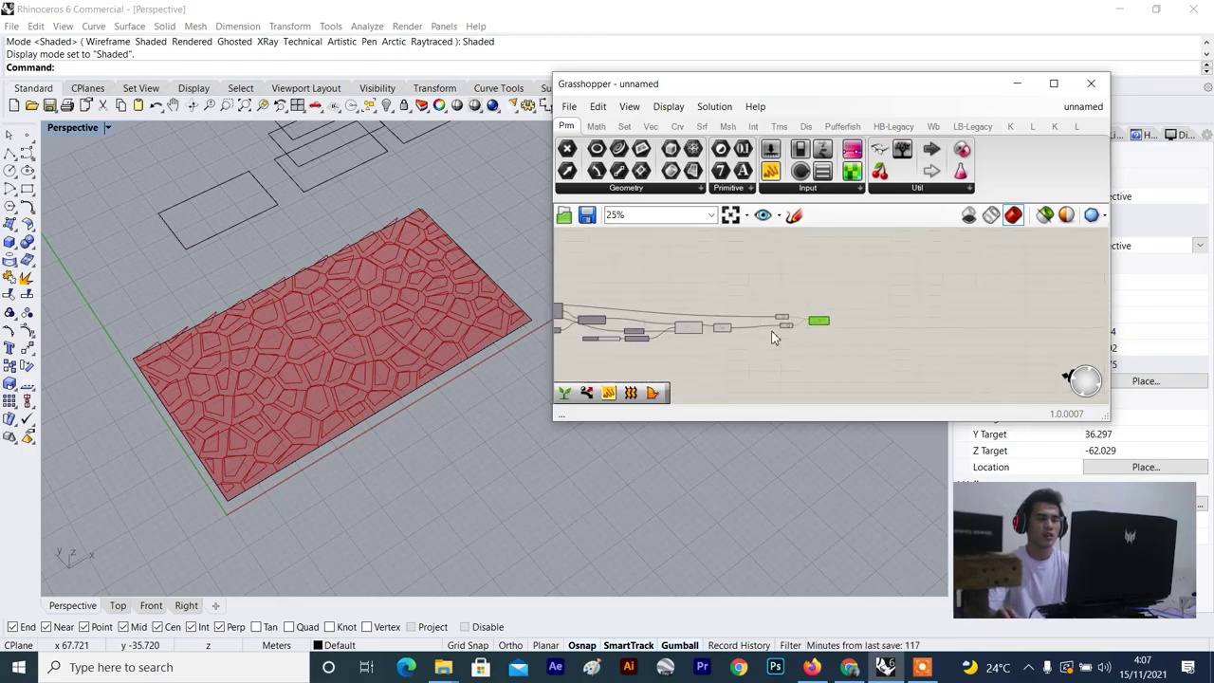
{"action": "right_click_drag", "start_coordinate": [773, 241], "coordinate": [762, 291]}
{"action": "scroll", "coordinate": [750, 294], "scroll_direction": "up", "scroll_amount": 7}
{"action": "right_click_drag", "start_coordinate": [626, 348], "coordinate": [674, 348]}
{"action": "scroll", "coordinate": [718, 332], "scroll_direction": "up", "scroll_amount": 3}
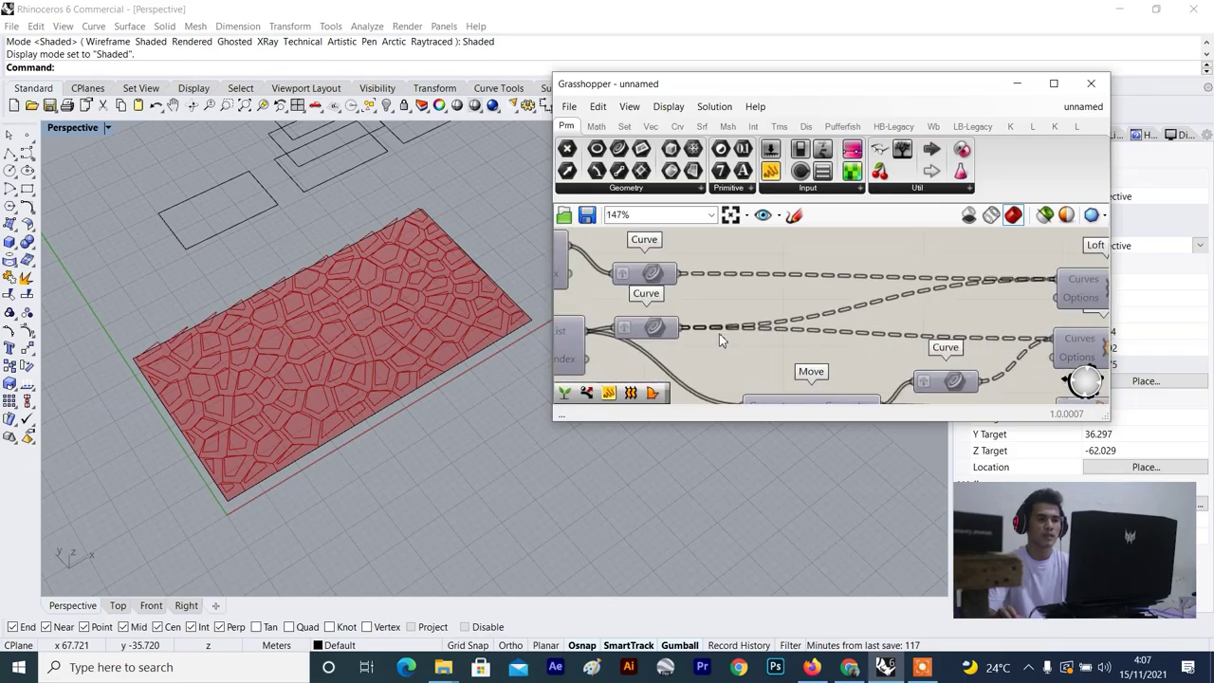
{"action": "scroll", "coordinate": [730, 340], "scroll_direction": "down", "scroll_amount": 2}
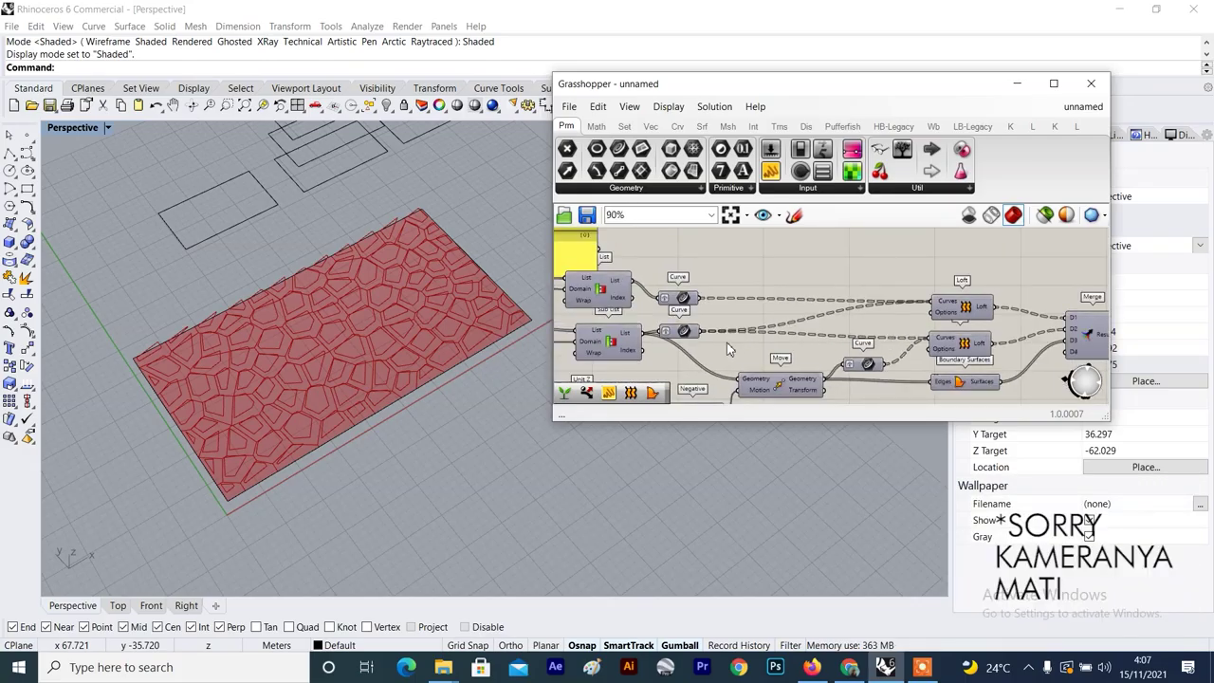
{"action": "scroll", "coordinate": [726, 343], "scroll_direction": "down", "scroll_amount": 3}
{"action": "right_click_drag", "start_coordinate": [652, 325], "coordinate": [859, 290]}
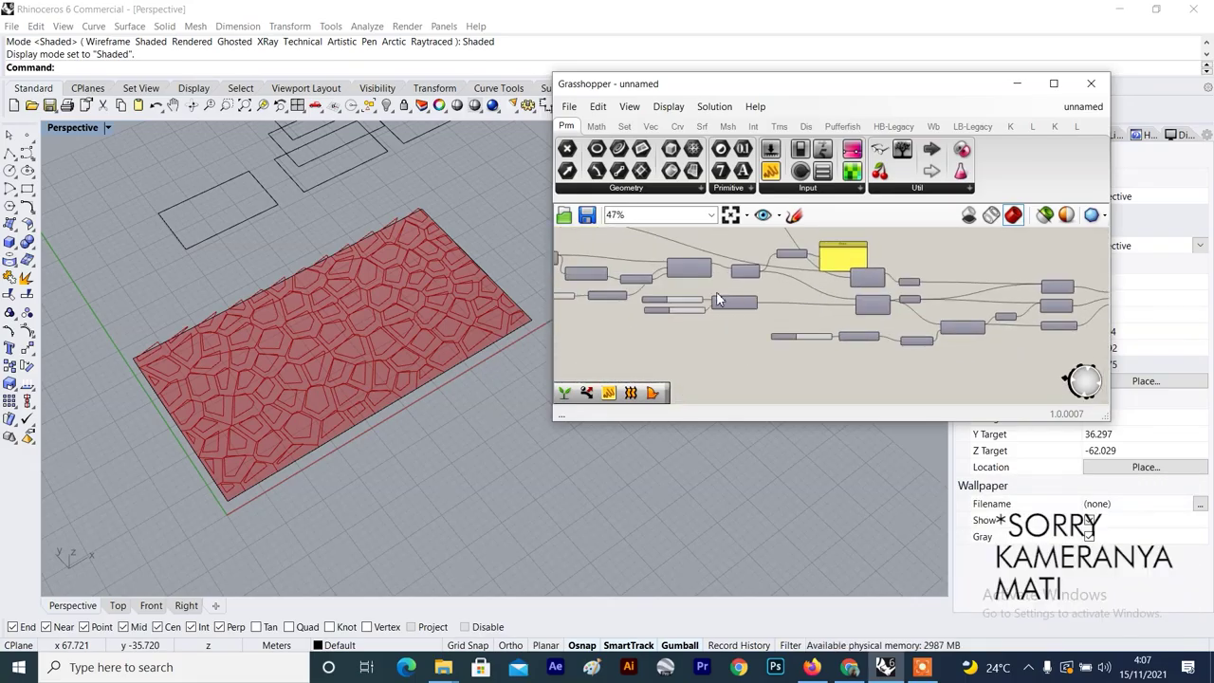
{"action": "scroll", "coordinate": [716, 300], "scroll_direction": "up", "scroll_amount": 3}
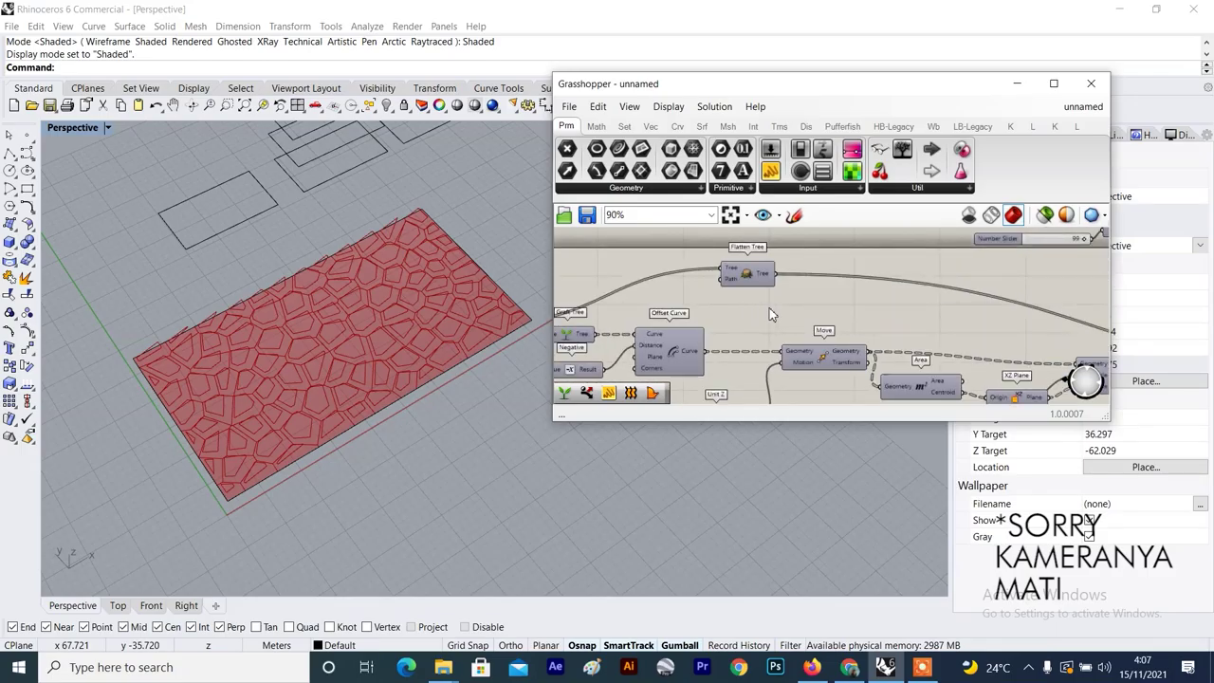
{"action": "scroll", "coordinate": [758, 313], "scroll_direction": "down", "scroll_amount": 5}
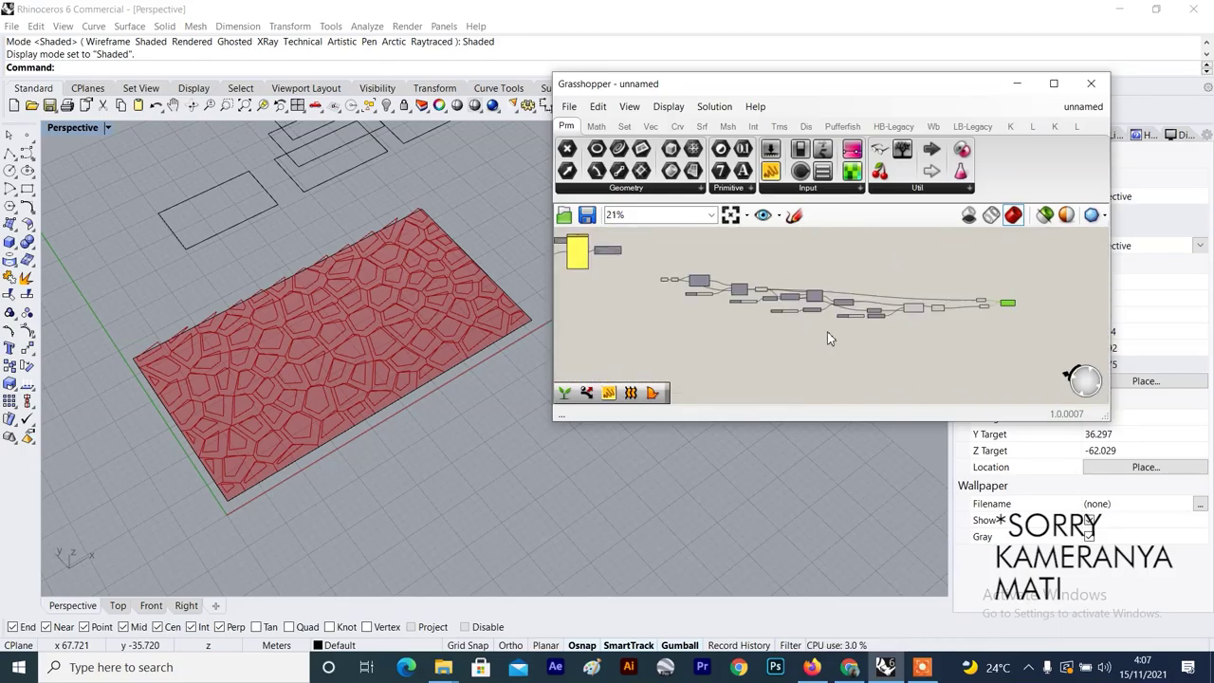
Add a Flatten Tree component above Graft Tree and connect the Voronoi Cells output to its Tree input.
{"action": "scroll", "coordinate": [916, 278], "scroll_direction": "up", "scroll_amount": 5}
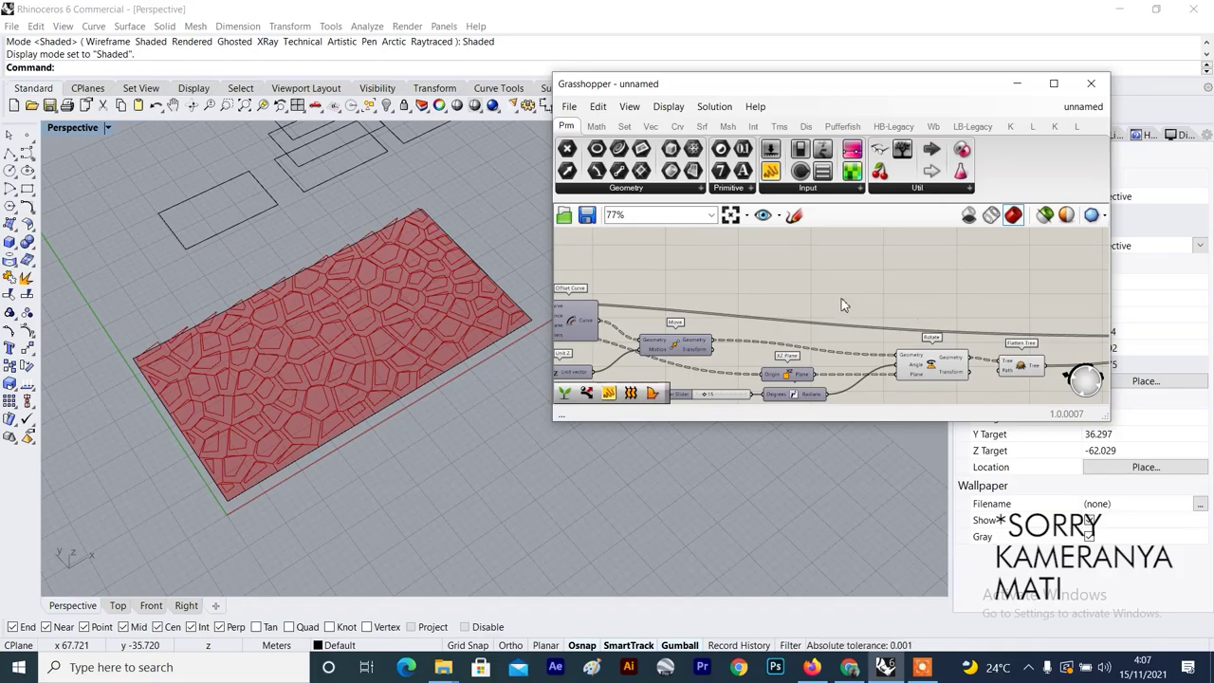
{"action": "scroll", "coordinate": [844, 305], "scroll_direction": "down", "scroll_amount": 3}
{"action": "right_click_drag", "start_coordinate": [654, 291], "coordinate": [772, 311]}
{"action": "scroll", "coordinate": [771, 311], "scroll_direction": "up", "scroll_amount": 5}
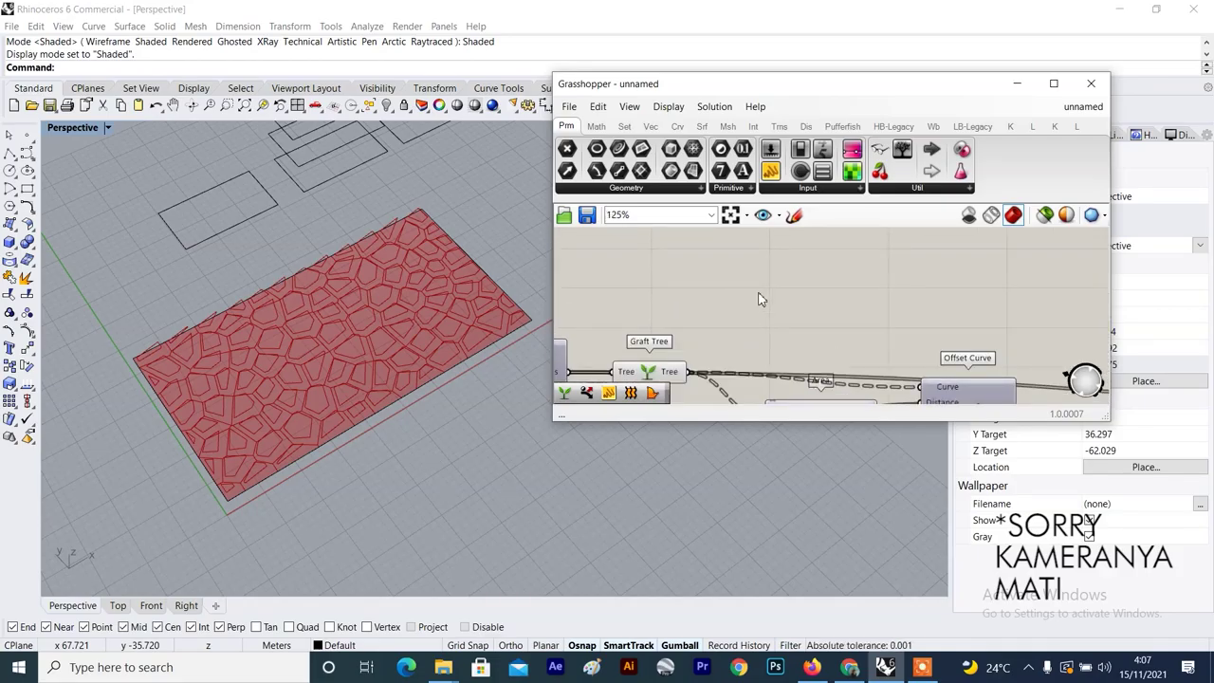
{"action": "double_click", "coordinate": [759, 299]}
{"action": "type", "text": "fl"}
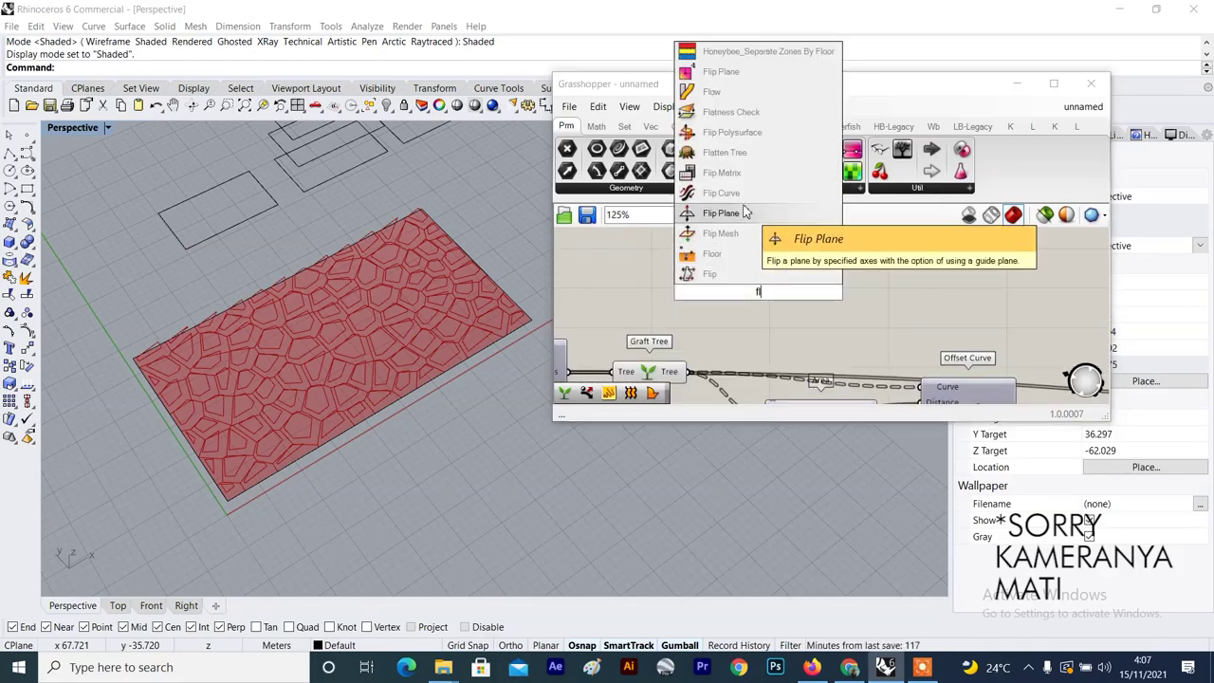
{"action": "left_click", "coordinate": [724, 152]}
{"action": "right_click_drag", "start_coordinate": [732, 327], "coordinate": [797, 302]}
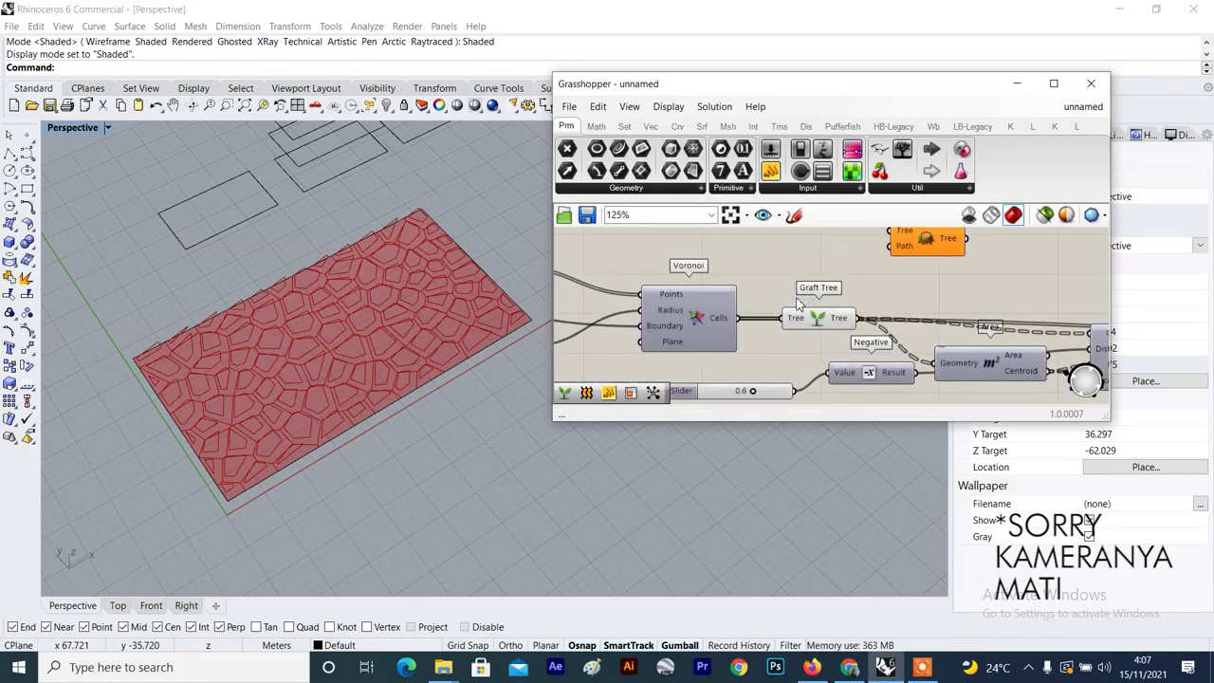
{"action": "left_click_drag", "start_coordinate": [741, 319], "coordinate": [891, 245]}
Connect the new Flatten Tree output to the upper grafted Curve parameter that feeds the Loft.
{"action": "scroll", "coordinate": [872, 302], "scroll_direction": "down", "scroll_amount": 3}
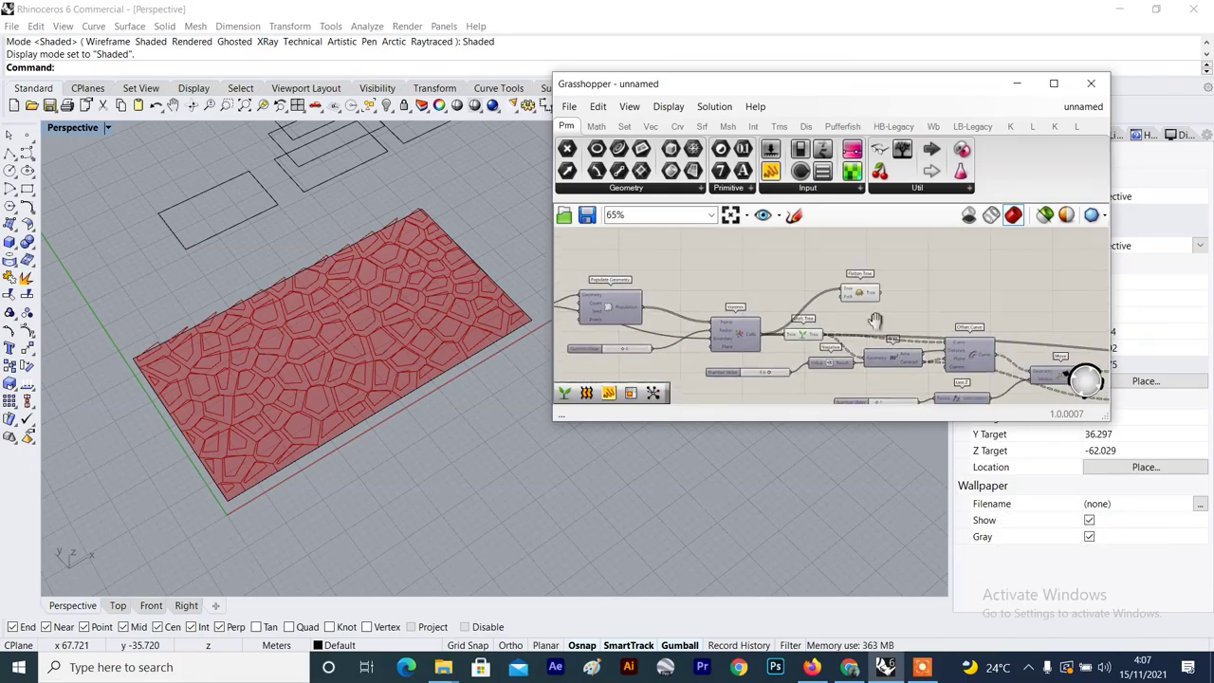
{"action": "scroll", "coordinate": [825, 286], "scroll_direction": "down", "scroll_amount": 4}
{"action": "left_click_drag", "start_coordinate": [823, 283], "coordinate": [789, 320]}
{"action": "scroll", "coordinate": [853, 289], "scroll_direction": "up", "scroll_amount": 2}
{"action": "scroll", "coordinate": [797, 303], "scroll_direction": "down", "scroll_amount": 2}
{"action": "scroll", "coordinate": [965, 288], "scroll_direction": "up", "scroll_amount": 1}
{"action": "scroll", "coordinate": [1064, 332], "scroll_direction": "up", "scroll_amount": 5}
{"action": "scroll", "coordinate": [544, 301], "scroll_direction": "down", "scroll_amount": 8}
{"action": "scroll", "coordinate": [787, 311], "scroll_direction": "down", "scroll_amount": 6}
{"action": "scroll", "coordinate": [993, 304], "scroll_direction": "up", "scroll_amount": 6}
{"action": "scroll", "coordinate": [844, 323], "scroll_direction": "up", "scroll_amount": 2}
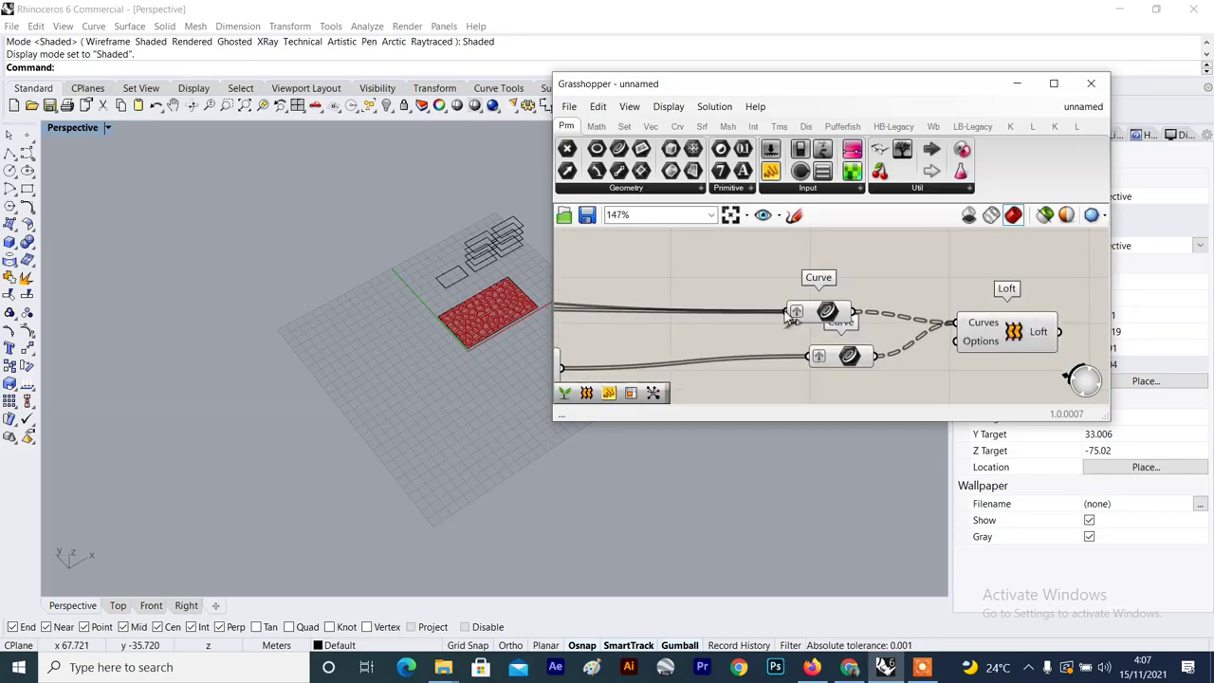
{"action": "scroll", "coordinate": [922, 323], "scroll_direction": "up", "scroll_amount": 2}
Inspect the lofted Voronoi panel from several angles in the Rhino perspective viewport.
{"action": "left_click", "coordinate": [1005, 350]}
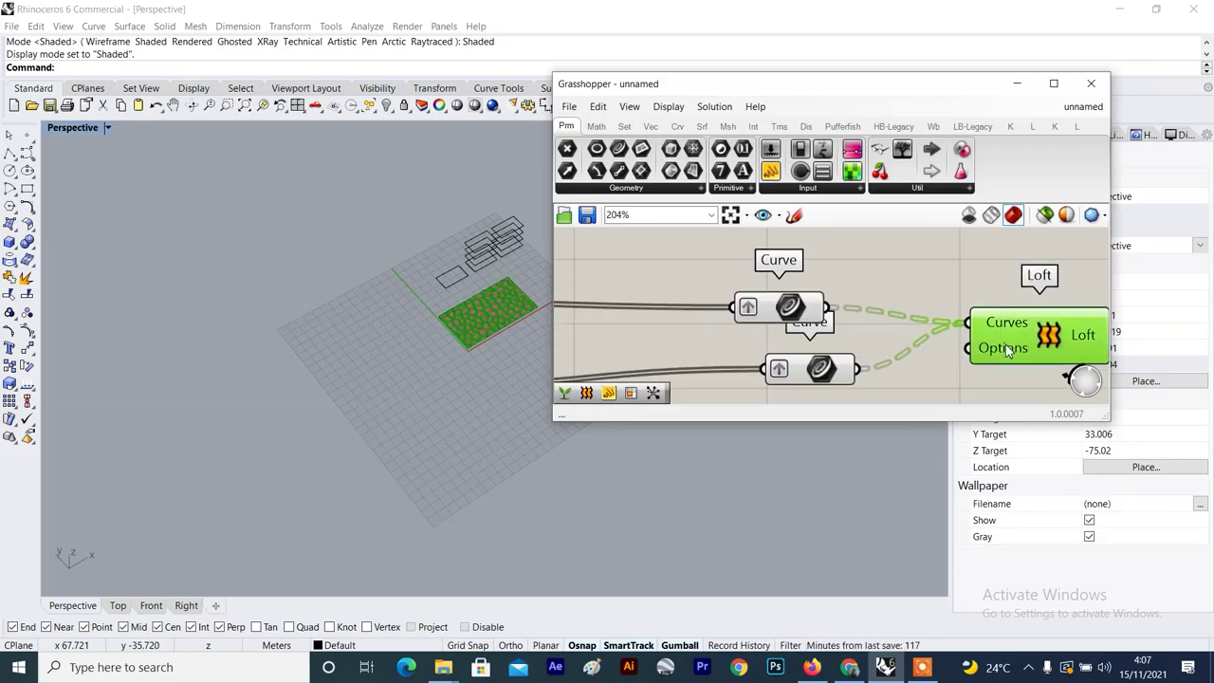
{"action": "scroll", "coordinate": [415, 361], "scroll_direction": "up", "scroll_amount": 2}
{"action": "scroll", "coordinate": [442, 301], "scroll_direction": "up", "scroll_amount": 5}
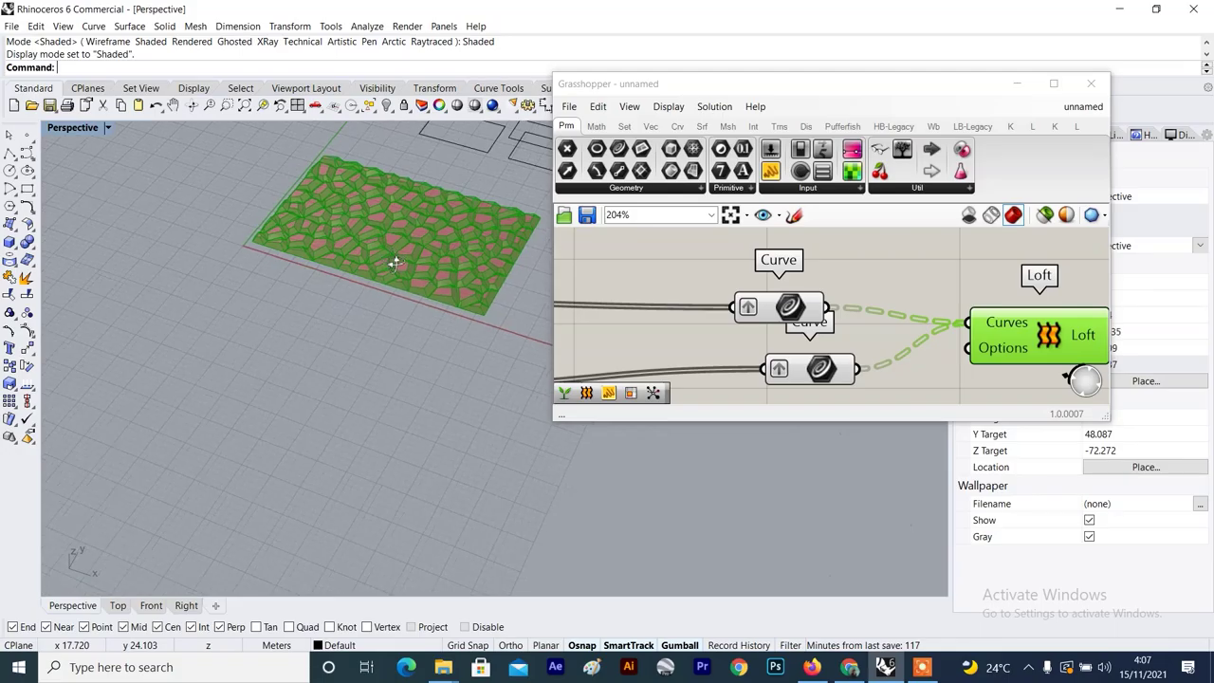
{"action": "left_click", "coordinate": [903, 271]}
{"action": "scroll", "coordinate": [210, 403], "scroll_direction": "down", "scroll_amount": 10}
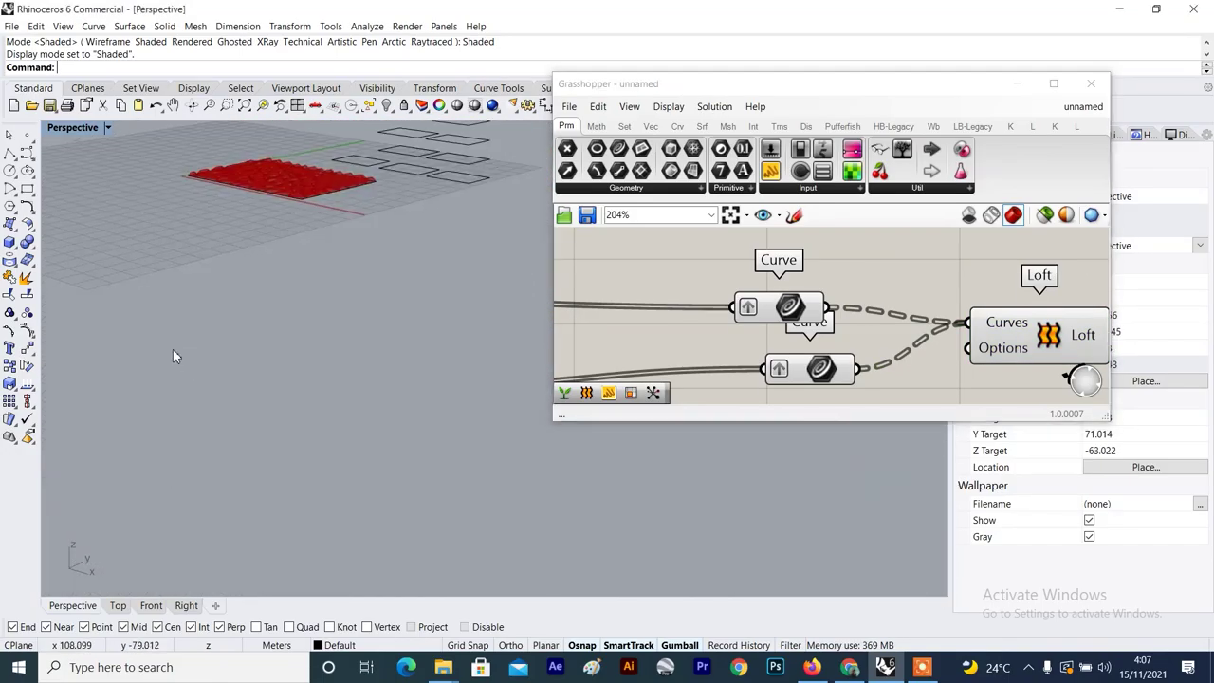
{"action": "scroll", "coordinate": [172, 370], "scroll_direction": "up", "scroll_amount": 8}
{"action": "right_click_drag", "start_coordinate": [209, 372], "coordinate": [361, 379]}
{"action": "scroll", "coordinate": [306, 395], "scroll_direction": "down", "scroll_amount": 8}
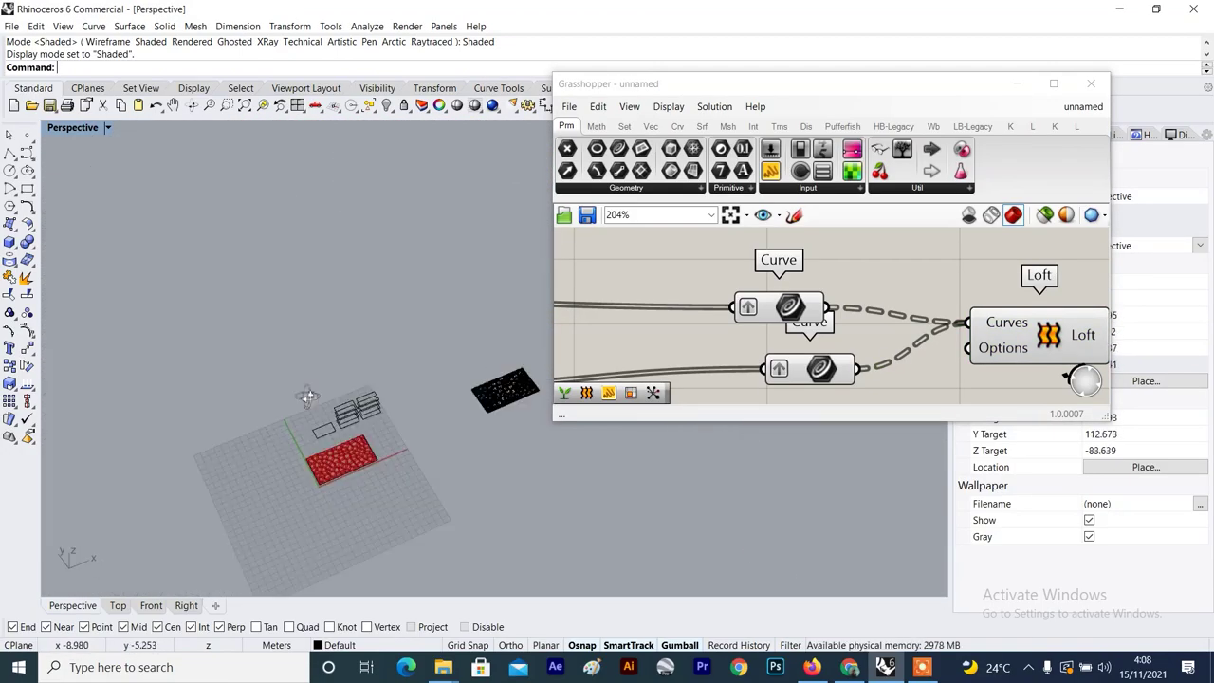
{"action": "scroll", "coordinate": [313, 398], "scroll_direction": "up", "scroll_amount": 7}
{"action": "right_click_drag", "start_coordinate": [427, 455], "coordinate": [527, 486]}
{"action": "right_click_drag", "start_coordinate": [442, 504], "coordinate": [418, 424]}
{"action": "scroll", "coordinate": [452, 486], "scroll_direction": "up", "scroll_amount": 6}
{"action": "scroll", "coordinate": [436, 436], "scroll_direction": "down", "scroll_amount": 8}
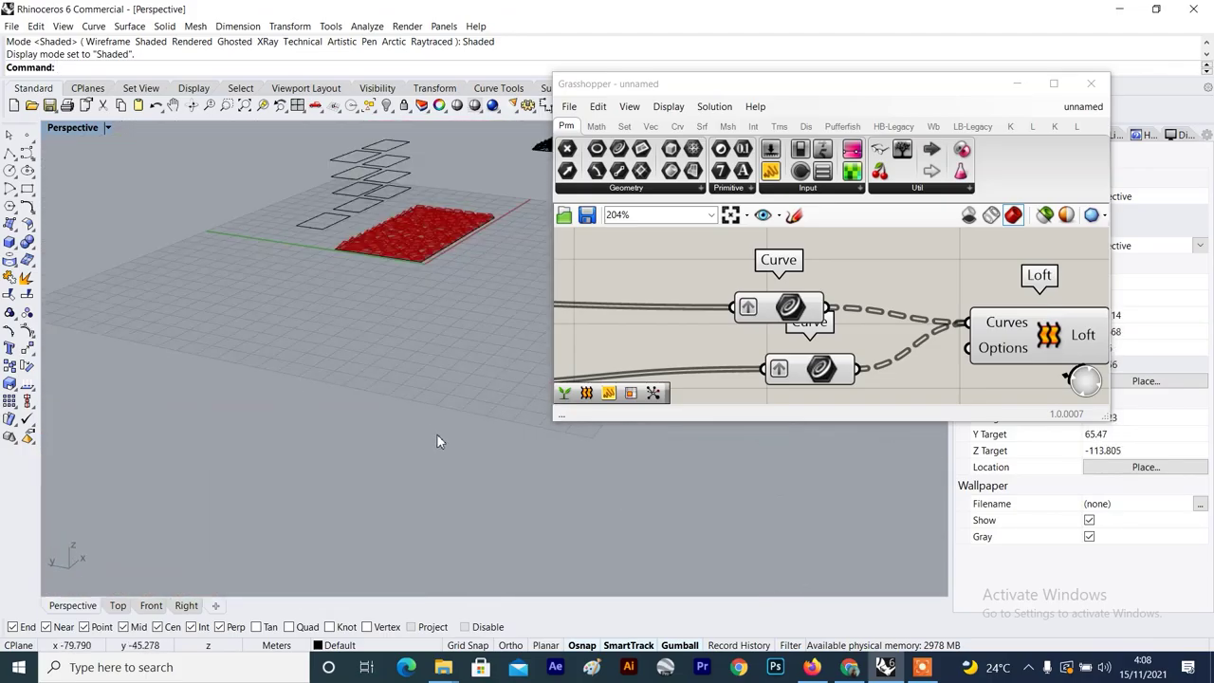
{"action": "right_click_drag", "start_coordinate": [432, 299], "coordinate": [425, 358]}
{"action": "scroll", "coordinate": [425, 362], "scroll_direction": "up", "scroll_amount": 6}
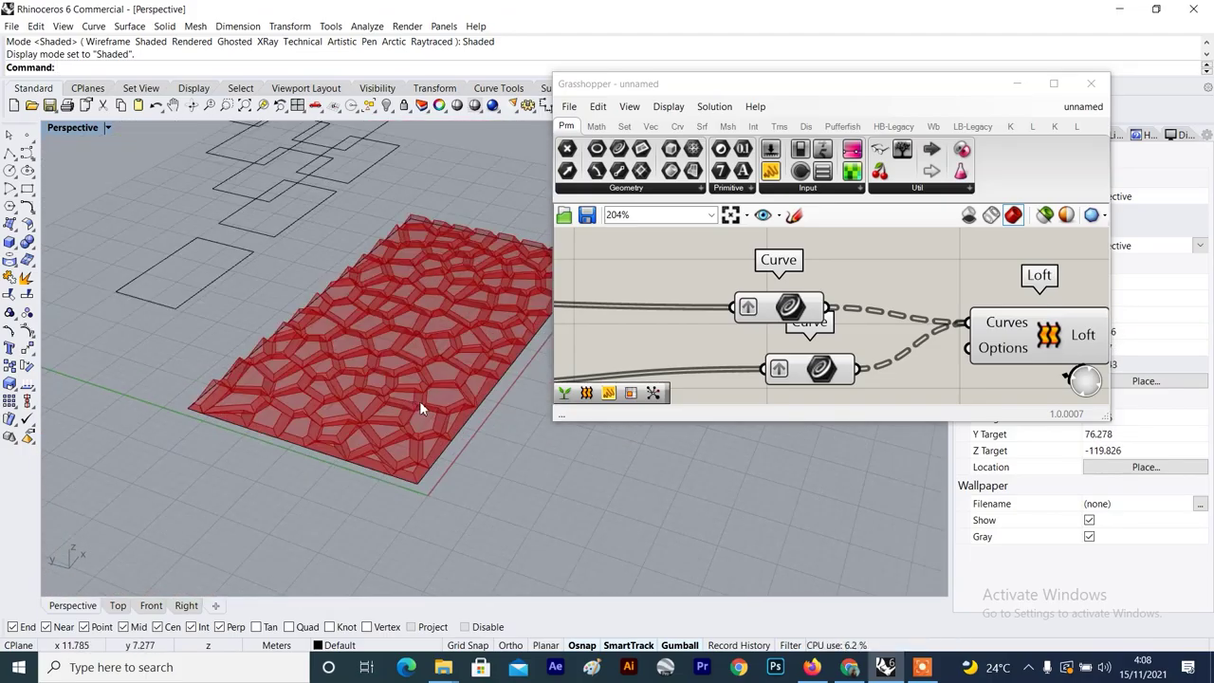
Add a Custom Preview component after the Loft and connect the Loft output to its Geometry input.
{"action": "left_click", "coordinate": [1047, 352]}
{"action": "scroll", "coordinate": [988, 334], "scroll_direction": "down", "scroll_amount": 3}
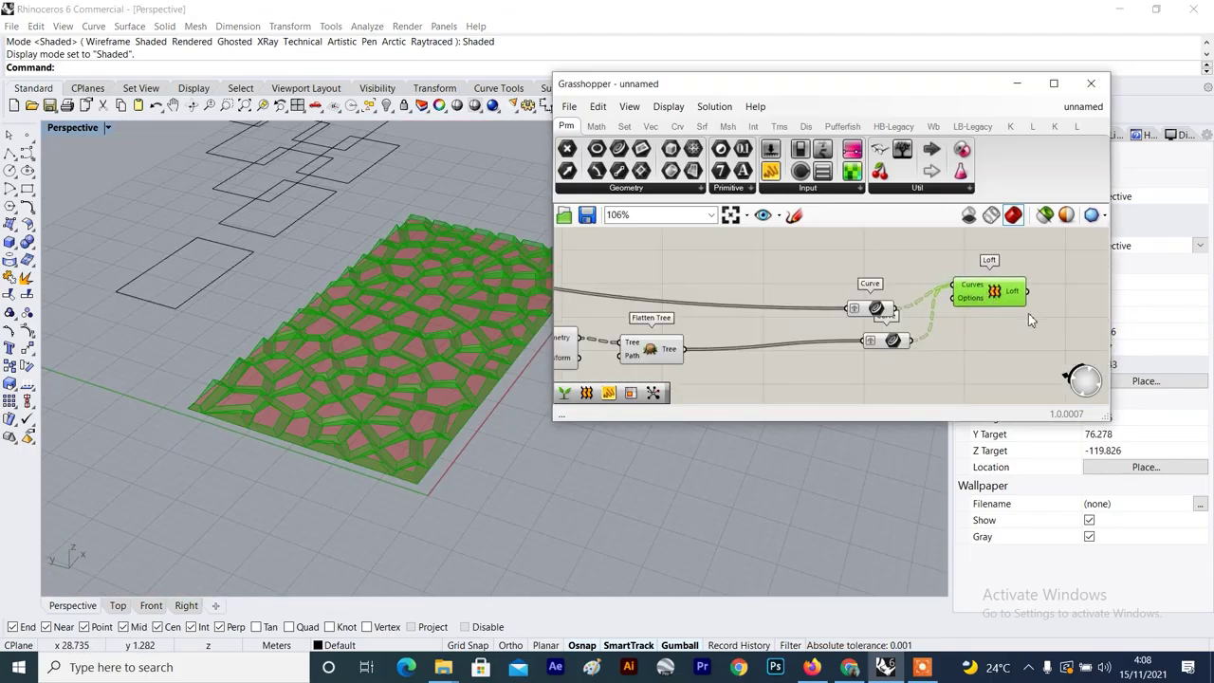
{"action": "right_click_drag", "start_coordinate": [1032, 319], "coordinate": [894, 317]}
{"action": "left_click", "coordinate": [890, 317]}
{"action": "double_click", "coordinate": [891, 318]}
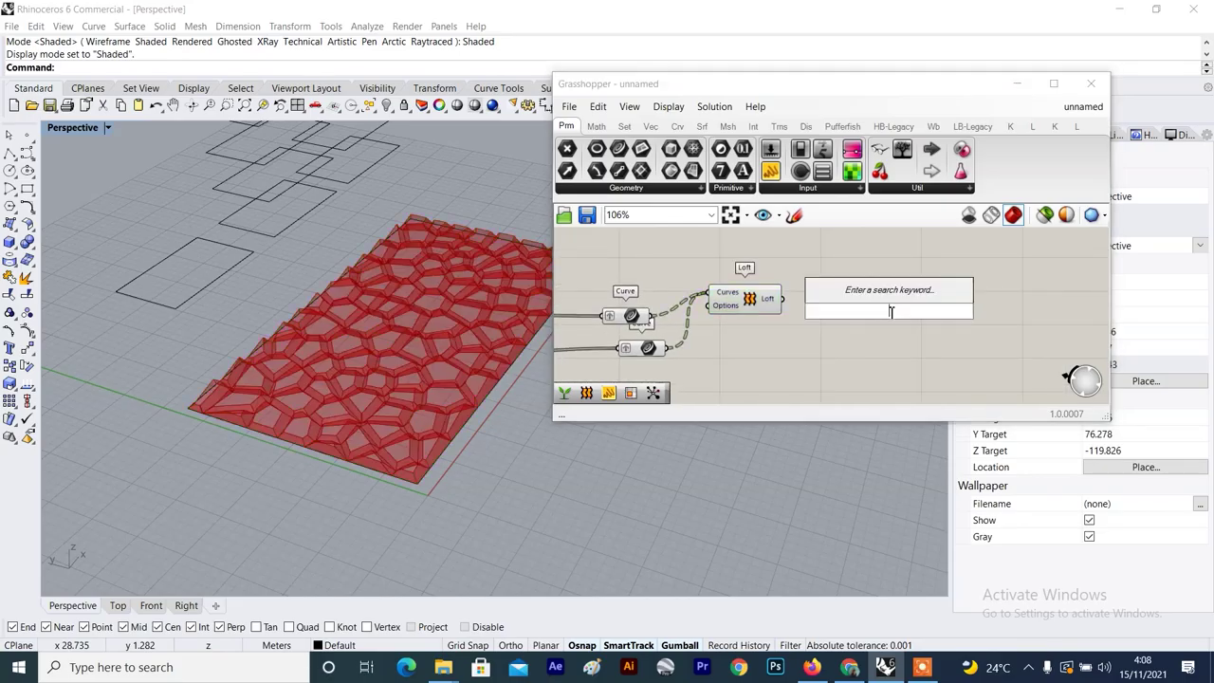
{"action": "type", "text": "cust"}
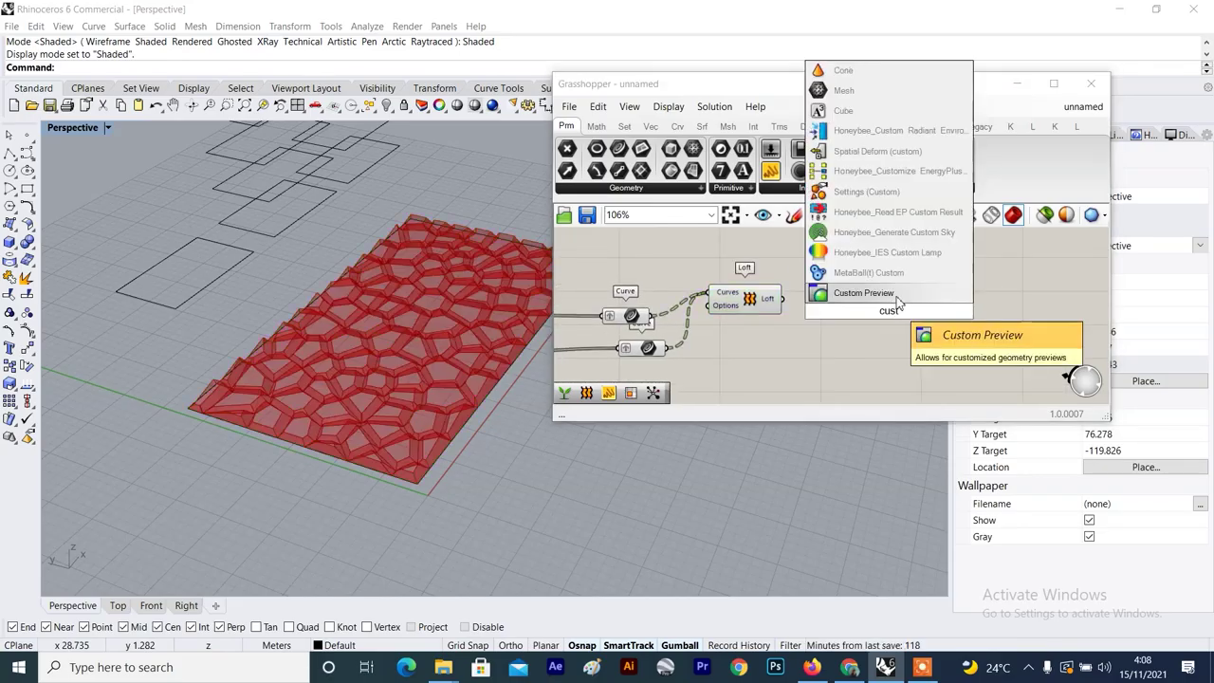
{"action": "key", "text": "Return"}
{"action": "left_click_drag", "start_coordinate": [857, 307], "coordinate": [859, 309]}
{"action": "mouse_move", "coordinate": [929, 330]}
{"action": "left_mouse_down"}
{"action": "mouse_move", "coordinate": [1027, 282]}
{"action": "mouse_move", "coordinate": [1010, 285]}
{"action": "left_mouse_up"}
Add a Colour Swatch below the Loft and connect it to the Custom Preview's Material input.
{"action": "scroll", "coordinate": [859, 340], "scroll_direction": "up", "scroll_amount": 2}
{"action": "left_click", "coordinate": [839, 340]}
{"action": "double_click", "coordinate": [839, 343]}
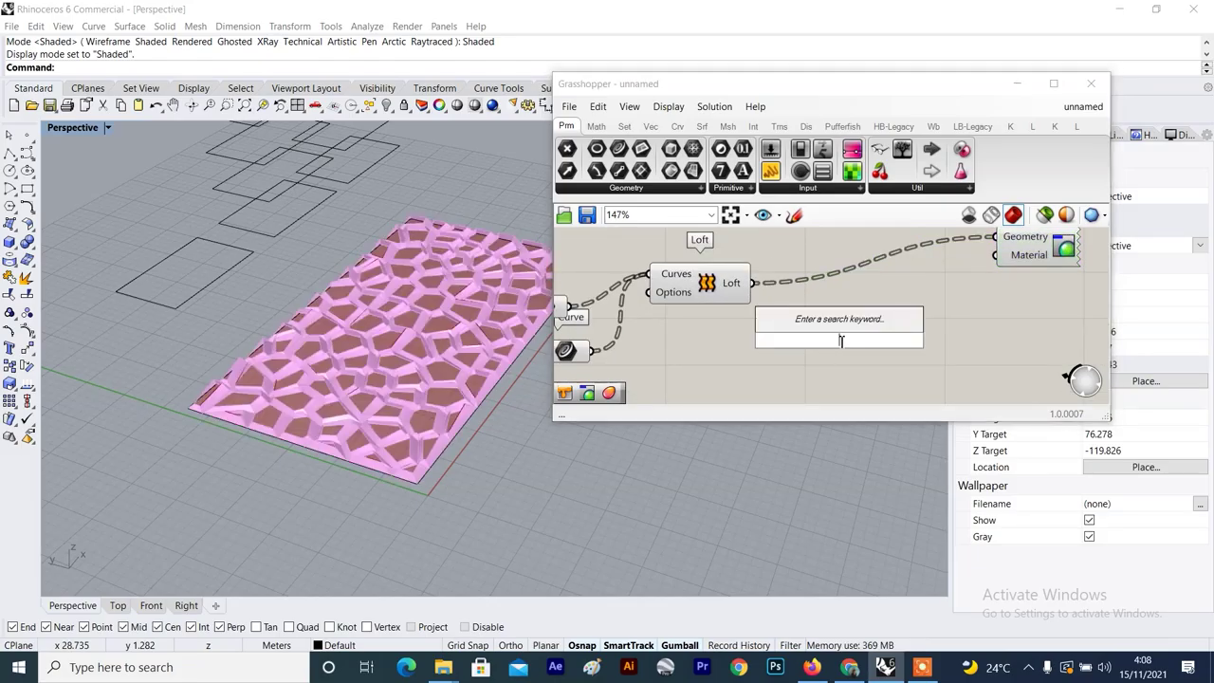
{"action": "type", "text": "colour"}
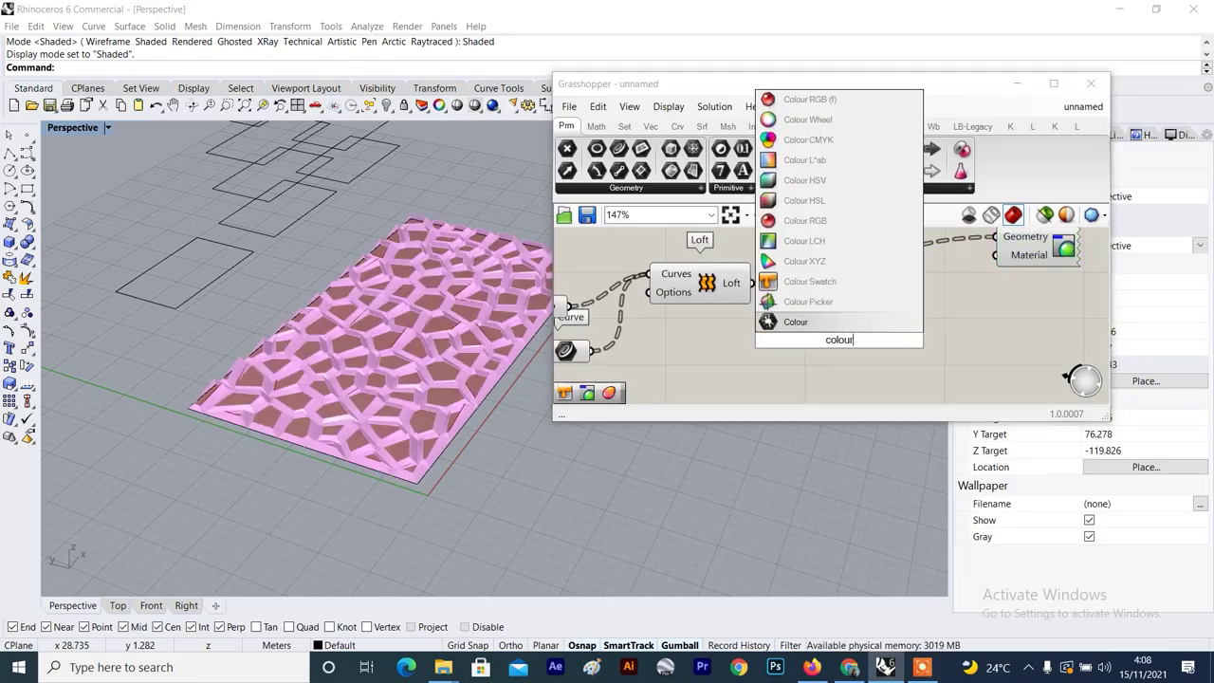
{"action": "left_click", "coordinate": [802, 281]}
{"action": "scroll", "coordinate": [896, 310], "scroll_direction": "up", "scroll_amount": 2}
{"action": "left_click_drag", "start_coordinate": [901, 354], "coordinate": [1032, 236]}
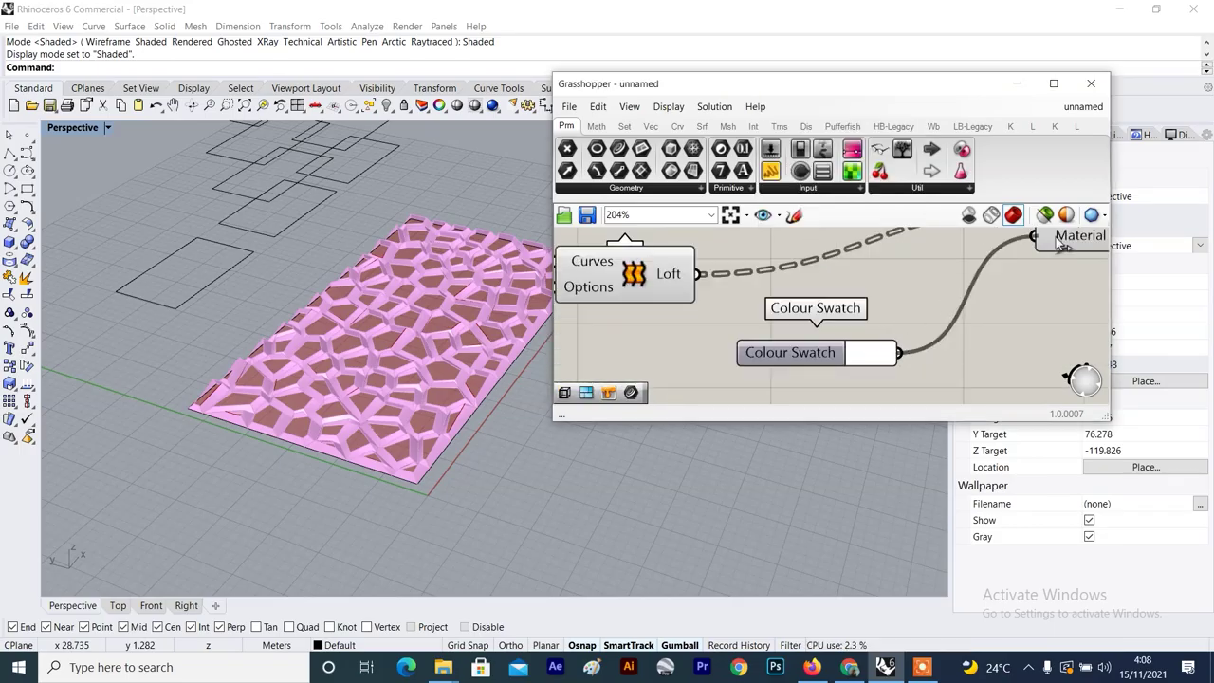
Set the Colour Swatch to a medium blue with hue 231°, saturation 47 and value 85.
{"action": "scroll", "coordinate": [901, 358], "scroll_direction": "down", "scroll_amount": 3}
{"action": "left_click", "coordinate": [887, 366]}
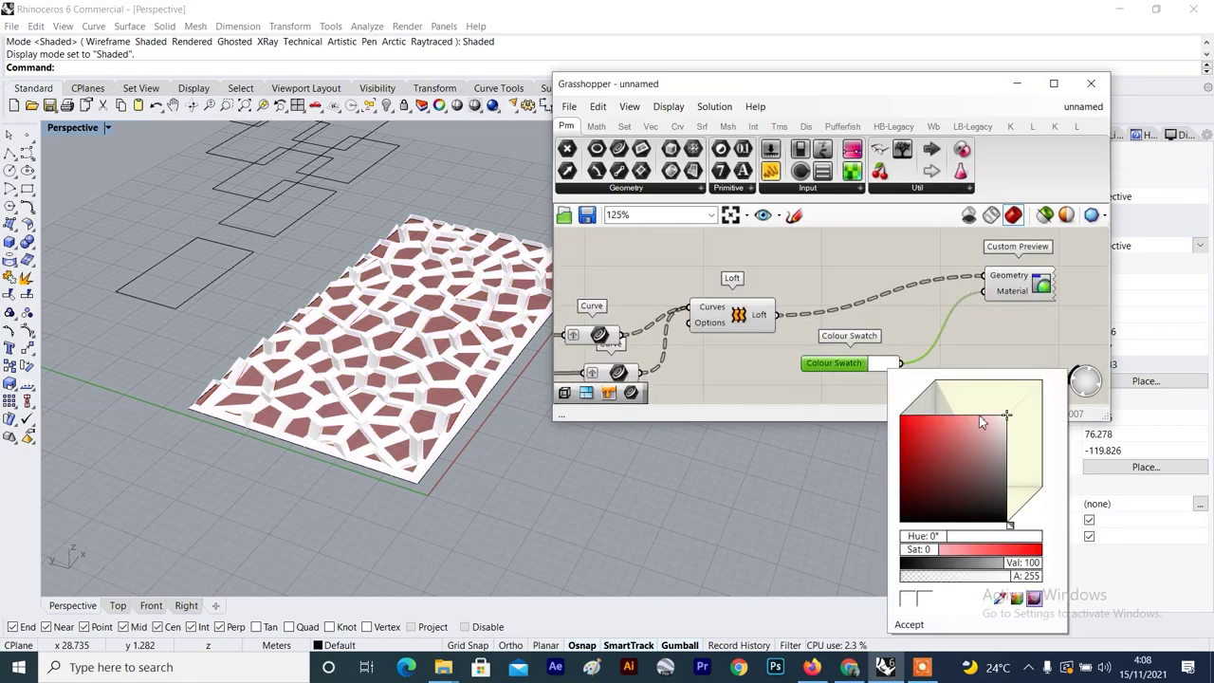
{"action": "left_click", "coordinate": [1010, 427]}
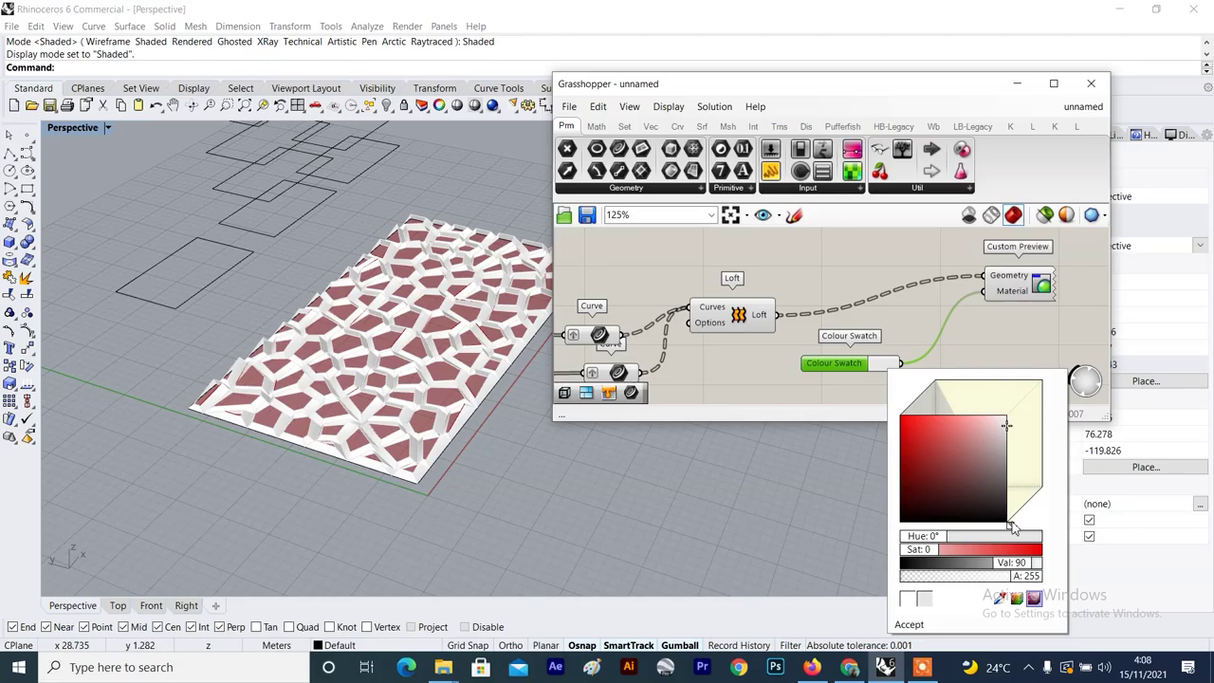
{"action": "left_click_drag", "start_coordinate": [1010, 524], "coordinate": [1032, 502]}
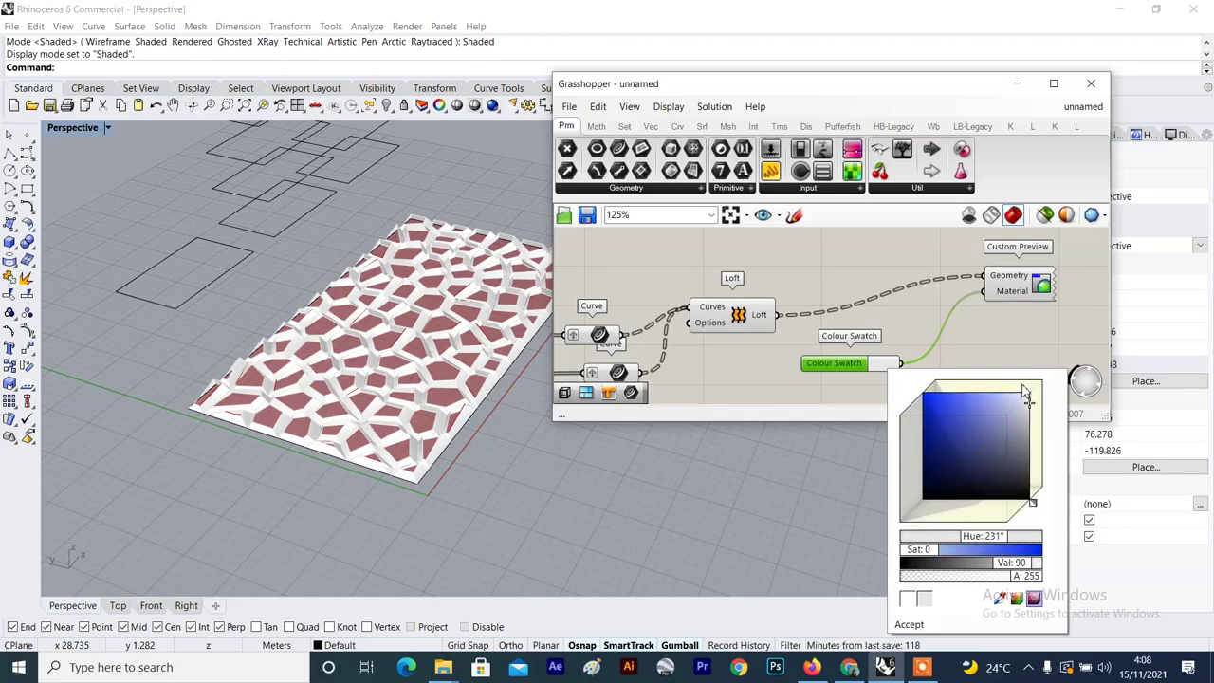
{"action": "left_click_drag", "start_coordinate": [1027, 402], "coordinate": [976, 411]}
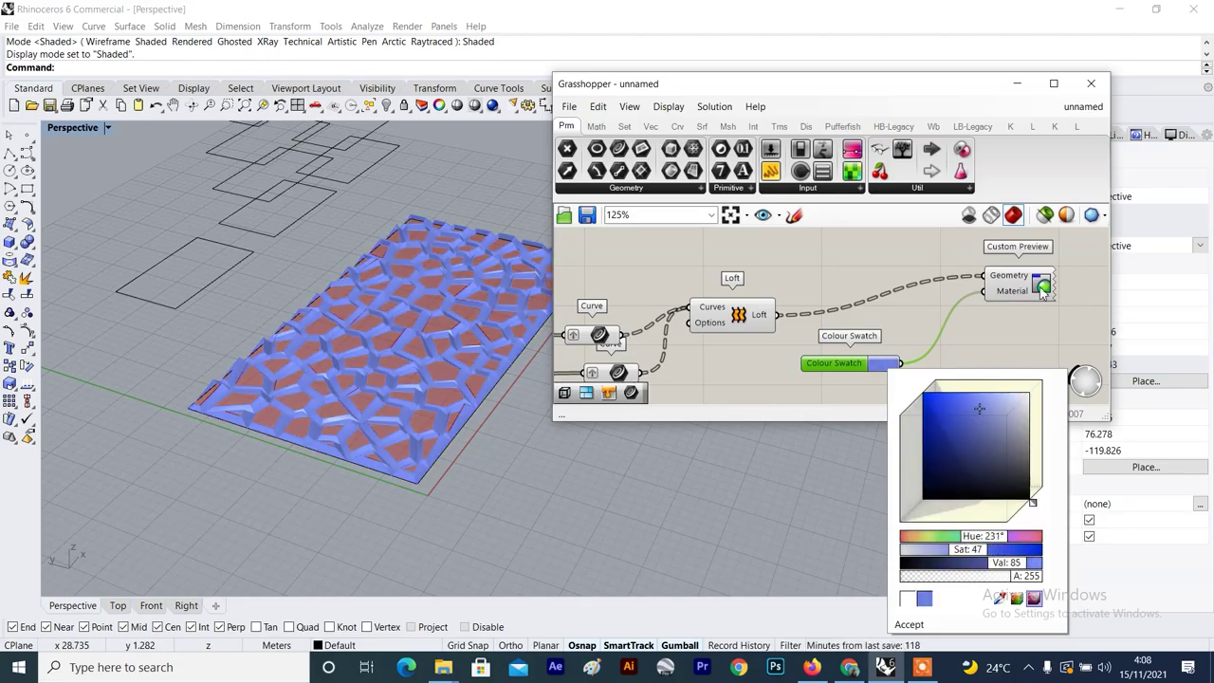
{"action": "left_click", "coordinate": [1009, 325]}
Reposition the Colour Swatch and Custom Preview together closer to the Loft component.
{"action": "scroll", "coordinate": [874, 304], "scroll_direction": "down", "scroll_amount": 4}
{"action": "scroll", "coordinate": [952, 278], "scroll_direction": "up", "scroll_amount": 2}
{"action": "left_click_drag", "start_coordinate": [1002, 278], "coordinate": [791, 403]}
{"action": "left_click_drag", "start_coordinate": [823, 355], "coordinate": [853, 310]}
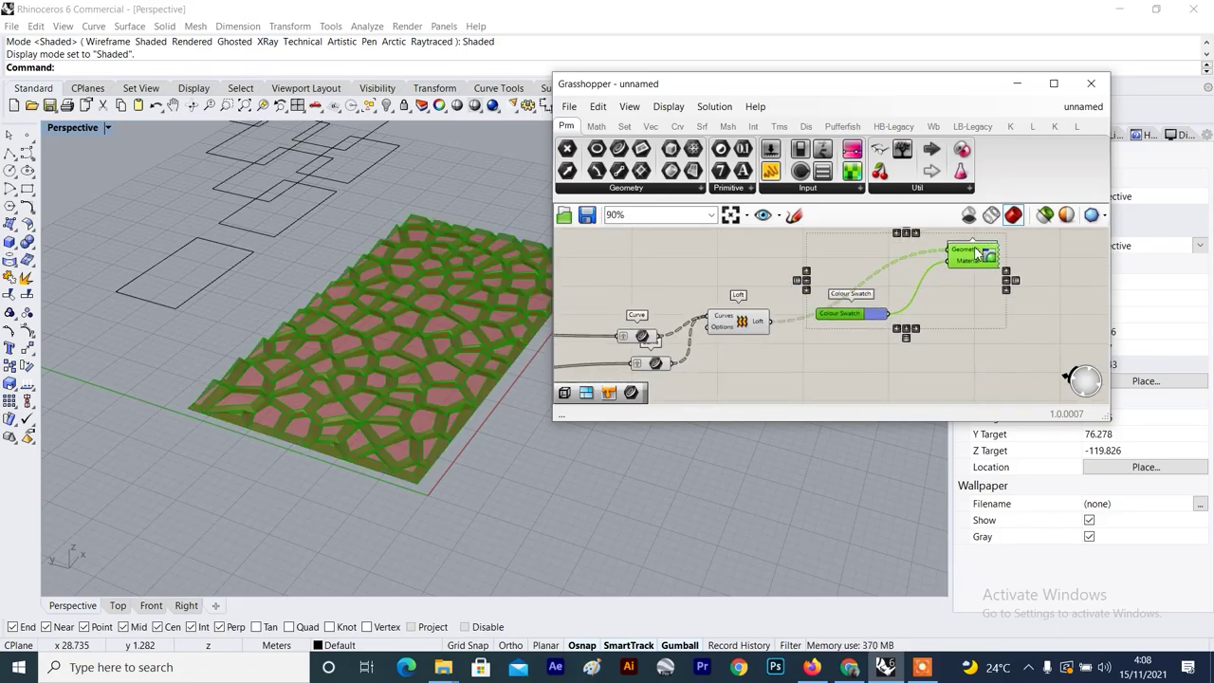
{"action": "left_click", "coordinate": [765, 345]}
Examine the coloured Voronoi panel up close and the Loft, Rotate and Flatten Tree components that produce it.
{"action": "scroll", "coordinate": [313, 360], "scroll_direction": "down", "scroll_amount": 5}
{"action": "scroll", "coordinate": [315, 360], "scroll_direction": "up", "scroll_amount": 5}
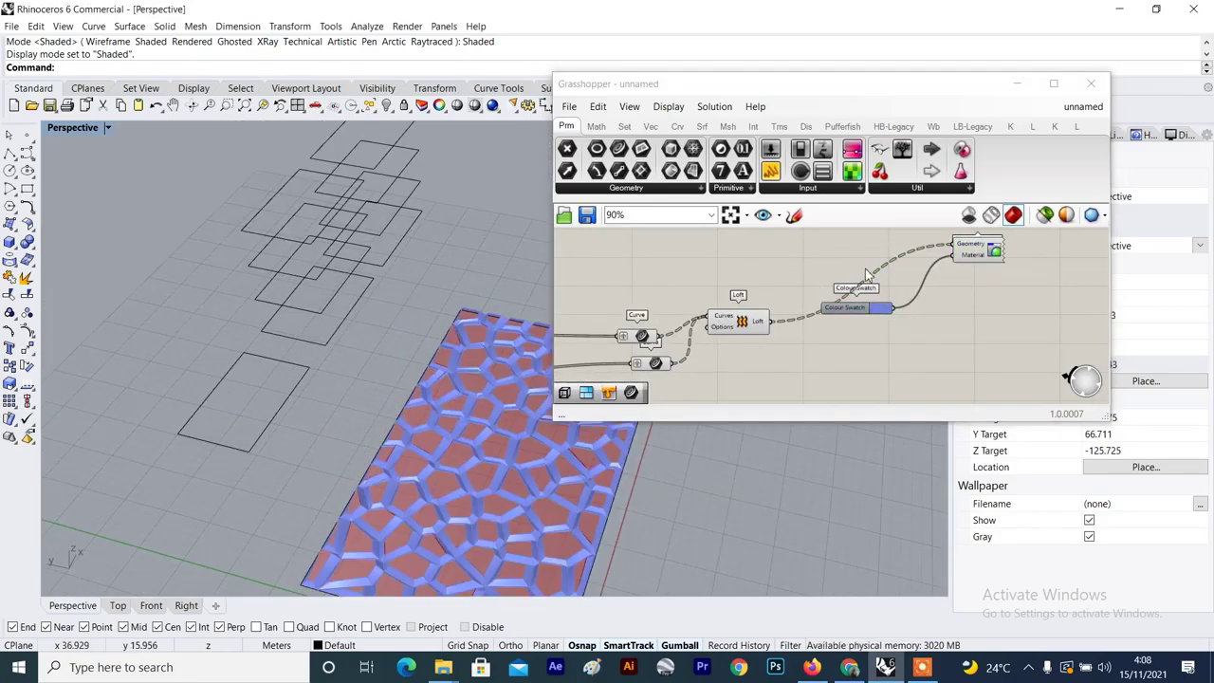
{"action": "scroll", "coordinate": [754, 325], "scroll_direction": "down", "scroll_amount": 1}
{"action": "left_click", "coordinate": [754, 311]}
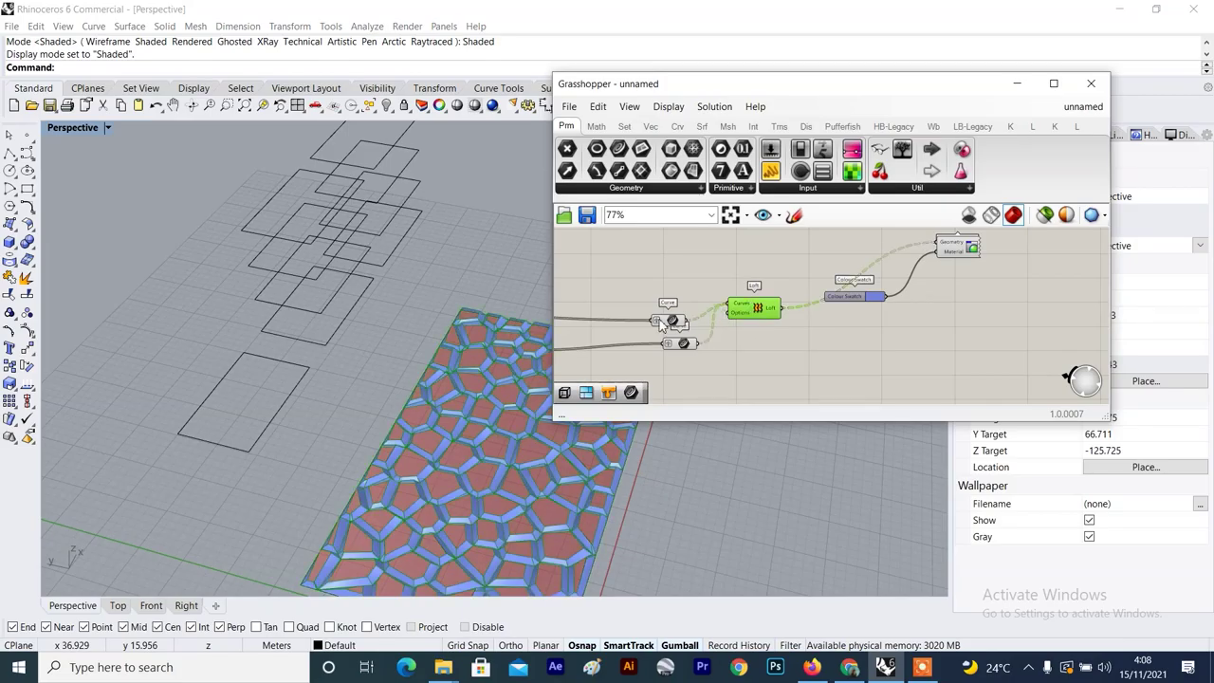
{"action": "right_click_drag", "start_coordinate": [393, 366], "coordinate": [450, 417]}
{"action": "scroll", "coordinate": [329, 548], "scroll_direction": "up", "scroll_amount": 4}
{"action": "mouse_move", "coordinate": [442, 322]}
{"action": "right_mouse_down"}
{"action": "mouse_move", "coordinate": [479, 325]}
{"action": "mouse_move", "coordinate": [442, 316]}
{"action": "right_mouse_up"}
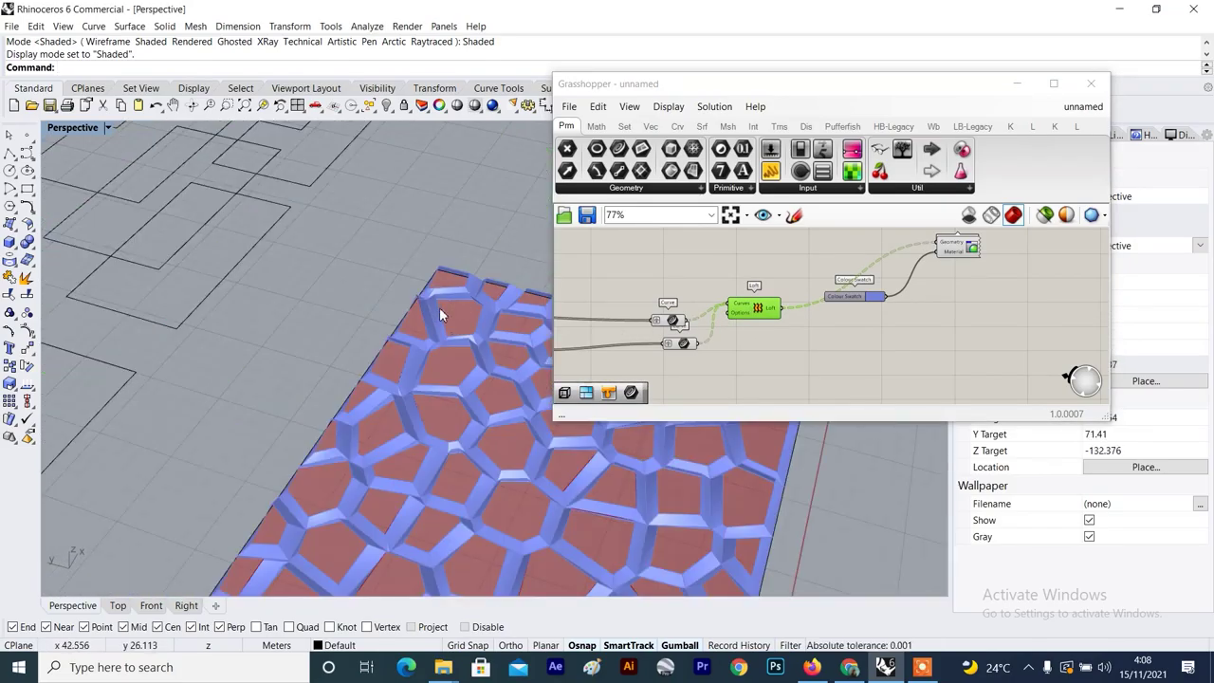
{"action": "scroll", "coordinate": [675, 313], "scroll_direction": "down", "scroll_amount": 3}
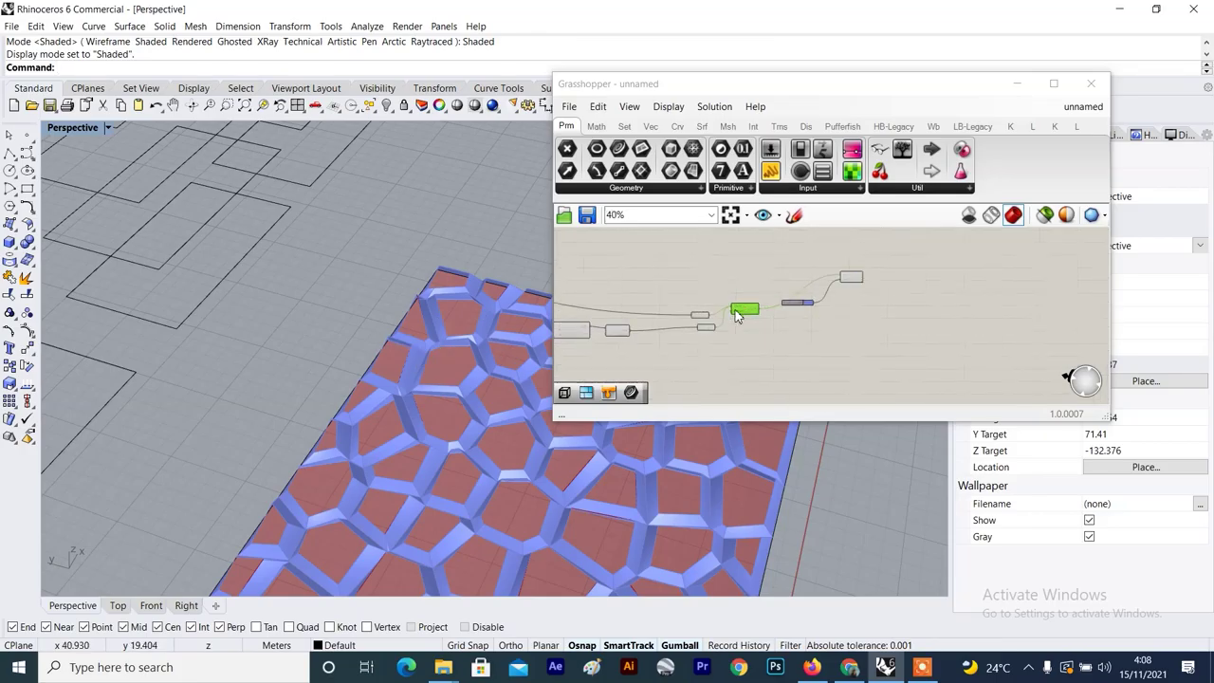
{"action": "scroll", "coordinate": [675, 313], "scroll_direction": "up", "scroll_amount": 4}
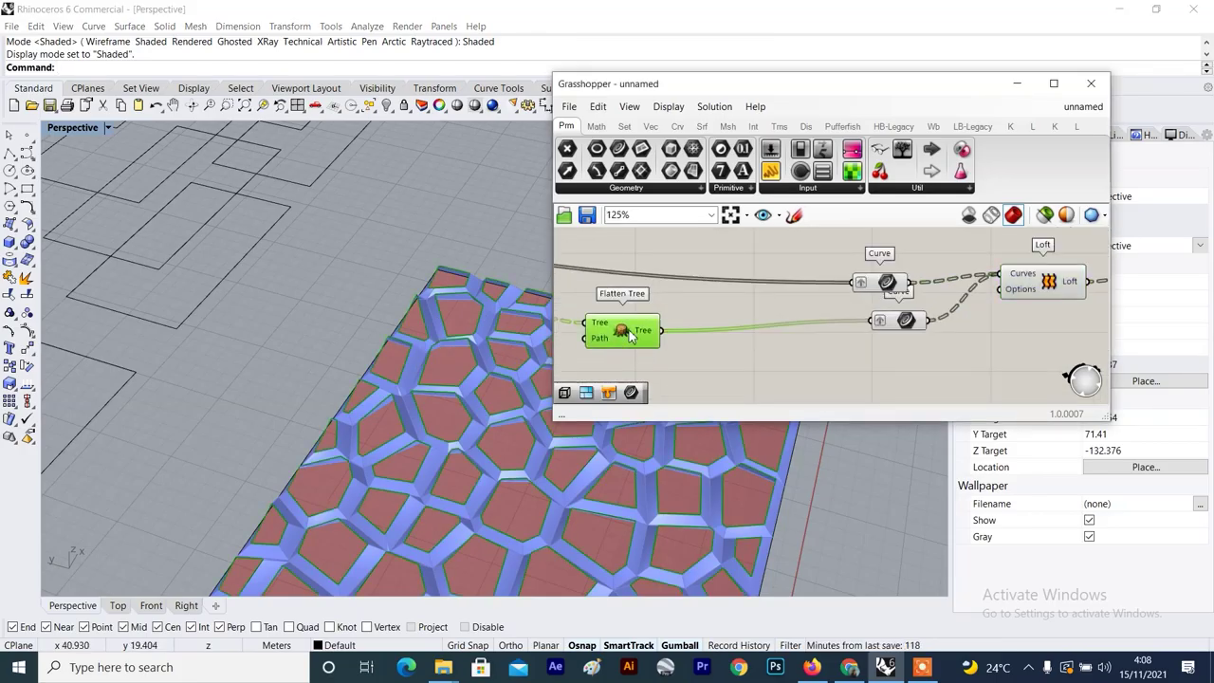
{"action": "left_click", "coordinate": [740, 297]}
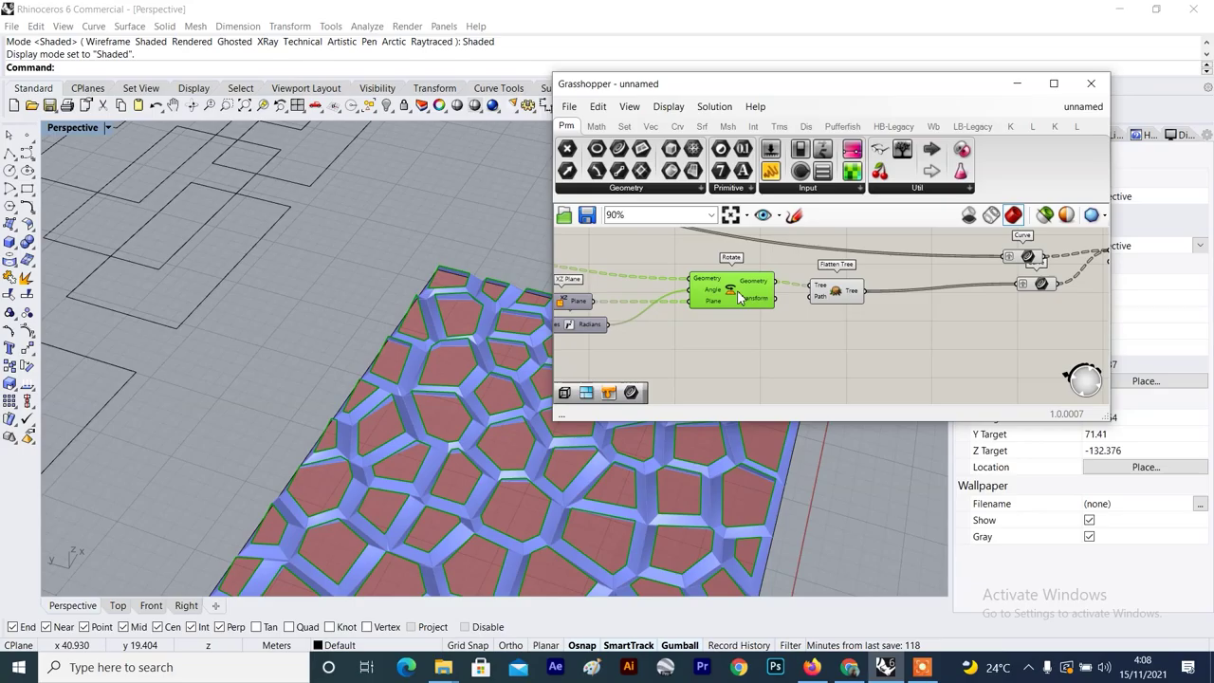
{"action": "left_click", "coordinate": [849, 297]}
Add a Move component below the rotated cells' Flatten Tree and connect the Tree output to its Geometry input.
{"action": "right_click_drag", "start_coordinate": [888, 339], "coordinate": [821, 320]}
{"action": "double_click", "coordinate": [821, 320]}
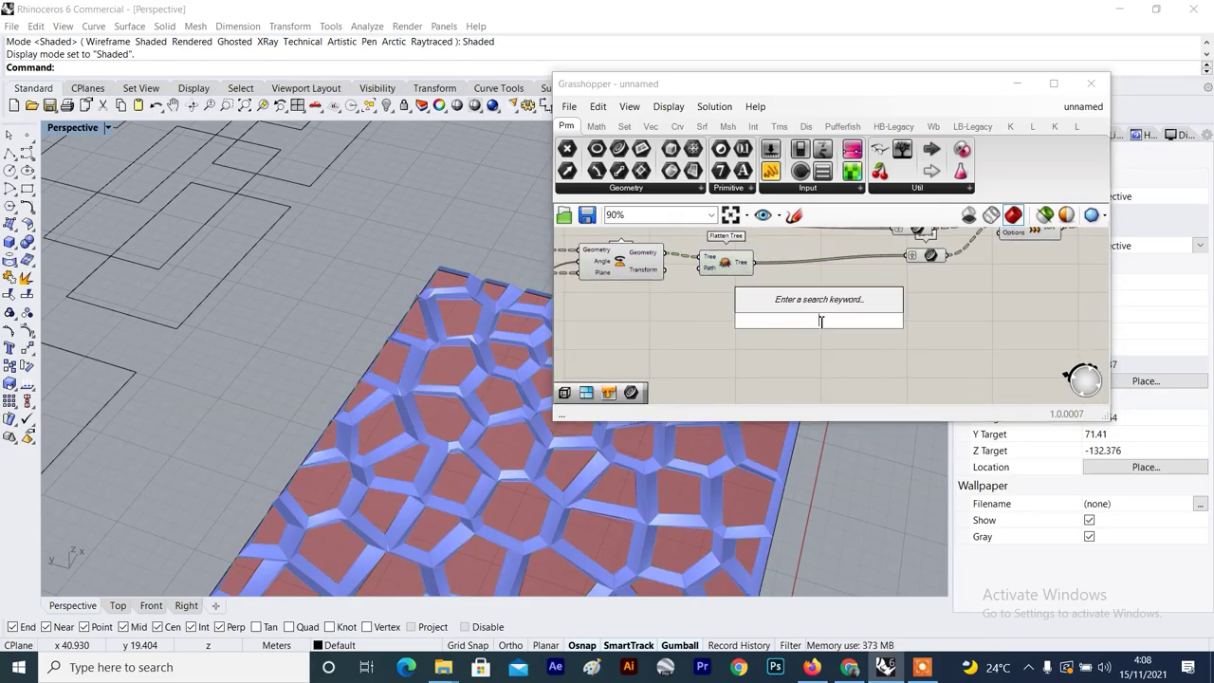
{"action": "type", "text": "move"}
{"action": "left_click", "coordinate": [768, 276]}
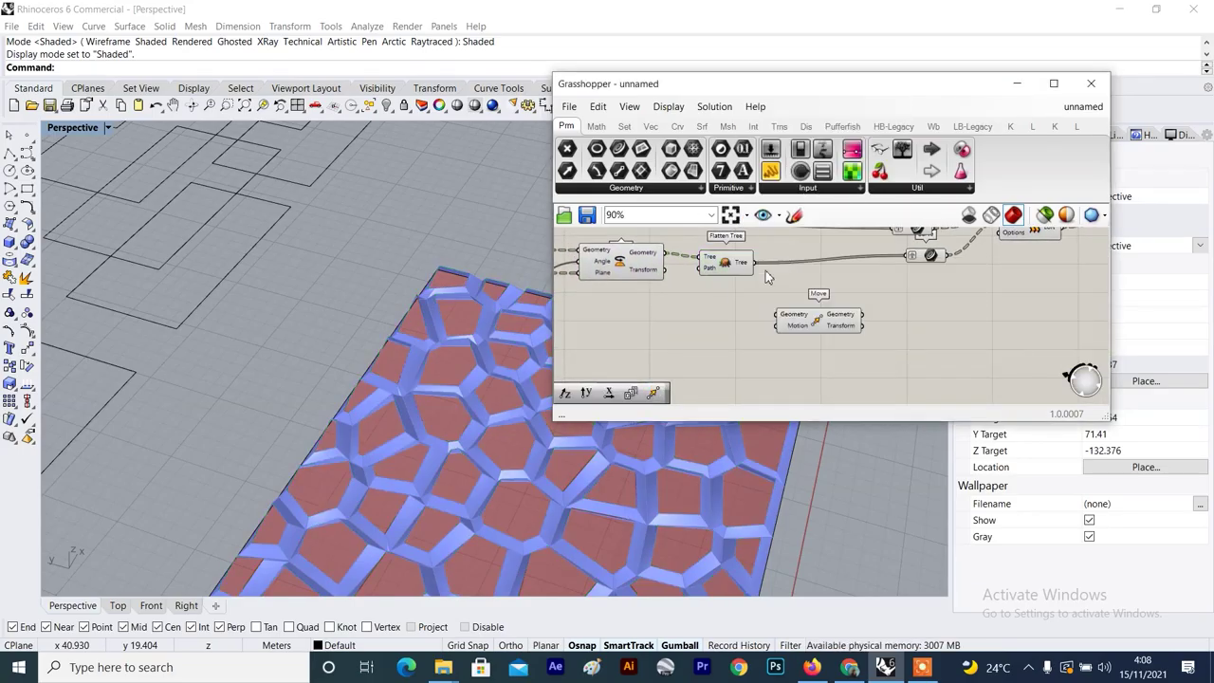
{"action": "left_click_drag", "start_coordinate": [778, 307], "coordinate": [894, 332]}
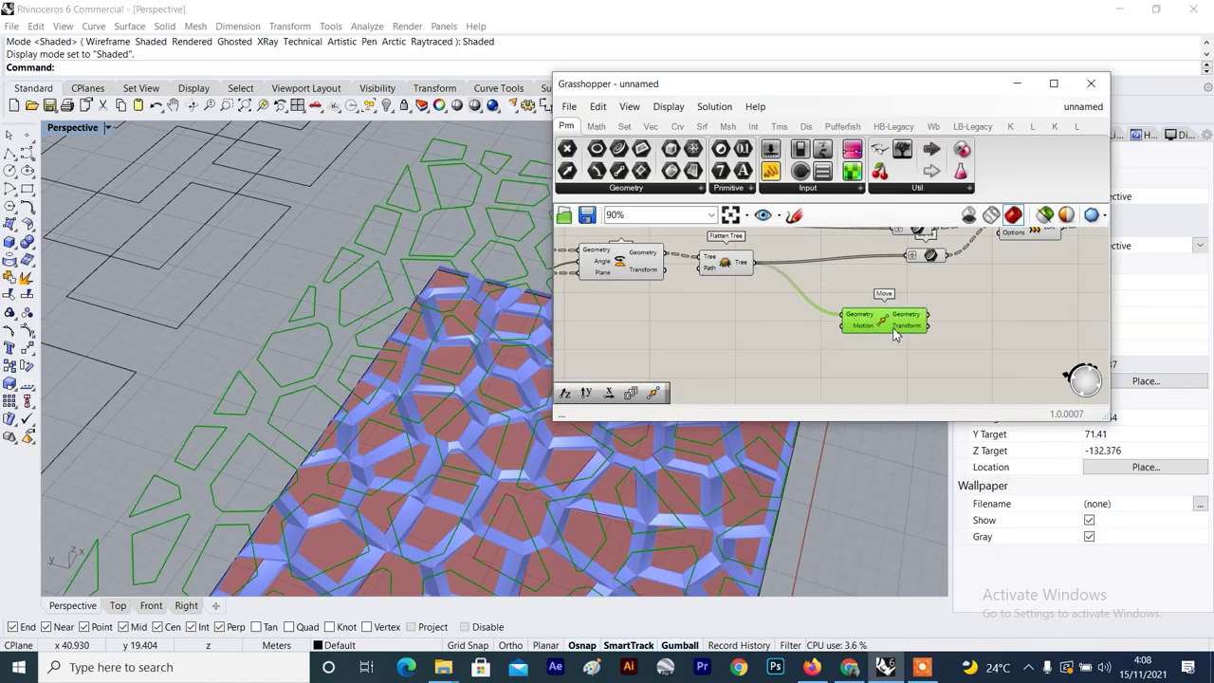
Add a Unit Z vector component and connect its output to the Move component's Motion input.
{"action": "scroll", "coordinate": [891, 329], "scroll_direction": "down", "scroll_amount": 3}
{"action": "double_click", "coordinate": [762, 345]}
{"action": "double_click", "coordinate": [760, 345]}
{"action": "type", "text": "unit z"}
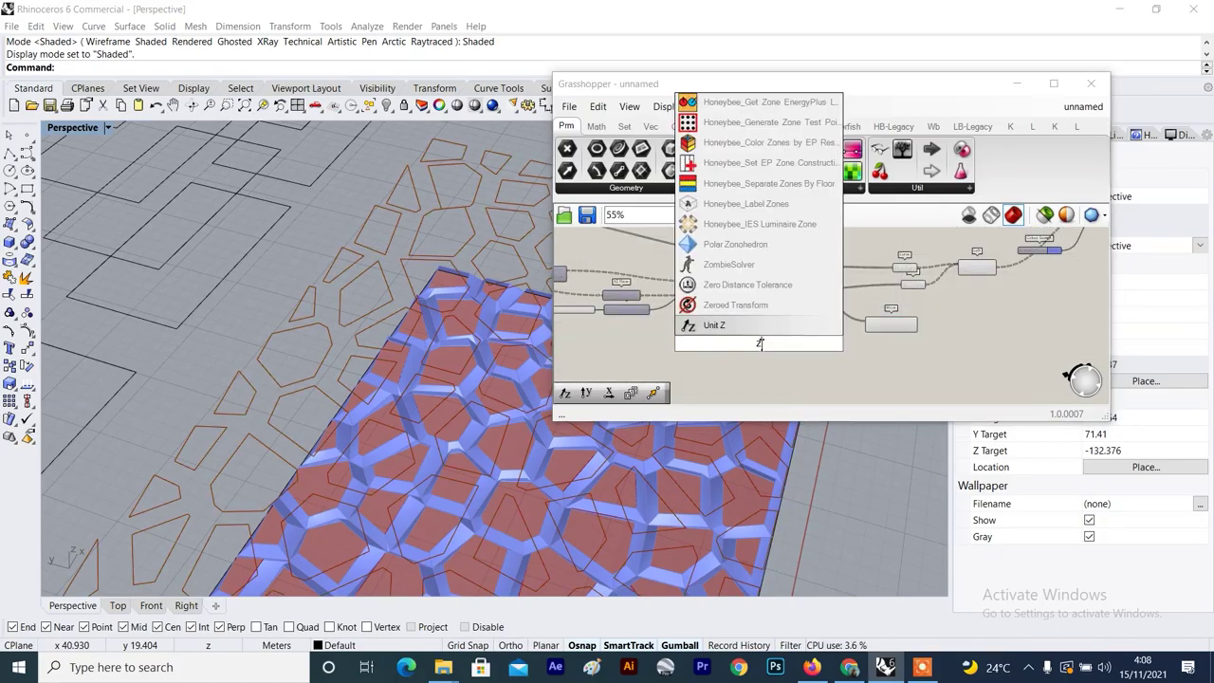
{"action": "key", "text": "Return"}
{"action": "scroll", "coordinate": [748, 356], "scroll_direction": "up", "scroll_amount": 3}
{"action": "left_click_drag", "start_coordinate": [873, 336], "coordinate": [882, 325]}
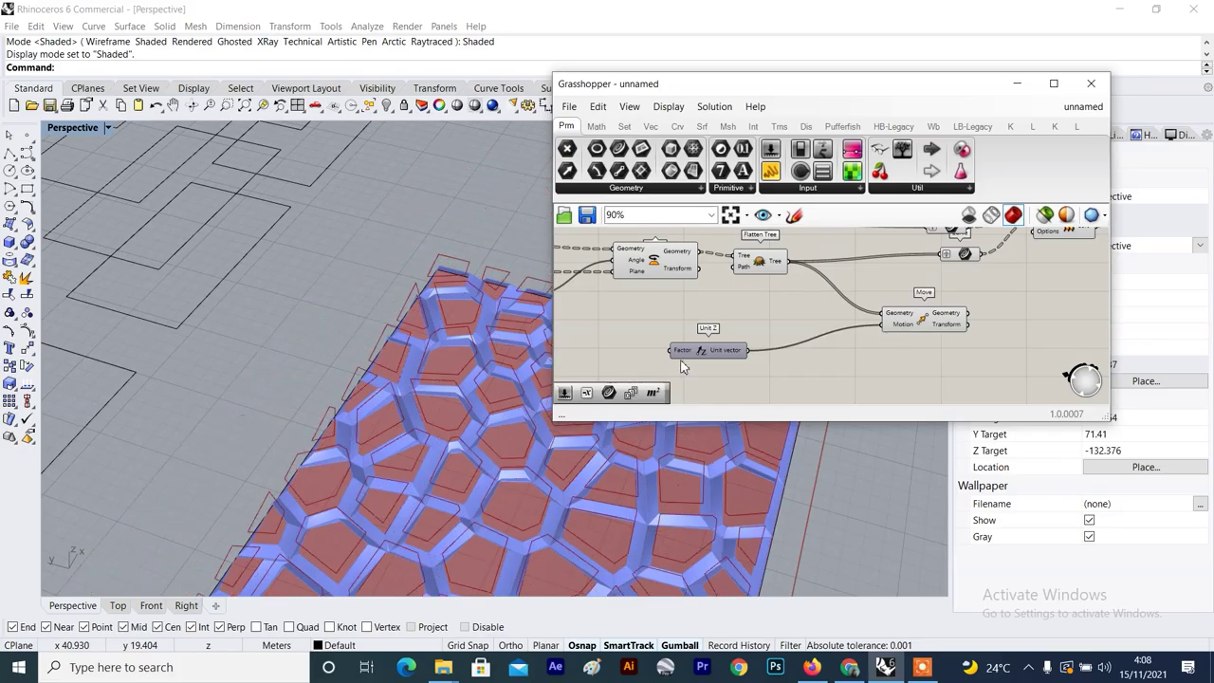
{"action": "left_click_drag", "start_coordinate": [724, 355], "coordinate": [822, 343]}
Add a Negative component before Unit Z and connect its Result output to the Unit Z Factor input.
{"action": "scroll", "coordinate": [821, 347], "scroll_direction": "down", "scroll_amount": 4}
{"action": "scroll", "coordinate": [689, 347], "scroll_direction": "up", "scroll_amount": 2}
{"action": "right_click_drag", "start_coordinate": [350, 447], "coordinate": [322, 376], "text": "shift"}
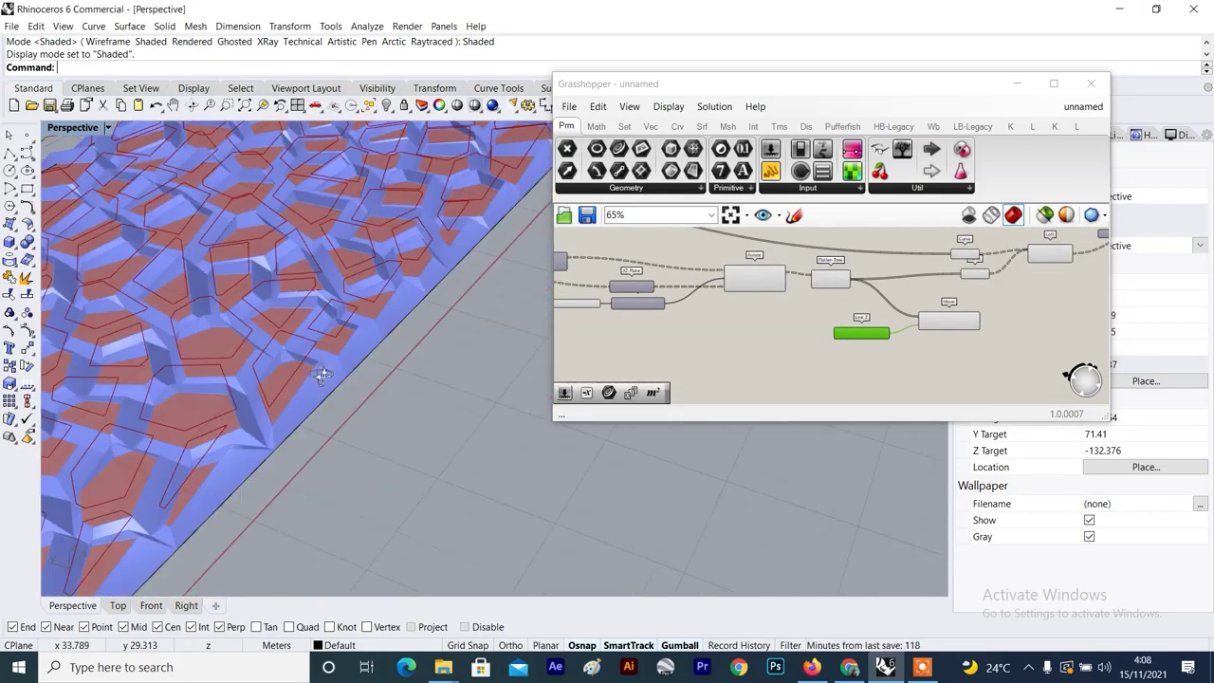
{"action": "scroll", "coordinate": [373, 295], "scroll_direction": "down", "scroll_amount": 5}
{"action": "scroll", "coordinate": [695, 323], "scroll_direction": "up", "scroll_amount": 2}
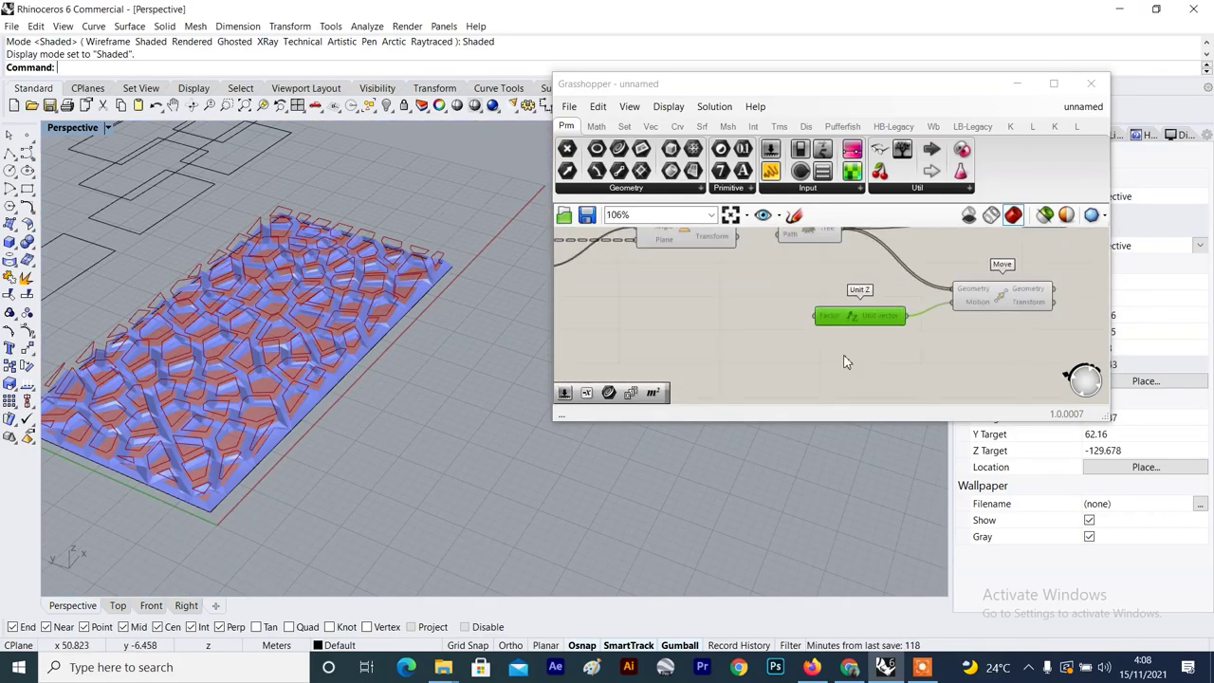
{"action": "double_click", "coordinate": [696, 322]}
{"action": "type", "text": "negat"}
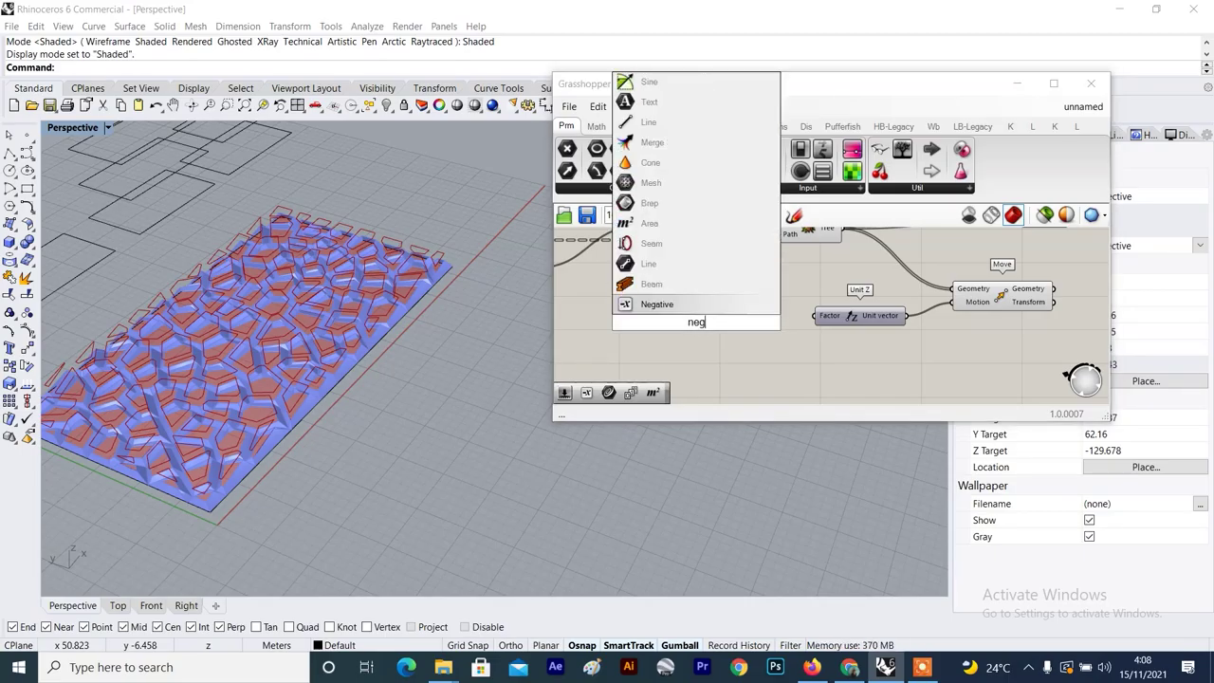
{"action": "left_click", "coordinate": [701, 305]}
{"action": "scroll", "coordinate": [744, 327], "scroll_direction": "up", "scroll_amount": 1}
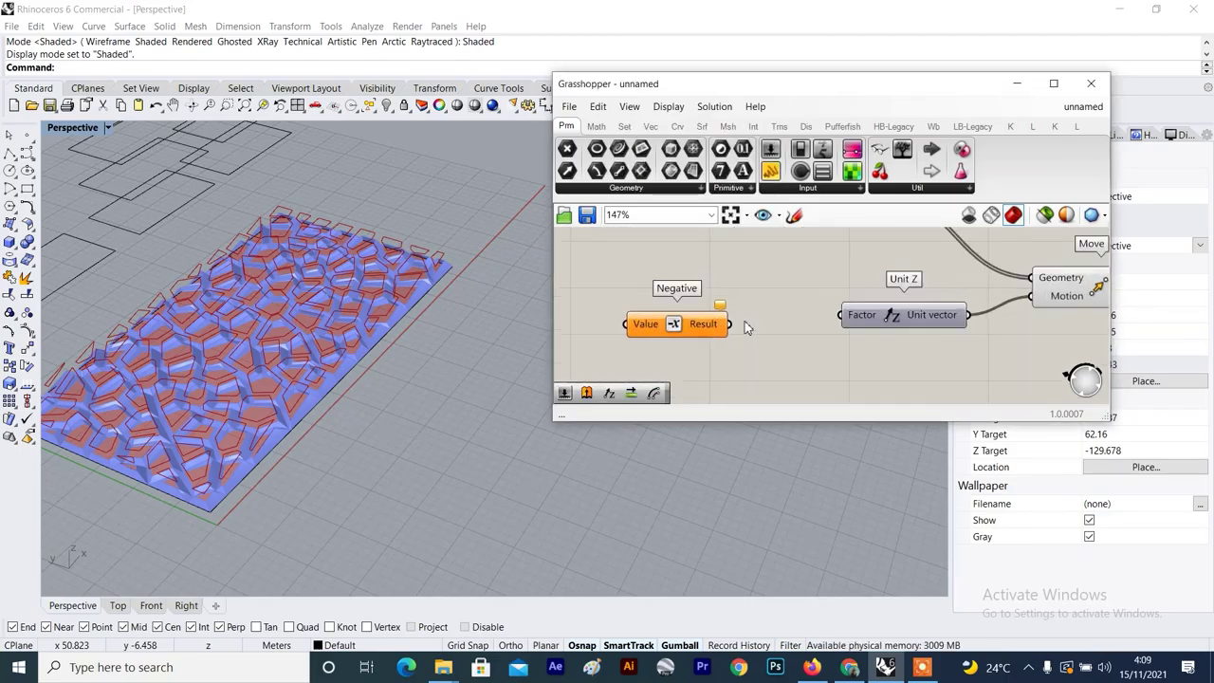
{"action": "left_click_drag", "start_coordinate": [781, 321], "coordinate": [842, 319]}
{"action": "left_click_drag", "start_coordinate": [710, 325], "coordinate": [773, 326]}
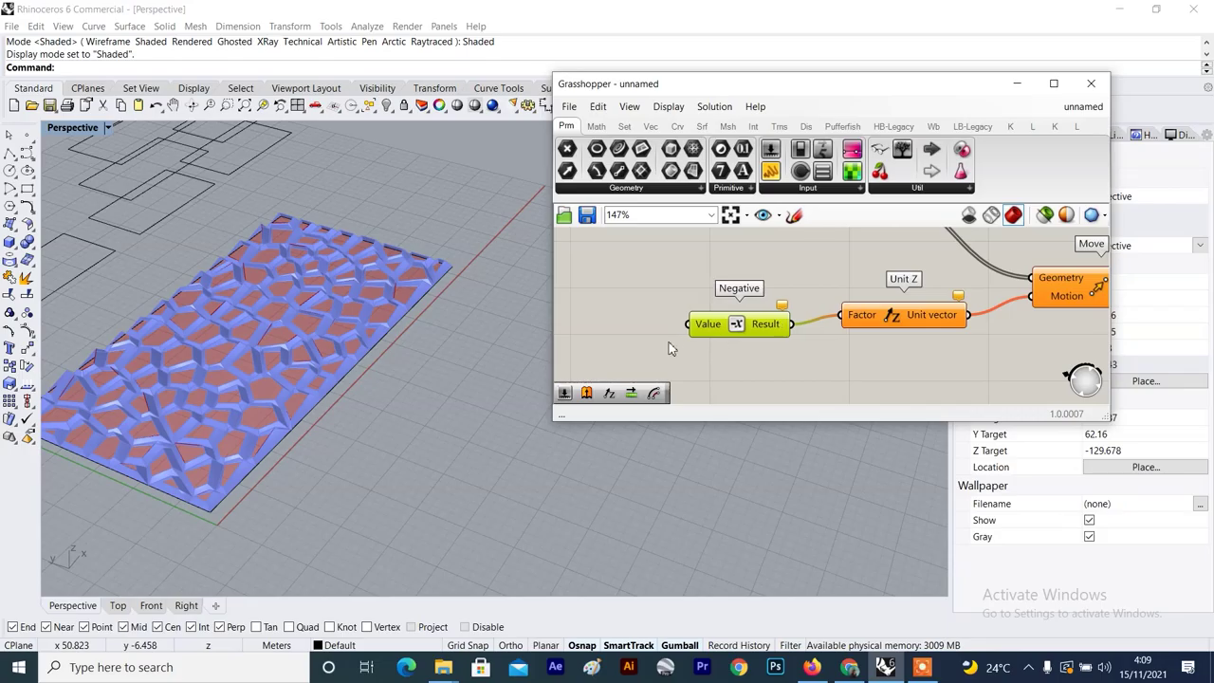
Add a Number Slider set to 0.5 and connect it to the Negative component's Value input.
{"action": "scroll", "coordinate": [660, 342], "scroll_direction": "up", "scroll_amount": 2}
{"action": "left_click", "coordinate": [626, 324]}
{"action": "right_click_drag", "start_coordinate": [626, 330], "coordinate": [821, 334]}
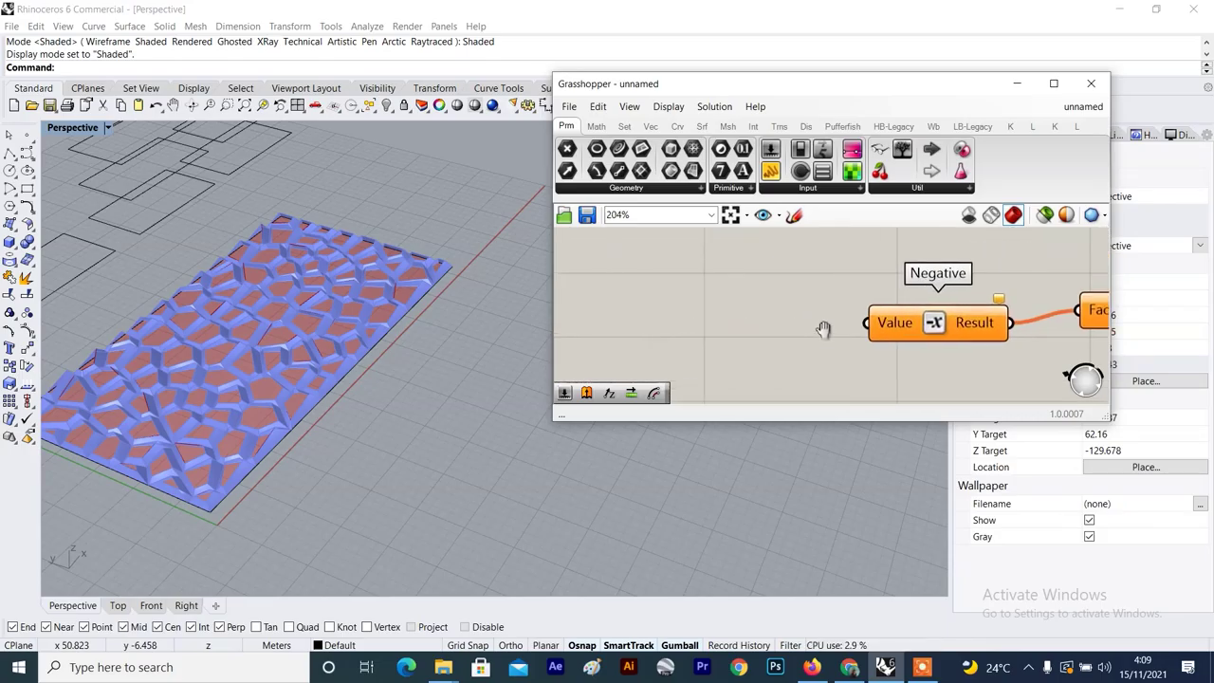
{"action": "double_click", "coordinate": [697, 329]}
{"action": "type", "text": "0"}
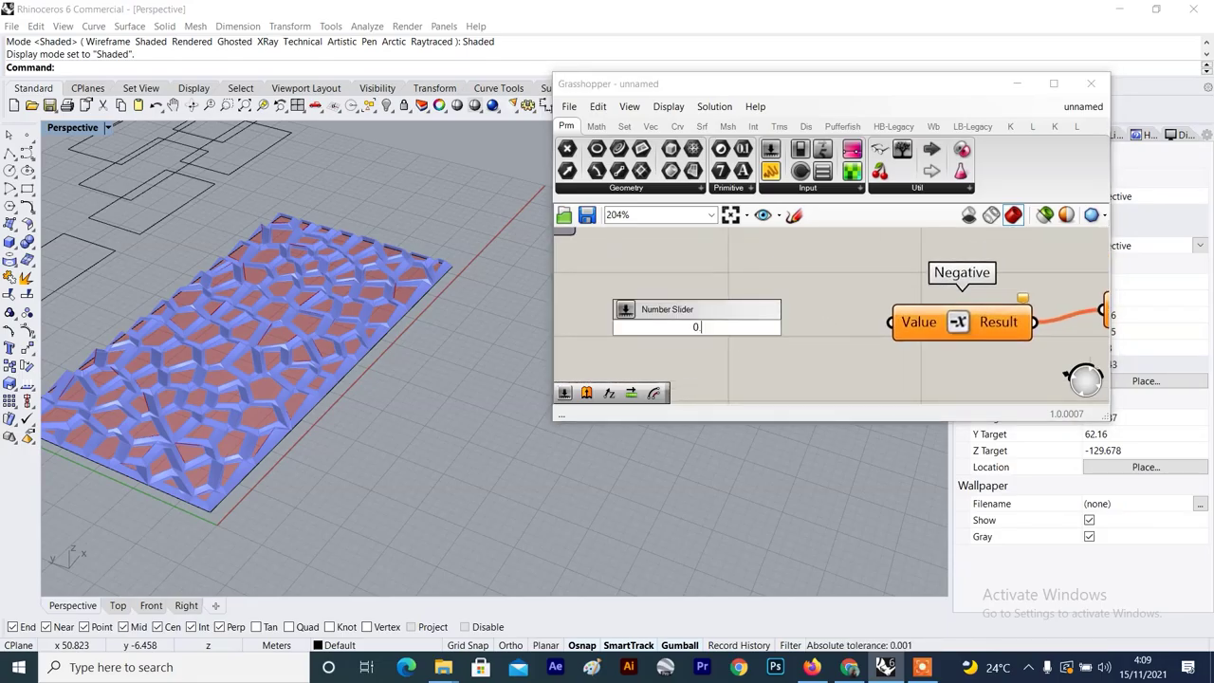
{"action": "type", "text": ".5"}
{"action": "key", "text": "Return"}
{"action": "left_click_drag", "start_coordinate": [889, 326], "coordinate": [890, 324]}
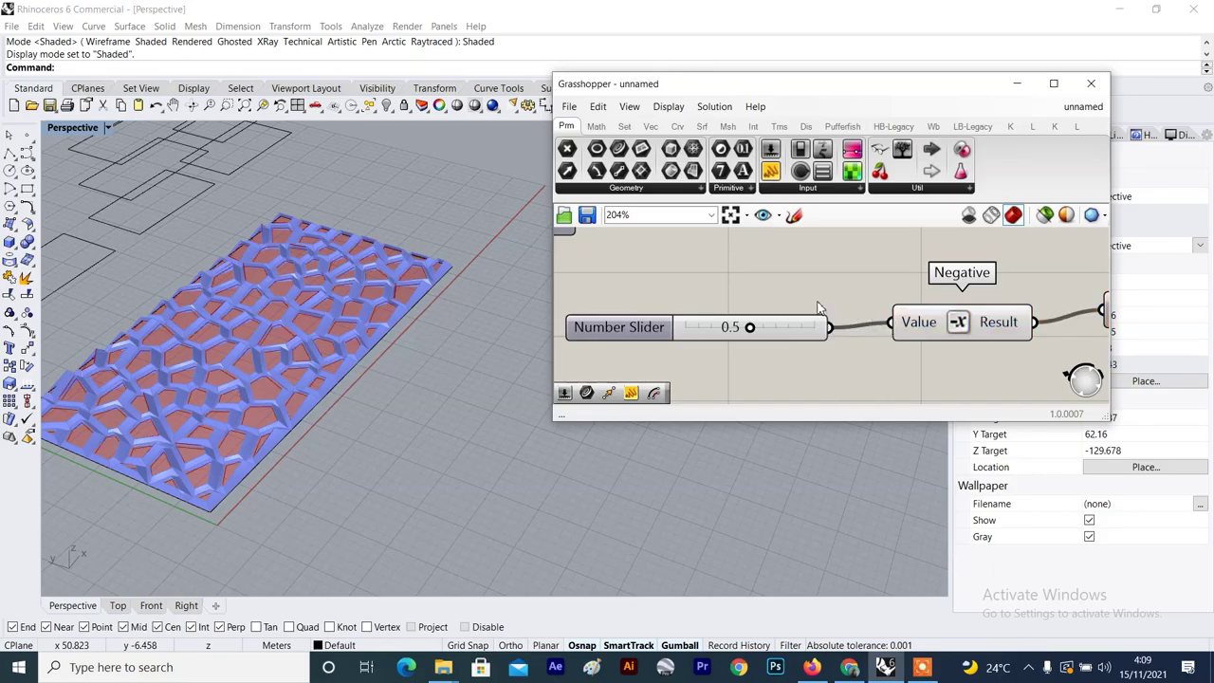
Inspect the moved cell curves against the blue panel by highlighting the Move component in the perspective view.
{"action": "scroll", "coordinate": [281, 332], "scroll_direction": "up", "scroll_amount": 5}
{"action": "scroll", "coordinate": [281, 330], "scroll_direction": "down", "scroll_amount": 3}
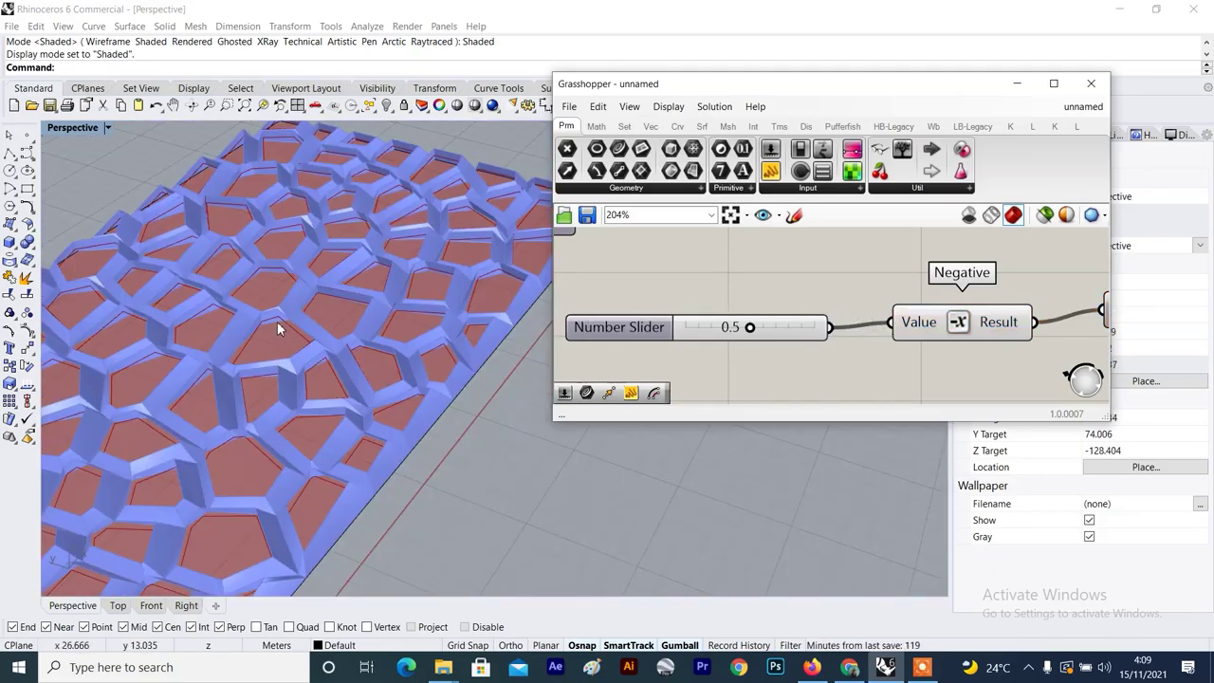
{"action": "scroll", "coordinate": [264, 323], "scroll_direction": "down", "scroll_amount": 8}
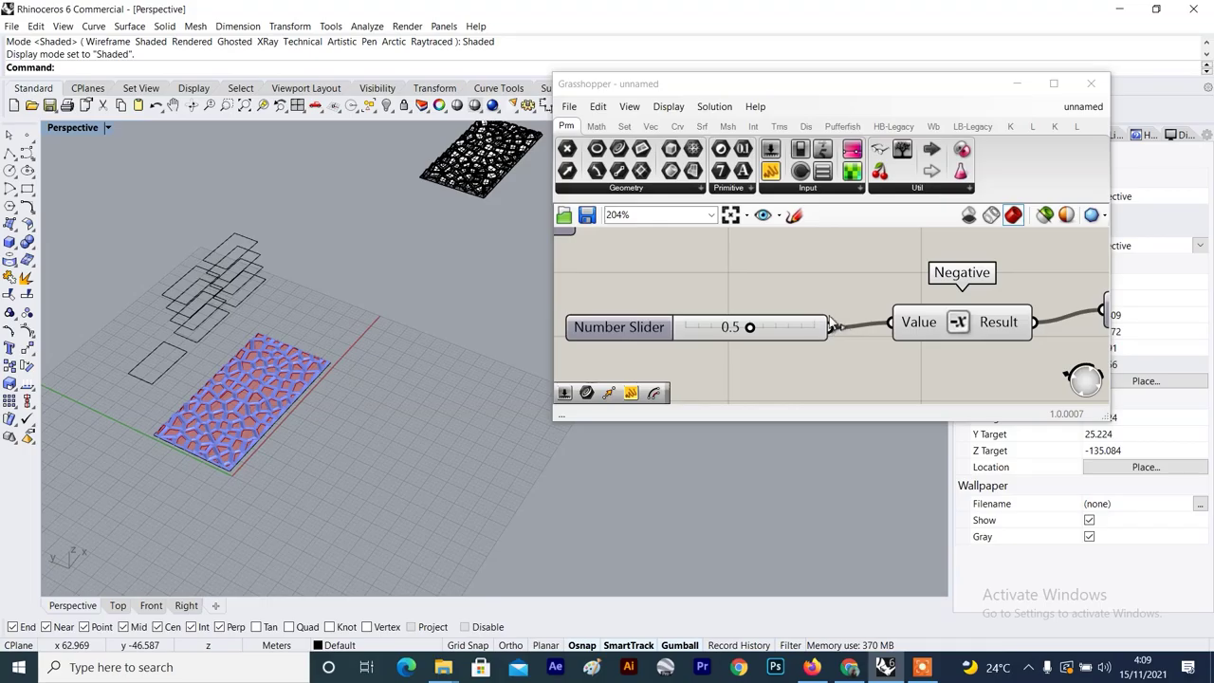
{"action": "scroll", "coordinate": [941, 339], "scroll_direction": "down", "scroll_amount": 1}
{"action": "right_click_drag", "start_coordinate": [851, 346], "coordinate": [567, 354]}
{"action": "right_click_drag", "start_coordinate": [1005, 303], "coordinate": [824, 332]}
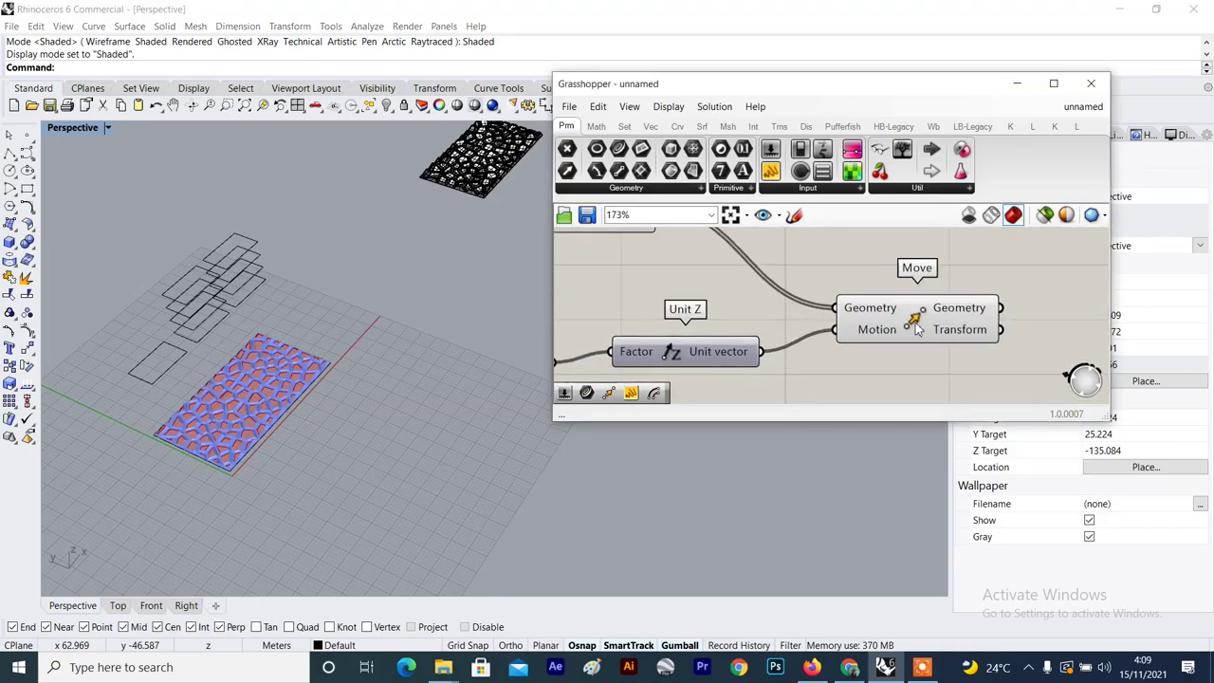
{"action": "left_click", "coordinate": [916, 322]}
{"action": "right_click_drag", "start_coordinate": [325, 369], "coordinate": [323, 389]}
{"action": "scroll", "coordinate": [324, 389], "scroll_direction": "up", "scroll_amount": 5}
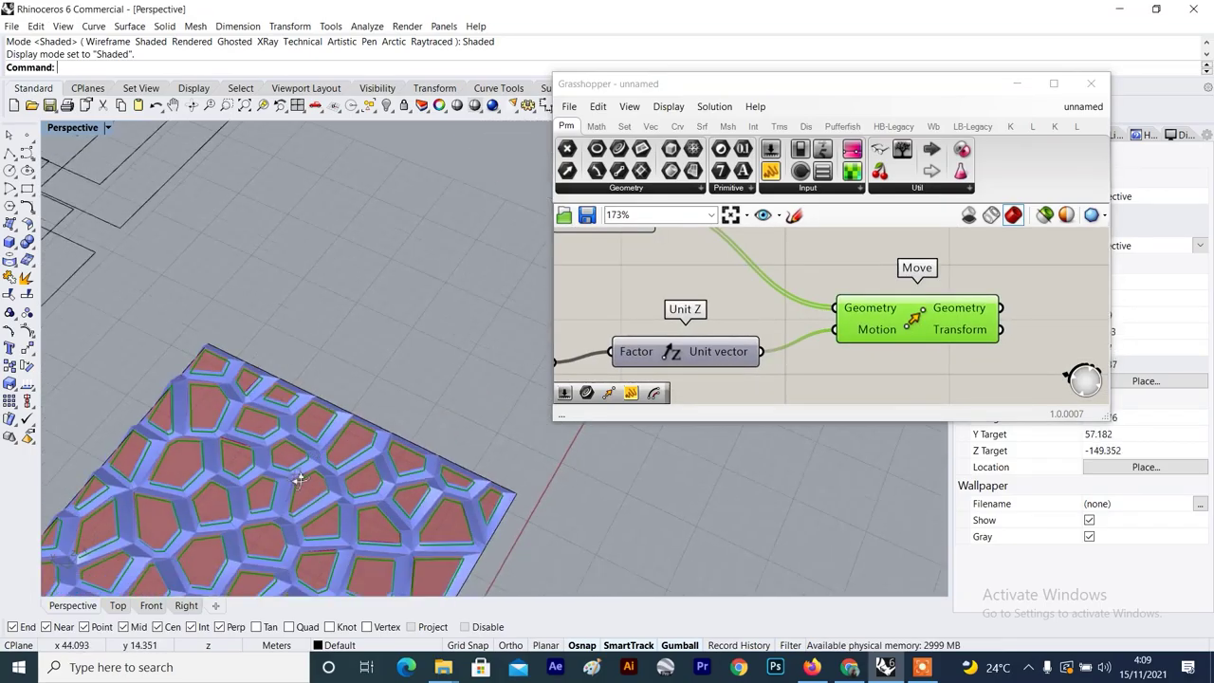
{"action": "scroll", "coordinate": [821, 348], "scroll_direction": "down", "scroll_amount": 2}
Add a Boundary Surfaces component after Move and connect Move's Geometry output to its Edges input.
{"action": "right_click_drag", "start_coordinate": [1014, 335], "coordinate": [894, 349]}
{"action": "scroll", "coordinate": [894, 349], "scroll_direction": "up", "scroll_amount": 3}
{"action": "double_click", "coordinate": [891, 345]}
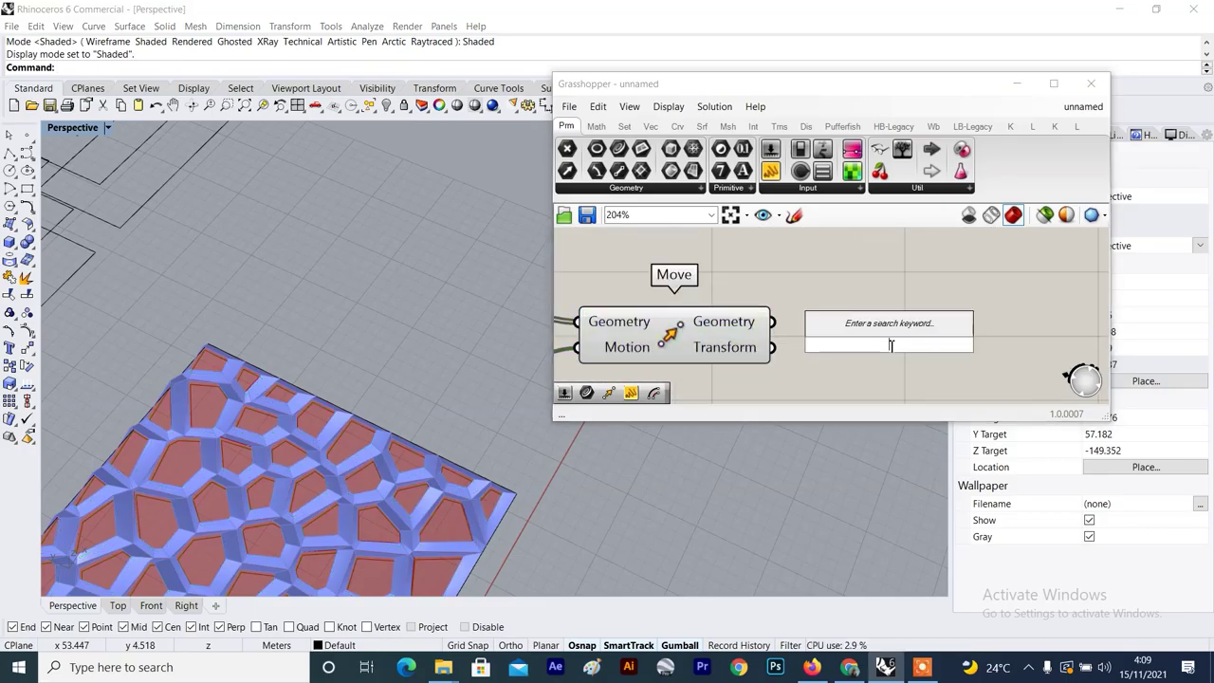
{"action": "type", "text": "bounda"}
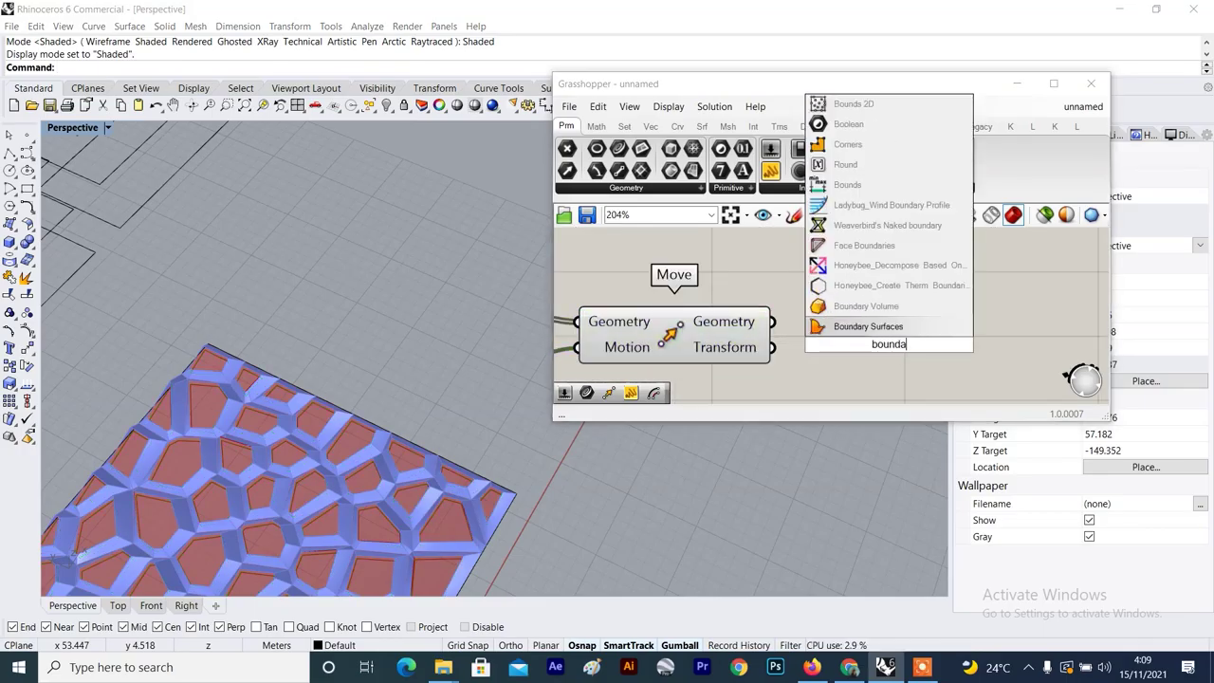
{"action": "left_click", "coordinate": [872, 327]}
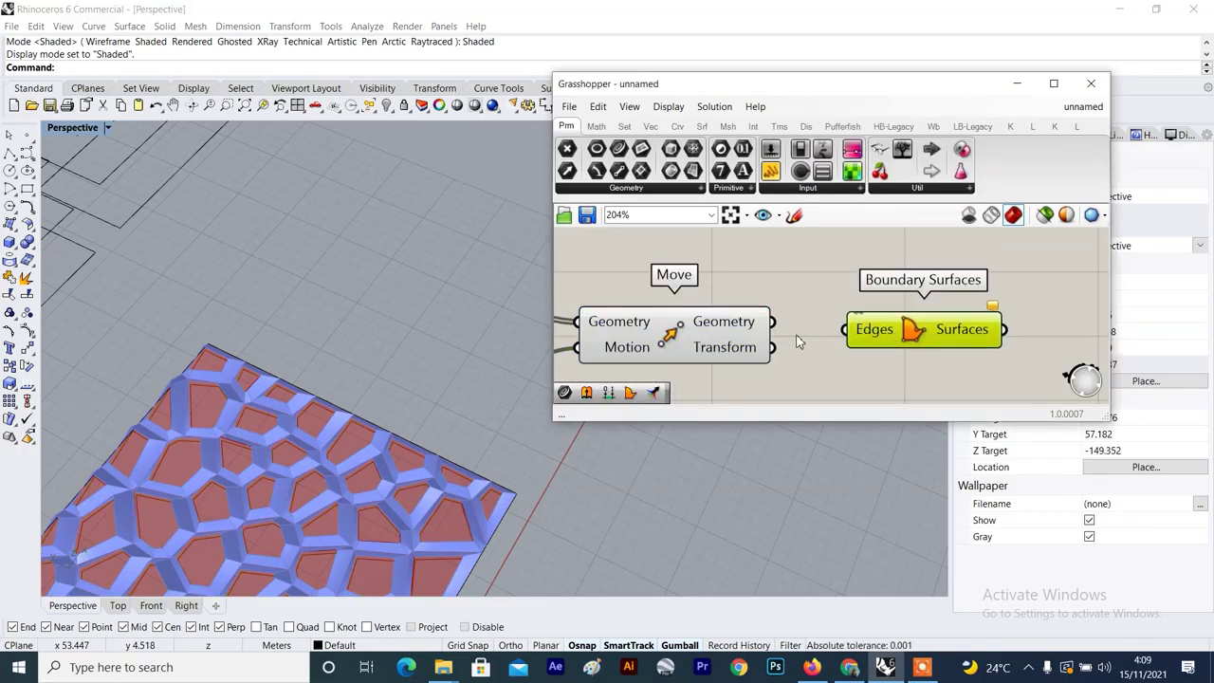
{"action": "left_click", "coordinate": [731, 340]}
{"action": "left_click", "coordinate": [943, 341]}
{"action": "left_click_drag", "start_coordinate": [772, 322], "coordinate": [853, 330]}
{"action": "left_click_drag", "start_coordinate": [931, 335], "coordinate": [911, 321]}
{"action": "scroll", "coordinate": [913, 322], "scroll_direction": "down", "scroll_amount": 4}
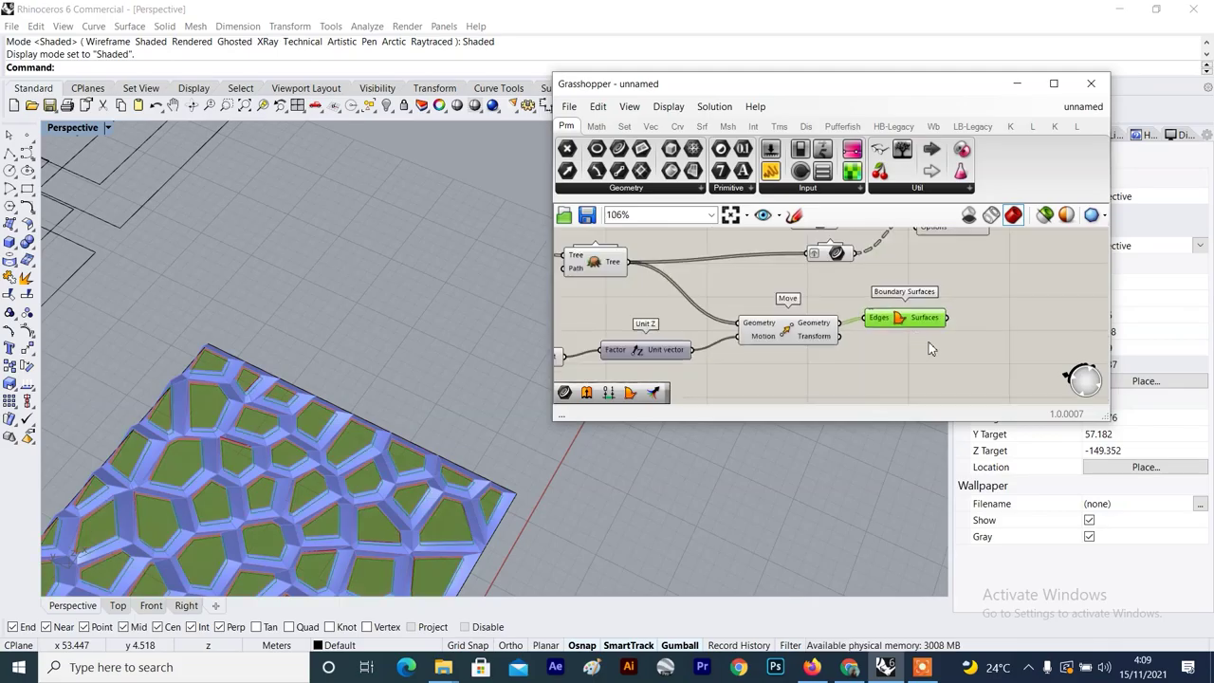
Duplicate the Colour Swatch and Custom Preview pair beside Boundary Surfaces and connect the Surfaces output to the copied preview's Geometry input.
{"action": "left_click", "coordinate": [929, 346]}
{"action": "right_click_drag", "start_coordinate": [872, 328], "coordinate": [831, 328]}
{"action": "scroll", "coordinate": [873, 325], "scroll_direction": "up", "scroll_amount": 2}
{"action": "scroll", "coordinate": [871, 324], "scroll_direction": "down", "scroll_amount": 3}
{"action": "left_click_drag", "start_coordinate": [871, 325], "coordinate": [1037, 281]}
{"action": "right_click_drag", "start_coordinate": [1043, 275], "coordinate": [909, 344]}
{"action": "left_click_drag", "start_coordinate": [981, 242], "coordinate": [825, 332]}
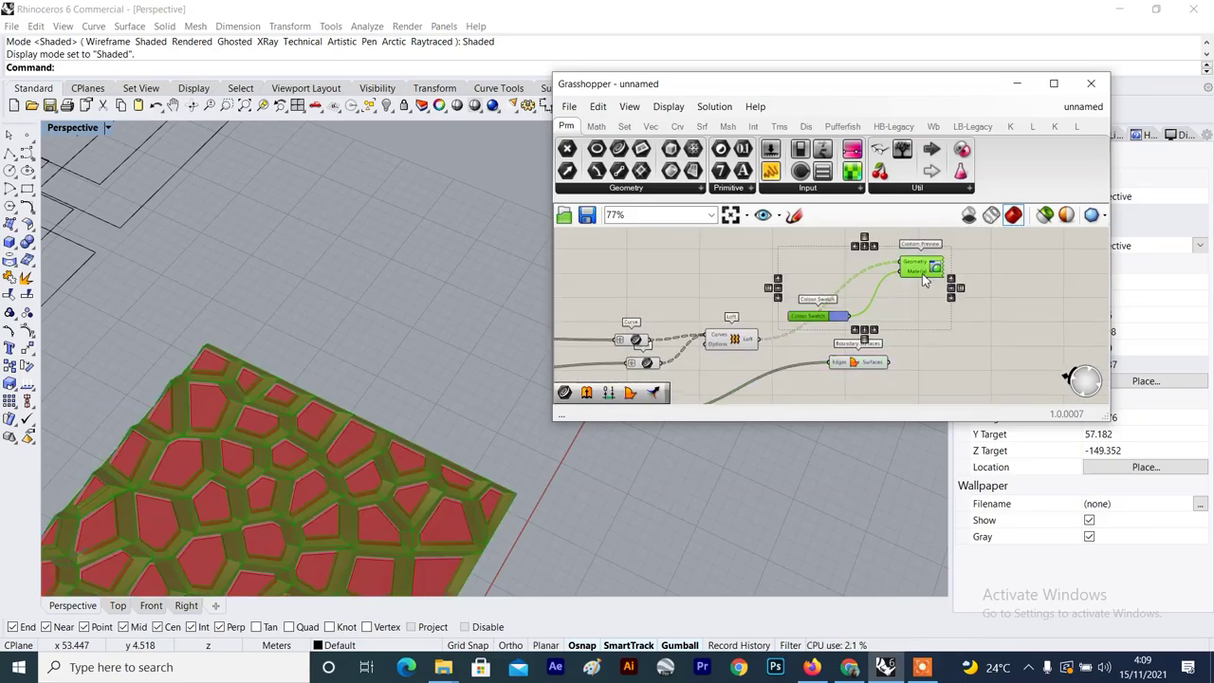
{"action": "left_click_drag", "start_coordinate": [926, 275], "coordinate": [945, 365], "text": "alt"}
{"action": "right_click_drag", "start_coordinate": [951, 352], "coordinate": [939, 336]}
{"action": "scroll", "coordinate": [851, 314], "scroll_direction": "up", "scroll_amount": 2}
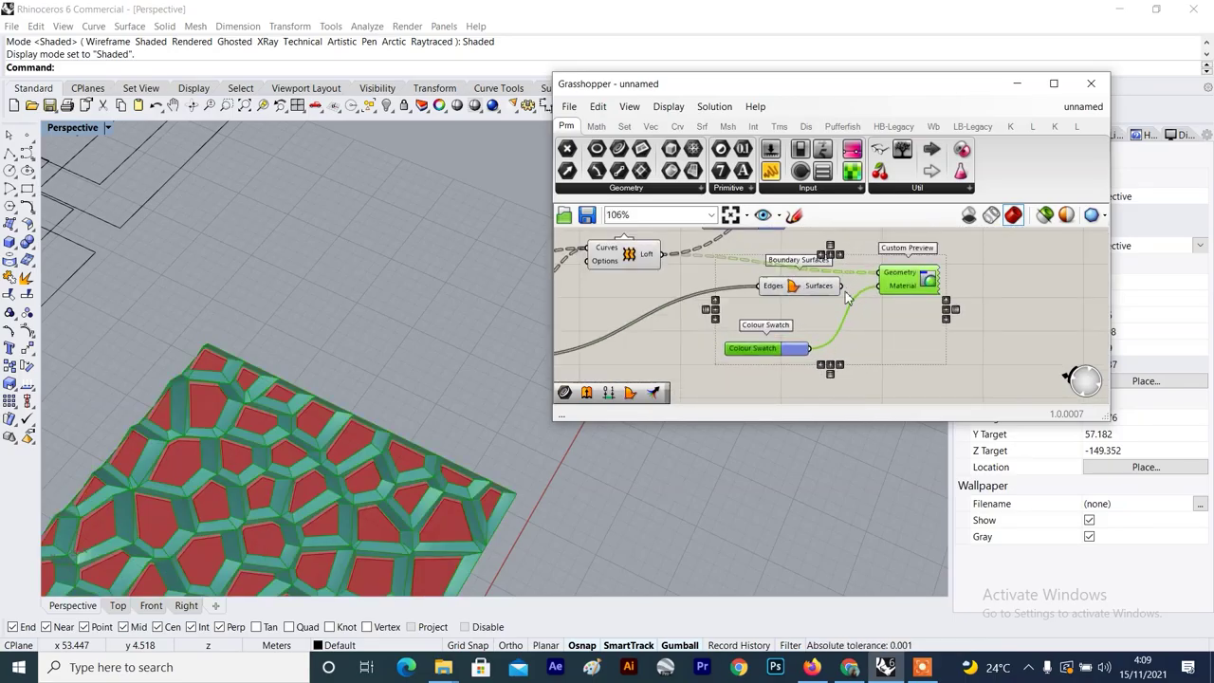
{"action": "left_click_drag", "start_coordinate": [880, 282], "coordinate": [878, 274]}
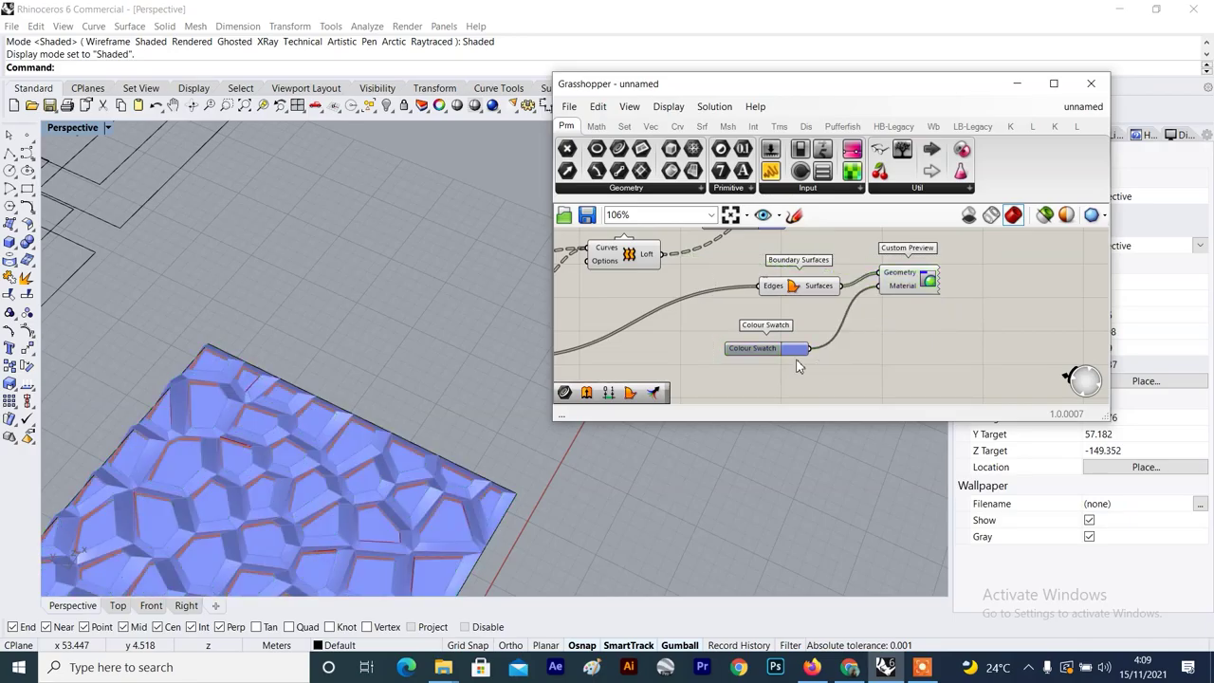
Set the duplicated Colour Swatch to light blue with hue 196°, saturation 35 and value 92.
{"action": "scroll", "coordinate": [793, 349], "scroll_direction": "up", "scroll_amount": 3}
{"action": "left_click", "coordinate": [795, 347]}
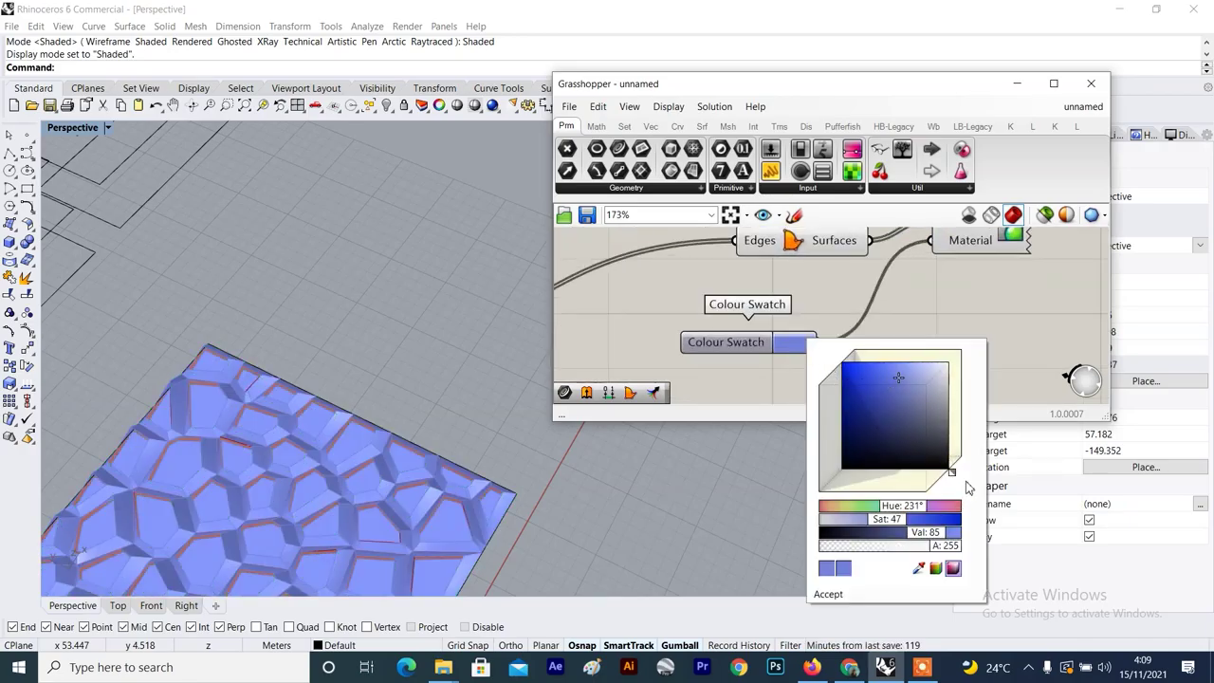
{"action": "left_click_drag", "start_coordinate": [953, 477], "coordinate": [955, 482]}
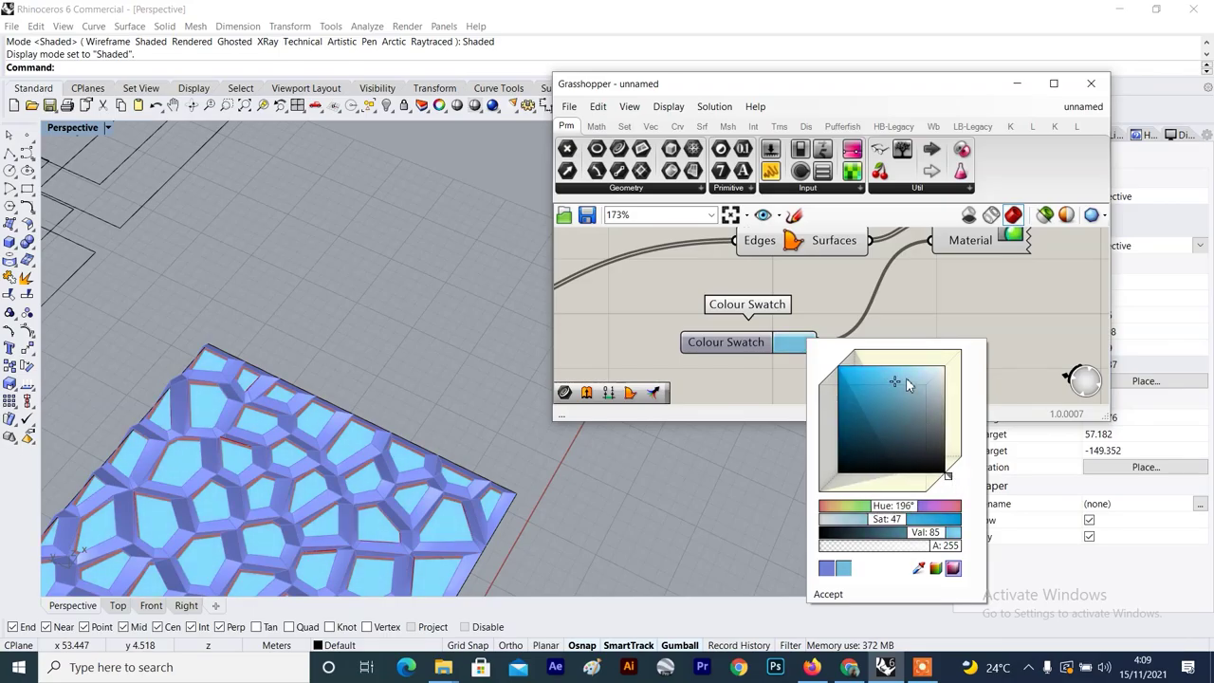
{"action": "mouse_move", "coordinate": [905, 377]}
{"action": "left_mouse_down"}
{"action": "mouse_move", "coordinate": [882, 375]}
{"action": "mouse_move", "coordinate": [907, 377]}
{"action": "left_mouse_up"}
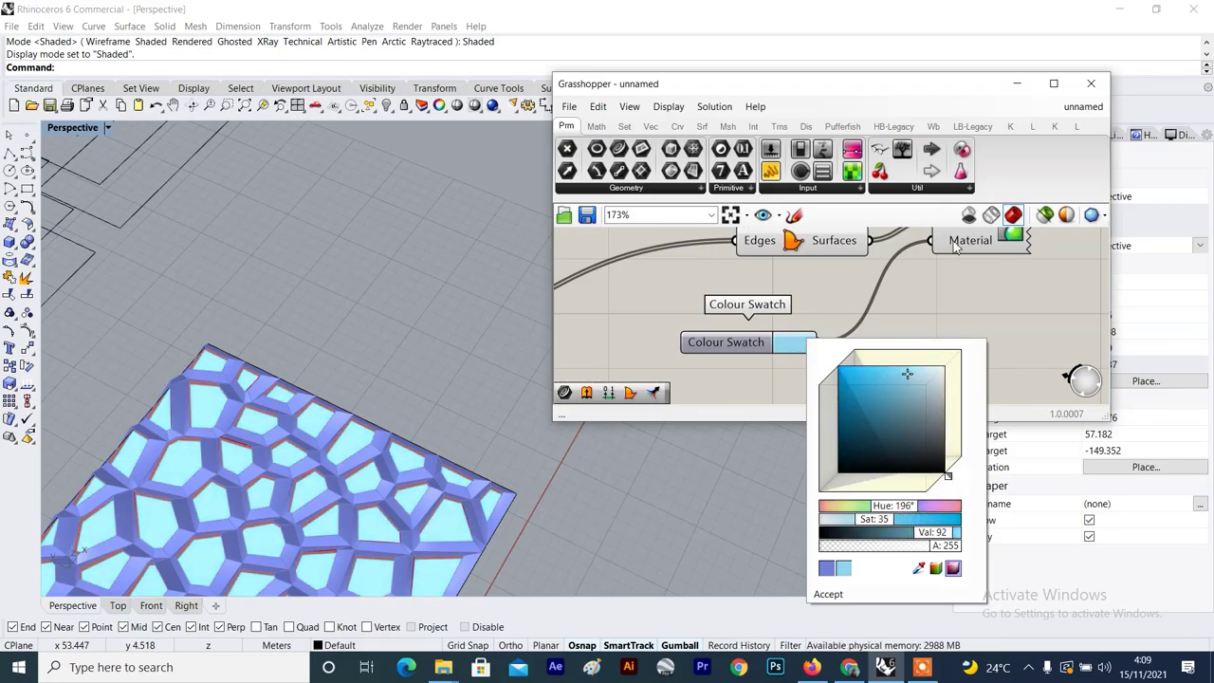
{"action": "scroll", "coordinate": [910, 327], "scroll_direction": "down", "scroll_amount": 6}
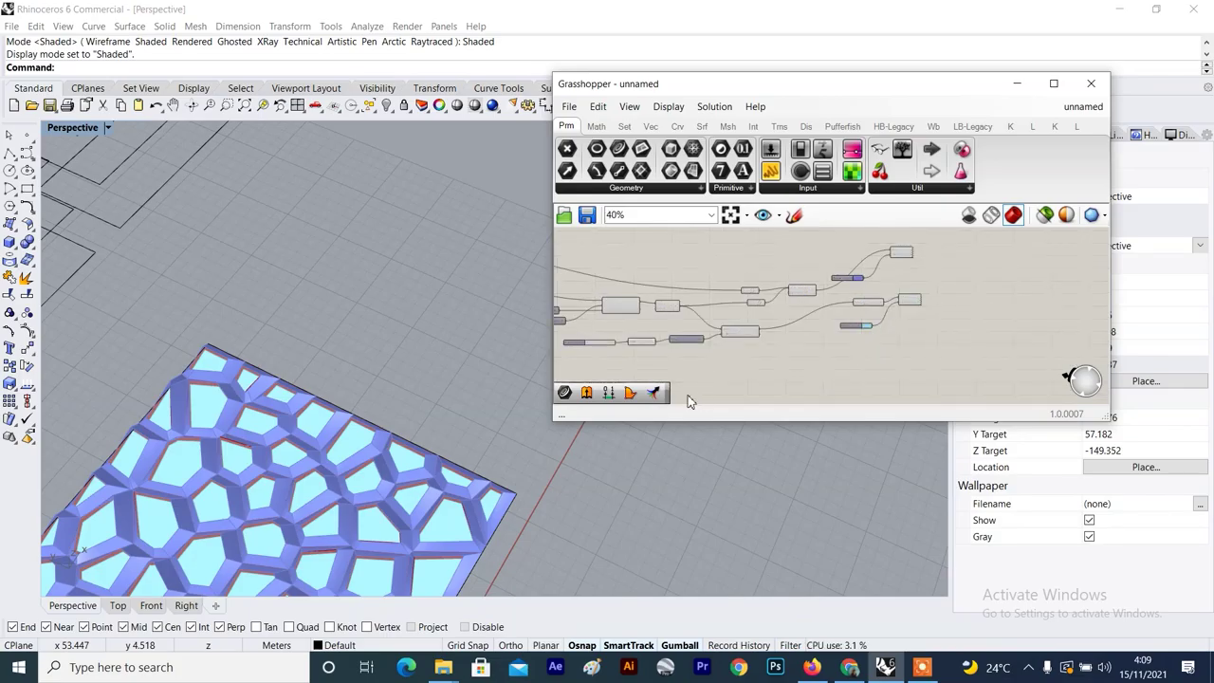
Examine the gaps between the light blue cell surfaces and the lofted panel in the perspective view with Move highlighted.
{"action": "scroll", "coordinate": [413, 485], "scroll_direction": "down", "scroll_amount": 5}
{"action": "scroll", "coordinate": [398, 373], "scroll_direction": "up", "scroll_amount": 8}
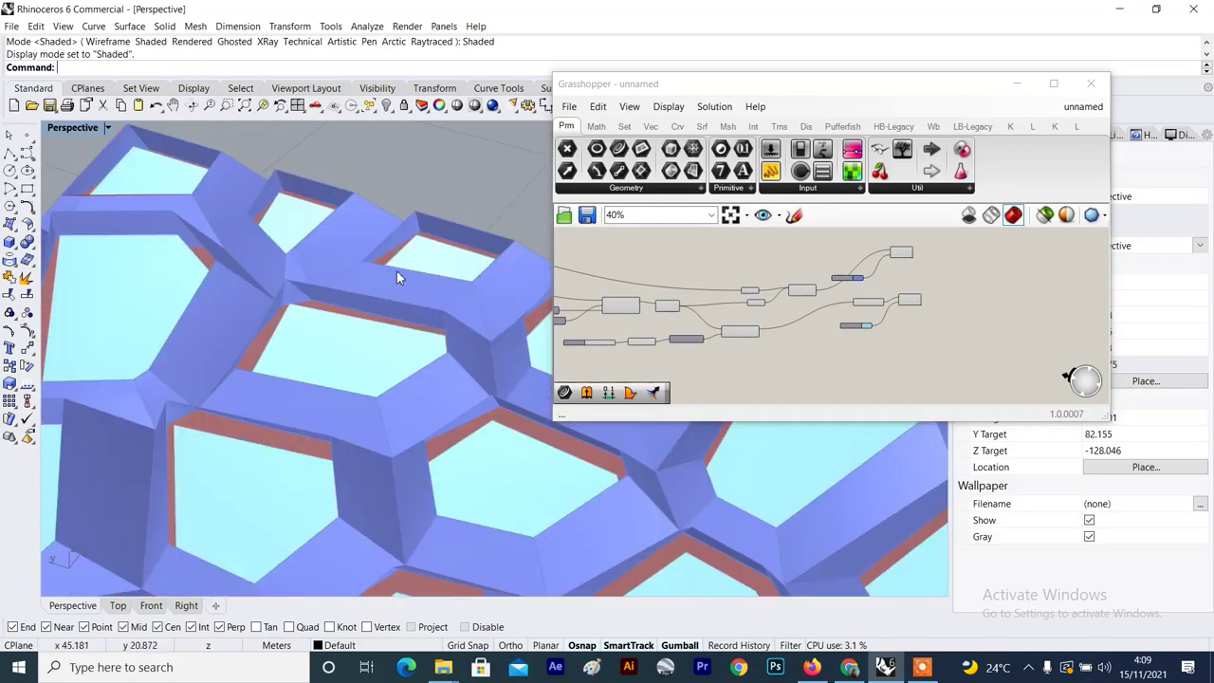
{"action": "scroll", "coordinate": [398, 267], "scroll_direction": "up", "scroll_amount": 3}
{"action": "scroll", "coordinate": [396, 254], "scroll_direction": "down", "scroll_amount": 8}
{"action": "scroll", "coordinate": [372, 387], "scroll_direction": "up", "scroll_amount": 2}
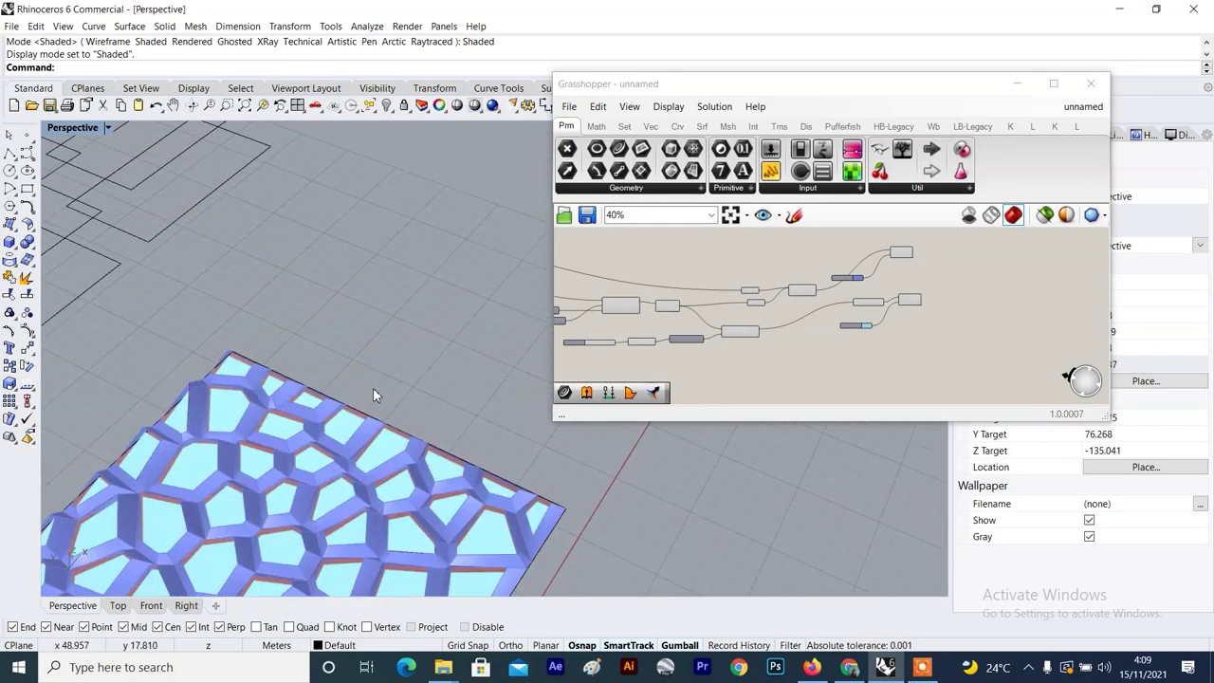
{"action": "scroll", "coordinate": [818, 324], "scroll_direction": "up", "scroll_amount": 4}
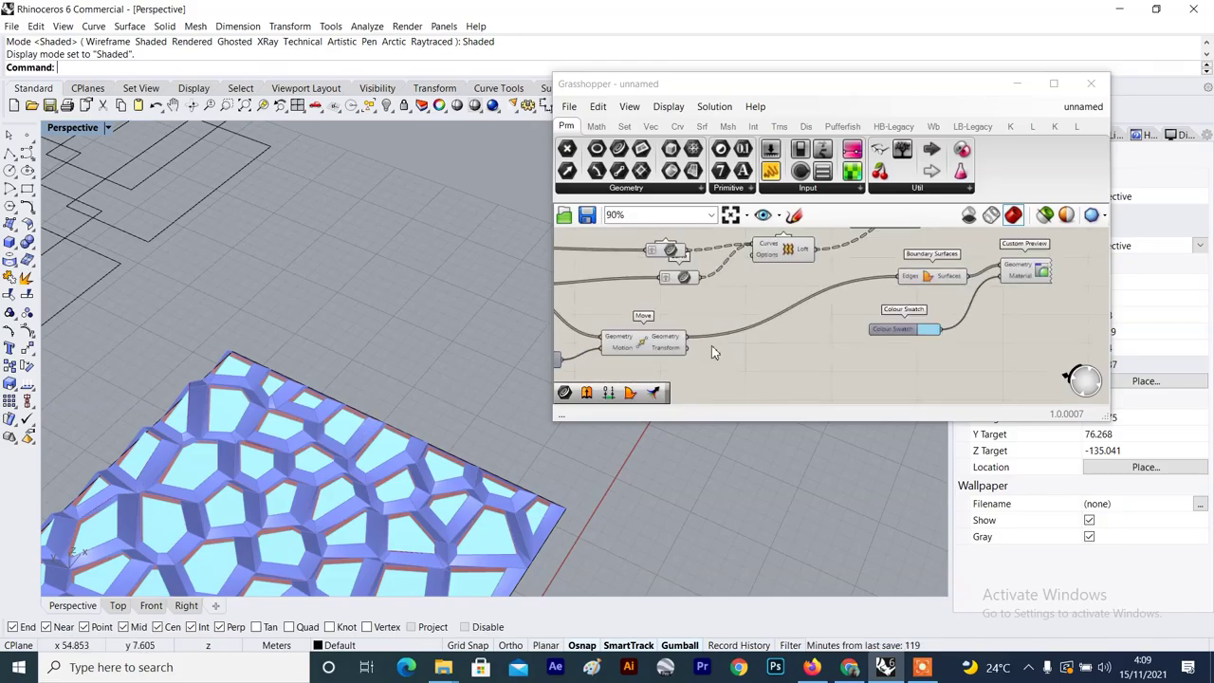
{"action": "left_click", "coordinate": [651, 348]}
{"action": "scroll", "coordinate": [735, 309], "scroll_direction": "down", "scroll_amount": 3}
{"action": "right_click_drag", "start_coordinate": [732, 316], "coordinate": [821, 309]}
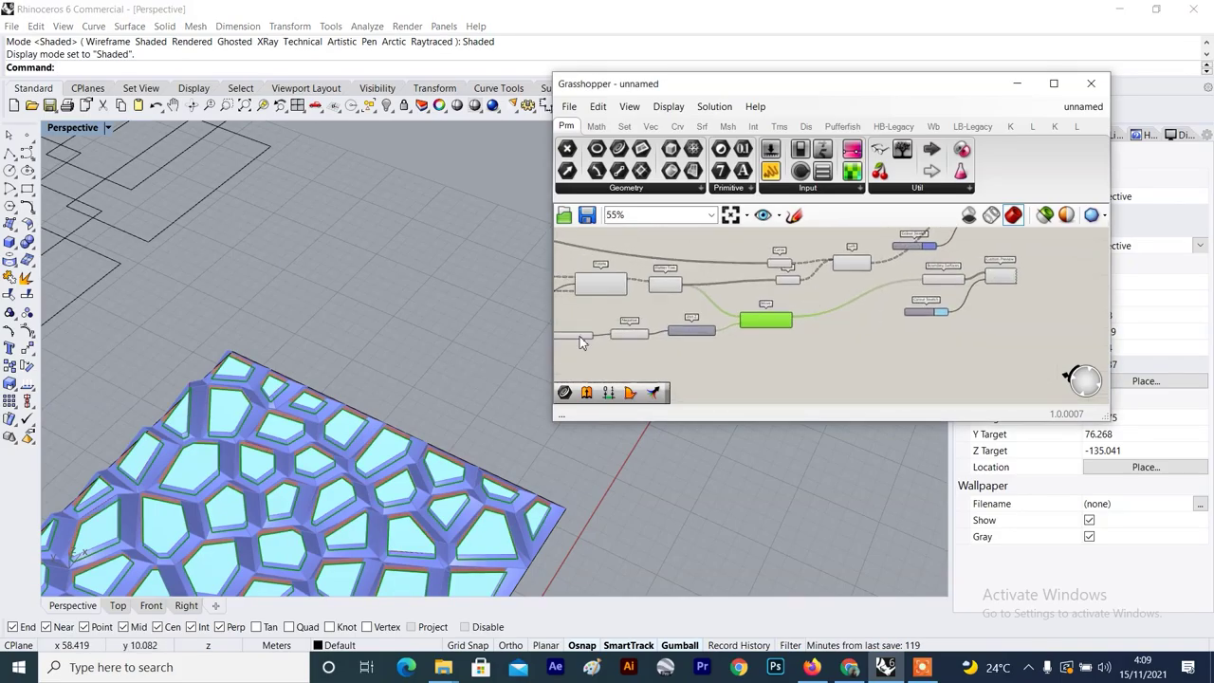
{"action": "scroll", "coordinate": [368, 393], "scroll_direction": "down", "scroll_amount": 8}
{"action": "right_click_drag", "start_coordinate": [369, 393], "coordinate": [346, 342]}
{"action": "scroll", "coordinate": [344, 338], "scroll_direction": "up", "scroll_amount": 5}
{"action": "scroll", "coordinate": [302, 216], "scroll_direction": "up", "scroll_amount": 3}
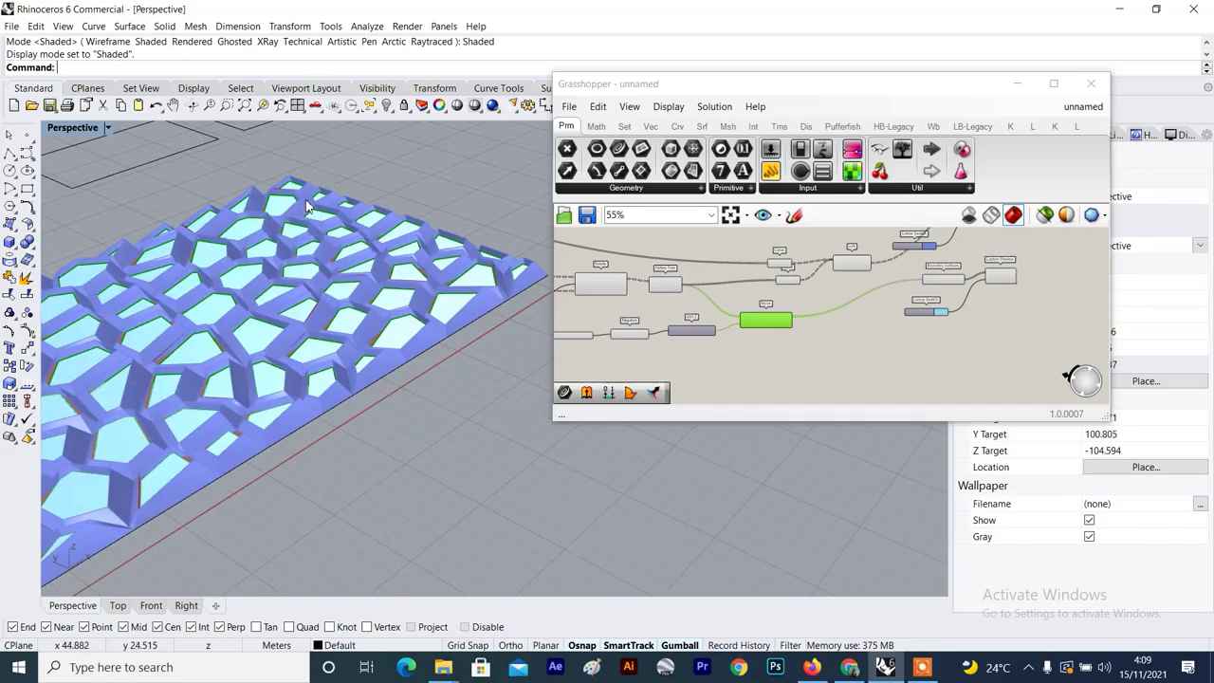
{"action": "scroll", "coordinate": [315, 212], "scroll_direction": "down", "scroll_amount": 3}
{"action": "scroll", "coordinate": [793, 309], "scroll_direction": "up", "scroll_amount": 3}
Compare the flattened rotated cell curves with the moved curves by highlighting the Flatten Tree, Move and Curve components in turn.
{"action": "right_click_drag", "start_coordinate": [760, 282], "coordinate": [922, 297]}
{"action": "scroll", "coordinate": [327, 267], "scroll_direction": "up", "scroll_amount": 5}
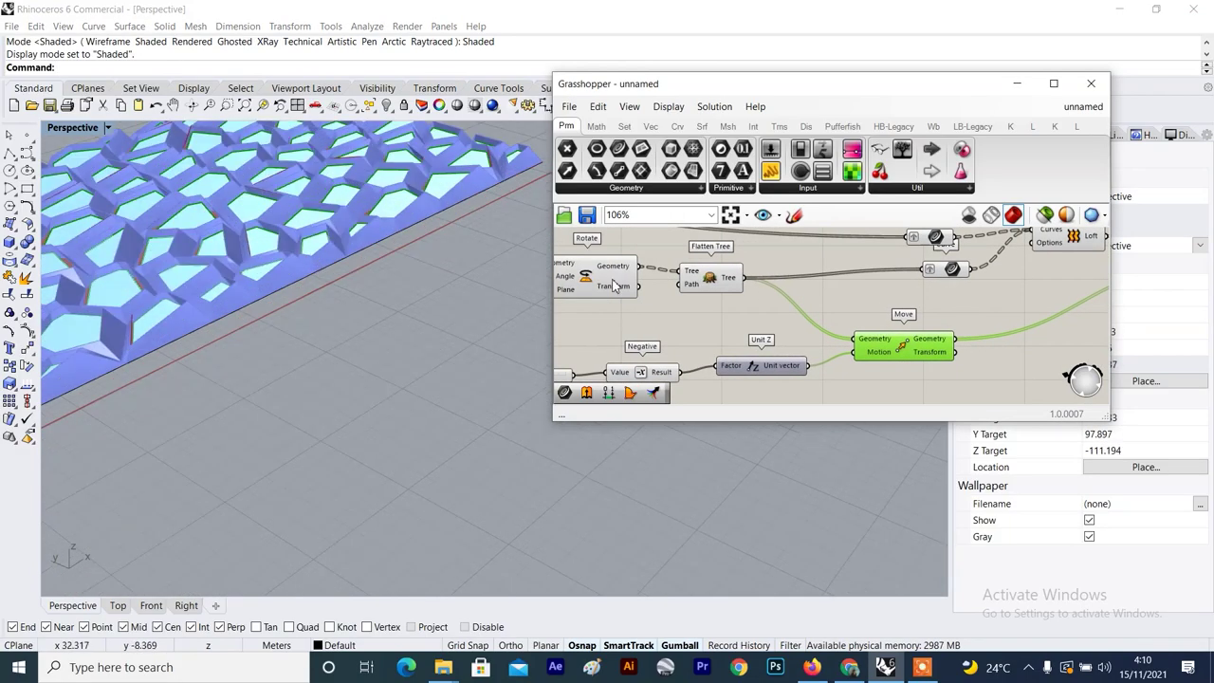
{"action": "left_click", "coordinate": [738, 282]}
{"action": "scroll", "coordinate": [431, 247], "scroll_direction": "down", "scroll_amount": 5}
{"action": "left_click", "coordinate": [901, 349]}
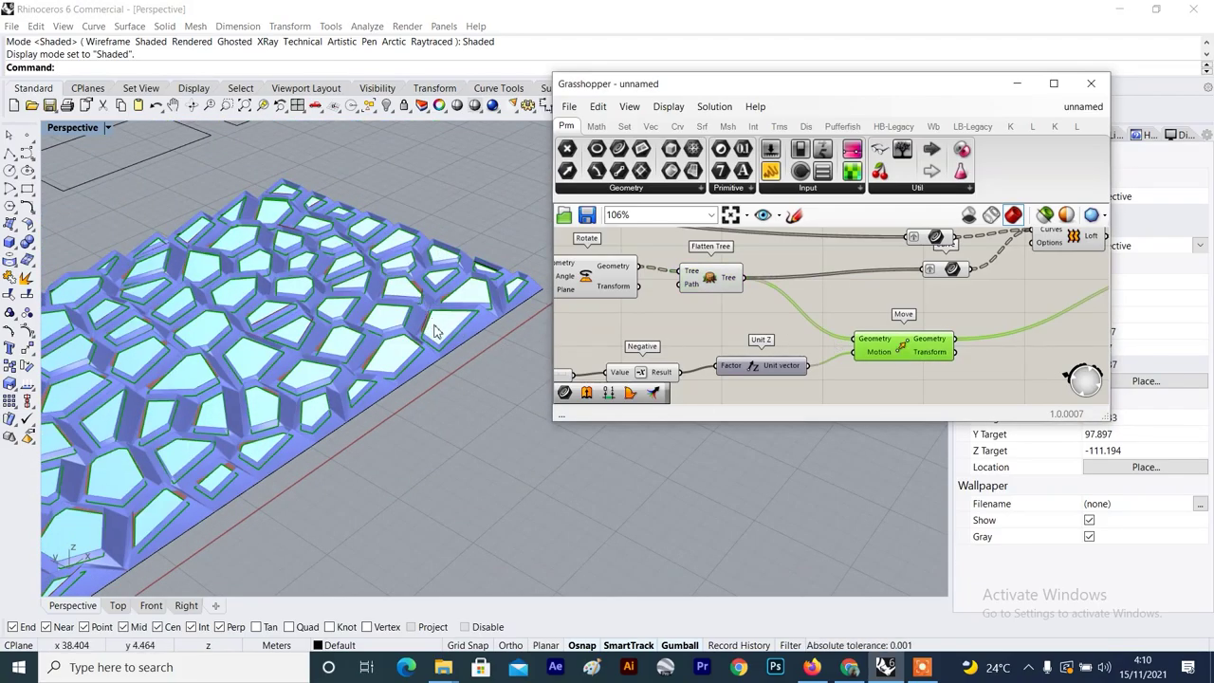
{"action": "scroll", "coordinate": [286, 348], "scroll_direction": "up", "scroll_amount": 5}
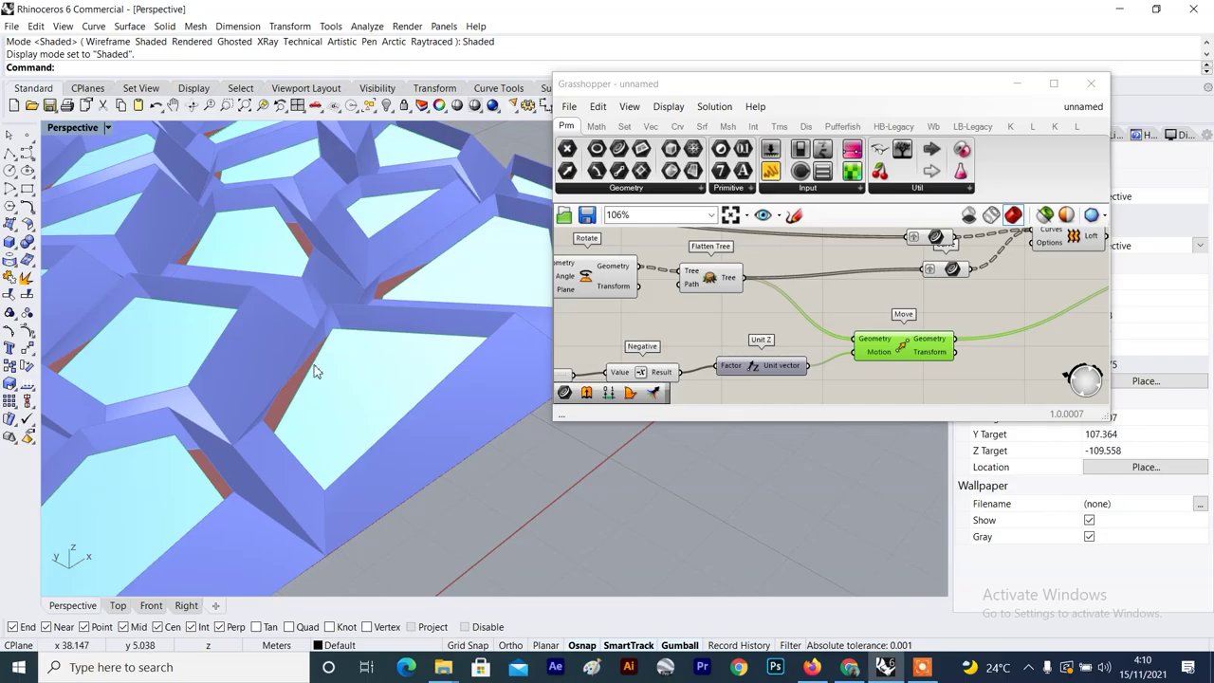
{"action": "left_click", "coordinate": [719, 289]}
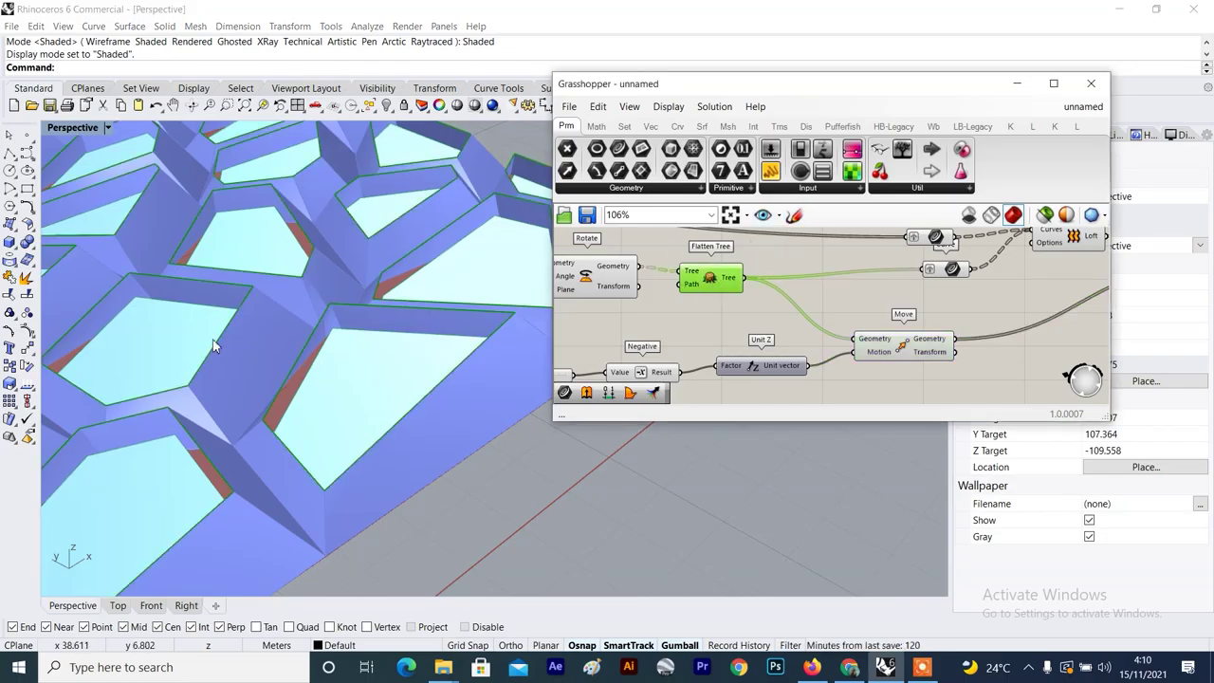
{"action": "left_click", "coordinate": [916, 360]}
{"action": "scroll", "coordinate": [1048, 328], "scroll_direction": "down", "scroll_amount": 3}
{"action": "right_click_drag", "start_coordinate": [1021, 328], "coordinate": [839, 328]}
{"action": "scroll", "coordinate": [831, 332], "scroll_direction": "up", "scroll_amount": 2}
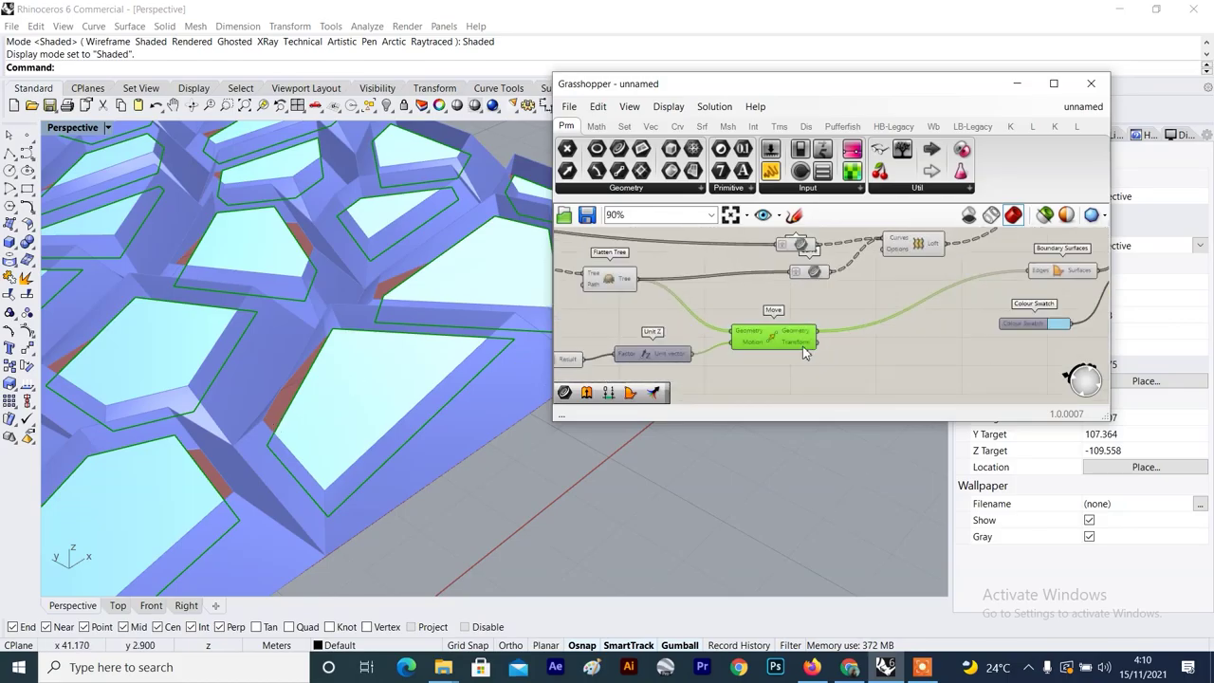
{"action": "left_click", "coordinate": [812, 278]}
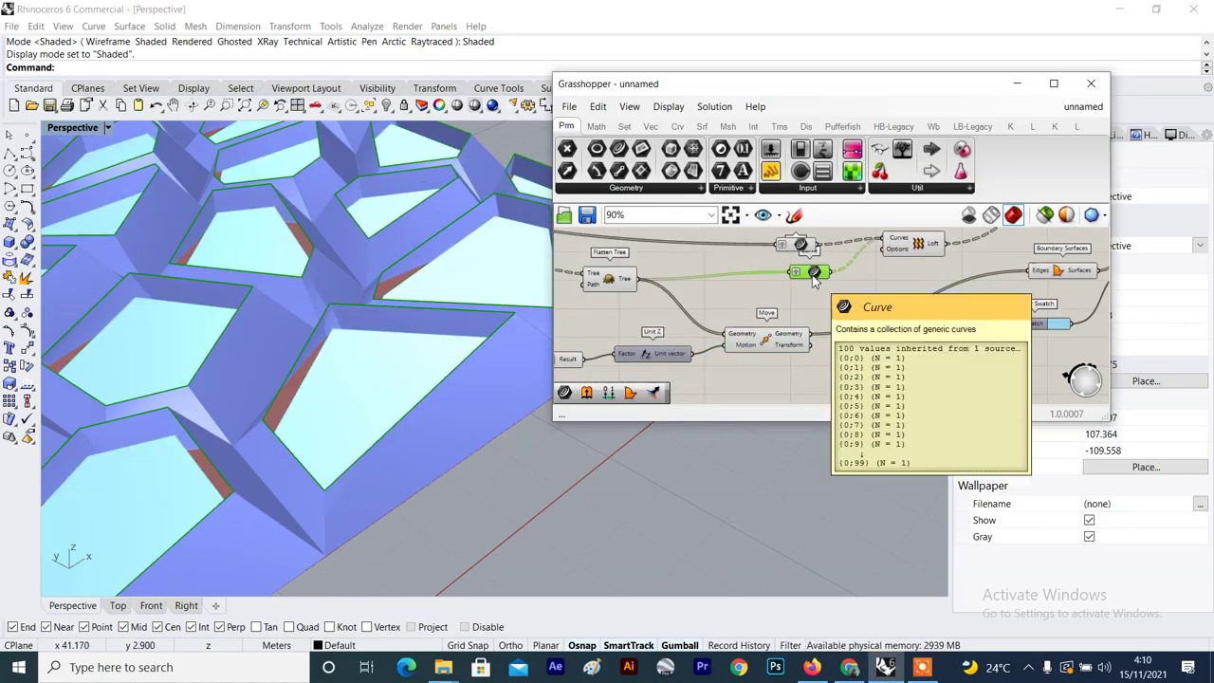
{"action": "left_click_drag", "start_coordinate": [813, 277], "coordinate": [772, 277]}
{"action": "scroll", "coordinate": [886, 348], "scroll_direction": "down", "scroll_amount": 2}
{"action": "scroll", "coordinate": [885, 348], "scroll_direction": "up", "scroll_amount": 3}
{"action": "double_click", "coordinate": [877, 342]}
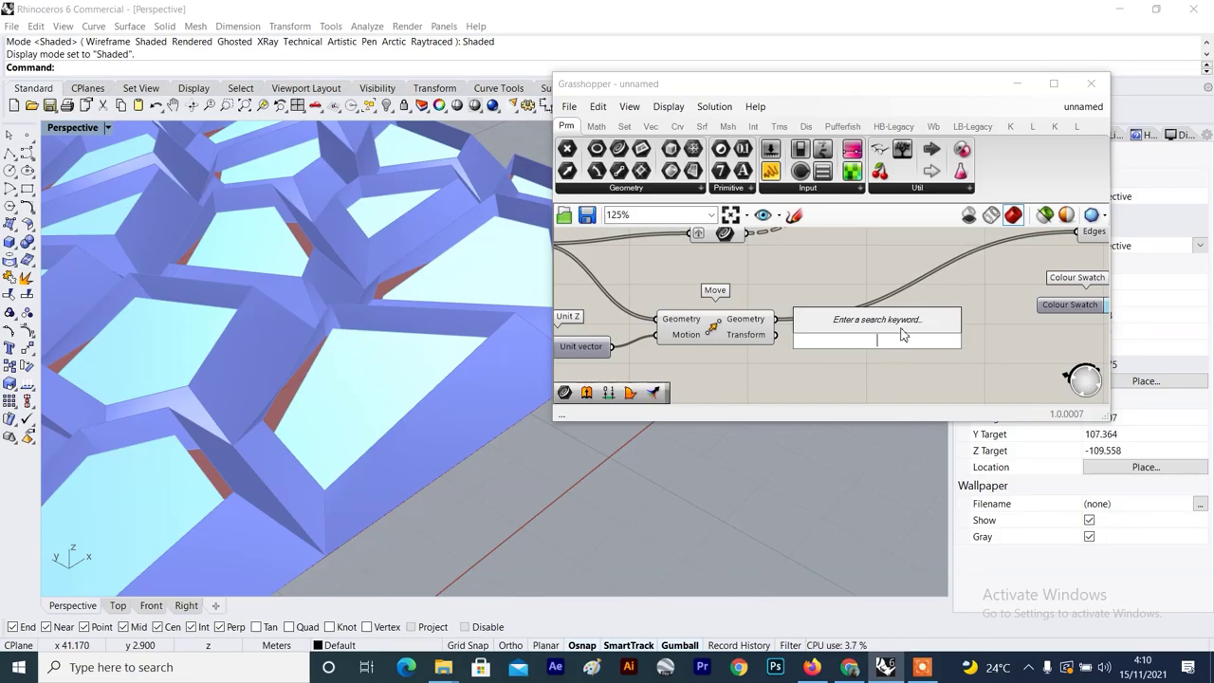
{"action": "type", "text": "lo"}
{"action": "left_click", "coordinate": [851, 303]}
{"action": "scroll", "coordinate": [853, 304], "scroll_direction": "down", "scroll_amount": 3}
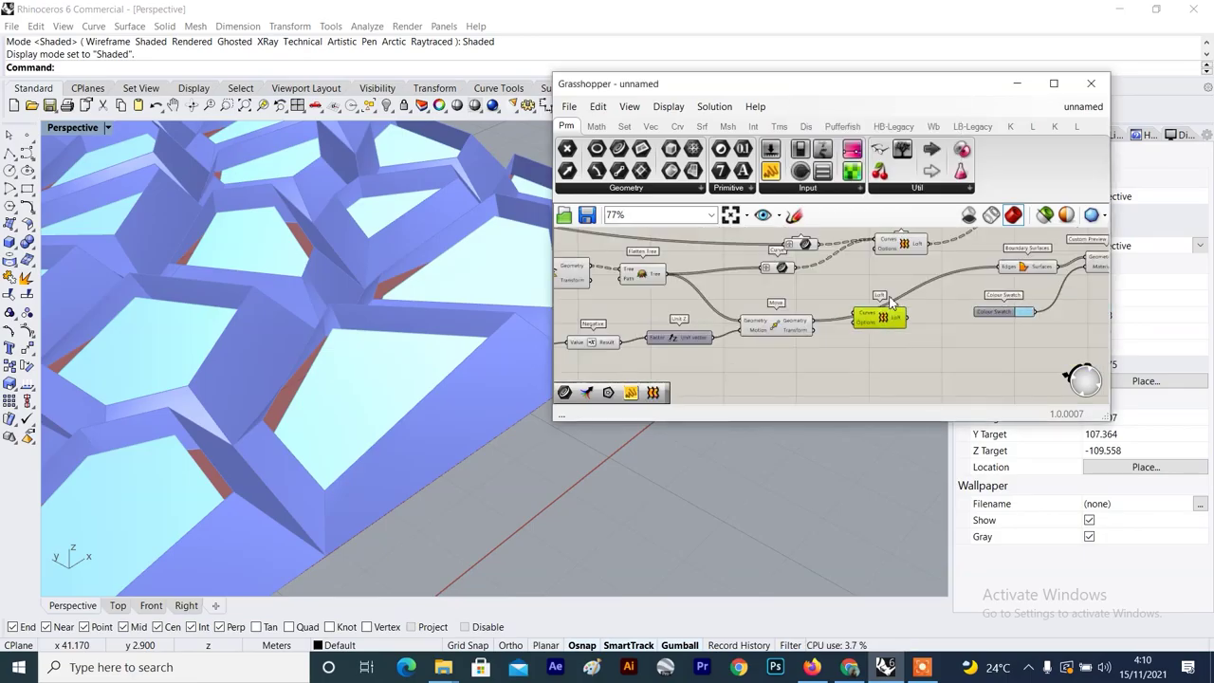
{"action": "scroll", "coordinate": [813, 277], "scroll_direction": "up", "scroll_amount": 3}
{"action": "left_click_drag", "start_coordinate": [772, 342], "coordinate": [749, 341]}
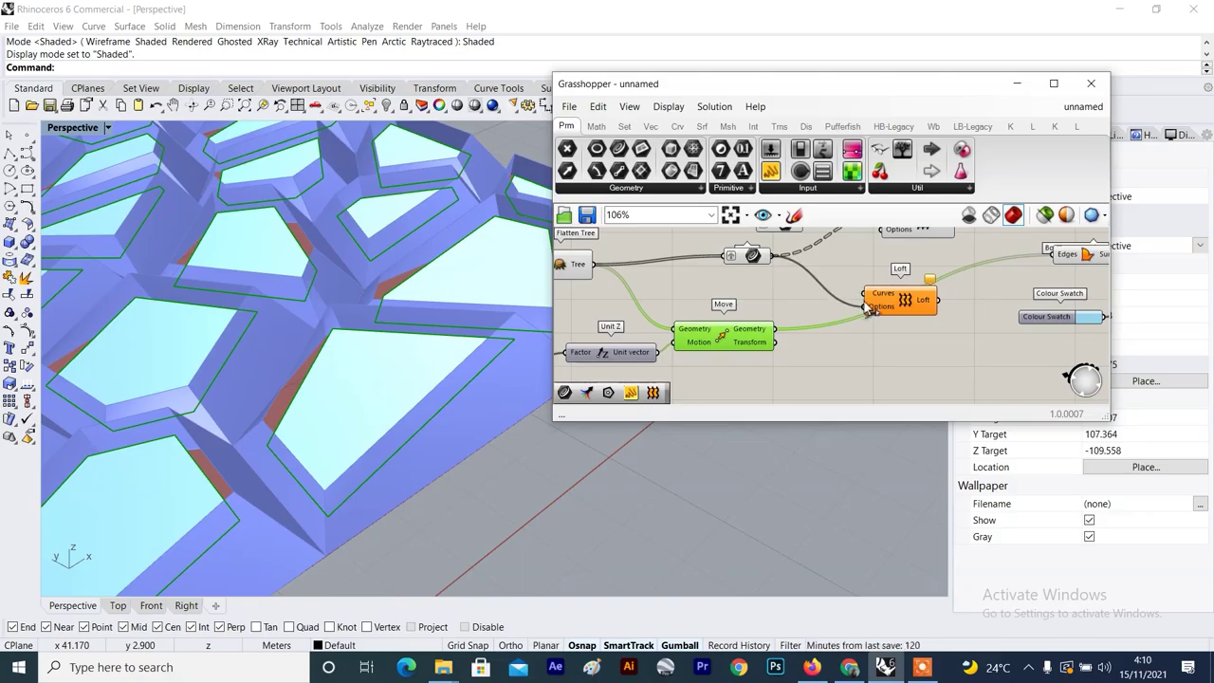
{"action": "left_click_drag", "start_coordinate": [871, 309], "coordinate": [905, 321]}
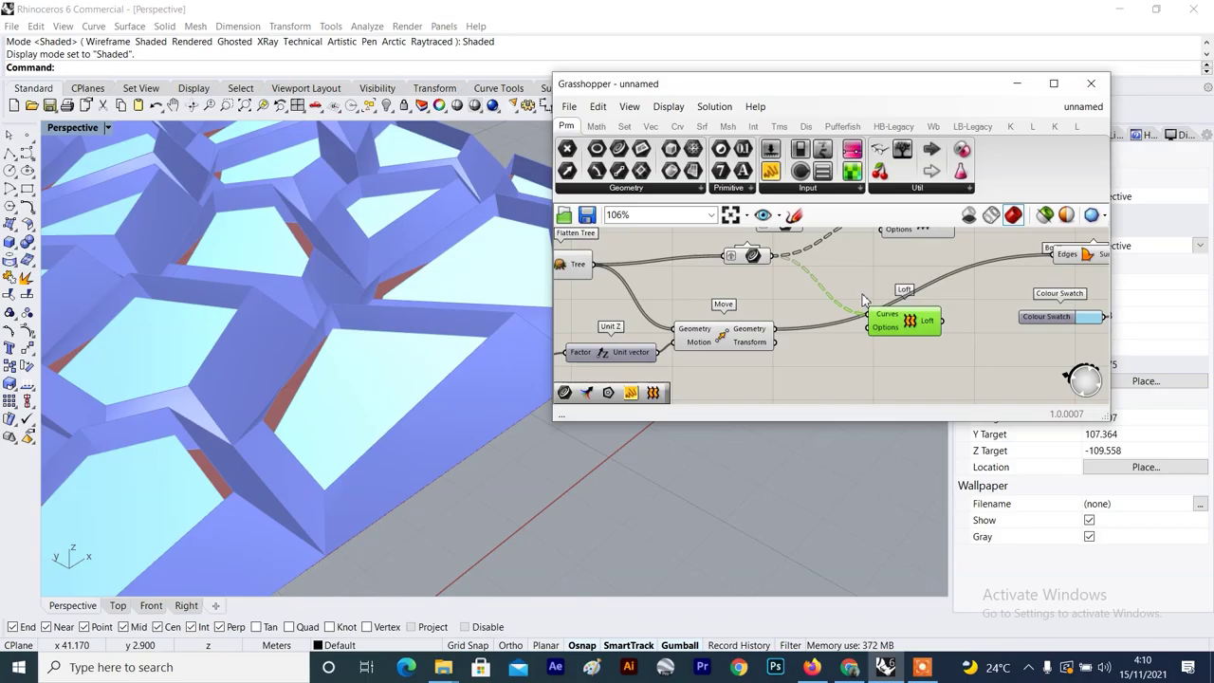
{"action": "key", "text": "Delete"}
Add a Graft Tree component after Move and connect Move's Geometry output to its Tree input.
{"action": "scroll", "coordinate": [863, 303], "scroll_direction": "down", "scroll_amount": 3}
{"action": "scroll", "coordinate": [858, 307], "scroll_direction": "up", "scroll_amount": 3}
{"action": "scroll", "coordinate": [800, 367], "scroll_direction": "up", "scroll_amount": 1}
{"action": "scroll", "coordinate": [824, 366], "scroll_direction": "down", "scroll_amount": 2}
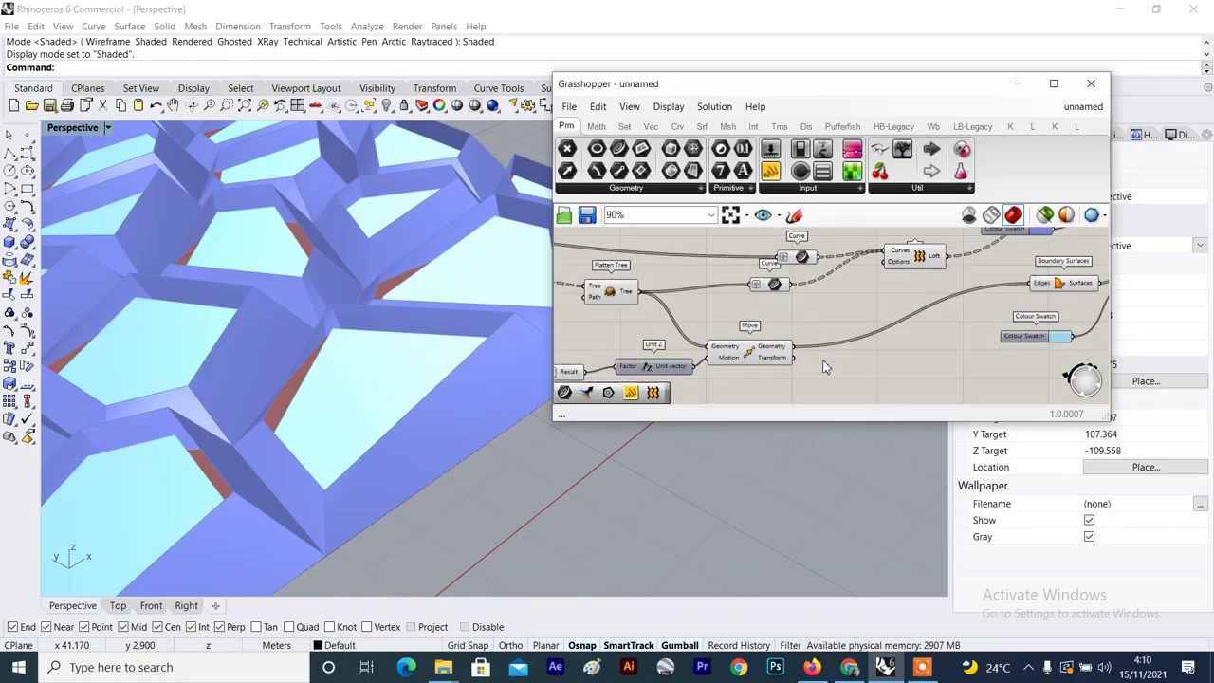
{"action": "scroll", "coordinate": [823, 367], "scroll_direction": "up", "scroll_amount": 3}
{"action": "double_click", "coordinate": [837, 361]}
{"action": "type", "text": "gr"}
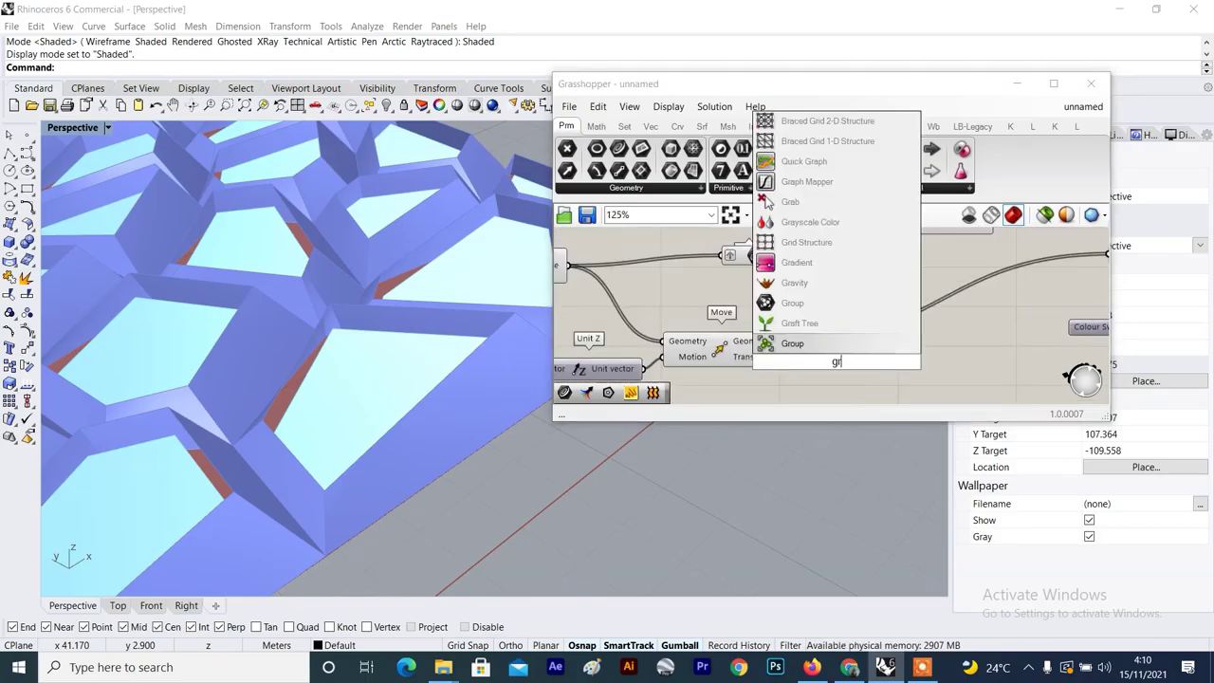
{"action": "left_click", "coordinate": [831, 323]}
{"action": "scroll", "coordinate": [845, 366], "scroll_direction": "up", "scroll_amount": 1}
{"action": "left_click_drag", "start_coordinate": [847, 375], "coordinate": [851, 353]}
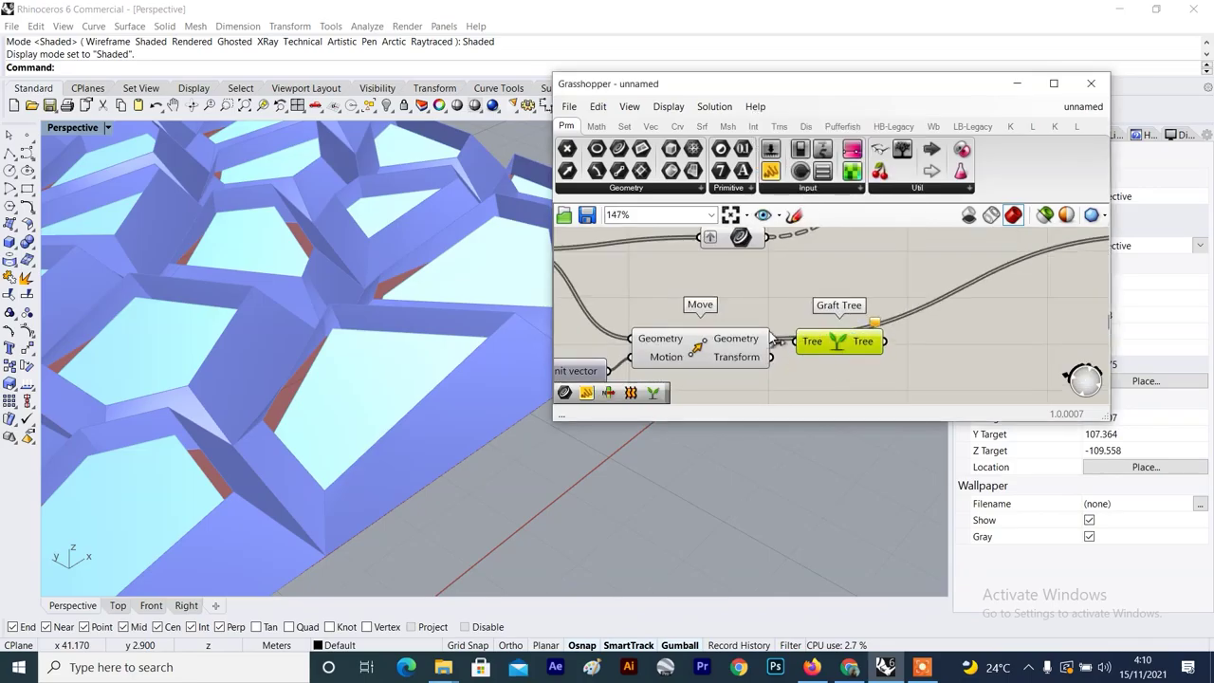
{"action": "left_click_drag", "start_coordinate": [777, 339], "coordinate": [796, 342]}
{"action": "left_click_drag", "start_coordinate": [870, 343], "coordinate": [864, 330]}
{"action": "right_click_drag", "start_coordinate": [900, 335], "coordinate": [831, 345]}
{"action": "scroll", "coordinate": [832, 344], "scroll_direction": "down", "scroll_amount": 2}
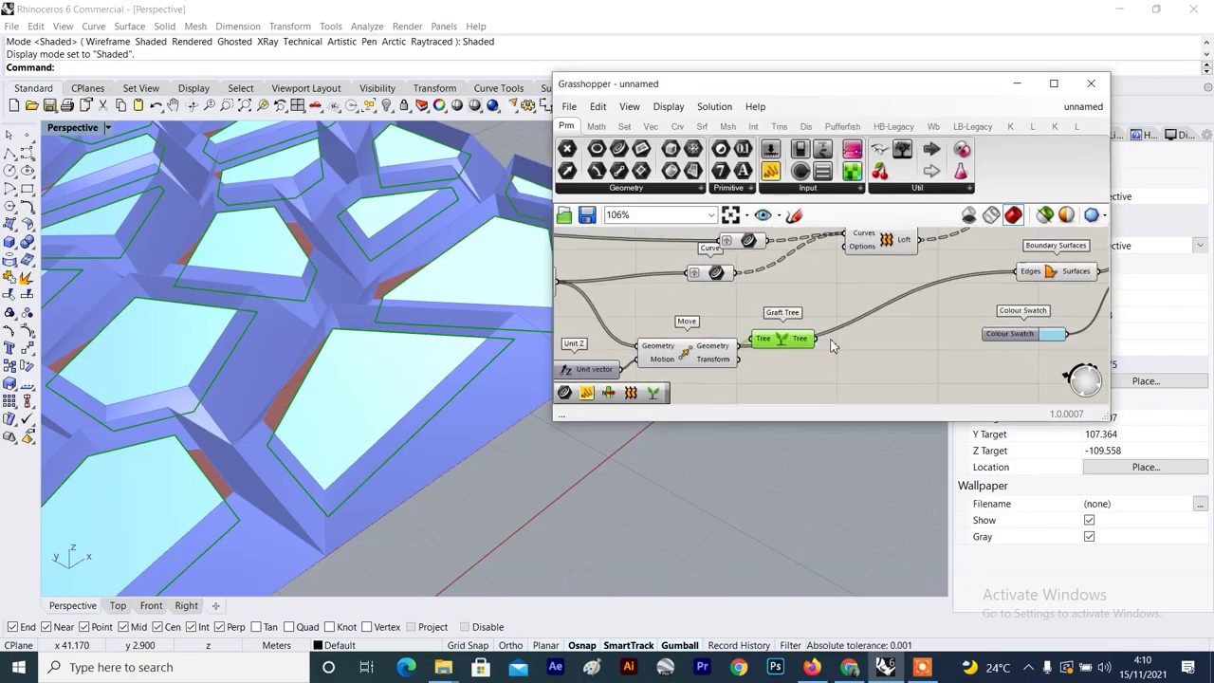
Add a Loft component and connect both the rotated-cell Curve parameter and the Graft Tree output to its Curves input.
{"action": "scroll", "coordinate": [827, 342], "scroll_direction": "up", "scroll_amount": 2}
{"action": "left_click", "coordinate": [902, 336]}
{"action": "double_click", "coordinate": [899, 329]}
{"action": "type", "text": "lo"}
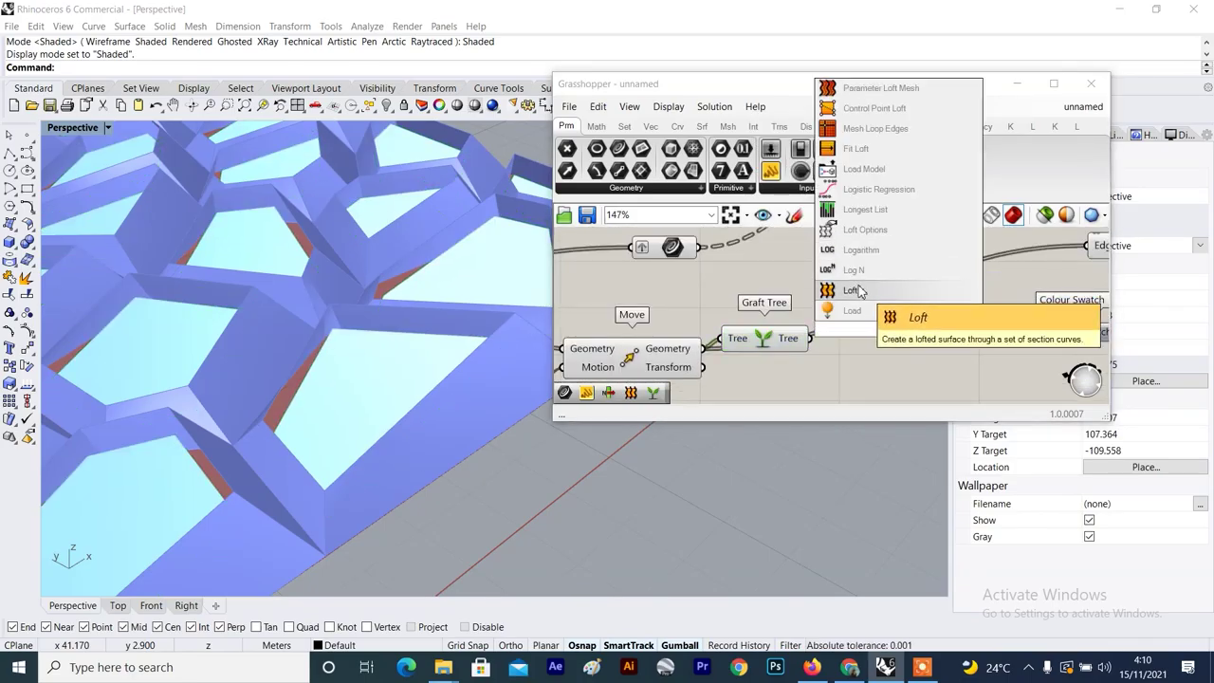
{"action": "left_click", "coordinate": [860, 289]}
{"action": "left_click_drag", "start_coordinate": [884, 334], "coordinate": [896, 327]}
{"action": "left_click", "coordinate": [766, 332]}
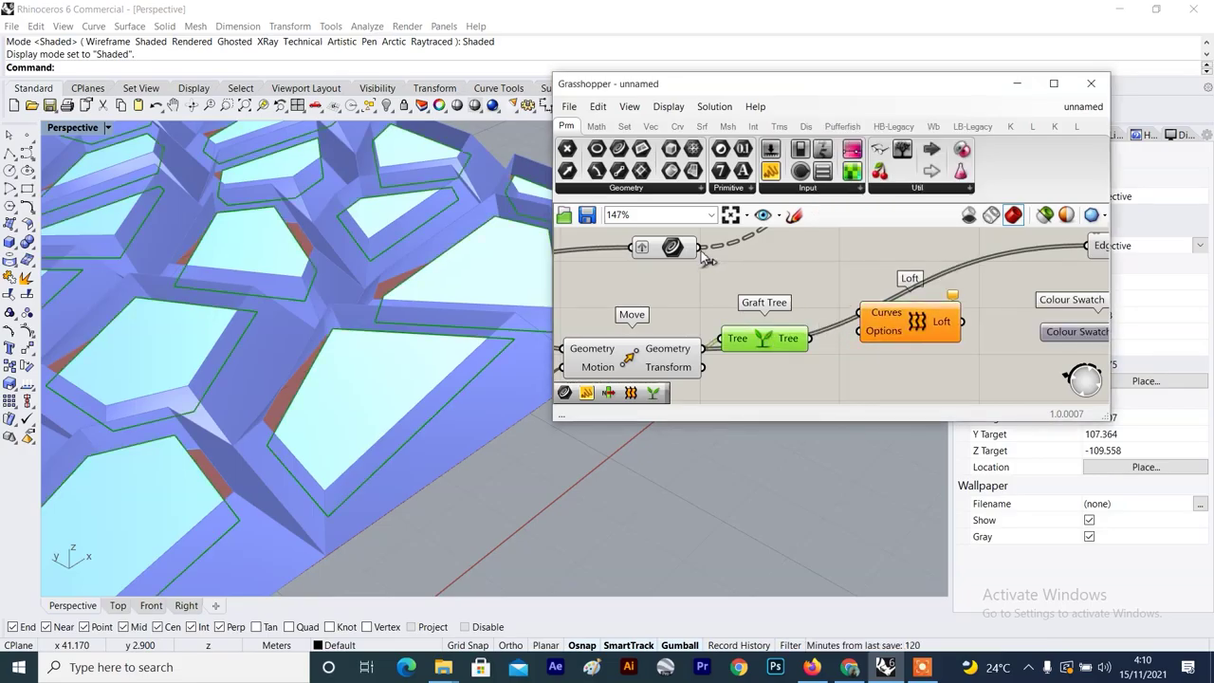
{"action": "left_click_drag", "start_coordinate": [767, 341], "coordinate": [767, 354]}
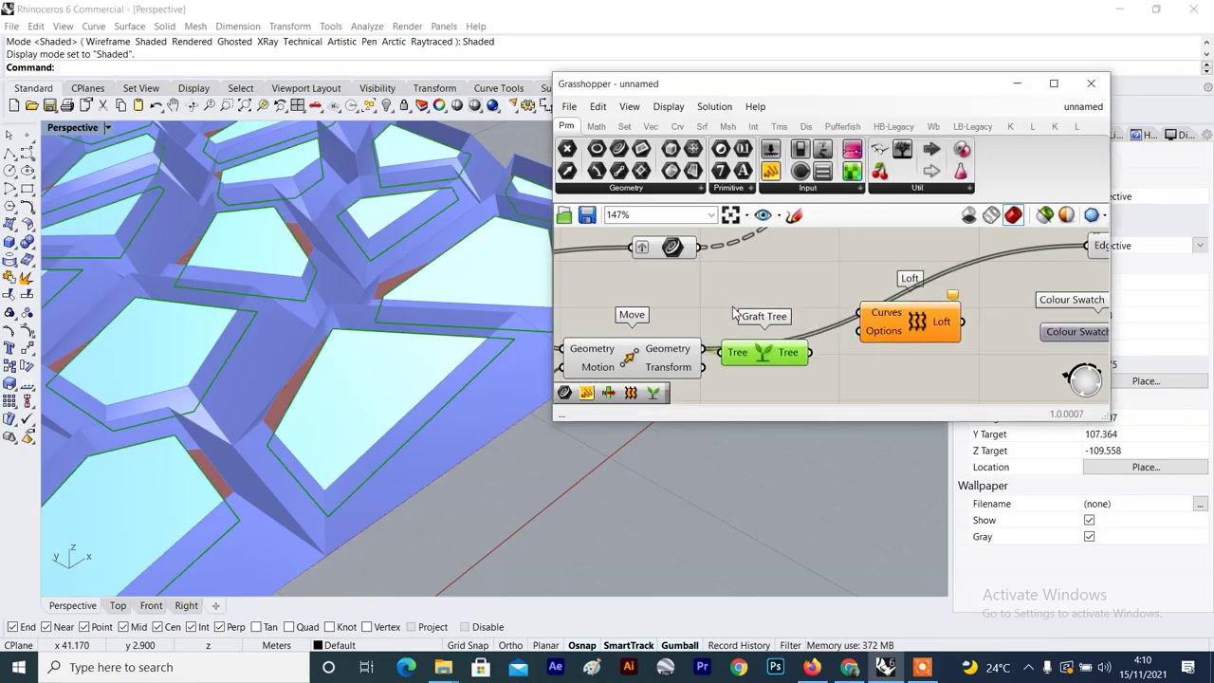
{"action": "left_click_drag", "start_coordinate": [699, 246], "coordinate": [858, 313], "text": "shift"}
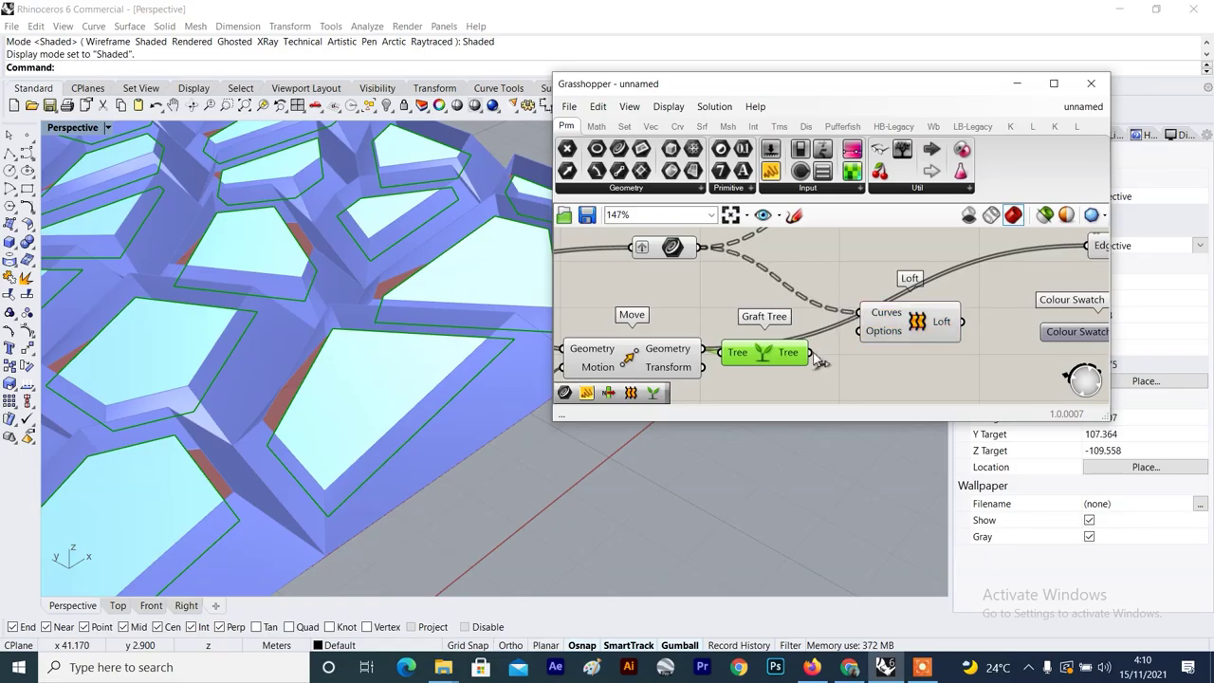
{"action": "left_click_drag", "start_coordinate": [811, 354], "coordinate": [874, 322]}
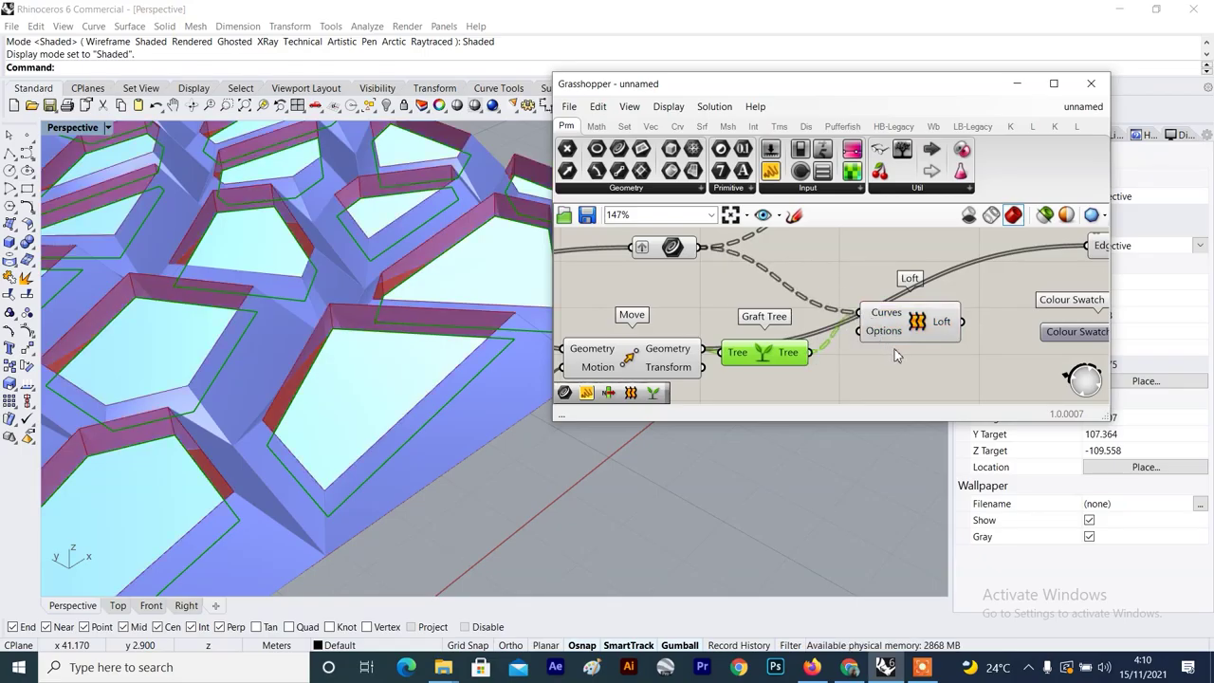
Highlight the new Loft to check its side surfaces, and reposition the component beside its Graft Tree input.
{"action": "left_click", "coordinate": [894, 348]}
{"action": "left_click", "coordinate": [909, 325]}
{"action": "scroll", "coordinate": [909, 325], "scroll_direction": "down", "scroll_amount": 2}
{"action": "scroll", "coordinate": [223, 336], "scroll_direction": "down", "scroll_amount": 5}
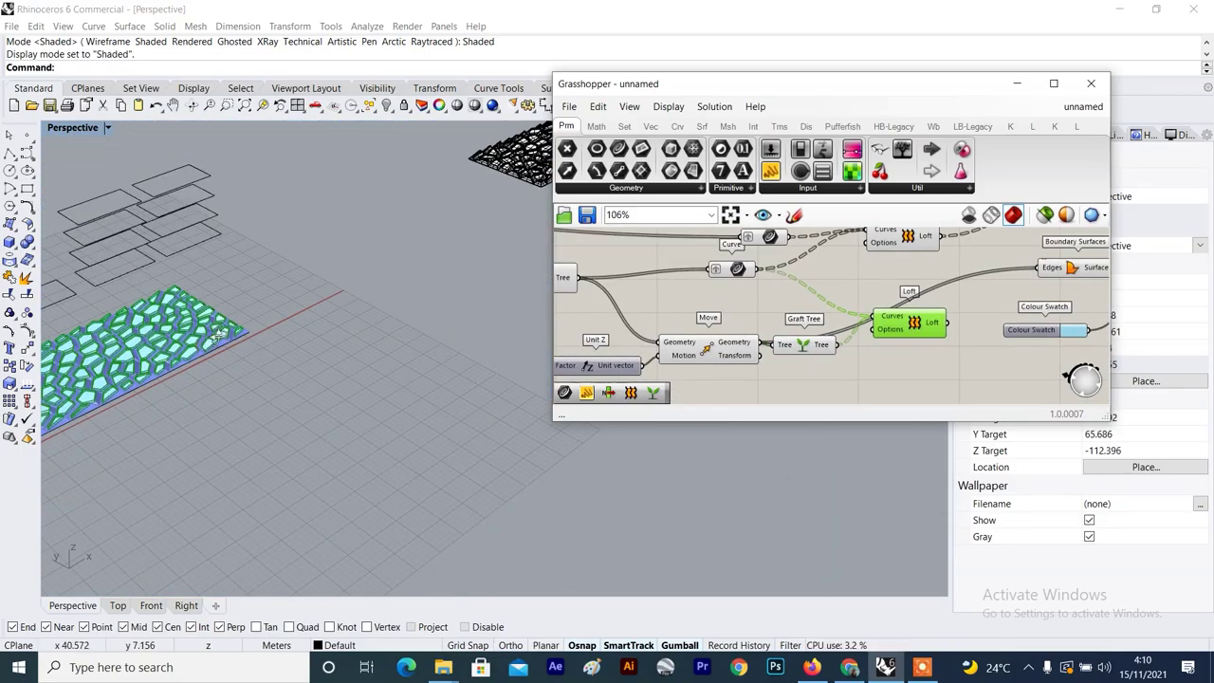
{"action": "right_click_drag", "start_coordinate": [980, 347], "coordinate": [872, 292]}
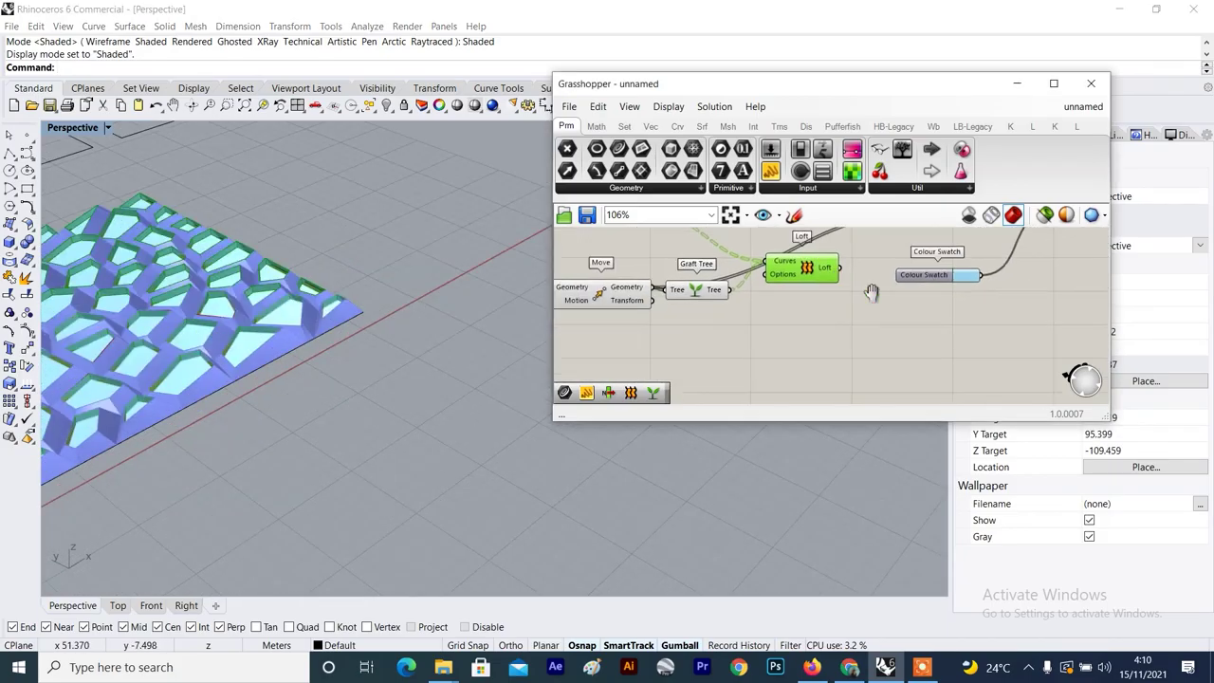
{"action": "left_click_drag", "start_coordinate": [806, 273], "coordinate": [859, 301]}
Duplicate the light blue Colour Swatch and its Custom Preview, and connect the side Loft's output to the copied preview's Geometry input.
{"action": "scroll", "coordinate": [950, 343], "scroll_direction": "down", "scroll_amount": 2}
{"action": "right_click_drag", "start_coordinate": [1016, 260], "coordinate": [932, 292]}
{"action": "scroll", "coordinate": [932, 292], "scroll_direction": "up", "scroll_amount": 1}
{"action": "left_click_drag", "start_coordinate": [1036, 233], "coordinate": [872, 327]}
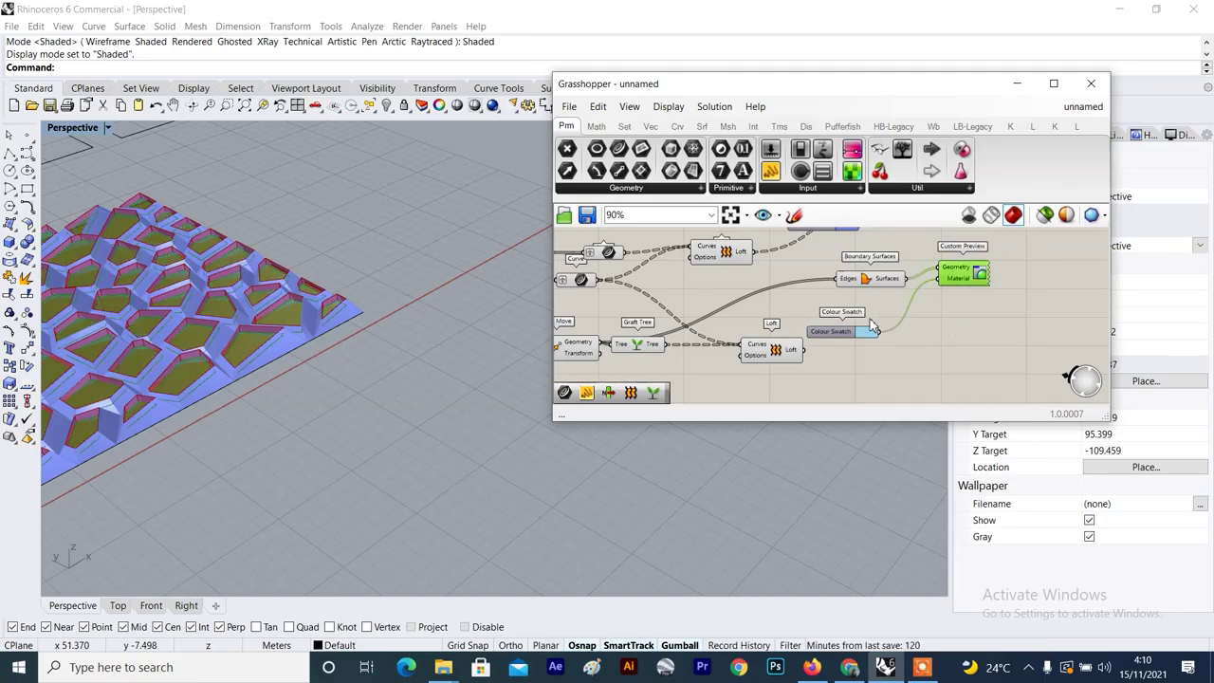
{"action": "left_click", "coordinate": [838, 337], "text": "shift"}
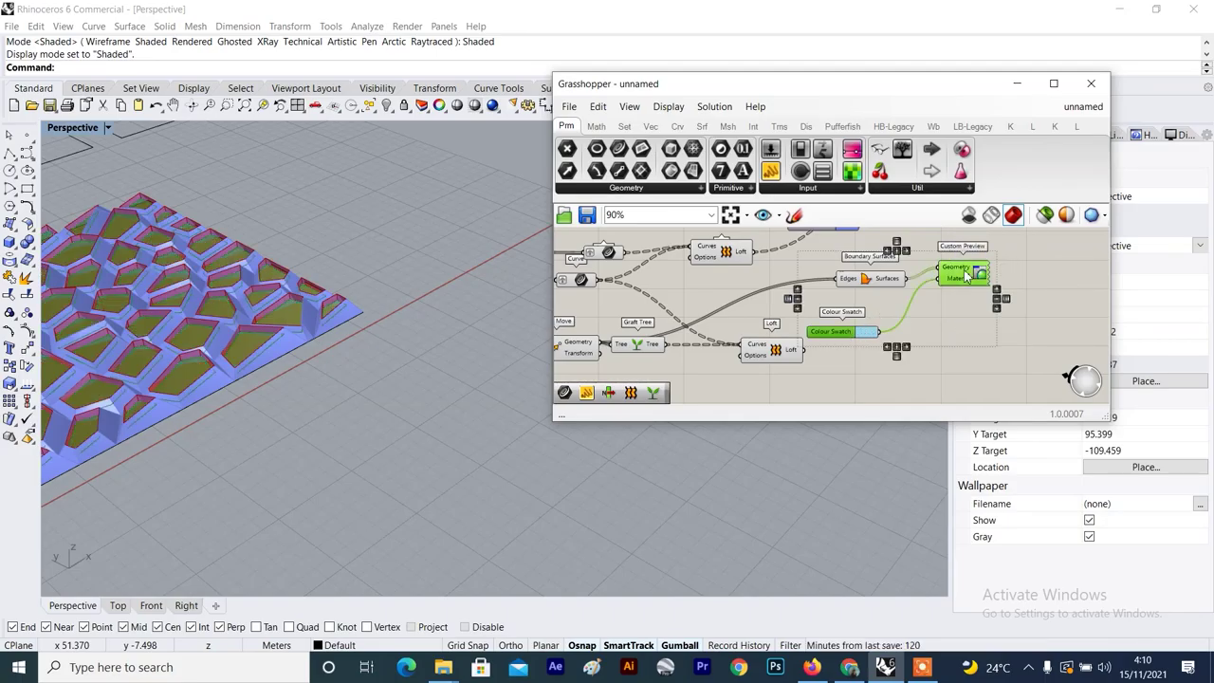
{"action": "left_click_drag", "start_coordinate": [967, 275], "coordinate": [955, 349], "text": "alt"}
{"action": "scroll", "coordinate": [945, 375], "scroll_direction": "up", "scroll_amount": 1}
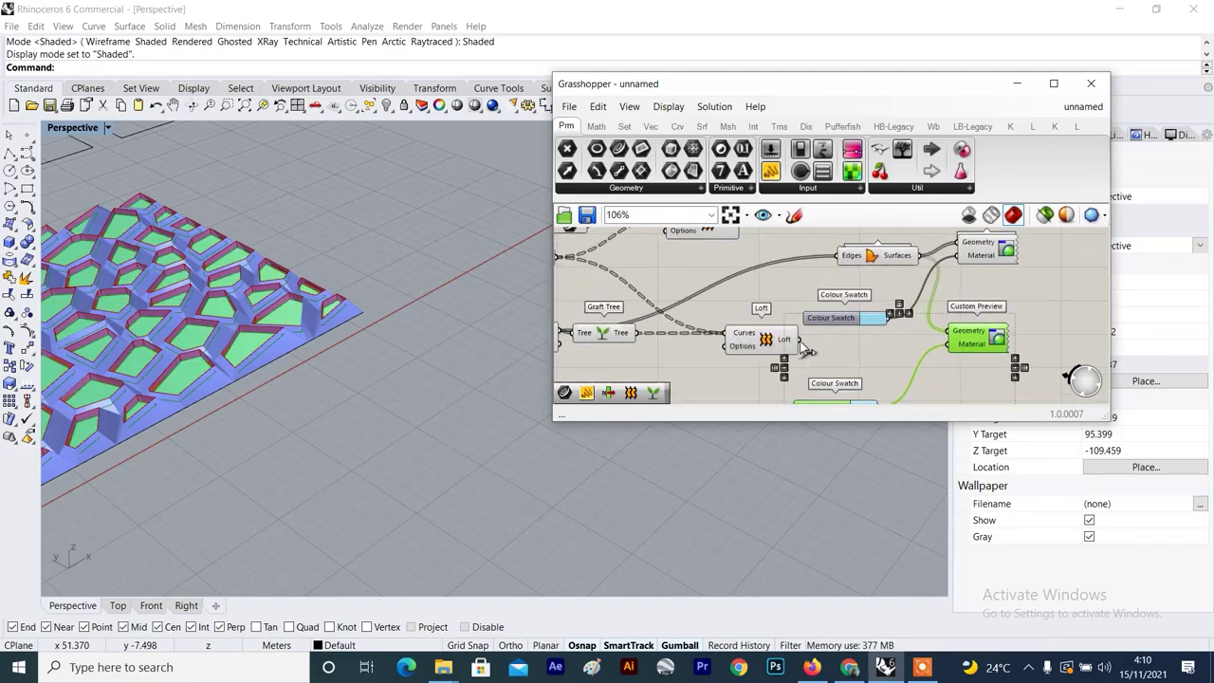
{"action": "left_click_drag", "start_coordinate": [955, 346], "coordinate": [967, 349]}
{"action": "left_click", "coordinate": [1078, 285]}
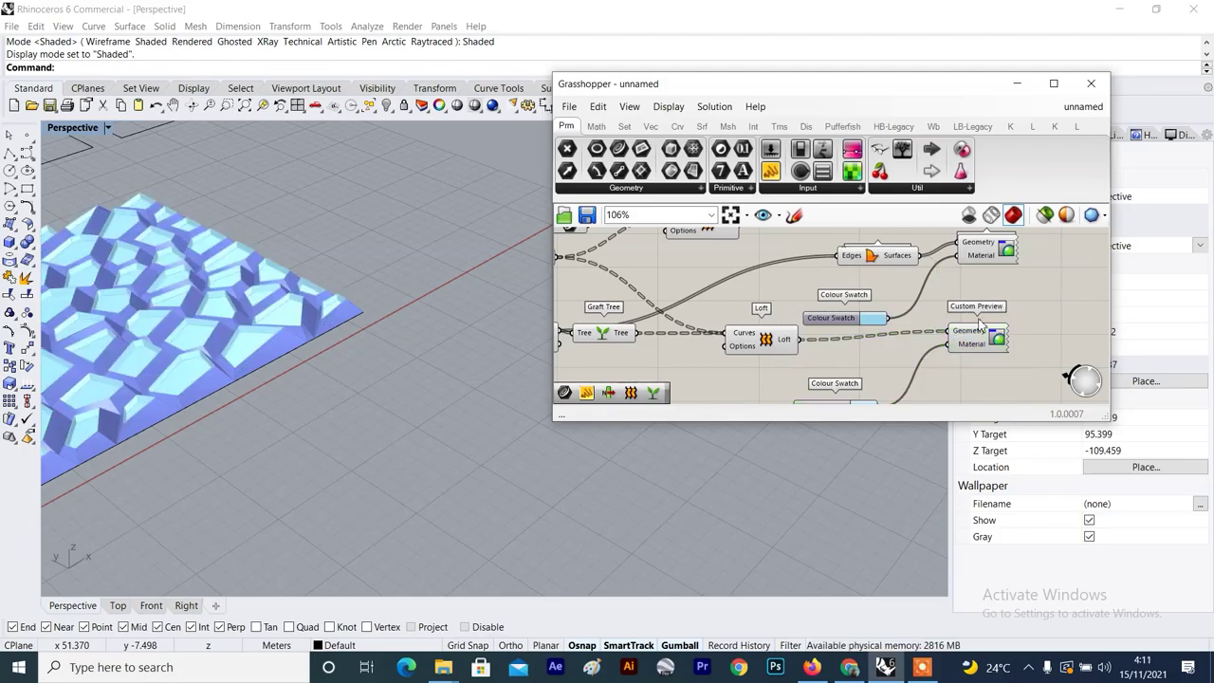
Set the copied Colour Swatch to a deep magenta with hue 299°, saturation 85 and value 62.
{"action": "scroll", "coordinate": [991, 290], "scroll_direction": "down", "scroll_amount": 3}
{"action": "scroll", "coordinate": [920, 350], "scroll_direction": "up", "scroll_amount": 5}
{"action": "left_click", "coordinate": [910, 370]}
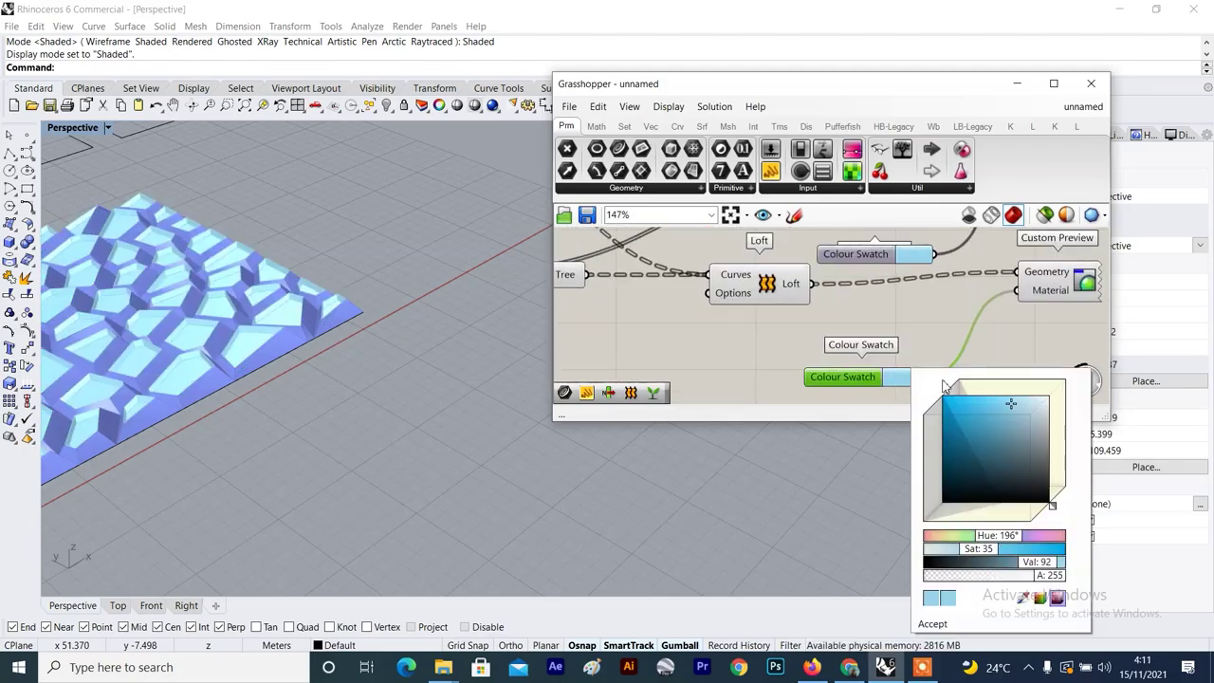
{"action": "left_click_drag", "start_coordinate": [1051, 504], "coordinate": [1063, 494]}
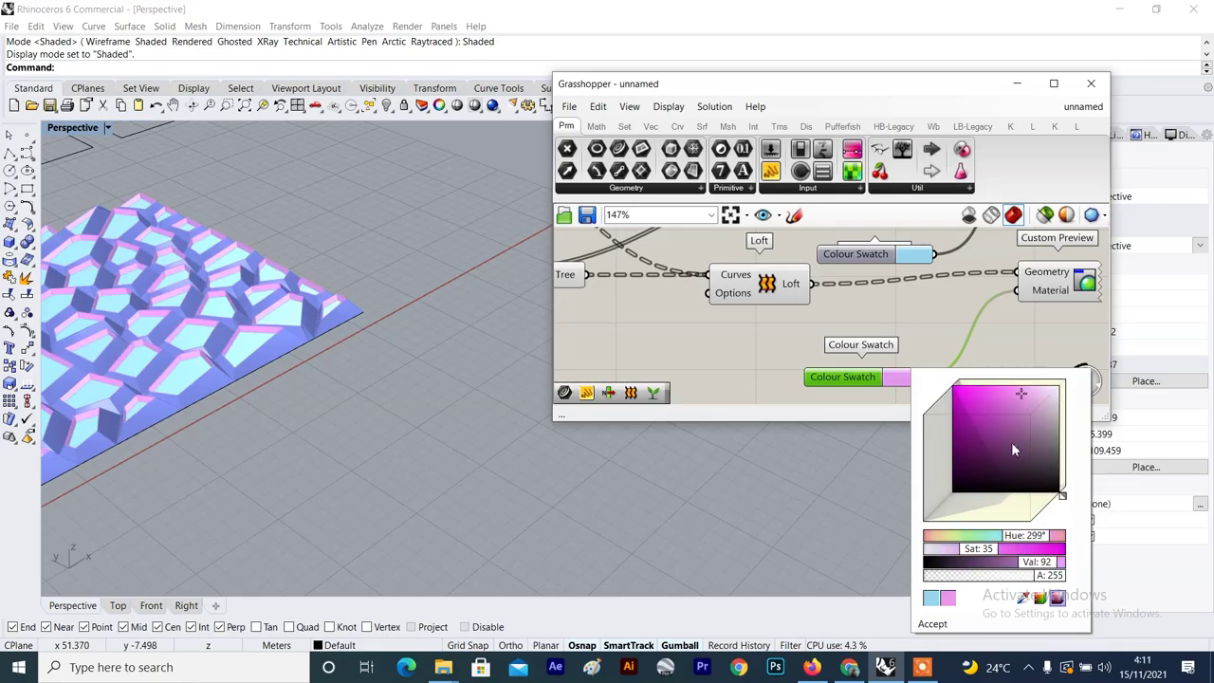
{"action": "left_click_drag", "start_coordinate": [1009, 440], "coordinate": [967, 425]}
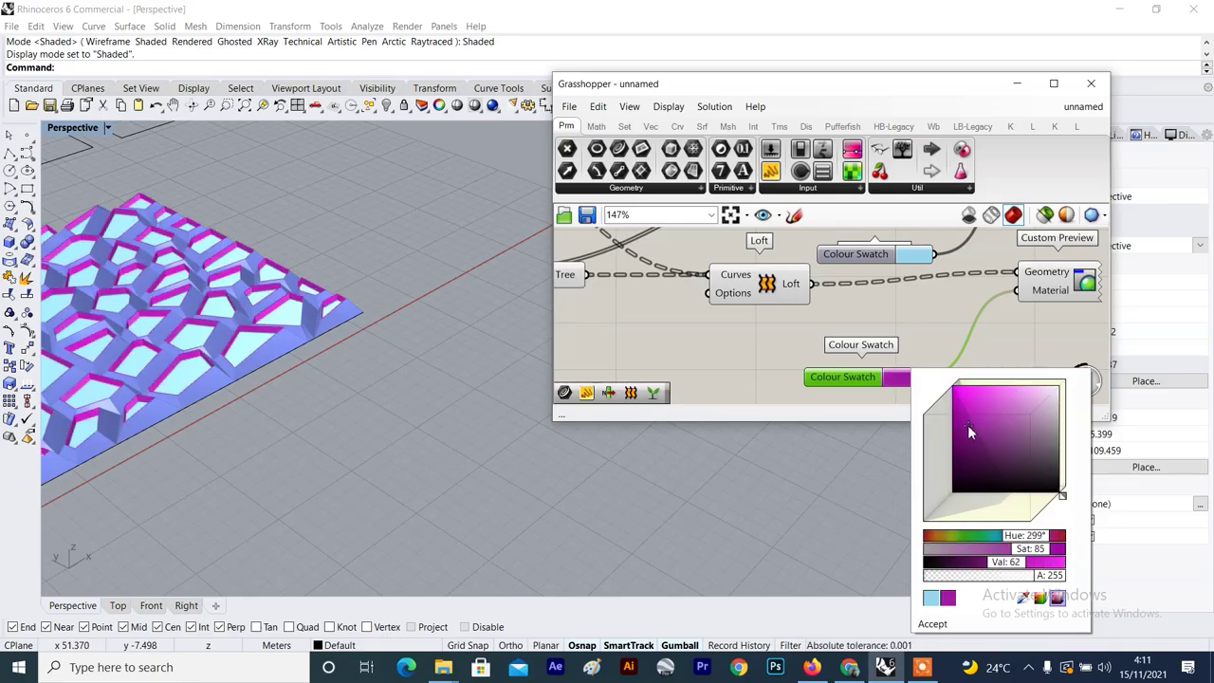
{"action": "scroll", "coordinate": [698, 364], "scroll_direction": "down", "scroll_amount": 4}
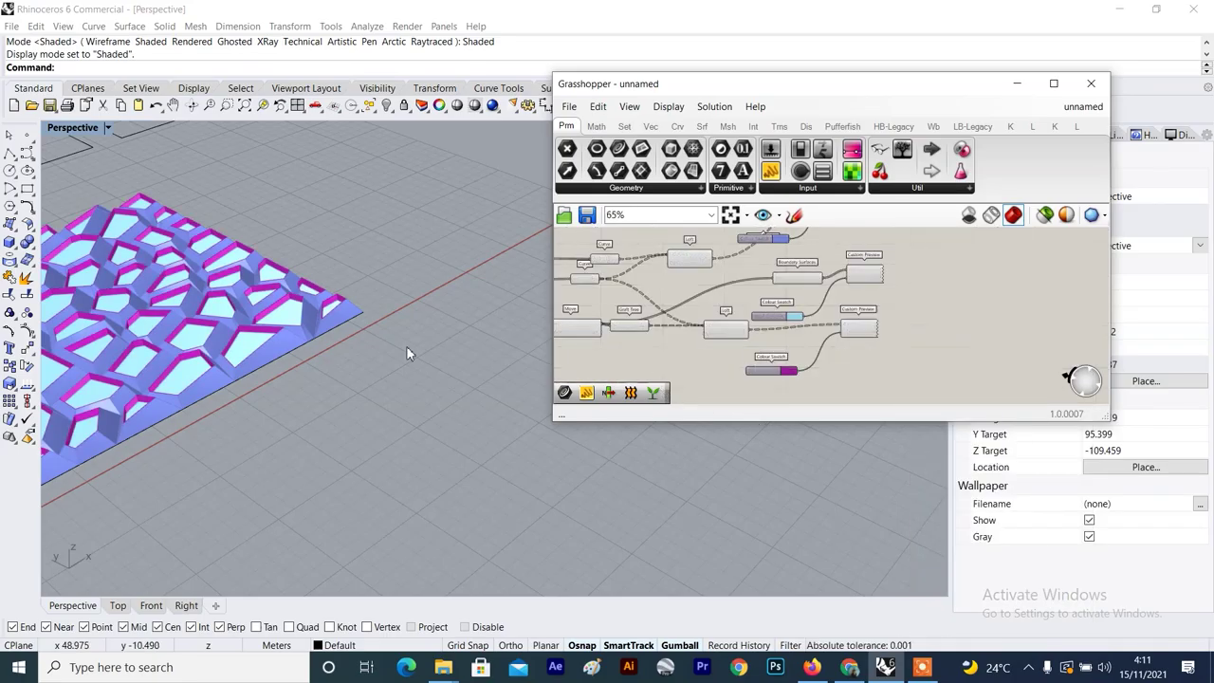
Examine the three-coloured Voronoi panel in the perspective view, from close up and as a whole.
{"action": "scroll", "coordinate": [323, 358], "scroll_direction": "down", "scroll_amount": 5}
{"action": "scroll", "coordinate": [323, 359], "scroll_direction": "down", "scroll_amount": 2}
{"action": "scroll", "coordinate": [273, 392], "scroll_direction": "up", "scroll_amount": 8}
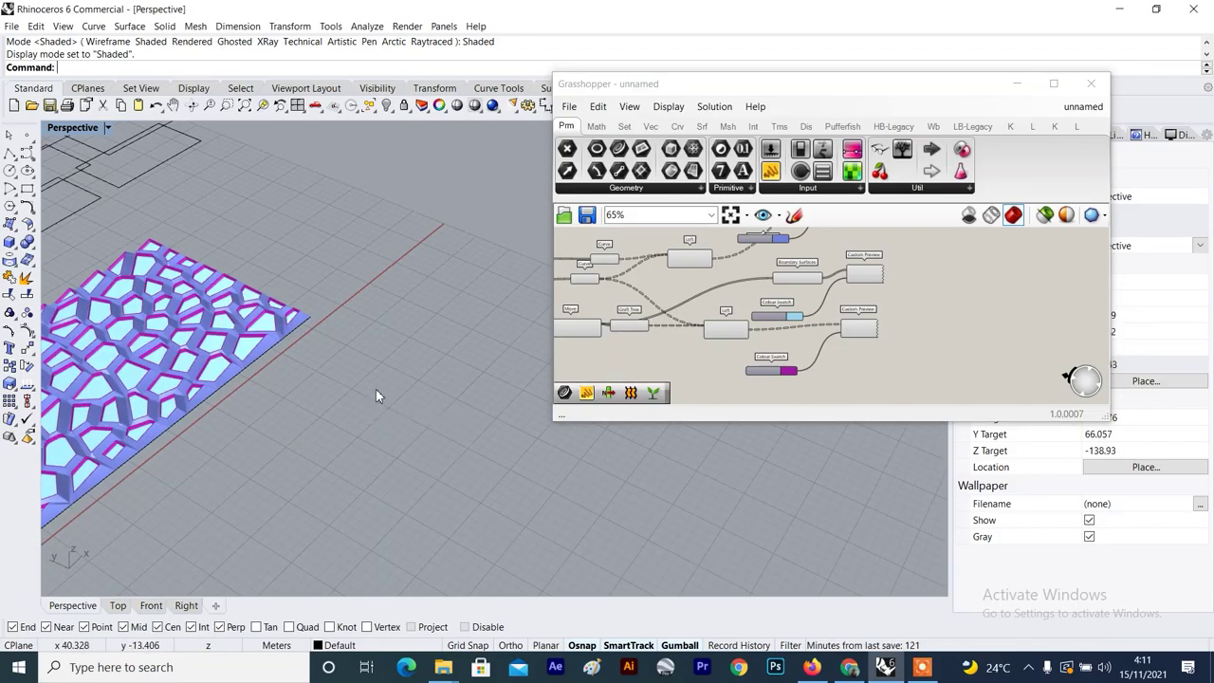
{"action": "scroll", "coordinate": [376, 395], "scroll_direction": "down", "scroll_amount": 5}
{"action": "scroll", "coordinate": [235, 348], "scroll_direction": "up", "scroll_amount": 5}
{"action": "scroll", "coordinate": [328, 339], "scroll_direction": "up", "scroll_amount": 3}
{"action": "scroll", "coordinate": [334, 350], "scroll_direction": "down", "scroll_amount": 3}
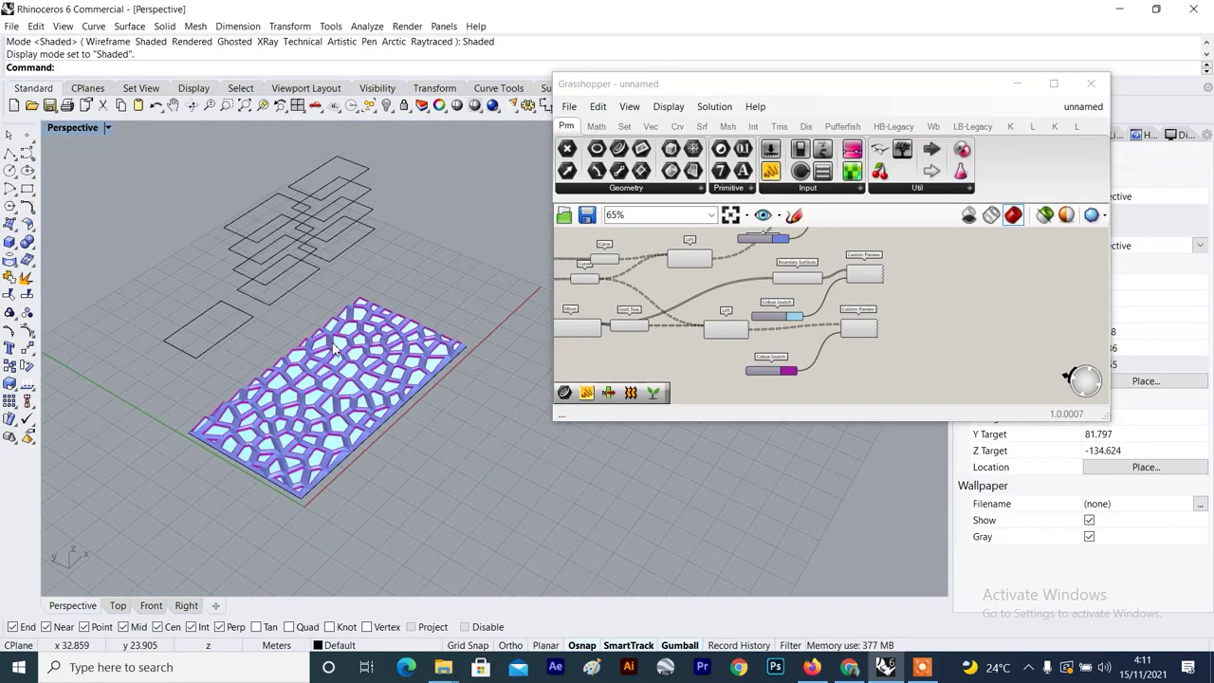
{"action": "scroll", "coordinate": [875, 289], "scroll_direction": "down", "scroll_amount": 2}
{"action": "scroll", "coordinate": [874, 288], "scroll_direction": "up", "scroll_amount": 2}
{"action": "scroll", "coordinate": [872, 277], "scroll_direction": "down", "scroll_amount": 3}
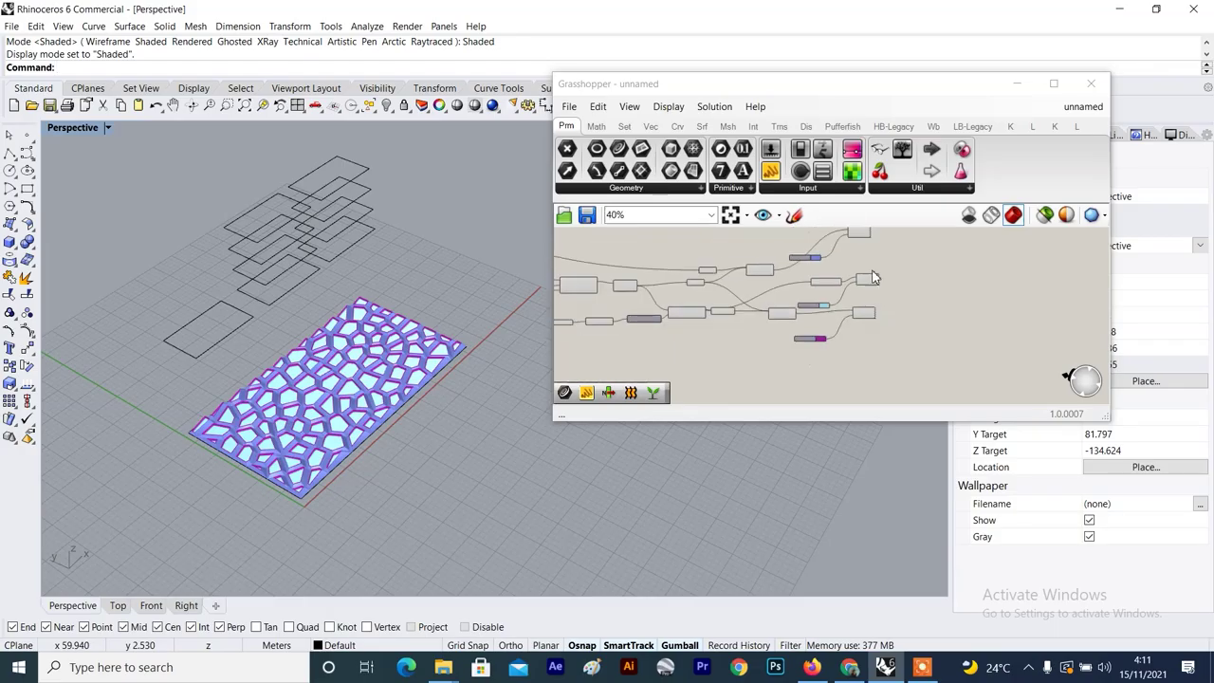
Arrange the three Custom Preview components in a close vertical stack at the end of the definition.
{"action": "scroll", "coordinate": [873, 276], "scroll_direction": "up", "scroll_amount": 3}
{"action": "left_click_drag", "start_coordinate": [860, 290], "coordinate": [868, 320]}
{"action": "scroll", "coordinate": [870, 325], "scroll_direction": "down", "scroll_amount": 3}
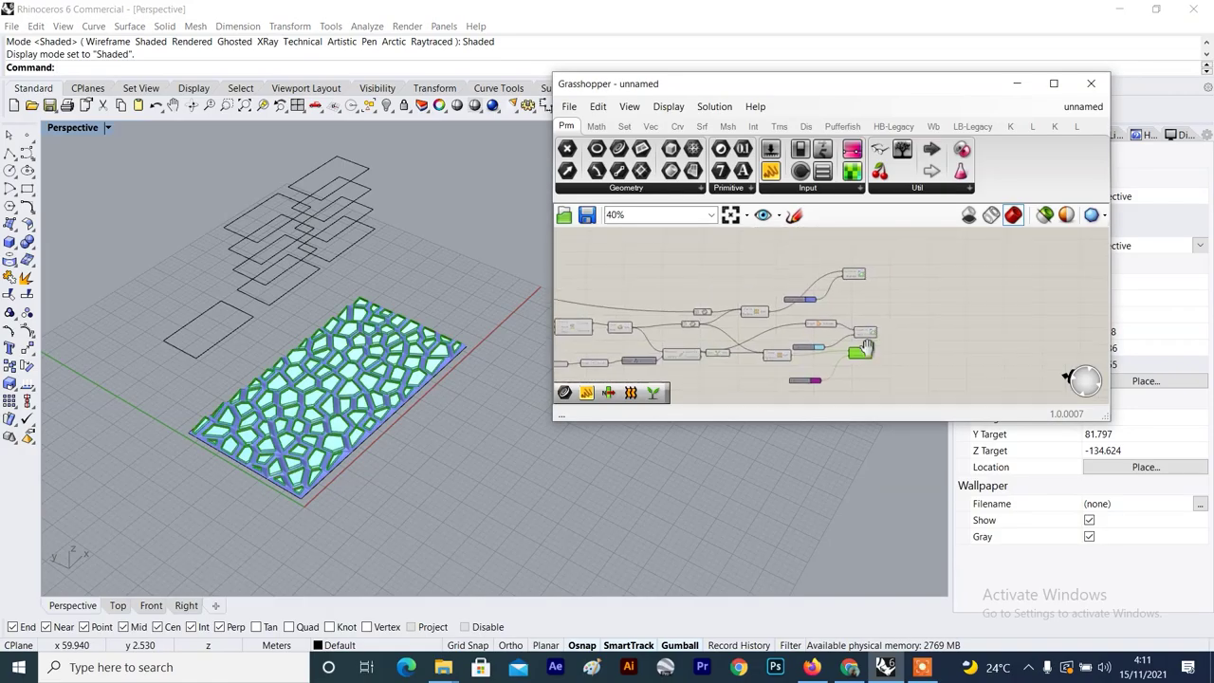
{"action": "scroll", "coordinate": [866, 316], "scroll_direction": "up", "scroll_amount": 3}
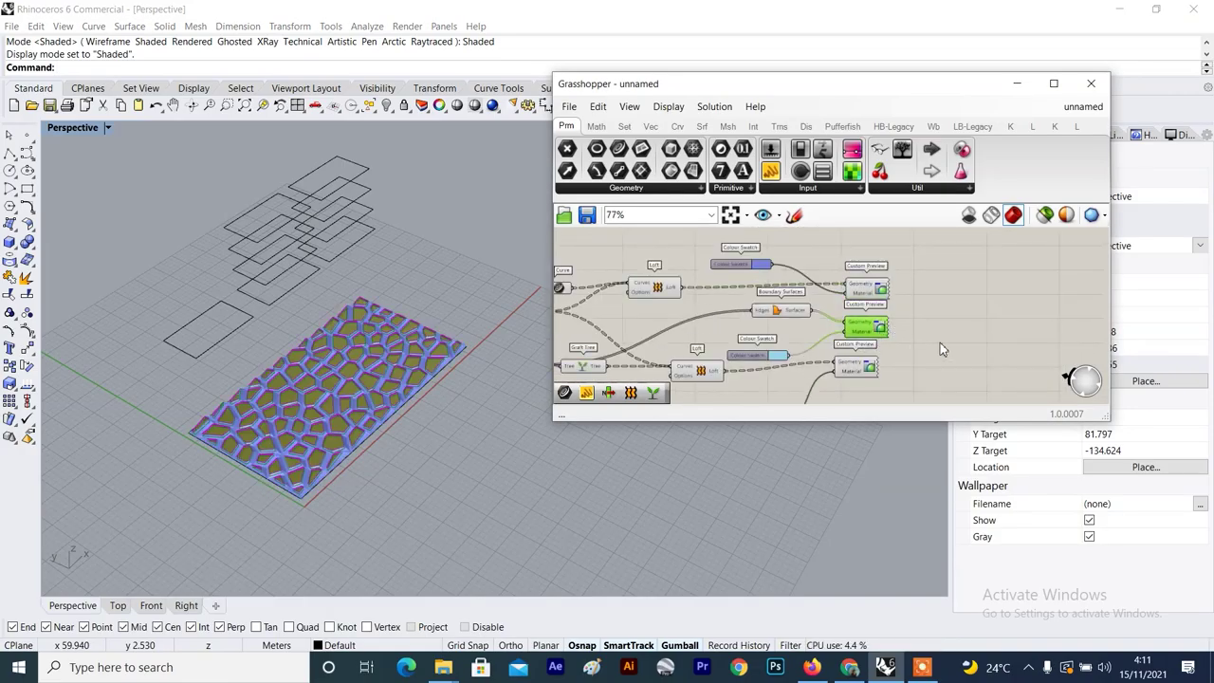
{"action": "left_click_drag", "start_coordinate": [913, 264], "coordinate": [846, 355]}
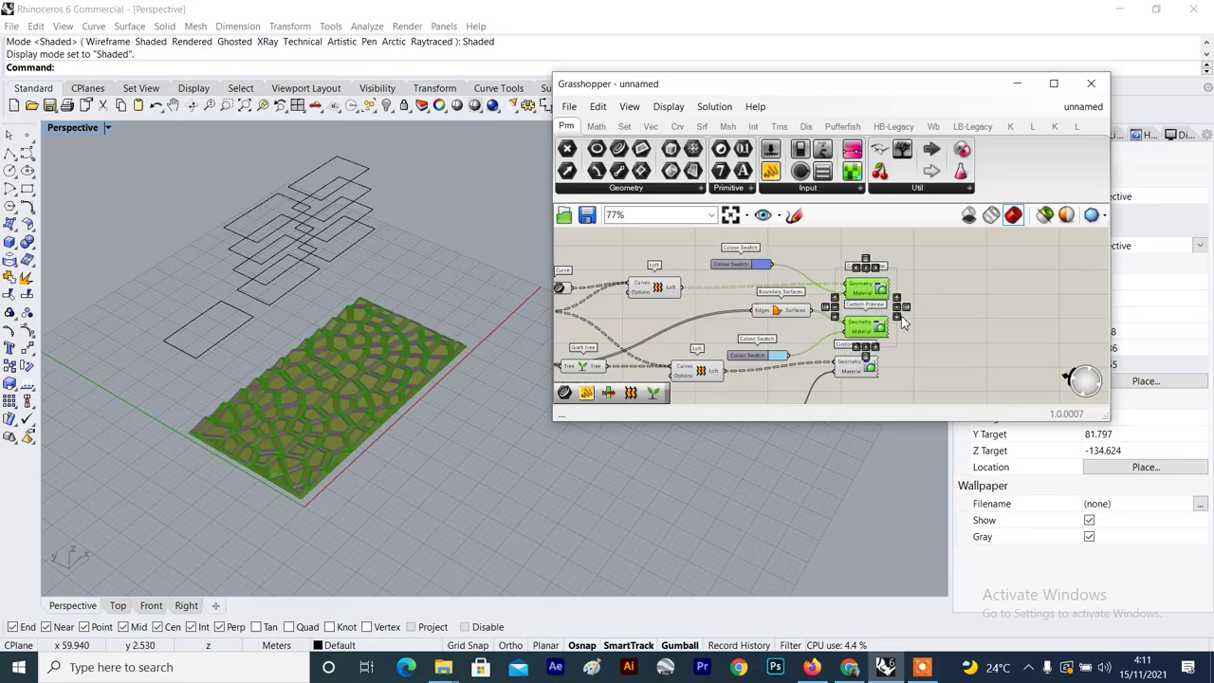
{"action": "left_click", "coordinate": [905, 318]}
Add a Merge component and place it beyond the stacked Custom Preview components.
{"action": "scroll", "coordinate": [904, 319], "scroll_direction": "up", "scroll_amount": 1}
{"action": "double_click", "coordinate": [958, 336]}
{"action": "type", "text": "mer"}
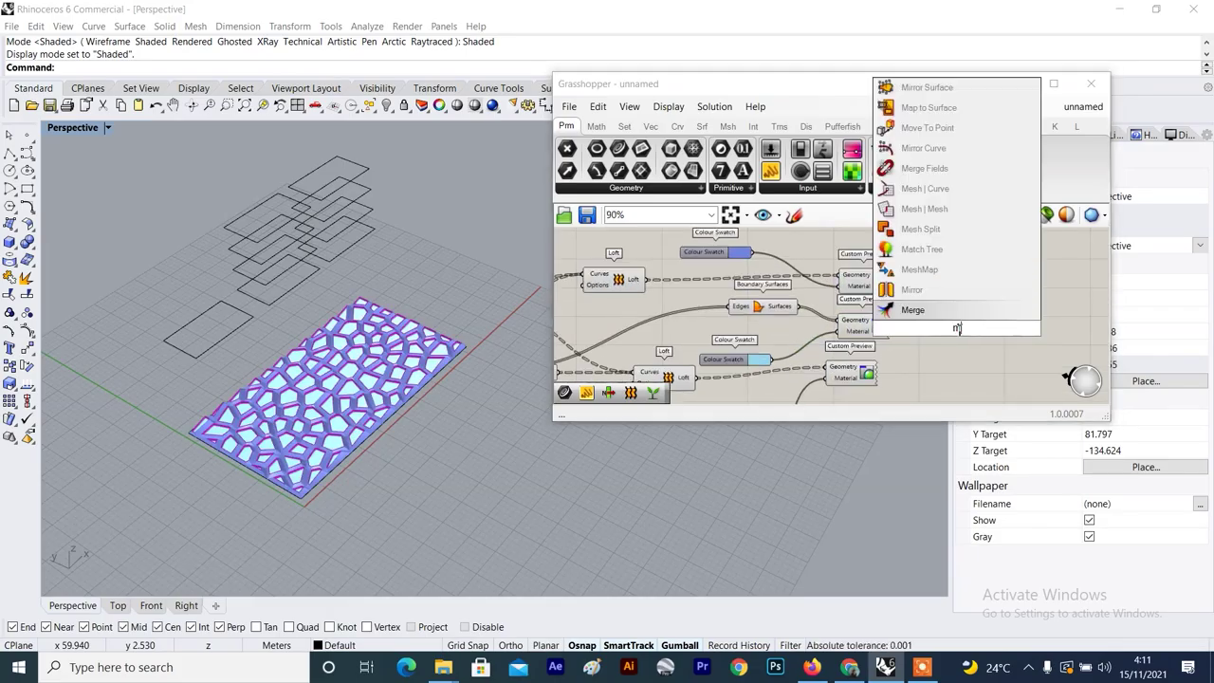
{"action": "left_click", "coordinate": [929, 316]}
{"action": "left_click_drag", "start_coordinate": [958, 330], "coordinate": [972, 316]}
{"action": "scroll", "coordinate": [767, 314], "scroll_direction": "up", "scroll_amount": 2}
{"action": "left_click", "coordinate": [769, 298]}
{"action": "scroll", "coordinate": [751, 301], "scroll_direction": "up", "scroll_amount": 2}
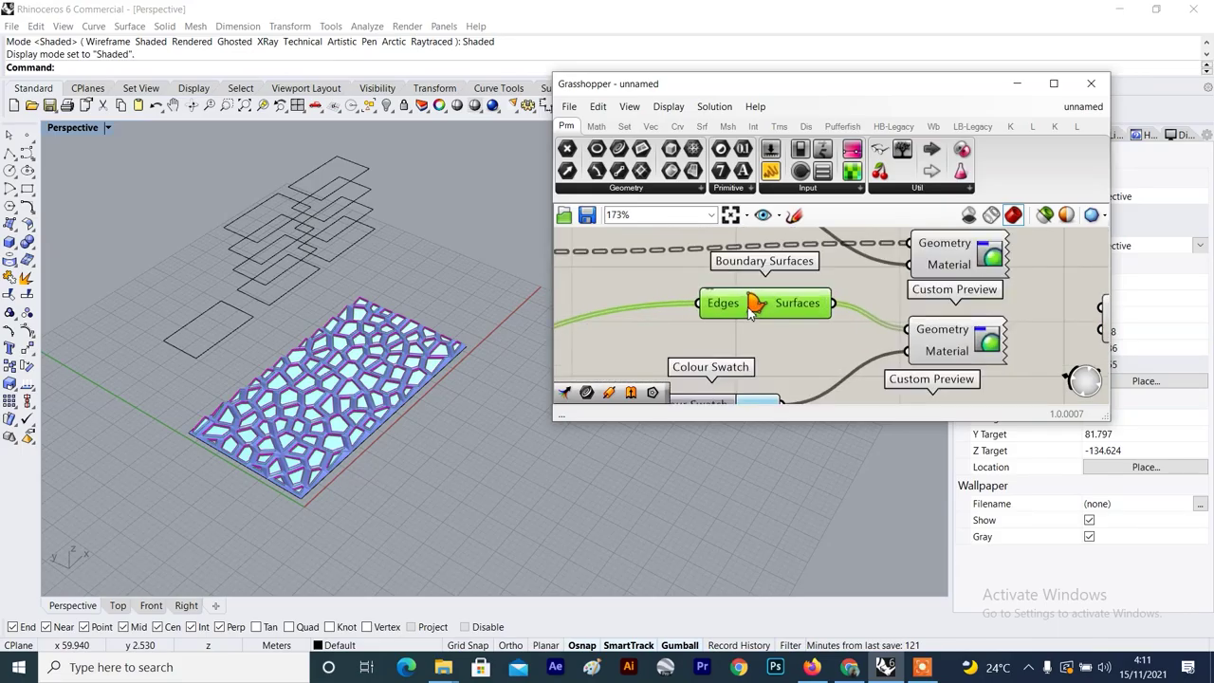
{"action": "scroll", "coordinate": [758, 302], "scroll_direction": "down", "scroll_amount": 2}
{"action": "scroll", "coordinate": [813, 307], "scroll_direction": "down", "scroll_amount": 2}
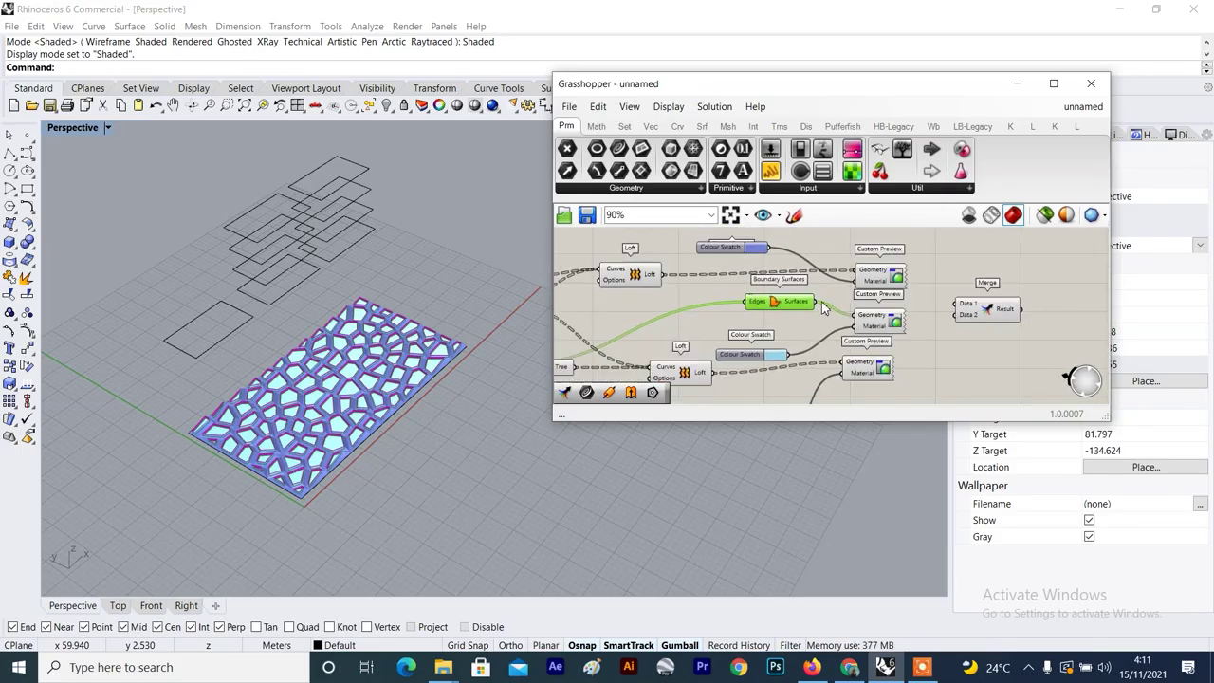
Connect the panel Loft, Boundary Surfaces and side Loft outputs to Merge inputs D1, D2 and D3.
{"action": "left_click", "coordinate": [615, 271]}
{"action": "left_click_drag", "start_coordinate": [662, 274], "coordinate": [956, 304]}
{"action": "scroll", "coordinate": [823, 304], "scroll_direction": "up", "scroll_amount": 1}
{"action": "left_click_drag", "start_coordinate": [814, 305], "coordinate": [982, 318]}
{"action": "scroll", "coordinate": [755, 237], "scroll_direction": "down", "scroll_amount": 3}
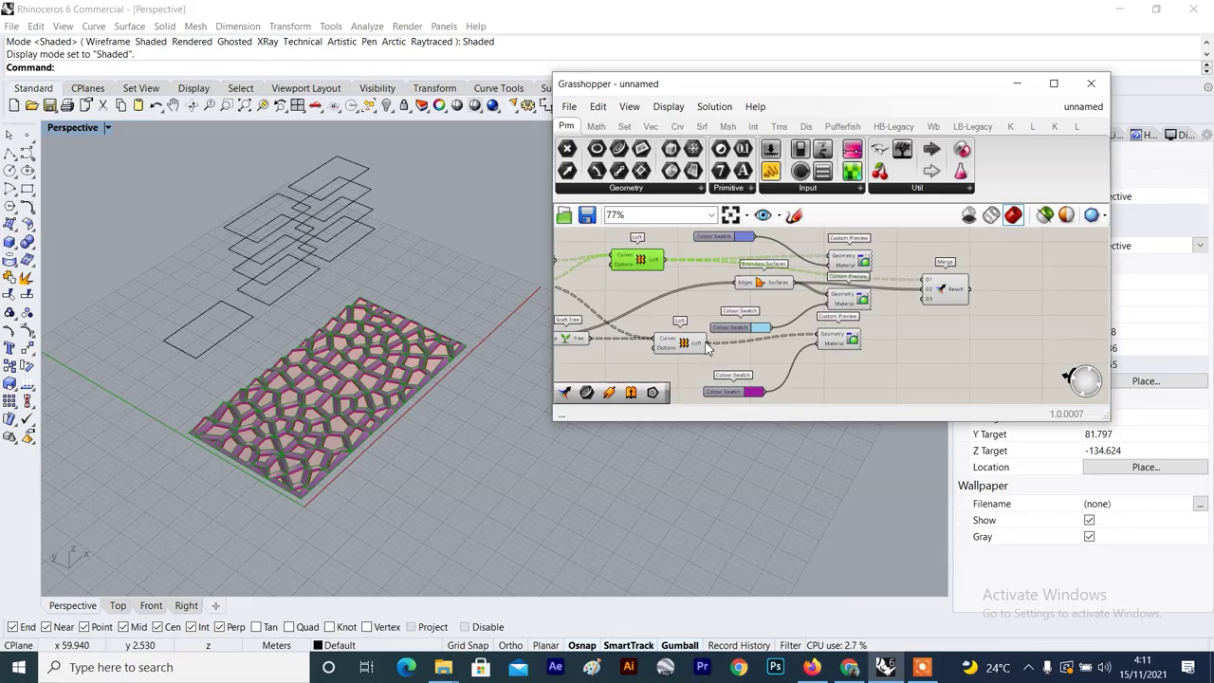
{"action": "left_click_drag", "start_coordinate": [706, 344], "coordinate": [971, 299]}
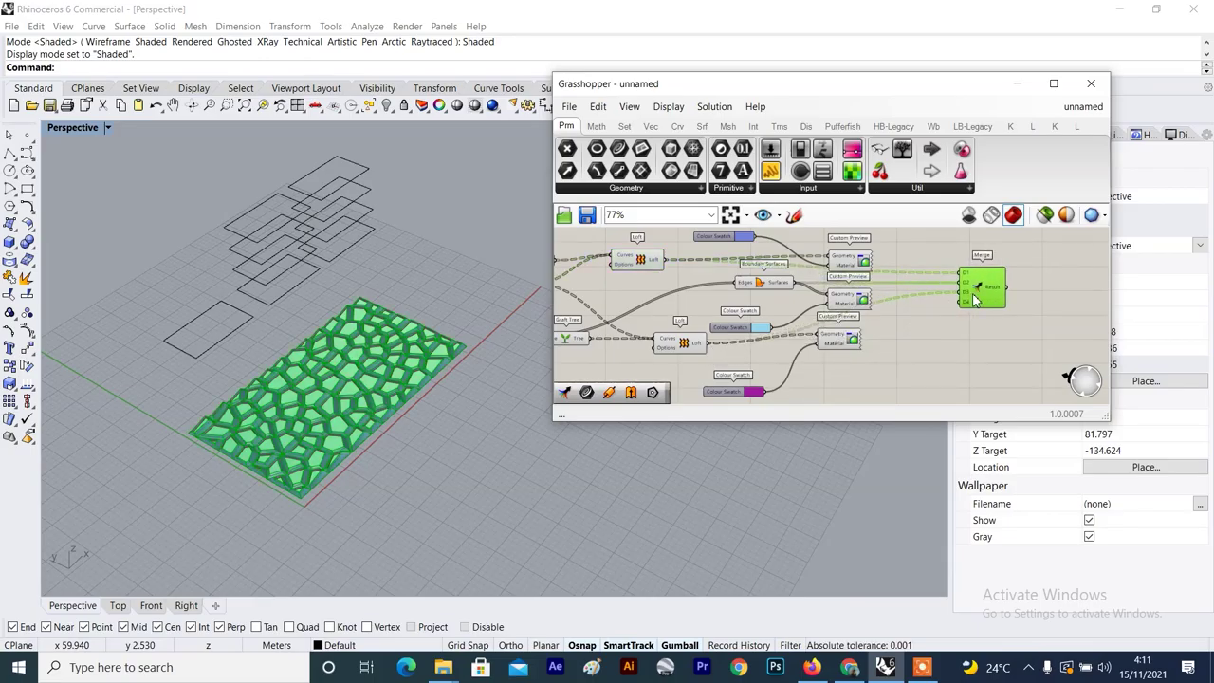
Select all components of the panel definition and turn their preview off.
{"action": "scroll", "coordinate": [995, 284], "scroll_direction": "down", "scroll_amount": 6}
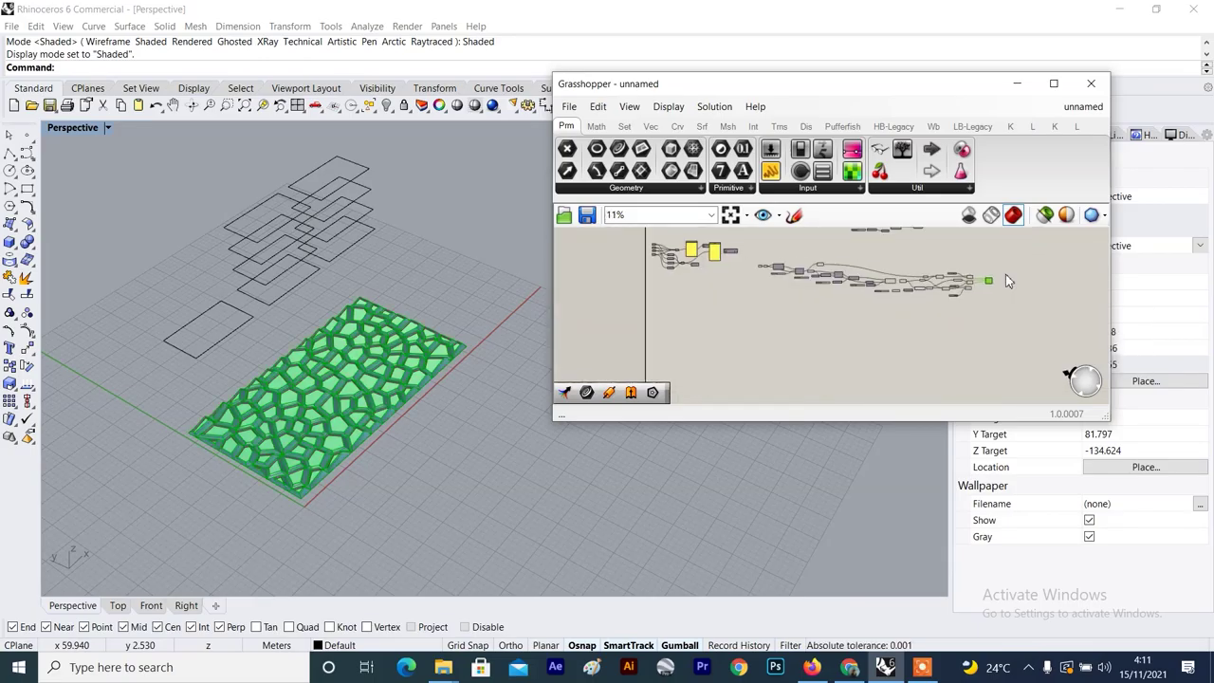
{"action": "left_click_drag", "start_coordinate": [1020, 254], "coordinate": [755, 328]}
{"action": "scroll", "coordinate": [1022, 248], "scroll_direction": "up", "scroll_amount": 2}
{"action": "right_click", "coordinate": [1021, 248]}
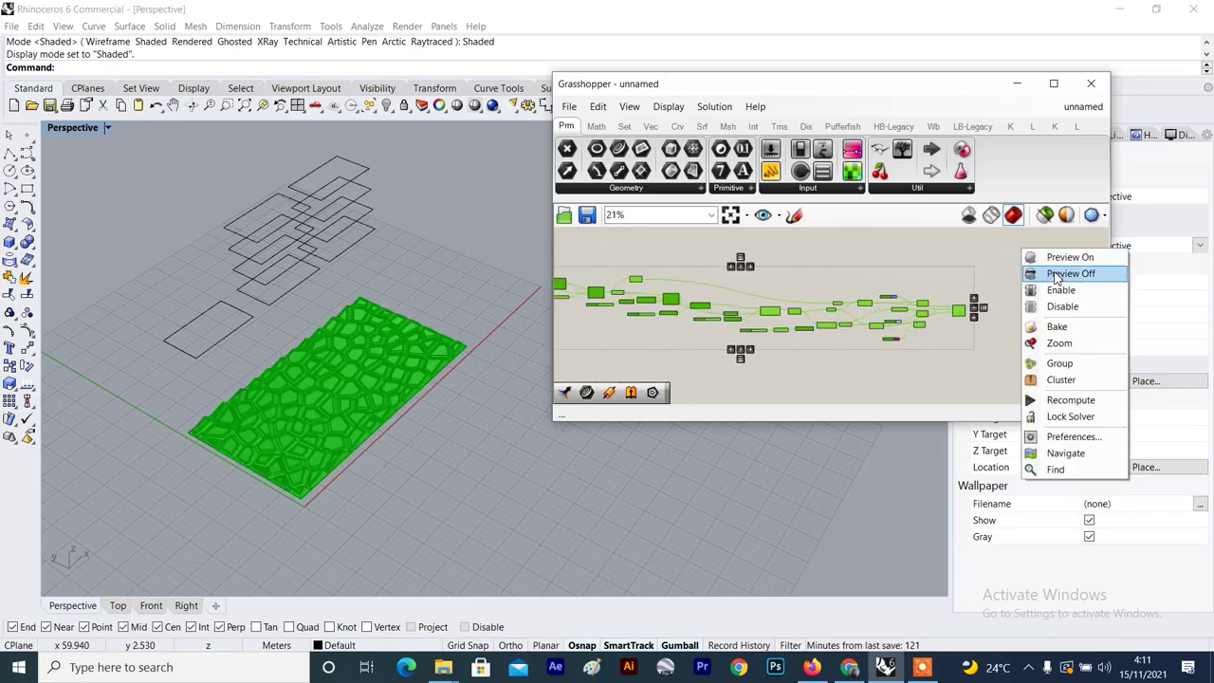
{"action": "left_click", "coordinate": [1051, 275]}
{"action": "left_click", "coordinate": [1028, 303]}
Bake the Merge component's combined panel geometry into the Rhino model.
{"action": "scroll", "coordinate": [1027, 302], "scroll_direction": "up", "scroll_amount": 2}
{"action": "scroll", "coordinate": [921, 273], "scroll_direction": "up", "scroll_amount": 3}
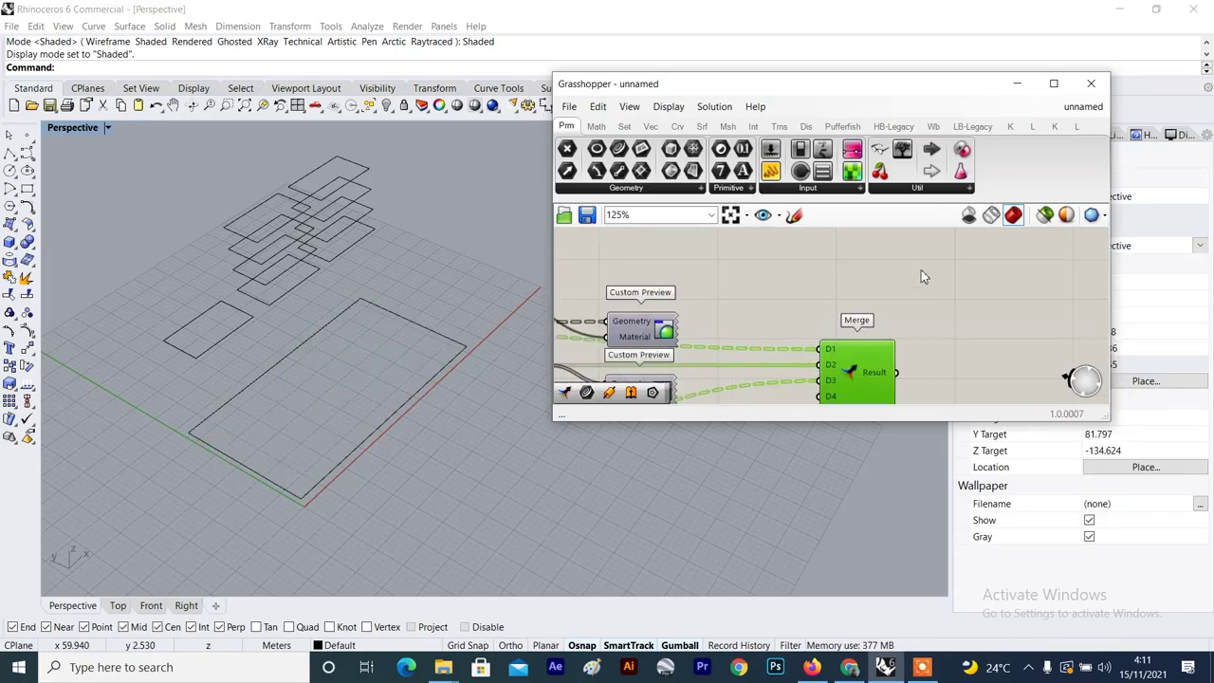
{"action": "right_click", "coordinate": [921, 273]}
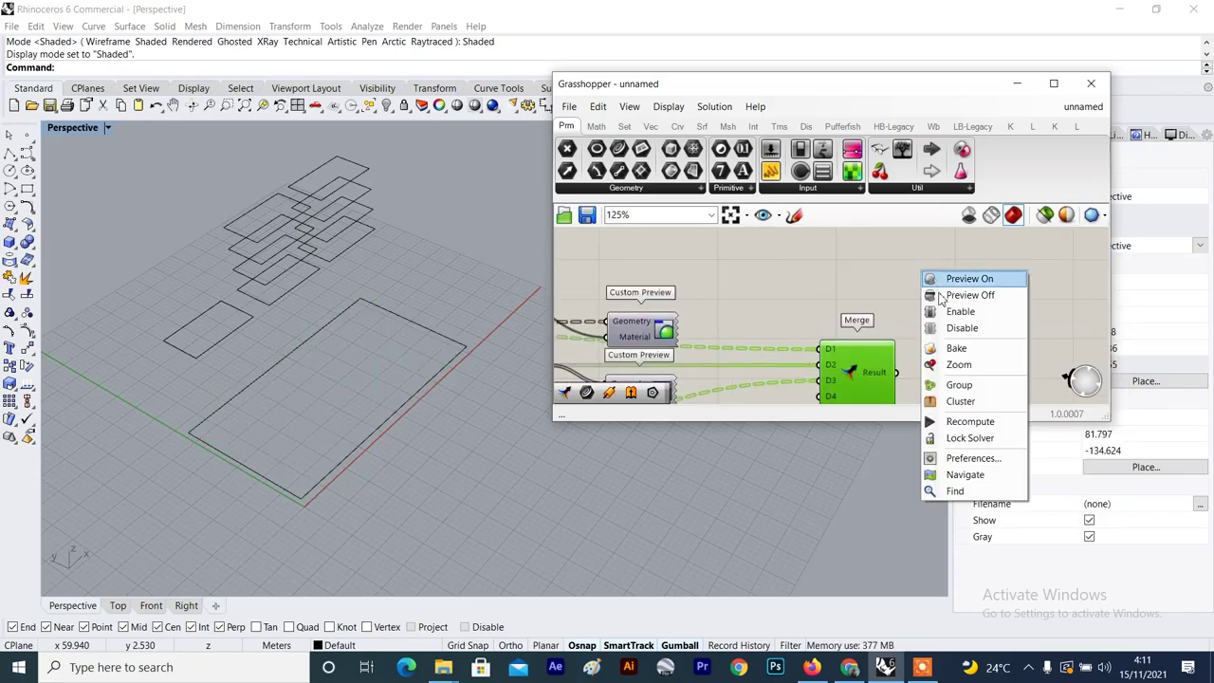
{"action": "left_click", "coordinate": [956, 348]}
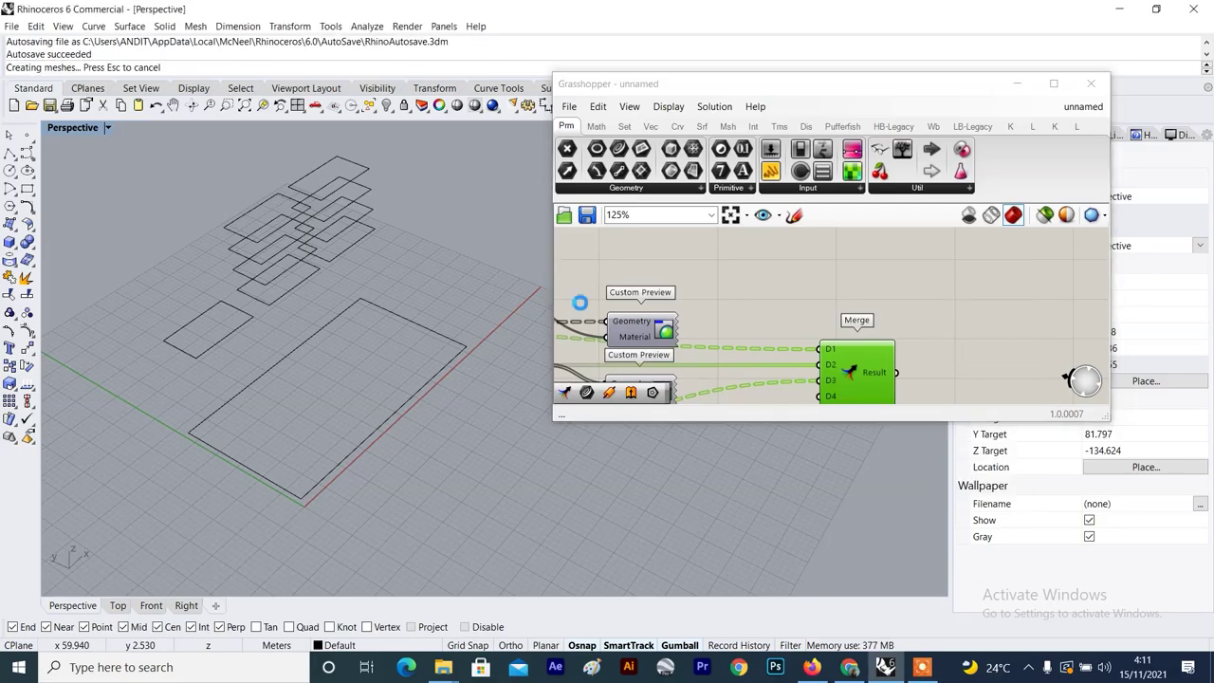
Minimize the Grasshopper window and set the perspective viewport's display mode to Rendered.
{"action": "left_click", "coordinate": [1016, 83]}
{"action": "scroll", "coordinate": [560, 296], "scroll_direction": "down", "scroll_amount": 5}
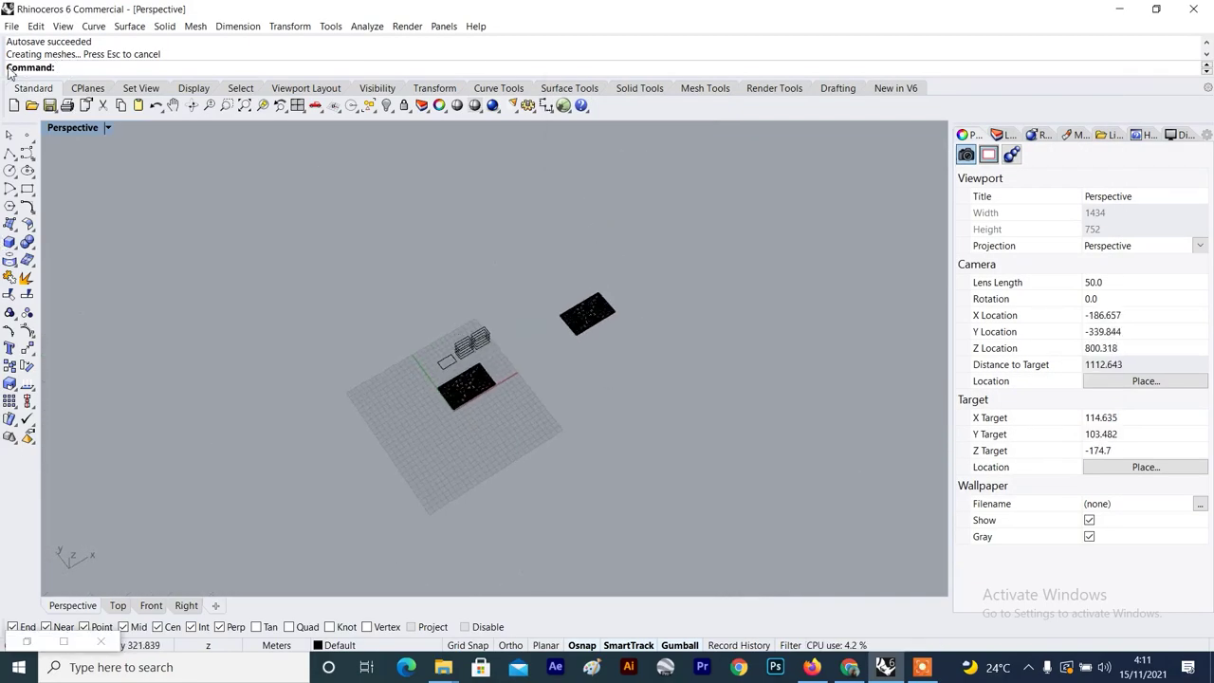
{"action": "left_click", "coordinate": [62, 25]}
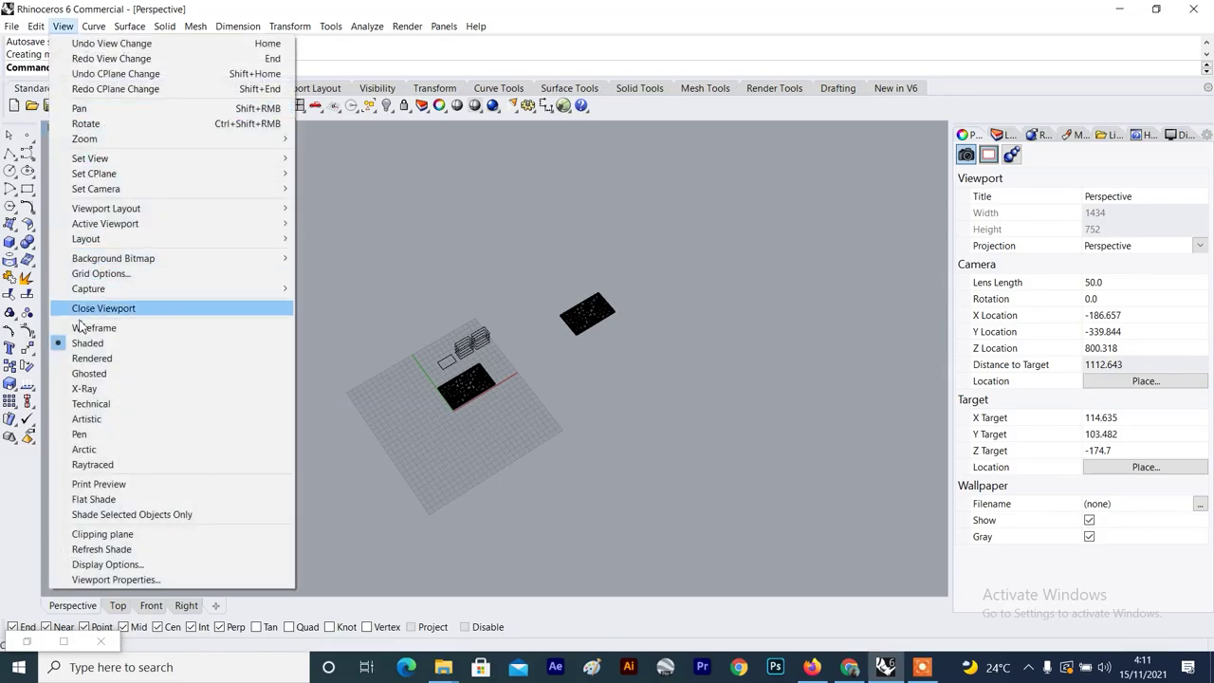
{"action": "left_click", "coordinate": [95, 355]}
Inspect the baked Voronoi panel in rendered display from several angles, including close-ups of the cell infills and magenta side walls.
{"action": "scroll", "coordinate": [474, 400], "scroll_direction": "up", "scroll_amount": 3}
{"action": "scroll", "coordinate": [472, 399], "scroll_direction": "up", "scroll_amount": 12}
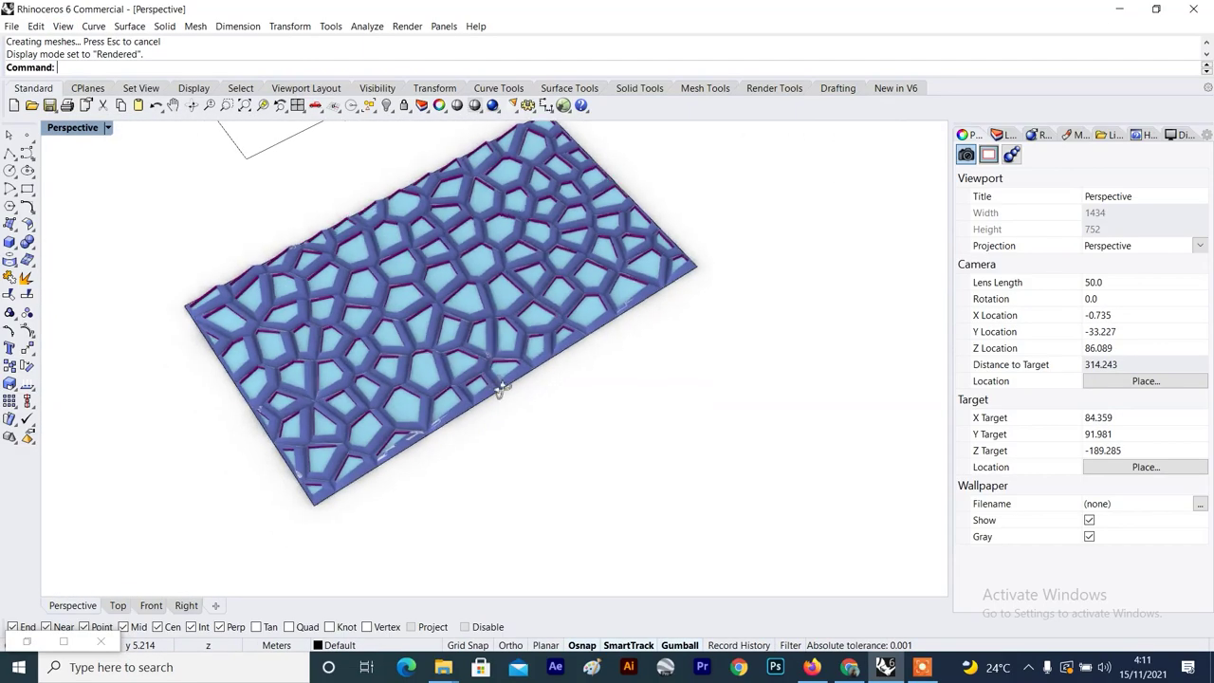
{"action": "right_click_drag", "start_coordinate": [496, 386], "coordinate": [578, 362]}
{"action": "scroll", "coordinate": [580, 351], "scroll_direction": "down", "scroll_amount": 4}
{"action": "right_click_drag", "start_coordinate": [671, 269], "coordinate": [750, 195]}
{"action": "scroll", "coordinate": [750, 195], "scroll_direction": "up", "scroll_amount": 2}
{"action": "scroll", "coordinate": [734, 208], "scroll_direction": "down", "scroll_amount": 9}
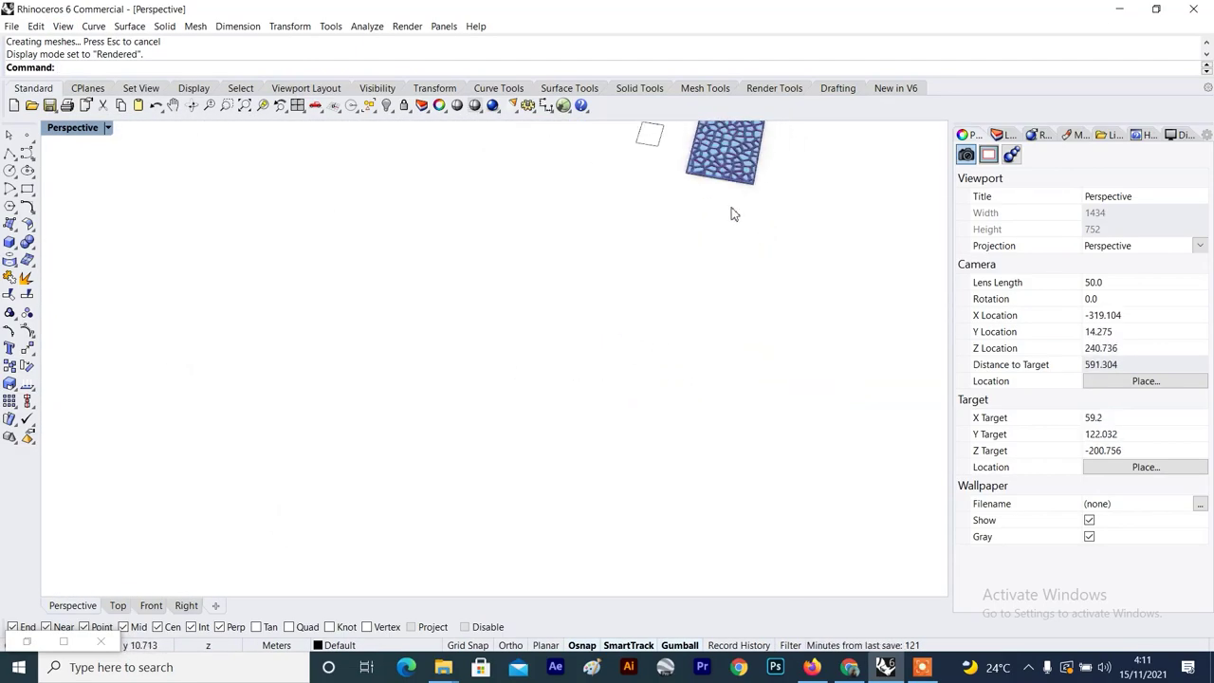
{"action": "scroll", "coordinate": [732, 150], "scroll_direction": "up", "scroll_amount": 18}
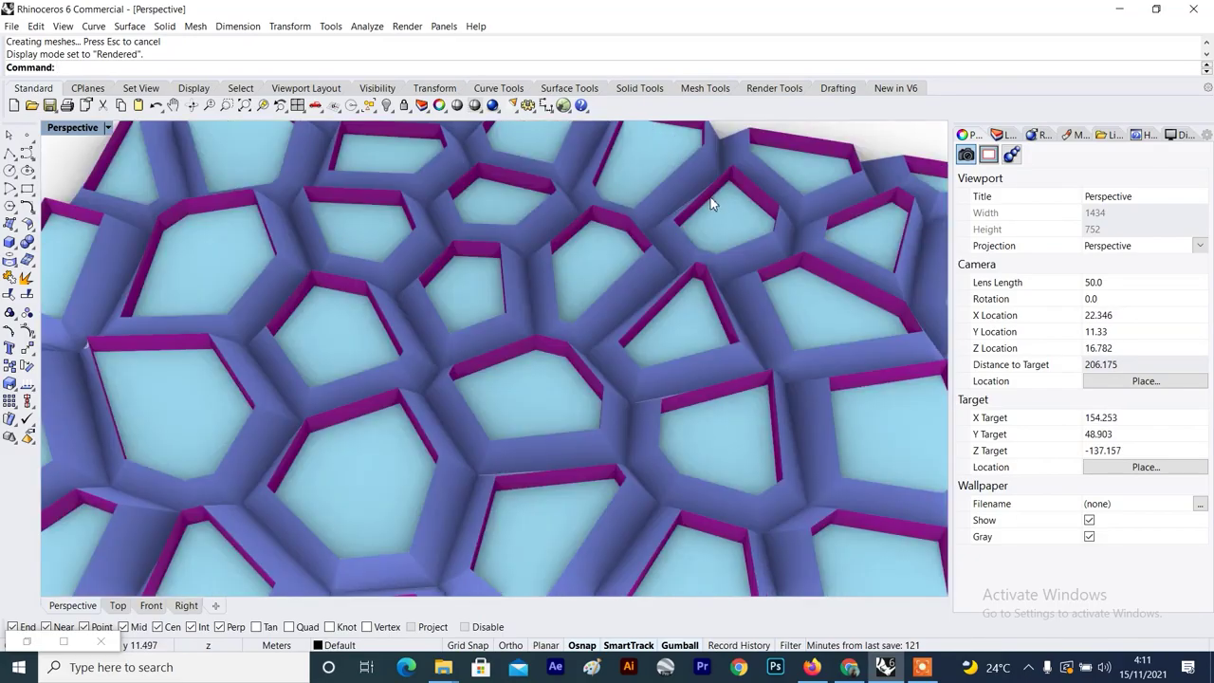
{"action": "scroll", "coordinate": [689, 281], "scroll_direction": "down", "scroll_amount": 6}
{"action": "right_click_drag", "start_coordinate": [688, 281], "coordinate": [621, 384]}
{"action": "scroll", "coordinate": [621, 379], "scroll_direction": "up", "scroll_amount": 5}
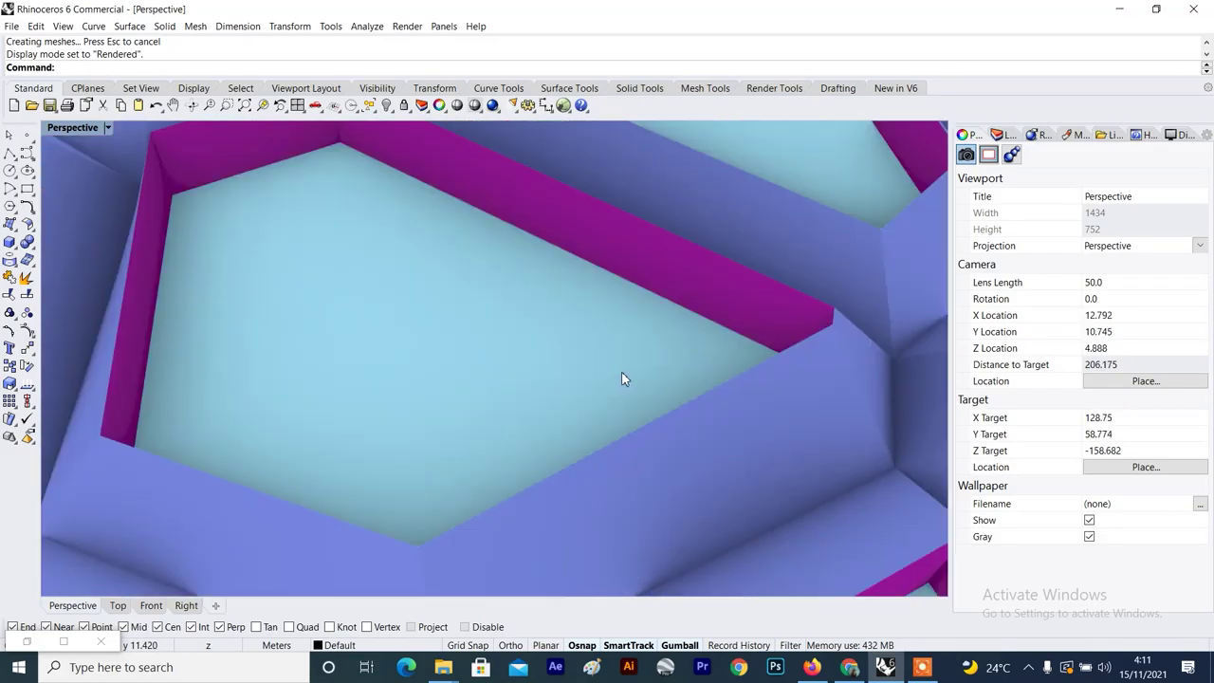
{"action": "scroll", "coordinate": [621, 371], "scroll_direction": "down", "scroll_amount": 4}
{"action": "scroll", "coordinate": [664, 351], "scroll_direction": "down", "scroll_amount": 2}
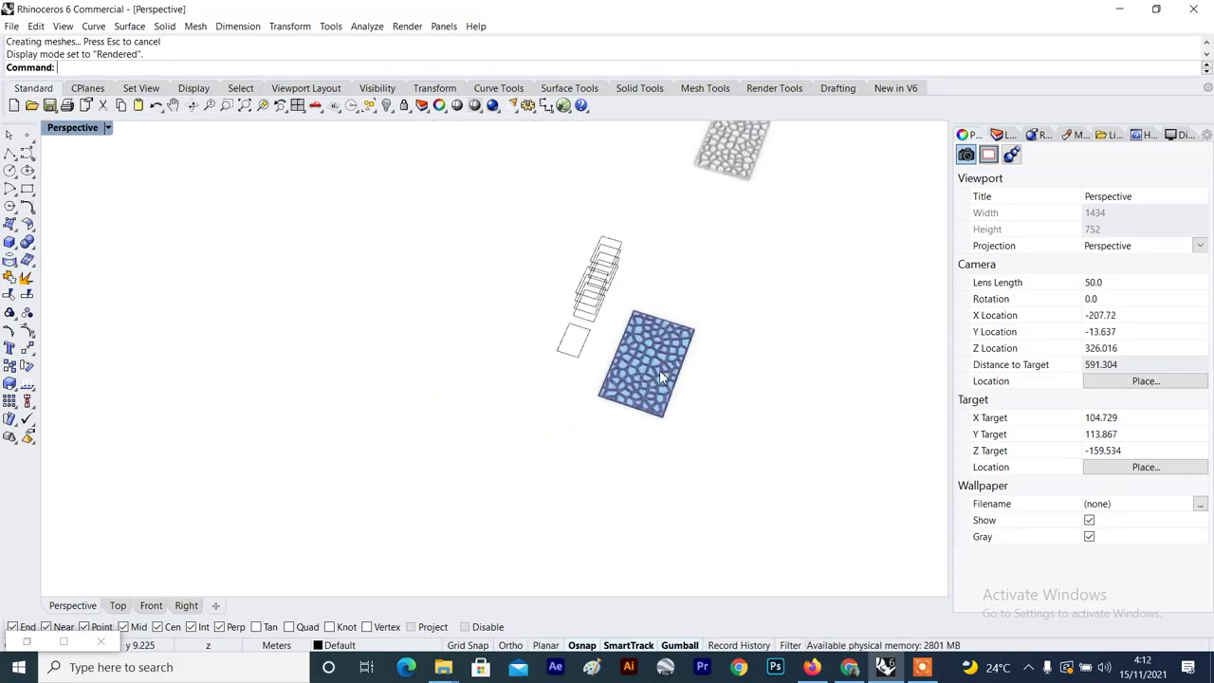
{"action": "scroll", "coordinate": [659, 370], "scroll_direction": "up", "scroll_amount": 4}
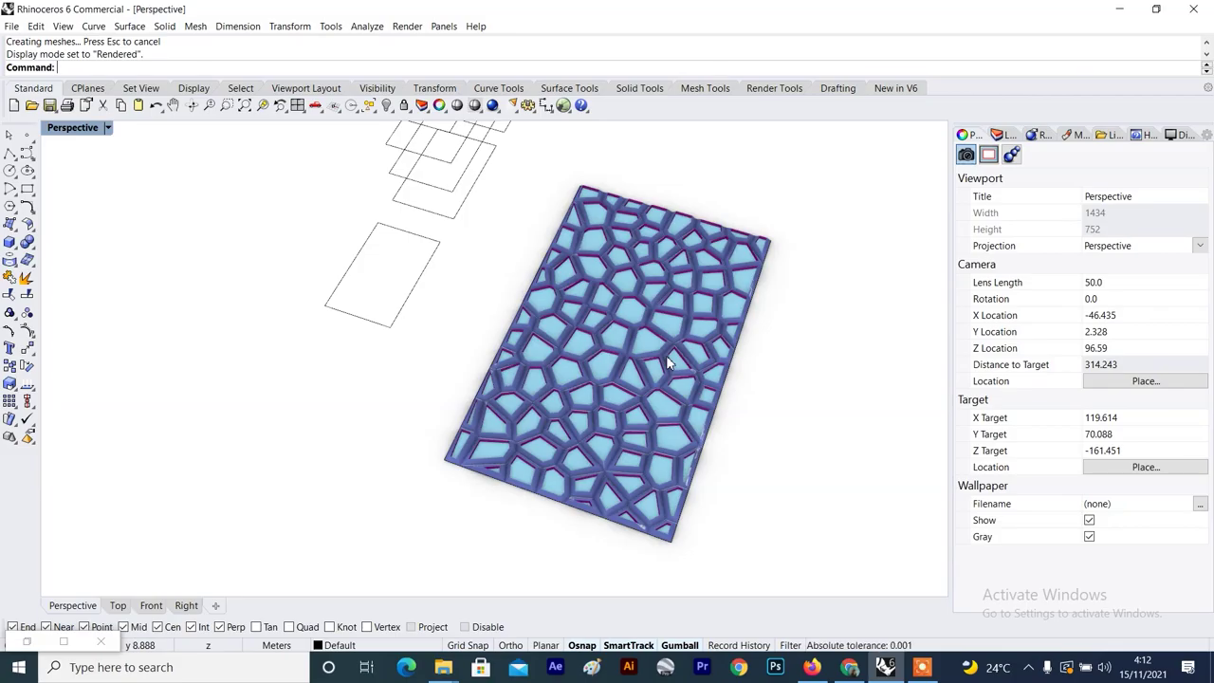
{"action": "scroll", "coordinate": [668, 363], "scroll_direction": "down", "scroll_amount": 8}
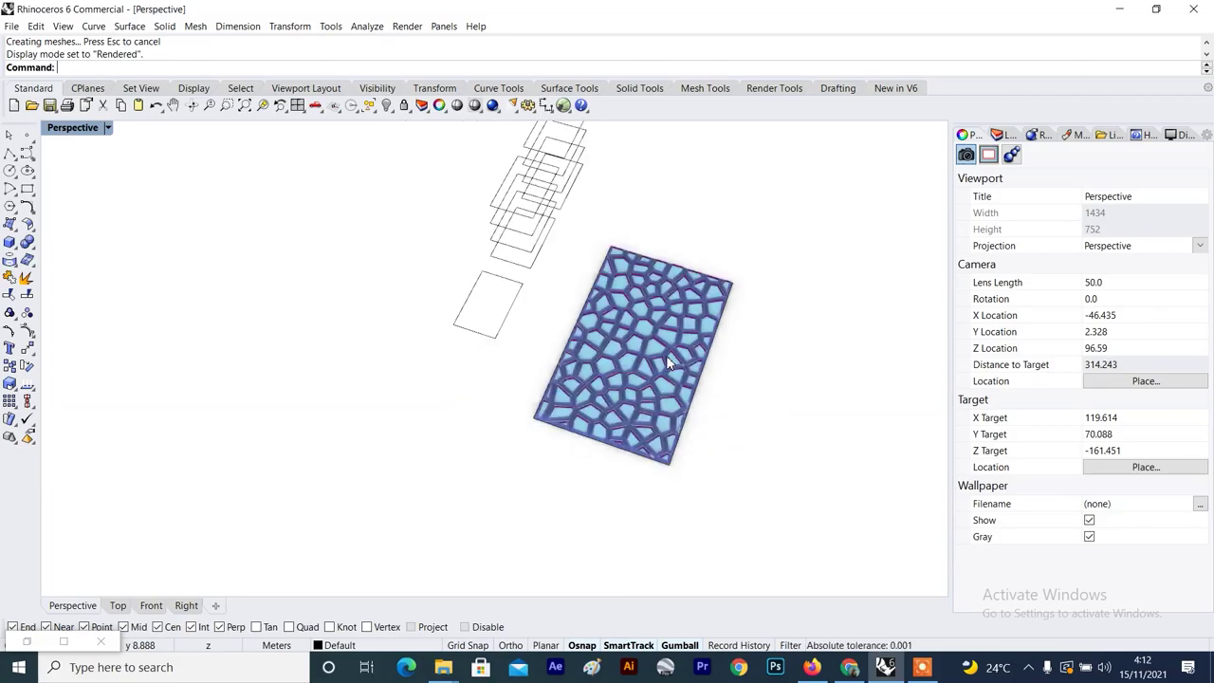
Examine the rendered Voronoi panel up close and from farther out, alongside the rectangle curves and the grey Voronoi panel.
{"action": "scroll", "coordinate": [689, 352], "scroll_direction": "up", "scroll_amount": 5}
{"action": "scroll", "coordinate": [690, 352], "scroll_direction": "up", "scroll_amount": 4}
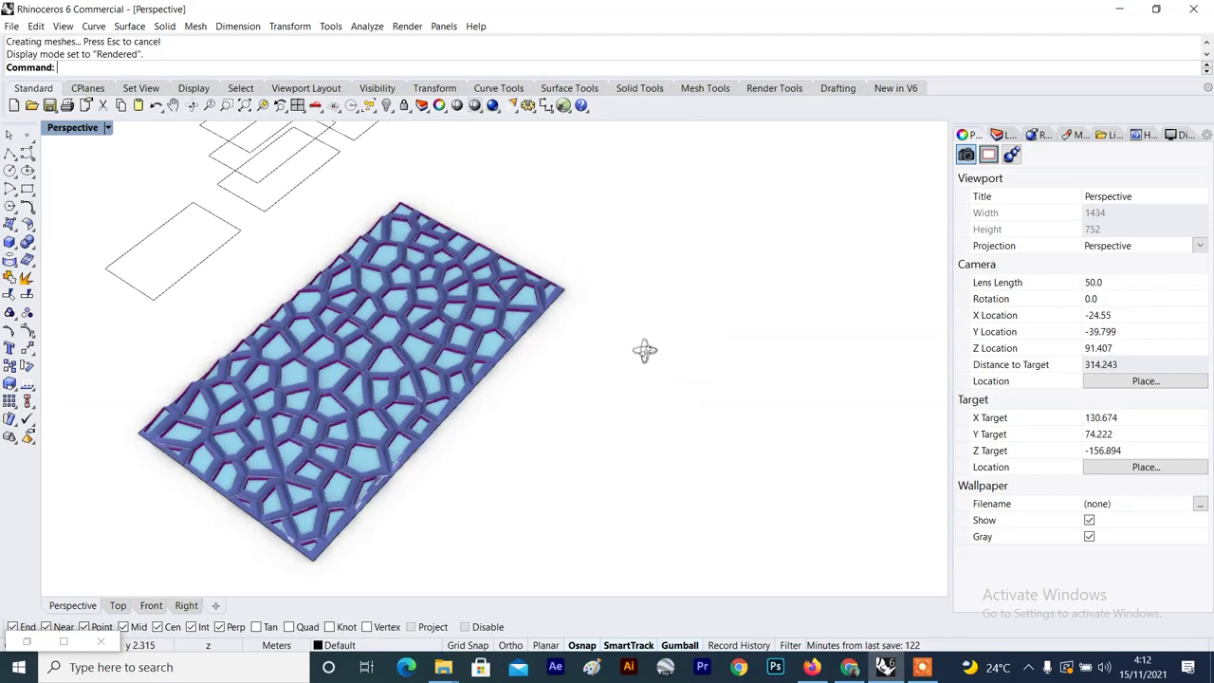
{"action": "scroll", "coordinate": [644, 350], "scroll_direction": "down", "scroll_amount": 5}
{"action": "scroll", "coordinate": [433, 439], "scroll_direction": "up", "scroll_amount": 2}
{"action": "scroll", "coordinate": [433, 439], "scroll_direction": "down", "scroll_amount": 2}
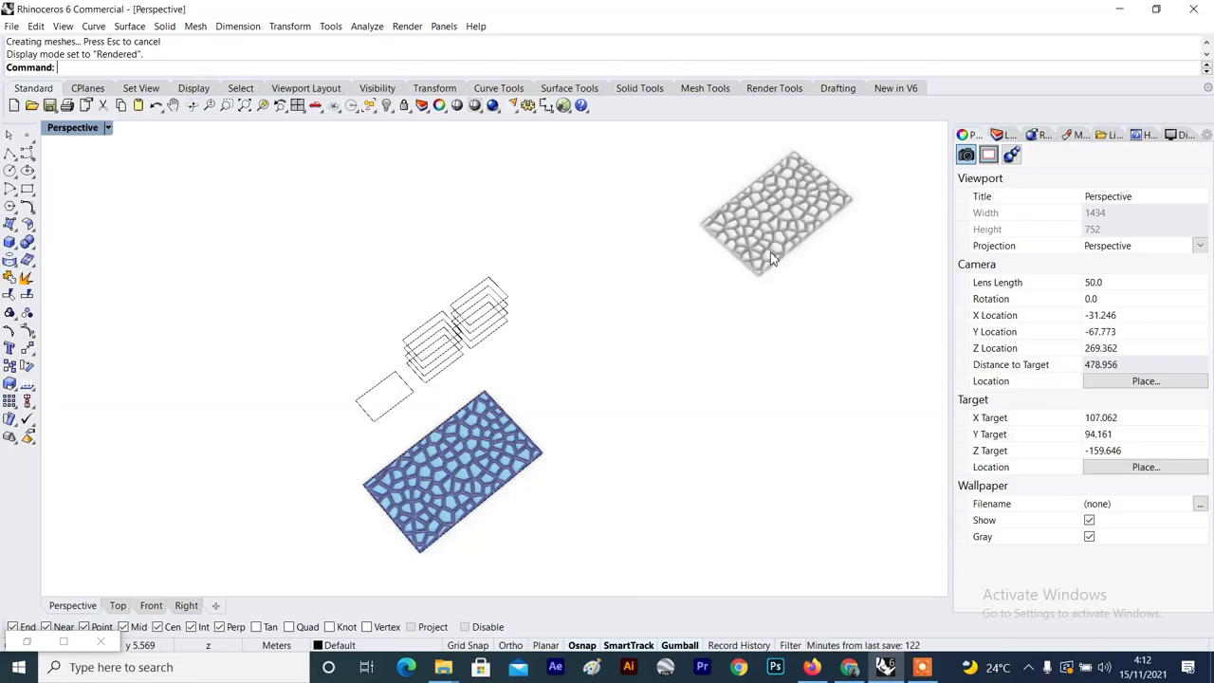
{"action": "scroll", "coordinate": [740, 355], "scroll_direction": "down", "scroll_amount": 4}
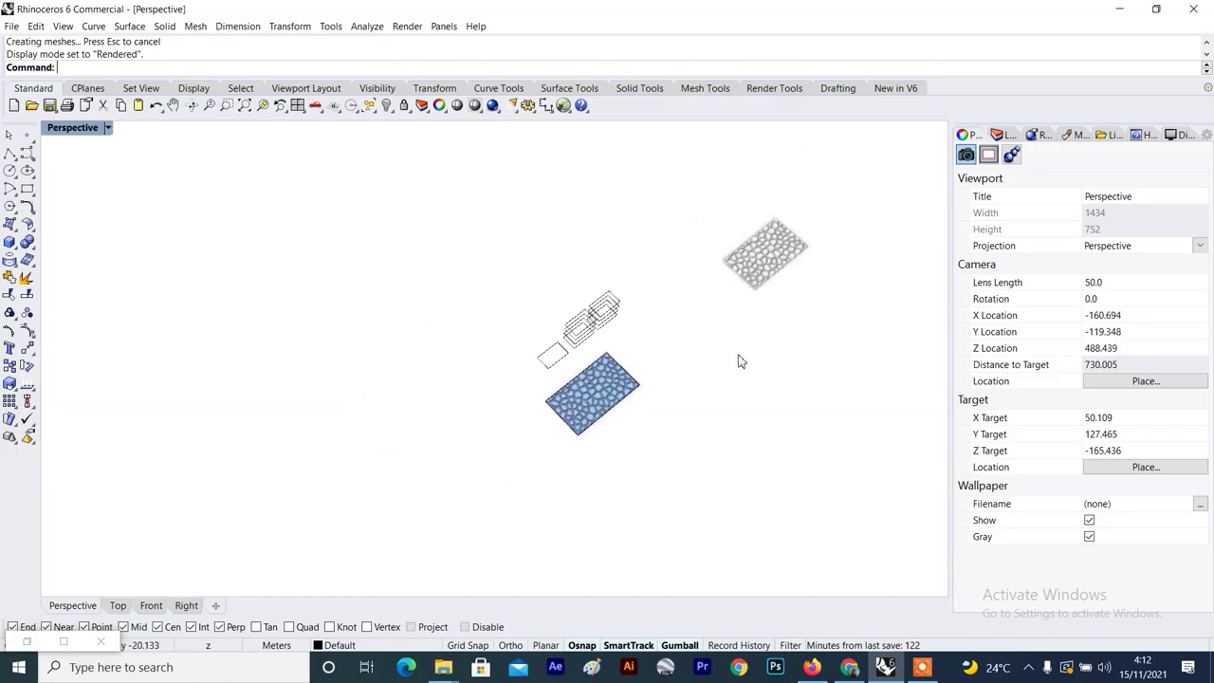
{"action": "right_click_drag", "start_coordinate": [600, 361], "coordinate": [642, 299]}
{"action": "scroll", "coordinate": [608, 345], "scroll_direction": "up", "scroll_amount": 4}
{"action": "scroll", "coordinate": [651, 246], "scroll_direction": "up", "scroll_amount": 4}
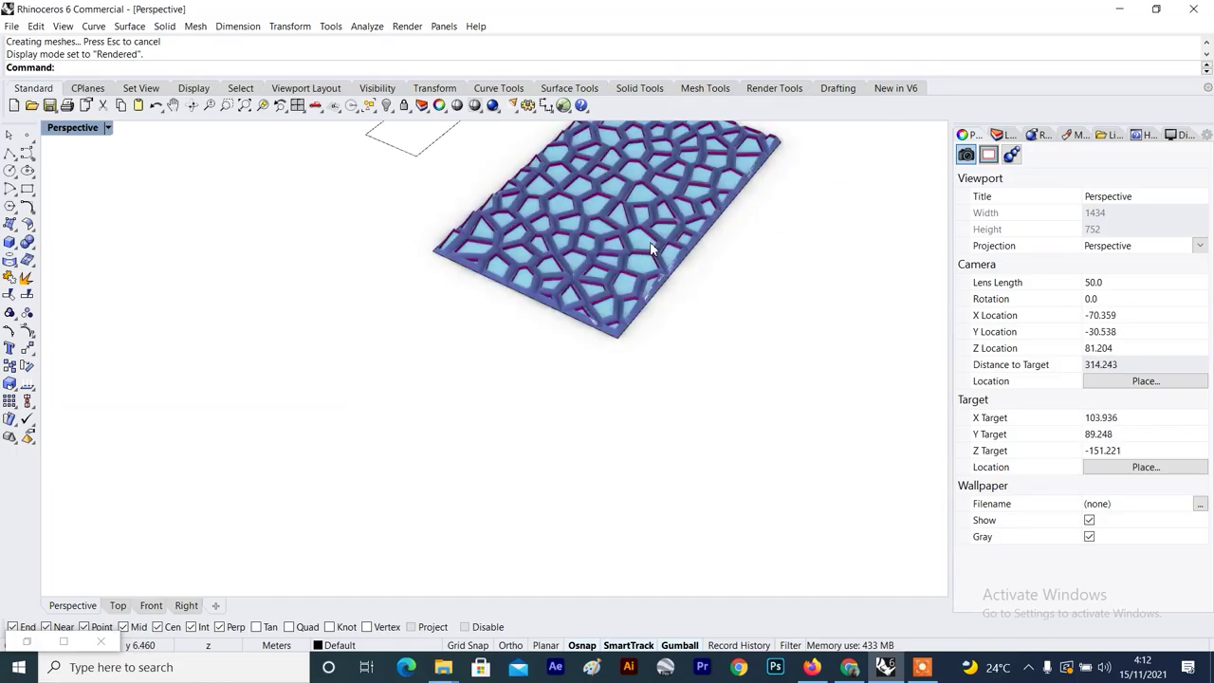
{"action": "right_click_drag", "start_coordinate": [650, 245], "coordinate": [666, 264]}
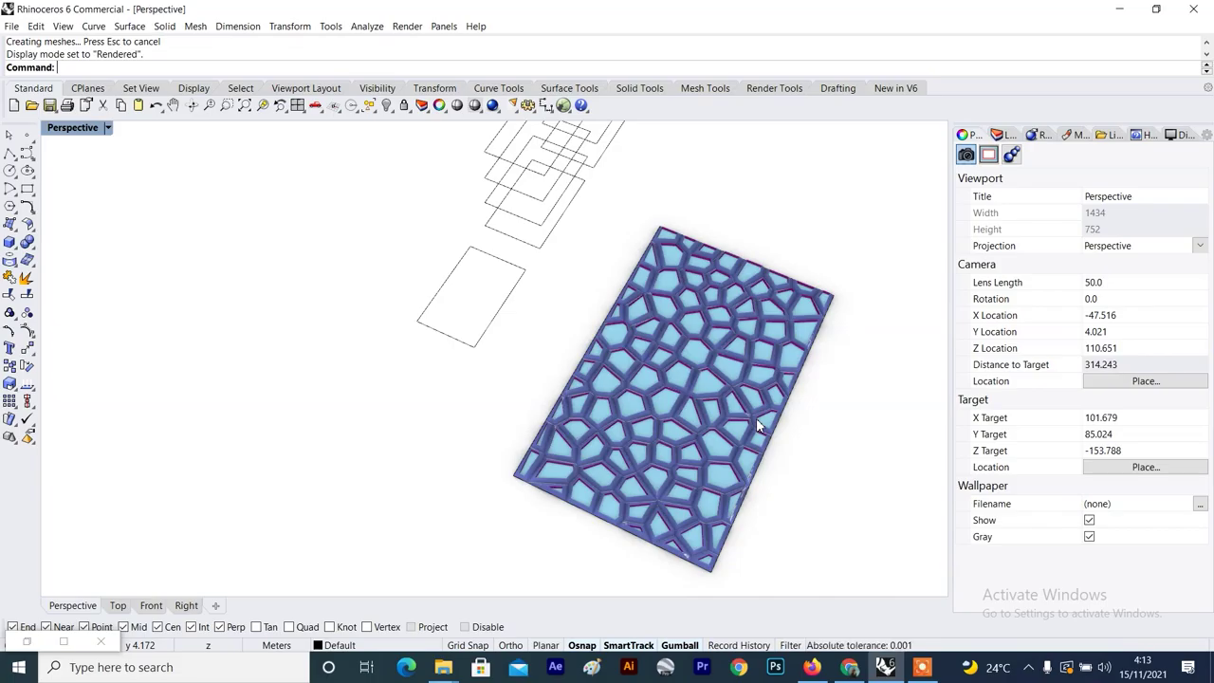
{"action": "scroll", "coordinate": [758, 427], "scroll_direction": "down", "scroll_amount": 3}
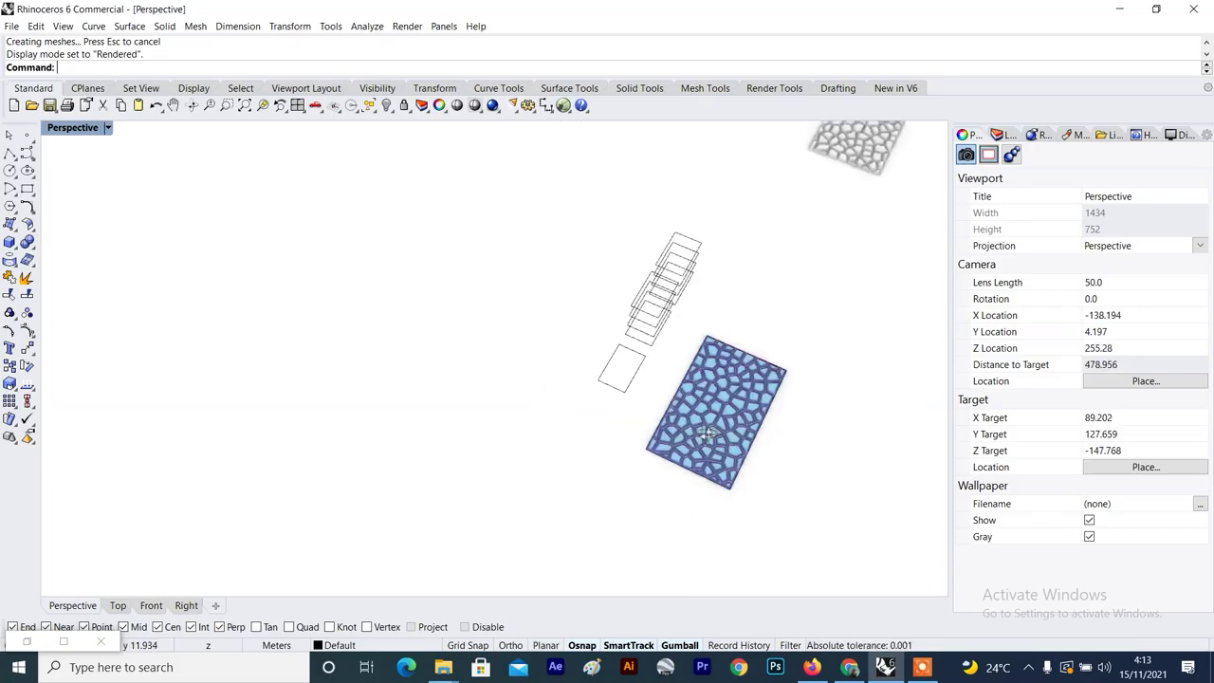
{"action": "scroll", "coordinate": [680, 400], "scroll_direction": "up", "scroll_amount": 3}
{"action": "scroll", "coordinate": [680, 400], "scroll_direction": "down", "scroll_amount": 4}
{"action": "right_click_drag", "start_coordinate": [680, 398], "coordinate": [708, 361]}
{"action": "scroll", "coordinate": [696, 311], "scroll_direction": "down", "scroll_amount": 6}
{"action": "scroll", "coordinate": [736, 358], "scroll_direction": "up", "scroll_amount": 10}
{"action": "scroll", "coordinate": [735, 356], "scroll_direction": "down", "scroll_amount": 4}
{"action": "right_click_drag", "start_coordinate": [767, 386], "coordinate": [788, 424]}
{"action": "scroll", "coordinate": [789, 422], "scroll_direction": "up", "scroll_amount": 6}
{"action": "scroll", "coordinate": [788, 426], "scroll_direction": "down", "scroll_amount": 5}
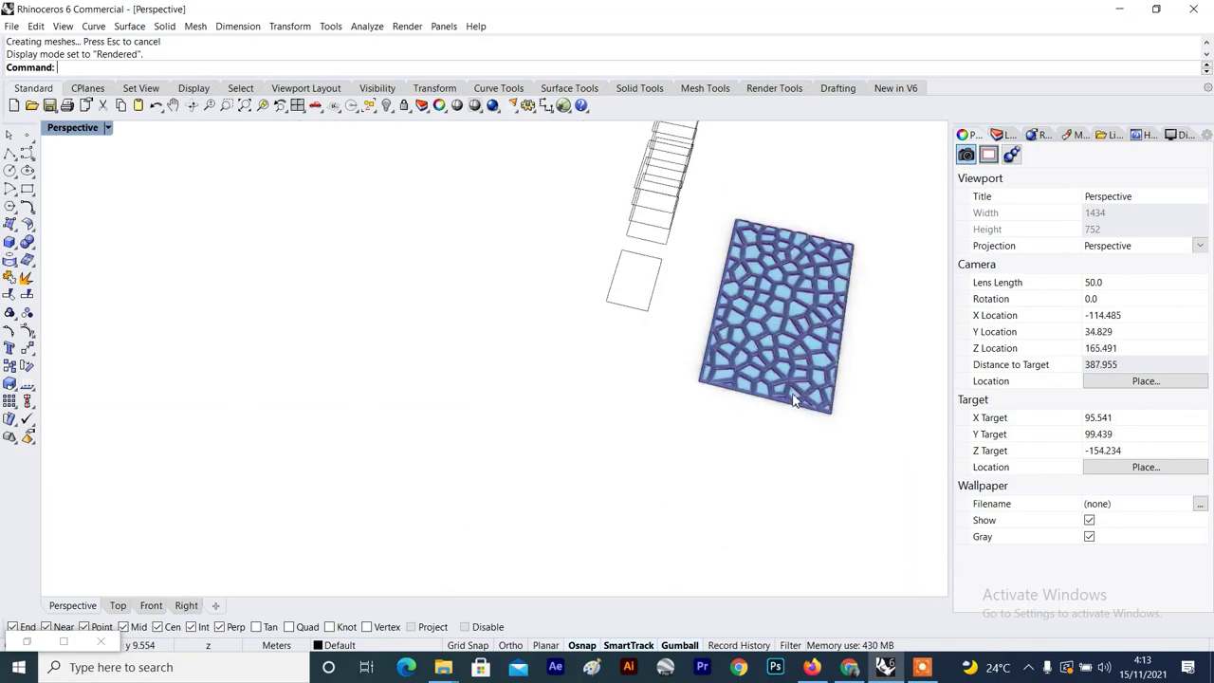
{"action": "scroll", "coordinate": [793, 369], "scroll_direction": "up", "scroll_amount": 7}
{"action": "scroll", "coordinate": [794, 375], "scroll_direction": "down", "scroll_amount": 9}
{"action": "scroll", "coordinate": [796, 358], "scroll_direction": "up", "scroll_amount": 10}
{"action": "right_click_drag", "start_coordinate": [797, 358], "coordinate": [797, 363]}
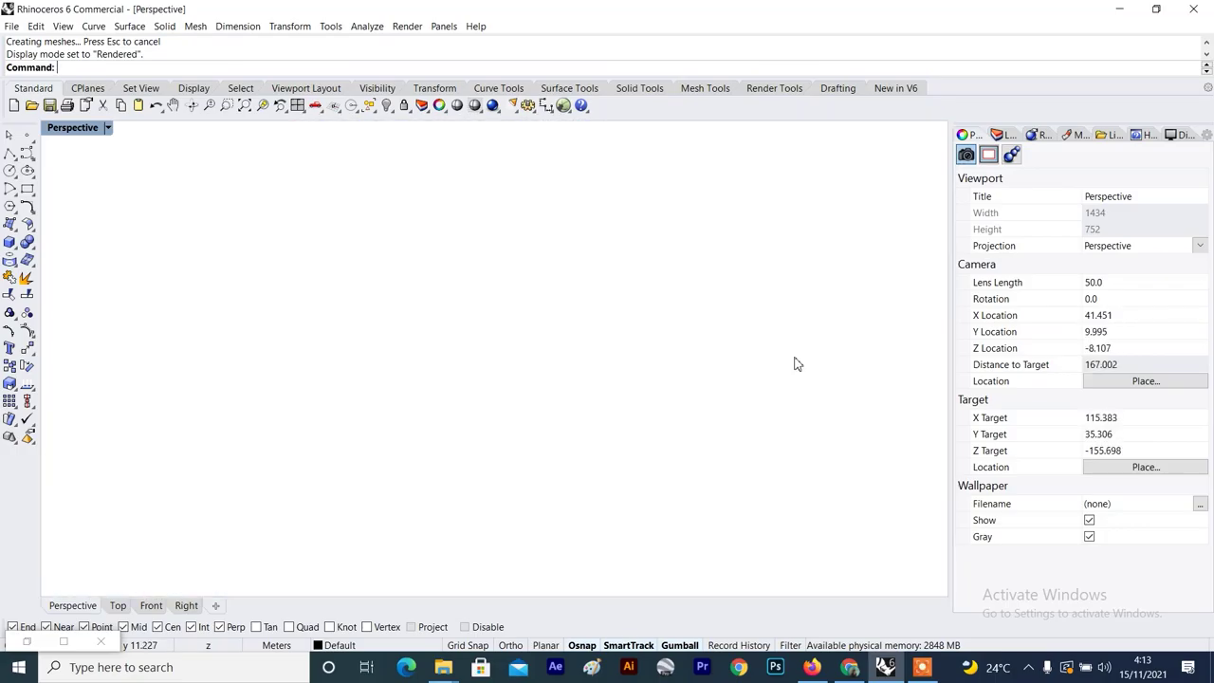
{"action": "scroll", "coordinate": [797, 366], "scroll_direction": "down", "scroll_amount": 10}
{"action": "scroll", "coordinate": [806, 349], "scroll_direction": "up", "scroll_amount": 4}
{"action": "scroll", "coordinate": [807, 349], "scroll_direction": "down", "scroll_amount": 4}
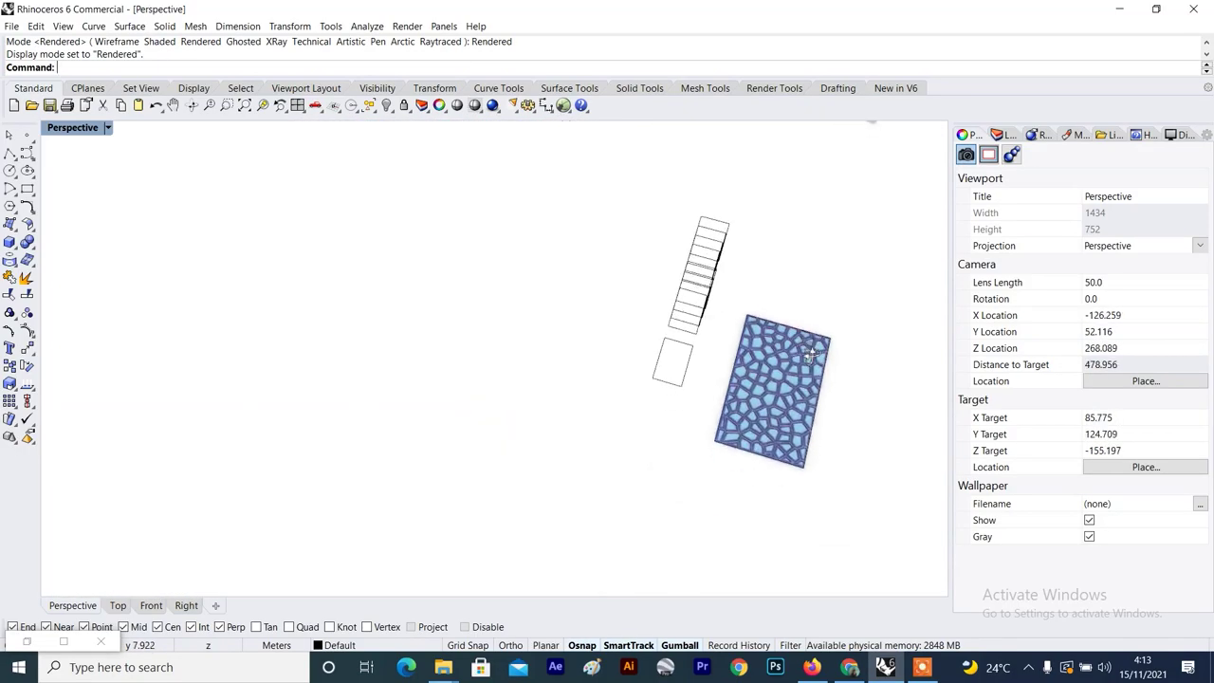
{"action": "scroll", "coordinate": [801, 360], "scroll_direction": "up", "scroll_amount": 6}
{"action": "scroll", "coordinate": [801, 358], "scroll_direction": "up", "scroll_amount": 2}
{"action": "scroll", "coordinate": [802, 322], "scroll_direction": "down", "scroll_amount": 5}
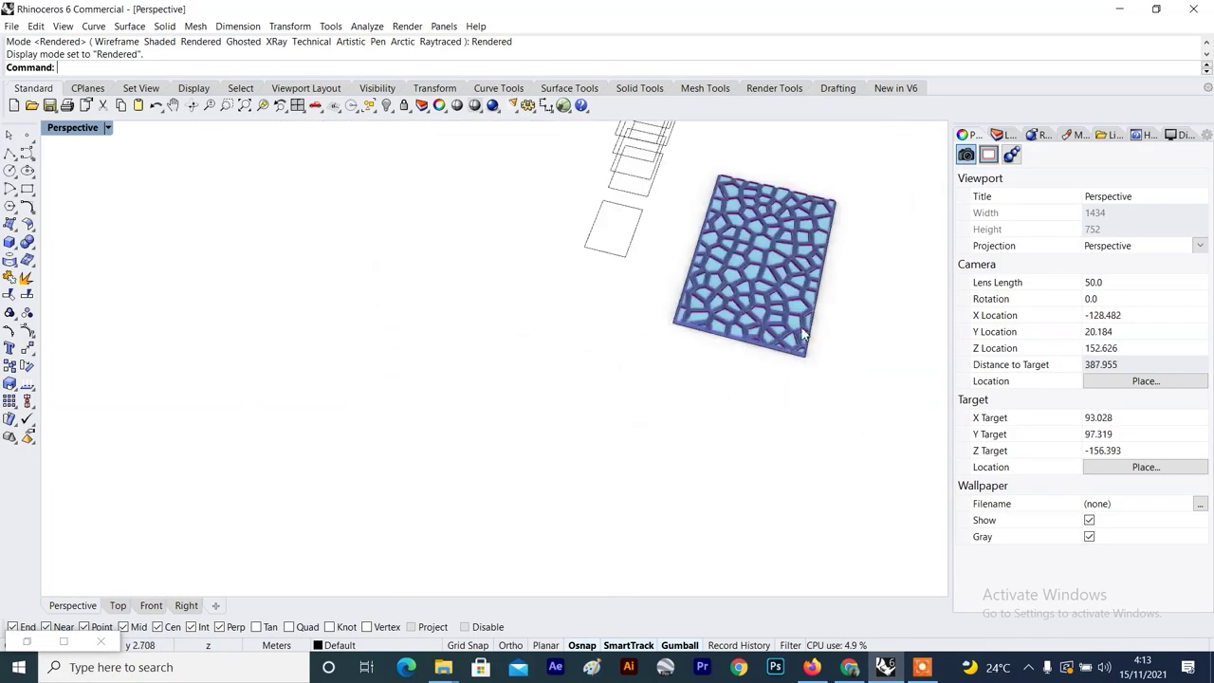
{"action": "scroll", "coordinate": [806, 285], "scroll_direction": "up", "scroll_amount": 5}
{"action": "scroll", "coordinate": [811, 283], "scroll_direction": "down", "scroll_amount": 5}
{"action": "scroll", "coordinate": [814, 283], "scroll_direction": "up", "scroll_amount": 4}
{"action": "scroll", "coordinate": [813, 257], "scroll_direction": "down", "scroll_amount": 5}
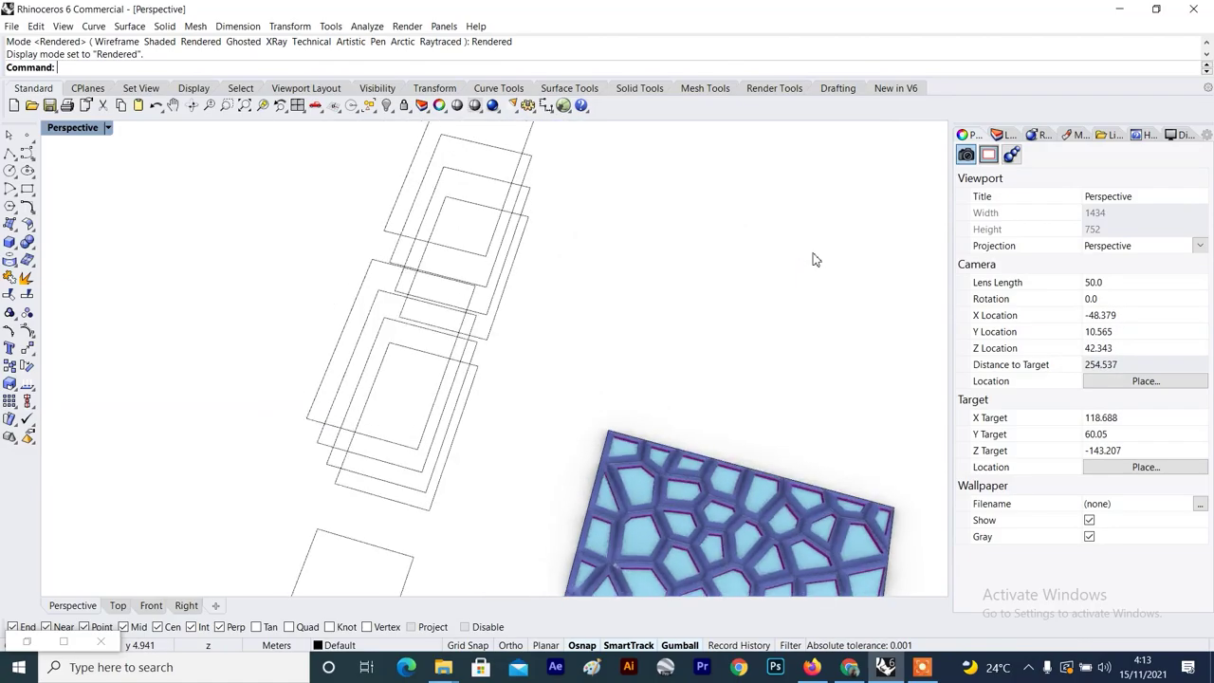
{"action": "scroll", "coordinate": [752, 374], "scroll_direction": "up", "scroll_amount": 4}
{"action": "mouse_move", "coordinate": [740, 367]}
{"action": "right_mouse_down"}
{"action": "mouse_move", "coordinate": [727, 361]}
{"action": "mouse_move", "coordinate": [737, 353]}
{"action": "right_mouse_up"}
{"action": "scroll", "coordinate": [737, 354], "scroll_direction": "down", "scroll_amount": 4}
{"action": "scroll", "coordinate": [675, 432], "scroll_direction": "up", "scroll_amount": 2}
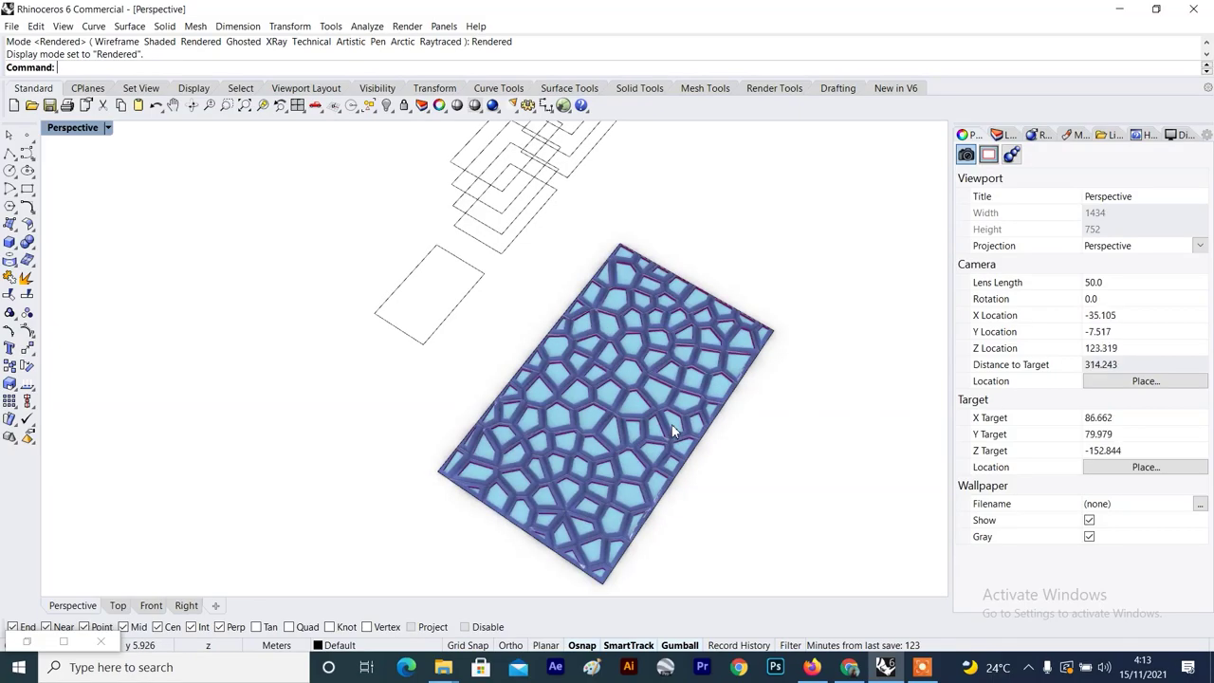
{"action": "scroll", "coordinate": [618, 406], "scroll_direction": "up", "scroll_amount": 2}
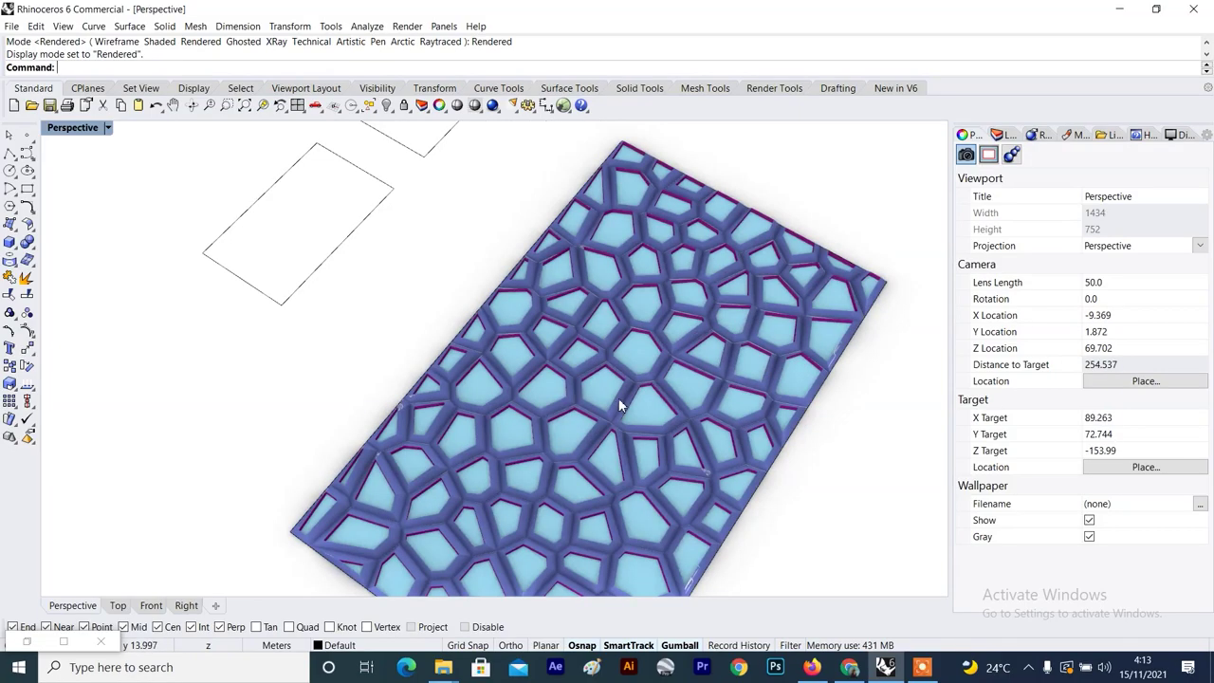
{"action": "scroll", "coordinate": [621, 405], "scroll_direction": "down", "scroll_amount": 4}
{"action": "right_click_drag", "start_coordinate": [622, 402], "coordinate": [661, 348]}
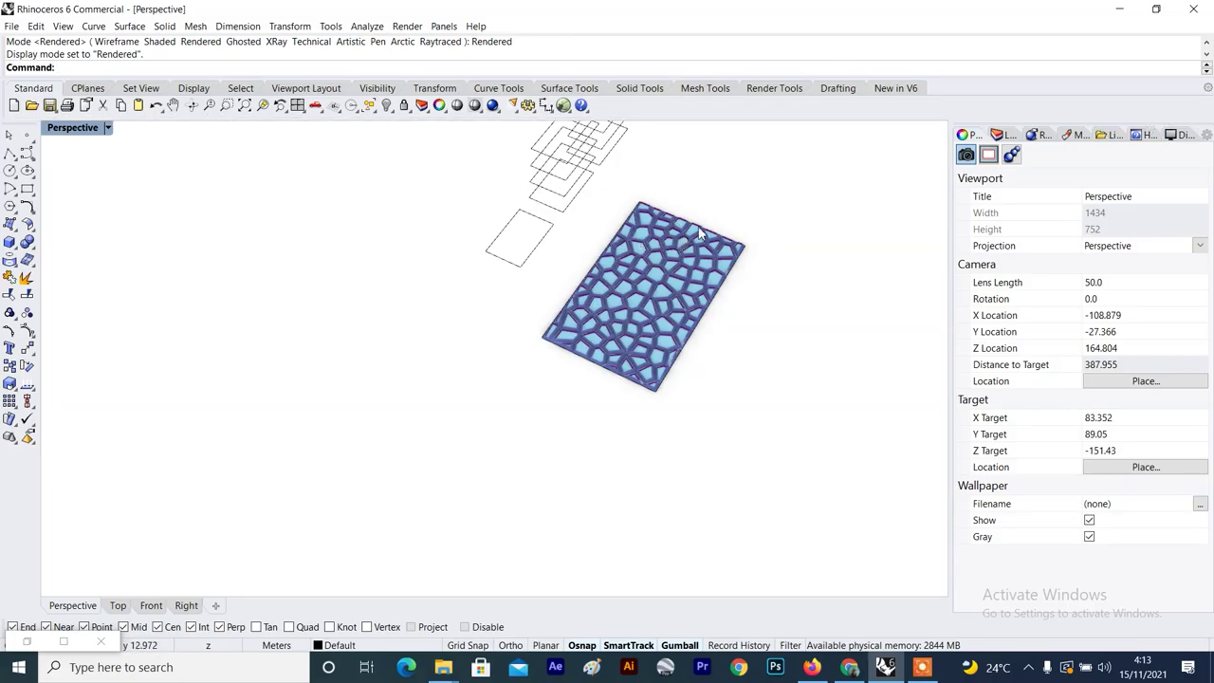
{"action": "scroll", "coordinate": [698, 233], "scroll_direction": "down", "scroll_amount": 8}
{"action": "right_click_drag", "start_coordinate": [699, 235], "coordinate": [690, 336]}
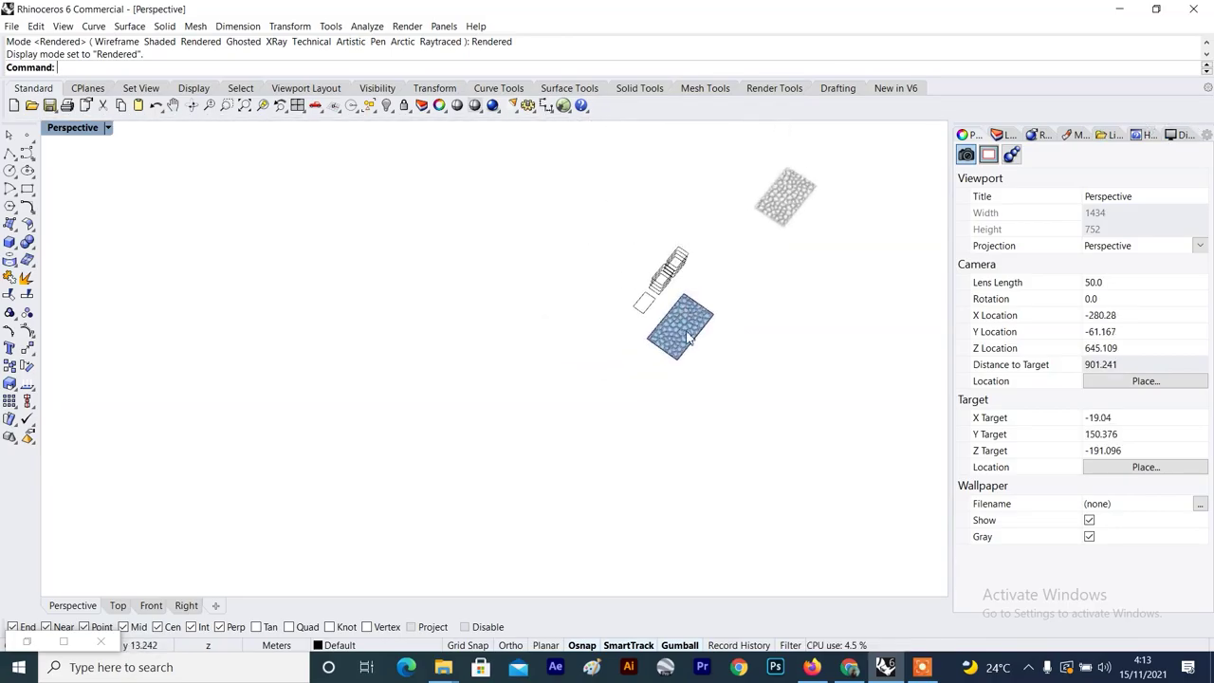
{"action": "scroll", "coordinate": [690, 336], "scroll_direction": "up", "scroll_amount": 4}
{"action": "scroll", "coordinate": [713, 308], "scroll_direction": "up", "scroll_amount": 6}
{"action": "scroll", "coordinate": [723, 284], "scroll_direction": "up", "scroll_amount": 6}
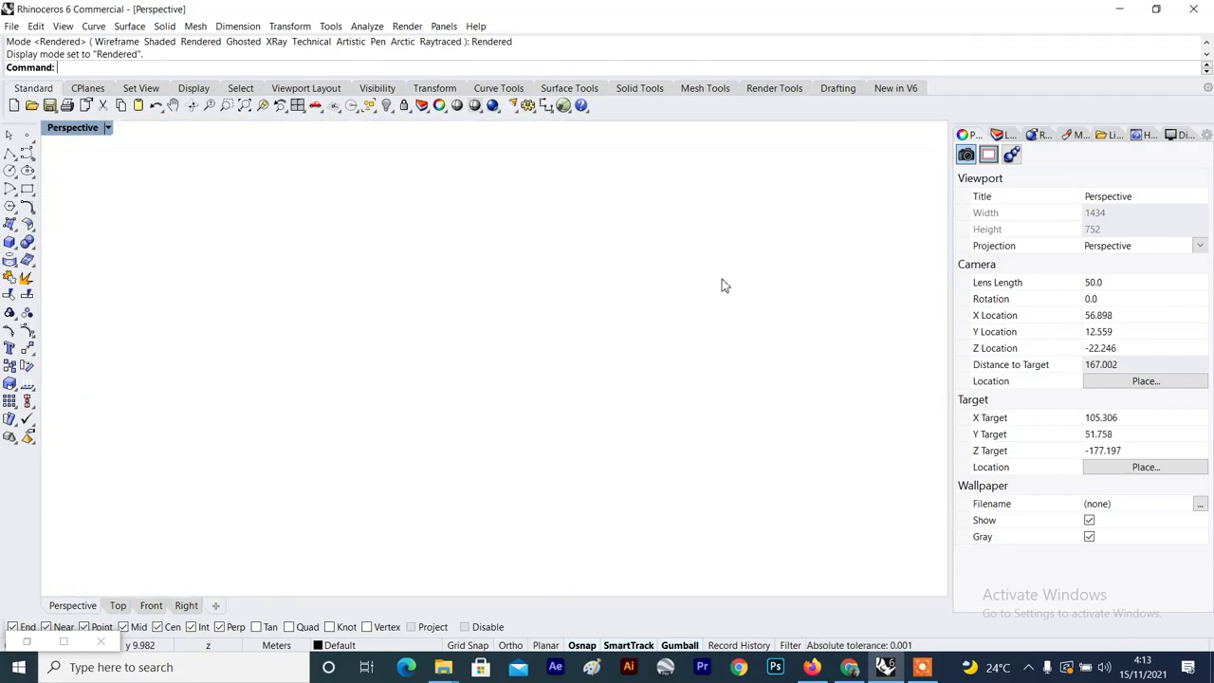
{"action": "scroll", "coordinate": [723, 284], "scroll_direction": "down", "scroll_amount": 10}
{"action": "scroll", "coordinate": [723, 283], "scroll_direction": "up", "scroll_amount": 3}
{"action": "scroll", "coordinate": [720, 275], "scroll_direction": "down", "scroll_amount": 2}
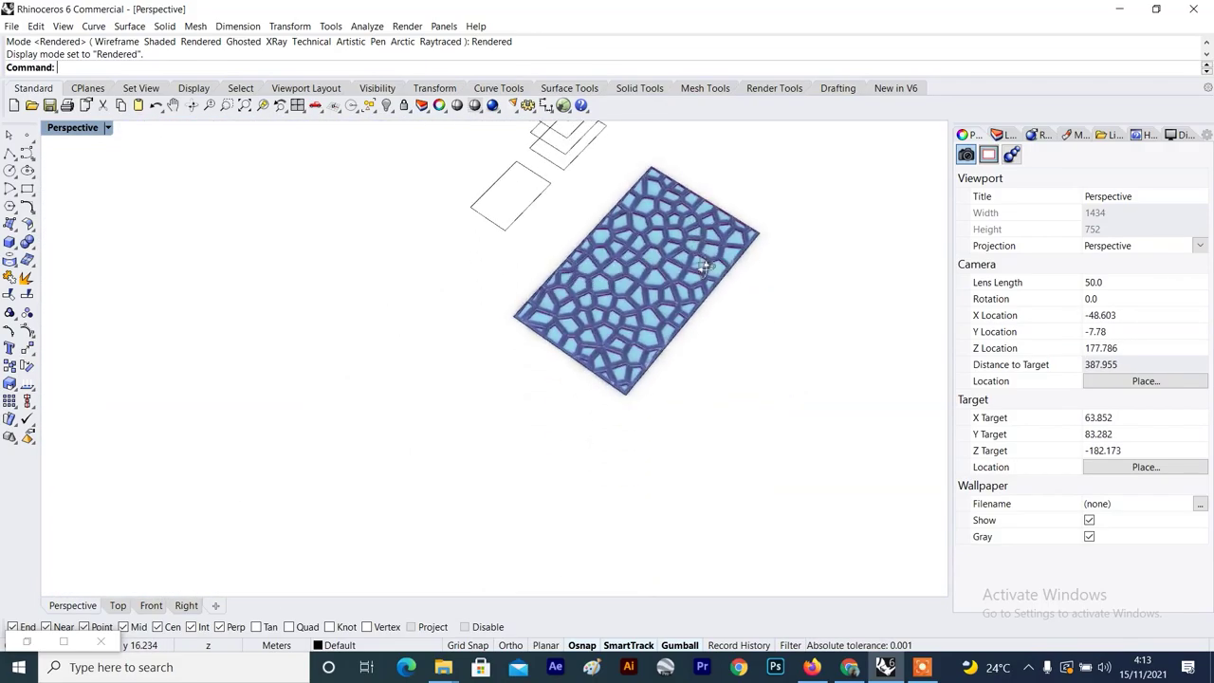
Examine the rendered panel from a low angle, looking at the raised cell frames, magenta side walls and blue infills.
{"action": "right_click_drag", "start_coordinate": [716, 265], "coordinate": [689, 186]}
{"action": "scroll", "coordinate": [690, 180], "scroll_direction": "up", "scroll_amount": 12}
{"action": "scroll", "coordinate": [690, 181], "scroll_direction": "down", "scroll_amount": 6}
{"action": "scroll", "coordinate": [674, 286], "scroll_direction": "down", "scroll_amount": 8}
{"action": "right_click_drag", "start_coordinate": [667, 303], "coordinate": [696, 266]}
{"action": "scroll", "coordinate": [701, 284], "scroll_direction": "up", "scroll_amount": 6}
{"action": "scroll", "coordinate": [706, 308], "scroll_direction": "down", "scroll_amount": 6}
{"action": "scroll", "coordinate": [696, 206], "scroll_direction": "down", "scroll_amount": 4}
{"action": "scroll", "coordinate": [689, 168], "scroll_direction": "up", "scroll_amount": 6}
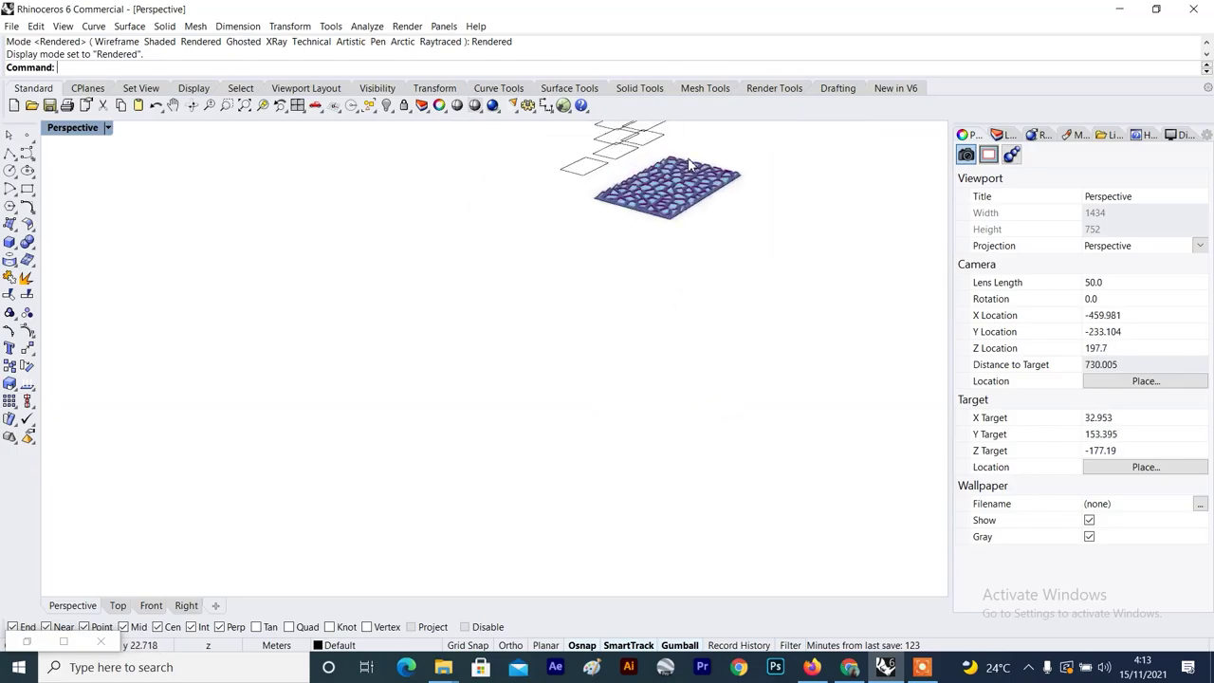
{"action": "scroll", "coordinate": [687, 191], "scroll_direction": "up", "scroll_amount": 3}
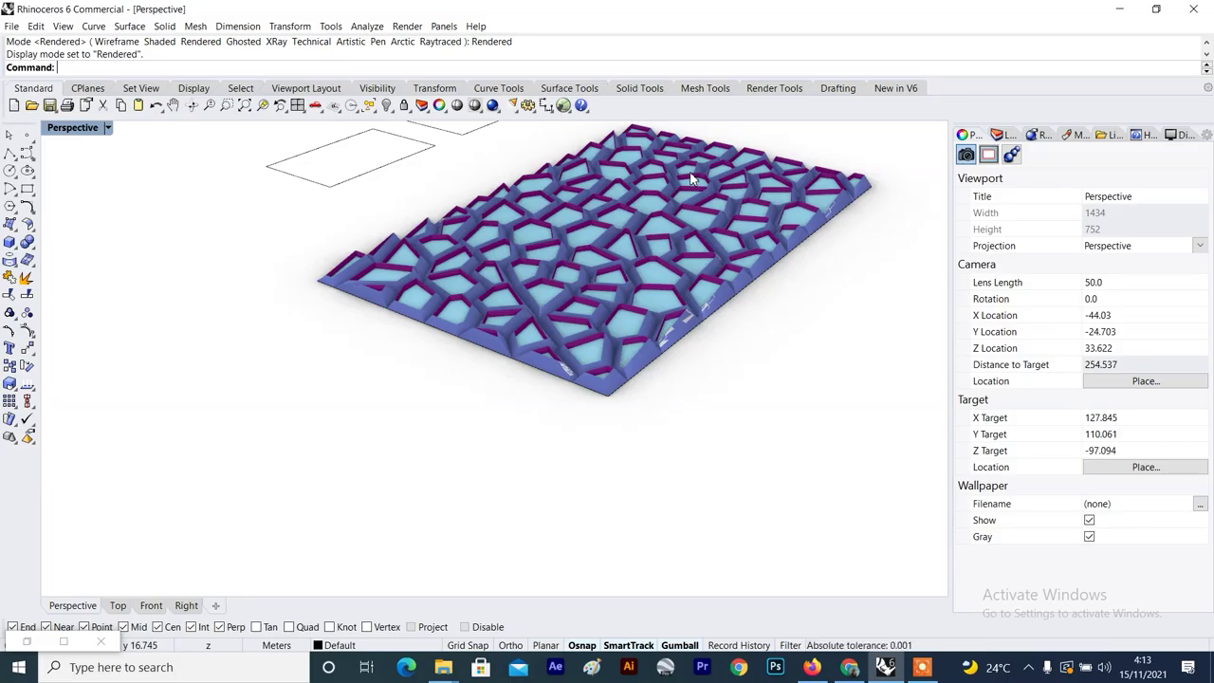
{"action": "scroll", "coordinate": [731, 284], "scroll_direction": "down", "scroll_amount": 5}
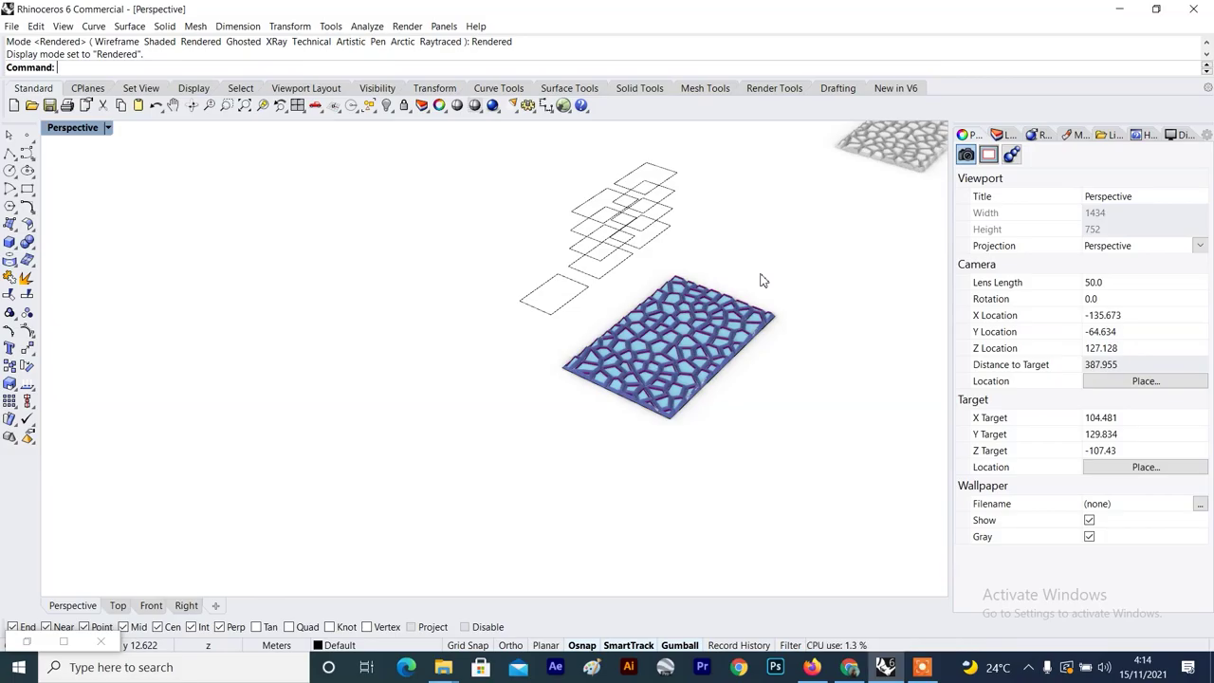
{"action": "scroll", "coordinate": [740, 290], "scroll_direction": "down", "scroll_amount": 4}
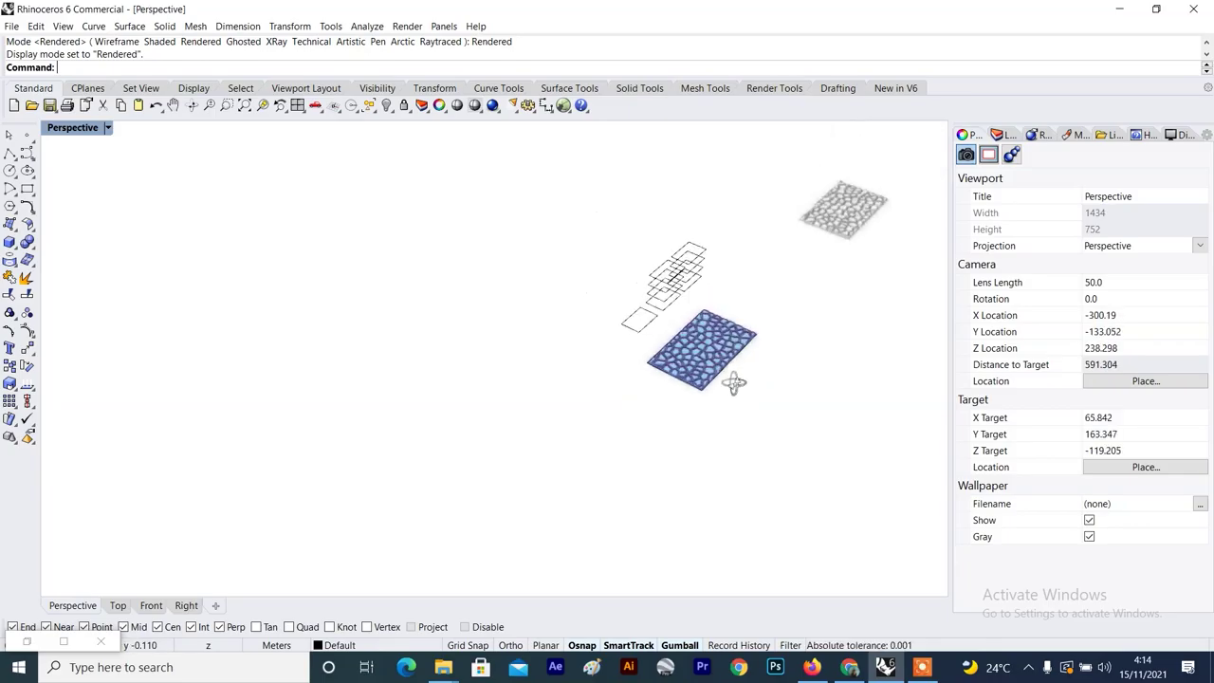
{"action": "right_click_drag", "start_coordinate": [734, 385], "coordinate": [731, 433]}
{"action": "scroll", "coordinate": [733, 489], "scroll_direction": "up", "scroll_amount": 5}
{"action": "scroll", "coordinate": [731, 432], "scroll_direction": "down", "scroll_amount": 4}
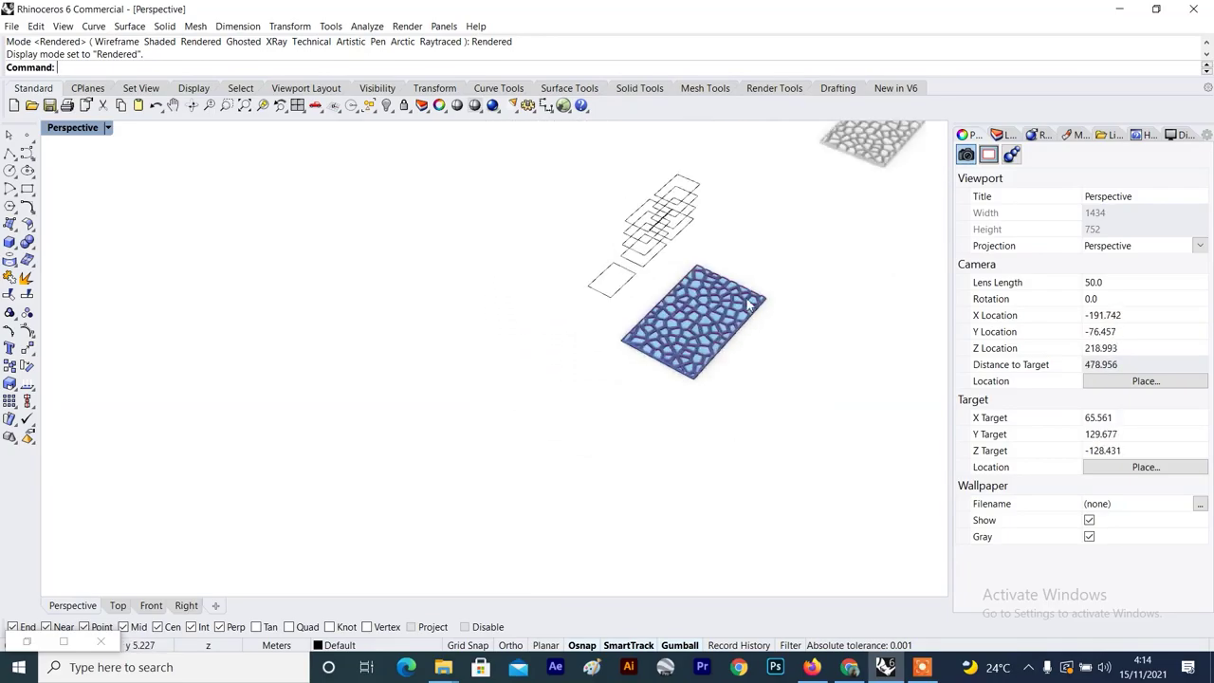
{"action": "scroll", "coordinate": [742, 294], "scroll_direction": "up", "scroll_amount": 4}
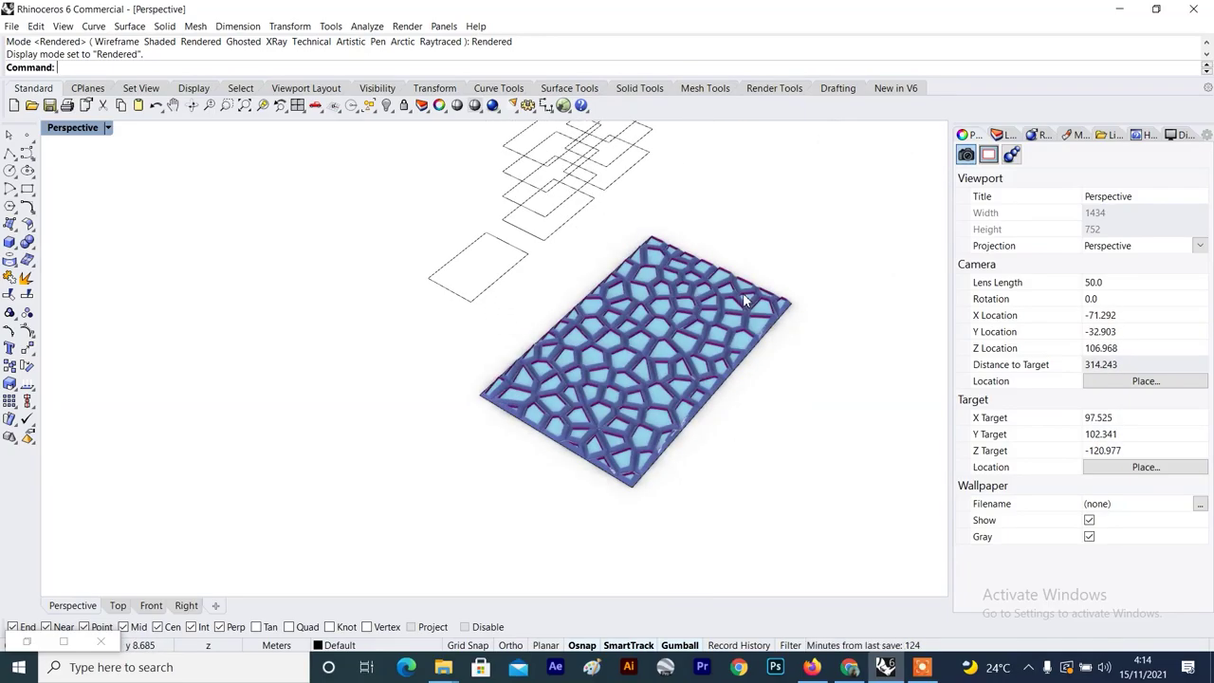
{"action": "scroll", "coordinate": [744, 300], "scroll_direction": "down", "scroll_amount": 3}
{"action": "scroll", "coordinate": [745, 301], "scroll_direction": "up", "scroll_amount": 2}
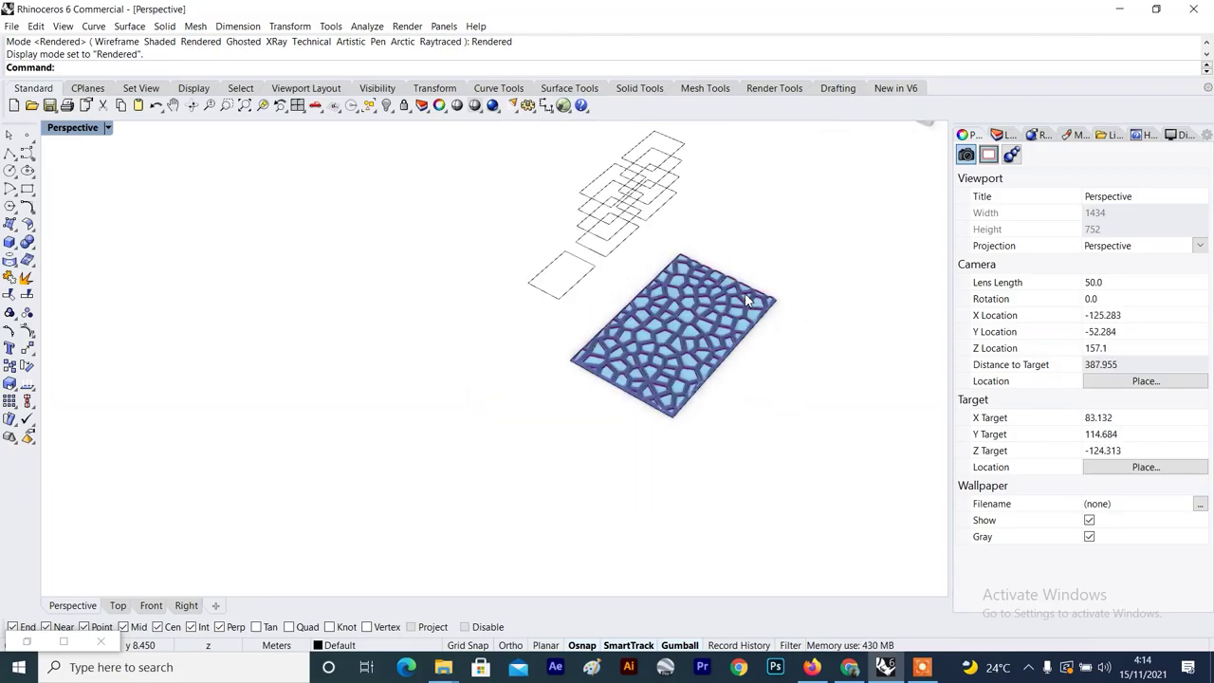